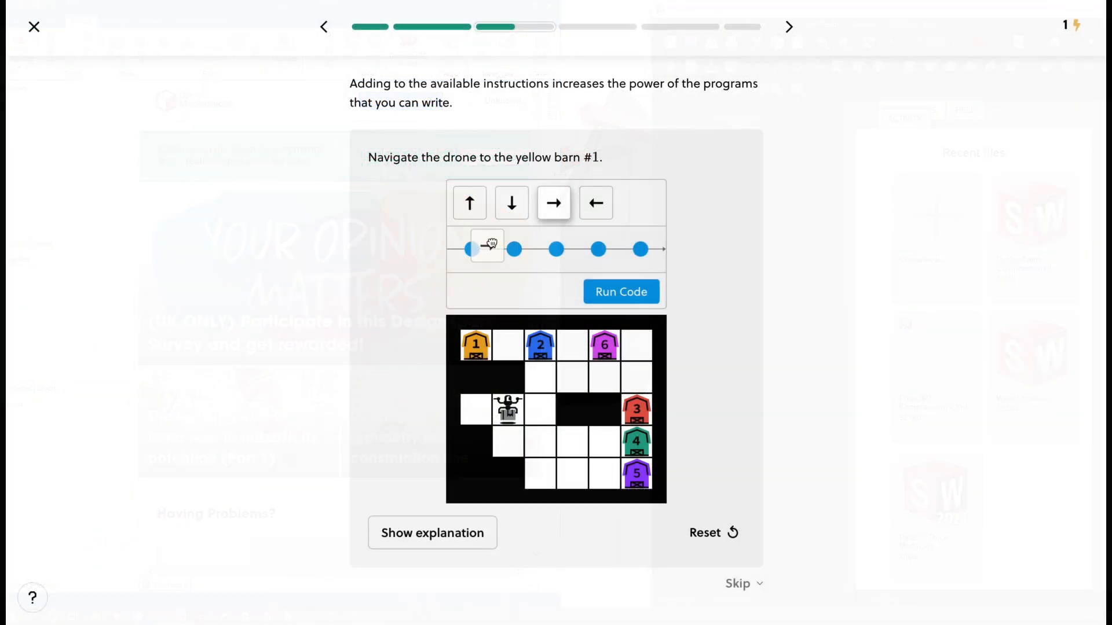
Program the drone with the moves right, up, up, left, left to reach yellow barn #1 and run the code.
drag(491, 243, 555, 255)
click(471, 212)
drag(592, 211, 598, 258)
drag(596, 214, 641, 262)
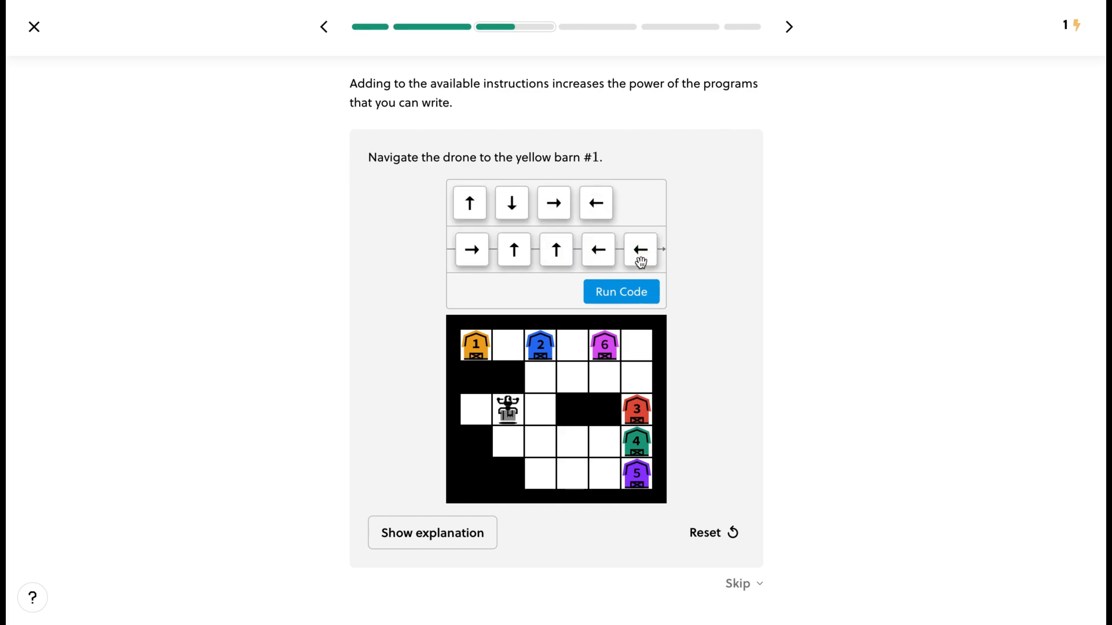
click(637, 293)
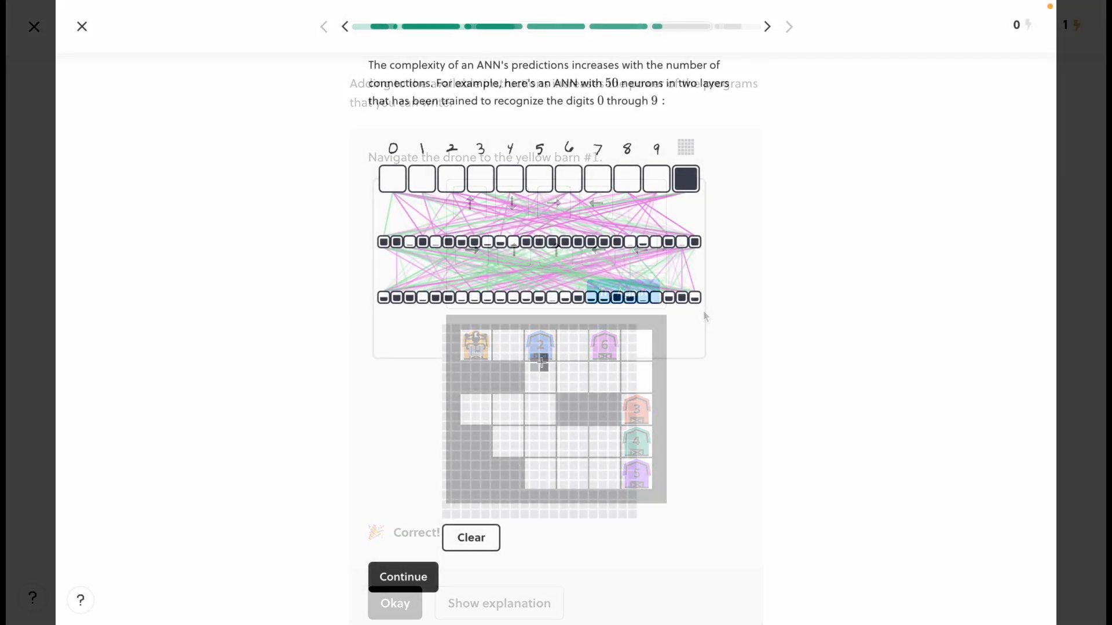
Test the digit-recognition network by drawing 0, 1 and 2 on the grid in turn, clearing the grid after each digit.
mouse_move(542, 357)
mouse_down()
mouse_move(512, 378)
mouse_move(521, 460)
mouse_move(588, 440)
mouse_move(559, 365)
mouse_move(542, 363)
mouse_up()
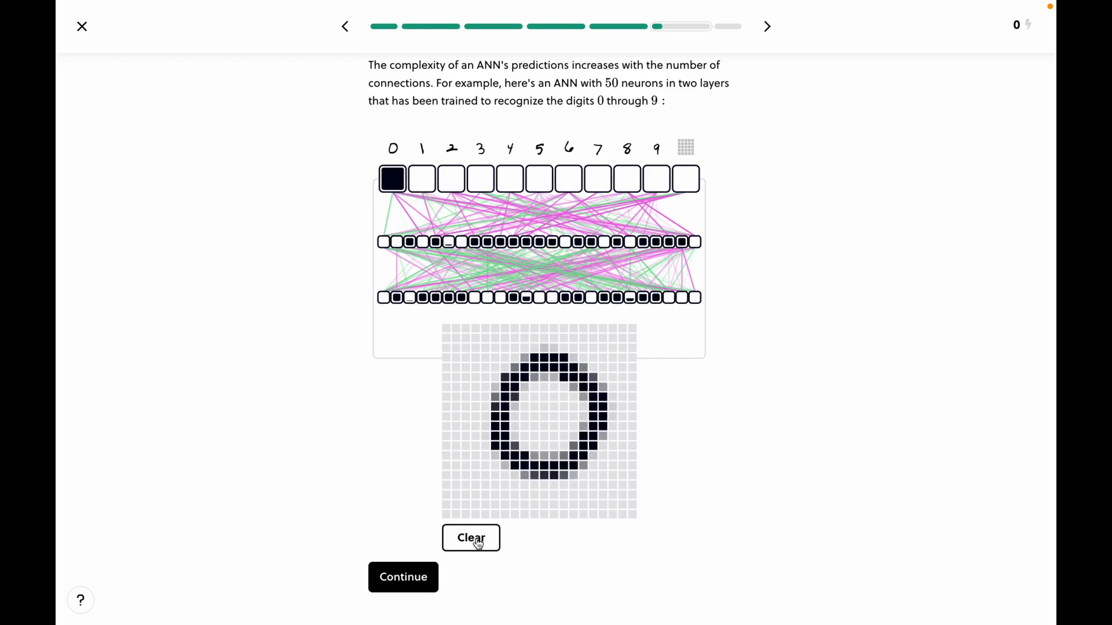
click(478, 543)
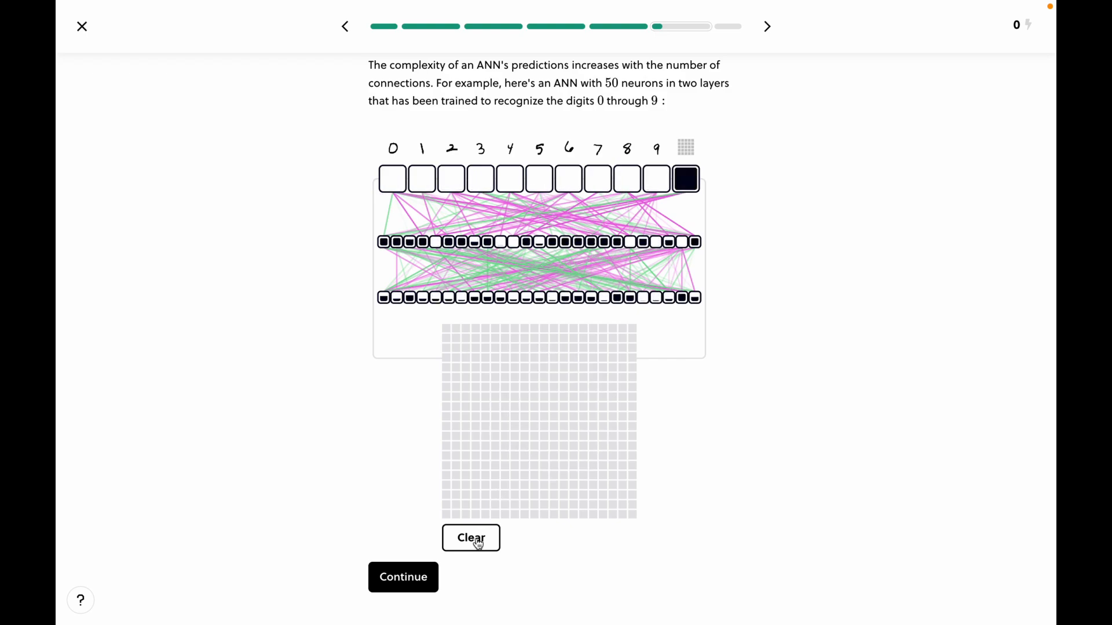
drag(533, 364, 534, 495)
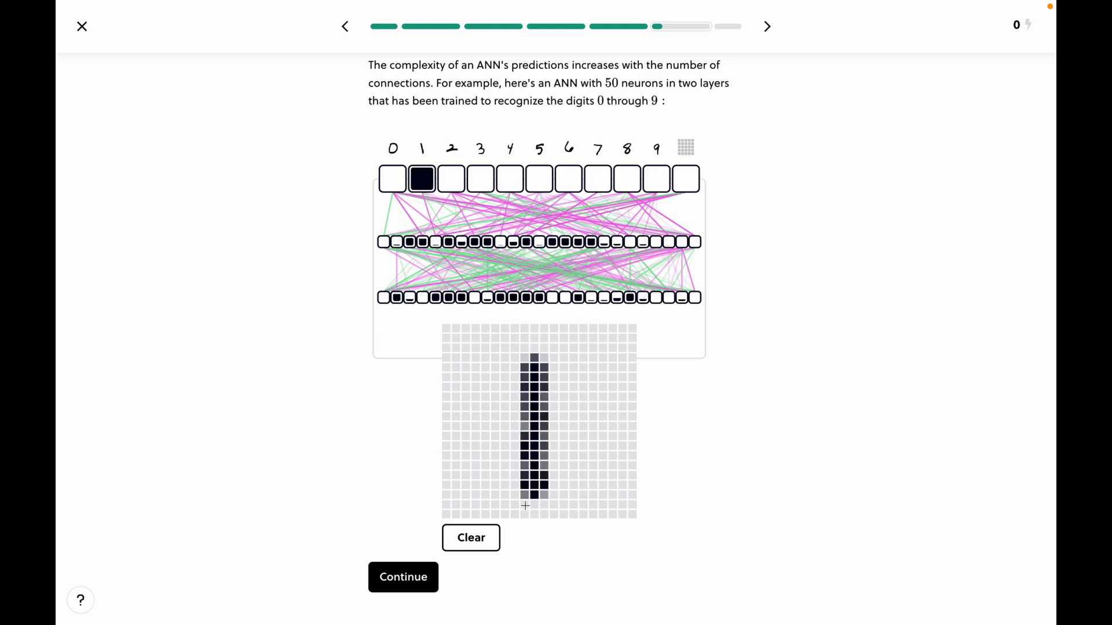
click(476, 545)
mouse_move(512, 363)
mouse_down()
mouse_move(556, 342)
mouse_move(501, 486)
mouse_move(586, 485)
mouse_up()
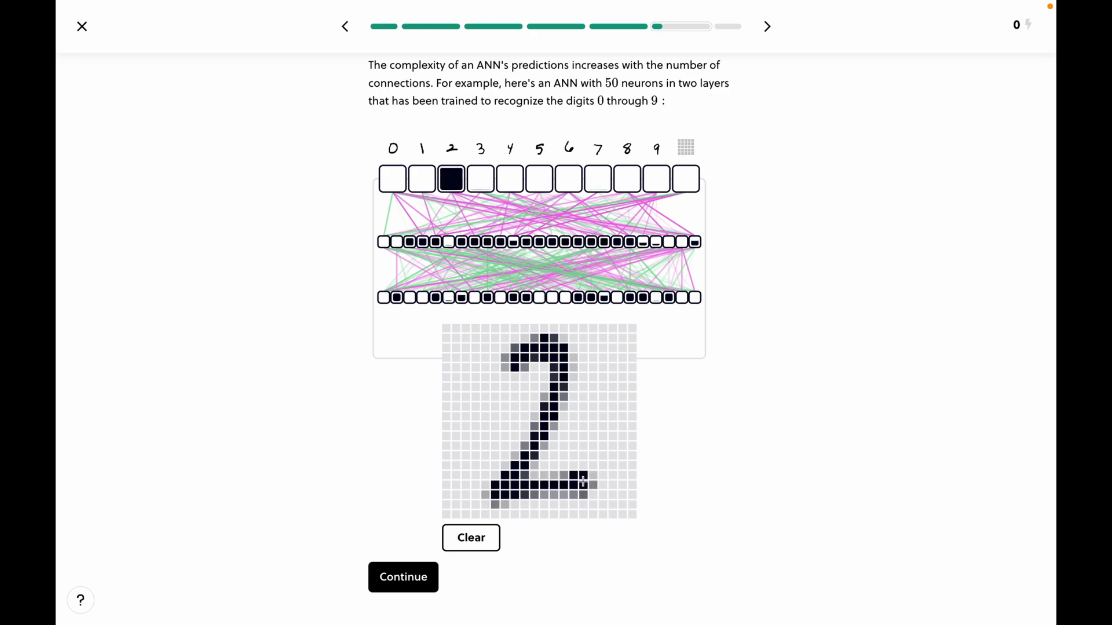
click(476, 542)
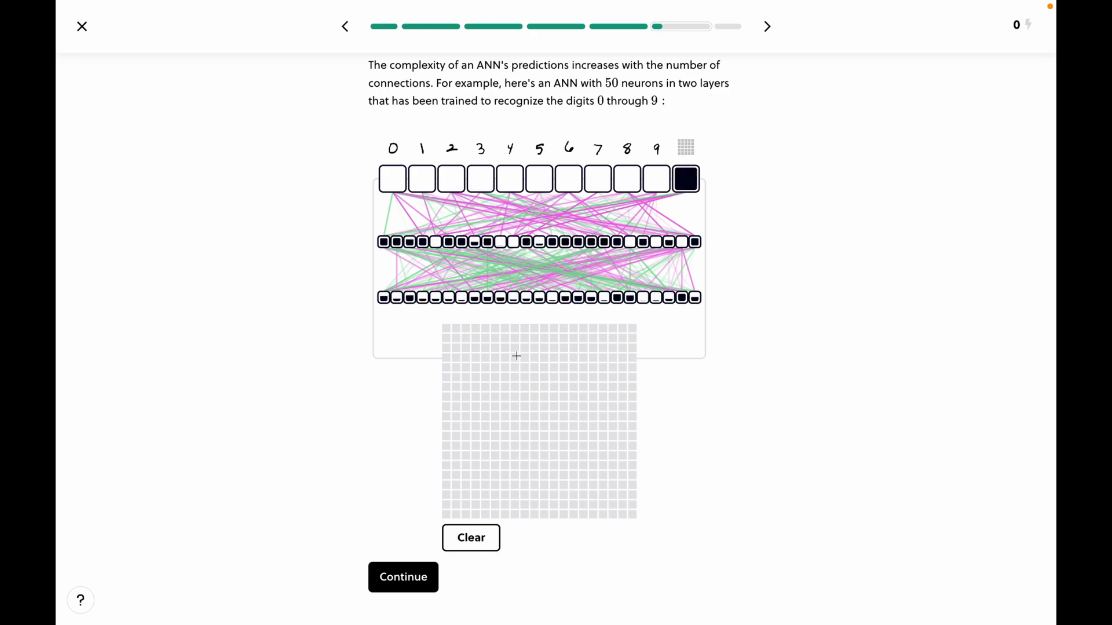
Draw the digits 3 and 4 on the recognition grid in turn, clearing the grid after each one.
mouse_move(515, 354)
mouse_down()
mouse_move(536, 412)
mouse_move(524, 412)
mouse_move(507, 492)
mouse_move(495, 491)
mouse_up()
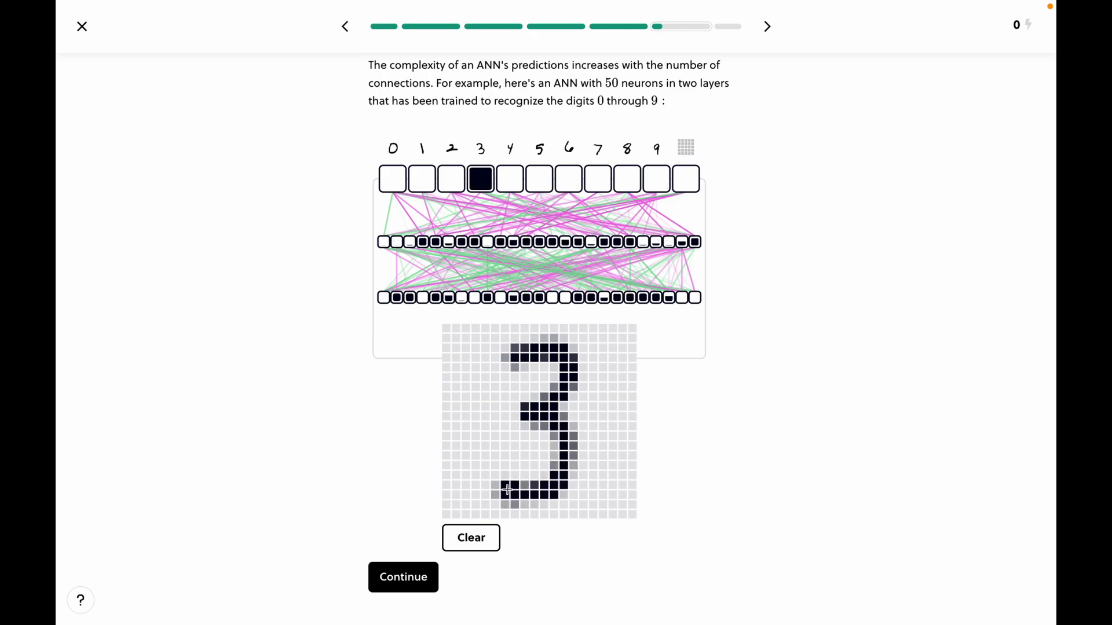
click(474, 547)
mouse_move(499, 349)
mouse_down()
mouse_move(502, 425)
mouse_move(582, 430)
mouse_move(576, 416)
mouse_up()
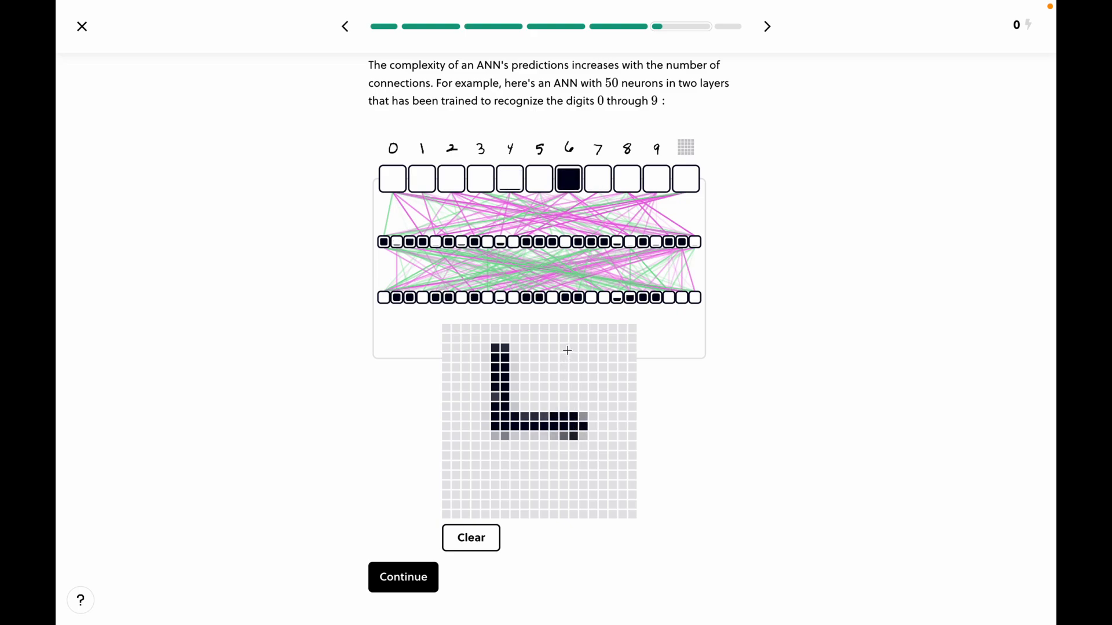
drag(567, 350, 566, 480)
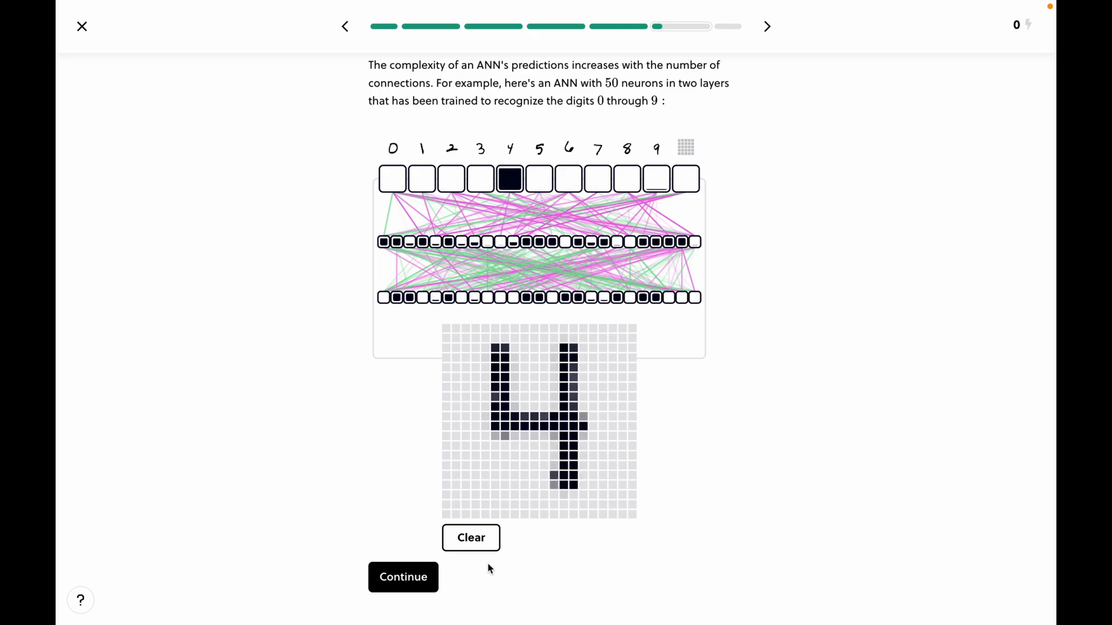
click(478, 542)
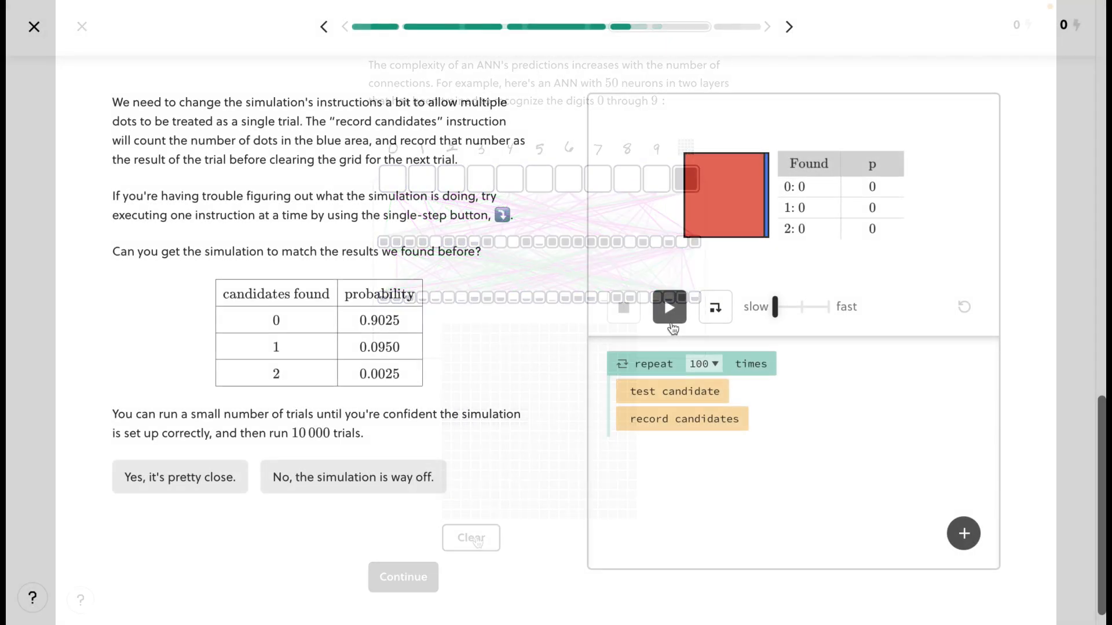
Run the candidate simulation, raising the repeat count to 10000 and the speed to the middle setting.
click(671, 322)
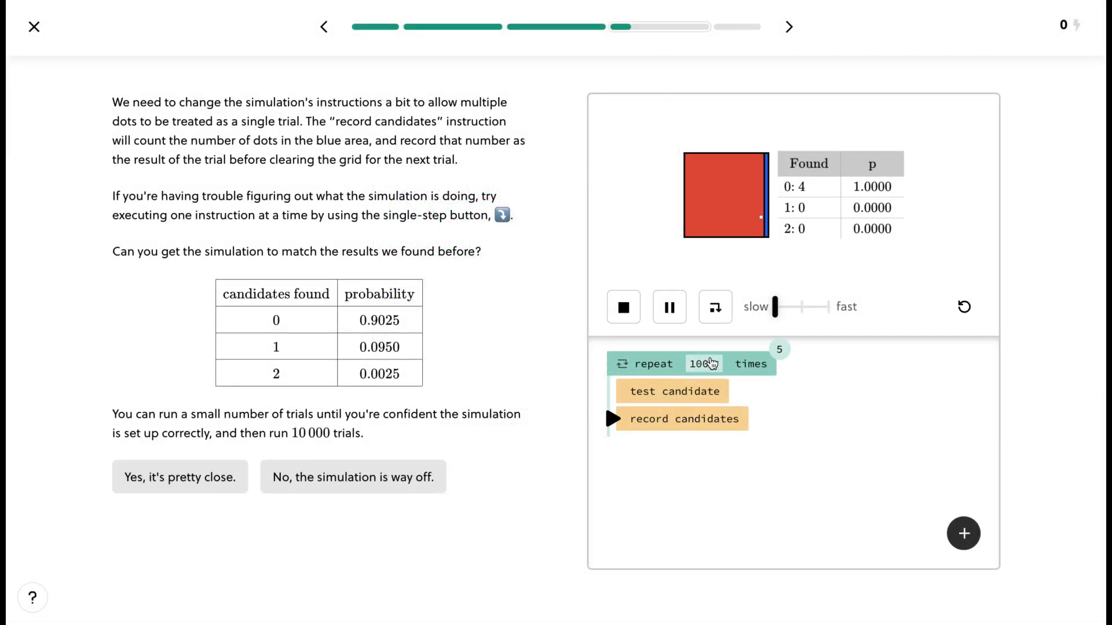
click(711, 363)
text(00)
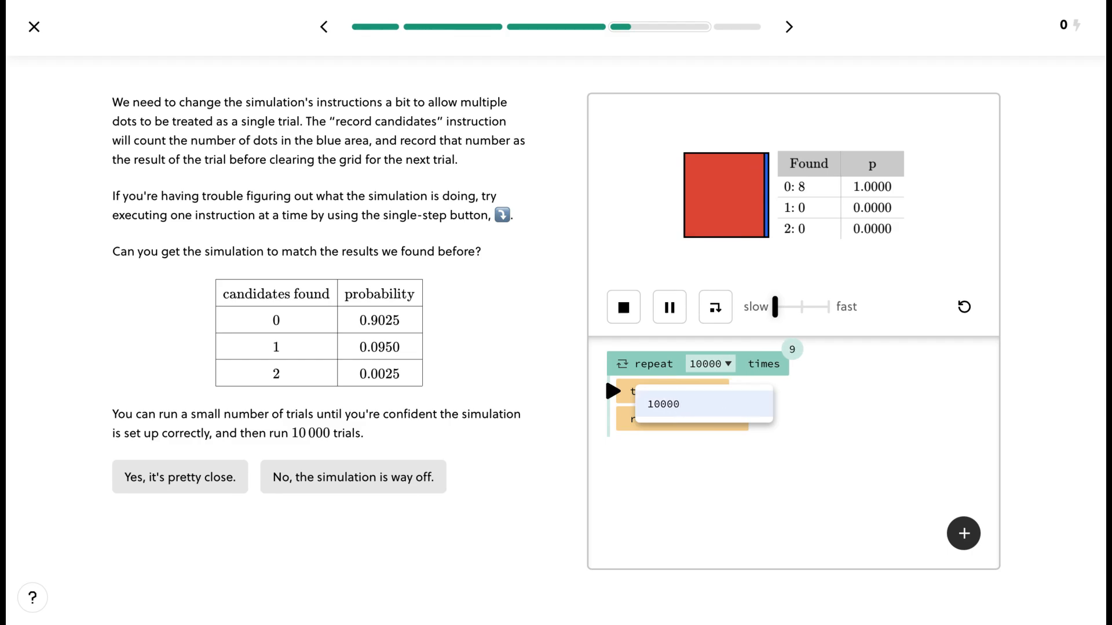
key(Return)
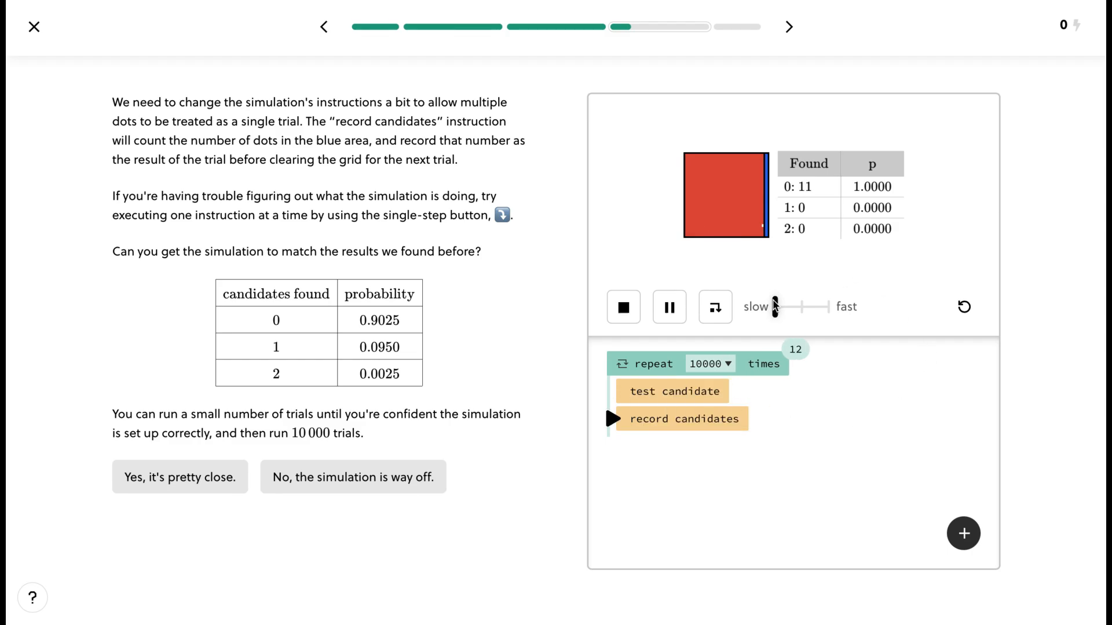
drag(775, 305, 802, 306)
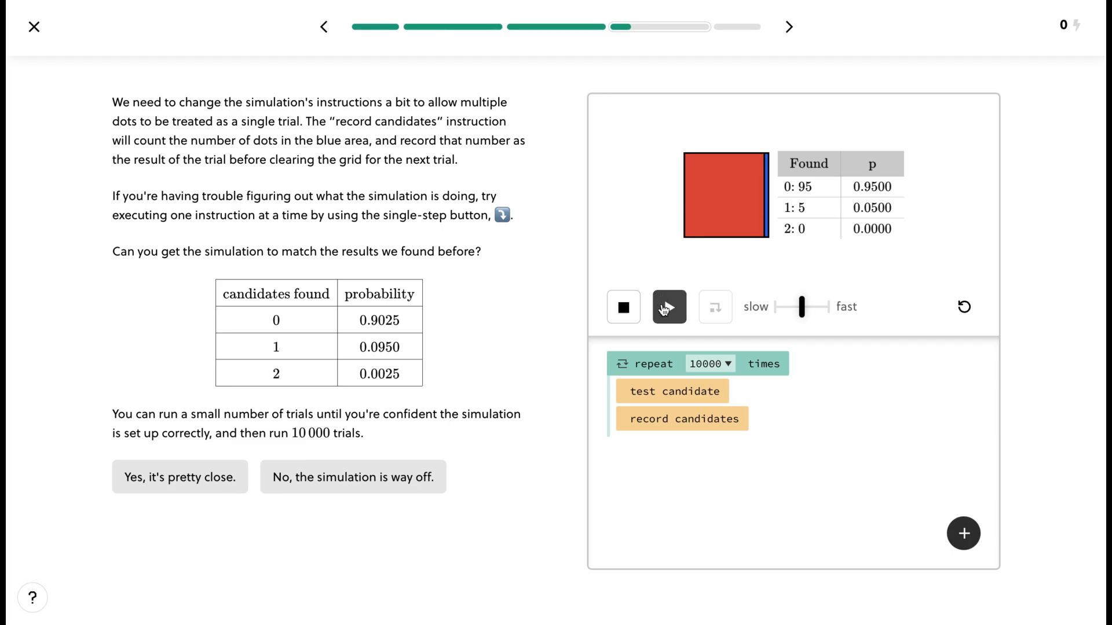
click(667, 307)
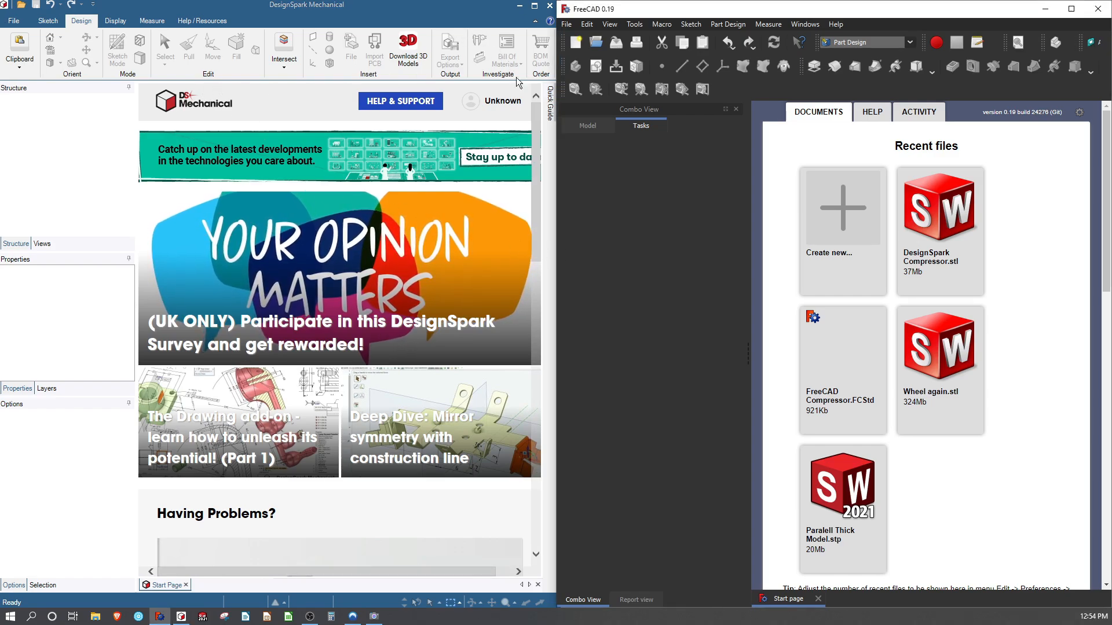
Widen the DesignSpark Mechanical and FreeCAD windows to nearly the full screen width, leaving DesignSpark Mechanical in front.
drag(556, 160, 1083, 209)
click(1103, 84)
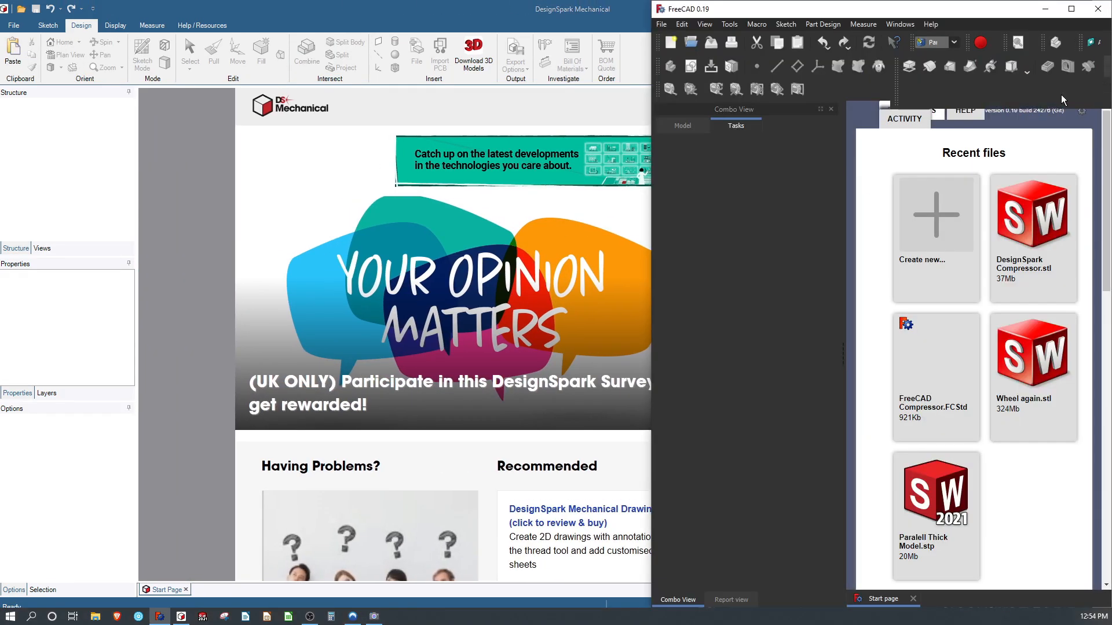
drag(652, 220, 9, 228)
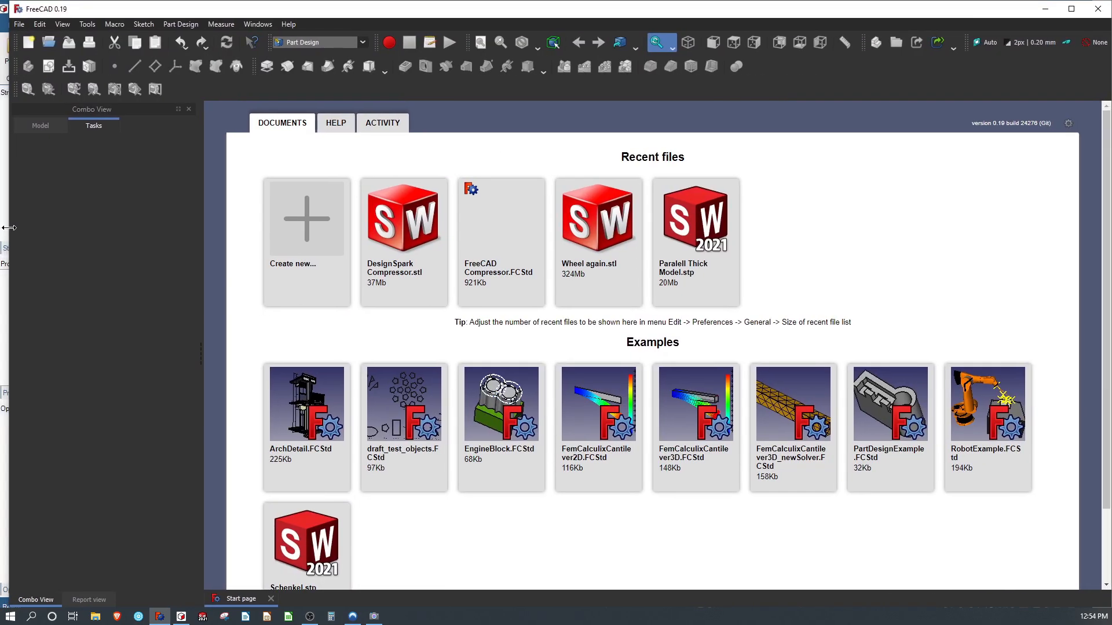
click(4, 193)
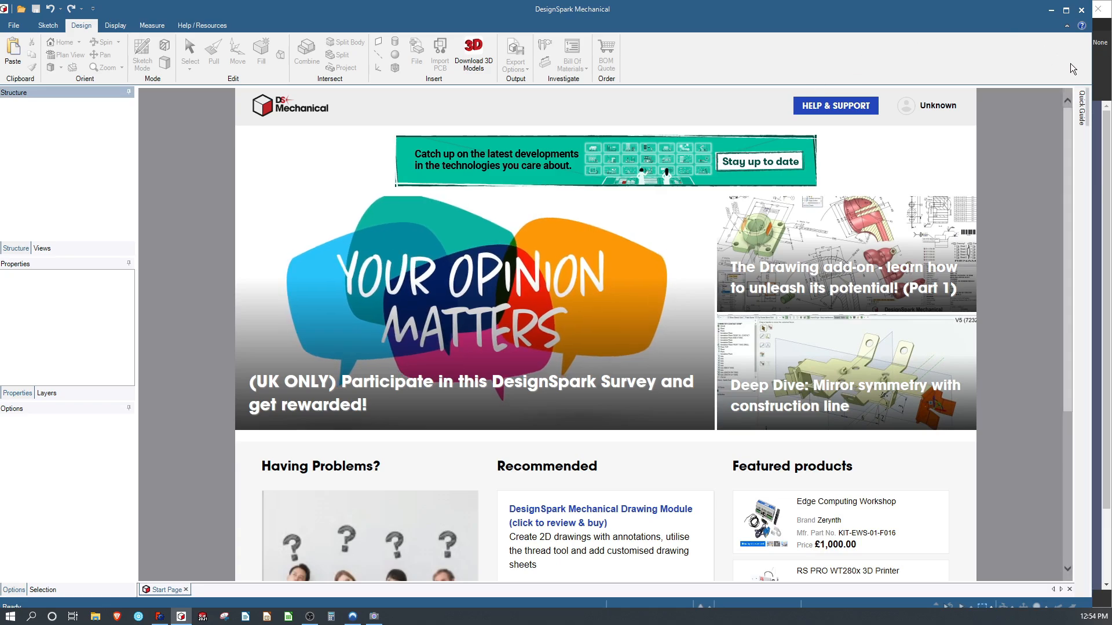
drag(1092, 65, 1100, 65)
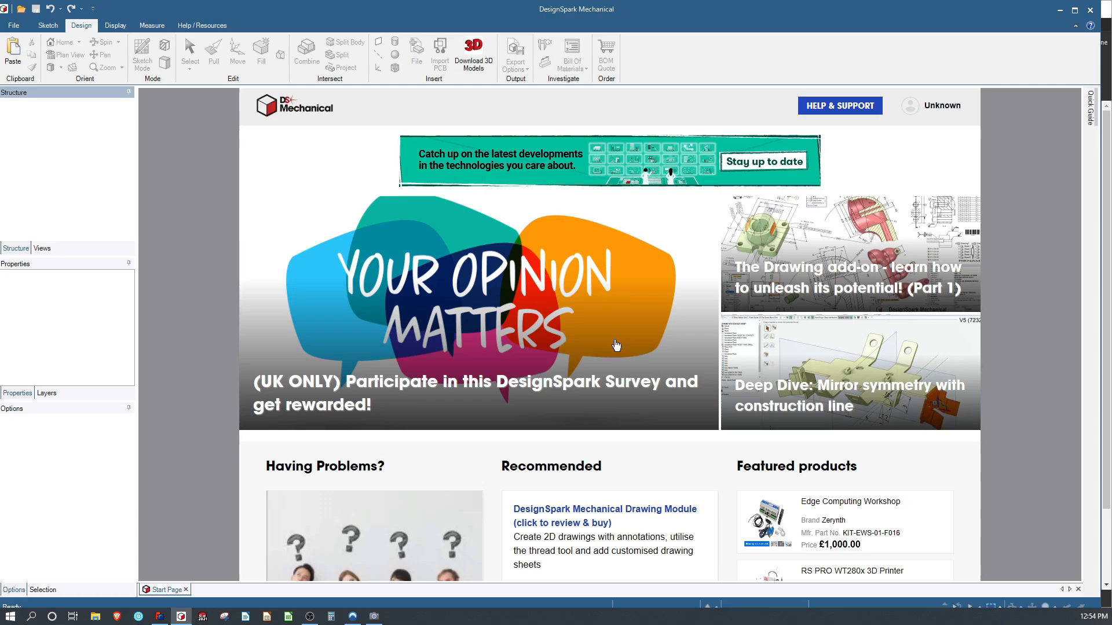
click(221, 251)
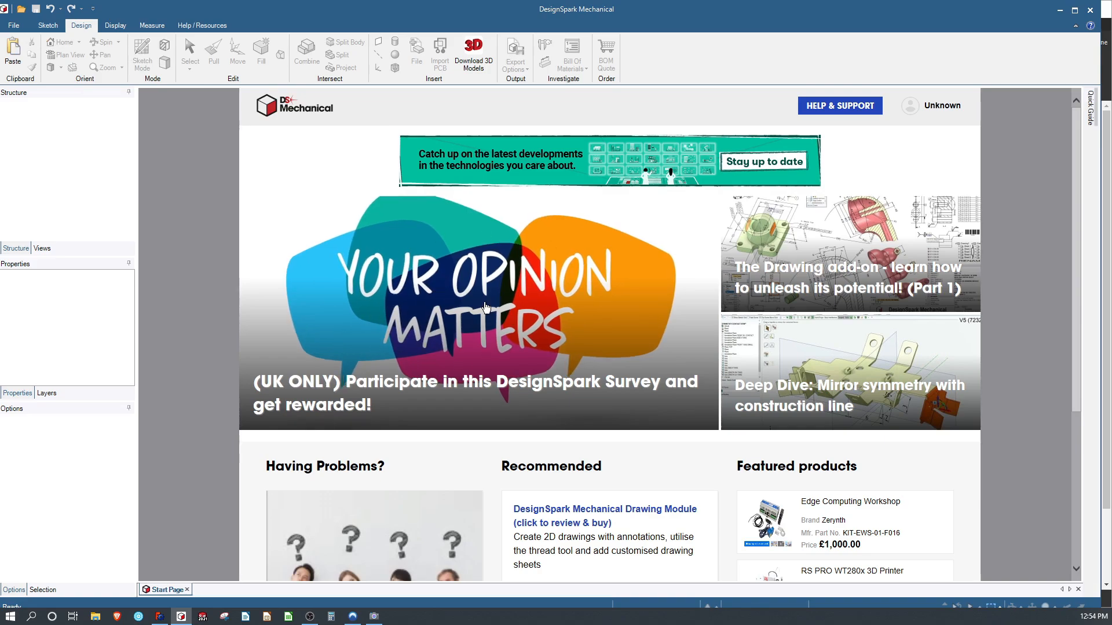
Check in the advanced DesignSpark options whether constraint based sketching is enabled, and accept the options.
click(13, 26)
mouse_move(13, 45)
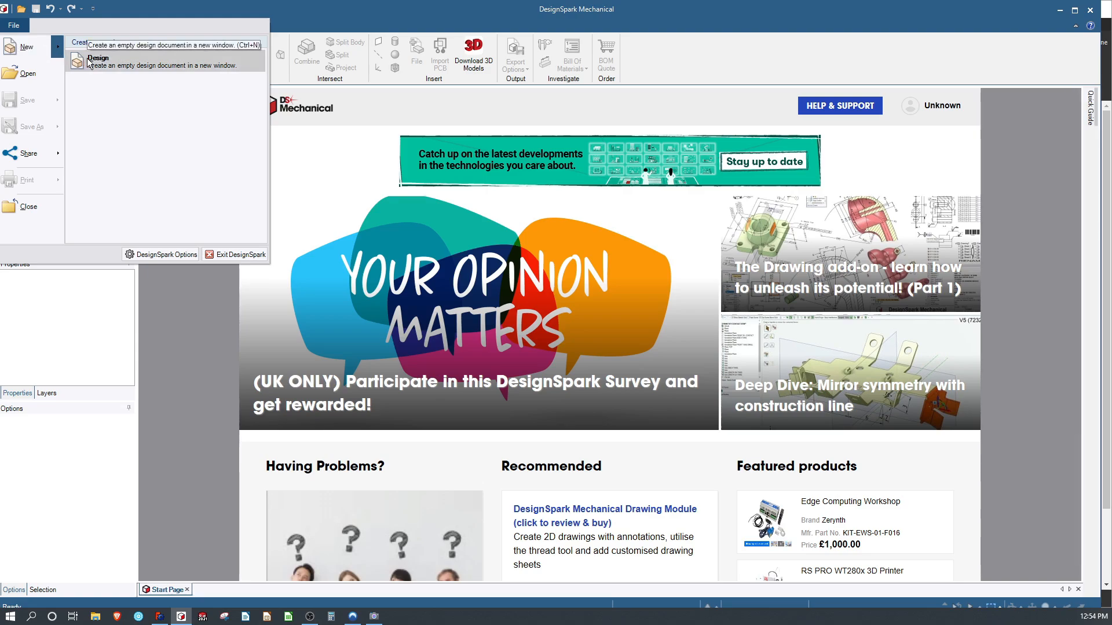
click(162, 253)
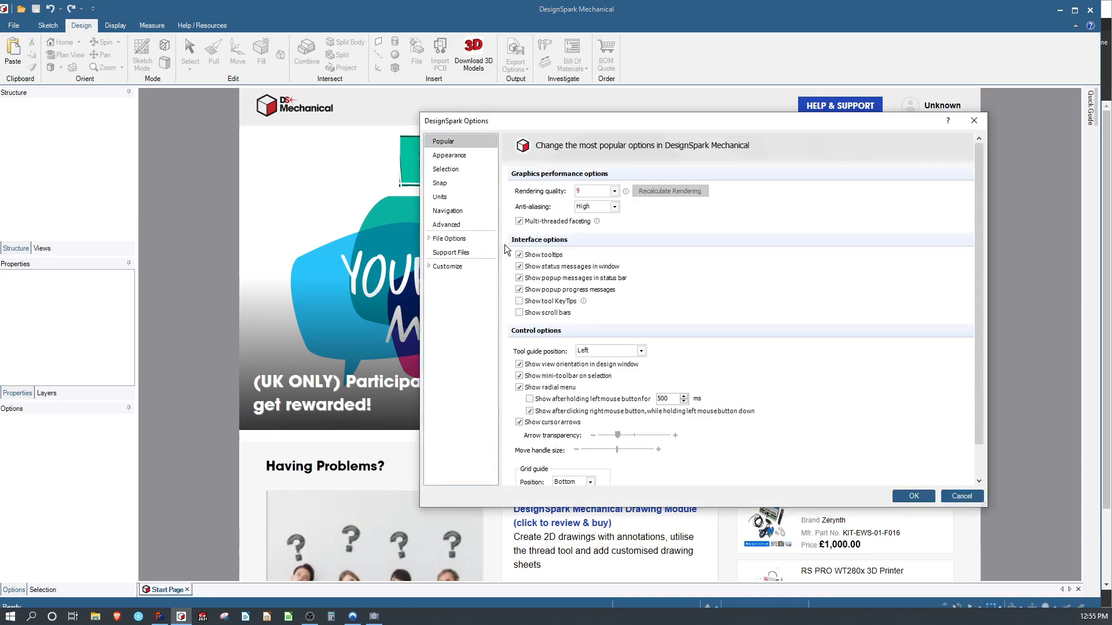
click(452, 227)
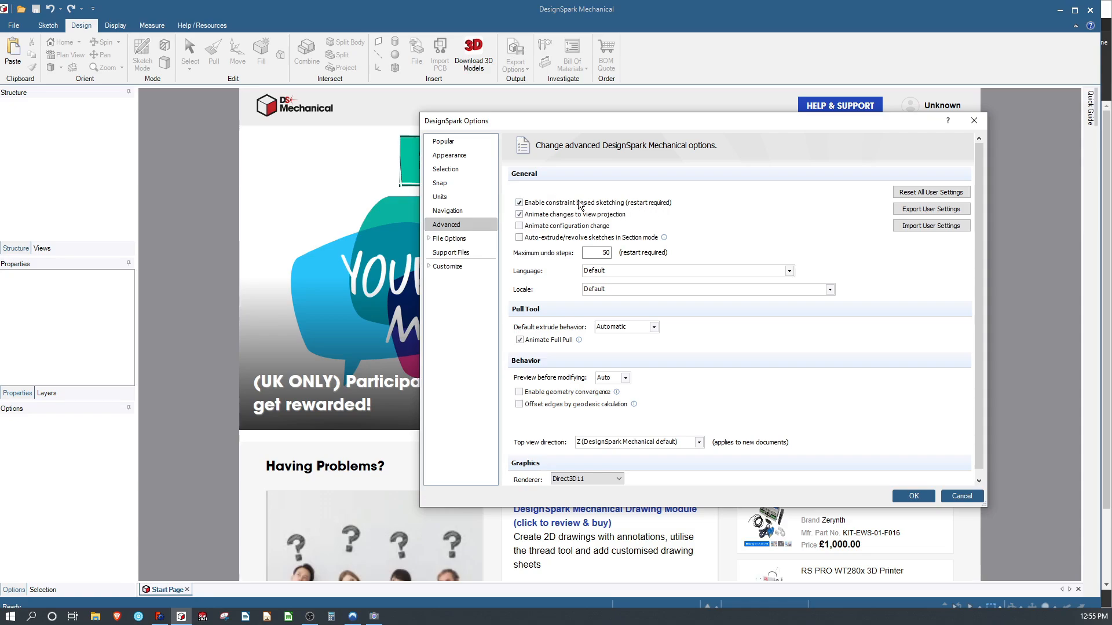
click(912, 496)
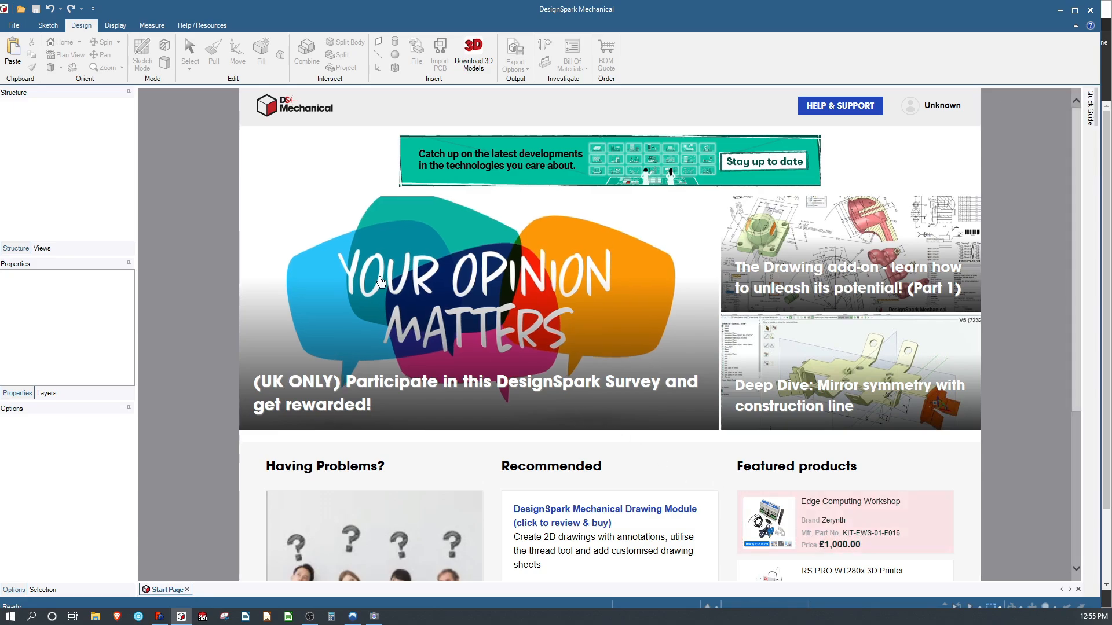
Create a new empty design document and turn its sketch grid to plan view.
click(12, 26)
mouse_move(29, 47)
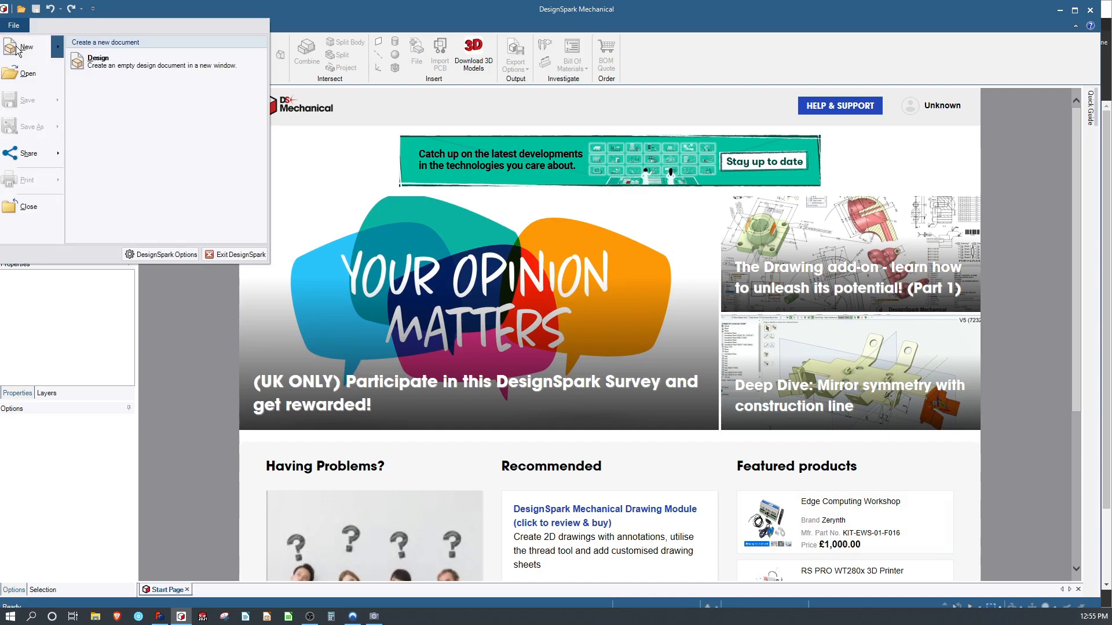
click(108, 65)
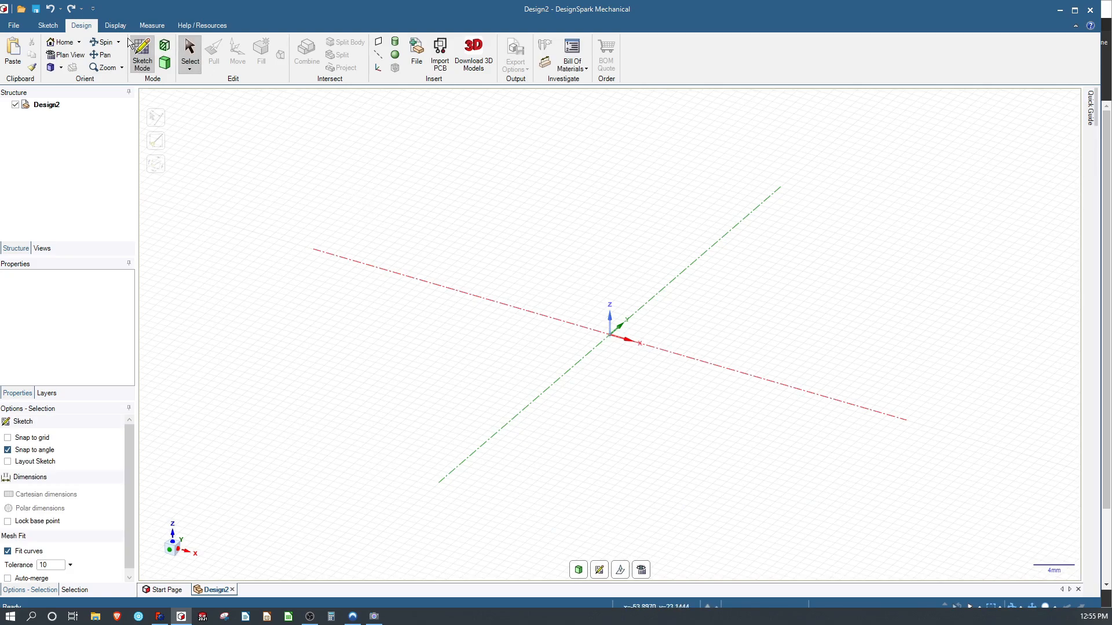
click(67, 55)
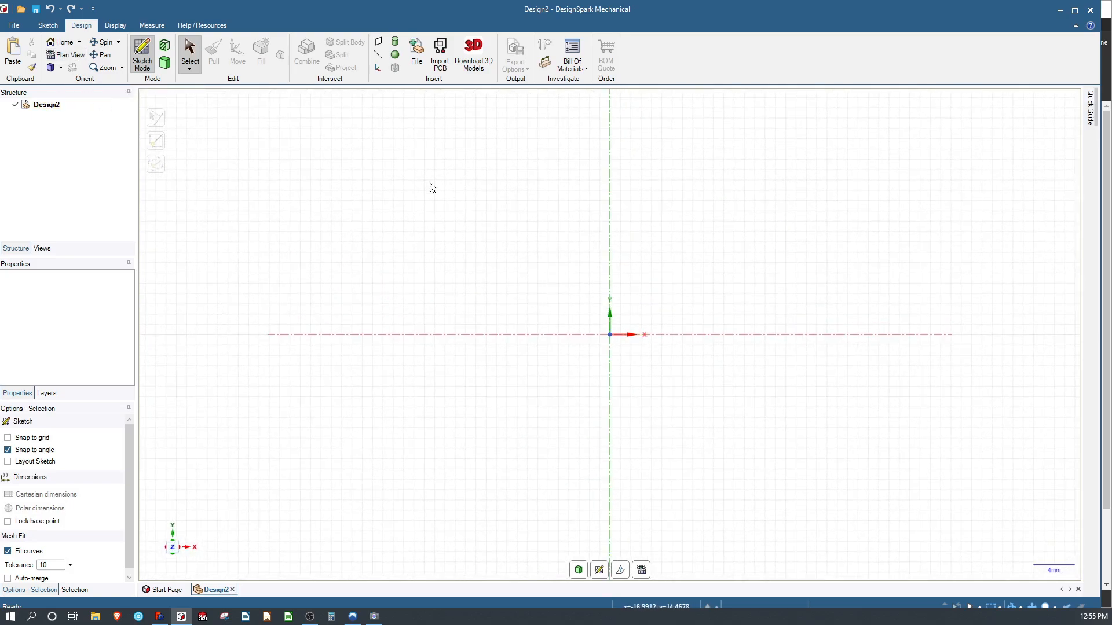
Sketch a closed six-sided line profile around the origin, with a lower horizontal edge about 21 mm long and a vertical edge about 24 mm long.
click(49, 28)
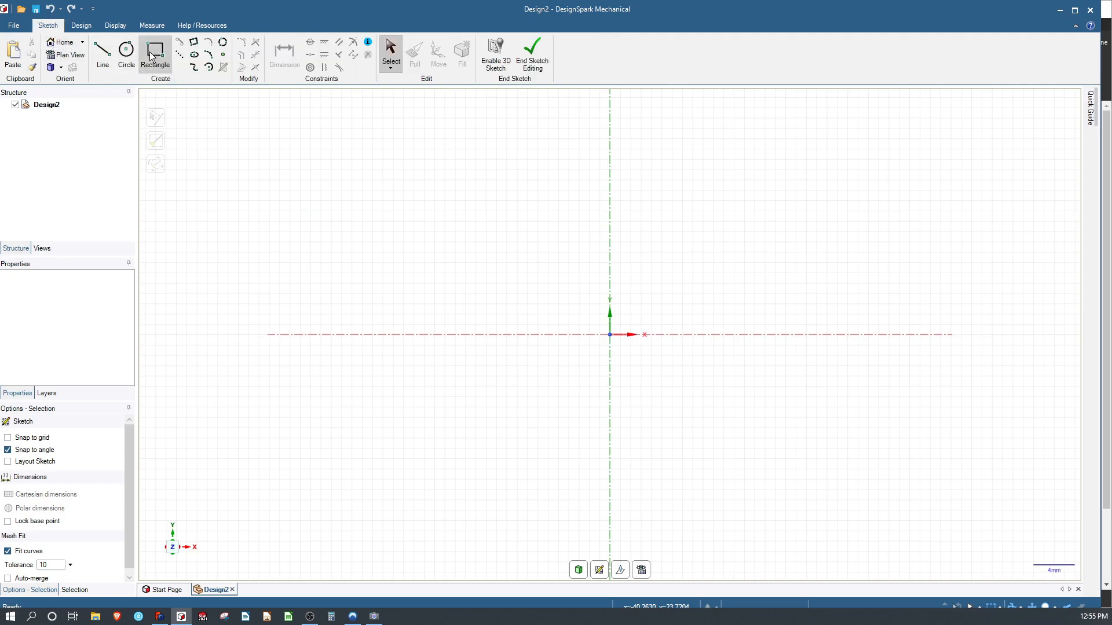
click(103, 55)
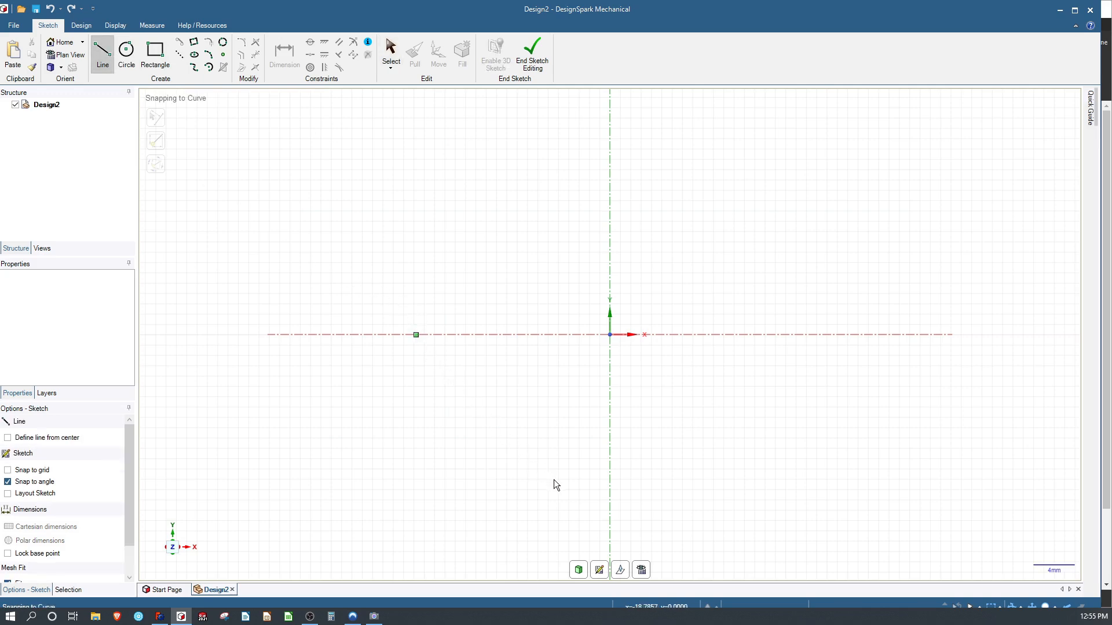
click(761, 478)
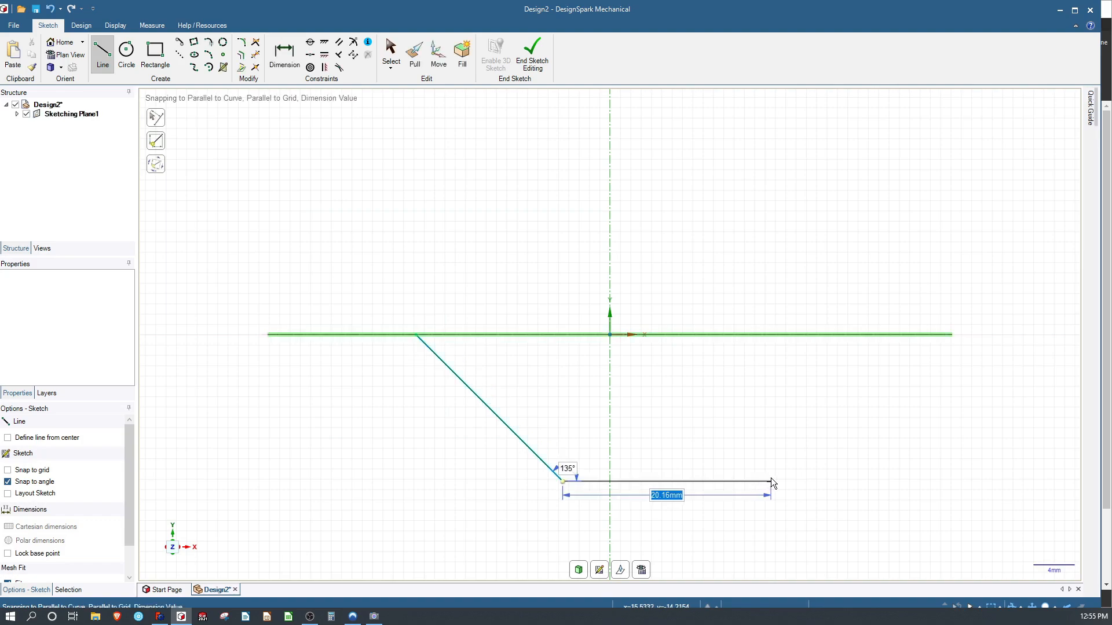
click(776, 480)
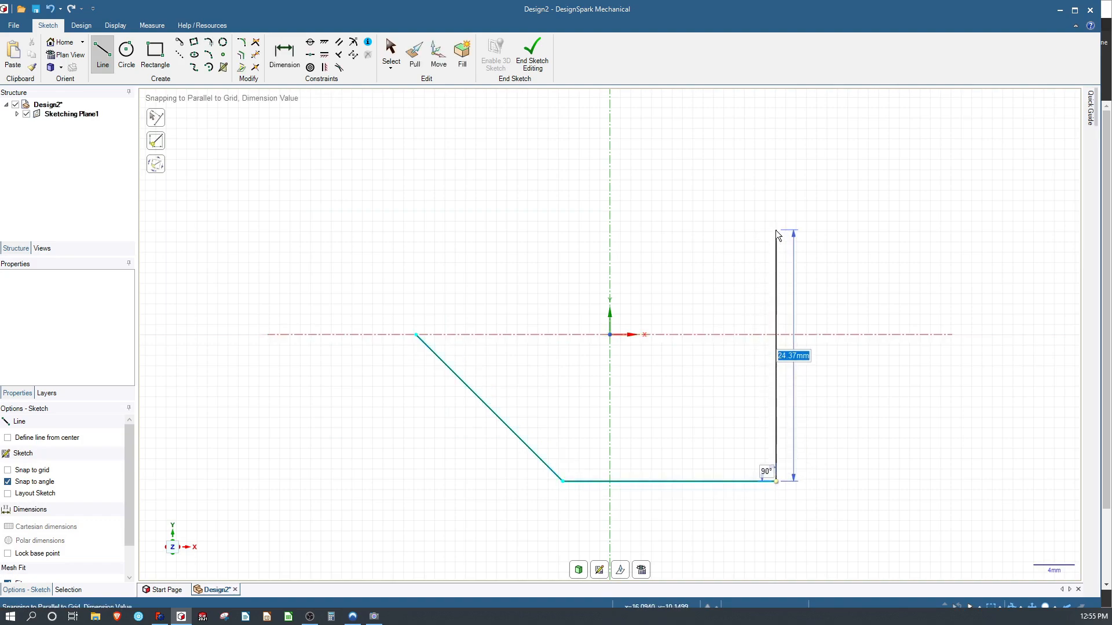
click(776, 231)
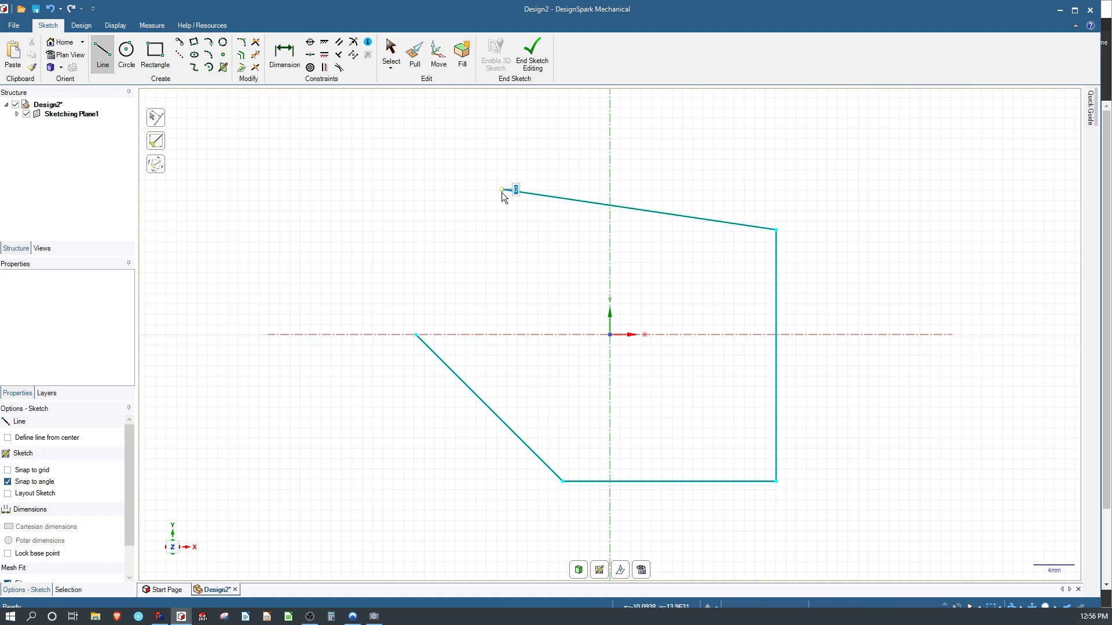
click(502, 190)
click(501, 307)
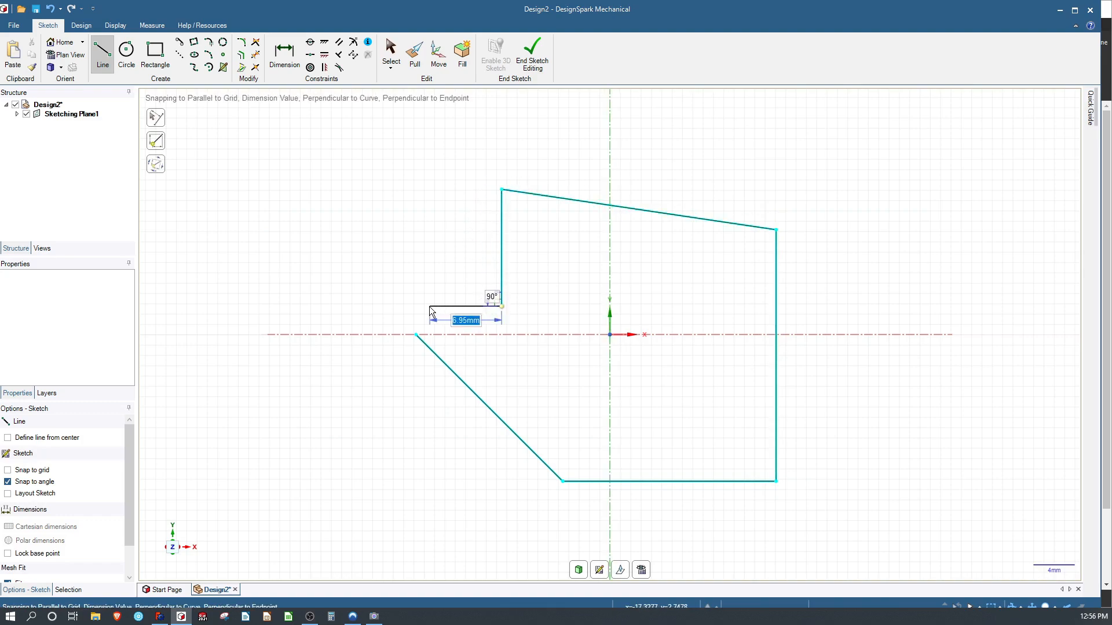
click(415, 335)
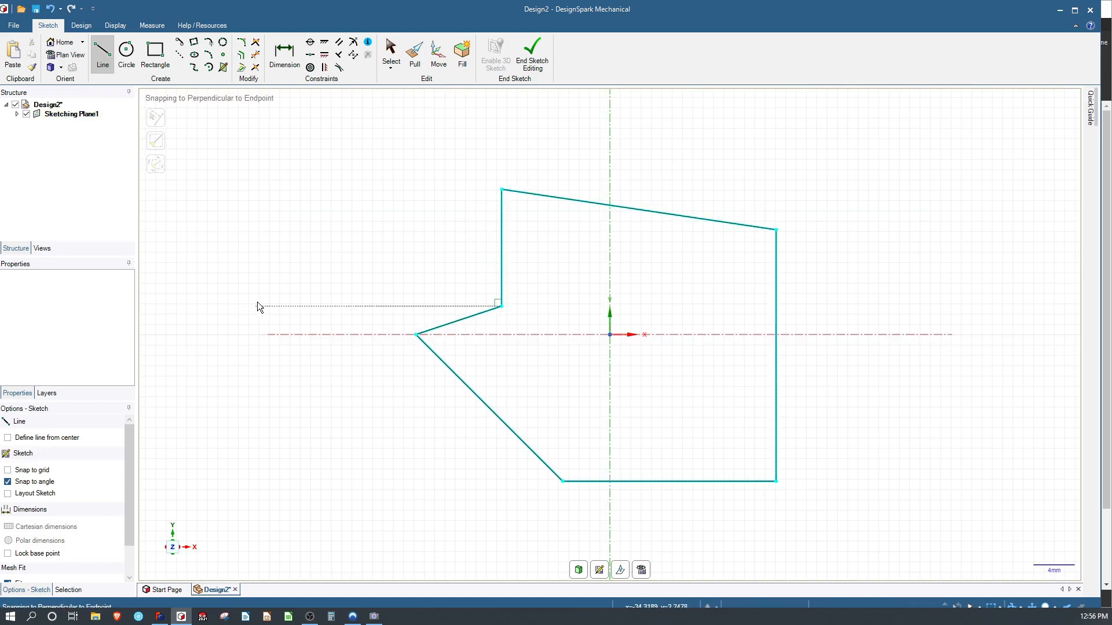
Sketch a circle inside the closed profile, above and to the right of the origin, and finish the sketch.
key(Escape)
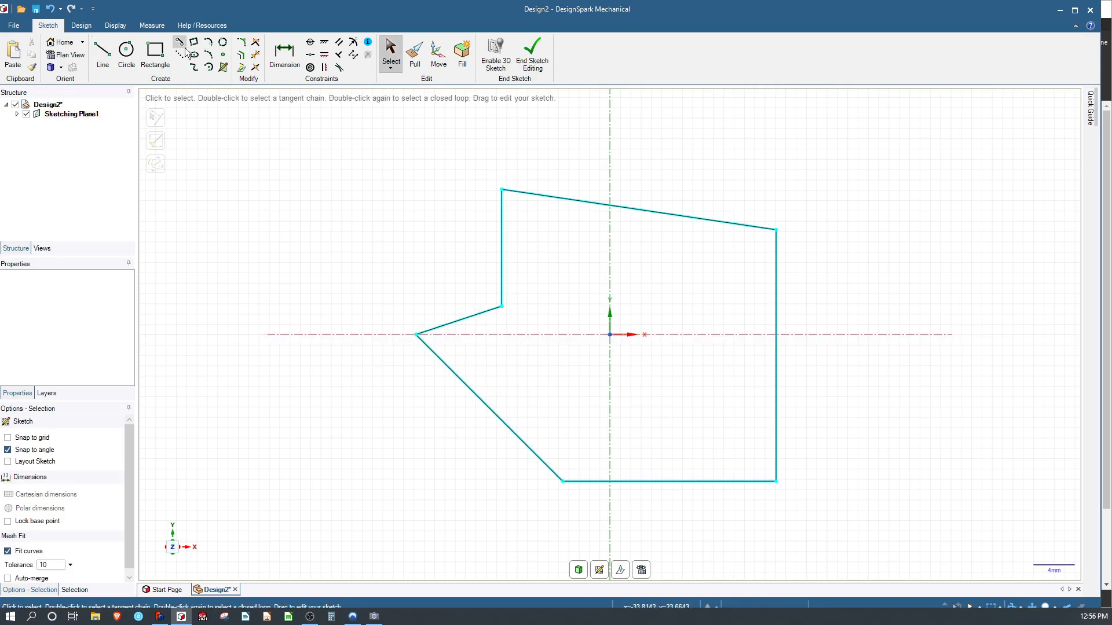
click(127, 51)
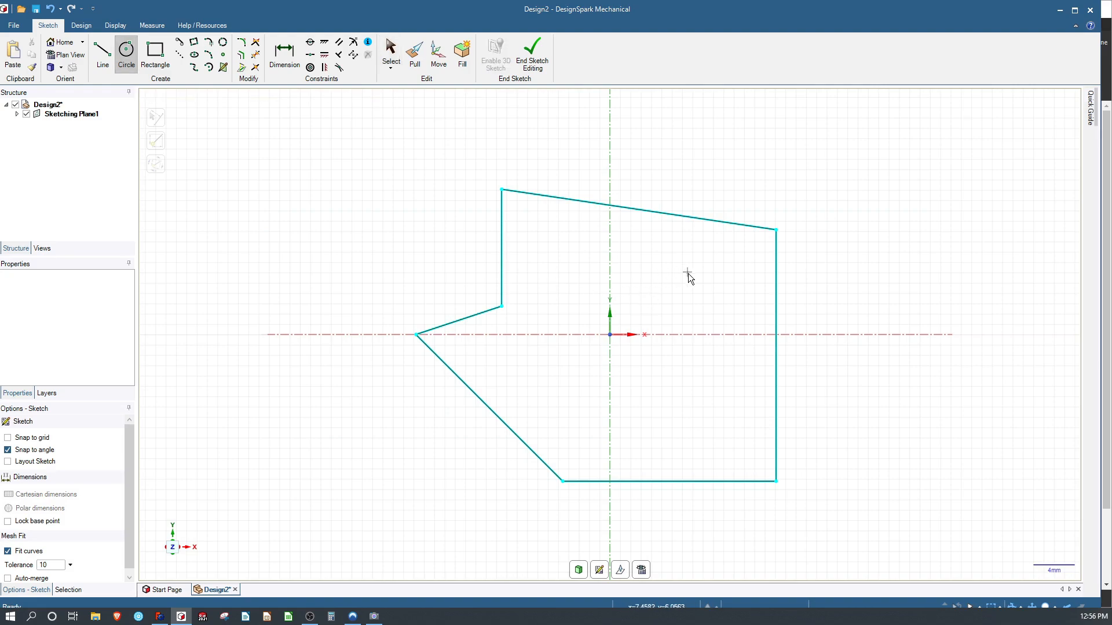
click(687, 294)
click(687, 324)
click(529, 65)
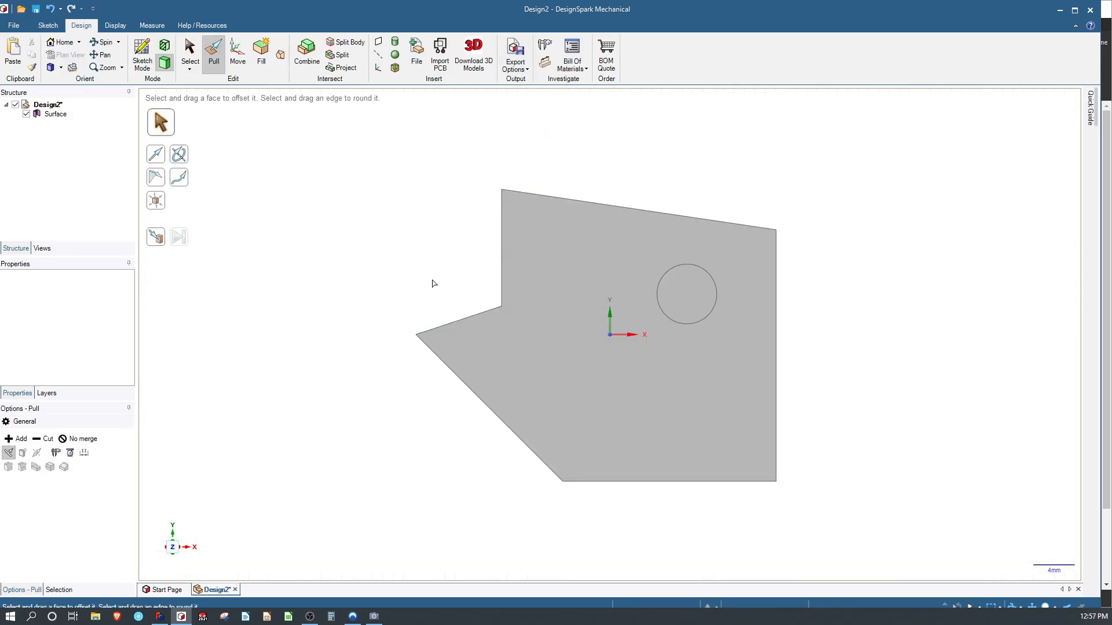
middle_drag(433, 283, 425, 188)
ctrl+middle_drag(662, 205, 670, 179)
mouse_move(617, 193)
right_down()
mouse_move(613, 223)
mouse_move(558, 243)
right_up()
right_click(573, 180)
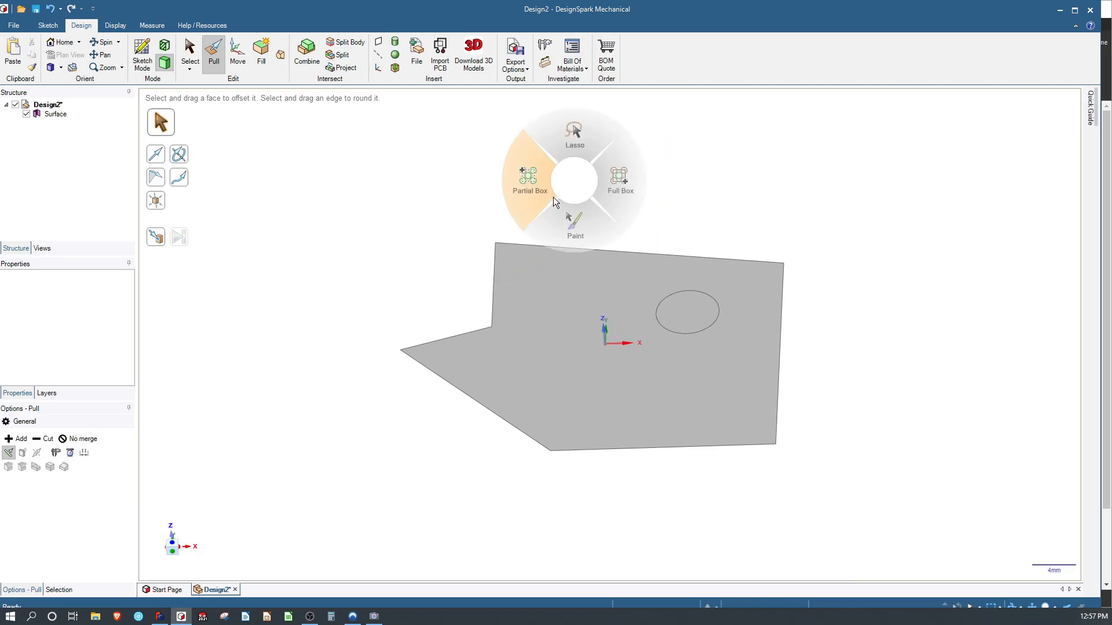
click(469, 214)
mouse_move(558, 204)
right_down()
mouse_move(454, 253)
mouse_move(755, 128)
right_up()
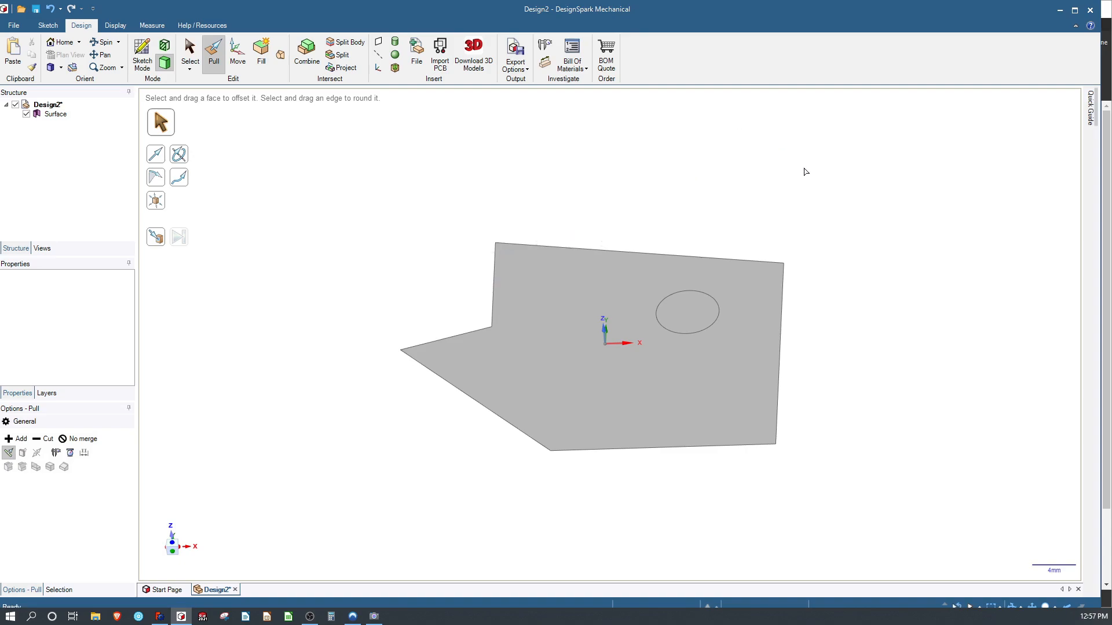
mouse_move(787, 182)
right_down()
mouse_move(707, 194)
mouse_move(696, 207)
right_up()
right_click(594, 206)
click(555, 205)
mouse_move(583, 190)
right_down()
mouse_move(620, 176)
mouse_move(577, 187)
right_up()
mouse_move(664, 181)
right_down()
mouse_move(770, 193)
mouse_move(643, 191)
right_up()
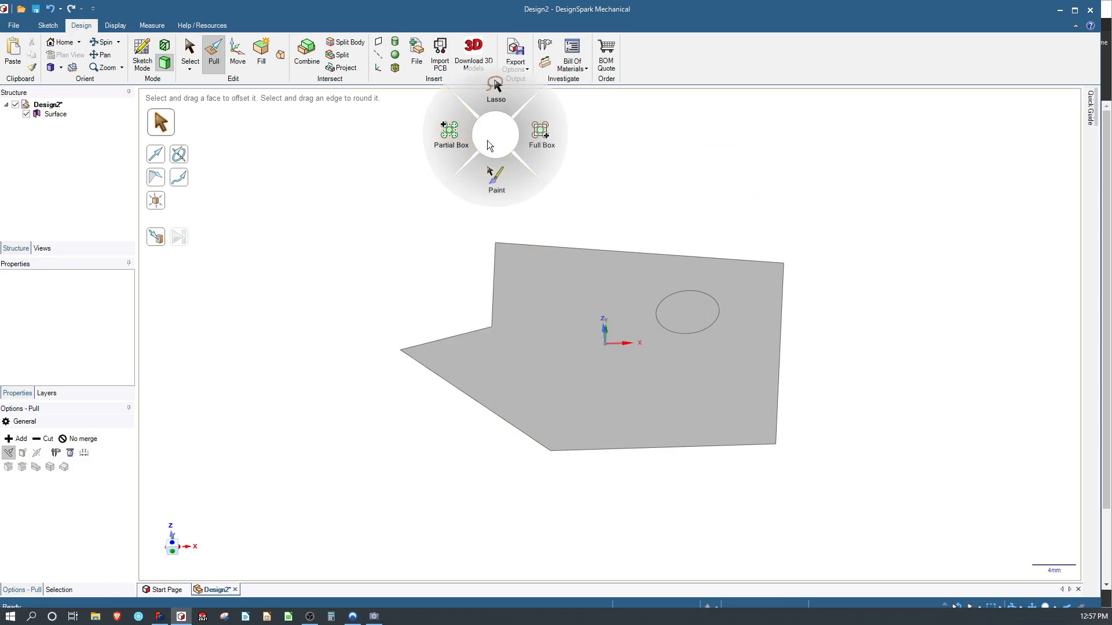
click(702, 204)
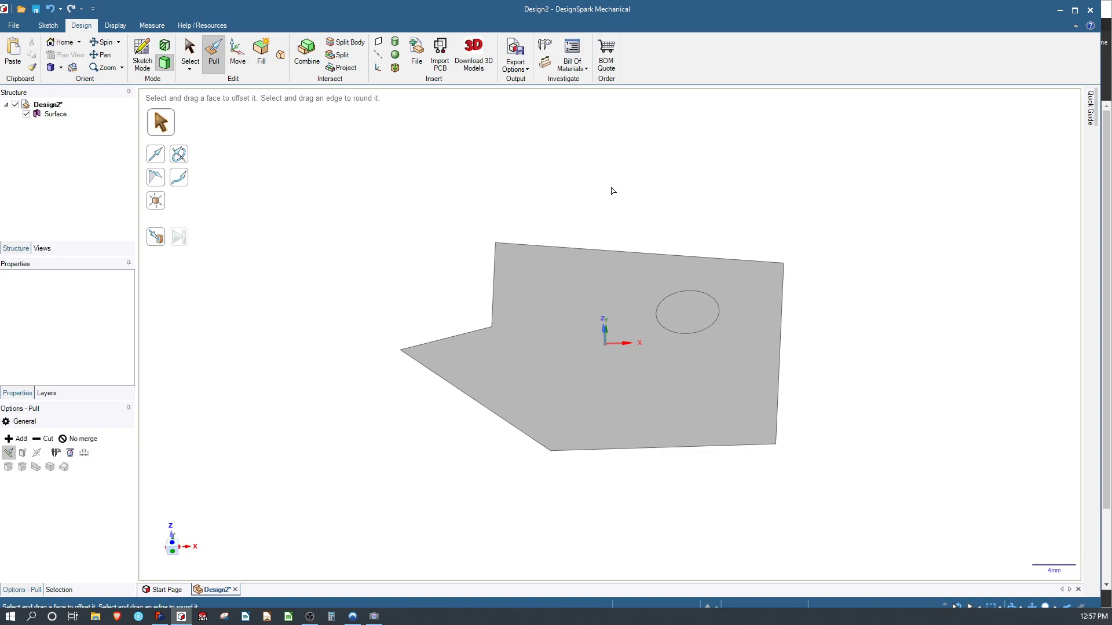
Pull the profile face around the circle upward into a solid block, leaving the circular region open as a hole.
shift+middle_drag(610, 198, 516, 177)
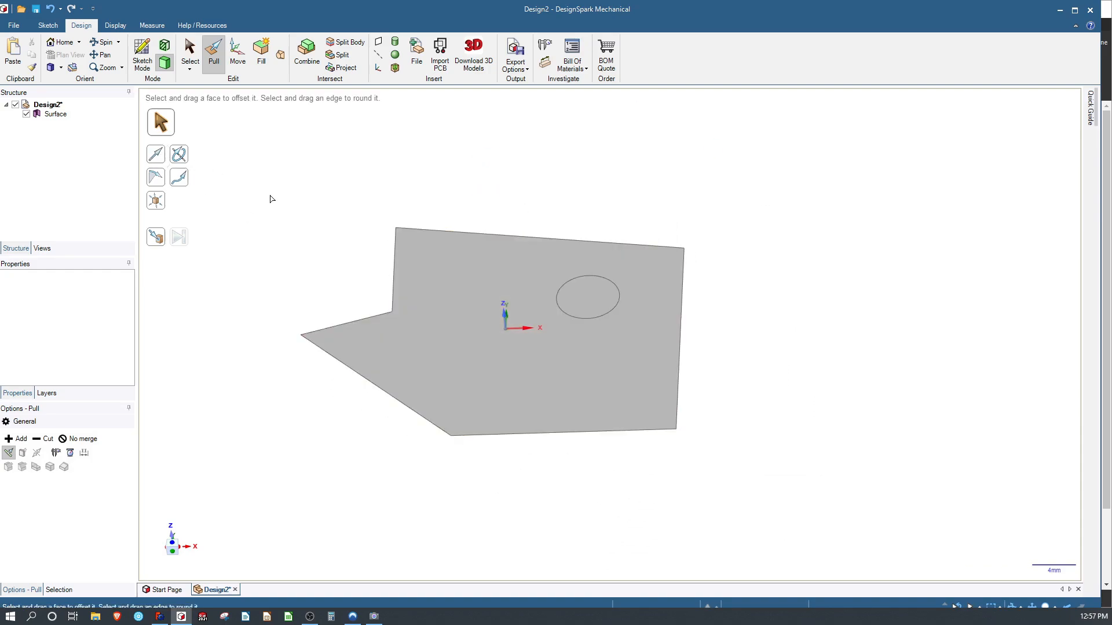
click(455, 285)
click(776, 356)
click(634, 324)
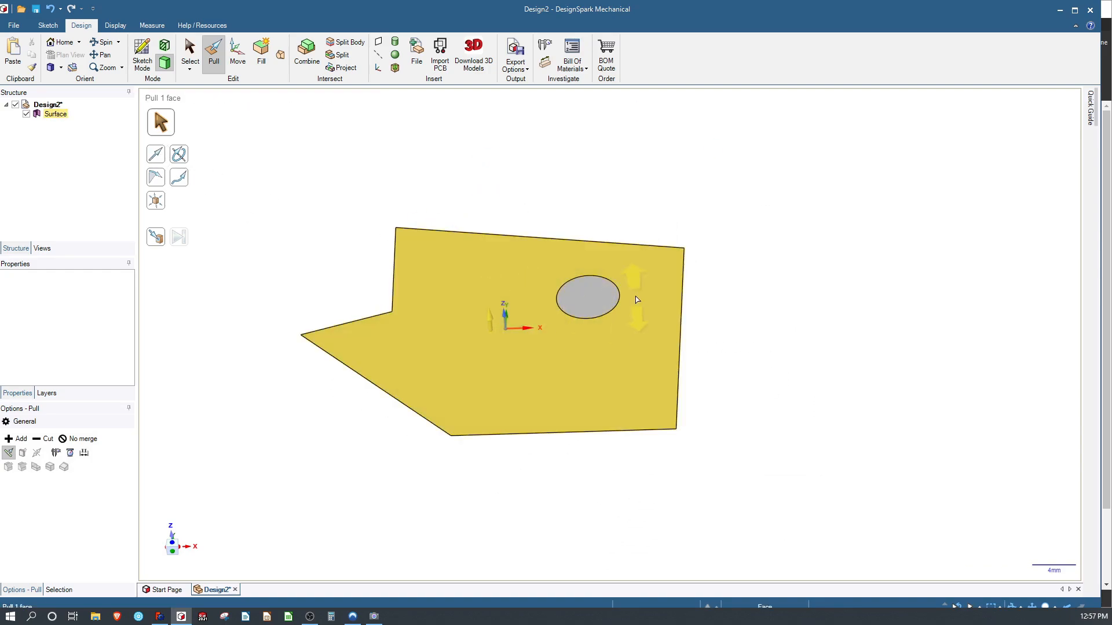
click(520, 324)
click(587, 298)
click(516, 338)
click(586, 292)
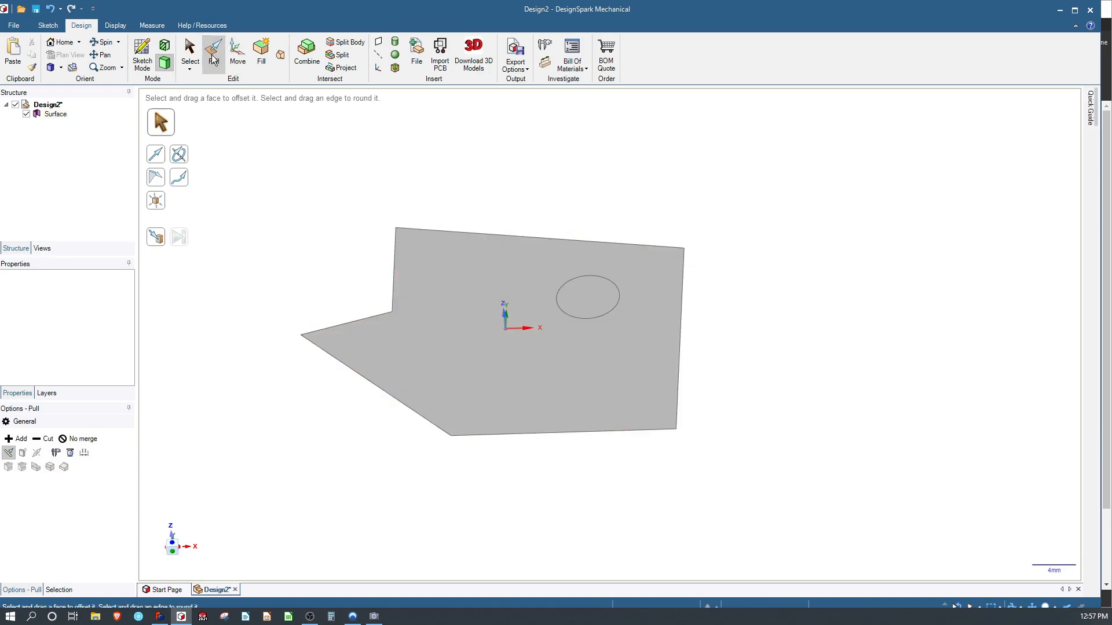
click(464, 272)
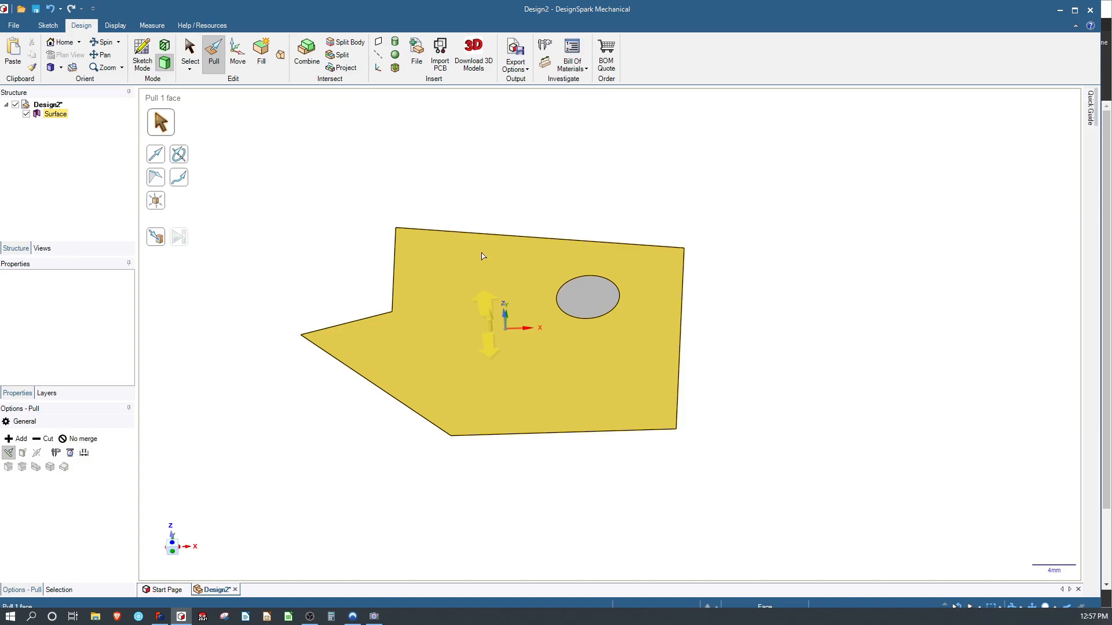
drag(483, 253, 489, 130)
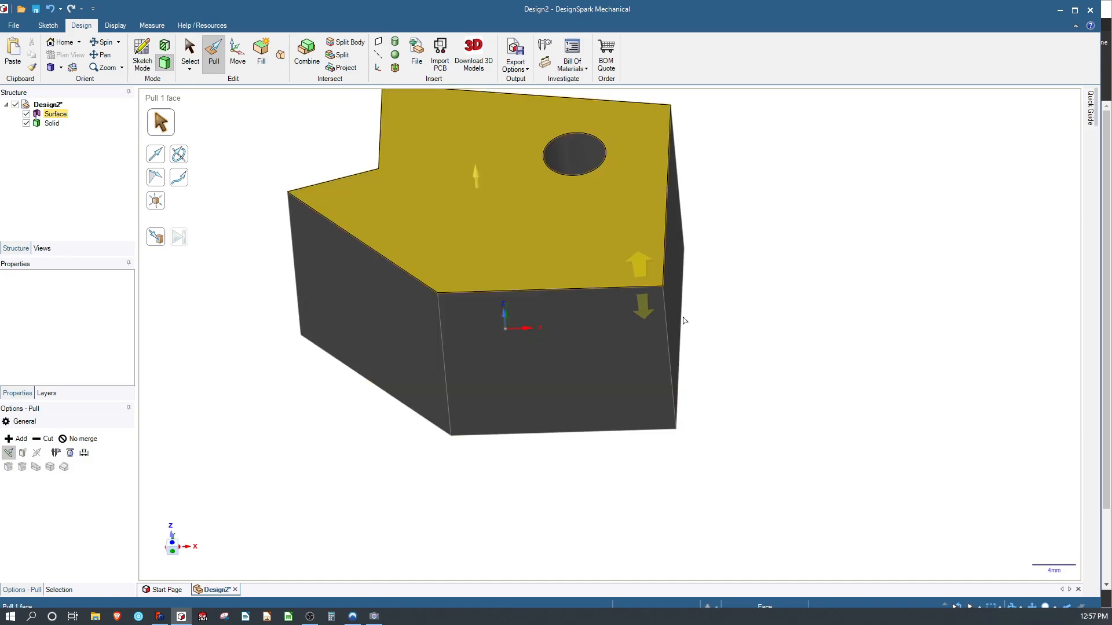
click(756, 284)
key(v)
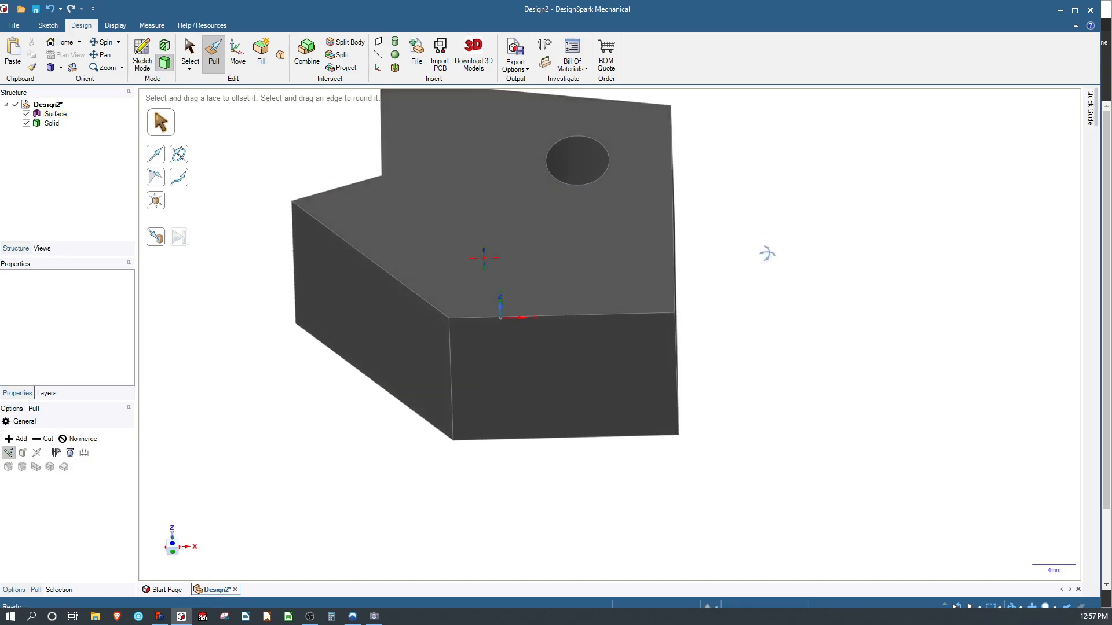
Try to pull the circular hole's axis sideways by about 3.55 mm to form a slot, and undo it.
click(581, 222)
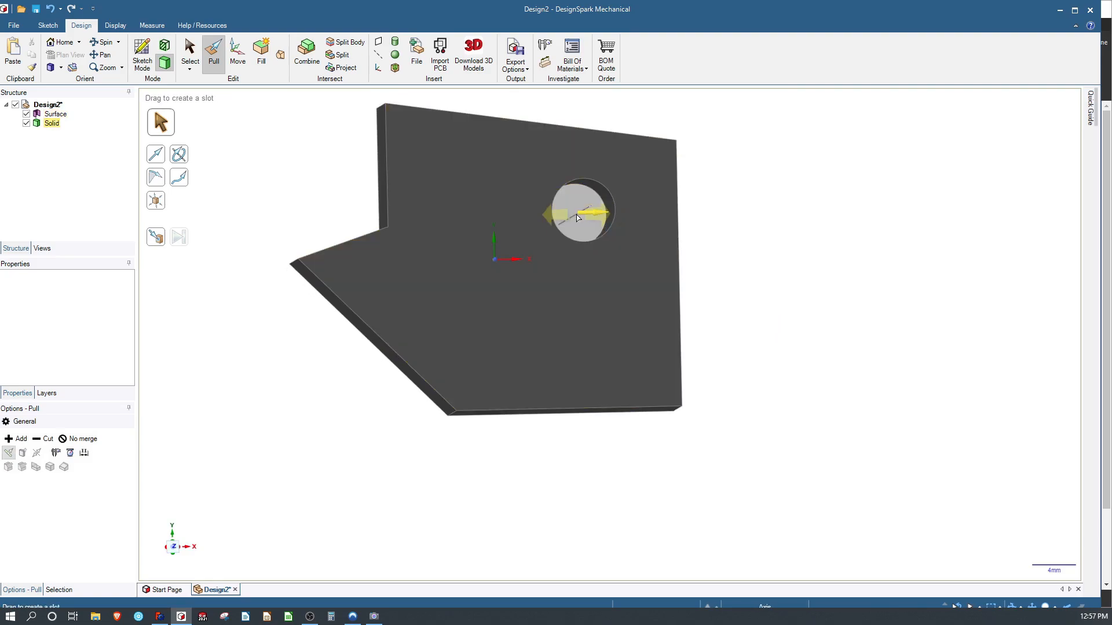
click(578, 216)
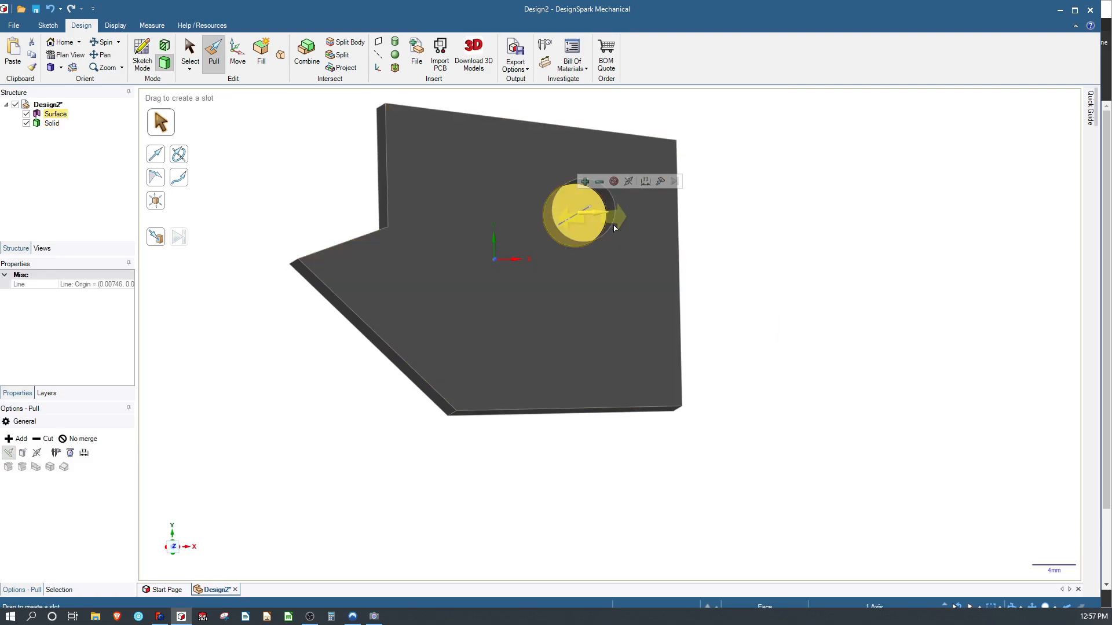
drag(615, 228, 621, 236)
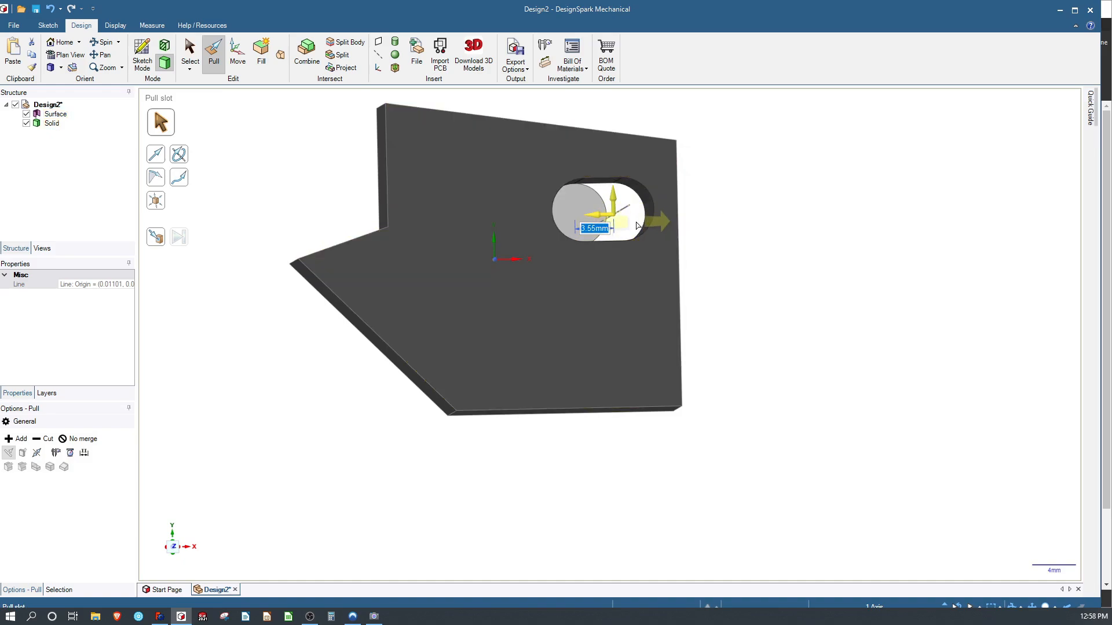
key(ctrl+z)
Pull the circular surface at the base of the hole upward about 7.8 mm so it merges with the block.
click(577, 226)
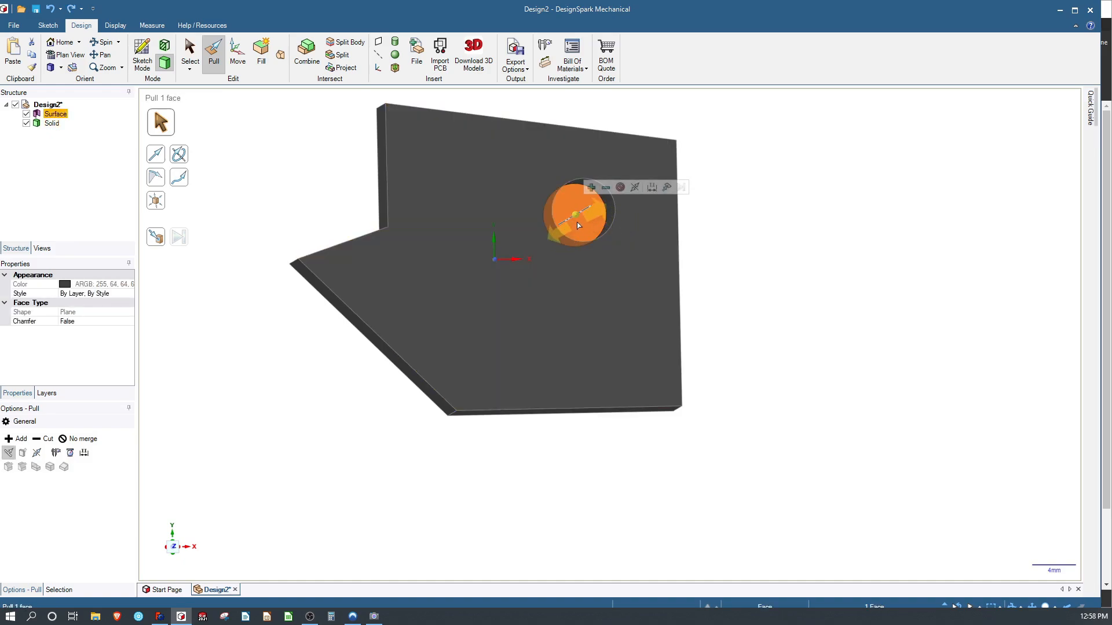
middle_drag(578, 226, 574, 174)
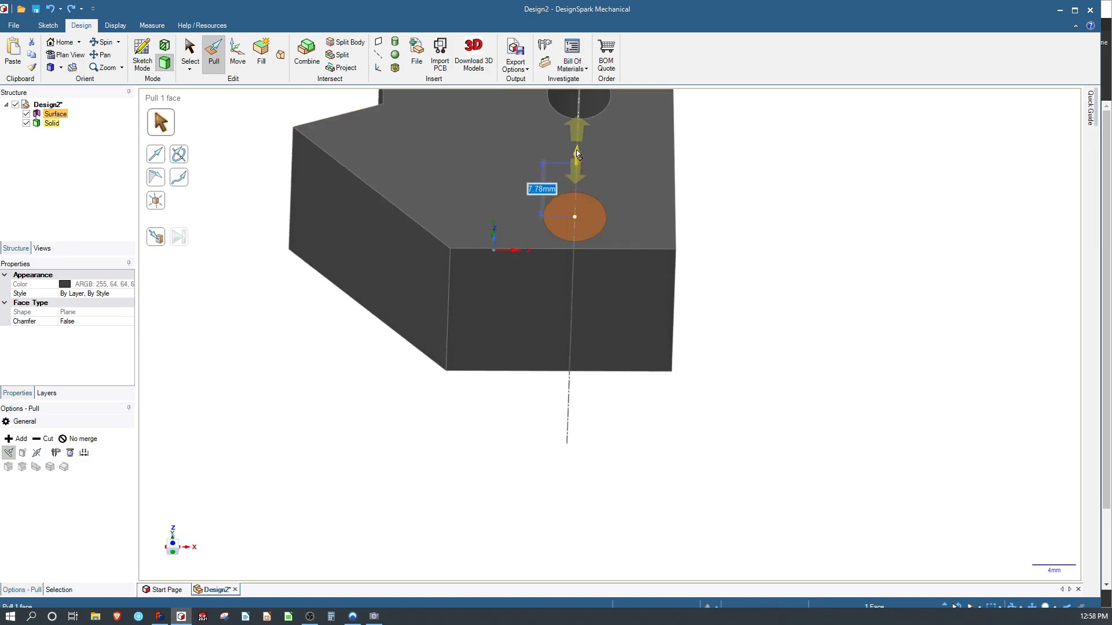
drag(578, 154, 743, 160)
click(747, 224)
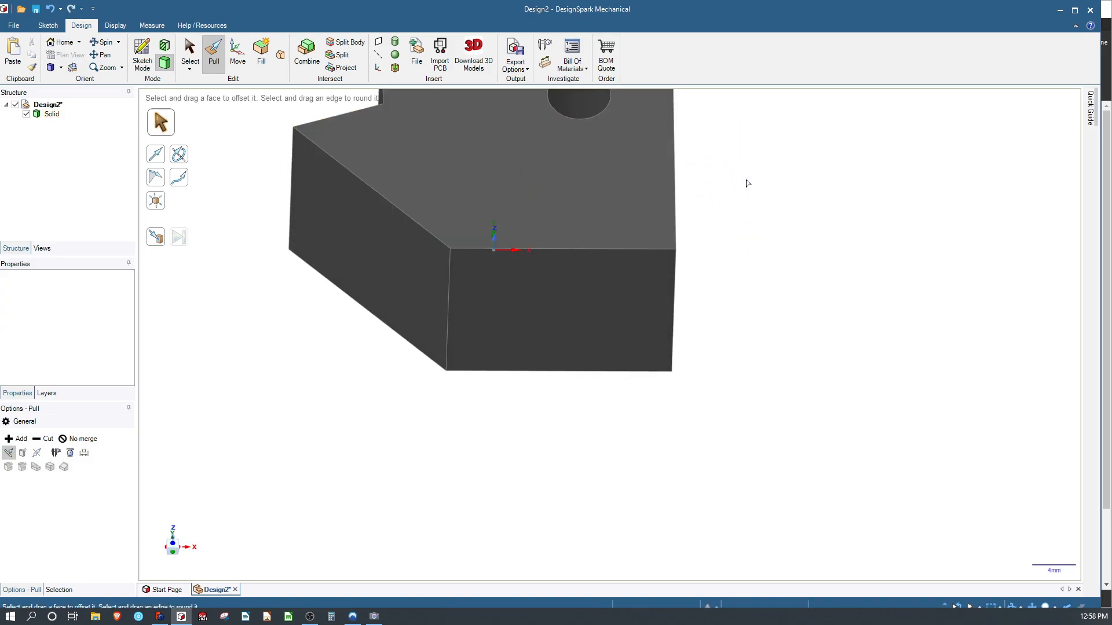
Pull the circular floor of the hole up through the opening into a tall cylindrical post above the block.
middle_drag(747, 184, 716, 258)
click(575, 152)
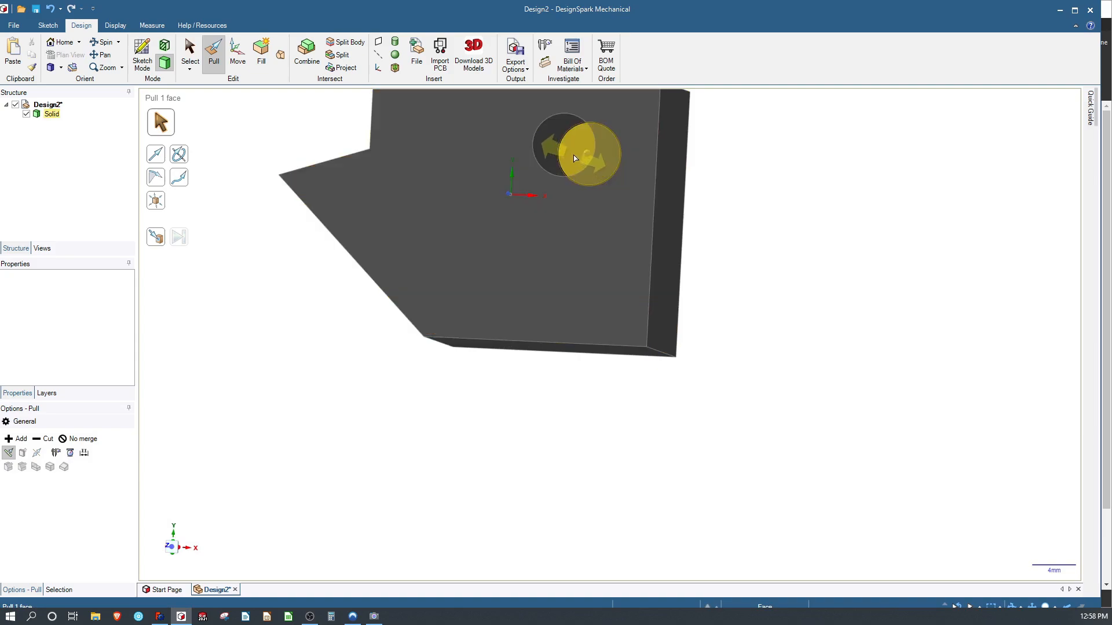
mouse_move(574, 154)
middle_down()
mouse_move(415, 167)
mouse_move(582, 159)
middle_up()
drag(589, 156, 608, 86)
click(693, 207)
Push the post's end face down about 29.3 mm, below the block's upper face, to form a shallow round recess.
middle_drag(738, 239, 722, 328)
scroll(721, 319, down, 5)
scroll(691, 294, up, 4)
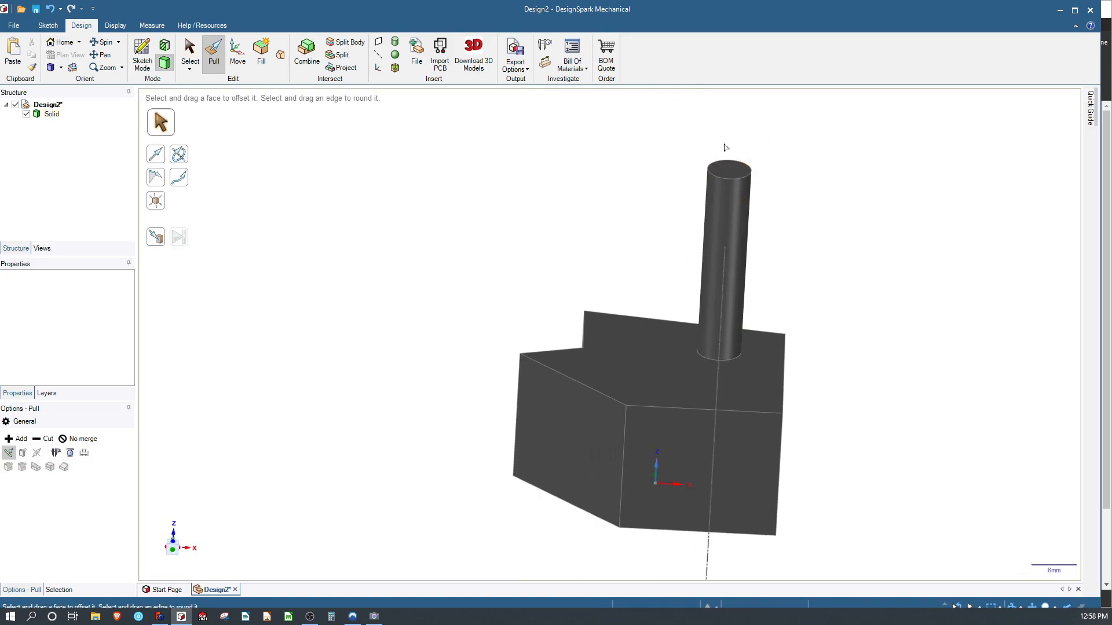
click(728, 171)
drag(732, 179, 742, 367)
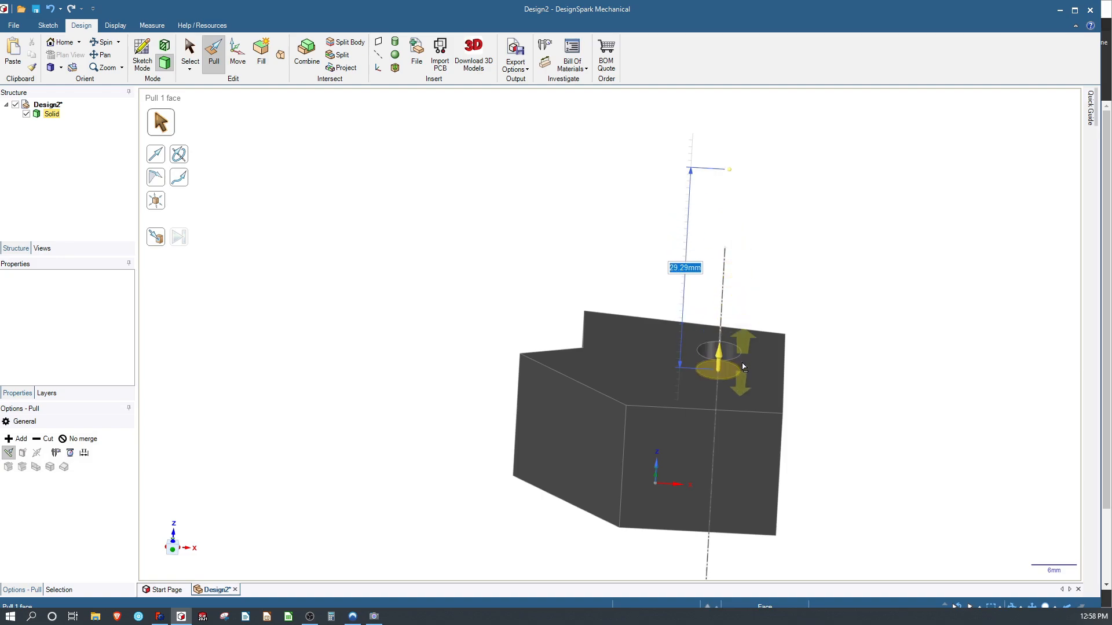
click(741, 369)
Pull the cylindrical wall of the recess outward to enlarge its diameter.
scroll(736, 370, down, 4)
scroll(736, 383, up, 5)
scroll(735, 384, up, 6)
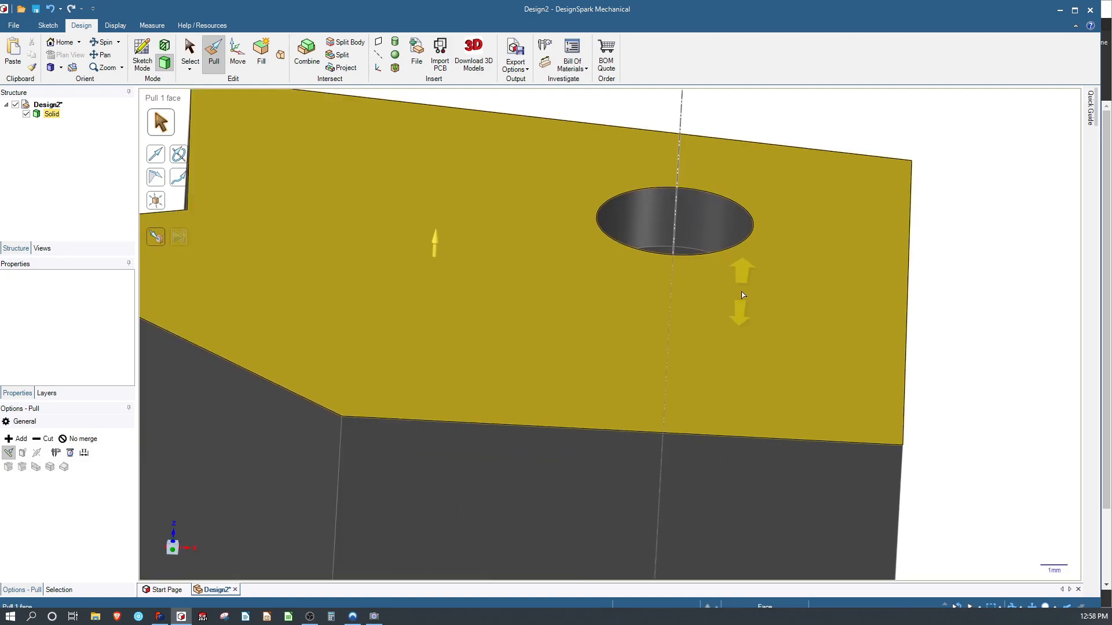
scroll(765, 306, down, 6)
mouse_move(765, 332)
middle_down()
mouse_move(730, 381)
mouse_move(750, 325)
middle_up()
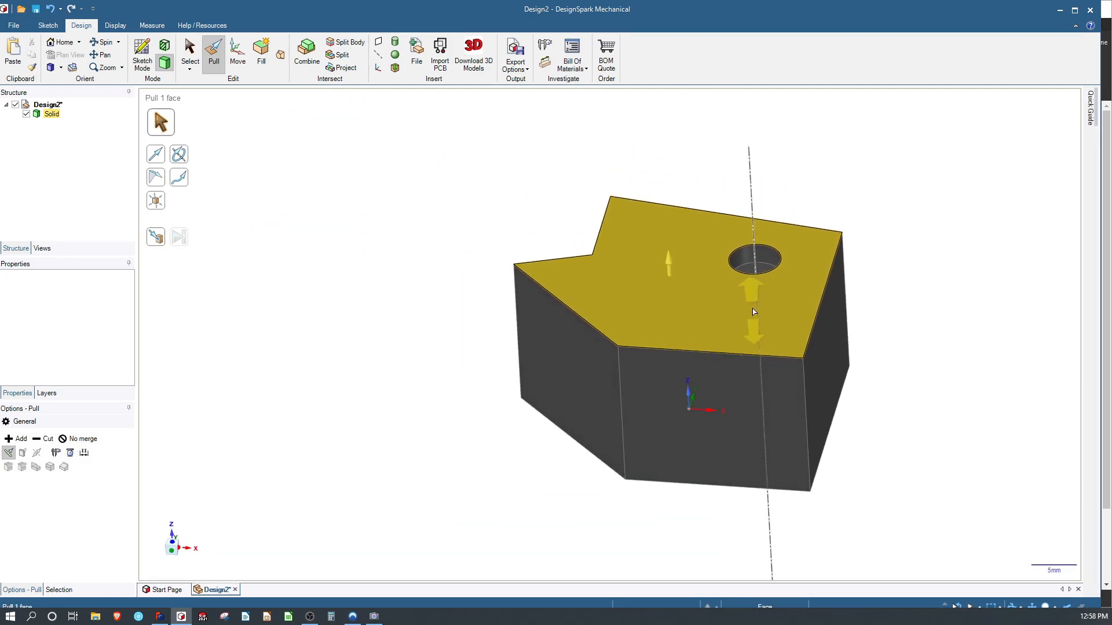
scroll(747, 250, up, 5)
click(749, 253)
drag(727, 286, 567, 247)
click(716, 318)
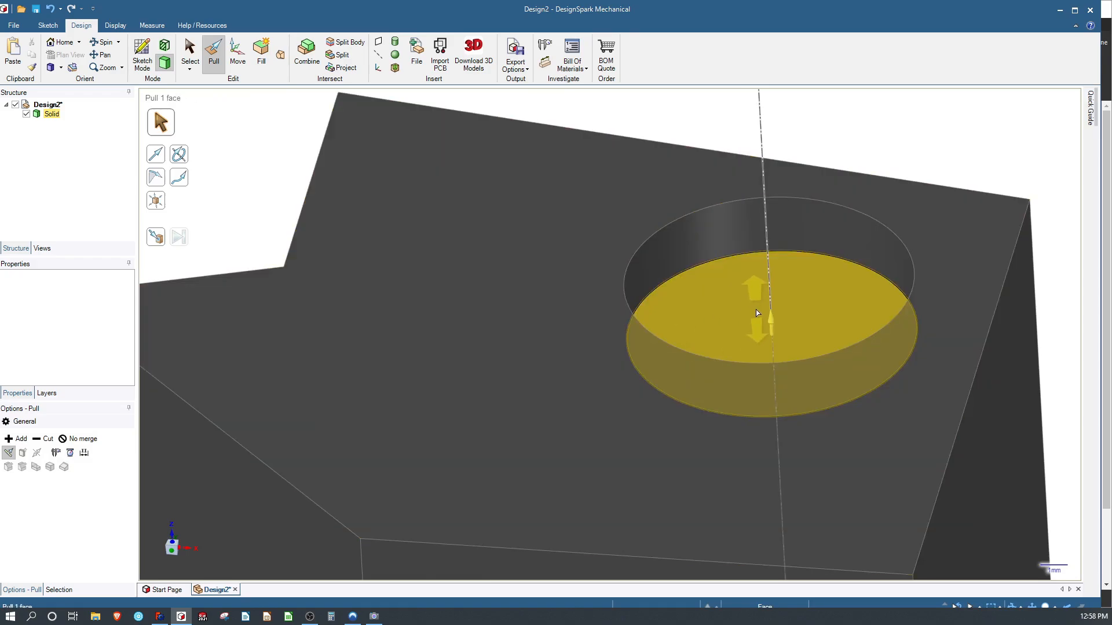
Pull the recess wall back inward to reduce its diameter to roughly half.
middle_drag(759, 311, 804, 359)
scroll(708, 259, up, 5)
scroll(708, 259, down, 5)
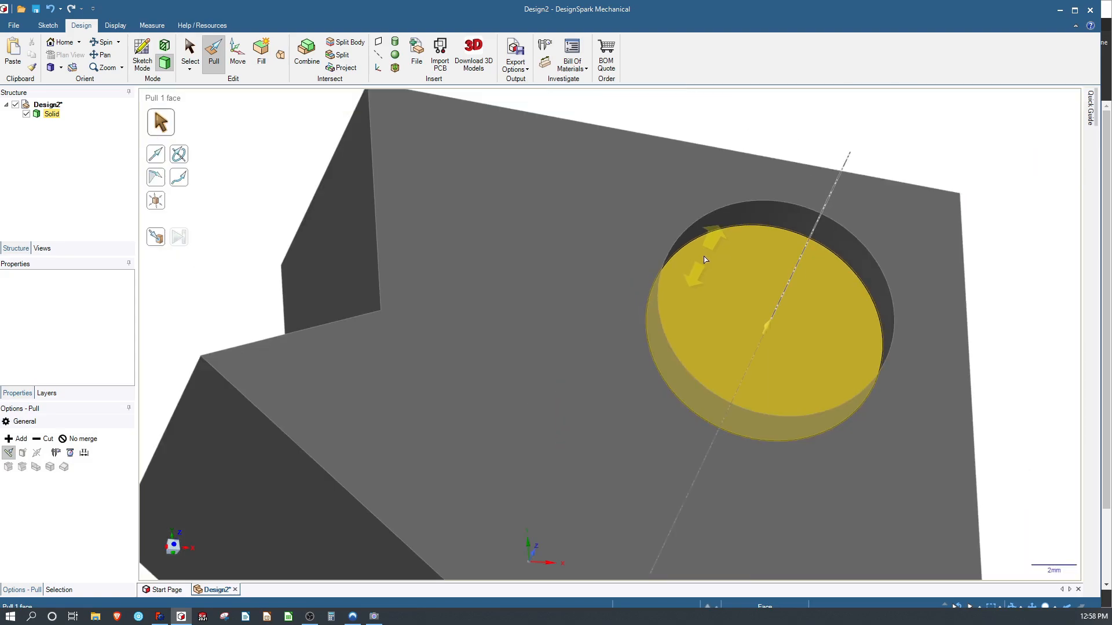
click(746, 219)
drag(747, 219, 772, 346)
Round the upper edge of the recess with a radius of about 0.41 mm and select the rounded face.
click(789, 277)
click(831, 286)
click(841, 289)
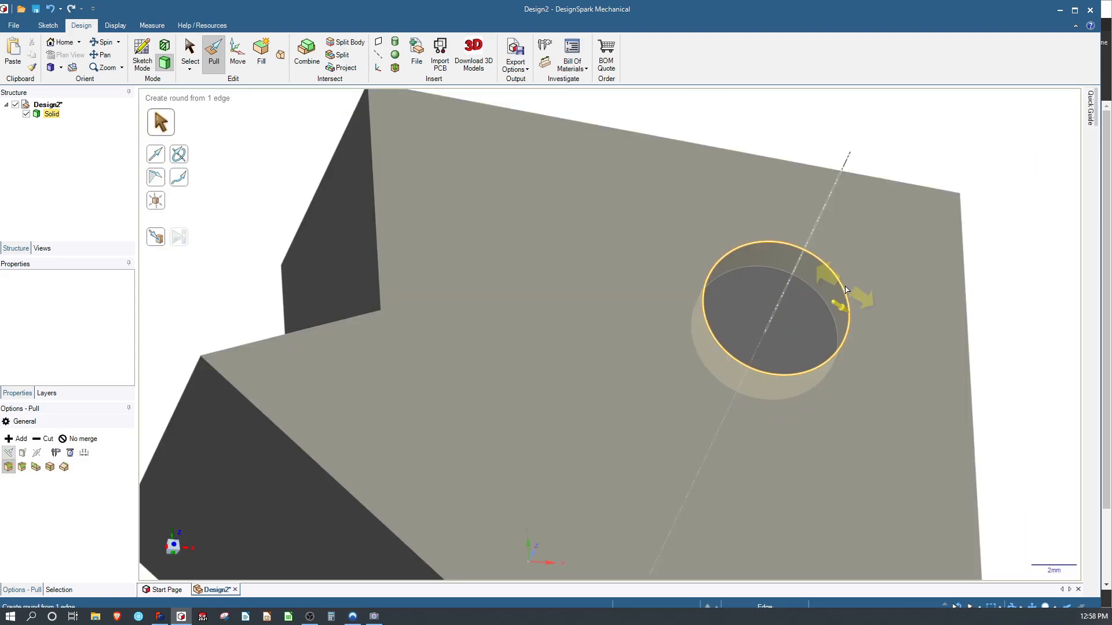
mouse_move(876, 317)
mouse_down()
mouse_move(884, 327)
mouse_move(856, 318)
mouse_up()
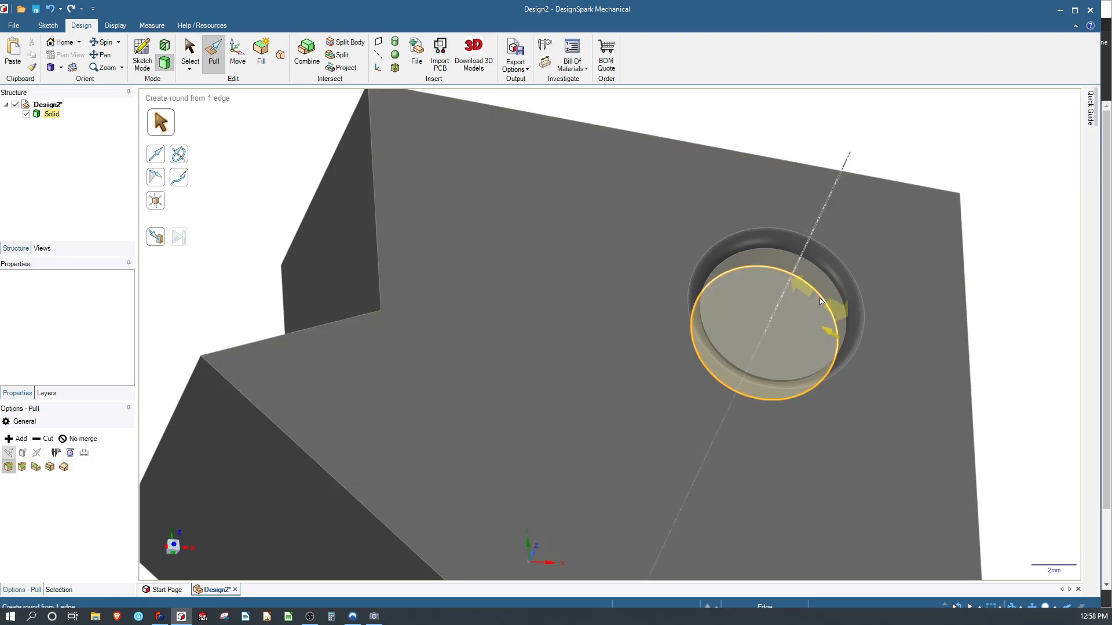
click(827, 308)
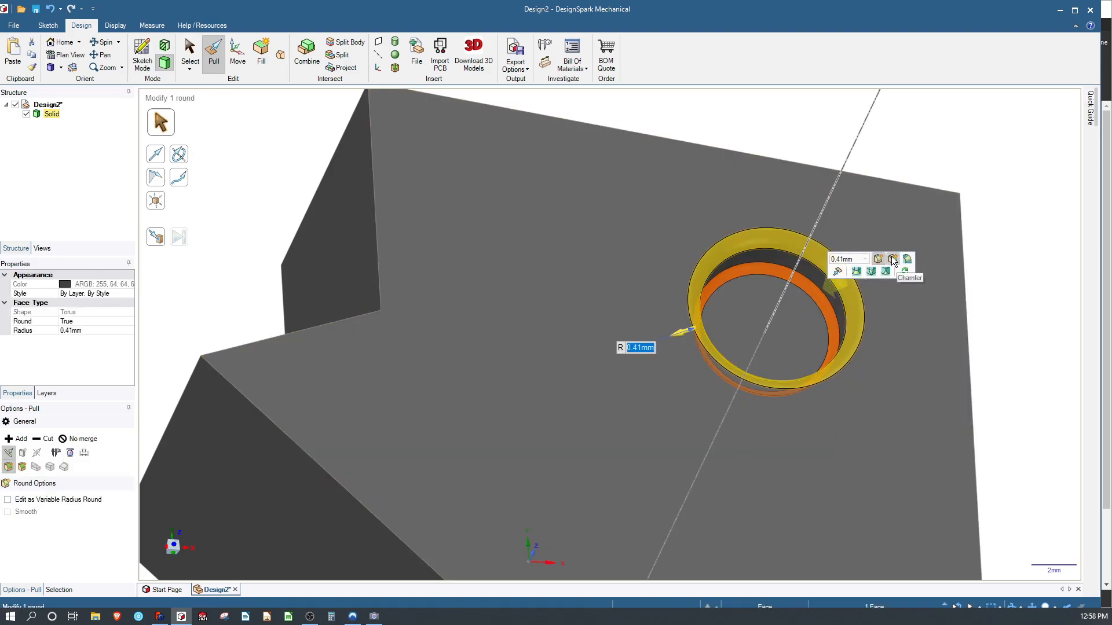
Convert the round on the recess's upper edge into a 0.41 mm chamfer.
click(892, 259)
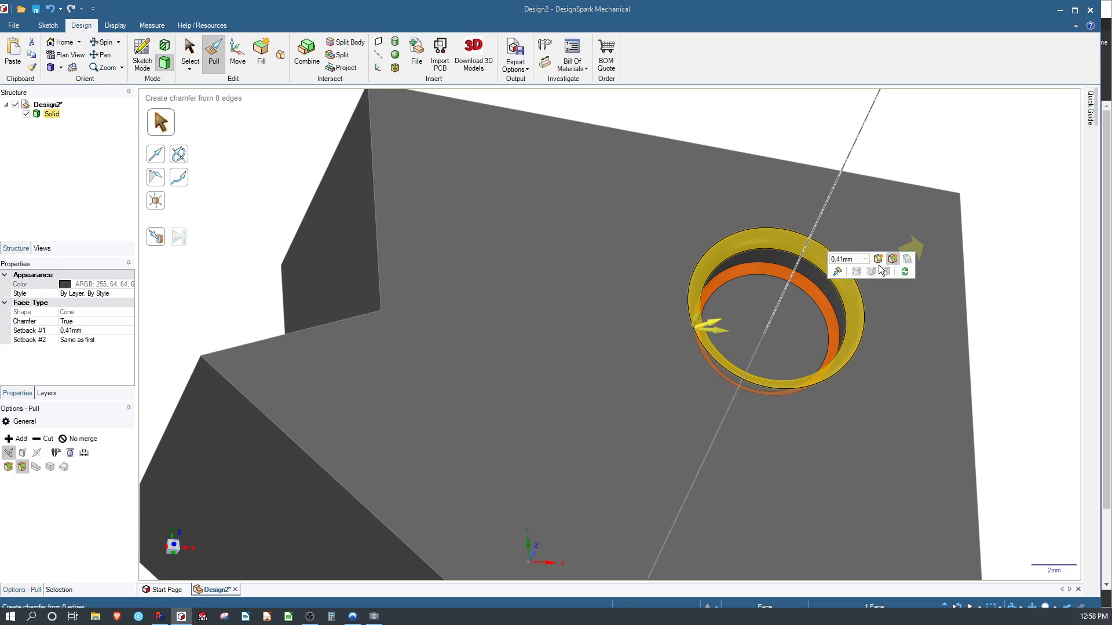
scroll(805, 317, down, 5)
scroll(803, 322, up, 10)
middle_drag(828, 371, 814, 309)
scroll(813, 308, up, 5)
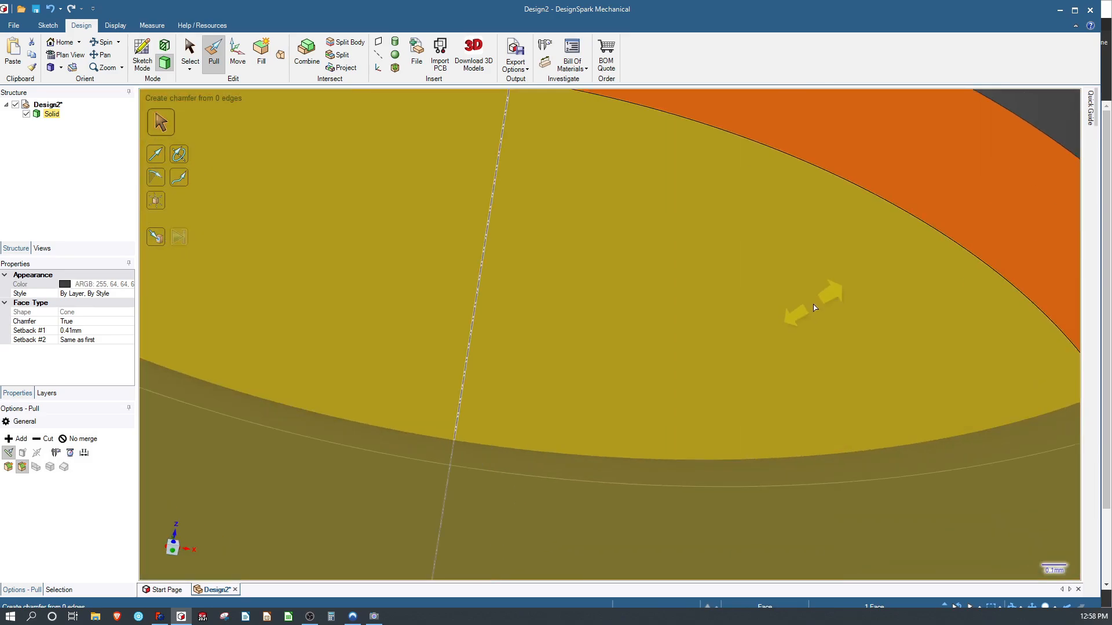
scroll(814, 308, down, 7)
Make the recess's upper edge a round with a radius of 1 mm and clear the selection.
click(849, 198)
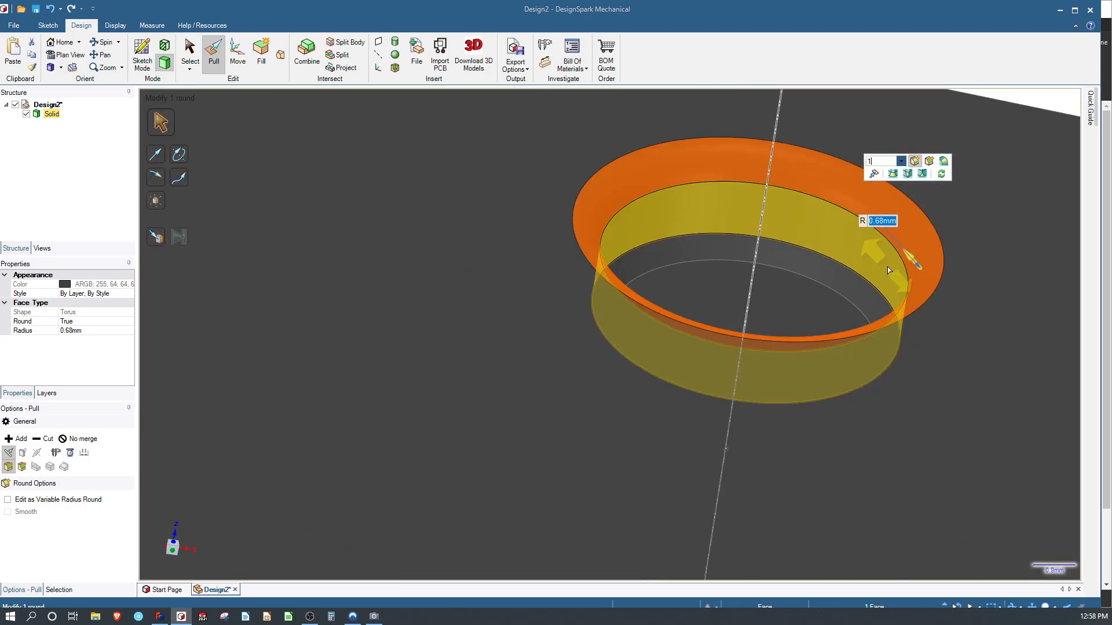
scroll(888, 255, down, 5)
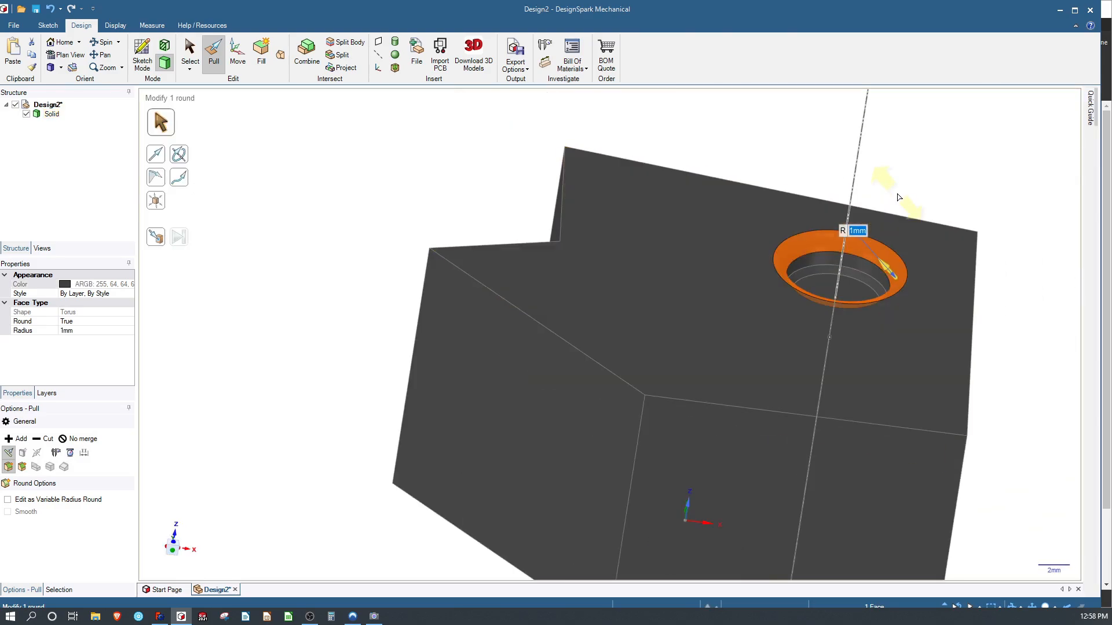
key(Escape)
middle_drag(899, 220, 839, 246)
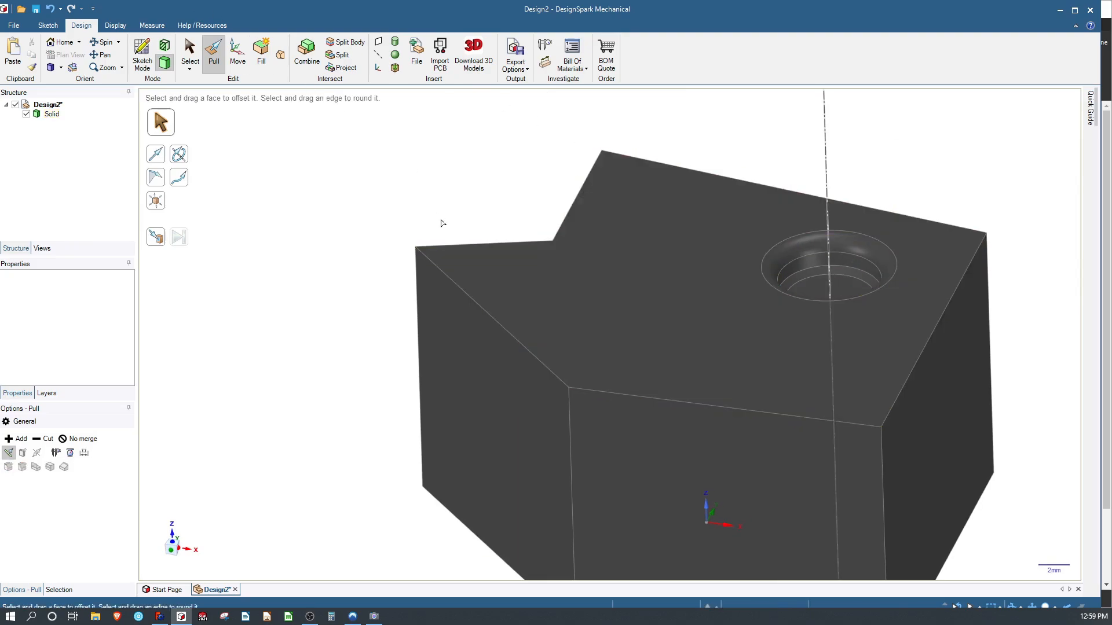
Pull the block's front face inward about 2.47 mm and round its vertical edge shared with the angled face to about 12 mm radius.
click(590, 429)
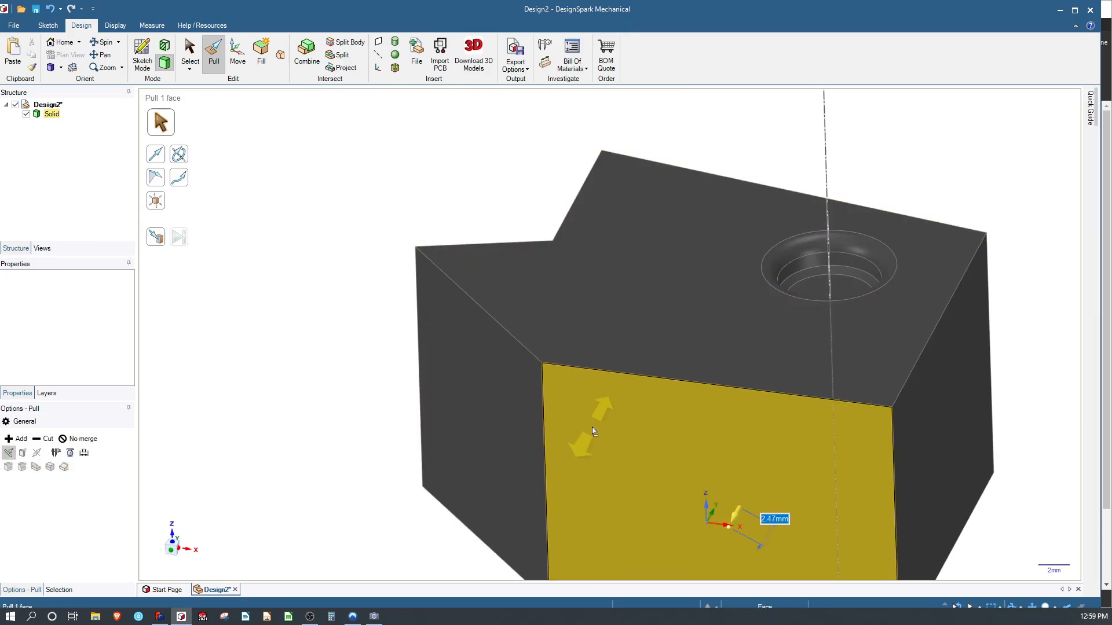
click(545, 429)
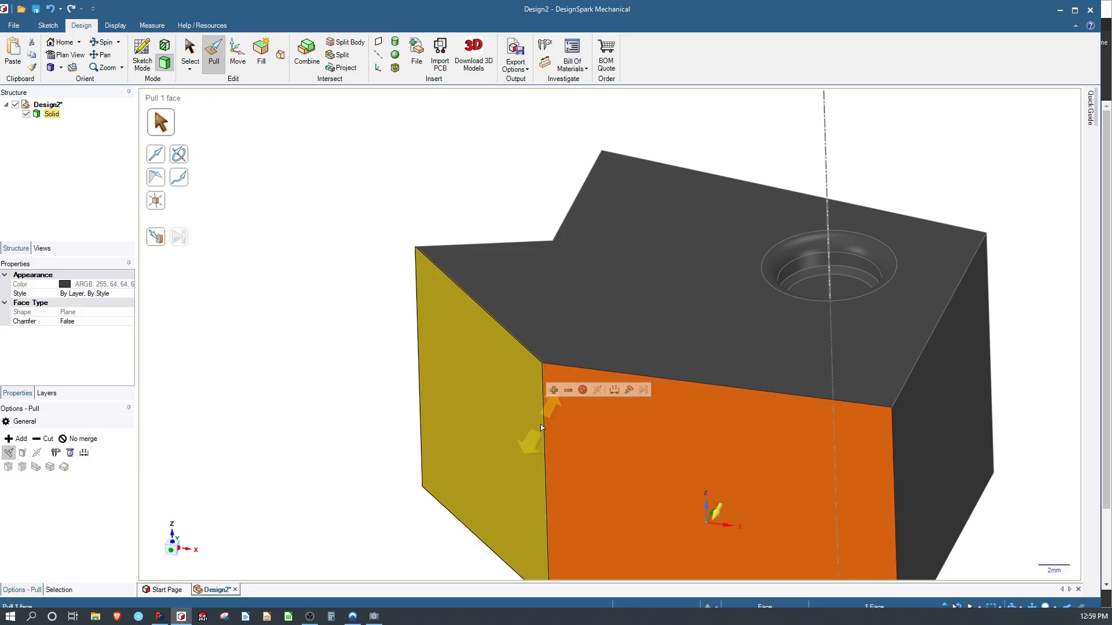
click(540, 427)
click(543, 427)
drag(543, 426, 921, 231)
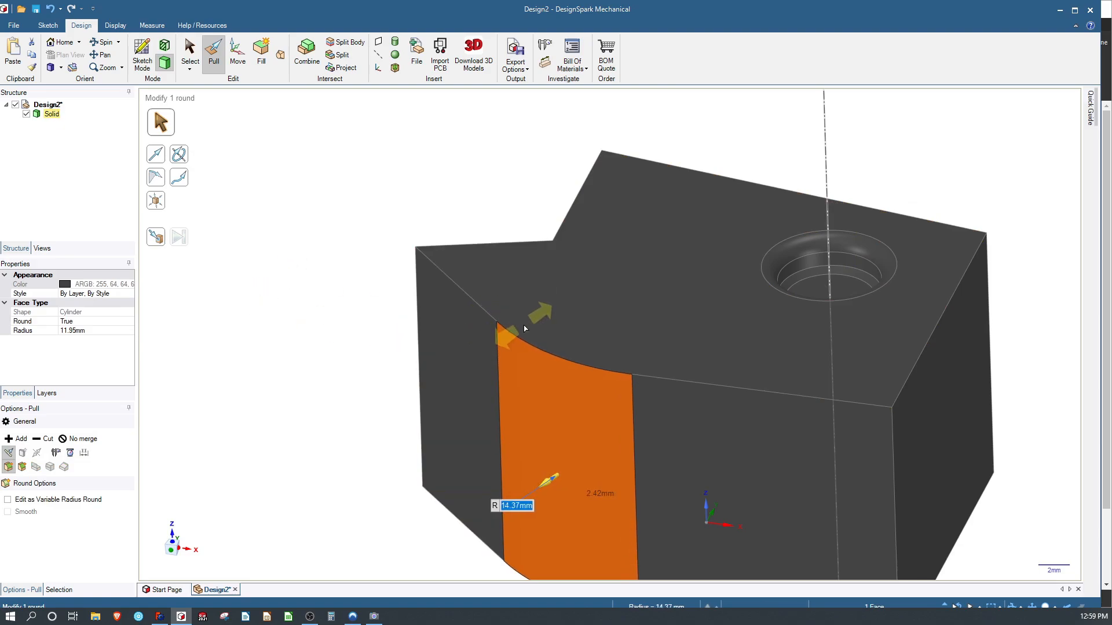
Round the angled face's outer vertical edge to about 2.63 mm and pull the large round's upper arc to widen it into a taper.
click(418, 318)
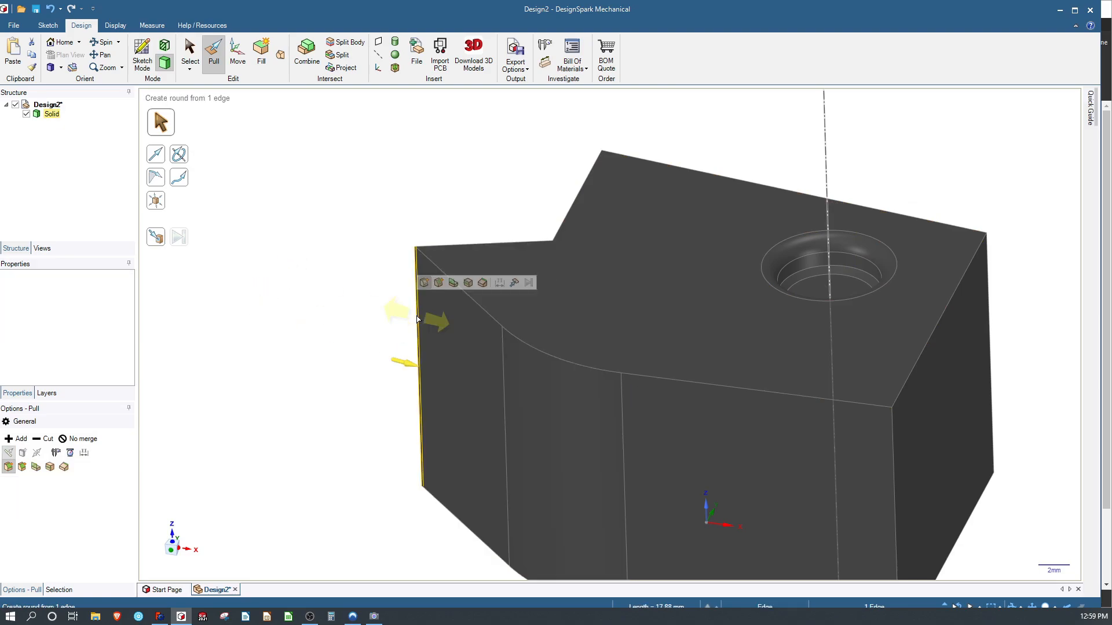
drag(418, 317, 518, 342)
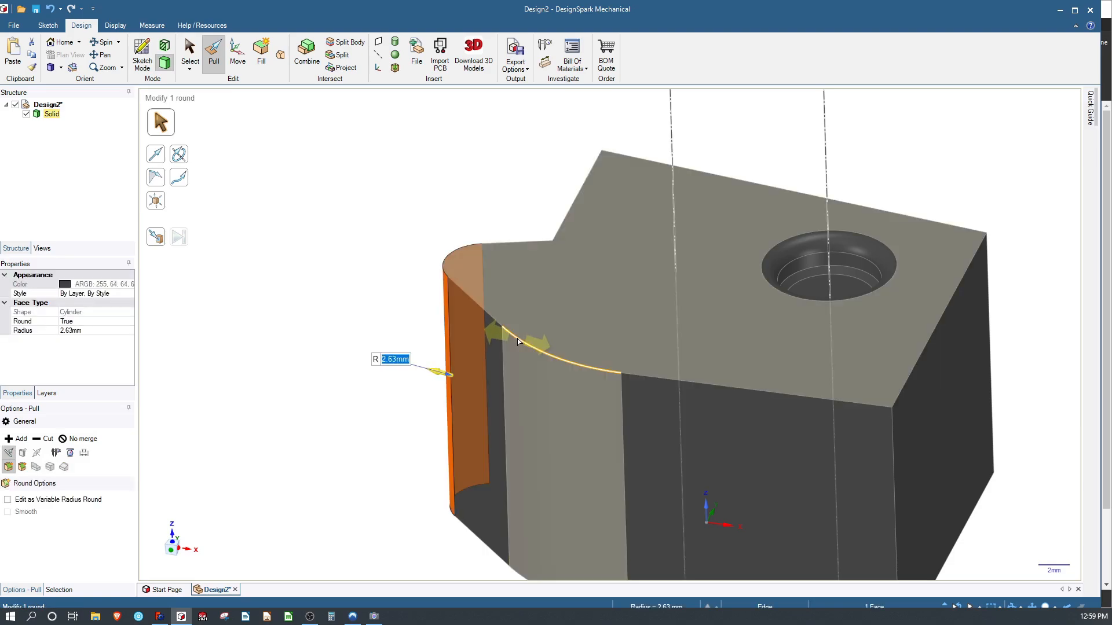
click(518, 342)
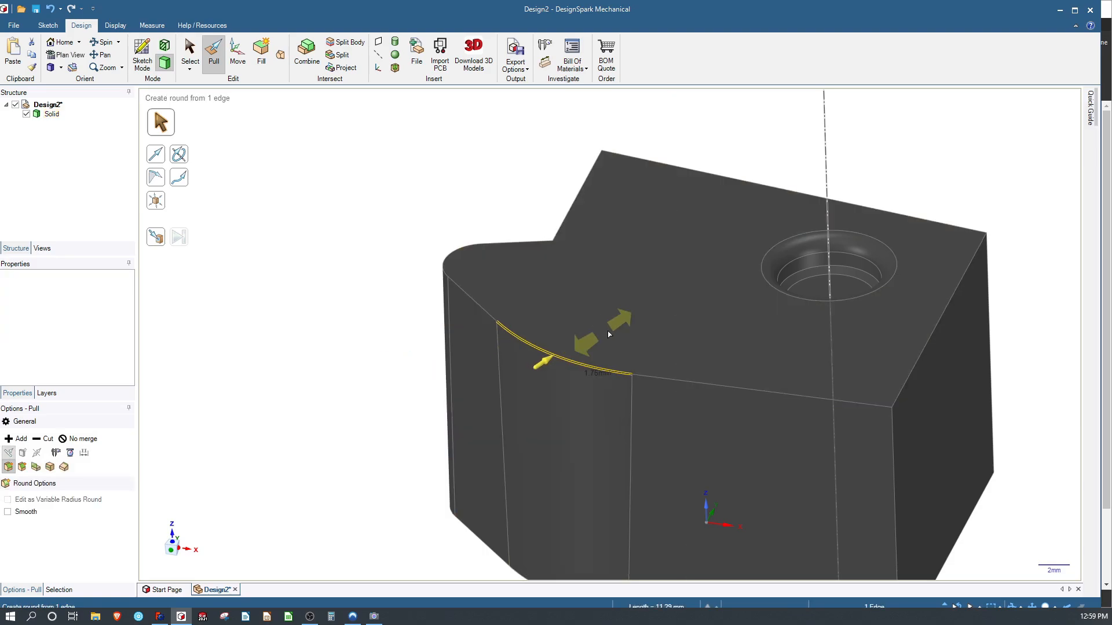
drag(698, 313, 884, 246)
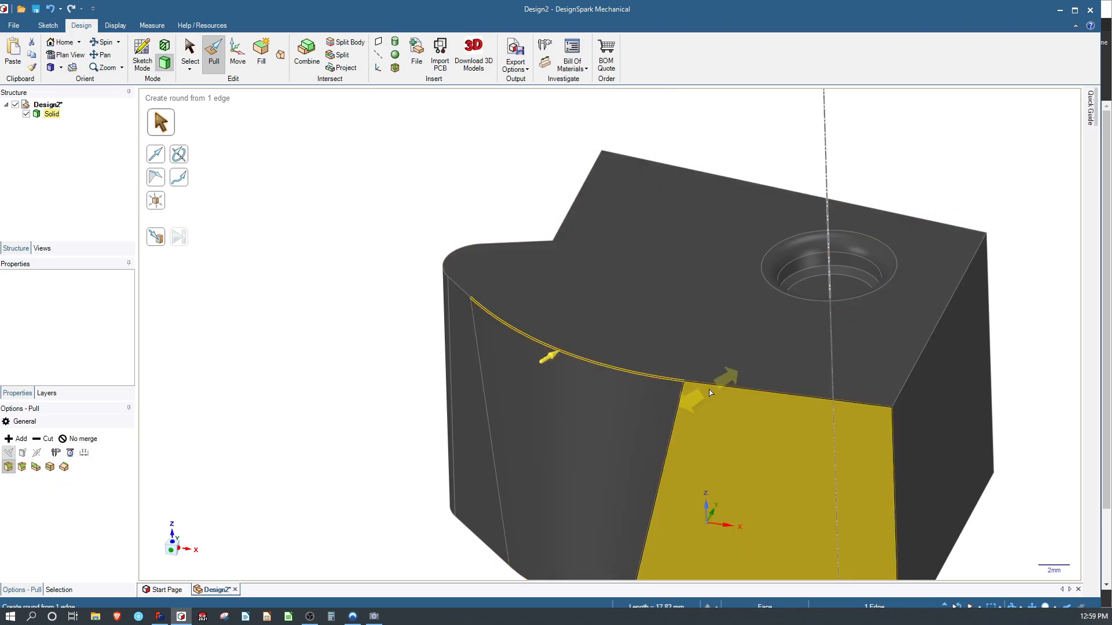
Round the straight upper front edge to about 2.04 mm, extend rounding along the adjoining curved upper edge, and clear the selection.
click(713, 385)
drag(712, 386, 732, 405)
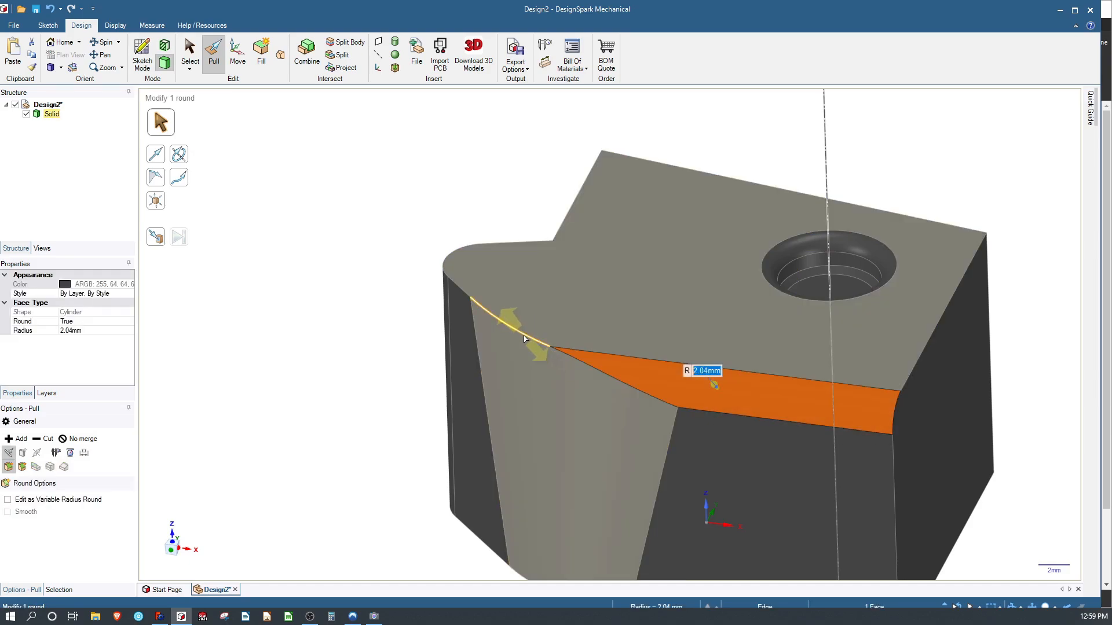
click(524, 336)
drag(524, 336, 597, 370)
click(738, 150)
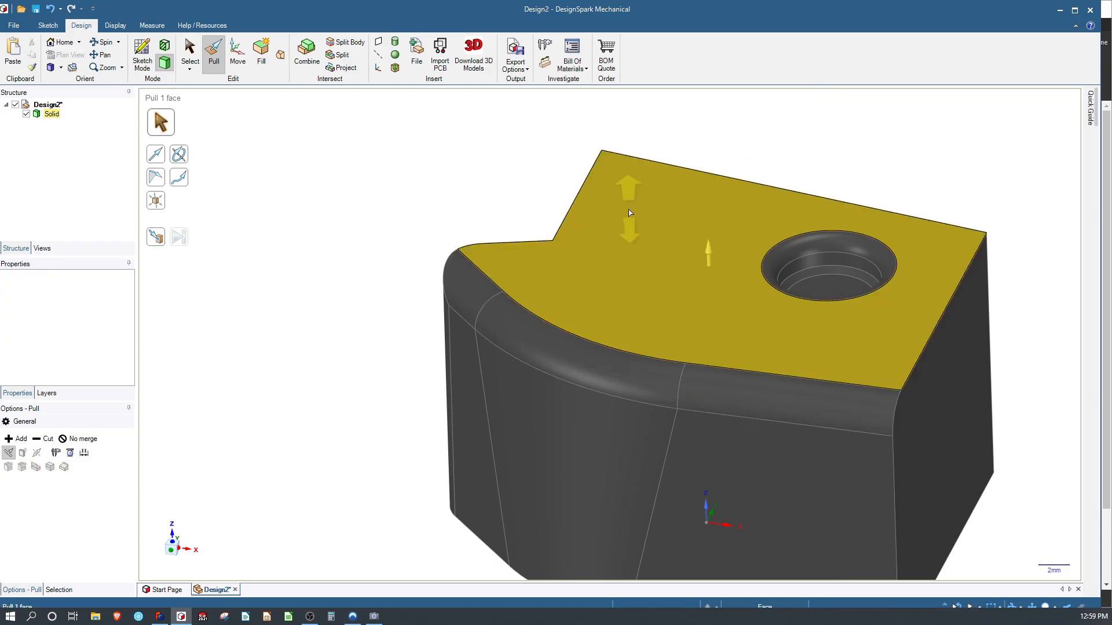
Pull the lower arc of the large tapered corner to shrink its radius to a small round at the base.
scroll(628, 207, up, 5)
scroll(616, 213, down, 8)
middle_drag(629, 360, 602, 431)
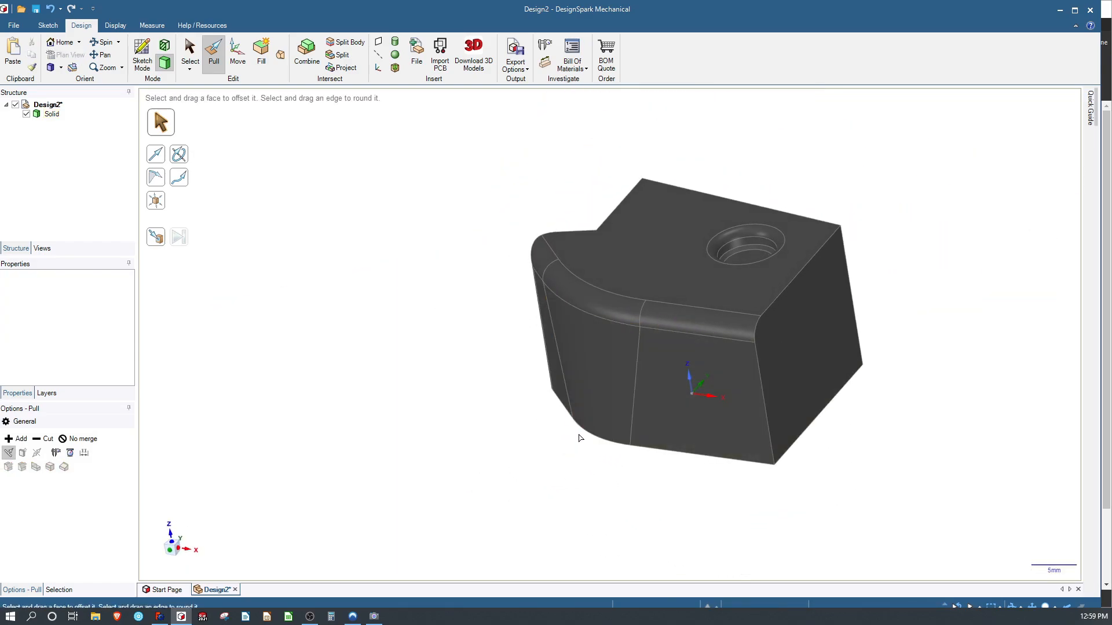
click(582, 444)
drag(582, 444, 409, 461)
Examine the reshaped block, its rounded upper edges, the tapered corner and the recess from several angles and distances.
middle_drag(454, 422, 461, 392)
click(797, 290)
middle_drag(820, 279, 834, 339)
click(758, 334)
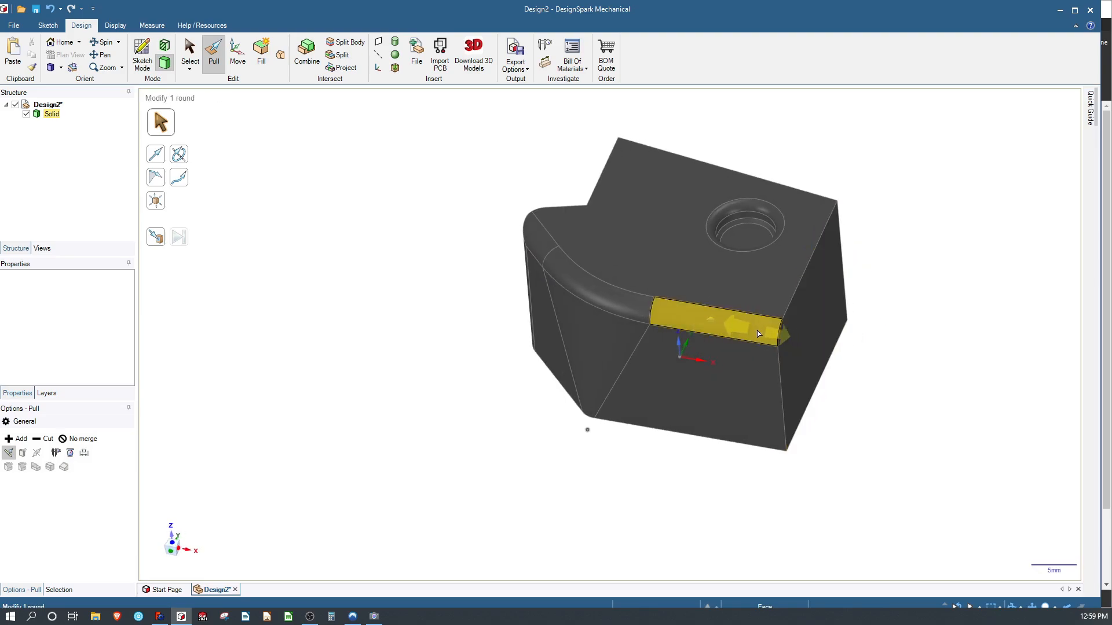
click(658, 237)
click(686, 246)
scroll(686, 246, up, 5)
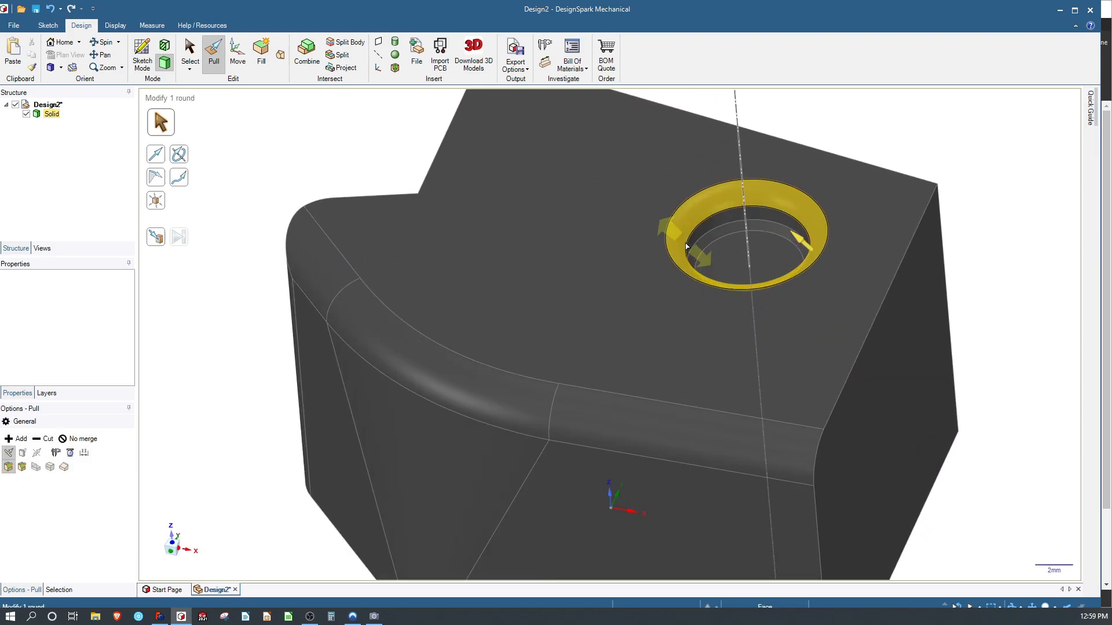
click(307, 178)
scroll(306, 179, down, 5)
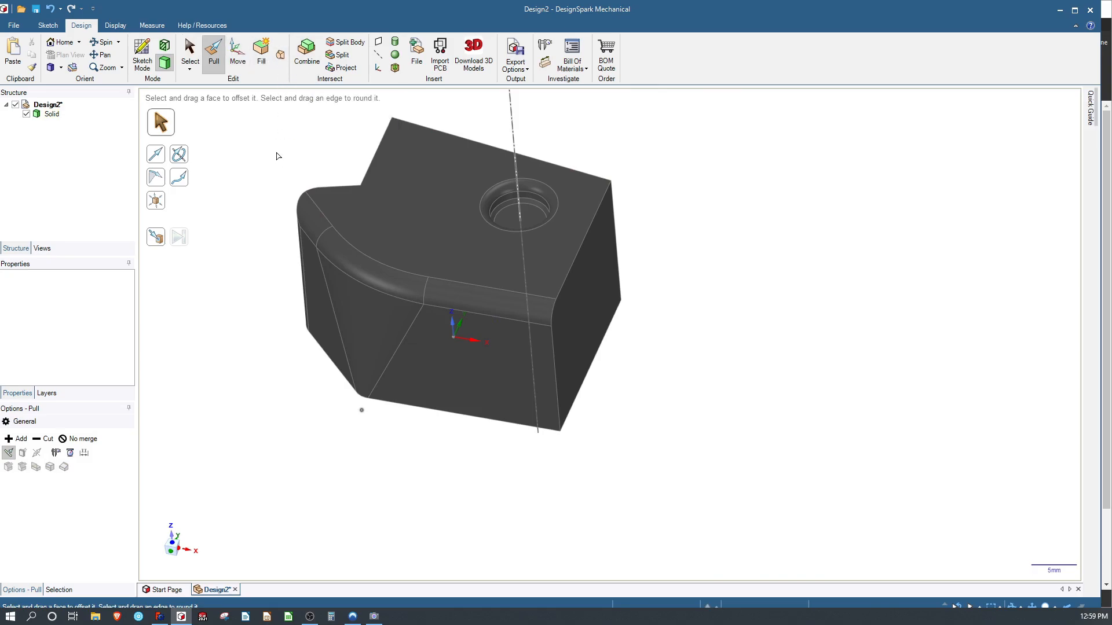
scroll(282, 249, down, 2)
scroll(284, 258, up, 4)
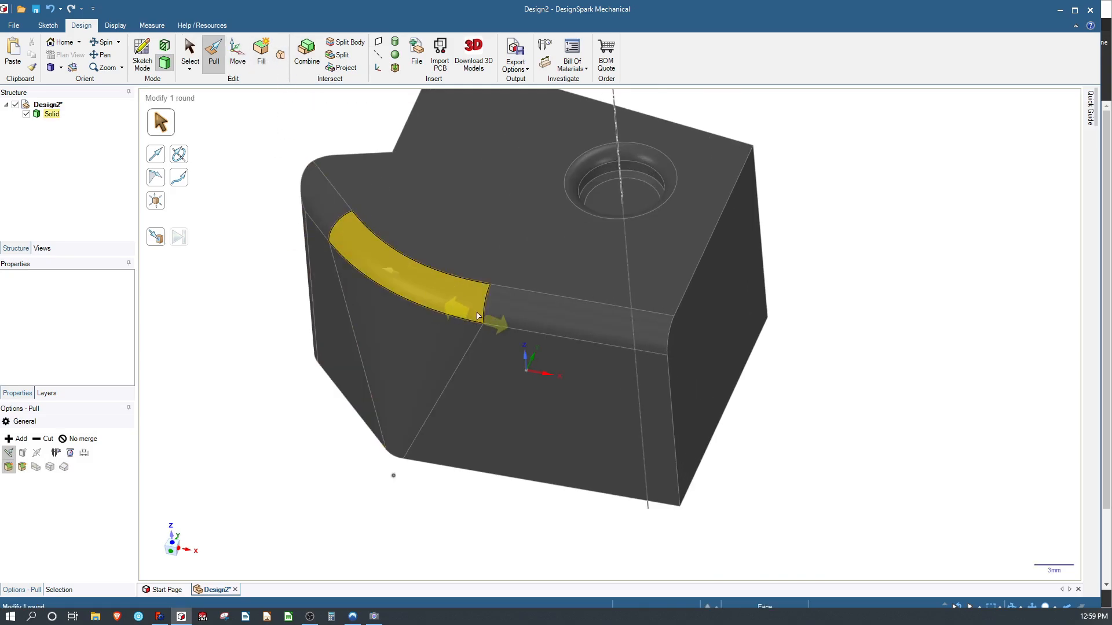
click(533, 223)
scroll(533, 223, down, 2)
scroll(532, 221, down, 2)
scroll(541, 144, up, 4)
click(508, 123)
Move the recess wall faces together with the rounded rim about 7.92 mm across the block's upper face and clear the selection.
click(237, 54)
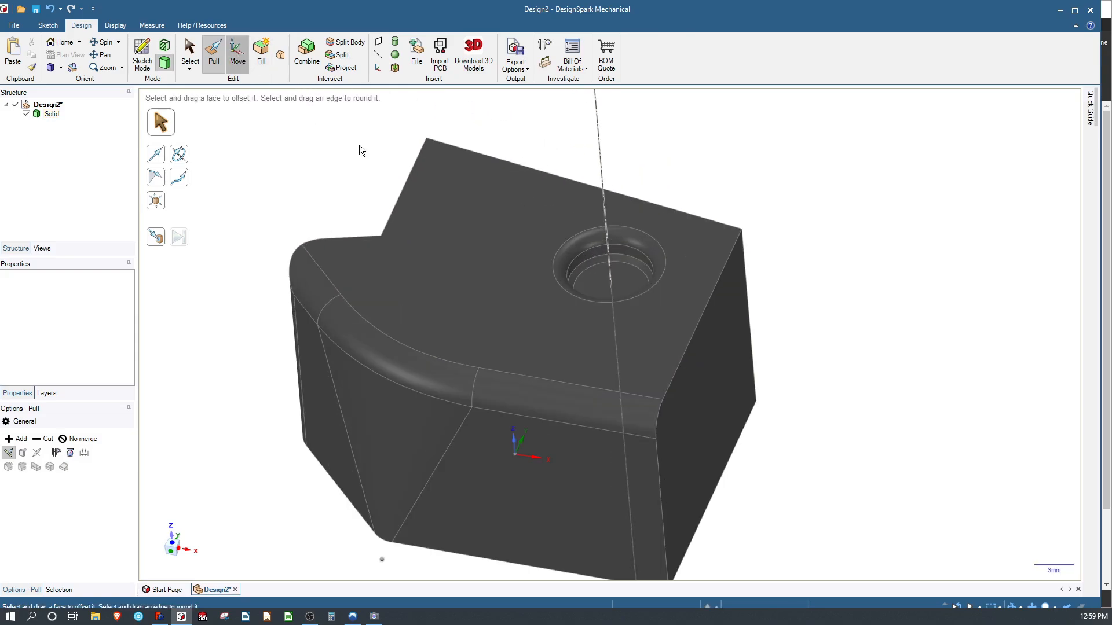
click(616, 238)
scroll(616, 238, down, 2)
scroll(617, 254, up, 5)
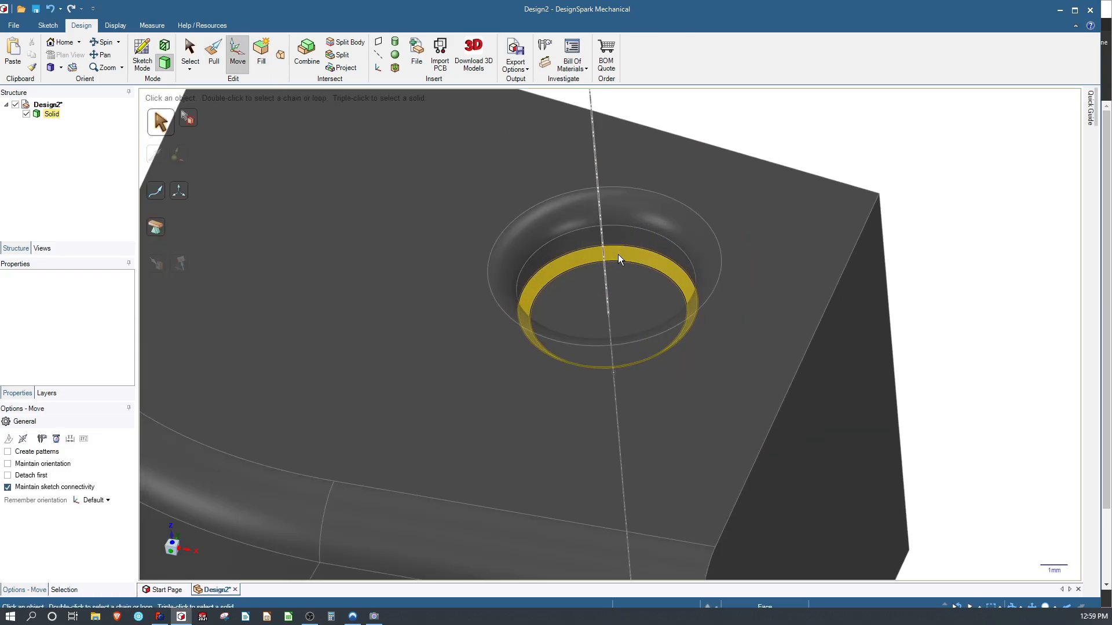
click(617, 254)
ctrl+click(621, 235)
ctrl+click(620, 215)
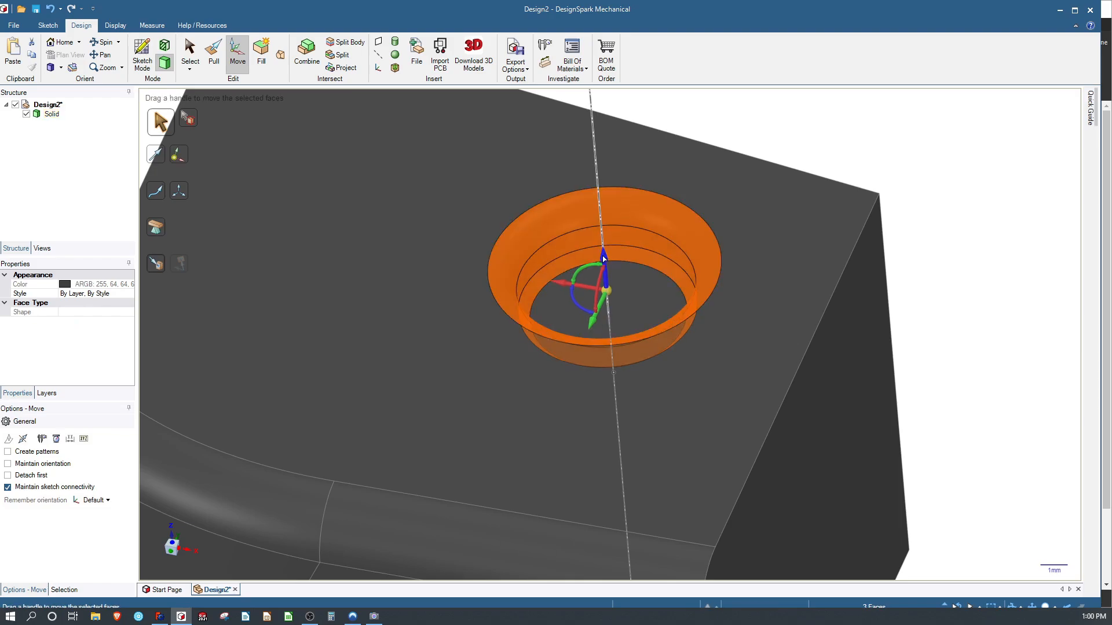
drag(583, 346, 324, 309)
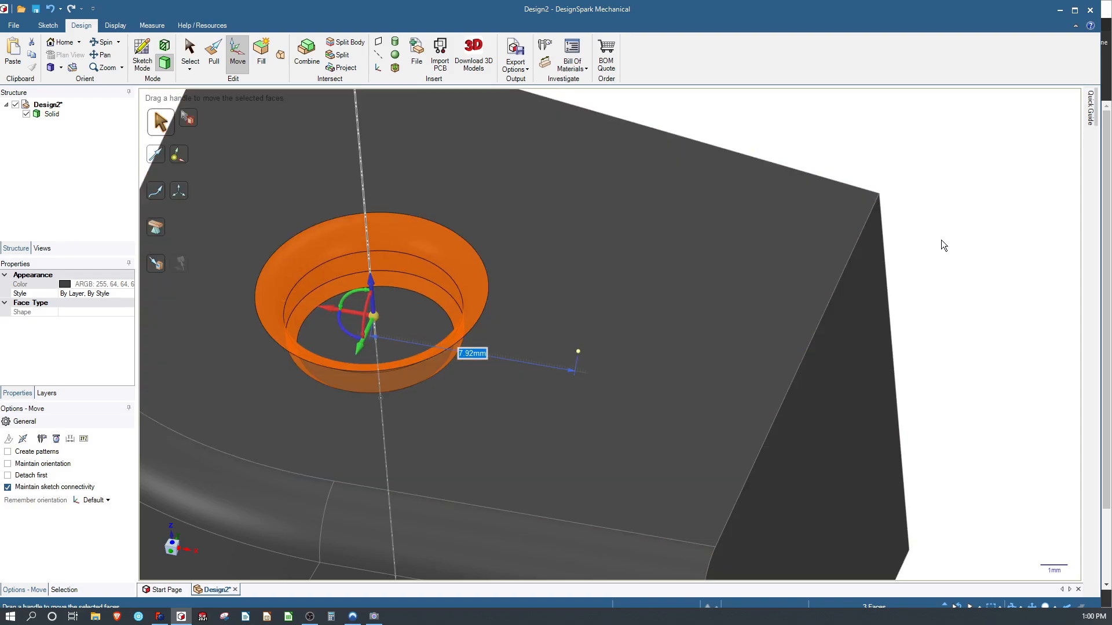
click(922, 248)
Inspect the block with its relocated recess, highlight the entire solid as one body, and clear the selection.
scroll(922, 248, up, 2)
scroll(922, 248, down, 8)
scroll(799, 255, up, 5)
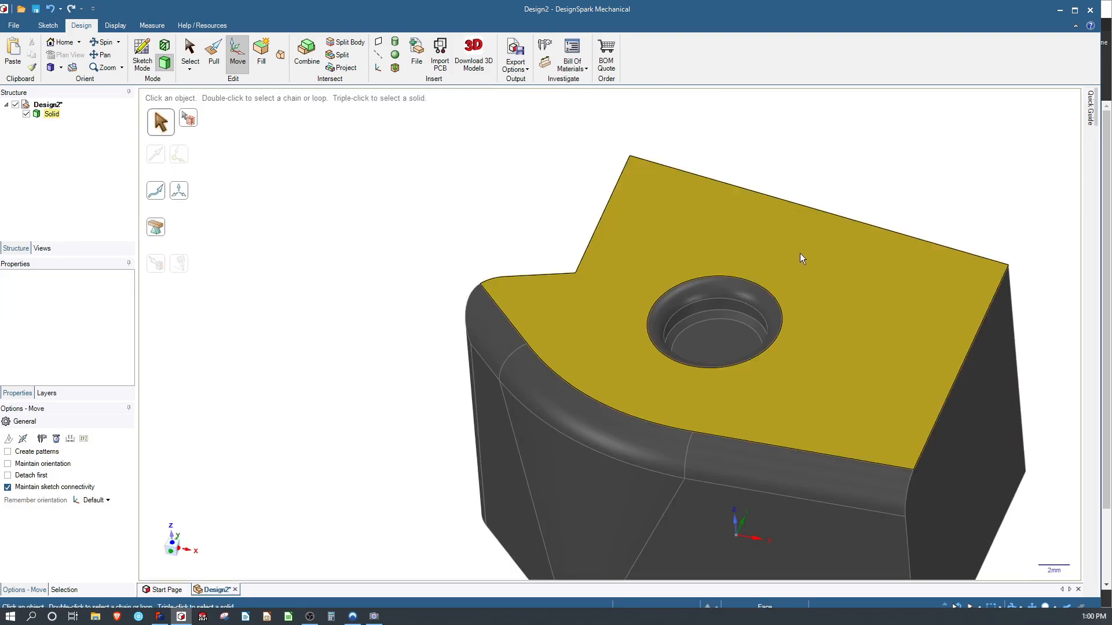
scroll(770, 288, down, 1)
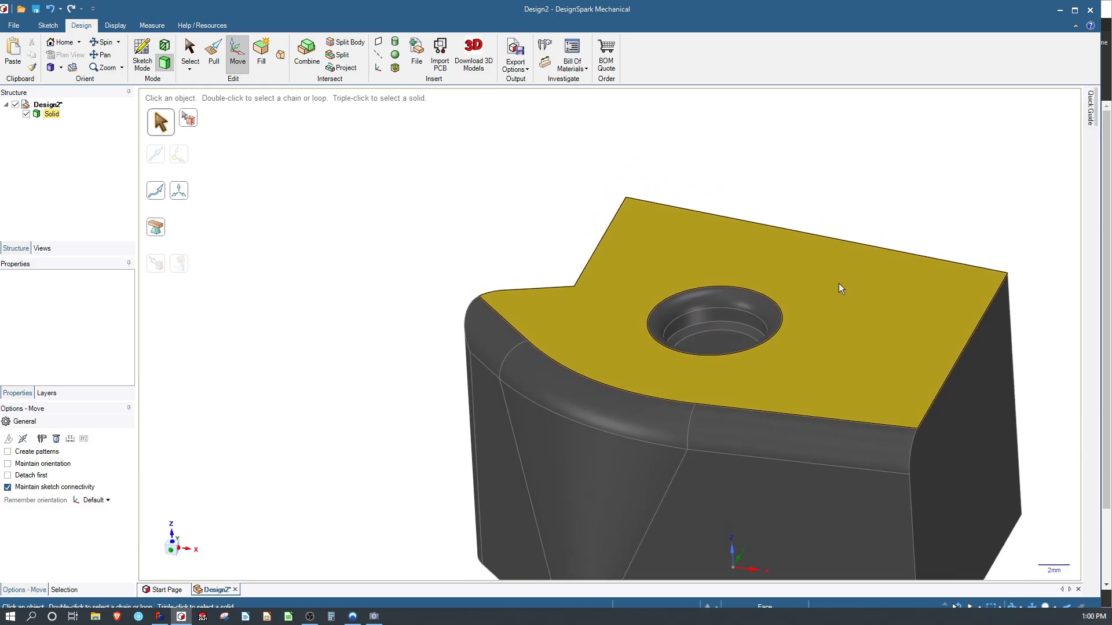
scroll(705, 236, up, 4)
scroll(779, 364, down, 5)
scroll(779, 365, up, 1)
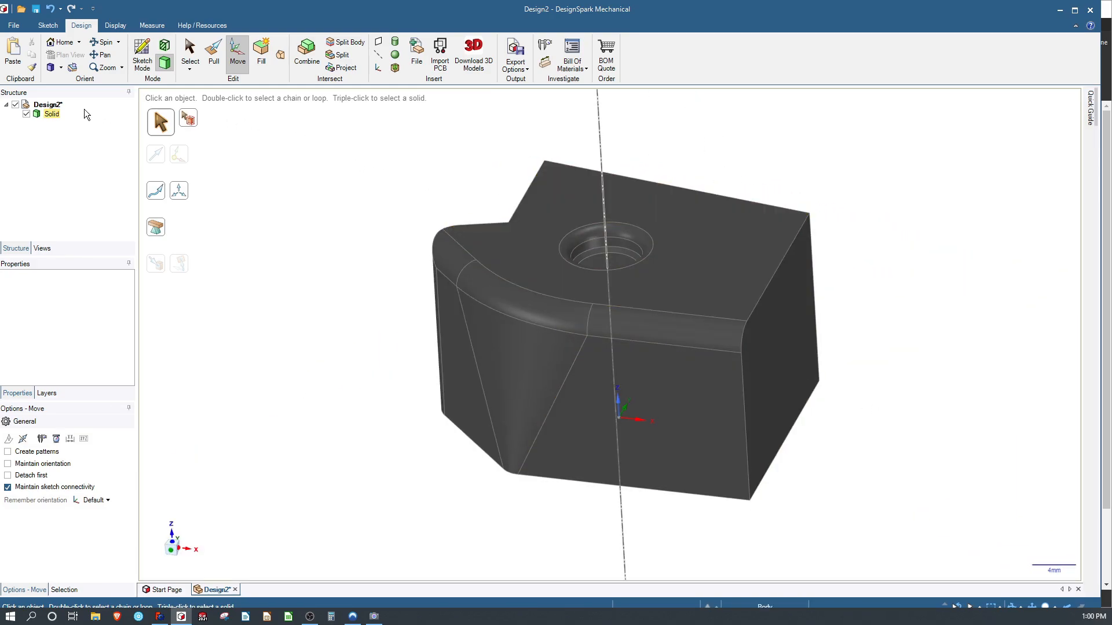
click(50, 114)
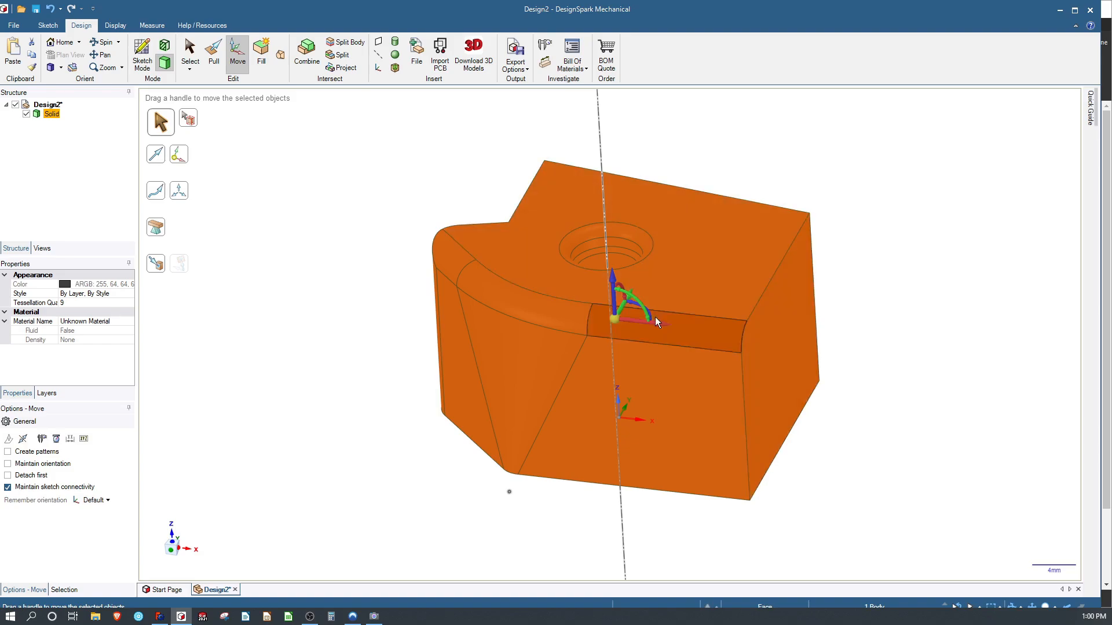
click(378, 251)
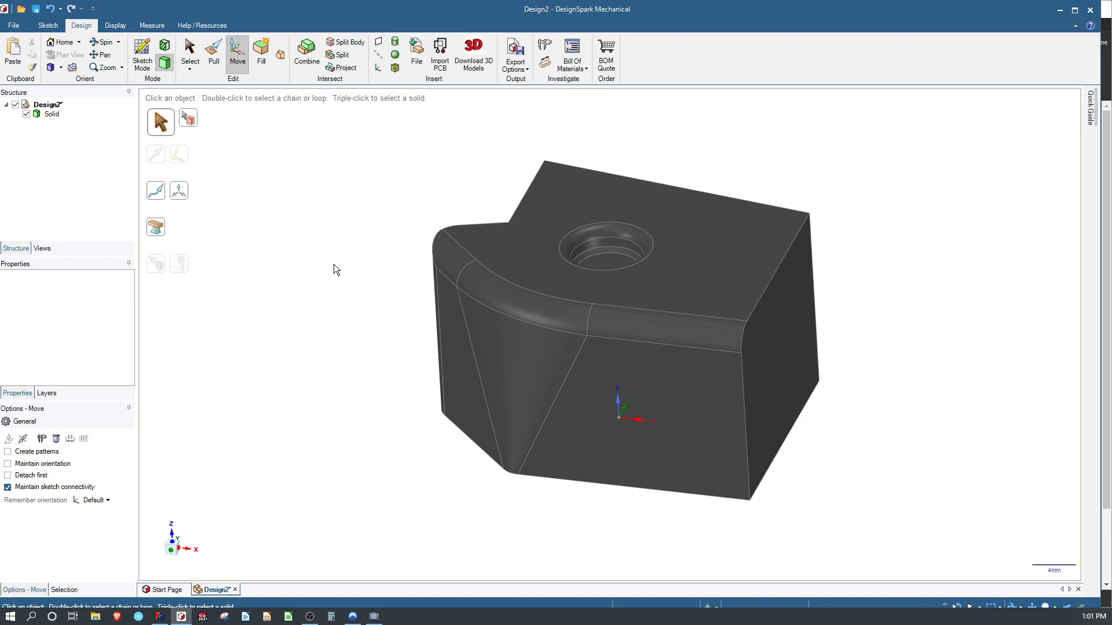
Create a new empty design.
click(13, 25)
mouse_move(27, 49)
click(78, 55)
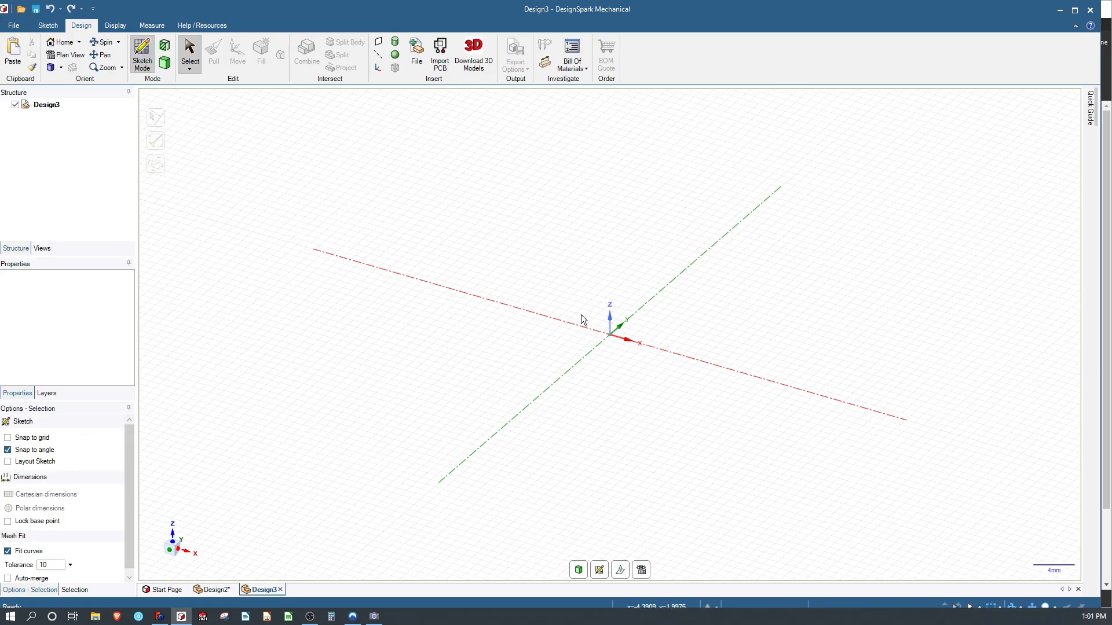
Switch to FreeCAD, create a new document and open a new Part Design sketch on the XY plane.
click(1106, 88)
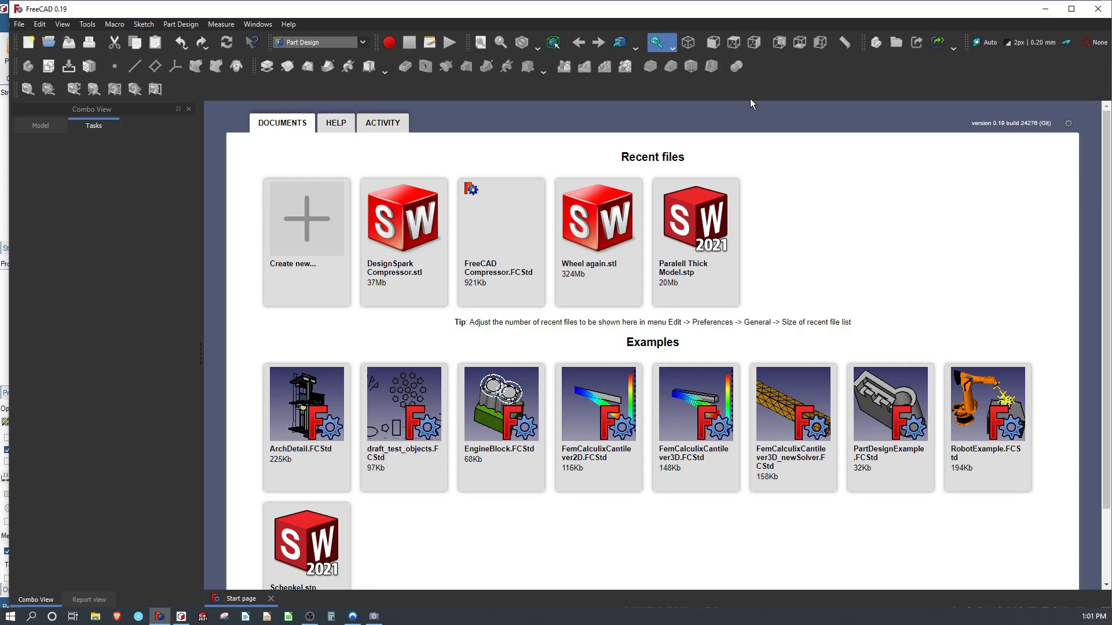
click(28, 41)
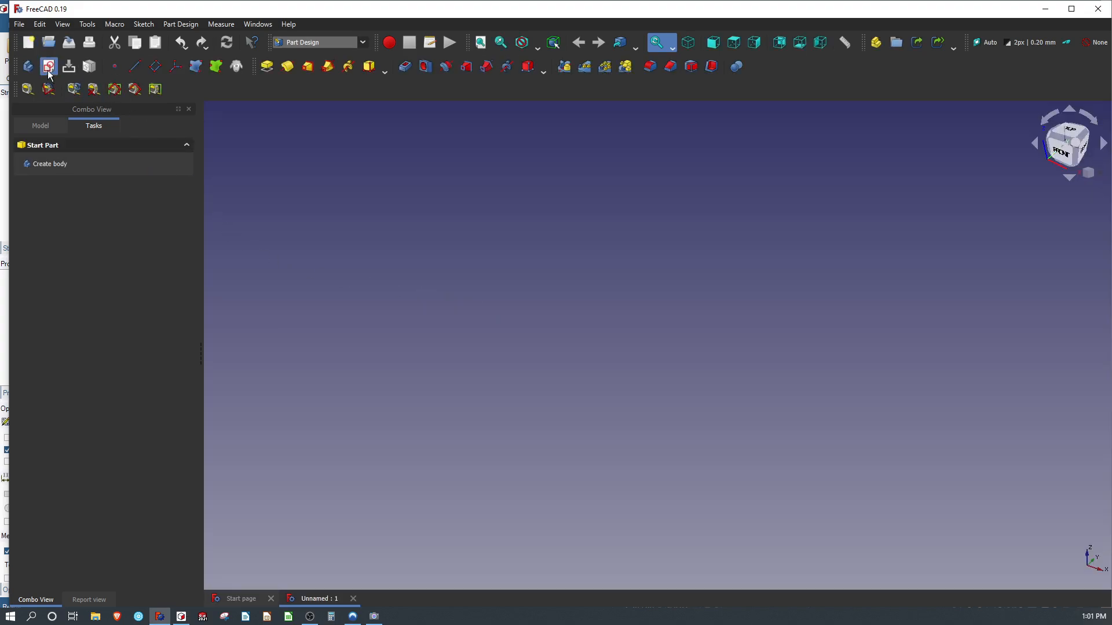
click(49, 70)
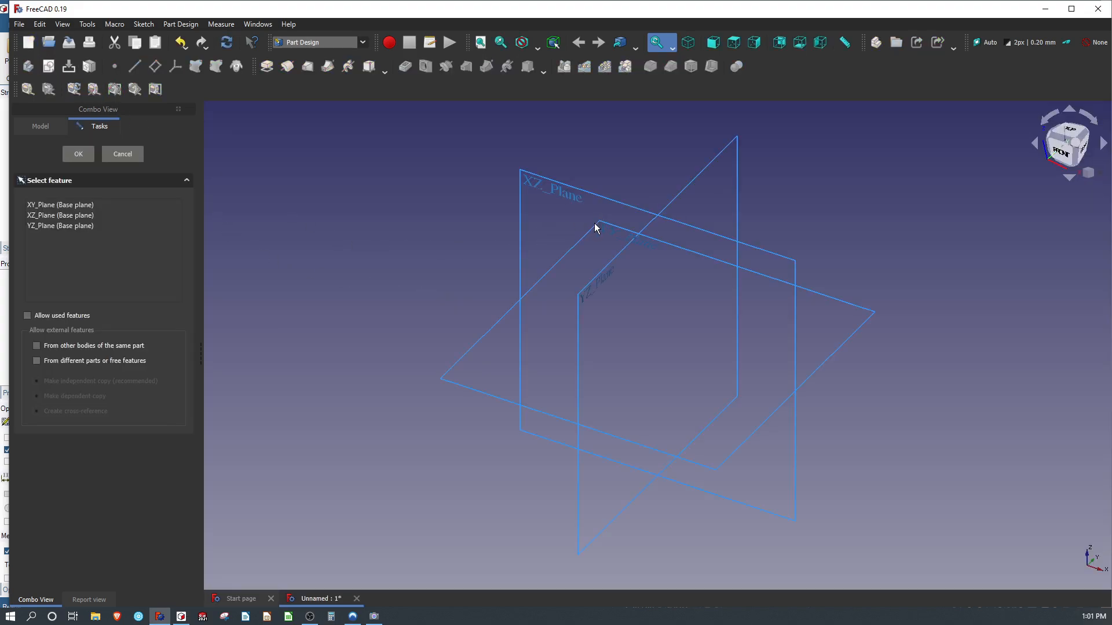
click(567, 252)
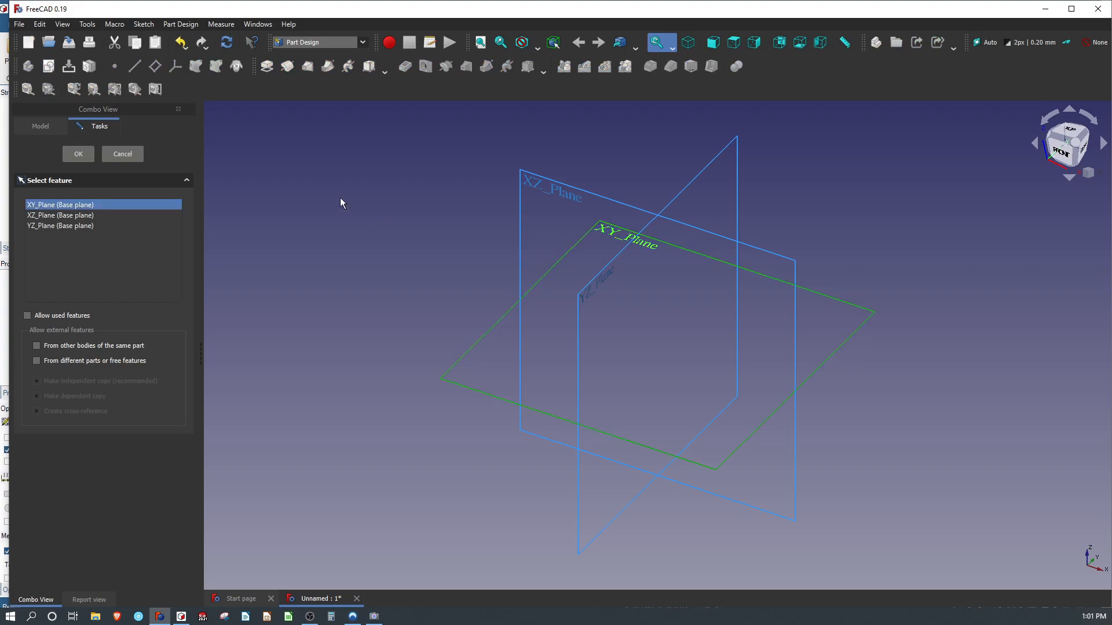
click(79, 155)
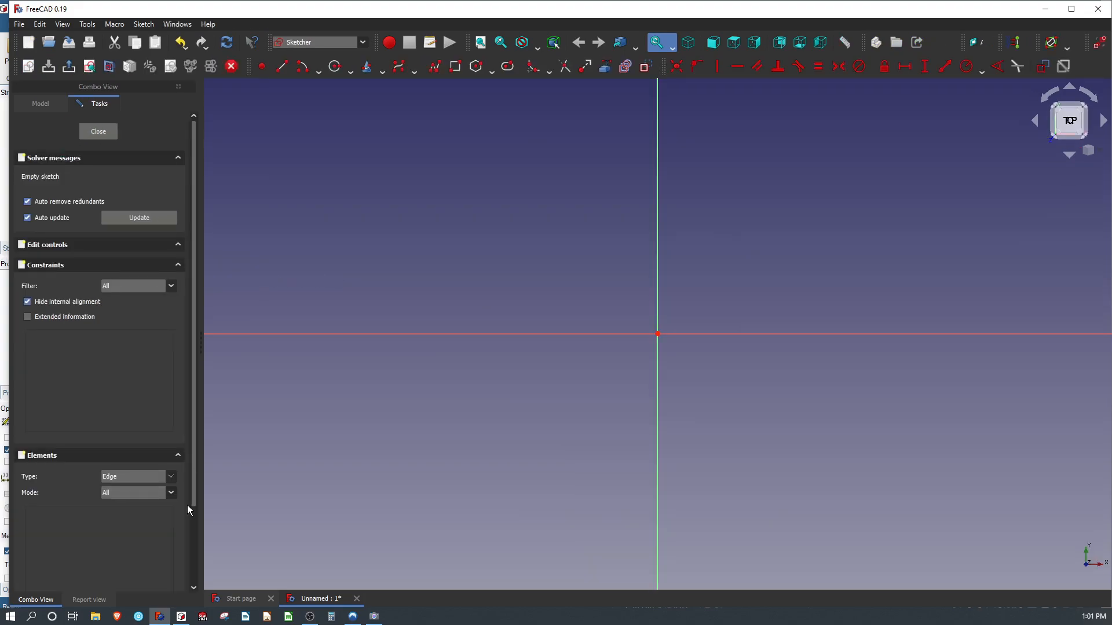
Switch back to DesignSpark Mechanical, face the sketch plane in plan view and draw a large circle centred on the origin.
click(2, 462)
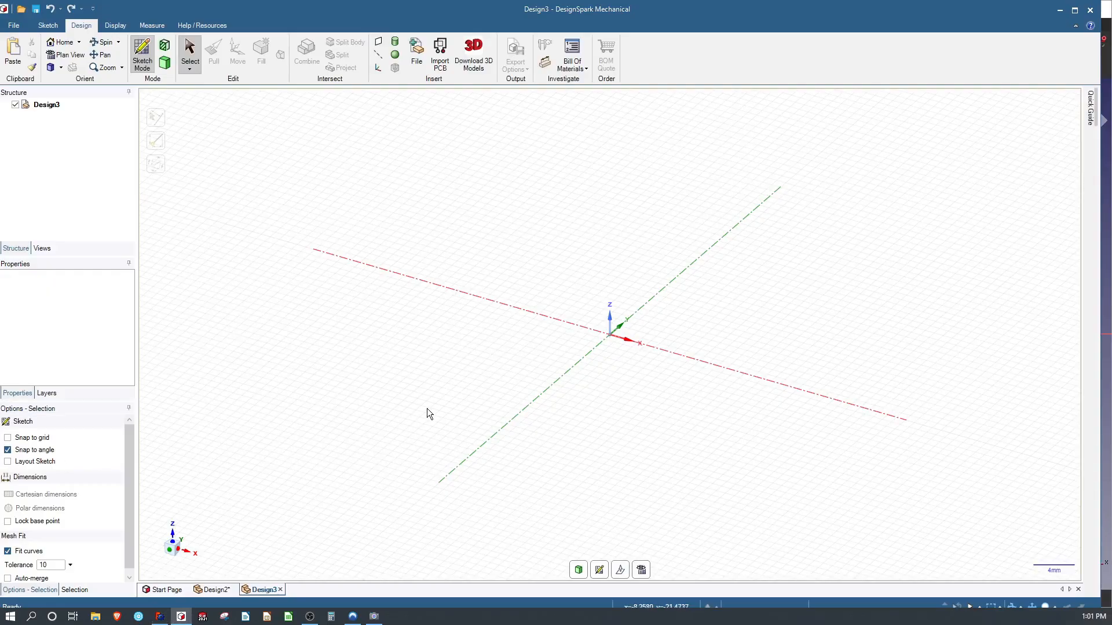
click(64, 56)
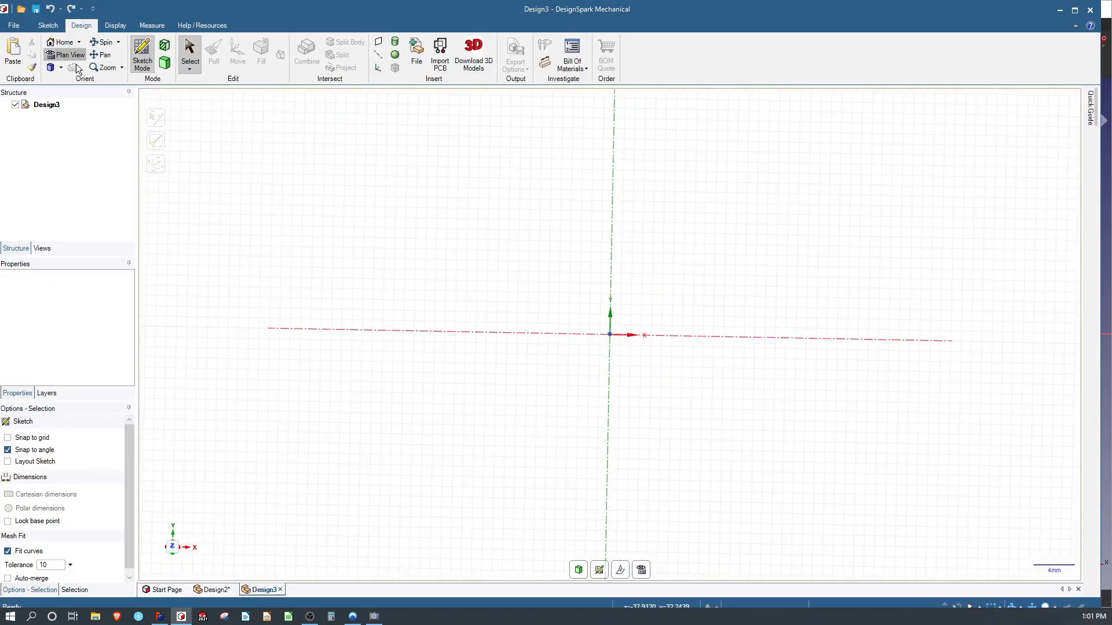
click(50, 25)
click(126, 52)
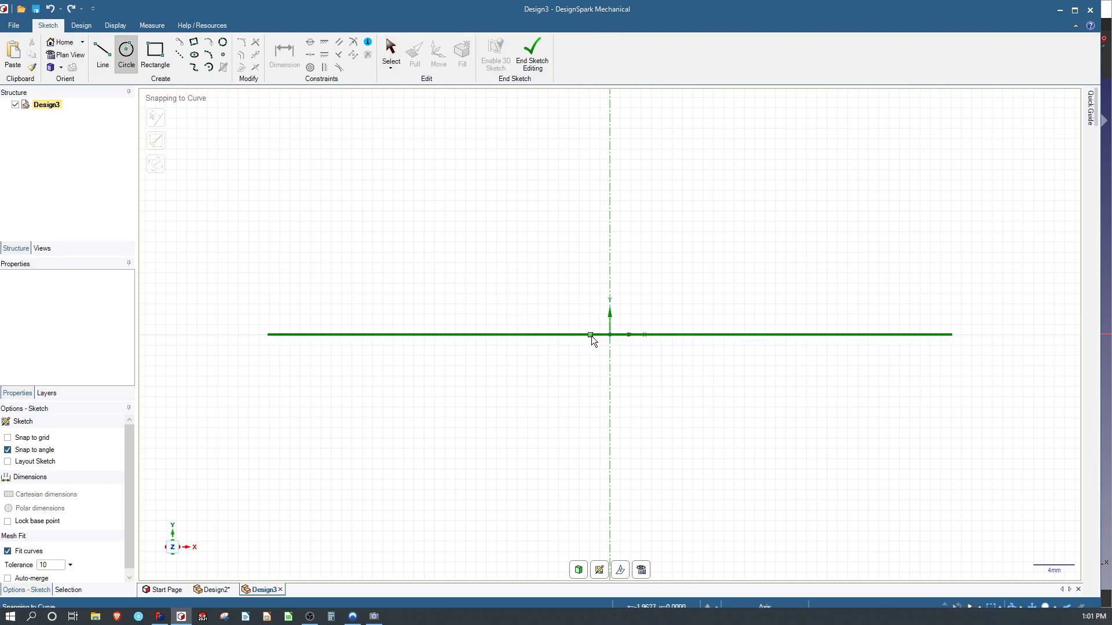
click(610, 335)
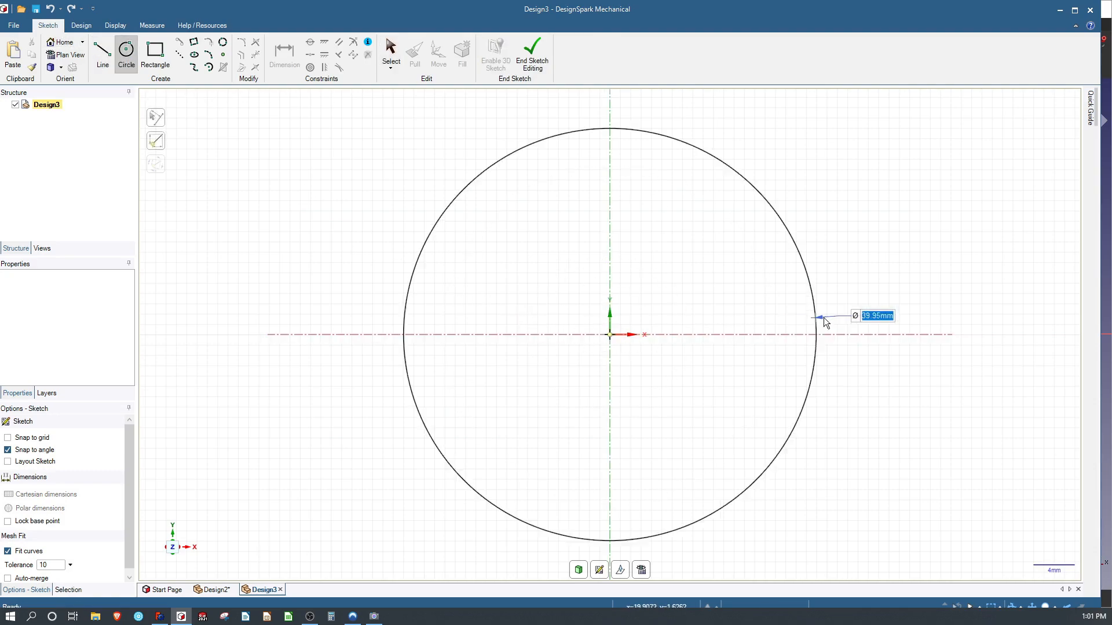
click(899, 303)
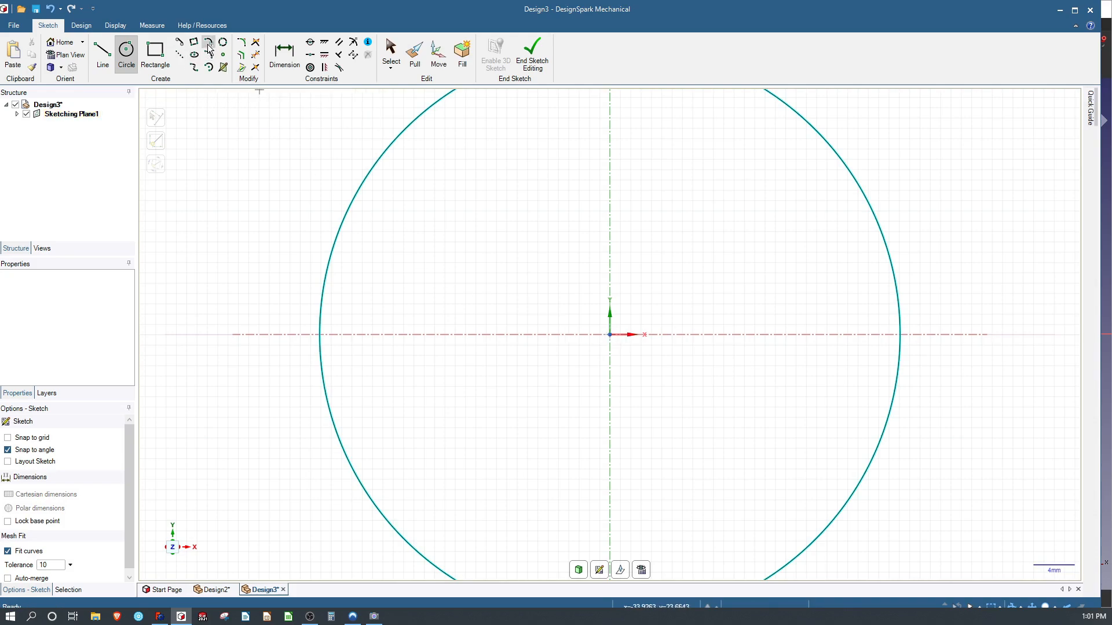
Sketch two concentric arcs below the horizontal axis inside the circle, the outer one about 27.6 mm in diameter and spanning about 60°.
click(209, 70)
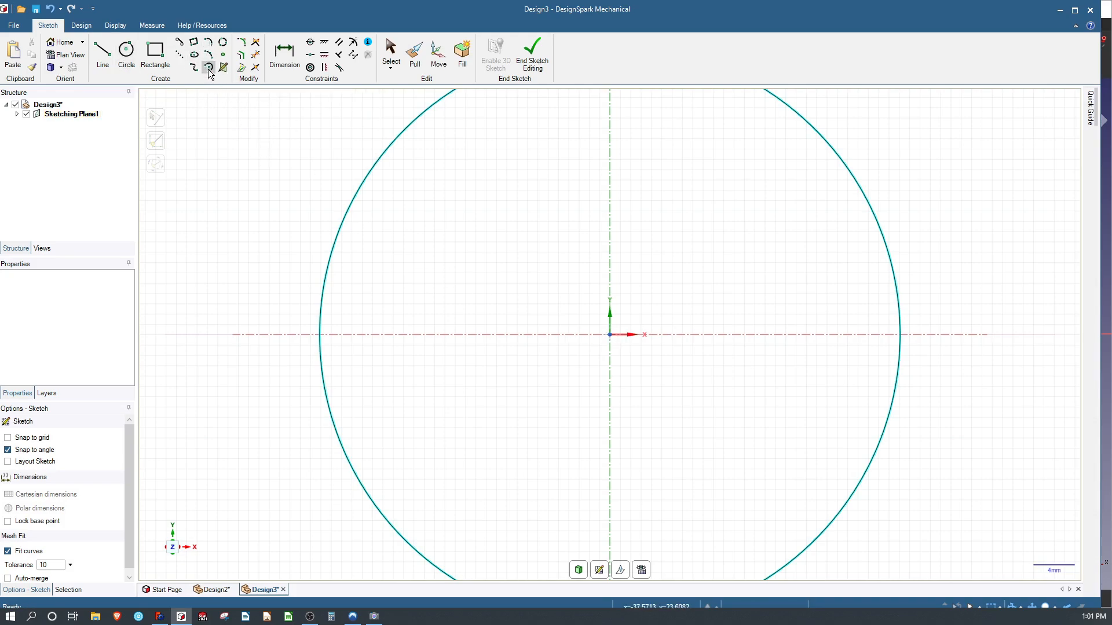
click(791, 384)
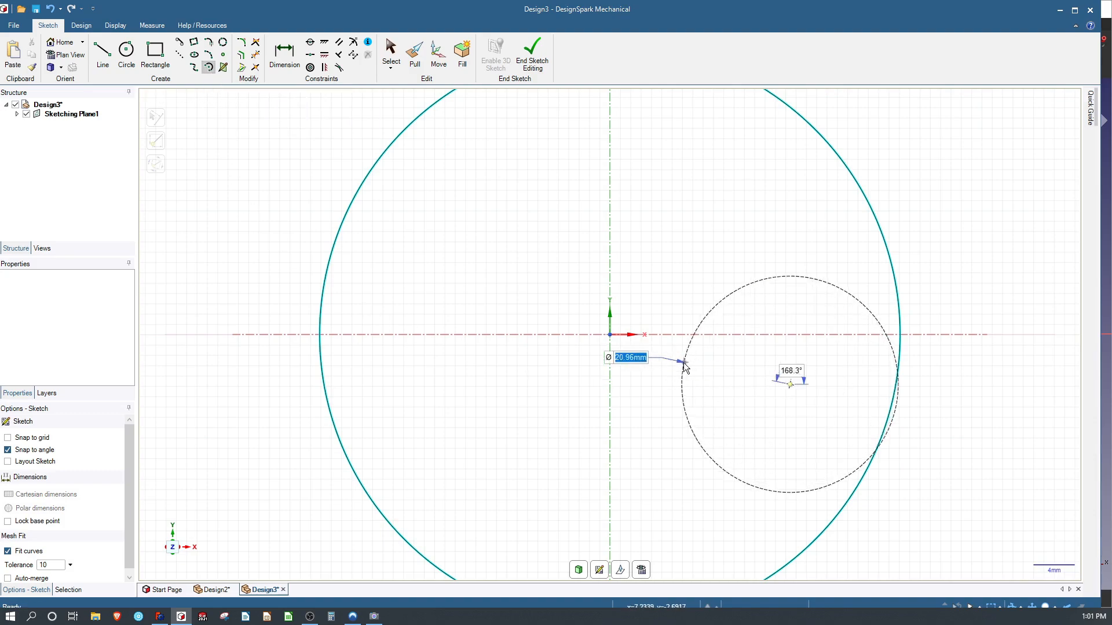
click(673, 384)
click(761, 495)
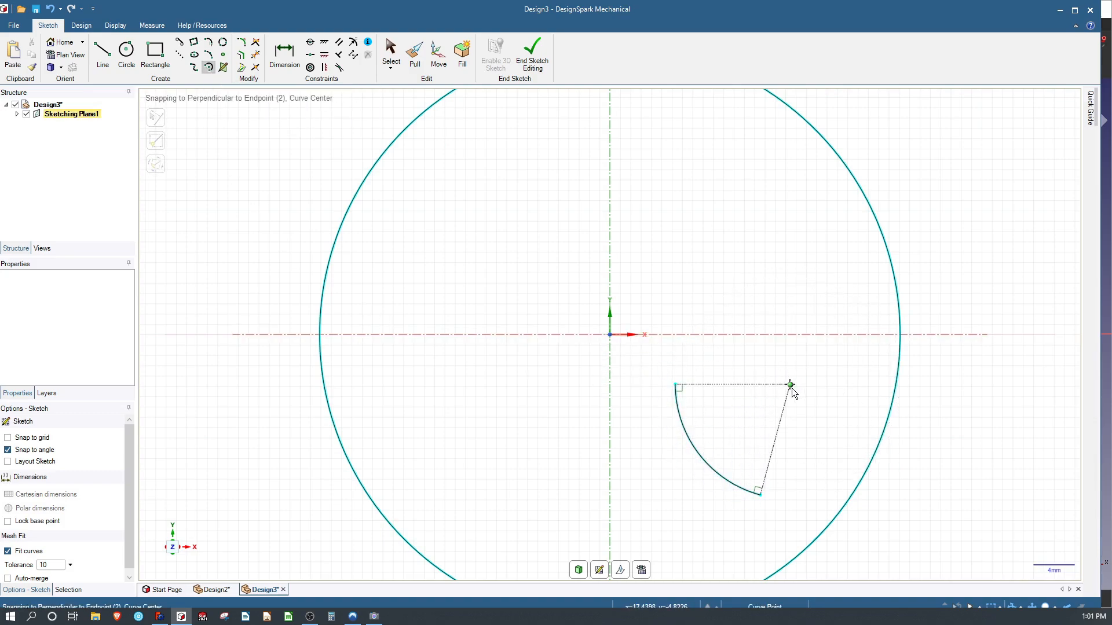
click(789, 384)
click(647, 391)
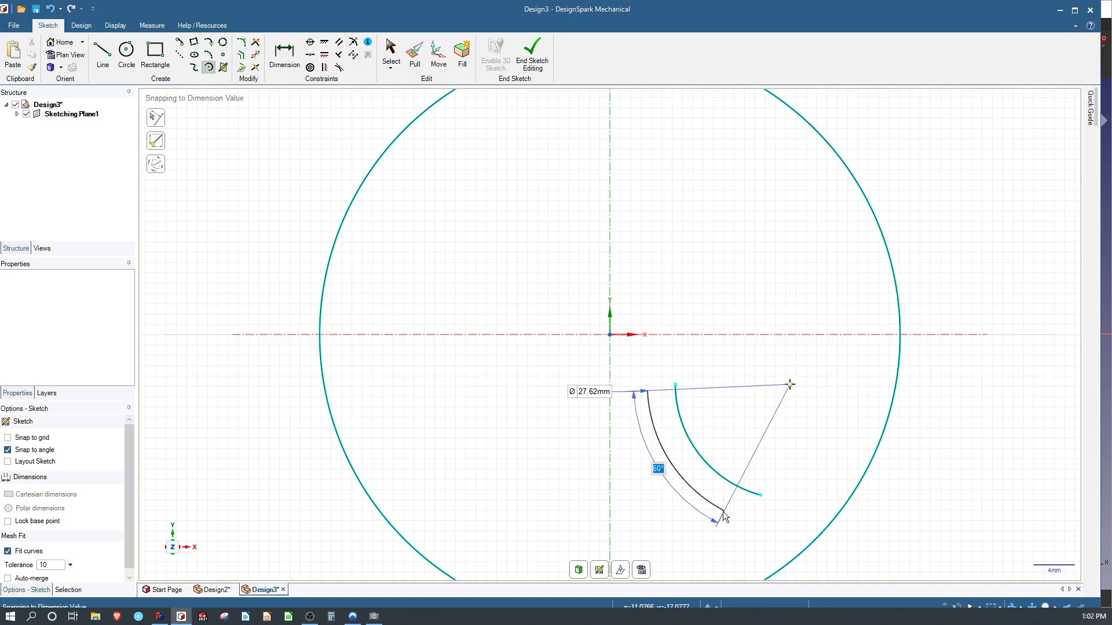
click(732, 515)
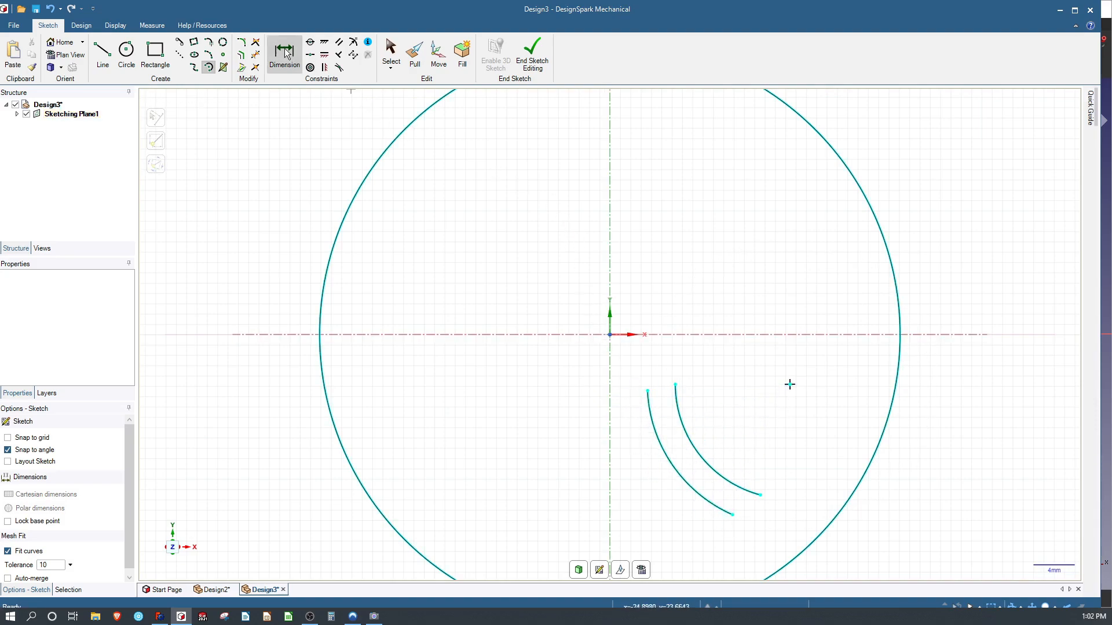
Join the upper endpoints of the two arcs with a short line and constrain that line horizontal.
click(102, 52)
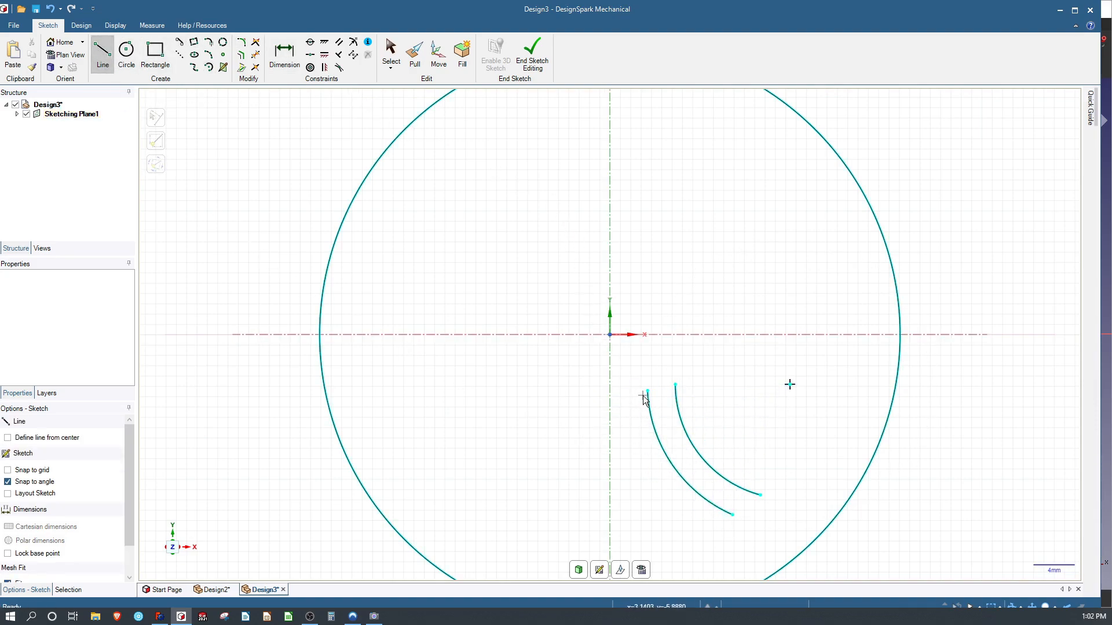
click(647, 392)
click(675, 384)
click(760, 495)
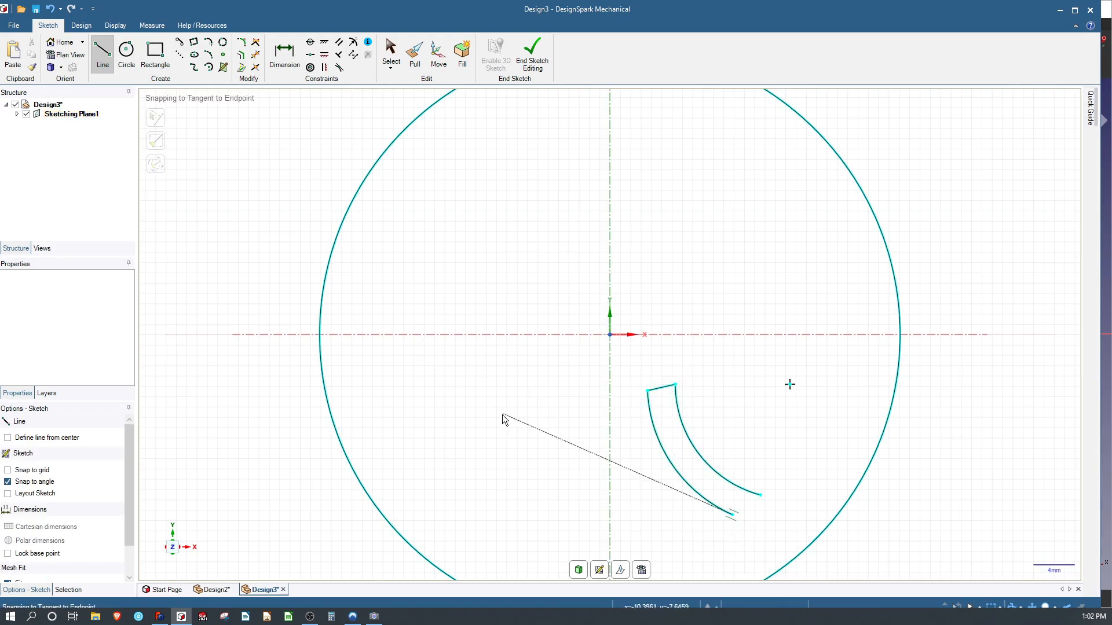
click(324, 55)
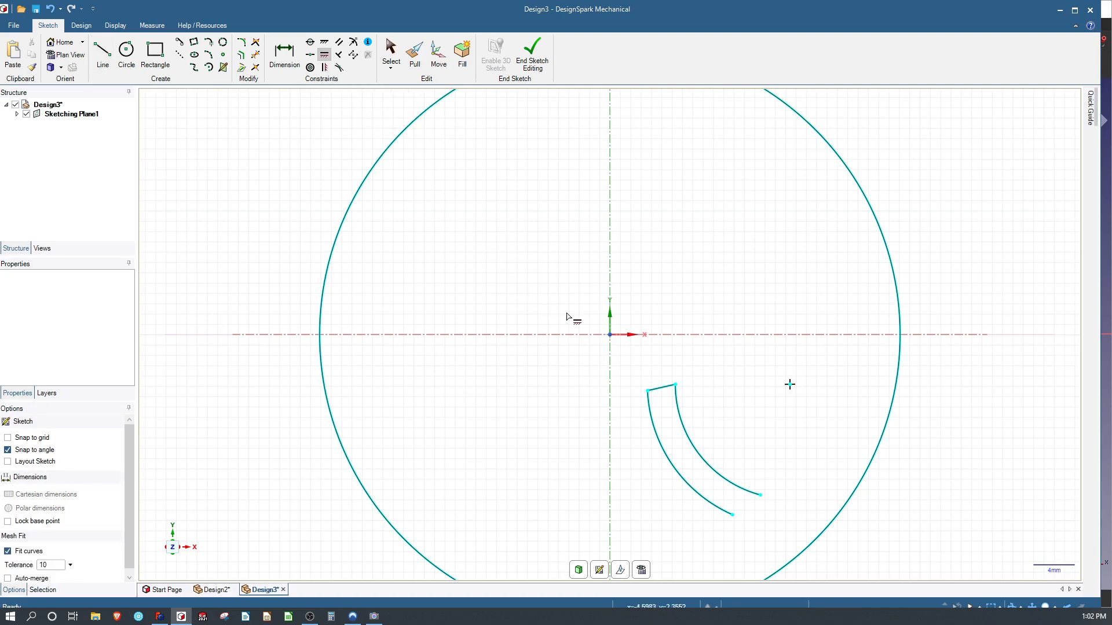
click(664, 391)
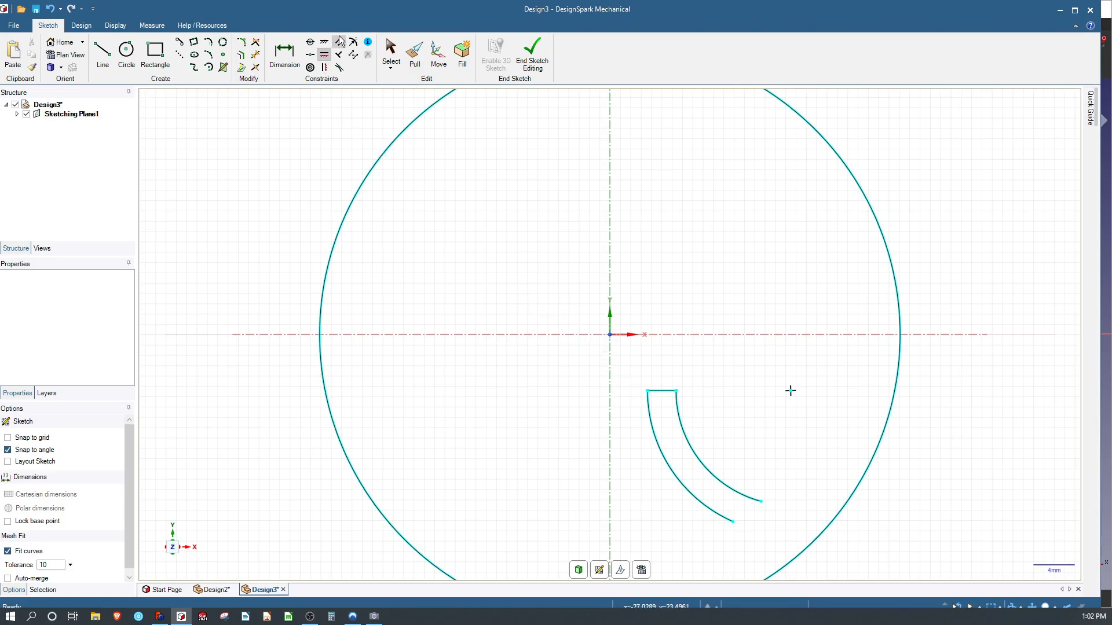
Apply a coincident constraint between the short horizontal line and the arcs' shared centre point.
click(311, 43)
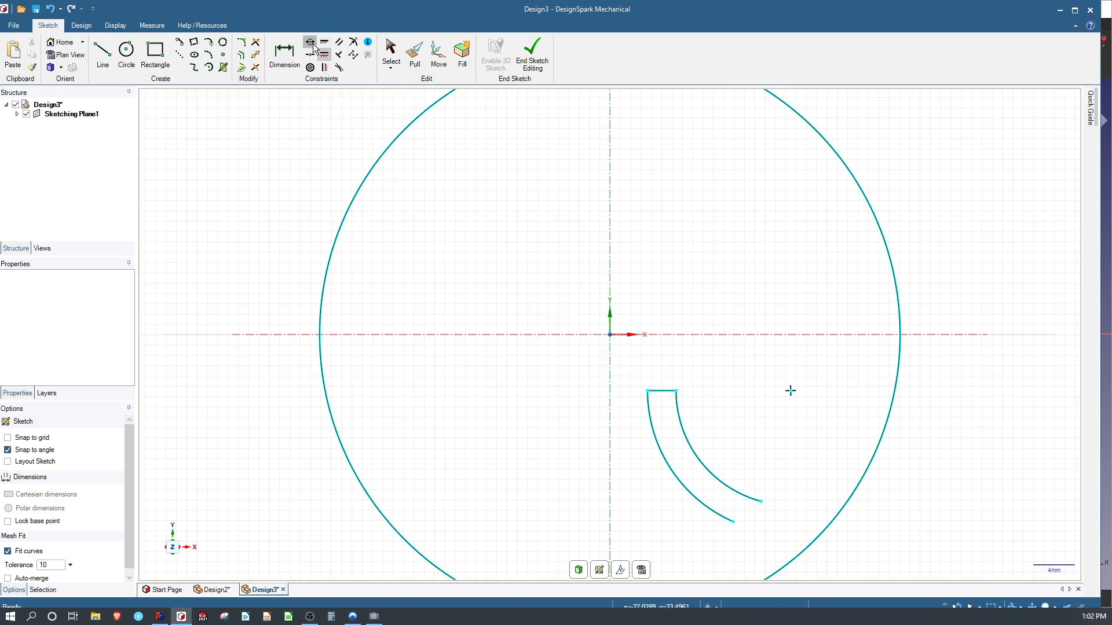
click(658, 392)
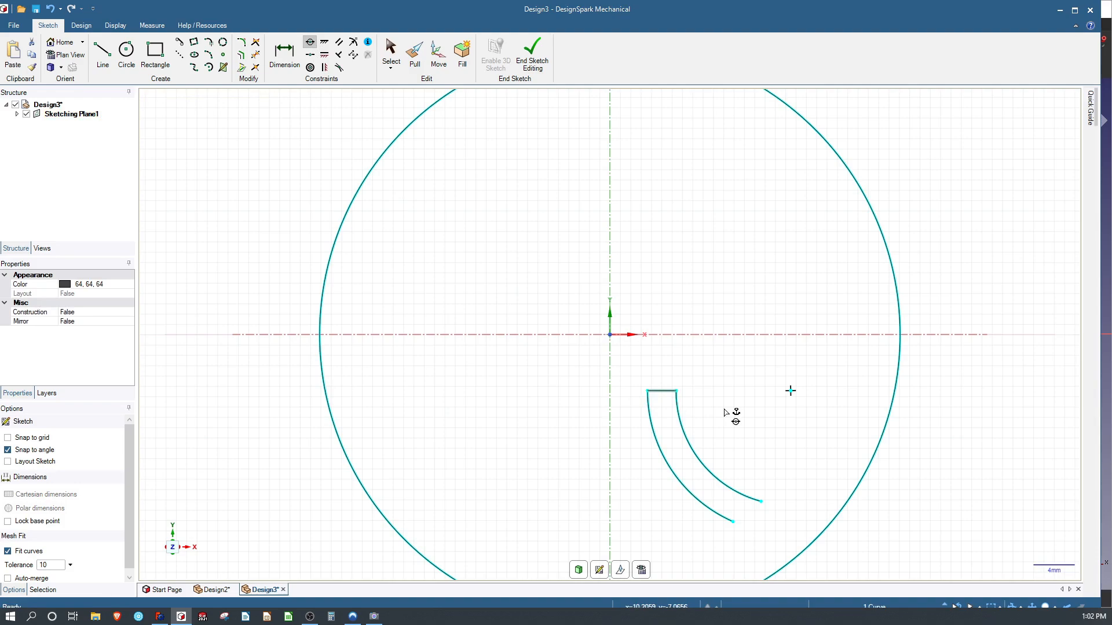
click(791, 391)
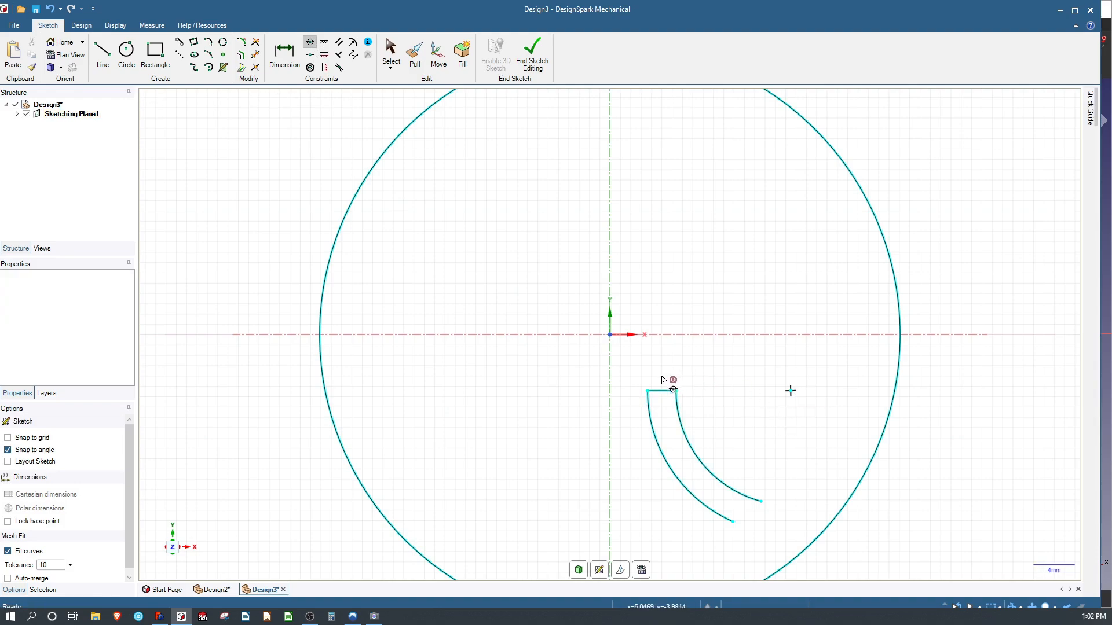
click(667, 395)
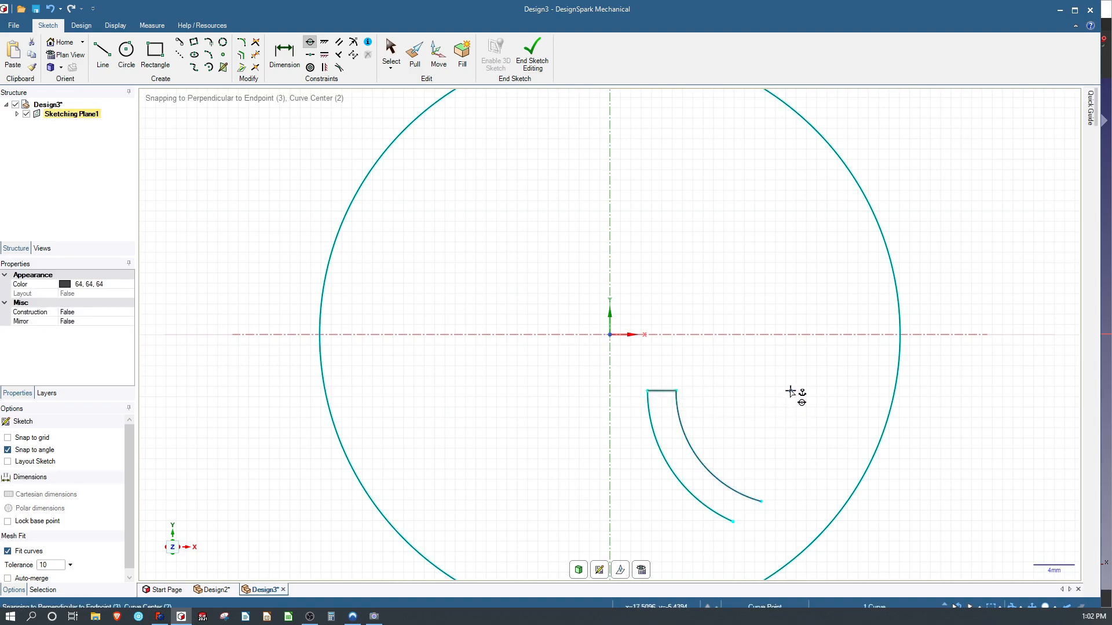
click(791, 392)
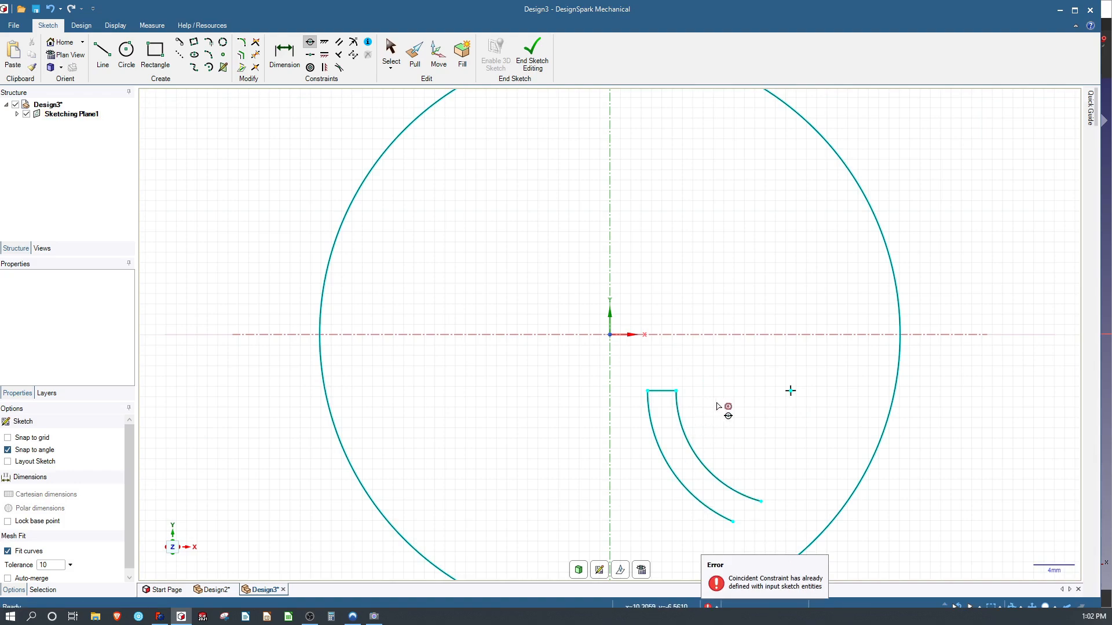
Constrain the lower endpoints of both arcs coincident with the large circle and convert the circle to construction geometry.
click(322, 72)
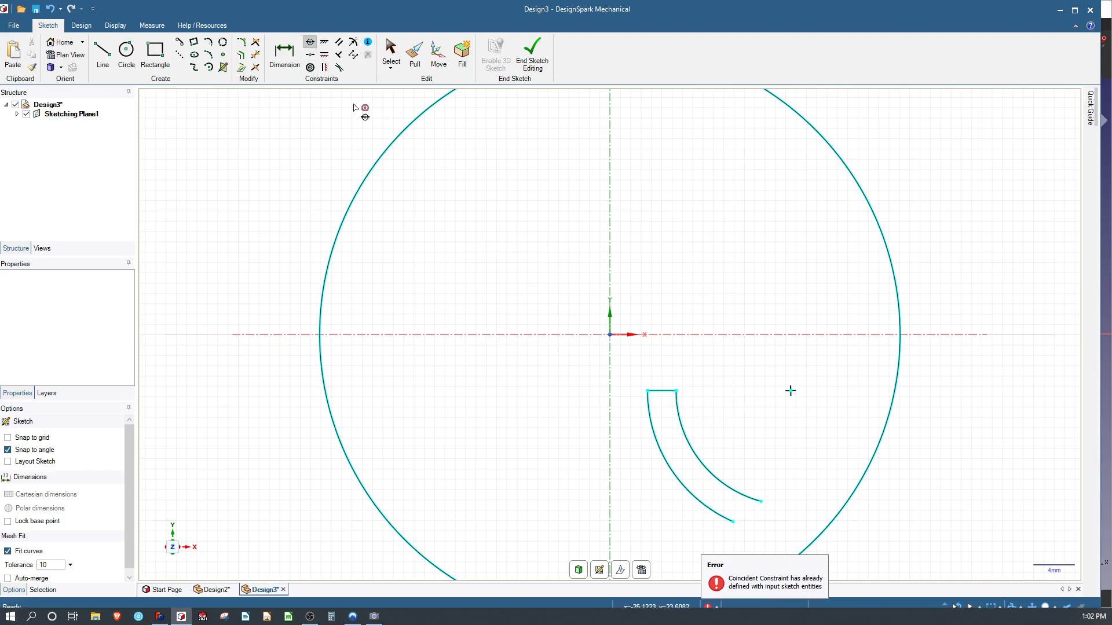
click(761, 501)
click(839, 525)
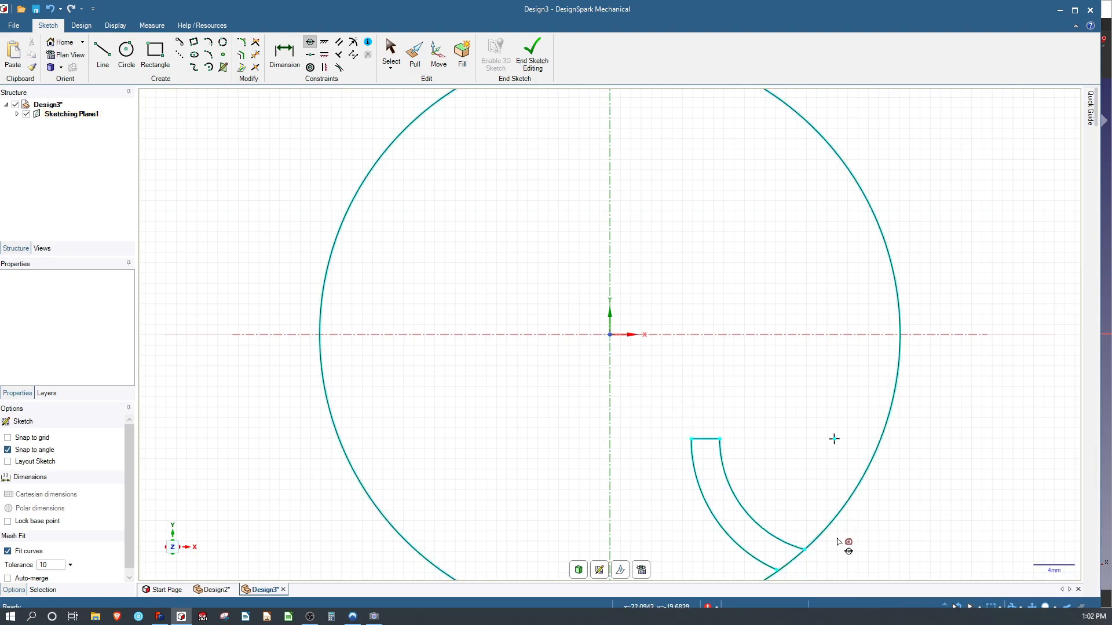
click(777, 571)
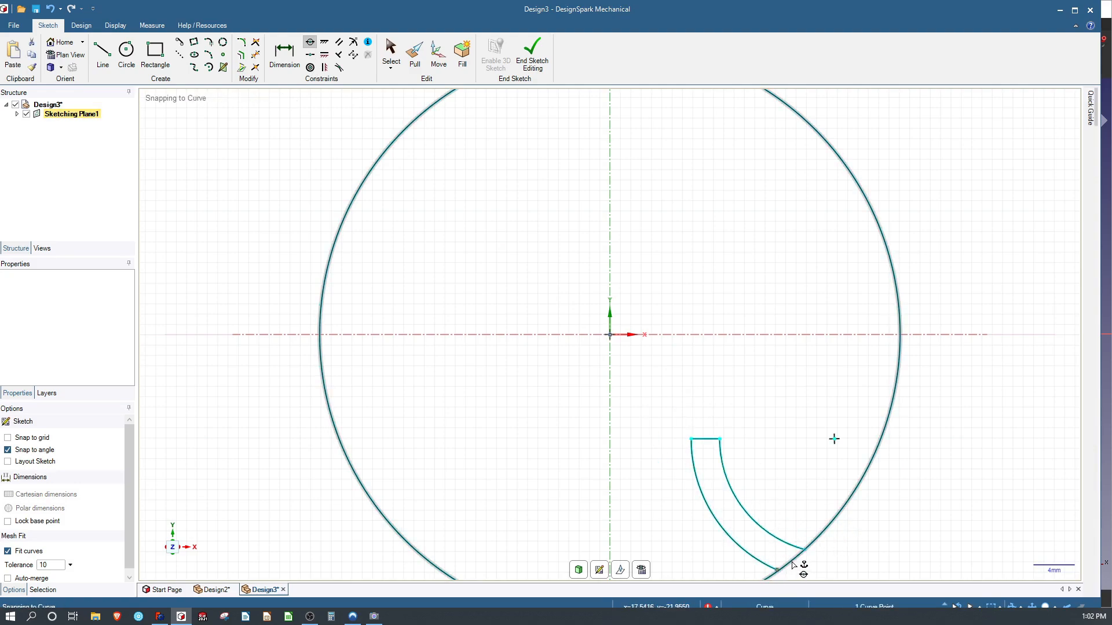
right_click(896, 377)
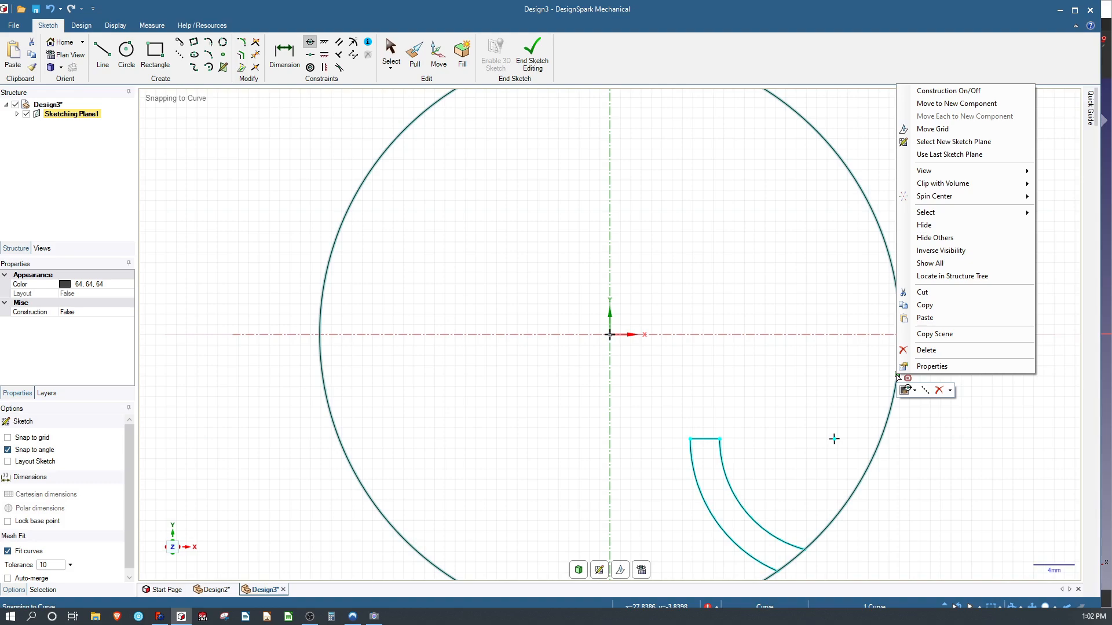
click(926, 392)
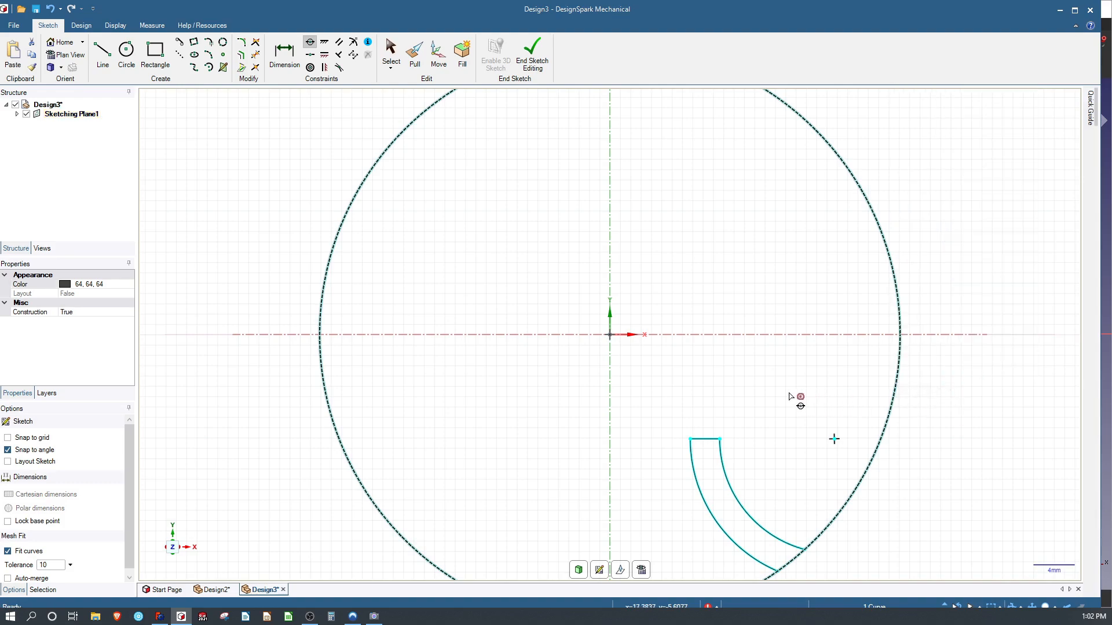
Dimension the short horizontal line between the arcs and set its length to .0625*25.4.
click(284, 55)
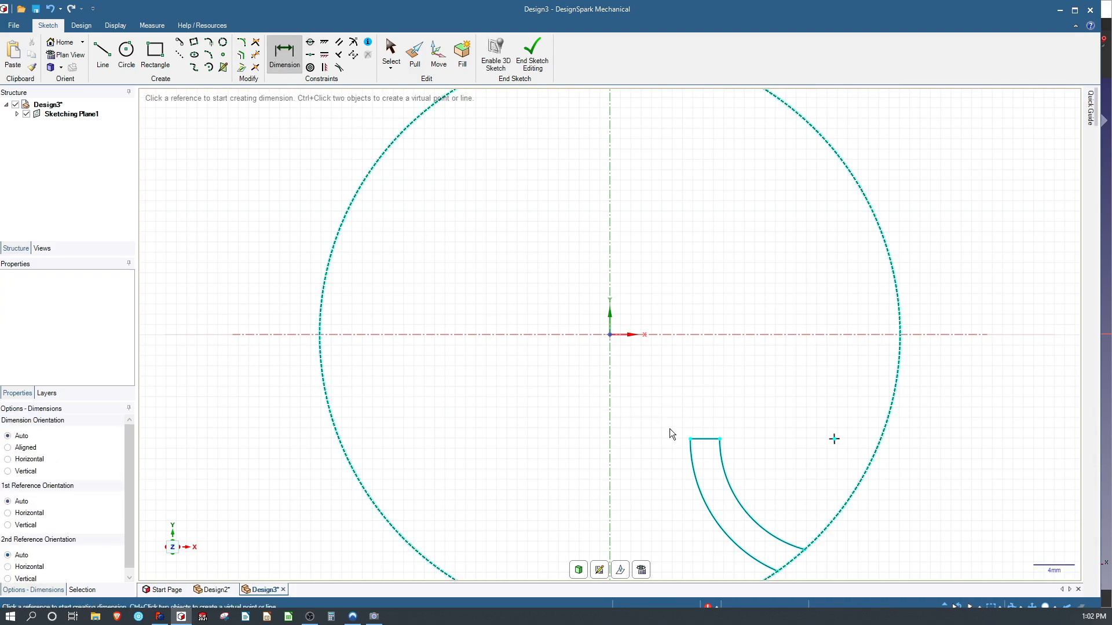
click(704, 396)
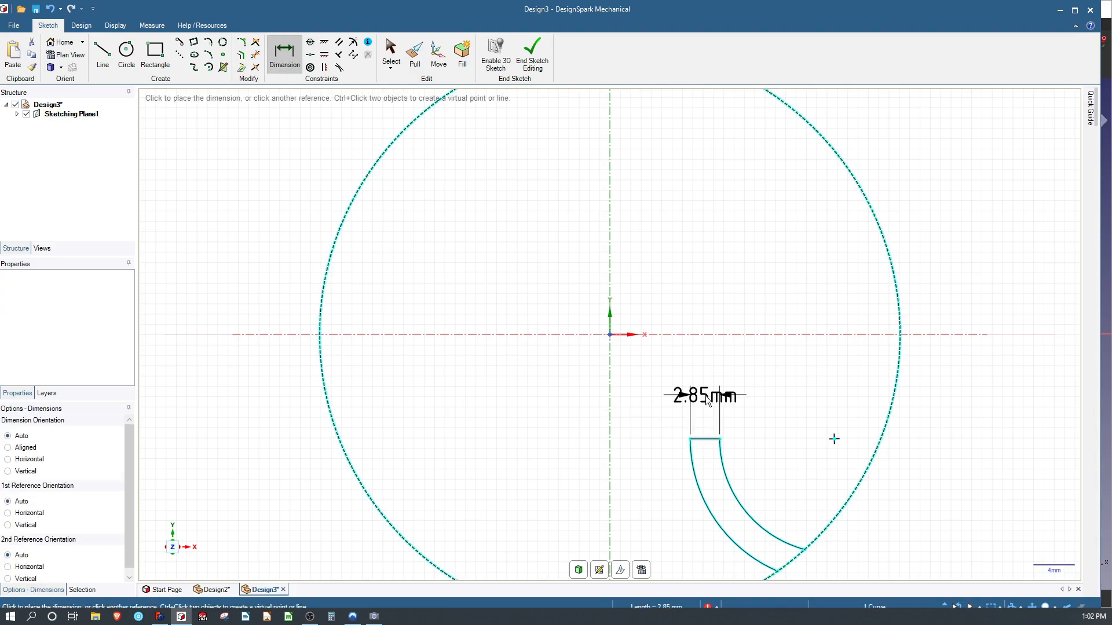
click(804, 413)
click(811, 410)
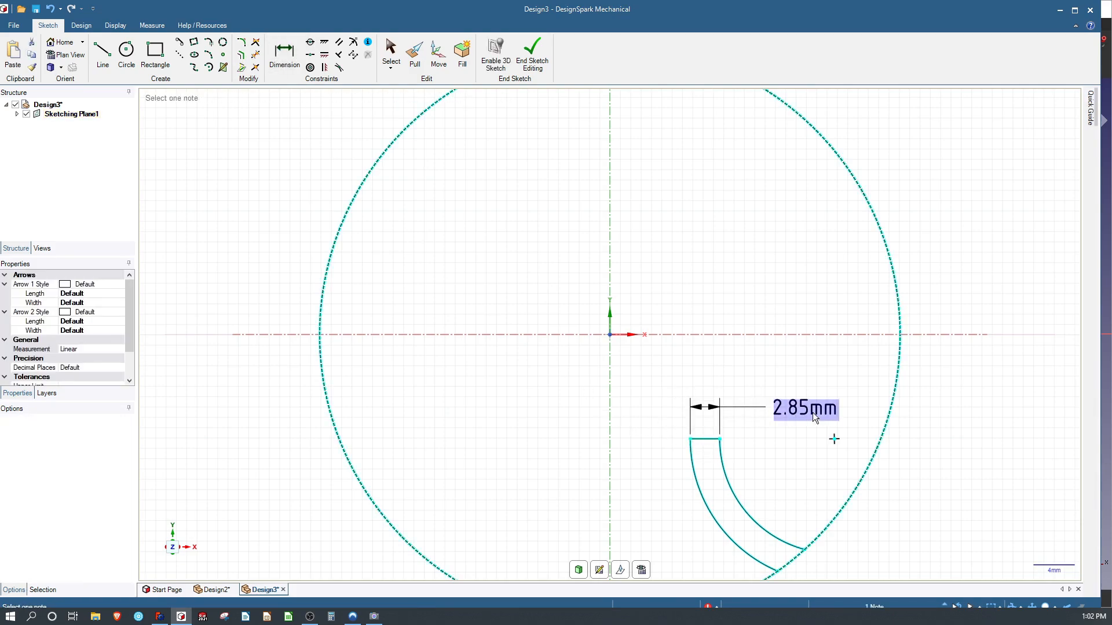
text(.0625*)
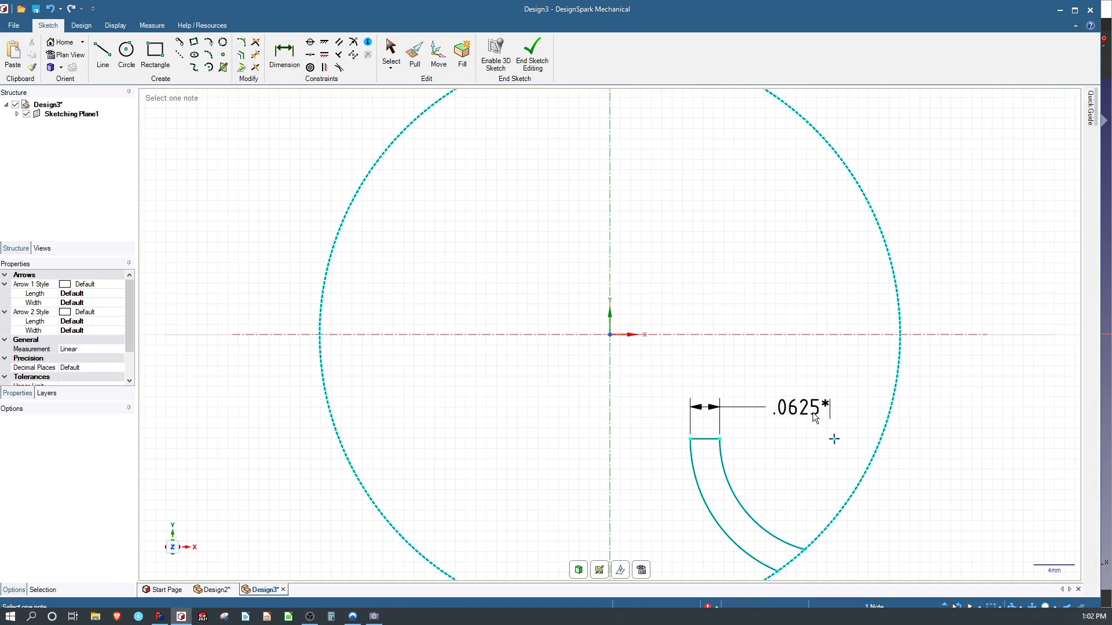
text(25.4)
key(Return)
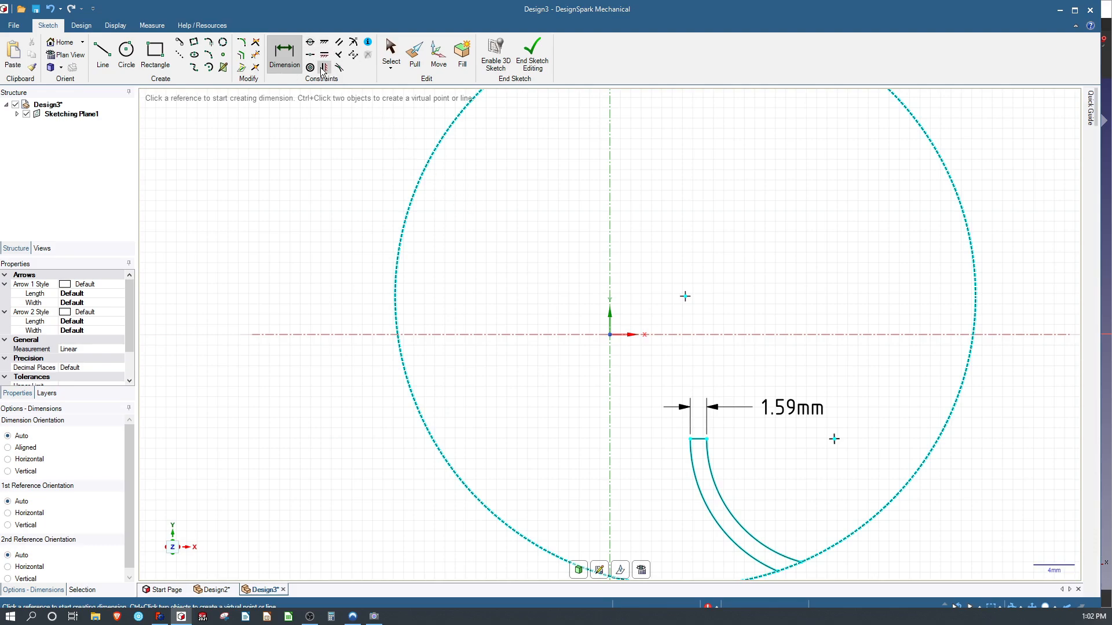
Make the construction circle's centre coincident with the sketch origin.
click(310, 41)
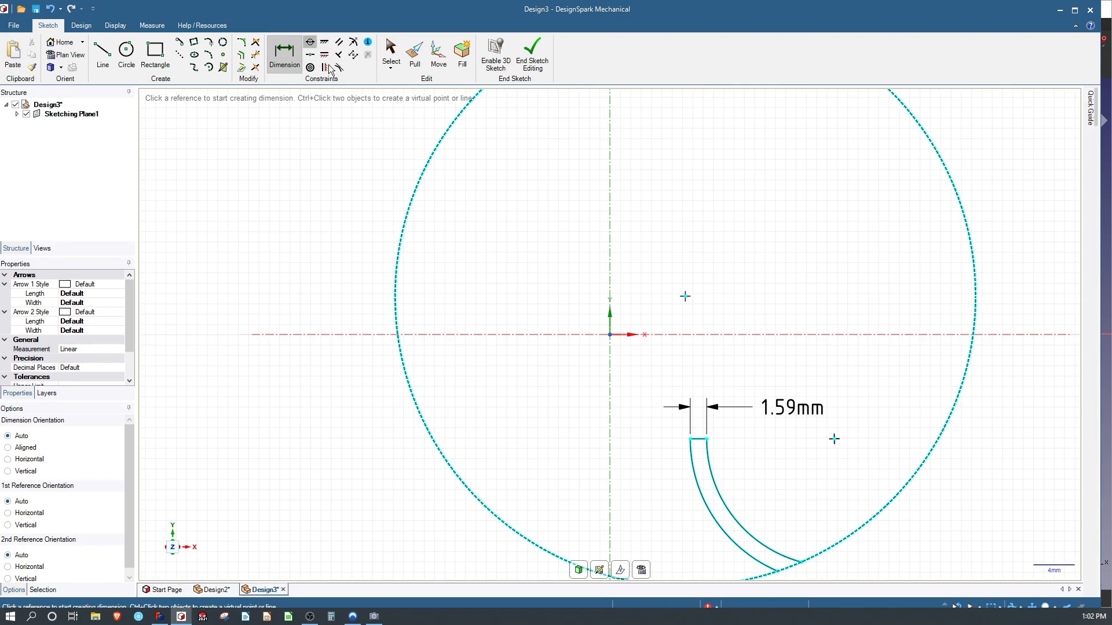
click(609, 336)
click(685, 297)
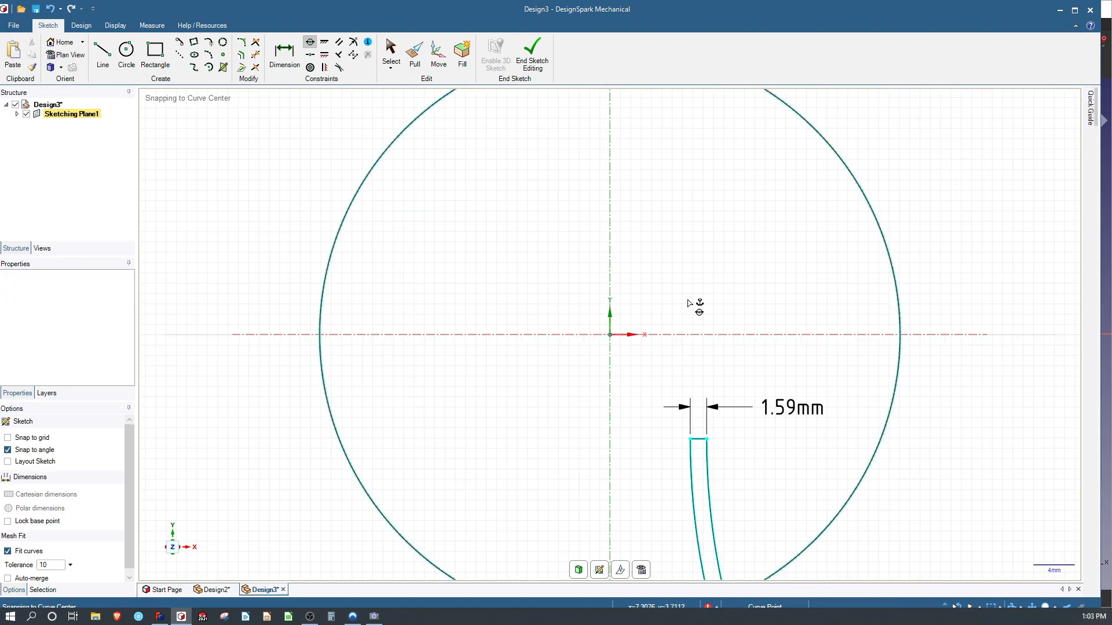
Dimension the vertical distance from the origin to the upper endpoint of the outer arc and set it to 6.35 mm.
scroll(718, 385, down, 2)
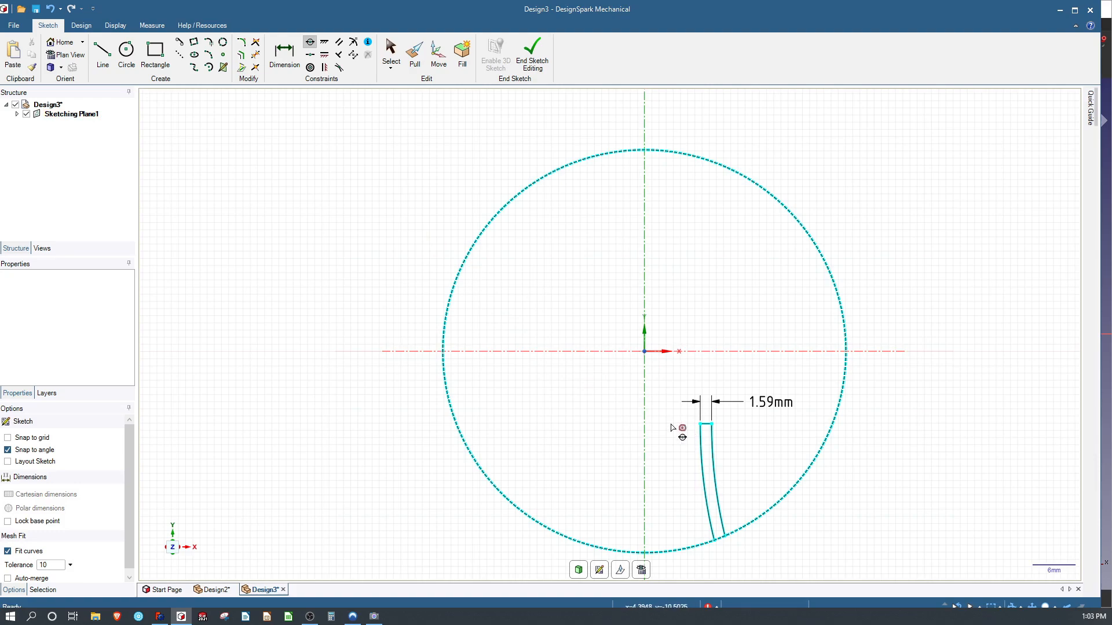
key(d)
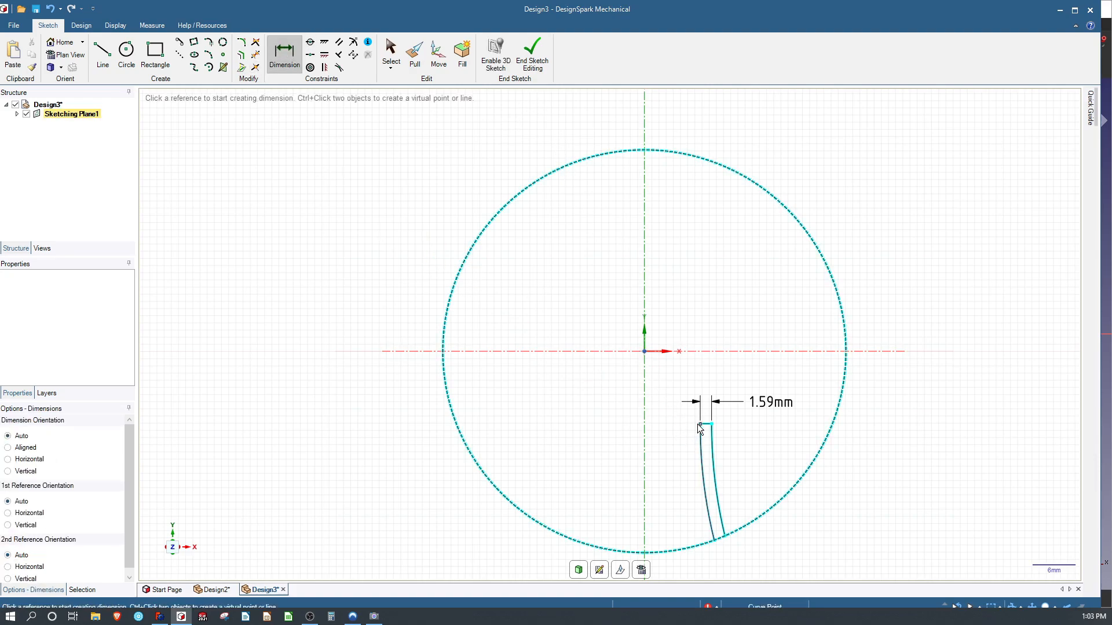
click(698, 424)
click(644, 352)
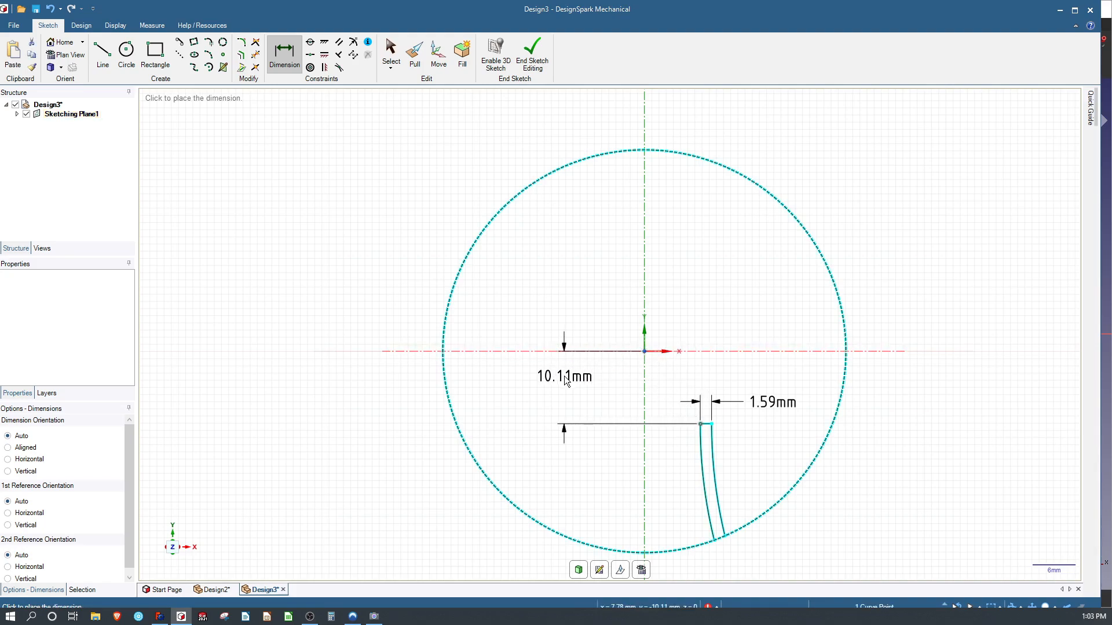
click(565, 375)
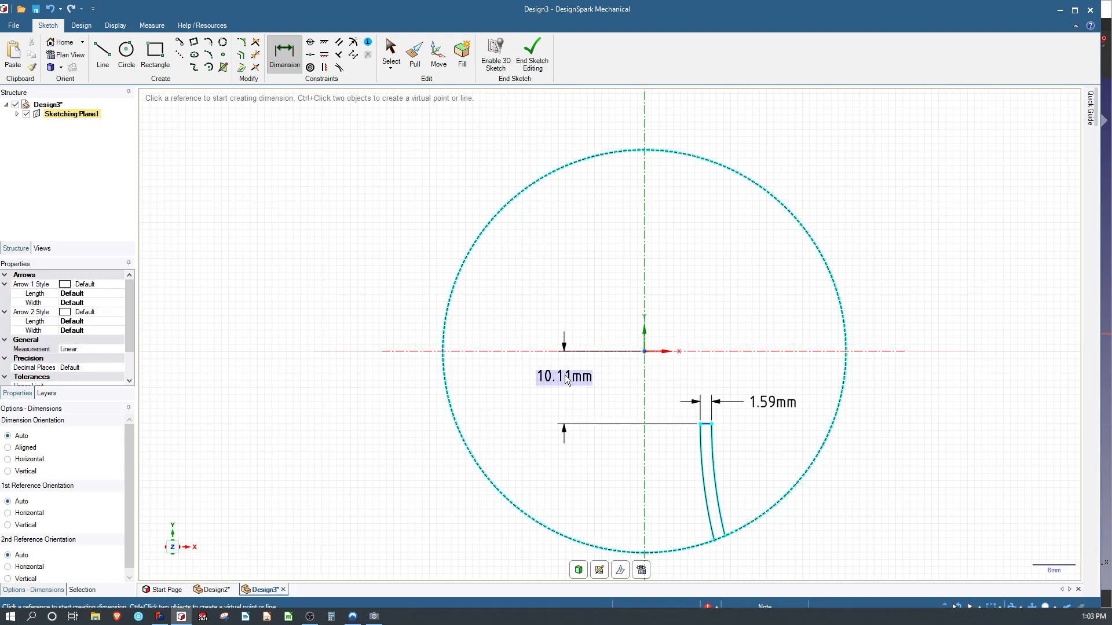
double_click(568, 375)
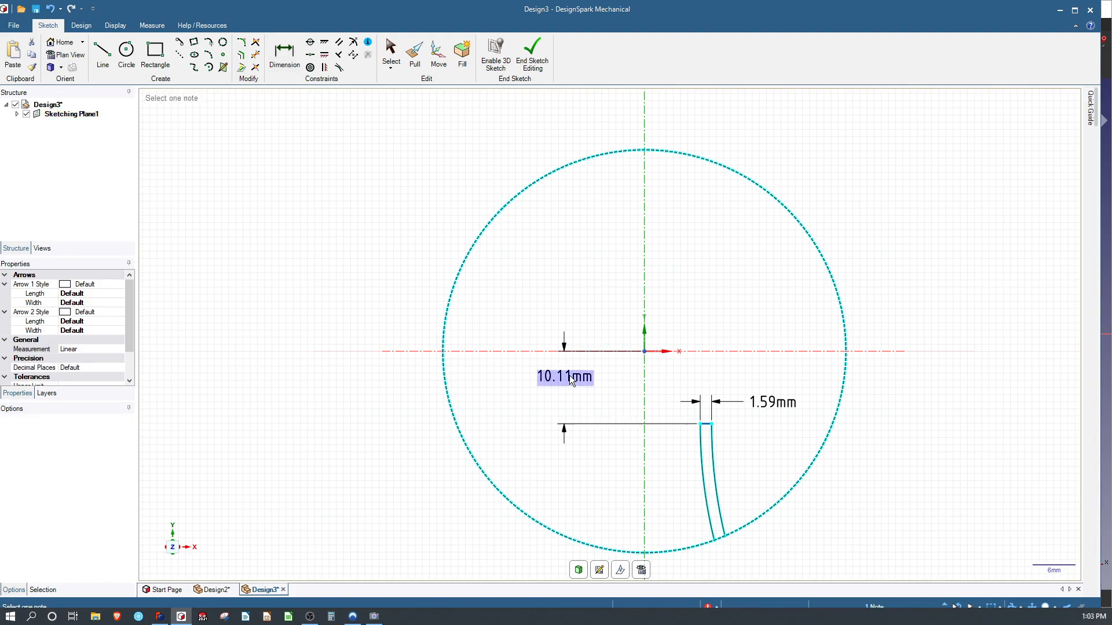
text(6.35)
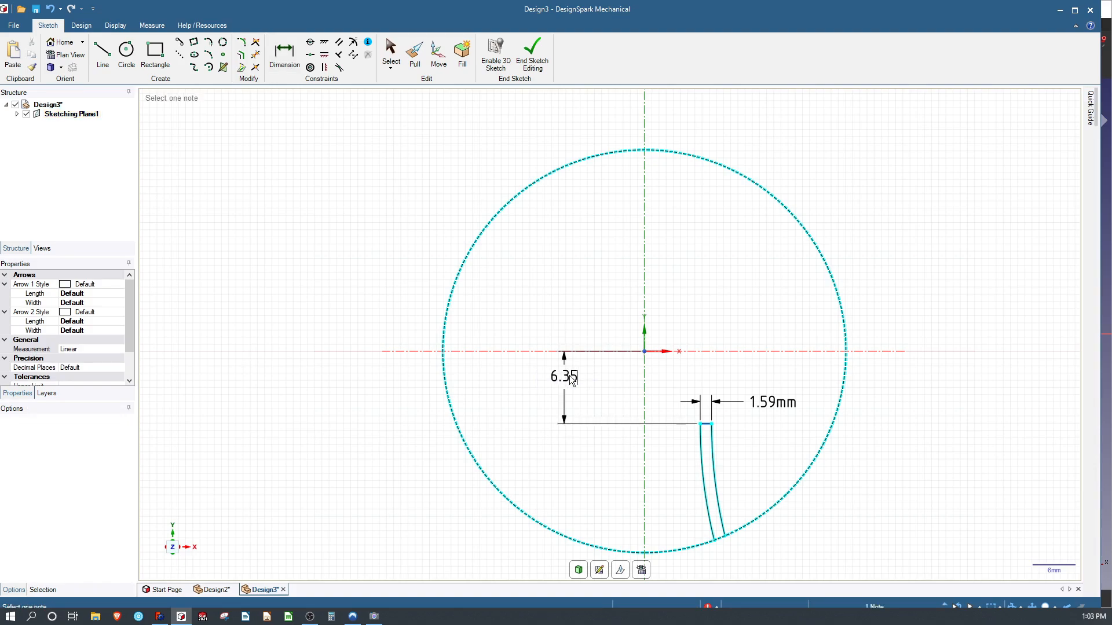
key(Return)
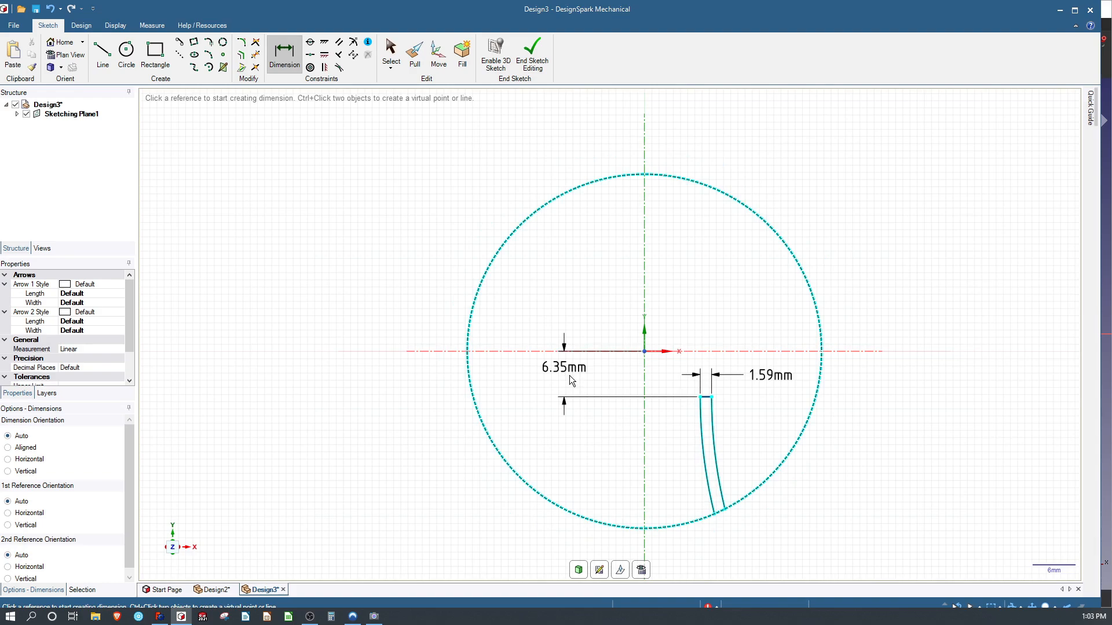
Dimension the horizontal distance from the origin to the upper endpoint of the outer arc and set it to 6.35 mm.
click(699, 397)
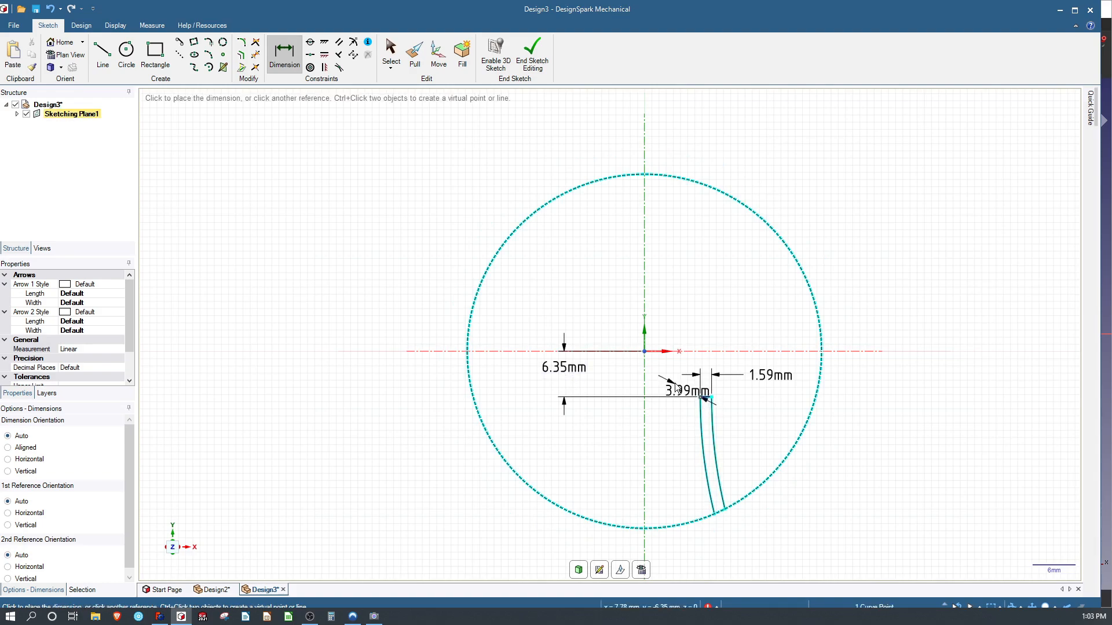
click(644, 351)
click(671, 311)
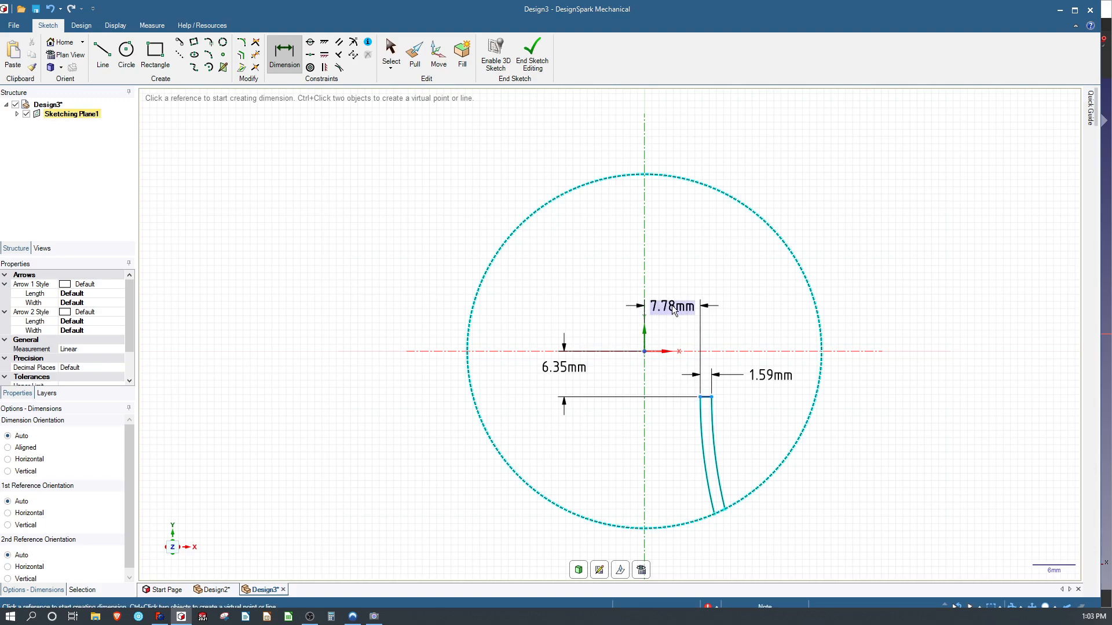
text(6)
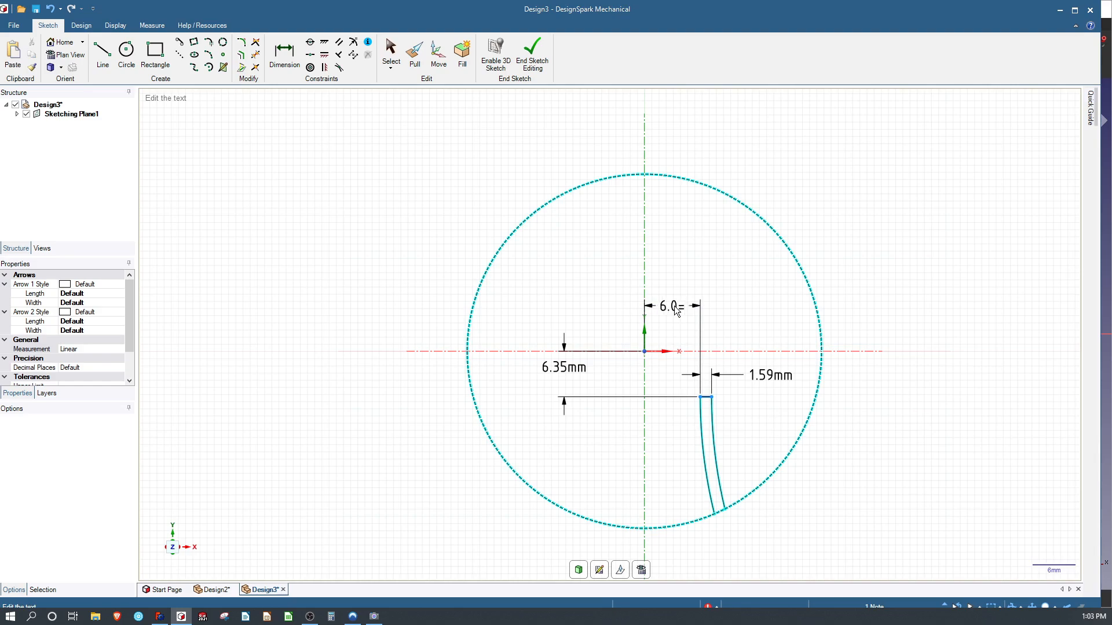
text(.35)
key(Return)
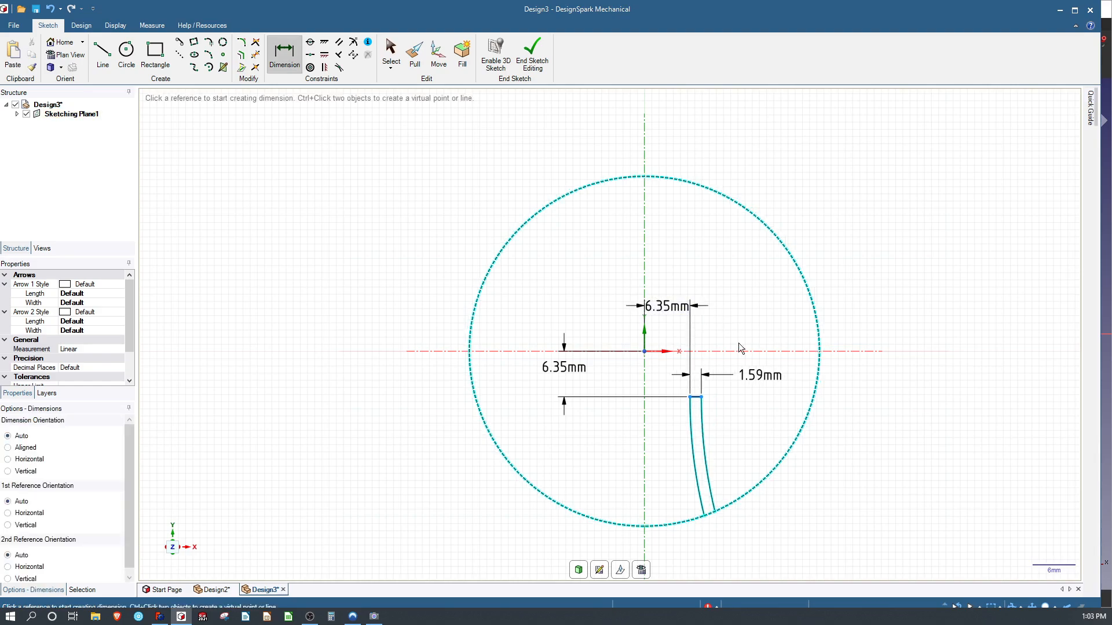
Dimension the outer arc's radius and set it to 4*25.4.
click(698, 483)
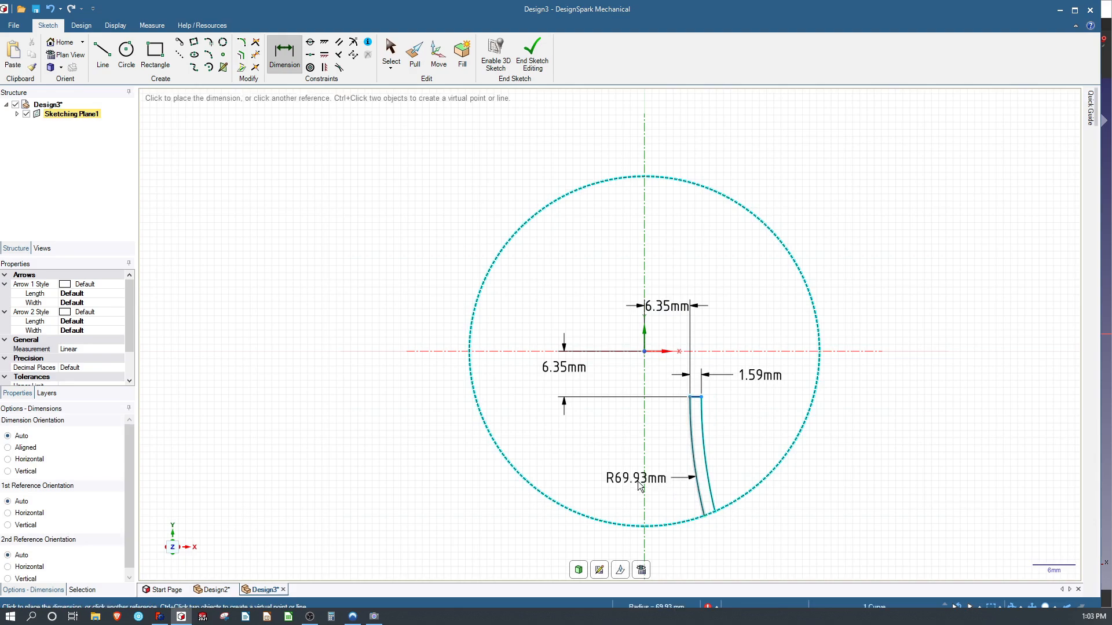
click(628, 482)
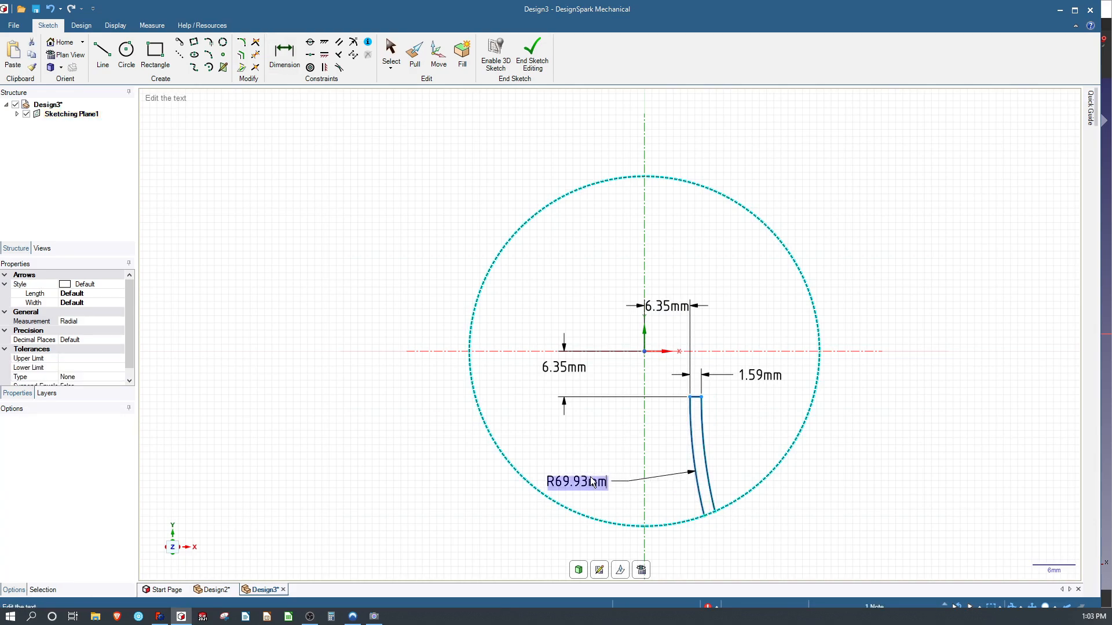
text(4*25.4)
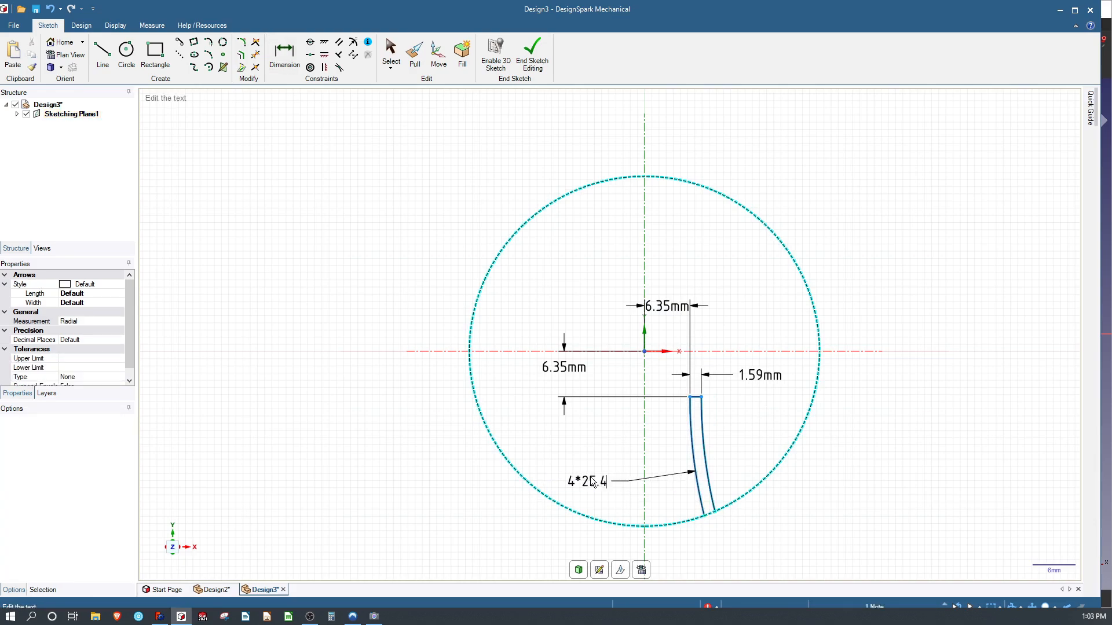
key(Return)
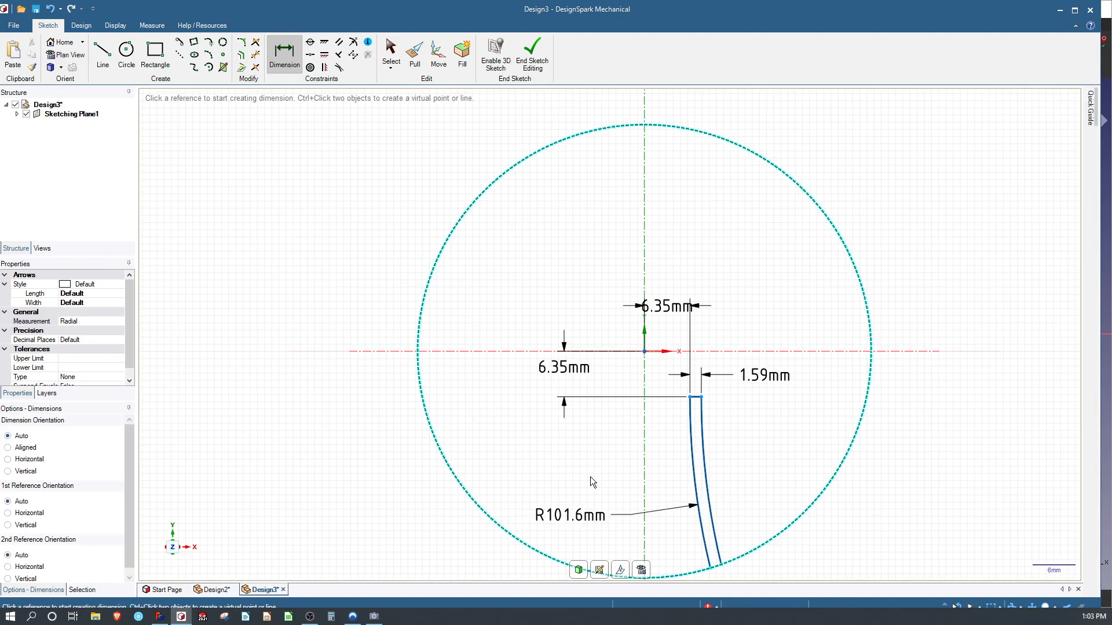
Dimension the construction circle's diameter and set it to 8*25.4.
click(841, 447)
click(819, 450)
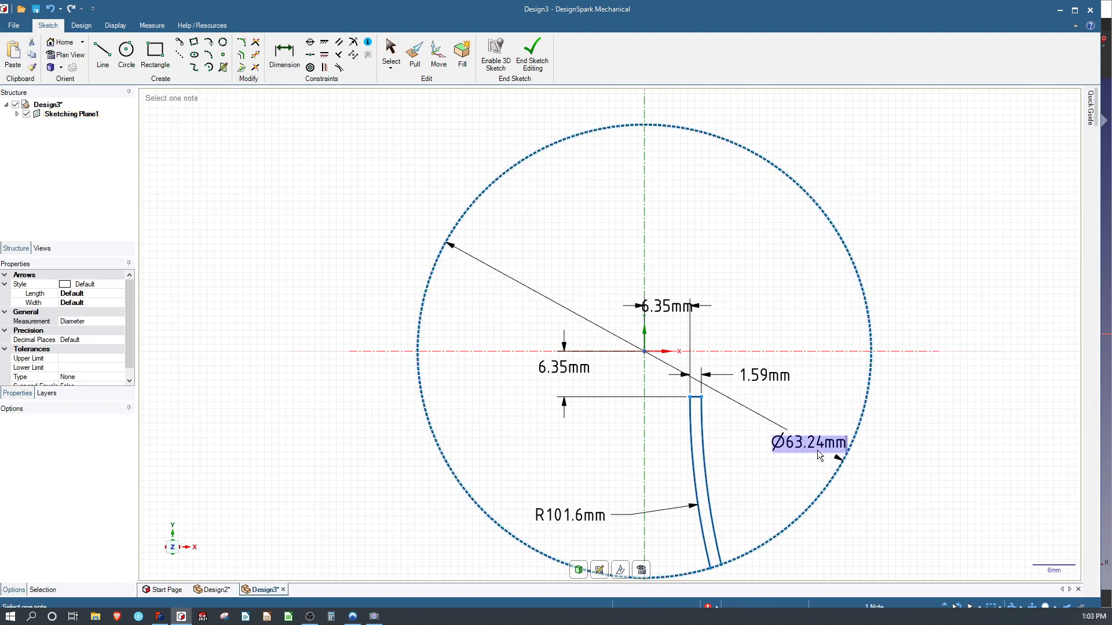
text(8)
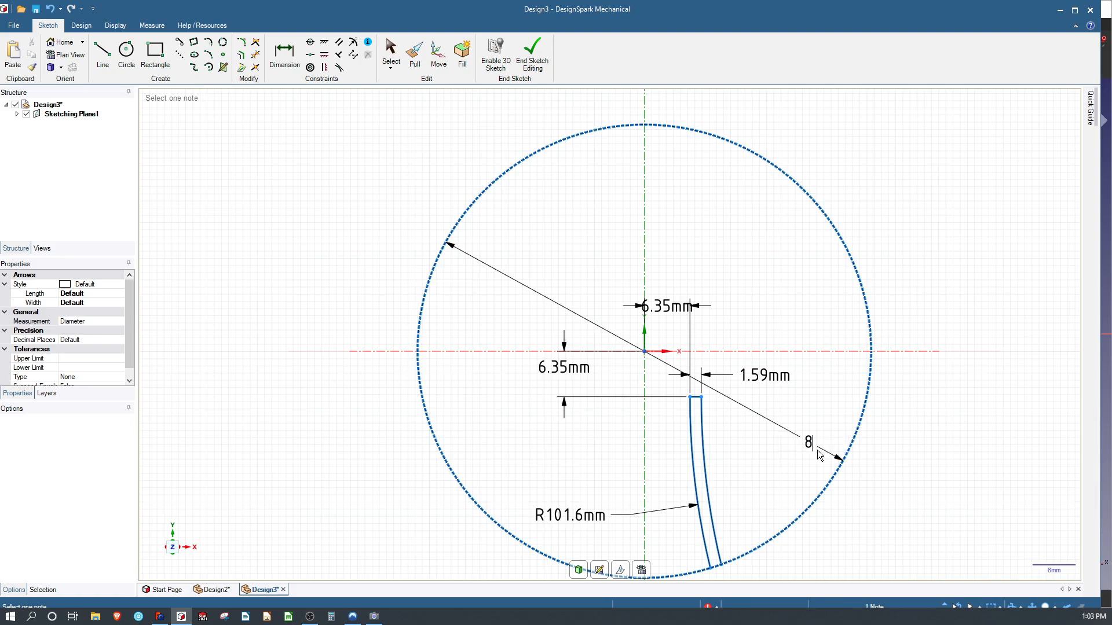
text(*25.4)
key(Return)
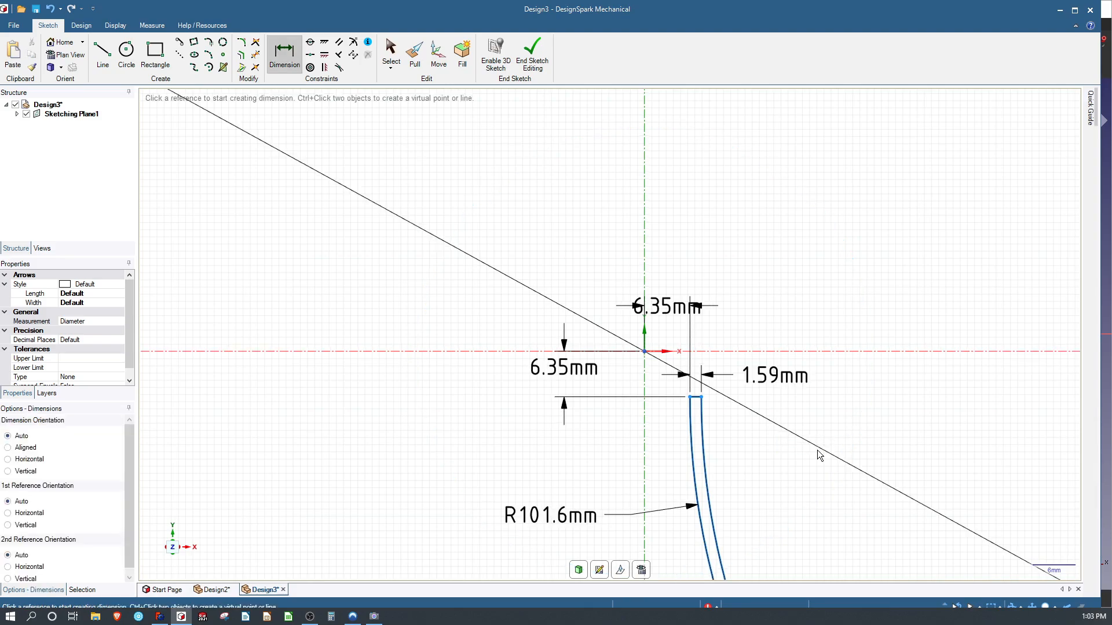
scroll(604, 402, down, 13)
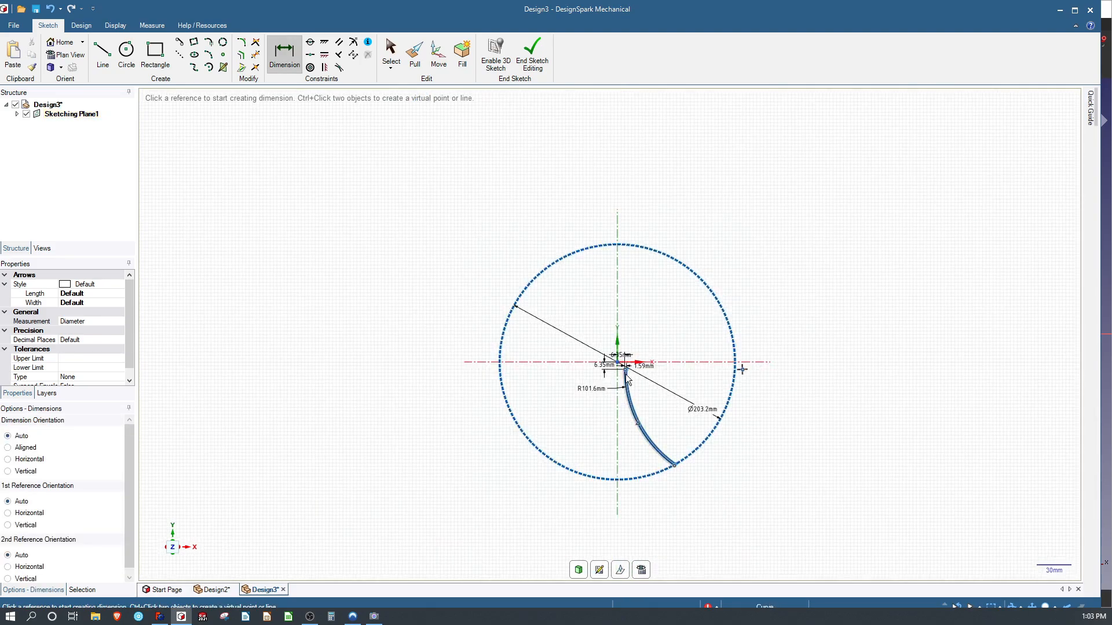
scroll(625, 382, up, 5)
scroll(626, 389, down, 2)
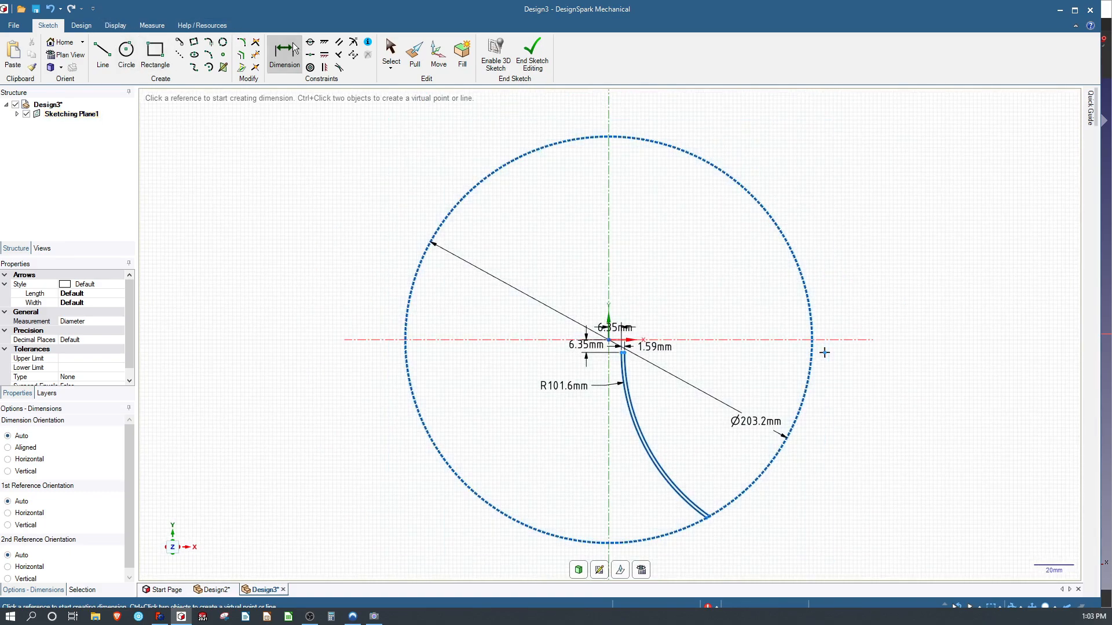
click(103, 52)
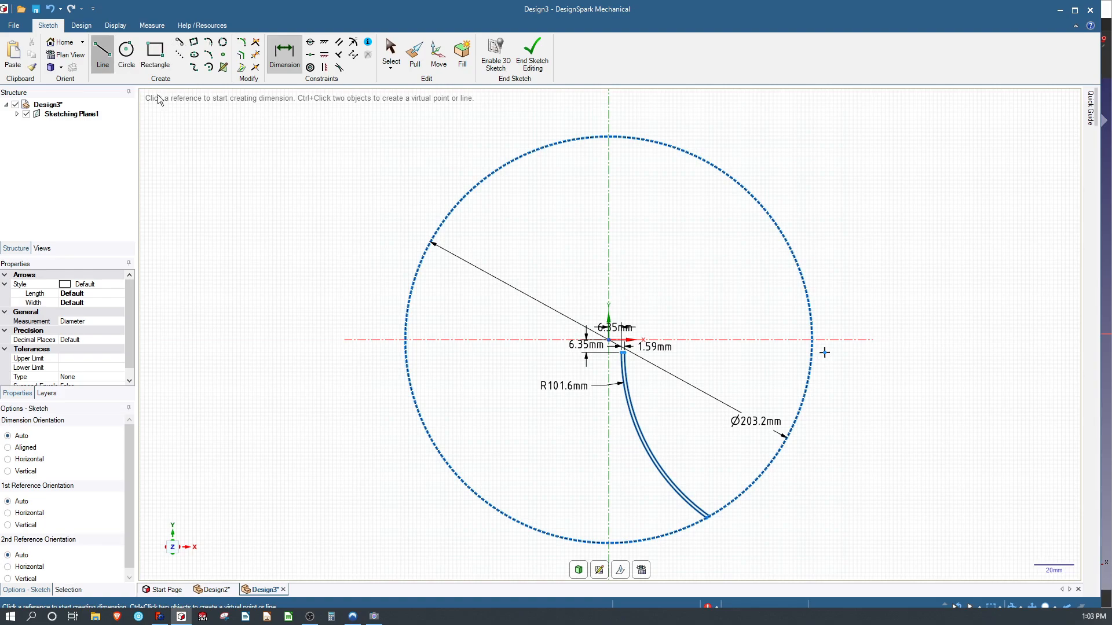
click(656, 210)
click(717, 267)
key(Escape)
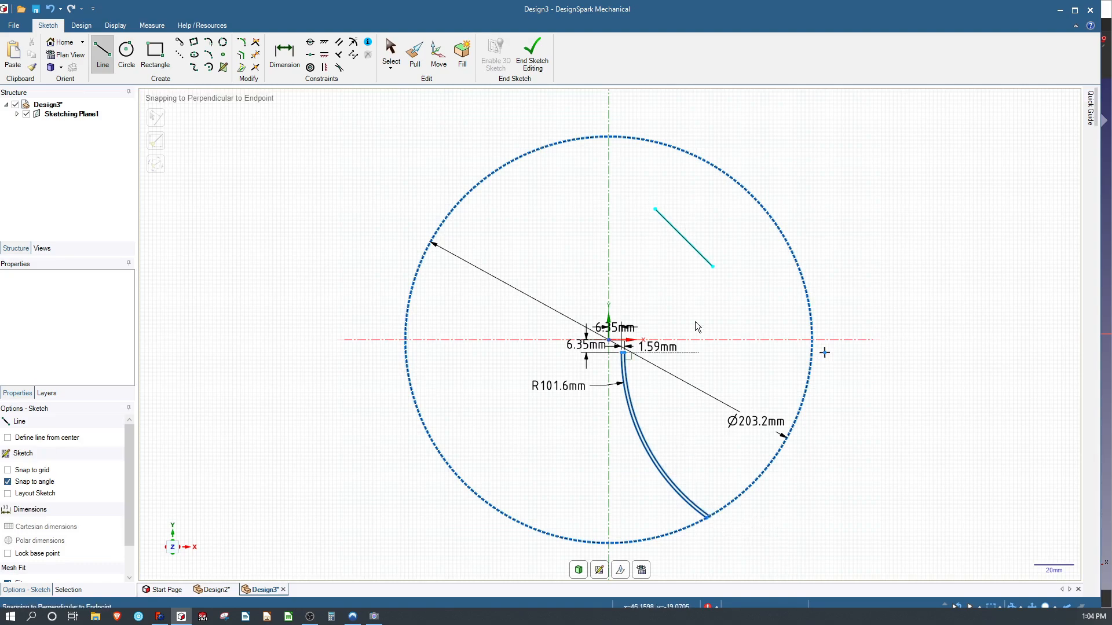
key(s)
click(683, 238)
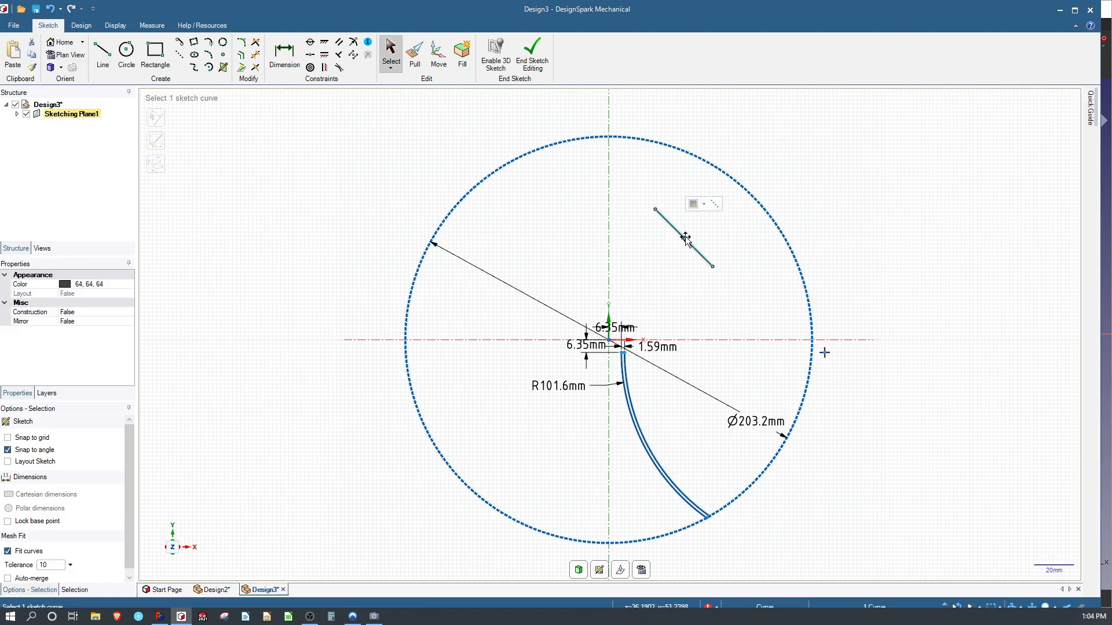
key(Delete)
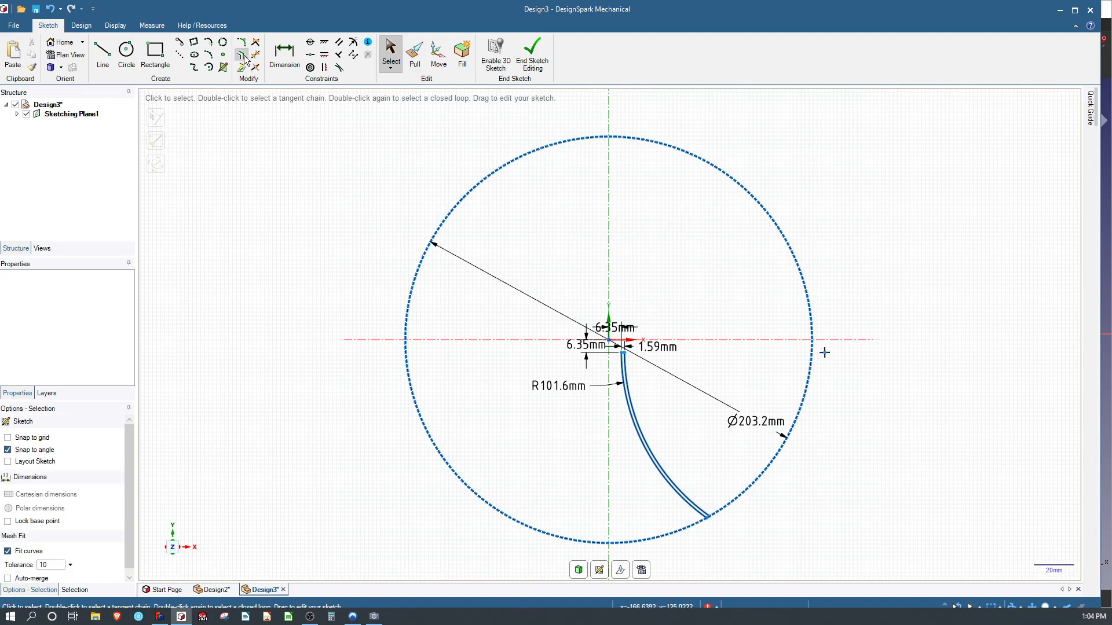
Close the blade profile with an origin-centred arc between the two arcs' lower endpoints on the construction circle, and finish the sketch.
click(208, 68)
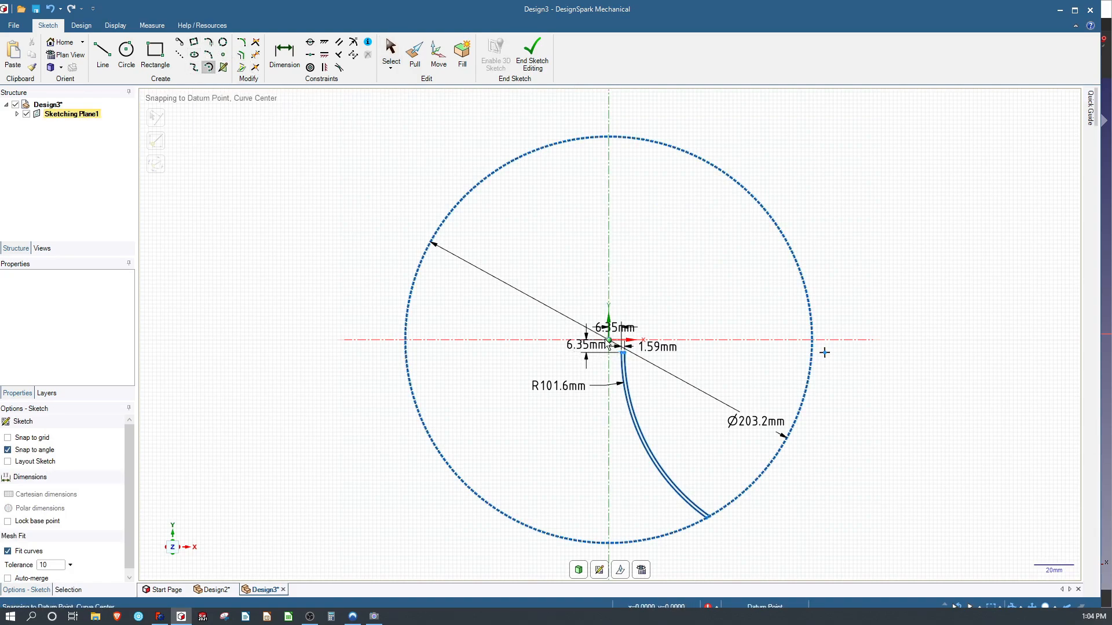
click(609, 341)
scroll(611, 354, up, 3)
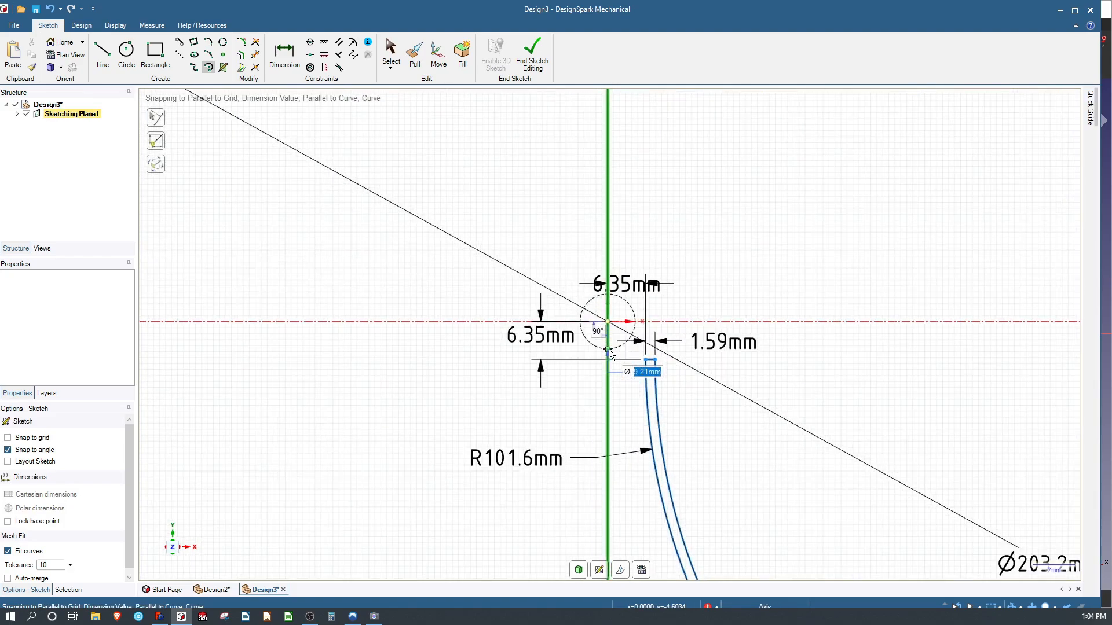
scroll(631, 364, down, 6)
scroll(632, 364, up, 10)
scroll(631, 436, up, 5)
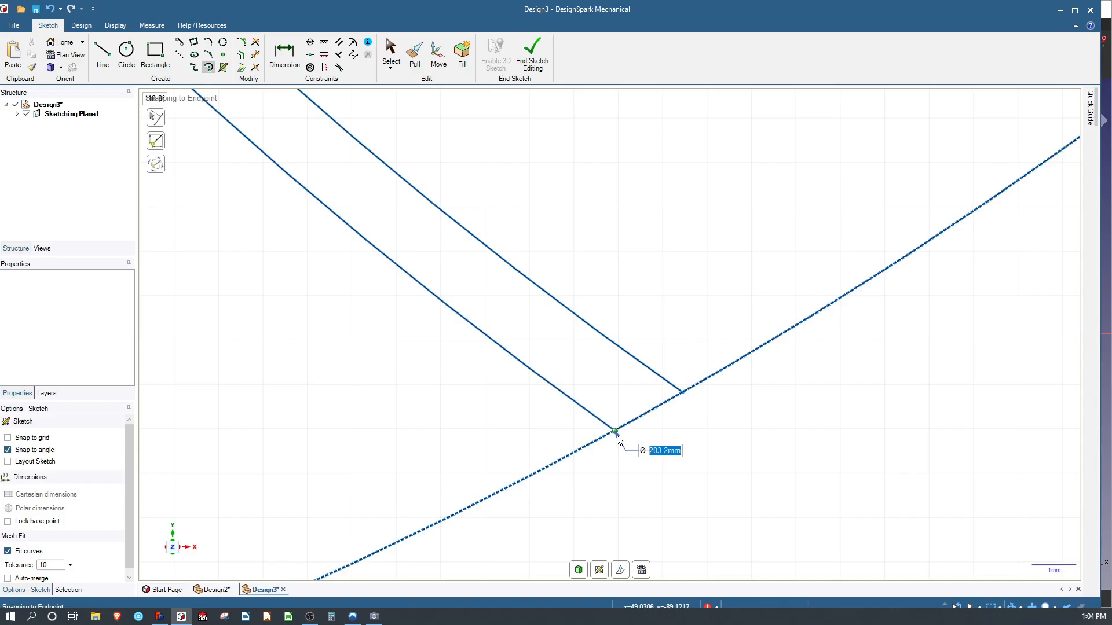
click(617, 435)
click(682, 393)
scroll(767, 453, up, 1)
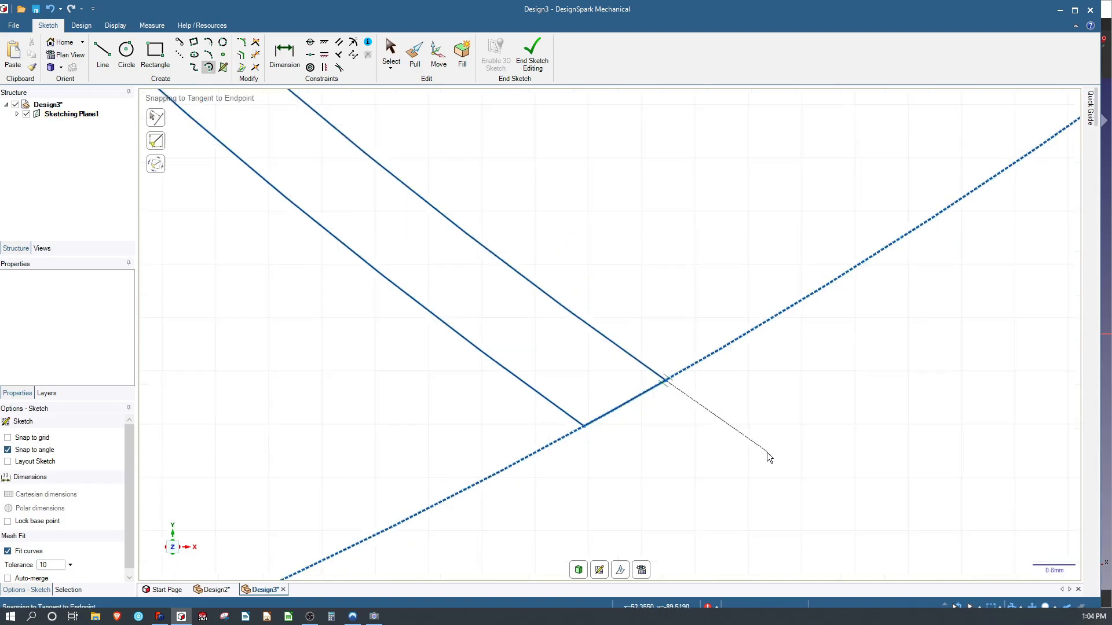
scroll(773, 462, up, 4)
scroll(577, 385, down, 4)
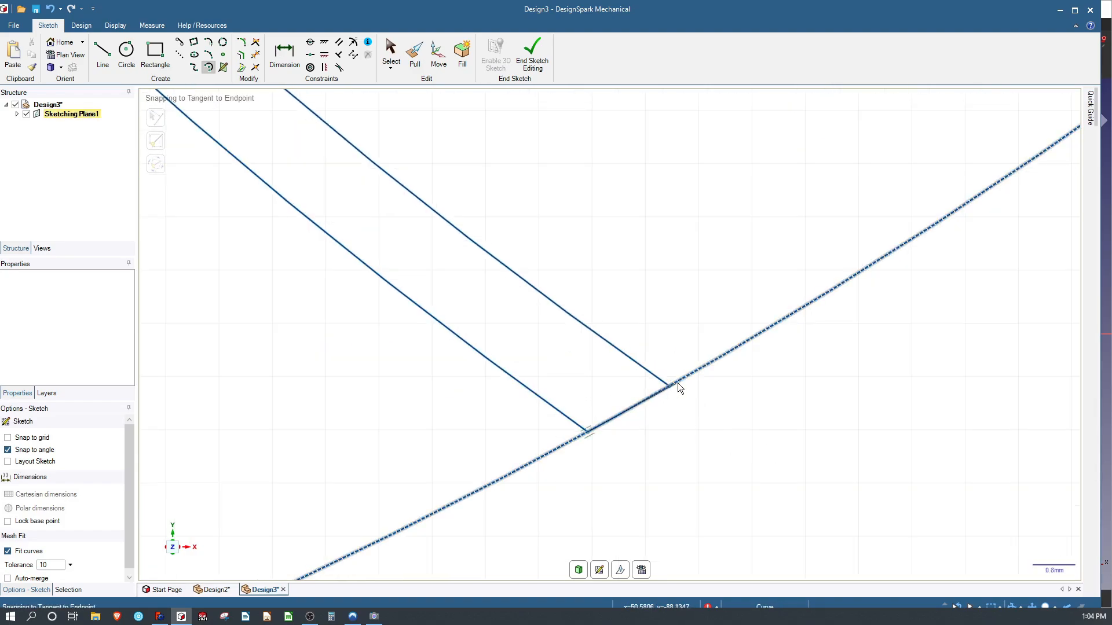
scroll(668, 422, up, 1)
scroll(676, 444, up, 4)
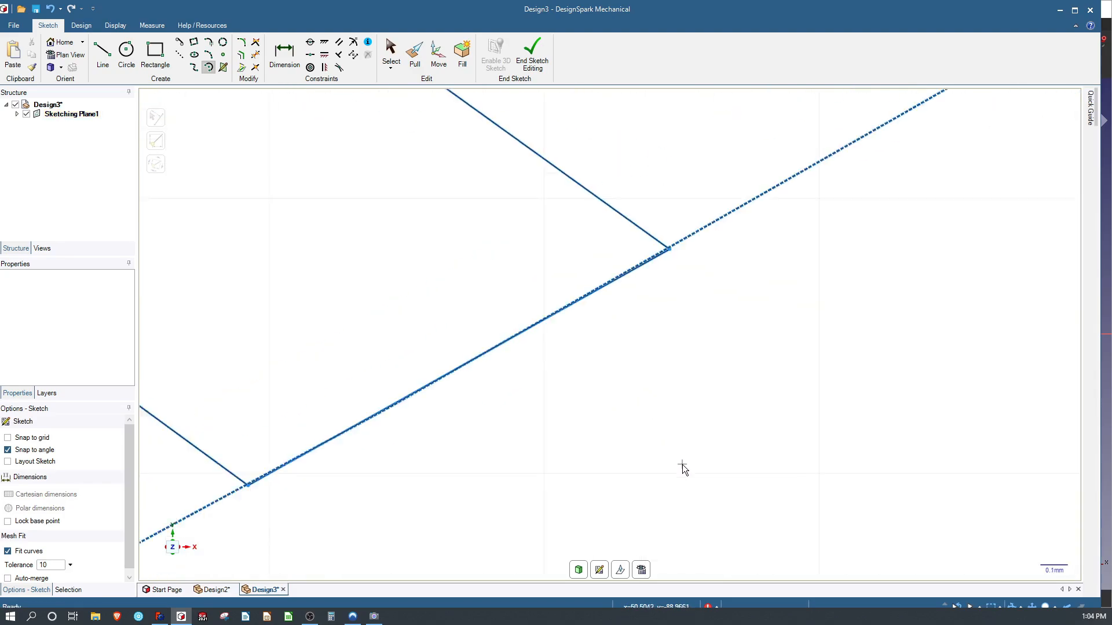
scroll(683, 461, down, 5)
scroll(783, 560, down, 12)
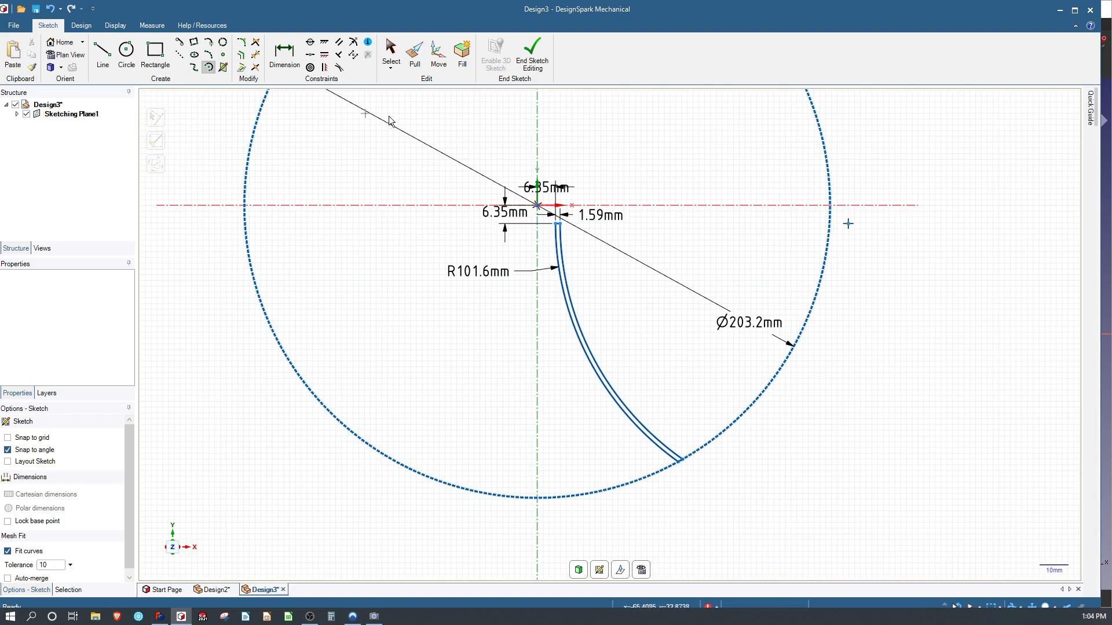
click(515, 71)
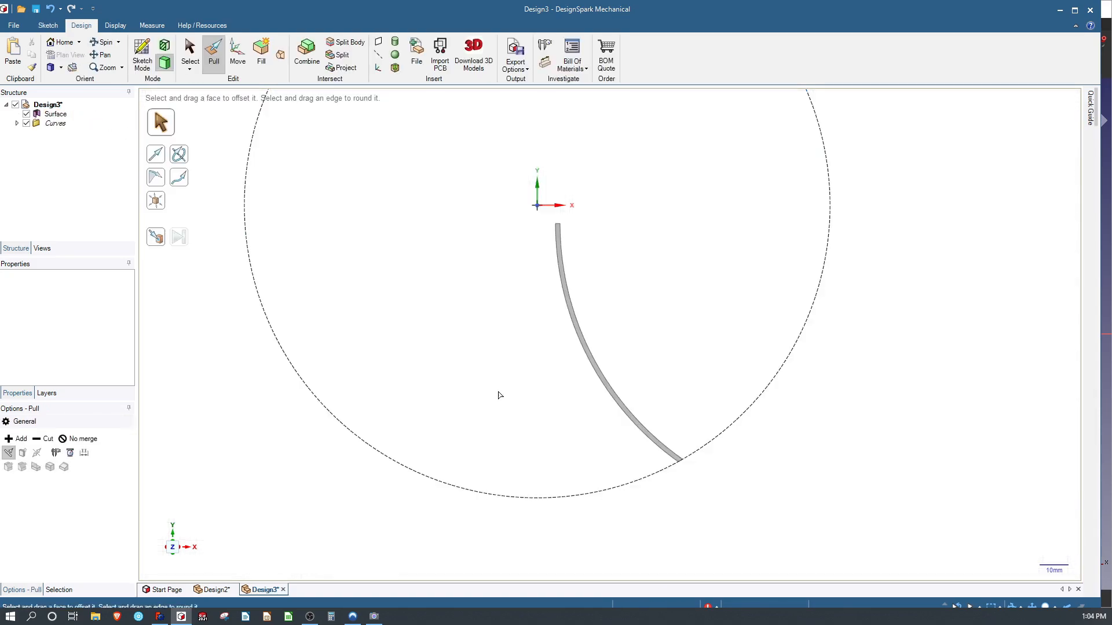
Pull the inner concave edge of the blade surface outward to widen it into a broad sector inside the construction circle.
click(557, 257)
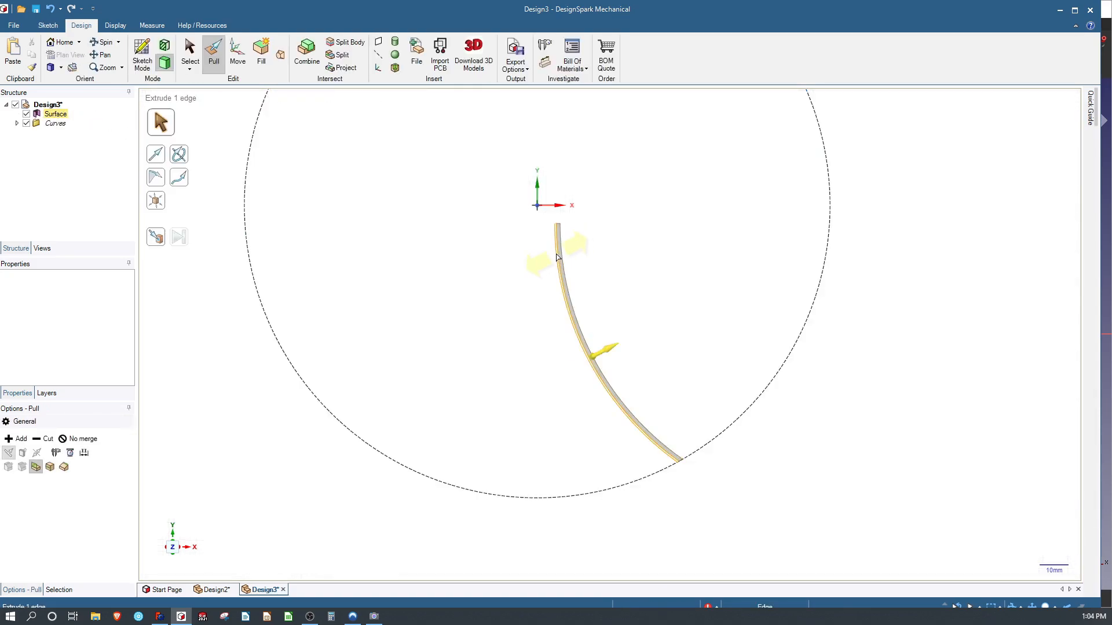
scroll(600, 358, down, 5)
scroll(600, 355, up, 9)
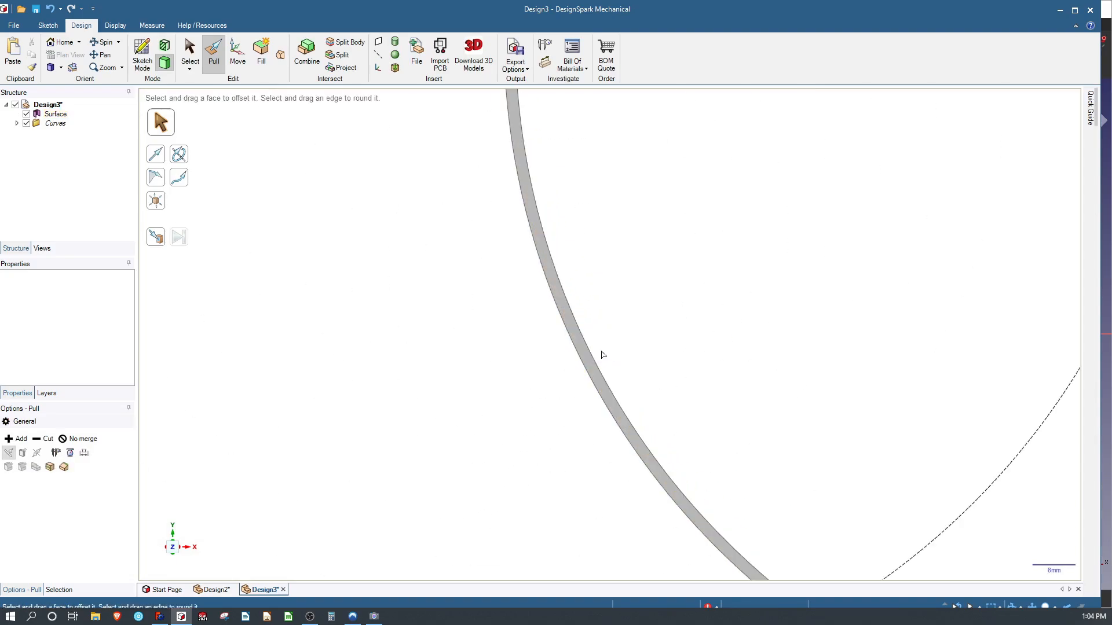
mouse_move(582, 363)
middle_down()
mouse_move(572, 370)
mouse_move(573, 238)
mouse_move(564, 285)
mouse_move(660, 323)
middle_up()
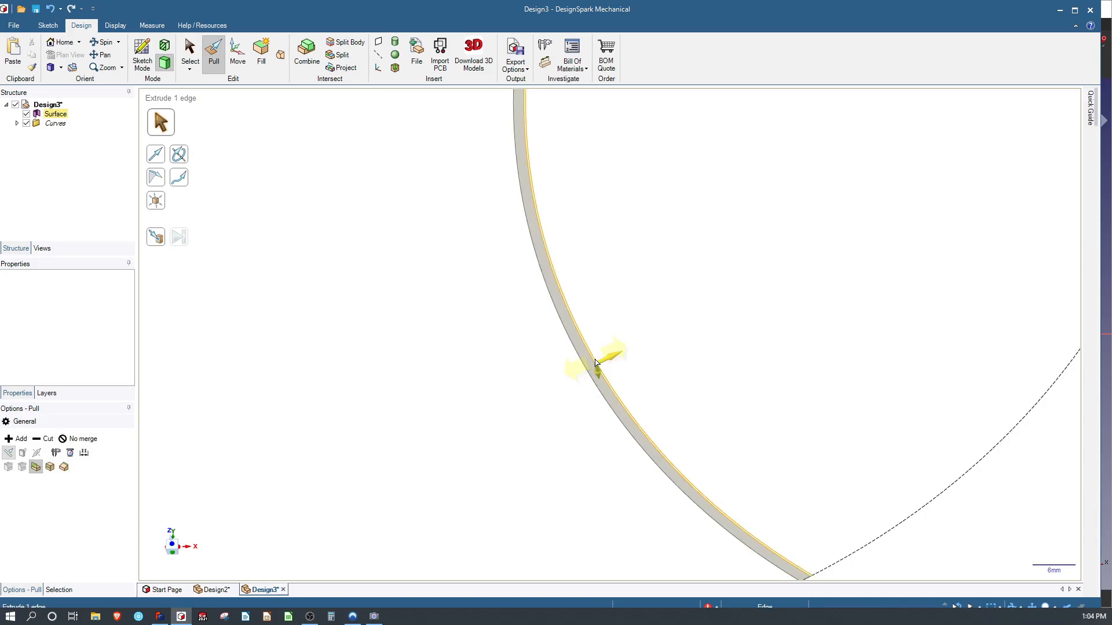
click(600, 363)
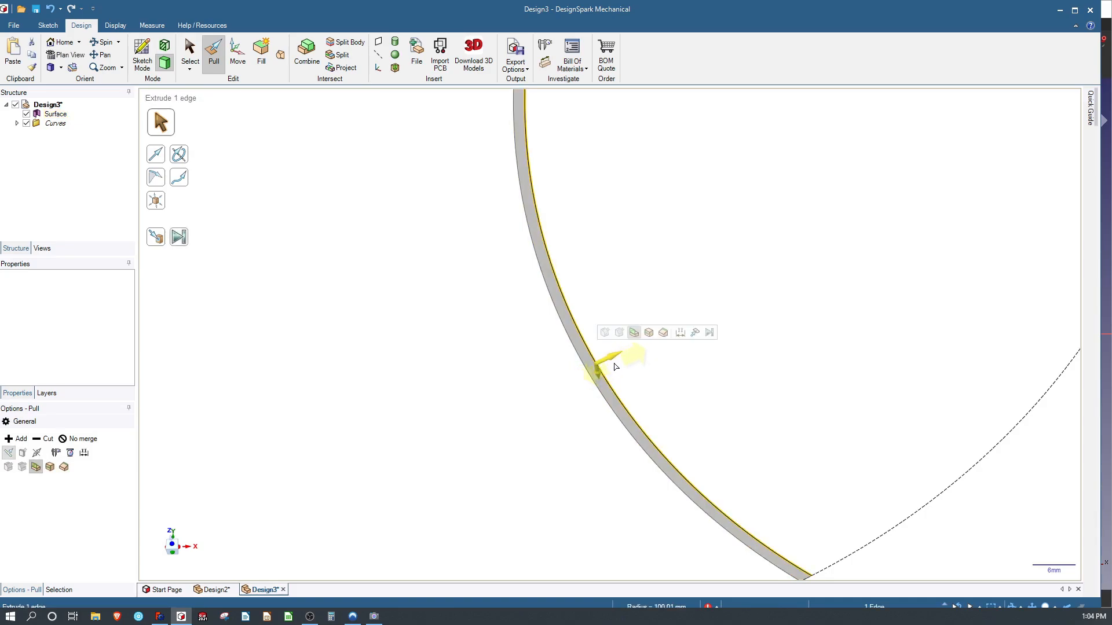
drag(611, 362, 1029, 164)
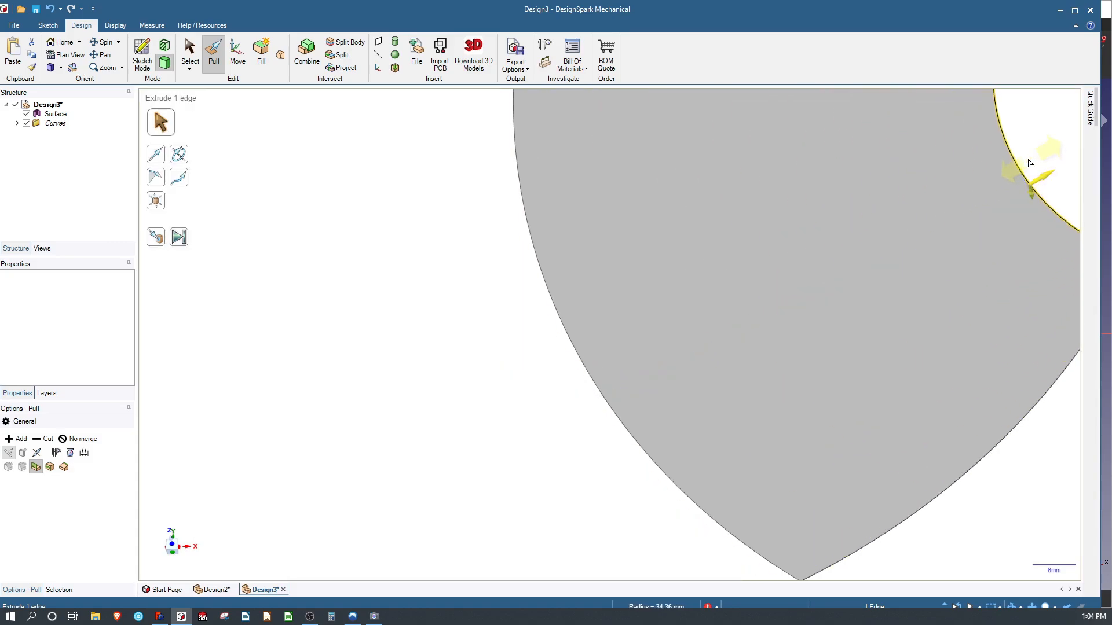
scroll(758, 386, up, 4)
scroll(758, 387, down, 5)
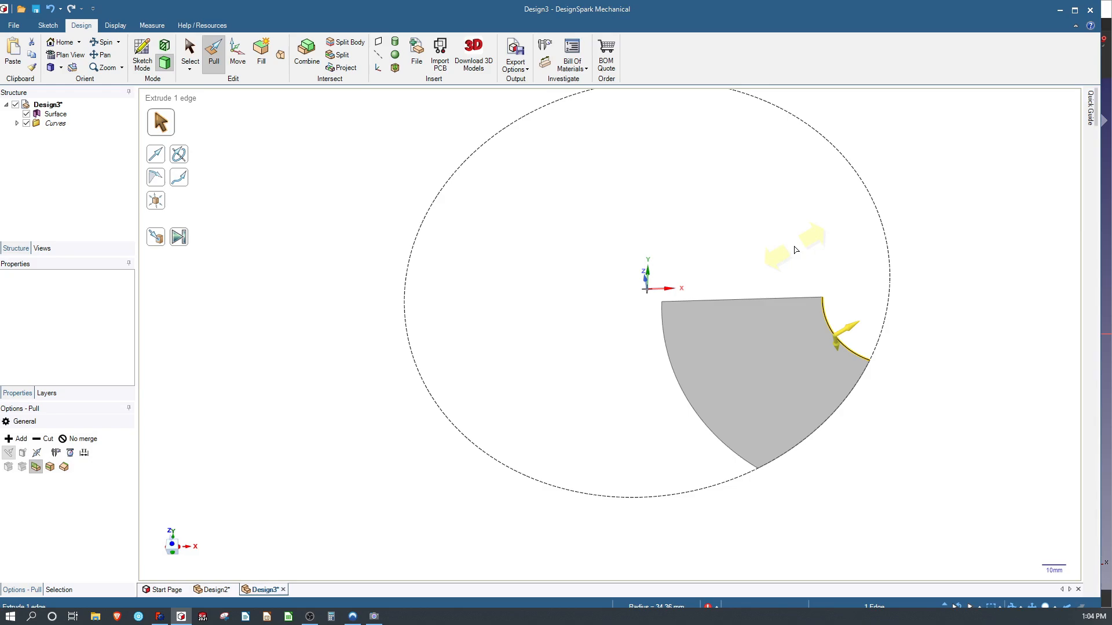
Pull the straight upper edge of the widened surface upward past the origin.
click(746, 300)
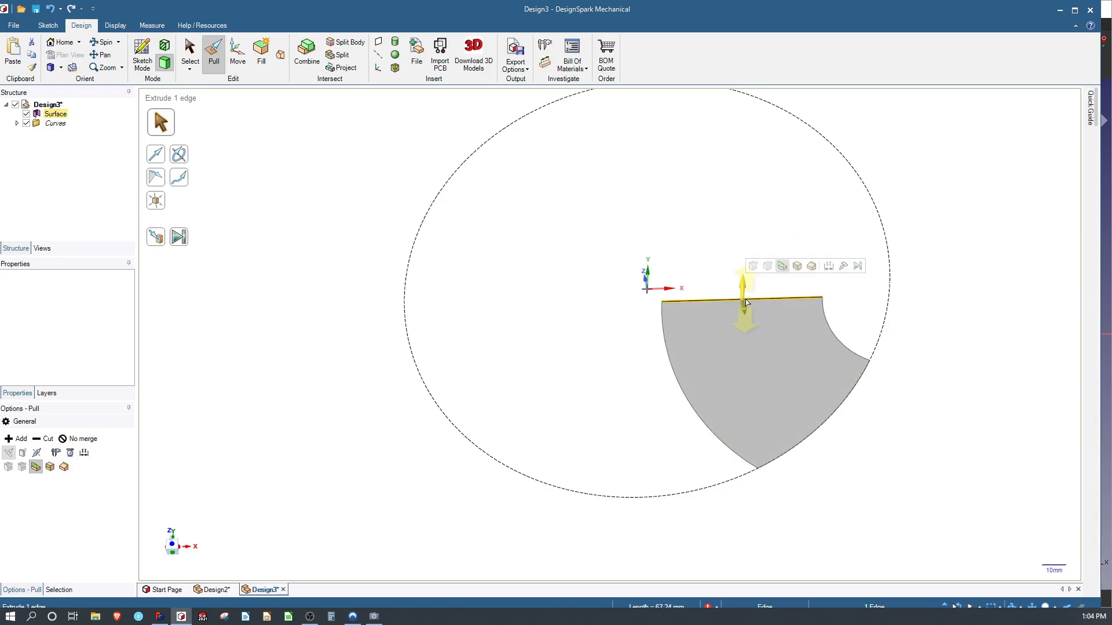
drag(743, 301, 641, 180)
key(Escape)
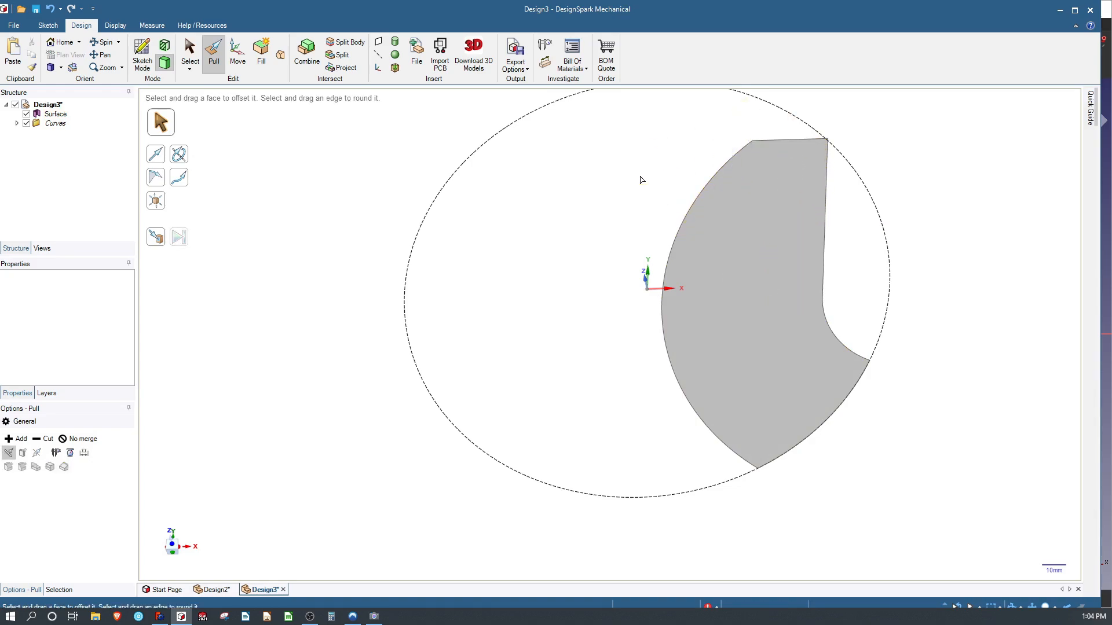
Undo both edge pulls on the blade surface.
key(ctrl+z)
key(ctrl+z)
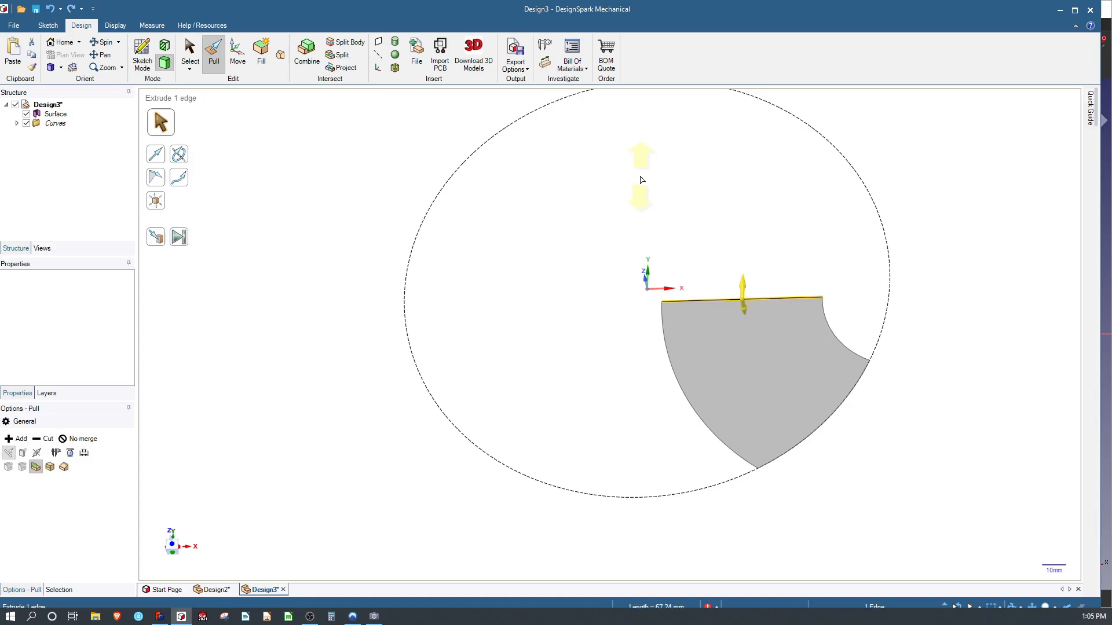
scroll(656, 392, up, 1)
scroll(660, 392, down, 8)
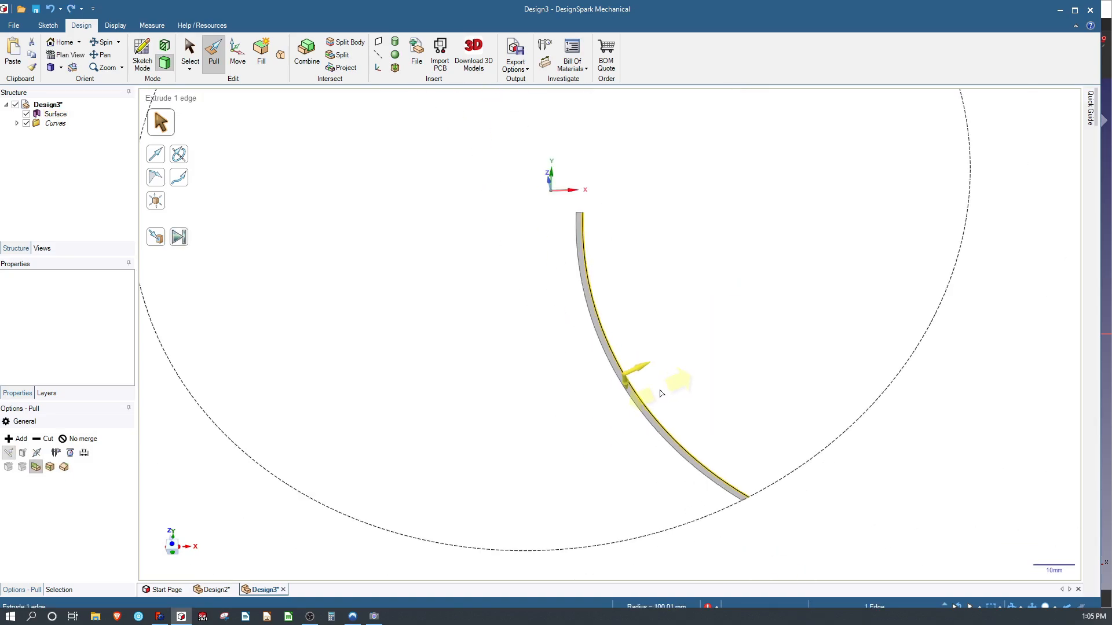
scroll(577, 310, up, 3)
key(Escape)
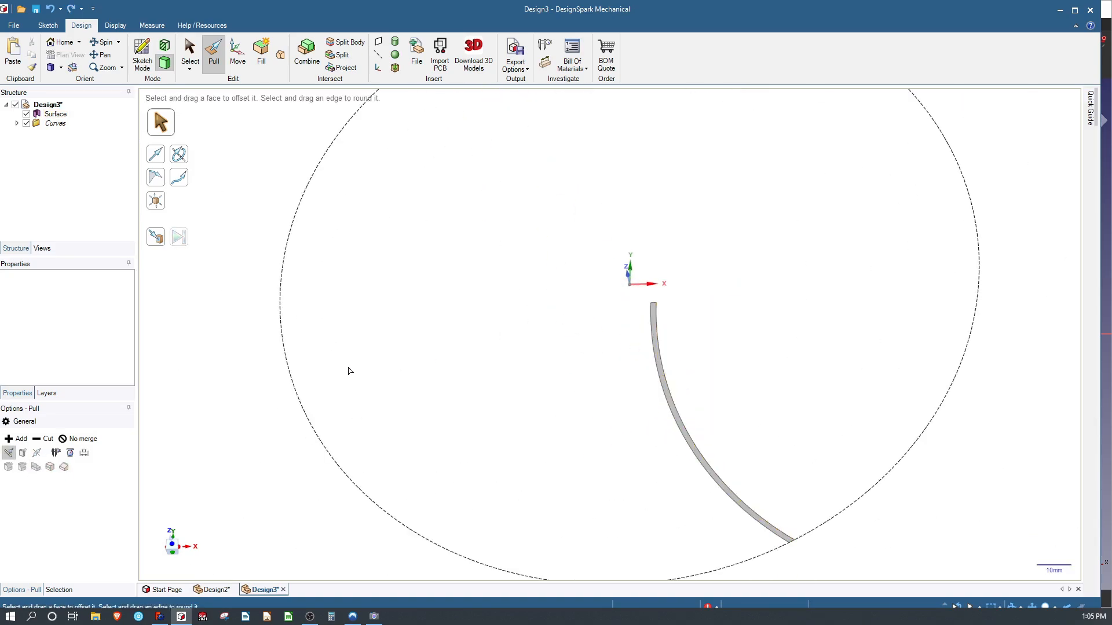
click(655, 308)
click(513, 314)
click(665, 381)
click(558, 454)
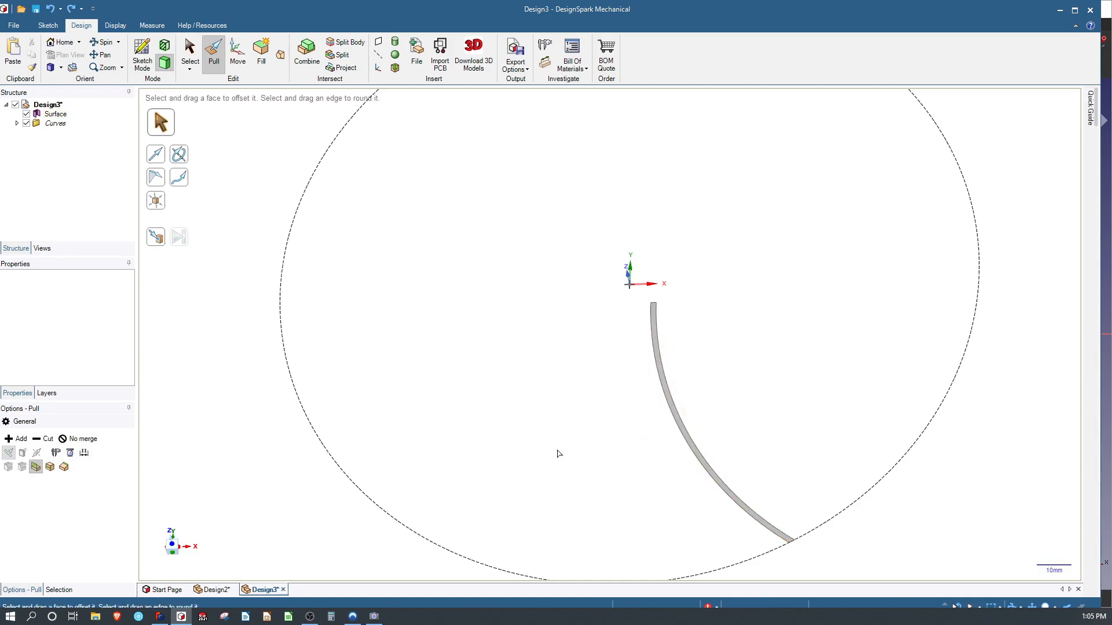
Switch to FreeCAD and sketch a construction circle of about 21.4 mm radius centred on the origin.
click(1104, 375)
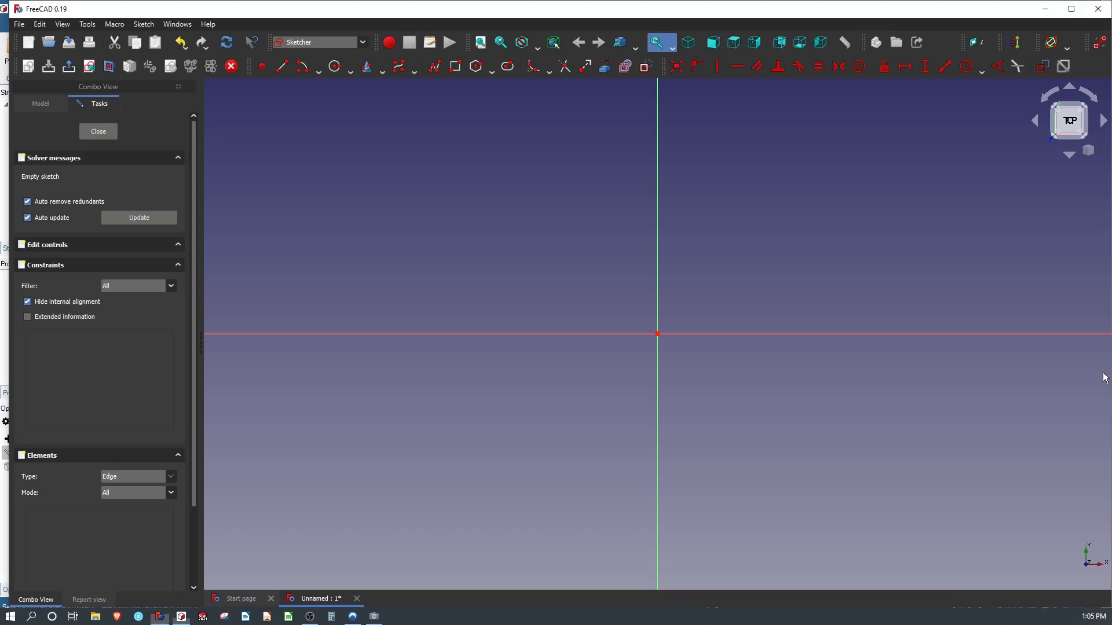
click(335, 66)
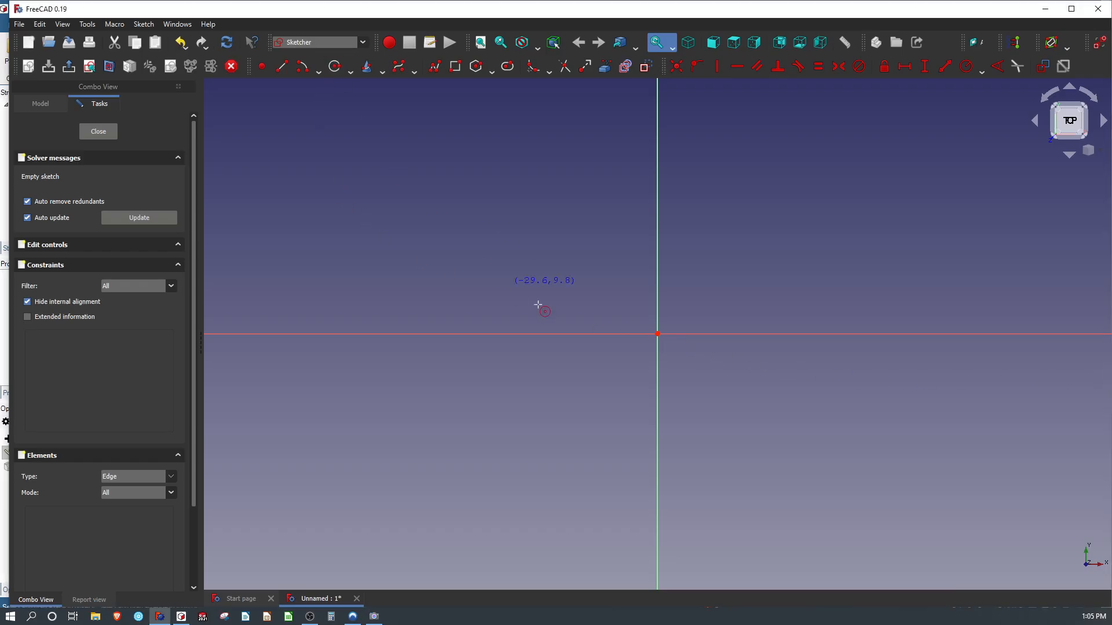
click(657, 334)
click(759, 291)
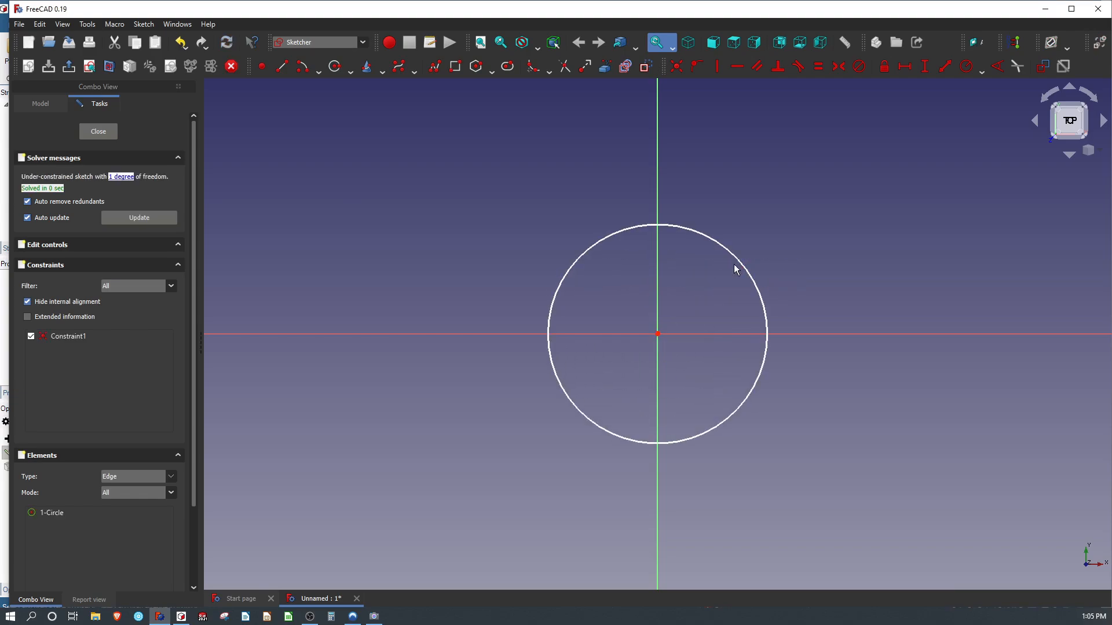
right_click(738, 267)
click(735, 257)
click(693, 236)
click(631, 88)
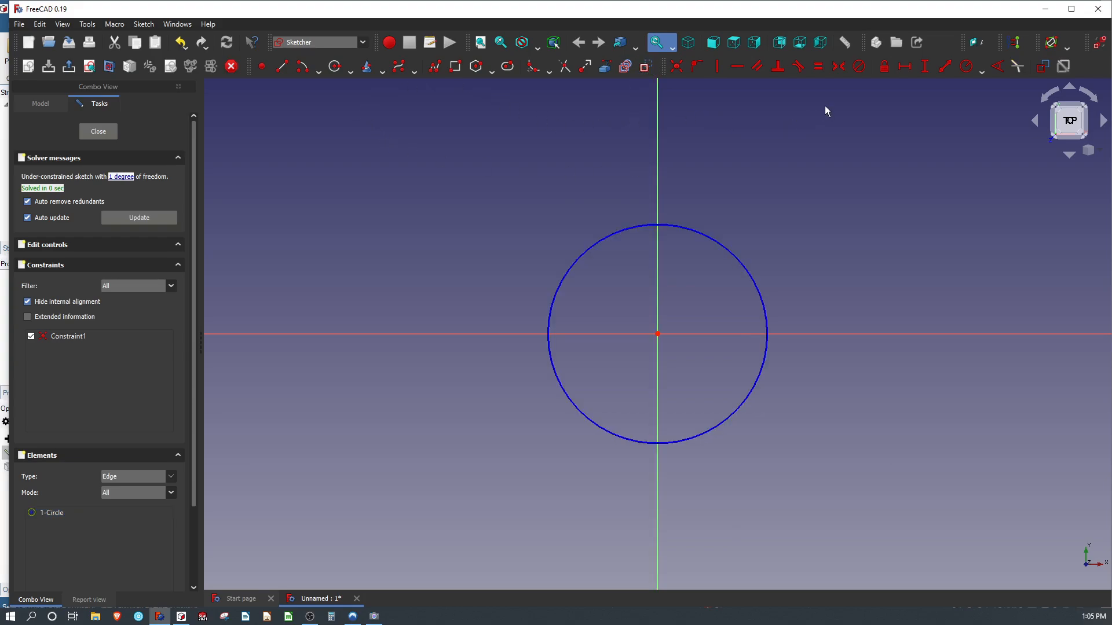
Constrain the construction circle's radius to 4*25.4 mm.
key(k)
key(r)
click(745, 261)
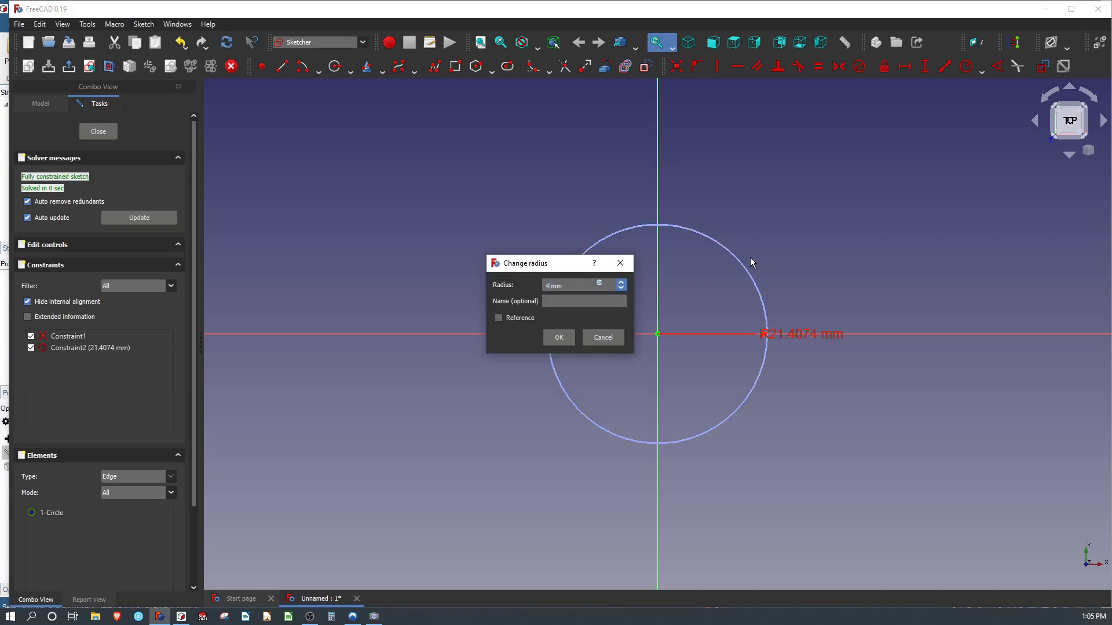
text(4*25.4)
key(Return)
scroll(685, 288, down, 5)
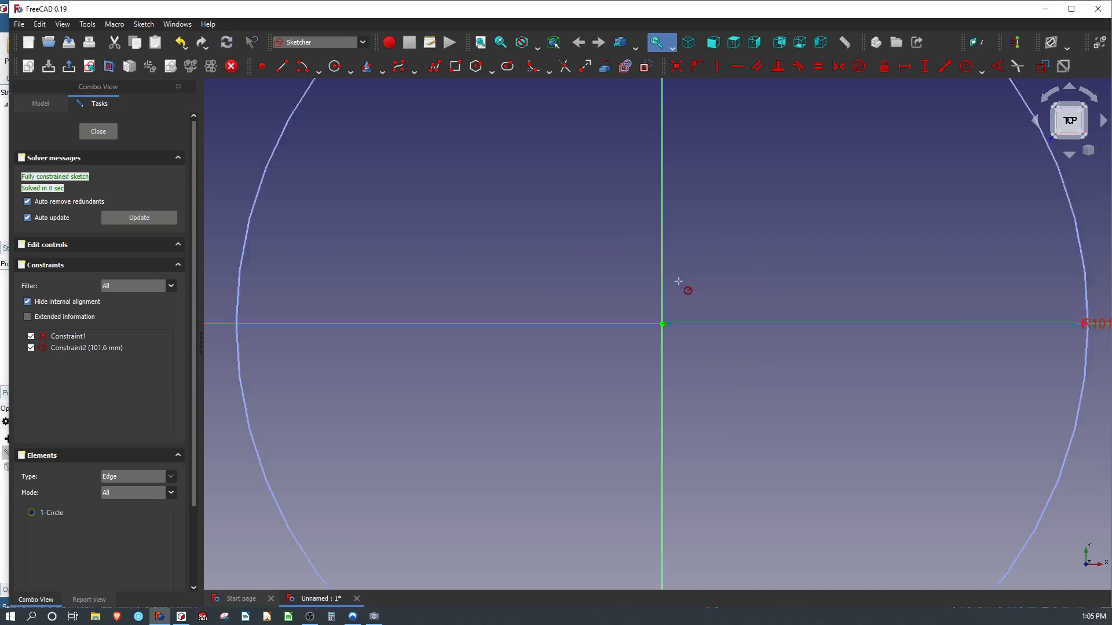
scroll(666, 291, up, 3)
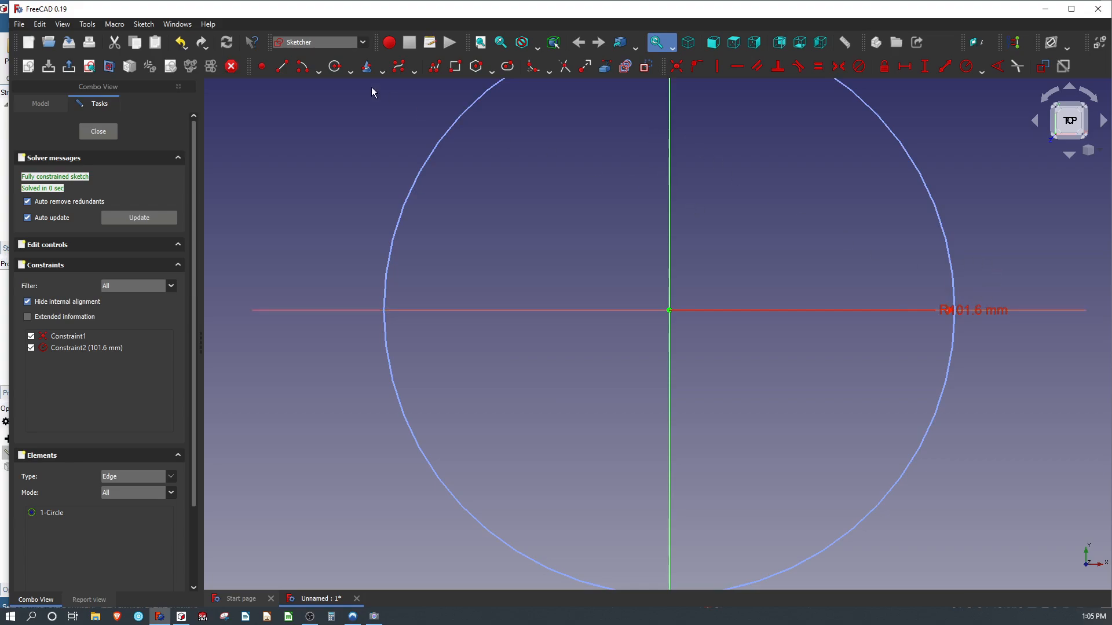
Sketch two concentric arcs sharing one centre point, curving downward in the lower right quadrant inside the construction circle.
click(302, 67)
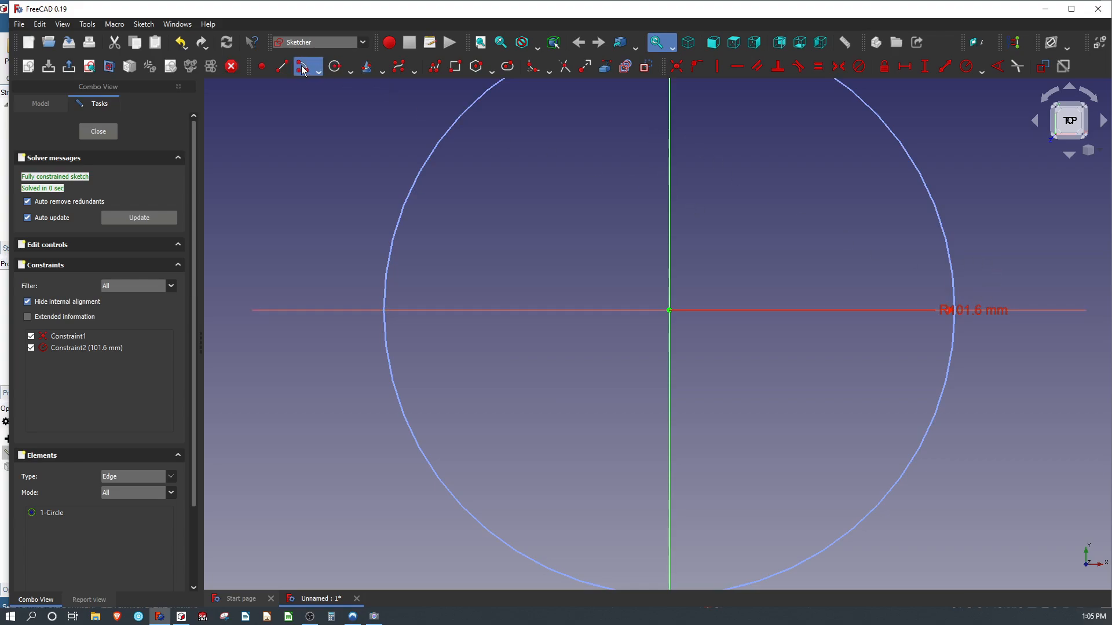
click(919, 373)
click(809, 364)
click(848, 458)
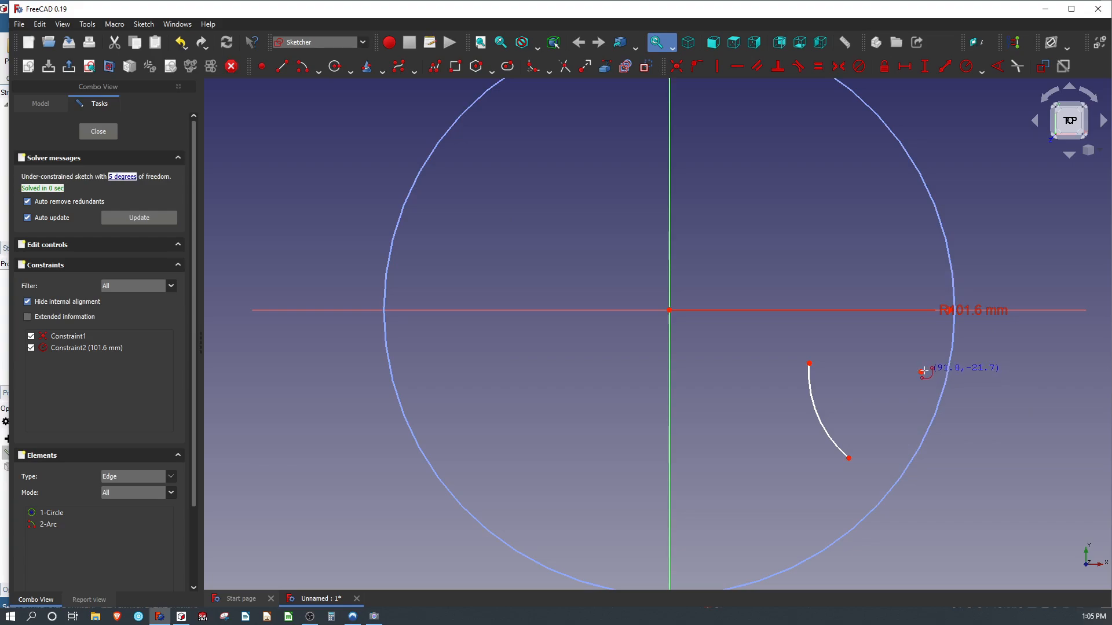
click(921, 373)
click(770, 375)
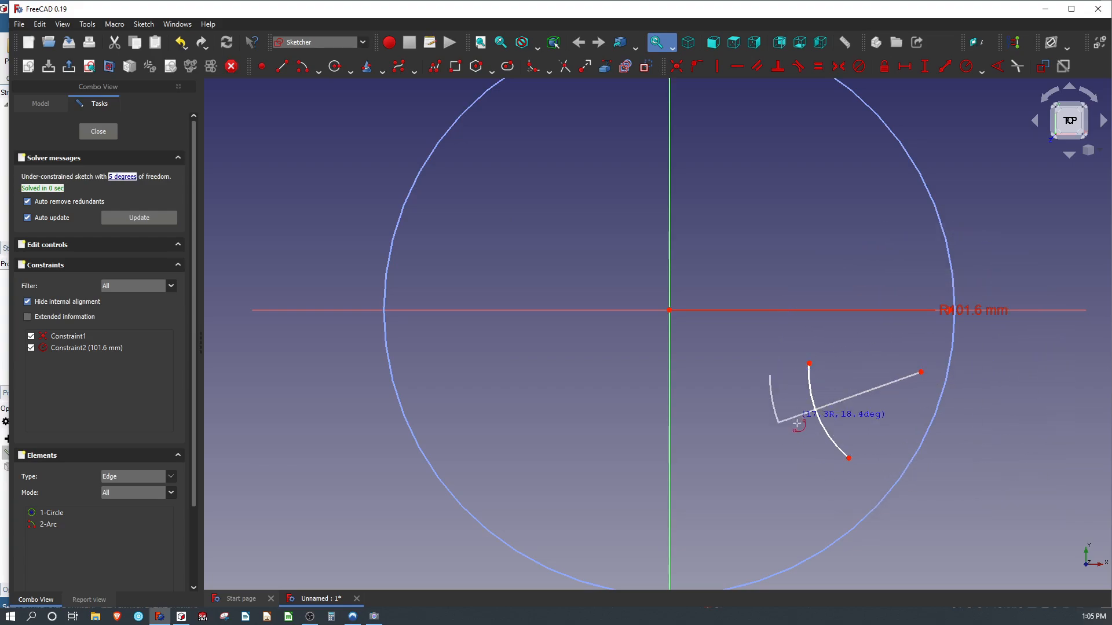
click(818, 477)
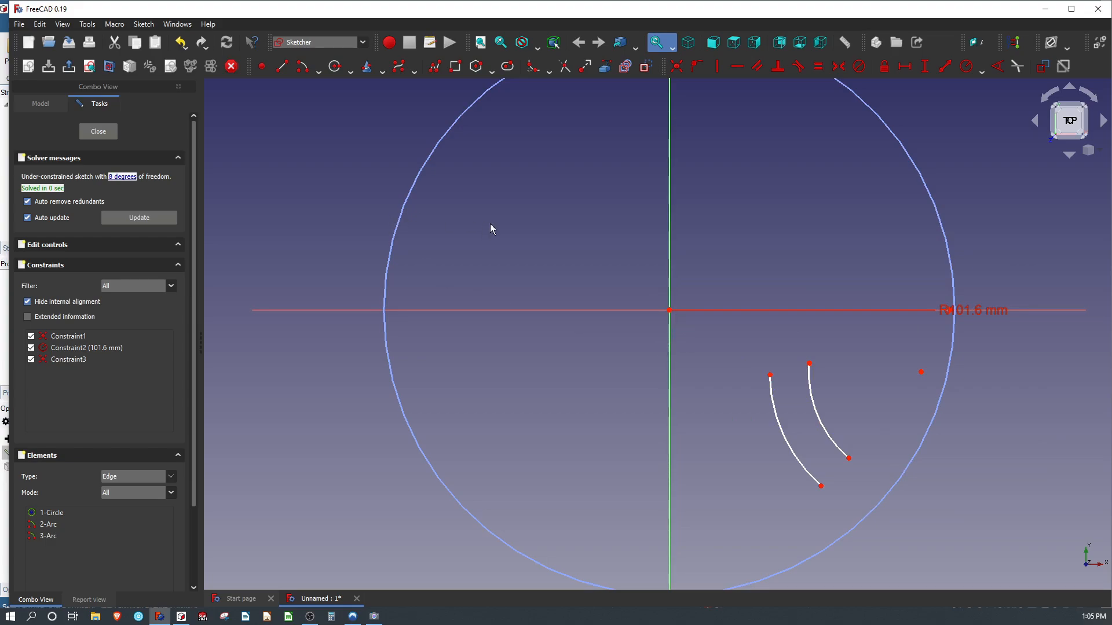
Join the upper endpoints of the two arcs with a line and constrain it horizontal.
click(281, 66)
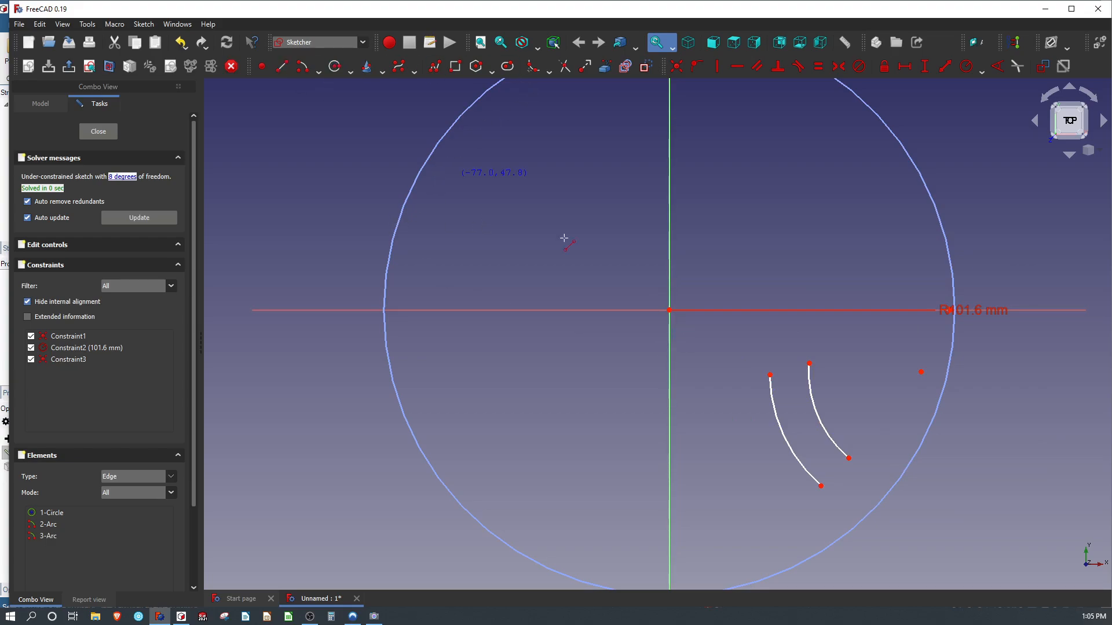
click(770, 376)
click(809, 364)
right_click(792, 379)
click(798, 372)
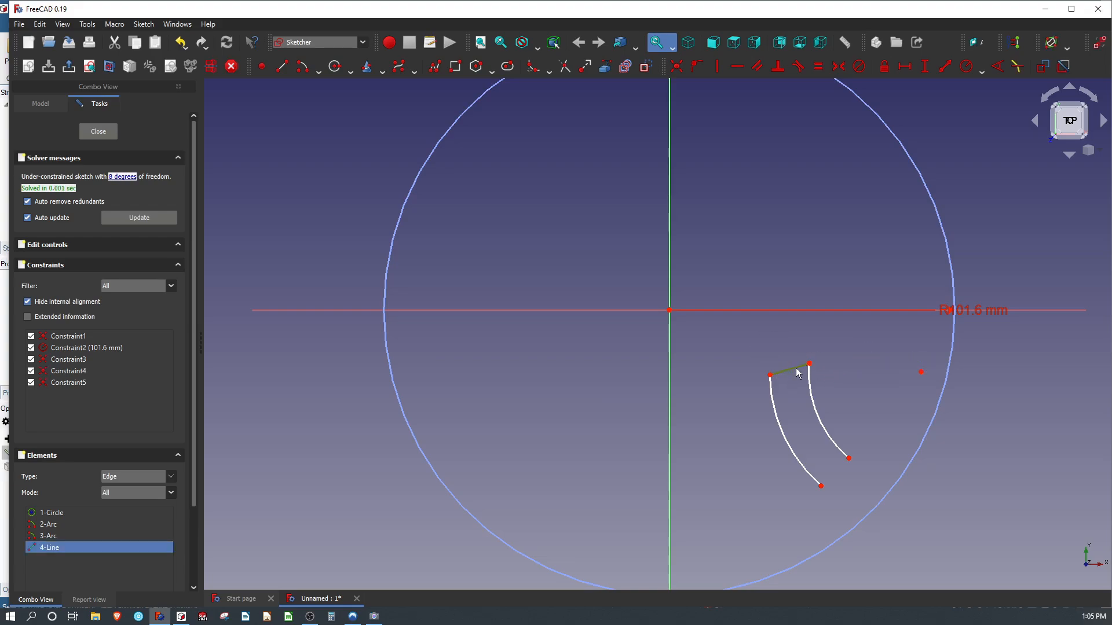
key(h)
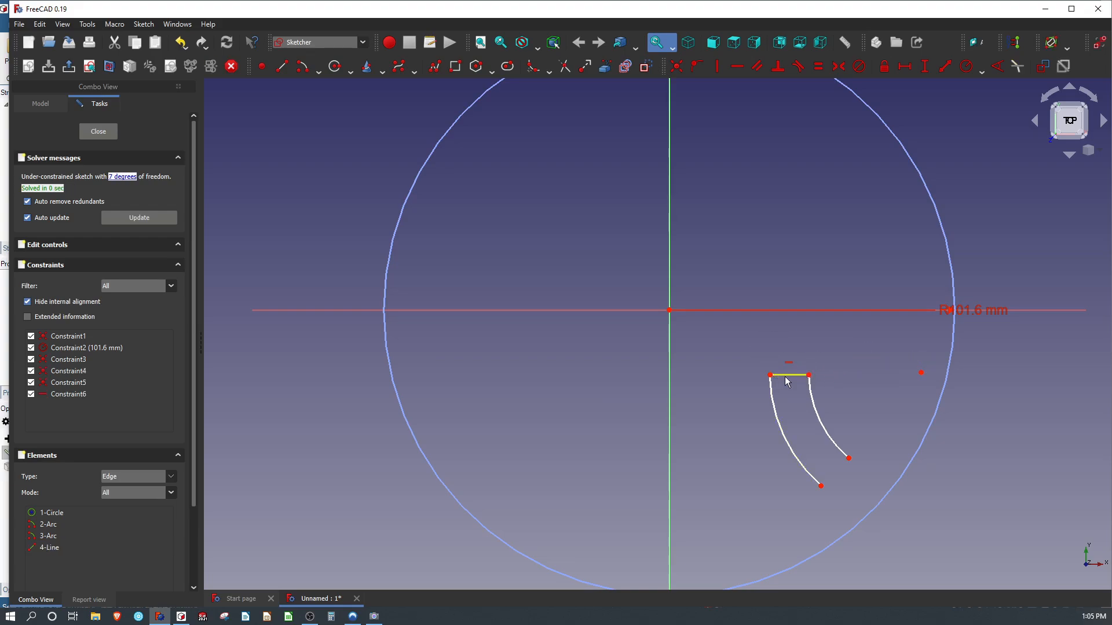
Constrain the length of the horizontal line between the arcs to 0.0625*25.4 mm.
click(790, 375)
text(l0.0625*25.4 mm)
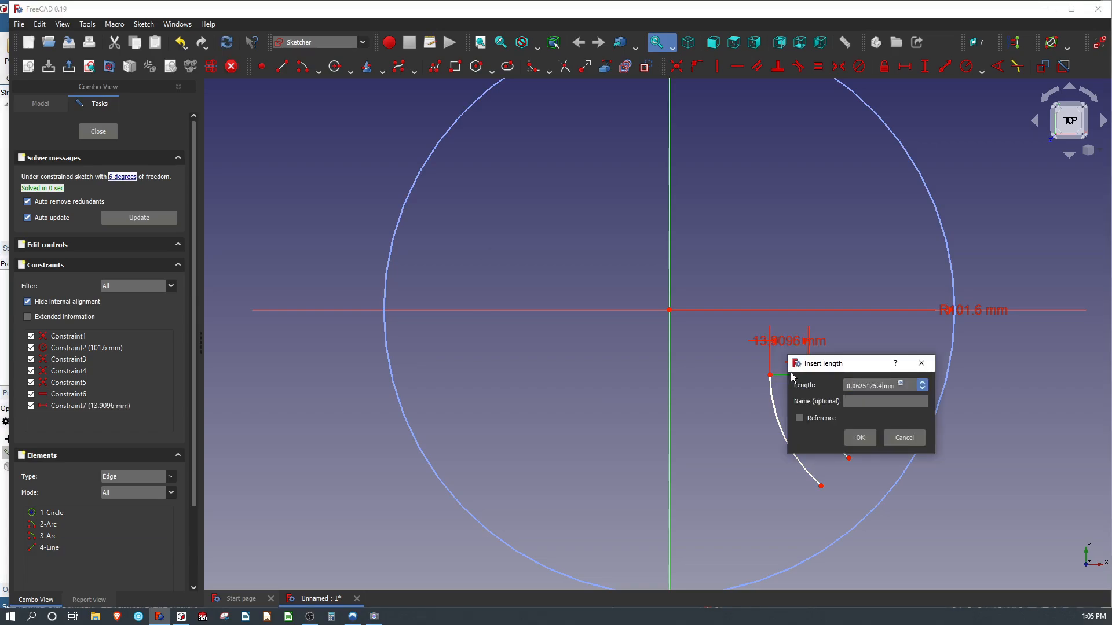
key(Return)
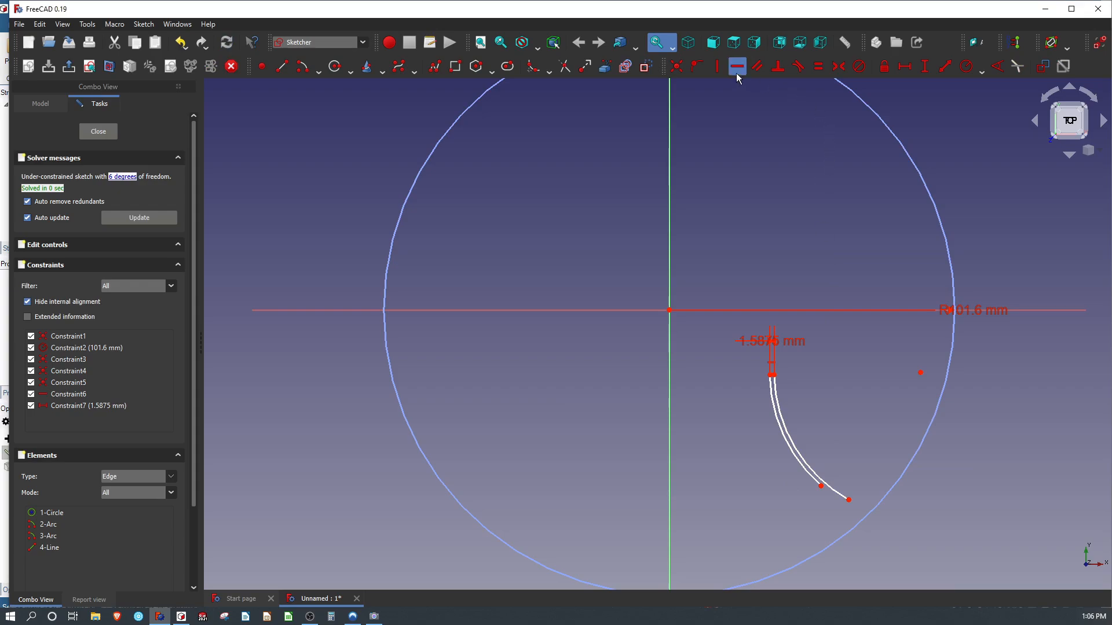
Constrain the lower endpoints of both arcs onto the construction circle with point-on-object constraints.
click(697, 66)
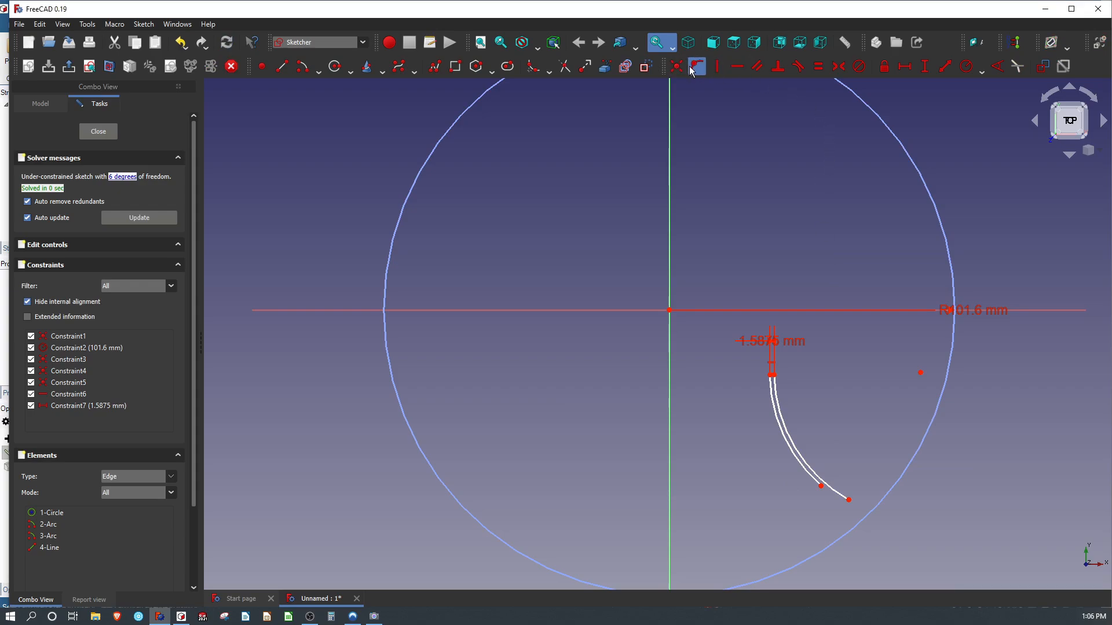
click(849, 500)
click(875, 513)
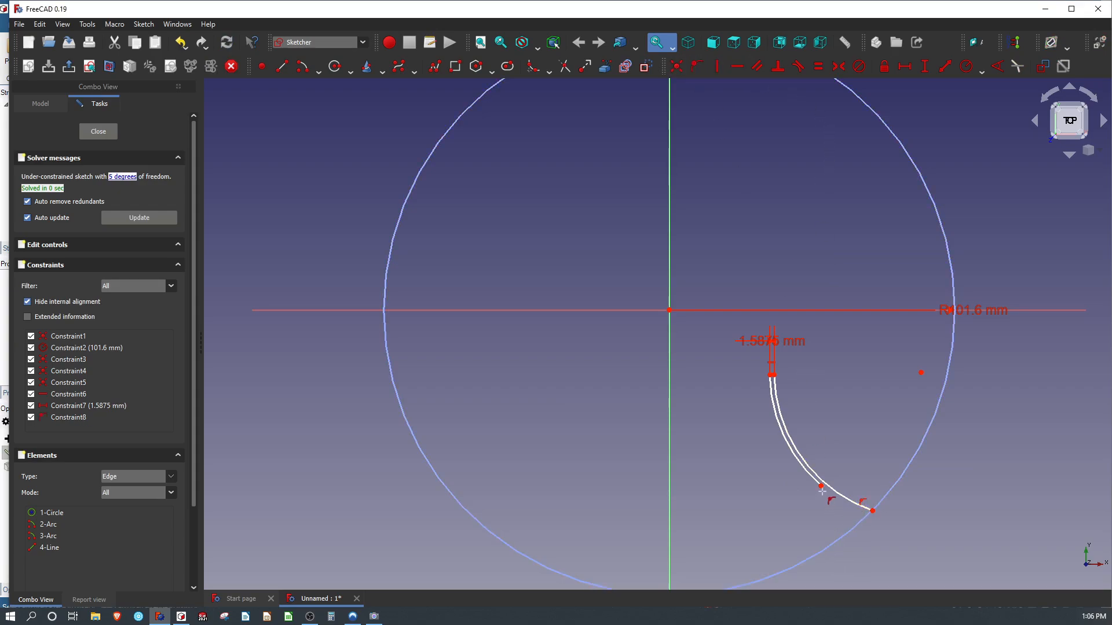
click(822, 488)
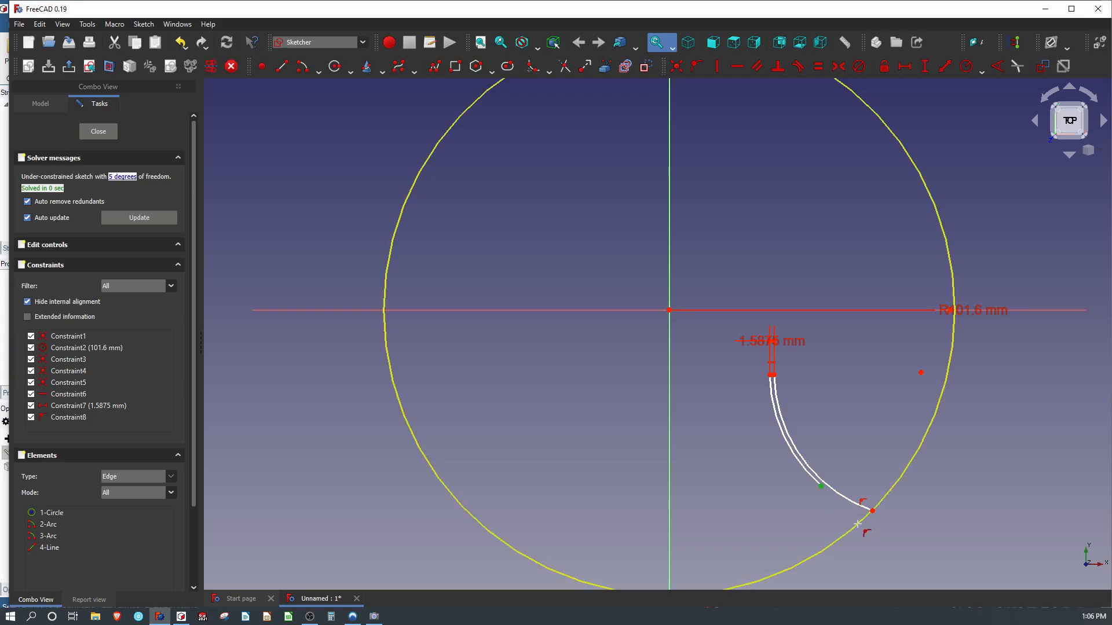
click(863, 514)
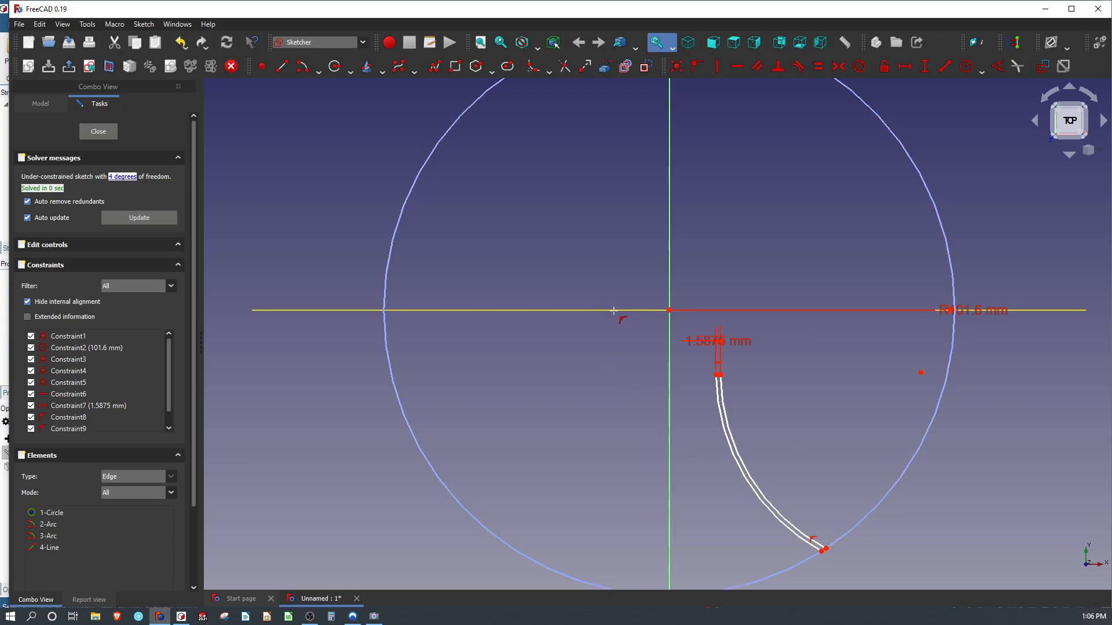
Constrain the vertical distance between the outer arc's upper endpoint and the origin to 6.35 mm.
key(i)
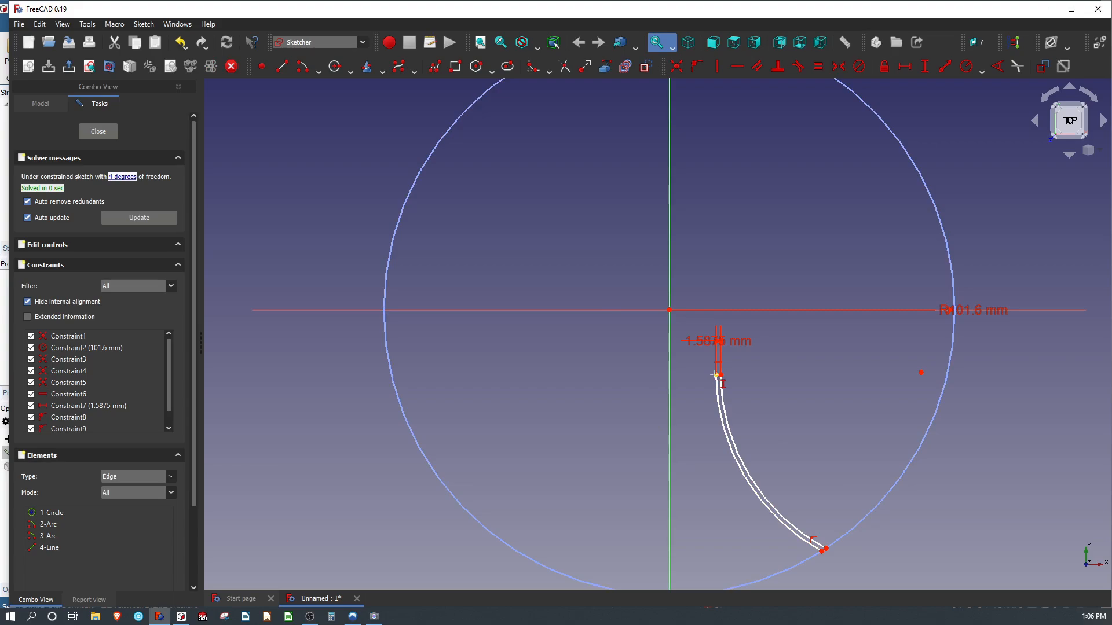
click(718, 376)
click(669, 313)
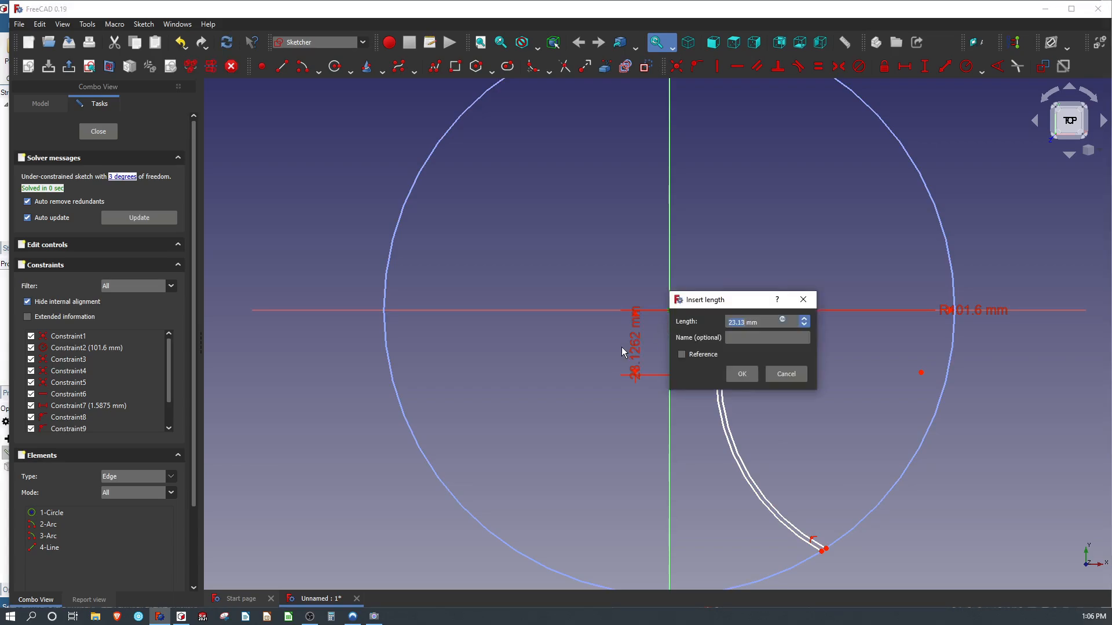
text(6.35)
key(Return)
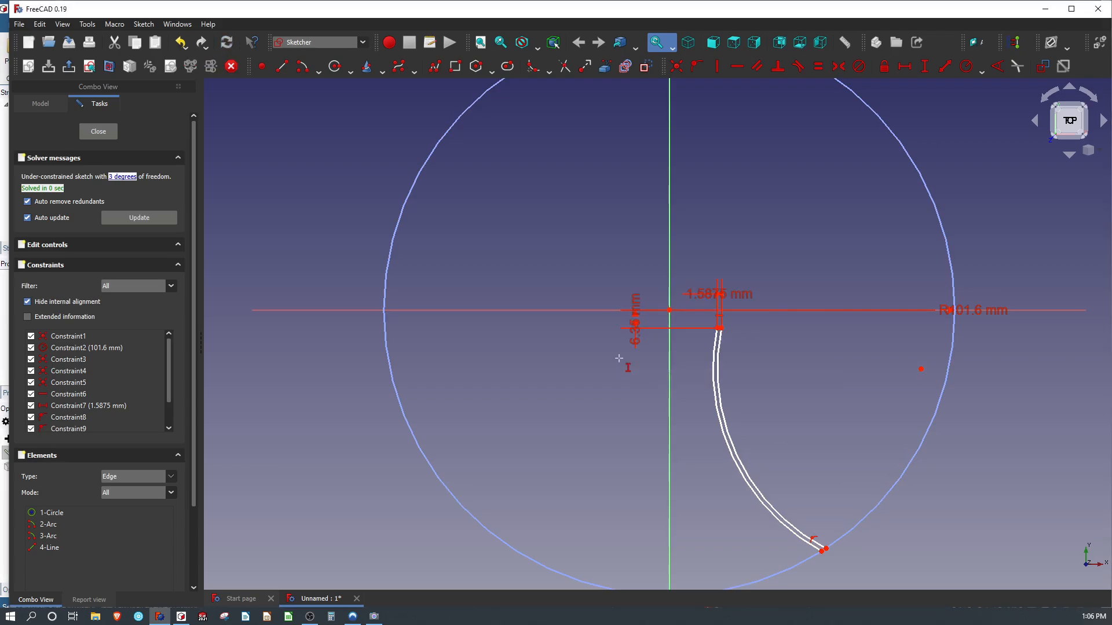
click(716, 327)
click(670, 311)
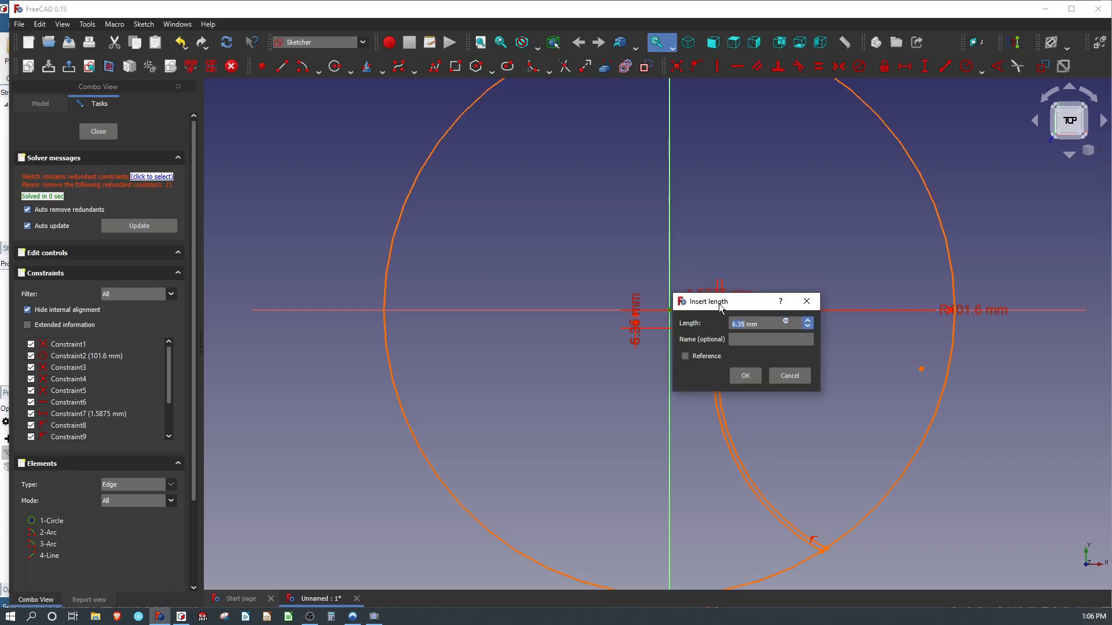
click(786, 375)
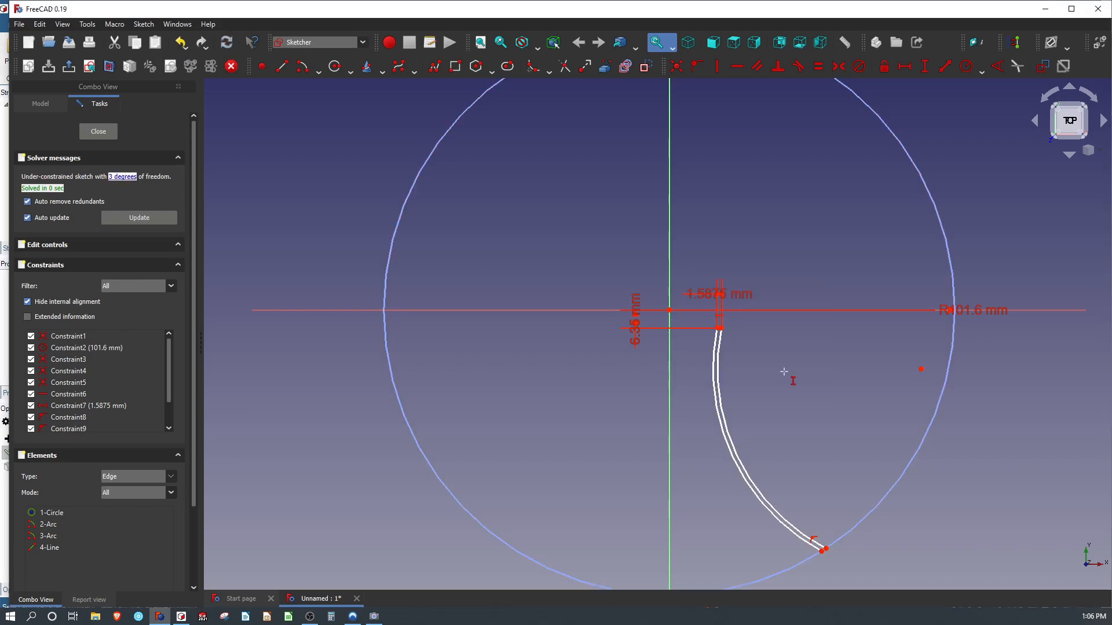
Constrain the horizontal distance between the outer arc's upper endpoint and the origin to 6.35 mm.
click(717, 327)
click(670, 310)
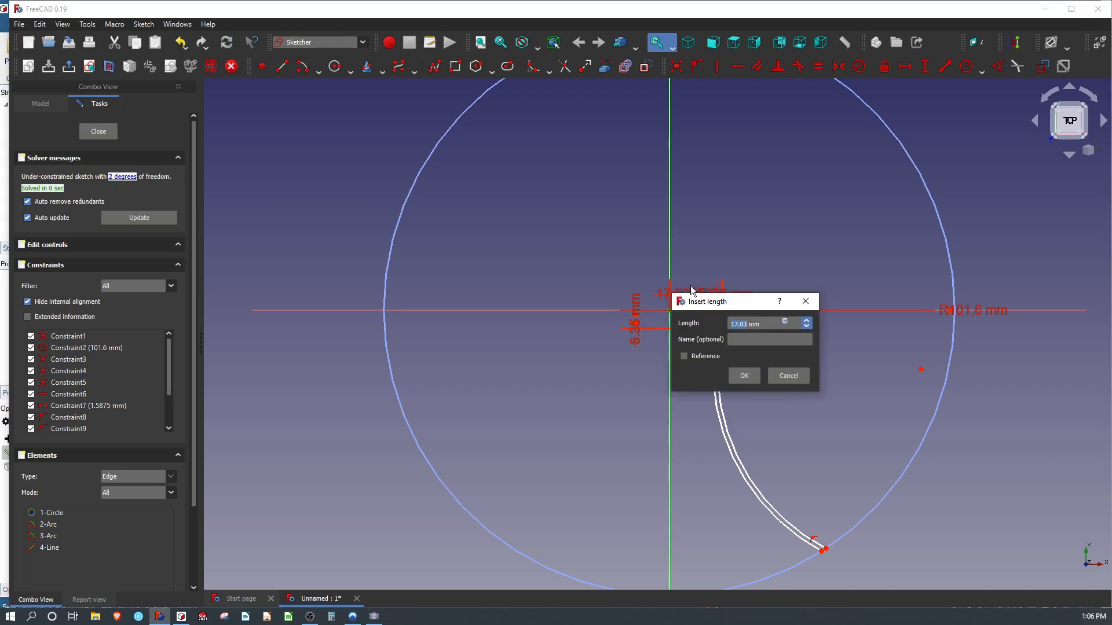
text(6.35)
key(Return)
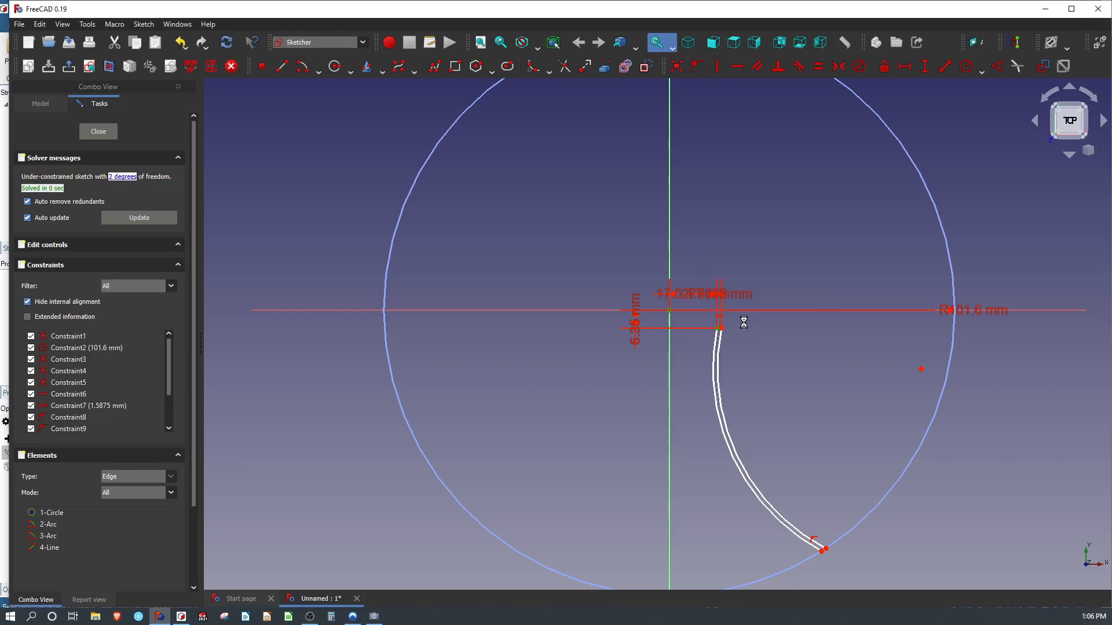
click(919, 339)
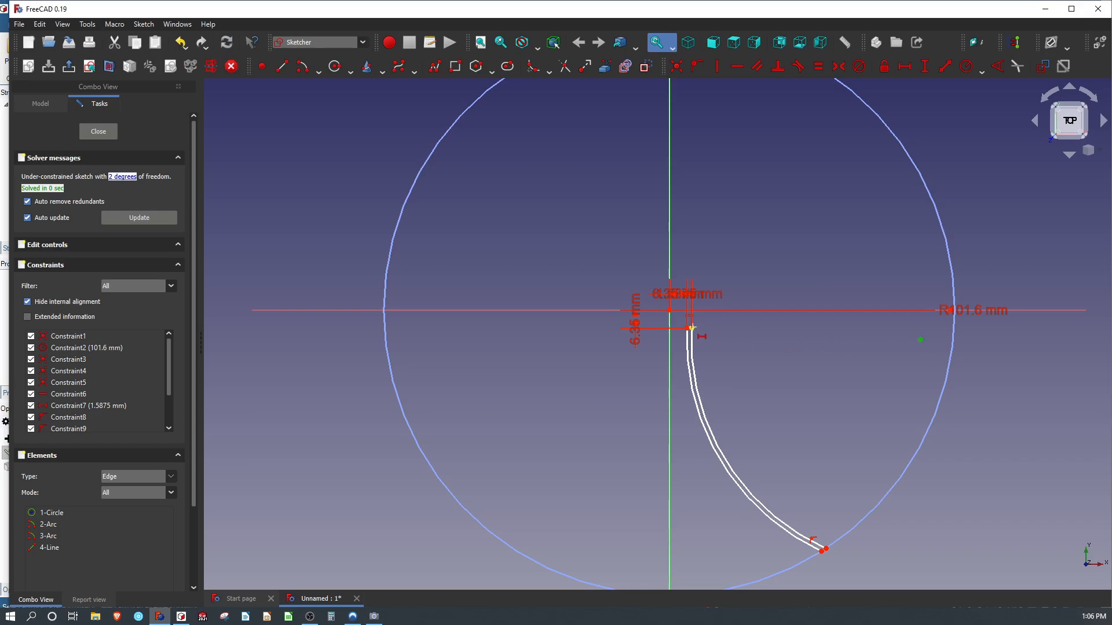
click(691, 328)
click(691, 328)
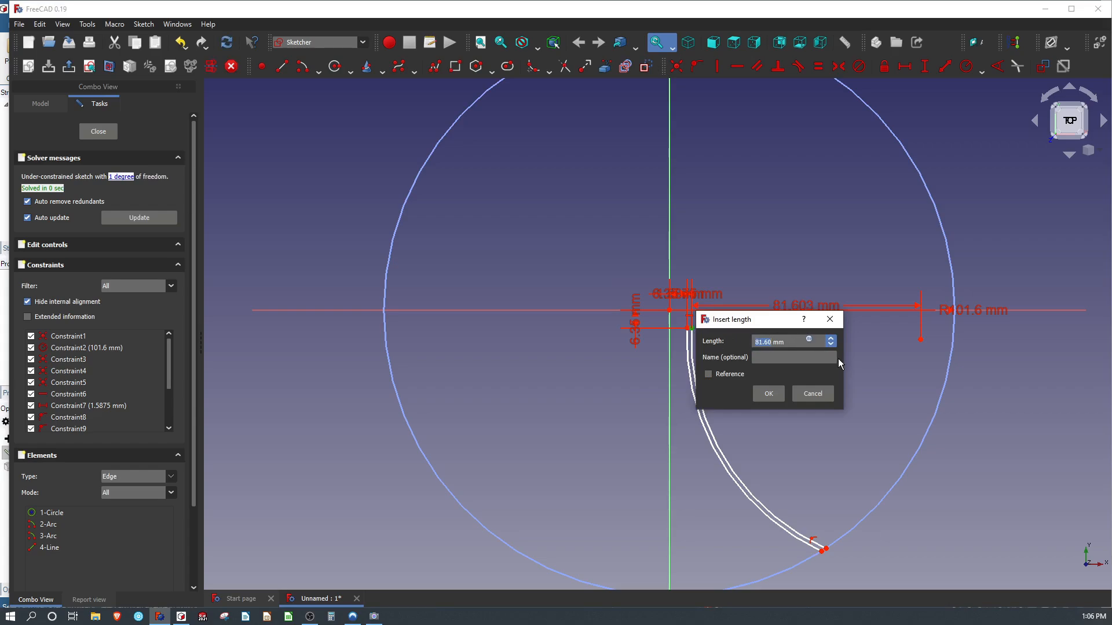
click(809, 396)
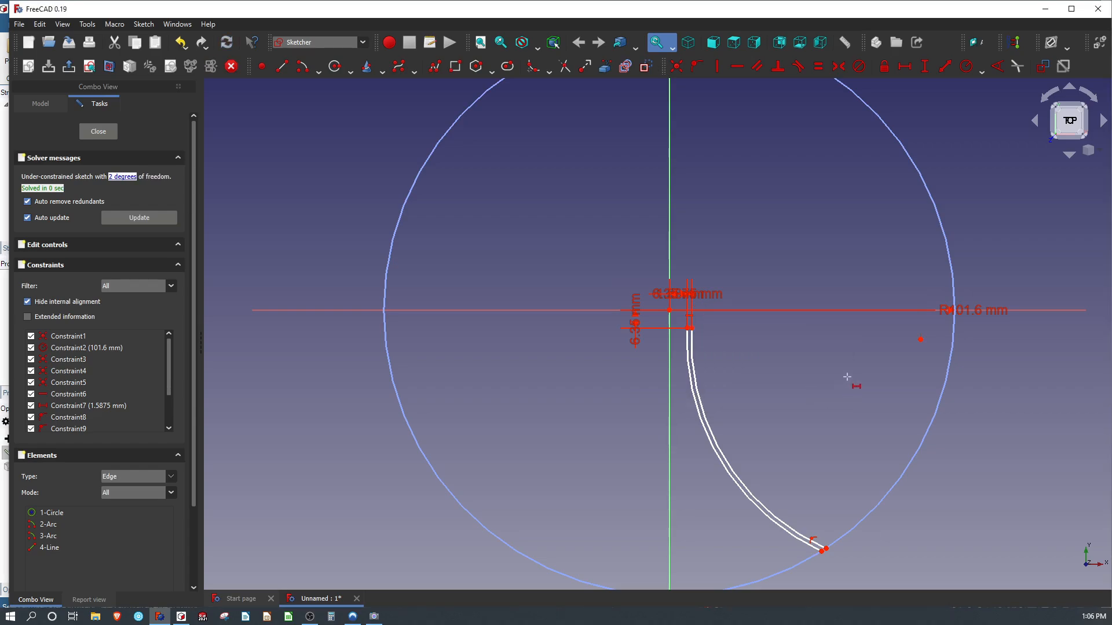
Align the arcs' shared centre point horizontally with the inner arc's upper endpoint.
click(921, 341)
click(691, 328)
key(h)
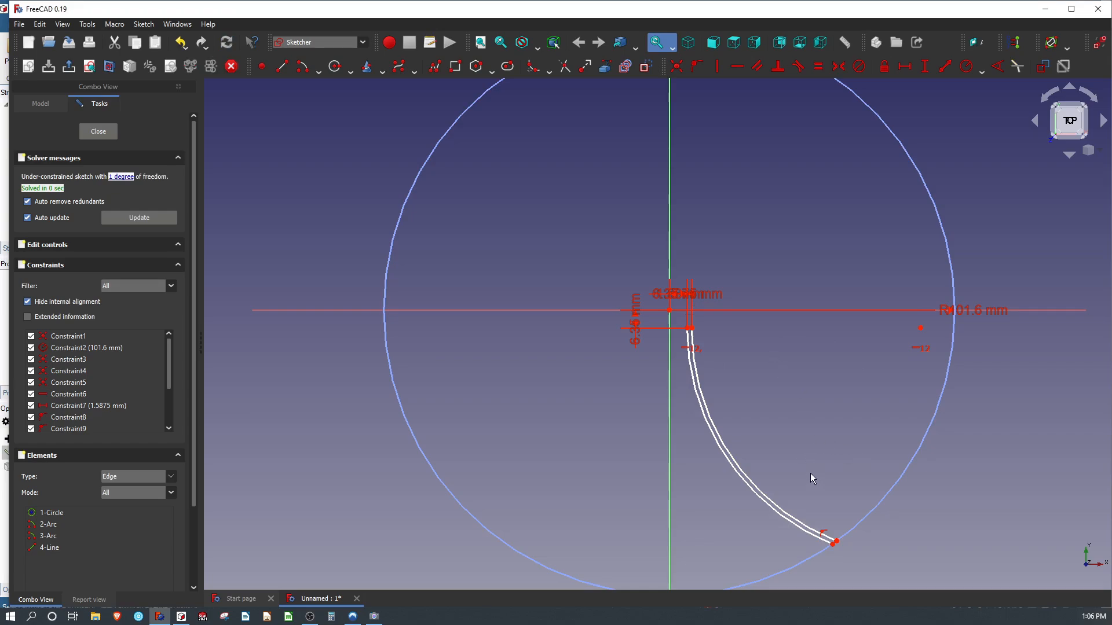
Constrain the radius of the blade's outer arc to 4*25.4 mm.
click(720, 440)
key(shift+r)
text(4)
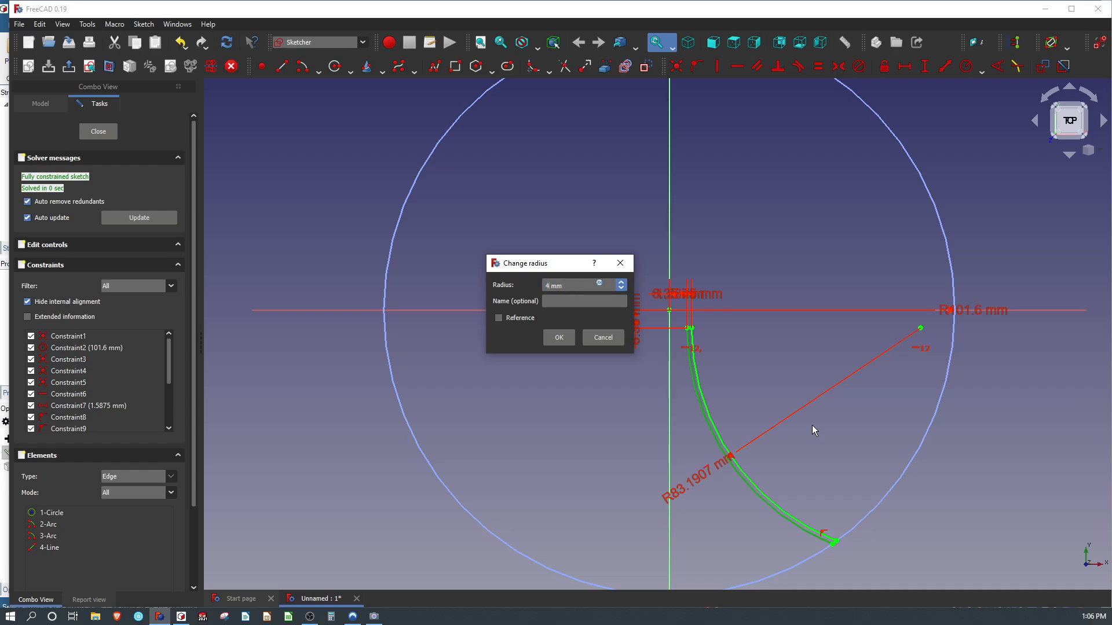
text(*25.4)
key(Return)
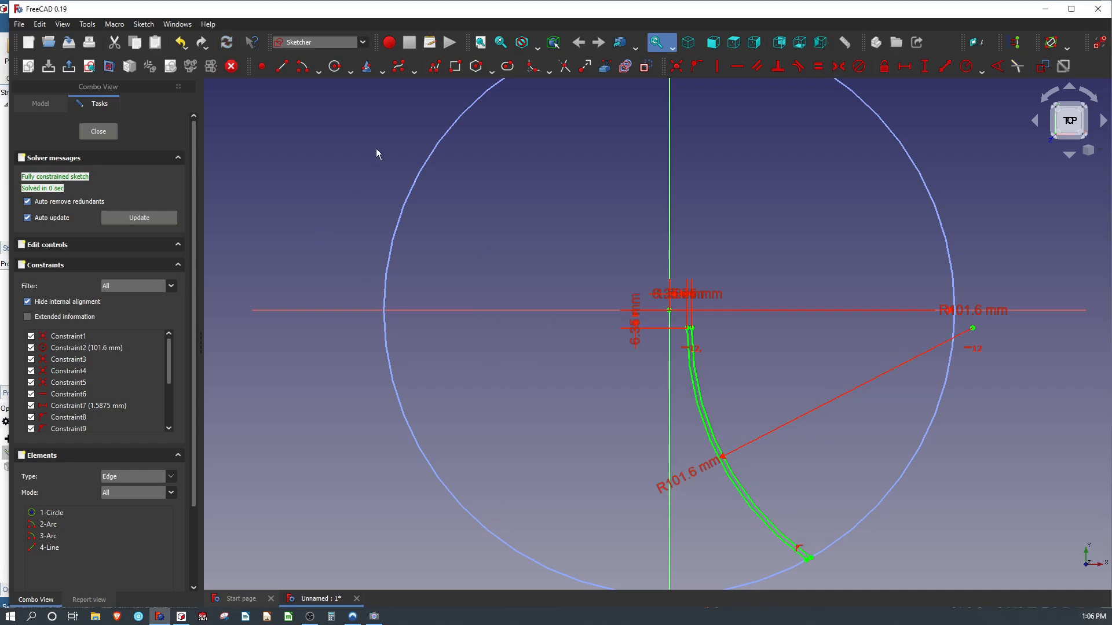
Close the blade's lower end with an arc by end points and rim point between the two long arcs' lower endpoints.
click(317, 70)
click(321, 96)
scroll(591, 212, down, 5)
scroll(683, 296, up, 10)
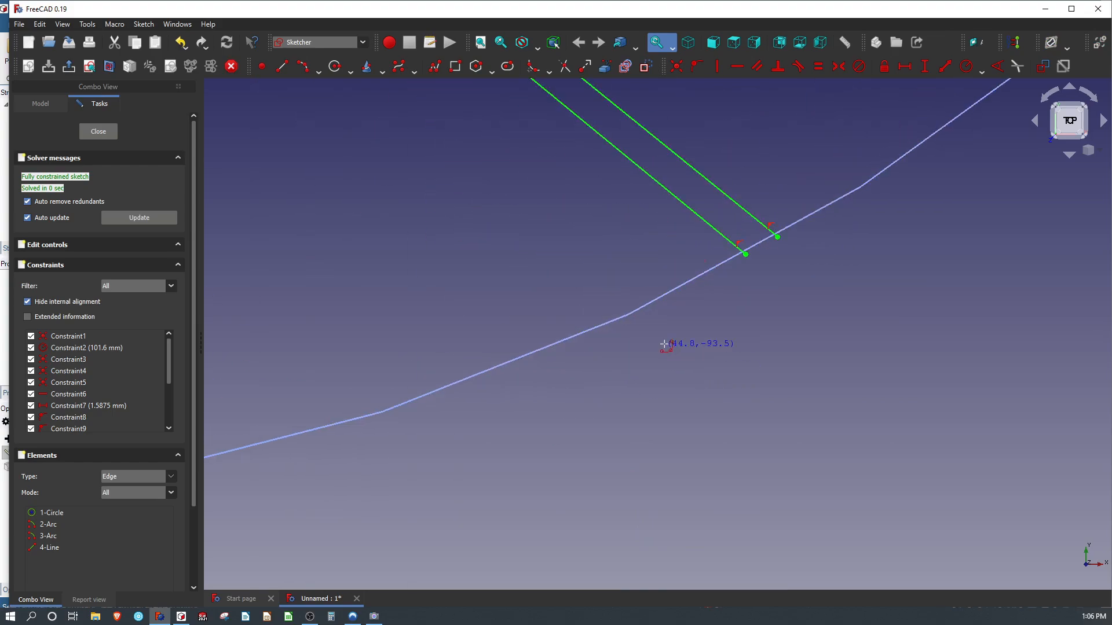
click(746, 258)
click(777, 237)
click(770, 254)
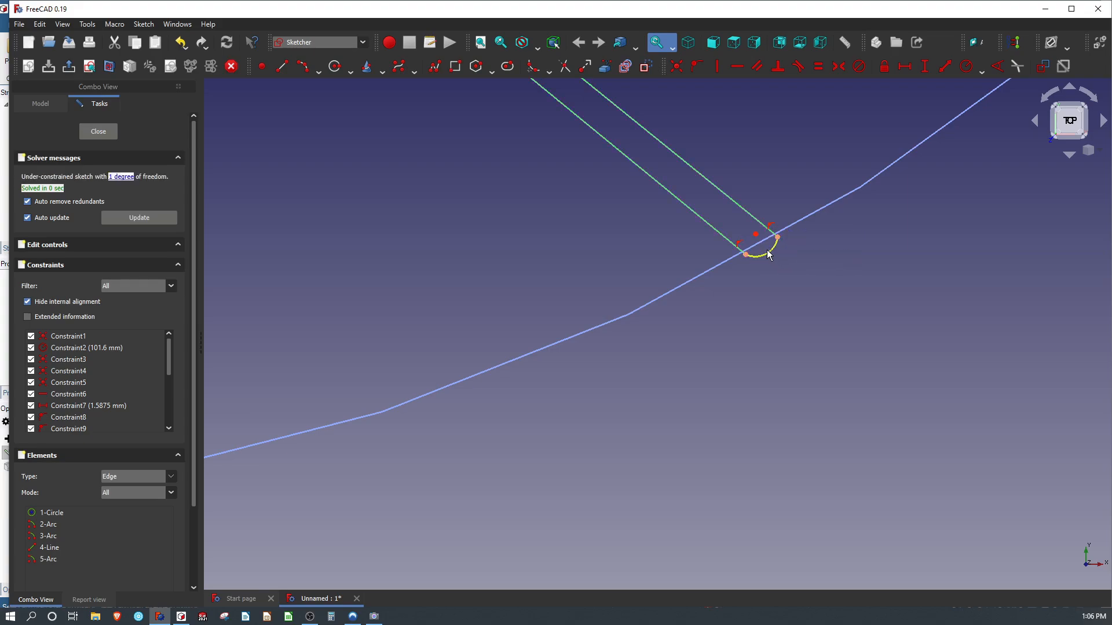
Constrain the blade's end arc to the same radius as the construction circle.
click(790, 227)
click(773, 249)
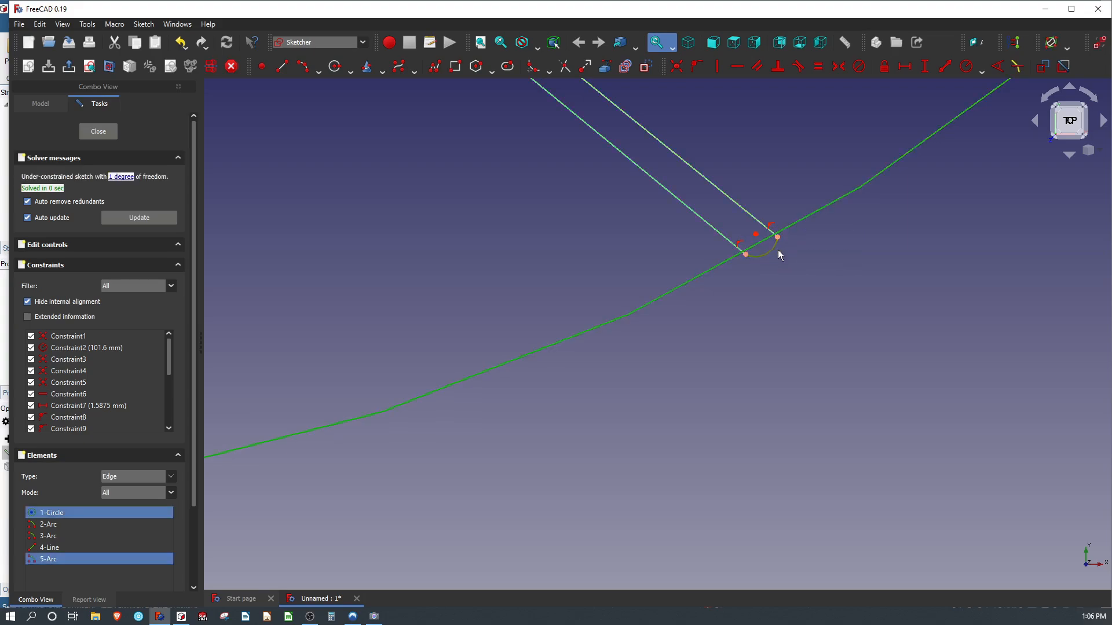
key(e)
scroll(795, 388, down, 12)
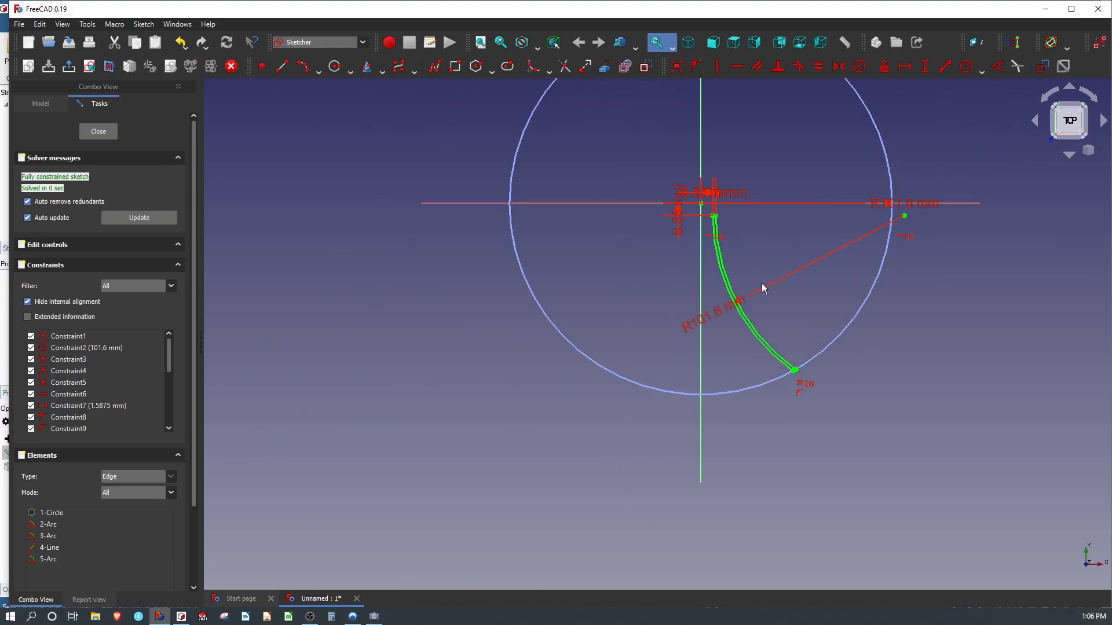
scroll(796, 331, up, 10)
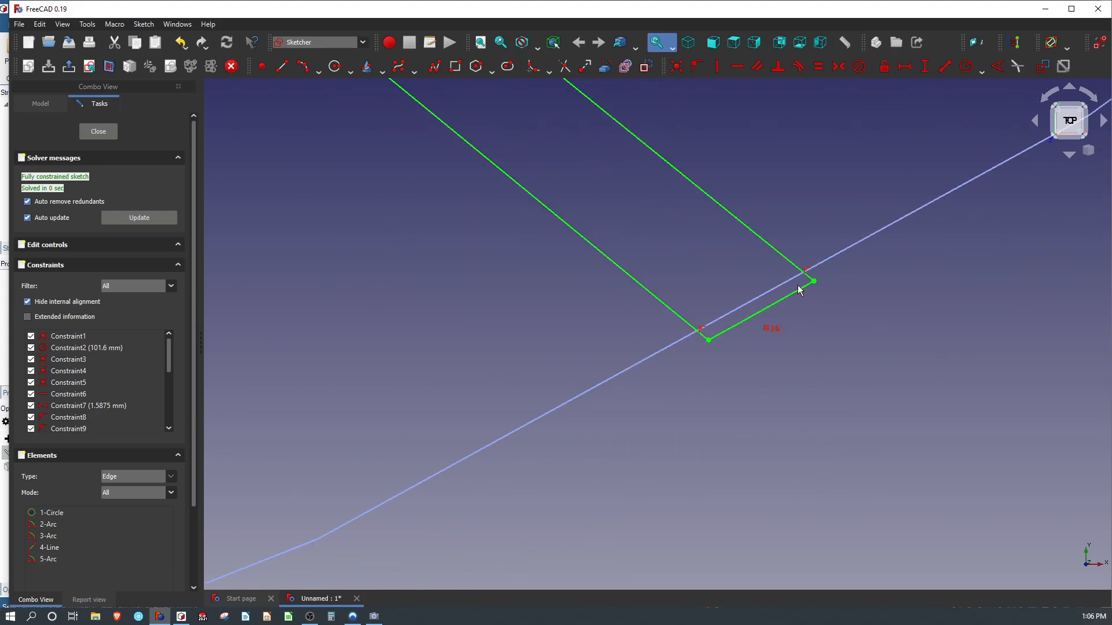
scroll(777, 332, down, 10)
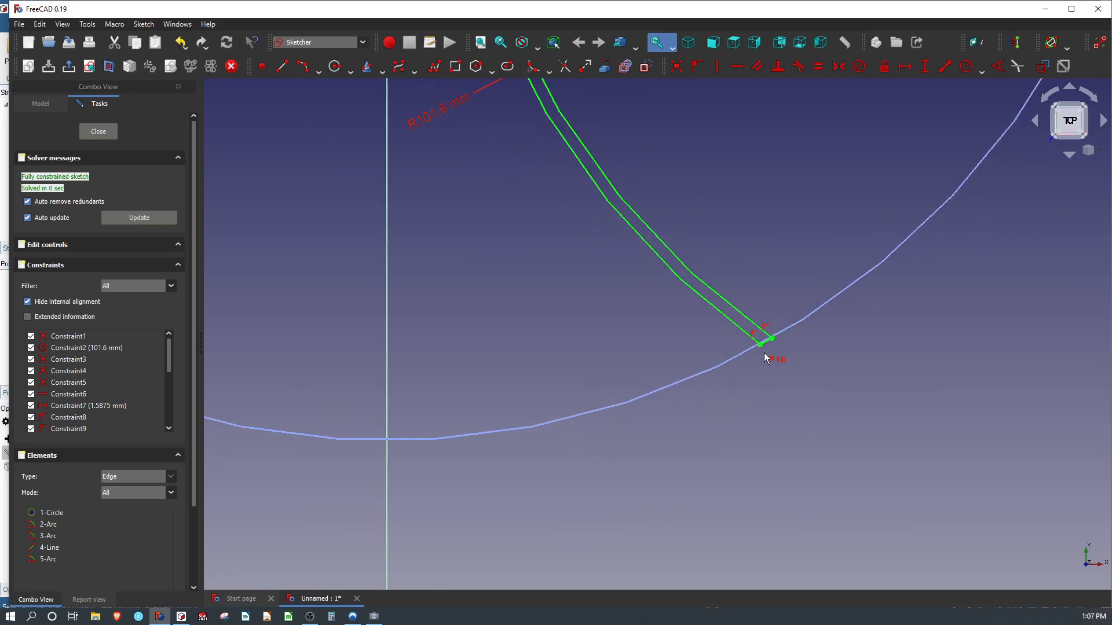
scroll(787, 437, down, 2)
scroll(747, 298, up, 5)
scroll(746, 296, down, 4)
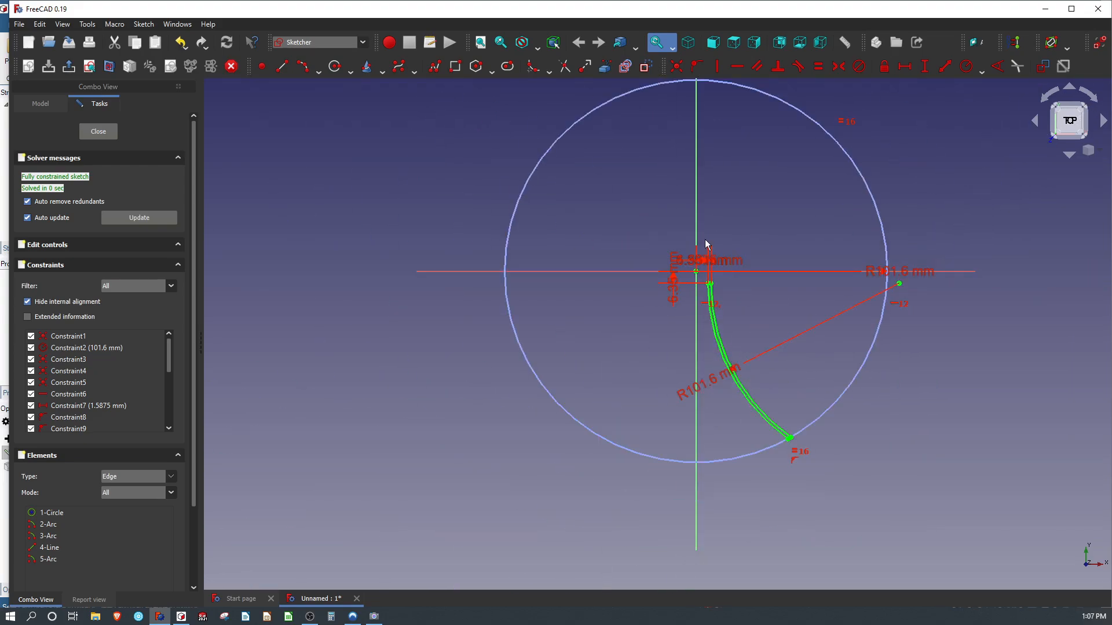
Close the blade sketch and view the profile from the top.
click(98, 132)
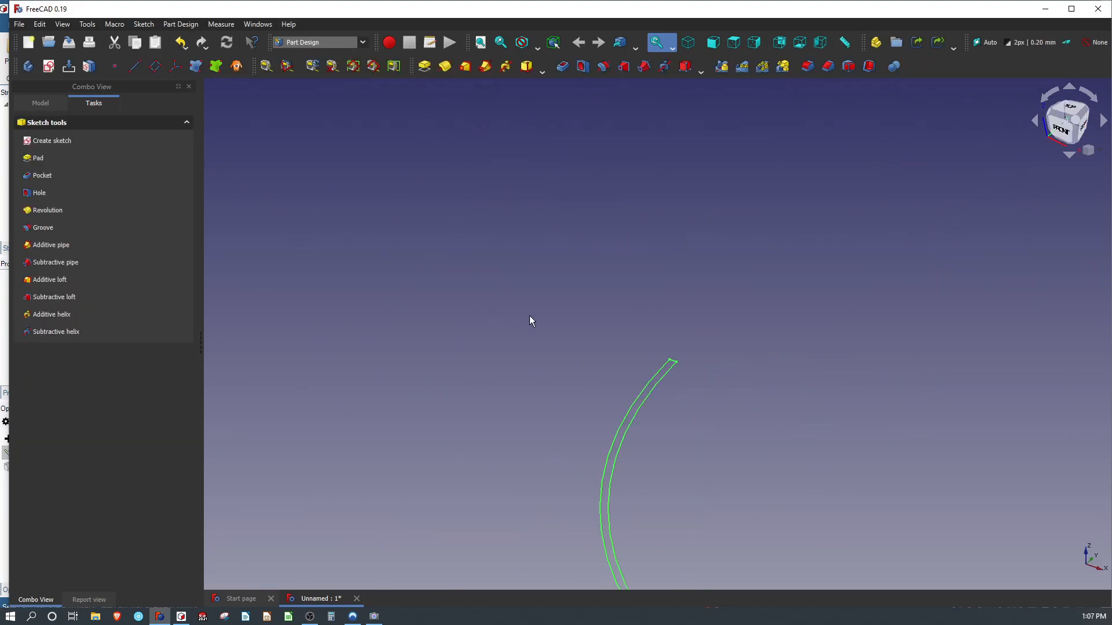
key(2)
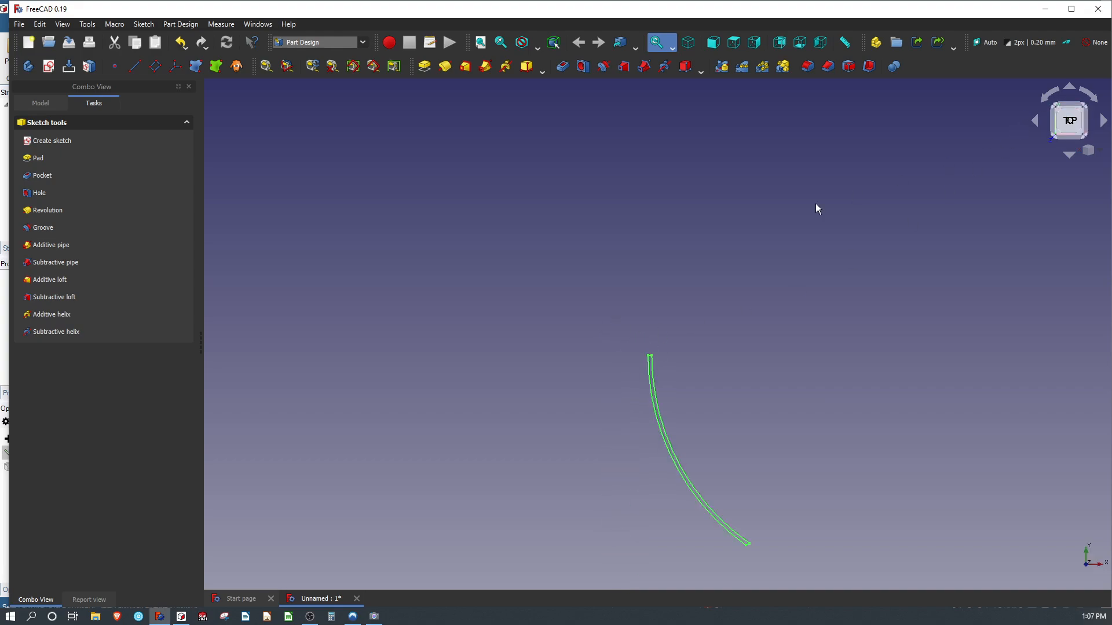
click(562, 313)
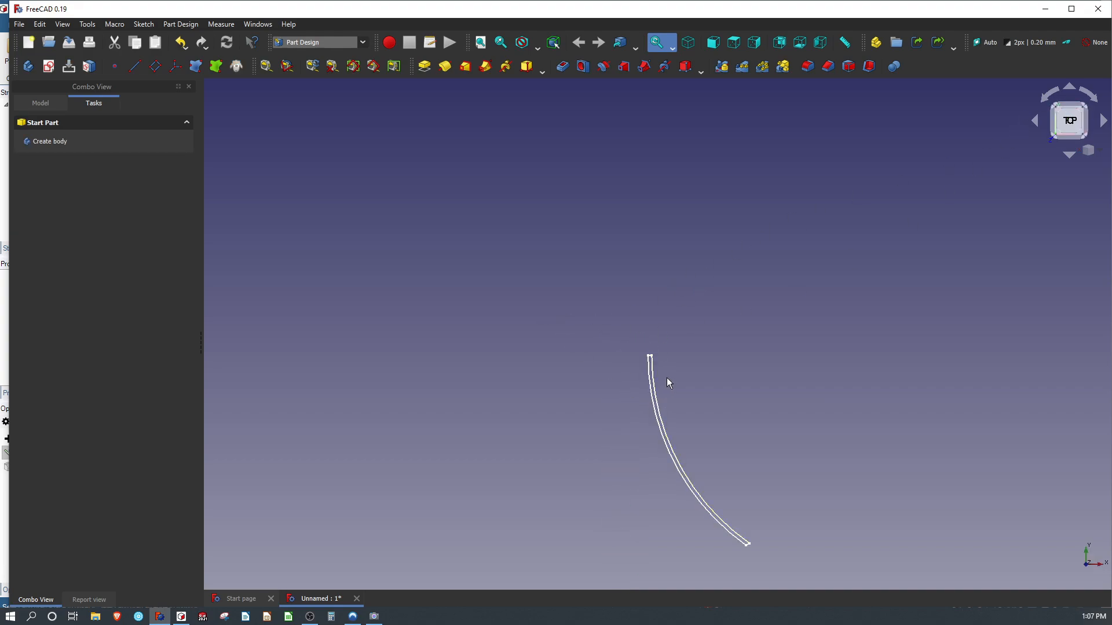
click(652, 383)
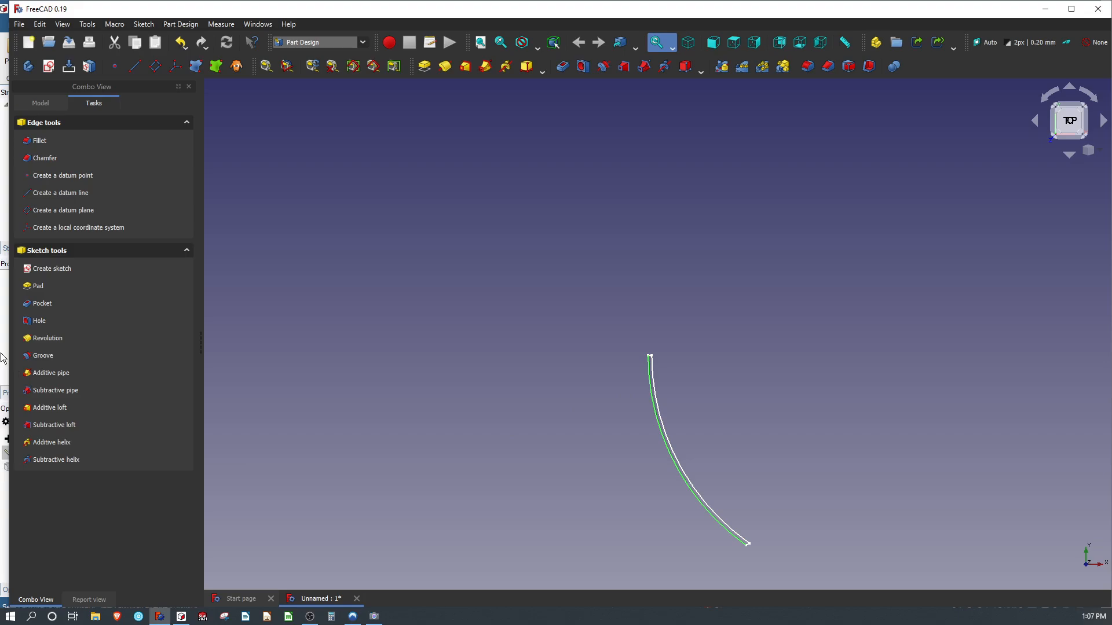
Switch to DesignSpark Mechanical and start a rectangle sketch on the plane of the Z and Y axes, in plan view.
click(5, 356)
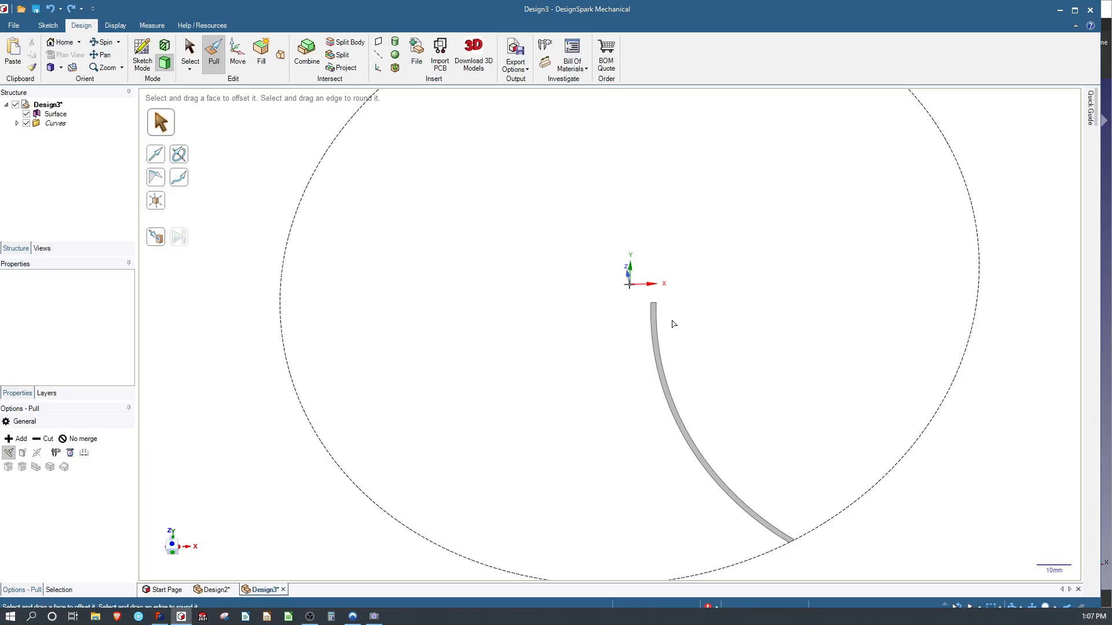
click(16, 116)
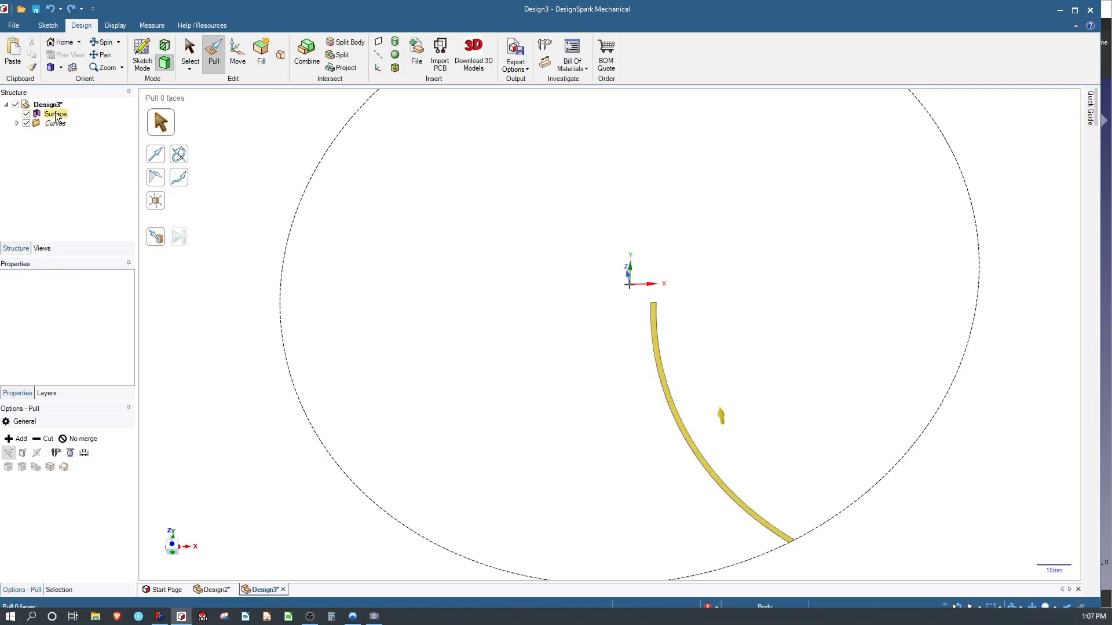
key(Escape)
middle_drag(589, 362, 529, 346)
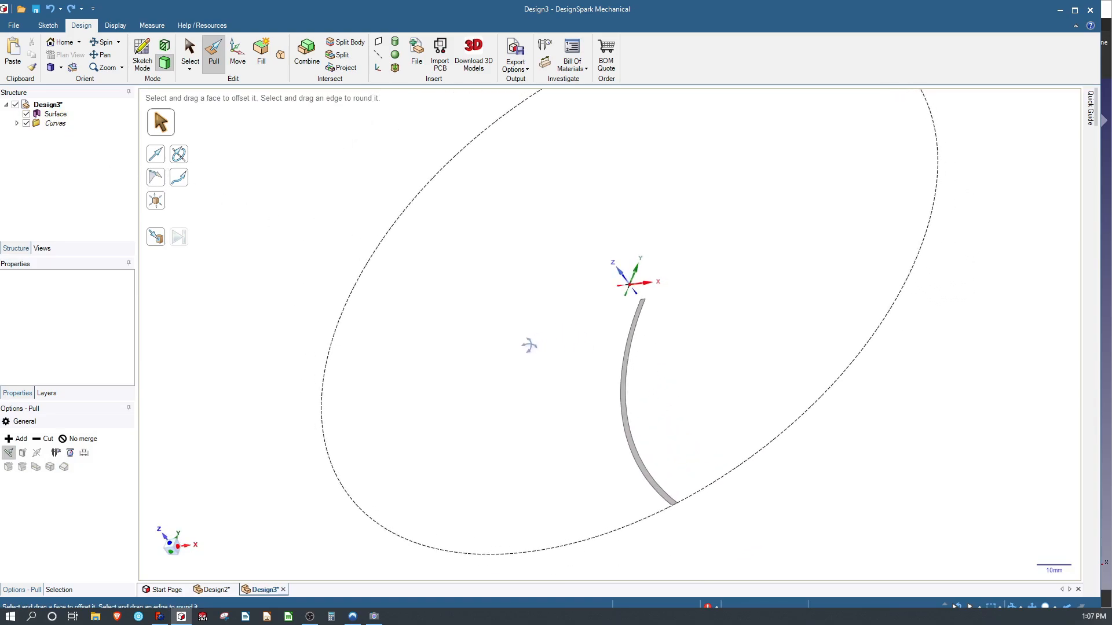
key(s)
click(620, 274)
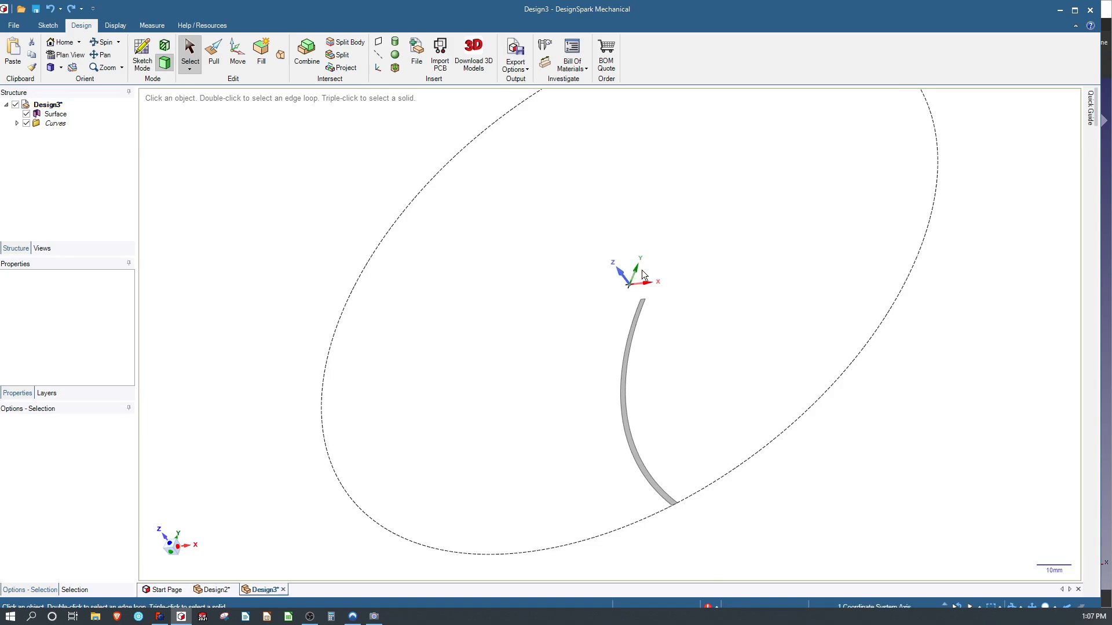
ctrl+click(637, 273)
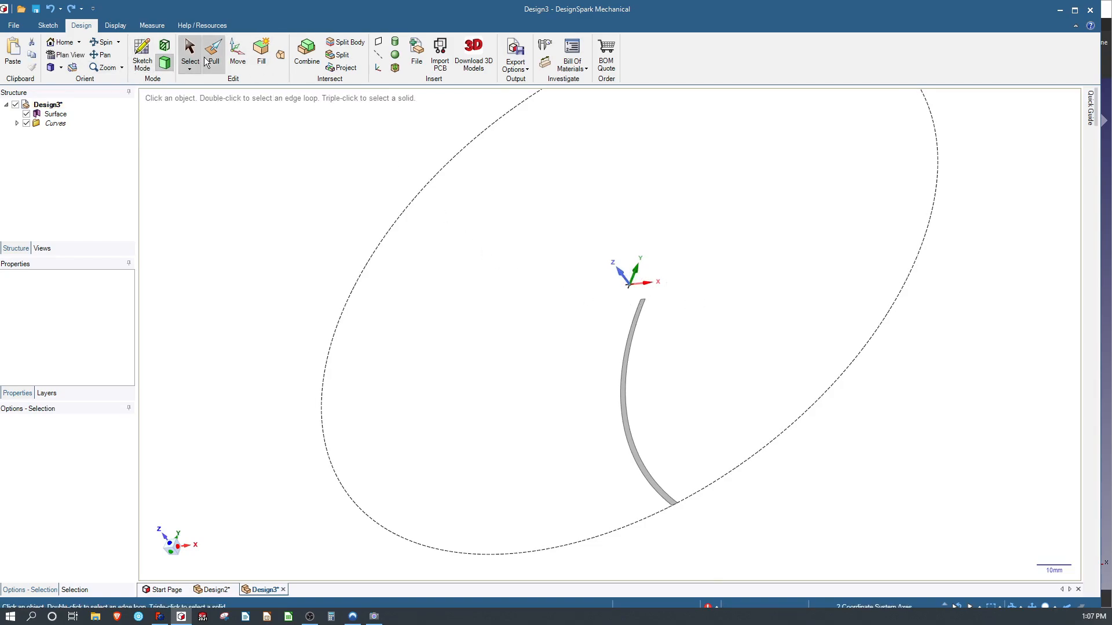
click(48, 26)
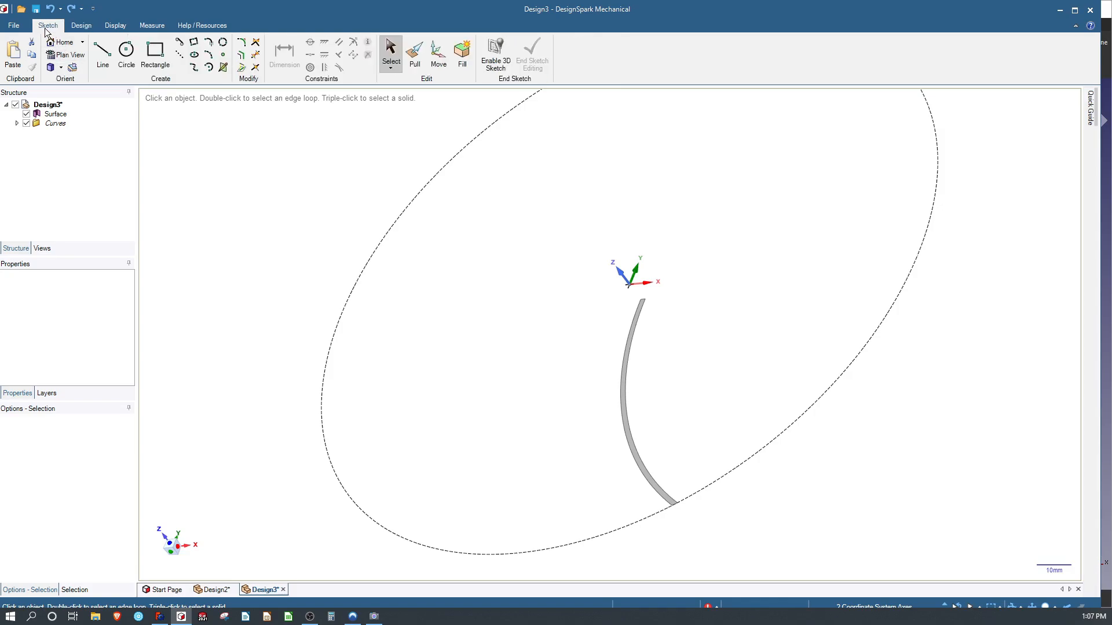
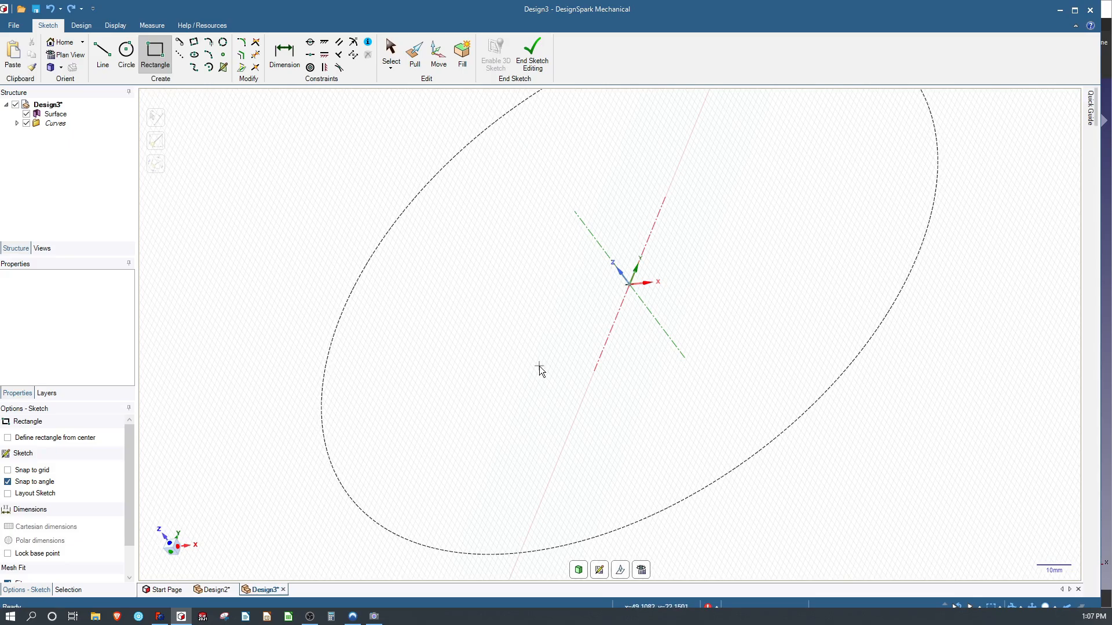
mouse_move(538, 367)
middle_down()
mouse_move(437, 308)
mouse_move(414, 397)
mouse_move(499, 382)
middle_up()
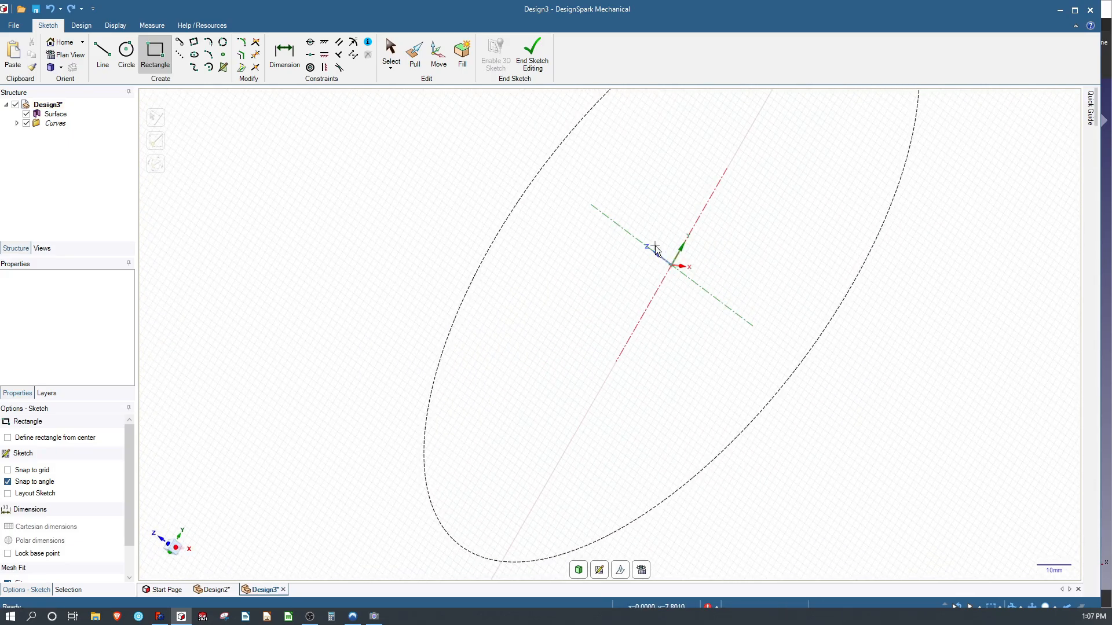
click(77, 55)
Sketch a rectangle about 40 mm long above the horizontal axis and dimension its height as 0.0625*25.4 mm.
click(492, 139)
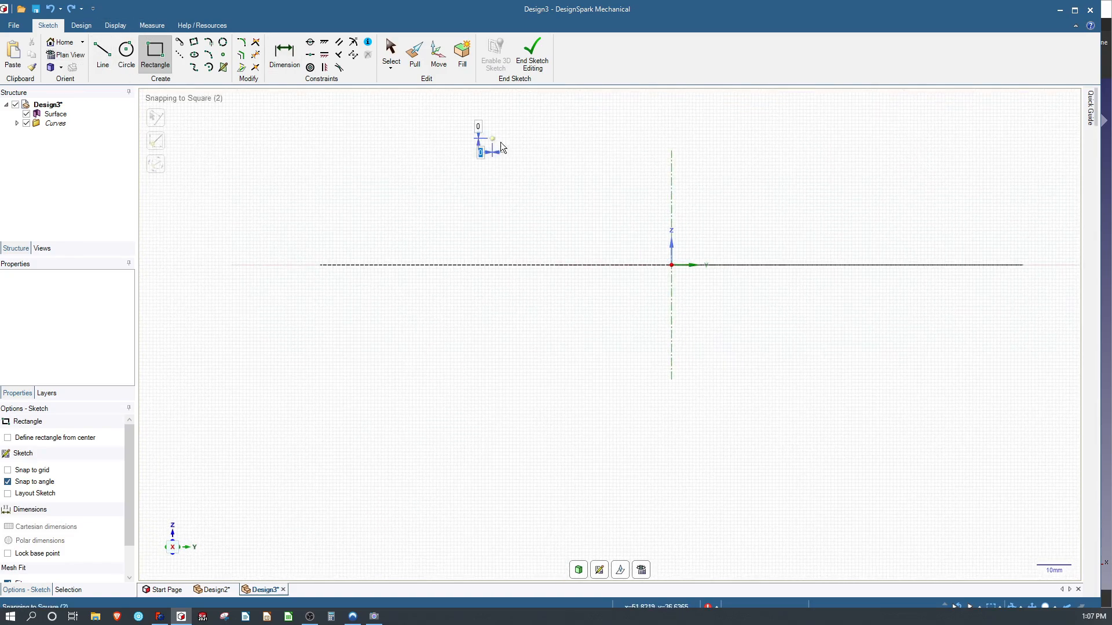
click(629, 168)
key(d)
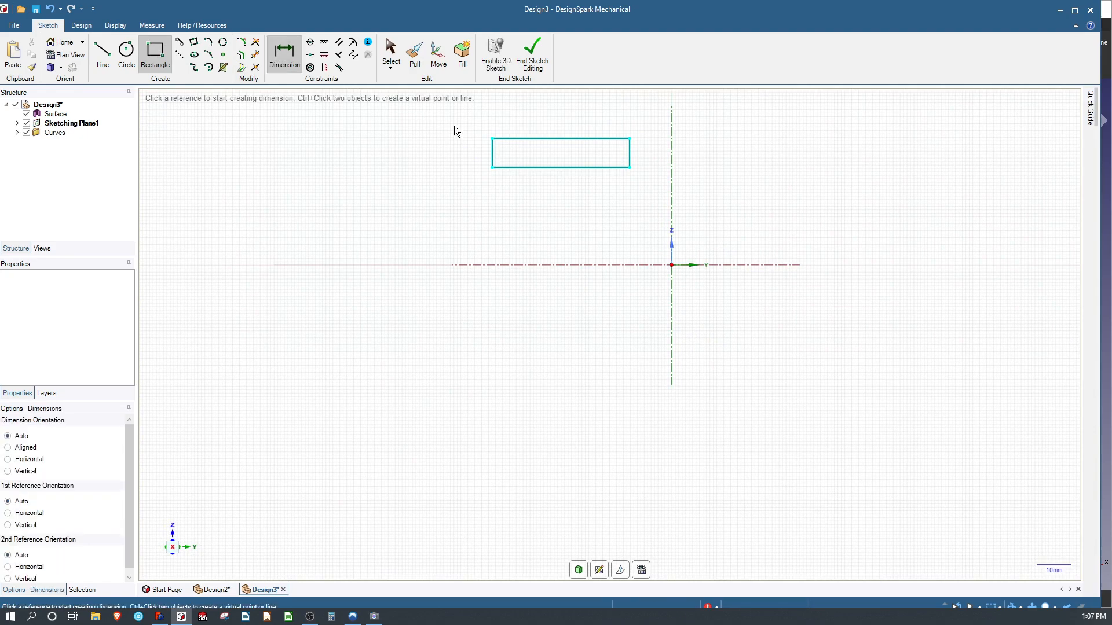
click(493, 153)
click(435, 157)
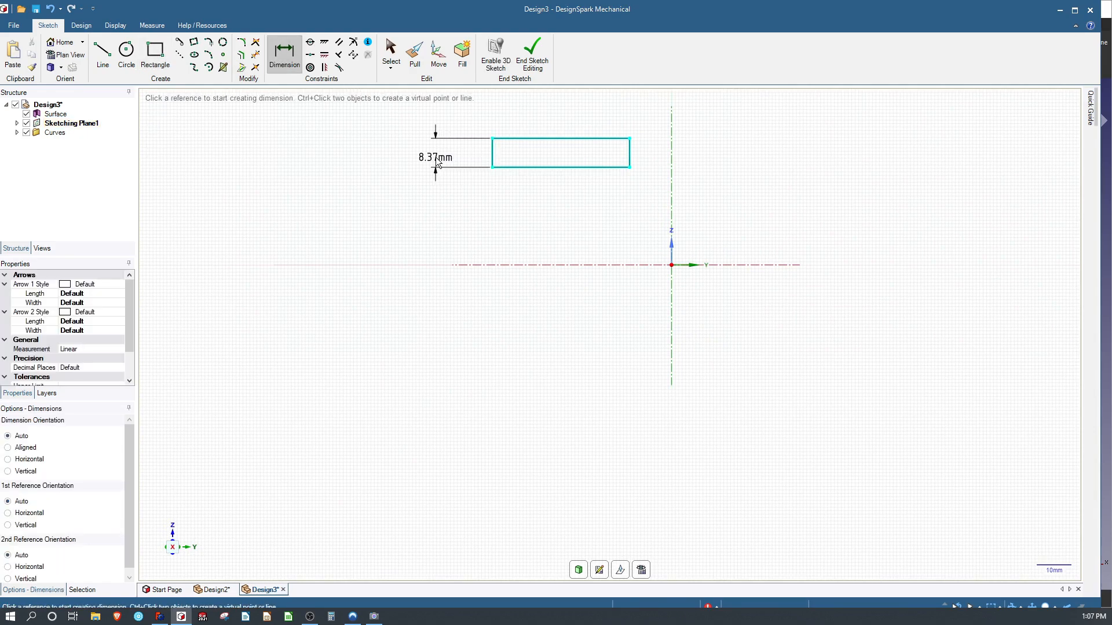
click(434, 158)
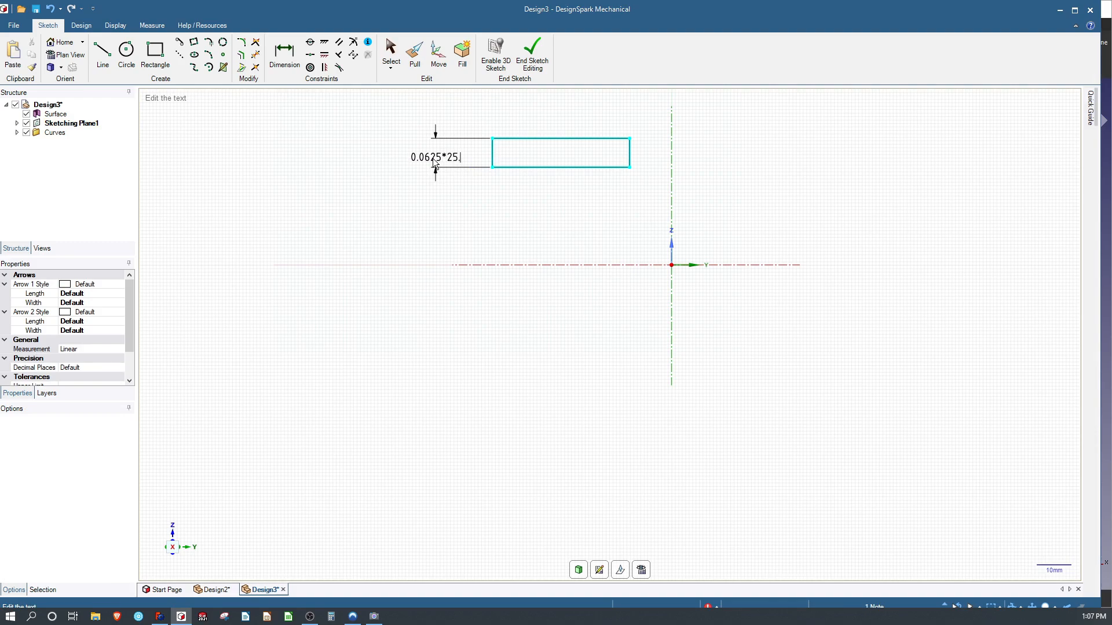
key(Return)
Dimension the horizontal distance between the rectangle's nearest upper corner and the origin as 6.35 mm.
click(631, 163)
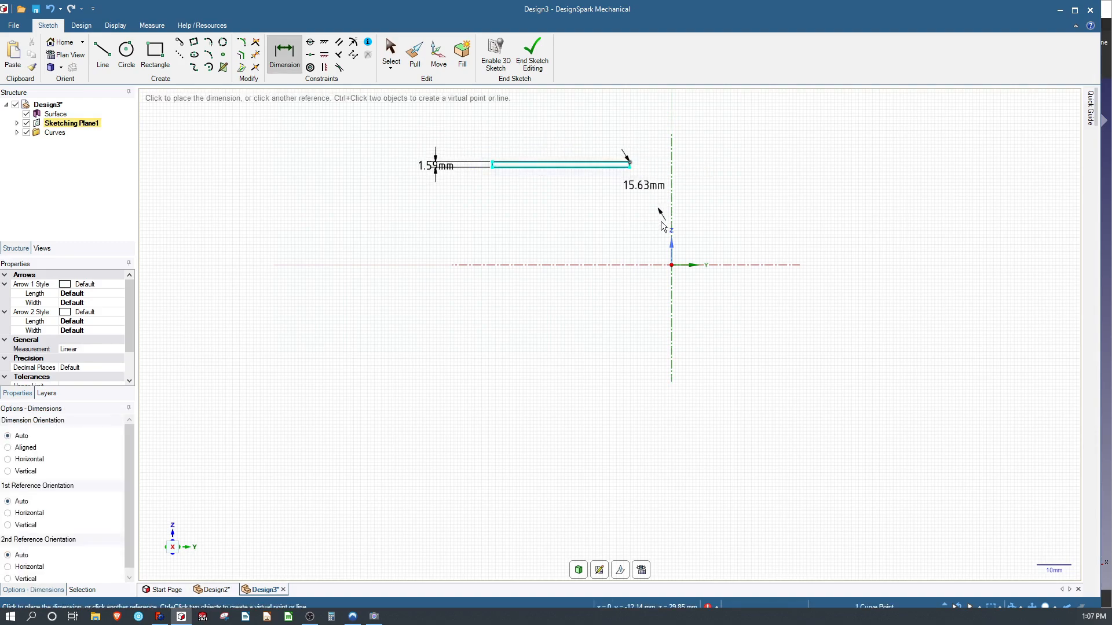
click(671, 264)
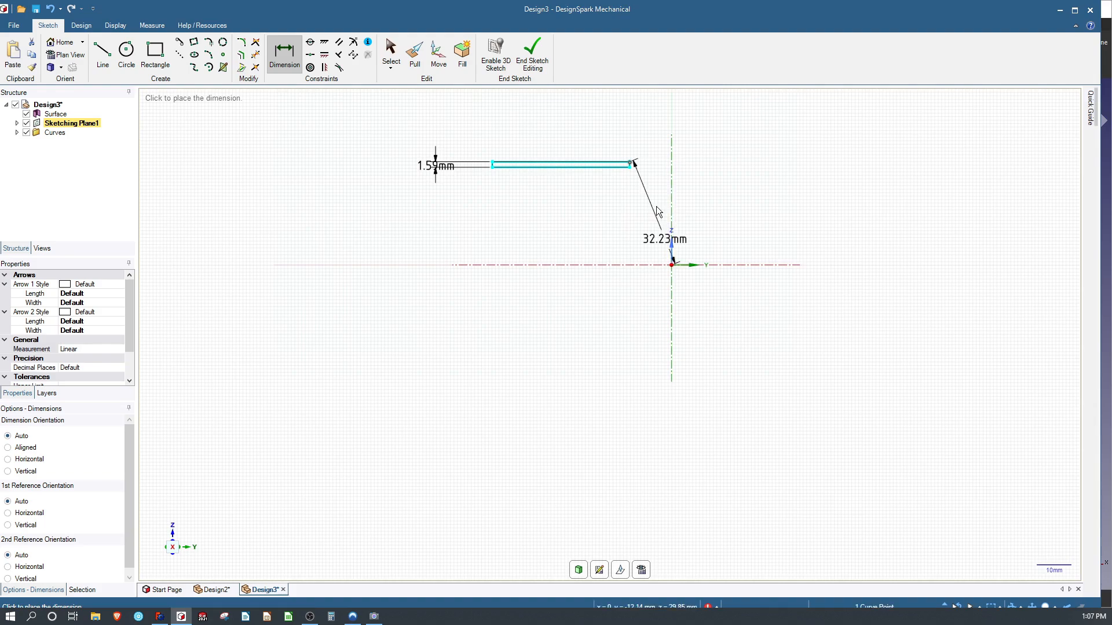
click(652, 114)
click(652, 116)
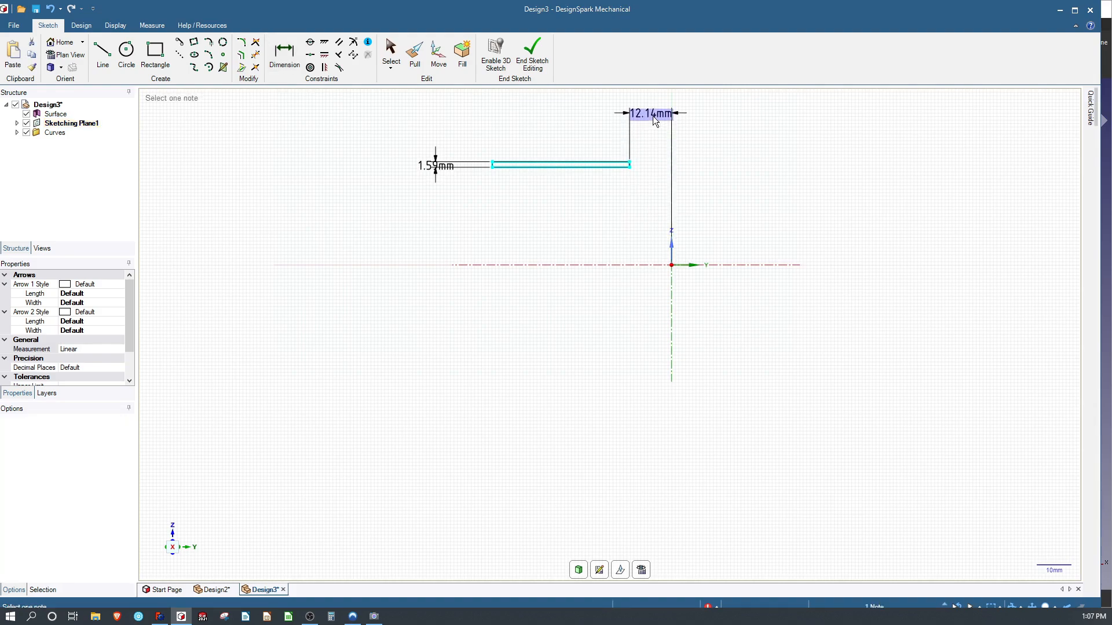
text(6.35)
key(Return)
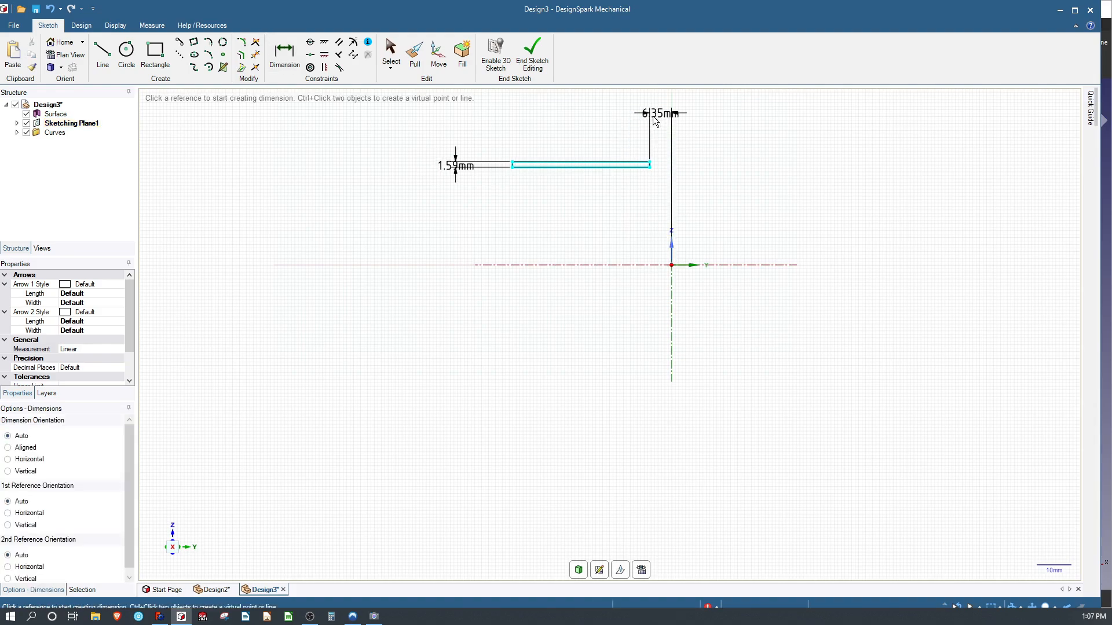
Dimension the rectangle's length as 25.4*3 mm.
click(543, 165)
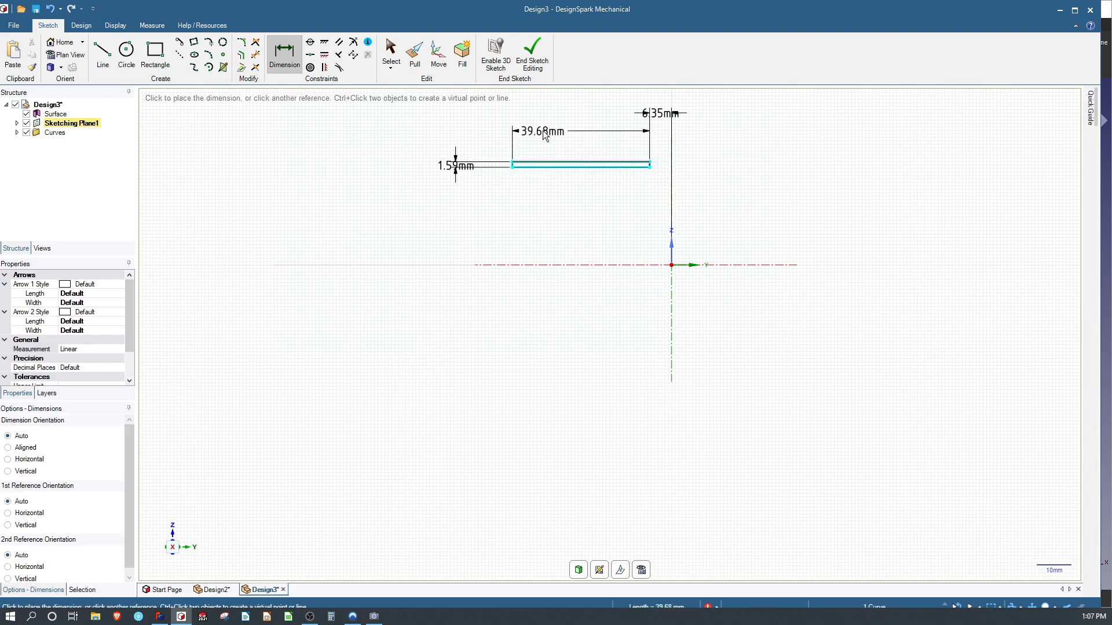
click(545, 128)
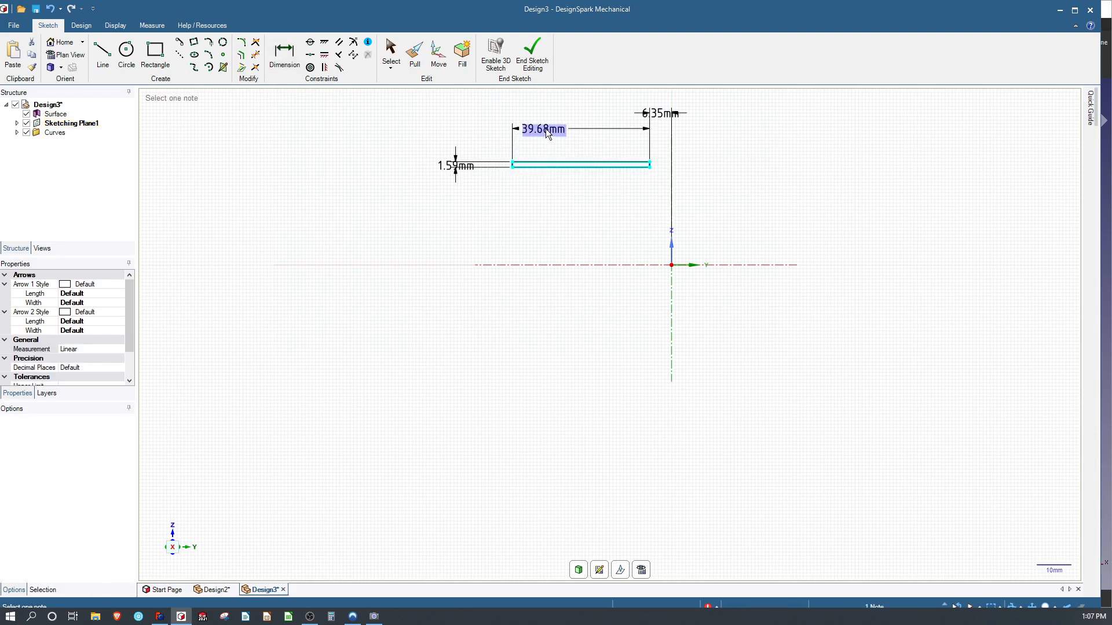
text(25.4*3)
key(Return)
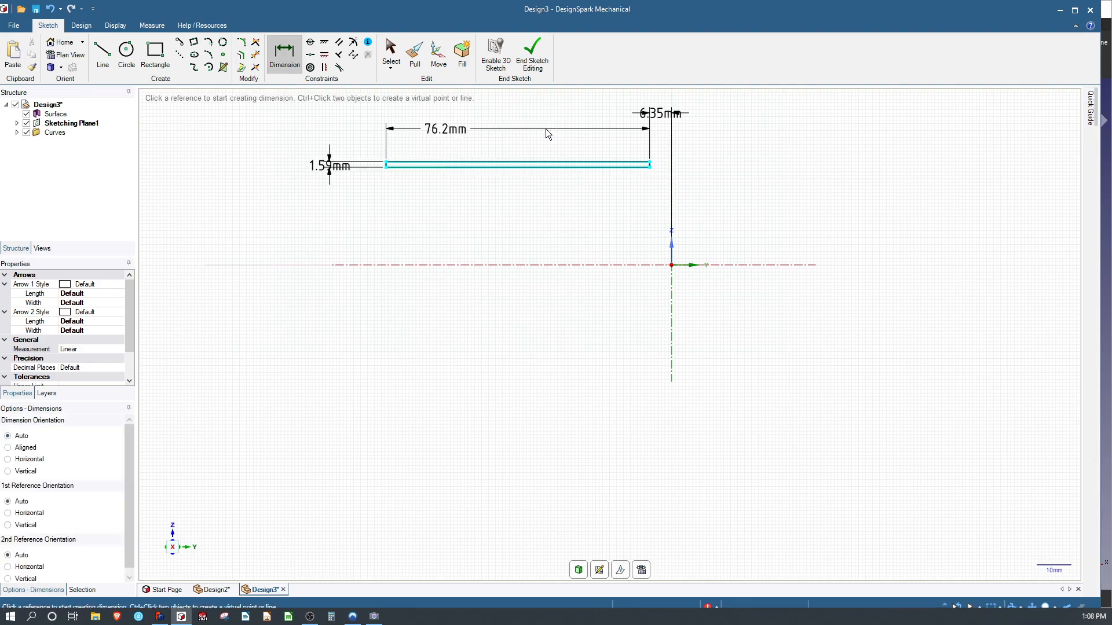
Dimension the vertical distance between the rectangle's upper edge and the origin as 50.8 mm.
click(649, 166)
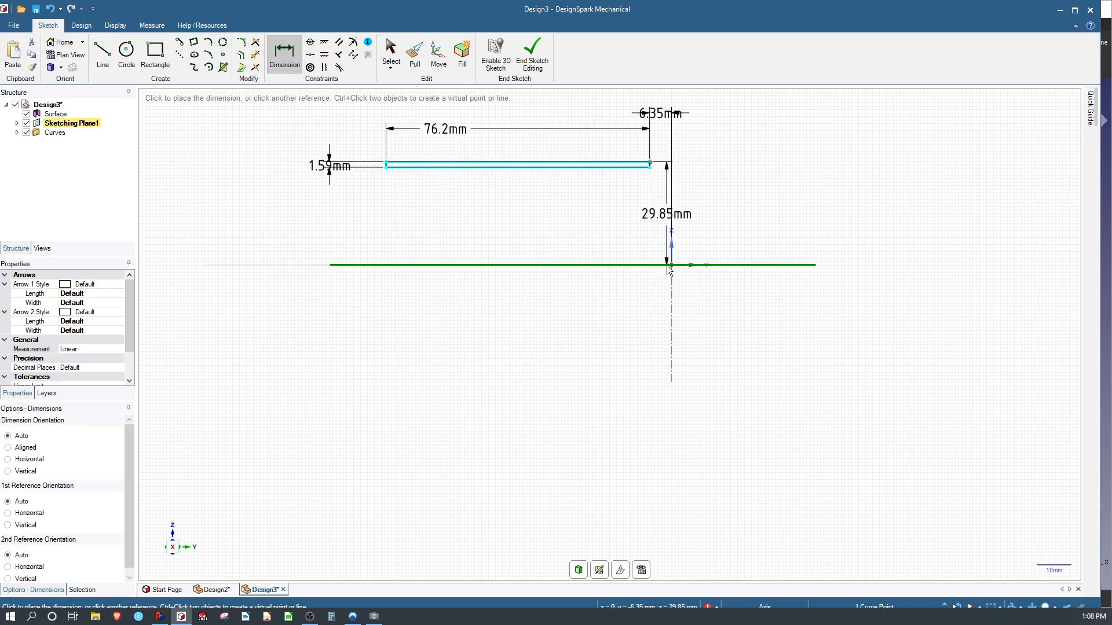
click(673, 266)
click(734, 209)
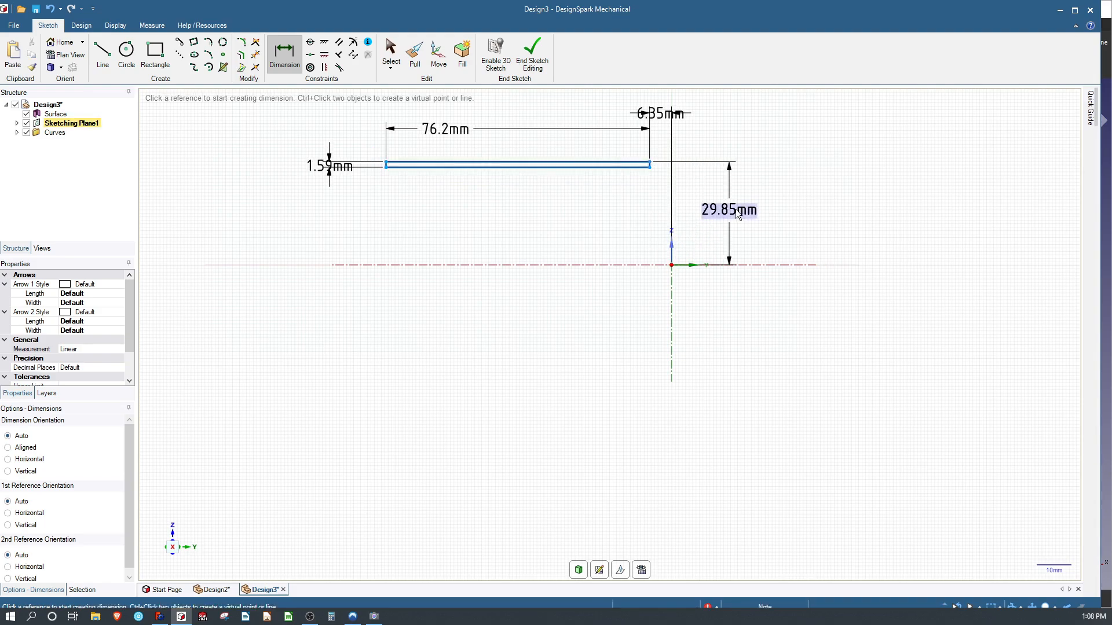
key(Escape)
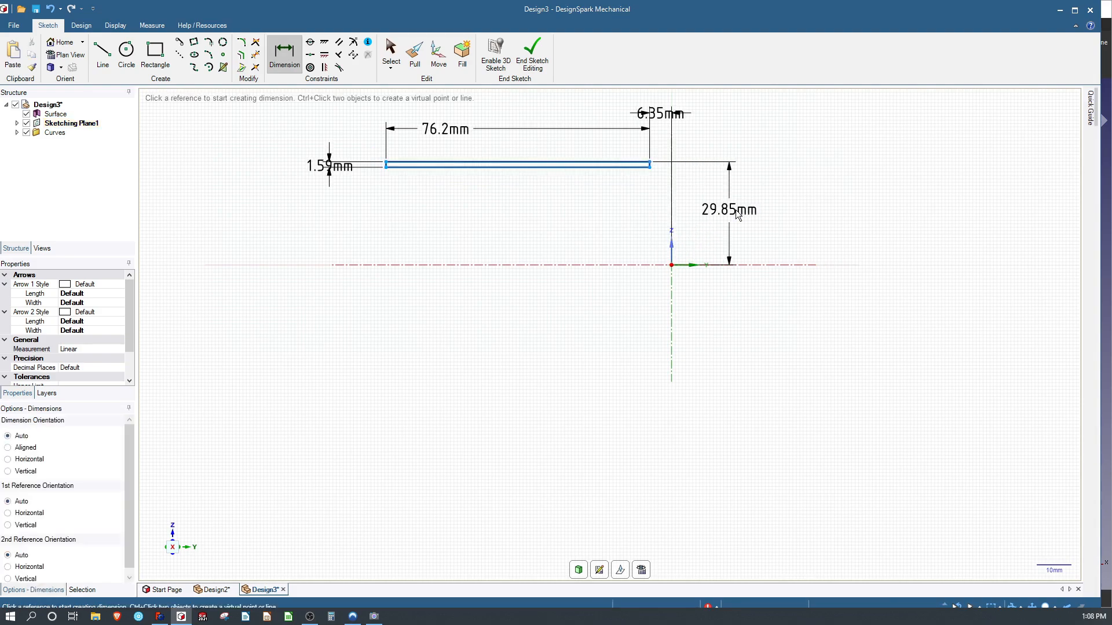
click(723, 210)
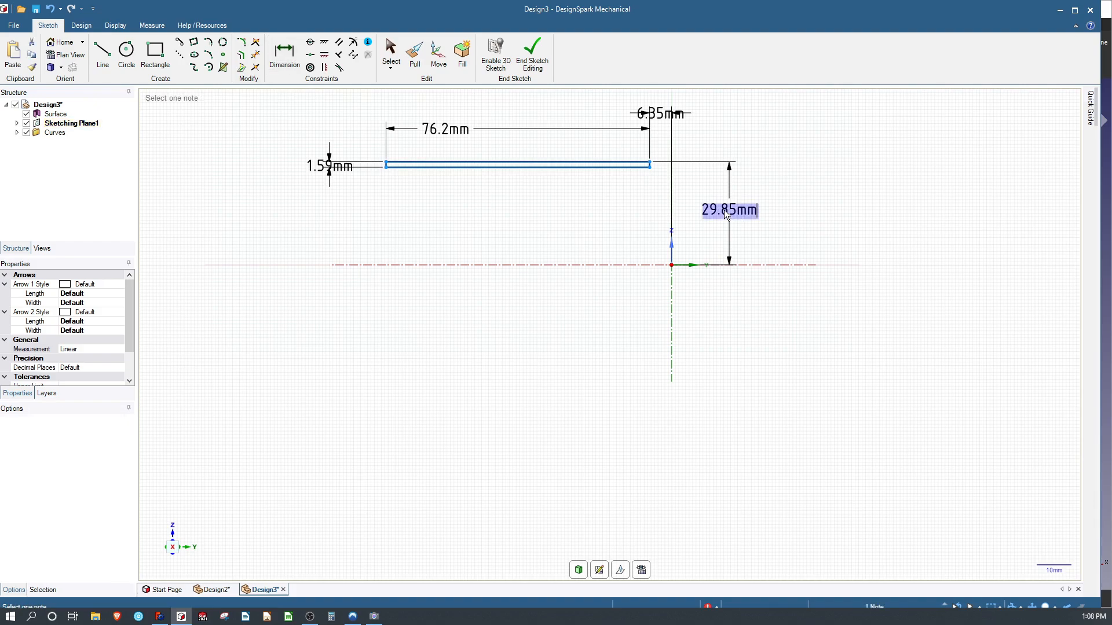
text(50.8)
key(Return)
scroll(675, 238, down, 2)
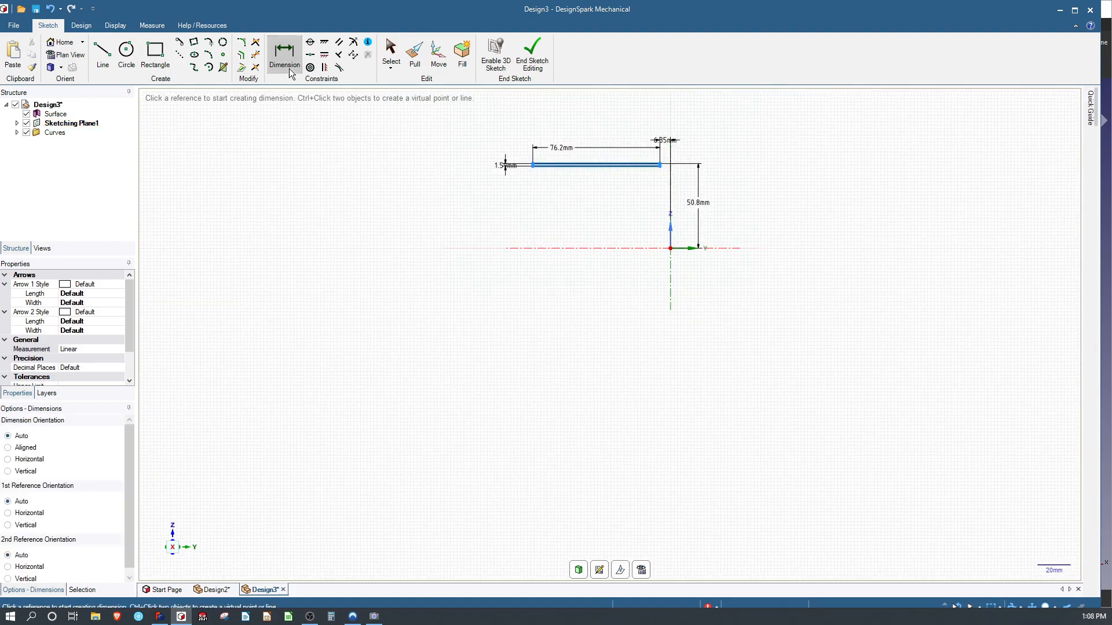
Finish the dimensioned side-profile sketch and view it in 3D together with the curved profile.
click(532, 64)
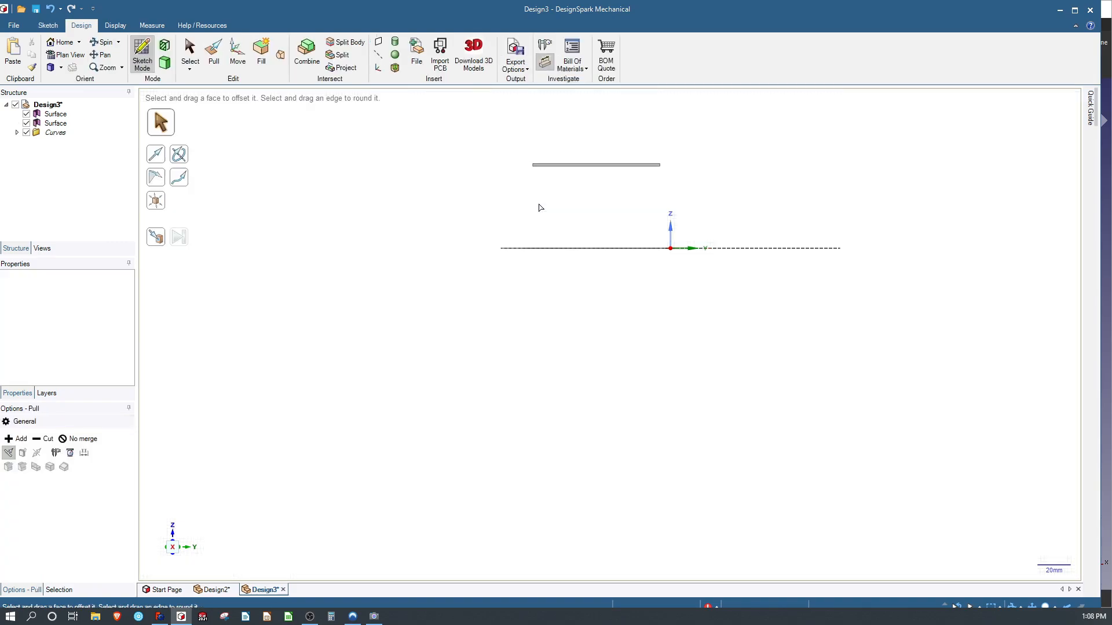
right_click(572, 238)
middle_drag(573, 238, 543, 274)
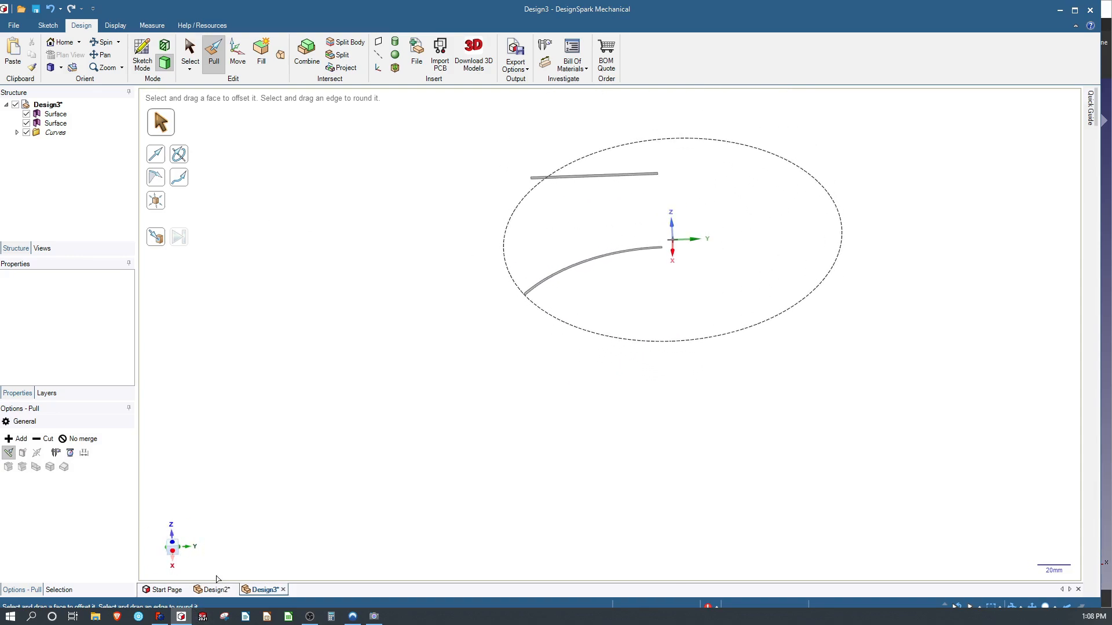
Switch to FreeCAD and start a new sketch on the YZ base plane.
key(alt+Tab)
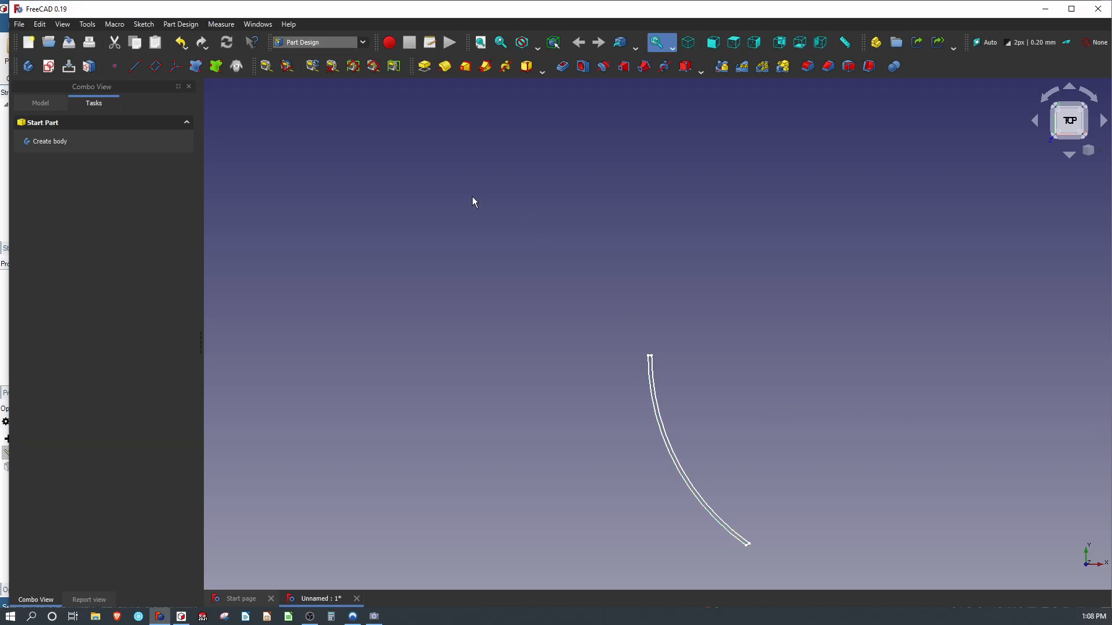
scroll(412, 172, down, 3)
click(48, 70)
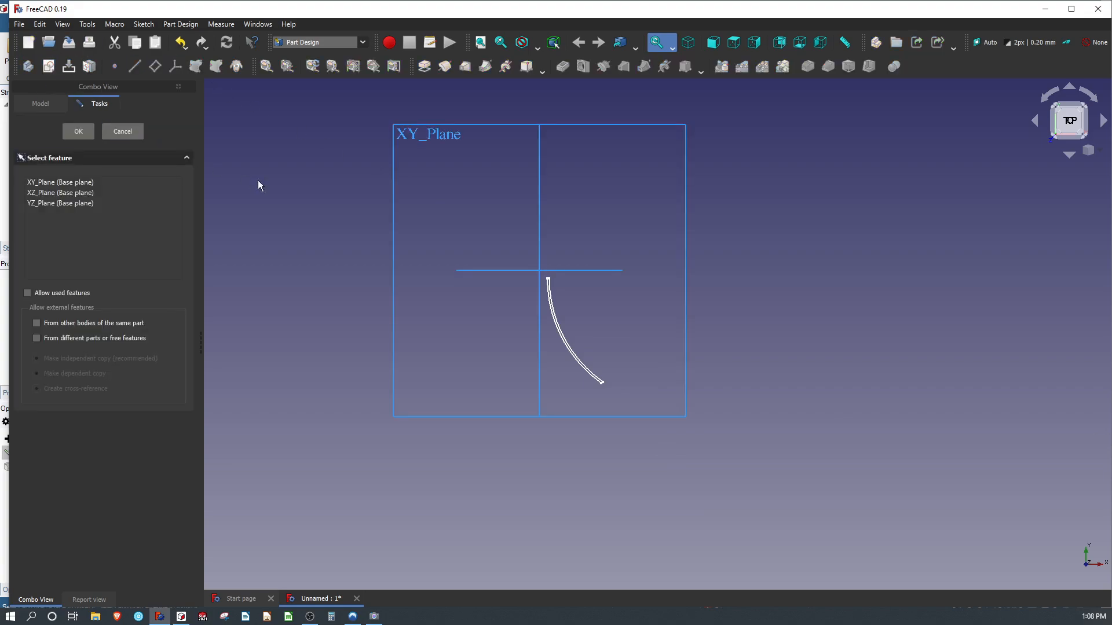
click(538, 210)
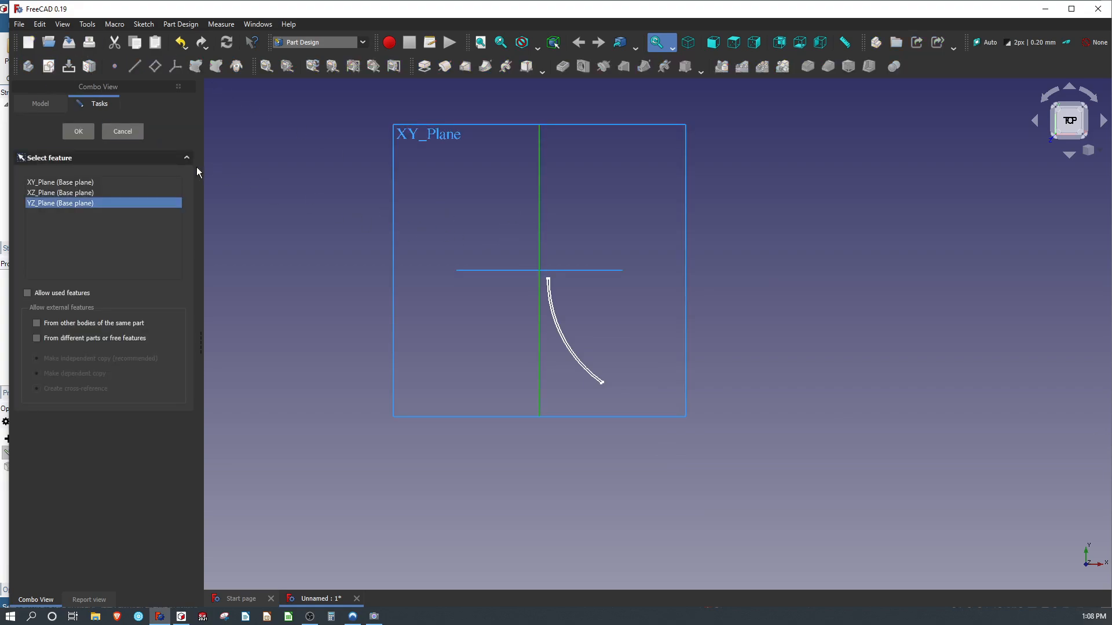
click(79, 131)
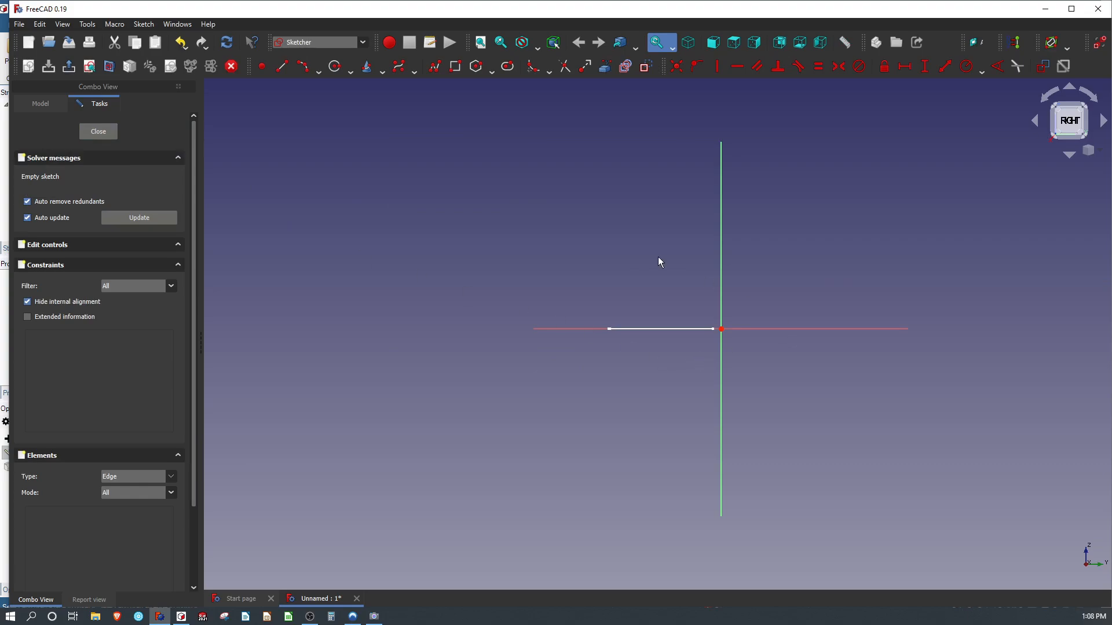
Sketch a rectangle about 22 mm tall above the horizontal axis, then constrain its height to 0.0625*25.4 mm.
click(455, 66)
click(542, 202)
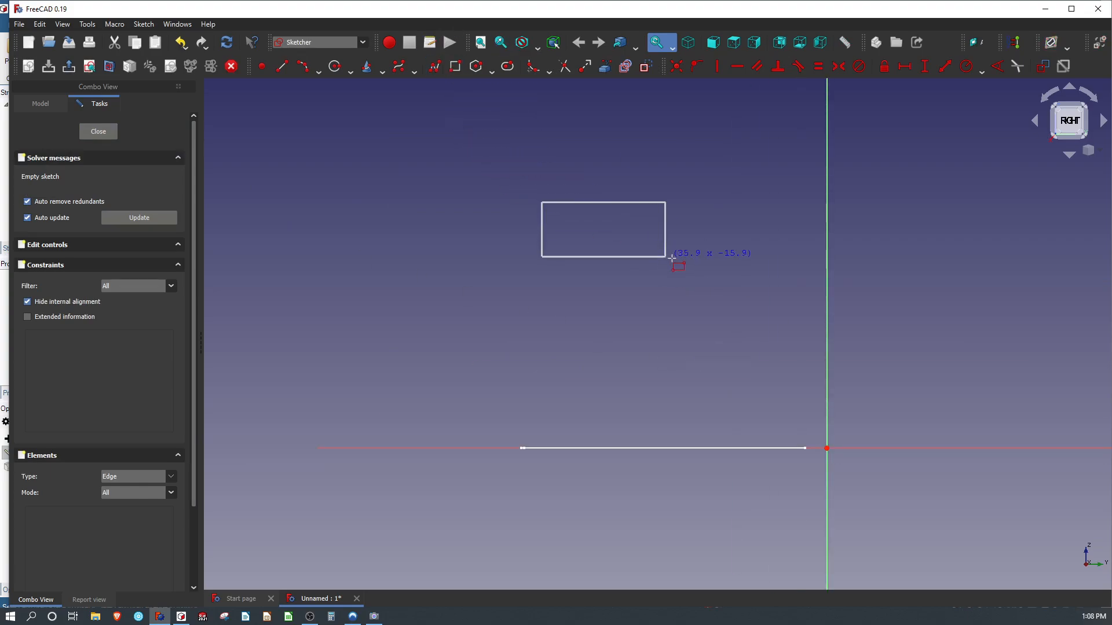
click(767, 278)
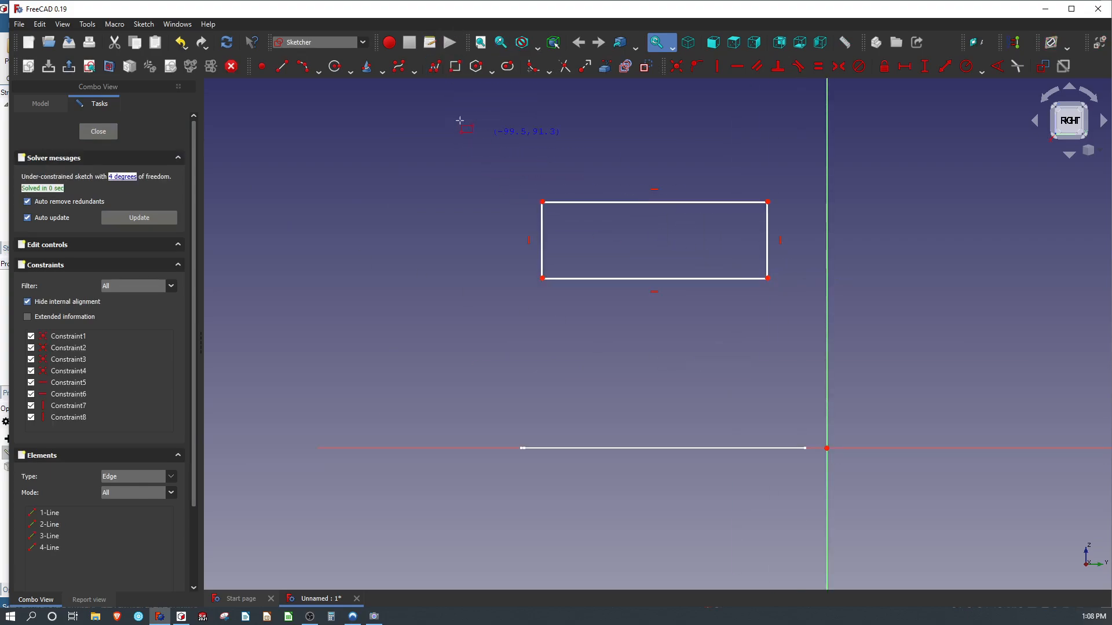
click(541, 217)
text(0)
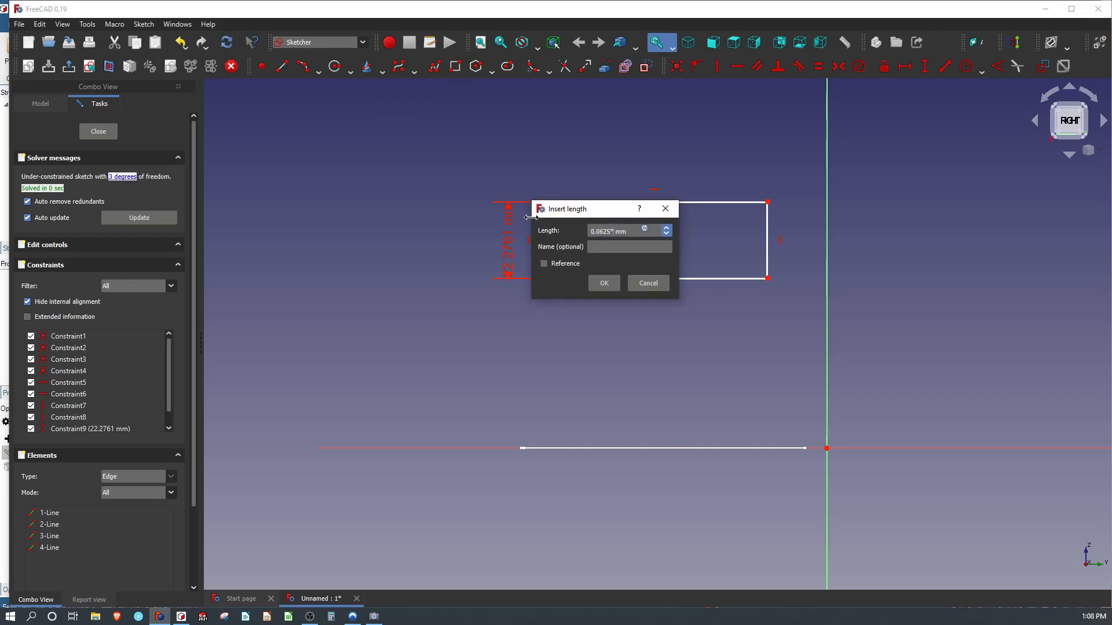
text(.0625*25.4)
key(Return)
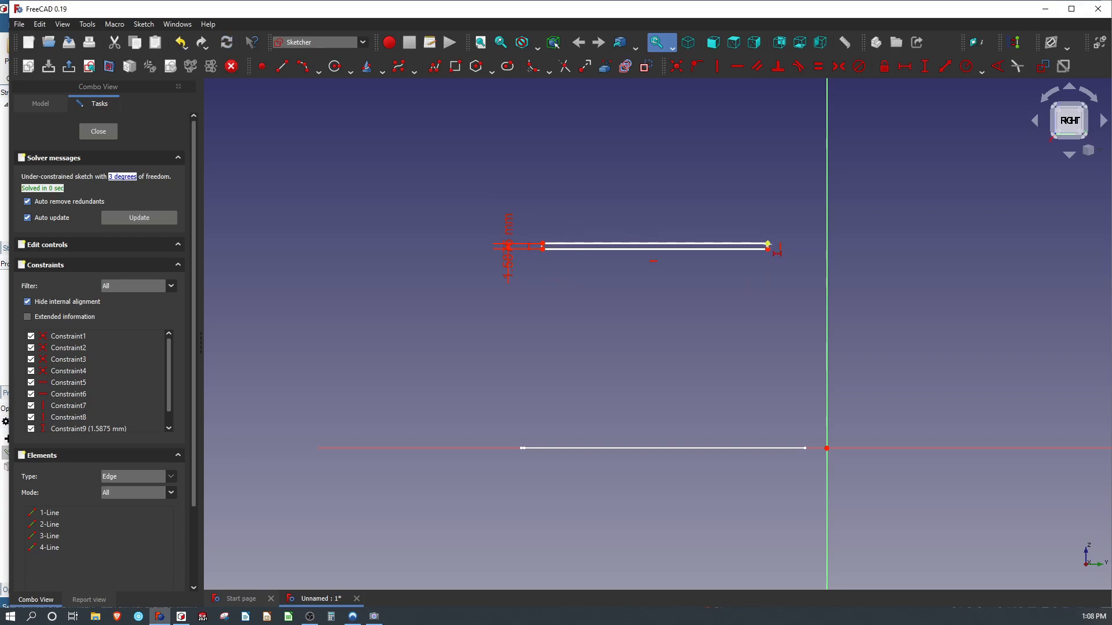
Constrain the rectangle's upper corner nearest the vertical axis 6.35 mm horizontally and 50.8 mm vertically from the origin.
click(768, 244)
click(826, 448)
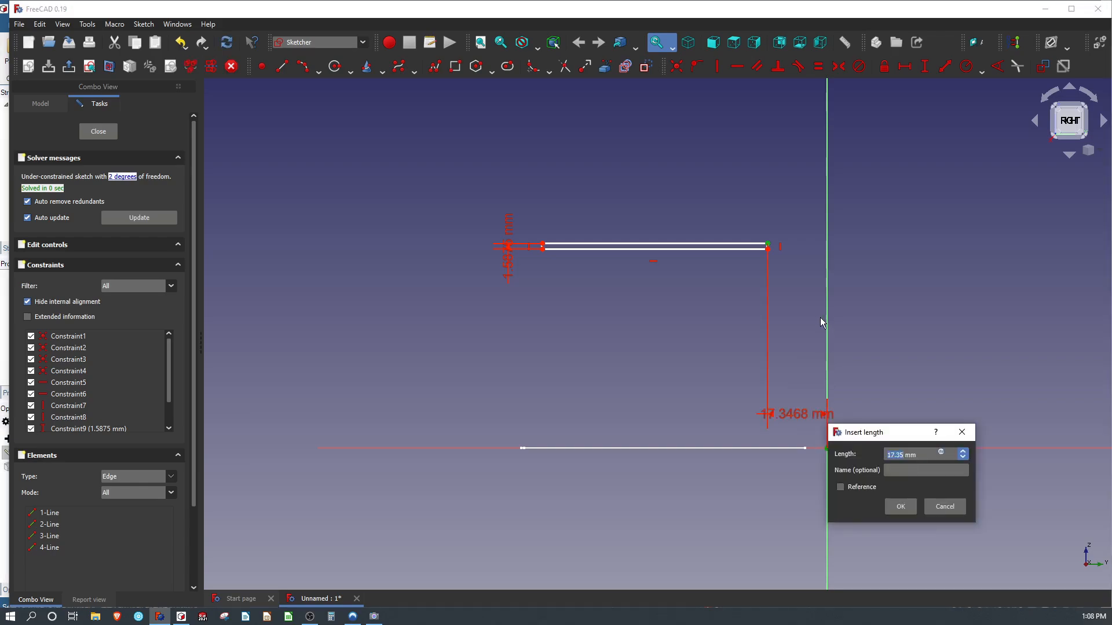
text(6.35)
key(Return)
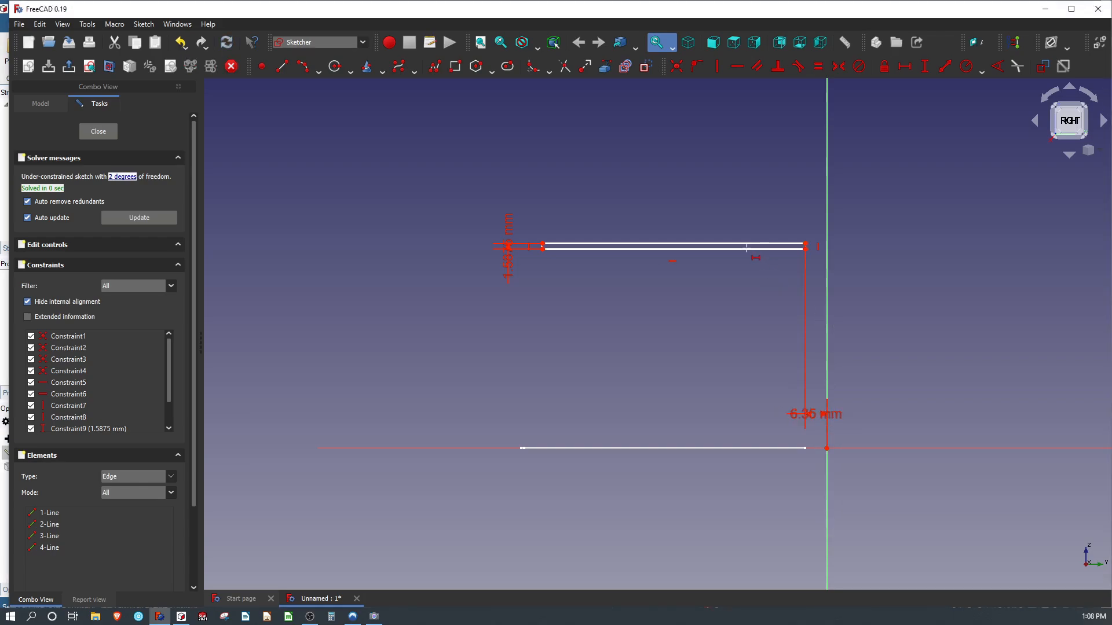
key(i)
click(807, 244)
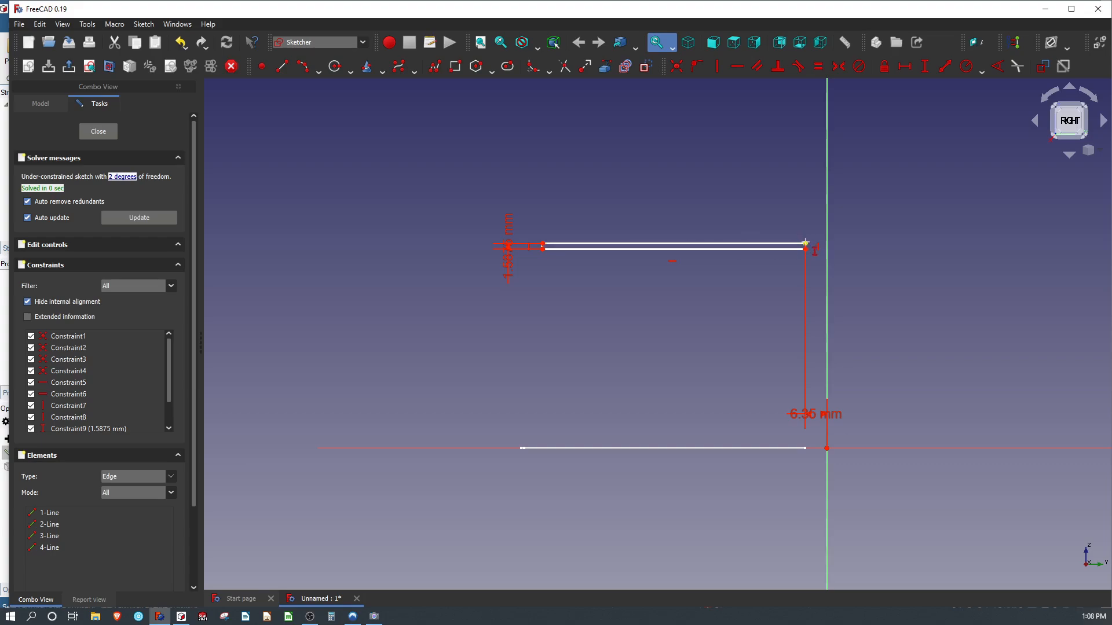
click(828, 448)
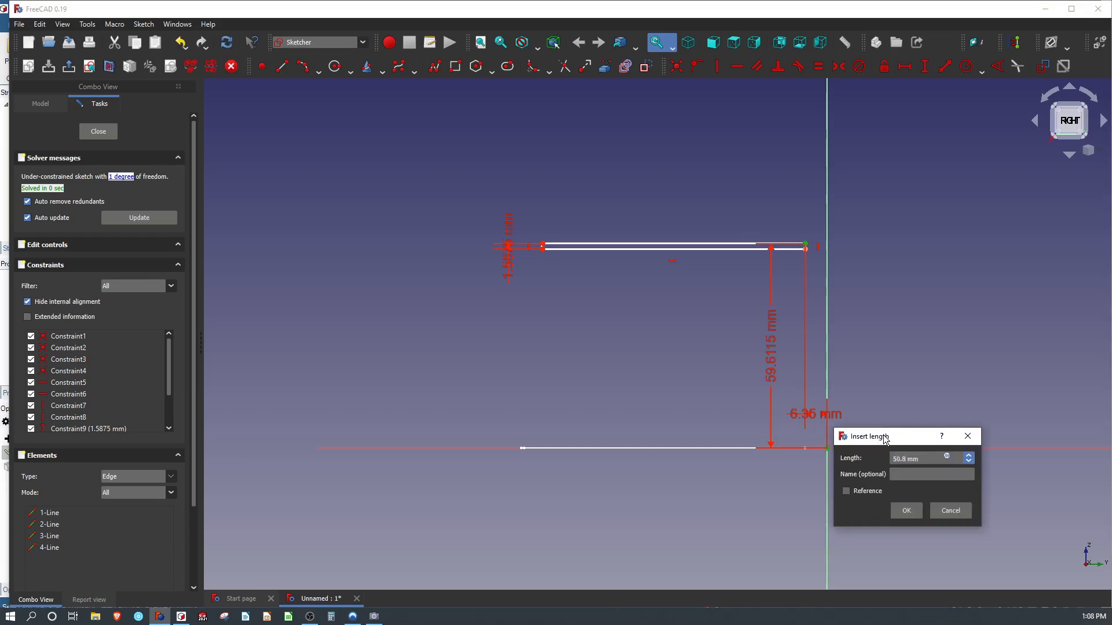
key(Return)
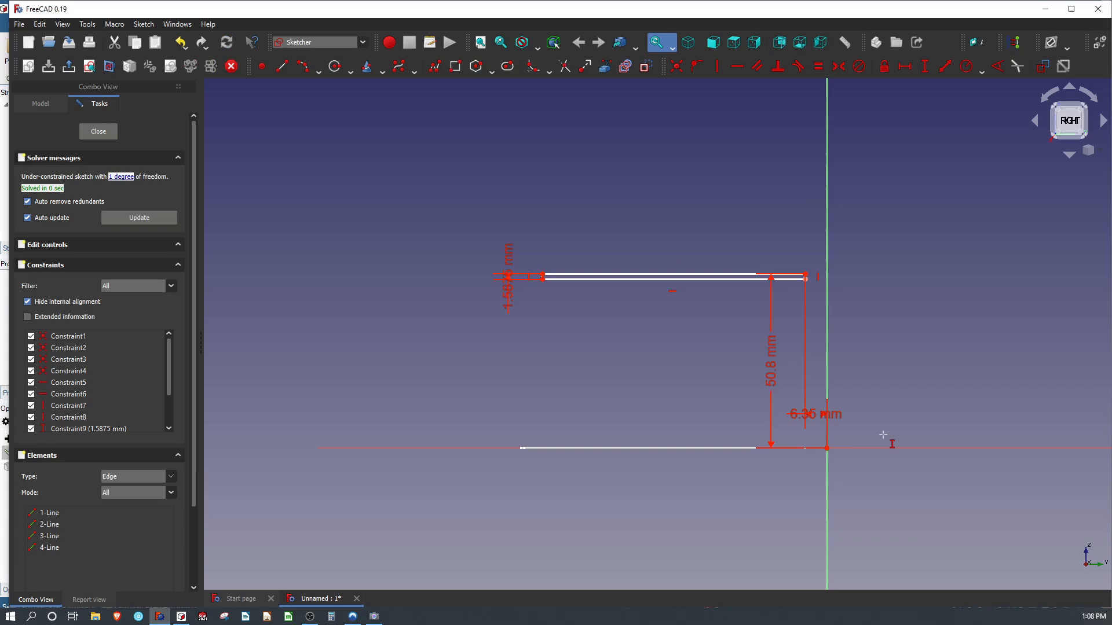
Constrain the rectangle's length to 3" and close the sketch.
click(631, 277)
text(3)
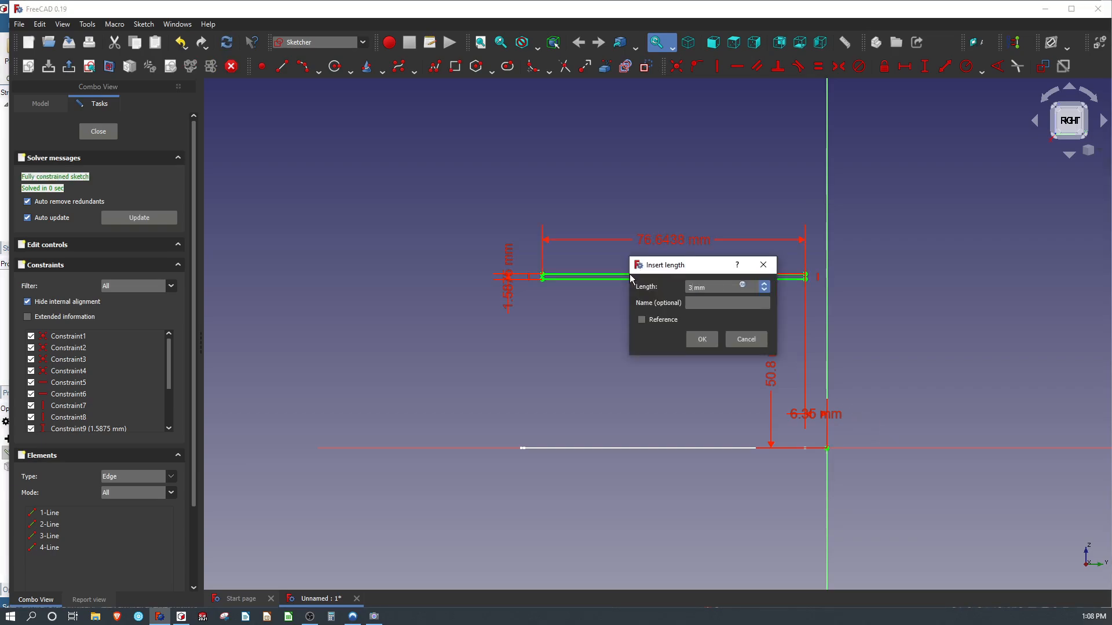
text(")
key(Return)
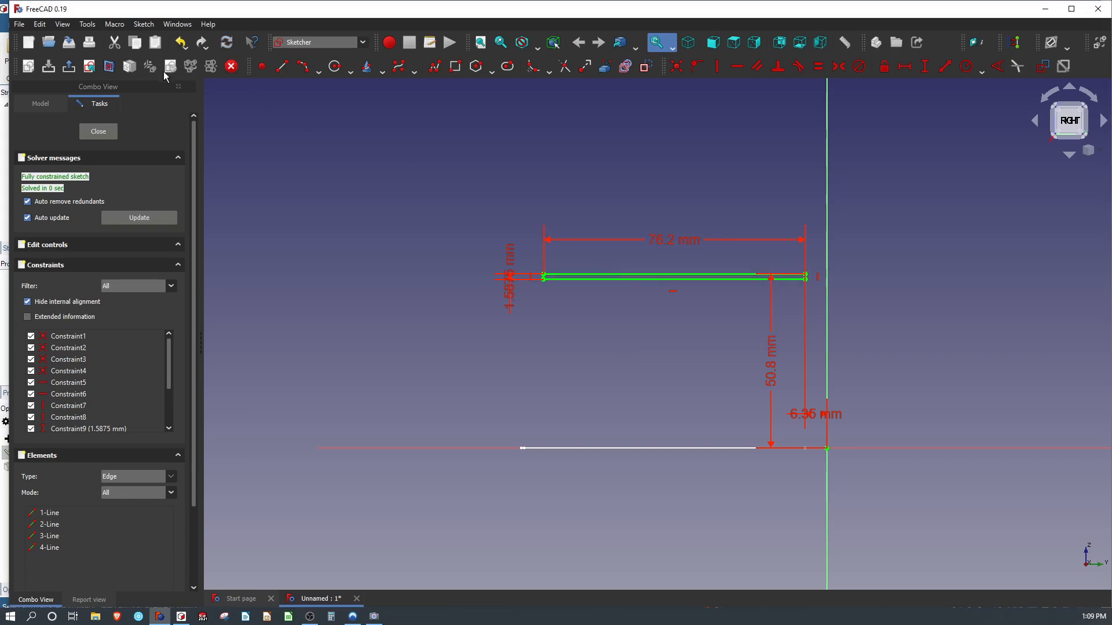
click(98, 131)
click(496, 381)
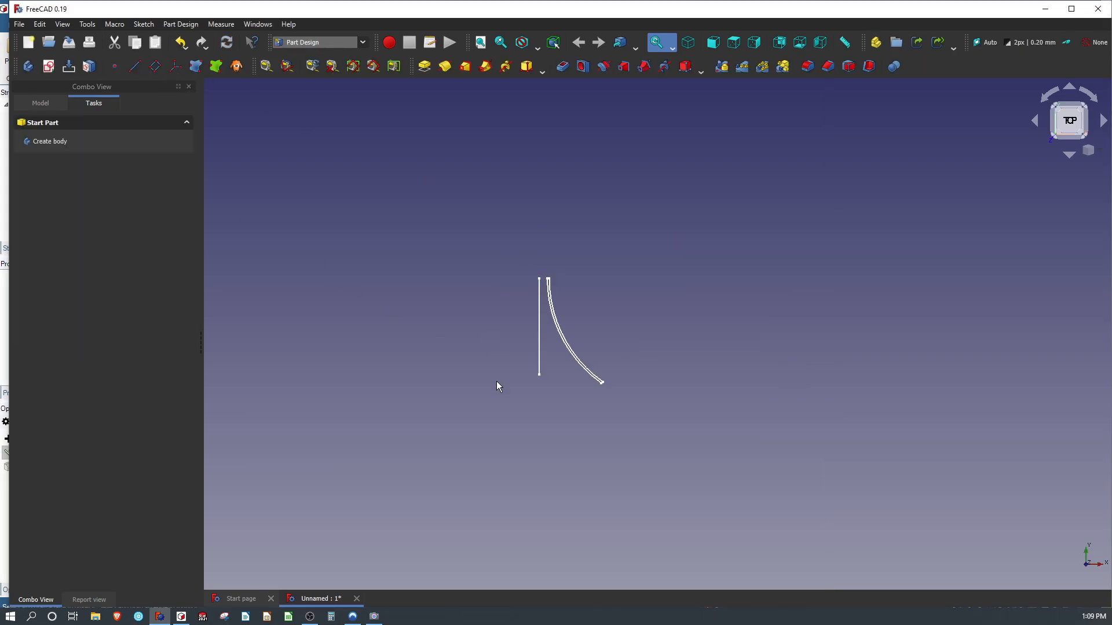
Create a datum plane by 3 points through one end corner of the curved profile and two end corners of the straight profile.
mouse_move(496, 381)
middle_down()
mouse_move(393, 285)
mouse_move(519, 363)
middle_up()
scroll(538, 388, up, 4)
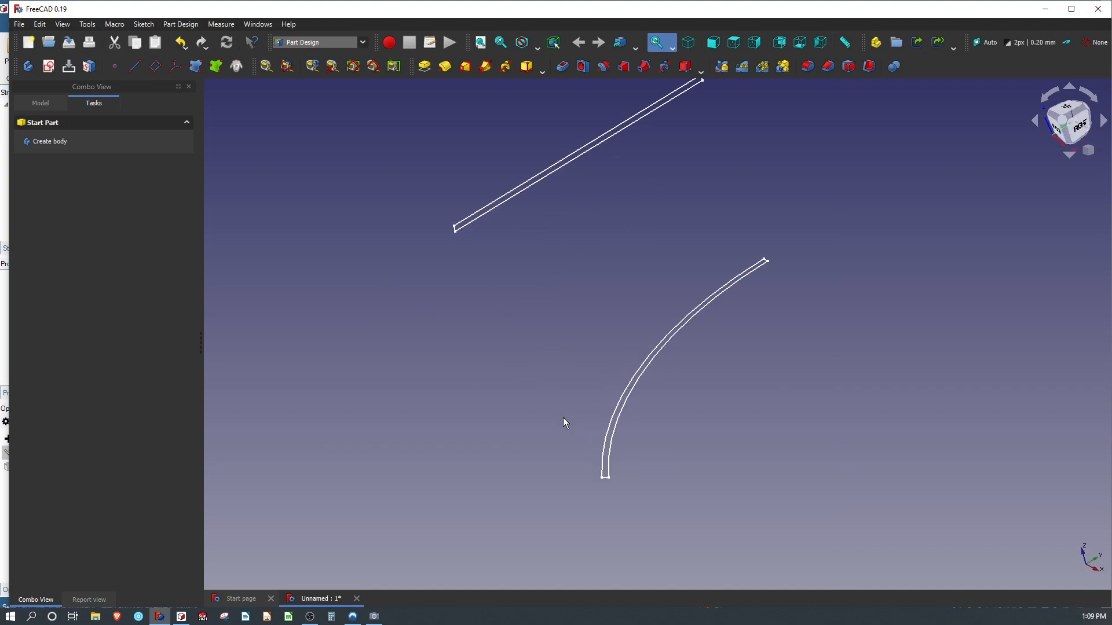
click(600, 478)
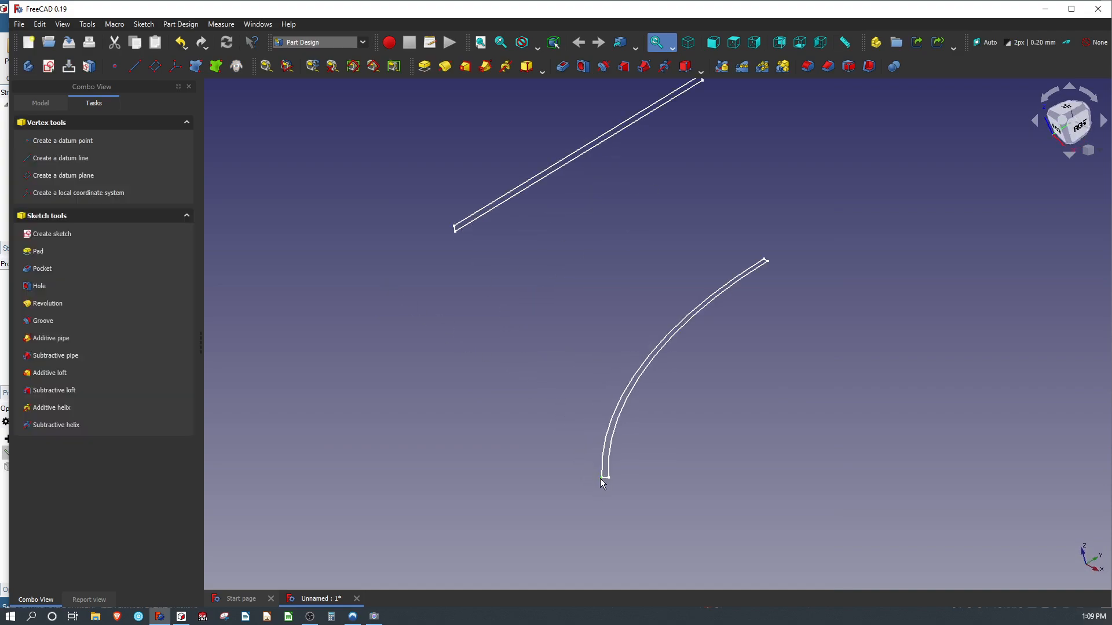
scroll(437, 257, up, 3)
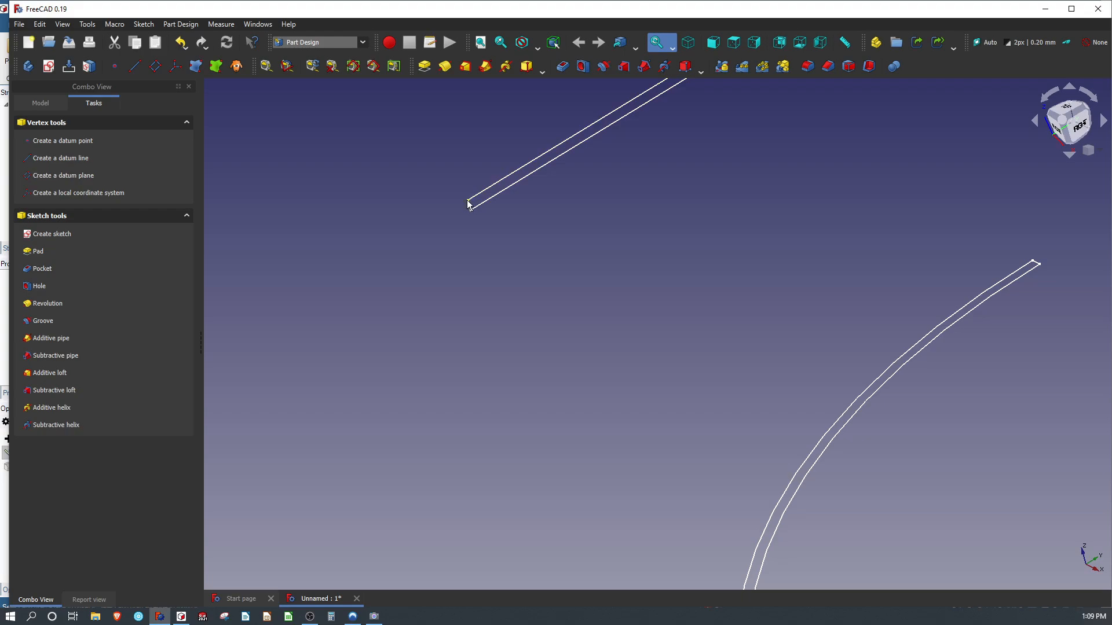
scroll(543, 241, down, 3)
click(665, 477)
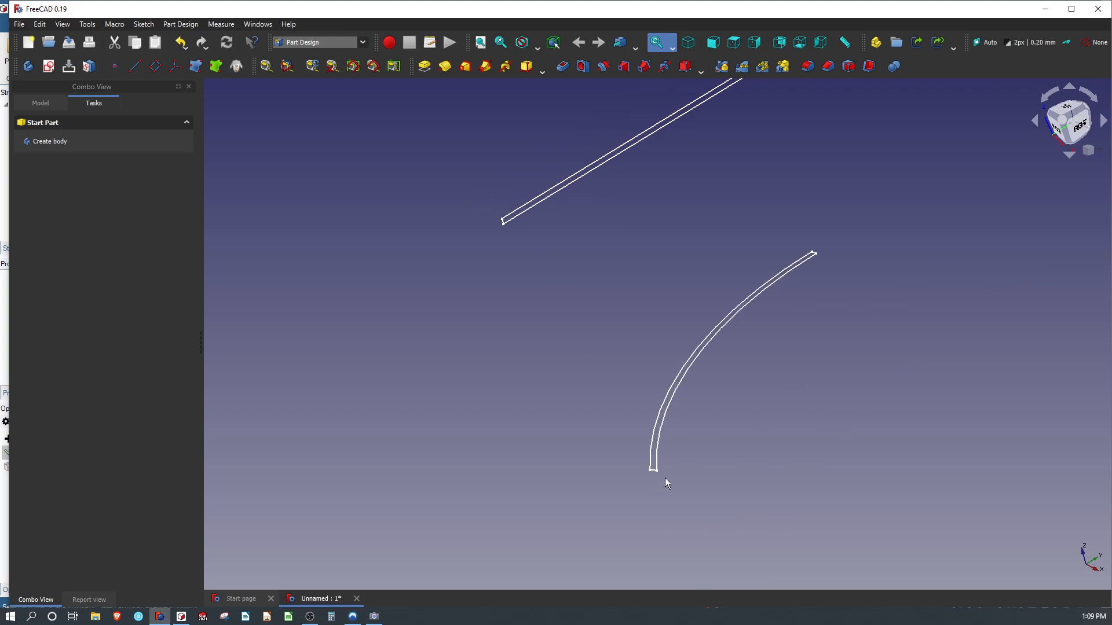
click(658, 473)
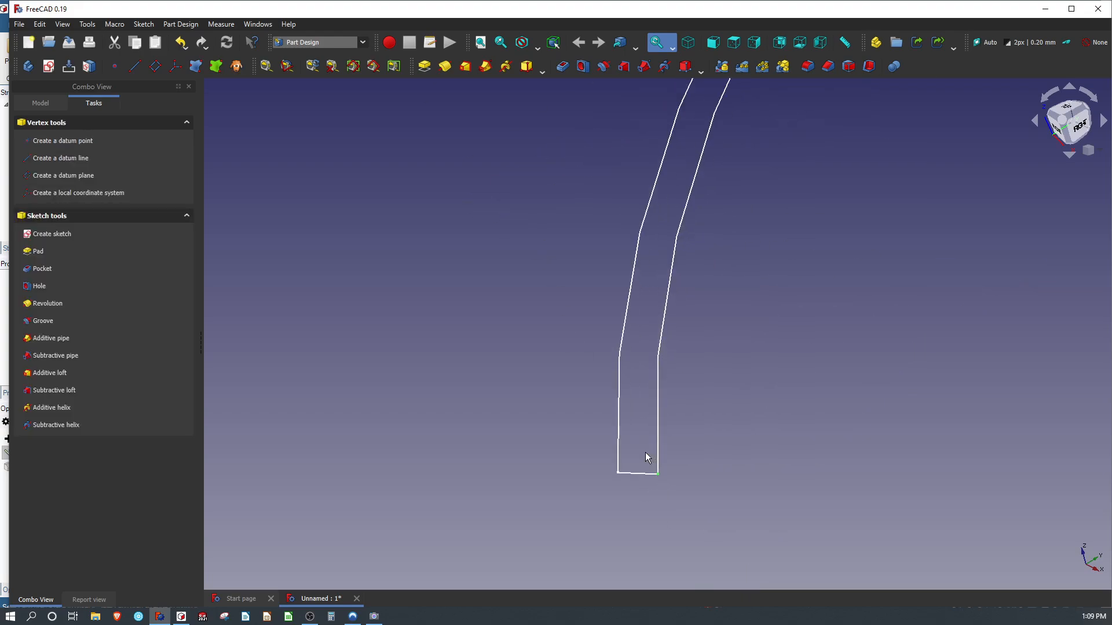
scroll(499, 221, up, 2)
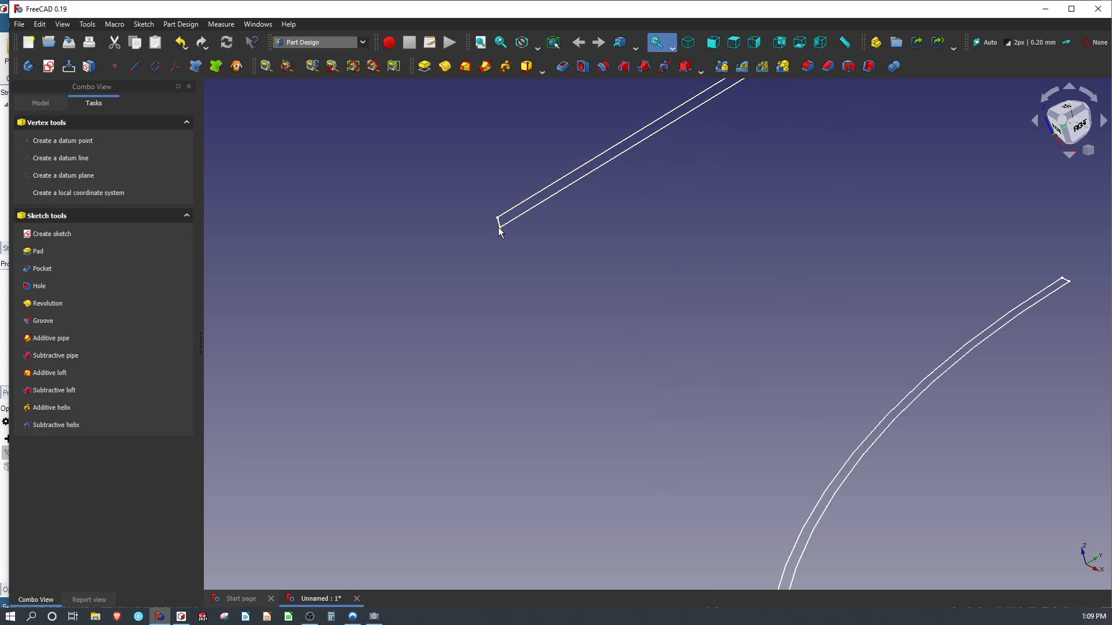
ctrl+click(498, 220)
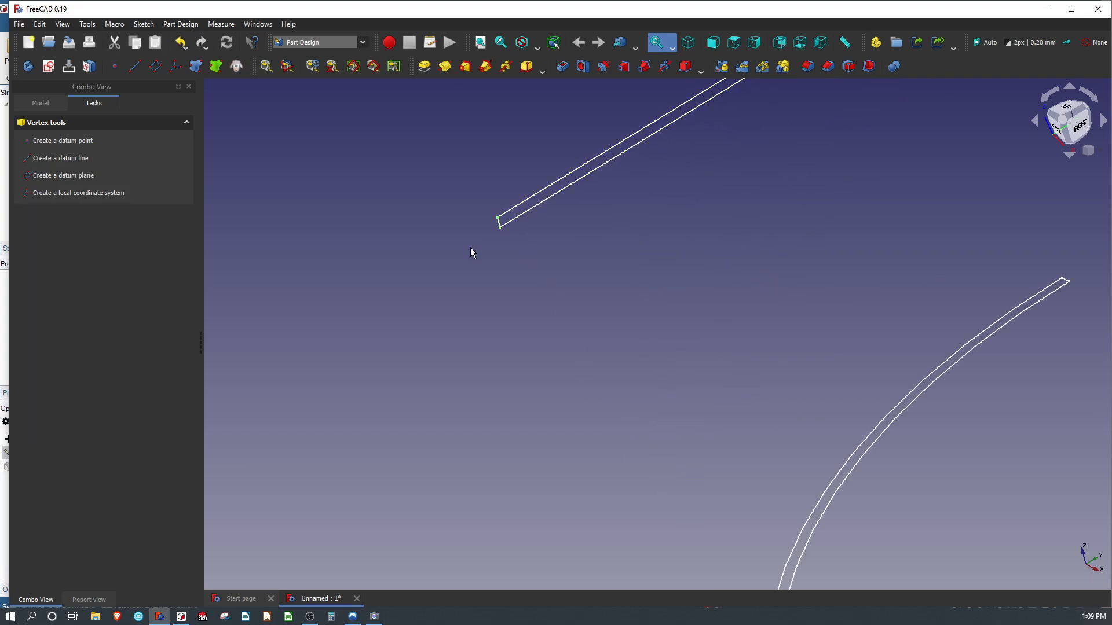
scroll(501, 259, down, 2)
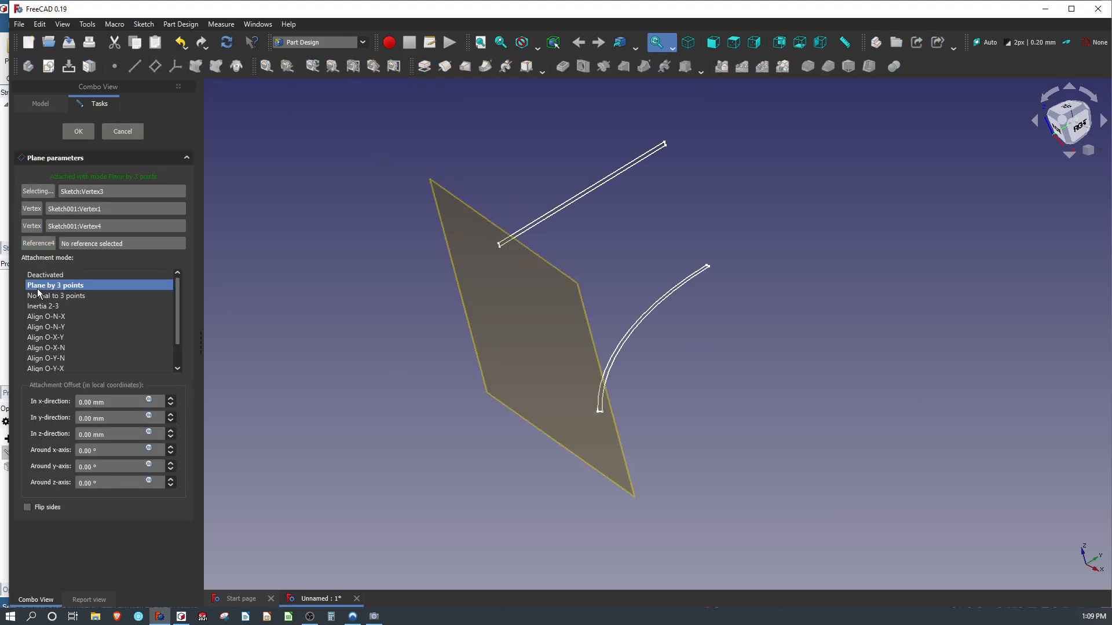
click(78, 132)
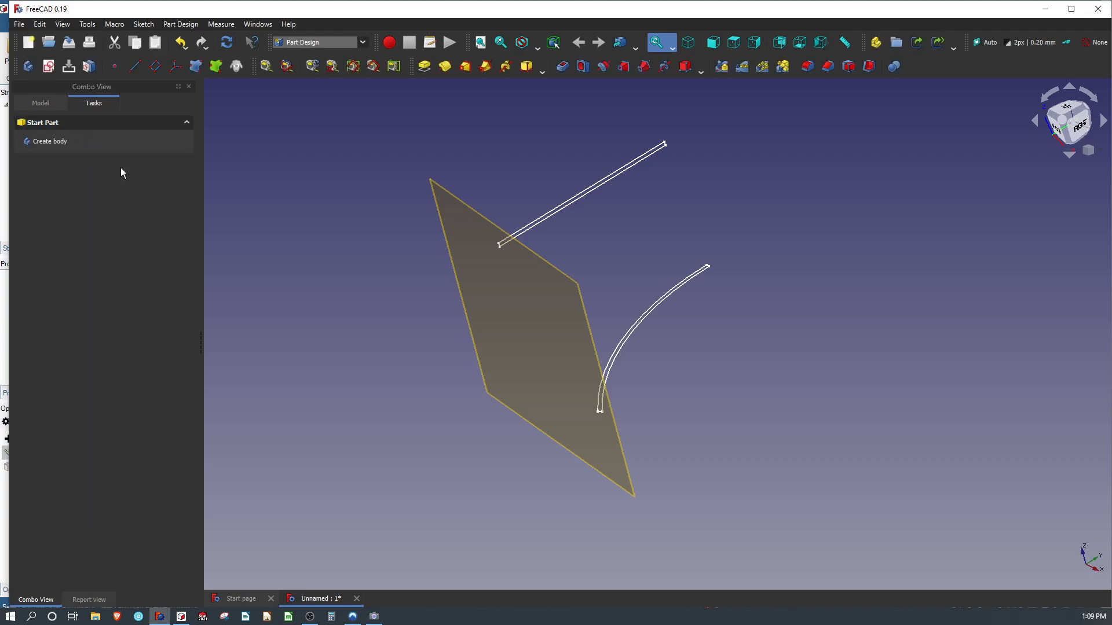
Start a new sketch on the datum plane and hide the plane.
click(522, 339)
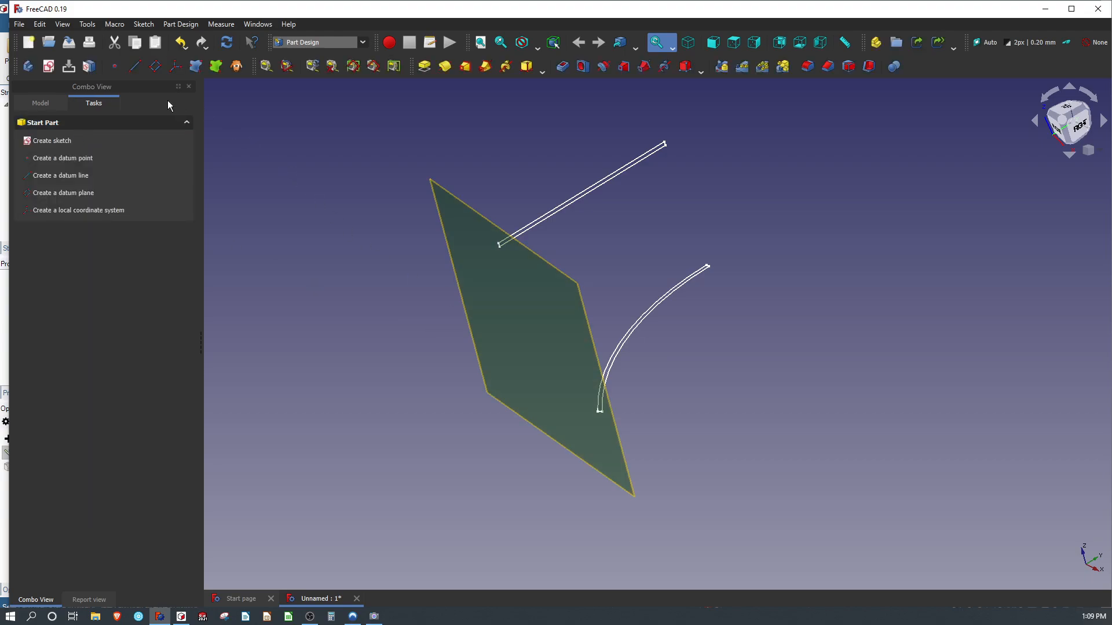
click(49, 67)
click(41, 99)
click(68, 210)
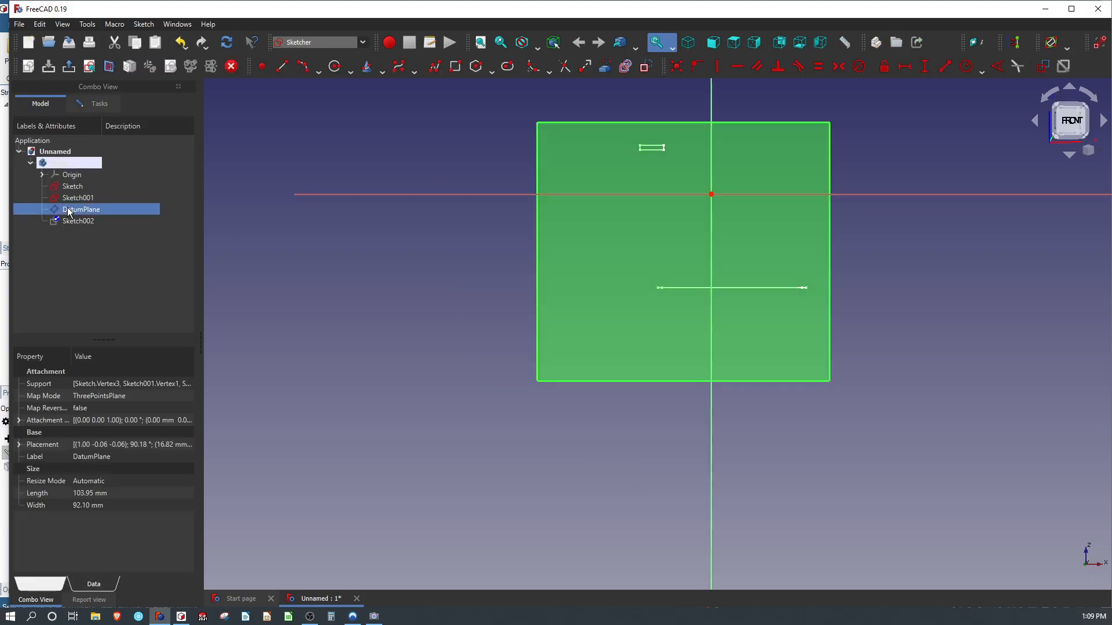
key(space)
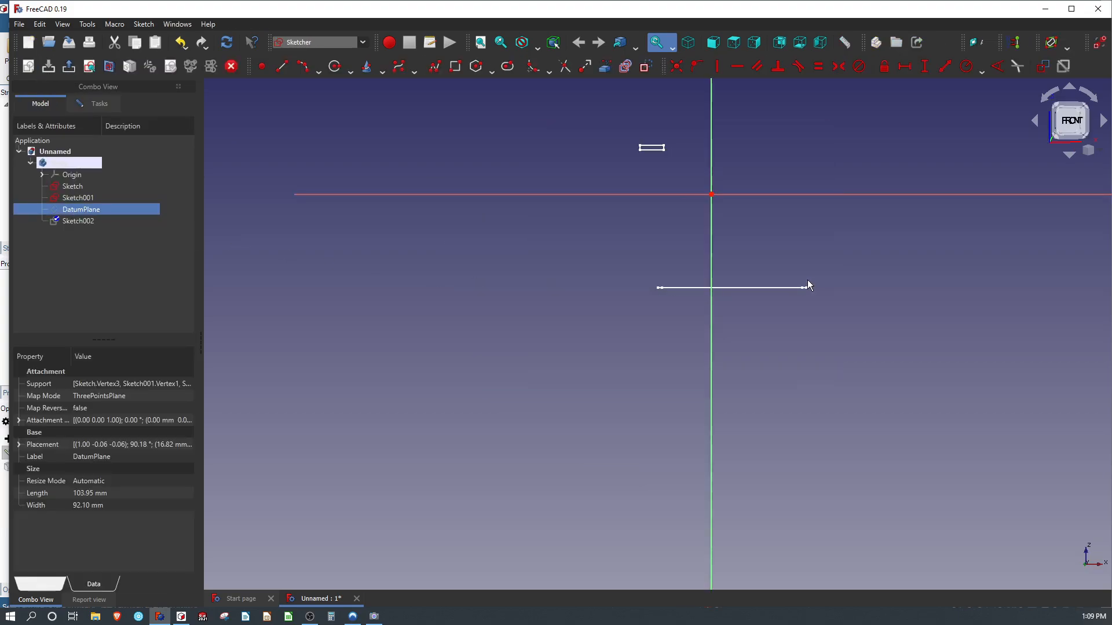
Reference the curved profile's outer end corner and the straight profile's near upper corner as external geometry.
mouse_move(808, 279)
middle_down()
mouse_move(725, 296)
mouse_move(550, 141)
middle_up()
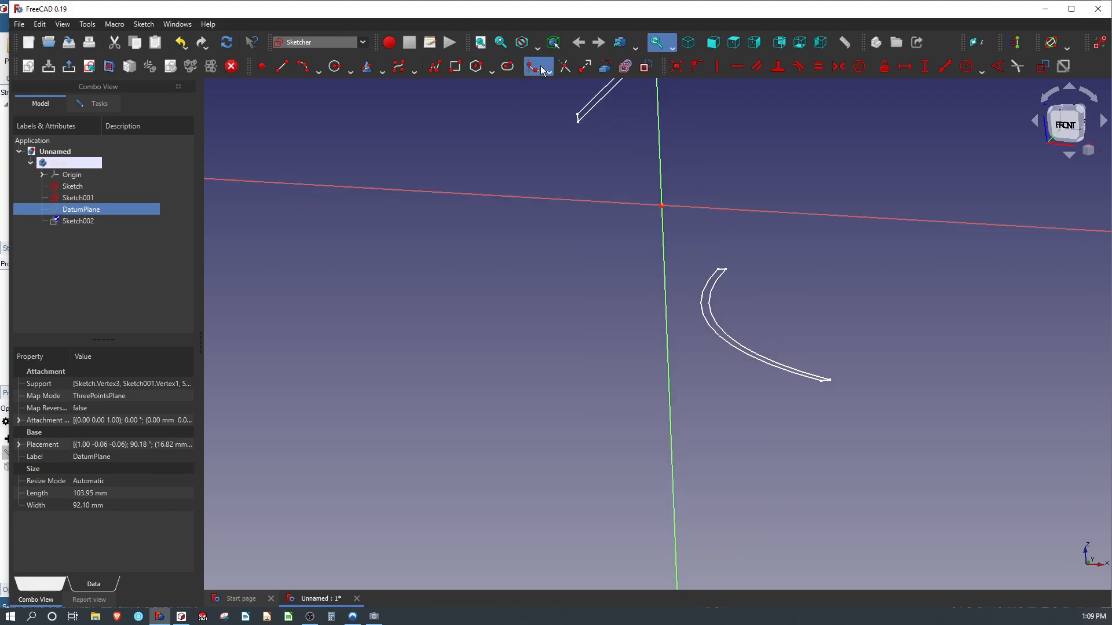
click(604, 66)
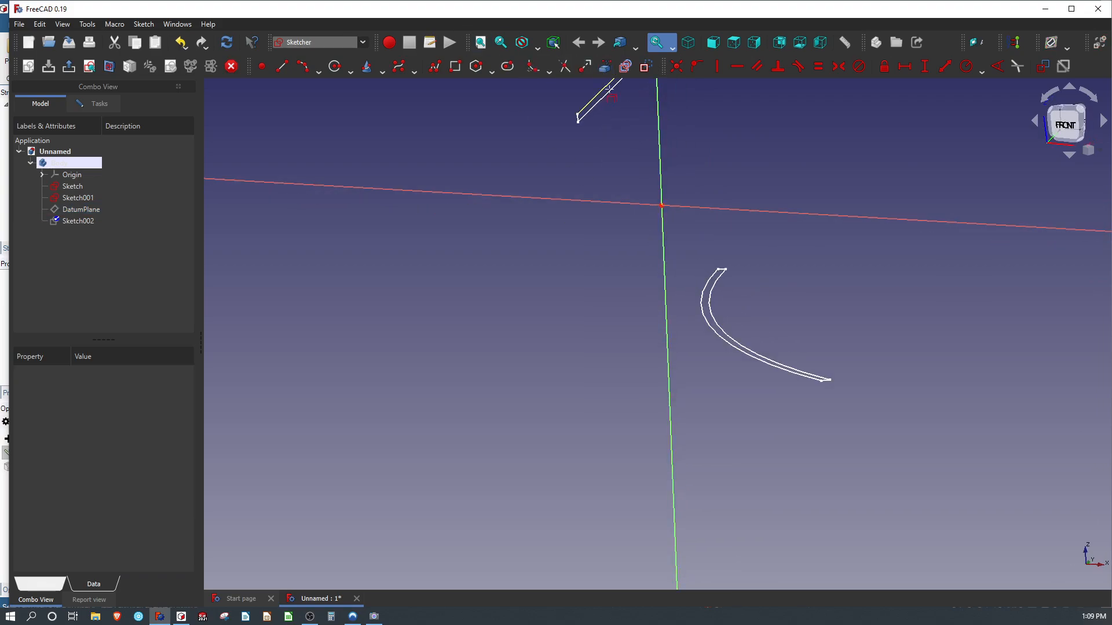
click(829, 379)
click(578, 116)
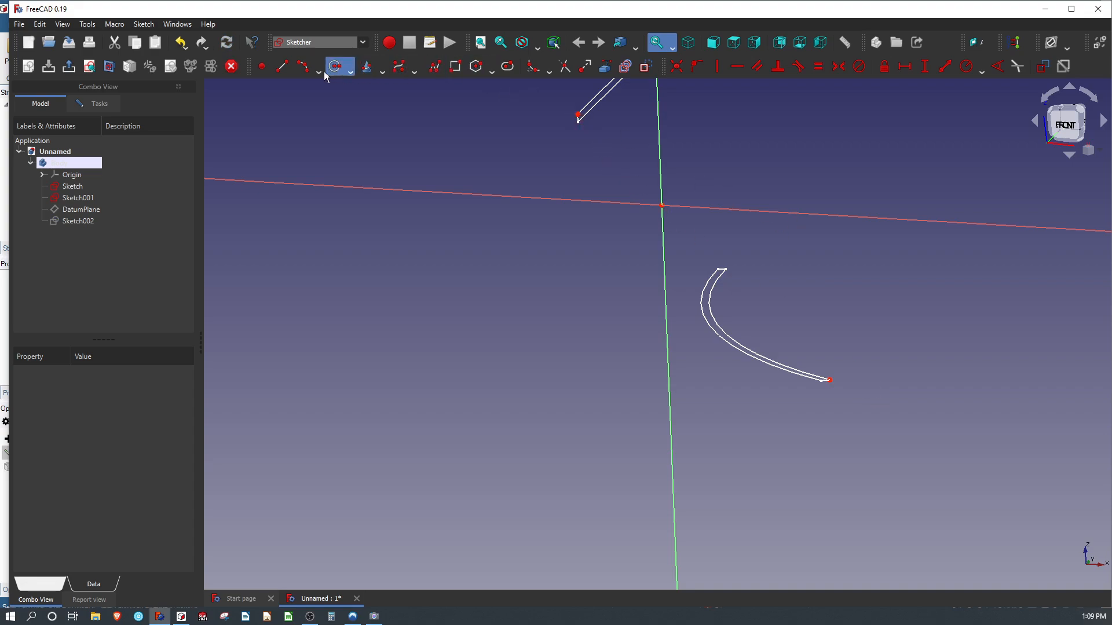
Draw a centre-based arc of about 68 mm radius from the curved profile's referenced corner to the straight profile's referenced corner.
click(302, 66)
click(705, 244)
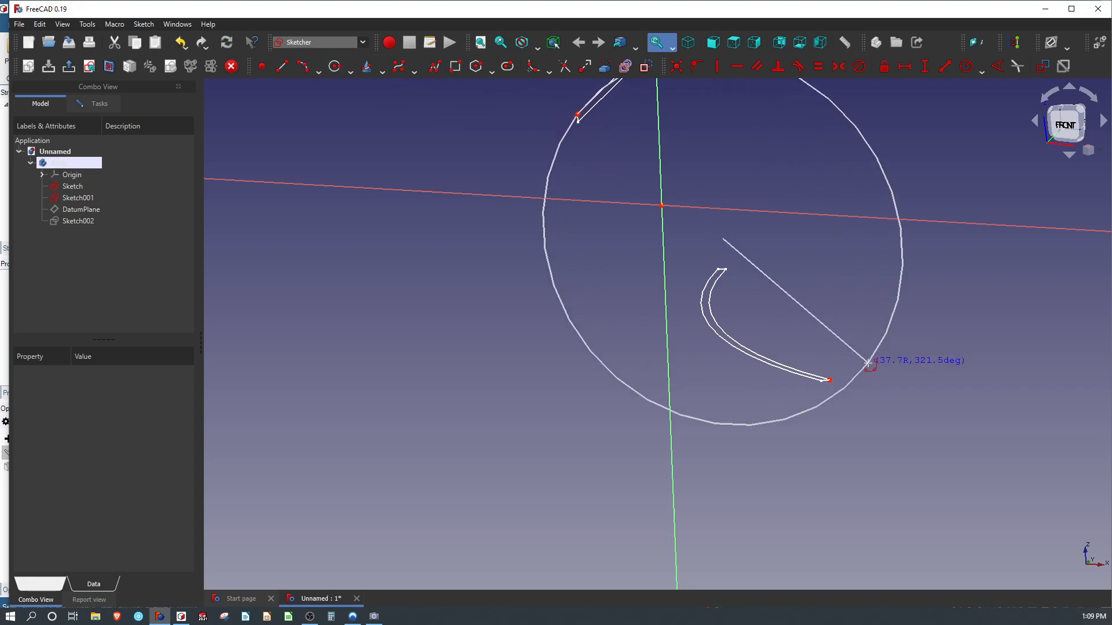
click(830, 381)
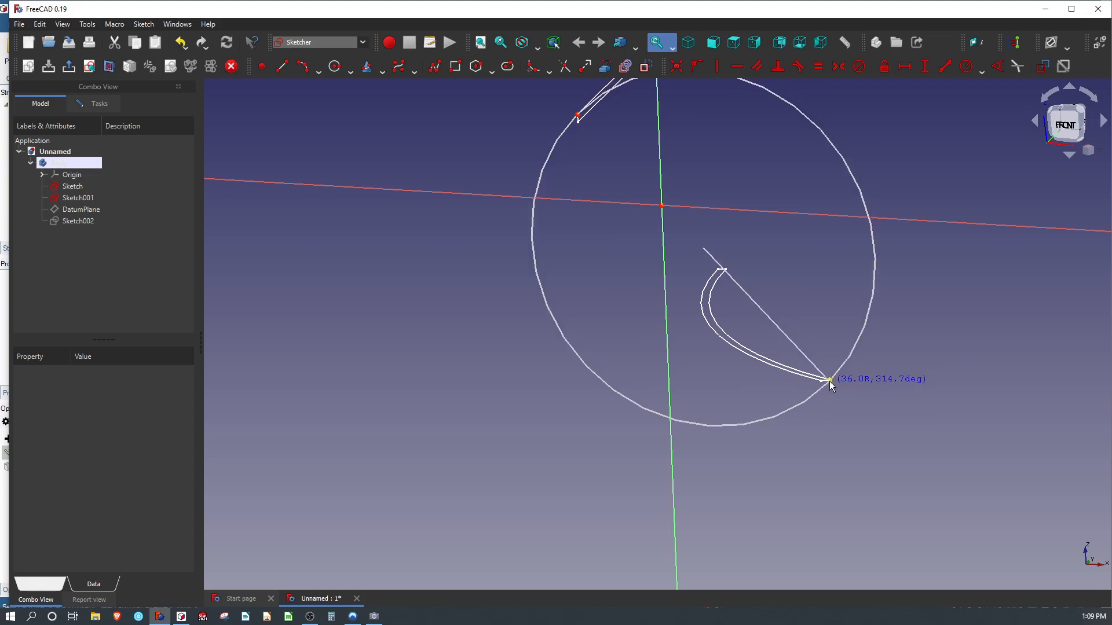
click(779, 266)
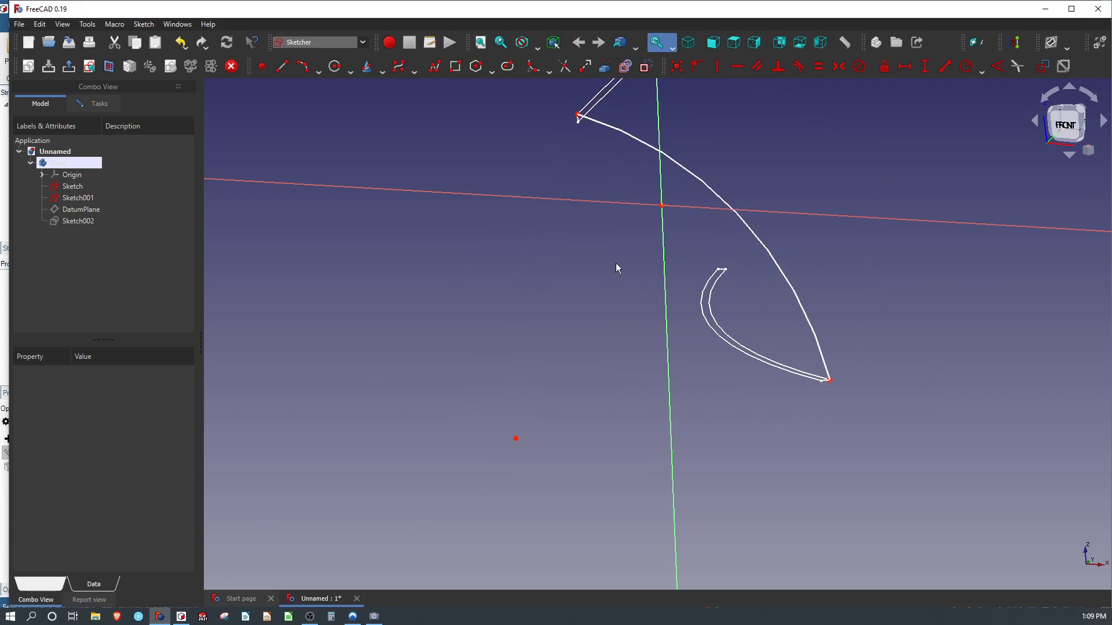
Constrain the connecting arc's radius to 101.6 mm (4*25.4) and close the sketch.
click(702, 181)
key(shift+r)
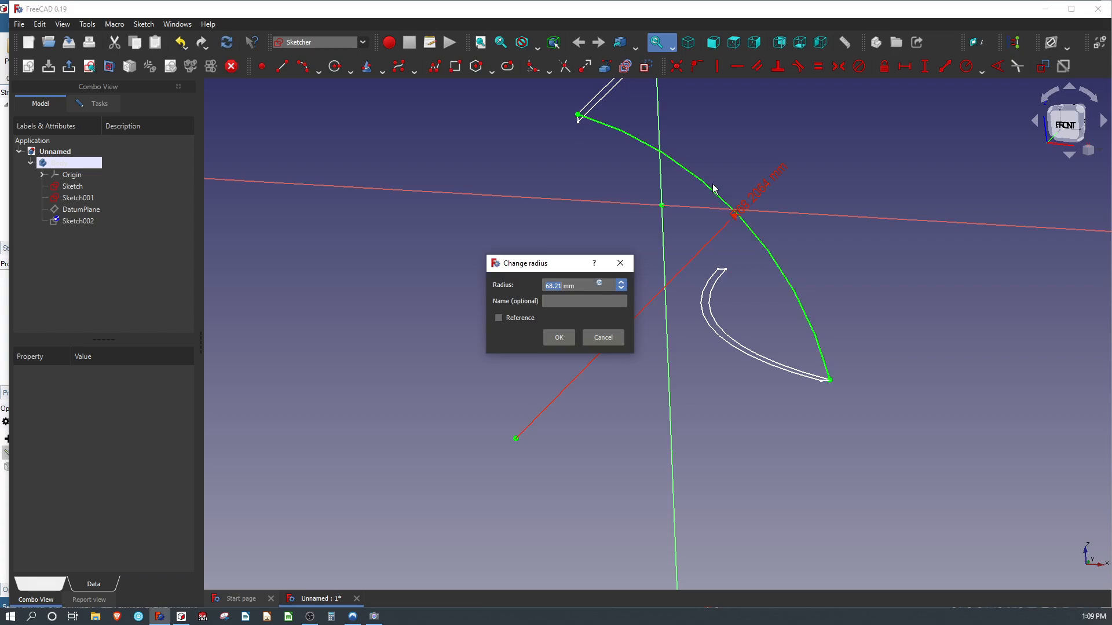
text(*25.4)
key(Return)
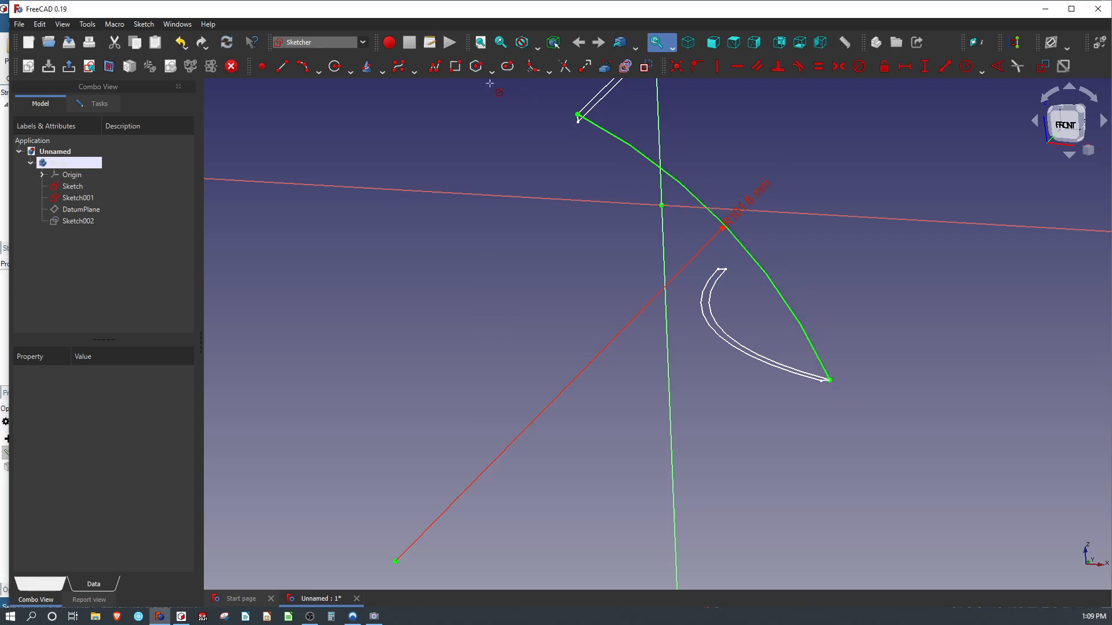
scroll(513, 278, down, 4)
scroll(637, 113, up, 2)
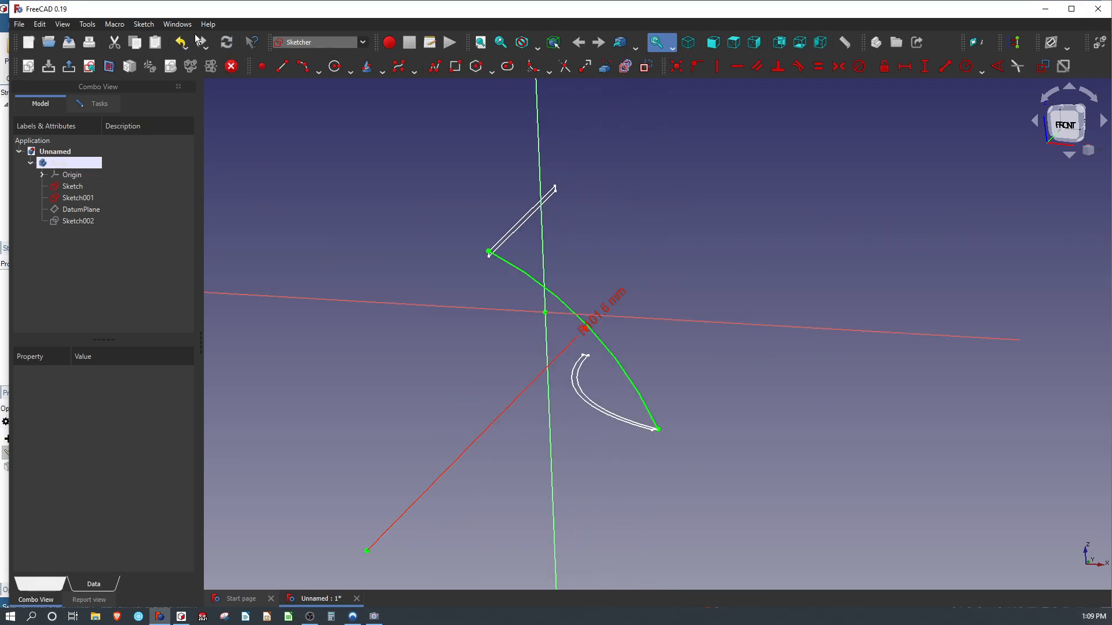
click(92, 106)
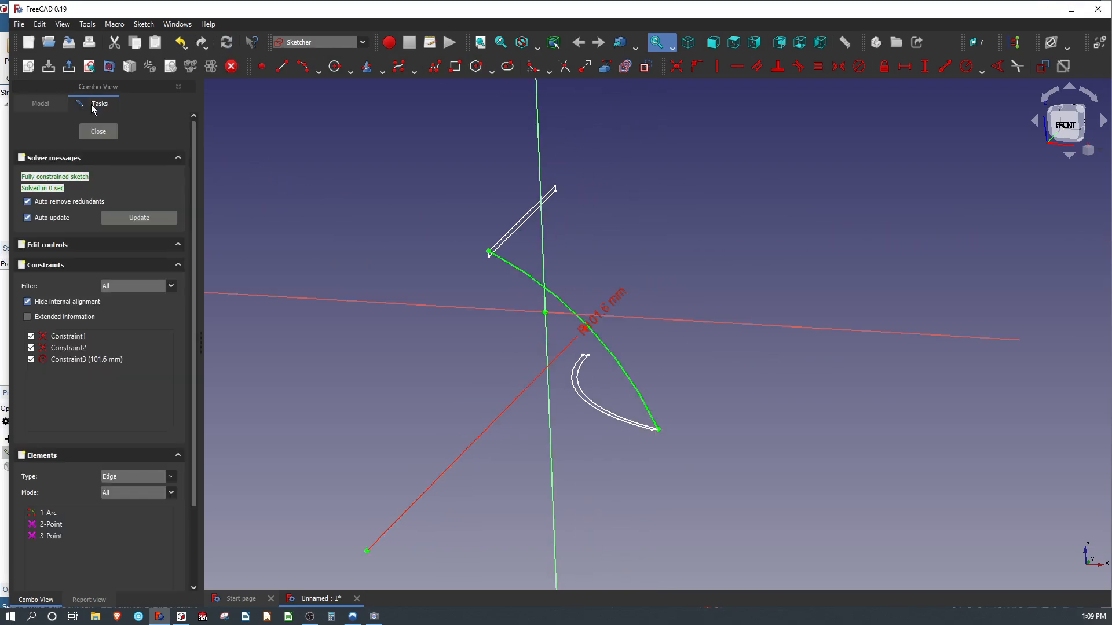
click(96, 134)
click(454, 231)
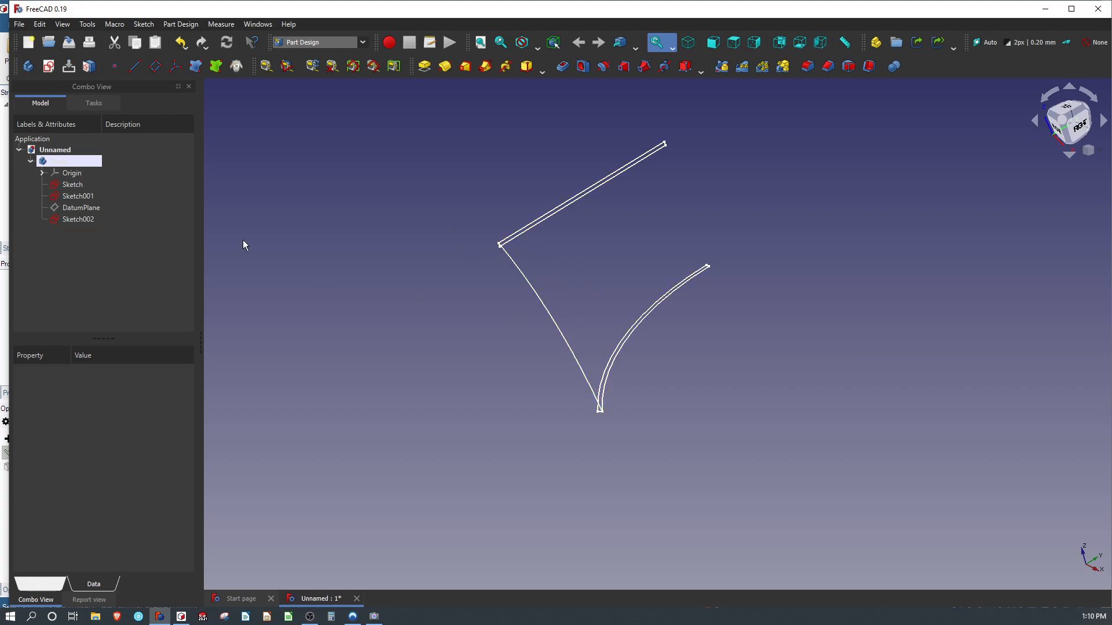
Switch to DesignSpark Mechanical's Design3 and activate the Select tool.
click(4, 357)
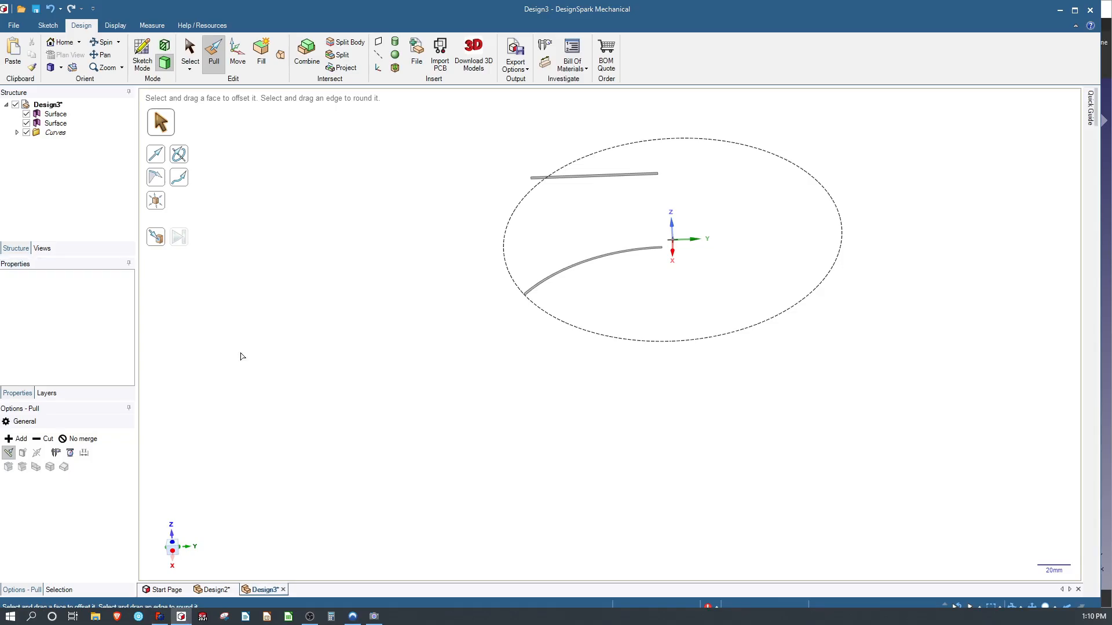
scroll(583, 159, up, 5)
click(624, 161)
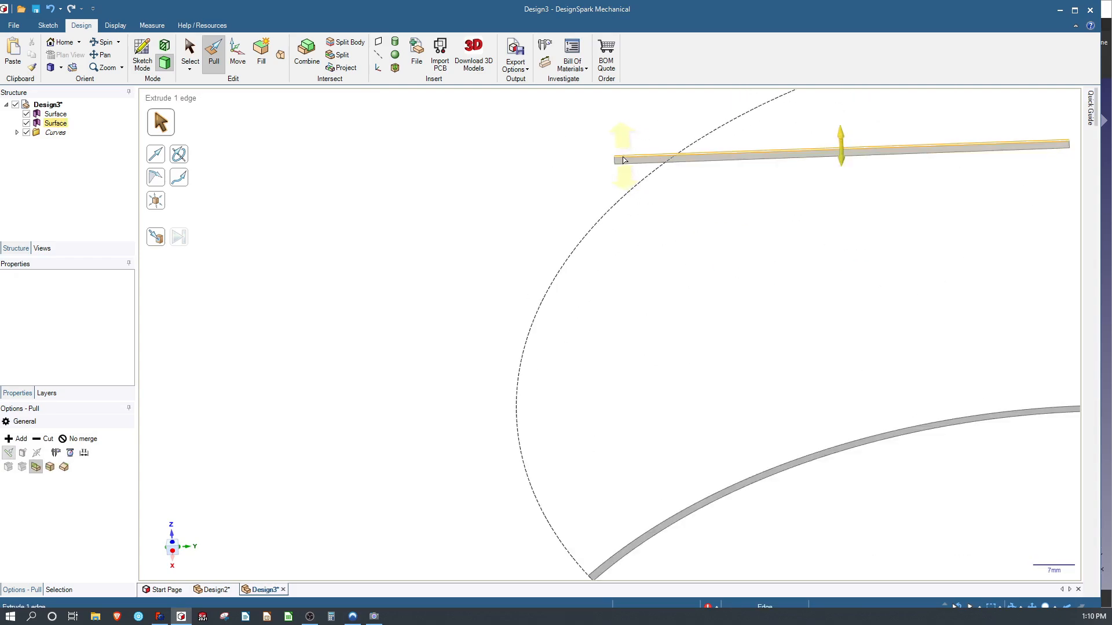
key(Escape)
click(190, 52)
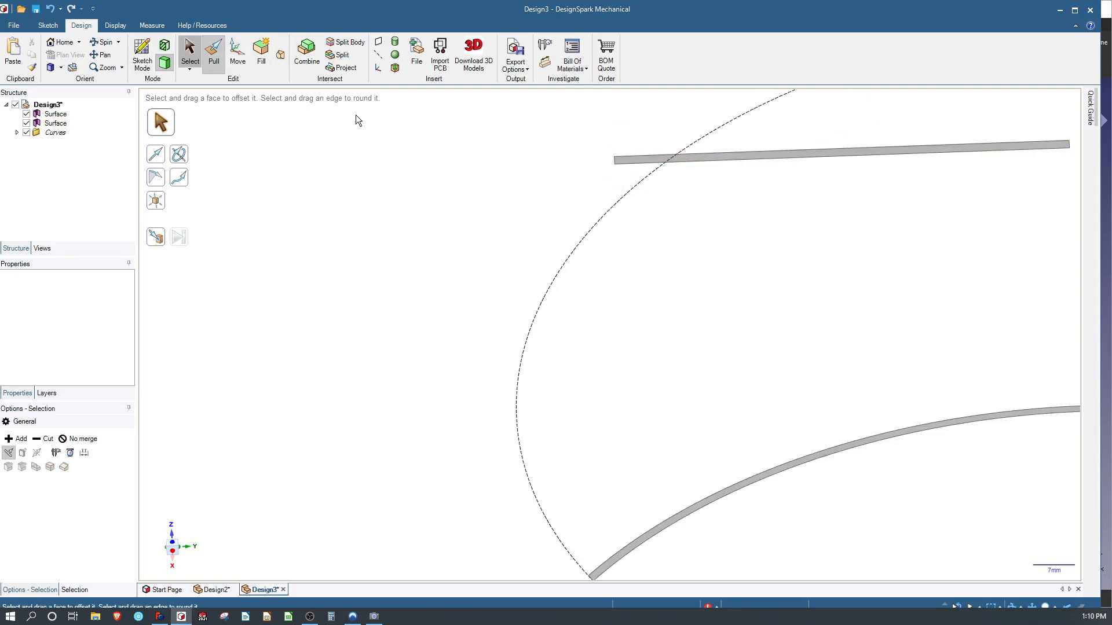
click(616, 165)
scroll(592, 200, up, 3)
scroll(588, 359, down, 5)
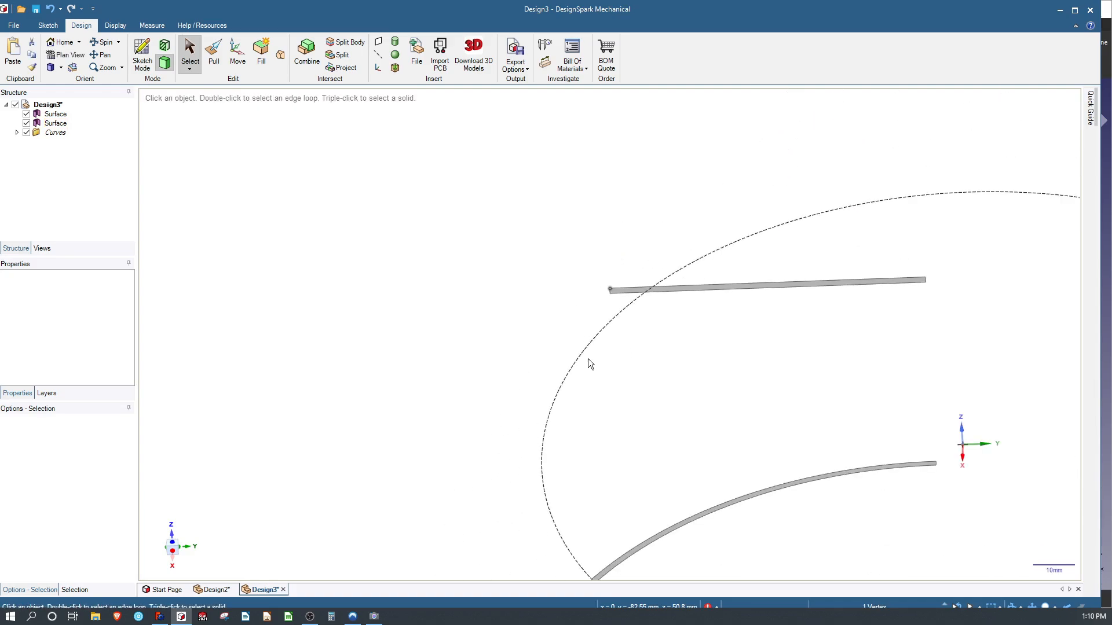
scroll(581, 525, down, 2)
scroll(583, 556, up, 2)
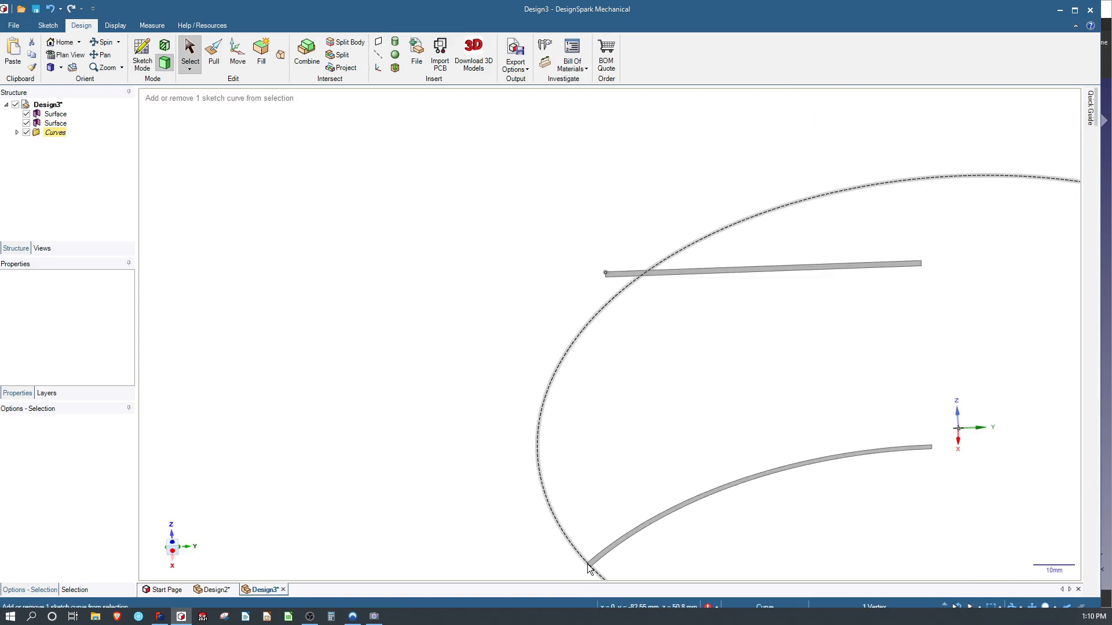
Hide the construction circle together with its Curves group.
click(17, 132)
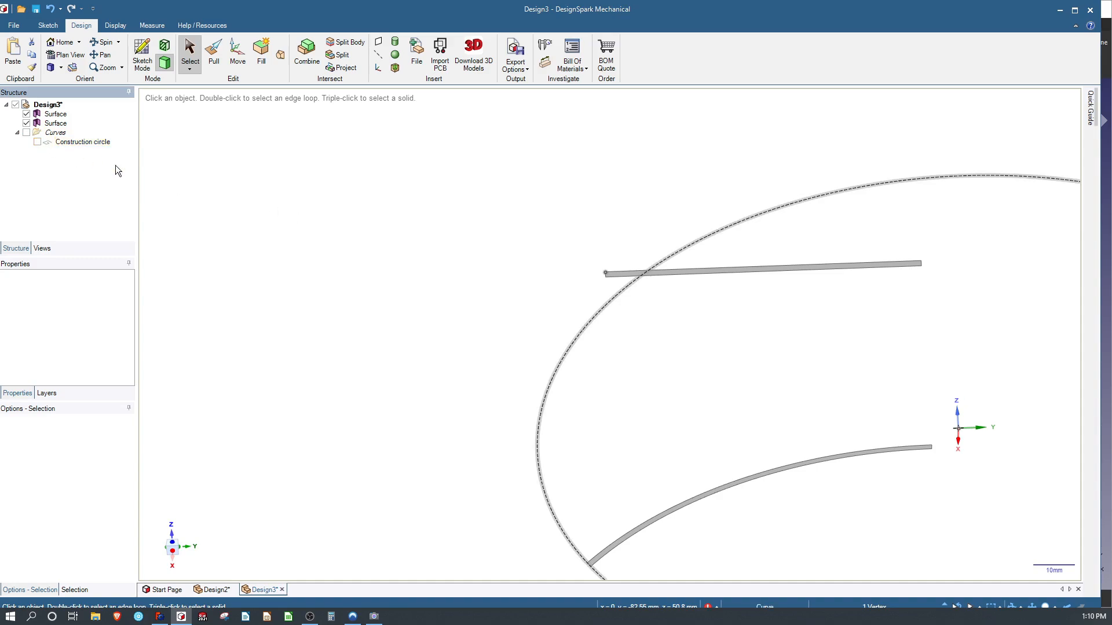
click(364, 221)
scroll(460, 204, up, 5)
scroll(447, 199, down, 6)
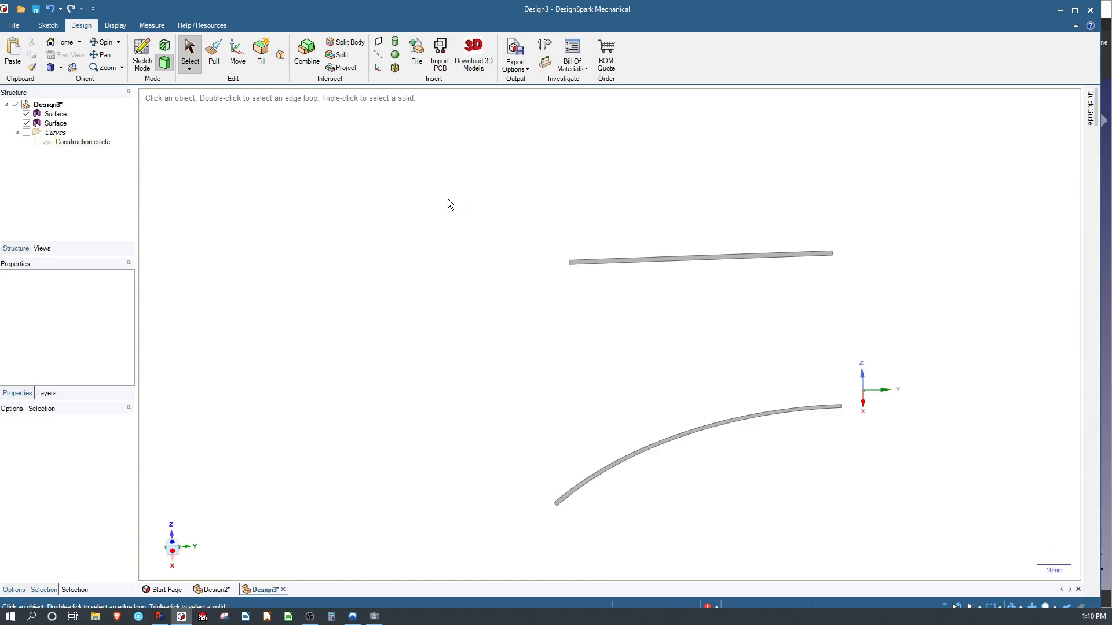
Create a plane through the curved profile's outer end corner and the straight profile's two near end corners.
scroll(503, 354, up, 4)
click(502, 353)
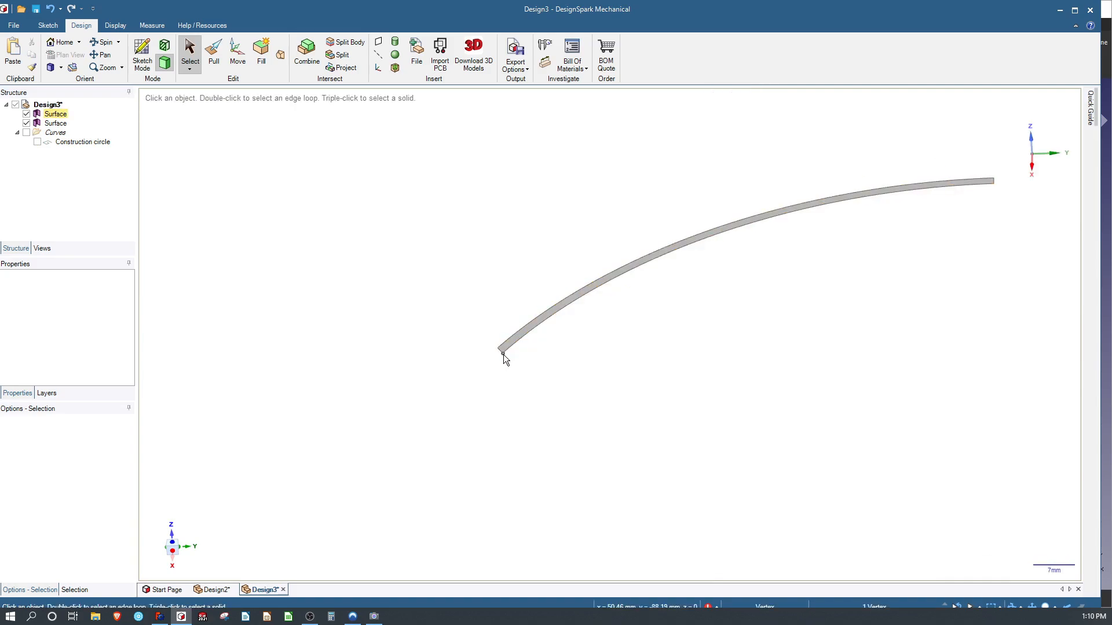
scroll(521, 365, up, 3)
scroll(538, 362, down, 8)
scroll(550, 260, up, 3)
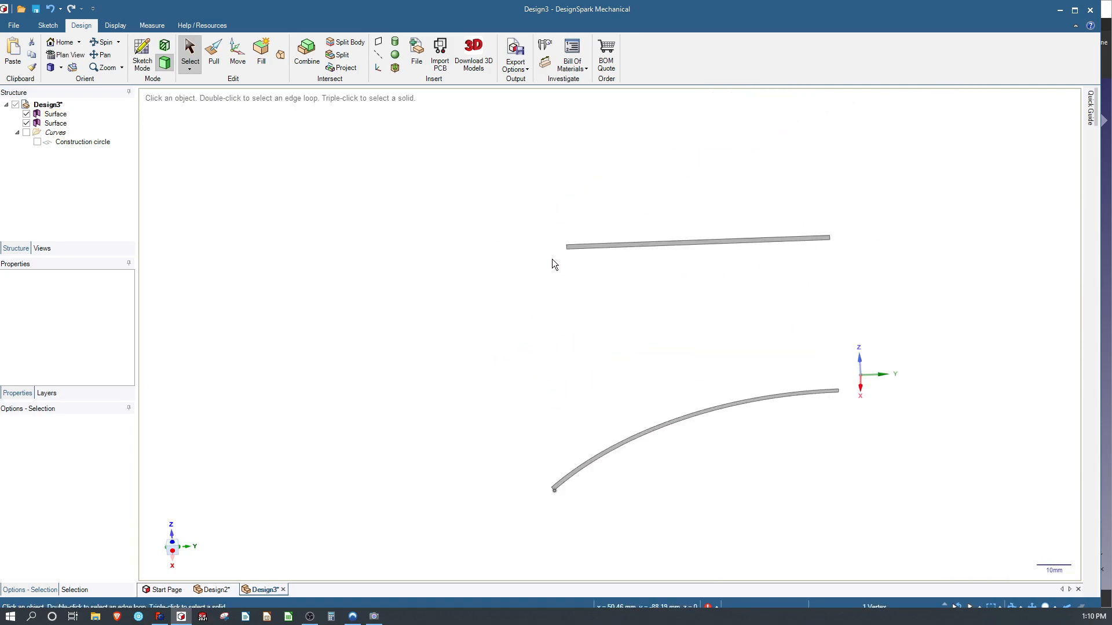
scroll(555, 260, up, 4)
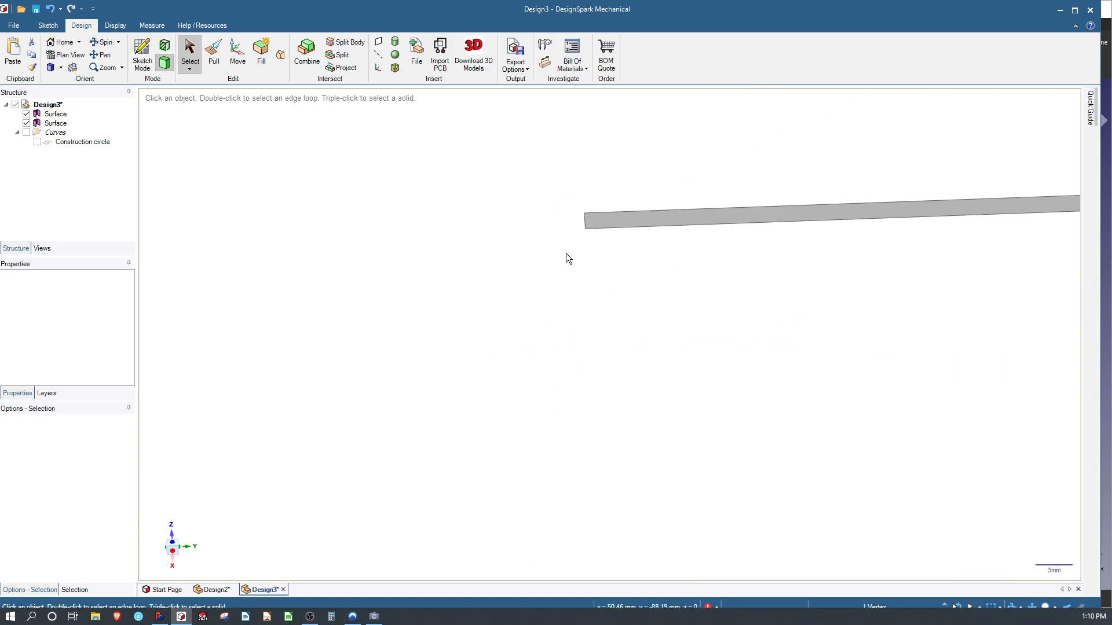
ctrl+click(584, 213)
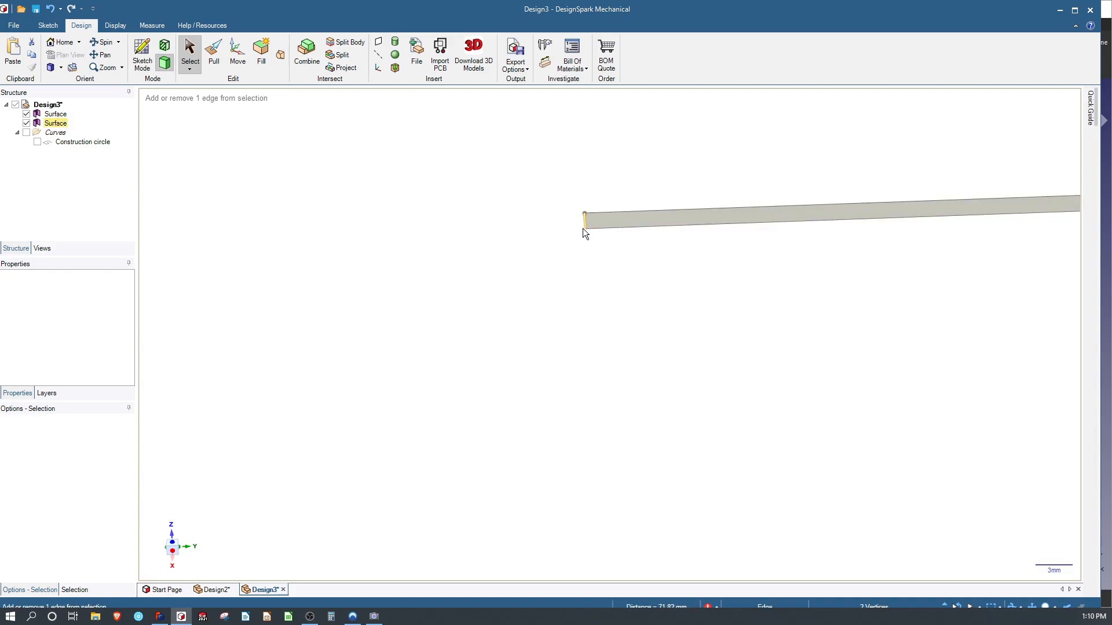
ctrl+click(585, 229)
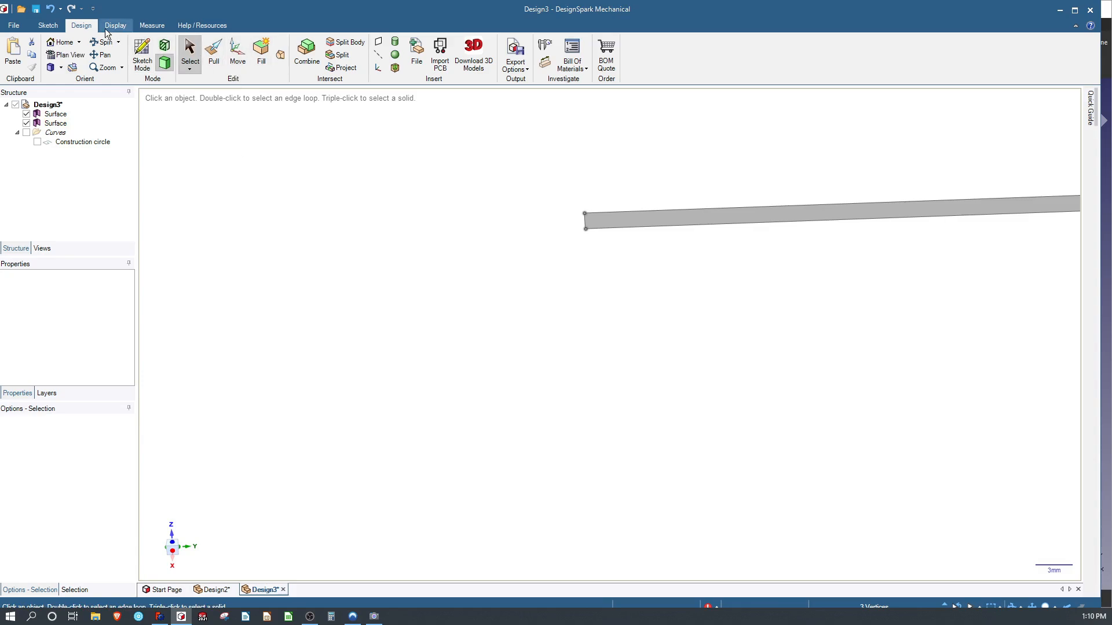
click(379, 42)
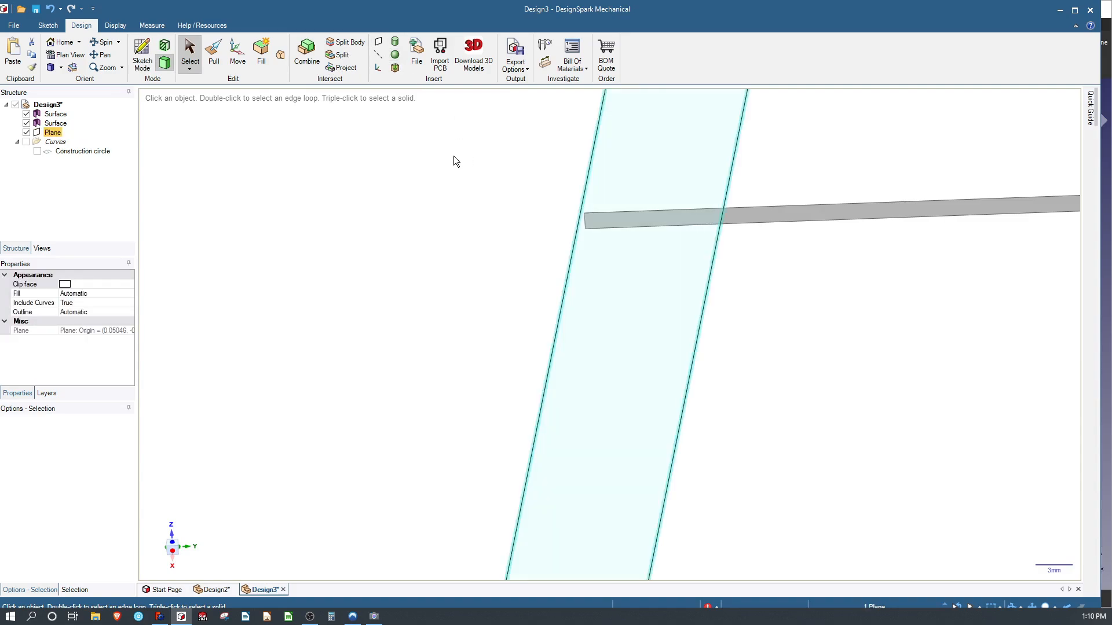
Start a sketch on the new plane with the Three-Point Arc tool.
scroll(453, 160, down, 10)
middle_drag(460, 170, 538, 154)
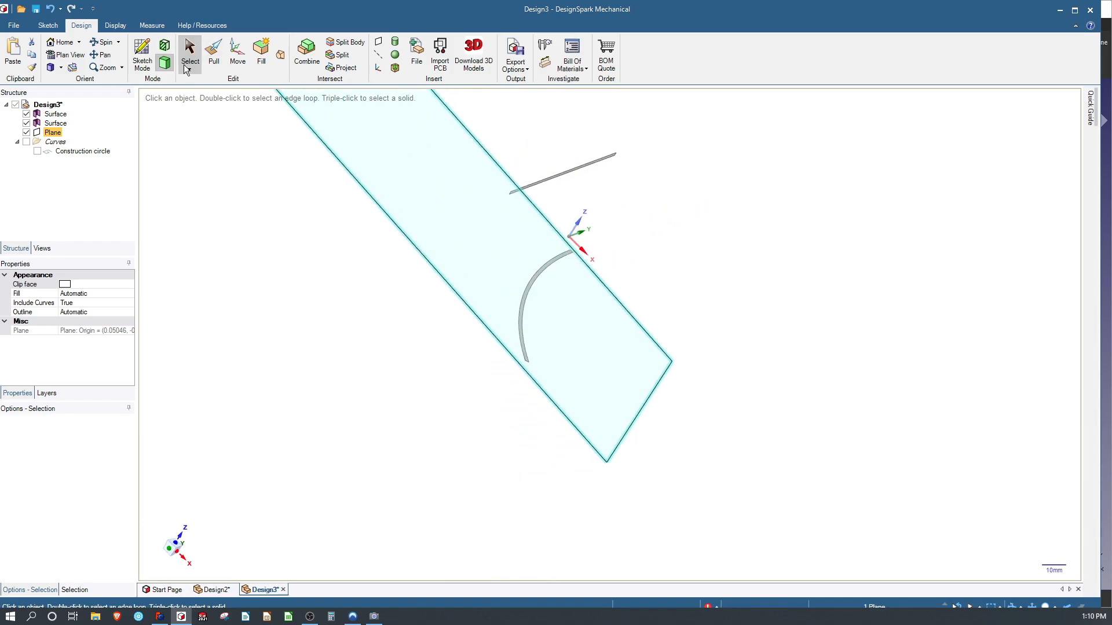
click(48, 25)
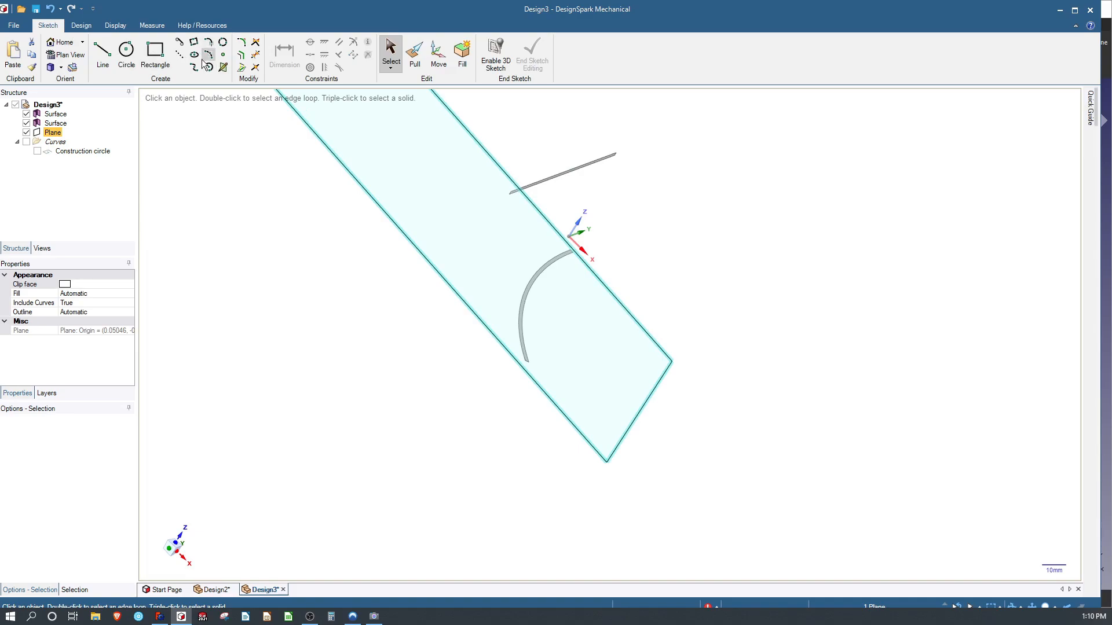
click(68, 55)
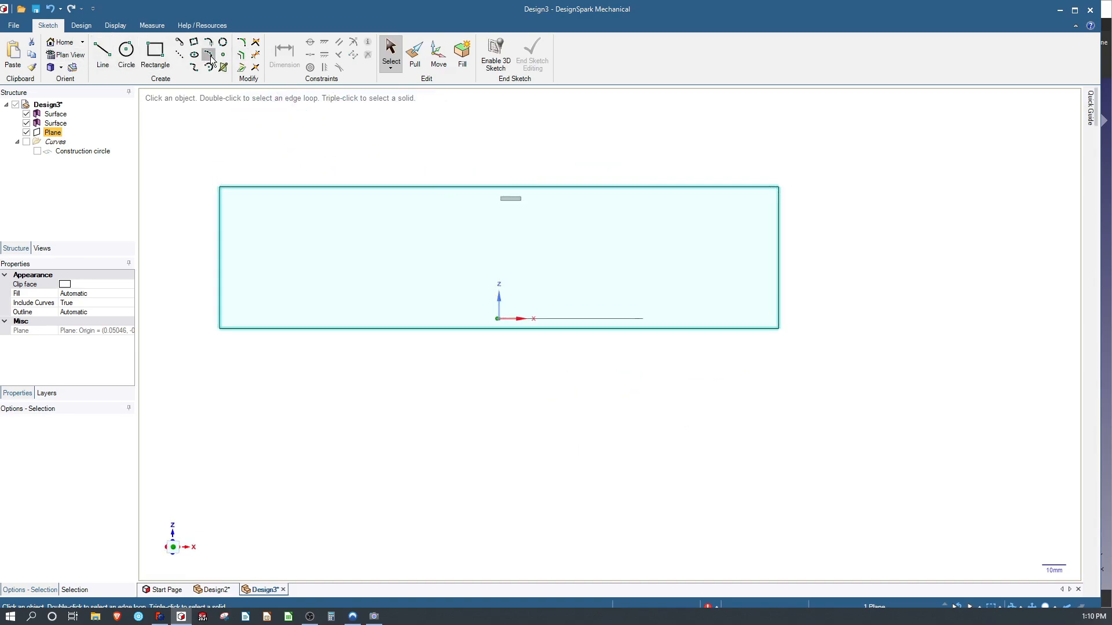
scroll(622, 291, down, 1)
scroll(623, 289, up, 6)
middle_drag(650, 330, 623, 367)
scroll(624, 371, down, 4)
scroll(652, 370, up, 12)
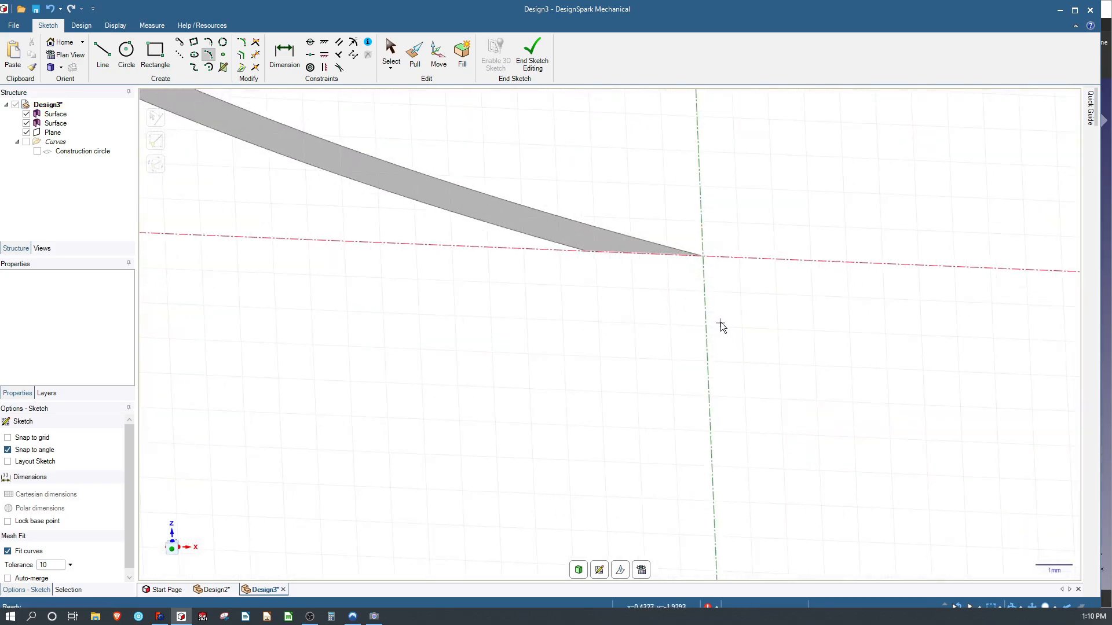
Draw an arc from the curved profile's outer corner to the straight profile's near upper corner with a 4*25.4 mm radius, and end the sketch.
click(702, 257)
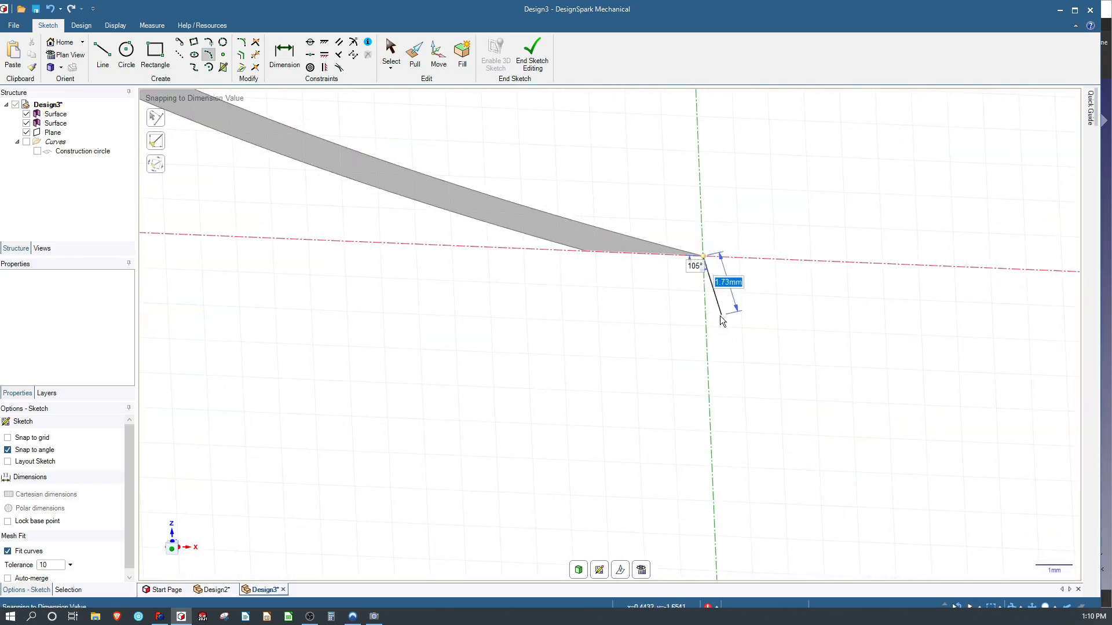
scroll(718, 313, down, 8)
scroll(620, 243, up, 7)
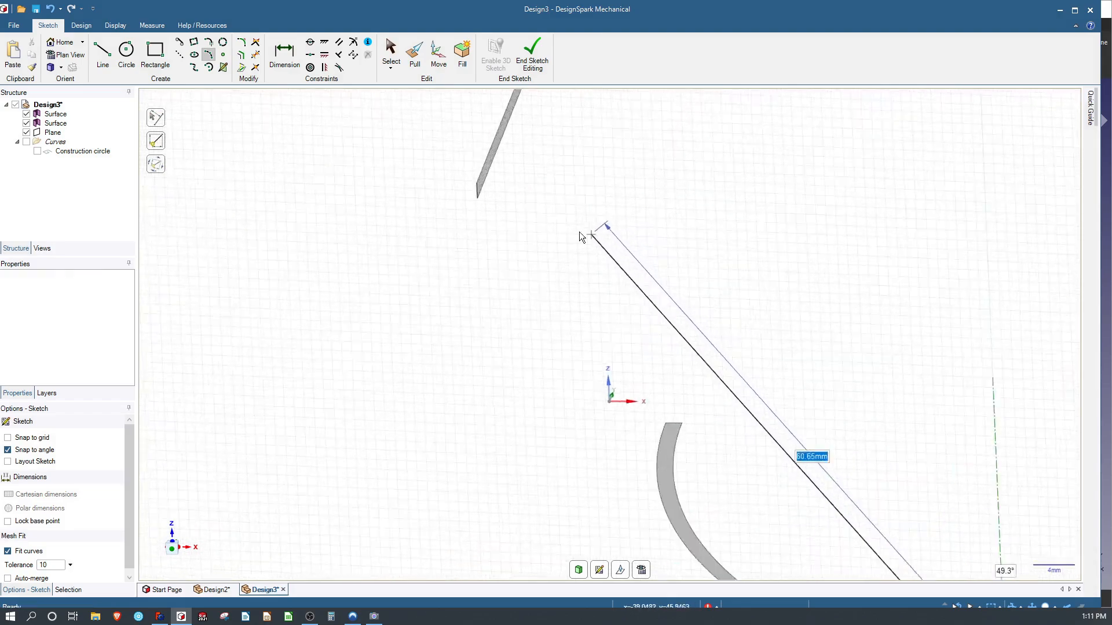
click(424, 152)
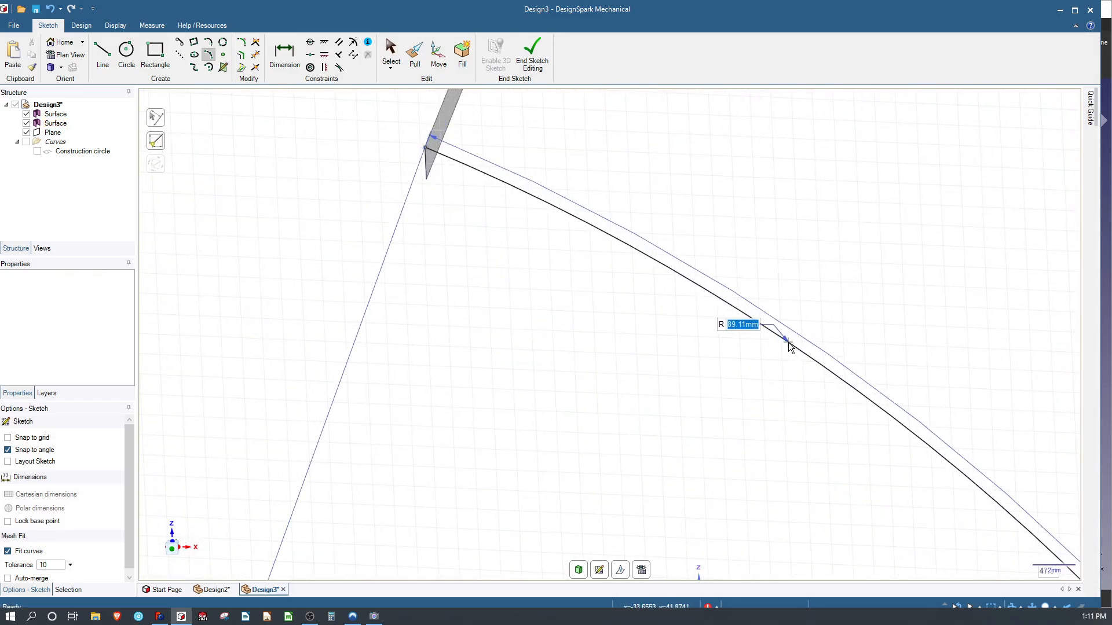
text(4)
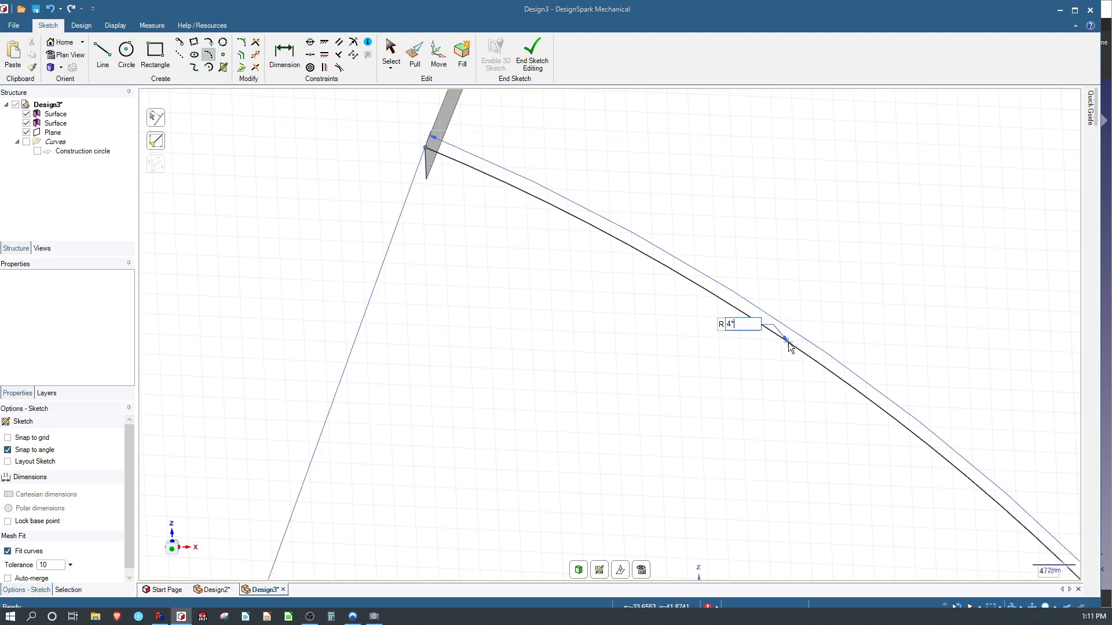
text(*25.4)
key(Return)
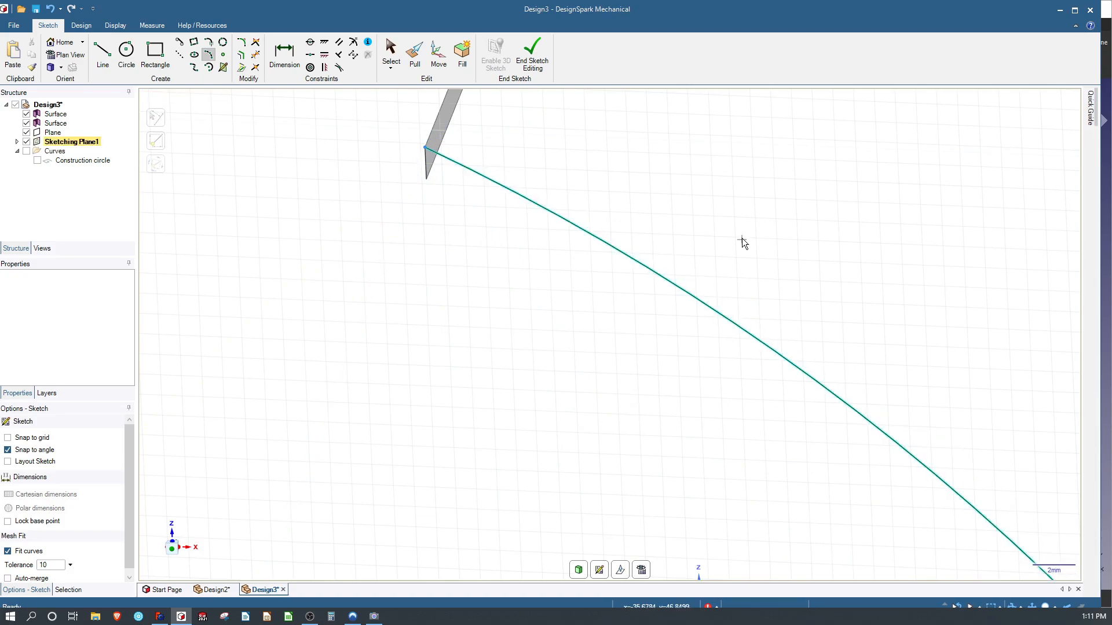
scroll(709, 210, up, 3)
scroll(708, 209, down, 5)
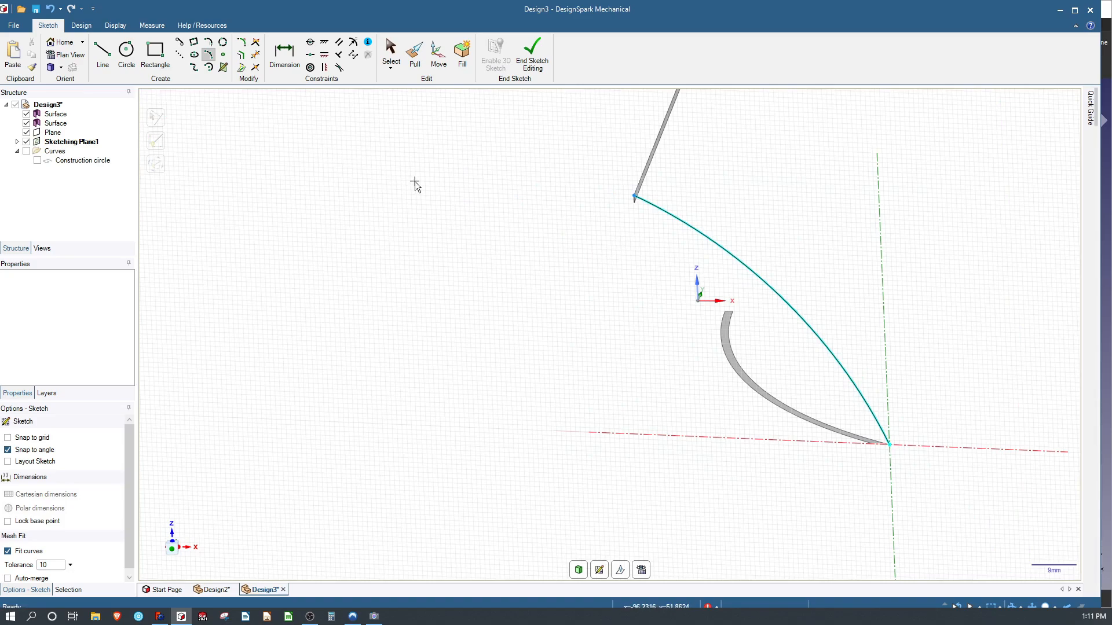
click(532, 55)
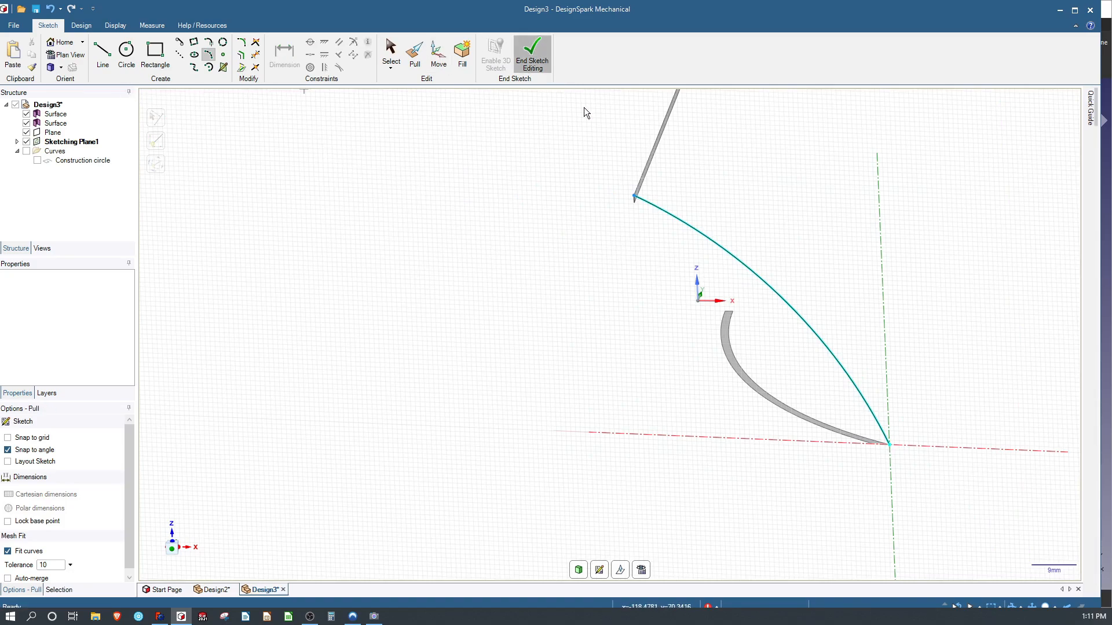
middle_drag(742, 361, 685, 474)
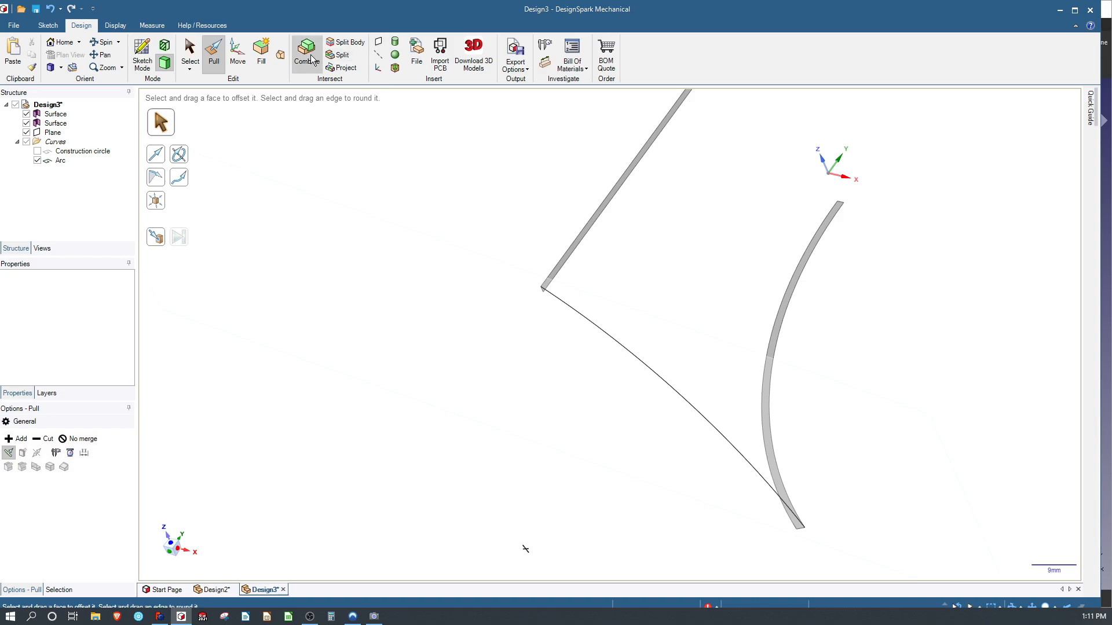
Blend the curved and straight profile faces into a solid, using the connecting arc as the guide curve.
key(s)
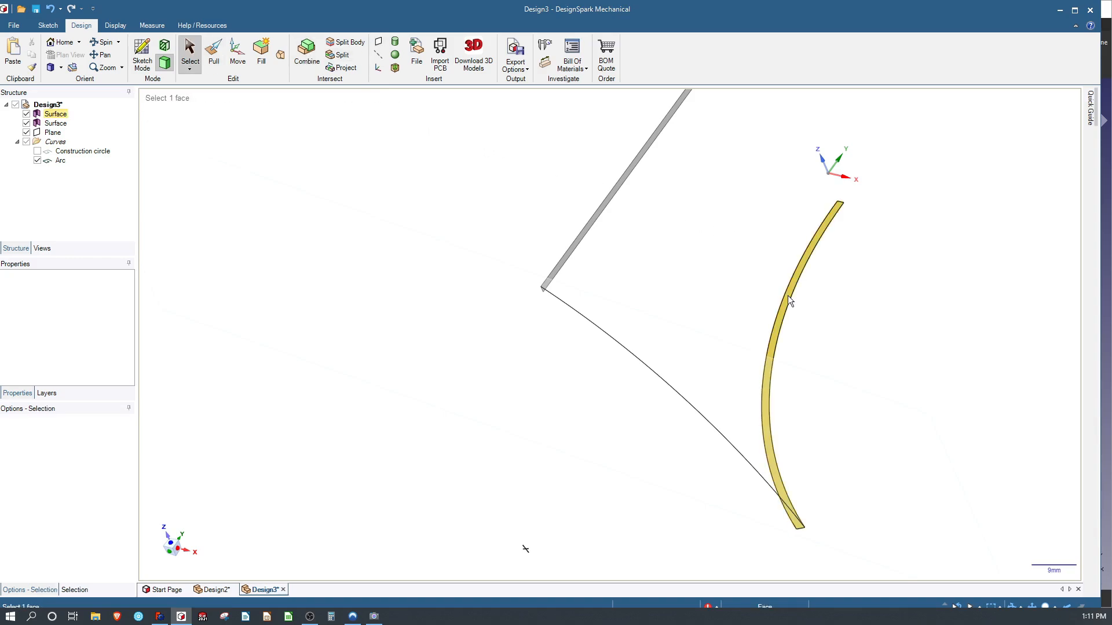
click(788, 296)
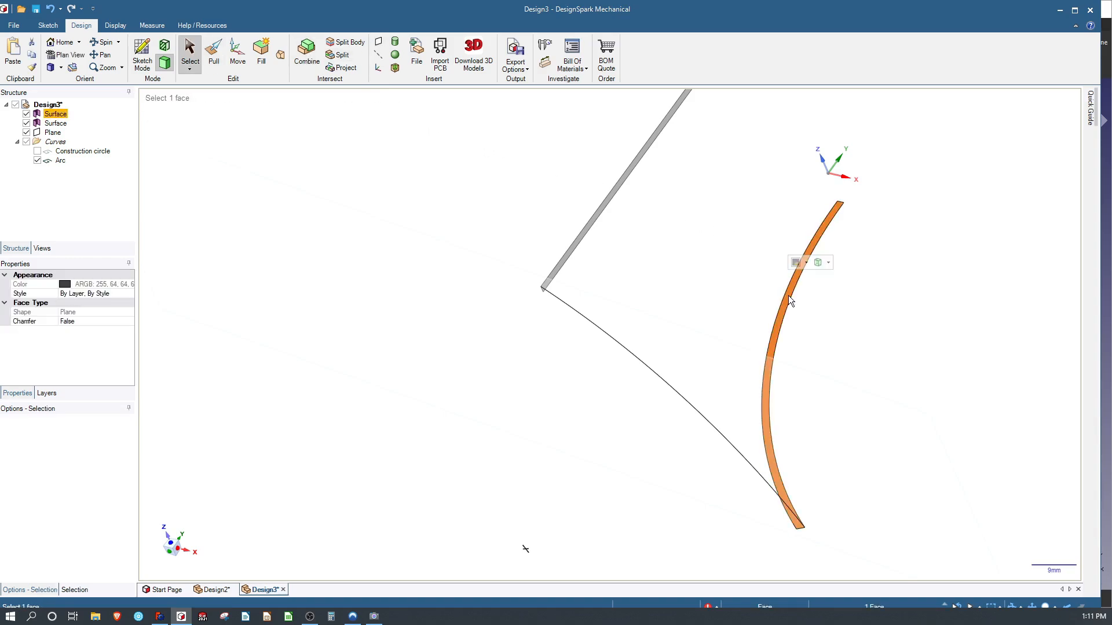
ctrl+click(617, 188)
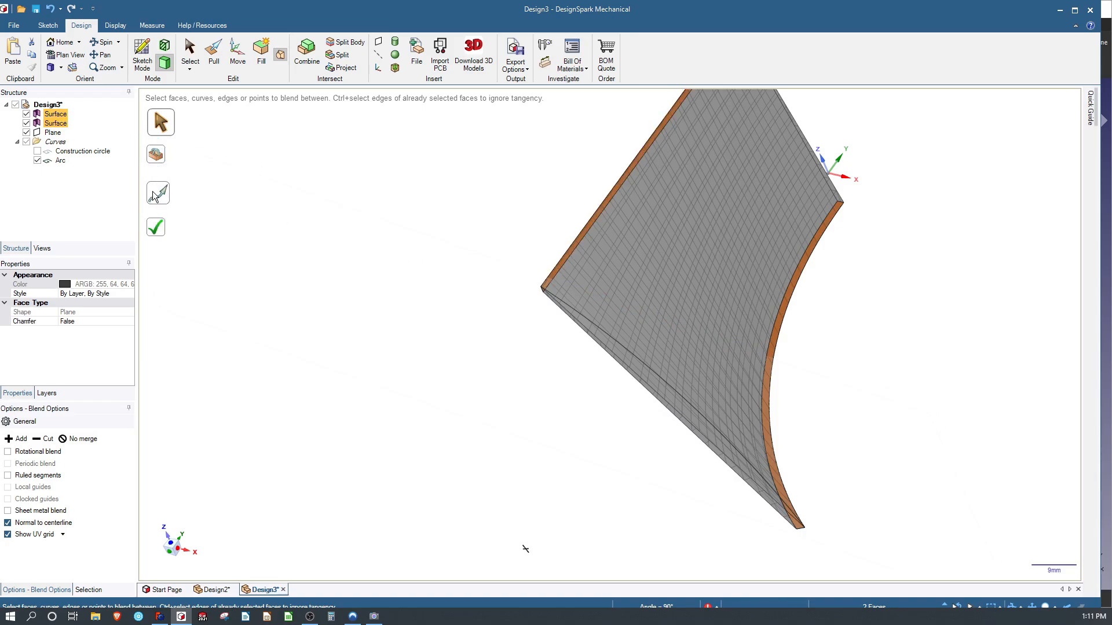
click(155, 159)
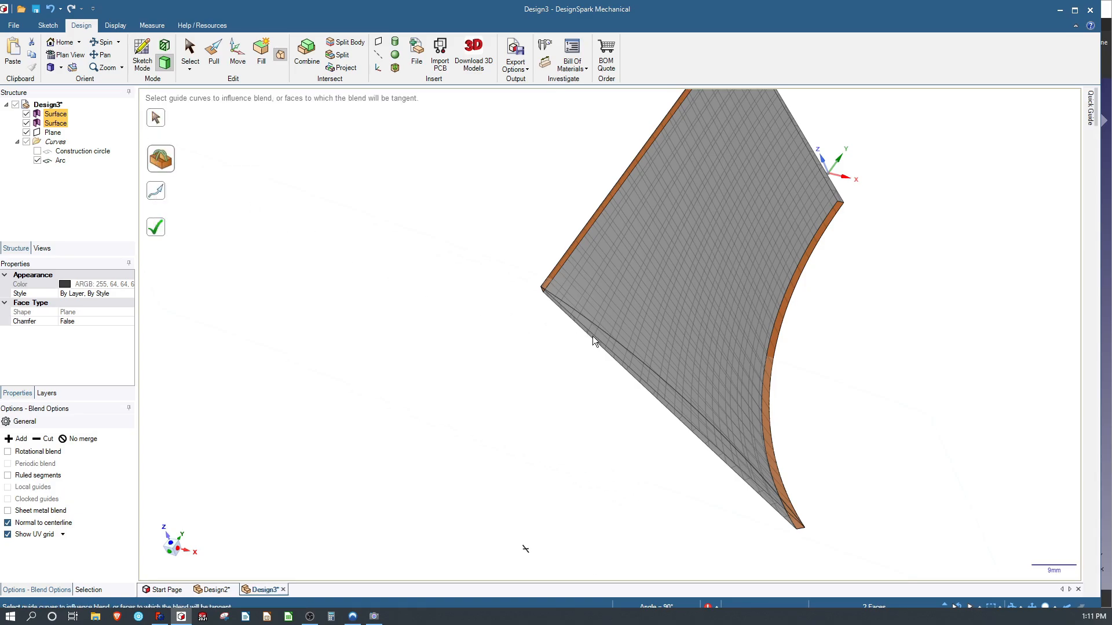
click(609, 338)
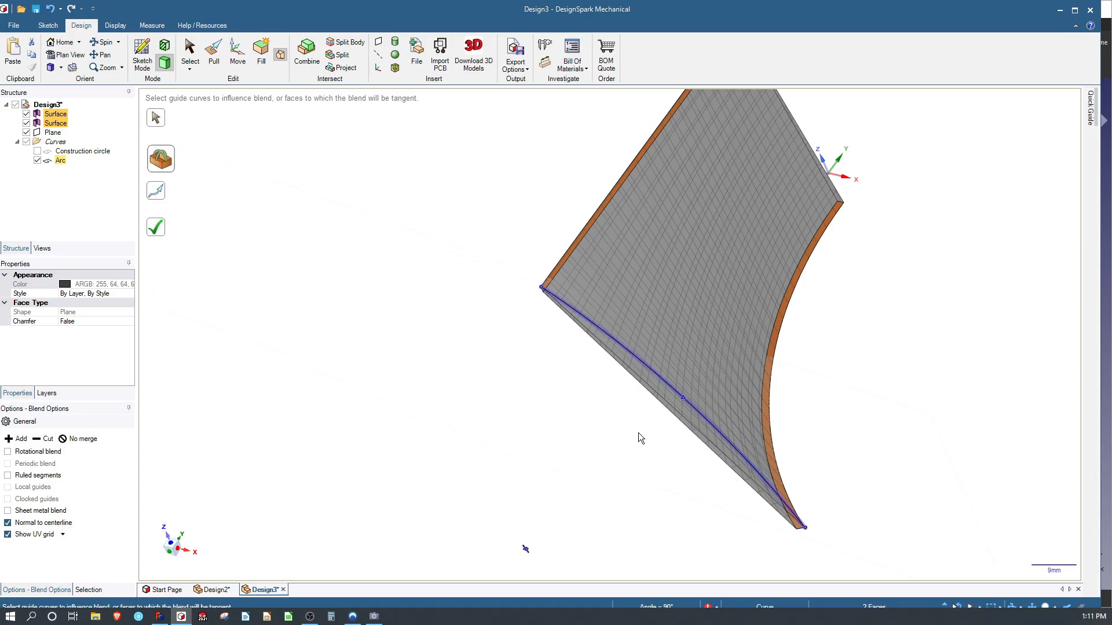
middle_drag(637, 465, 683, 416)
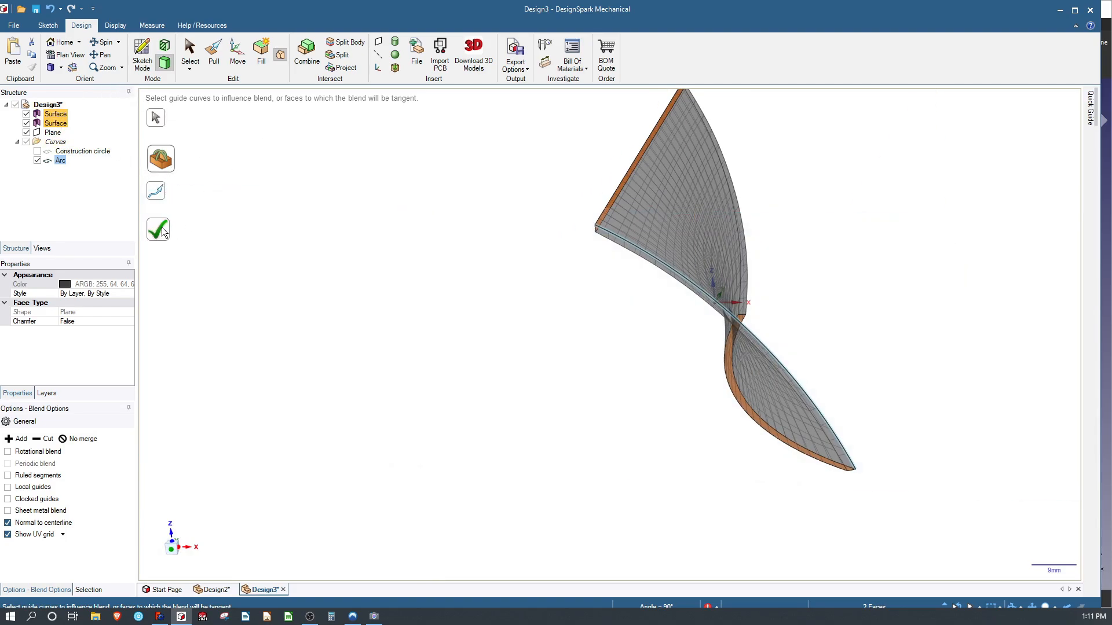
key(Return)
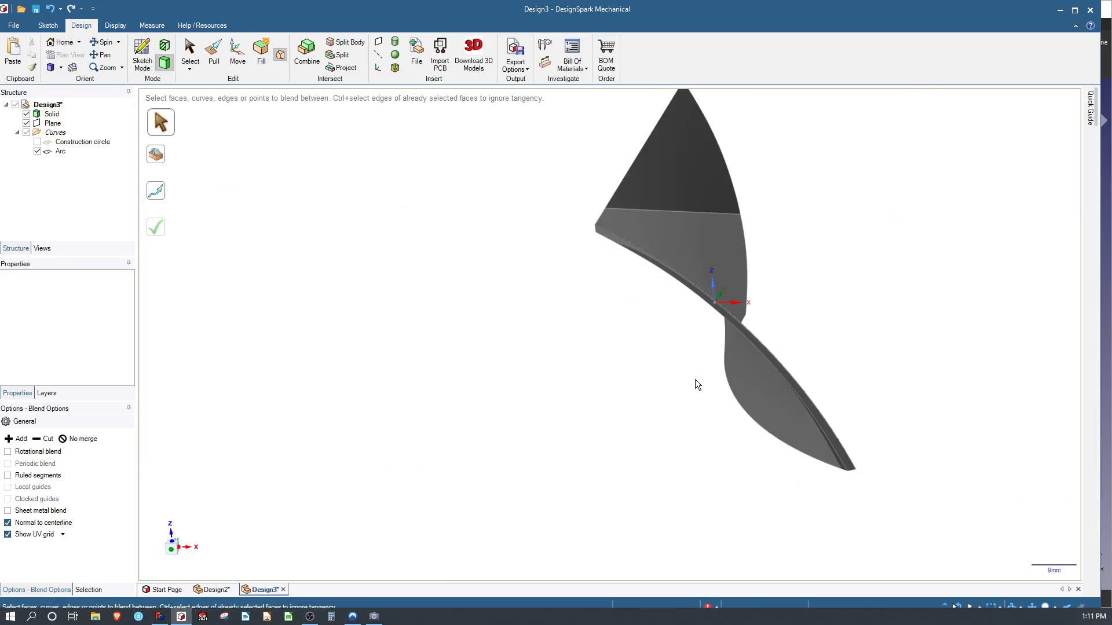
middle_drag(627, 384, 579, 388)
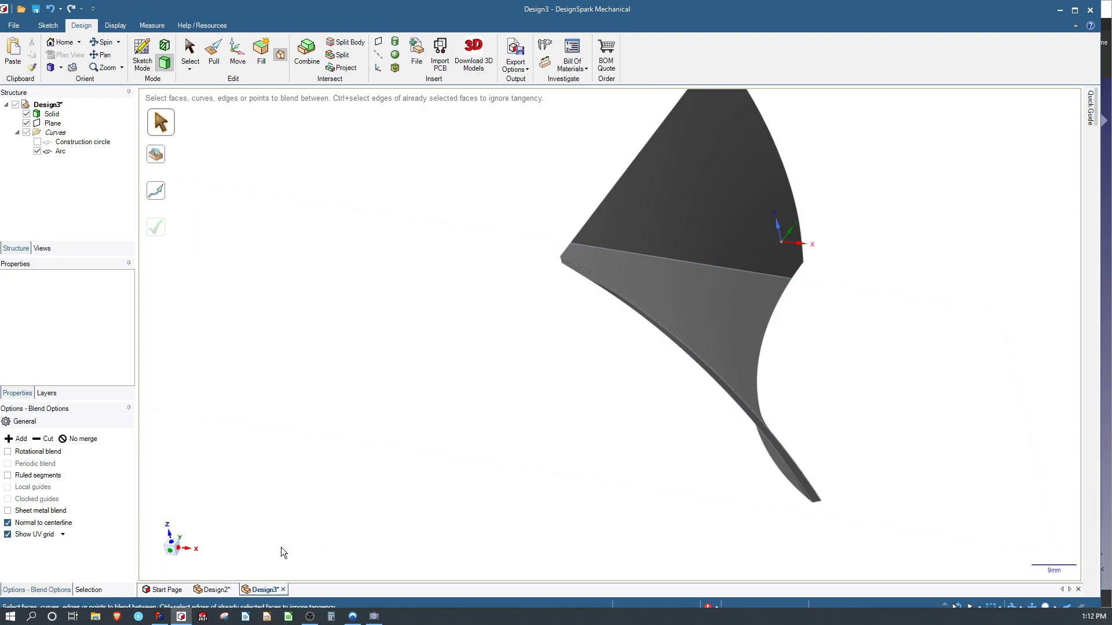
Switch to FreeCAD and start an additive pipe with Sketch as the profile and Sketch002 as the sweep path.
click(1105, 144)
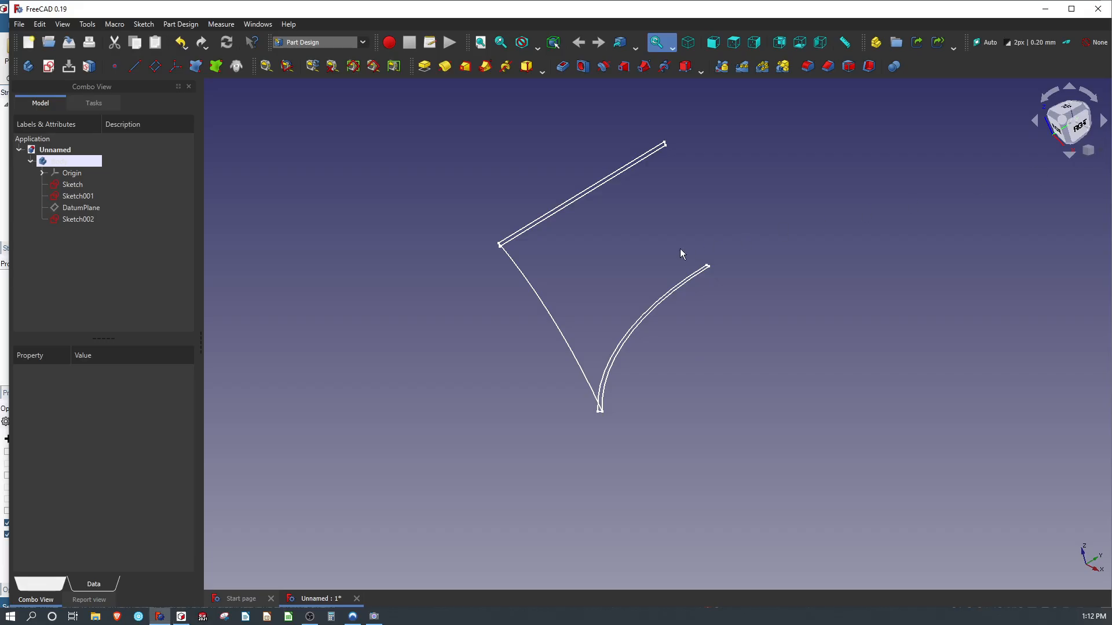
click(486, 66)
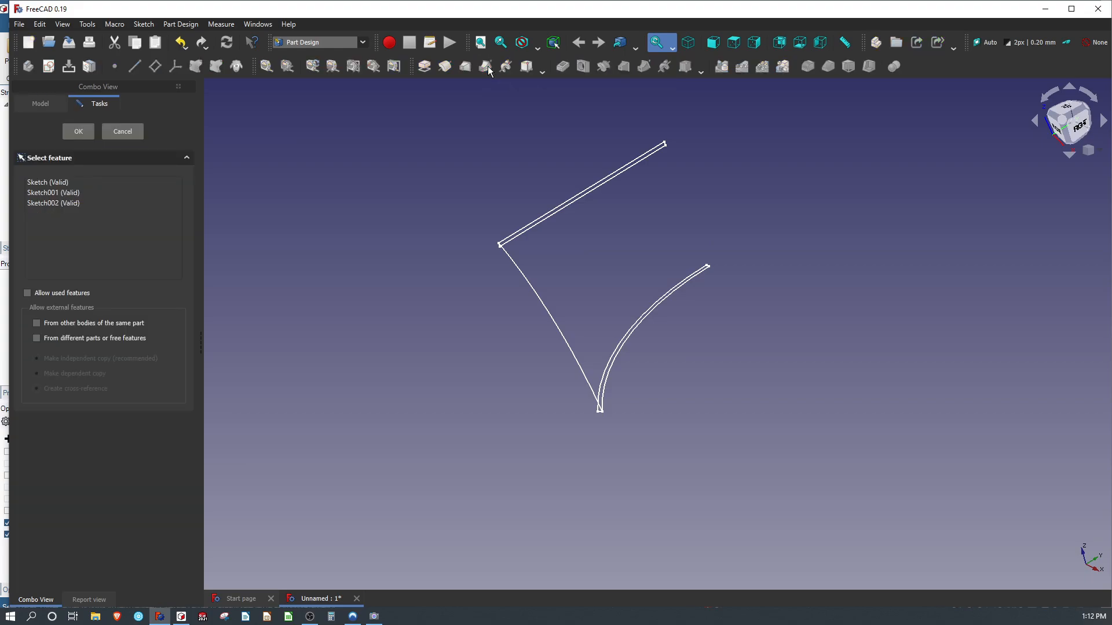
click(56, 182)
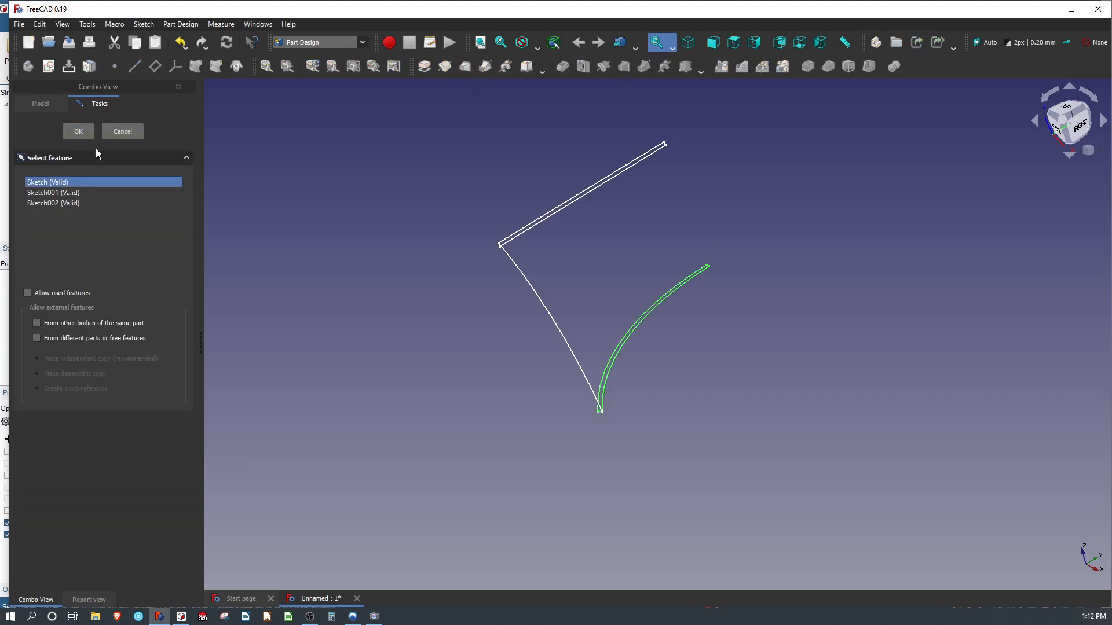
click(81, 135)
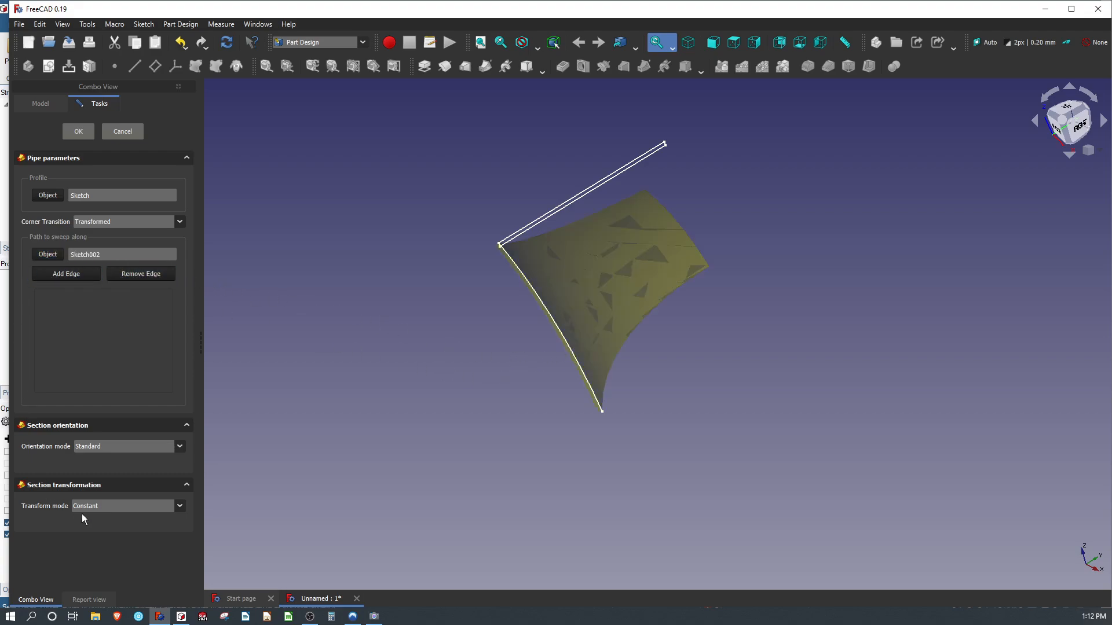
Set the pipe's transform mode to Multisection, add the straight profile Sketch001 as a section, and create the pipe.
click(180, 506)
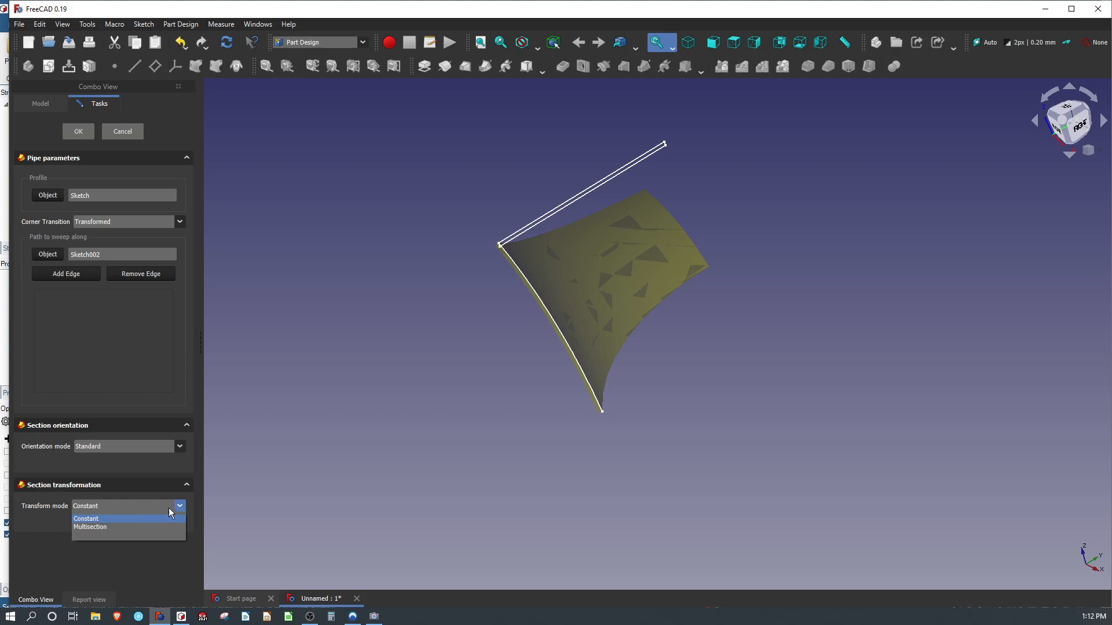
click(91, 525)
click(47, 476)
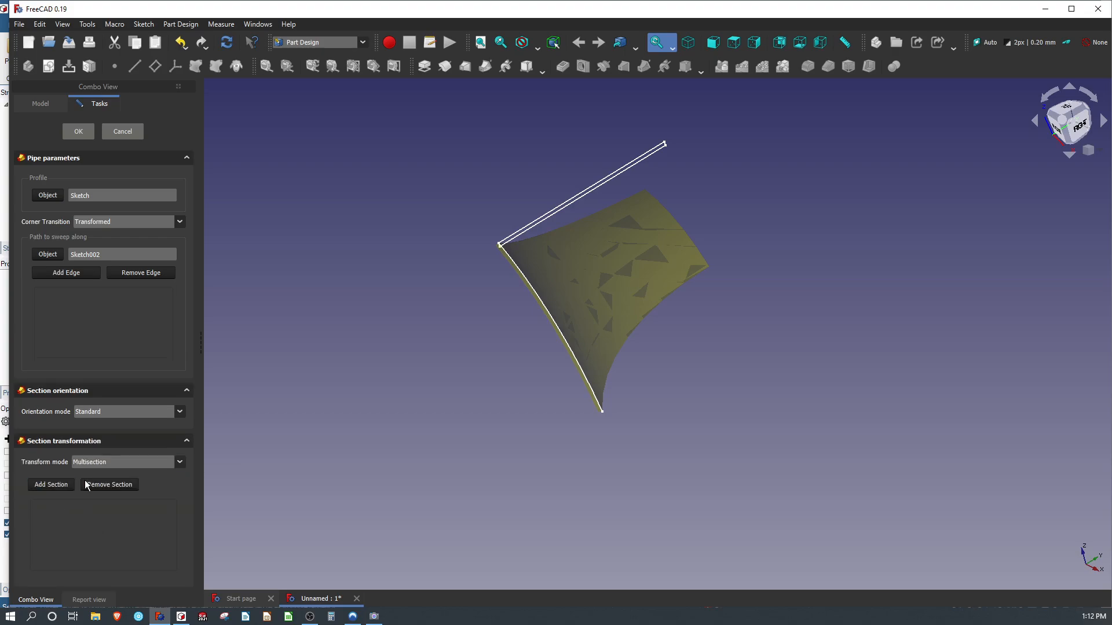
click(546, 216)
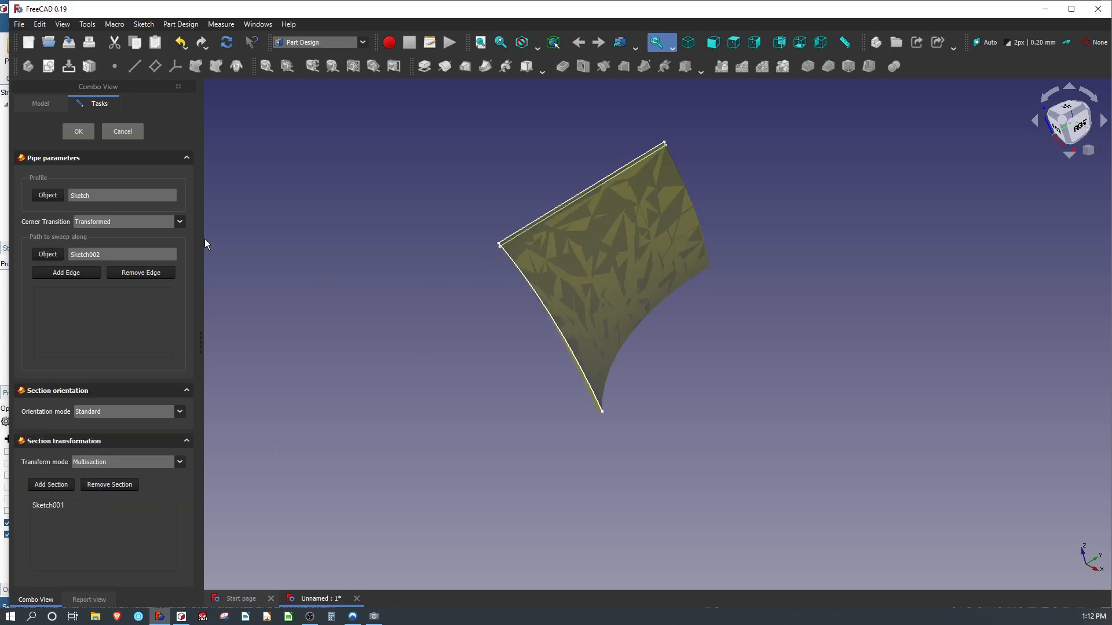
scroll(598, 376, up, 4)
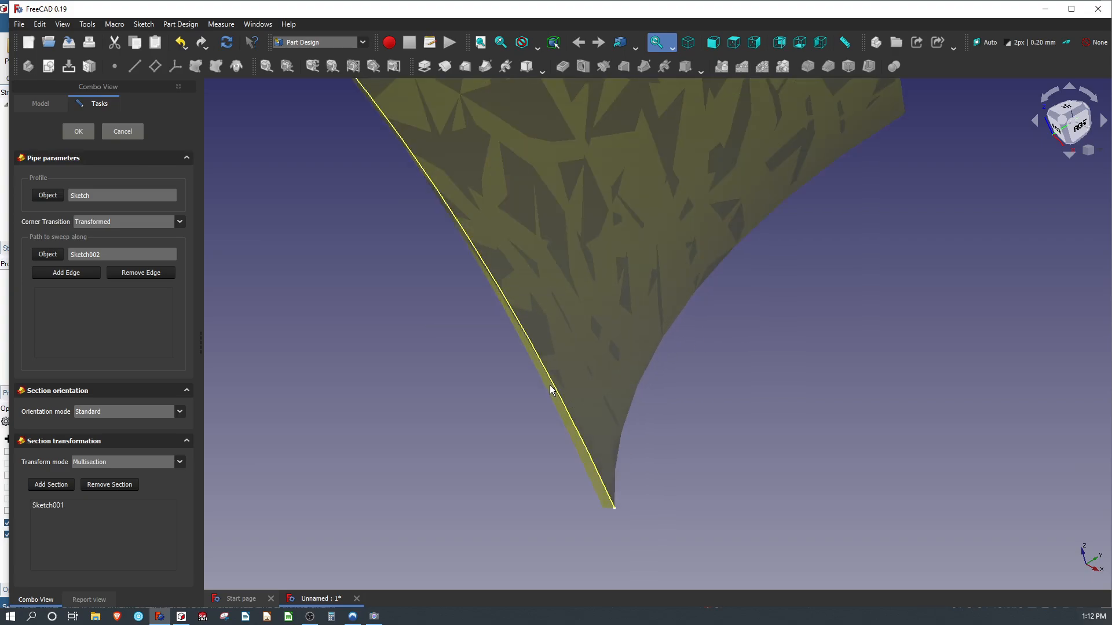
middle_drag(550, 390, 579, 349)
click(80, 133)
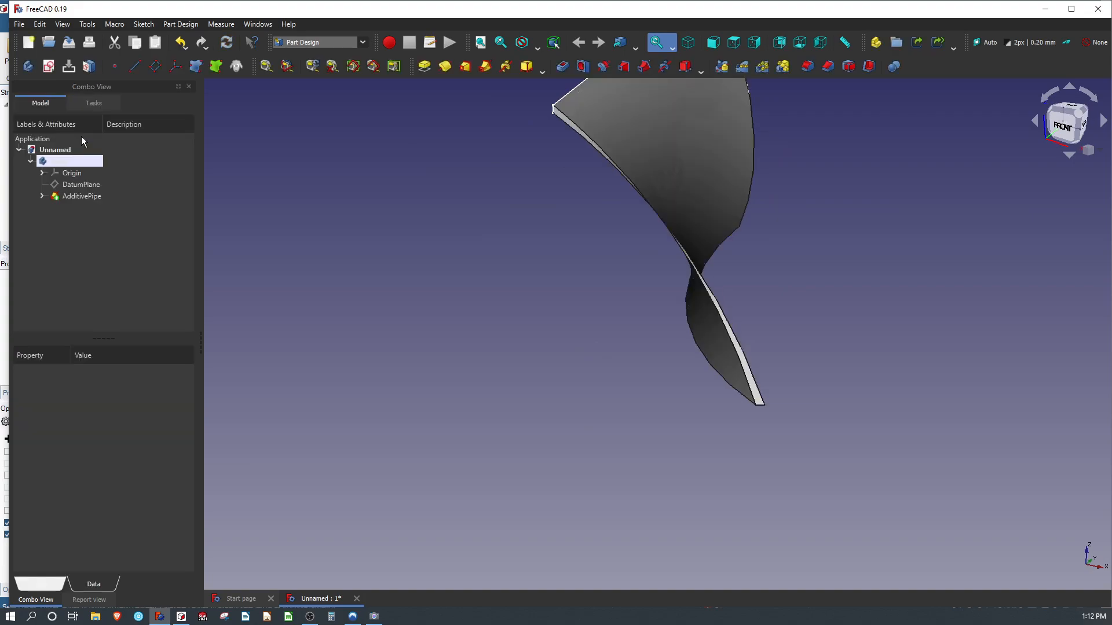
Examine the swept blade's curved edge and twisted faces up close and from several angles.
scroll(676, 260, up, 3)
scroll(664, 244, down, 2)
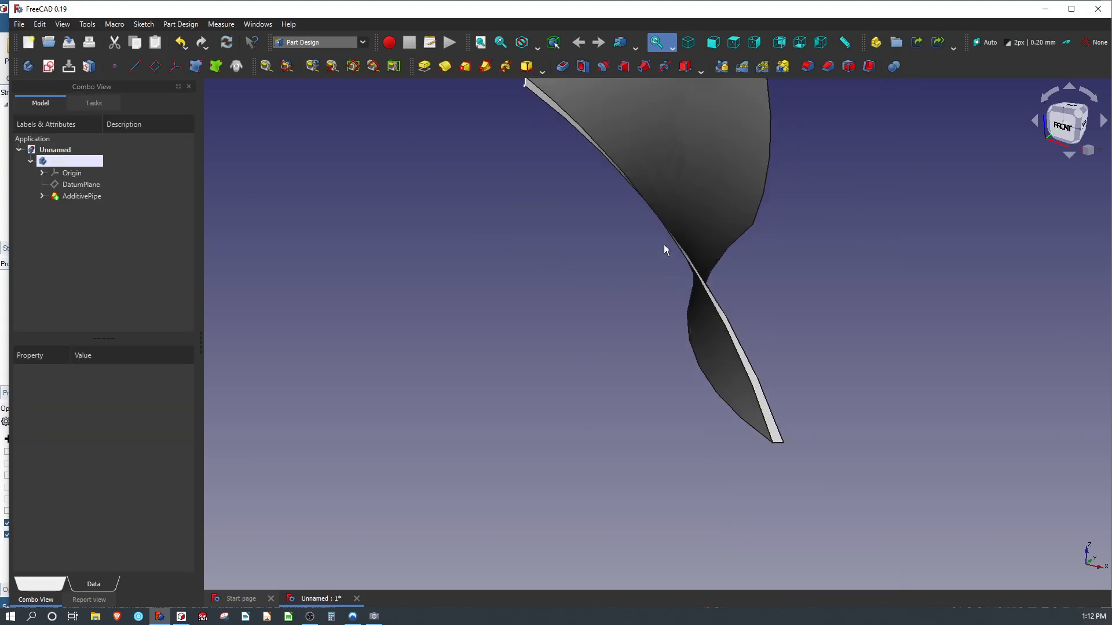
scroll(624, 182, up, 1)
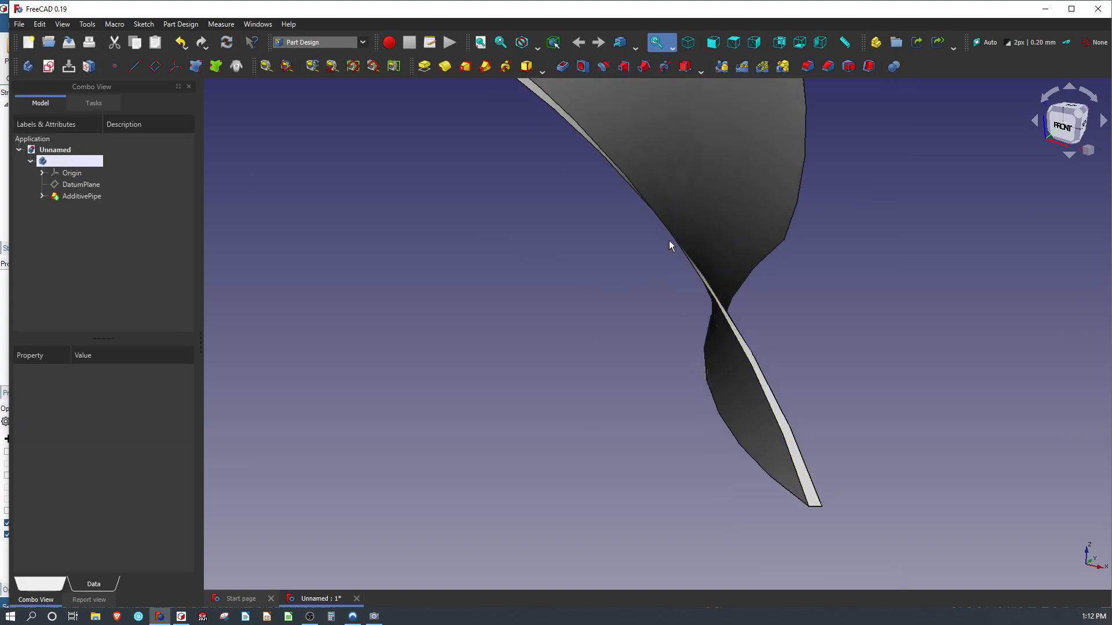
click(726, 231)
middle_drag(724, 262, 787, 237)
middle_drag(683, 298, 808, 281)
scroll(565, 406, down, 4)
middle_drag(633, 265, 709, 397)
scroll(708, 397, up, 2)
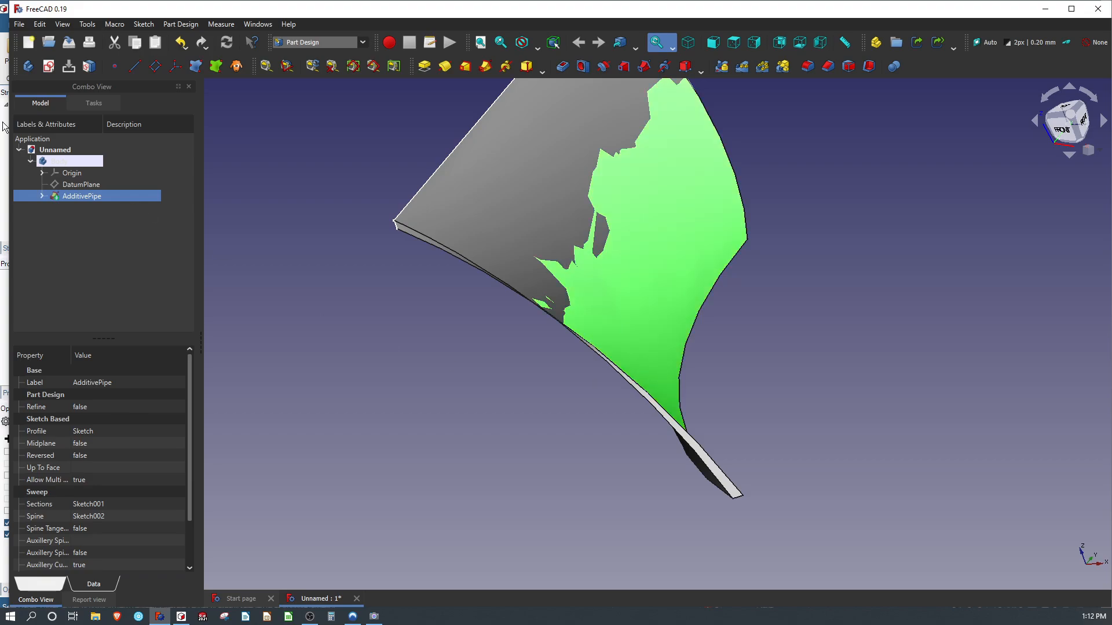
Delete the AdditivePipe feature and make the arc sketch Sketch002 and the curved profile Sketch visible again.
right_click(82, 197)
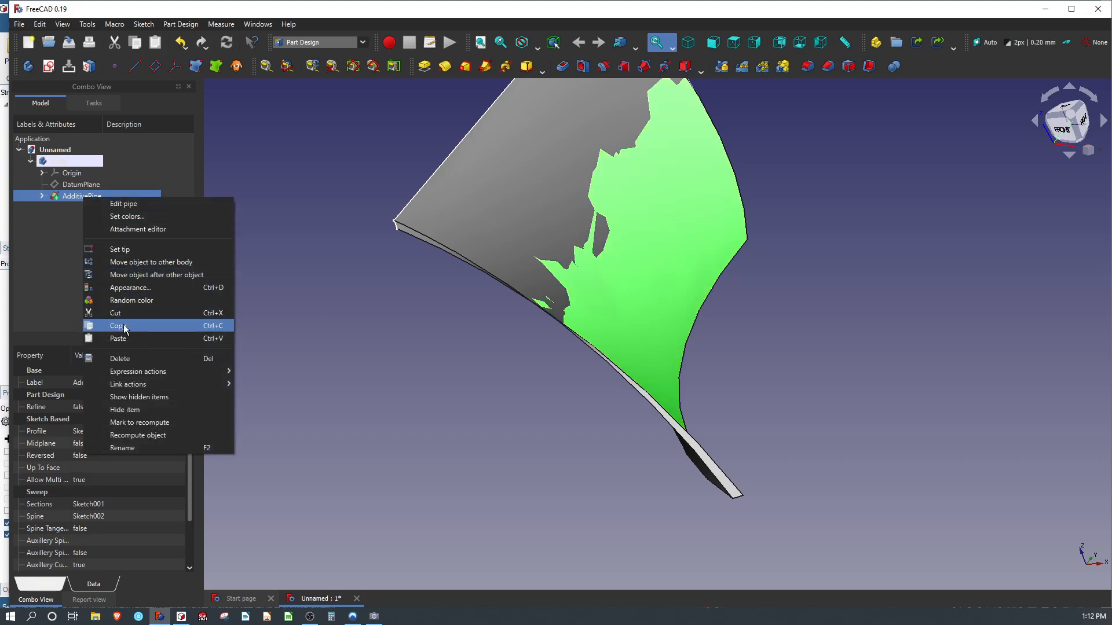
click(127, 358)
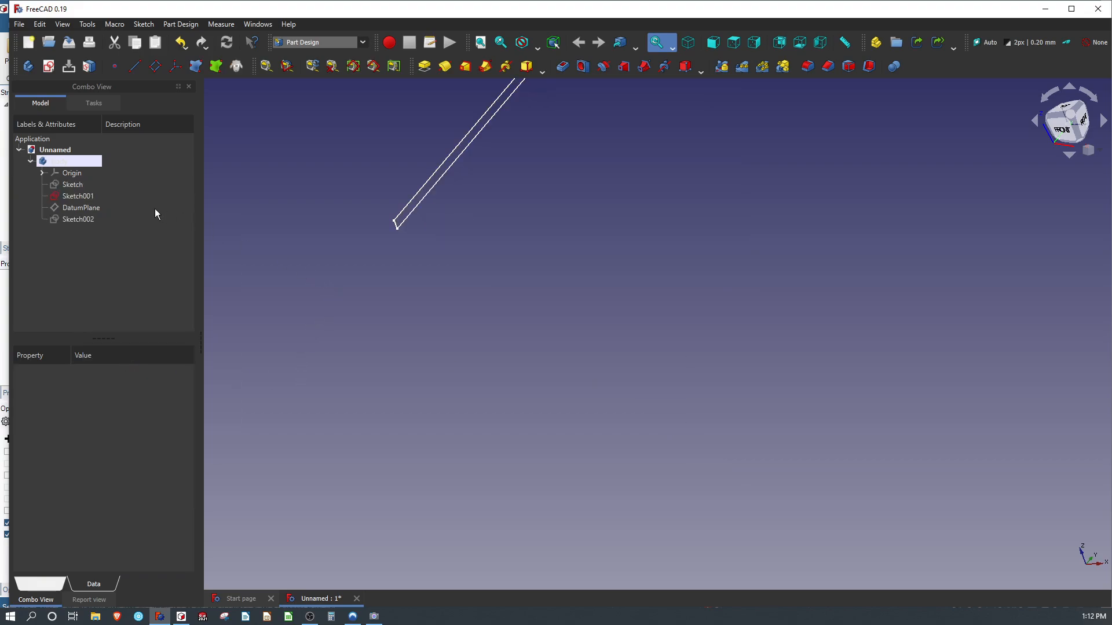
click(78, 219)
key(space)
click(77, 185)
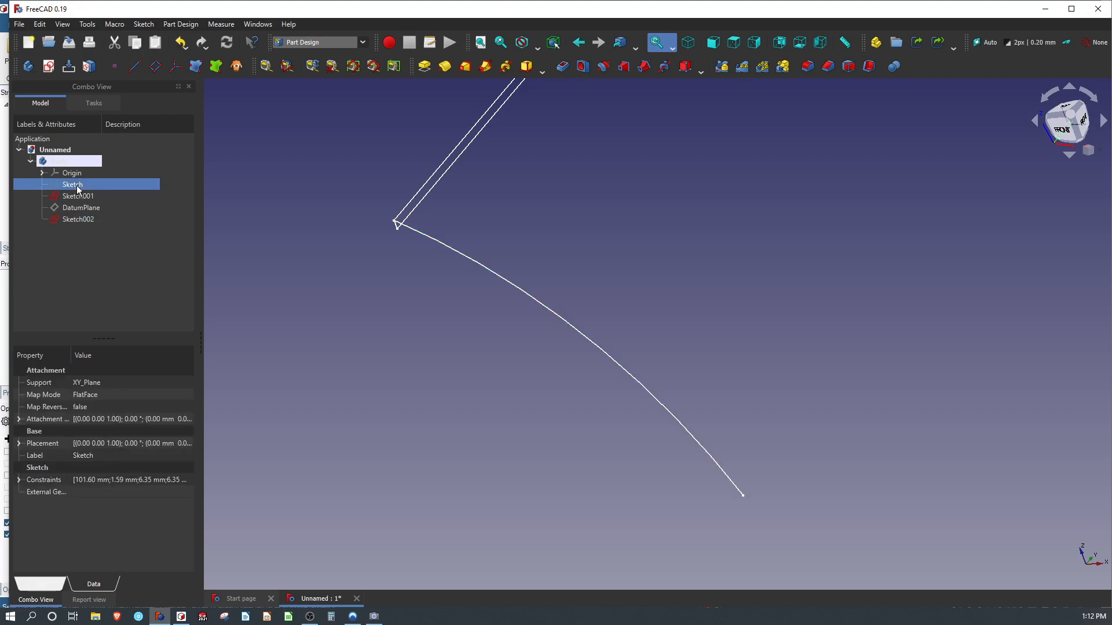
key(space)
click(346, 300)
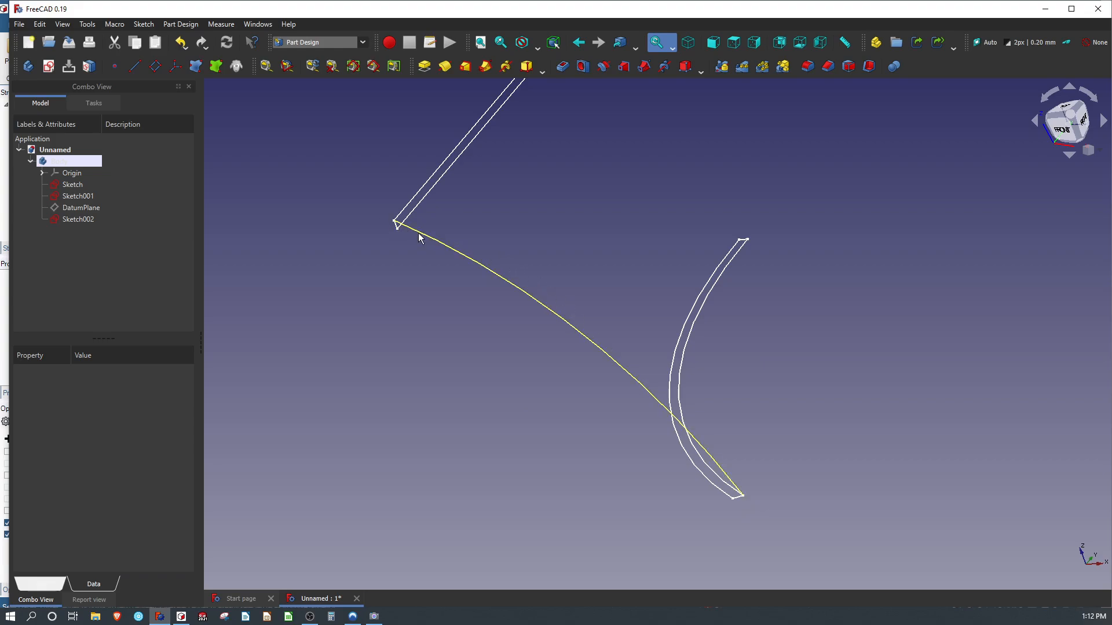
Begin a new additive pipe sweeping the curved profile Sketch along the connecting arc Sketch002, and open the corner transition options.
scroll(586, 346, down, 3)
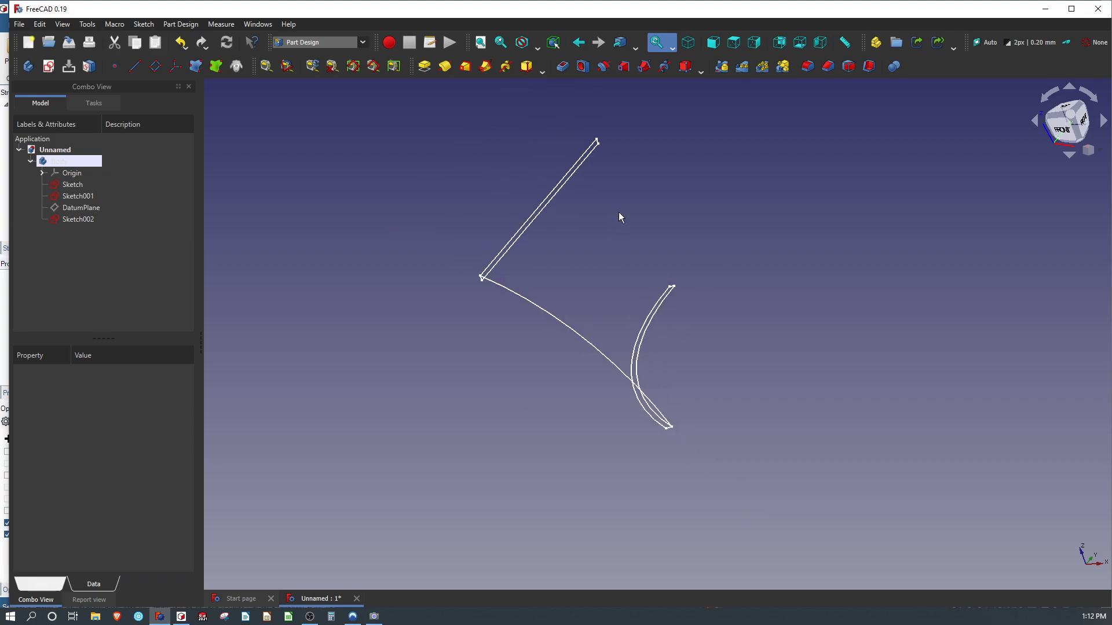
scroll(620, 213, up, 1)
scroll(640, 313, up, 2)
scroll(640, 313, down, 1)
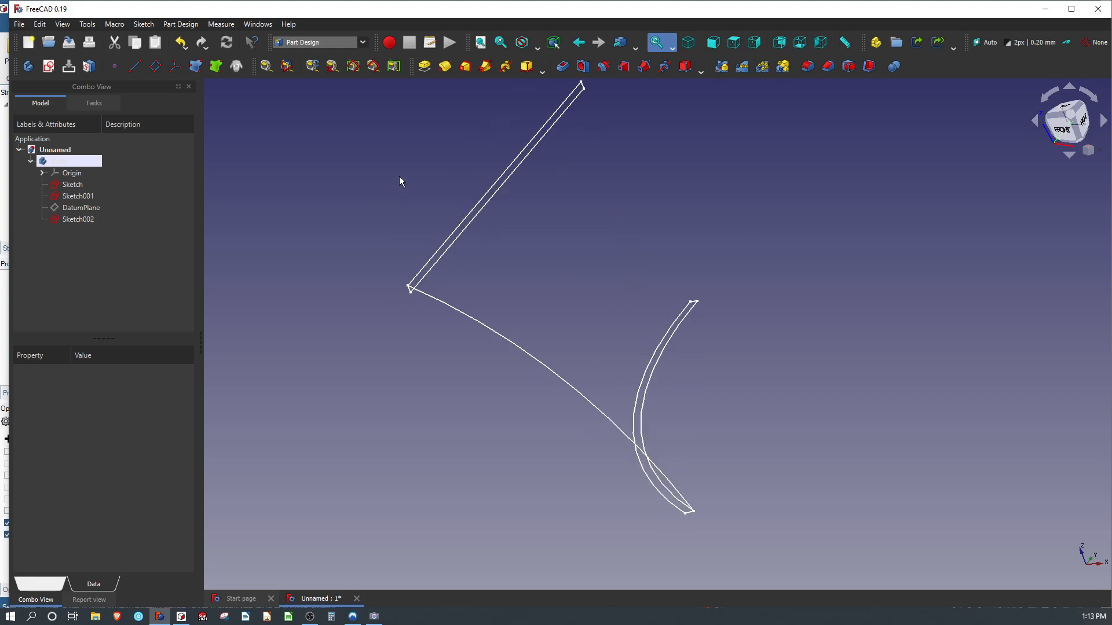
click(484, 69)
click(69, 180)
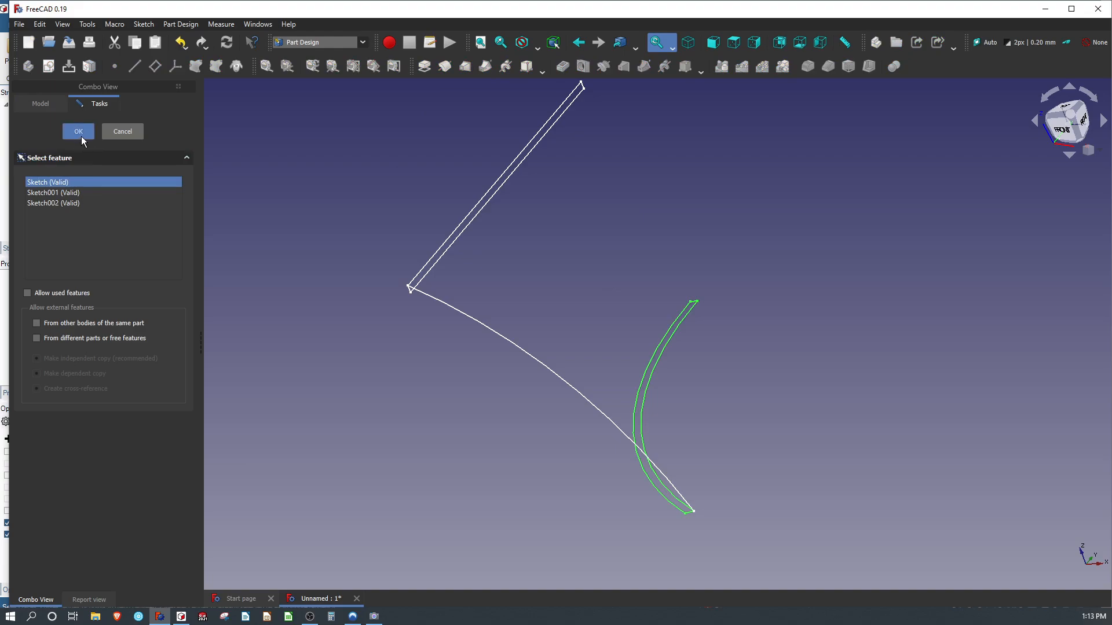
click(81, 136)
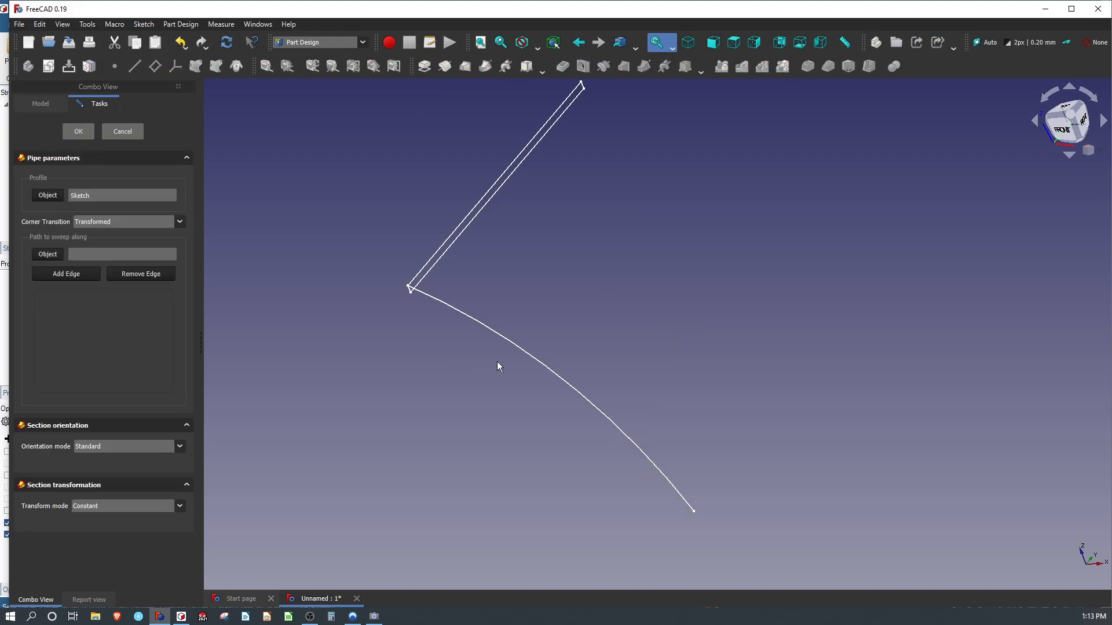
click(535, 362)
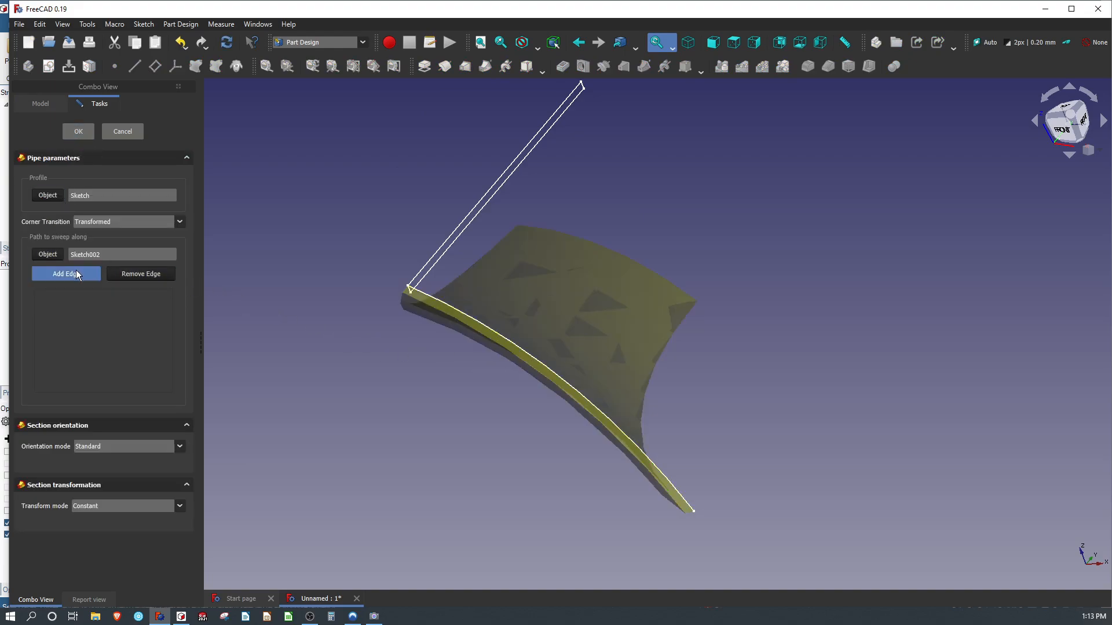
click(141, 221)
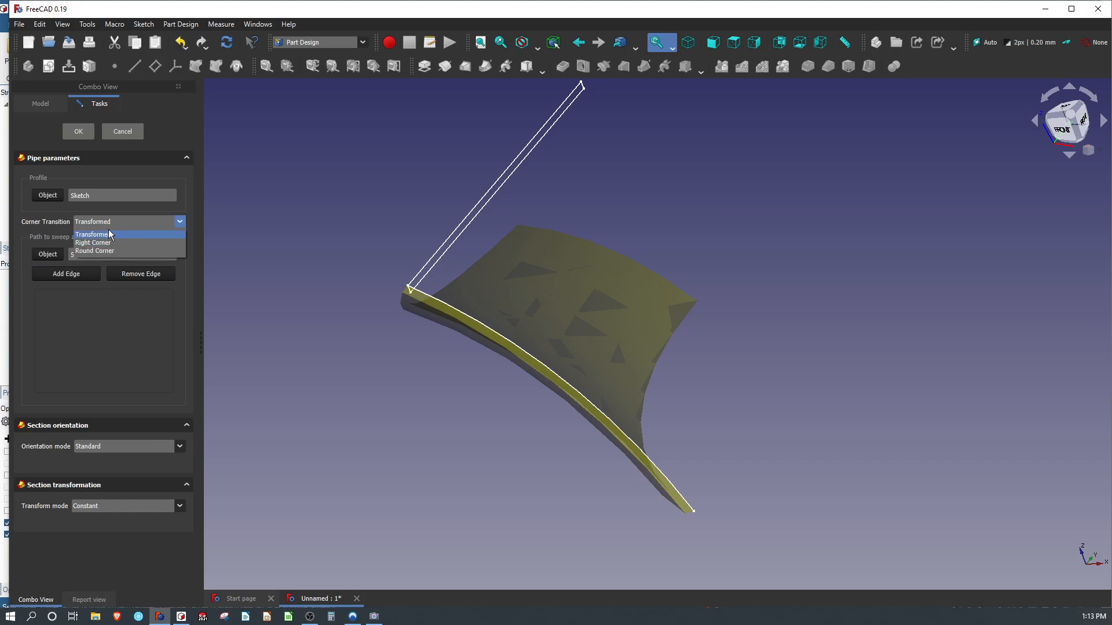
Set the additive pipe's section transformation to Multisection and add Sketch001 as a section.
click(111, 222)
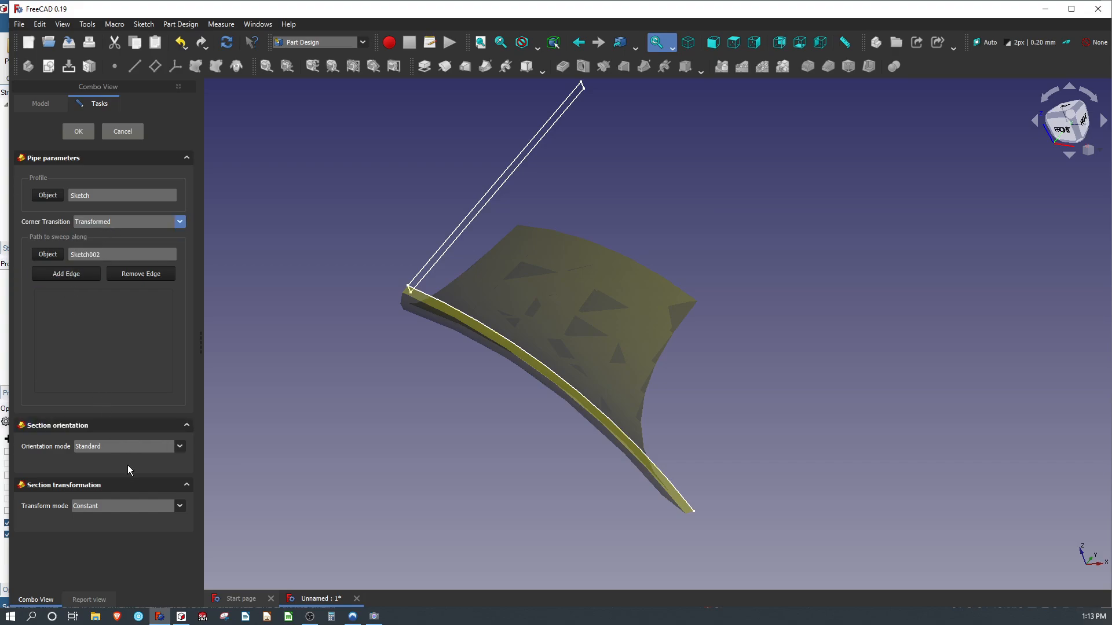
click(131, 507)
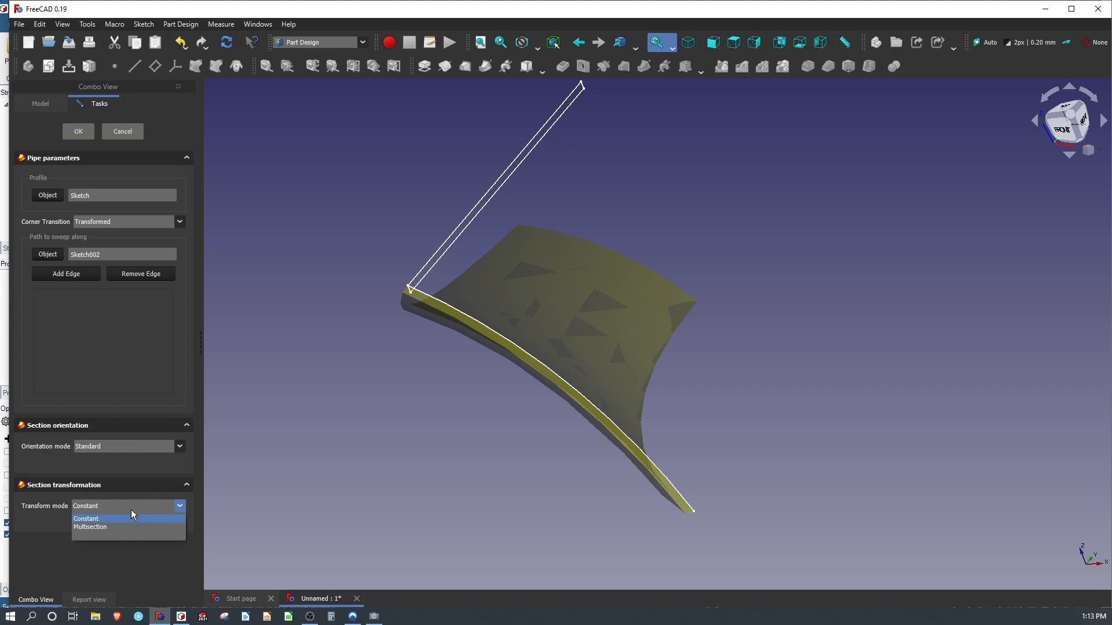
click(107, 528)
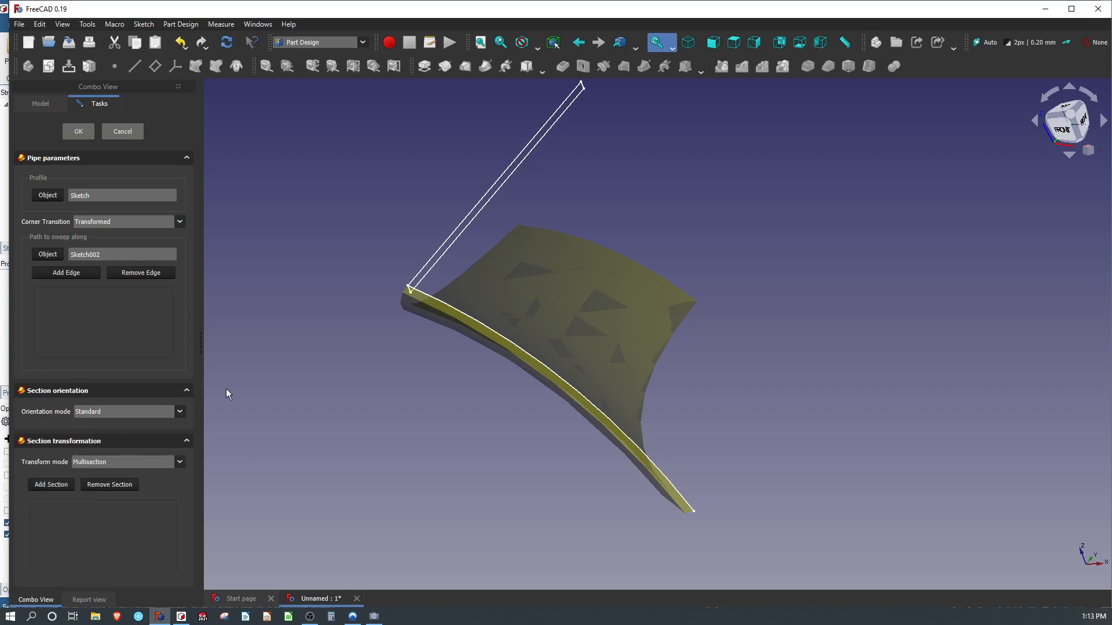
click(436, 256)
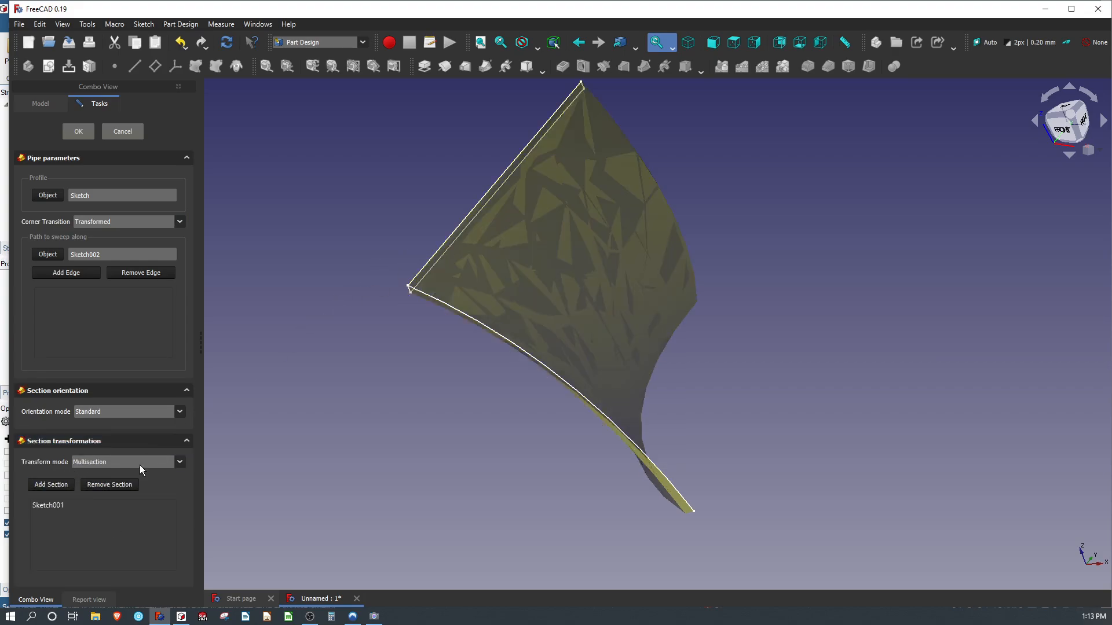
Set the pipe's orientation mode to Frenet and its corner transition to Right Corner, and create the pipe.
click(145, 411)
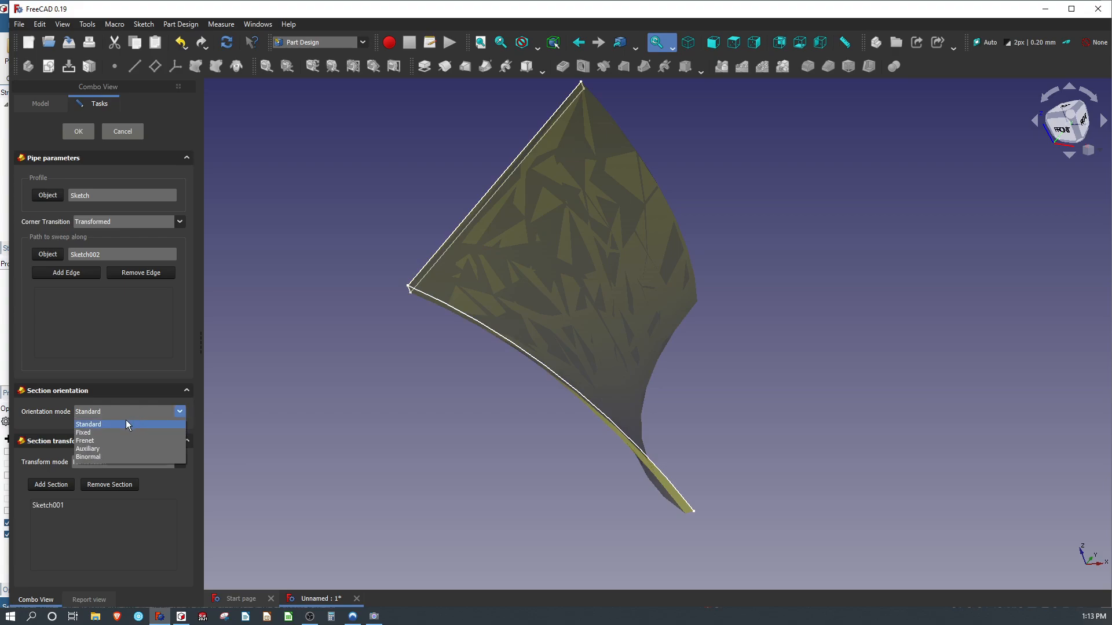
click(96, 442)
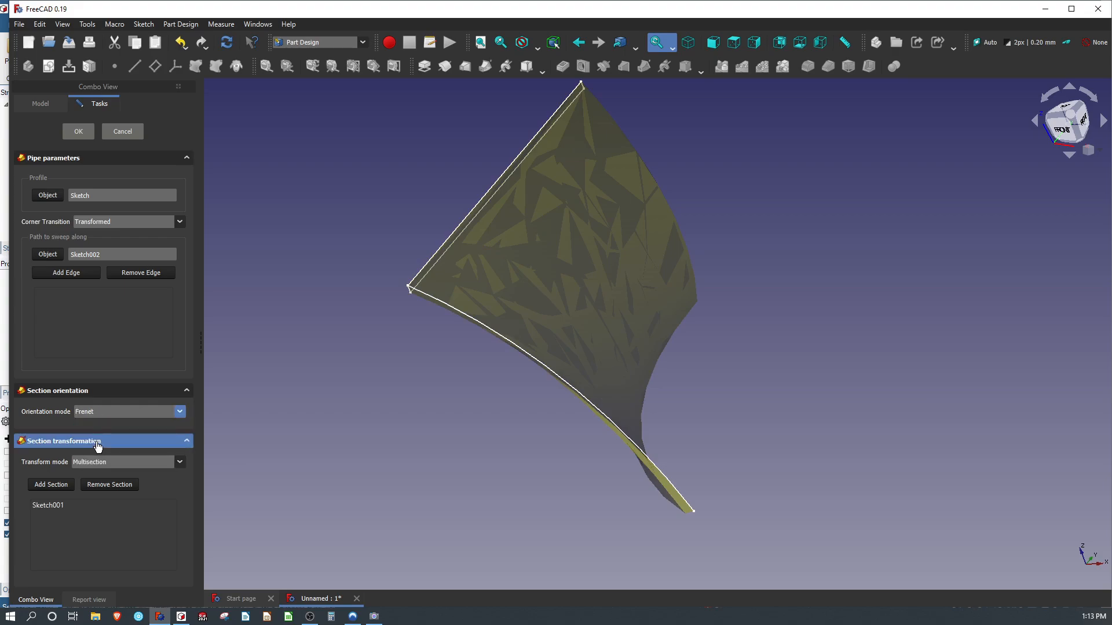
click(124, 223)
click(100, 234)
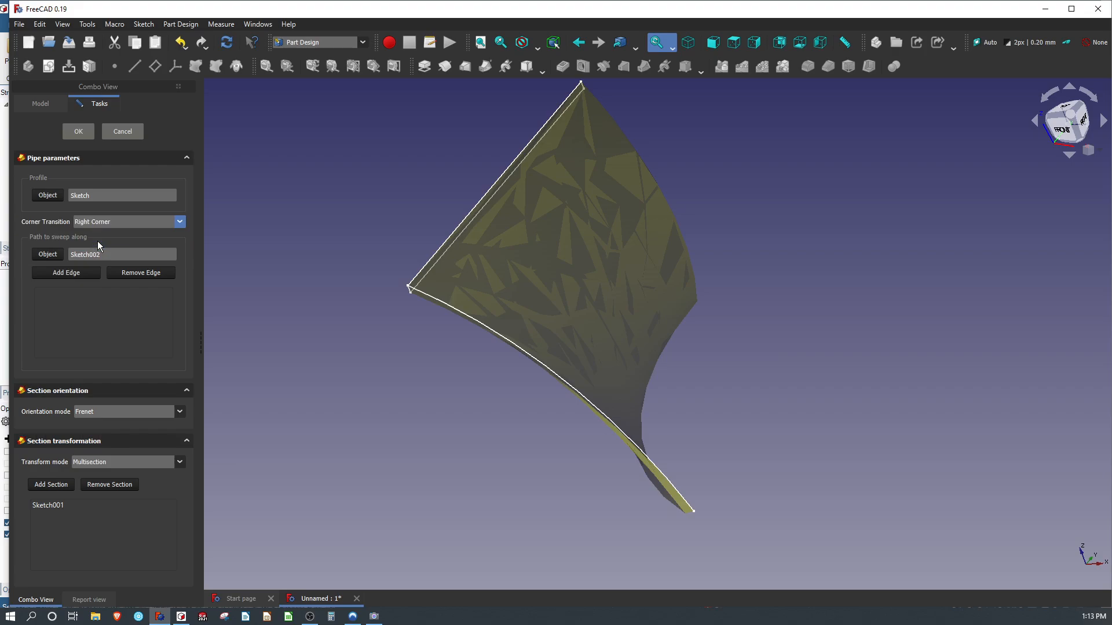
scroll(403, 389, down, 1)
middle_drag(402, 388, 447, 340)
scroll(561, 355, up, 4)
scroll(639, 334, up, 3)
middle_drag(641, 332, 527, 296)
scroll(527, 296, down, 2)
scroll(527, 297, down, 2)
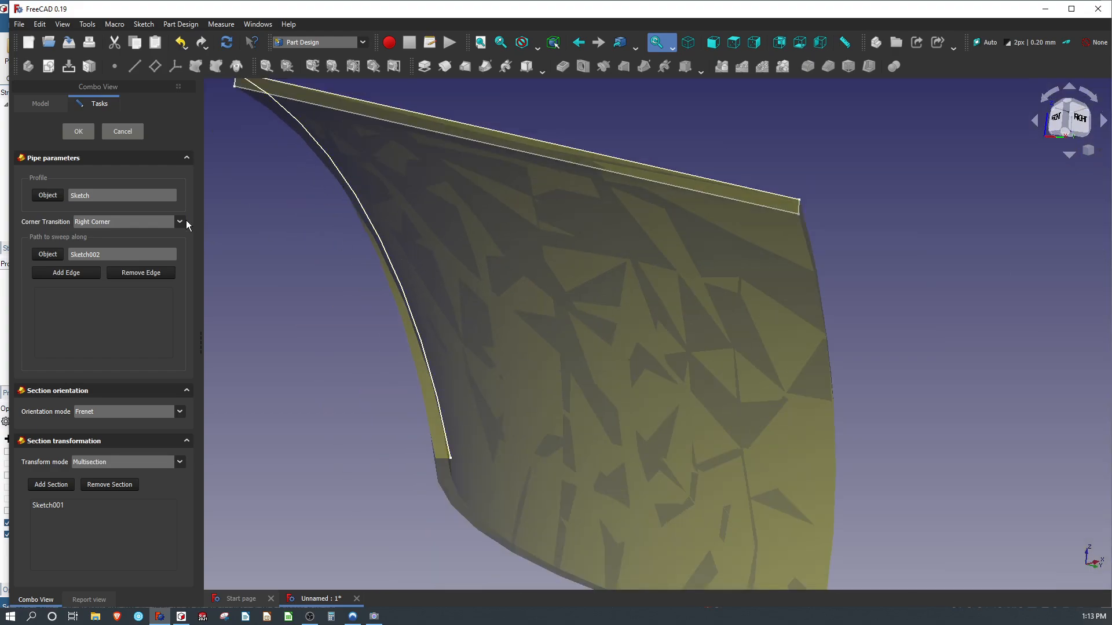
click(81, 131)
middle_drag(375, 273, 449, 335)
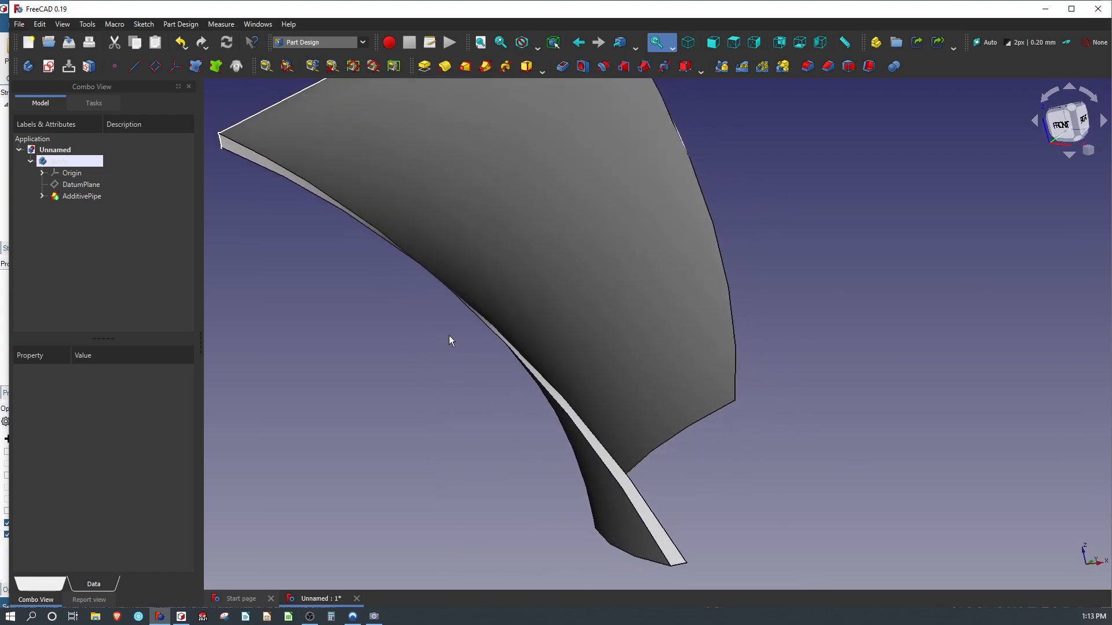
Delete the AdditivePipe feature and make the profile and path sketches visible.
click(77, 185)
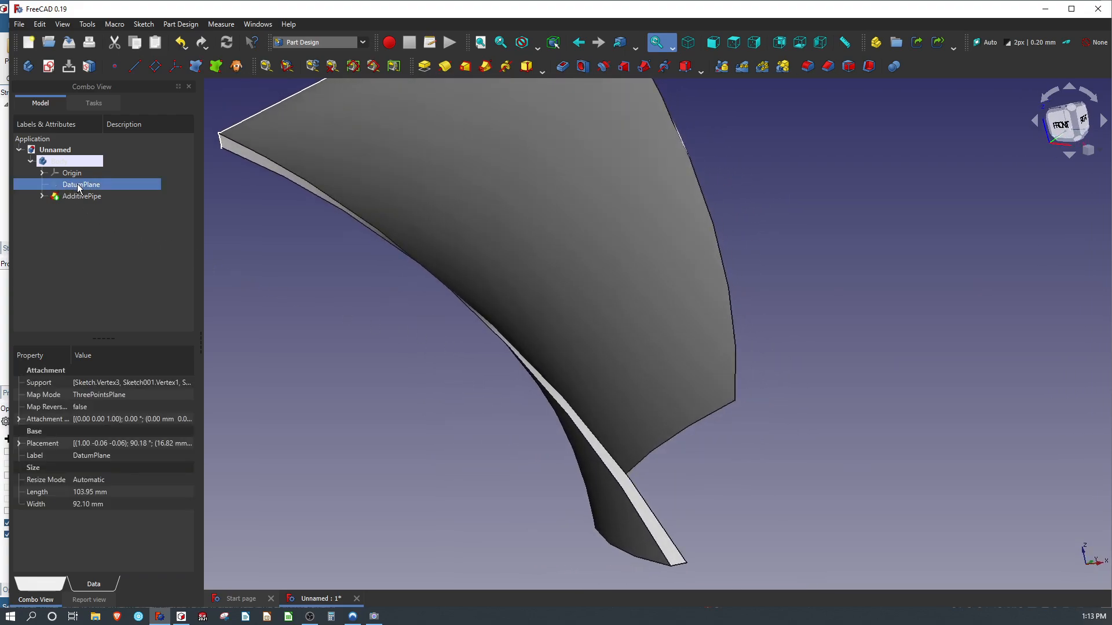
click(81, 196)
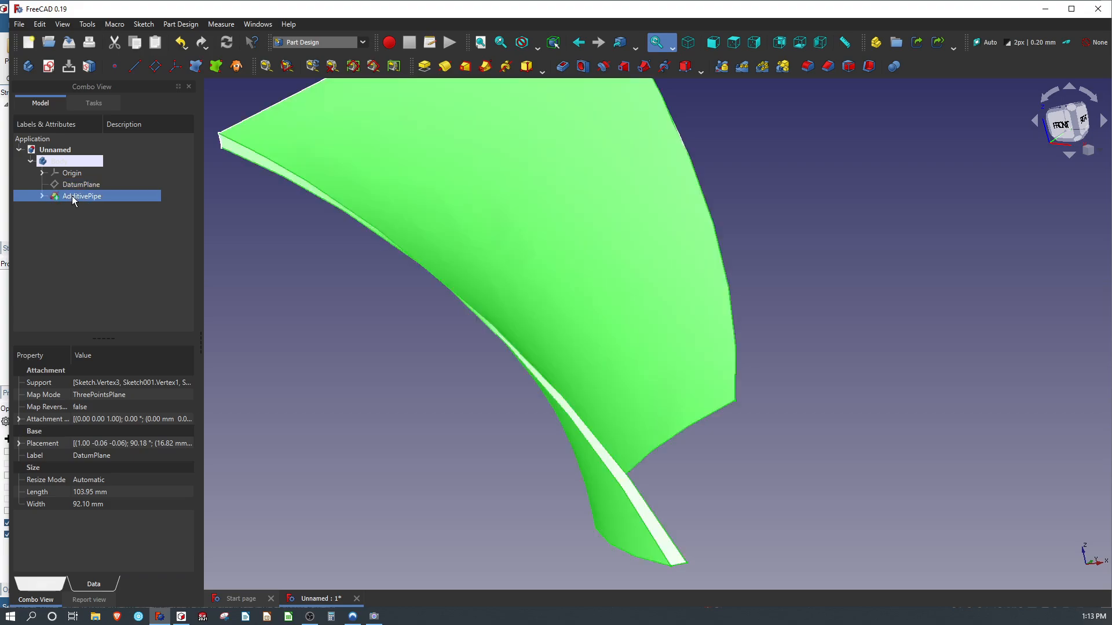
key(Delete)
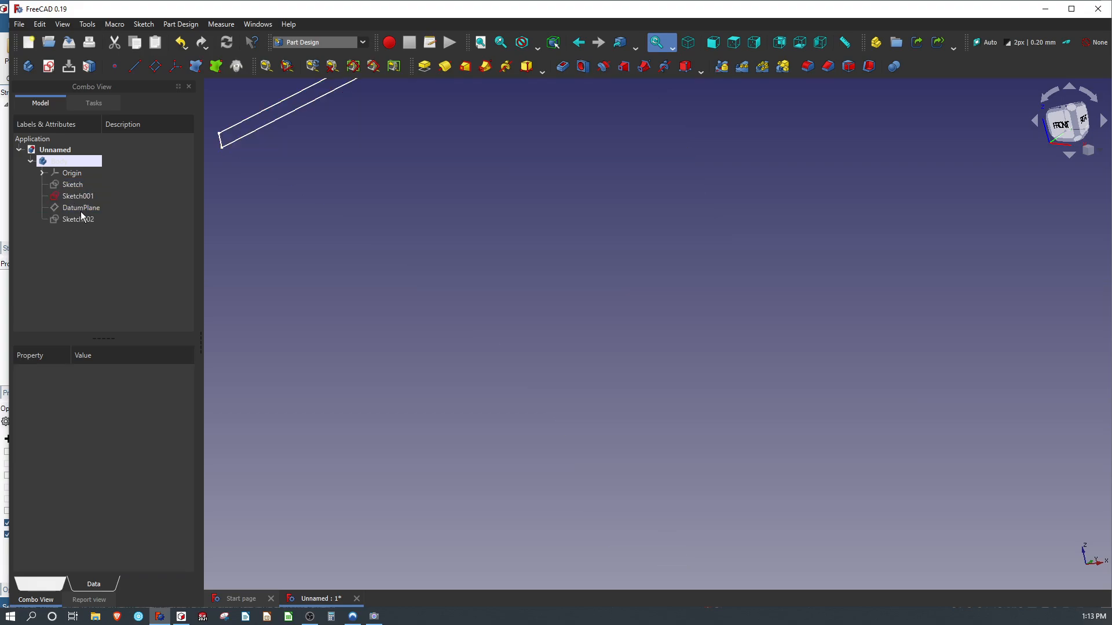
click(82, 219)
key(space)
click(79, 185)
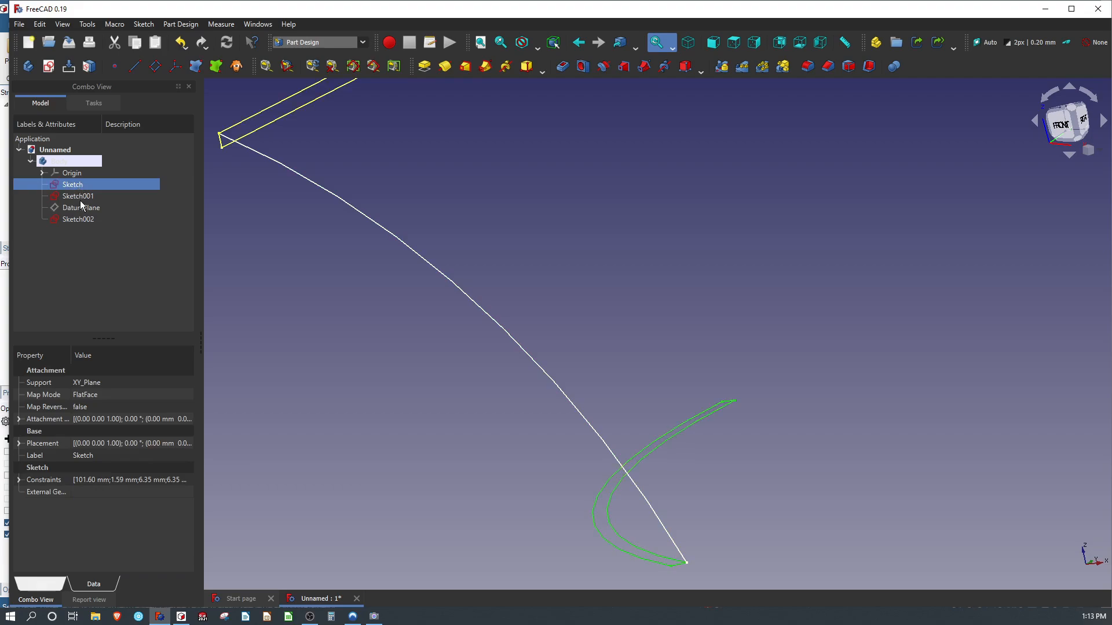
Delete the datum plane and the path sketch Sketch002 from the body.
click(81, 207)
right_click(81, 207)
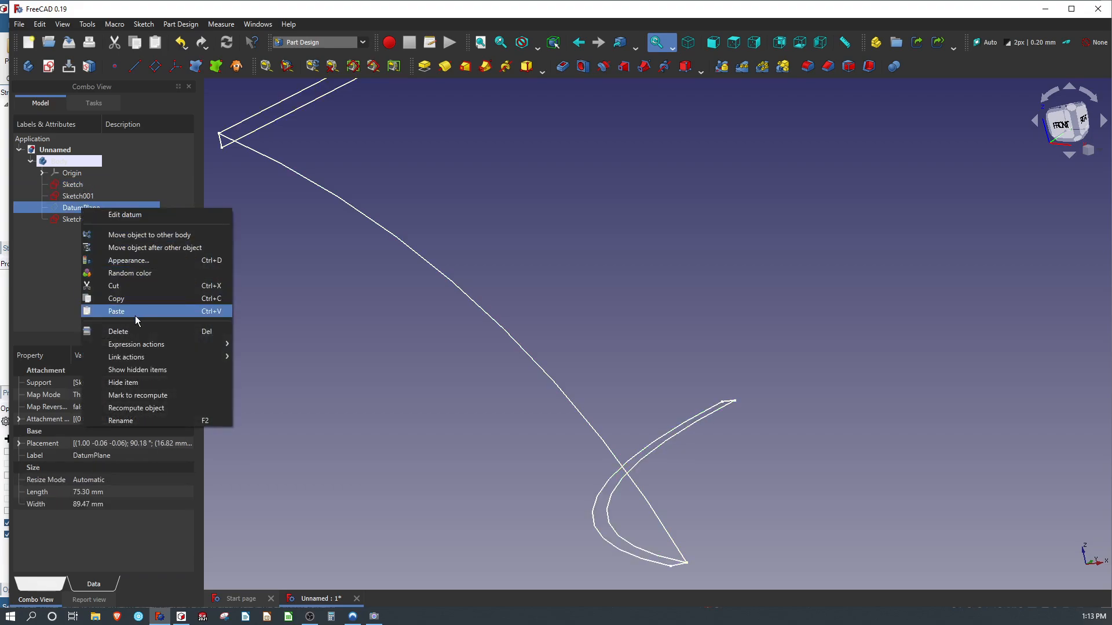
click(130, 331)
click(587, 347)
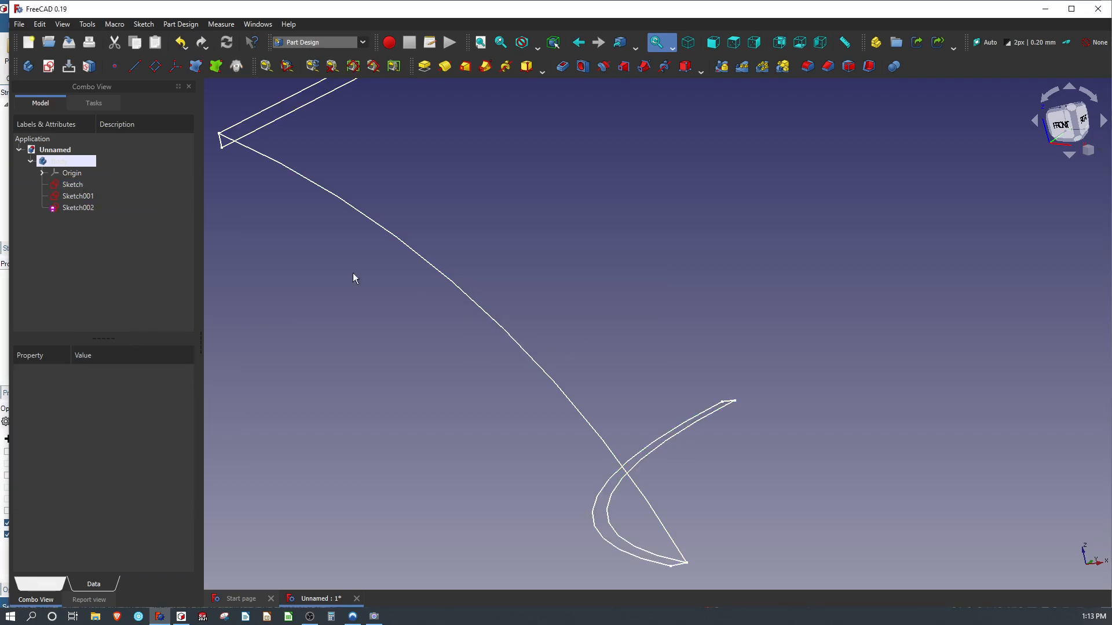
click(72, 208)
right_click(72, 208)
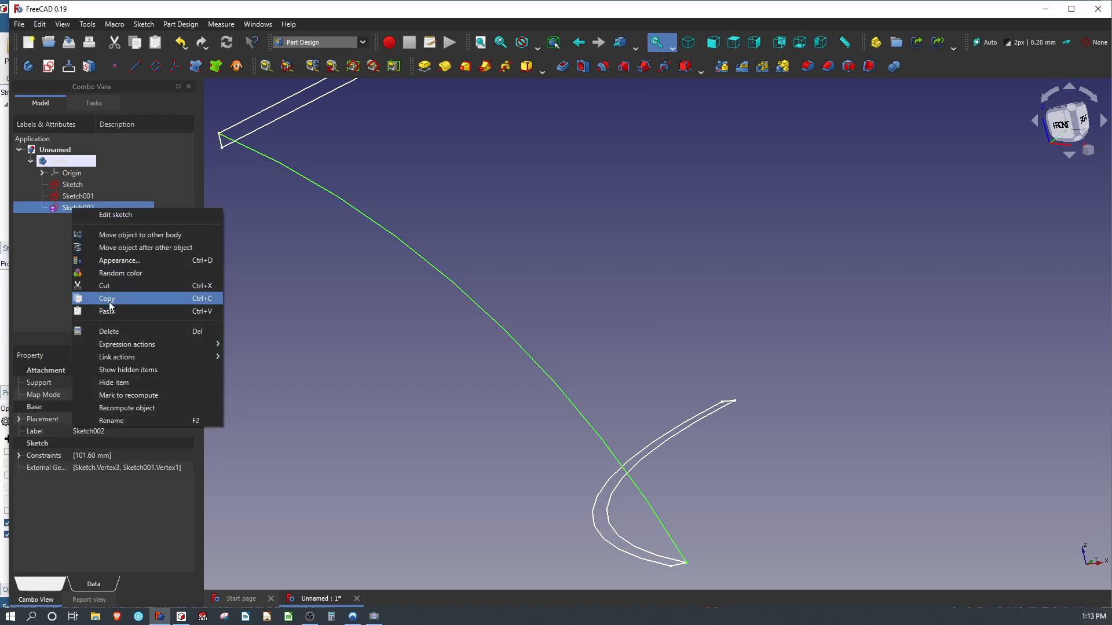
click(114, 330)
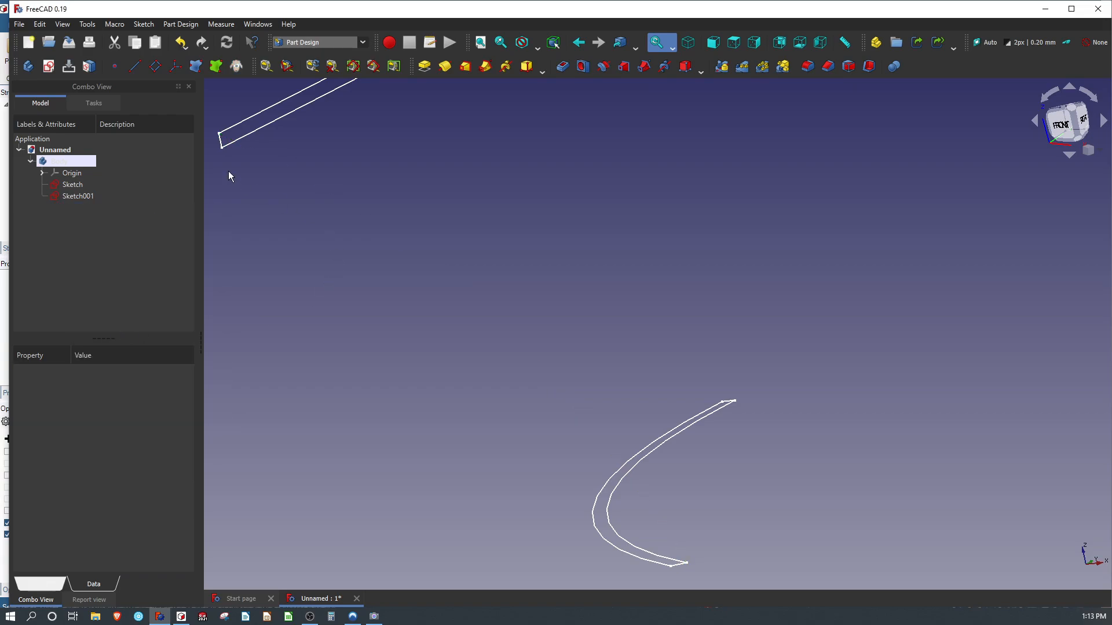
Create a datum plane by 3 points from the short end edge of Sketch001 and the near outer end vertex of the curved Sketch.
click(219, 142)
scroll(348, 236, down, 3)
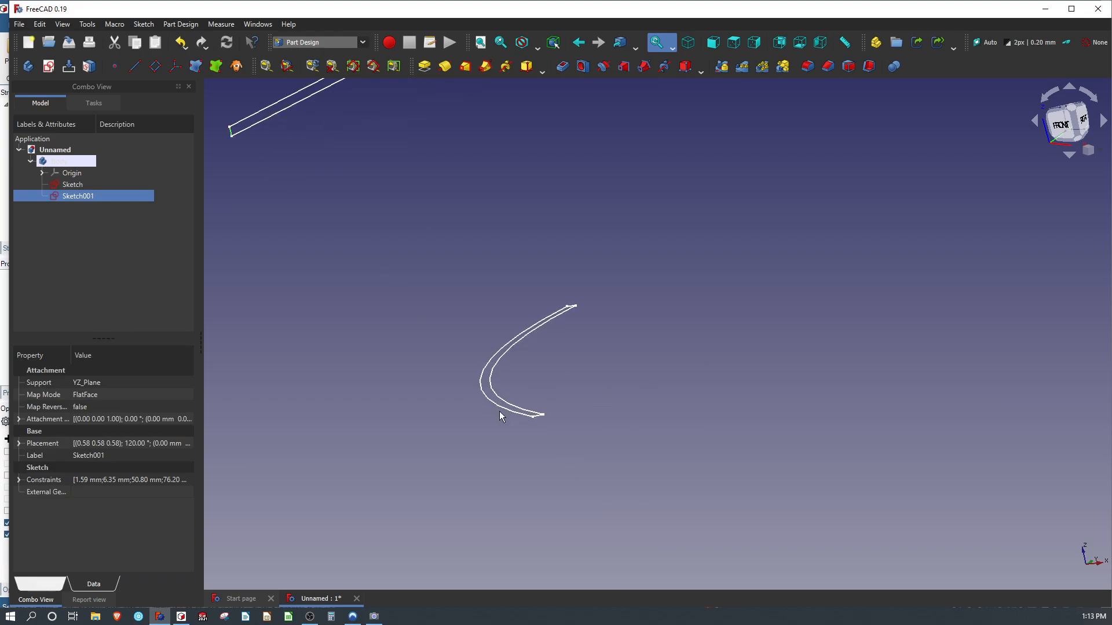
ctrl+click(536, 415)
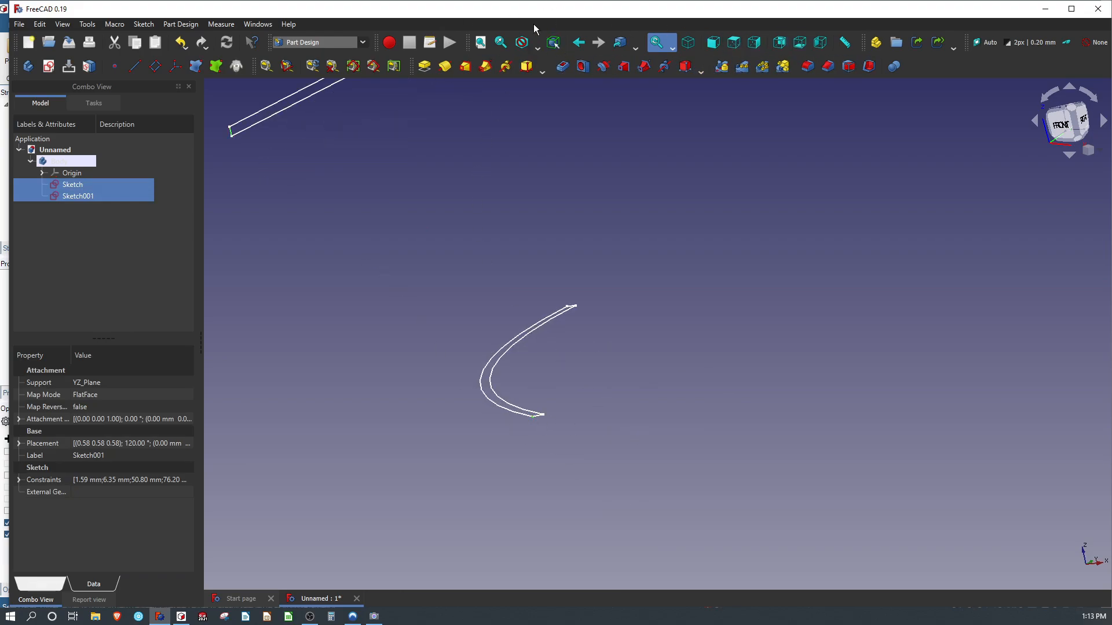
click(155, 66)
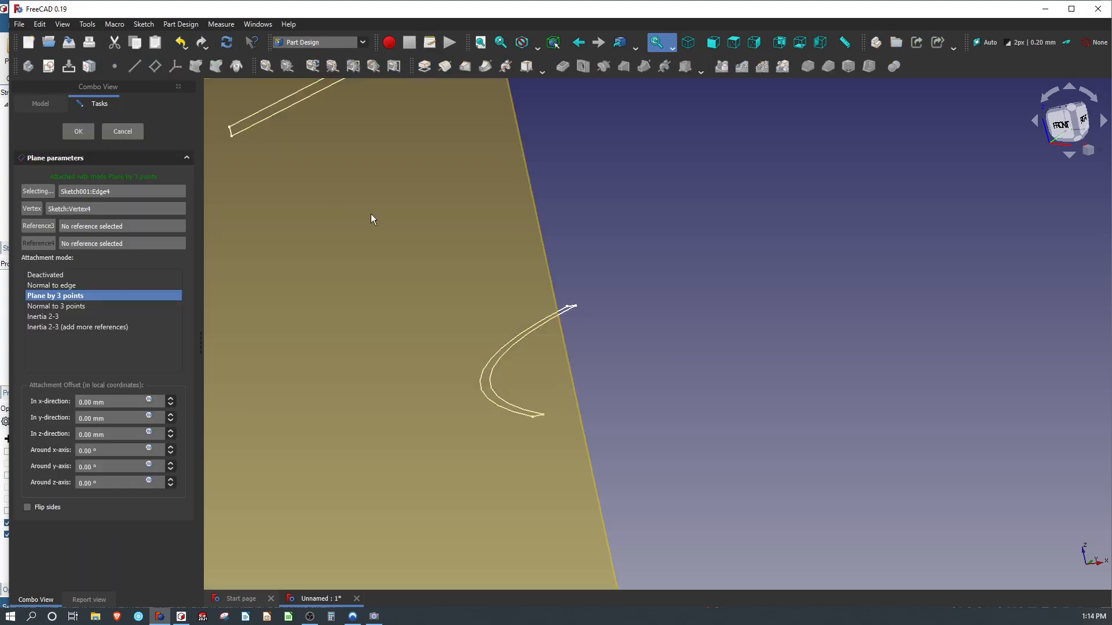
click(79, 132)
Start a new sketch on the datum plane and hide the plane.
scroll(527, 407, up, 3)
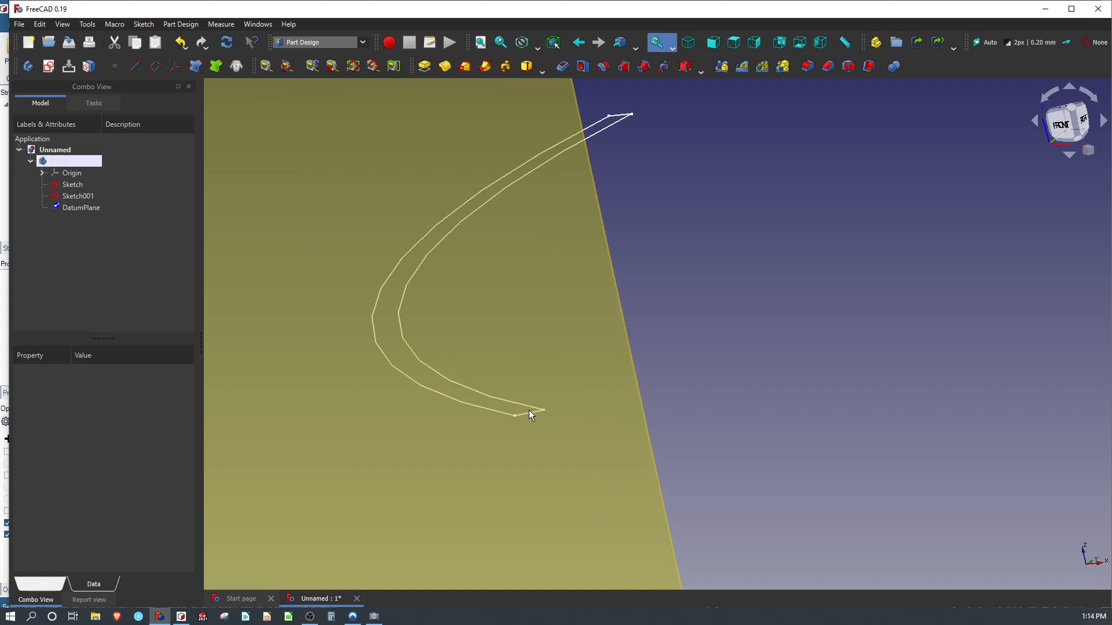
click(517, 416)
scroll(583, 440, down, 5)
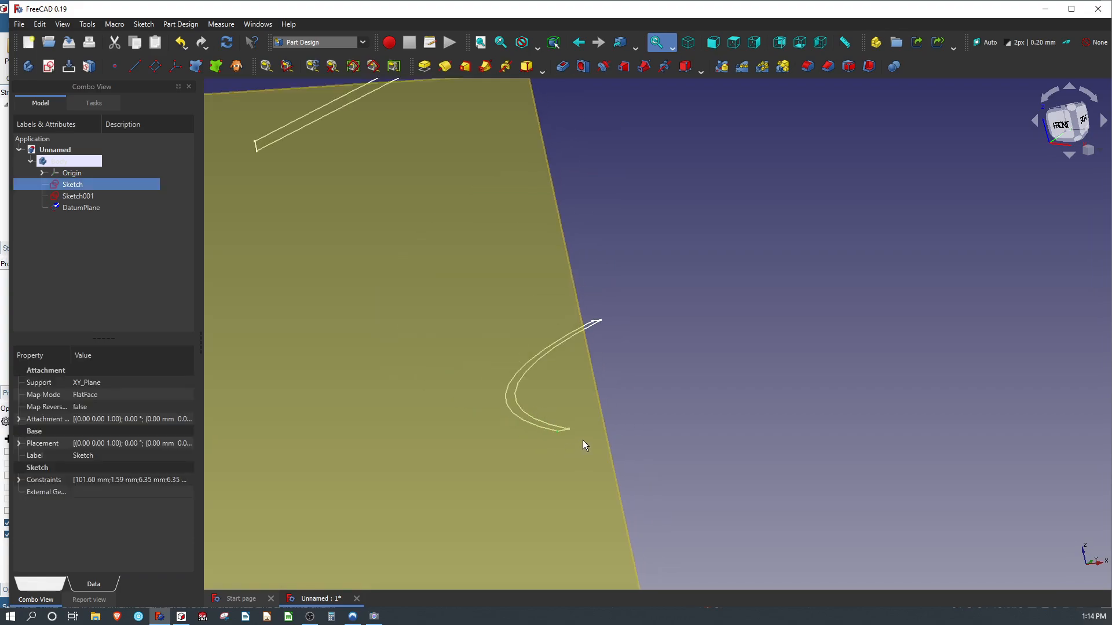
scroll(568, 433, up, 3)
scroll(574, 437, down, 4)
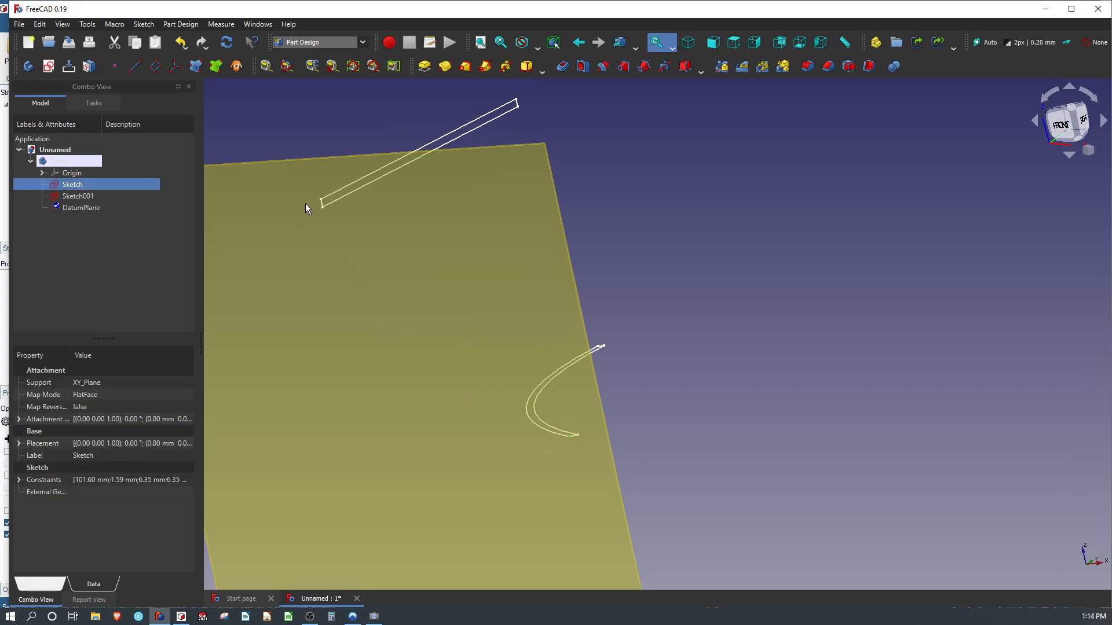
click(360, 221)
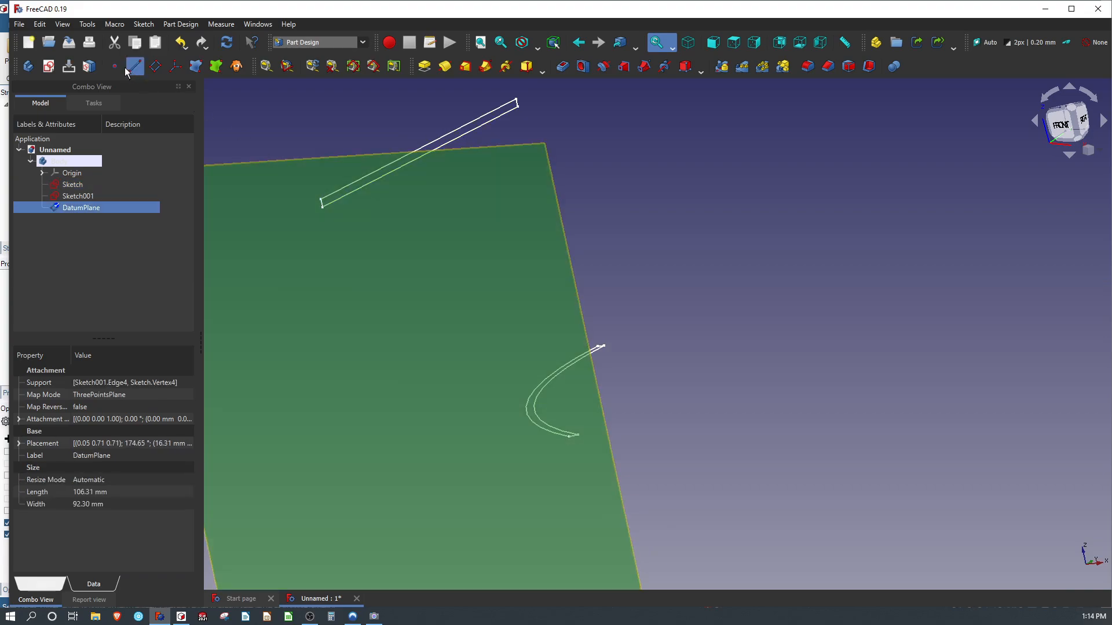
click(50, 67)
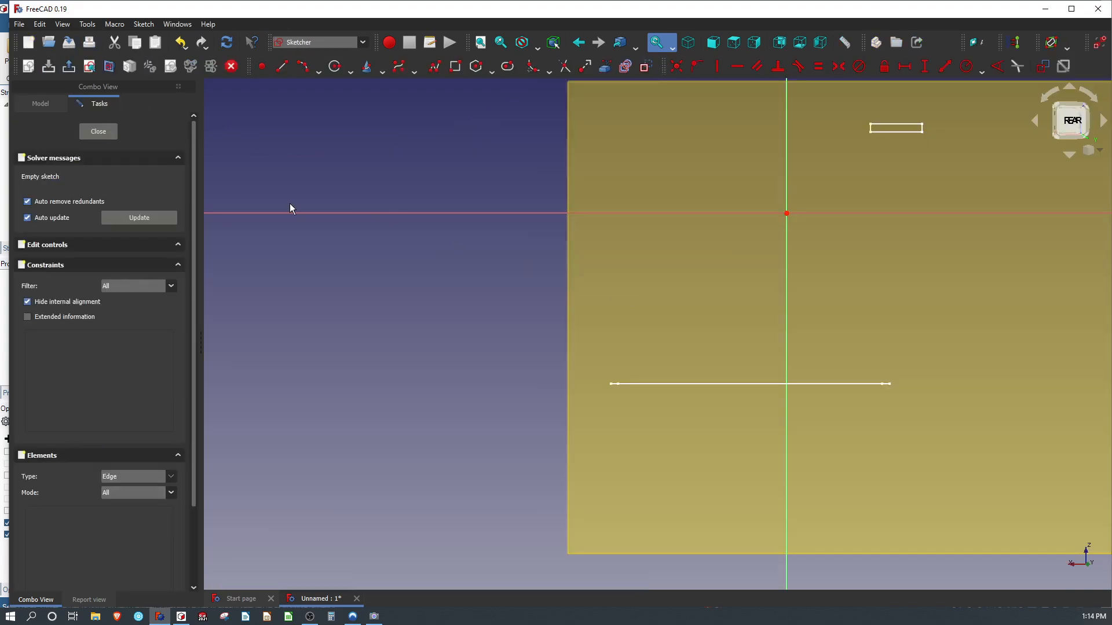
click(40, 103)
click(81, 210)
key(space)
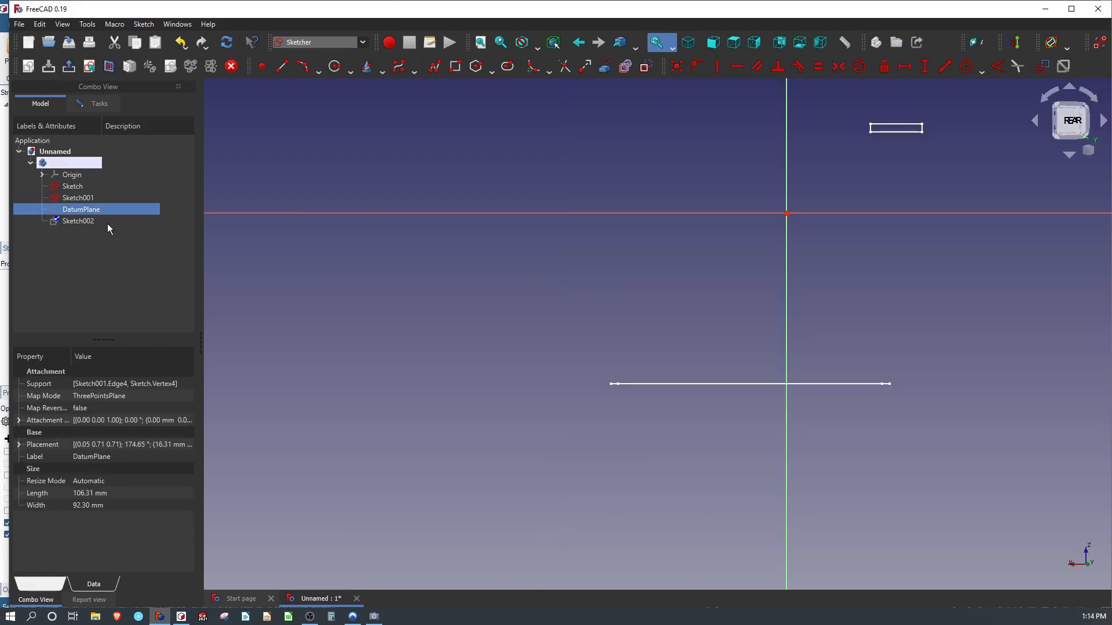
Link the curved profile's outer end vertex and the straight profile's lower near corner as external geometry in the new sketch.
mouse_move(568, 354)
middle_down()
mouse_move(844, 345)
mouse_move(842, 384)
mouse_move(1081, 360)
mouse_move(730, 317)
middle_up()
middle_drag(440, 189, 400, 238)
click(605, 66)
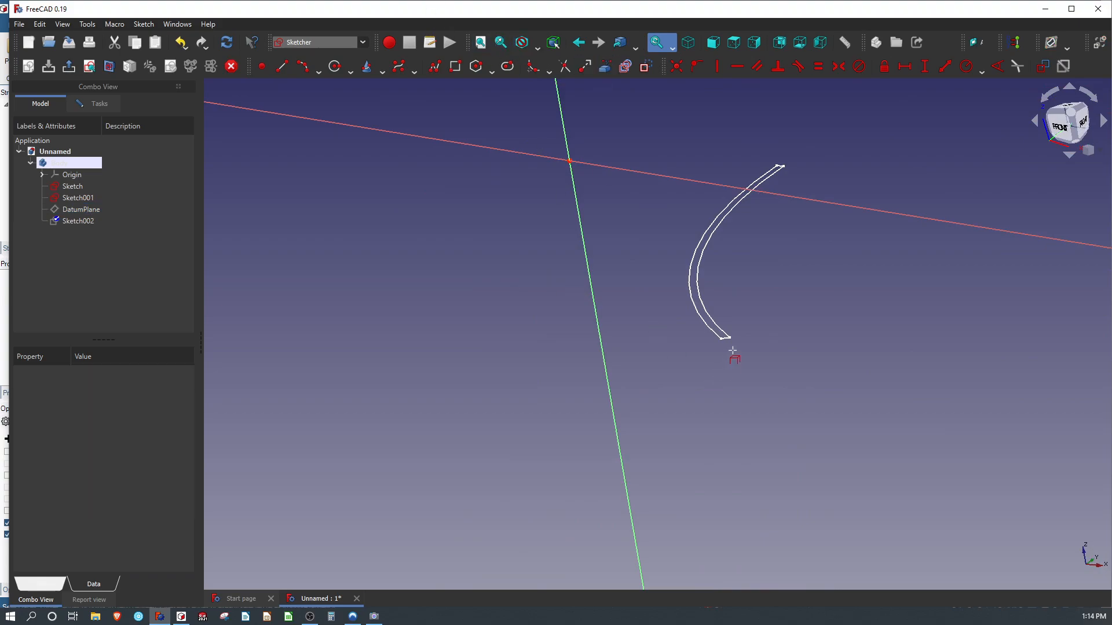
click(721, 339)
scroll(732, 395, down, 2)
middle_drag(732, 395, 808, 502)
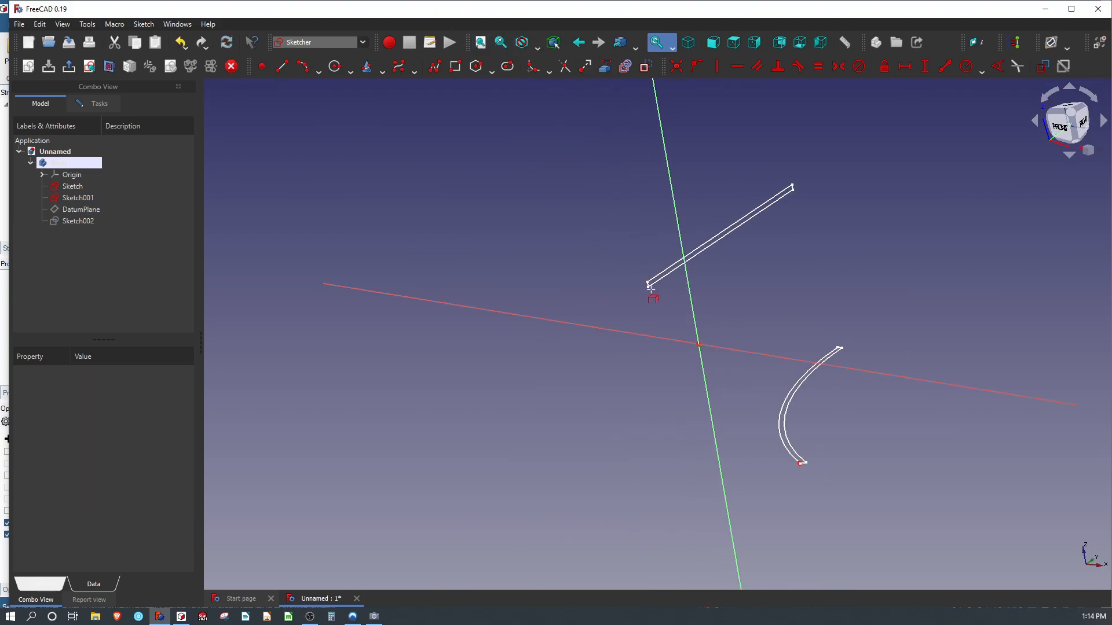
click(649, 286)
Draw an arc with a radius of about 64 mm between the two external points, using end points and a rim point.
scroll(747, 362, up, 3)
click(368, 68)
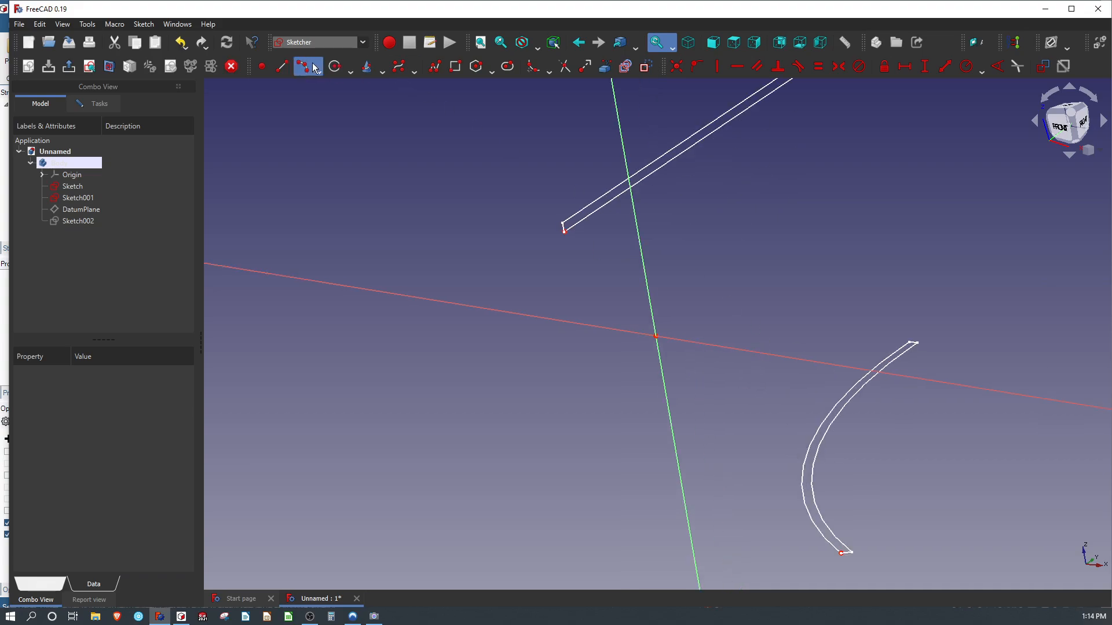
click(564, 232)
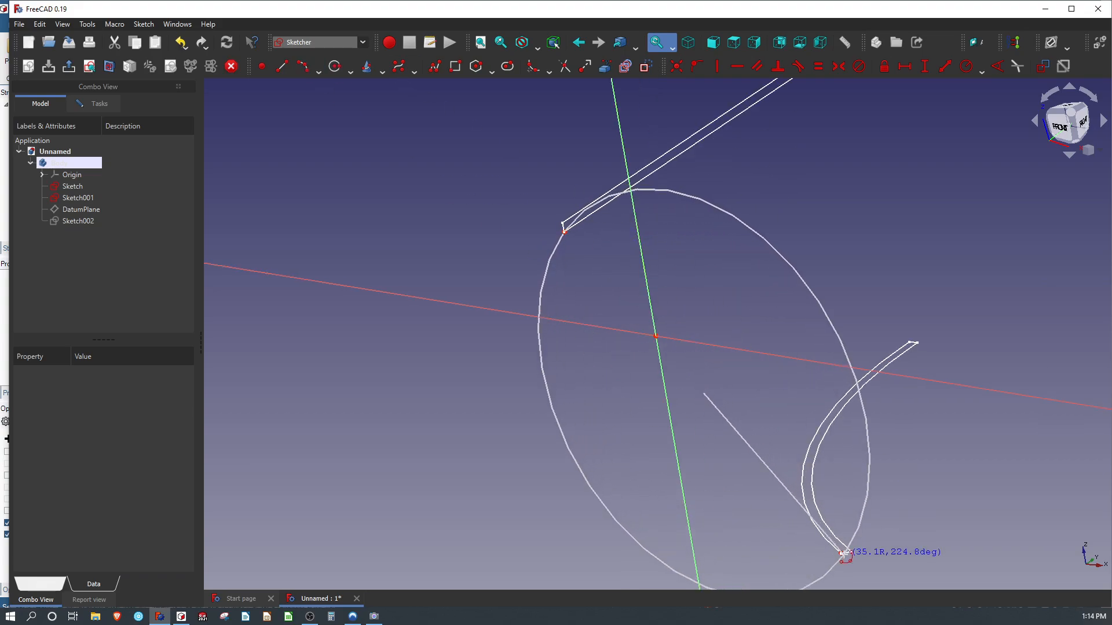
click(841, 553)
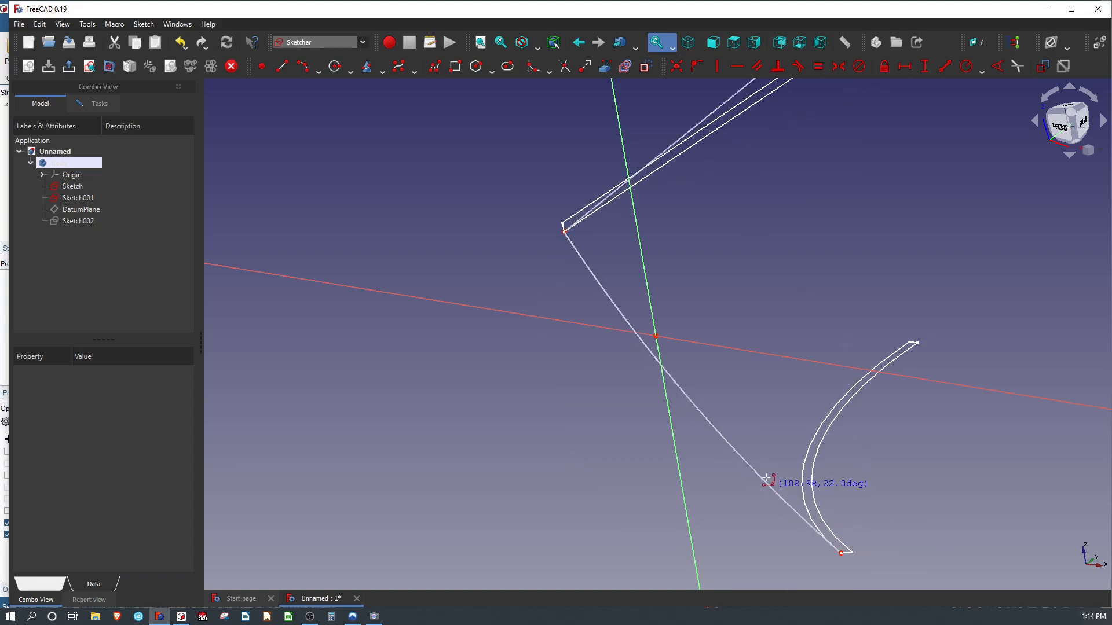
click(757, 392)
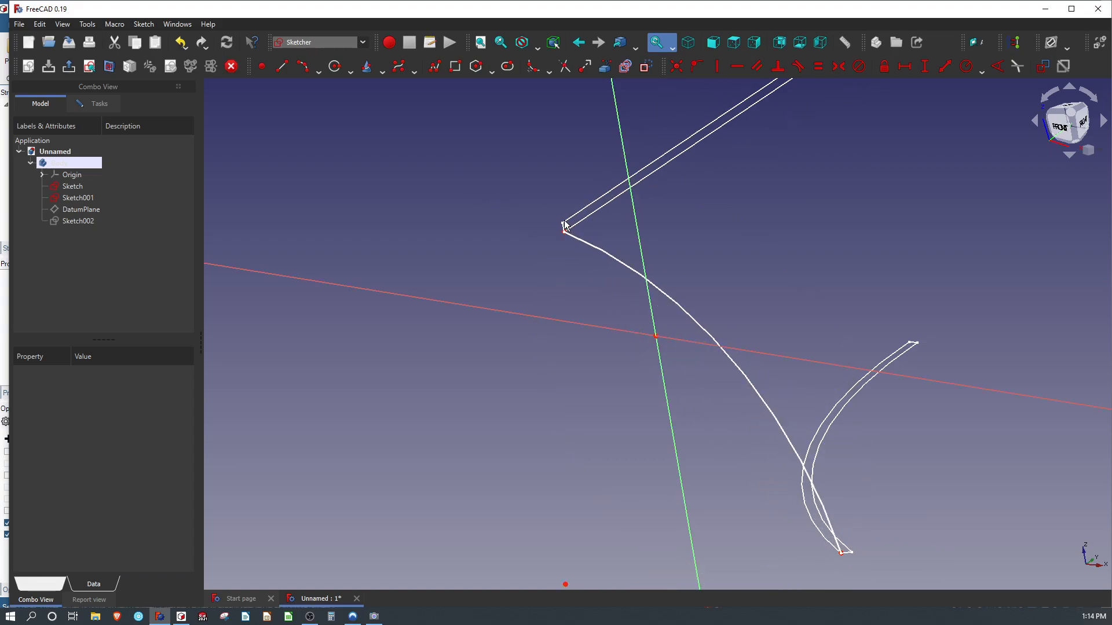
Constrain the path arc's radius to 4*25.4-0.0625 mm.
click(600, 247)
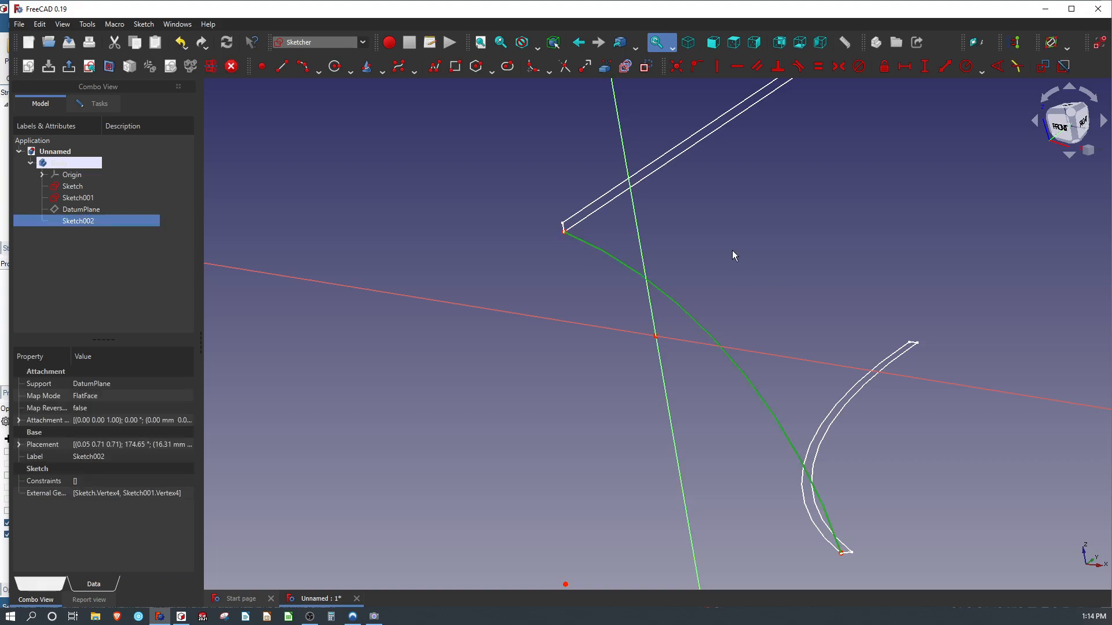
text(kr)
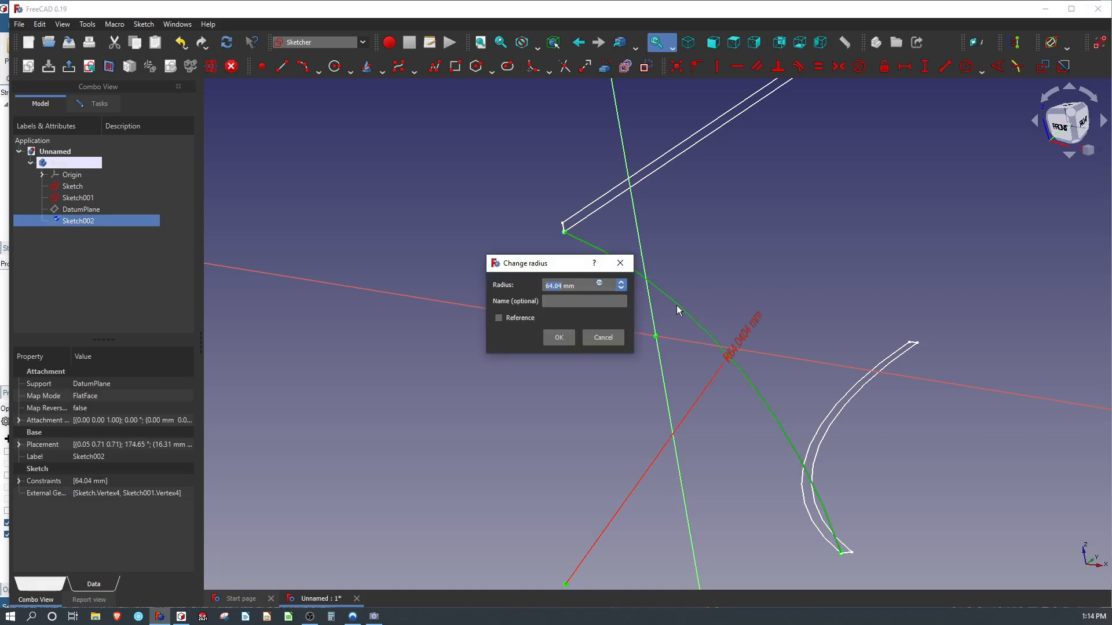
text(4*25.4-0.0625)
key(Return)
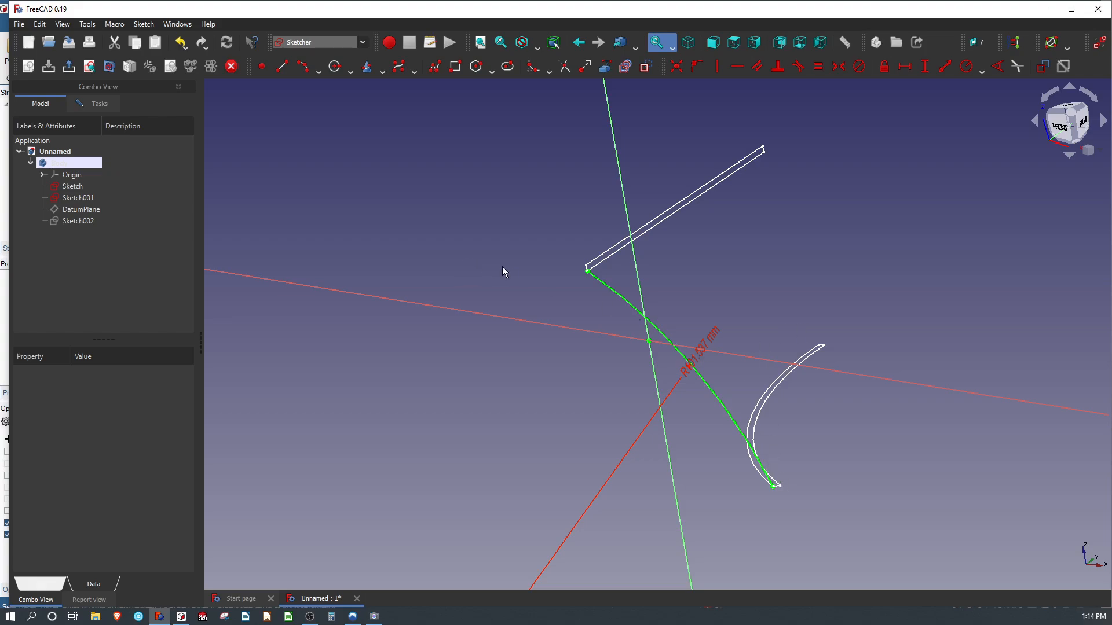
Finish editing the path sketch and close it.
scroll(551, 315, down, 3)
scroll(640, 284, up, 3)
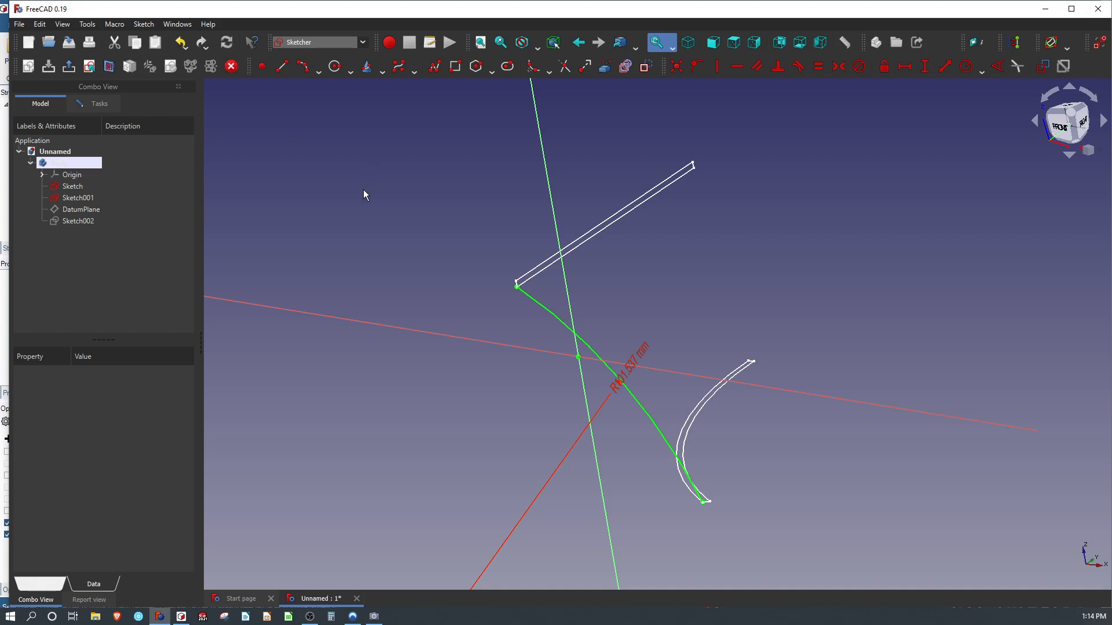
click(99, 103)
click(107, 127)
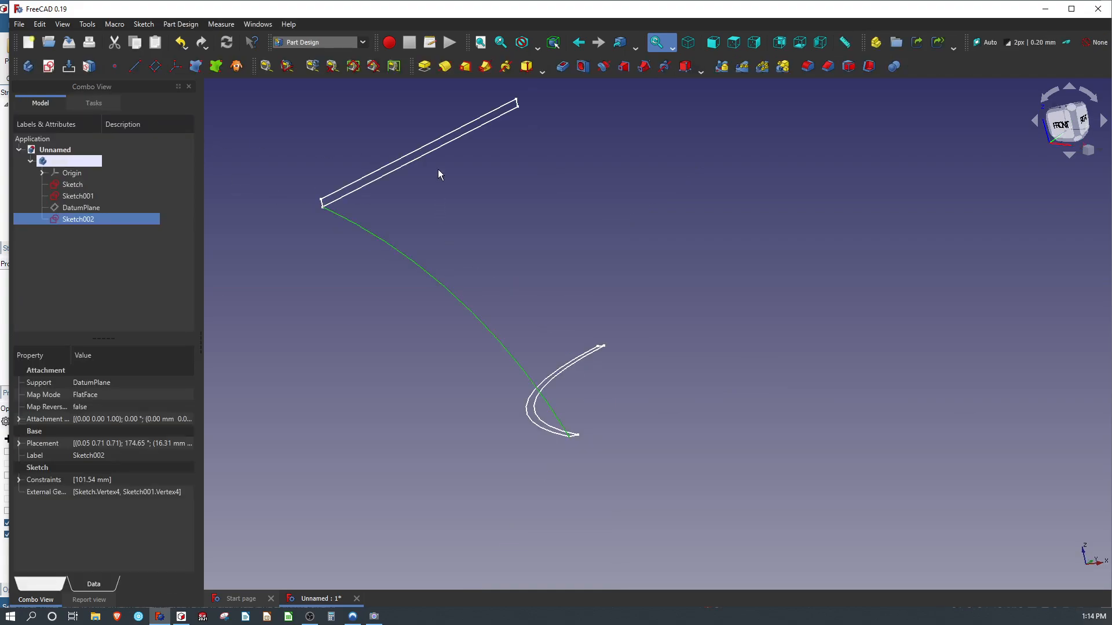
Start an additive pipe with the curved profile sketch as its profile and the arc sketch as its sweep path.
click(486, 67)
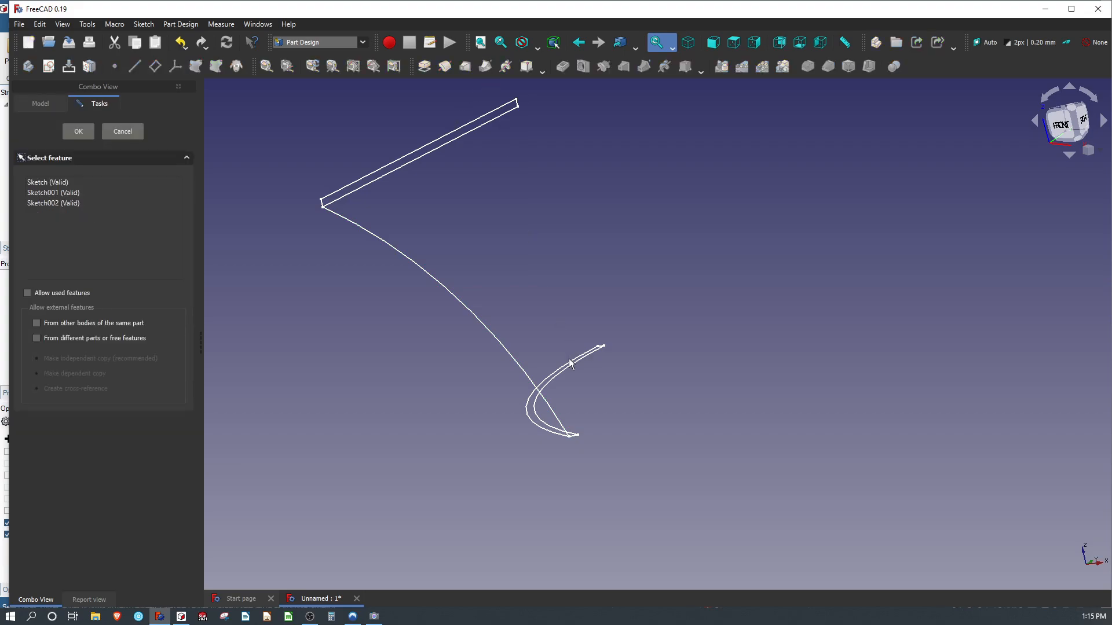
click(571, 363)
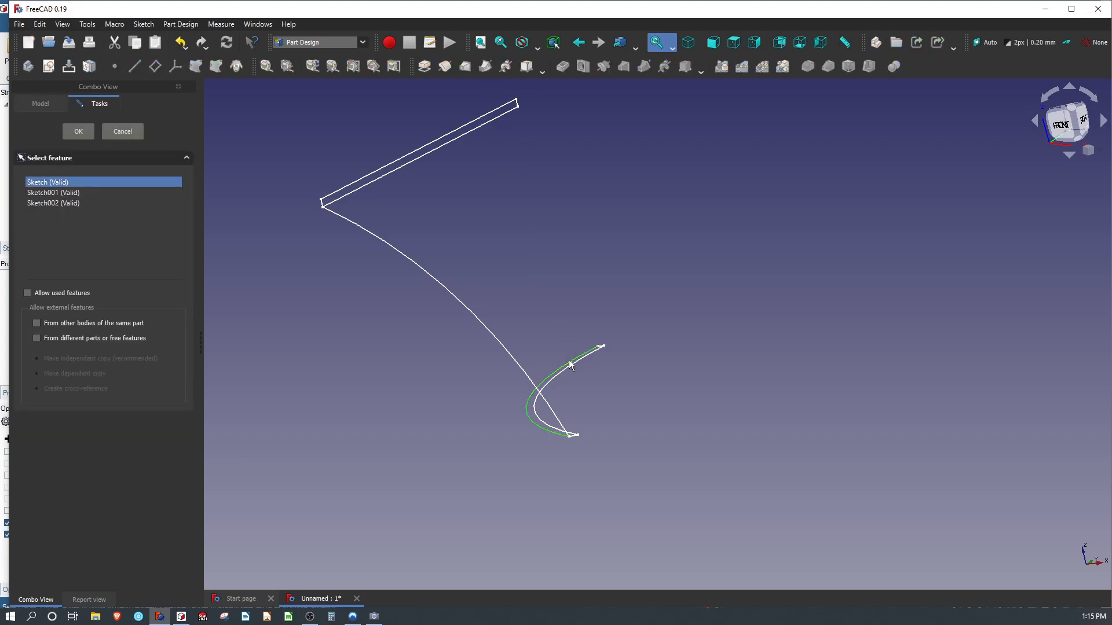
click(79, 136)
click(476, 316)
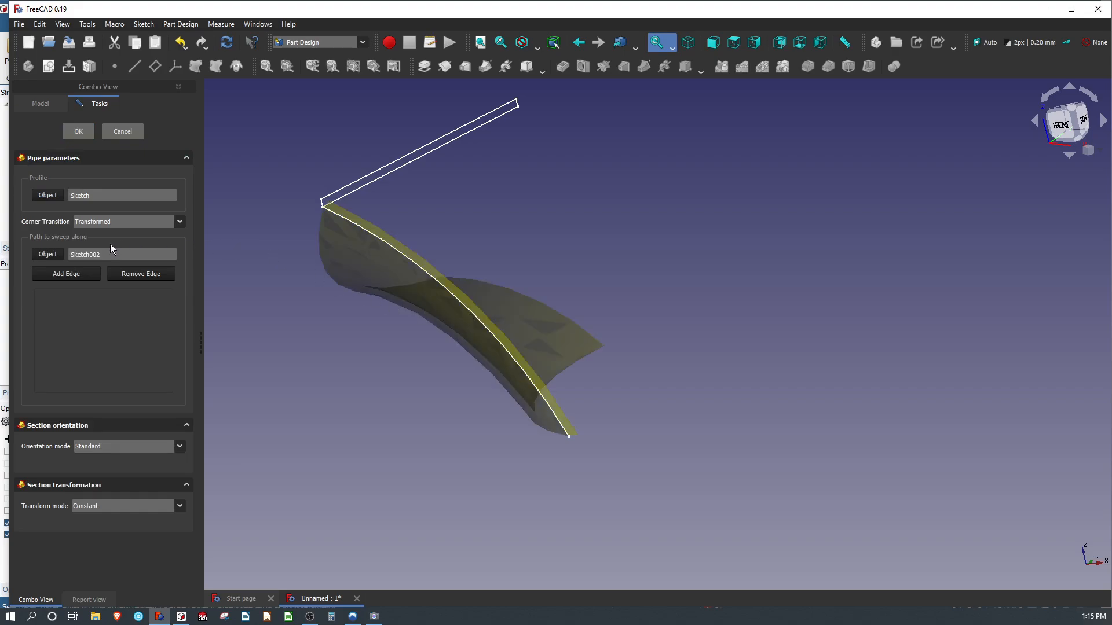
Set the pipe's transform mode to Multisection, add the straight profile as the second section, and create the pipe.
click(117, 510)
click(110, 526)
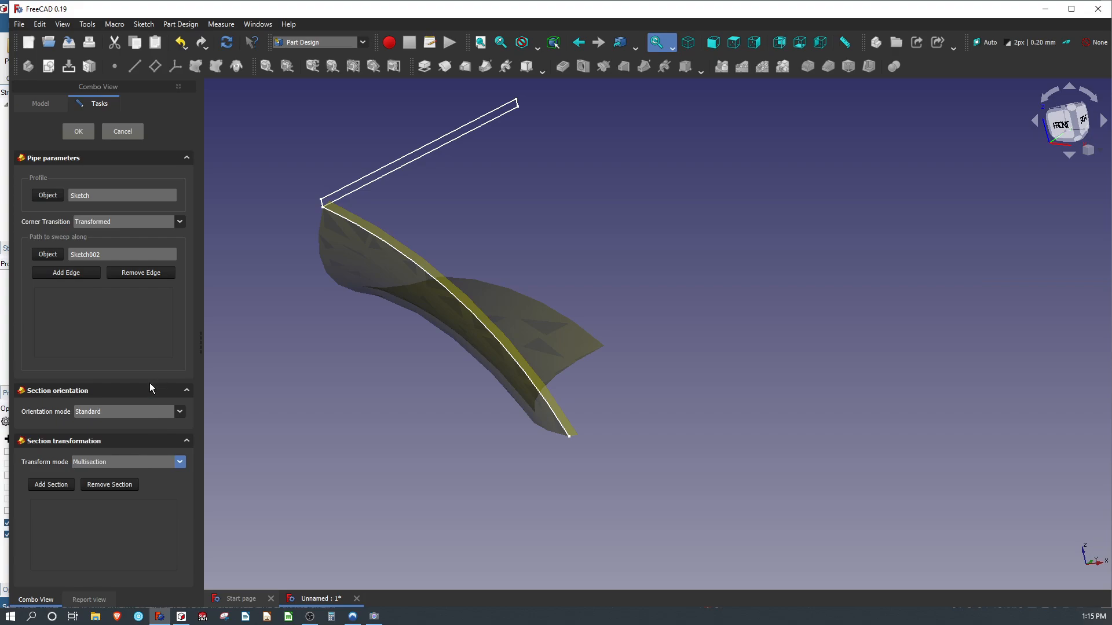
click(72, 483)
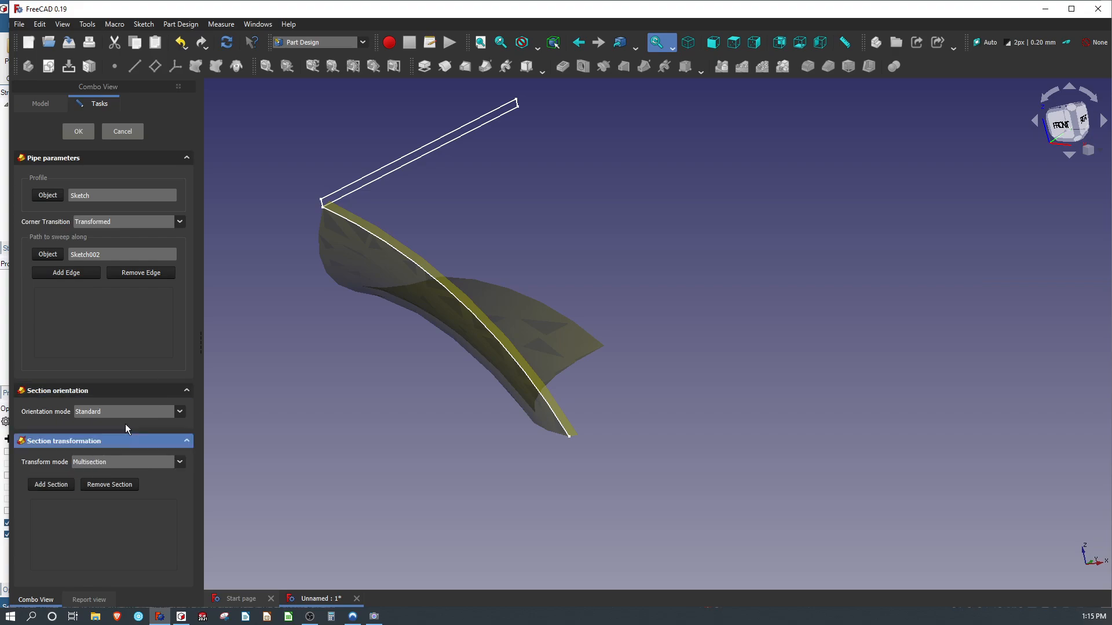
click(344, 193)
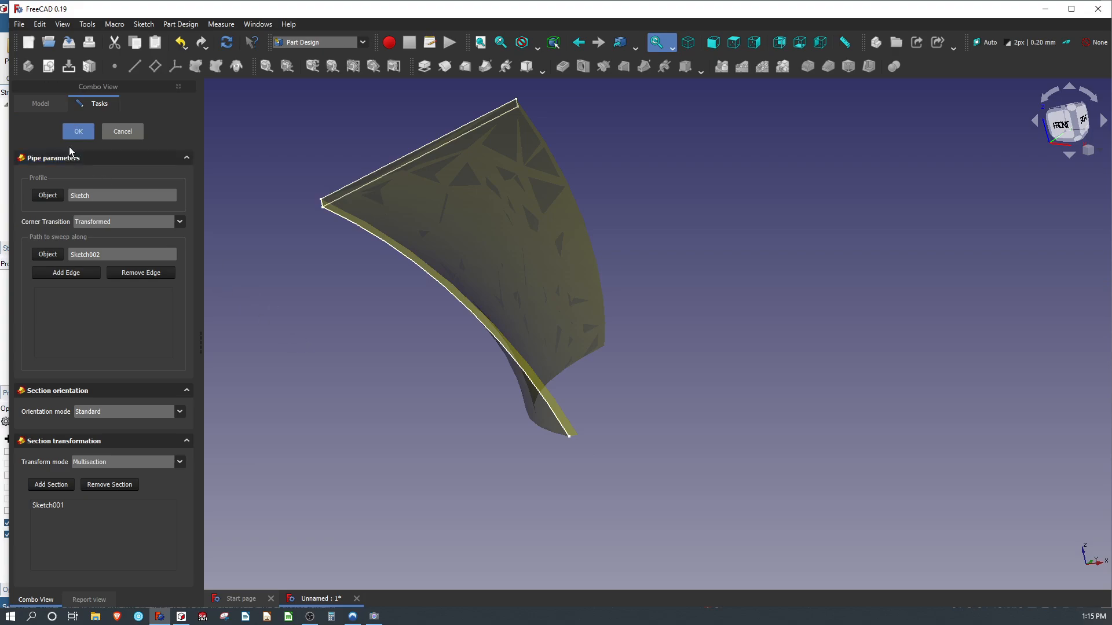
click(81, 135)
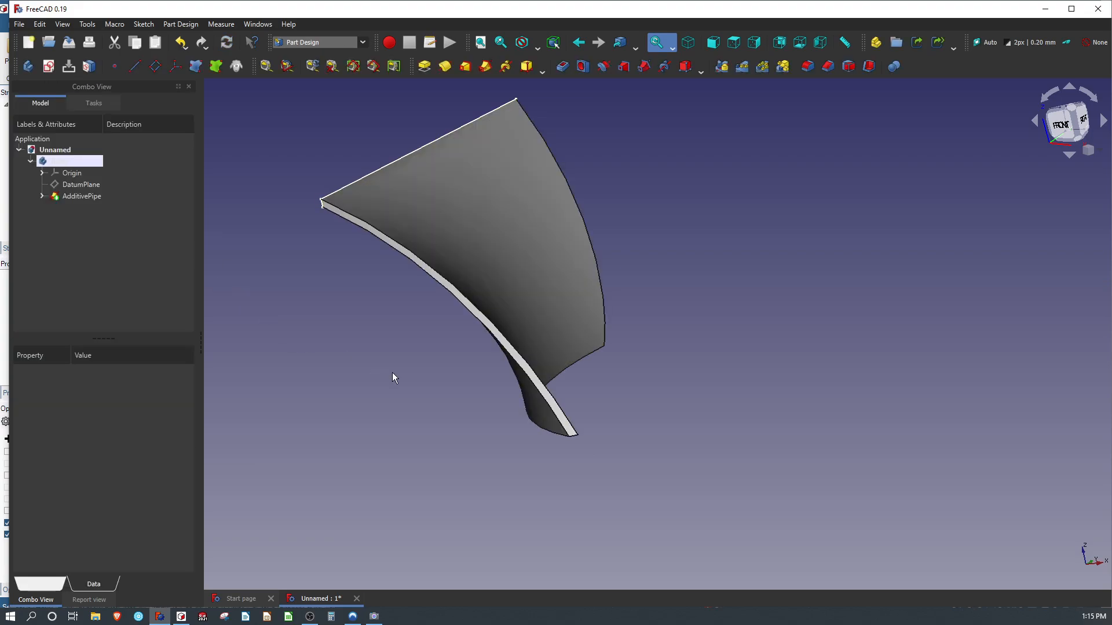
Inspect the blended curved plate and its swept edge from several angles.
middle_drag(591, 417, 646, 280)
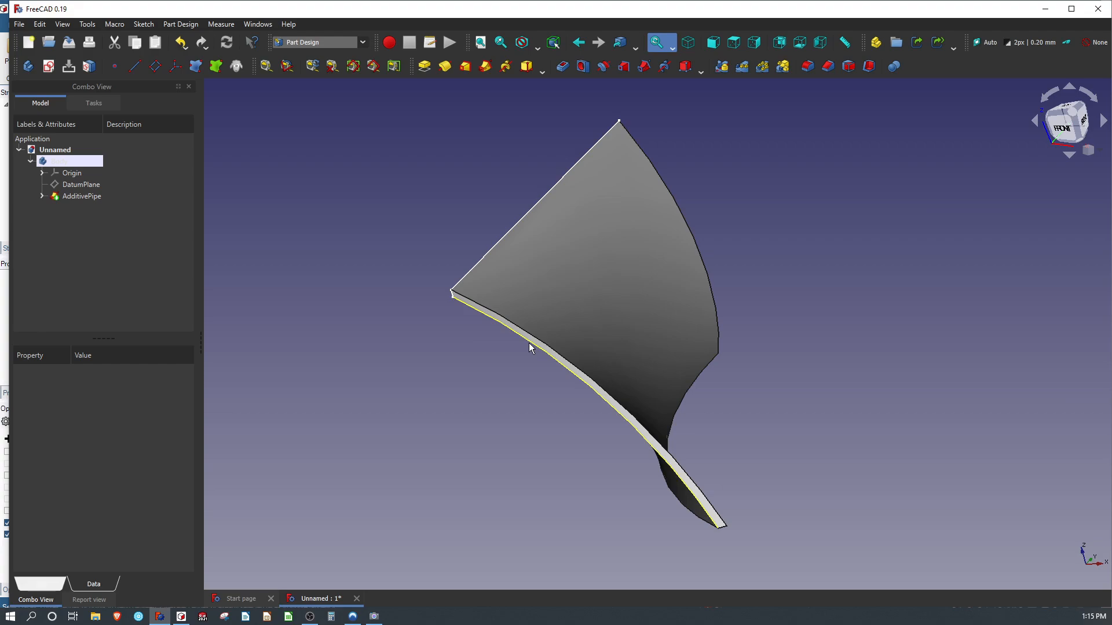
middle_drag(450, 315, 534, 310)
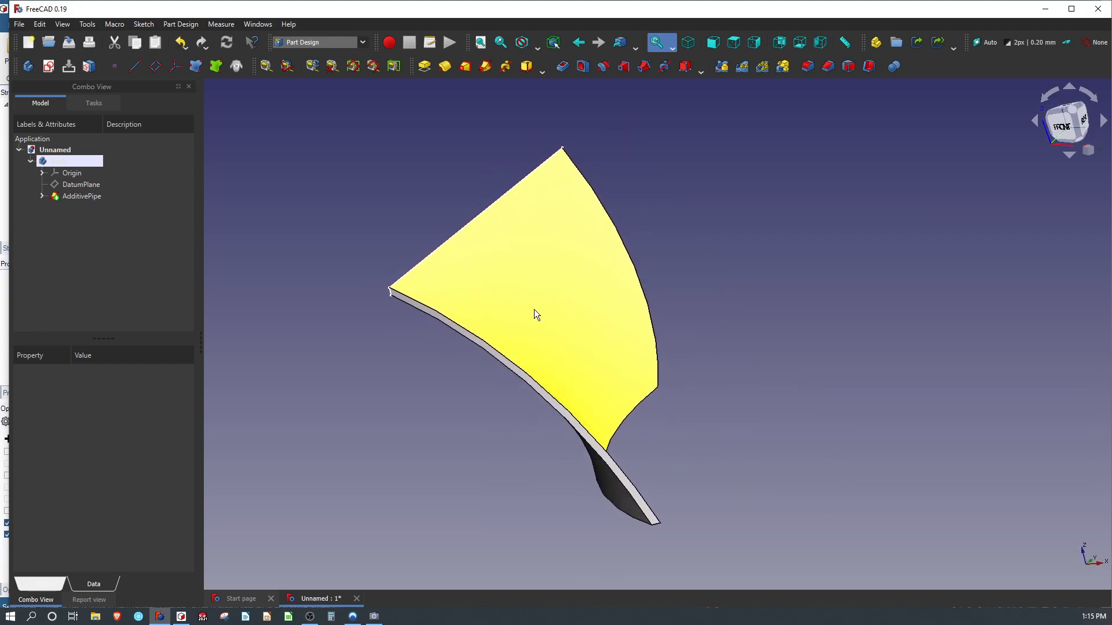
scroll(534, 309, down, 1)
scroll(546, 302, up, 1)
middle_drag(768, 383, 851, 363)
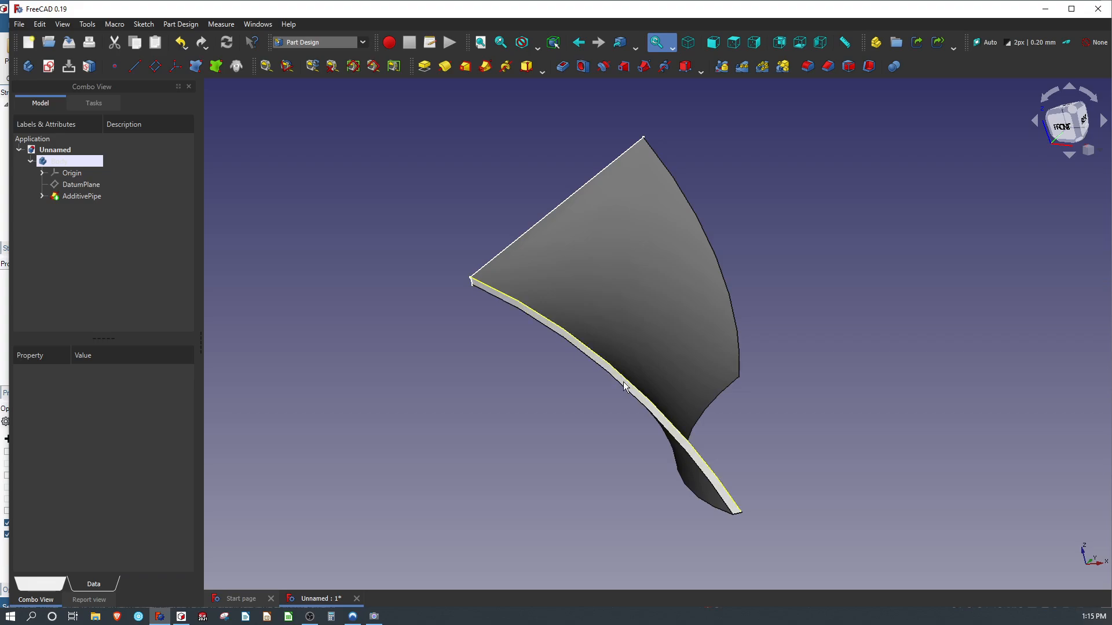
middle_drag(484, 375, 548, 330)
Switch to DesignSpark Mechanical and start a sketch in plan view on the XZ plane at the origin.
click(5, 286)
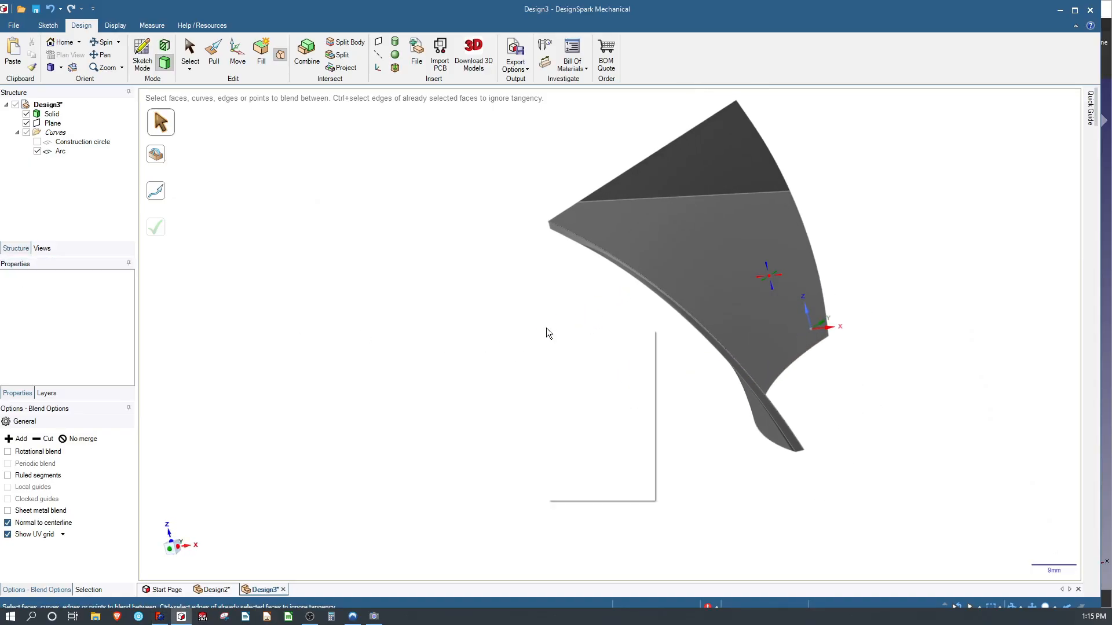
right_click(549, 330)
click(513, 271)
middle_drag(559, 315, 583, 280)
right_click(583, 280)
click(479, 243)
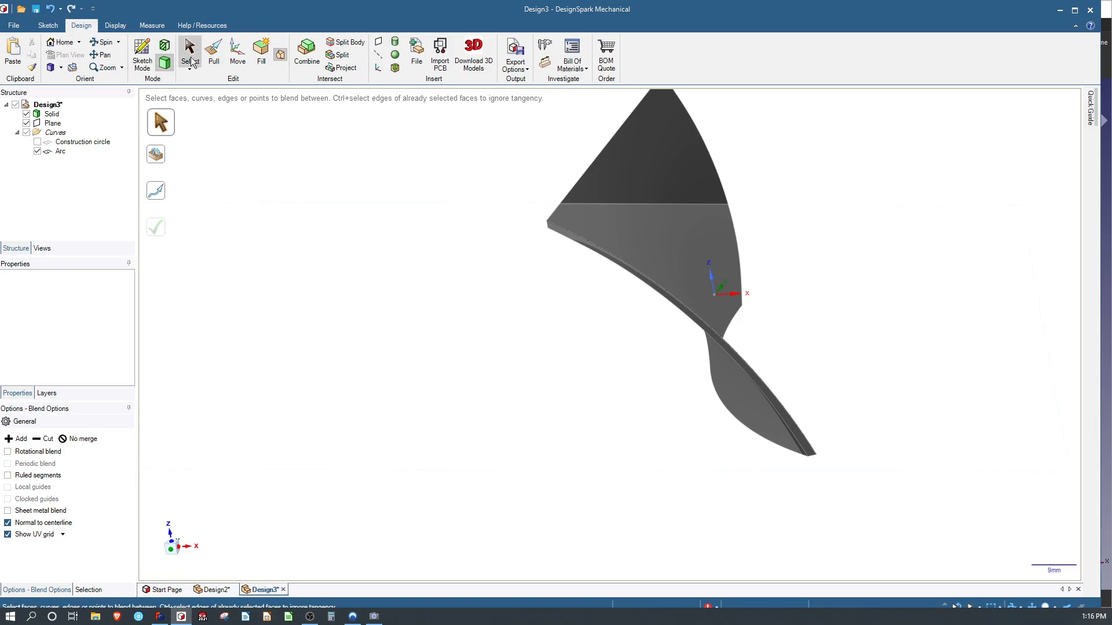
click(712, 282)
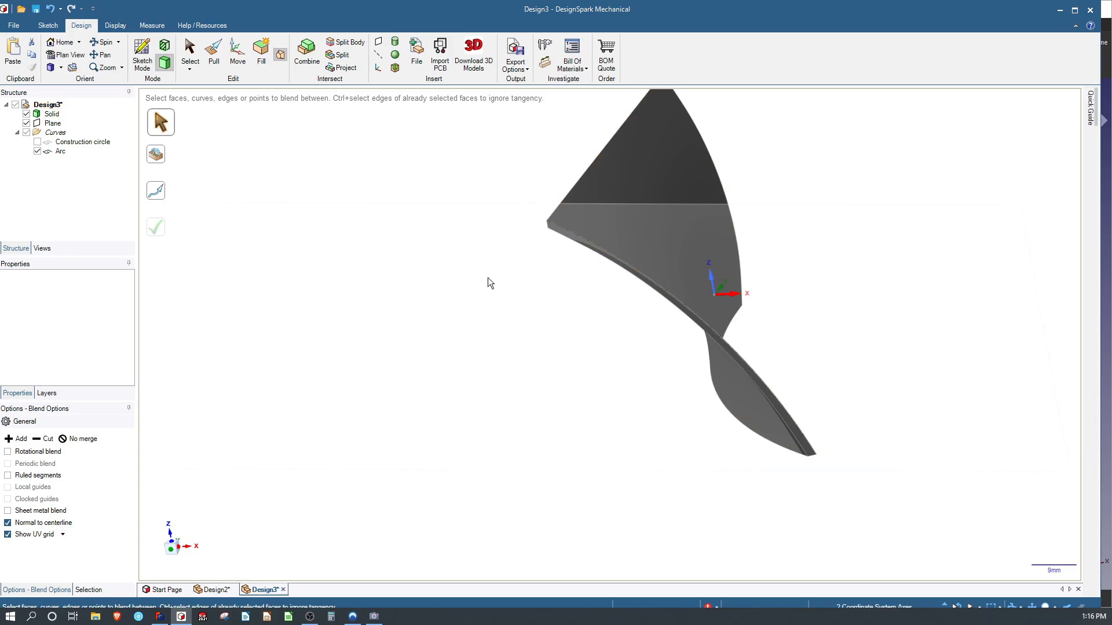
click(50, 25)
click(102, 55)
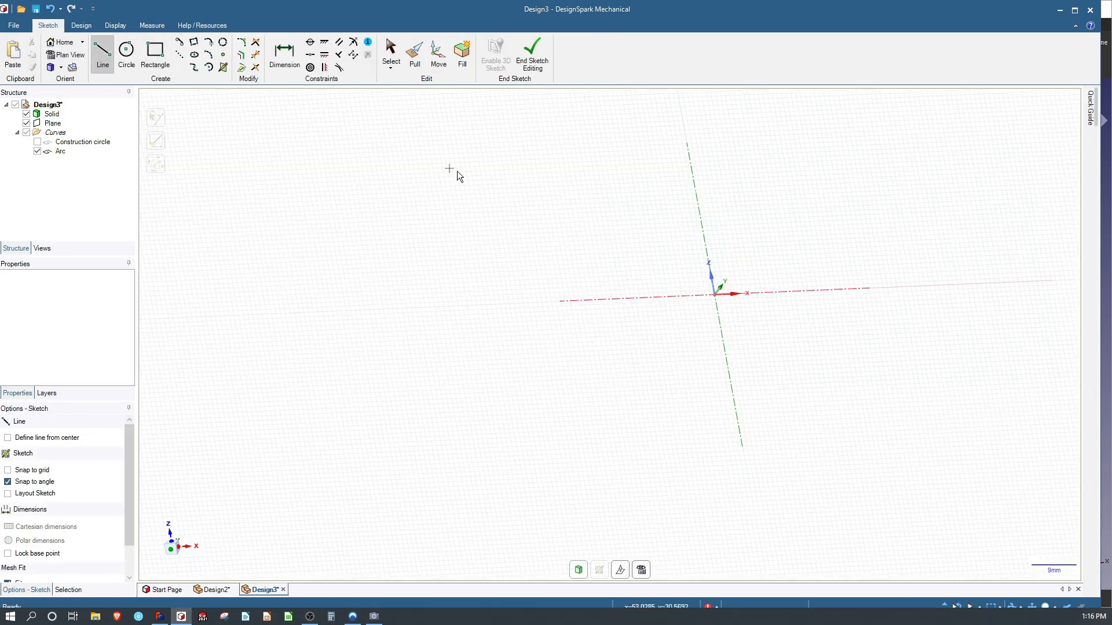
click(65, 55)
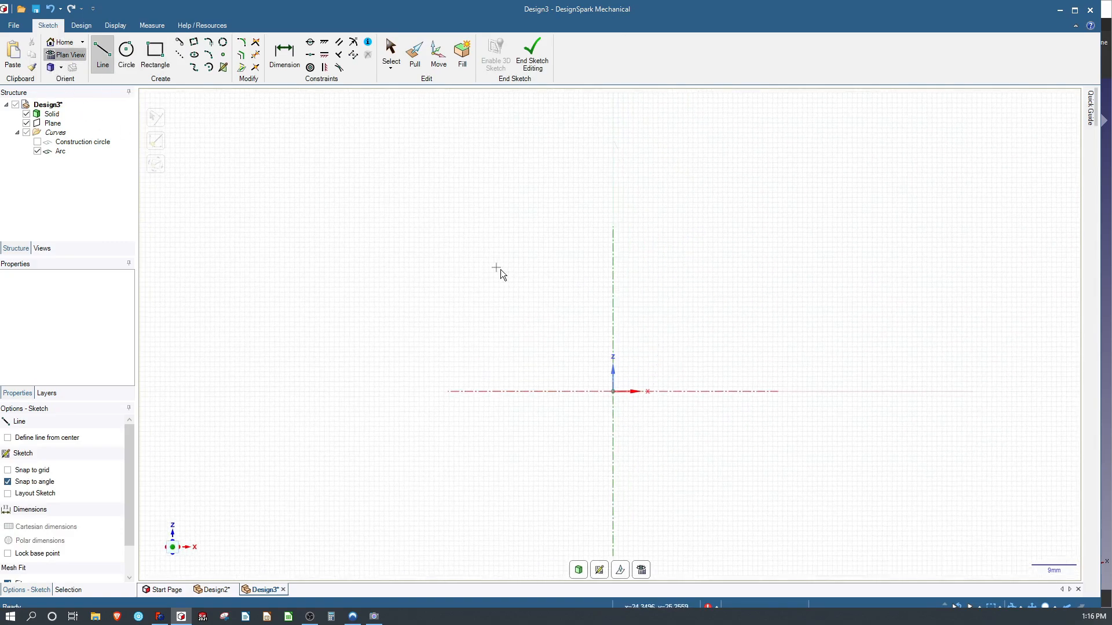
Draw an open line outline: top edge about 28 mm above the origin, diagonal, side on the Z axis, 37 mm base and short riser.
scroll(613, 280, up, 3)
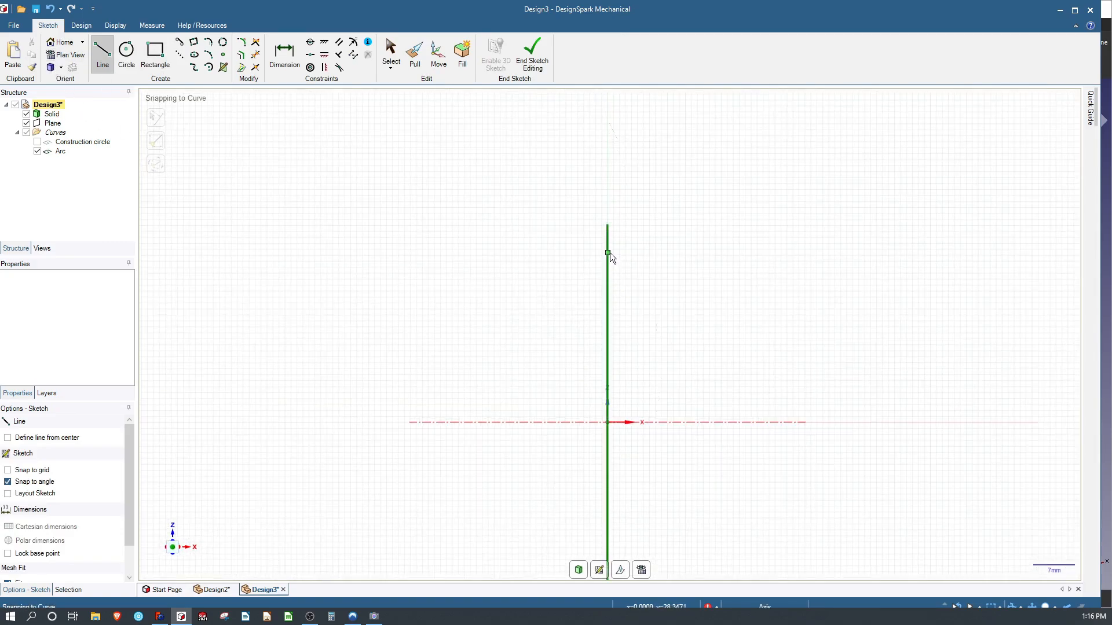
click(607, 252)
click(671, 253)
click(630, 304)
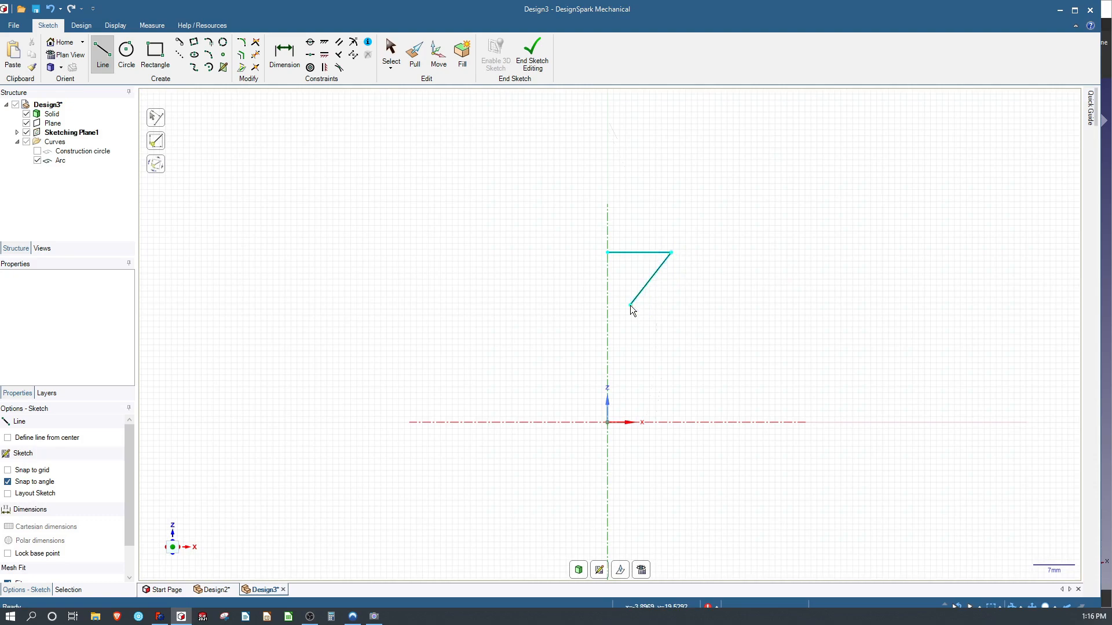
click(607, 252)
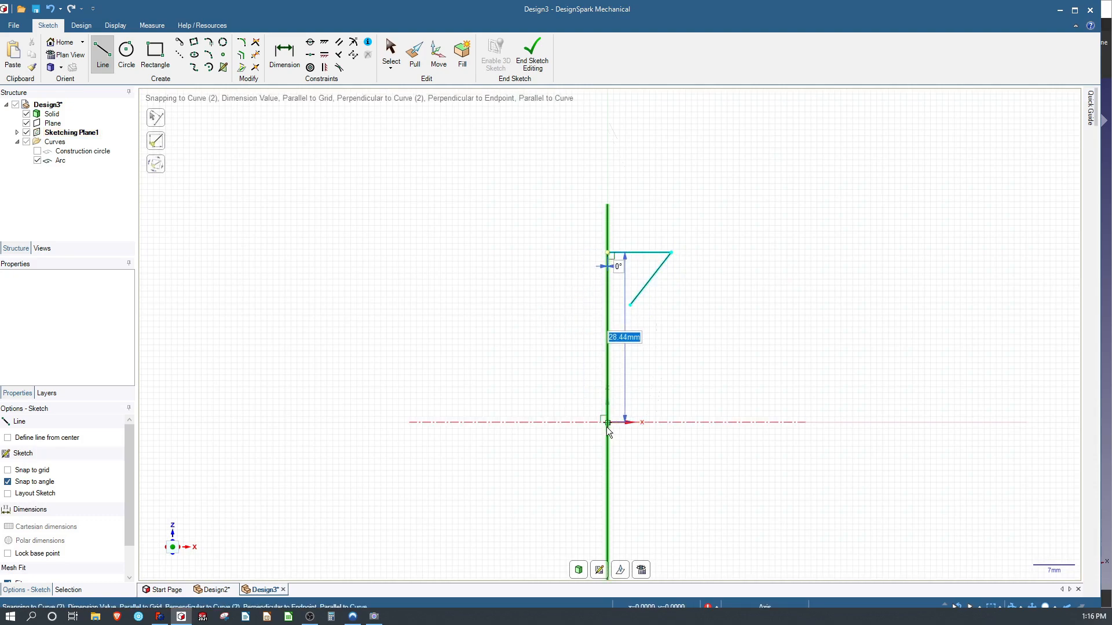
click(606, 442)
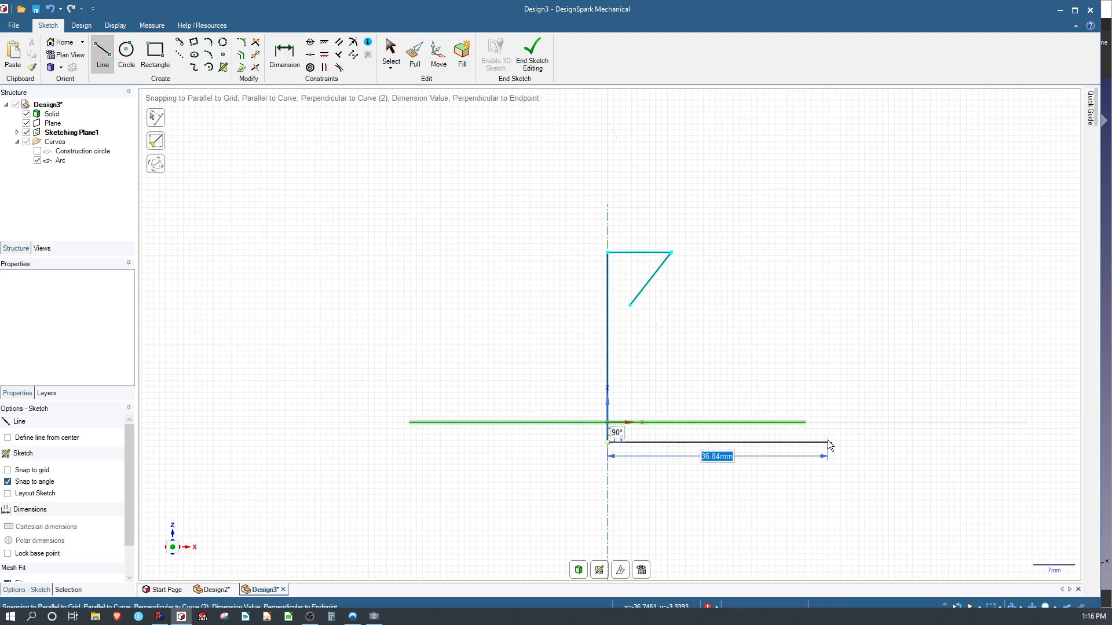
click(827, 443)
click(828, 422)
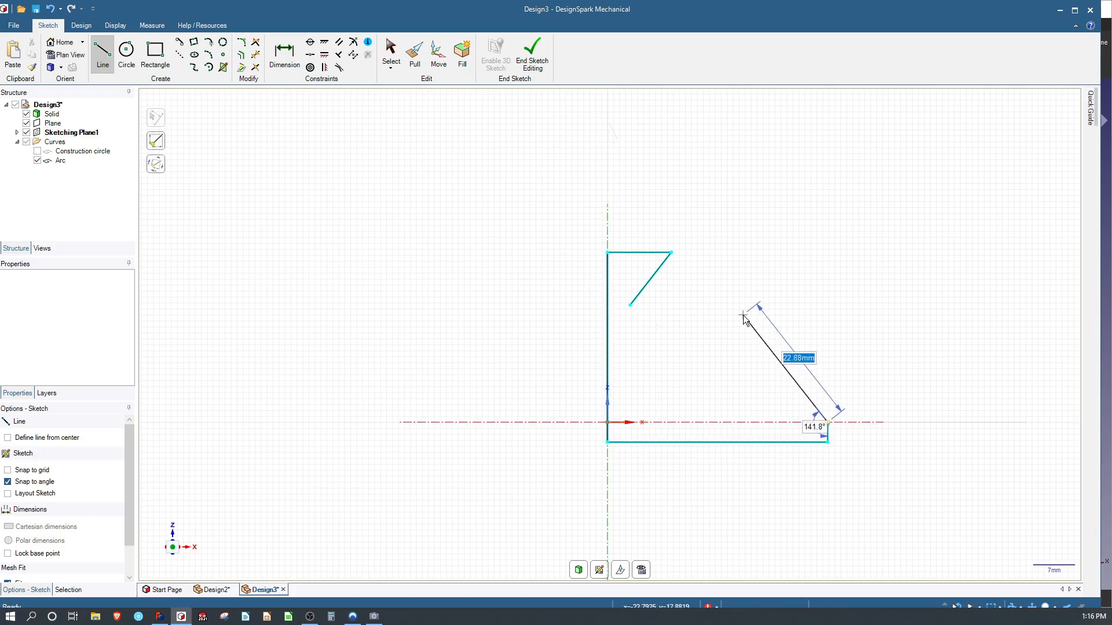
Leave the Line tool and delete the stray diagonal line below the top edge.
key(Escape)
key(Escape)
click(644, 295)
key(Delete)
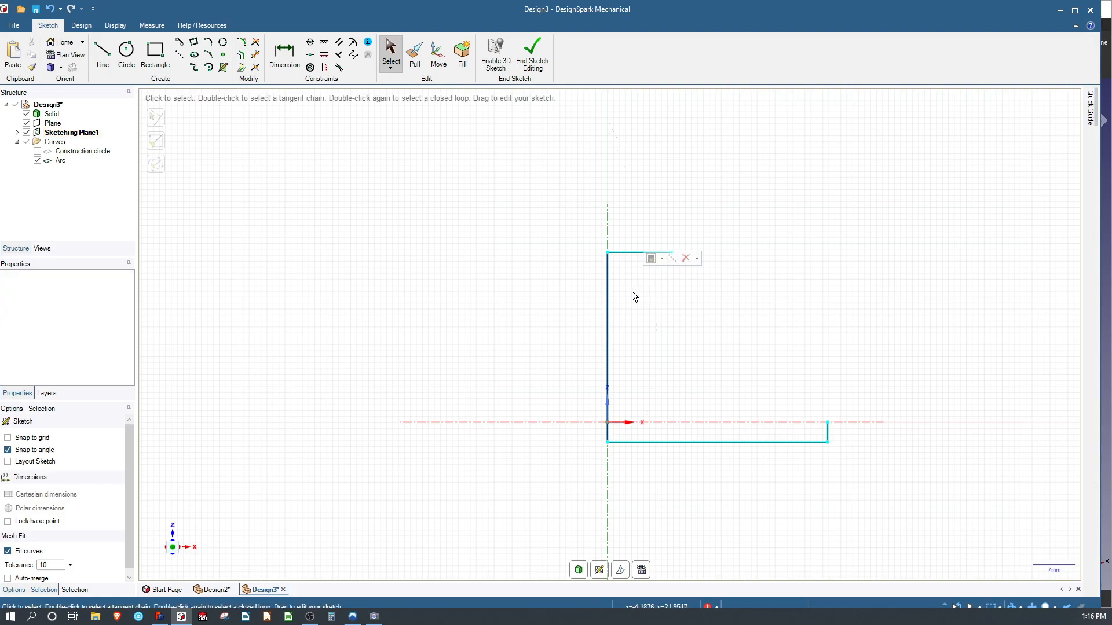
Draw an inward-curving three-point arc from the top edge's outer end to the upper end of the short riser.
click(209, 55)
click(673, 256)
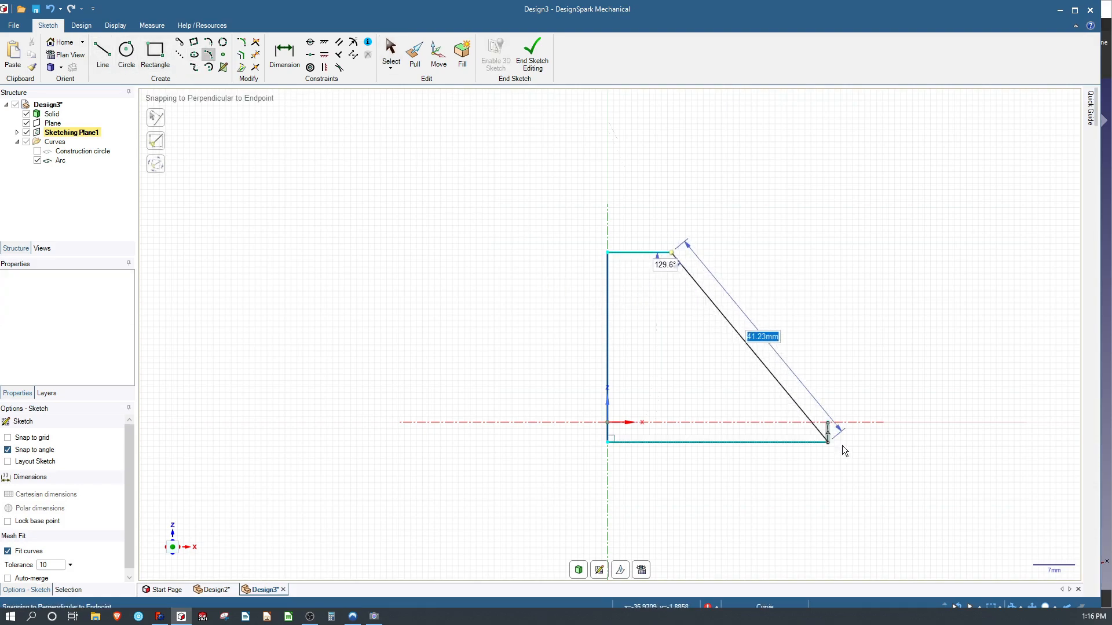
click(828, 422)
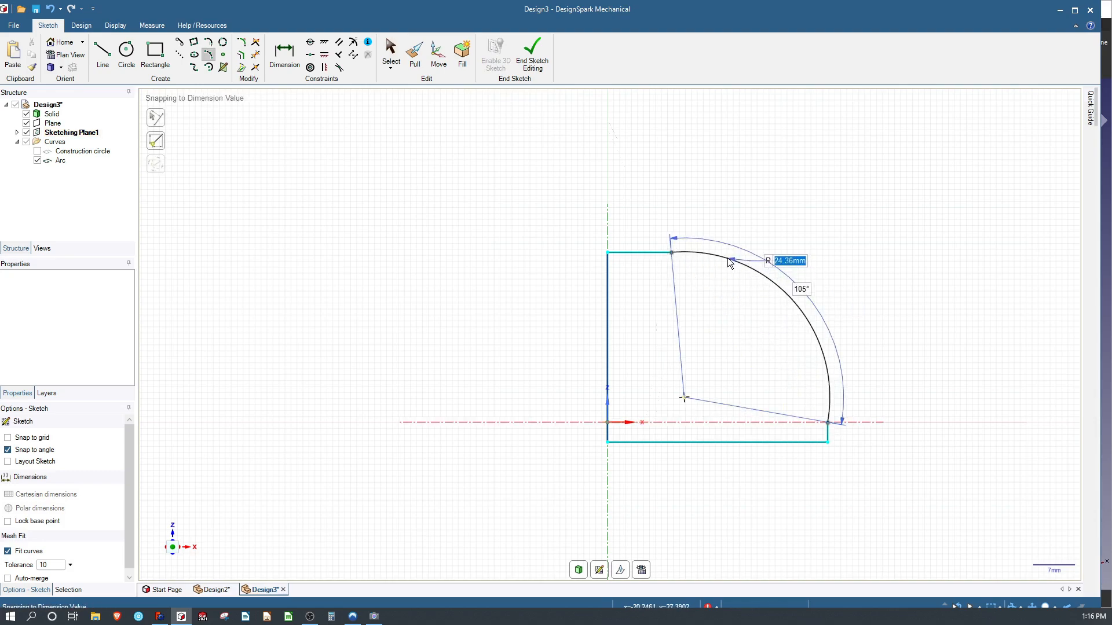
click(694, 299)
key(Escape)
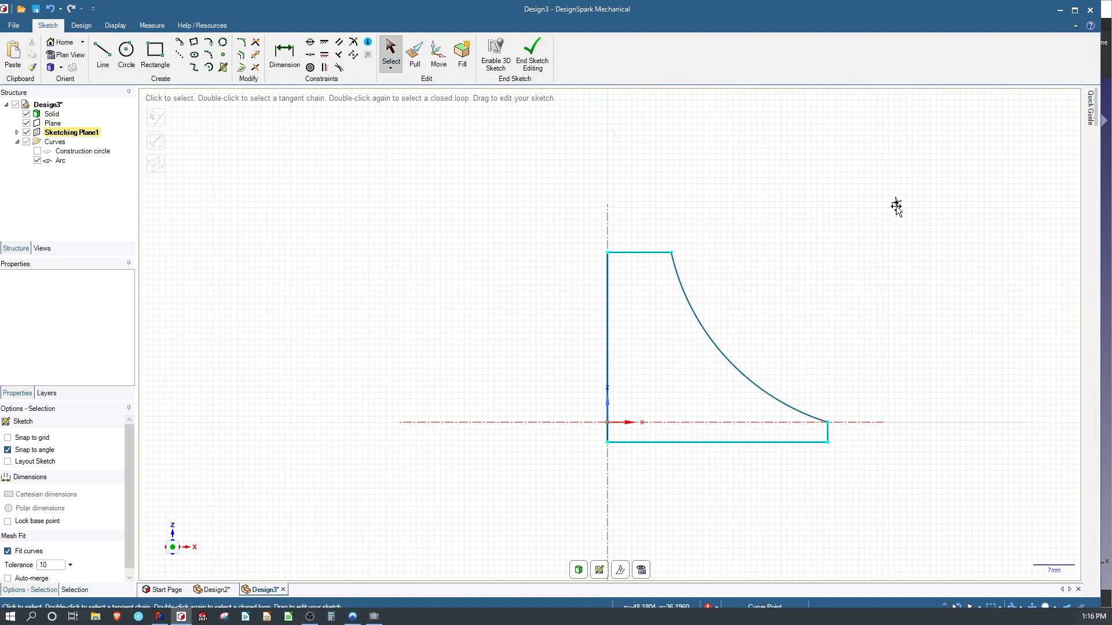
Apply a coincident constraint between the arc's centre point and the short vertical riser.
click(828, 433)
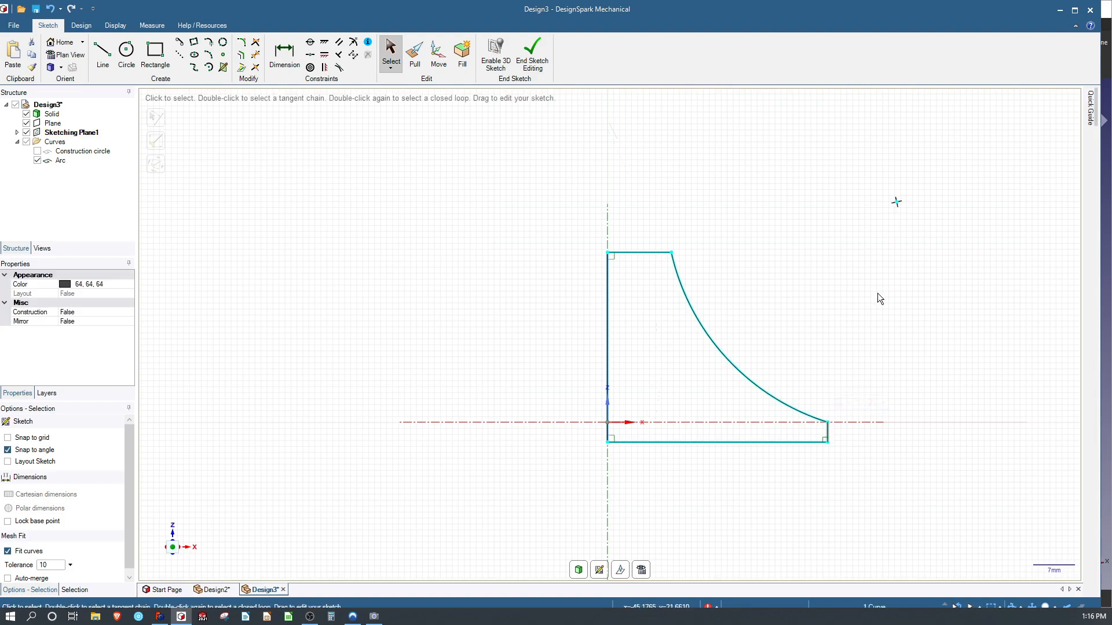
ctrl+click(896, 202)
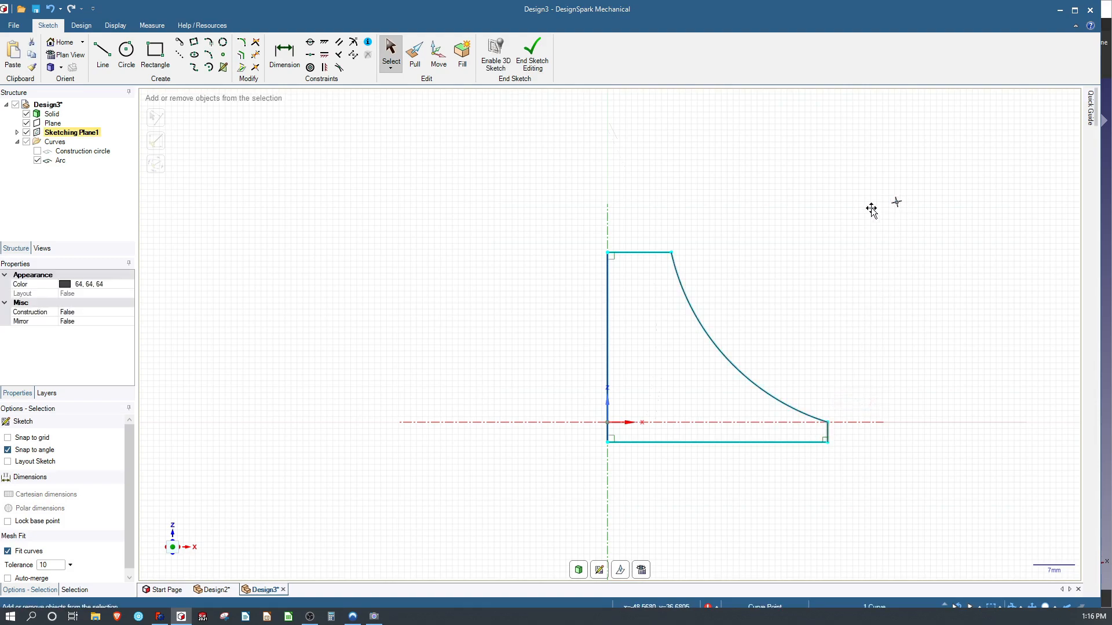
click(309, 44)
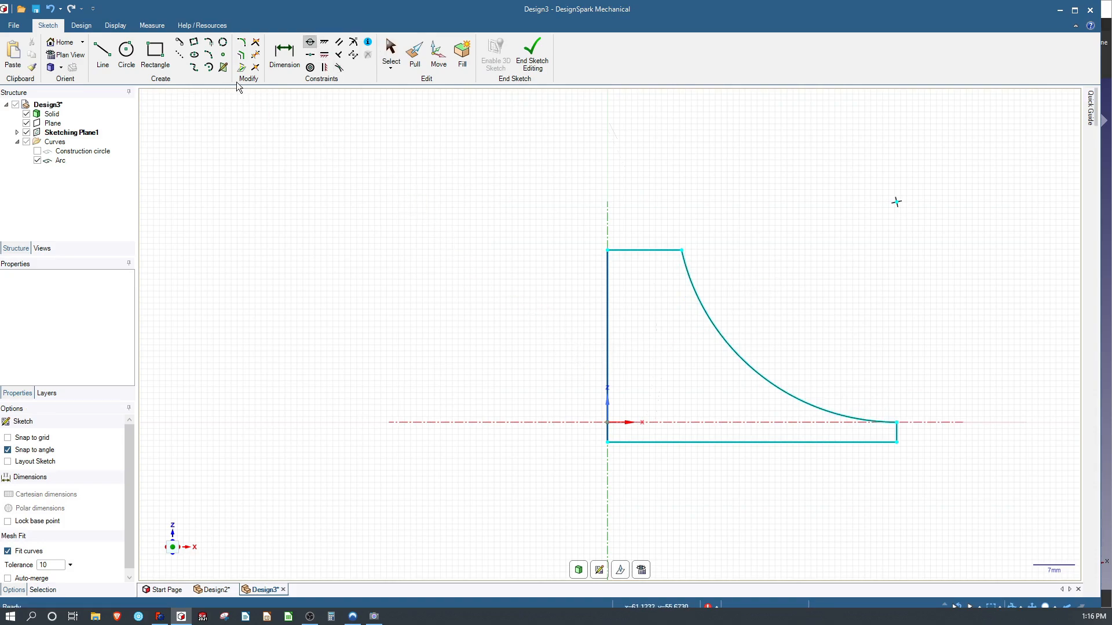
Dimension the vertical distance from the origin to the outline's base and set it to 0.0625*25.4 mm.
click(284, 55)
click(607, 422)
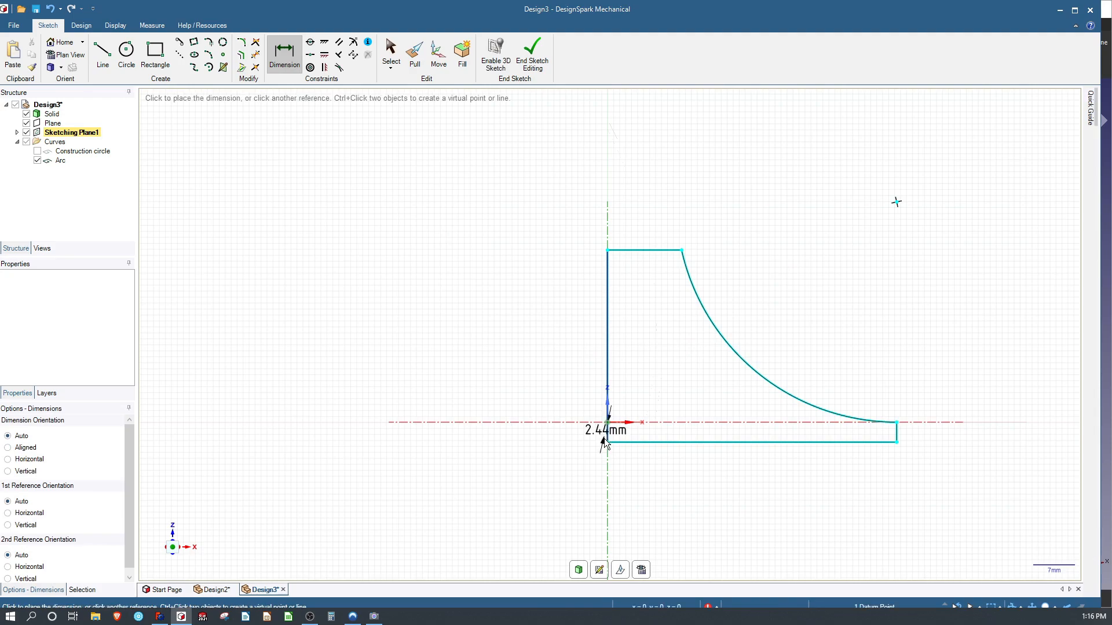
click(606, 441)
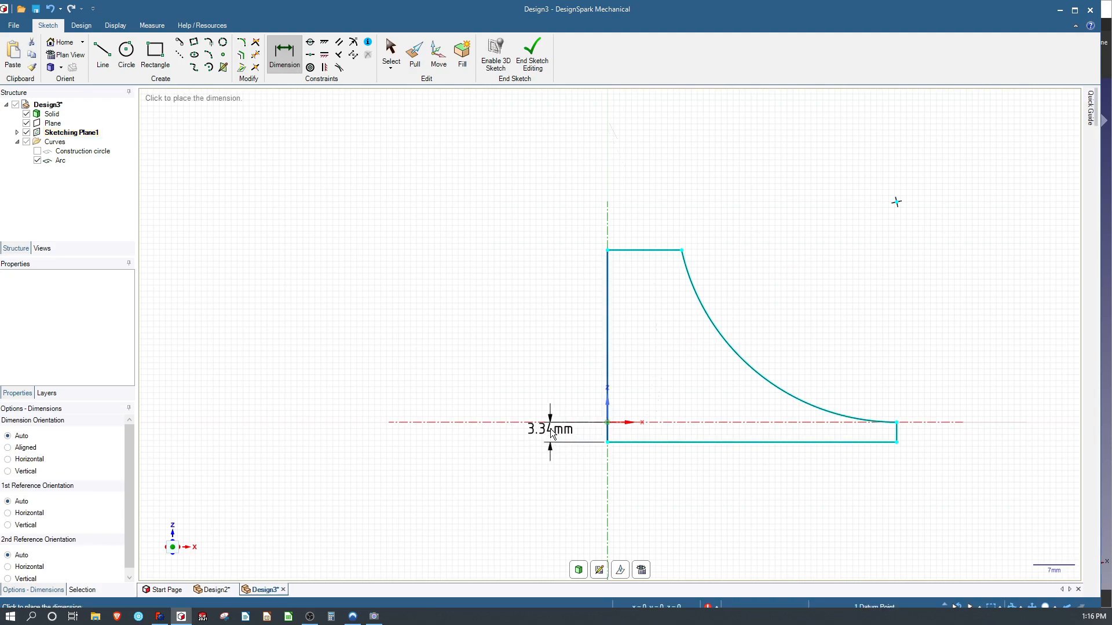
click(548, 438)
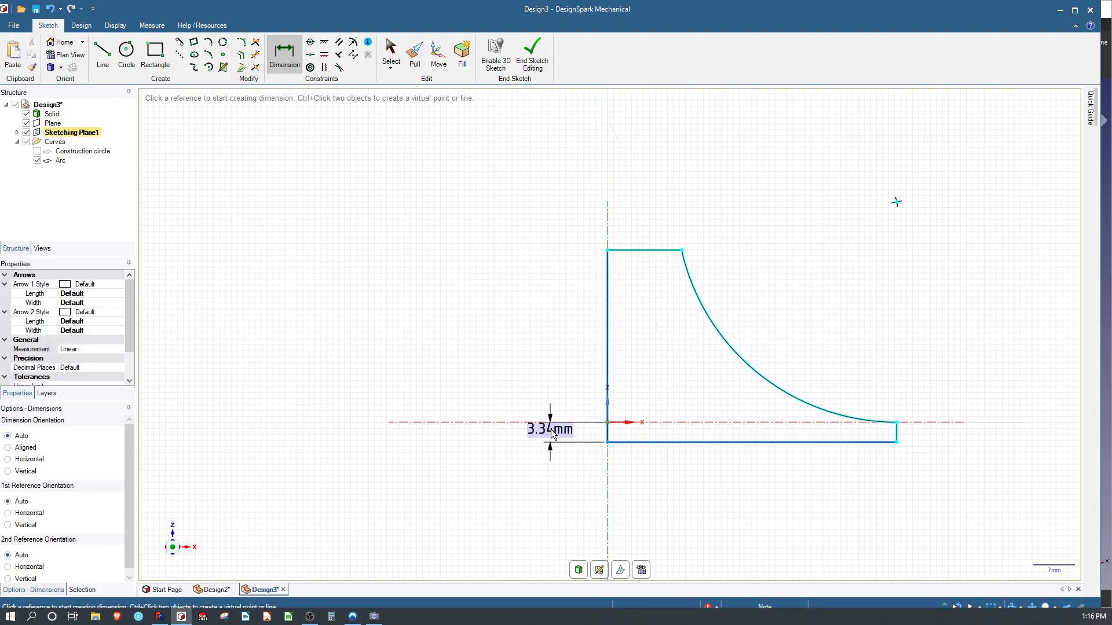
click(551, 430)
text(0.0)
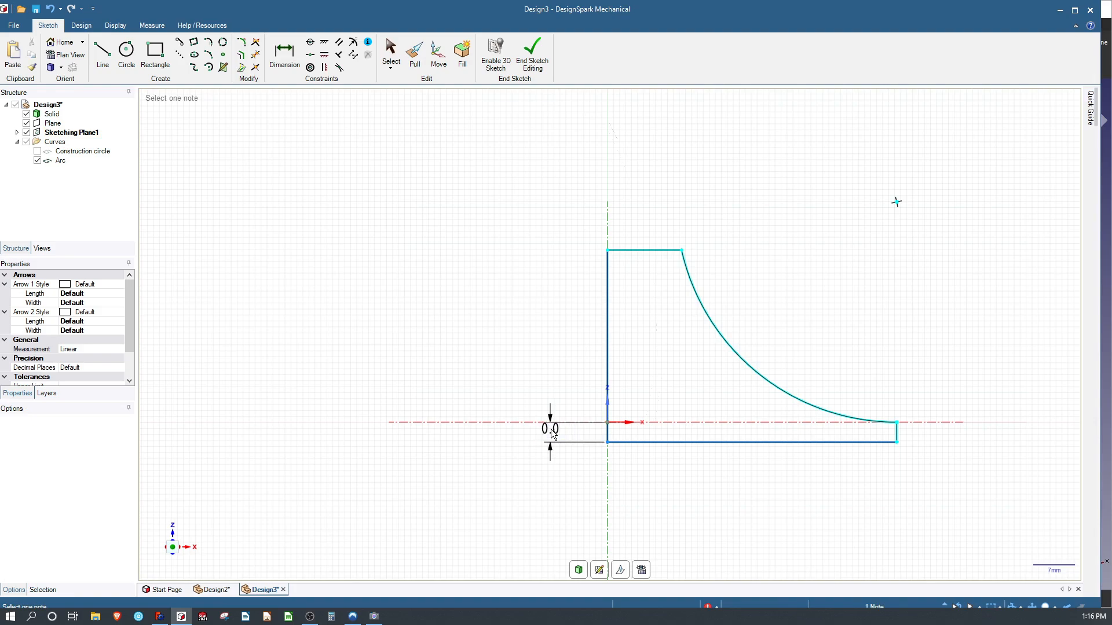
text(625*25.4)
key(Return)
Dimension the outline's base edge and set its length to 4*25.4 (101.6 mm).
scroll(793, 394, up, 2)
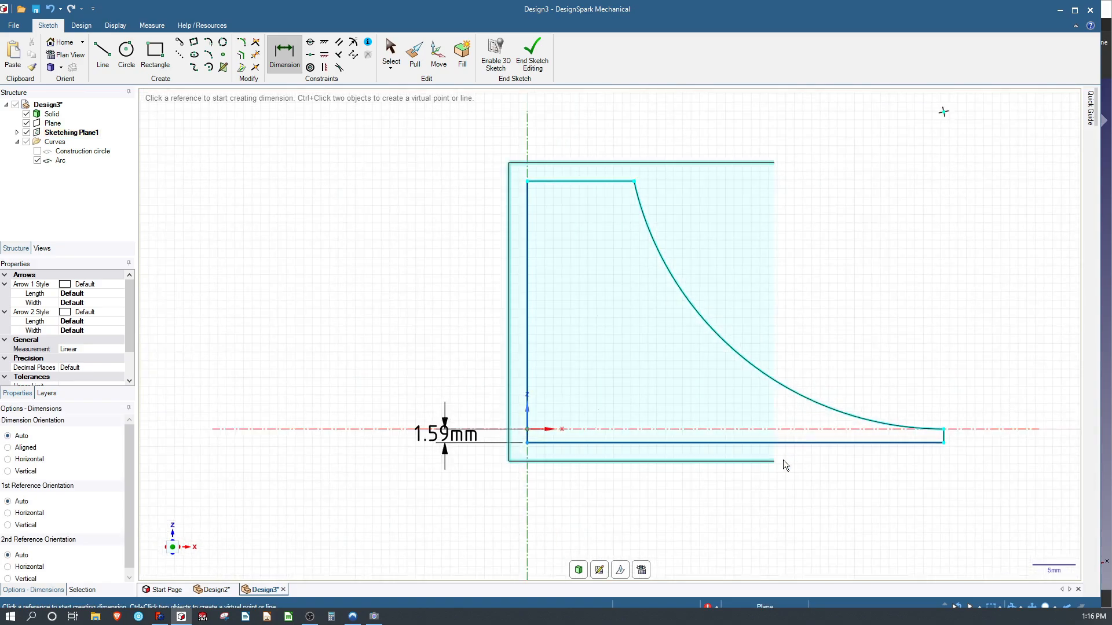
click(752, 442)
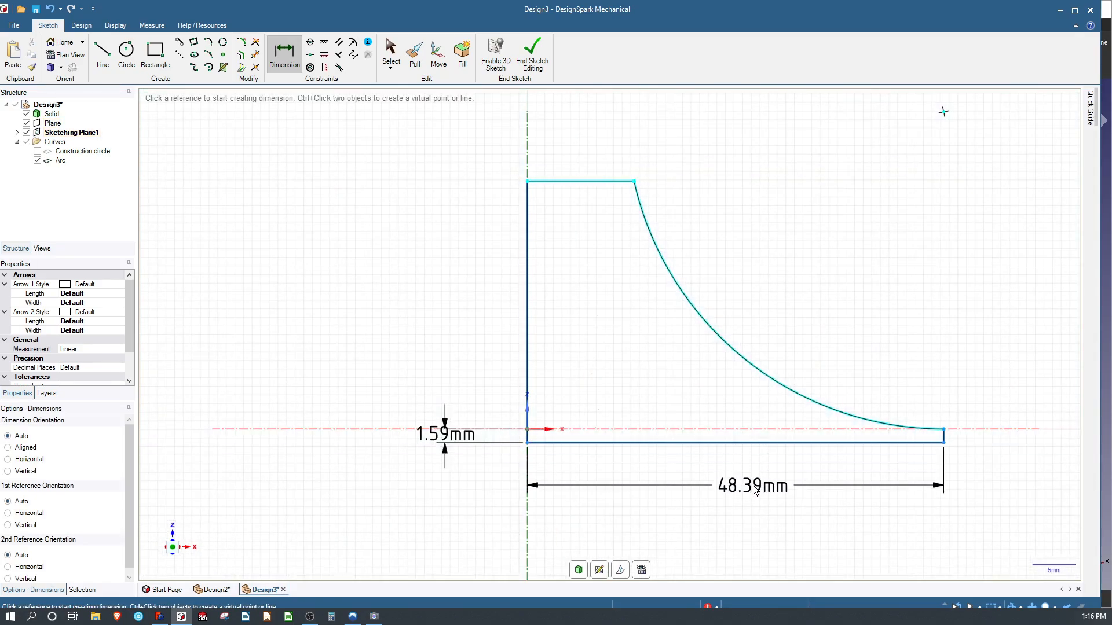
click(752, 486)
text(4-)
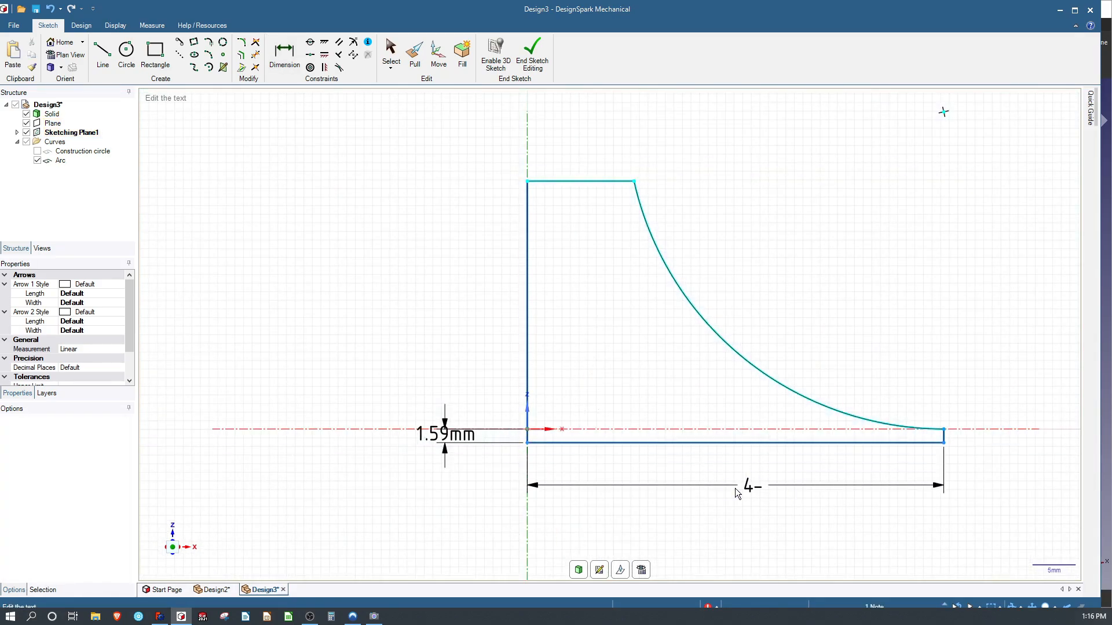
text(25.4)
key(Return)
scroll(735, 488, up, 2)
scroll(734, 493, down, 3)
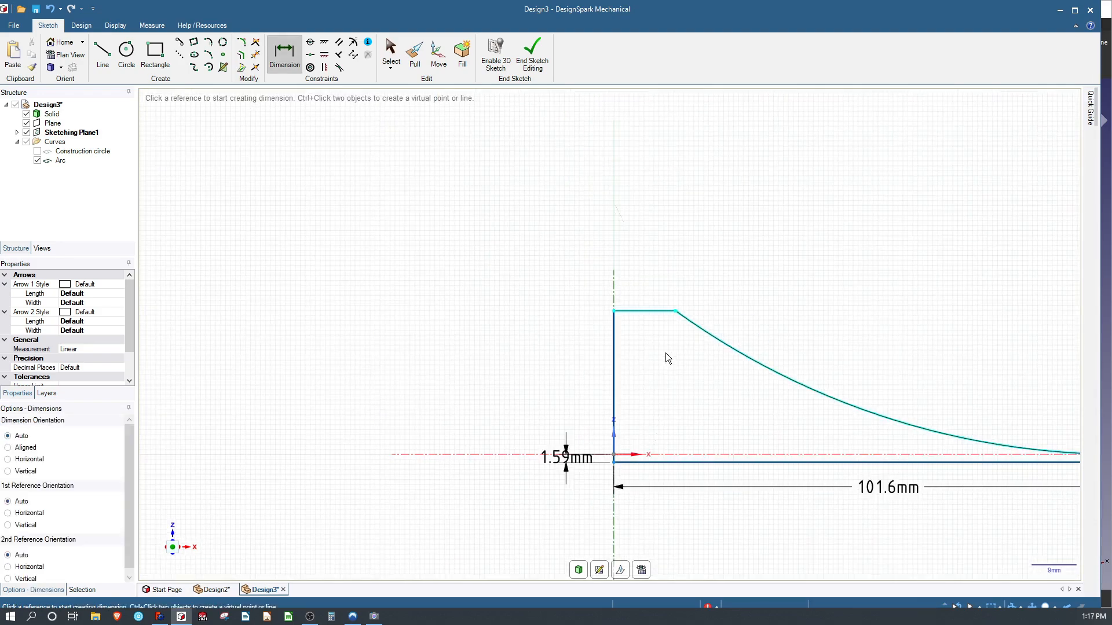
Dimension the tall vertical edge of the outline and set its length to 55 mm.
click(613, 341)
click(574, 345)
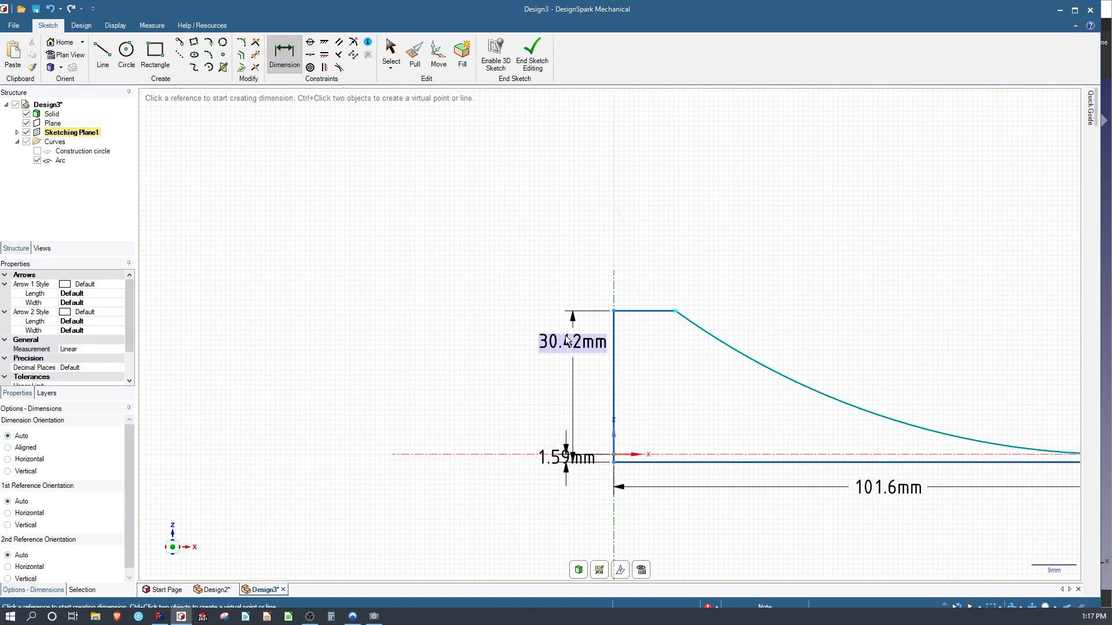
text(55)
key(Return)
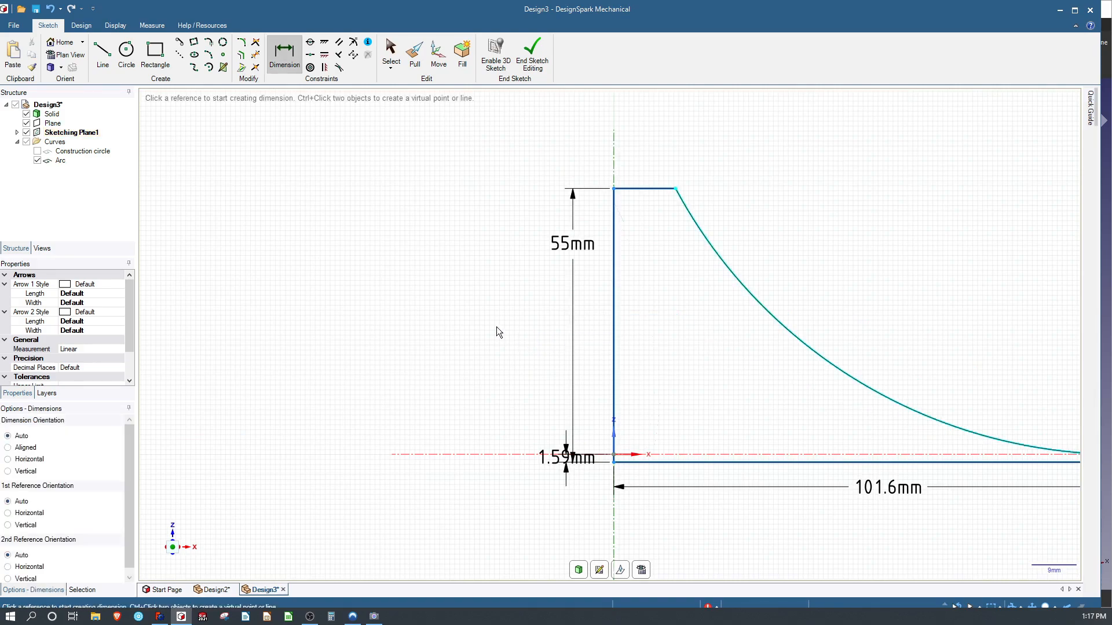
scroll(507, 307, up, 2)
scroll(574, 297, down, 4)
scroll(720, 318, up, 2)
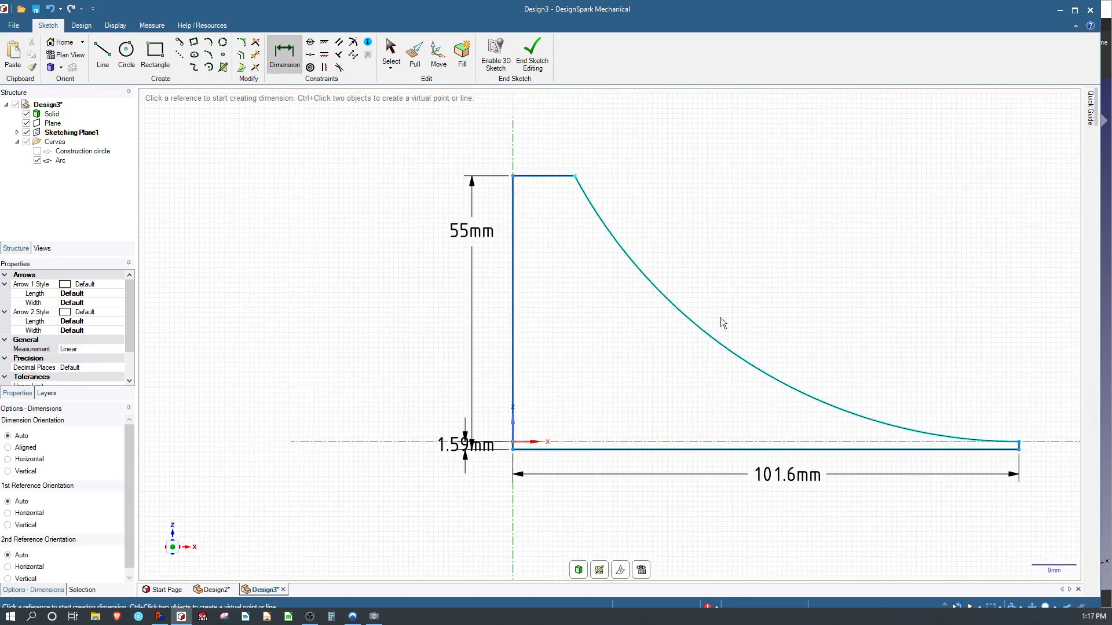
Dimension the concave arc's radius and set it to 75 mm.
click(686, 320)
click(643, 352)
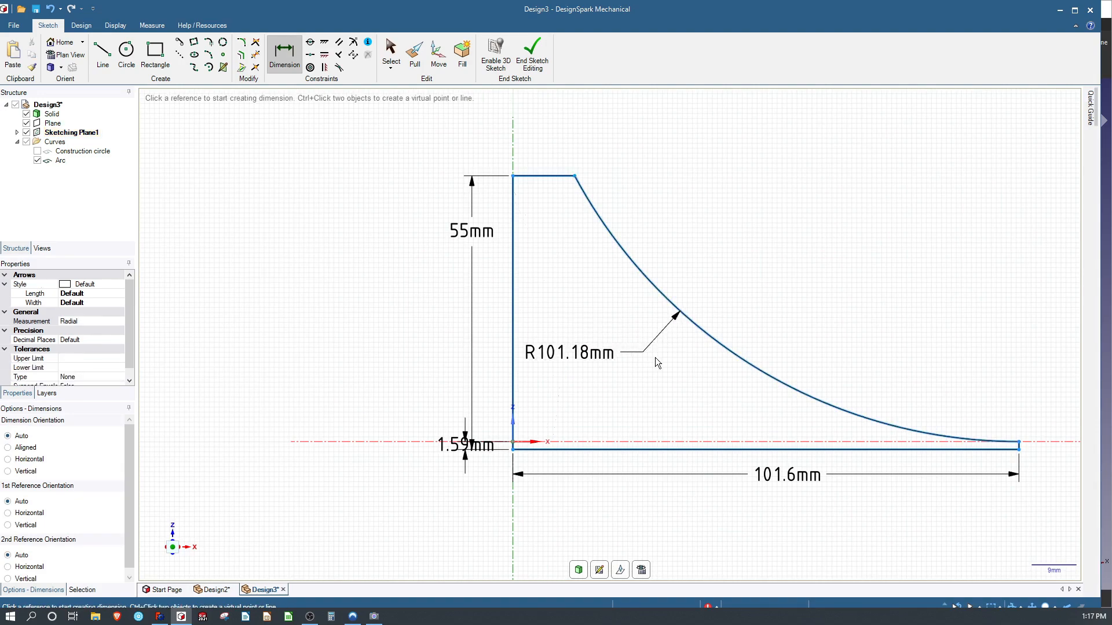
click(570, 353)
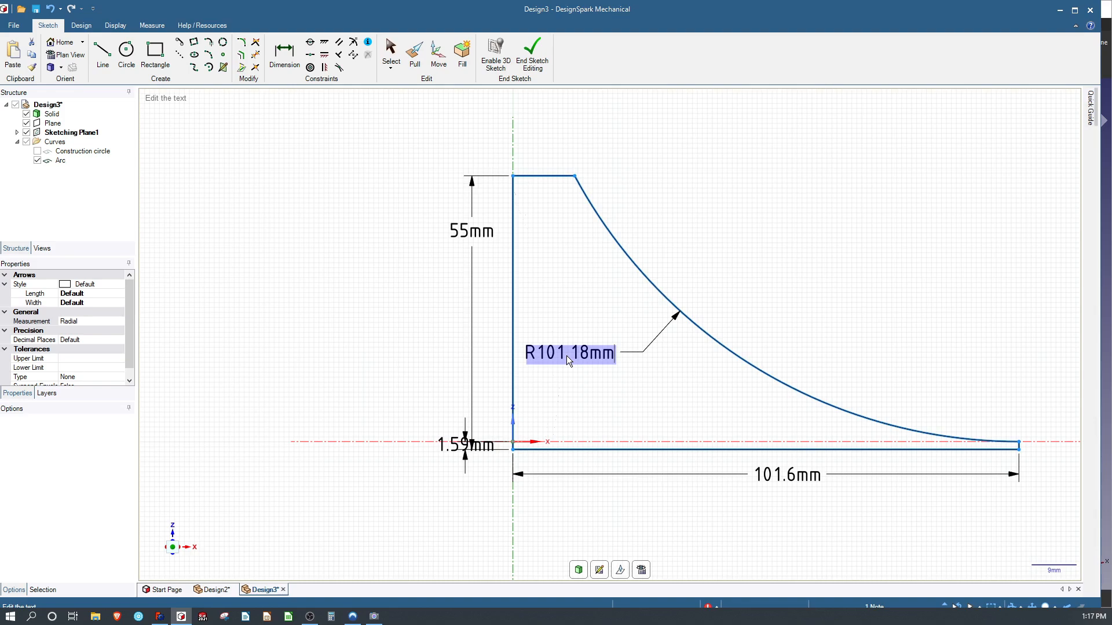
text(75)
key(Return)
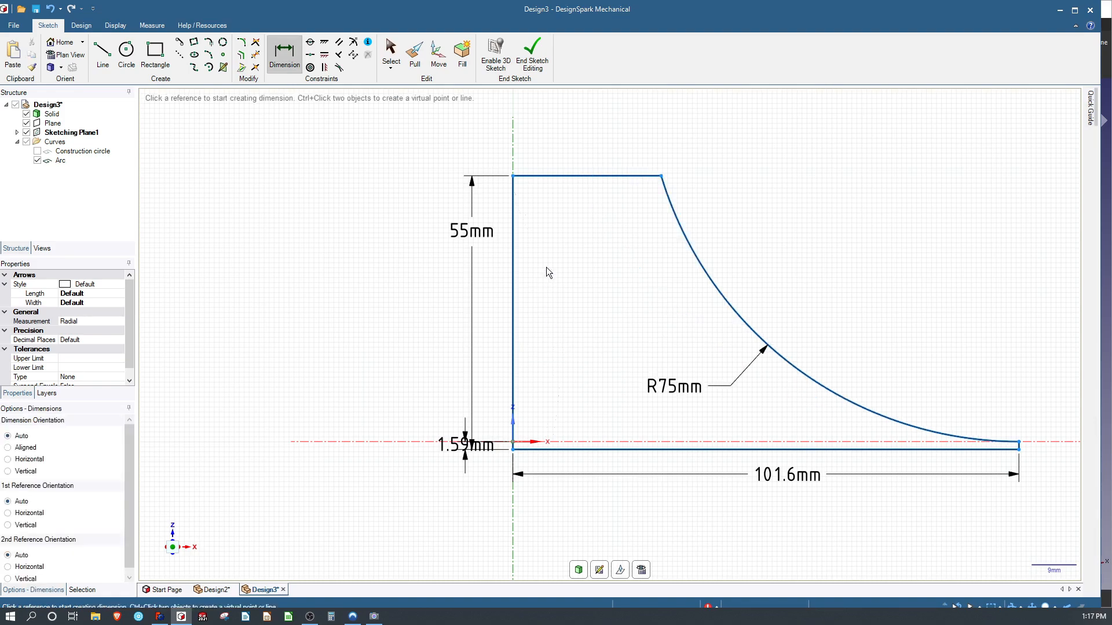
Dimension the outline's top edge and delete the concave arc's radius dimension.
click(583, 174)
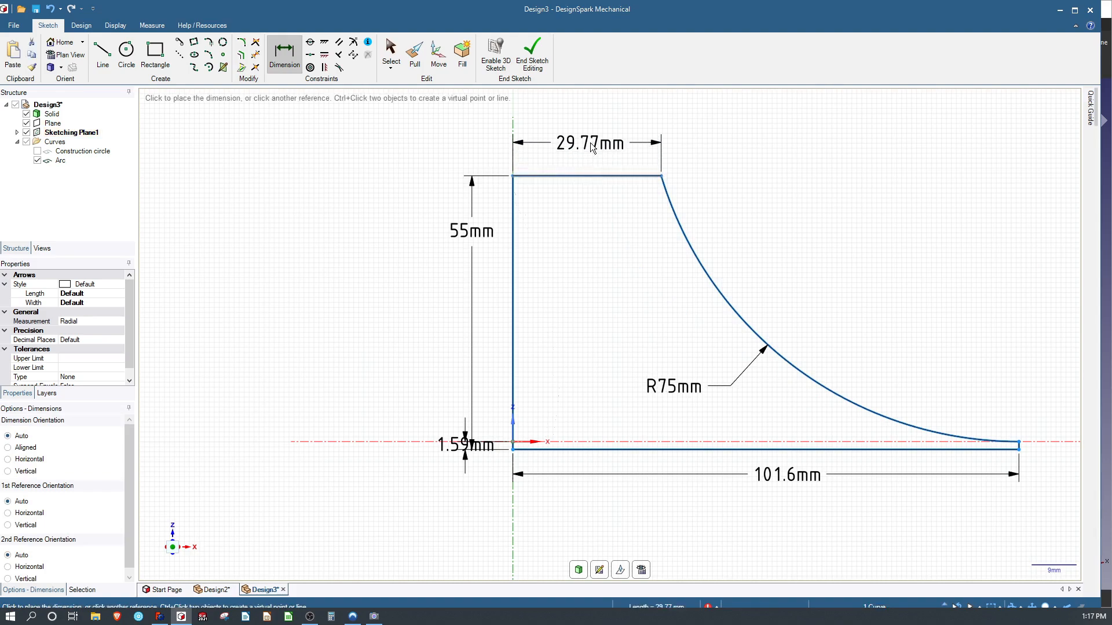
click(589, 143)
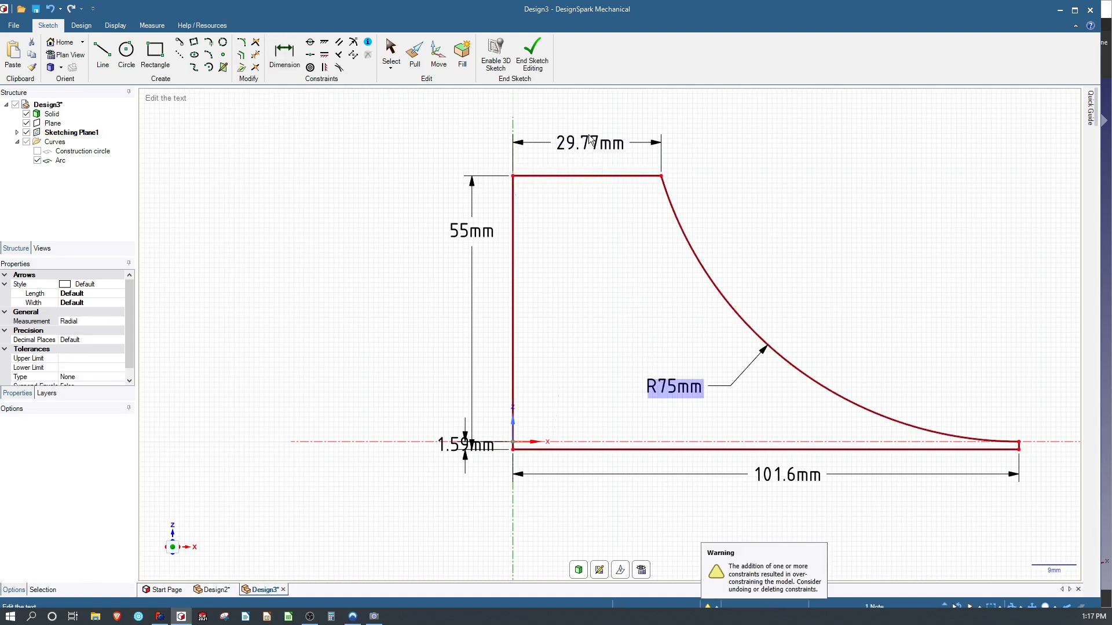
key(Delete)
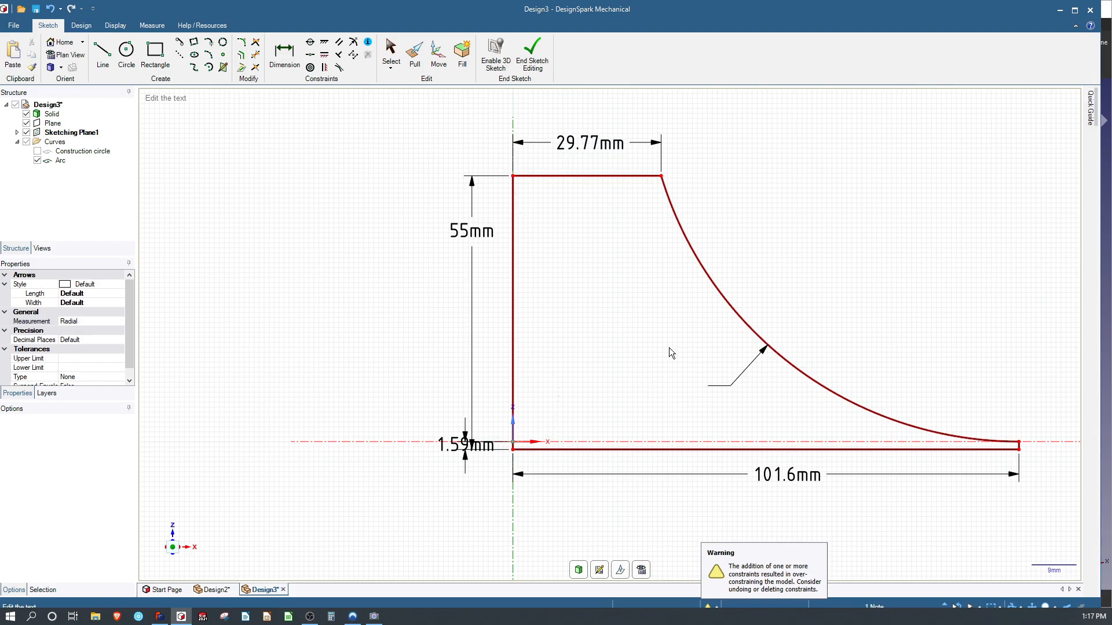
click(745, 366)
key(Delete)
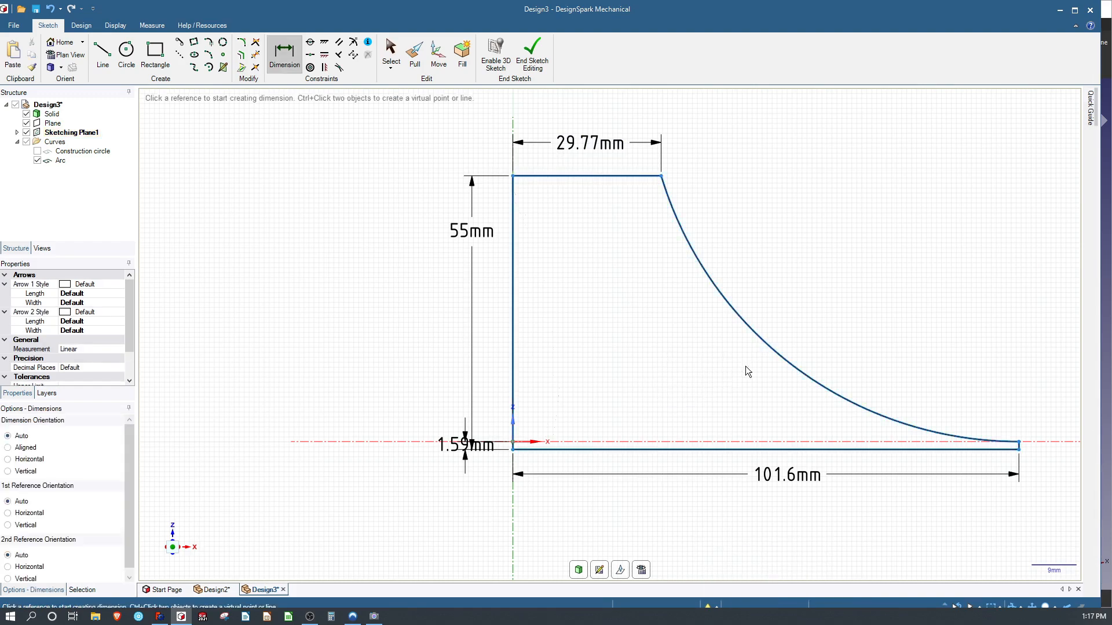
Set the top edge's length to 15 mm and move the base offset dimension clear of the height dimension.
double_click(574, 146)
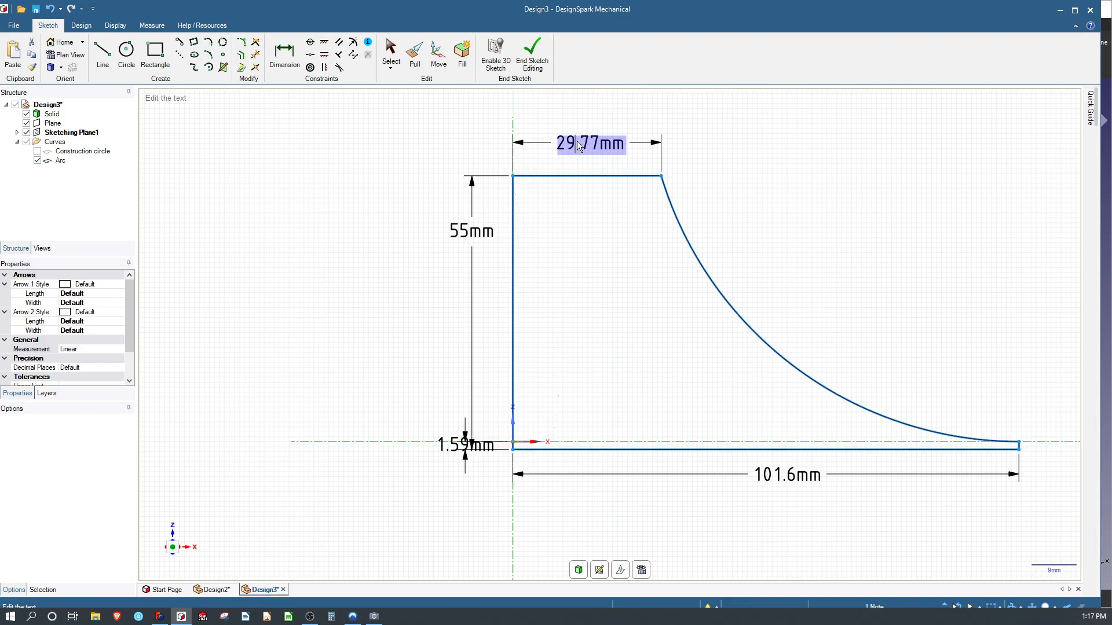
text(15)
key(Return)
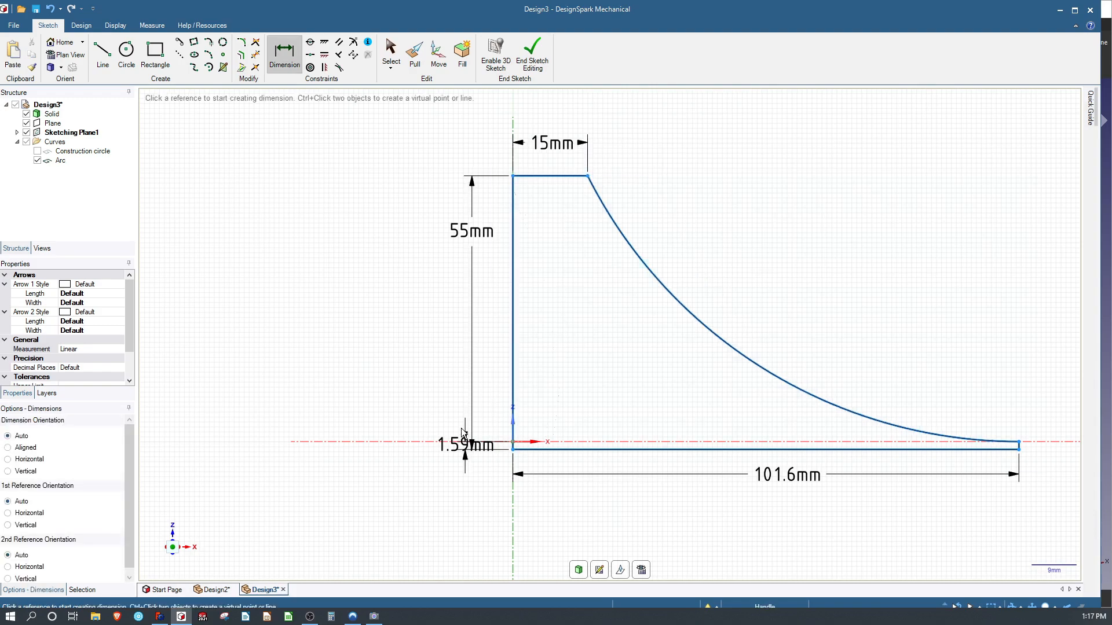
drag(457, 448, 394, 501)
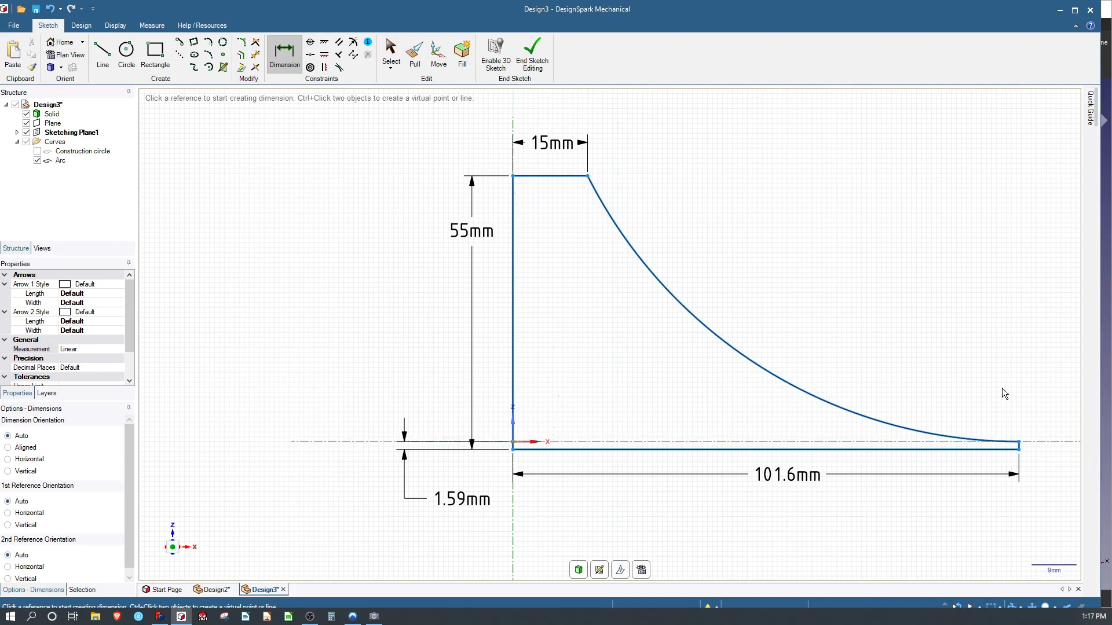
Switch to FreeCAD and start the new sketch on the XZ plane.
key(alt+Tab)
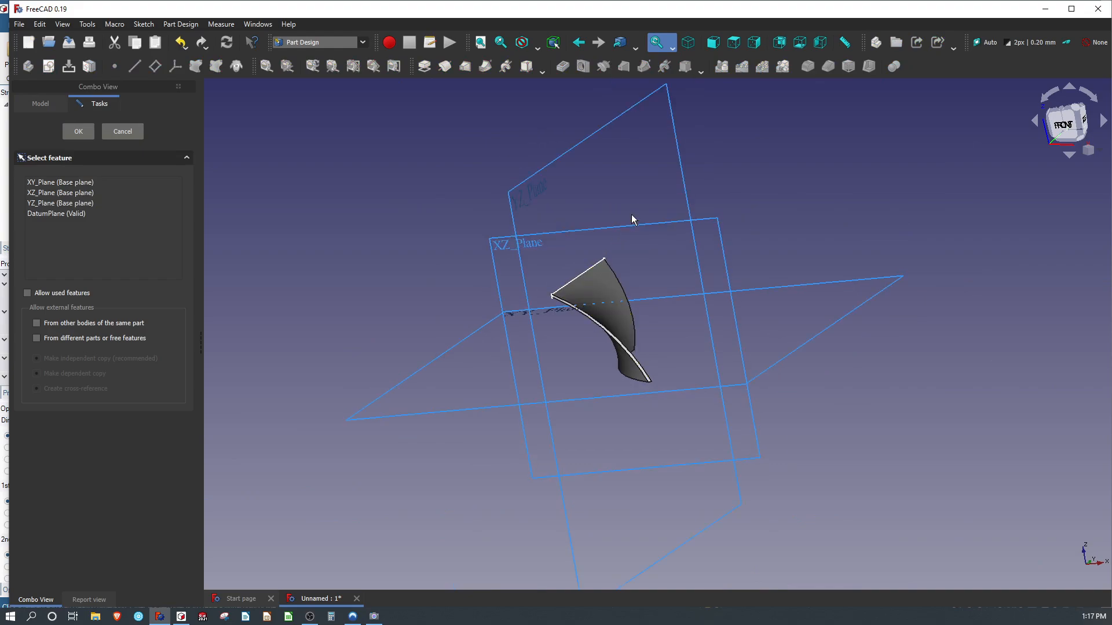
click(633, 226)
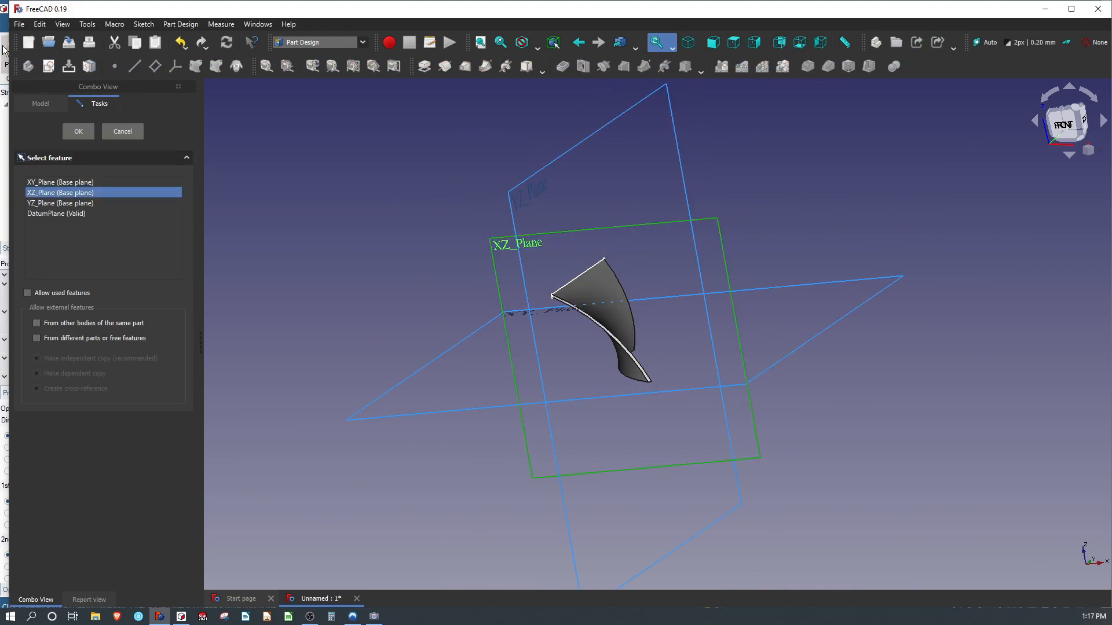
click(78, 131)
scroll(486, 216, up, 2)
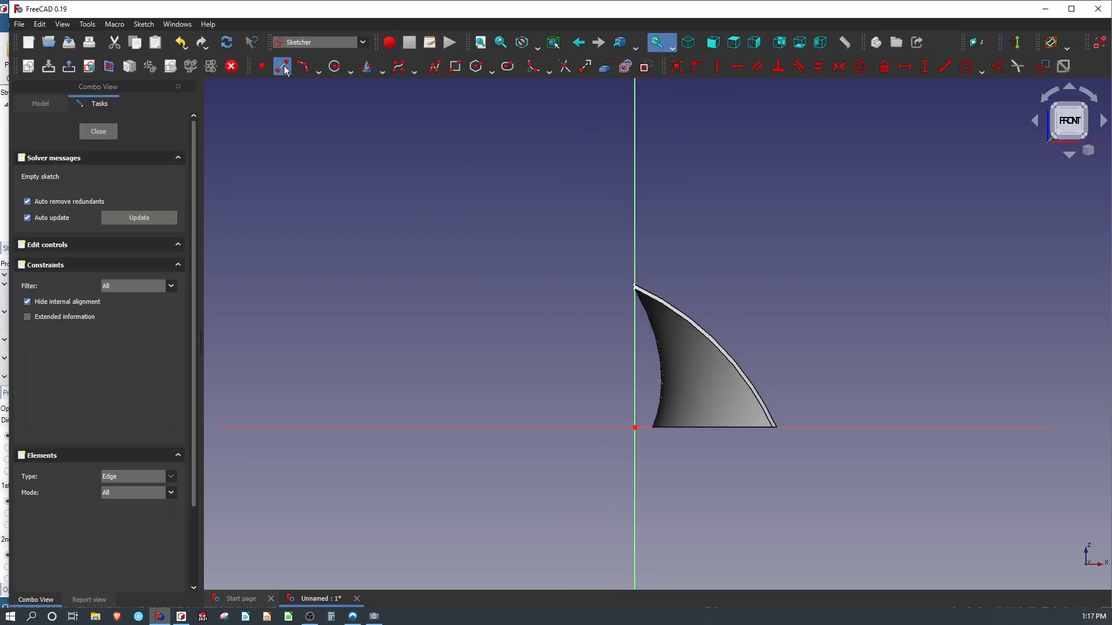
Draw a polyline with a top edge about 25 mm long, a side along the vertical axis, a longer base and a short riser ending on the horizontal axis.
click(435, 66)
click(705, 255)
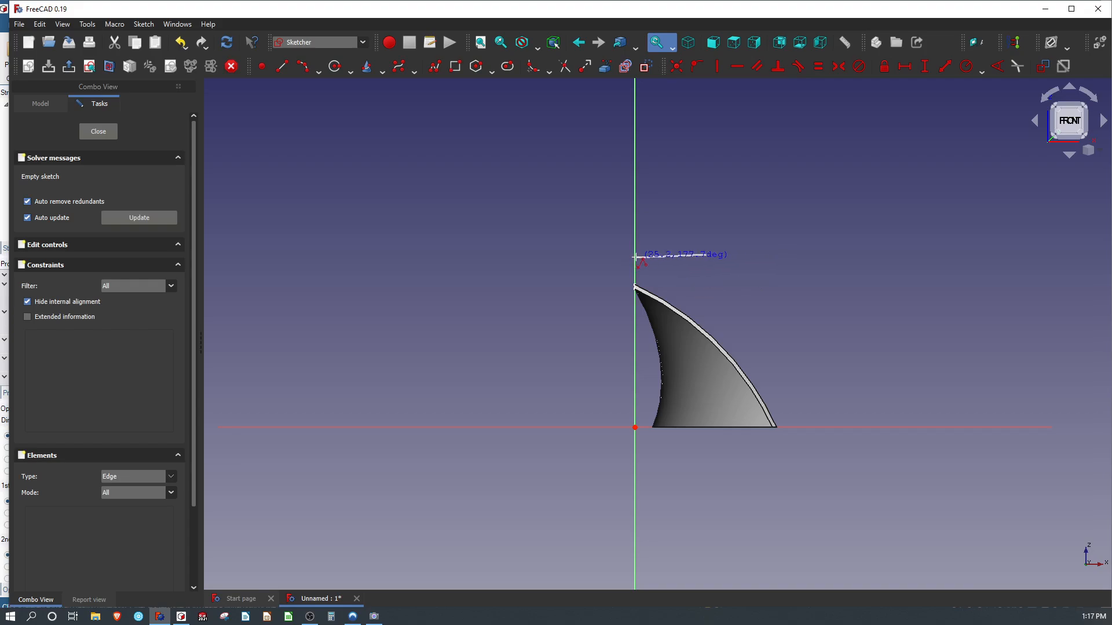
click(634, 255)
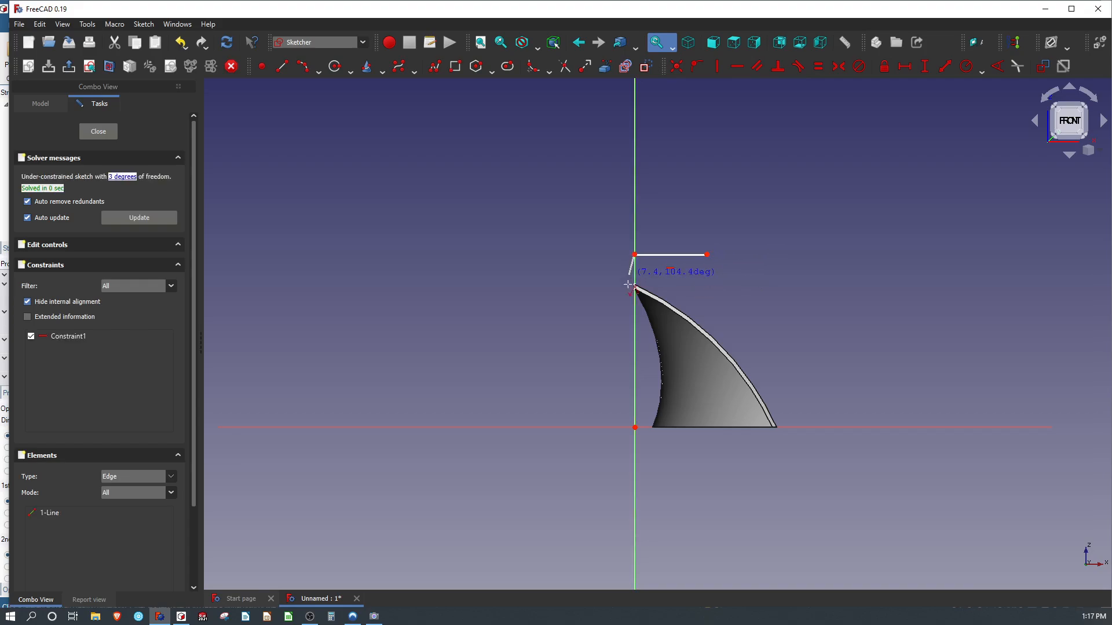
click(634, 445)
click(858, 445)
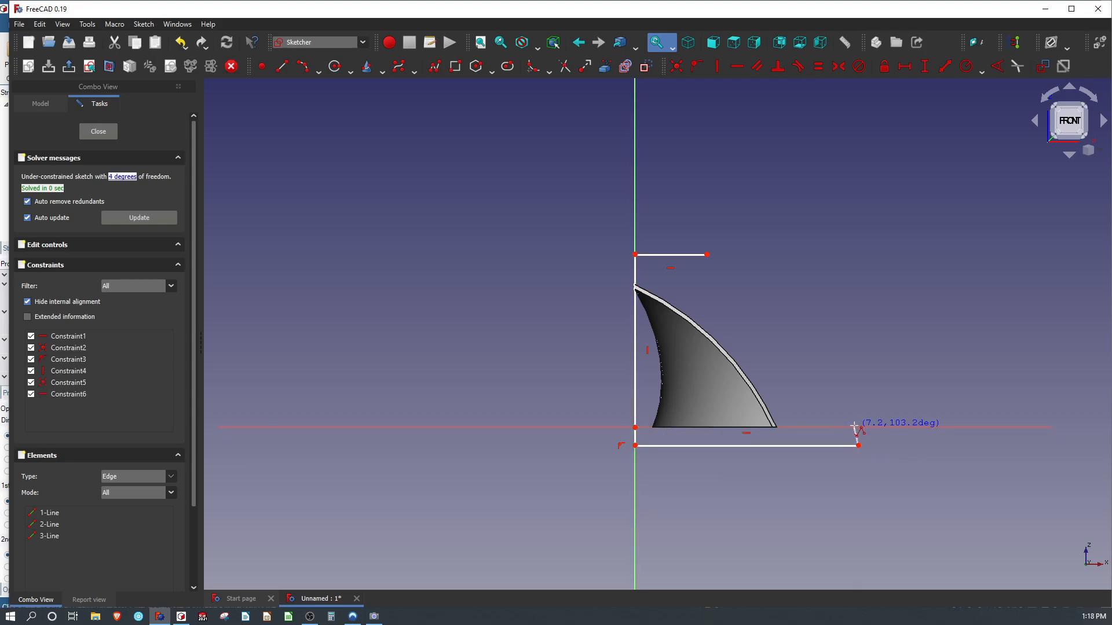
click(857, 427)
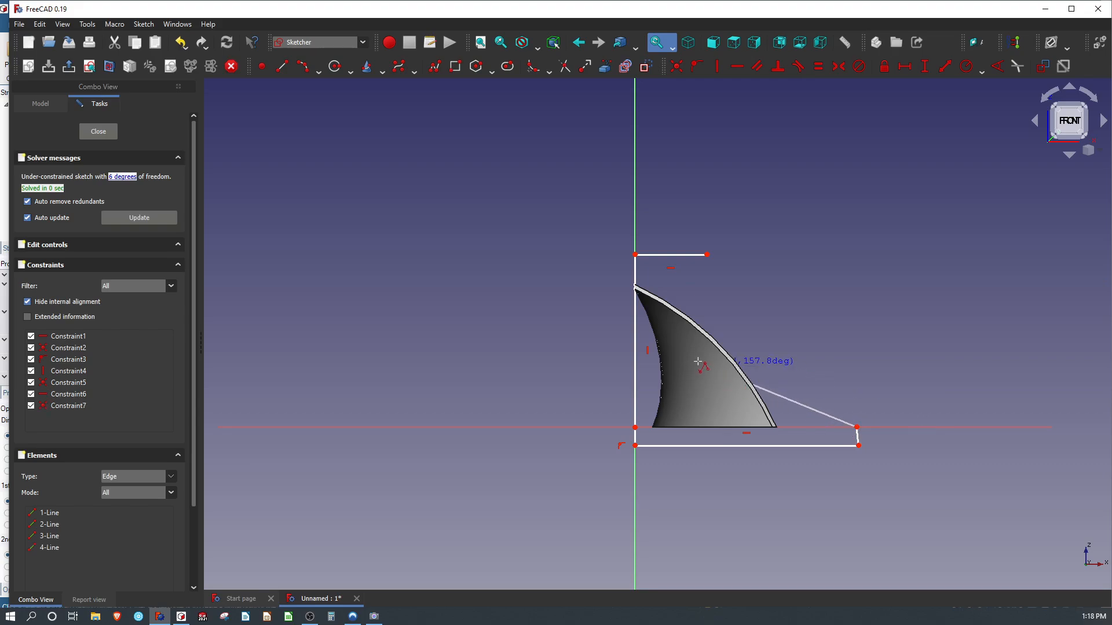
Leave the Polyline tool and constrain the short riser to be vertical.
right_click(856, 439)
click(858, 438)
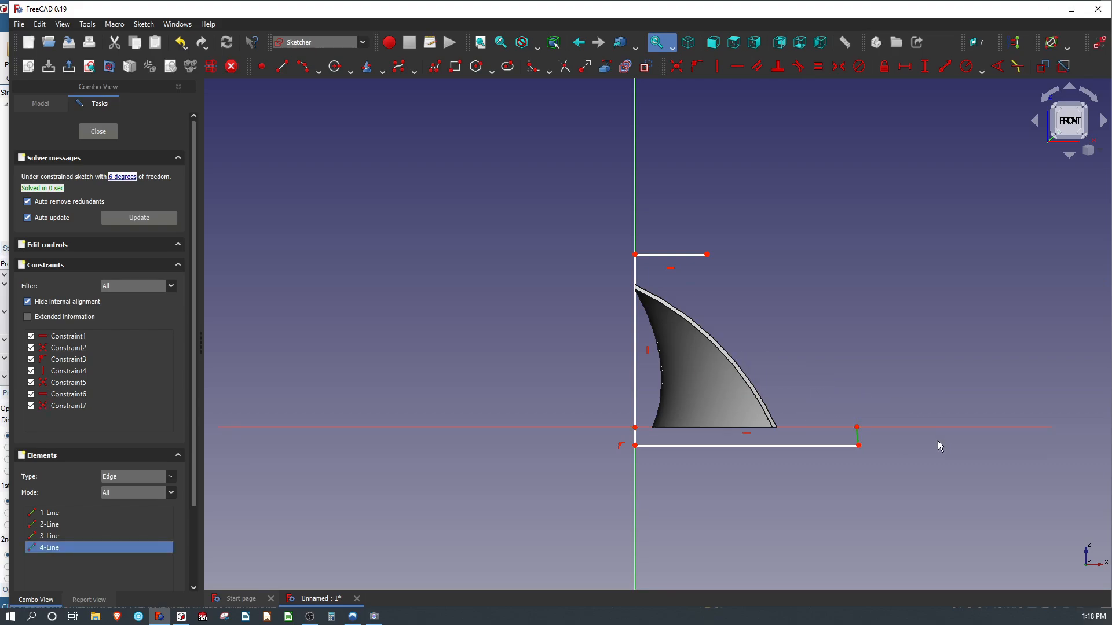
key(v)
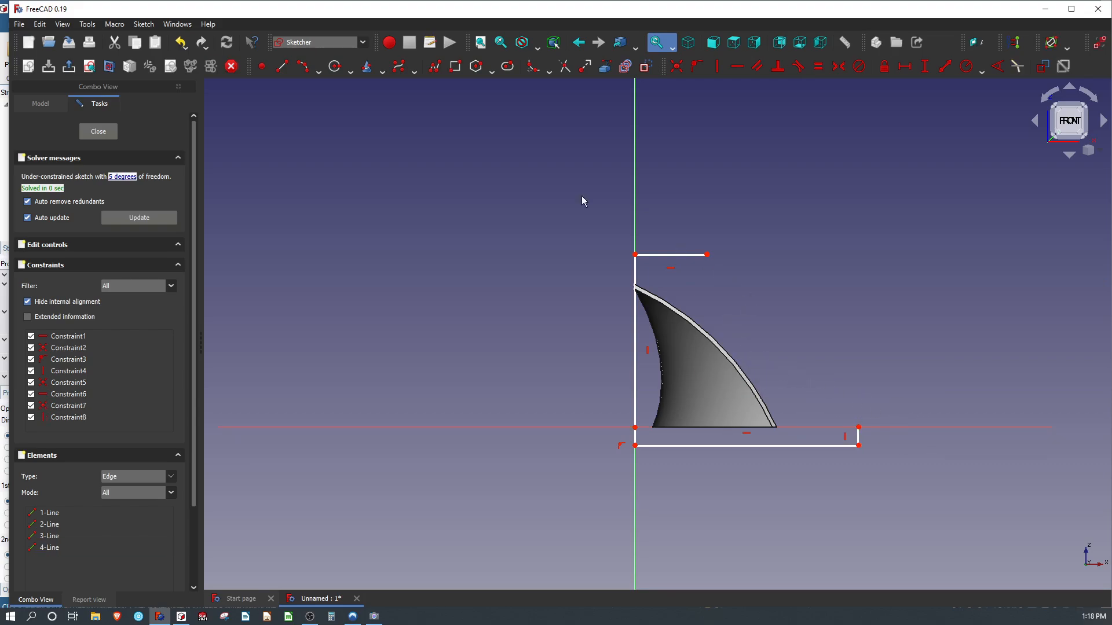
Draw a concave three-point arc from the top edge's outer end to the upper end of the short riser.
click(302, 66)
click(707, 254)
key(m)
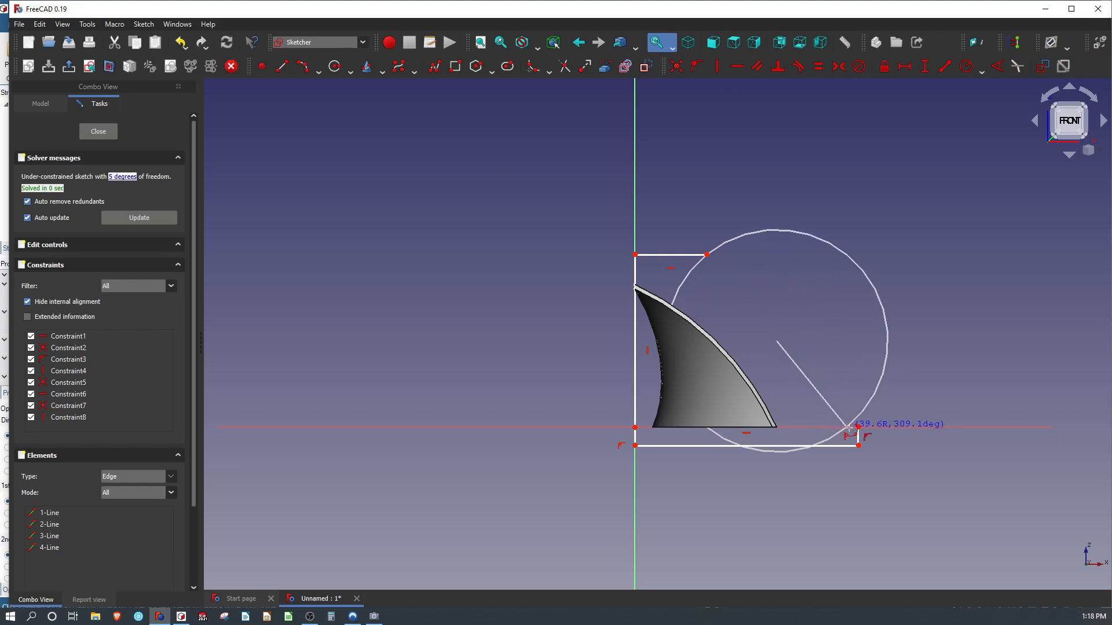
click(767, 363)
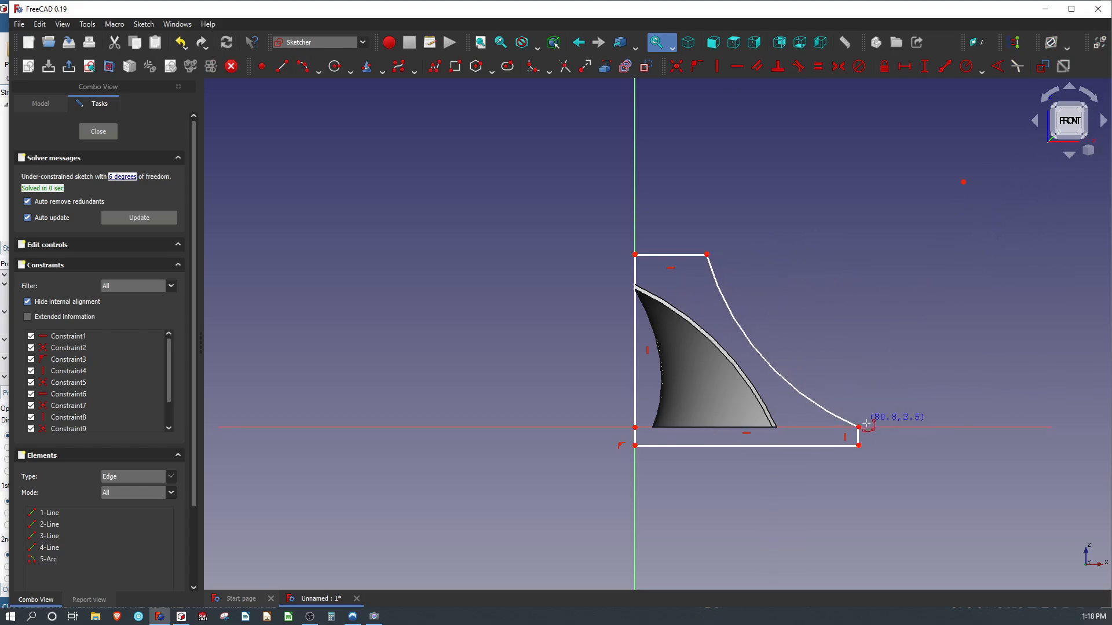
right_click(861, 420)
Constrain the arc's centre point to be vertically aligned with the riser's upper endpoint.
click(963, 183)
click(859, 428)
key(v)
Set the riser's length to 0.0625 mm, leave the sketch and reopen it for editing.
click(861, 389)
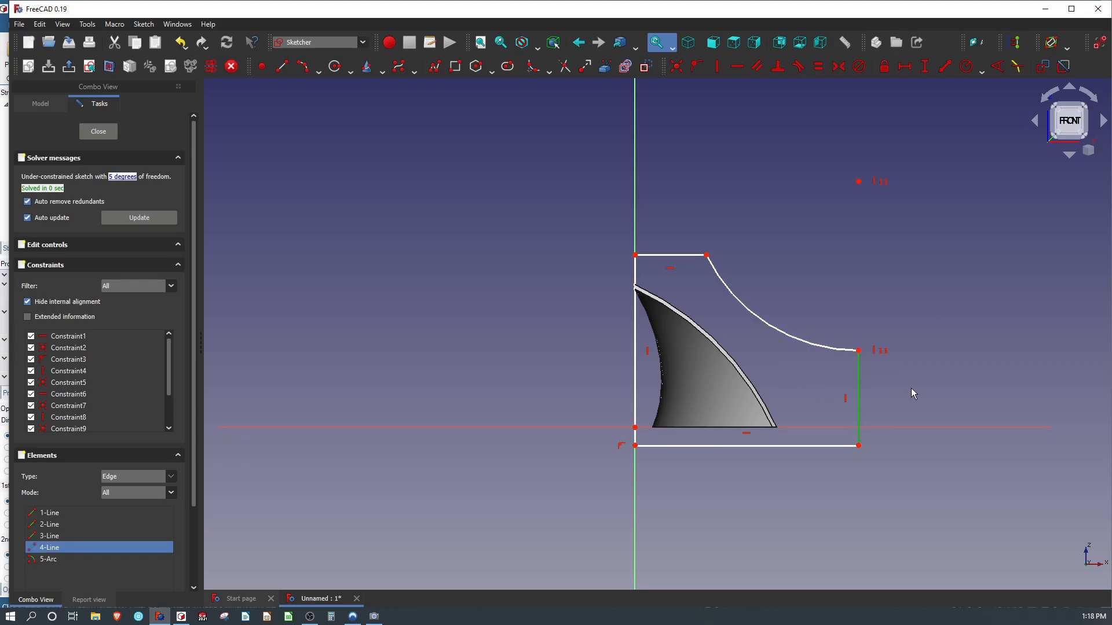
text(i)
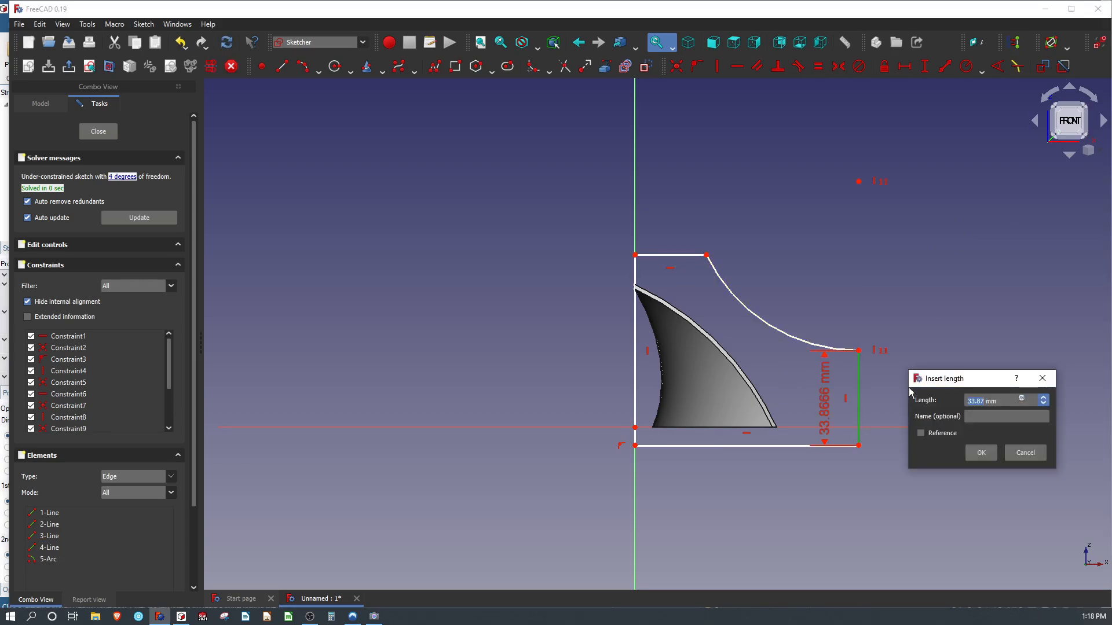
text(0)
key(Return)
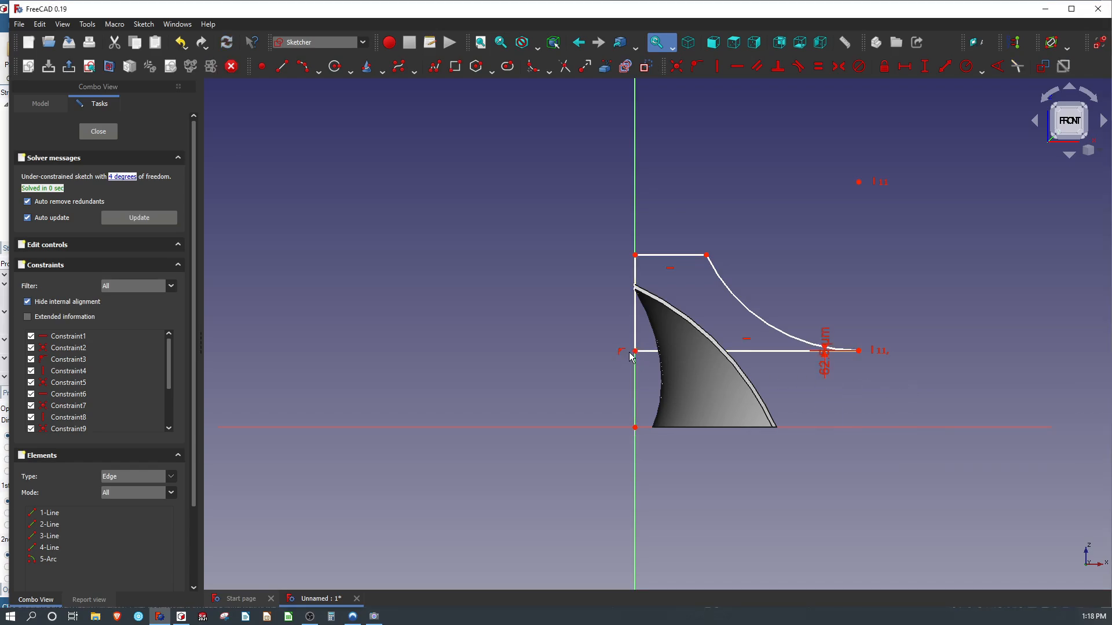
key(Escape)
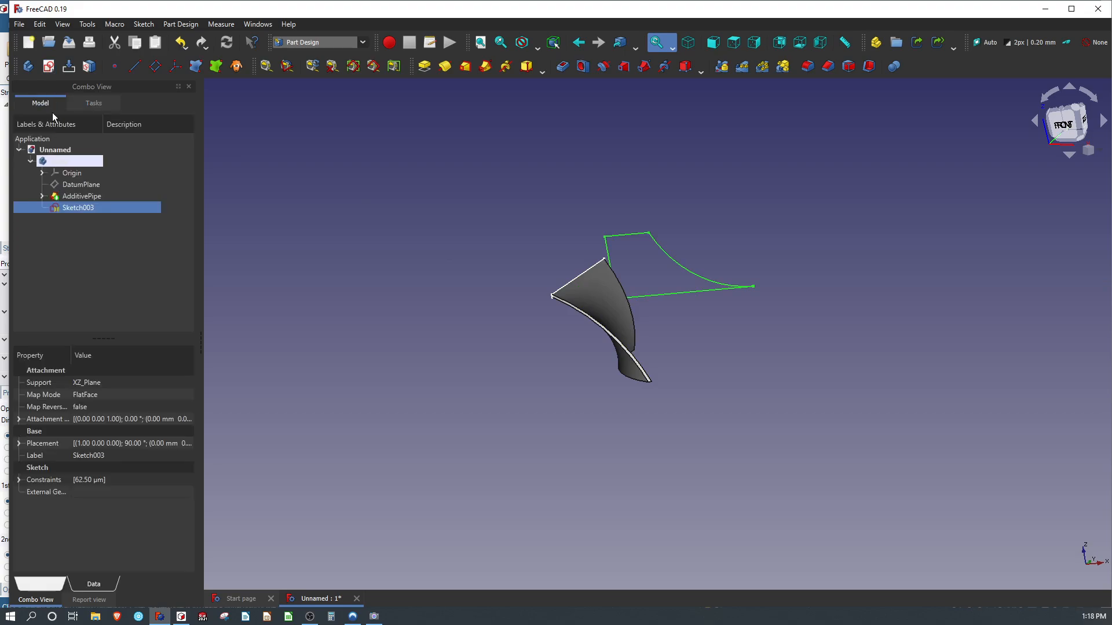
double_click(84, 212)
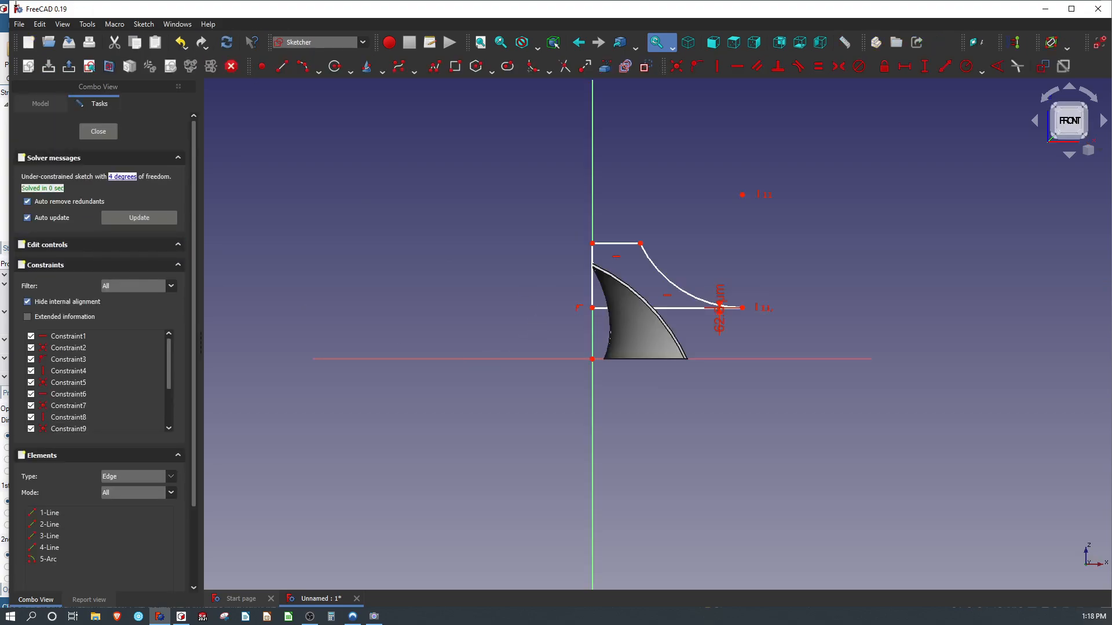
Check the 'Esc can leave sketch edit mode' option in the Sketcher preferences and close them without applying changes.
click(40, 24)
click(77, 258)
click(384, 366)
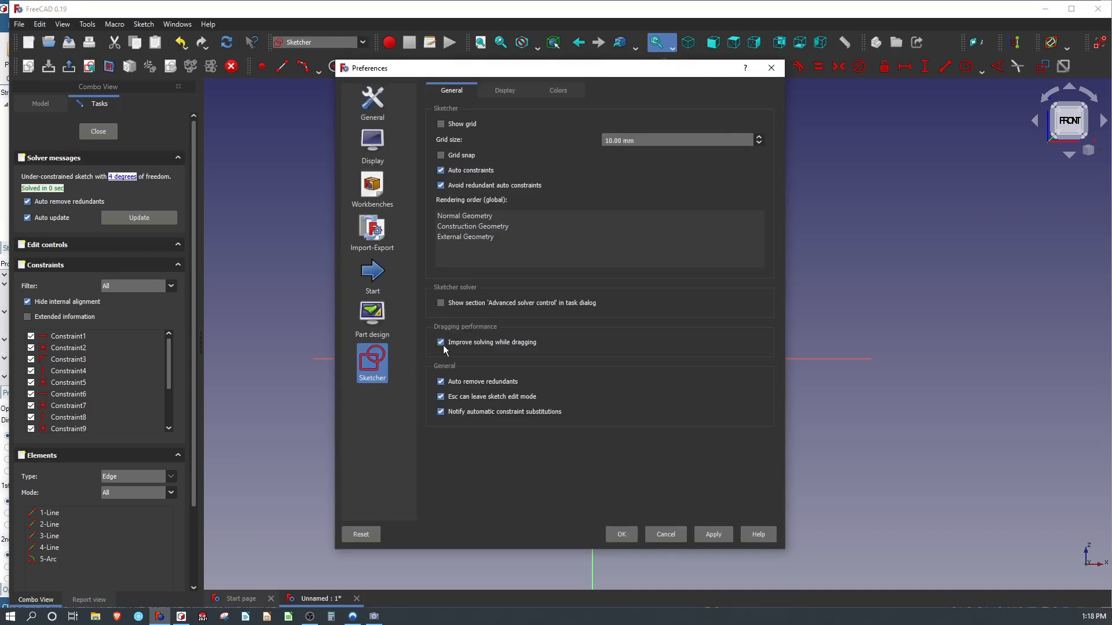
click(440, 397)
click(771, 68)
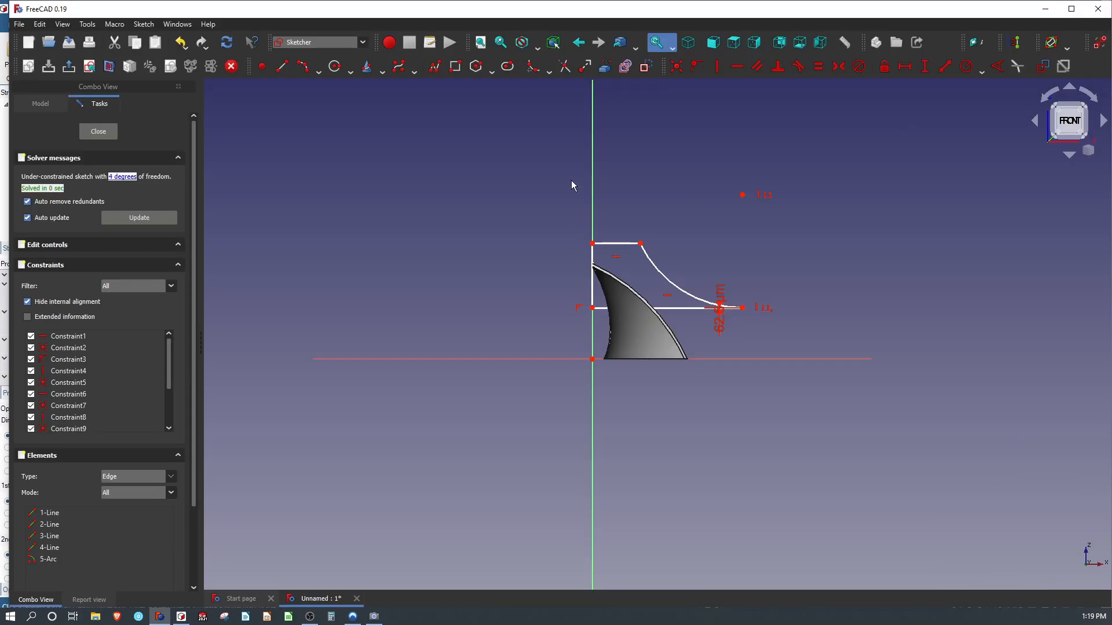
Move the profile's lower inner corner below the horizontal axis and constrain its vertical distance from the origin to 0.0625 mm.
click(737, 66)
drag(591, 307, 591, 379)
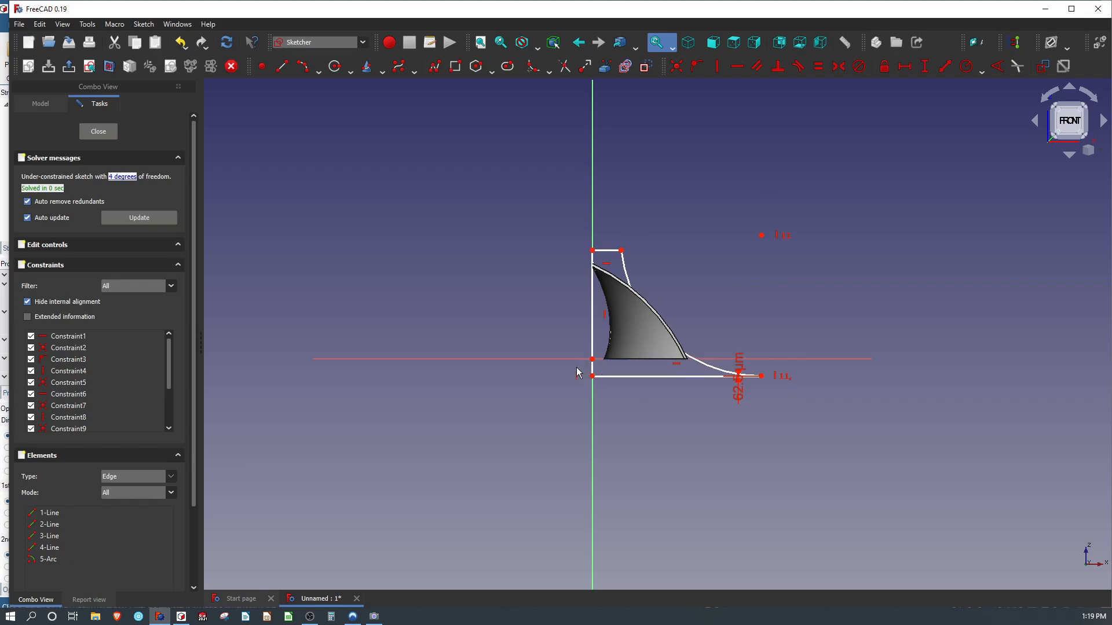
scroll(580, 370, up, 2)
click(601, 381)
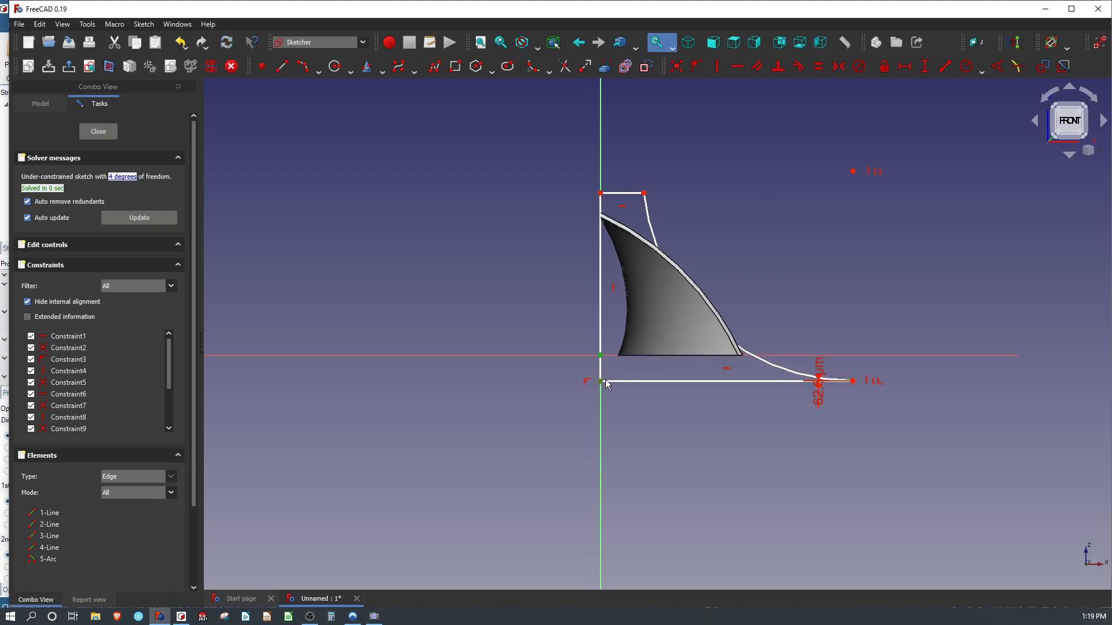
key(i)
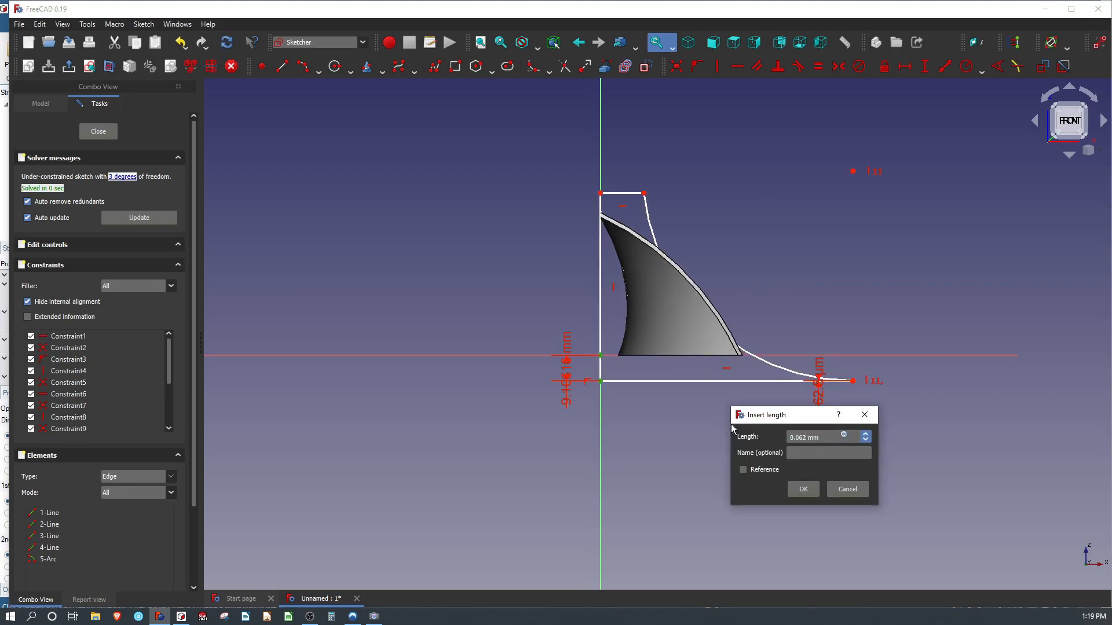
key(Return)
Try to set the lower inner corner's vertical offset from the origin to 62.50*25.4 mm.
scroll(652, 389, up, 3)
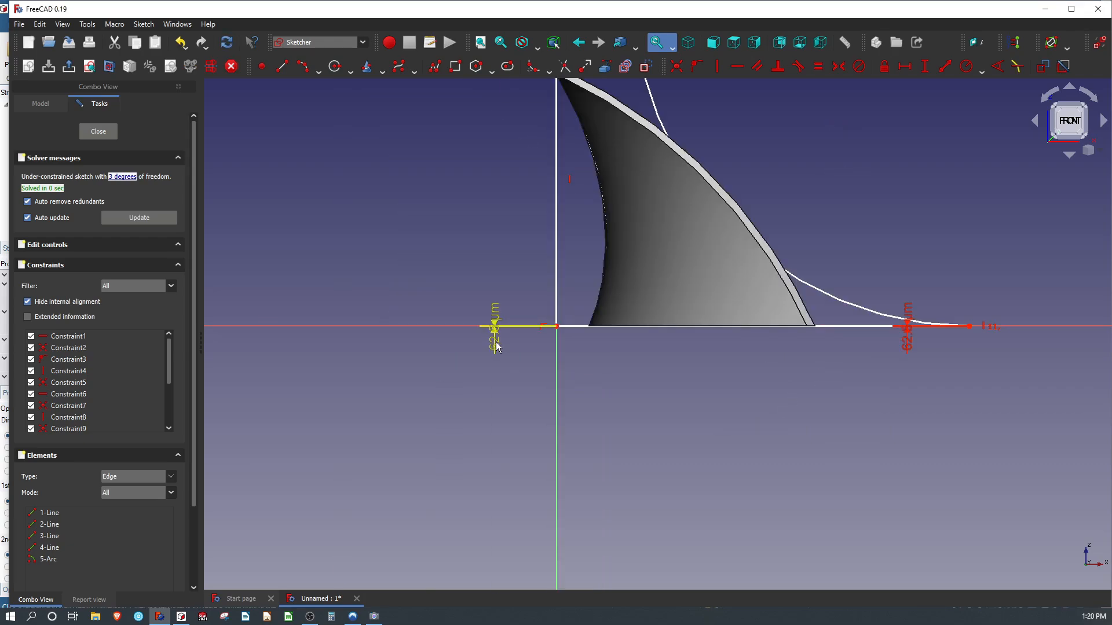
double_click(495, 342)
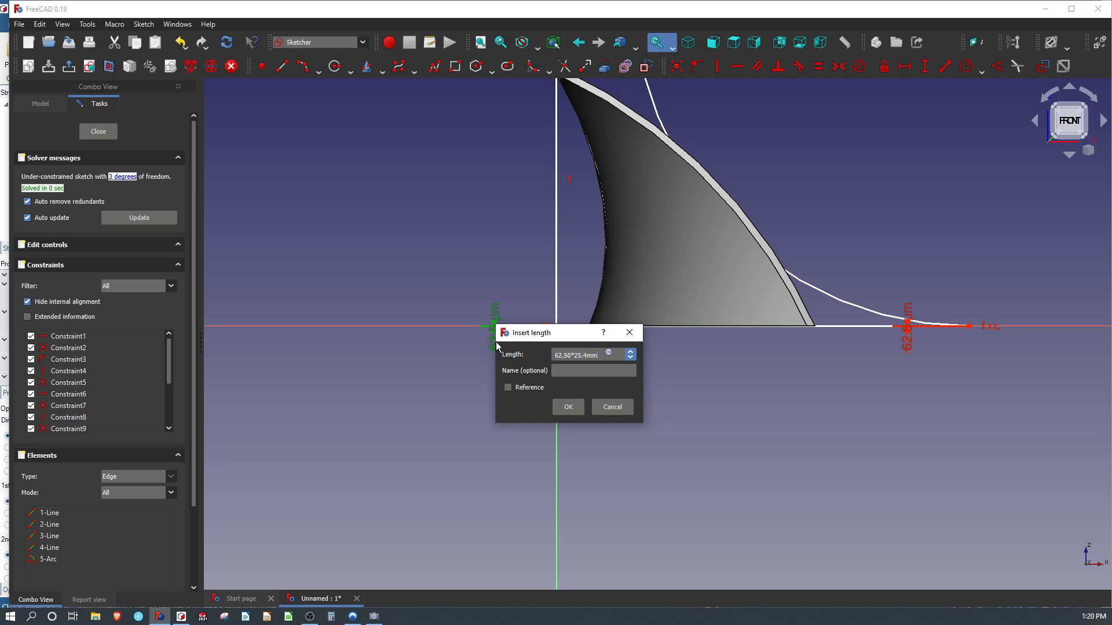
key(Return)
Correct the lower inner corner's vertical offset from the origin to 0.0625*25.4 mm.
scroll(515, 322, down, 17)
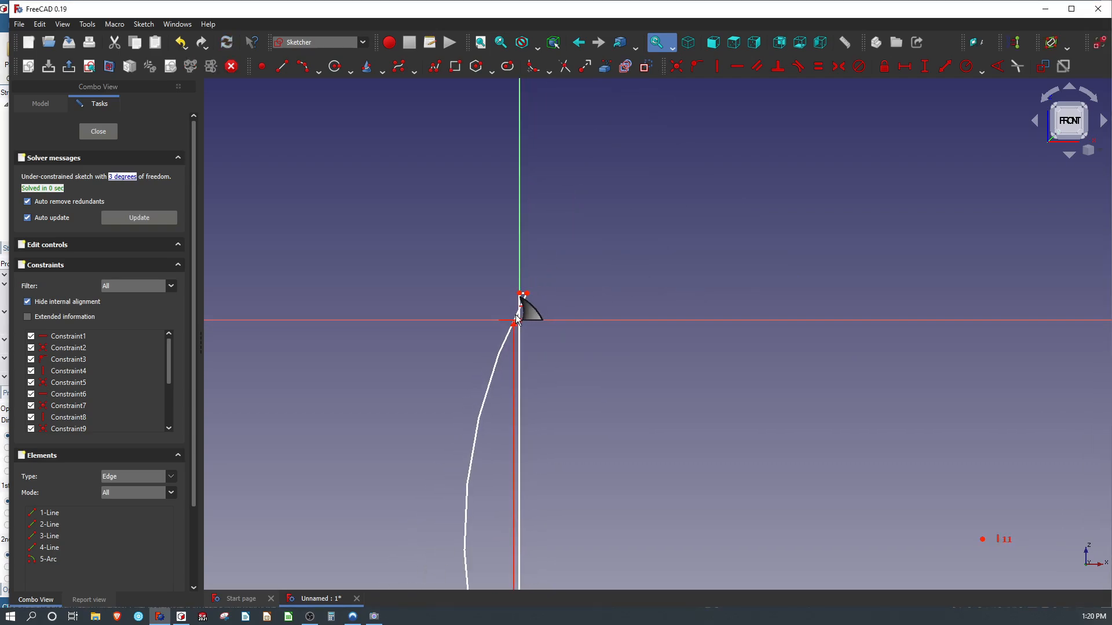
double_click(516, 466)
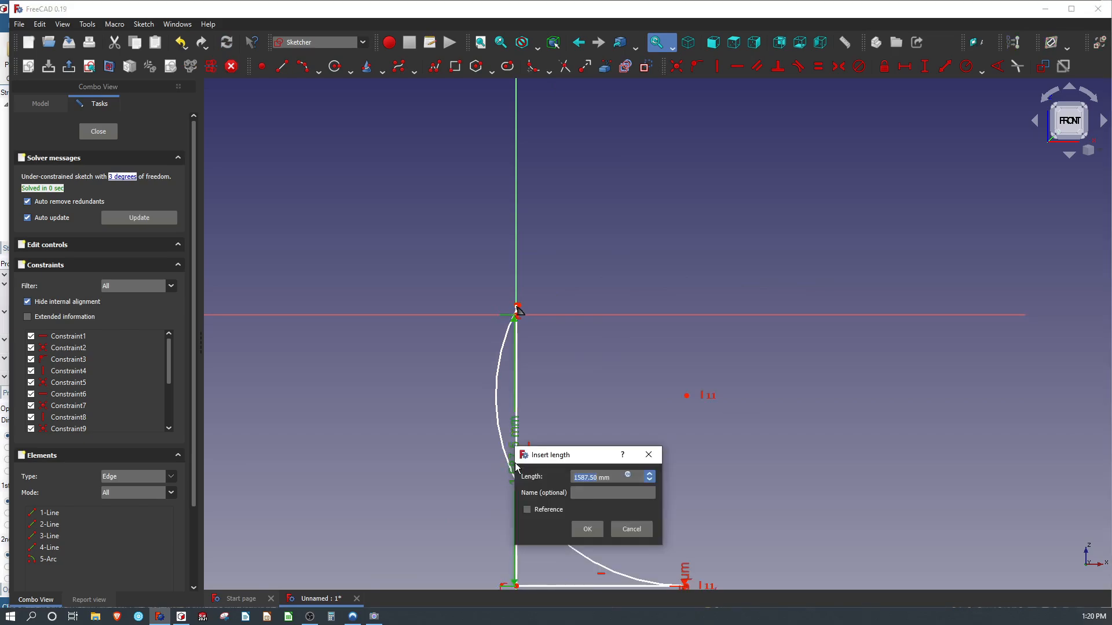
text(0.0625*2)
key(Return)
Set the short outer riser's length to 0.0625*25.4 mm.
scroll(665, 378, up, 5)
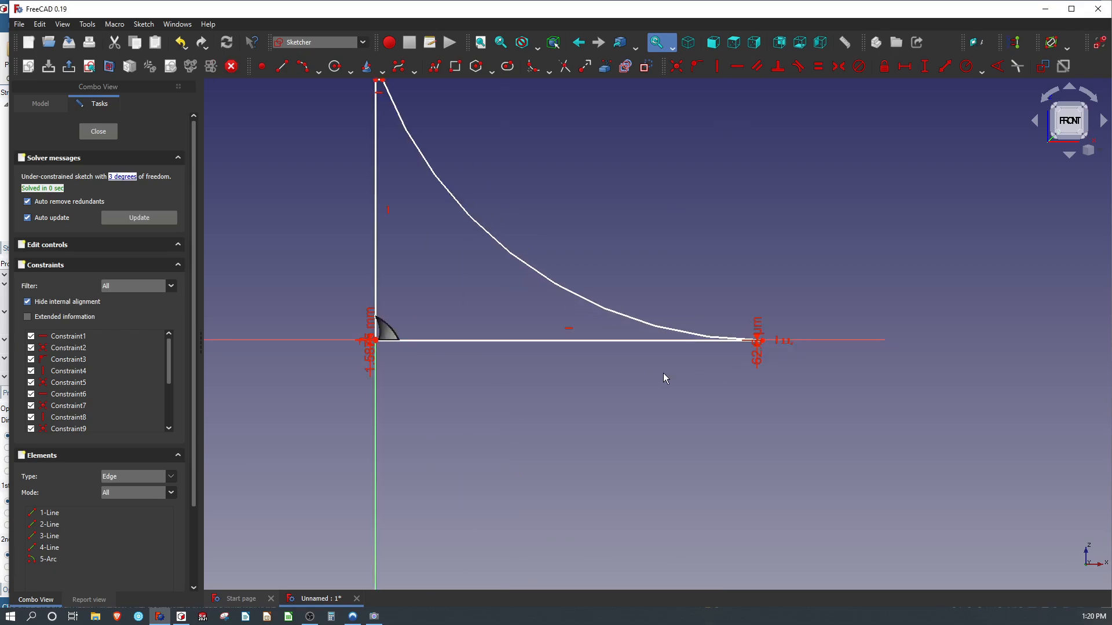
double_click(758, 348)
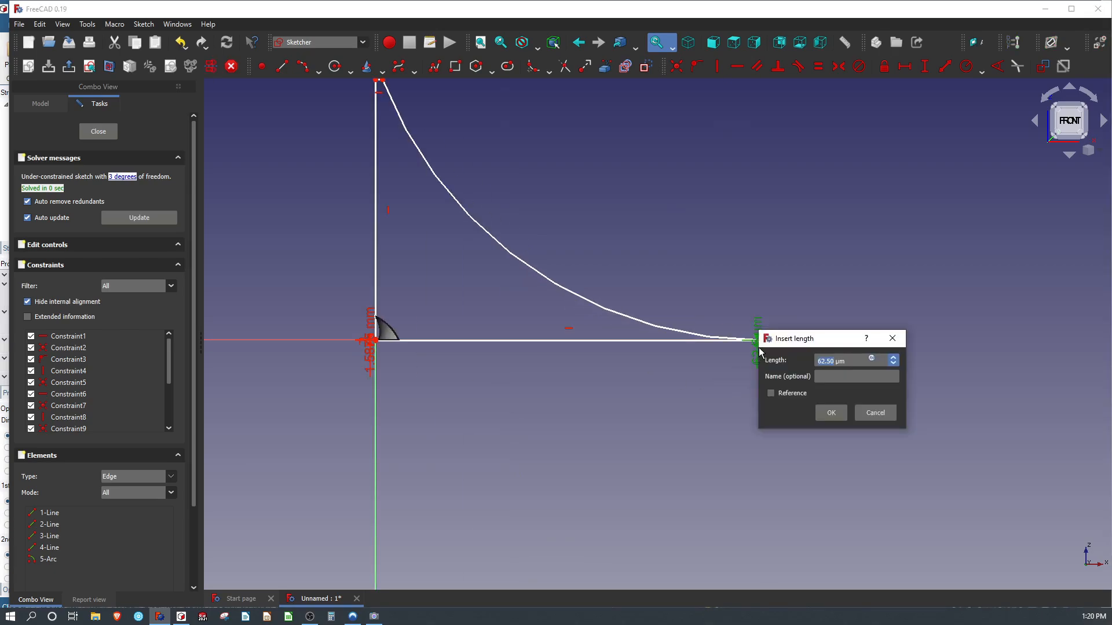
text(0.0625*25.4)
key(Return)
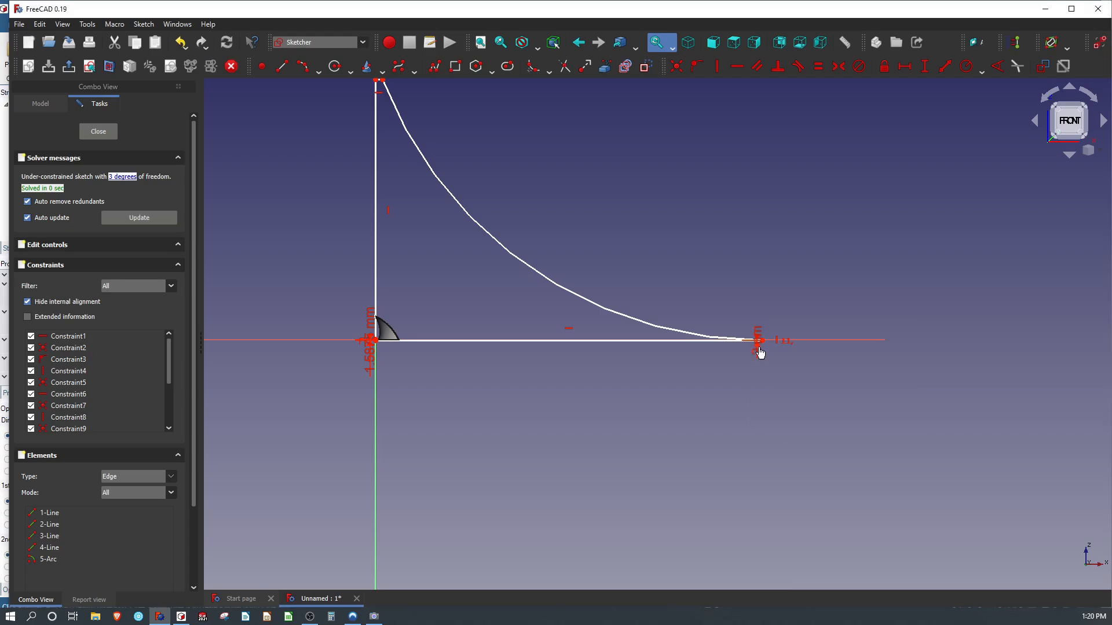
Set the short outer riser's length to 2 mm.
double_click(760, 353)
click(838, 363)
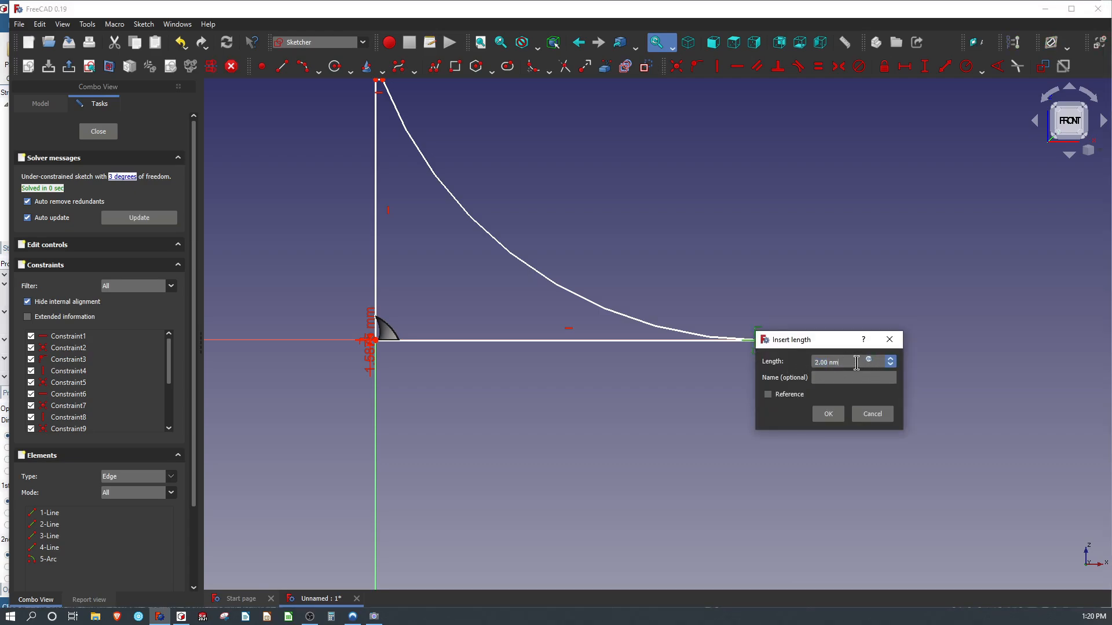
key(Return)
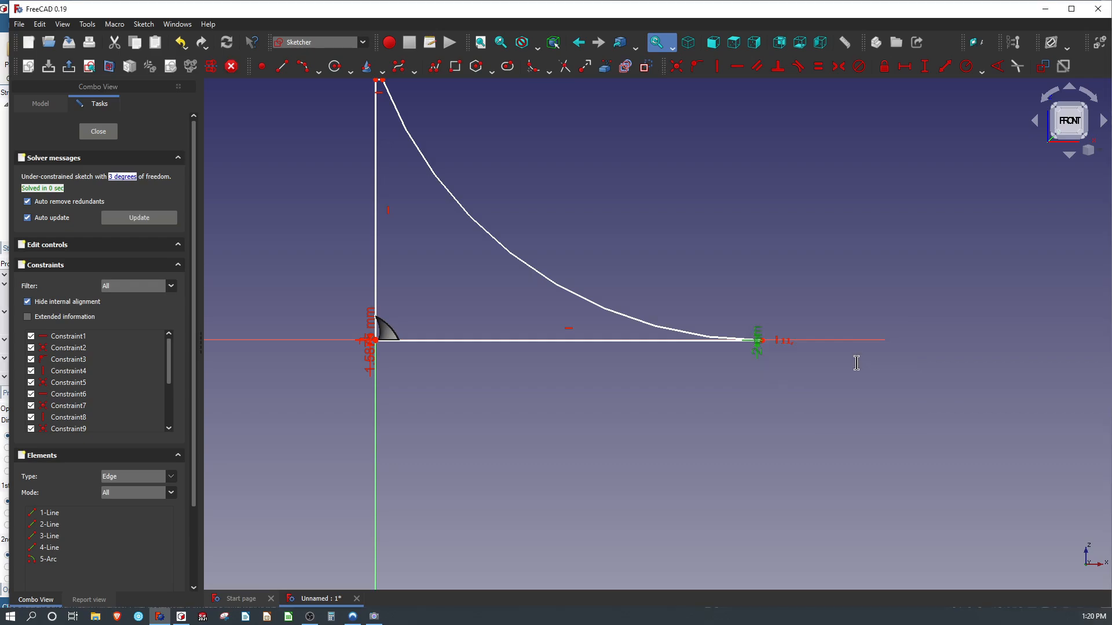
scroll(649, 372, up, 5)
scroll(372, 344, down, 8)
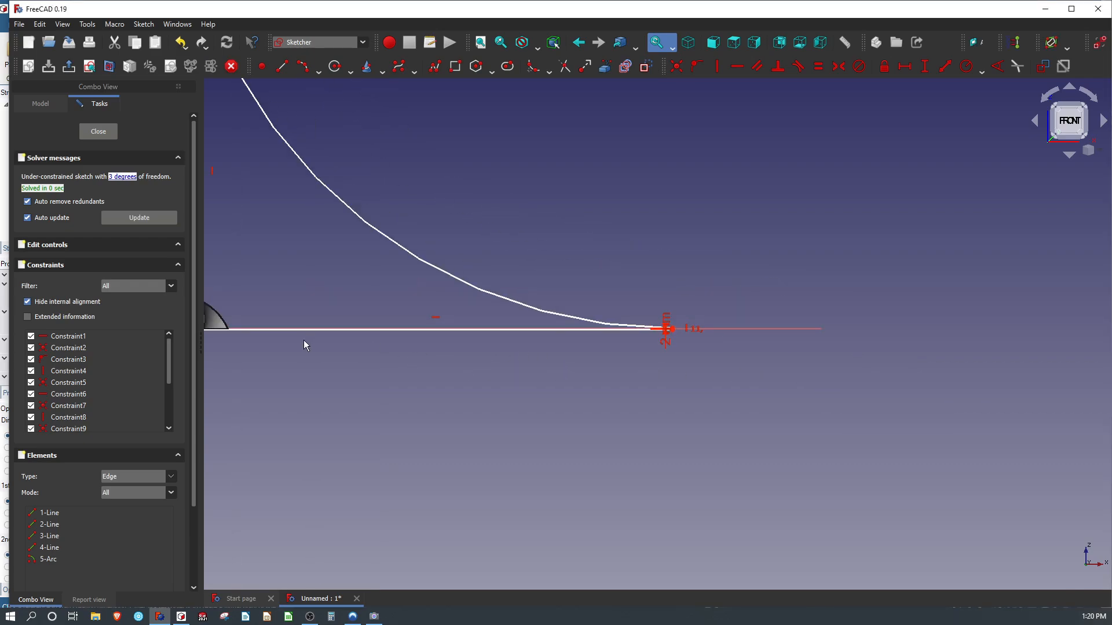
Set the lower inner corner's vertical offset from the origin to 1.59 mm.
scroll(241, 336, up, 10)
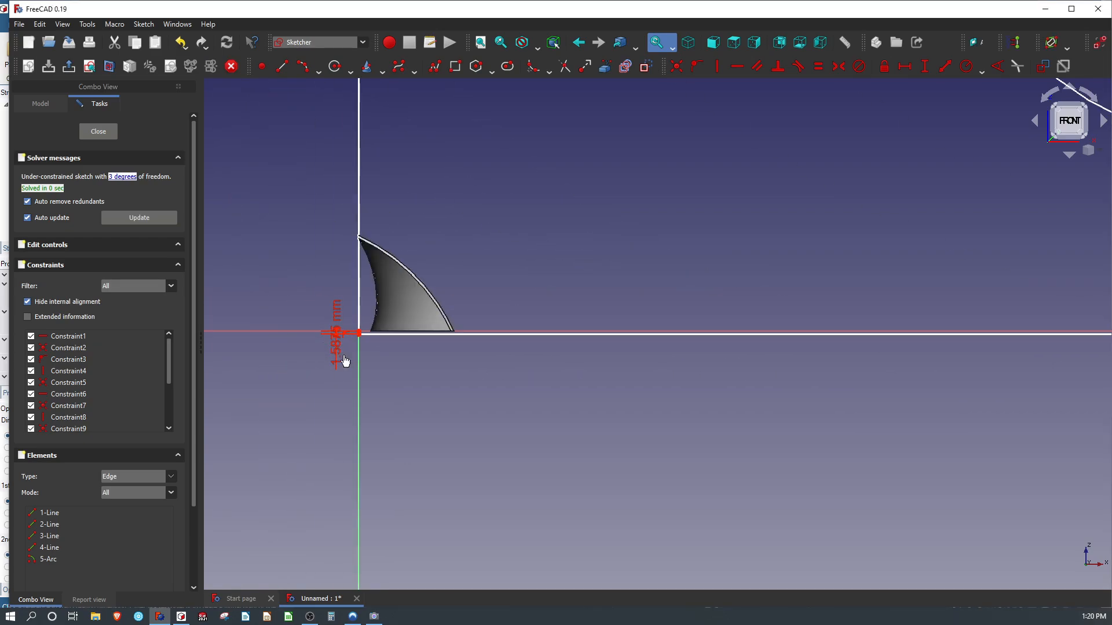
double_click(336, 350)
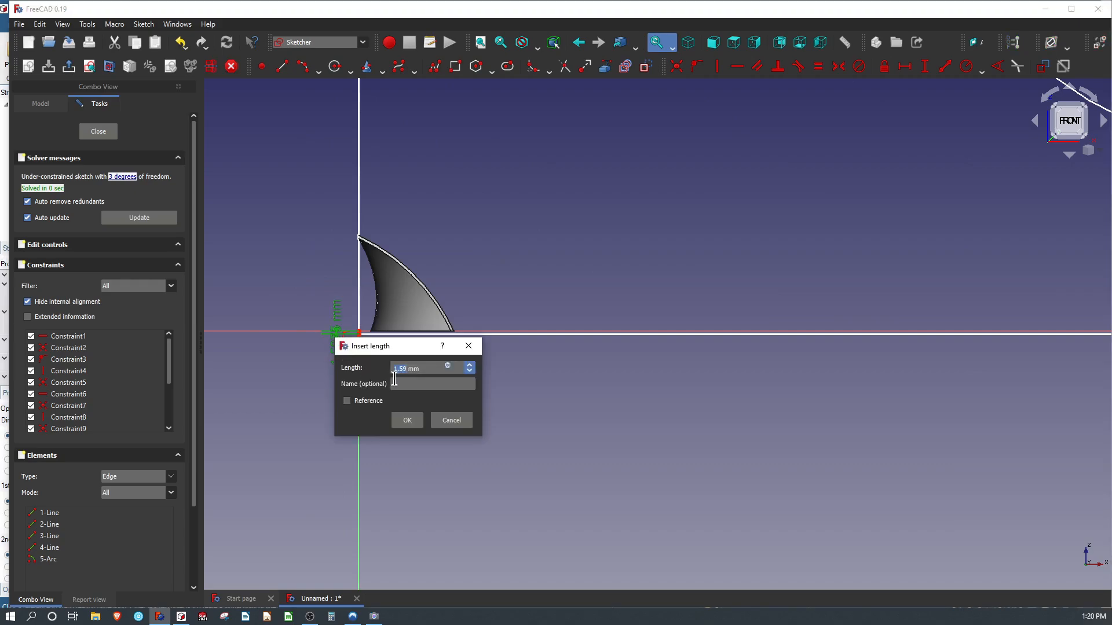
click(406, 421)
Constrain the length of the profile's tall vertical edge to 55 mm.
scroll(828, 397, down, 3)
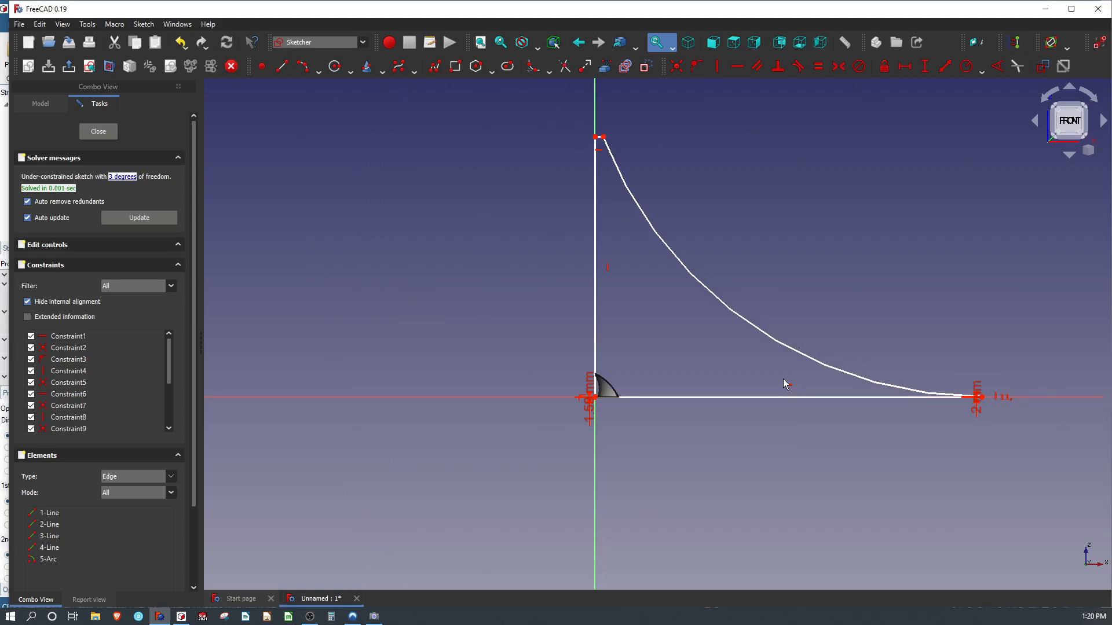
key(i)
click(594, 266)
text(55)
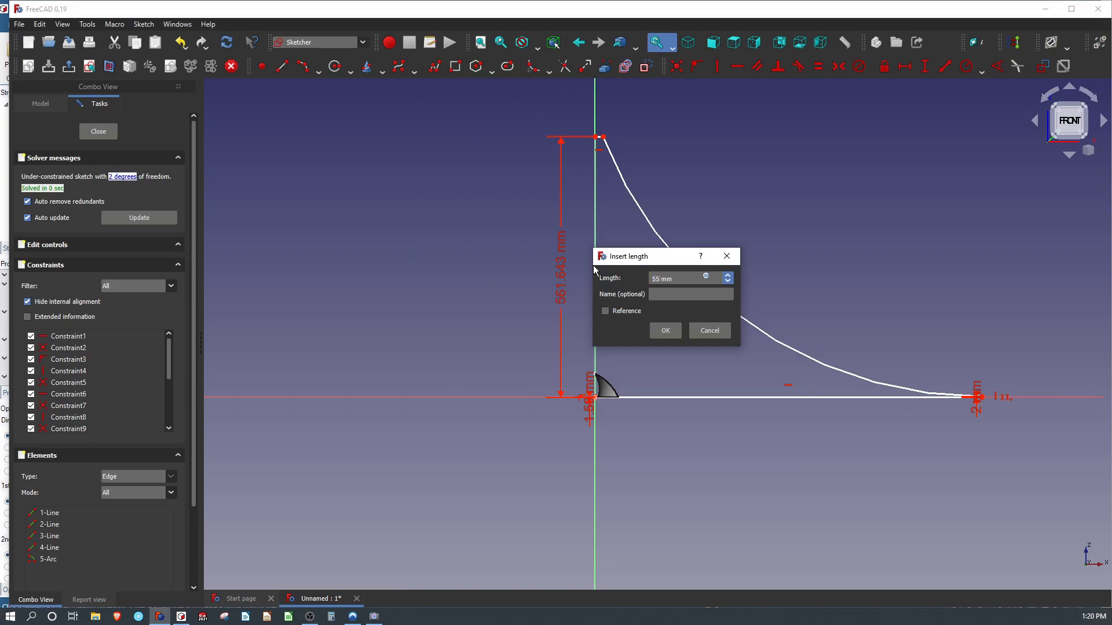
key(Return)
Constrain the length of the profile's top horizontal edge to 15 mm.
scroll(605, 343, up, 1)
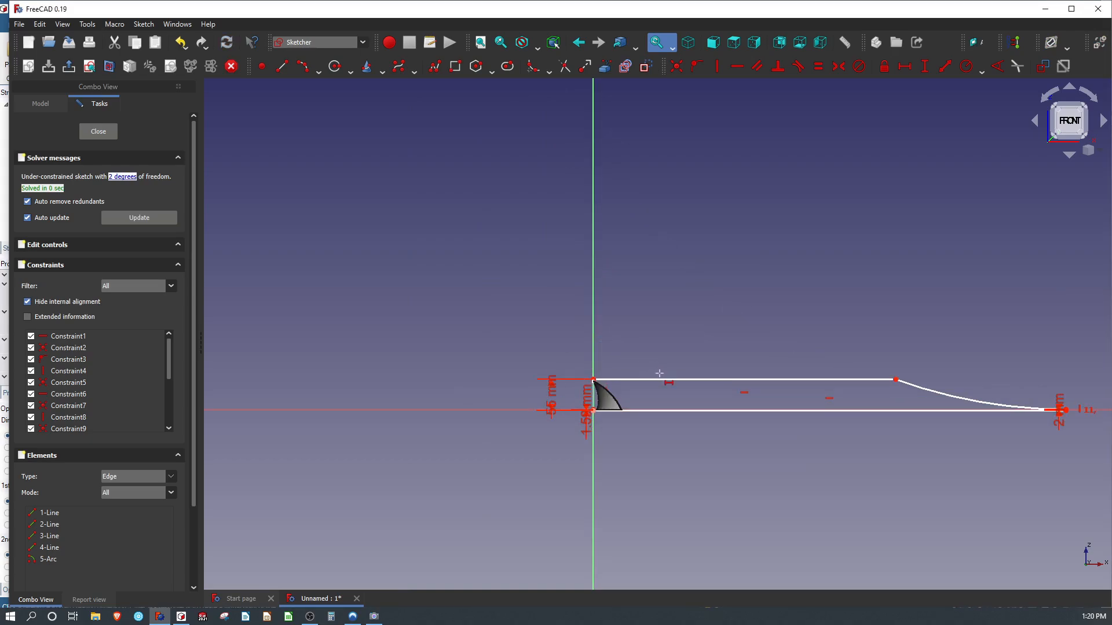
click(666, 379)
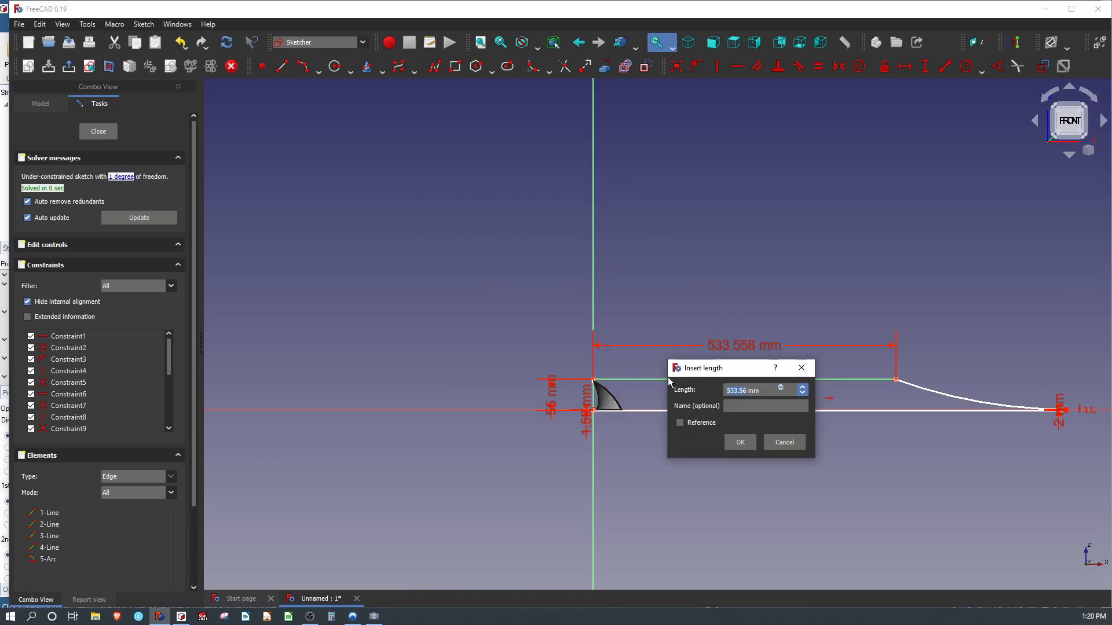
text(15)
key(Return)
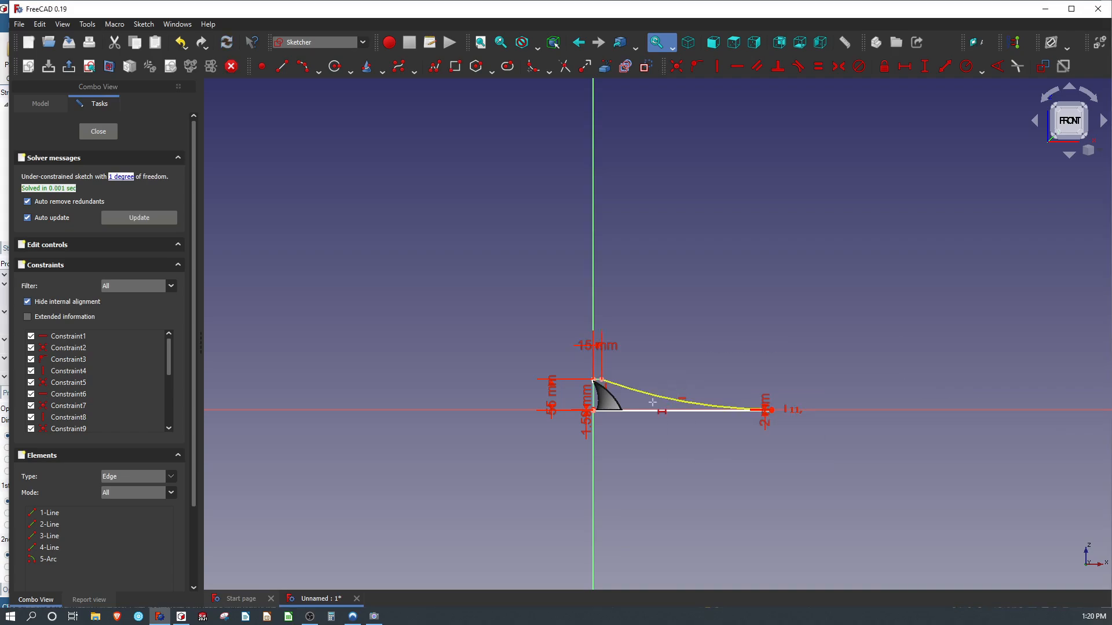
Constrain the length of the profile's bottom horizontal edge to 101.6 mm.
scroll(694, 442, up, 3)
click(685, 398)
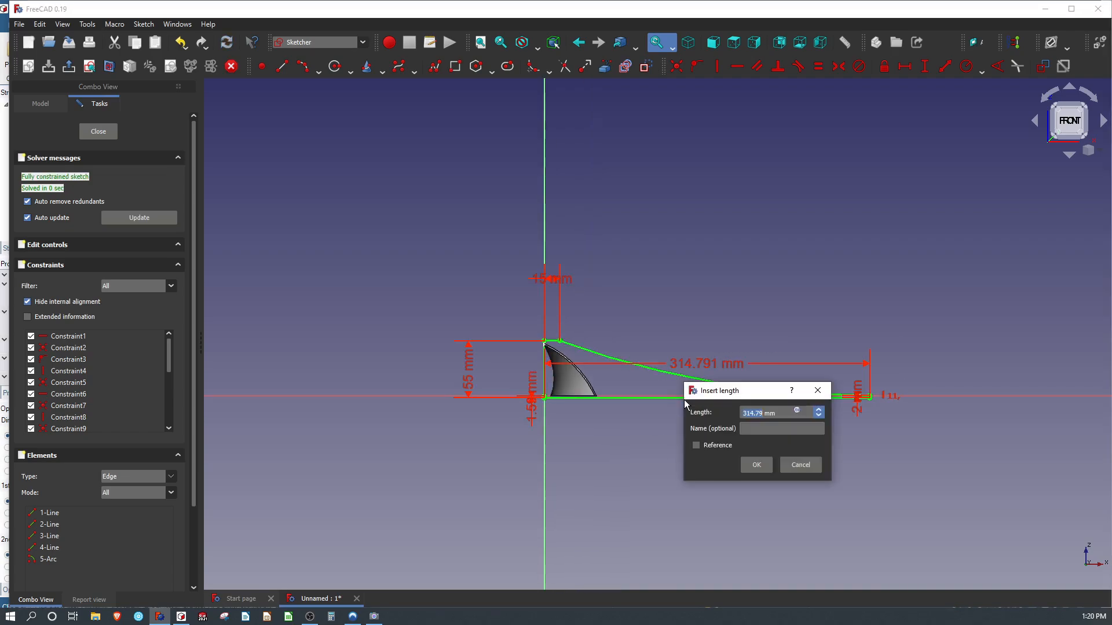
text(4)
key(Return)
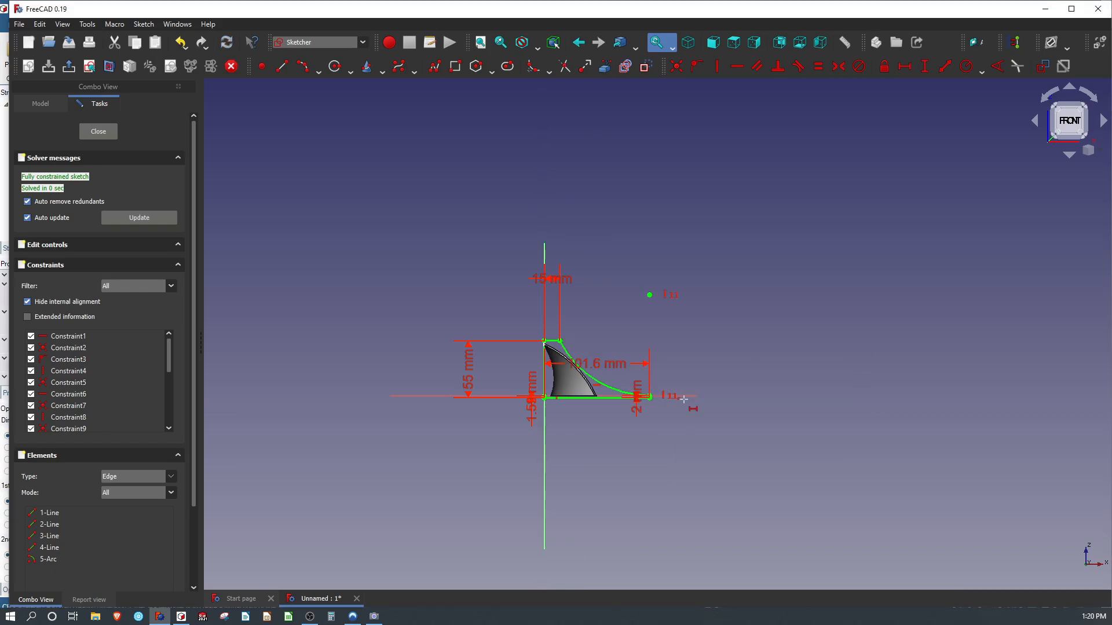
Check the profile against the pipe body and leave sketch editing.
scroll(555, 391, up, 5)
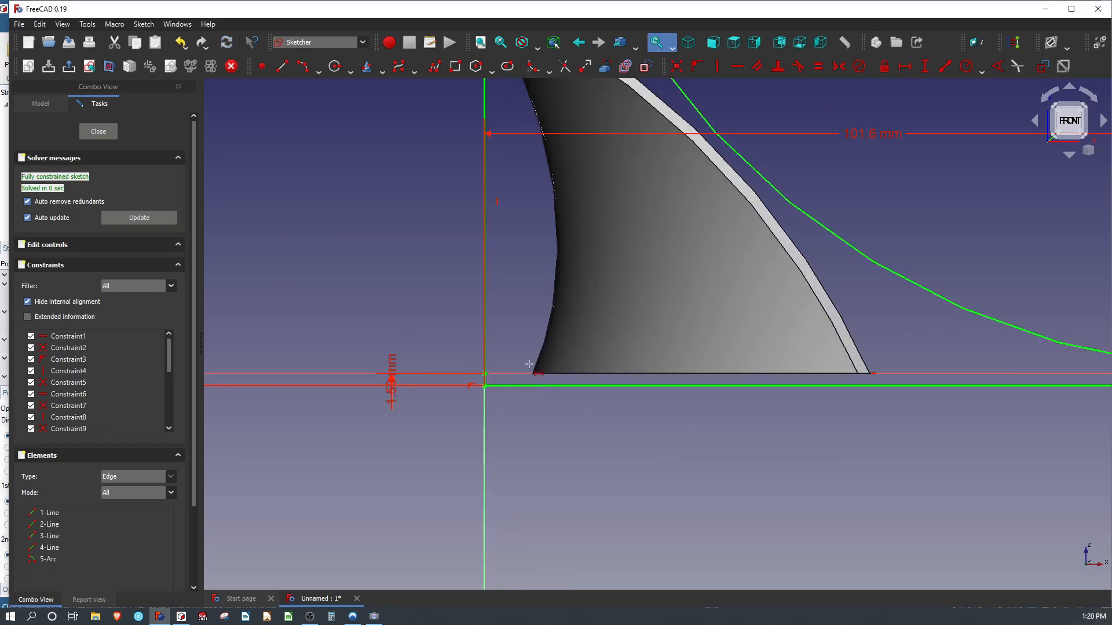
scroll(532, 365, down, 5)
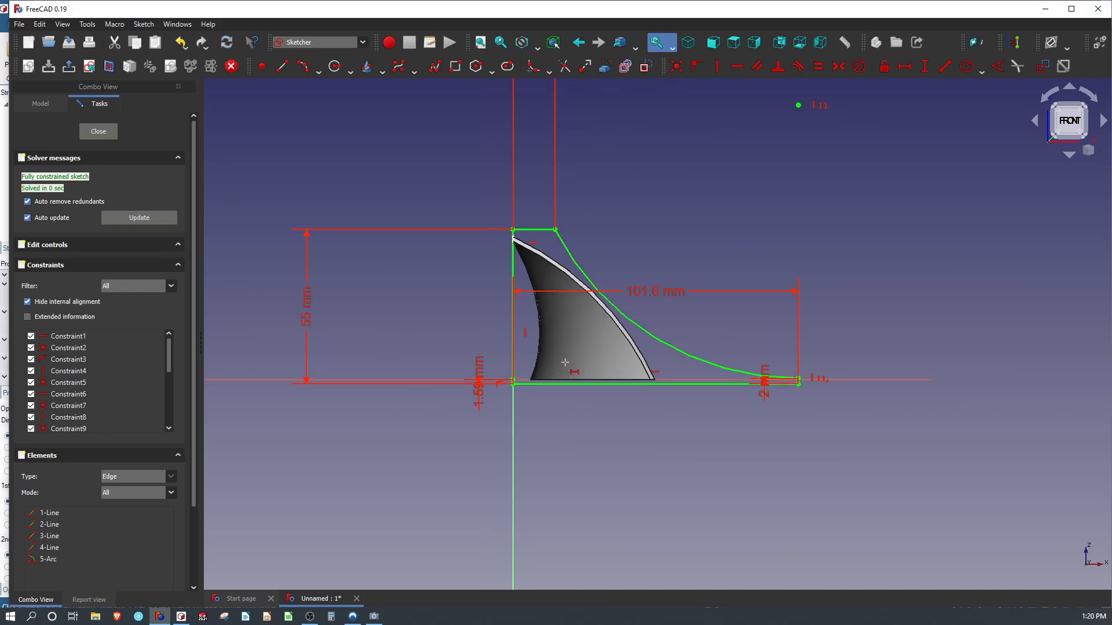
scroll(564, 362, down, 3)
scroll(561, 361, up, 3)
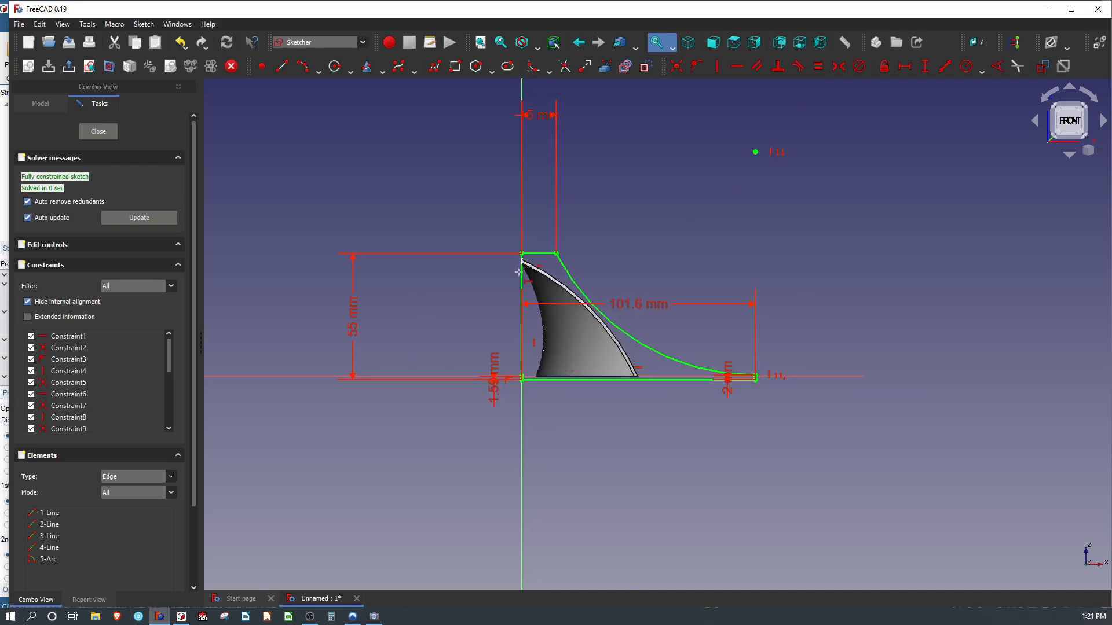
click(97, 132)
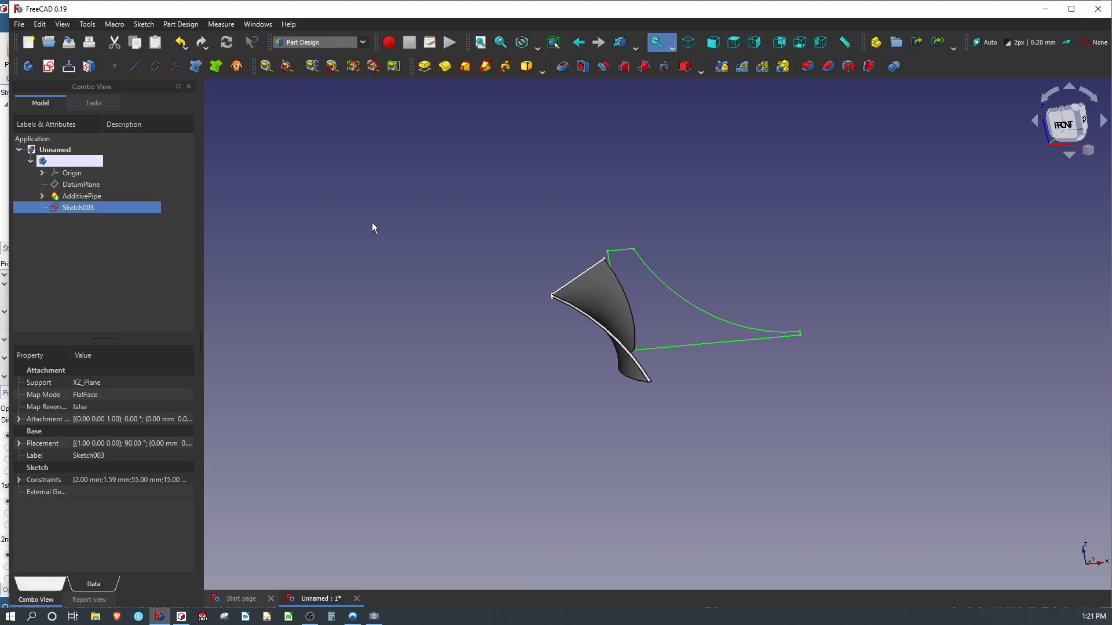
Switch to DesignSpark Mechanical and leave the sketch with the Pull tool so that the profile becomes a surface.
click(181, 616)
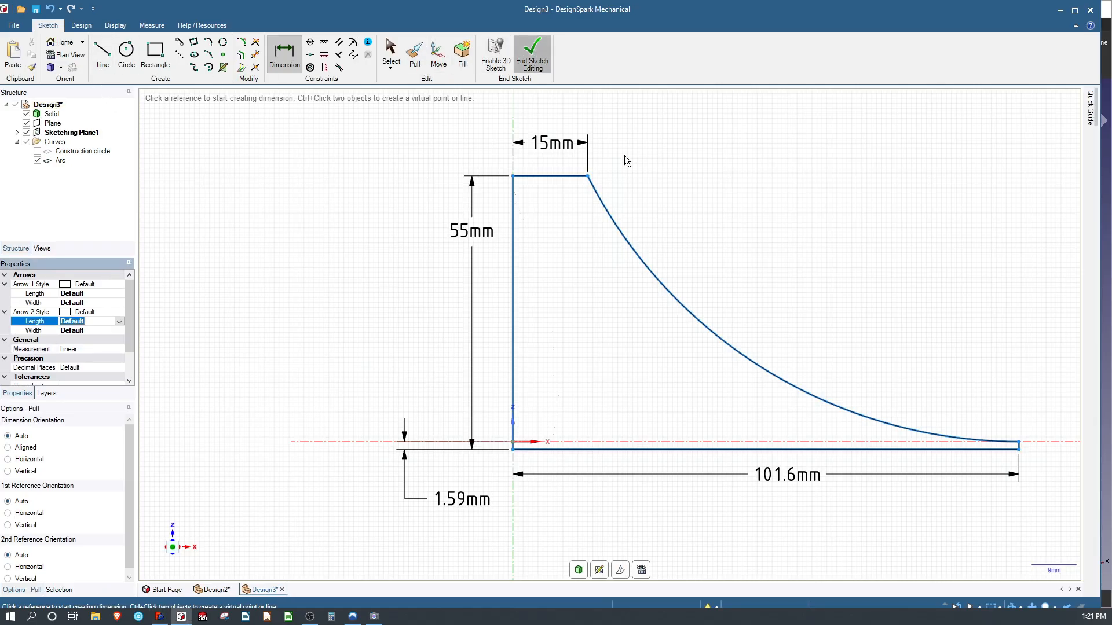
key(p)
mouse_move(857, 269)
middle_down()
mouse_move(824, 305)
mouse_move(815, 338)
middle_up()
scroll(814, 337, up, 5)
scroll(814, 338, down, 10)
scroll(838, 230, up, 4)
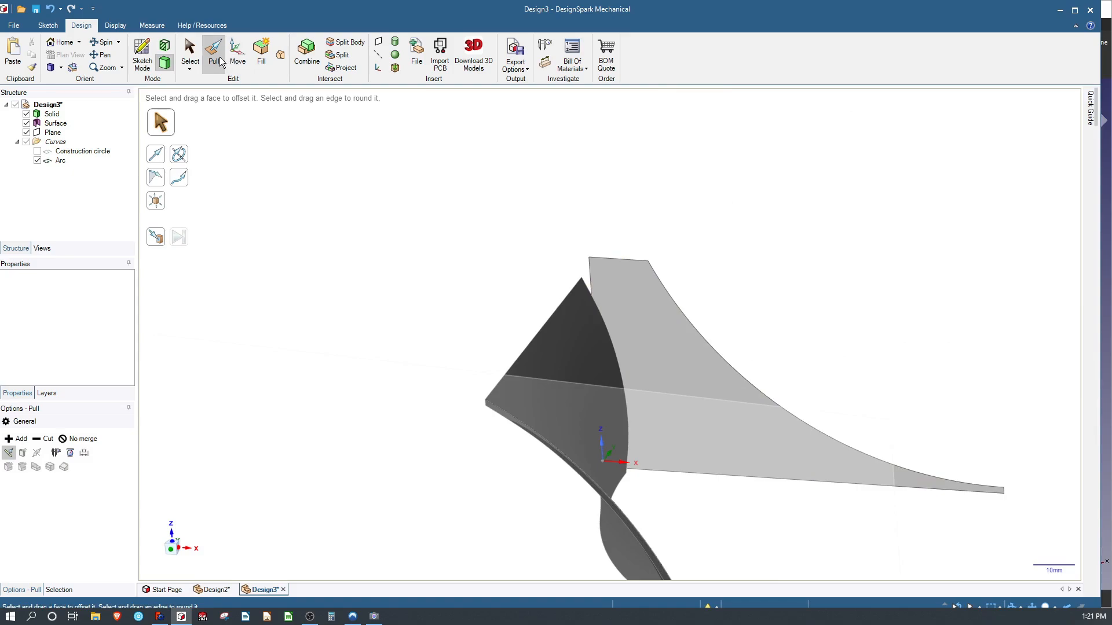
Revolve the arc profile surface 360° about the vertical Z axis with the Pull tool.
click(666, 347)
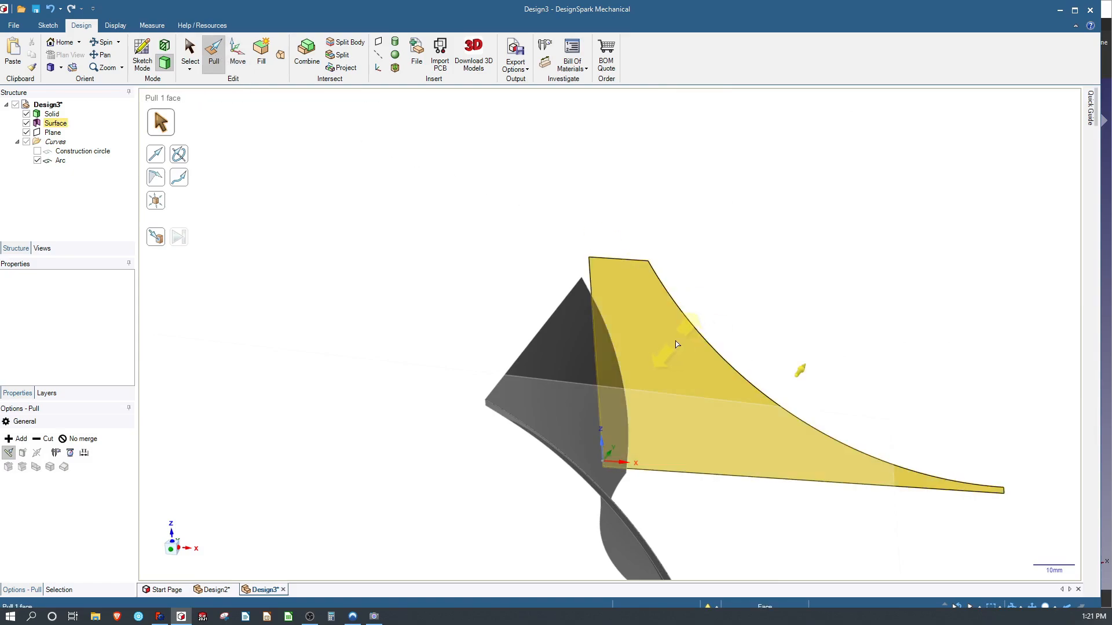
click(181, 155)
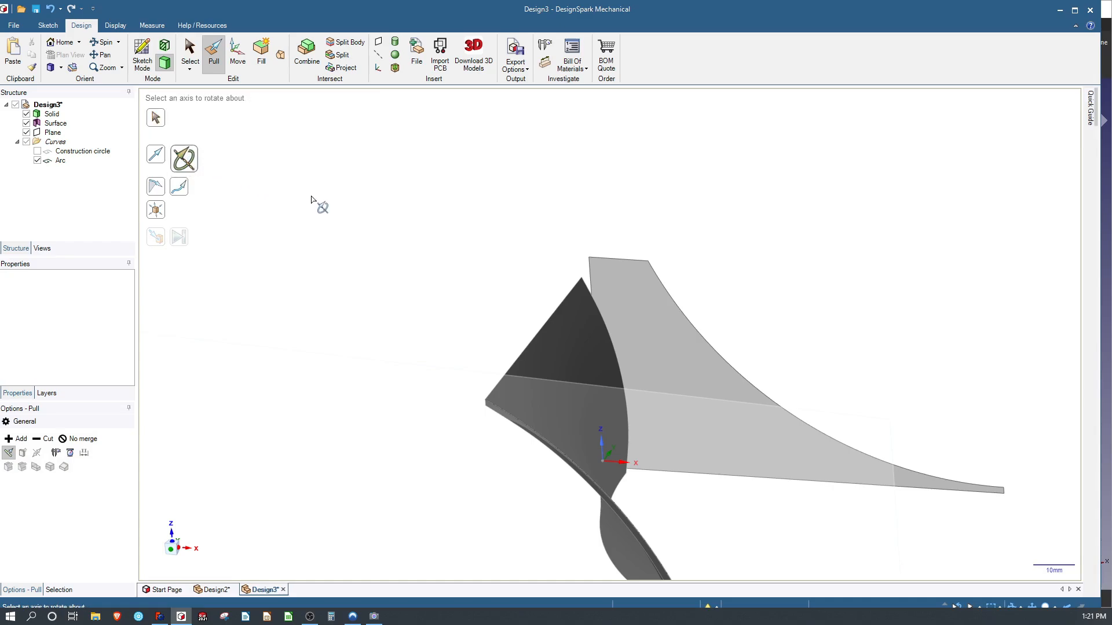
click(600, 443)
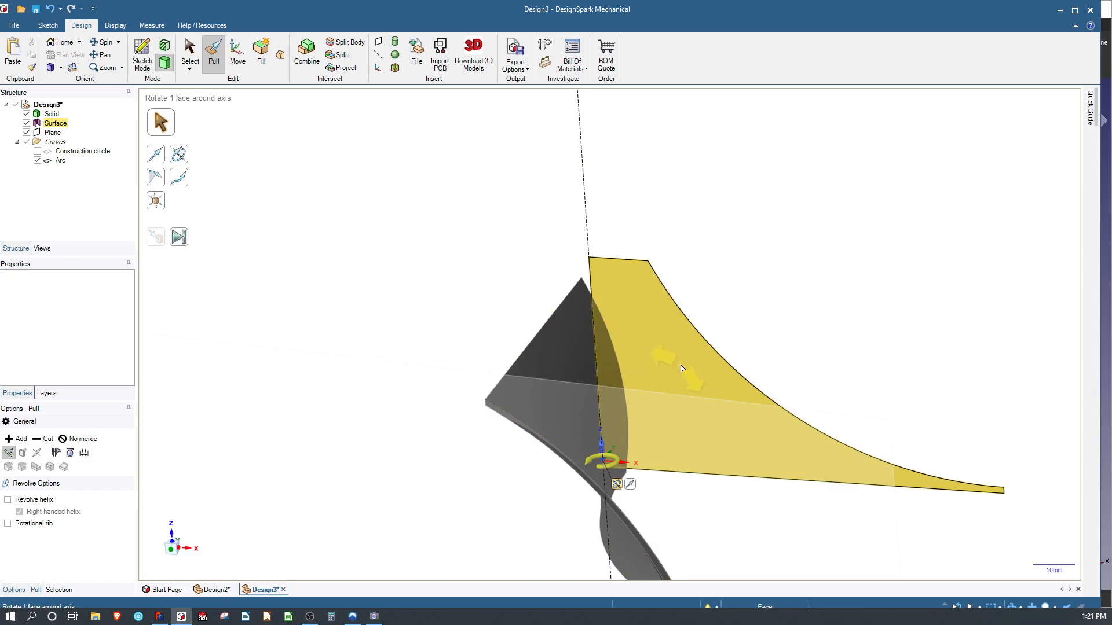
click(671, 344)
drag(666, 352, 115, 348)
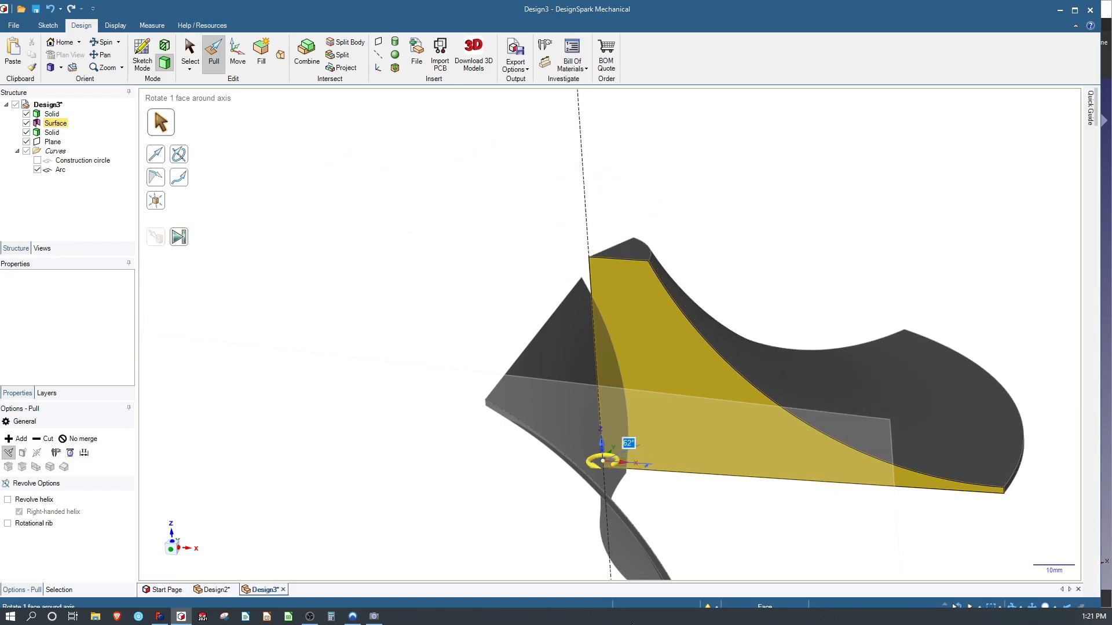
drag(632, 624, 756, 624)
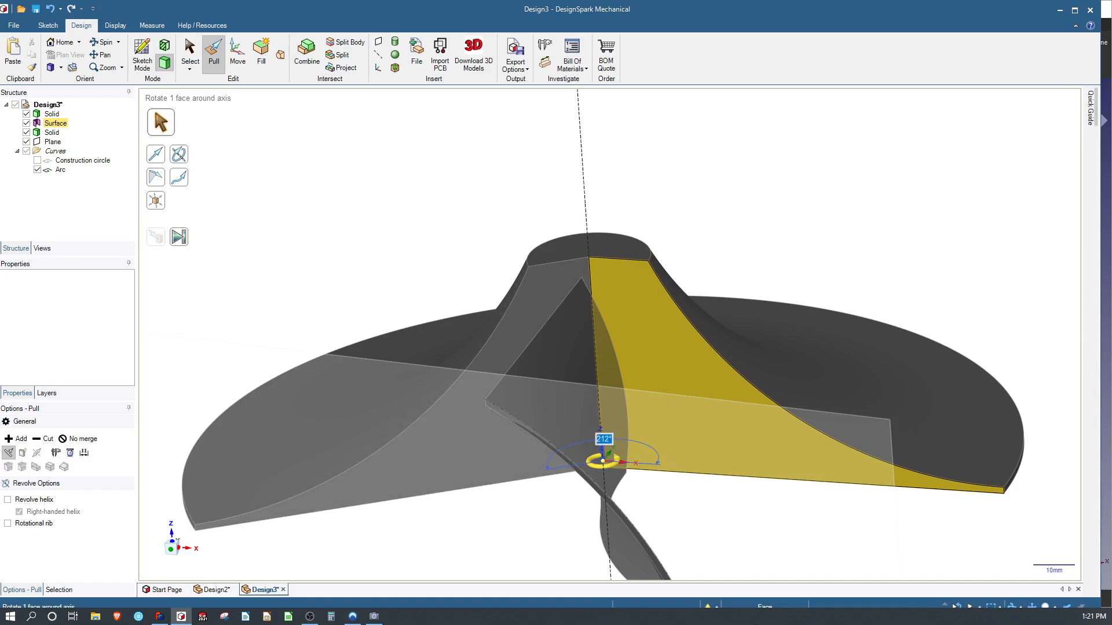
text(360)
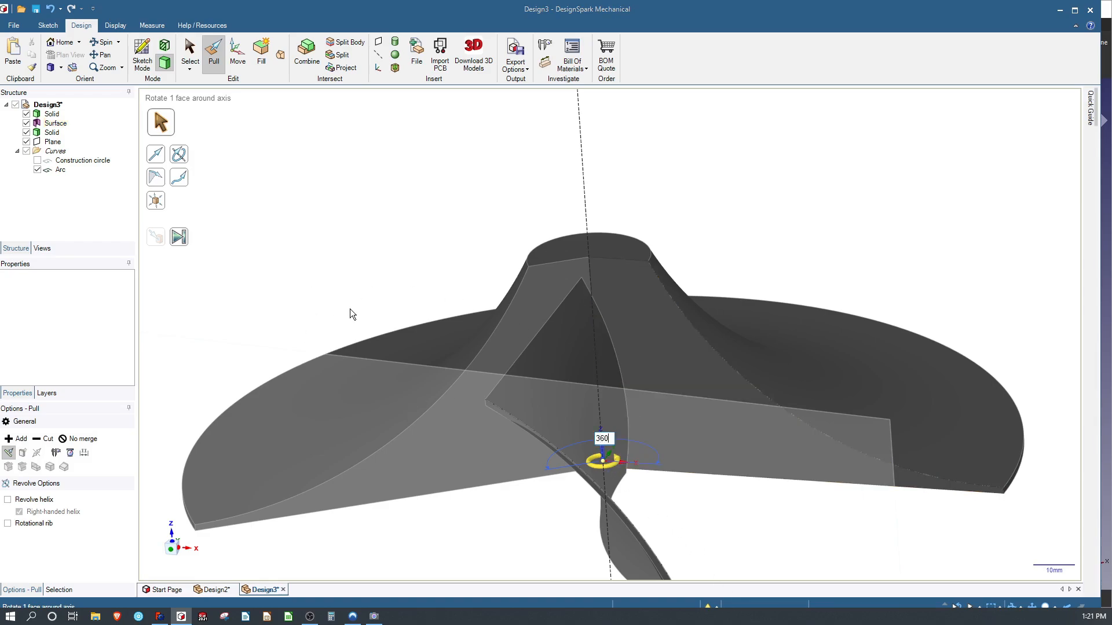
key(Escape)
key(Escape)
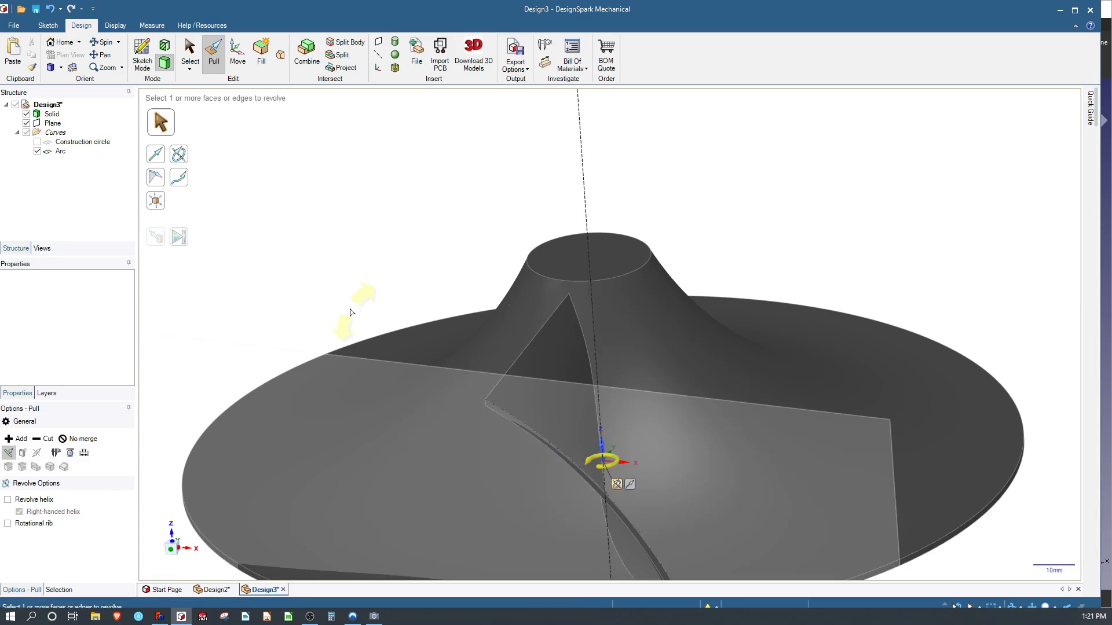
Examine the revolved hub and the twisted blade from several angles and distances.
key(Escape)
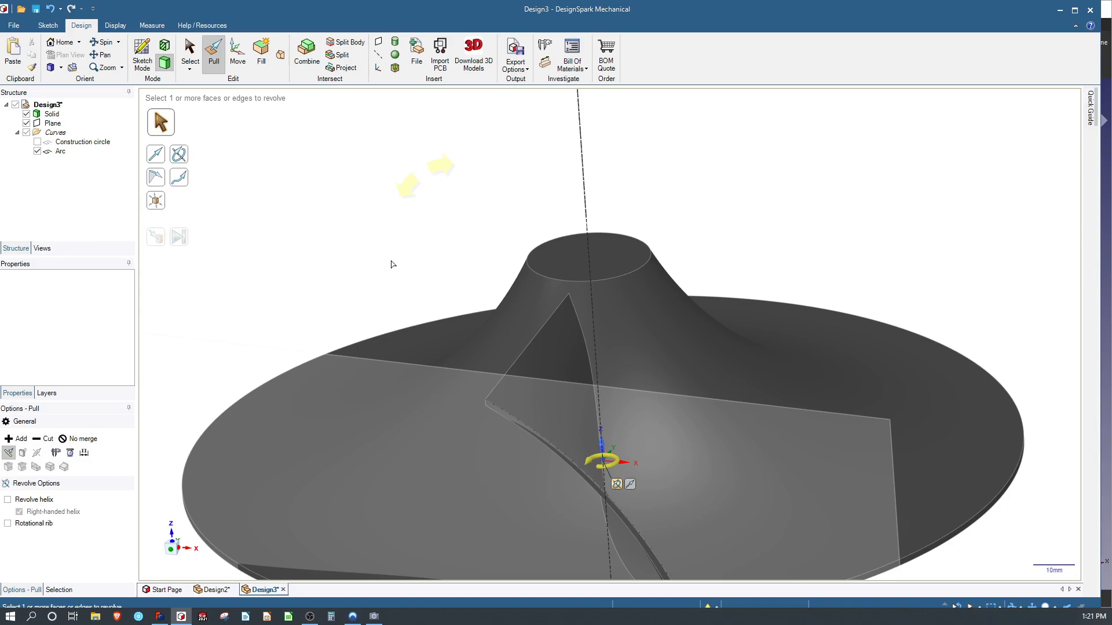
scroll(781, 275, up, 4)
scroll(778, 275, down, 10)
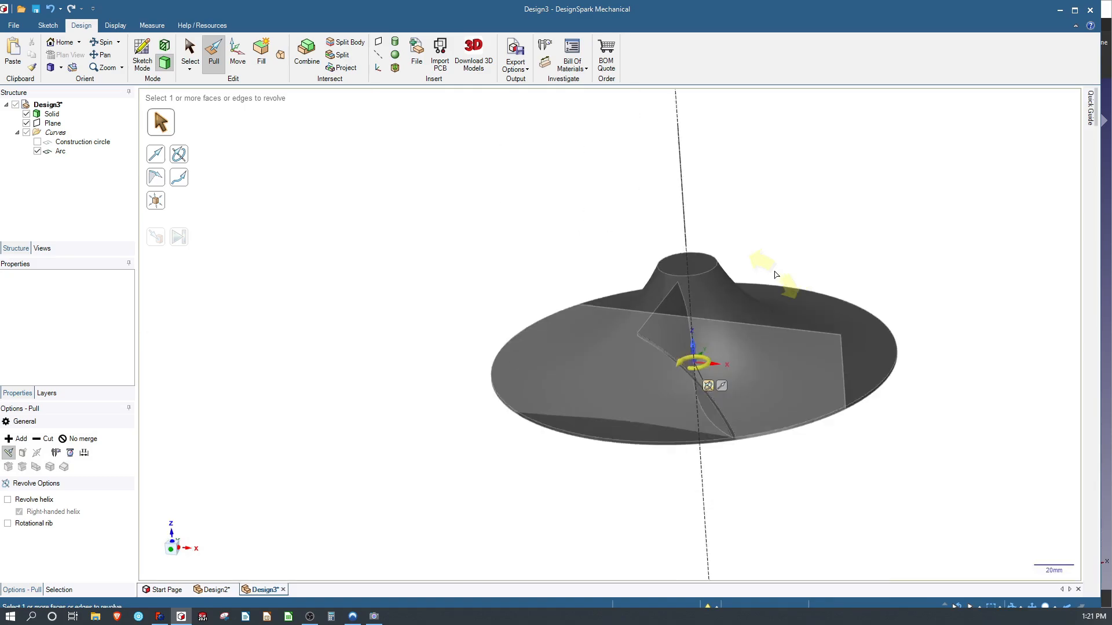
scroll(697, 310, up, 5)
click(687, 309)
middle_drag(599, 299, 665, 357)
scroll(599, 300, up, 3)
scroll(598, 301, down, 5)
middle_drag(744, 328, 950, 208)
scroll(731, 264, up, 3)
key(Escape)
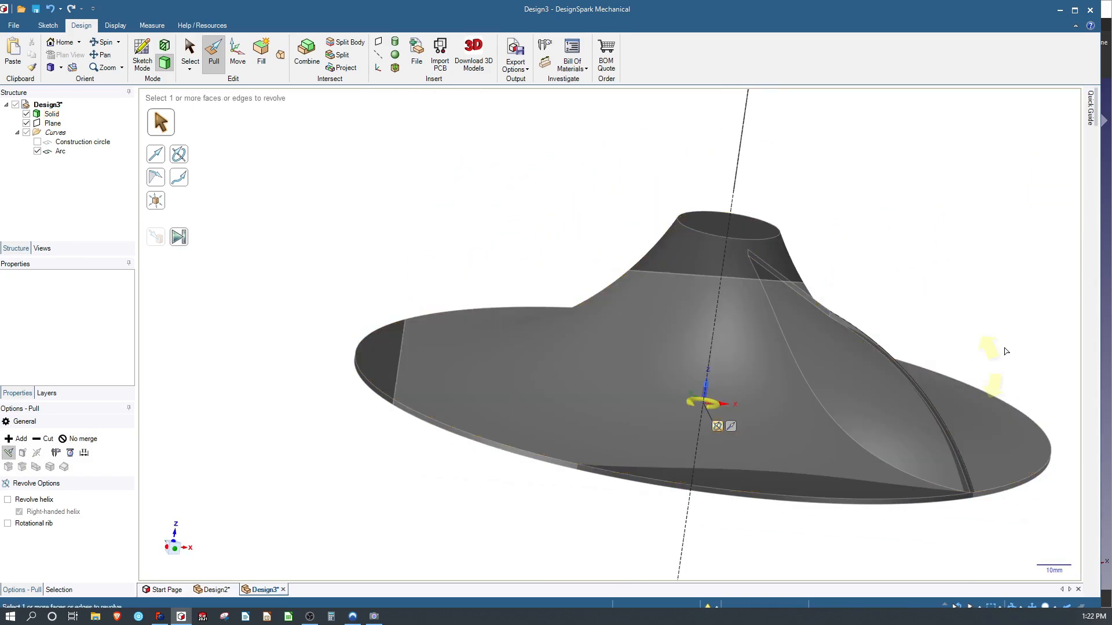
Switch to FreeCAD and revolve the arc profile sketch 360° about the vertical sketch axis.
click(1106, 310)
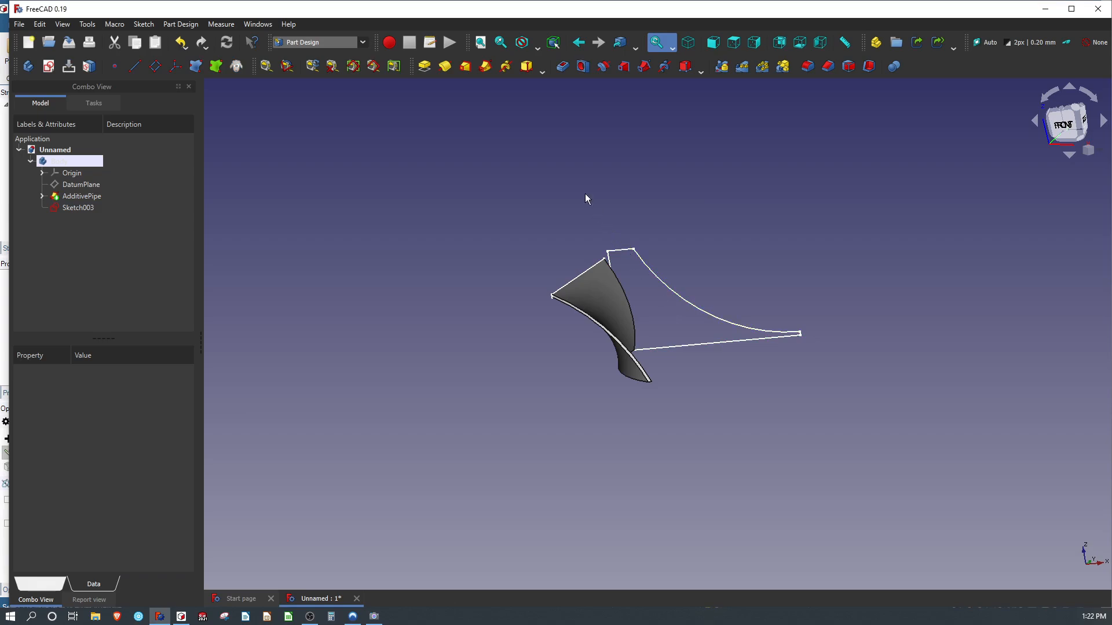
click(443, 69)
middle_drag(507, 262, 563, 270)
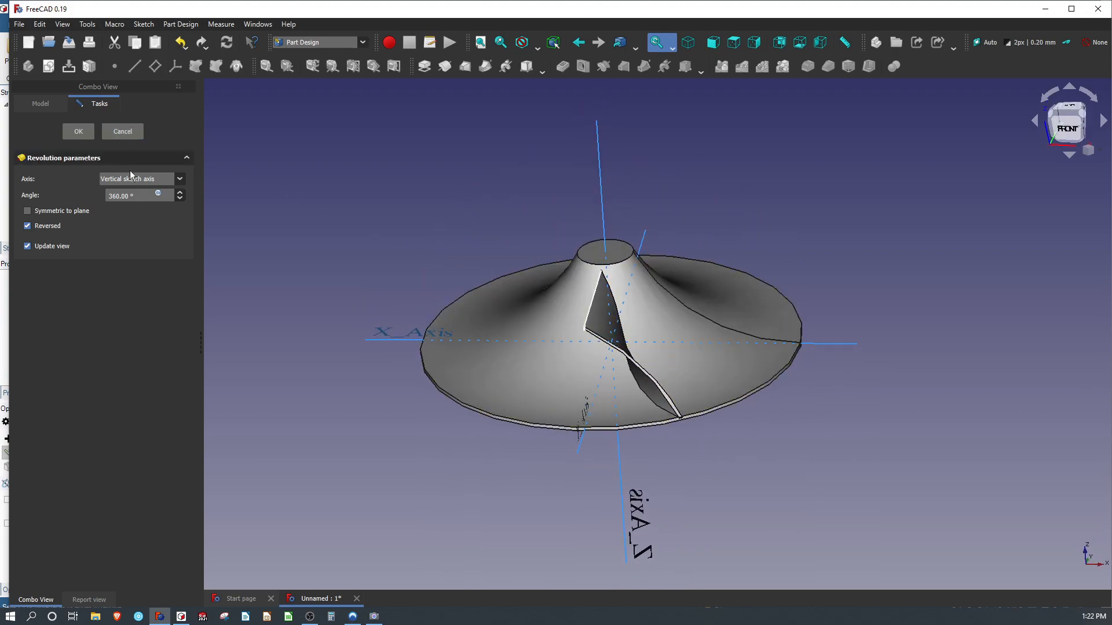
click(82, 130)
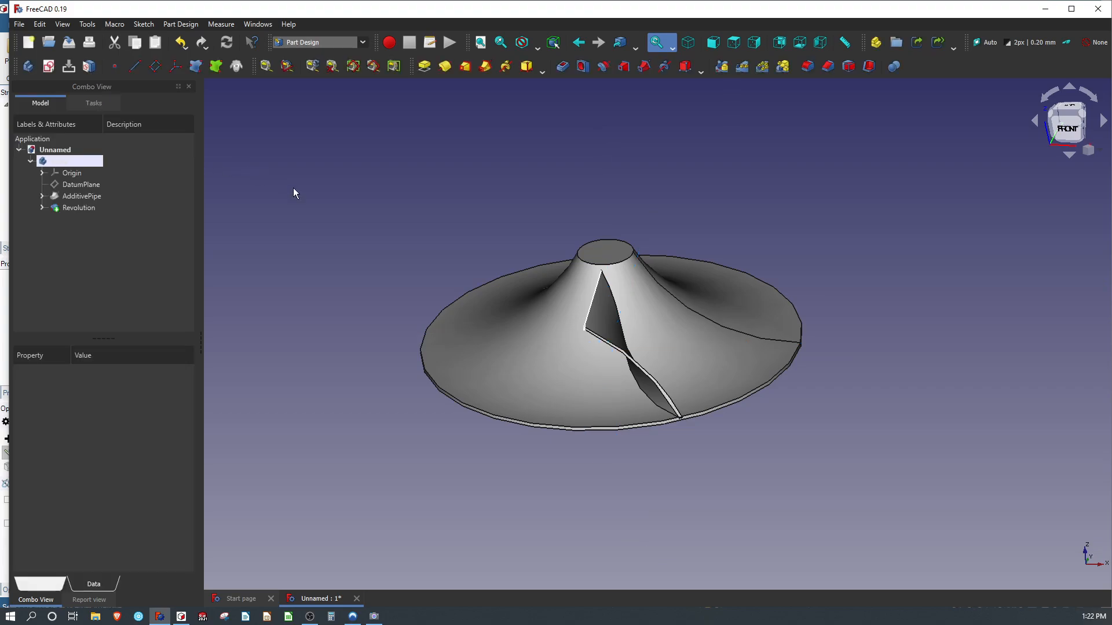
middle_drag(415, 240, 359, 388)
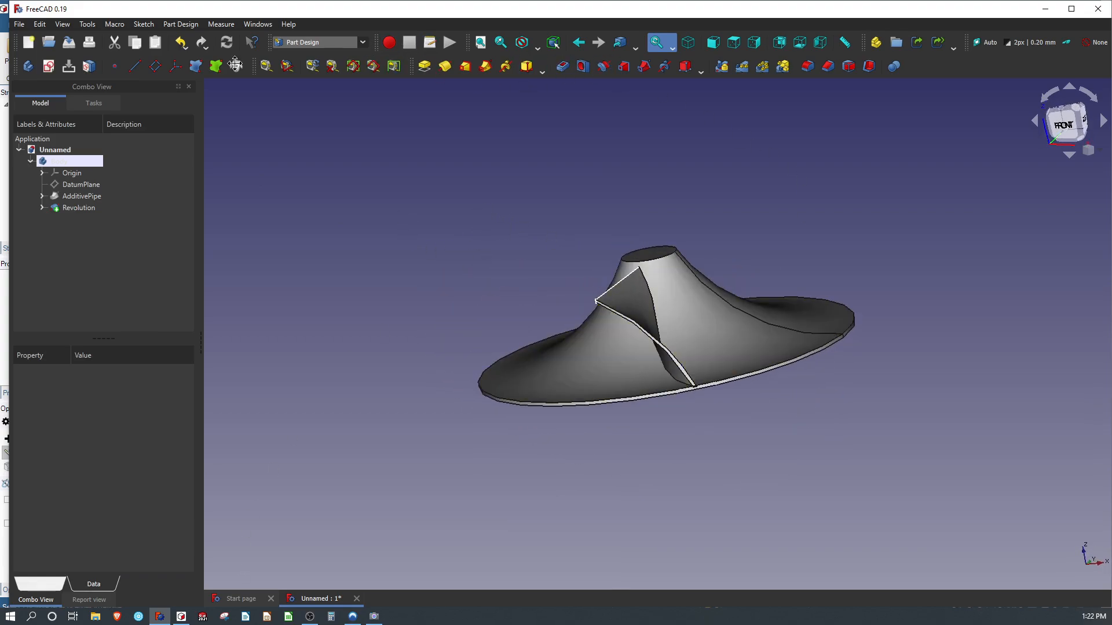
Switch to DesignSpark Mechanical, leave the Pull tool and select the four faces of the twisted blade.
click(4, 153)
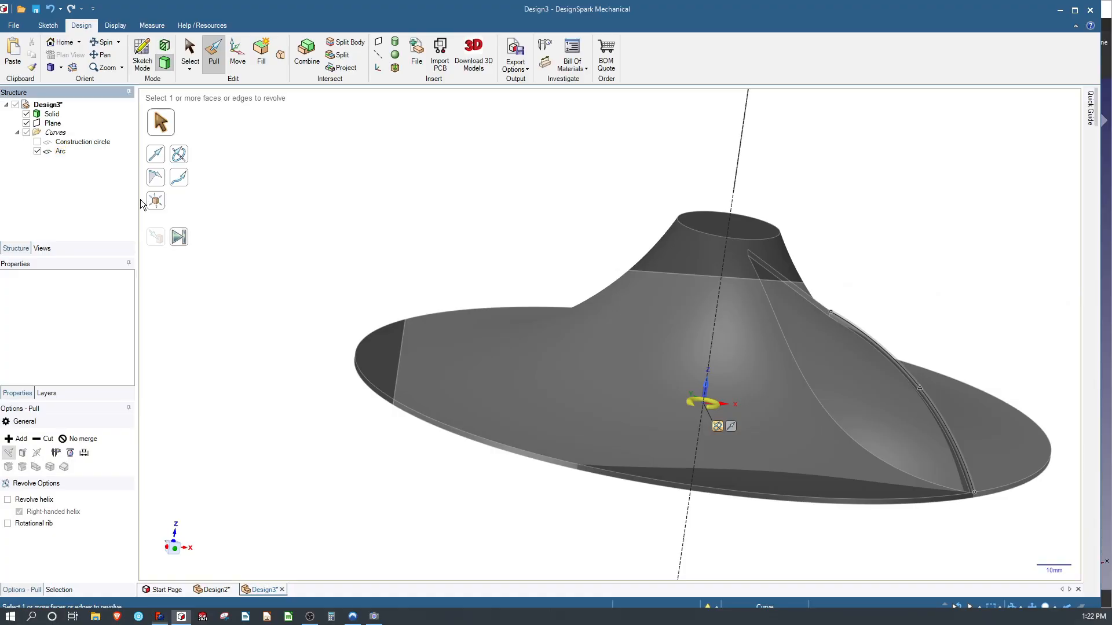
key(Escape)
key(Escape)
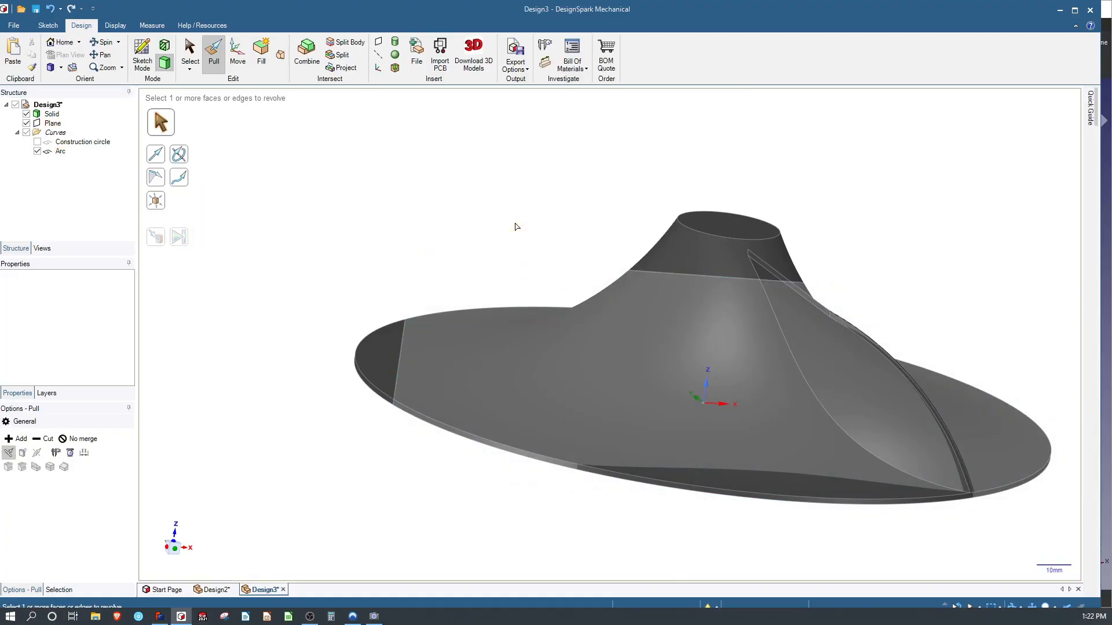
scroll(514, 223, up, 5)
scroll(514, 223, down, 7)
scroll(733, 280, up, 3)
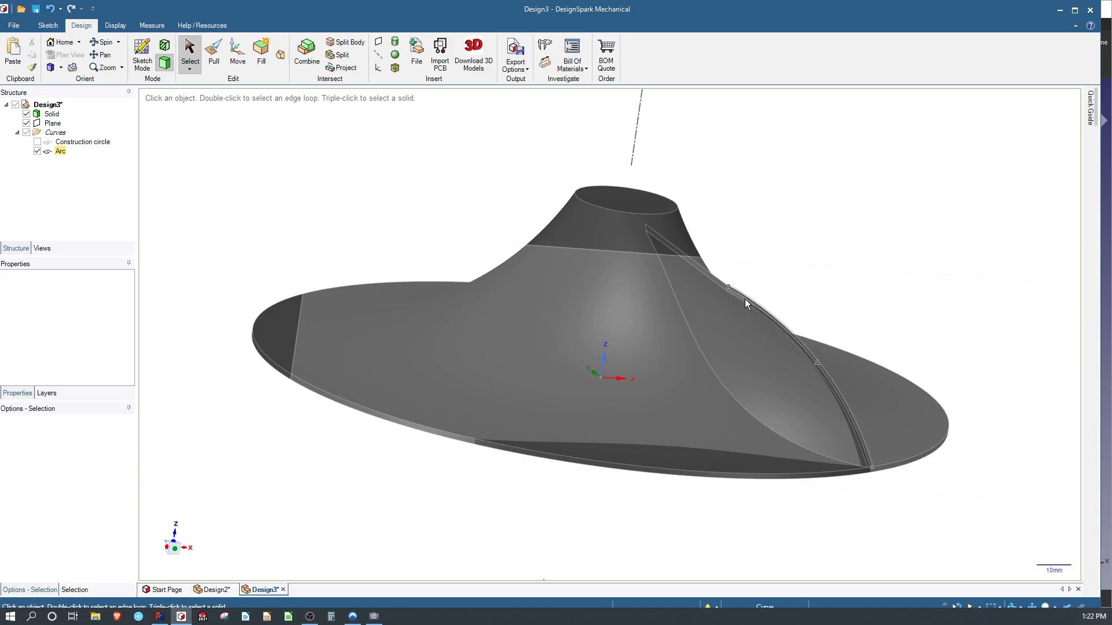
scroll(744, 299, up, 4)
click(683, 264)
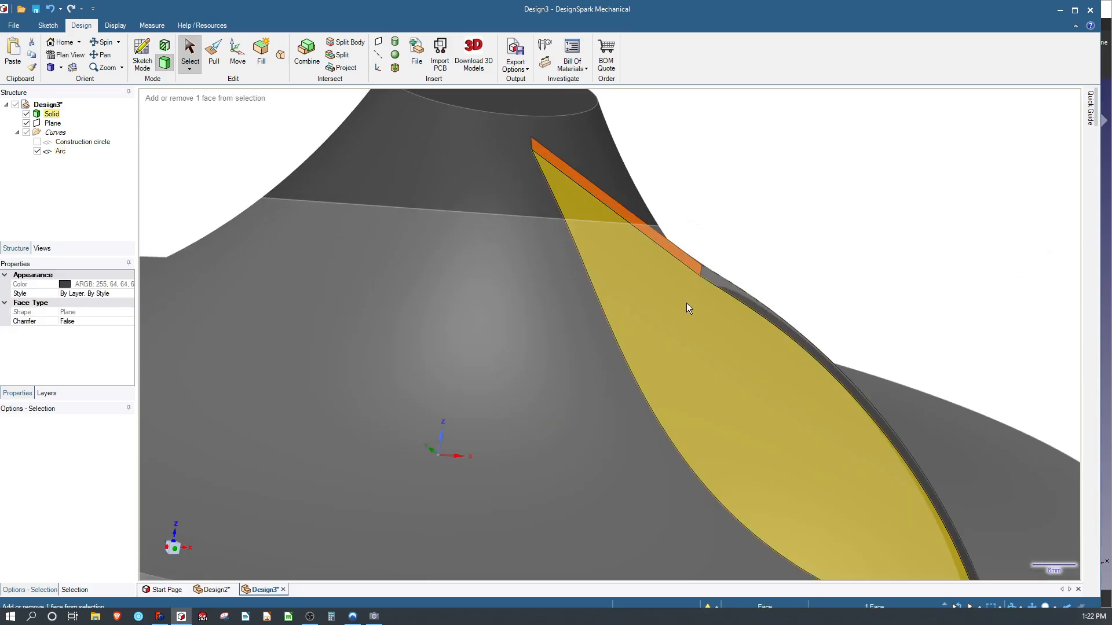
ctrl+click(718, 298)
ctrl+click(738, 293)
middle_drag(749, 283, 732, 314)
ctrl+click(746, 280)
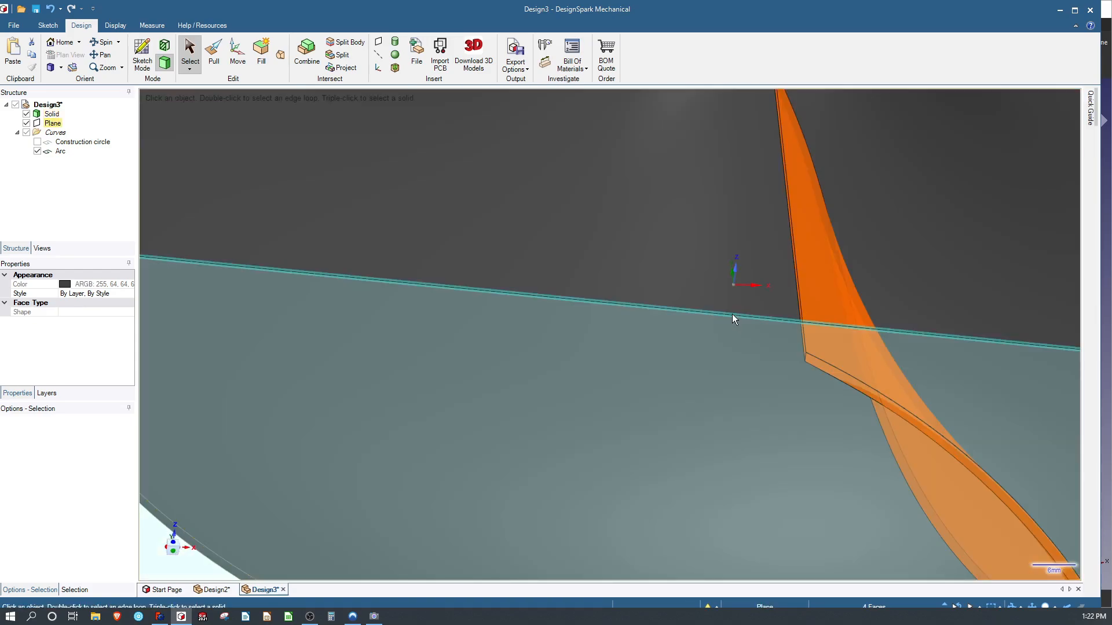
scroll(729, 304, up, 3)
scroll(728, 305, down, 7)
scroll(766, 238, up, 2)
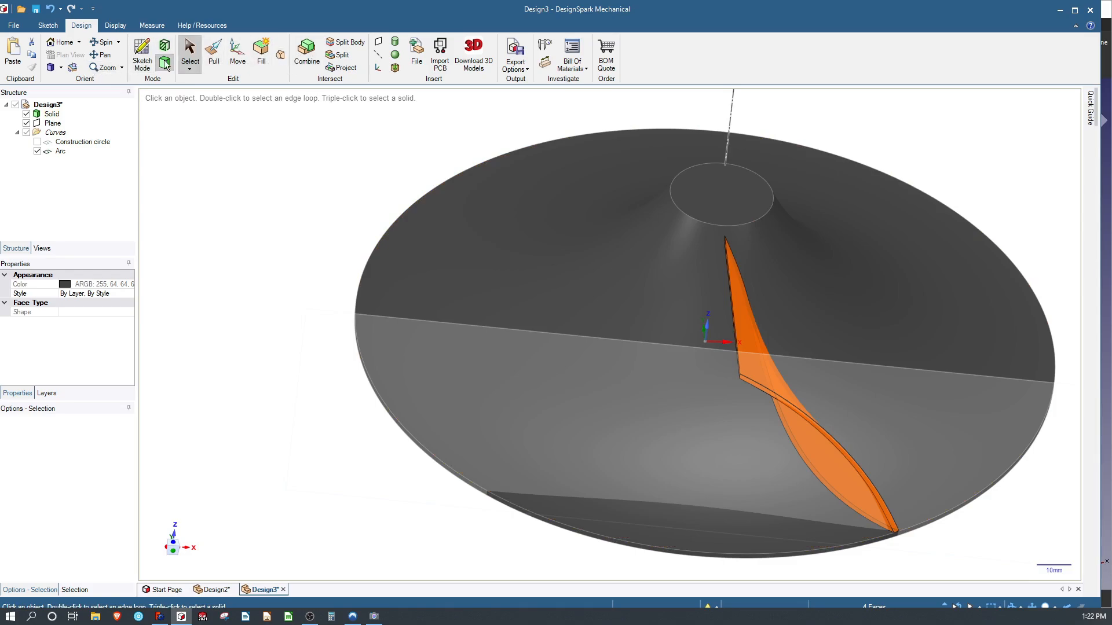
With the Move tool and pattern creation enabled, anchor the handle on the vertical axis and rotate the blade faces about 132° into a circular pattern.
click(237, 52)
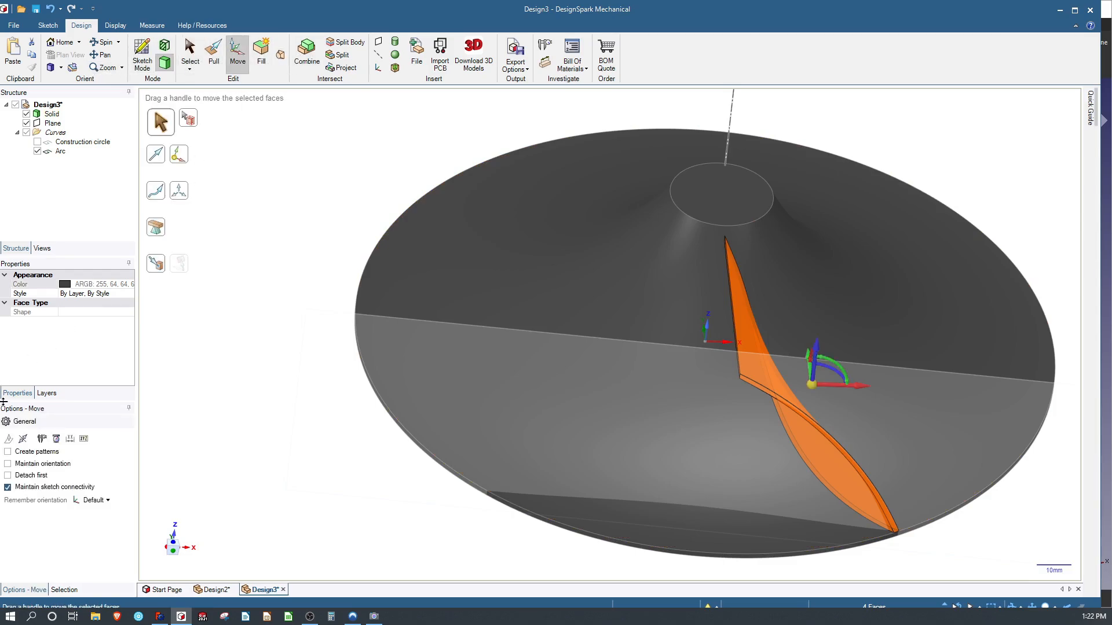
click(6, 451)
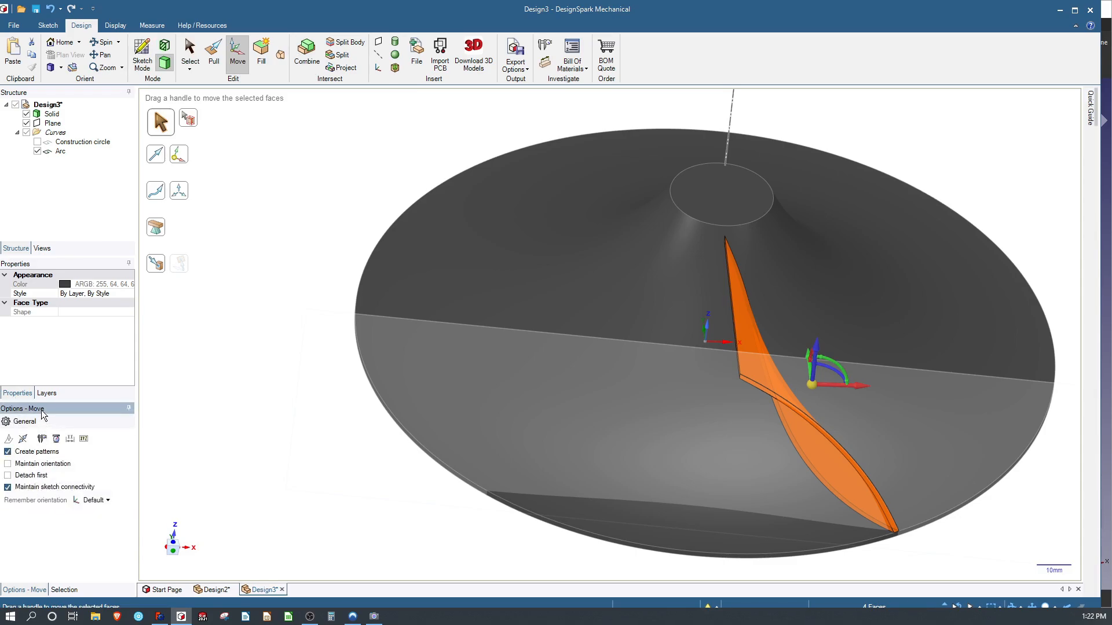
click(177, 160)
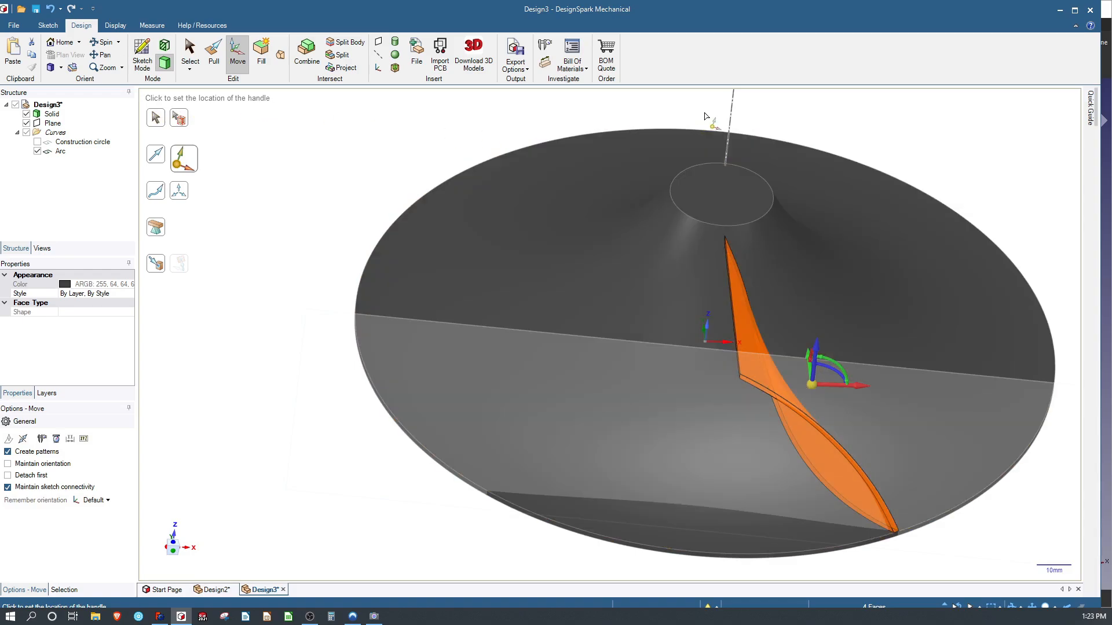
click(730, 120)
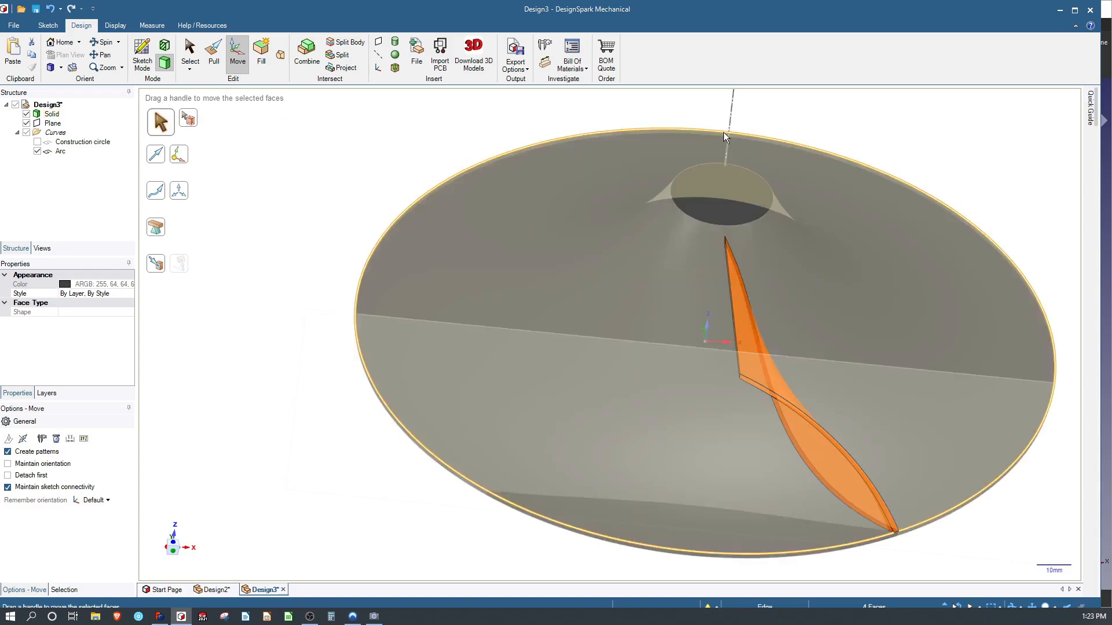
mouse_move(712, 178)
middle_down()
mouse_move(692, 295)
mouse_move(682, 226)
mouse_move(704, 193)
middle_up()
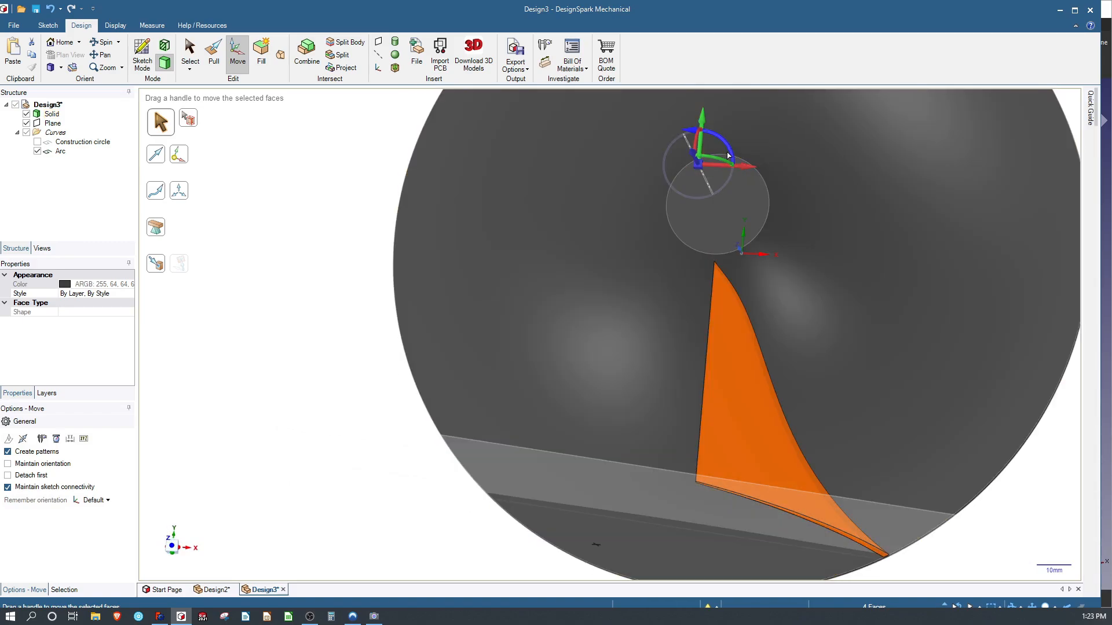
drag(727, 153, 747, 195)
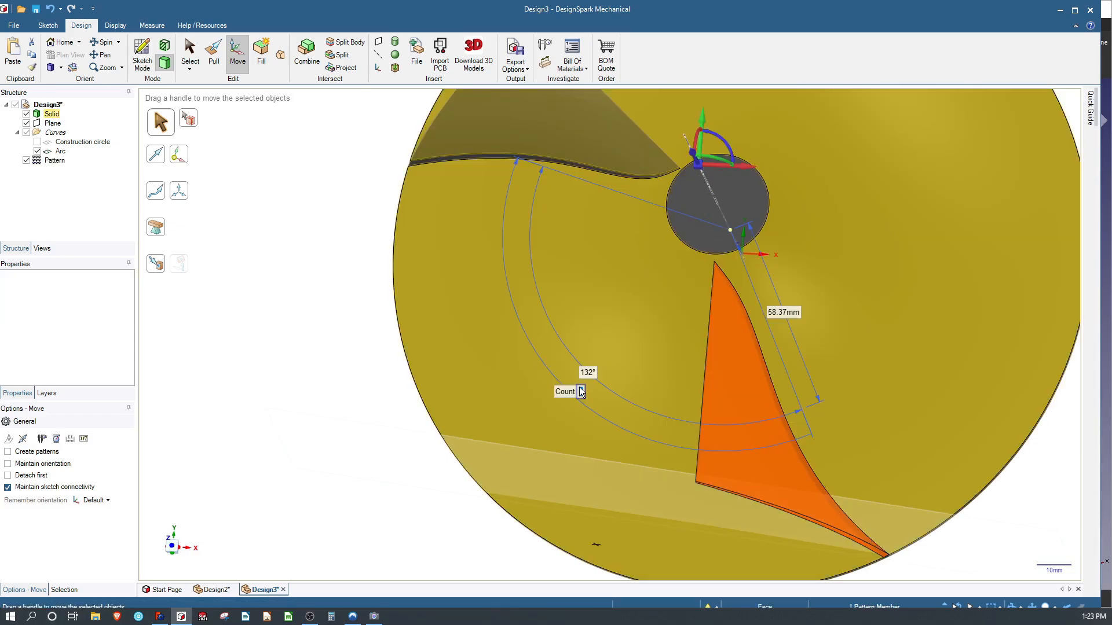
Set the blade pattern to a count of 8 over 360° and leave the Move tool.
click(580, 392)
text(8)
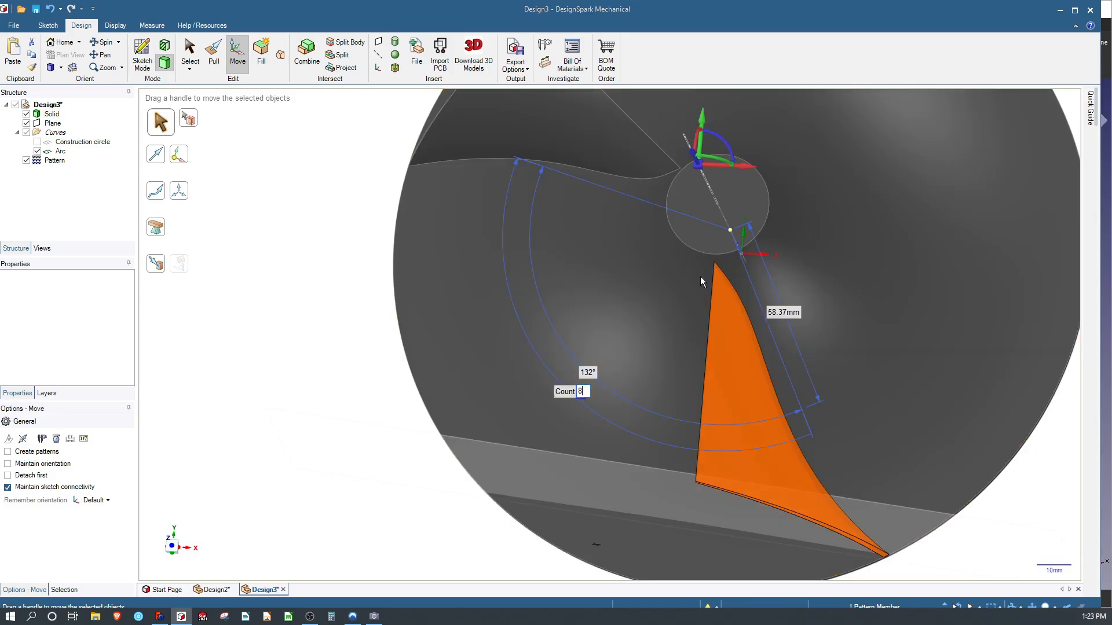
key(Return)
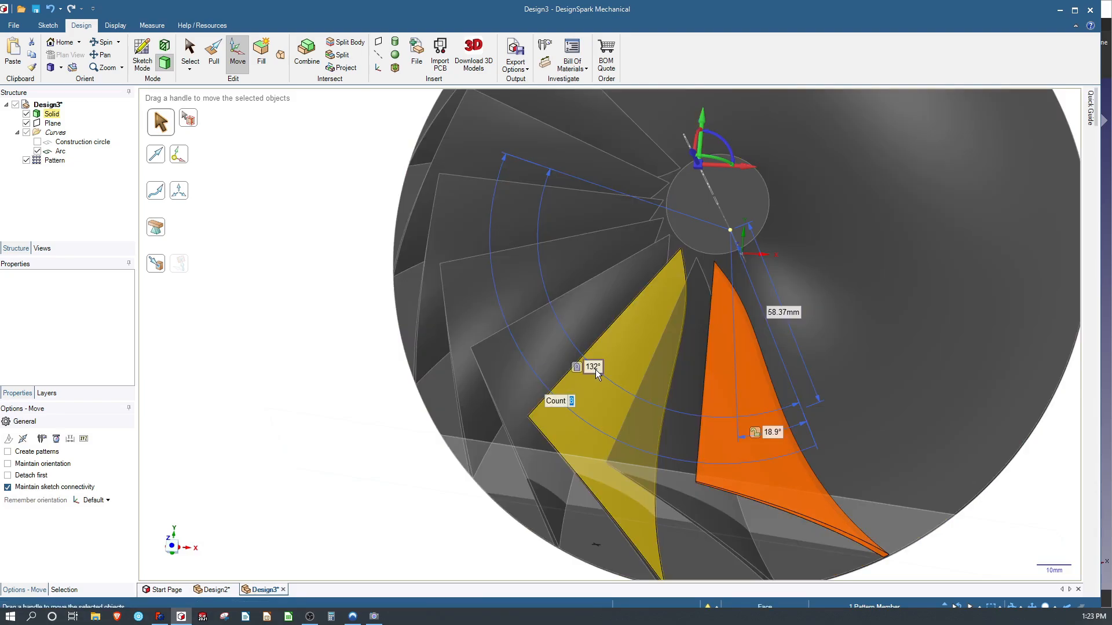
click(595, 371)
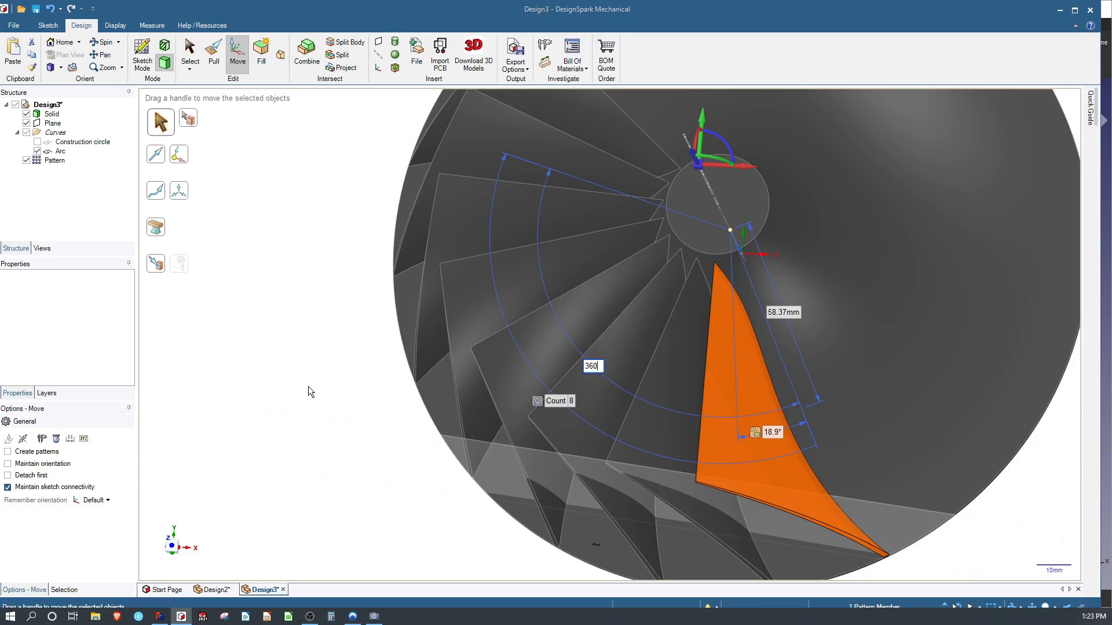
text(360)
key(Return)
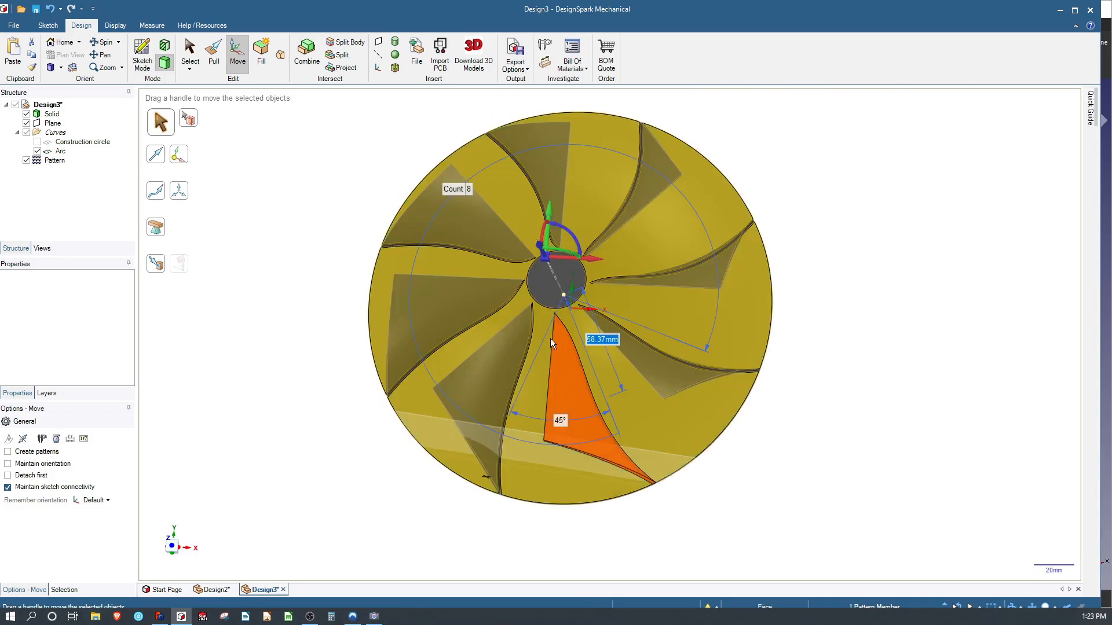
mouse_move(550, 341)
middle_down()
mouse_move(464, 513)
mouse_move(467, 544)
middle_up()
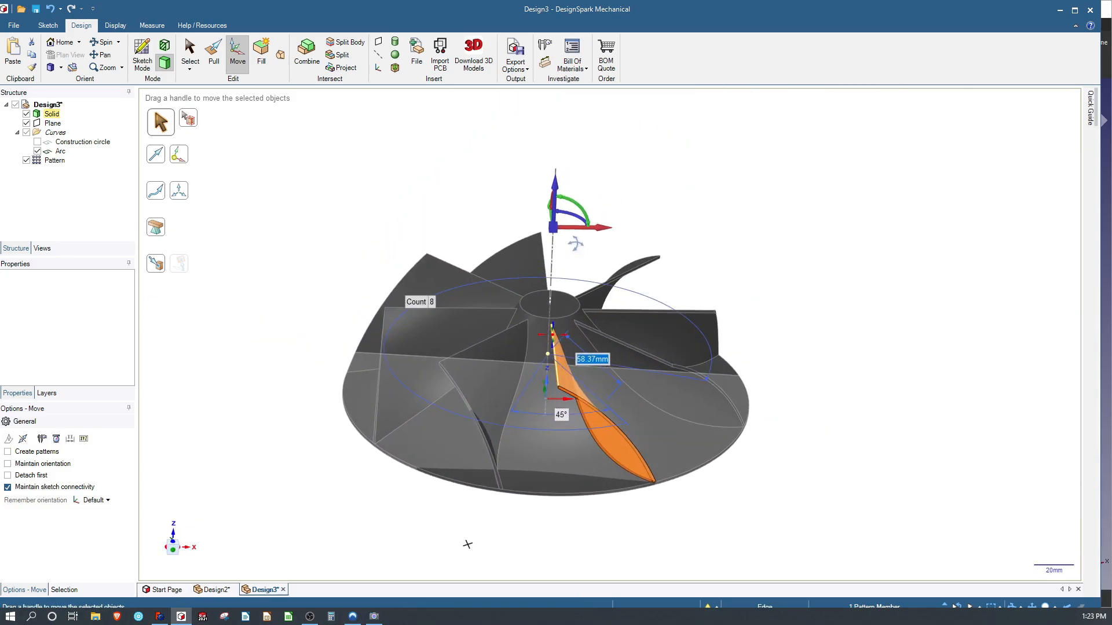
click(291, 168)
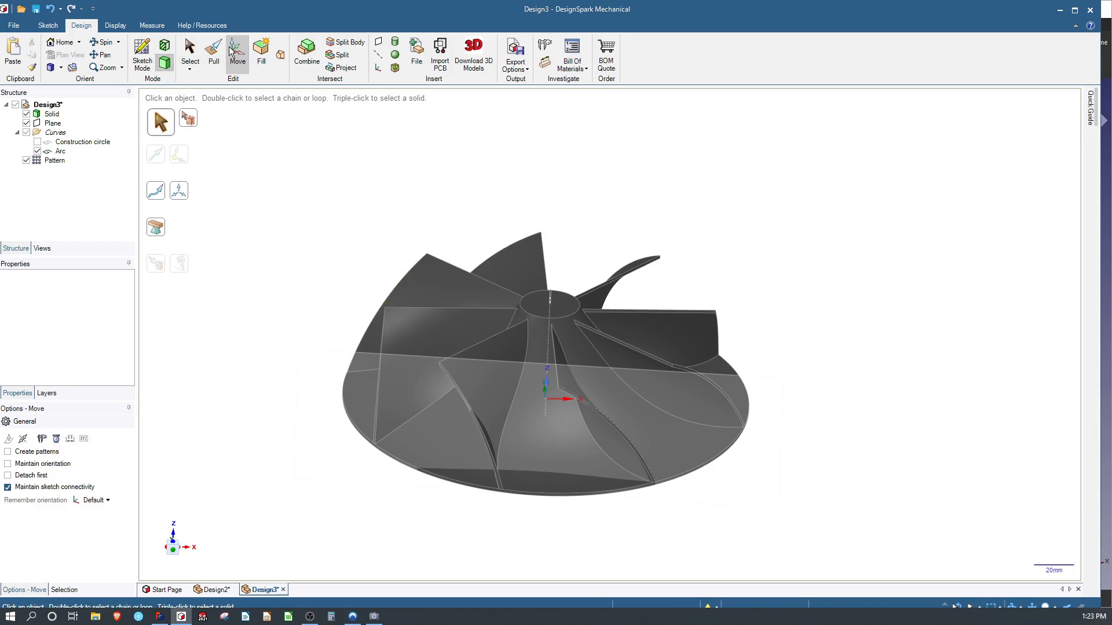
click(190, 51)
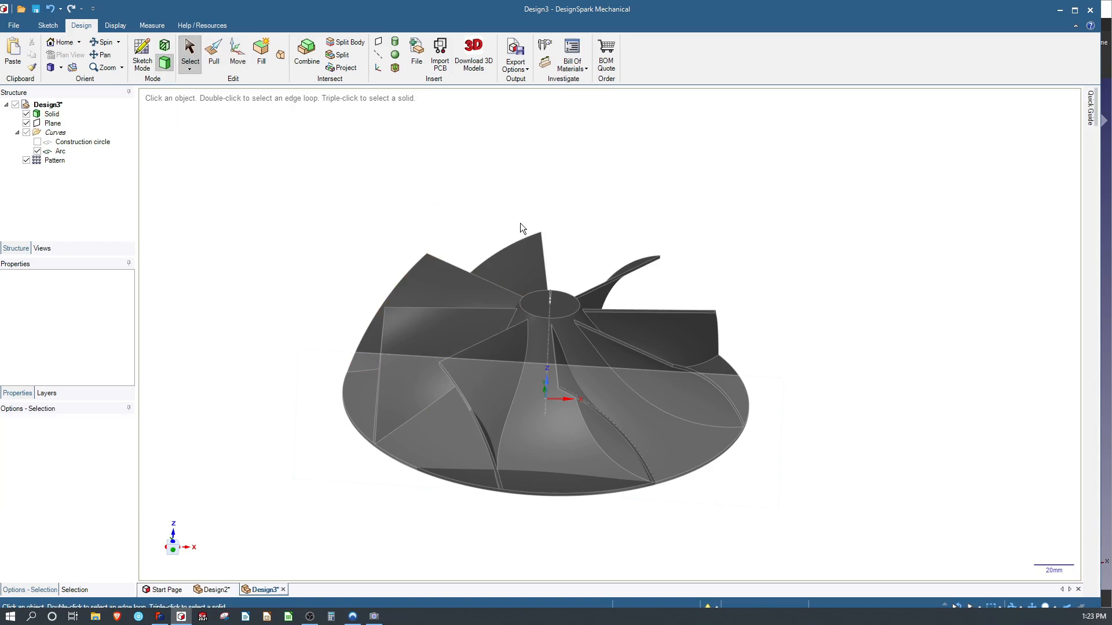
scroll(543, 258, down, 2)
scroll(501, 325, up, 4)
mouse_move(530, 333)
middle_down()
mouse_move(439, 376)
mouse_move(481, 428)
mouse_move(496, 341)
mouse_move(527, 324)
mouse_move(547, 331)
middle_up()
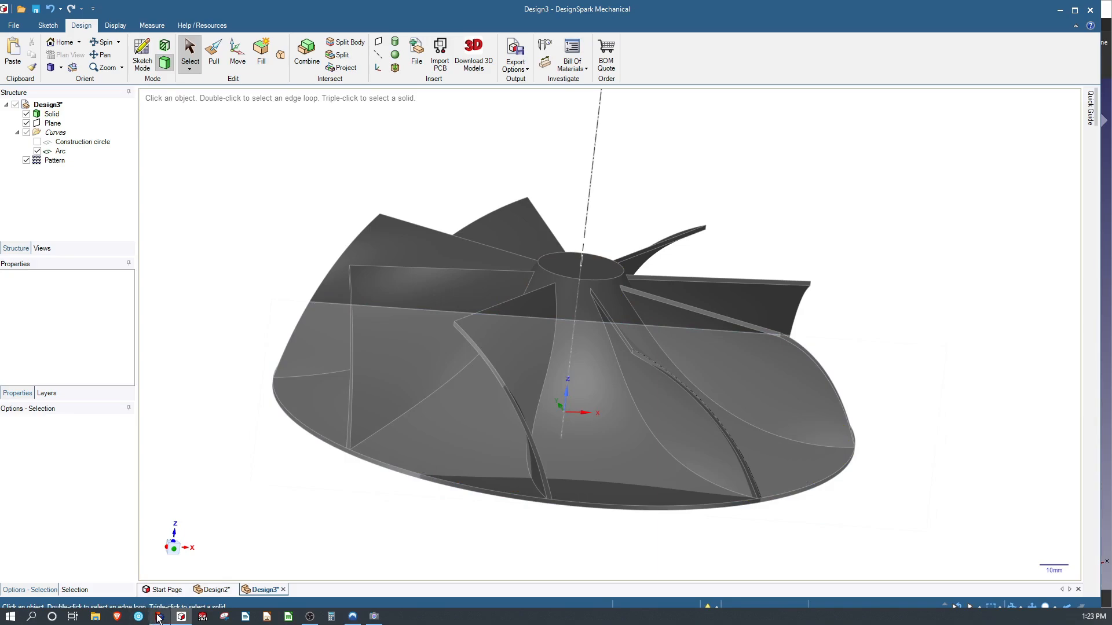
Switch to FreeCAD and create a polar pattern of the AdditivePipe feature.
key(alt+Tab)
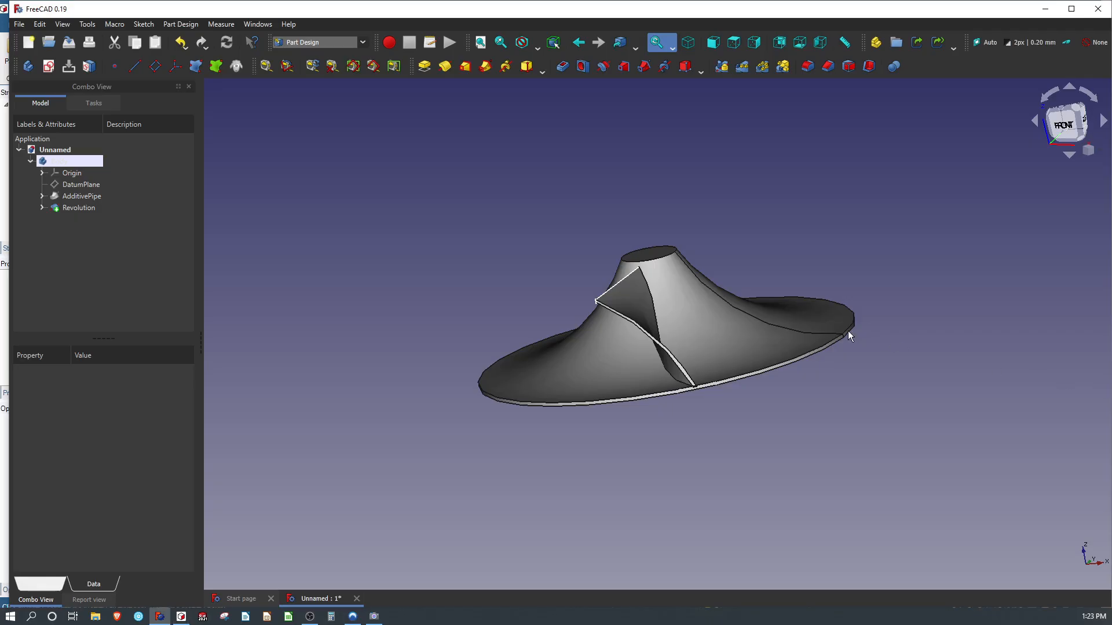
click(762, 68)
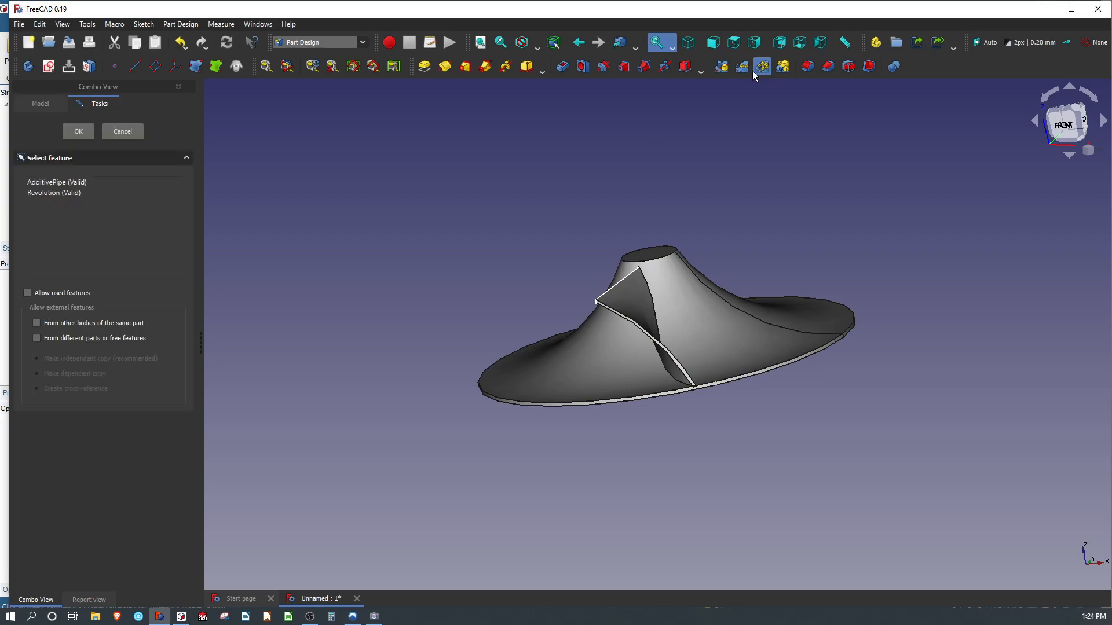
click(80, 195)
click(63, 183)
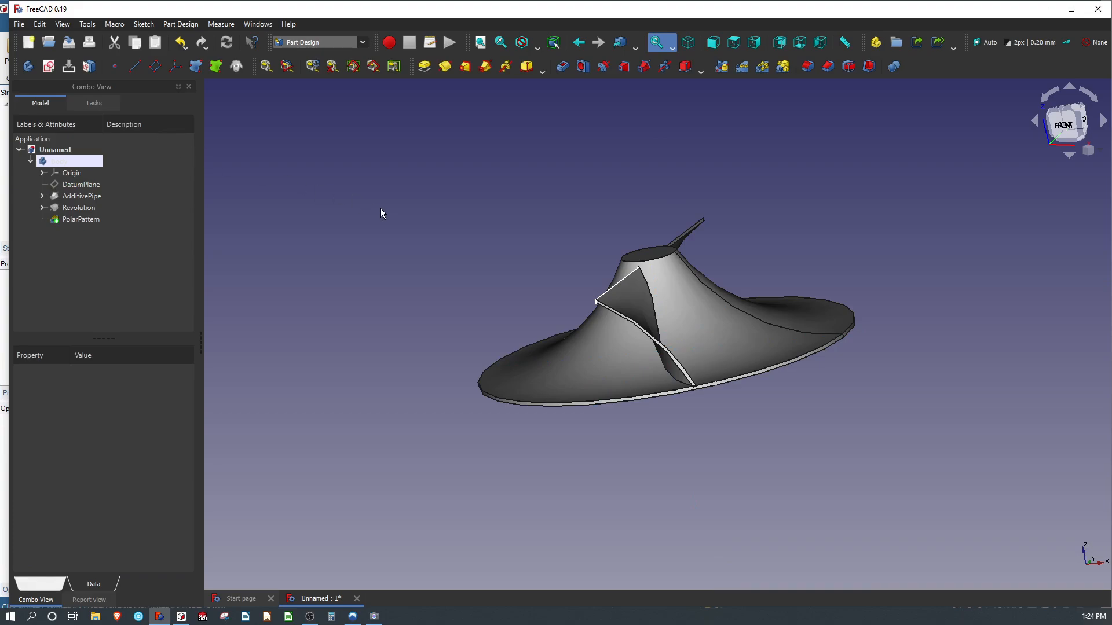
Set the blade's polar pattern to 8 occurrences over 360° about the normal sketch axis.
double_click(75, 220)
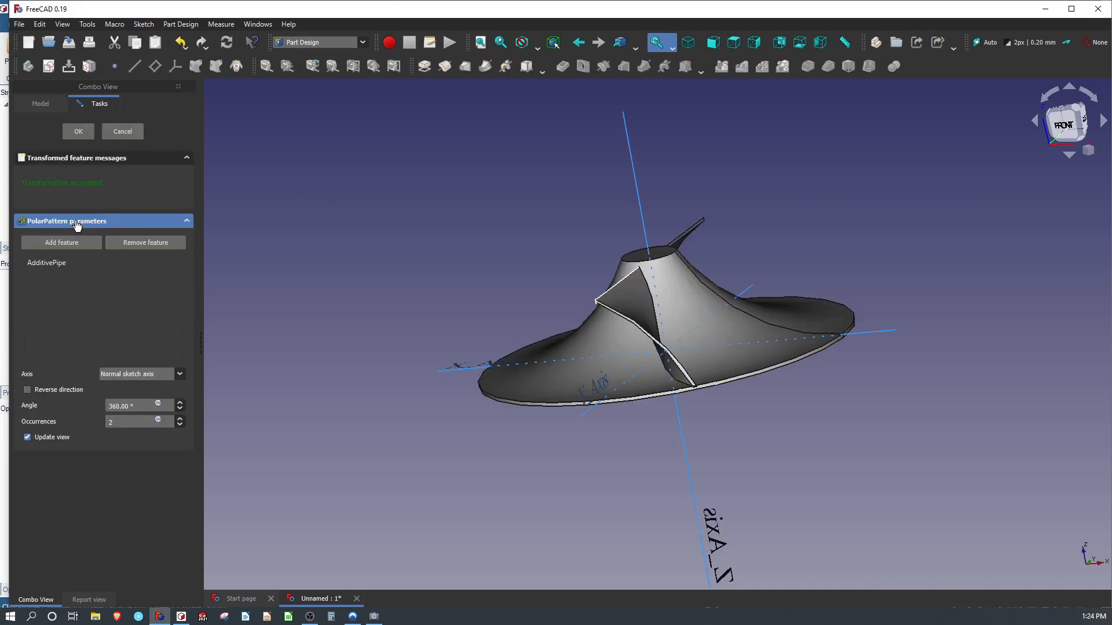
middle_drag(457, 267, 588, 348)
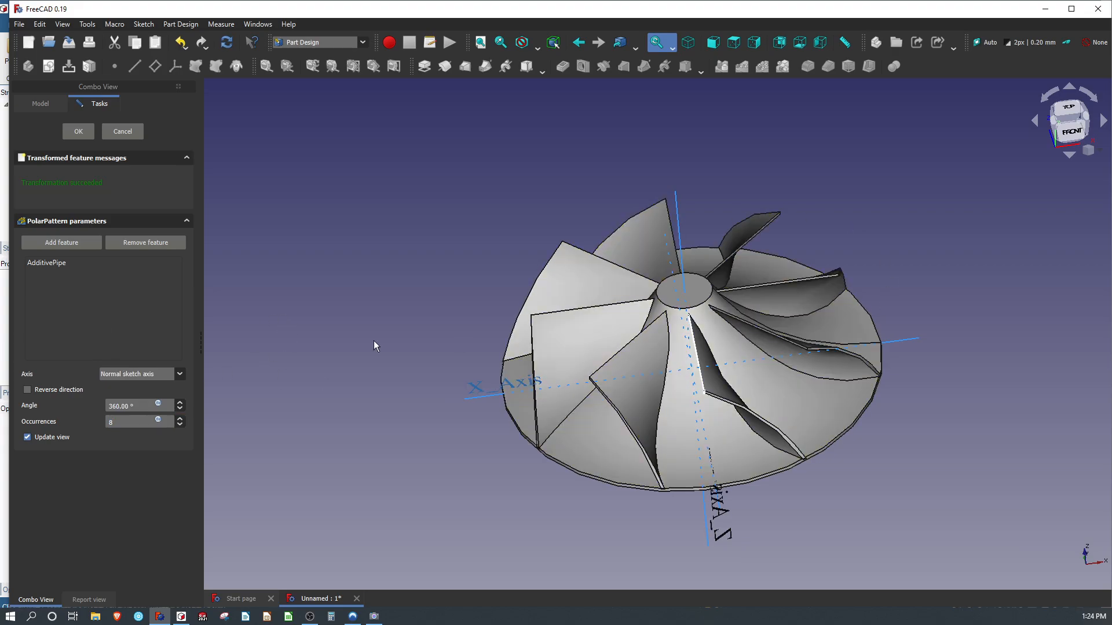
click(186, 374)
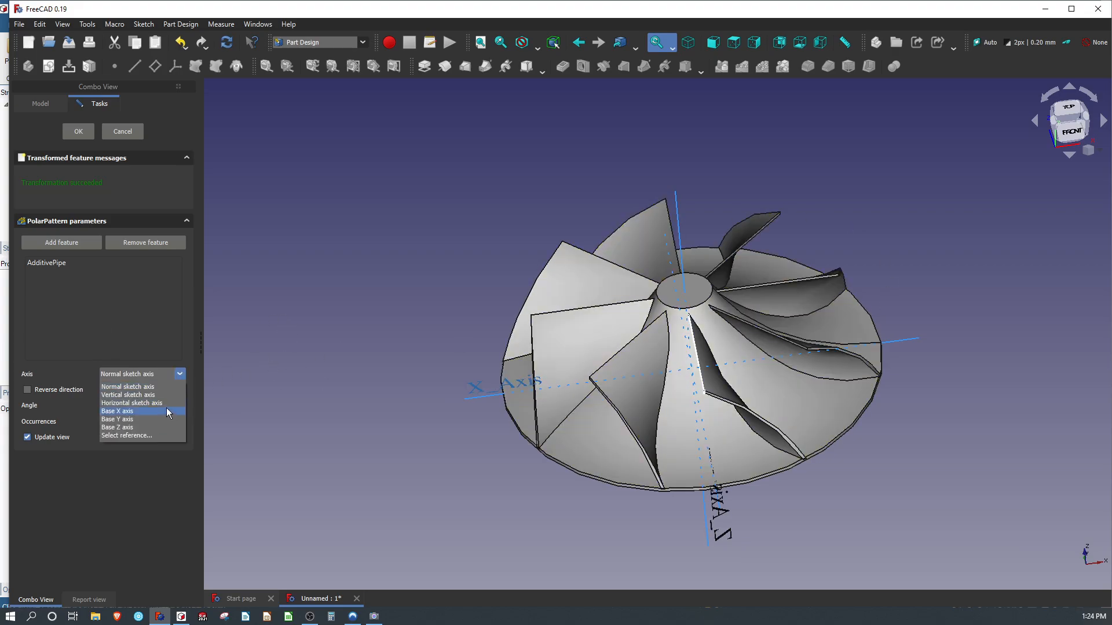
click(165, 386)
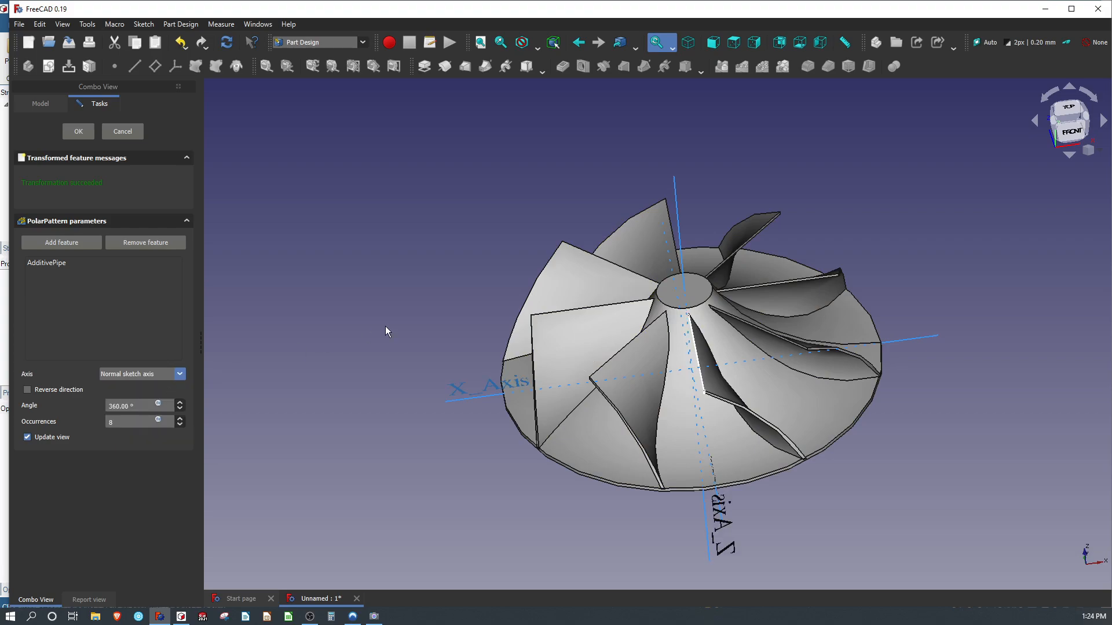
click(78, 131)
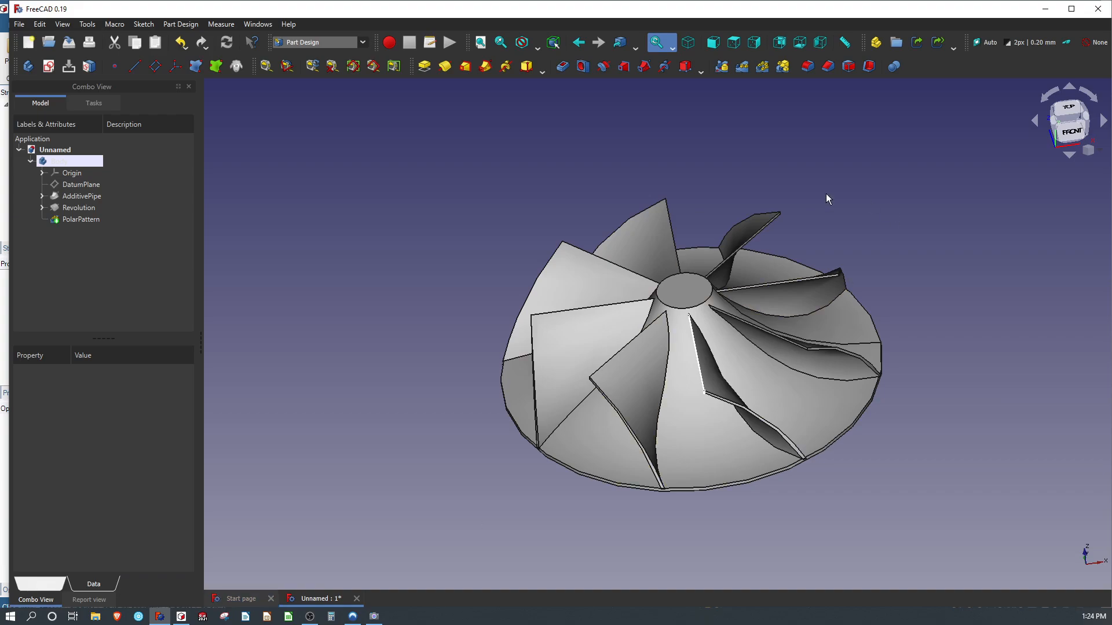
Switch to DesignSpark Mechanical and hide the plane that cuts across the impeller.
click(4, 193)
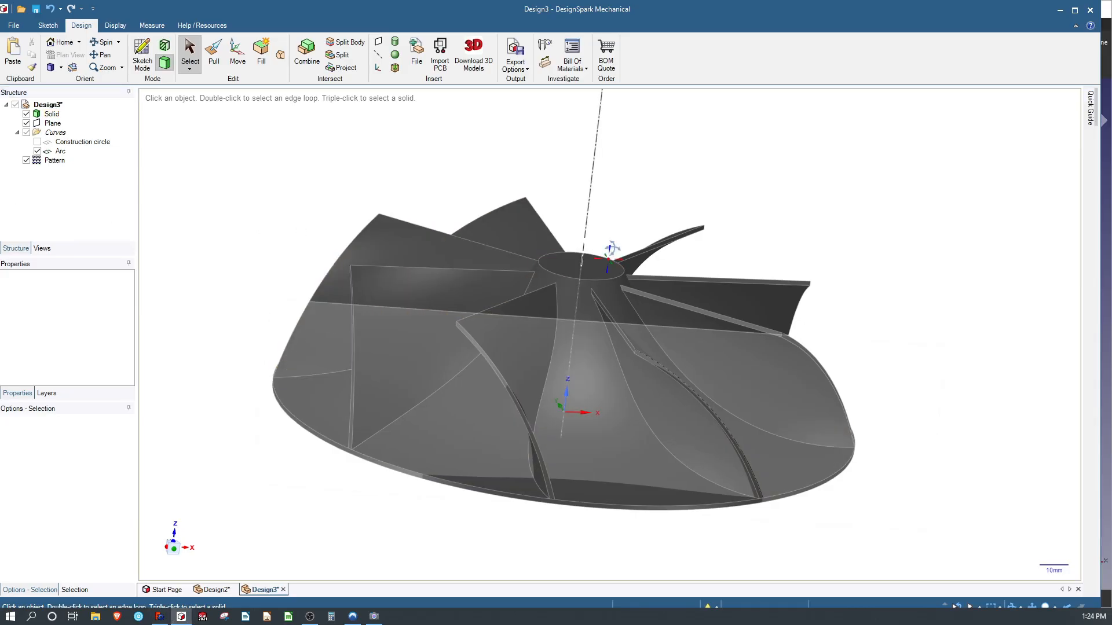
middle_drag(610, 249, 597, 325)
right_click(568, 281)
scroll(632, 187, up, 1)
click(648, 182)
scroll(648, 182, down, 4)
scroll(556, 304, up, 2)
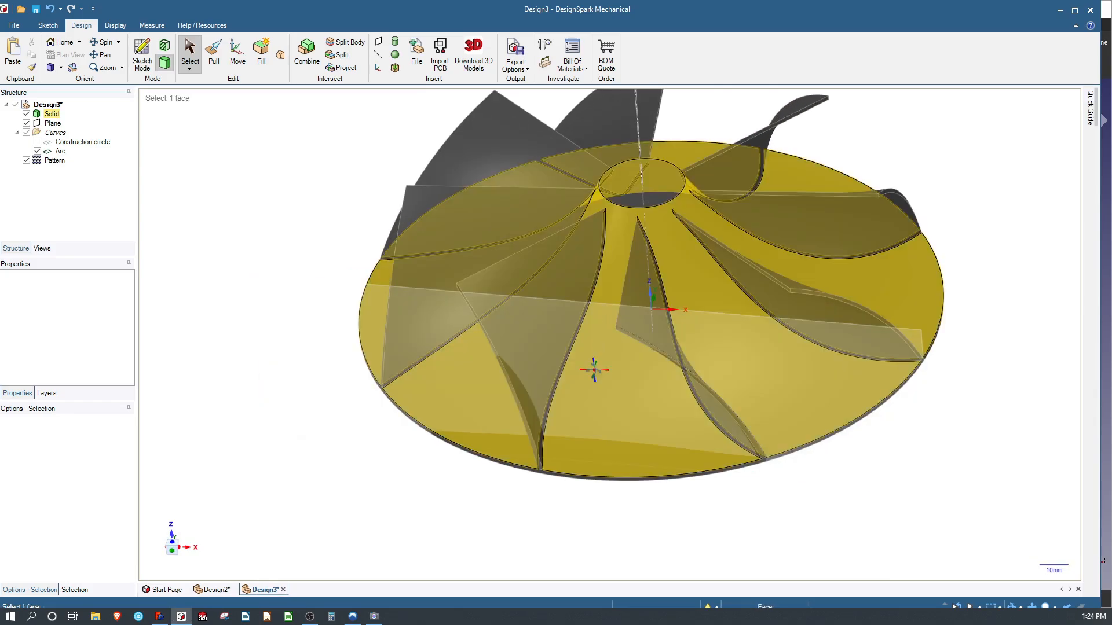
mouse_move(593, 369)
middle_down()
mouse_move(687, 350)
mouse_move(761, 367)
mouse_move(588, 365)
middle_up()
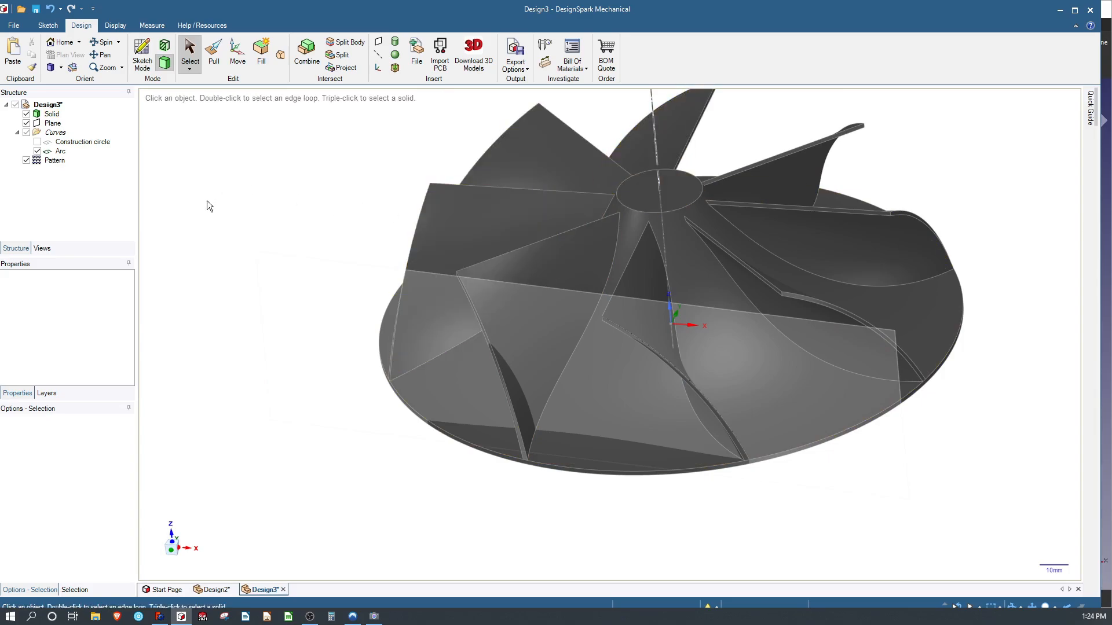
click(27, 123)
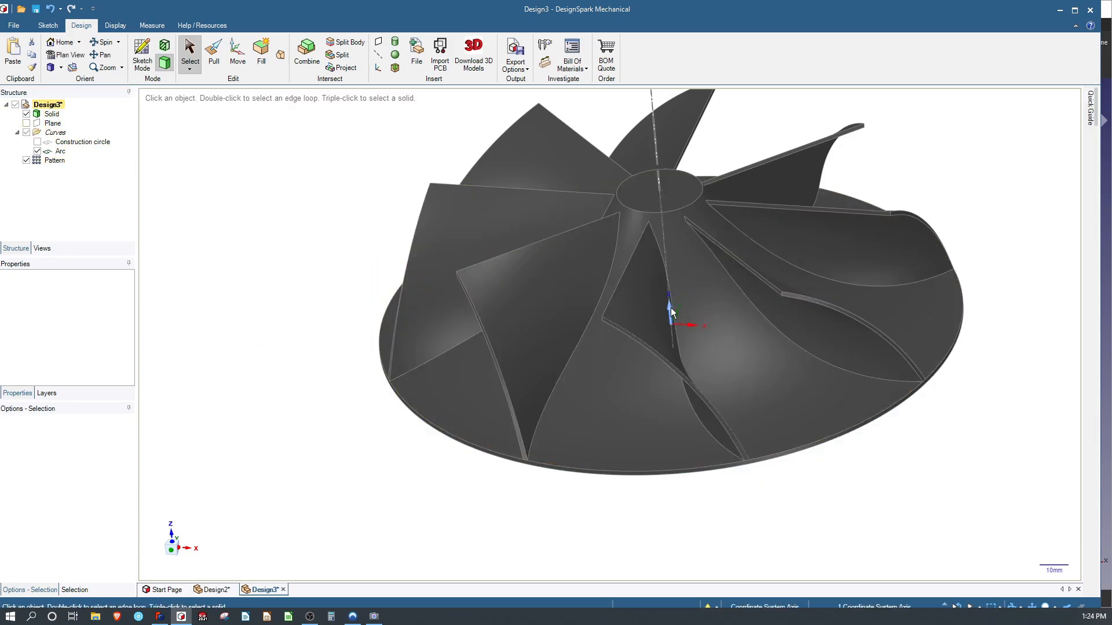
Select the origin's Z and Y axes and turn to a plan view facing the YZ plane.
click(654, 290)
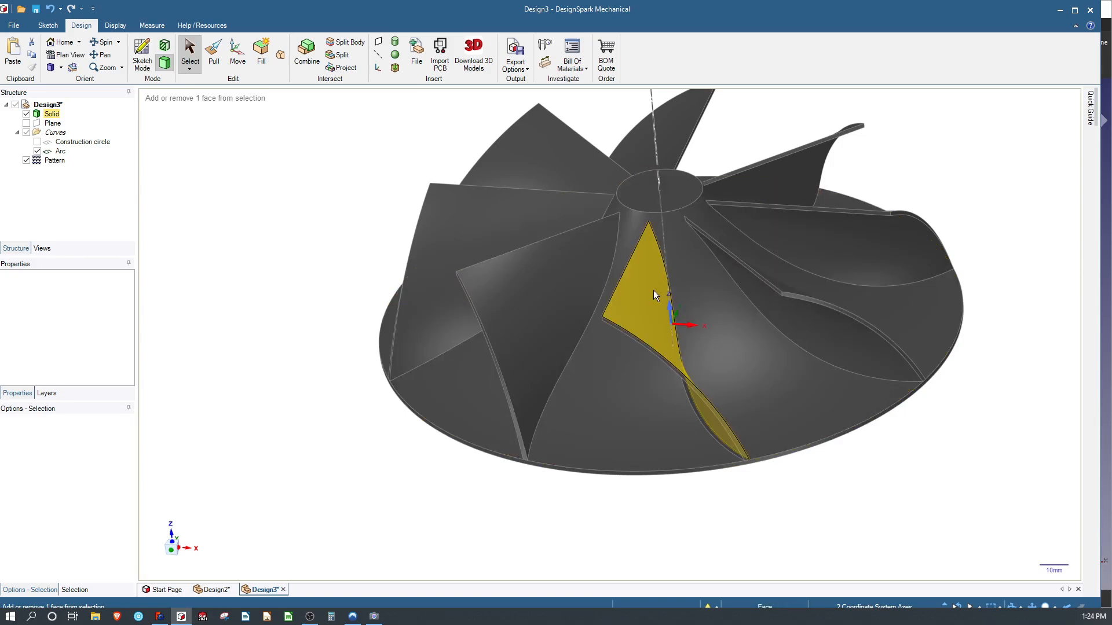
click(499, 303)
mouse_move(499, 303)
middle_down()
mouse_move(530, 282)
mouse_move(483, 301)
middle_up()
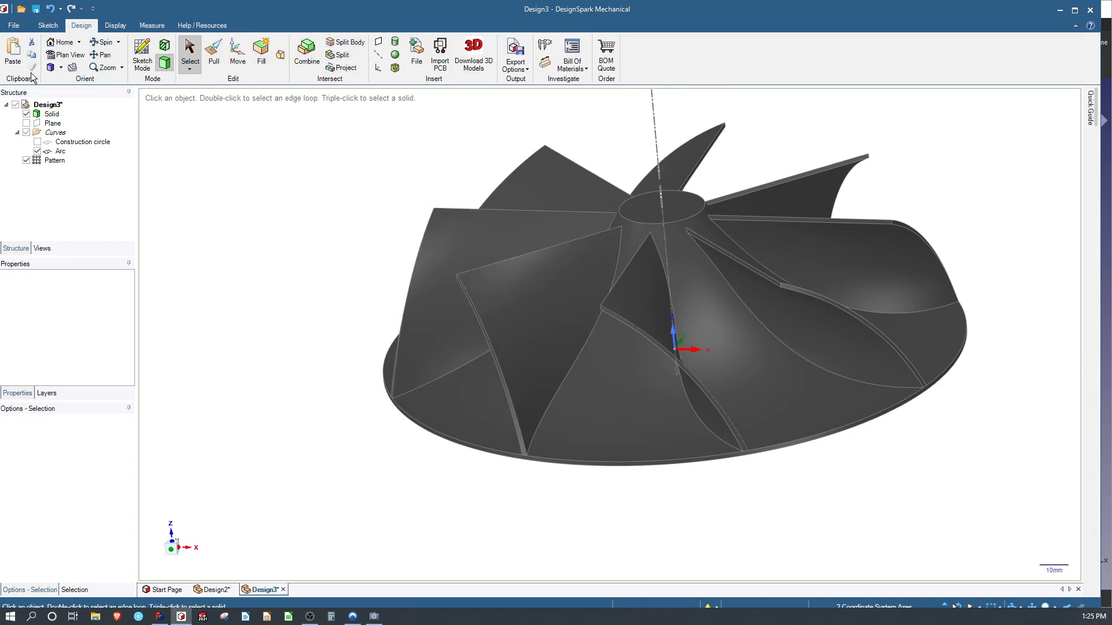
middle_drag(687, 265, 696, 296)
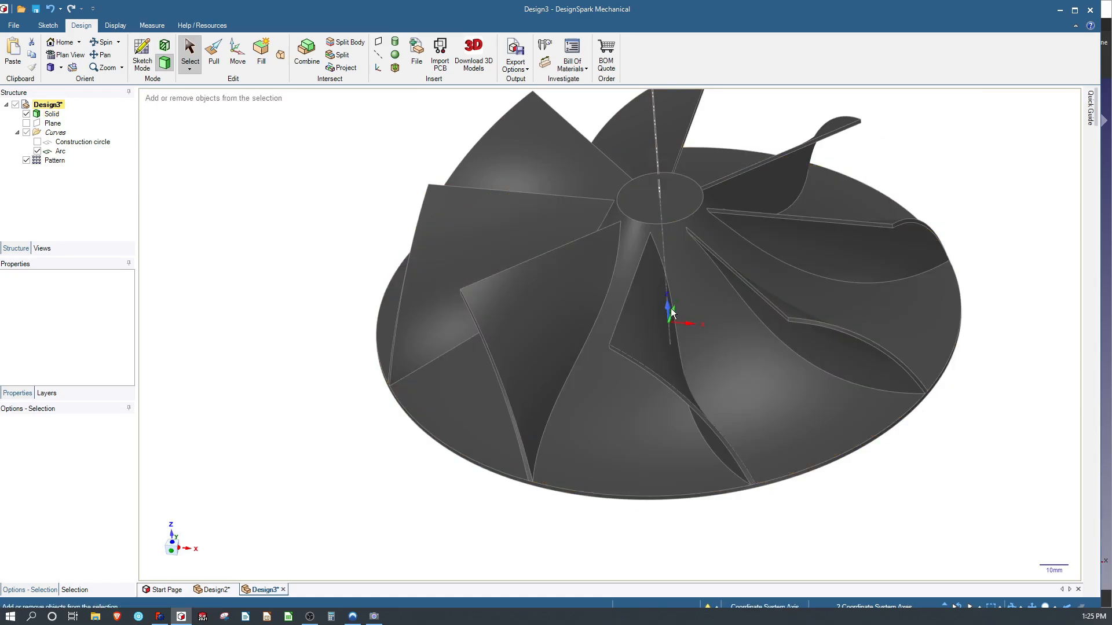
click(260, 182)
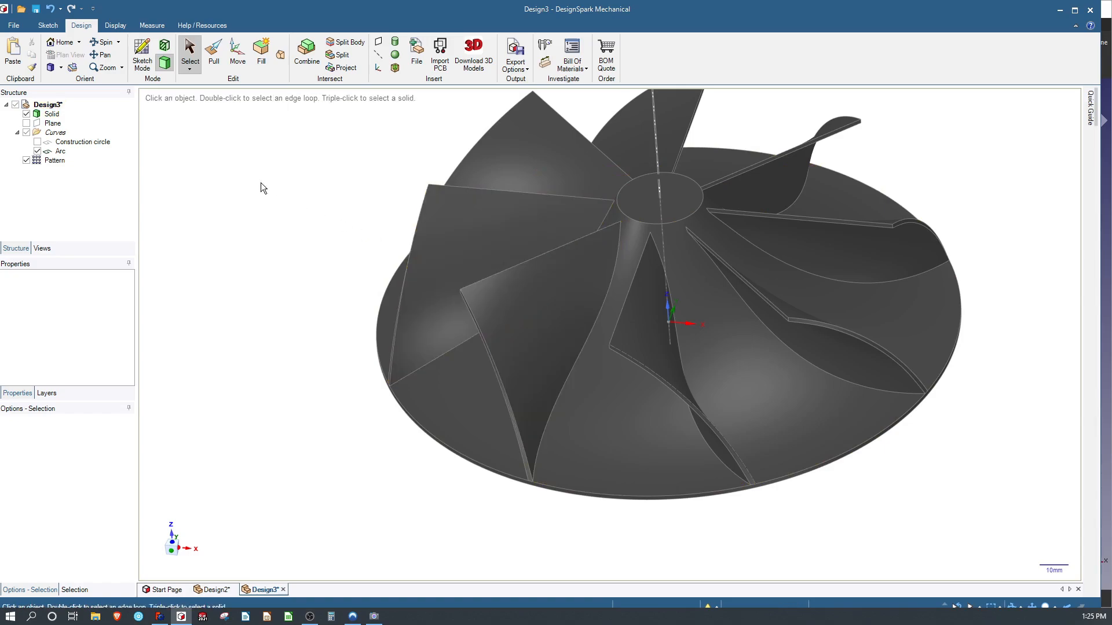
click(676, 310)
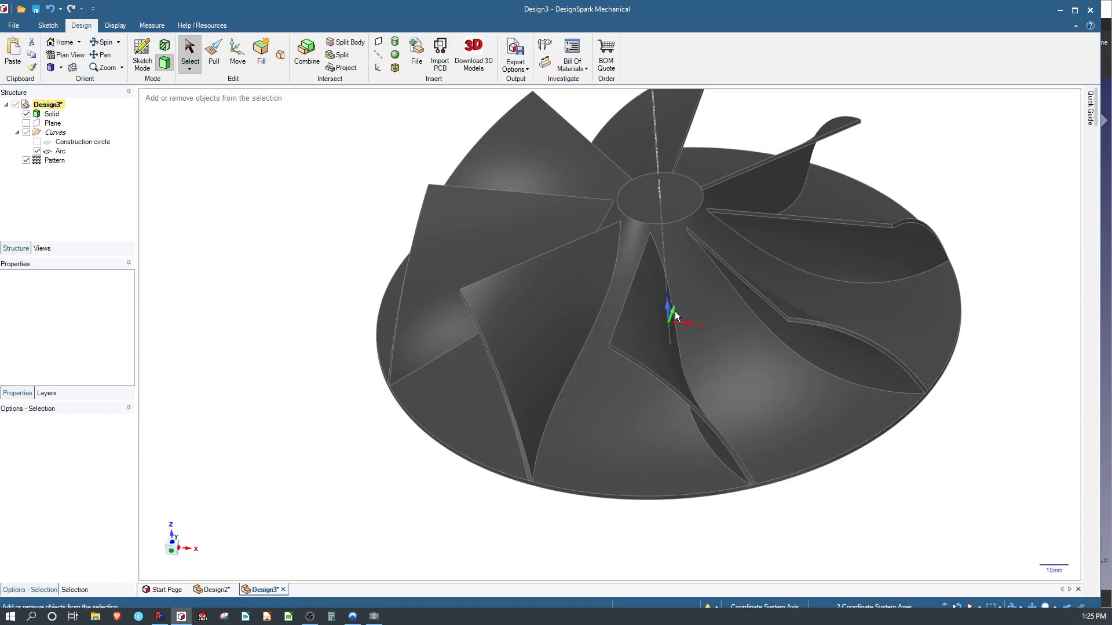
click(68, 54)
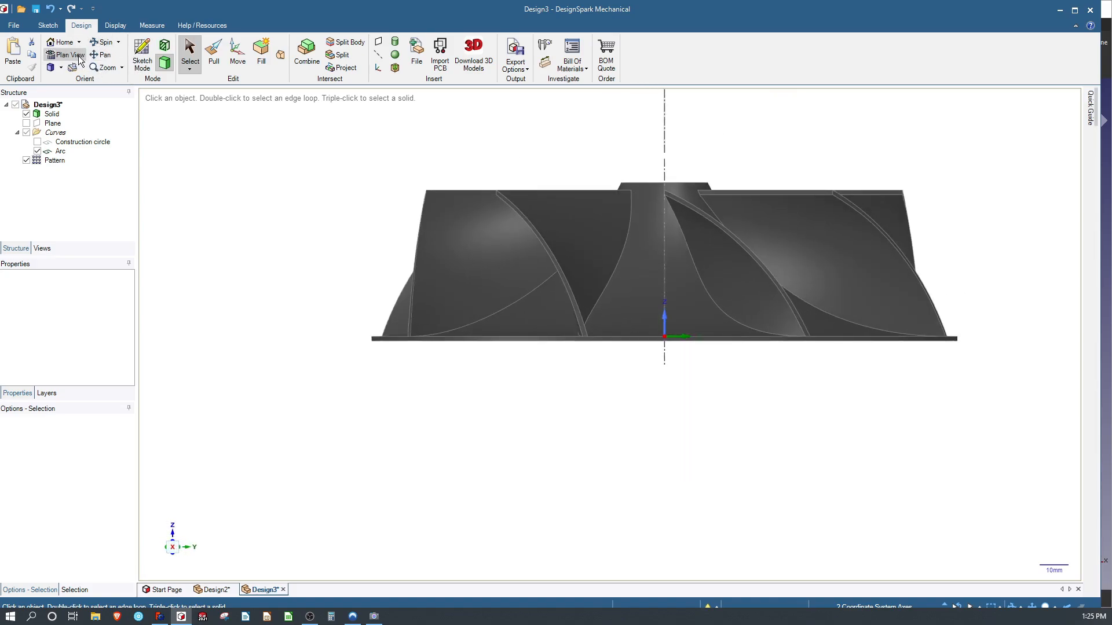
Sketch a circle about 109 mm in diameter on the YZ plane, above and outside the blade tips, overlapping one blade.
click(56, 28)
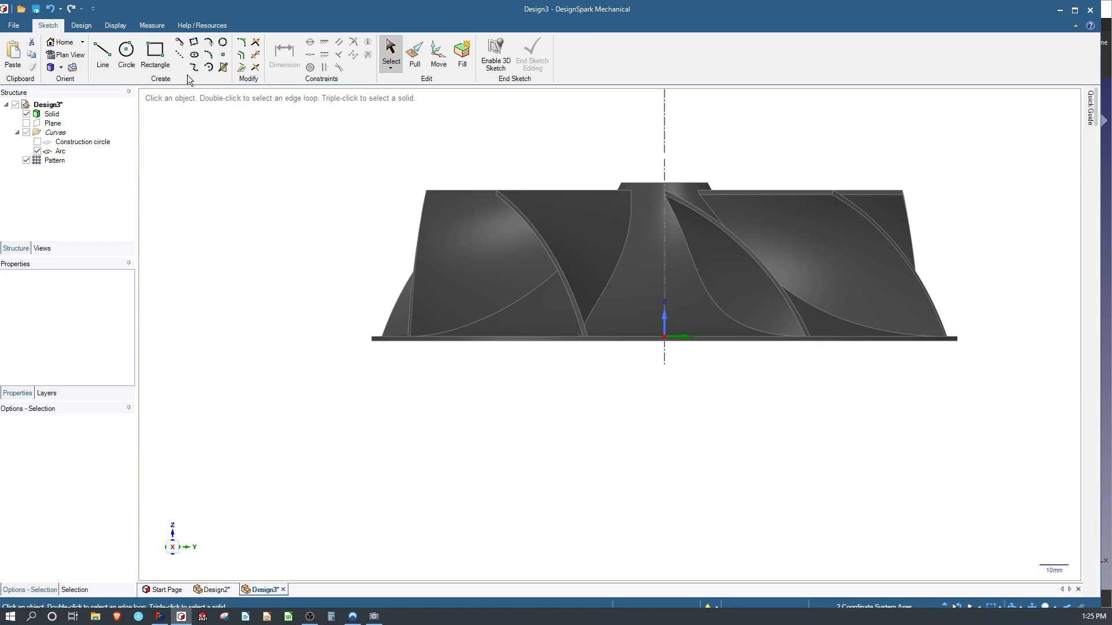
click(126, 52)
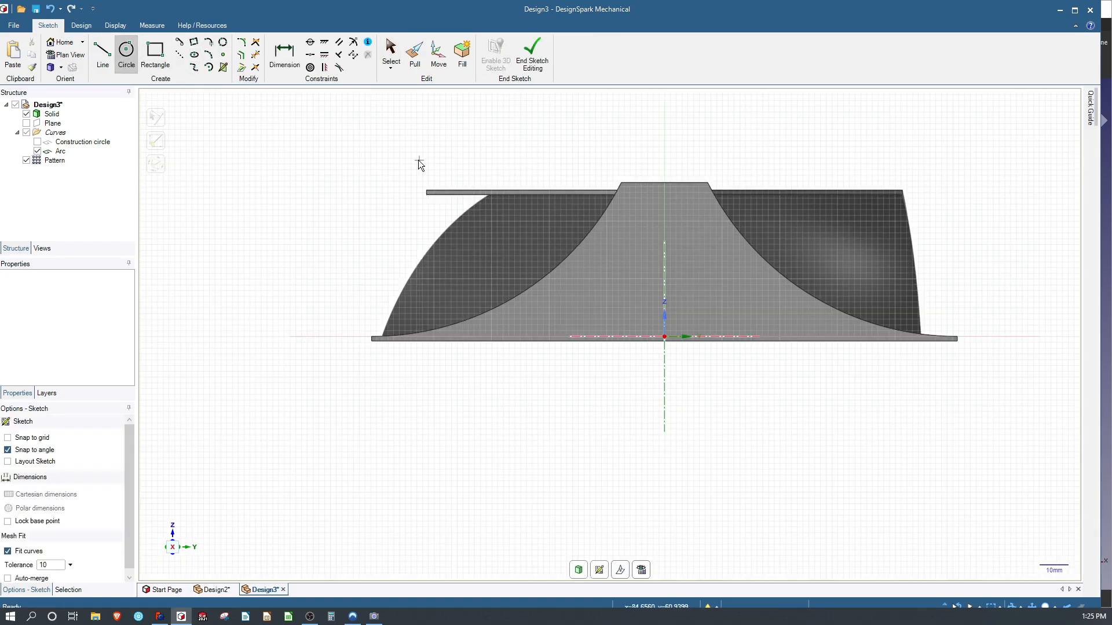
click(333, 107)
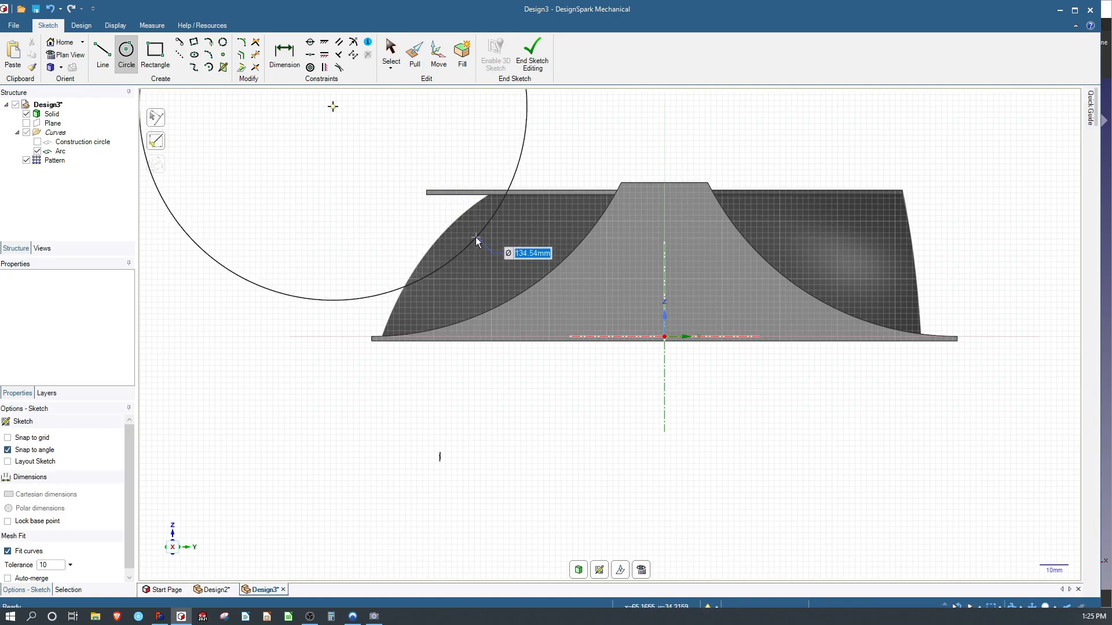
click(457, 203)
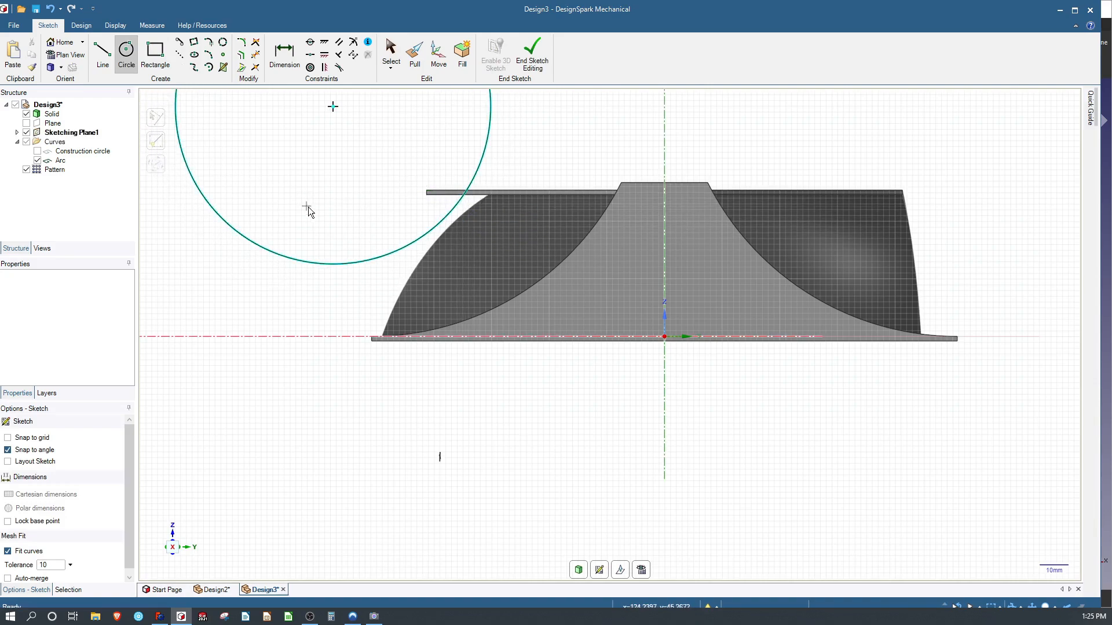
key(Escape)
Dimension the horizontal distance from the circle's centre to the vertical axis.
middle_drag(395, 244, 684, 234)
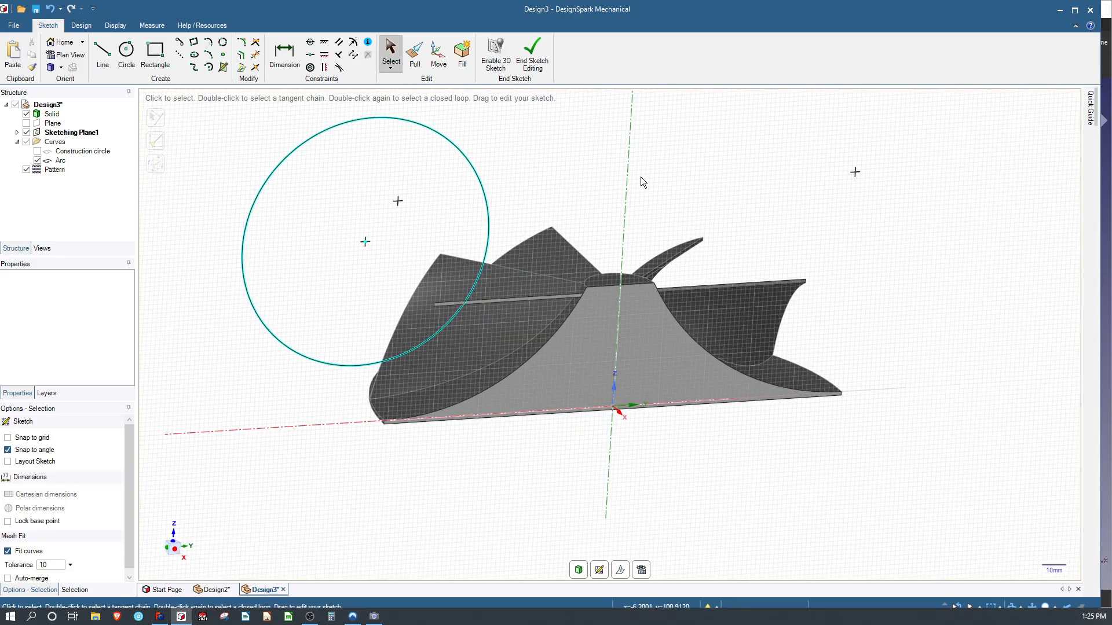
click(284, 54)
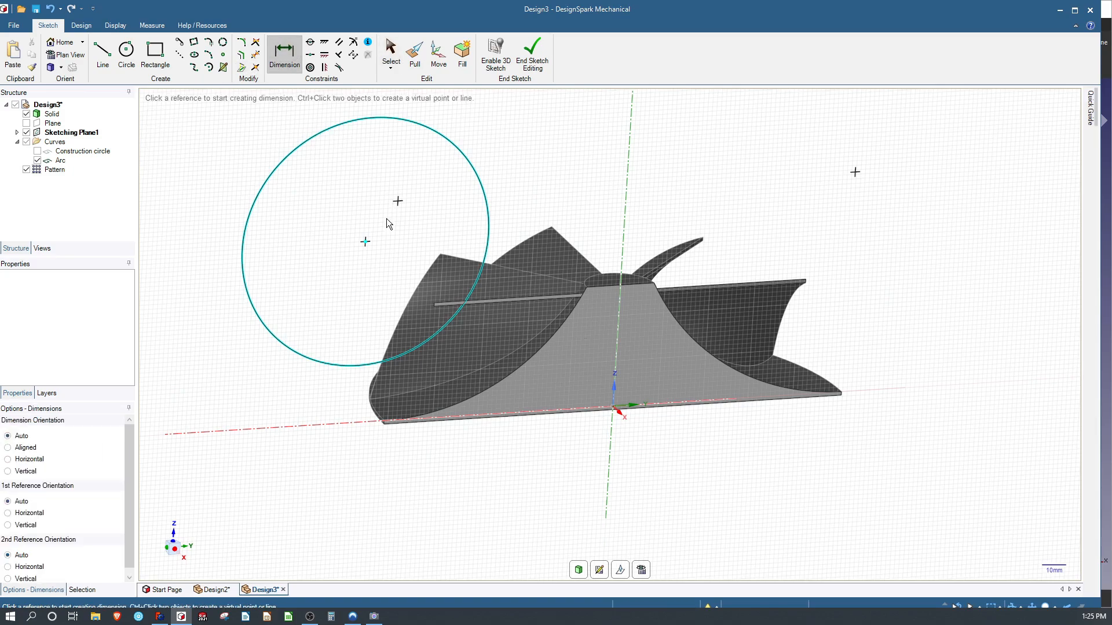
click(364, 242)
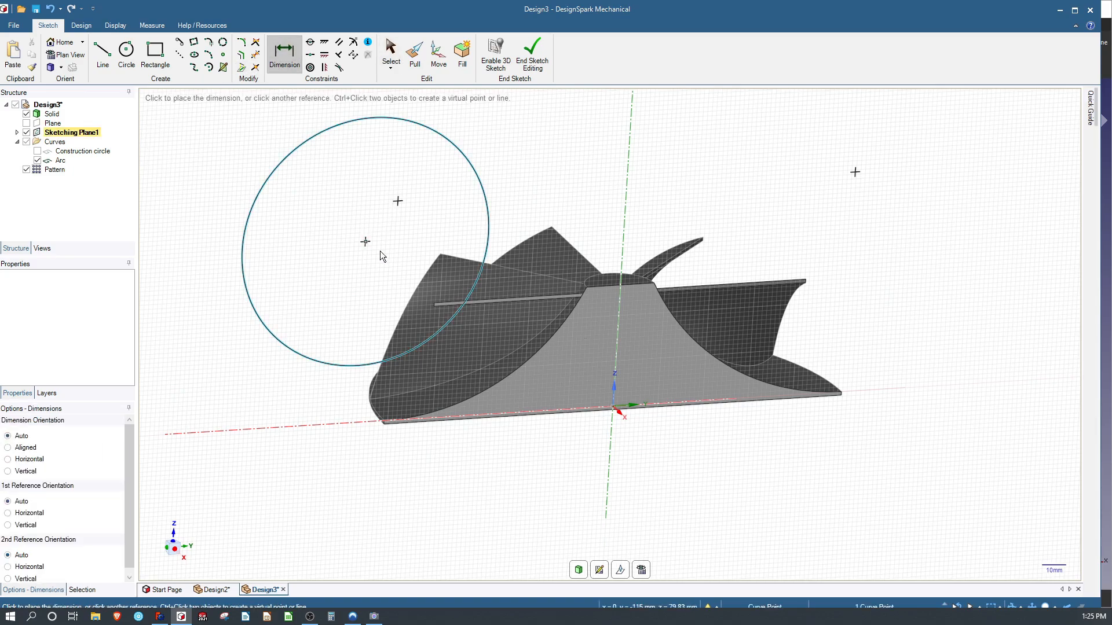
click(617, 414)
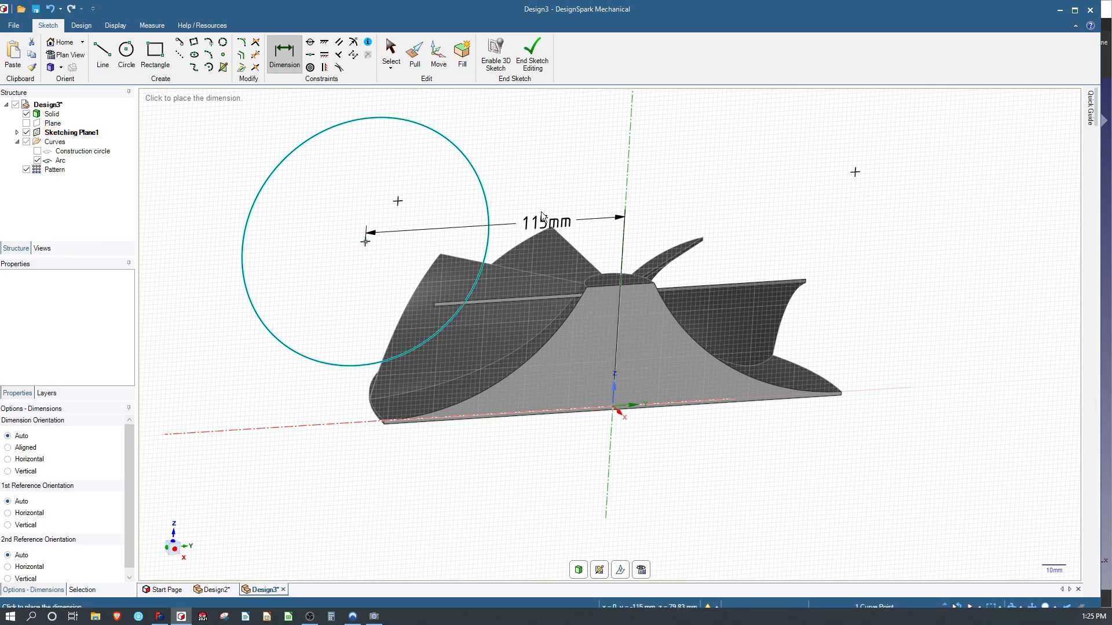
click(548, 159)
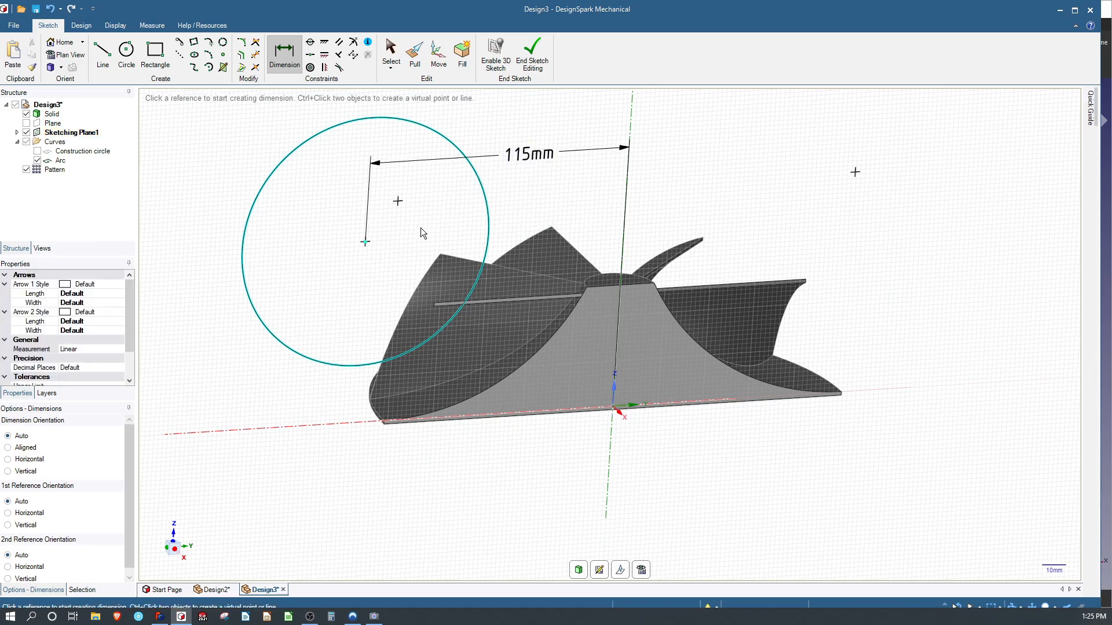
Dimension the circle centre's height above the horizontal axis and set it to 80 mm.
click(365, 242)
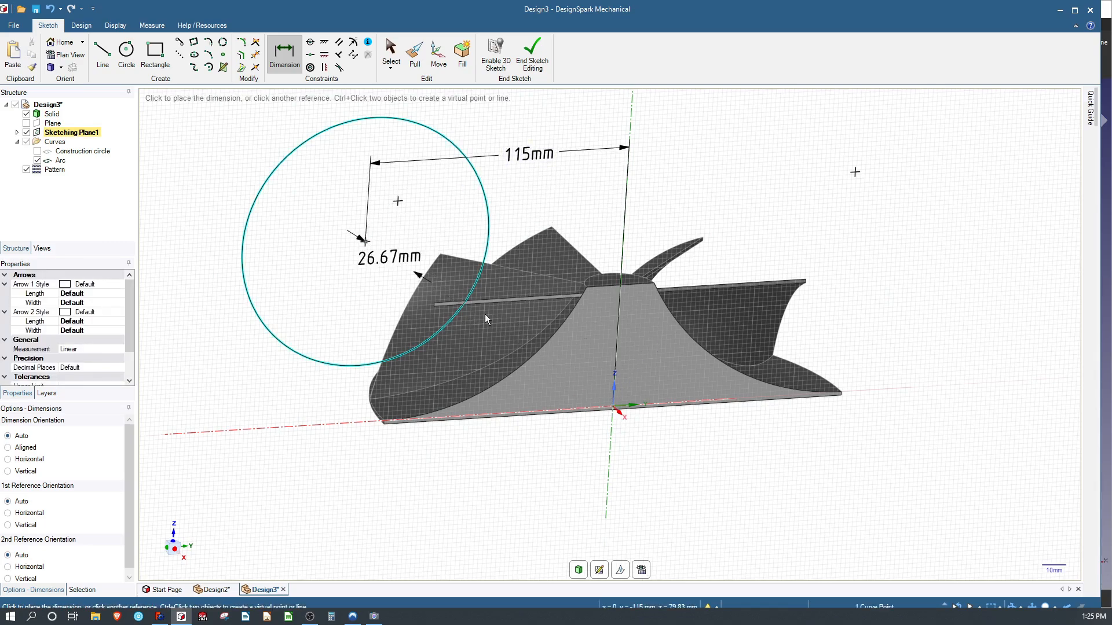
click(612, 408)
click(186, 322)
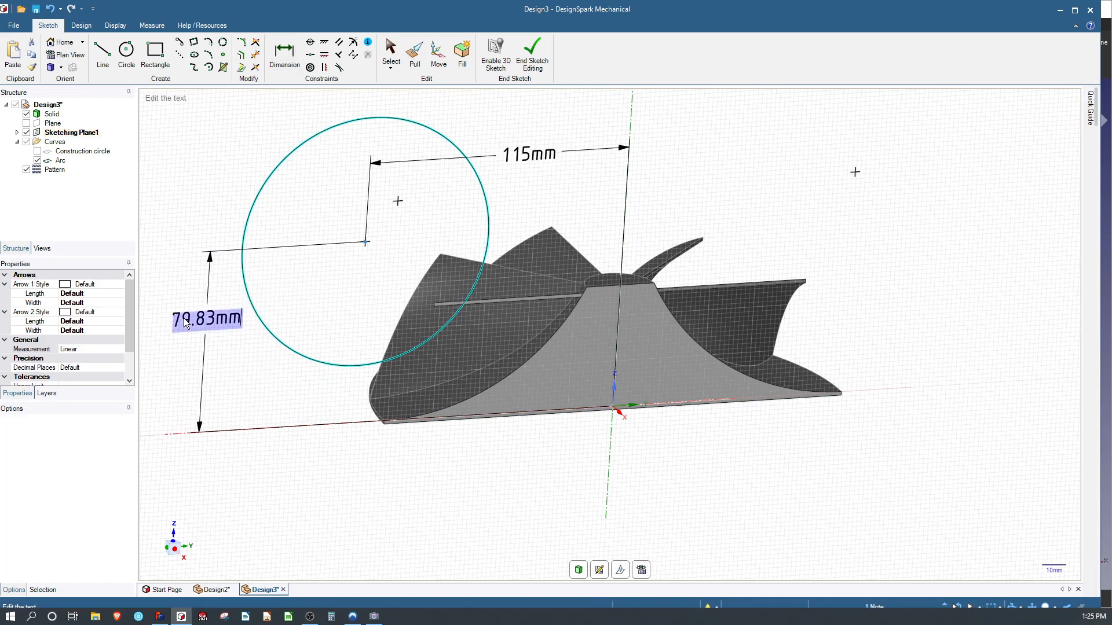
text(80)
key(Return)
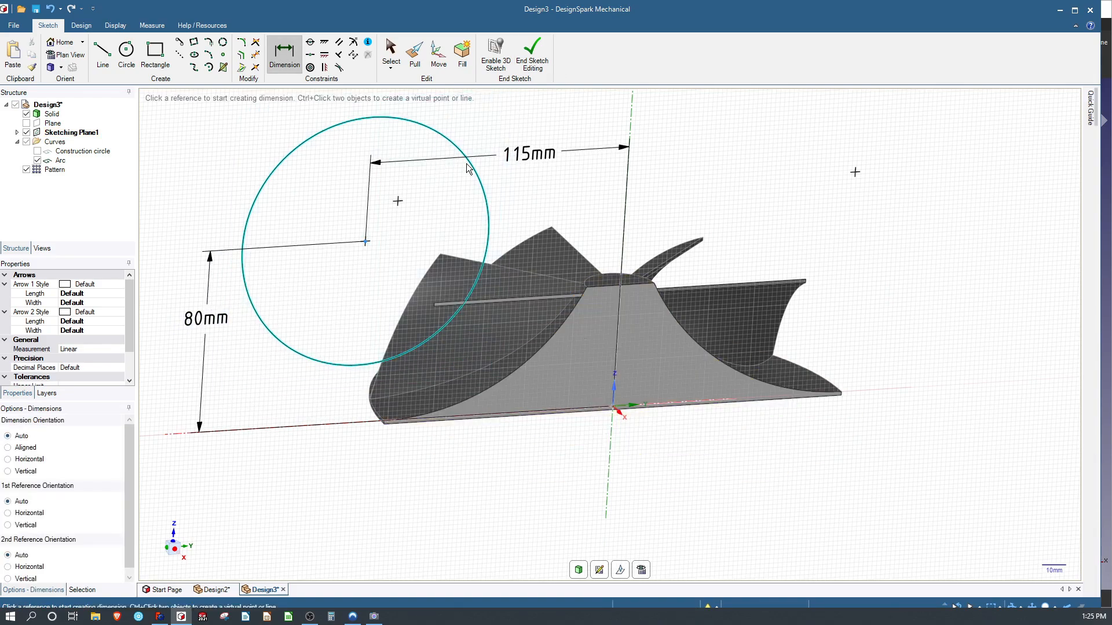
Dimension the circle's diameter and set it to 100 mm.
click(445, 139)
click(539, 131)
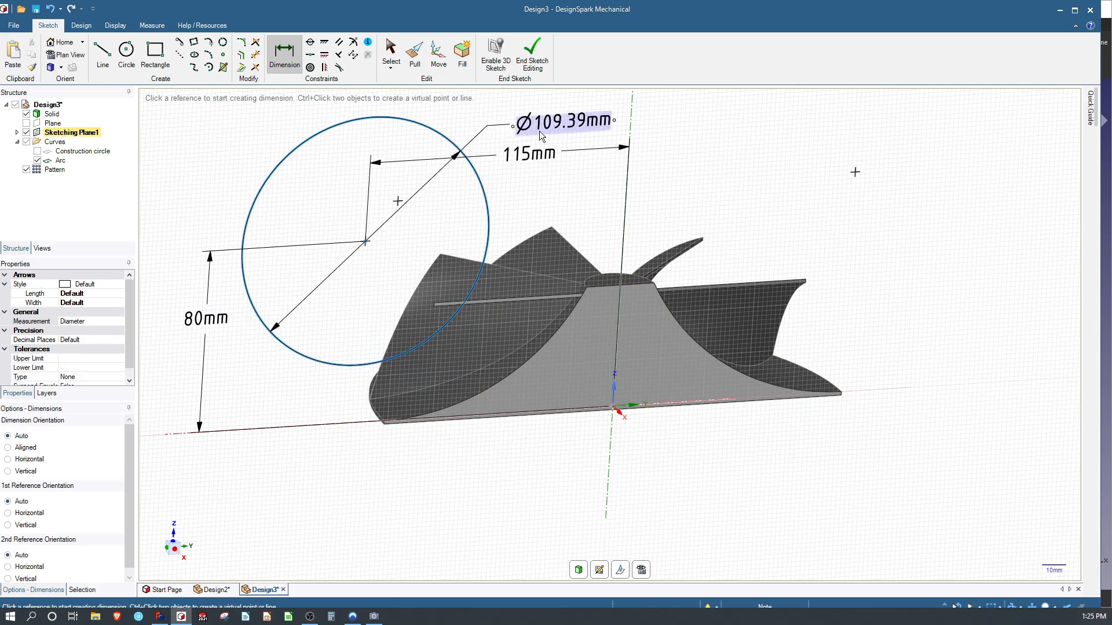
text(100)
key(Return)
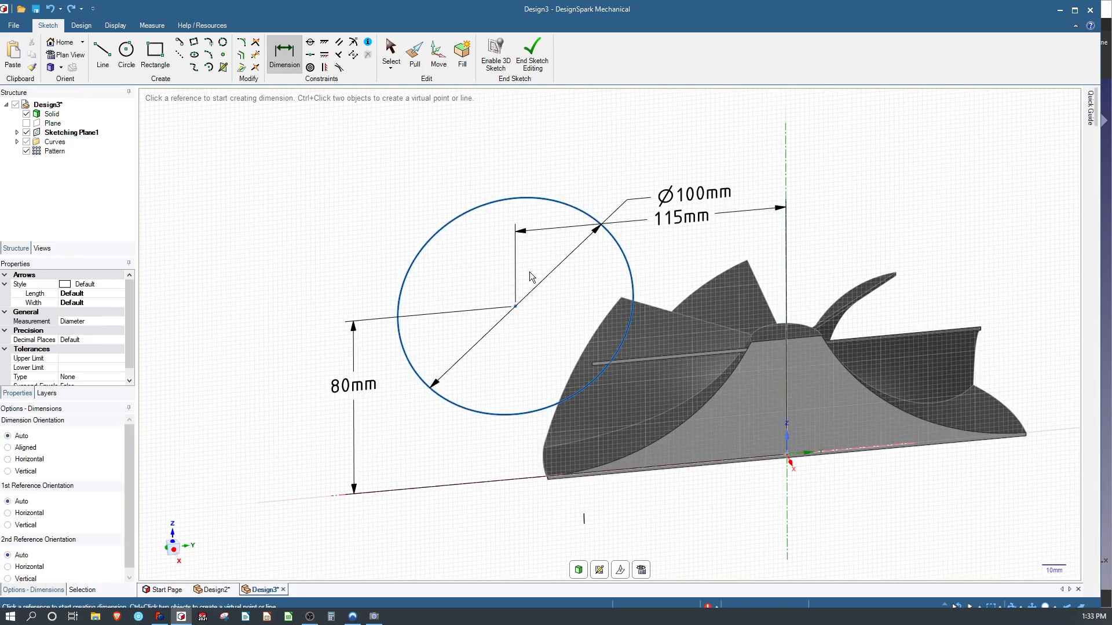
Change the circle's diameter dimension to 130 mm.
click(705, 196)
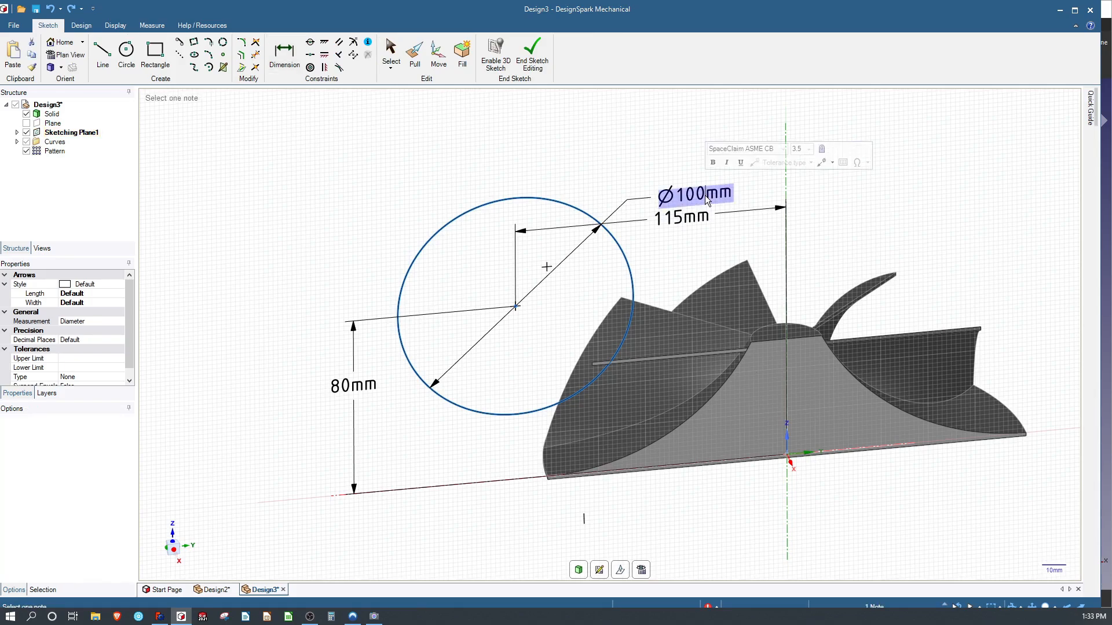
key(BackSpace)
text(1)
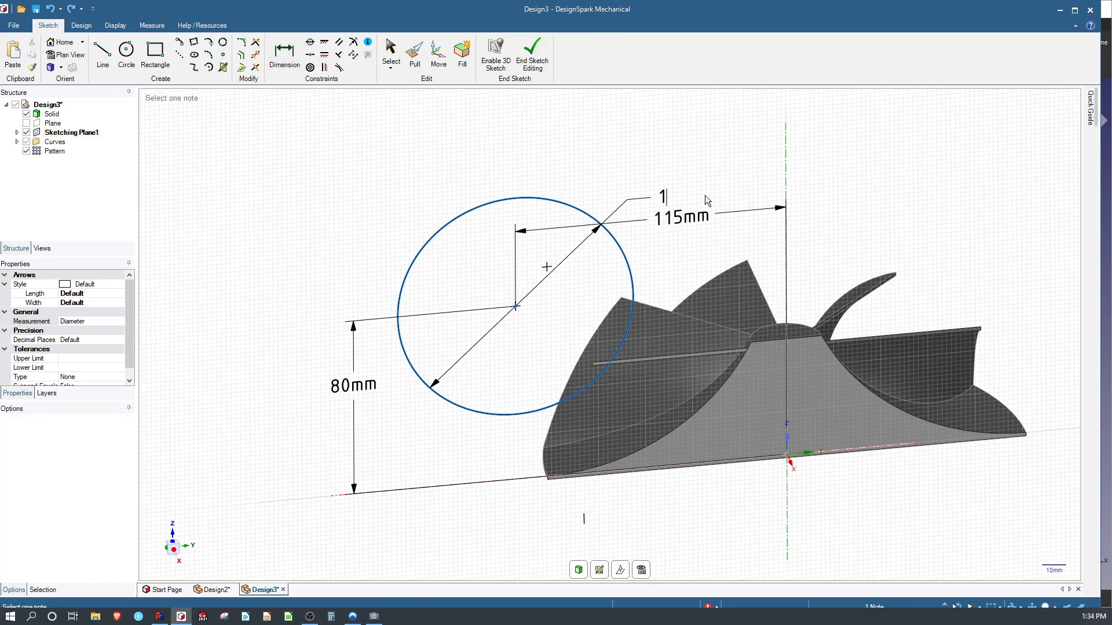
text(30)
key(Return)
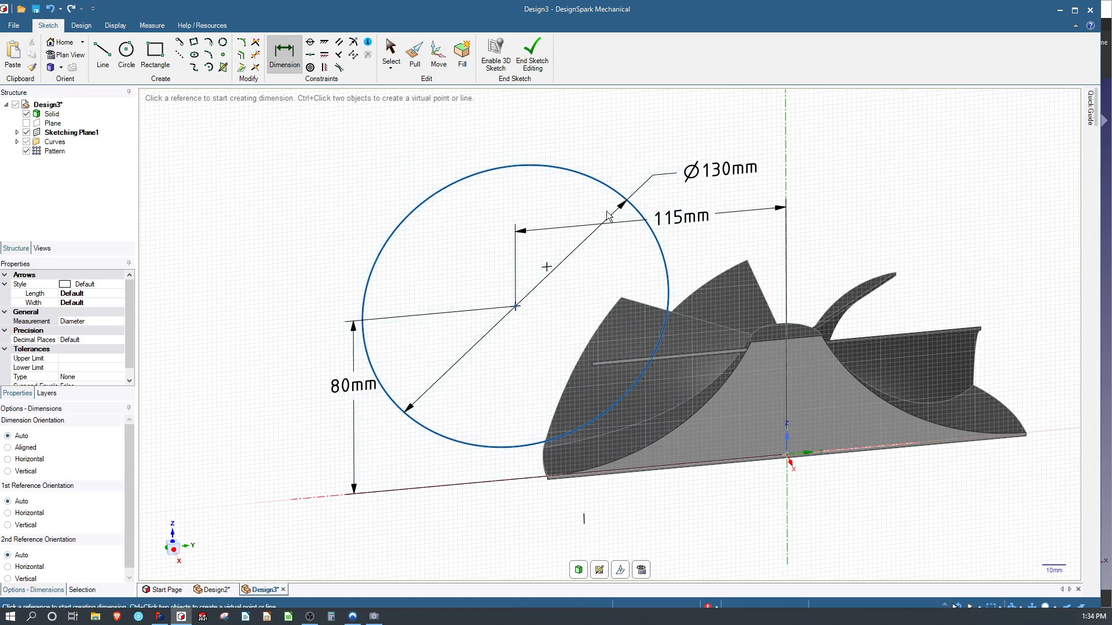
End the sketch to turn the circle into a surface, and hide the impeller solid to expose the surface.
click(545, 61)
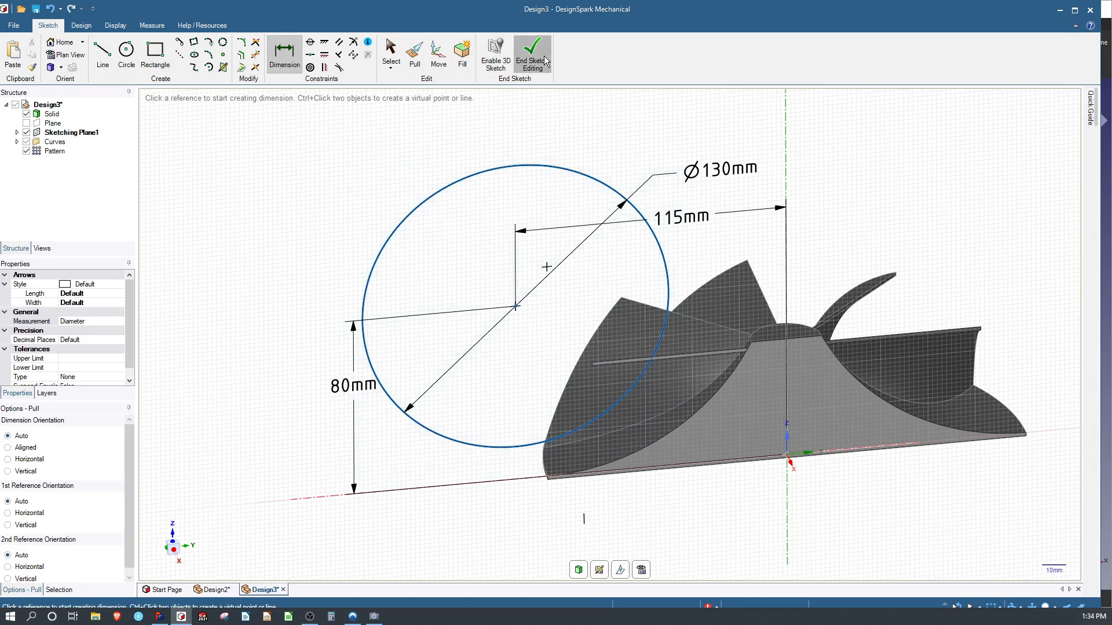
mouse_move(539, 335)
middle_down()
mouse_move(732, 297)
mouse_move(772, 305)
mouse_move(767, 333)
middle_up()
scroll(450, 371, up, 5)
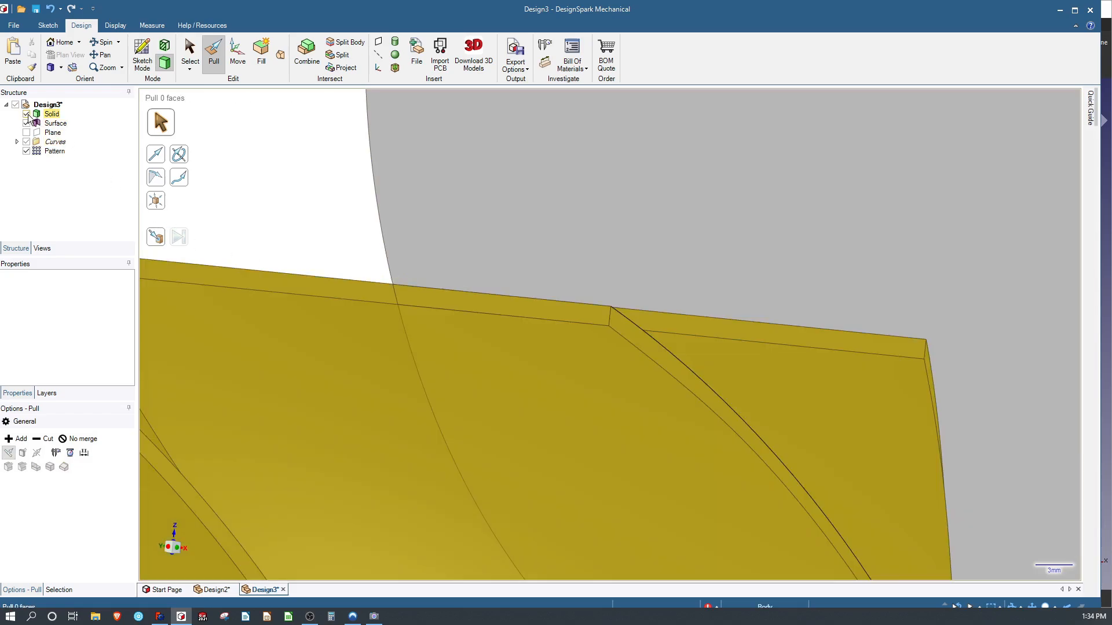
click(26, 116)
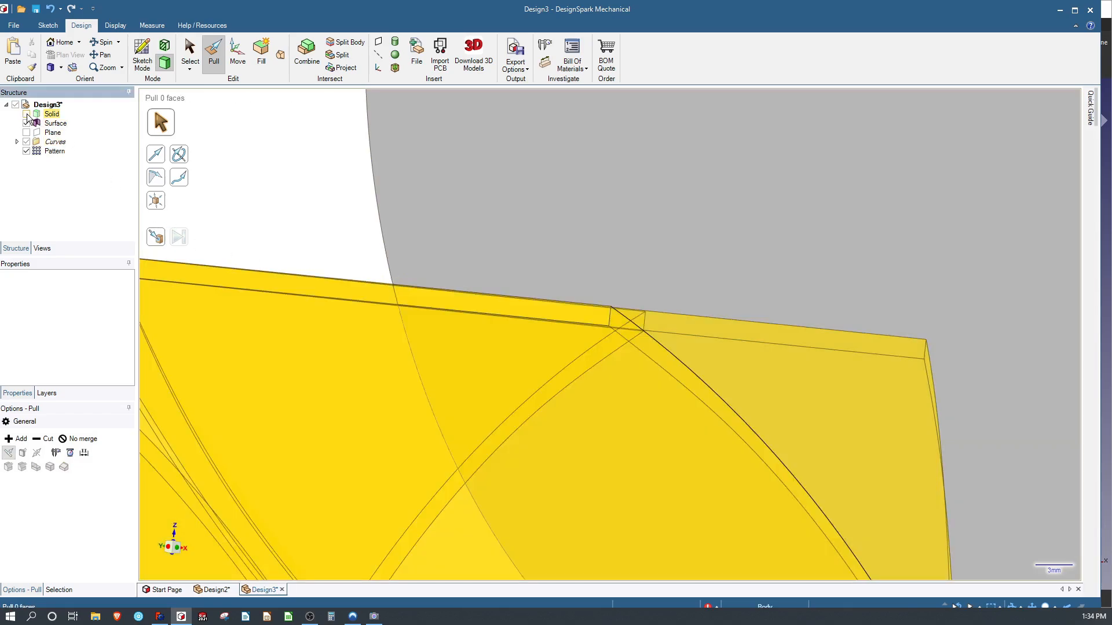
scroll(343, 261, up, 5)
scroll(342, 260, down, 8)
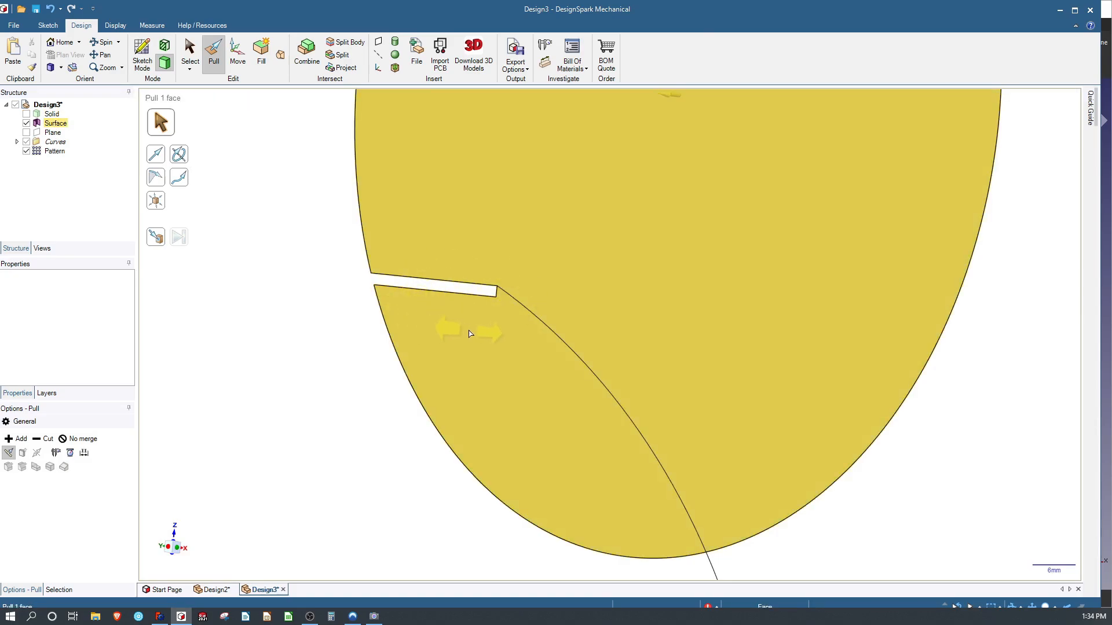
Select the three edges of the narrow notch in the circular surface and delete them to close the gap.
click(467, 285)
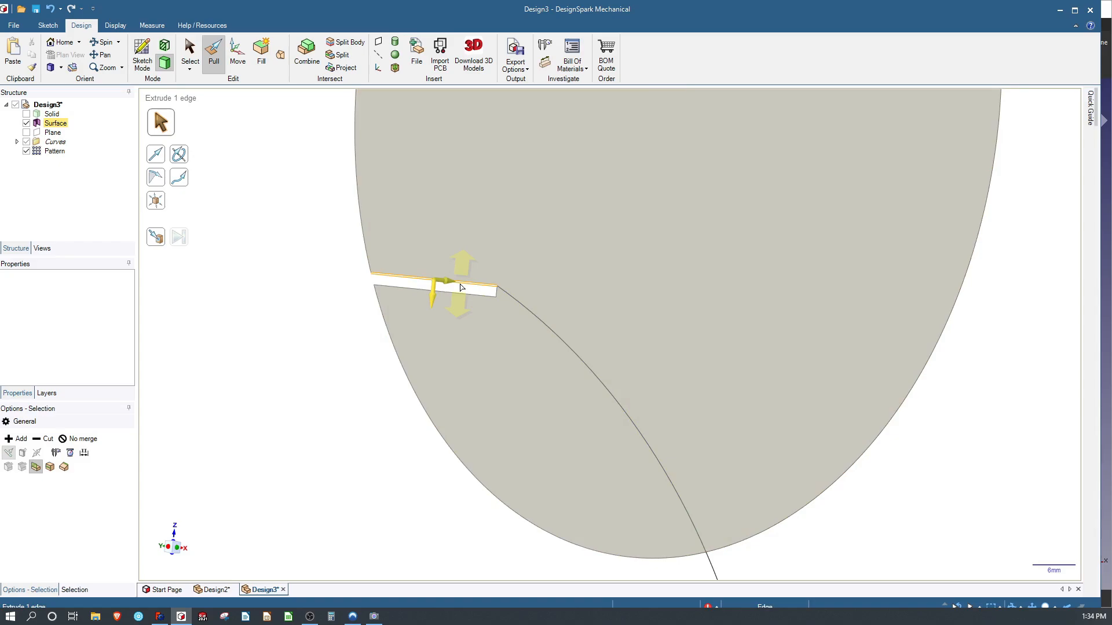
key(s)
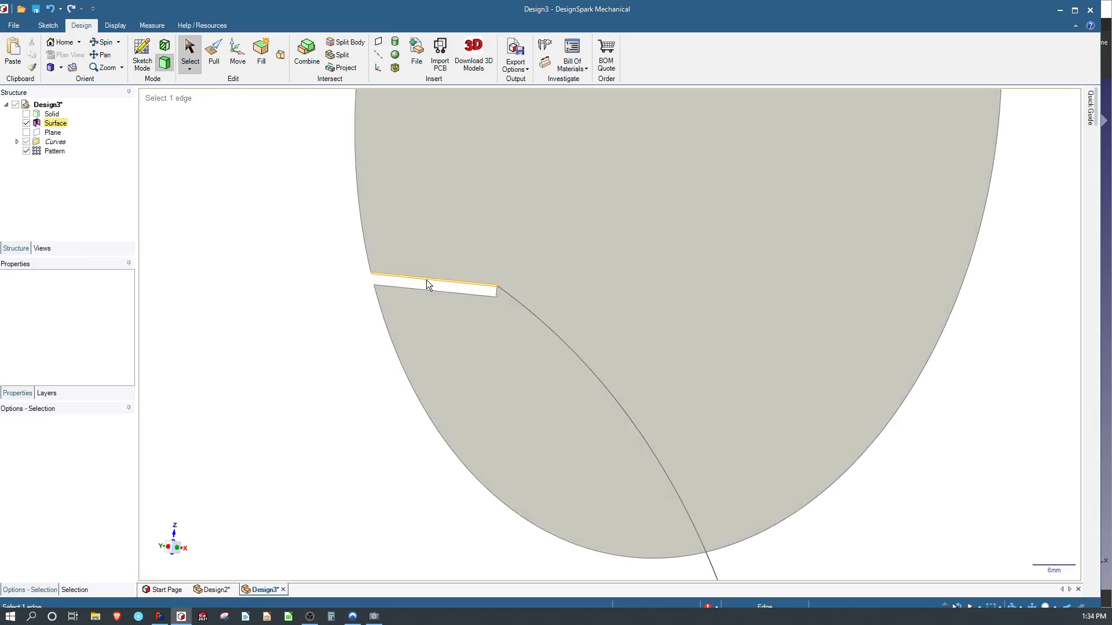
scroll(420, 283, up, 3)
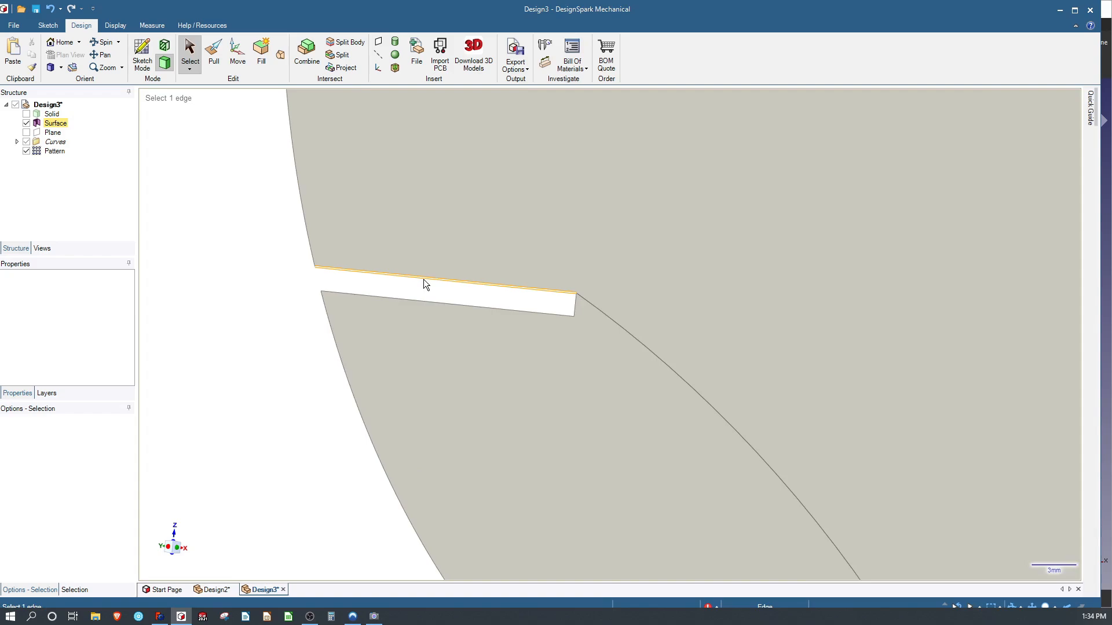
click(423, 279)
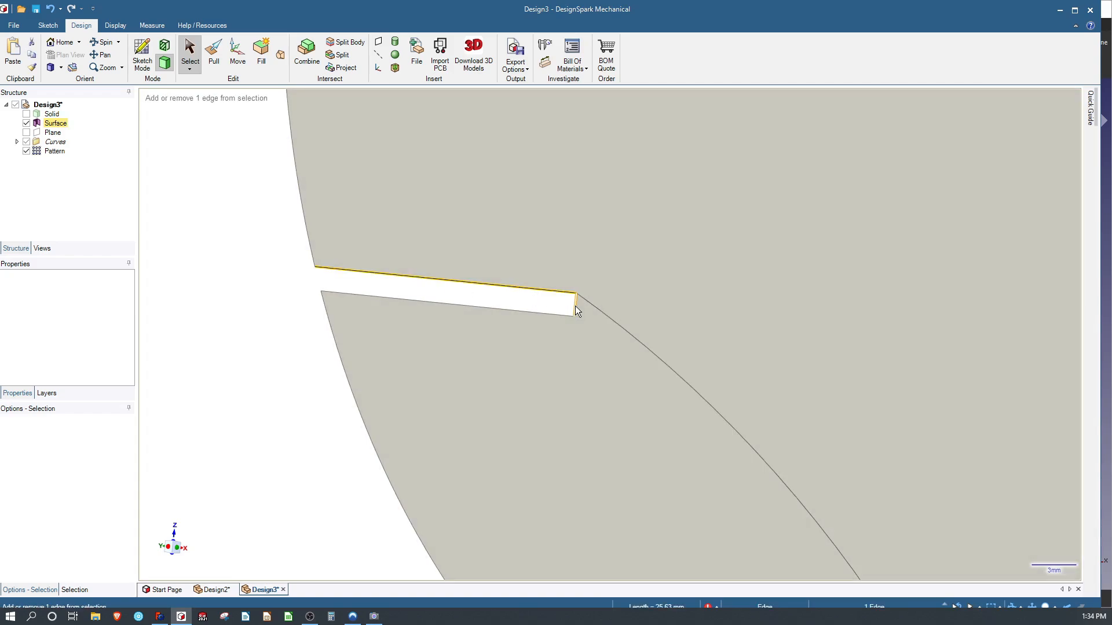
ctrl+click(575, 305)
ctrl+click(551, 312)
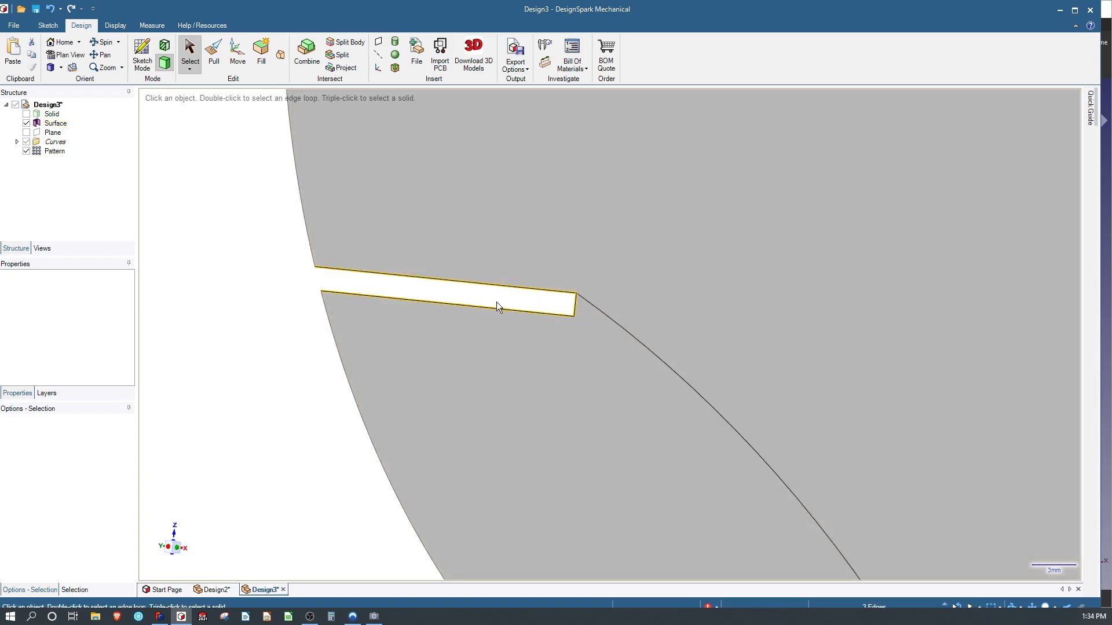
key(Delete)
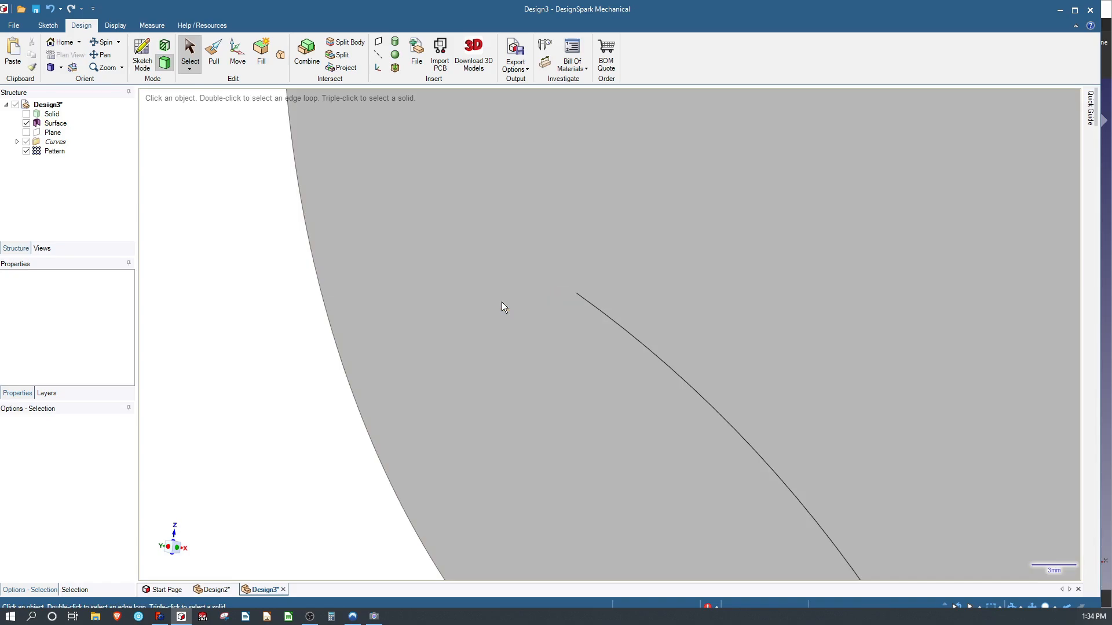
Show the hidden impeller solid again and examine how the circular surface crosses the blades.
scroll(499, 302, up, 2)
scroll(489, 303, down, 4)
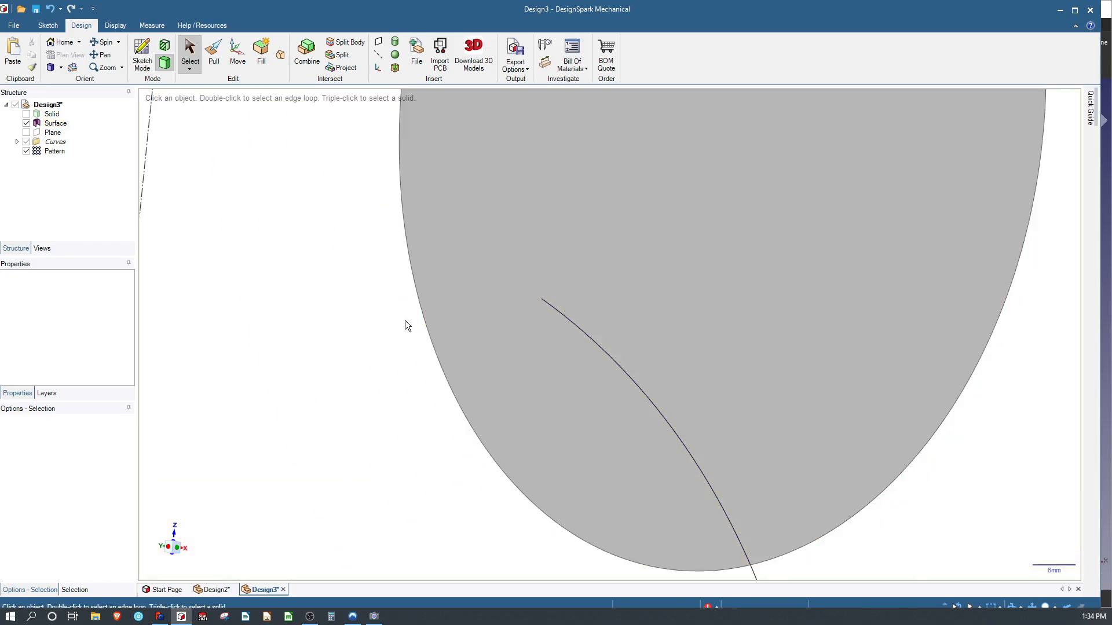
scroll(367, 304, up, 3)
scroll(371, 305, down, 8)
middle_drag(412, 276, 290, 302)
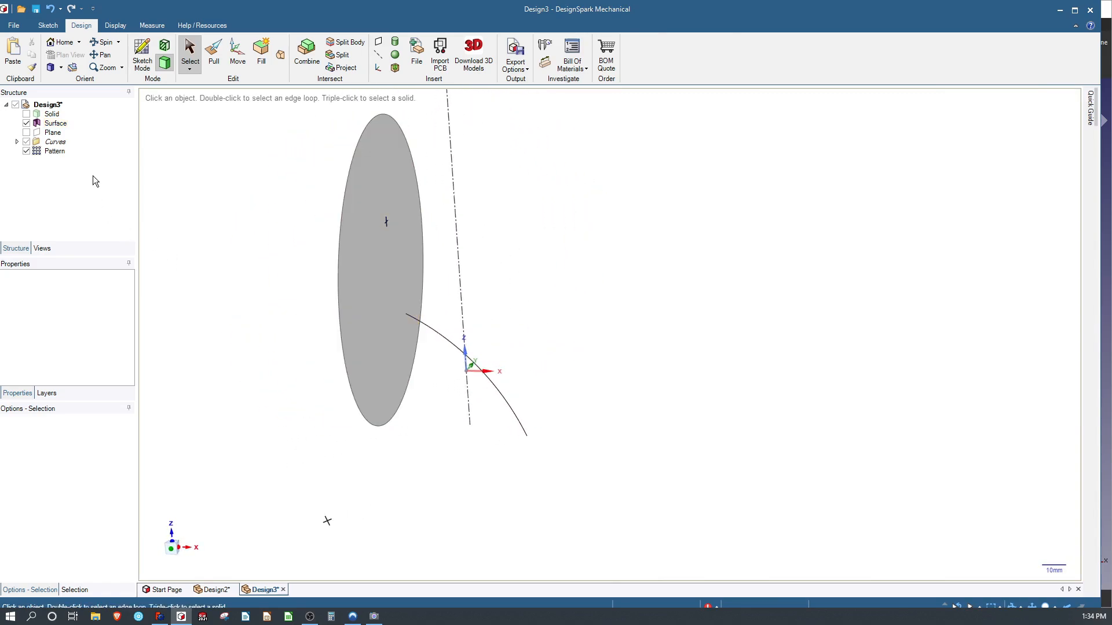
click(26, 113)
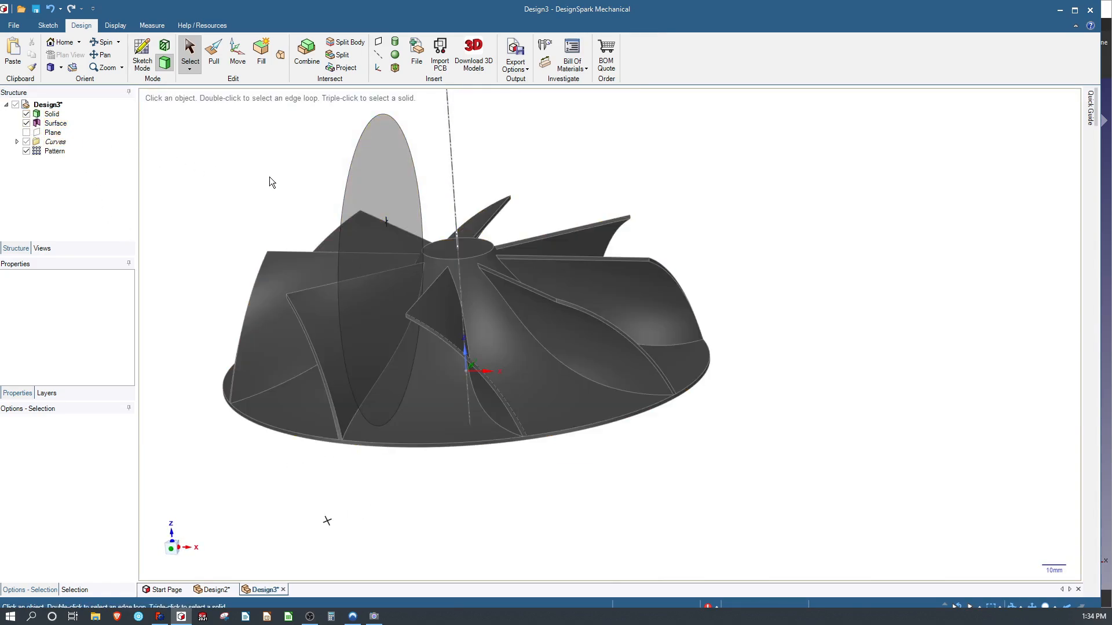
mouse_move(481, 320)
middle_down()
mouse_move(315, 352)
mouse_move(454, 320)
mouse_move(542, 354)
mouse_move(460, 324)
middle_up()
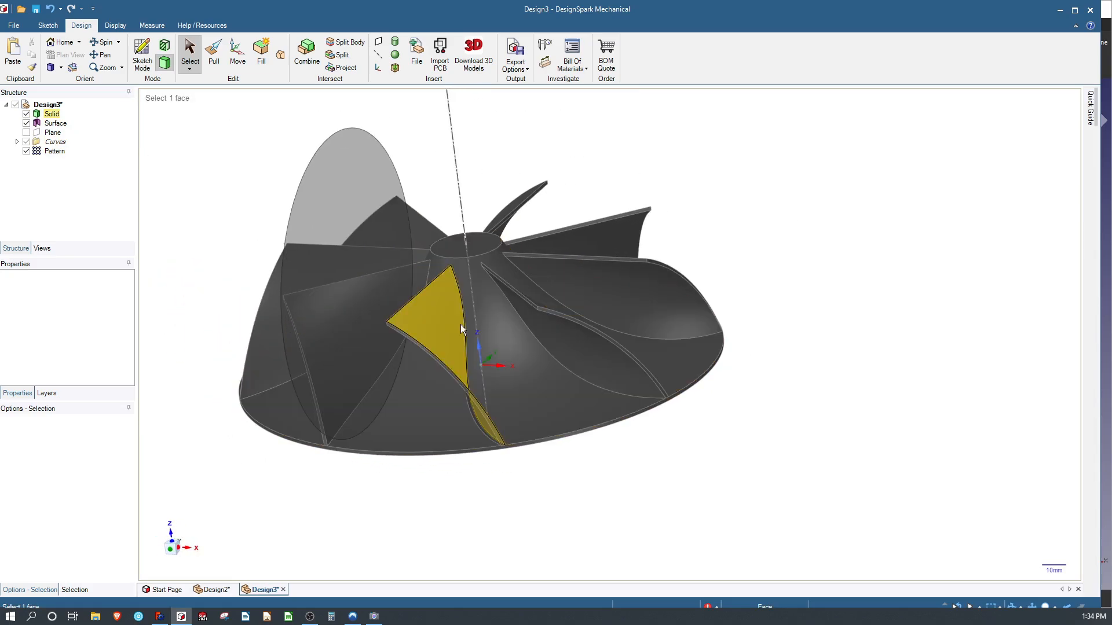
scroll(447, 255, up, 4)
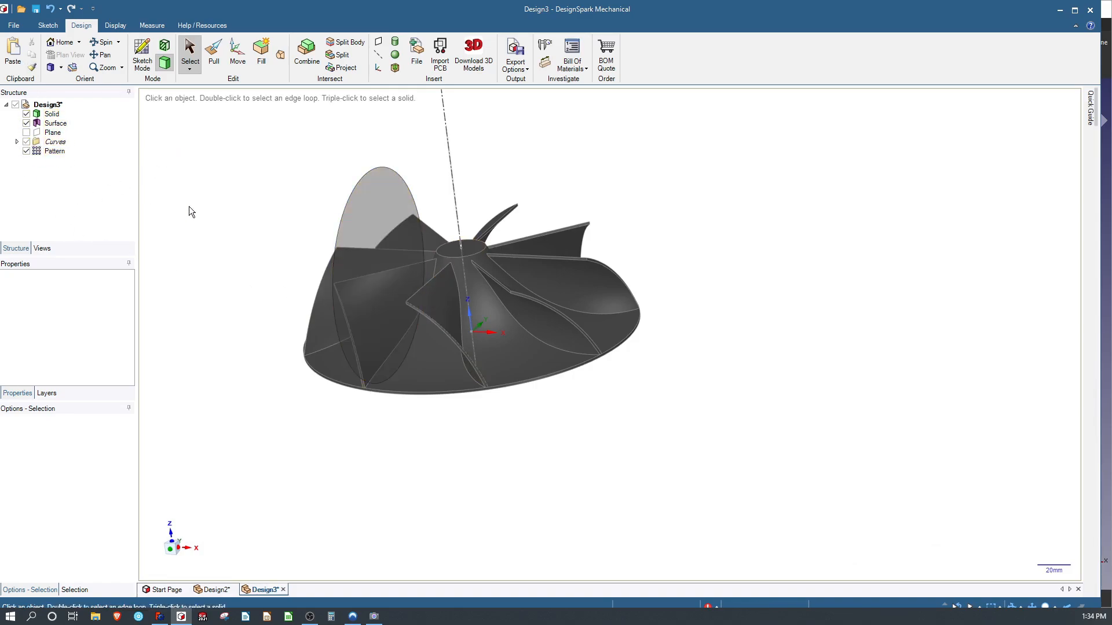
scroll(291, 273, down, 1)
scroll(318, 272, up, 4)
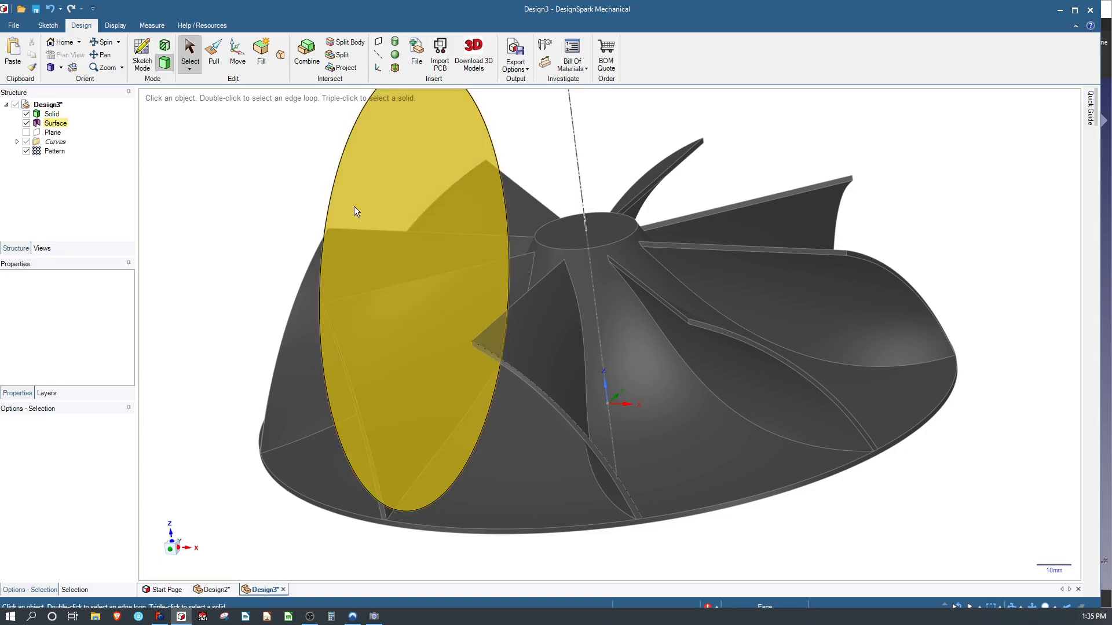
Revolve the circular surface 360° around the impeller's central vertical axis as a cut, trimming the blades' outer edges.
right_click(411, 179)
click(277, 125)
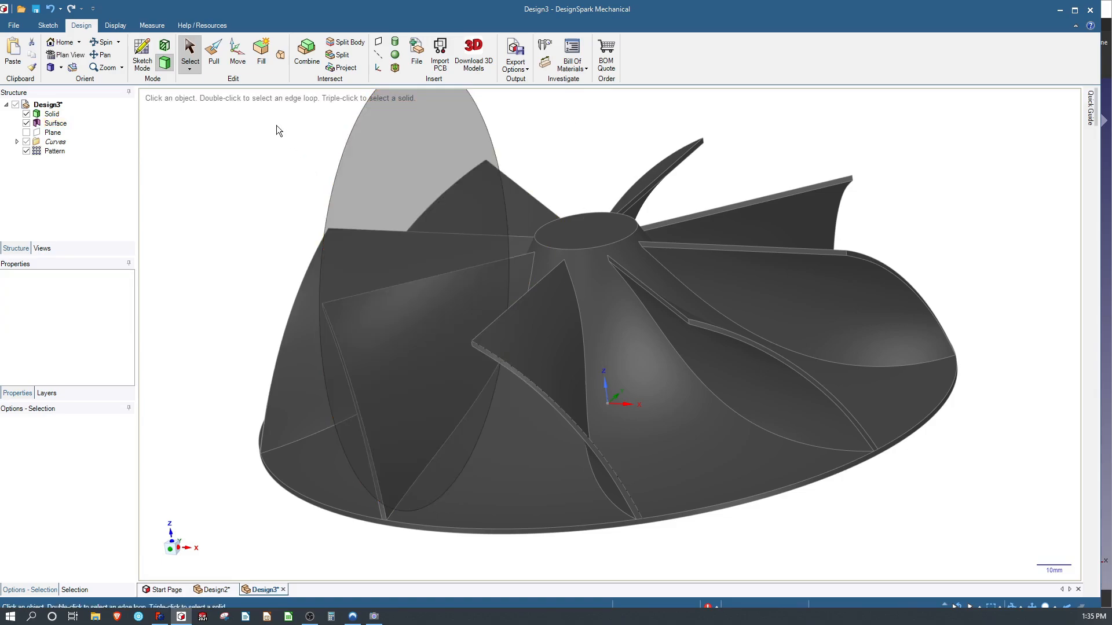
click(207, 62)
right_click(437, 188)
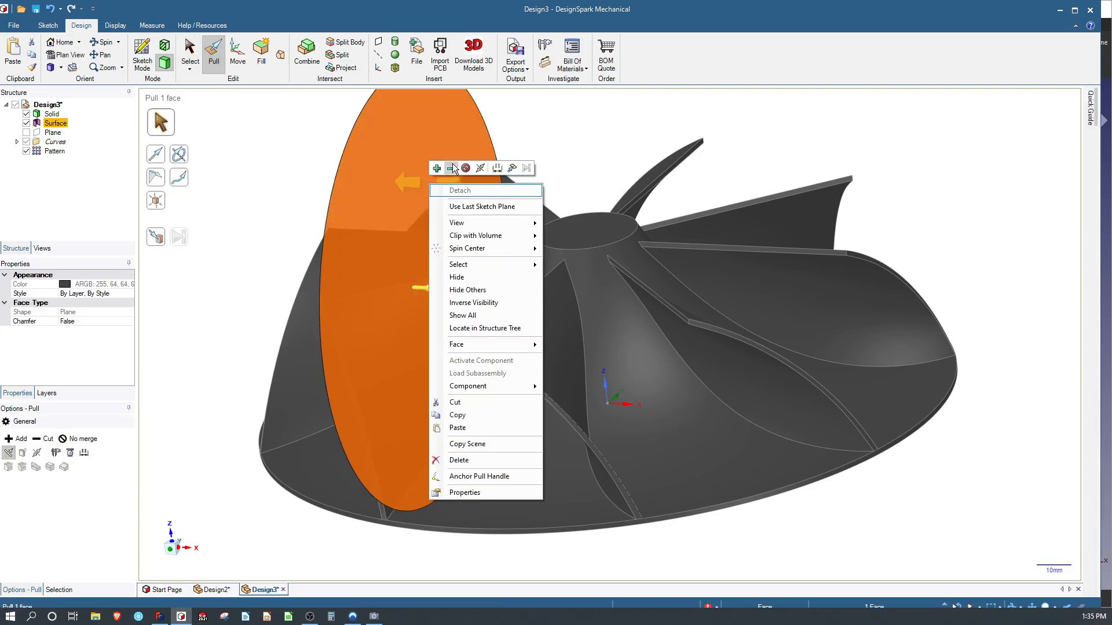
click(451, 168)
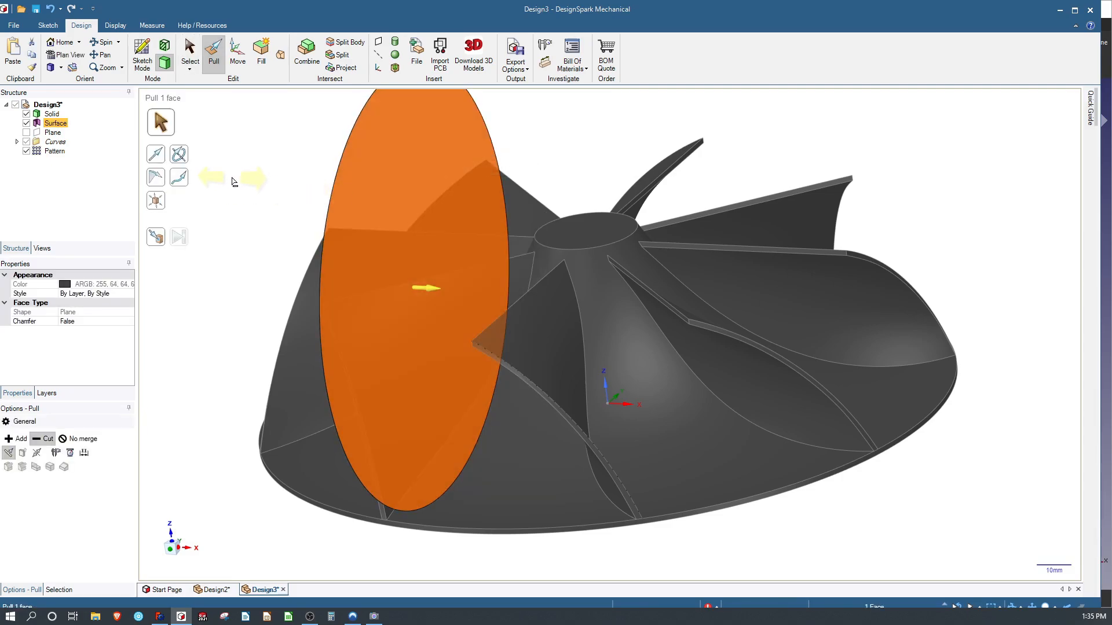
click(179, 154)
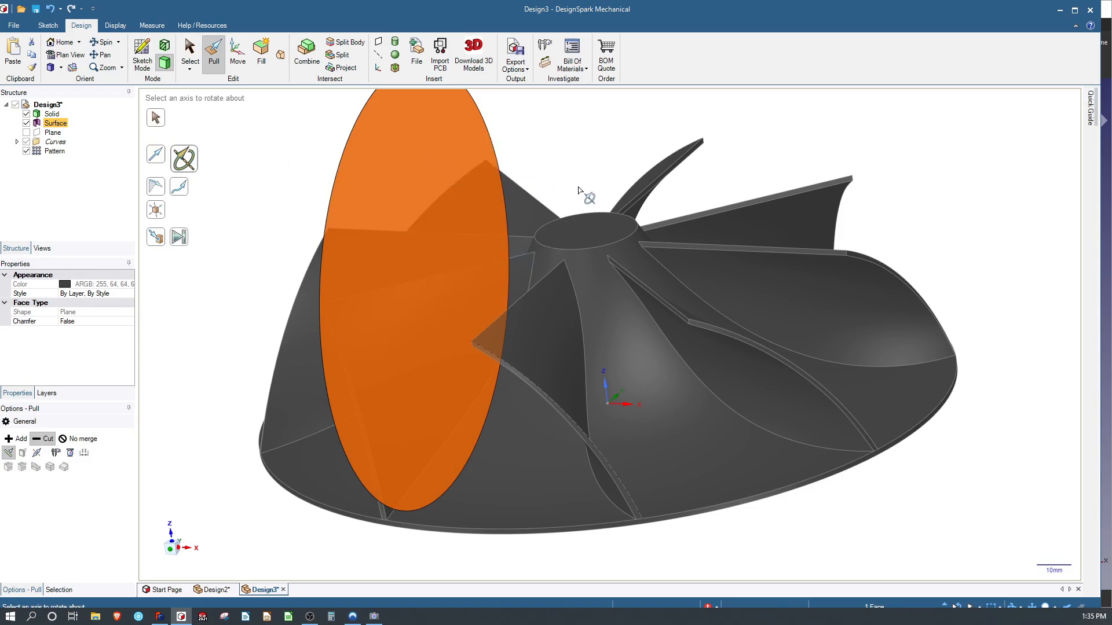
click(583, 222)
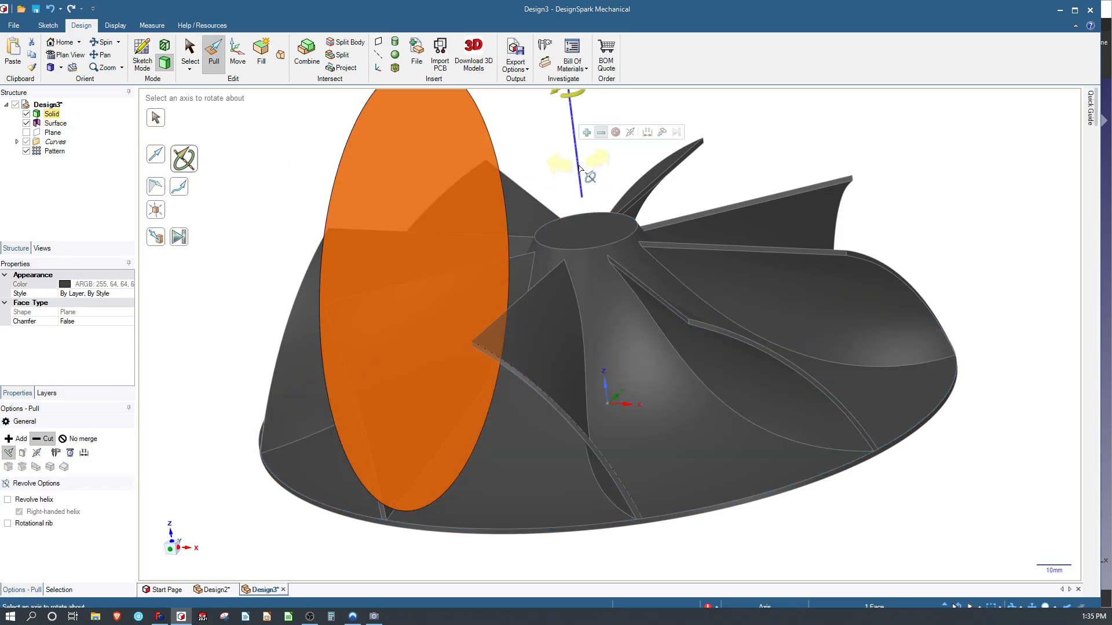
drag(545, 227, 286, 154)
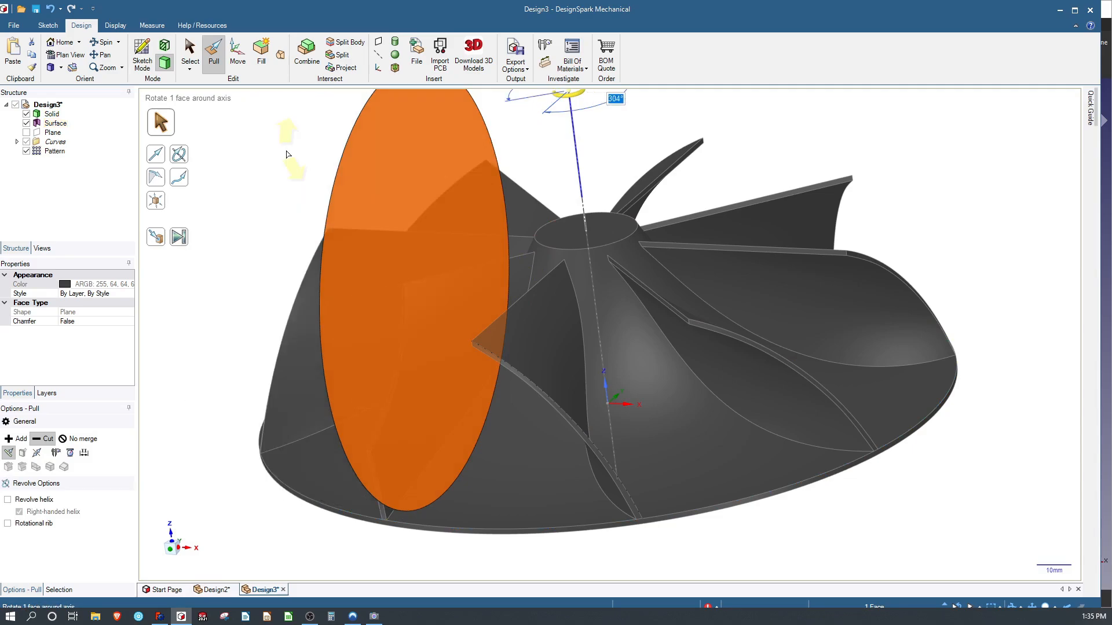
text(36)
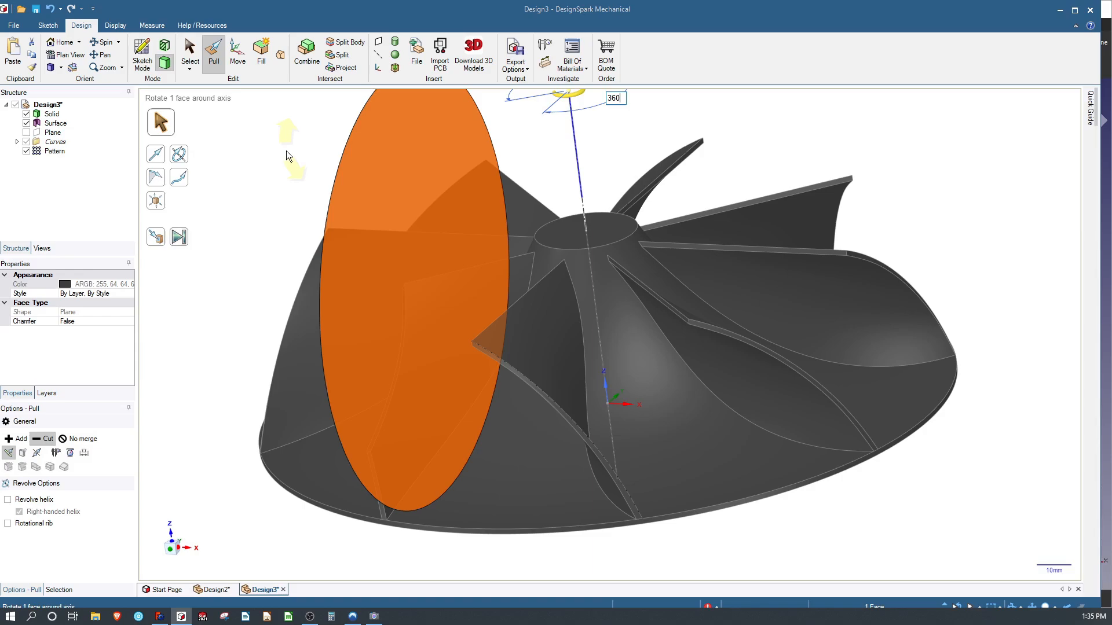
key(Escape)
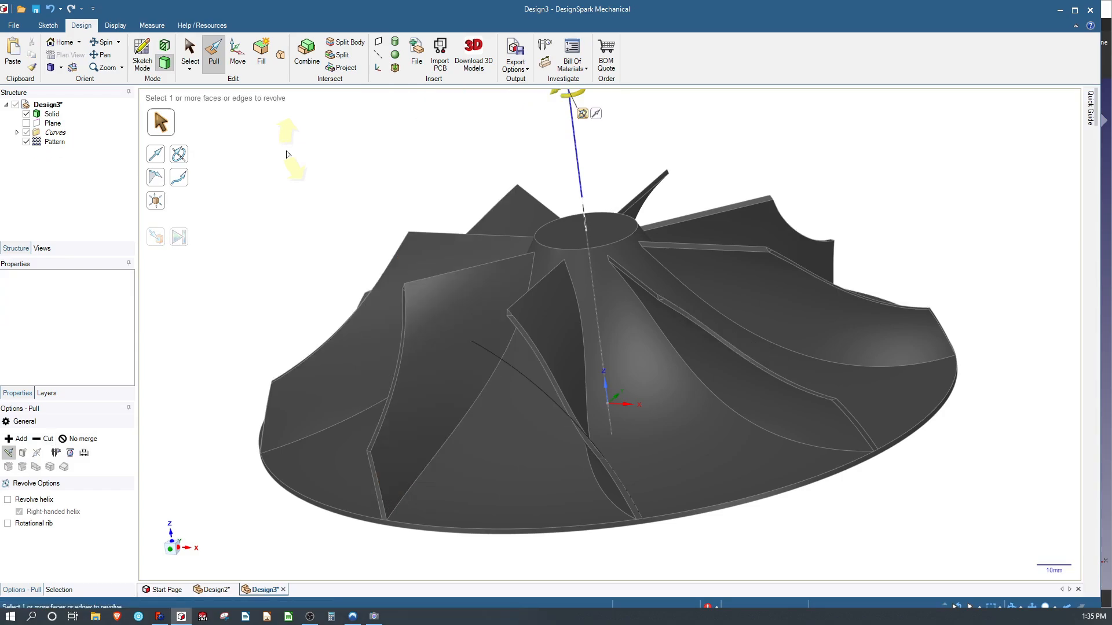
Examine the revolved cut along the outer edges of the blades from several angles.
middle_drag(608, 292, 626, 316)
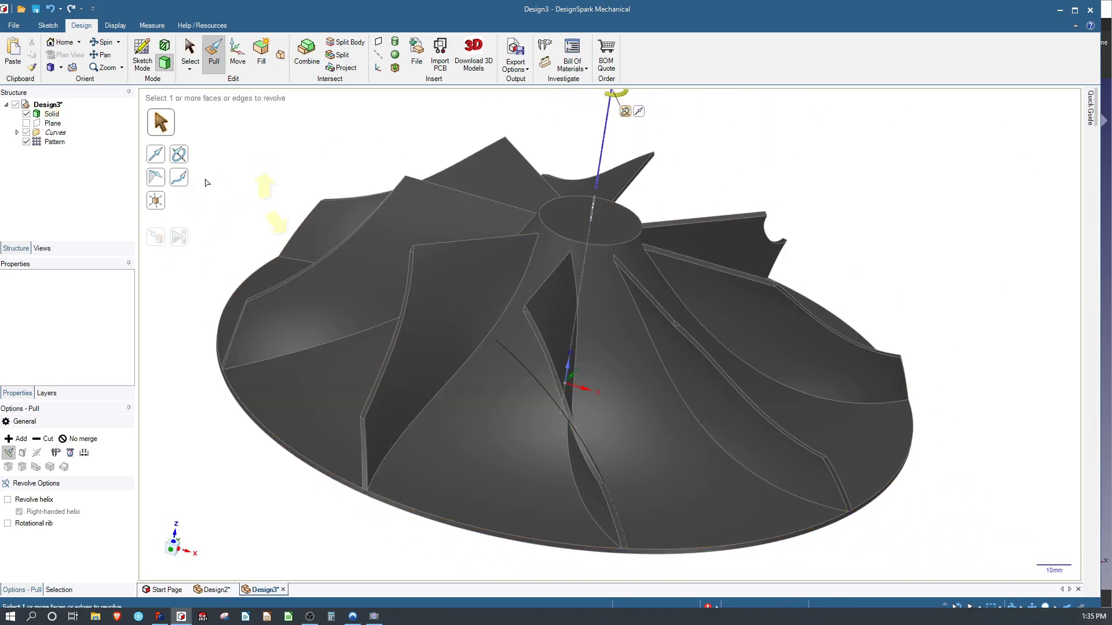
middle_drag(499, 124, 439, 129)
scroll(438, 128, up, 1)
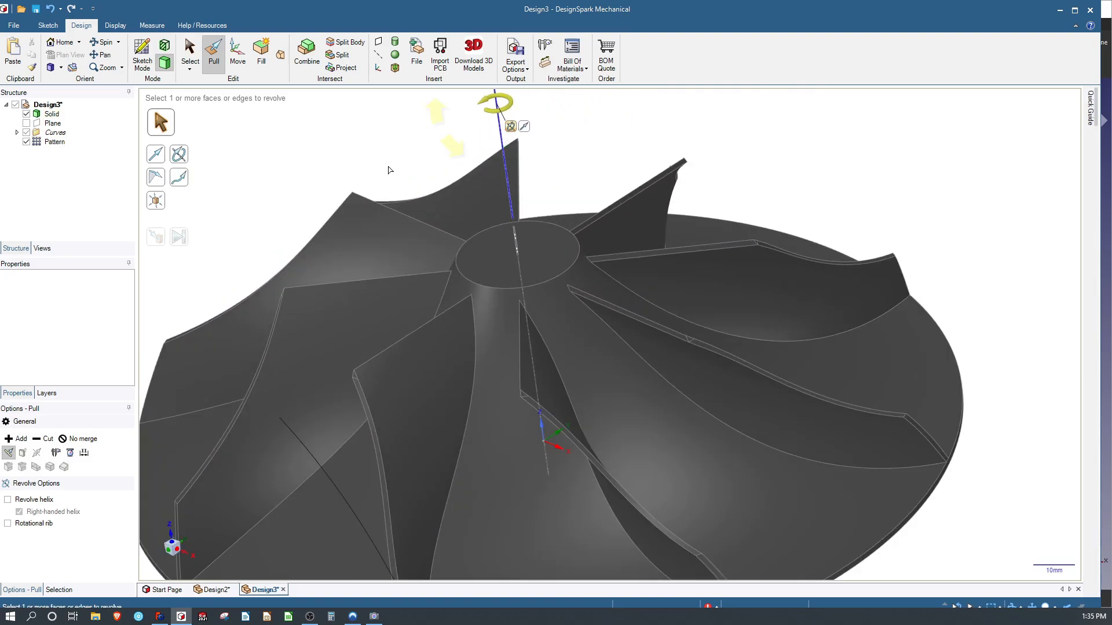
scroll(455, 162, up, 1)
scroll(455, 162, down, 3)
click(436, 387)
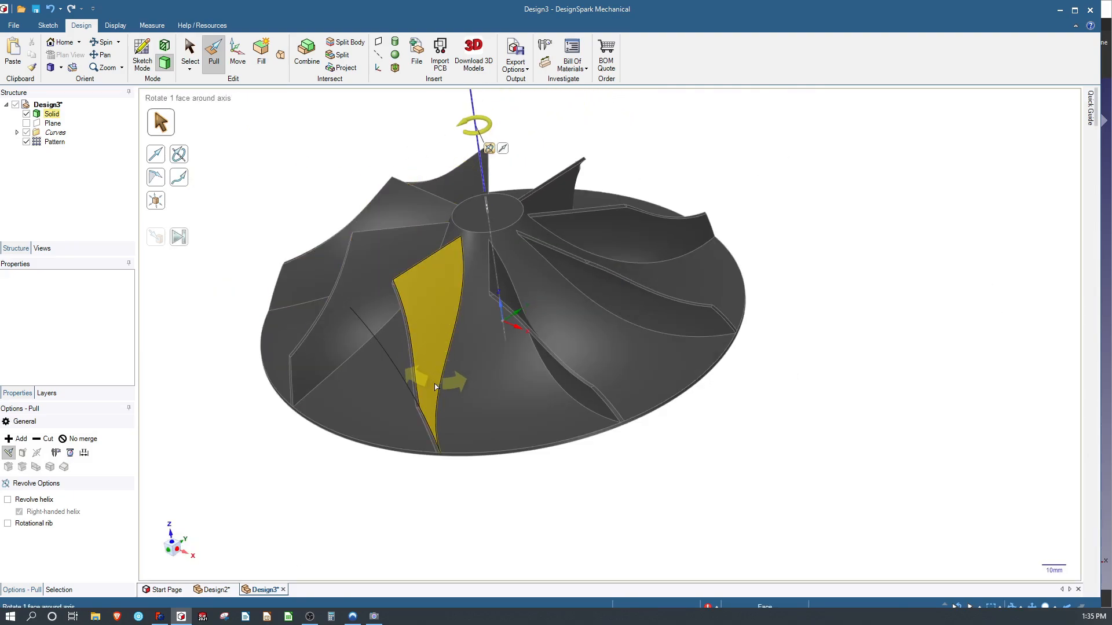
click(313, 458)
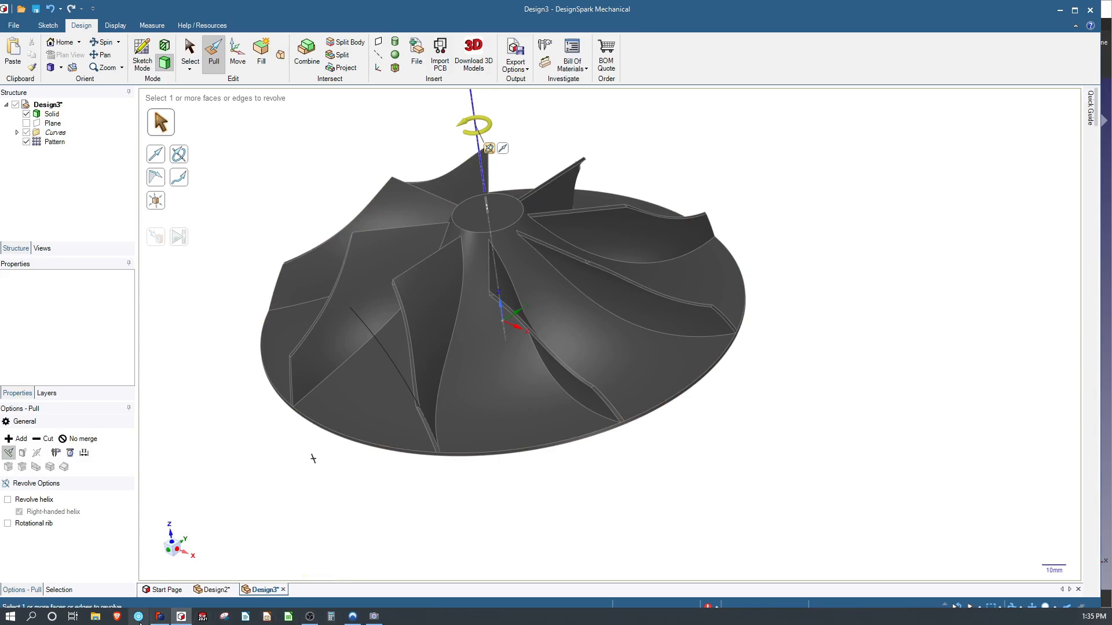
Switch to FreeCAD and start a new sketch on the YZ plane of the impeller body.
click(159, 616)
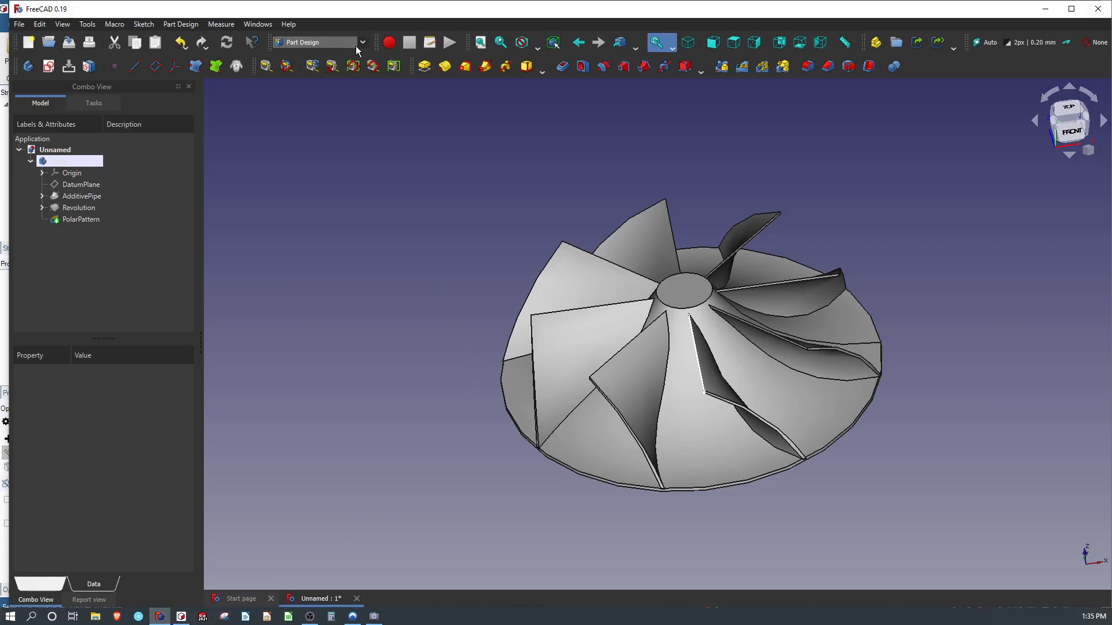
click(49, 67)
middle_drag(507, 210, 424, 240)
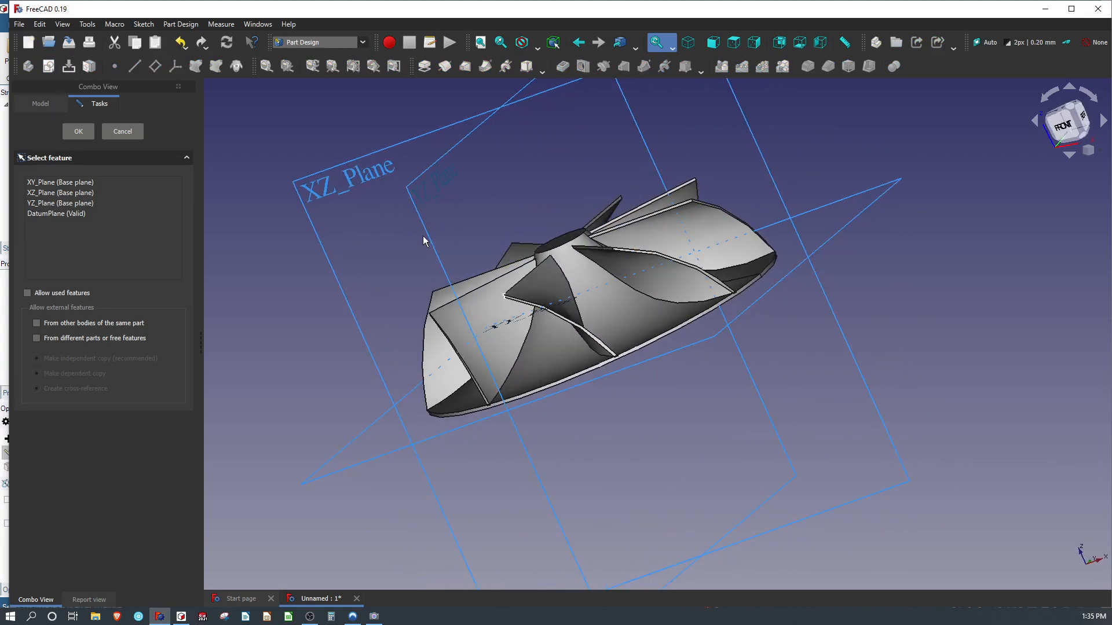
click(431, 174)
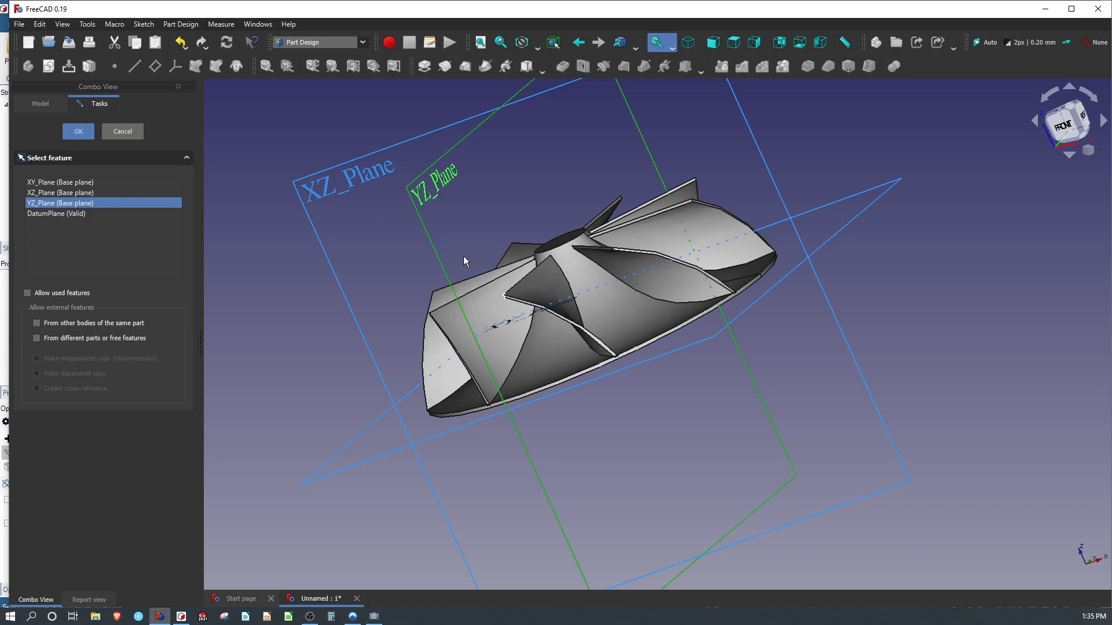
scroll(467, 232, down, 1)
scroll(396, 180, up, 5)
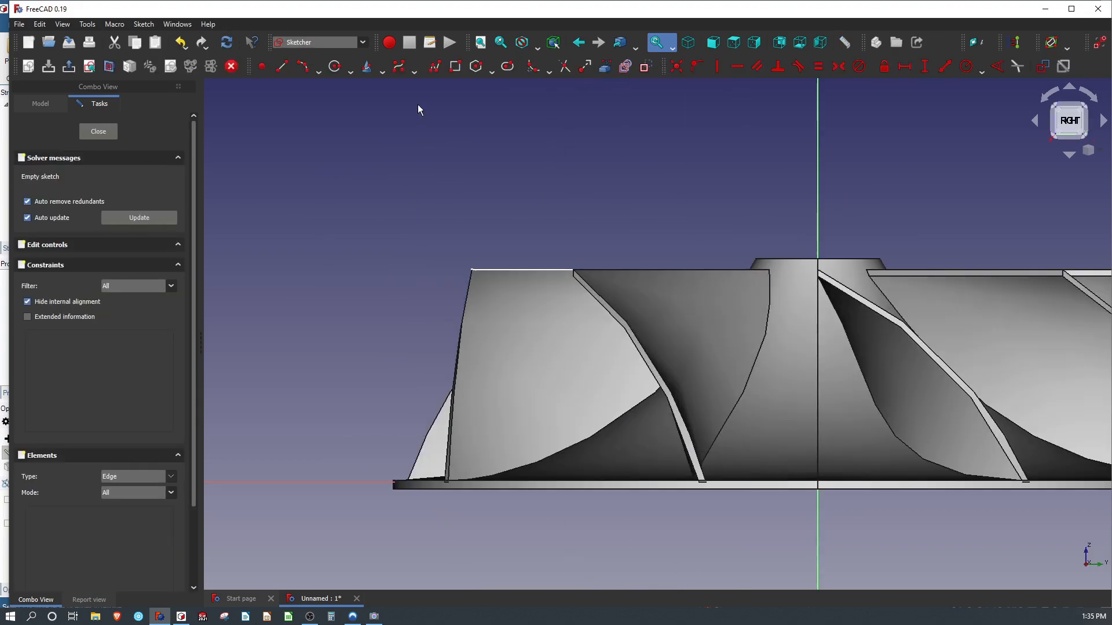
Sketch a circle centred outside and above the impeller on the negative horizontal side, overlapping the blades' outer edges.
click(328, 69)
click(434, 215)
click(565, 360)
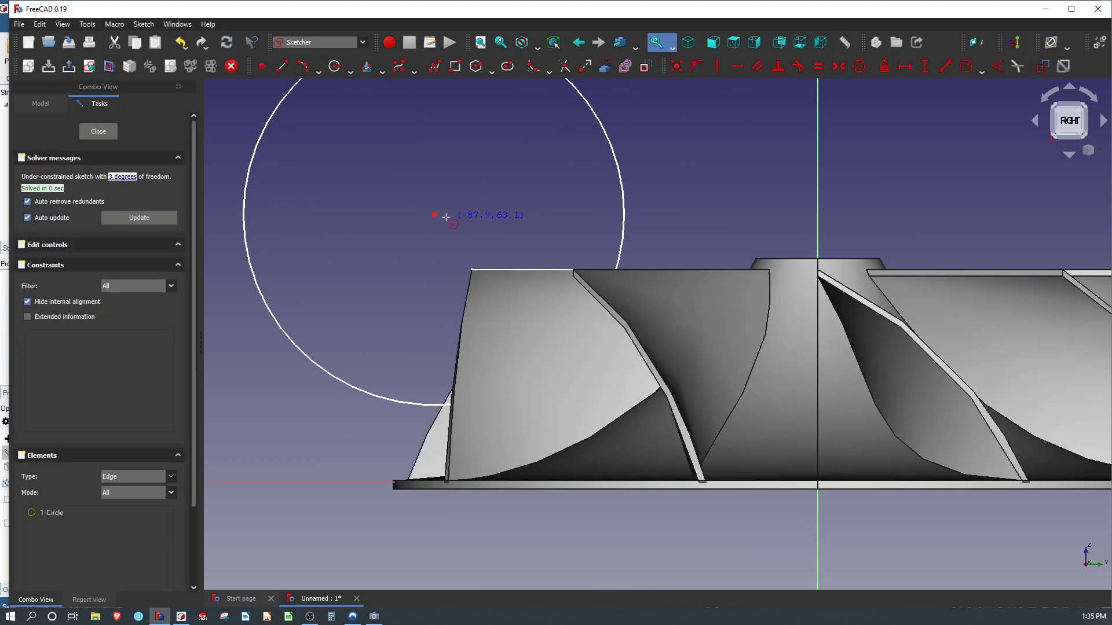
key(Escape)
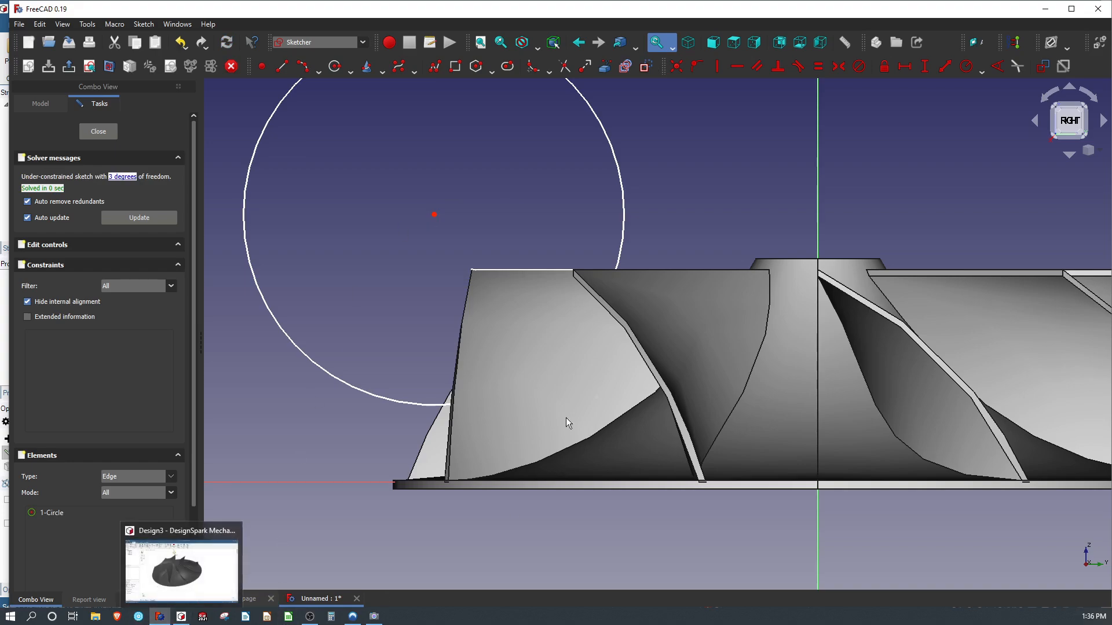
Switch back to DesignSpark Mechanical and undo back to the circle's sketch to examine its dimensions.
click(3, 313)
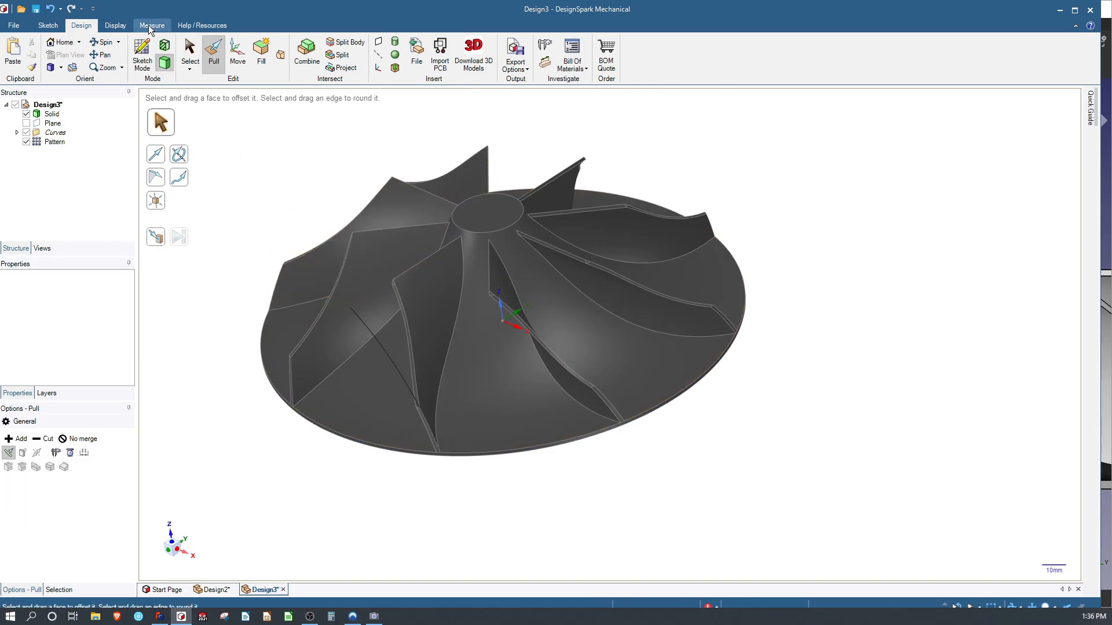
click(190, 51)
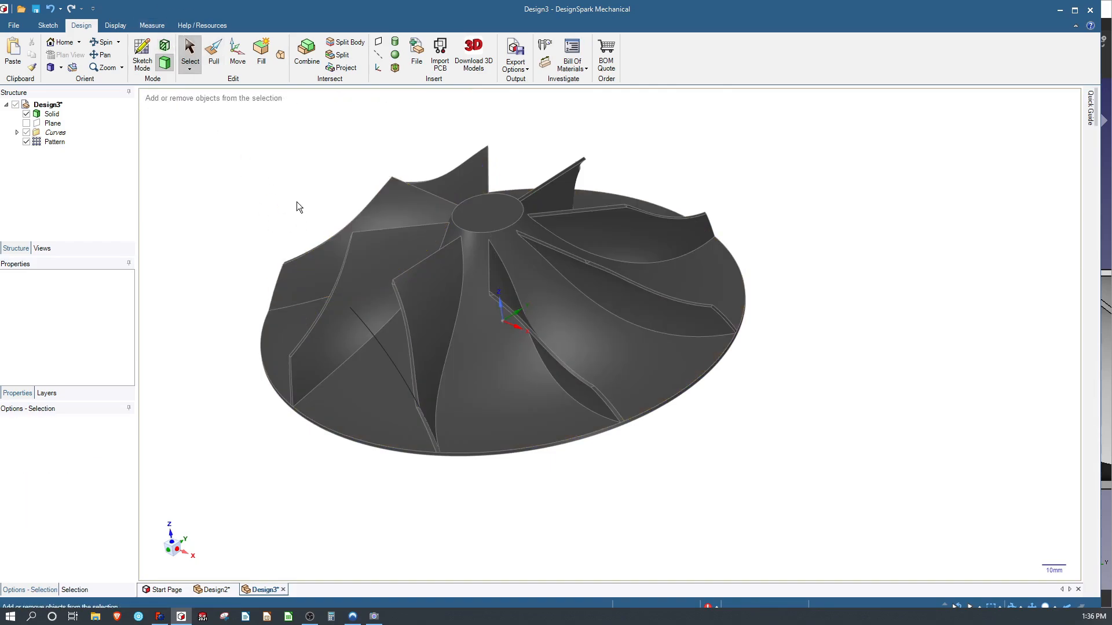
key(ctrl+z)
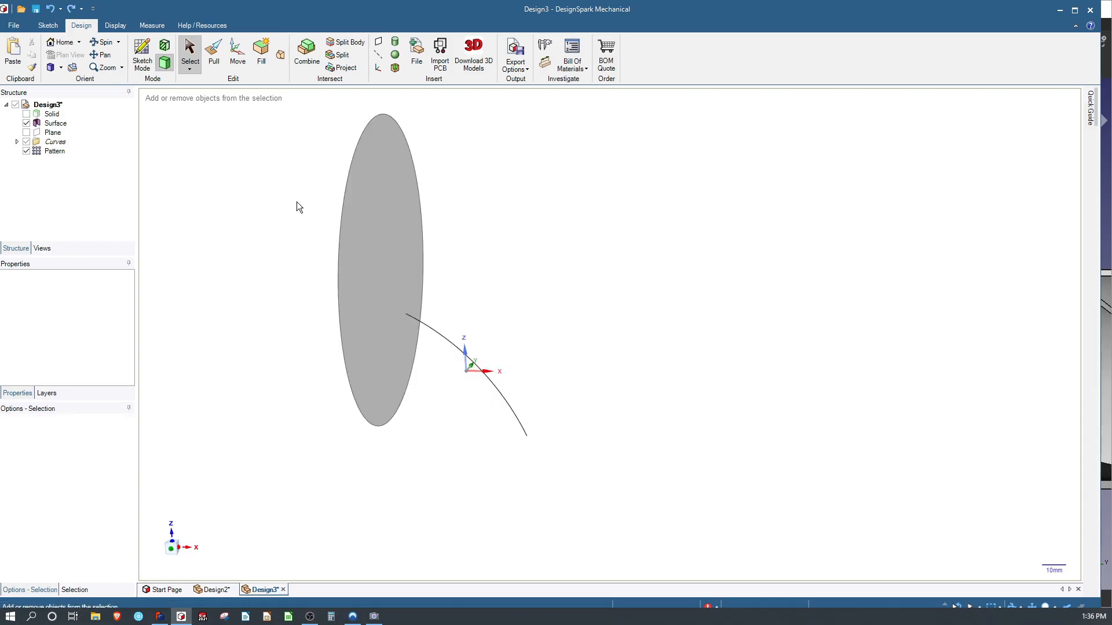
key(ctrl+z)
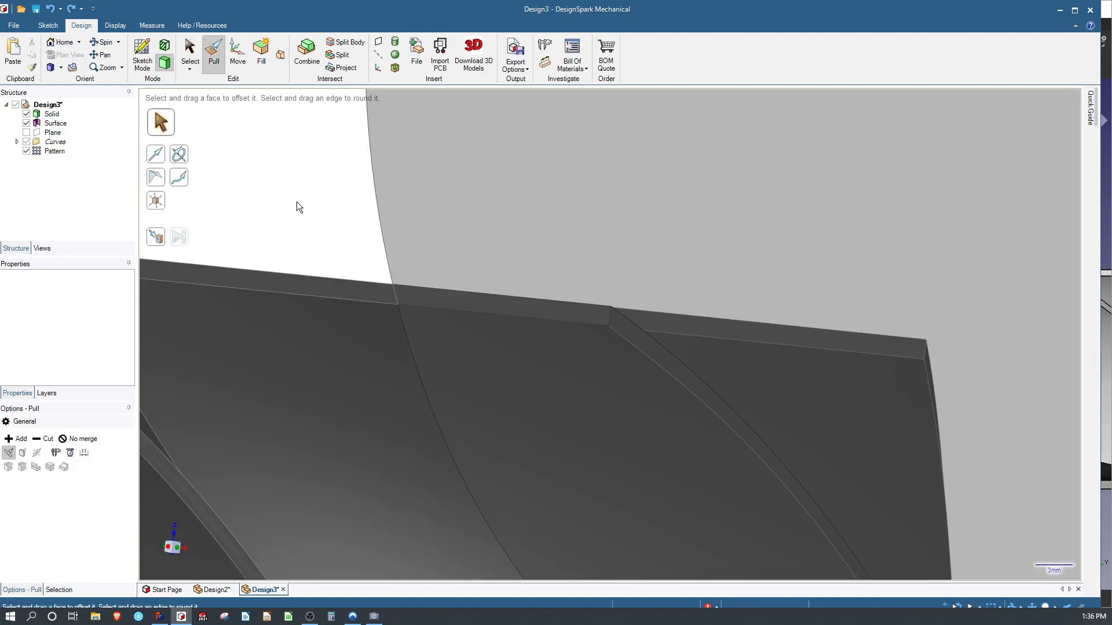
key(ctrl+z)
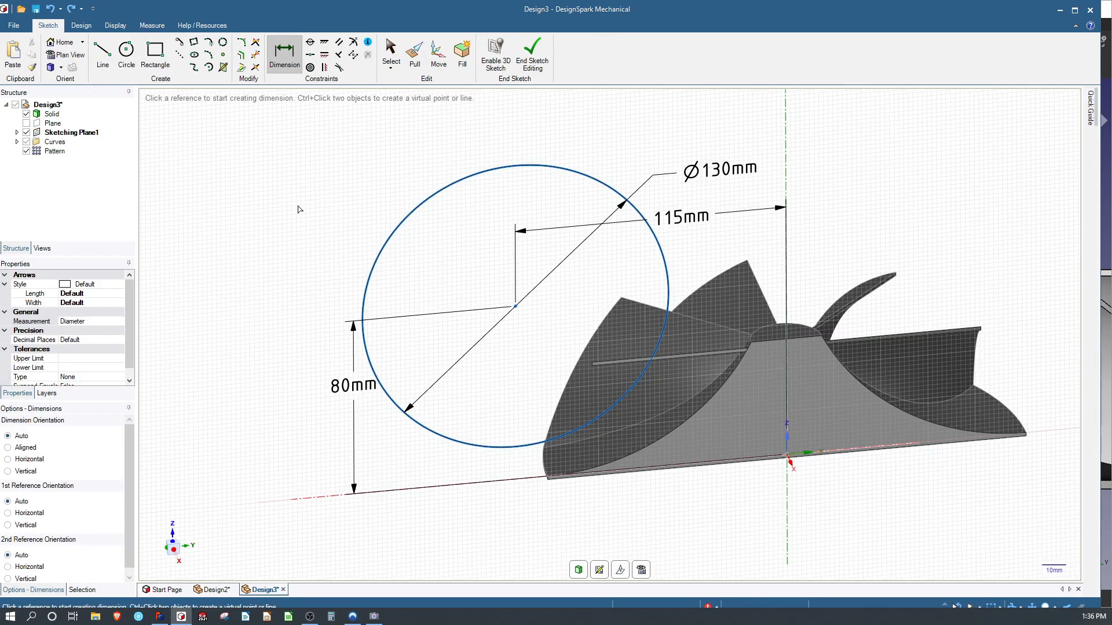
Redo the revolved cut through the blades' outer edges and switch back to the circle sketch in FreeCAD.
key(ctrl+y)
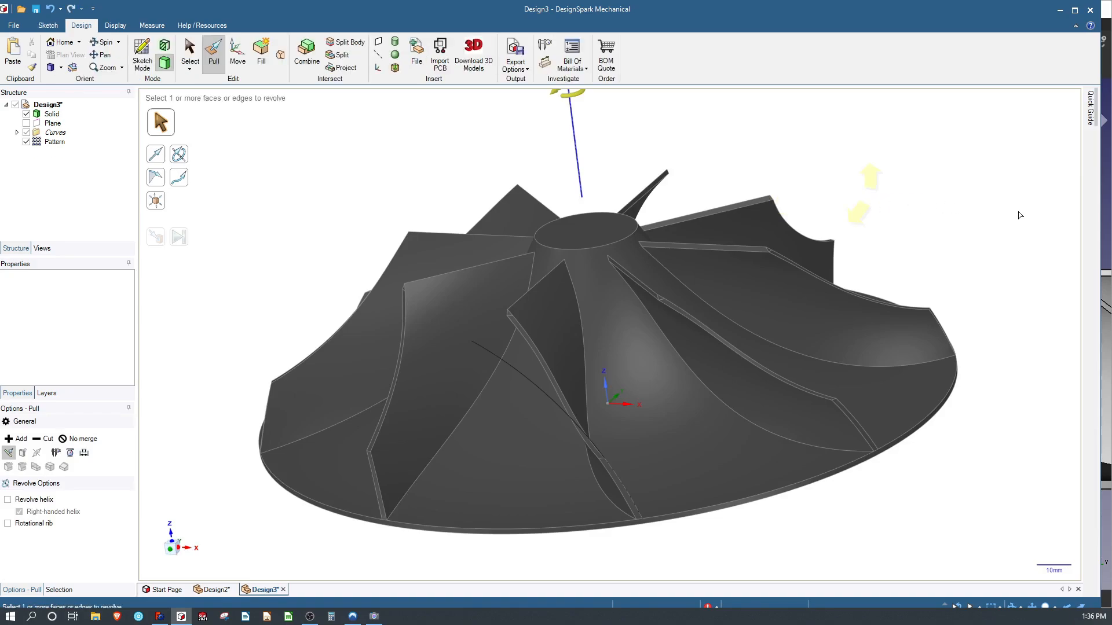
click(1107, 214)
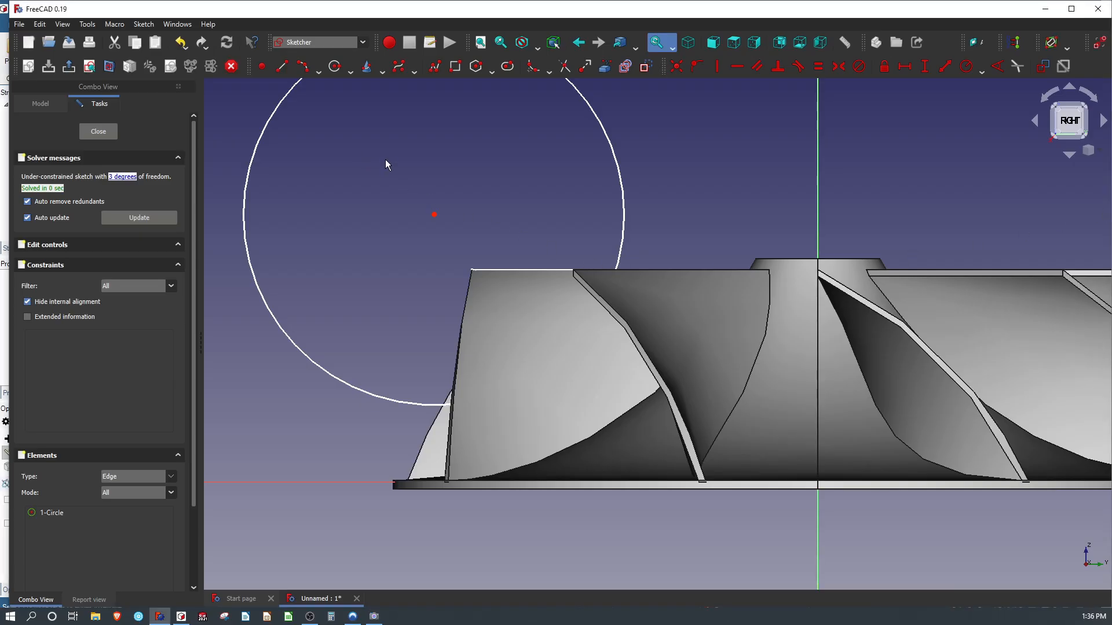
Constrain the circle's centre 80 mm vertically and 115 mm horizontally from the sketch origin.
click(435, 215)
key(i)
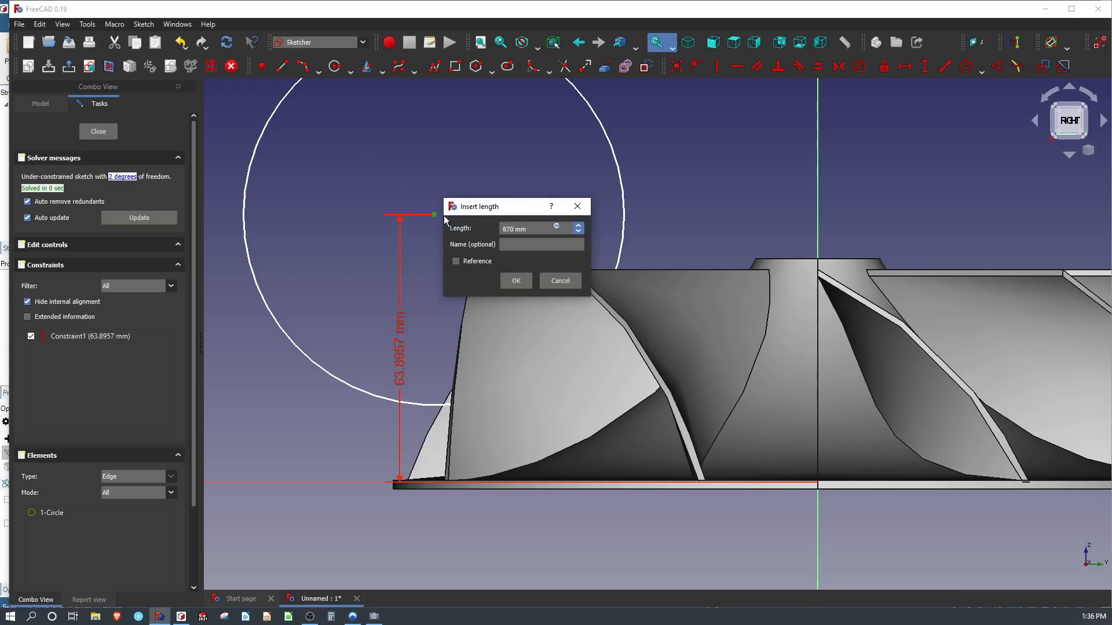
key(Return)
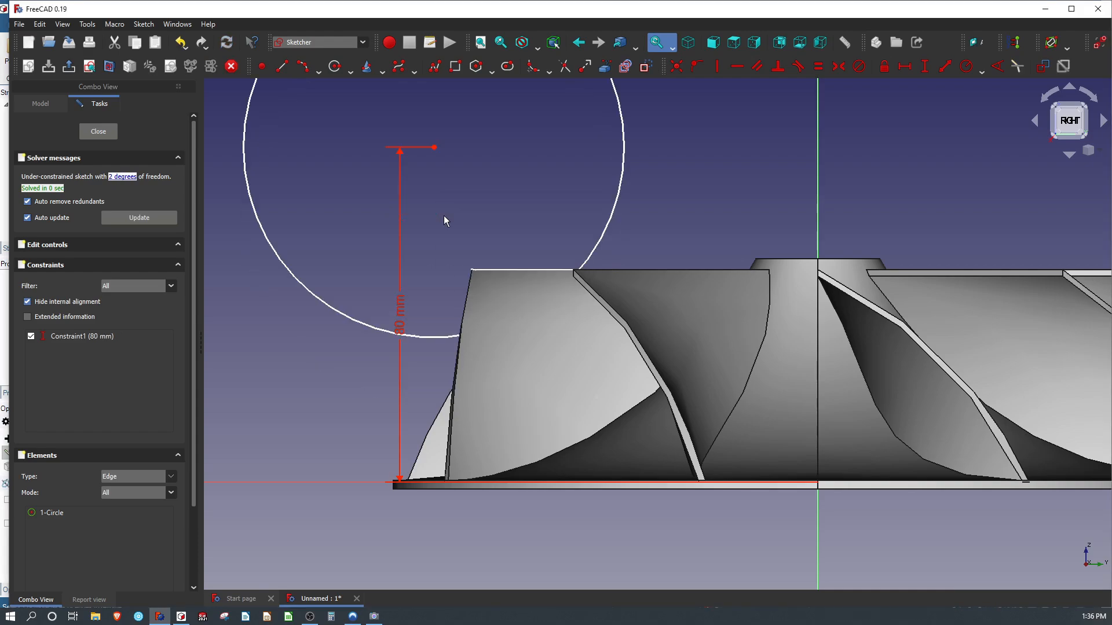
click(436, 147)
text(l115)
key(Return)
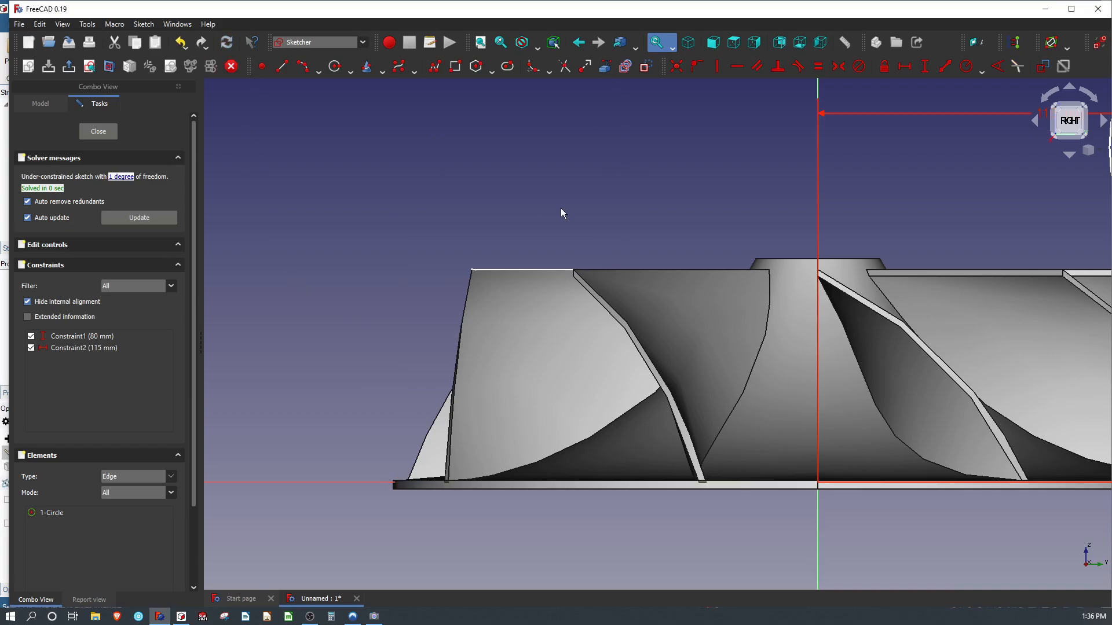
Constrain the circle's radius to 130/2 mm and close the sketch.
scroll(561, 208, down, 3)
scroll(862, 134, up, 2)
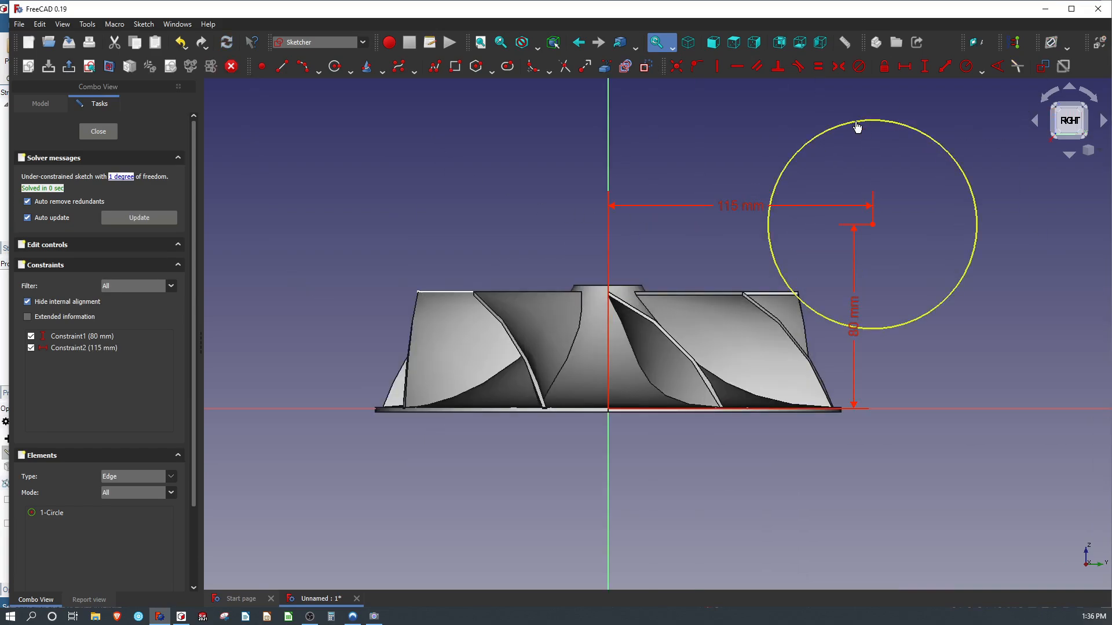
click(858, 128)
key(shift+r)
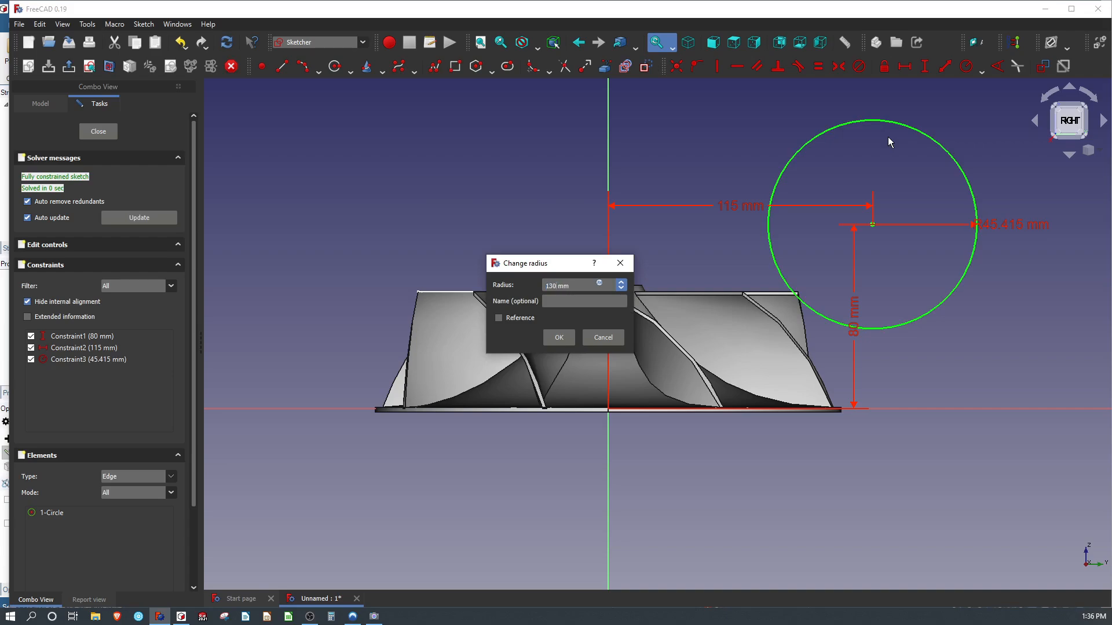
text(130/2)
key(Return)
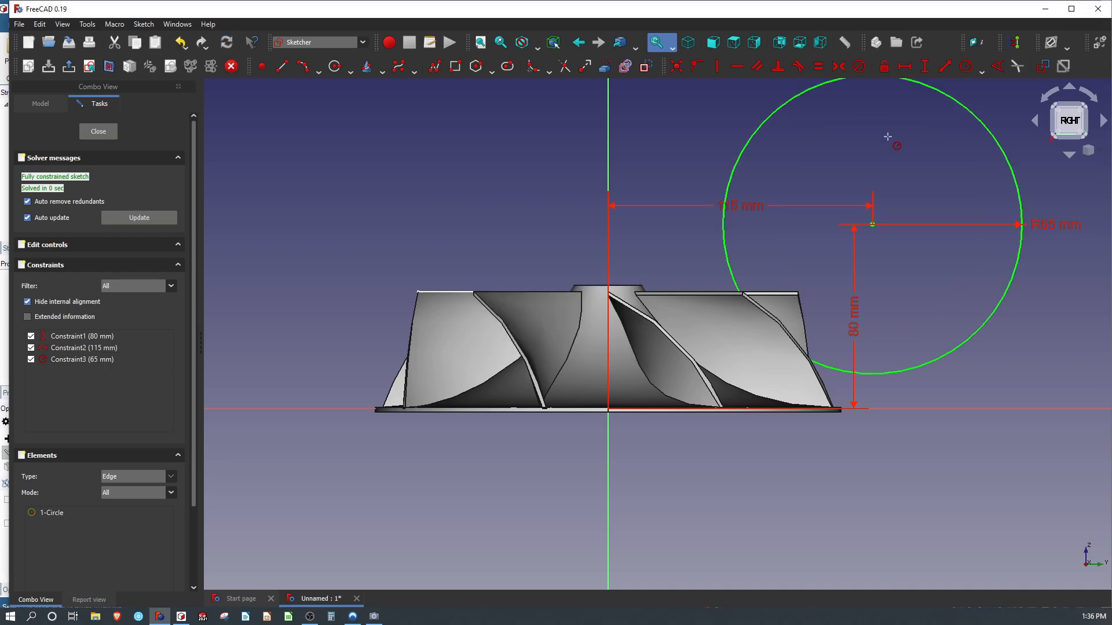
click(98, 132)
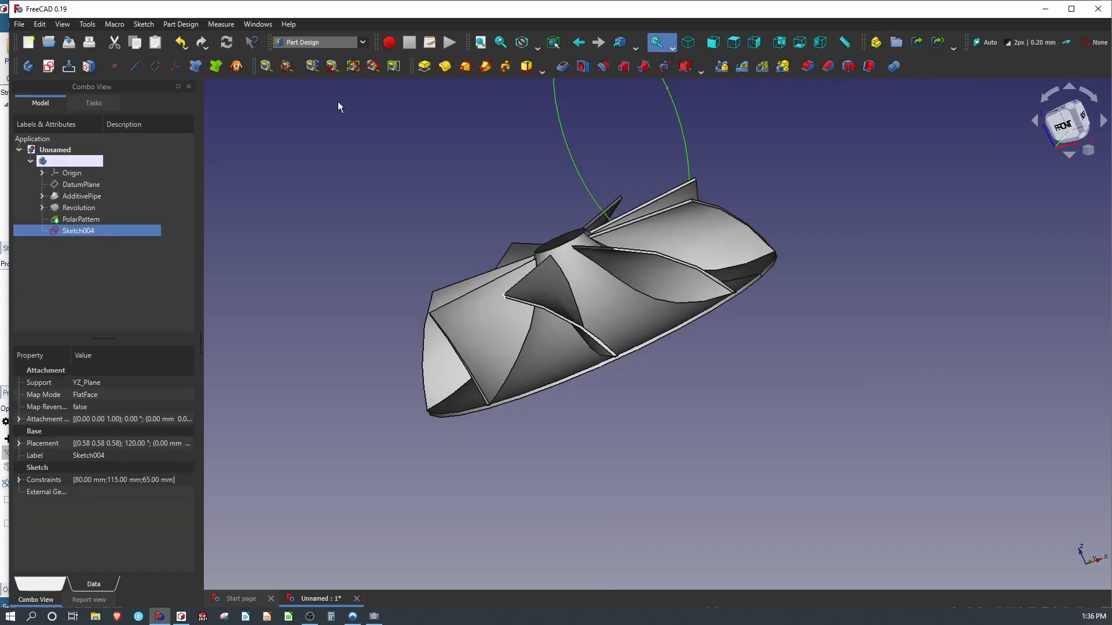
Cut a 360° groove through the blades' outer edges by revolving the circle sketch about the vertical sketch axis.
middle_drag(587, 196, 762, 332)
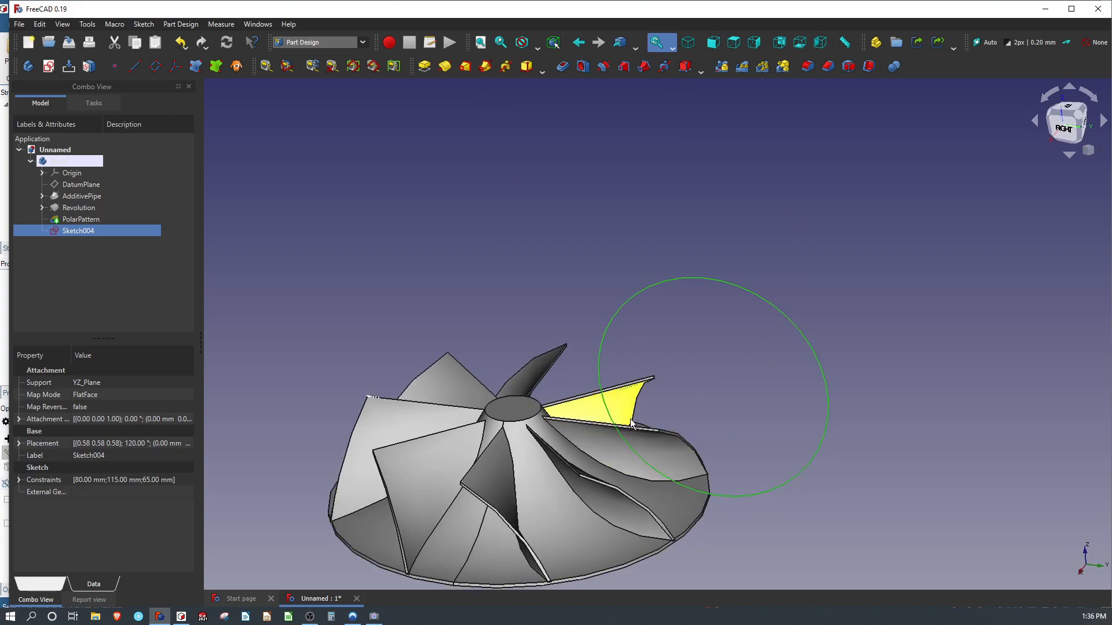
scroll(625, 368, down, 3)
scroll(513, 408, up, 4)
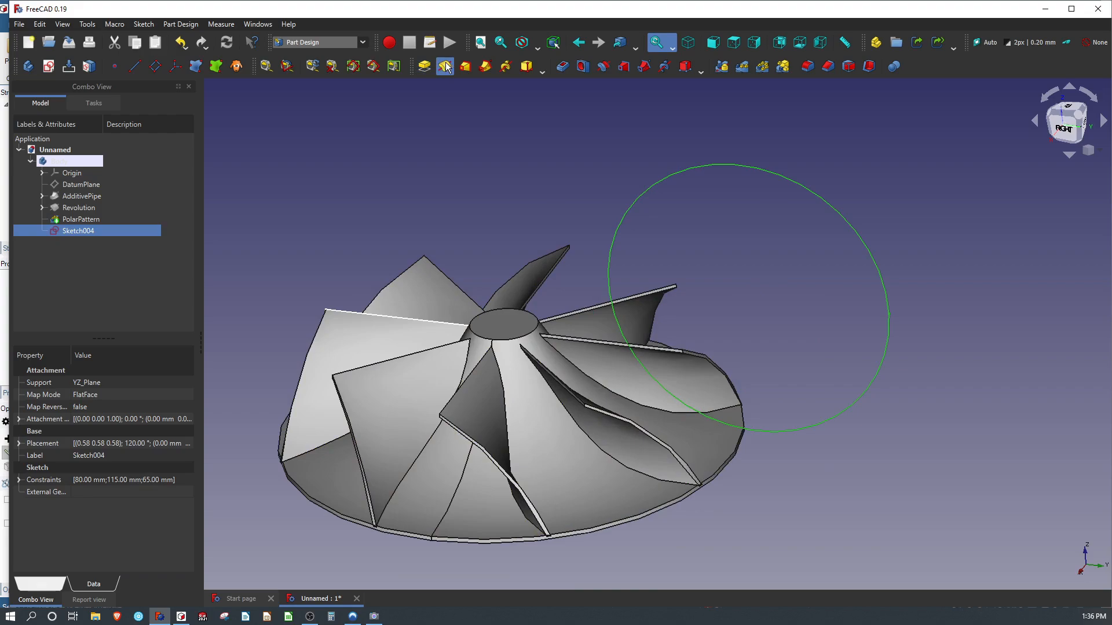
click(606, 70)
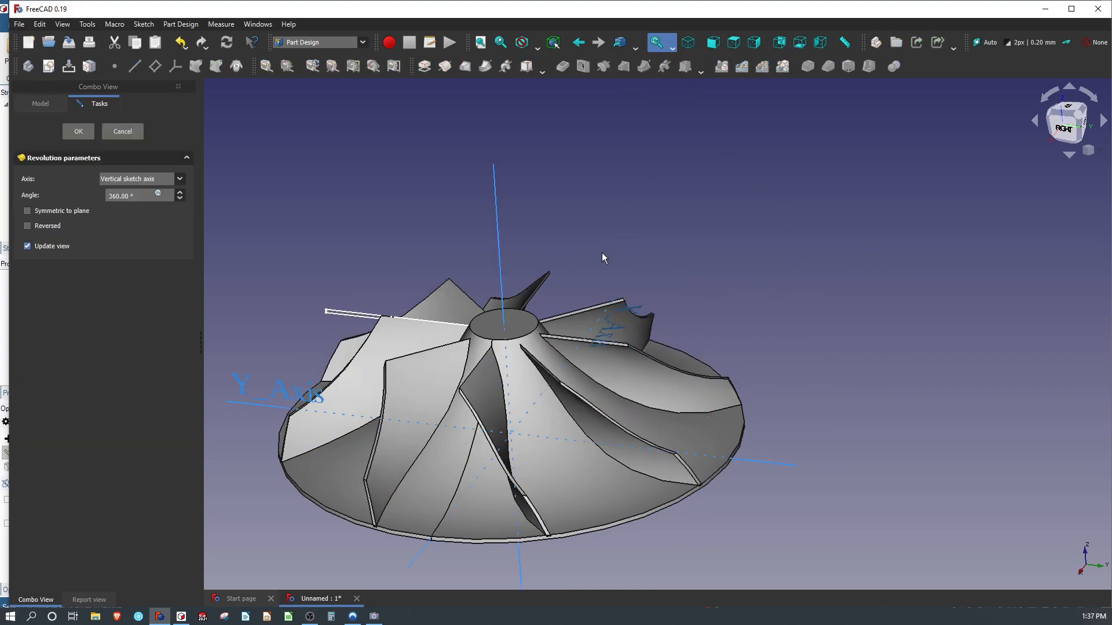
middle_drag(509, 292, 476, 316)
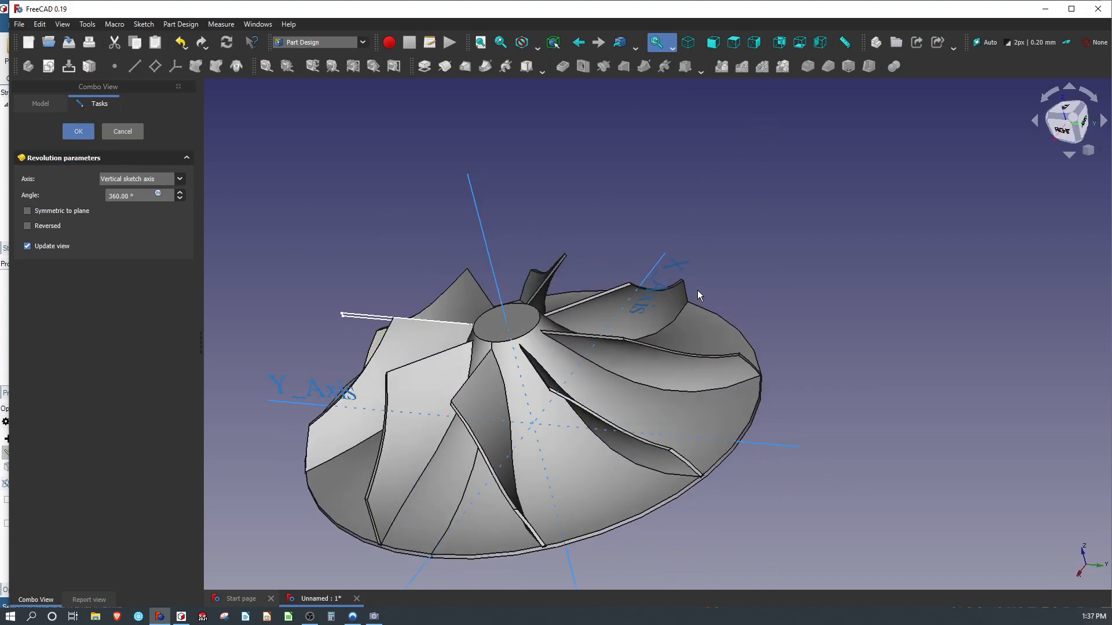
click(79, 132)
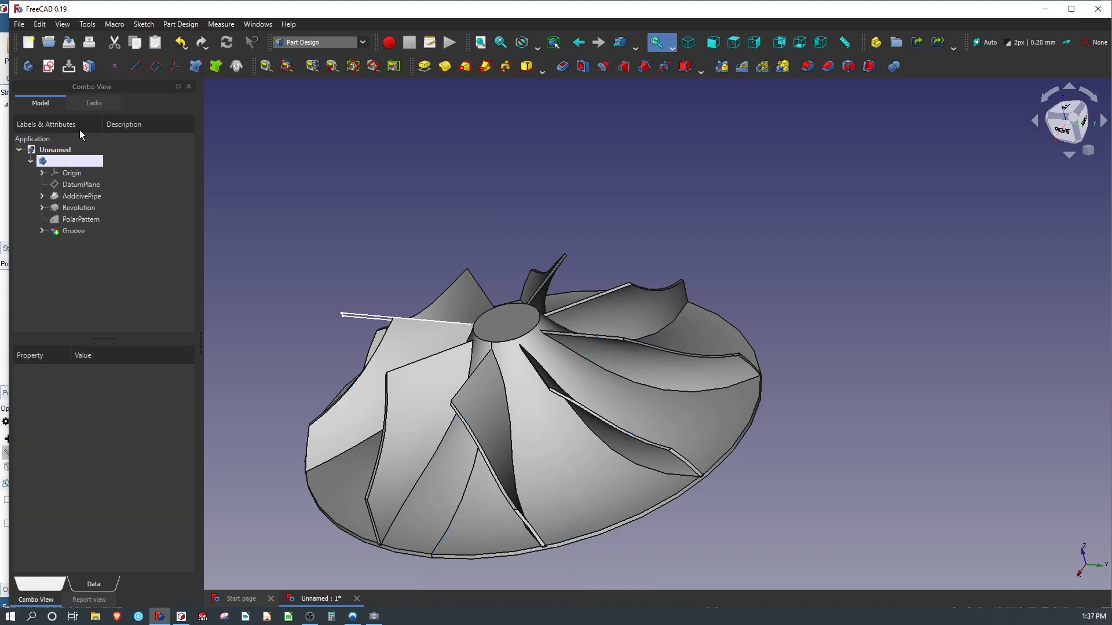
middle_drag(536, 282, 630, 295)
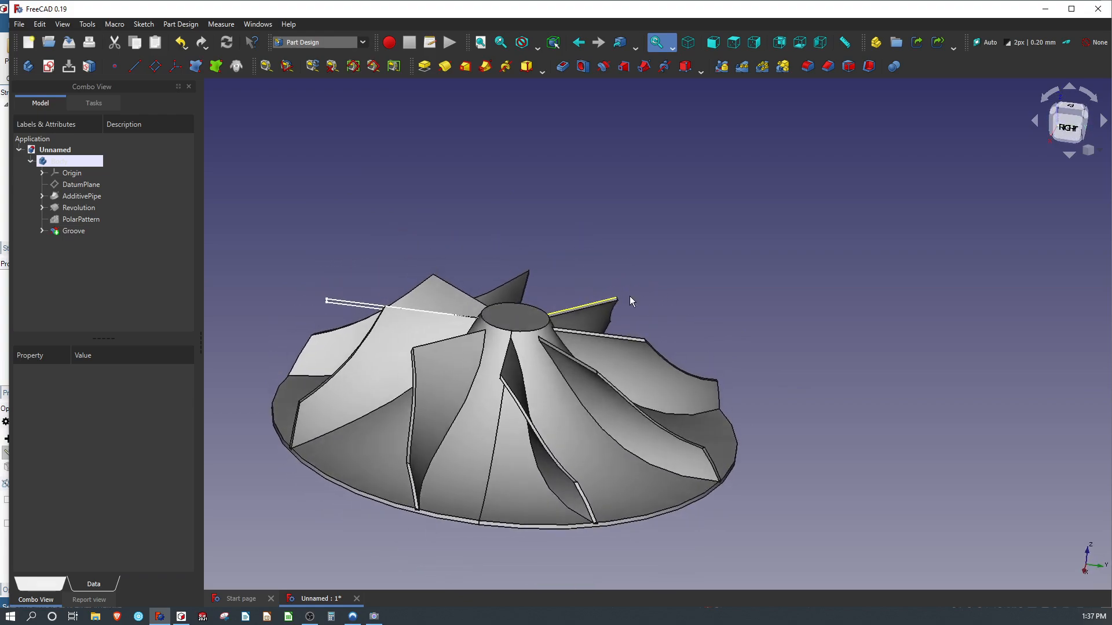
scroll(430, 524, up, 5)
scroll(431, 514, down, 5)
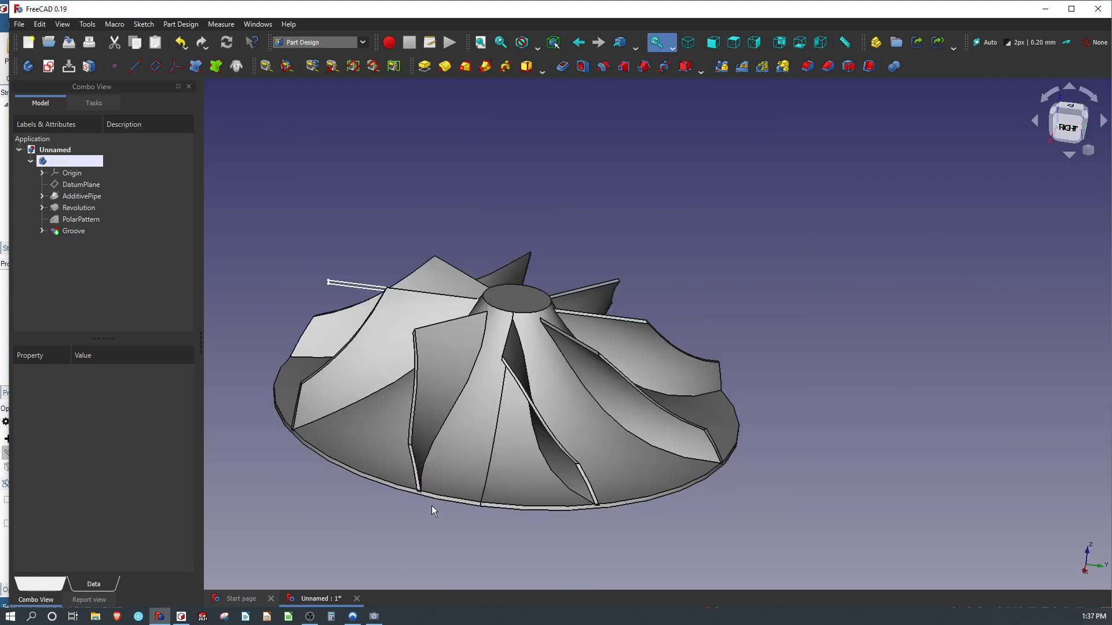
middle_drag(441, 336, 435, 362)
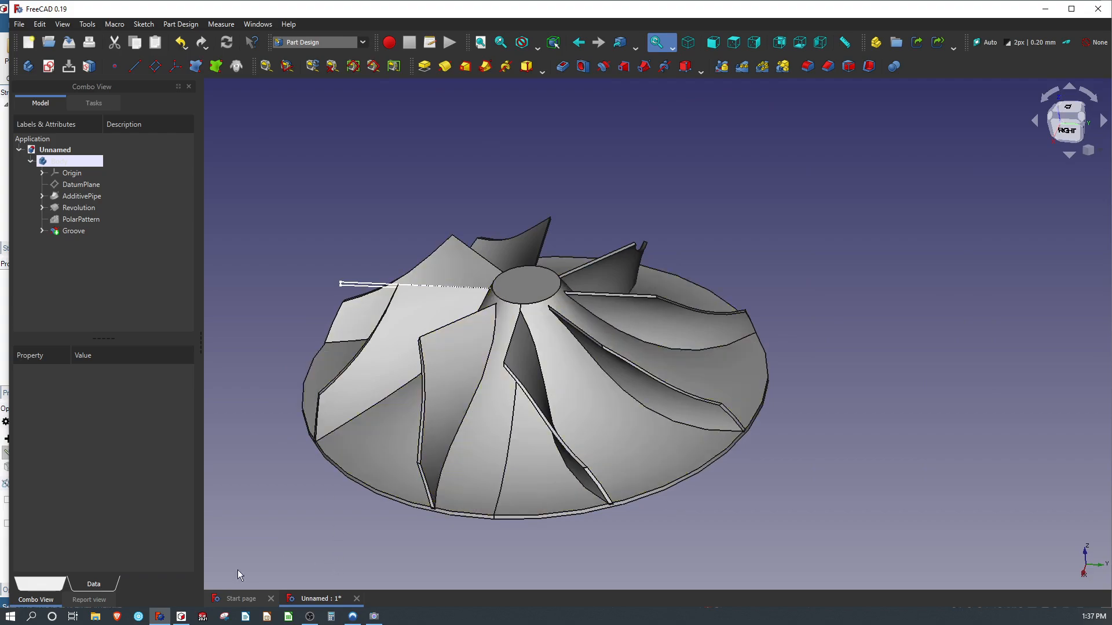
Switch to DesignSpark Mechanical and leave the Pull tool with nothing selected on the impeller.
click(1, 332)
middle_drag(577, 237, 602, 248)
right_click(602, 247)
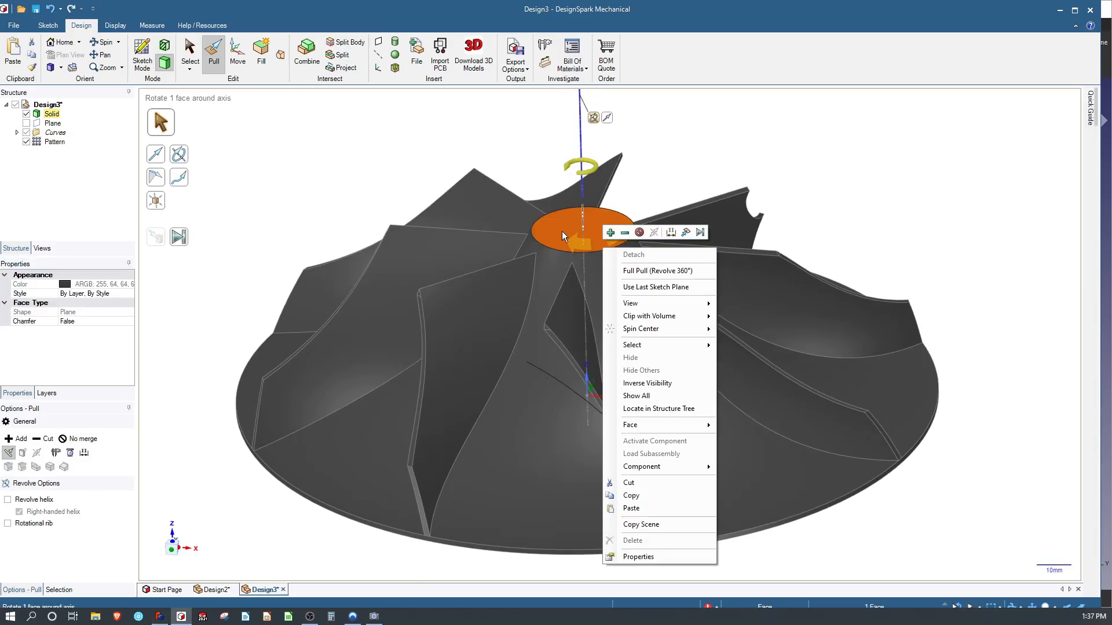
key(Escape)
key(Escape)
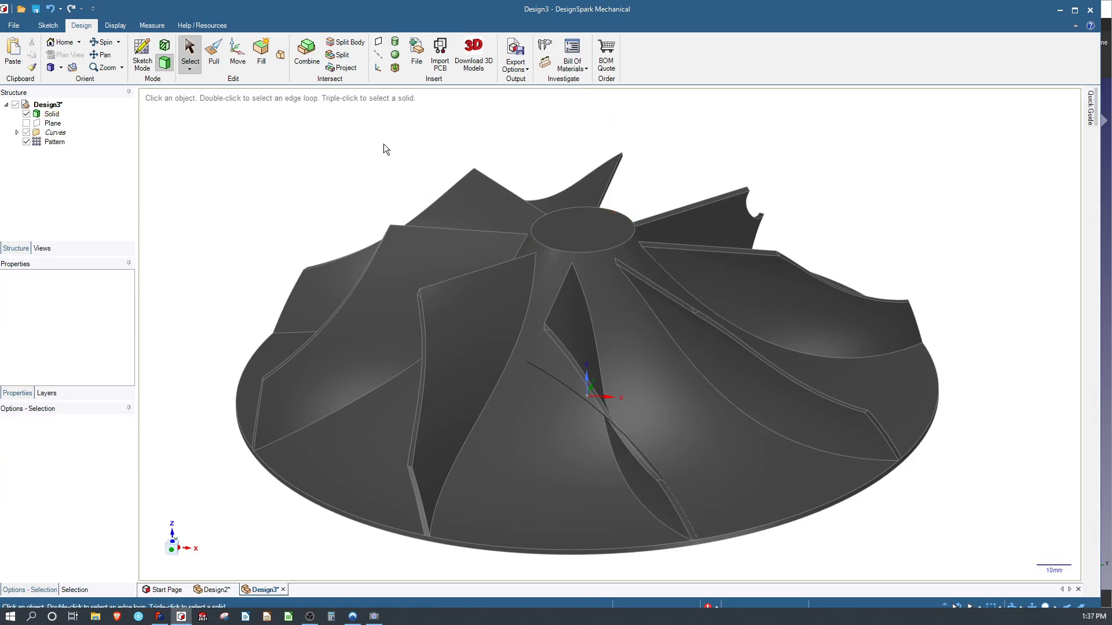
right_click(561, 371)
key(Escape)
Examine the impeller's flat underside in plan and tilted views with the sketch tools at hand.
middle_drag(552, 443, 851, 137)
click(515, 207)
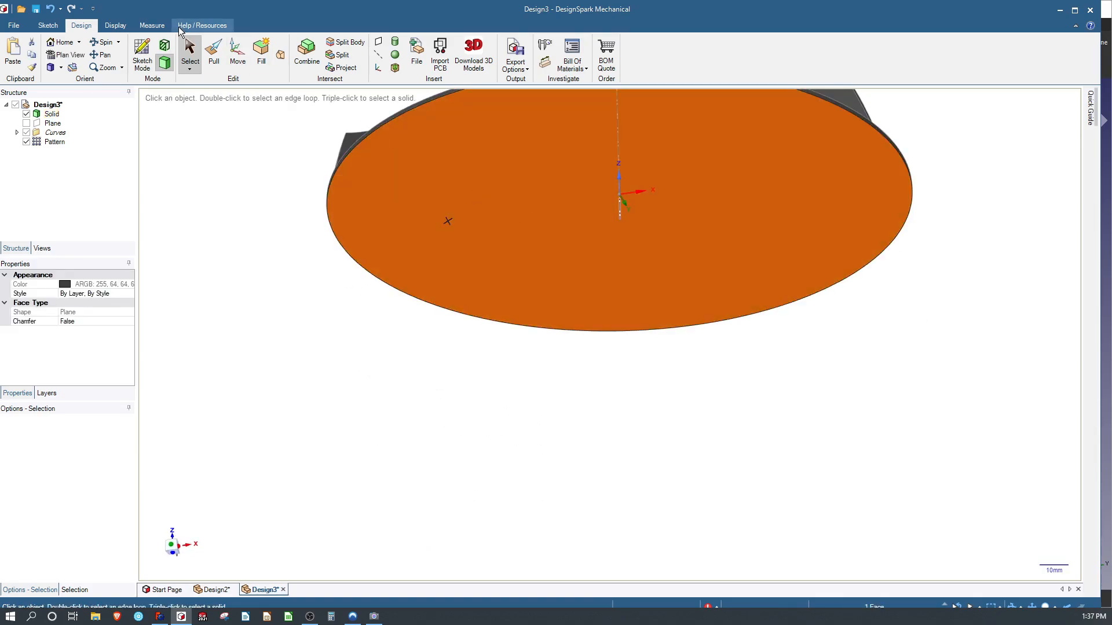
click(50, 27)
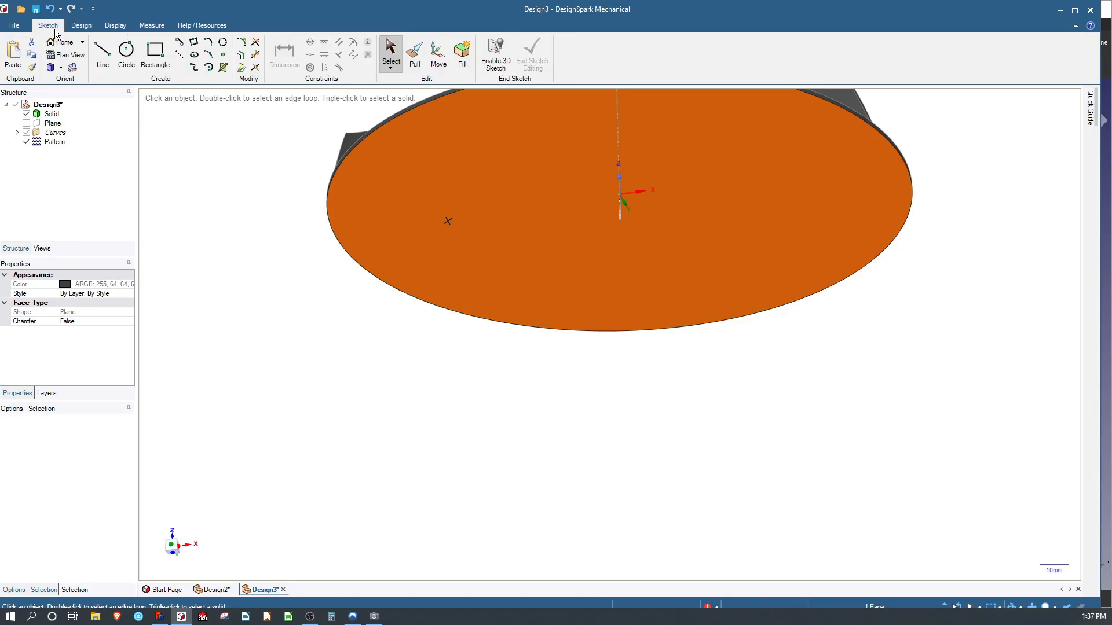
click(70, 56)
scroll(465, 350, up, 5)
scroll(467, 367, down, 9)
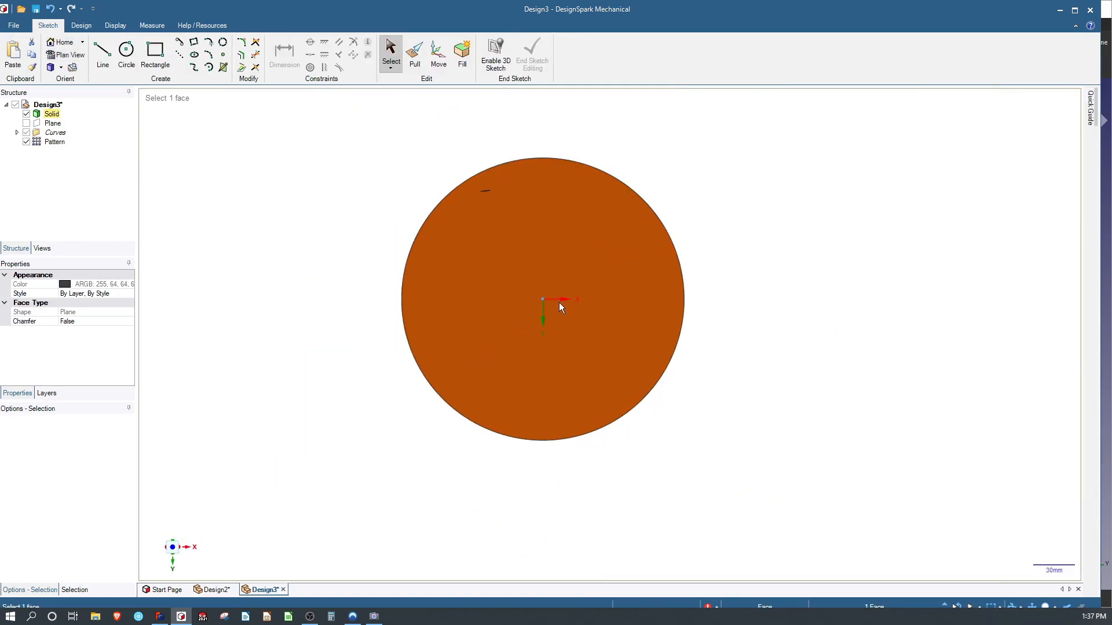
middle_drag(577, 243, 565, 300)
right_click(565, 300)
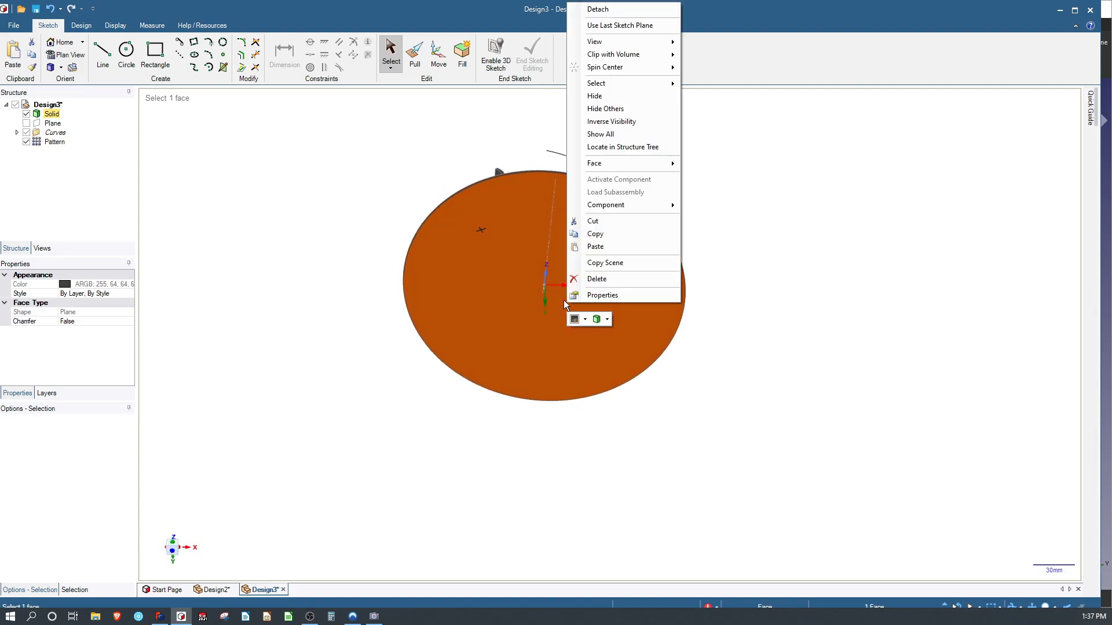
click(319, 315)
scroll(590, 293, down, 4)
scroll(587, 292, up, 6)
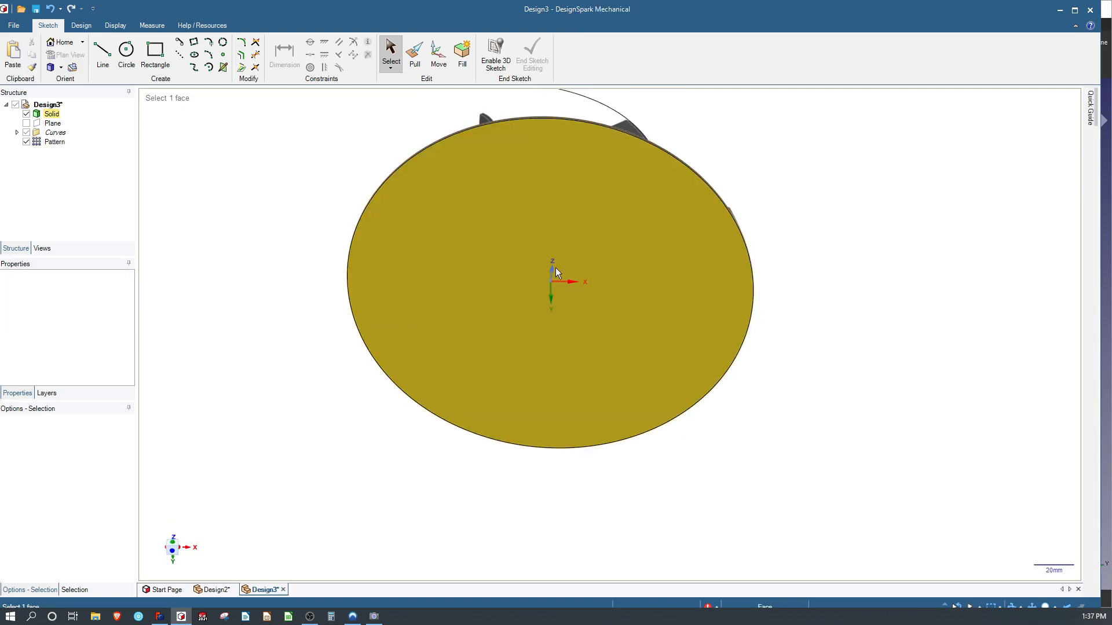
click(543, 264)
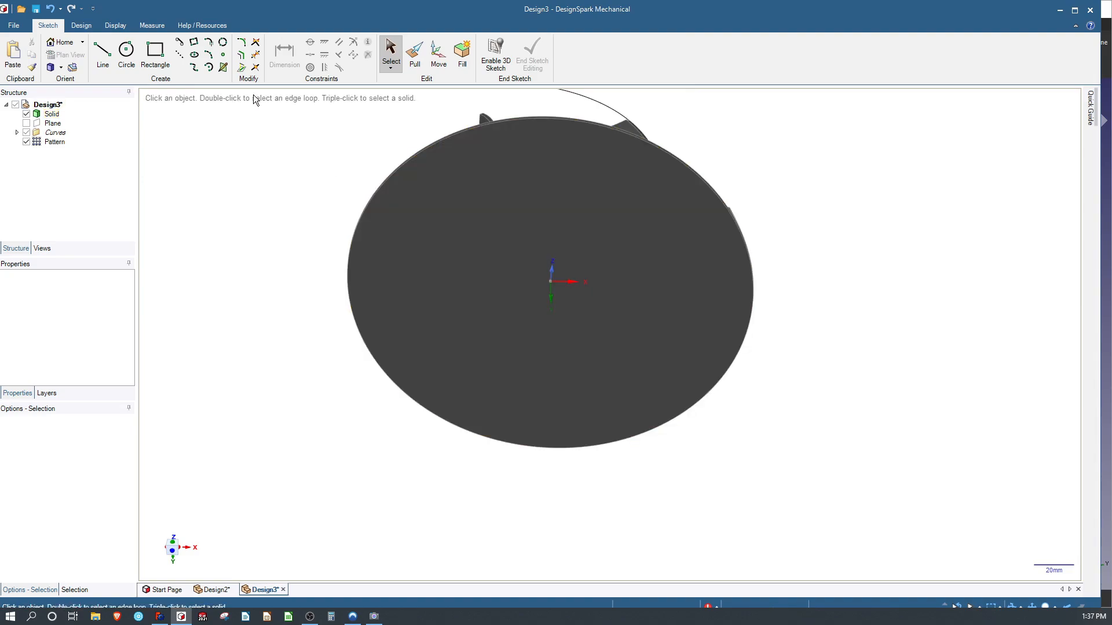
Try to sketch a line along the vertical sketch axis from the centre of the impeller's underside, and delete that sketch.
click(103, 53)
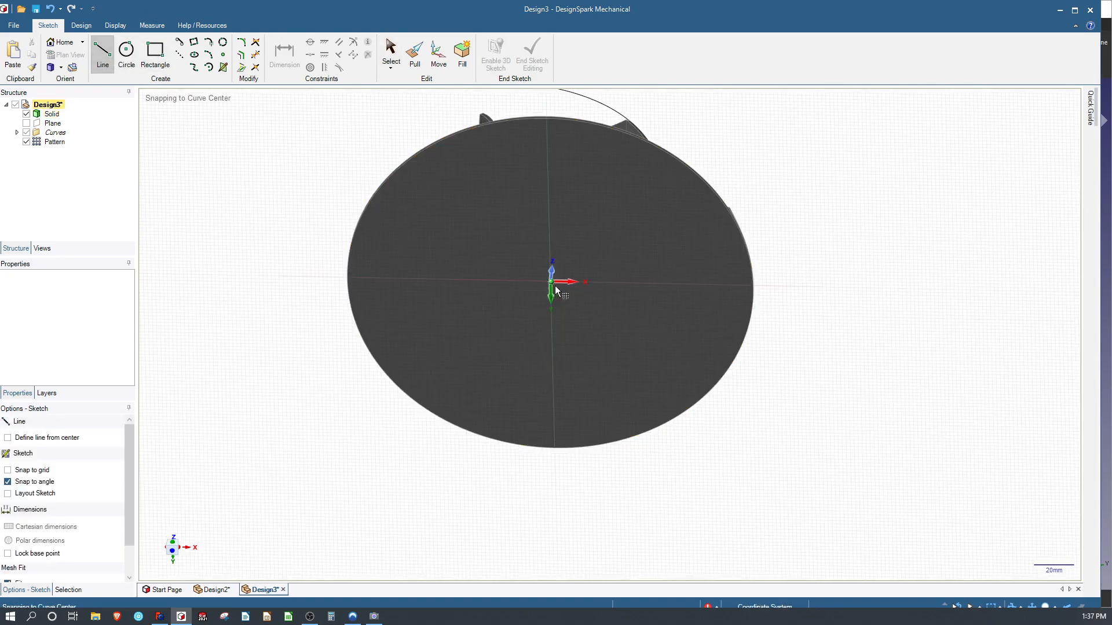
click(550, 281)
click(546, 162)
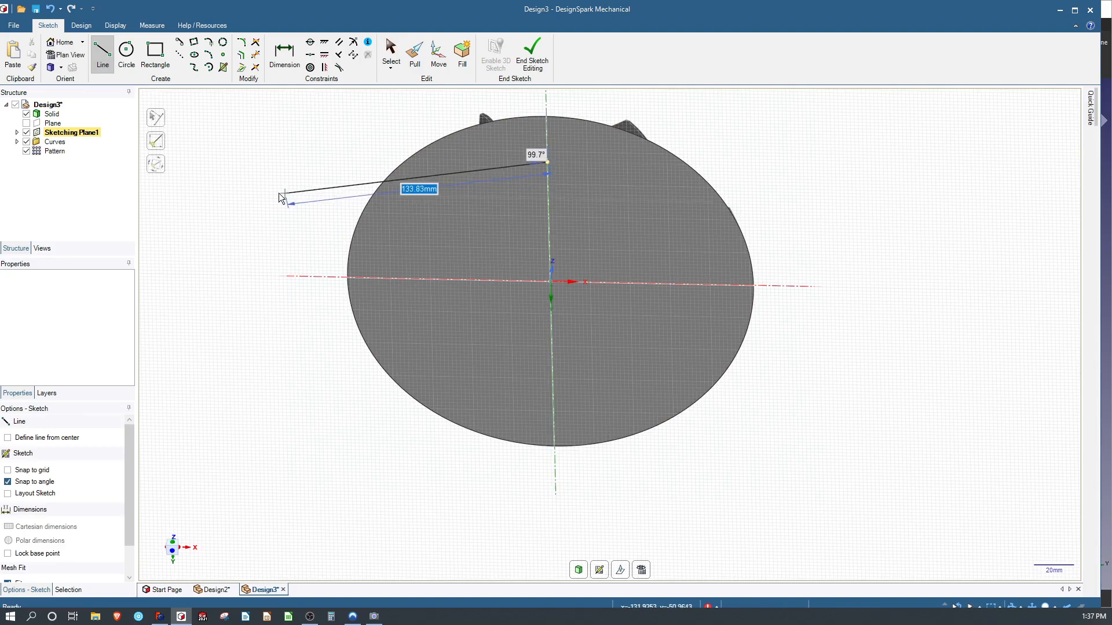
key(Escape)
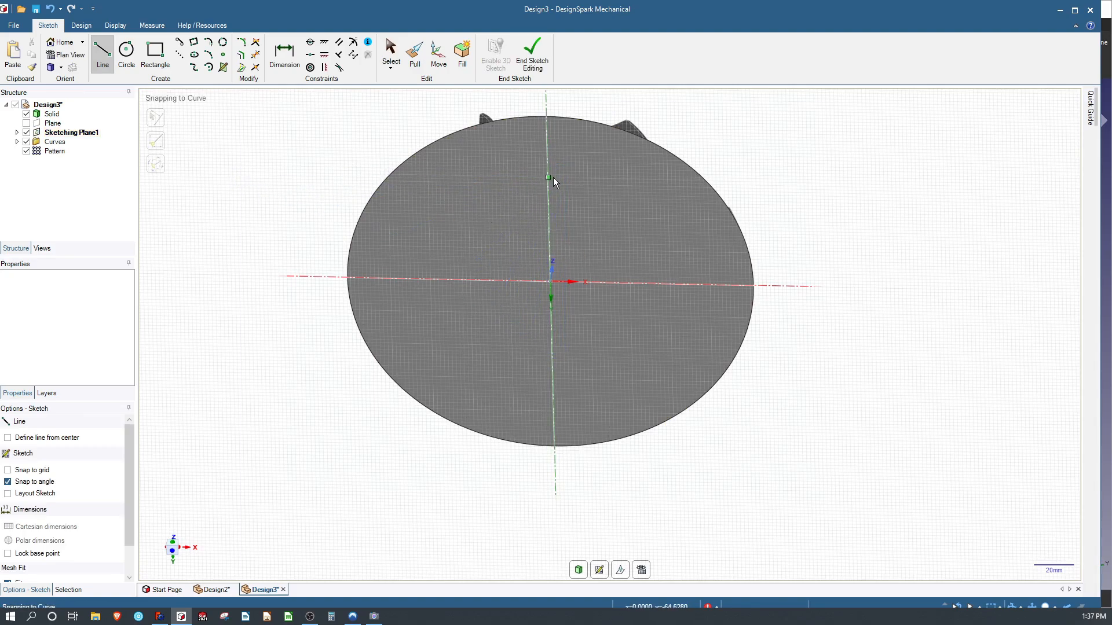
key(Escape)
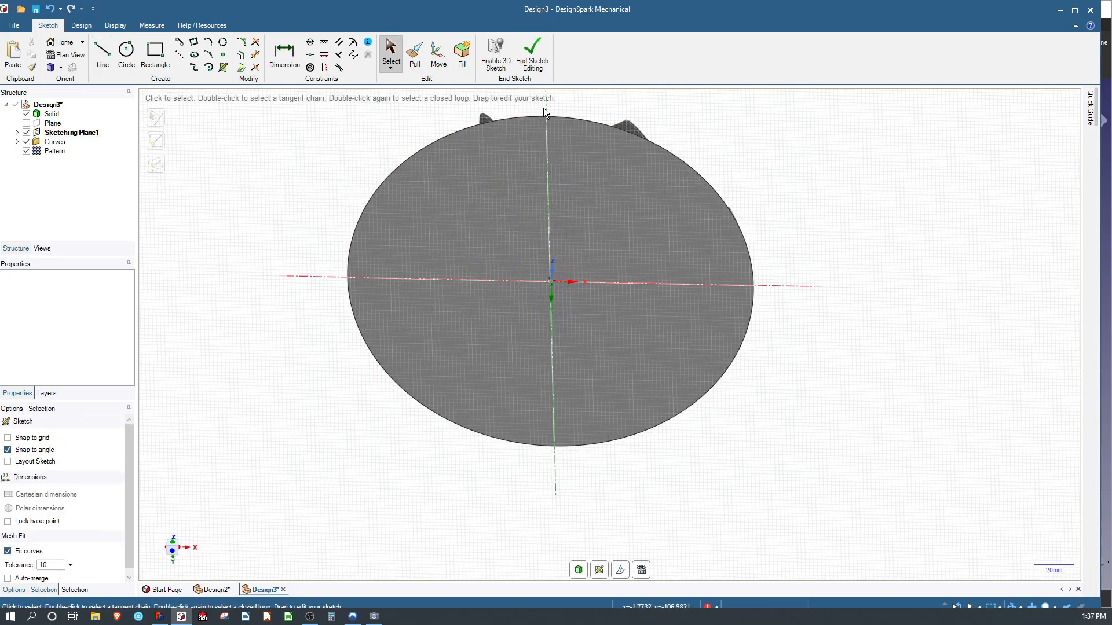
click(17, 132)
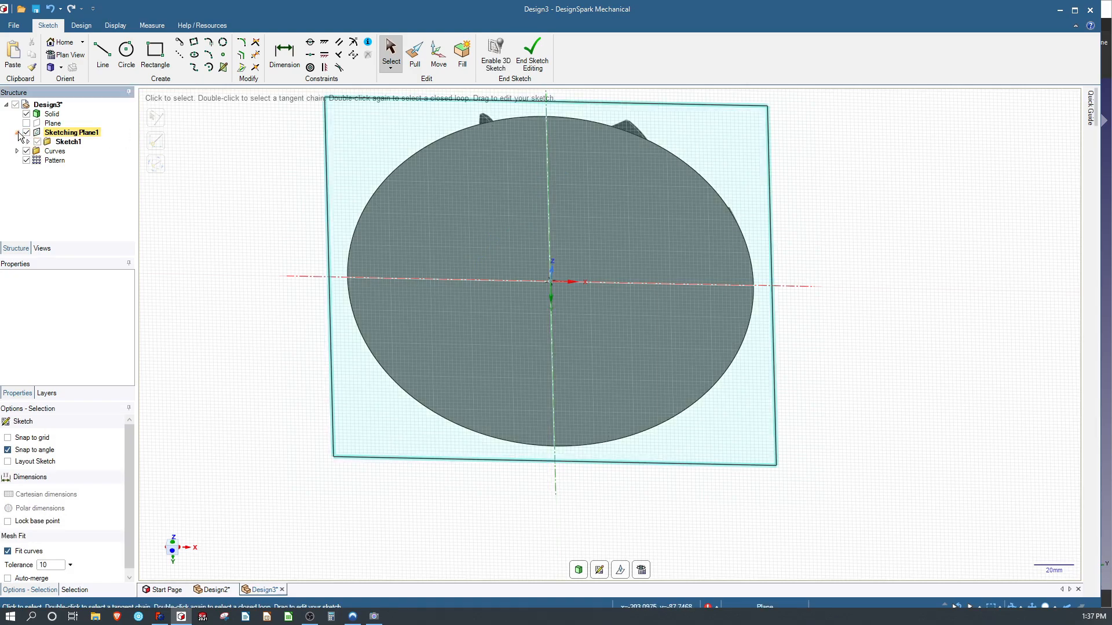
right_click(79, 142)
click(113, 222)
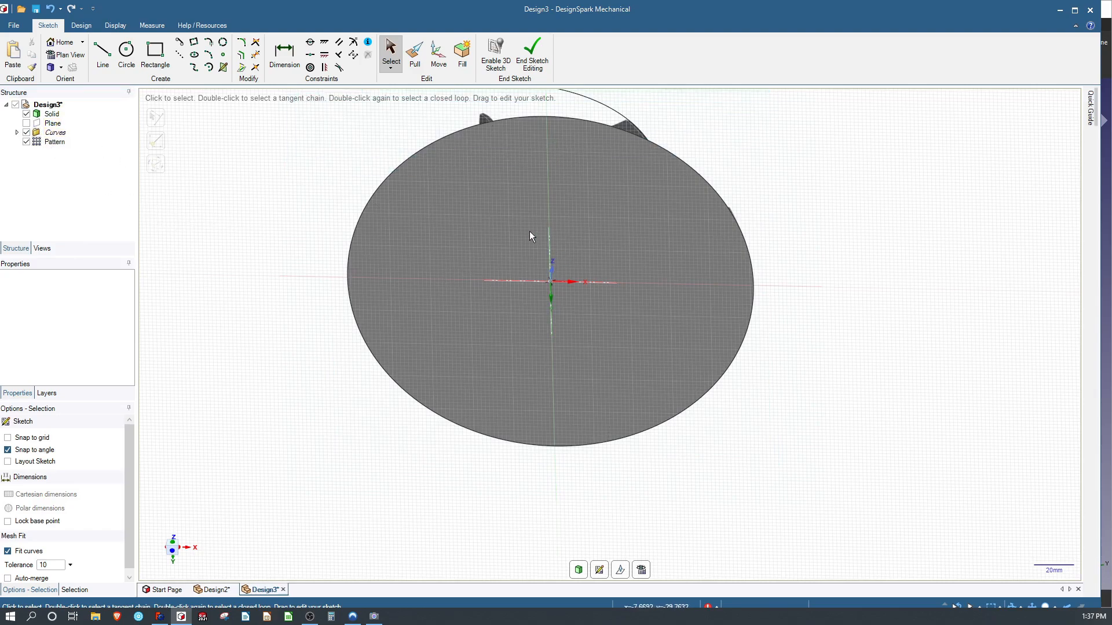
Sketch a line about 70 mm long from the centre of the impeller's underside along the vertical sketch axis and dimension its length.
key(l)
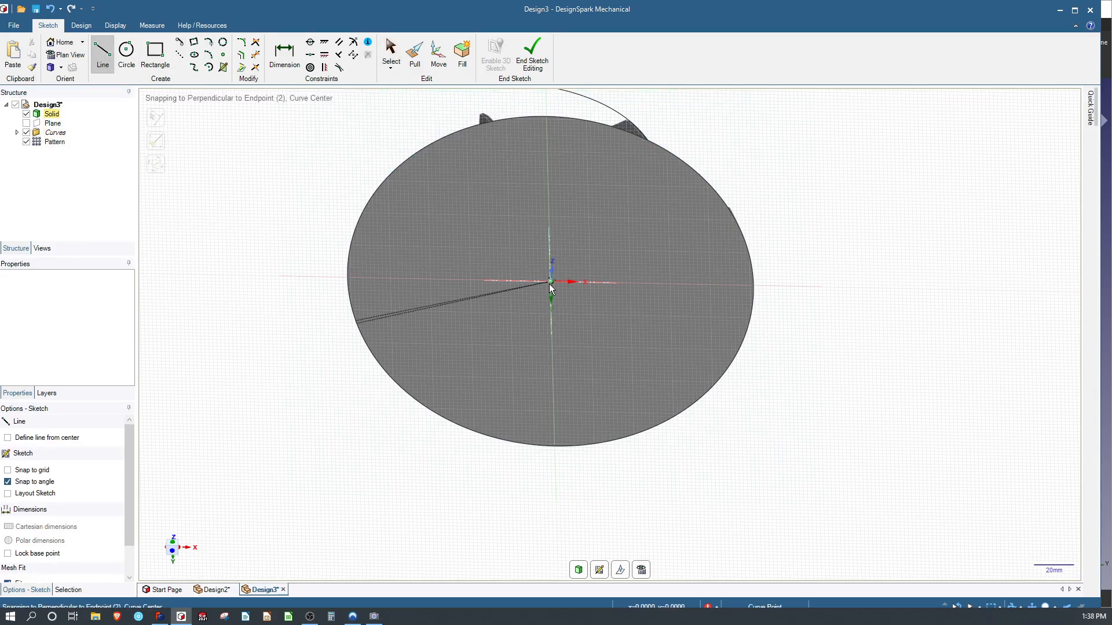
click(549, 284)
click(548, 168)
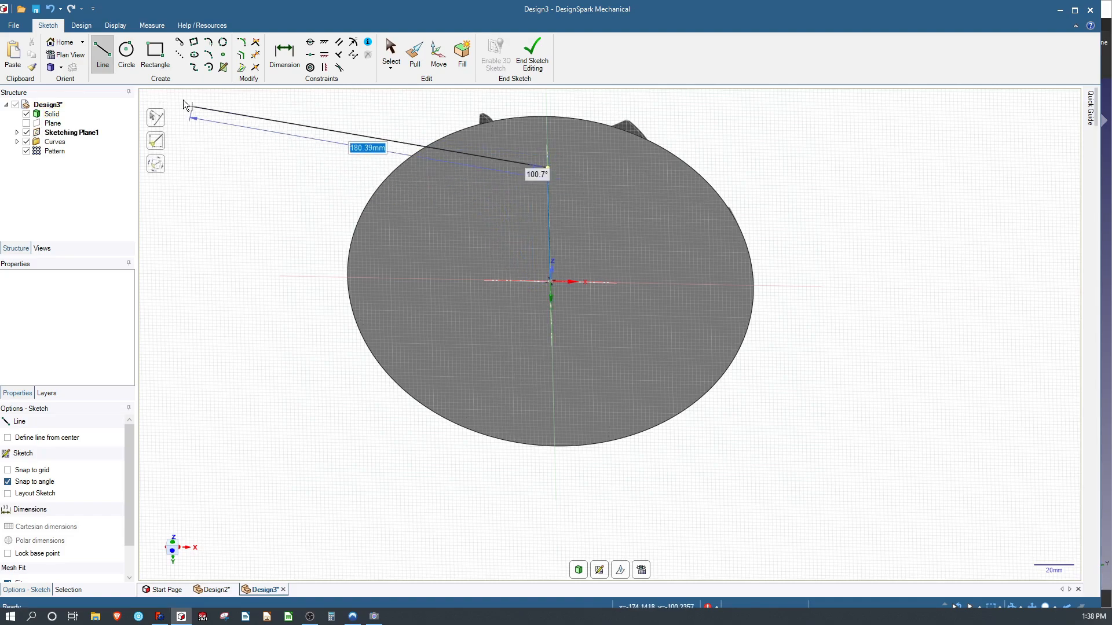
click(284, 55)
click(548, 203)
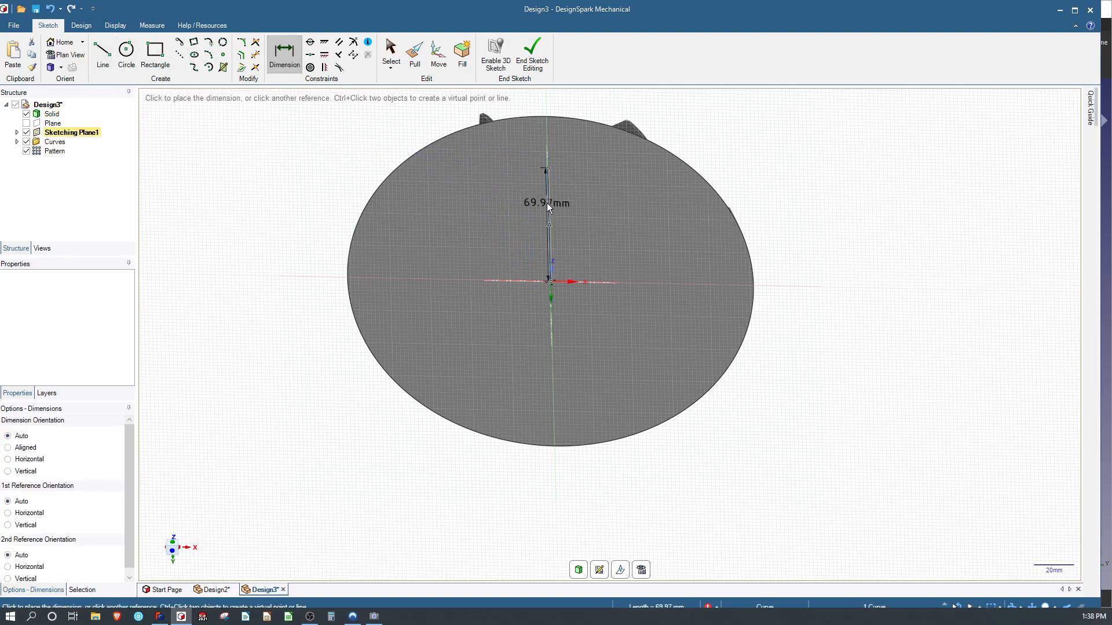
click(512, 201)
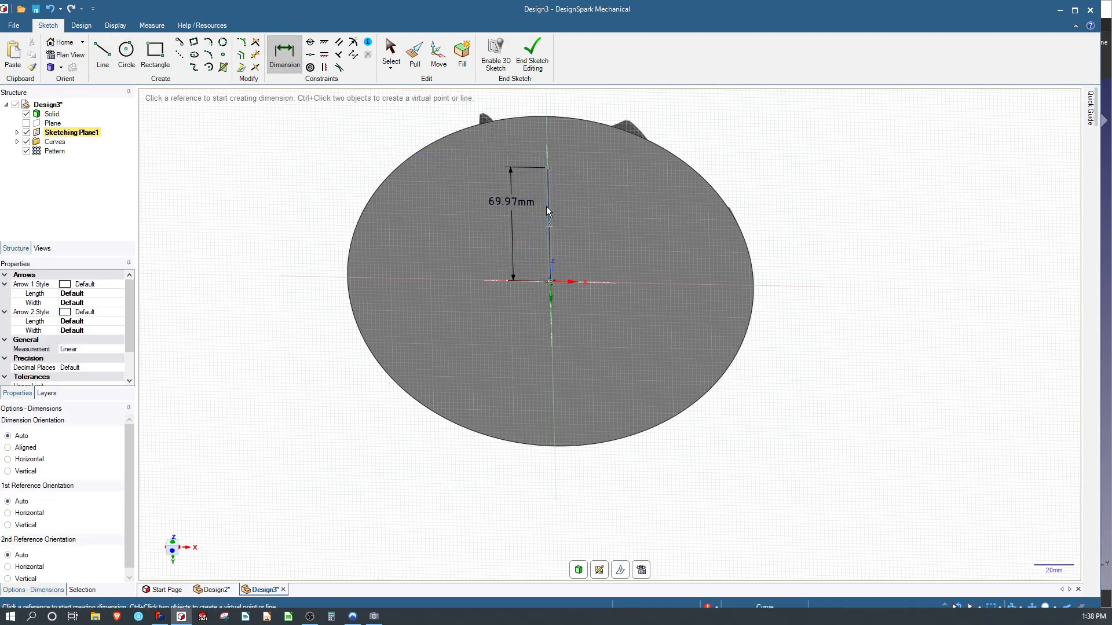
Set the length of the sketched line on the impeller's underside to 75 mm.
double_click(507, 201)
text(70)
key(Return)
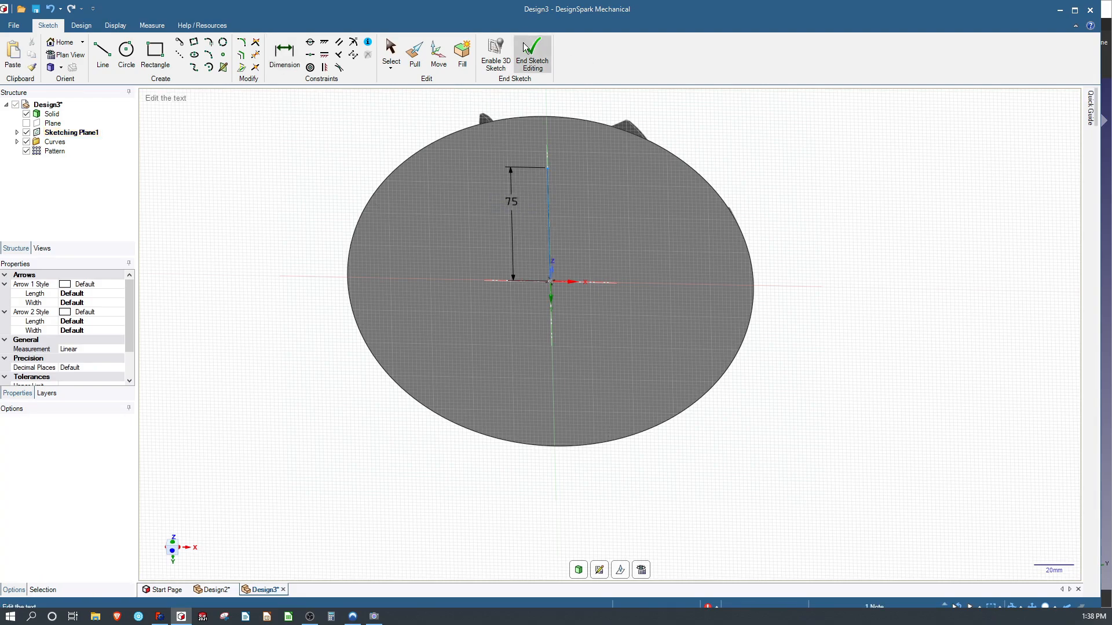
click(532, 55)
middle_drag(754, 166, 720, 173)
right_click(720, 172)
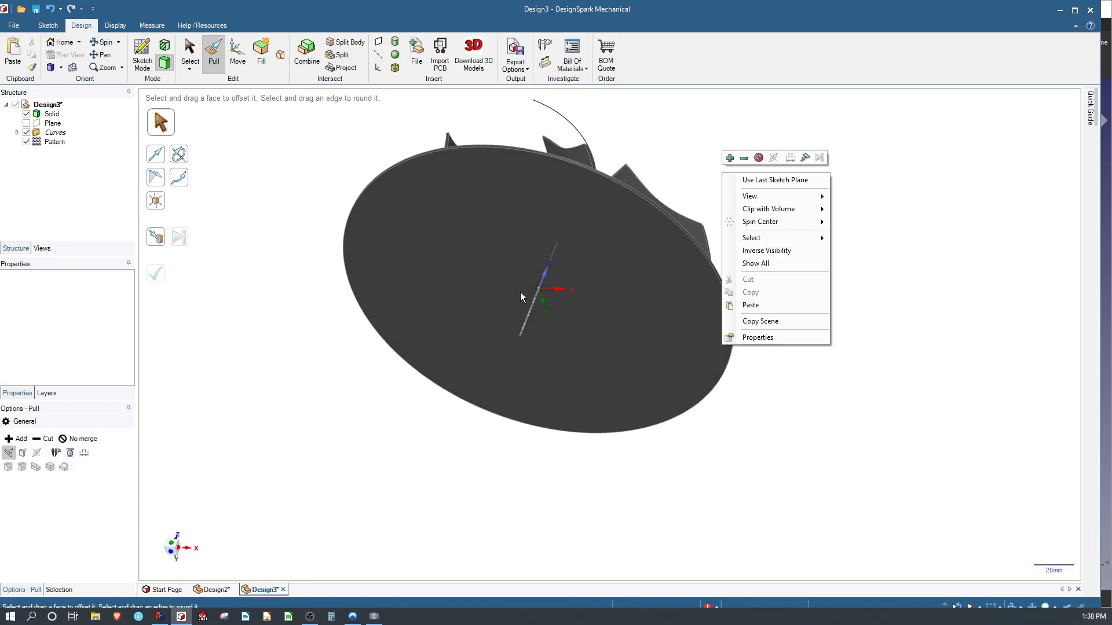
click(522, 278)
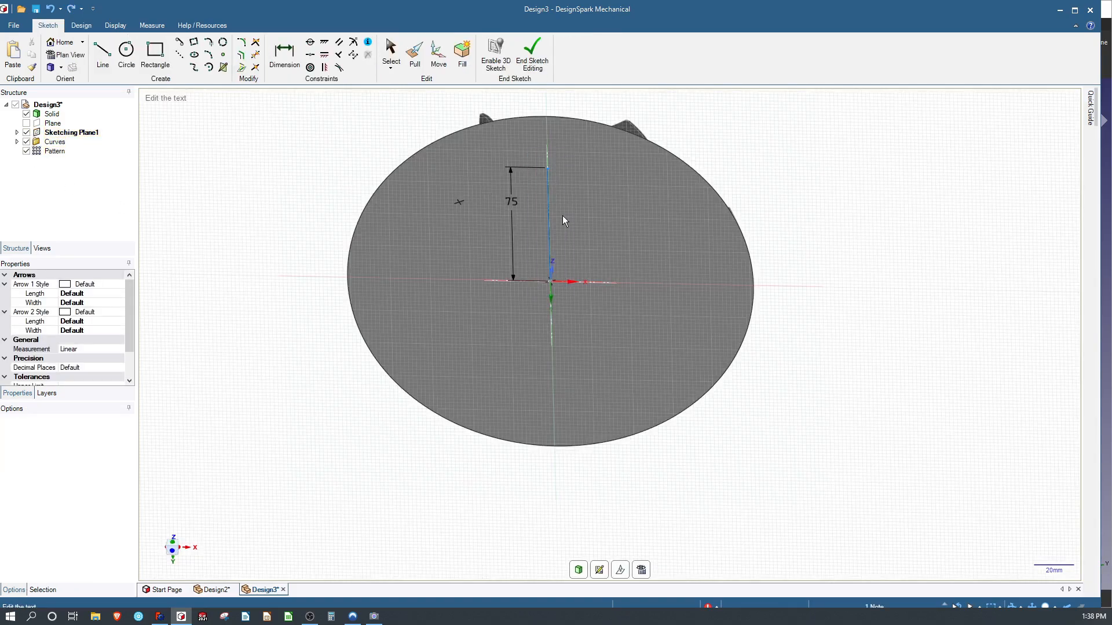
Accept the 75 mm length, turn the line on the underside into a construction line and finish the sketch.
click(547, 198)
key(Escape)
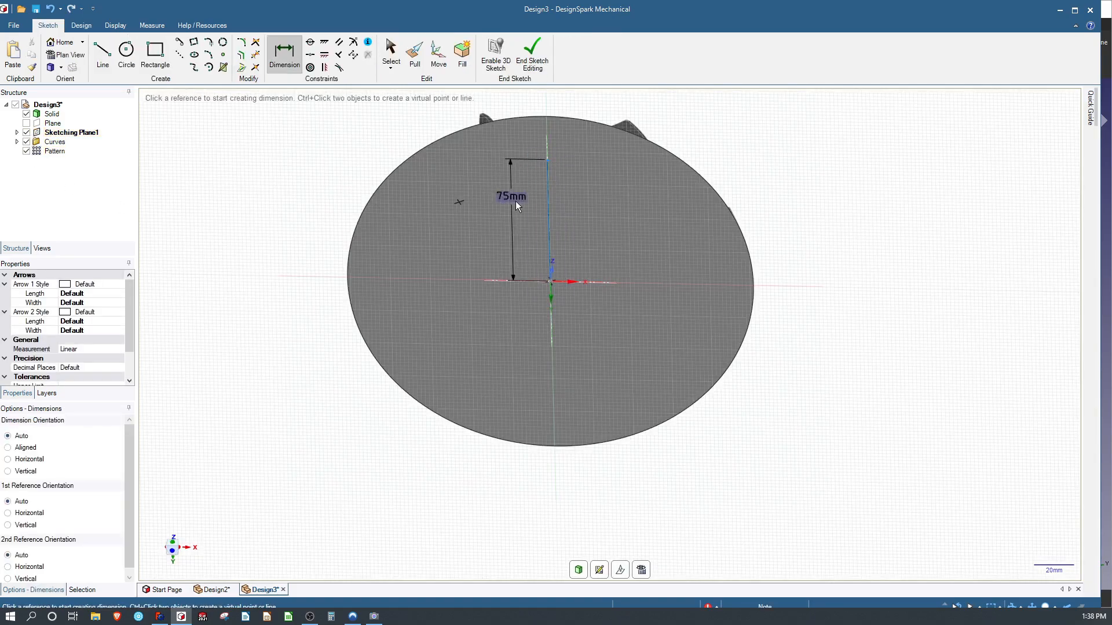
key(Escape)
right_click(547, 196)
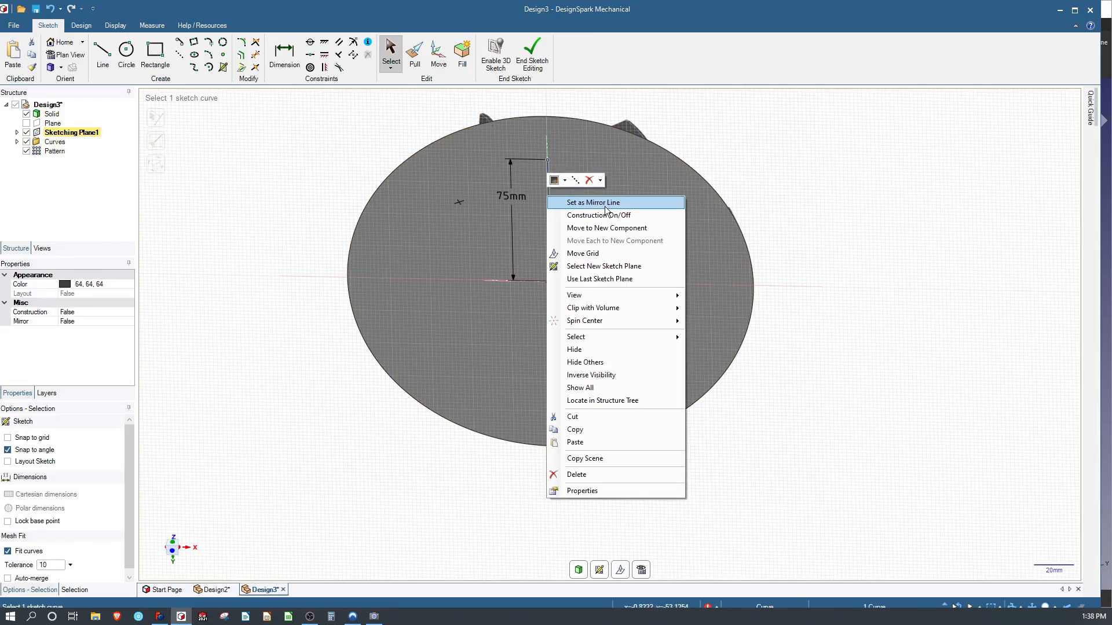
click(575, 182)
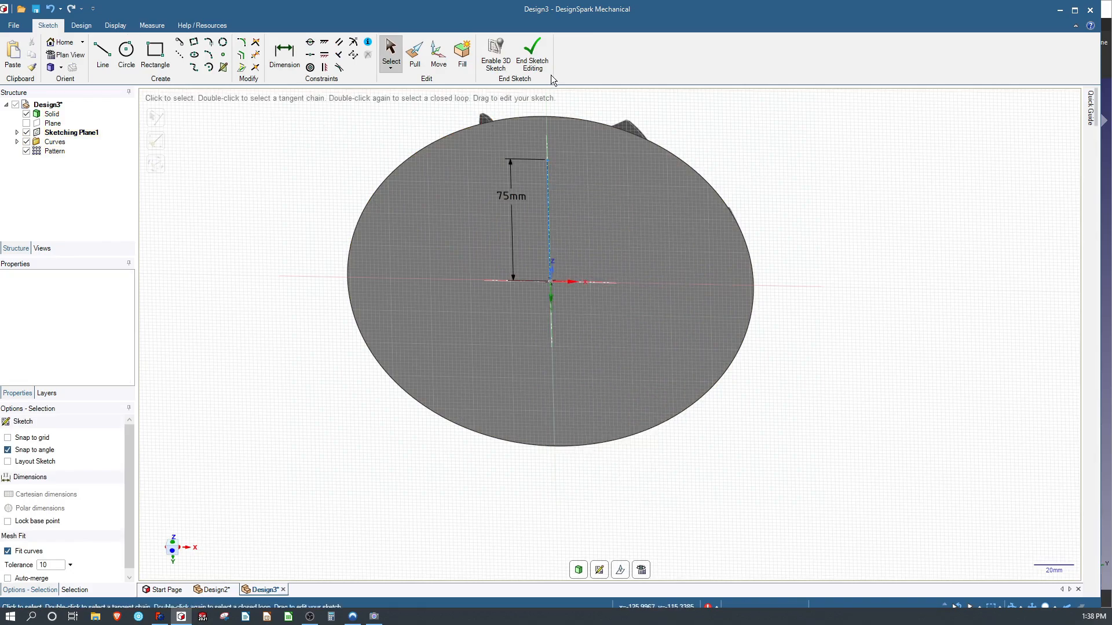
key(p)
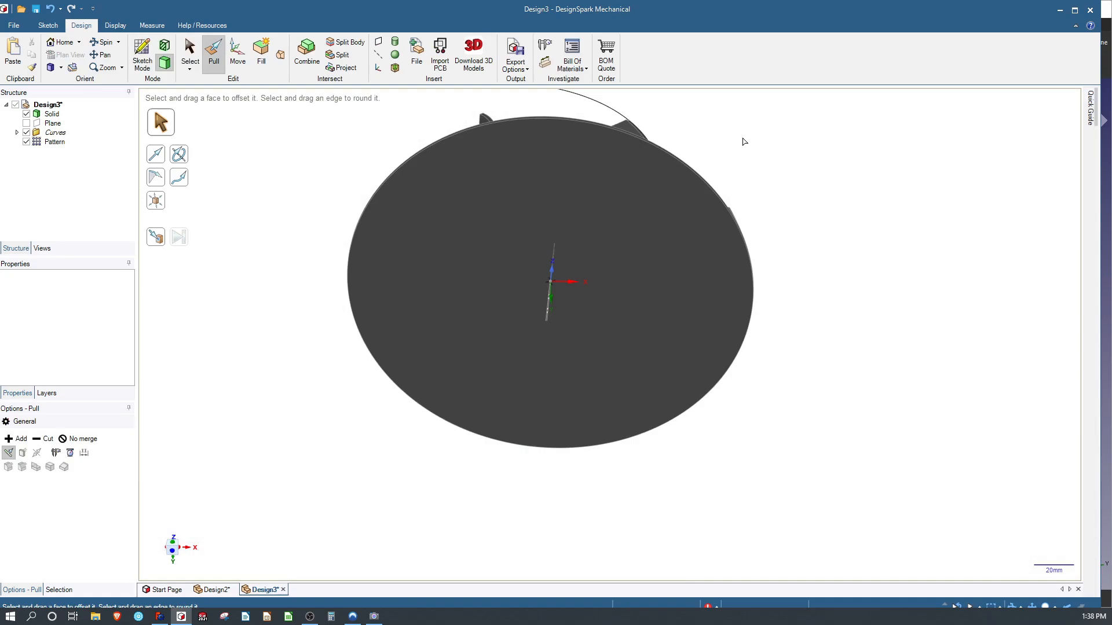
right_click(720, 157)
middle_drag(695, 194, 281, 179)
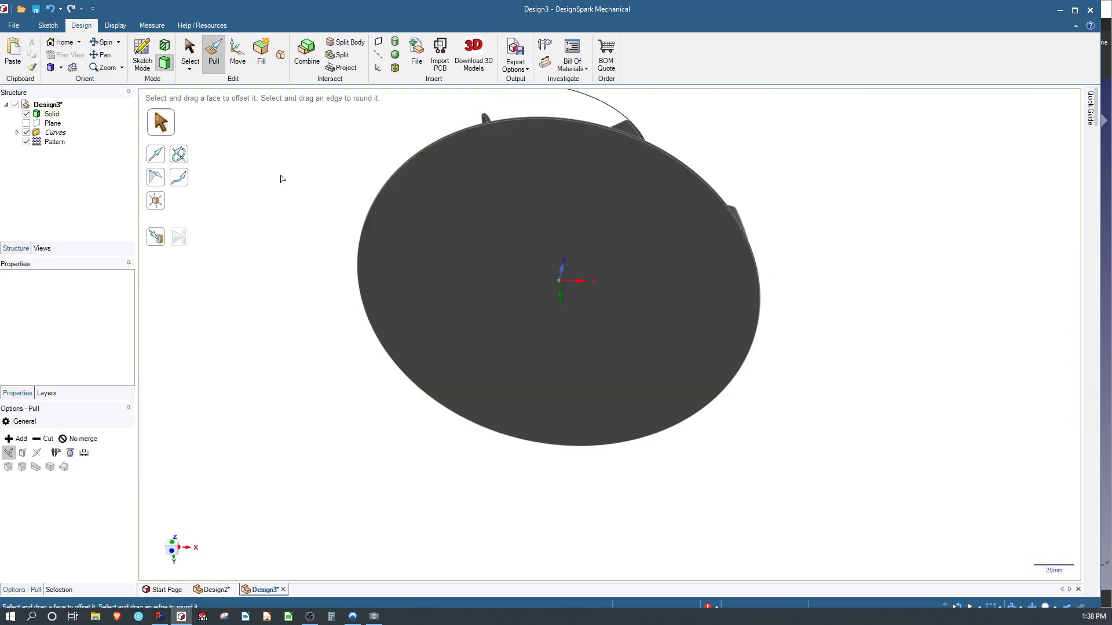
Create a plane through the outer end point of the construction line.
click(18, 133)
click(79, 151)
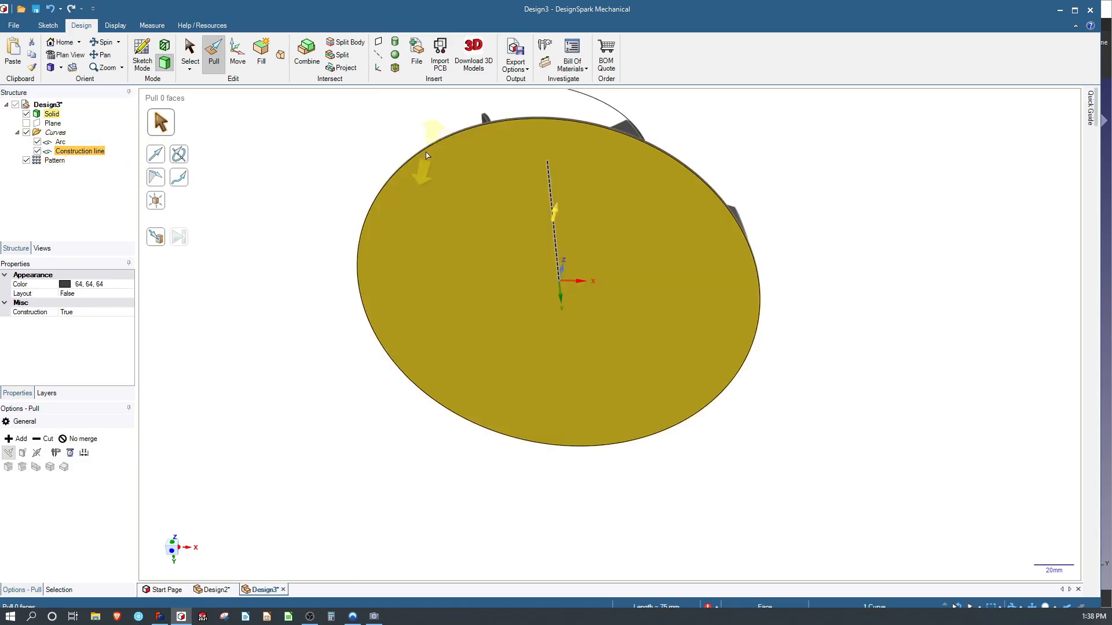
click(410, 137)
click(85, 151)
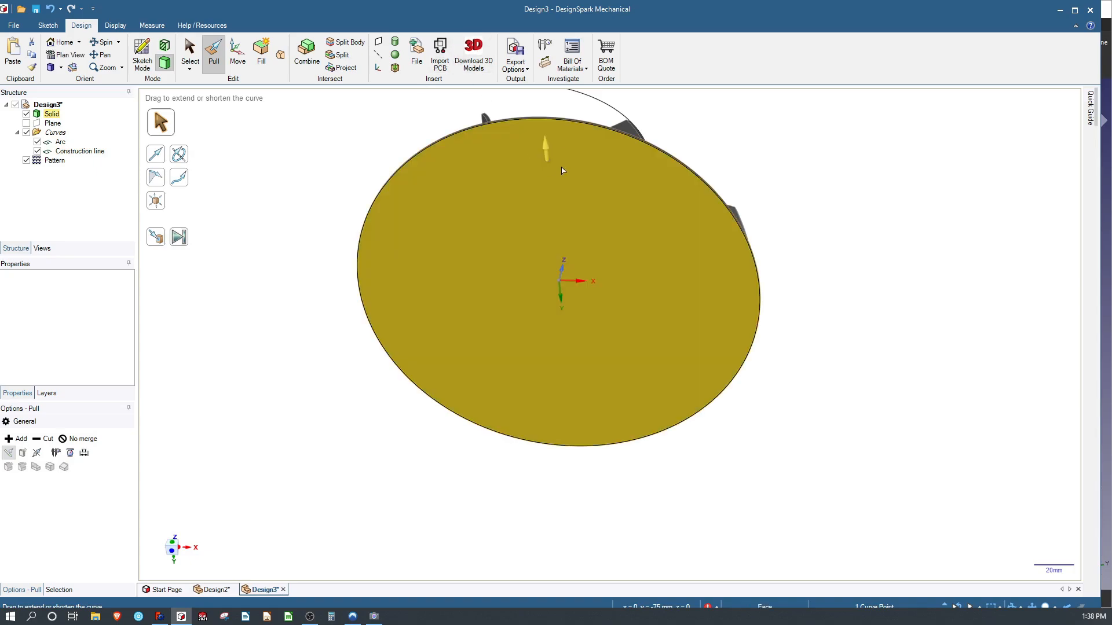
click(378, 42)
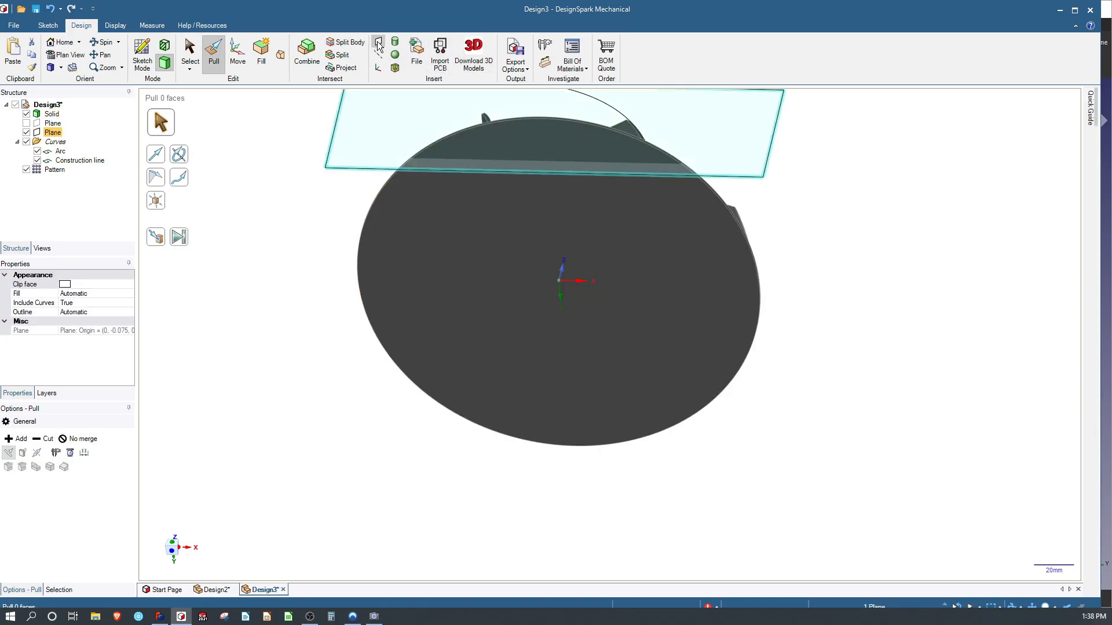
middle_drag(425, 137, 382, 270)
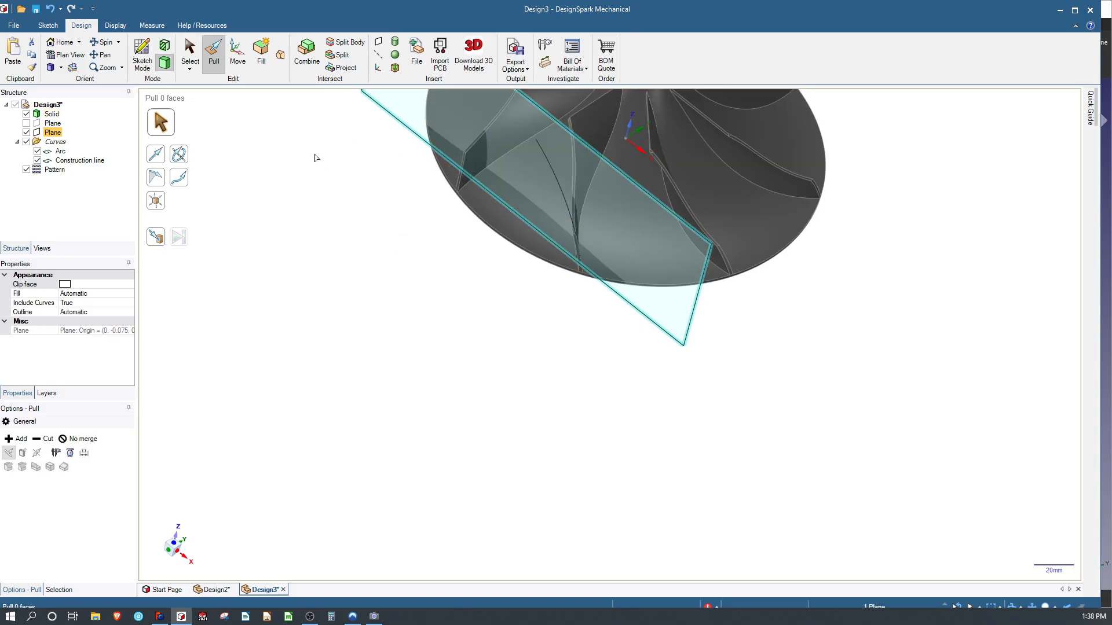
Start a sketch in plan view on the new plane and try an arc from the disc section's upper edge.
click(60, 55)
click(52, 26)
scroll(642, 318, up, 3)
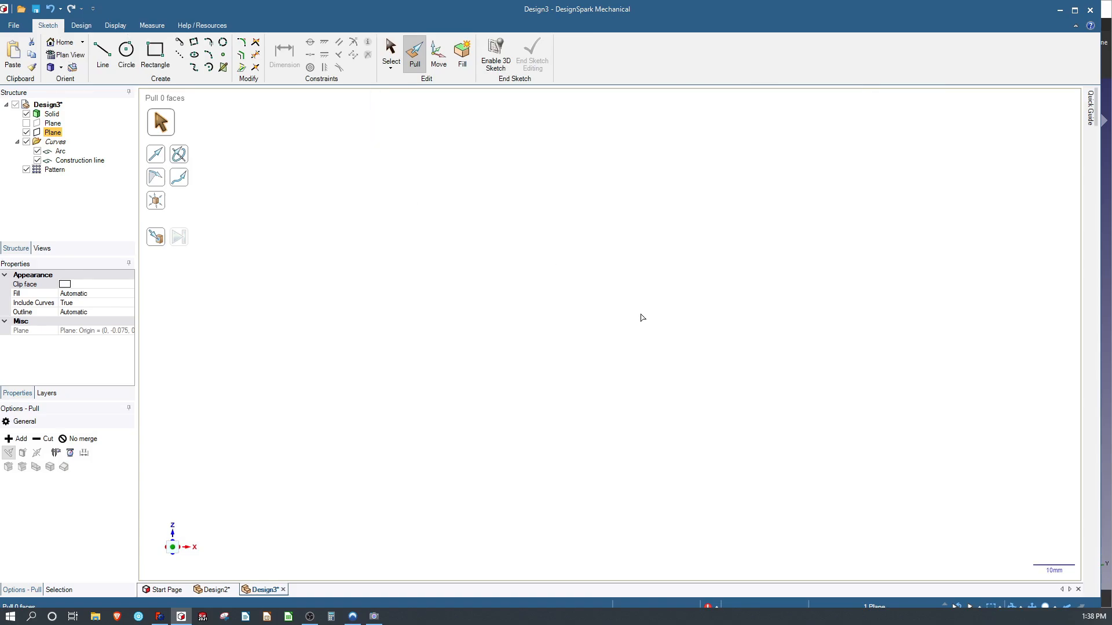
scroll(649, 327, down, 5)
scroll(640, 243, up, 6)
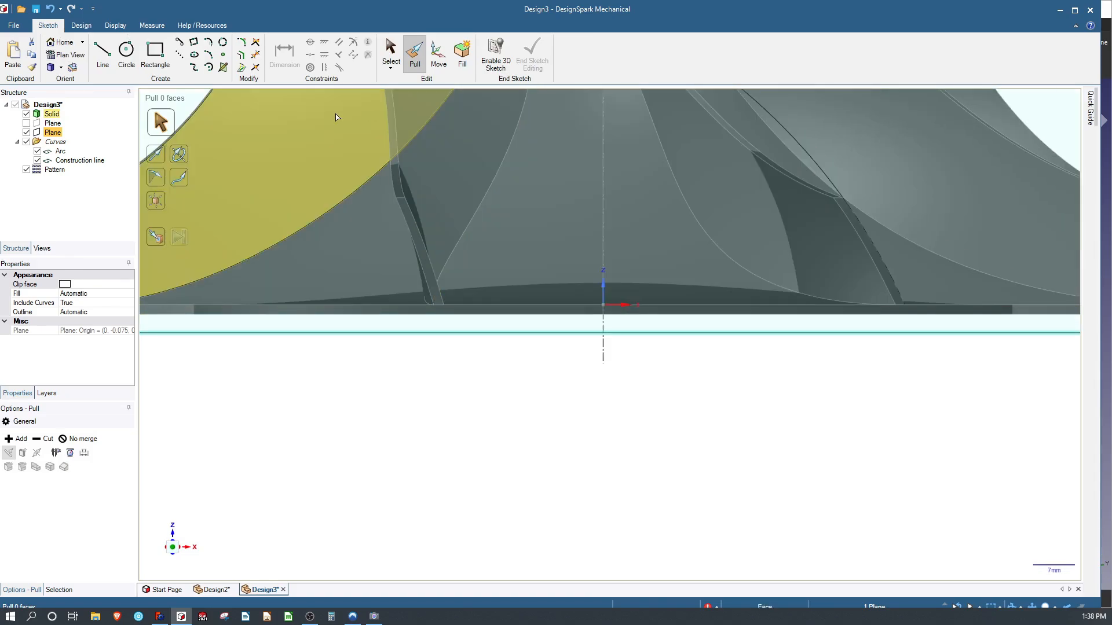
click(208, 44)
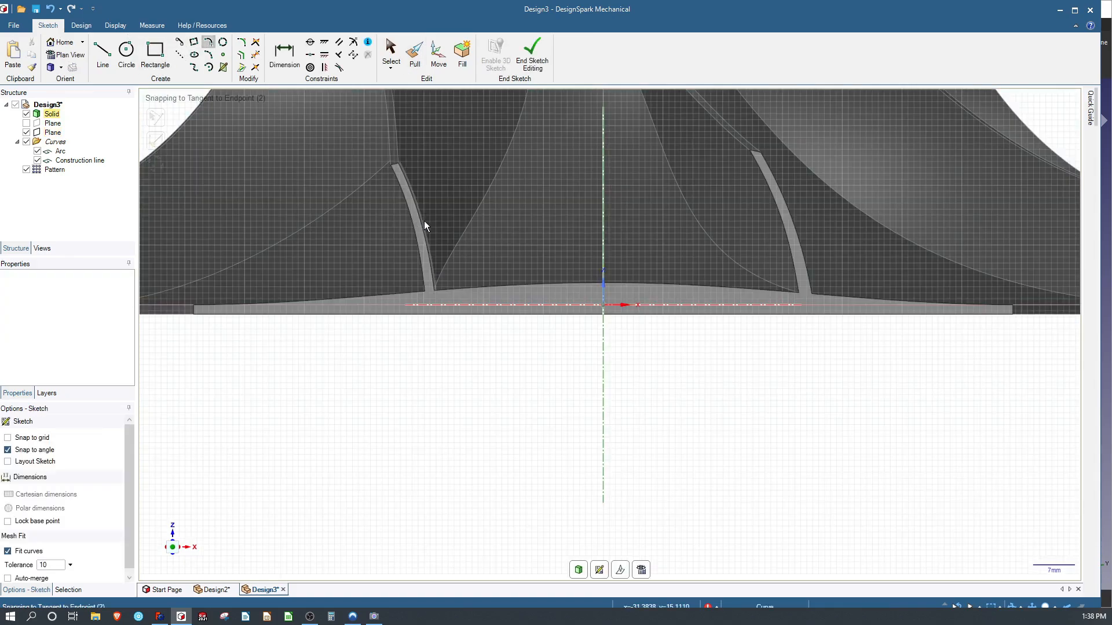
click(466, 288)
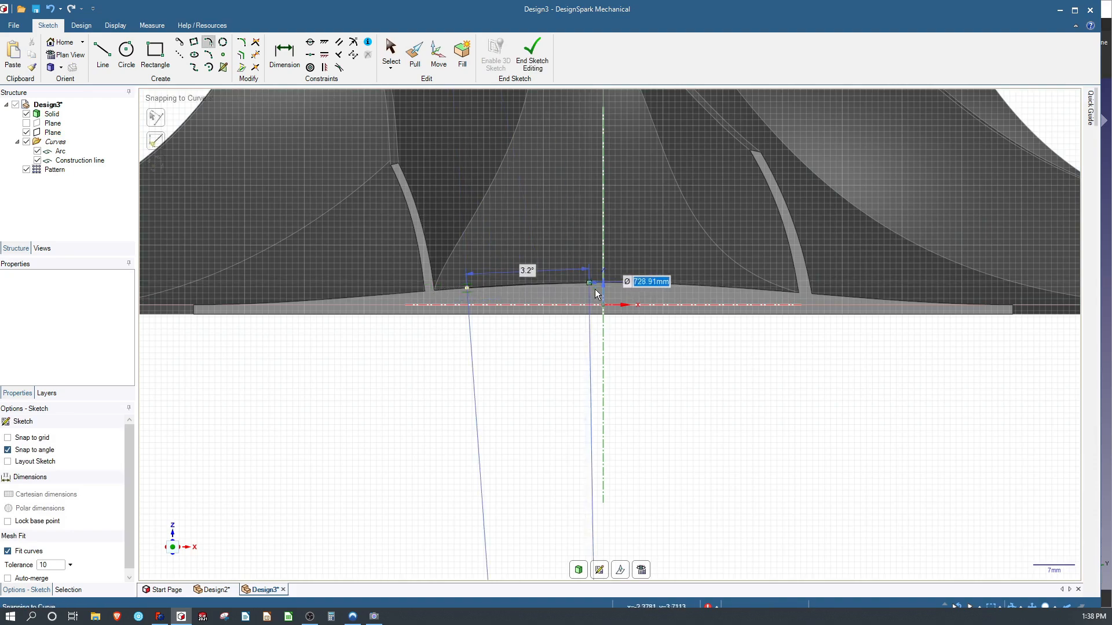
Sketch two concentric arcs of about 75° above the disc's edge, with diameters of about 27 mm and 32 mm.
click(207, 68)
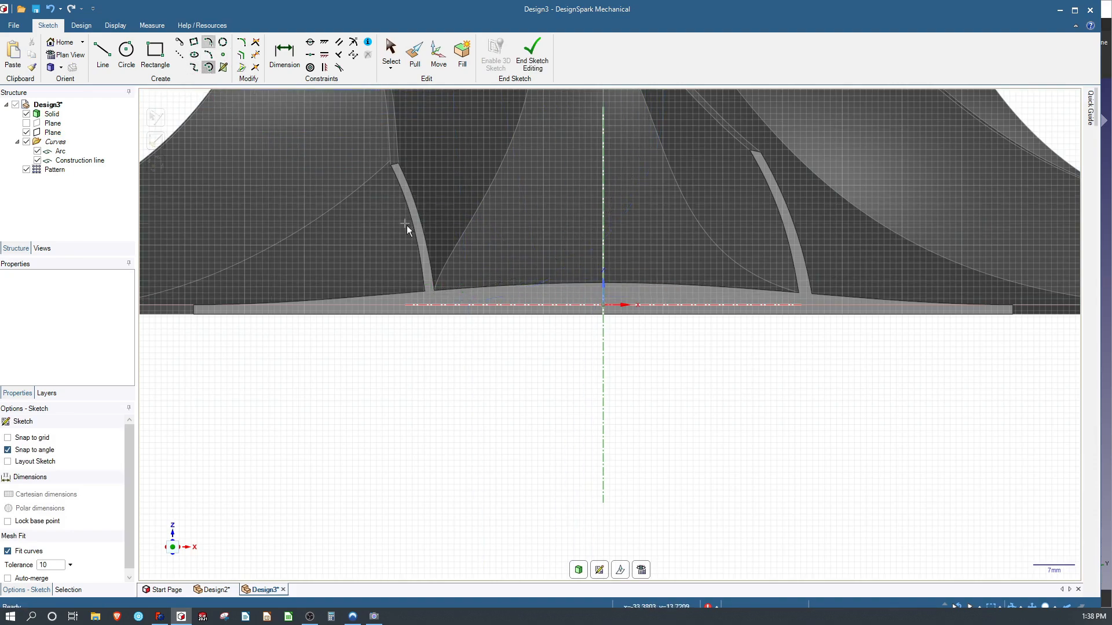
click(498, 268)
click(578, 268)
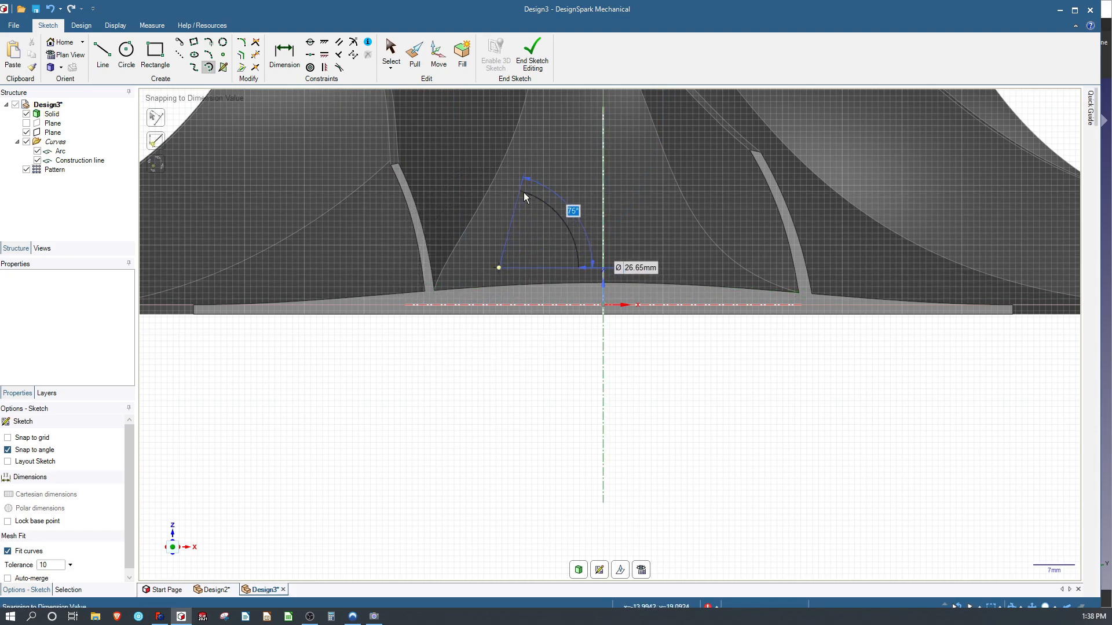
click(520, 191)
click(499, 267)
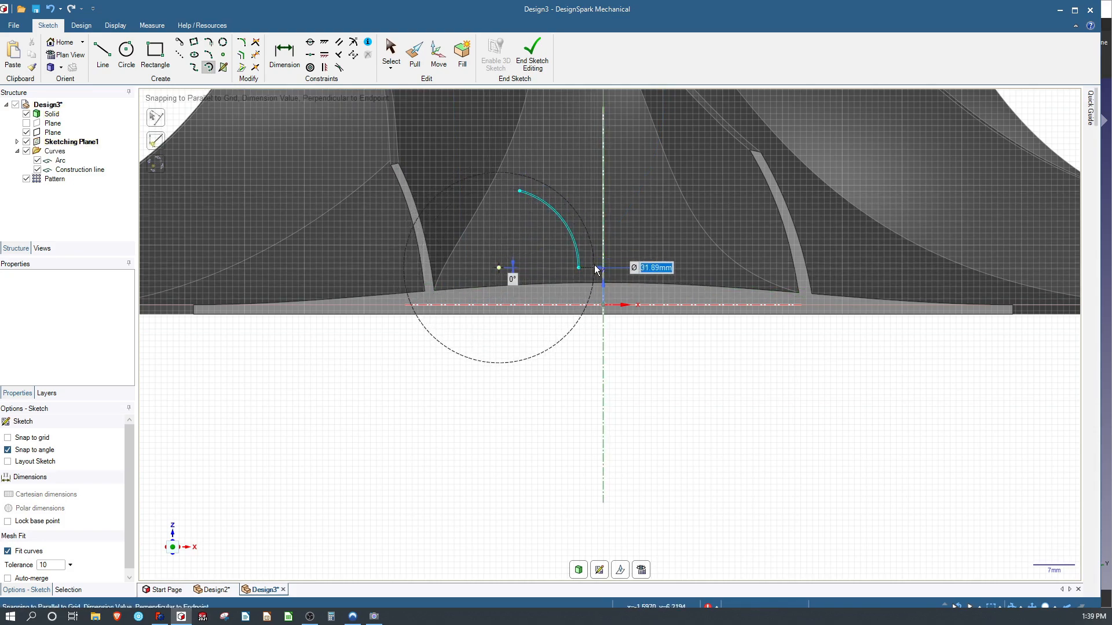
click(603, 267)
click(526, 164)
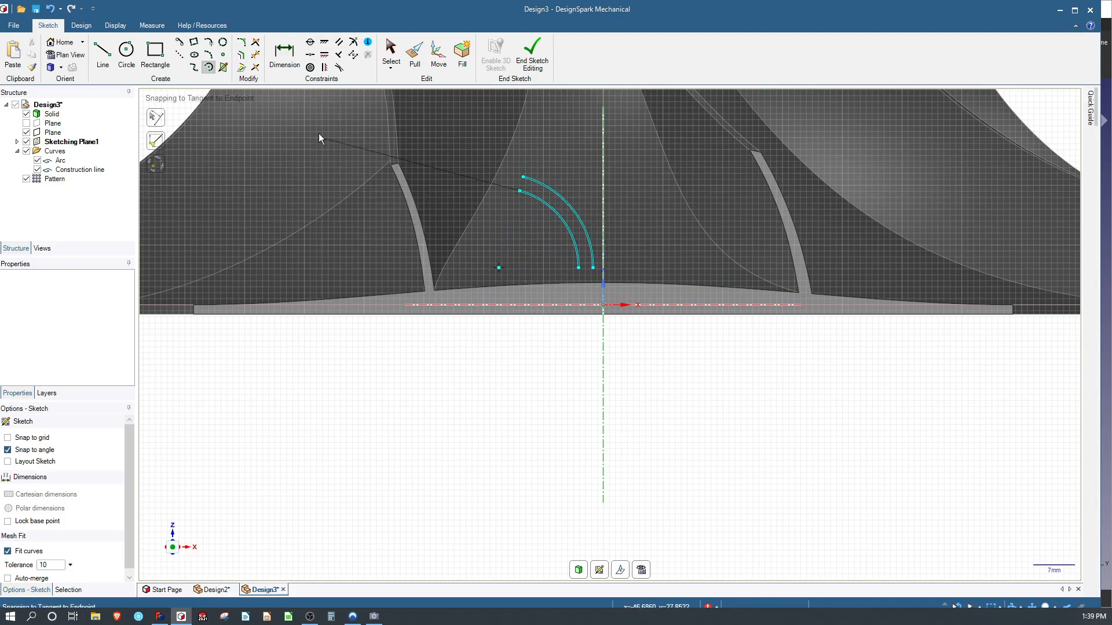
Close the blade profile with a straight line across each pair of arc ends.
click(103, 55)
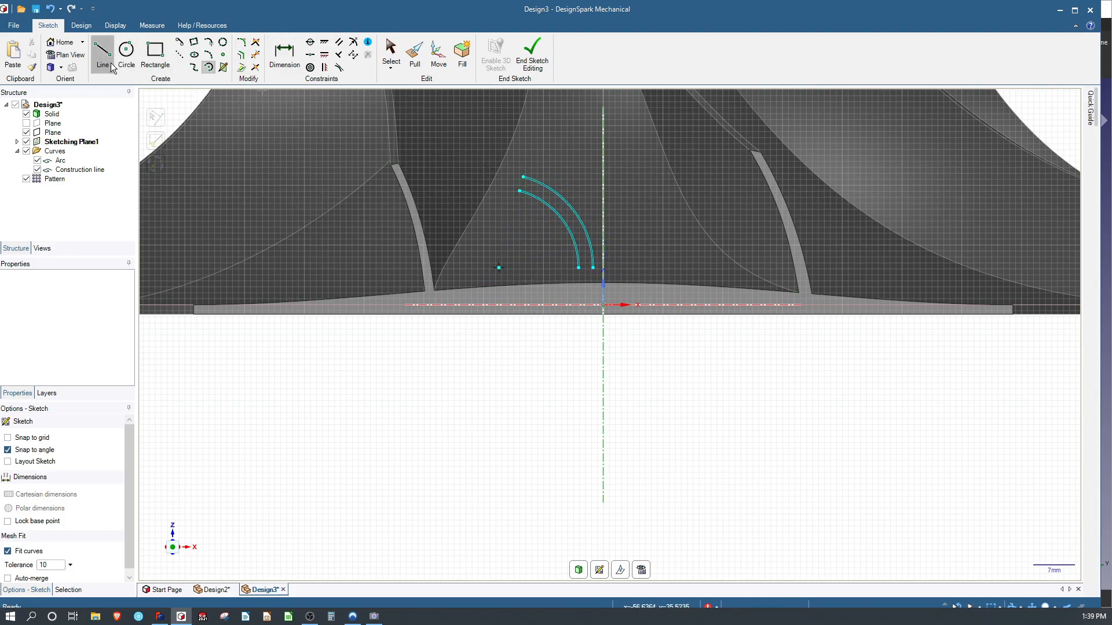
click(579, 268)
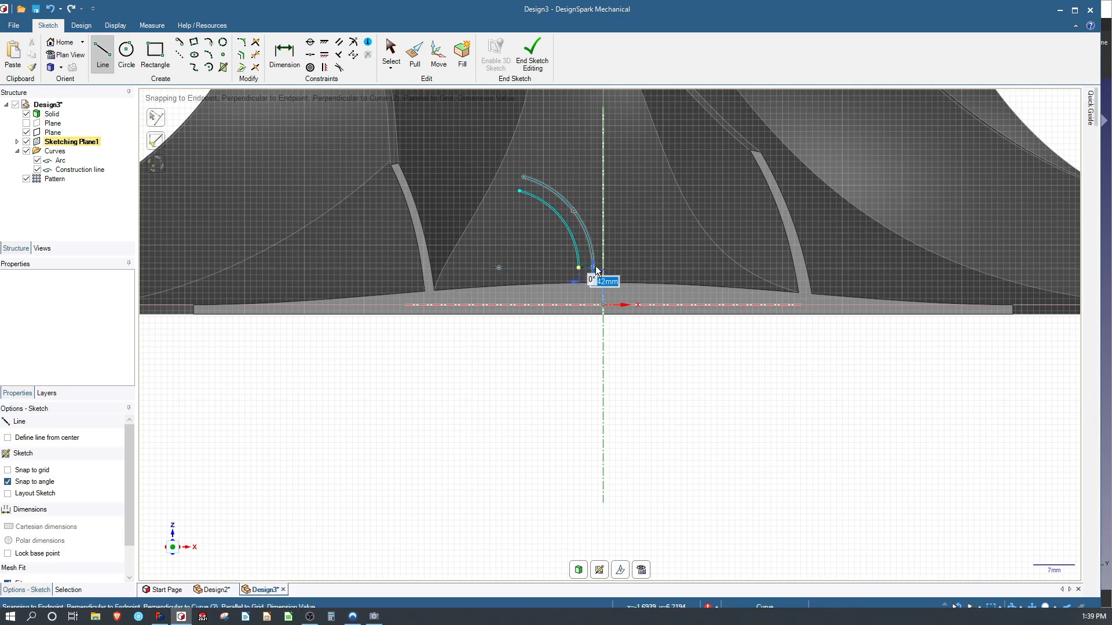
click(594, 267)
click(520, 194)
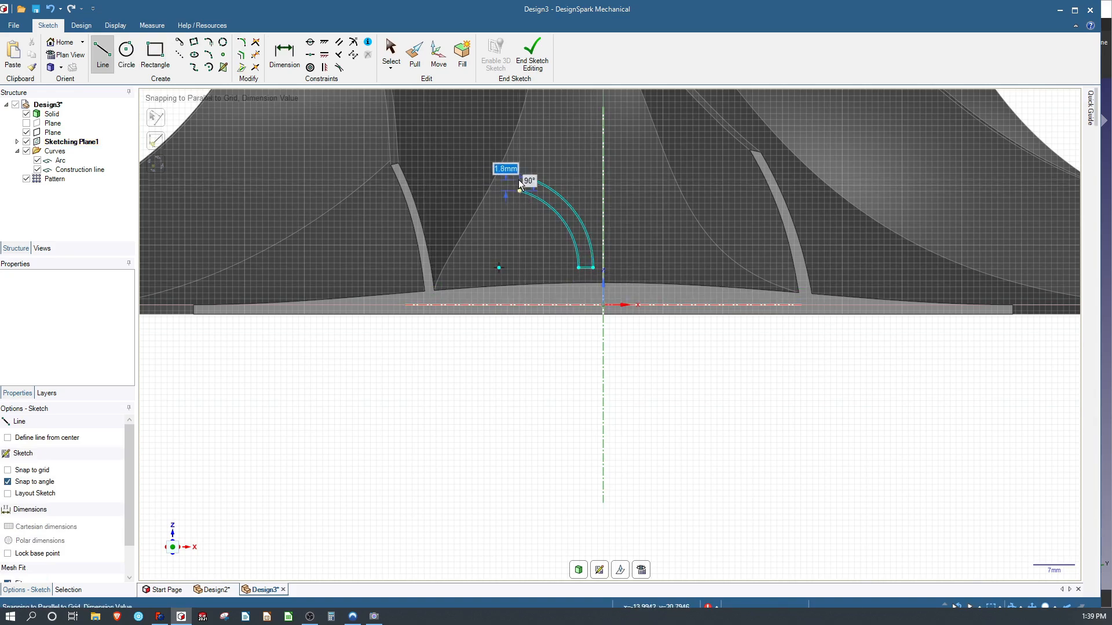
click(524, 177)
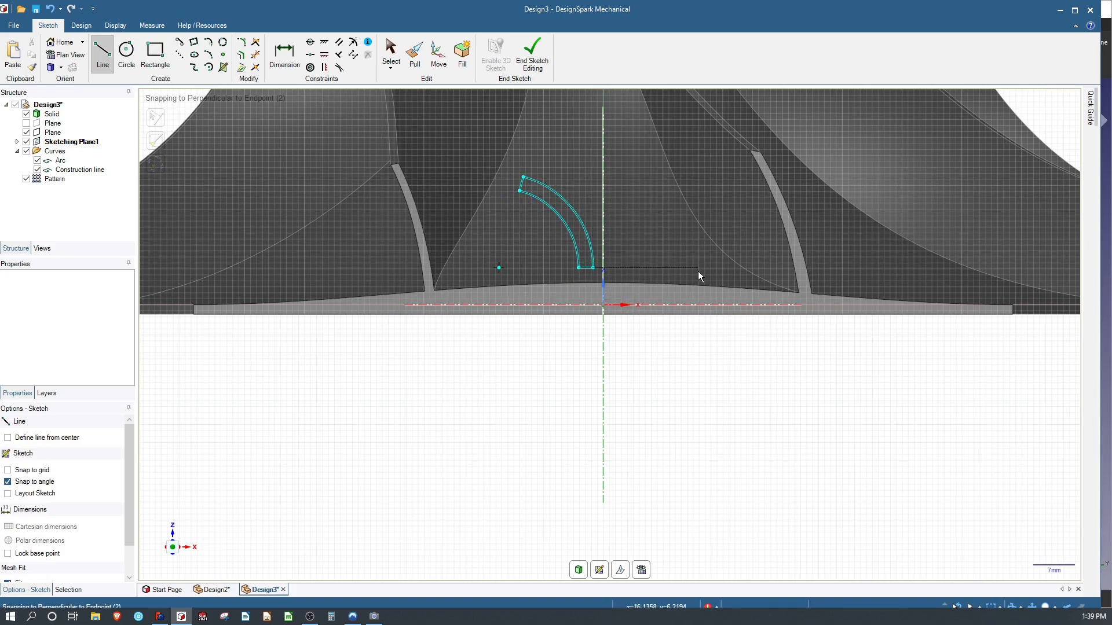
key(Escape)
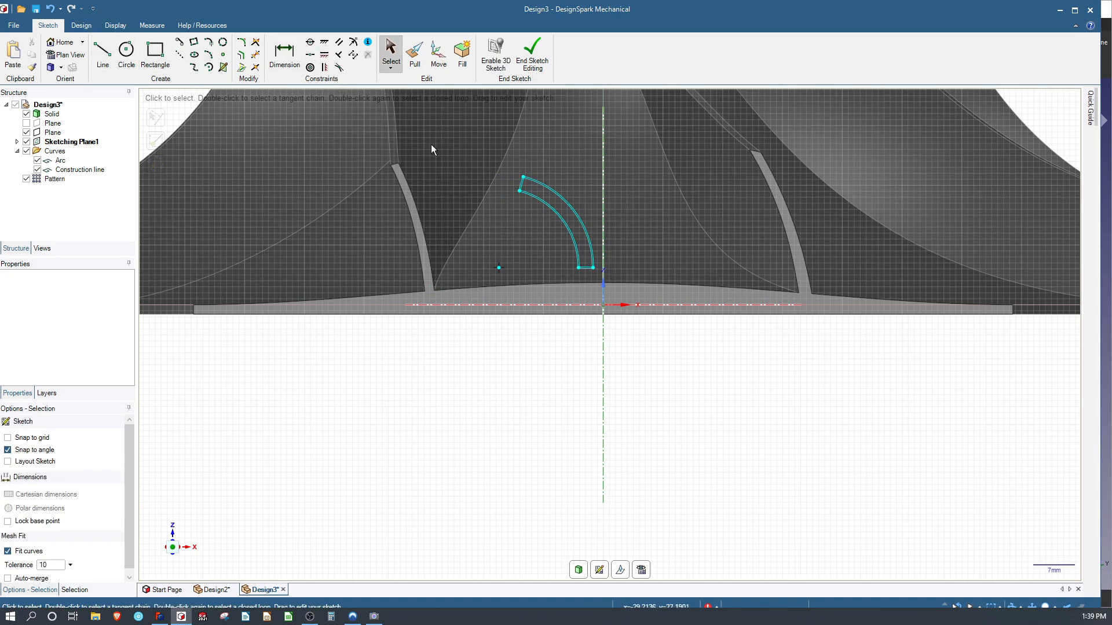
Constrain the outer arc's lower end point coincident with the sketch origin.
click(312, 44)
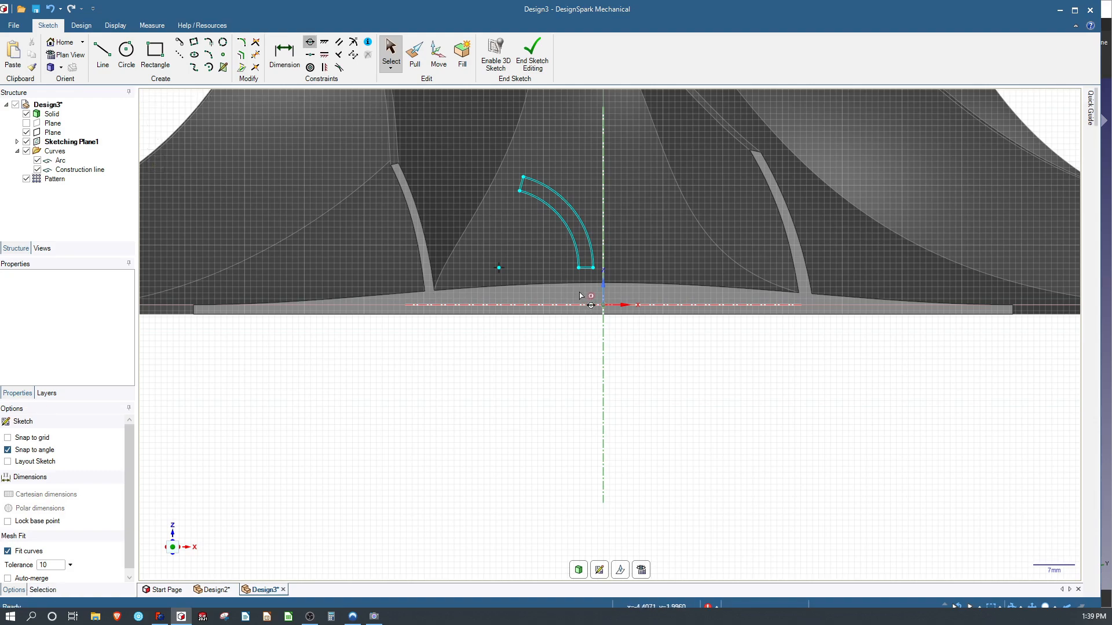
click(593, 267)
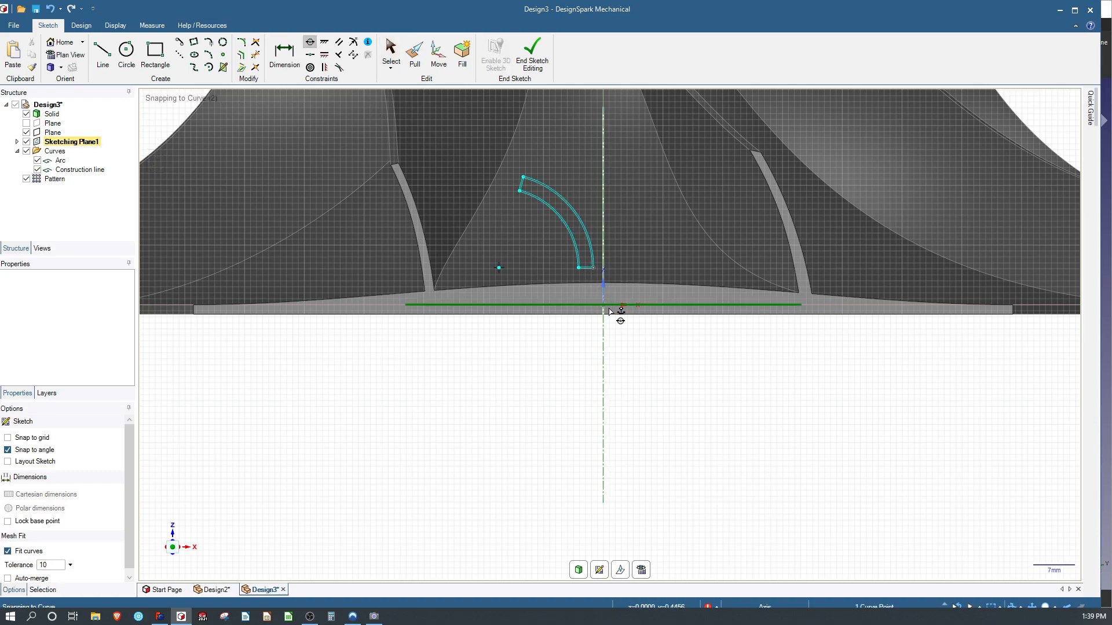
click(602, 304)
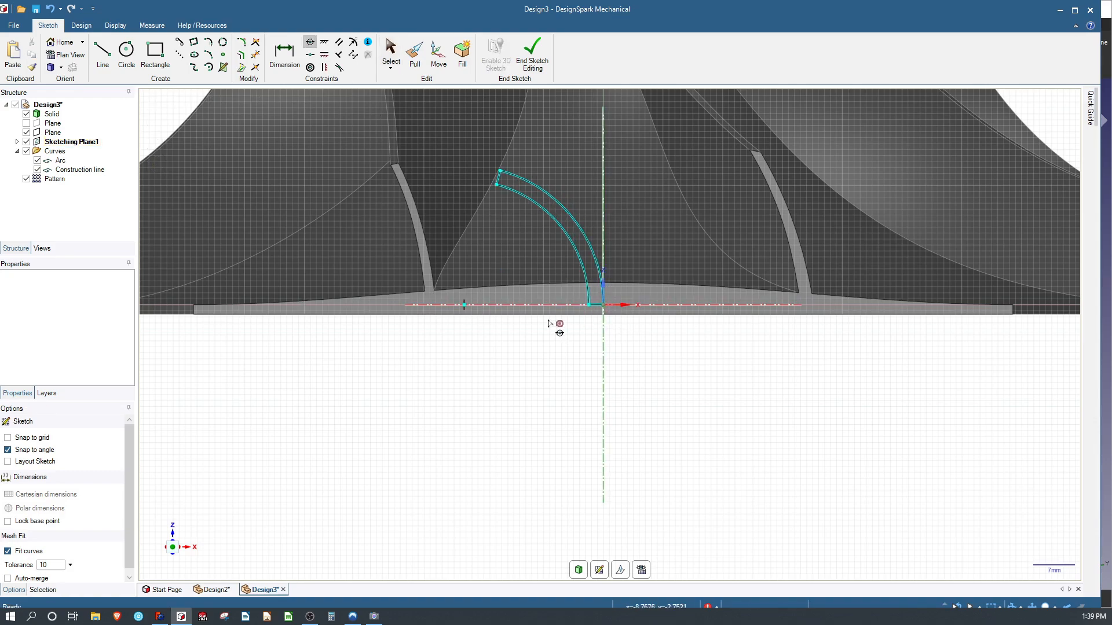
Dimension the inner arc's radius and set it to 25.4 mm.
click(284, 52)
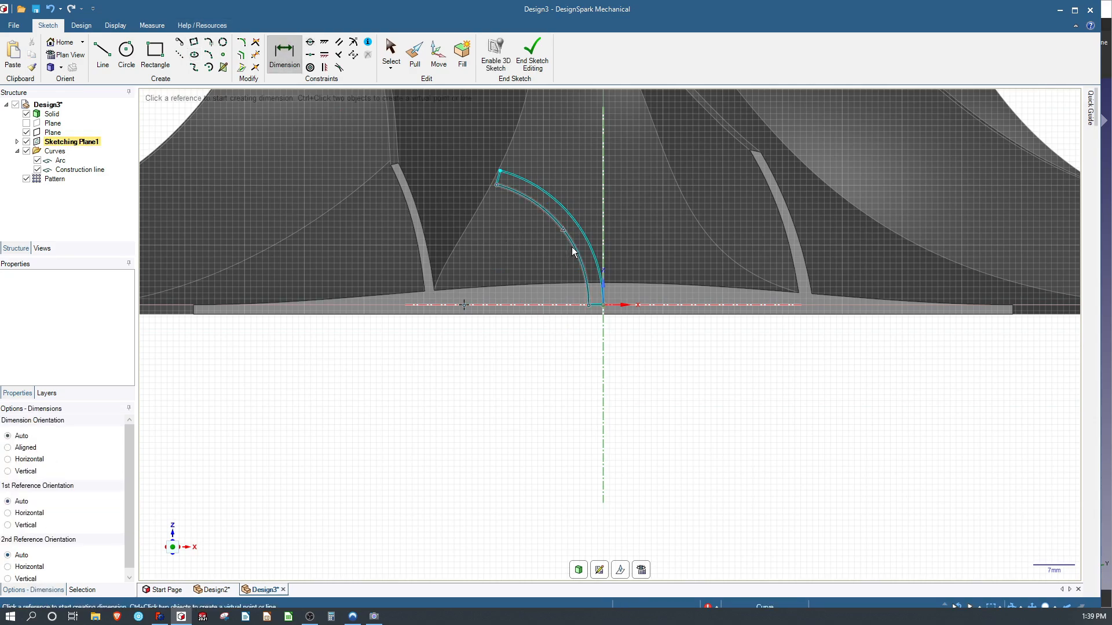
click(573, 250)
click(641, 199)
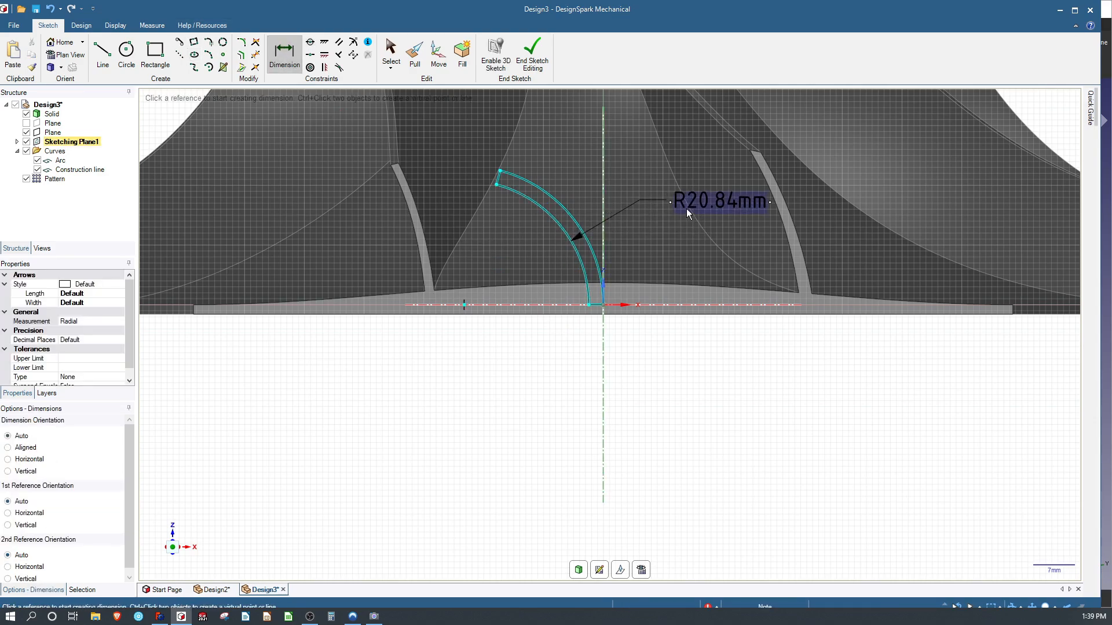
key(Escape)
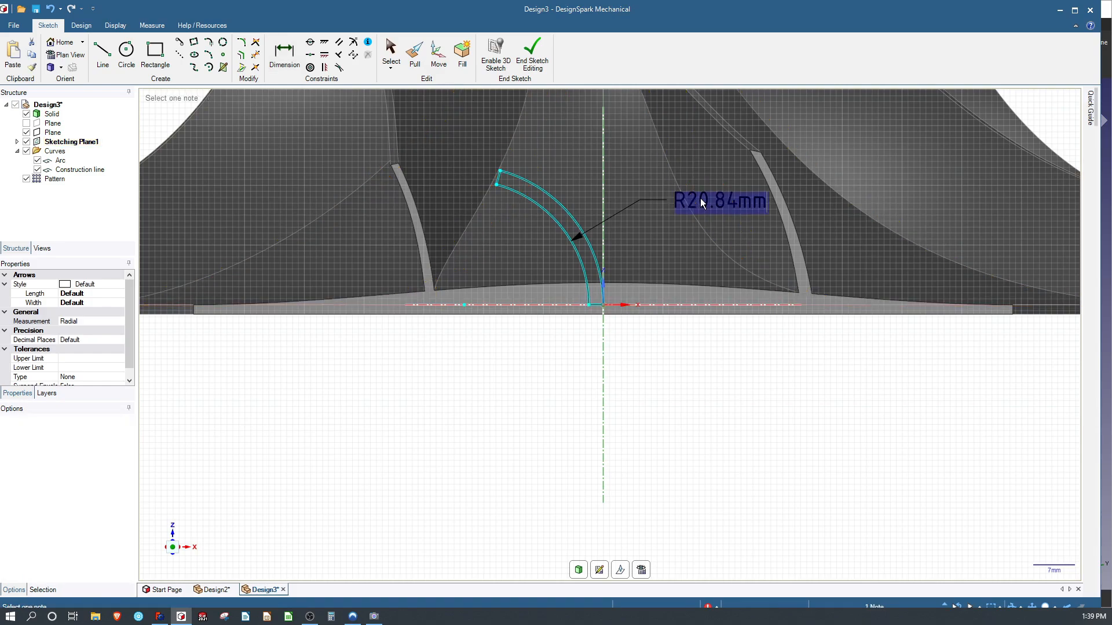
text(25.4)
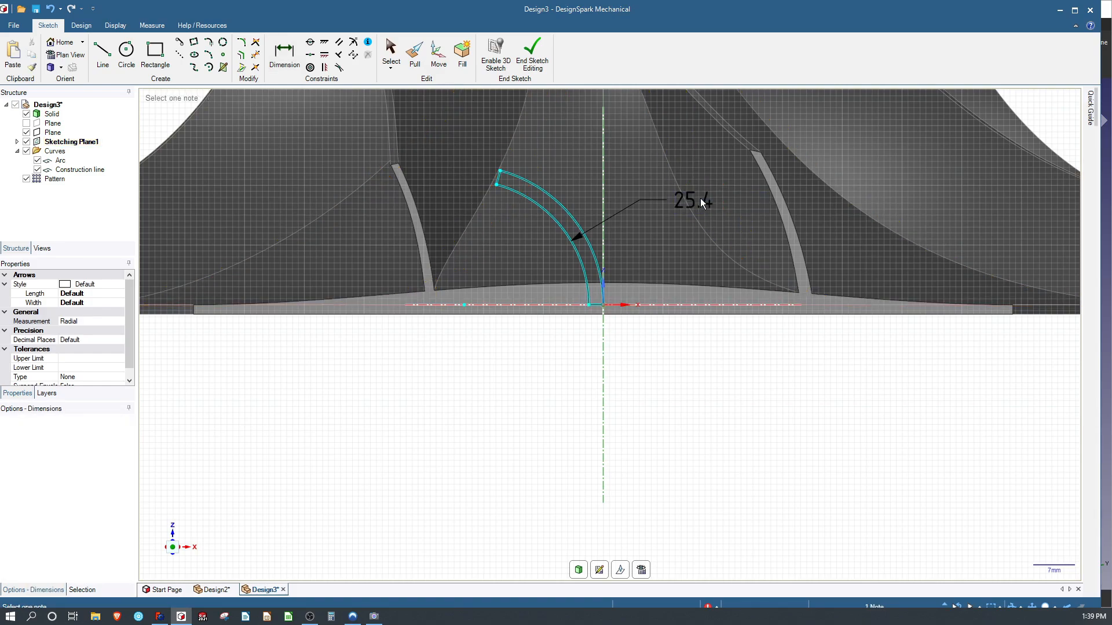
key(Return)
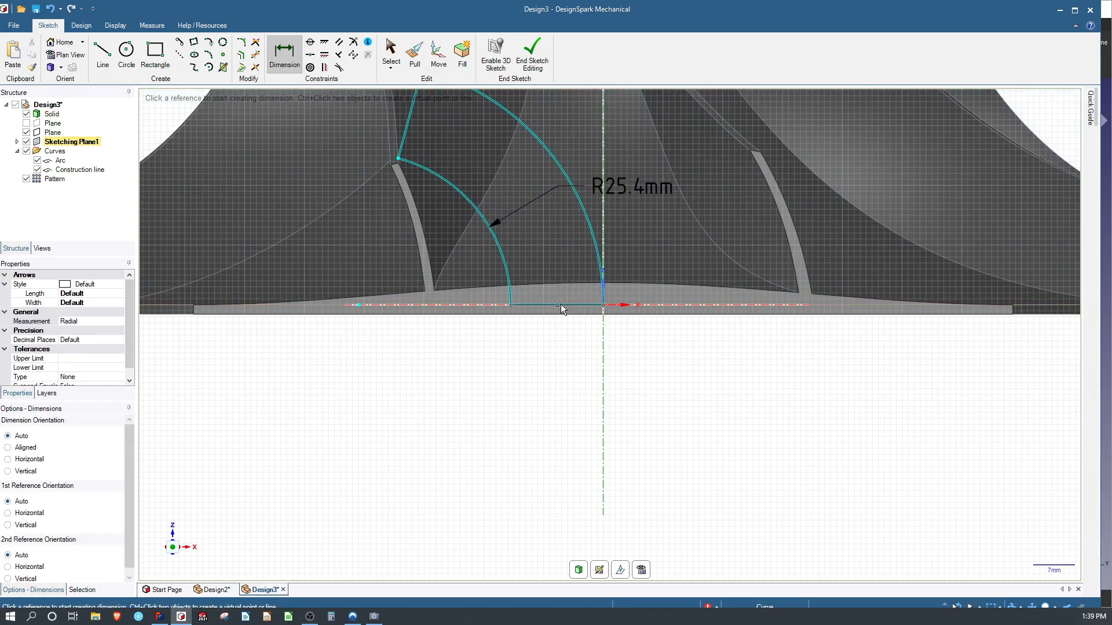
Dimension the line closing the blade profile's lower end and set its length to 0.0625*25.4 mm.
click(560, 304)
click(536, 370)
text(0.0)
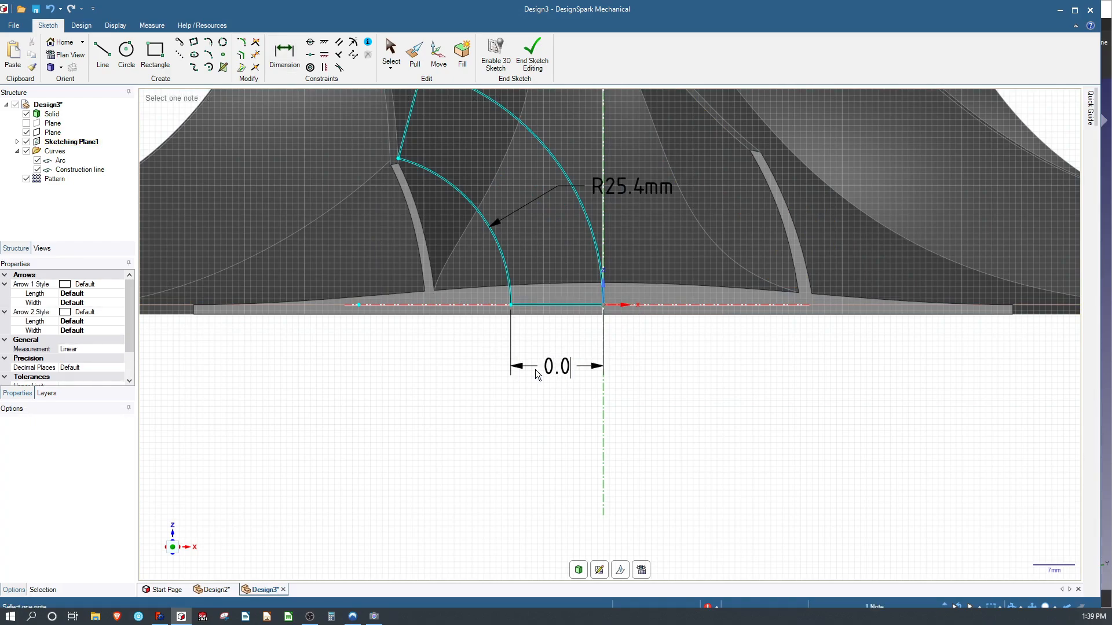
text(625*25.4)
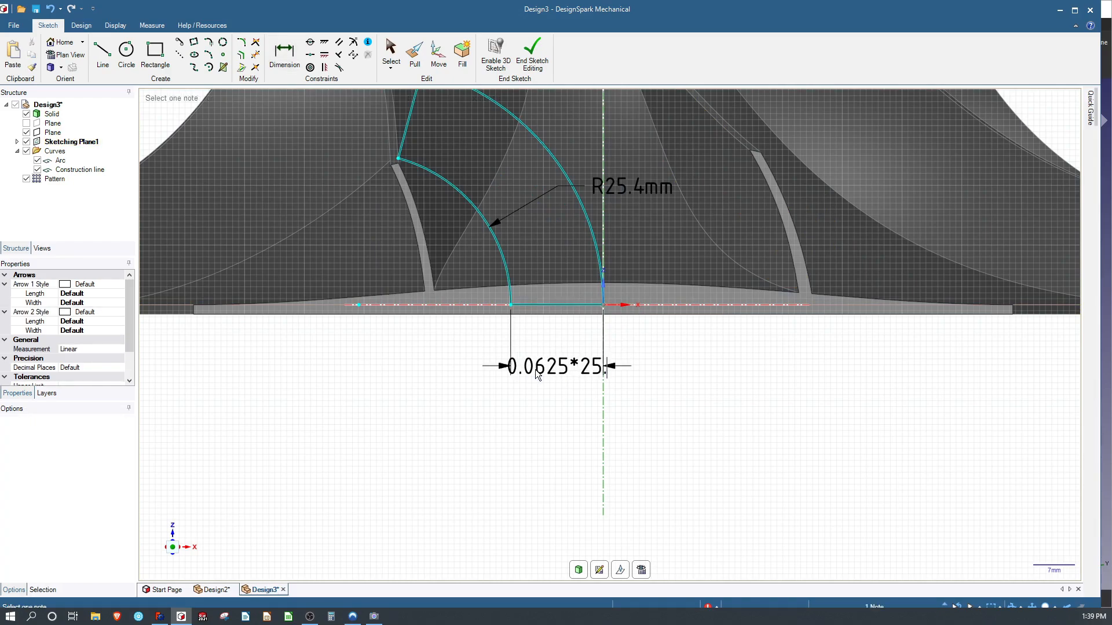
key(Return)
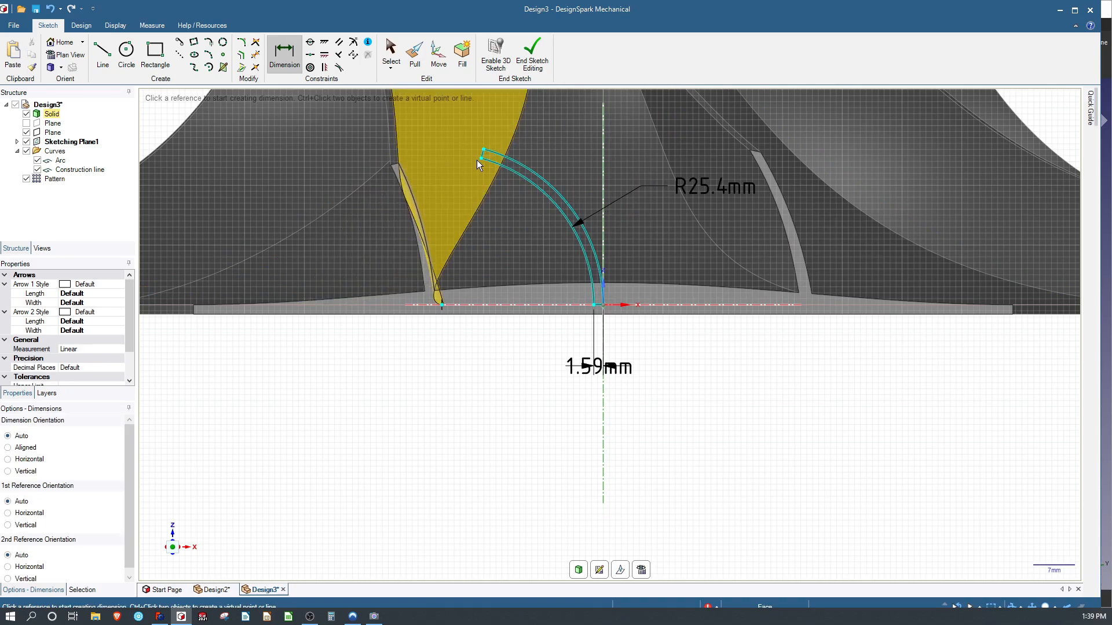
Try to dimension the short line closing the blade profile's upper end, and undo the added dimension.
scroll(485, 161, down, 3)
scroll(500, 180, up, 4)
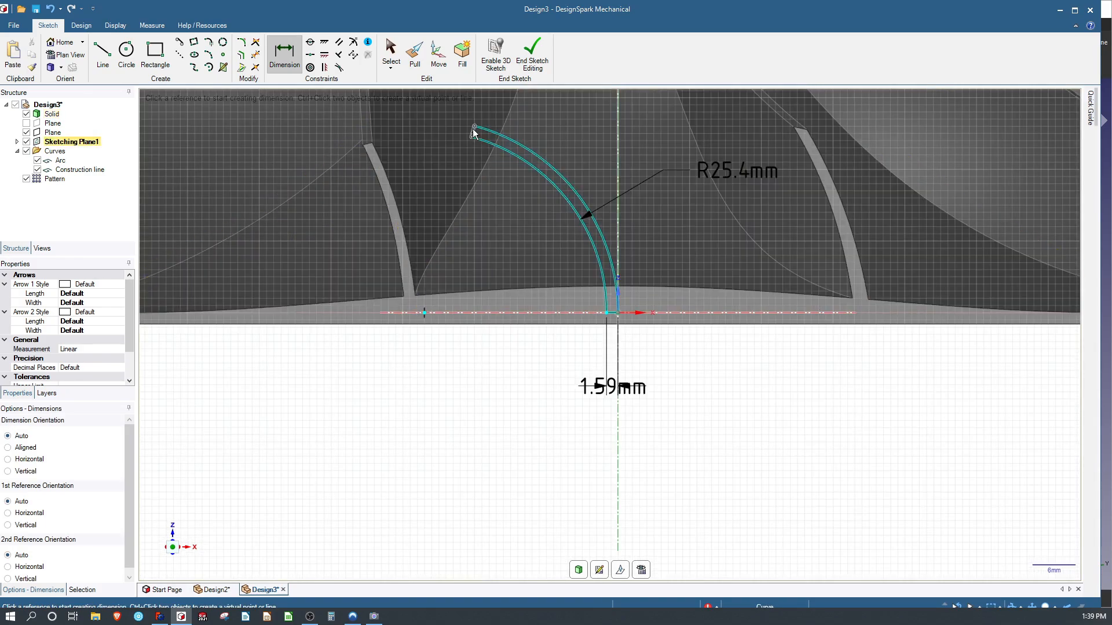
click(473, 131)
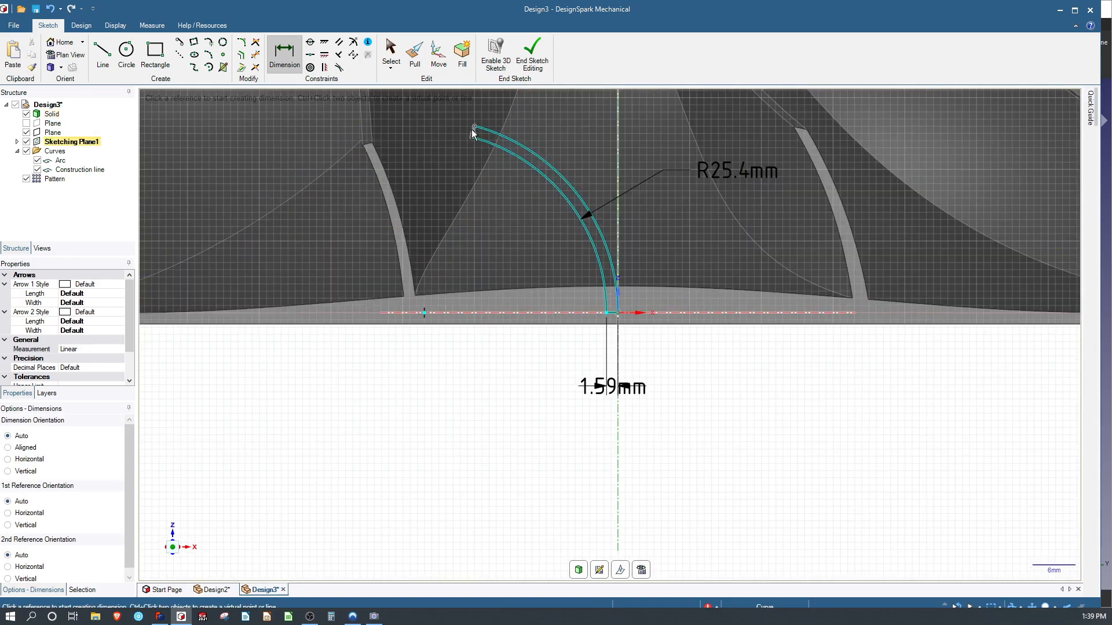
click(537, 311)
key(ctrl+z)
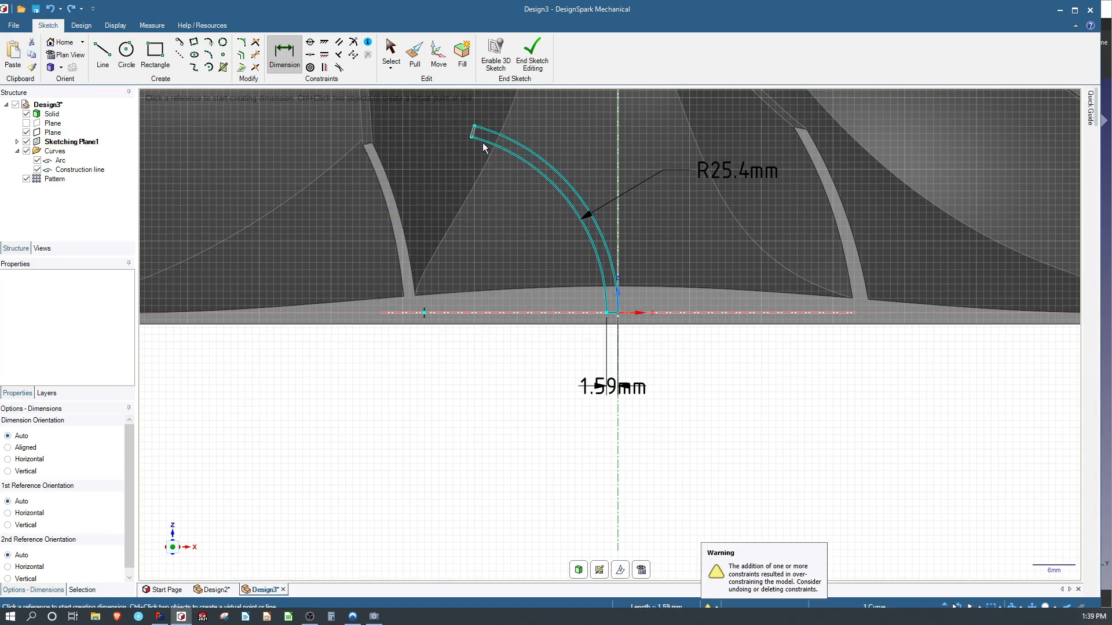
Dimension the angle between the profile's upper end line and the horizontal axis and set it to 55°.
scroll(481, 127, up, 5)
click(459, 116)
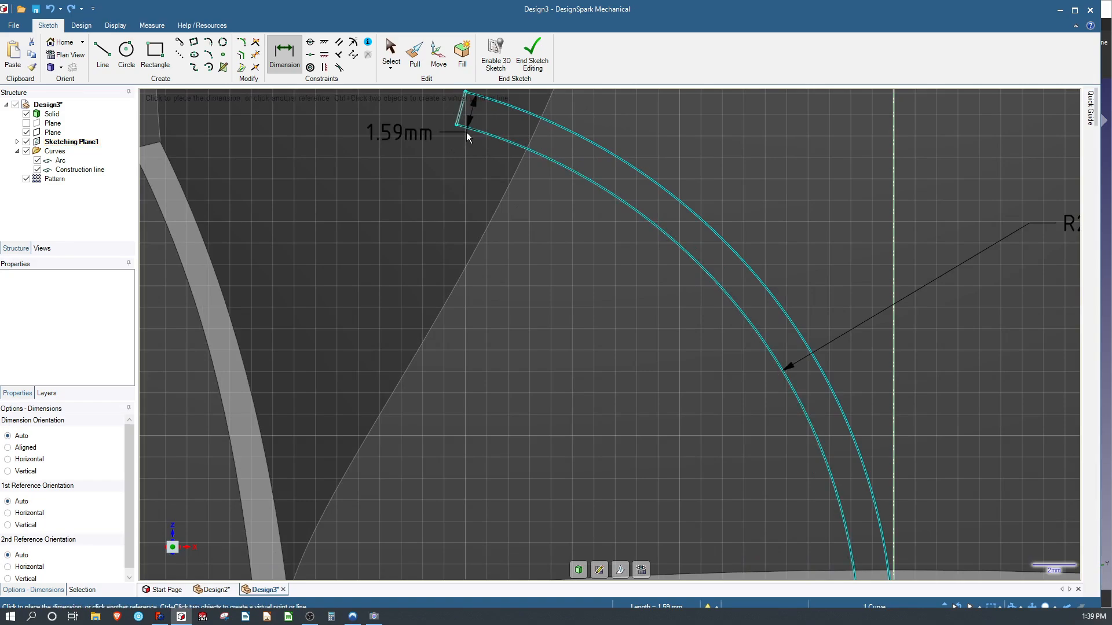
scroll(466, 132, down, 5)
click(557, 318)
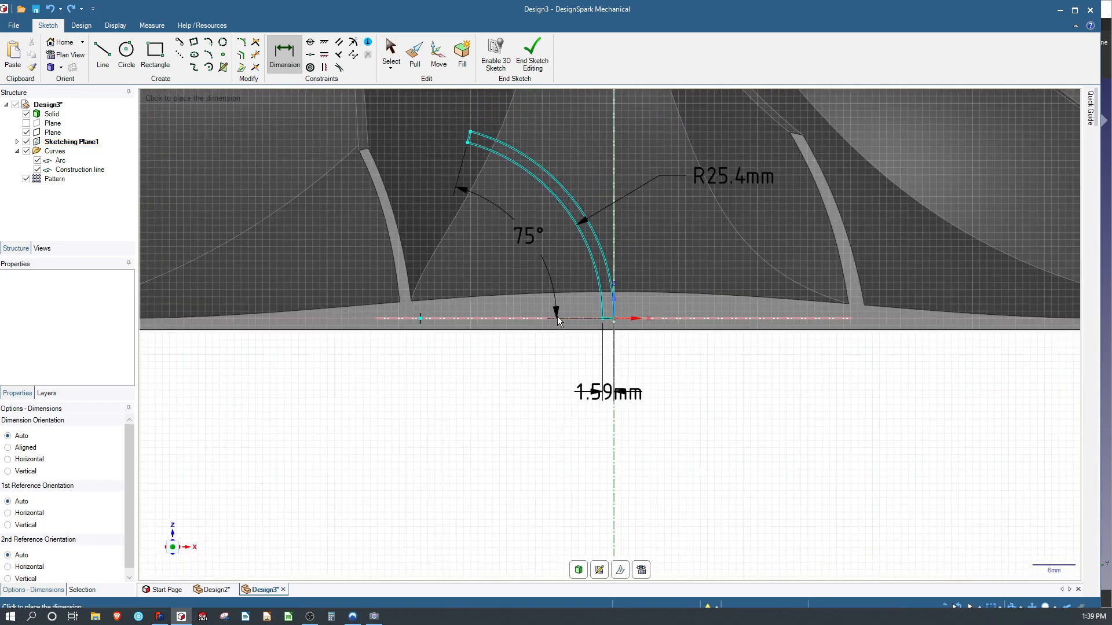
click(558, 256)
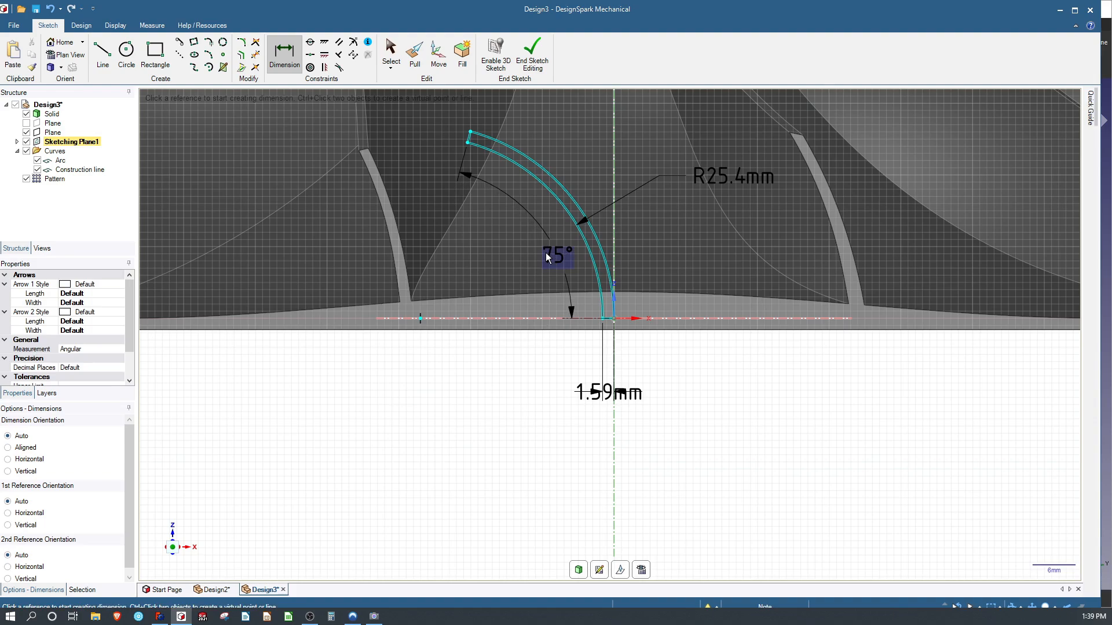
key(Escape)
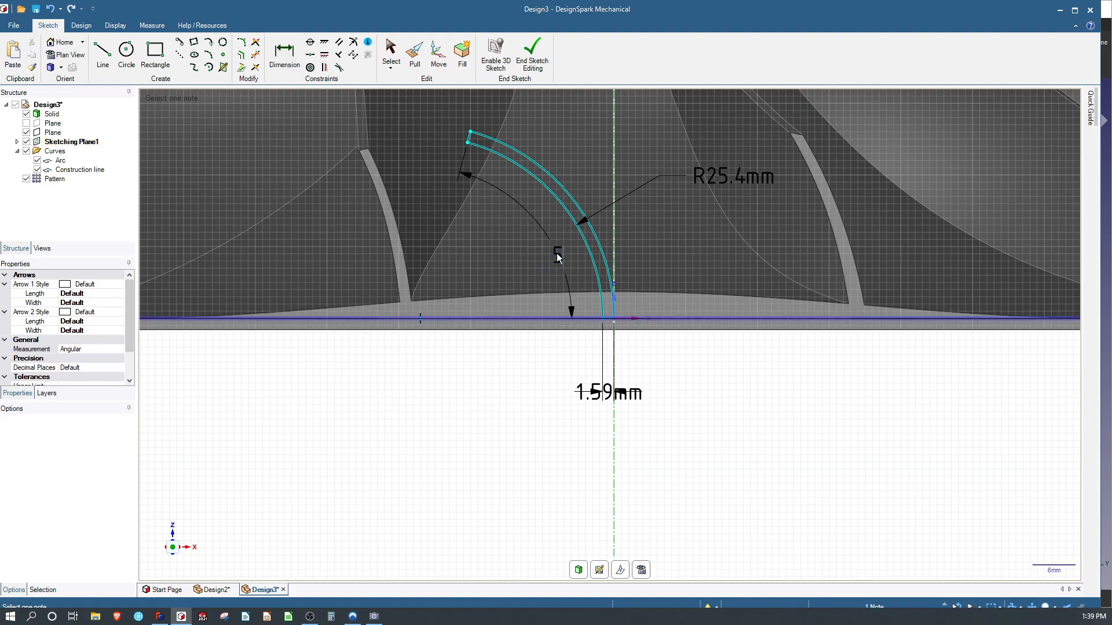
text(5)
key(Return)
Finish editing the blade profile sketch and hide the offset plane it lies on.
scroll(502, 410, down, 4)
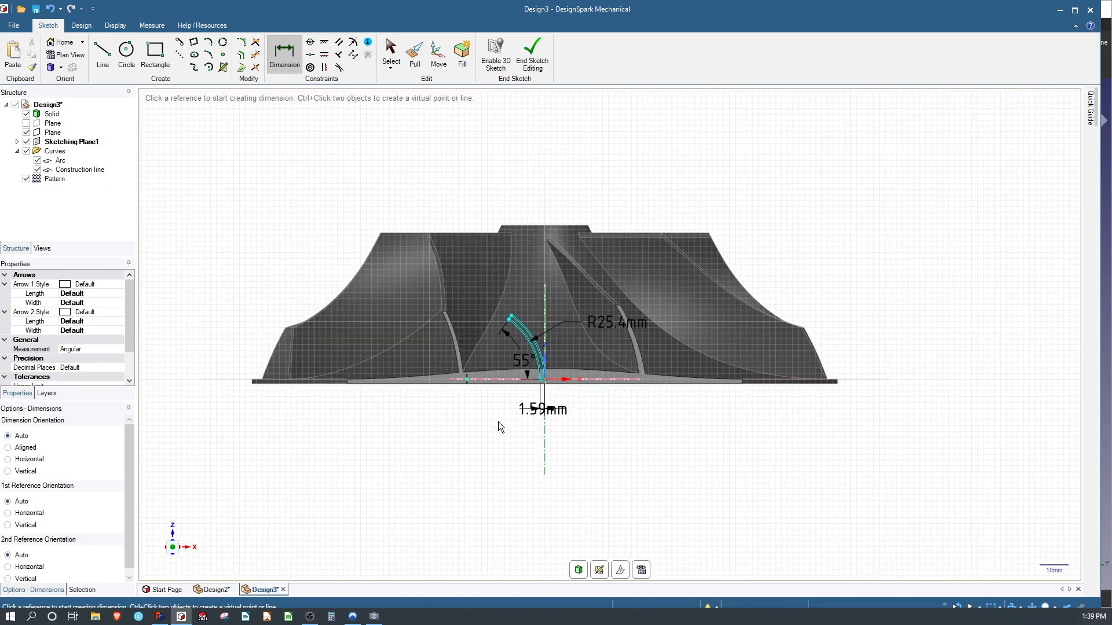
mouse_move(499, 427)
middle_down()
mouse_move(596, 427)
mouse_move(625, 475)
mouse_move(593, 426)
middle_up()
right_click(593, 425)
click(536, 50)
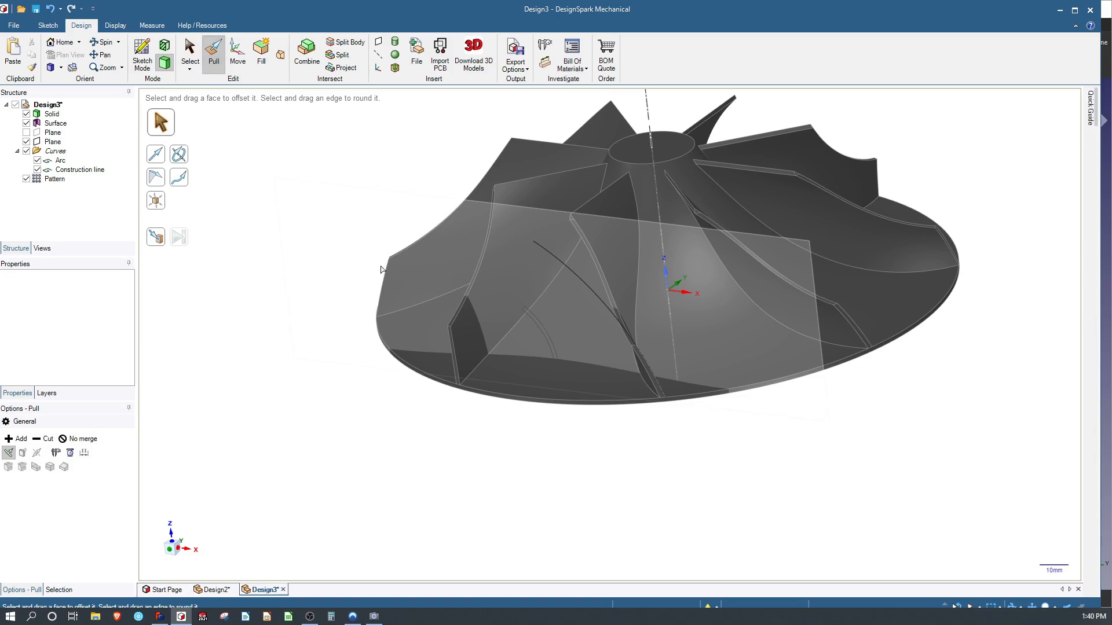
click(26, 141)
Try to pull the curved blade profile towards the hub, and undo the extrusion.
scroll(531, 335, down, 5)
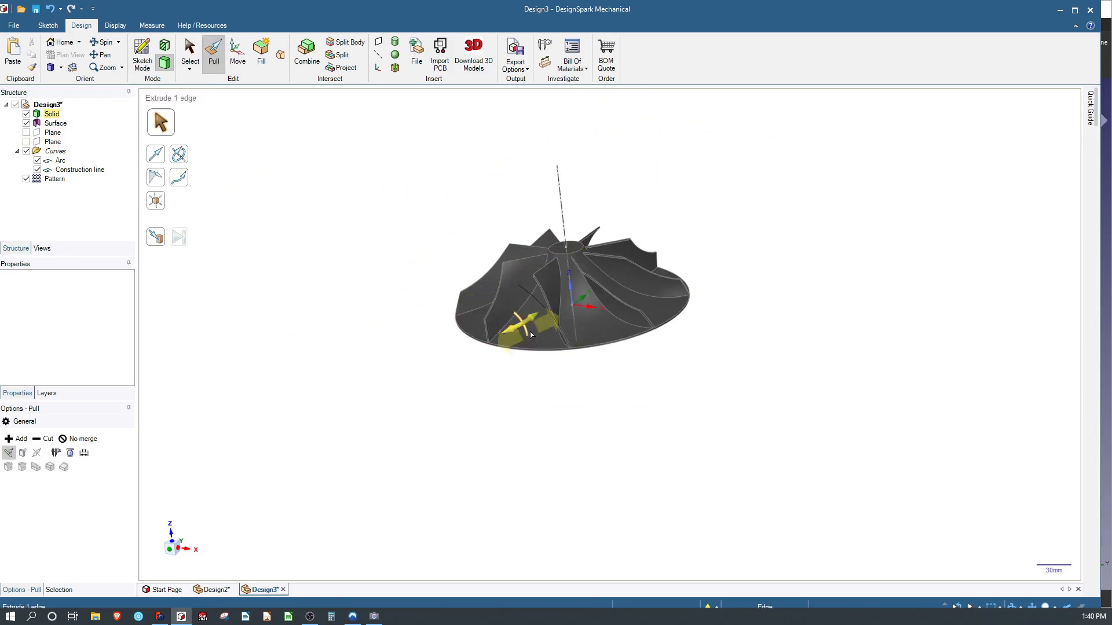
scroll(531, 335, up, 10)
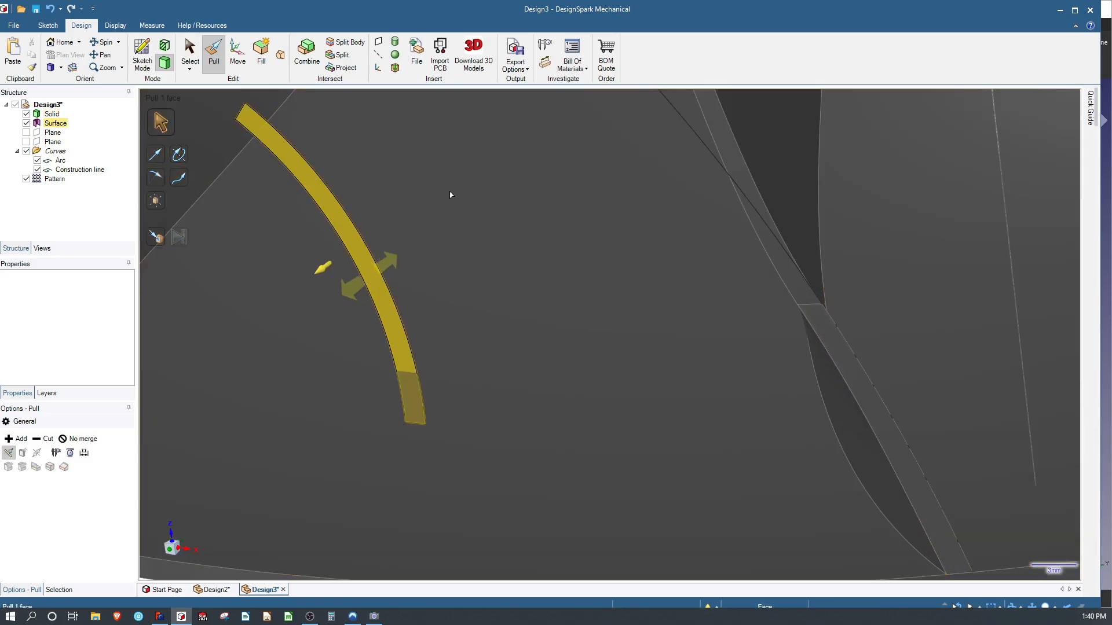
drag(506, 153, 583, 215)
scroll(573, 337, down, 5)
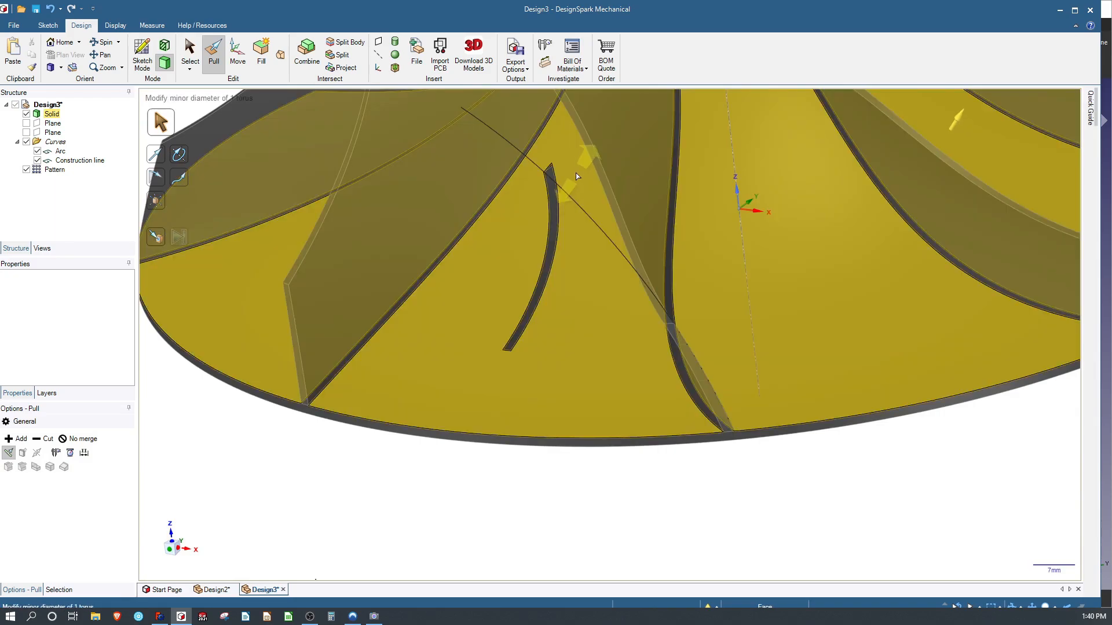
scroll(572, 177, up, 4)
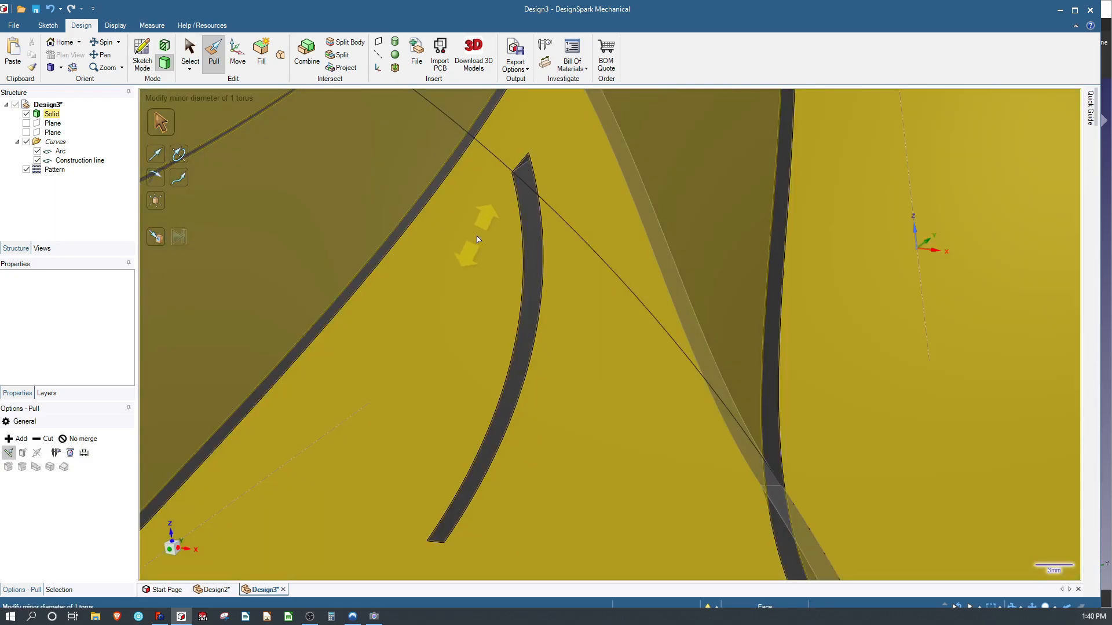
key(ctrl+z)
Pull the curved blade profile about 54 mm towards the hub with the Add option.
right_click(375, 265)
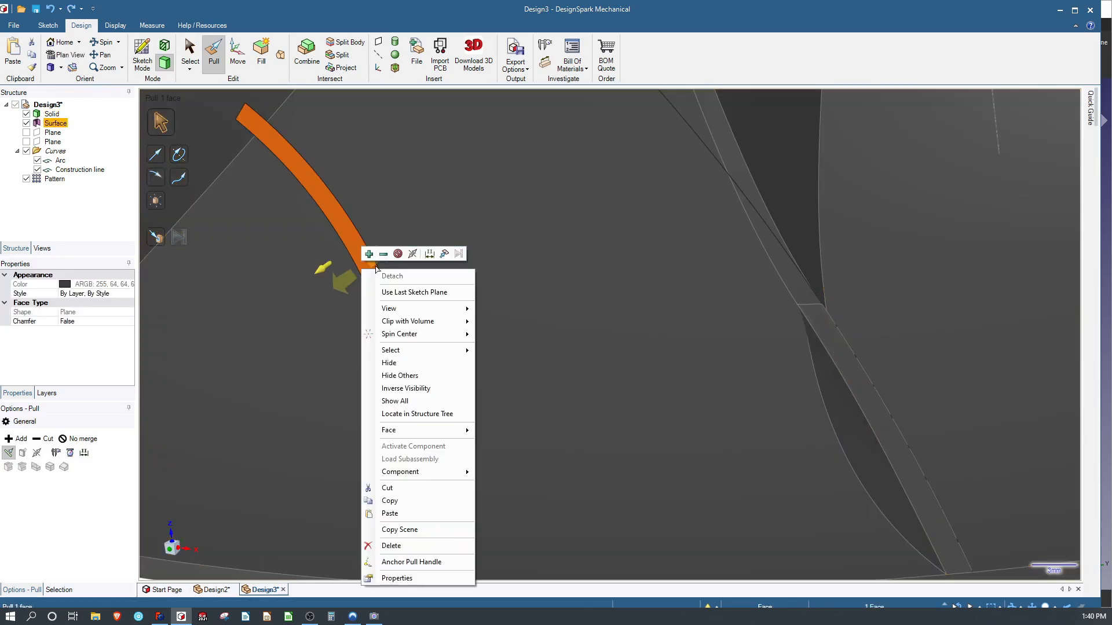
click(370, 254)
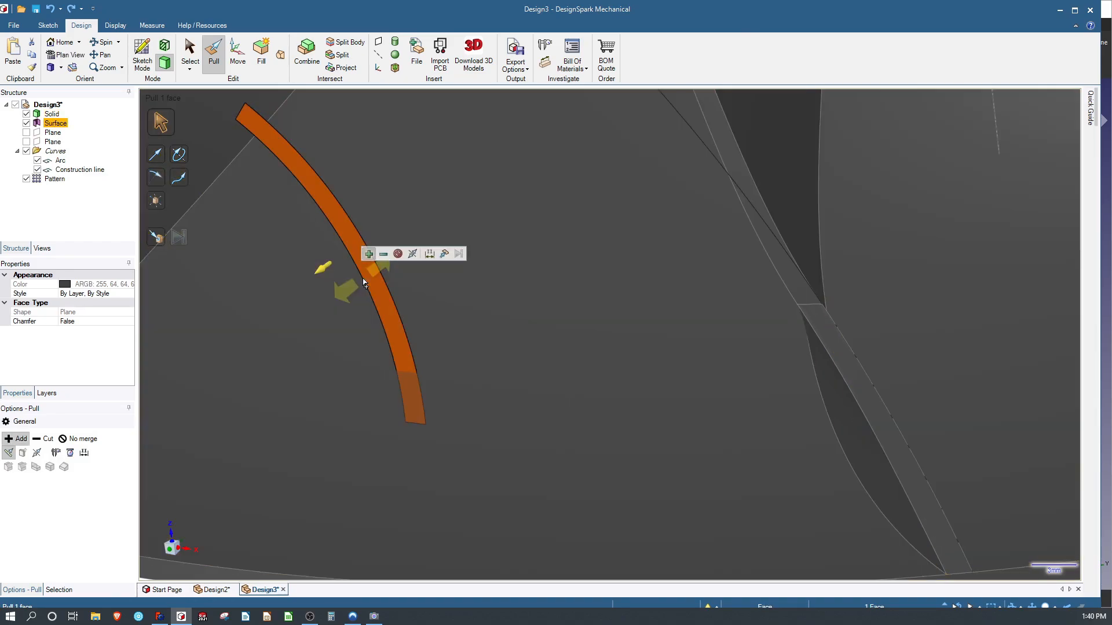
drag(556, 147, 718, 64)
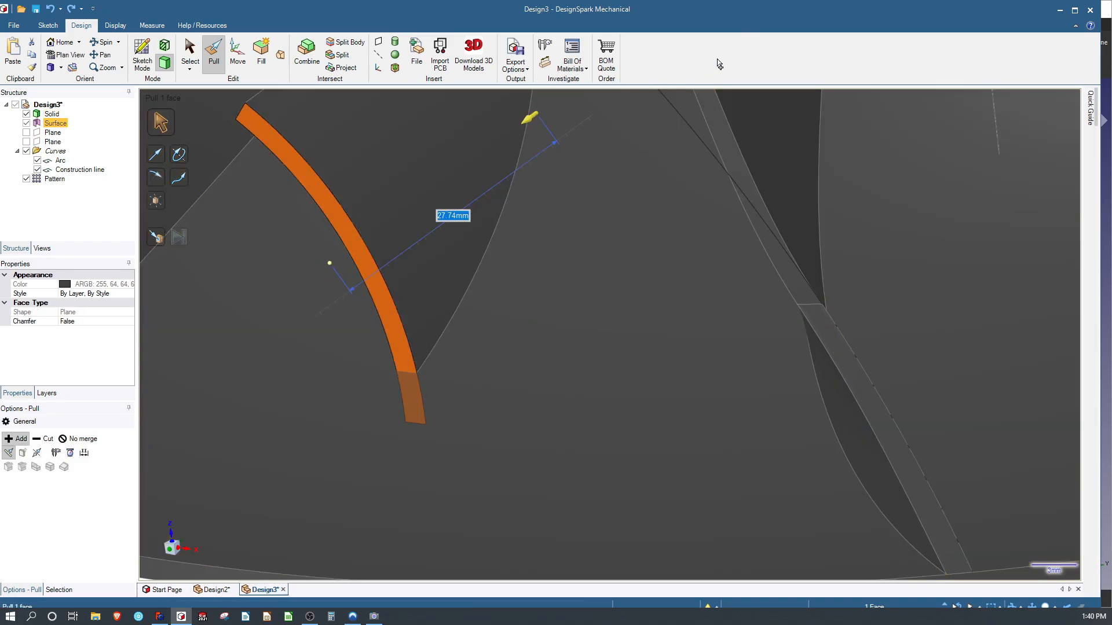
drag(779, 45, 820, 33)
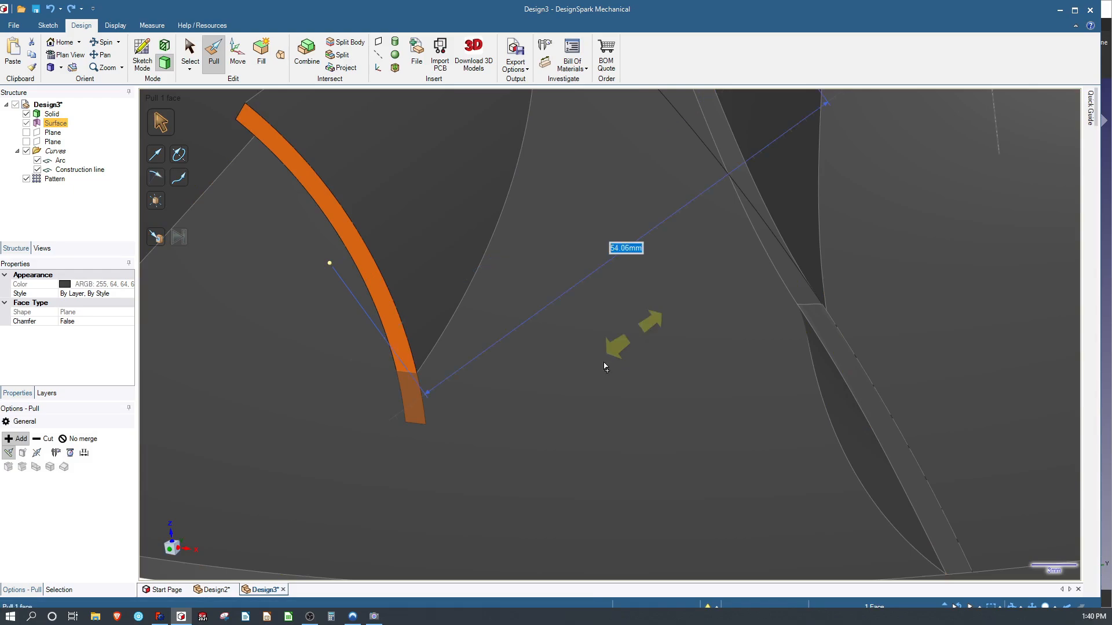
Examine from several angles how the extruded small blade meets the hub and the disc surface.
scroll(603, 367, down, 5)
middle_drag(603, 367, 638, 345)
scroll(638, 346, up, 2)
scroll(639, 345, down, 3)
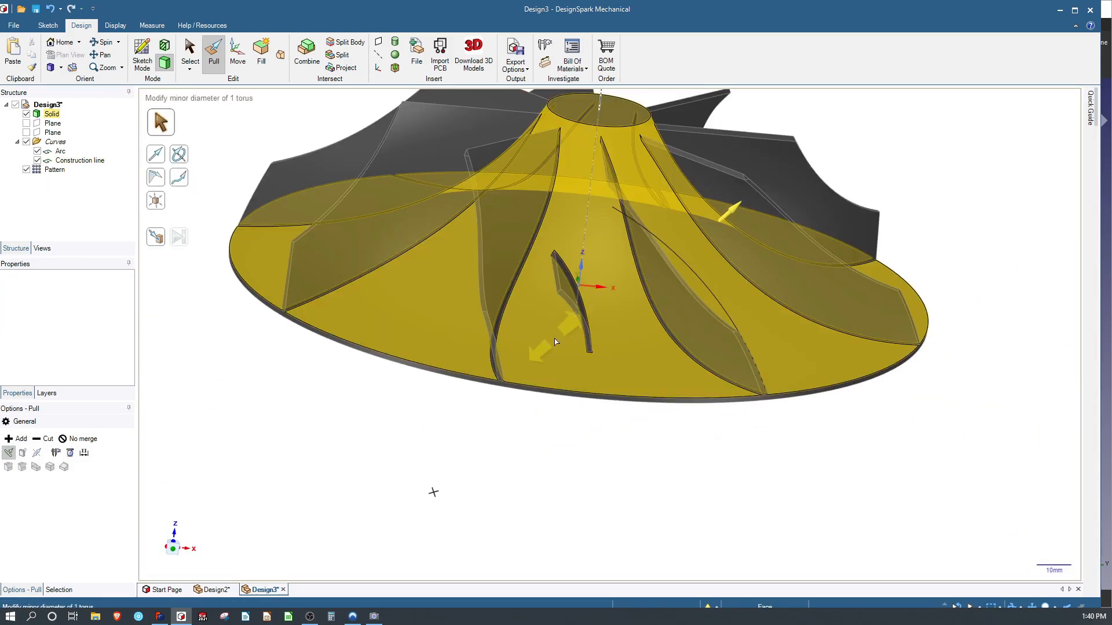
click(557, 282)
click(550, 255)
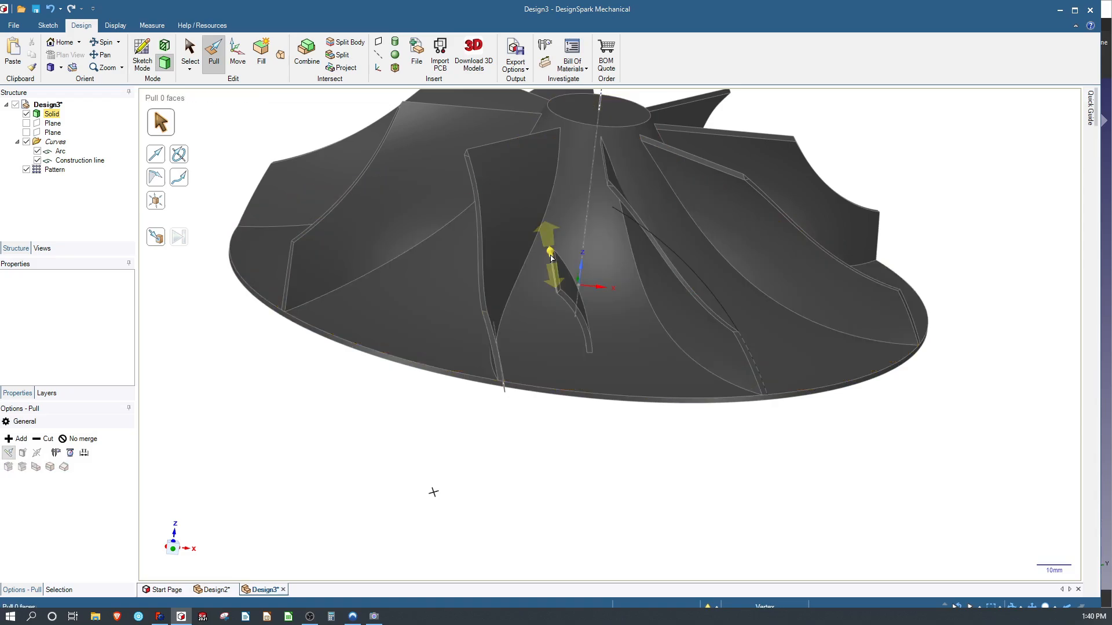
click(532, 307)
key(Escape)
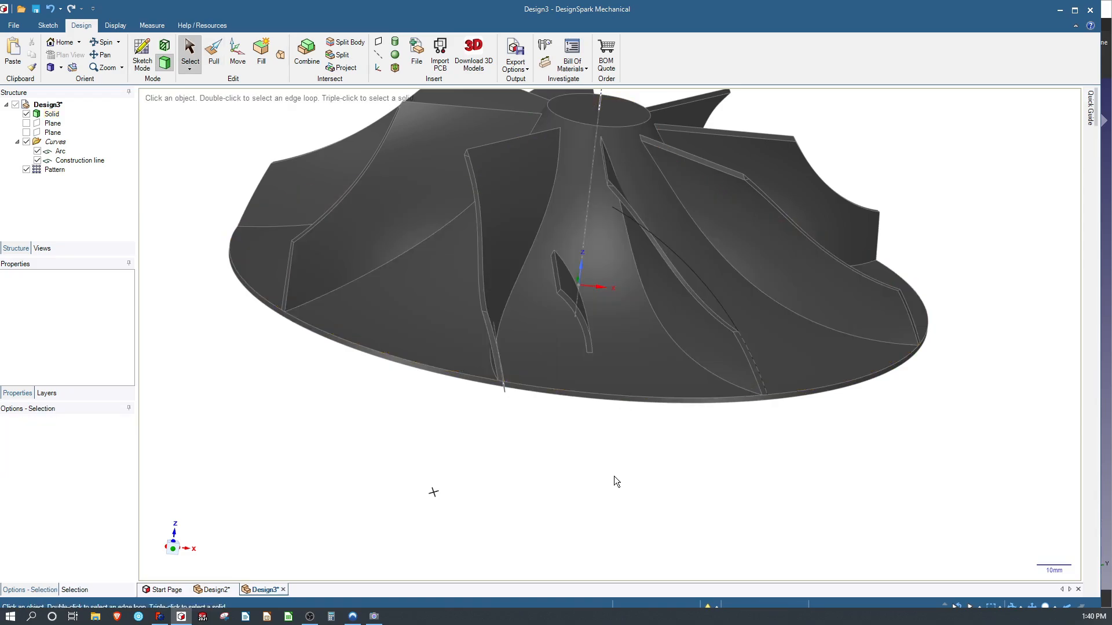
middle_drag(615, 479, 558, 498)
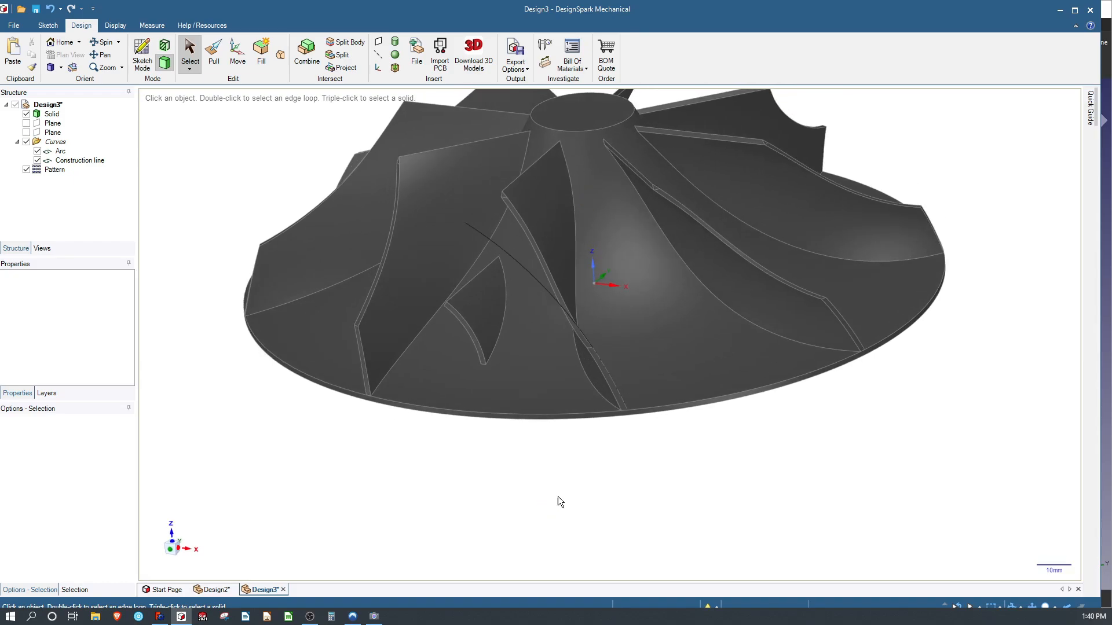
Undo the small blade's extrusion back to the flat profile and clear the selection.
key(ctrl+z)
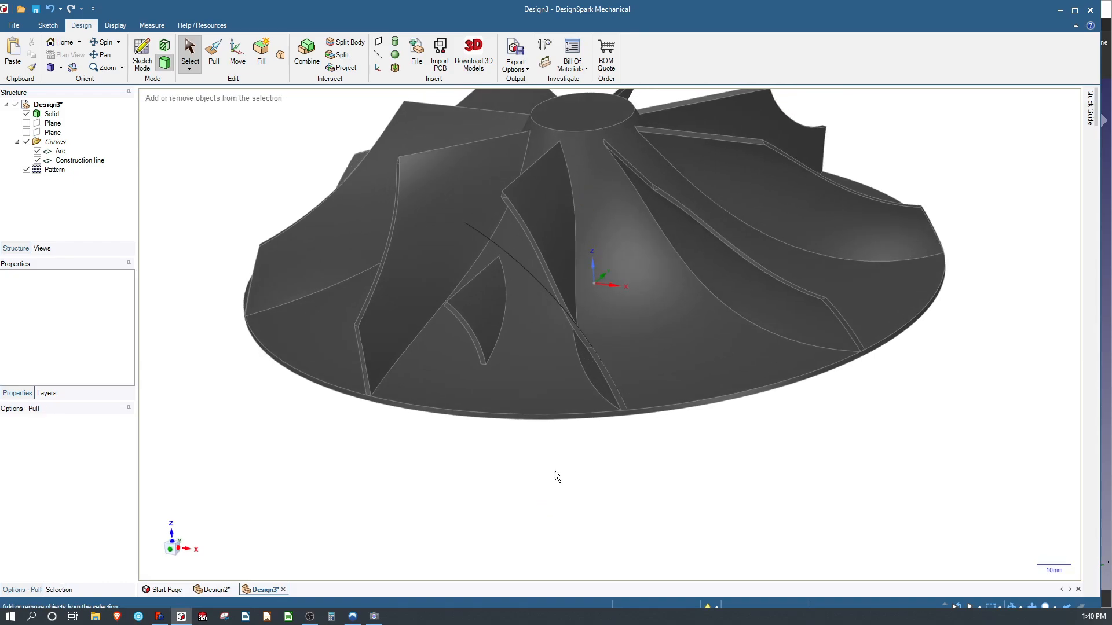
key(ctrl+z)
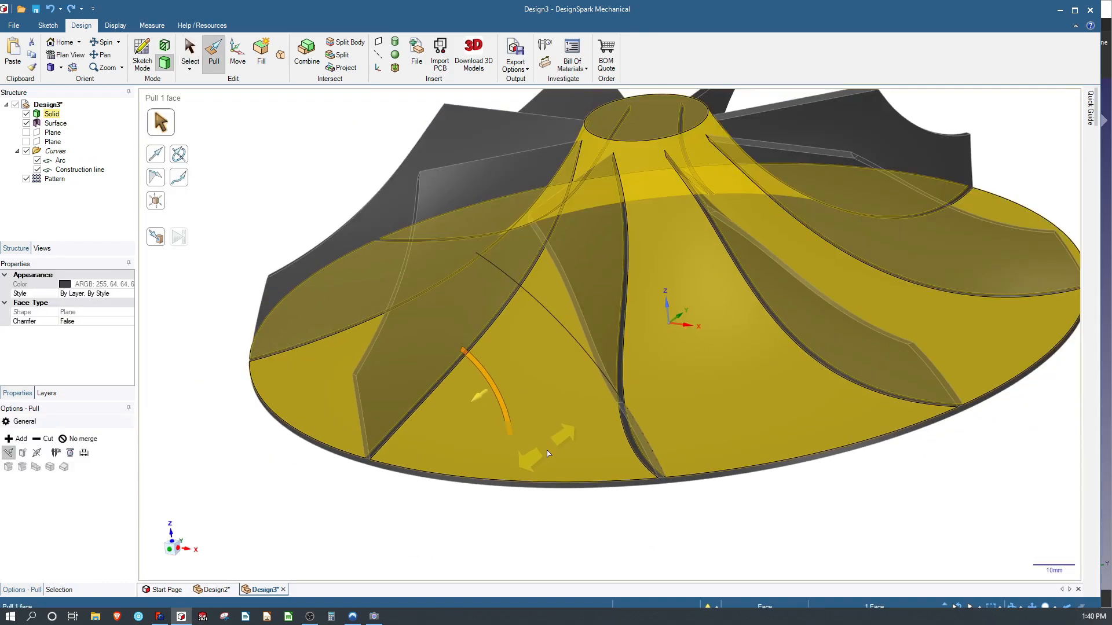
click(545, 525)
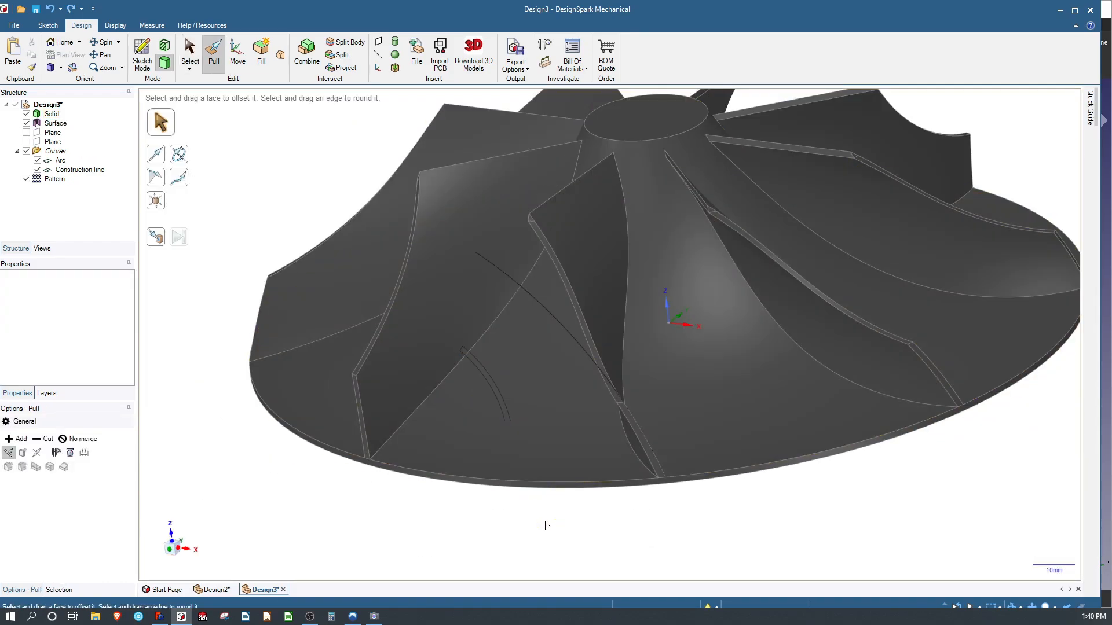
key(s)
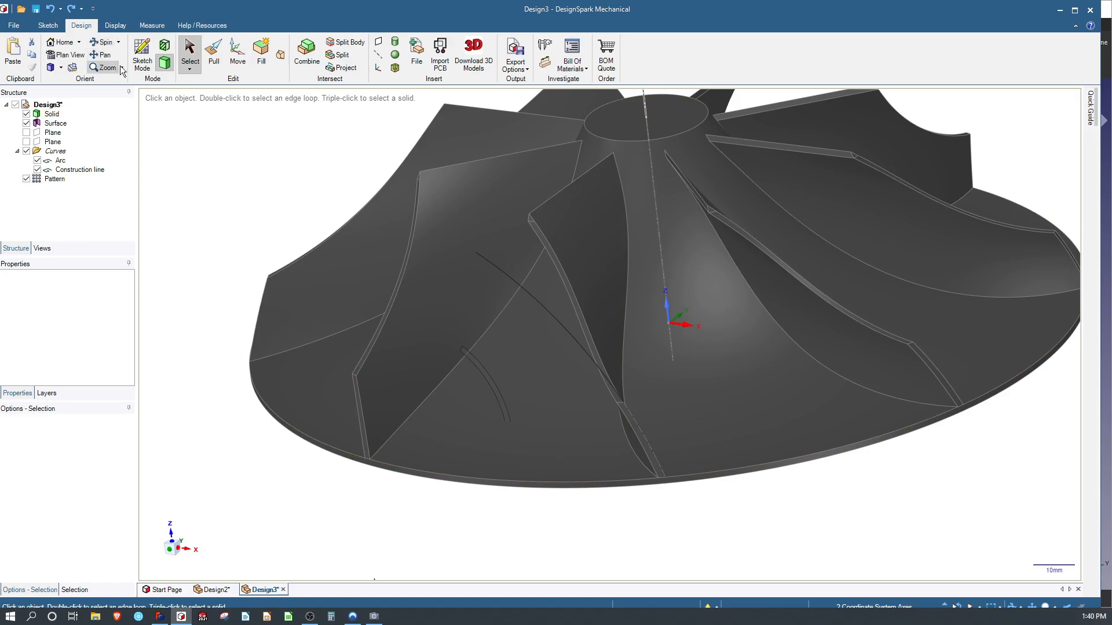
Start a rectangle on the vertical plane through the hub axis, placing its first corner just above the origin.
click(49, 25)
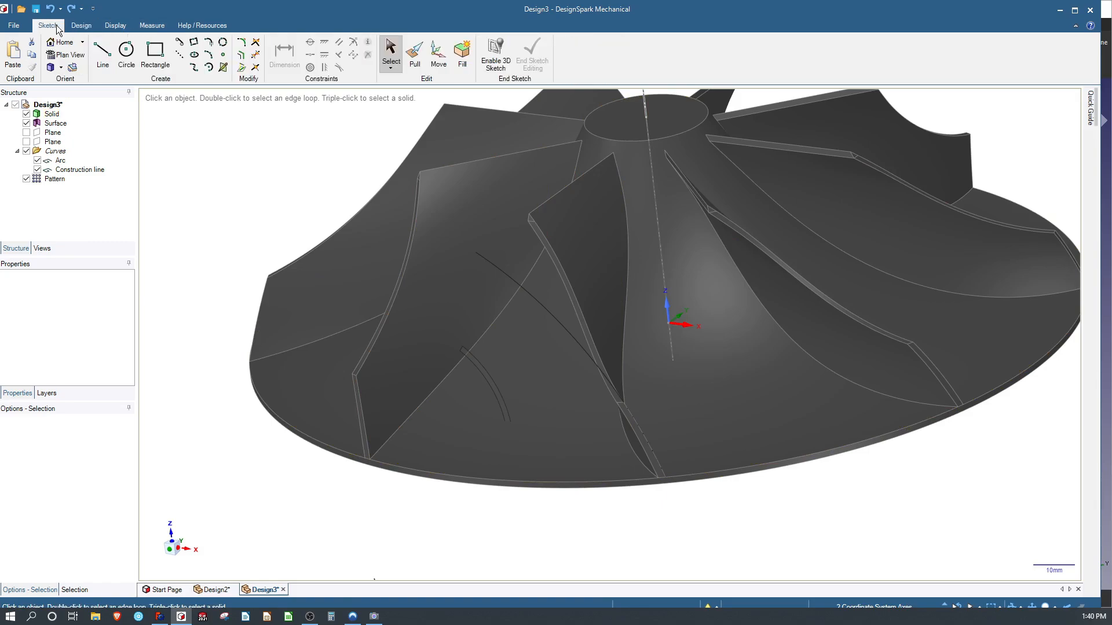
click(155, 53)
click(667, 243)
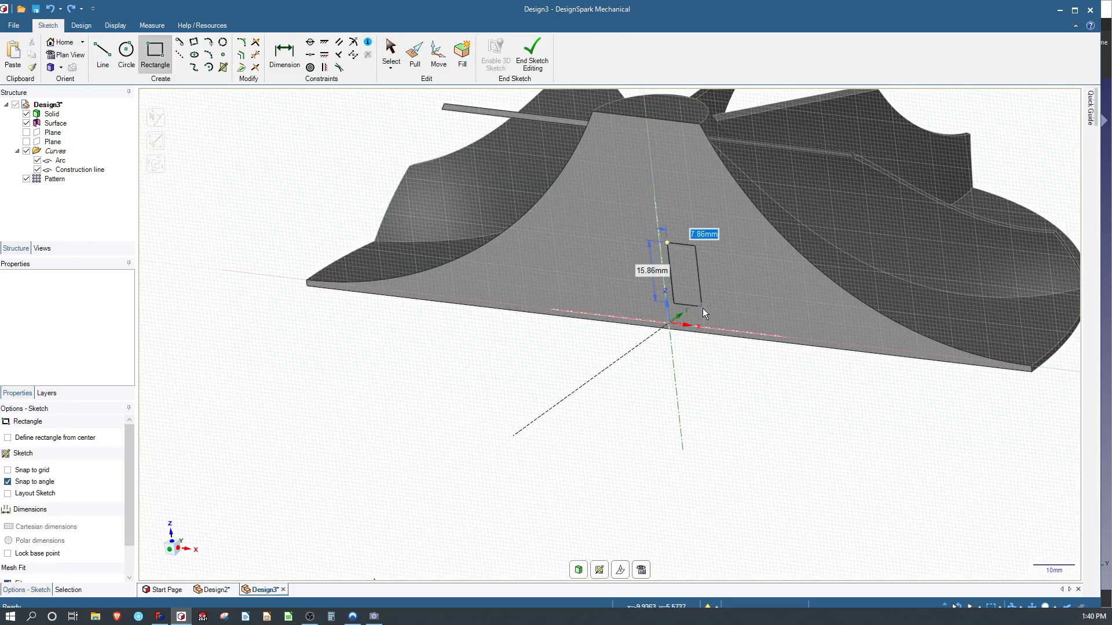
Sketch an upright rectangle on the impeller's cross-section near the origin and set its width to 0.0625*25.4 mm.
click(703, 310)
click(285, 54)
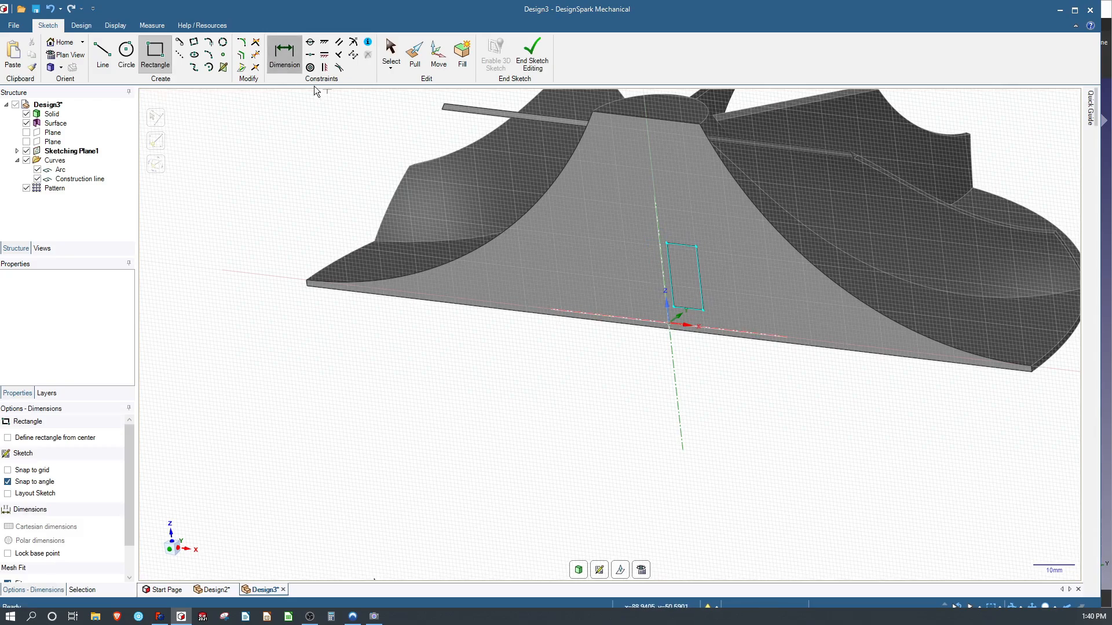
click(682, 245)
click(679, 204)
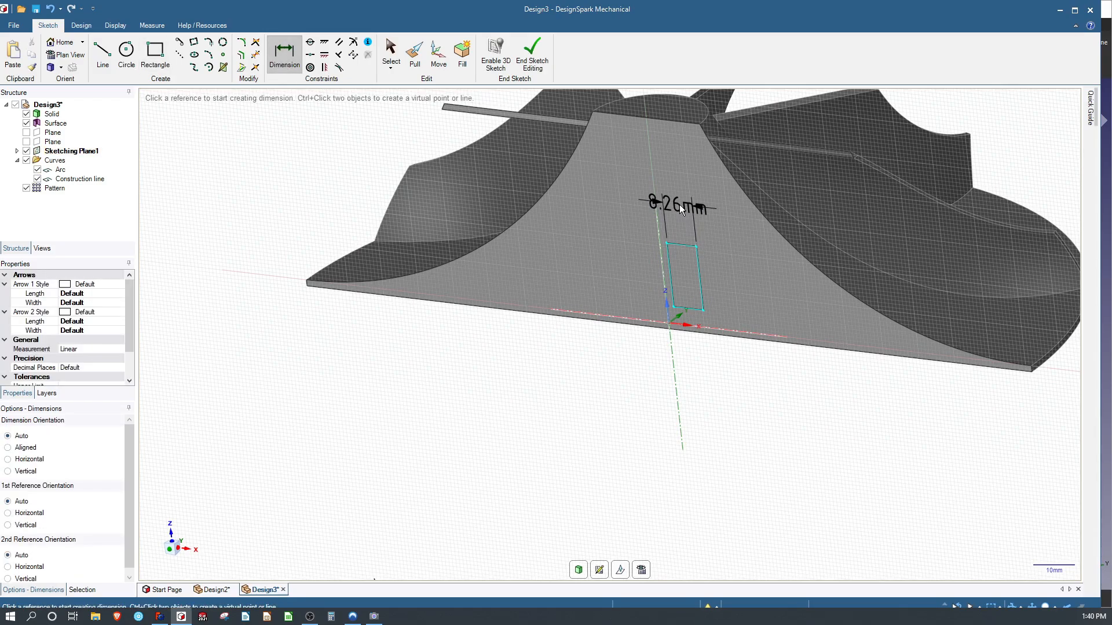
double_click(661, 198)
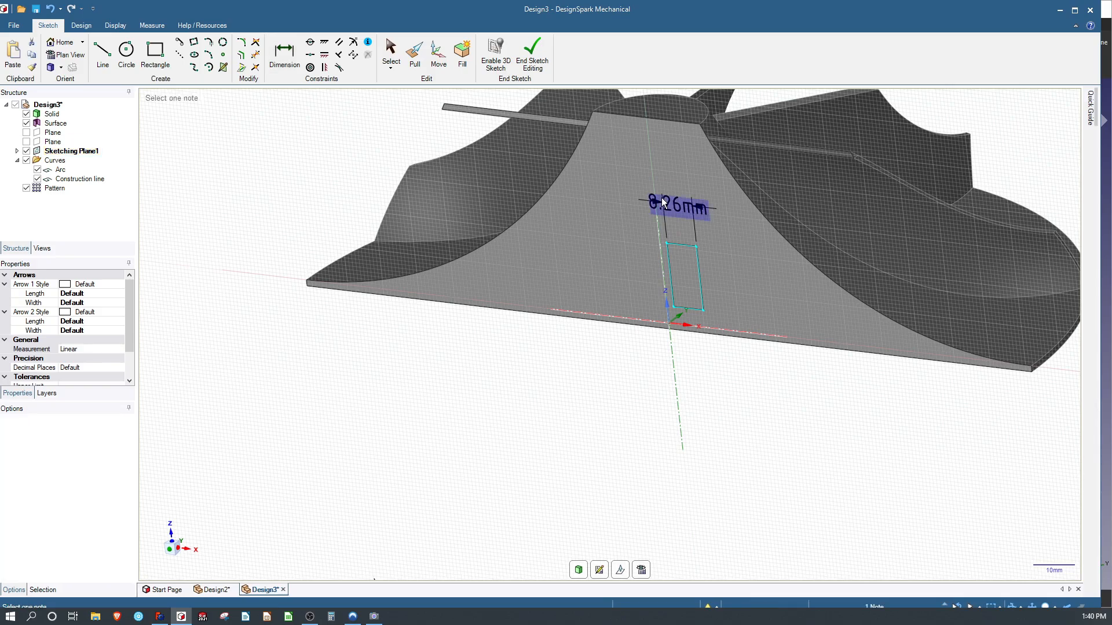
text(0.0625*25.4)
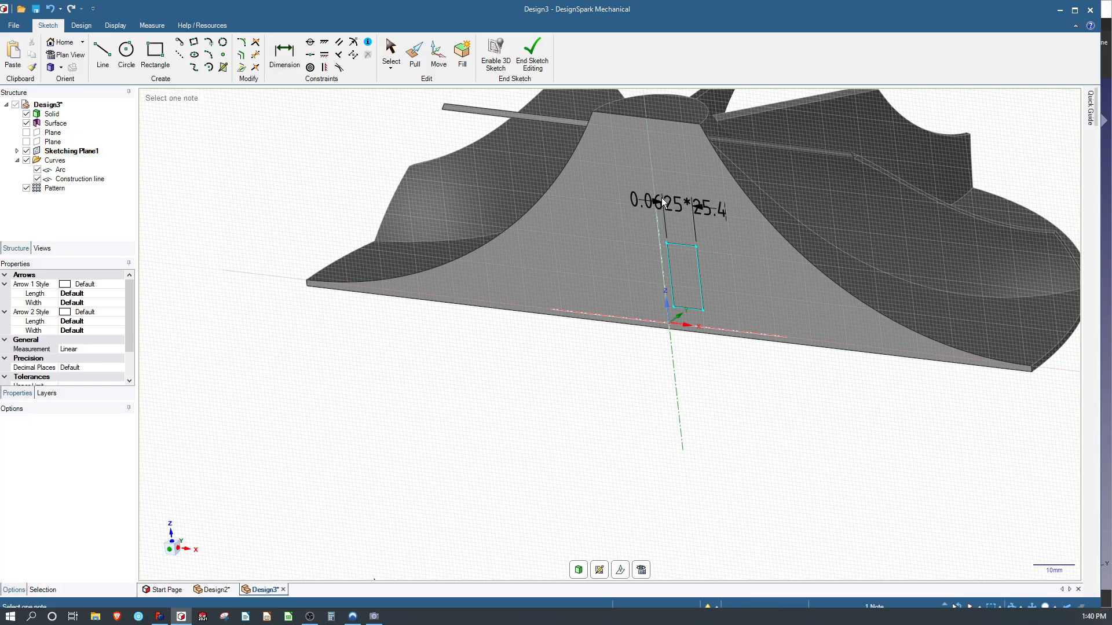
key(Return)
Constrain the rectangle's lower inner corner coincident with the origin.
scroll(633, 349, down, 2)
scroll(640, 321, up, 5)
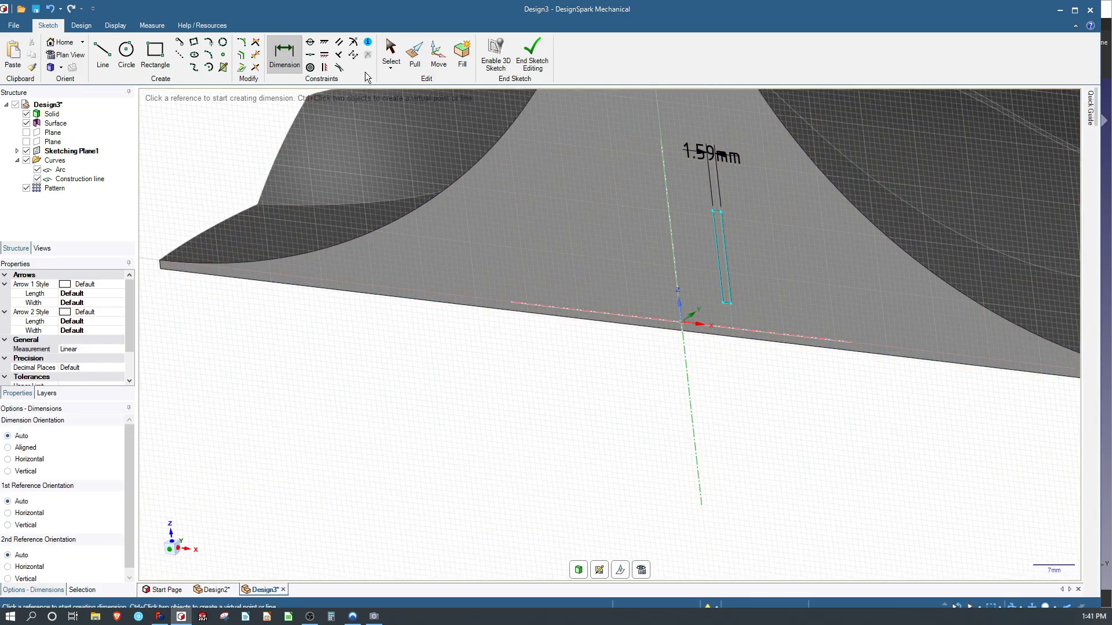
click(311, 42)
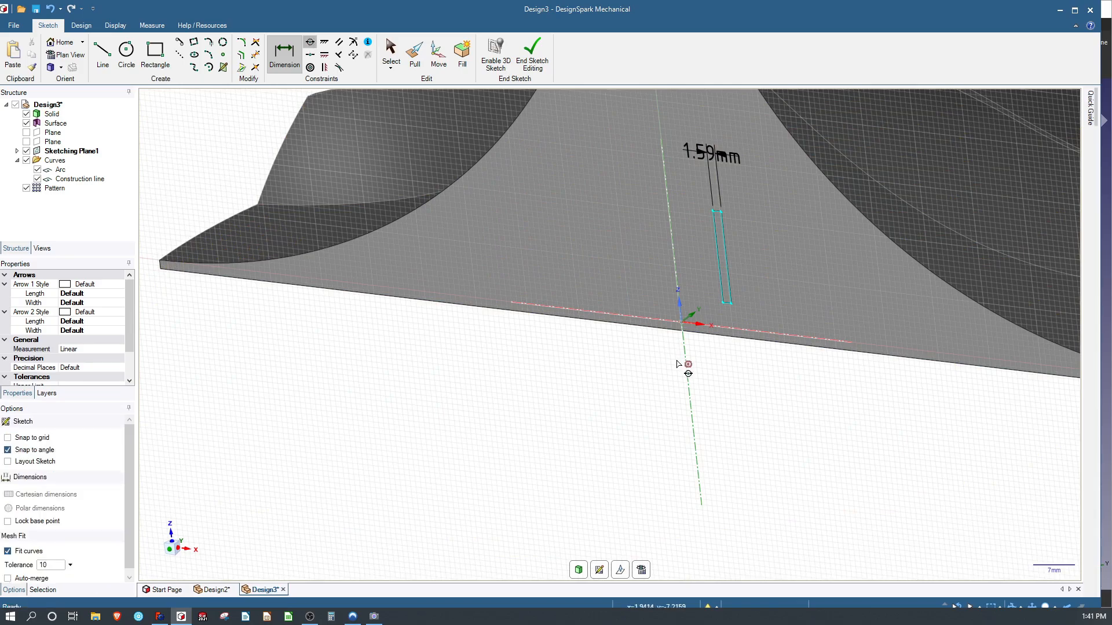
click(682, 323)
click(728, 303)
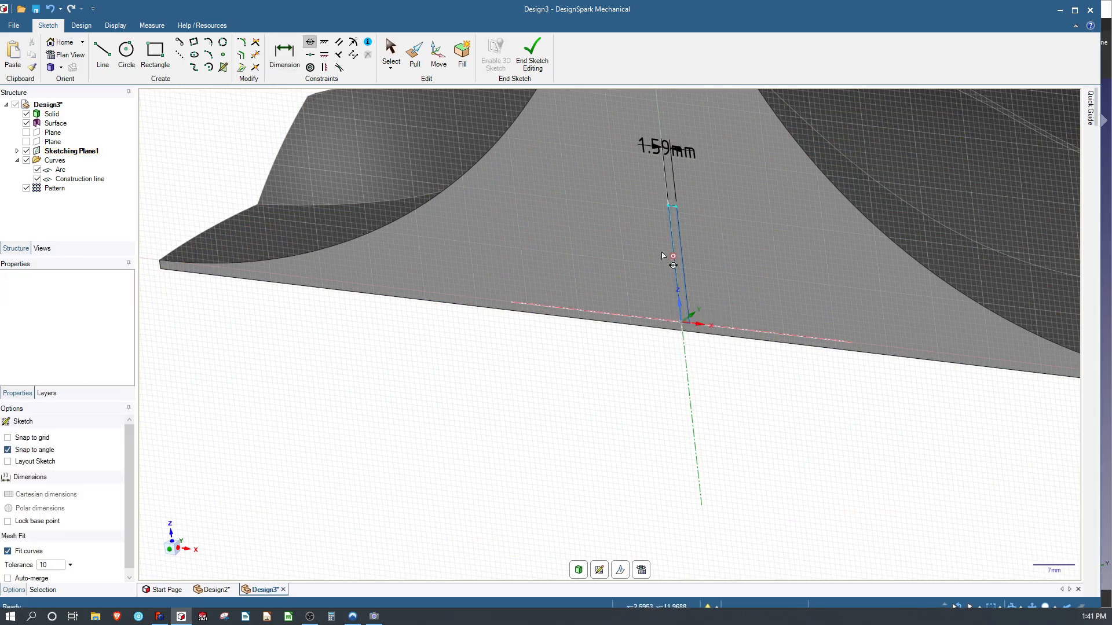
Dimension the rectangle's long side, set its height to 25.4 mm, and finish the sketch.
click(284, 55)
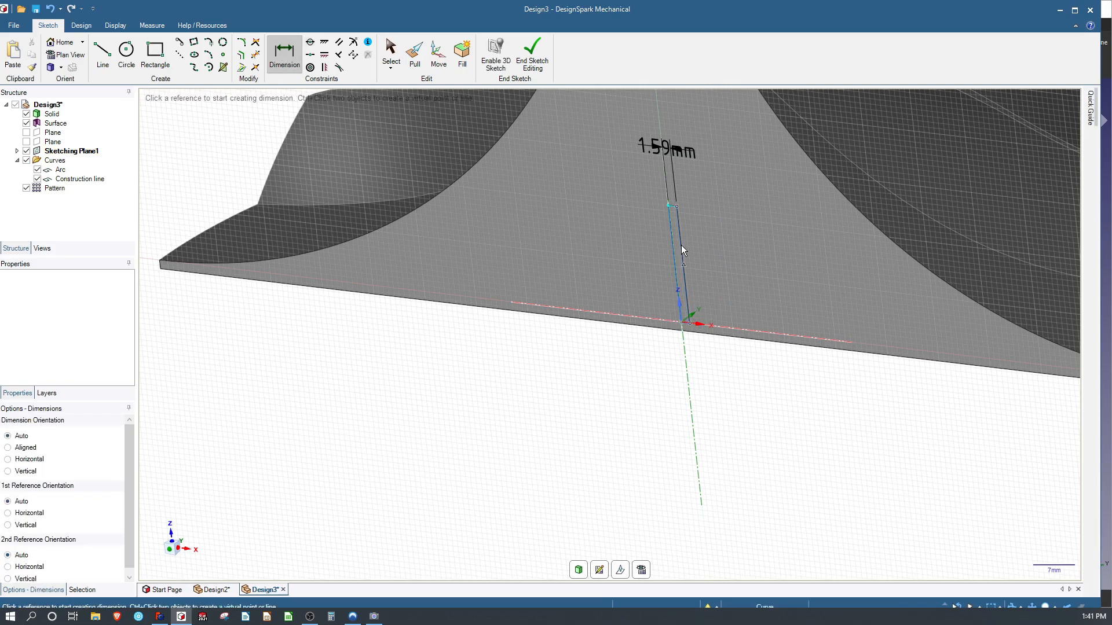
click(673, 241)
click(554, 242)
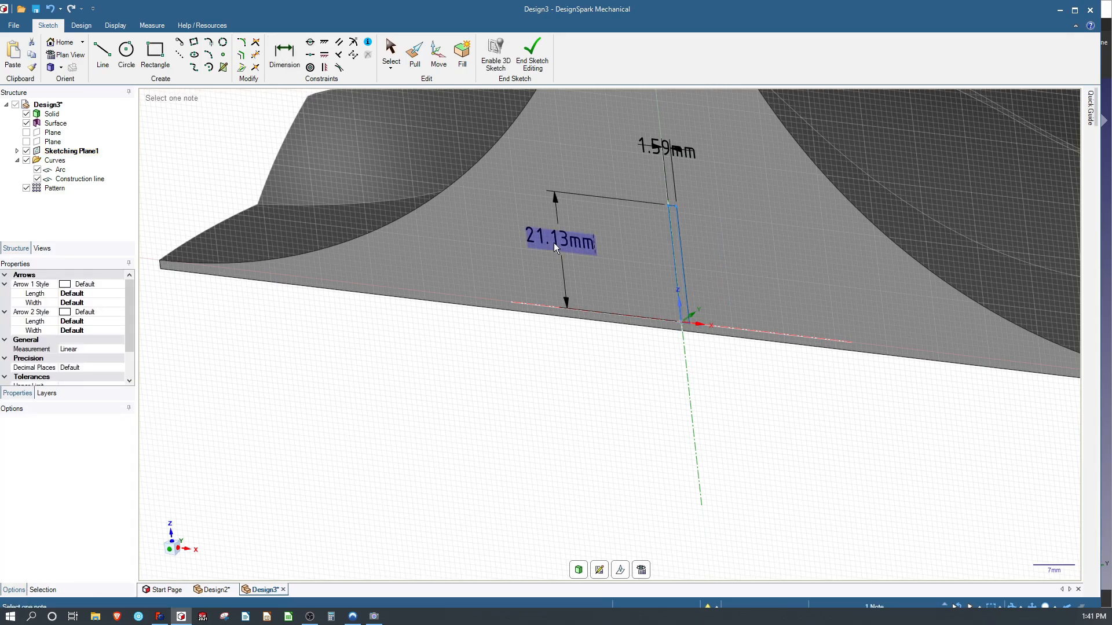
text(25.4)
key(Return)
scroll(614, 274, up, 2)
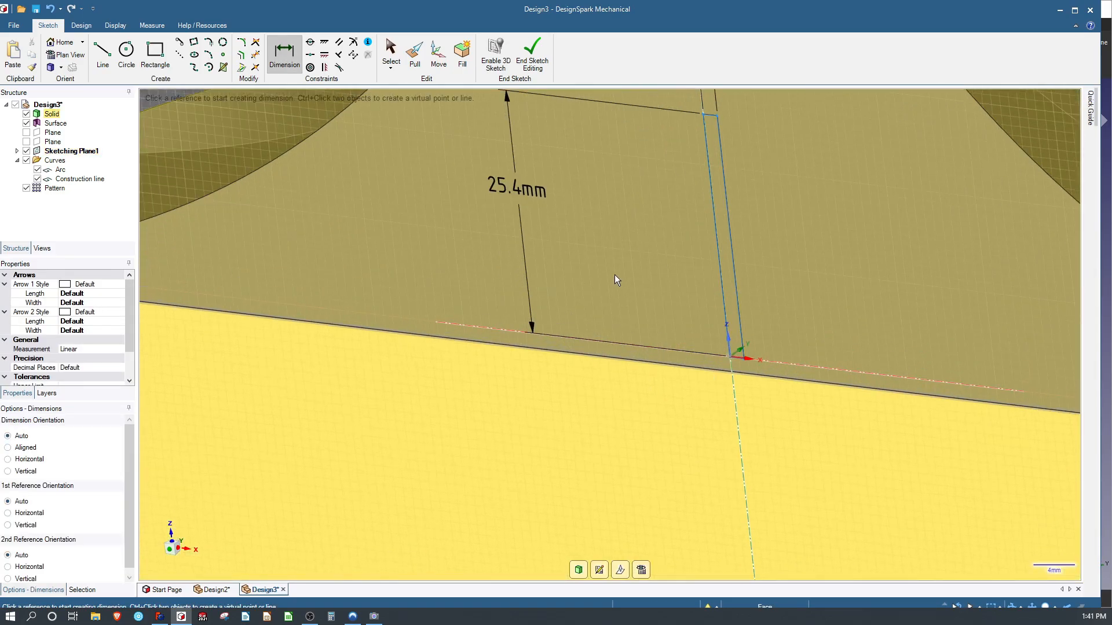
scroll(614, 274, down, 5)
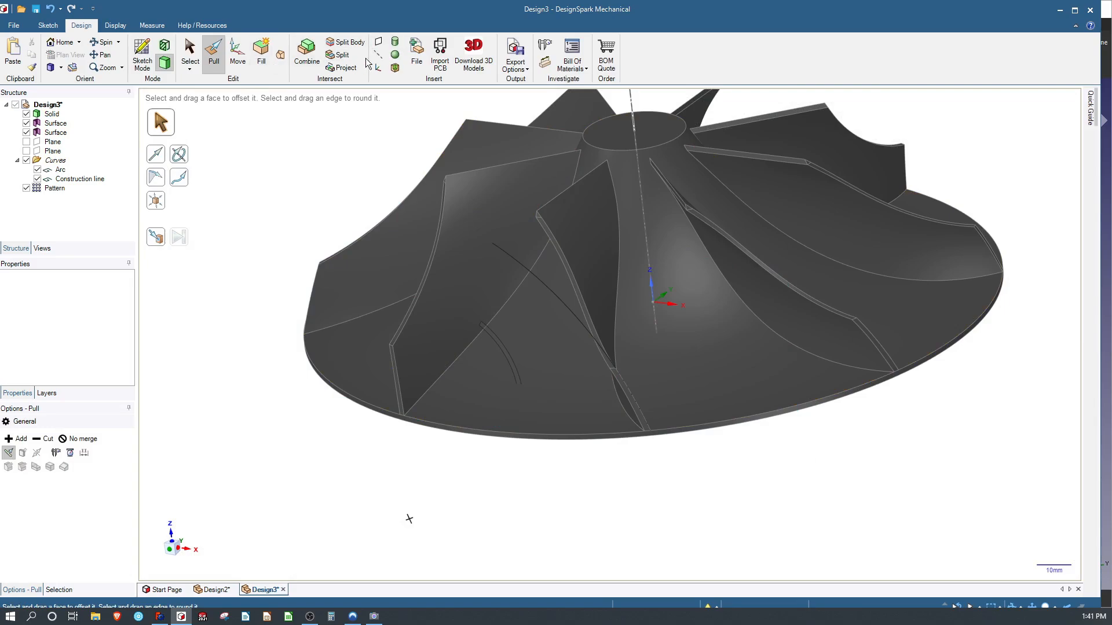
Hide the impeller solid so that the curved strip and the rectangular surface can be selected.
click(457, 300)
click(498, 347)
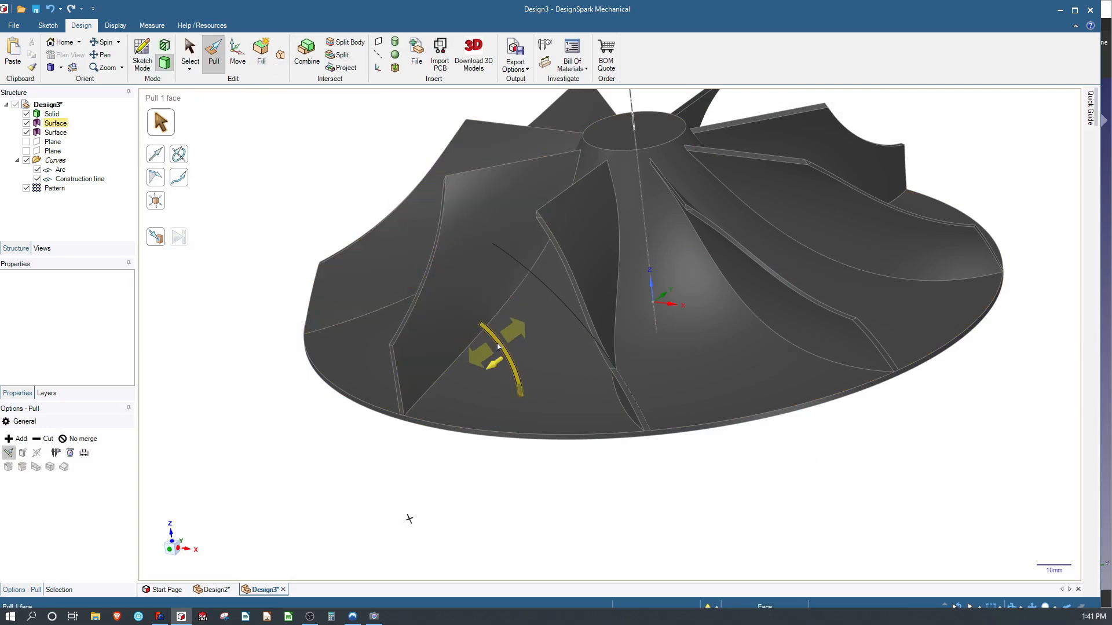
key(ctrl+c)
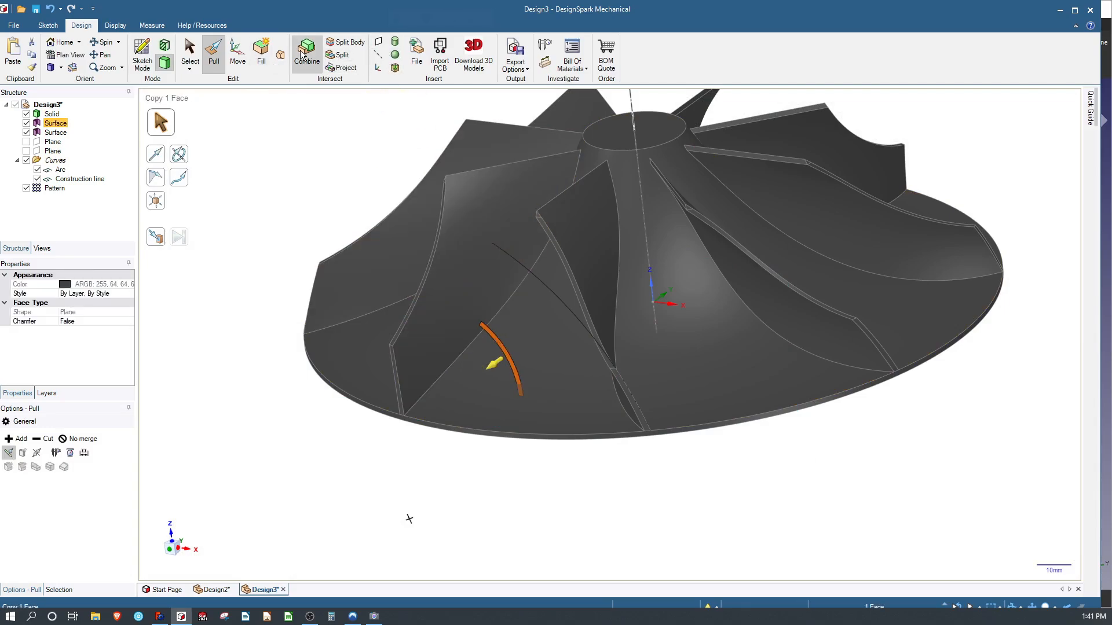
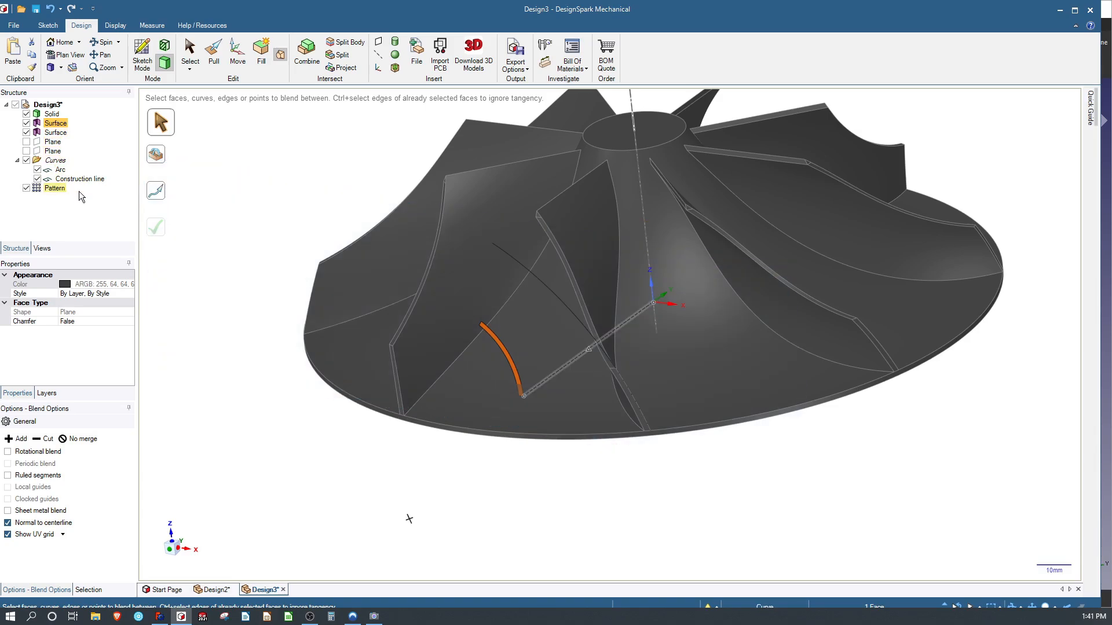
click(26, 113)
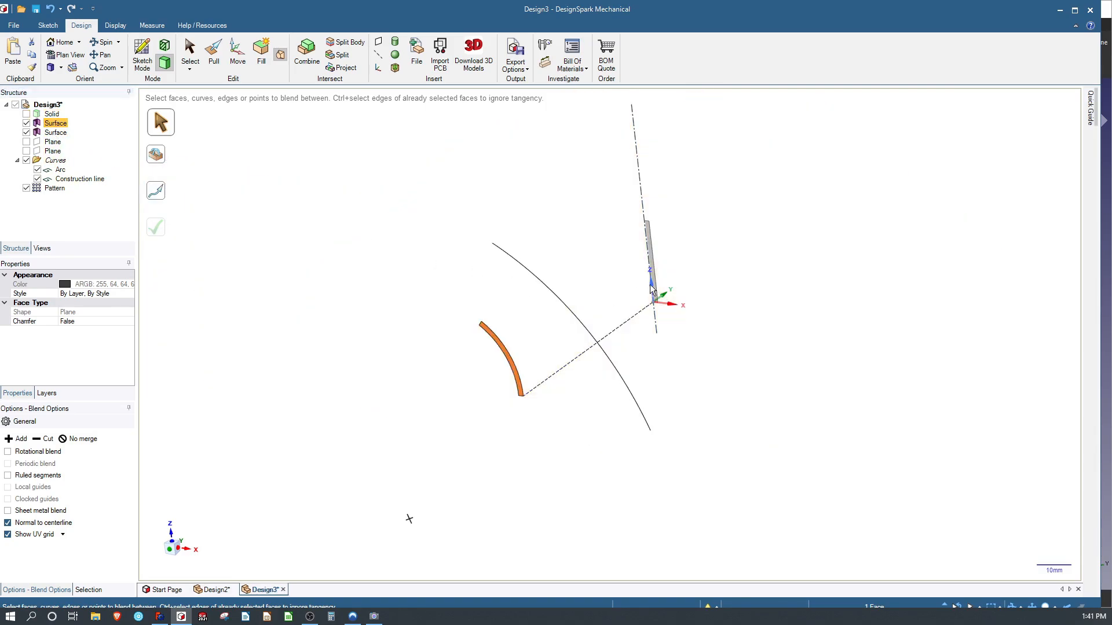
click(669, 254)
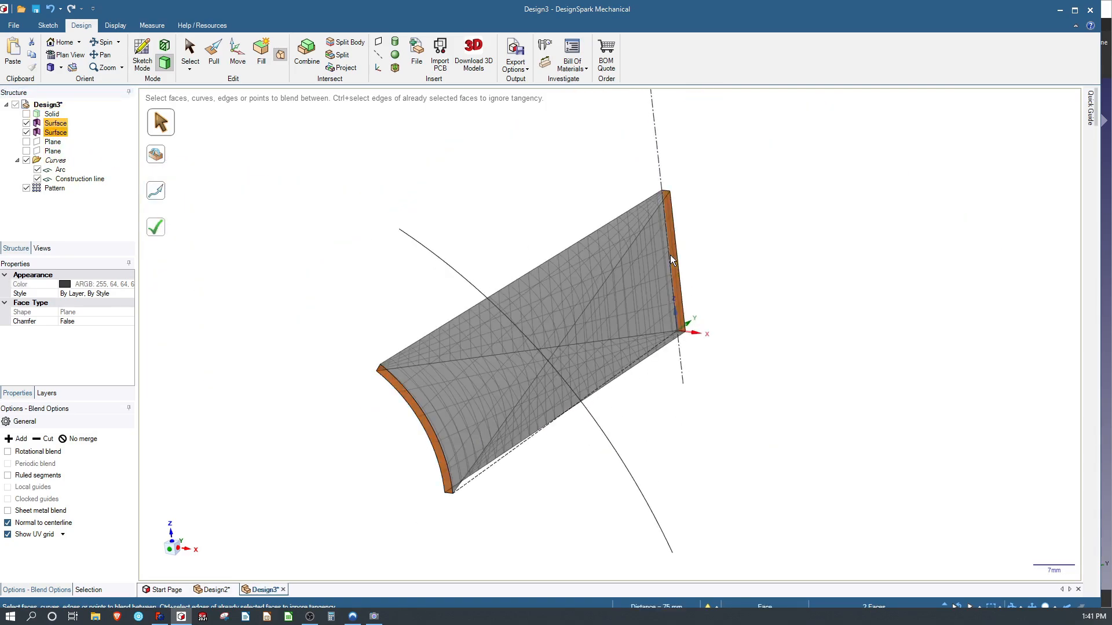
middle_drag(340, 338, 426, 341)
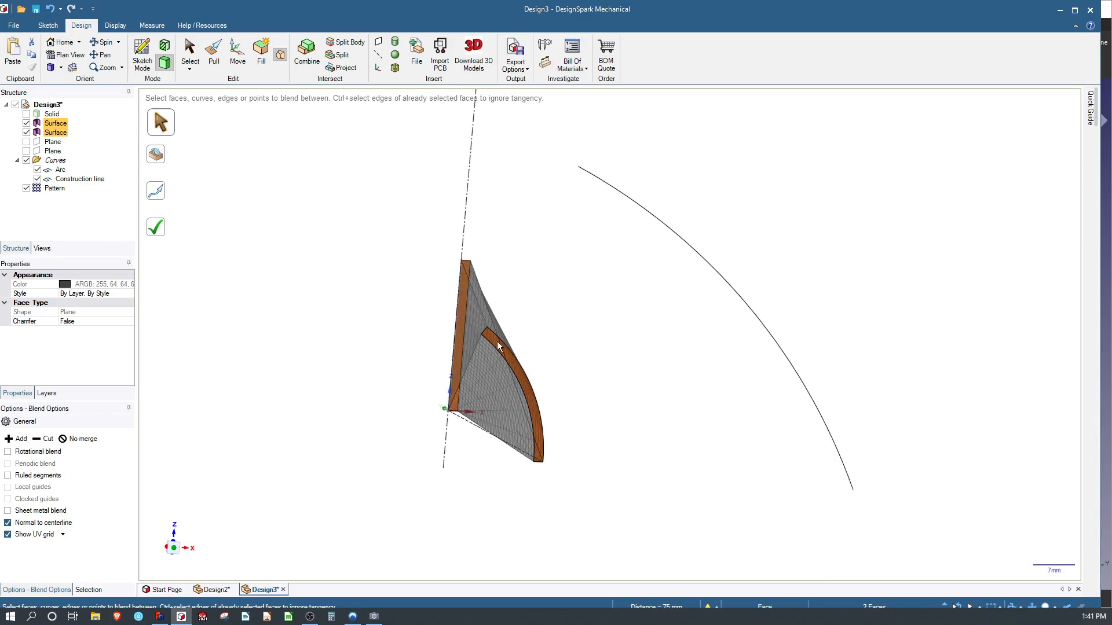
middle_drag(473, 336, 426, 364)
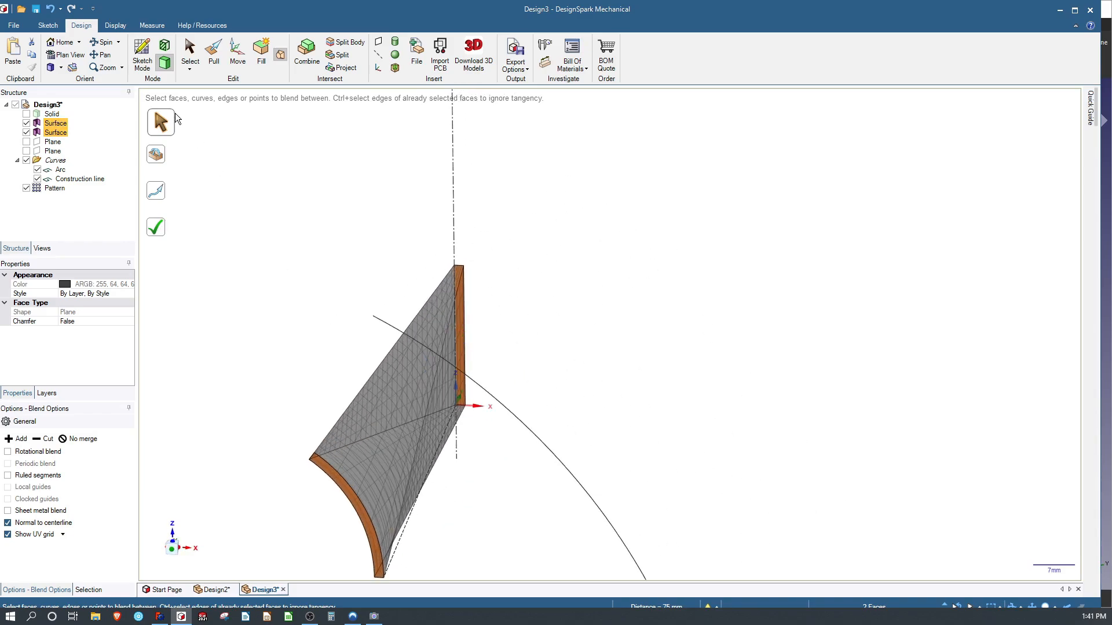
key(Escape)
key(Escape)
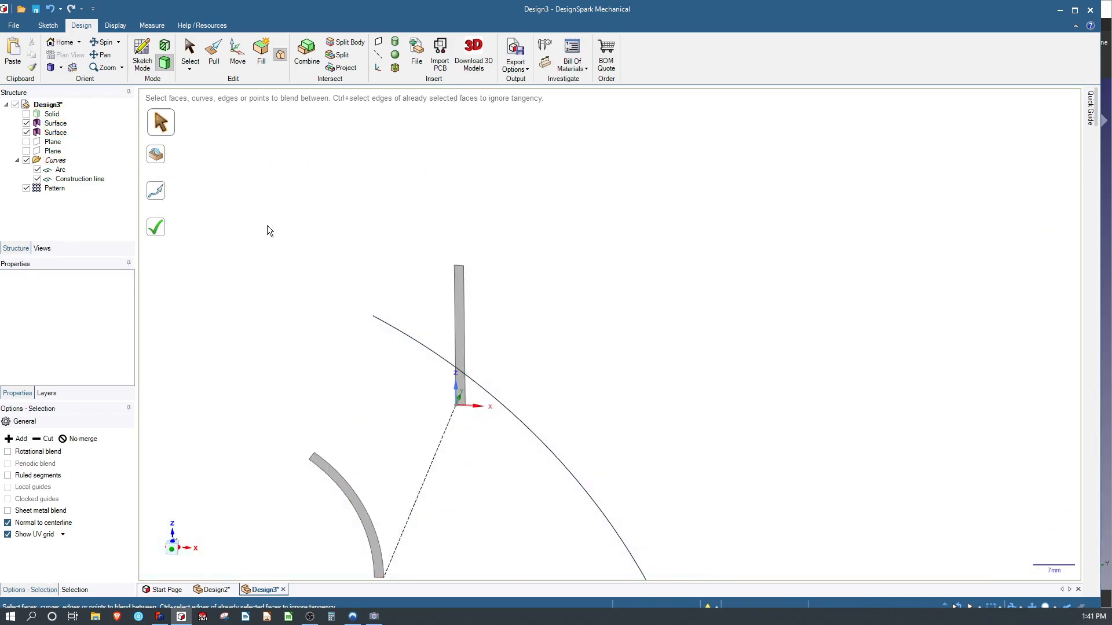
Start a line sketch on the horizontal plane defined by the origin's X and Y axes.
scroll(344, 306, up, 3)
scroll(344, 307, down, 7)
scroll(393, 354, up, 2)
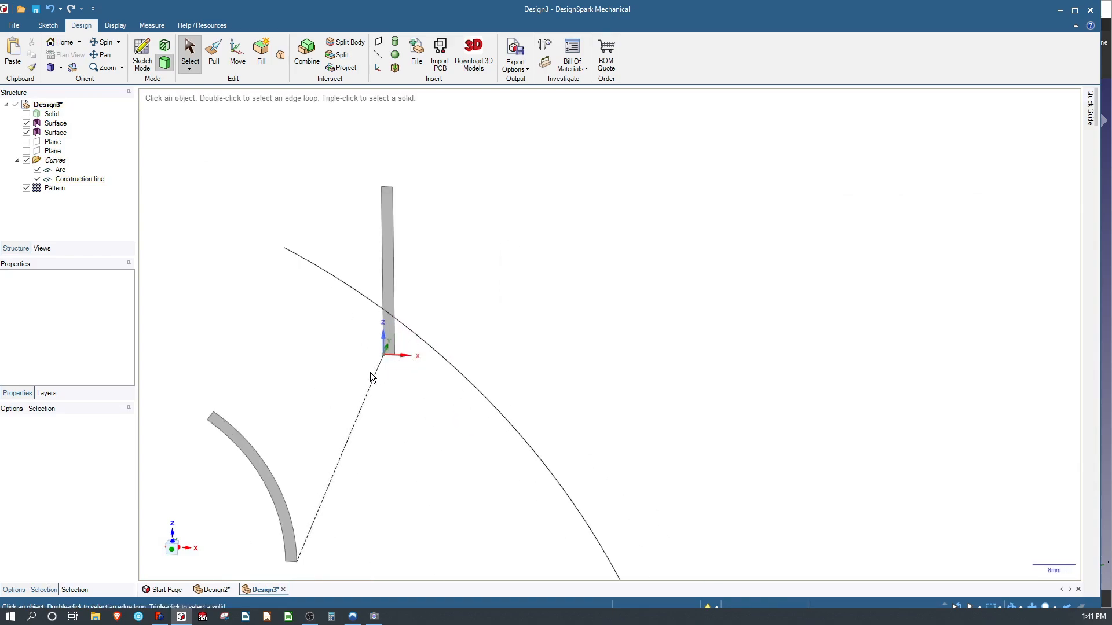
click(375, 380)
click(387, 352)
ctrl+click(389, 349)
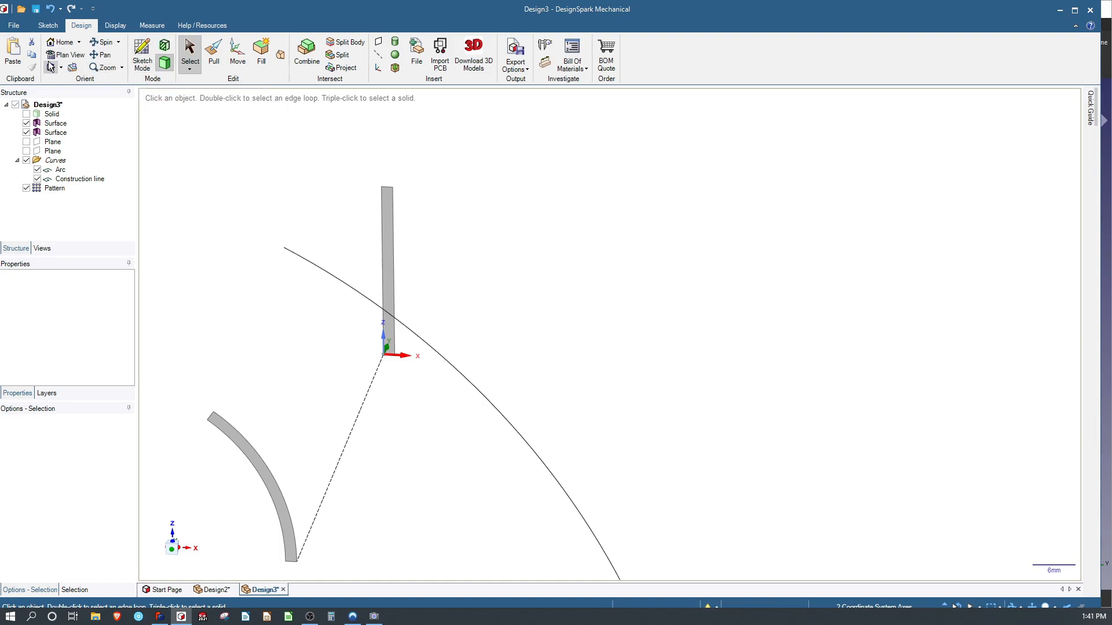
click(48, 25)
click(102, 55)
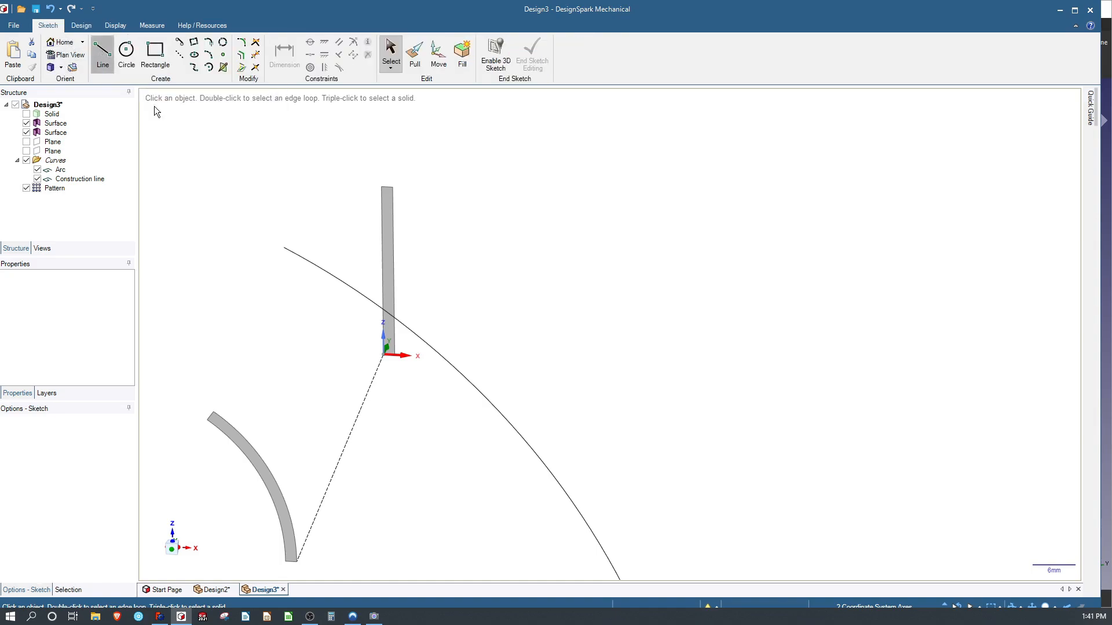
scroll(347, 501, down, 3)
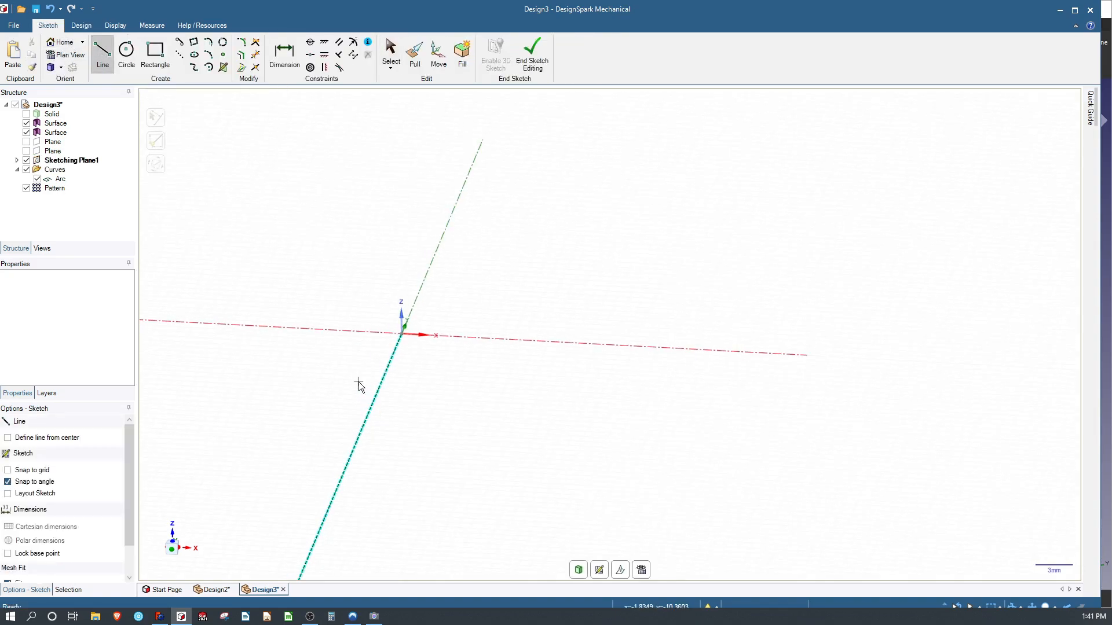
Draw a line from the curved strip's lower inner corner to the origin and end the sketch.
click(317, 488)
scroll(438, 334, up, 10)
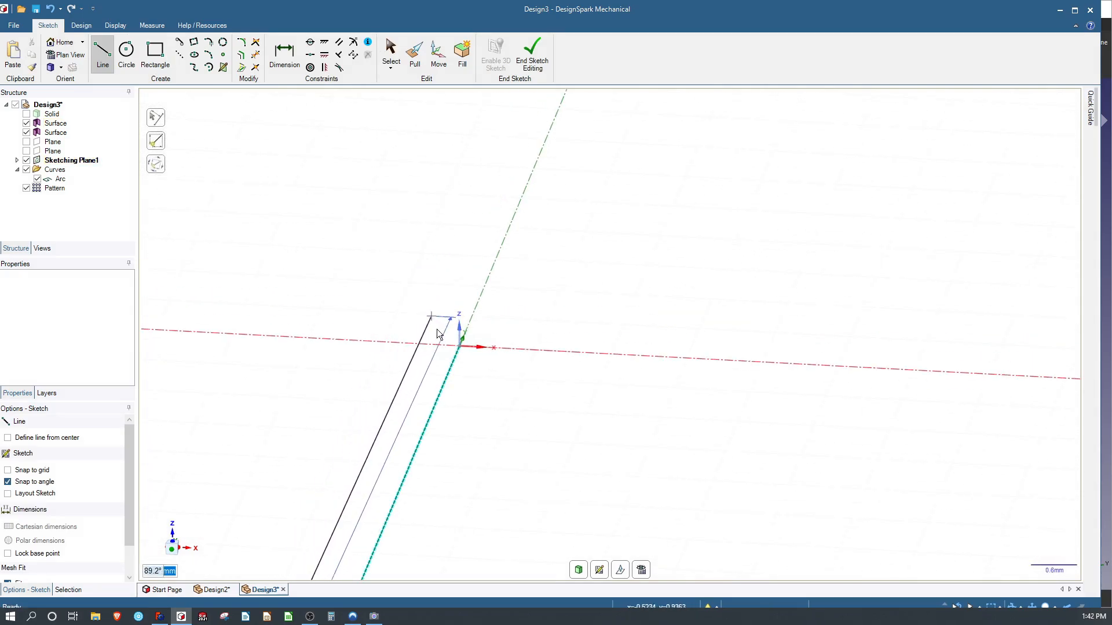
click(461, 346)
scroll(485, 385, up, 4)
scroll(486, 384, down, 3)
key(Escape)
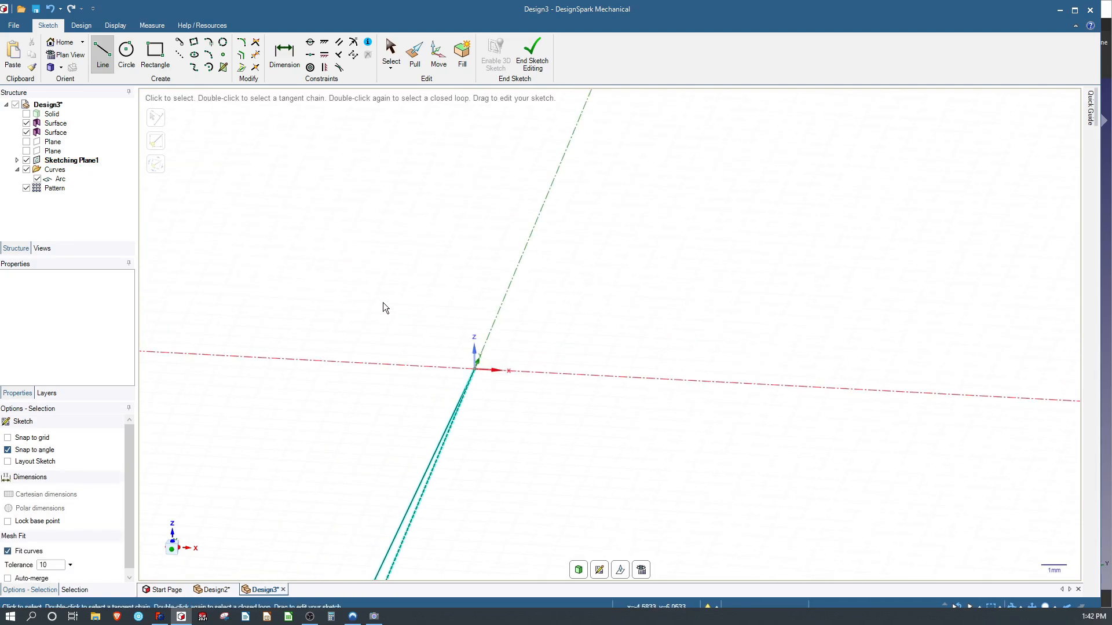
scroll(381, 256, down, 6)
scroll(381, 255, down, 4)
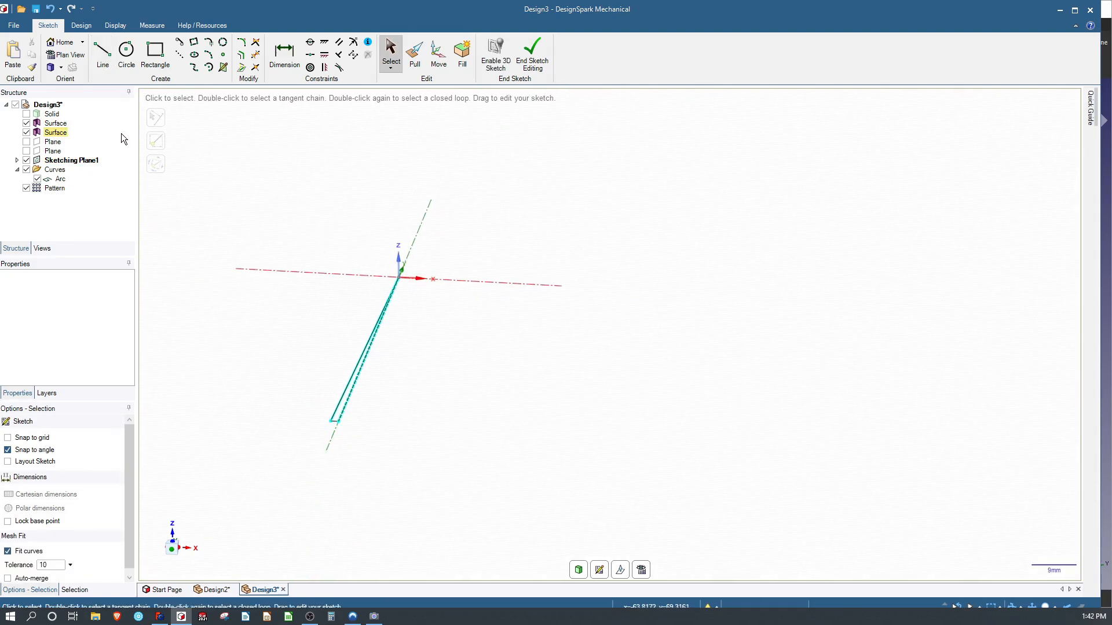
click(531, 57)
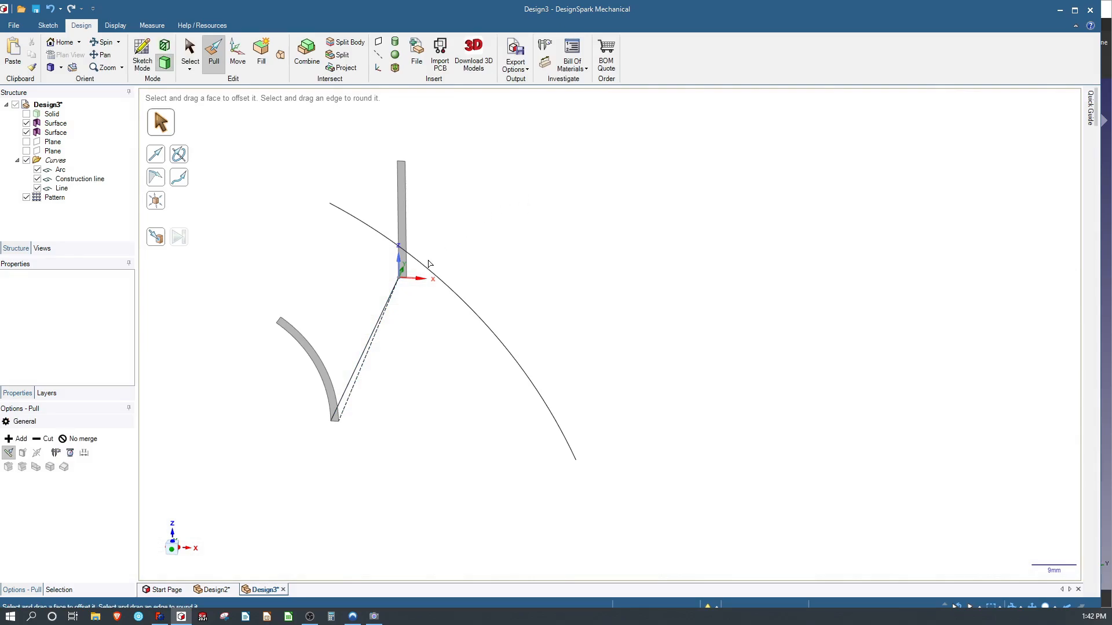
Set up a blend between the curved strip surface and the upright rectangular surface at the axis.
scroll(388, 321, up, 4)
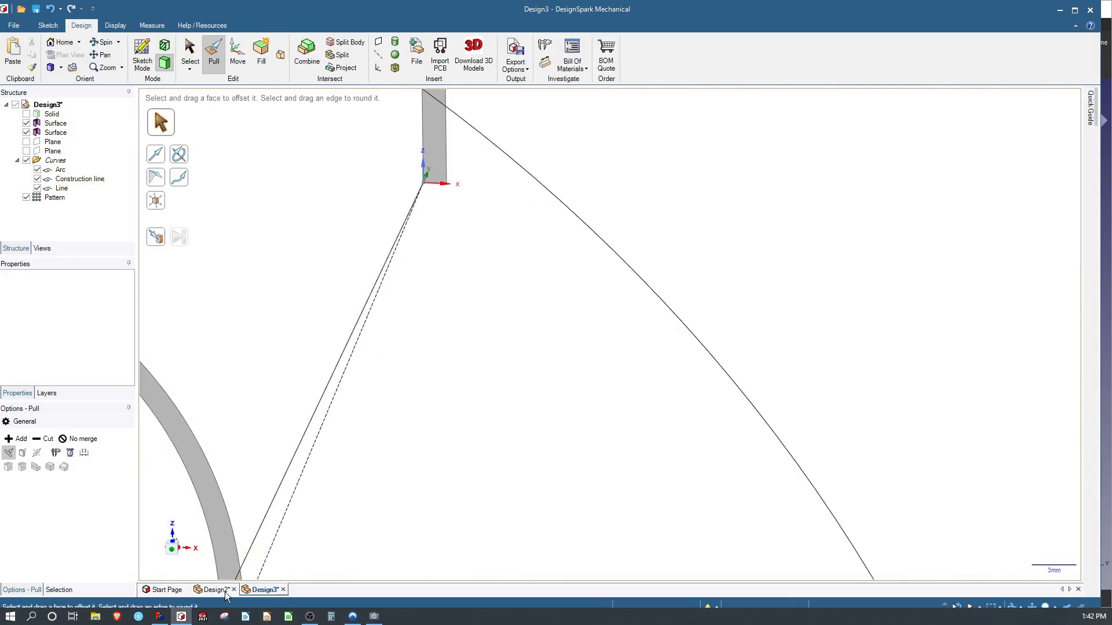
scroll(424, 248, down, 2)
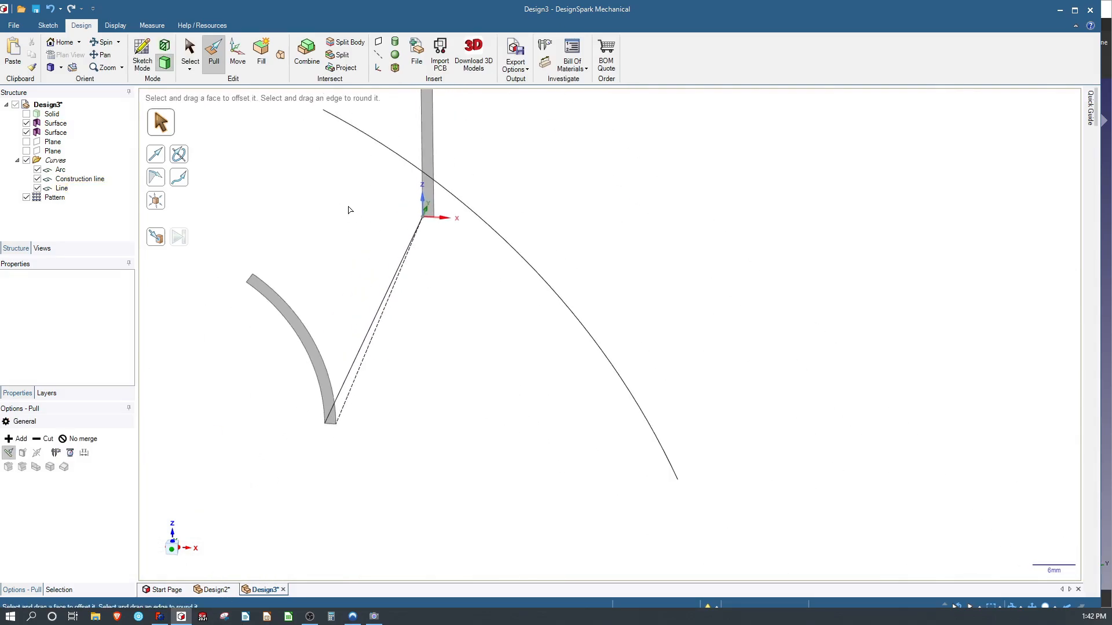
click(306, 333)
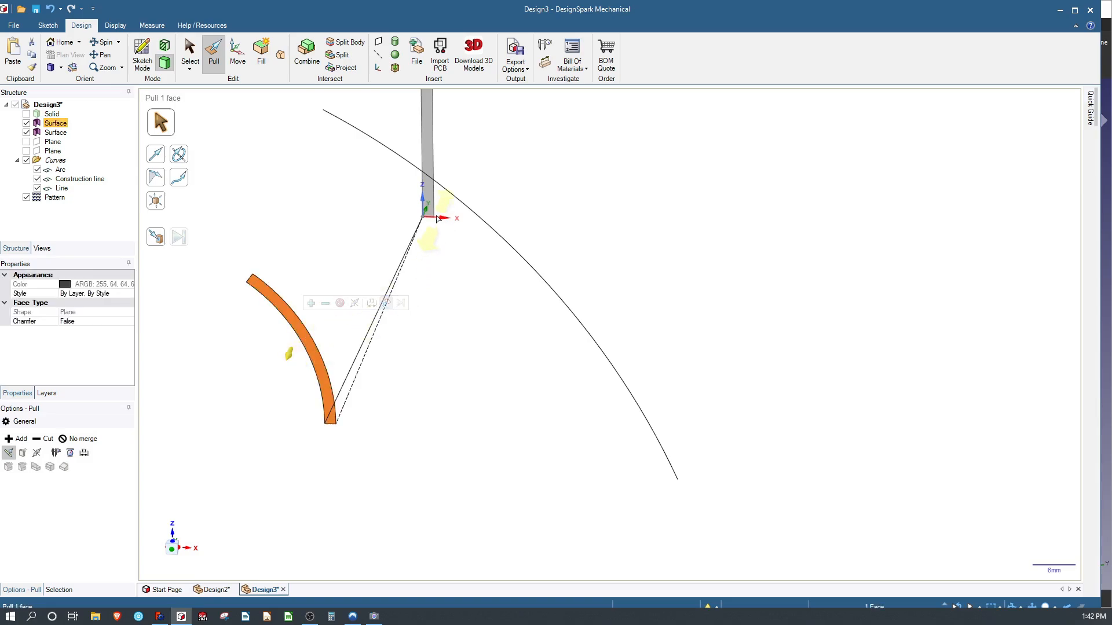
ctrl+click(427, 136)
click(281, 54)
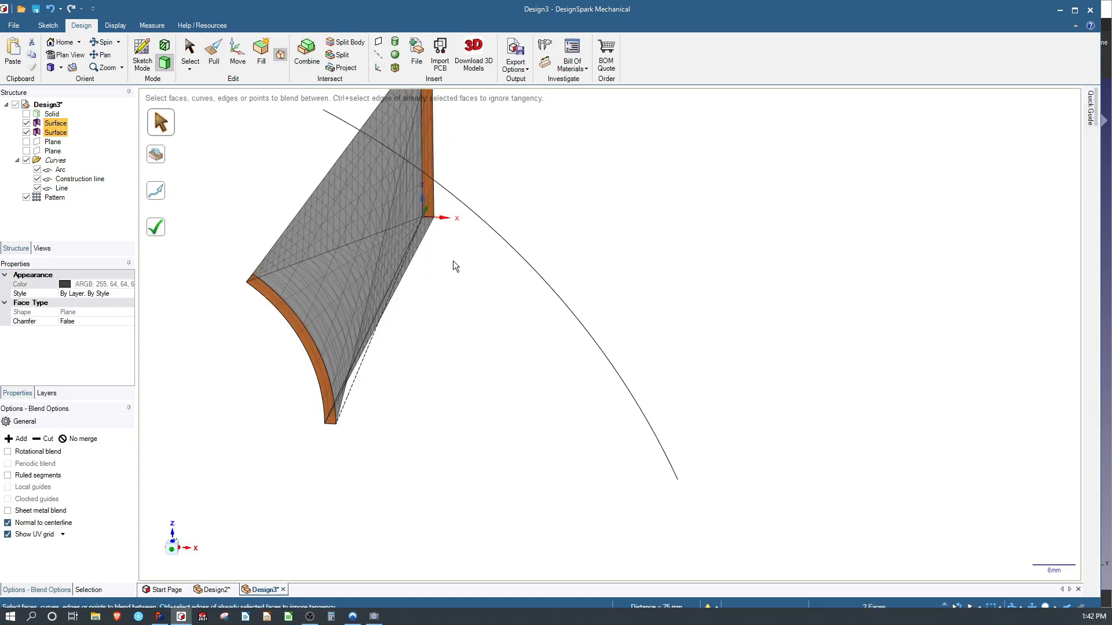
Complete the blend using the newly sketched line as a guide curve, and show the impeller solid again.
click(155, 154)
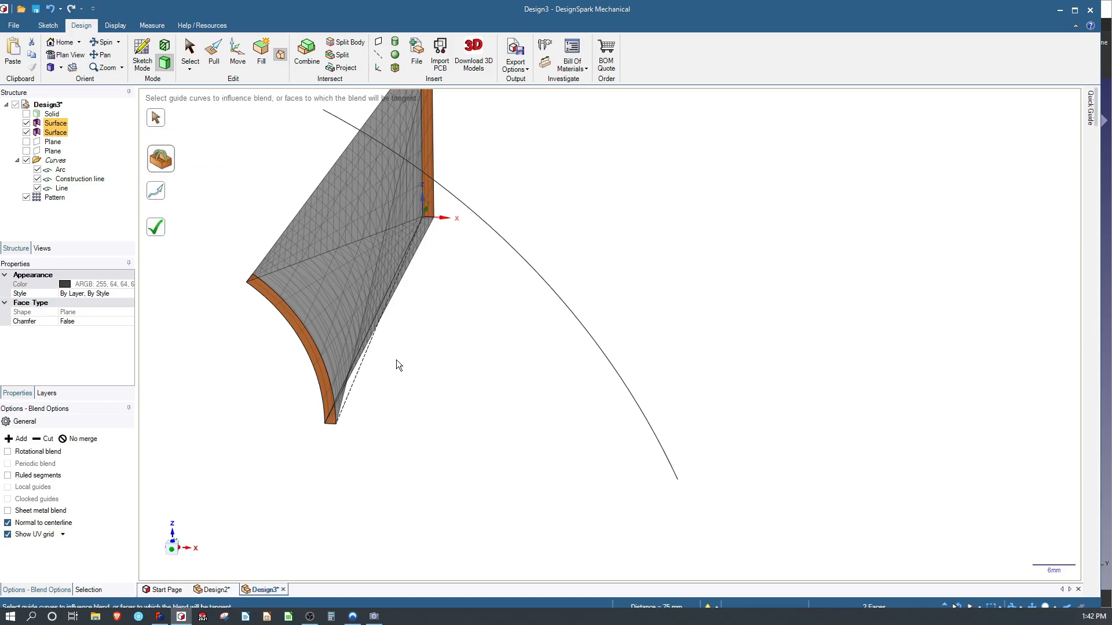
click(353, 363)
middle_drag(457, 380, 399, 370)
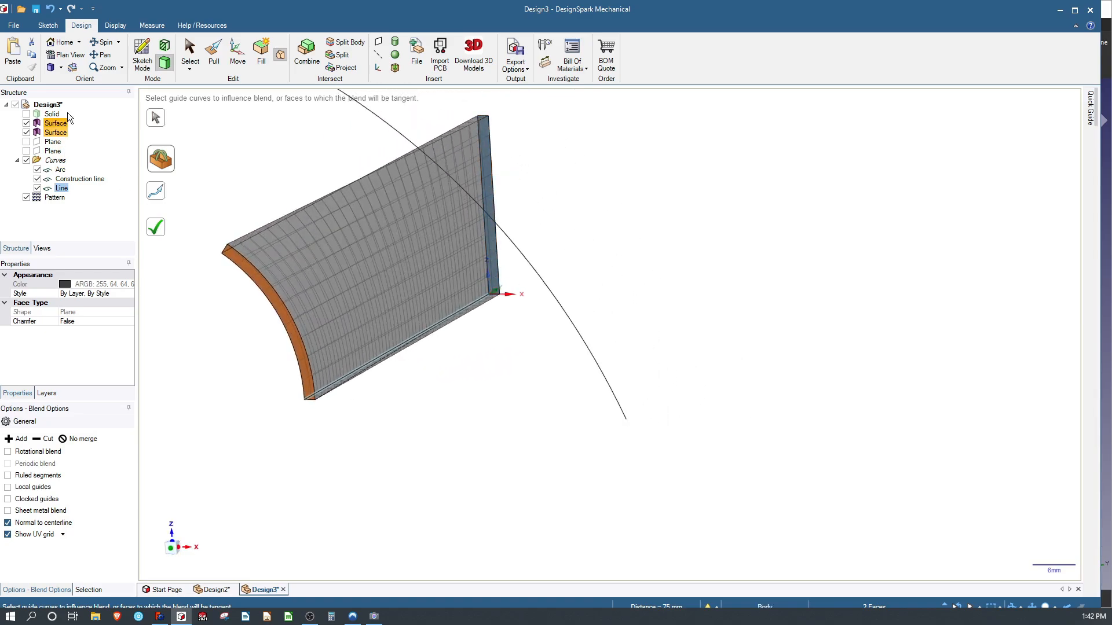
click(155, 227)
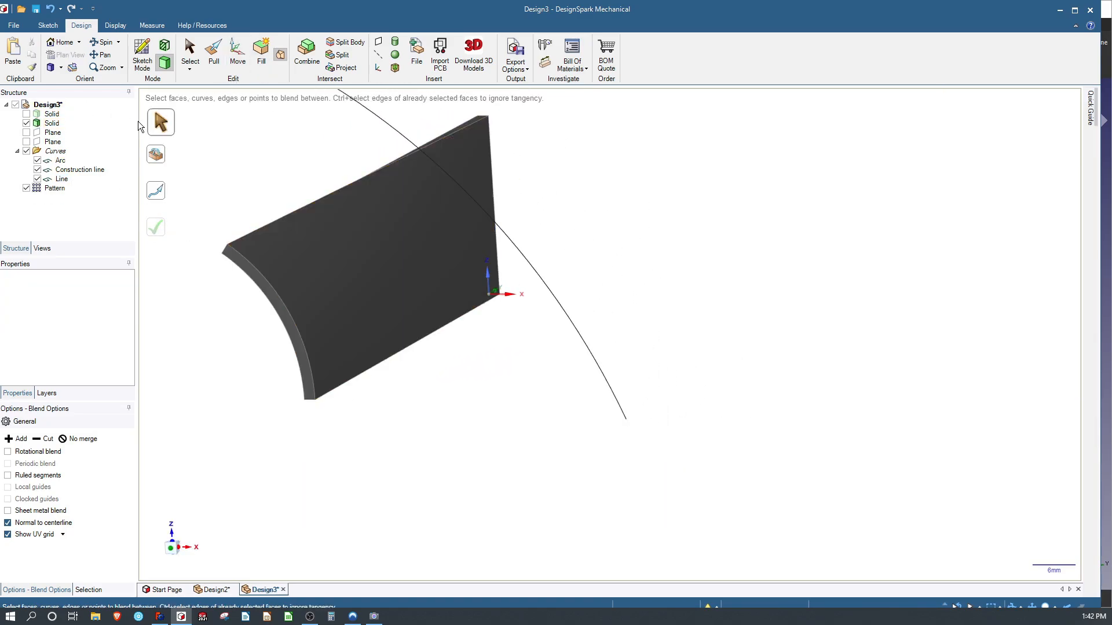
click(26, 114)
scroll(377, 255, down, 5)
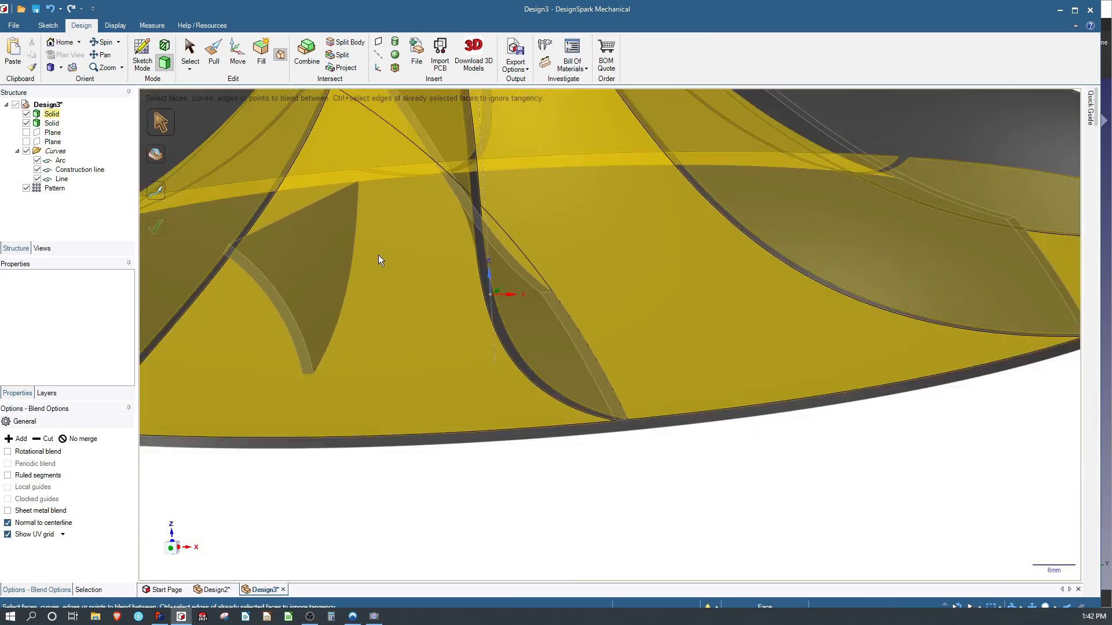
Check the impeller and small blade solids individually, and set the blend option to Add.
scroll(325, 249, up, 3)
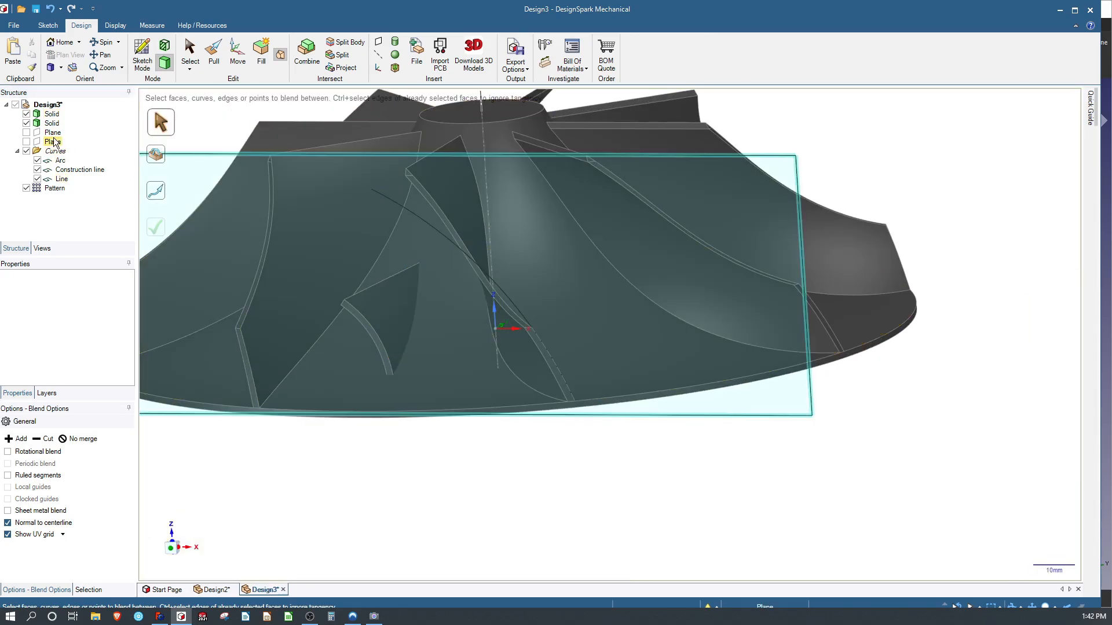
click(55, 124)
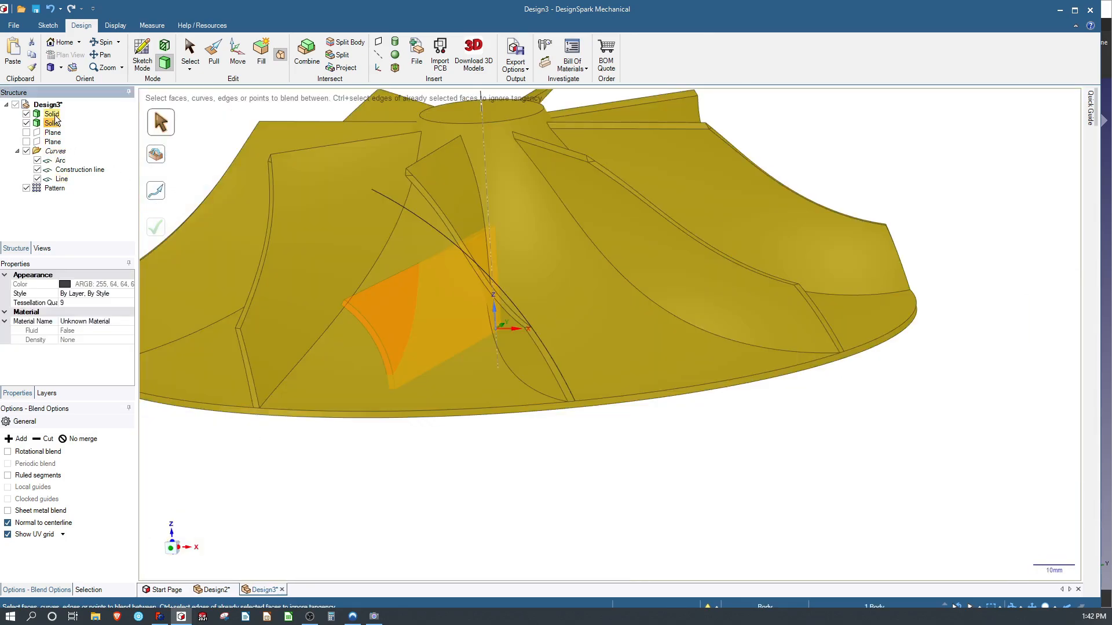
click(52, 114)
ctrl+click(101, 144)
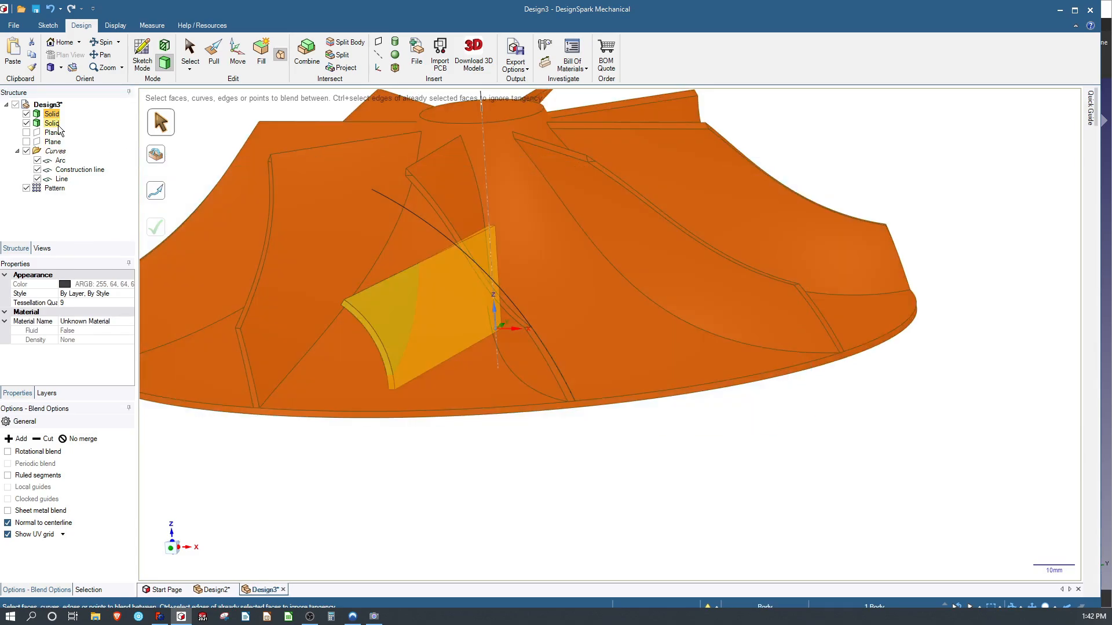
click(461, 509)
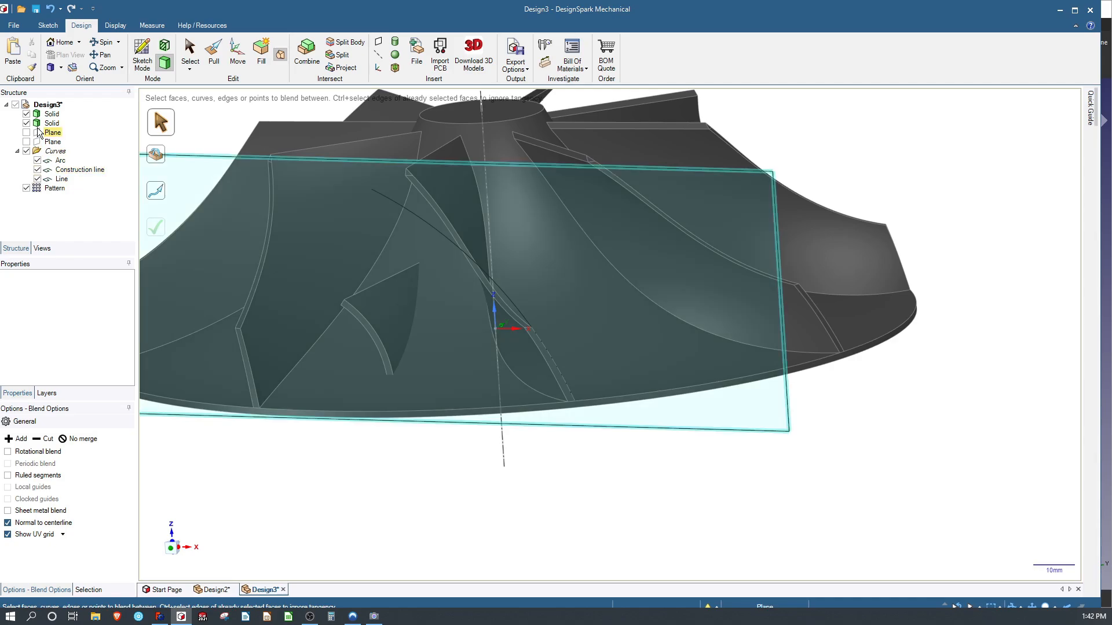
click(52, 123)
click(17, 439)
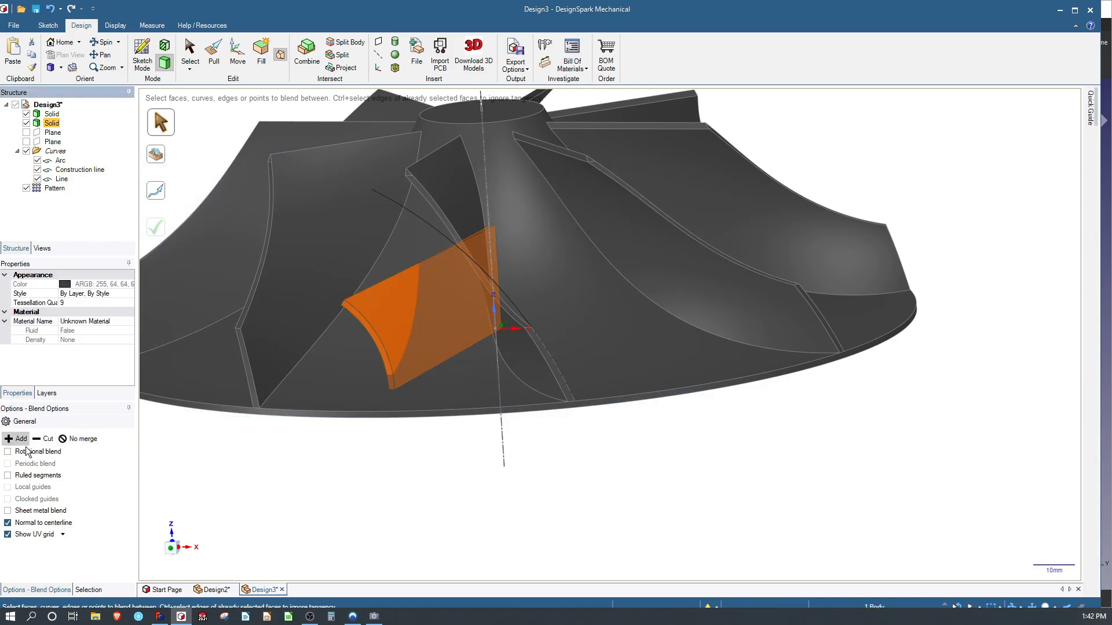
click(270, 497)
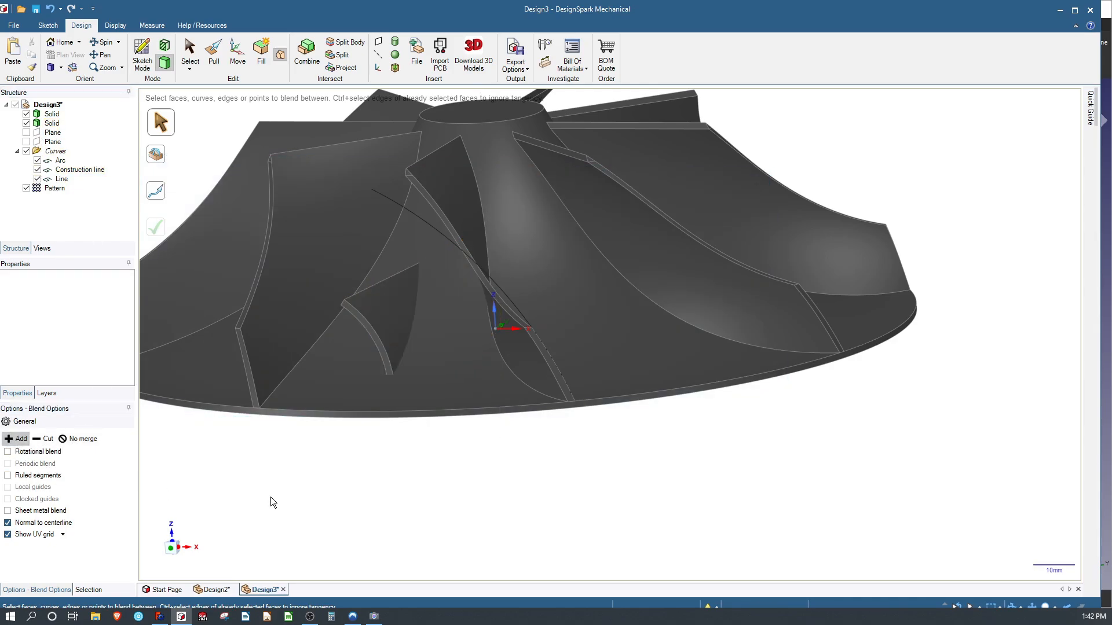
Highlight both solid bodies together, and examine the whole impeller with its small blade.
click(51, 124)
ctrl+click(51, 113)
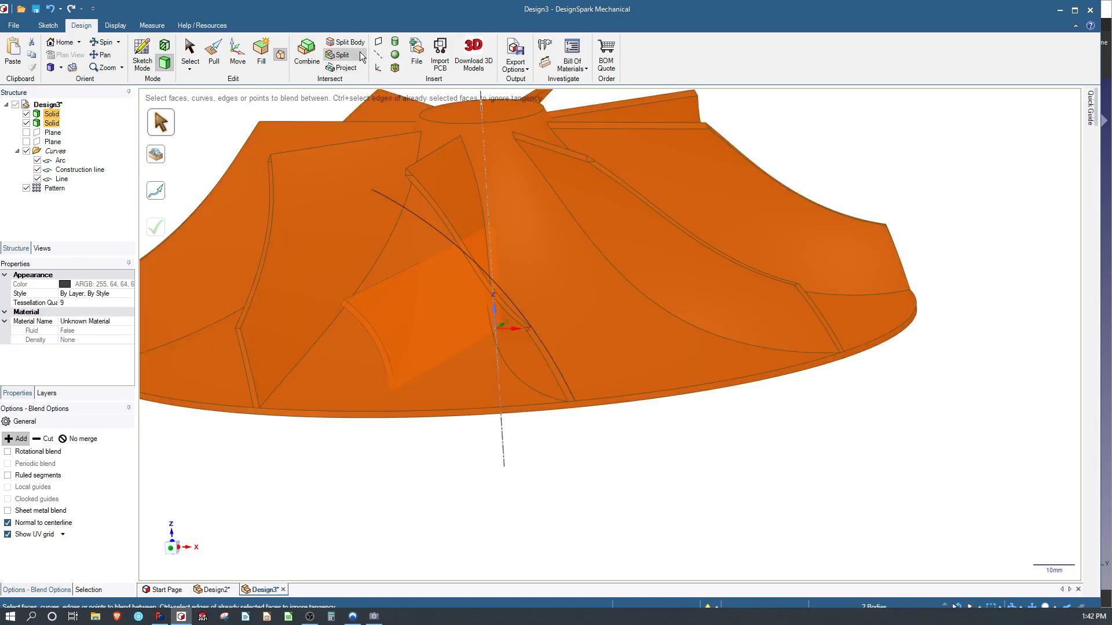
click(437, 457)
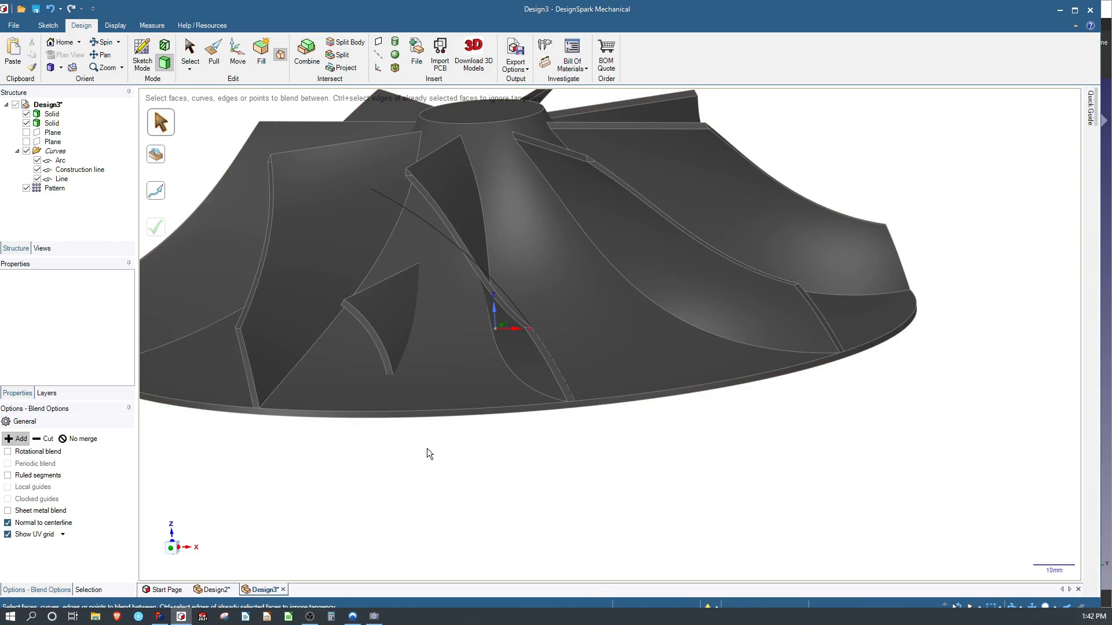
middle_drag(392, 424, 460, 376)
scroll(488, 380, down, 5)
scroll(471, 305, up, 3)
mouse_move(476, 313)
middle_down()
mouse_move(529, 324)
mouse_move(481, 318)
middle_up()
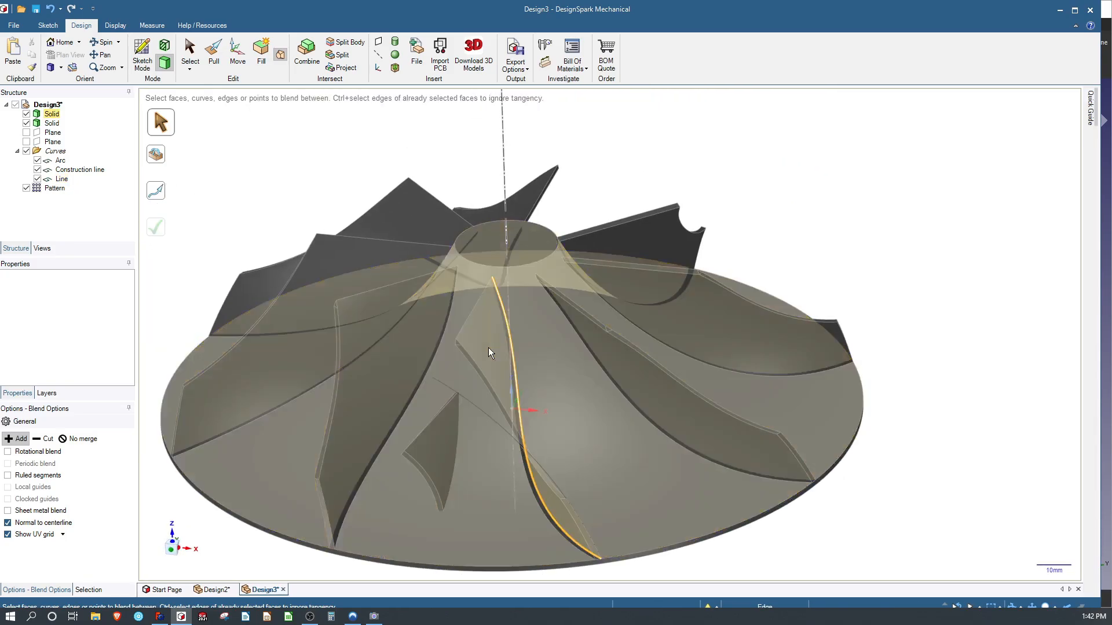
Switch to the impeller model in FreeCAD and create a datum plane offset 75 mm in the z-direction from the YZ plane.
click(159, 616)
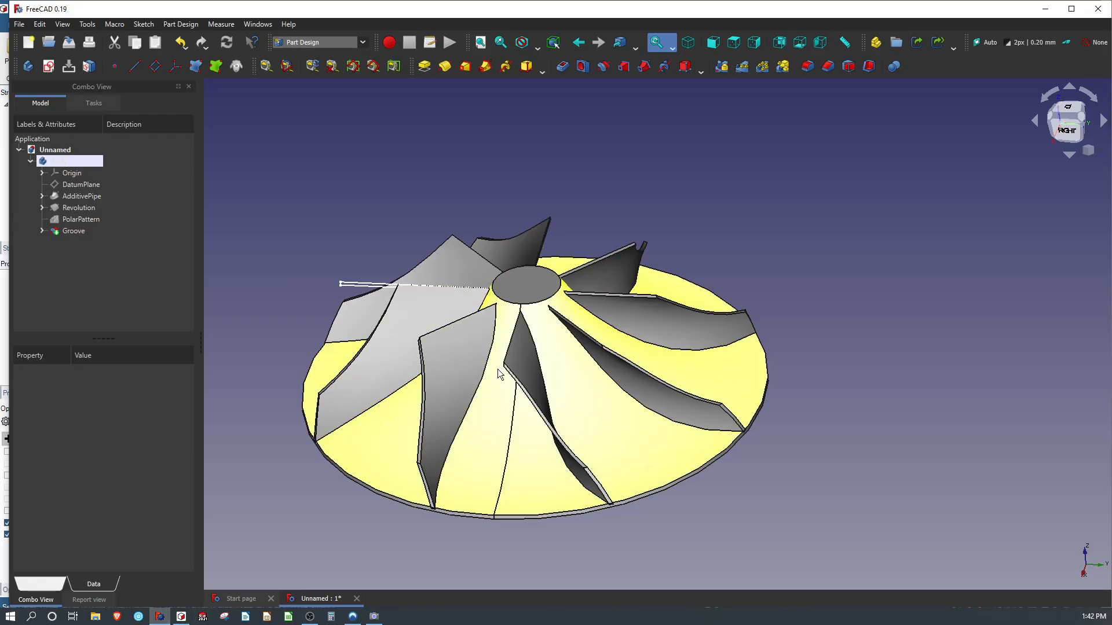
middle_drag(499, 371, 492, 350)
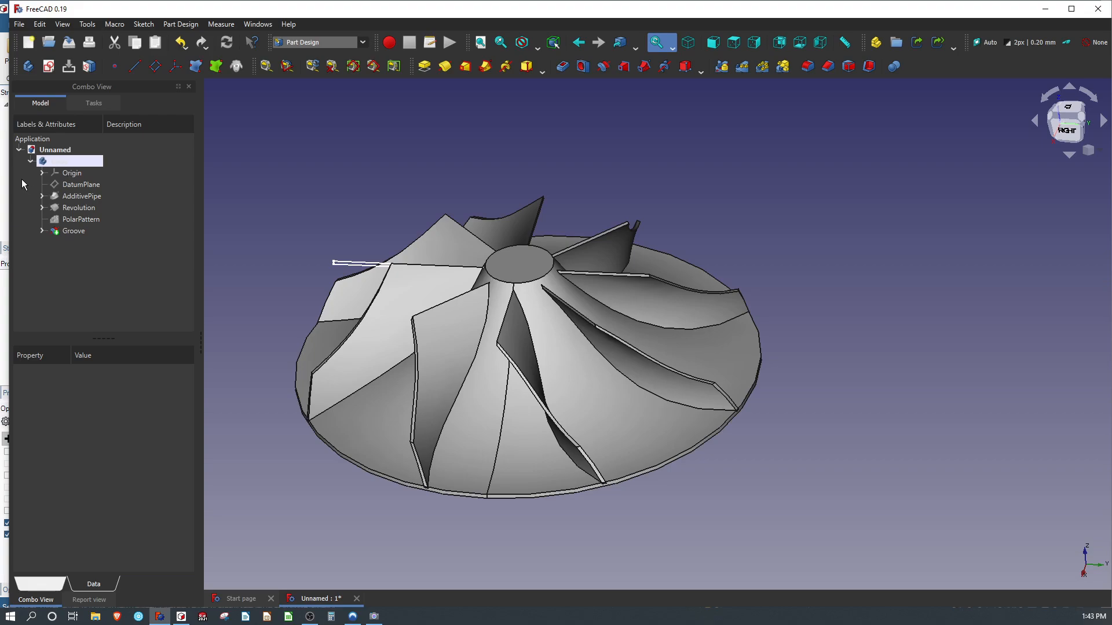
middle_drag(384, 350, 449, 350)
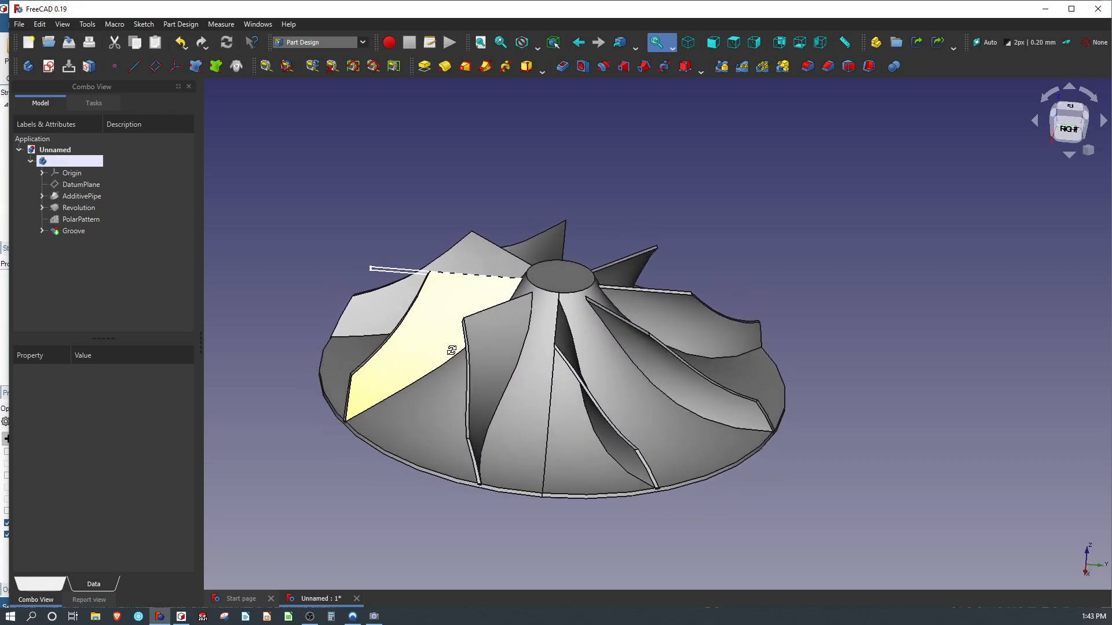
click(42, 172)
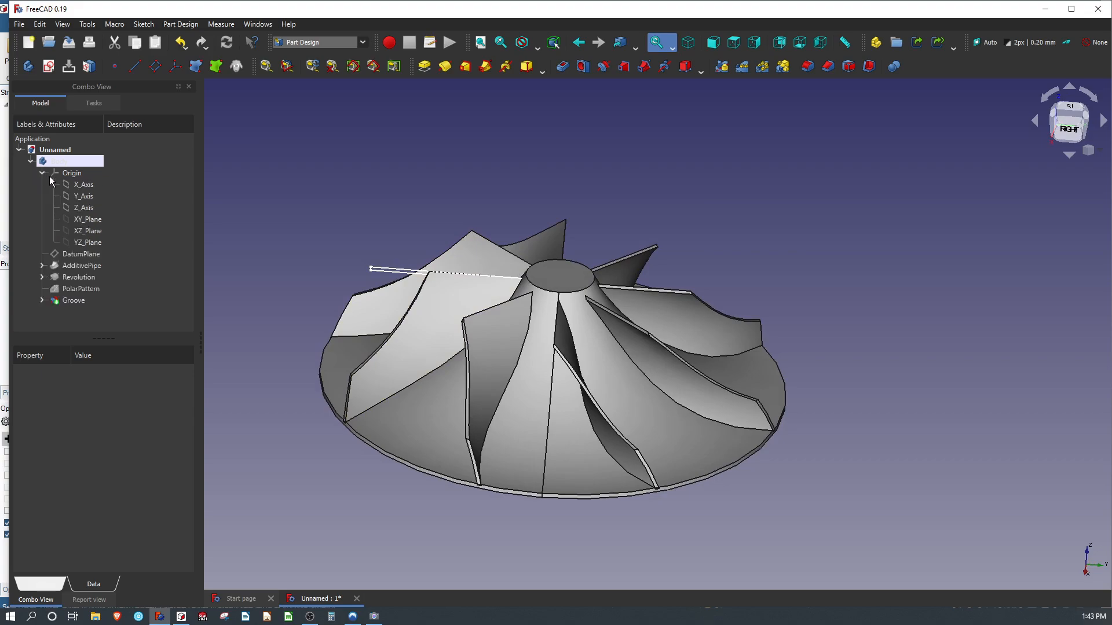
click(88, 243)
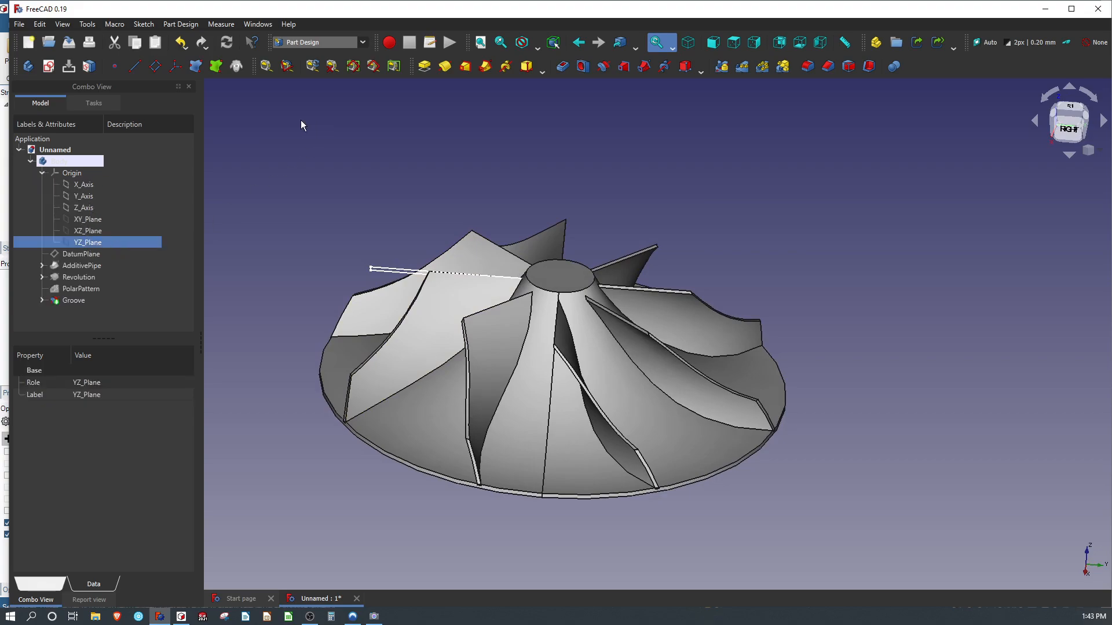
click(155, 68)
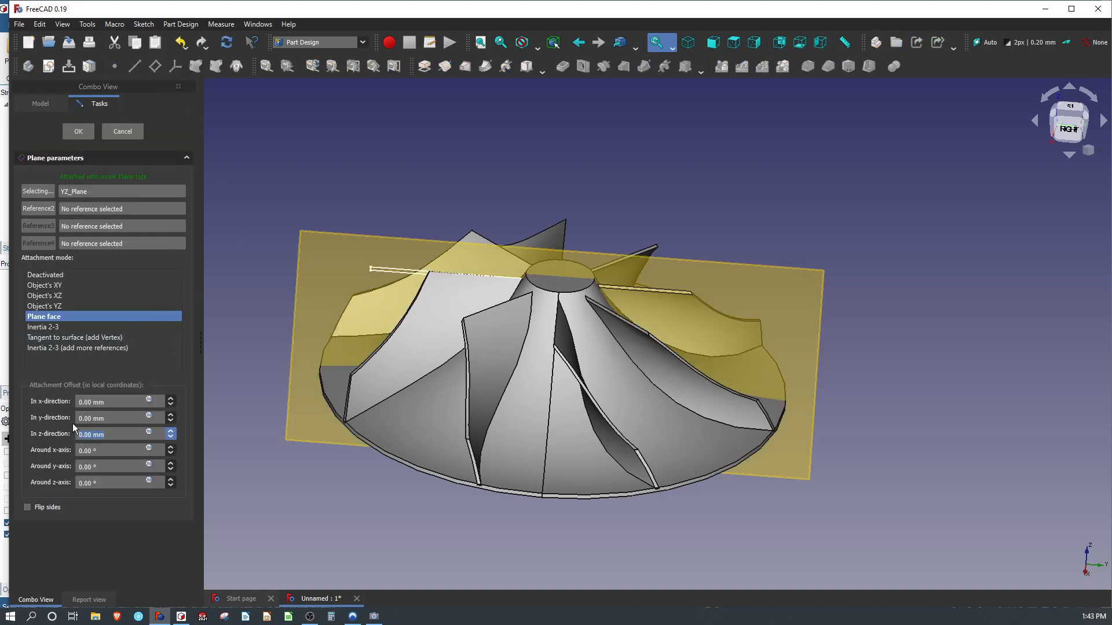
text(75)
click(79, 131)
Start a sketch on the new datum plane and hide that plane.
click(291, 340)
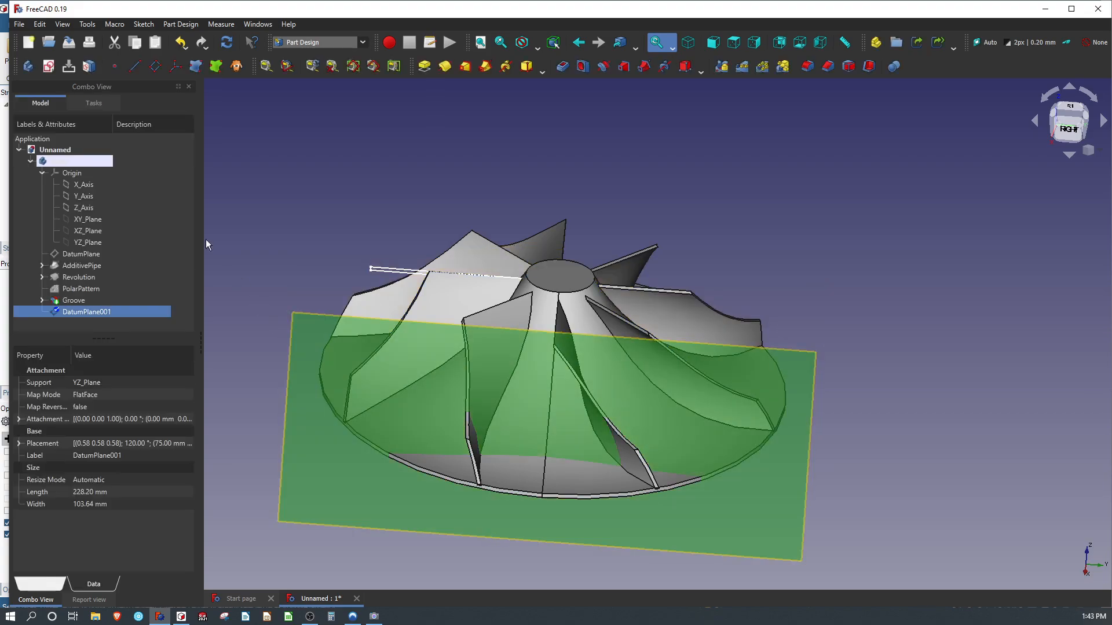
click(48, 66)
click(38, 102)
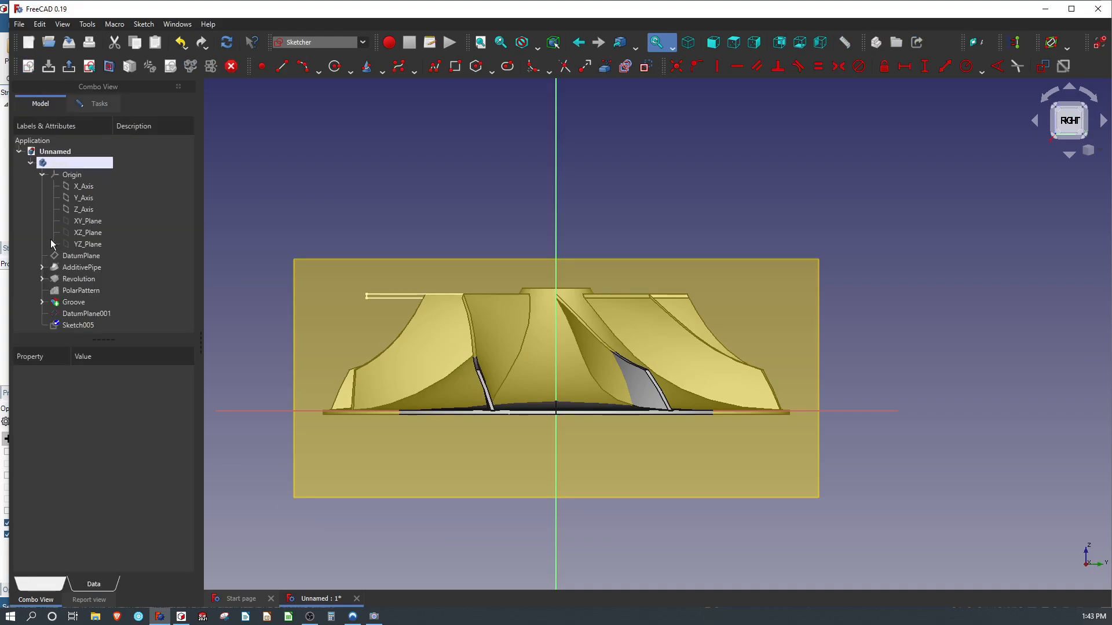
click(76, 314)
key(space)
scroll(543, 389, up, 6)
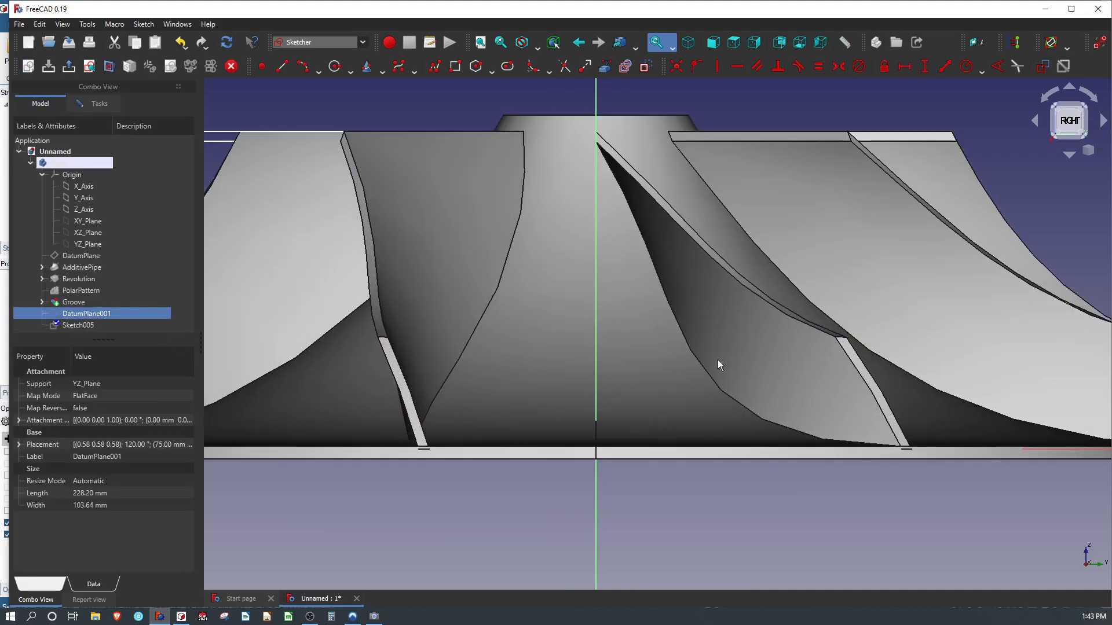
Turn on the section view to cut the impeller at the sketch plane.
click(109, 67)
scroll(445, 245, down, 2)
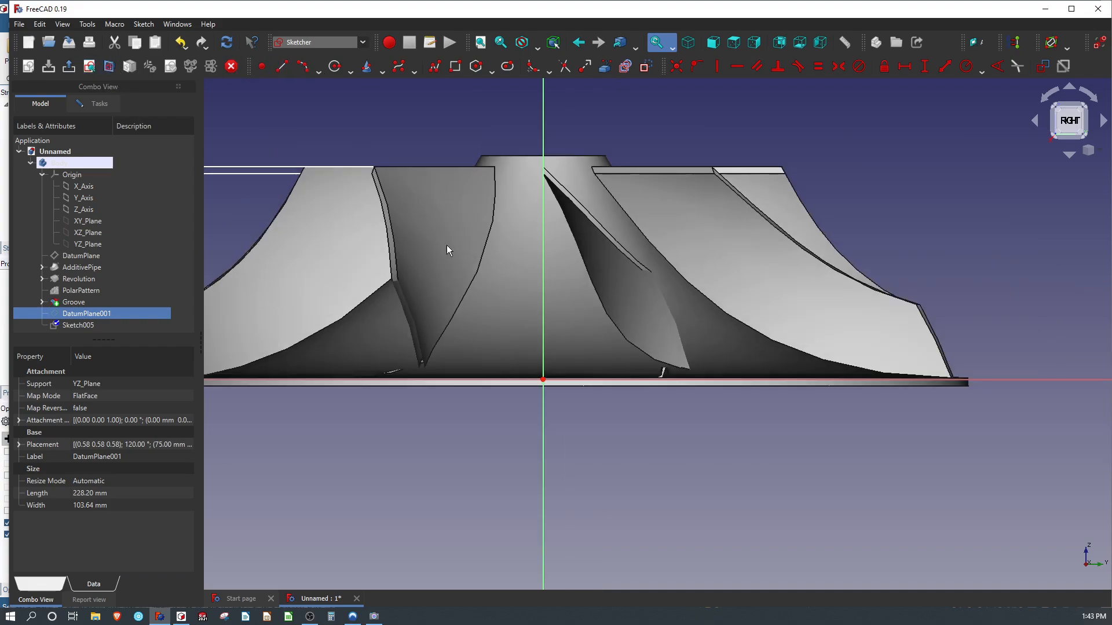
scroll(502, 307, up, 1)
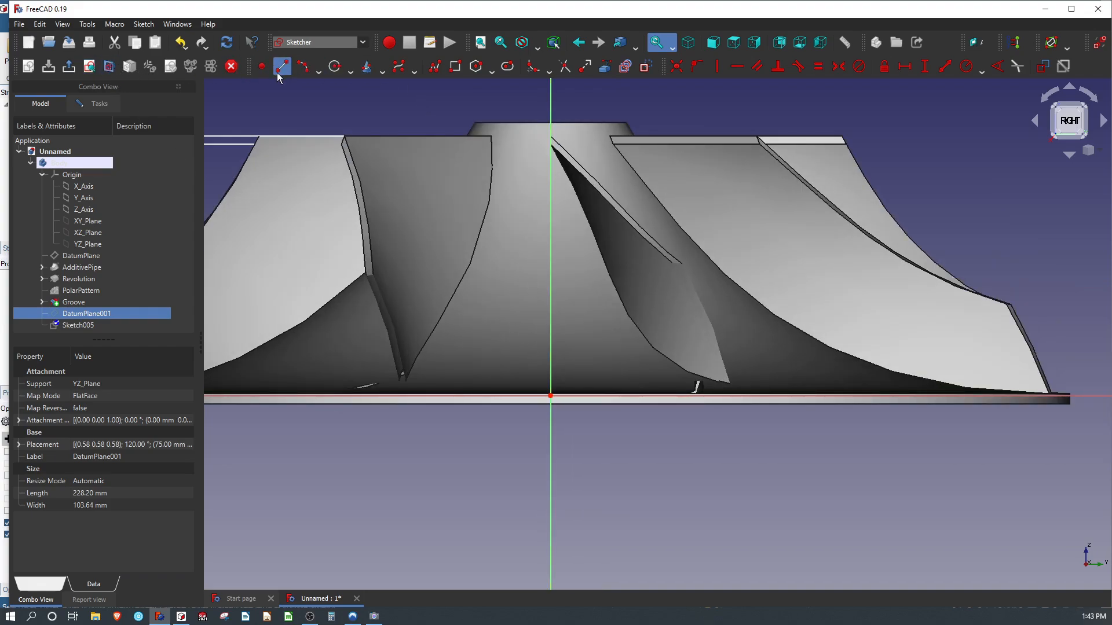
Sketch two concentric arcs by centre and end points, just above the base disc on the vertical axis's negative side.
click(322, 72)
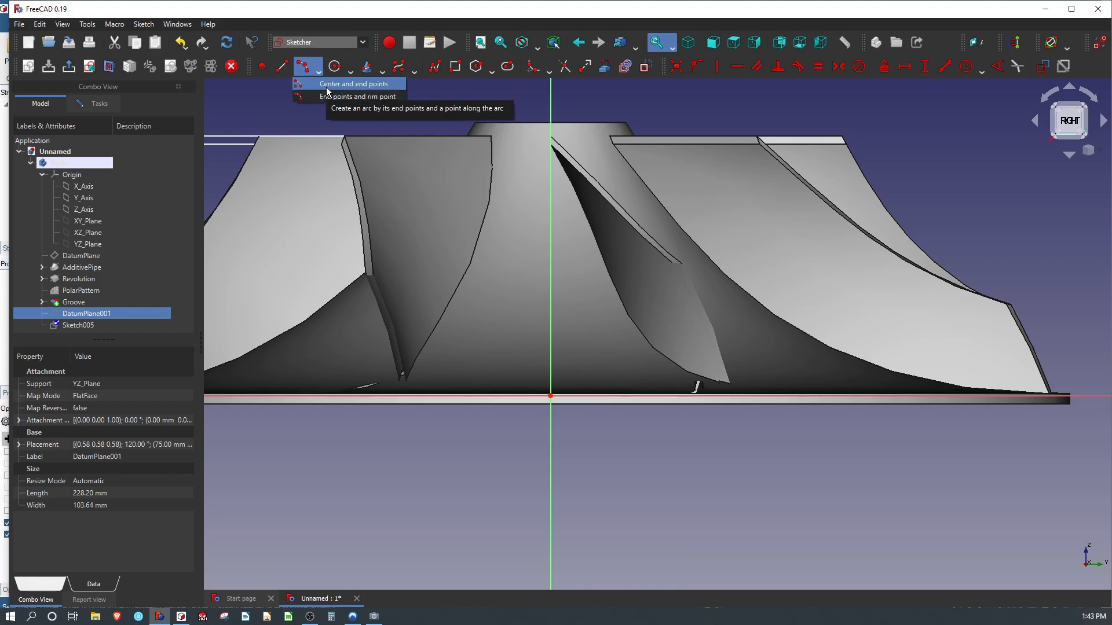
click(358, 97)
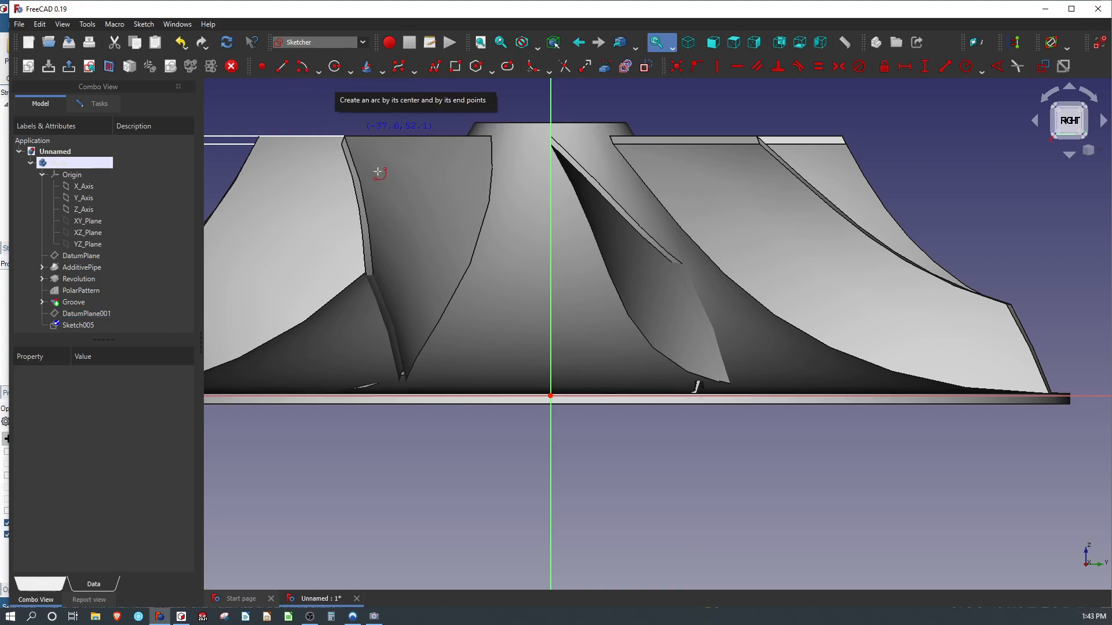
click(433, 375)
click(486, 336)
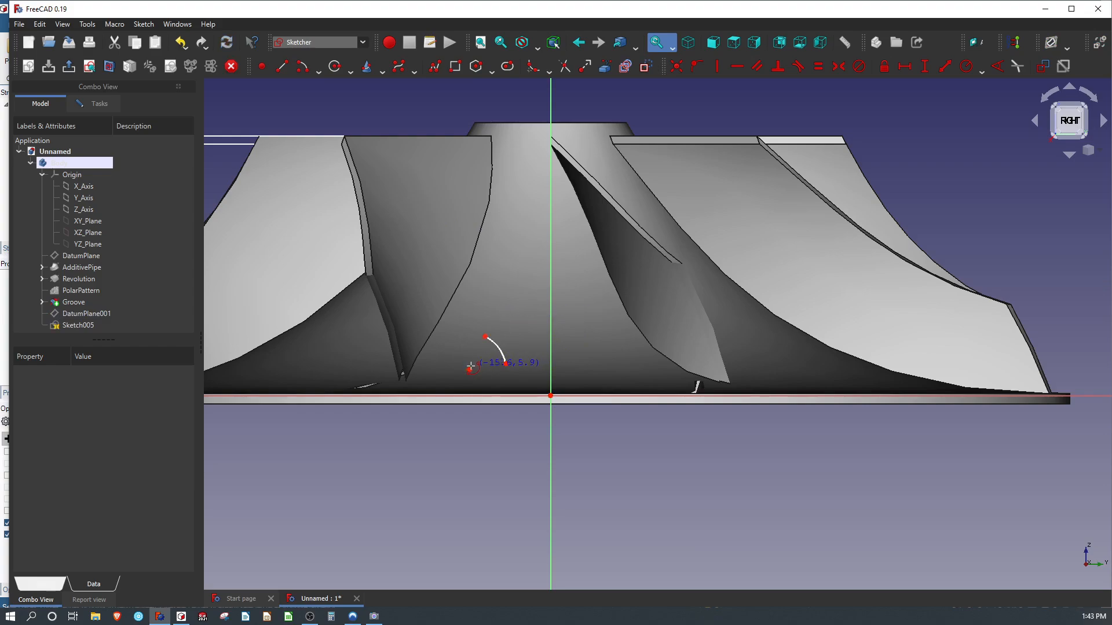
click(470, 371)
click(524, 363)
click(499, 302)
Close both ends of the concentric arcs with lines, and constrain the lower end line to be horizontal.
click(282, 66)
click(485, 337)
click(491, 319)
click(506, 363)
click(524, 362)
click(515, 363)
key(h)
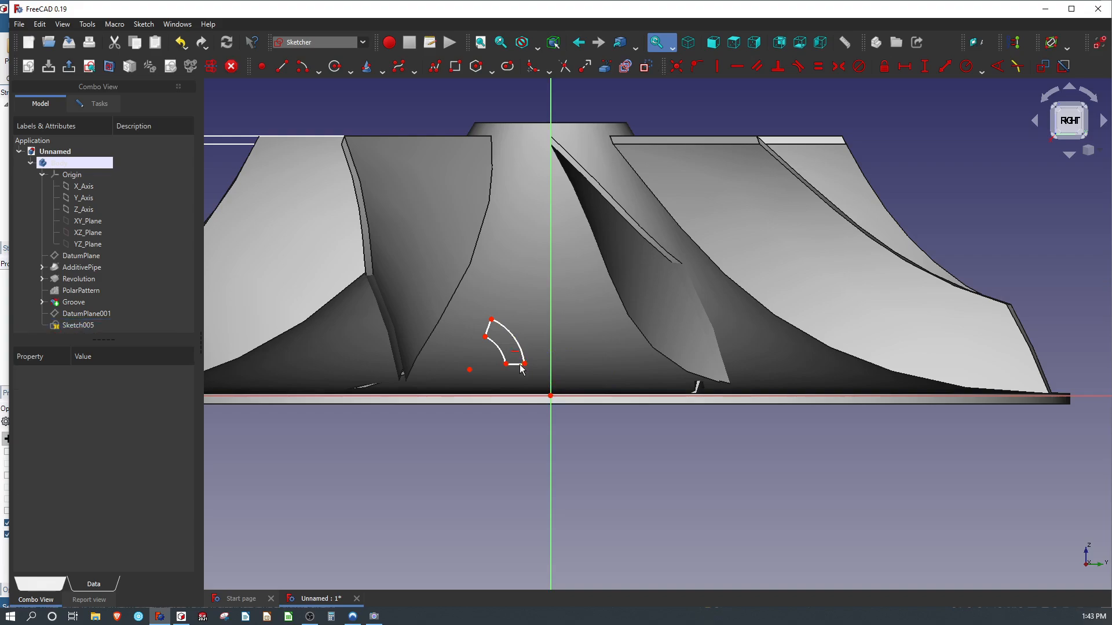
Make the outer arc's lower end point coincident with the sketch origin.
click(524, 364)
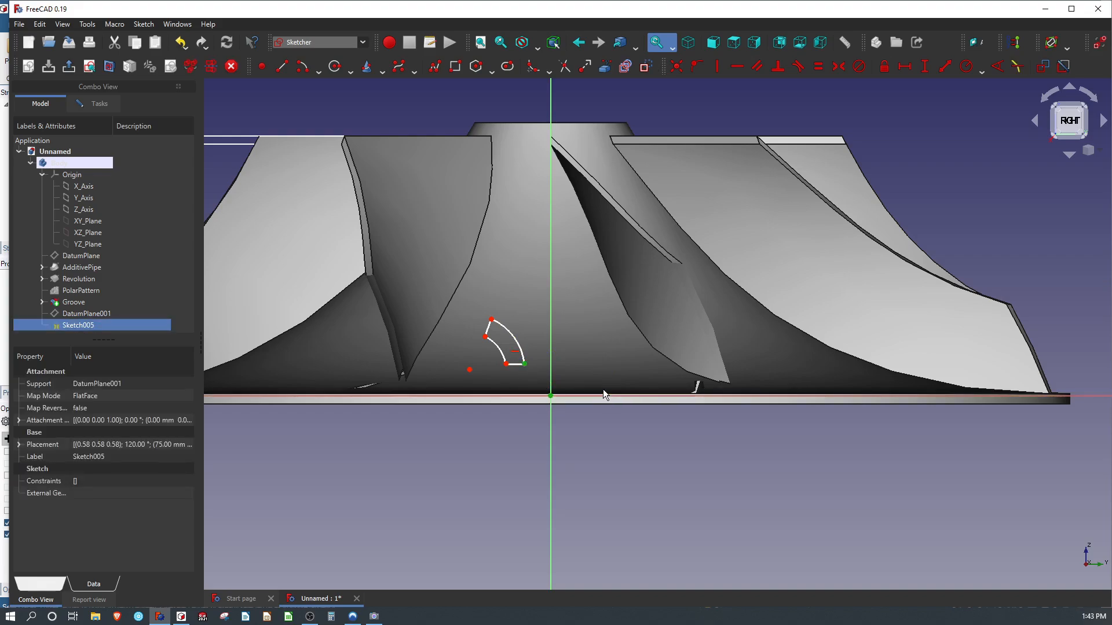
click(696, 66)
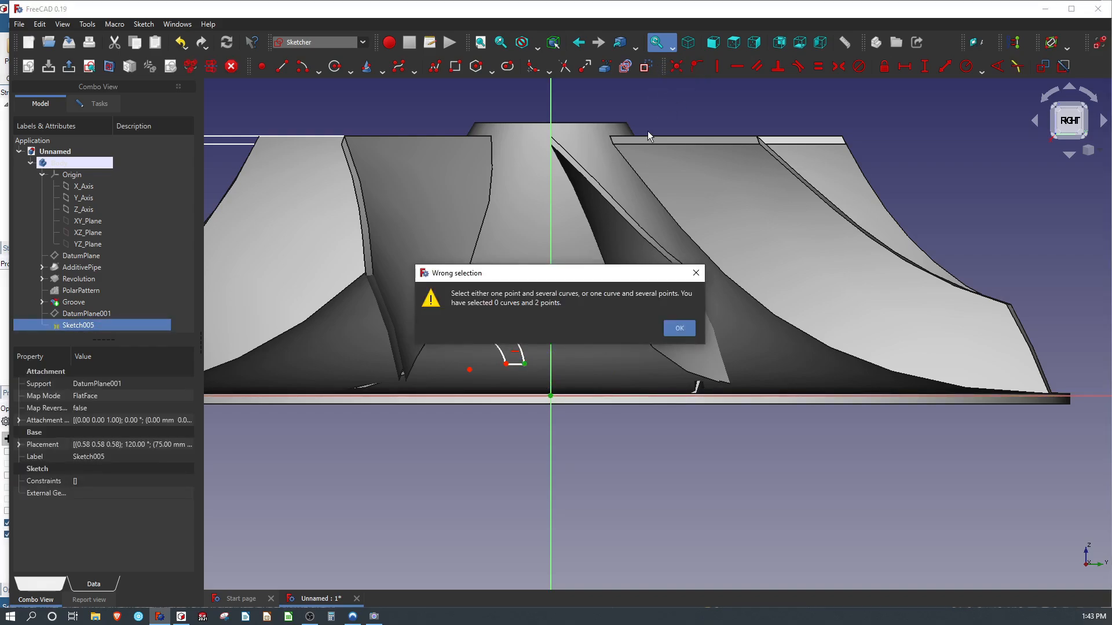
click(671, 329)
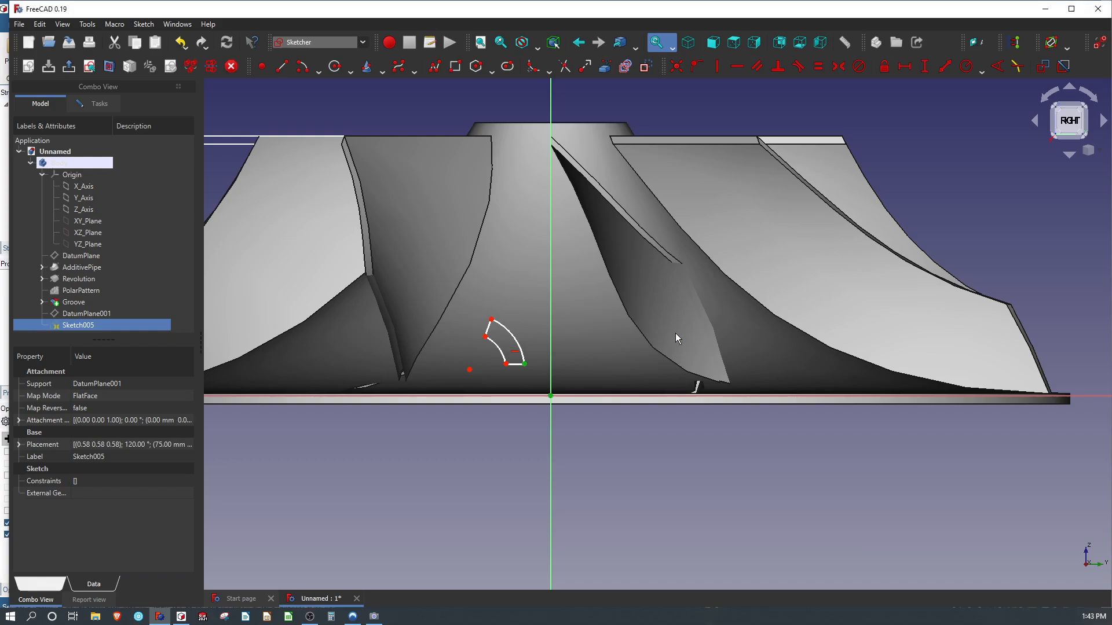
click(675, 66)
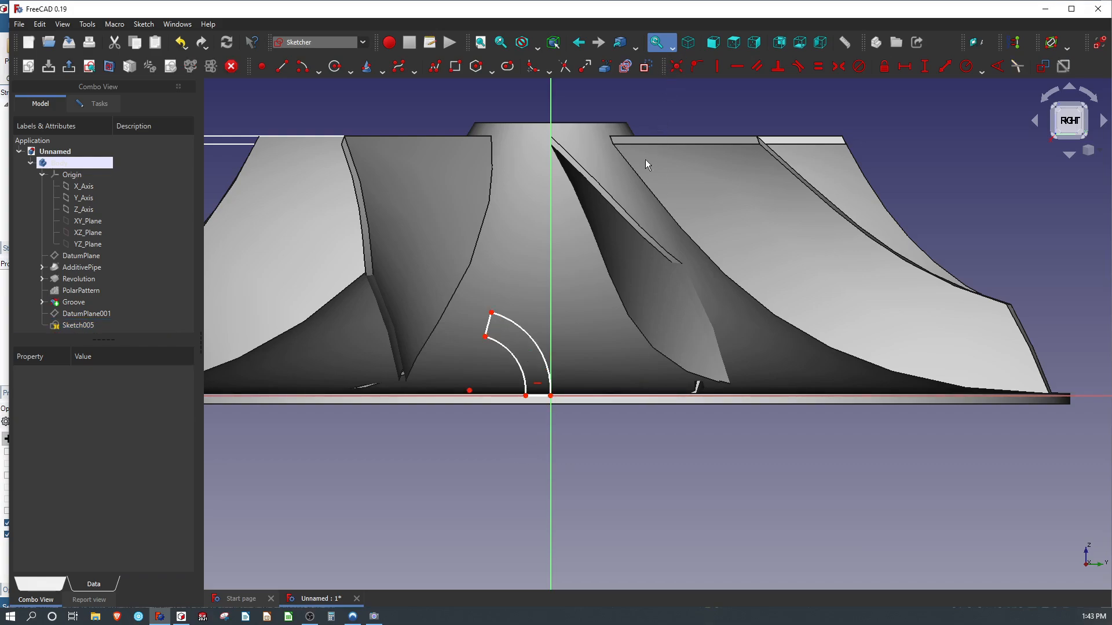
Constrain the angle between the upper and lower end lines of the strip to 55°.
click(488, 327)
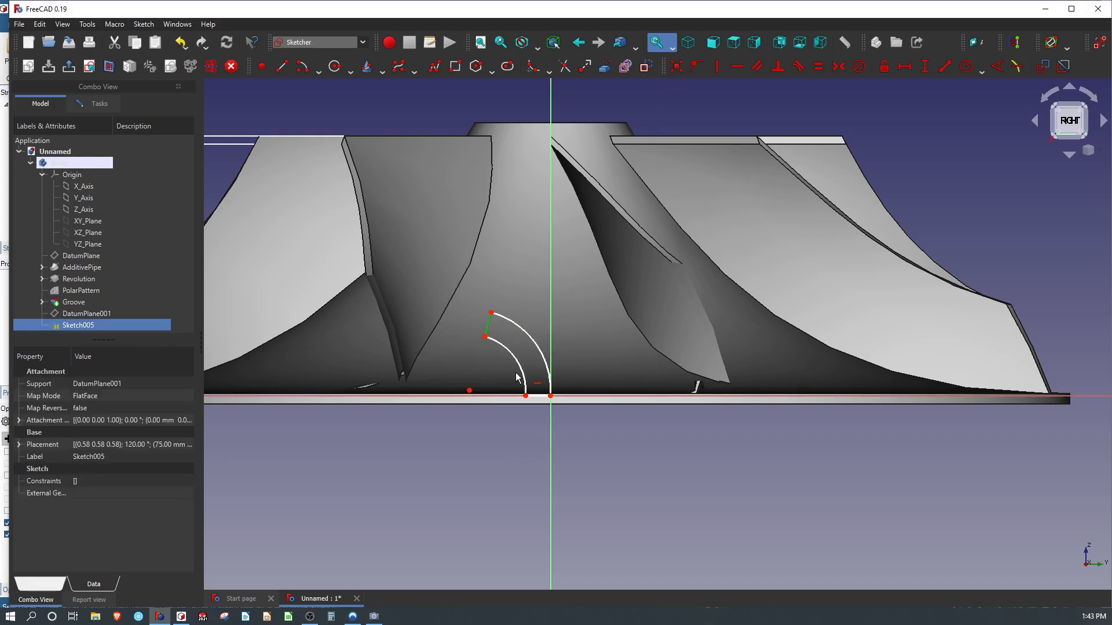
click(541, 398)
key(k)
key(a)
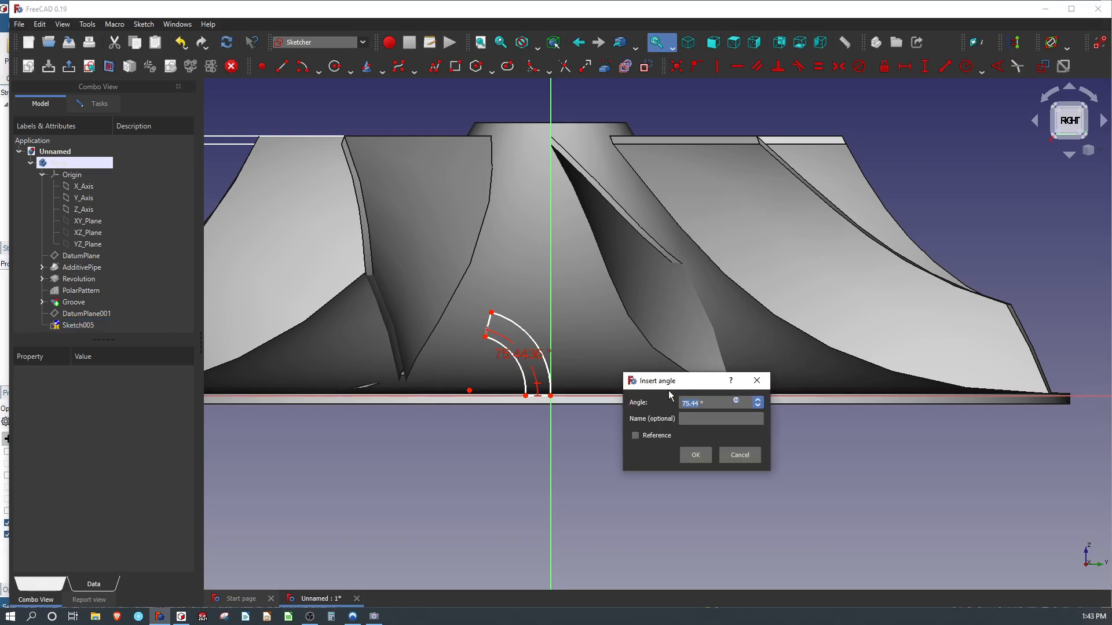
text(55)
key(Return)
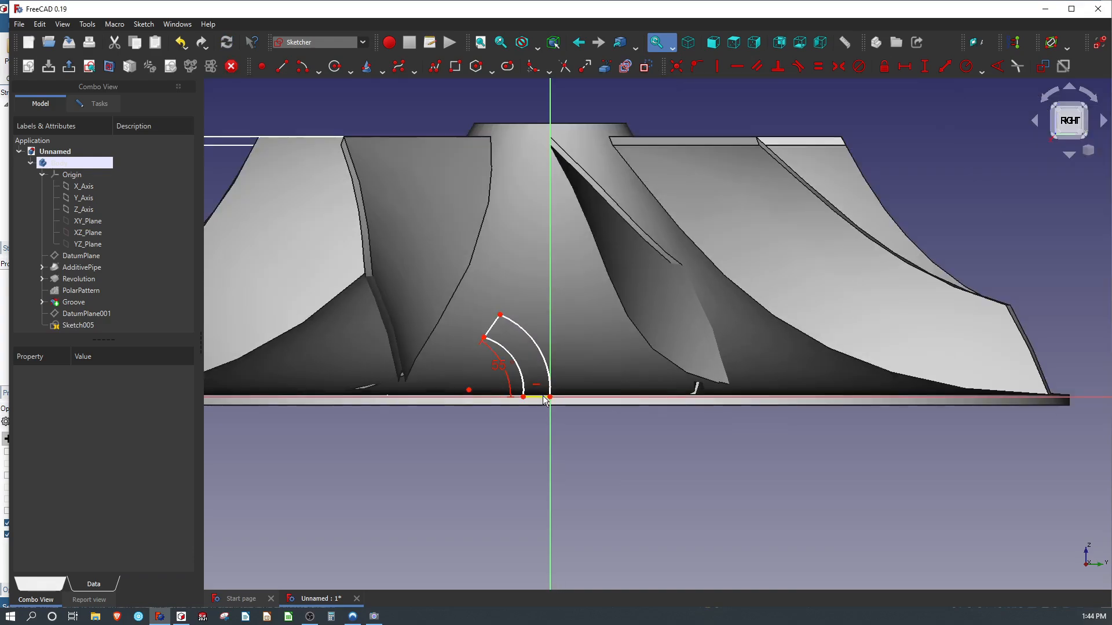
Set the horizontal lower end line's length to 0.0625*25.4 mm.
click(543, 398)
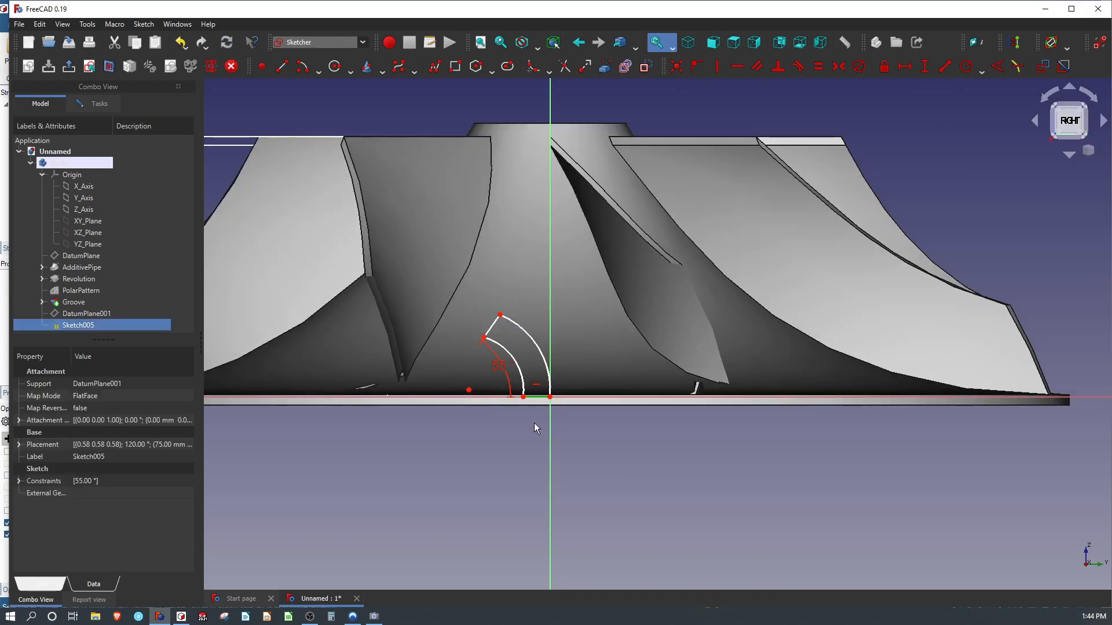
scroll(533, 423, up, 3)
text(kd0.)
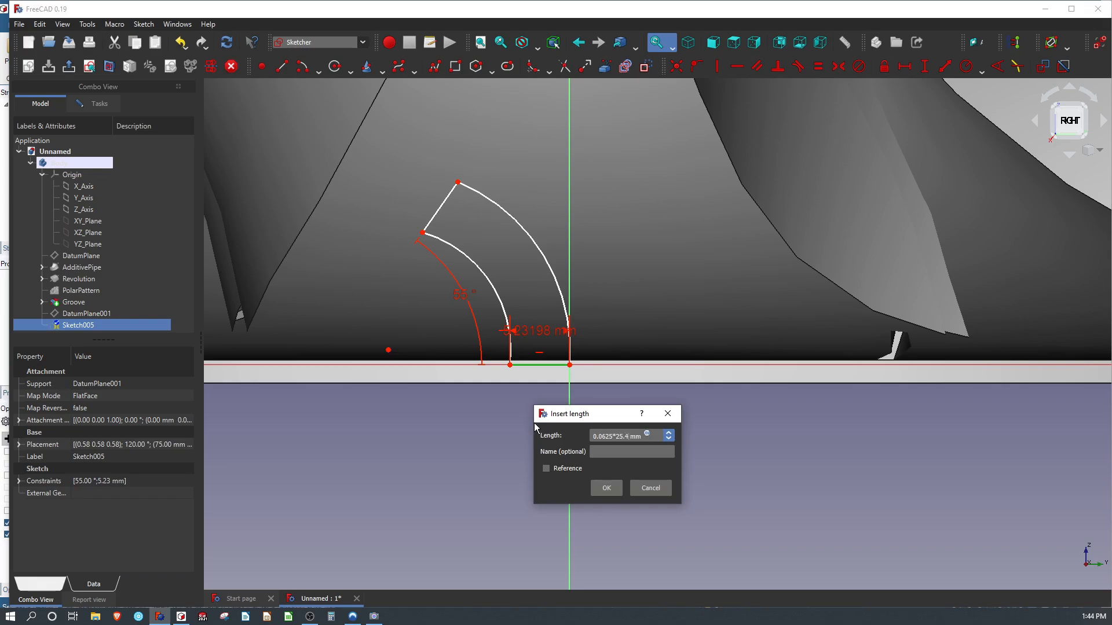
key(Return)
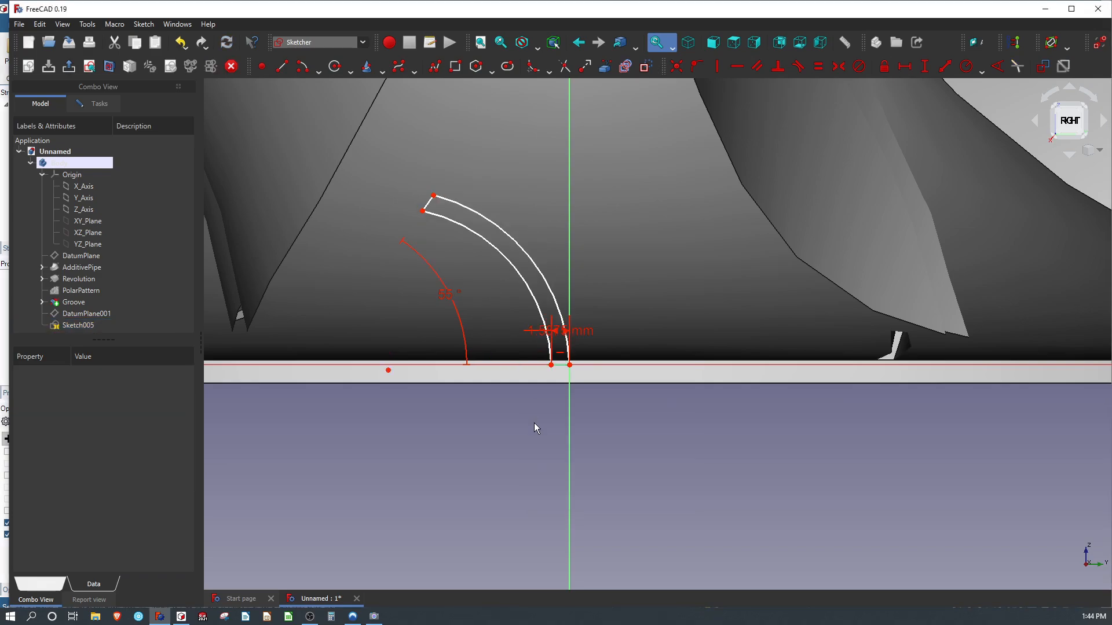
Constrain the arcs' shared centre onto the upper end line's extension and horizontally level with the inner arc's lower end point.
click(429, 203)
click(389, 373)
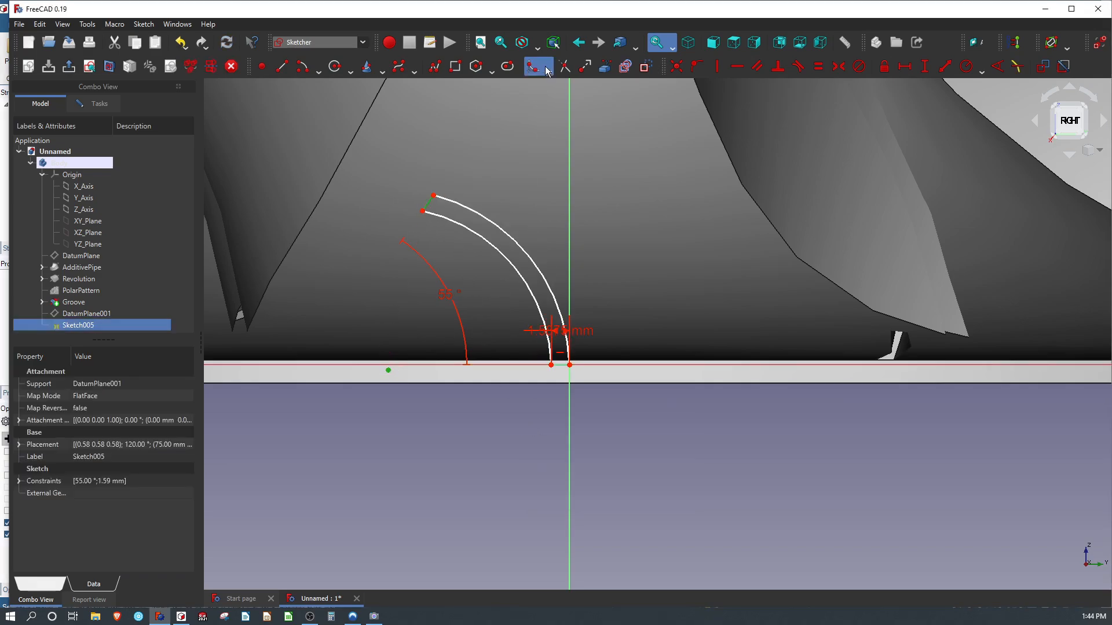
click(696, 67)
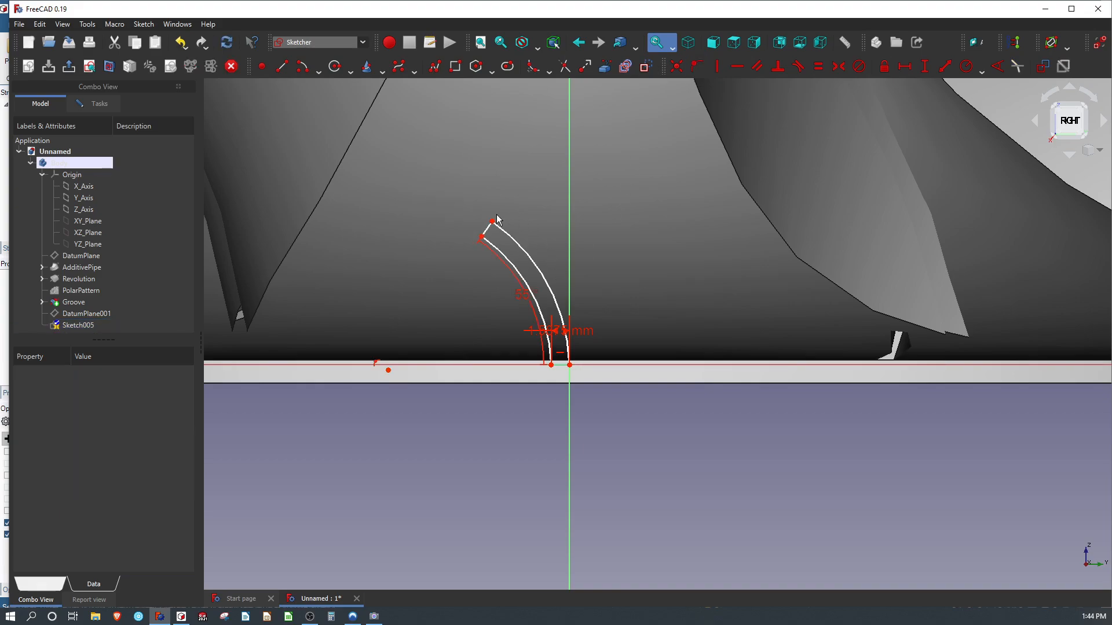
mouse_move(491, 234)
mouse_down()
mouse_move(503, 202)
mouse_move(421, 161)
mouse_move(472, 172)
mouse_up()
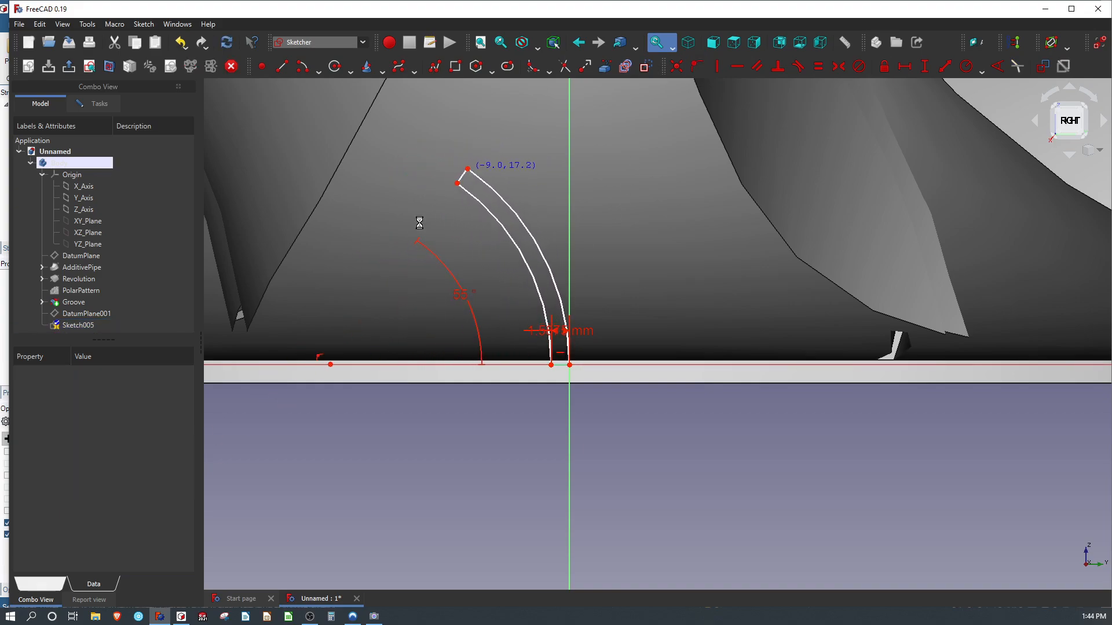
click(330, 364)
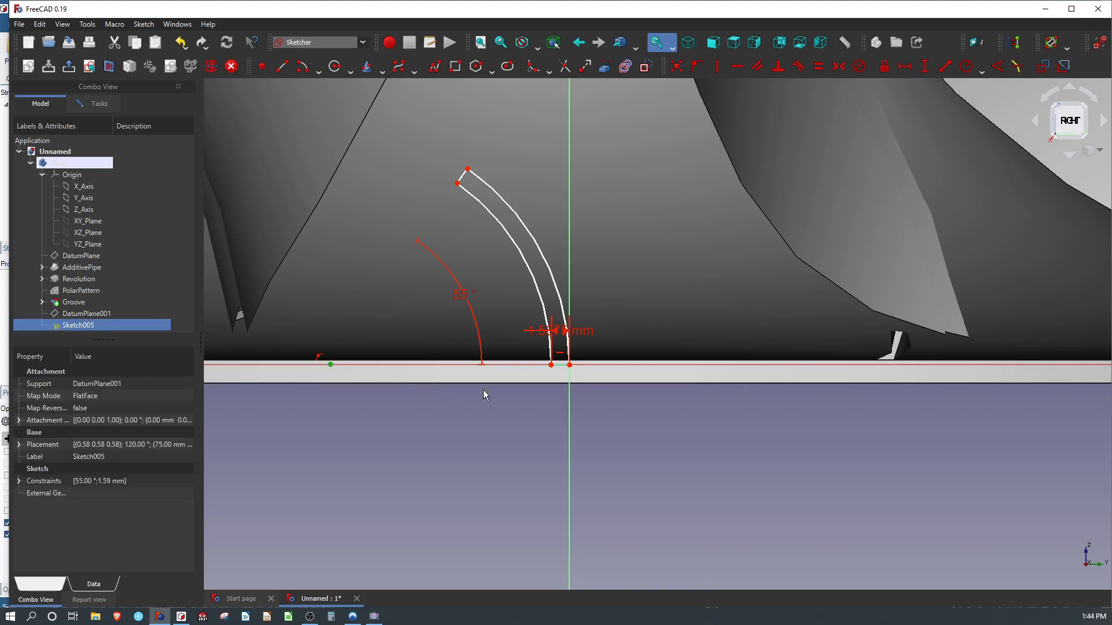
click(551, 365)
key(h)
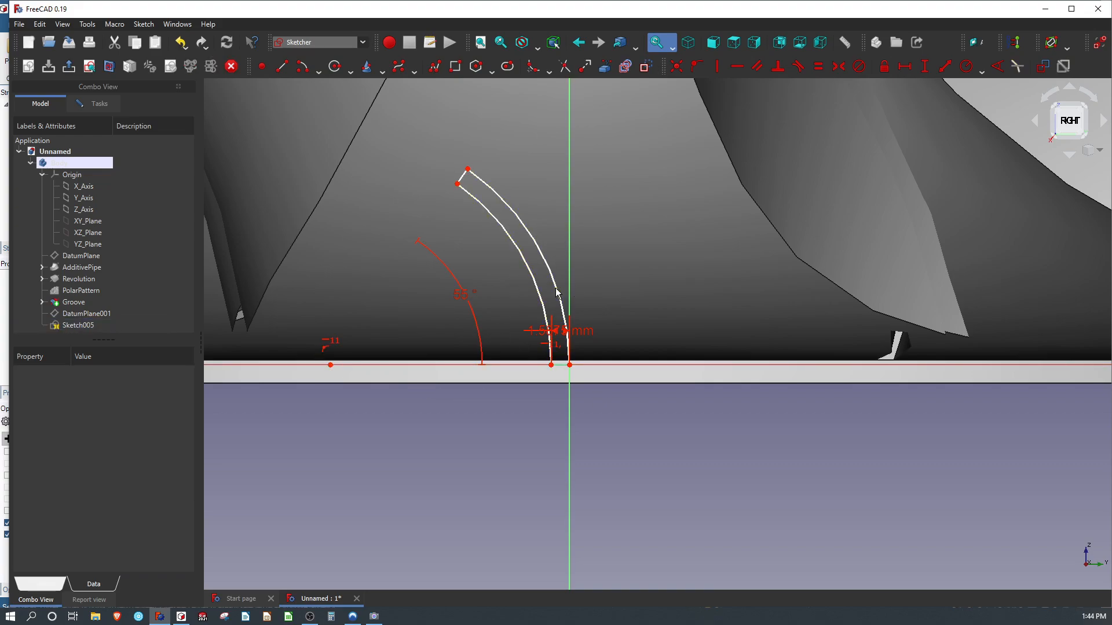
Set the inner arc's radius to 25.4 mm and finish the curved strip sketch.
click(534, 277)
key(shift+r)
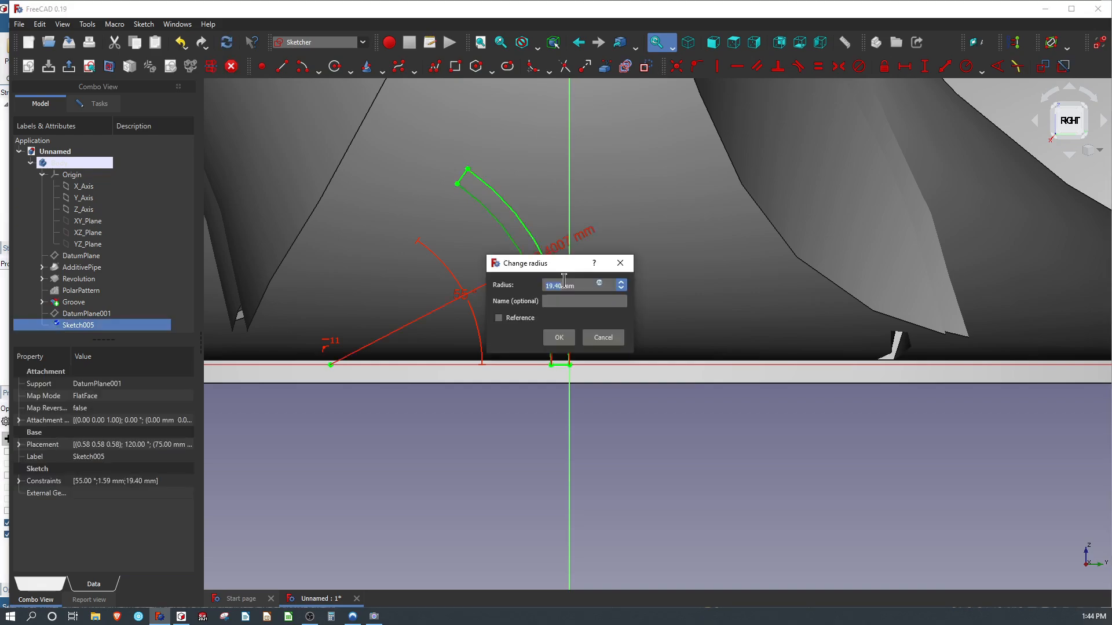
text(25)
key(Return)
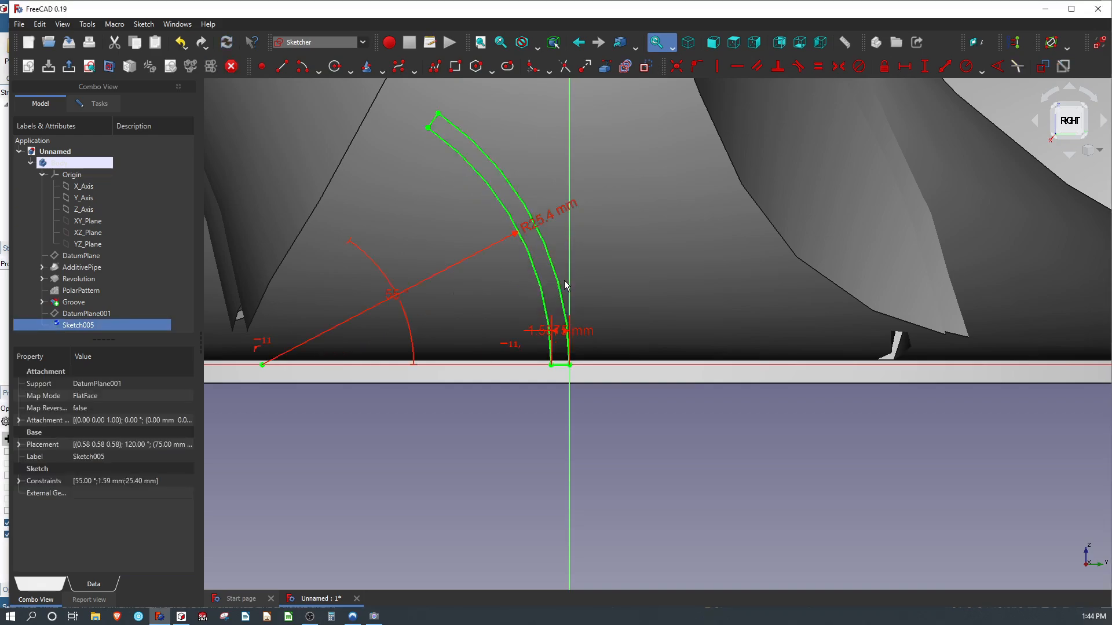
scroll(523, 345, down, 3)
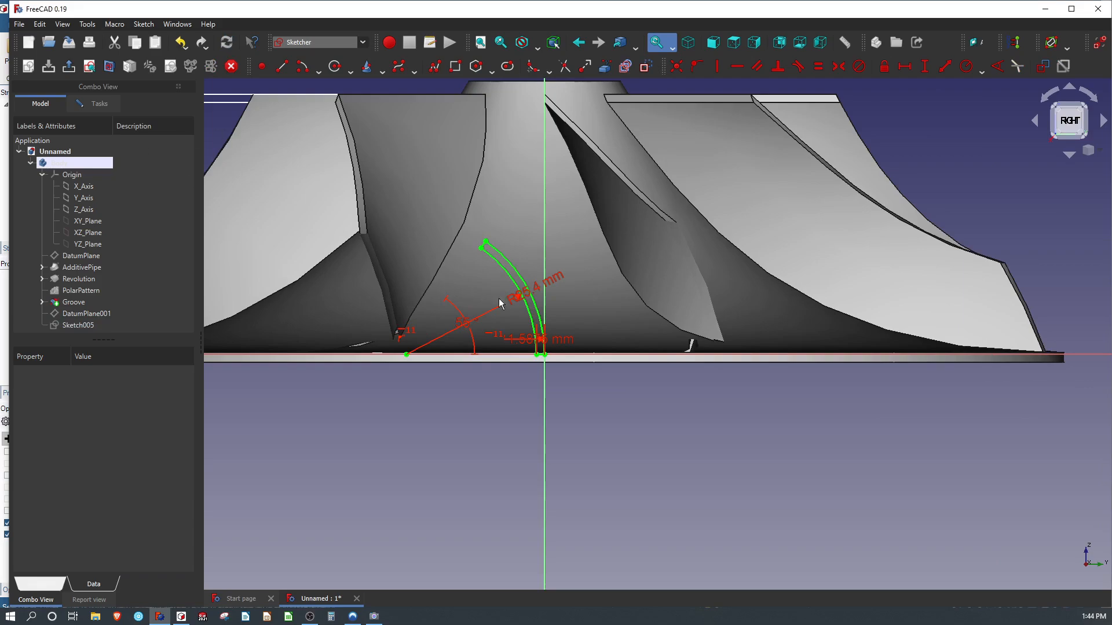
mouse_move(915, 390)
middle_down()
mouse_move(819, 343)
mouse_move(854, 387)
mouse_move(837, 369)
middle_up()
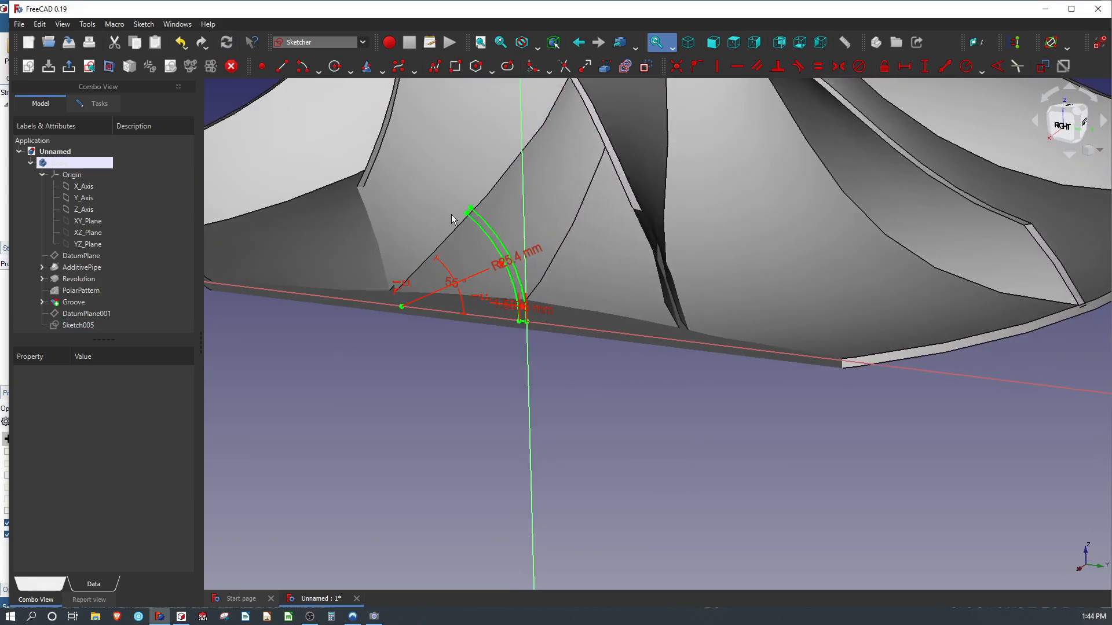
scroll(452, 219, down, 1)
scroll(663, 424, down, 3)
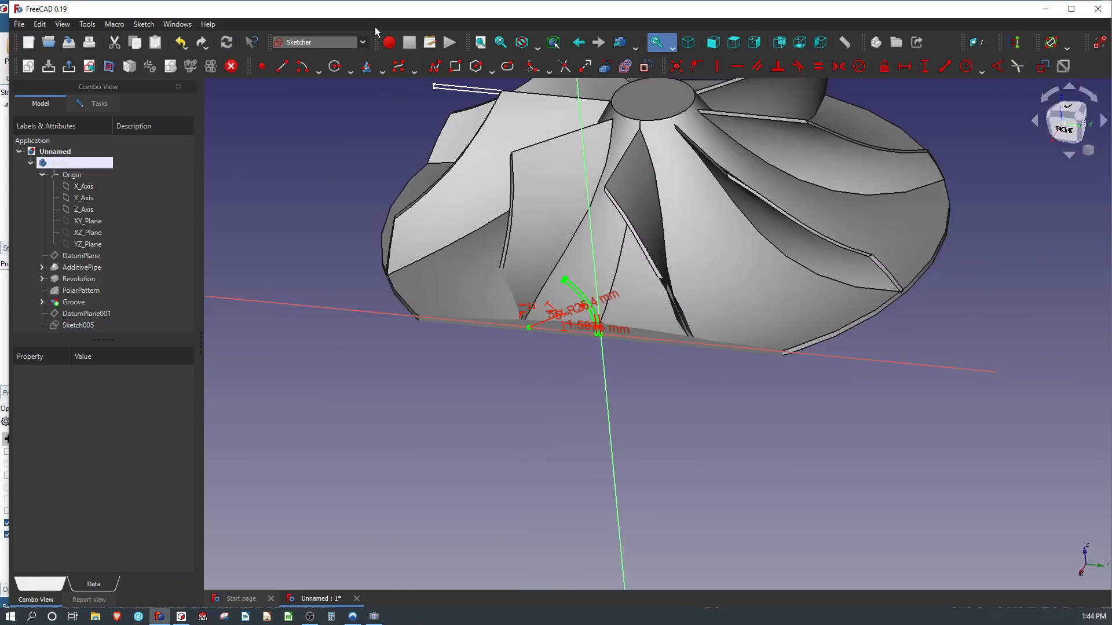
click(94, 105)
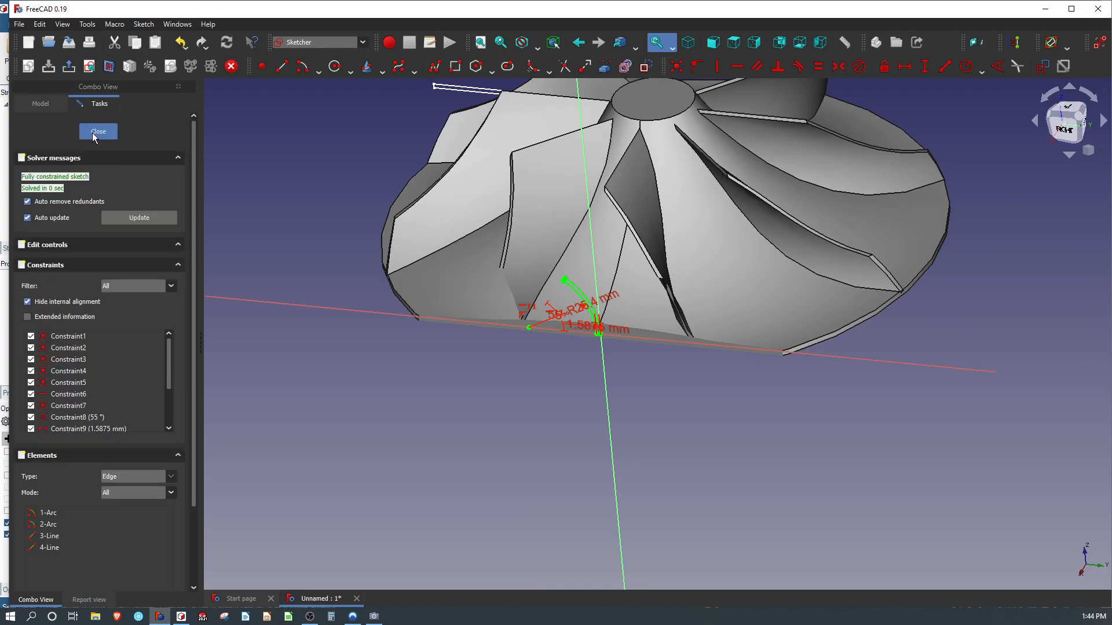
click(97, 131)
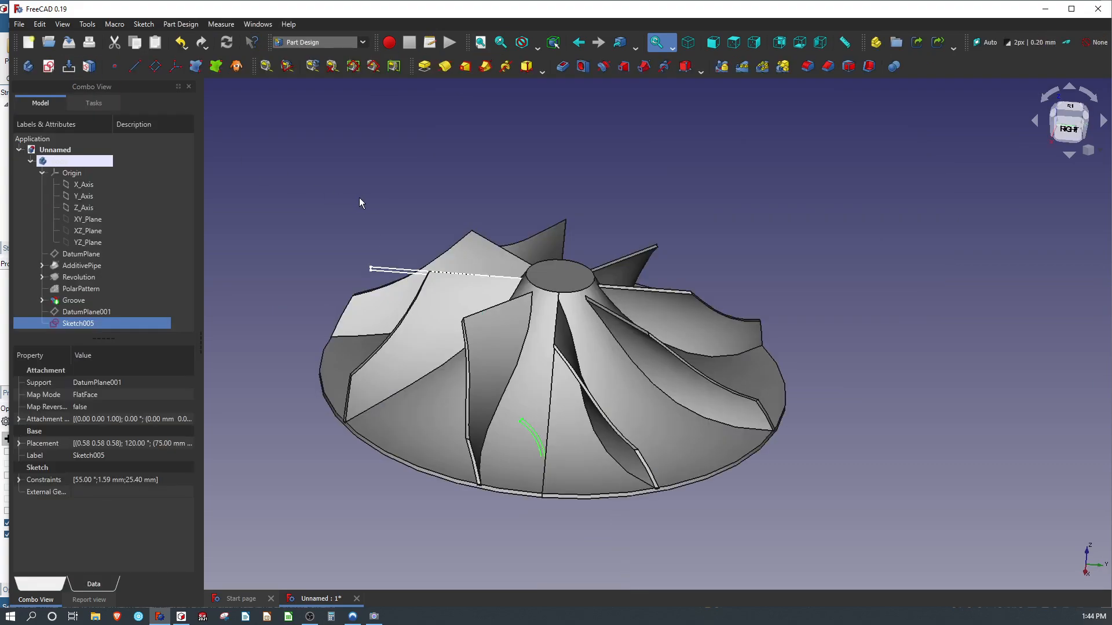
Start a new sketch on the YZ plane and section the model view at the sketch plane.
click(374, 233)
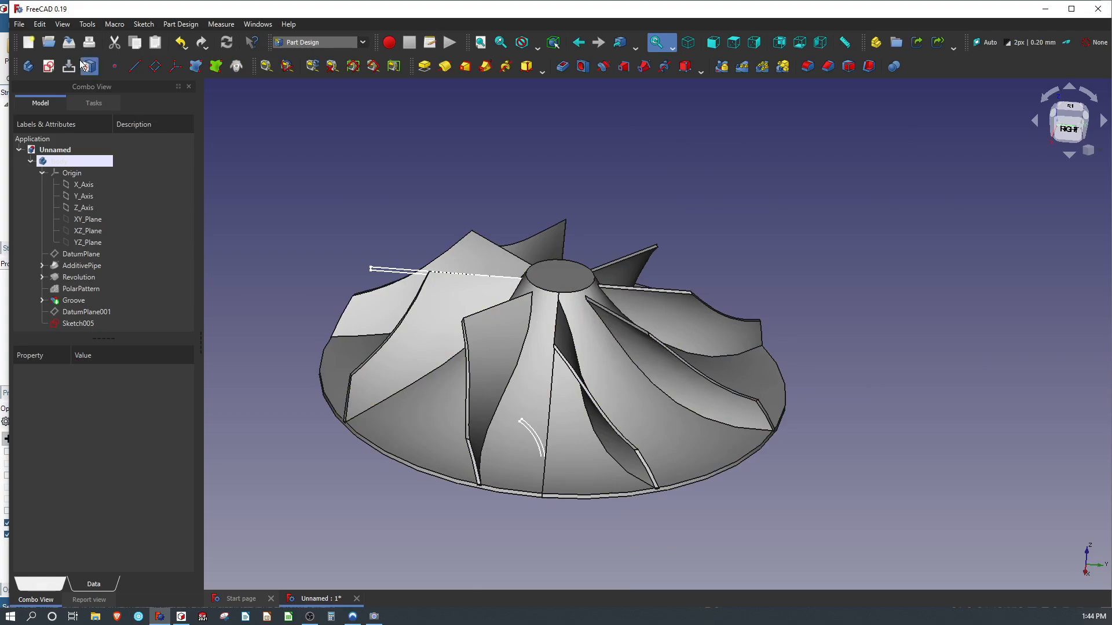
click(49, 66)
click(356, 114)
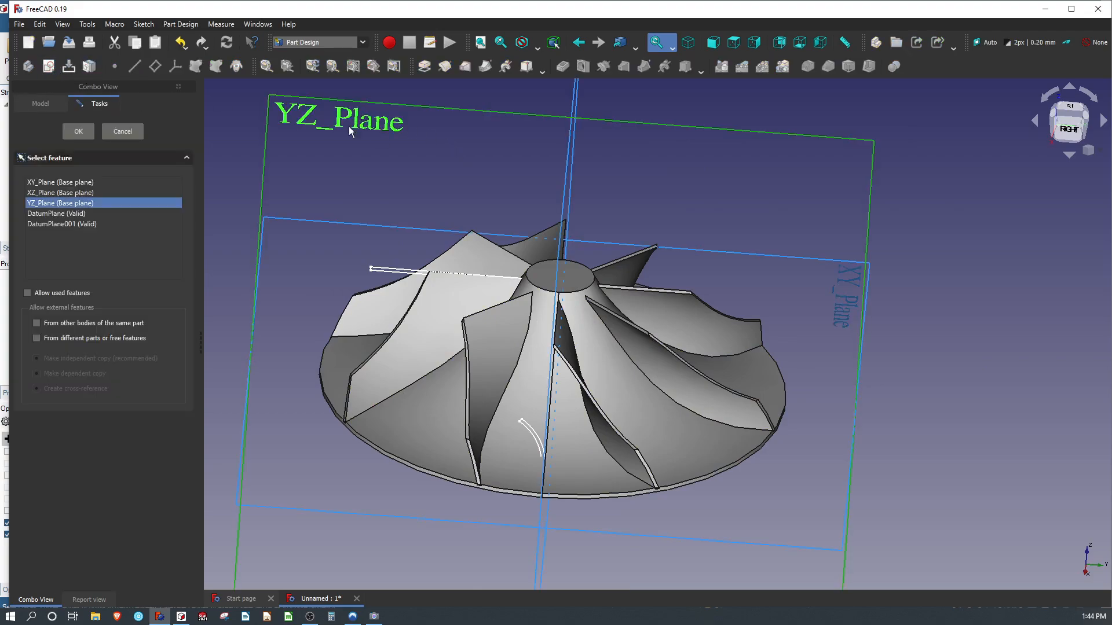
middle_drag(417, 218, 262, 192)
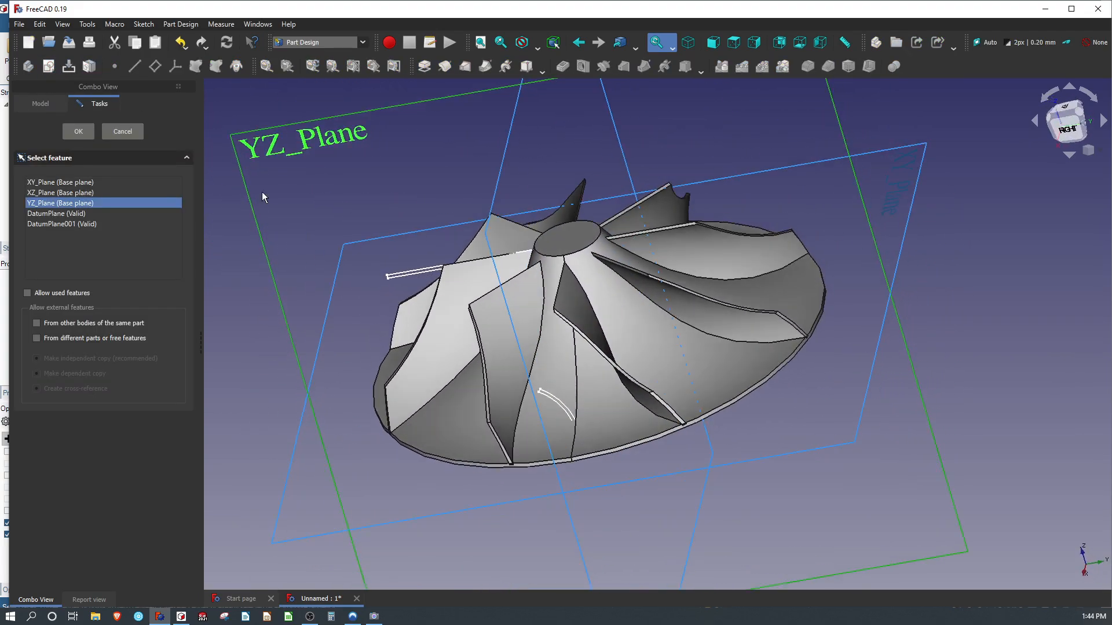
key(Return)
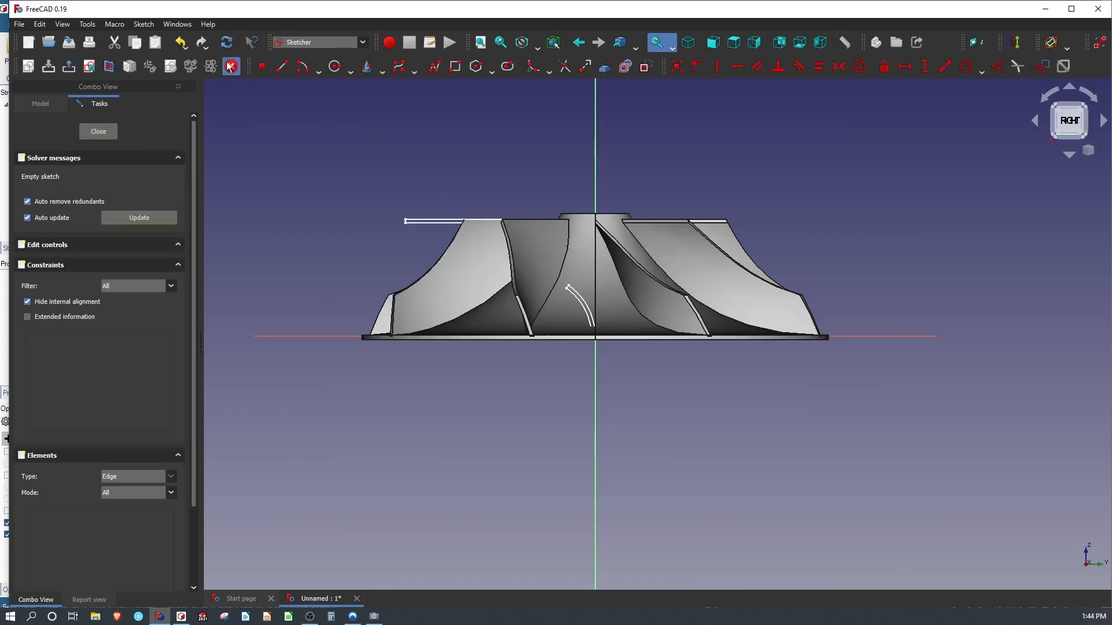
click(110, 66)
Sketch an upright rectangle about 8 mm wide and 26 mm high with its lower corner on the sketch origin.
scroll(587, 318, up, 5)
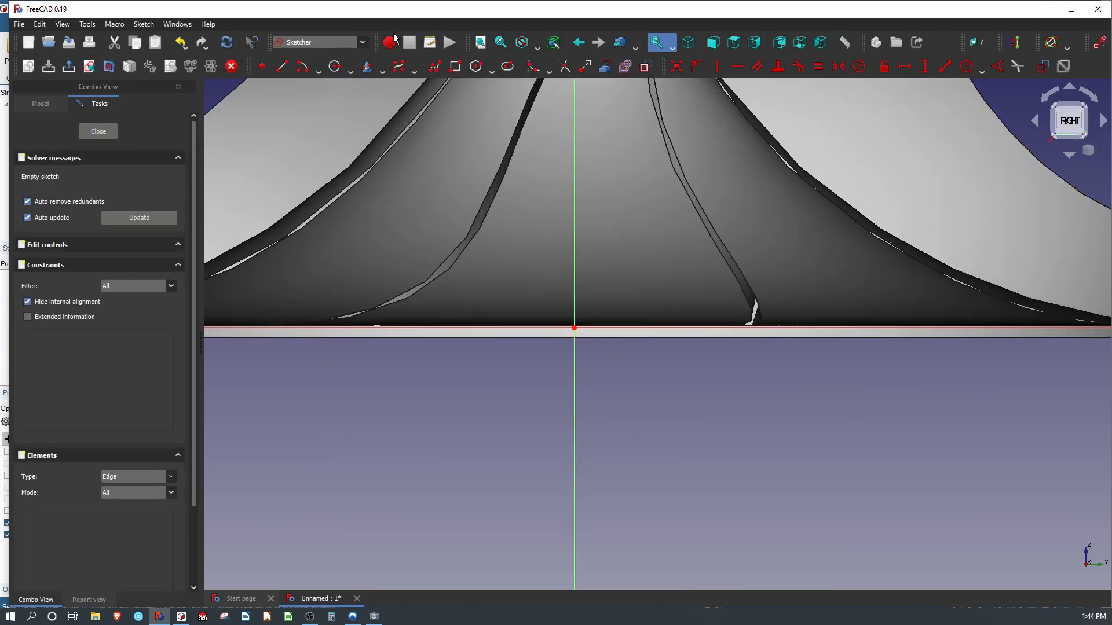
click(456, 67)
click(574, 328)
click(624, 164)
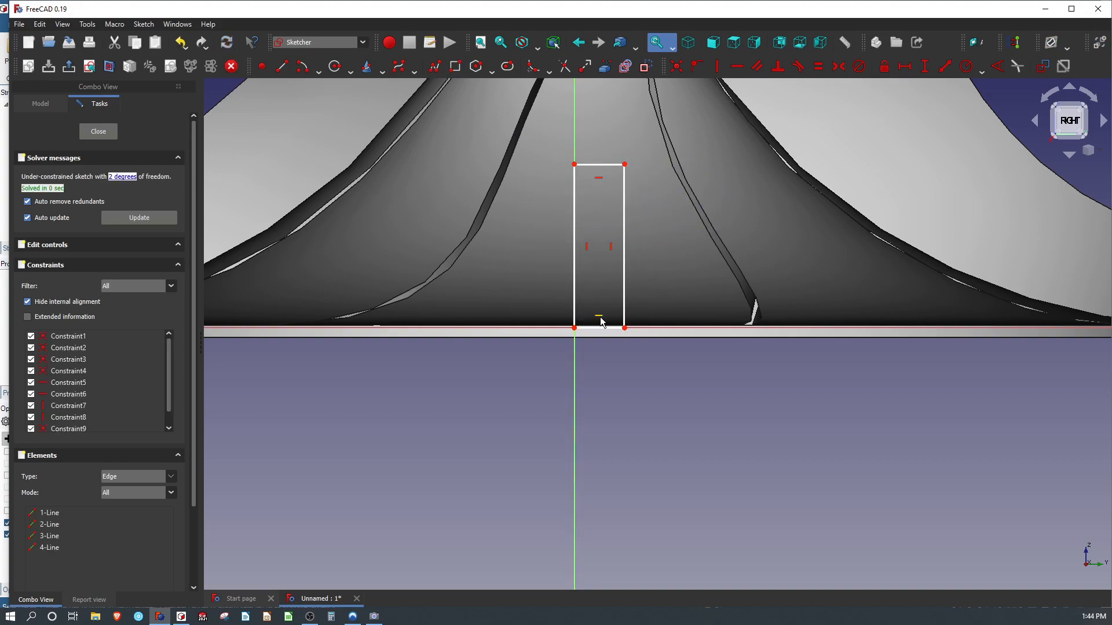
Set the rectangle's height to 25.4 mm.
click(575, 313)
text(i)
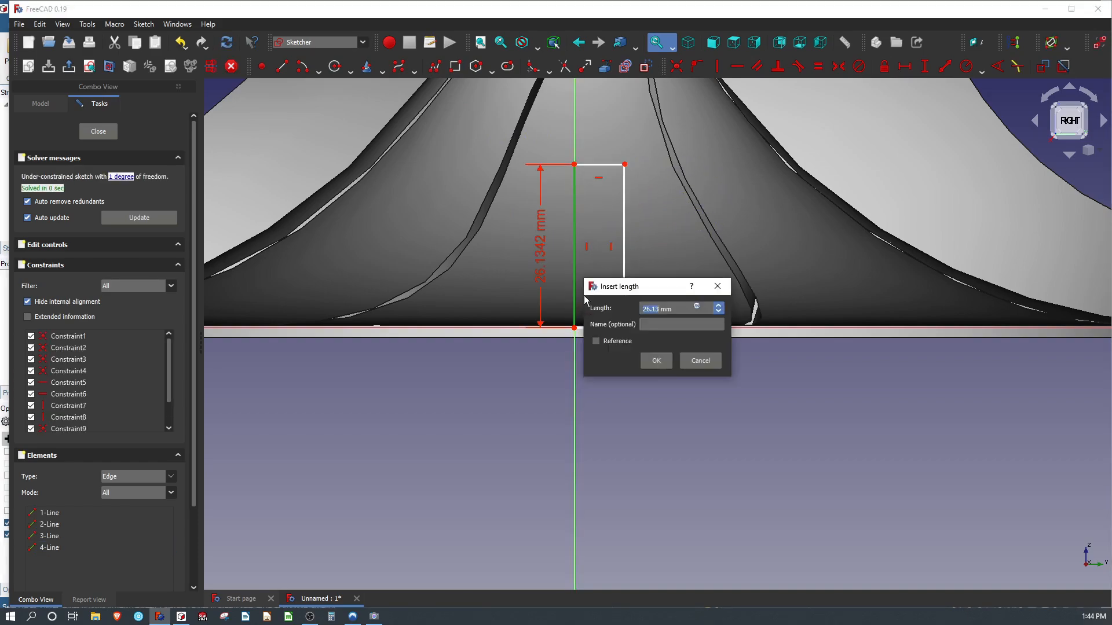
text(25.4)
key(Return)
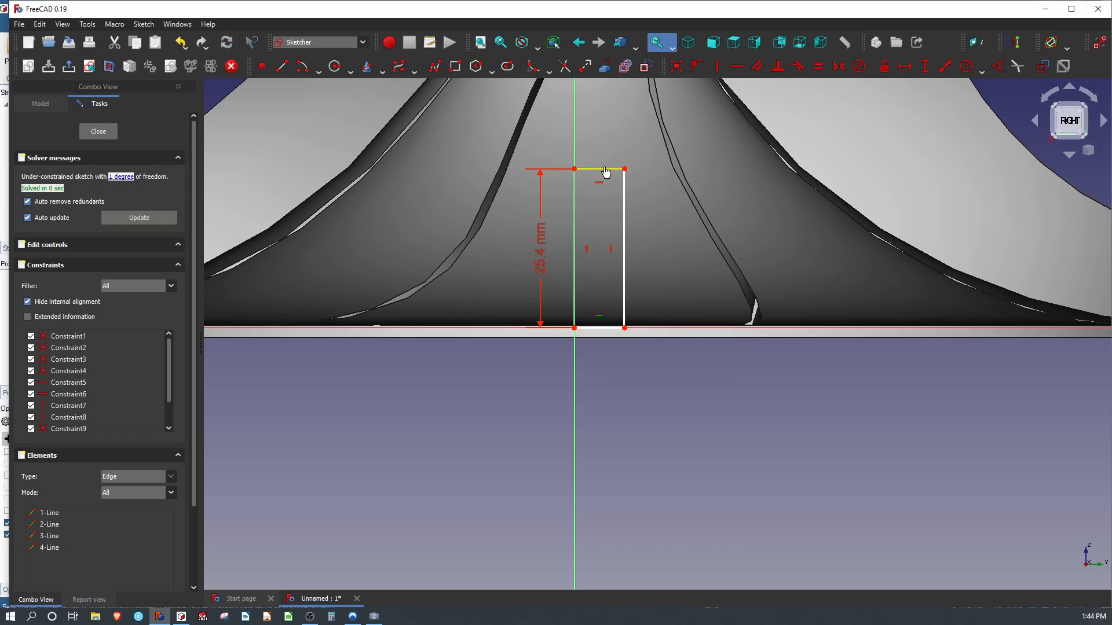
click(606, 169)
text(l6)
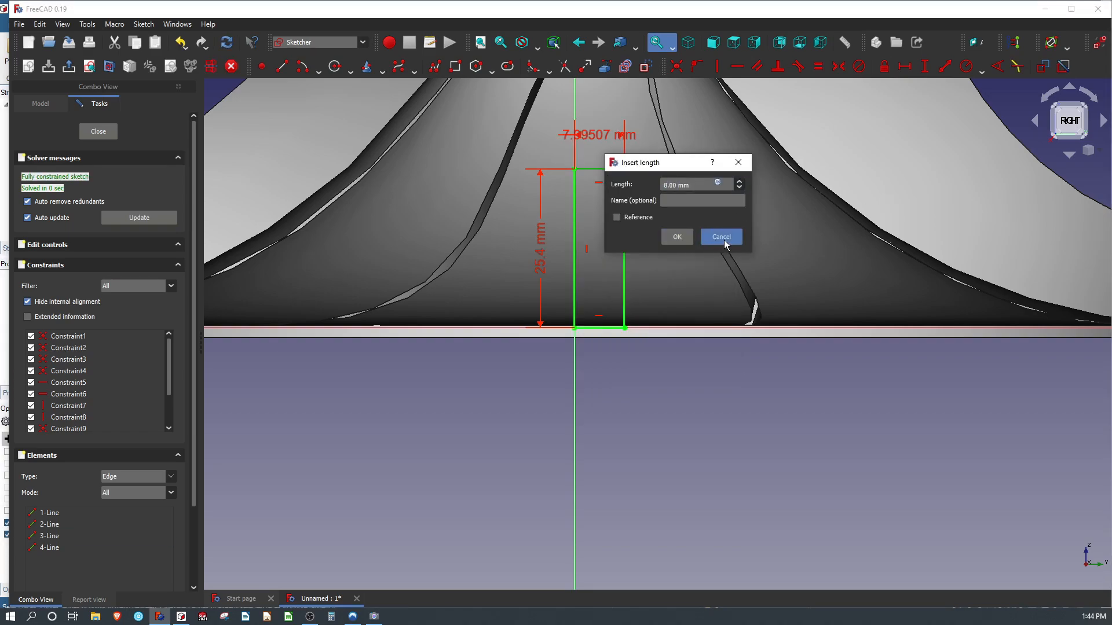
click(723, 240)
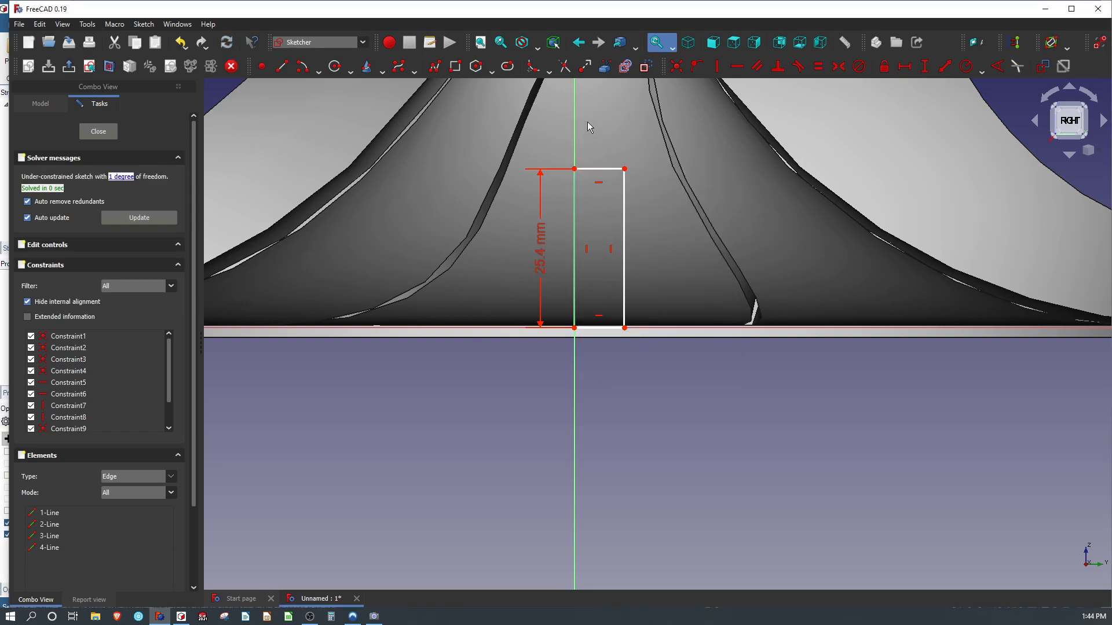
Set the rectangle's width to 0.0625*25.4 mm and finish the sketch.
click(599, 169)
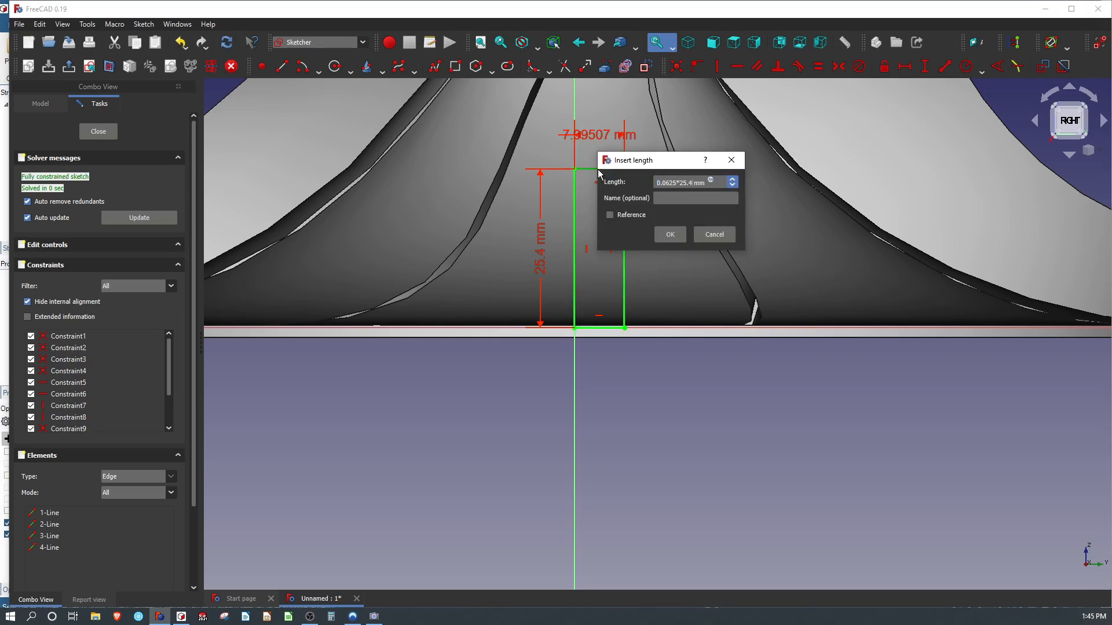
key(Return)
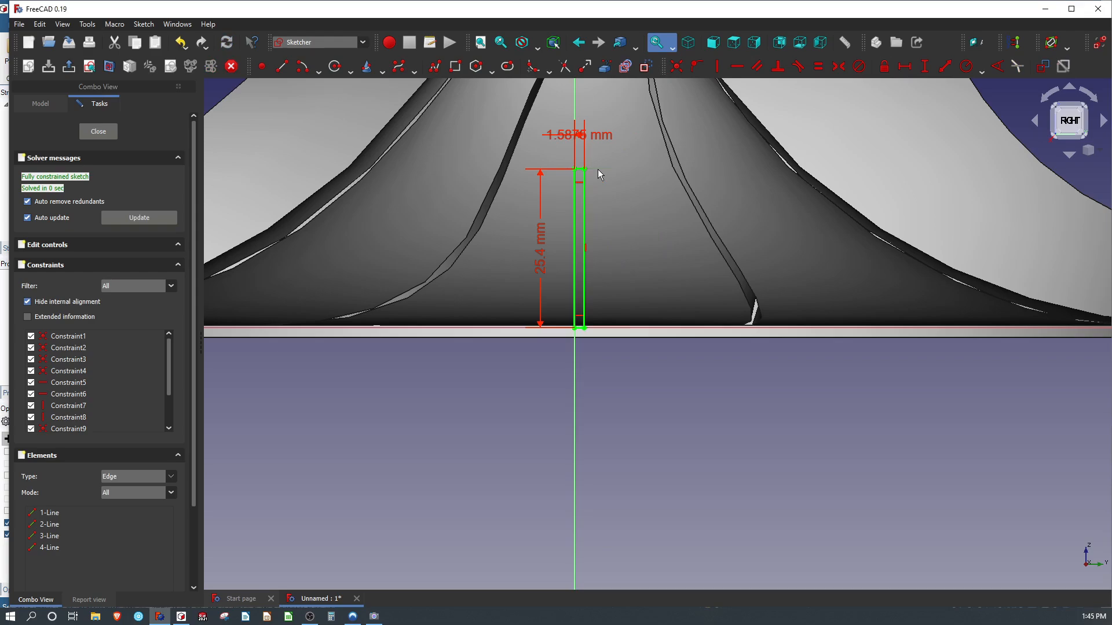
click(100, 132)
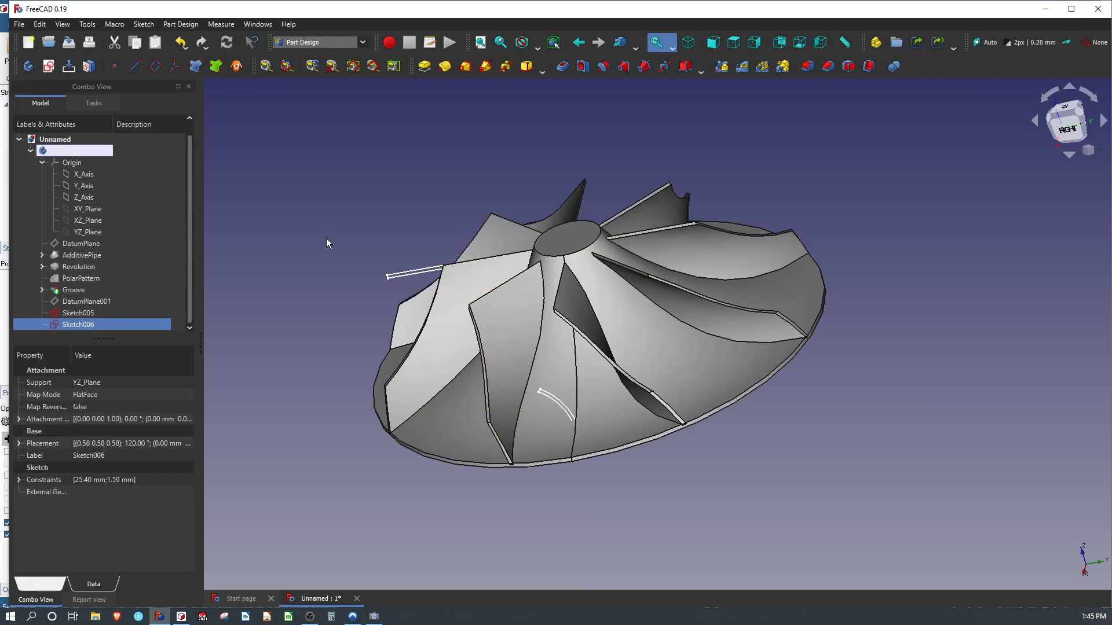
Create an additive loft from the rectangle sketch Sketch006 to the curved strip sketch Sketch005.
ctrl+click(76, 311)
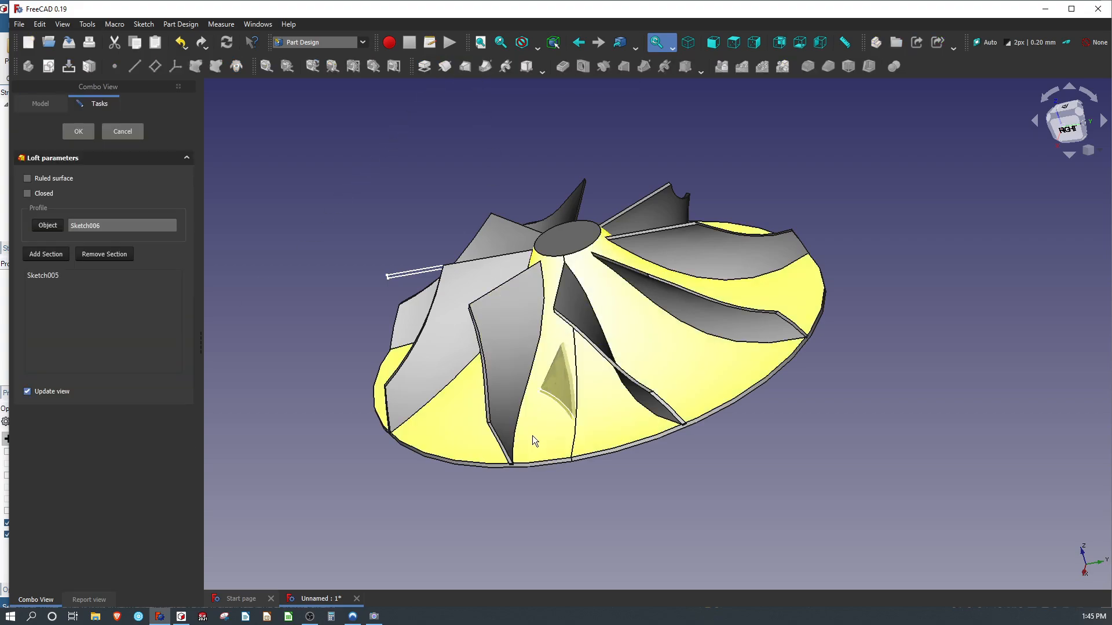
middle_drag(533, 436, 497, 397)
click(78, 131)
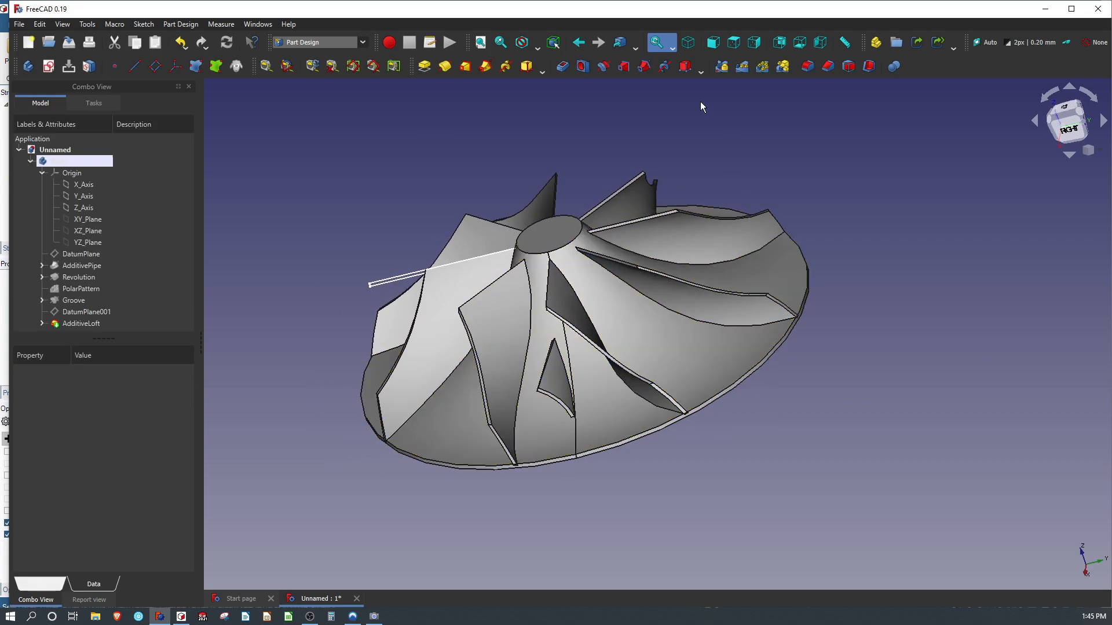
Create a polar pattern of the AdditiveLoft feature.
click(743, 67)
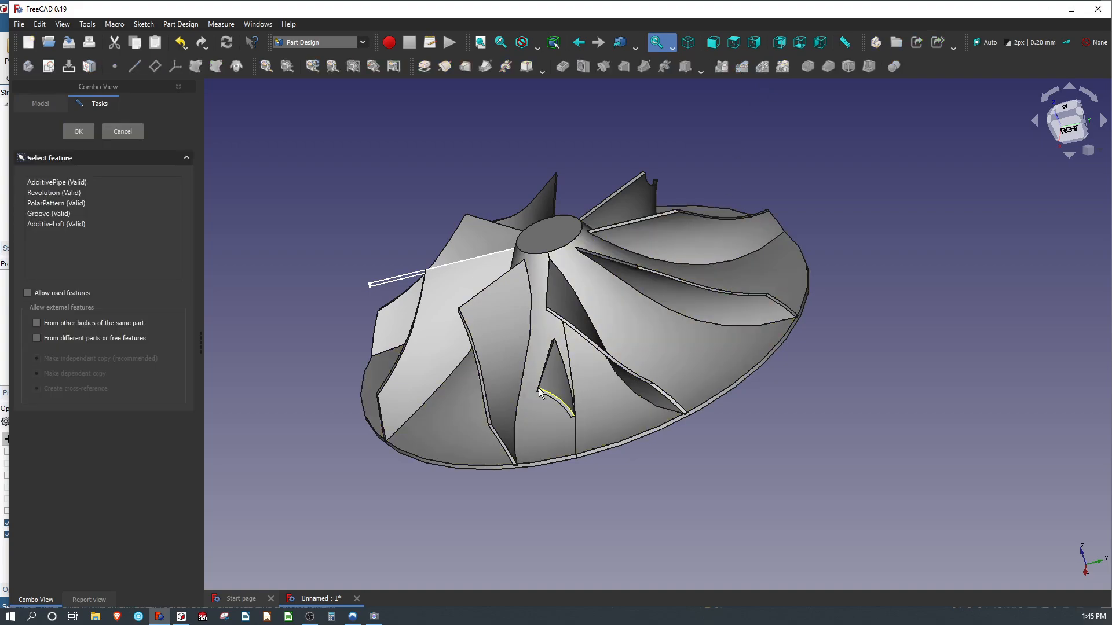
click(67, 224)
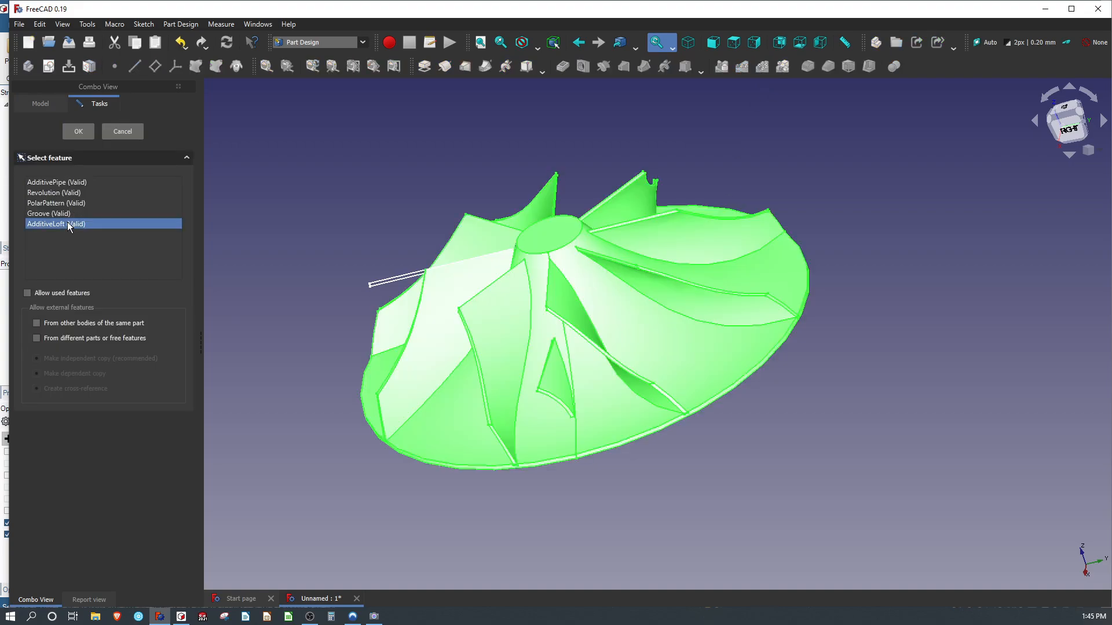
click(77, 132)
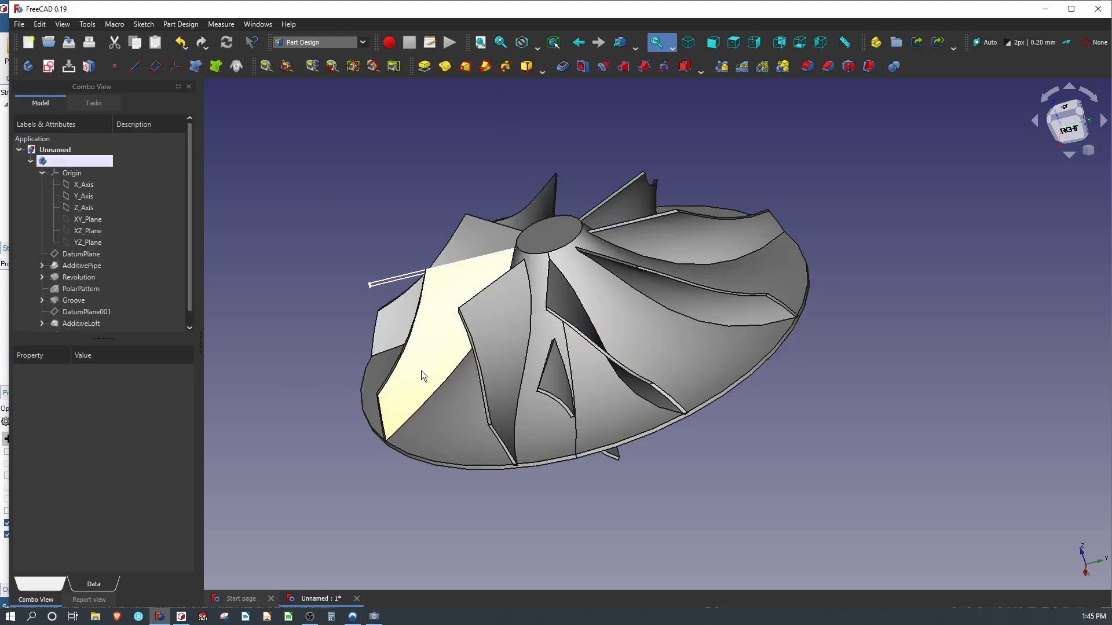
Edit the small blade's polar pattern to 8 occurrences around the Base Z axis.
scroll(54, 325, down, 1)
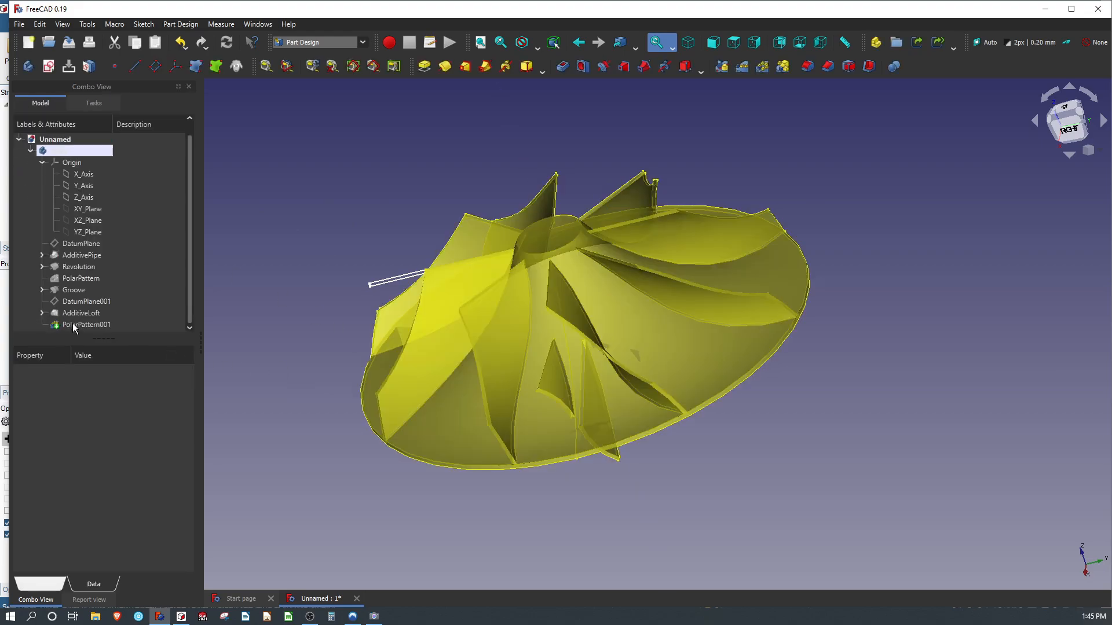
double_click(73, 324)
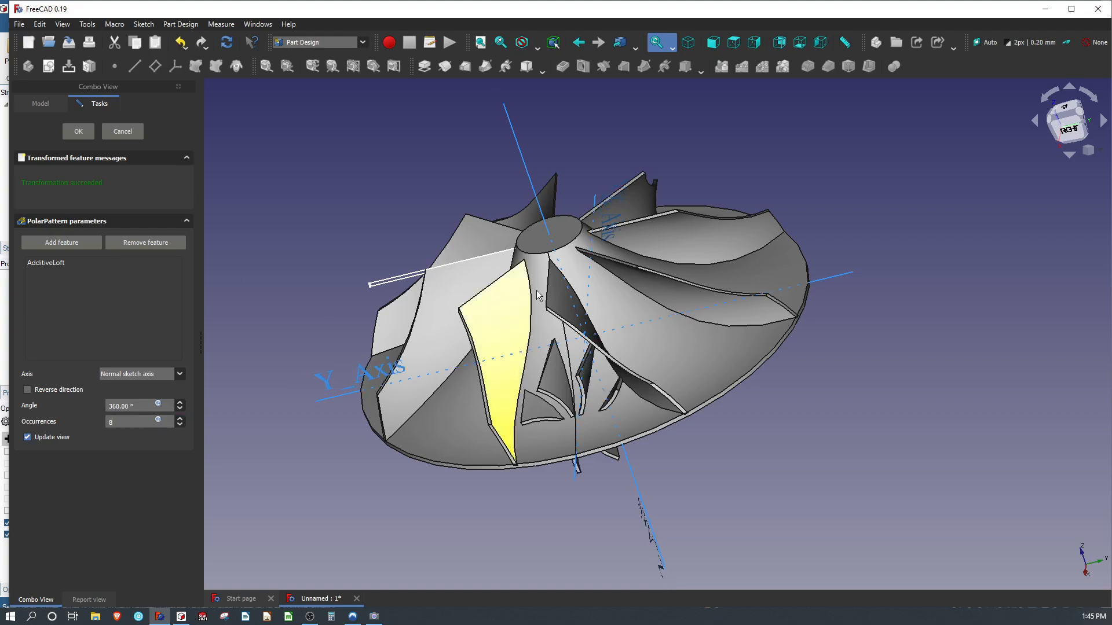
middle_drag(538, 291, 536, 257)
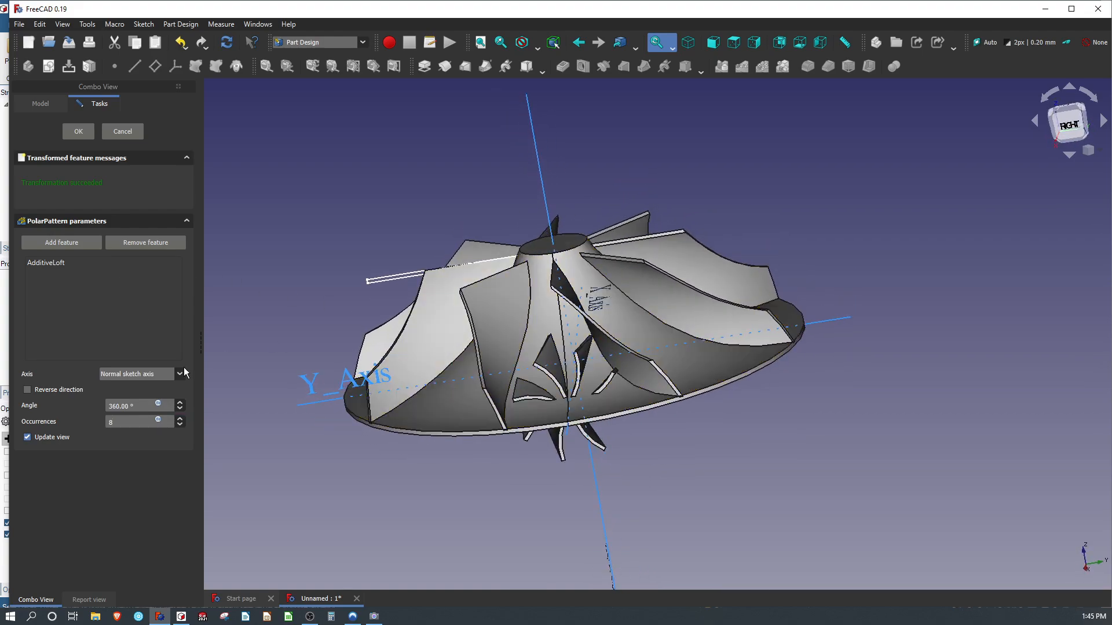
click(126, 375)
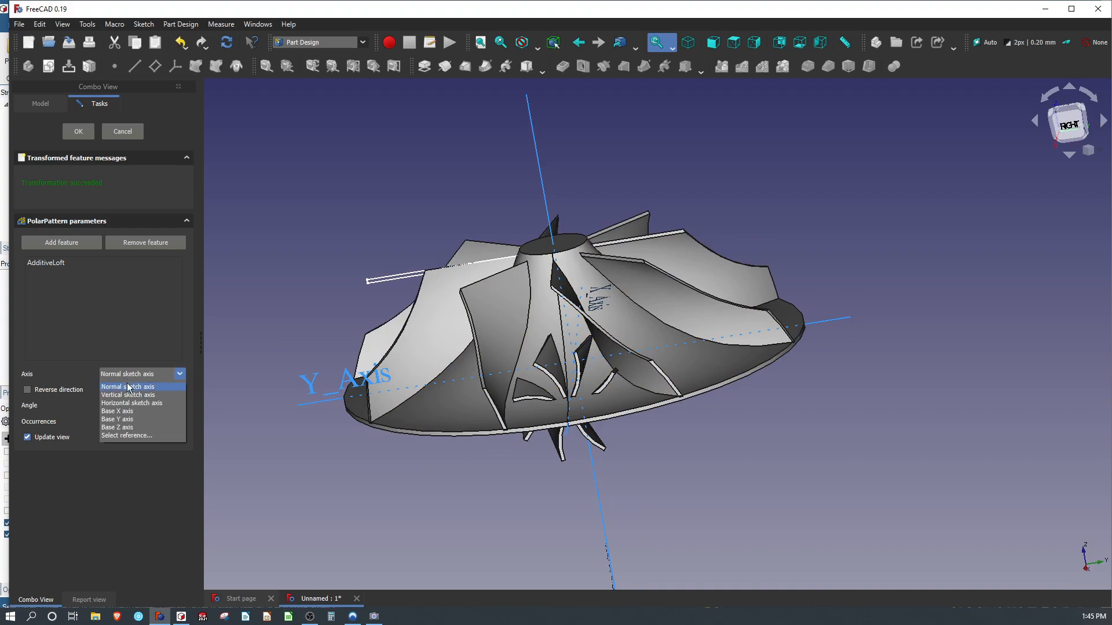
click(137, 429)
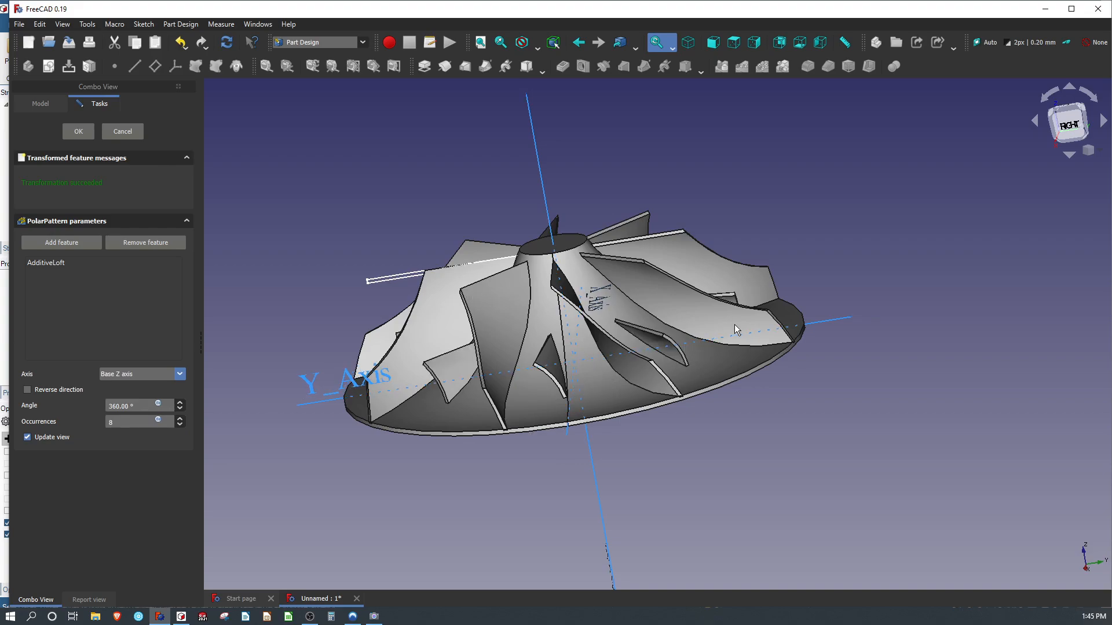
Accept the small blade's polar pattern.
key(Return)
middle_drag(735, 340, 689, 397)
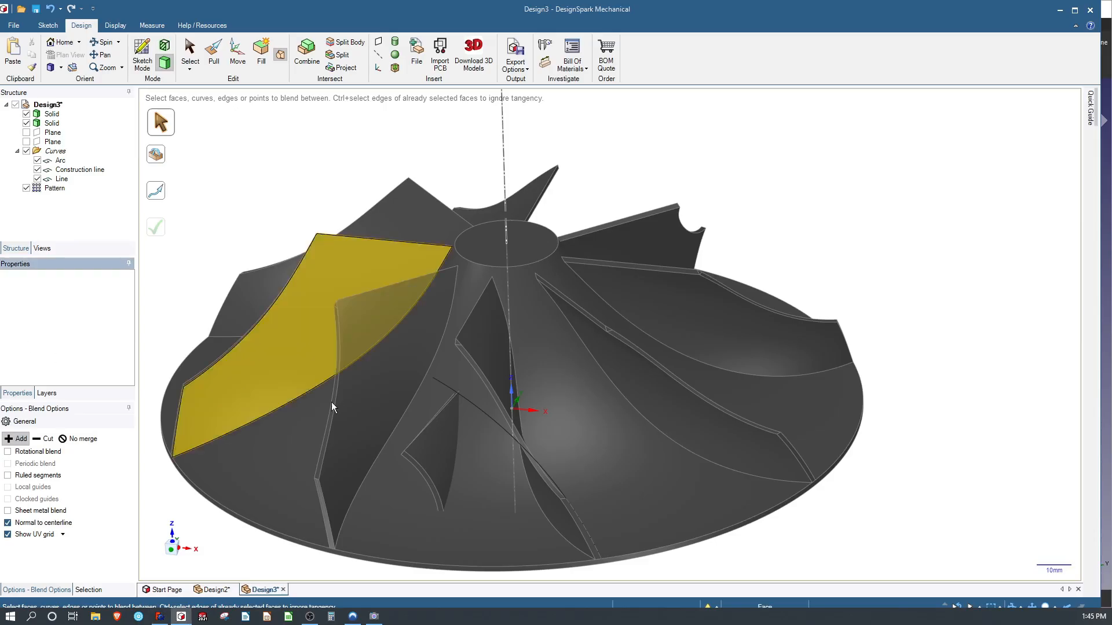
Switch to DesignSpark Mechanical and examine the single small blade among the impeller's large blades in Design3.
click(423, 494)
scroll(495, 468, up, 5)
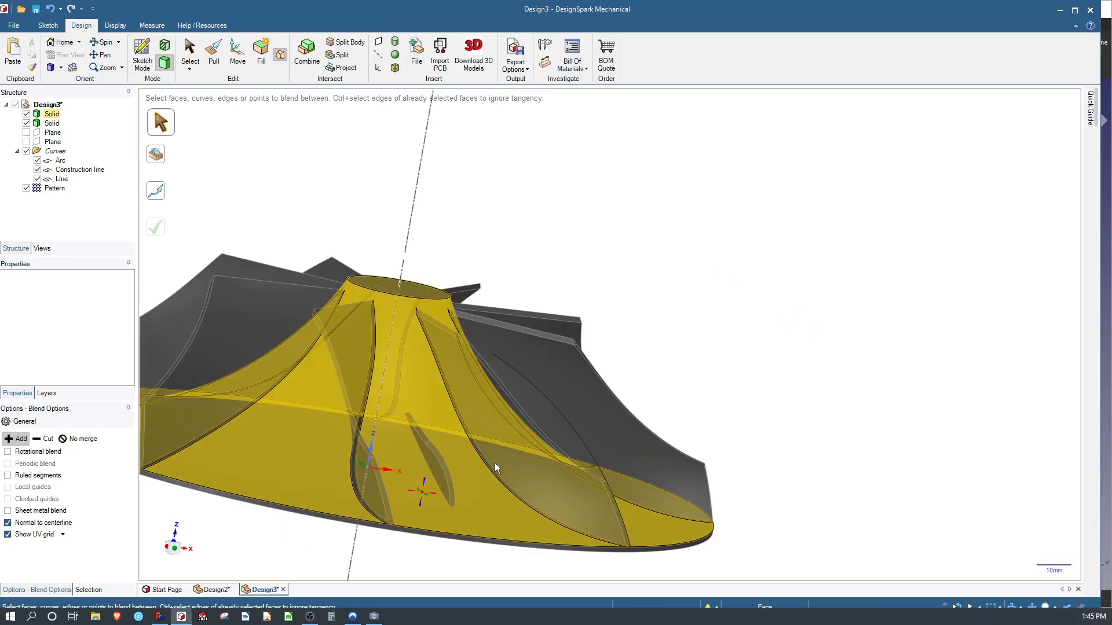
right_click(495, 468)
click(705, 330)
middle_drag(577, 271, 467, 294)
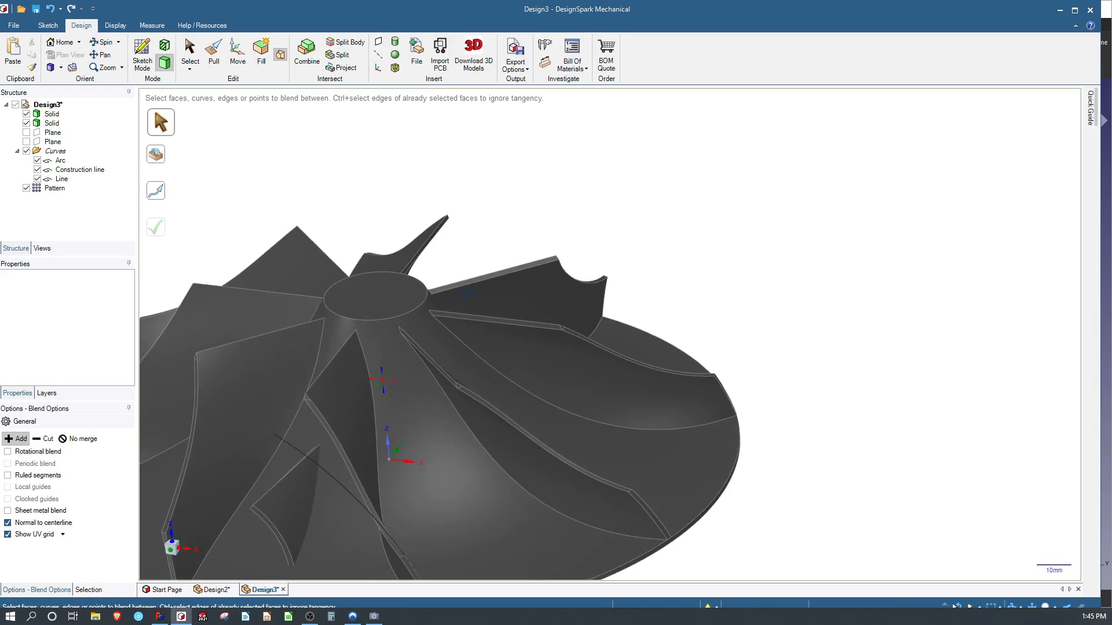
right_click(466, 292)
click(508, 172)
mouse_move(470, 278)
middle_down()
mouse_move(608, 196)
mouse_move(479, 266)
middle_up()
right_click(475, 267)
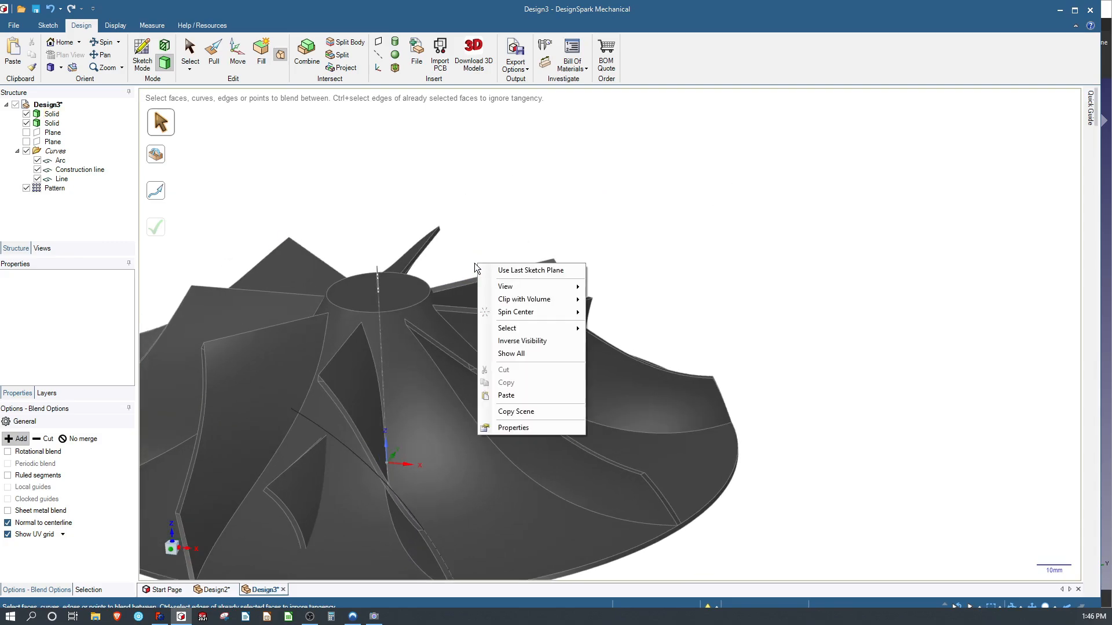
middle_click(422, 281)
shift+middle_drag(422, 254, 632, 170)
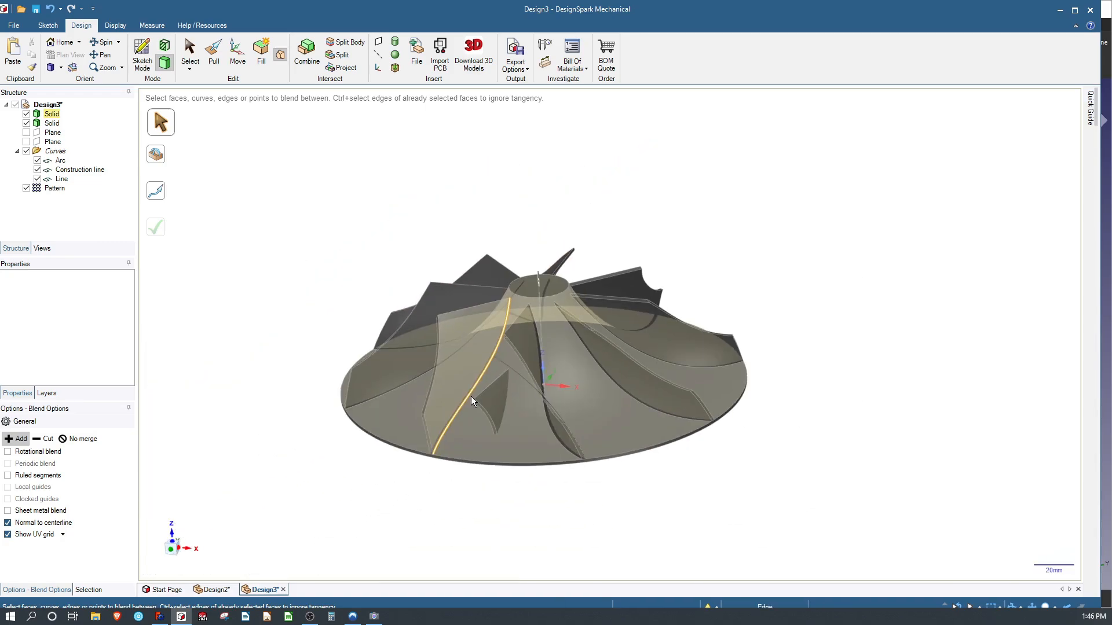
Select the small blade solid and start the Move tool with pattern creation enabled.
scroll(475, 403, up, 5)
click(521, 410)
click(48, 124)
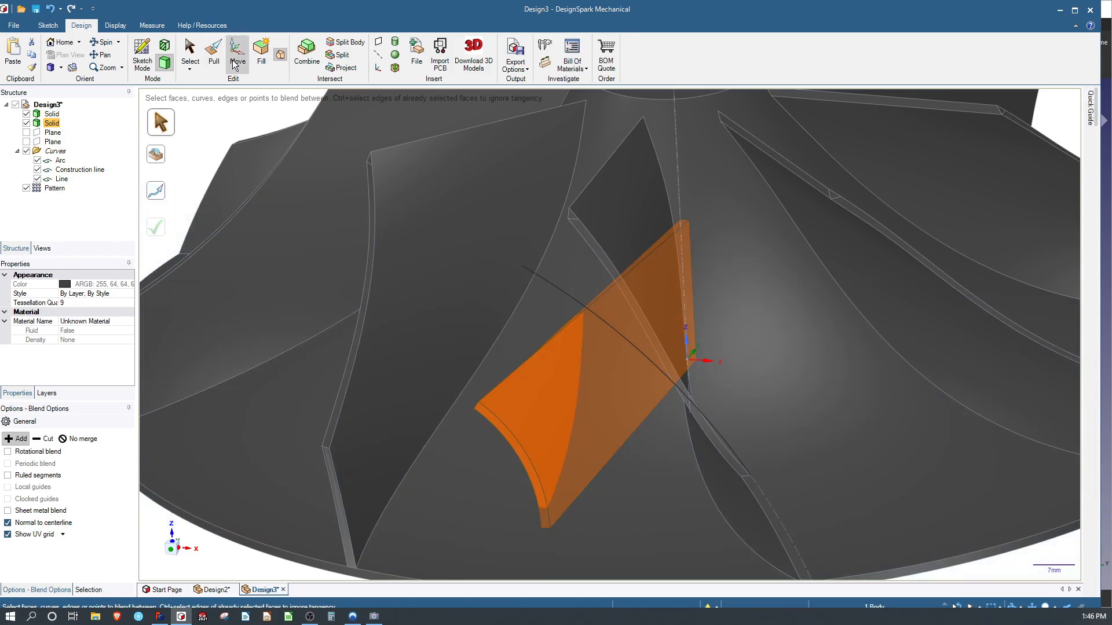
click(236, 57)
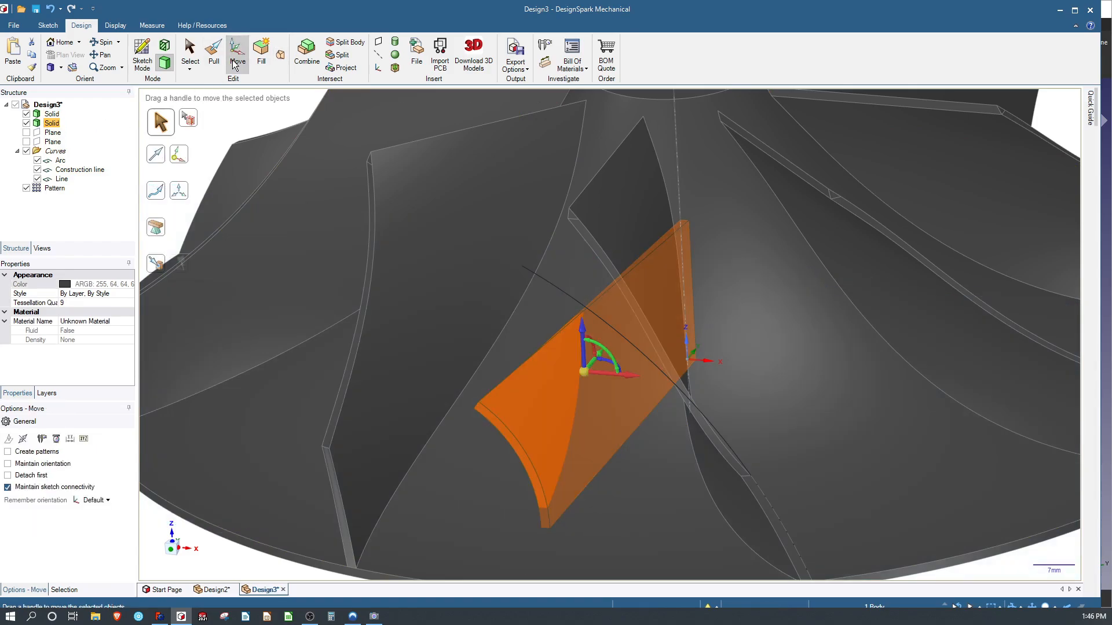
click(7, 452)
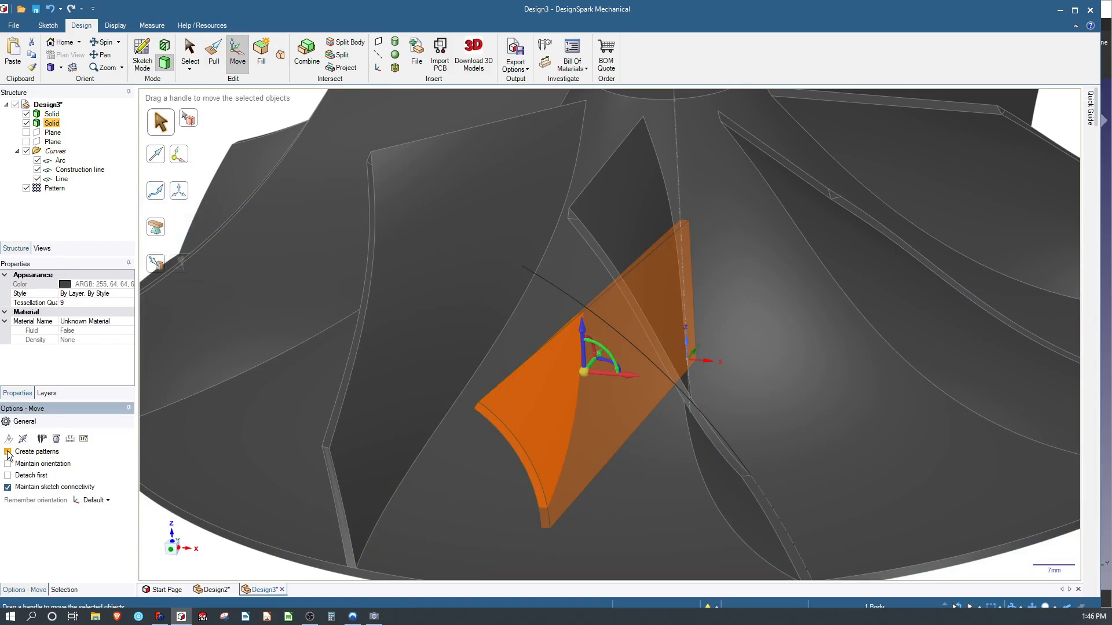
Anchor the small blade's move handle on the hub's central axis.
click(180, 156)
scroll(255, 191, down, 3)
scroll(254, 191, down, 6)
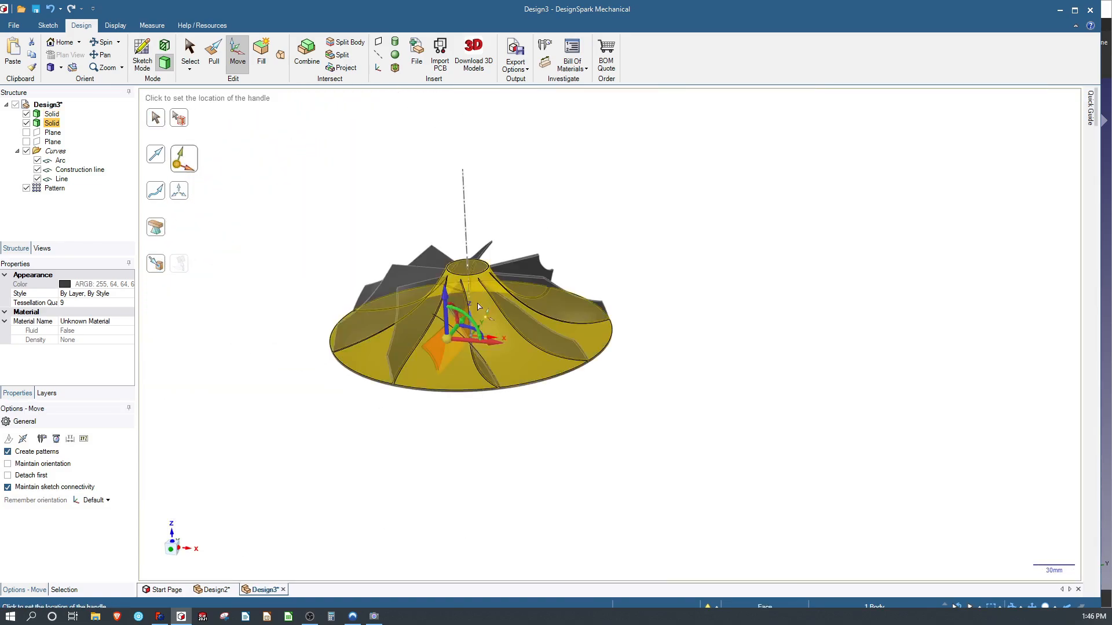
scroll(441, 214, up, 4)
click(498, 225)
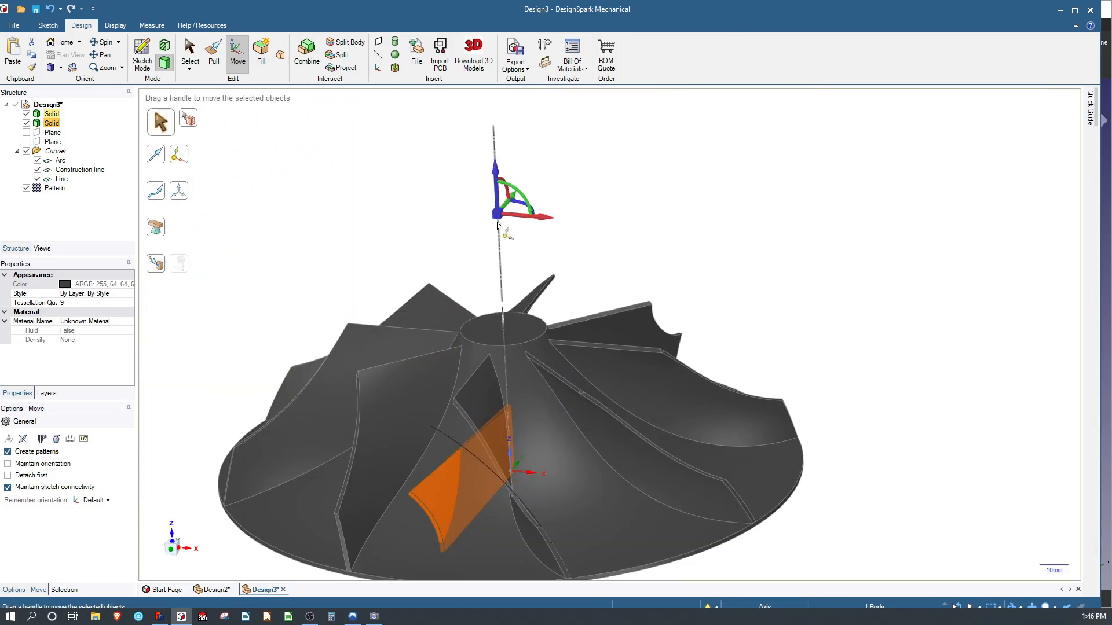
middle_drag(501, 250, 521, 277)
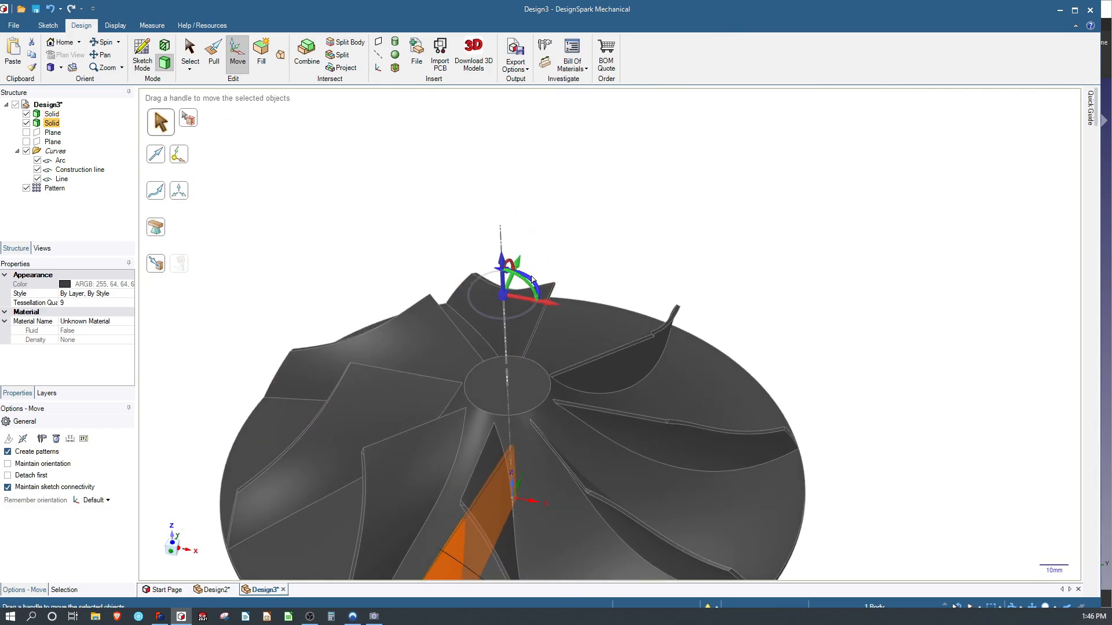
Rotate the small blade around the hub axis into a circular pattern with a count of 8, spaced 45° over the full circle.
drag(533, 280, 556, 325)
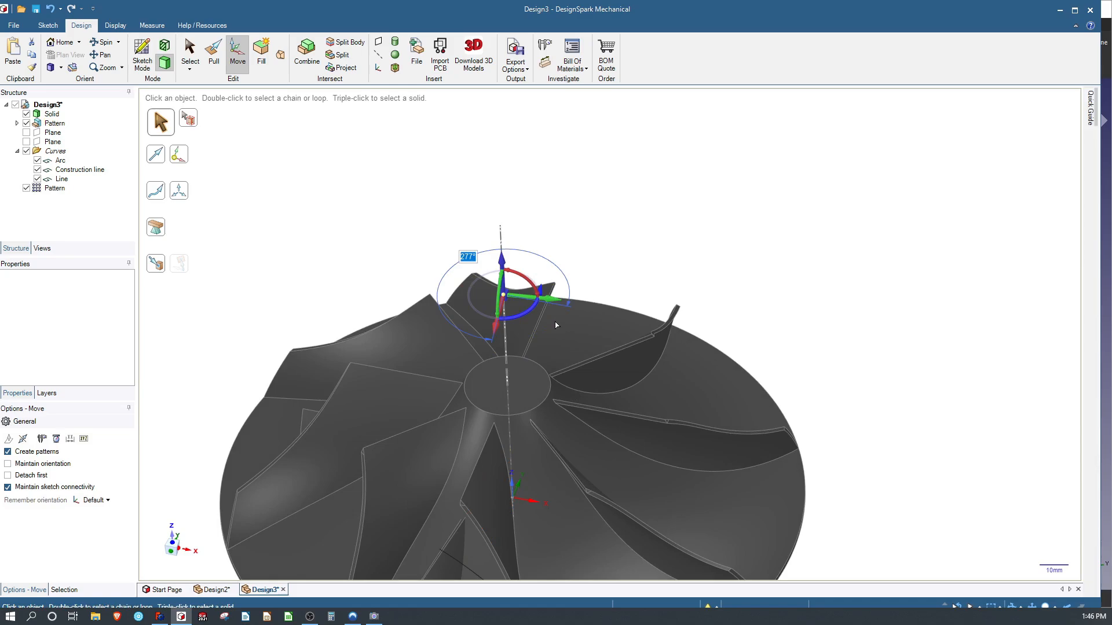
click(8, 452)
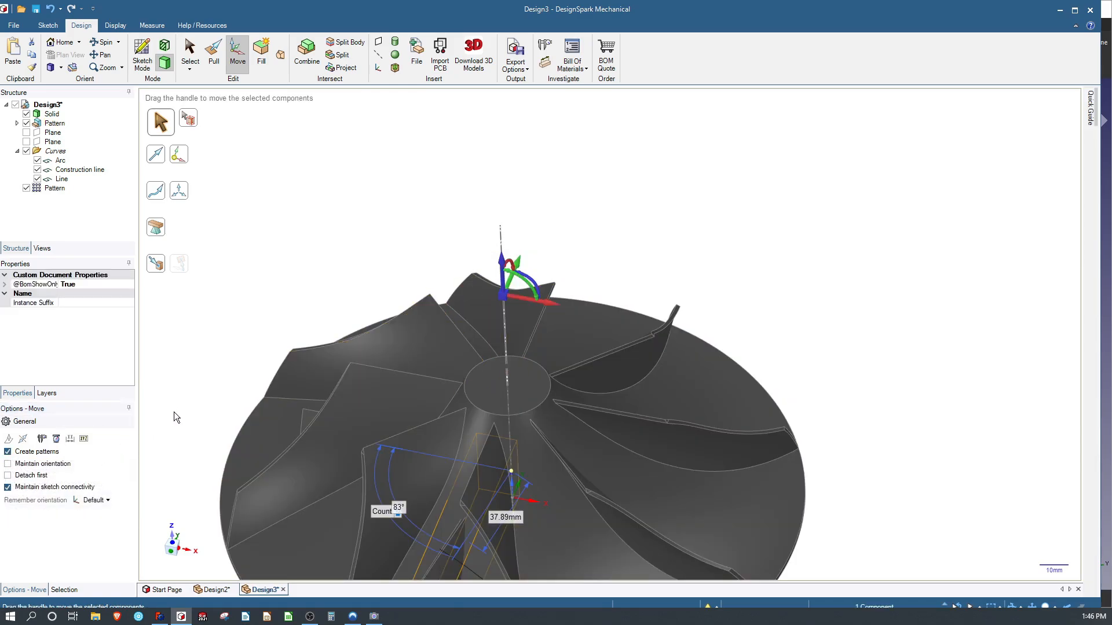
click(401, 519)
text(8)
key(Tab)
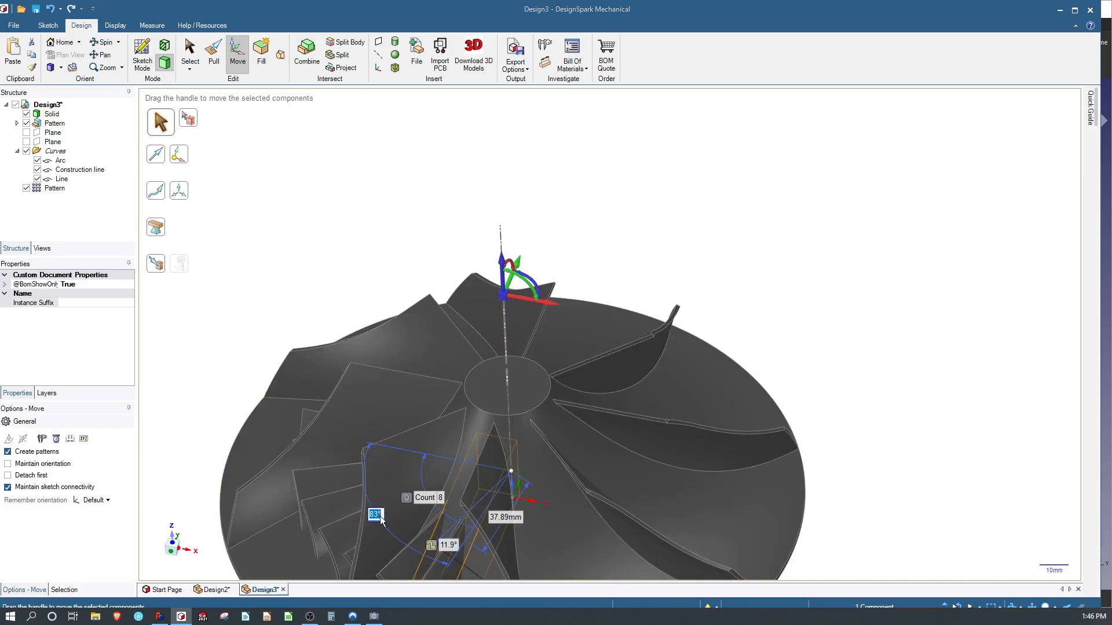
key(Return)
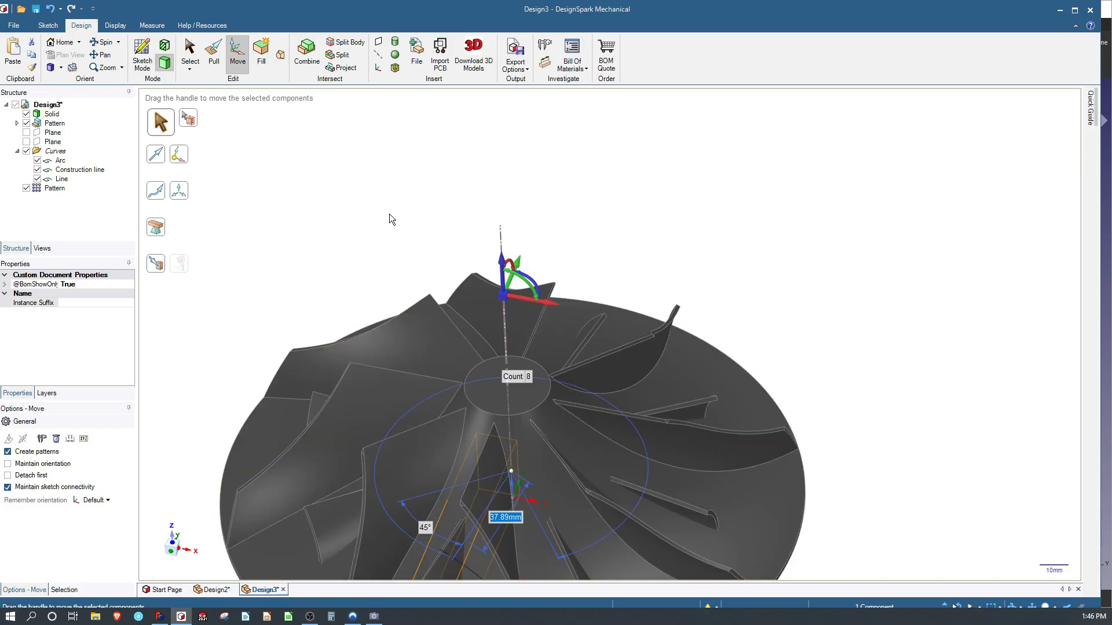
scroll(484, 165, up, 3)
scroll(484, 165, down, 5)
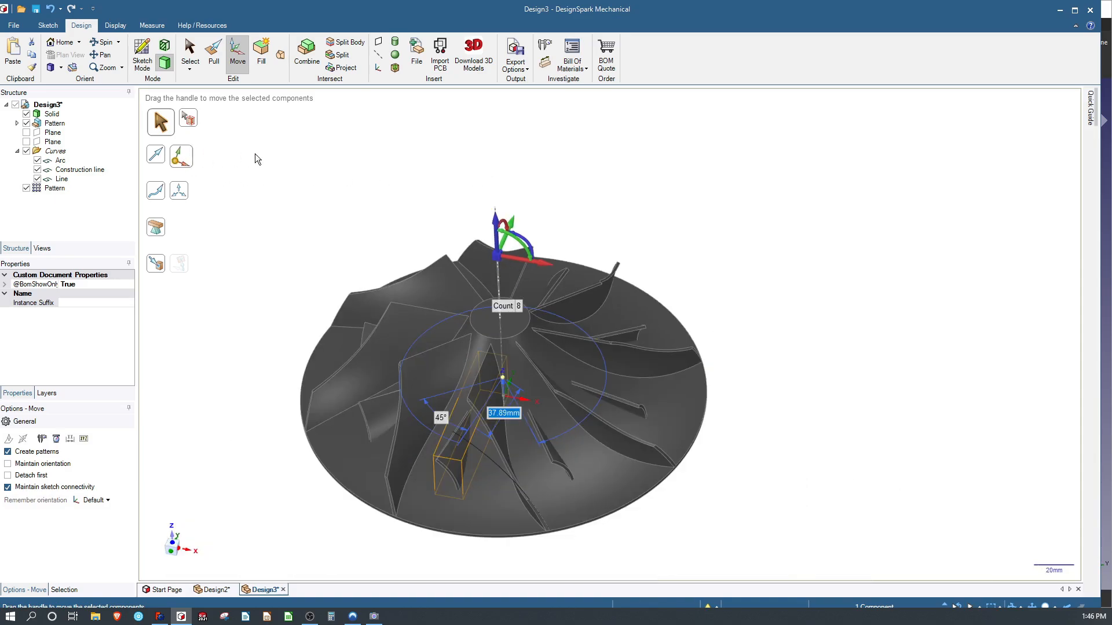
click(283, 154)
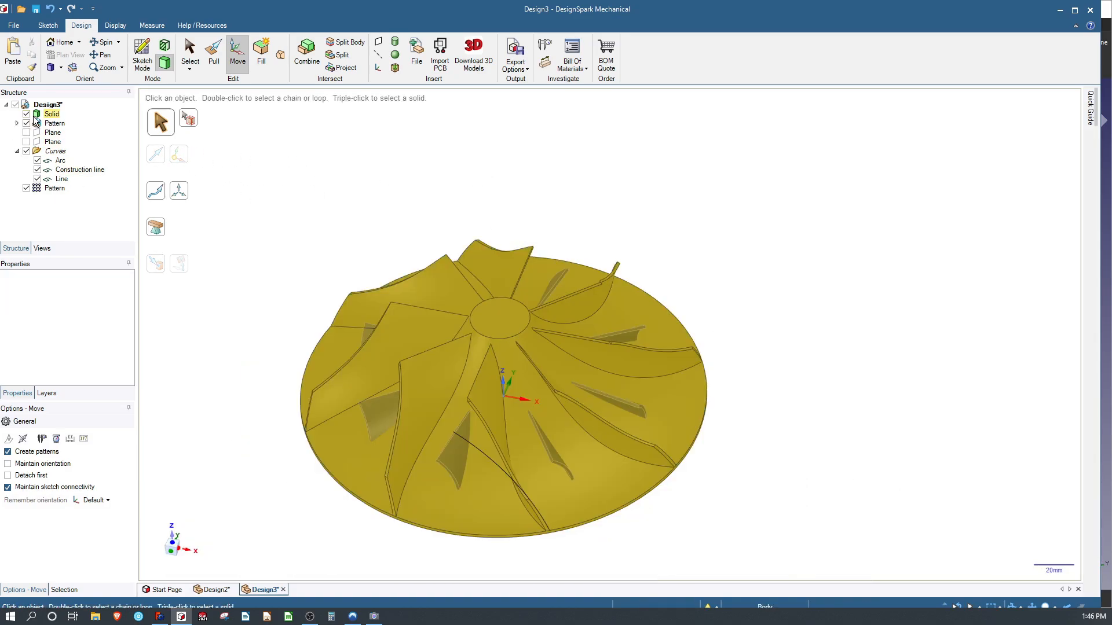
Examine the impeller solid and the small-blade pattern by selecting each of them separately.
click(52, 115)
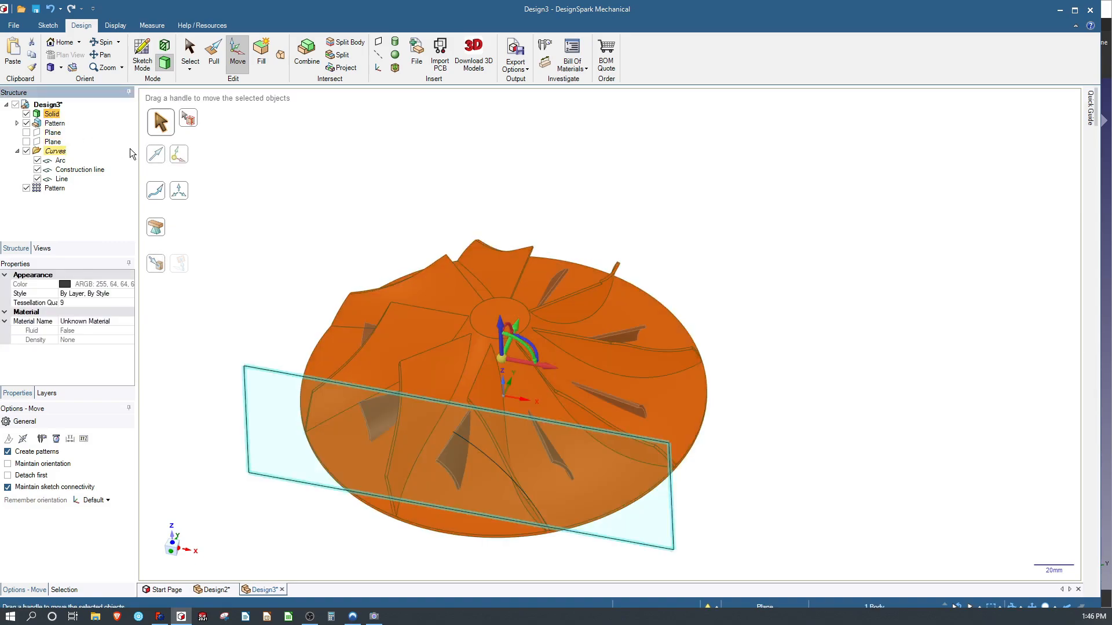
click(344, 202)
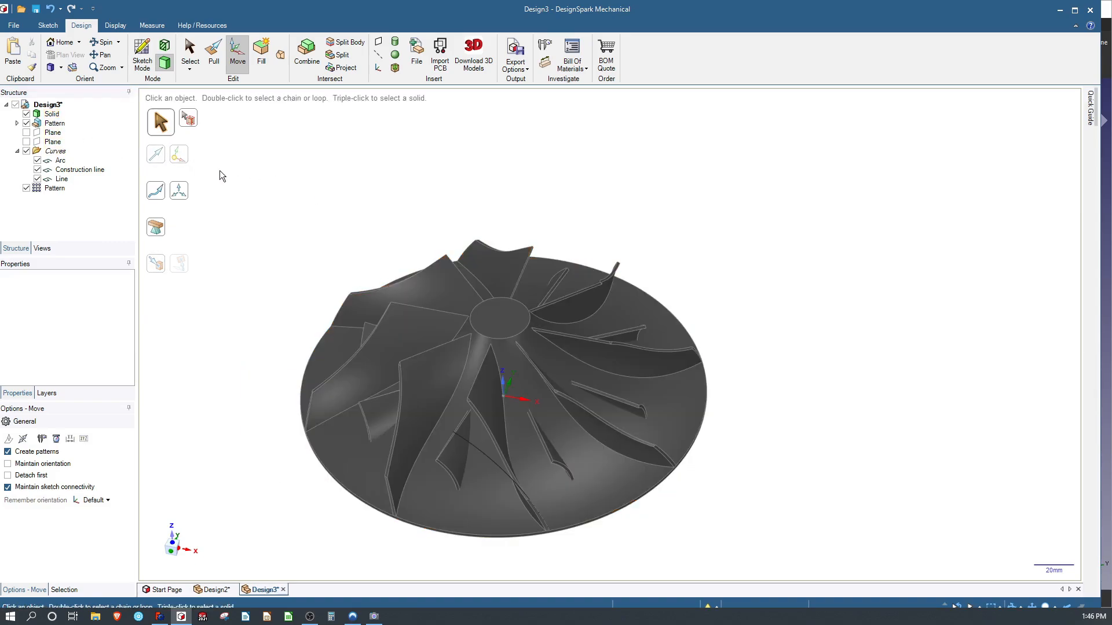
click(51, 114)
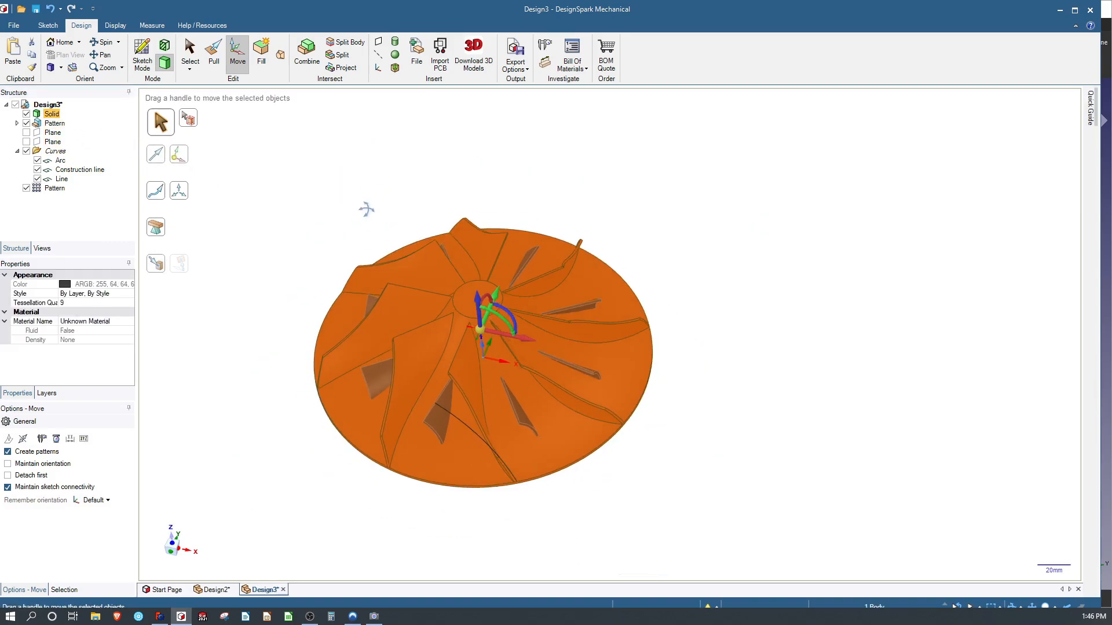
middle_drag(367, 208, 415, 346)
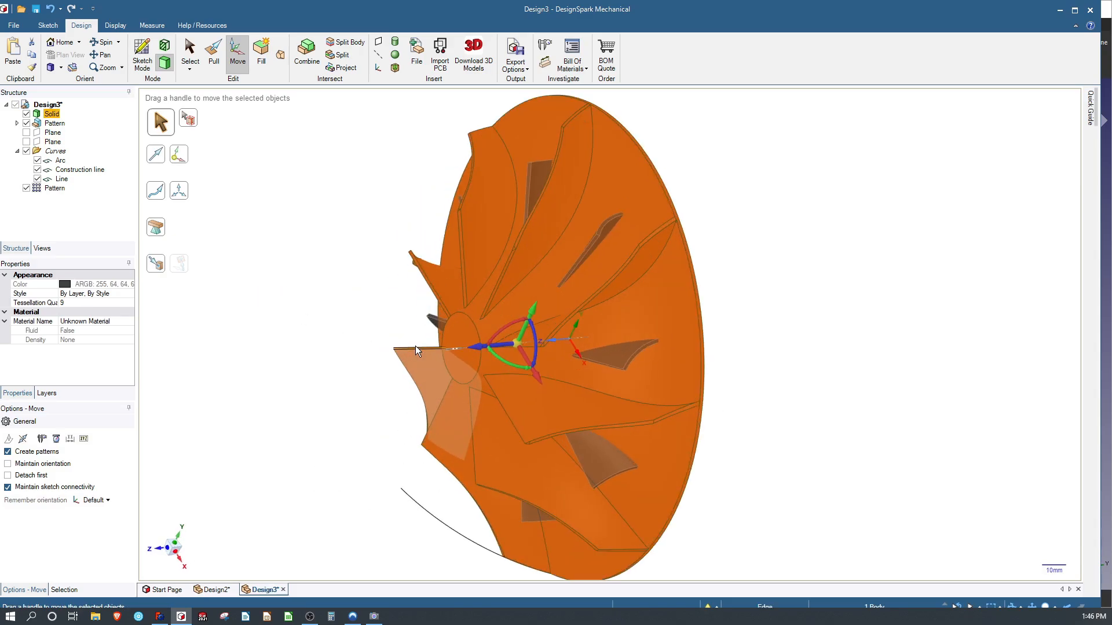
scroll(472, 294, up, 5)
scroll(426, 269, down, 8)
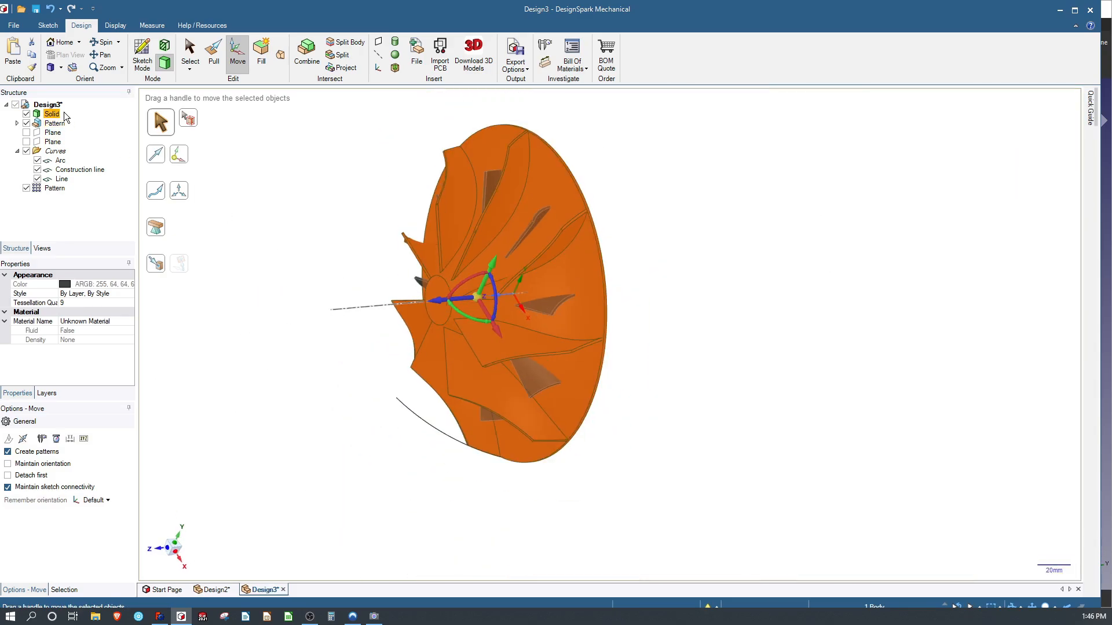
click(59, 130)
click(58, 124)
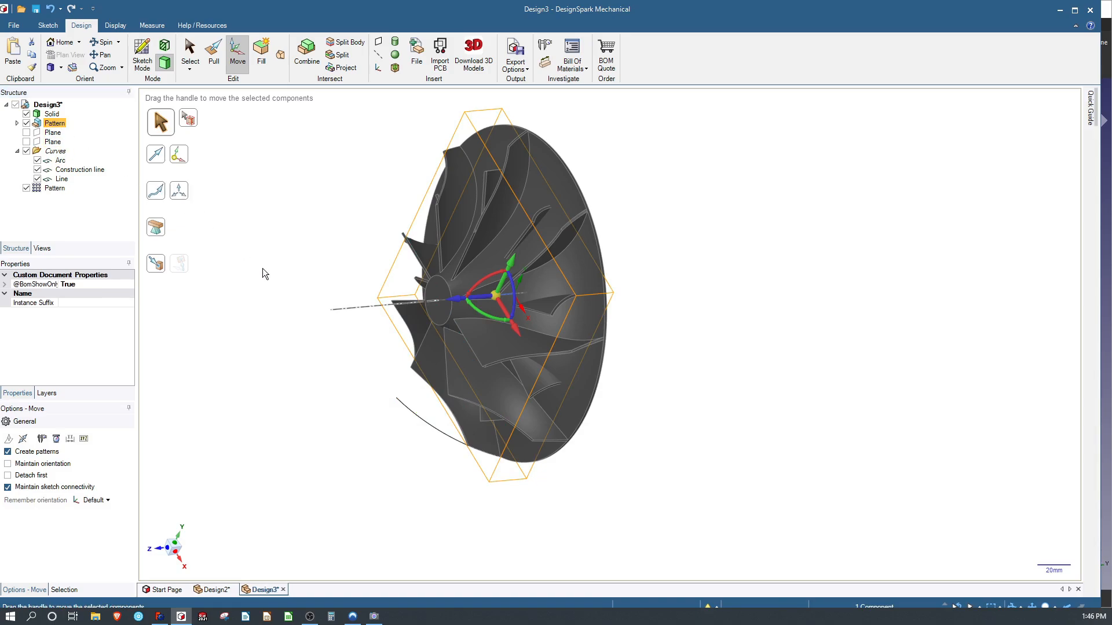
mouse_move(398, 364)
middle_down()
mouse_move(424, 339)
mouse_move(411, 367)
middle_up()
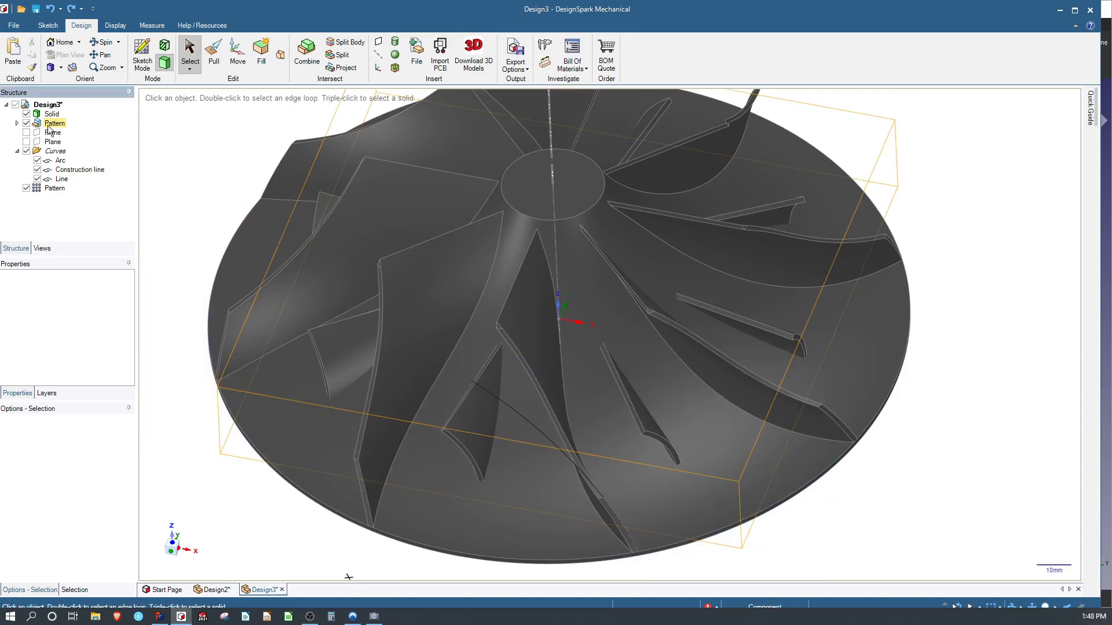
Try to combine the impeller solid with the small-blade pattern, using the pattern as the cutter.
click(52, 115)
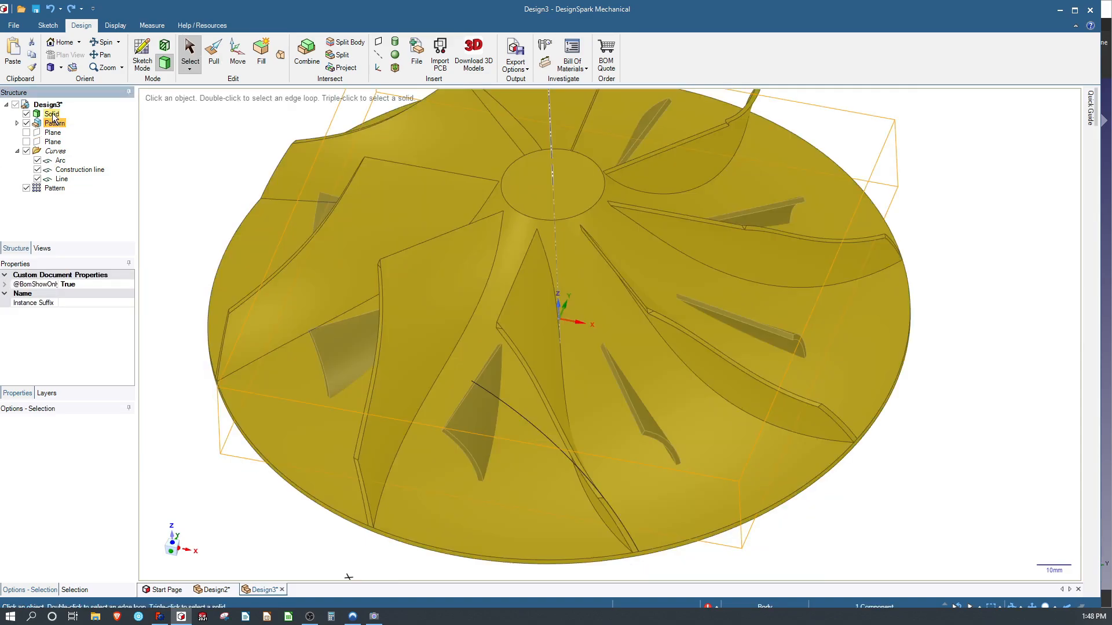
click(53, 115)
mouse_move(253, 194)
middle_down()
mouse_move(163, 332)
mouse_move(136, 308)
mouse_move(268, 189)
mouse_move(262, 180)
middle_up()
click(204, 164)
click(55, 123)
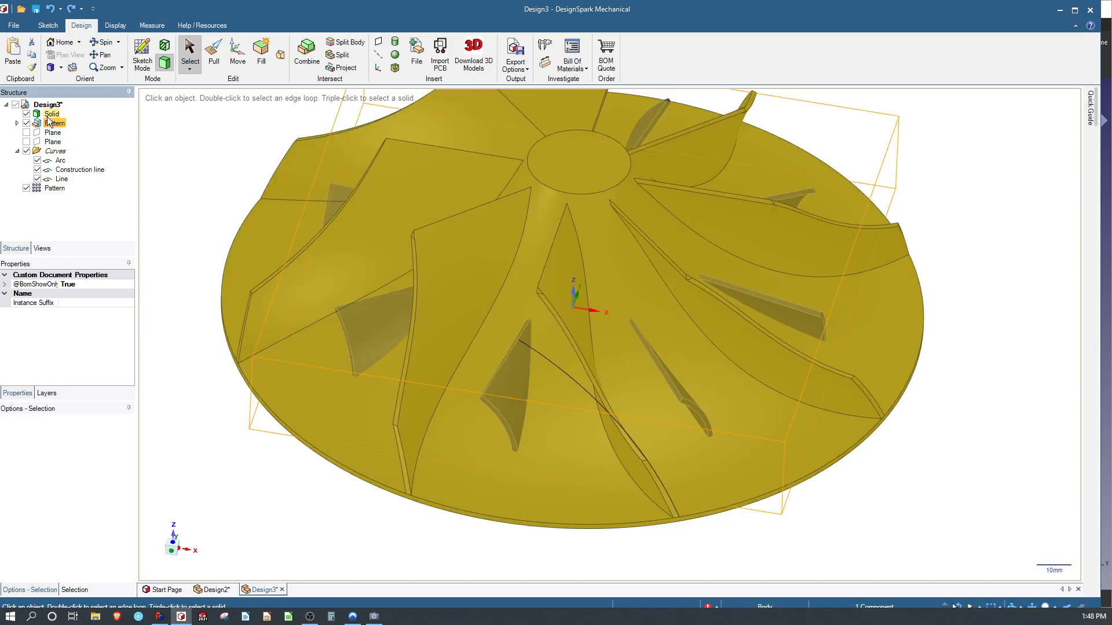
click(52, 114)
click(307, 53)
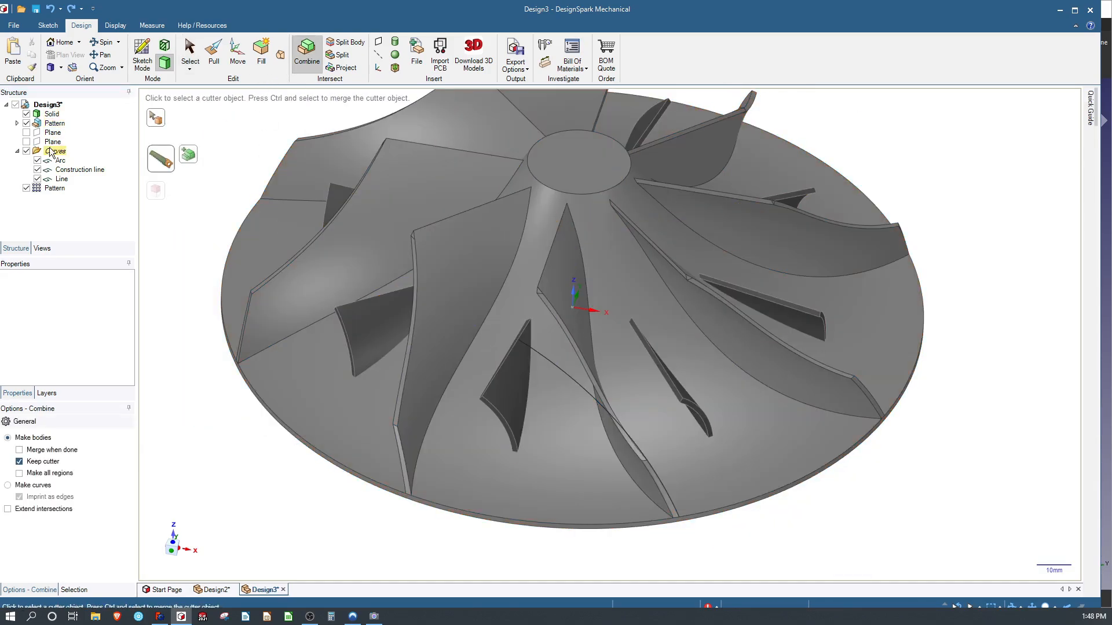
click(55, 124)
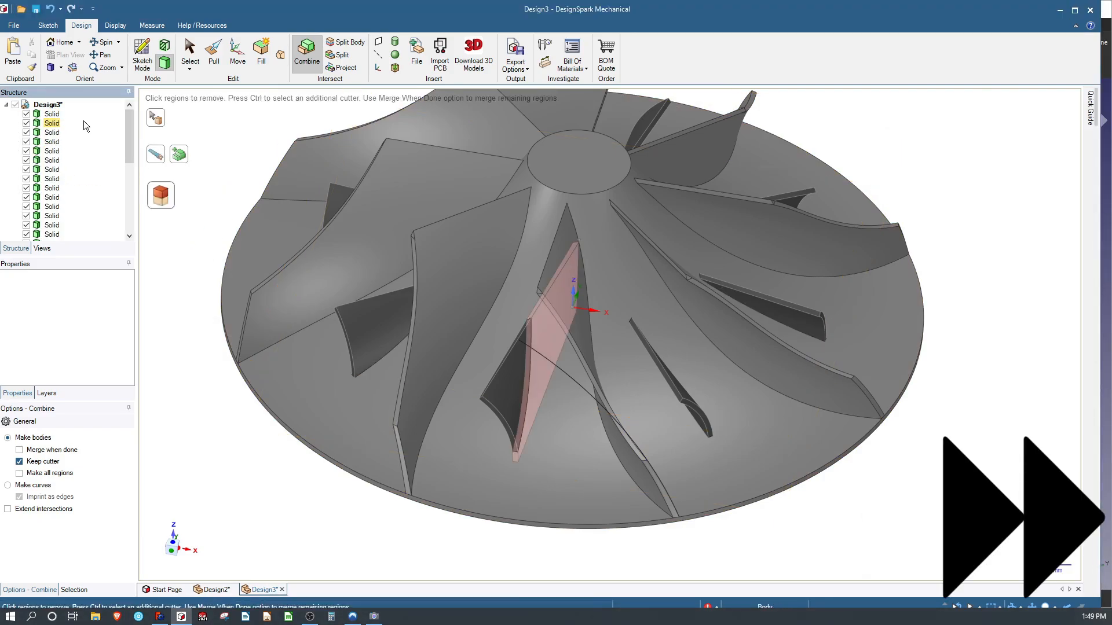
scroll(62, 202, down, 6)
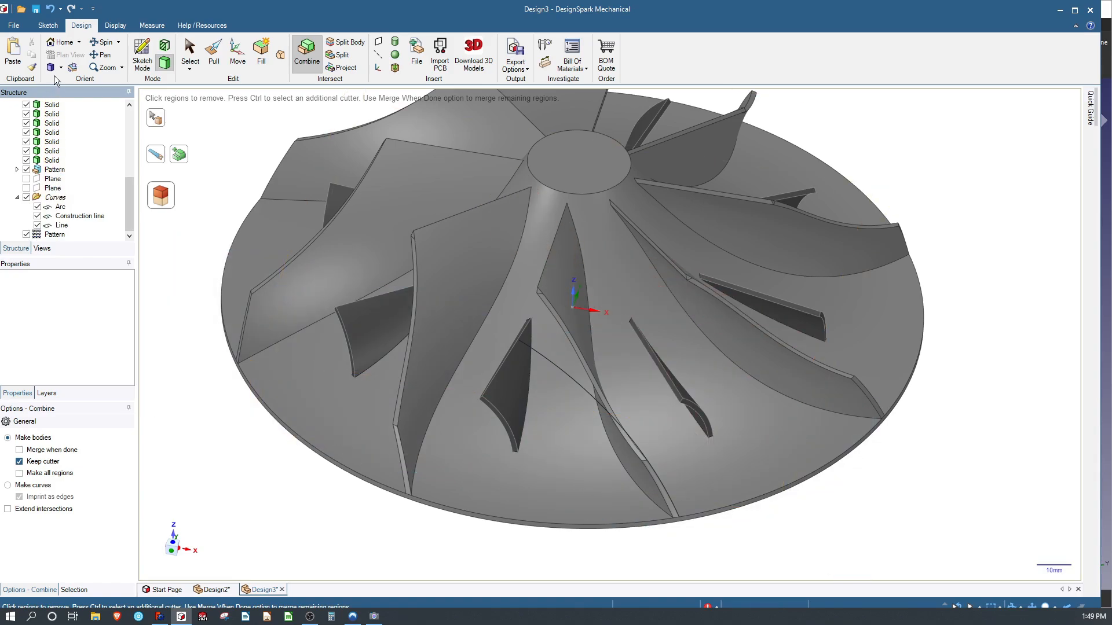
scroll(81, 124, up, 6)
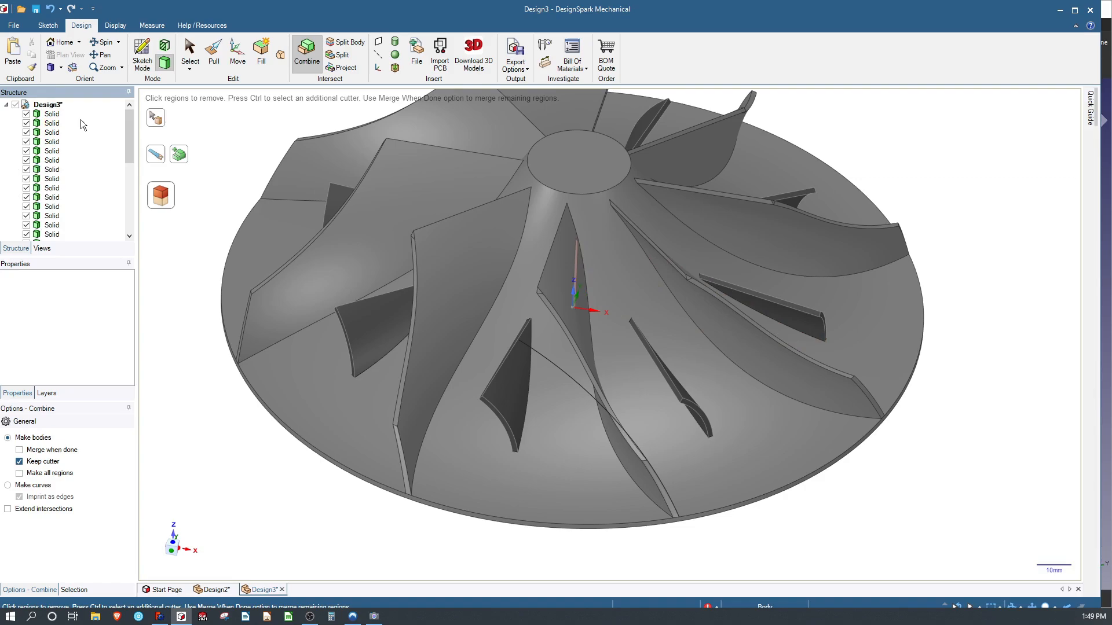
Merge the patterned small blades into the impeller solid one by one with Combine, keeping the cutters.
click(175, 162)
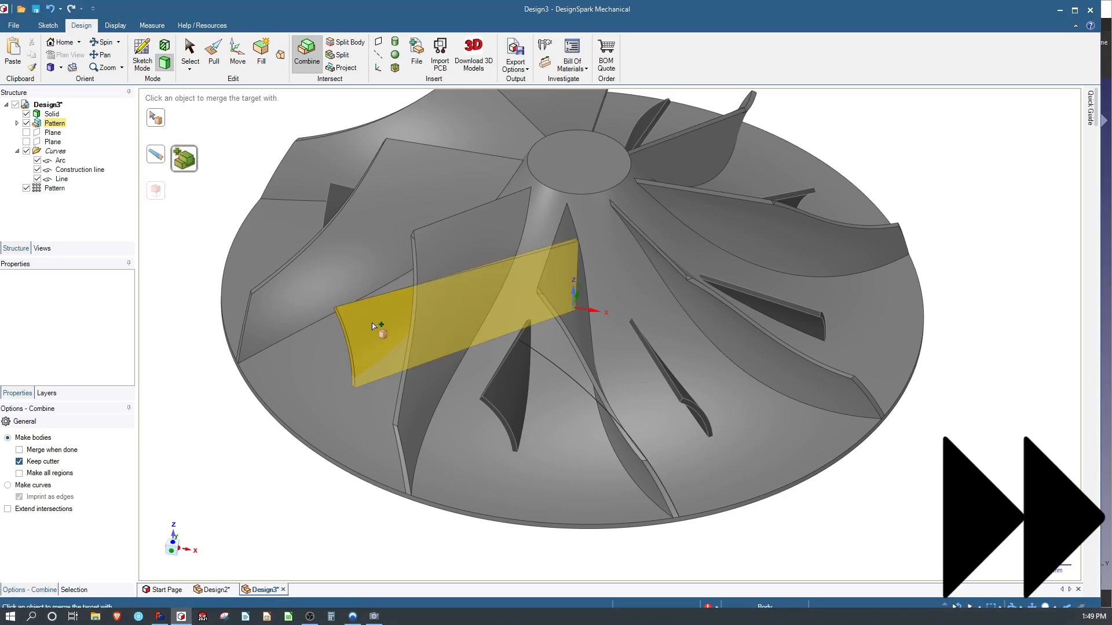
click(683, 393)
click(786, 307)
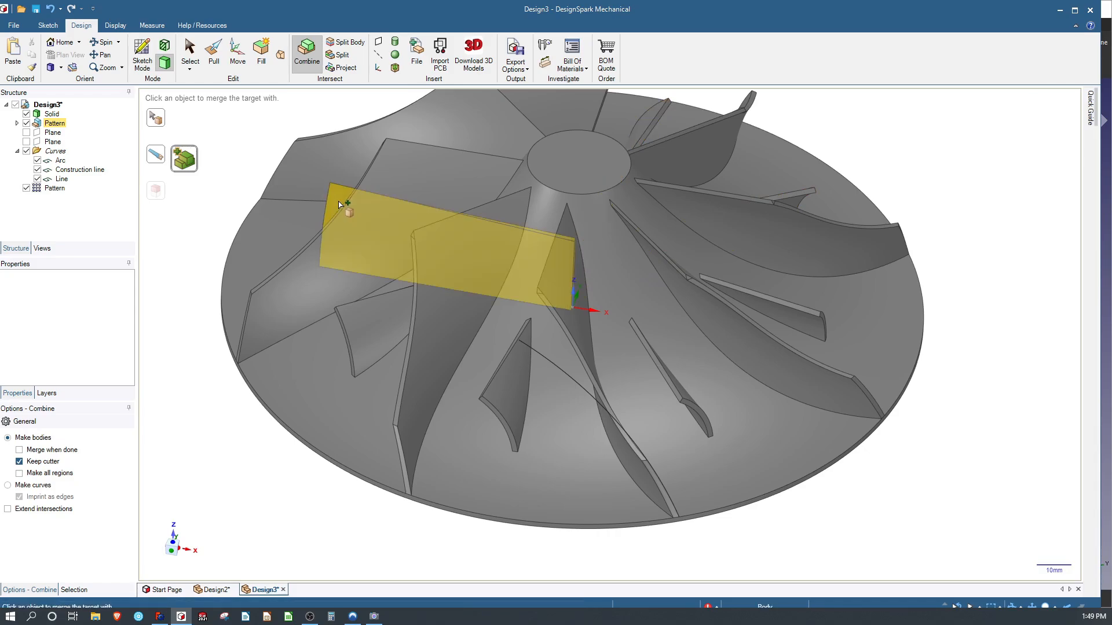
middle_drag(588, 236, 511, 298)
scroll(511, 298, up, 2)
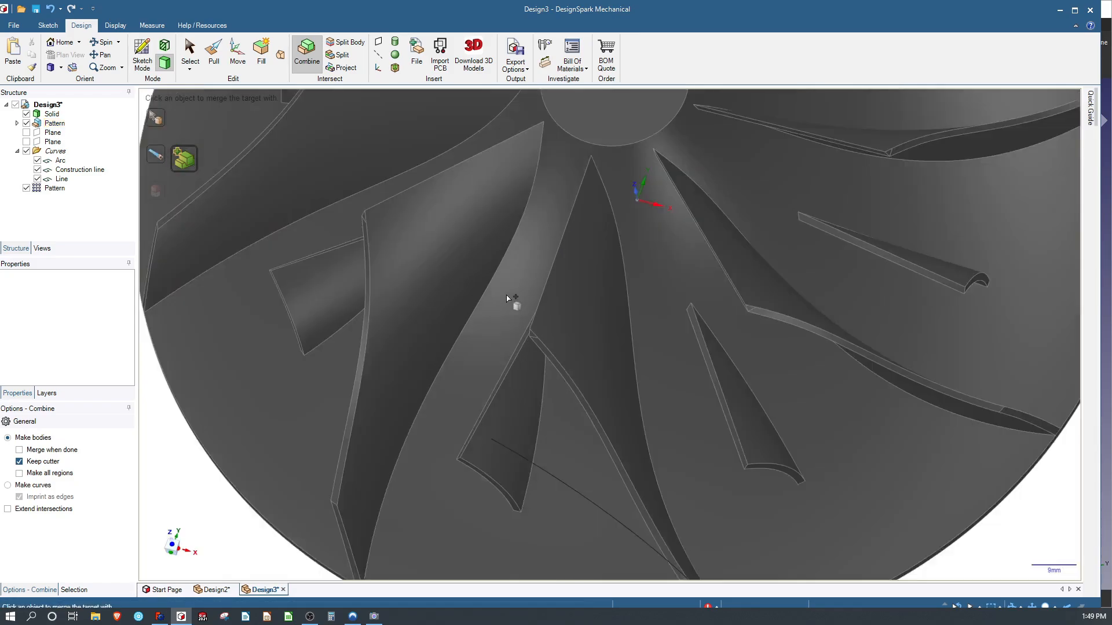
scroll(511, 298, down, 3)
middle_drag(528, 154, 506, 147)
click(517, 113)
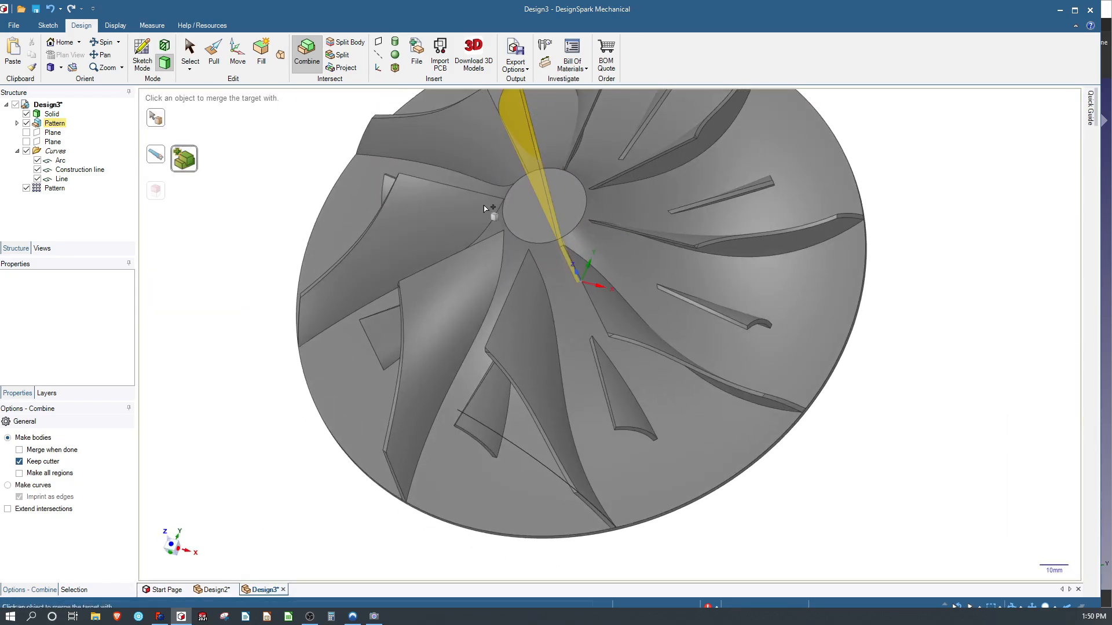
click(190, 51)
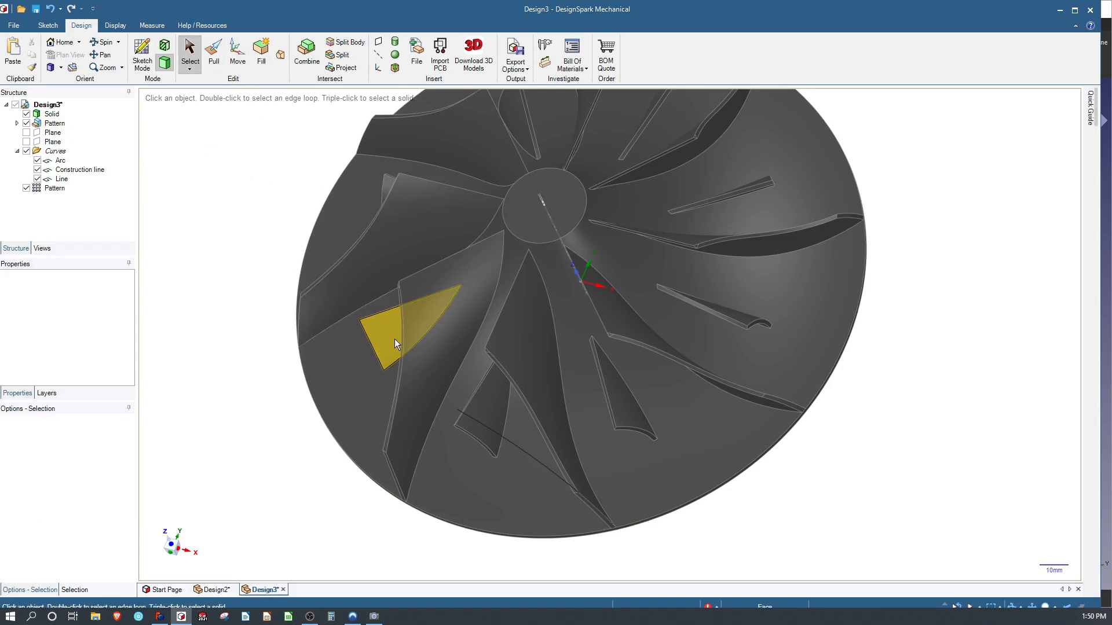
Check which blades belong to the merged impeller by selecting the solid and the blade pattern in turn.
middle_drag(396, 342, 446, 268)
click(51, 114)
middle_drag(200, 243, 97, 290)
scroll(228, 253, up, 5)
scroll(190, 205, down, 5)
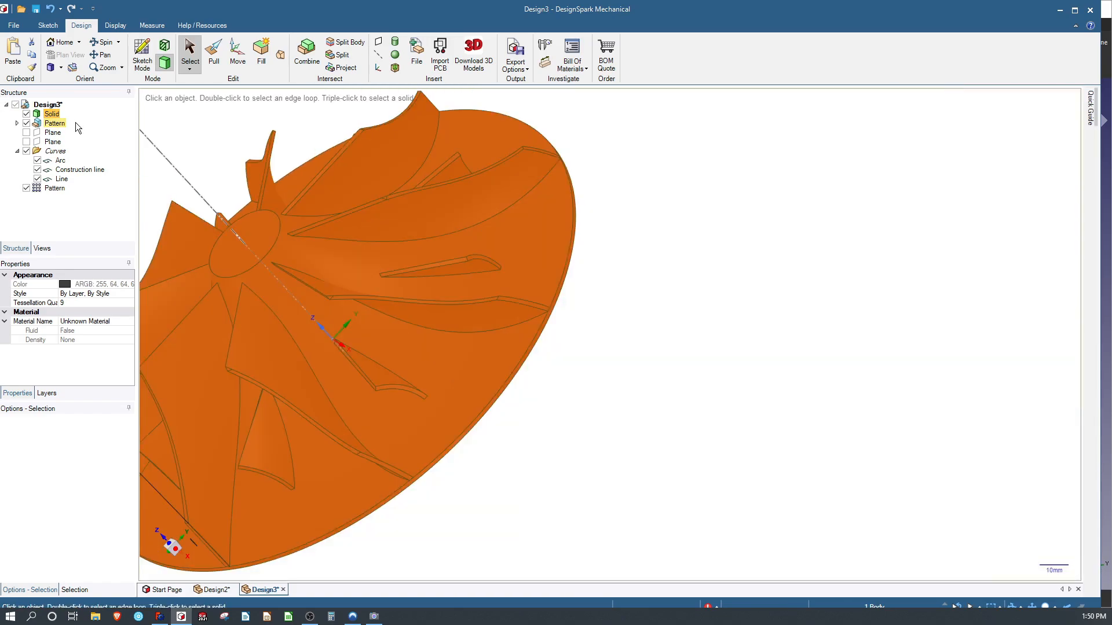
click(63, 124)
middle_drag(280, 322, 406, 301)
scroll(705, 298, up, 5)
scroll(705, 298, down, 7)
scroll(496, 293, up, 5)
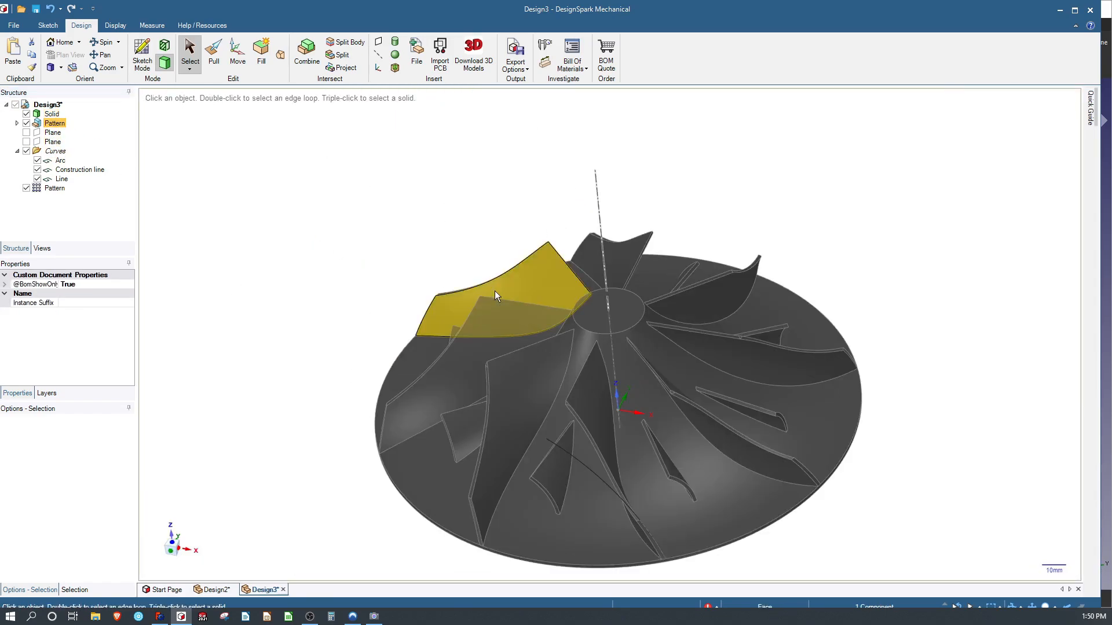
click(398, 319)
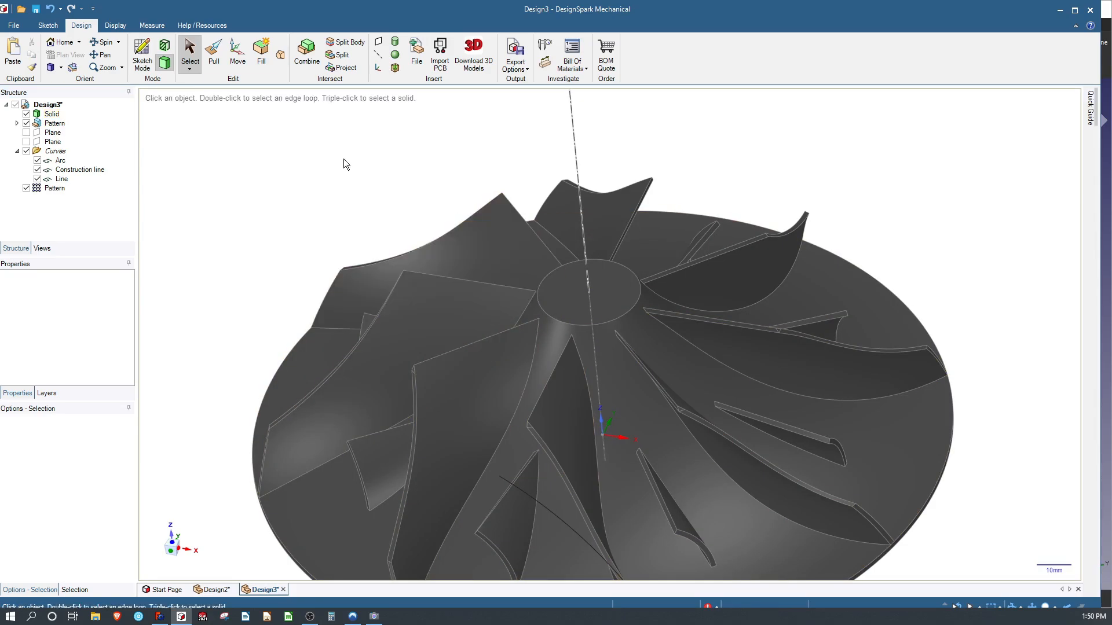
Sketch a circle about 16 mm in diameter on the hub's top face, centred on the hub axis.
click(579, 289)
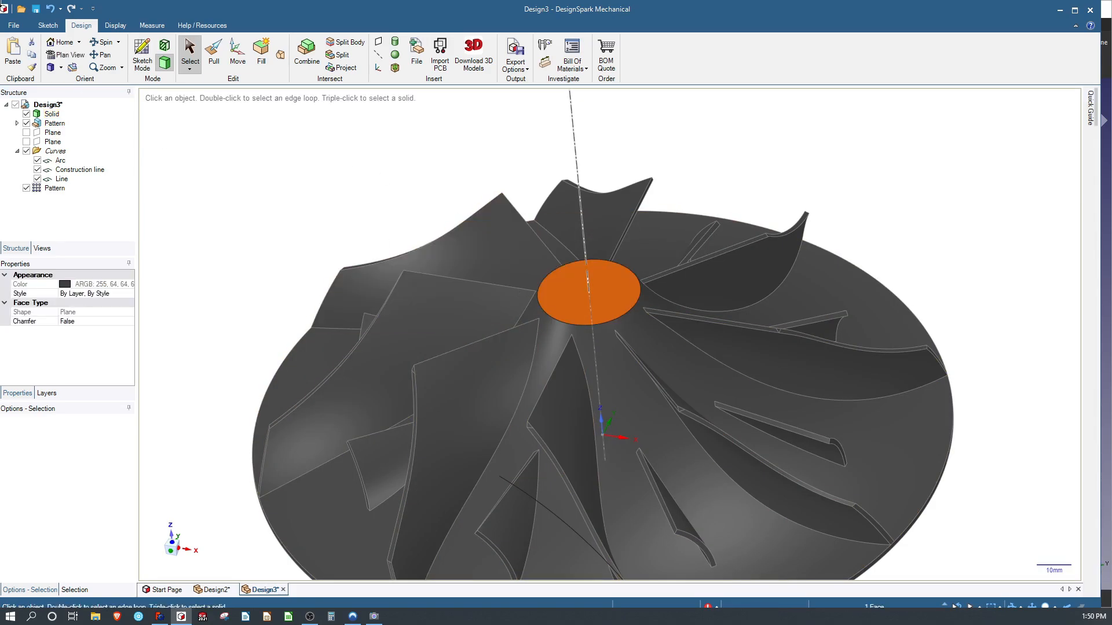
click(61, 56)
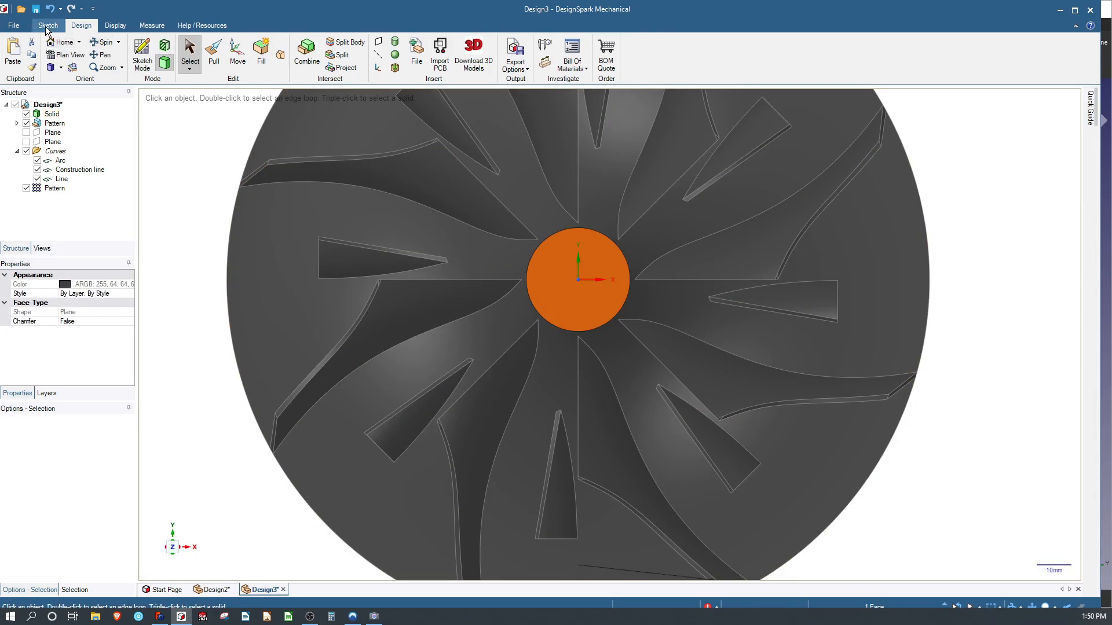
click(48, 25)
click(123, 54)
click(578, 279)
click(604, 271)
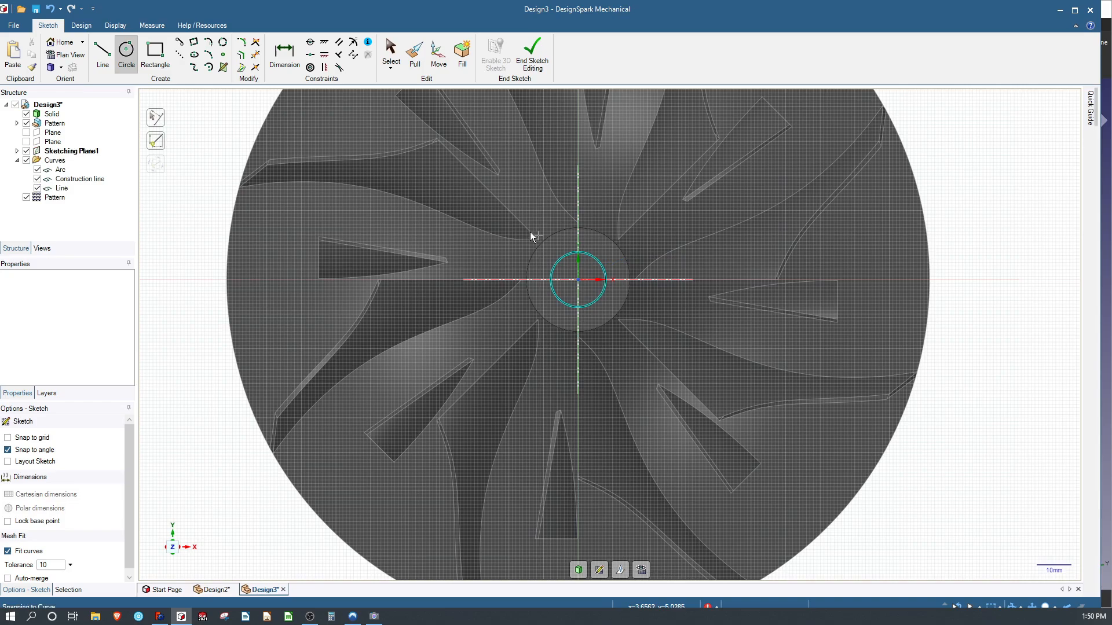
Dimension the circle's diameter to 15 mm and finish the sketch.
click(278, 56)
click(601, 267)
click(780, 203)
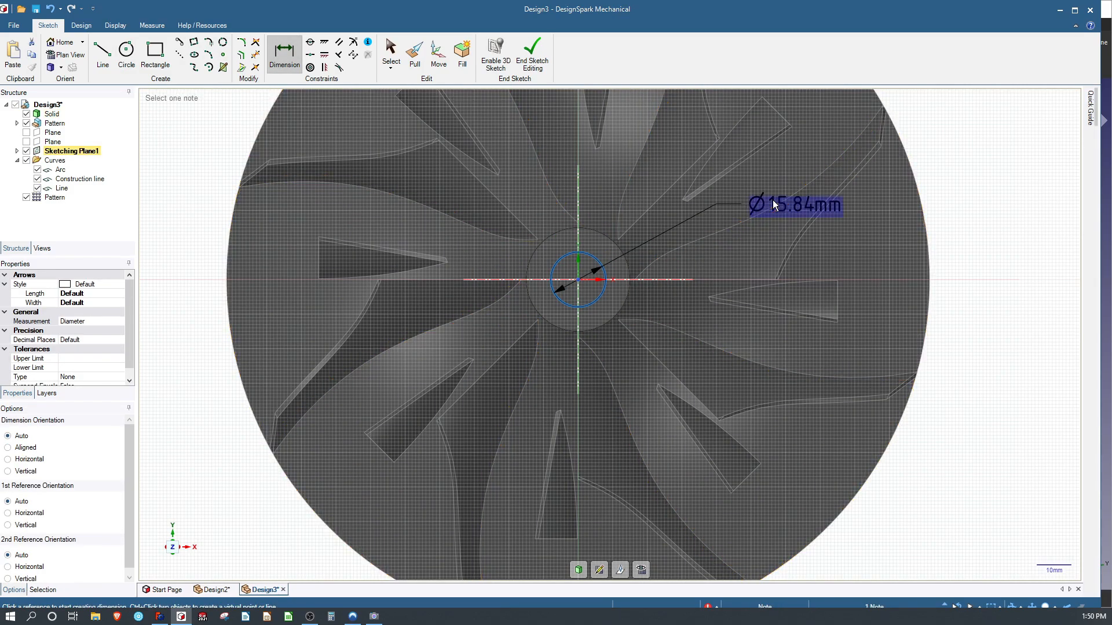
text(15)
key(Return)
click(532, 55)
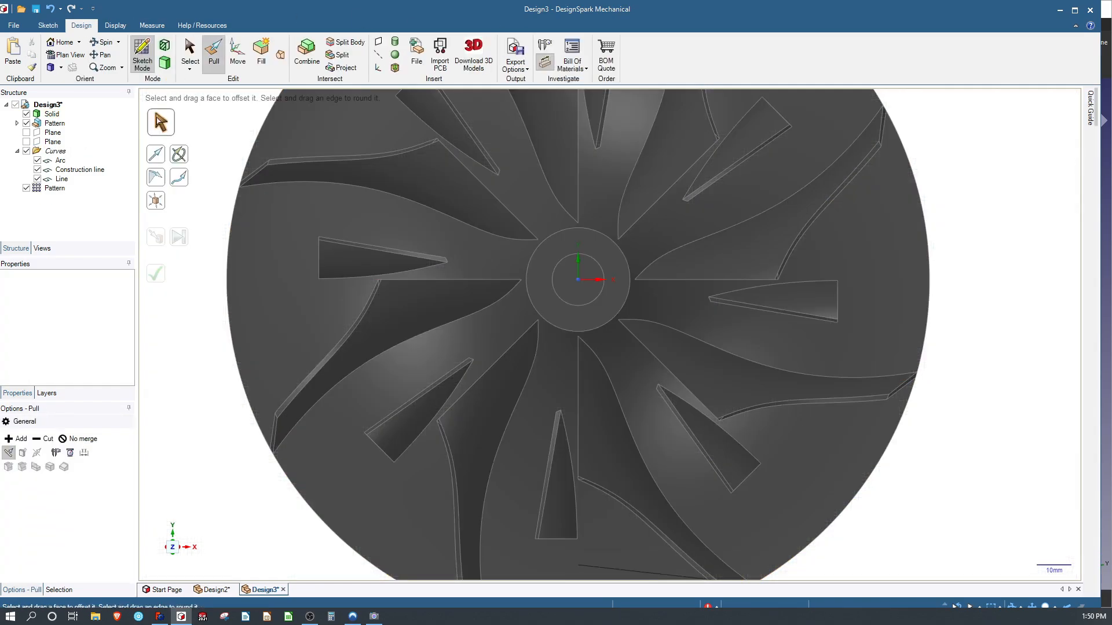
Pull the 15 mm circle down through the impeller to cut the central shaft bore.
click(220, 63)
drag(573, 165, 579, 188)
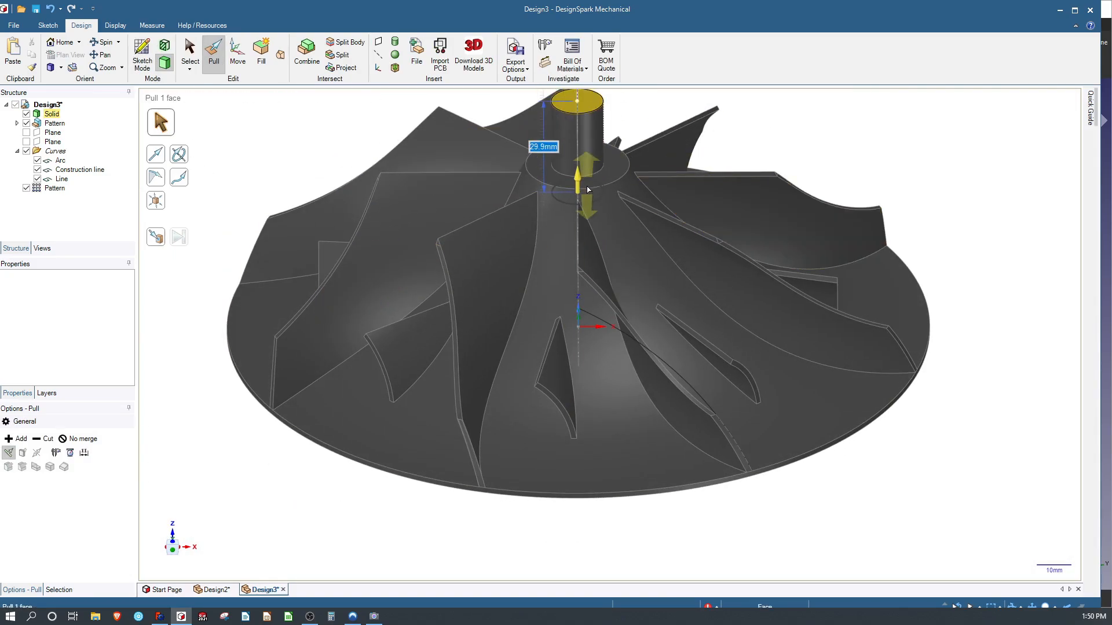
middle_drag(616, 171, 637, 197)
drag(580, 174, 818, 460)
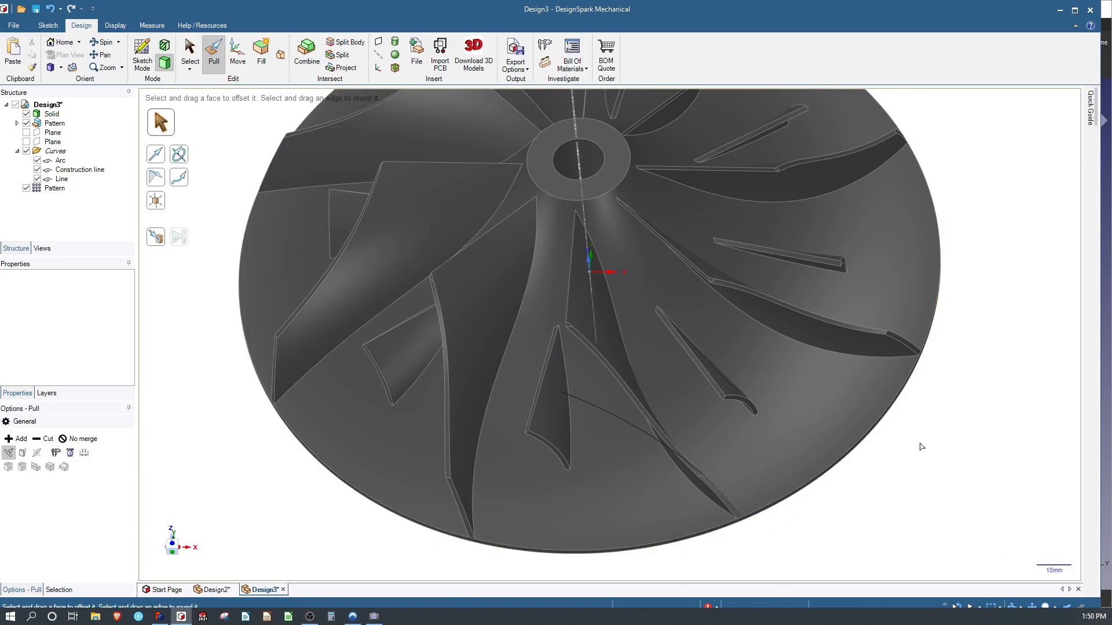
middle_drag(669, 186, 167, 147)
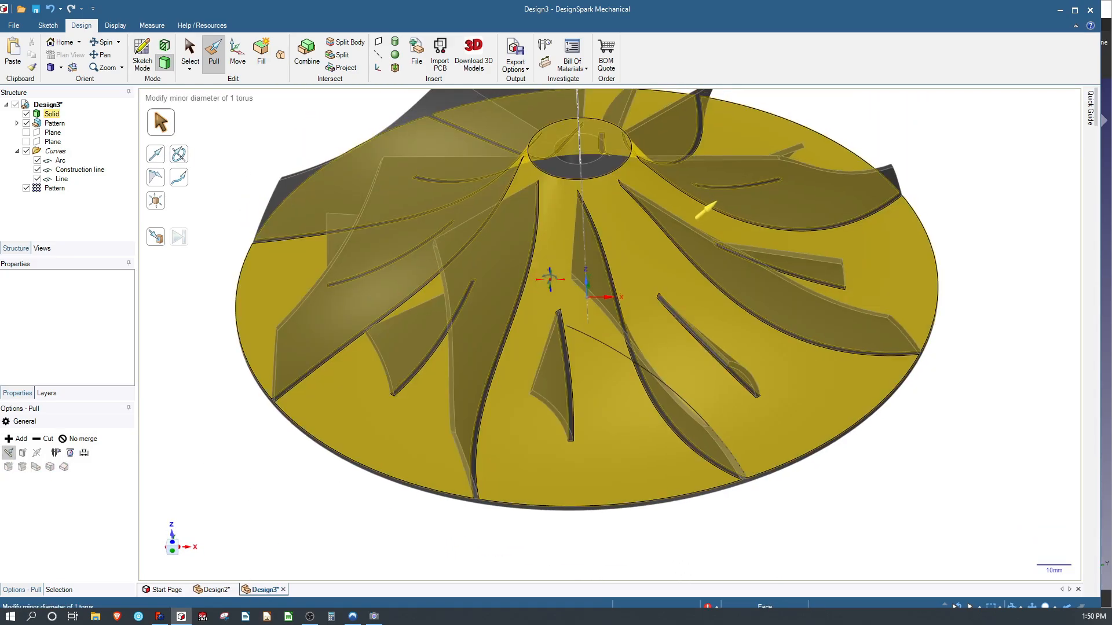
Try to round the root edge where one large blade meets the hub surface with a radius of 0.72 mm.
middle_drag(549, 280, 550, 354)
scroll(550, 354, up, 3)
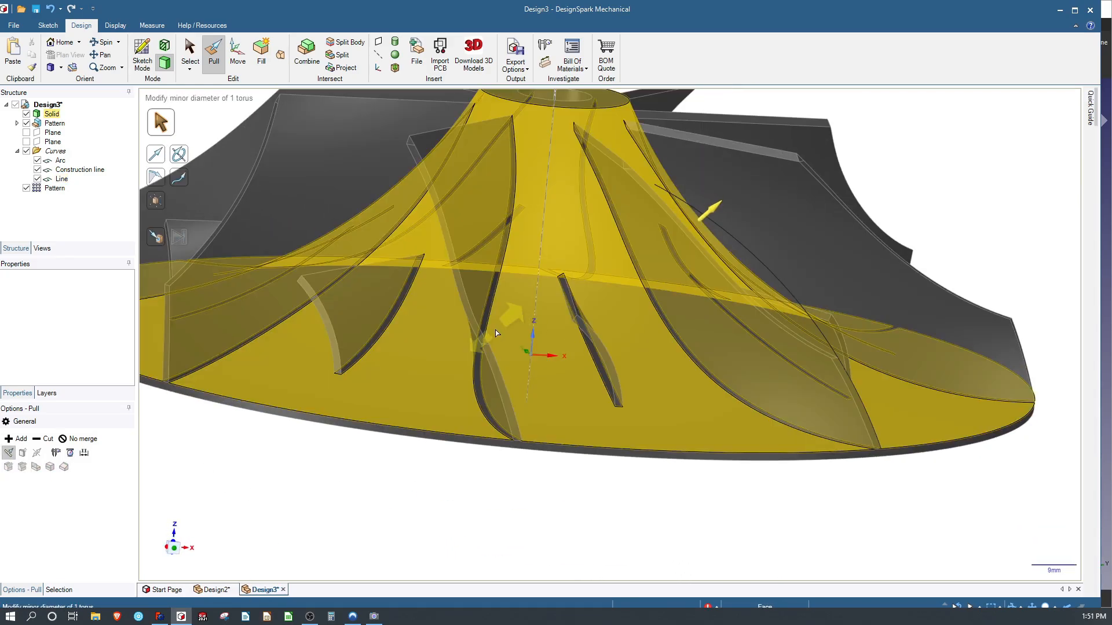
click(475, 367)
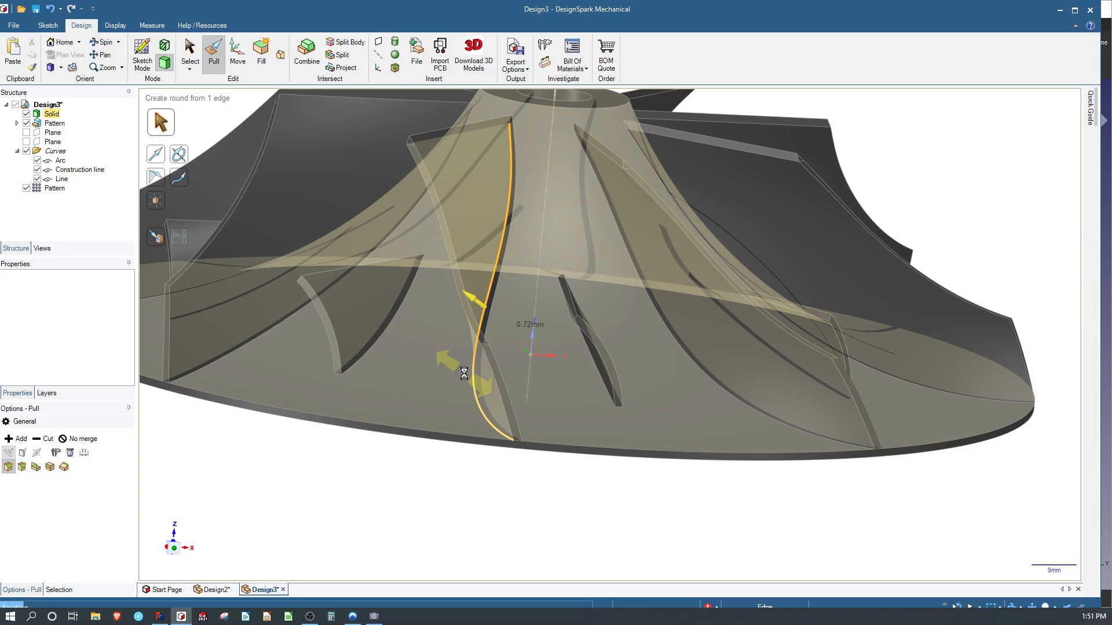
scroll(982, 486, up, 3)
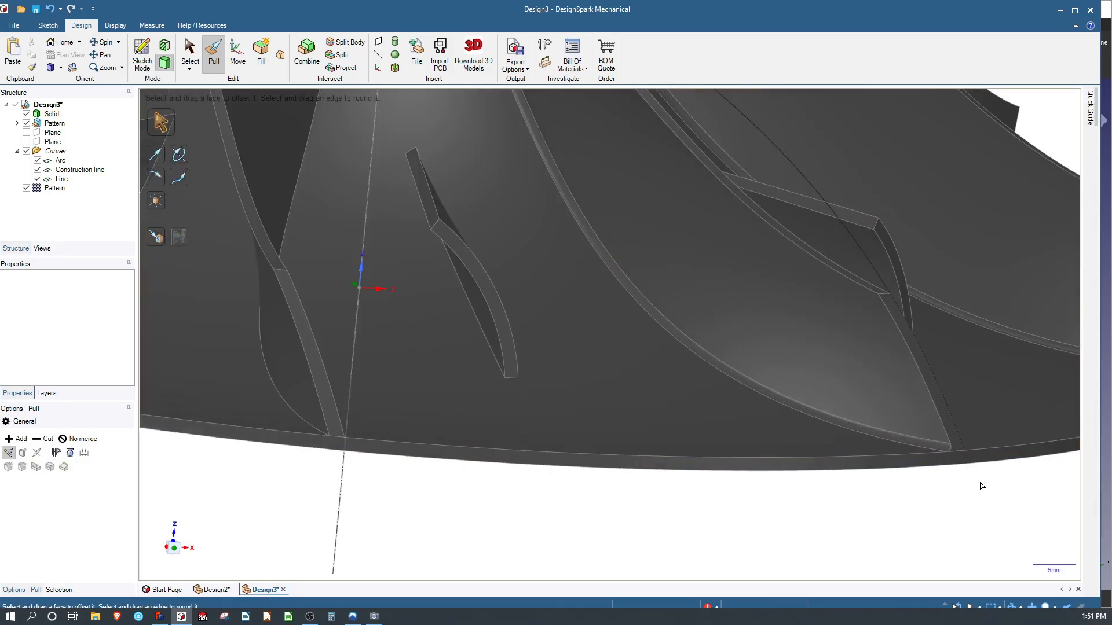
scroll(982, 486, up, 4)
middle_drag(993, 327, 832, 320)
scroll(851, 327, down, 4)
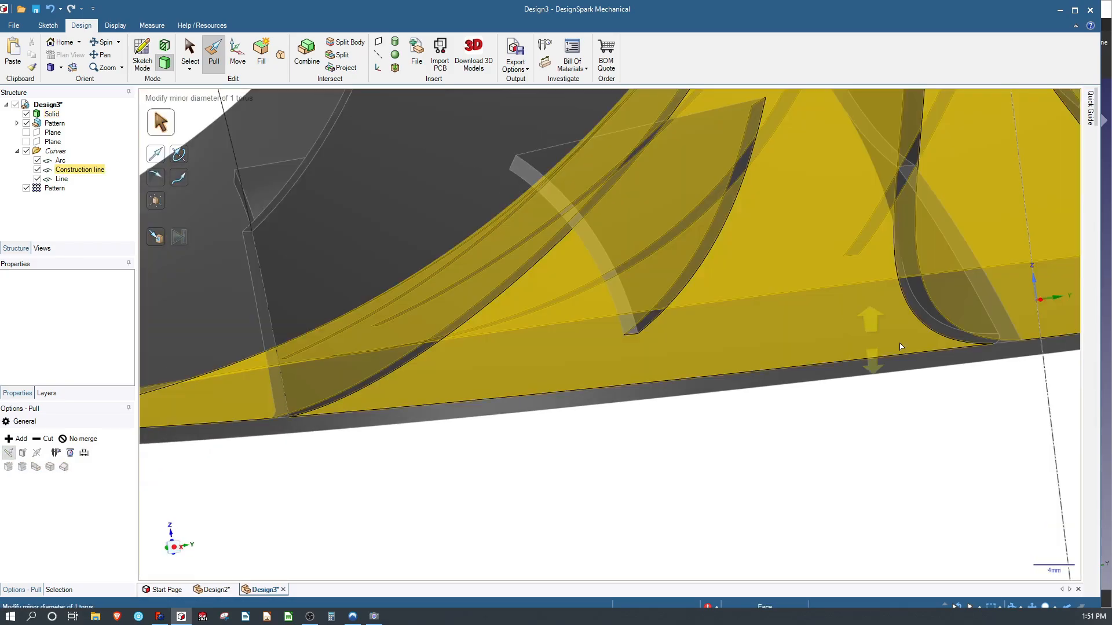
click(927, 333)
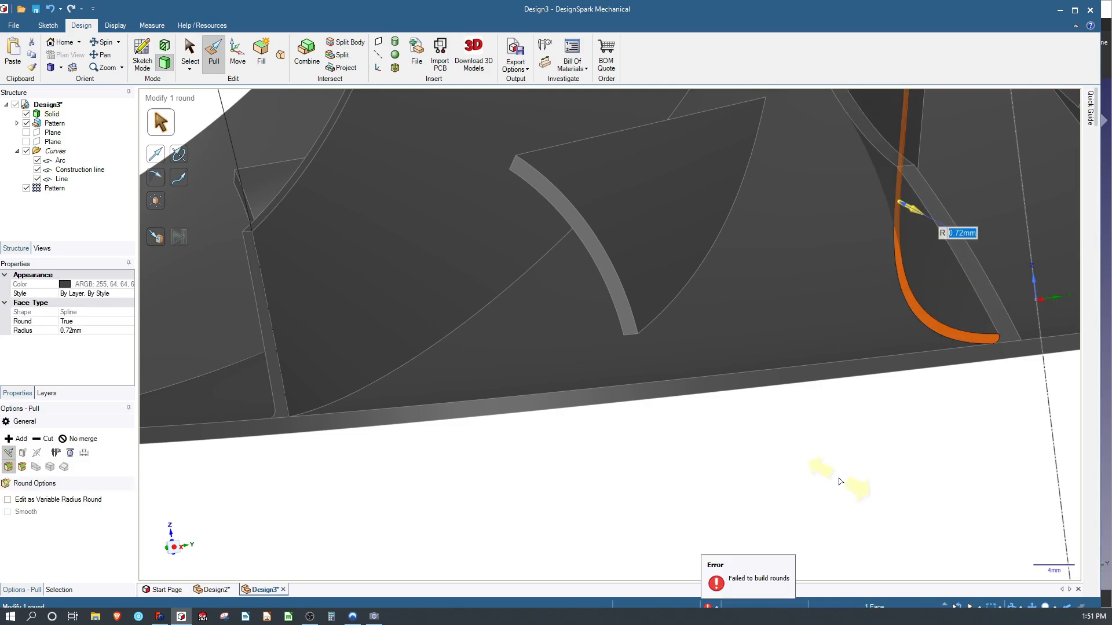
scroll(737, 498, down, 5)
click(920, 423)
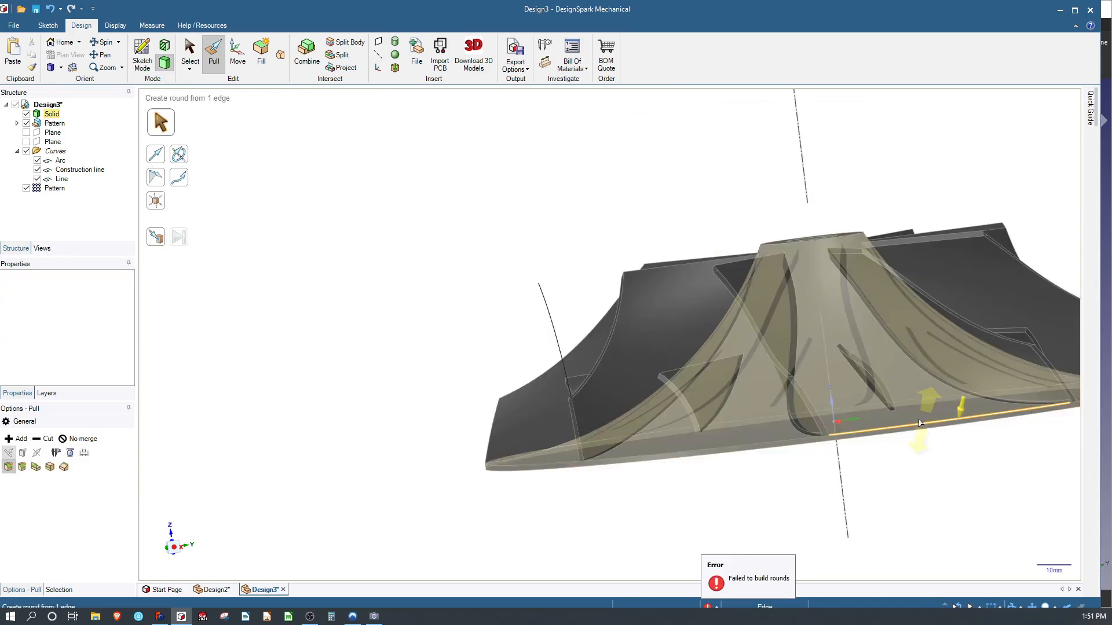
Try to round the root edges of the eight large blades with a radius of about 2.76 mm.
middle_drag(894, 407, 1046, 401)
middle_drag(457, 406, 596, 443)
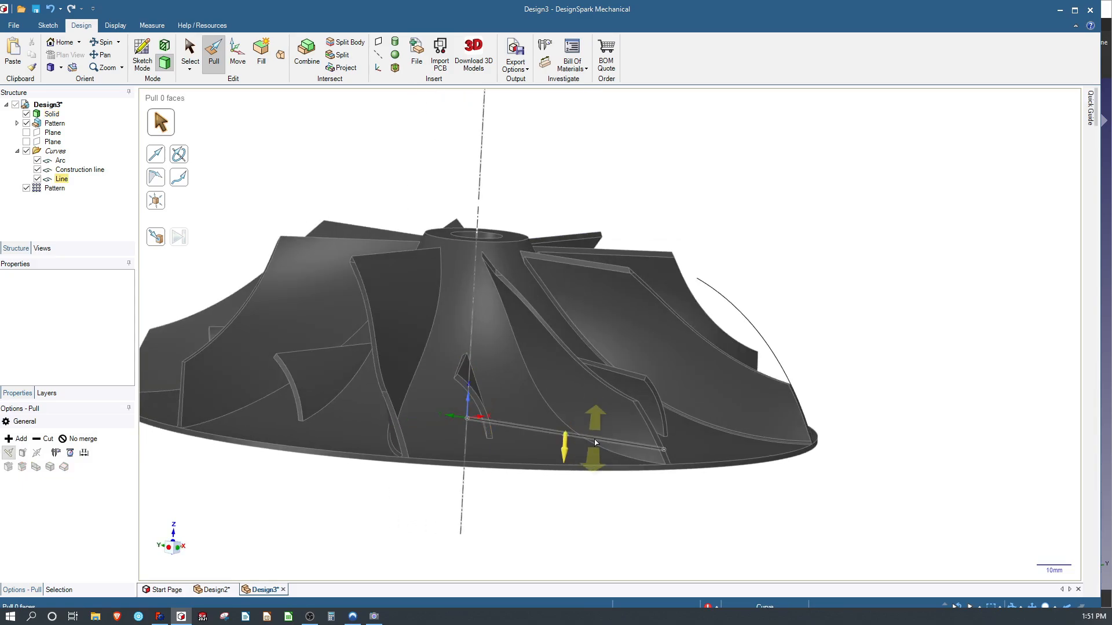
click(601, 449)
scroll(602, 450, up, 10)
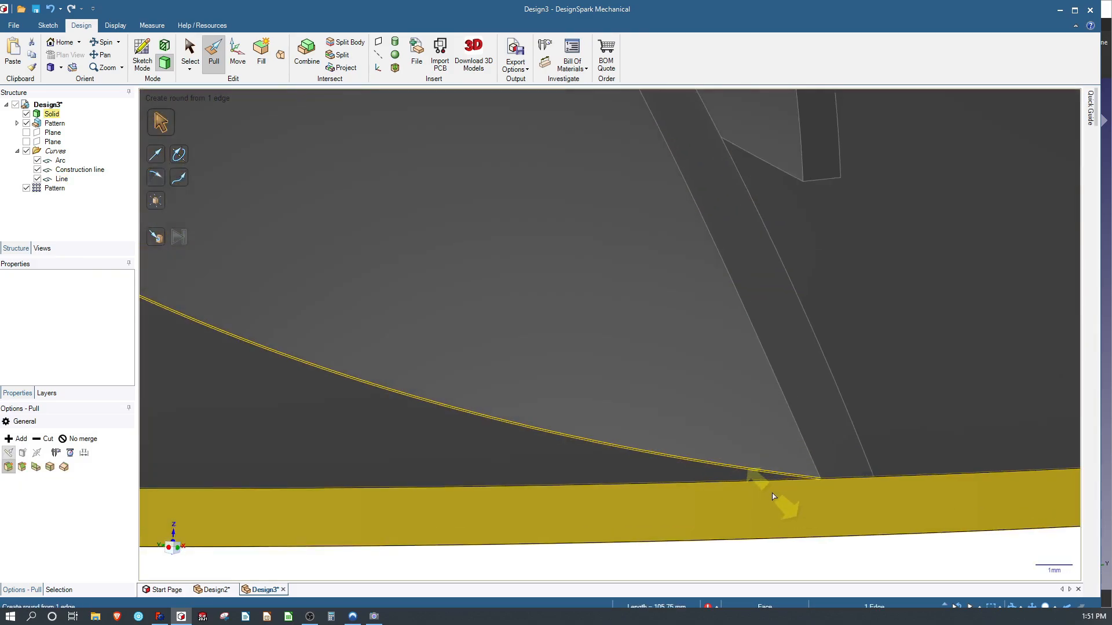
scroll(758, 484, up, 3)
drag(722, 454, 538, 396)
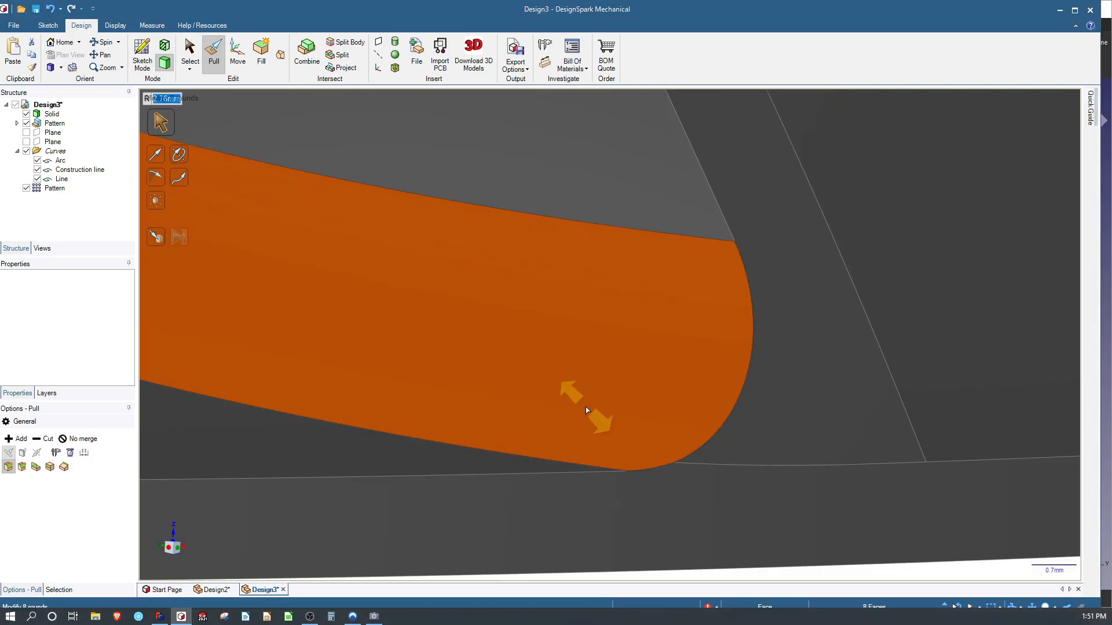
right_click(586, 411)
scroll(446, 343, down, 12)
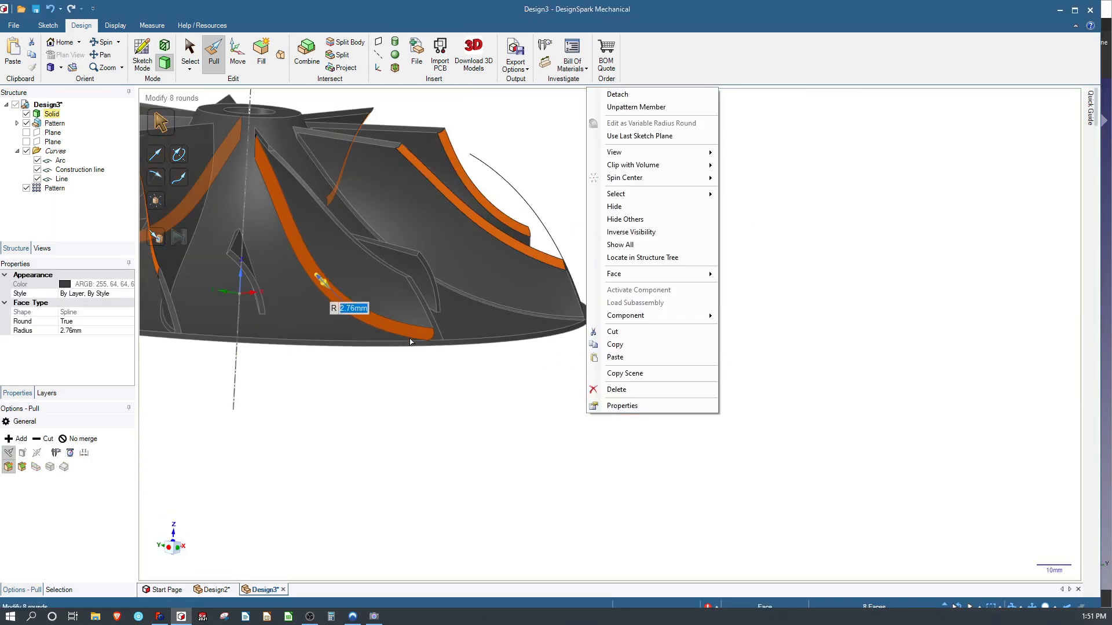
click(408, 401)
middle_drag(408, 400, 405, 367)
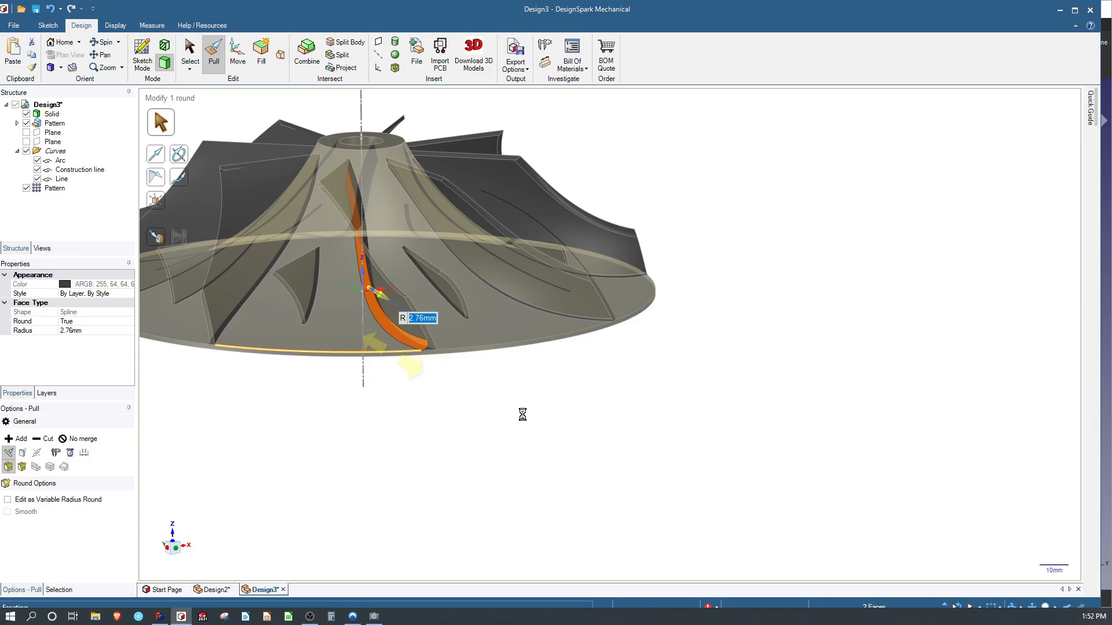
click(523, 418)
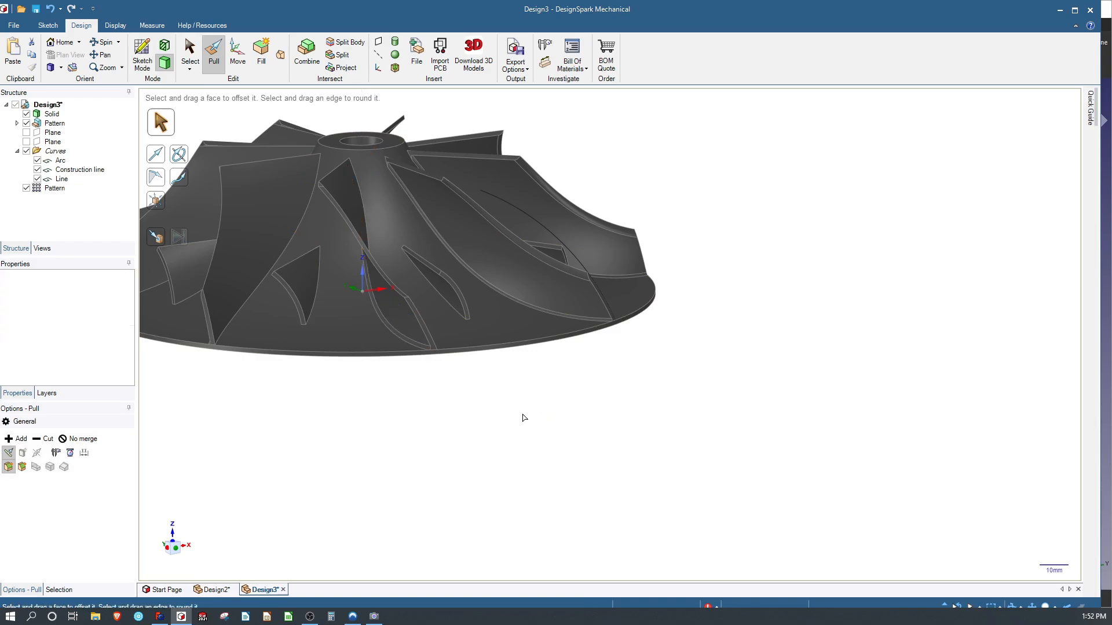
Try to delete the 0.72 mm round face along the large blade's root.
scroll(532, 307, up, 2)
key(s)
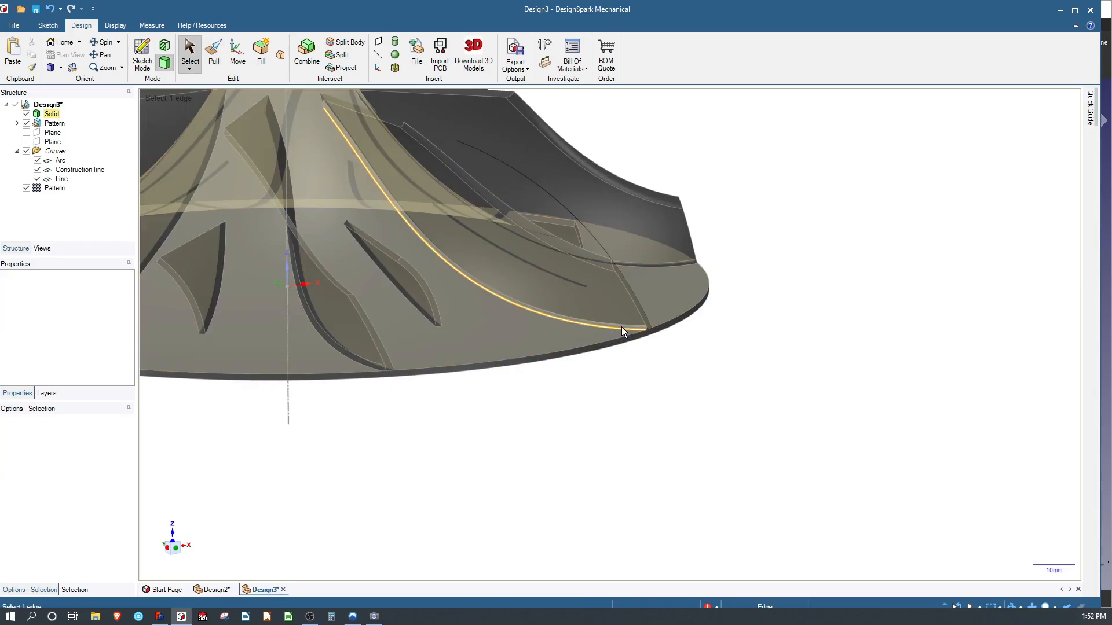
scroll(625, 328, up, 5)
click(649, 320)
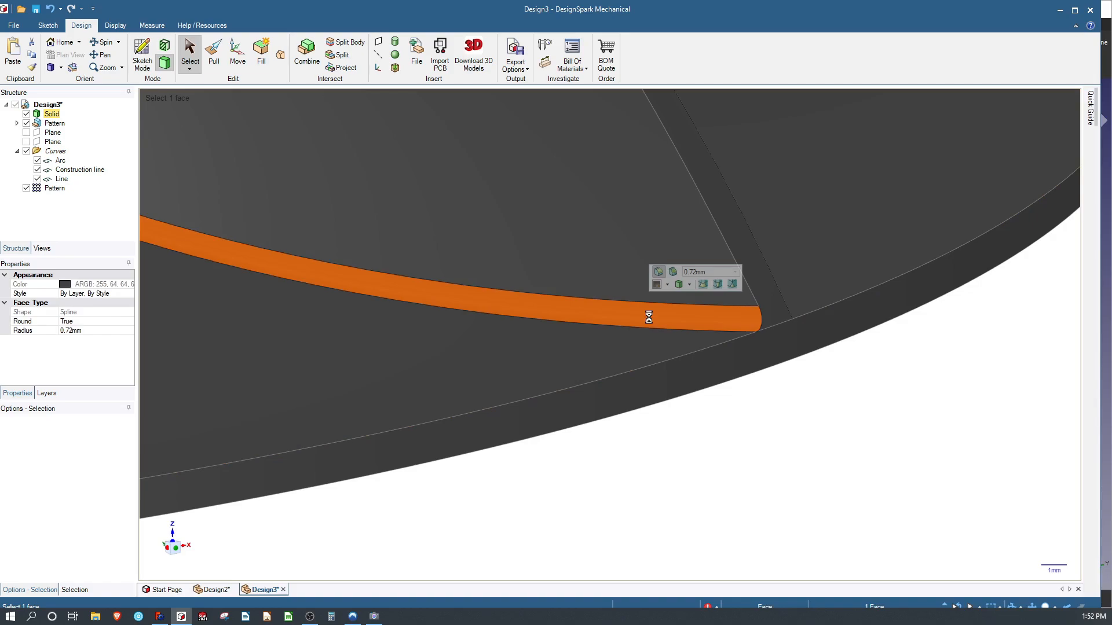
key(Delete)
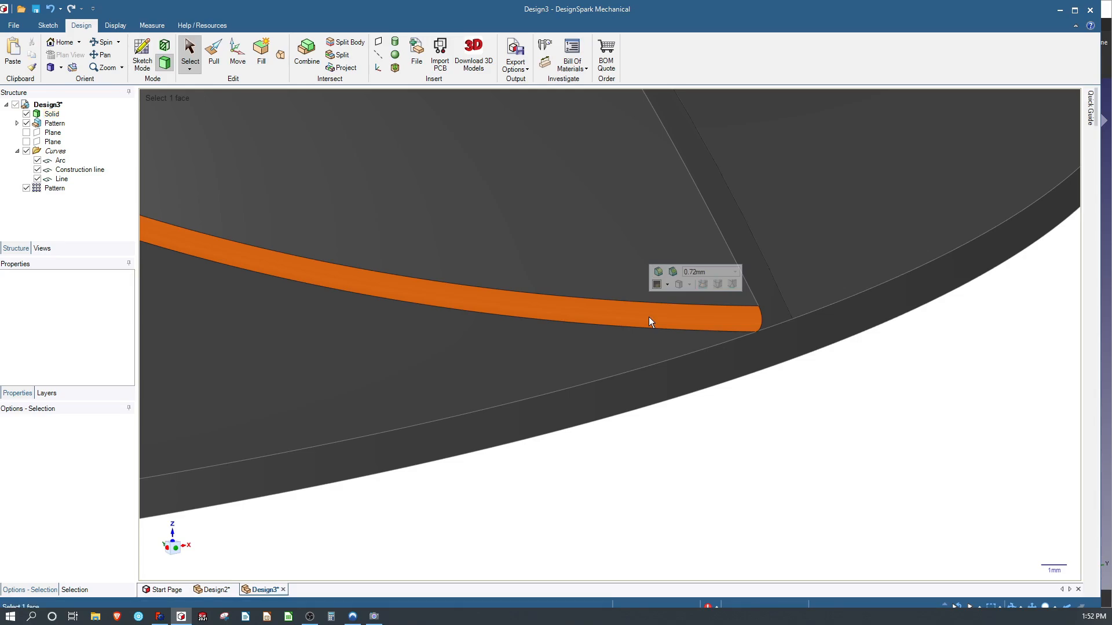
Try a 1 mm radius for the large blade's root round and inspect its ends at the hub and rim.
scroll(799, 443, down, 10)
scroll(568, 456, up, 8)
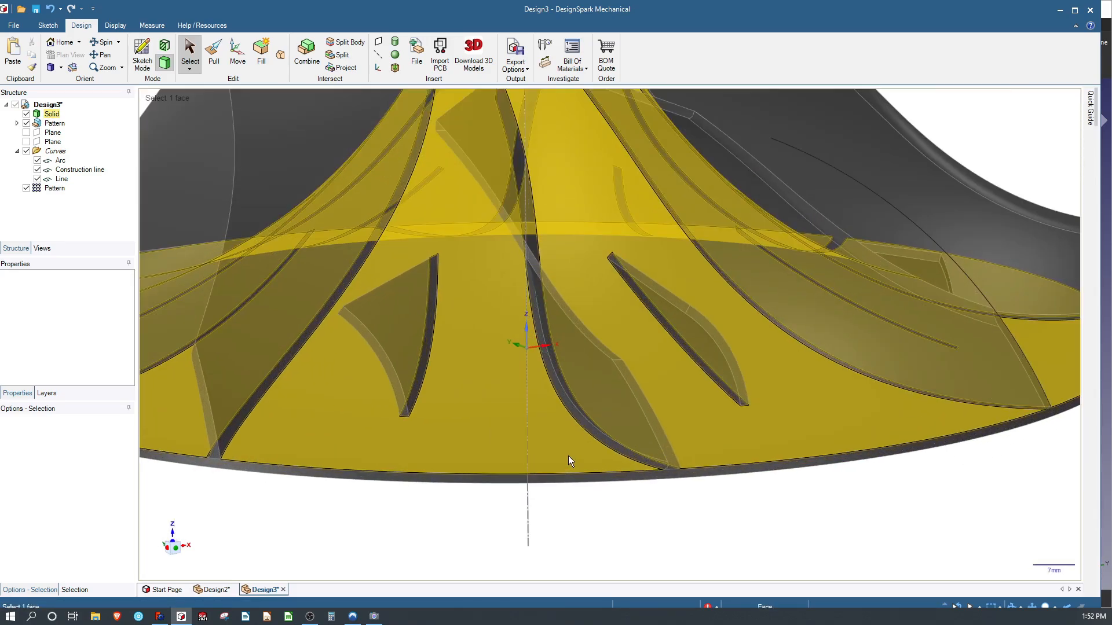
click(648, 462)
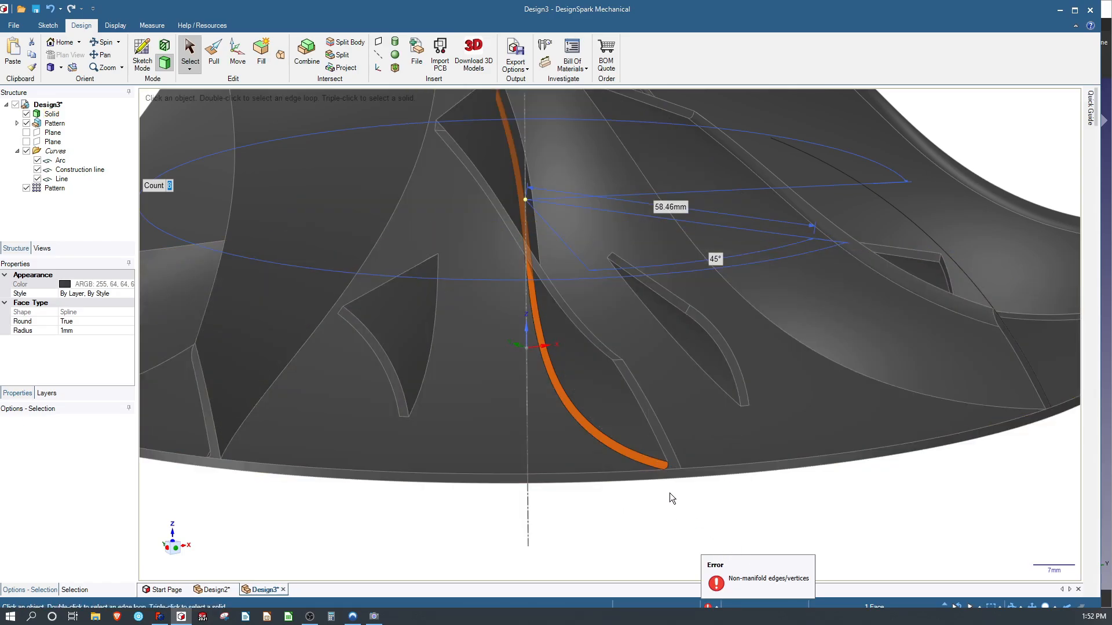
scroll(667, 493, down, 4)
scroll(605, 348, up, 5)
middle_drag(558, 342, 443, 290)
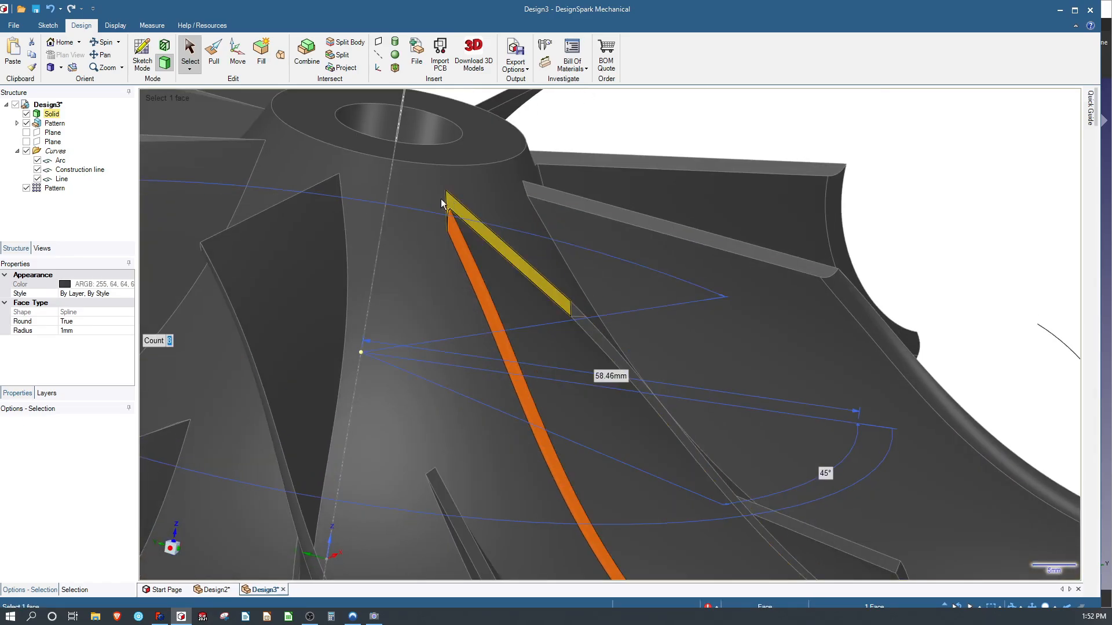
scroll(442, 201, up, 5)
scroll(475, 276, down, 6)
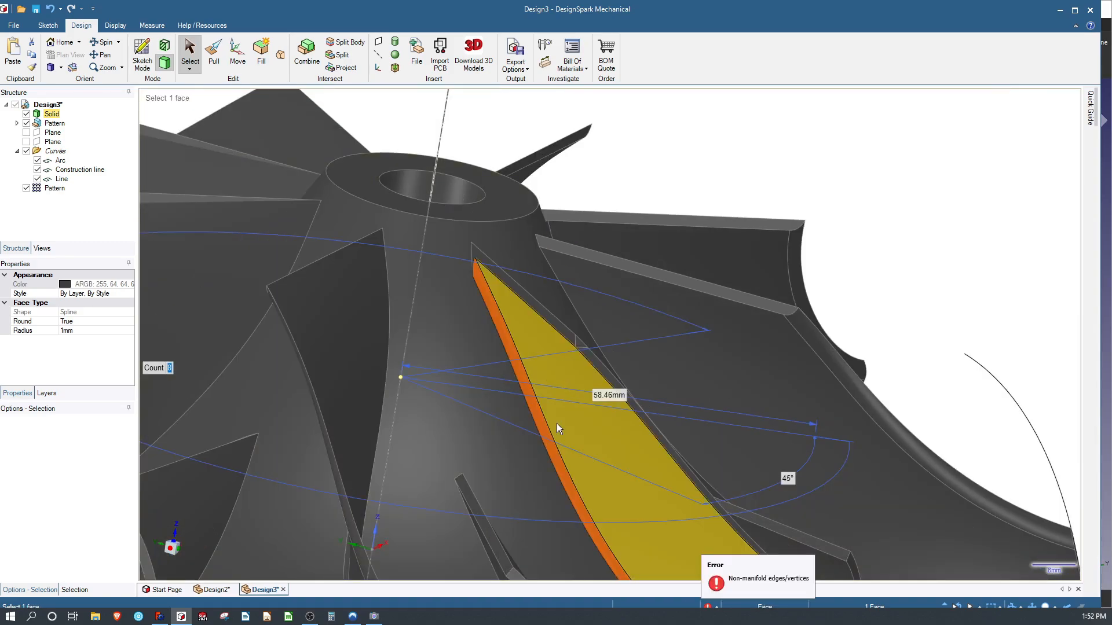
scroll(557, 422, down, 5)
scroll(502, 530, up, 3)
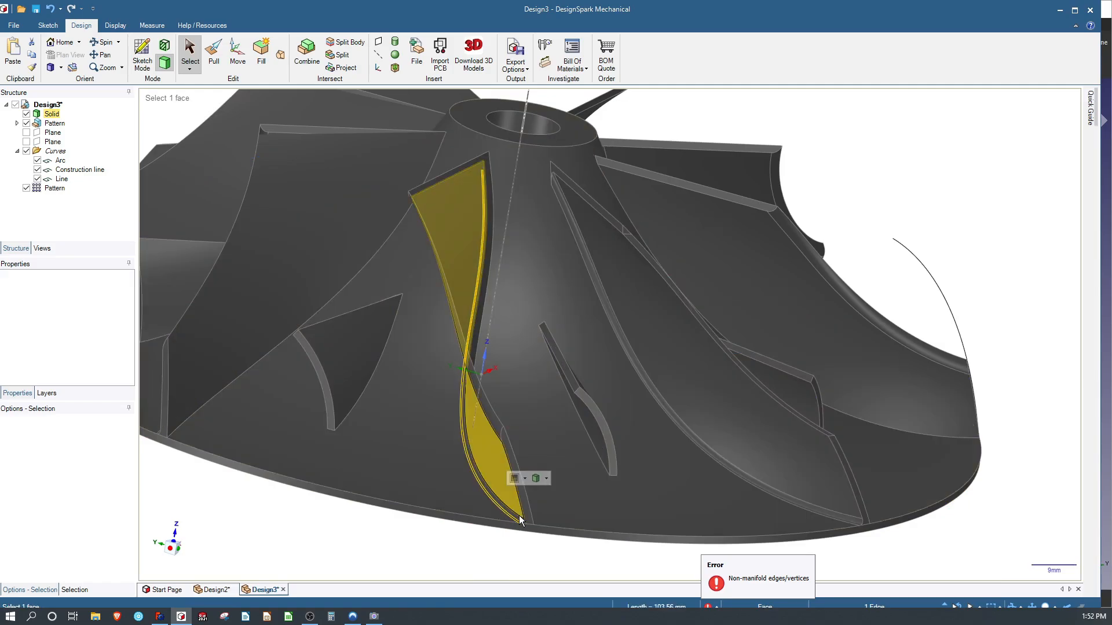
scroll(510, 527, up, 2)
scroll(512, 528, down, 2)
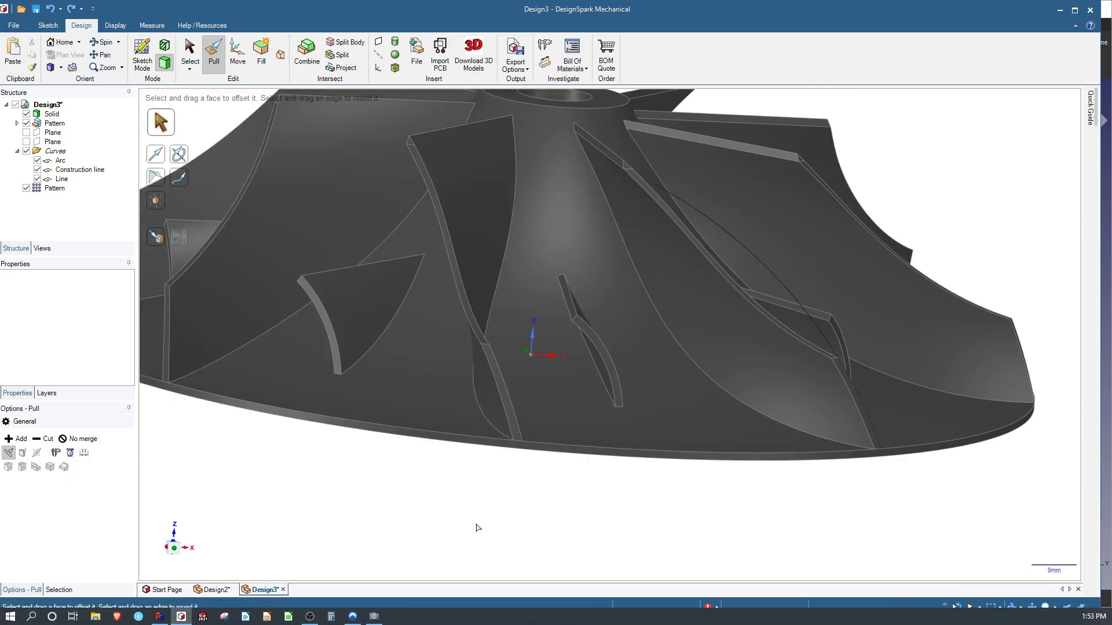
scroll(439, 523, down, 3)
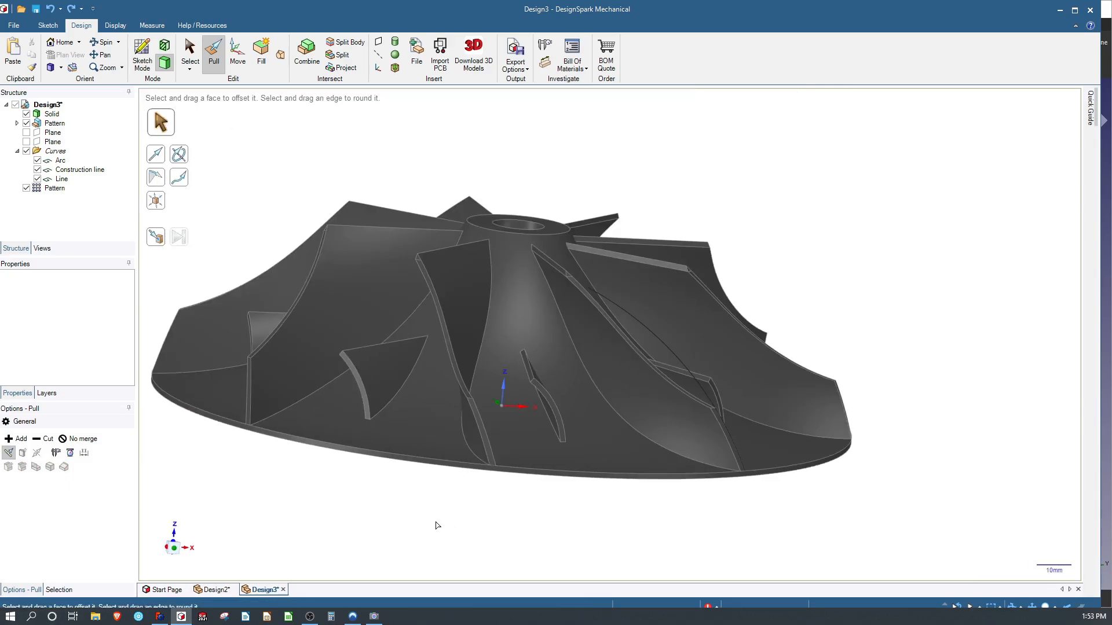
mouse_move(440, 523)
middle_down()
mouse_move(474, 521)
mouse_move(537, 548)
mouse_move(290, 516)
mouse_move(484, 535)
middle_up()
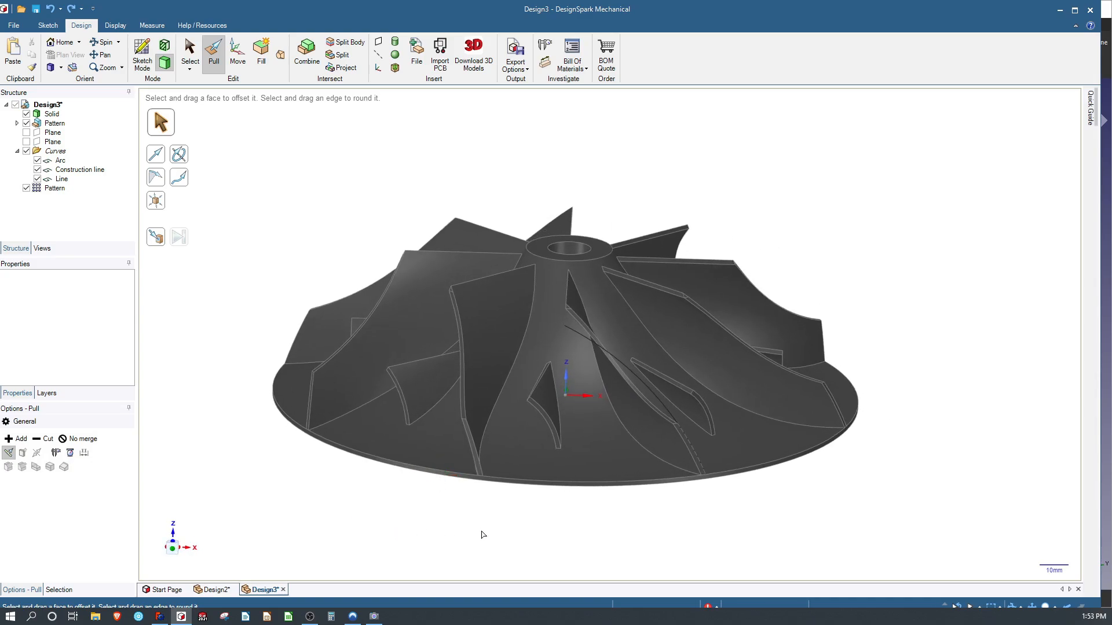
click(664, 471)
scroll(664, 471, down, 3)
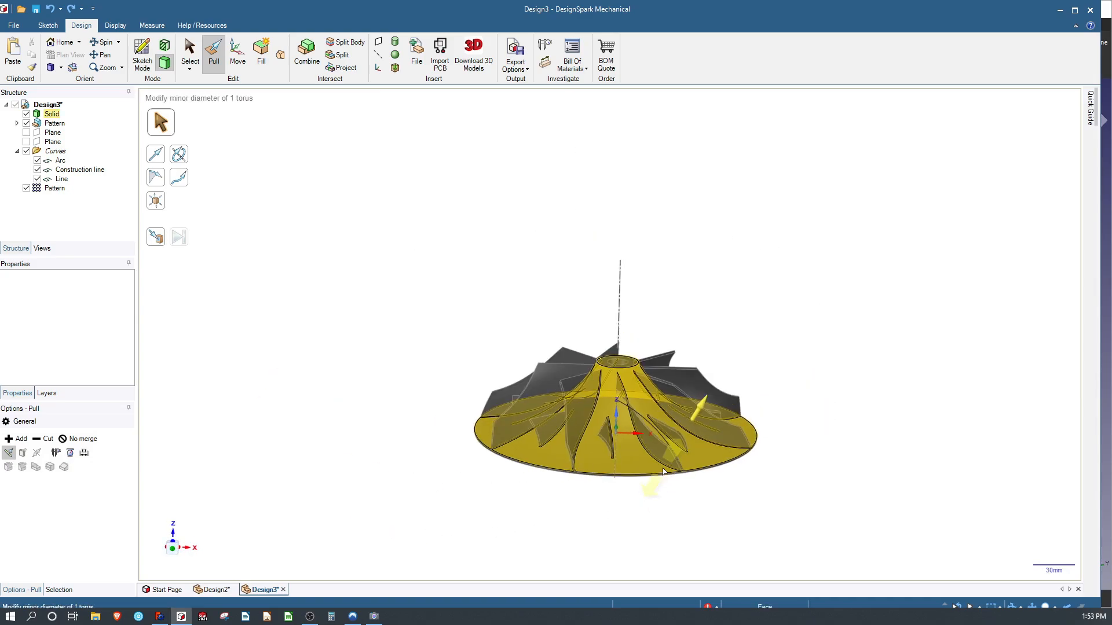
Round the root edge on one side of the patterned large blades with a radius of about 1.05 mm.
scroll(683, 494, up, 7)
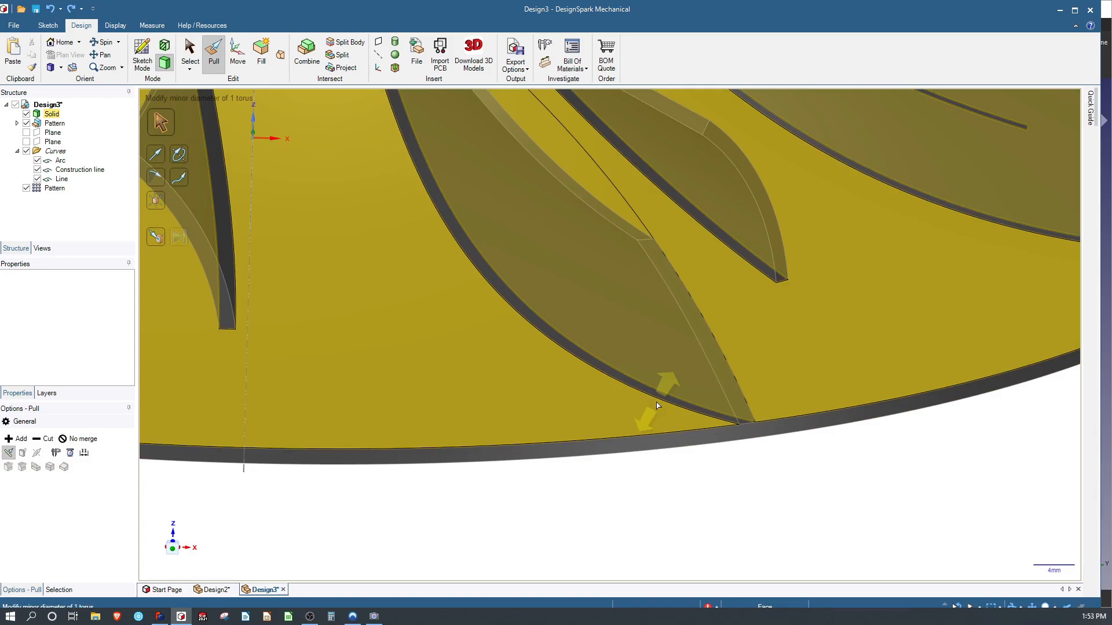
click(659, 403)
click(657, 404)
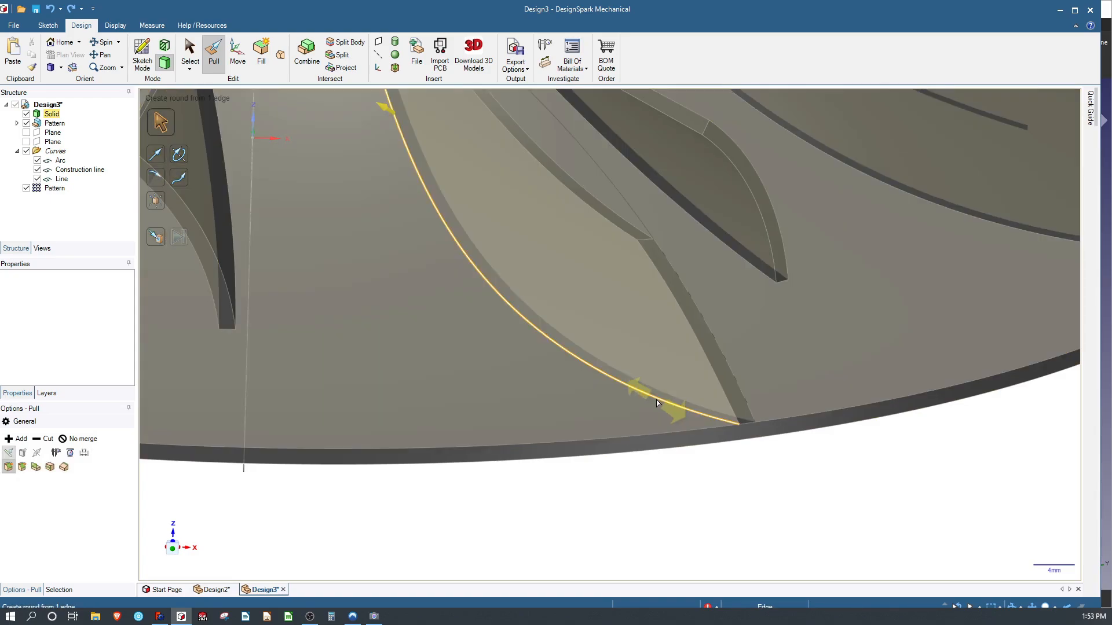
drag(658, 404, 631, 398)
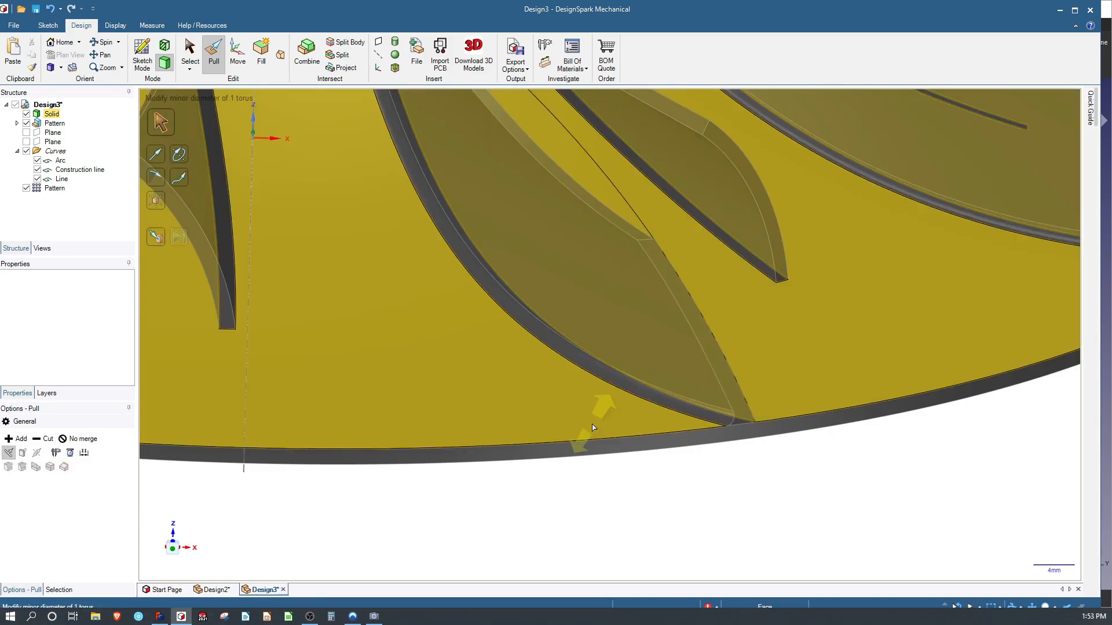
Inspect the root rounds along the large blades and at their ends near the impeller's rim.
scroll(652, 446, down, 4)
middle_drag(817, 419, 858, 463)
scroll(839, 454, down, 1)
scroll(627, 407, down, 2)
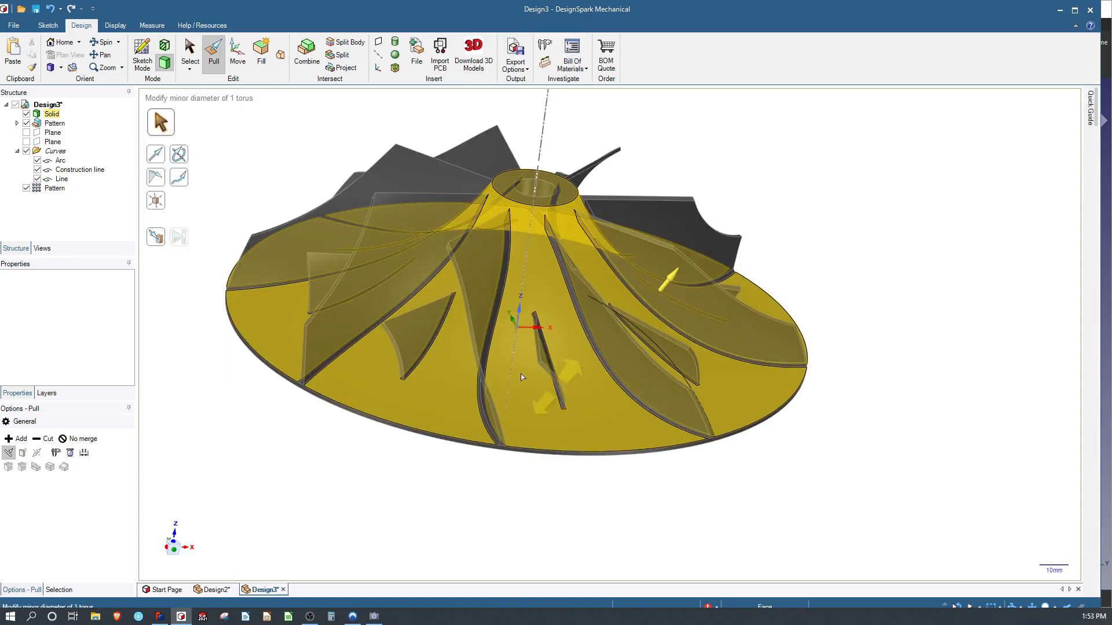
middle_drag(391, 316, 241, 284)
middle_drag(405, 324, 341, 255)
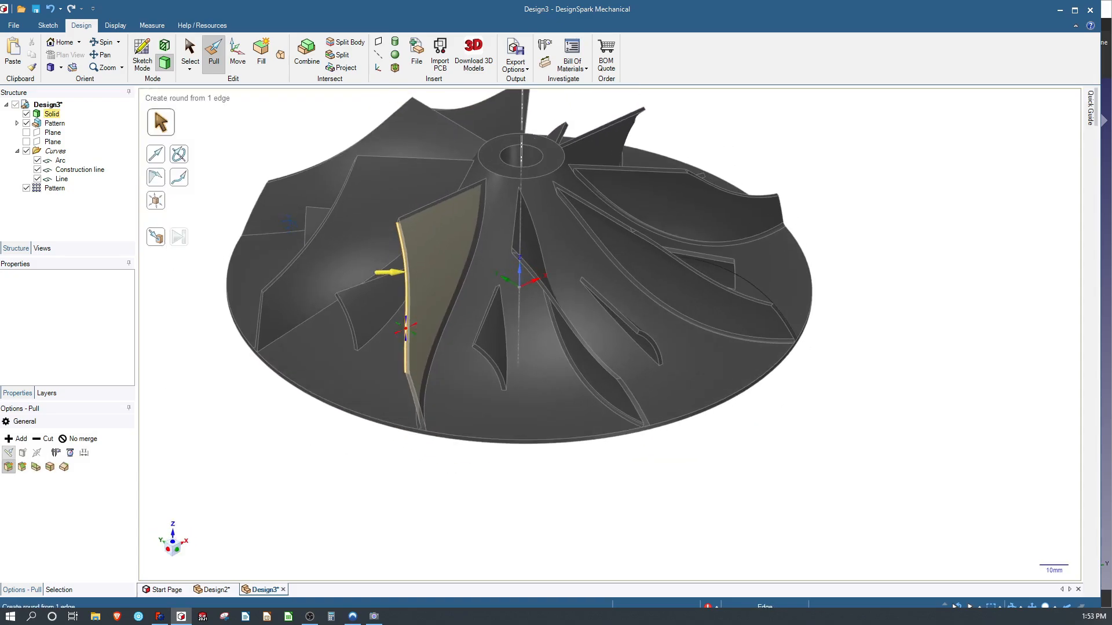
scroll(334, 249, up, 3)
scroll(542, 282, down, 5)
scroll(782, 377, up, 5)
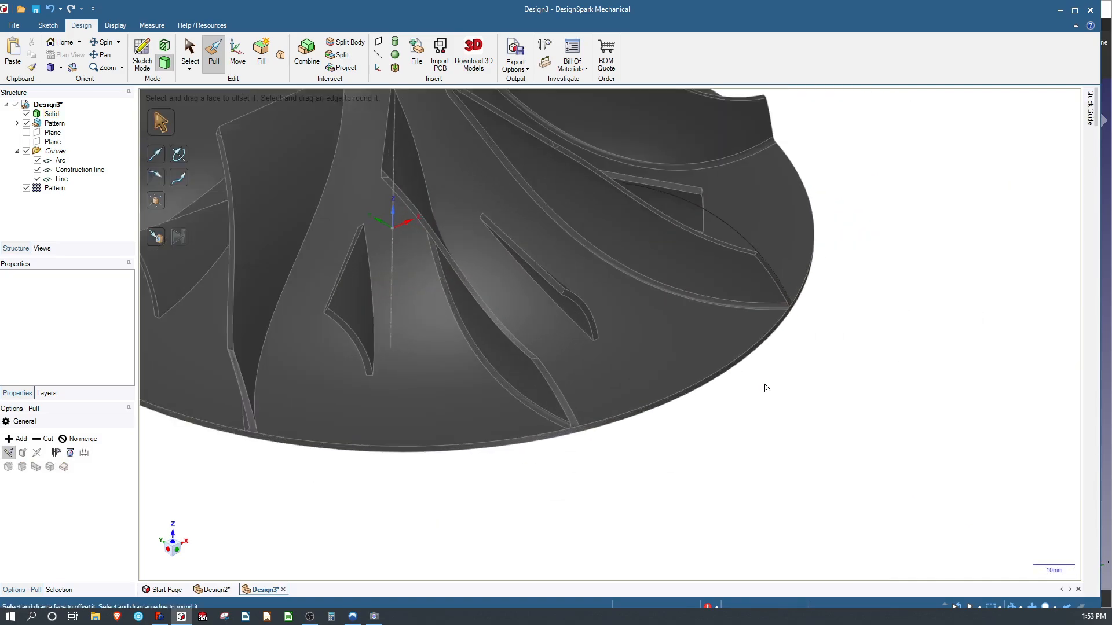
Try to change the radius of the round face along one large blade's root.
key(s)
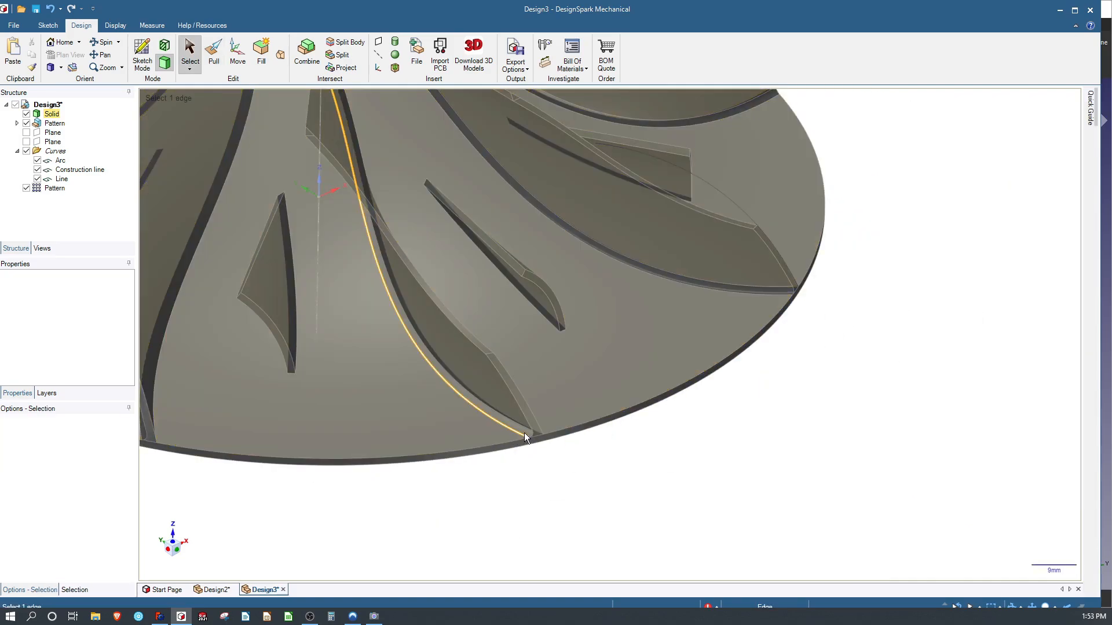
click(527, 434)
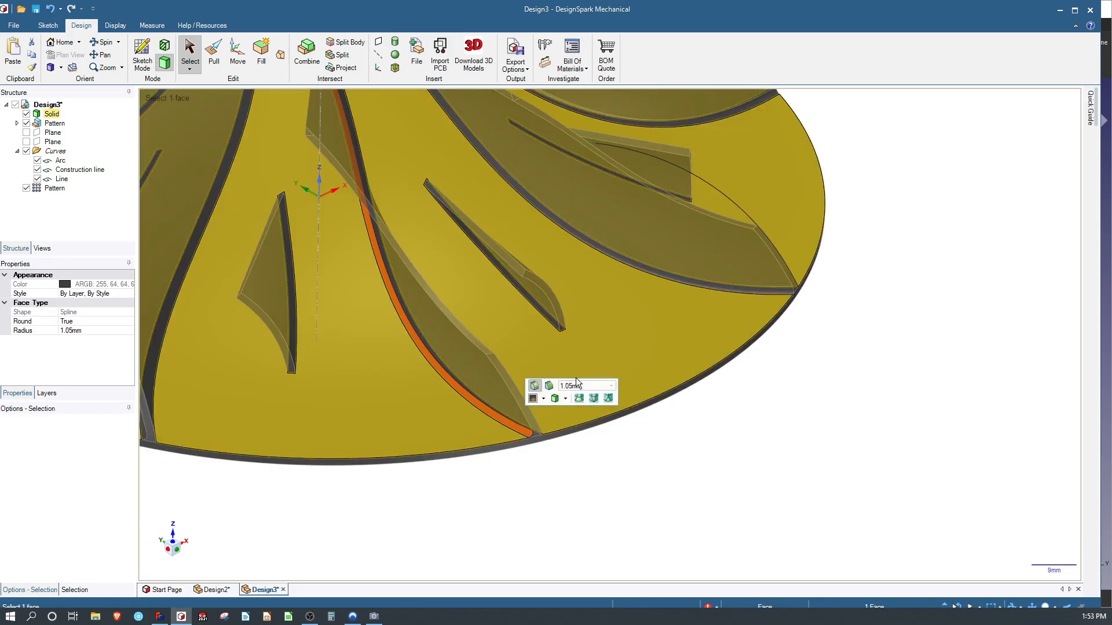
click(582, 386)
key(Return)
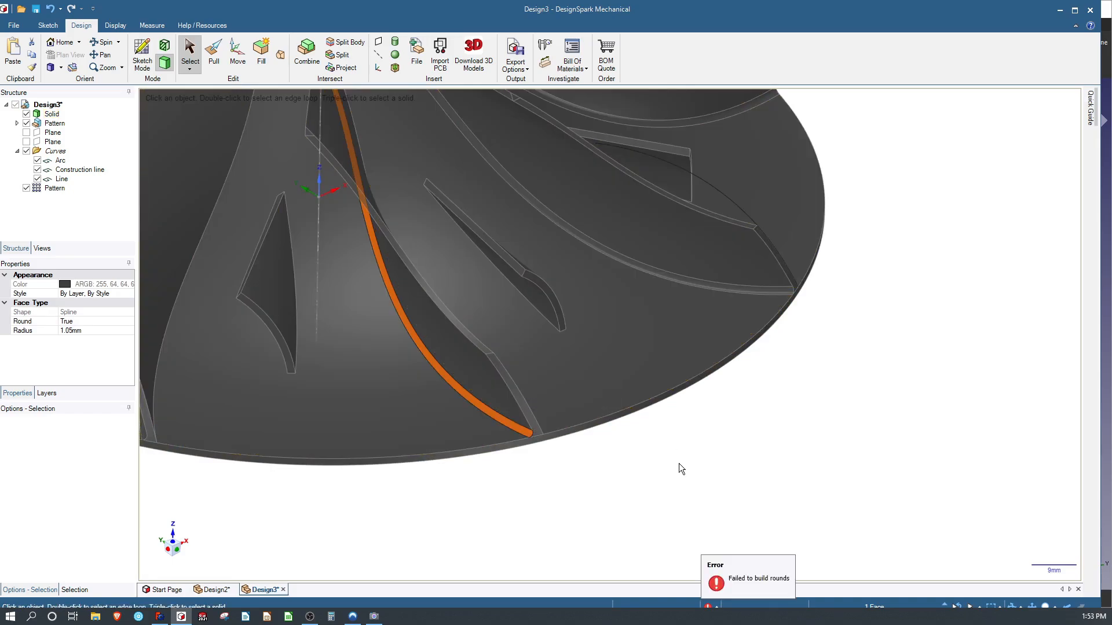
click(508, 520)
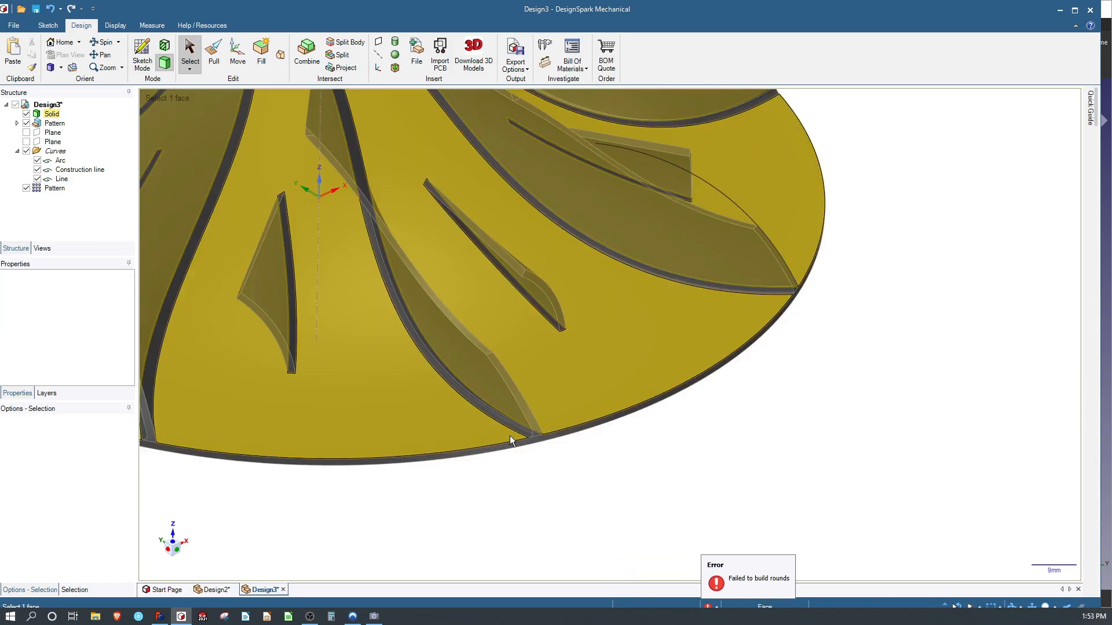
Round the root edge on the opposite side of the large blades where they meet the hub.
scroll(504, 436, up, 2)
scroll(504, 436, down, 5)
middle_drag(532, 415, 526, 412)
scroll(448, 278, down, 1)
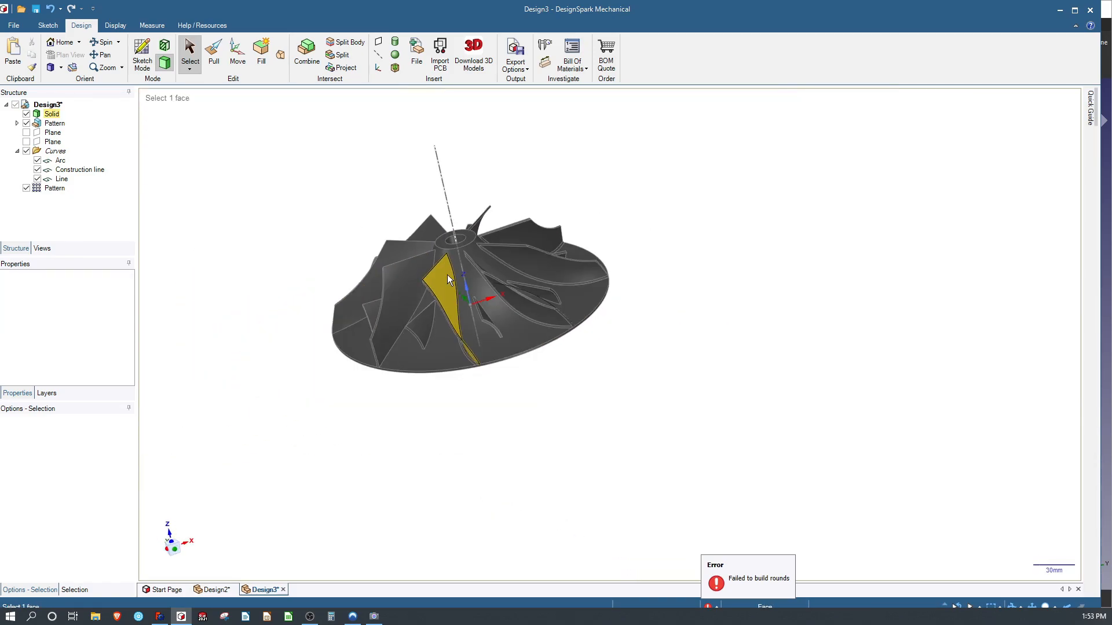
scroll(450, 273, up, 5)
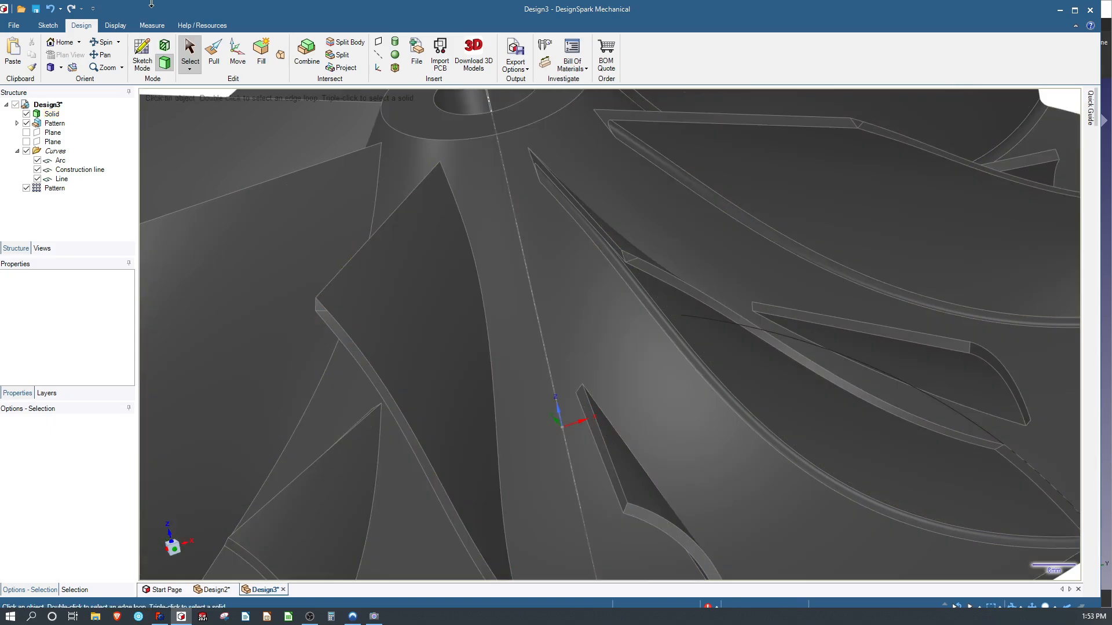
key(p)
click(485, 315)
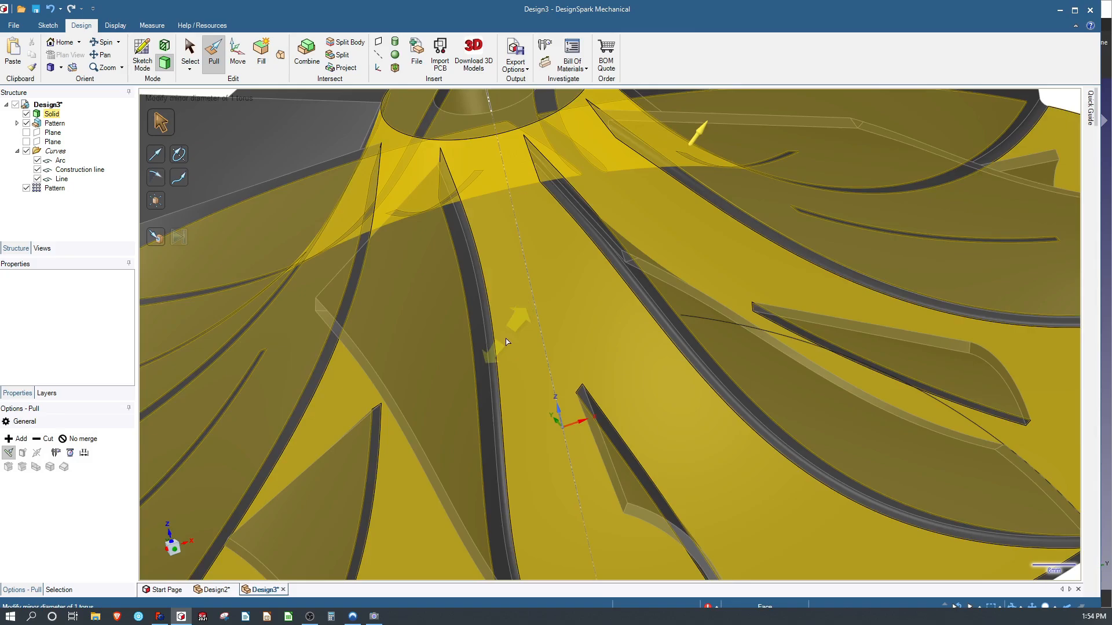
Inspect the impeller's two-sided blade root rounds from the side and around the hub's central bore.
scroll(506, 333, up, 2)
middle_drag(507, 348, 519, 326)
scroll(536, 359, down, 6)
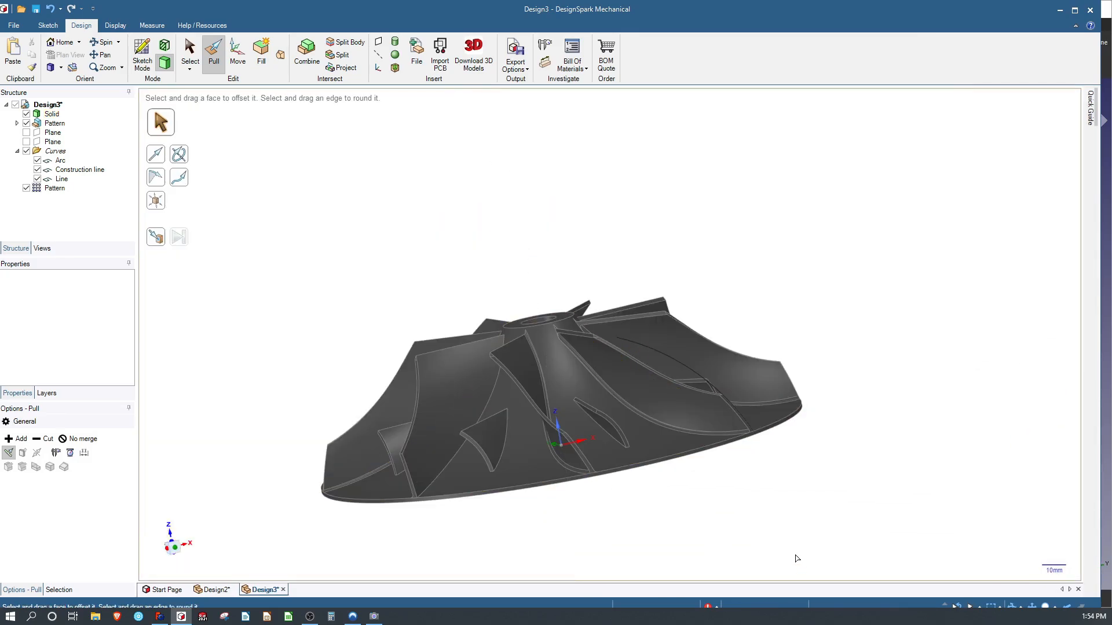
middle_drag(770, 481, 864, 478)
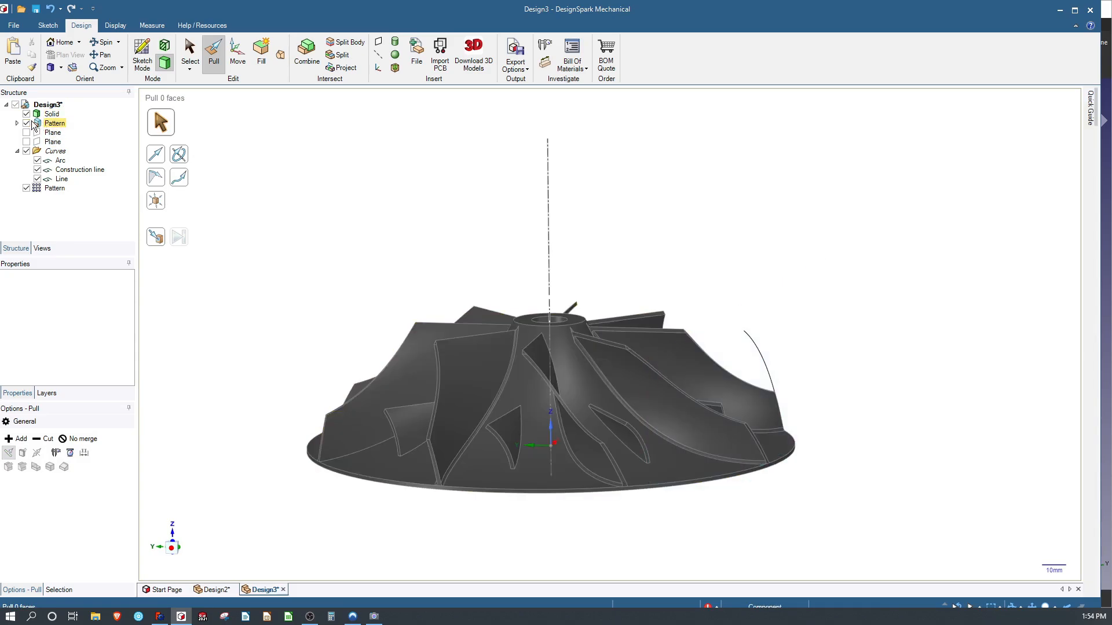
middle_drag(531, 539, 484, 580)
scroll(695, 307, up, 4)
click(707, 301)
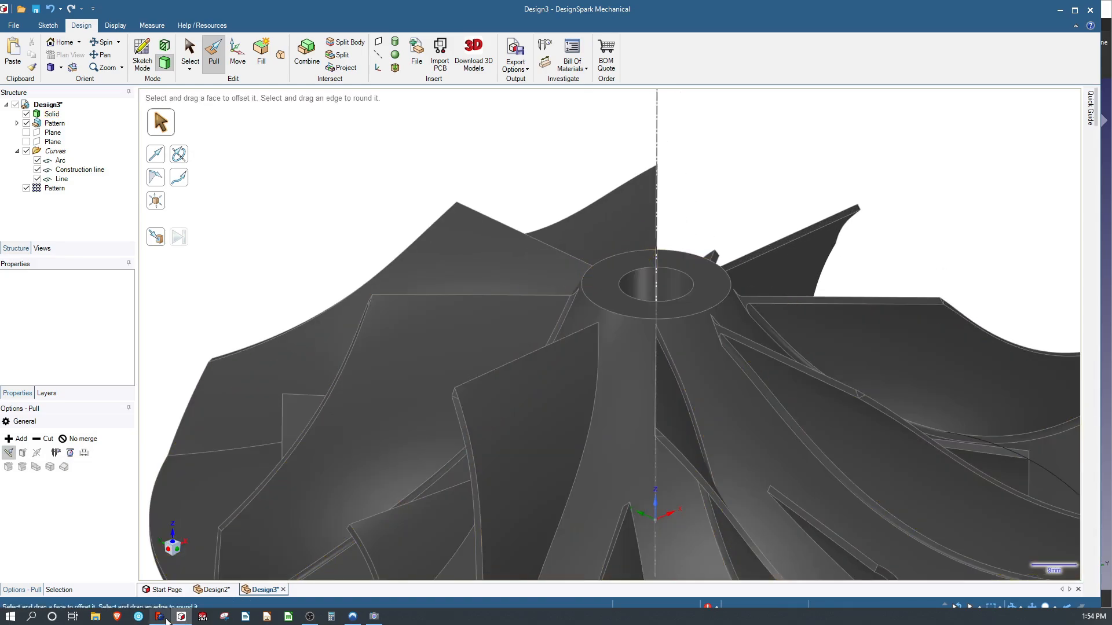
Switch to FreeCAD and examine the end of a large blade where it meets the disc's rim.
click(165, 620)
middle_drag(480, 445, 620, 418)
scroll(547, 410, up, 15)
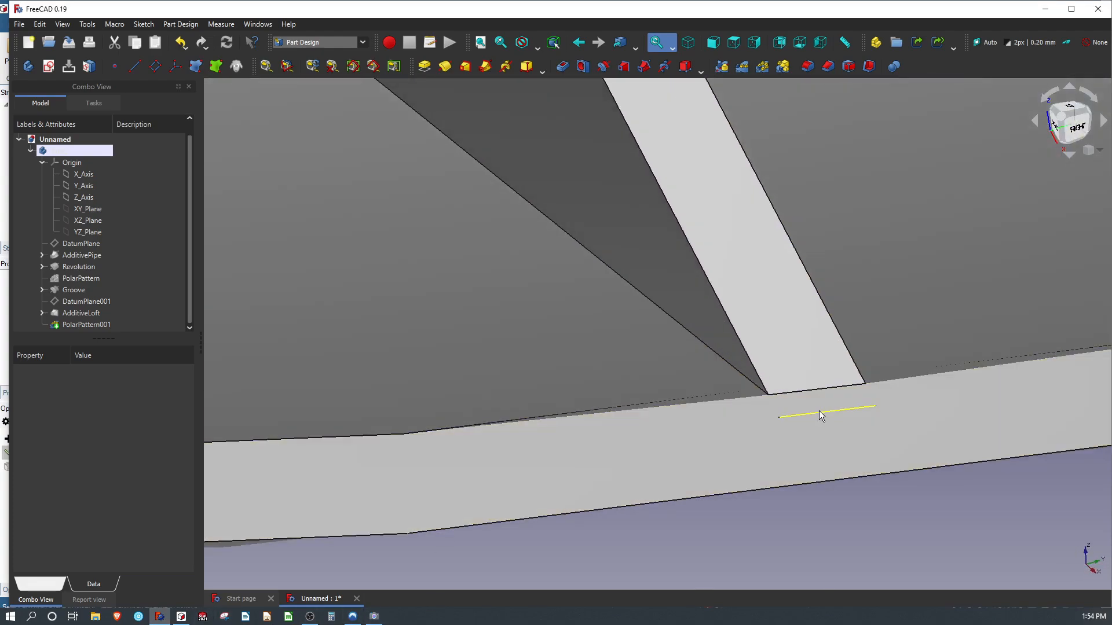
middle_drag(827, 412, 836, 369)
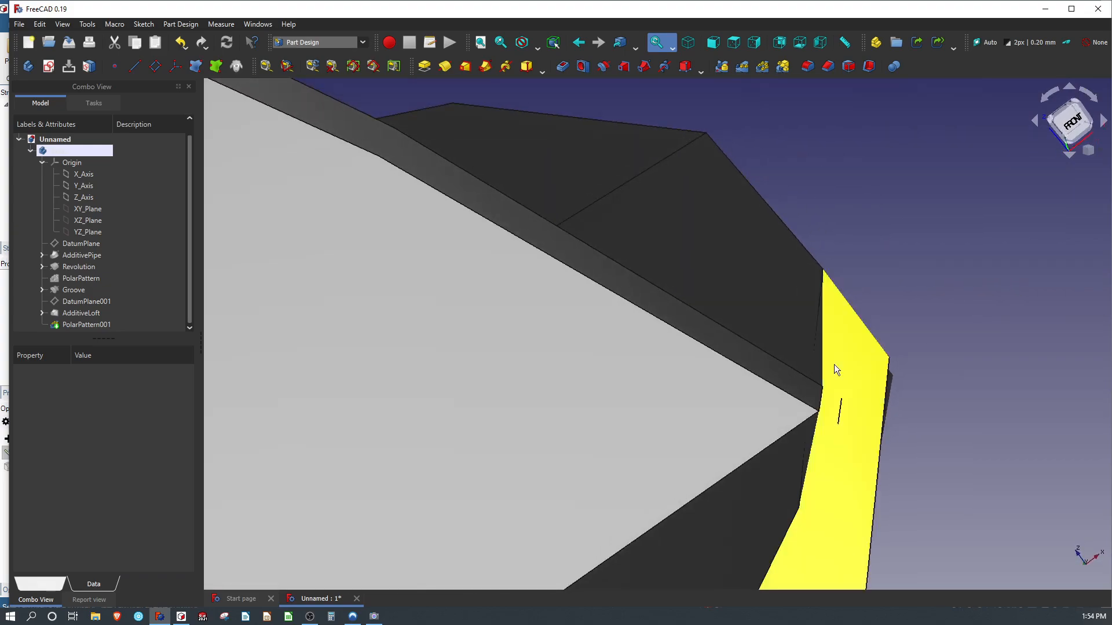
scroll(851, 429, up, 4)
scroll(858, 435, down, 8)
middle_drag(933, 409, 882, 489)
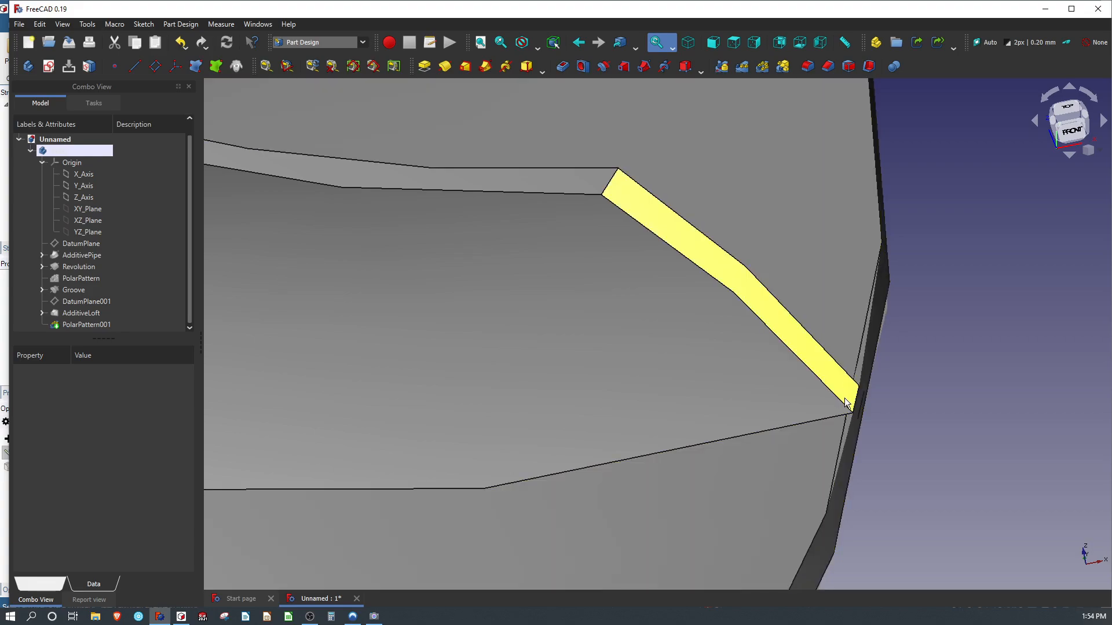
scroll(721, 469, down, 1)
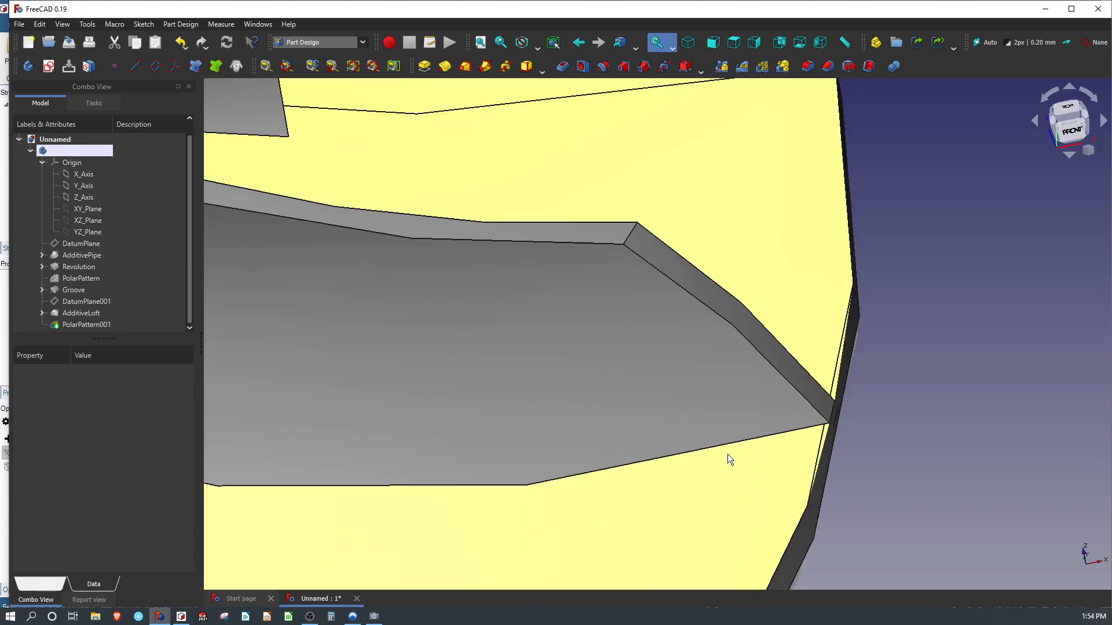
Select the root edge where one large blade meets the hub surface.
click(731, 443)
scroll(734, 434, down, 5)
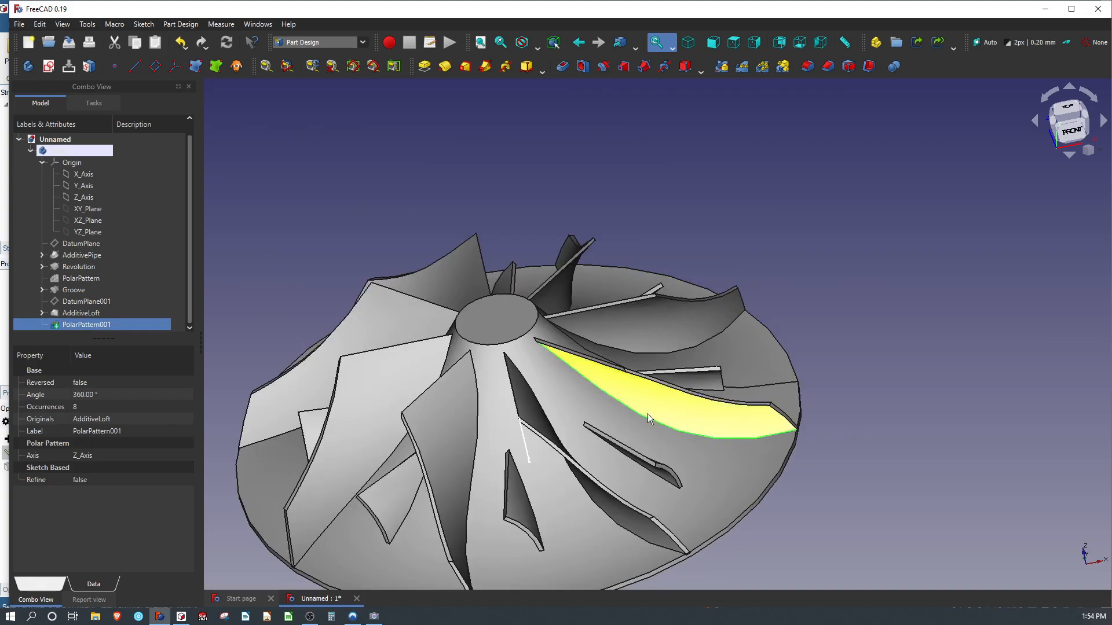
scroll(584, 419, up, 3)
middle_drag(583, 422, 484, 374)
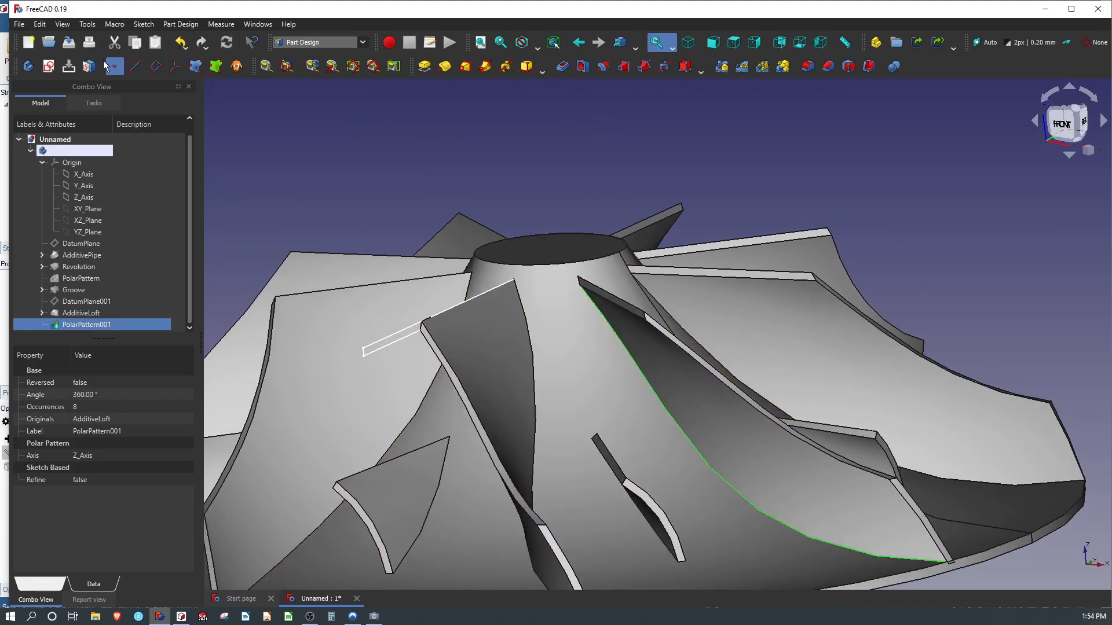
Save the document as FreeCAD Compressor.
click(62, 44)
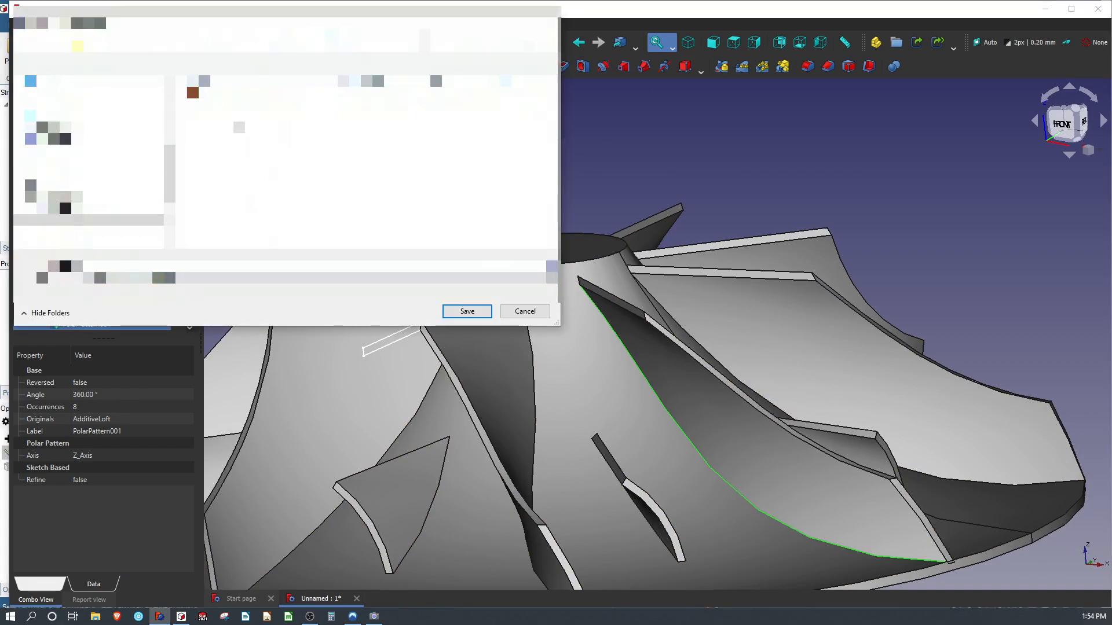
click(236, 97)
click(449, 309)
click(575, 311)
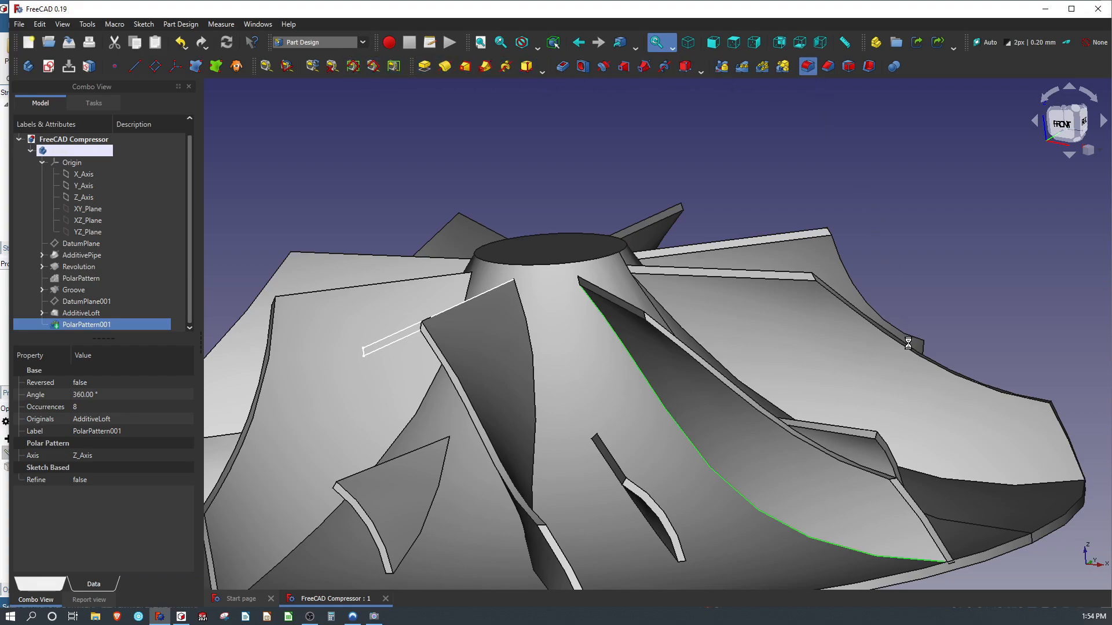
Fillet the selected blade root edge with a 1 mm radius and add the neighbouring large blade's root edge to the fillet.
middle_drag(881, 382, 747, 218)
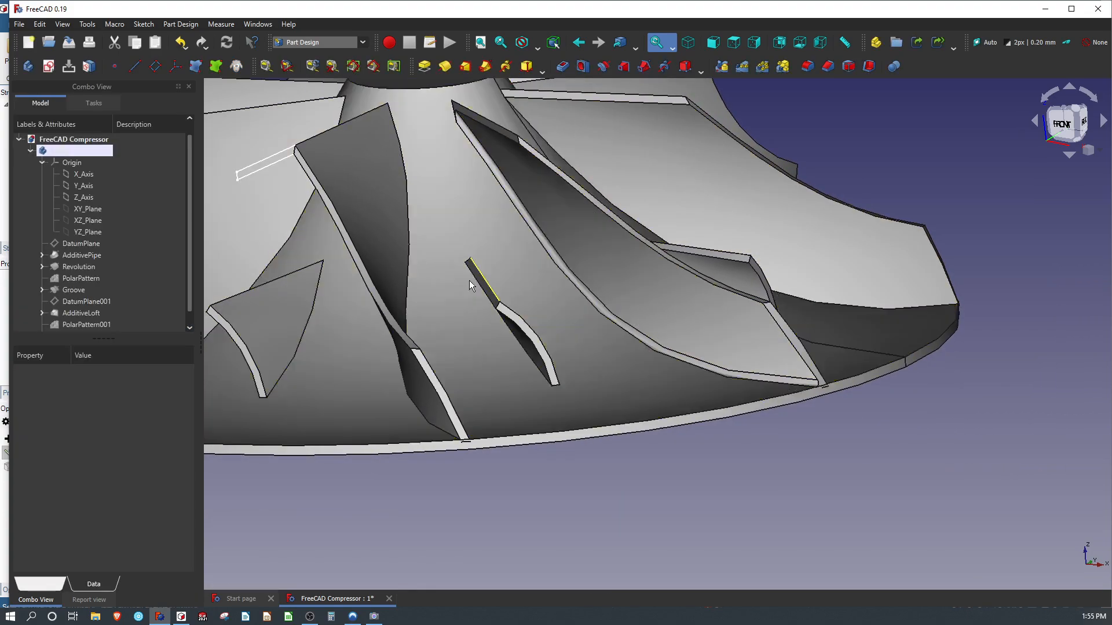
scroll(87, 304, down, 1)
right_click(80, 323)
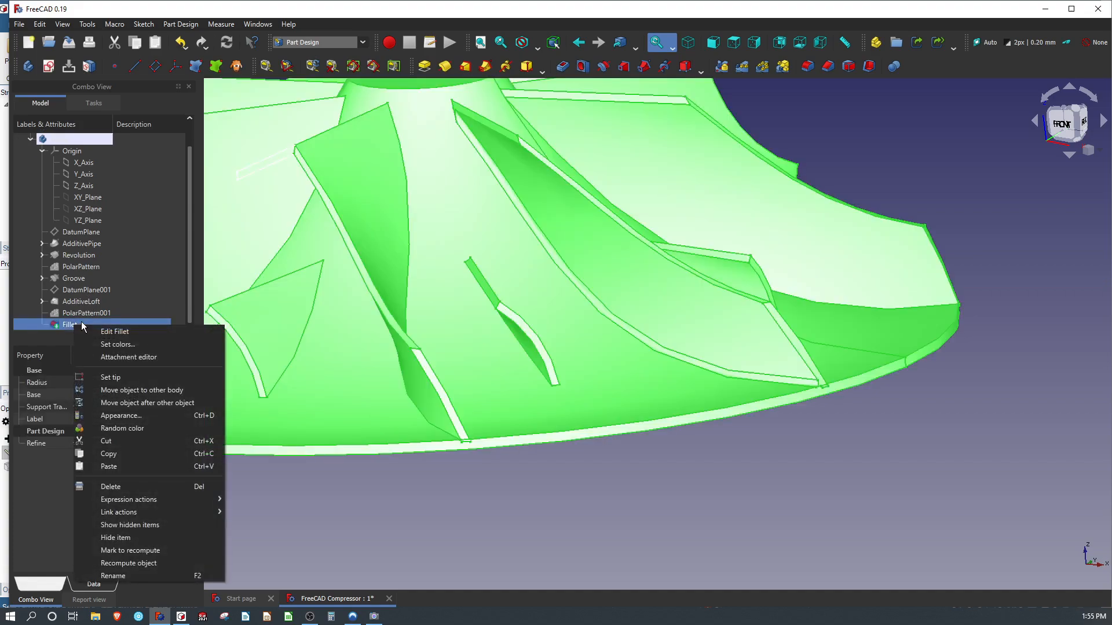
click(98, 330)
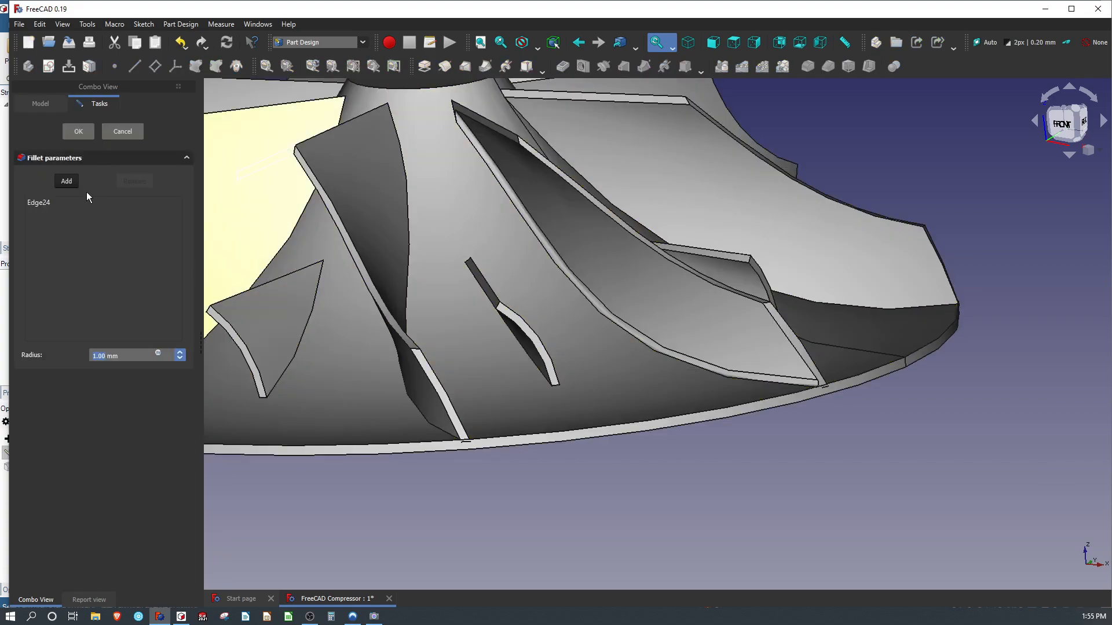
click(68, 182)
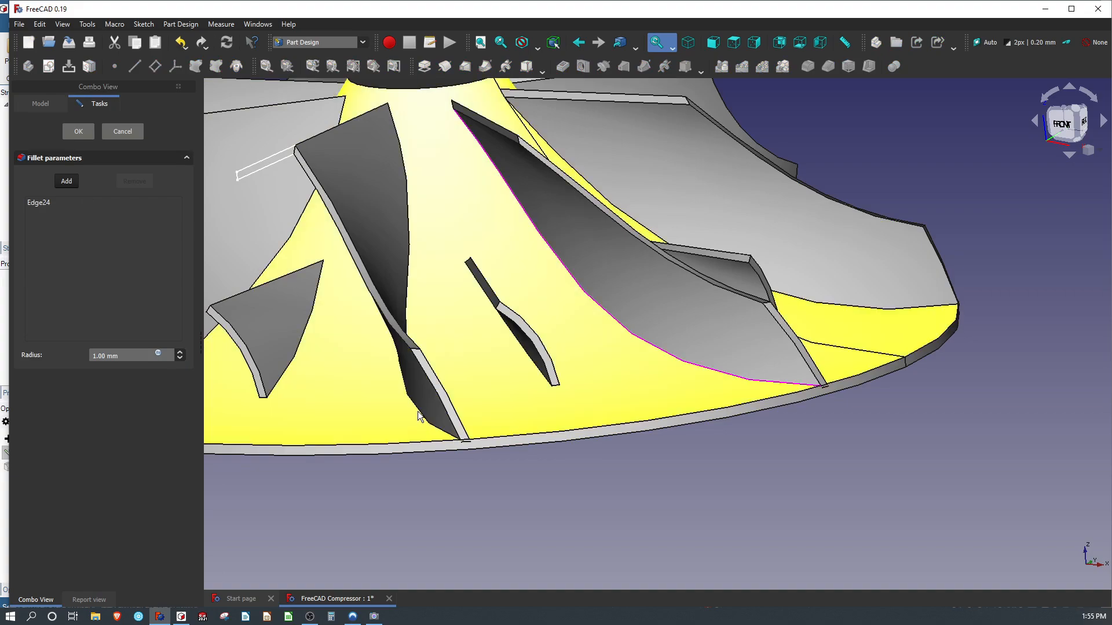
scroll(417, 421, up, 10)
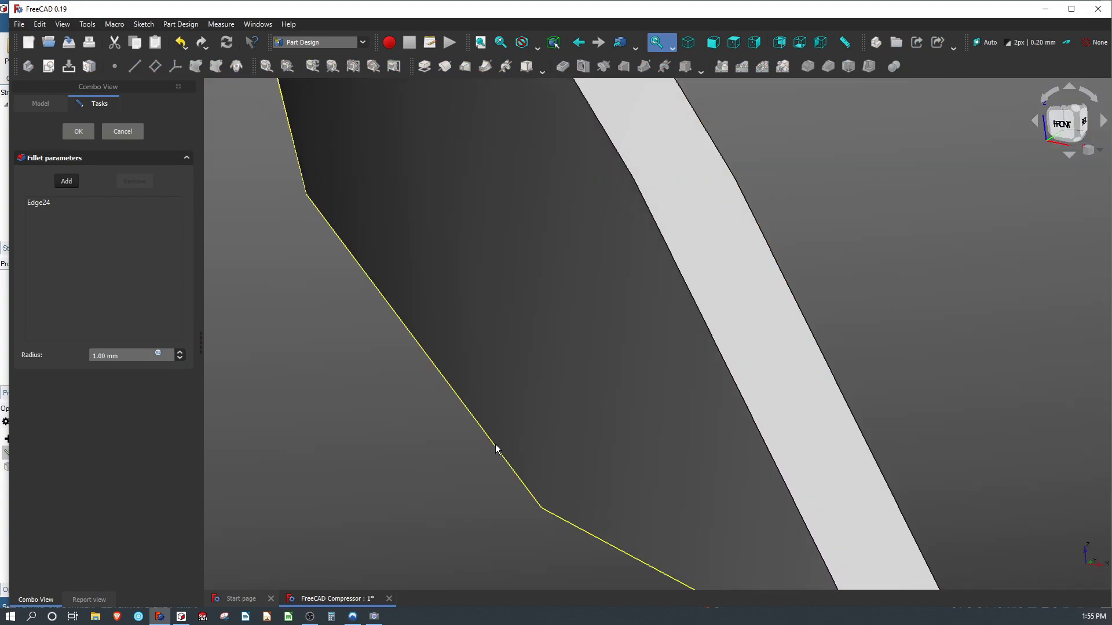
click(515, 451)
scroll(579, 444, down, 10)
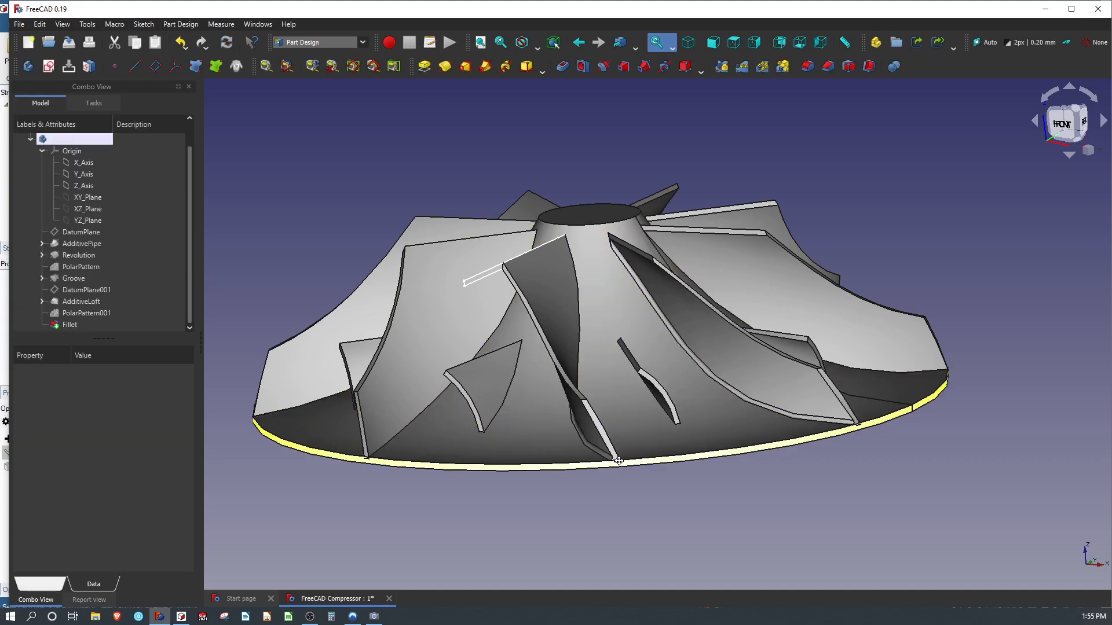
Reopen the 1 mm fillet for editing and add the root edges of the third and fourth large blades.
middle_drag(608, 465, 677, 457)
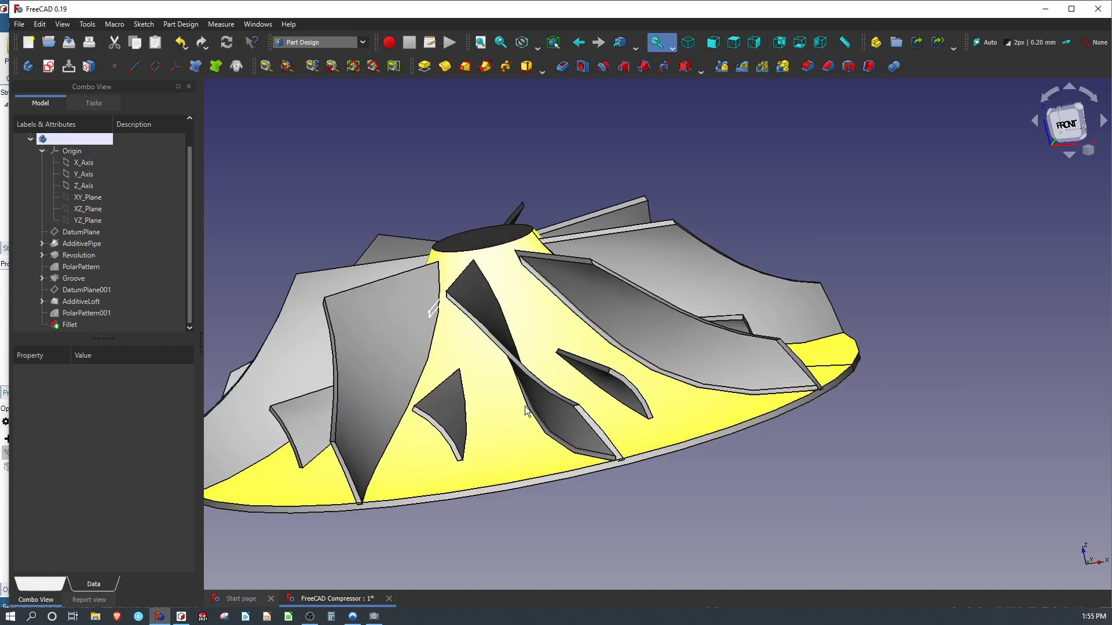
click(65, 327)
right_click(64, 327)
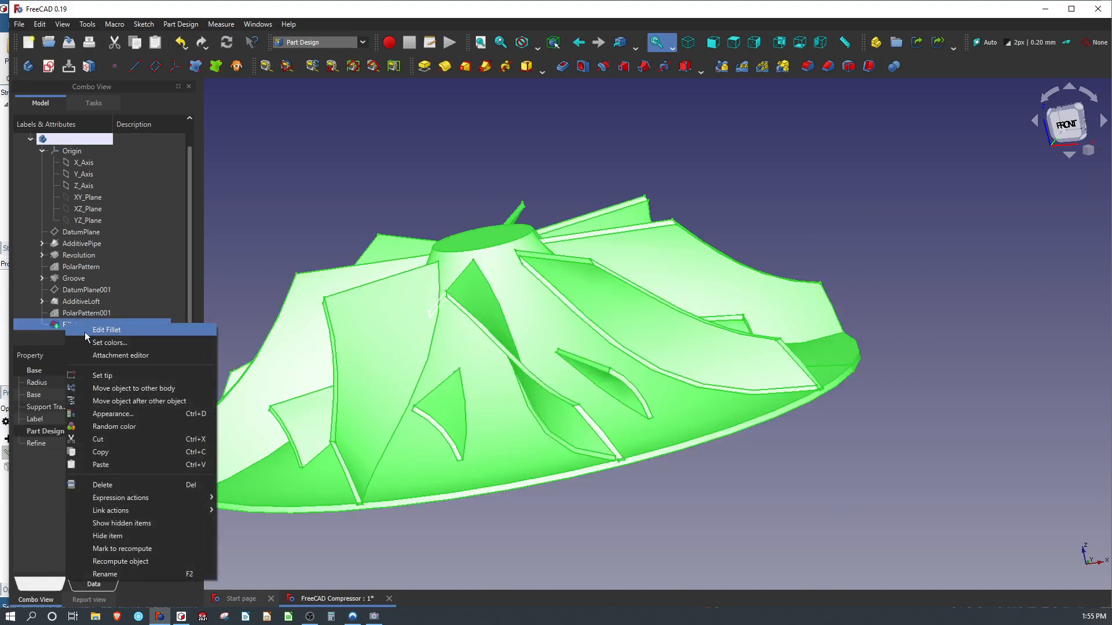
click(85, 331)
middle_drag(243, 312, 471, 332)
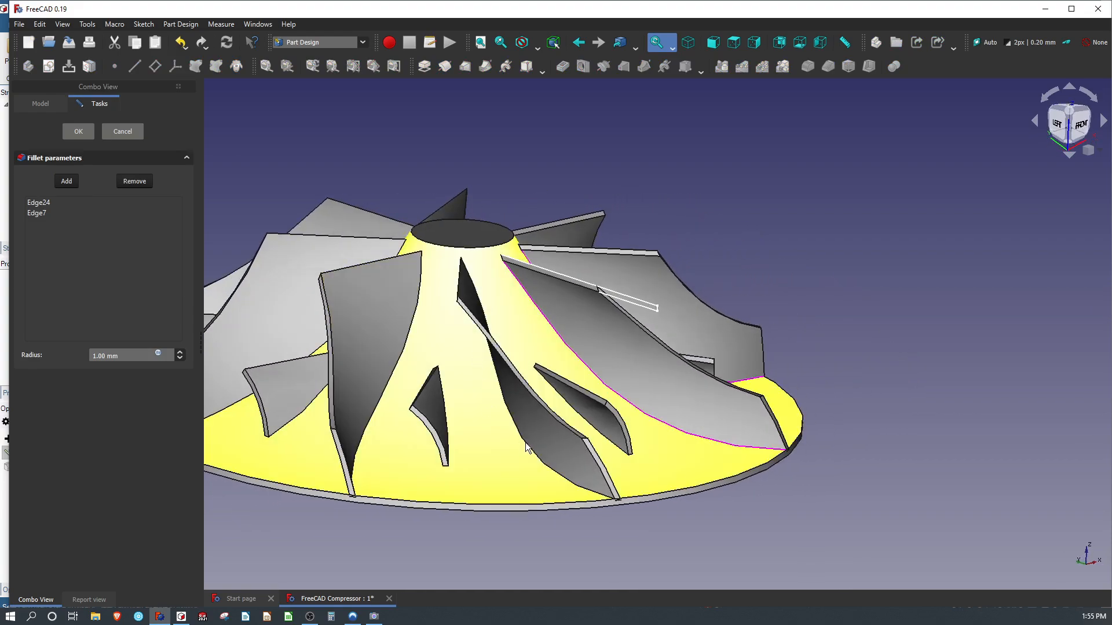
click(528, 449)
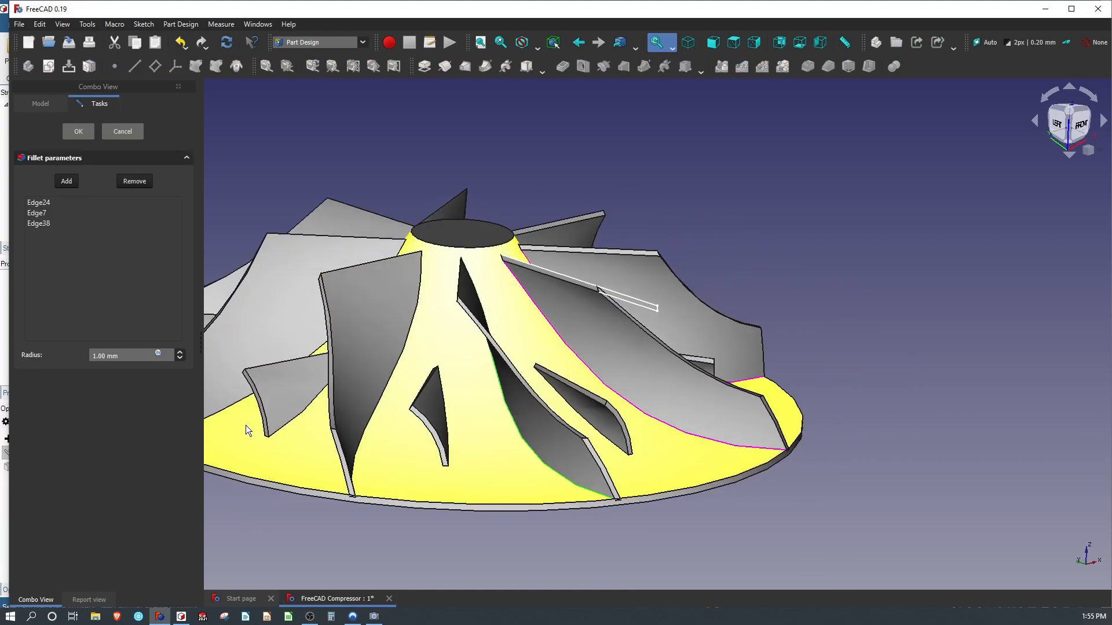
middle_drag(245, 425, 391, 421)
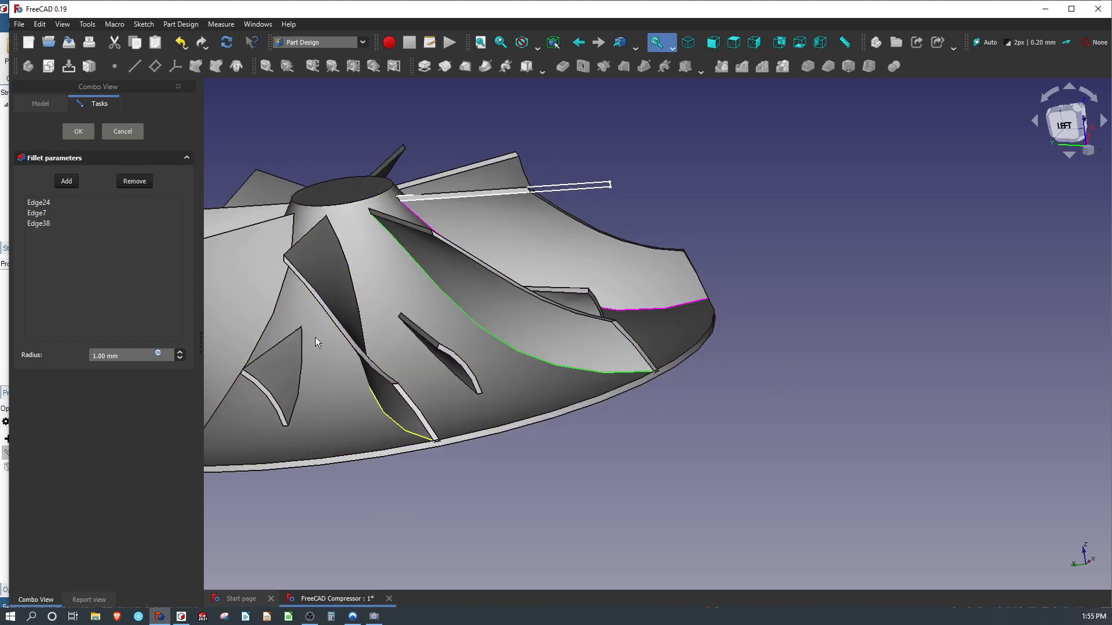
click(380, 409)
Add the root edges of the fifth and sixth large blades around the hub to the fillet.
middle_drag(331, 272, 628, 306)
middle_drag(373, 470, 512, 466)
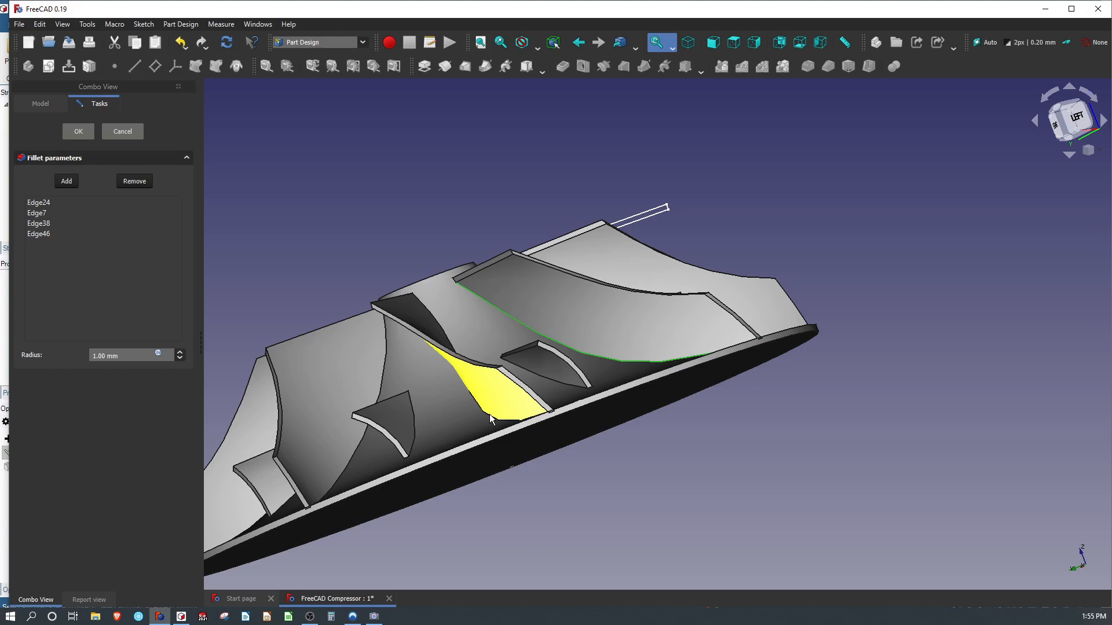
scroll(489, 415, up, 5)
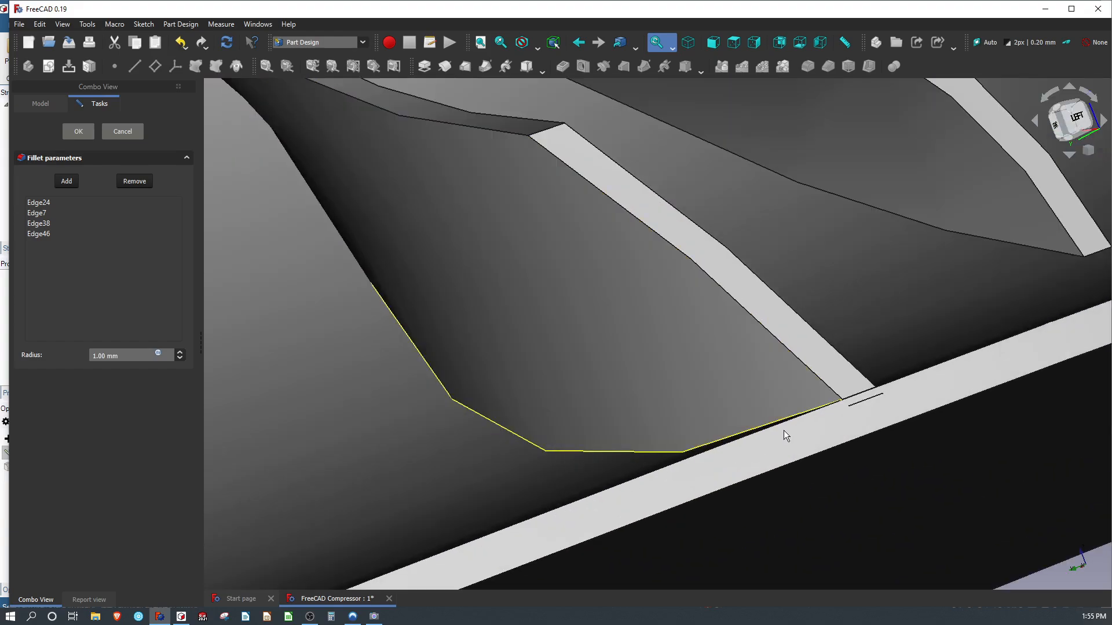
click(783, 429)
scroll(783, 430, down, 8)
scroll(701, 402, up, 3)
middle_drag(702, 402, 856, 369)
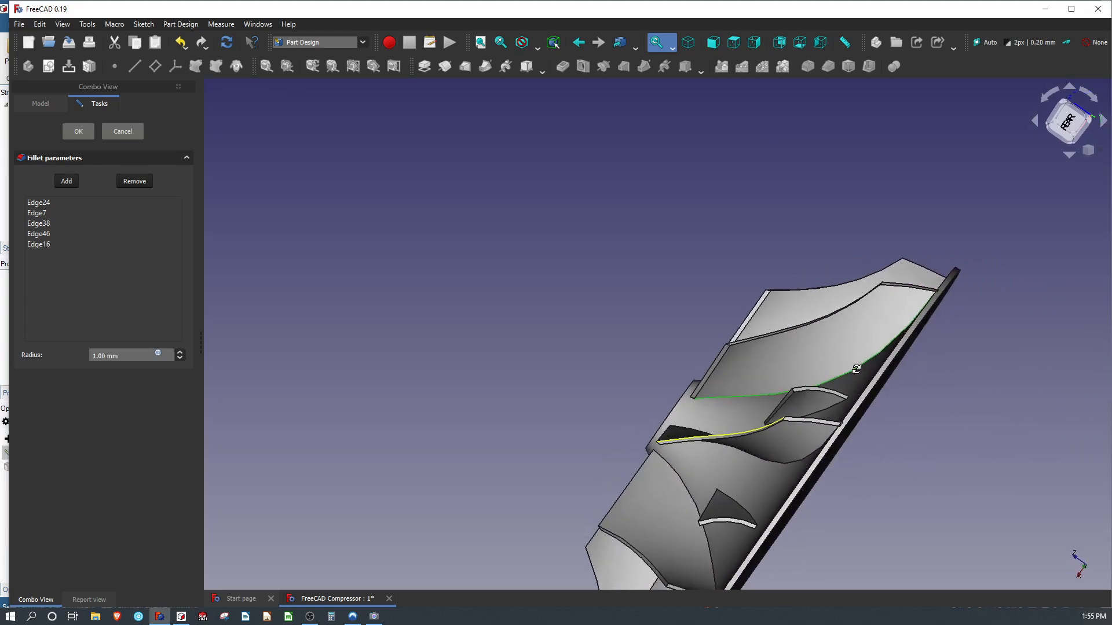
scroll(739, 464, up, 6)
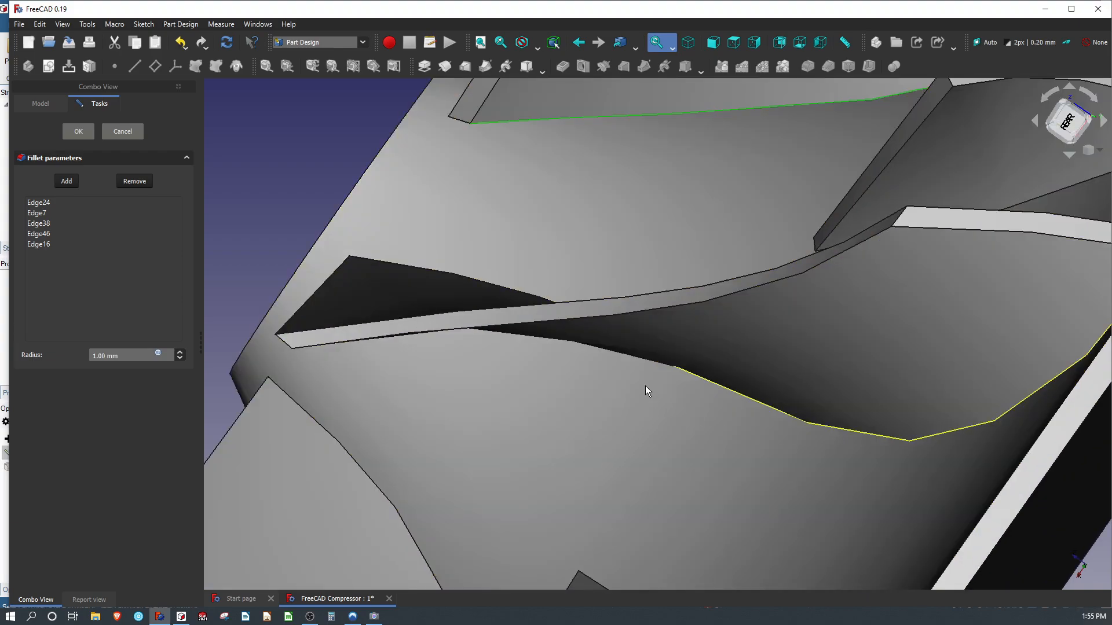
click(645, 385)
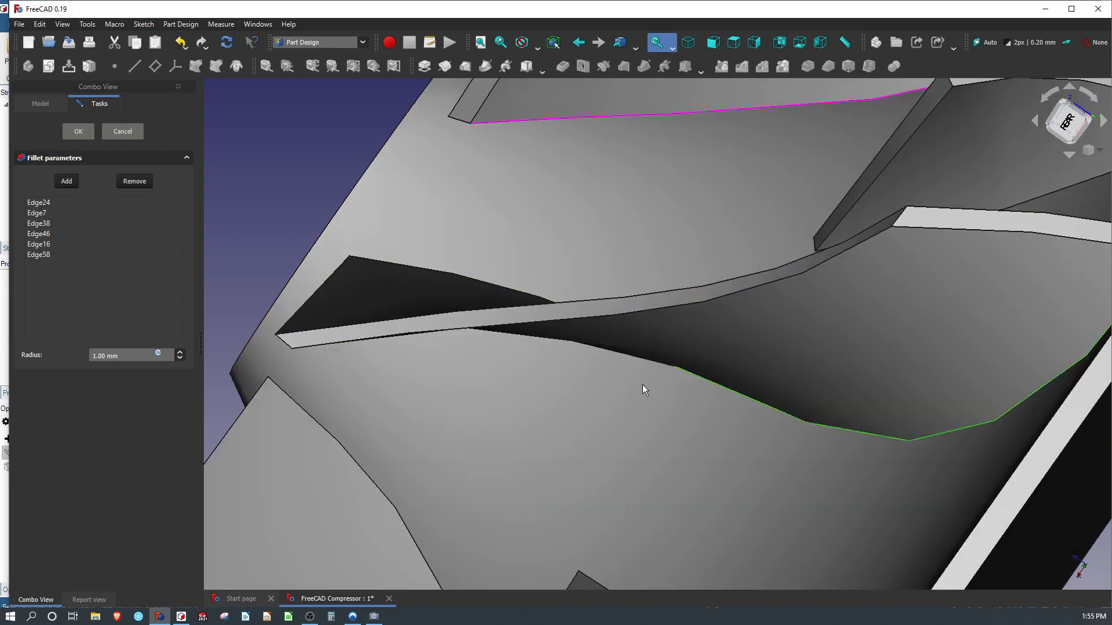
Add the seventh large blade's root edge to the fillet.
scroll(554, 392, down, 8)
middle_drag(554, 392, 642, 324)
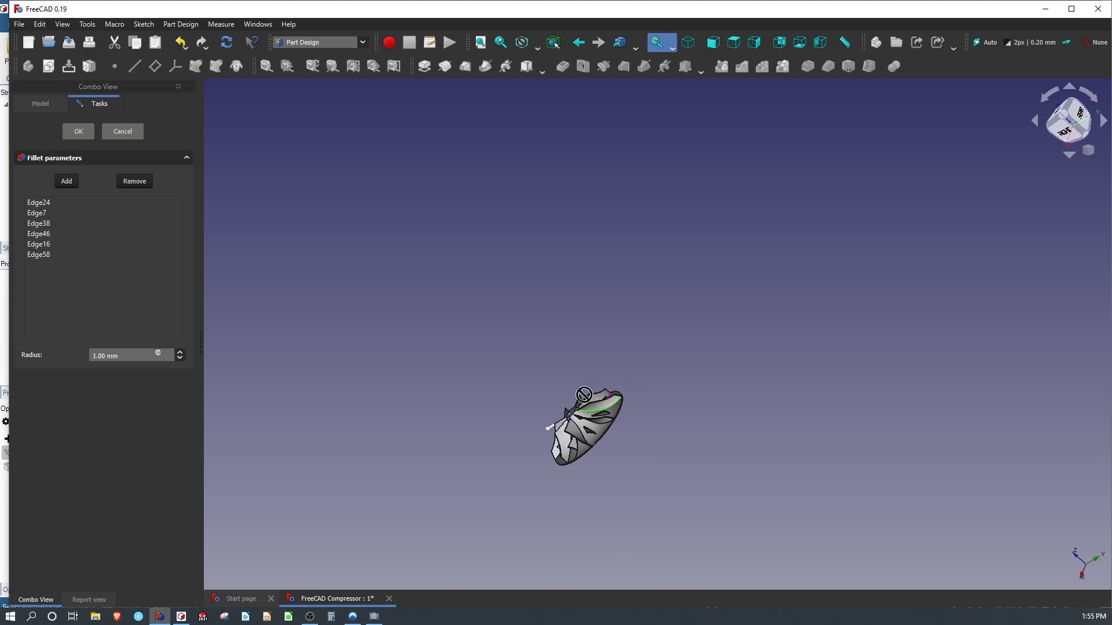
scroll(661, 361, up, 10)
scroll(695, 370, up, 4)
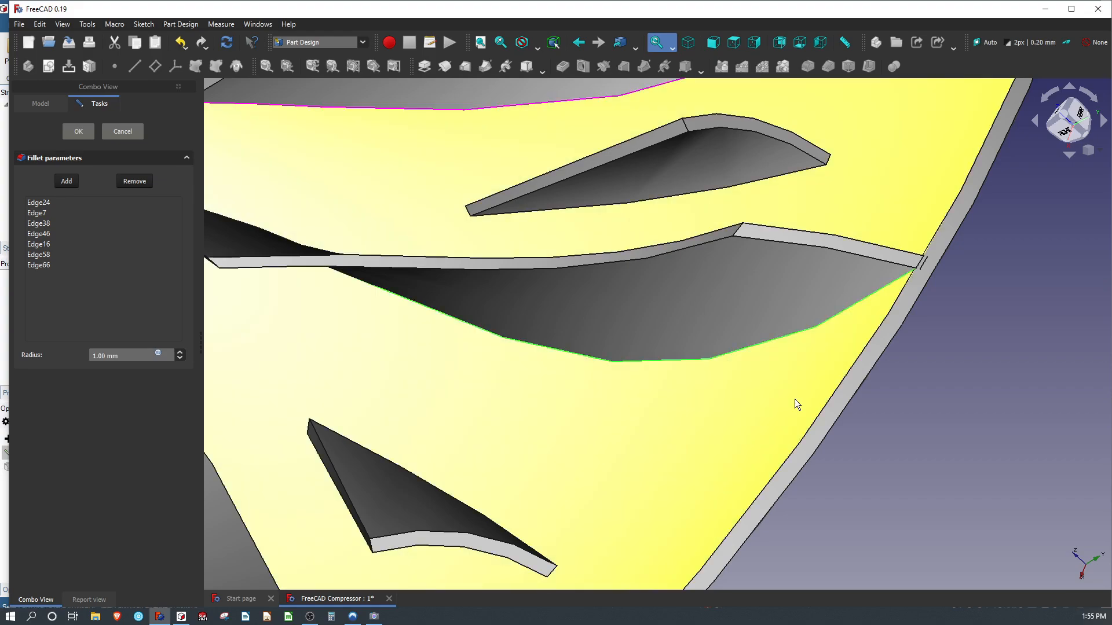
Try to include the eighth and last large blade's root edge in the 1 mm fillet.
scroll(794, 399, down, 10)
middle_drag(434, 307, 544, 280)
scroll(763, 365, down, 3)
scroll(526, 505, up, 5)
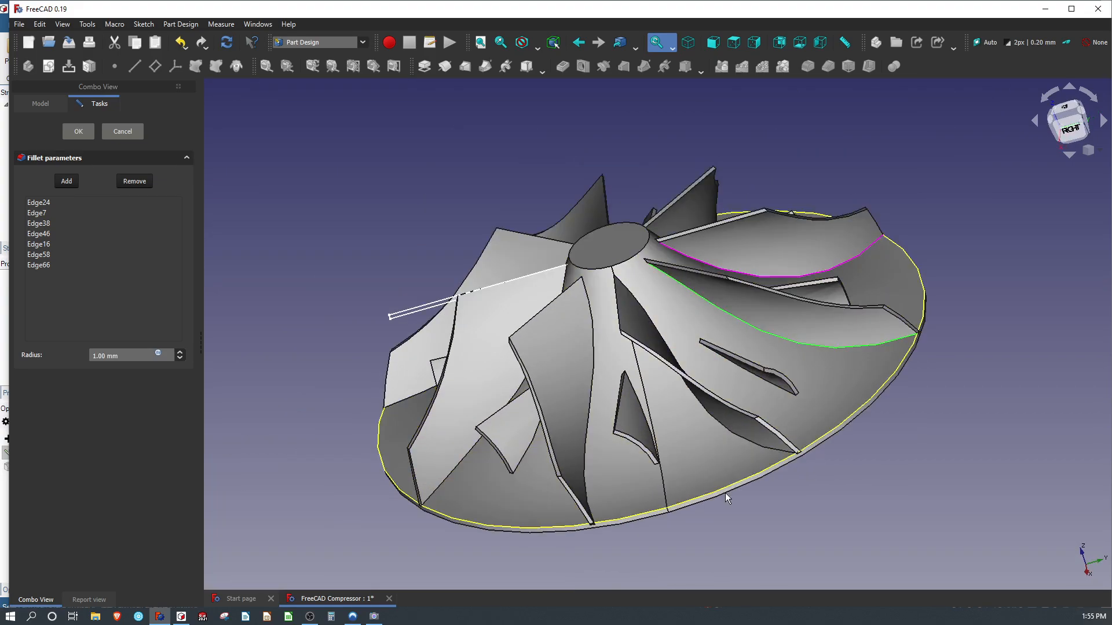
scroll(727, 492, up, 3)
scroll(811, 417, up, 5)
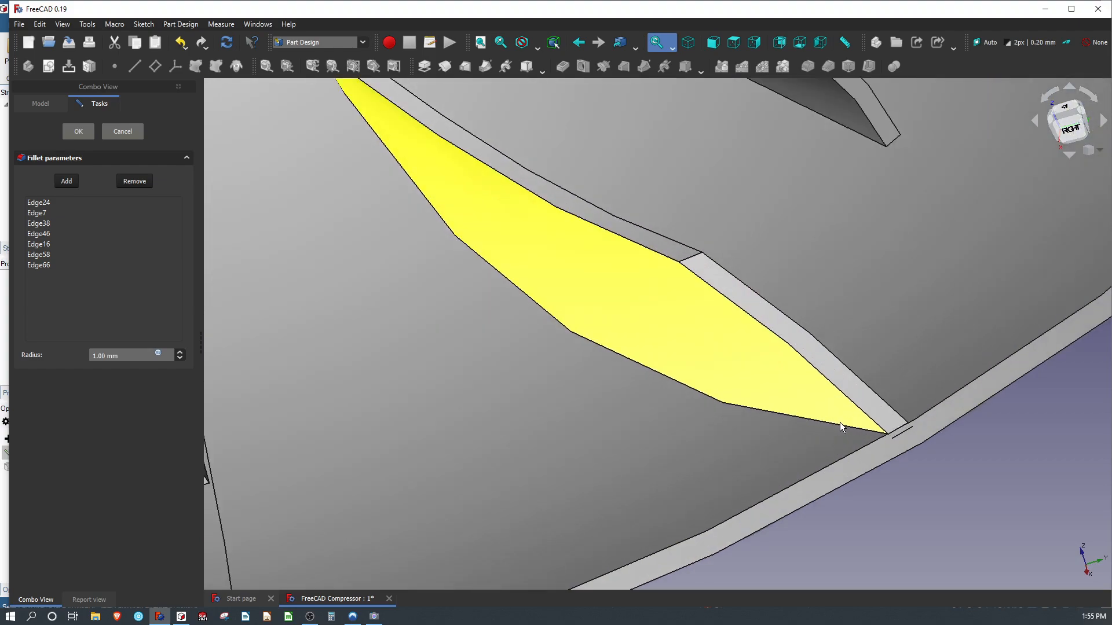
click(914, 418)
scroll(914, 418, down, 9)
middle_drag(562, 329, 683, 327)
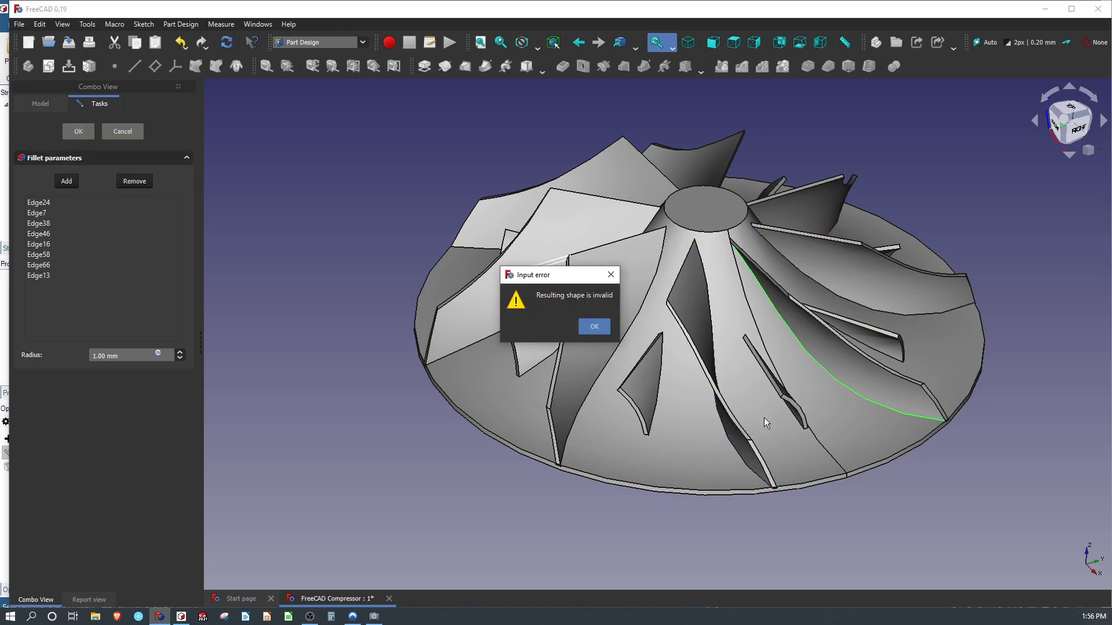
click(591, 328)
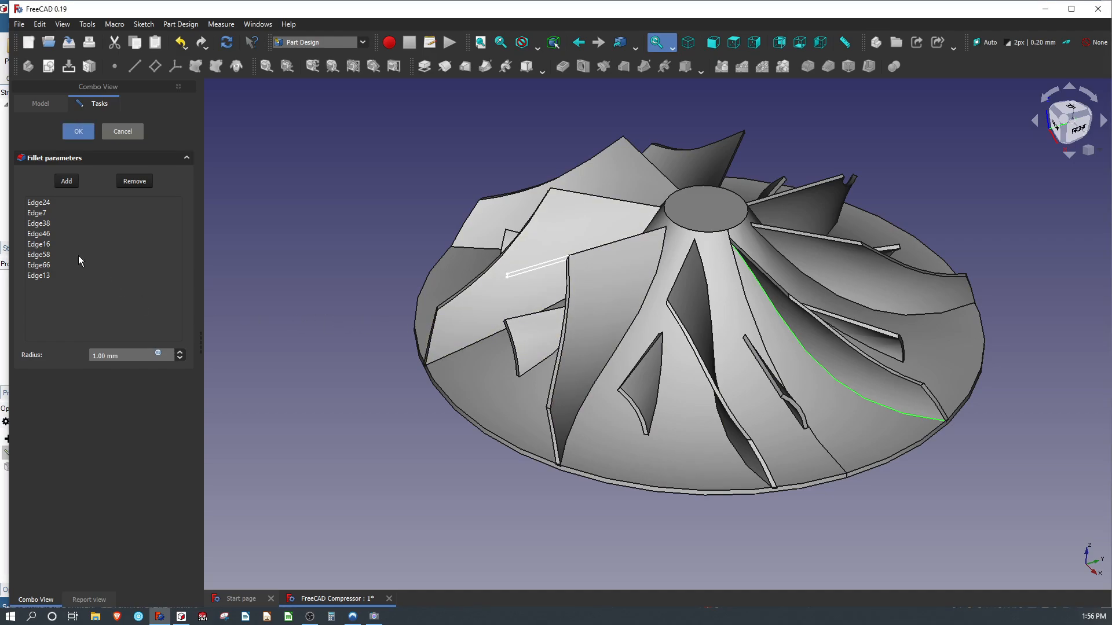
Remove the last added edge, Edge13, from the fillet and apply it to the other seven blade roots.
click(54, 274)
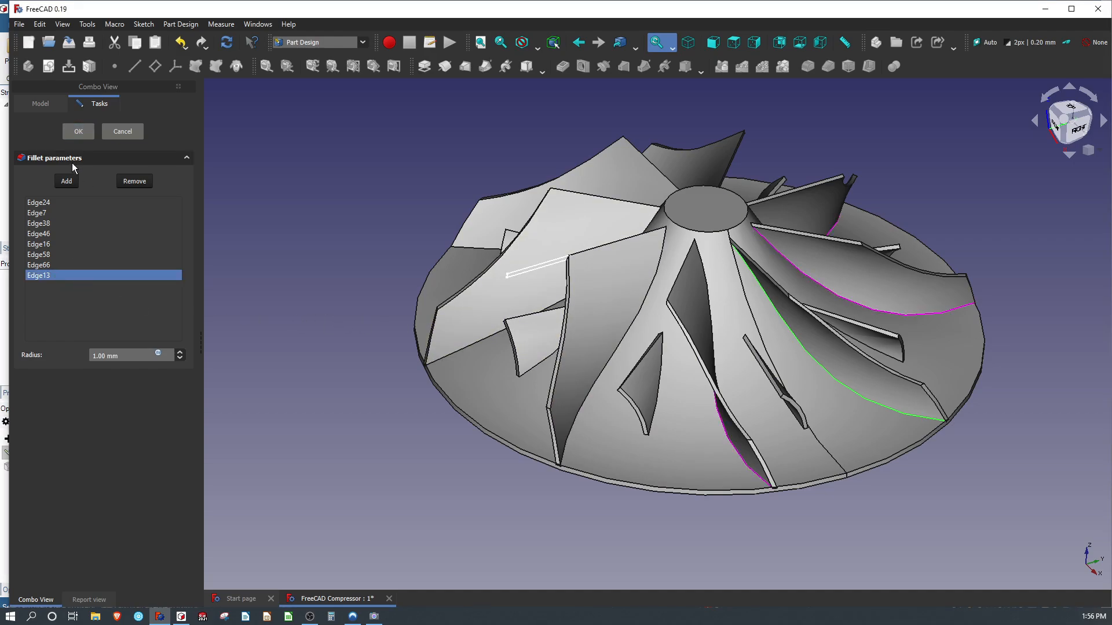
right_click(43, 276)
click(70, 281)
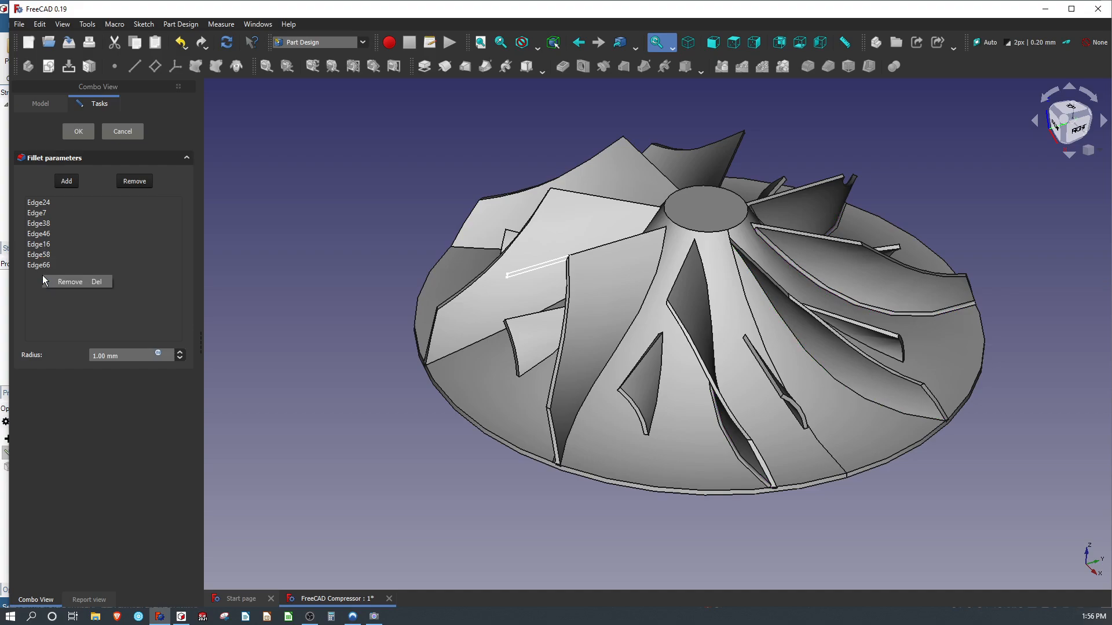
click(79, 130)
Select the root edge of the one large blade that has no fillet.
middle_drag(744, 330, 1019, 402)
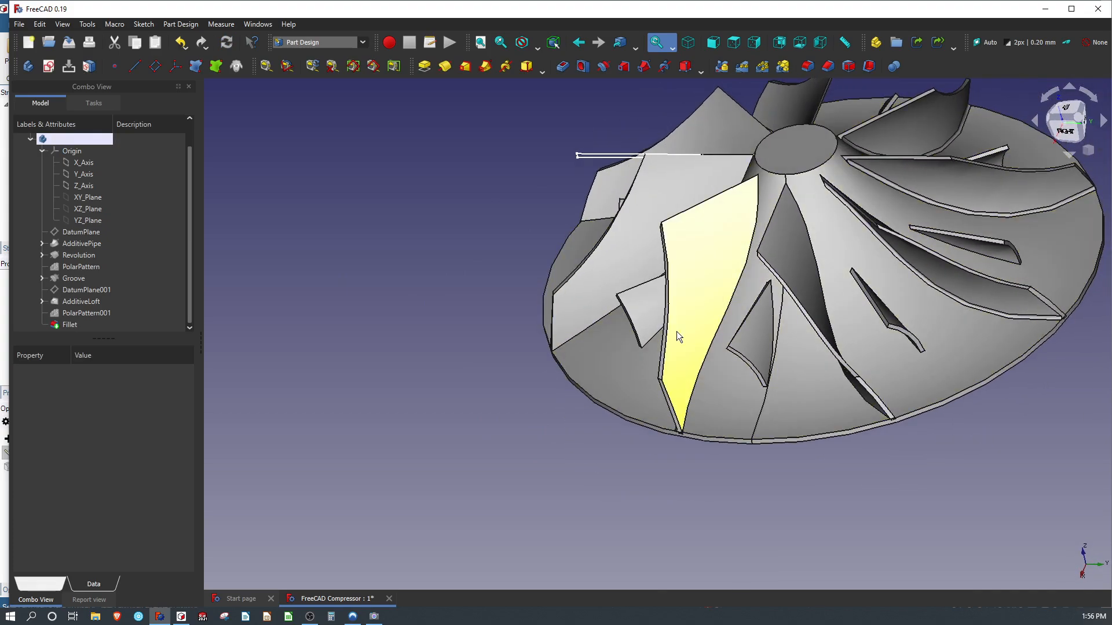
middle_drag(676, 335, 779, 300)
scroll(854, 374, up, 6)
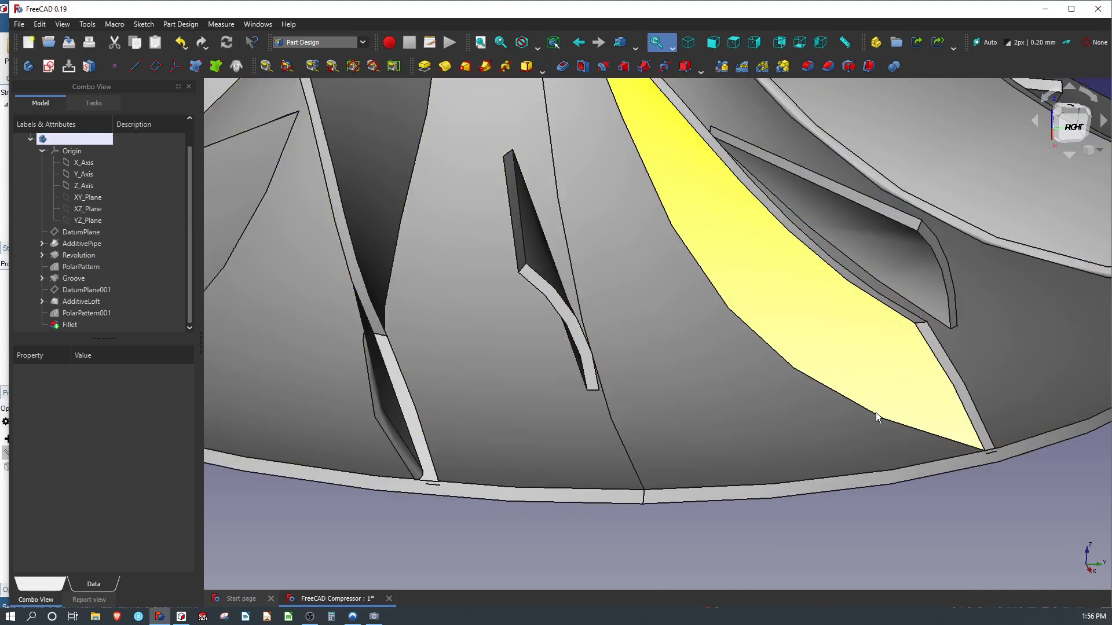
scroll(876, 414, up, 5)
click(884, 426)
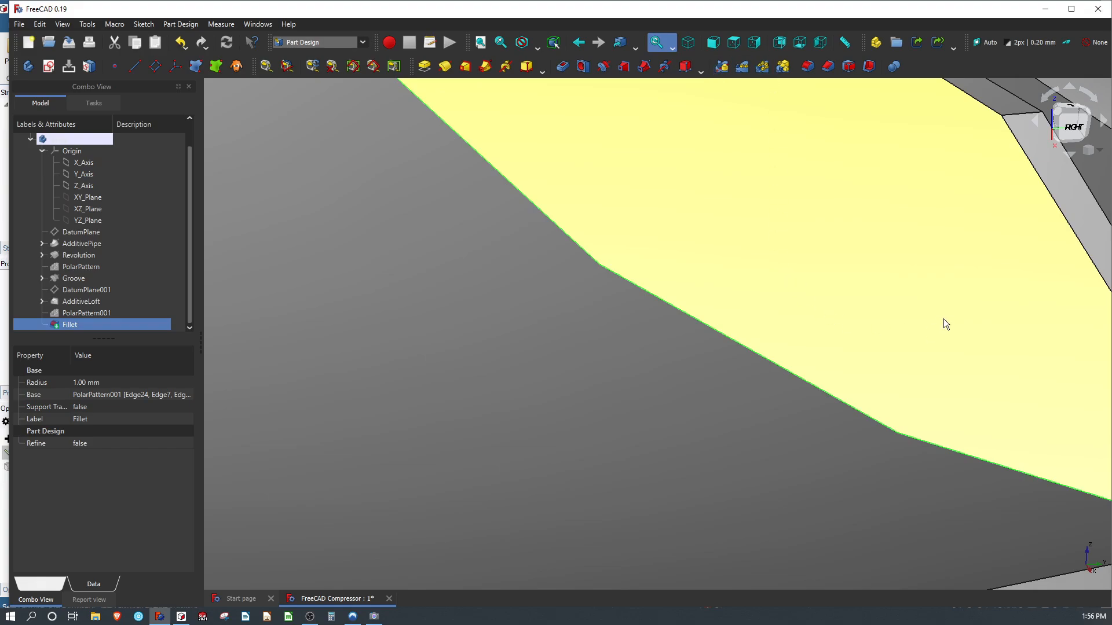
Try to fillet the selected blade root edge separately with a radius of 1.000000000001 mm.
click(807, 66)
scroll(290, 239, down, 8)
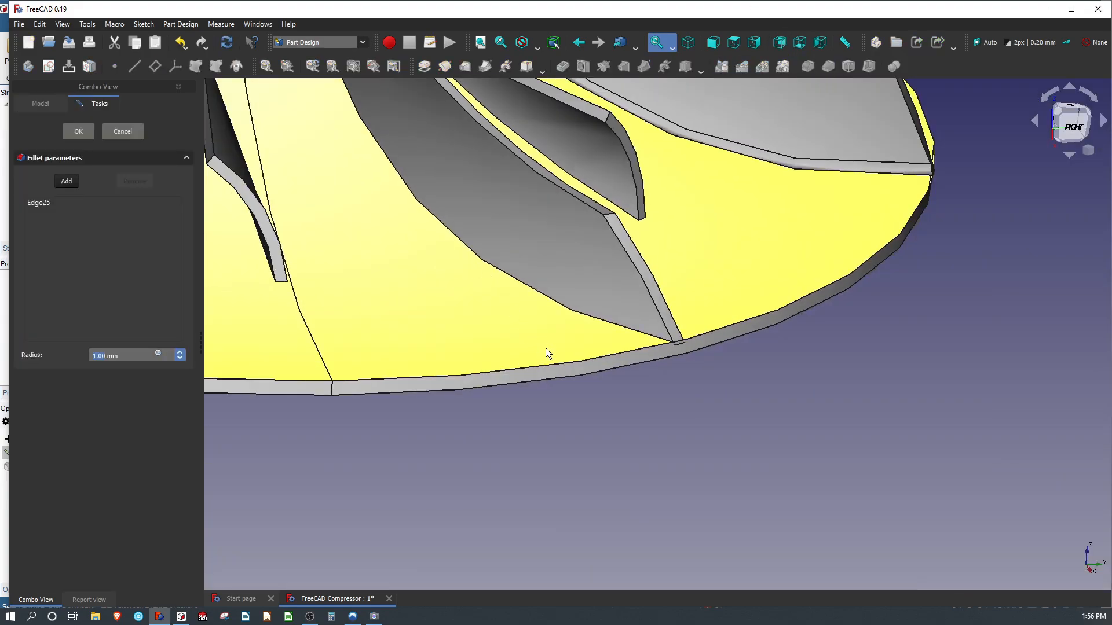
scroll(673, 412, down, 5)
scroll(503, 194, up, 10)
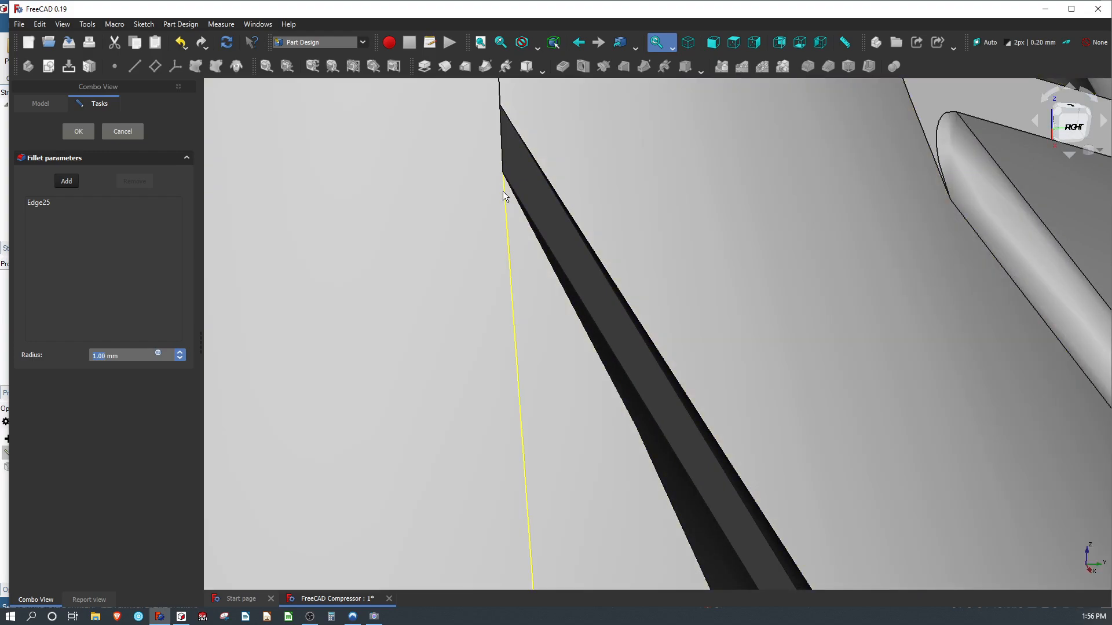
middle_drag(502, 192, 546, 142)
click(120, 356)
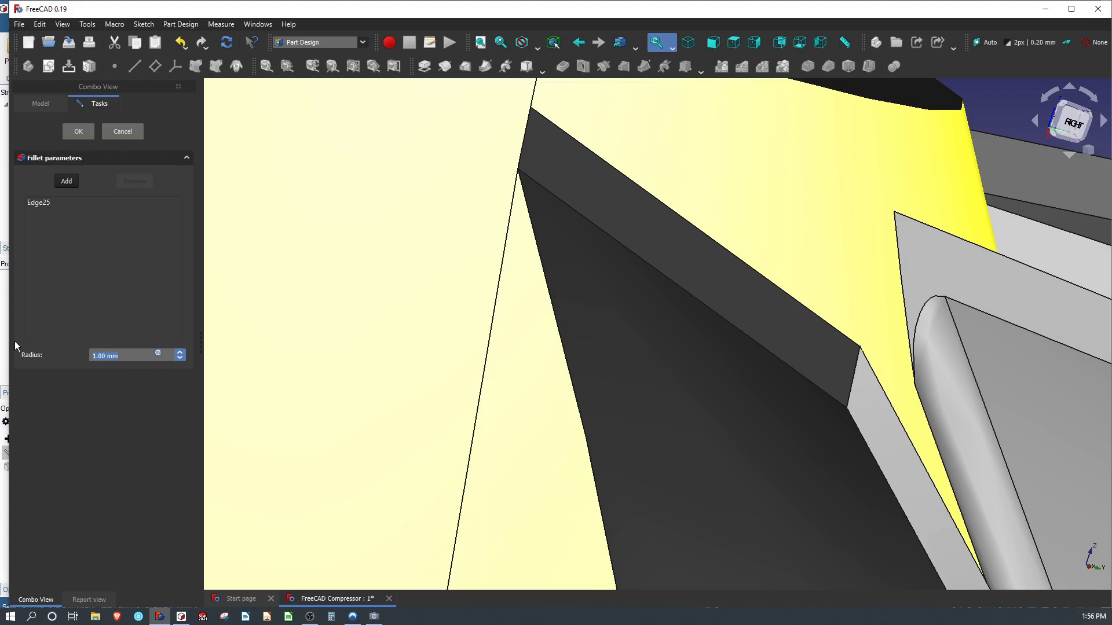
text(1.000000000001)
click(73, 129)
scroll(324, 260, down, 5)
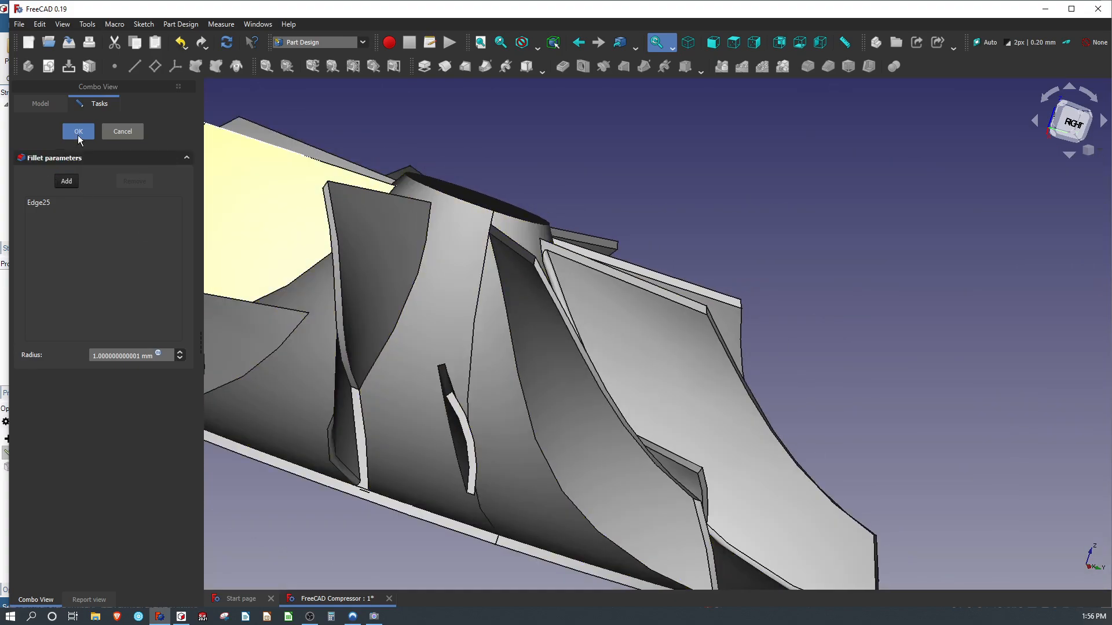
click(78, 137)
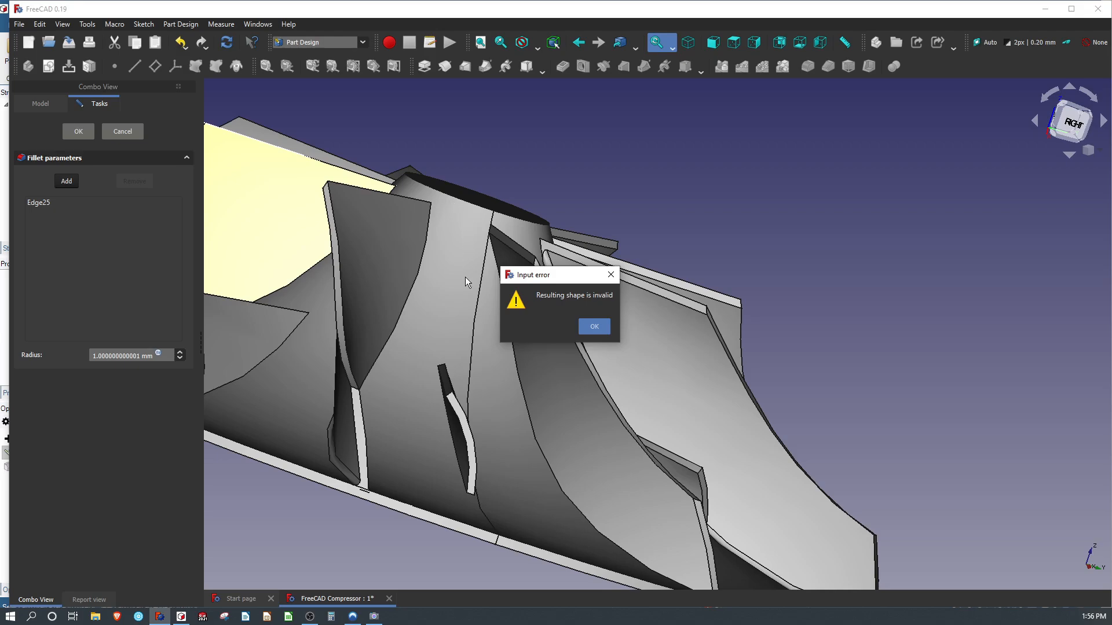
click(600, 323)
Inspect the remaining blade's root near the hub's seam line and try its fillet with the radius entered as .9m.
middle_drag(587, 276, 536, 336)
scroll(428, 206, down, 5)
scroll(505, 374, up, 5)
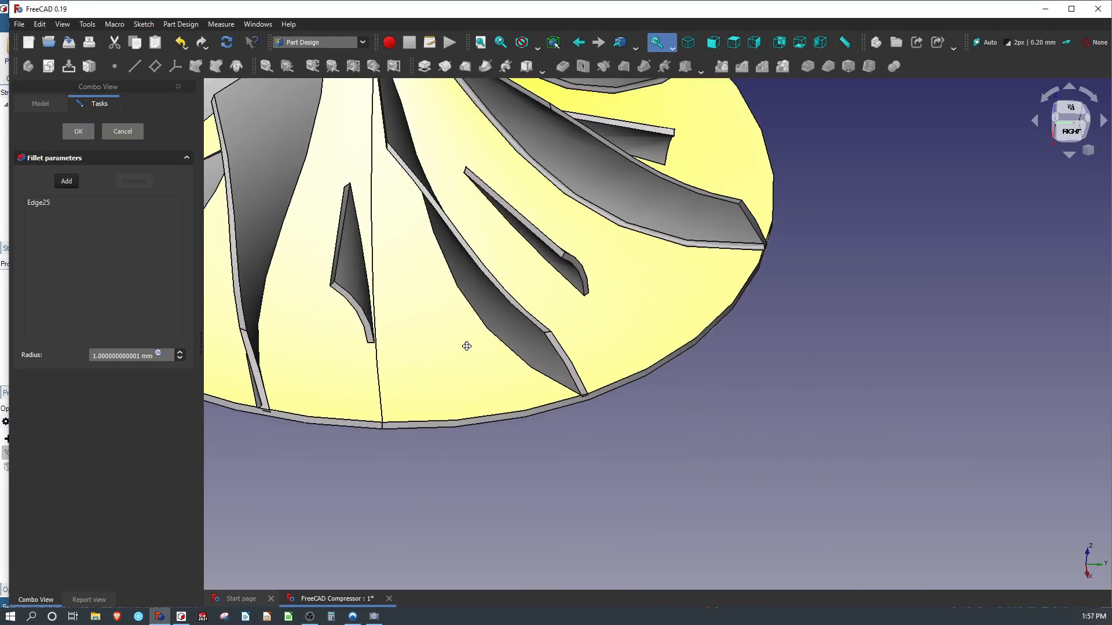
middle_drag(467, 346, 720, 426)
scroll(543, 321, down, 3)
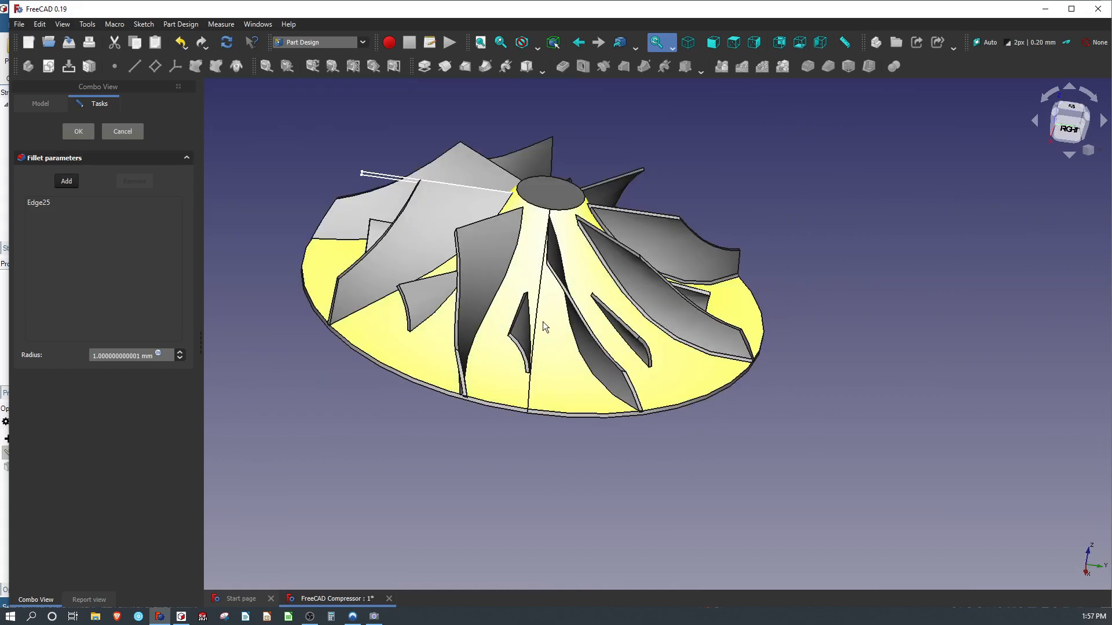
scroll(535, 190, up, 5)
middle_drag(566, 257, 611, 251)
click(136, 358)
drag(148, 358, 12, 345)
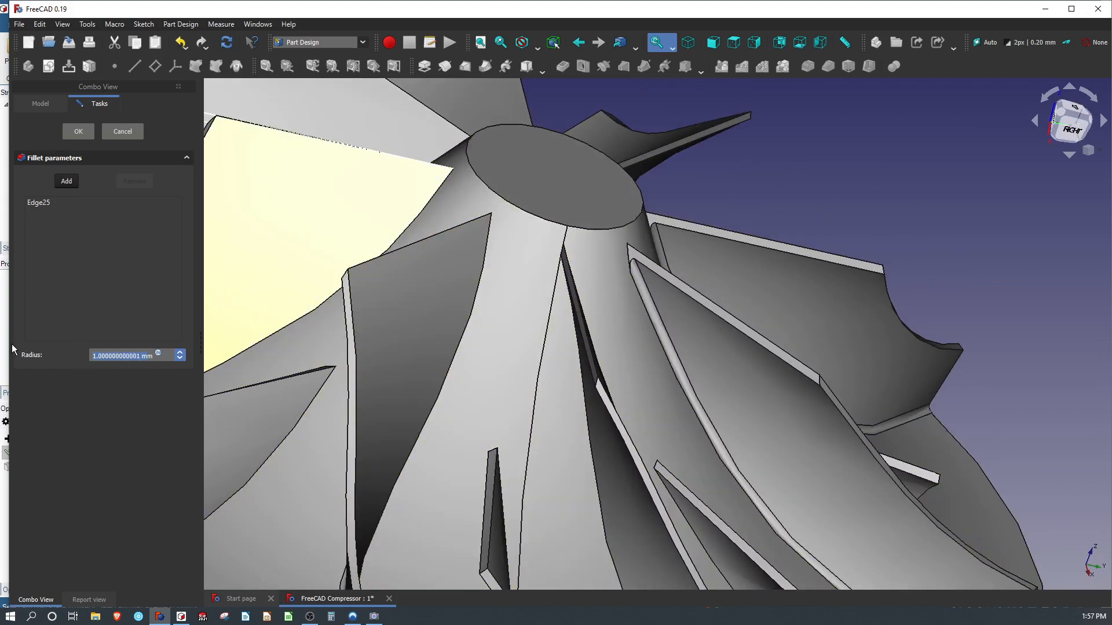
text(.9m)
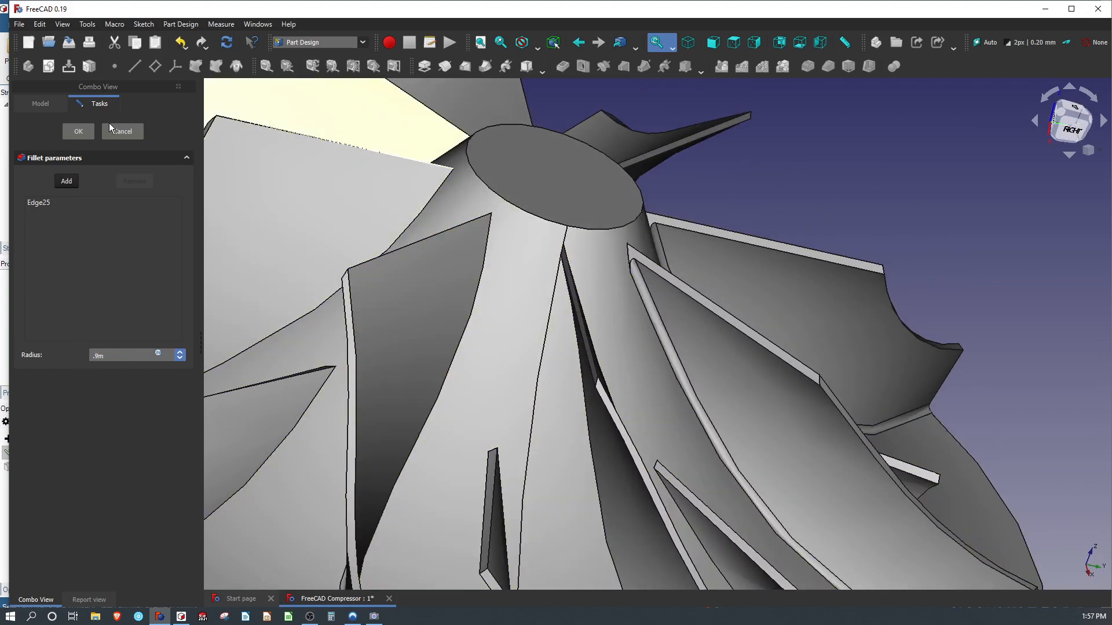
click(77, 137)
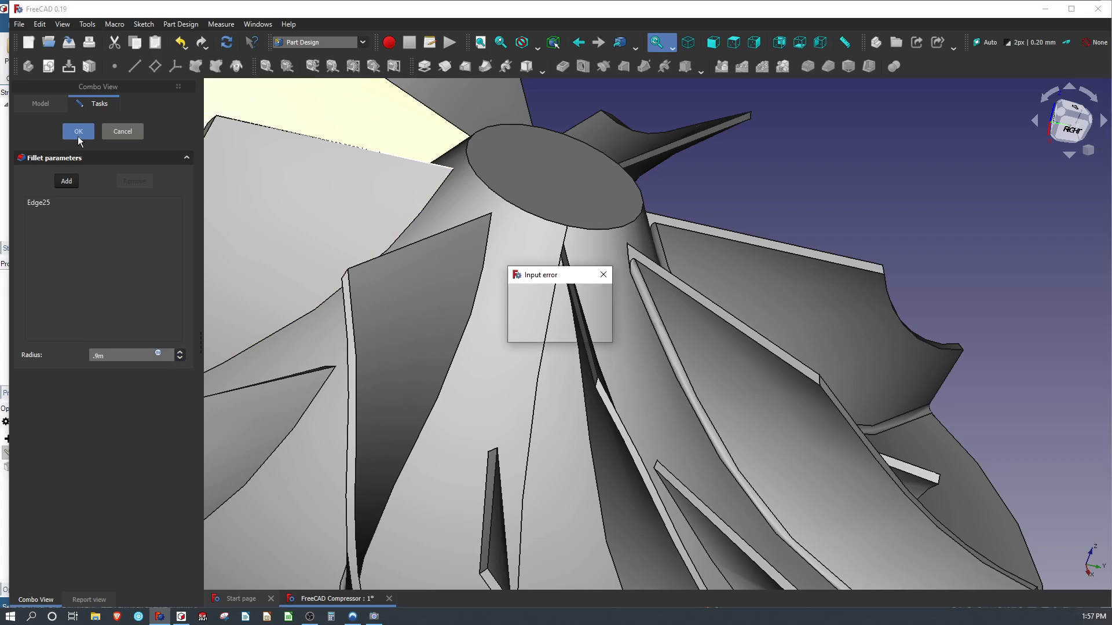
click(538, 321)
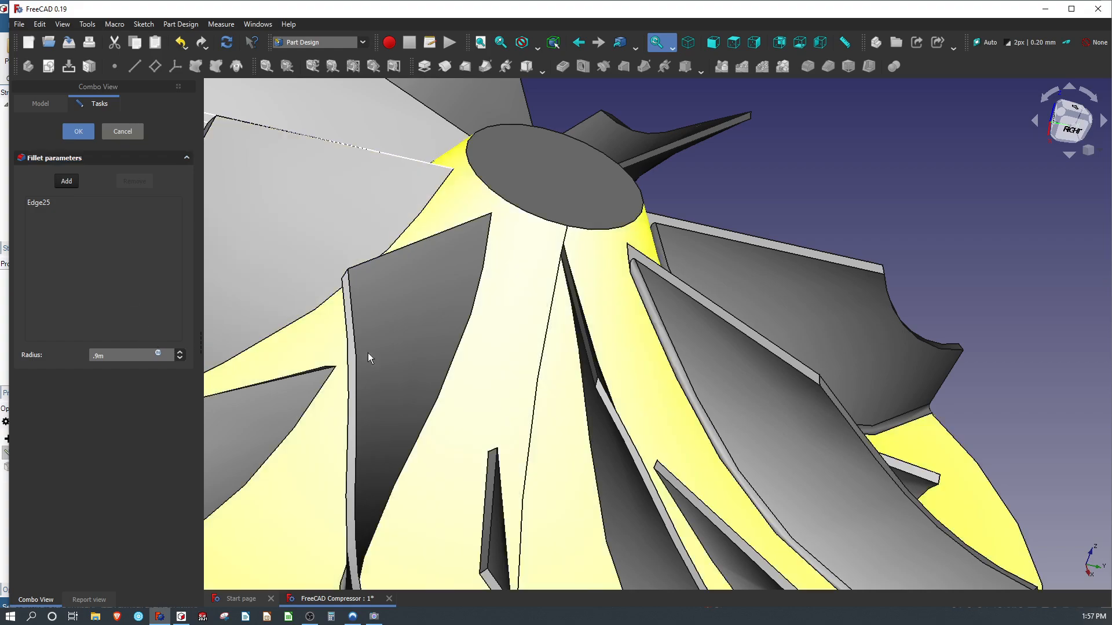
Cancel the separate fillet on the remaining blade and look over the whole impeller from the front.
middle_drag(724, 318, 646, 215)
scroll(627, 212, up, 3)
middle_drag(579, 213, 396, 223)
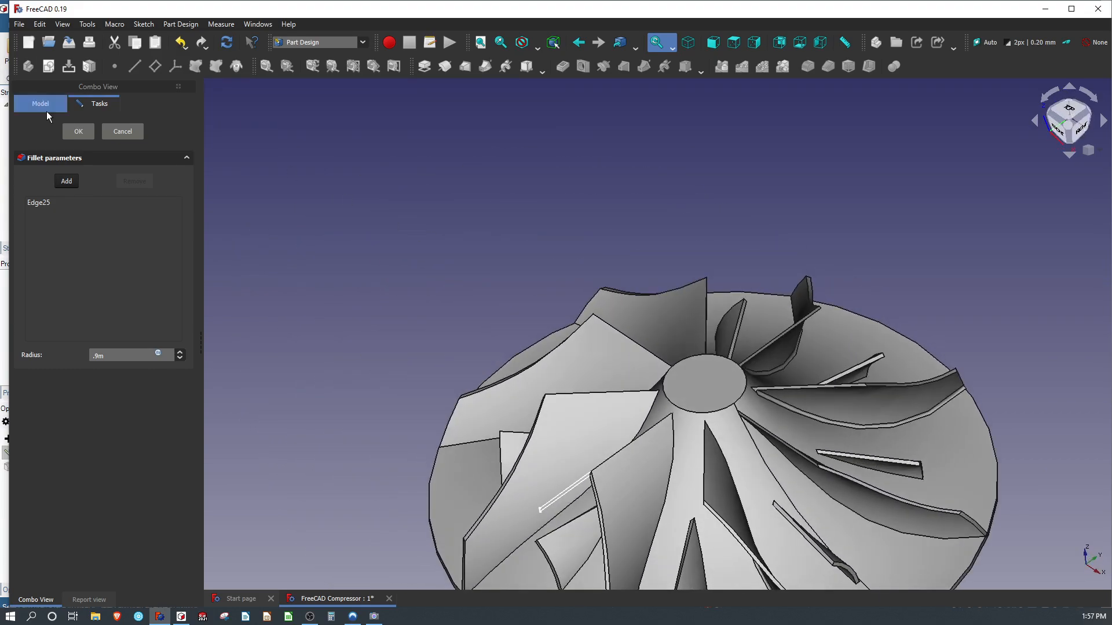
click(130, 134)
scroll(641, 144, down, 4)
scroll(660, 206, up, 5)
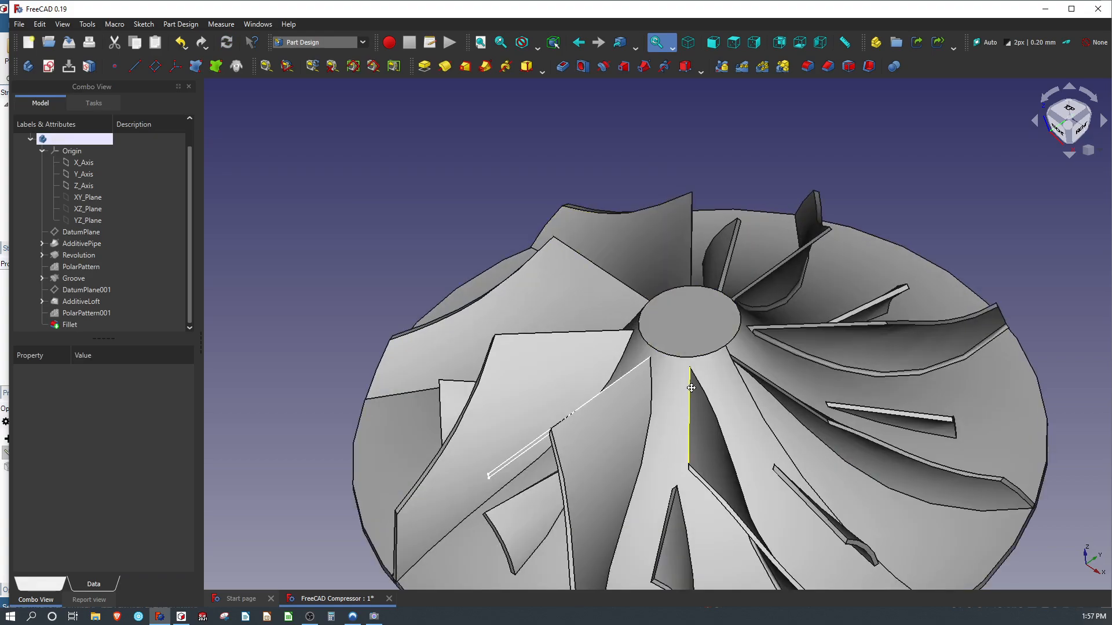
middle_drag(692, 412, 760, 339)
scroll(685, 234, down, 4)
scroll(738, 315, up, 2)
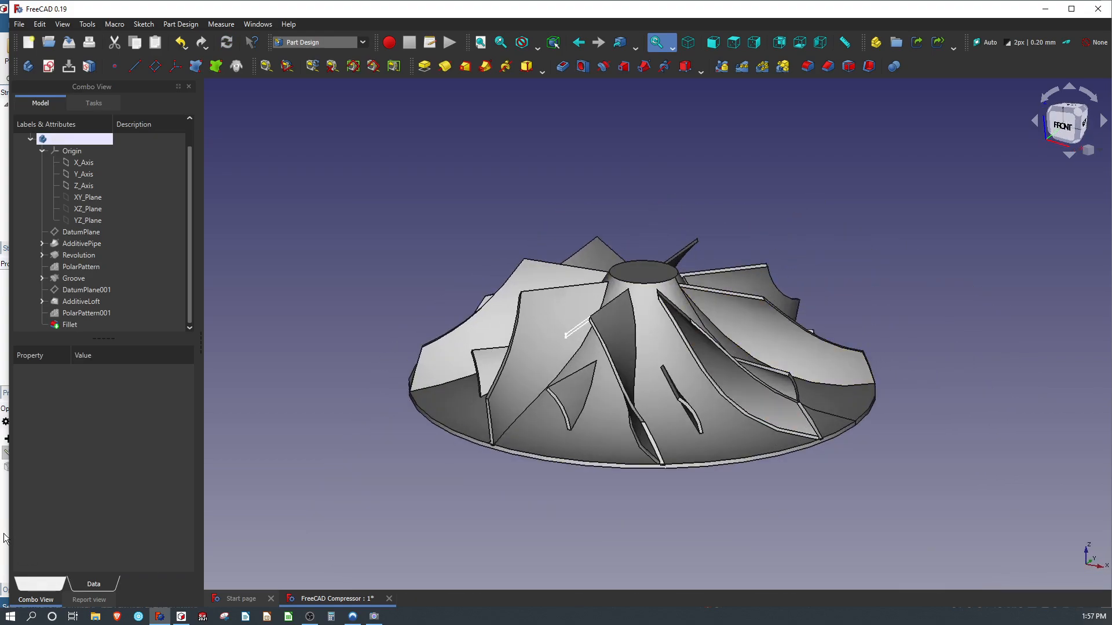
Save the compressor document with its current Fillet feature.
middle_drag(572, 389, 628, 413)
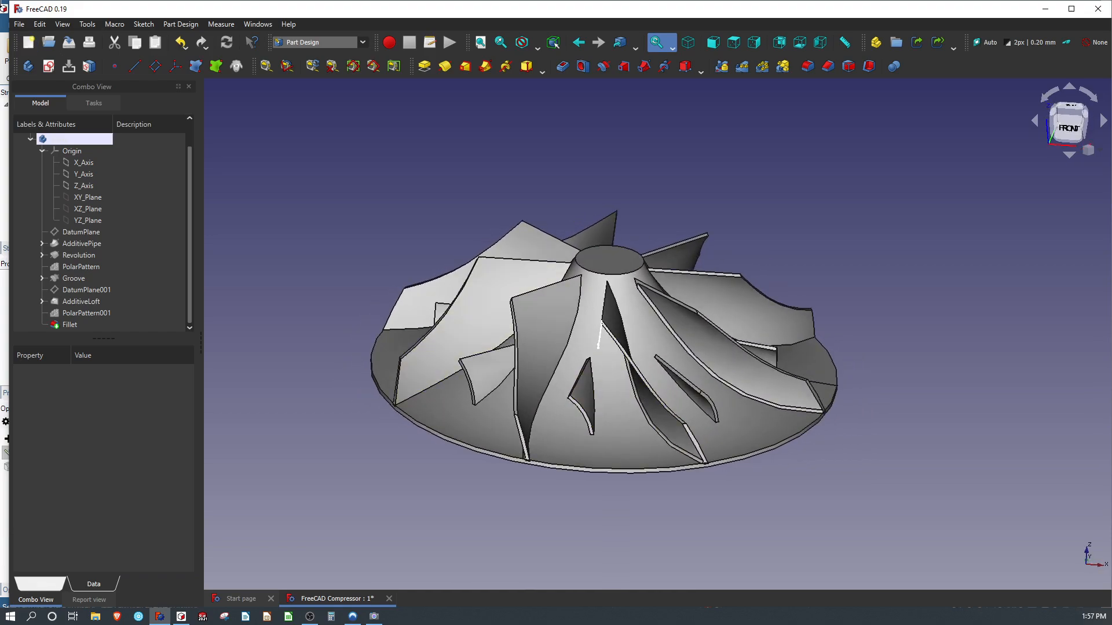
click(69, 42)
scroll(492, 341, up, 2)
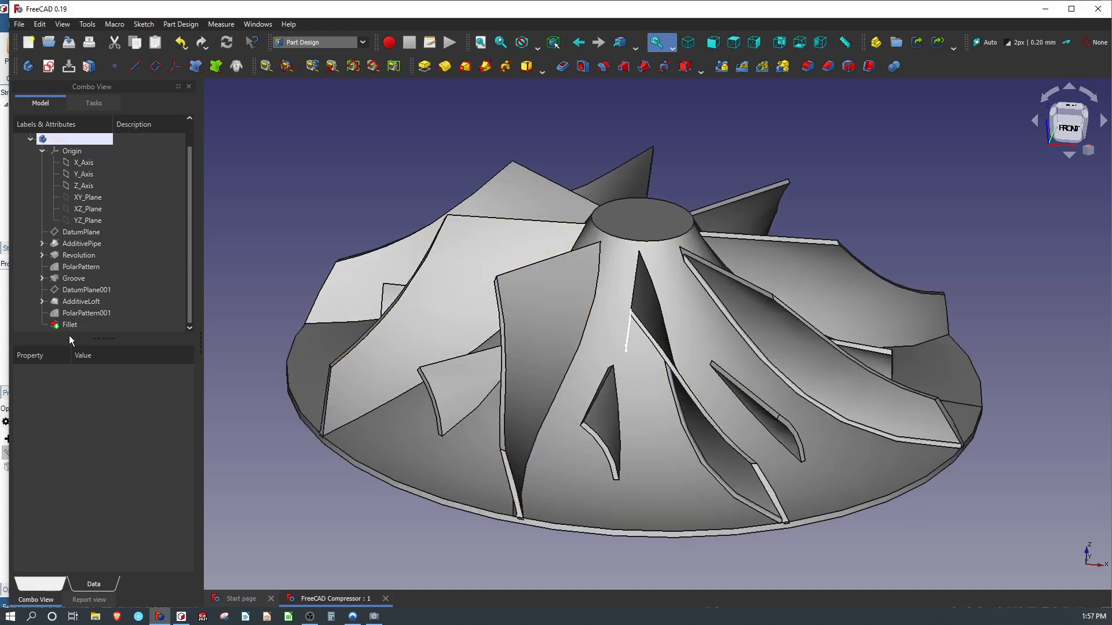
Expand AdditiveLoft and AdditivePipe, compare Sketch001 with Sketch002, and toggle the visibility of Sketch002.
click(43, 301)
click(41, 244)
click(89, 278)
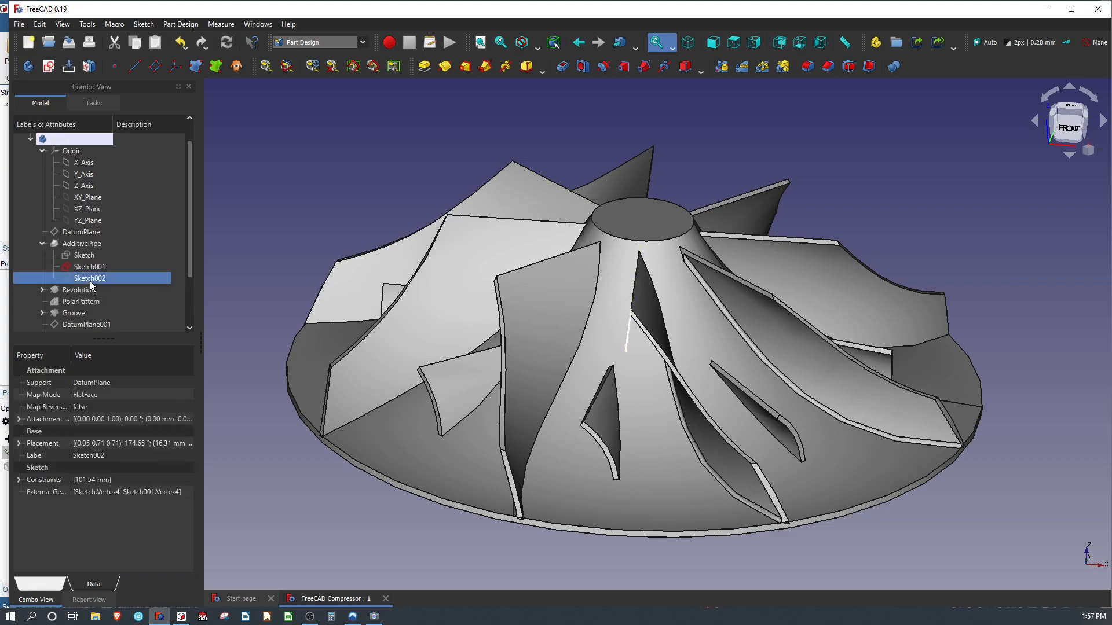
click(88, 267)
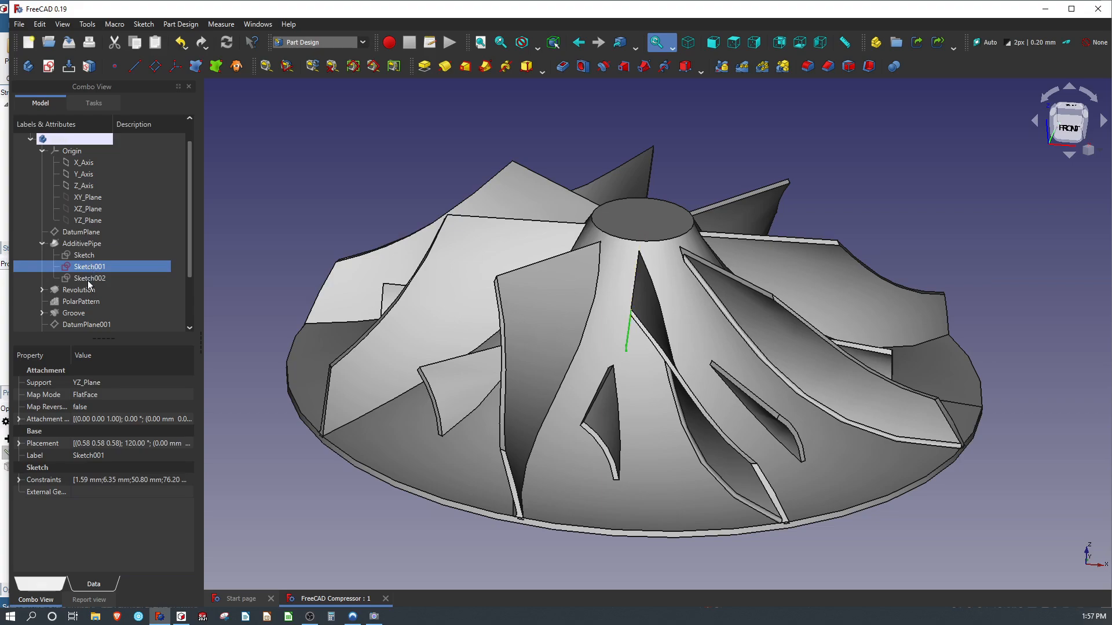
click(88, 278)
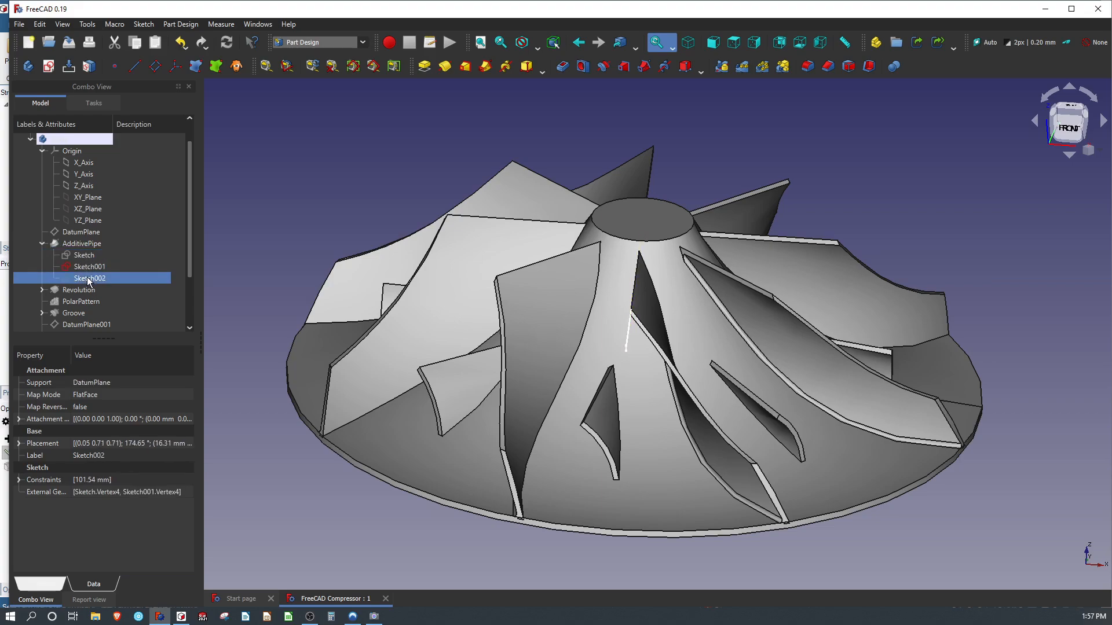
key(space)
Set the radius of the blade path arc in Sketch002 to 150 mm and close the sketch.
double_click(88, 278)
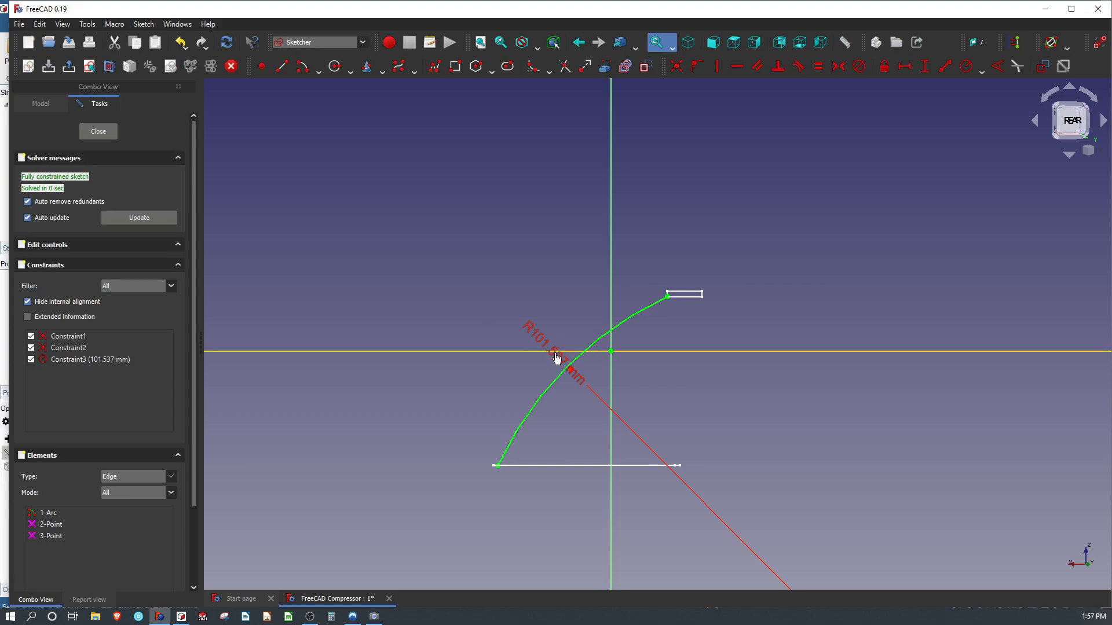
double_click(569, 369)
text(150)
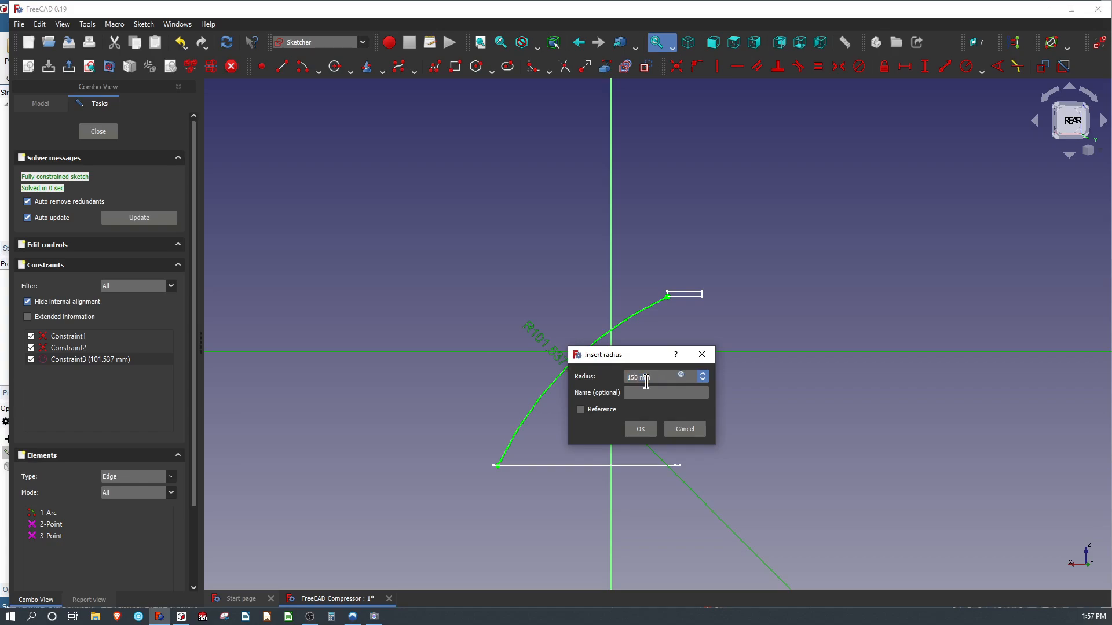
click(636, 429)
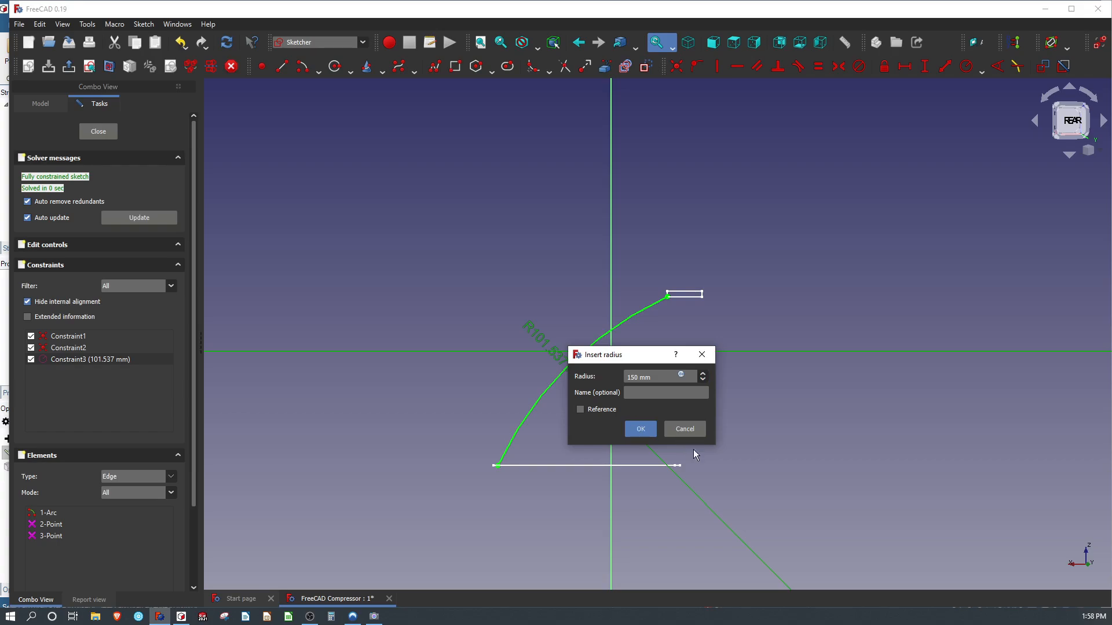
click(640, 428)
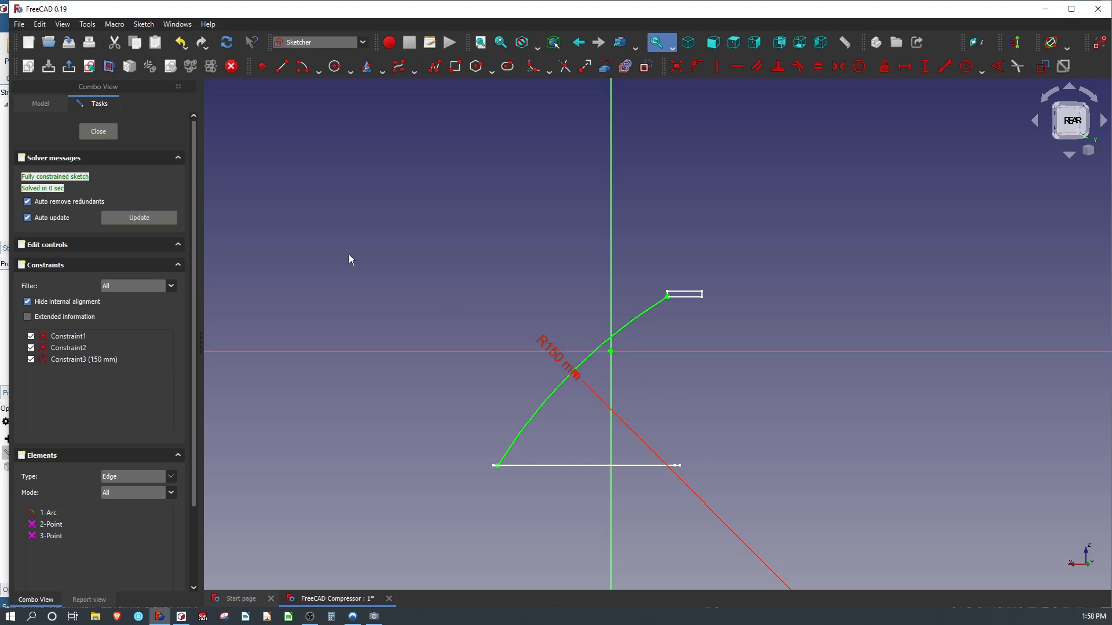
click(97, 132)
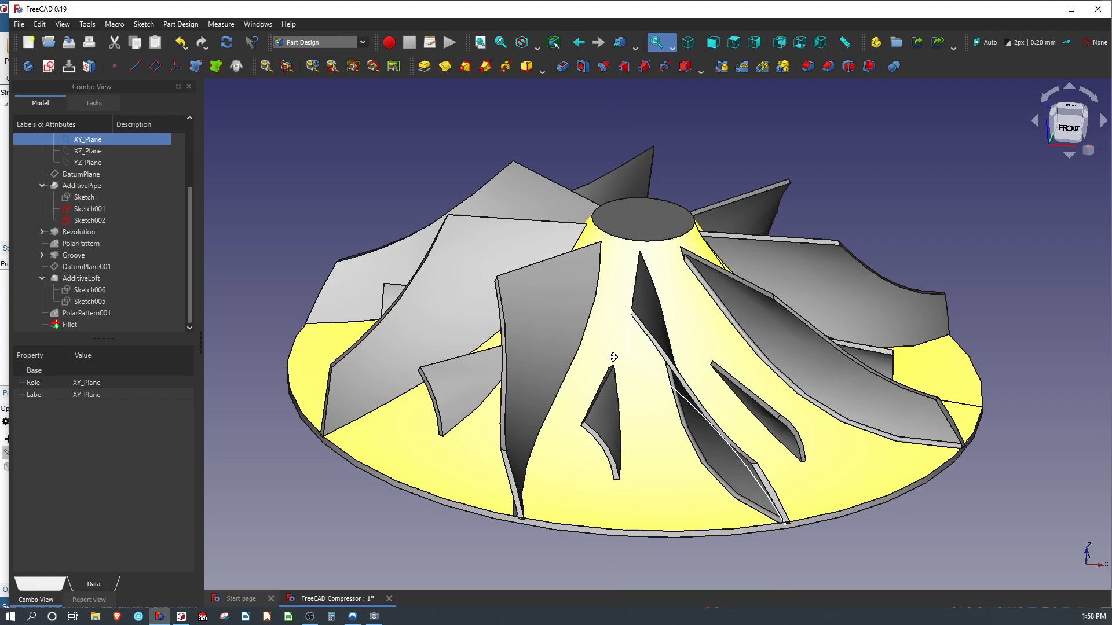
Delete the Fillet feature from the body and check the blades of the impeller.
mouse_move(615, 356)
middle_down()
mouse_move(696, 342)
mouse_move(666, 343)
middle_up()
right_click(65, 324)
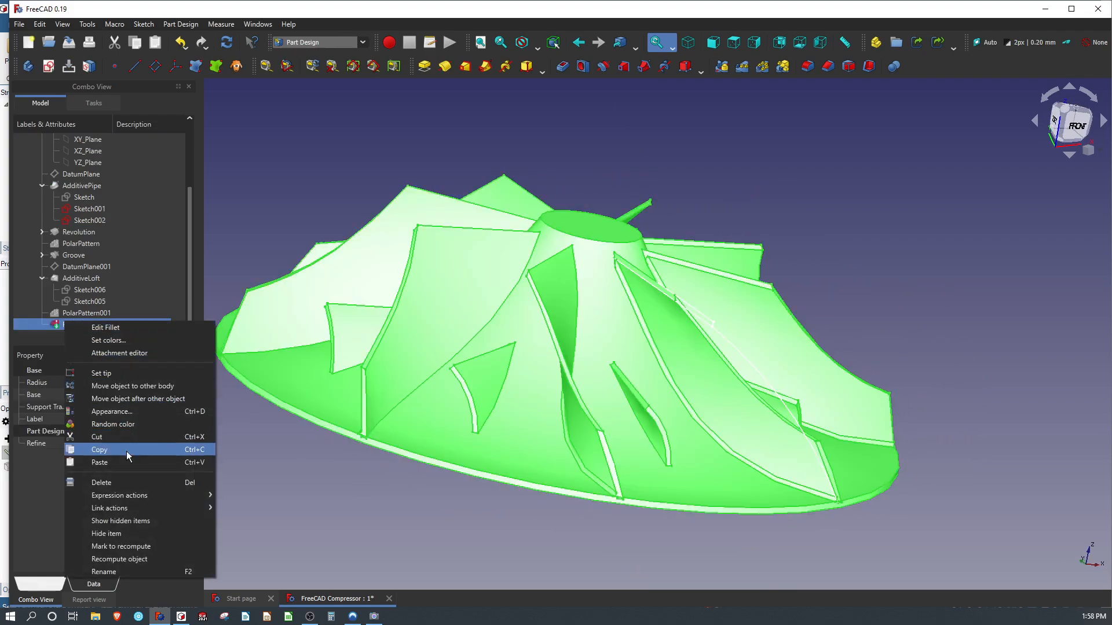
click(116, 483)
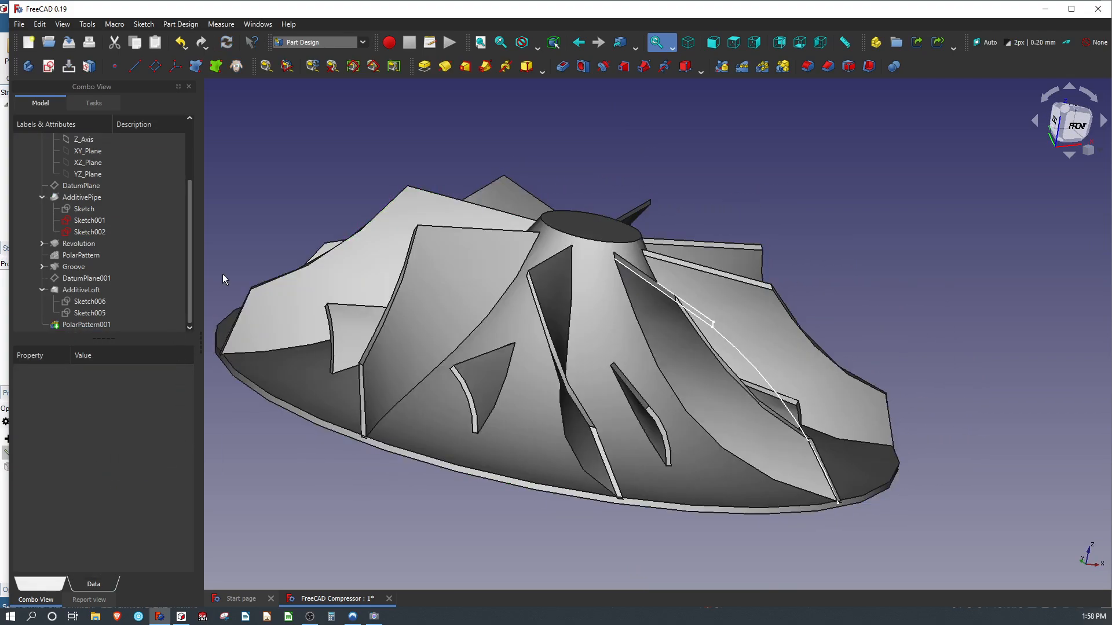
scroll(89, 301, up, 2)
scroll(91, 302, down, 2)
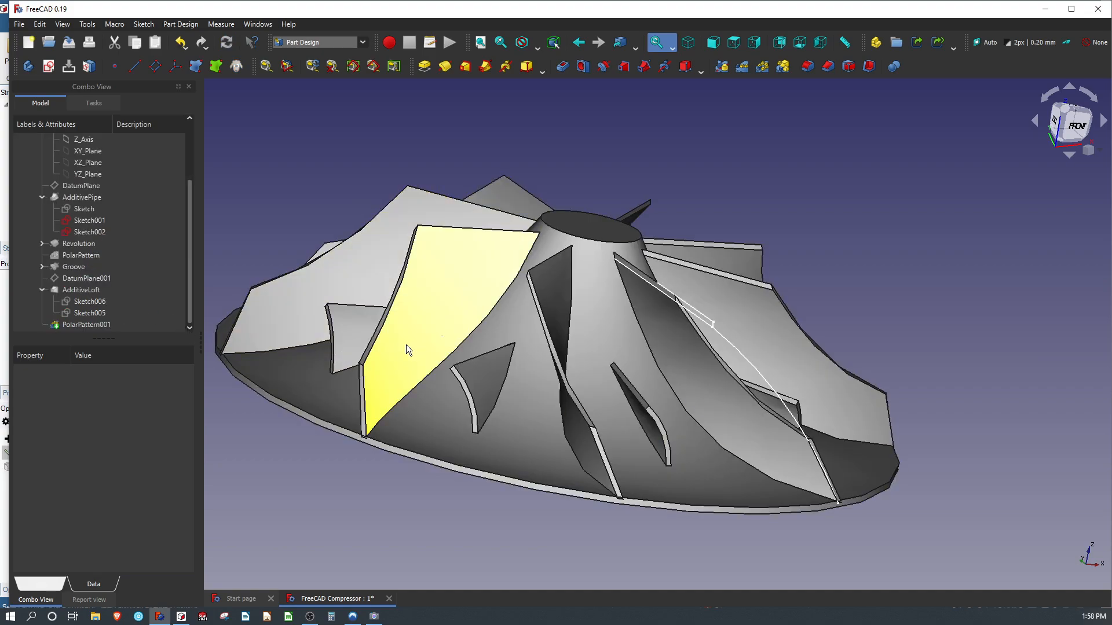
middle_drag(407, 350, 454, 384)
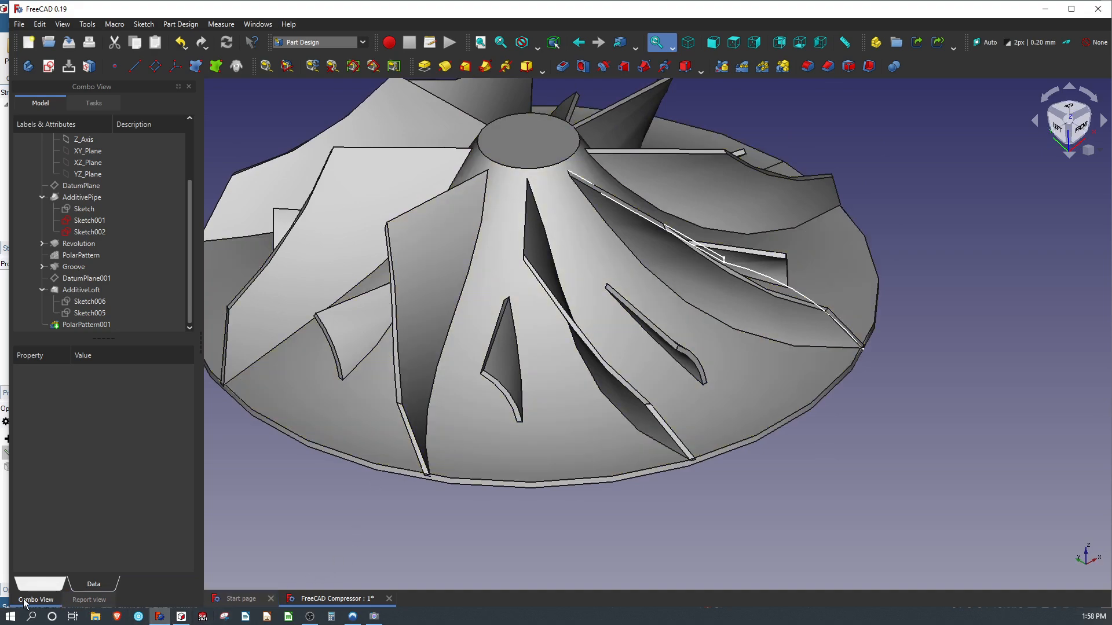
Switch to DesignSpark Mechanical and examine the outer edge of a large blade on the finished impeller.
click(3, 563)
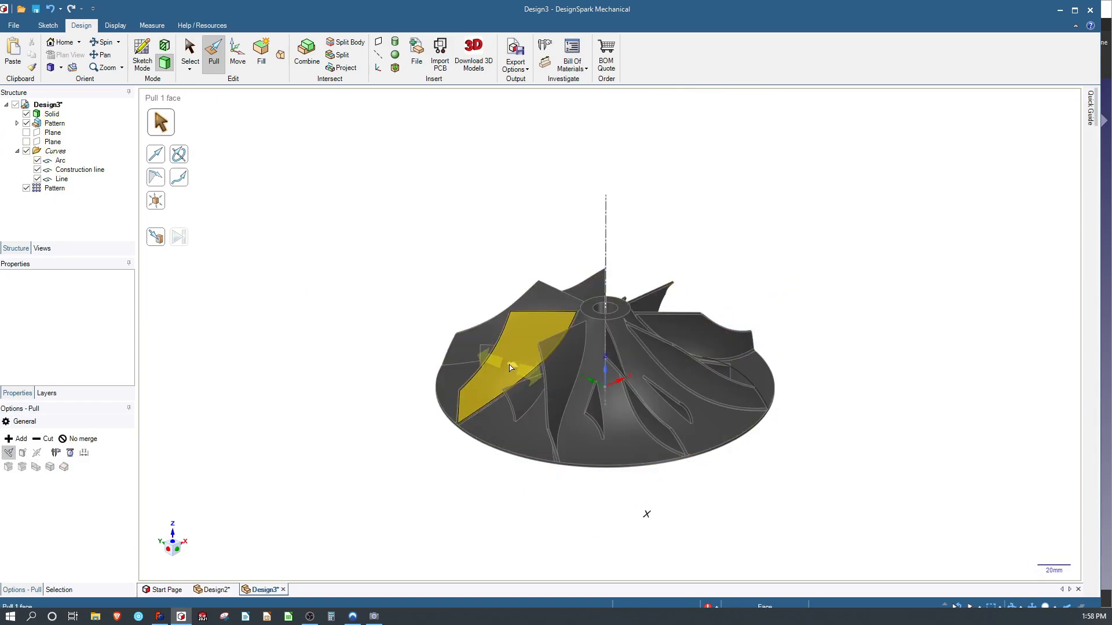
scroll(553, 412, down, 5)
scroll(552, 410, up, 1)
click(533, 402)
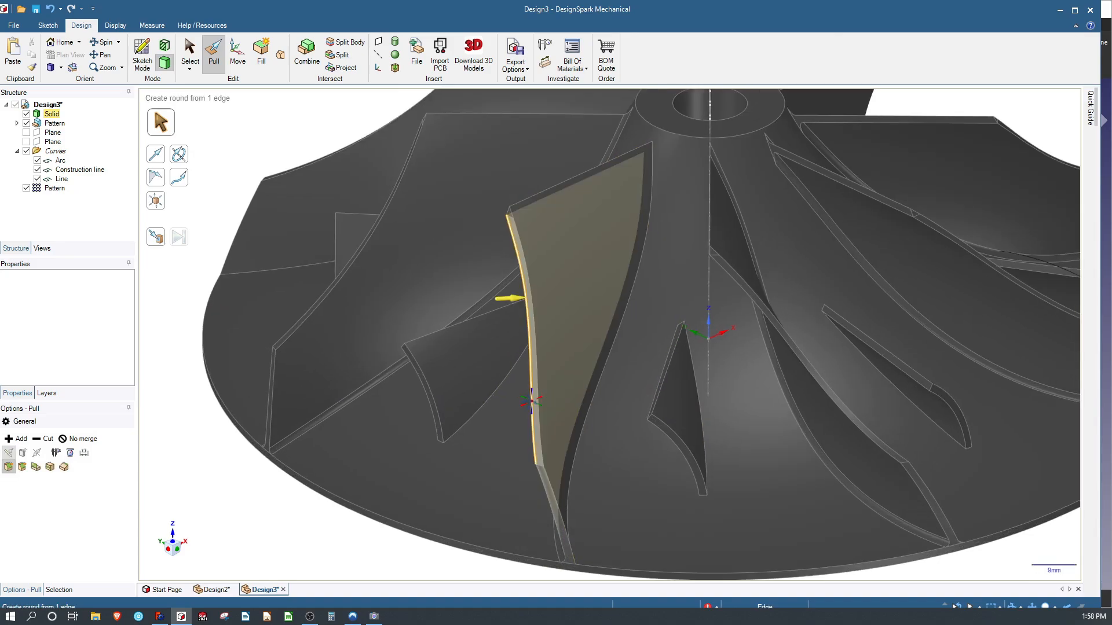
middle_drag(532, 401, 582, 397)
right_click(581, 396)
key(Escape)
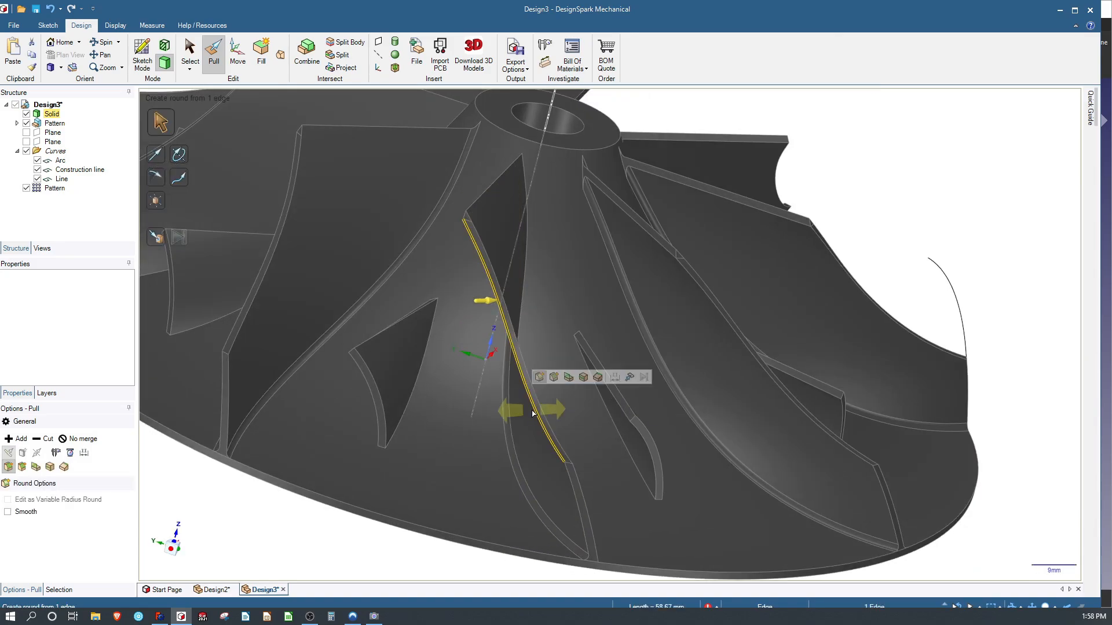
Try to pull the side face of the front large blade outward by about 4.28 mm.
click(527, 399)
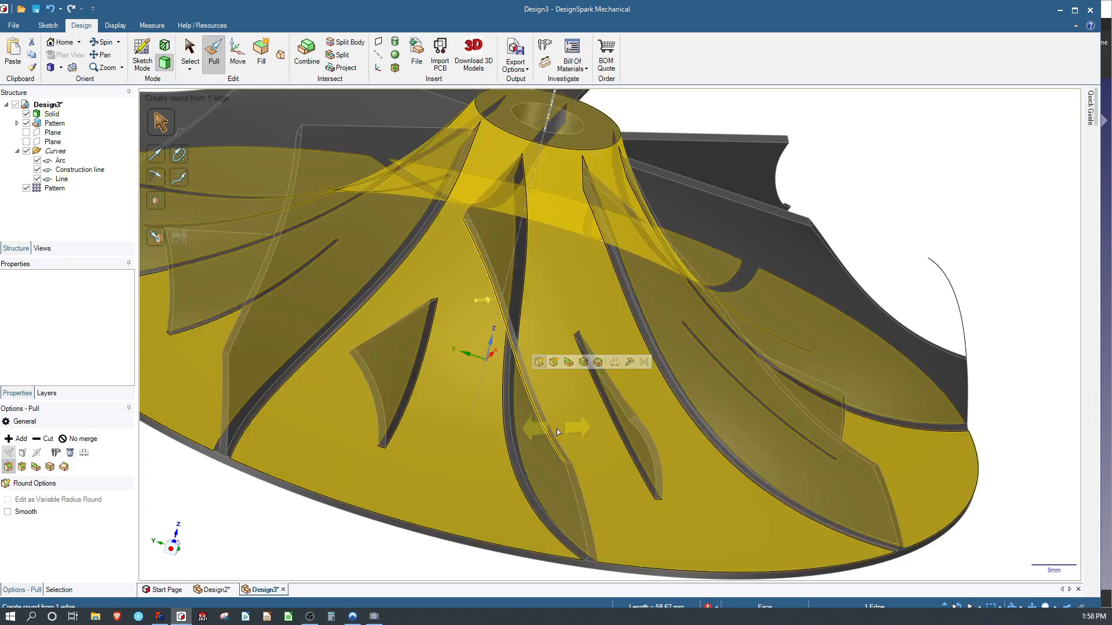
middle_drag(600, 474, 562, 472)
right_click(563, 472)
click(540, 466)
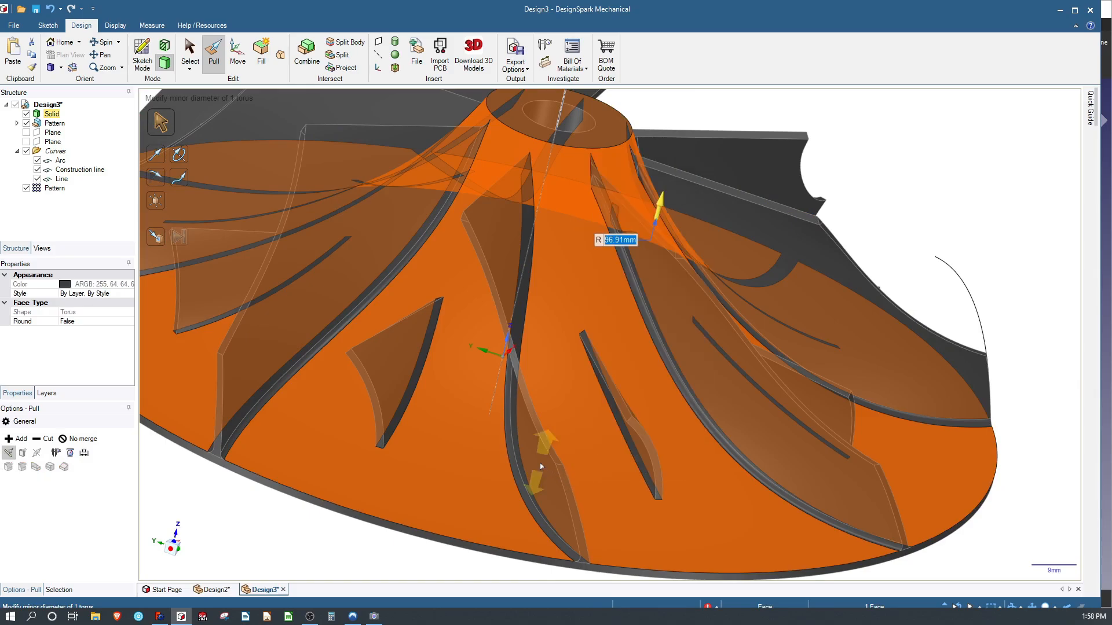
click(541, 467)
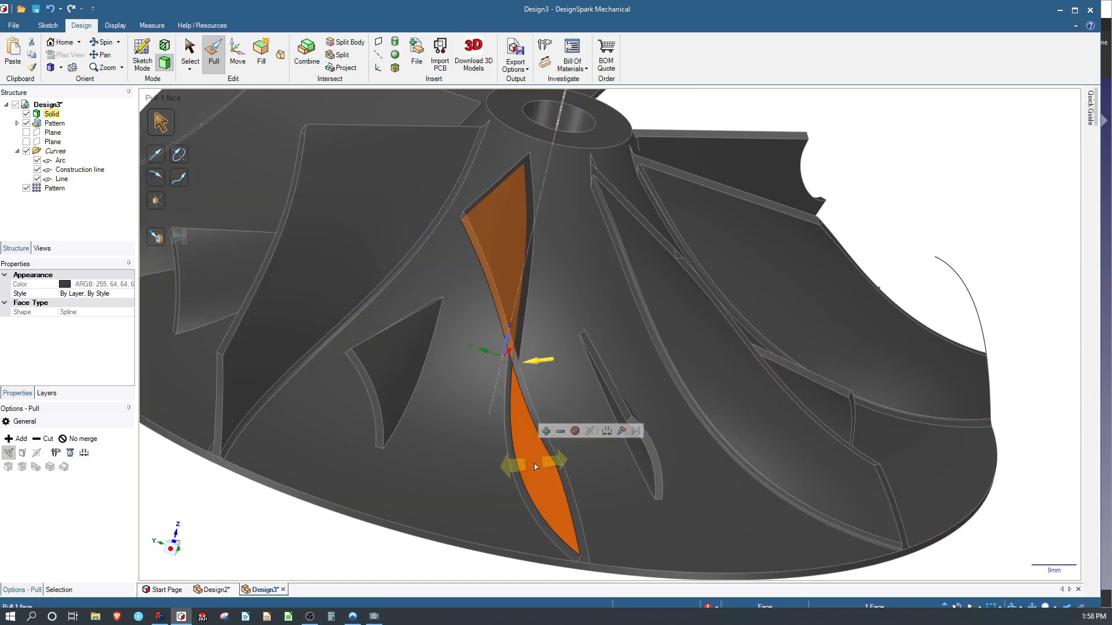
drag(539, 467, 515, 461)
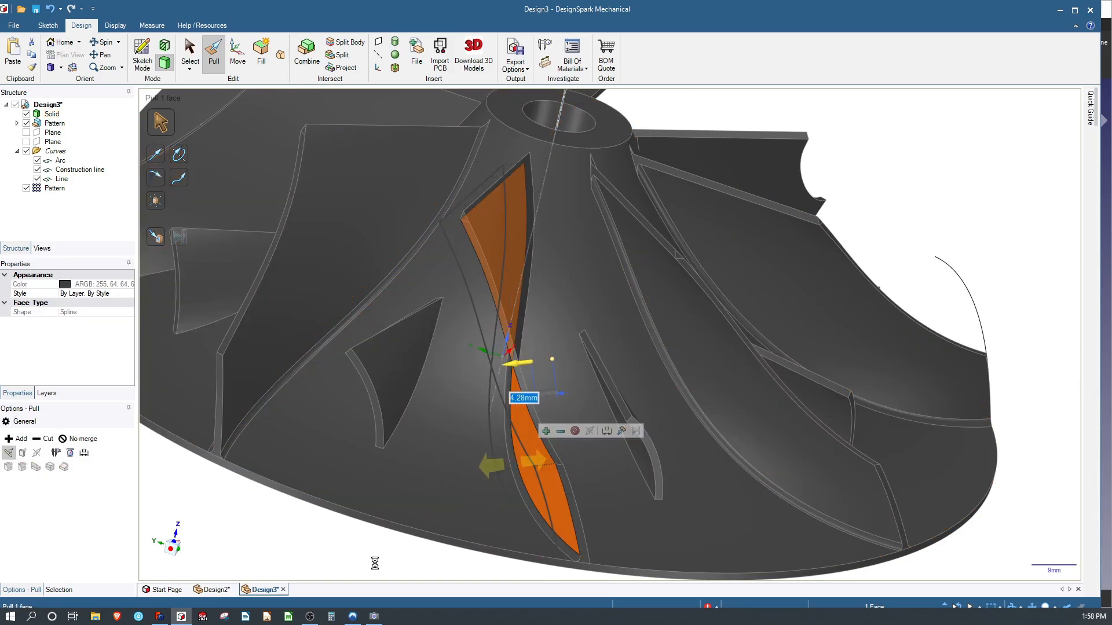
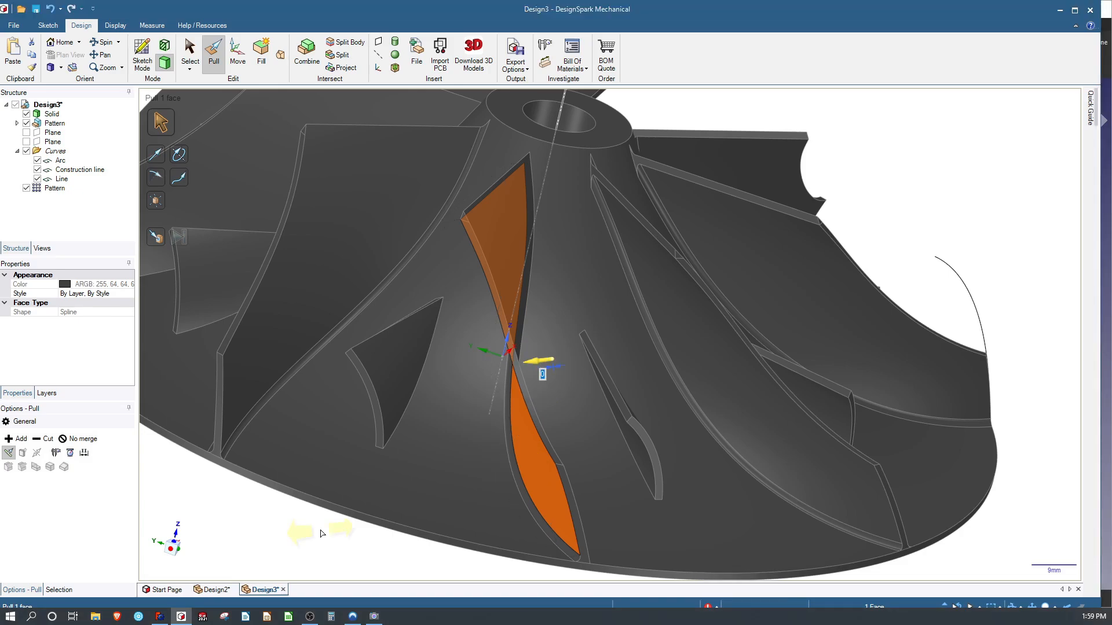
click(322, 533)
Select the blade's path arc beside the impeller and bring up its properties.
click(531, 260)
middle_drag(531, 260, 462, 267)
scroll(461, 267, up, 4)
scroll(871, 335, down, 7)
scroll(1025, 352, up, 1)
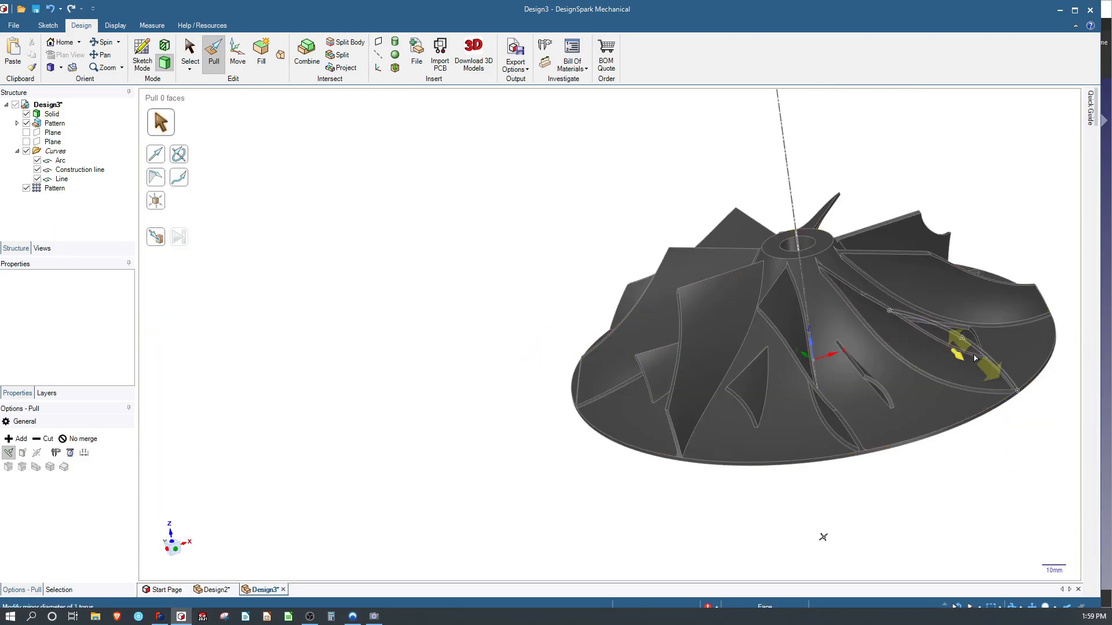
middle_drag(824, 536, 970, 278)
click(933, 311)
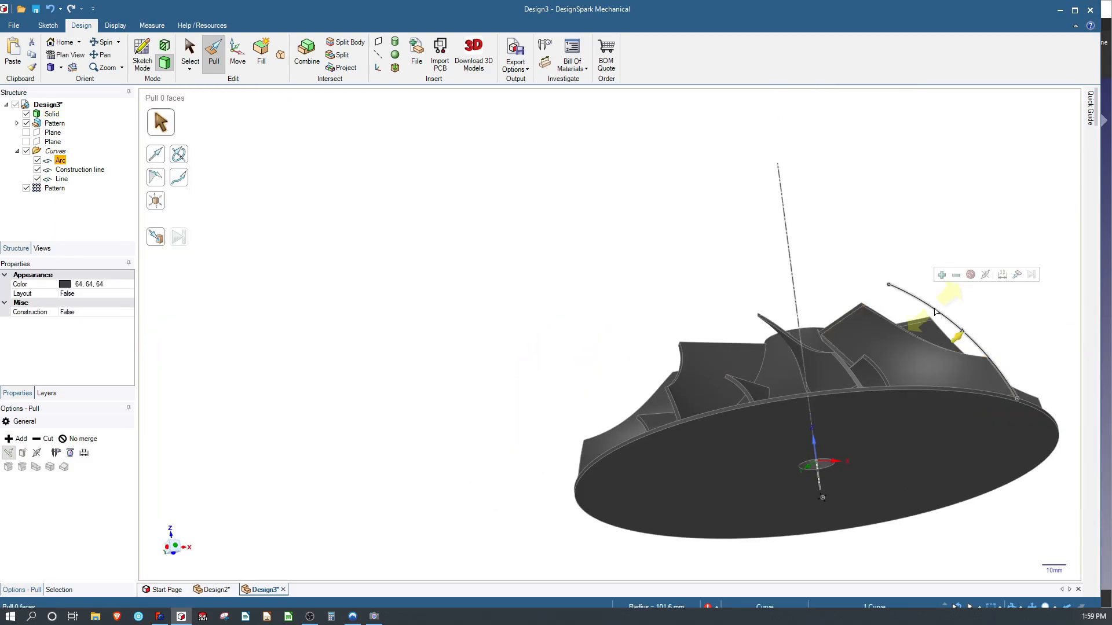
middle_drag(1000, 329, 817, 486)
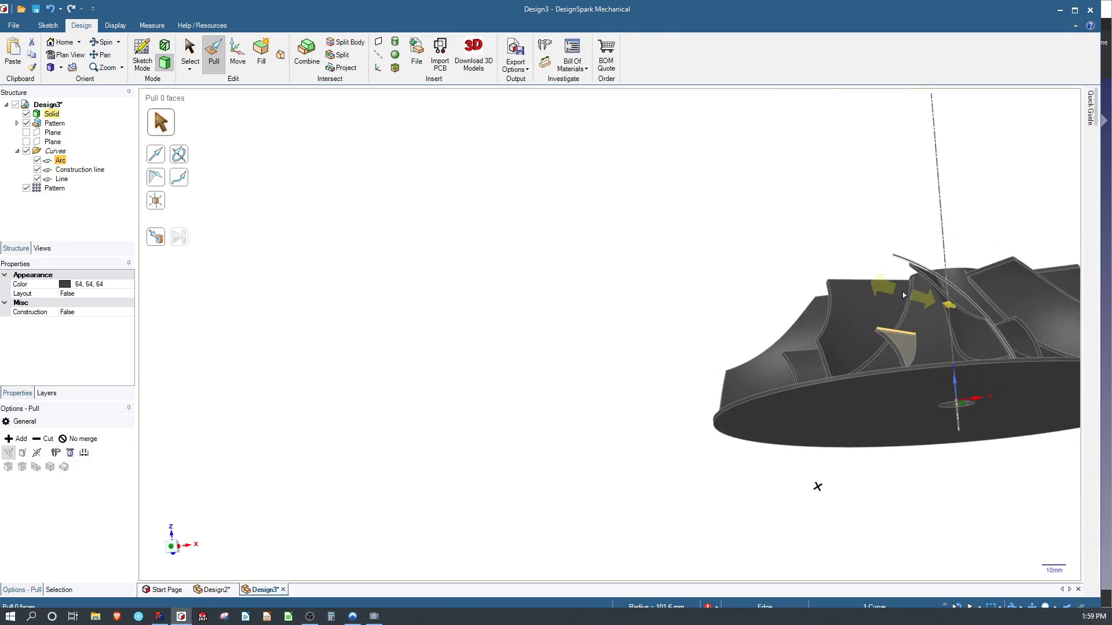
click(907, 262)
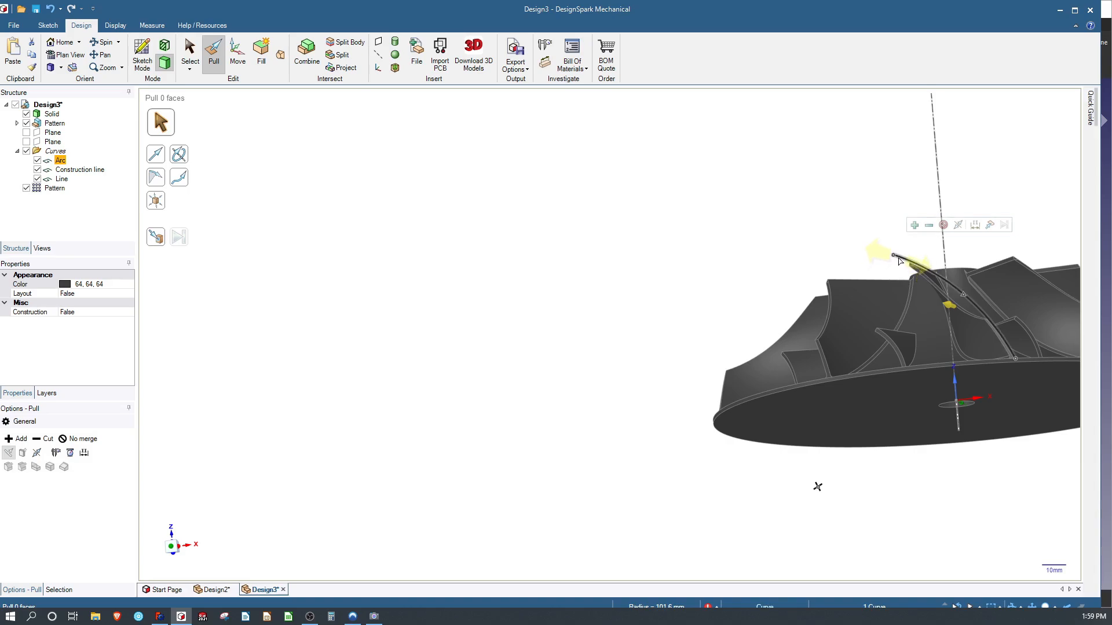
right_click(61, 164)
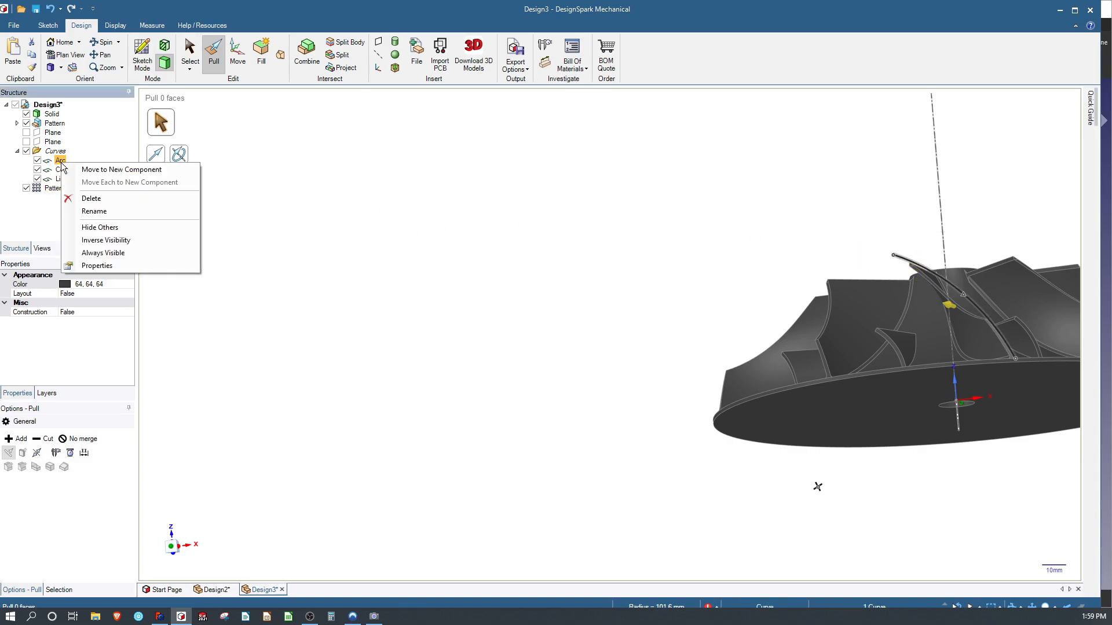
click(135, 265)
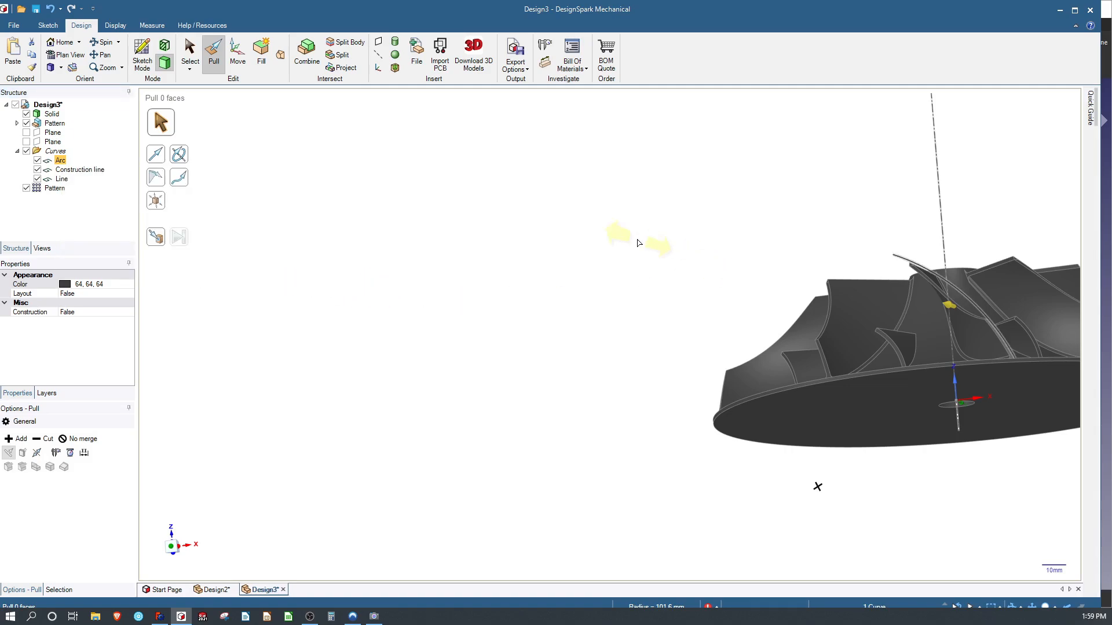
Pull the blade's path arc out into a curved surface beside the impeller.
scroll(639, 242, down, 2)
scroll(631, 307, up, 6)
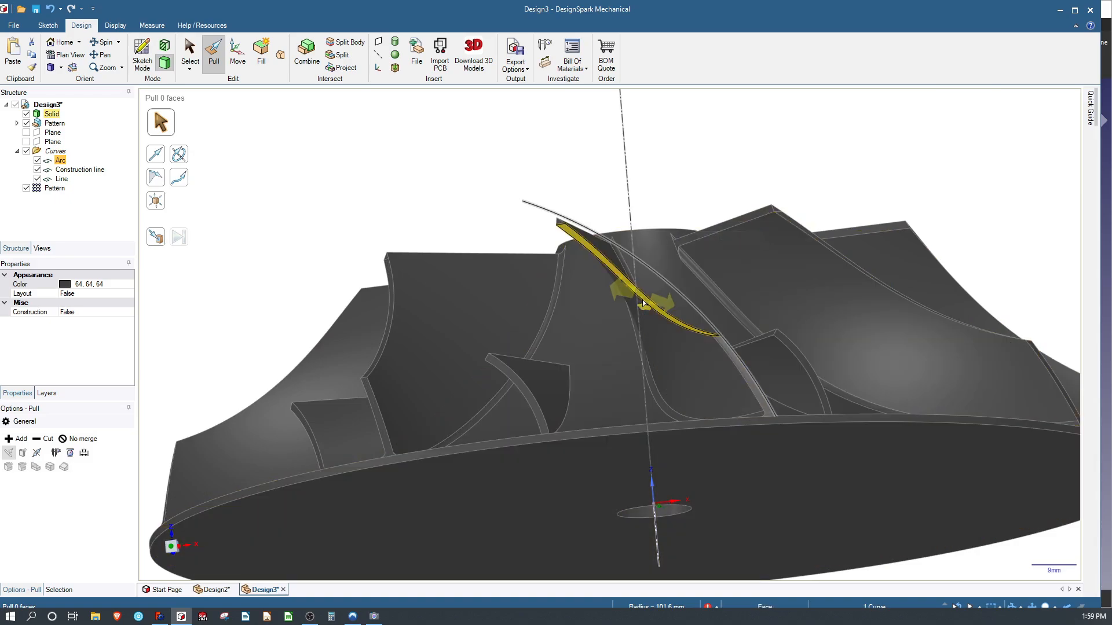
middle_drag(640, 306, 567, 372)
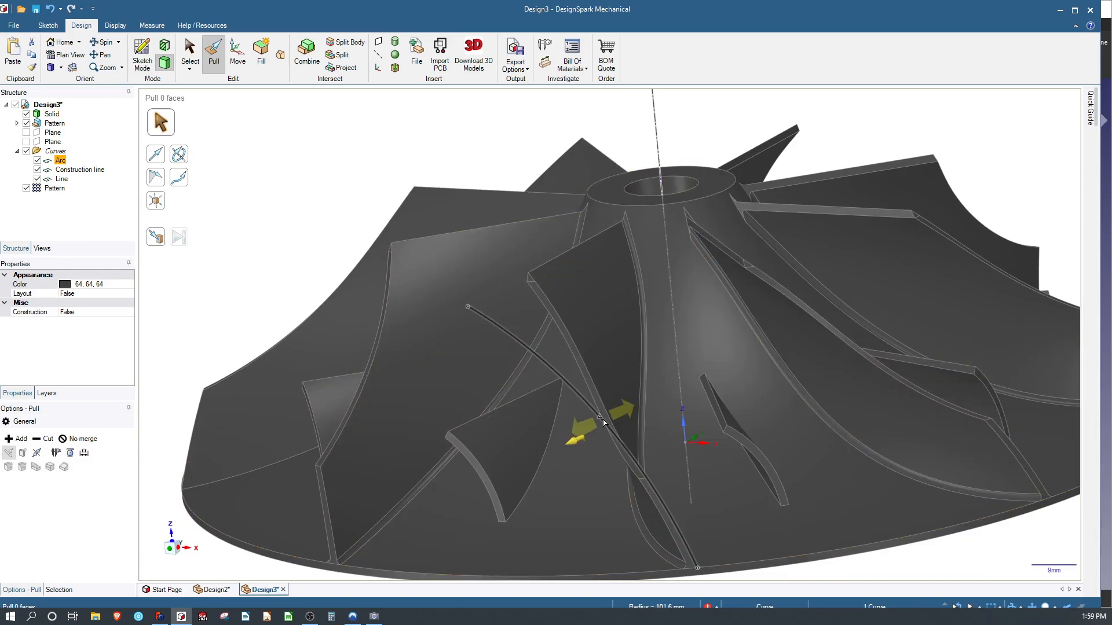
click(603, 422)
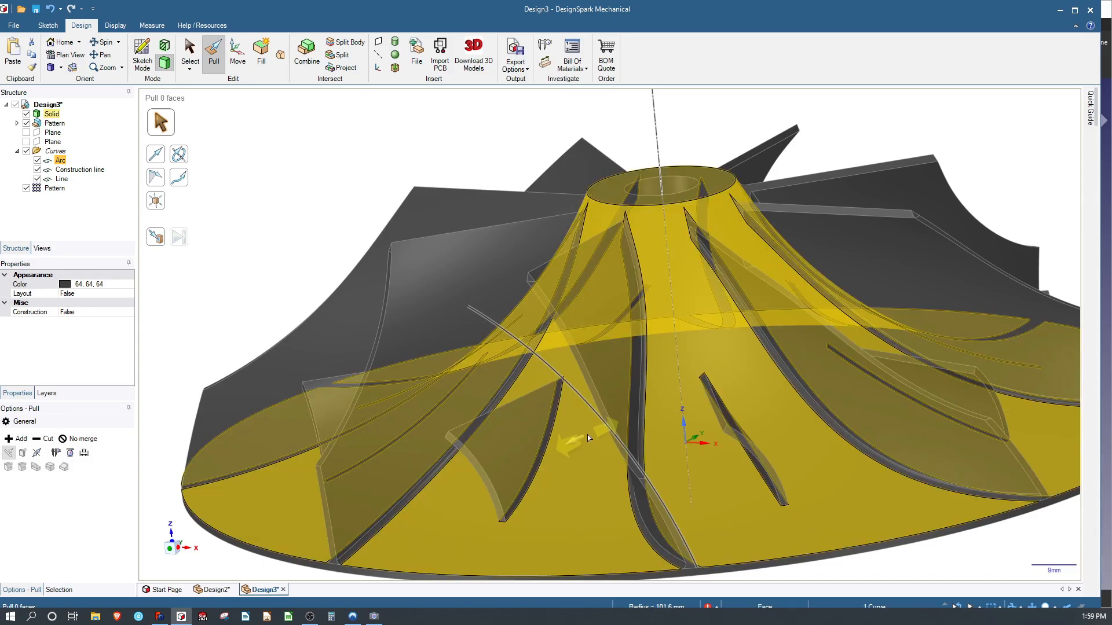
drag(573, 445, 369, 350)
middle_drag(368, 350, 283, 305)
click(271, 294)
scroll(347, 226, up, 4)
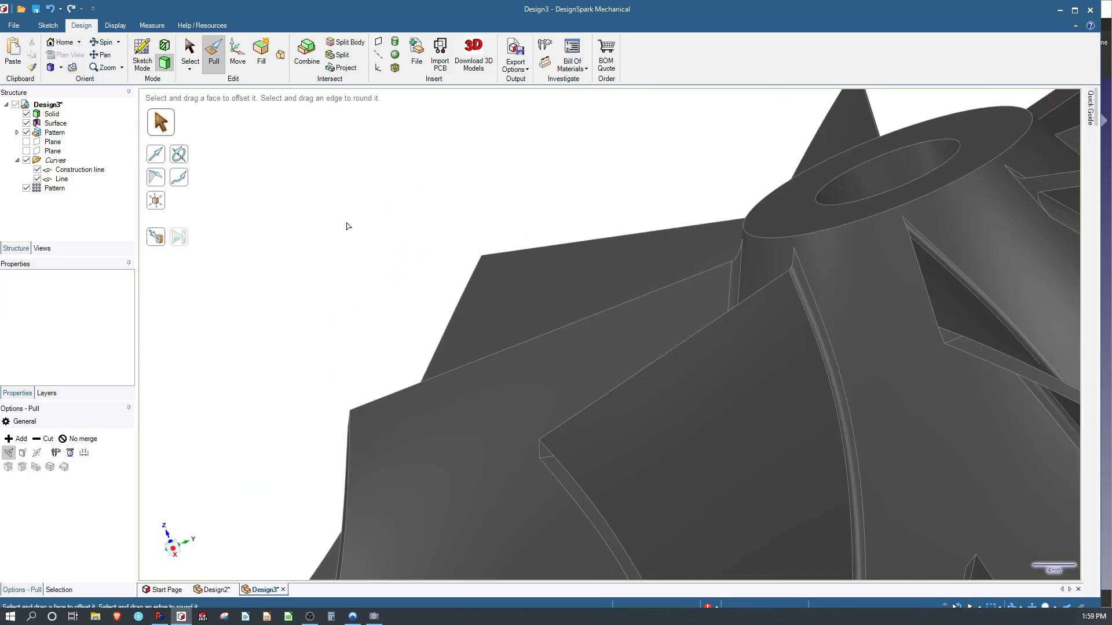
scroll(347, 235, down, 8)
middle_drag(340, 263, 651, 273)
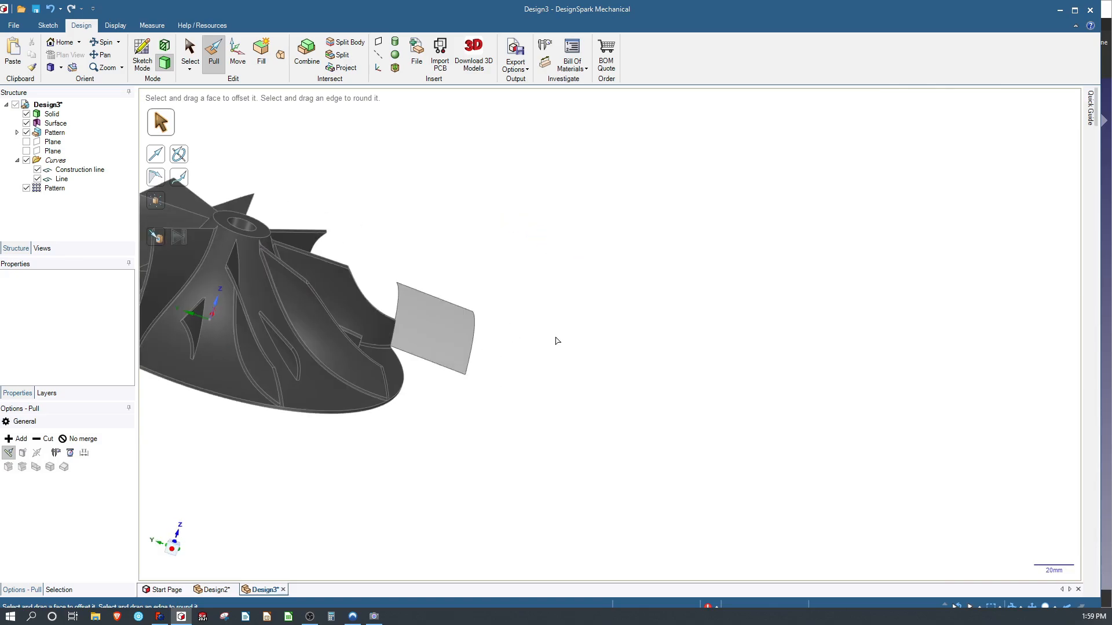
Set the radius of the curved surface beside the impeller to 150 mm and view the result from the side.
middle_drag(558, 341, 232, 341)
click(498, 343)
click(501, 339)
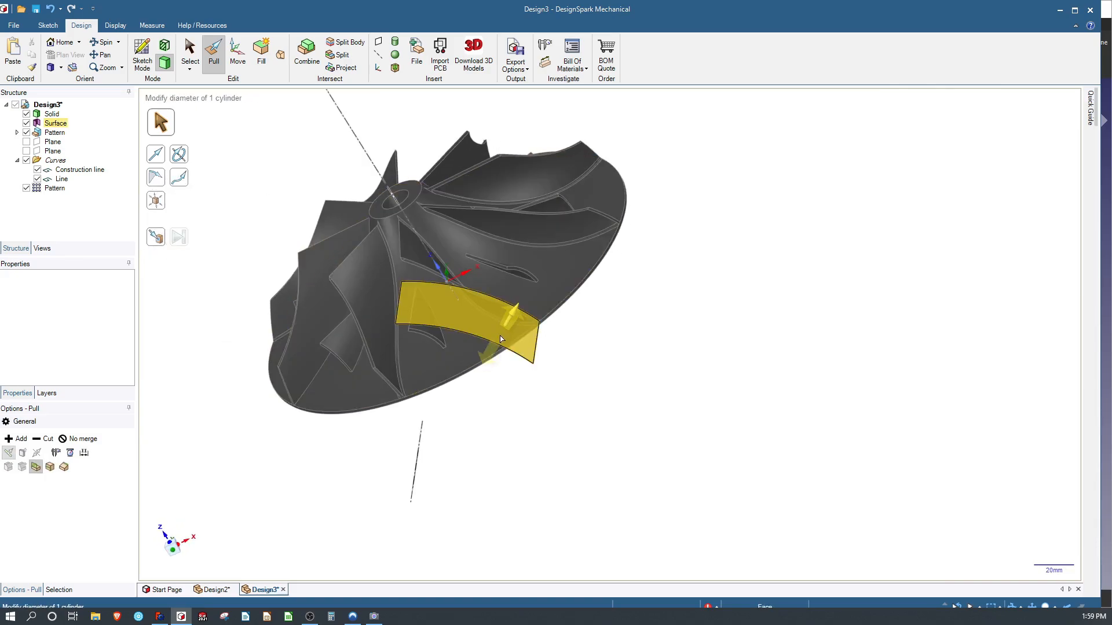
click(502, 333)
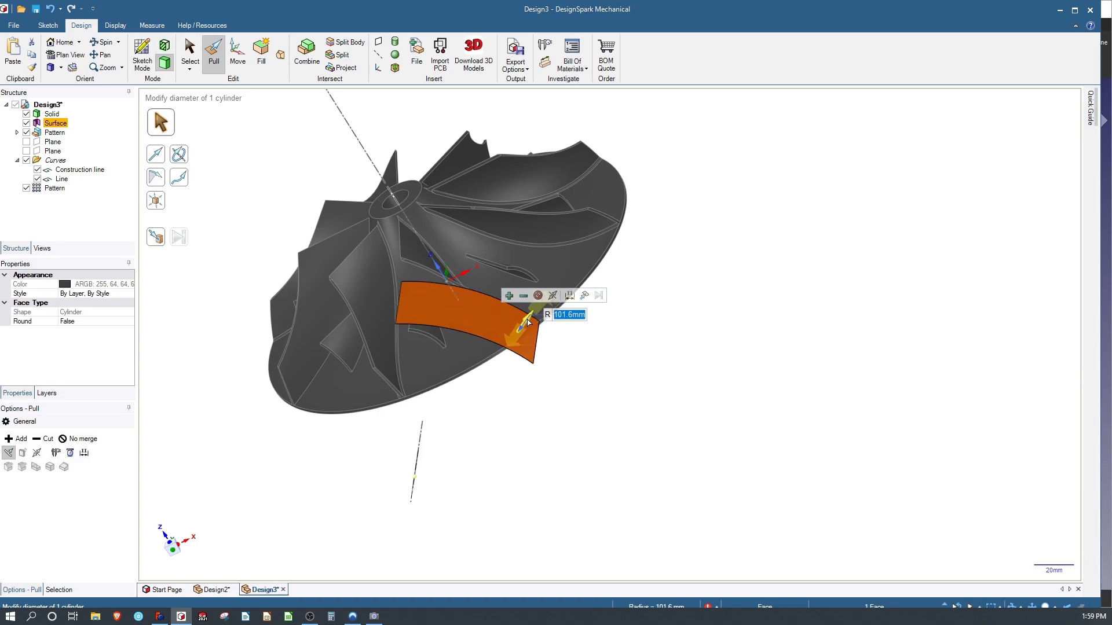
text(150)
key(Return)
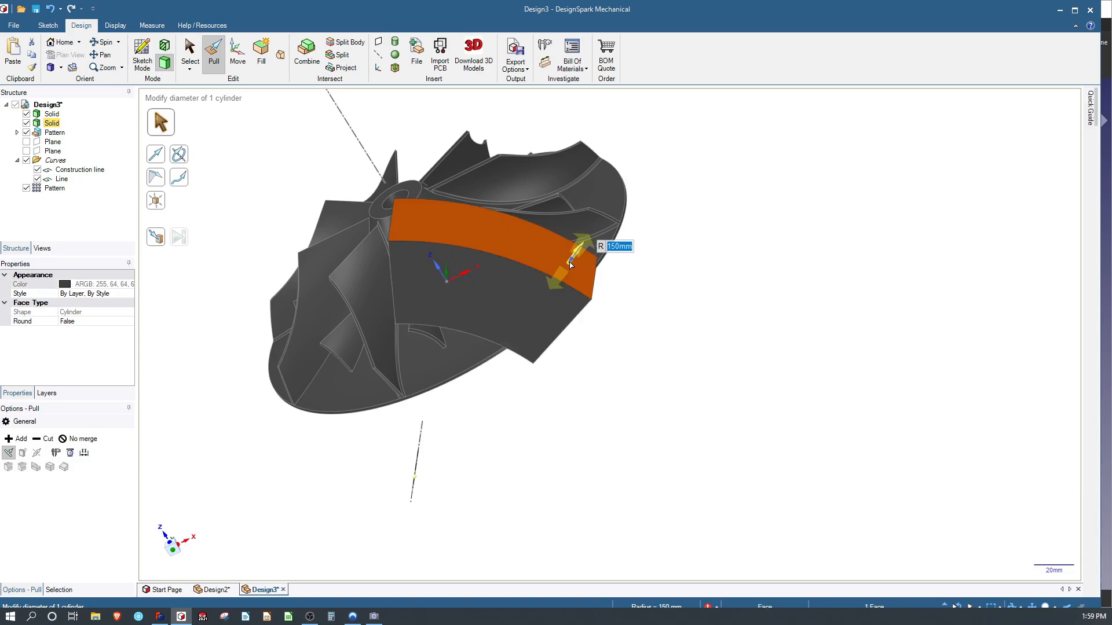
key(Escape)
key(s)
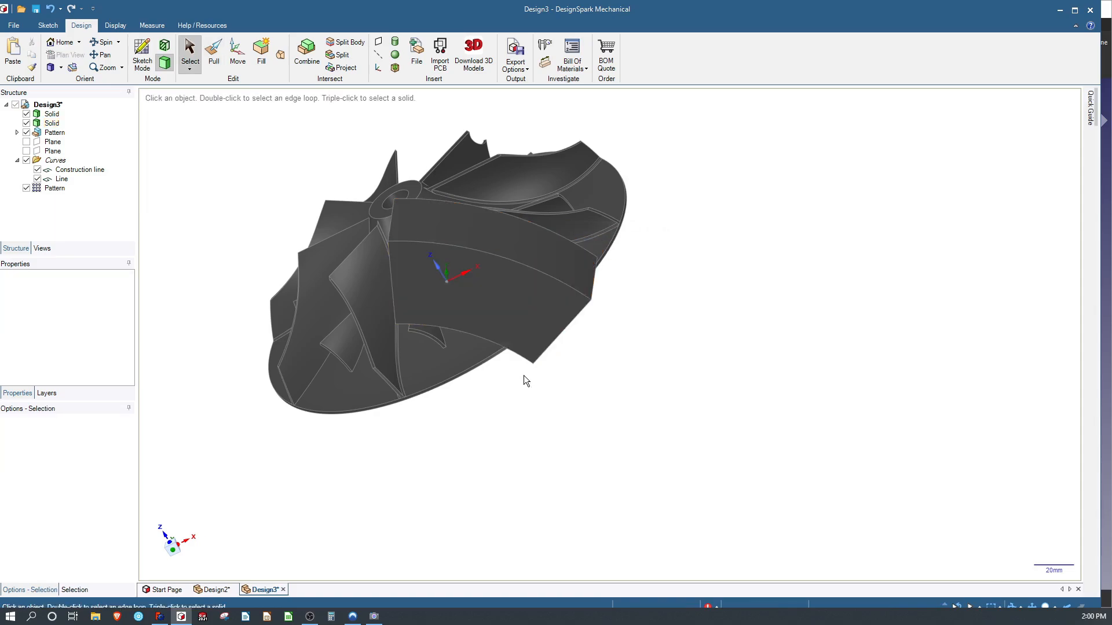
middle_drag(482, 401, 581, 346)
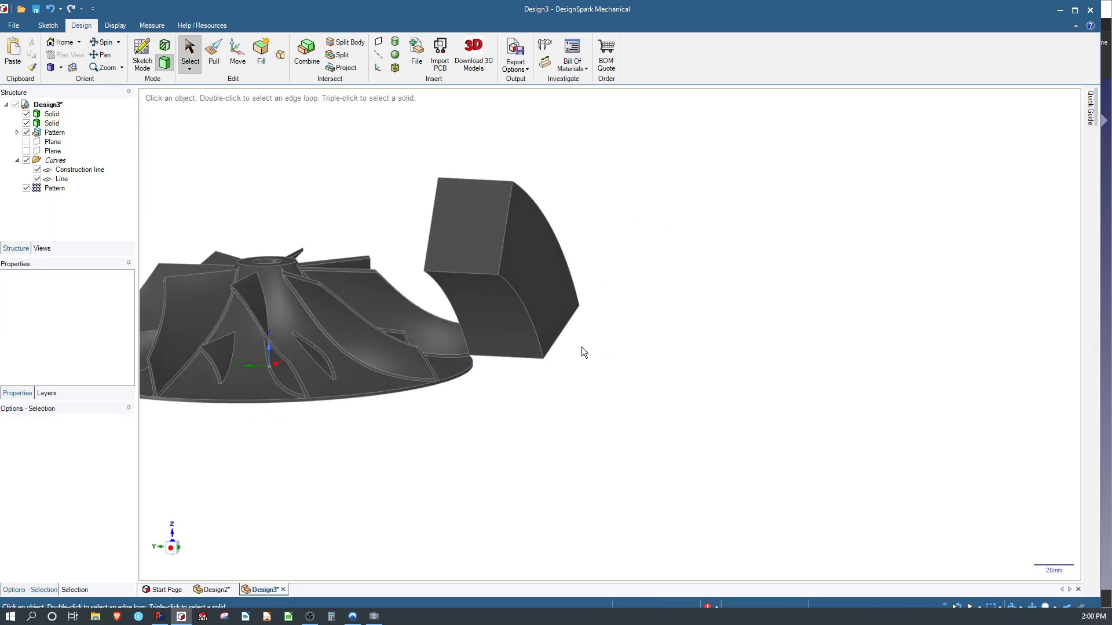
Undo the radius change and the surface pulled from the blade's path arc, and clear the selection.
key(p)
key(ctrl+z)
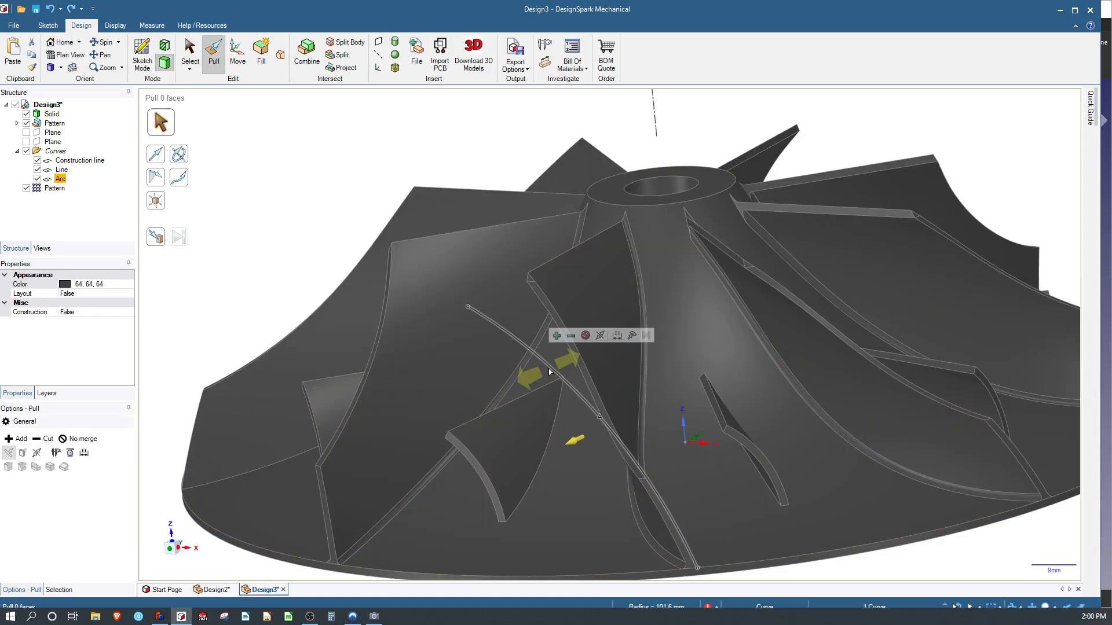
click(548, 372)
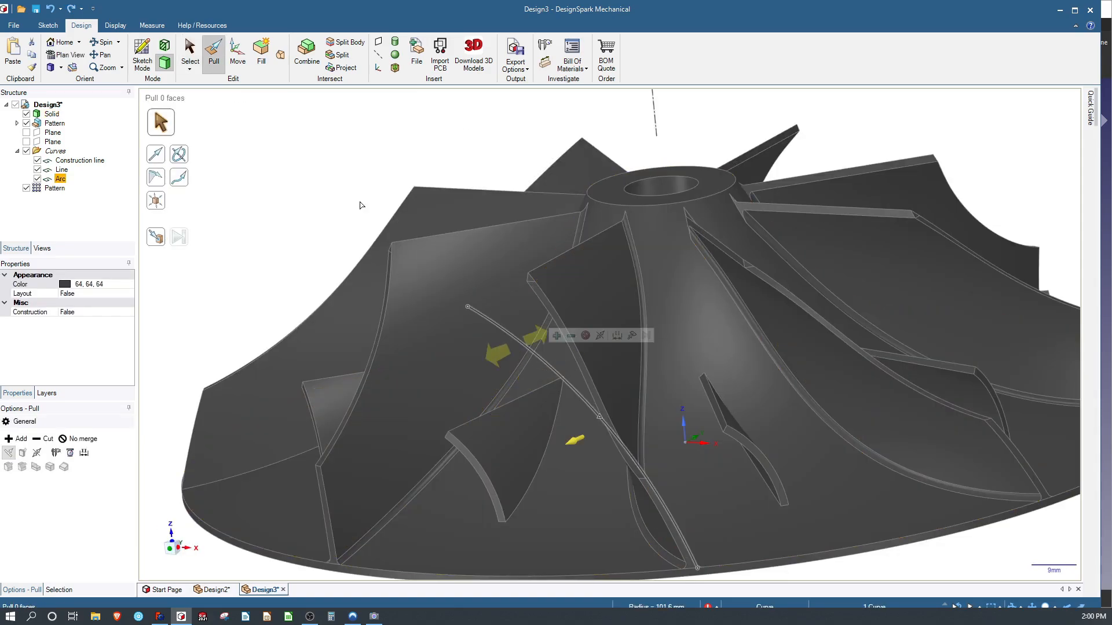
scroll(573, 243, up, 2)
scroll(700, 313, down, 4)
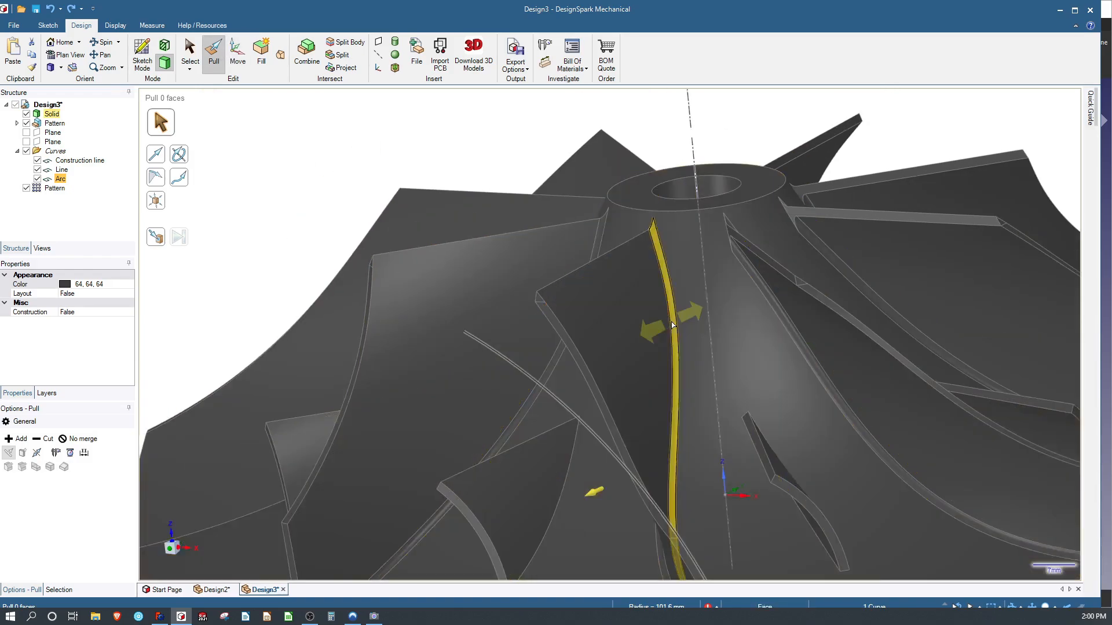
middle_drag(723, 323, 744, 352)
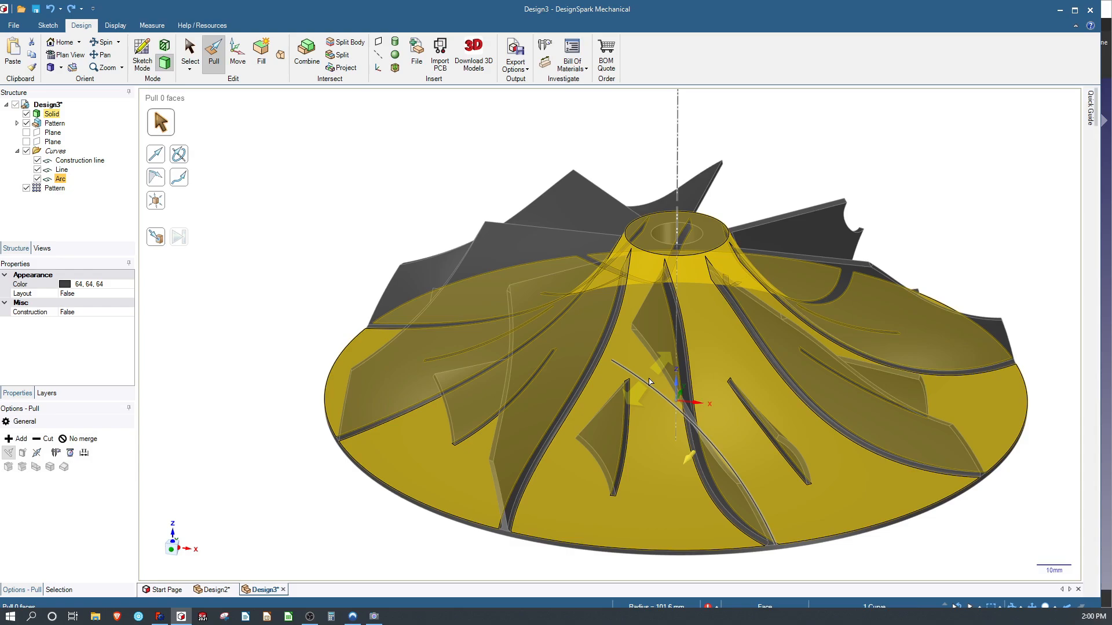
click(328, 217)
middle_drag(402, 217, 387, 238)
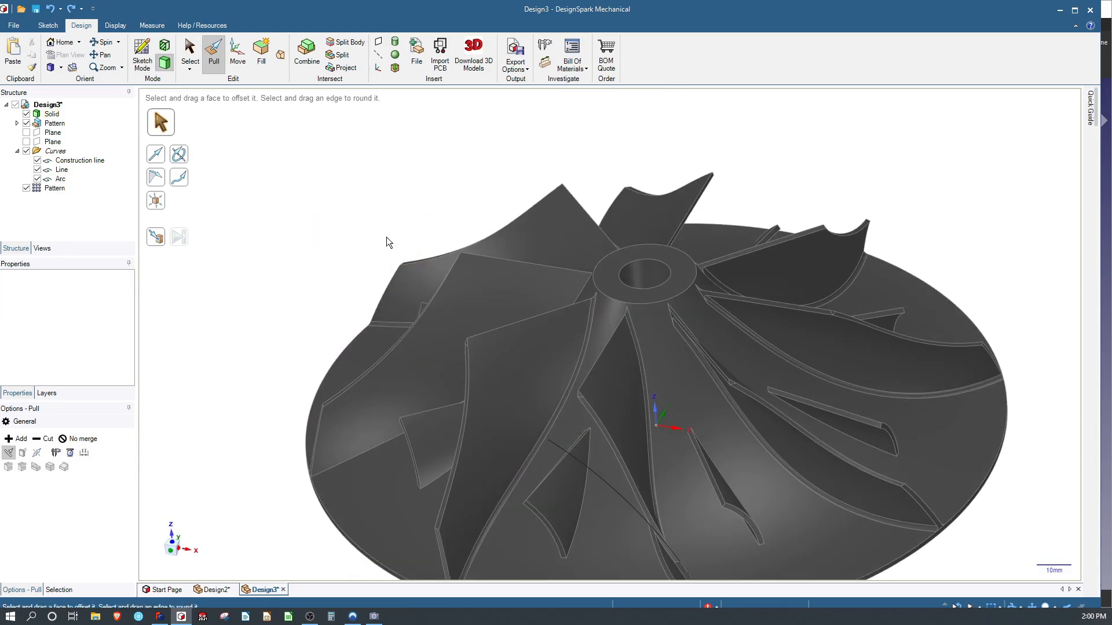
Examine the side faces of the large blades and the hub surface where the blades meet it.
mouse_move(605, 313)
middle_down()
mouse_move(586, 253)
mouse_move(614, 275)
middle_up()
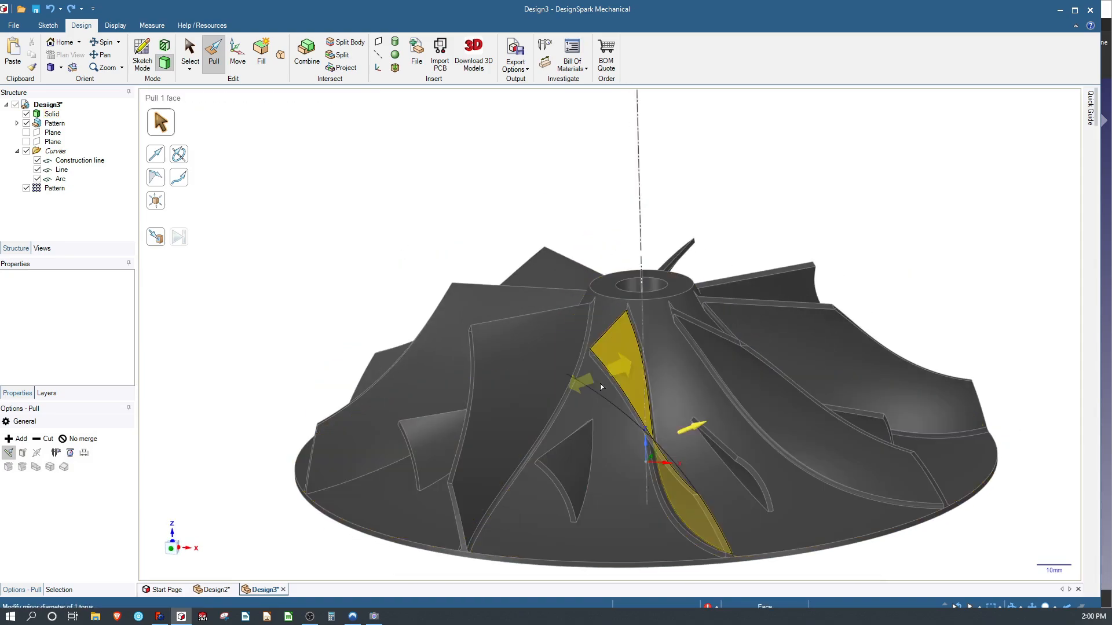
mouse_move(586, 229)
middle_down()
mouse_move(585, 209)
mouse_move(586, 228)
middle_up()
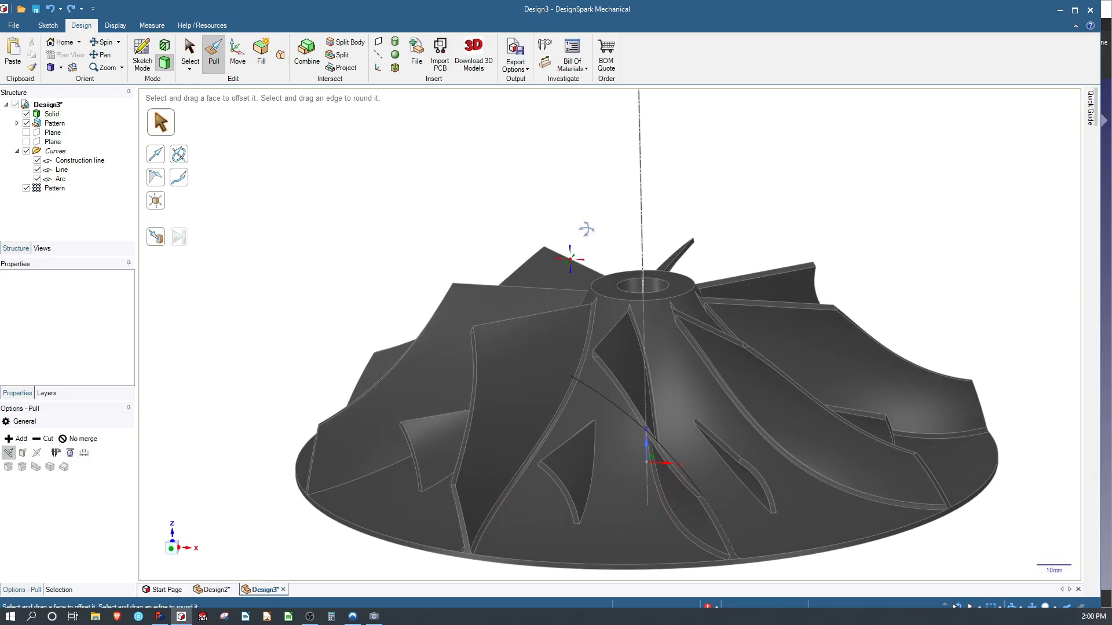
right_click(586, 228)
click(505, 240)
click(516, 345)
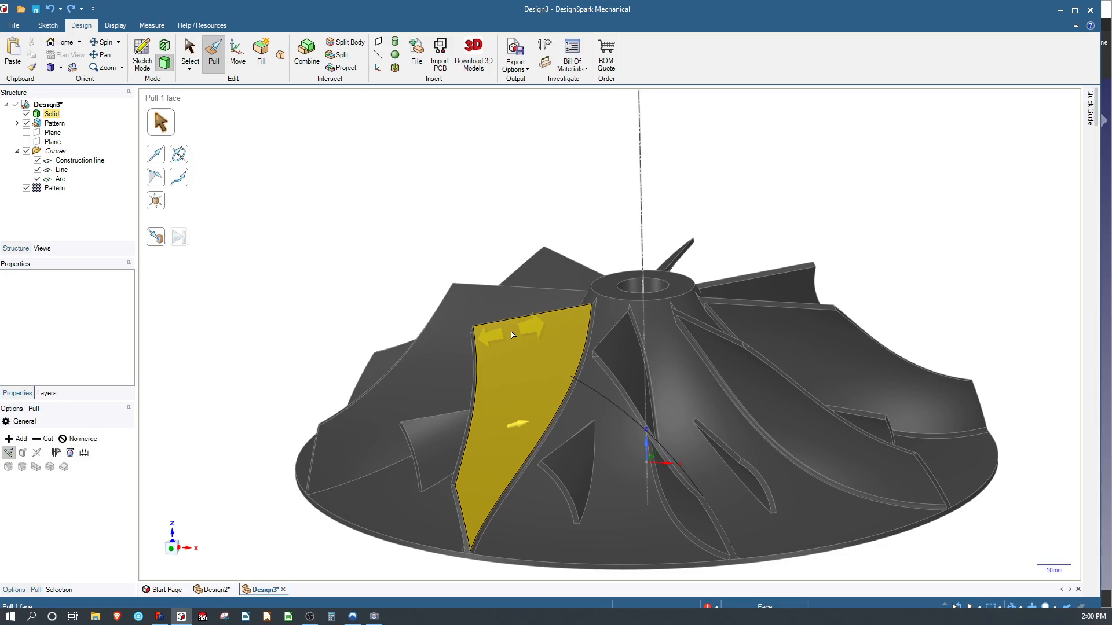
click(591, 244)
mouse_move(590, 244)
middle_down()
mouse_move(540, 181)
mouse_move(573, 248)
mouse_move(566, 240)
mouse_move(582, 231)
middle_up()
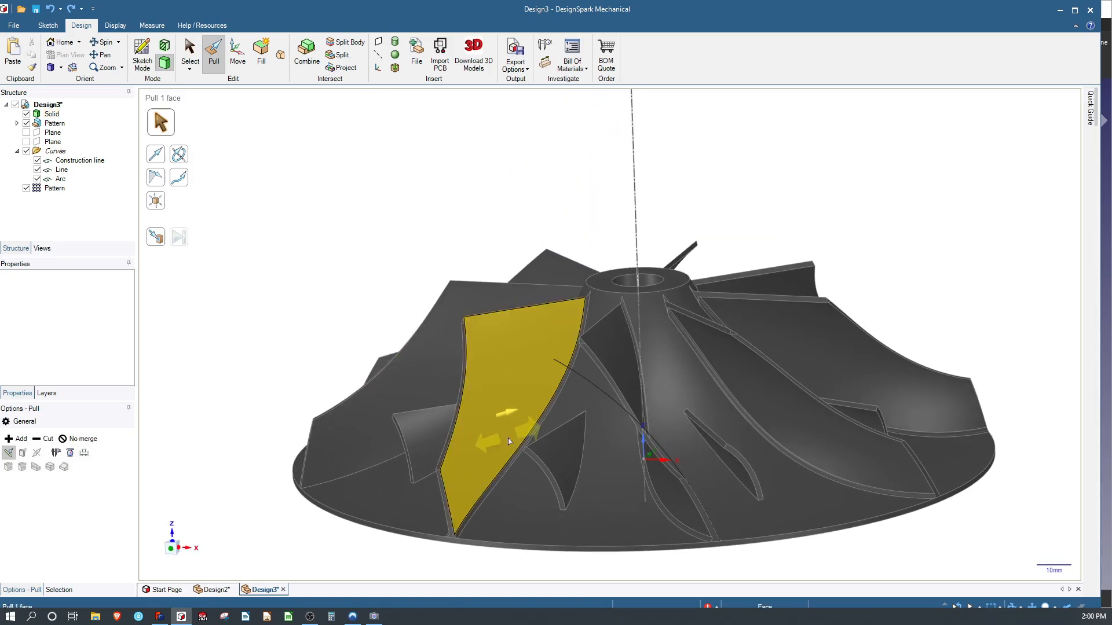
click(533, 384)
click(714, 486)
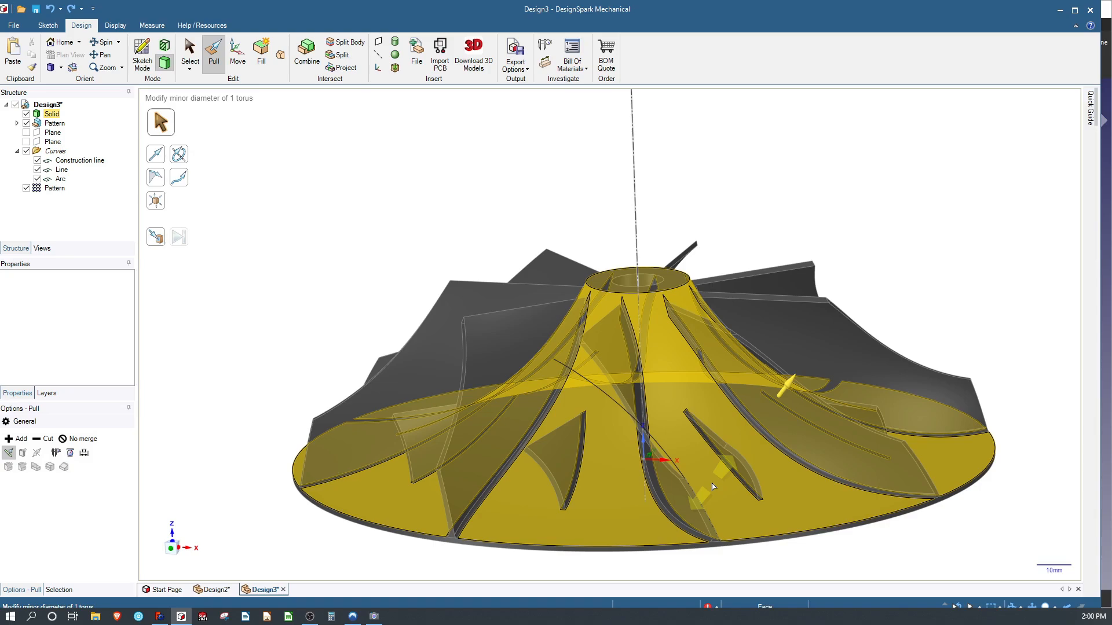
key(Escape)
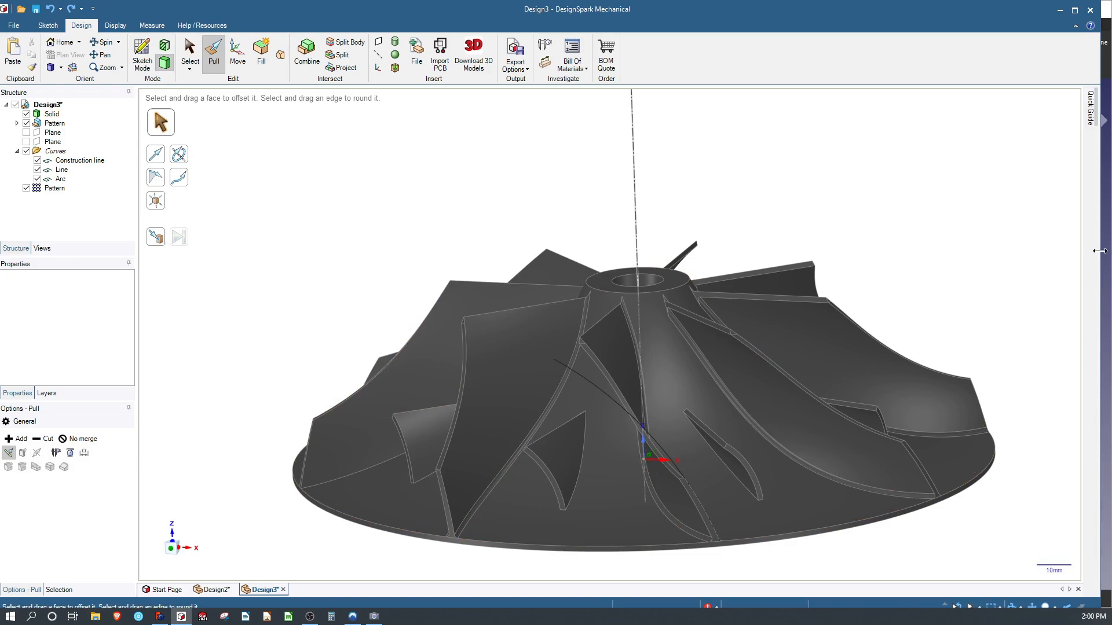
Switch to FreeCAD and set the radius of the large blade's path arc in Sketch002 to 70 mm.
click(1108, 263)
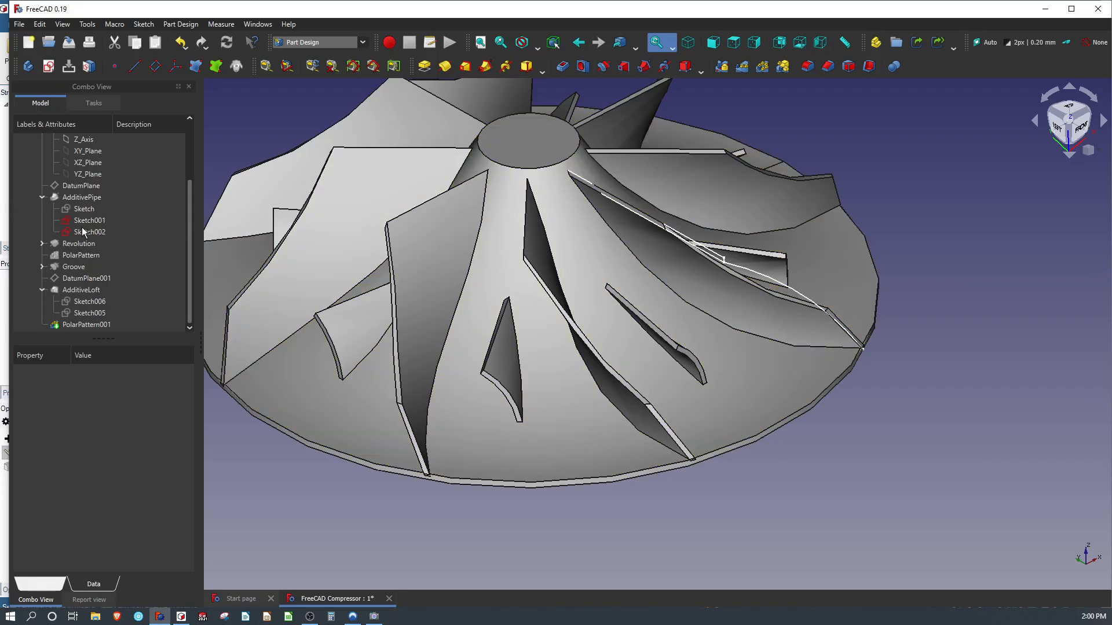
click(83, 232)
right_click(92, 232)
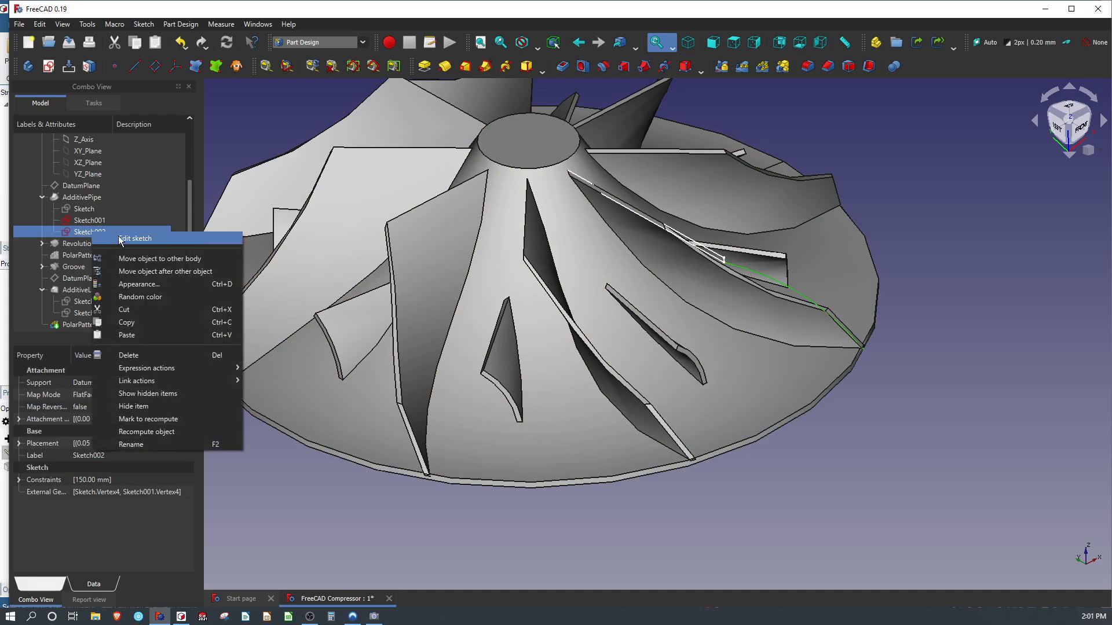
click(121, 239)
double_click(492, 291)
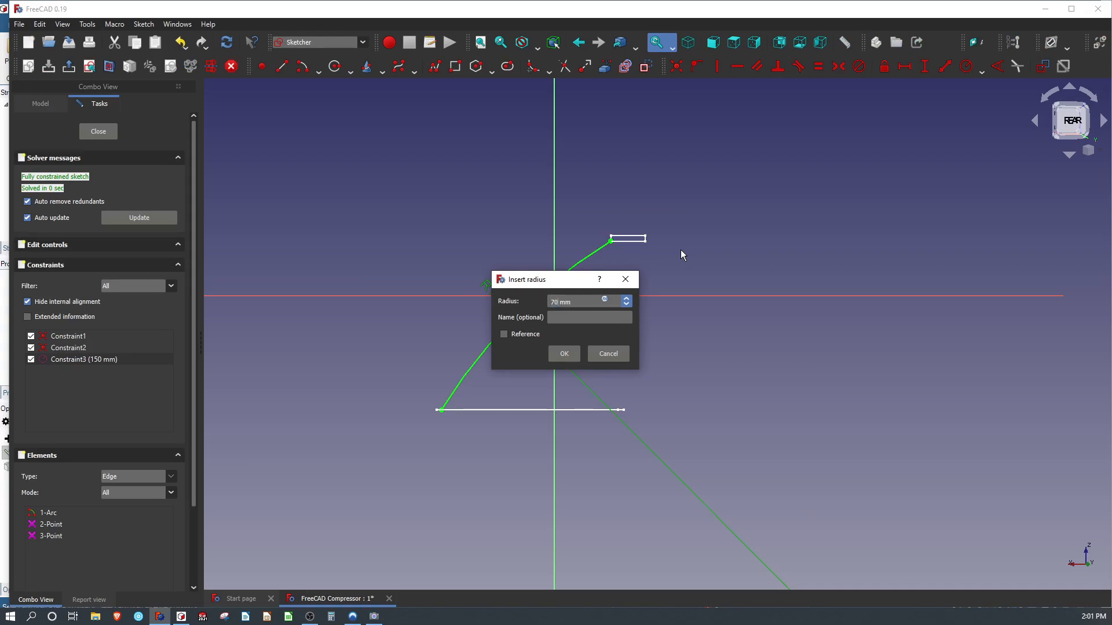
click(563, 354)
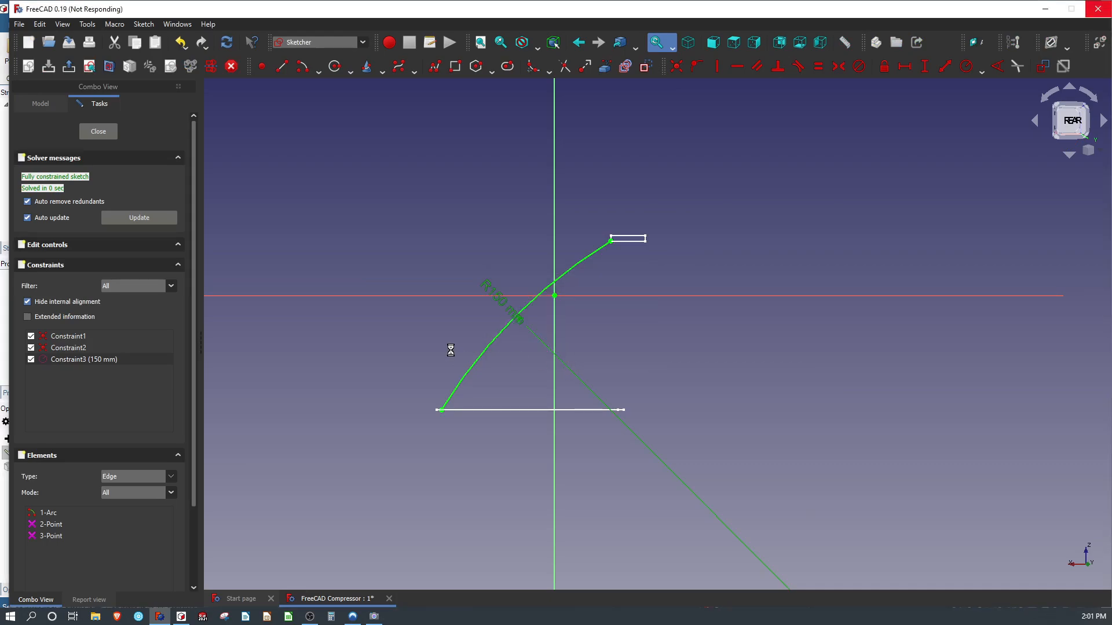
click(97, 128)
mouse_move(515, 278)
middle_down()
mouse_move(530, 211)
mouse_move(463, 218)
mouse_move(541, 318)
mouse_move(613, 325)
mouse_move(533, 214)
mouse_move(516, 241)
mouse_move(519, 262)
middle_up()
click(630, 95)
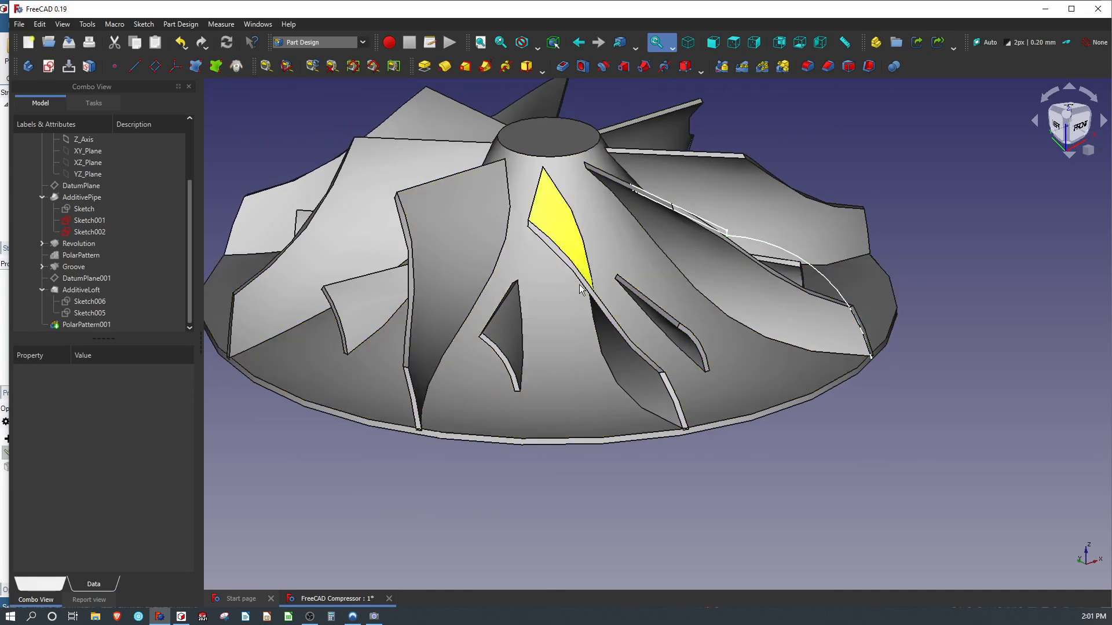
Set the radius of the path arc in Sketch002 to 101.6 mm and inspect the updated blades.
mouse_move(588, 405)
middle_down()
mouse_move(521, 397)
mouse_move(665, 407)
mouse_move(642, 446)
mouse_move(670, 413)
middle_up()
click(81, 207)
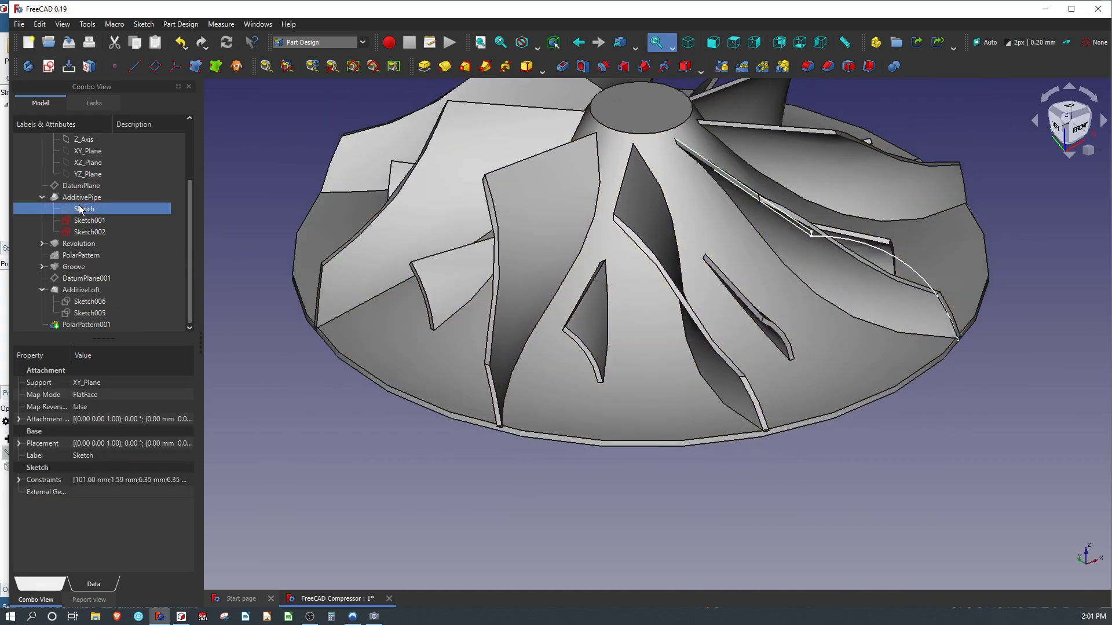
right_click(93, 236)
click(125, 242)
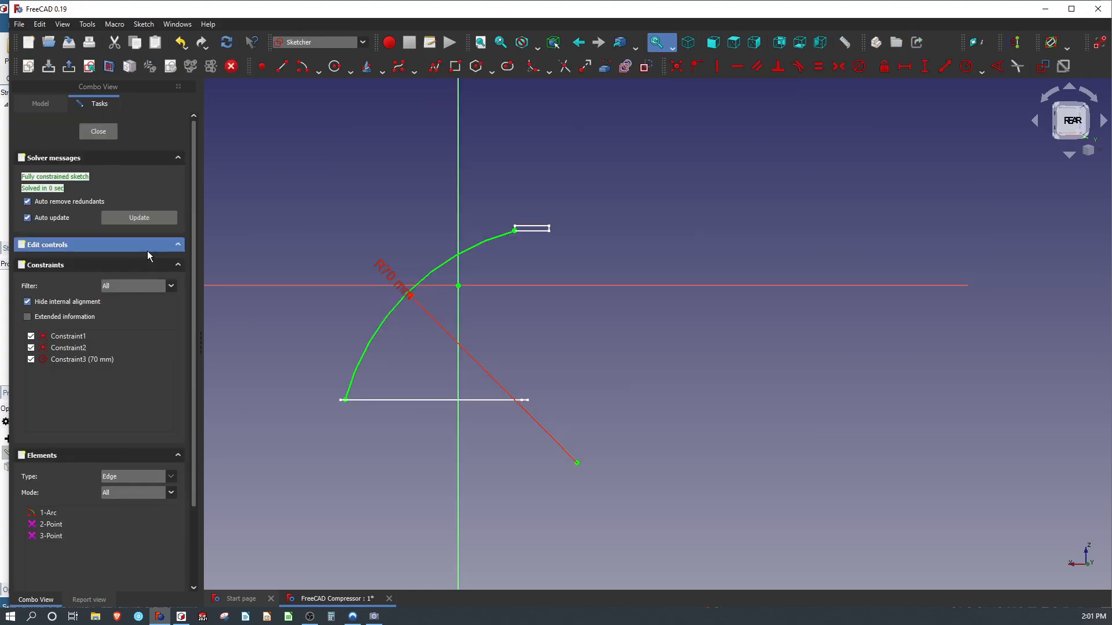
double_click(387, 273)
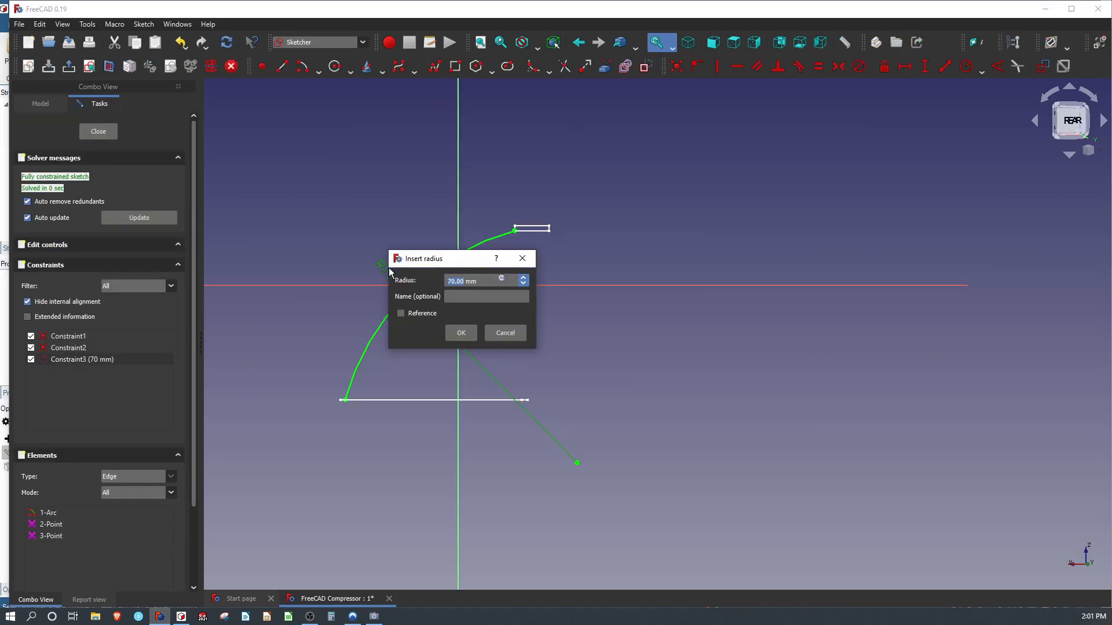
key(Escape)
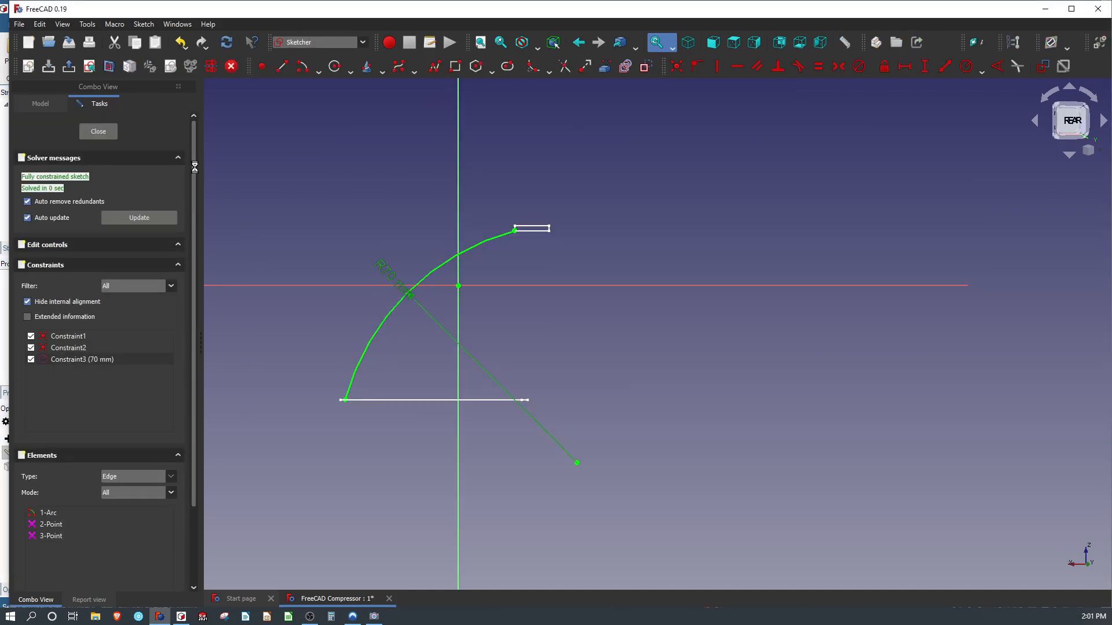
click(93, 132)
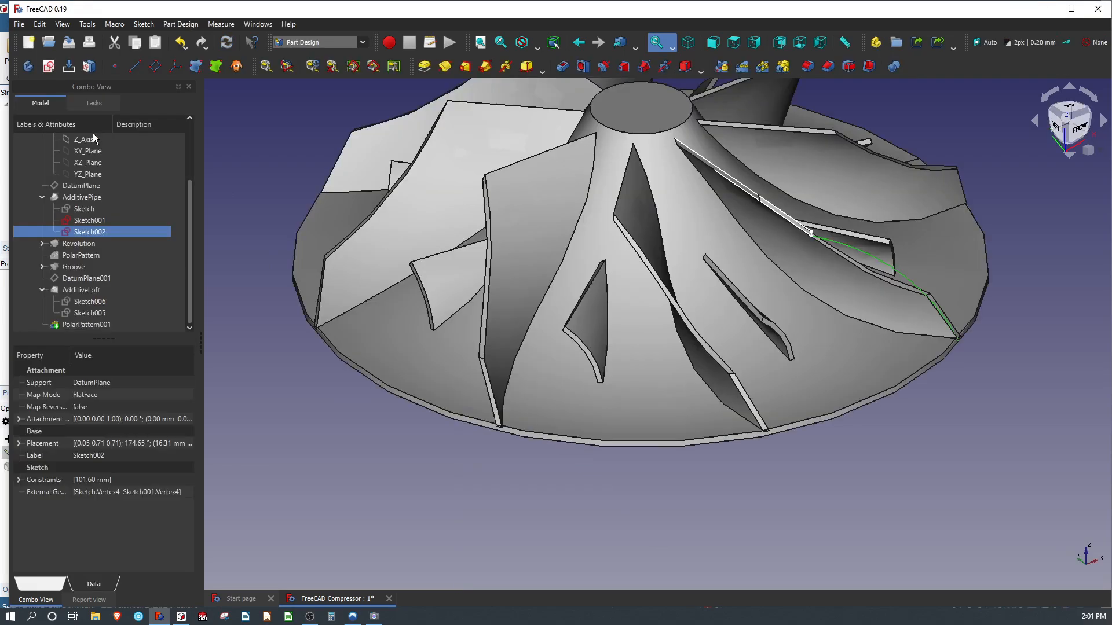
click(94, 138)
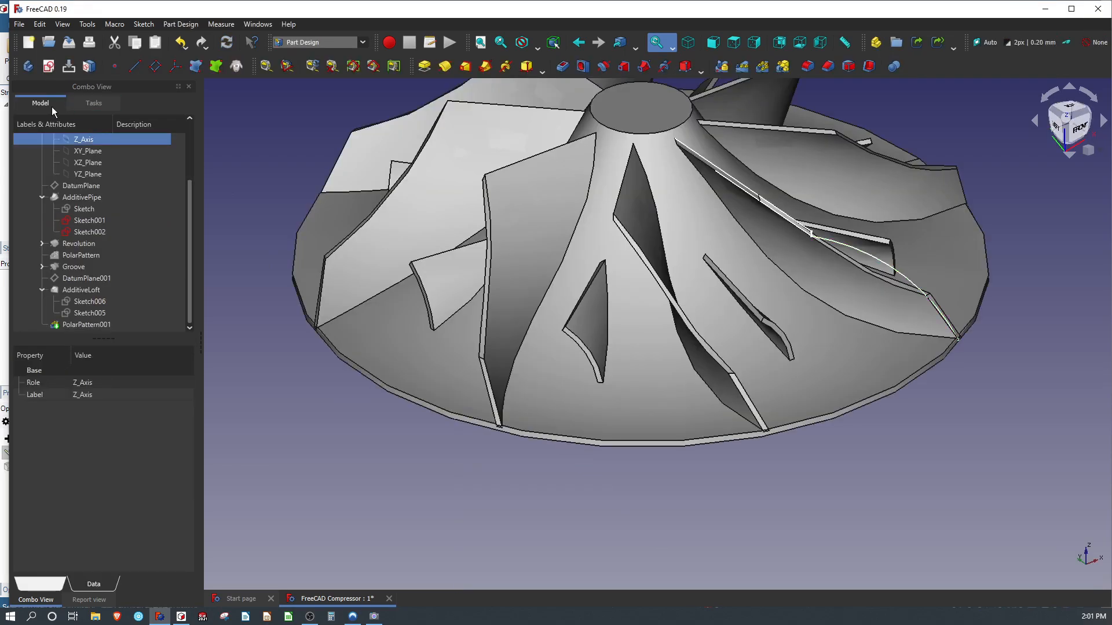
middle_drag(440, 302, 517, 340)
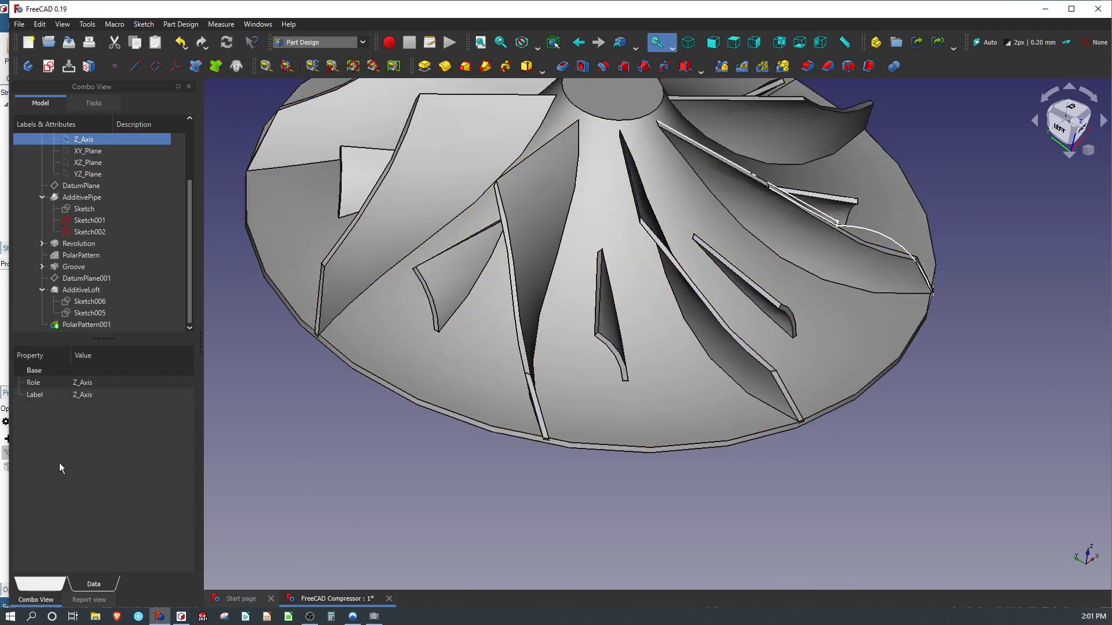
Switch to DesignSpark Mechanical and save the impeller design as DesignSpark Compressor, overwriting the existing file.
click(4, 362)
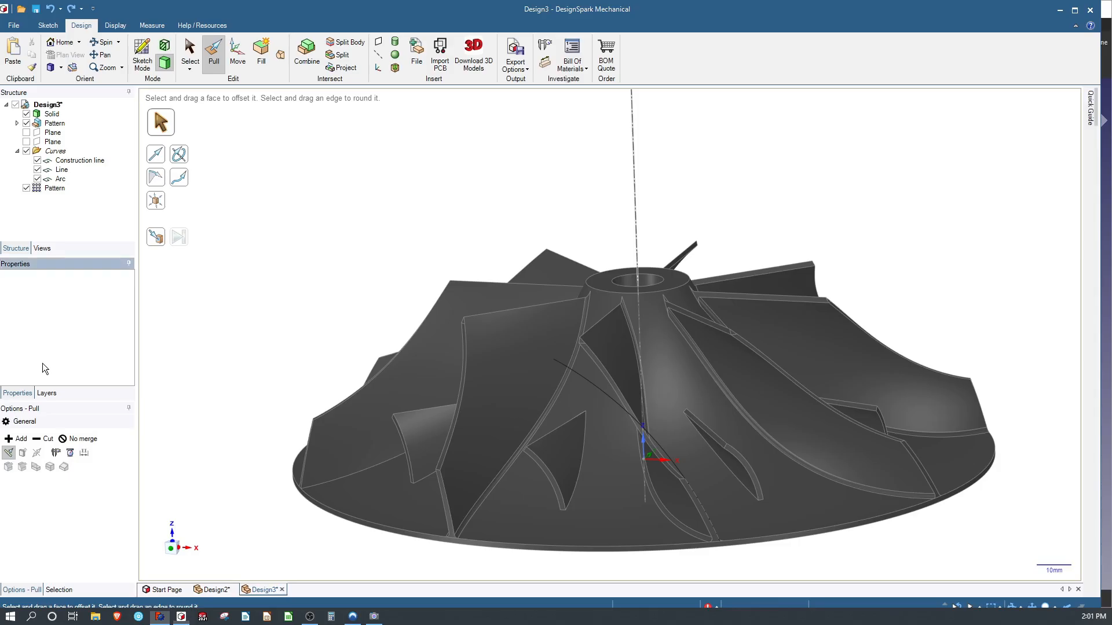
click(36, 8)
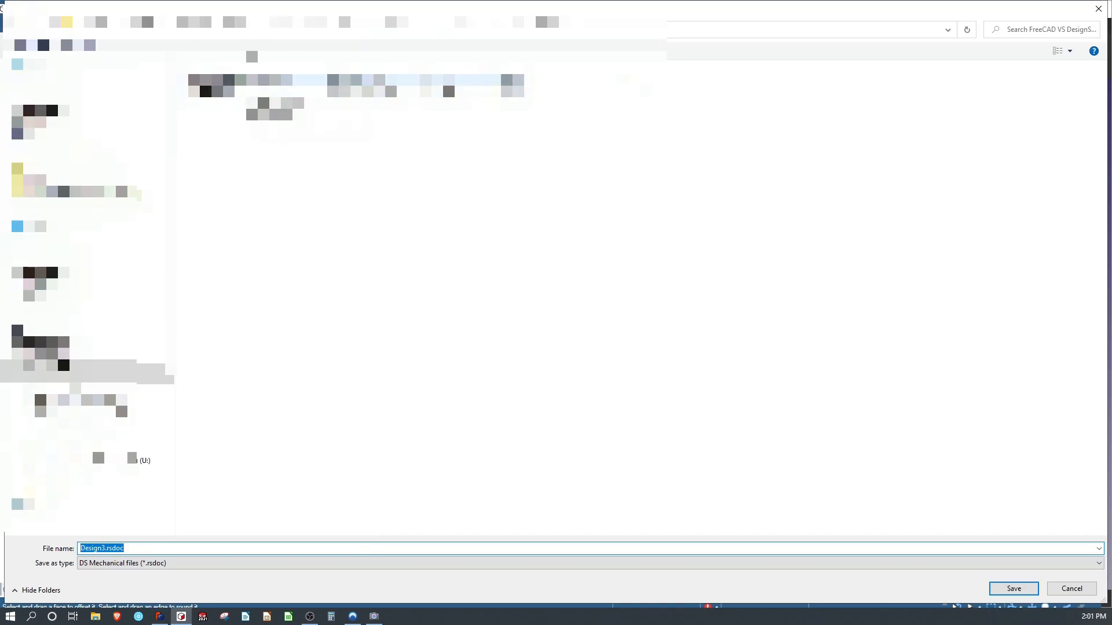
double_click(254, 81)
click(611, 311)
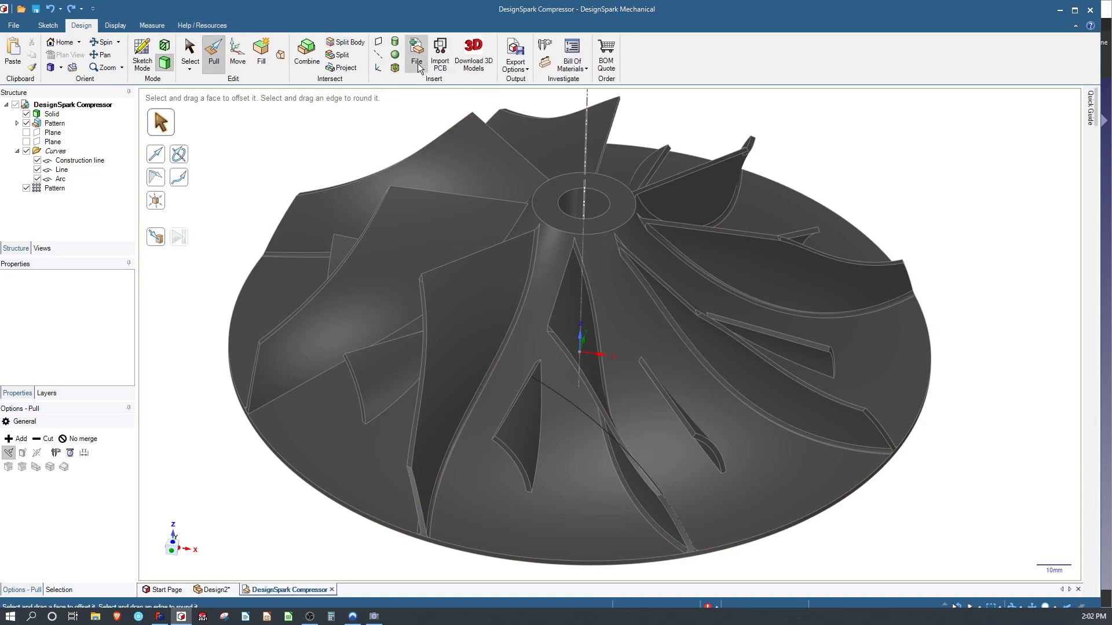
Export the impeller for 3D printing as DesignSpark Compressor.stl, replacing the existing STL file.
click(517, 69)
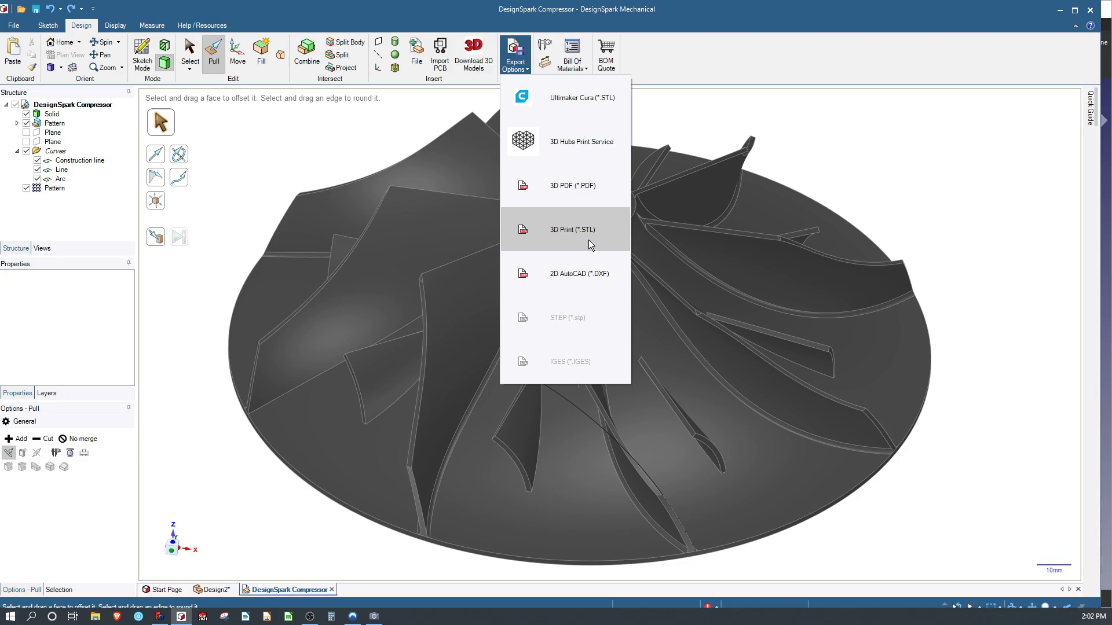
click(581, 217)
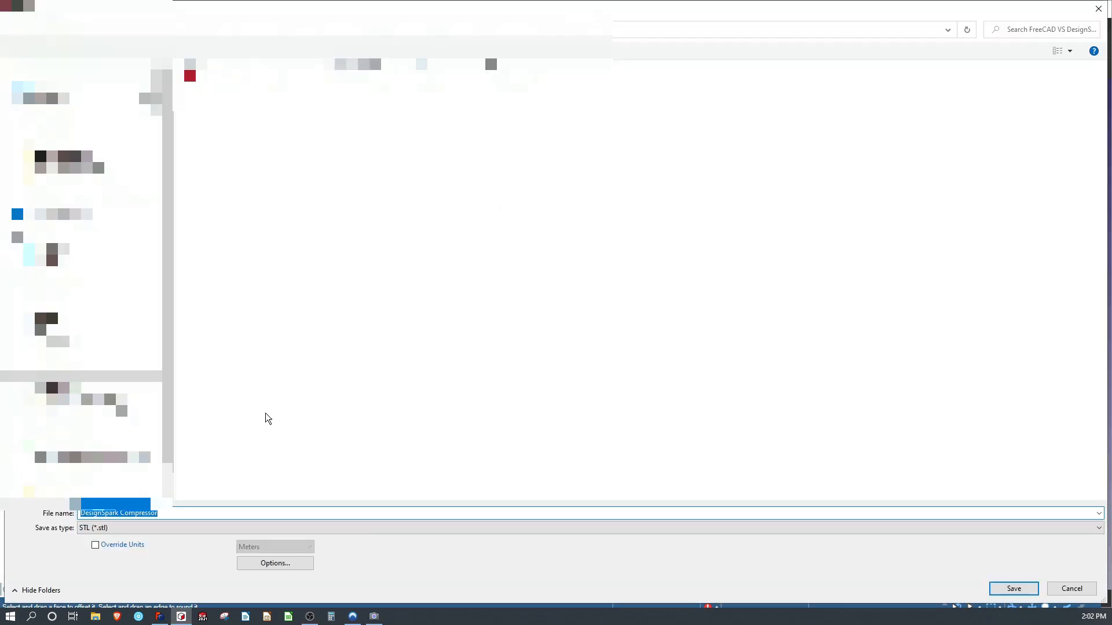
double_click(258, 77)
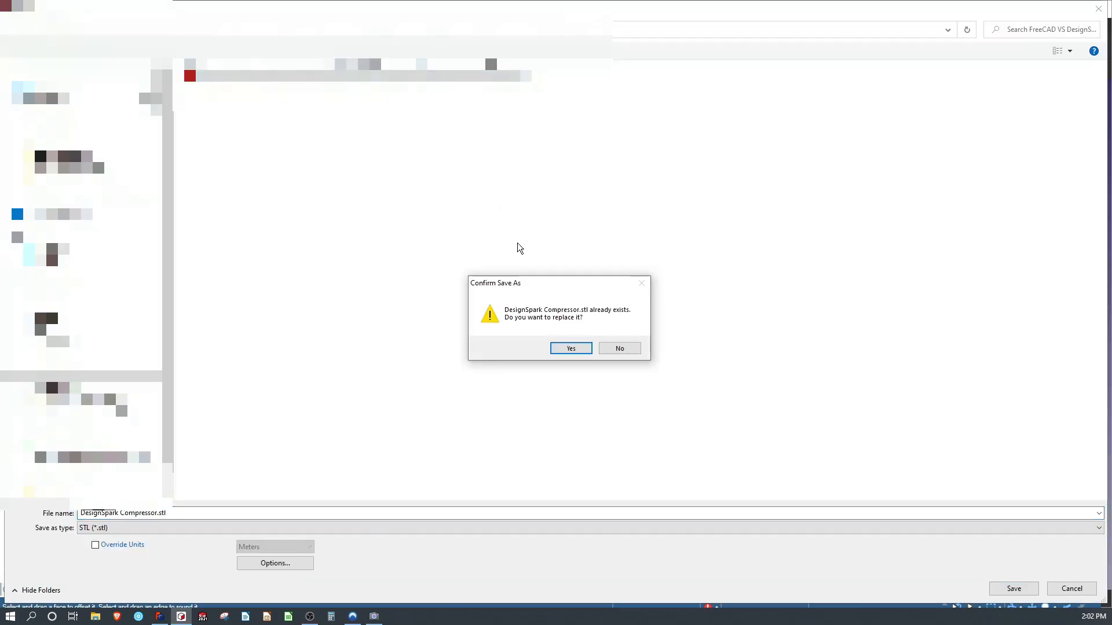
click(562, 349)
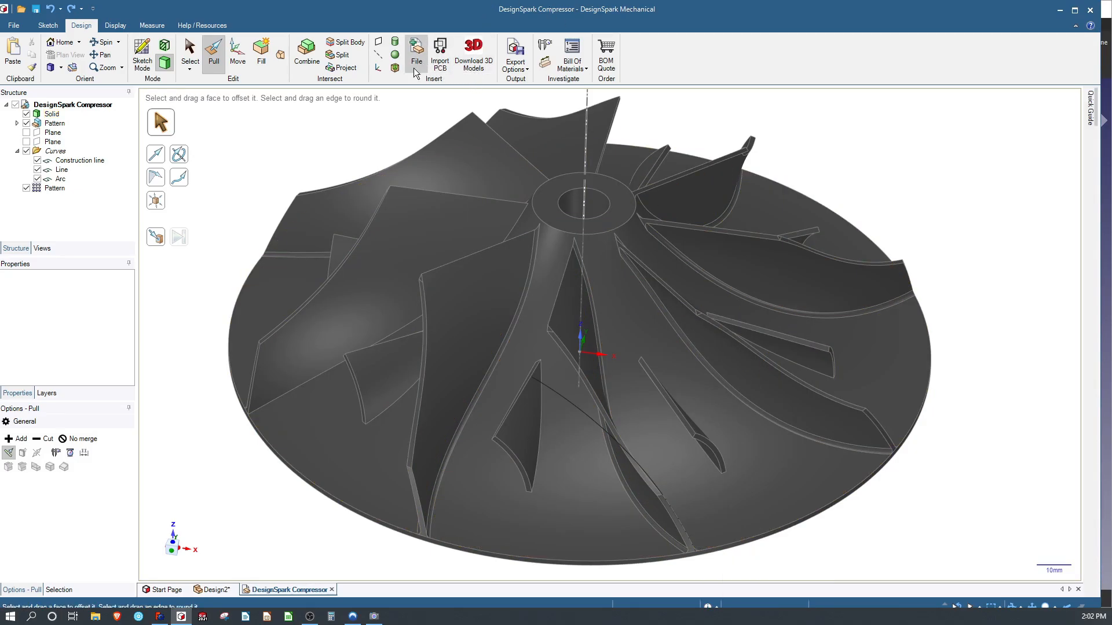
Review the STL file options for the 3D print export, leaving the settings unchanged and the export cancelled.
click(516, 63)
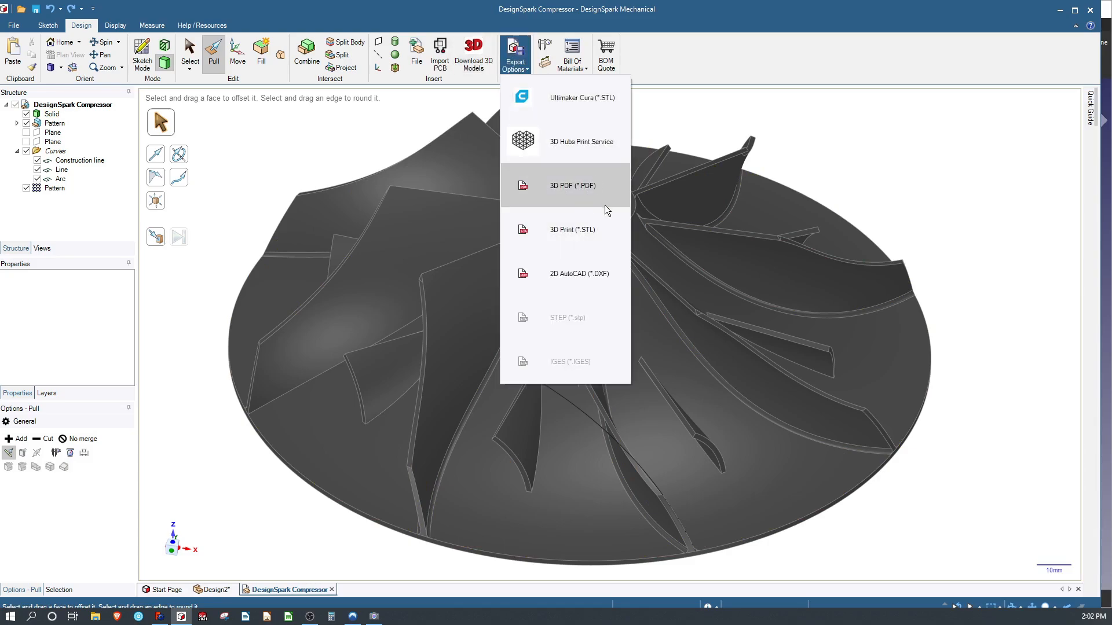
click(605, 233)
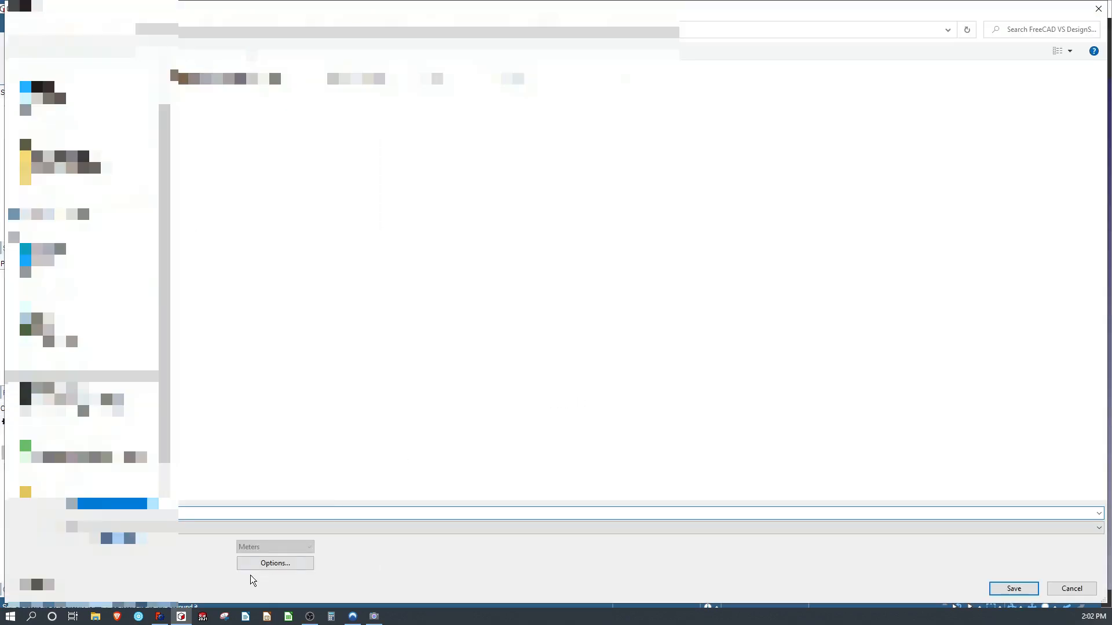
click(273, 564)
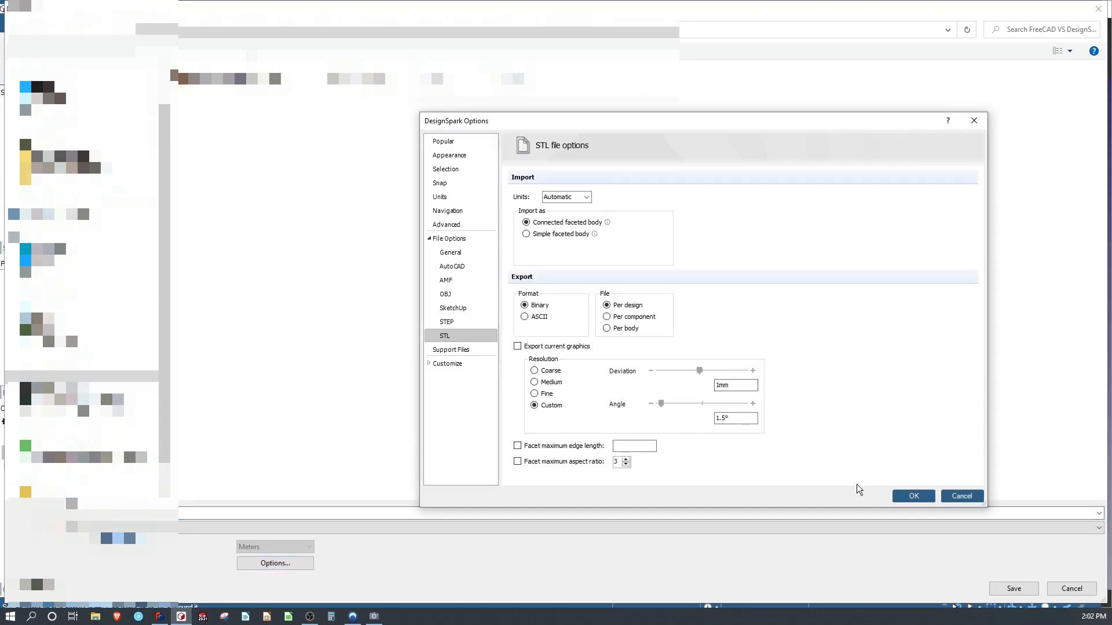
click(962, 498)
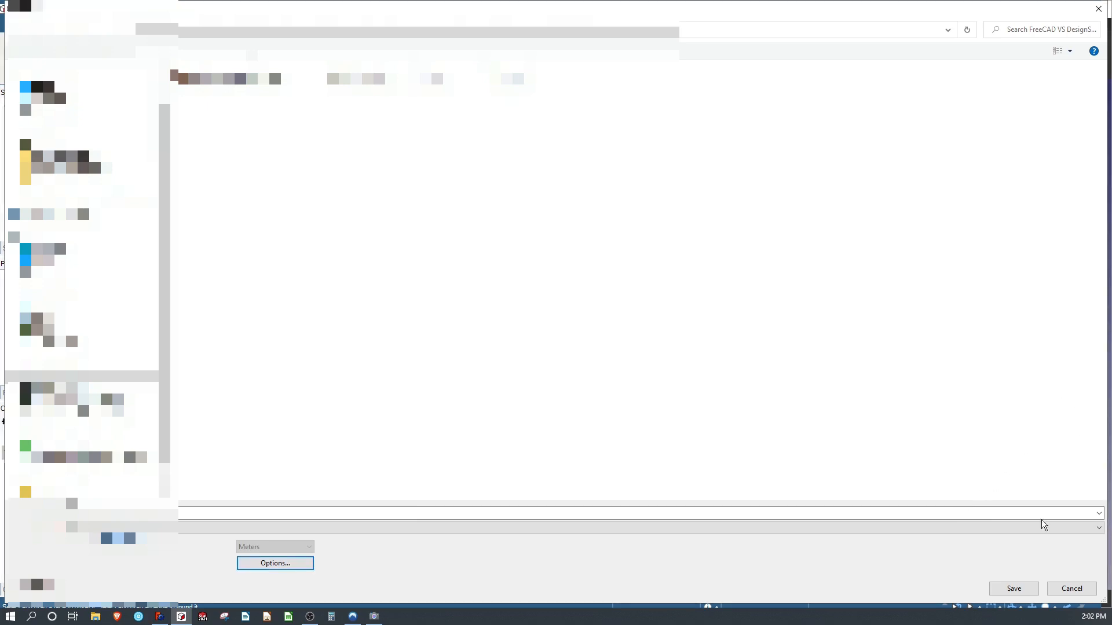
click(1071, 588)
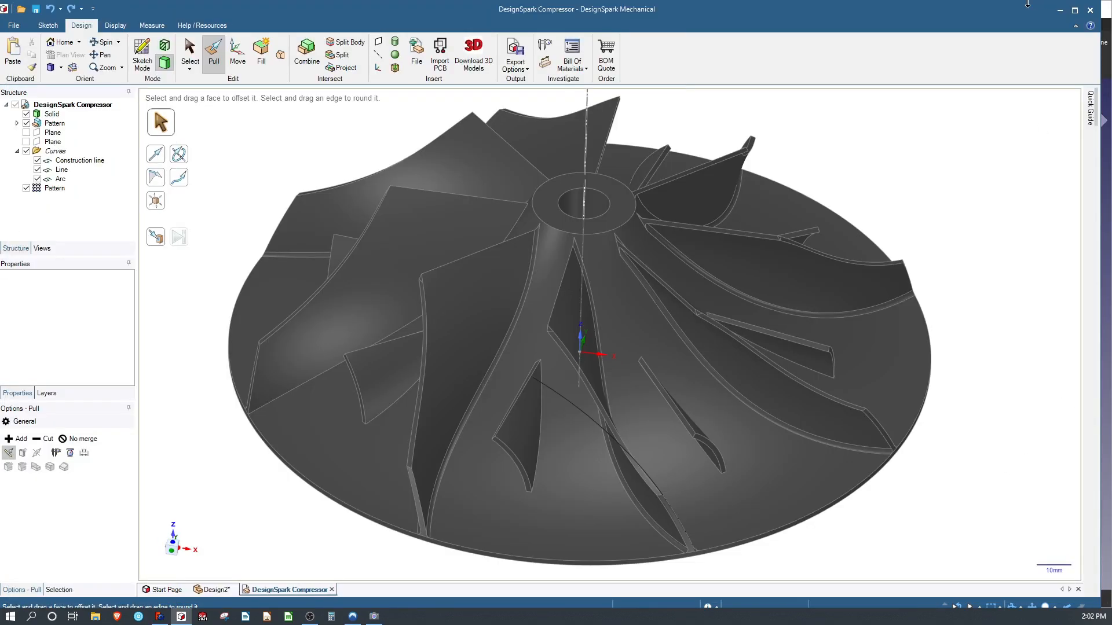
Switch to FreeCAD and import the exported DesignSpark Compressor STL file into the FreeCAD Compressor document.
click(1058, 9)
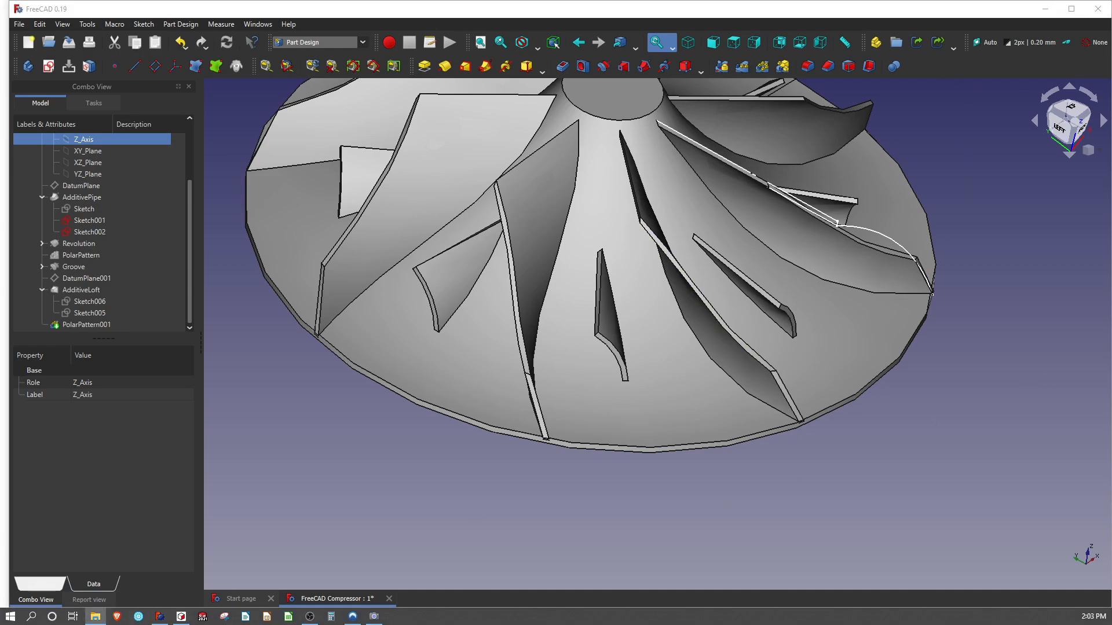
drag(1111, 421, 799, 431)
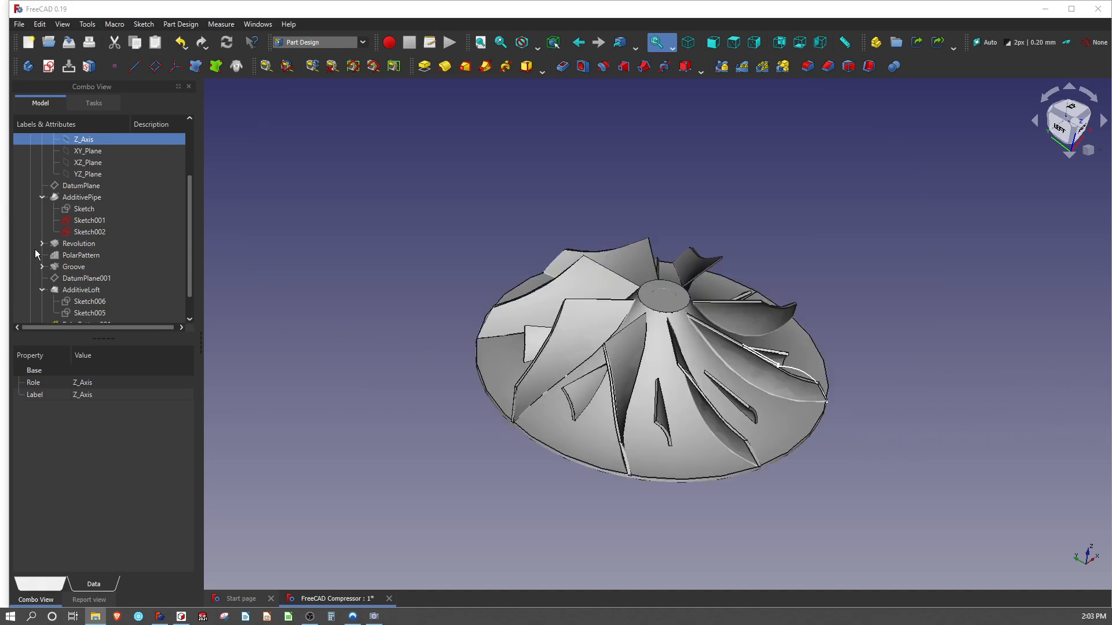
scroll(36, 254, down, 1)
Examine how the DesignSpark Compressor mesh overlaps the FreeCAD impeller around the blades, hub and base.
click(66, 314)
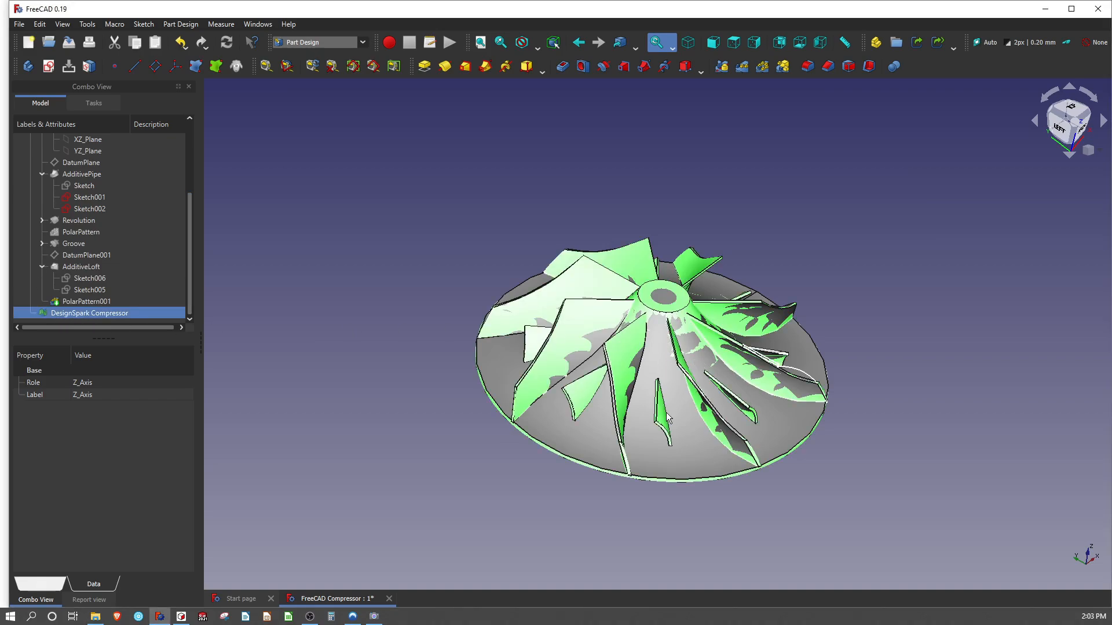
scroll(857, 422, up, 5)
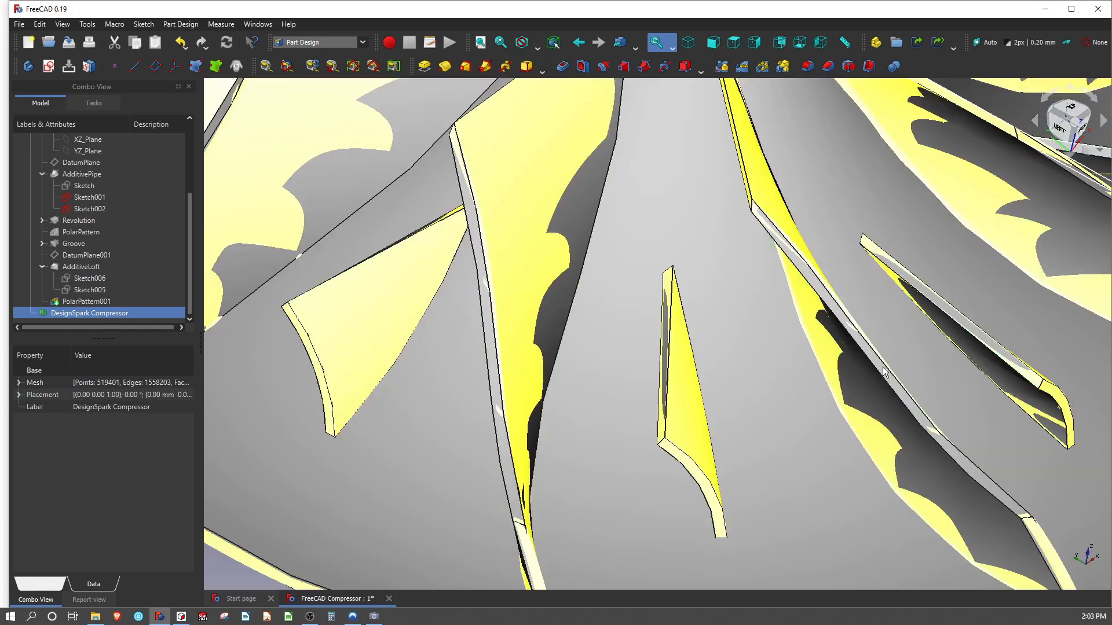
scroll(883, 367, down, 1)
middle_drag(883, 367, 522, 368)
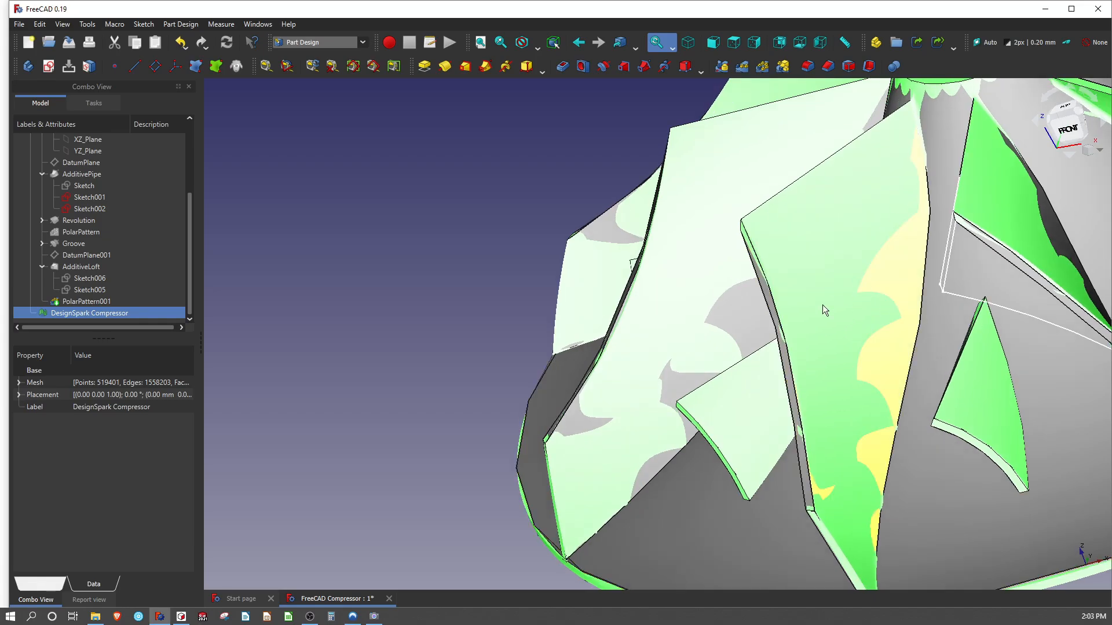
middle_drag(849, 297, 992, 277)
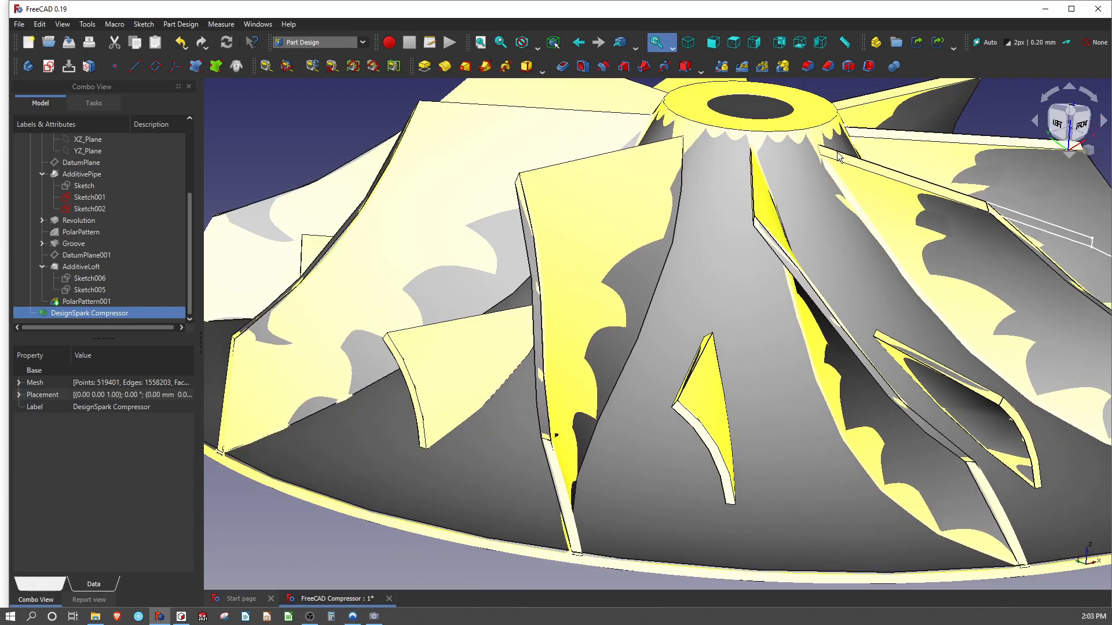
scroll(751, 155, down, 5)
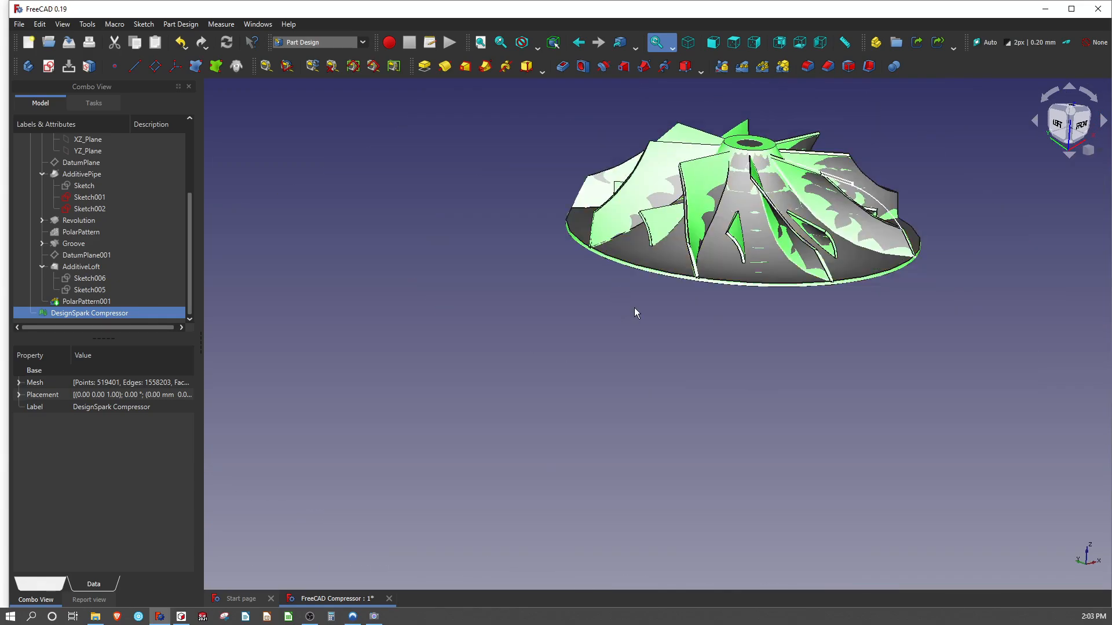
click(634, 308)
scroll(758, 111, up, 4)
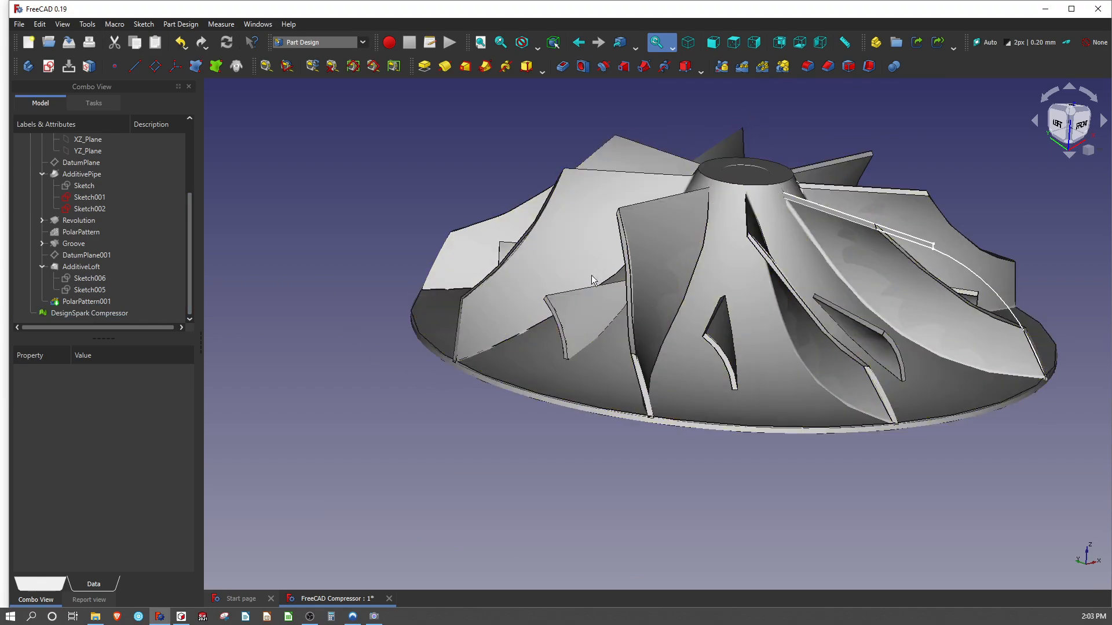
middle_drag(689, 286, 579, 314)
Set the shape color of the DesignSpark Compressor mesh to dark red (#aa0000).
click(70, 313)
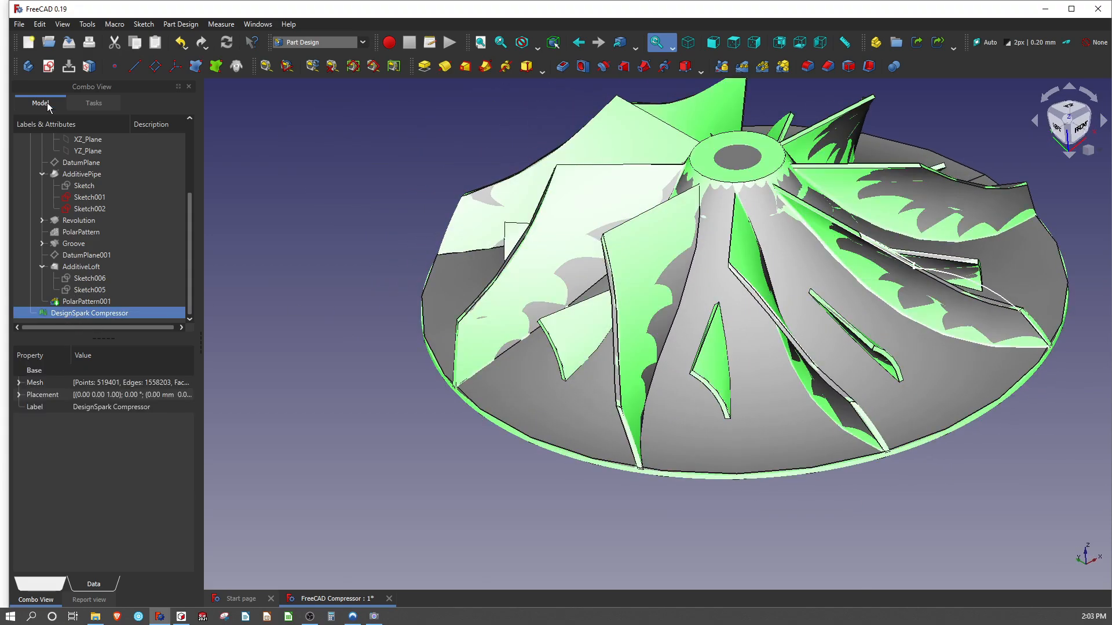
click(39, 24)
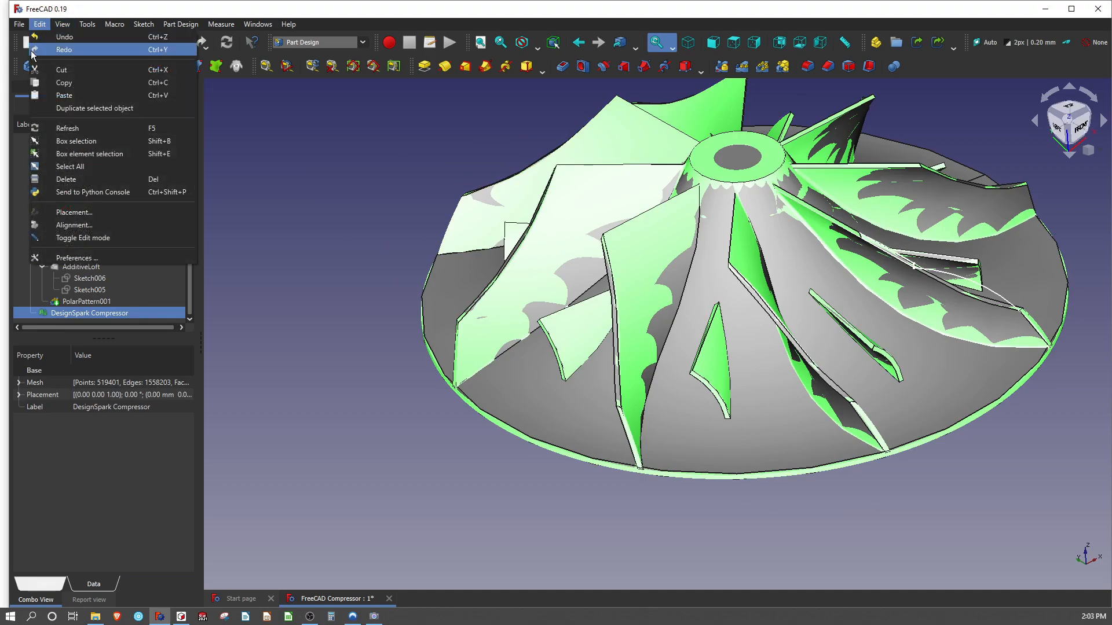
mouse_move(62, 24)
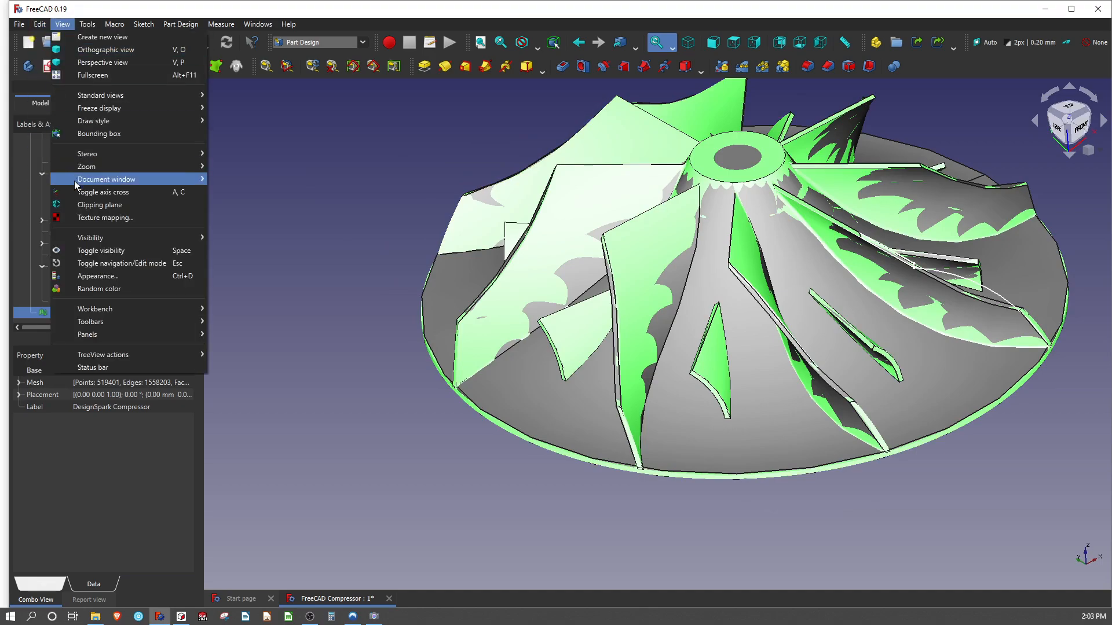
click(118, 277)
click(119, 250)
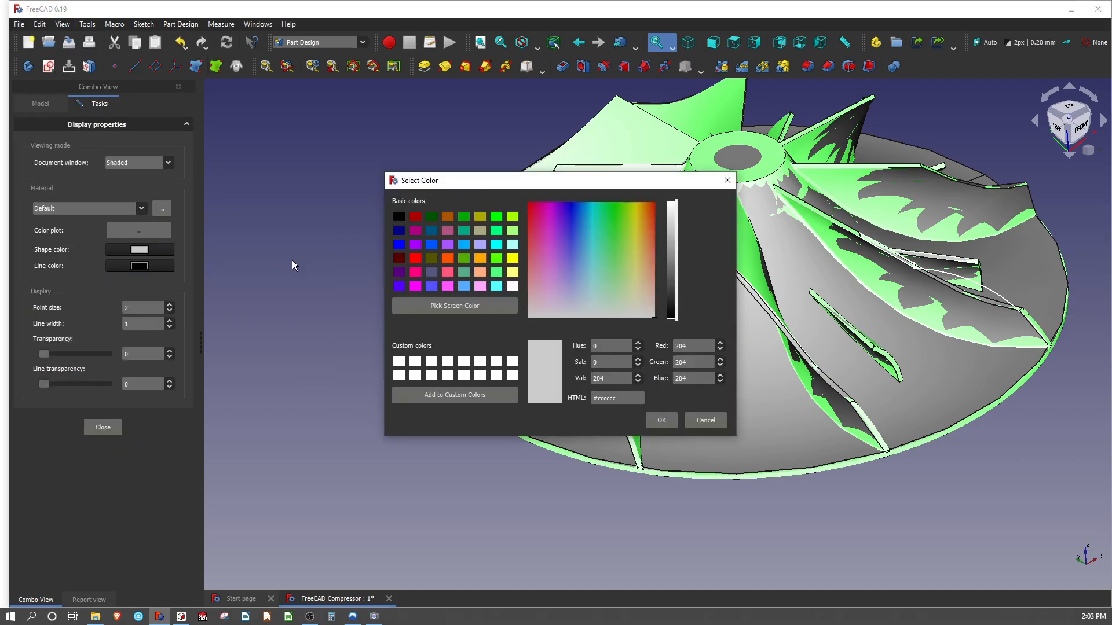
click(415, 217)
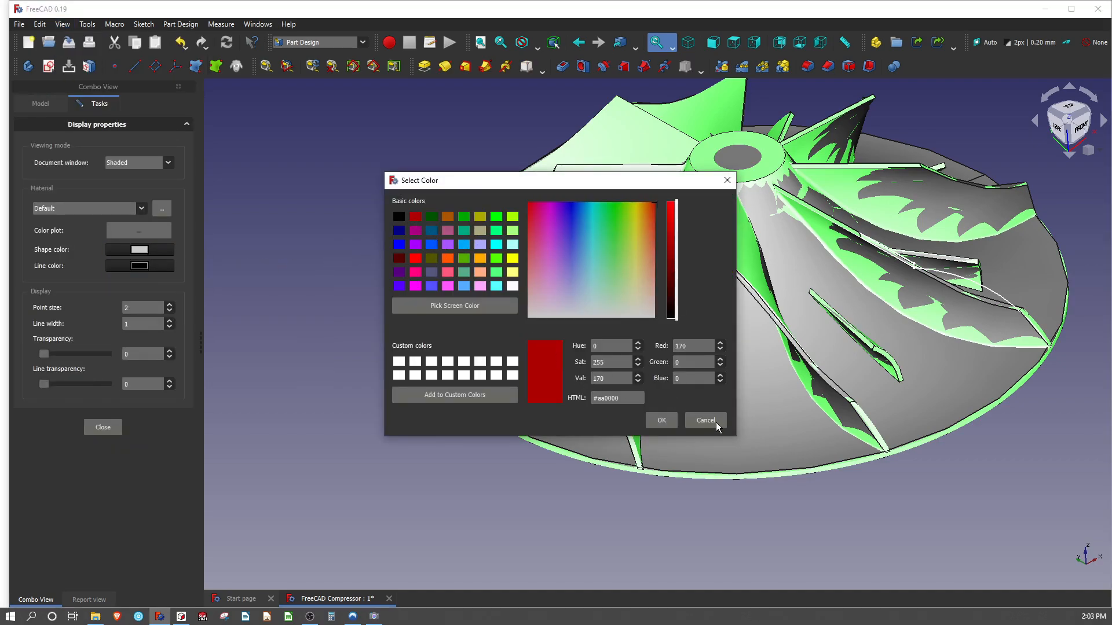
click(662, 417)
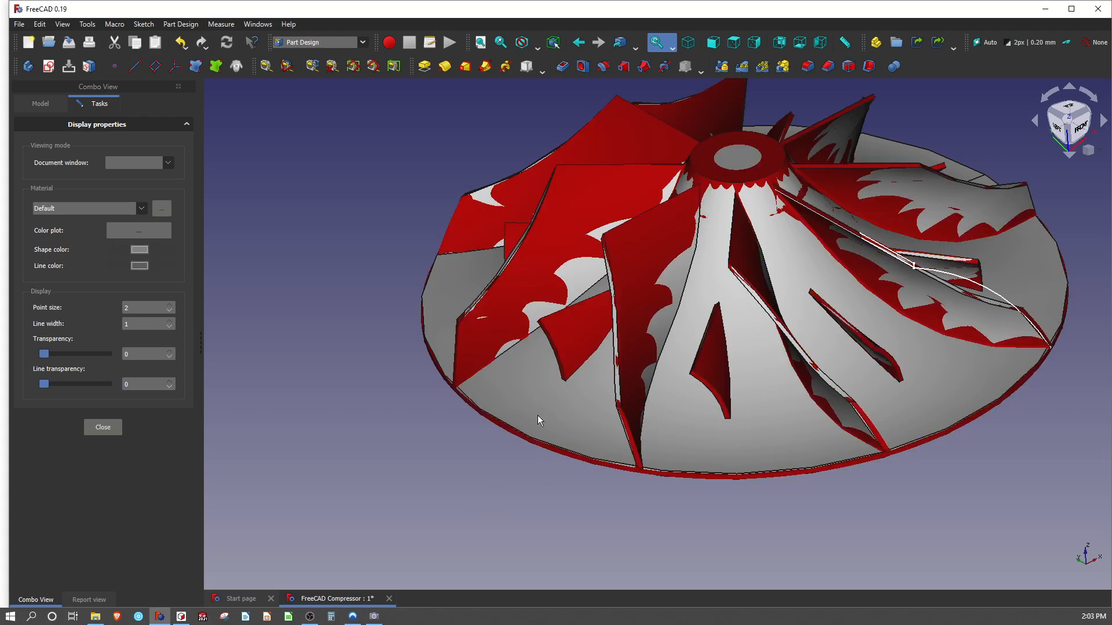
middle_drag(388, 238, 347, 242)
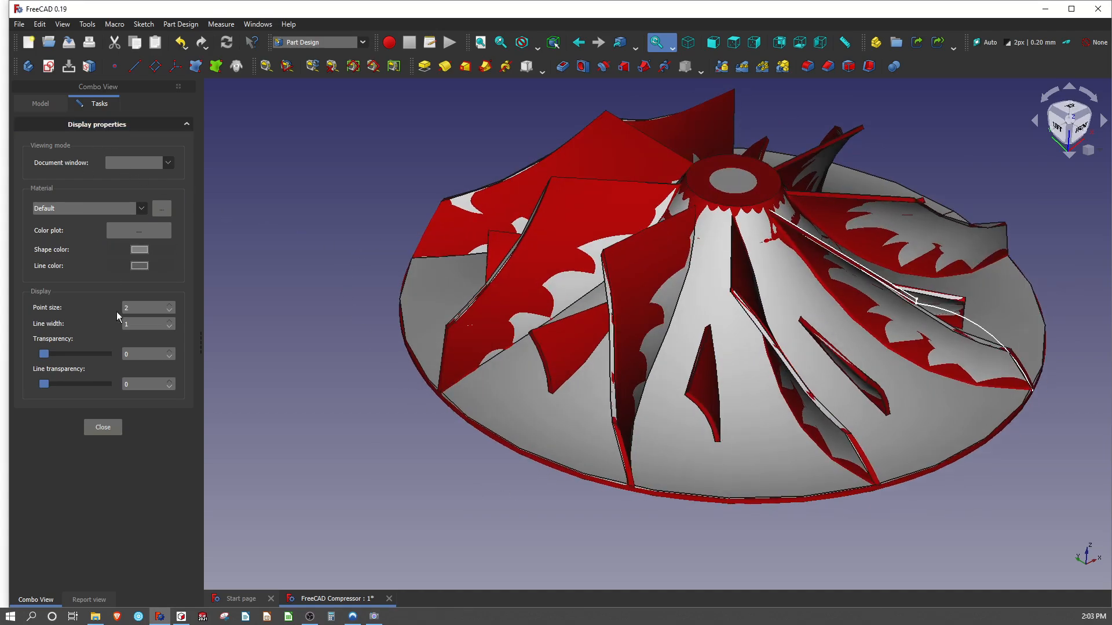
click(107, 432)
Start a new sketch on the top face of the FreeCAD impeller's hub.
middle_drag(315, 447, 606, 298)
scroll(508, 446, down, 4)
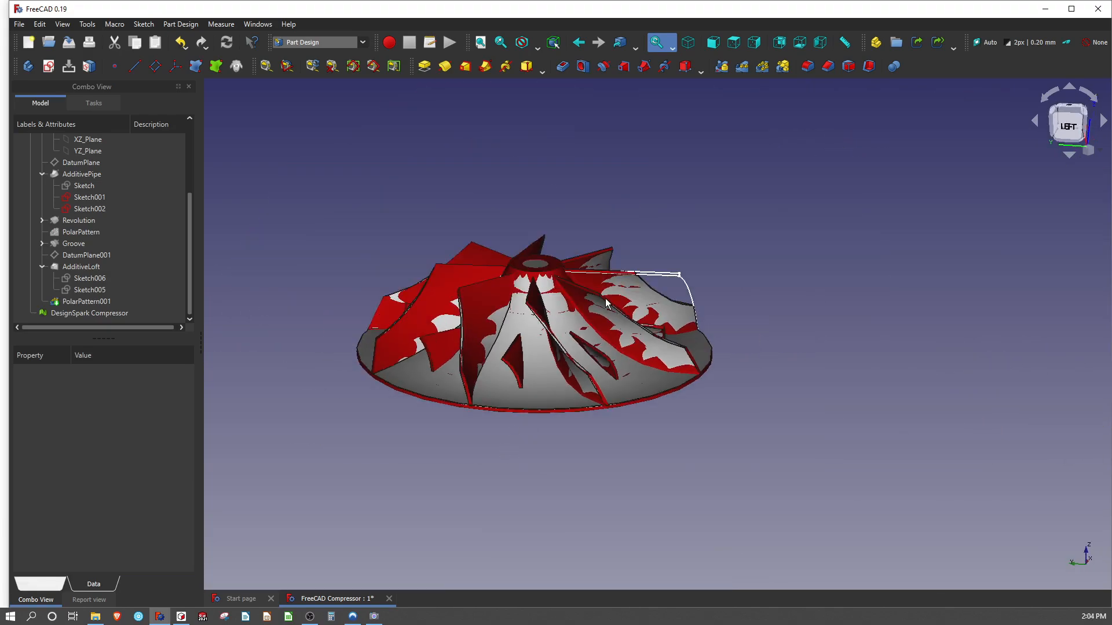
middle_drag(543, 352, 558, 384)
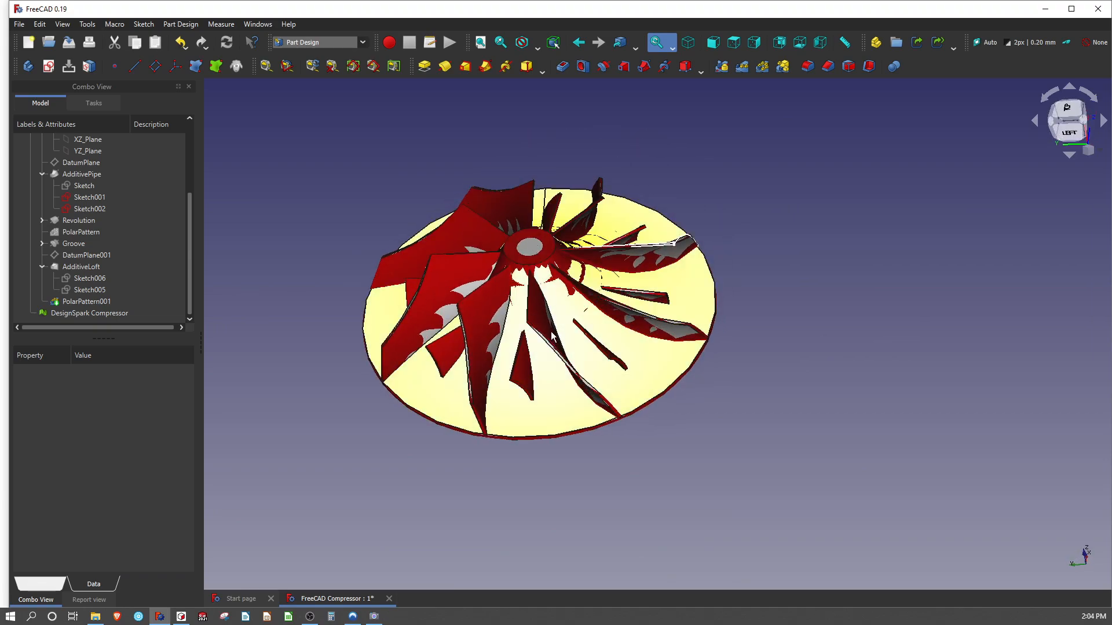
scroll(534, 258, up, 2)
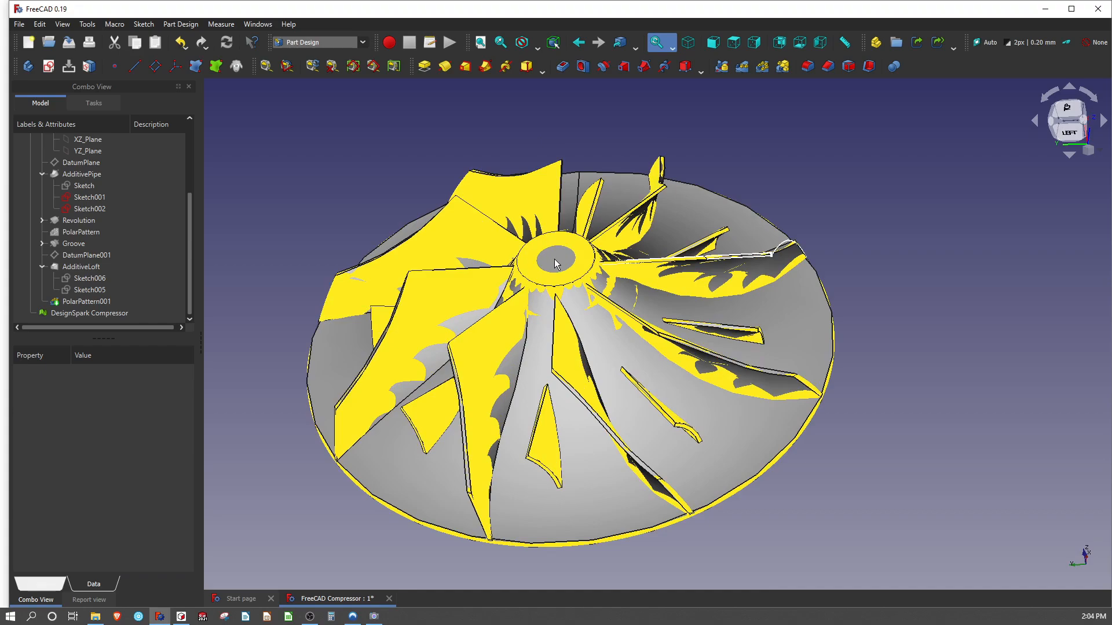
click(556, 261)
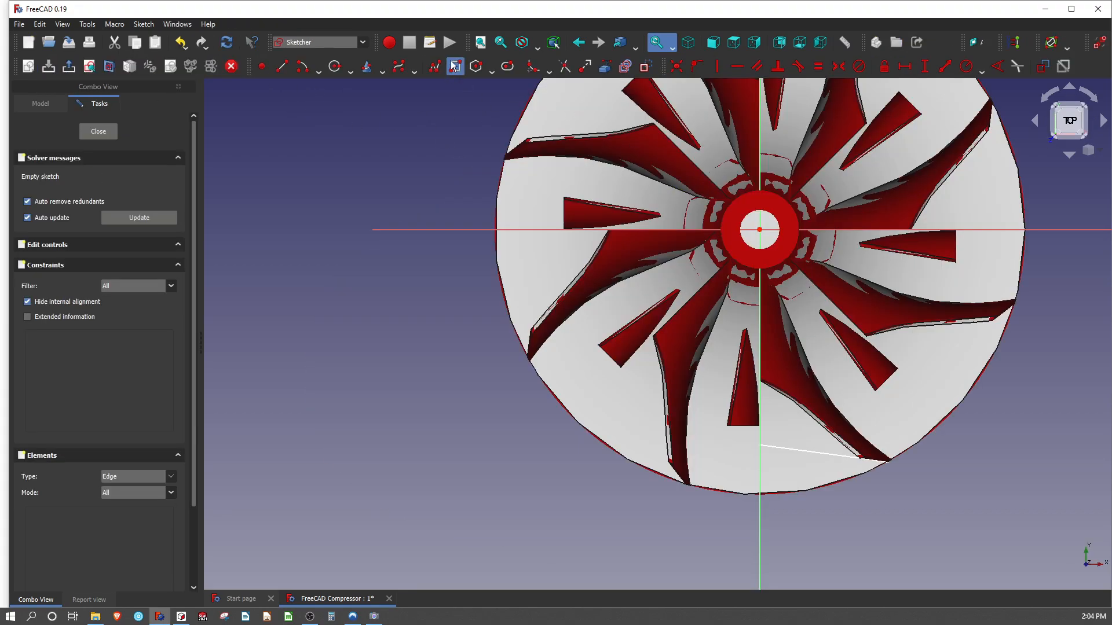
Draw a circle centred on the sketch origin, constrain its radius to 7.5 mm, and finish the sketch.
click(335, 66)
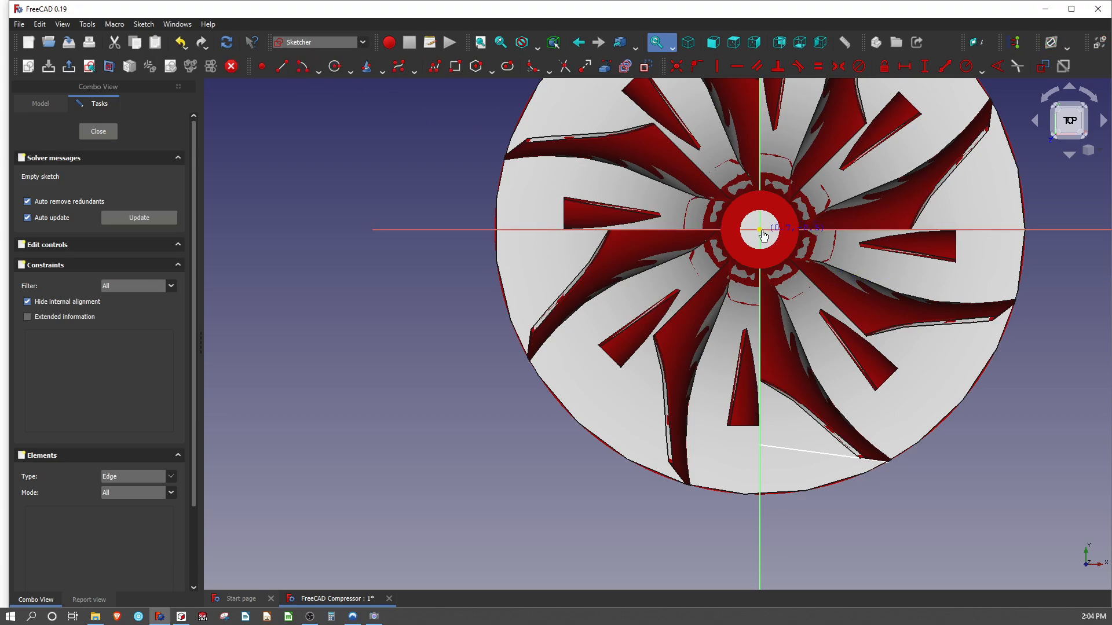
click(783, 222)
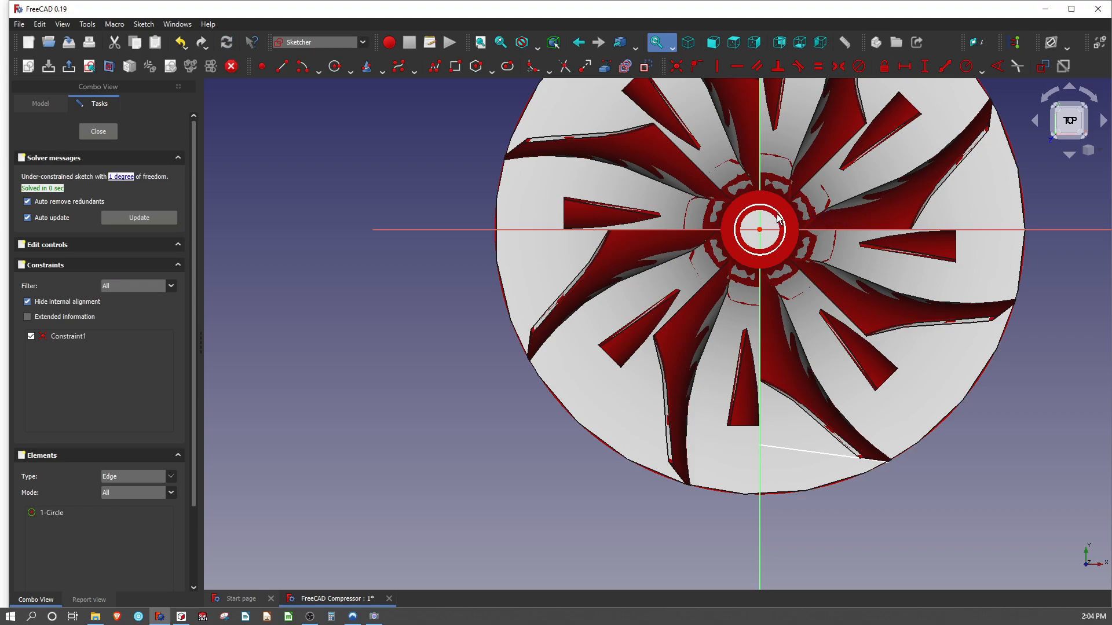
click(783, 220)
key(k)
key(r)
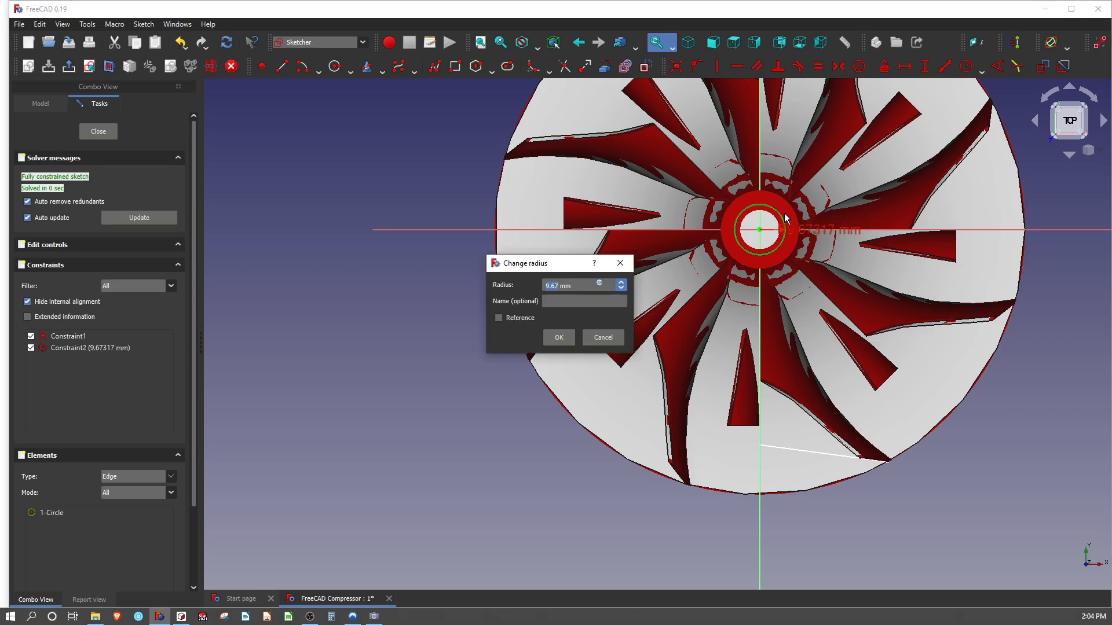
key(Return)
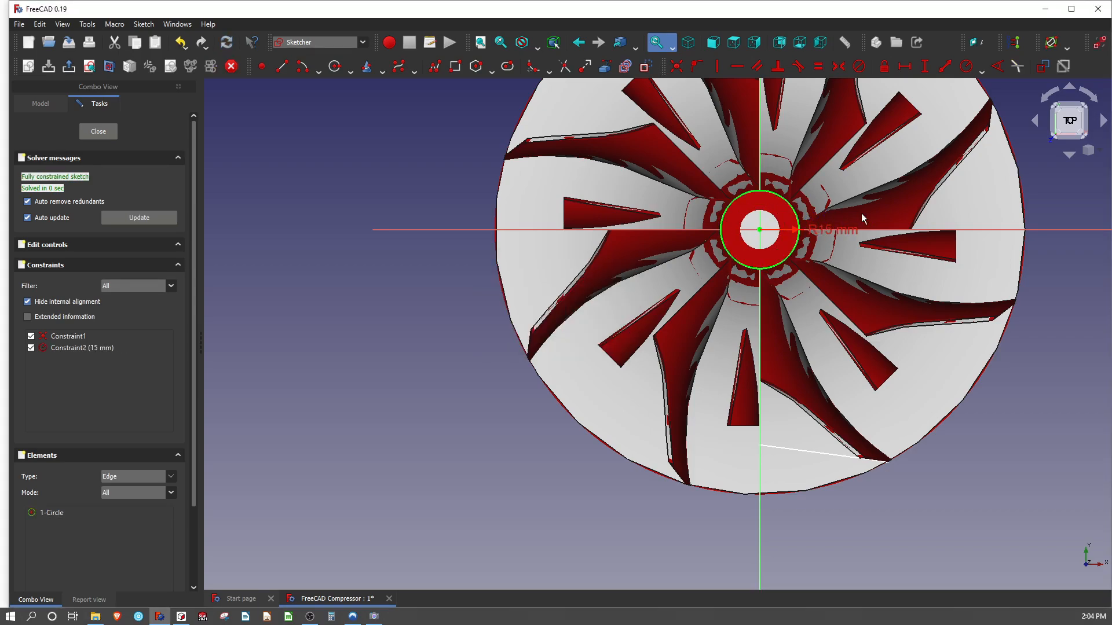
double_click(823, 229)
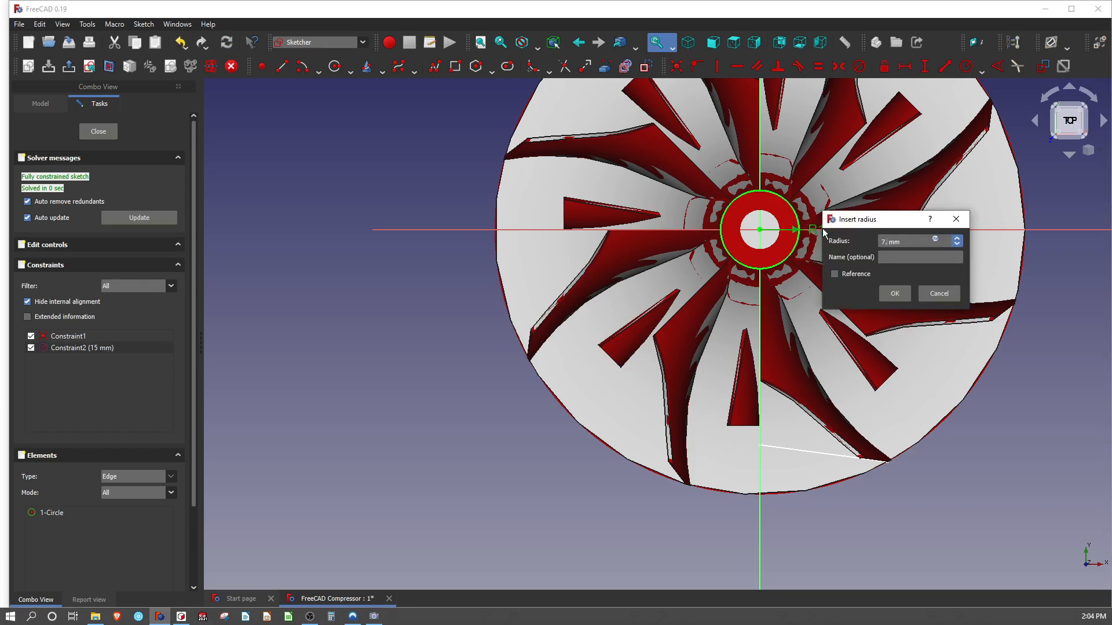
key(Return)
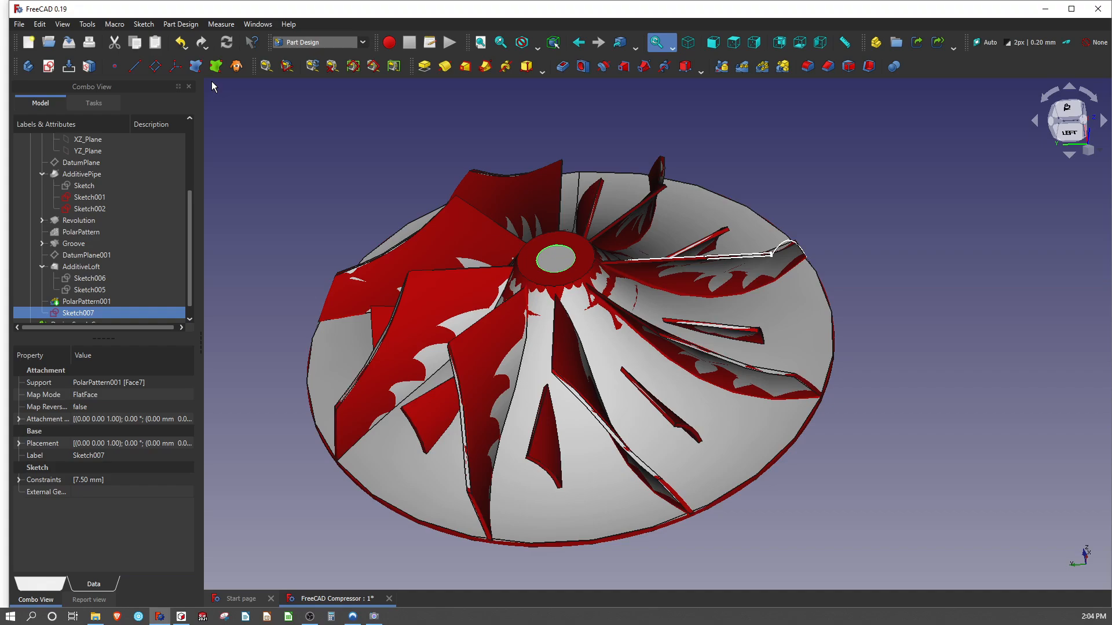
Cut the hub's centre bore with a Pocket from the circle sketch.
click(560, 64)
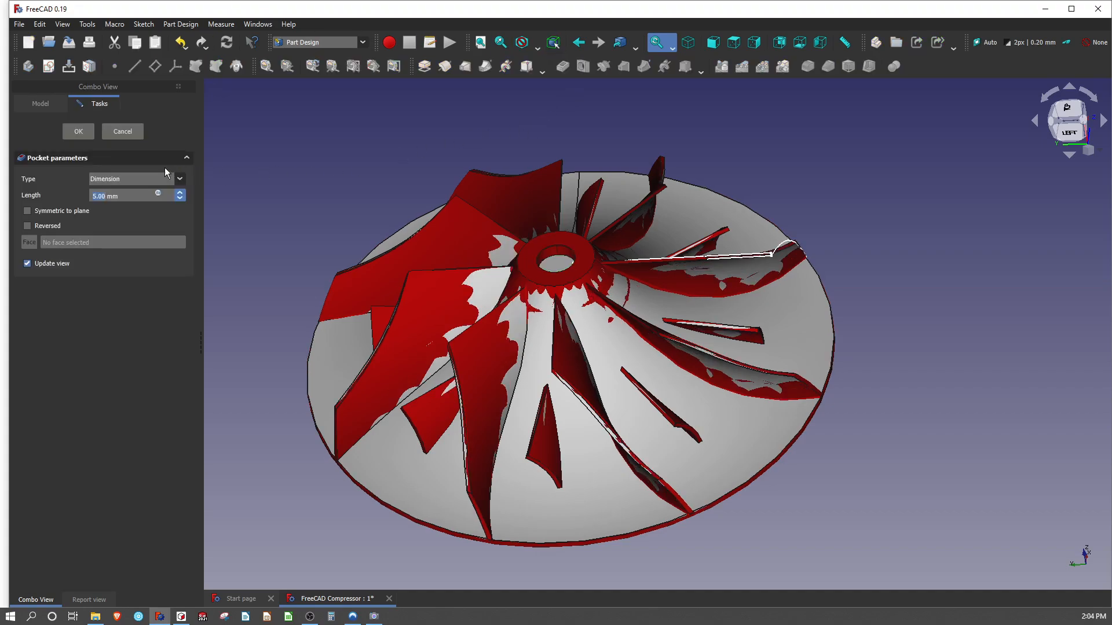
Set the hub bore's pocket type to Through all and accept the cut.
click(143, 180)
click(123, 192)
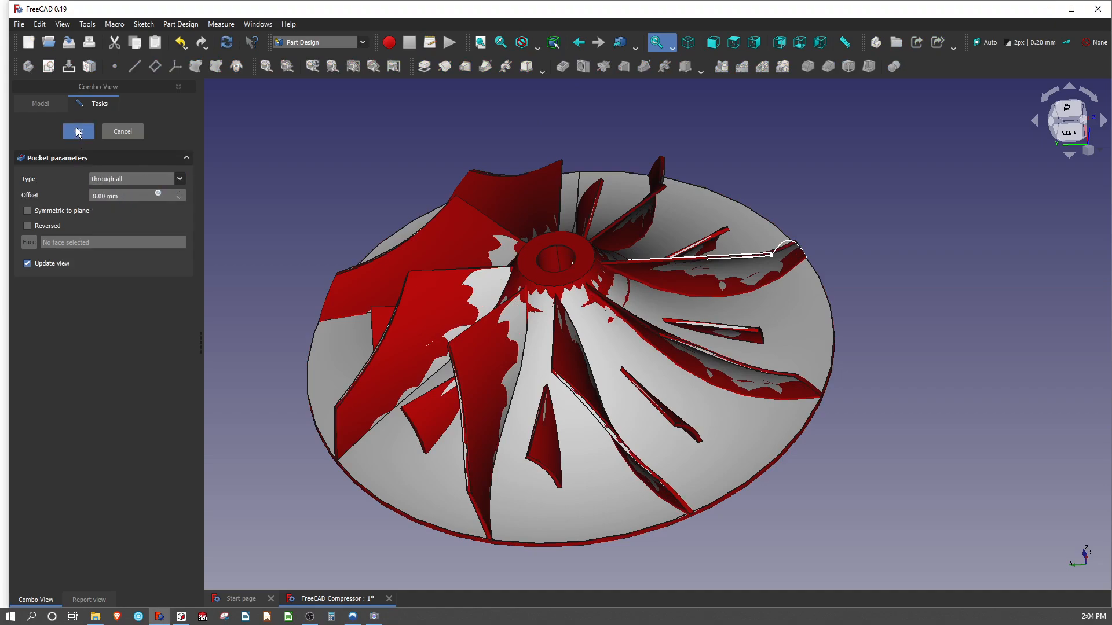
key(Return)
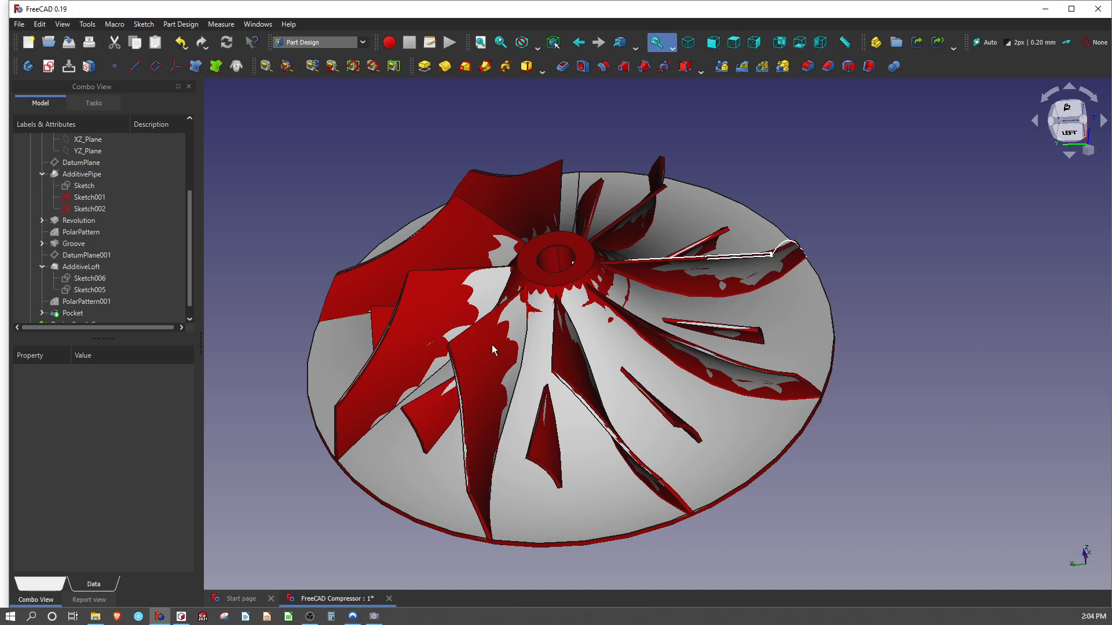
middle_drag(491, 345, 565, 339)
middle_drag(630, 349, 608, 220)
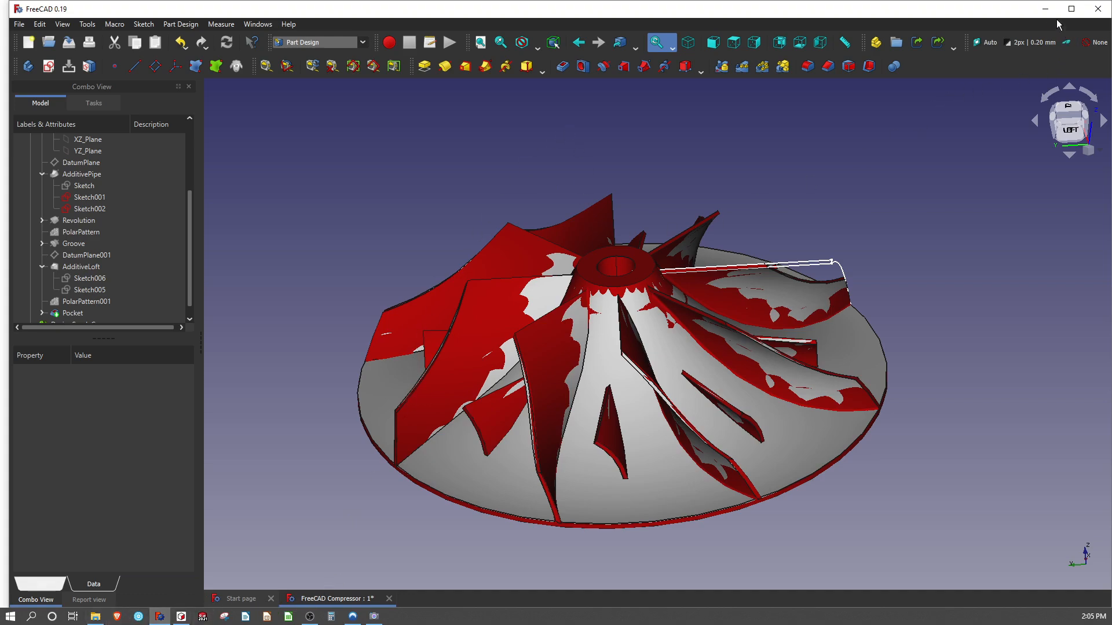
Bring up the compressor in DesignSpark Mechanical, return to FreeCAD and save the FreeCAD Compressor document.
click(1044, 9)
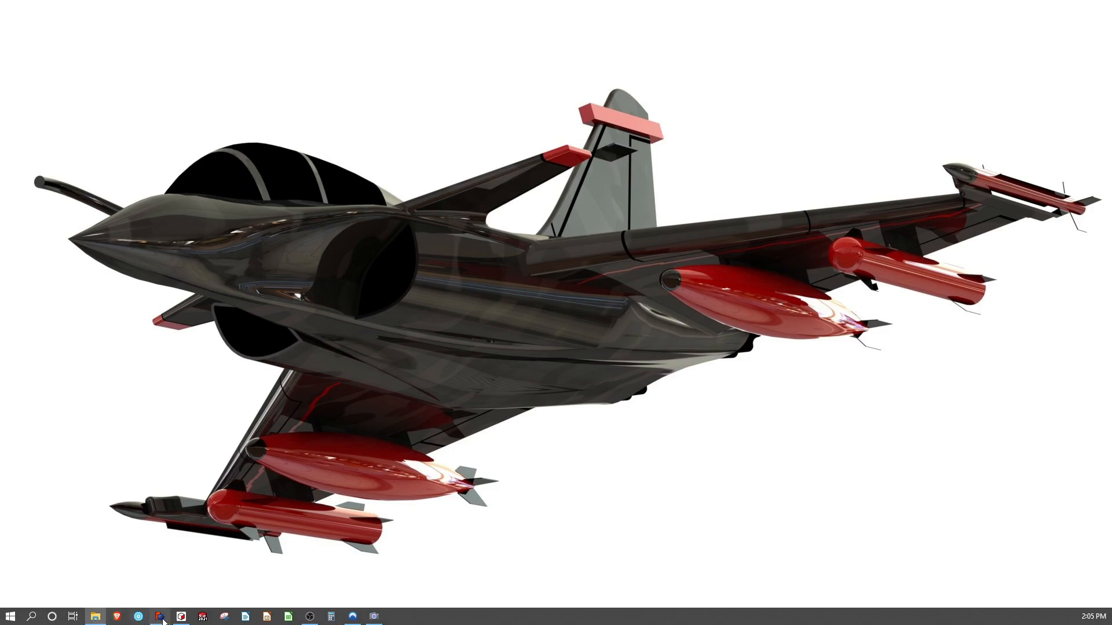
mouse_move(182, 617)
click(181, 567)
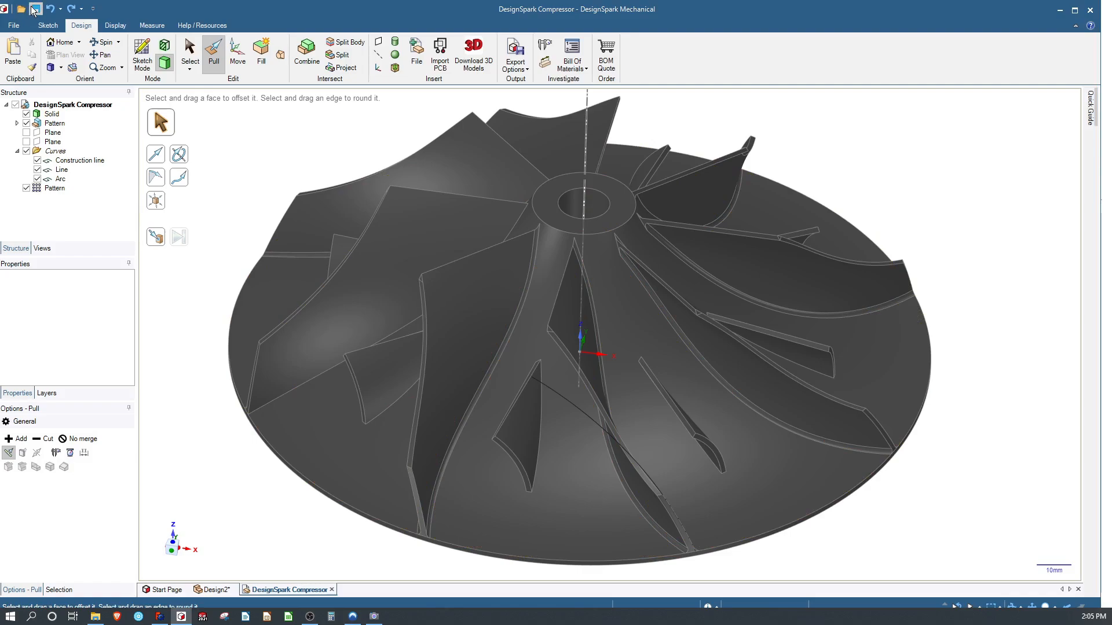
click(159, 617)
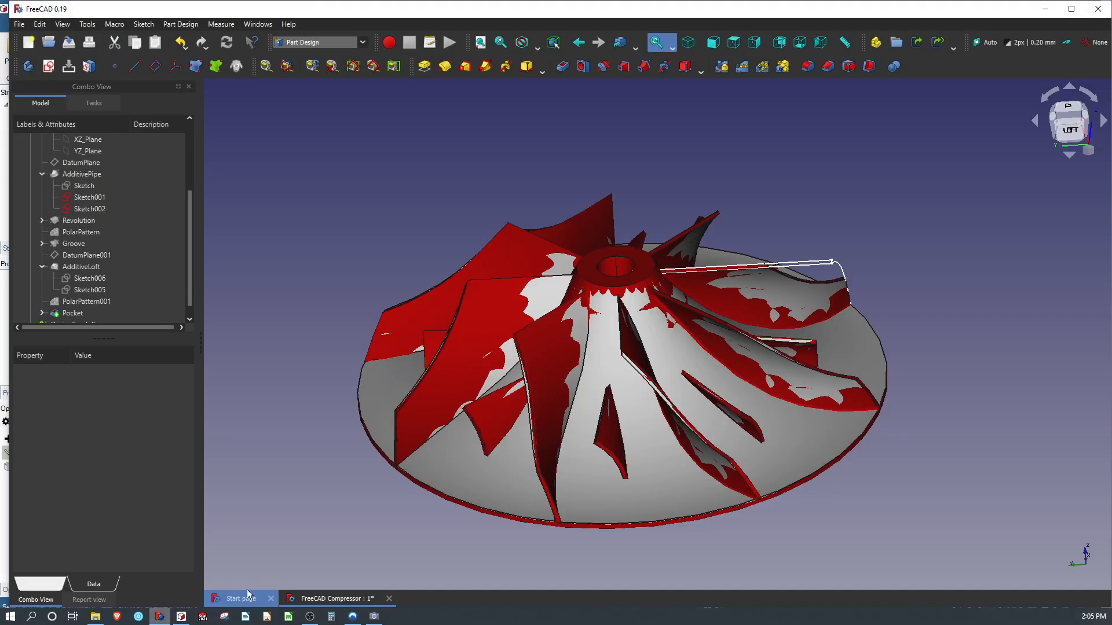
click(66, 43)
Delete the imported DesignSpark Compressor mesh from the FreeCAD document and save the document.
scroll(89, 301, down, 1)
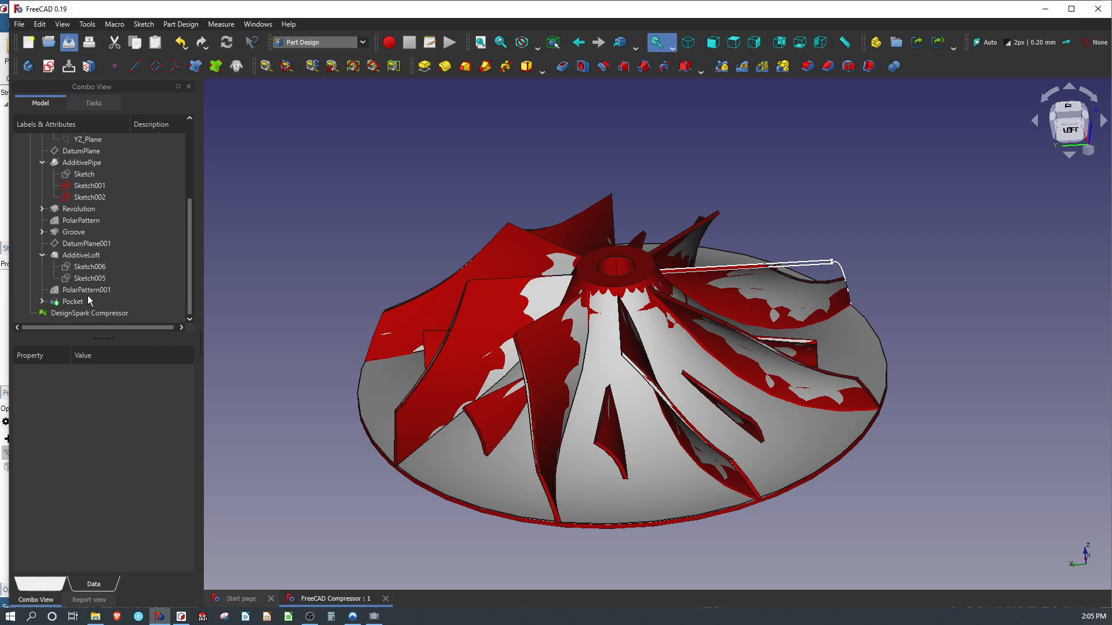
right_click(86, 316)
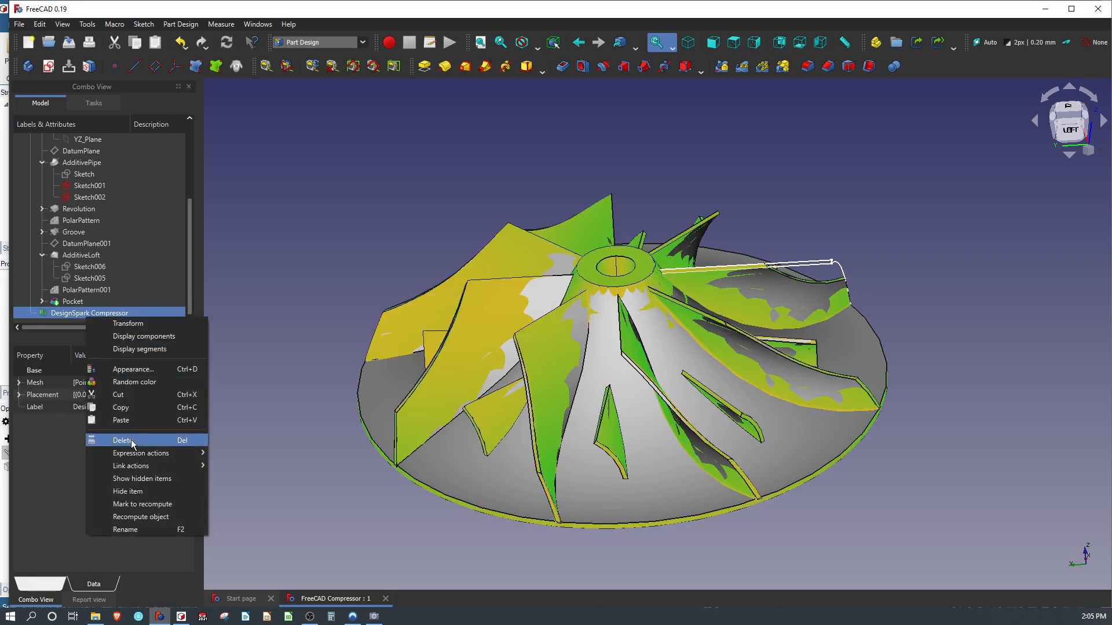
click(132, 441)
click(68, 42)
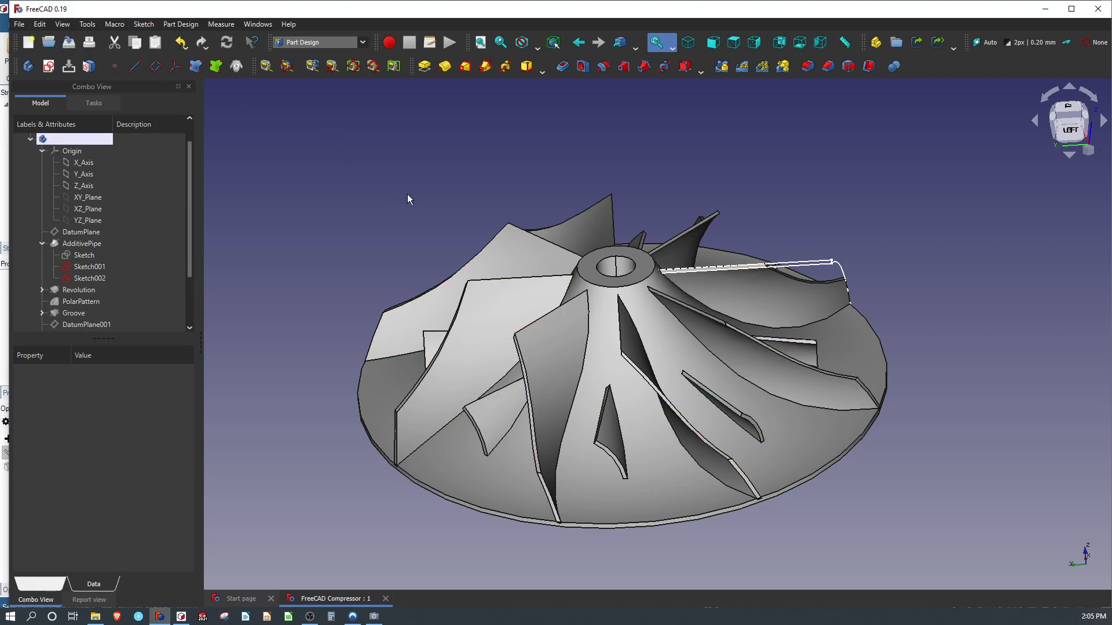
Switch to DesignSpark Mechanical, create a new empty design and orient its sketch grid to plan view.
click(181, 617)
scroll(498, 440, down, 3)
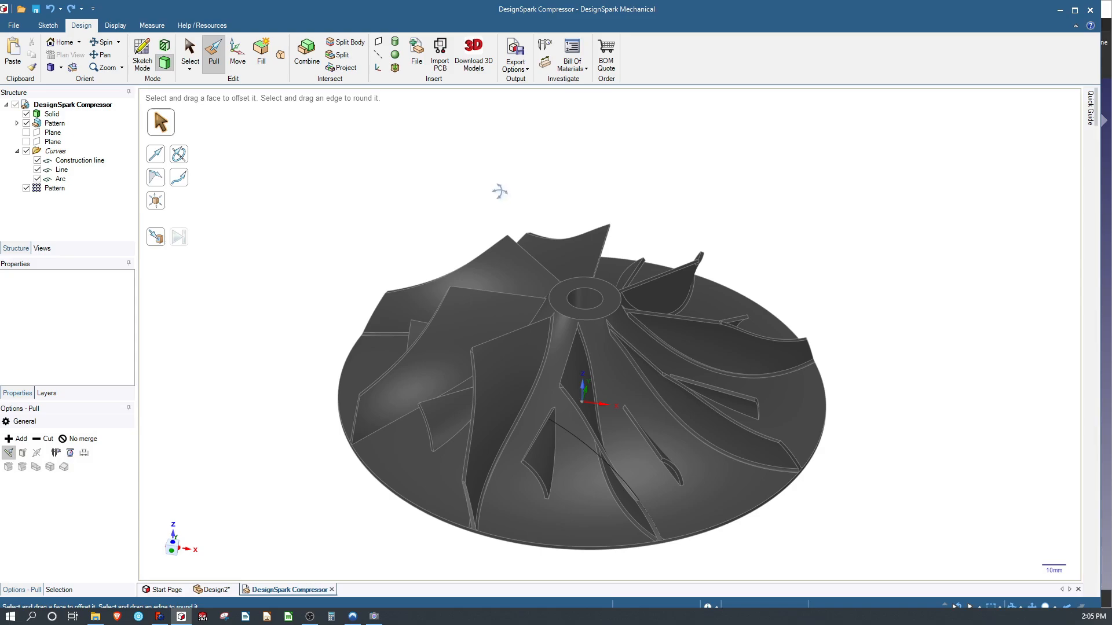
mouse_move(502, 191)
middle_down()
mouse_move(477, 179)
mouse_move(475, 206)
mouse_move(481, 197)
middle_up()
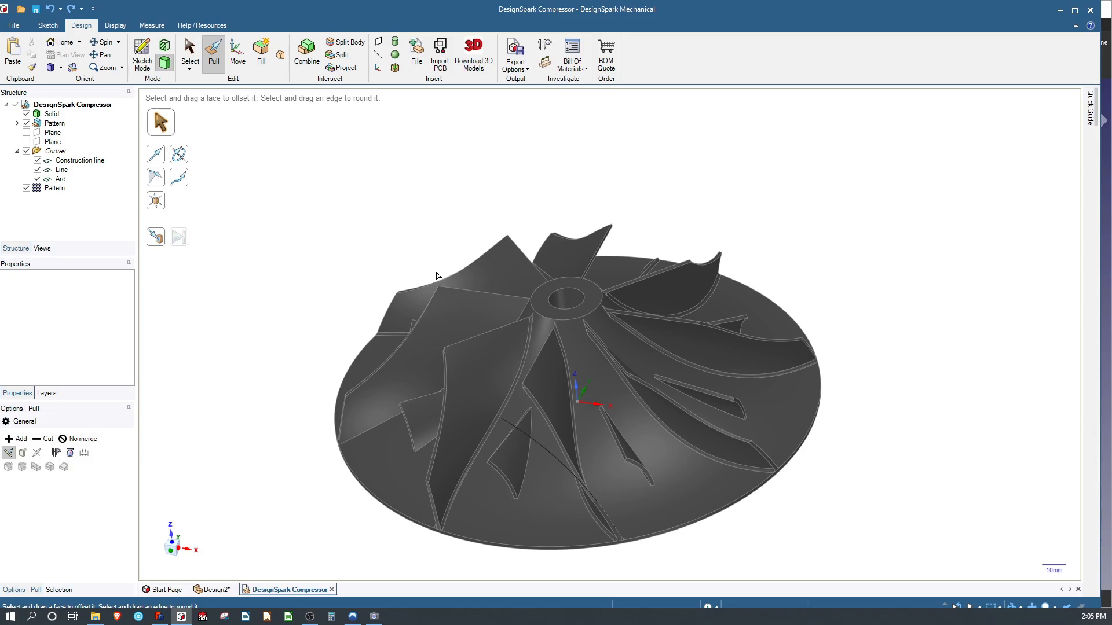
click(19, 25)
mouse_move(27, 47)
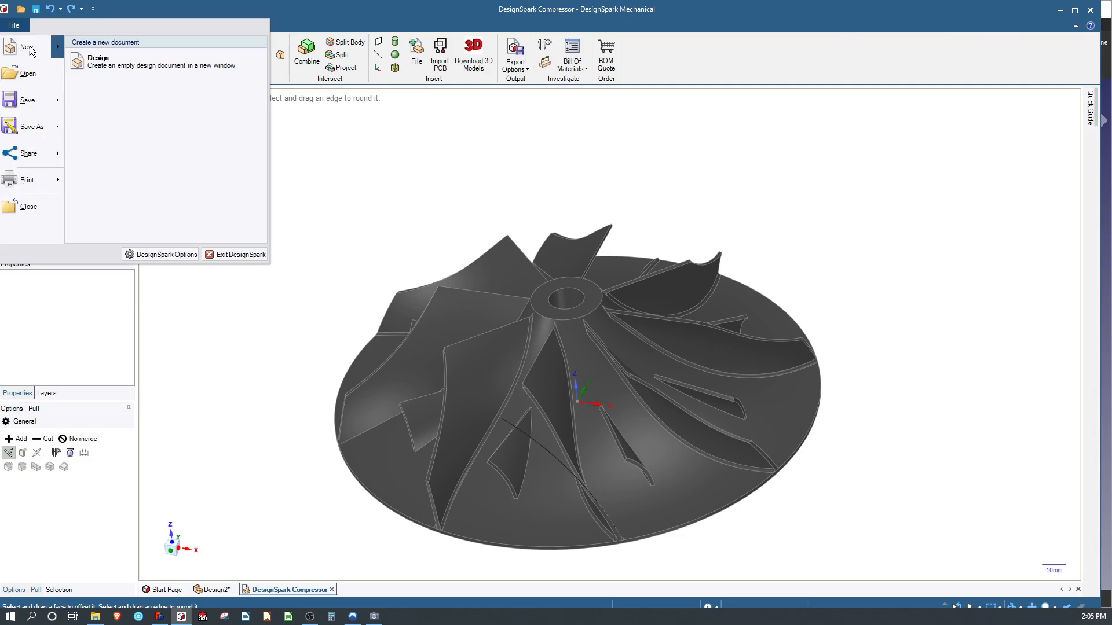
click(93, 61)
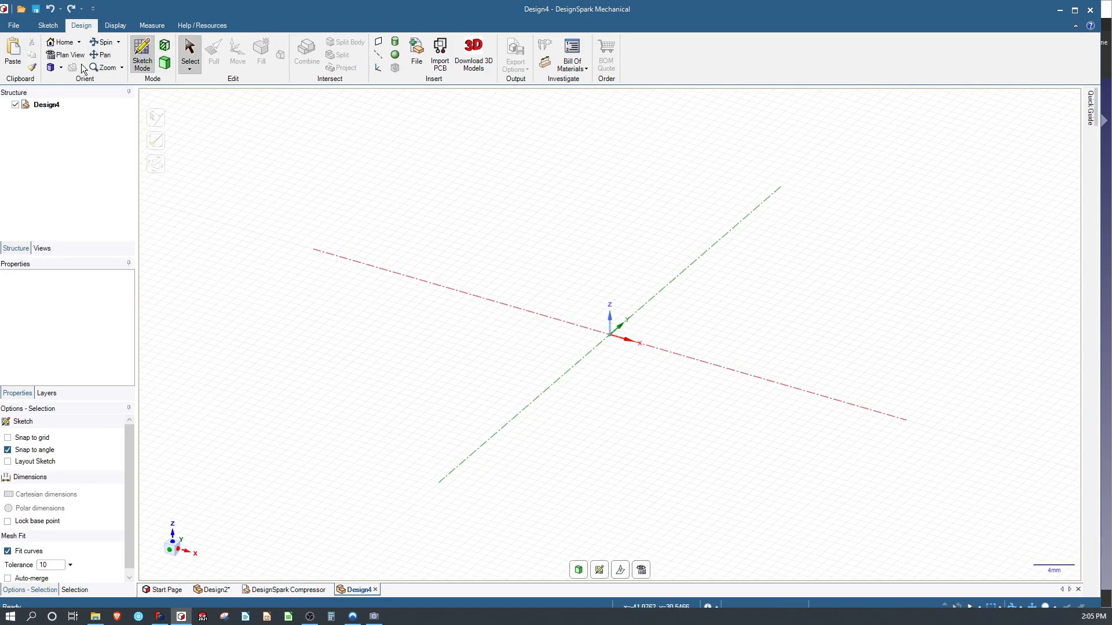
click(63, 57)
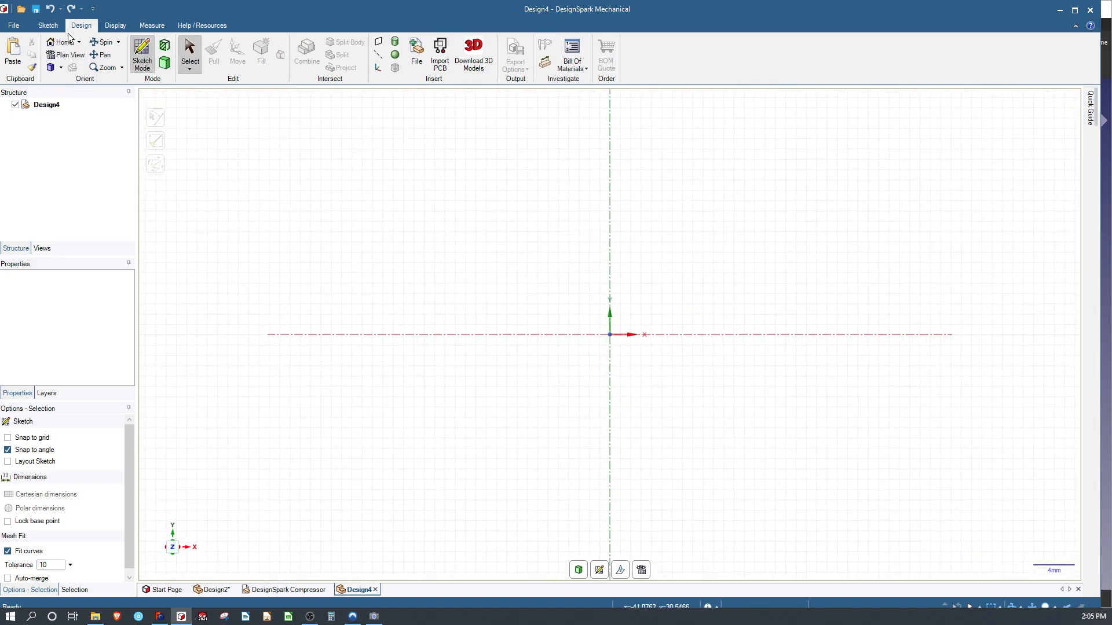
Sketch a large circle centred on the origin.
click(48, 26)
click(127, 52)
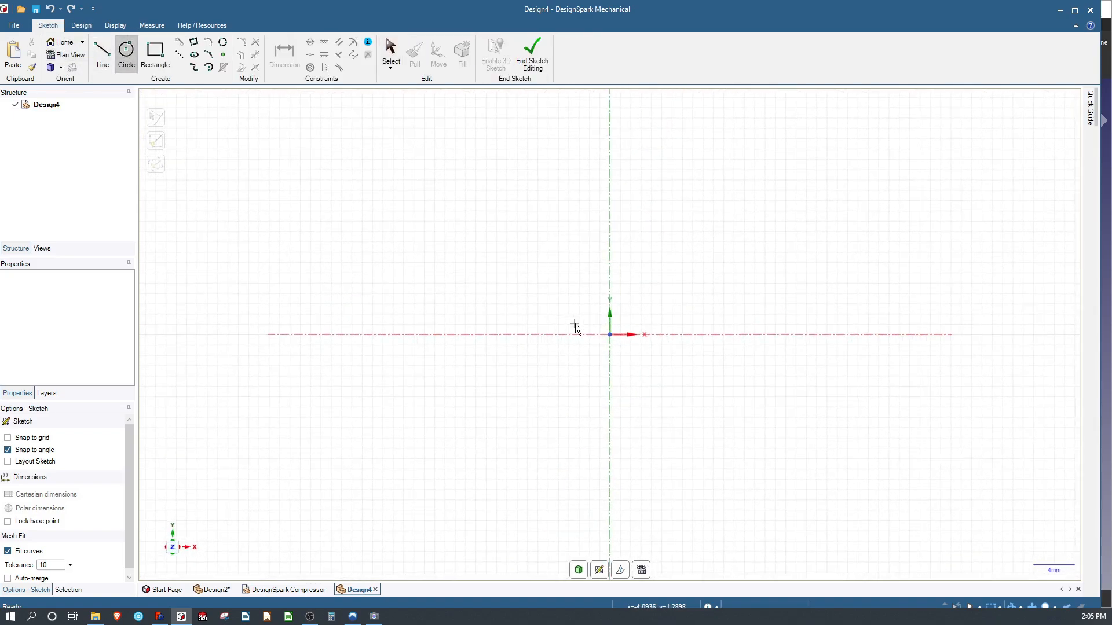
click(714, 275)
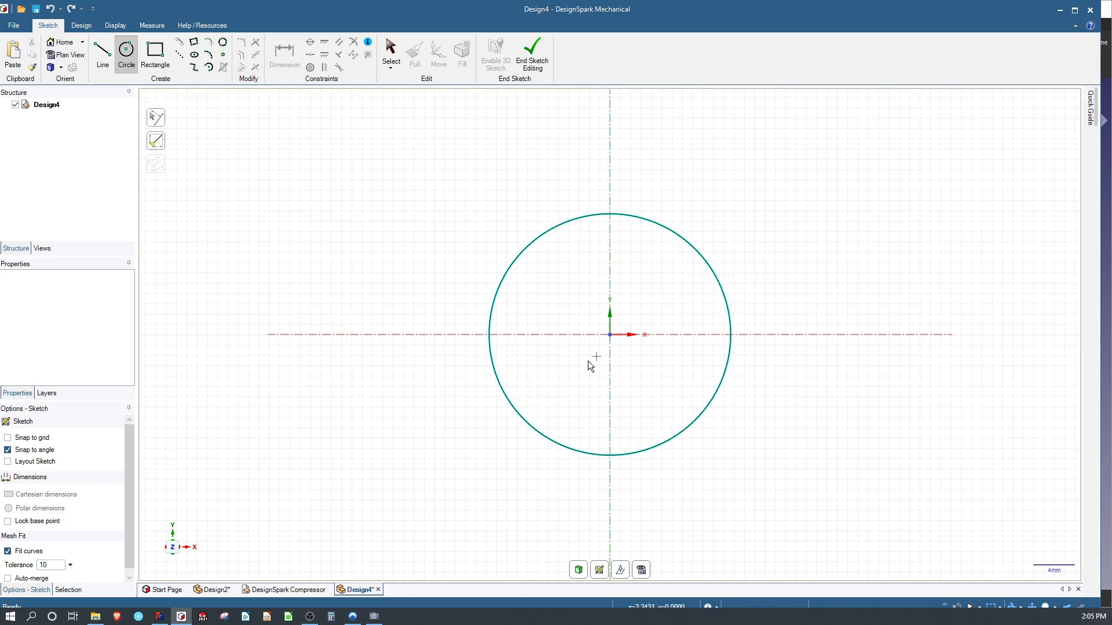
click(621, 335)
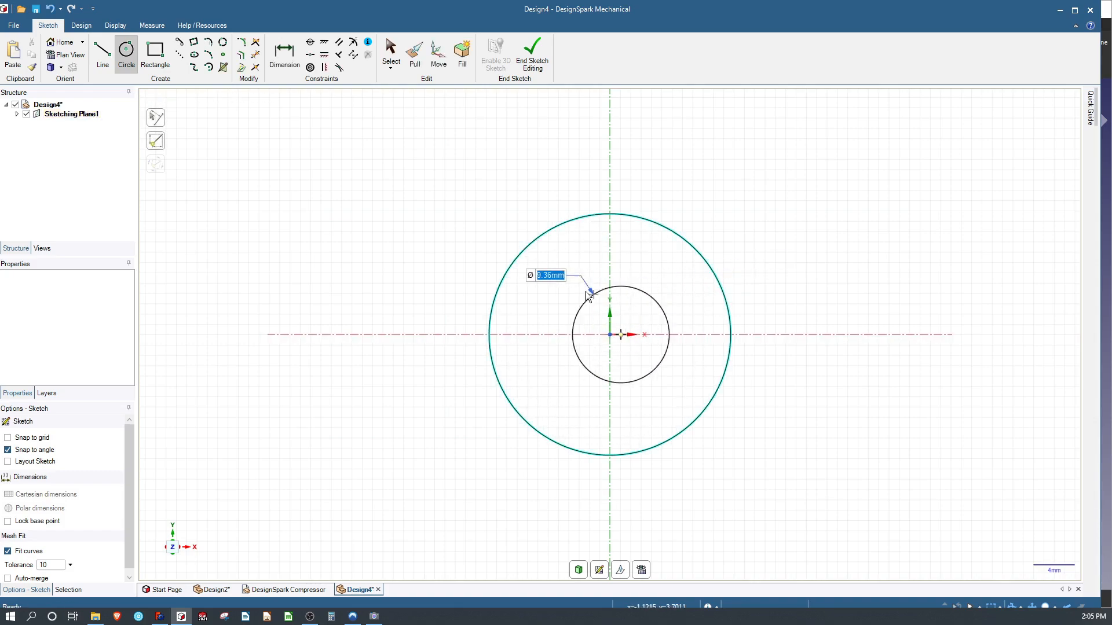
key(Escape)
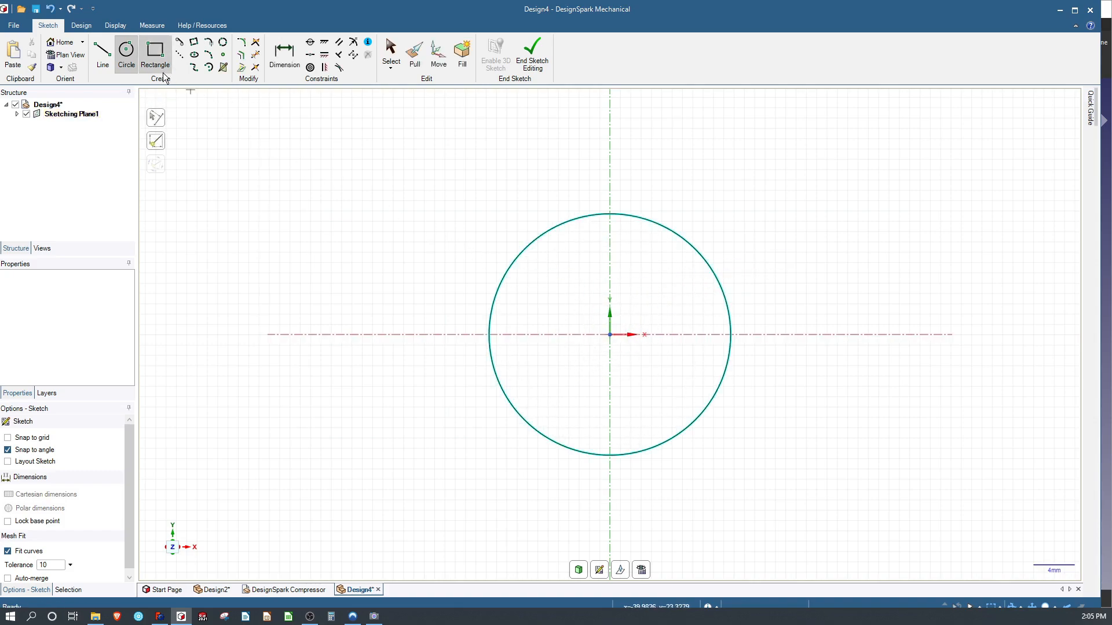
Add two smaller concentric circles, the innermost about 7.7 mm in diameter, and turn the middle one into construction geometry.
click(611, 334)
click(660, 291)
click(613, 335)
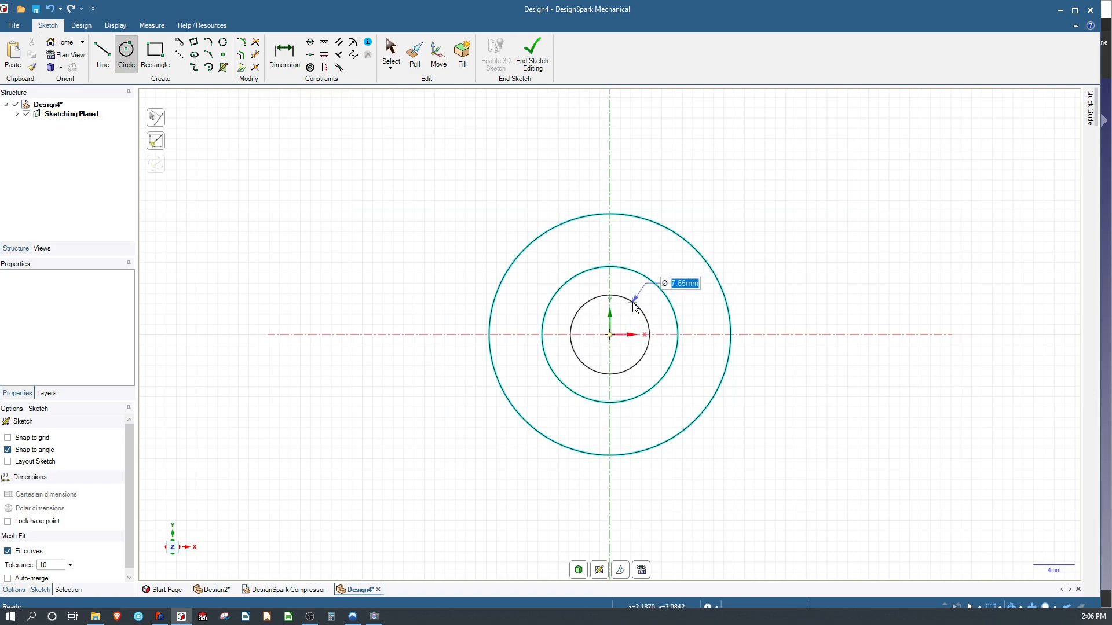
click(625, 297)
right_click(602, 266)
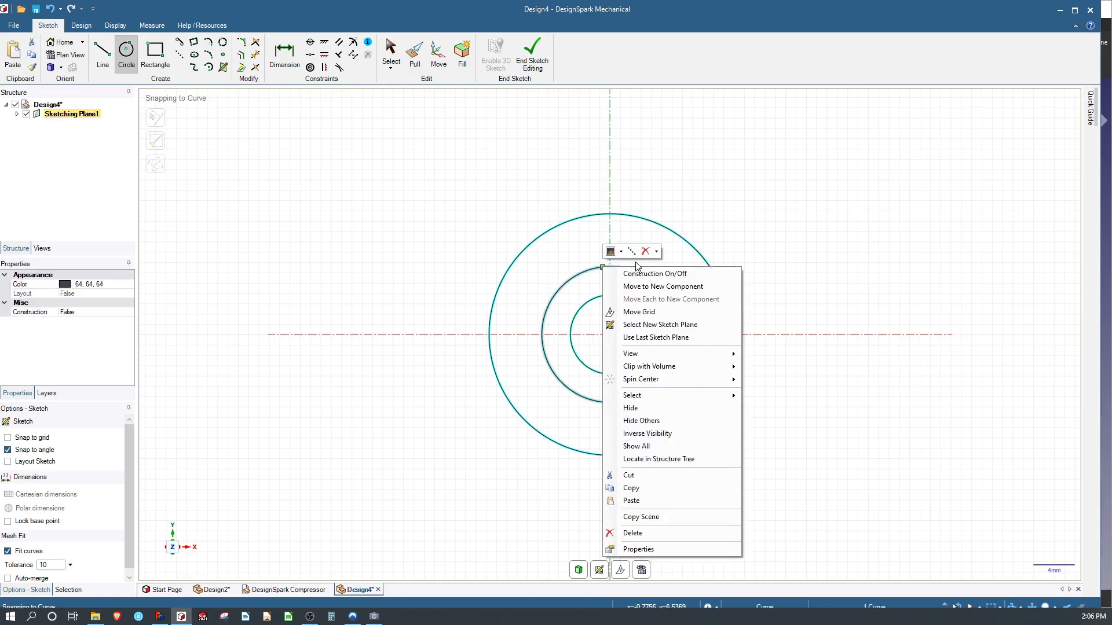
click(667, 273)
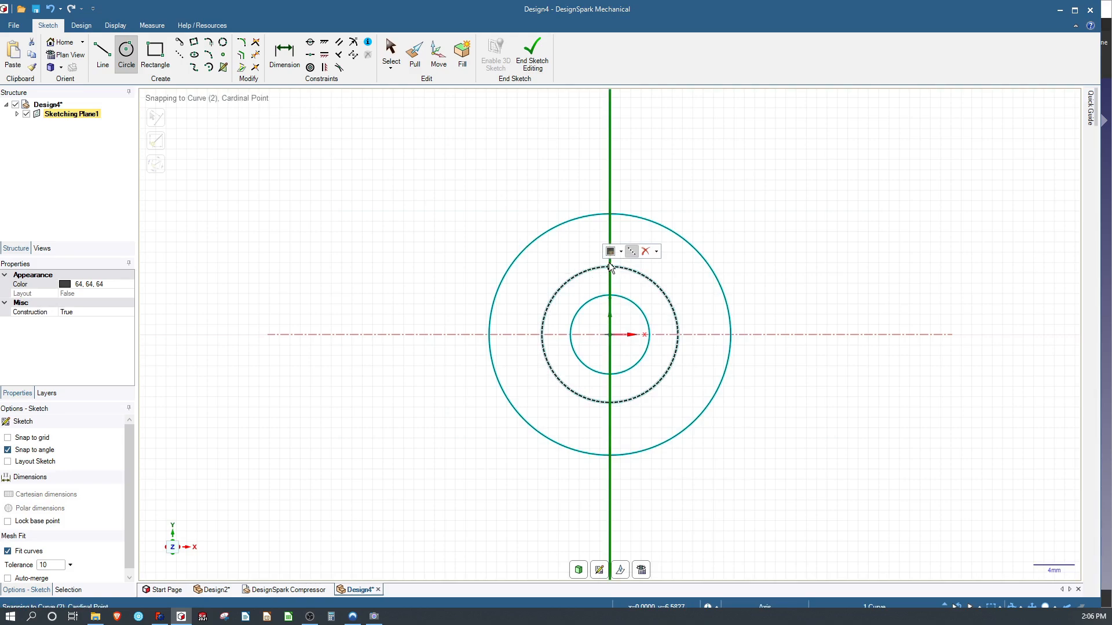
Sketch five small circles of differing sizes centred around the construction circle, the top one about 4.1 mm in diameter.
scroll(613, 269, up, 3)
click(606, 265)
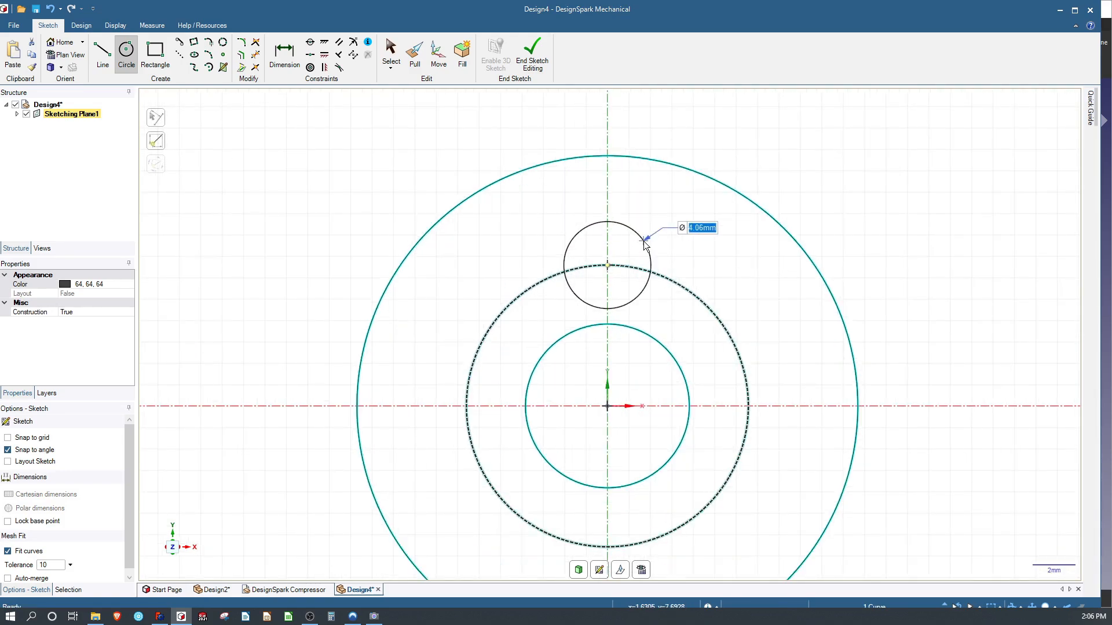
click(637, 235)
click(486, 334)
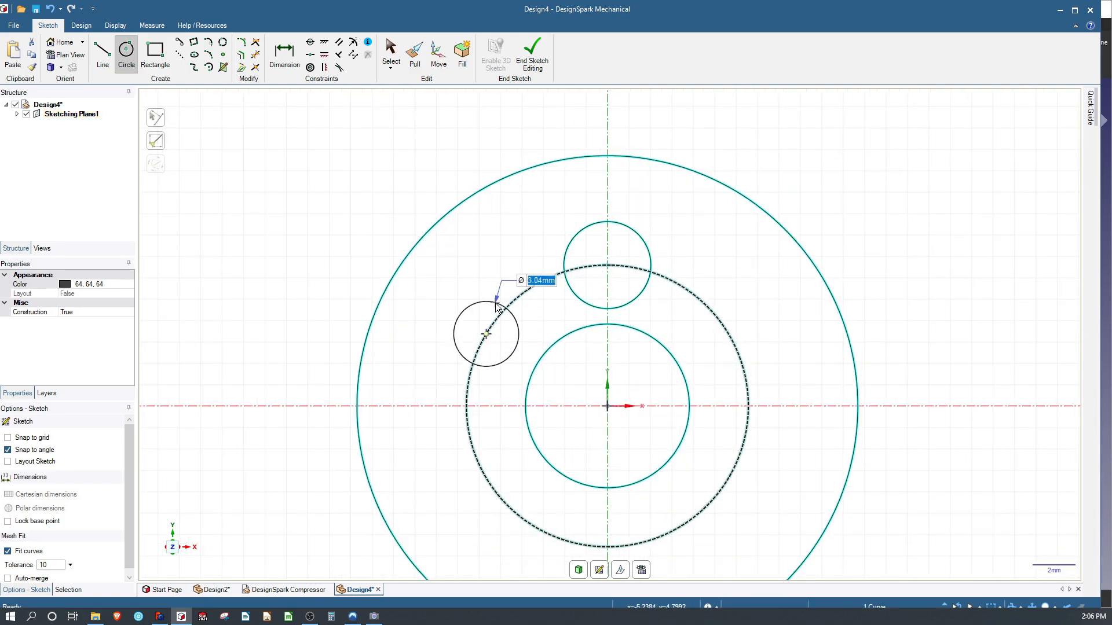
click(496, 303)
click(515, 511)
click(523, 512)
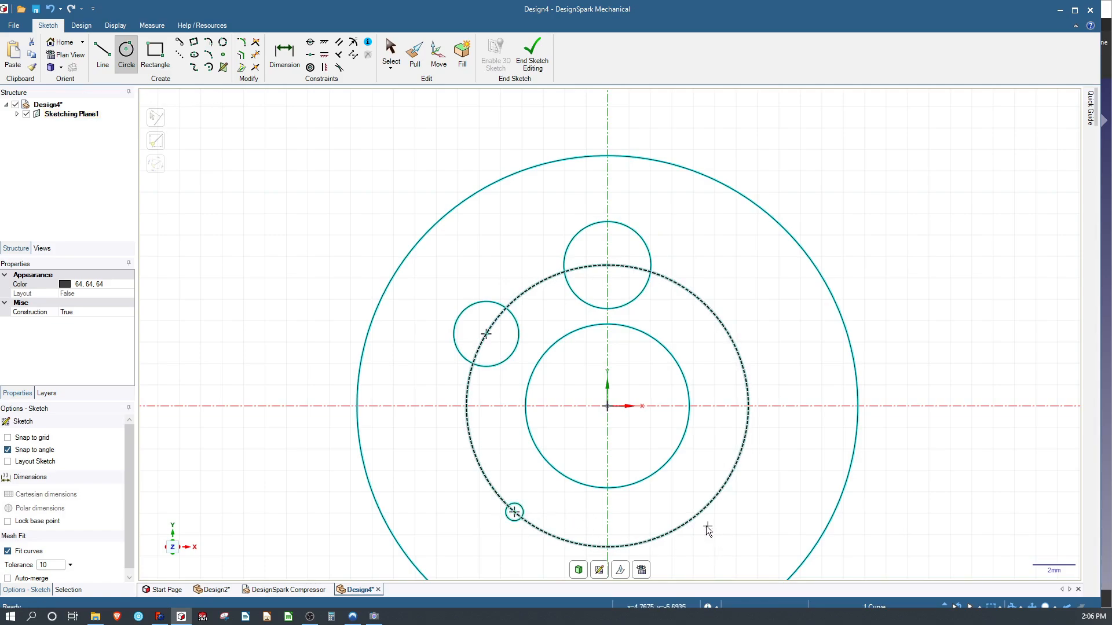
click(694, 516)
click(722, 533)
click(738, 353)
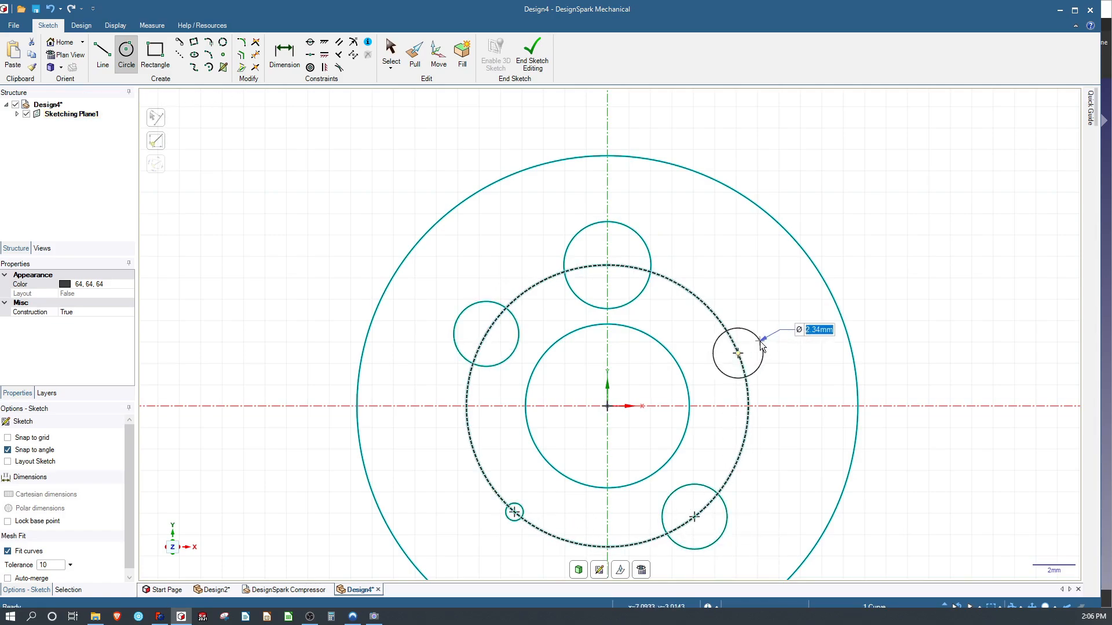
click(760, 346)
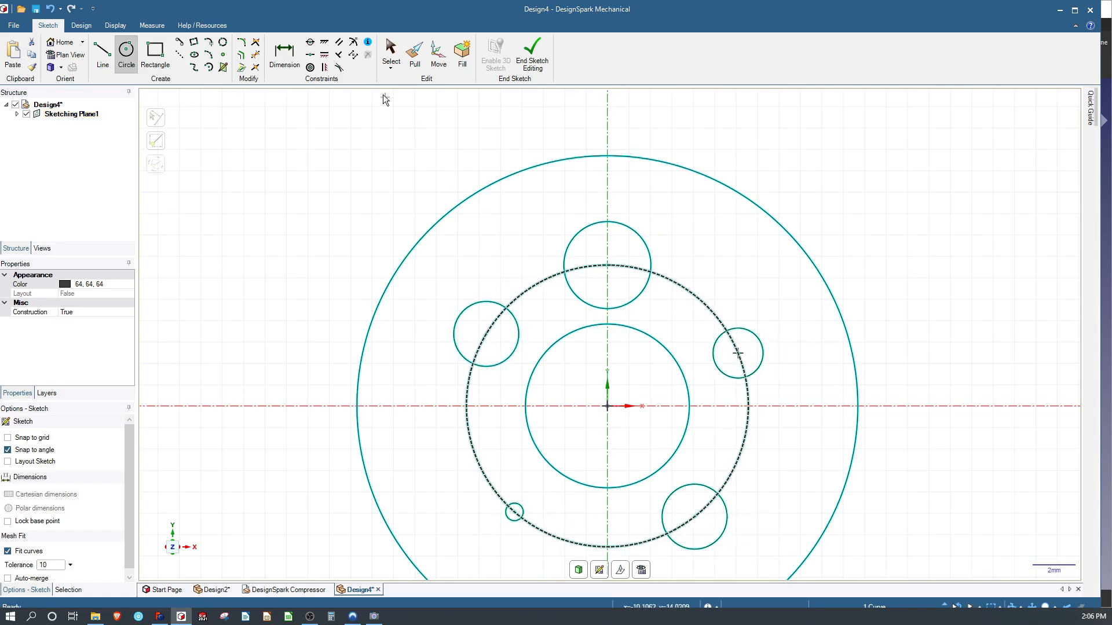
Constrain the five small circles on the construction circle to equal radius, matching the upper-left one.
click(353, 43)
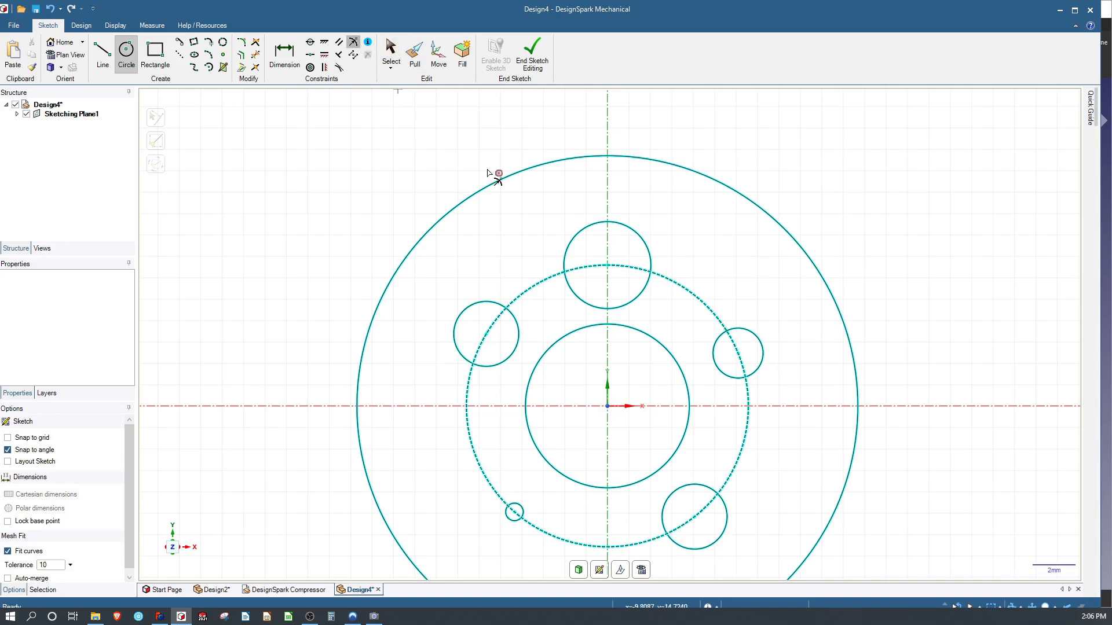
click(577, 233)
click(472, 311)
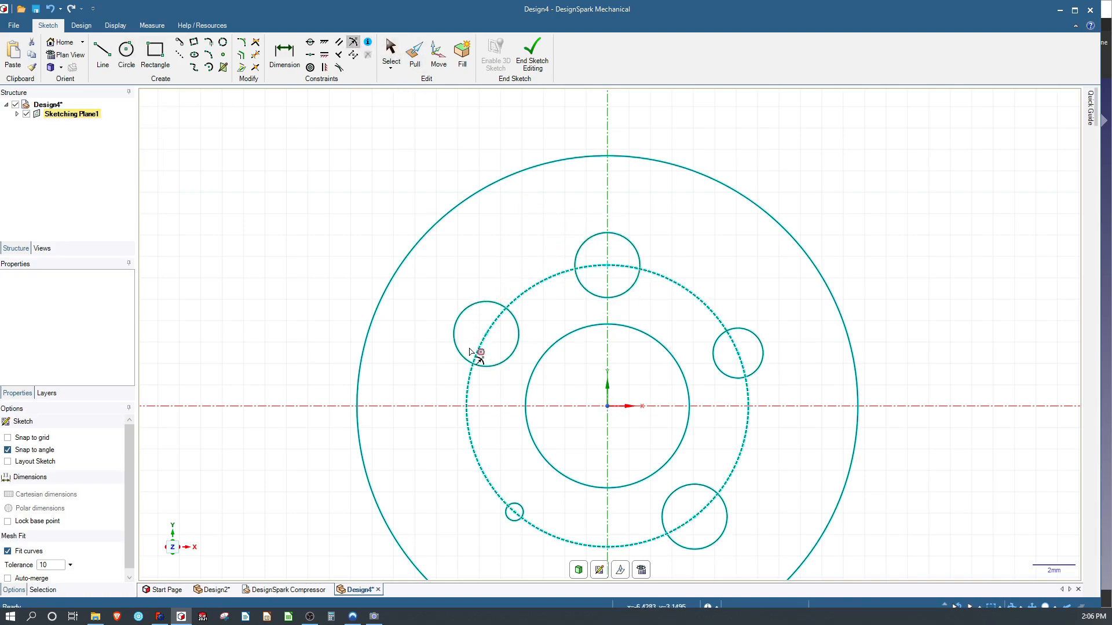
click(514, 512)
click(508, 358)
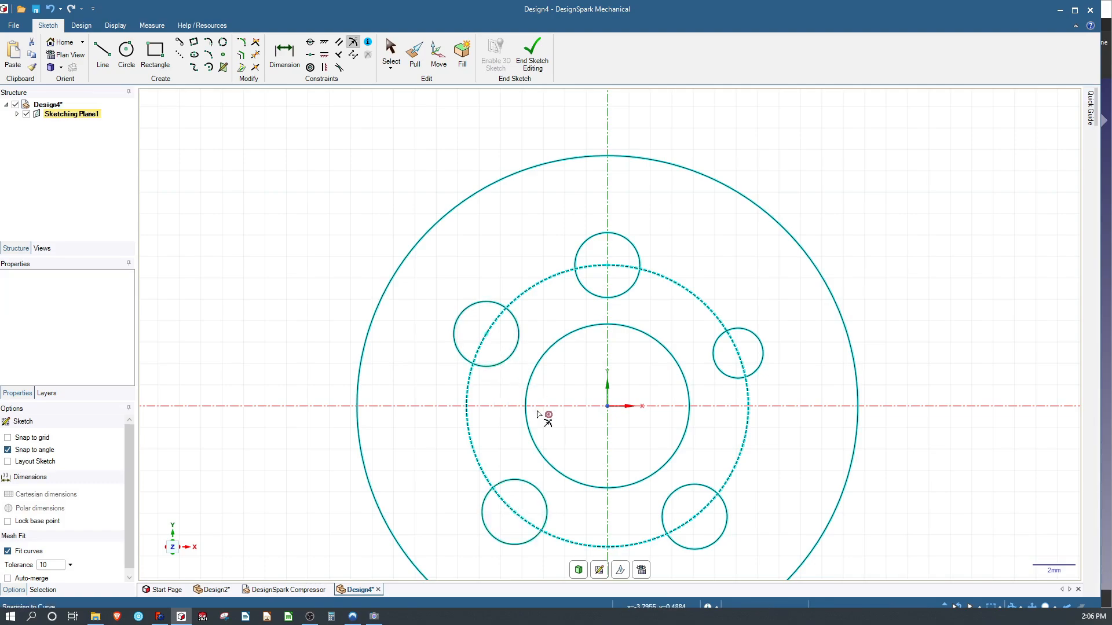
click(664, 526)
click(546, 511)
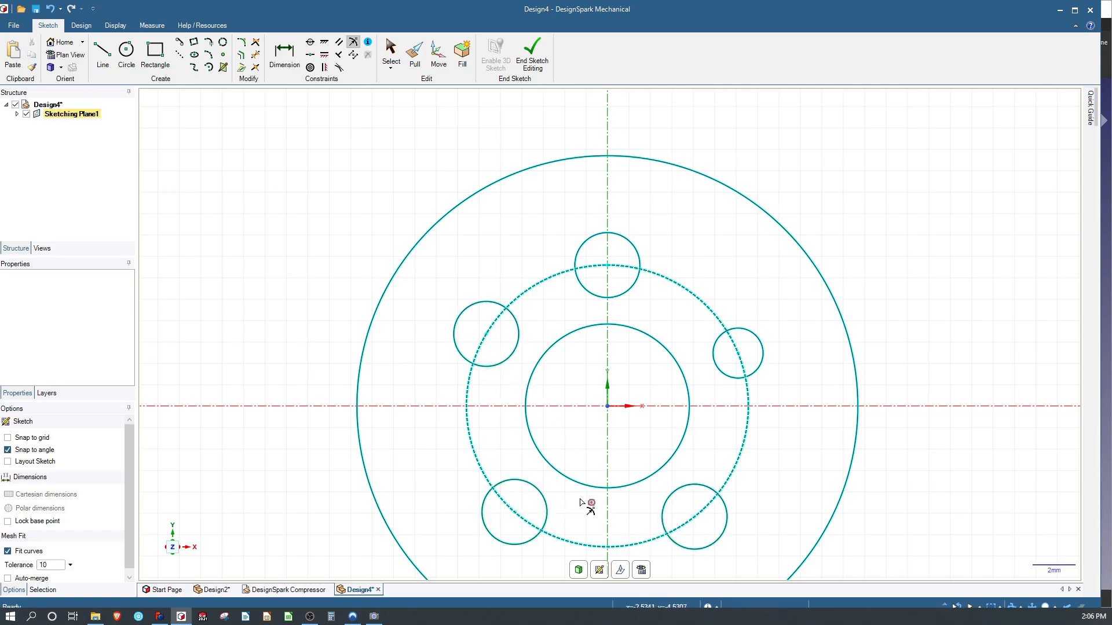
click(758, 351)
click(724, 523)
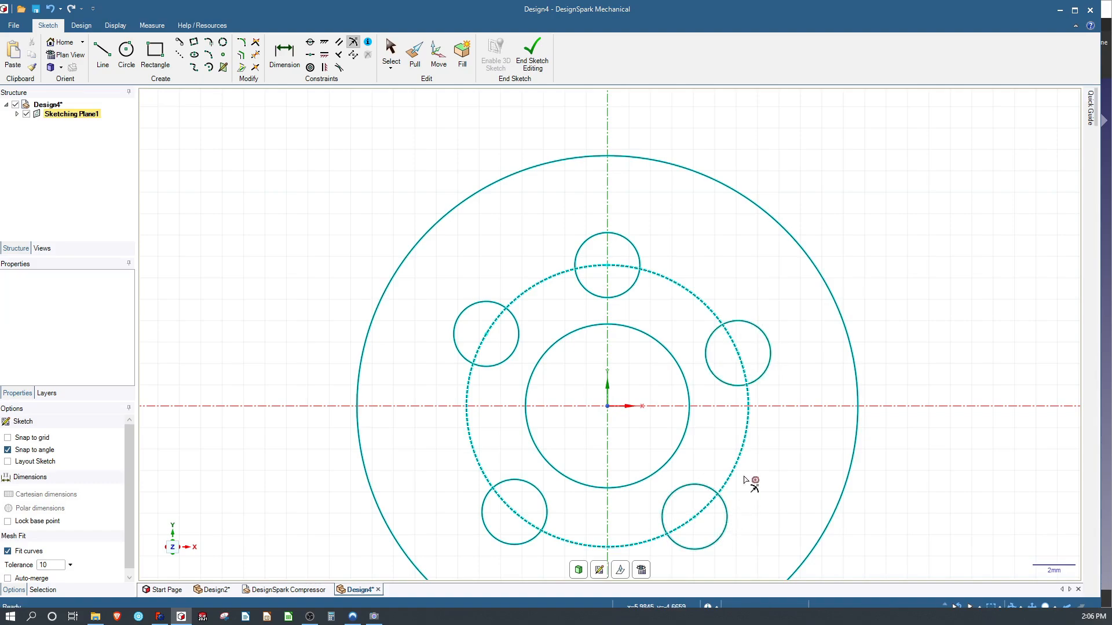
key(Escape)
Resize the five equal circles together by slightly shrinking the top one freehand.
mouse_move(644, 210)
mouse_down()
mouse_move(646, 201)
mouse_move(622, 238)
mouse_up()
shift+middle_drag(619, 259, 609, 287)
scroll(602, 332, down, 4)
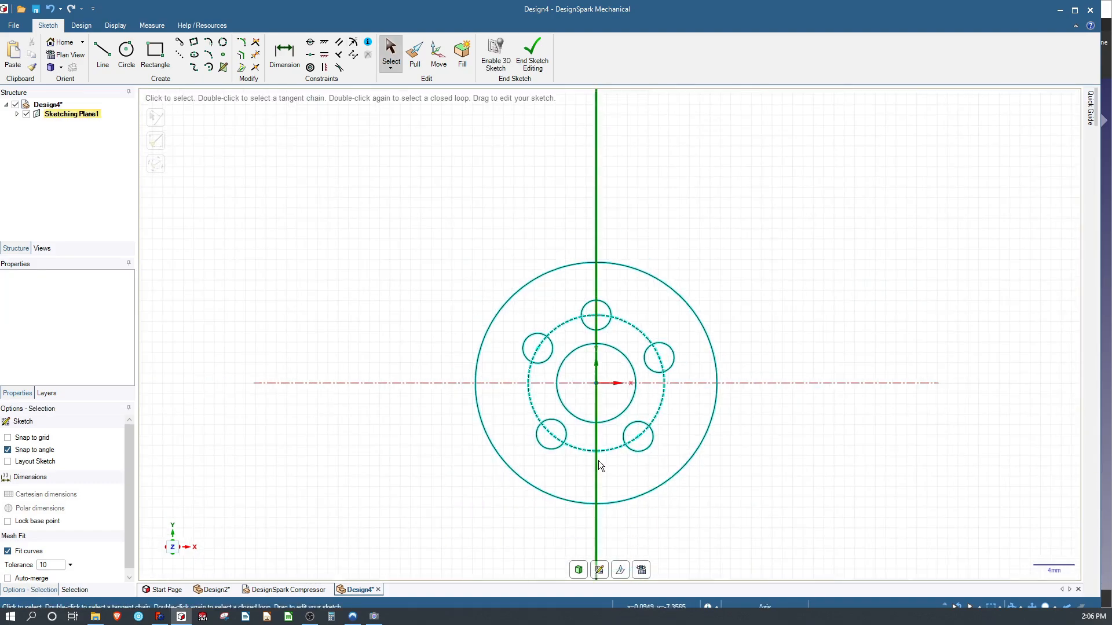
scroll(599, 461, up, 3)
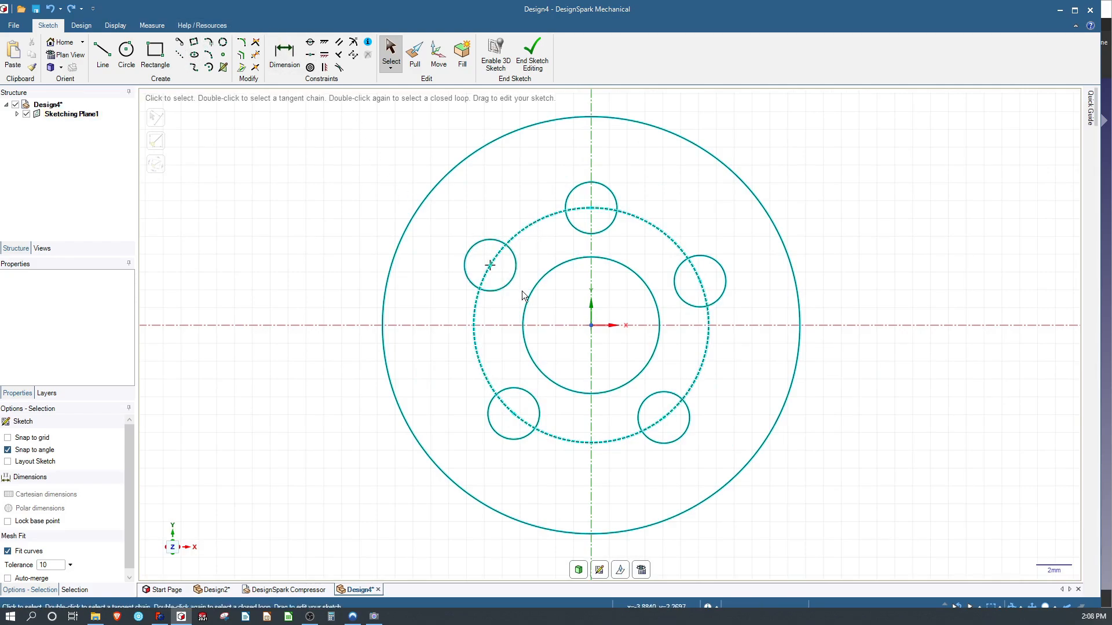
scroll(422, 332, up, 4)
scroll(422, 331, down, 5)
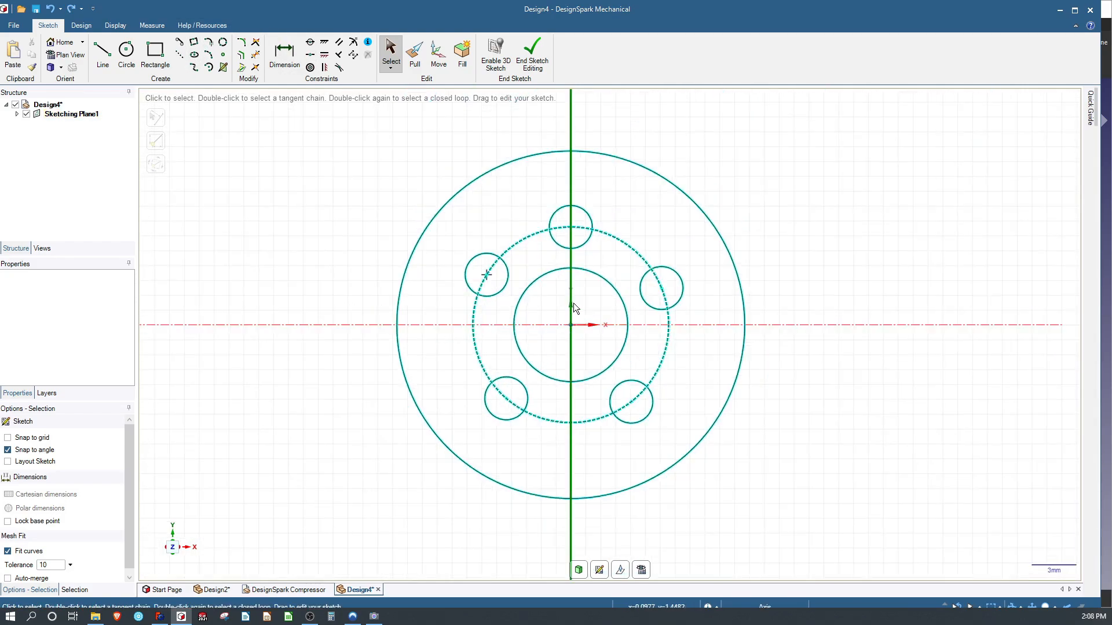
scroll(589, 304, down, 2)
scroll(589, 303, up, 4)
scroll(589, 290, down, 3)
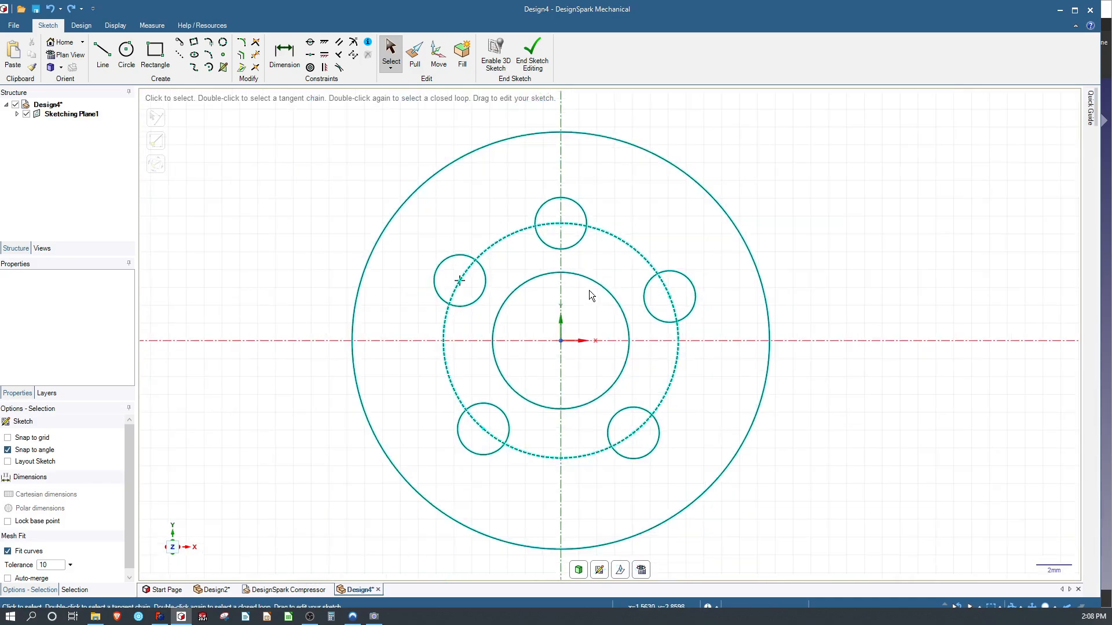
Enlarge the dashed construction circle freehand and constrain the top small circle's centre onto it.
drag(620, 241, 633, 218)
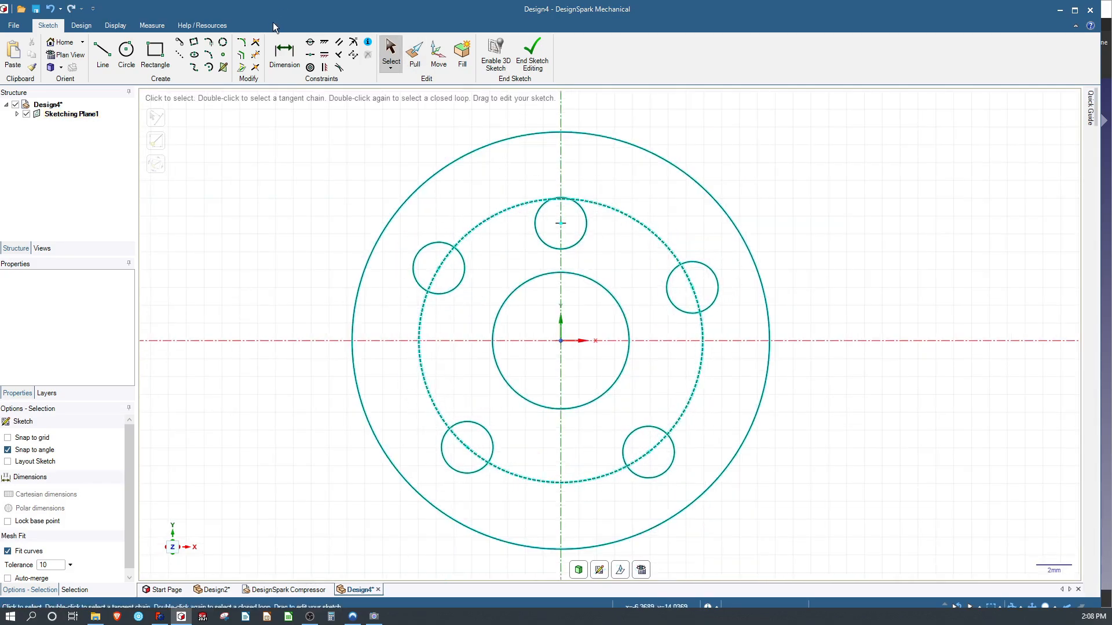
click(309, 42)
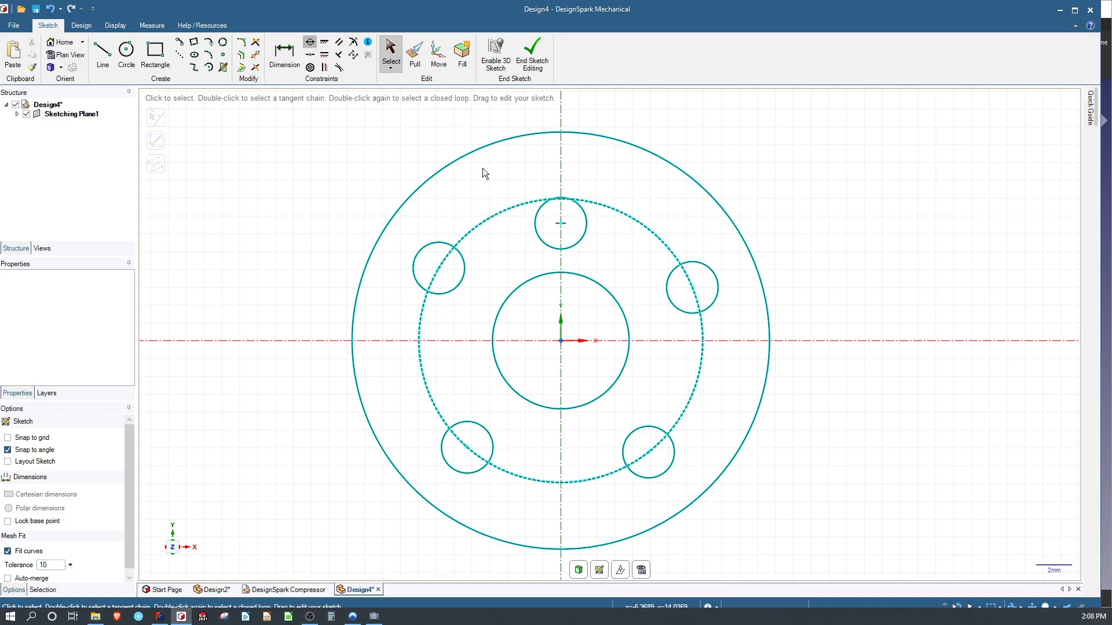
click(559, 226)
click(641, 228)
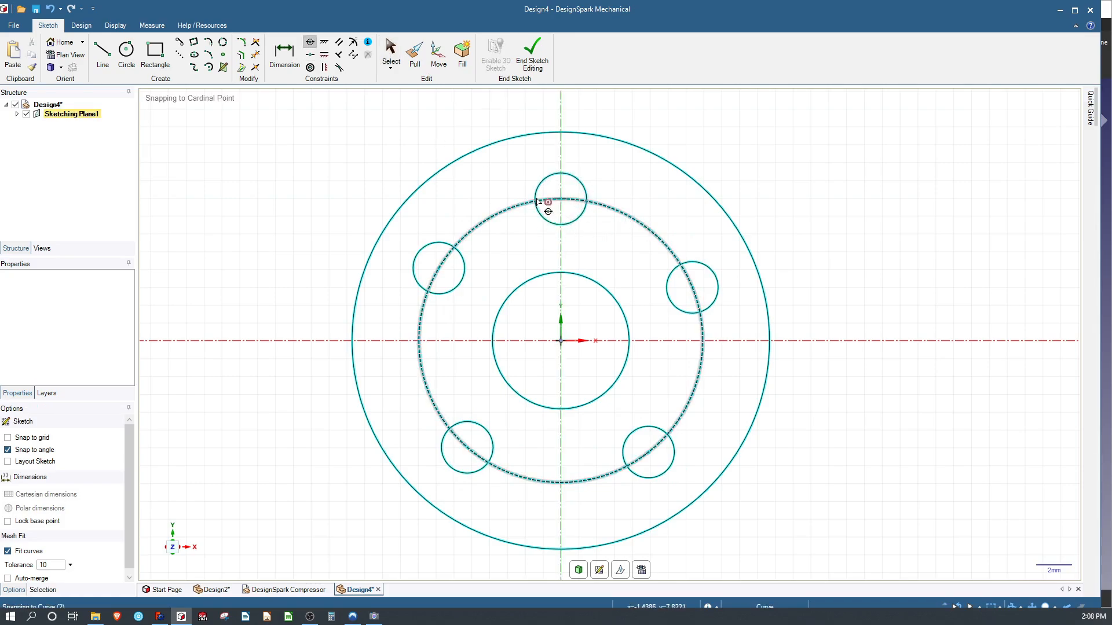
Move the top small circle slightly off the vertical axis, and constrain its centre coincident with that axis.
key(s)
drag(560, 198, 598, 201)
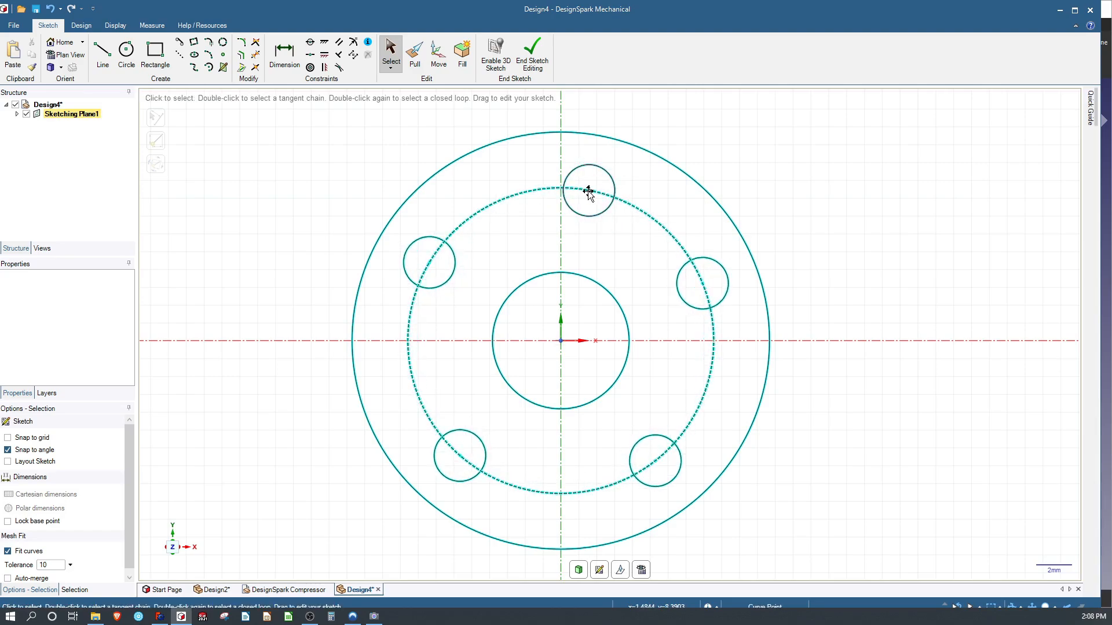
click(560, 158)
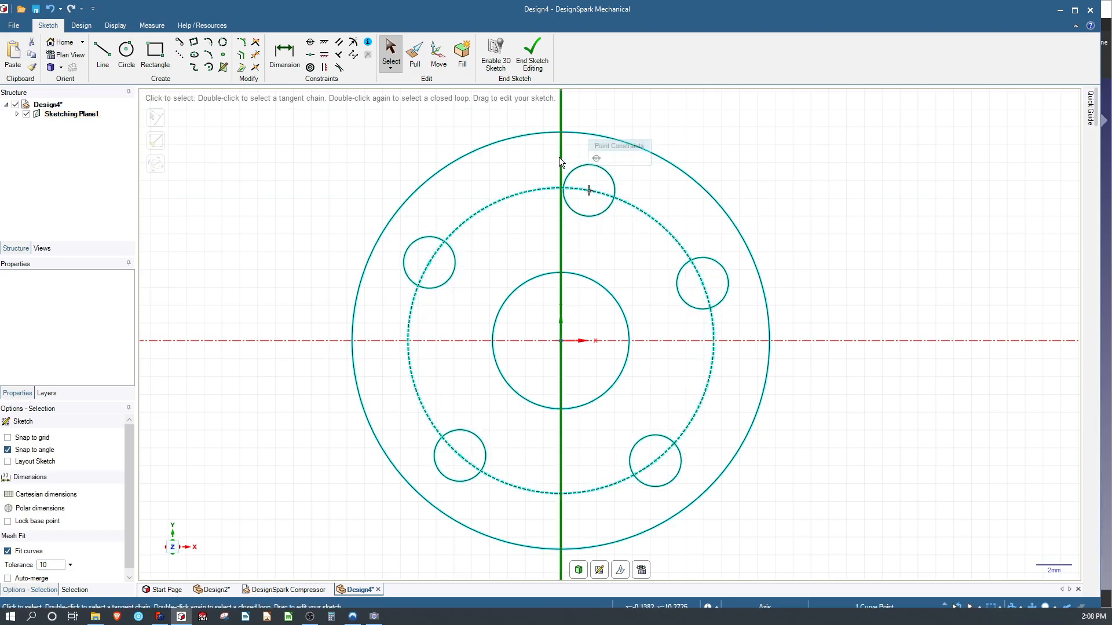
ctrl+click(589, 191)
click(310, 42)
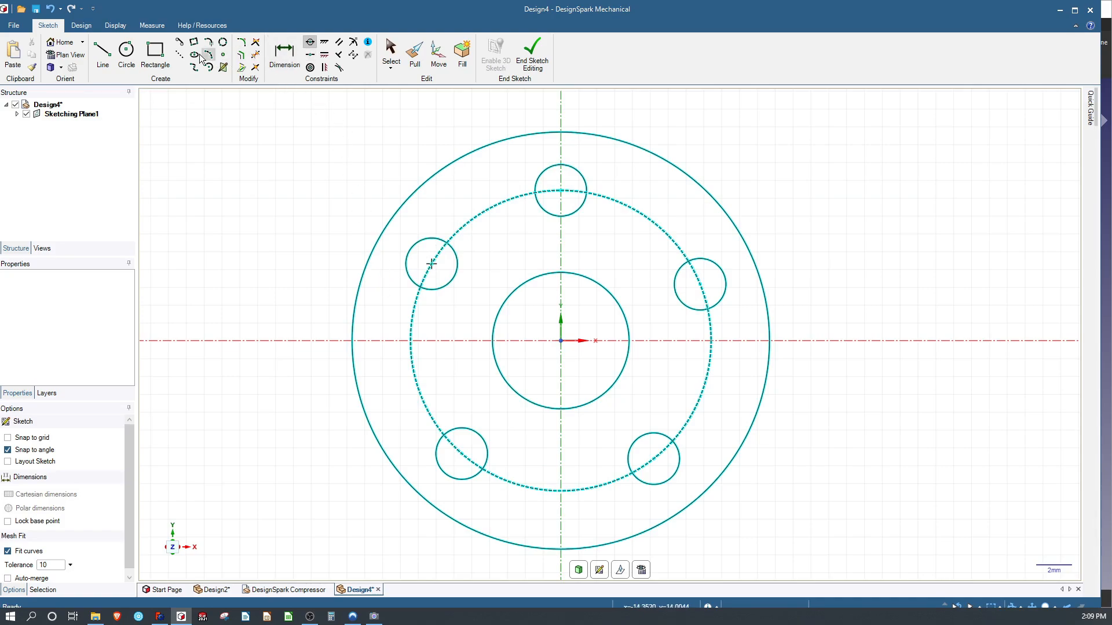
Draw a construction line from the origin to the upper-left small circle and make its end coincident with that circle's centre.
key(l)
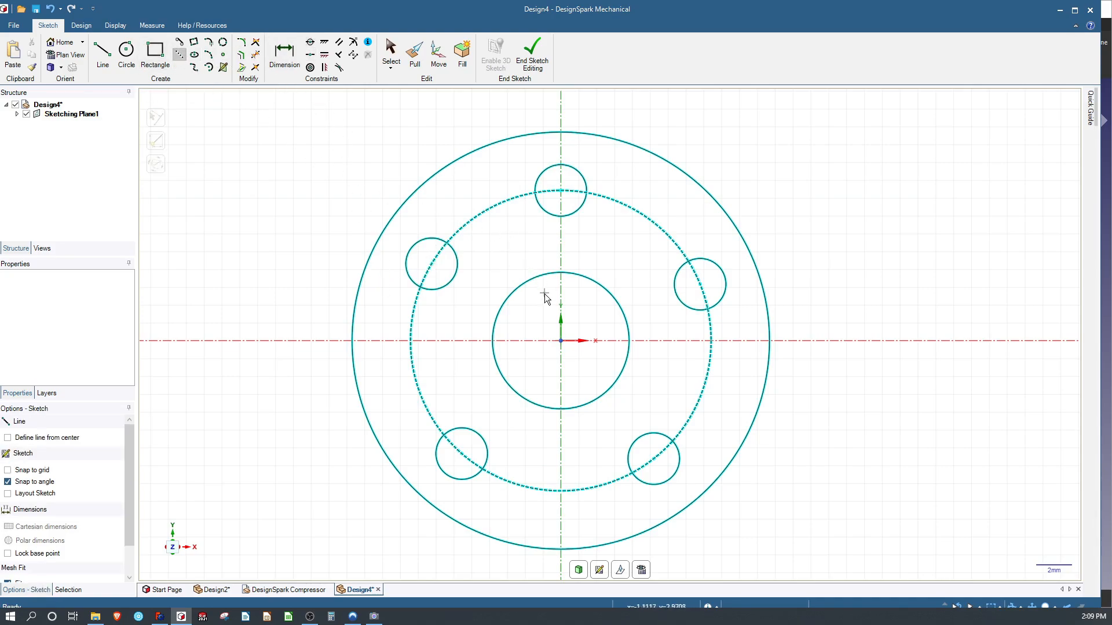
click(561, 341)
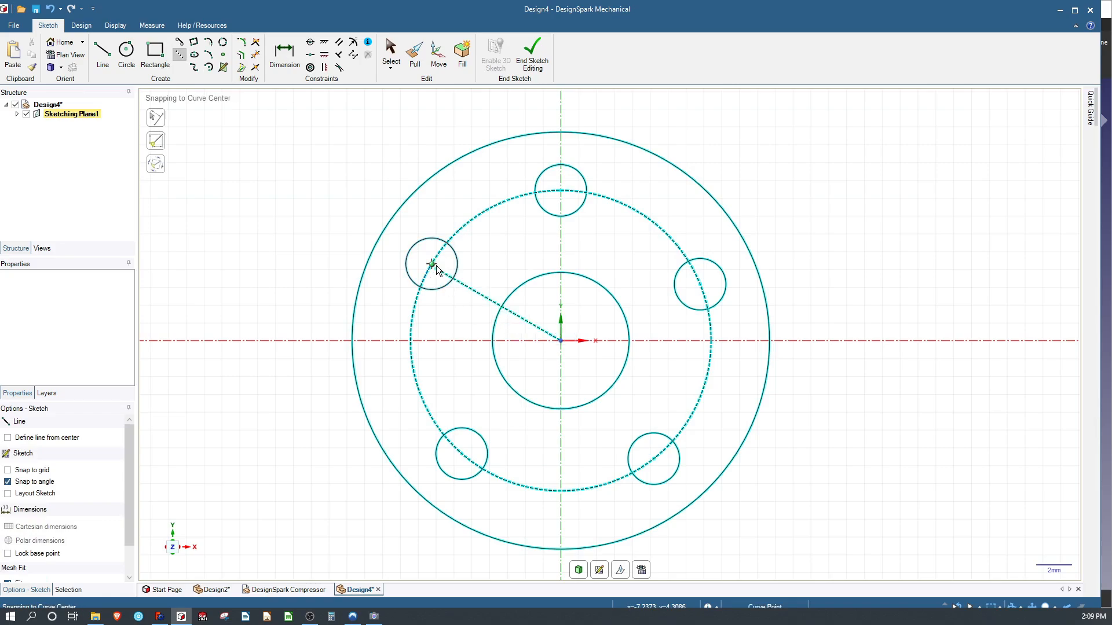
click(436, 267)
key(Escape)
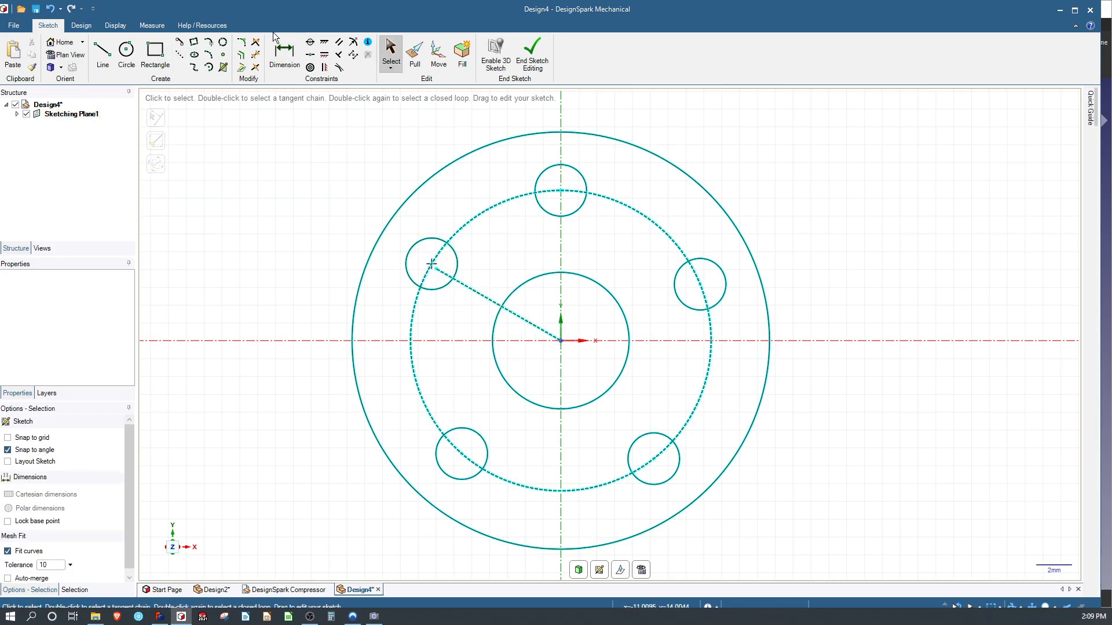
click(310, 44)
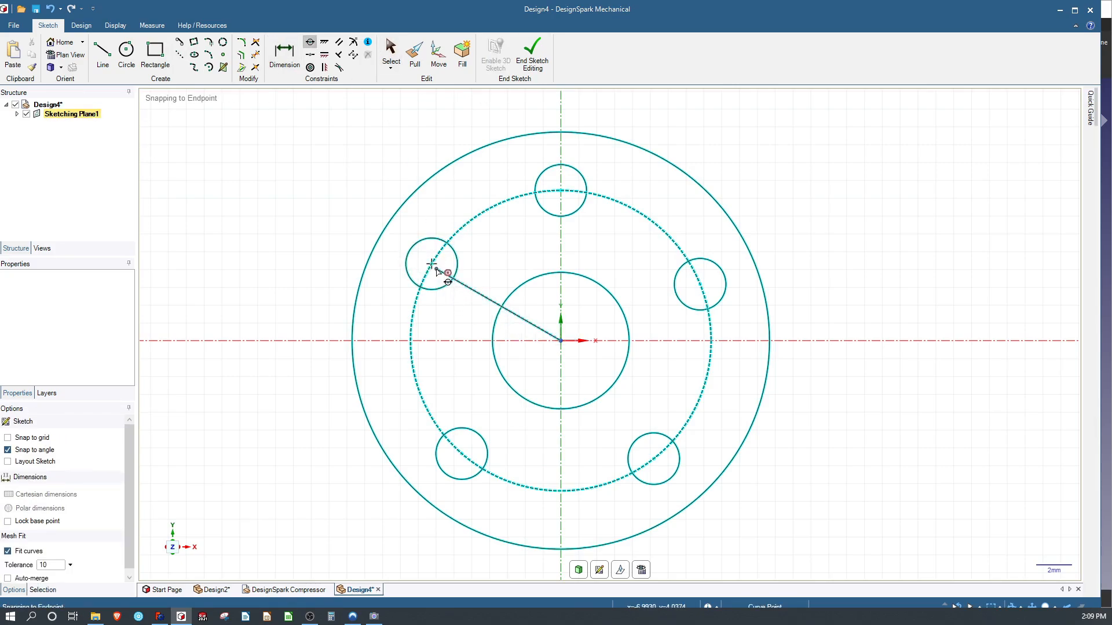
Draw a second construction line from the origin to the centre of the lower-left small circle.
click(179, 55)
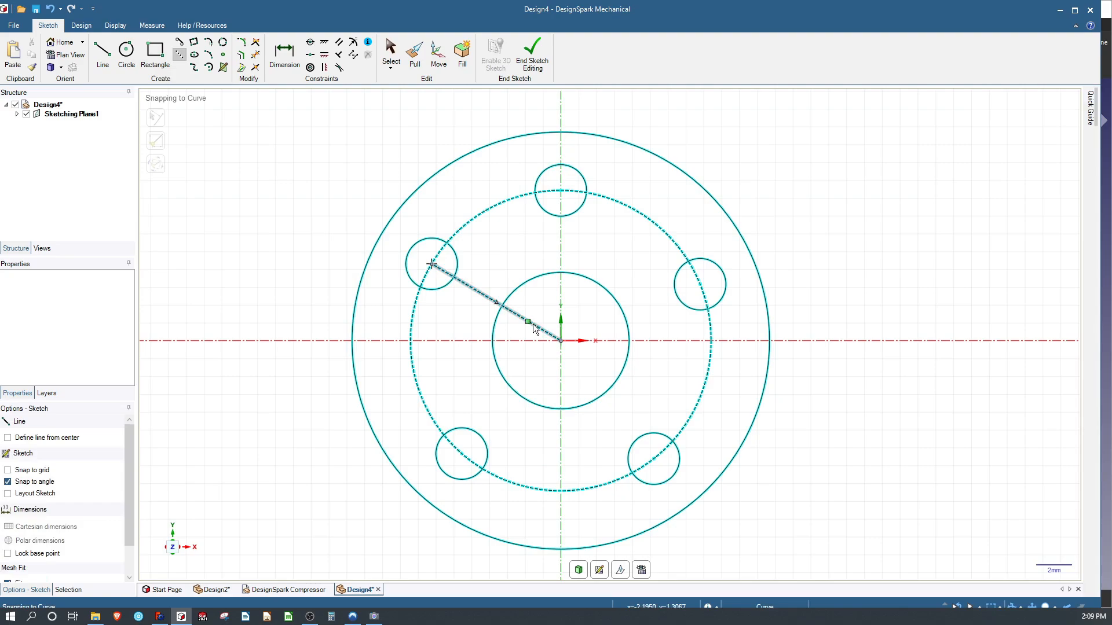
click(559, 340)
click(462, 454)
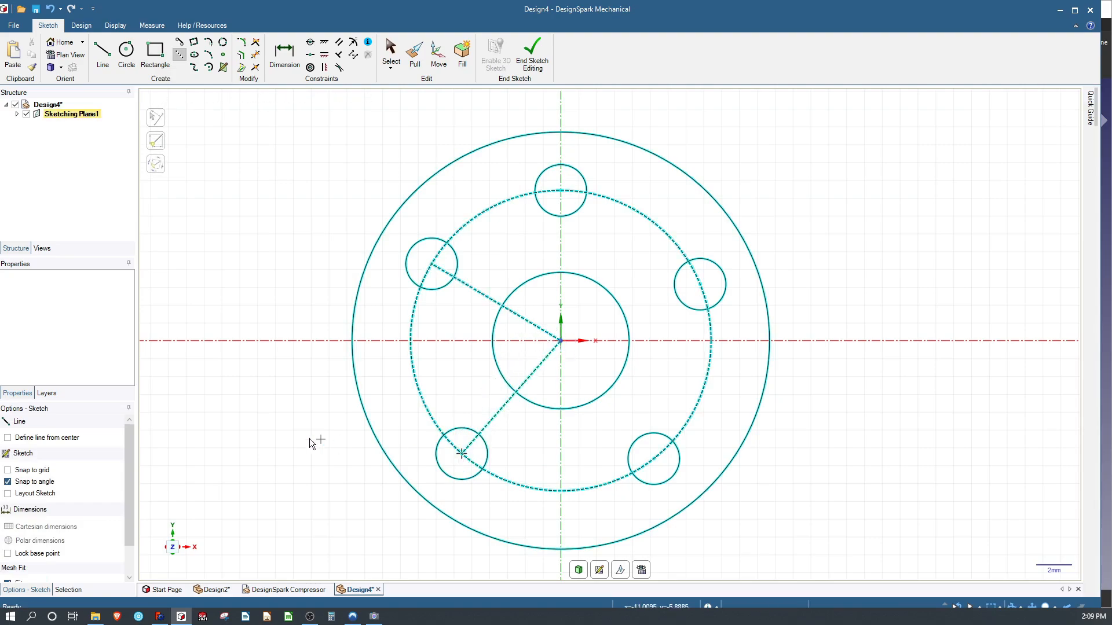
click(431, 264)
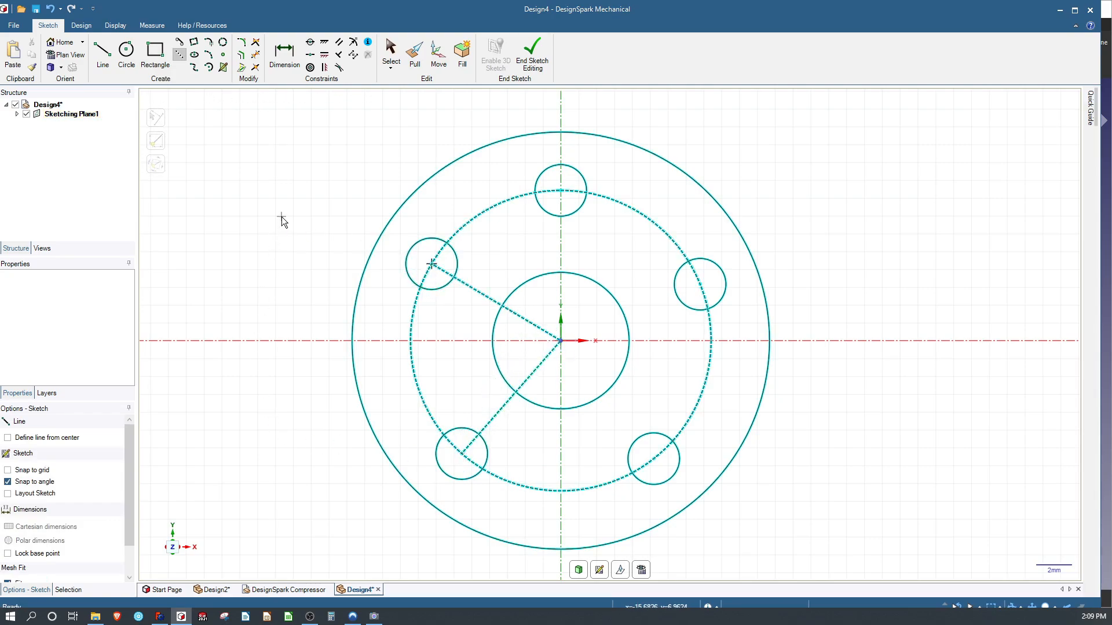
key(Escape)
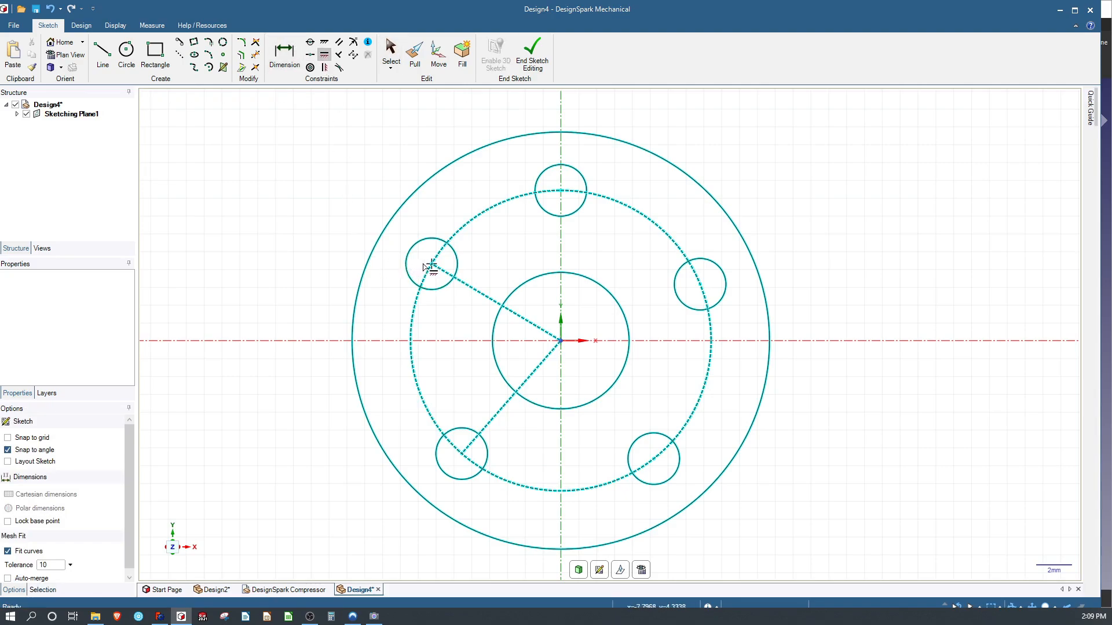
click(492, 301)
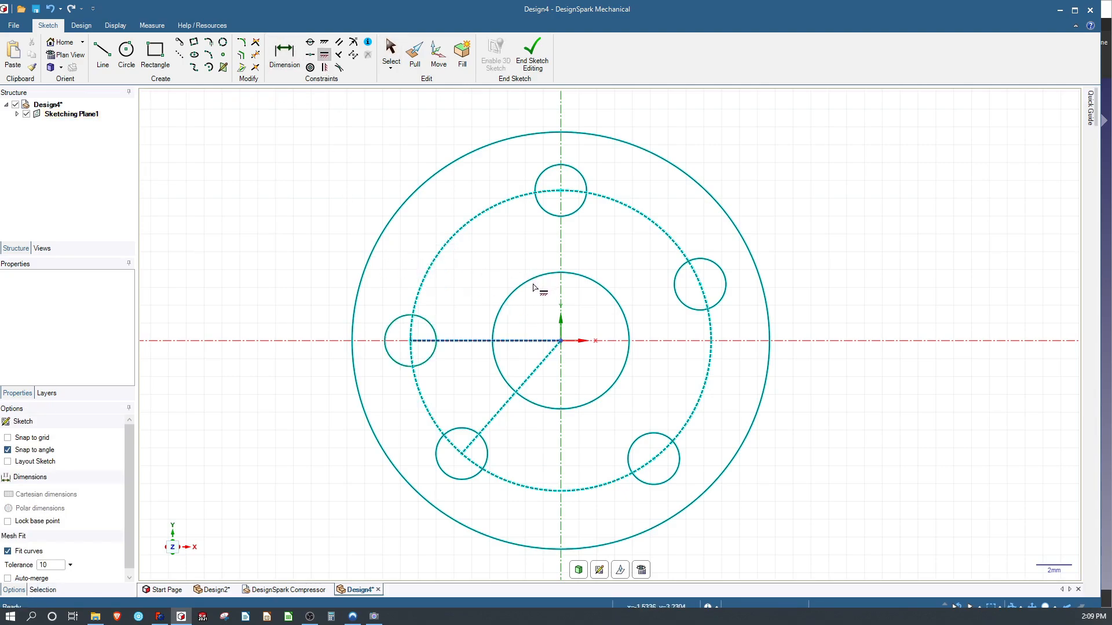
key(ctrl+z)
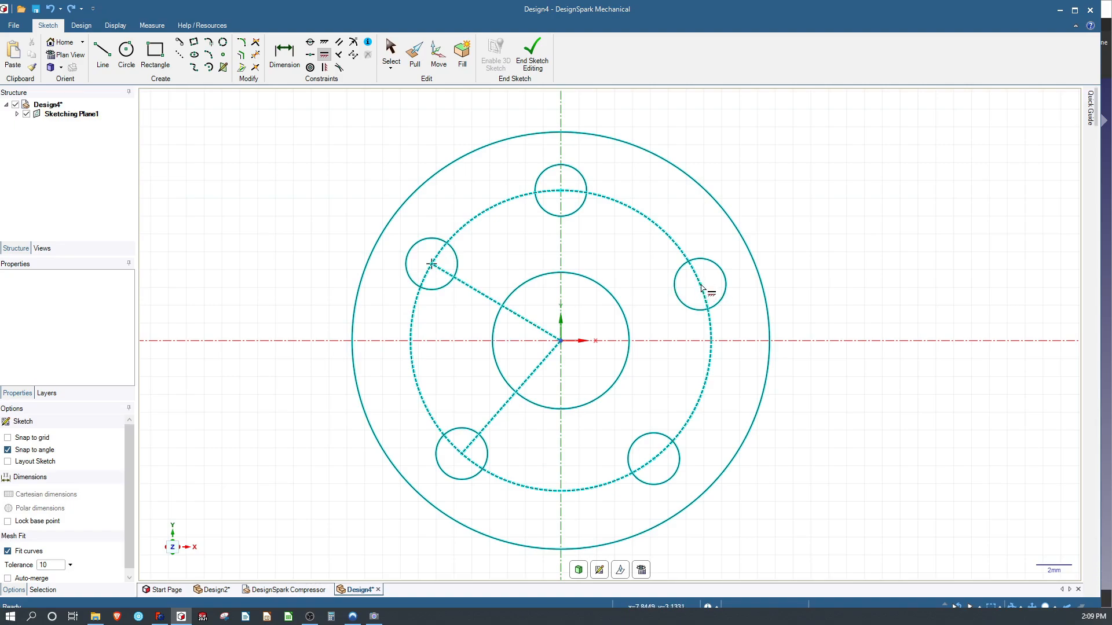
key(Escape)
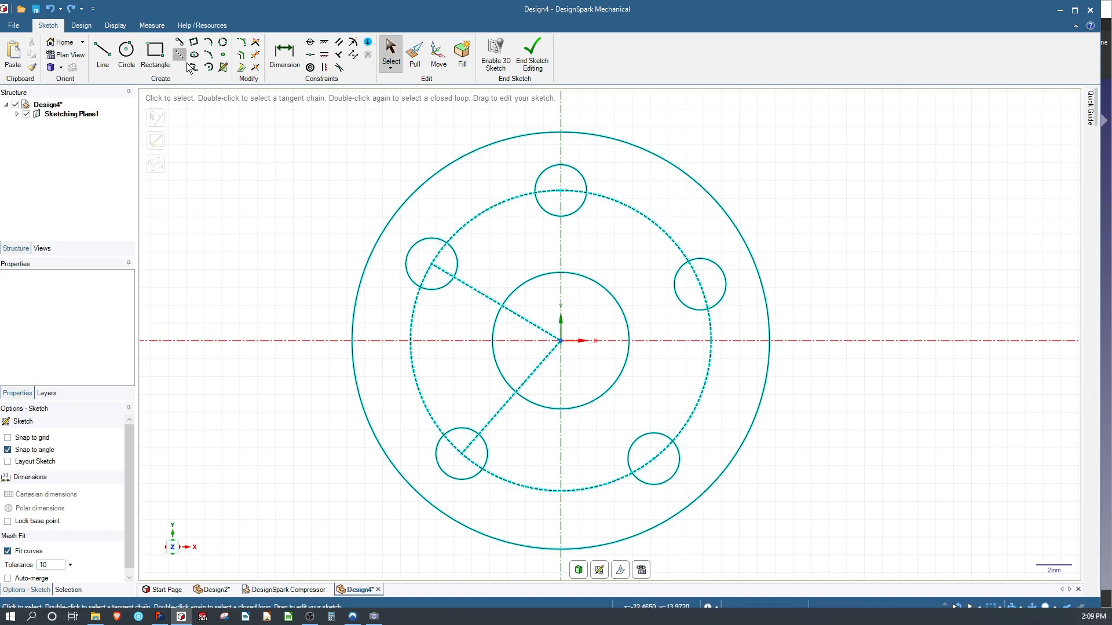
Draw two construction lines, one joining the centres of the two upper side circles and one joining the two lower circles.
key(l)
click(431, 265)
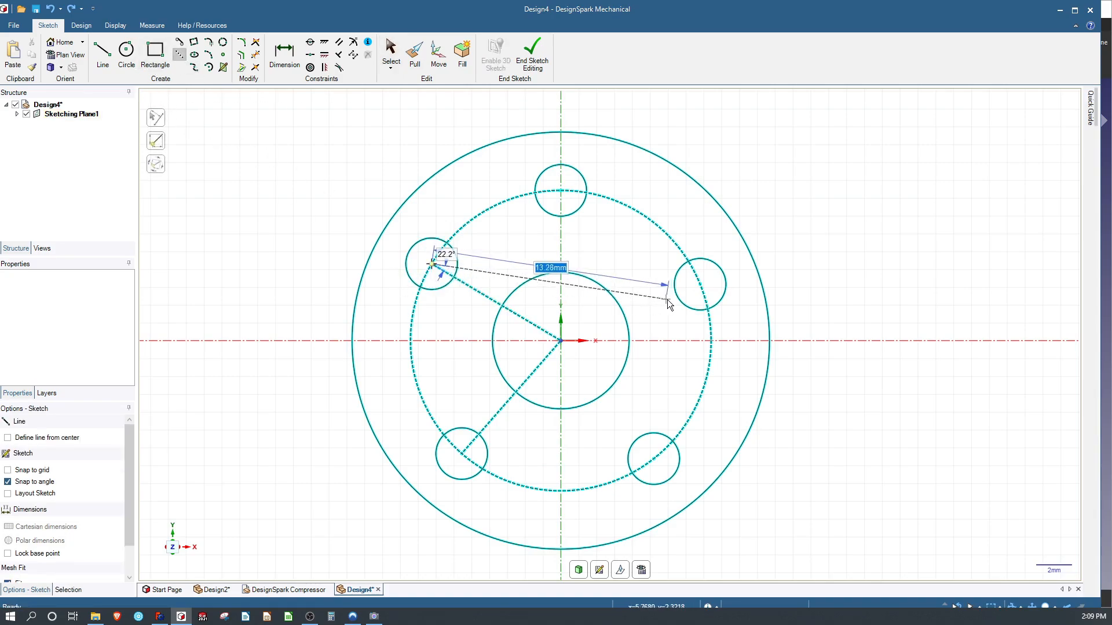
click(700, 284)
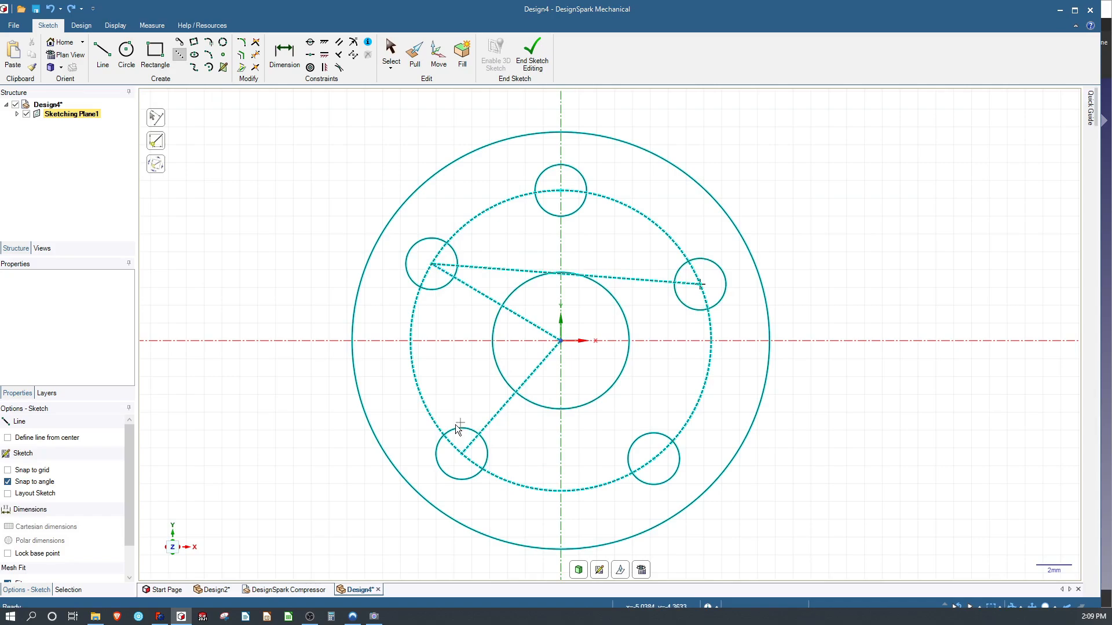
click(464, 460)
click(653, 458)
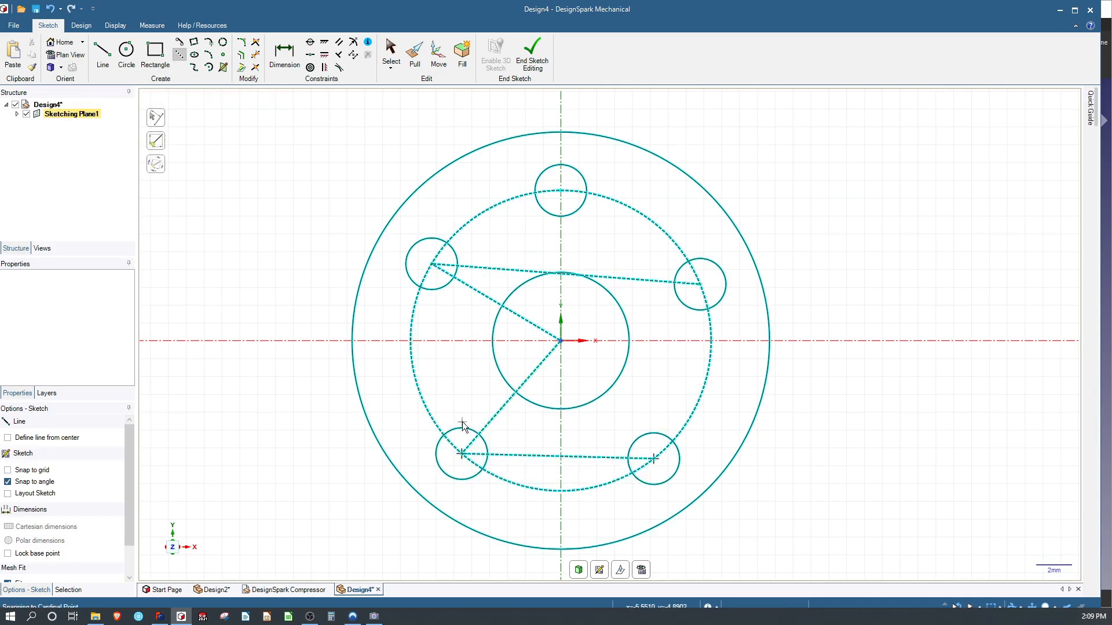
key(Escape)
Constrain both cross construction lines between the paired circles to be horizontal.
click(324, 55)
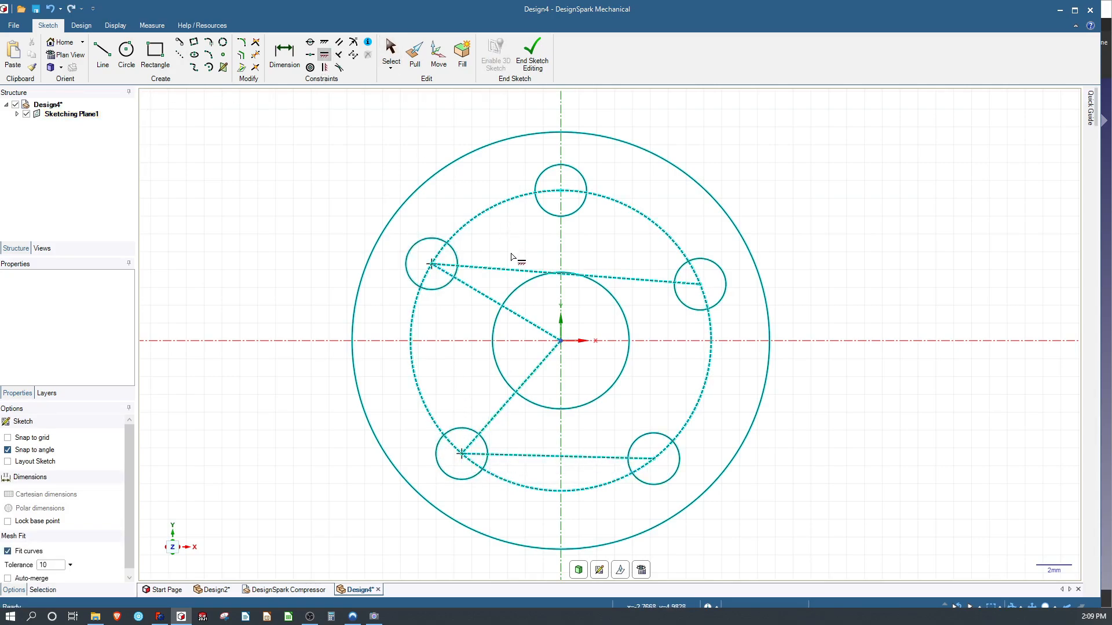
click(515, 270)
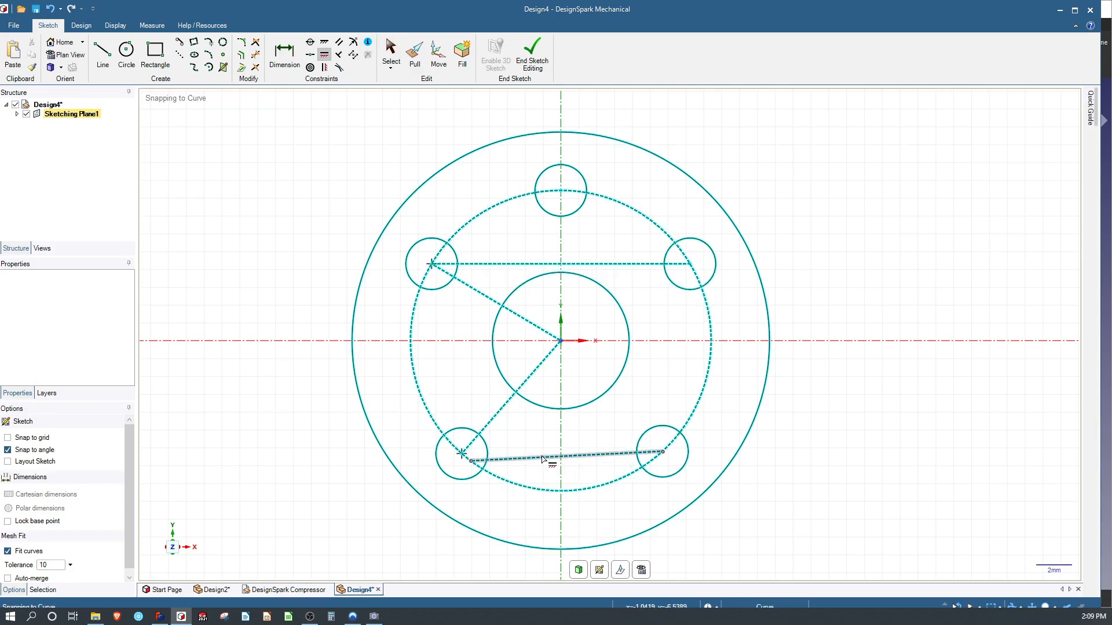
click(549, 463)
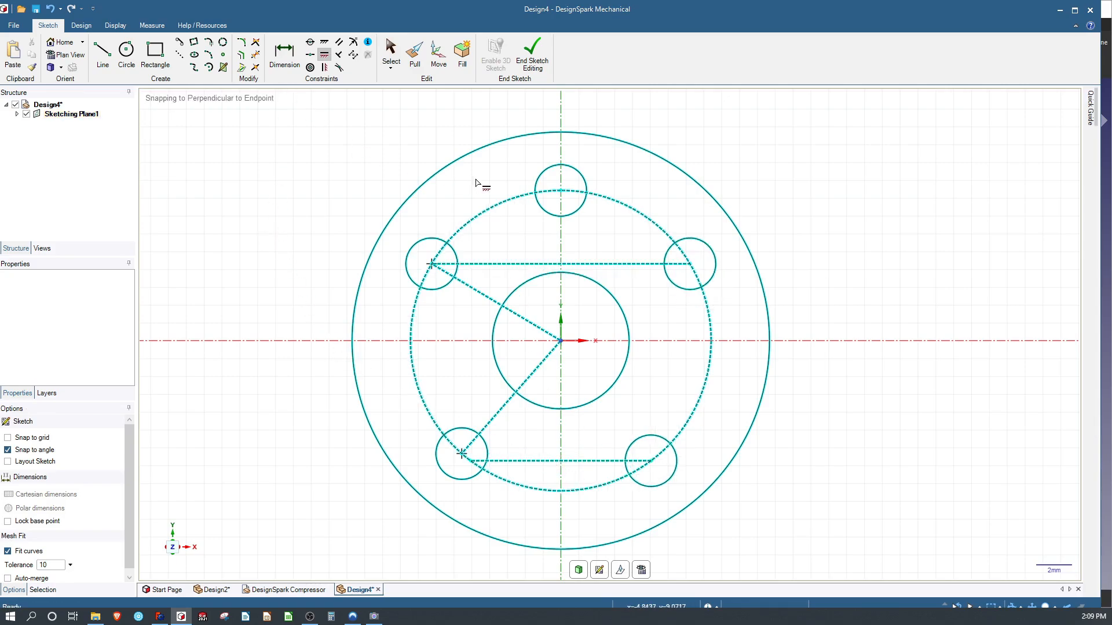
Dimension the angle between the upper-left radial construction line and the vertical axis as 72°.
click(285, 55)
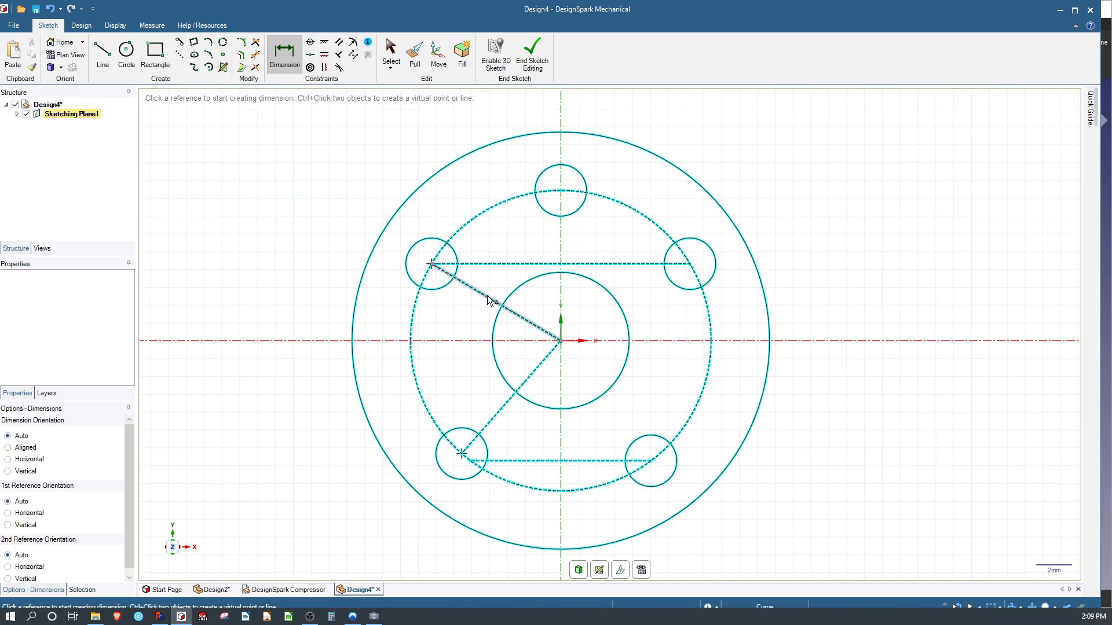
click(486, 297)
click(562, 236)
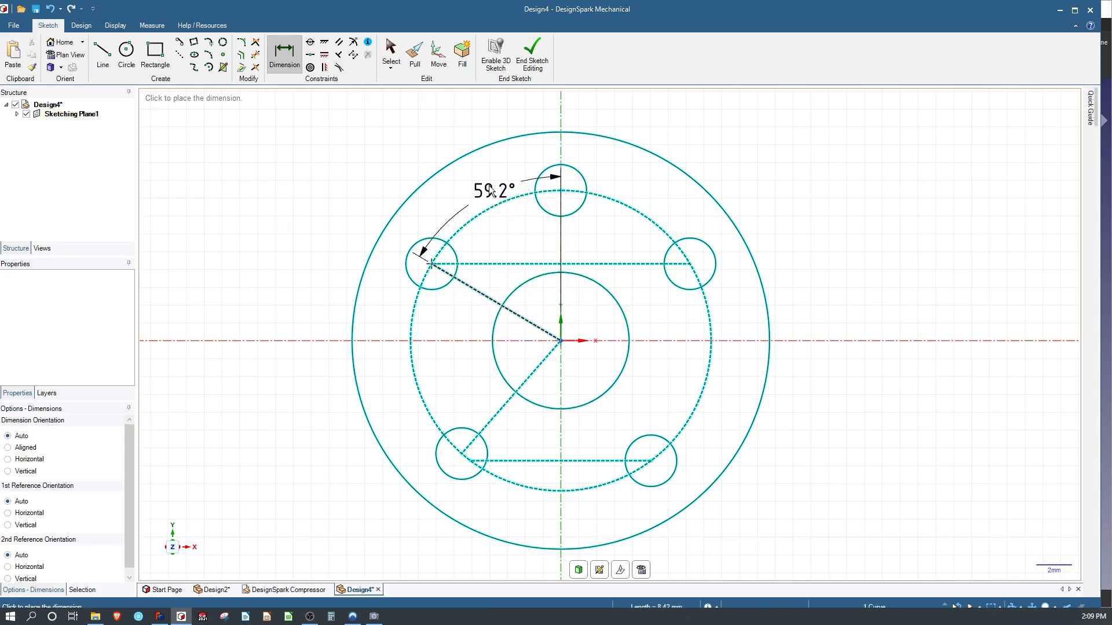
click(472, 173)
text(7)
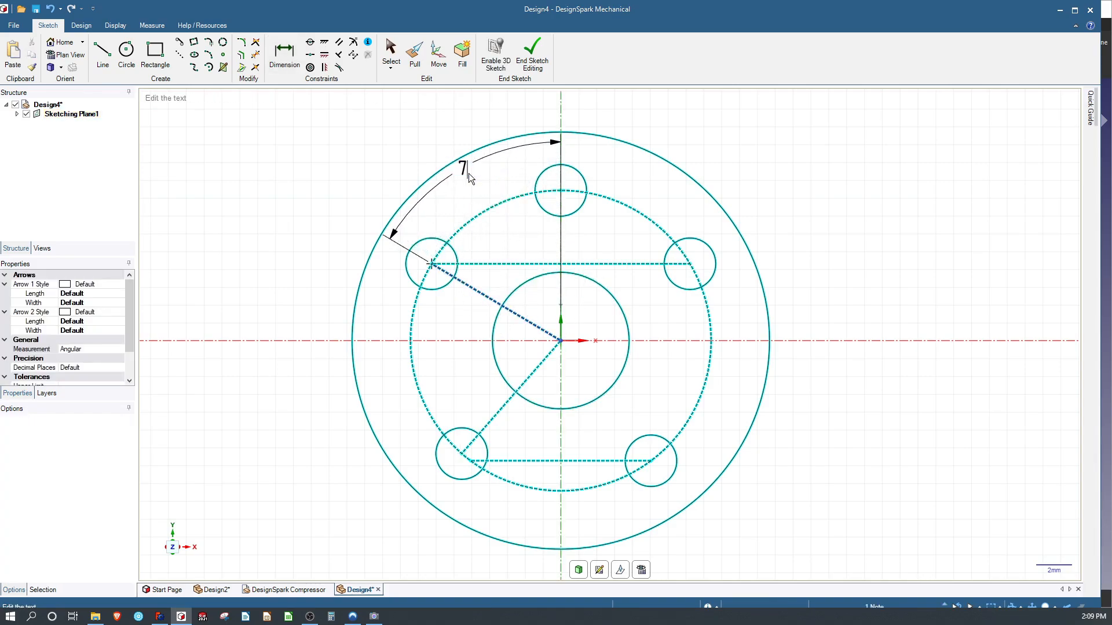
text(2)
key(Return)
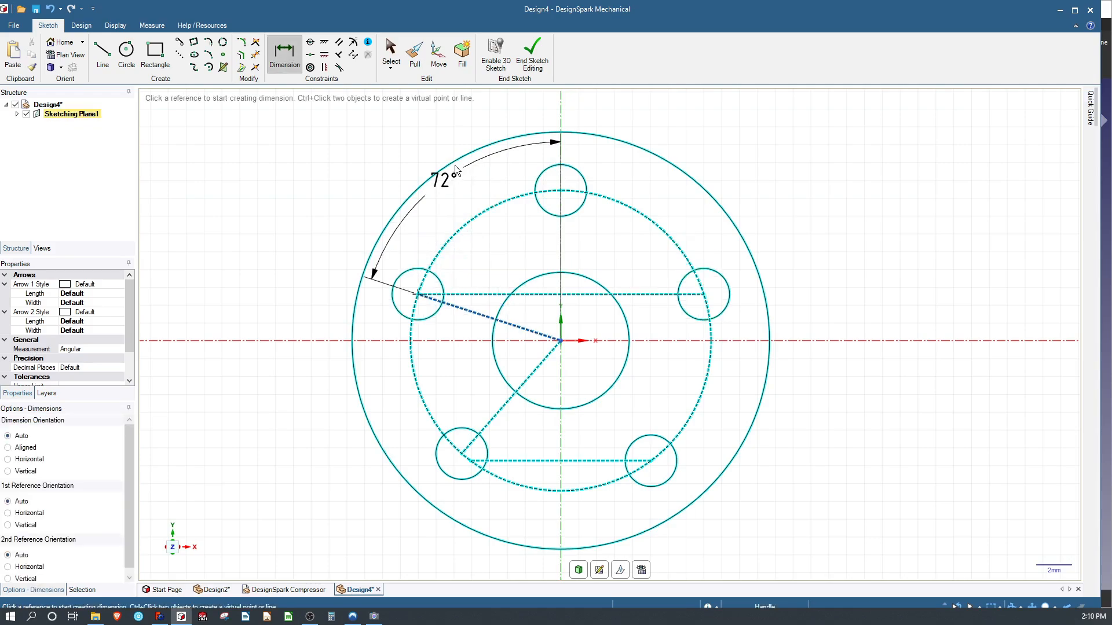
Dimension the angle between the upper-left and lower-left radial construction lines, setting it to 72°.
click(484, 318)
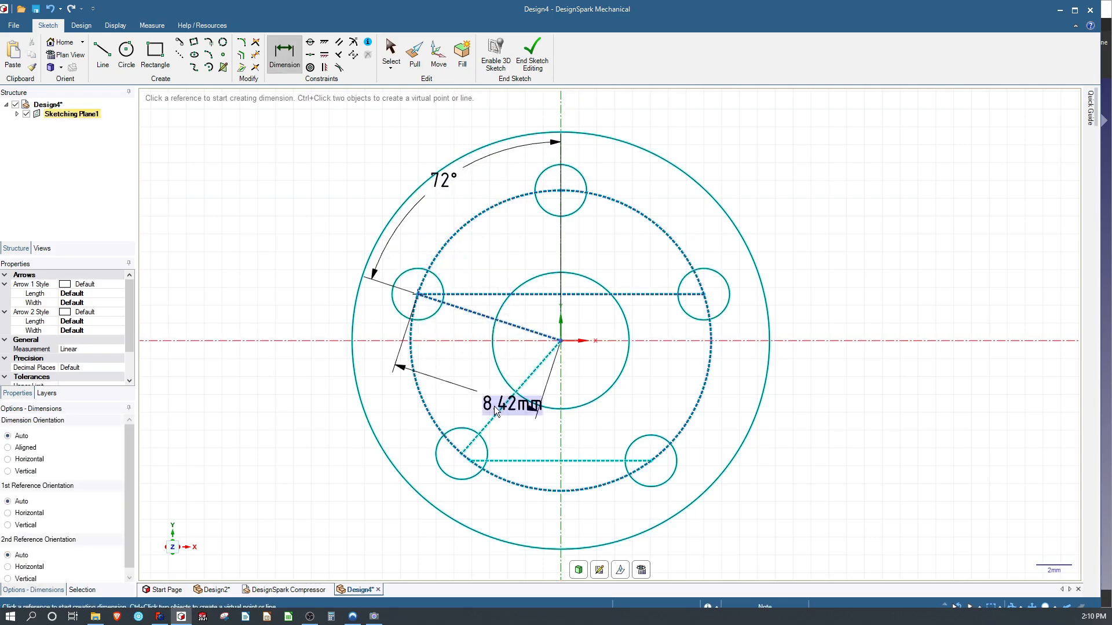
key(Escape)
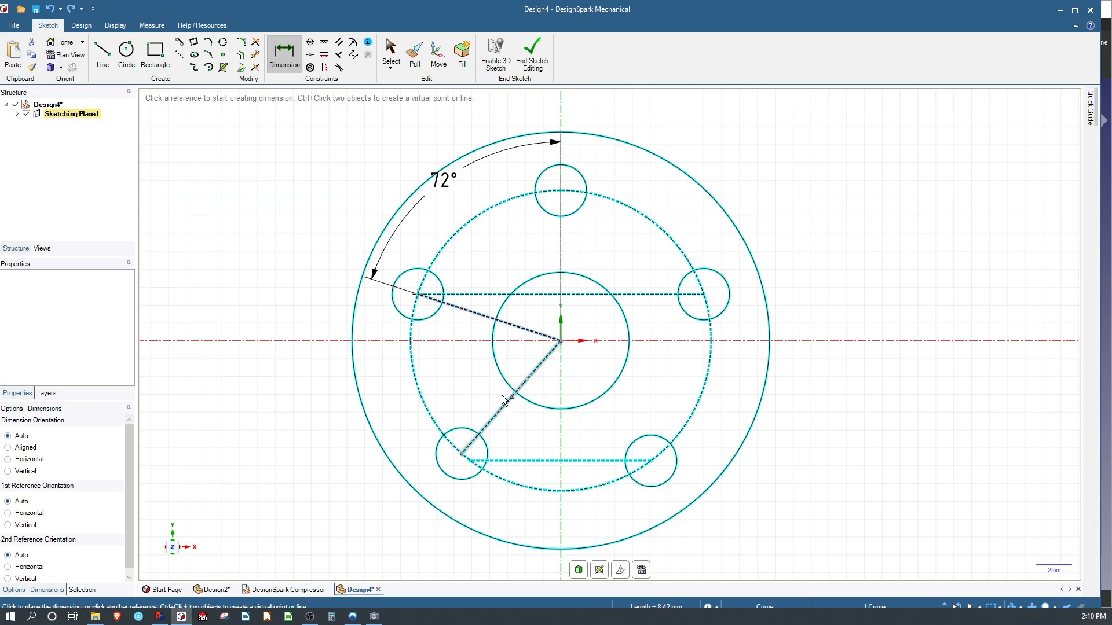
click(506, 400)
click(476, 315)
click(319, 370)
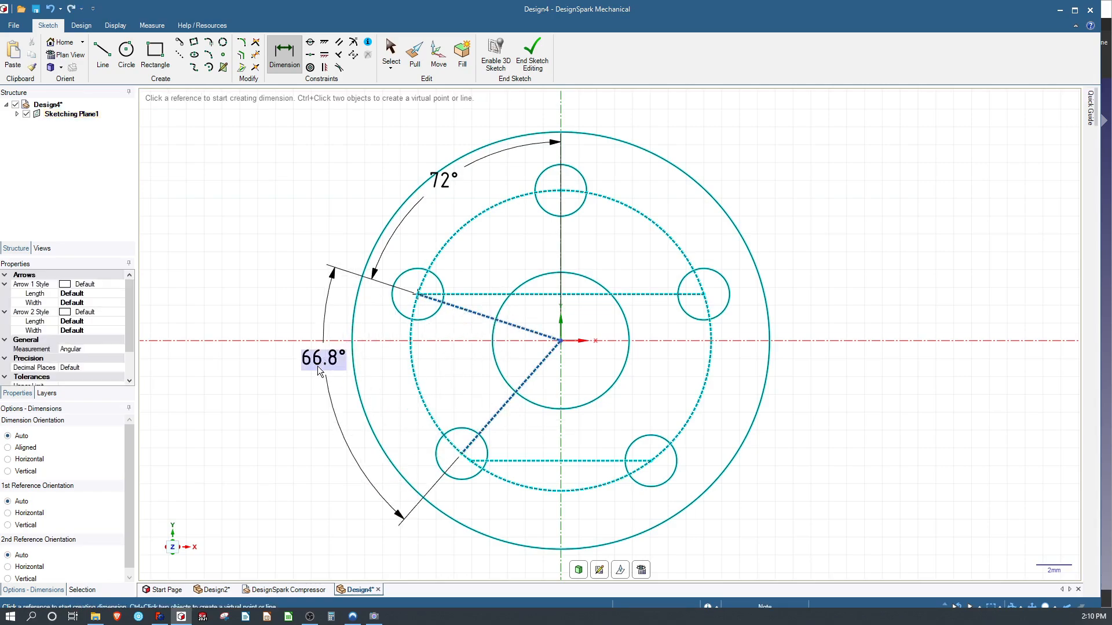
text(70)
key(Return)
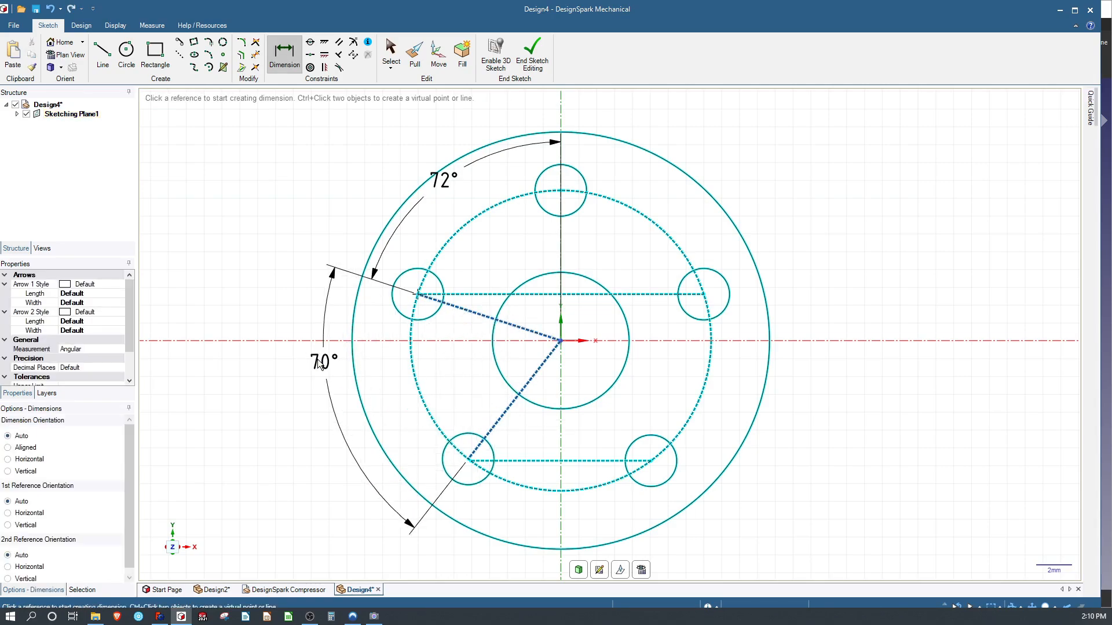
click(338, 360)
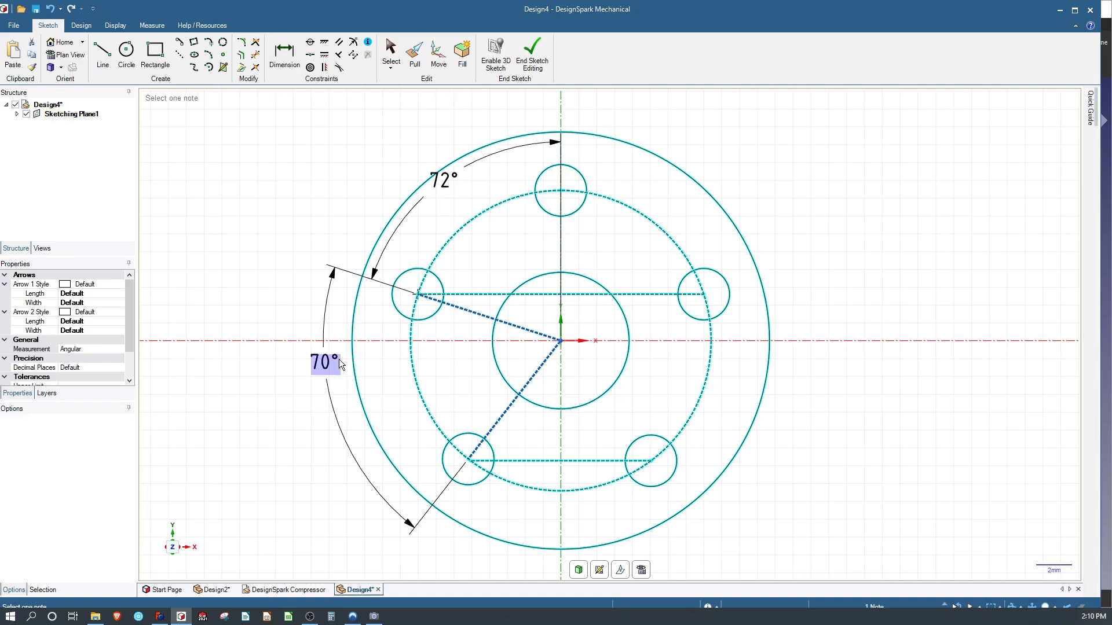
key(Return)
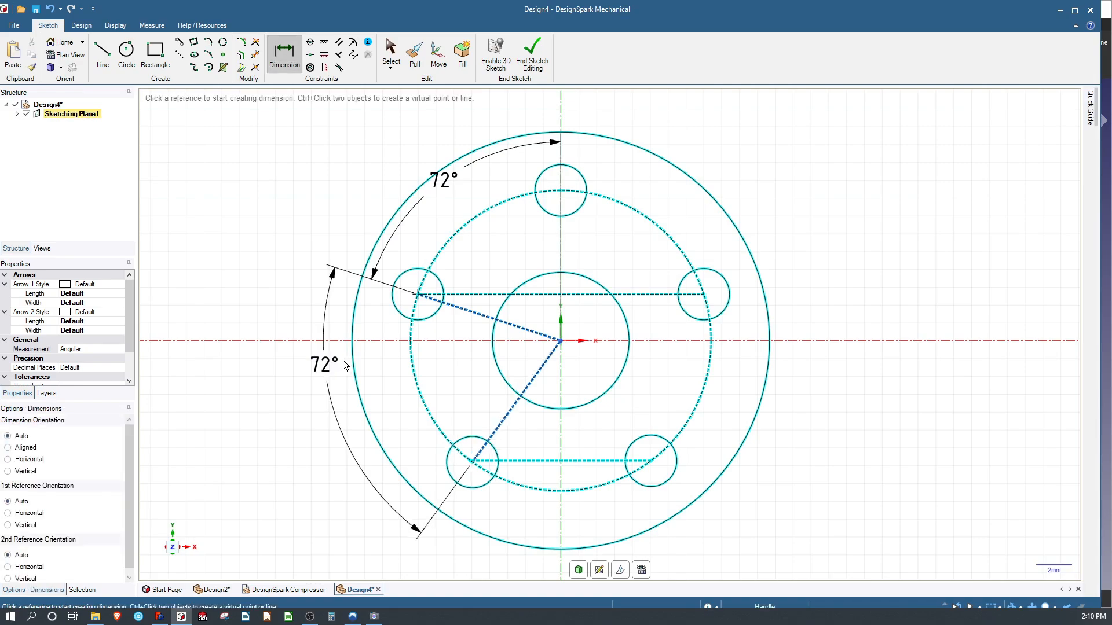
Test the lower-right hole by moving it along the bolt circle, and make the lower construction line coincident with the lower-left hole's centre.
key(s)
mouse_move(649, 462)
mouse_down()
mouse_move(670, 452)
mouse_move(660, 429)
mouse_move(672, 466)
mouse_move(640, 437)
mouse_move(644, 488)
mouse_move(639, 429)
mouse_move(660, 444)
mouse_move(684, 427)
mouse_up()
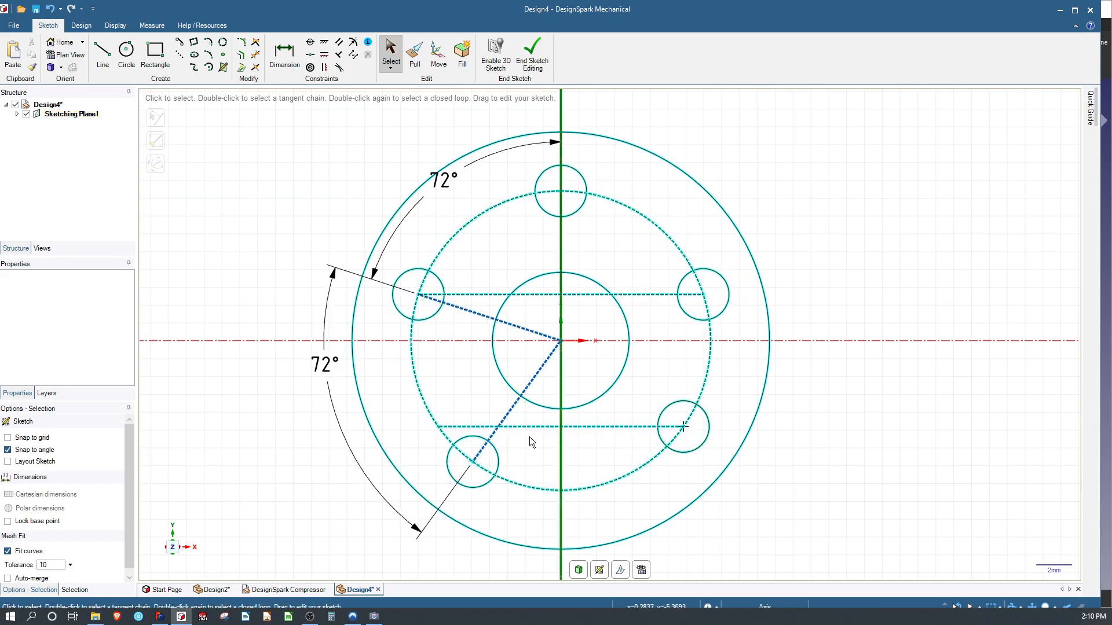
click(440, 426)
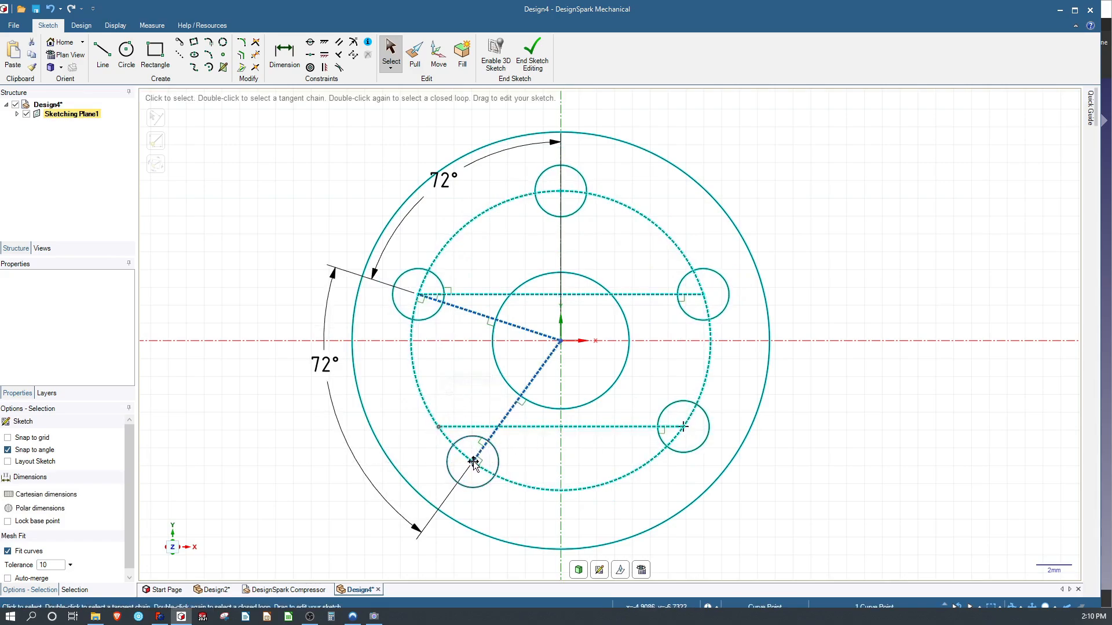
click(312, 44)
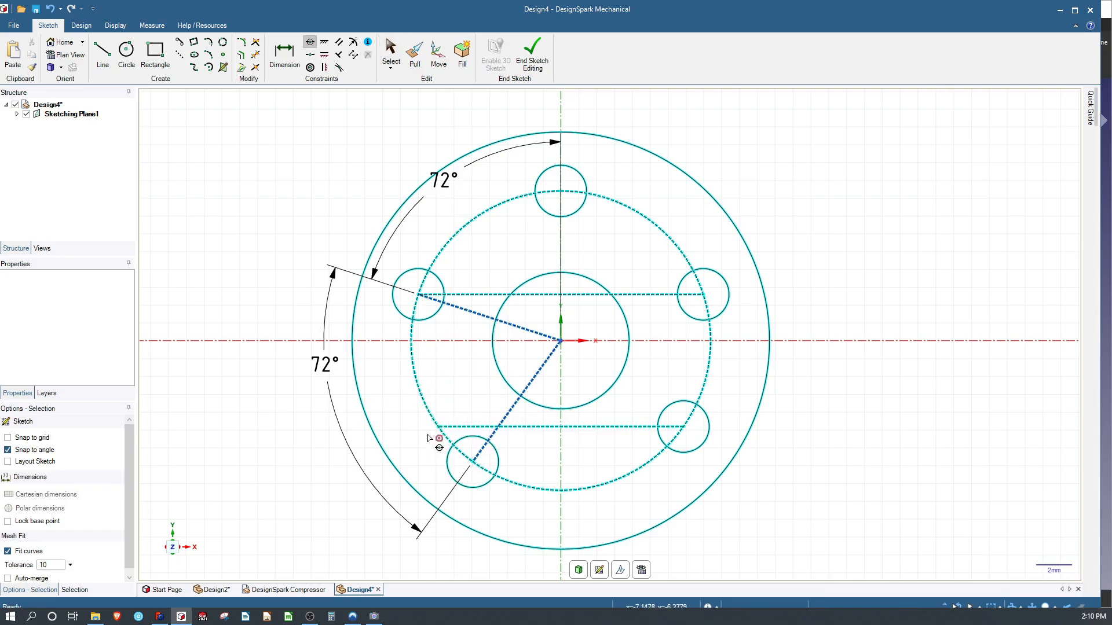
key(Escape)
click(470, 426)
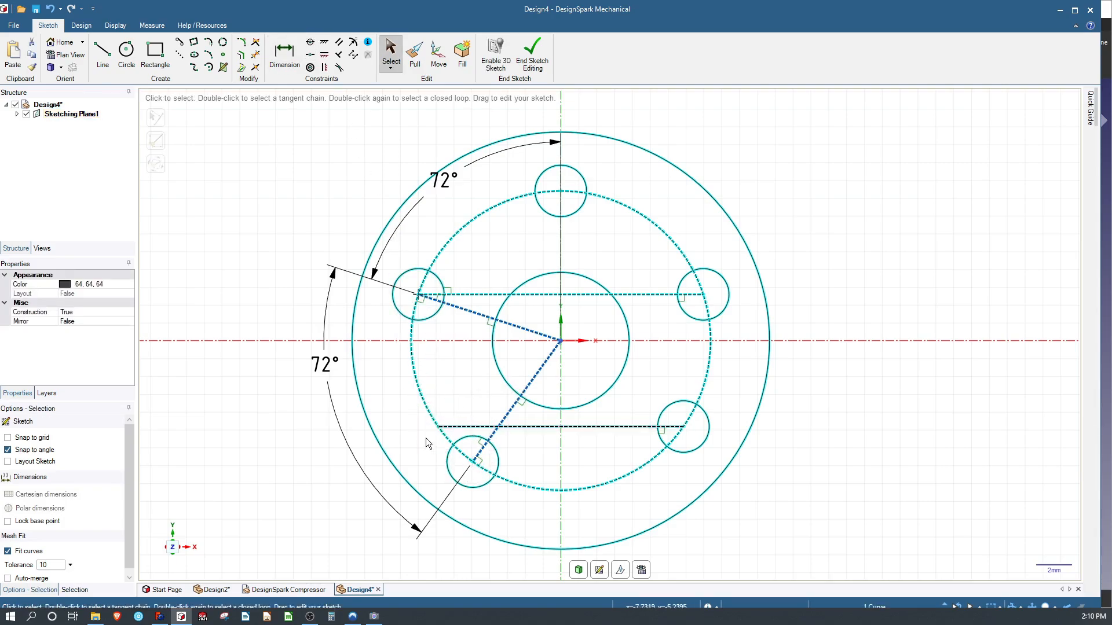
ctrl+click(479, 452)
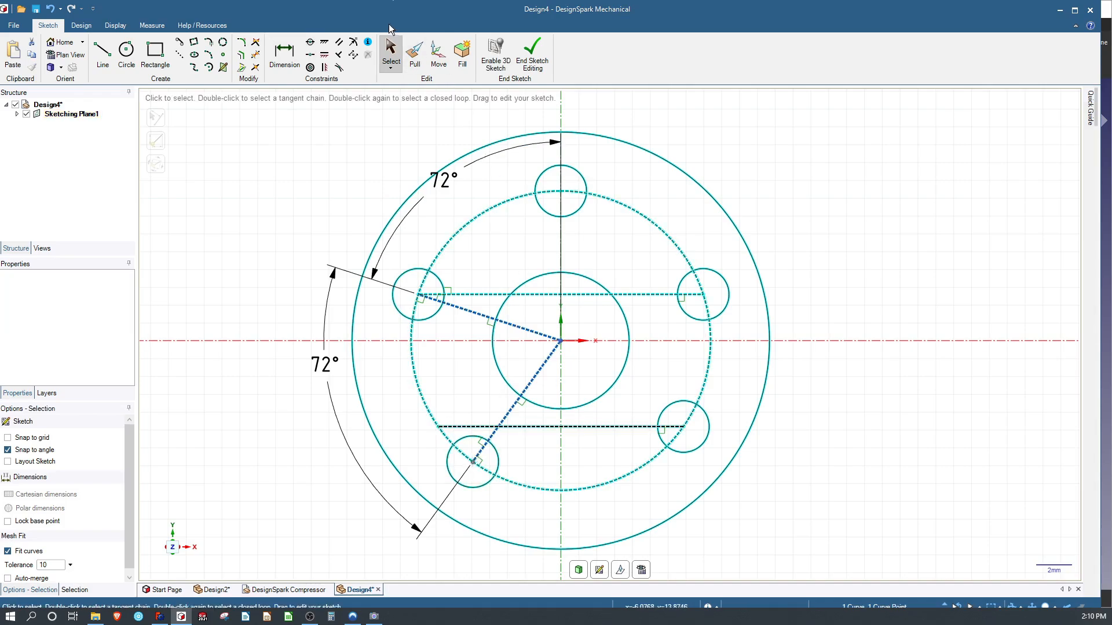
click(310, 44)
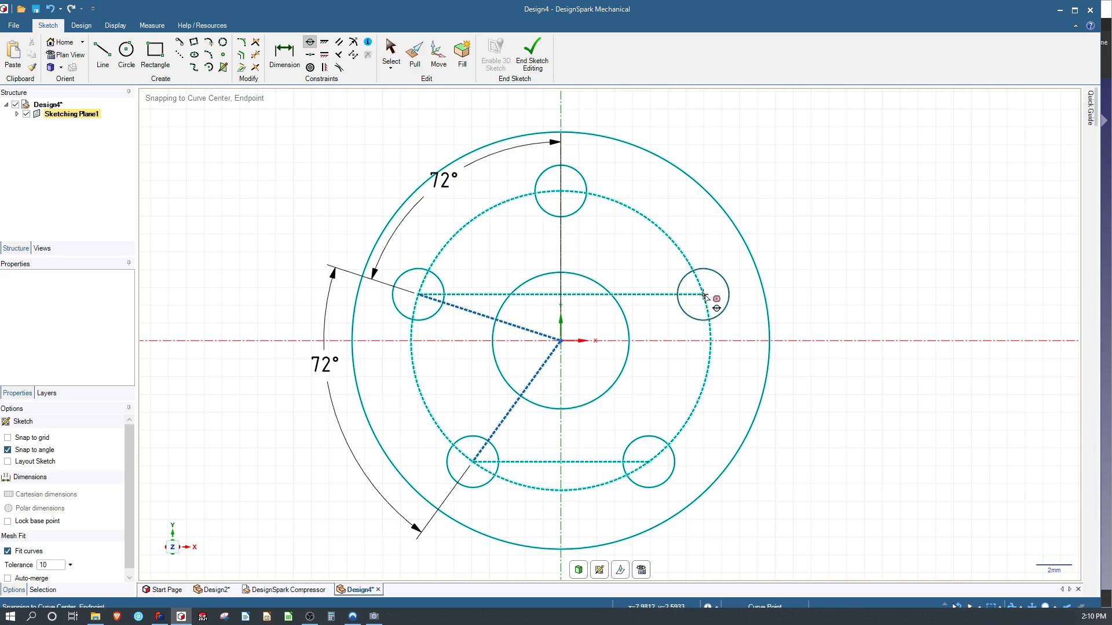
Test-move the upper-right hole and dimension the dashed bolt circle's diameter as 114.7 mm.
key(Escape)
mouse_move(702, 290)
mouse_down()
mouse_move(694, 266)
mouse_move(707, 286)
mouse_move(687, 310)
mouse_move(720, 298)
mouse_move(686, 298)
mouse_move(698, 306)
mouse_up()
click(284, 55)
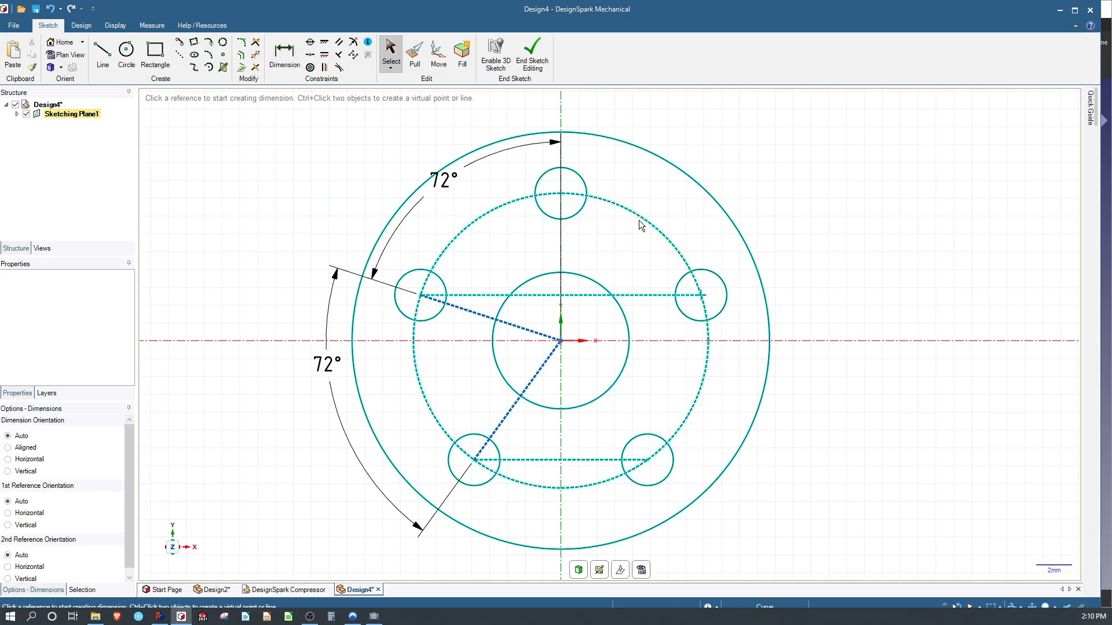
click(658, 230)
click(681, 209)
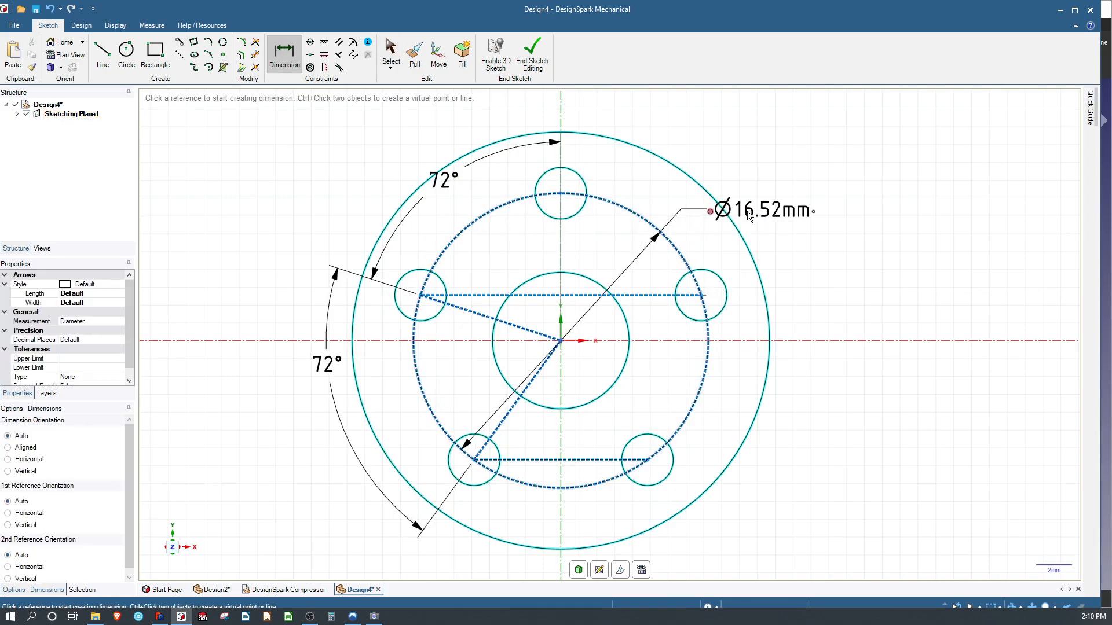
text(117)
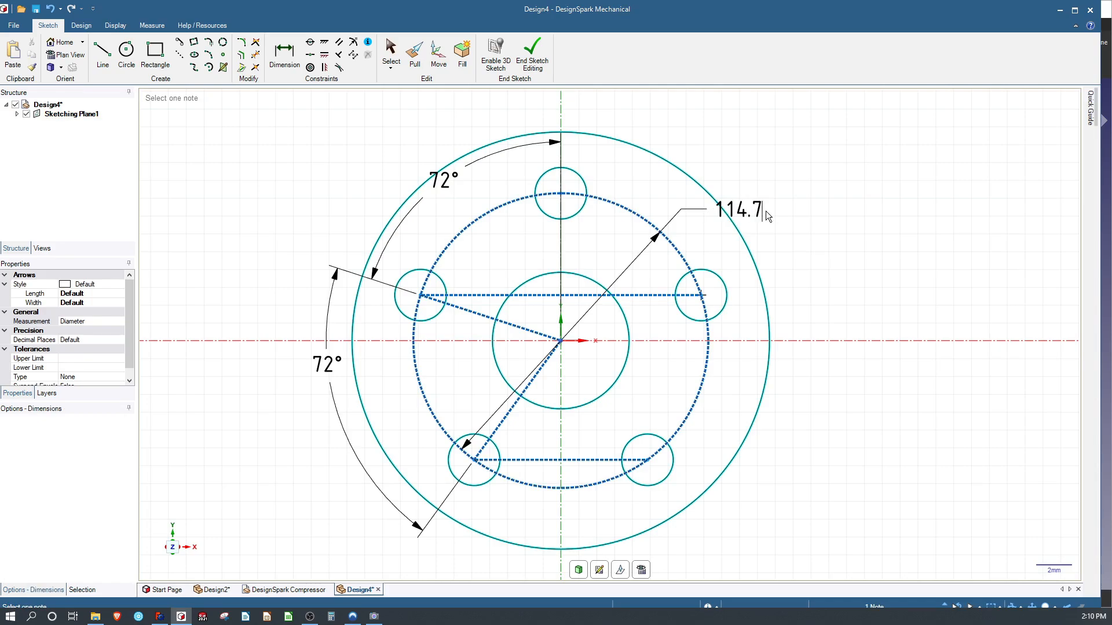
key(Return)
Dimension the top bolt hole's diameter as 12.7 mm.
scroll(648, 373, down, 3)
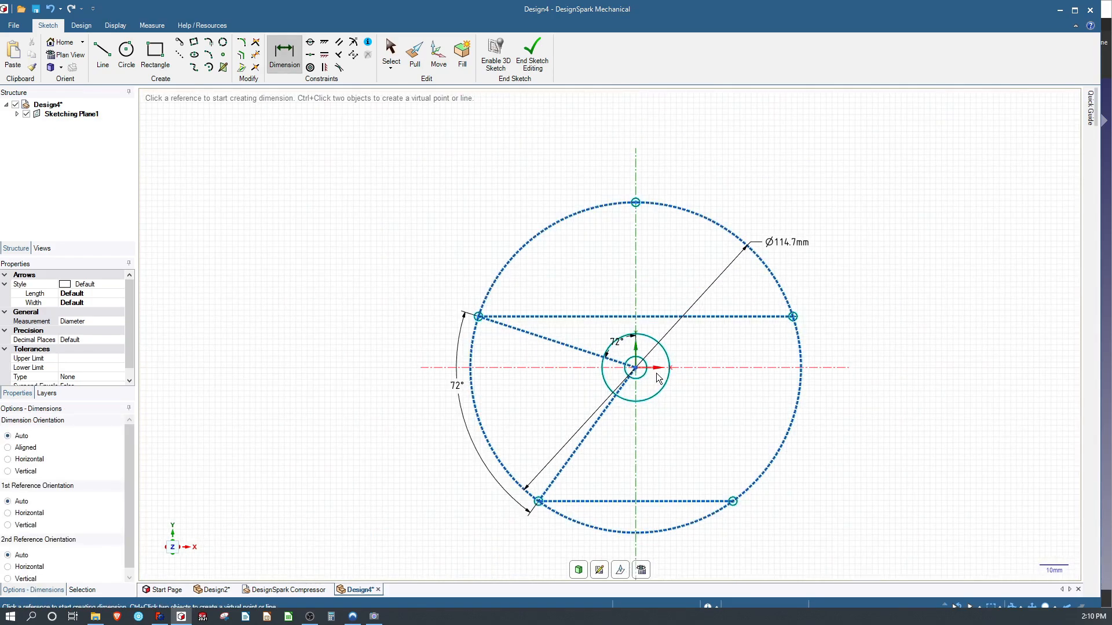
scroll(657, 375, up, 1)
scroll(648, 177, up, 2)
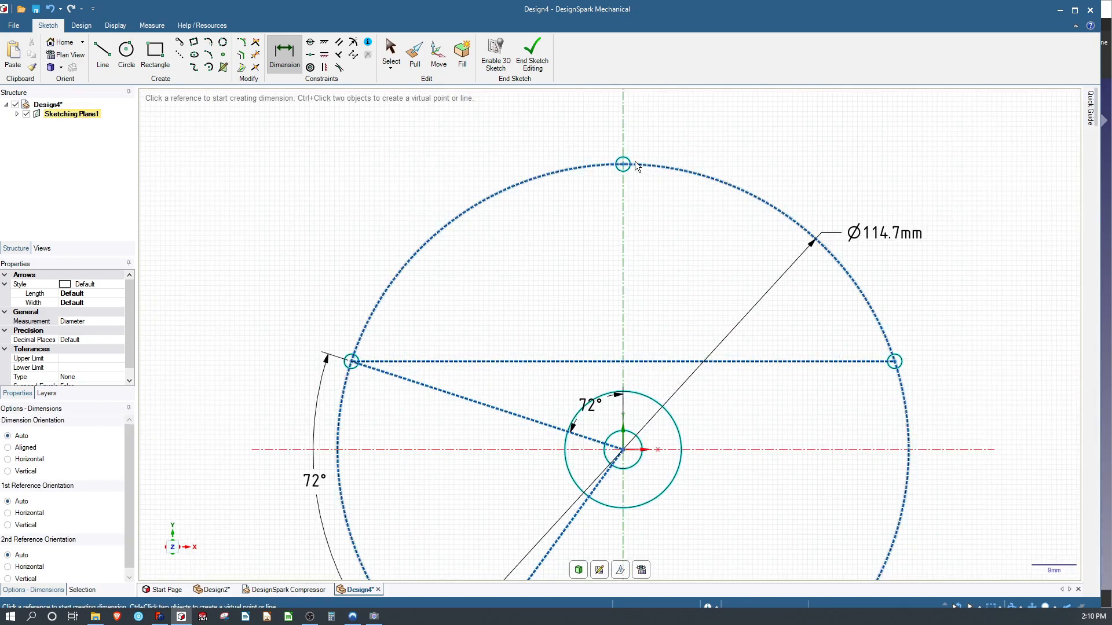
click(629, 163)
click(660, 140)
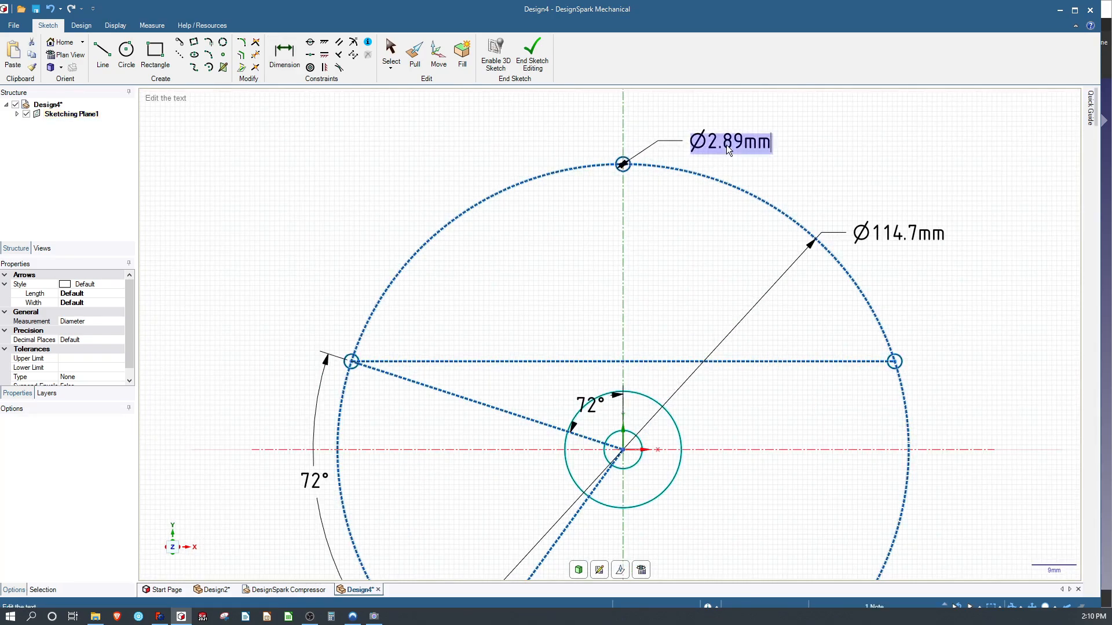
text(12.7)
key(Return)
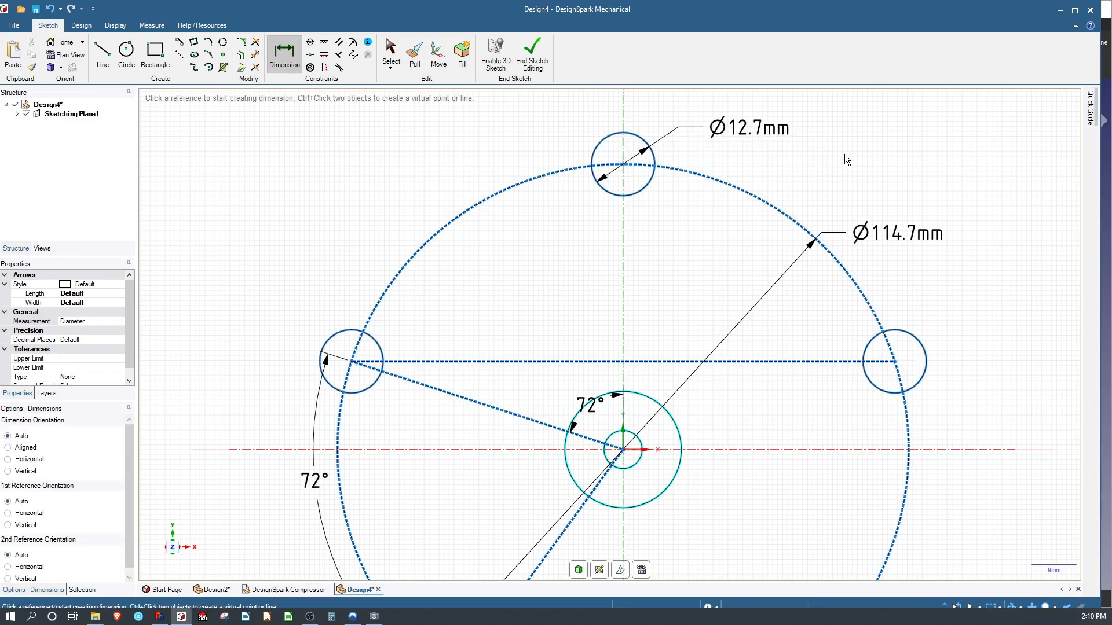
Dimension the larger of the two solid concentric circles at the origin, setting its diameter to 150 mm.
scroll(737, 244, down, 1)
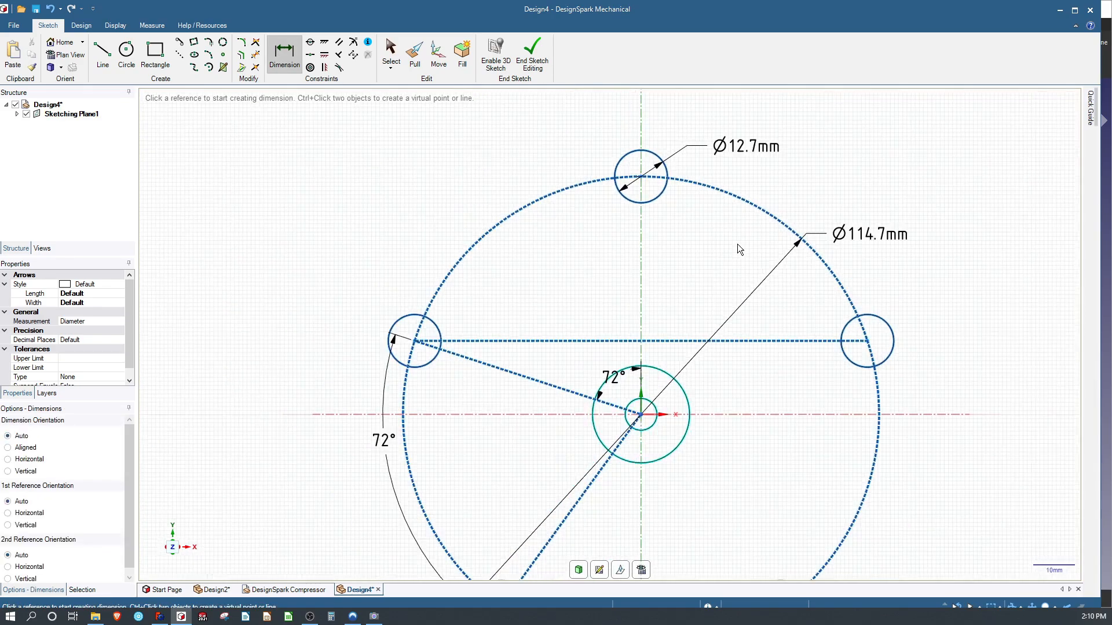
click(686, 394)
click(880, 387)
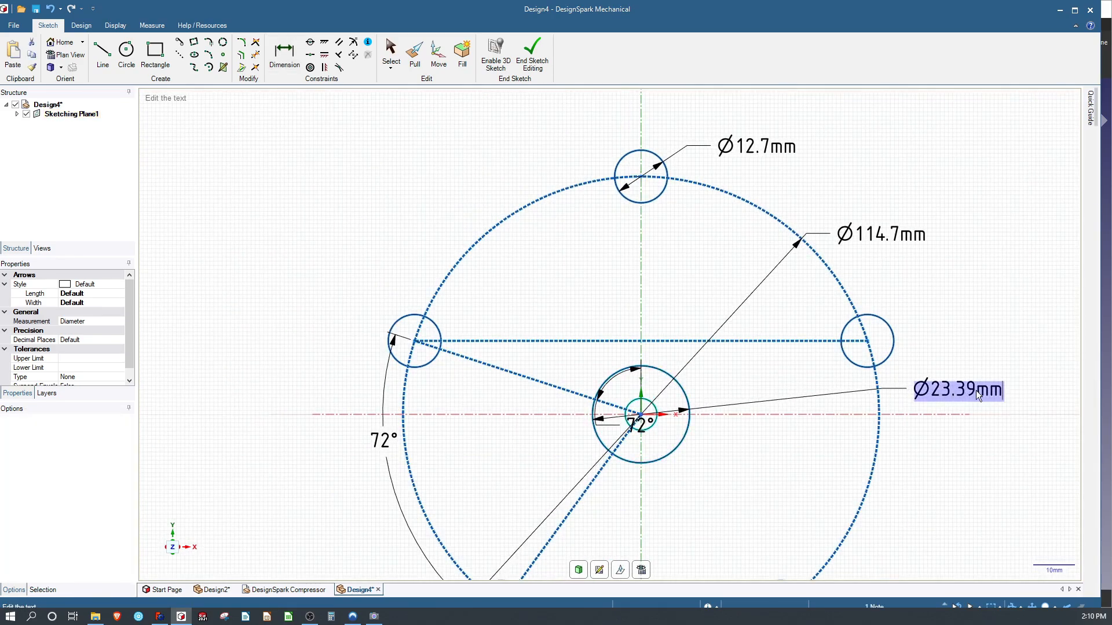
text(150)
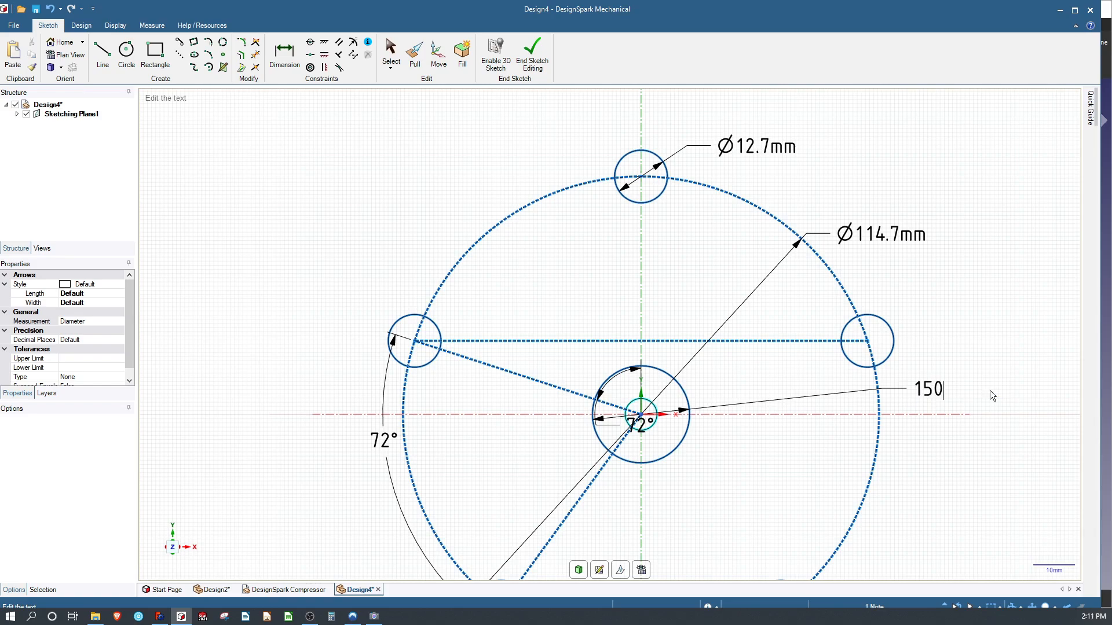
key(Return)
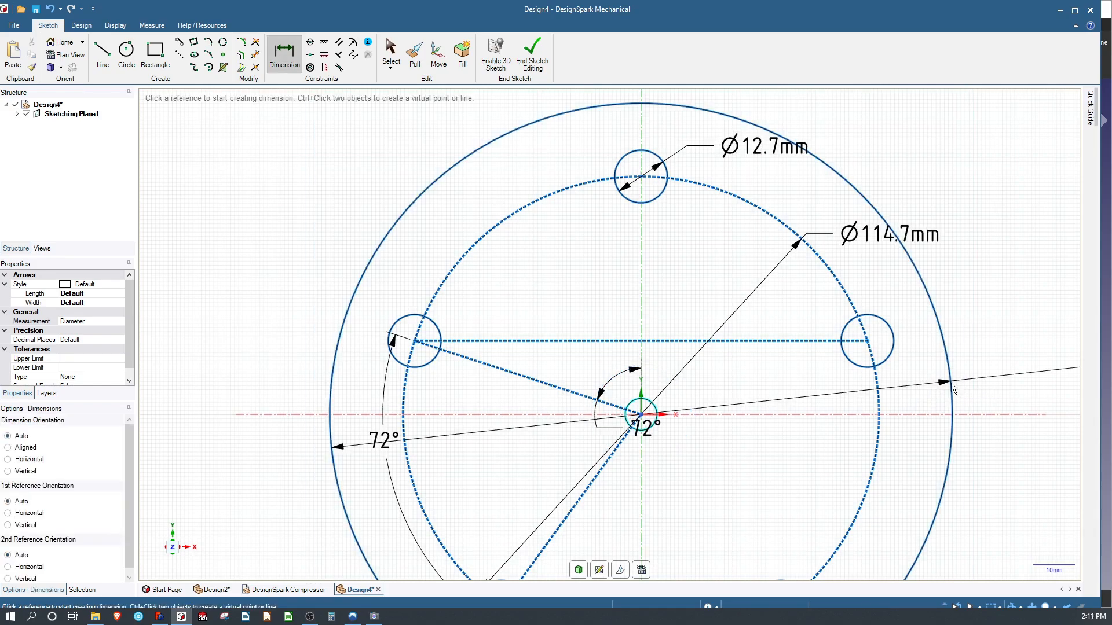
Set the flange's outer circle diameter to 140 mm.
scroll(833, 342, up, 3)
scroll(814, 339, down, 6)
click(1051, 356)
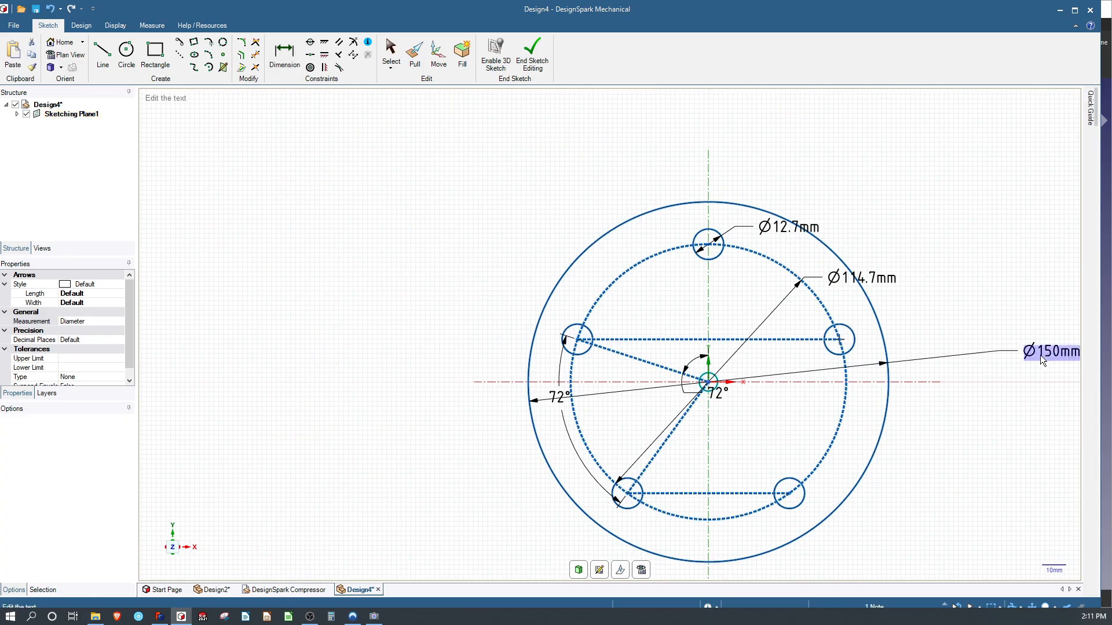
click(1037, 356)
text(5)
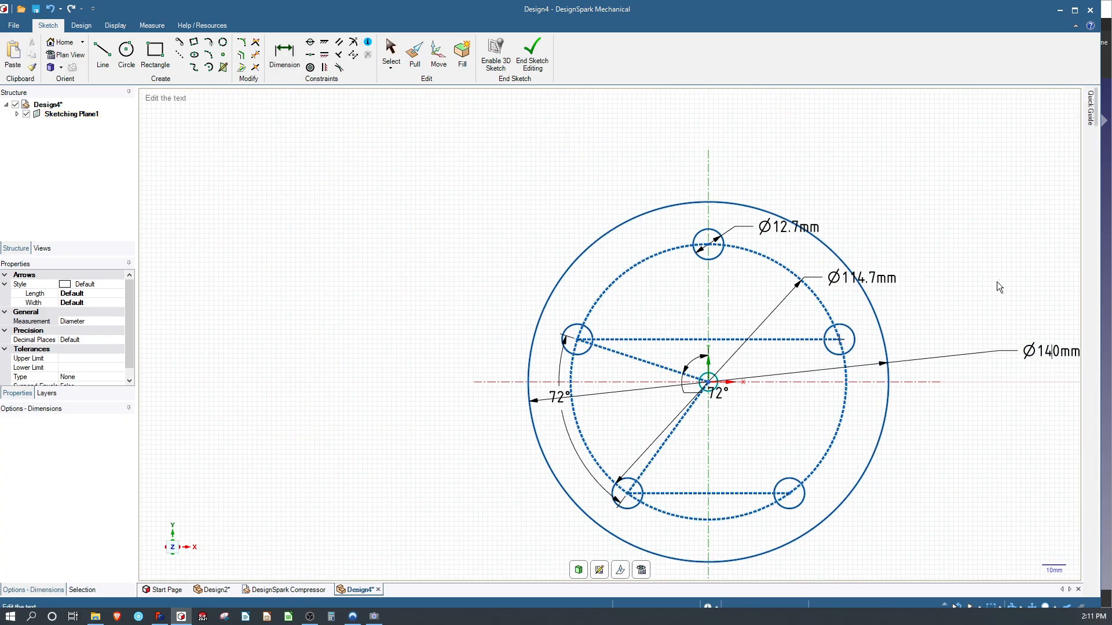
key(Return)
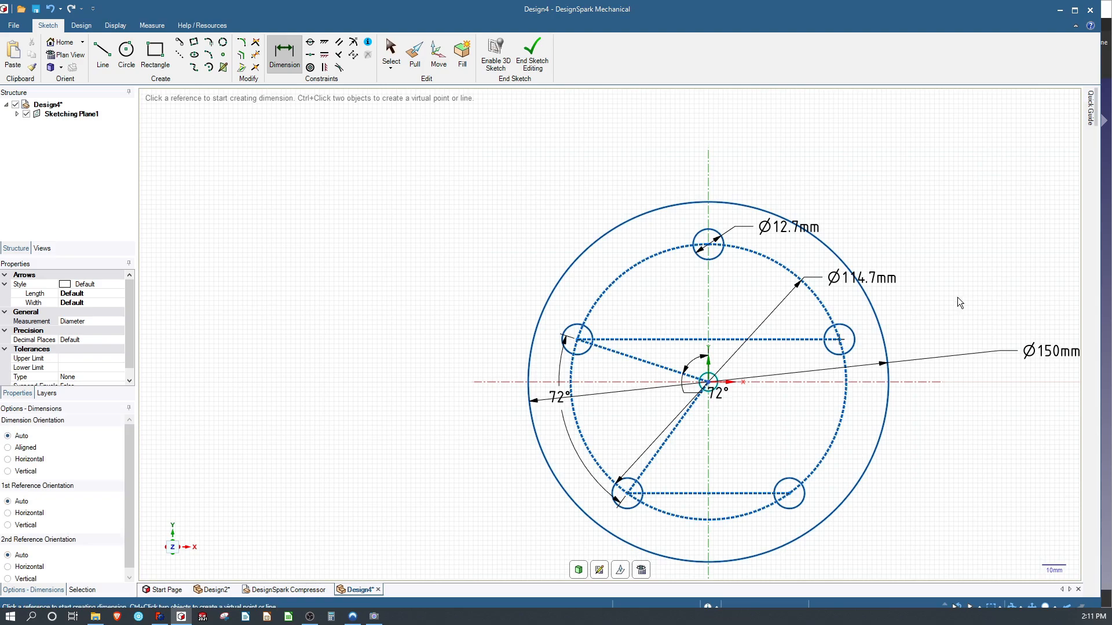
click(1062, 355)
text(140)
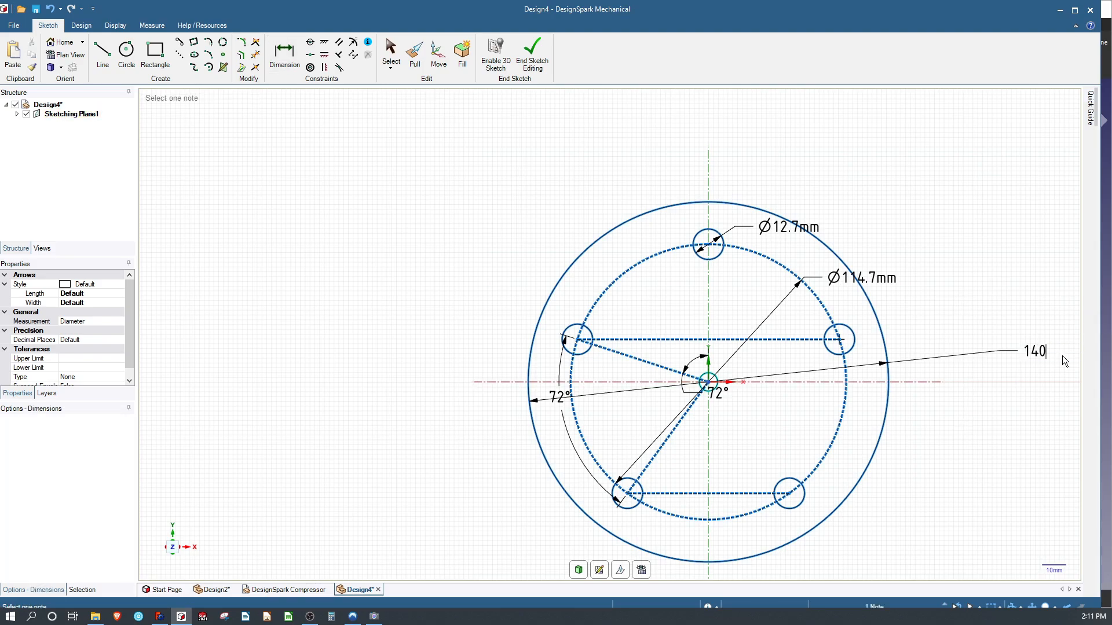
key(Return)
Dimension the small centre circle at the origin, setting its diameter to 50.8 mm.
scroll(696, 369, up, 2)
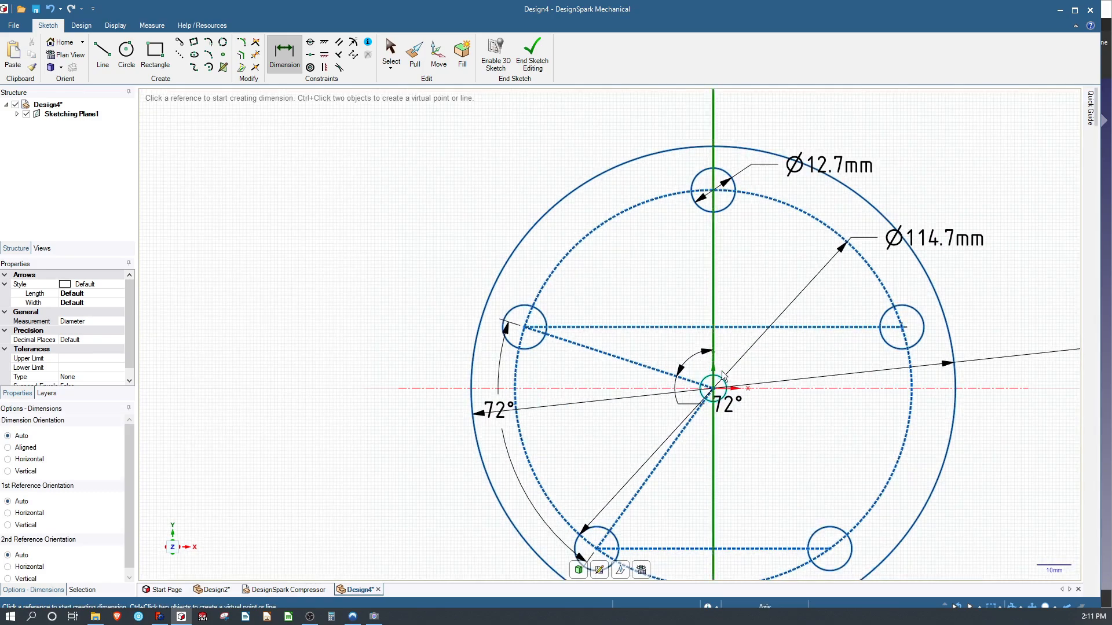
click(713, 382)
click(851, 369)
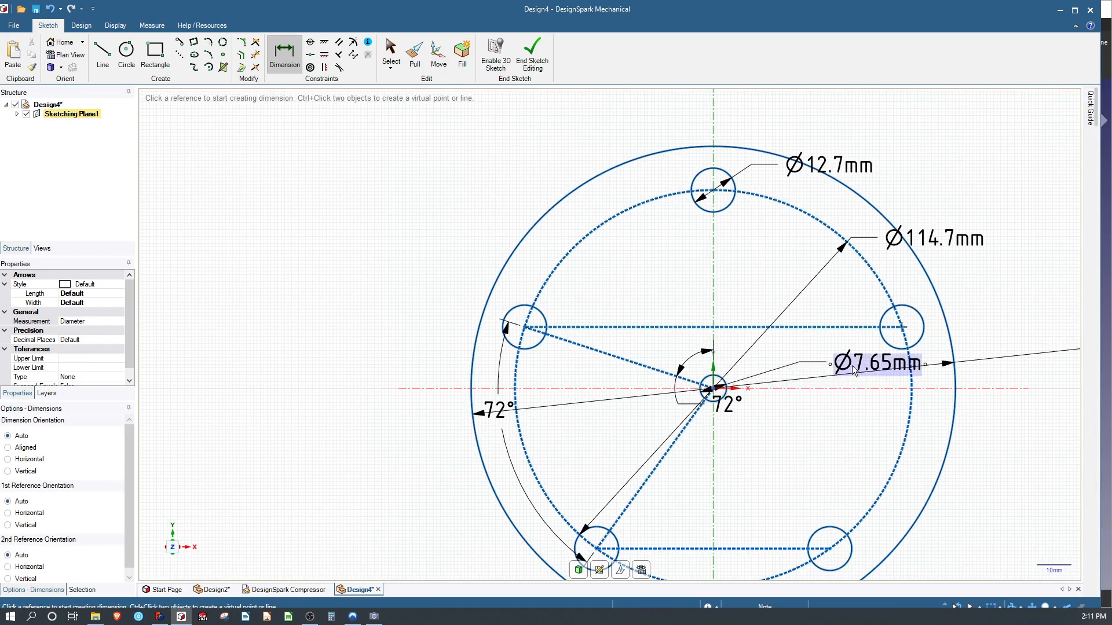
click(855, 369)
text(50.8)
key(Return)
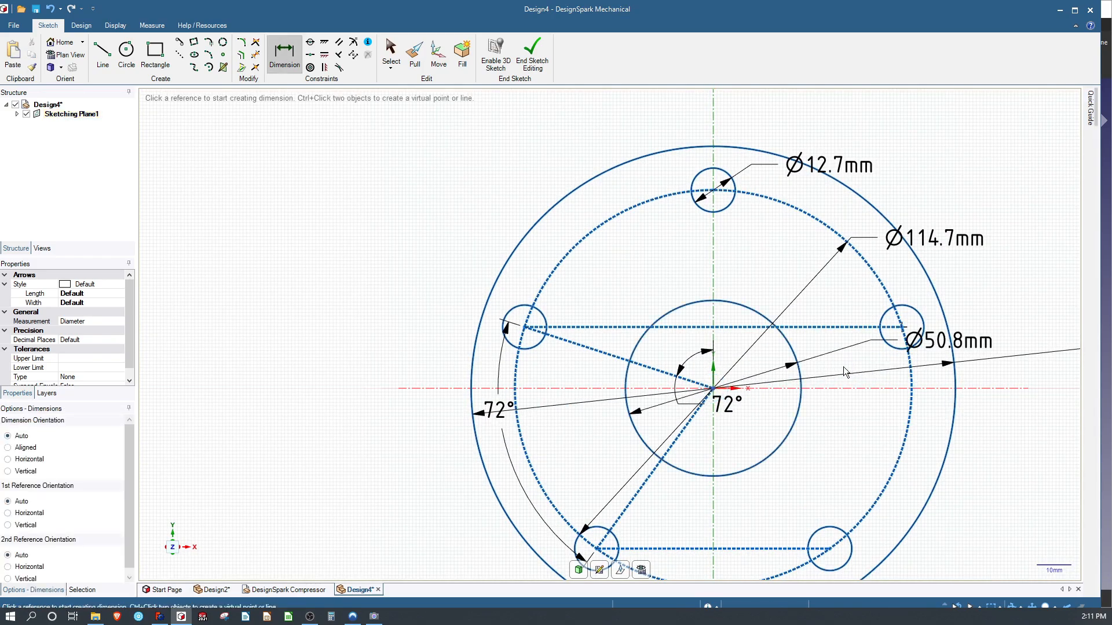
Set the centre bore's diameter to 75 mm.
click(983, 342)
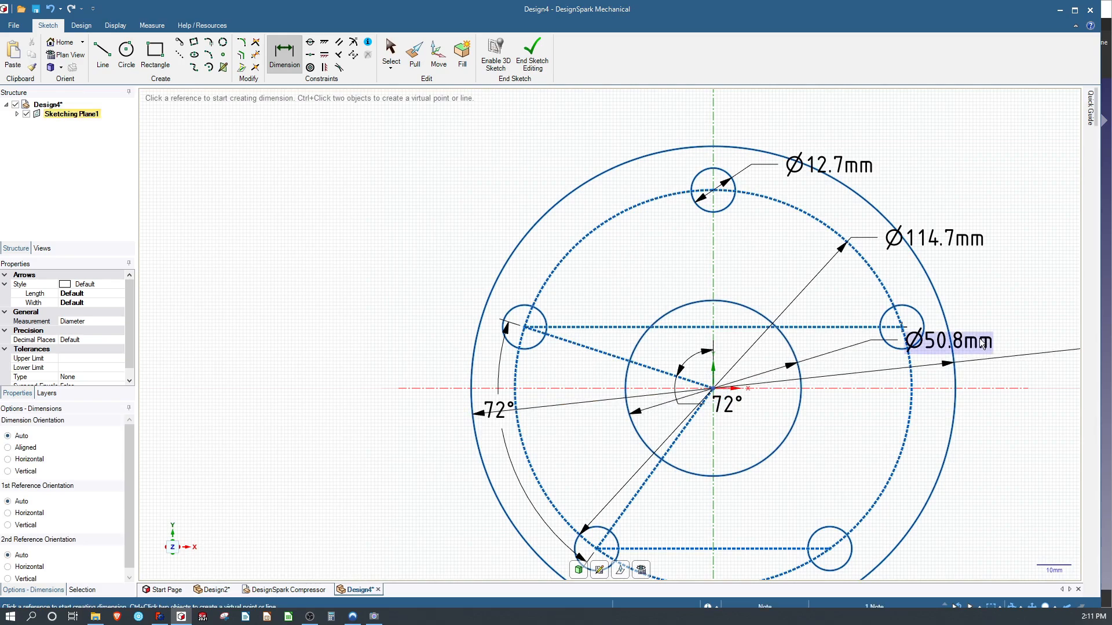
text(75)
key(Return)
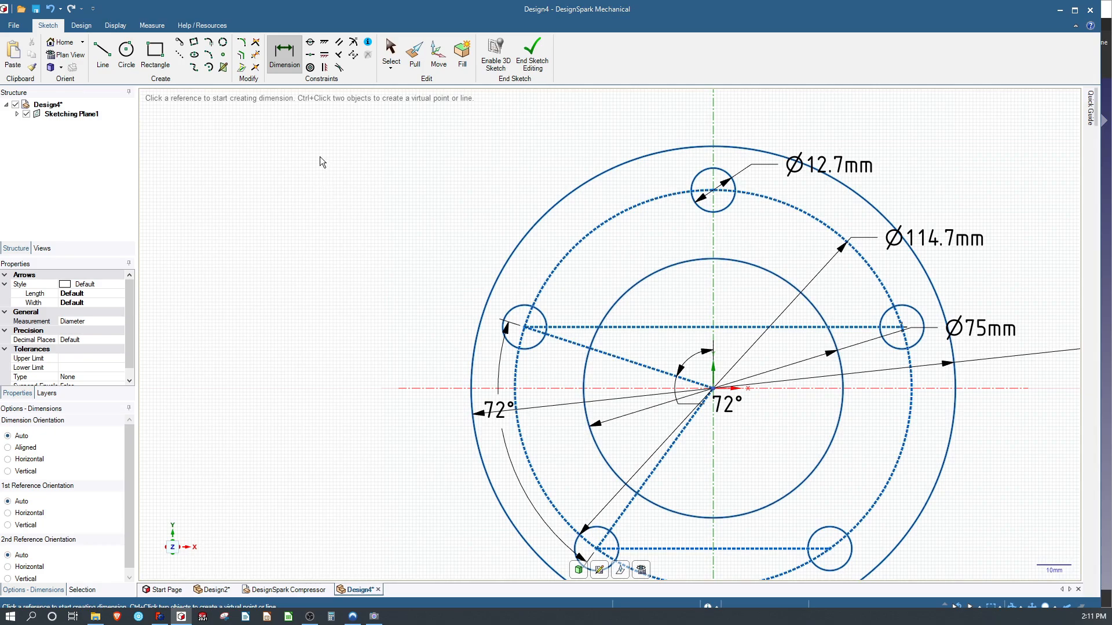
End sketch editing with the whole dimensioned flange in view and try selecting its separate regions in Pull mode.
scroll(458, 200, up, 2)
scroll(457, 202, down, 5)
scroll(537, 306, up, 1)
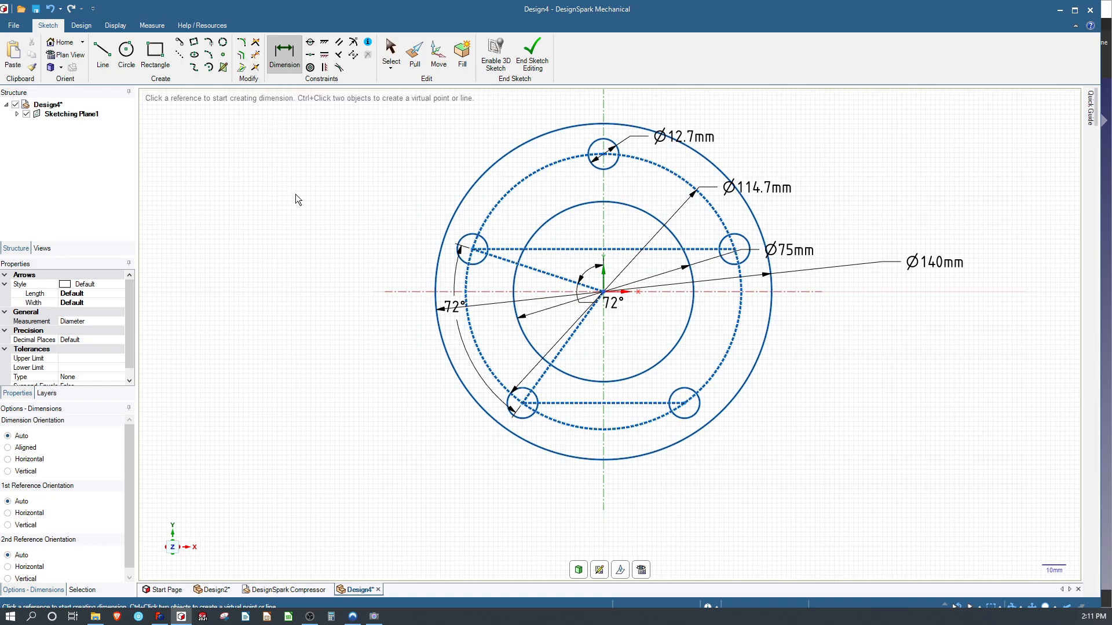
click(532, 57)
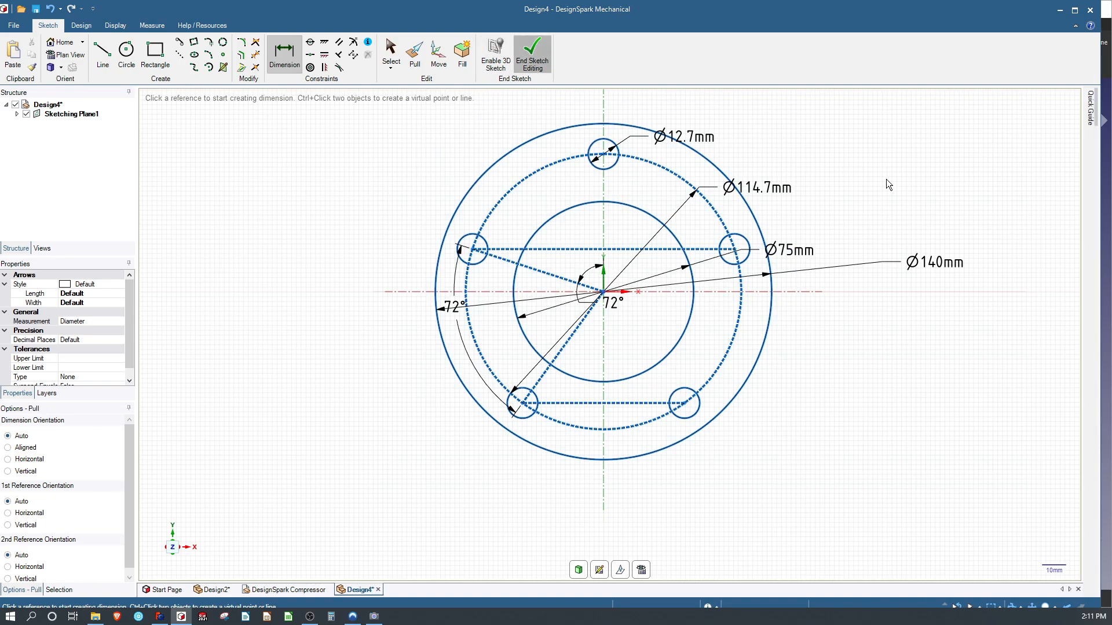
click(617, 348)
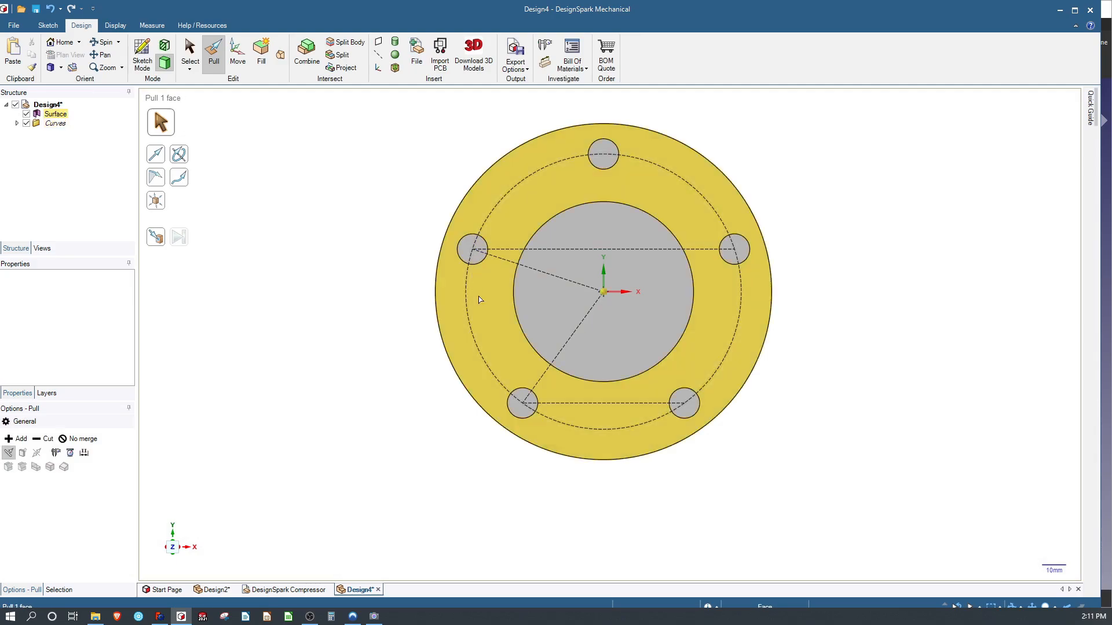
click(741, 225)
click(597, 148)
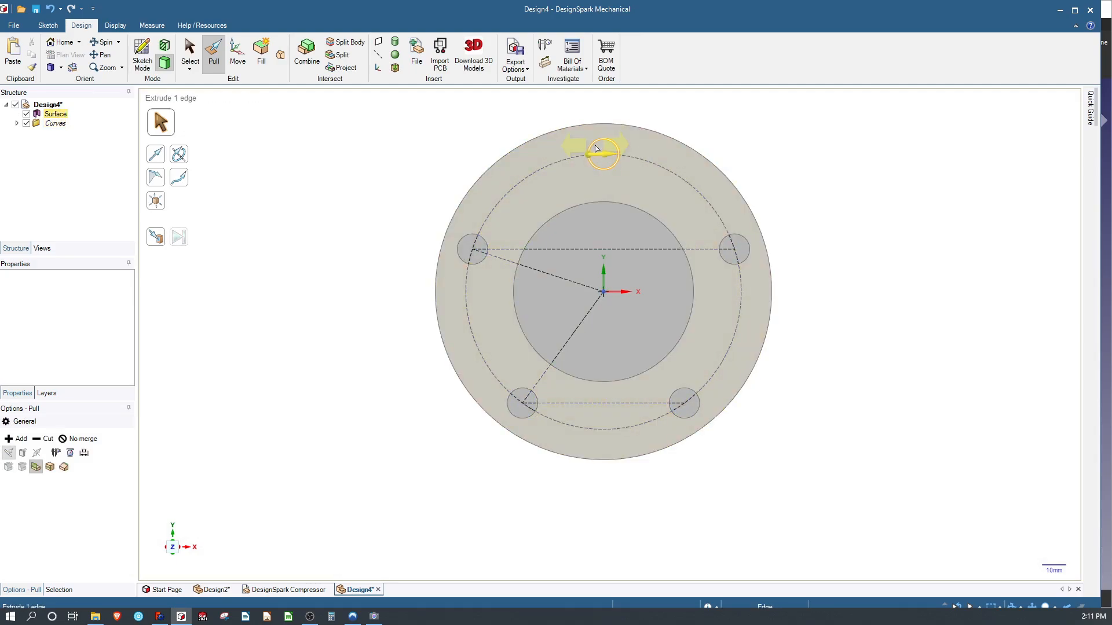
click(387, 217)
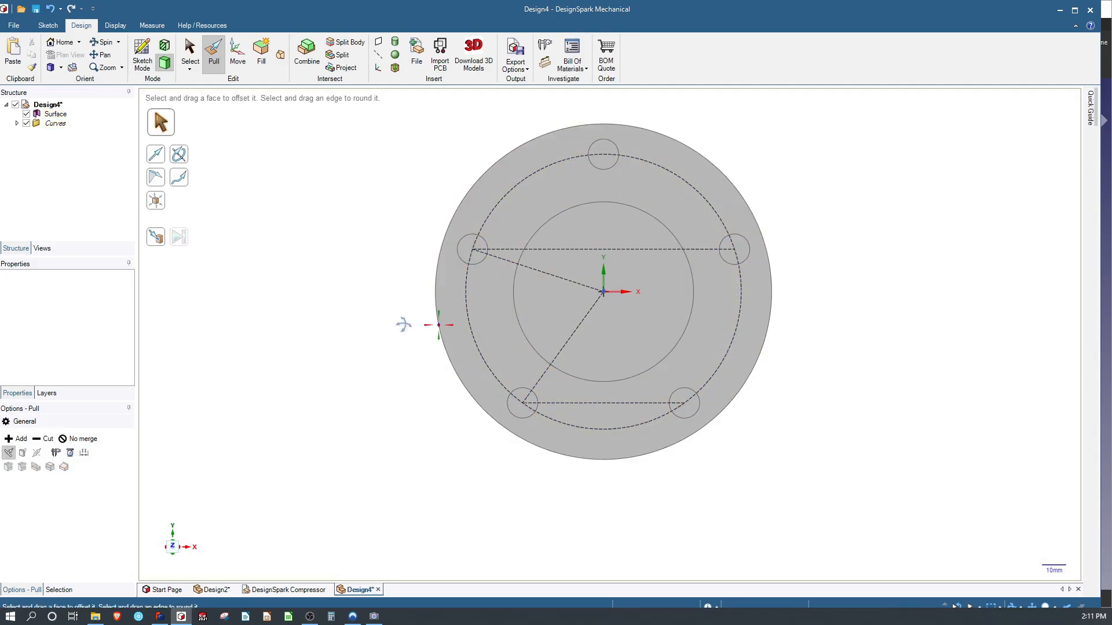
Pull the ring-shaped flange face upward to a thickness of 12.7 mm, leaving the centre bore and five holes open.
middle_drag(403, 325, 404, 253)
click(497, 311)
drag(504, 287, 510, 258)
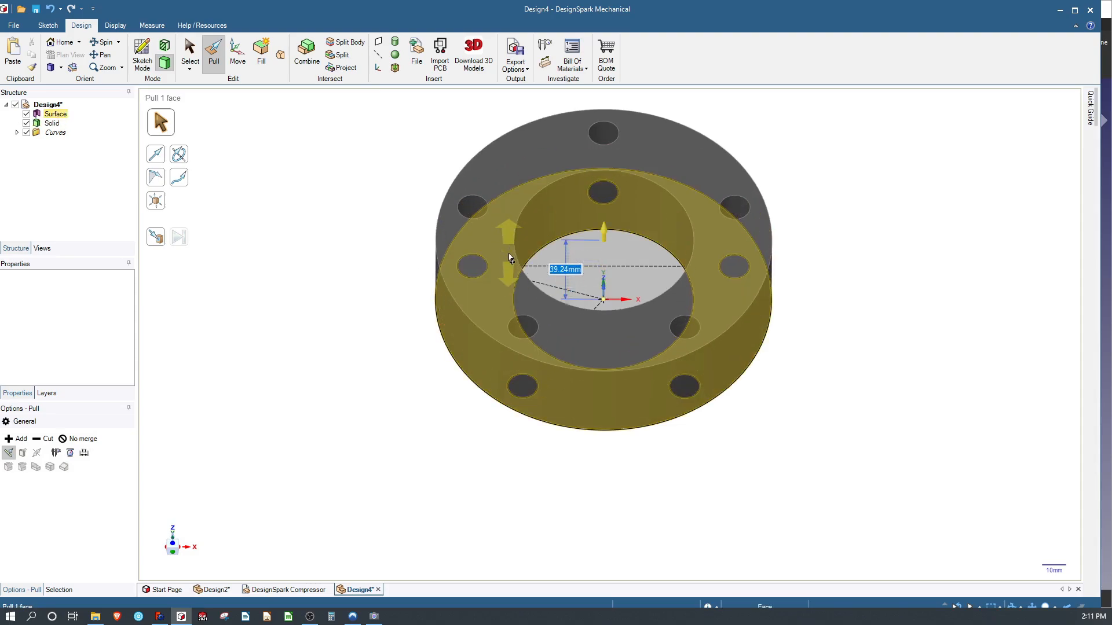
text(12)
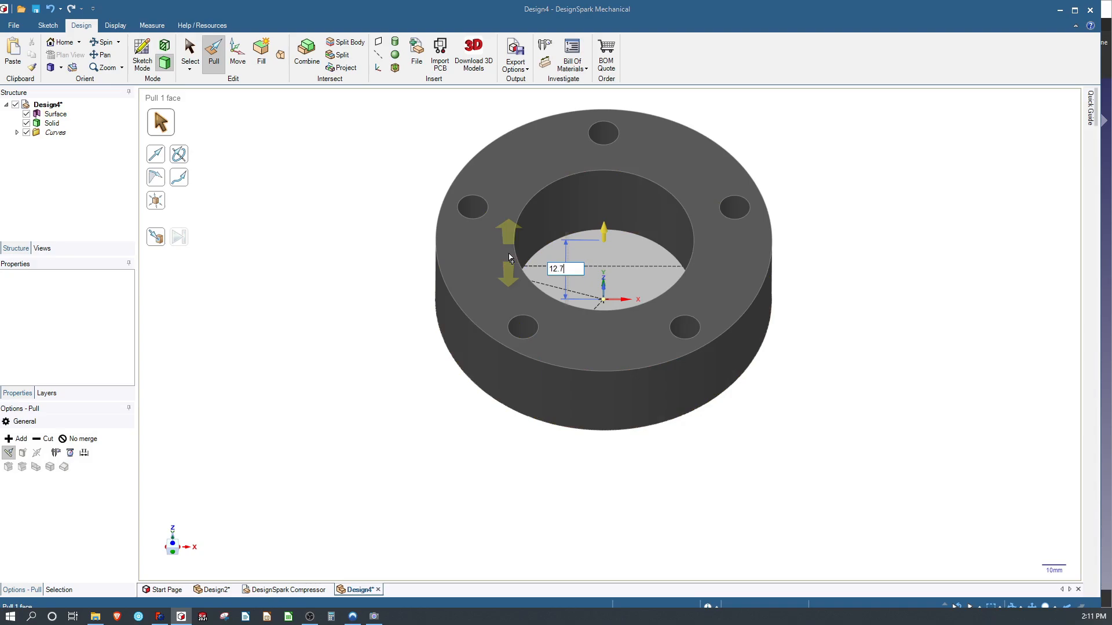
text(.7)
key(Return)
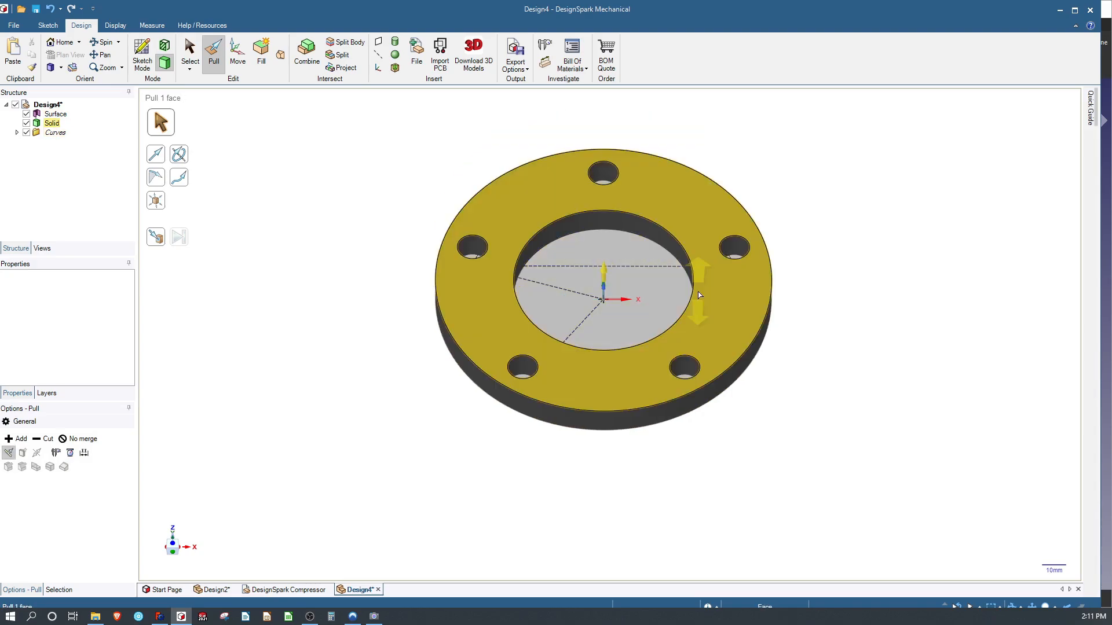
click(585, 308)
scroll(585, 308, up, 3)
scroll(585, 306, down, 3)
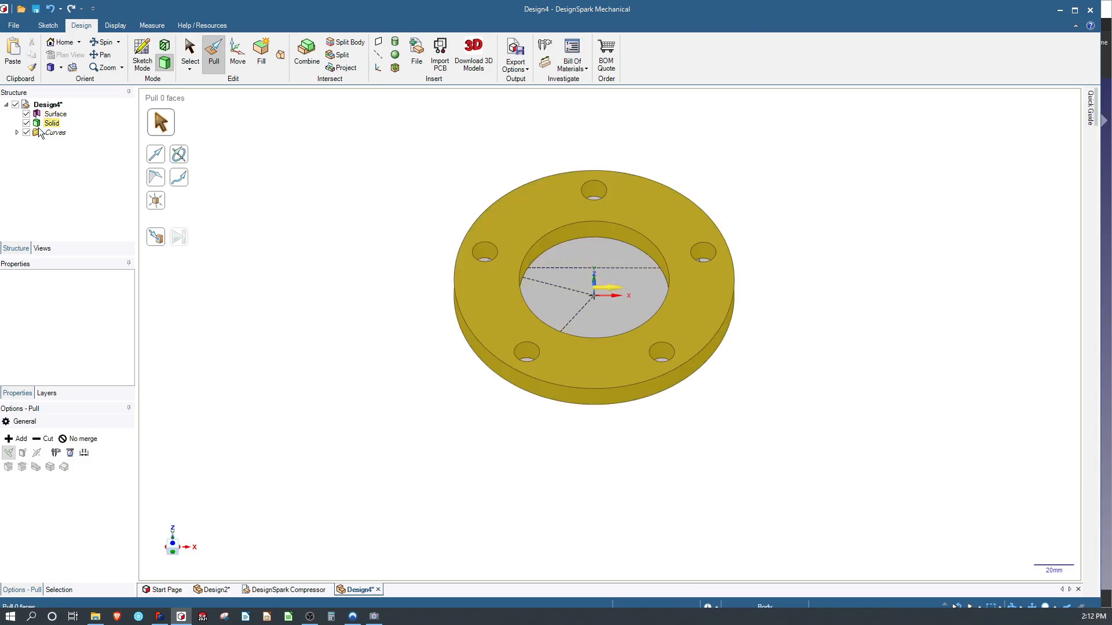
Hide the construction circle and all four construction lines in the Curves group.
click(17, 132)
click(32, 143)
click(37, 141)
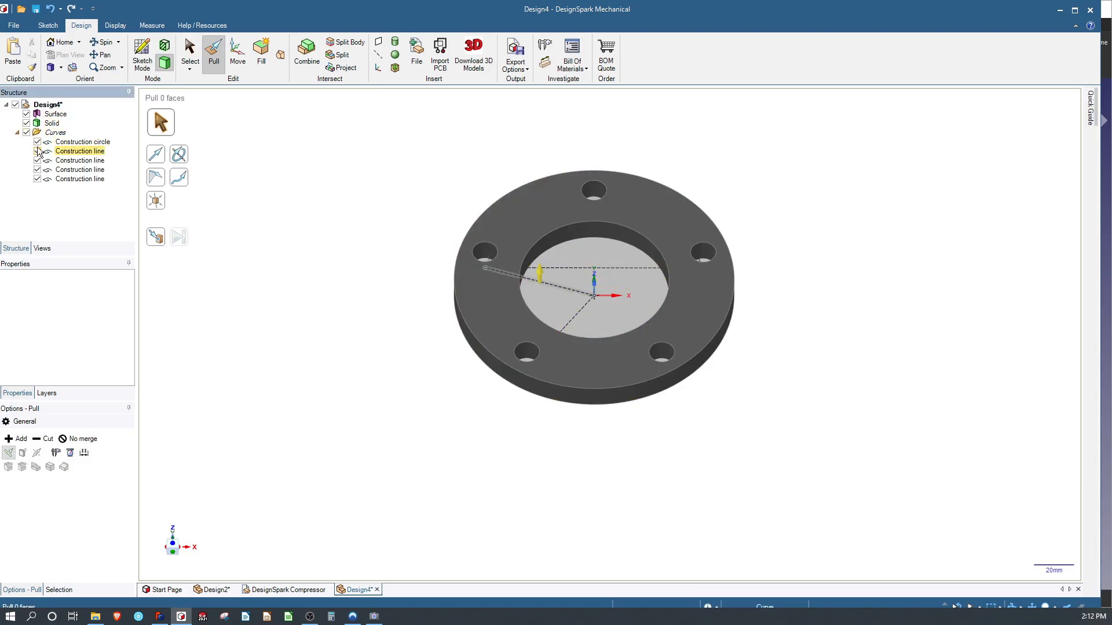
click(38, 151)
click(37, 160)
click(37, 169)
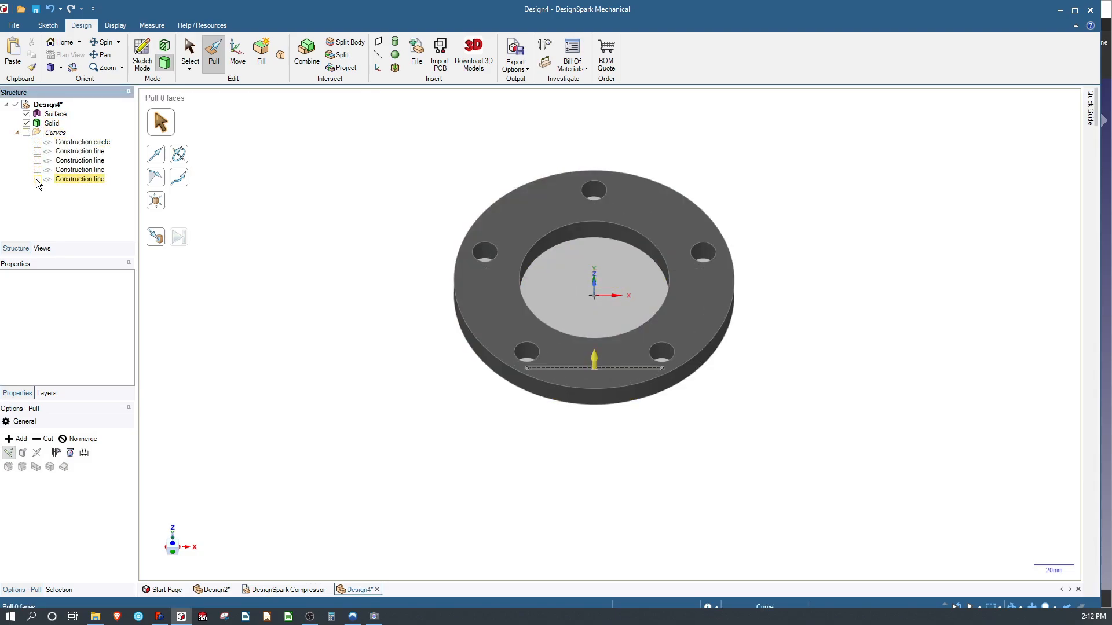
click(37, 179)
Start a sketch on the flange's underside and draw a vertical construction line about 88.5 mm long from the origin past the rim.
middle_drag(538, 440, 546, 300)
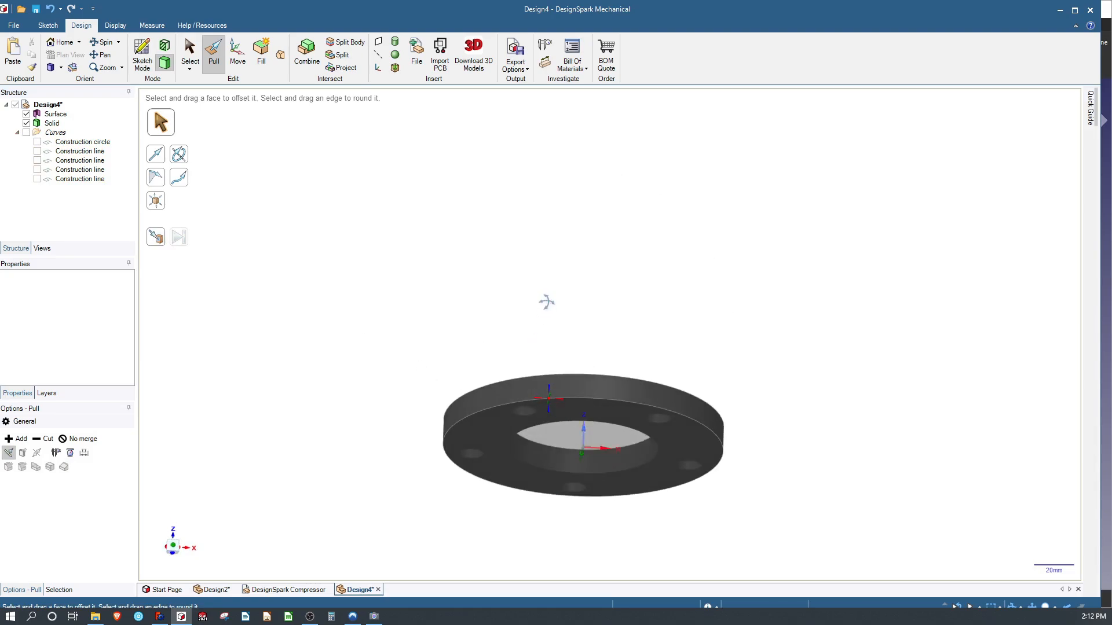
click(570, 411)
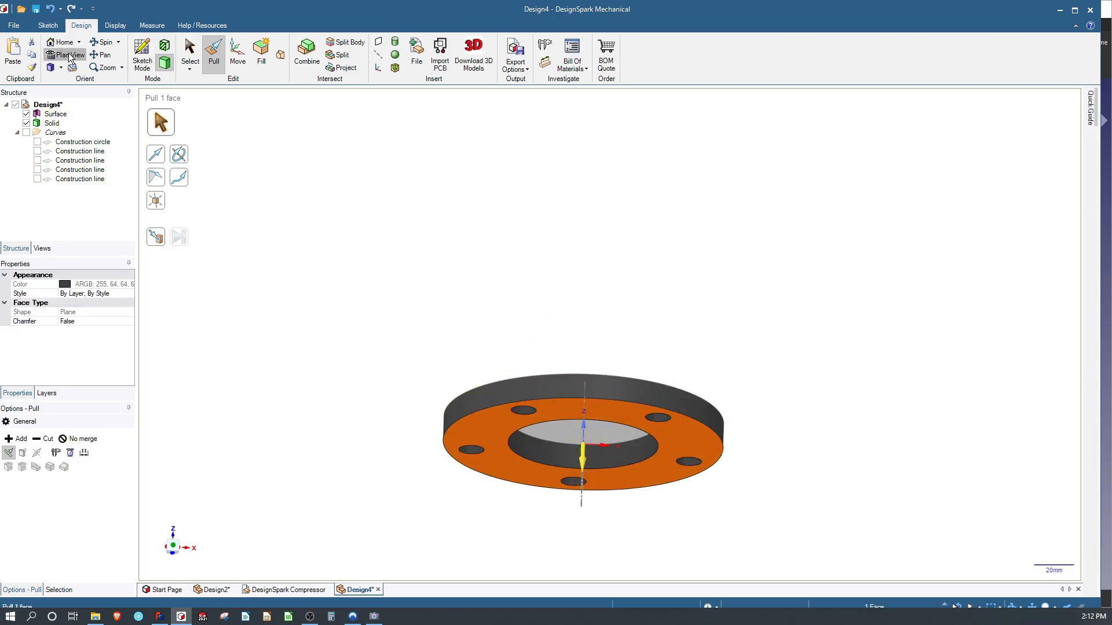
click(70, 56)
click(142, 55)
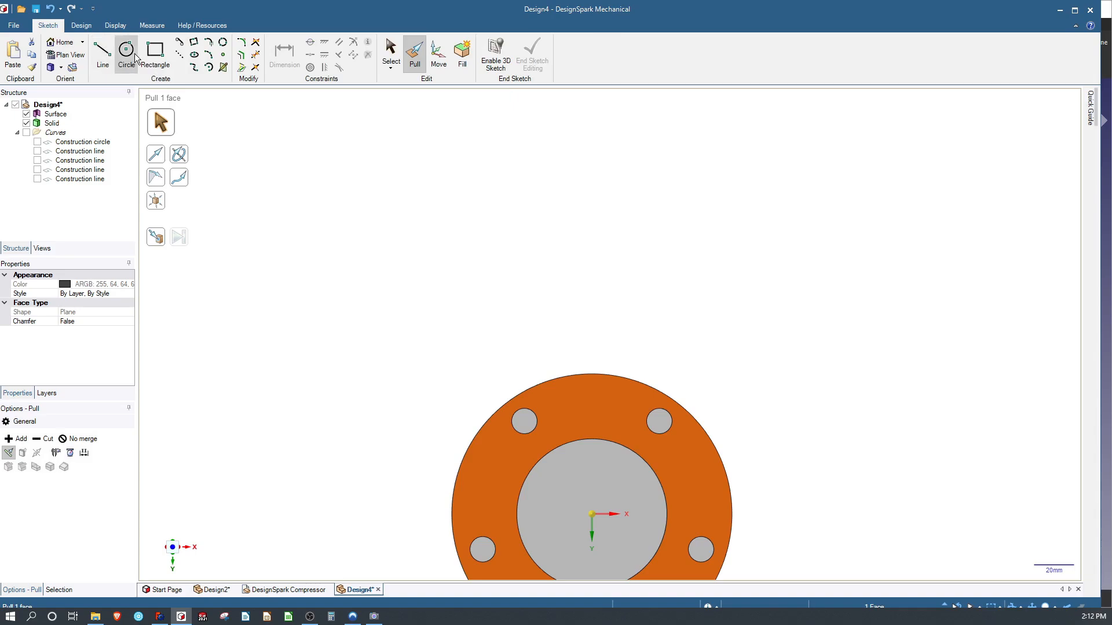
click(592, 514)
click(592, 337)
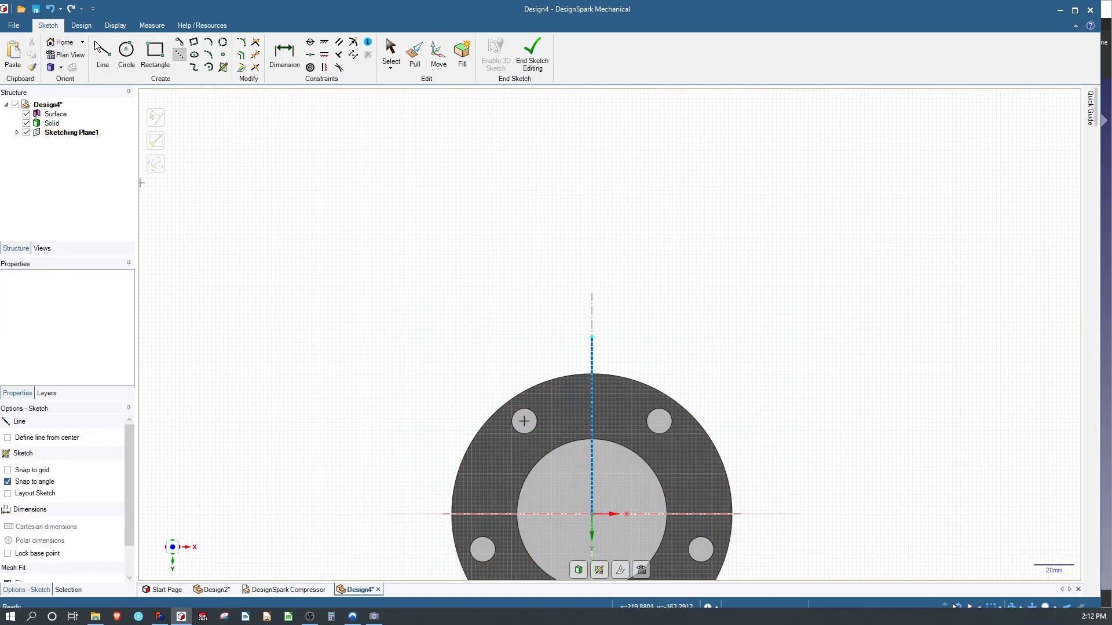
Dimension the vertical construction line and set its length to 75 mm.
click(284, 55)
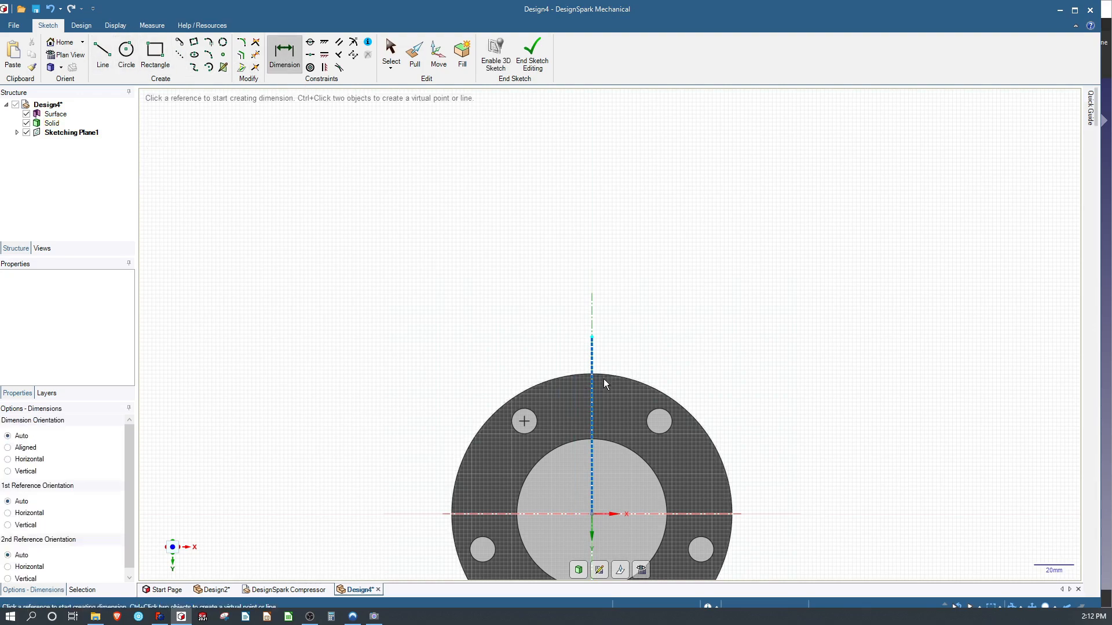
click(593, 365)
click(466, 373)
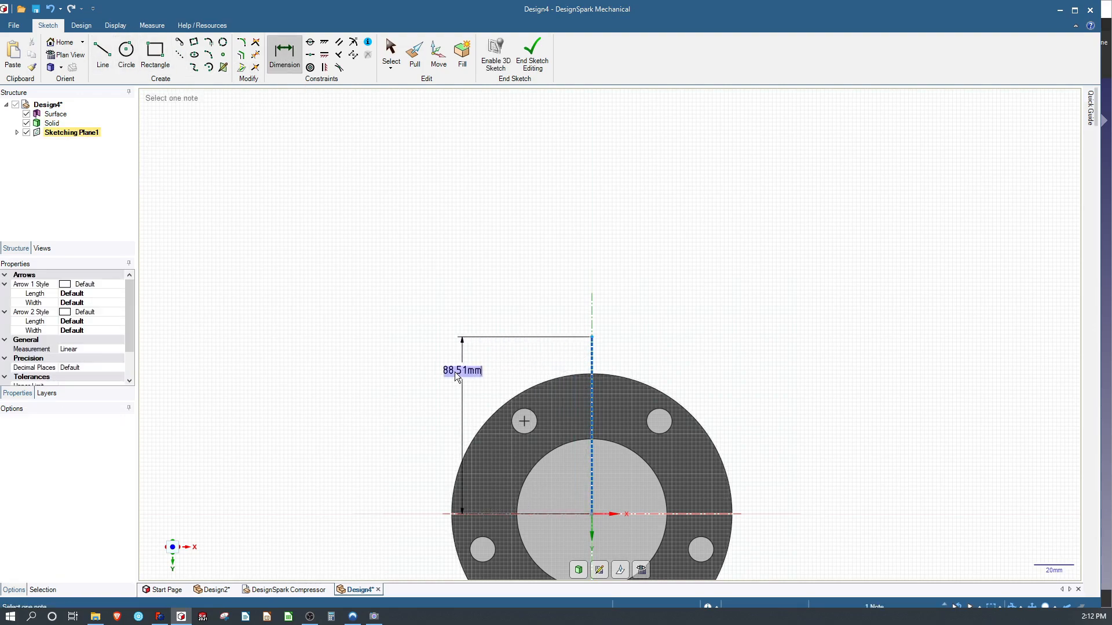
text(75)
key(Return)
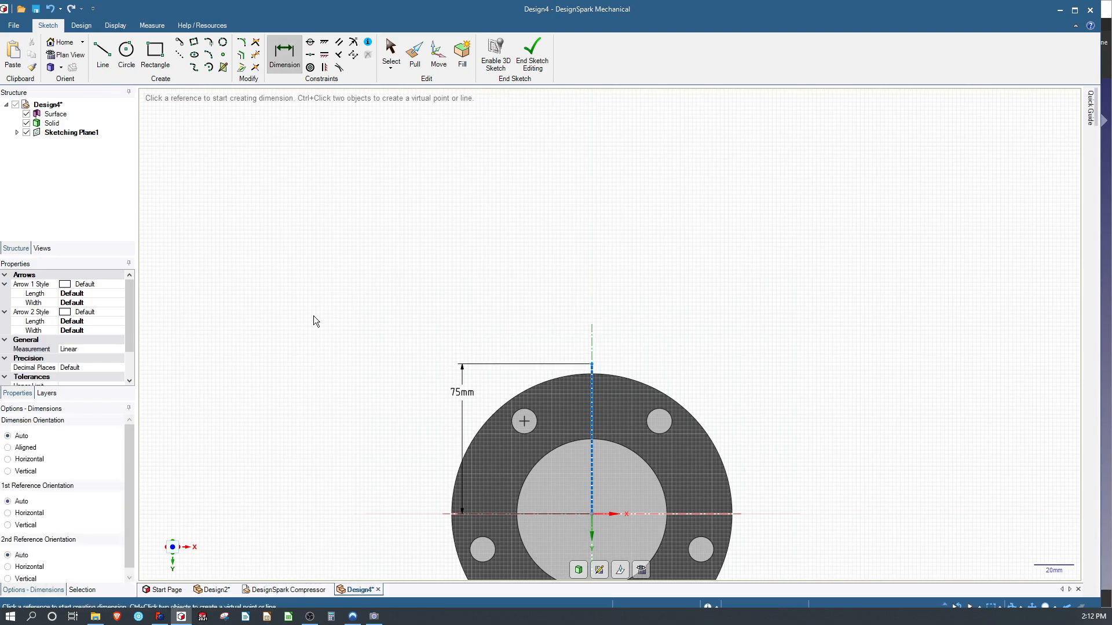
End the sketch and create a plane at the outer endpoint of the 75 mm construction line.
mouse_move(540, 312)
middle_down()
mouse_move(550, 336)
mouse_move(422, 422)
mouse_move(394, 383)
middle_up()
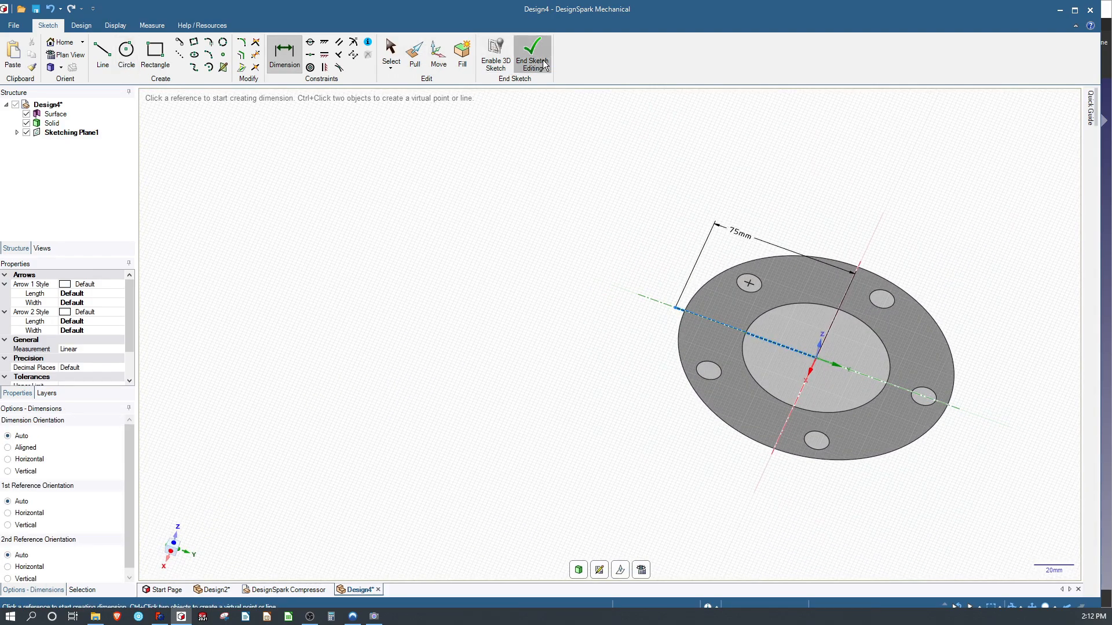
key(p)
click(675, 309)
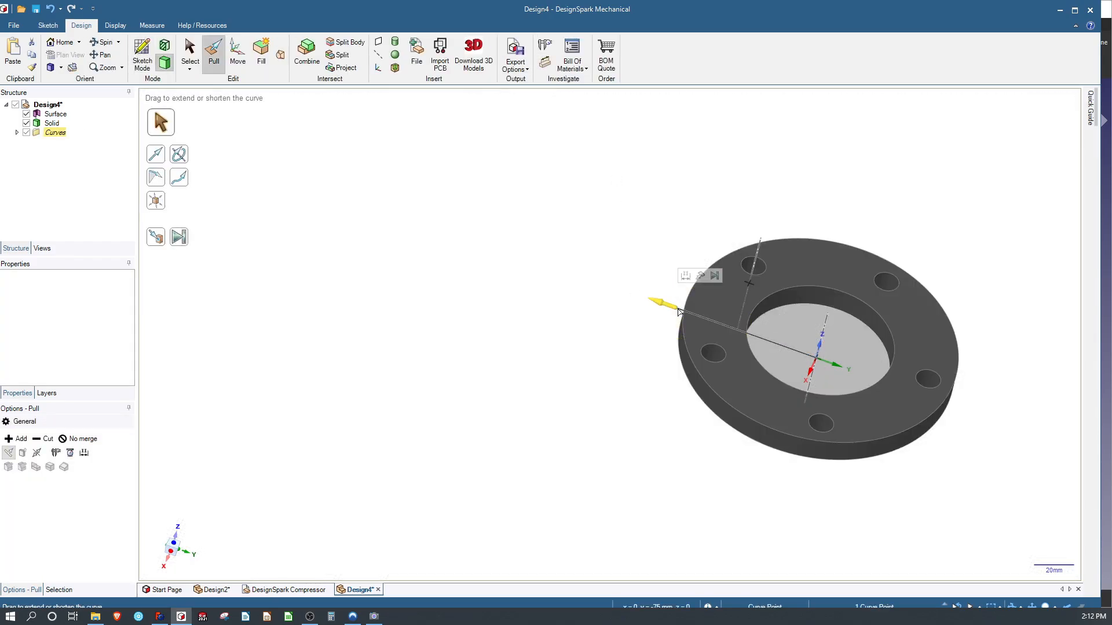
scroll(621, 355, down, 1)
scroll(621, 355, up, 2)
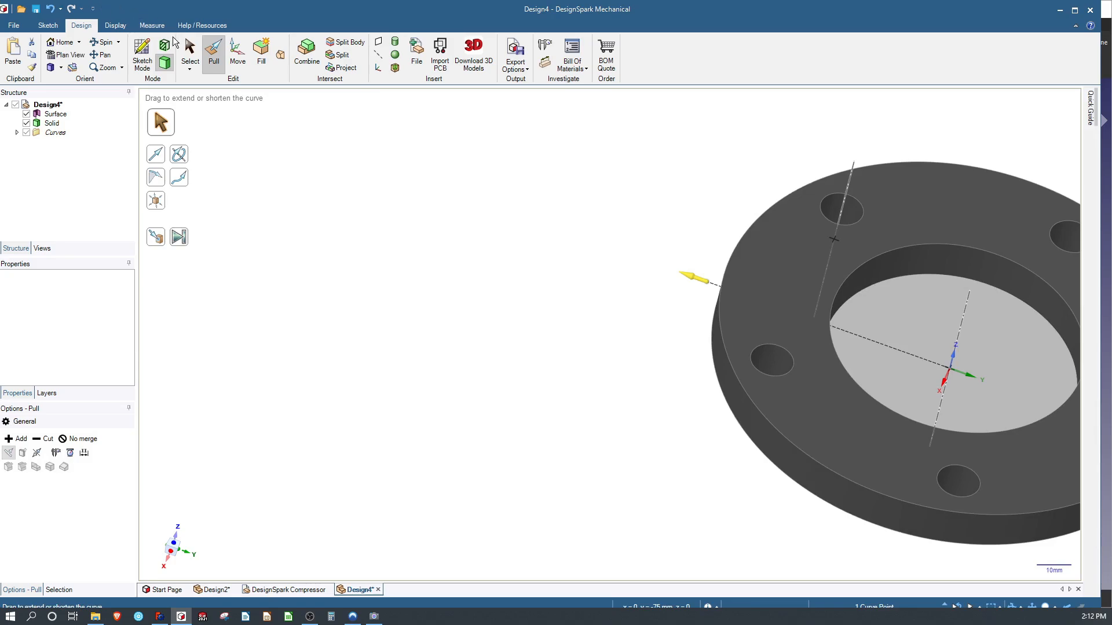
click(190, 48)
click(706, 281)
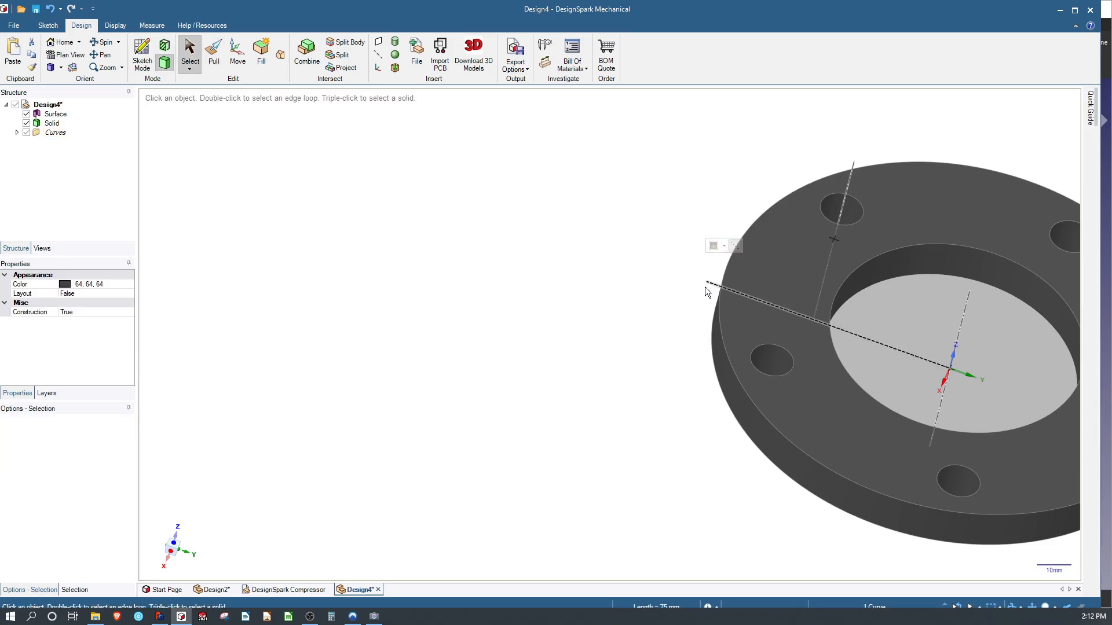
click(707, 282)
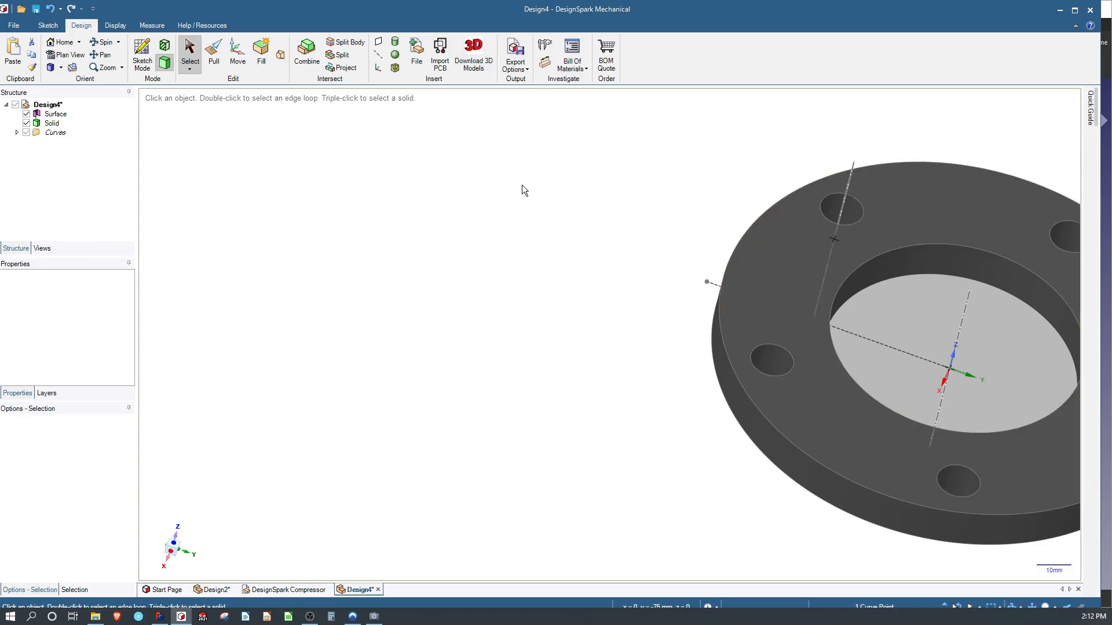
click(378, 43)
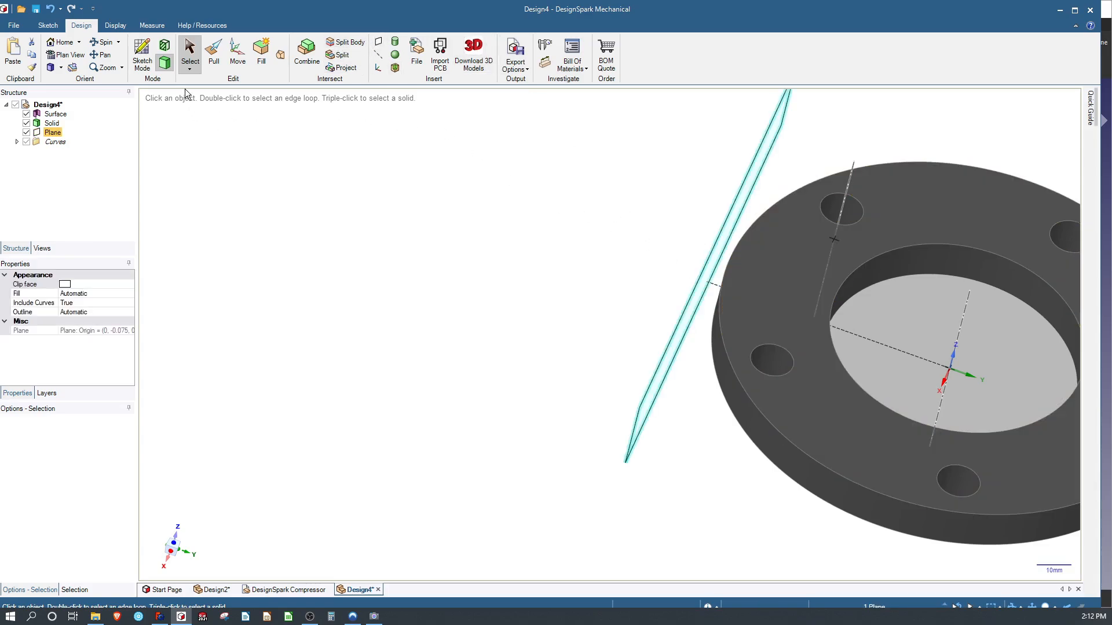
click(306, 240)
click(52, 132)
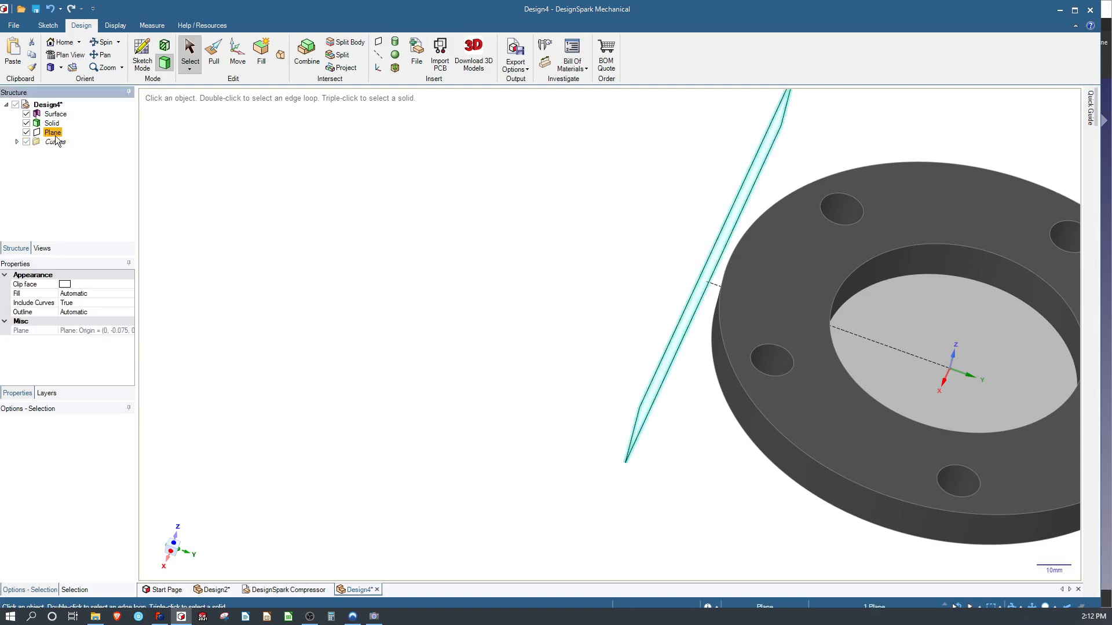
click(288, 183)
Sketch an origin-centred arc of 140 mm diameter on the flange's underside, along the rim between the two holes flanking the construction line.
middle_drag(712, 351, 491, 270)
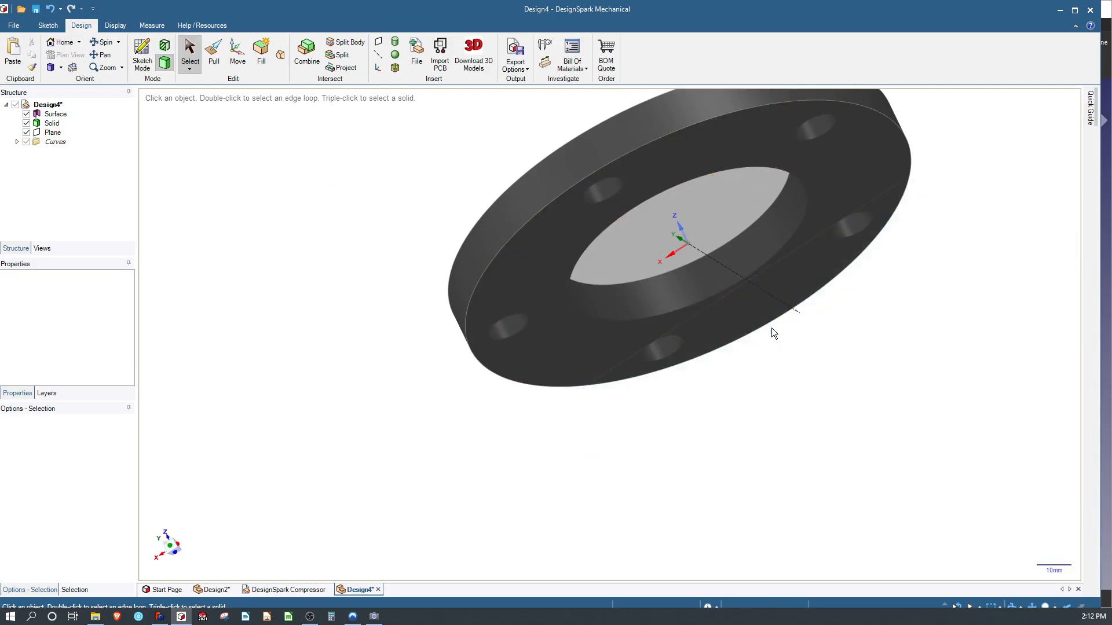
click(739, 315)
click(74, 54)
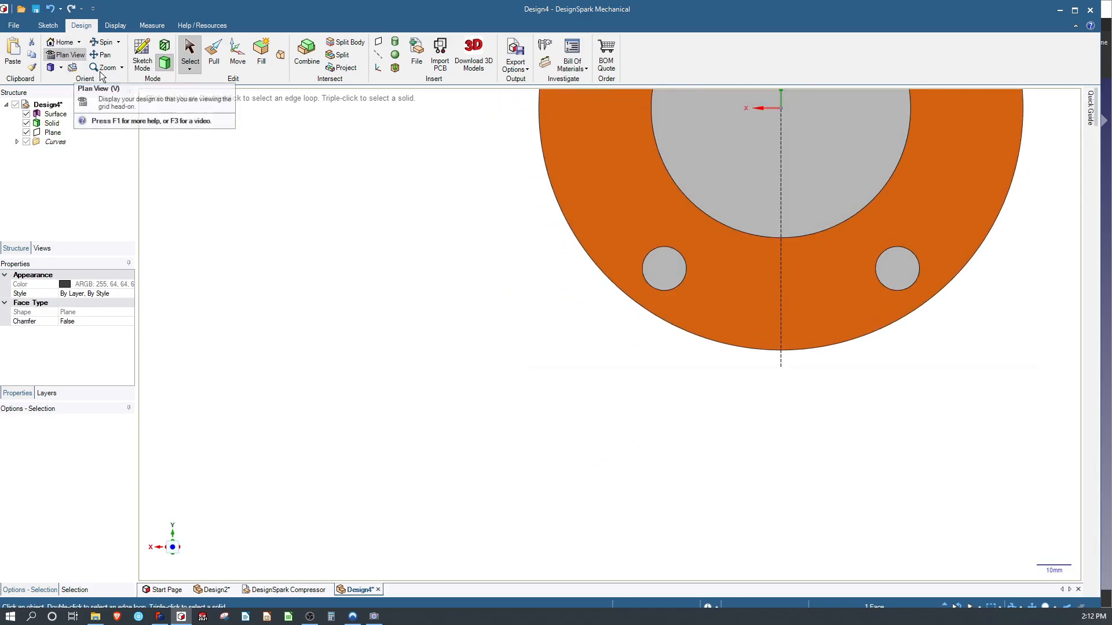
scroll(873, 377, up, 4)
scroll(926, 290, down, 6)
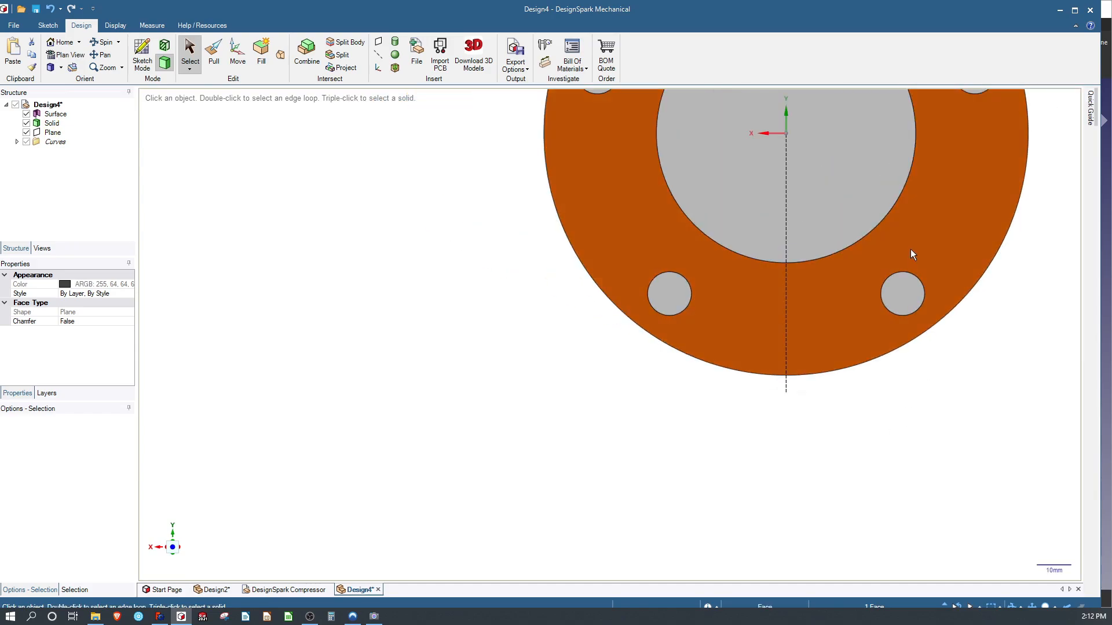
scroll(910, 249, up, 4)
scroll(762, 304, down, 2)
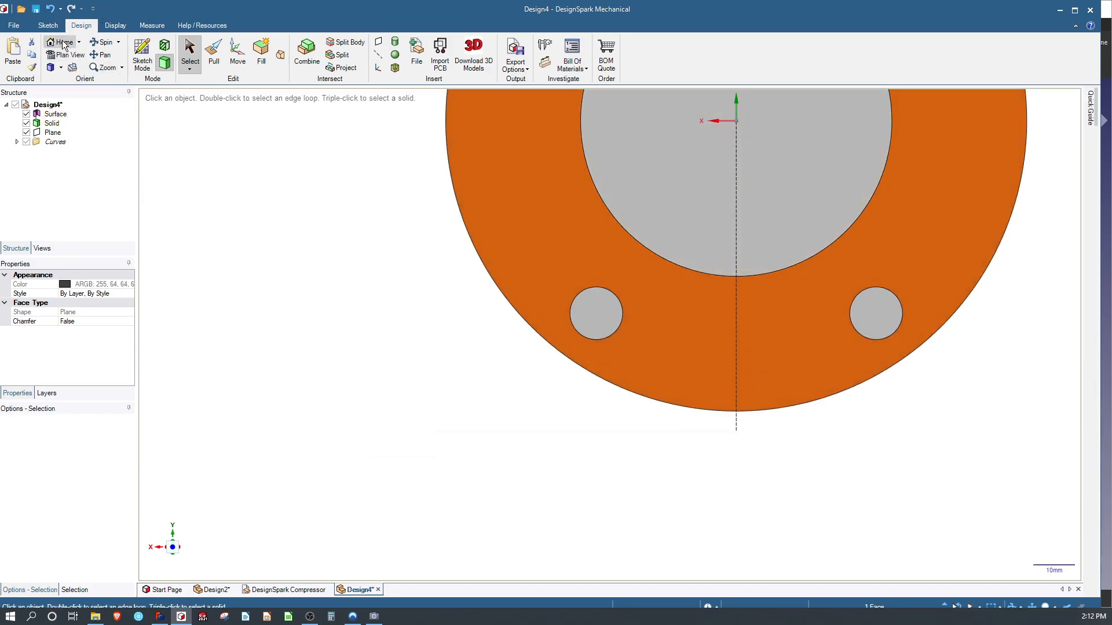
click(48, 26)
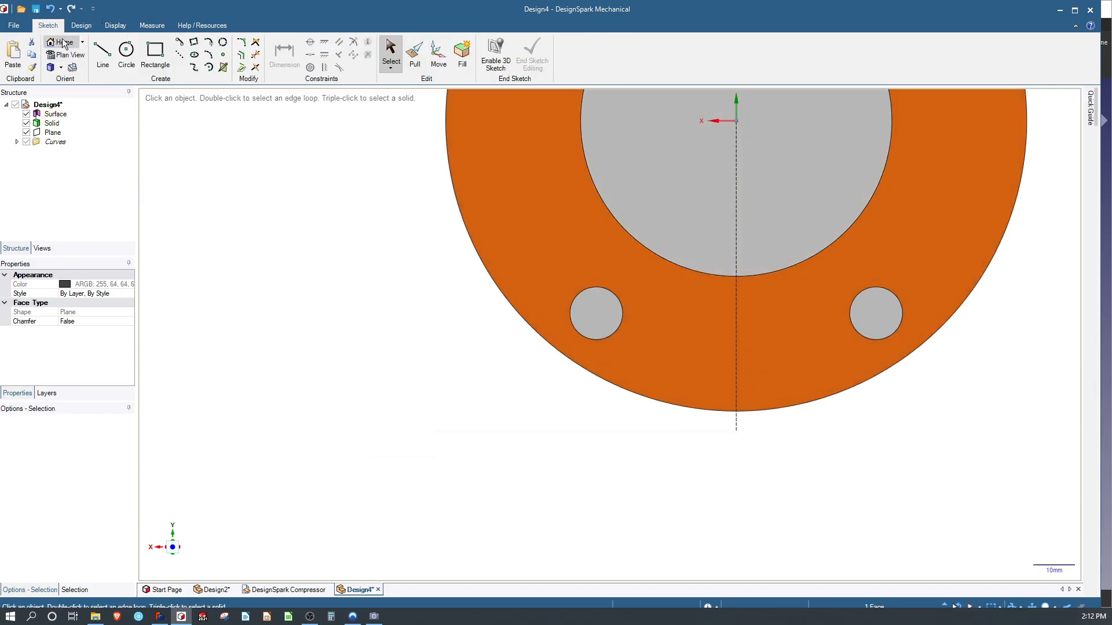
click(209, 68)
click(736, 121)
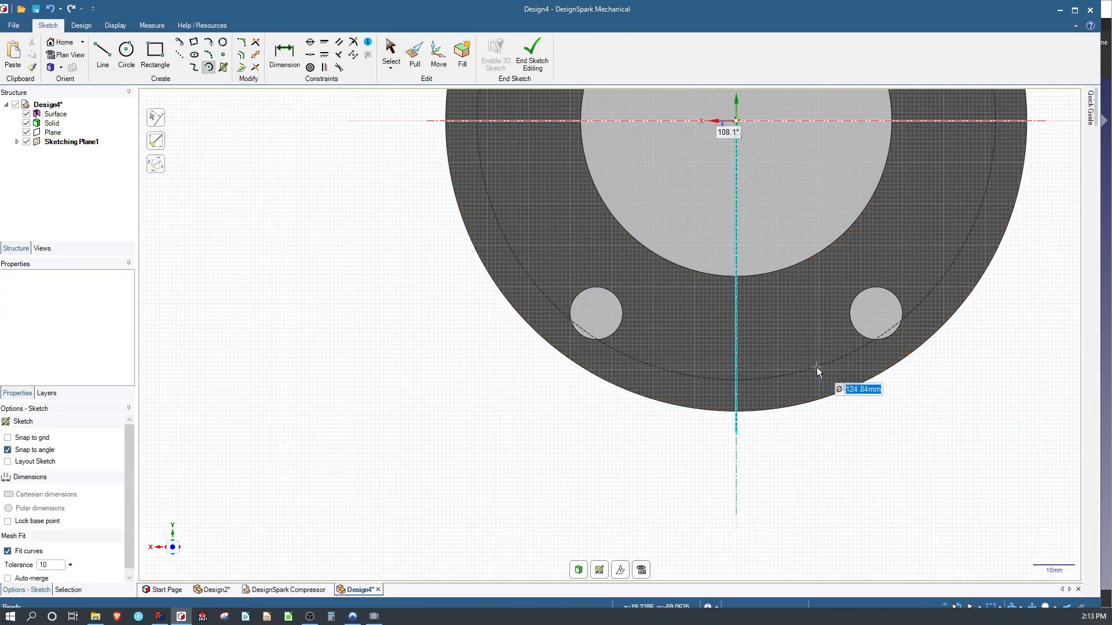
click(857, 387)
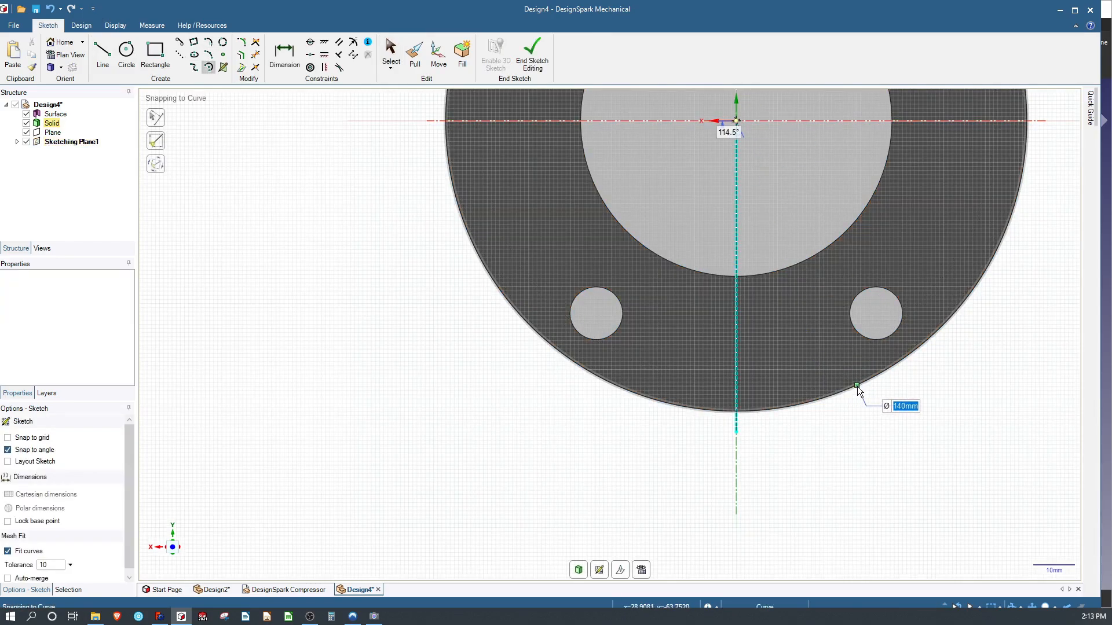
click(616, 404)
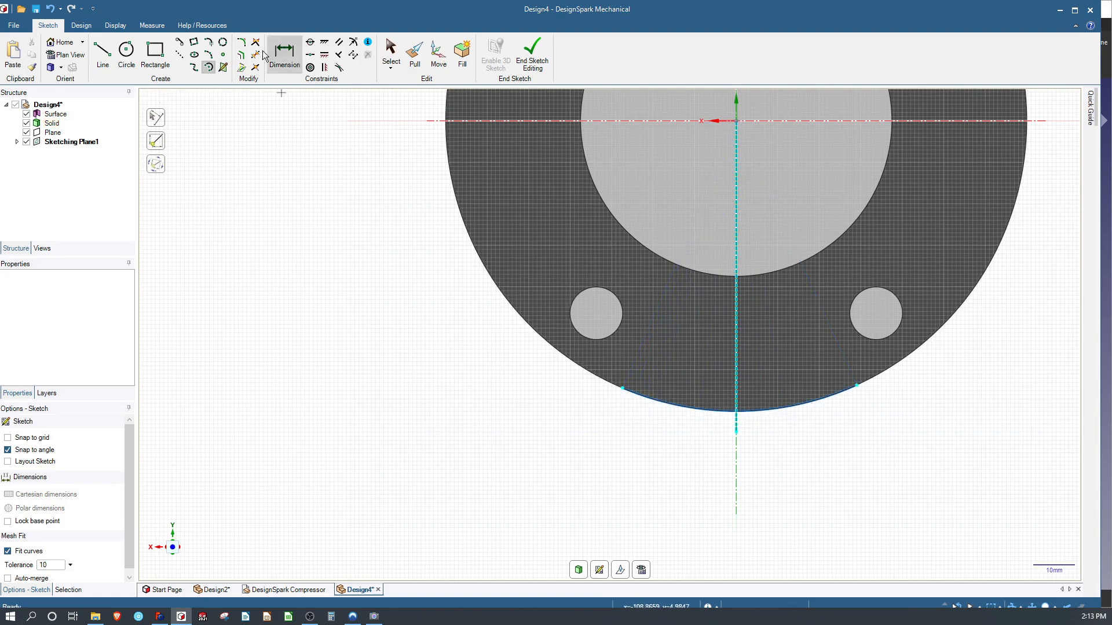
Join the rim arc's two endpoints with a construction line and constrain that line horizontal.
click(179, 55)
click(623, 388)
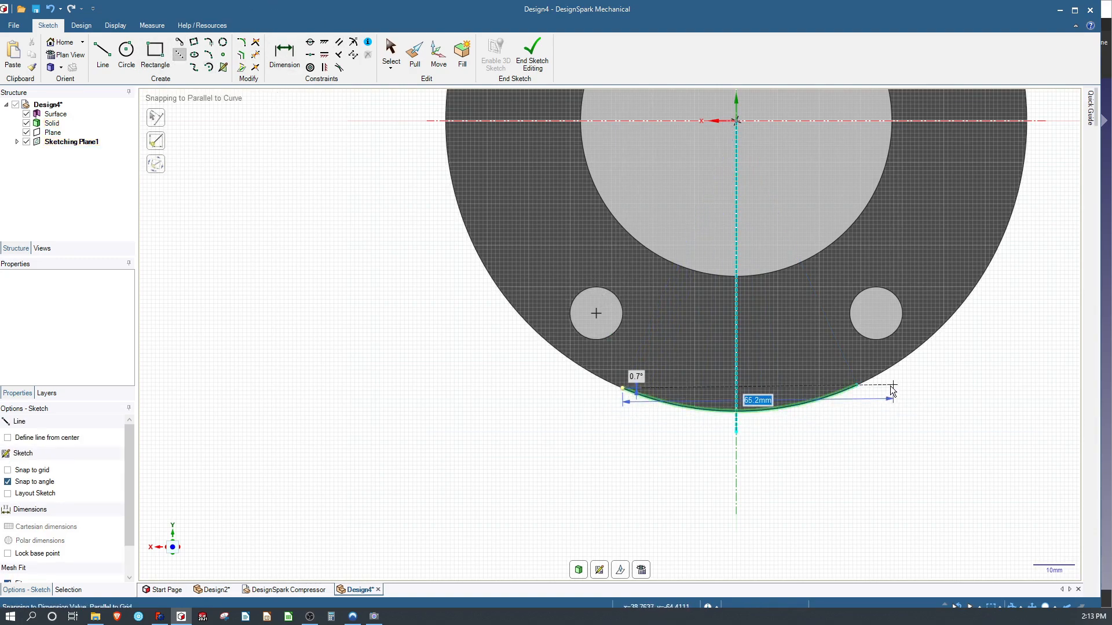
click(857, 385)
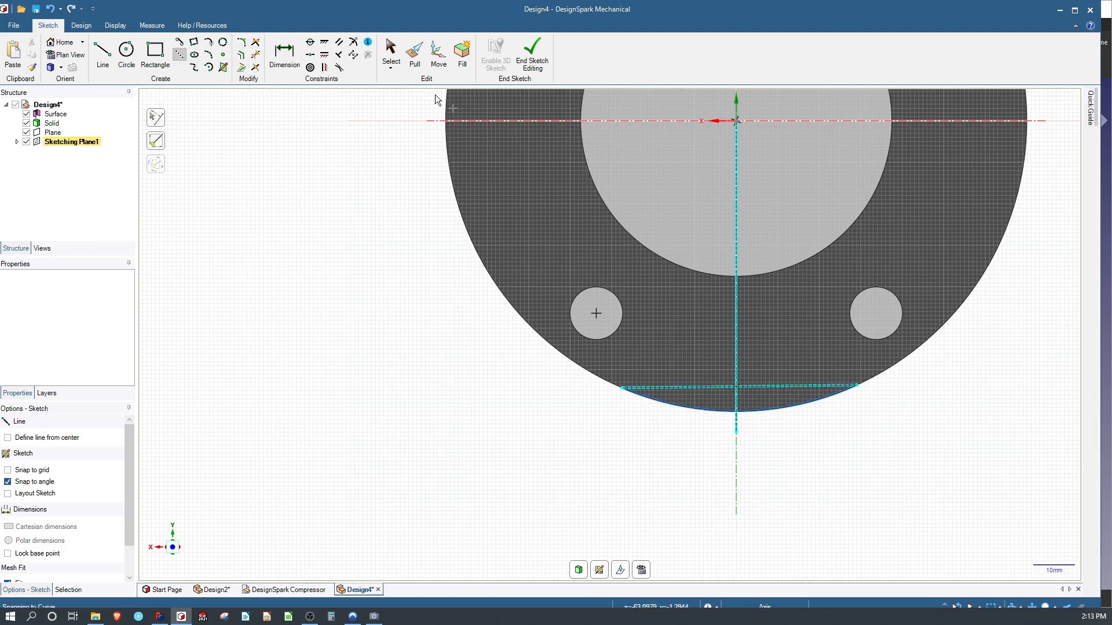
click(324, 54)
click(724, 387)
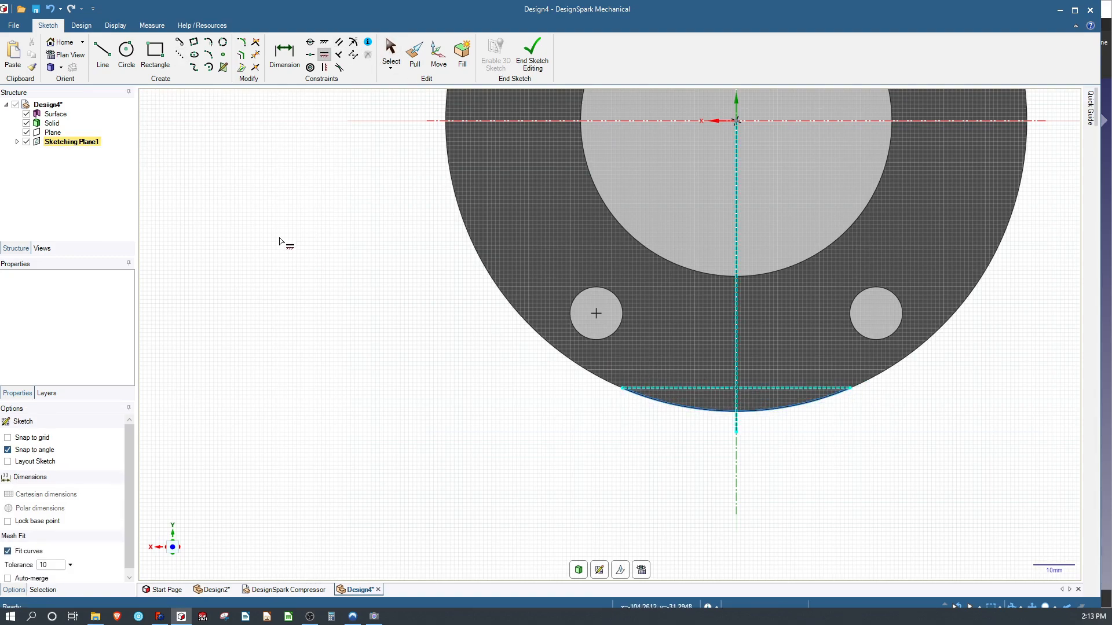
Draw two separate lines from the rim arc's endpoints, sloping inward toward the centre bore on either side of the vertical construction line.
click(103, 52)
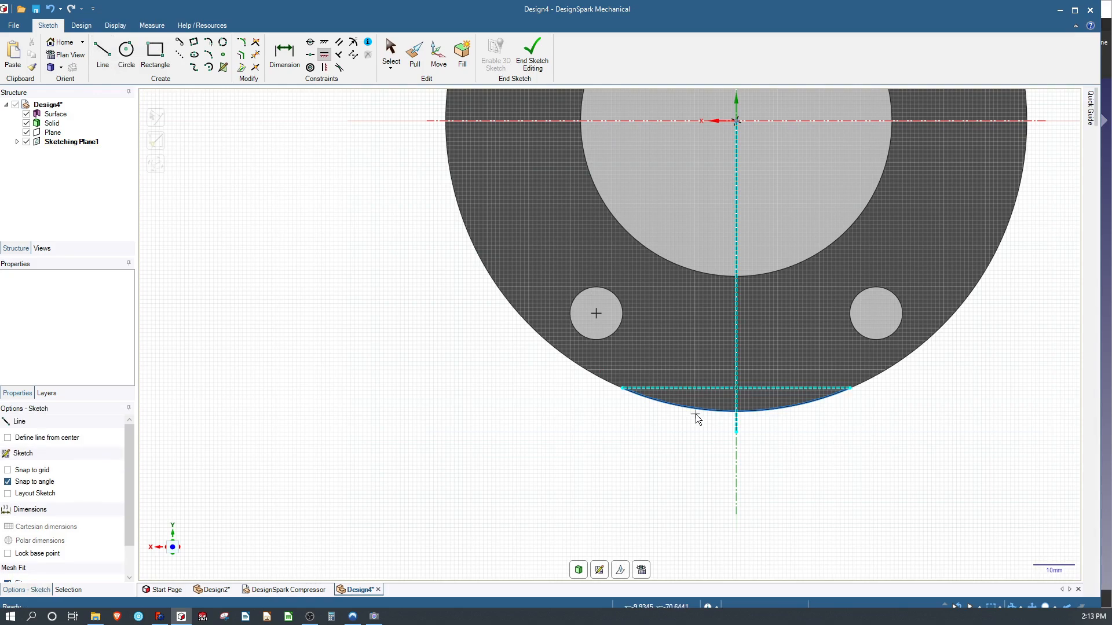
click(622, 387)
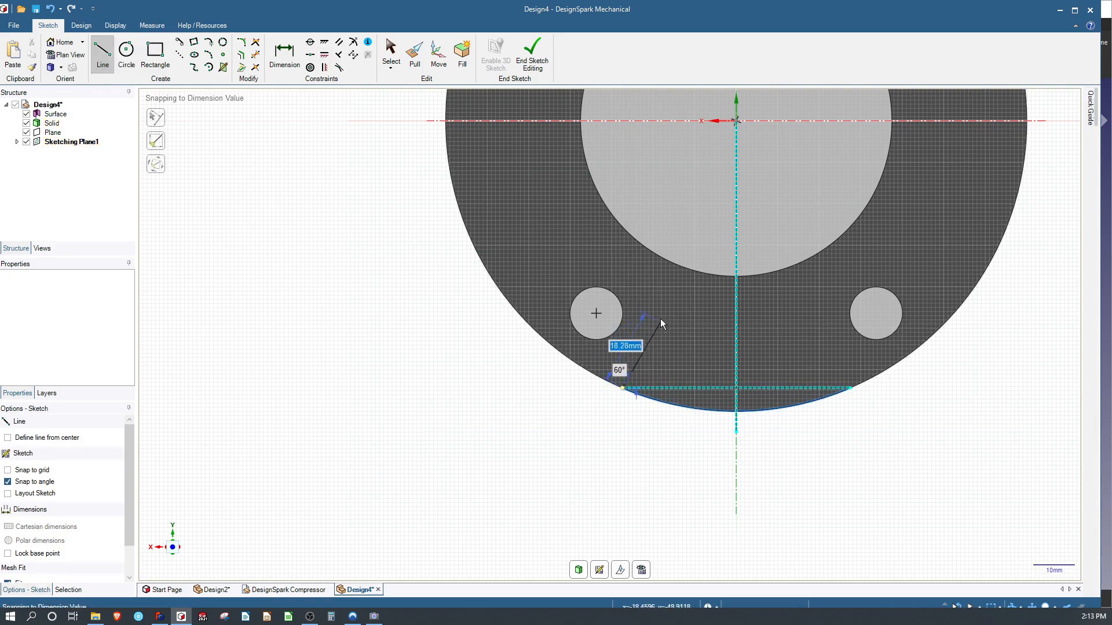
click(669, 279)
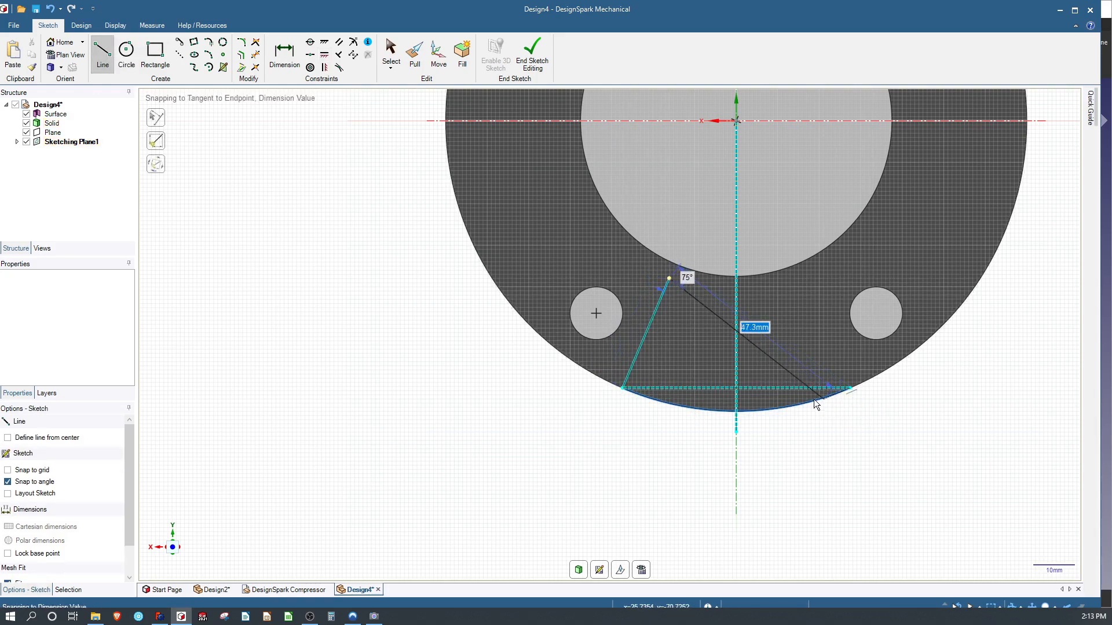
key(Escape)
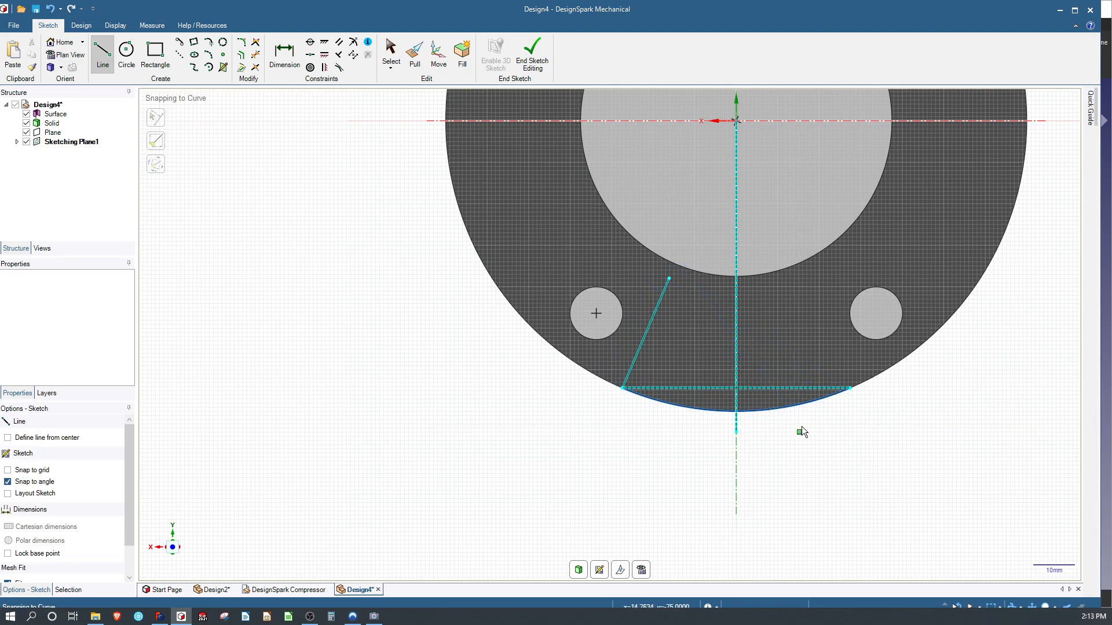
click(851, 388)
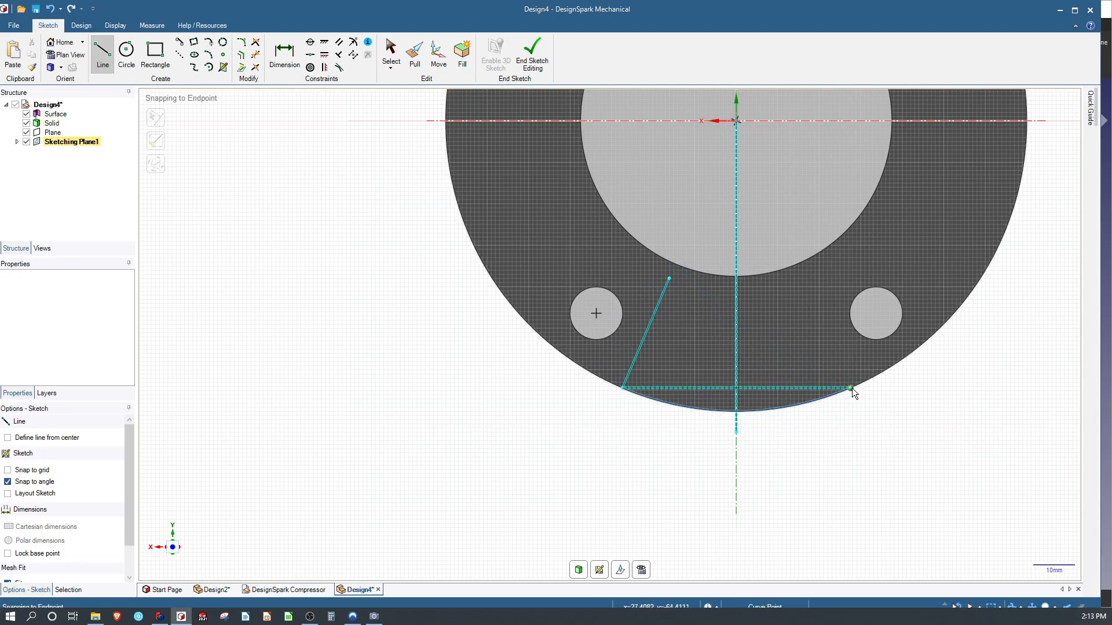
click(805, 285)
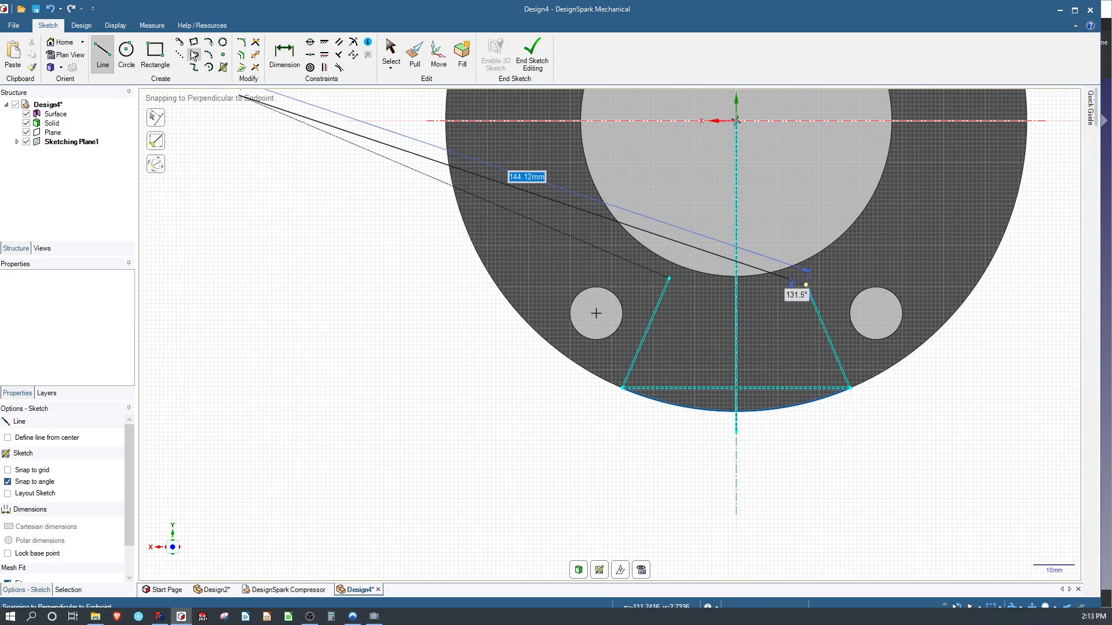
key(Escape)
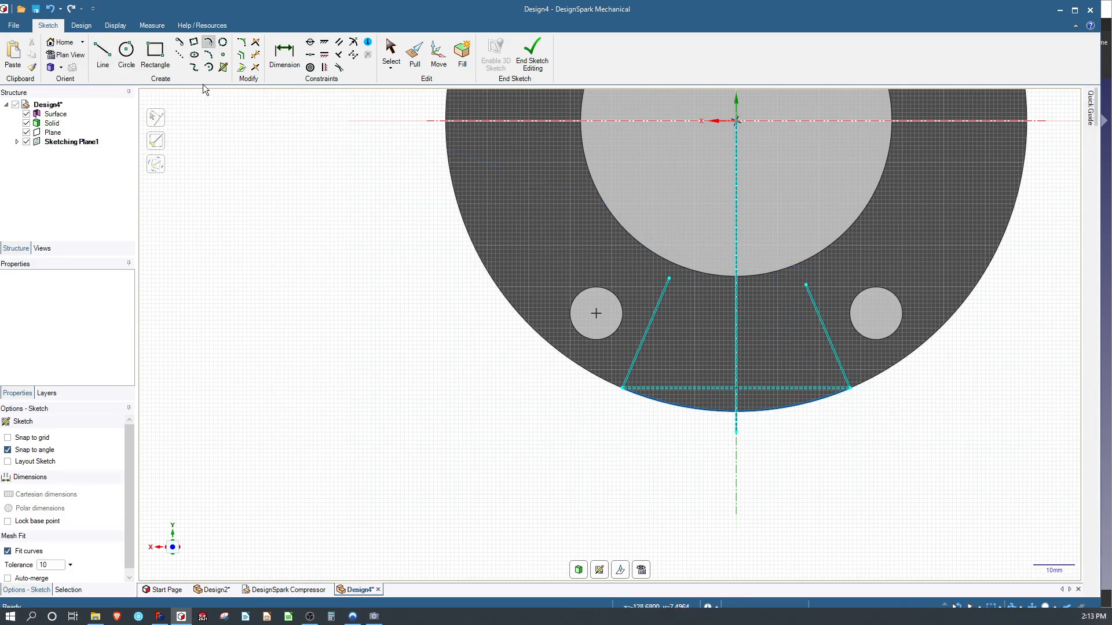
Draw a three-point arc between the inner endpoints of the two sloping lines, bulging away from the centre bore.
click(668, 278)
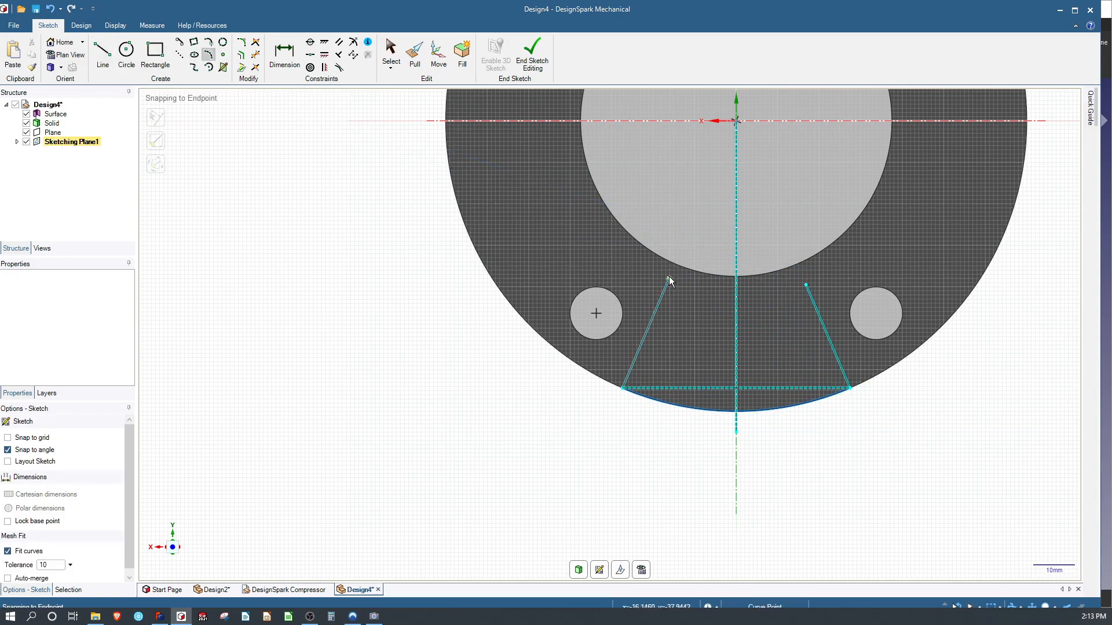
click(806, 285)
click(715, 302)
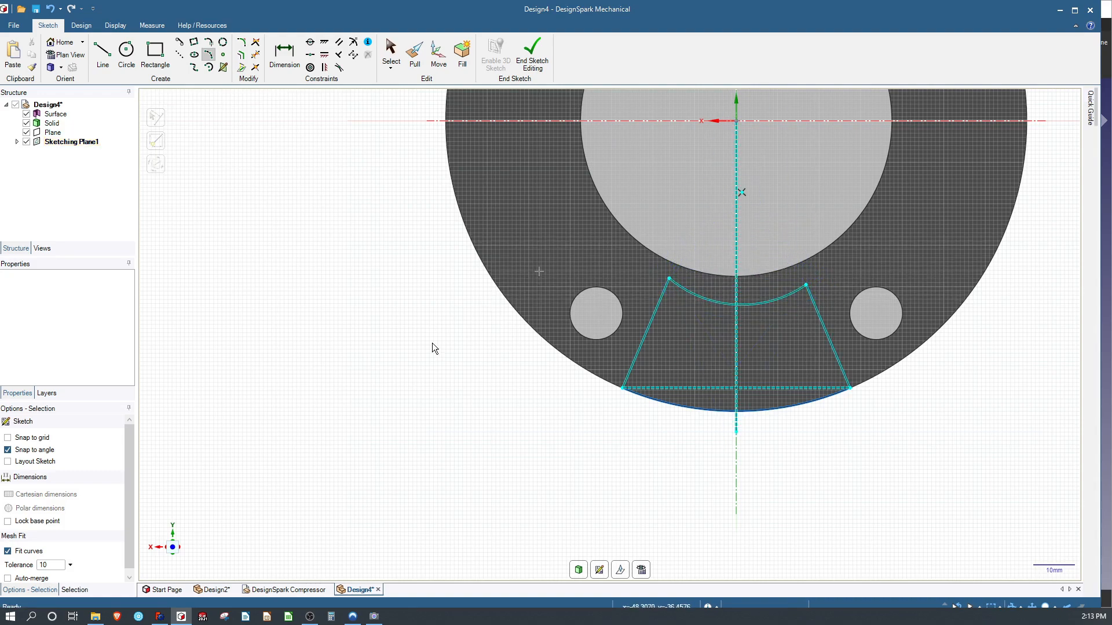
key(Escape)
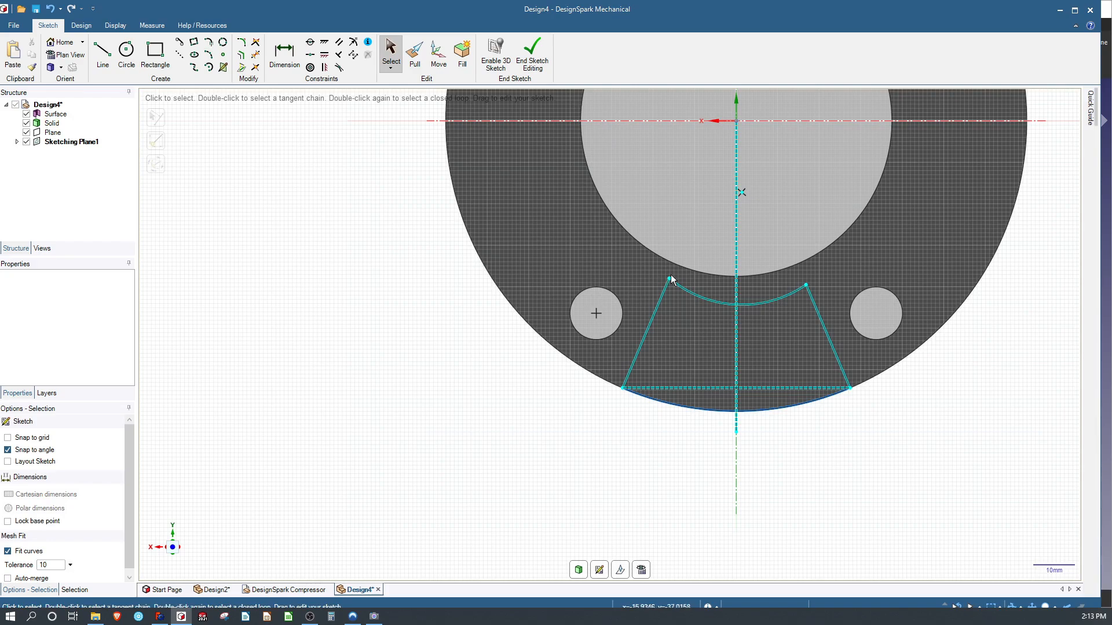
Join the inner arc's two endpoints with a construction line and constrain that line horizontal.
click(180, 56)
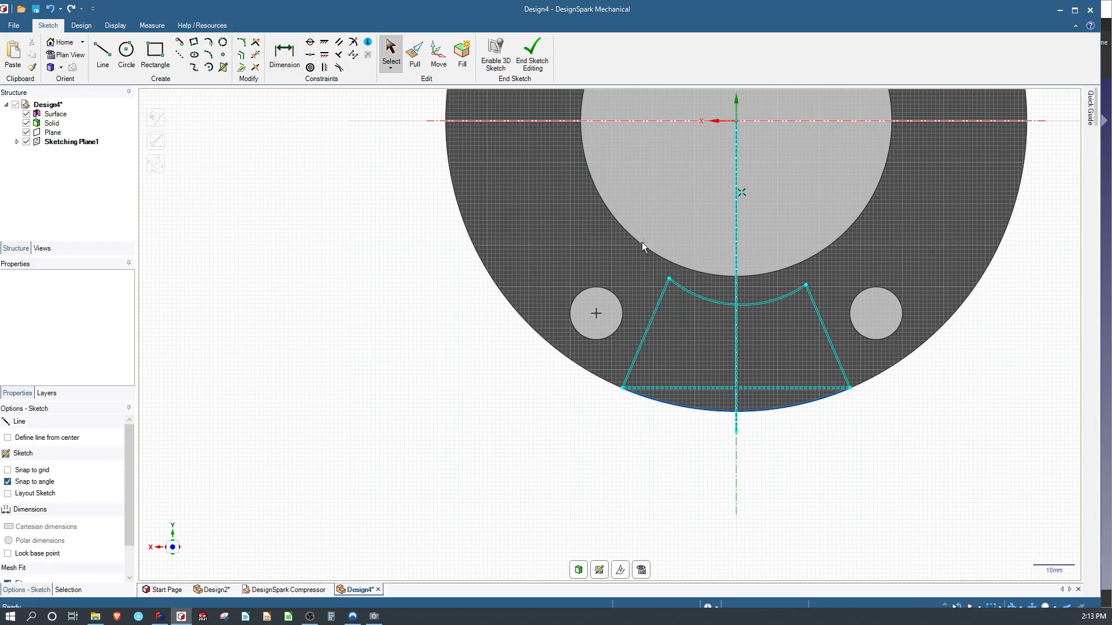
click(669, 278)
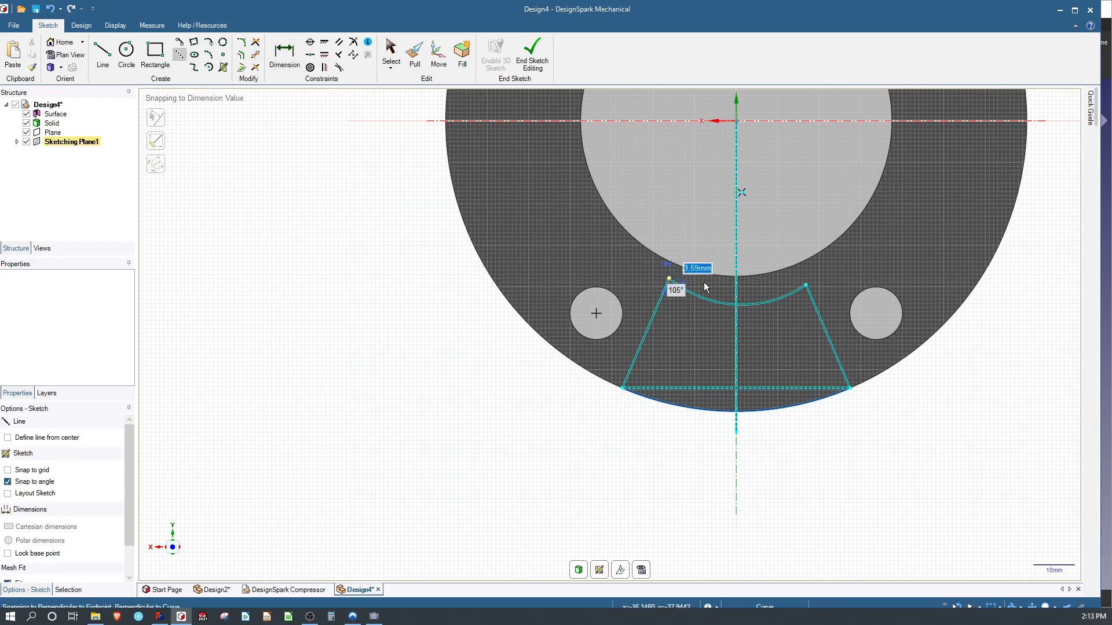
click(808, 285)
key(Escape)
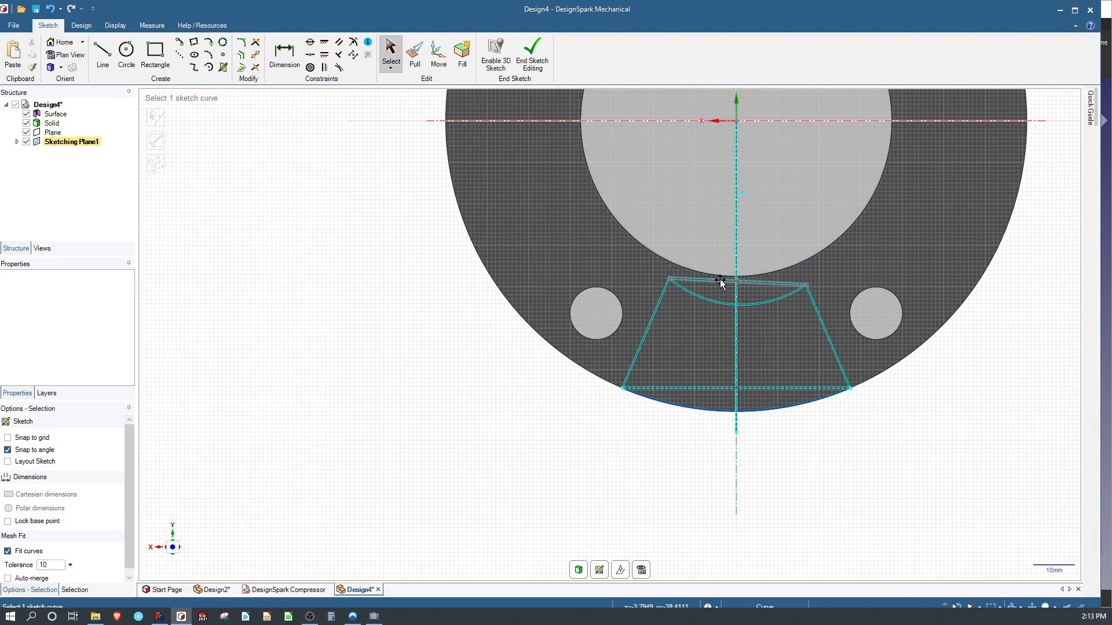
click(721, 279)
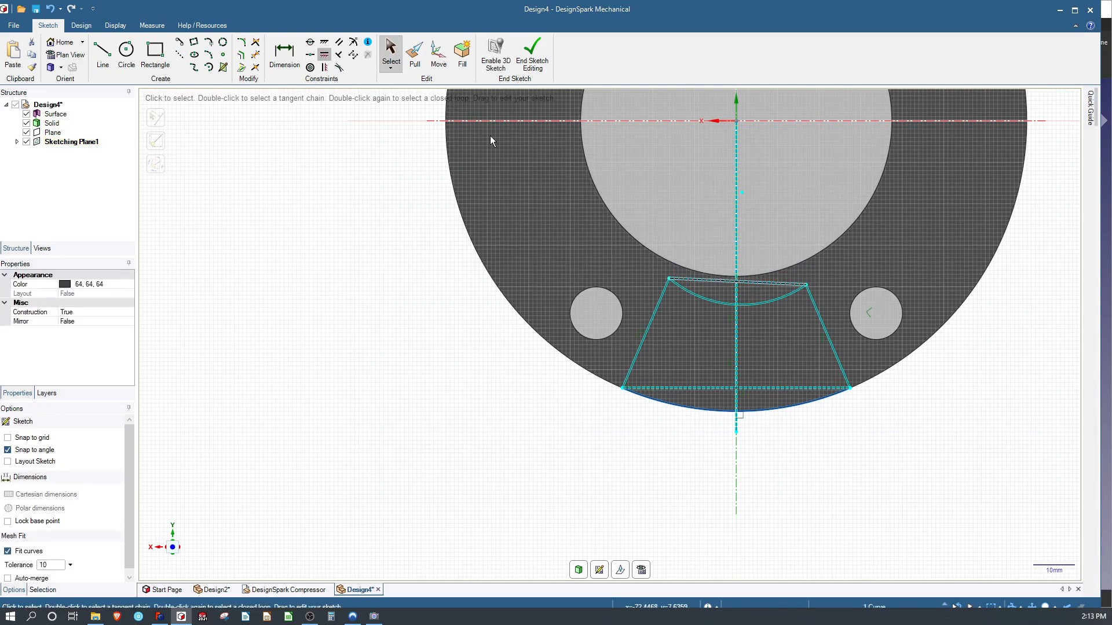
key(Escape)
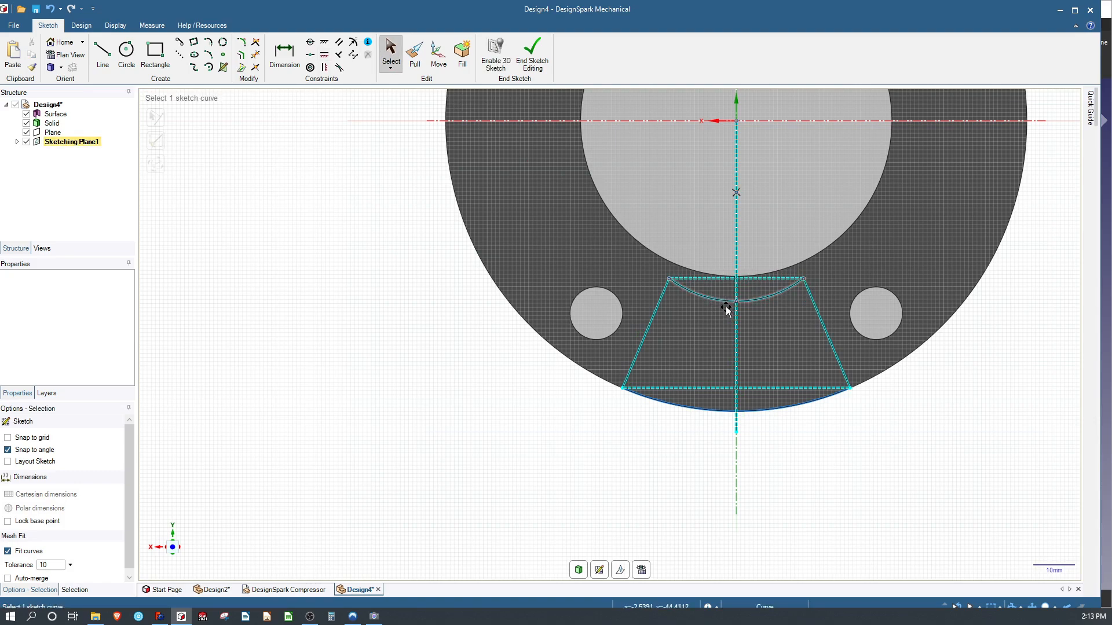
Move the inner arc of the profile slightly away from the centre bore, toward the rim, and end the sketch.
mouse_move(725, 303)
mouse_down()
mouse_move(733, 338)
mouse_move(738, 318)
mouse_up()
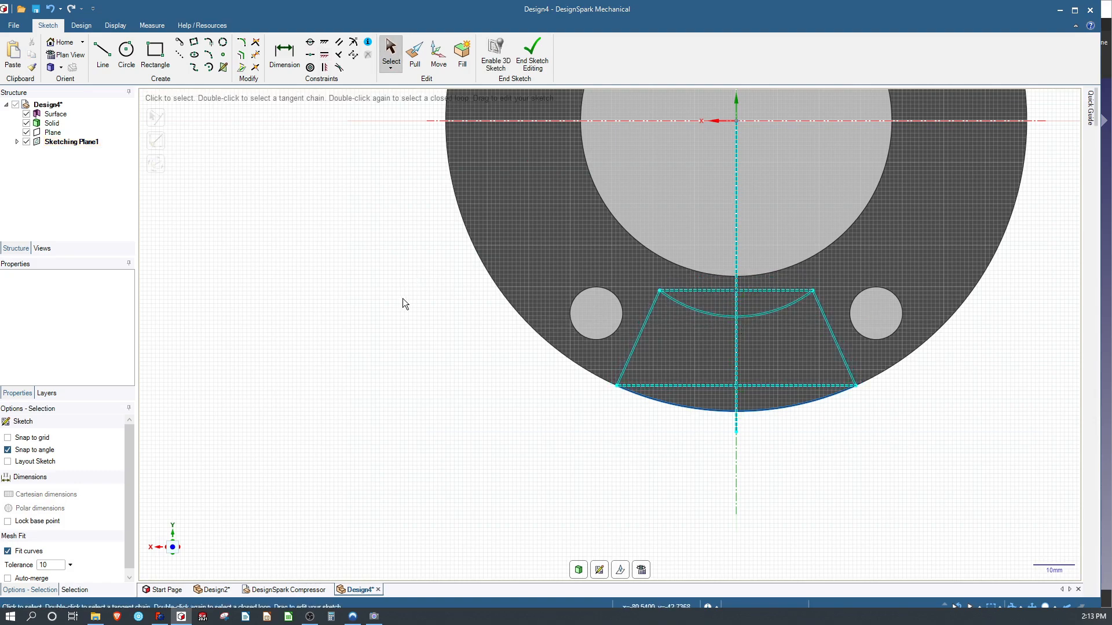
mouse_move(464, 356)
middle_down()
mouse_move(353, 328)
mouse_move(408, 360)
mouse_move(398, 344)
middle_up()
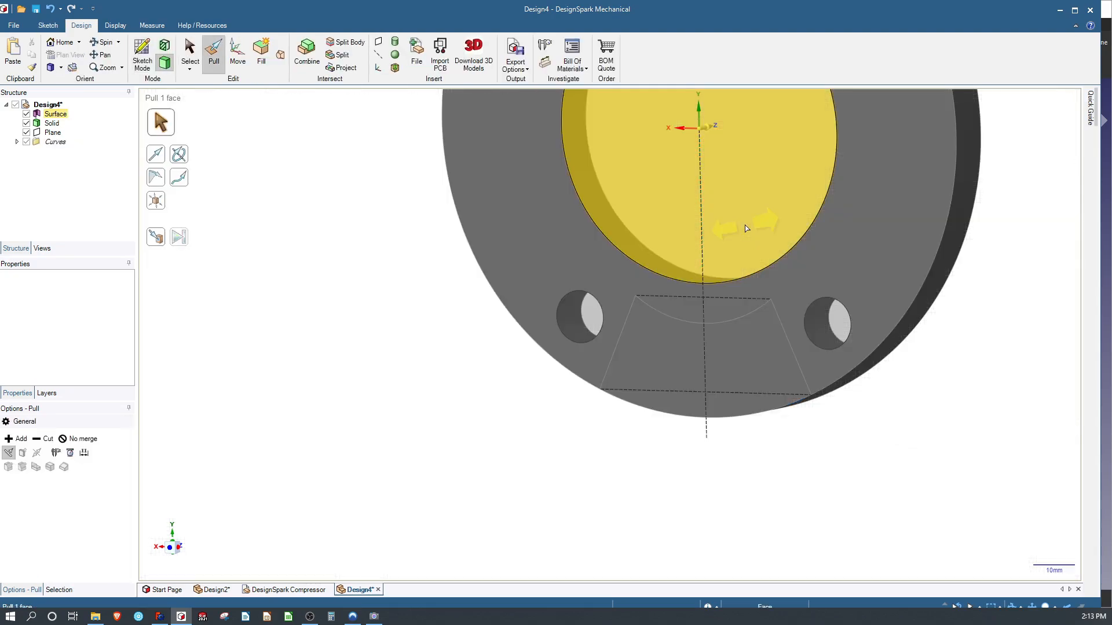
scroll(620, 337, down, 4)
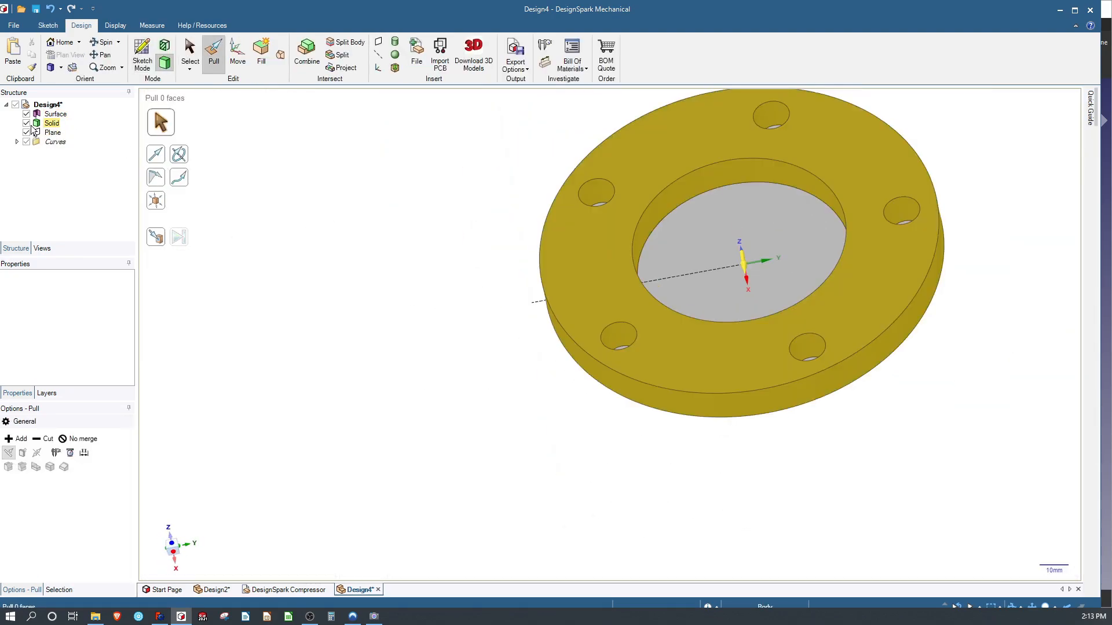
Start a sketch on the offset plane in plan view and draw a vertical line parallel to the X axis, crossing the Z axis.
click(53, 132)
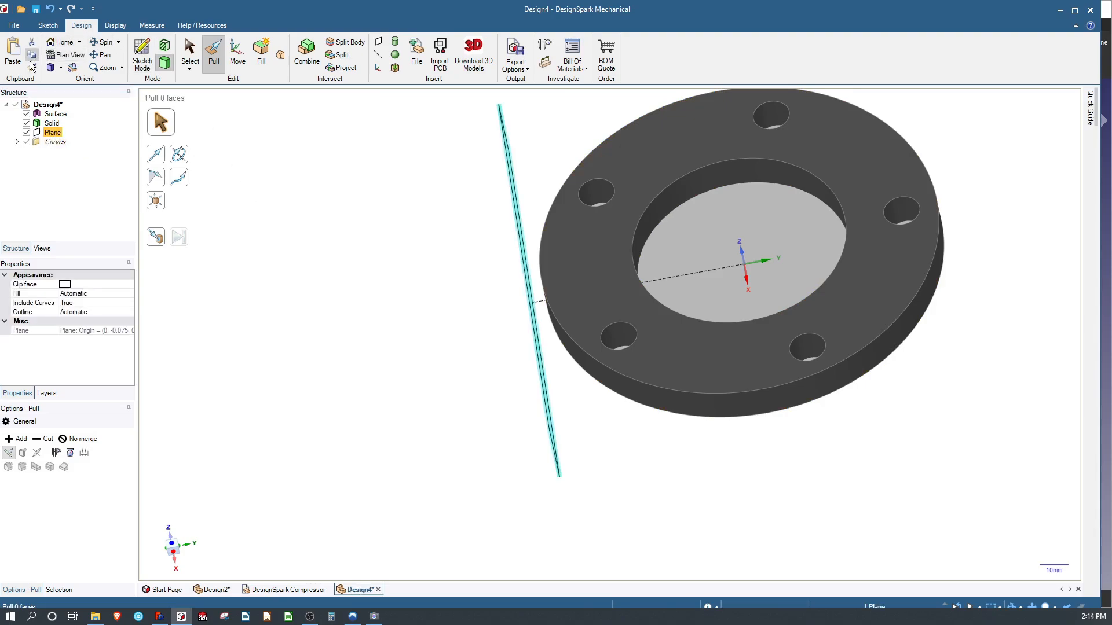
click(65, 54)
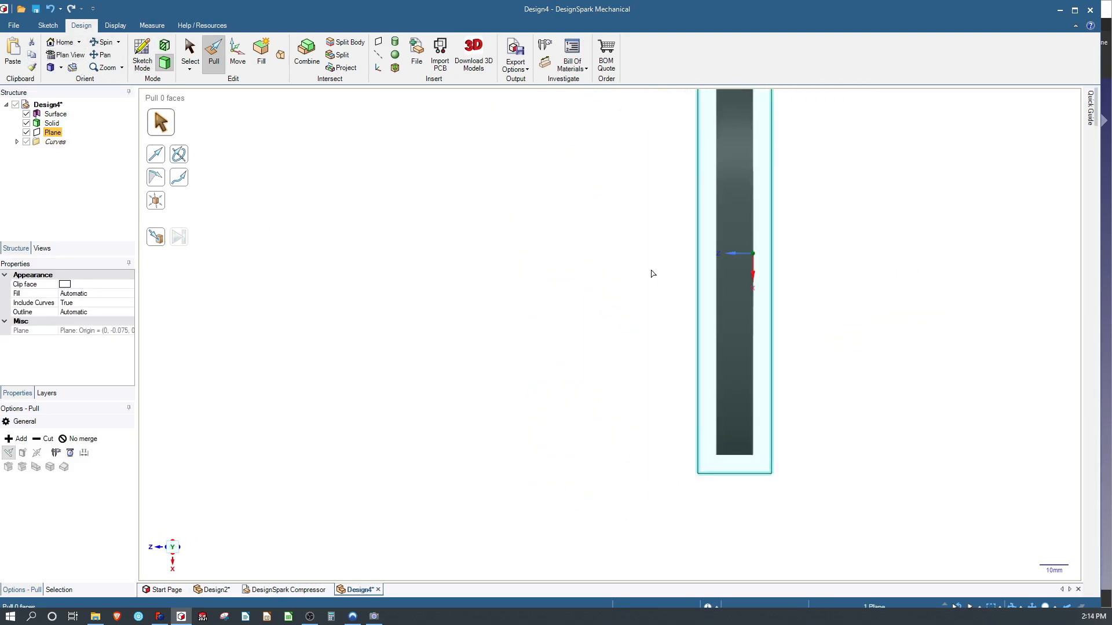
middle_drag(652, 273, 621, 287)
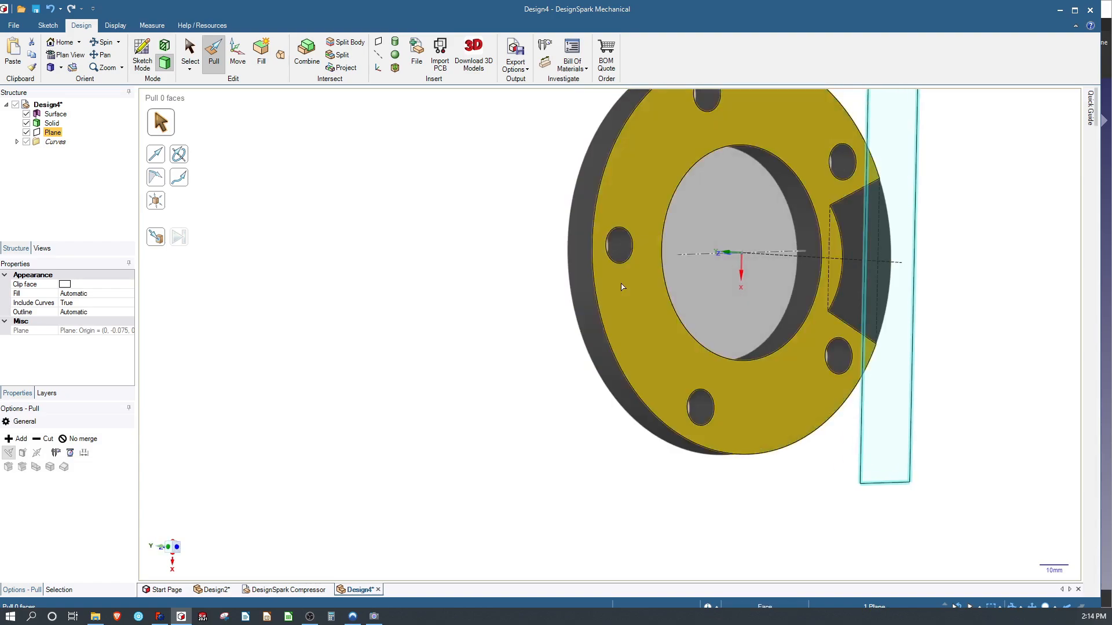
middle_drag(858, 239, 956, 249)
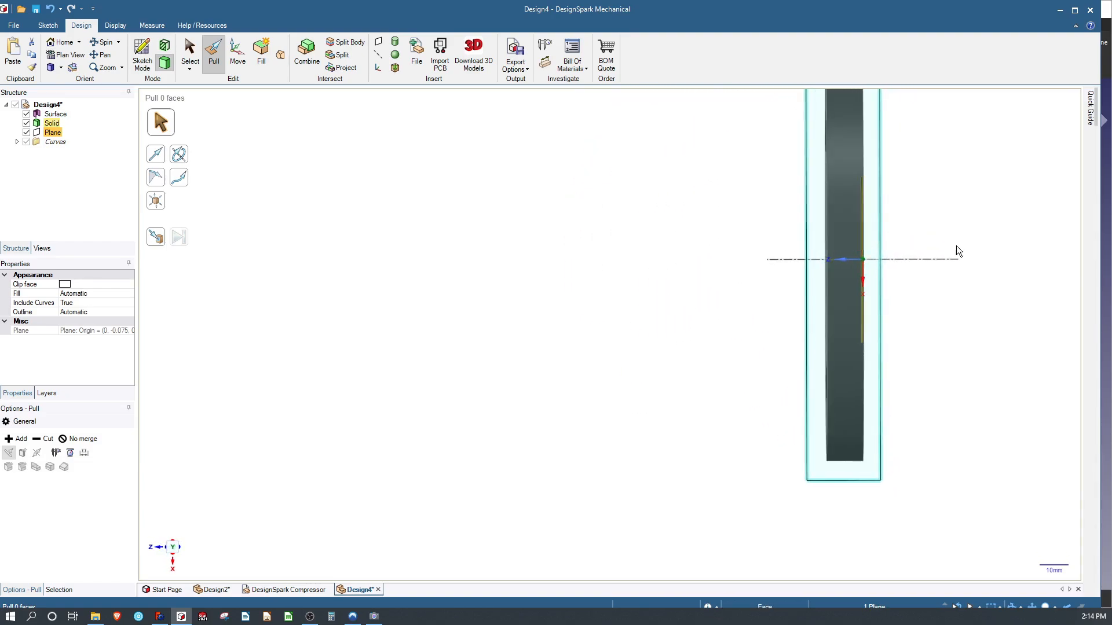
click(48, 26)
click(102, 52)
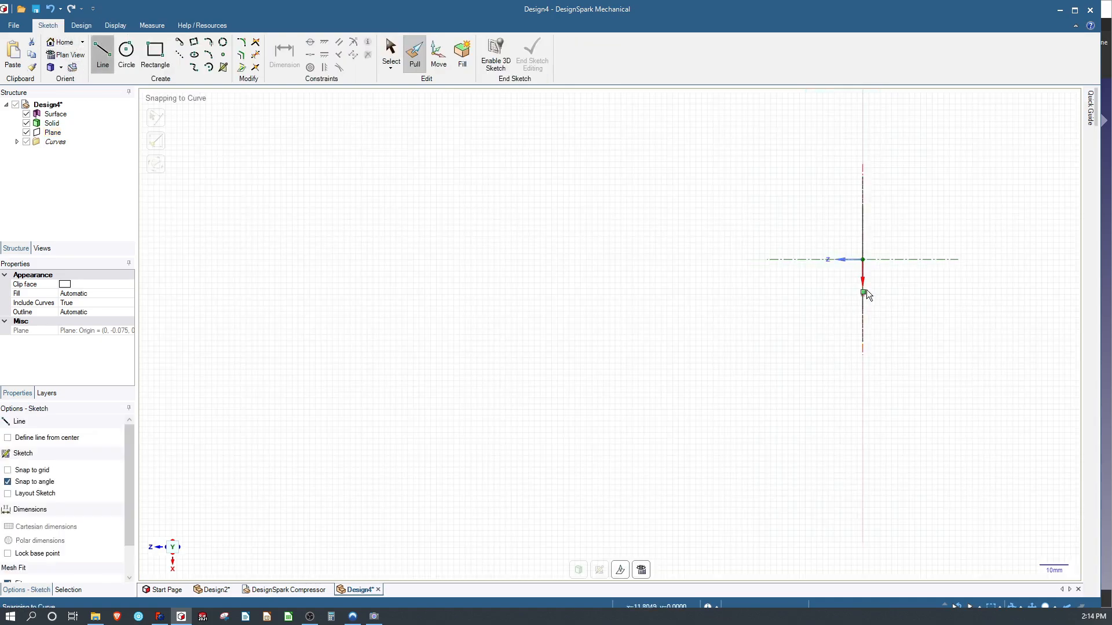
click(790, 166)
click(791, 354)
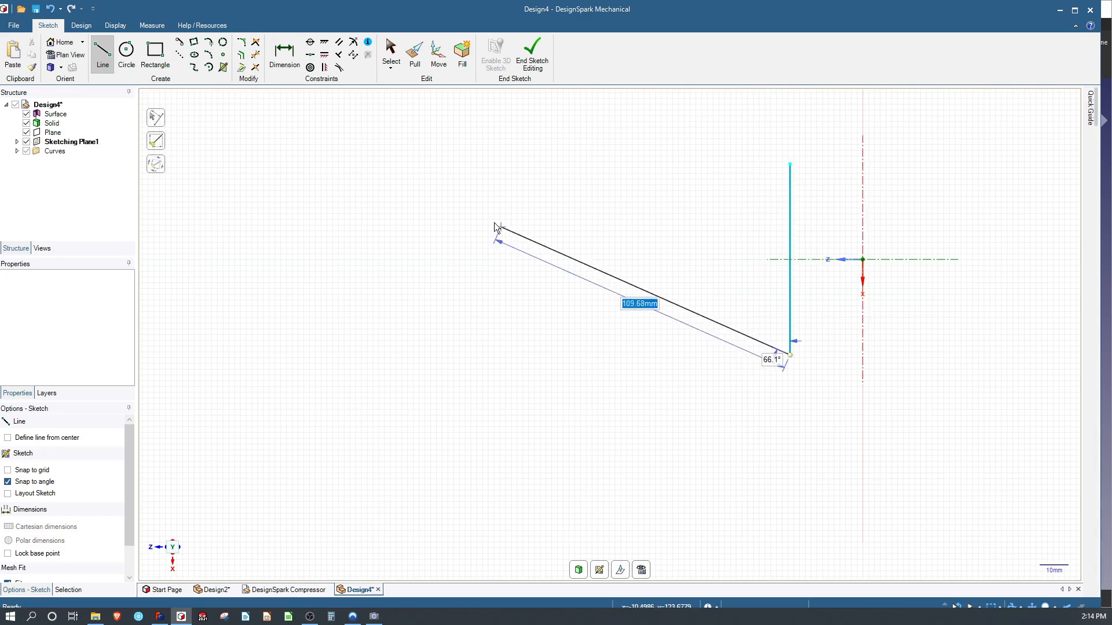
click(349, 203)
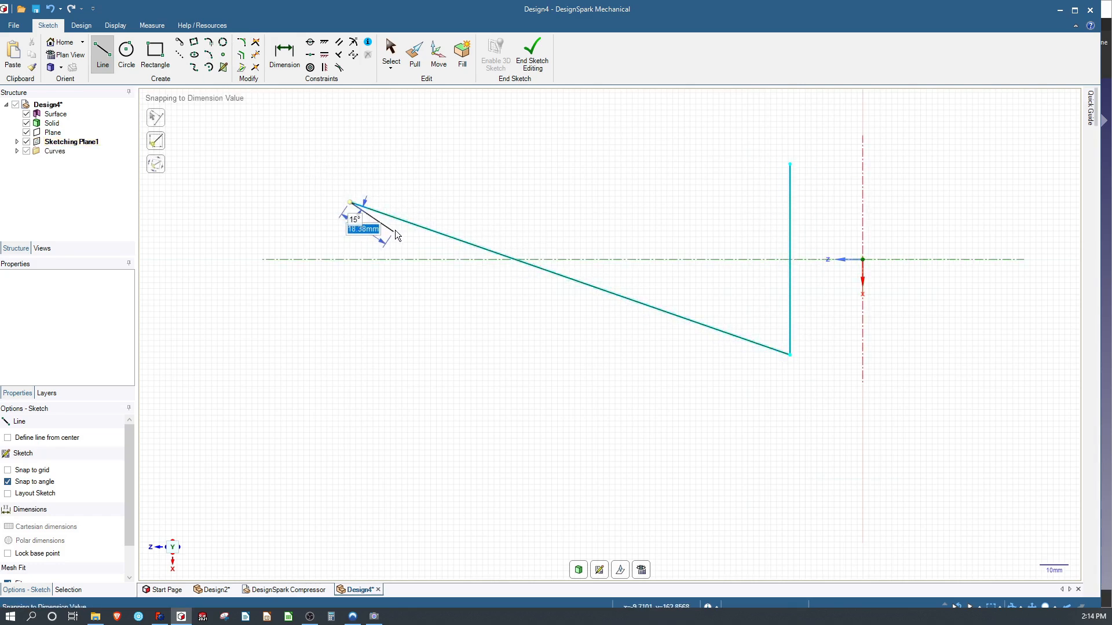
key(Escape)
key(Escape)
click(429, 232)
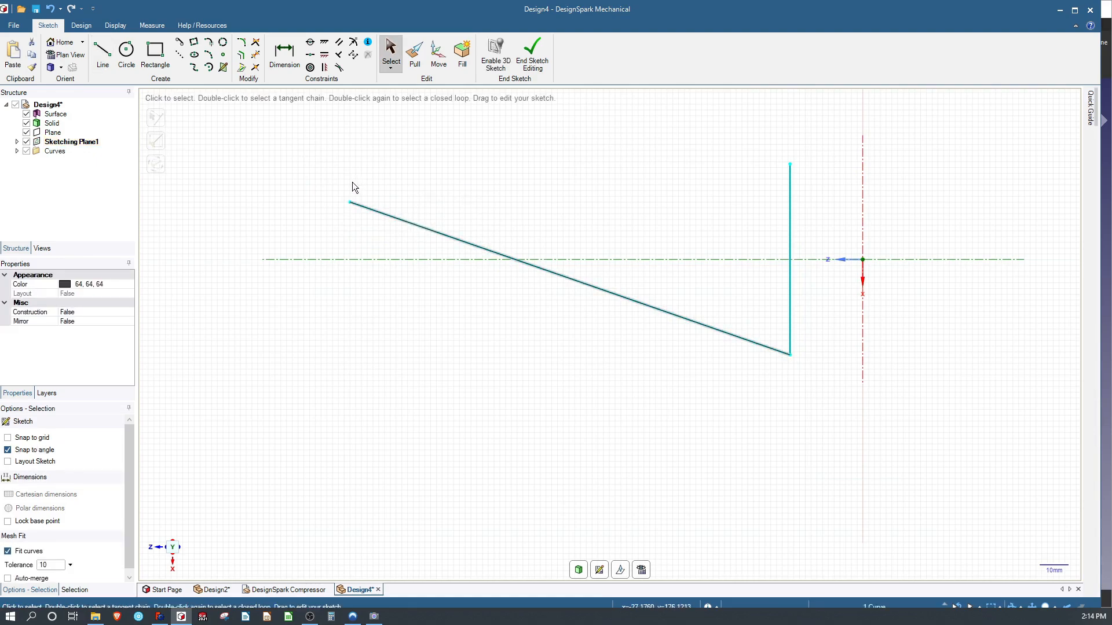
mouse_move(347, 204)
mouse_down()
mouse_move(564, 304)
mouse_move(320, 249)
mouse_up()
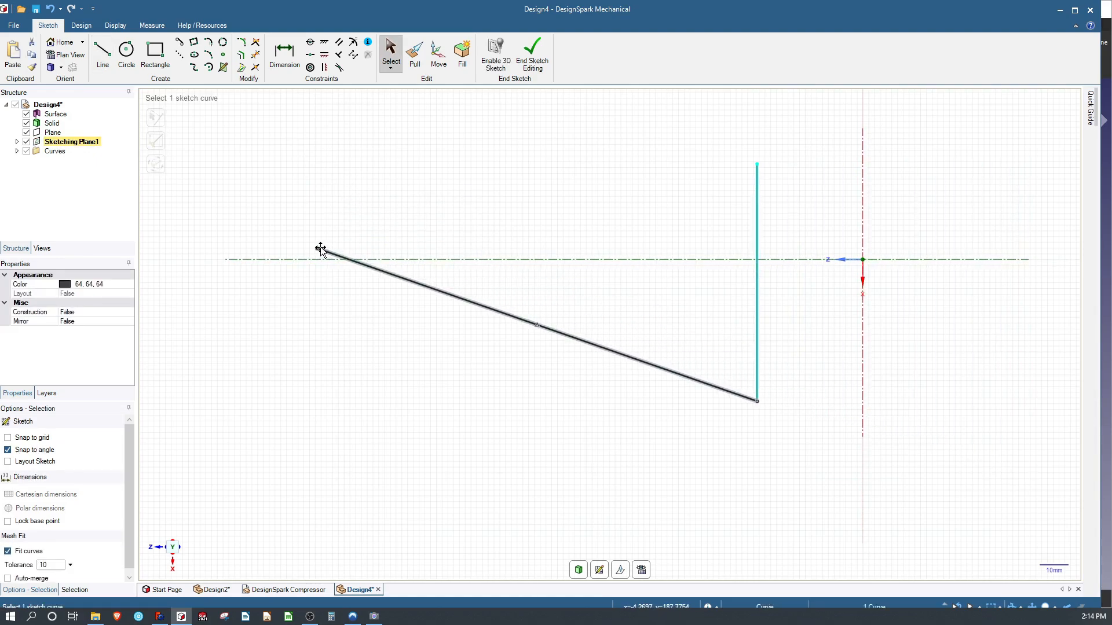
key(Delete)
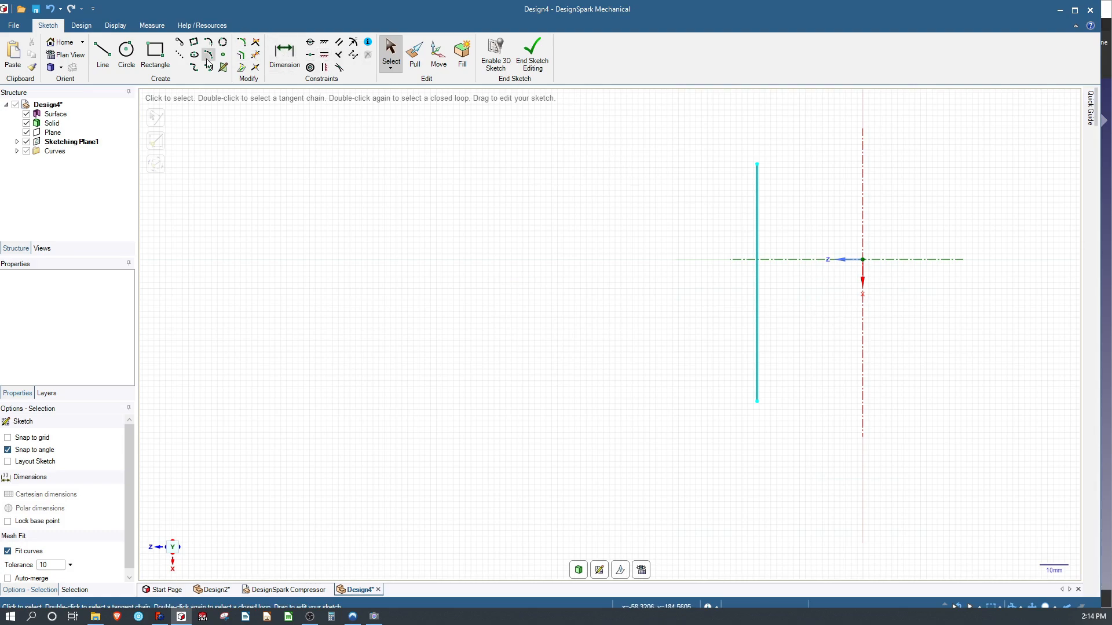
click(181, 56)
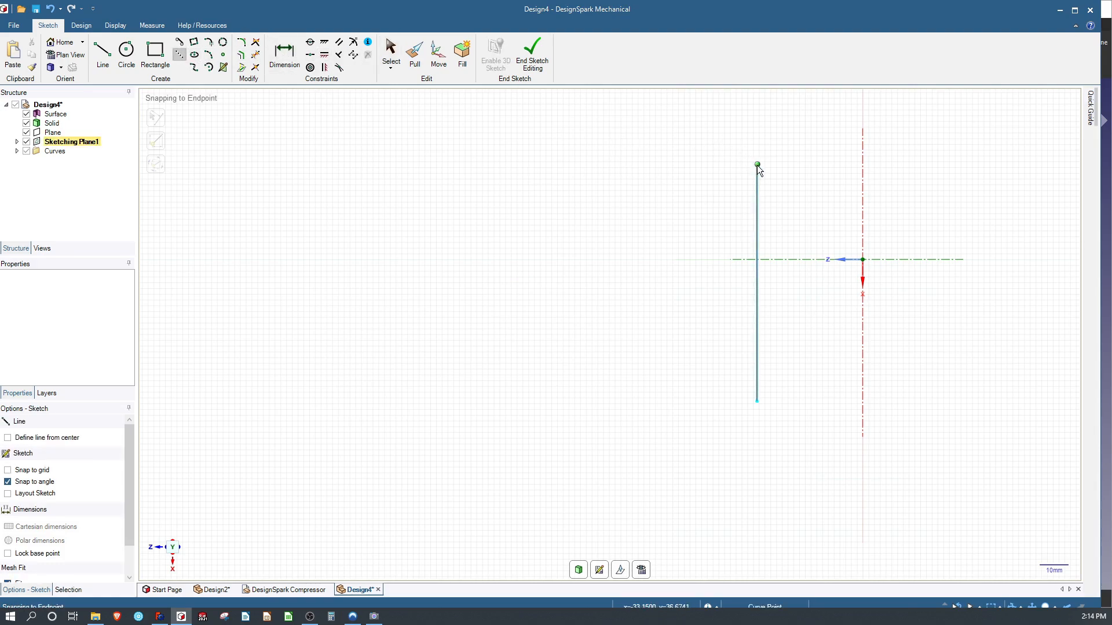
key(Escape)
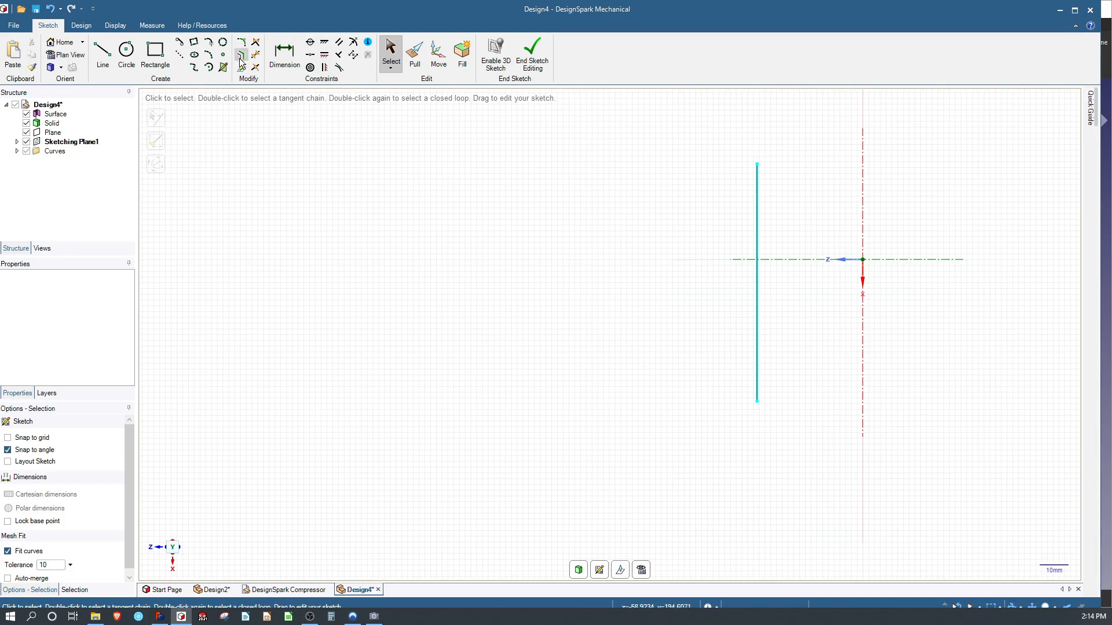
Dimension the vertical line's length and set it to 85 mm.
click(283, 53)
click(755, 189)
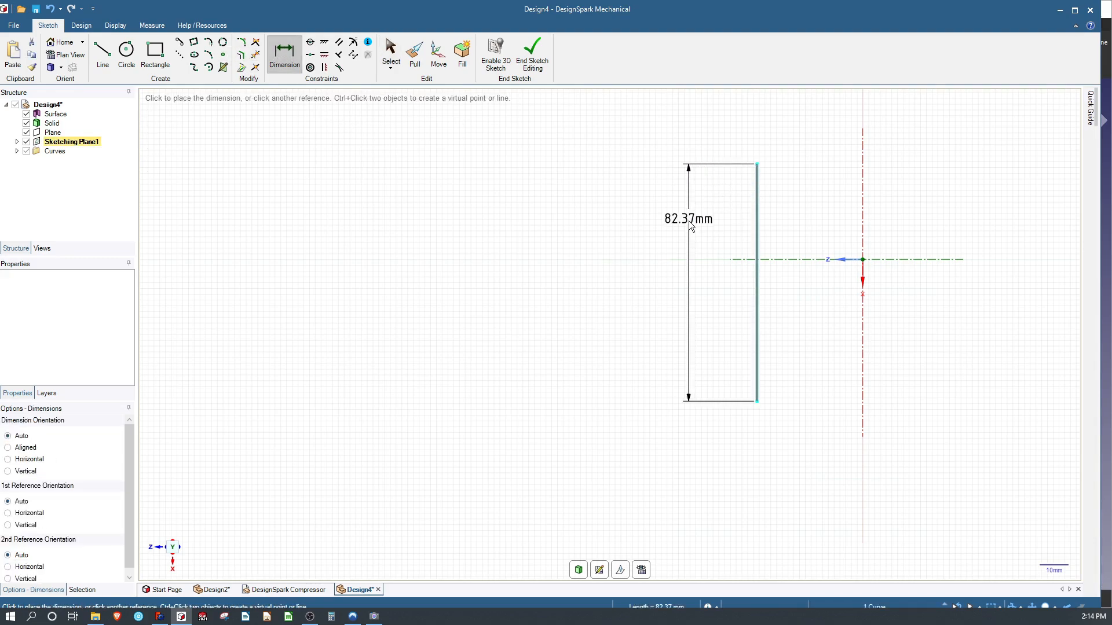
click(689, 223)
click(687, 226)
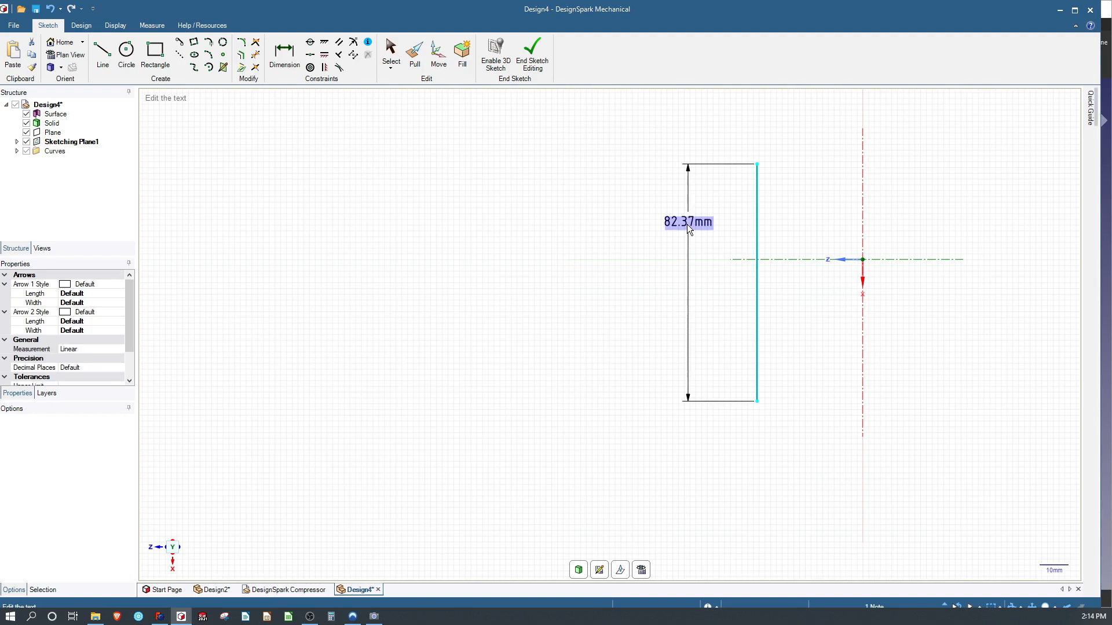
text(85)
key(Return)
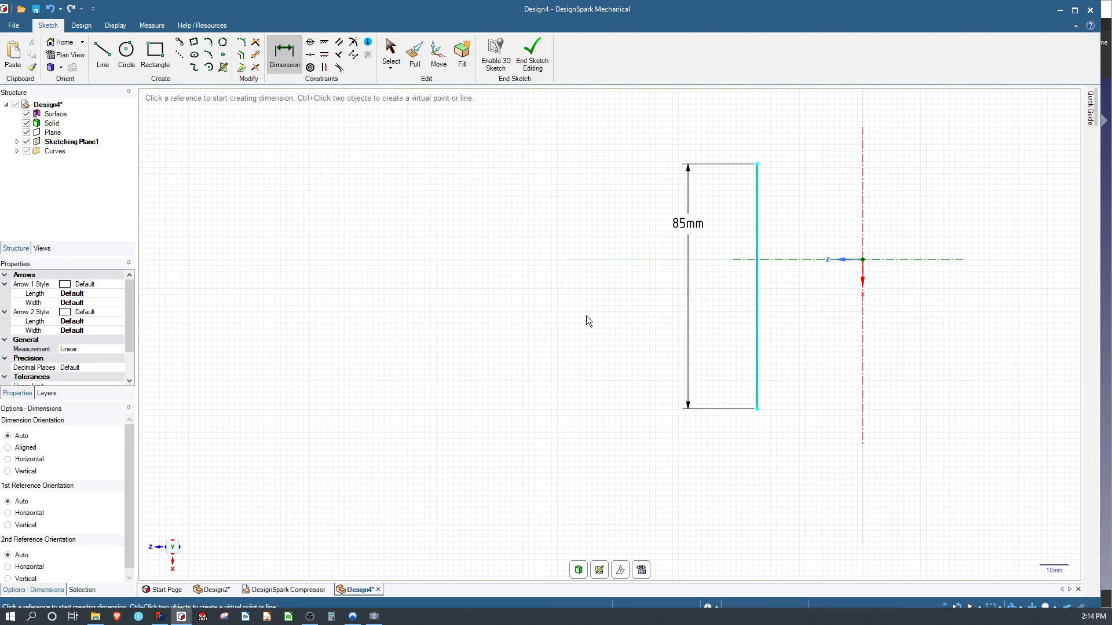
Dimension the vertical distance from the origin to the line's upper endpoint and set it to 85/2 mm.
click(863, 260)
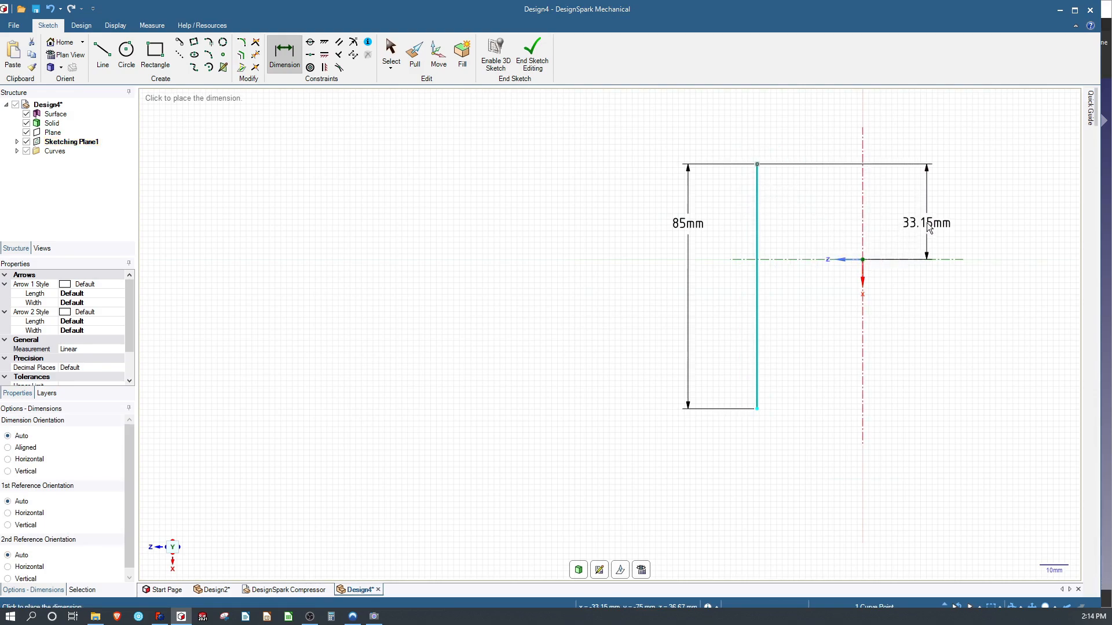
click(927, 223)
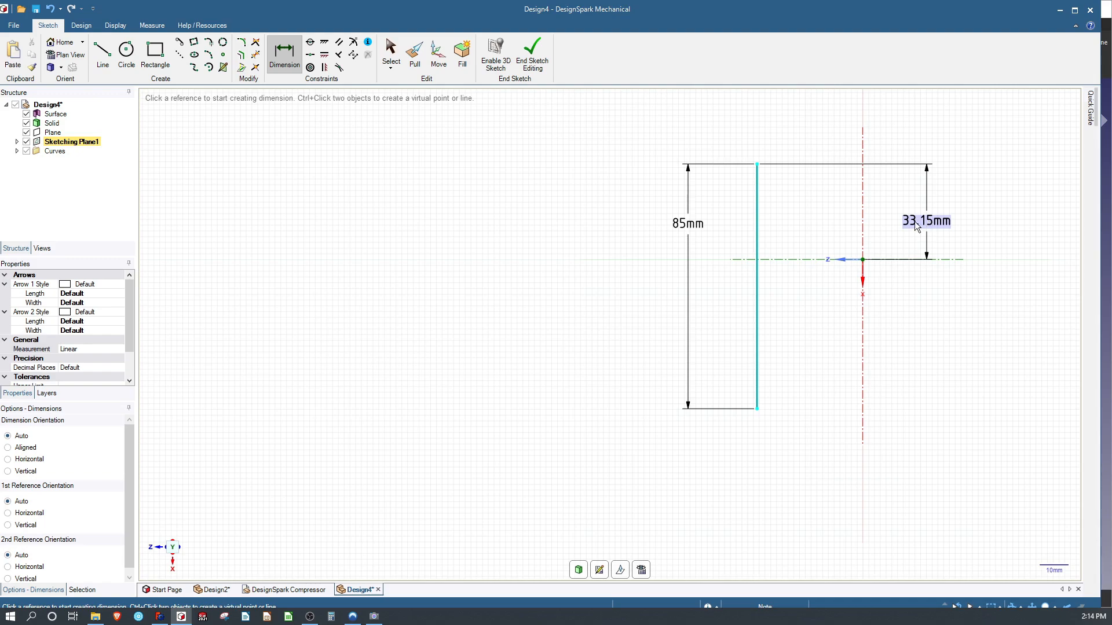
text(85/2)
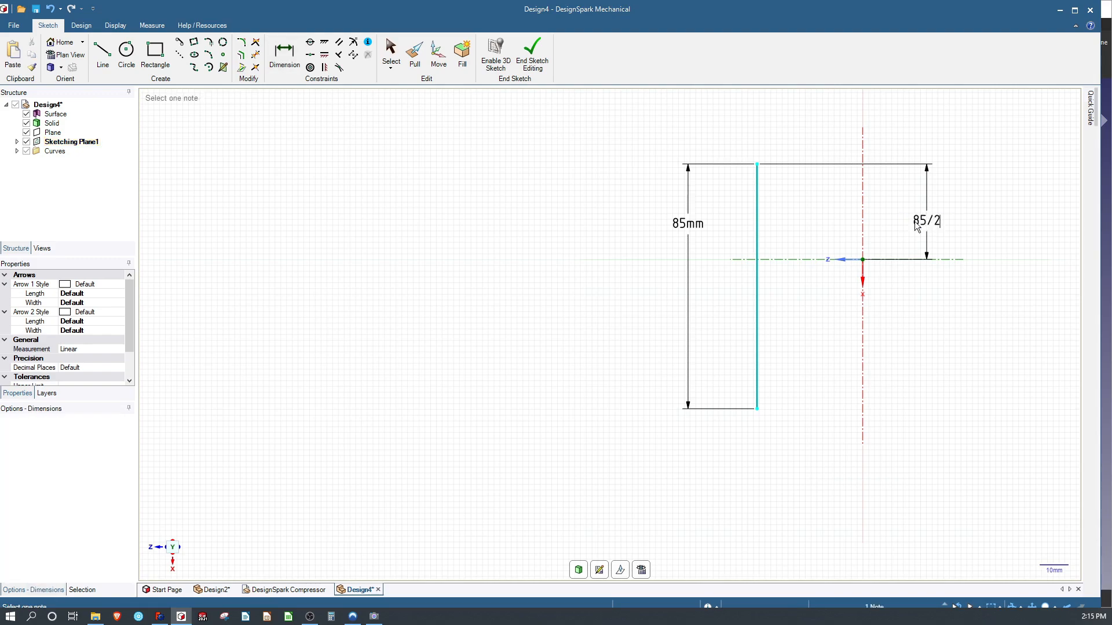
key(Return)
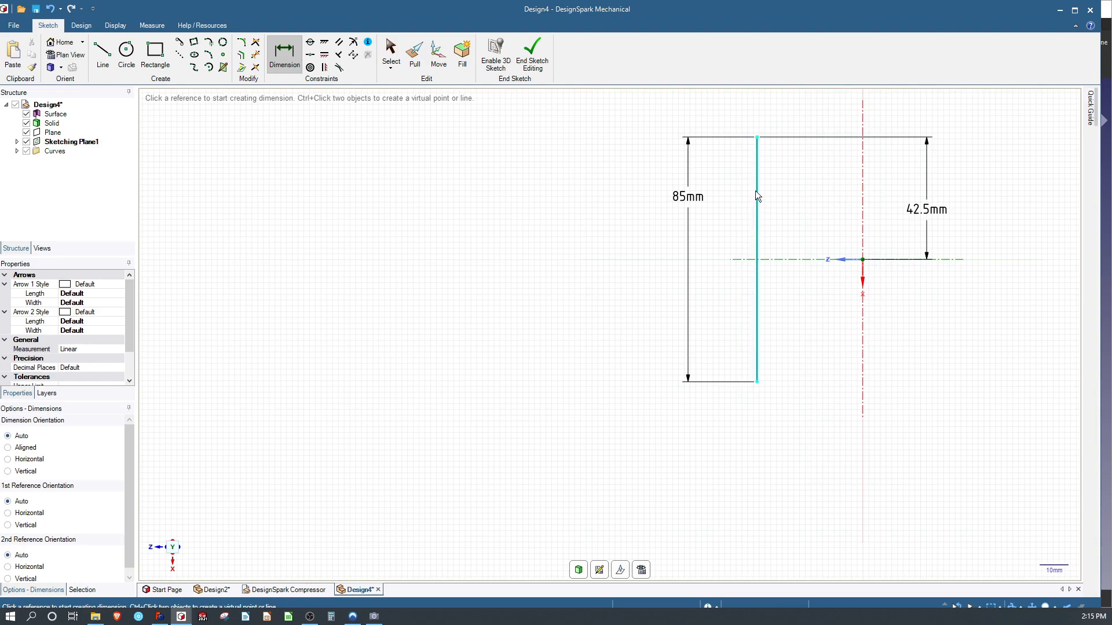
Dimension the horizontal distance between the line's upper endpoint and the origin and set it to 15 mm.
click(757, 137)
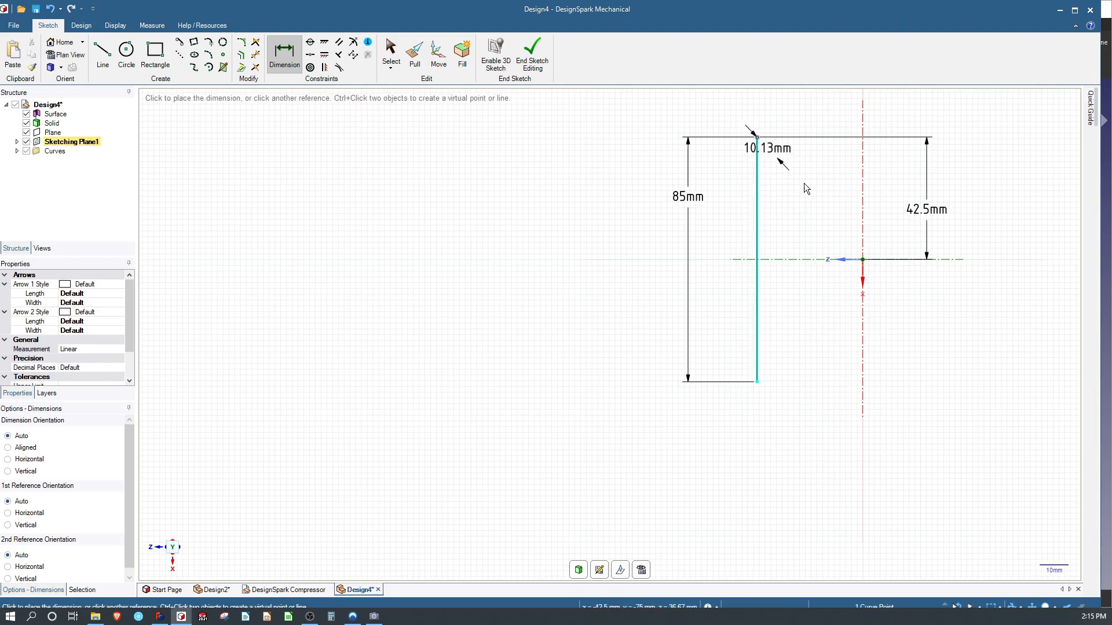
click(863, 266)
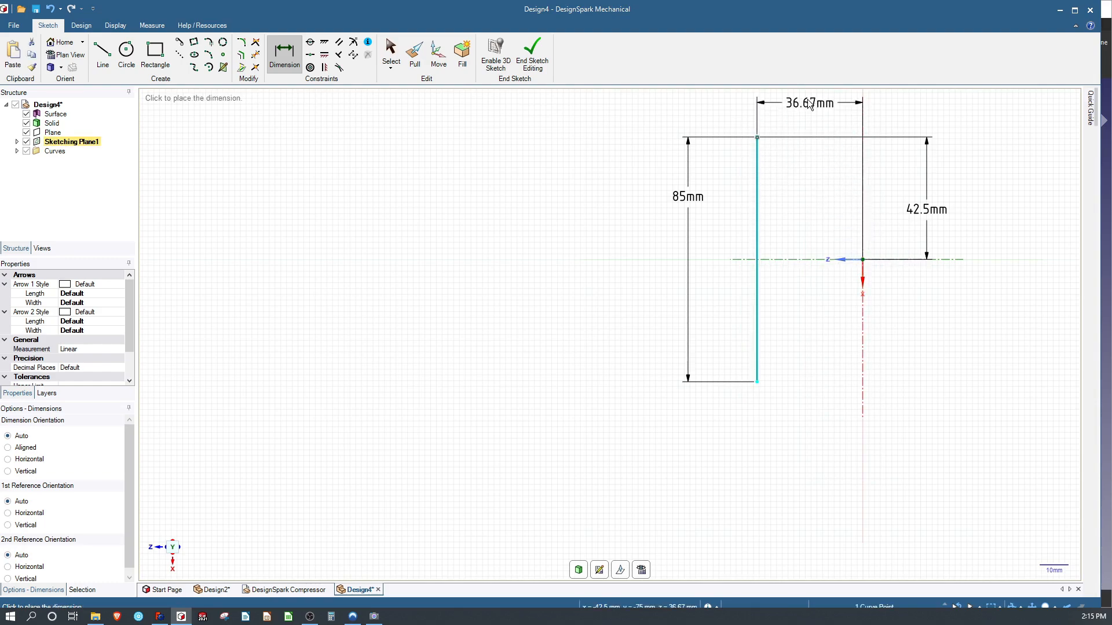
click(818, 120)
click(809, 101)
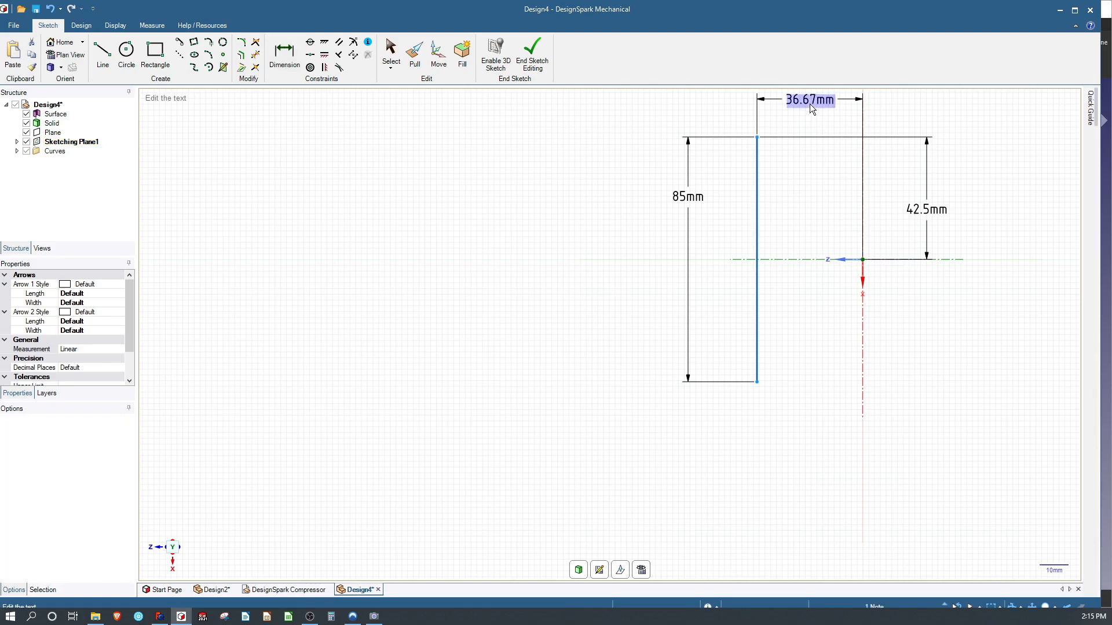
key(Return)
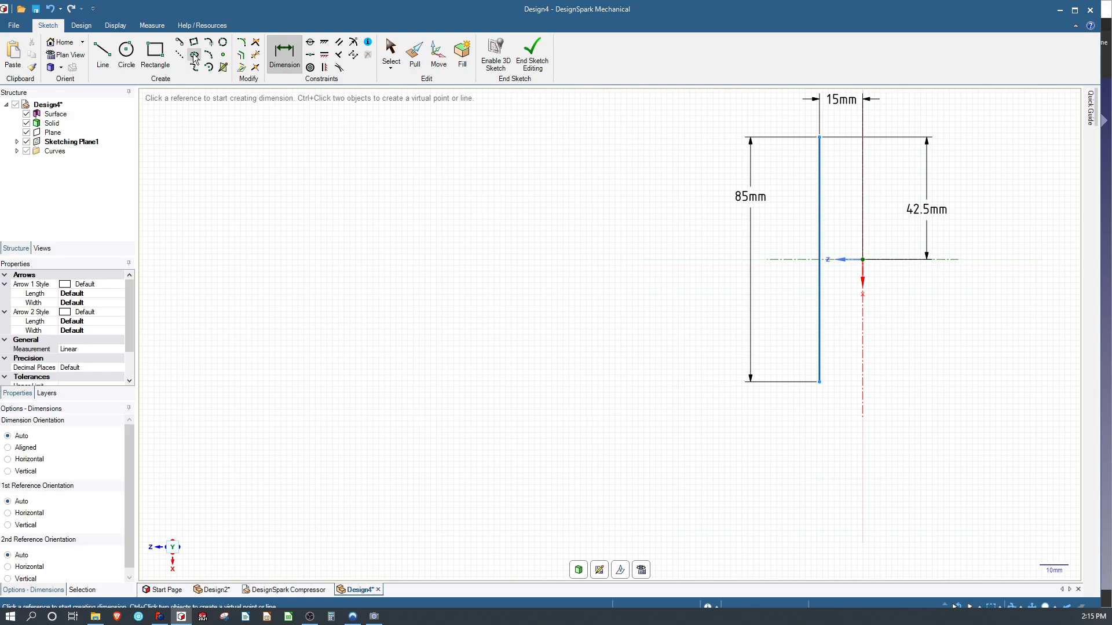
Draw two slanted lines inward, one from each endpoint of the 85 mm vertical line, away from the X axis.
click(103, 52)
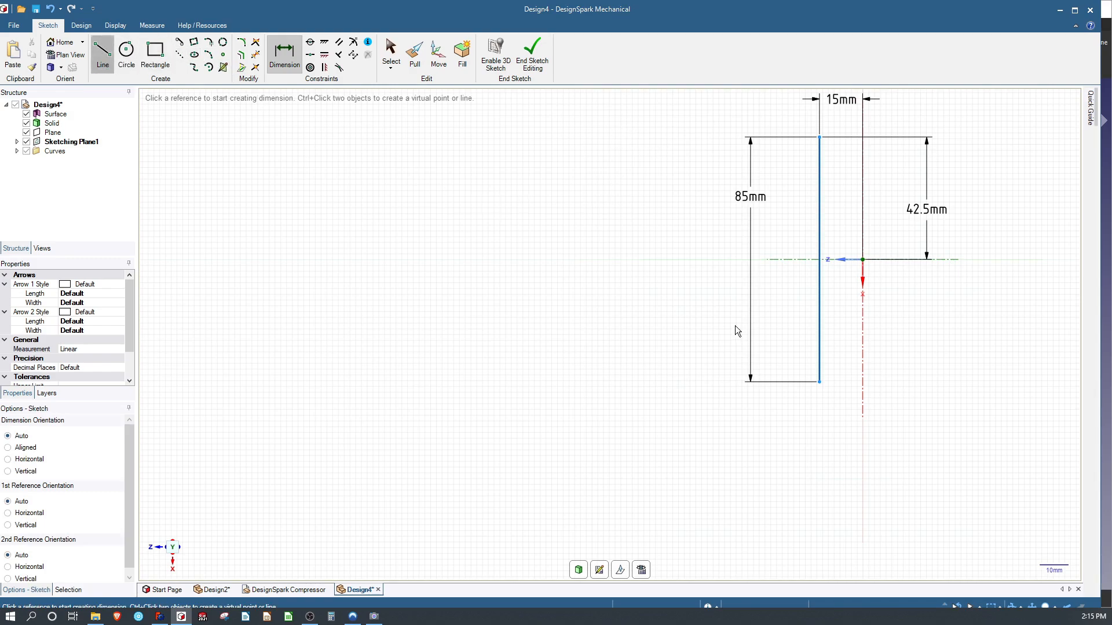
click(819, 383)
click(697, 341)
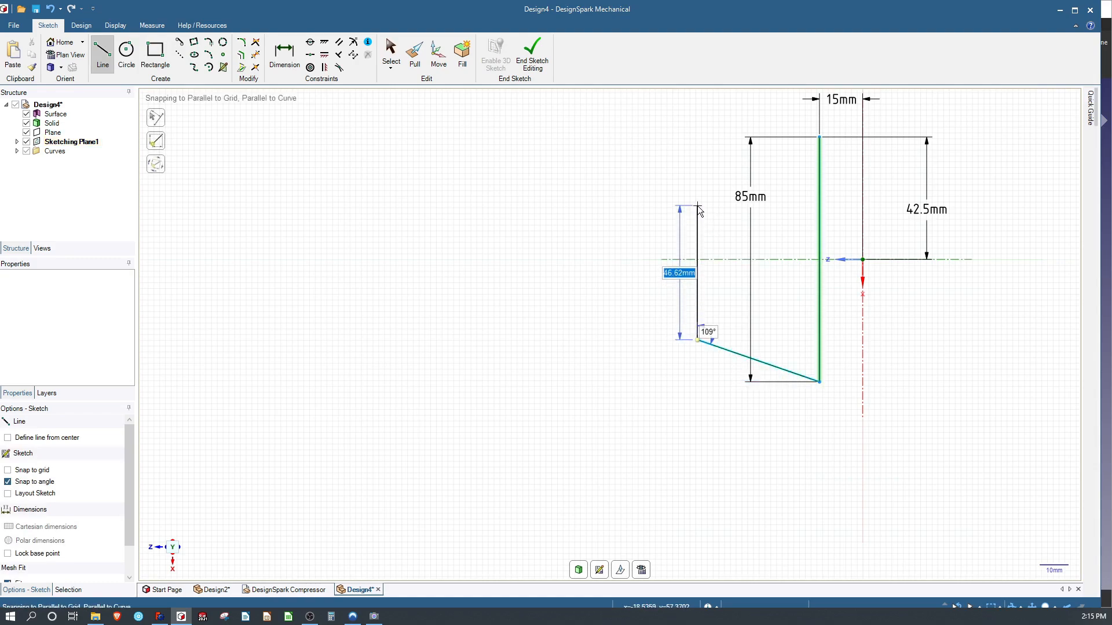
key(Escape)
click(820, 138)
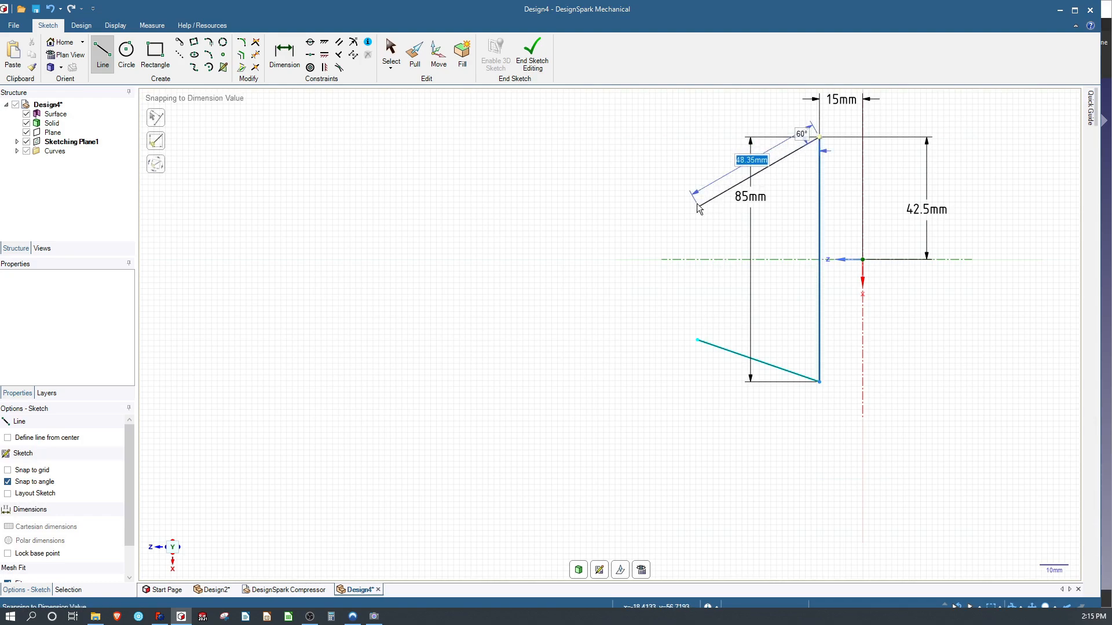
click(703, 185)
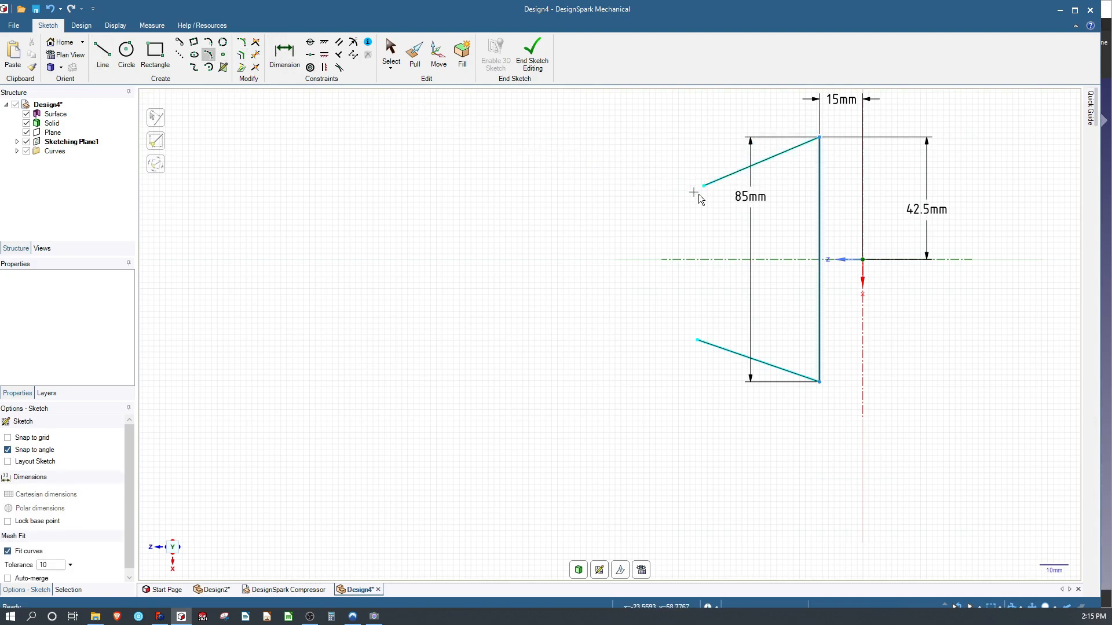
Join the slanted lines' free ends with an arc about 40 mm in radius bulging toward the 85 mm line, plus a straight construction line.
click(698, 340)
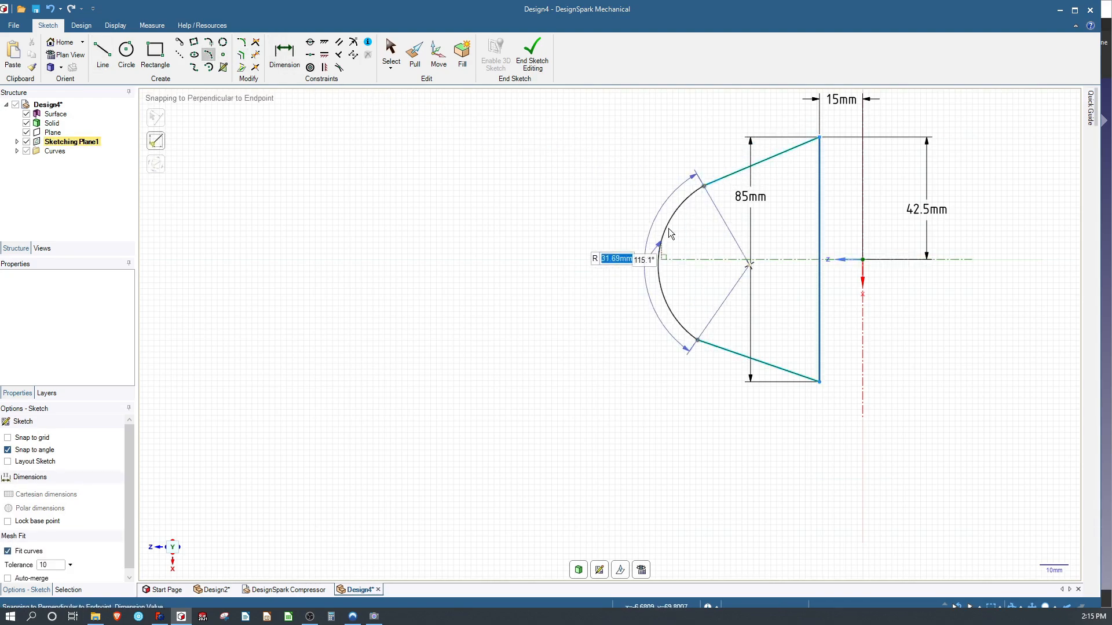
click(730, 260)
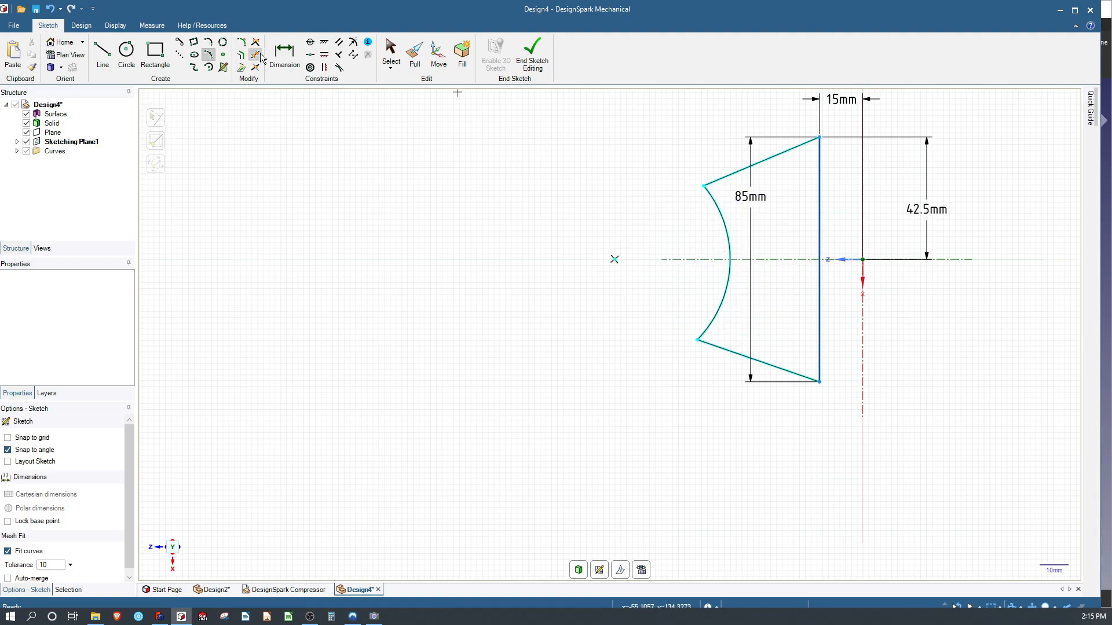
key(l)
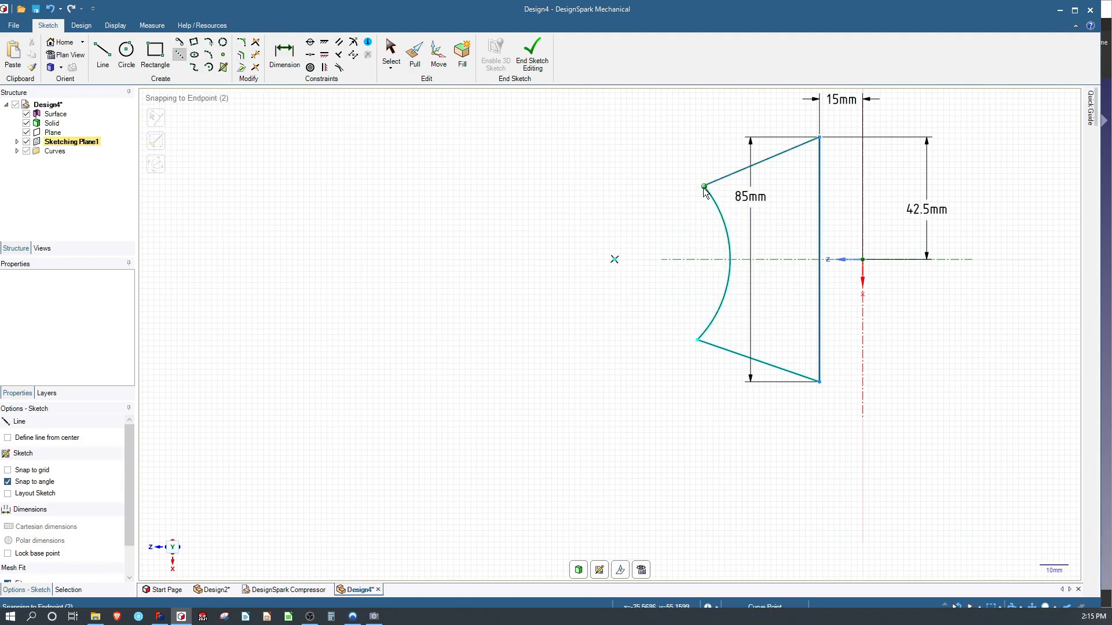
click(704, 185)
click(697, 340)
key(s)
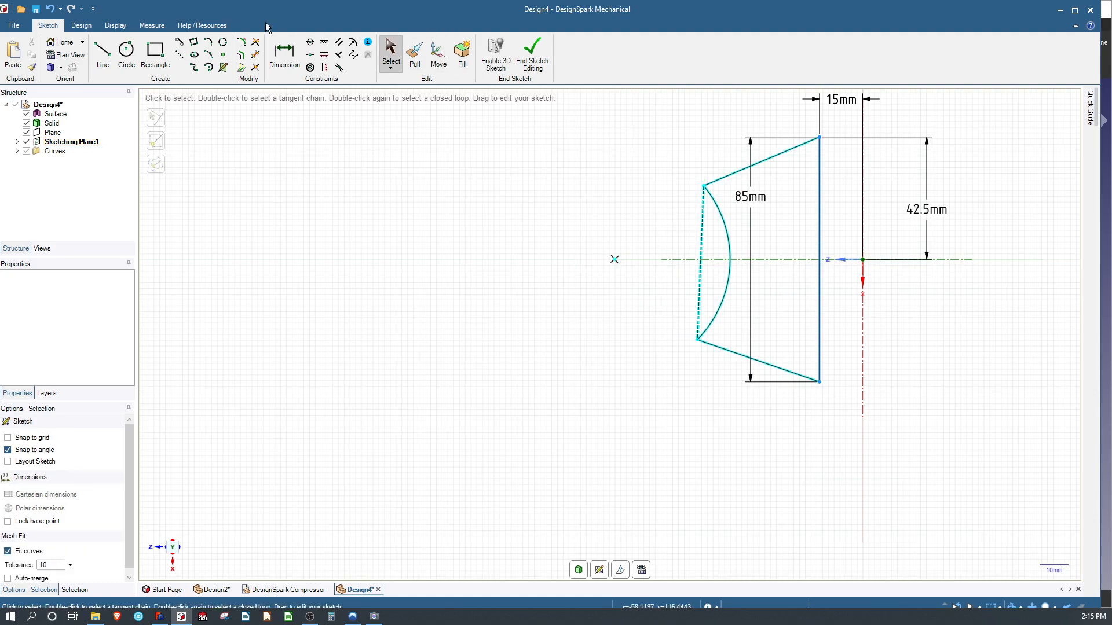
Try the vertical constraint on the construction line between the arc's ends, and undo it.
click(324, 67)
click(700, 257)
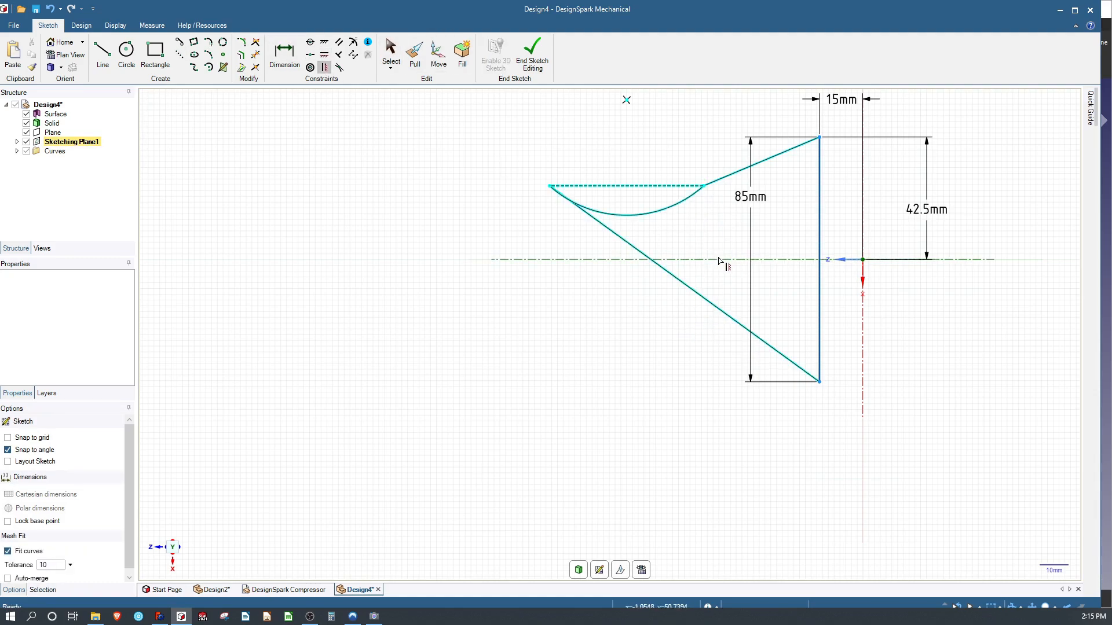
key(ctrl+z)
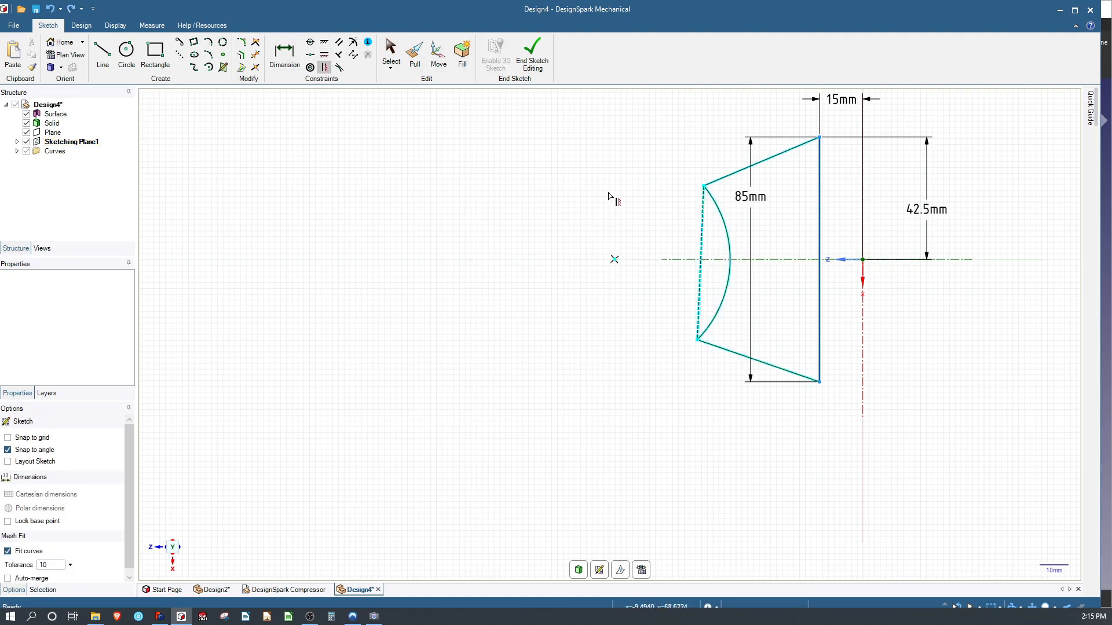
Apply the horizontal constraint to the construction line between the arc's ends, and dimension the arc's radius as 50.8 mm.
click(323, 55)
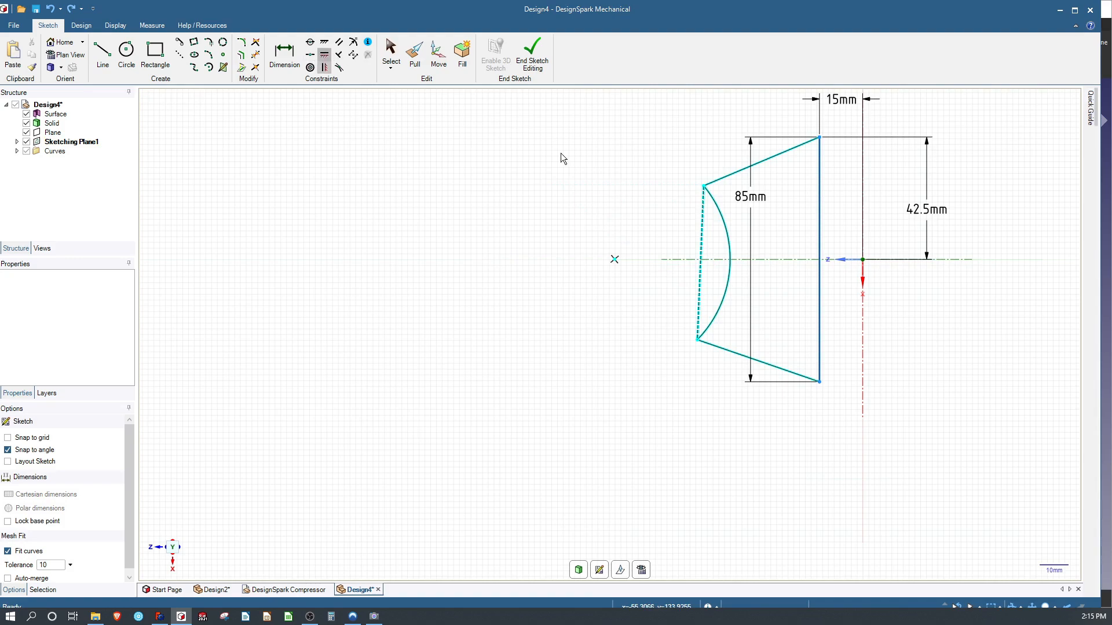
click(702, 232)
click(270, 64)
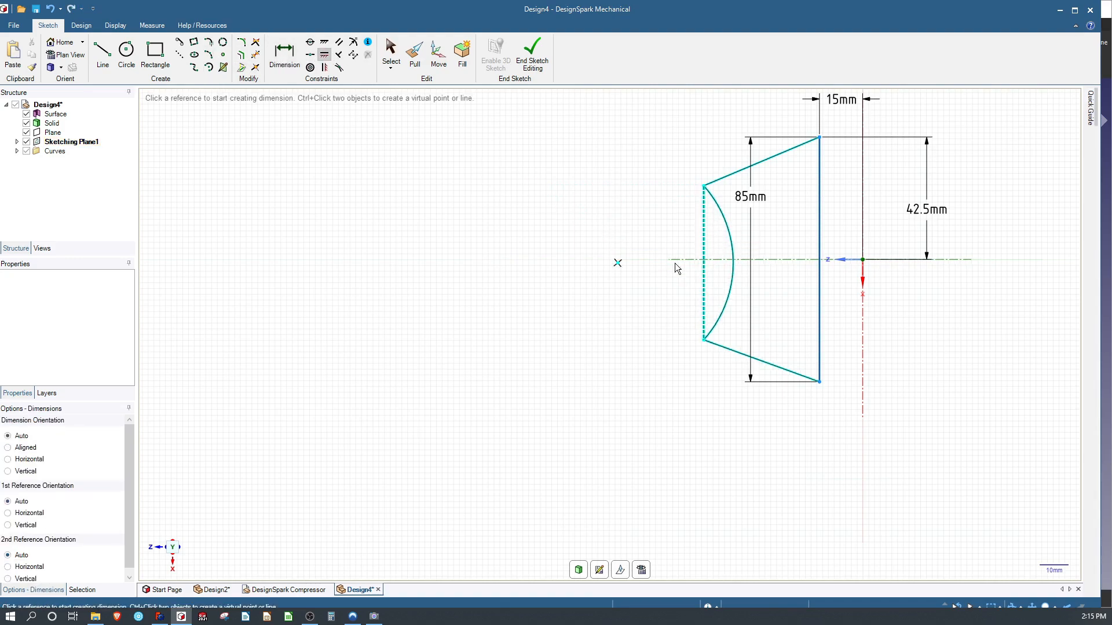
click(733, 254)
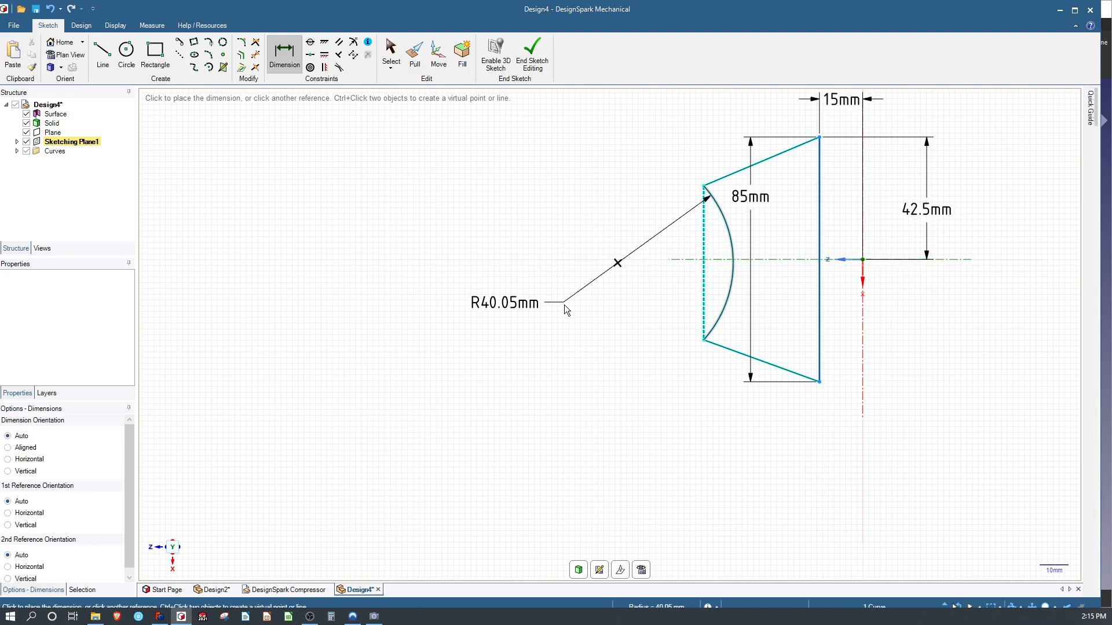
click(469, 297)
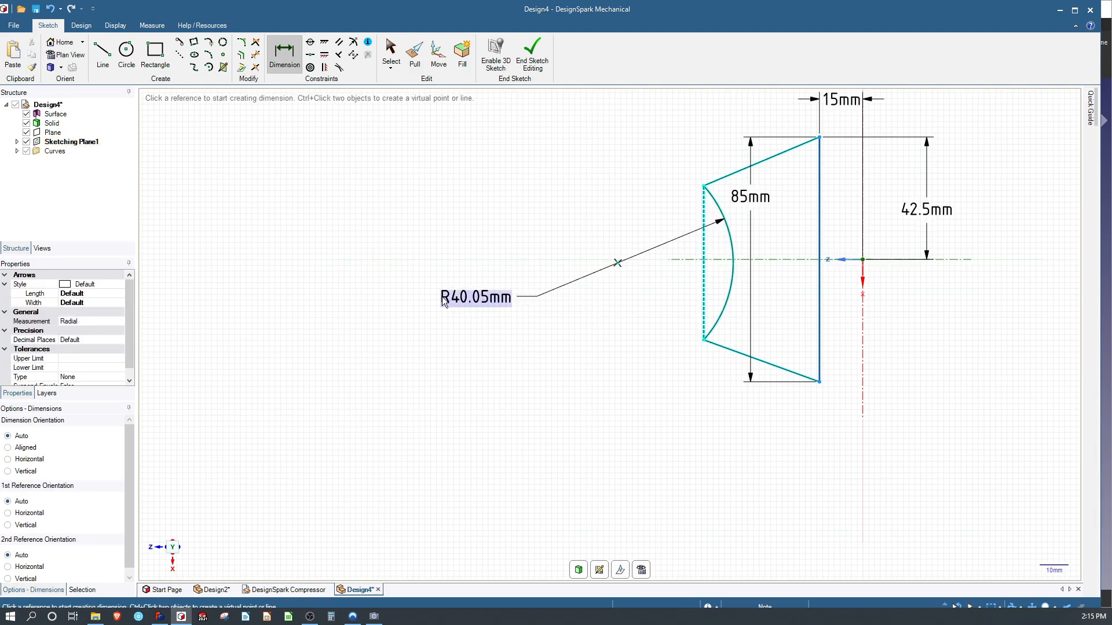
double_click(445, 297)
text(50.8)
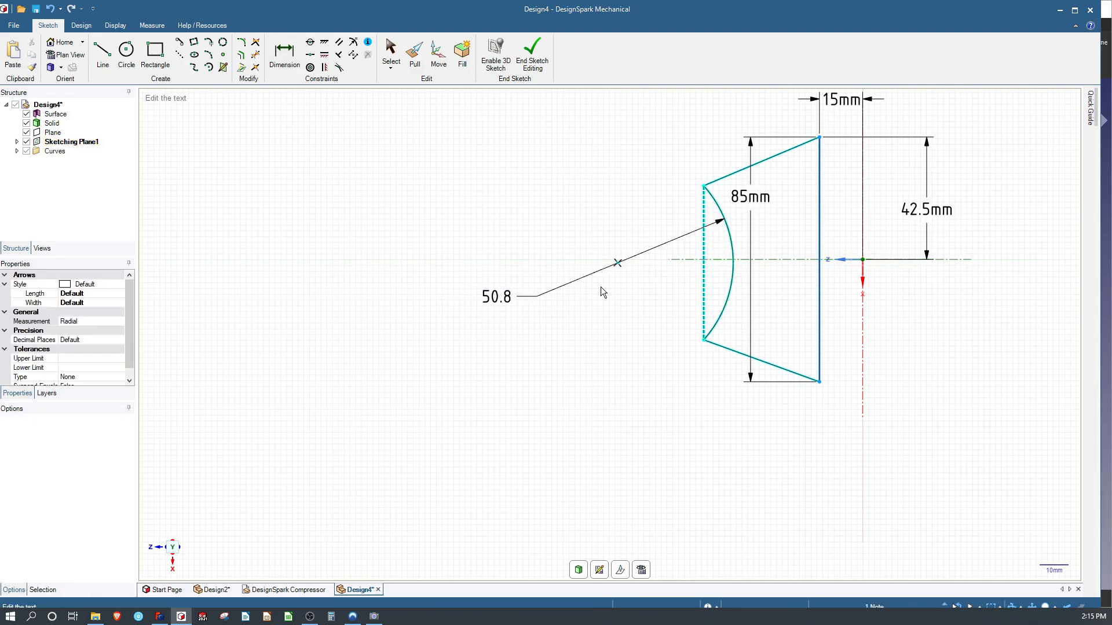
key(Return)
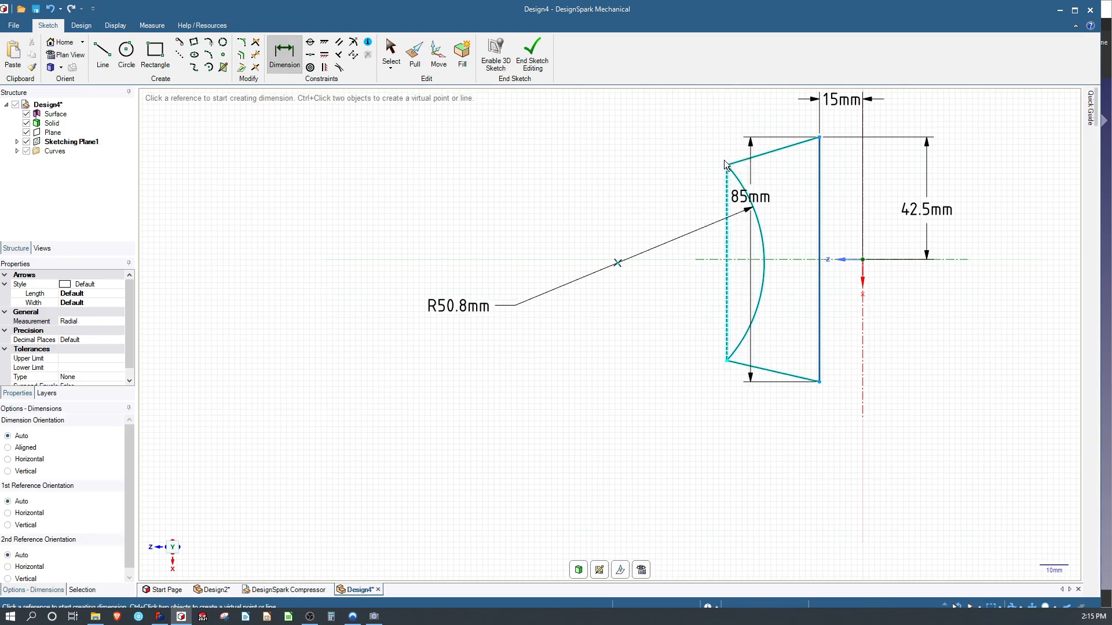
Dimension the length of the construction line between the arc's ends and set it to 70 mm.
click(727, 192)
click(660, 201)
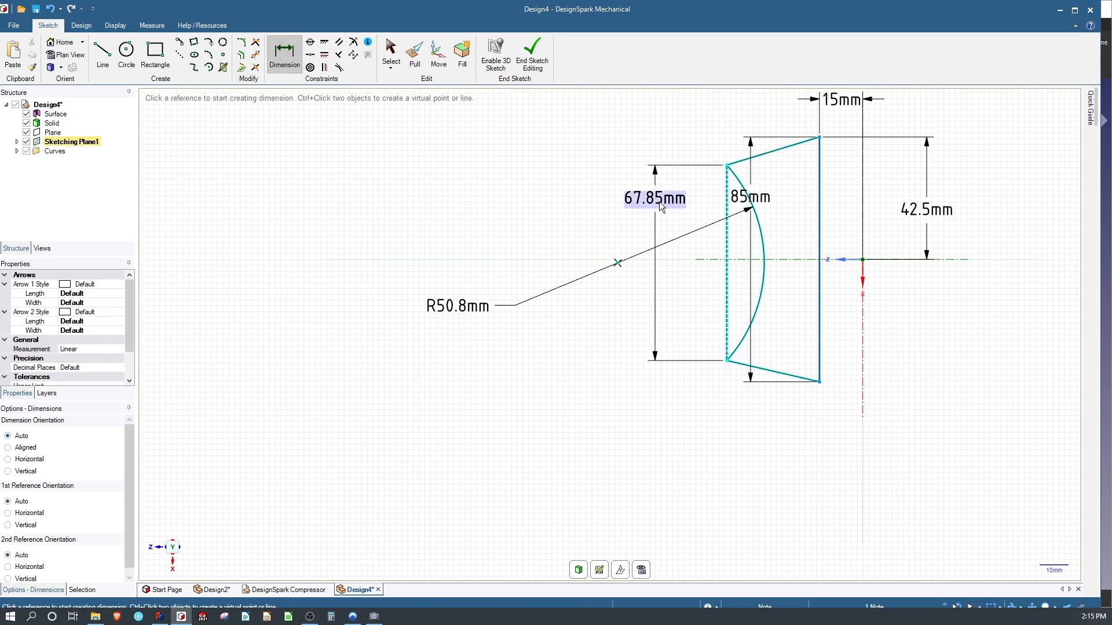
text(70)
key(Return)
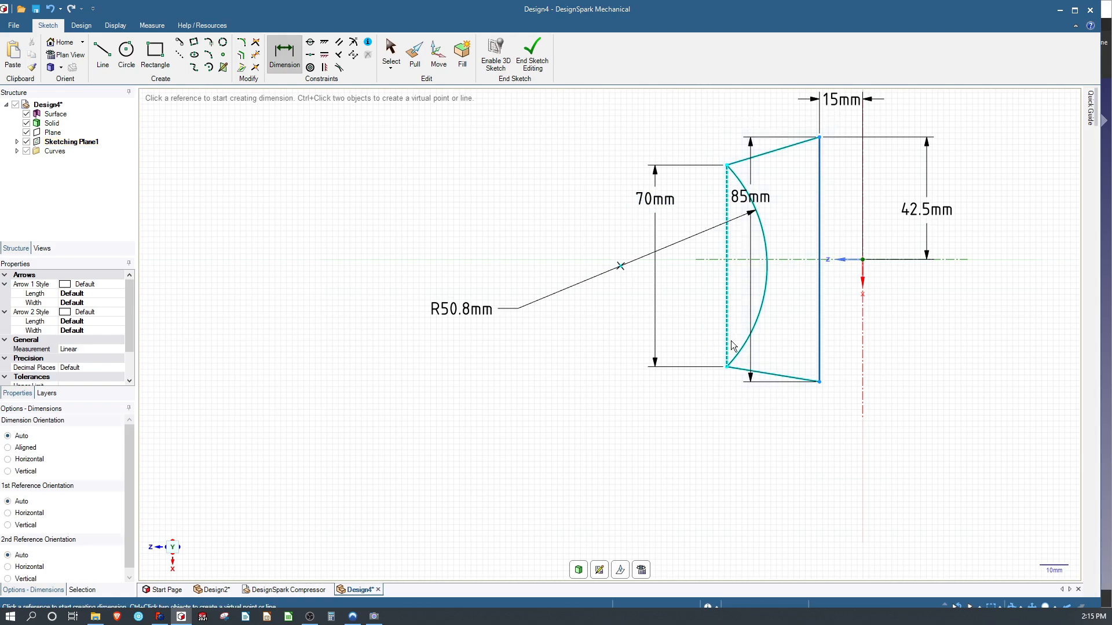
Move the upper endpoint of the 70 mm construction line to test the sketch's remaining freedom.
key(Escape)
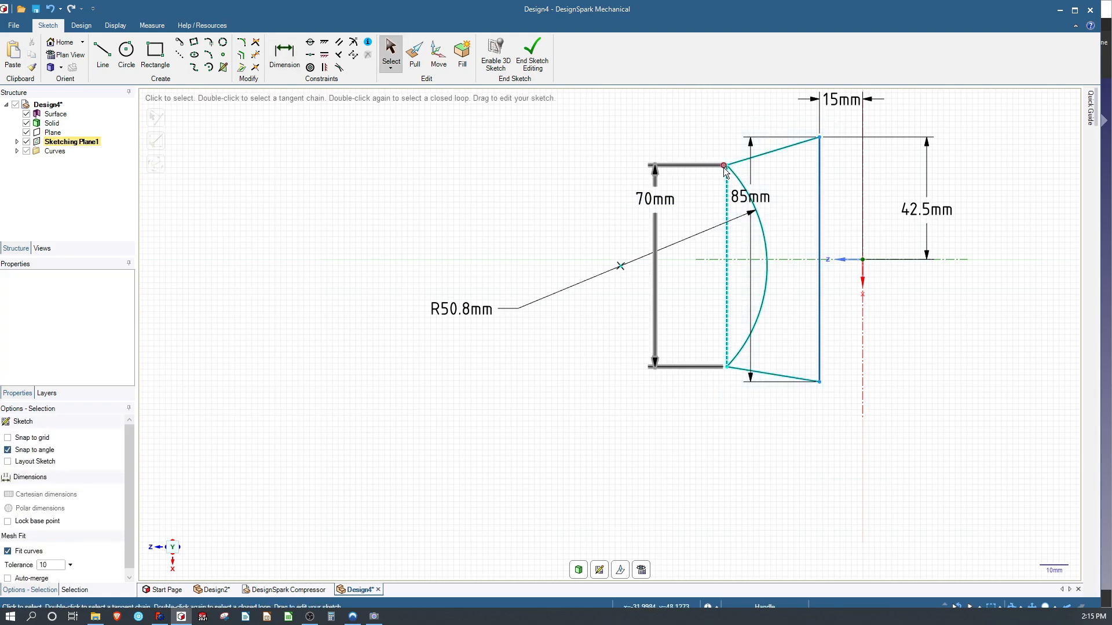
mouse_move(724, 166)
mouse_down()
mouse_move(737, 174)
mouse_move(749, 143)
mouse_move(734, 162)
mouse_up()
key(ctrl+z)
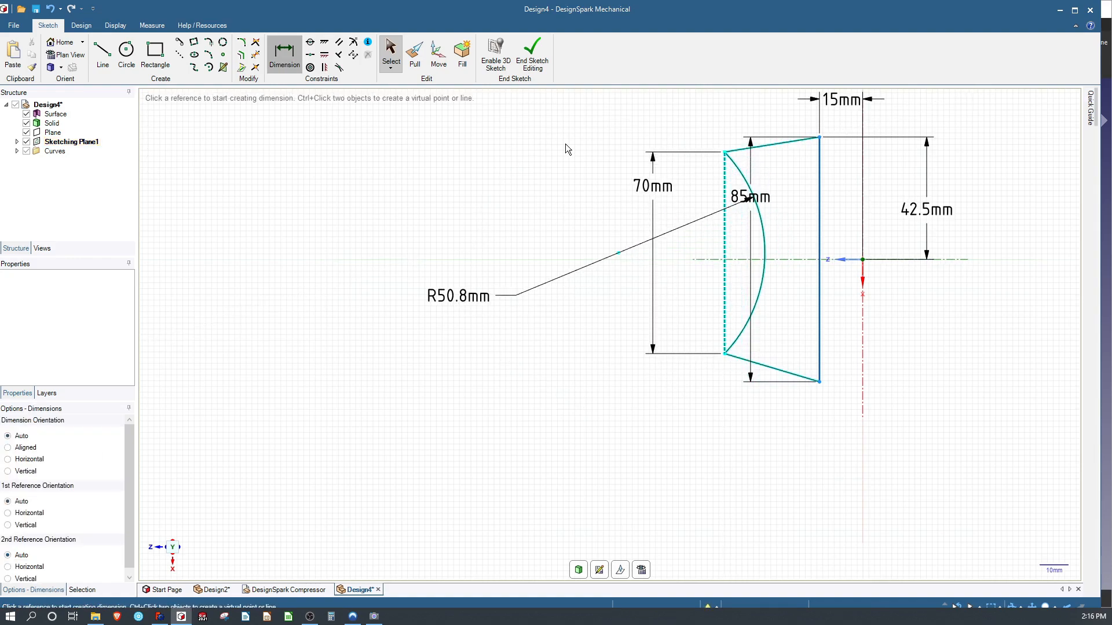
Dimension the vertical offset between the upper endpoints of the construction line and the 85 mm line, and set it to (85-70)/2 mm.
click(724, 152)
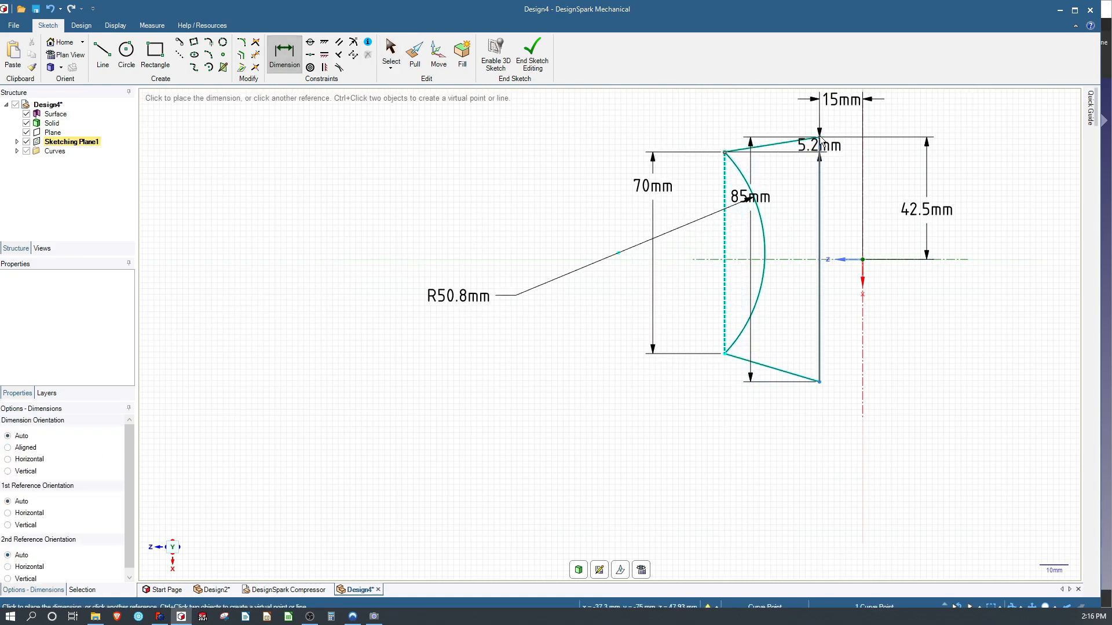
click(600, 145)
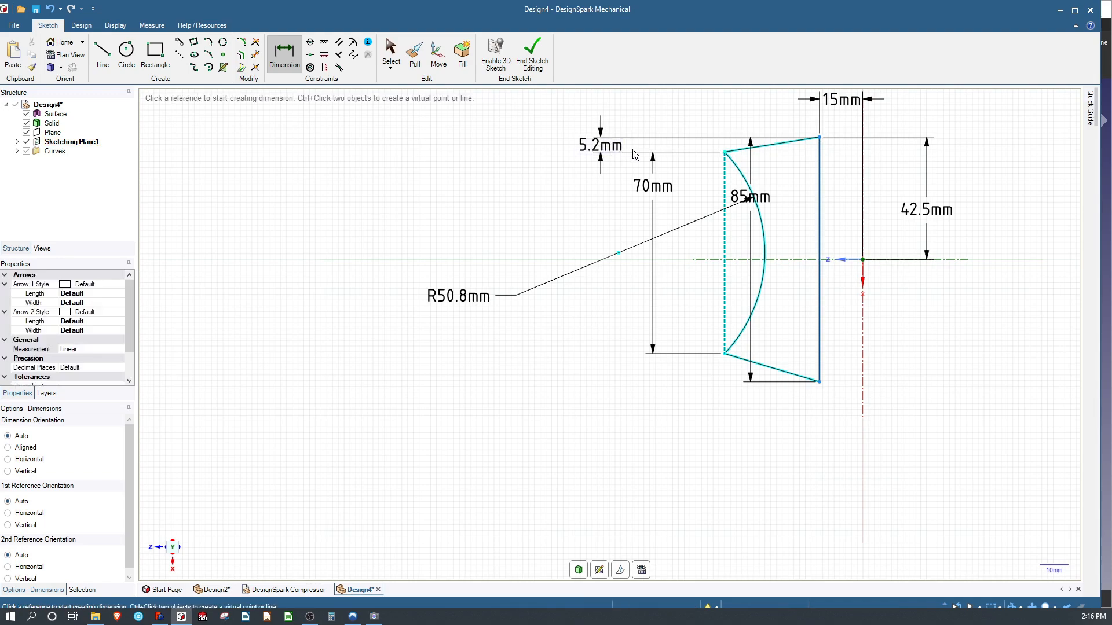
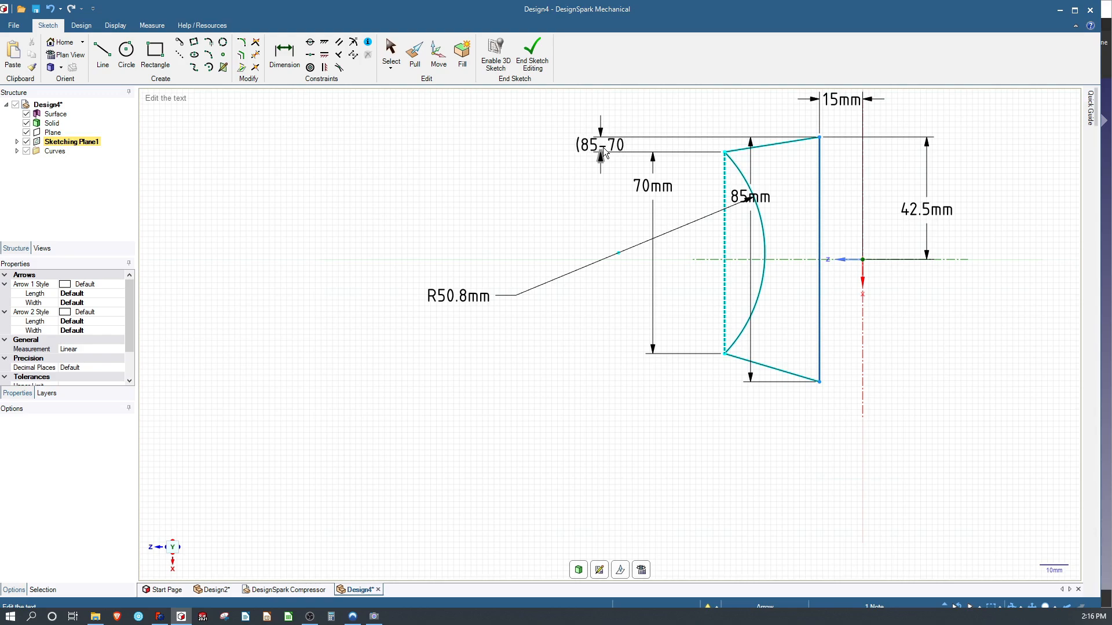
text((85-70)/2)
key(Return)
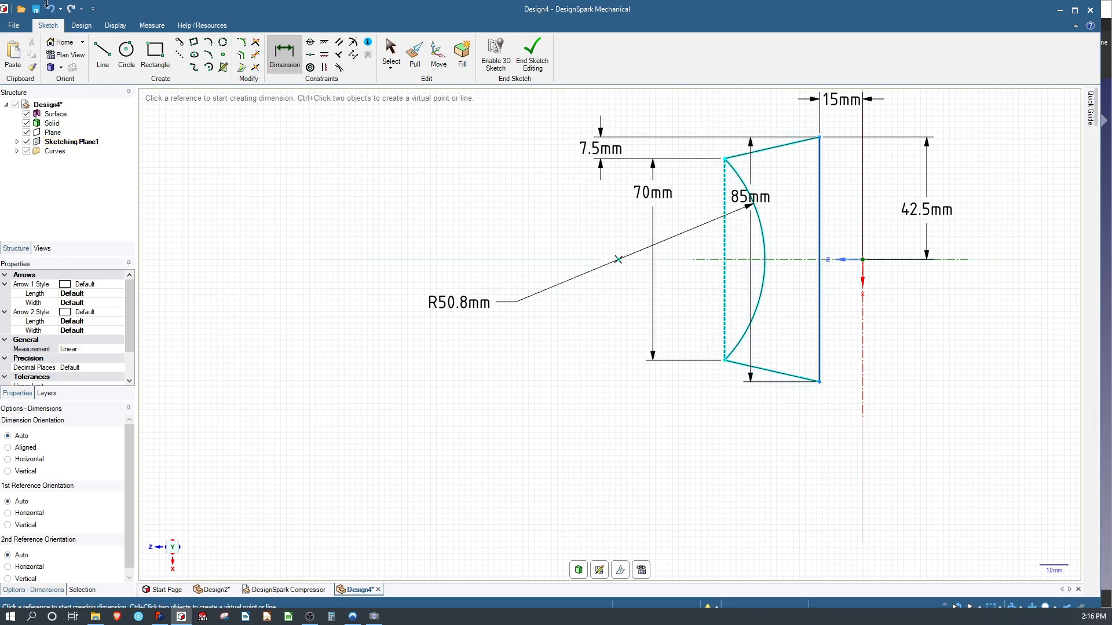
Dimension the horizontal distance between the lower endpoints of the construction line and the 85 mm line, and set it to 30 mm.
click(725, 360)
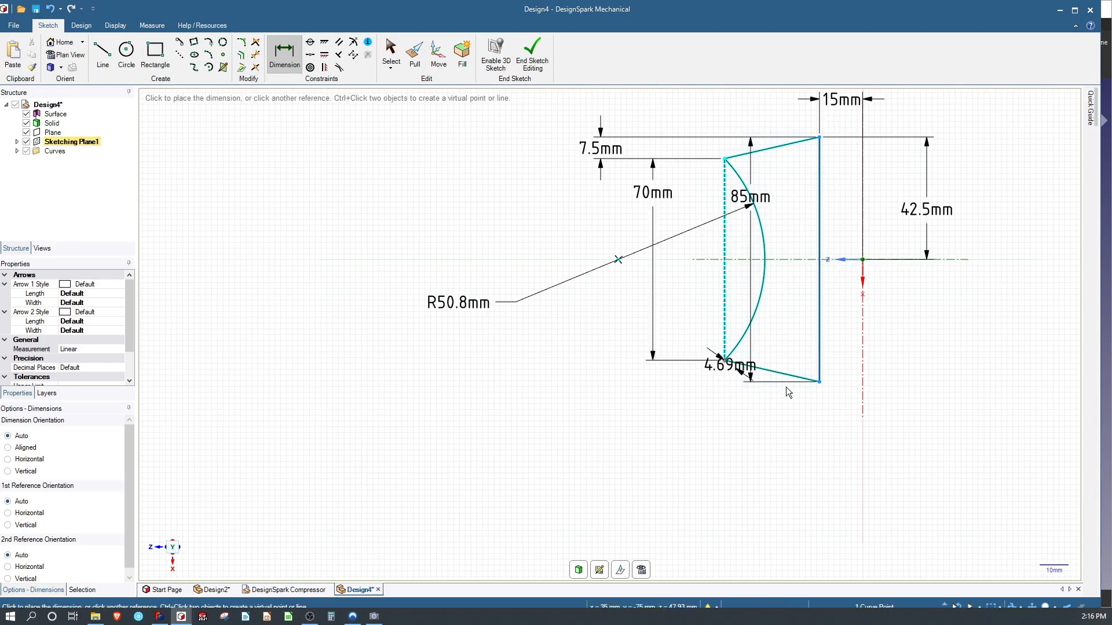
click(819, 382)
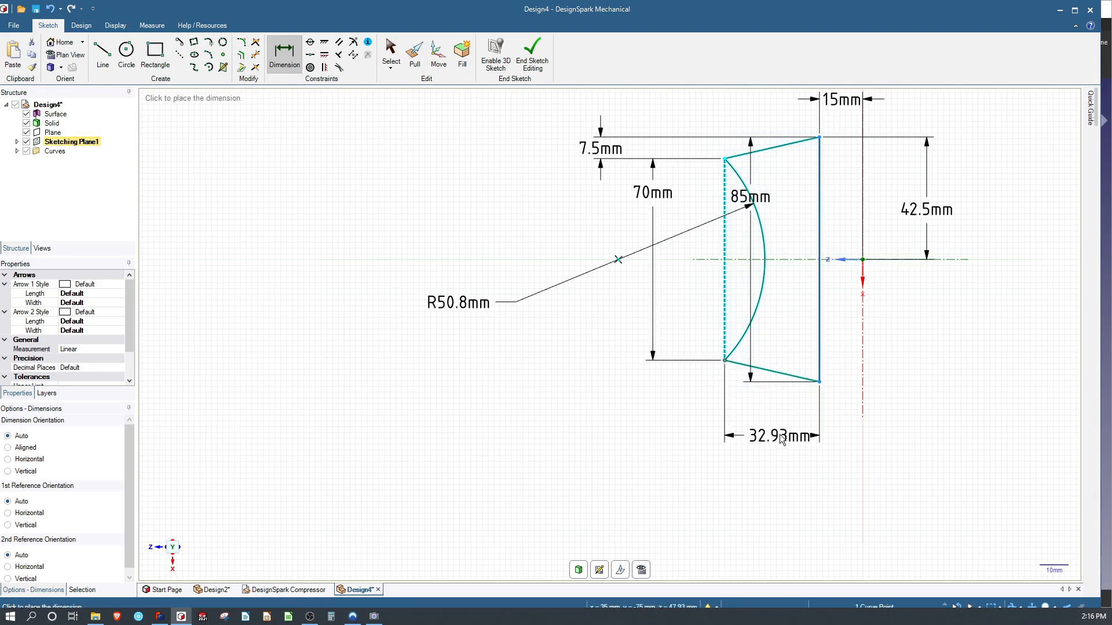
click(779, 434)
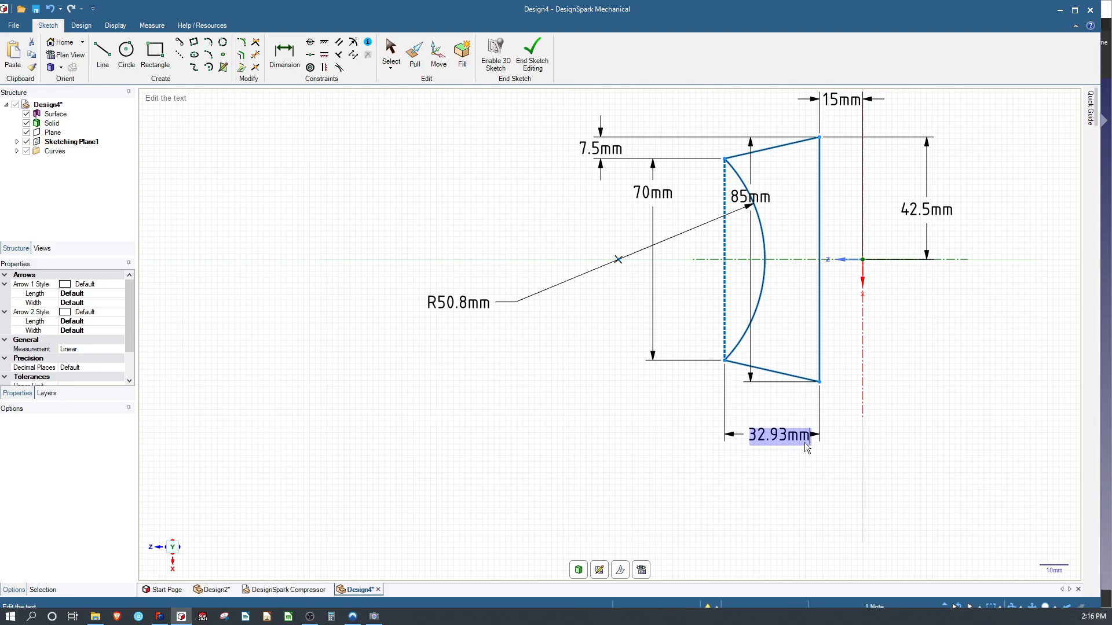
text(30)
key(Return)
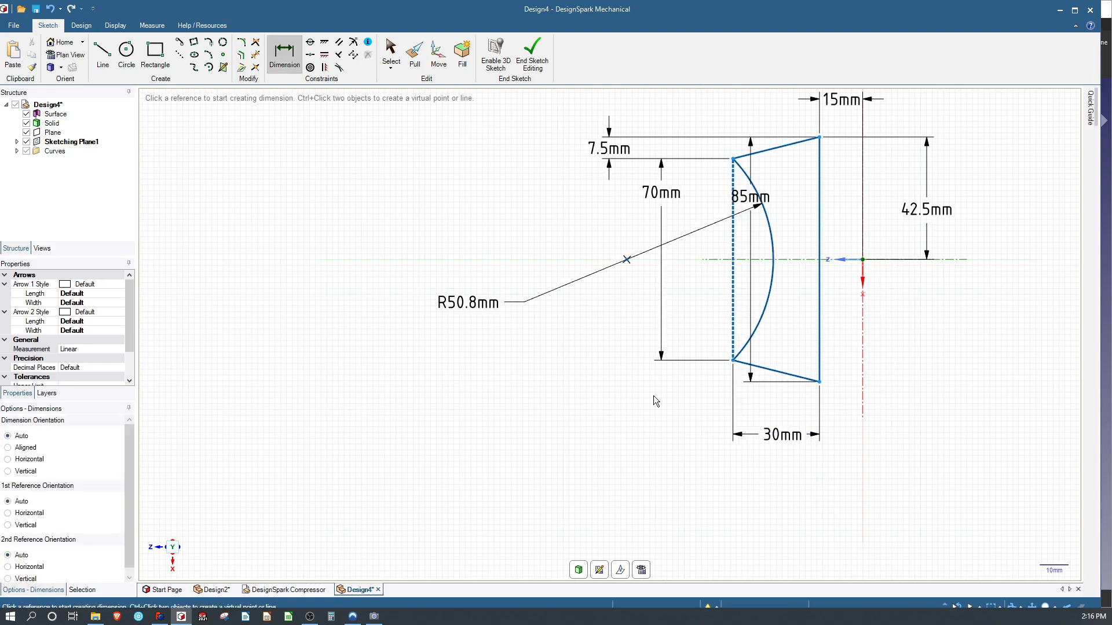
End the sketch so the closed profile on the offset plane becomes a surface.
click(532, 55)
middle_drag(597, 311, 728, 180)
scroll(618, 261, up, 2)
scroll(619, 261, down, 2)
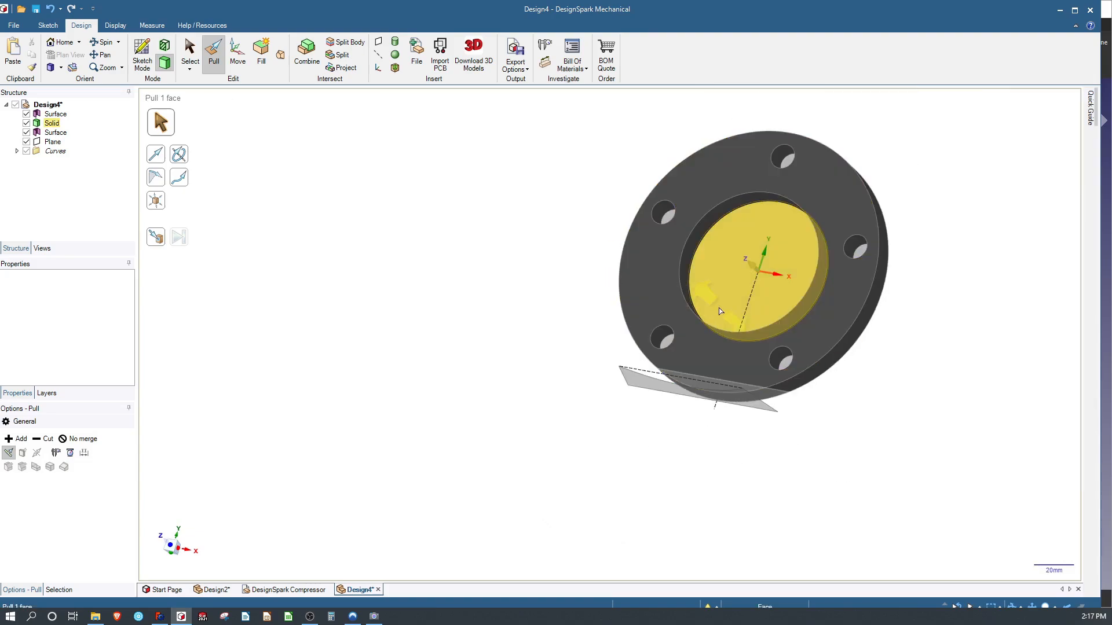
Hide the four construction lines still displayed in the Curves folder of the model structure.
key(s)
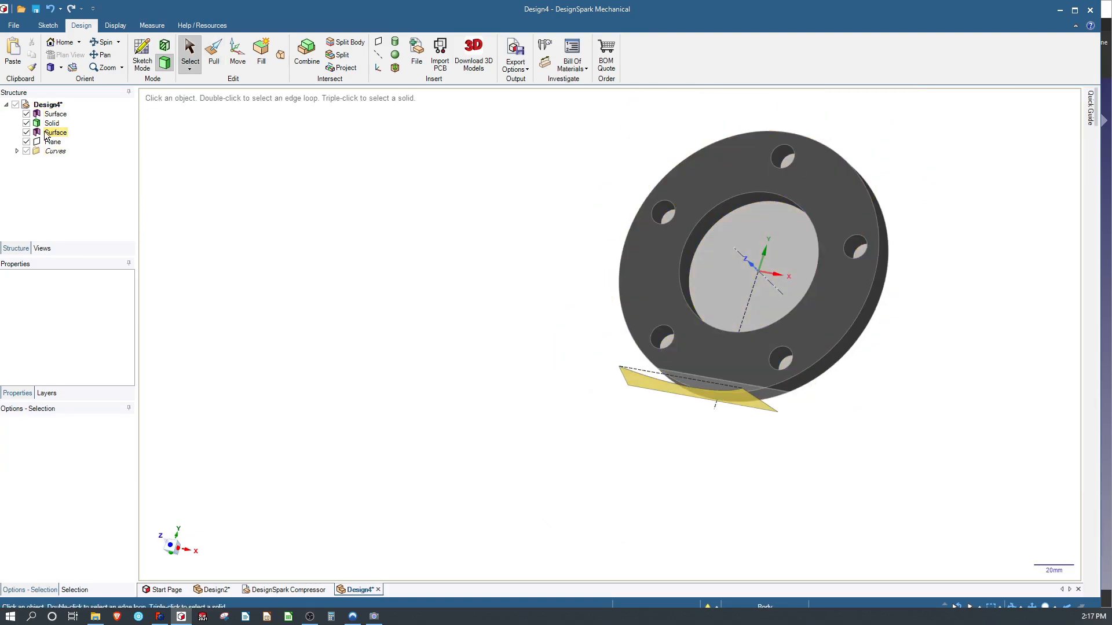
click(26, 142)
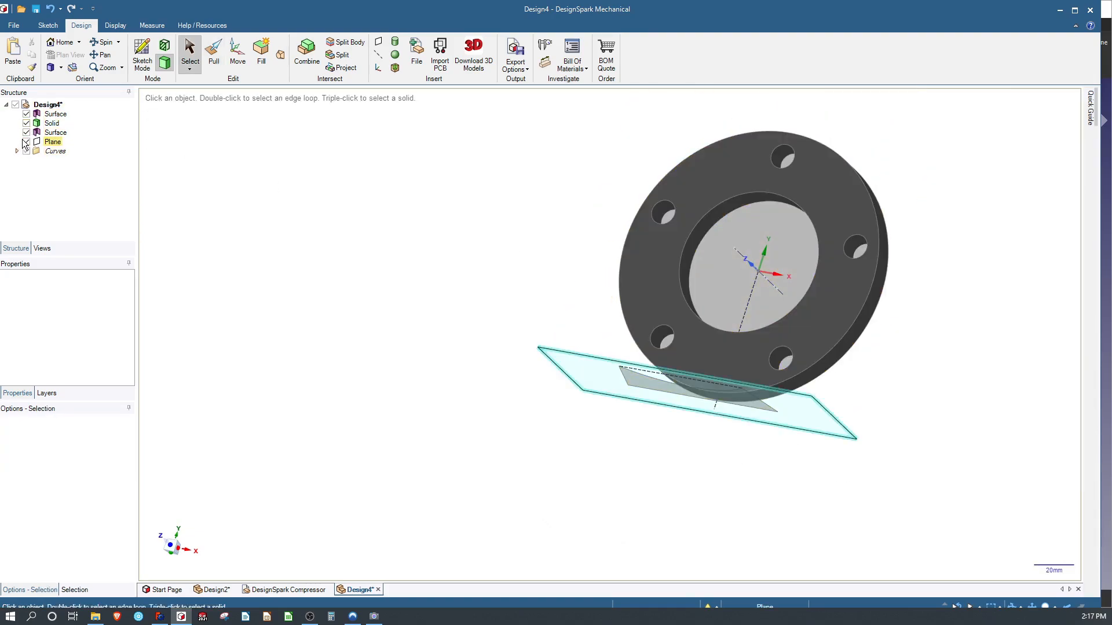
click(17, 151)
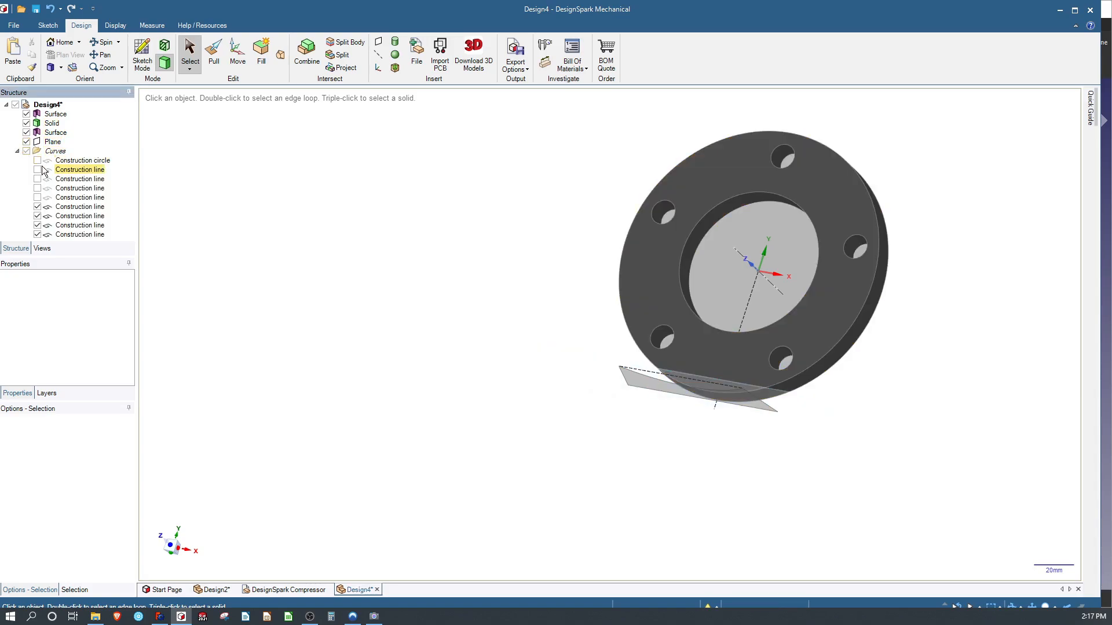
click(71, 207)
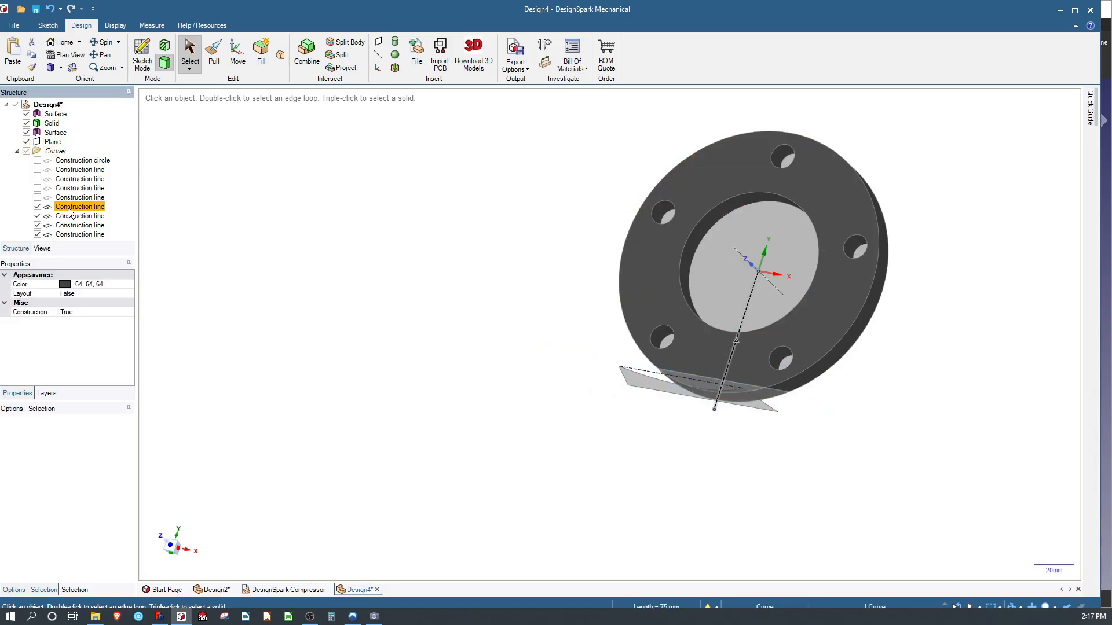
click(37, 207)
click(37, 216)
click(37, 226)
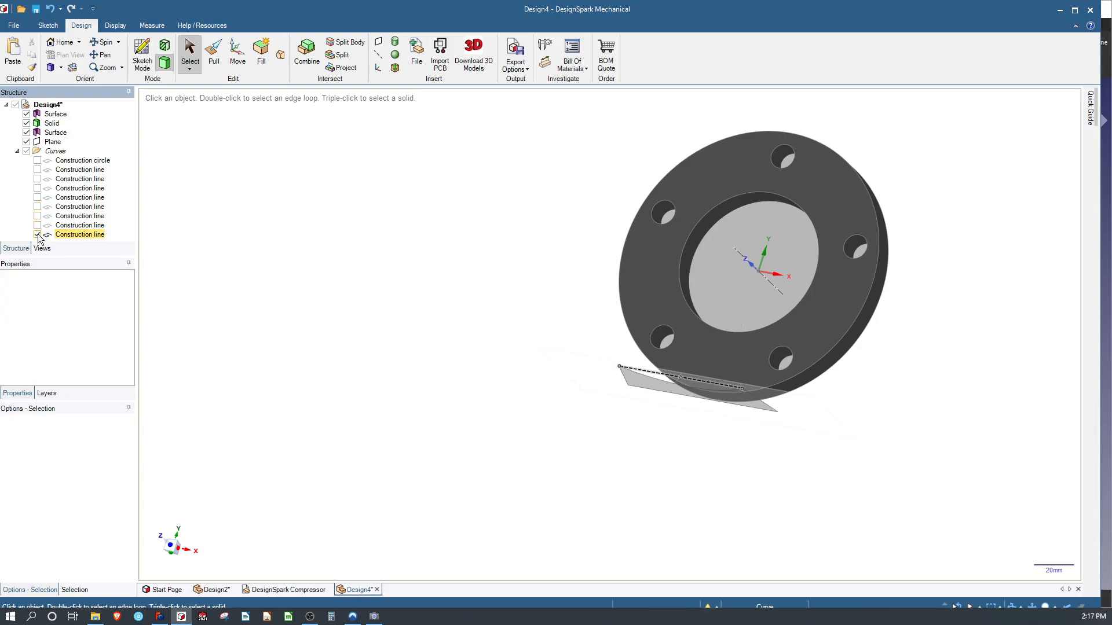
click(38, 235)
middle_drag(393, 315, 316, 199)
middle_drag(541, 221, 541, 297)
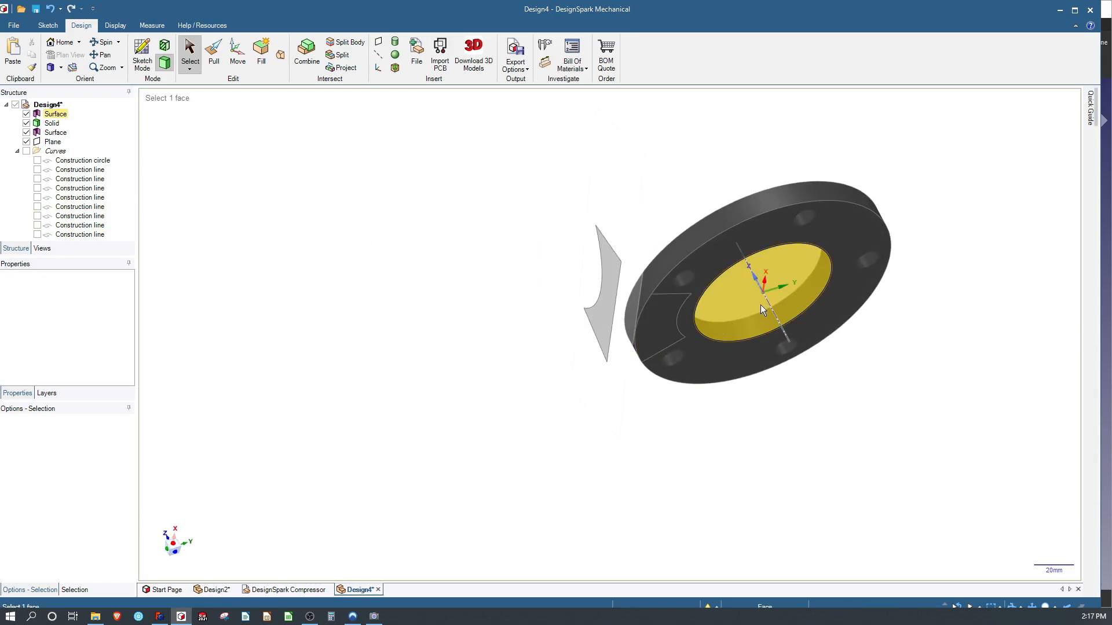
Create a plane through the origin's X and Z axes and move it 254 mm in the negative Y direction.
ctrl+click(764, 280)
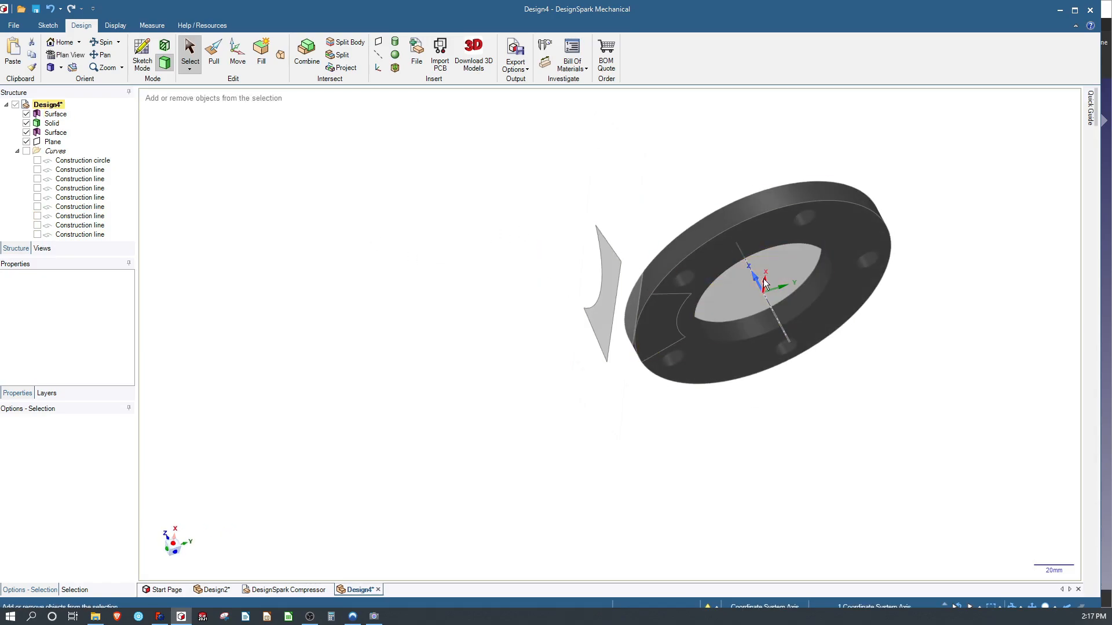
click(379, 41)
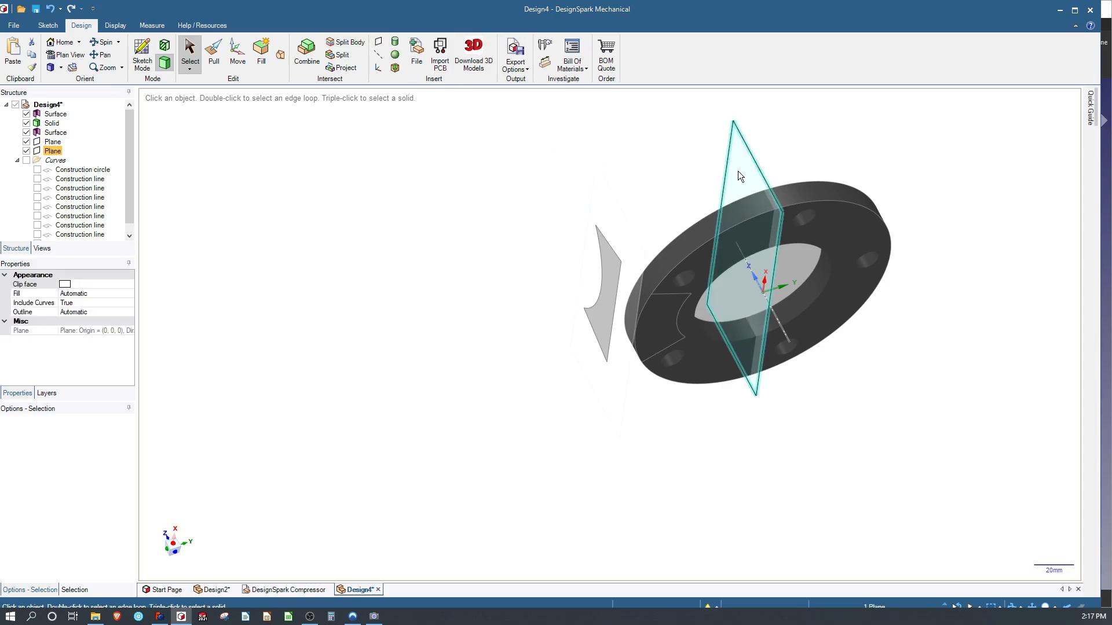
click(237, 54)
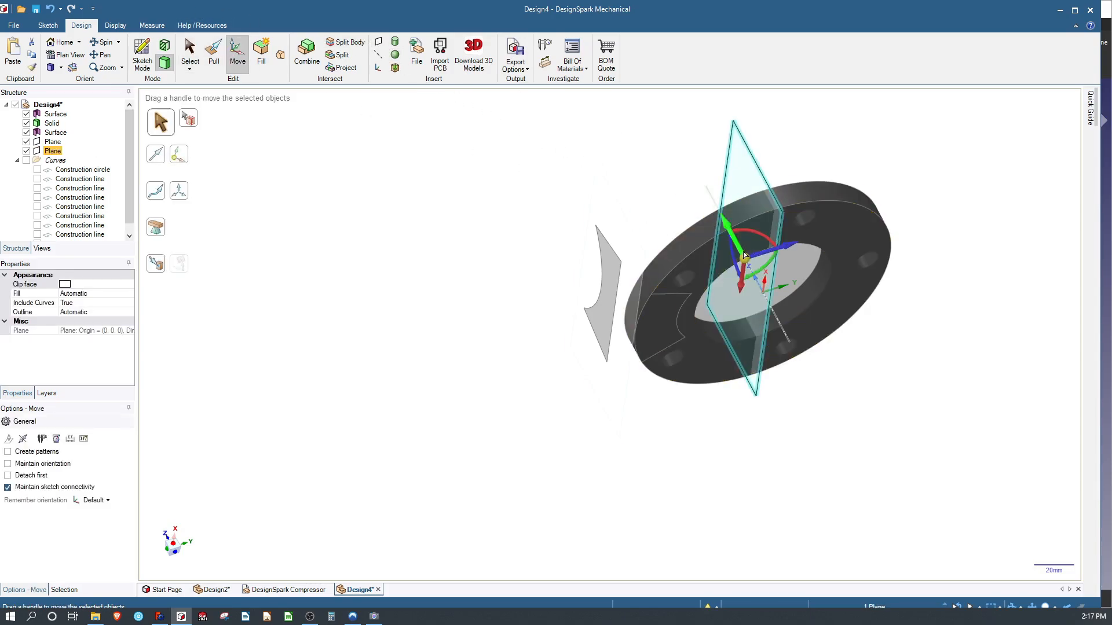
drag(797, 247, 380, 344)
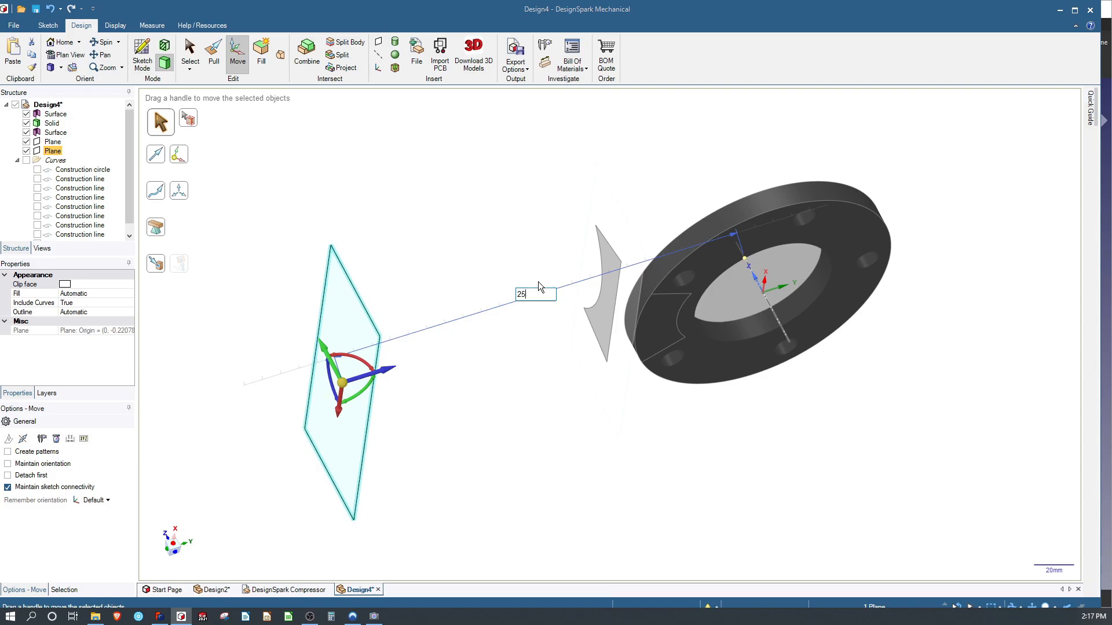
key(Return)
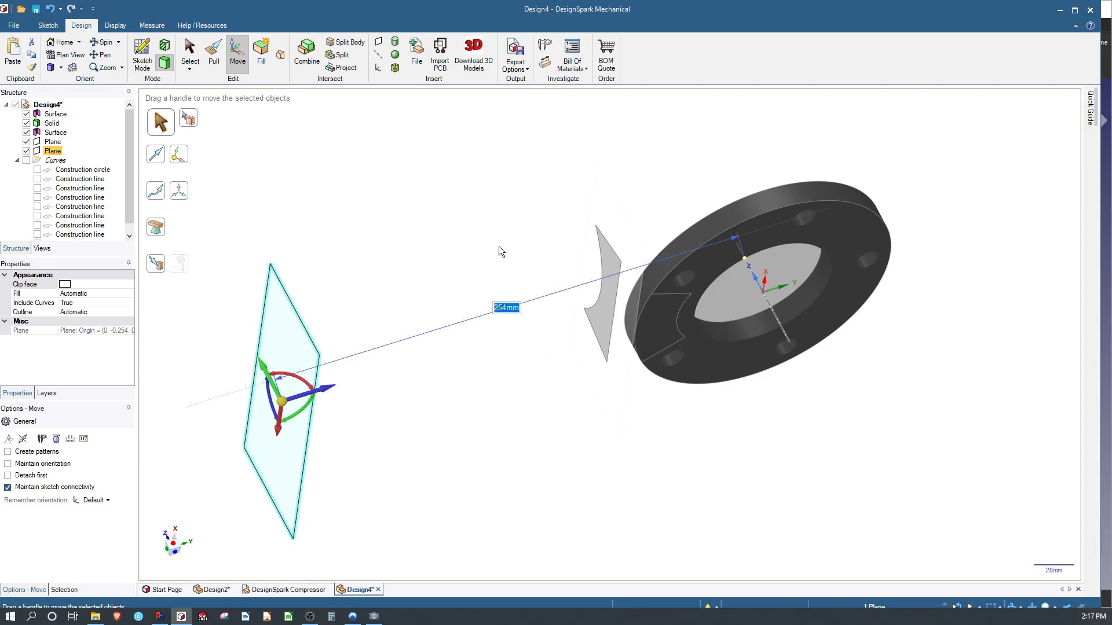
scroll(498, 245, down, 2)
click(331, 262)
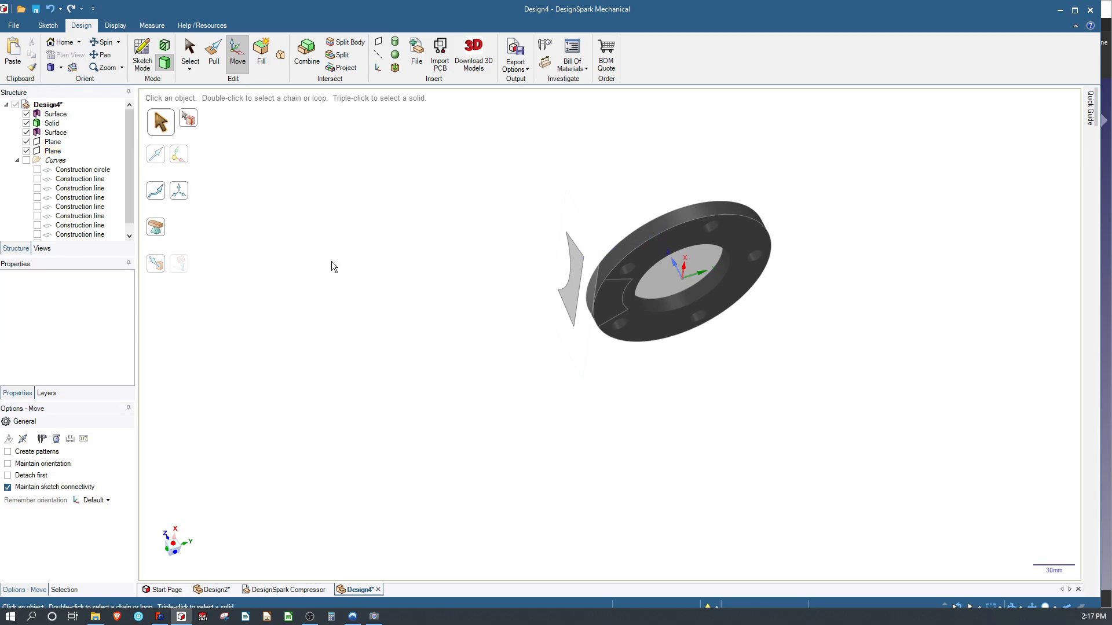
On the 254 mm offset plane, sketch a vertical line about 76 mm long with two slanted lines, about 42 and 40 mm, converging from its ends.
click(52, 150)
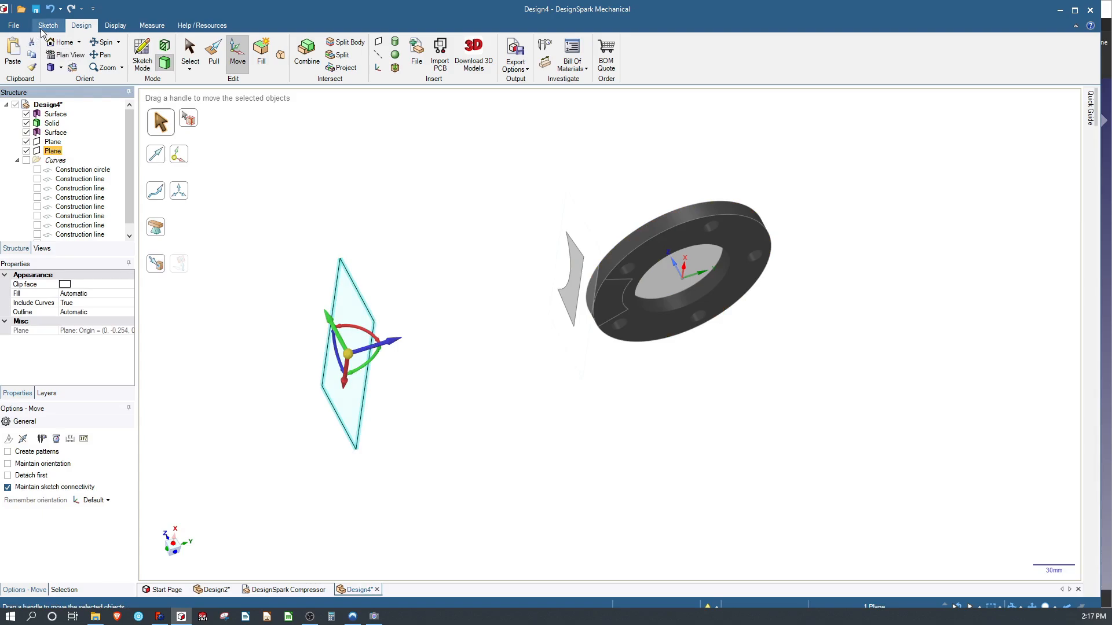
click(48, 26)
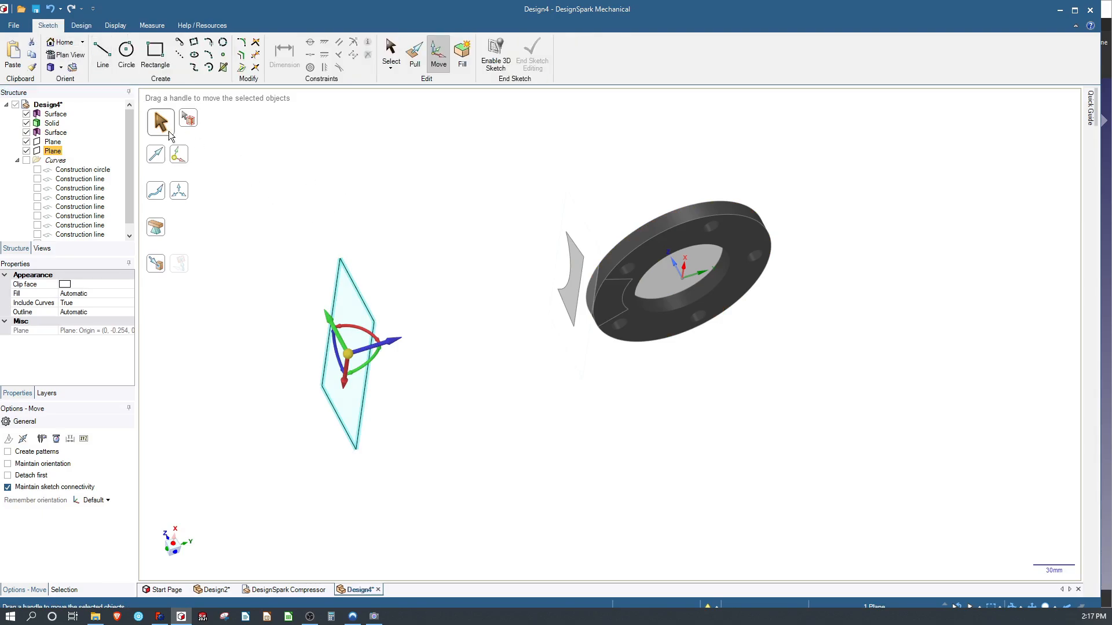
click(67, 63)
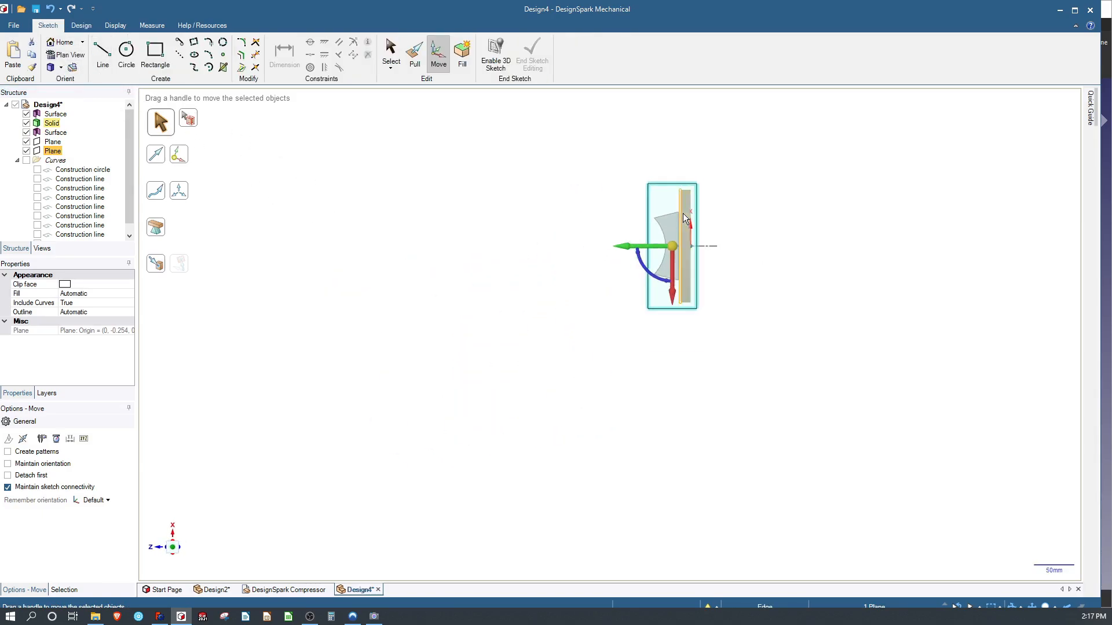
scroll(707, 144, up, 3)
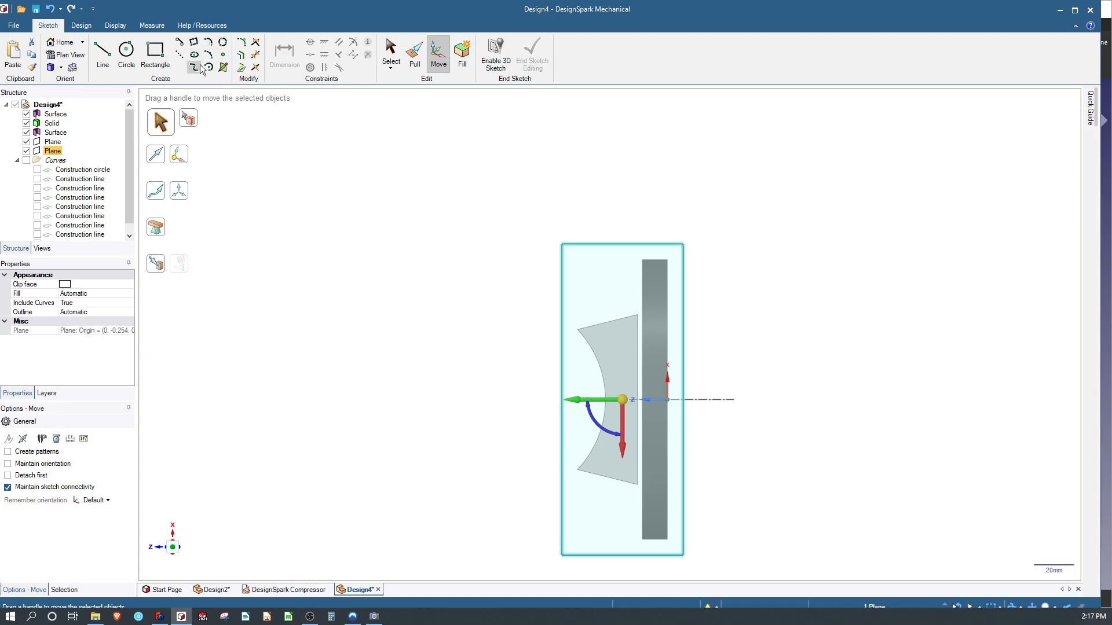
click(102, 53)
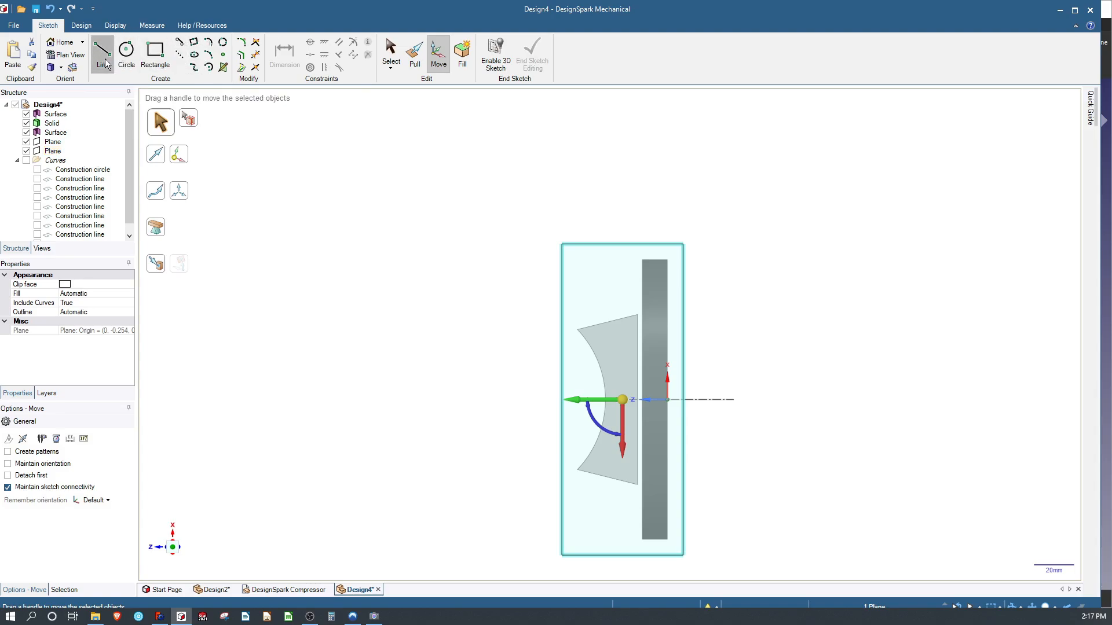
click(556, 125)
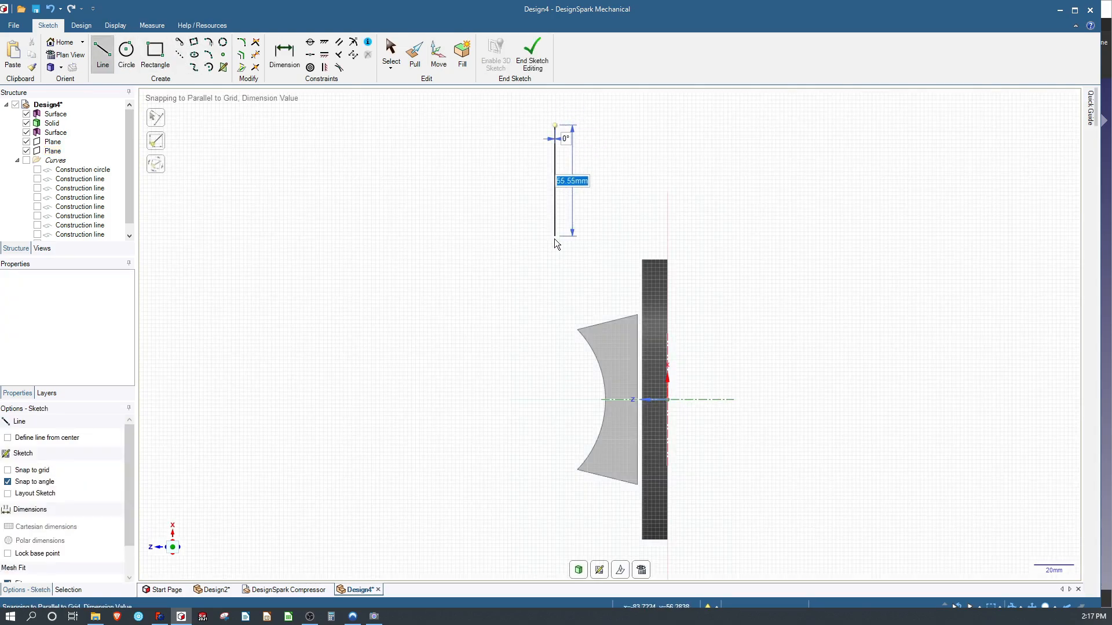
click(555, 276)
click(475, 248)
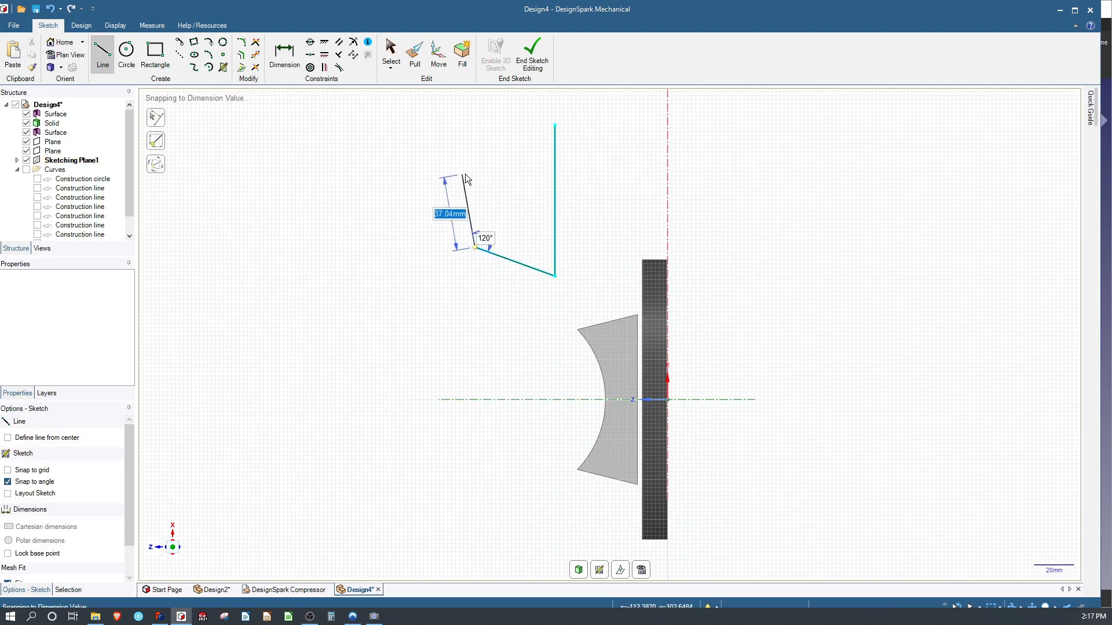
key(Escape)
click(555, 125)
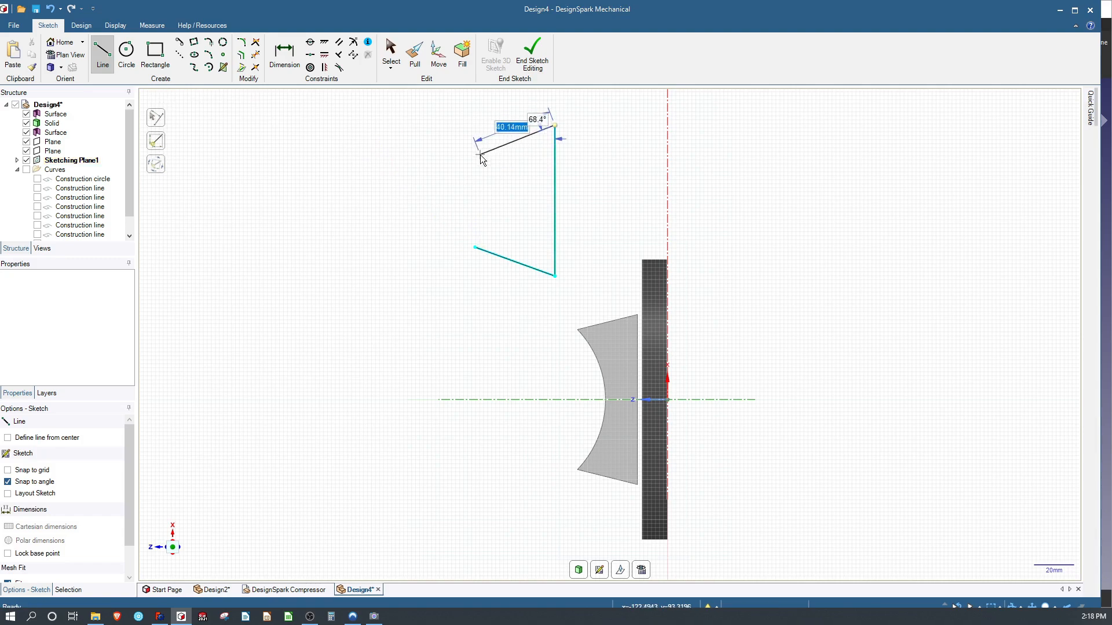
click(480, 155)
key(Escape)
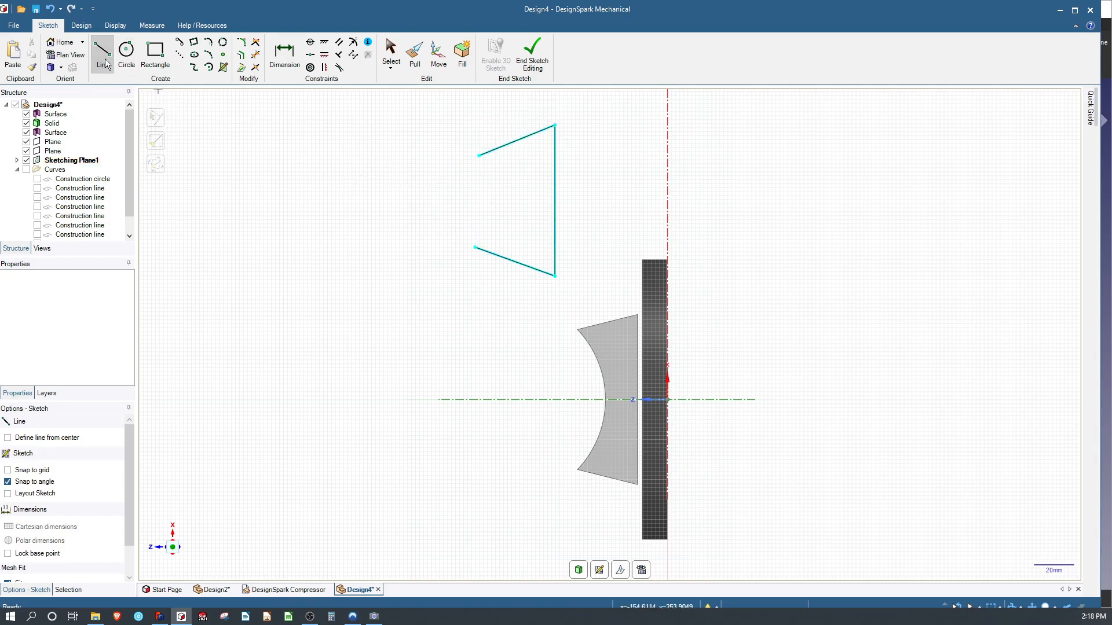
Close the open side of the profile with an inward-curving three-point arc of about 60 mm radius.
click(209, 68)
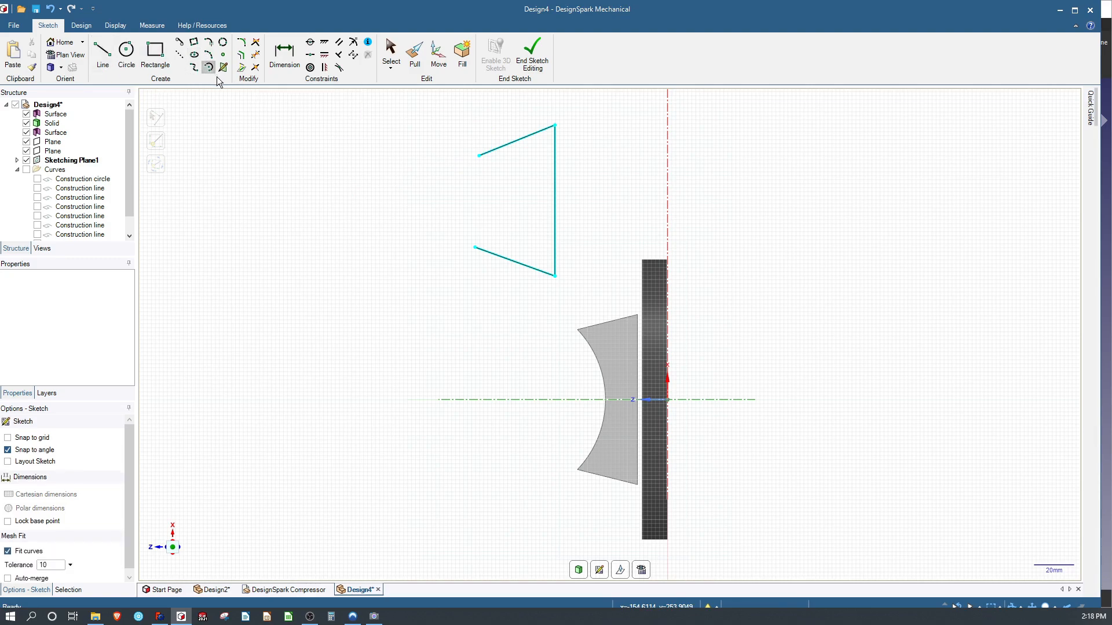
click(474, 247)
click(479, 155)
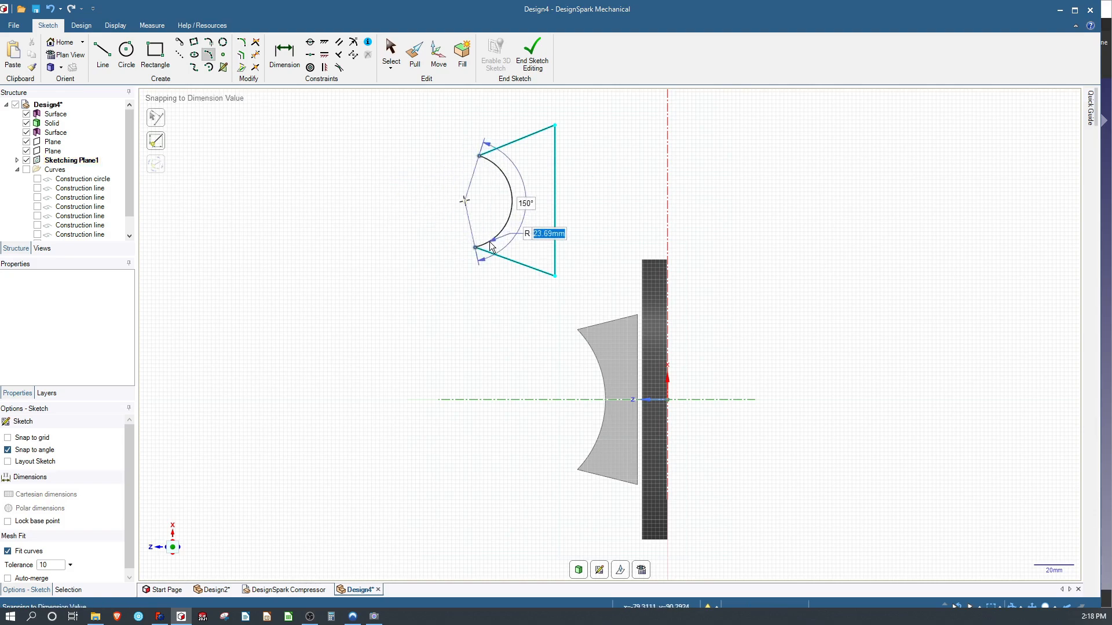
click(482, 224)
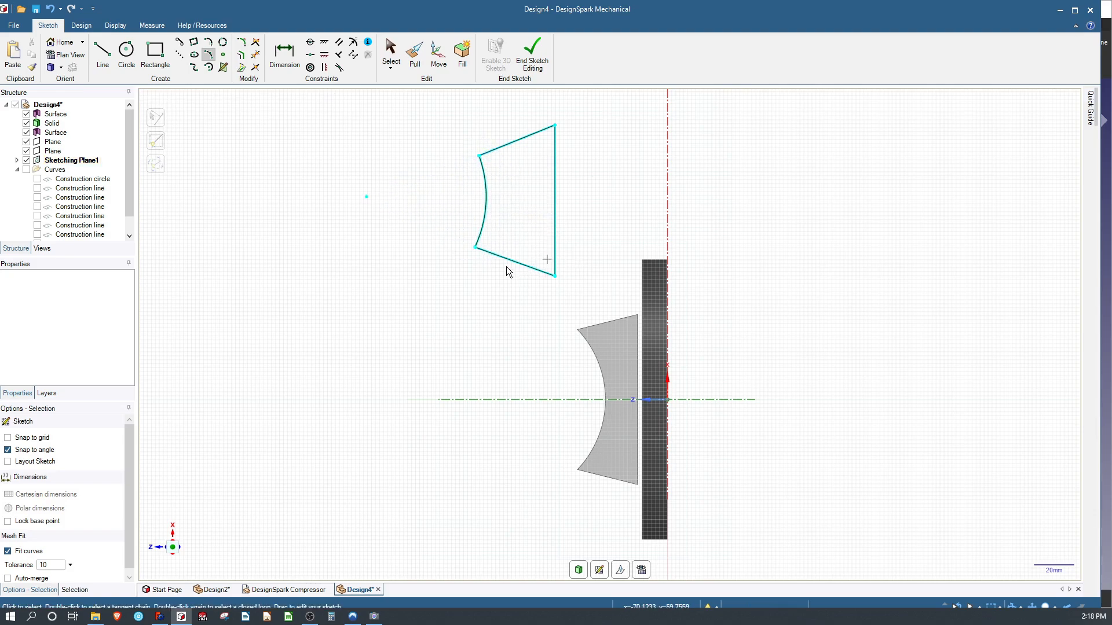
key(s)
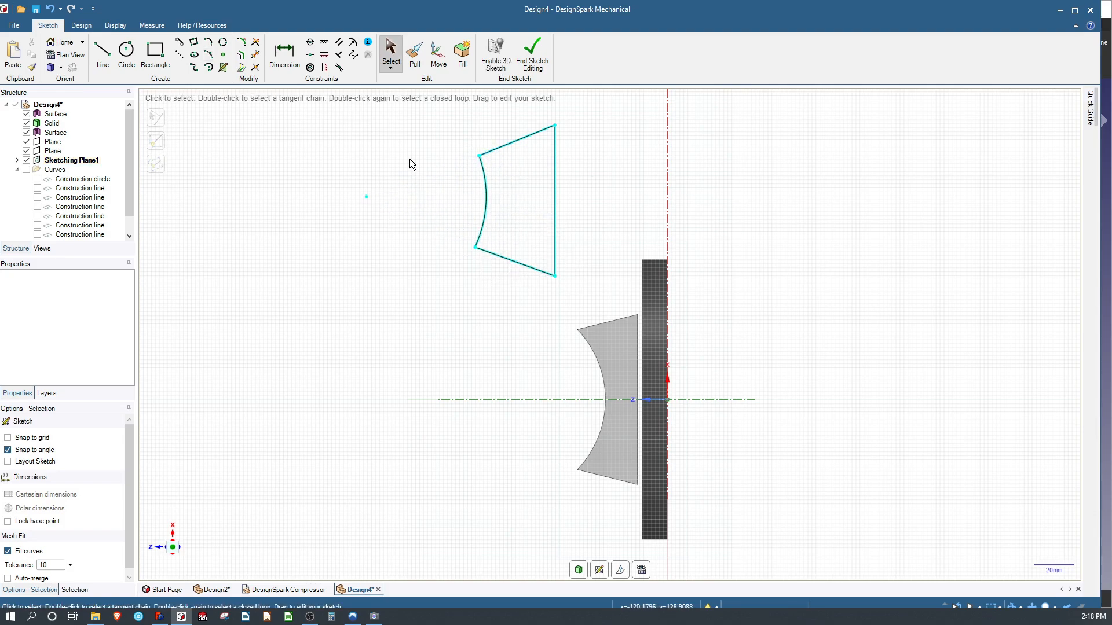
Dimension the horizontal distance from the vertical line's lower endpoint to the vertical sketch axis, and set it to 60 mm.
click(283, 55)
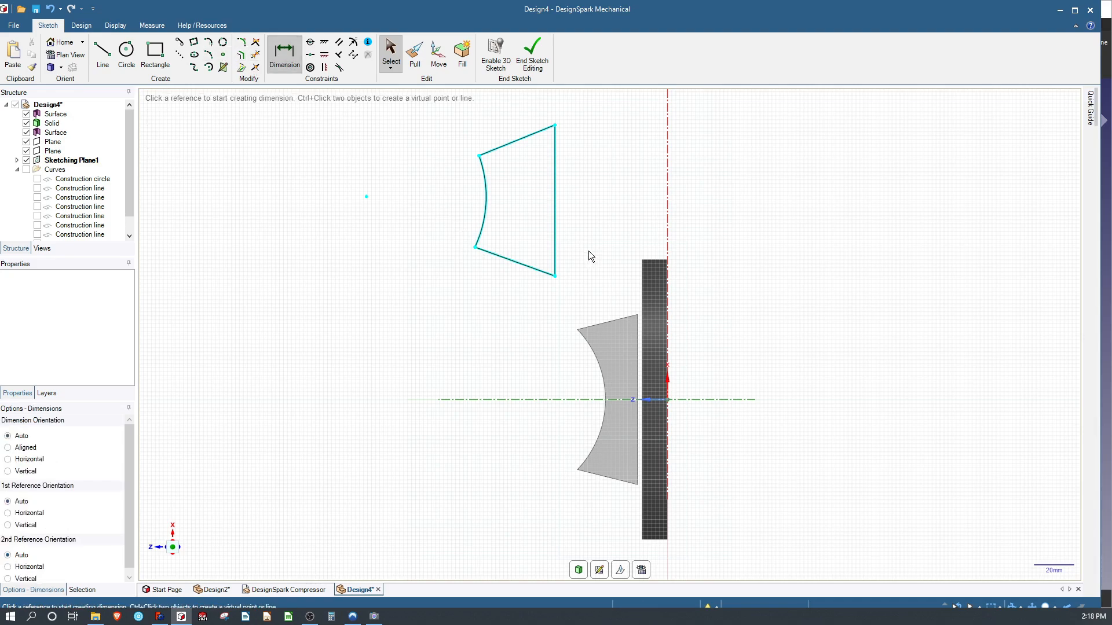
click(554, 276)
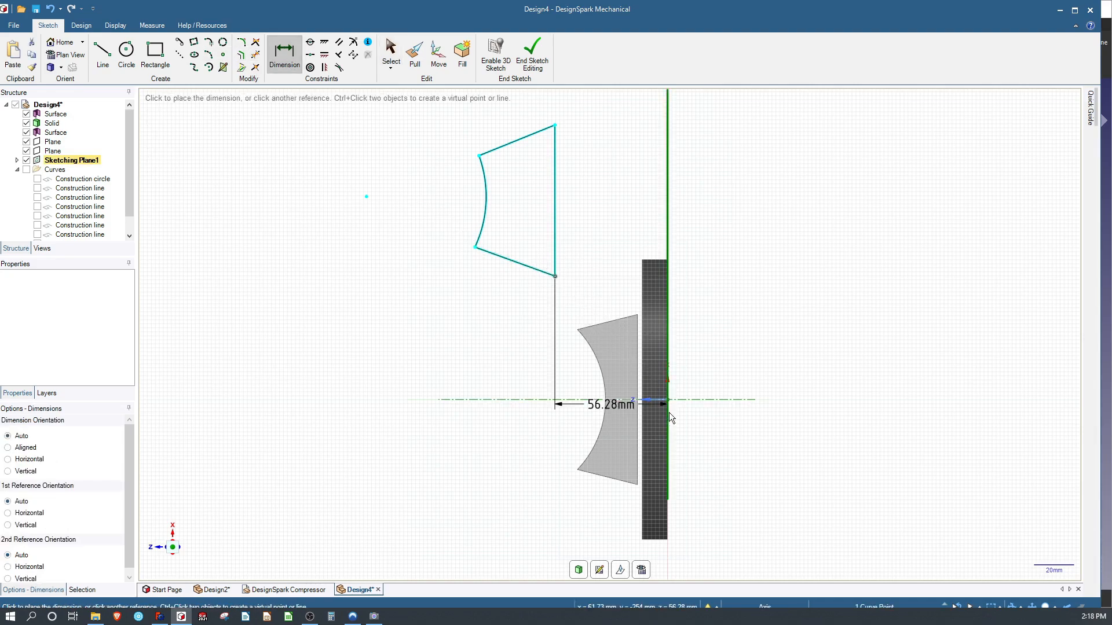
click(664, 397)
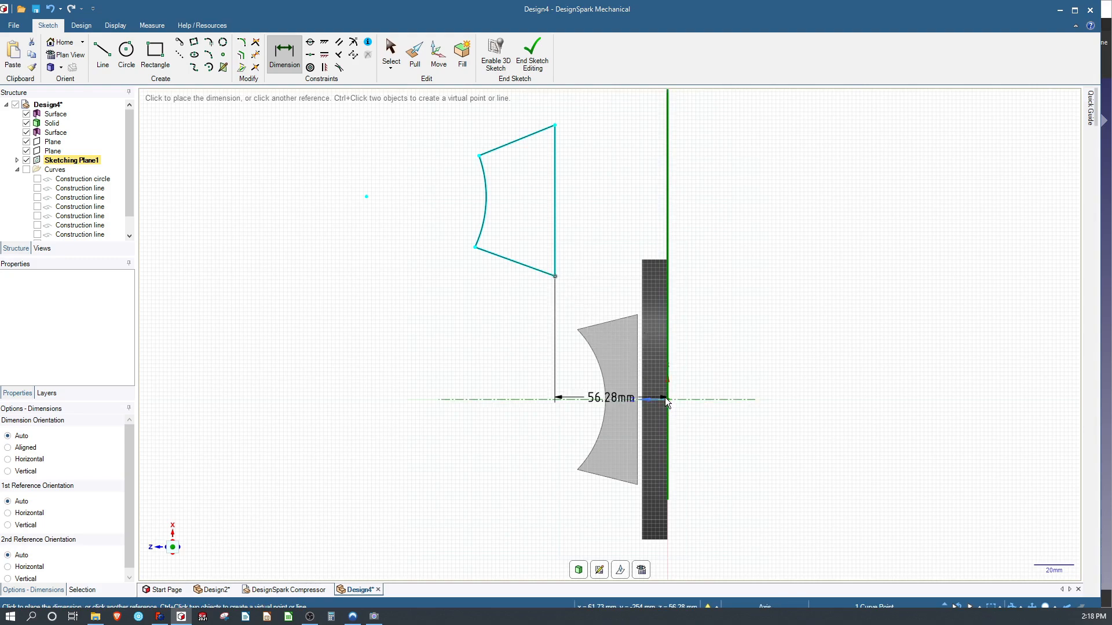
click(675, 217)
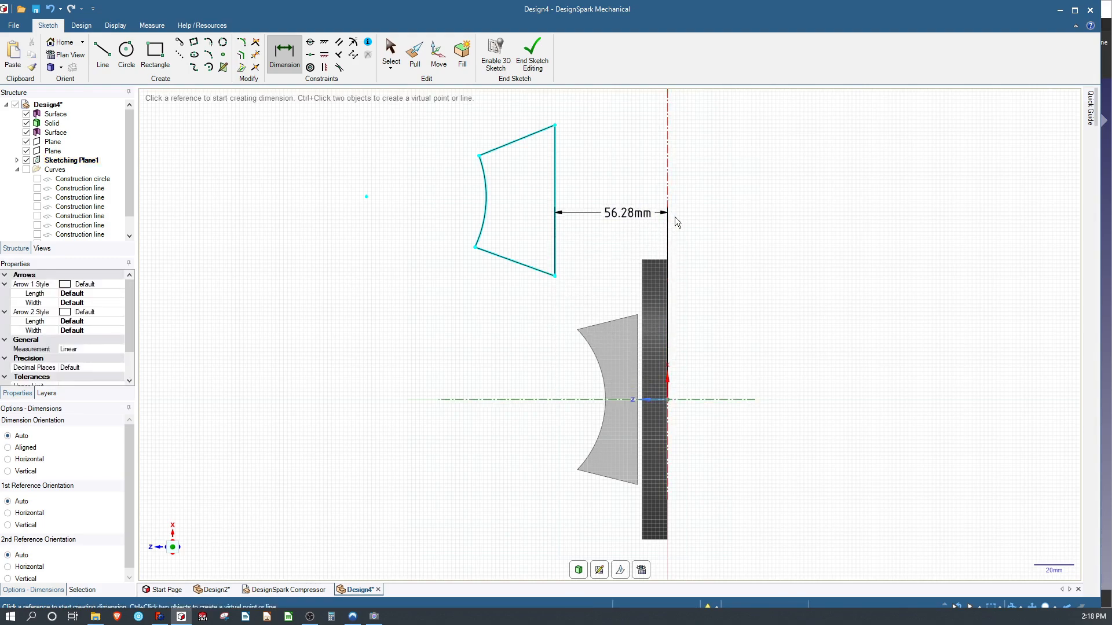
click(617, 213)
text(60)
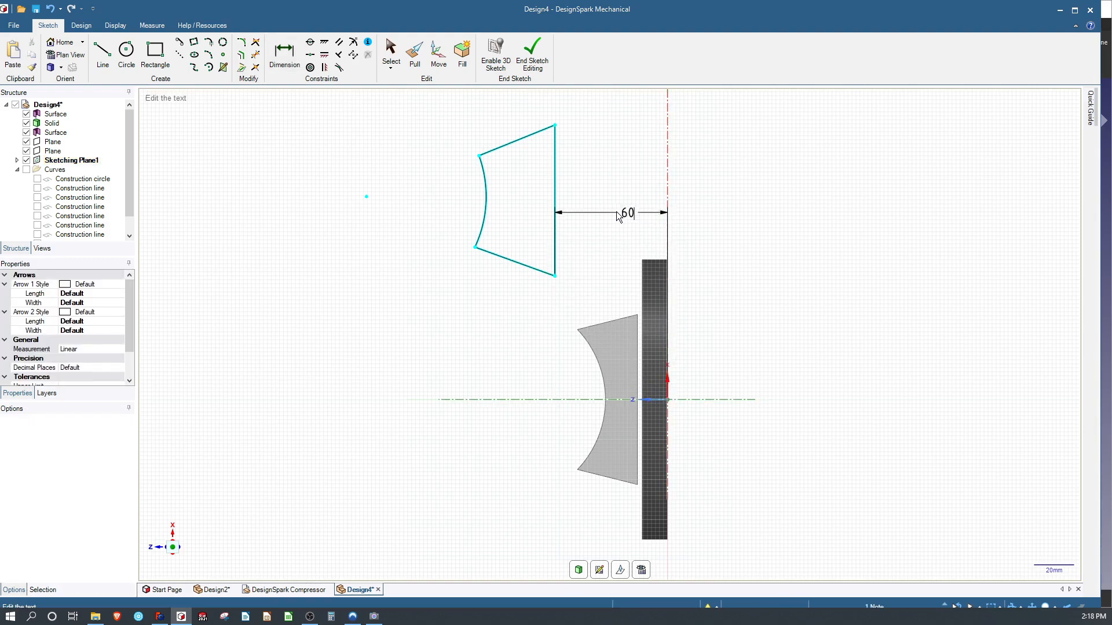
key(Return)
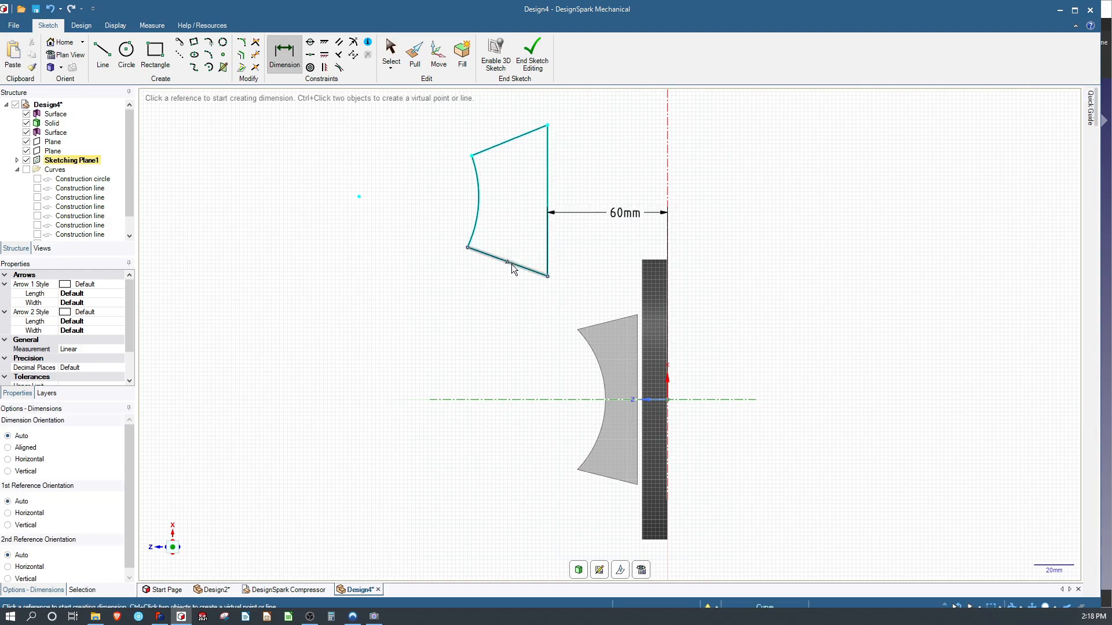
Dimension the horizontal distance between the lower slanted line's endpoints at 40 mm, and add a radius dimension to the arc.
click(547, 277)
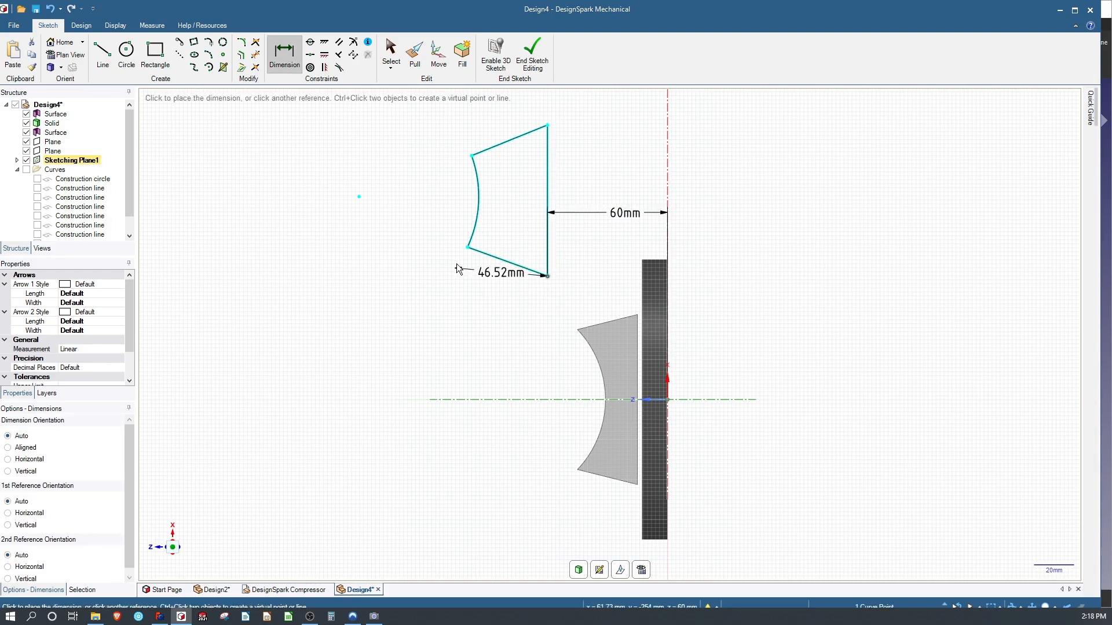
click(468, 248)
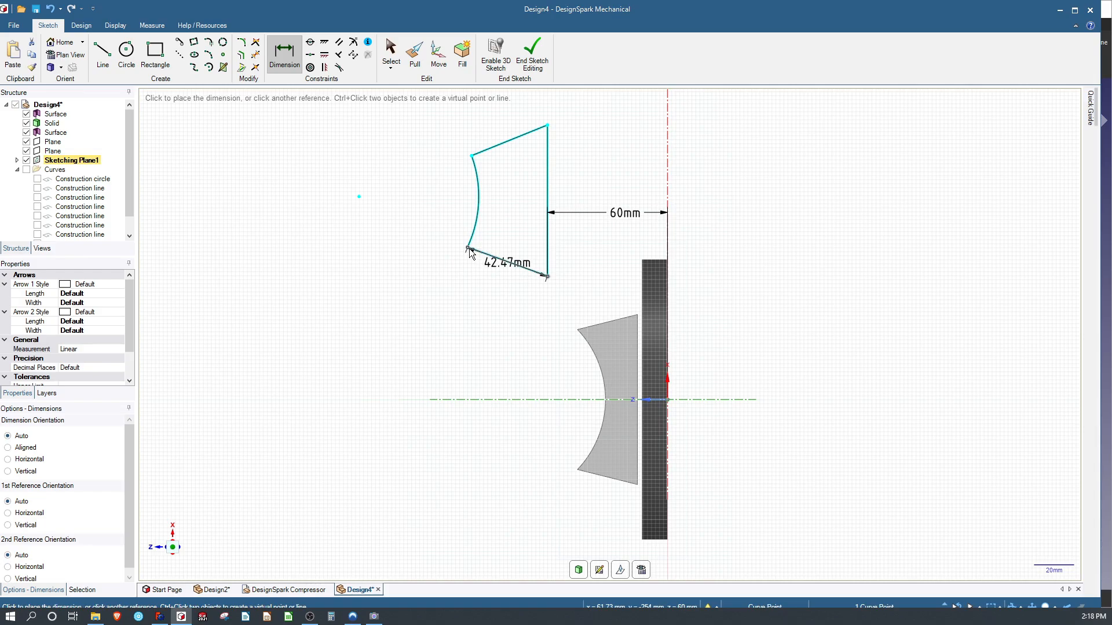
click(499, 310)
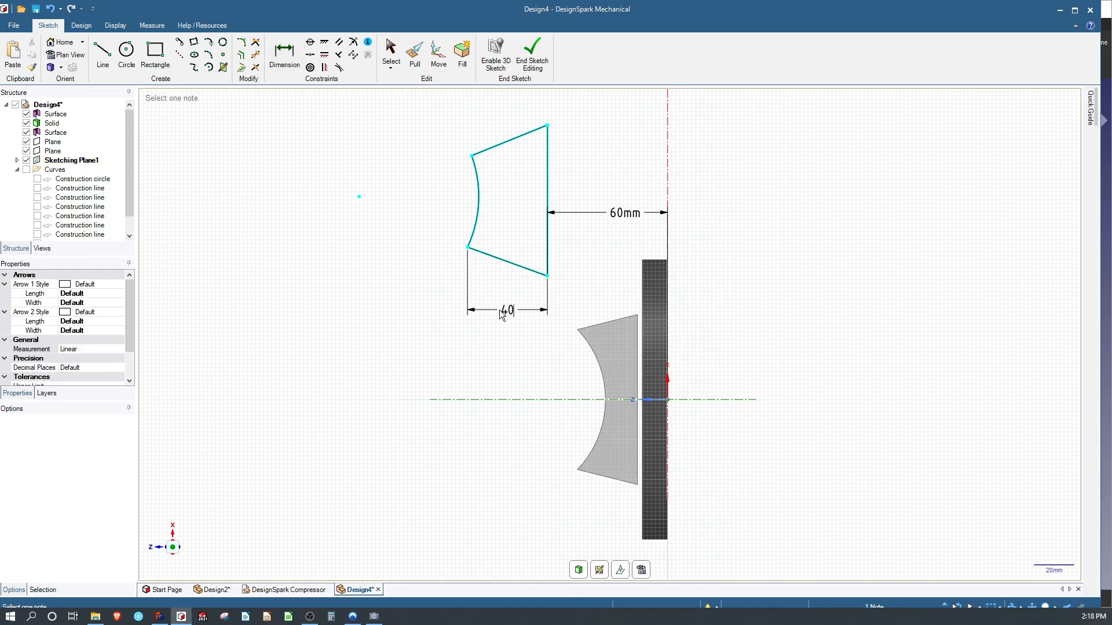
key(Return)
click(484, 200)
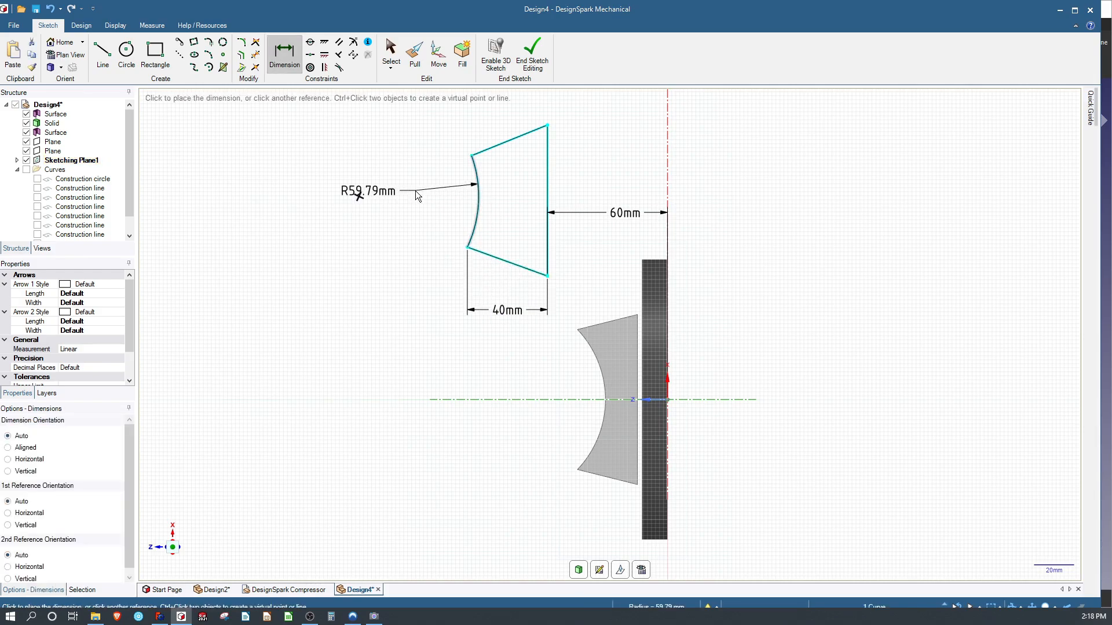
click(371, 195)
Try a radius of 200 mm on the profile's arc and undo the change.
text(200)
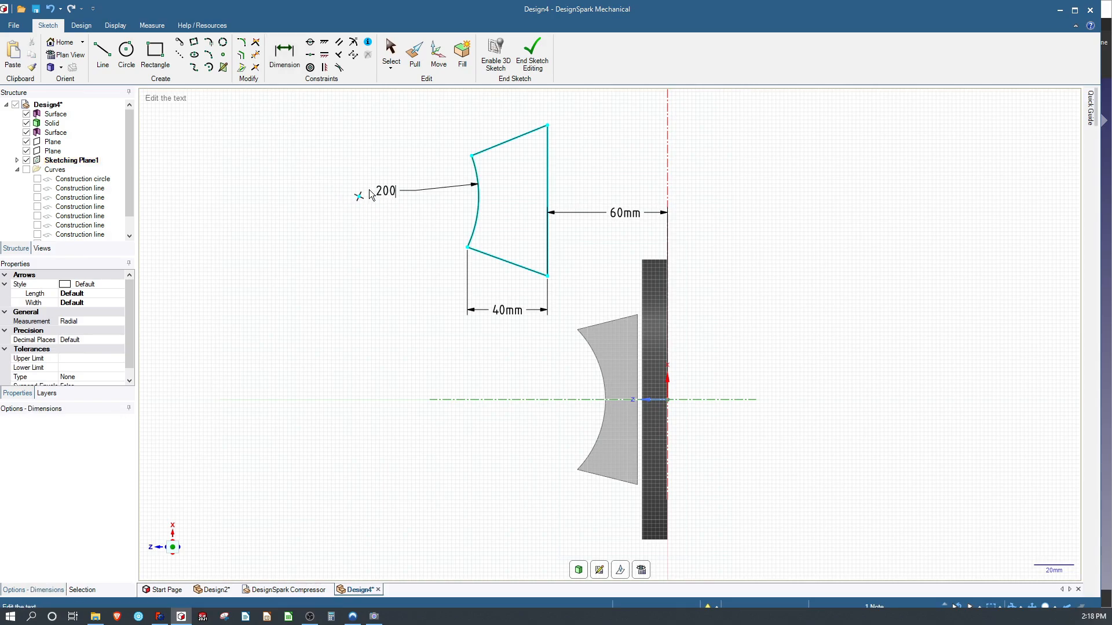
key(Return)
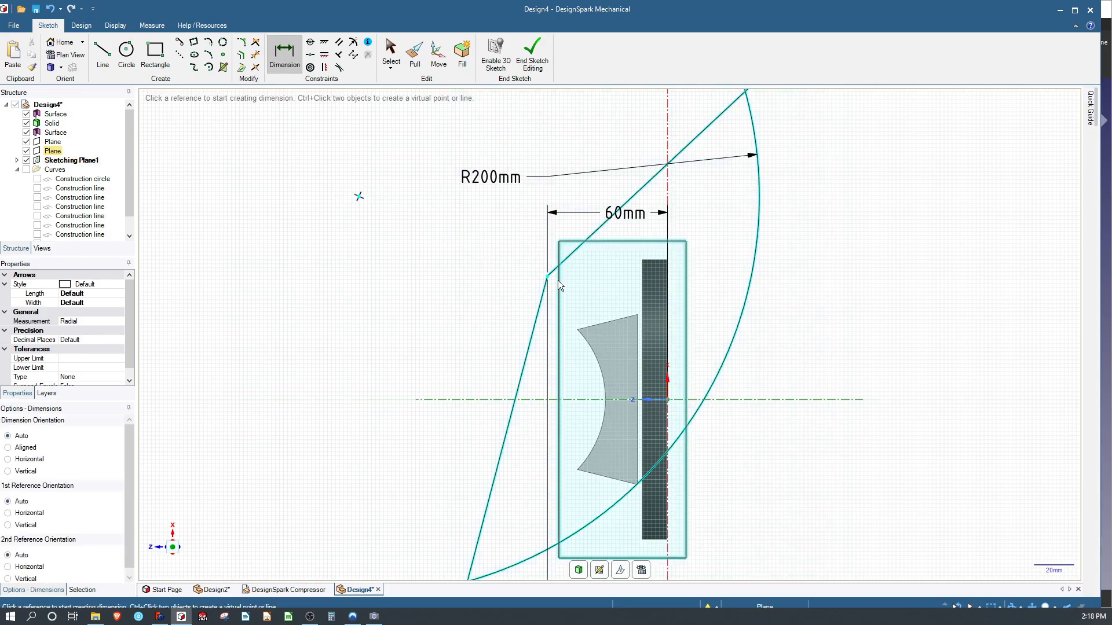
key(ctrl+z)
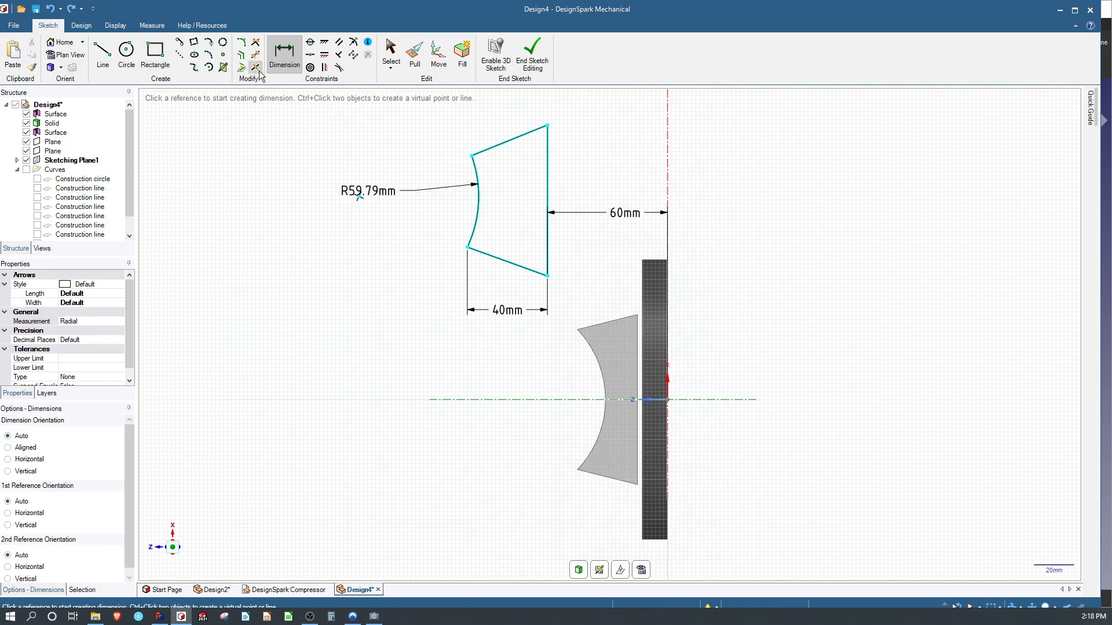
Dimension the length of the profile's vertical line and set it to 100 mm.
click(547, 166)
click(582, 172)
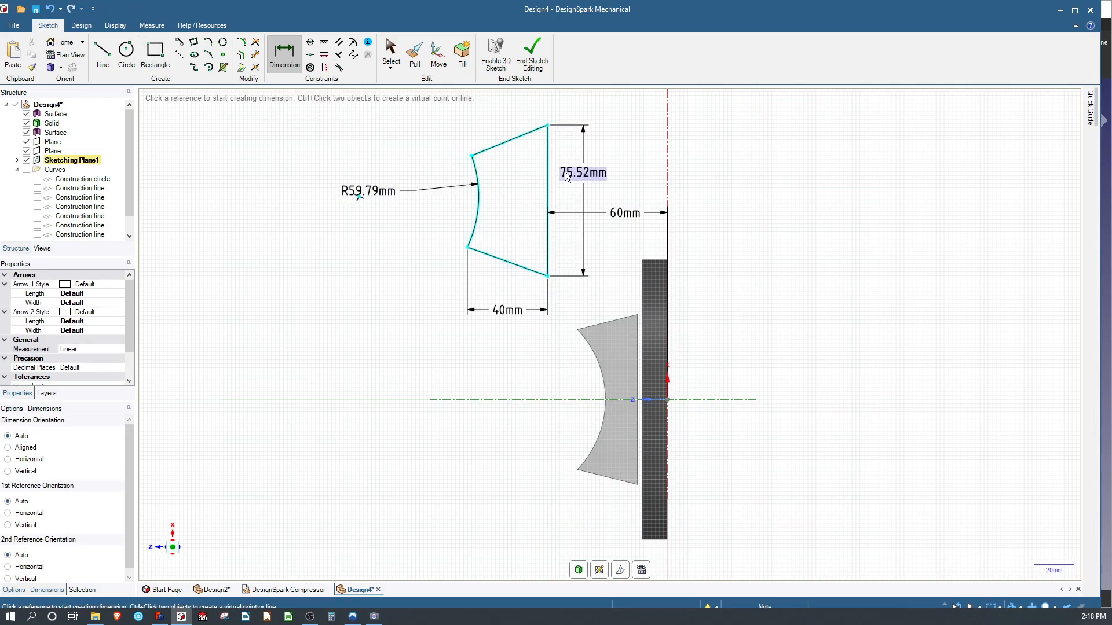
text(100)
key(Return)
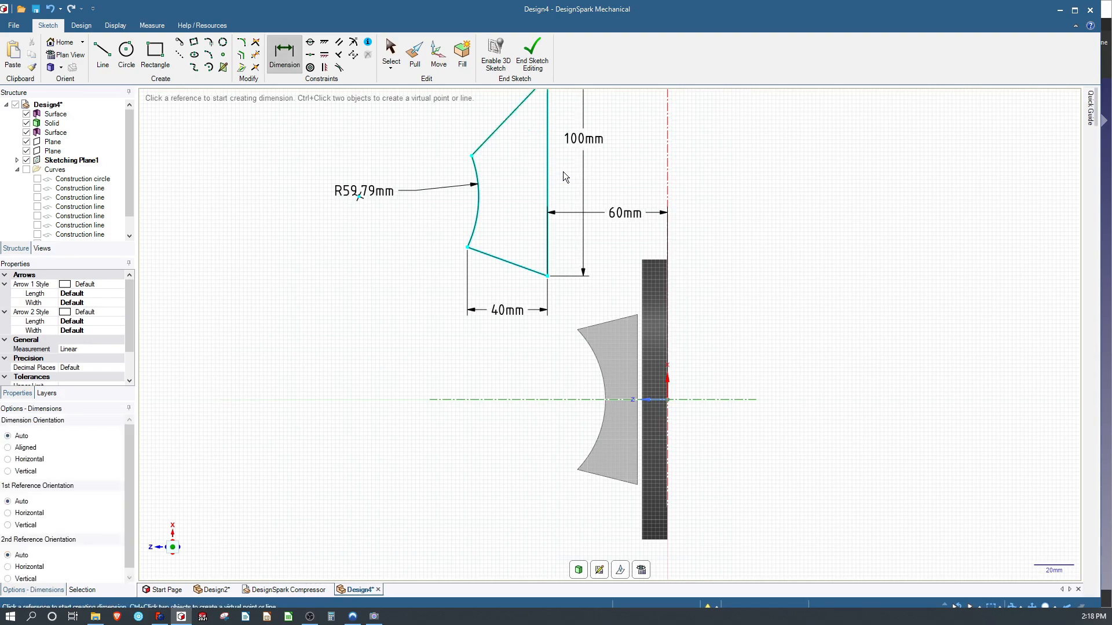
scroll(623, 349, down, 4)
scroll(572, 279, up, 2)
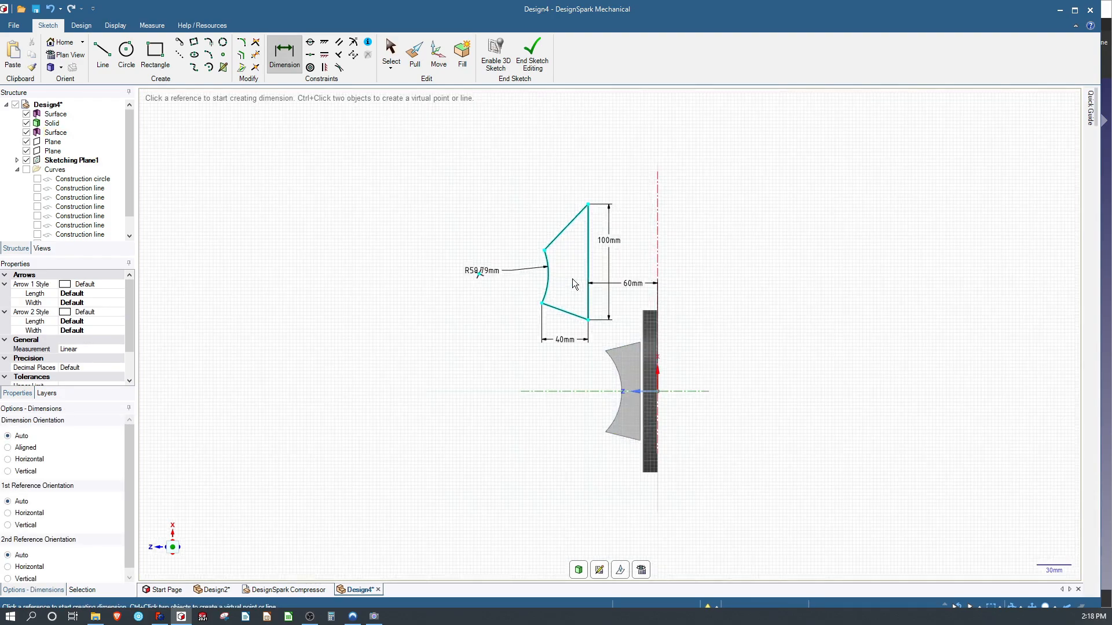
Set the length of the second profile's vertical line to 130 mm.
click(620, 233)
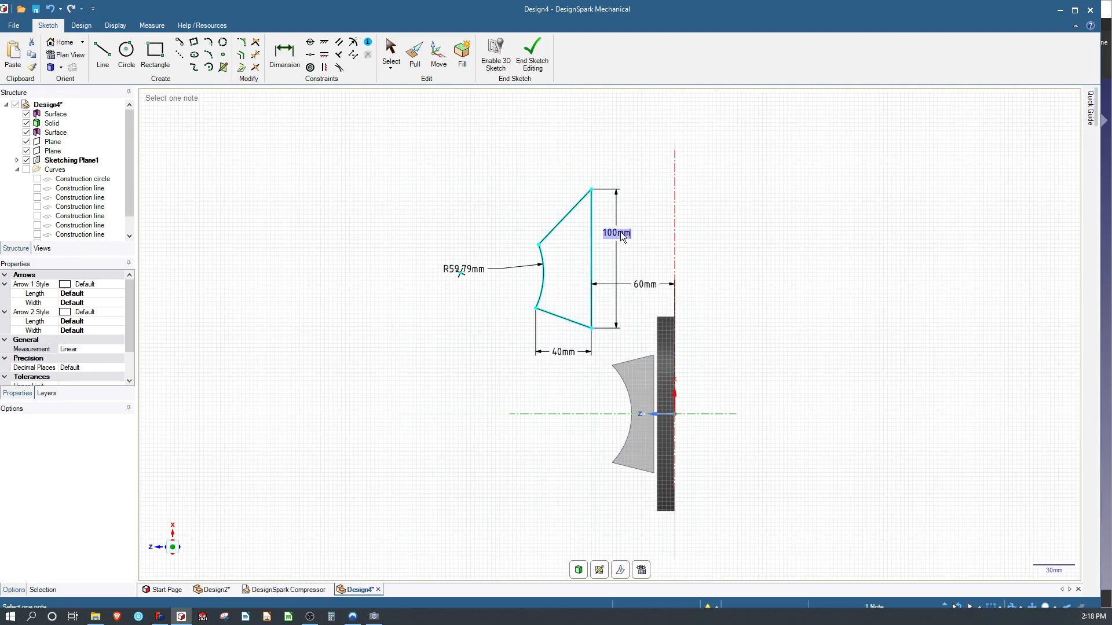
text(130)
key(Return)
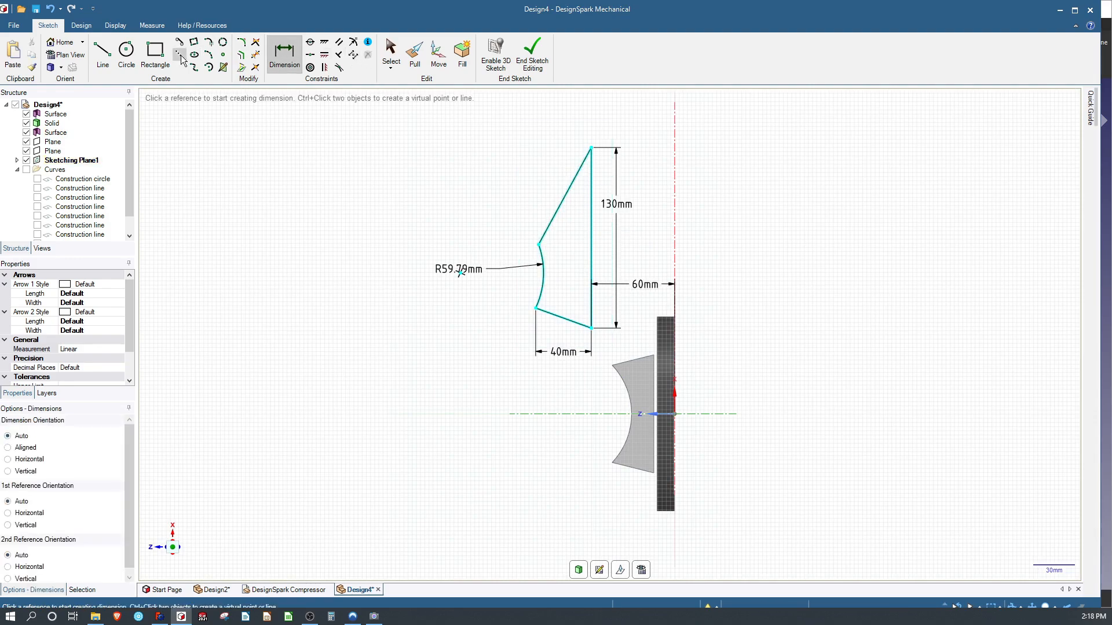
Draw a construction line joining the two endpoints of the second profile's arc.
key(l)
click(538, 244)
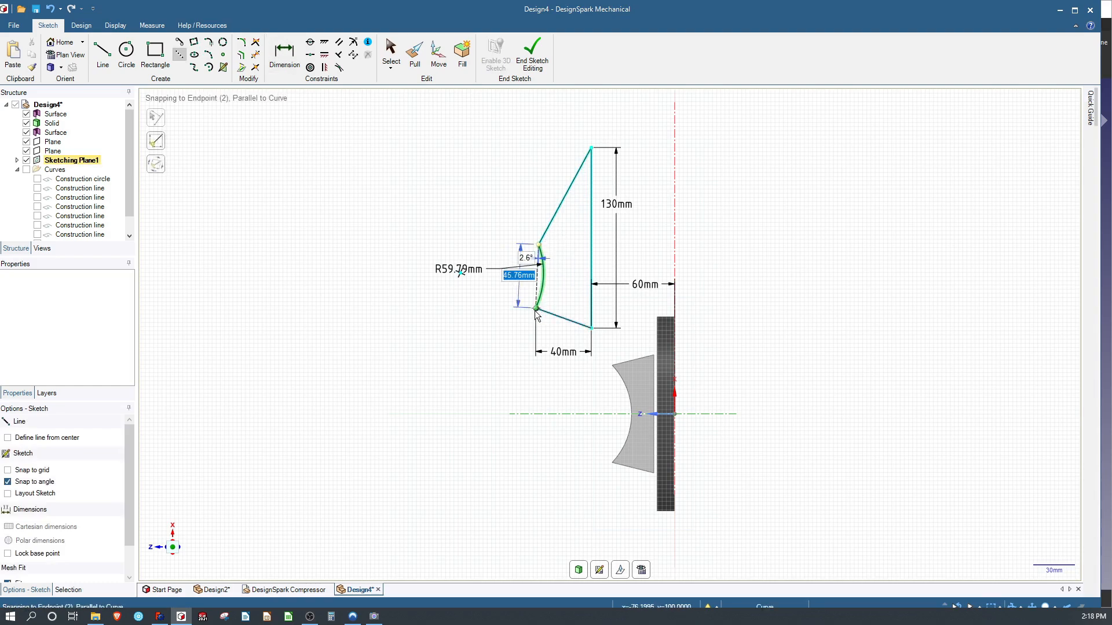
click(535, 308)
Try the vertical constraint on the construction line between the arc's endpoints and undo it.
click(324, 67)
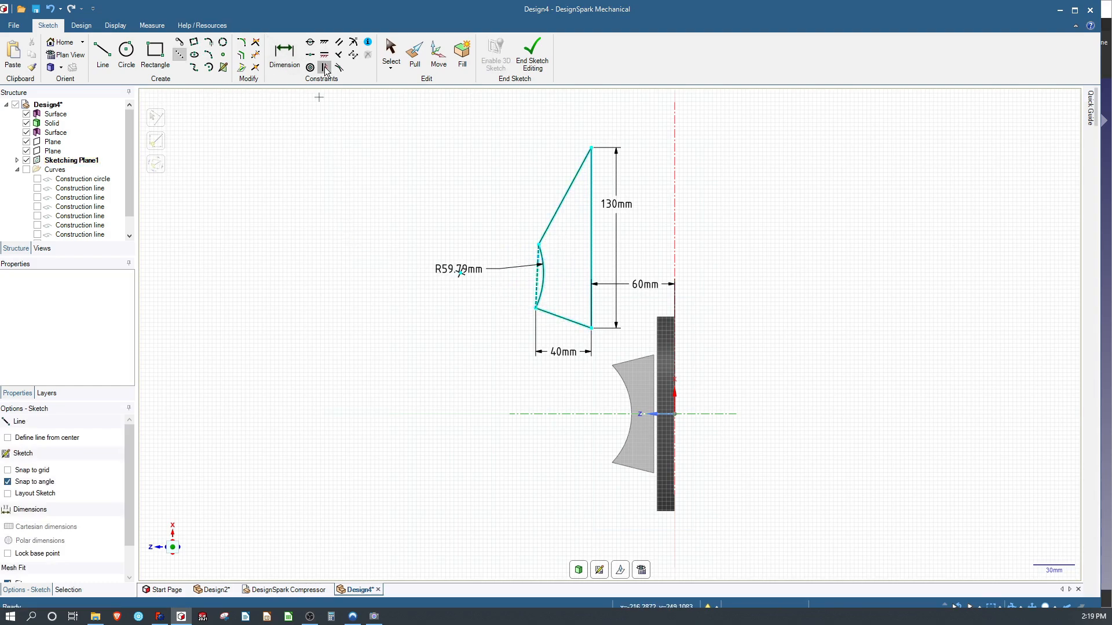
click(537, 273)
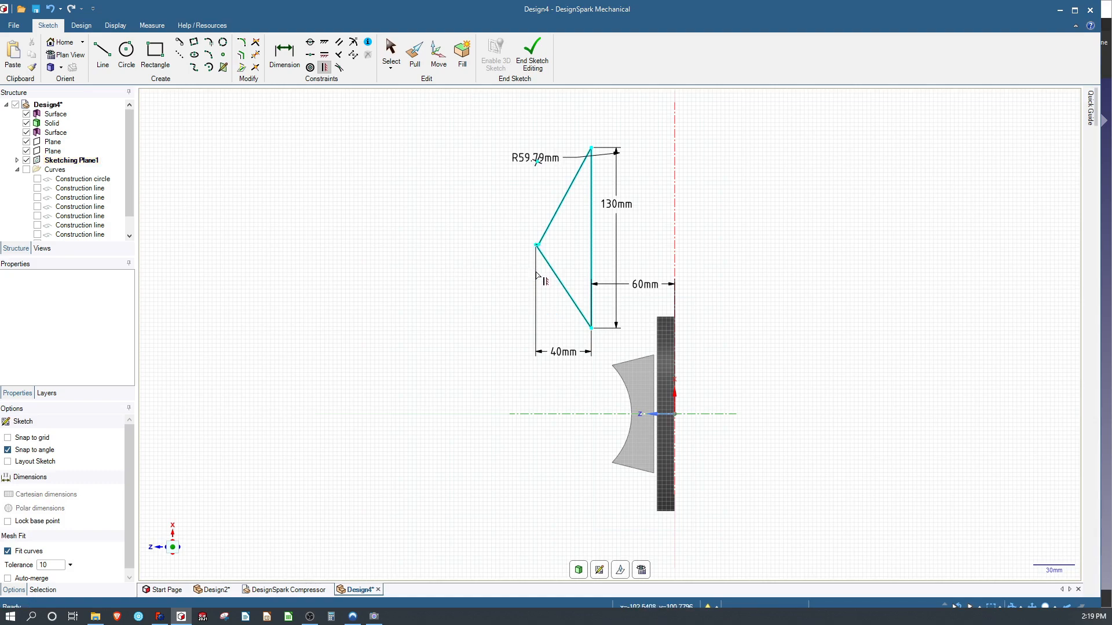
scroll(530, 246, down, 4)
scroll(533, 251, up, 6)
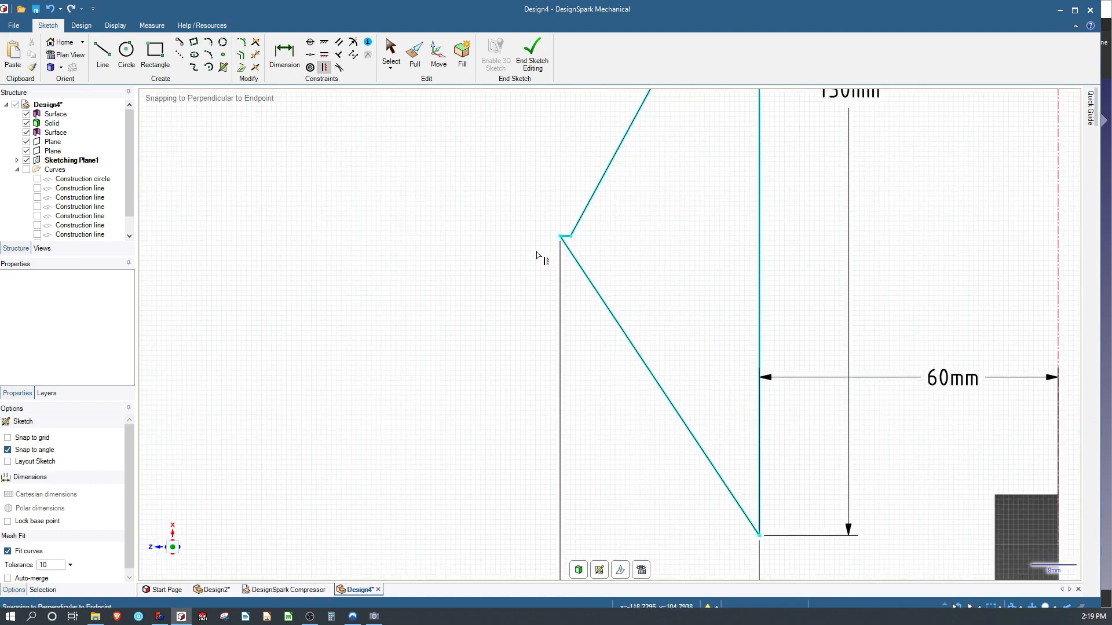
scroll(537, 255, down, 5)
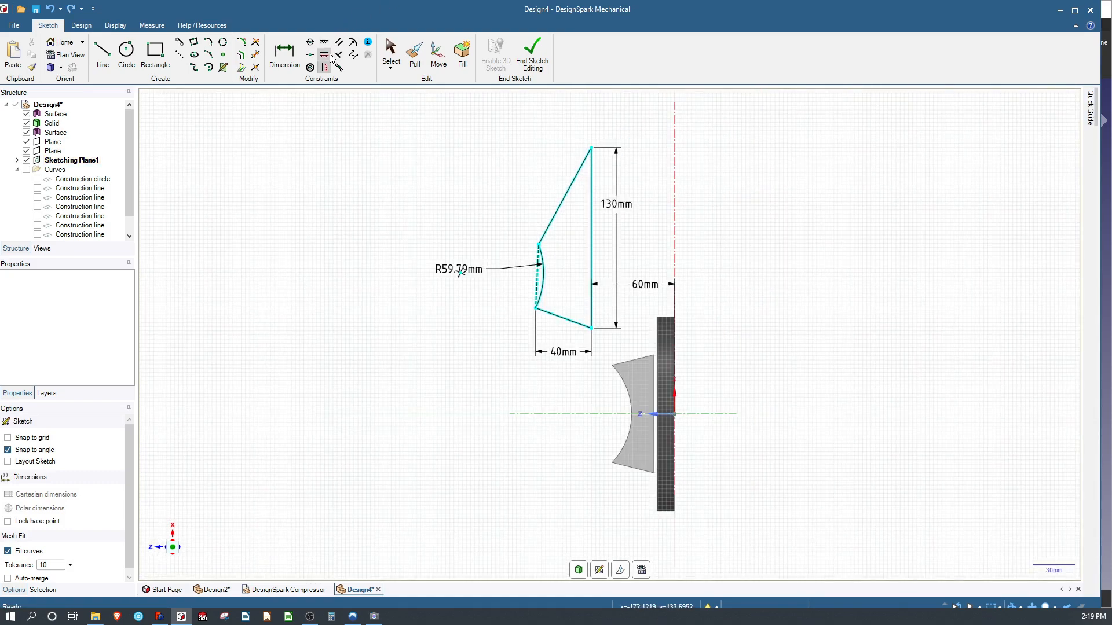
Apply the horizontal constraint to the construction line so it follows the X axis, and stretch it upward to about 83 mm long.
click(536, 293)
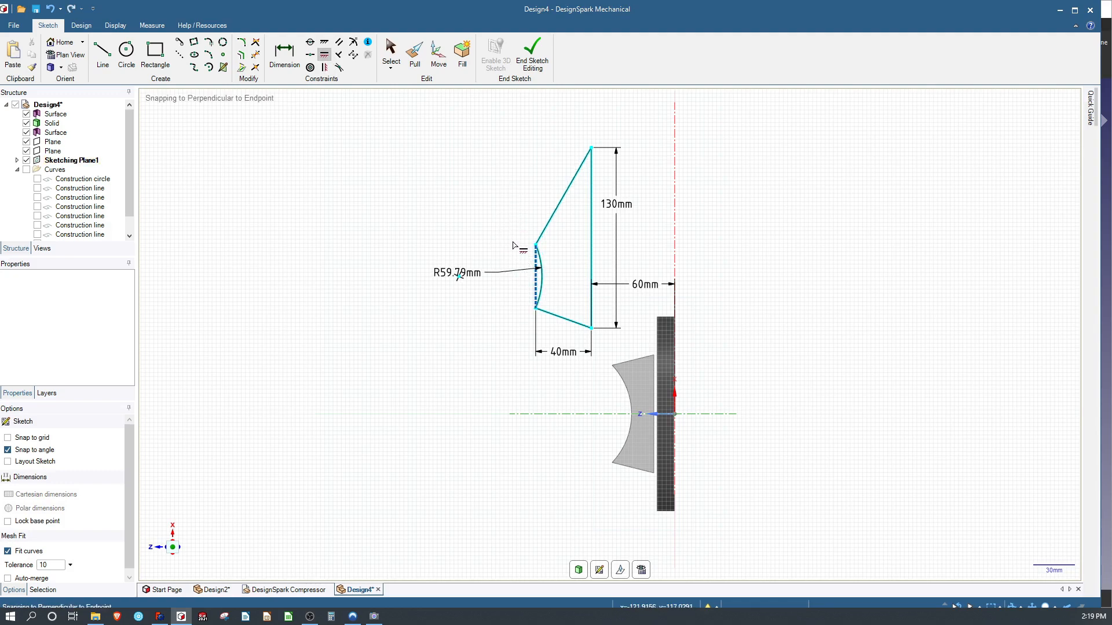
key(Escape)
drag(535, 246, 535, 191)
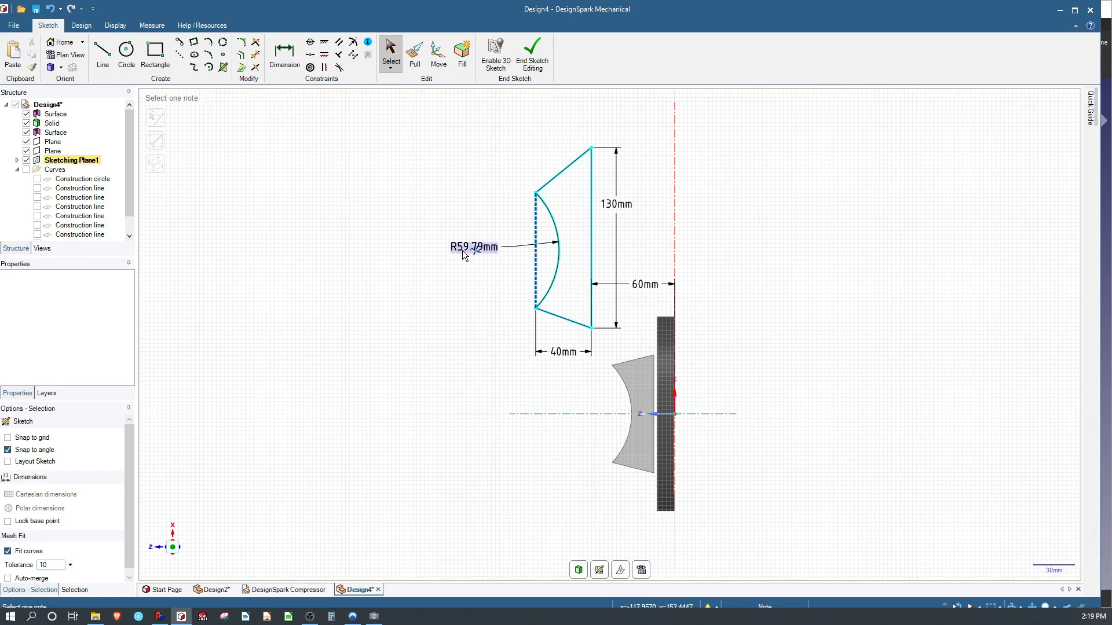
Dimension the length of the construction line across the arc and set it to 90 mm.
click(285, 53)
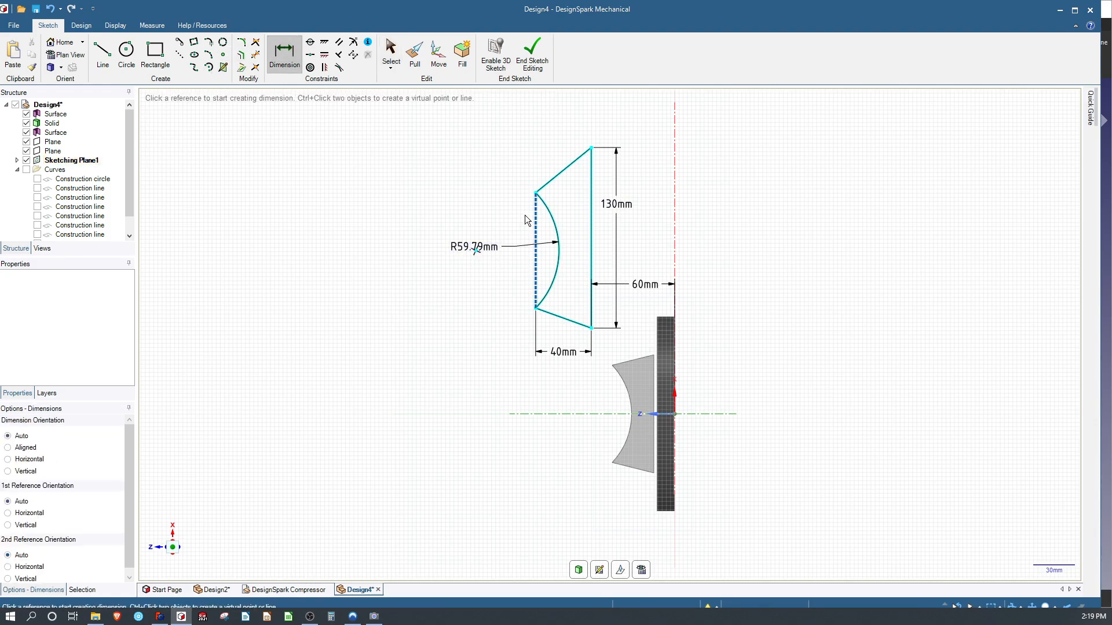
click(537, 230)
click(472, 236)
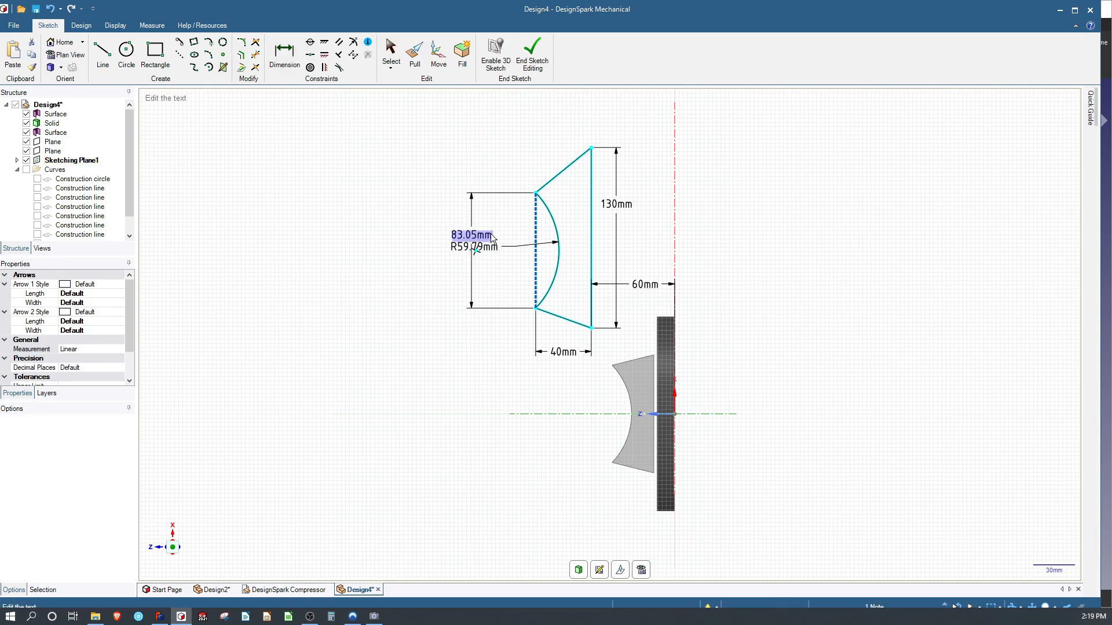
text(90)
key(Return)
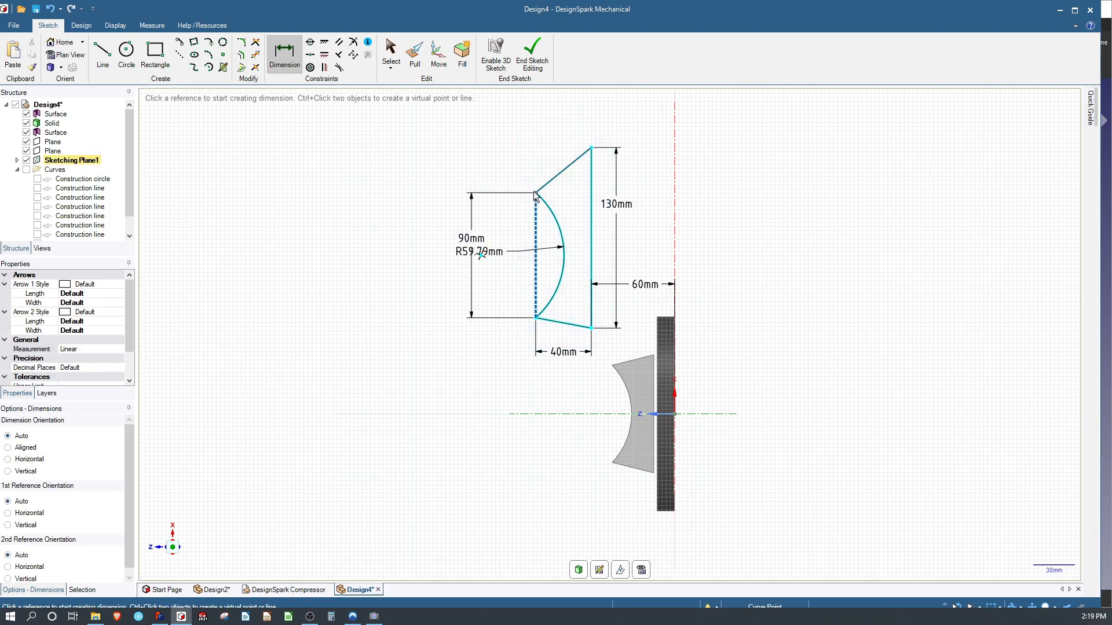
Dimension the vertical distance between the upper slanted line's endpoints and set it to (130-90)/2.
click(572, 164)
click(592, 149)
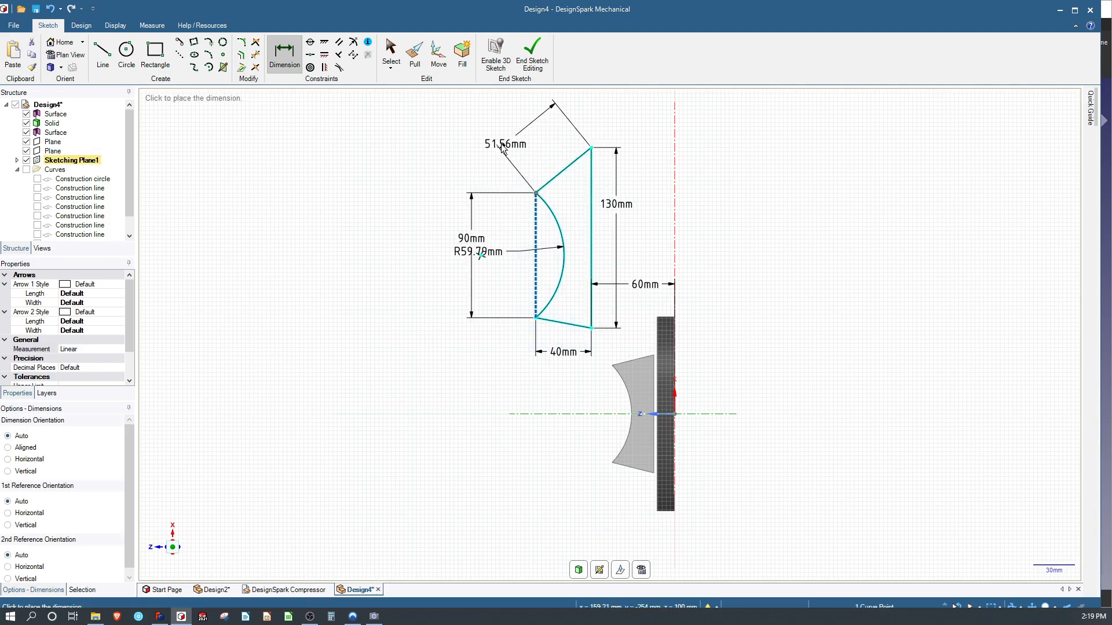
click(477, 155)
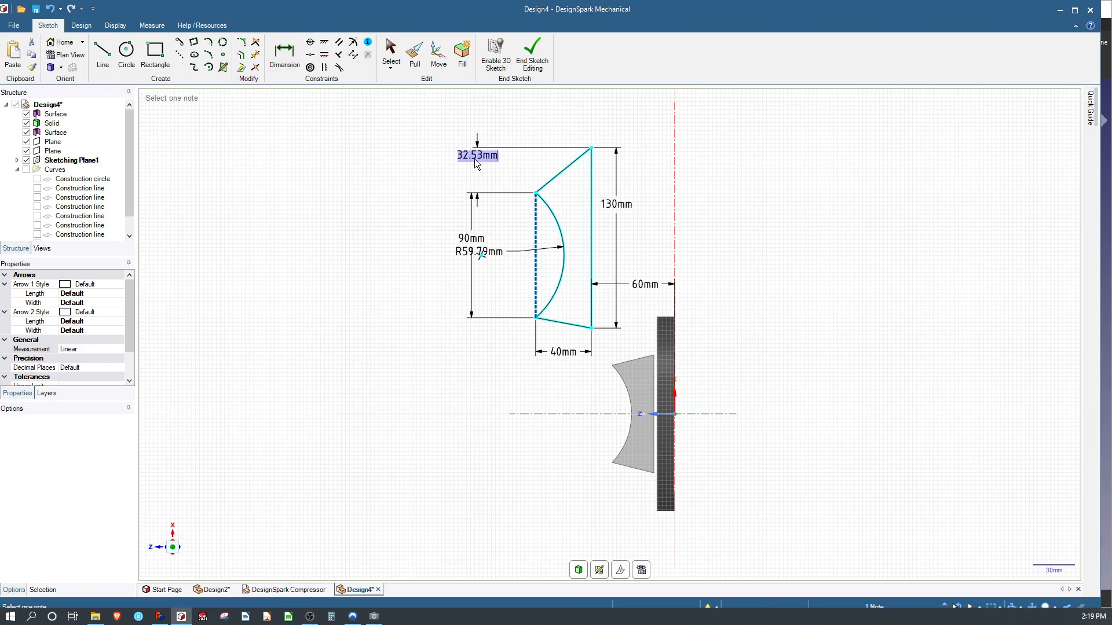
key(BackSpace)
text((130-90)/2)
key(Return)
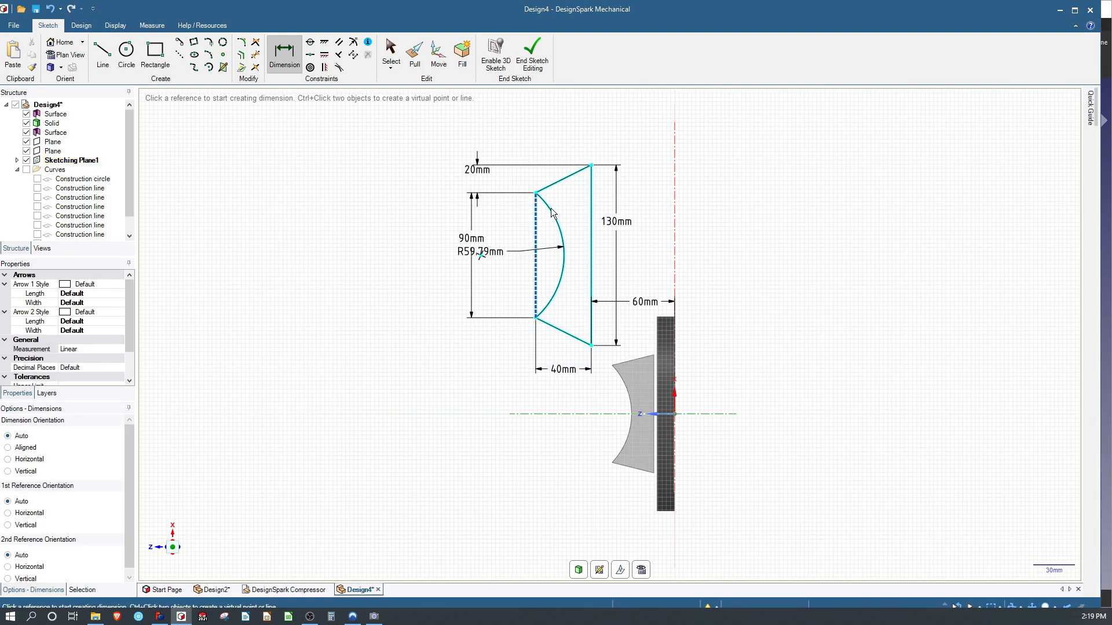
Dimension the vertical distance from the vertical line's lower endpoint to the origin and set it to 50 mm.
click(591, 345)
click(673, 415)
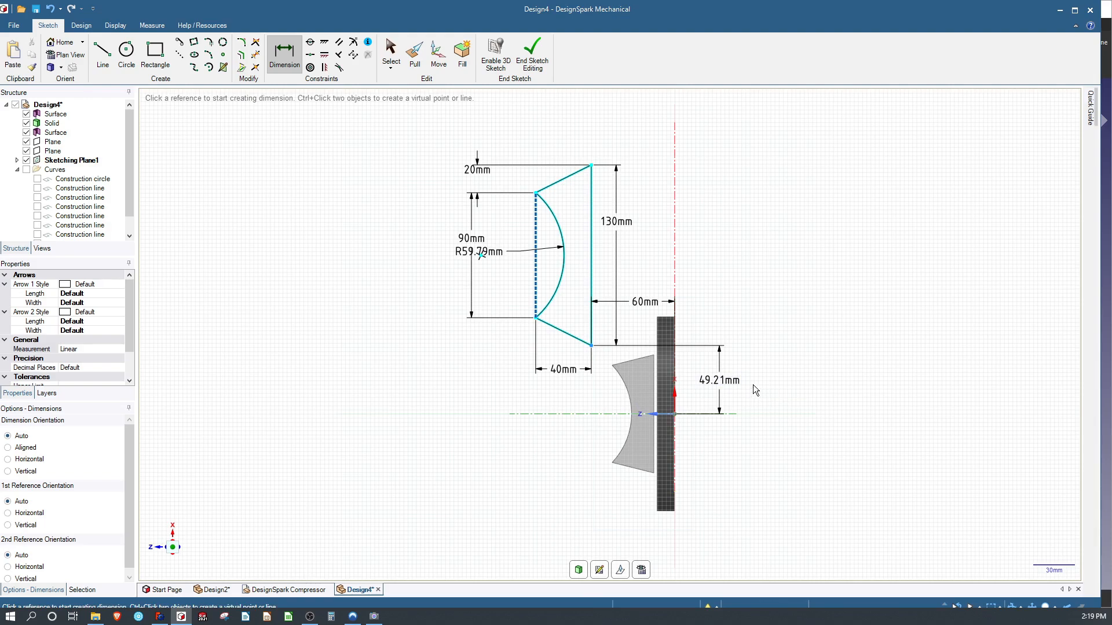
click(735, 381)
text(50)
key(Return)
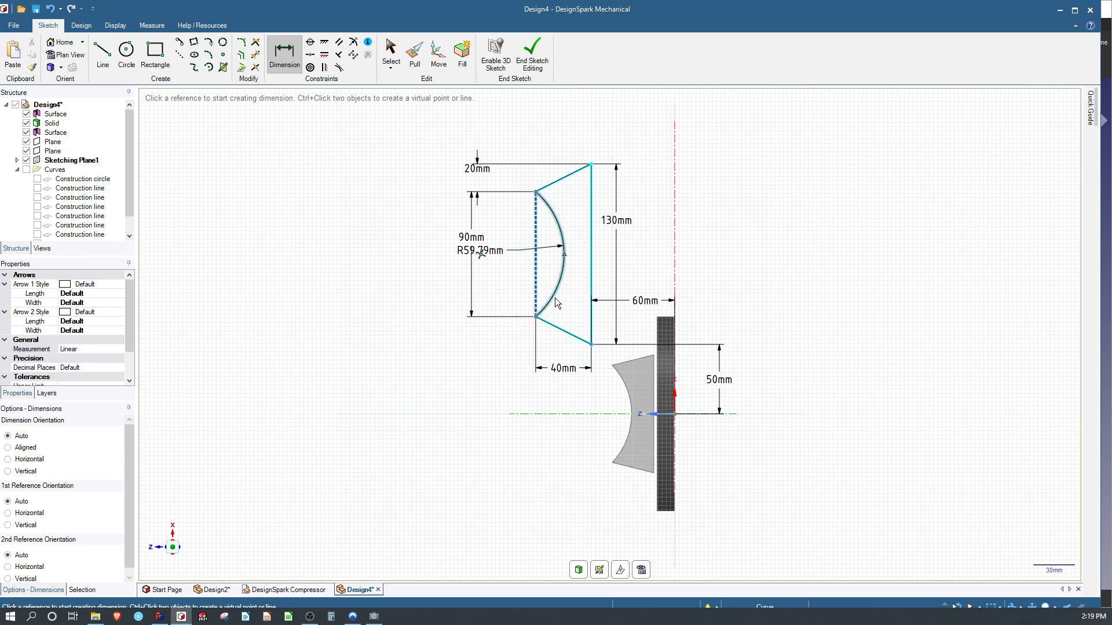
Try a radius of 200 mm on the second profile's arc.
click(495, 255)
click(495, 255)
text(200)
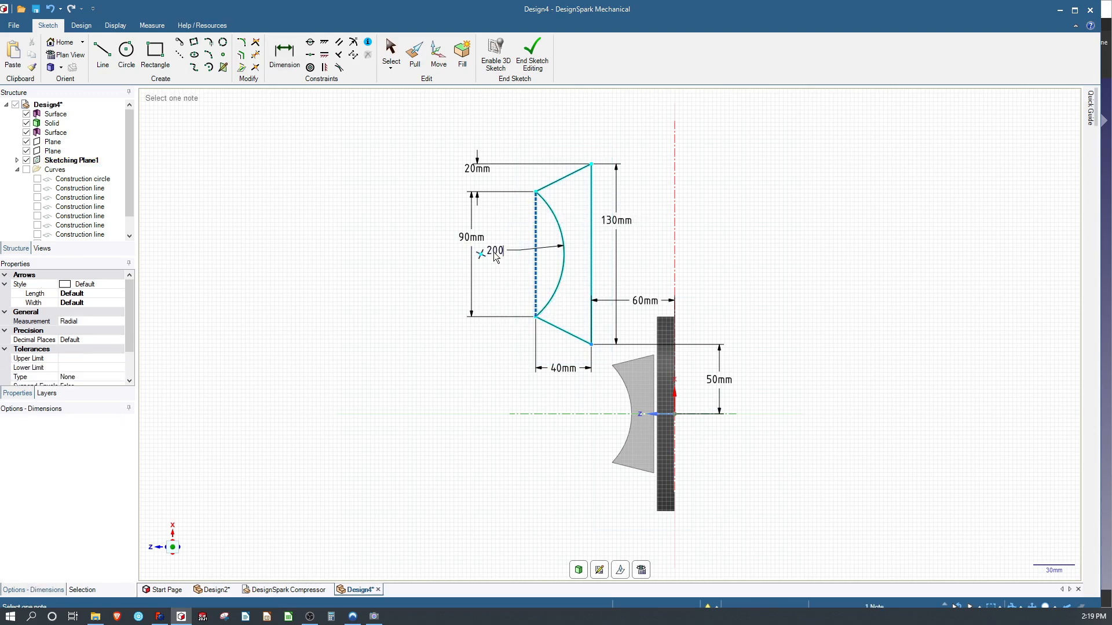
key(Return)
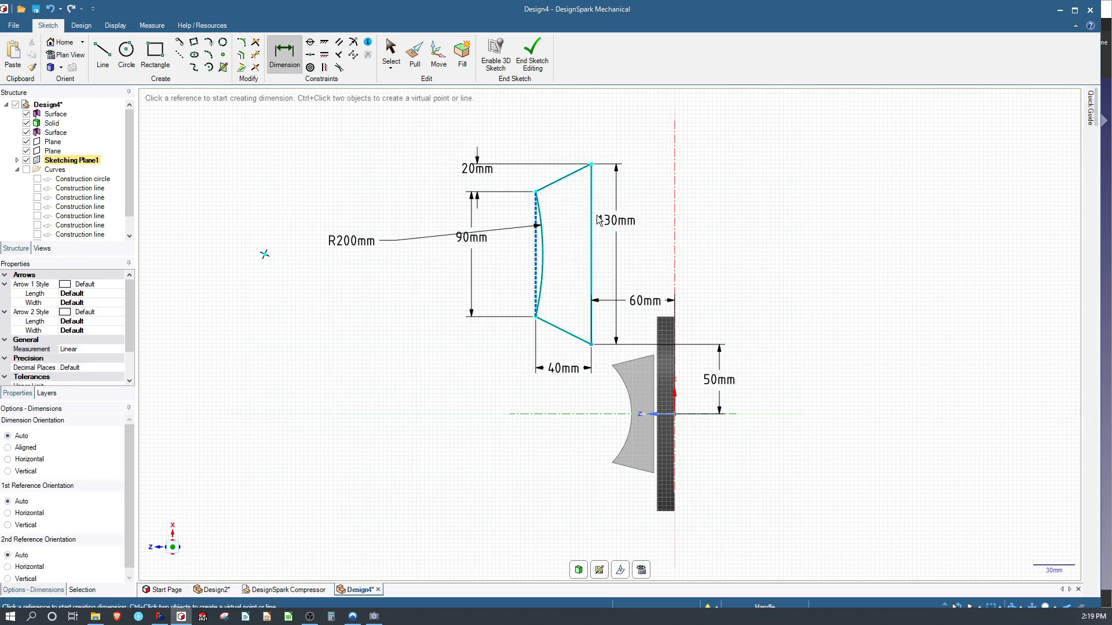
Set the radius of the second profile's arc to 100 mm.
double_click(350, 242)
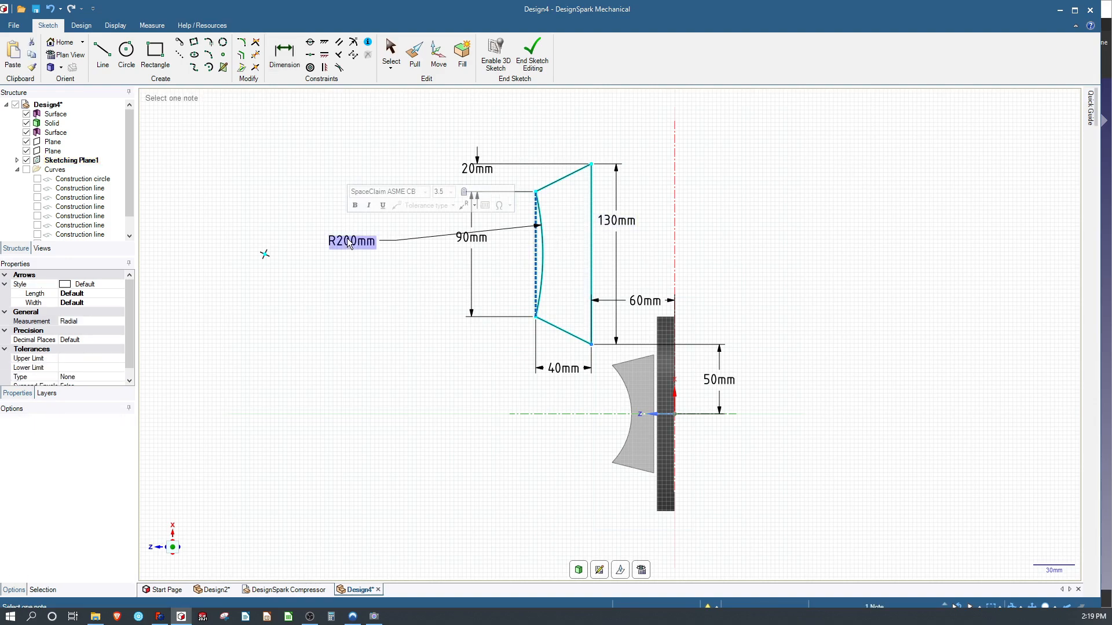
text(100)
key(Return)
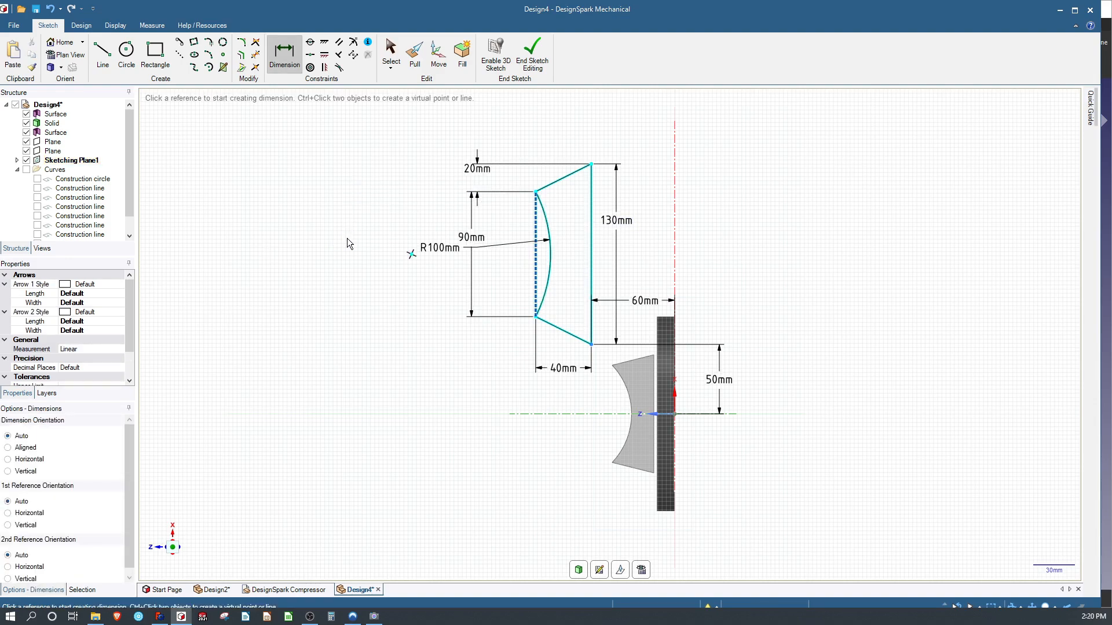
Pull the 130 mm line's upper end sideways and realign the line along the X axis with the horizontal constraint, ending sketch editing.
key(Escape)
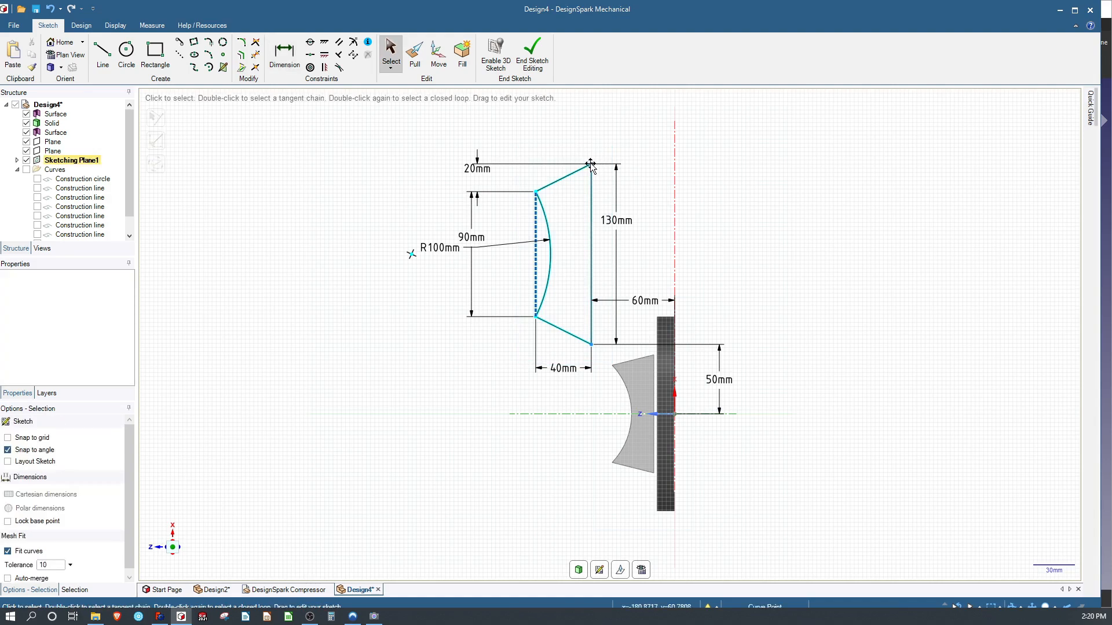
mouse_move(591, 164)
mouse_down()
mouse_move(555, 120)
mouse_move(621, 166)
mouse_up()
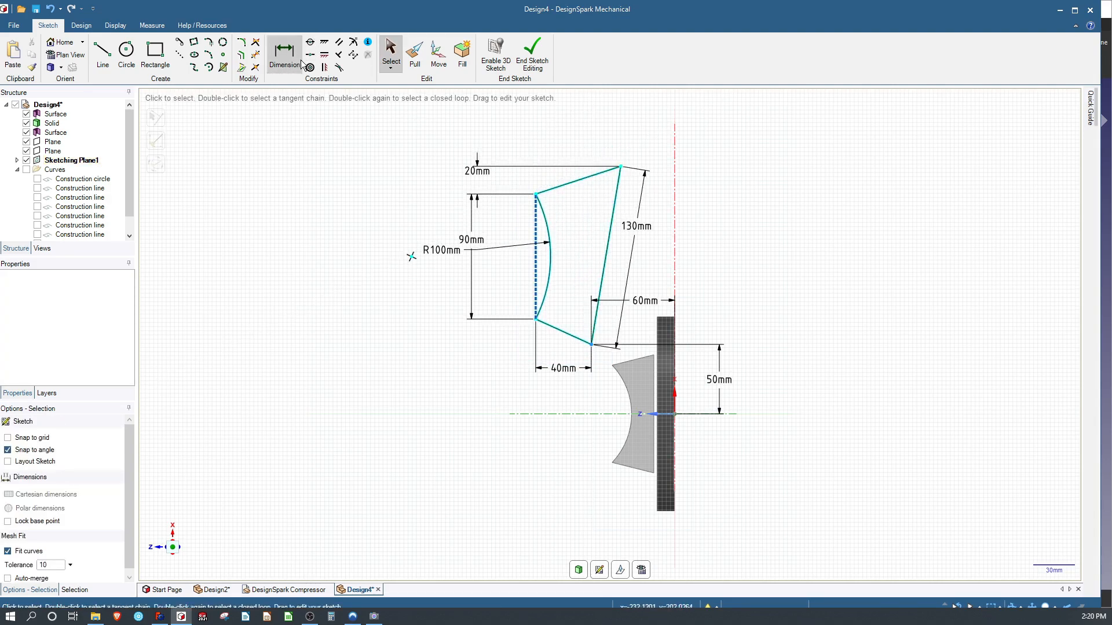
click(324, 53)
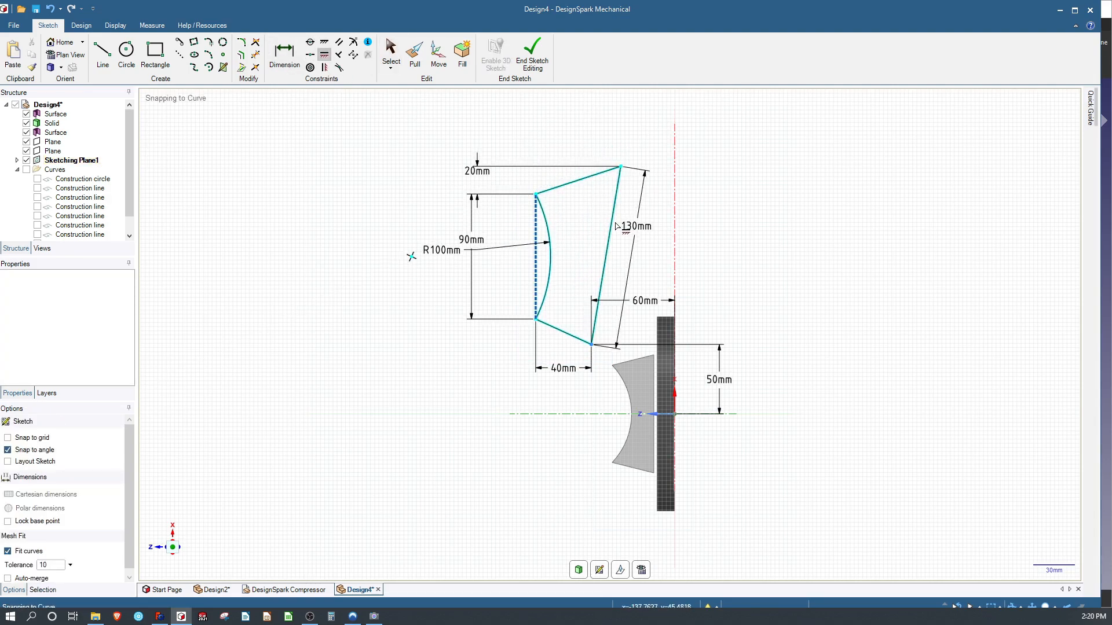
click(612, 214)
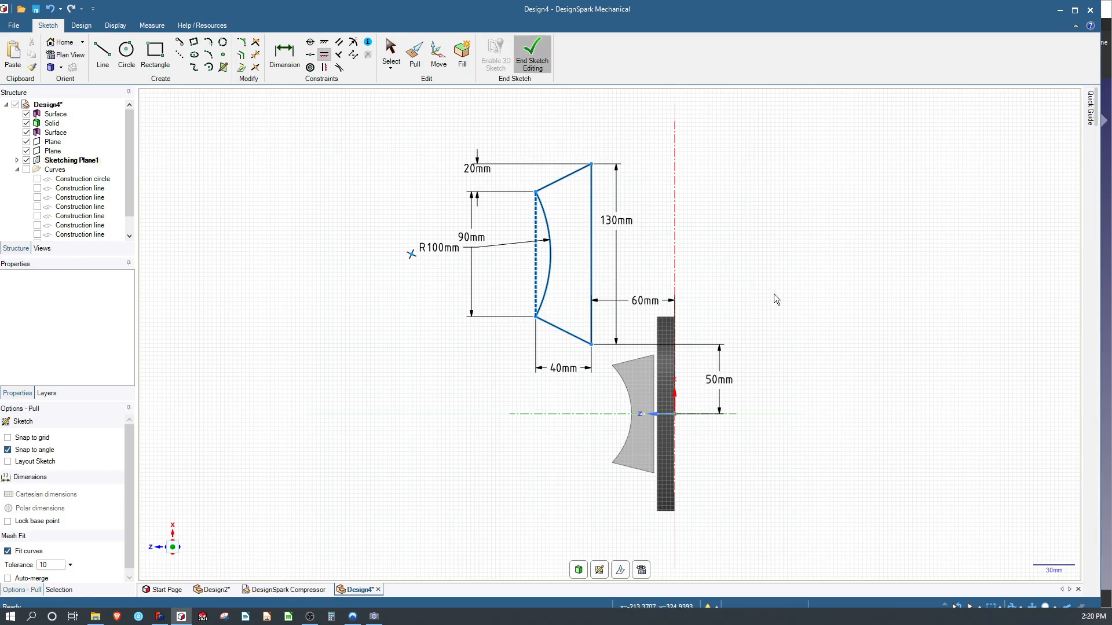
right_click(729, 316)
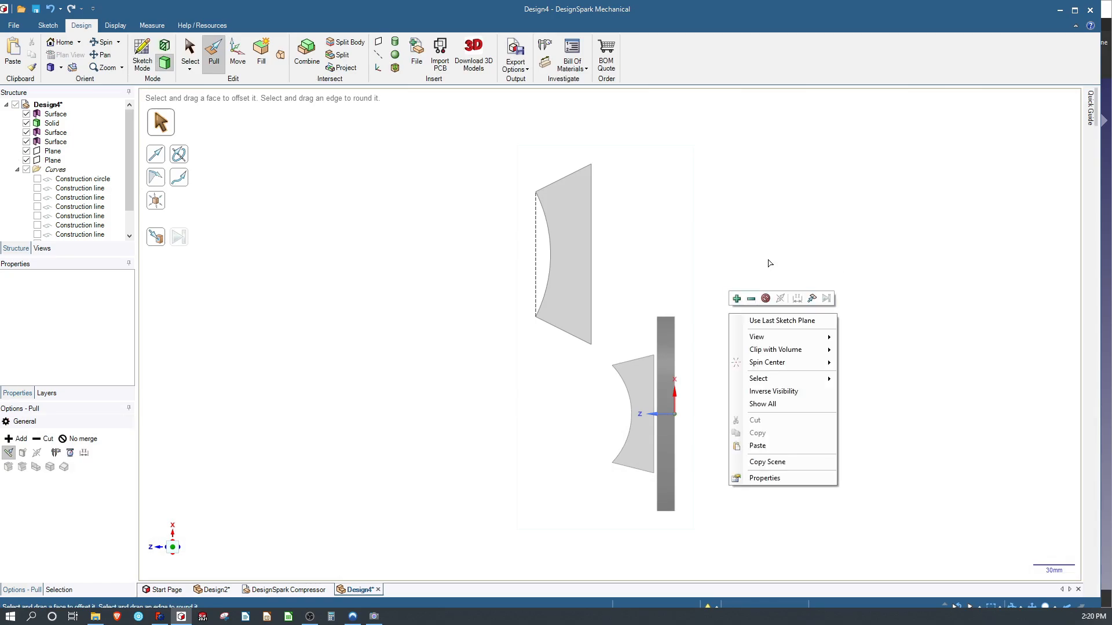
click(772, 245)
Try a blend through the profile face on the flange and the profile surfaces on the two offset planes.
middle_drag(788, 221, 666, 356)
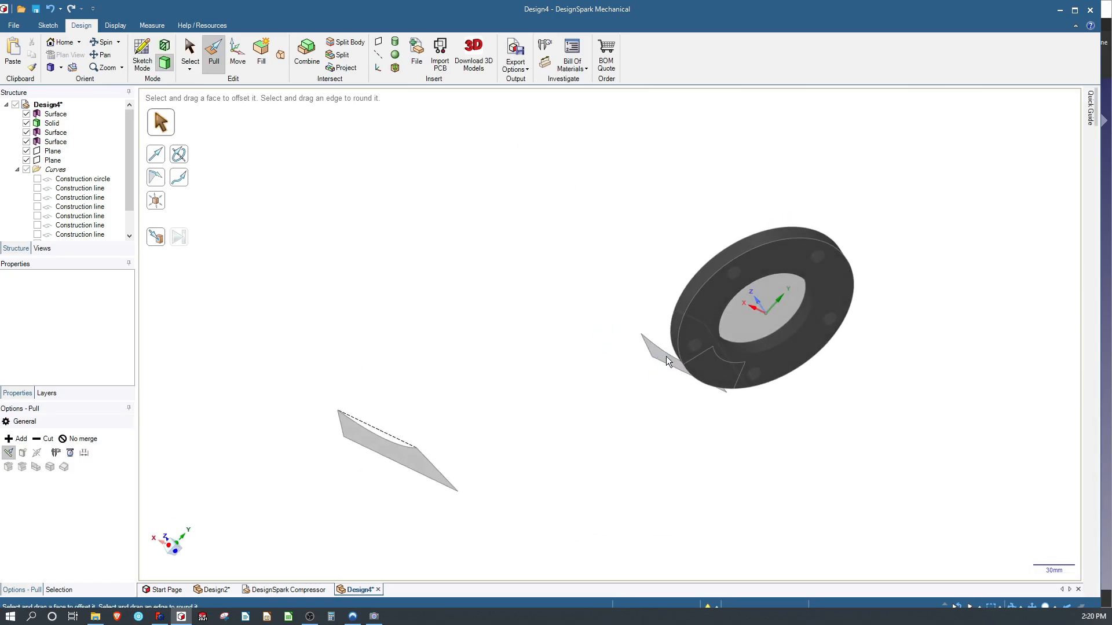
click(707, 372)
key(s)
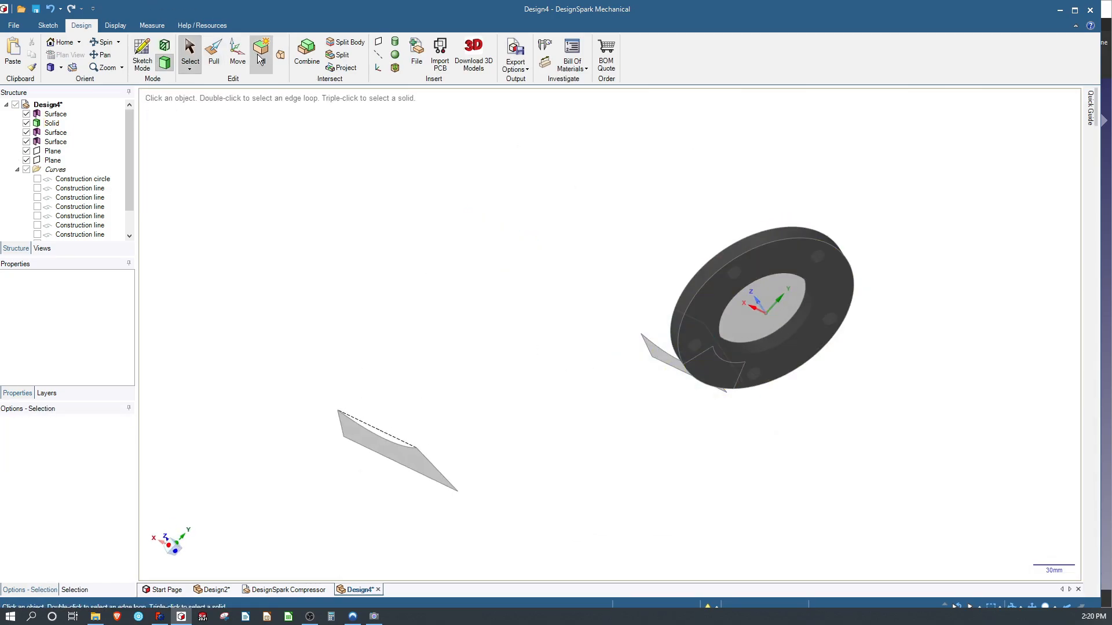
click(280, 54)
click(701, 359)
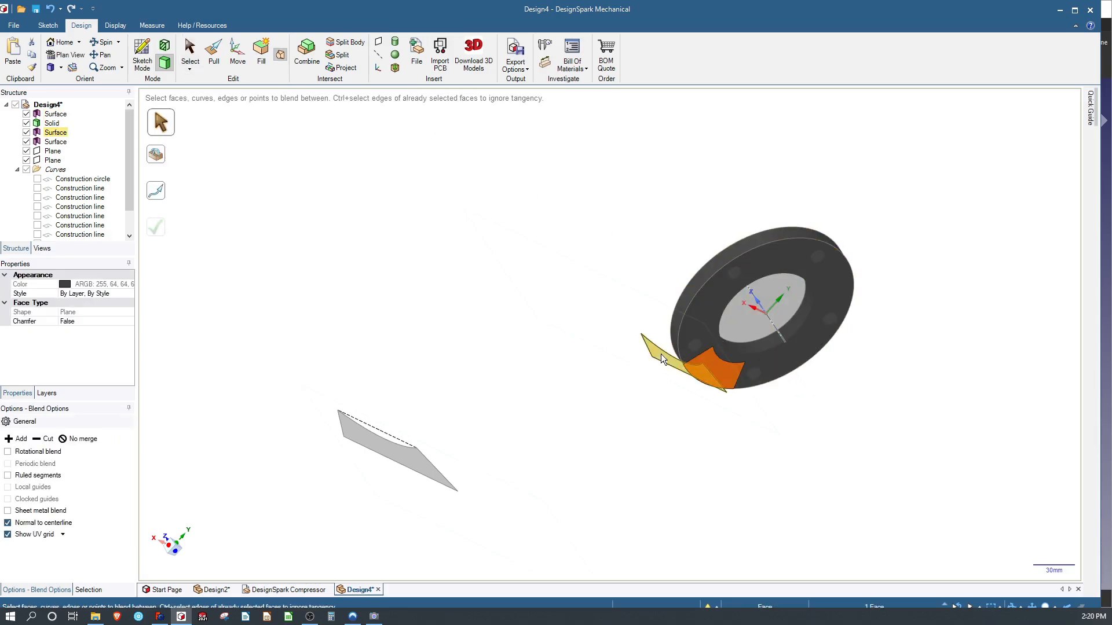
middle_drag(548, 379, 584, 507)
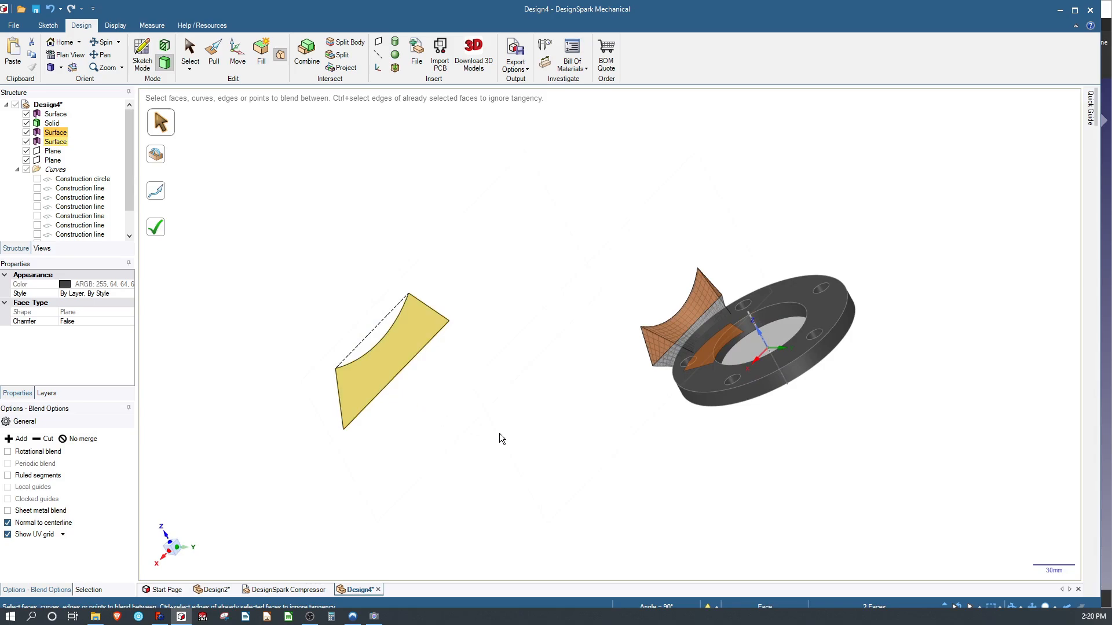
middle_drag(521, 400, 409, 411)
mouse_move(696, 286)
middle_down()
mouse_move(732, 402)
mouse_move(760, 418)
mouse_move(750, 395)
mouse_move(763, 342)
mouse_move(698, 287)
middle_up()
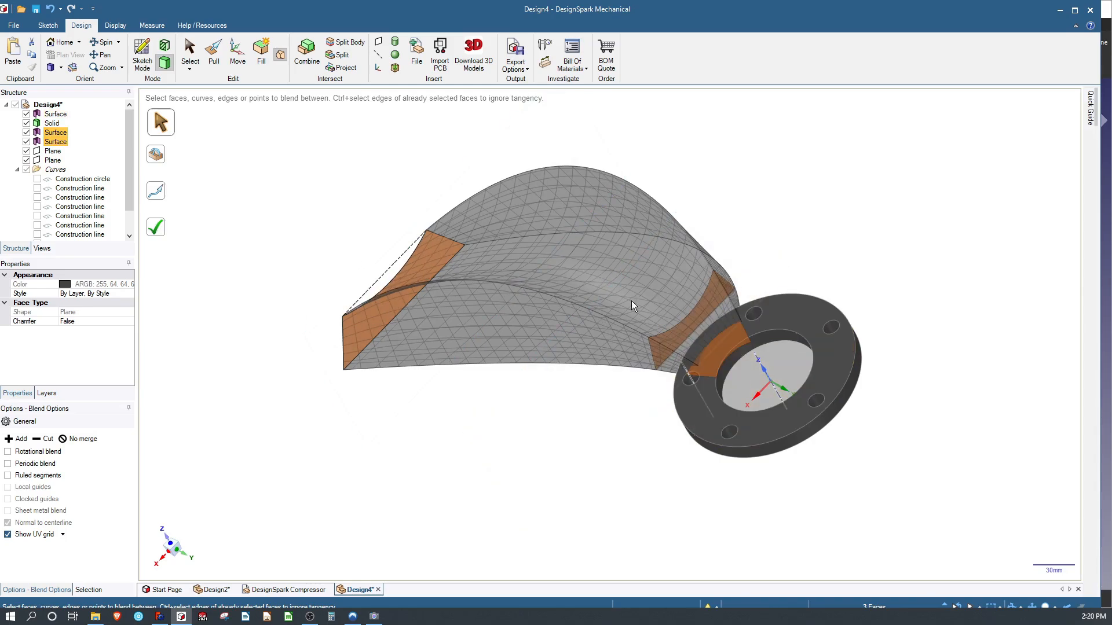
mouse_move(587, 382)
middle_down()
mouse_move(573, 457)
mouse_move(586, 397)
middle_up()
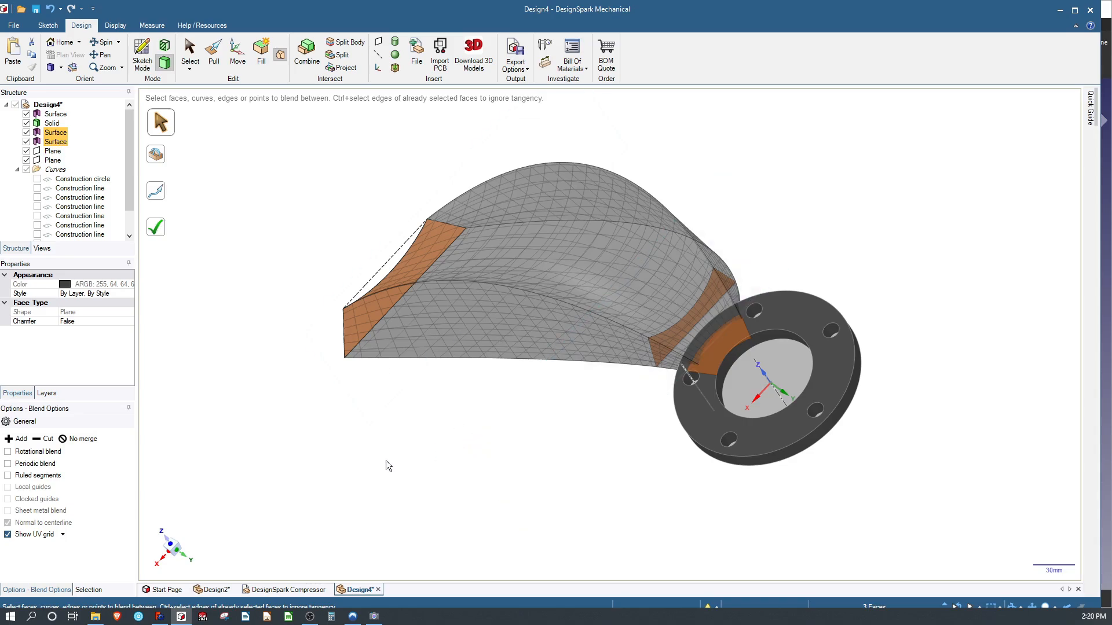
click(241, 172)
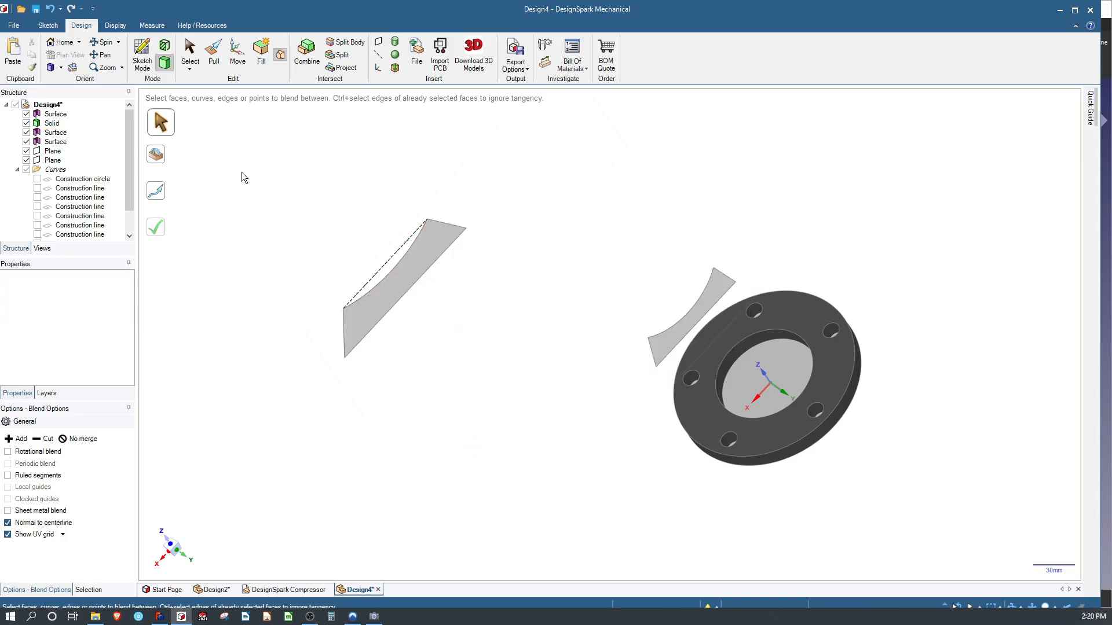
Create another plane from the farthest offset plane and move it about 86 mm toward the flange.
click(52, 160)
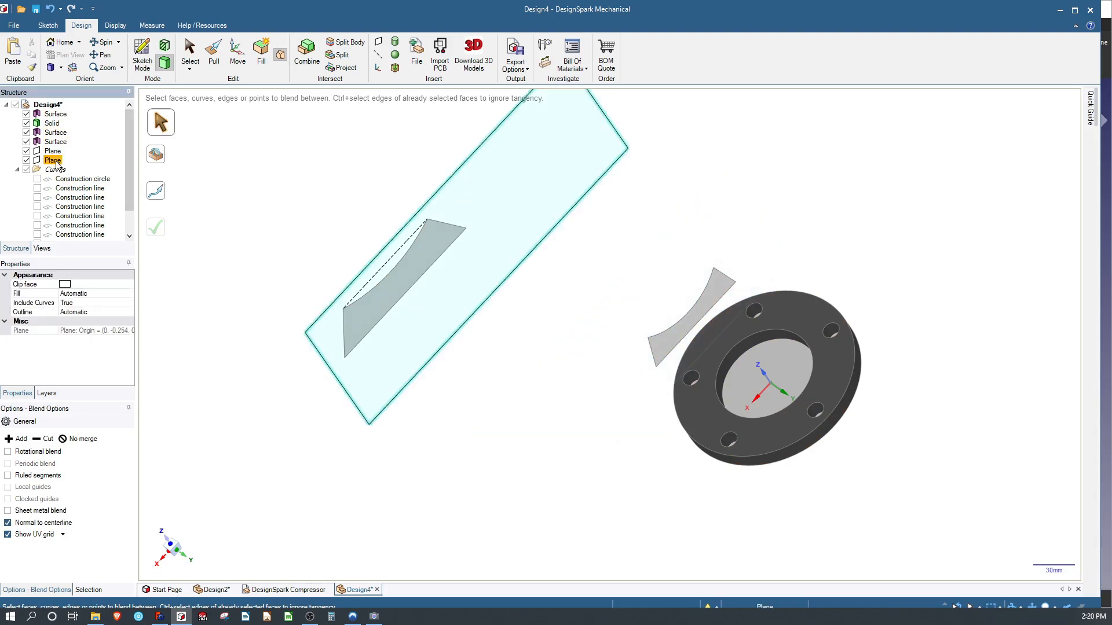
click(378, 42)
click(236, 52)
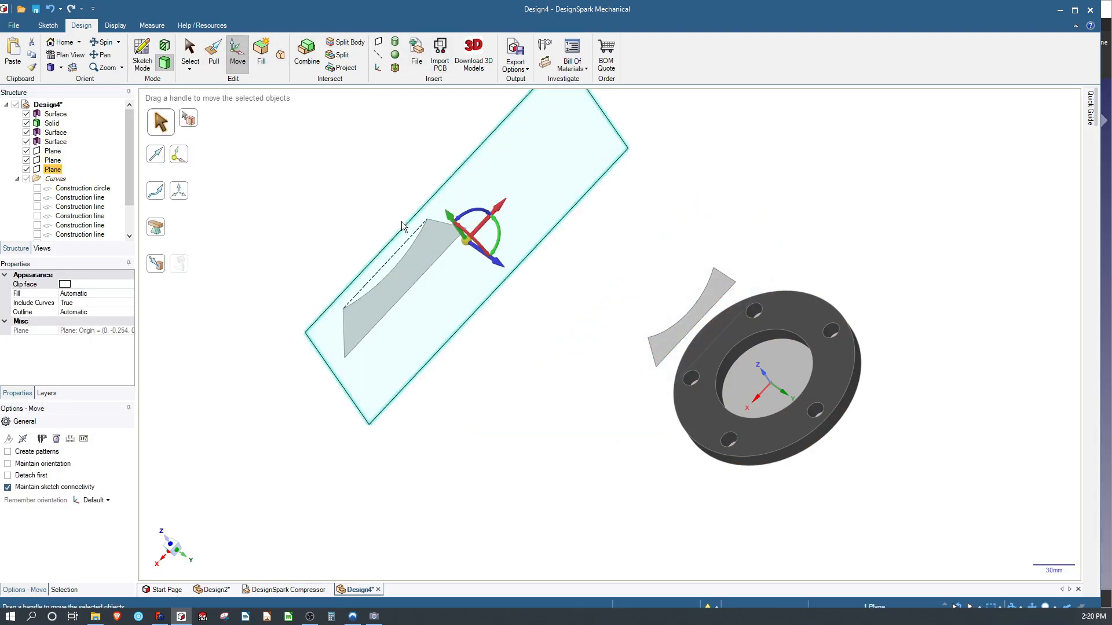
drag(497, 265, 533, 291)
mouse_move(533, 291)
middle_down()
mouse_move(603, 335)
mouse_move(524, 311)
middle_up()
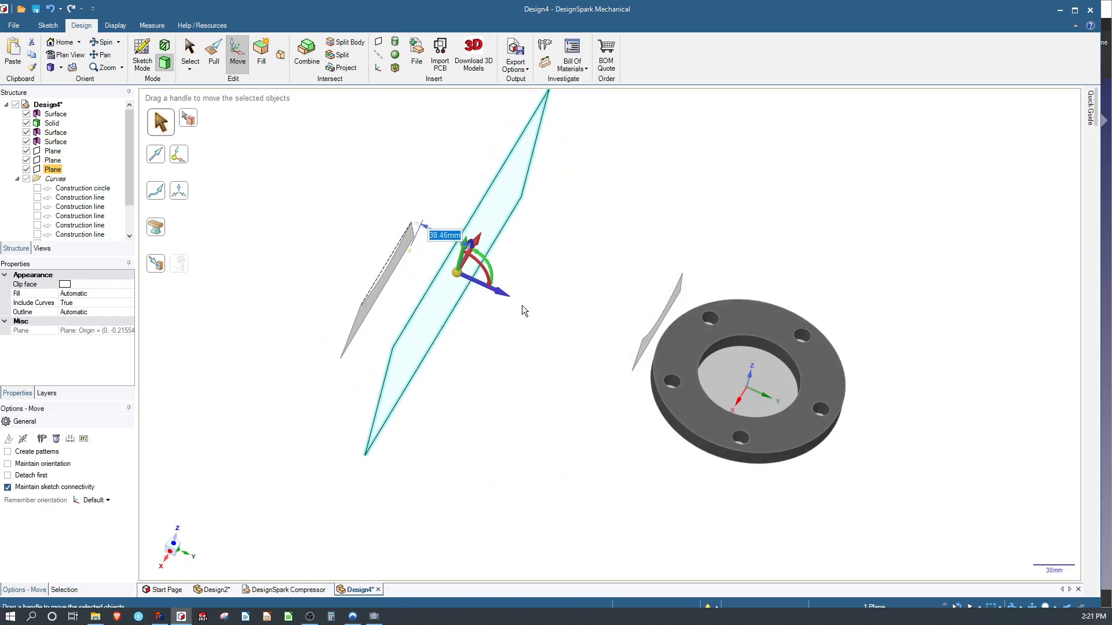
drag(513, 300, 560, 319)
middle_drag(366, 287, 260, 250)
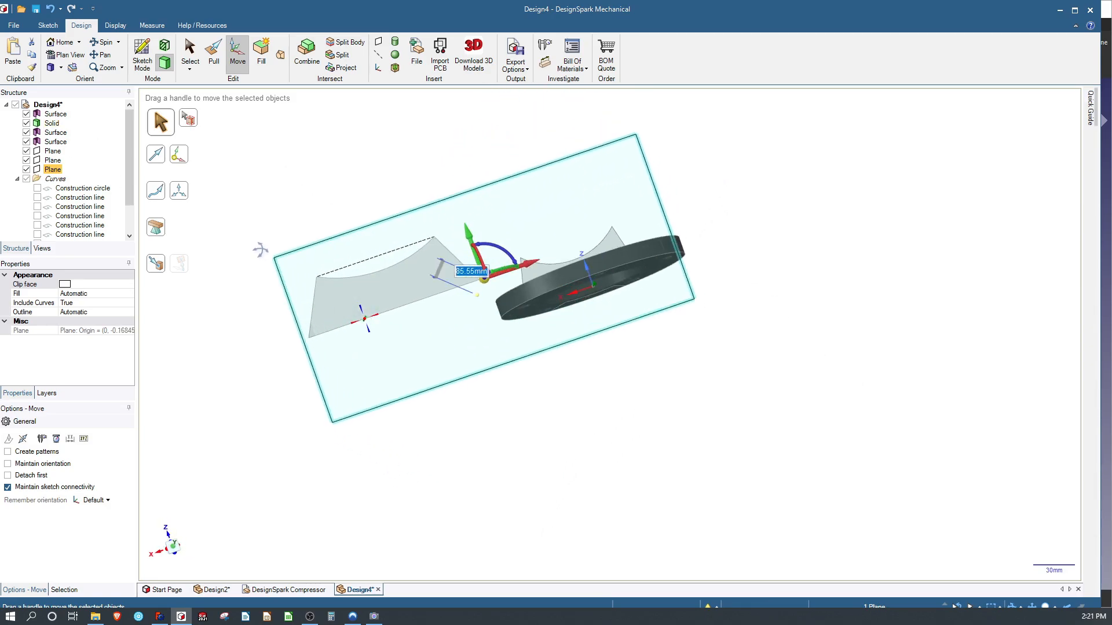
middle_drag(618, 303, 300, 177)
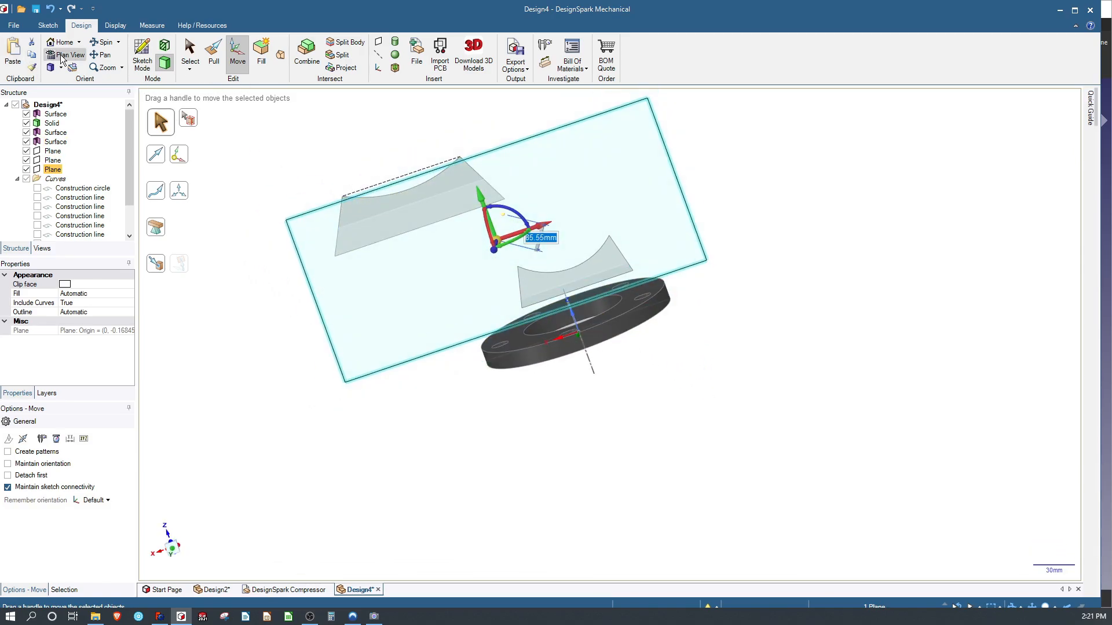
Start a sketch on the new plane and draw a horizontal line about 116 mm long with a slanted side line.
click(48, 25)
click(99, 57)
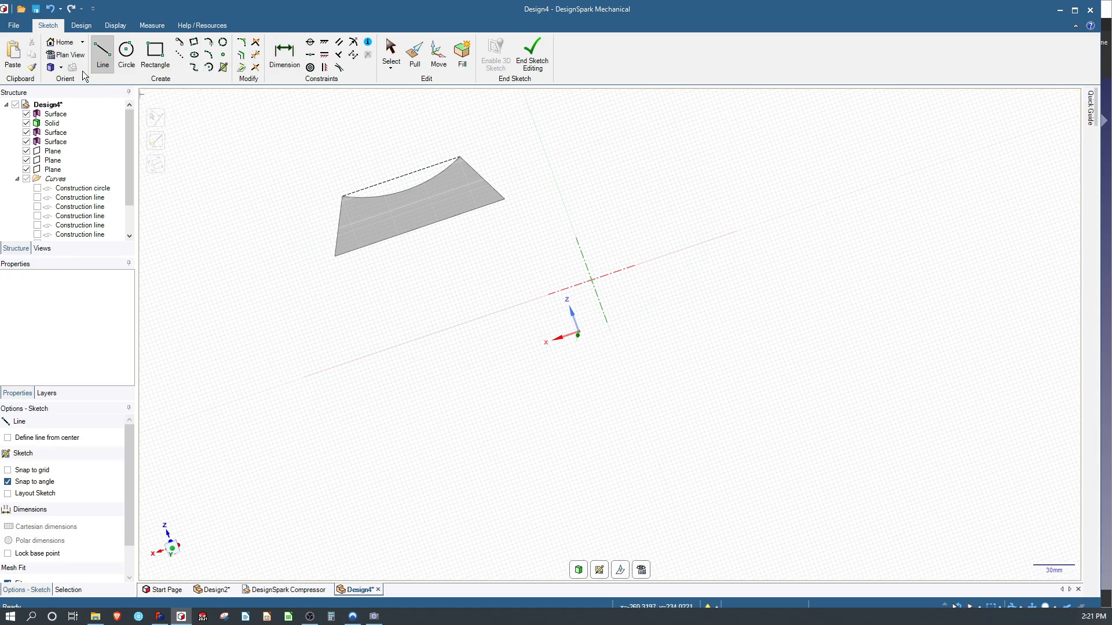
click(66, 54)
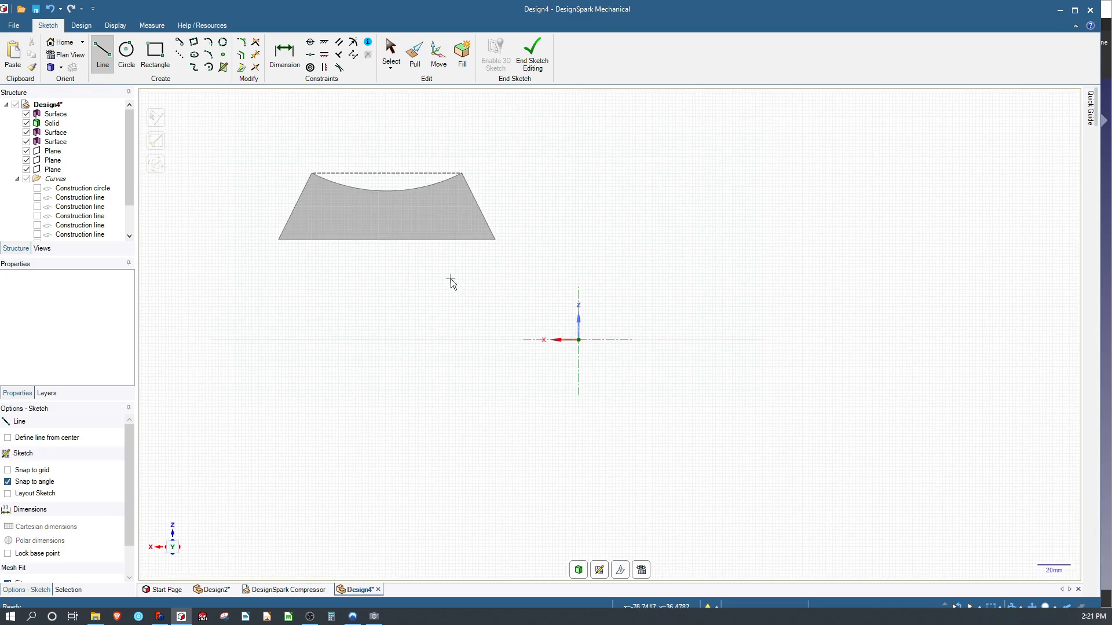
click(419, 268)
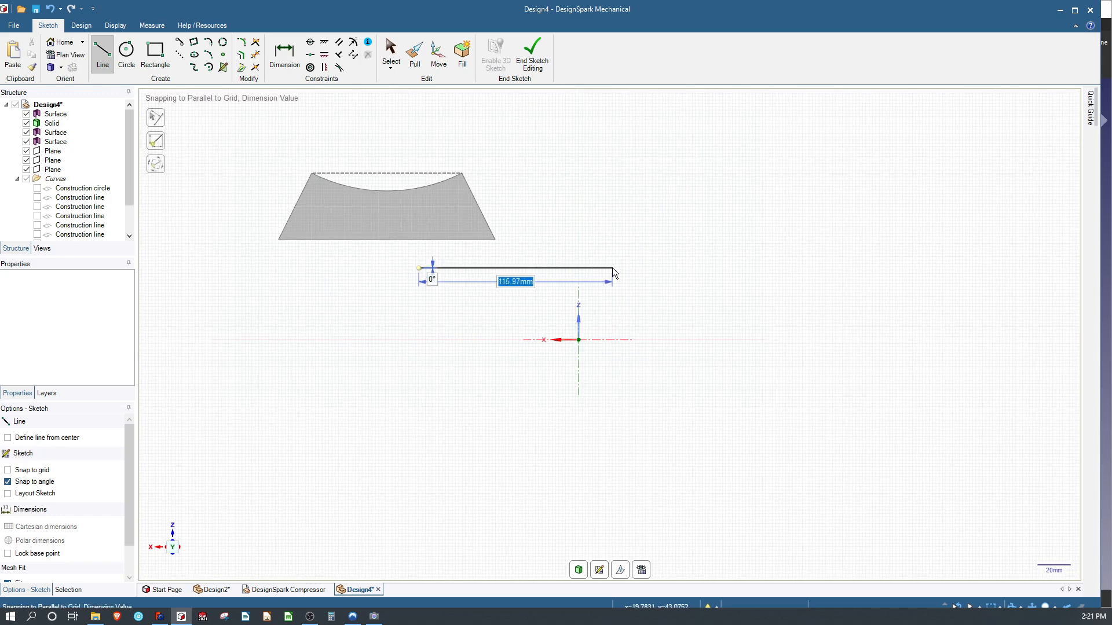
click(612, 267)
click(586, 207)
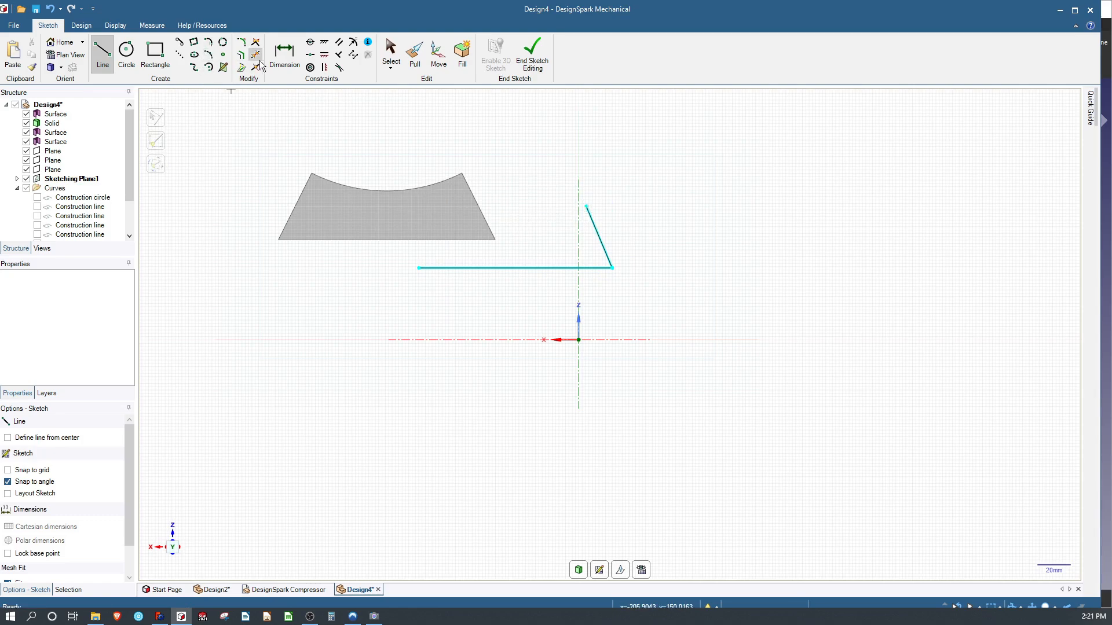
Draw a downward-bowed arc about 95 mm across from the slanted line's upper end and close the profile with a second side line.
click(208, 54)
click(587, 206)
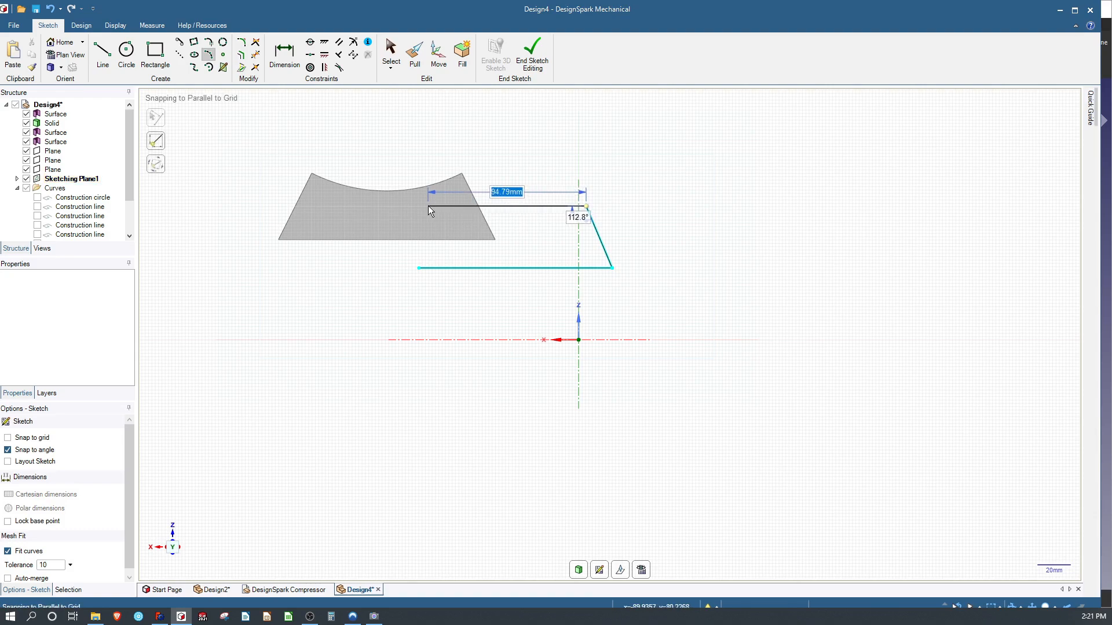
click(428, 206)
click(558, 223)
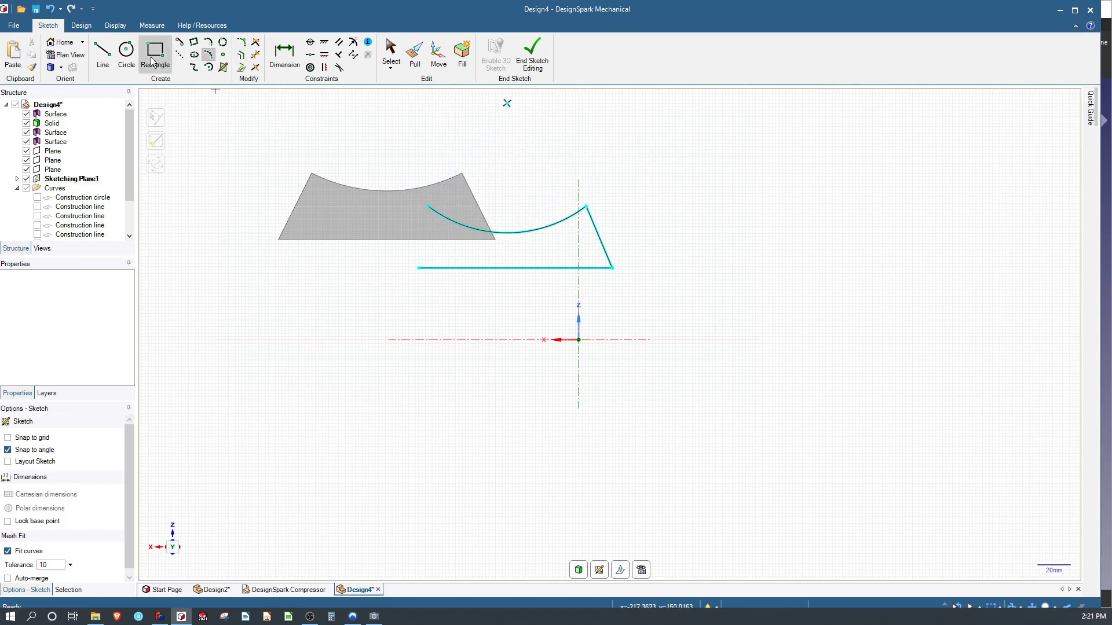
click(102, 52)
click(428, 207)
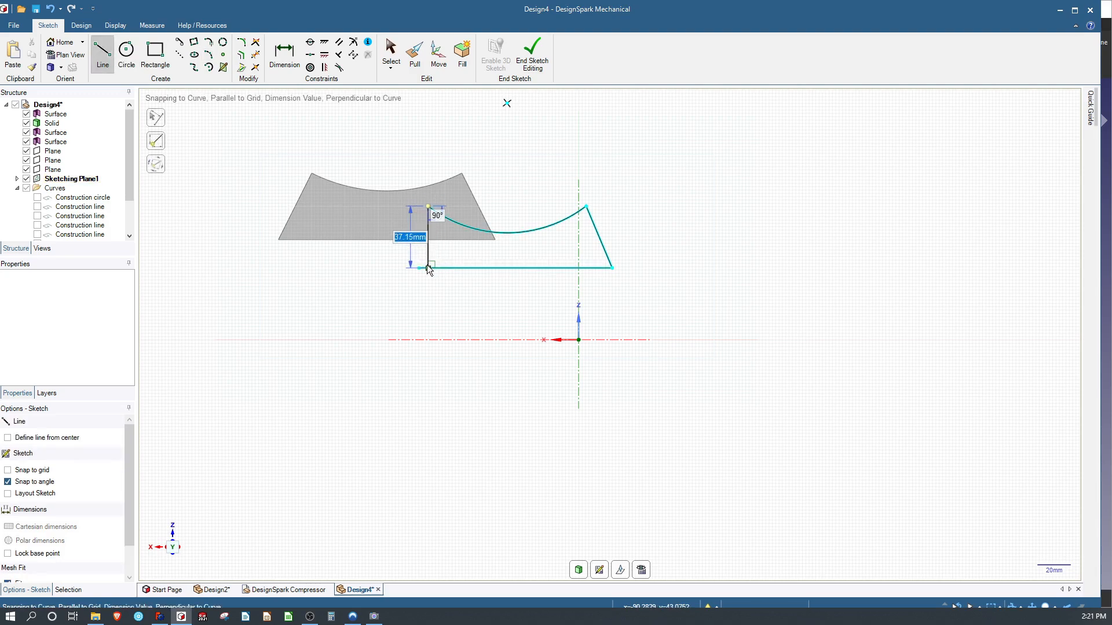
click(418, 268)
key(Escape)
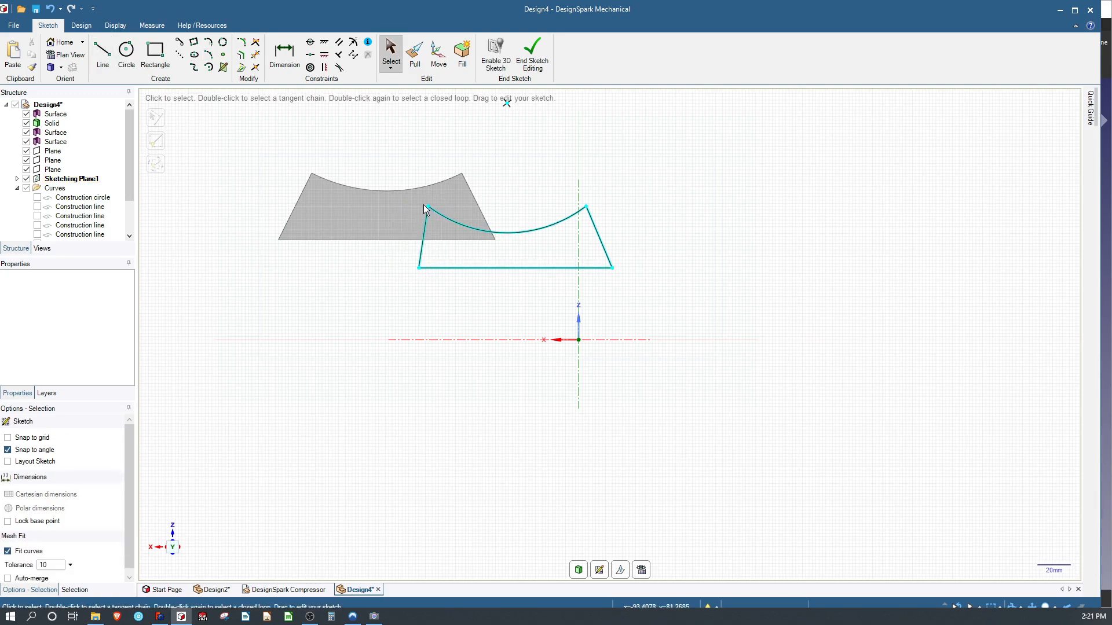
Reshape the new profile by repositioning its upper corners, arc and arc center, and end sketch editing.
mouse_move(428, 206)
mouse_down()
mouse_move(455, 212)
mouse_move(440, 210)
mouse_up()
drag(587, 208, 601, 218)
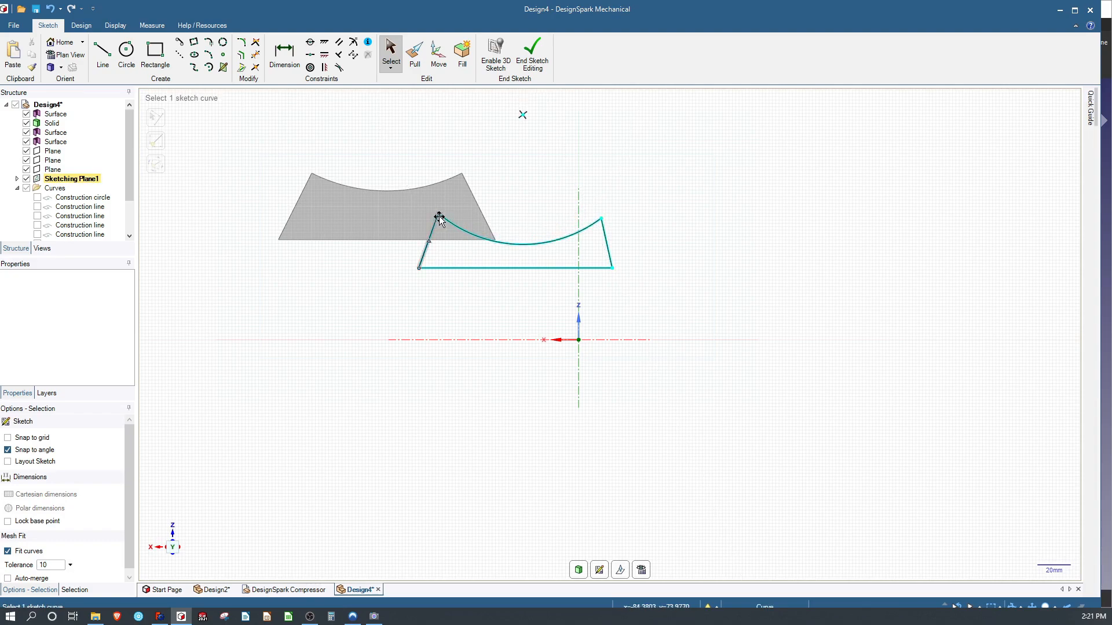
mouse_move(436, 216)
mouse_down()
mouse_move(428, 228)
mouse_move(423, 220)
mouse_move(437, 215)
mouse_up()
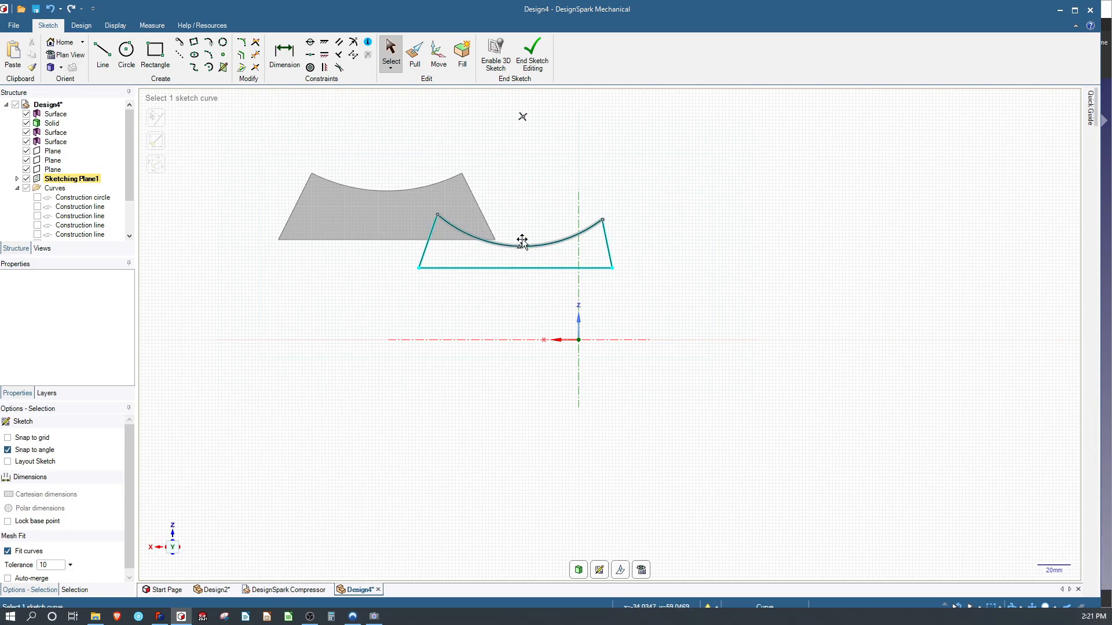
drag(521, 242, 524, 235)
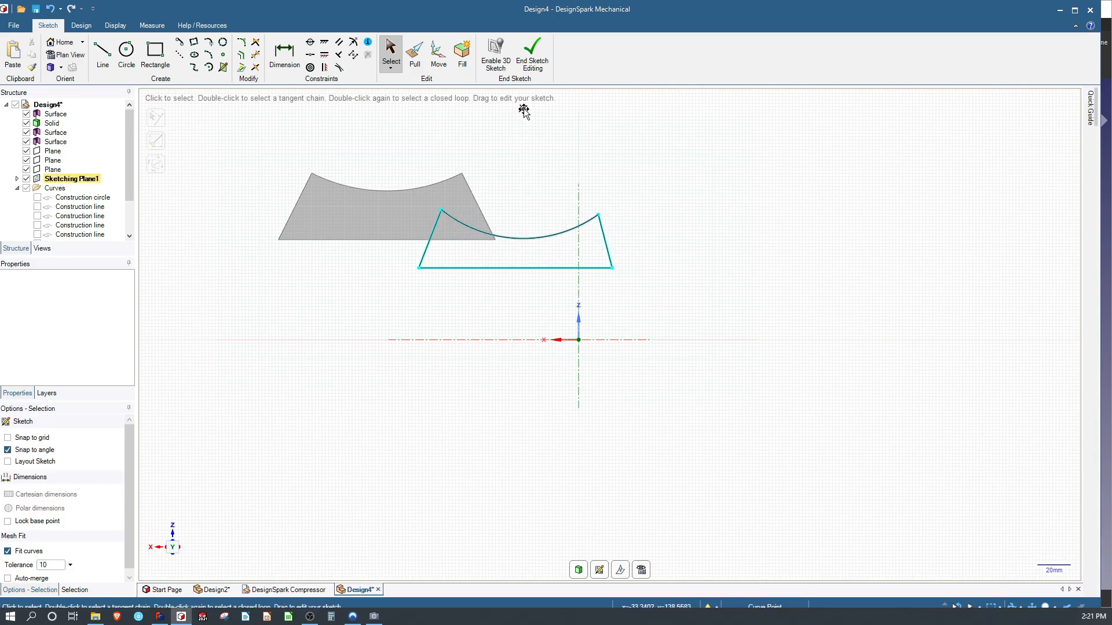
drag(523, 109, 509, 149)
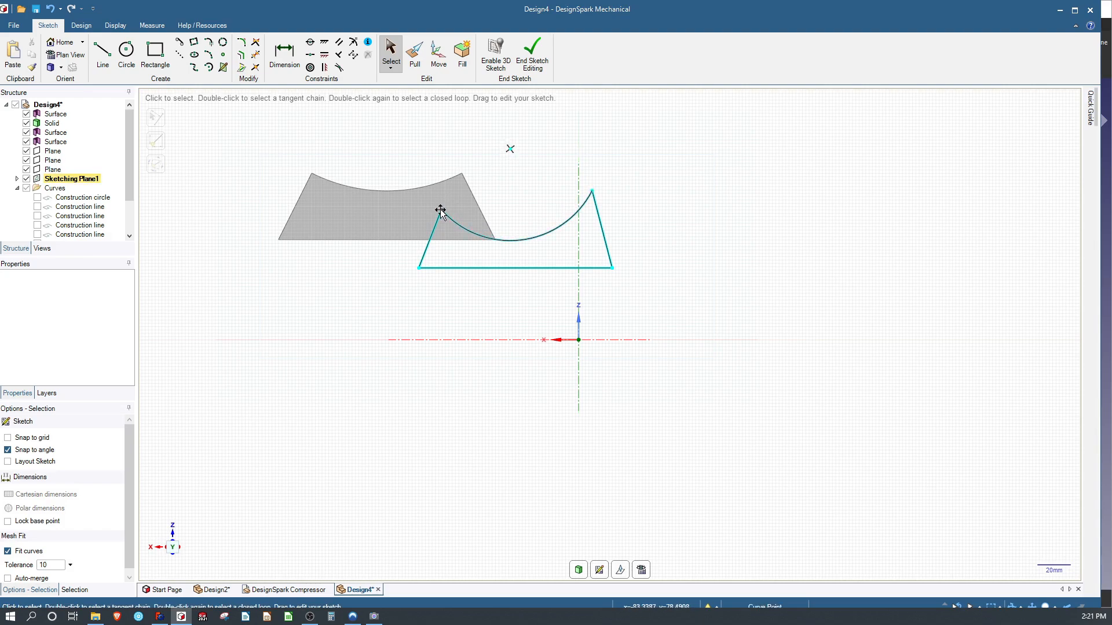
drag(440, 211, 438, 218)
click(528, 64)
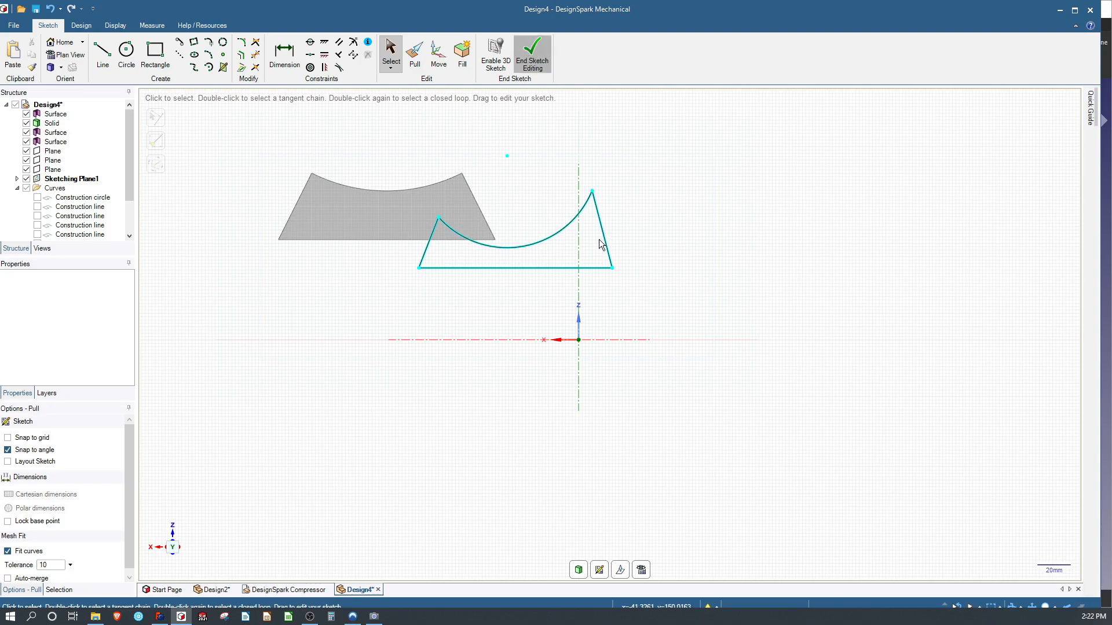
click(611, 323)
Try a blend from the profile face on the flange through all three offset profile surfaces.
middle_drag(589, 277, 519, 223)
click(648, 333)
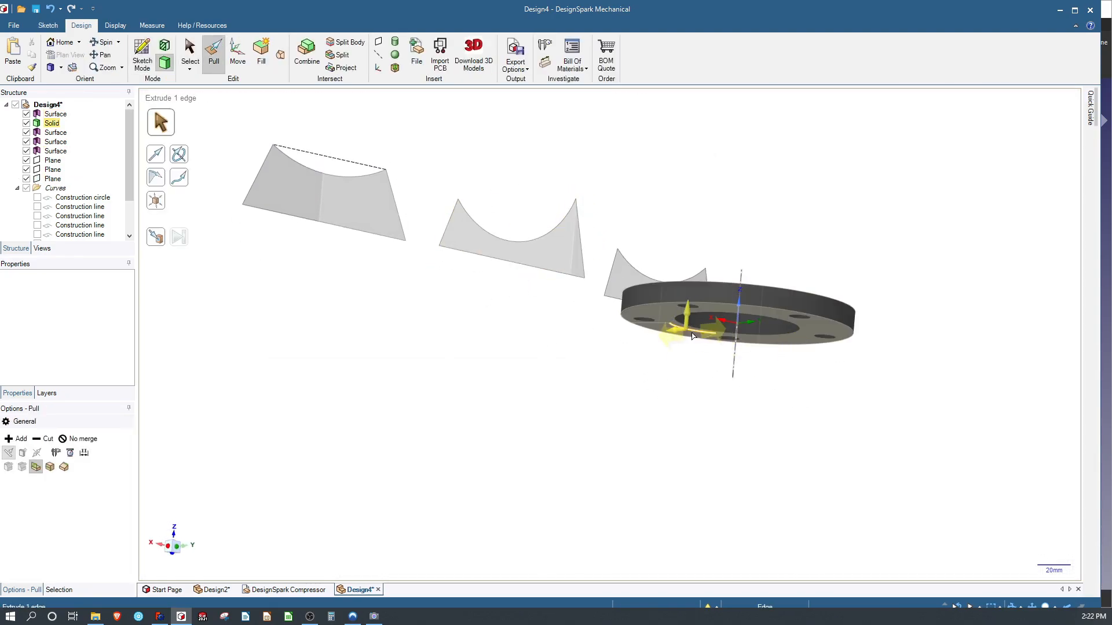
key(Escape)
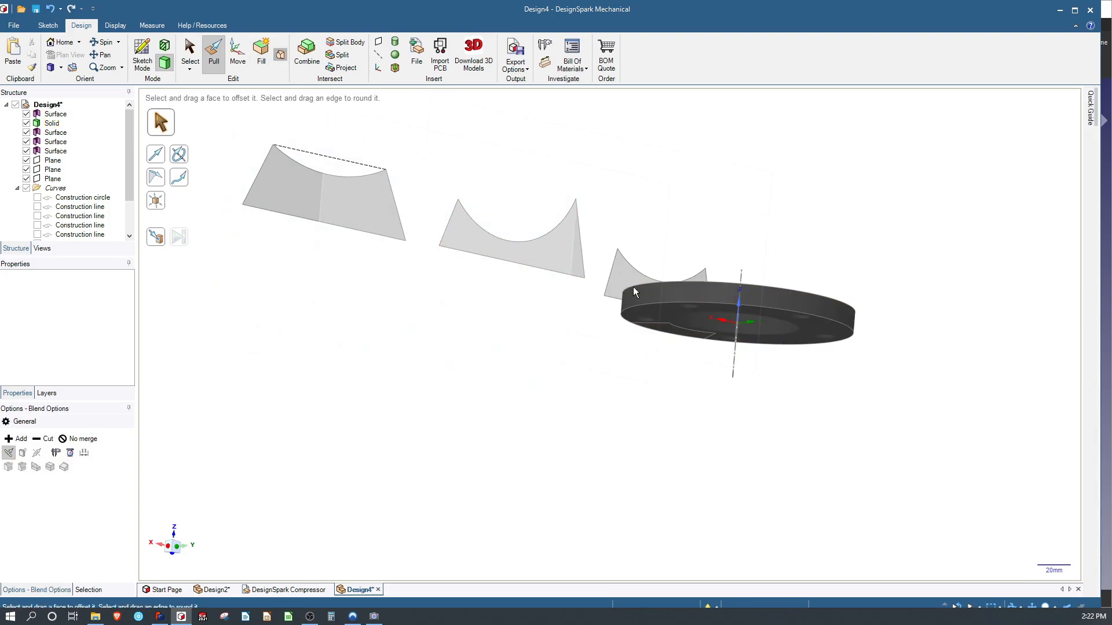
click(670, 329)
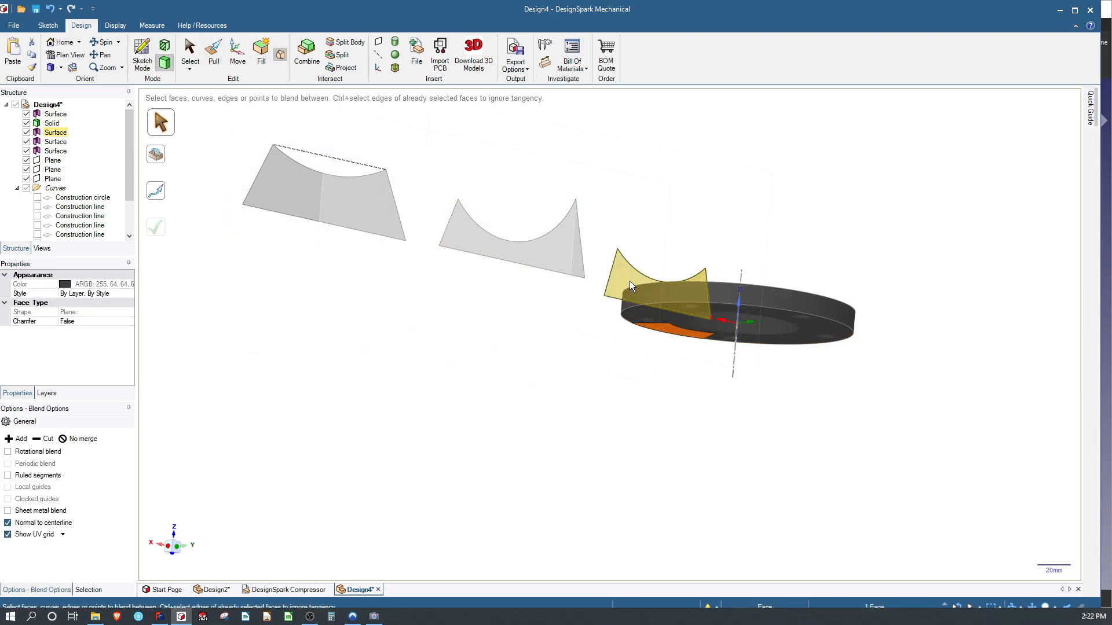
click(630, 280)
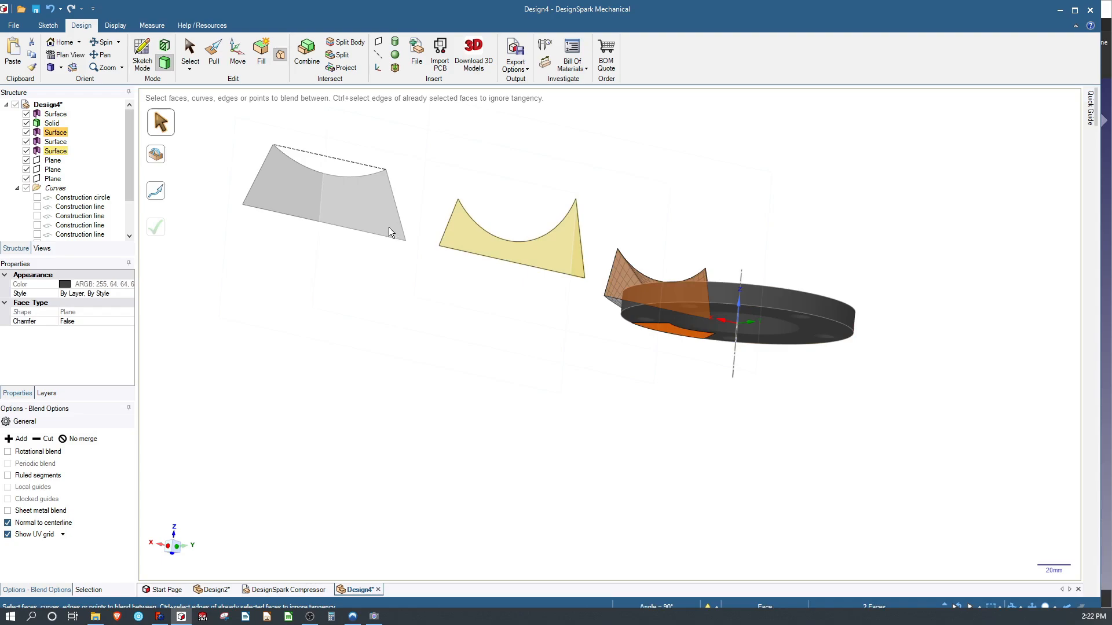
click(457, 311)
Examine the blend preview's curvature across the profiles from several angles and cancel the blend.
middle_drag(457, 312, 572, 481)
scroll(572, 482, down, 9)
scroll(562, 352, up, 2)
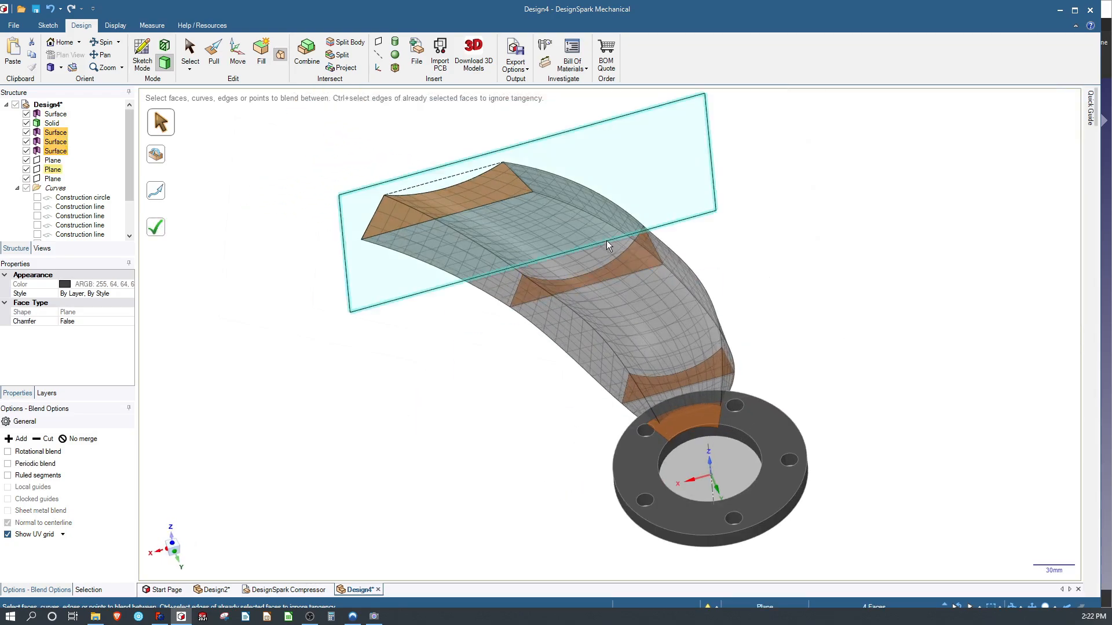
scroll(614, 240, up, 3)
scroll(664, 259, down, 1)
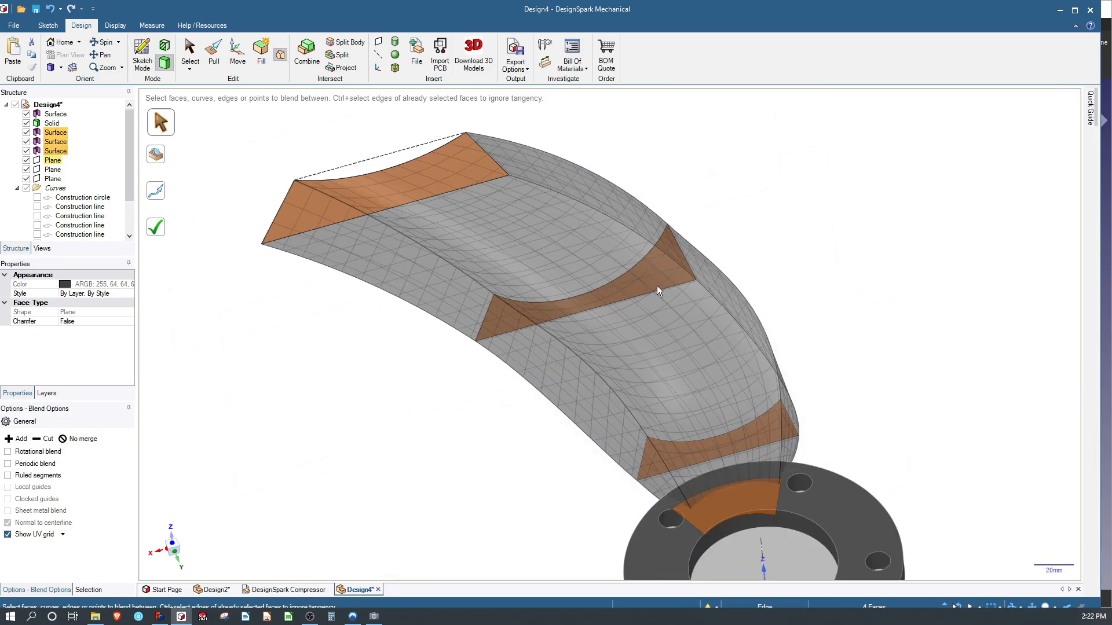
scroll(666, 304, up, 3)
scroll(673, 354, down, 3)
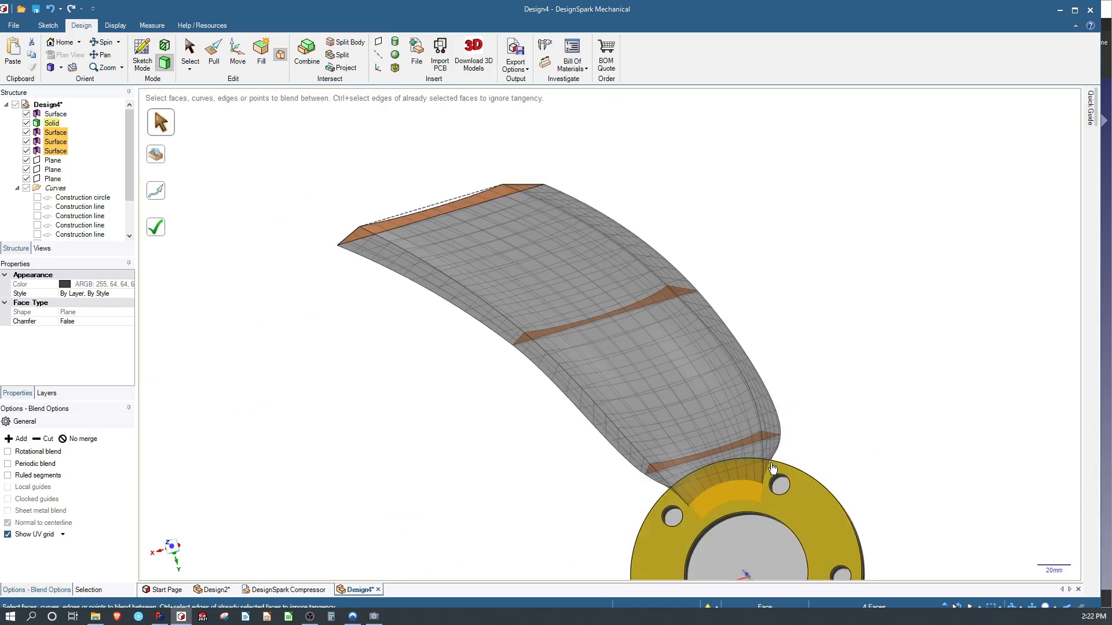
middle_drag(776, 439, 771, 353)
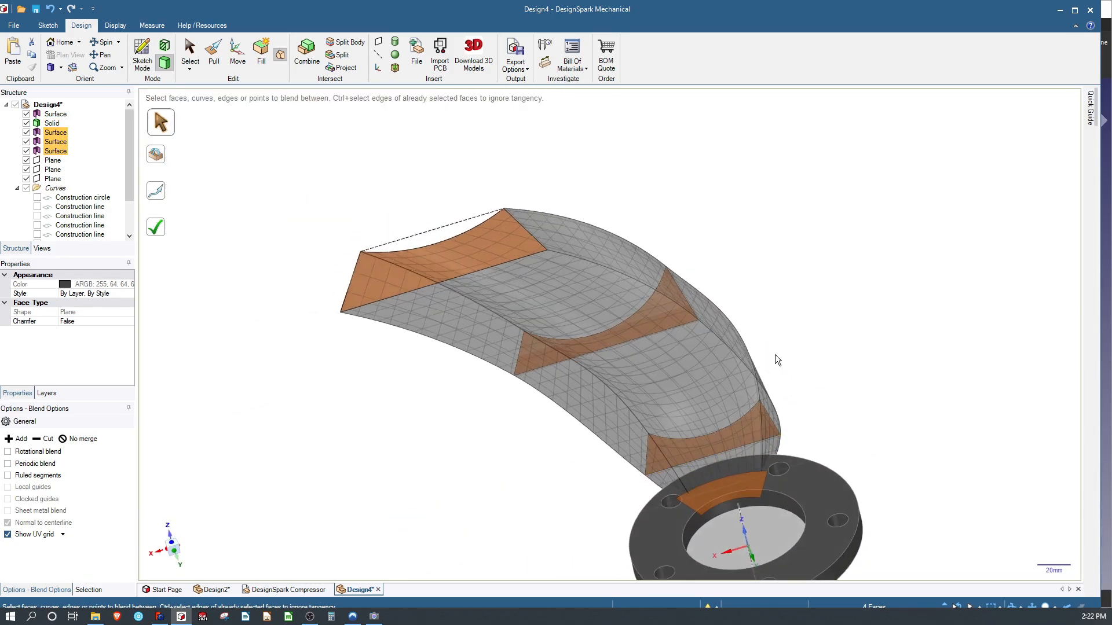
click(770, 354)
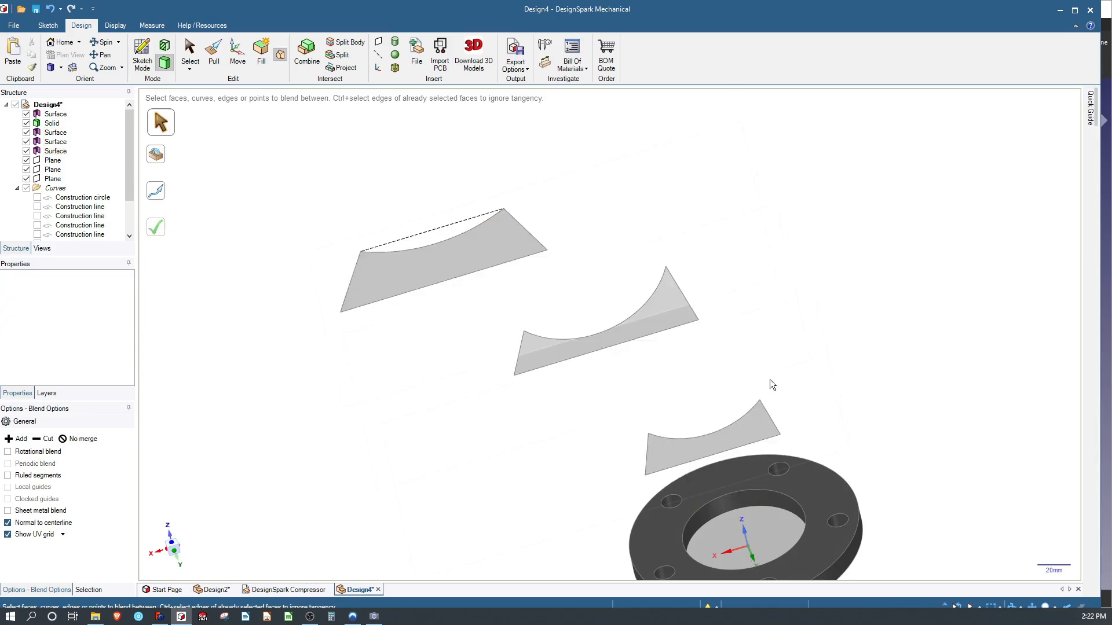
Pull both side edges of the profile nearest the flange inward, the first by about 10 mm.
click(774, 421)
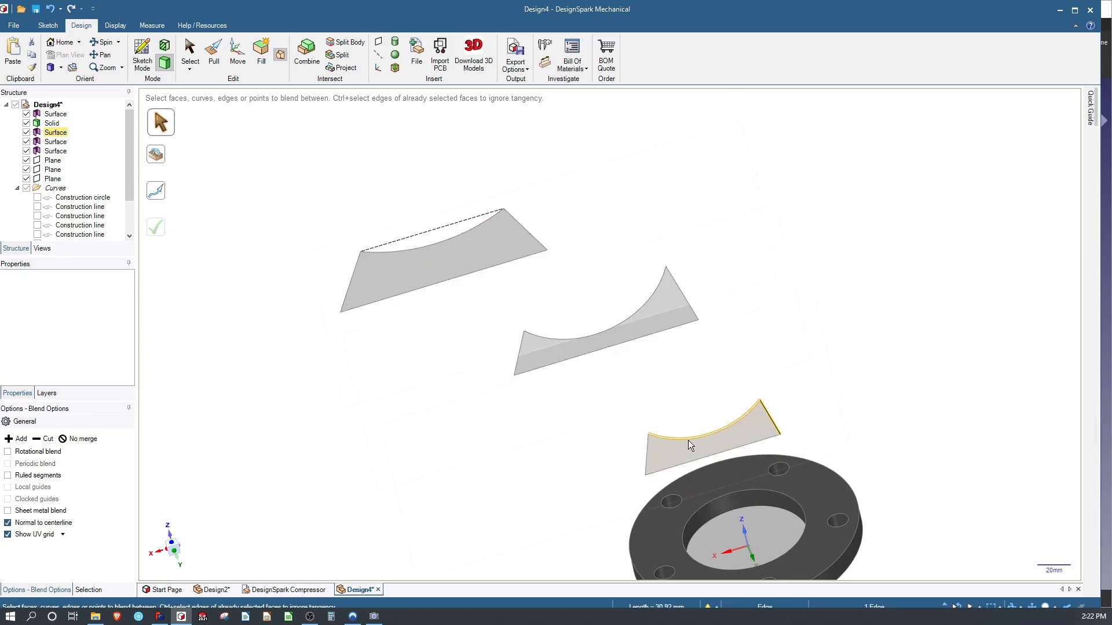
click(215, 56)
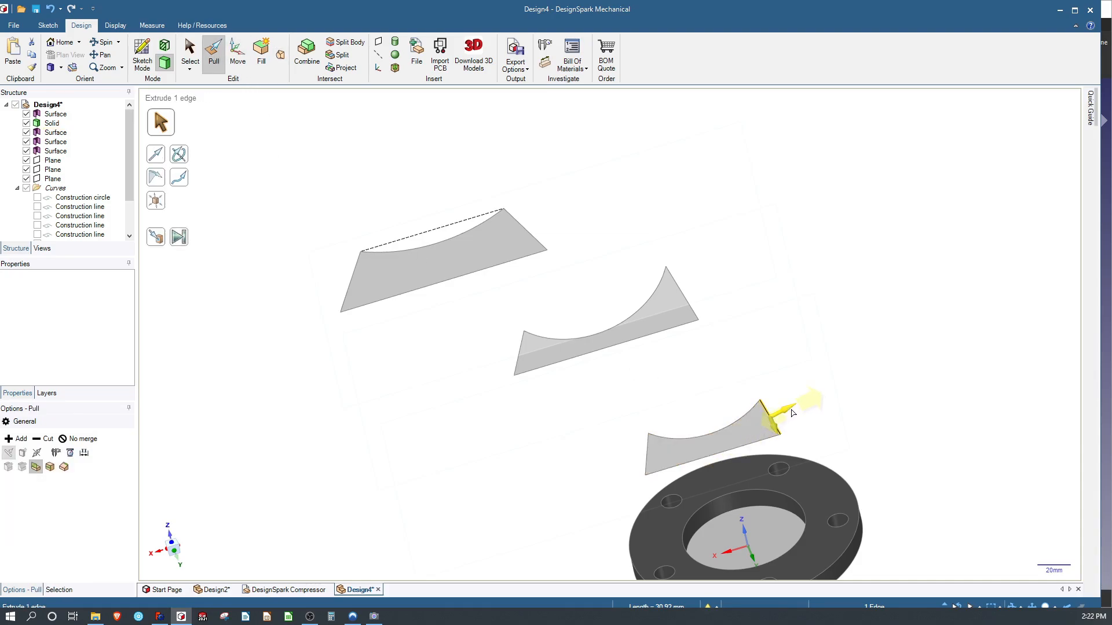
drag(793, 412, 772, 415)
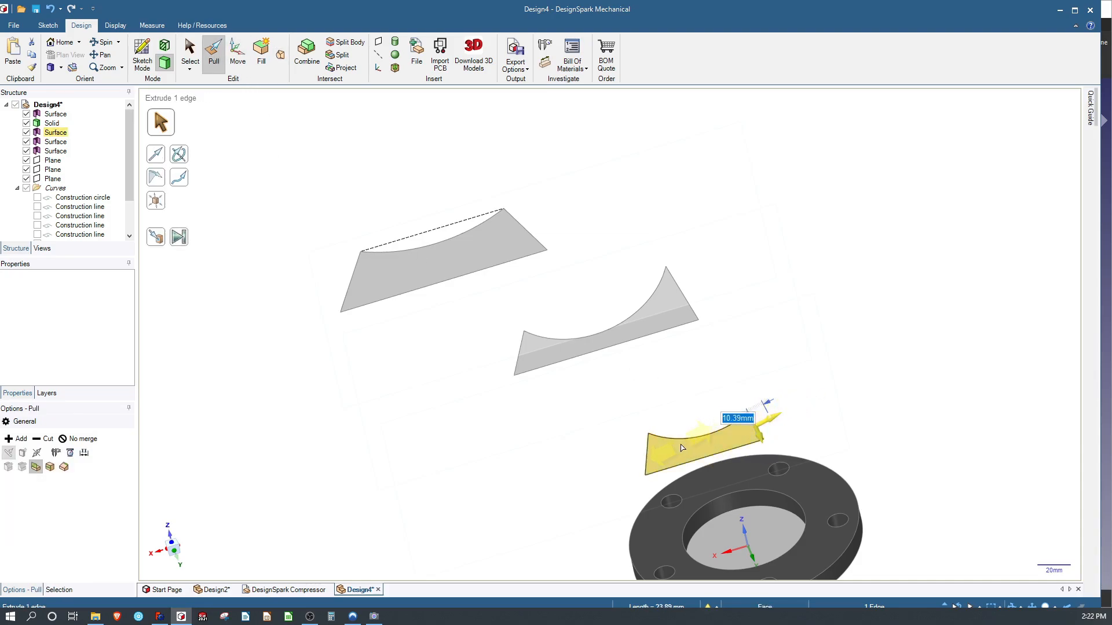
click(644, 453)
click(642, 456)
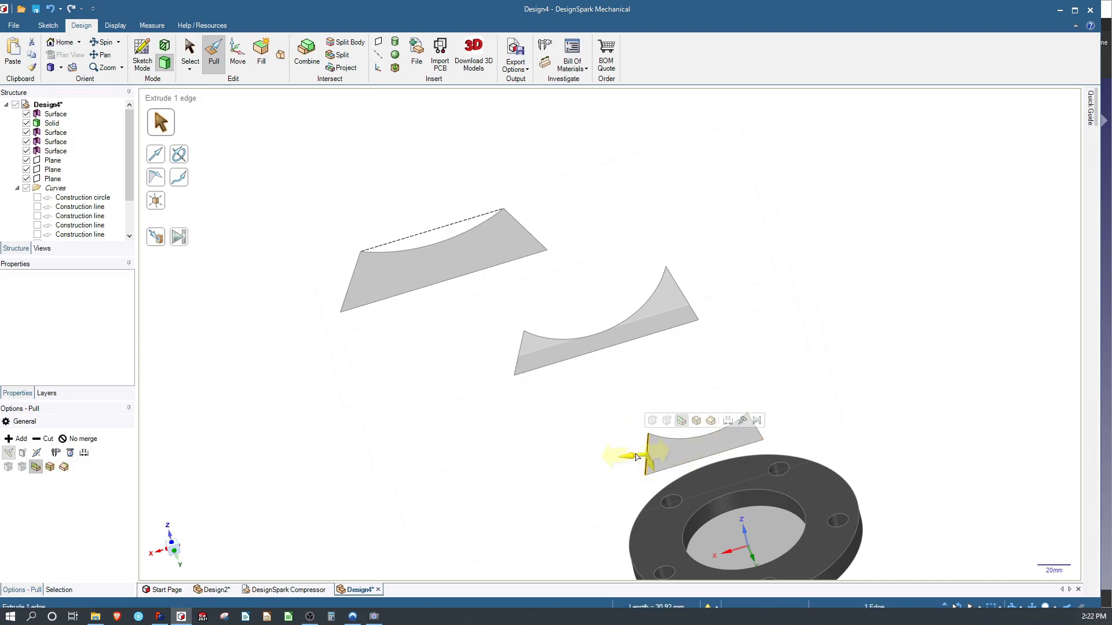
drag(642, 457, 658, 457)
click(612, 410)
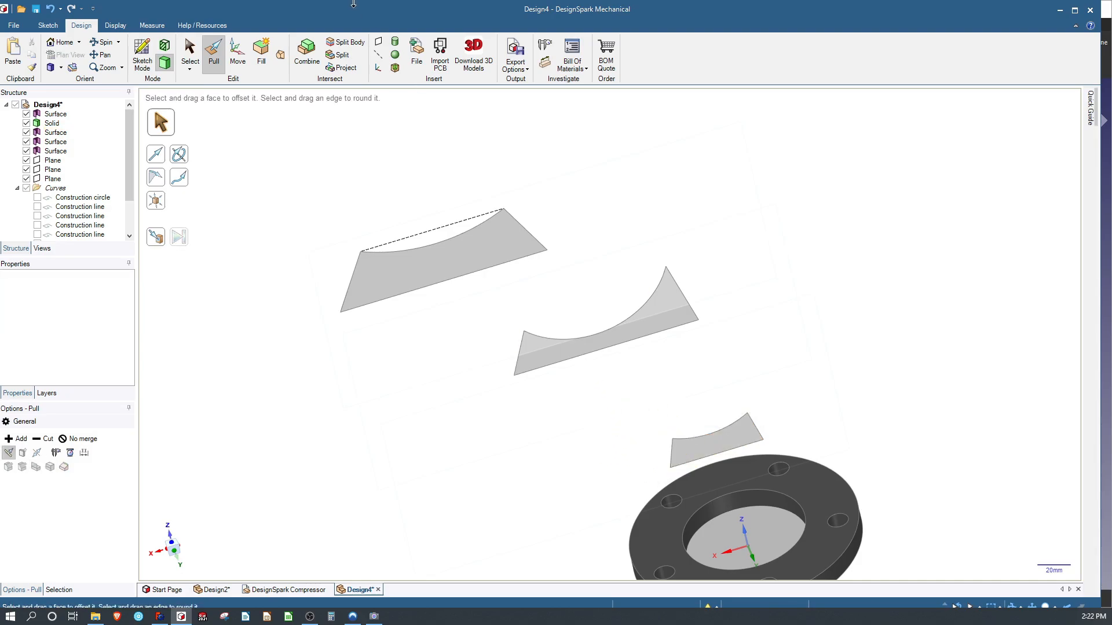
Try a blend from the profile face on the flange through the three offset profiles, and cancel the preview.
middle_drag(337, 256, 289, 85)
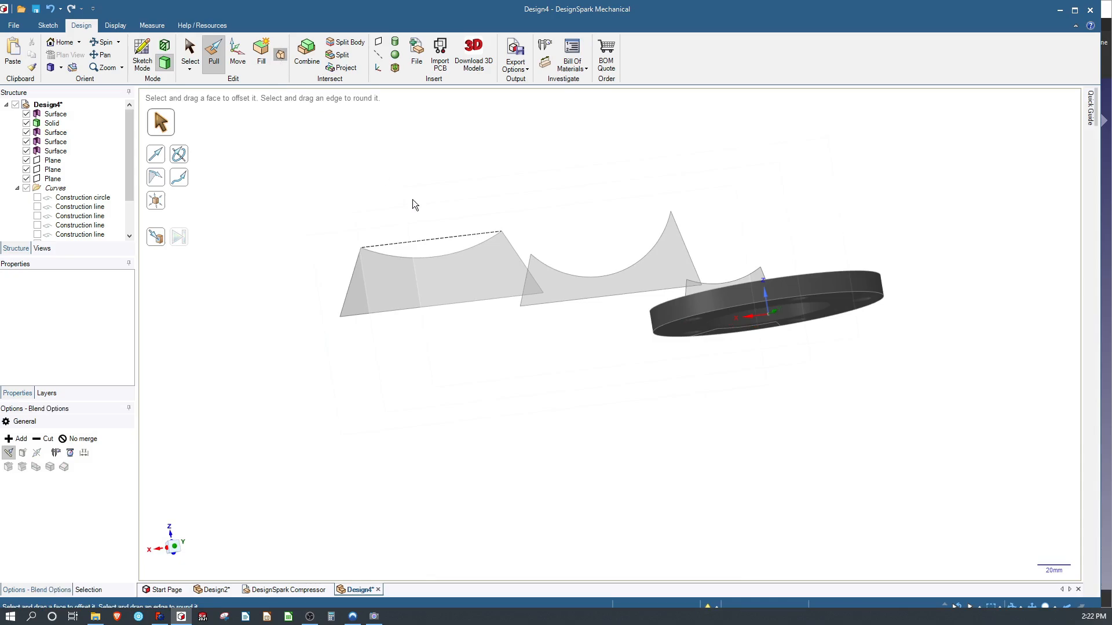
middle_drag(547, 341, 550, 299)
click(724, 290)
middle_drag(724, 290, 725, 325)
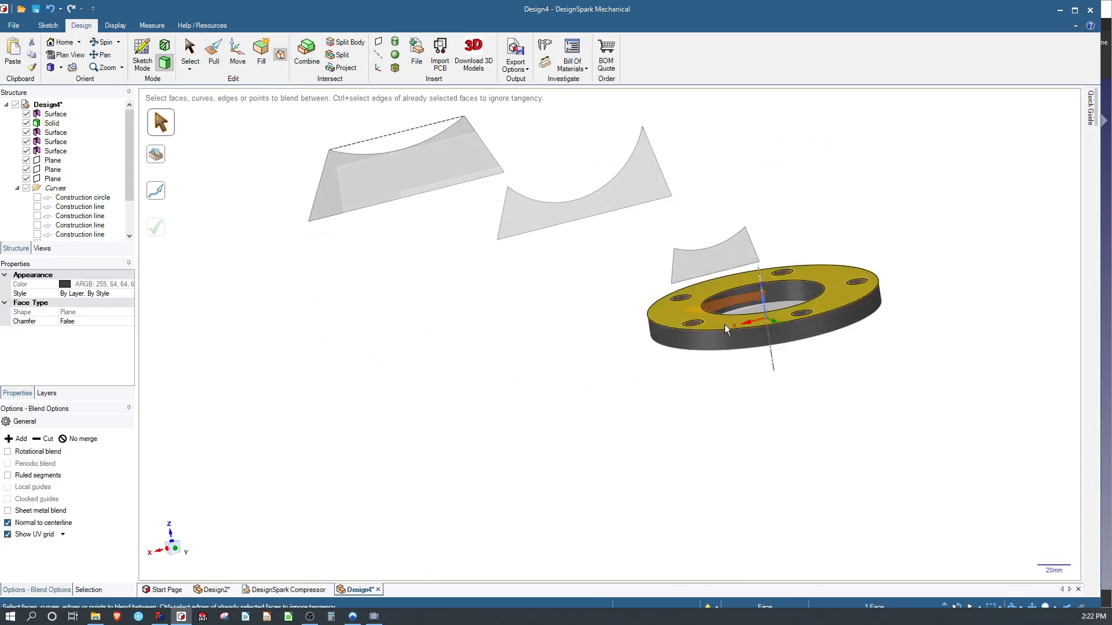
click(615, 187)
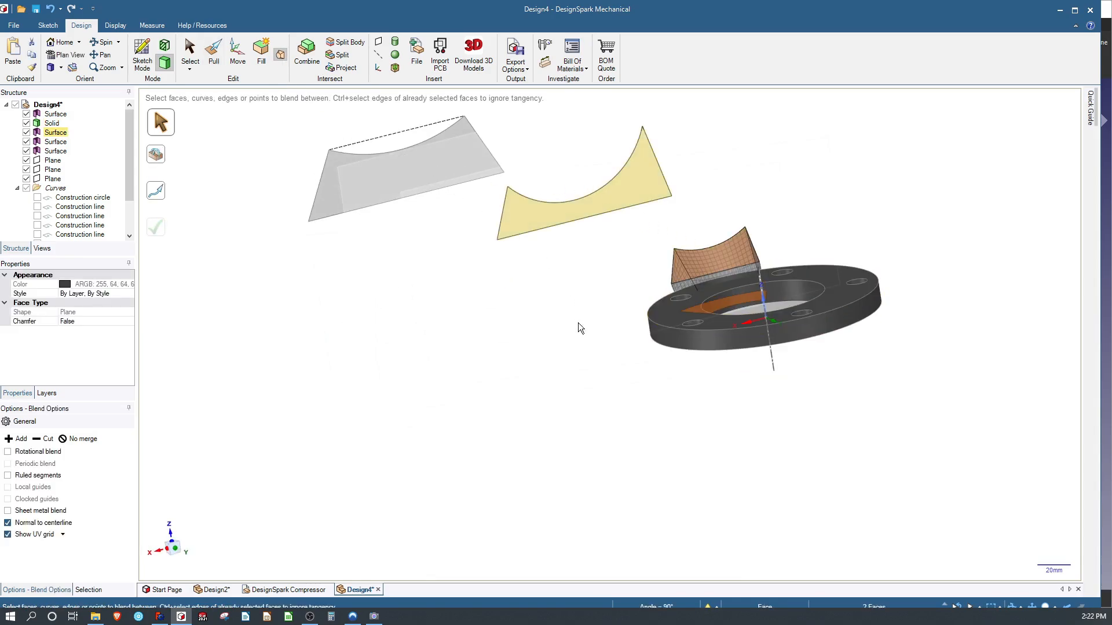
middle_drag(572, 299, 574, 391)
scroll(573, 392, up, 3)
scroll(573, 392, down, 4)
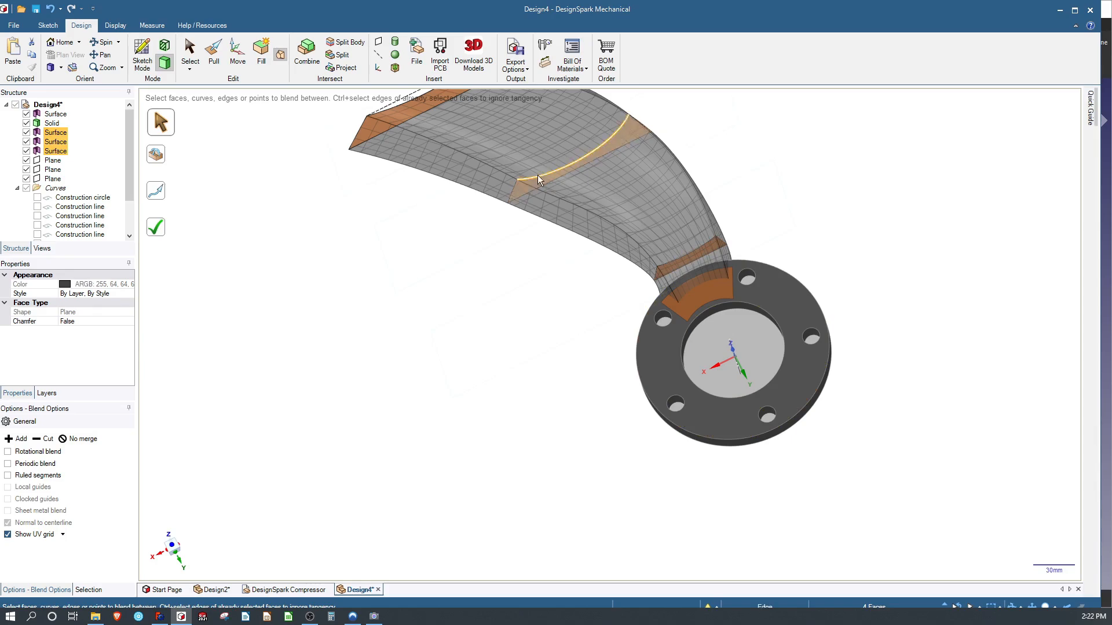
click(360, 197)
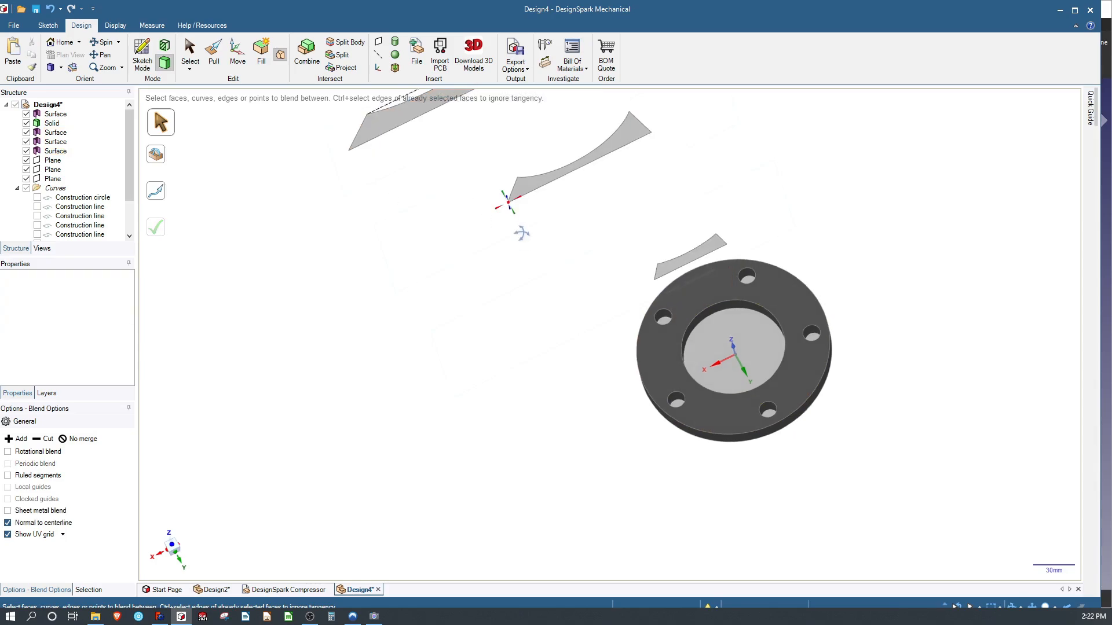
Pull both side edges of the middle offset profile inward to narrow it.
middle_drag(521, 234, 351, 120)
key(p)
click(527, 191)
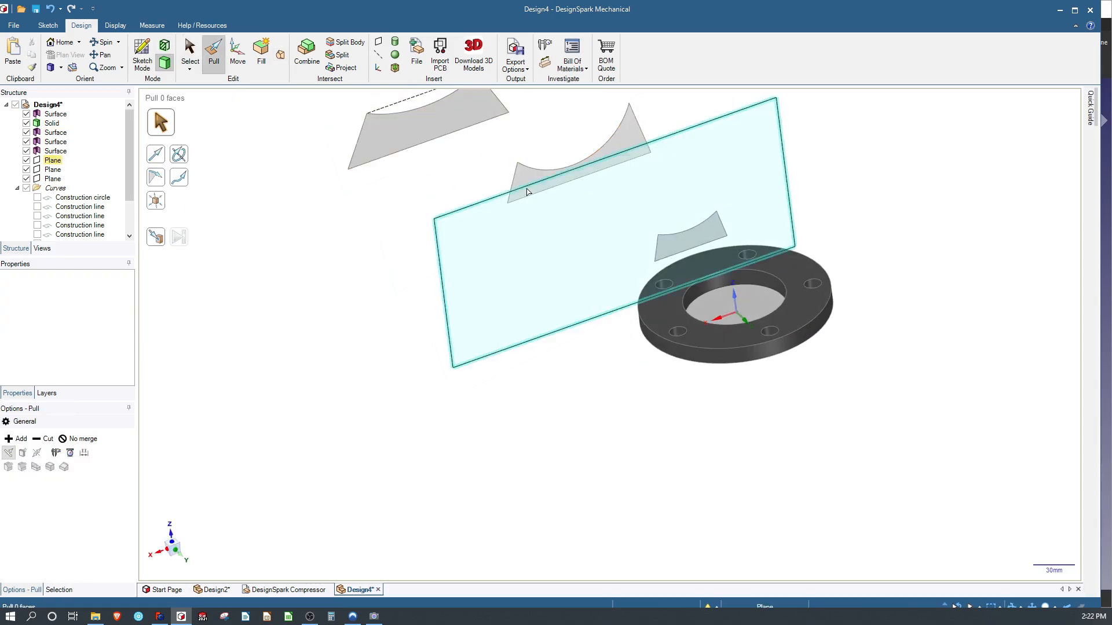
click(529, 186)
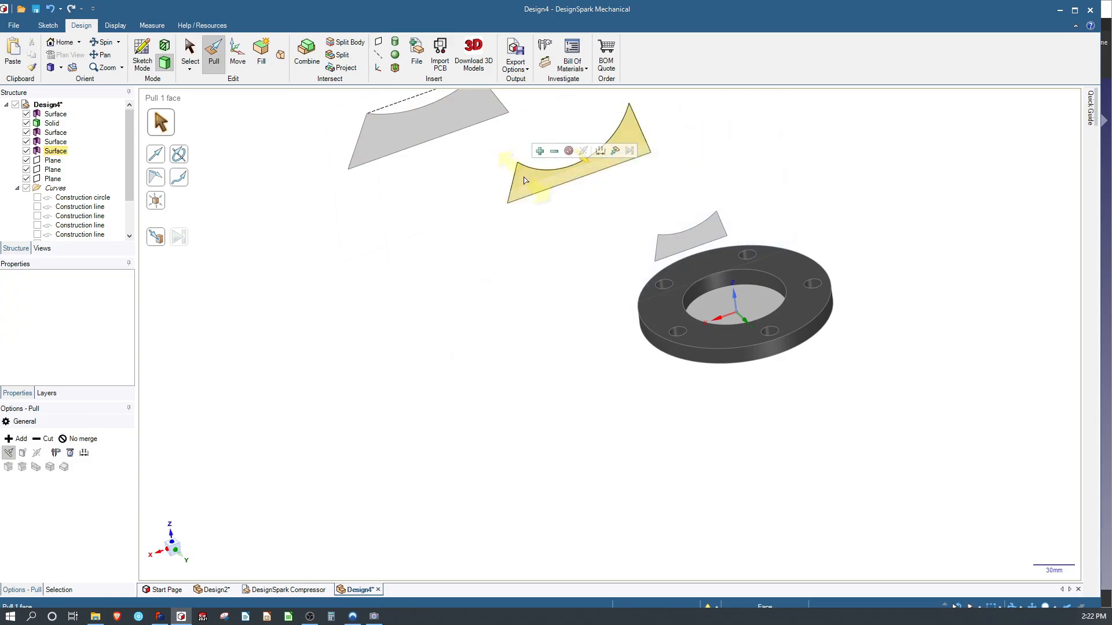
click(527, 175)
click(509, 184)
drag(509, 185, 524, 182)
click(632, 139)
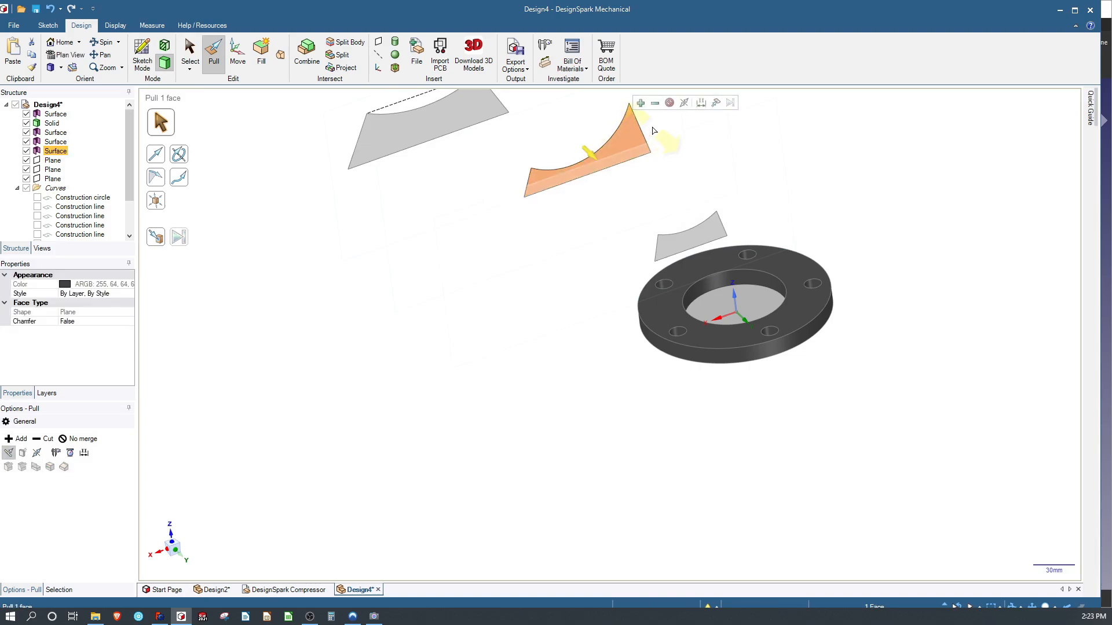
click(647, 128)
drag(650, 128, 579, 153)
Pull the arc edge of the middle profile inward by about 2.6 mm and clear the selection.
click(572, 162)
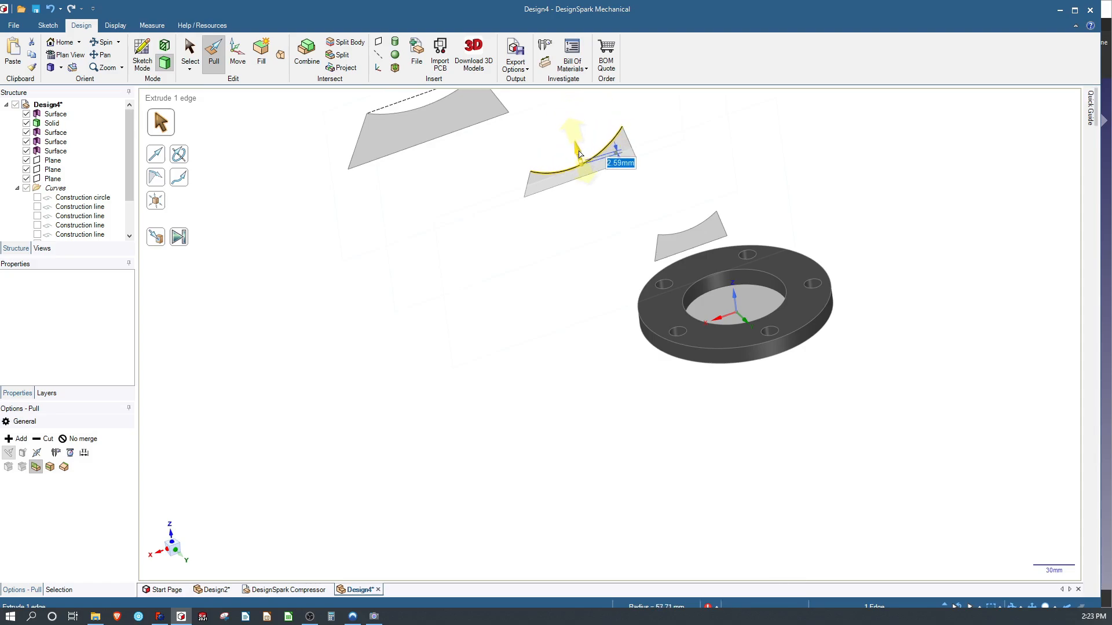
click(457, 245)
click(372, 370)
key(Escape)
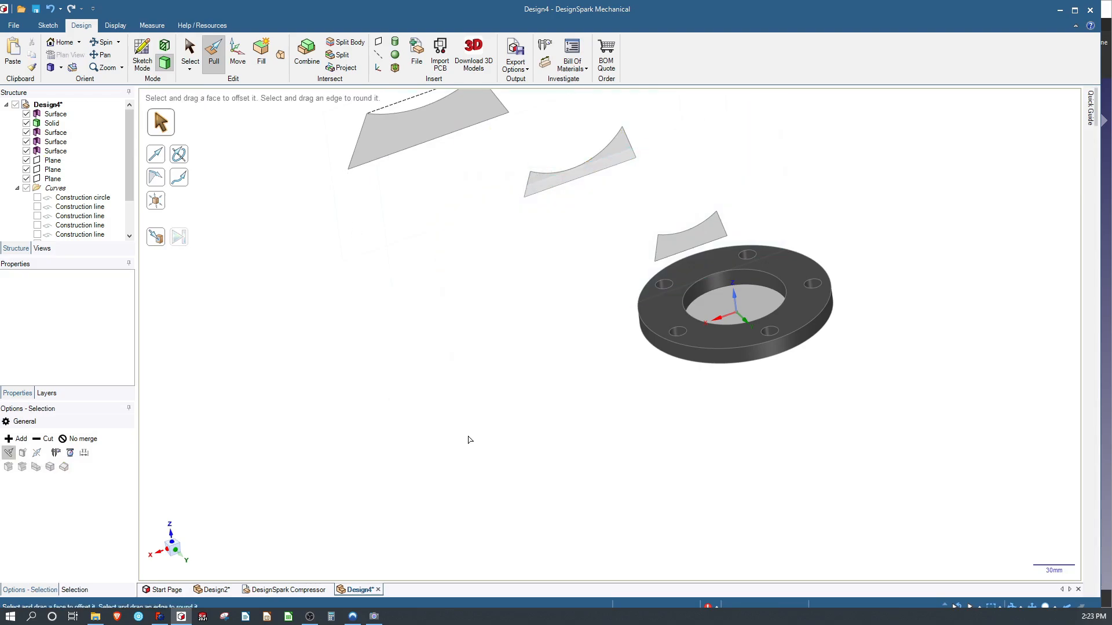
Select the profile face on the flange and all three offset profile surfaces, and start a blend through them.
middle_drag(469, 439, 525, 312)
ctrl+click(679, 290)
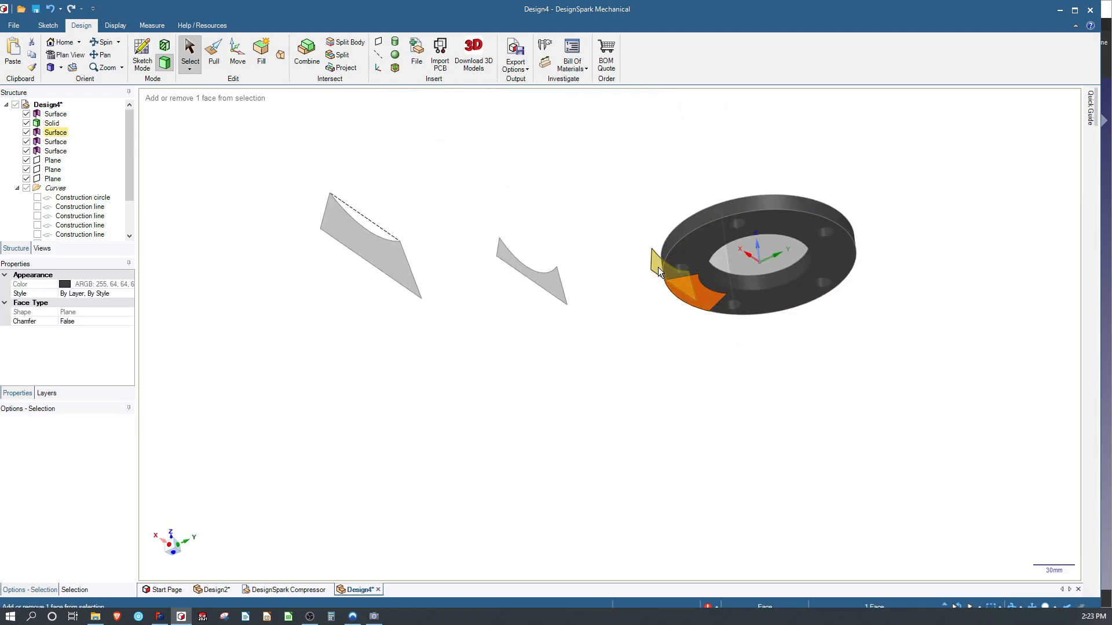
ctrl+click(658, 267)
ctrl+click(547, 273)
ctrl+click(401, 268)
ctrl+click(401, 267)
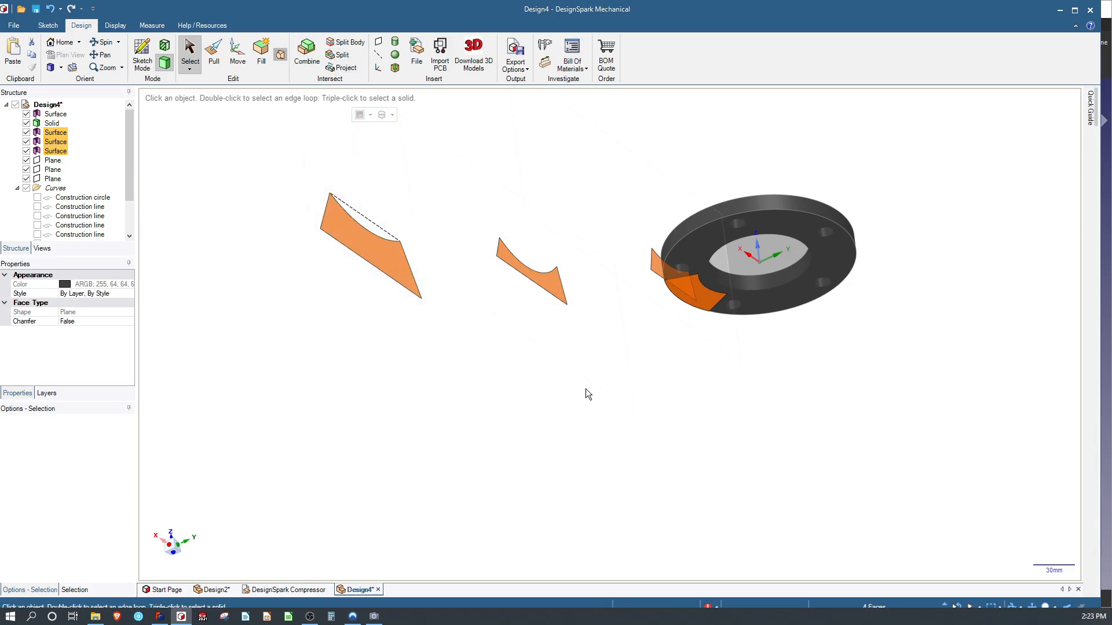
middle_drag(668, 360, 603, 523)
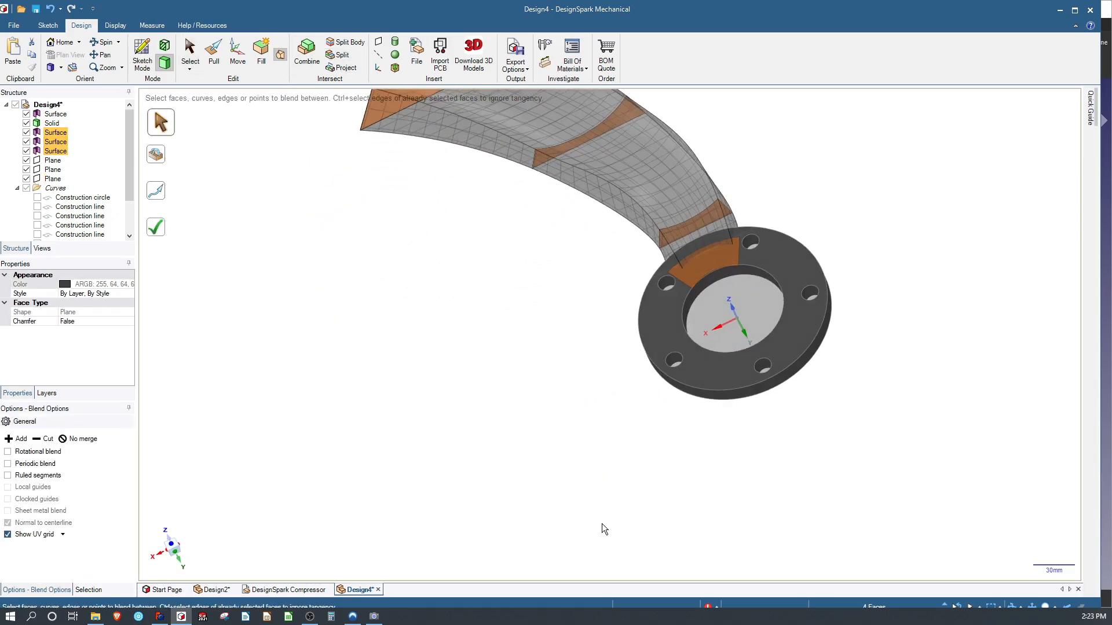
Examine the curvature of the new blend preview along the profiles from several angles.
scroll(602, 524, up, 3)
scroll(564, 443, down, 2)
scroll(564, 443, down, 2)
scroll(636, 53, up, 1)
scroll(627, 130, up, 3)
mouse_move(621, 168)
middle_down()
mouse_move(610, 227)
mouse_move(645, 226)
mouse_move(766, 129)
mouse_move(623, 297)
middle_up()
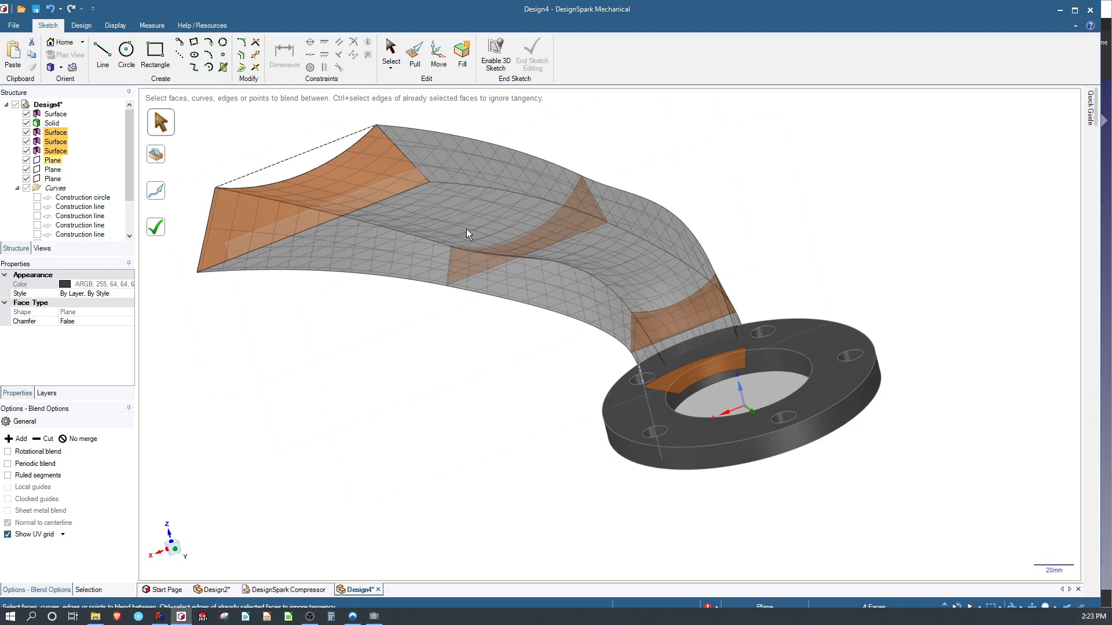
middle_drag(310, 172, 220, 197)
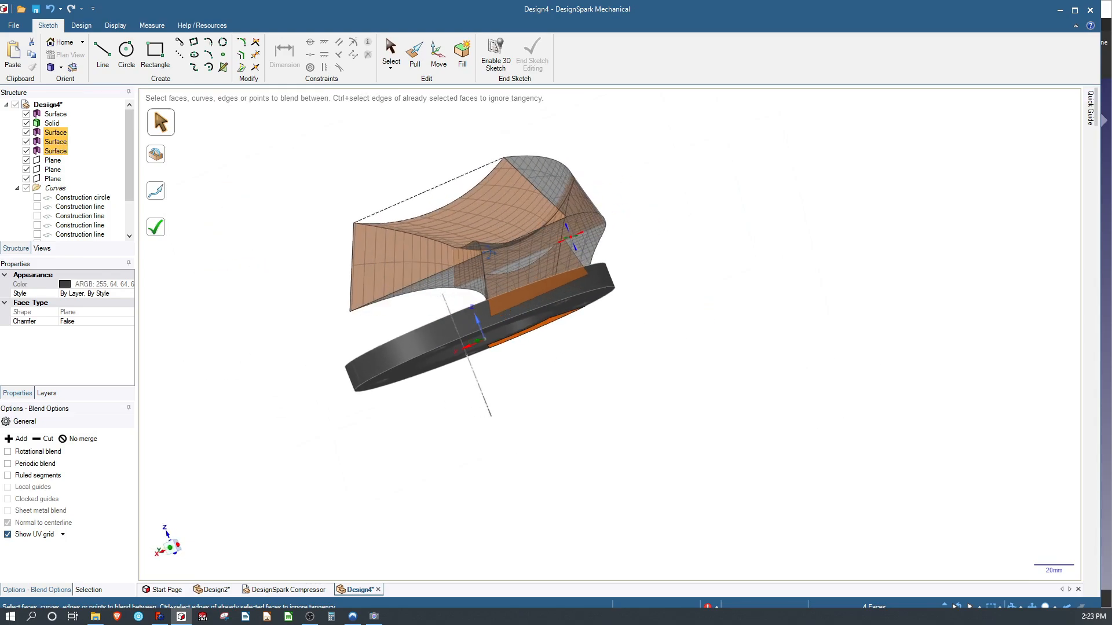
middle_drag(491, 252, 598, 302)
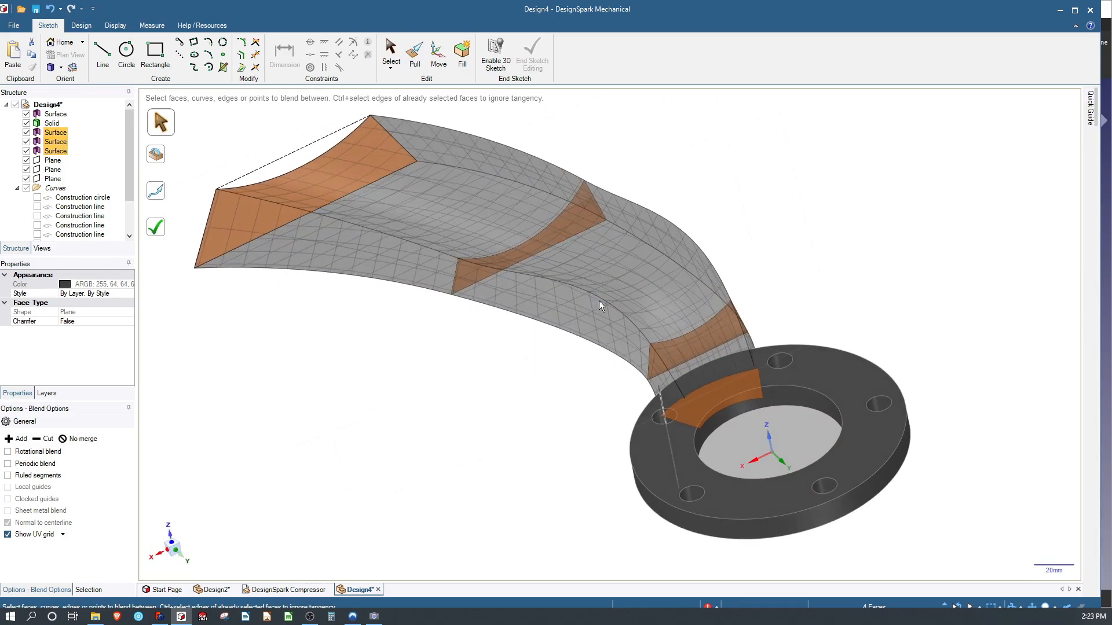
mouse_move(390, 355)
middle_down()
mouse_move(459, 360)
mouse_move(431, 318)
middle_up()
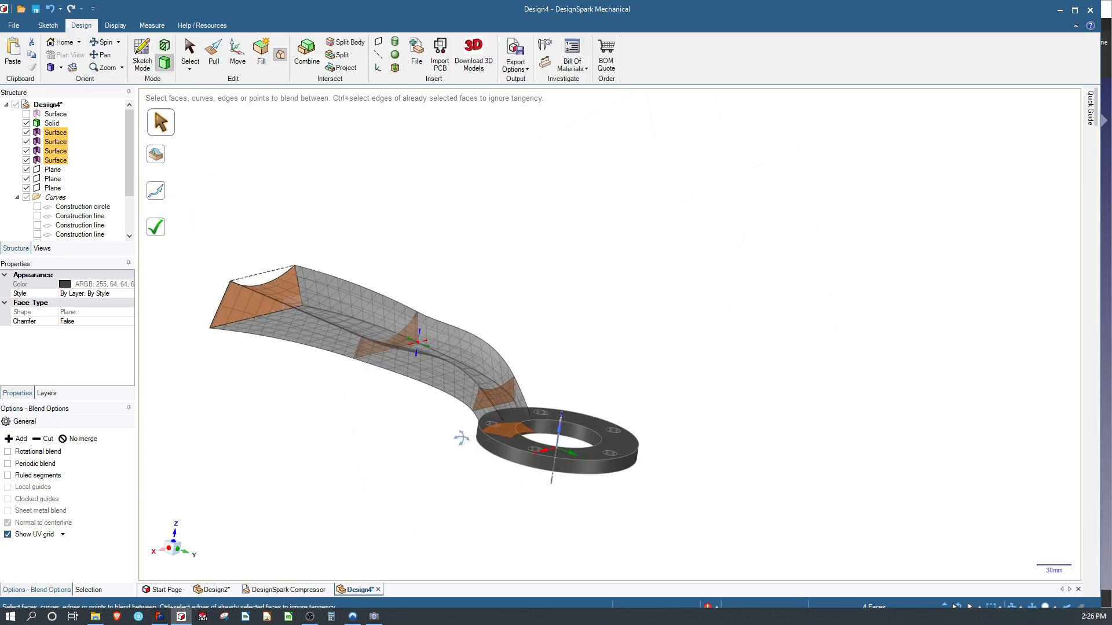
Complete the blend to form a solid curved blade joined to the flange.
scroll(462, 442, down, 3)
scroll(512, 414, up, 5)
scroll(512, 414, down, 3)
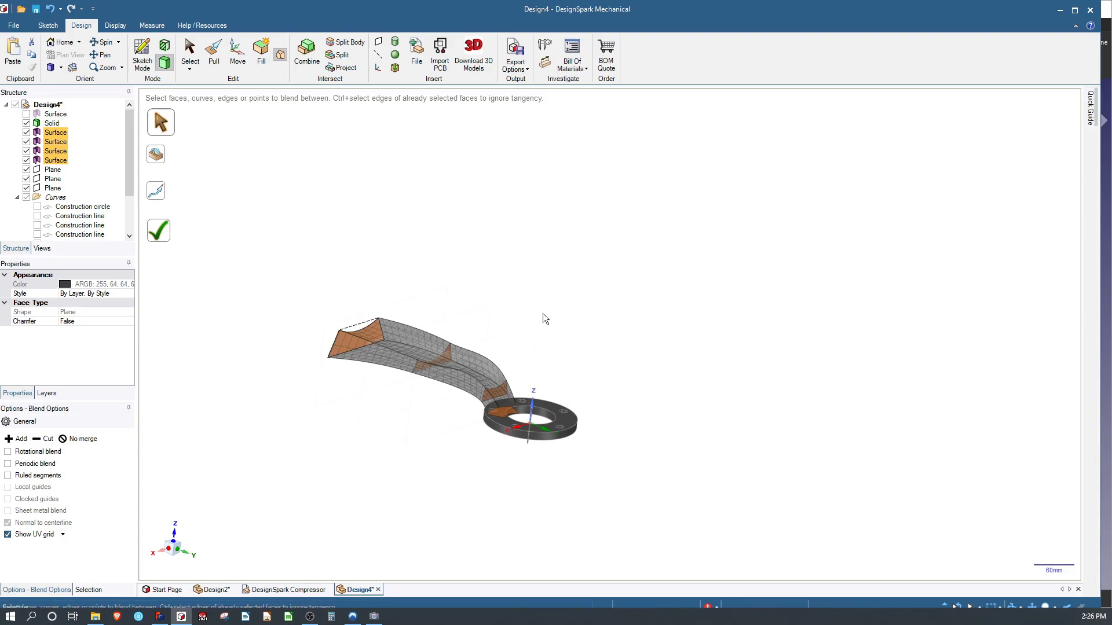
middle_drag(542, 314, 486, 362)
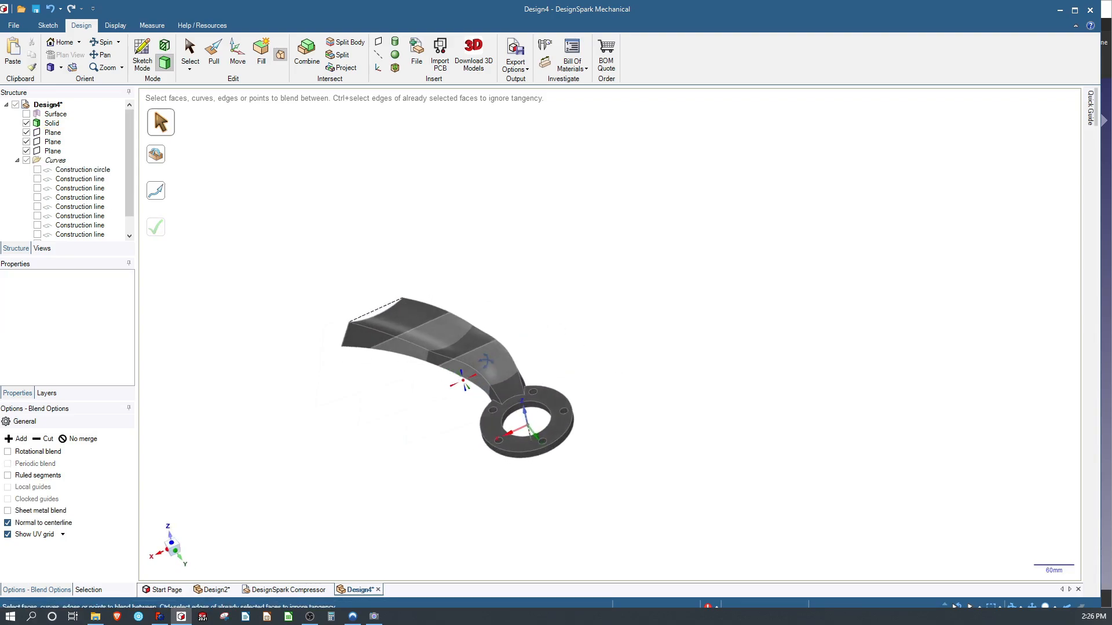
scroll(488, 379, up, 2)
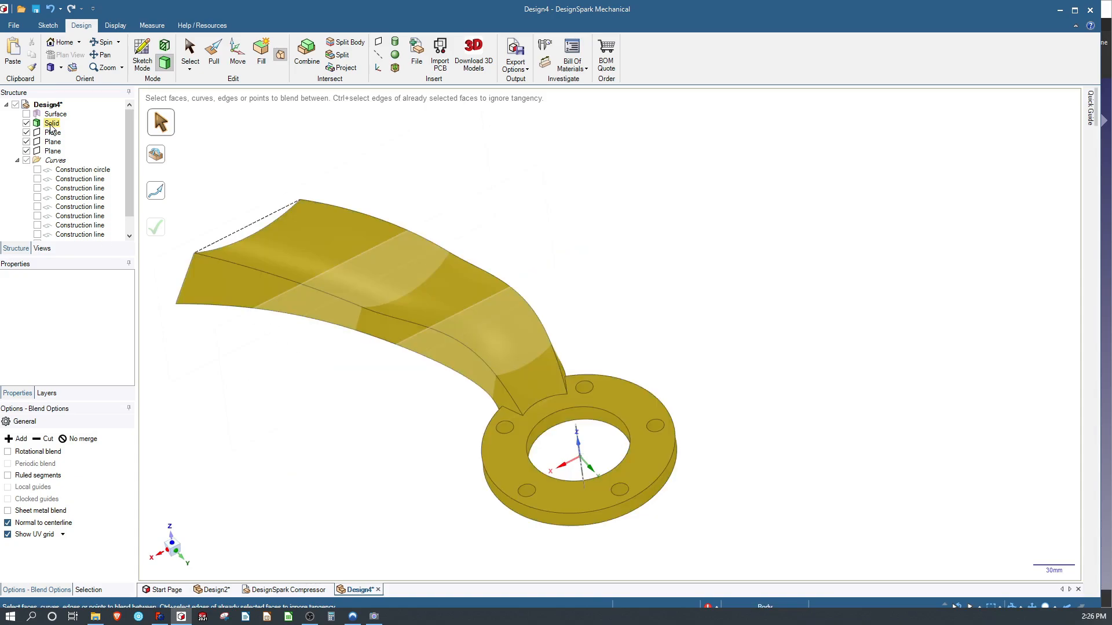
Select all five faces of the curved blade, including its end face and underside, without the flange.
click(459, 369)
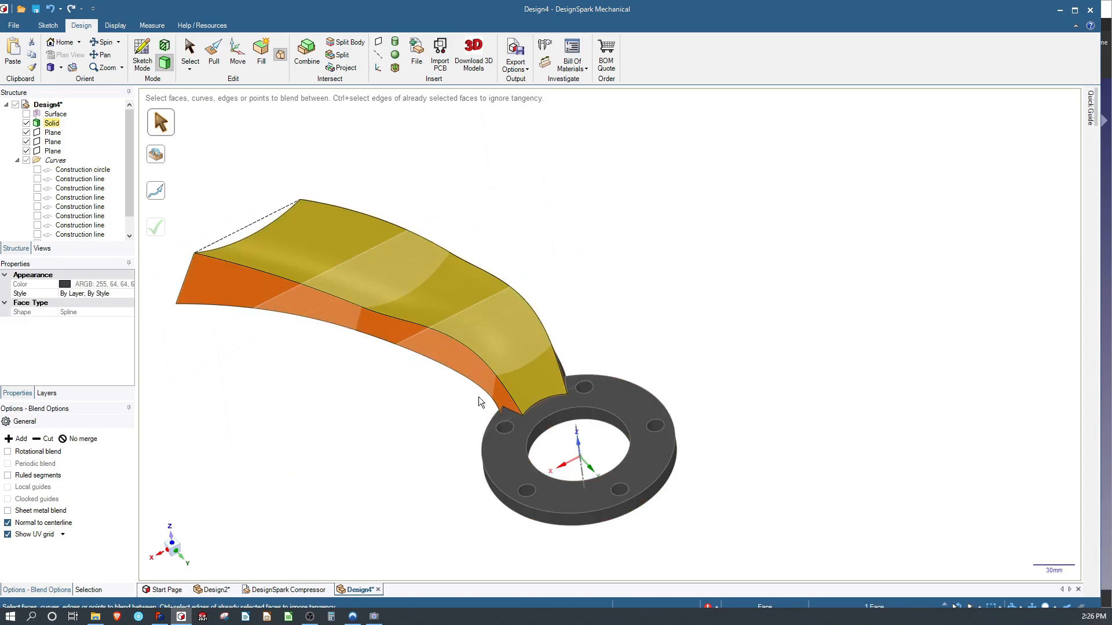
click(607, 379)
middle_drag(411, 353, 317, 240)
middle_drag(369, 315, 328, 264)
click(314, 202)
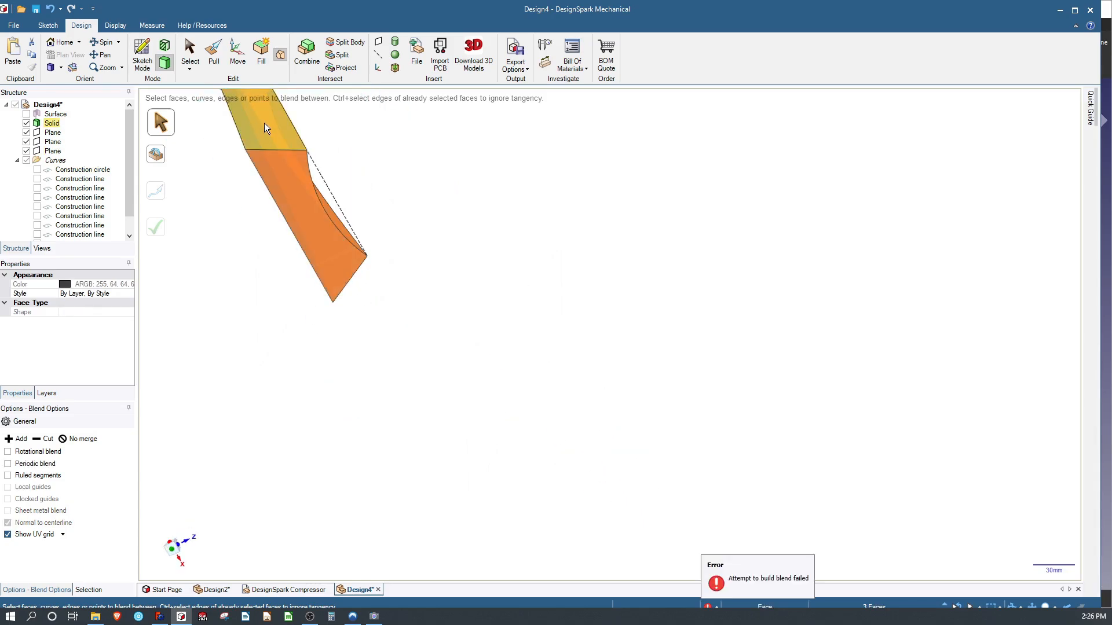
click(290, 176)
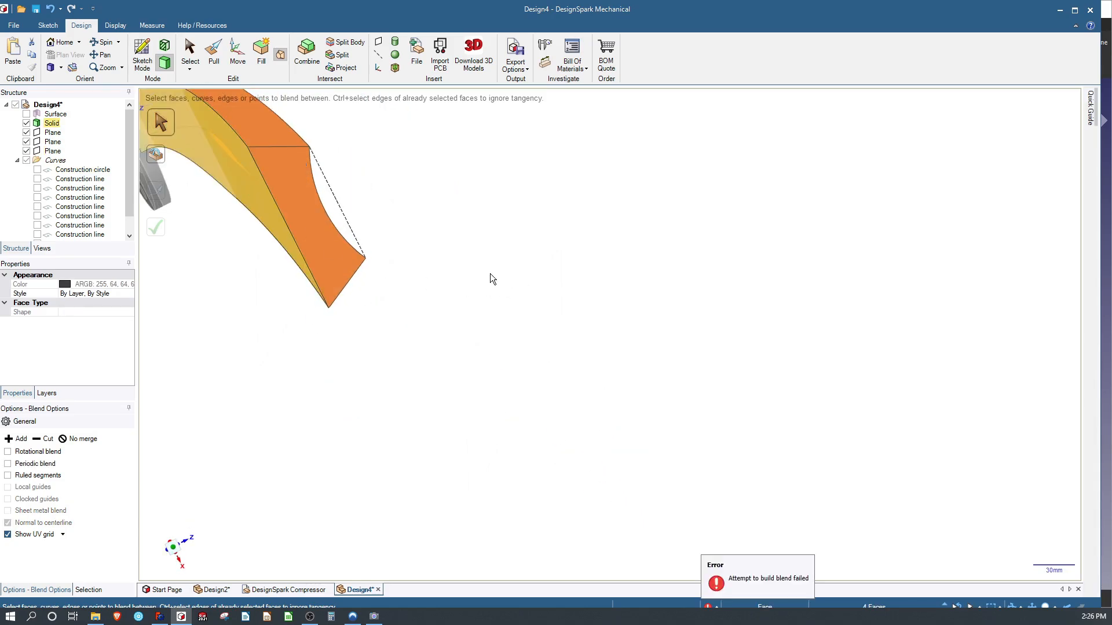
middle_drag(490, 274, 354, 248)
scroll(493, 320, down, 5)
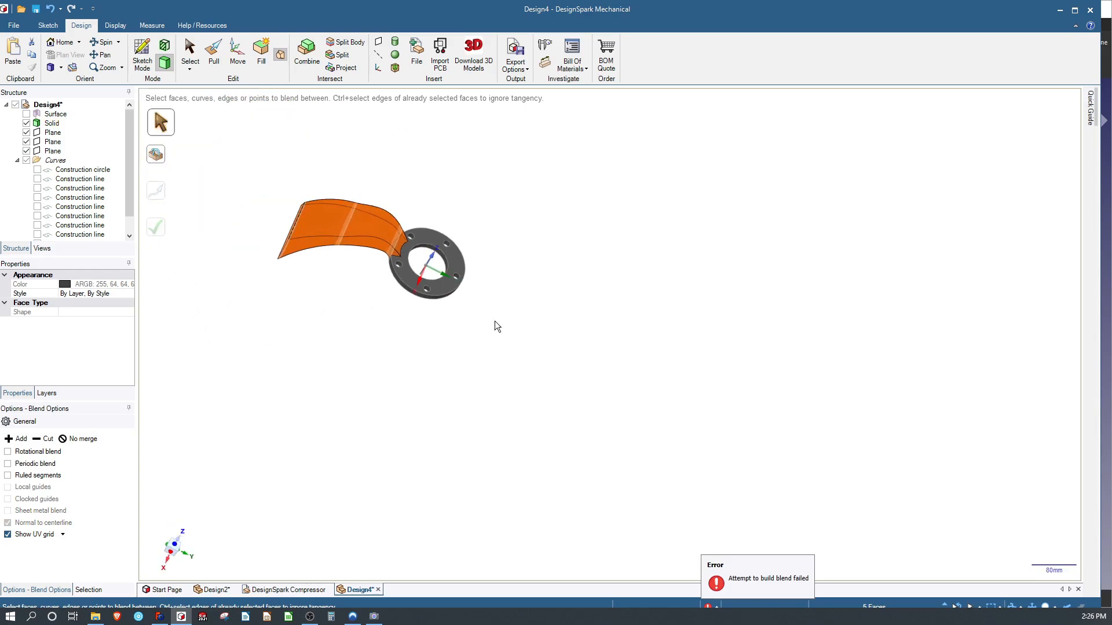
middle_drag(494, 326, 458, 325)
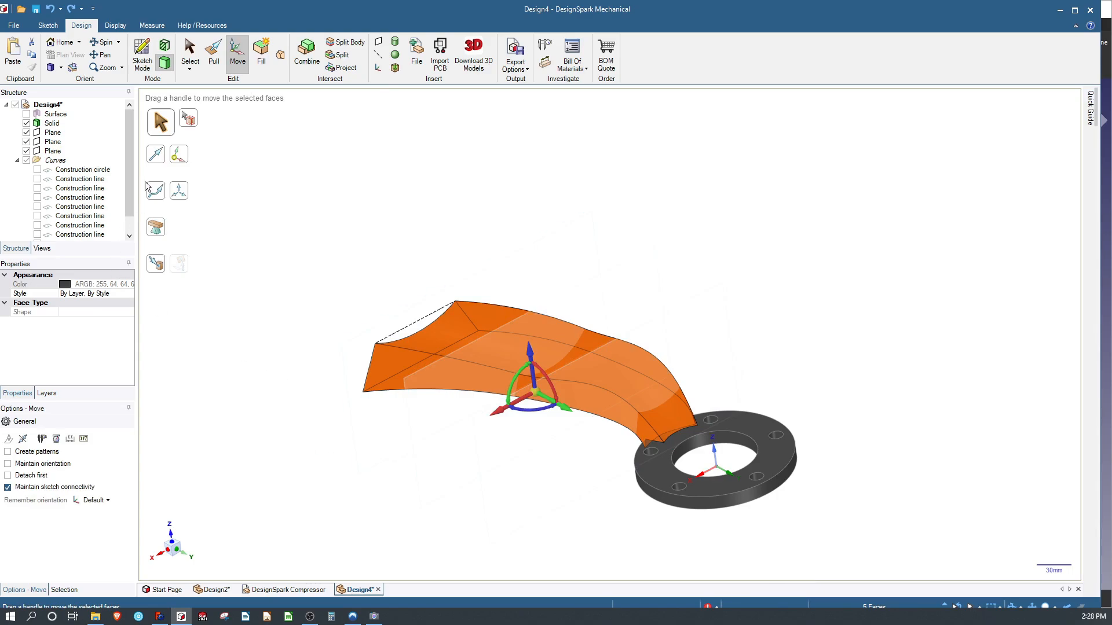
Pattern the blade around the flange's center axis with the Move tool, using a count of 5 and 72° spacing.
click(8, 452)
click(185, 159)
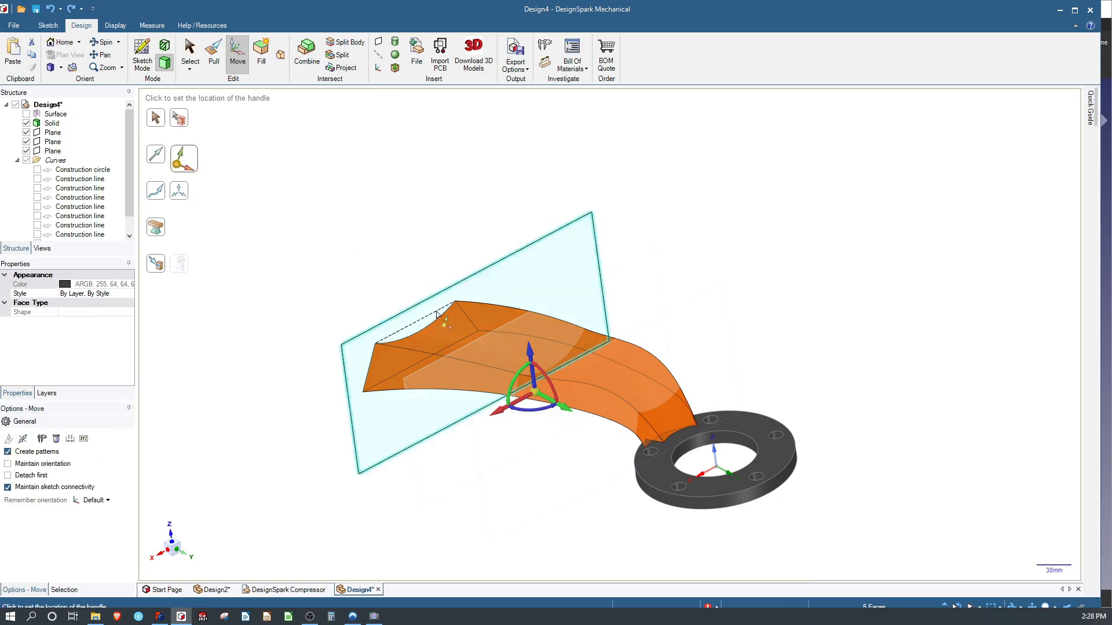
click(712, 480)
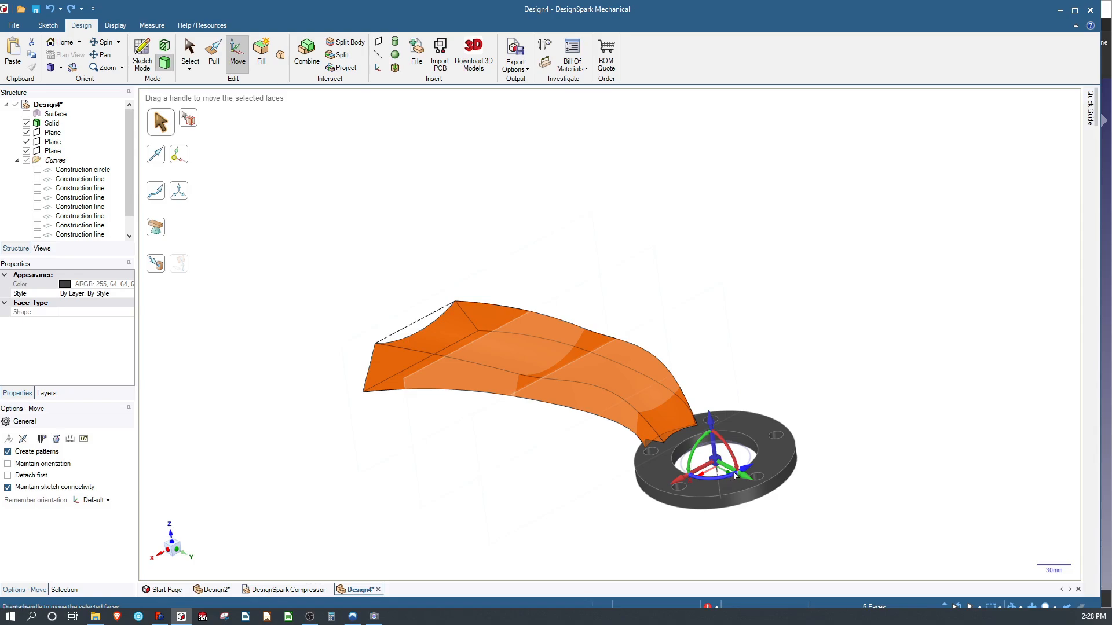
drag(734, 476, 759, 459)
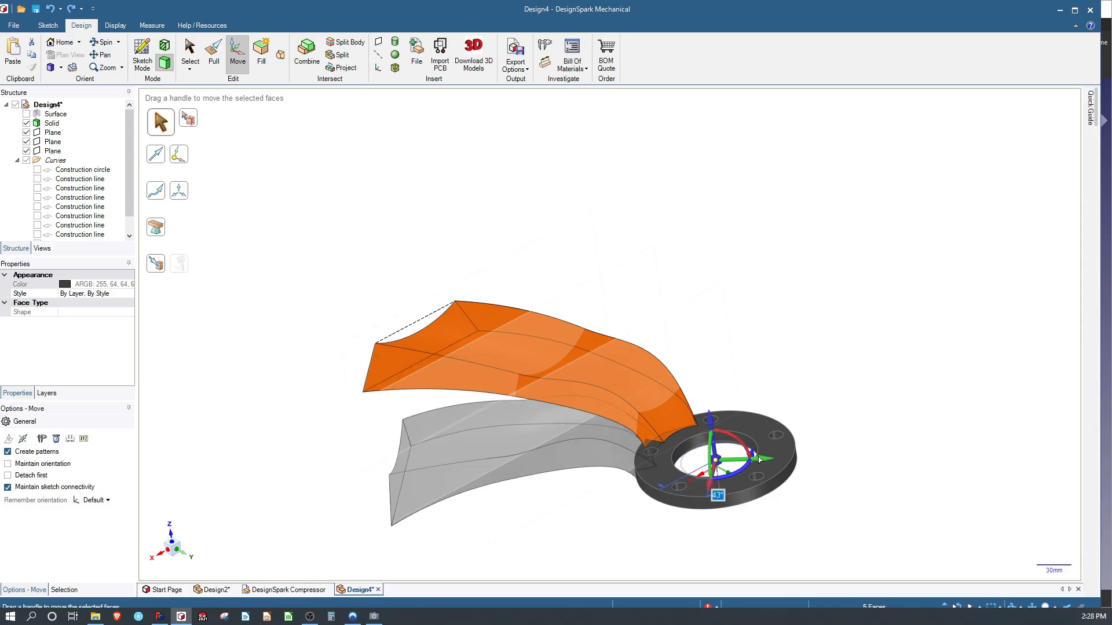
text(36)
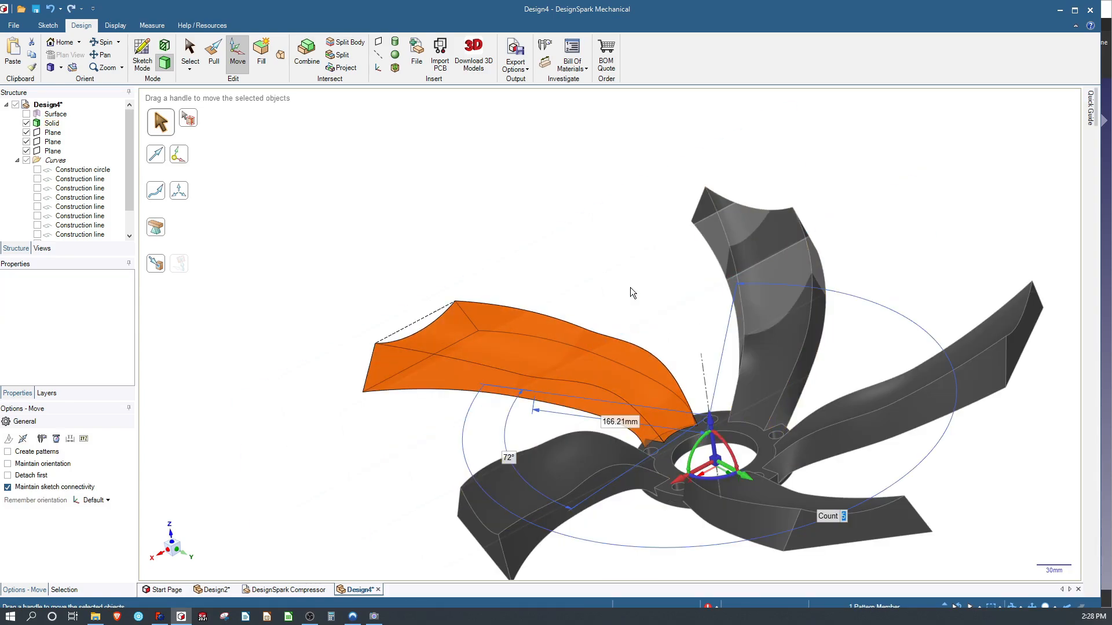
middle_drag(630, 288, 647, 333)
scroll(592, 264, up, 3)
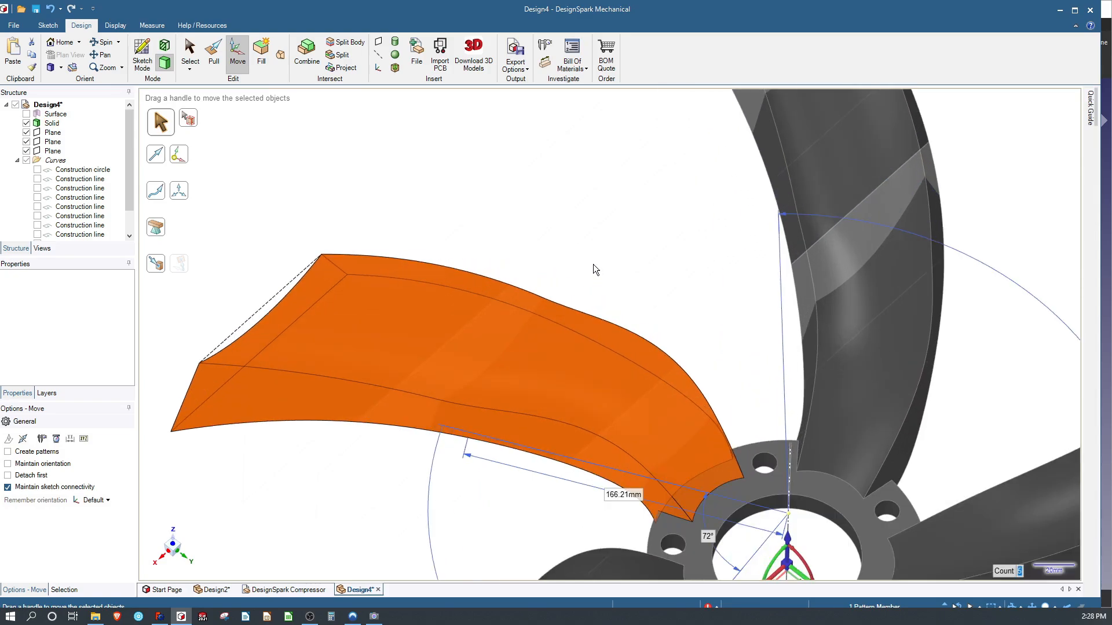
scroll(587, 263, down, 6)
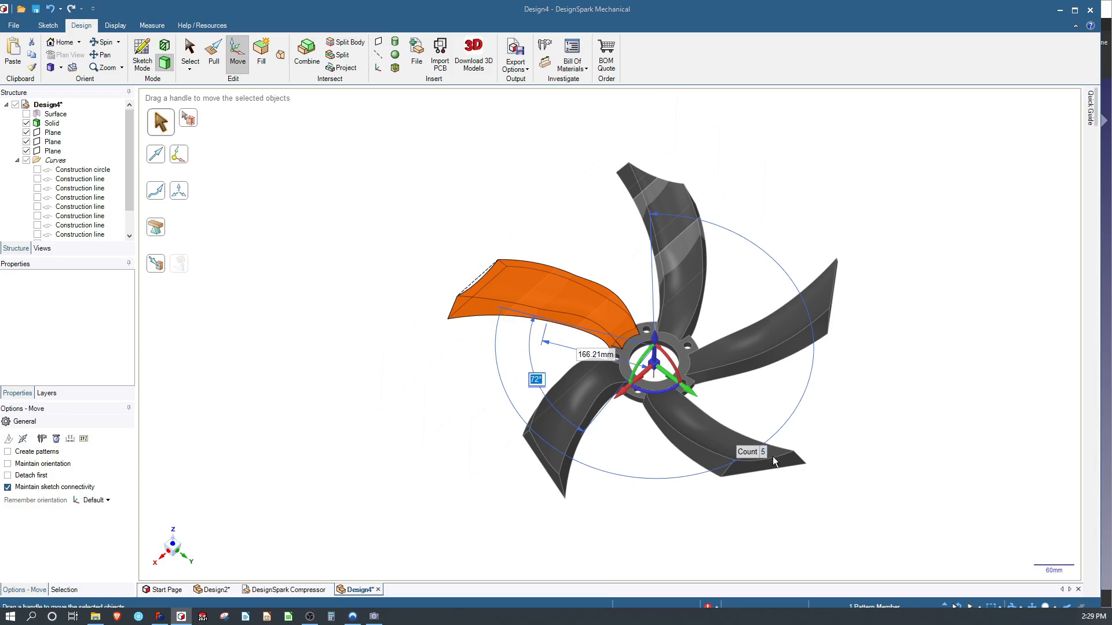
click(926, 444)
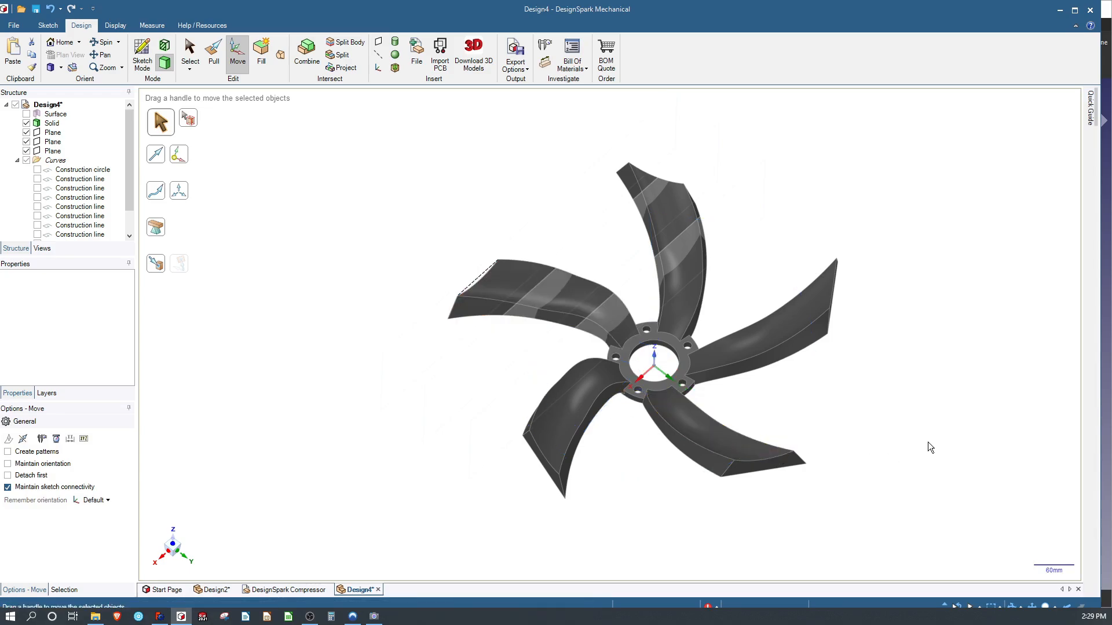
click(453, 264)
mouse_move(455, 266)
middle_down()
mouse_move(484, 372)
mouse_move(665, 290)
mouse_move(693, 313)
mouse_move(471, 272)
middle_up()
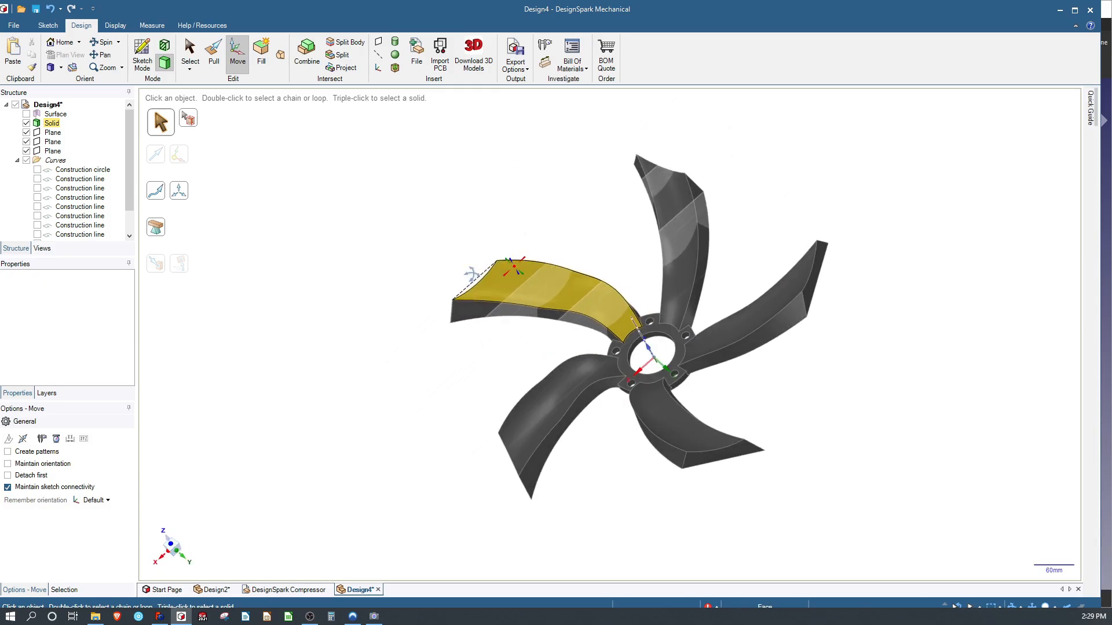
click(404, 259)
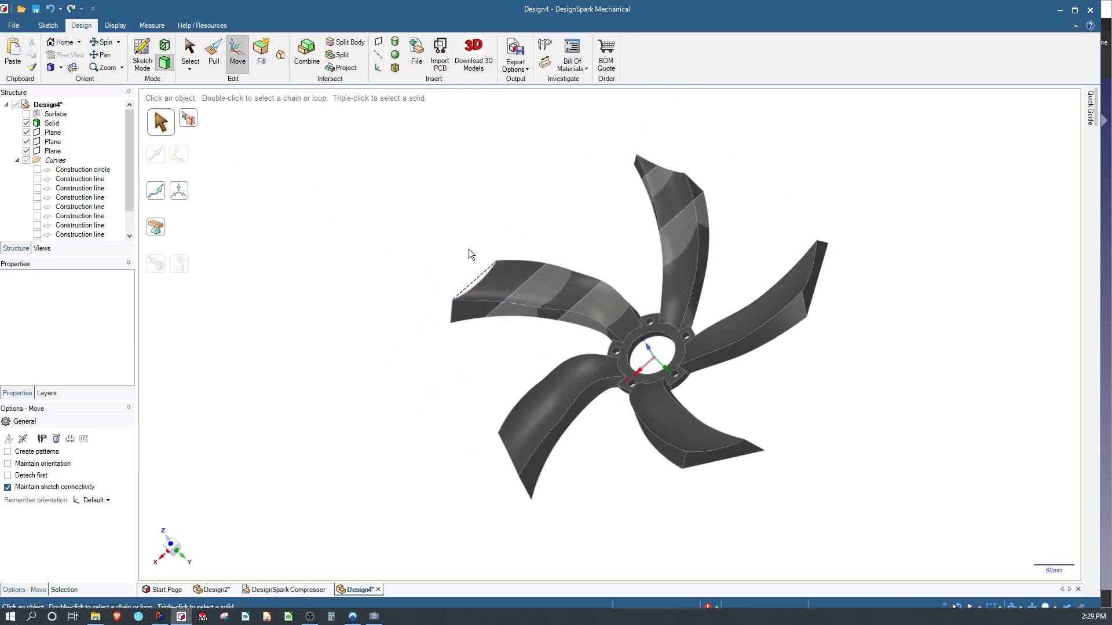
middle_drag(589, 318, 543, 304)
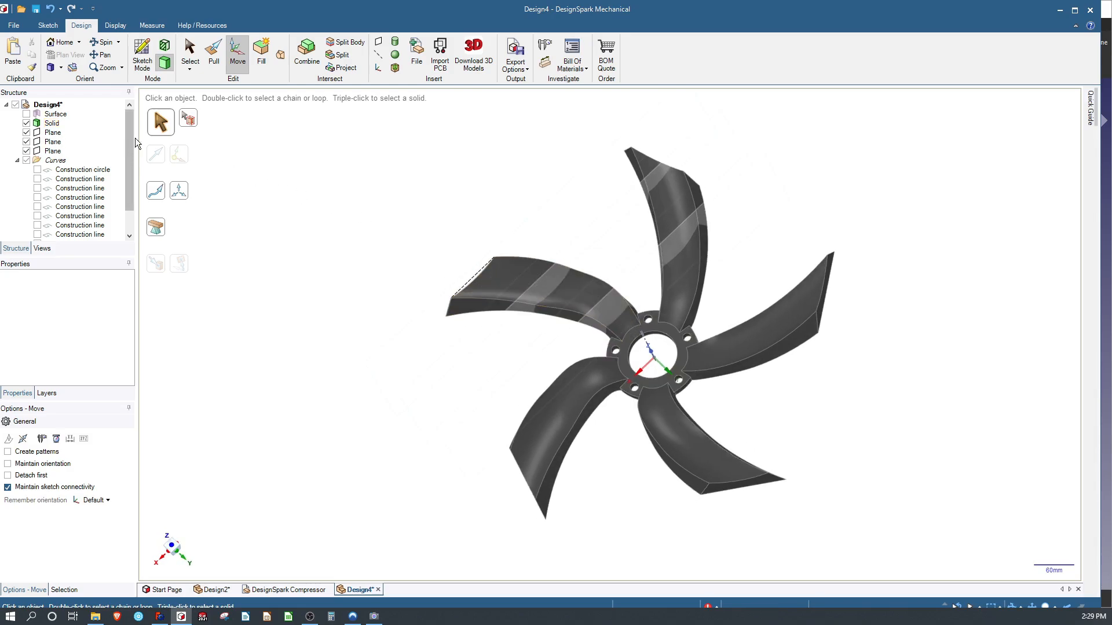
middle_drag(676, 342, 652, 355)
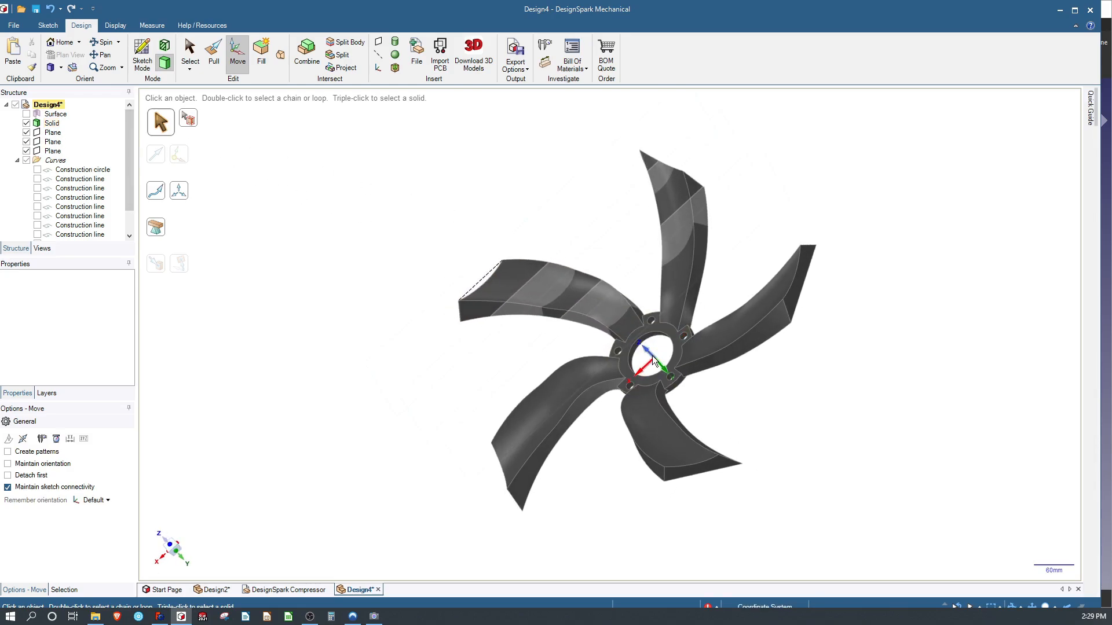
Select the X and Z axes of the coordinate system at the hub and show their plane in plan view.
scroll(652, 355, up, 3)
scroll(652, 355, up, 1)
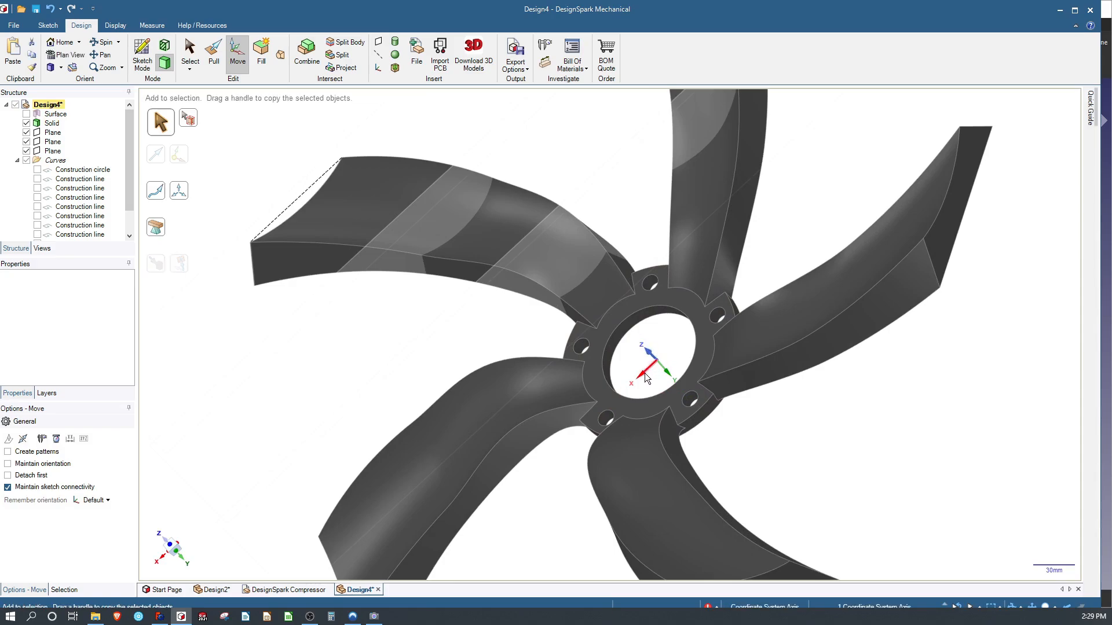
click(702, 392)
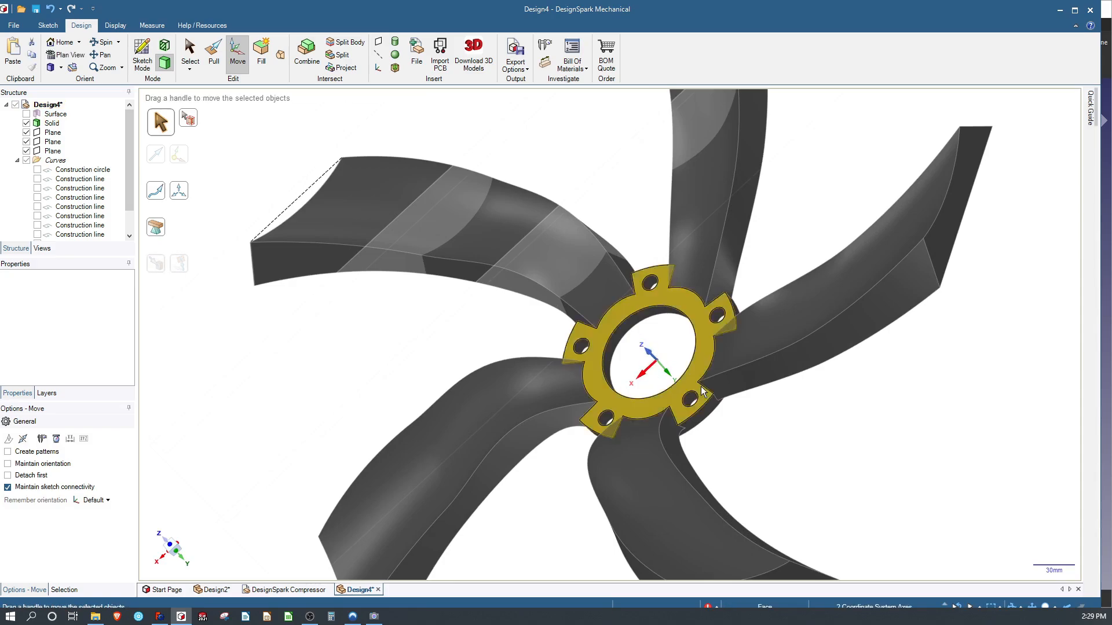
click(66, 56)
scroll(779, 347, down, 2)
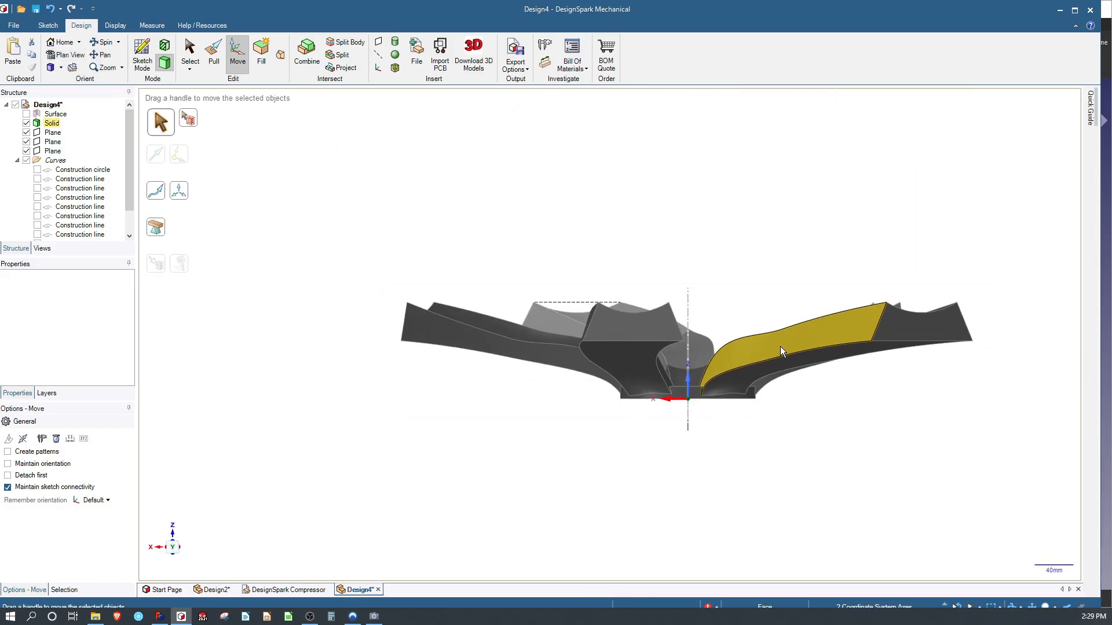
Sketch an open, stepped profile of seven connected lines beside the blade tip, about 437 mm tall, with short horizontal lines at both ends.
click(48, 26)
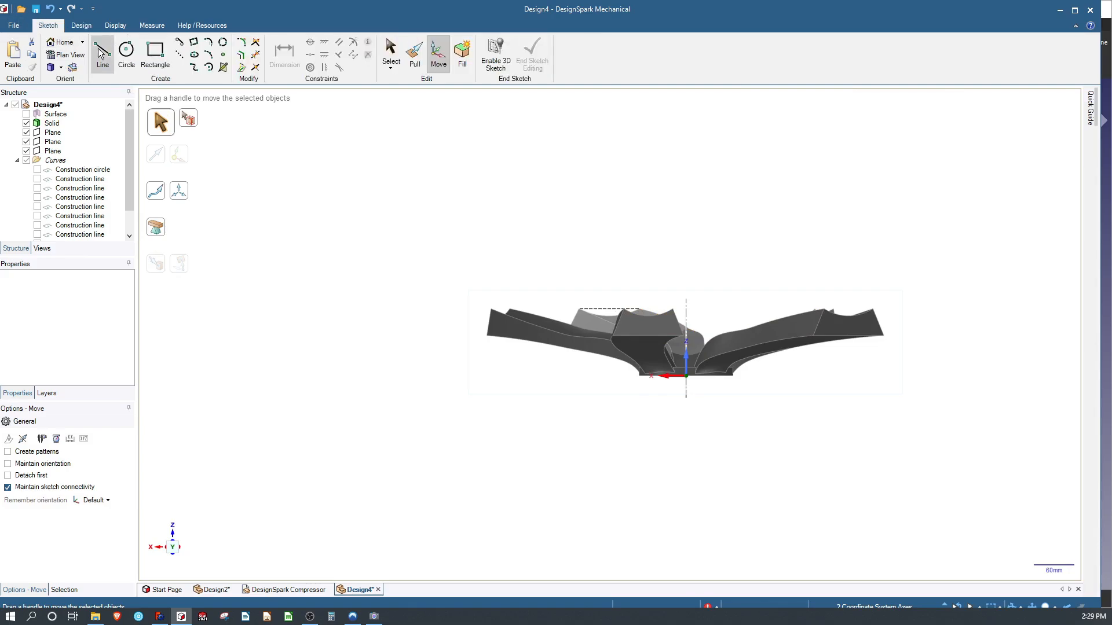
click(103, 55)
click(435, 255)
click(476, 254)
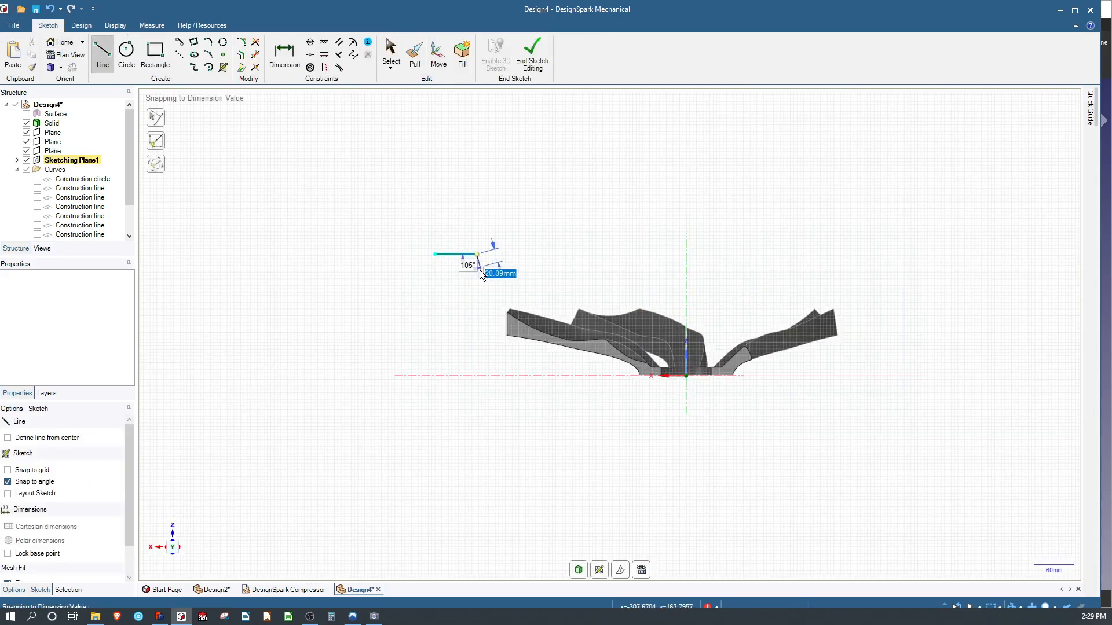
click(476, 300)
click(538, 376)
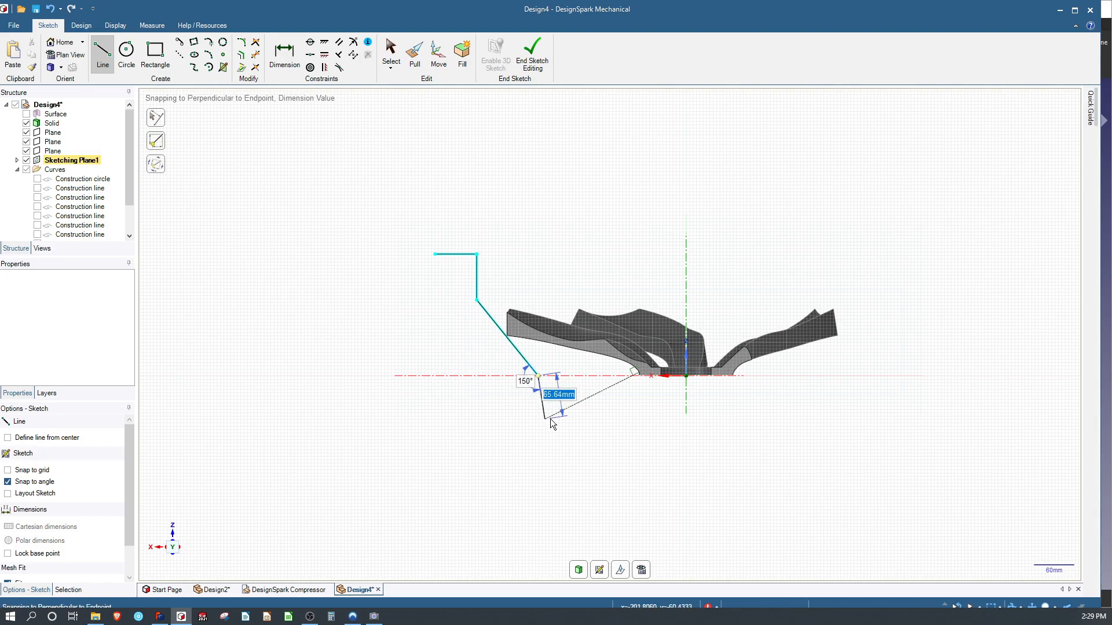
click(540, 454)
click(488, 493)
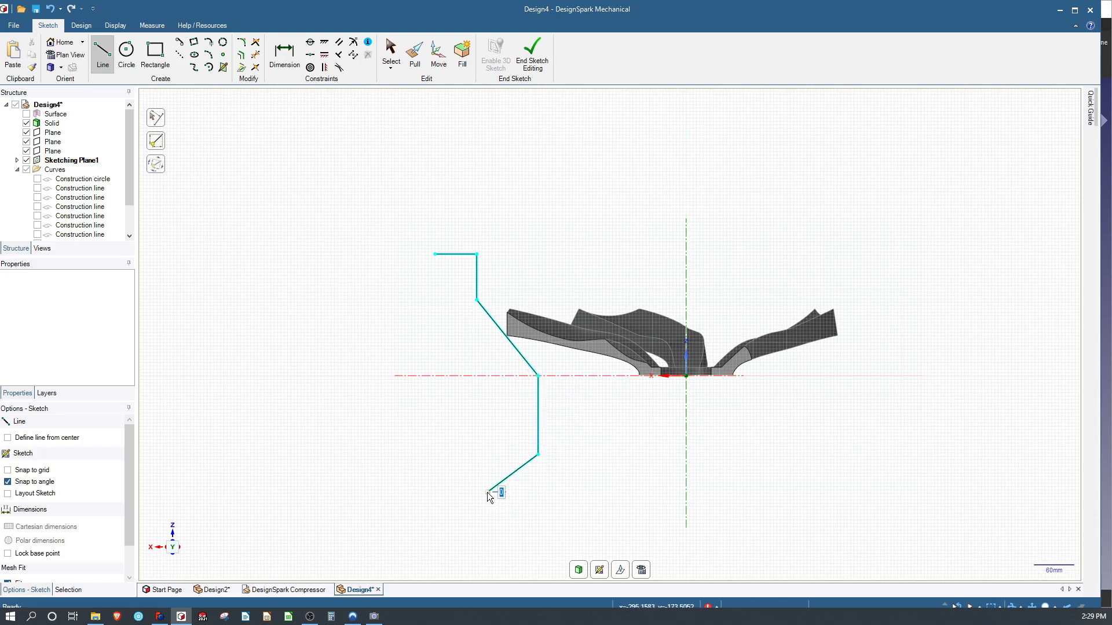
click(488, 547)
click(449, 547)
key(Escape)
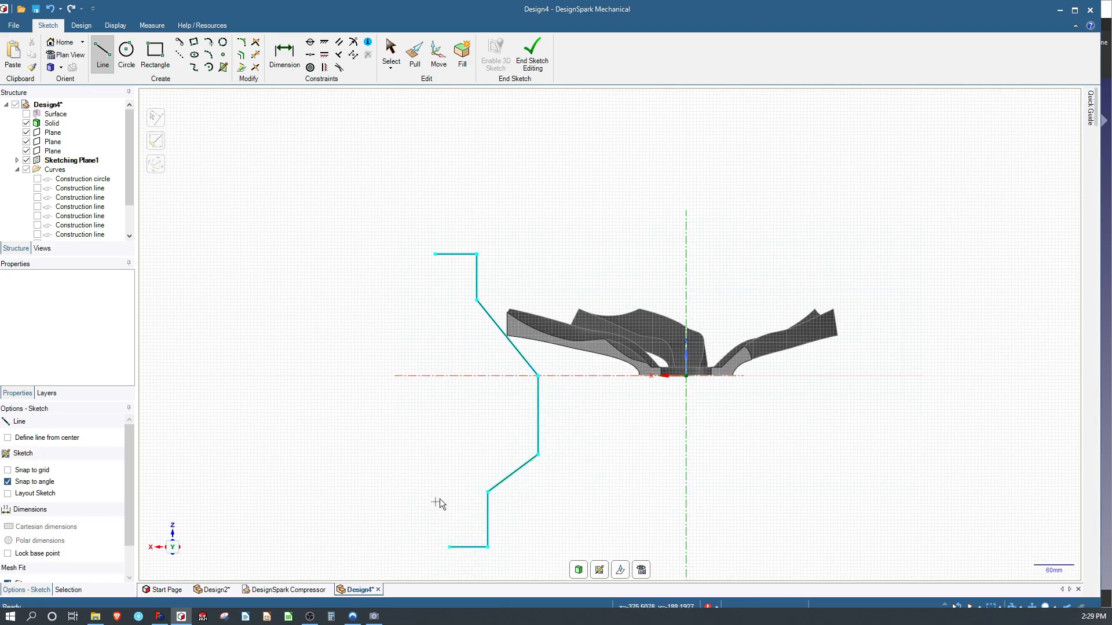
Dimension the profile's overall height between its top and bottom horizontal lines and set it to 9*25.4 mm.
click(284, 55)
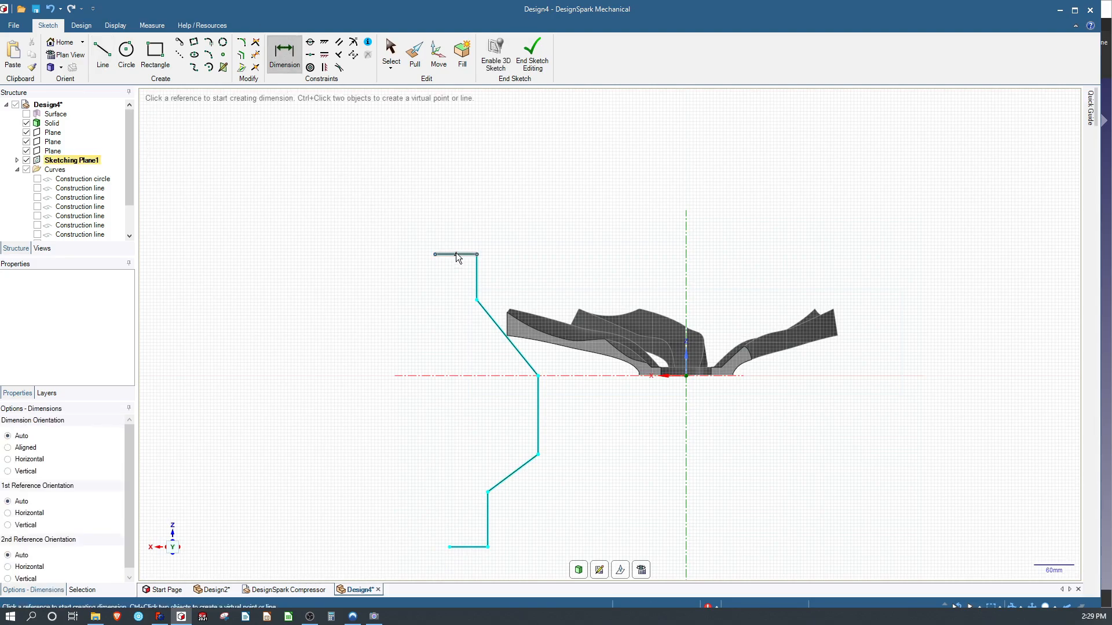
click(445, 254)
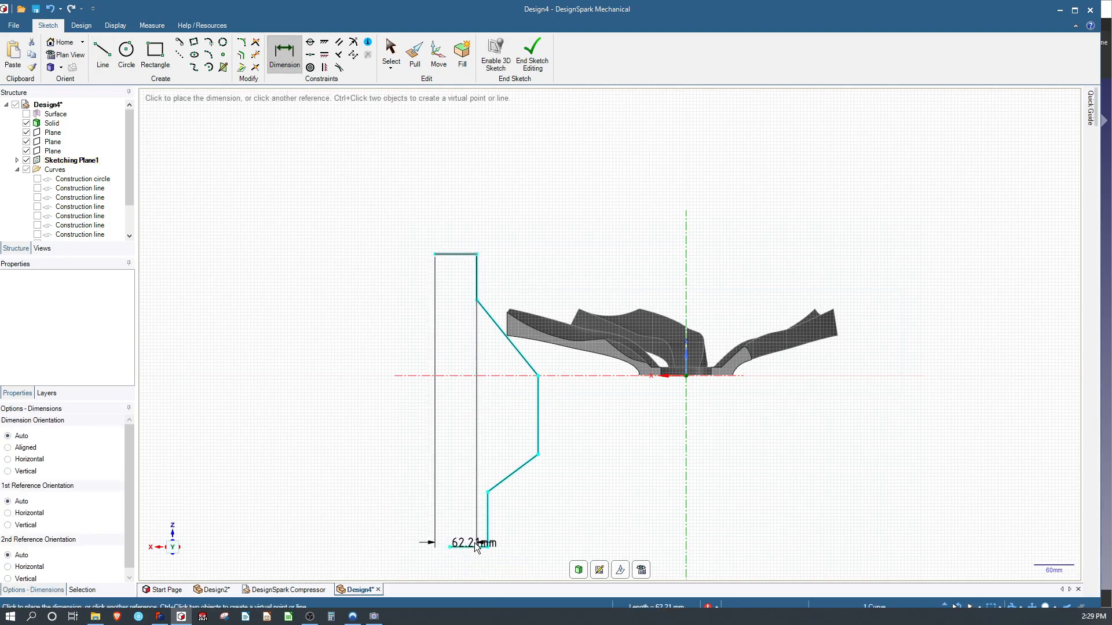
click(474, 543)
click(355, 468)
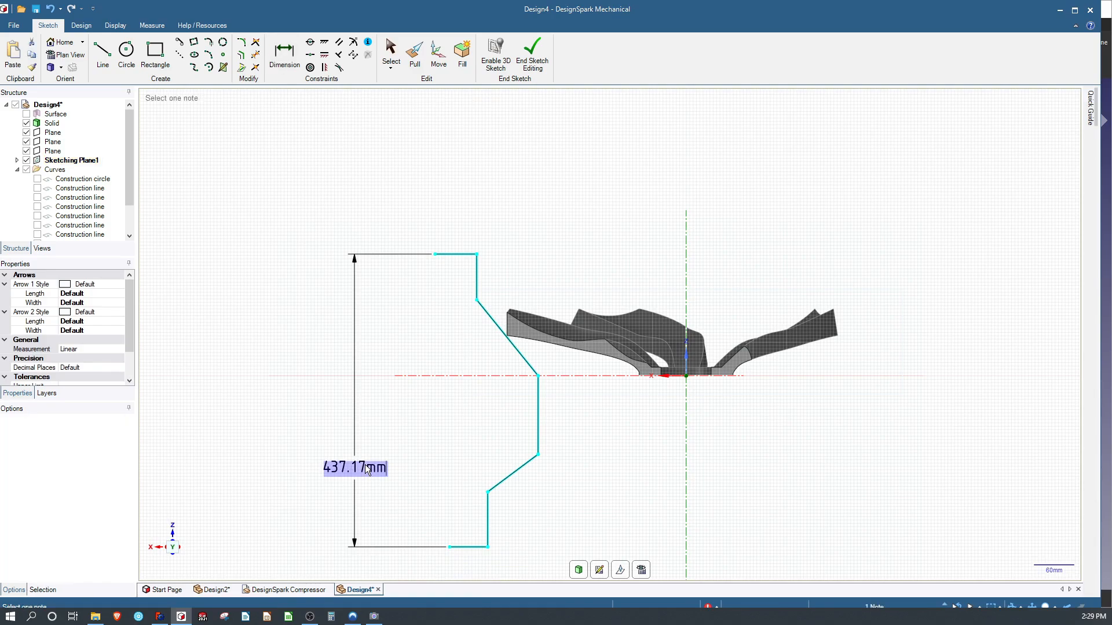
text(9*25)
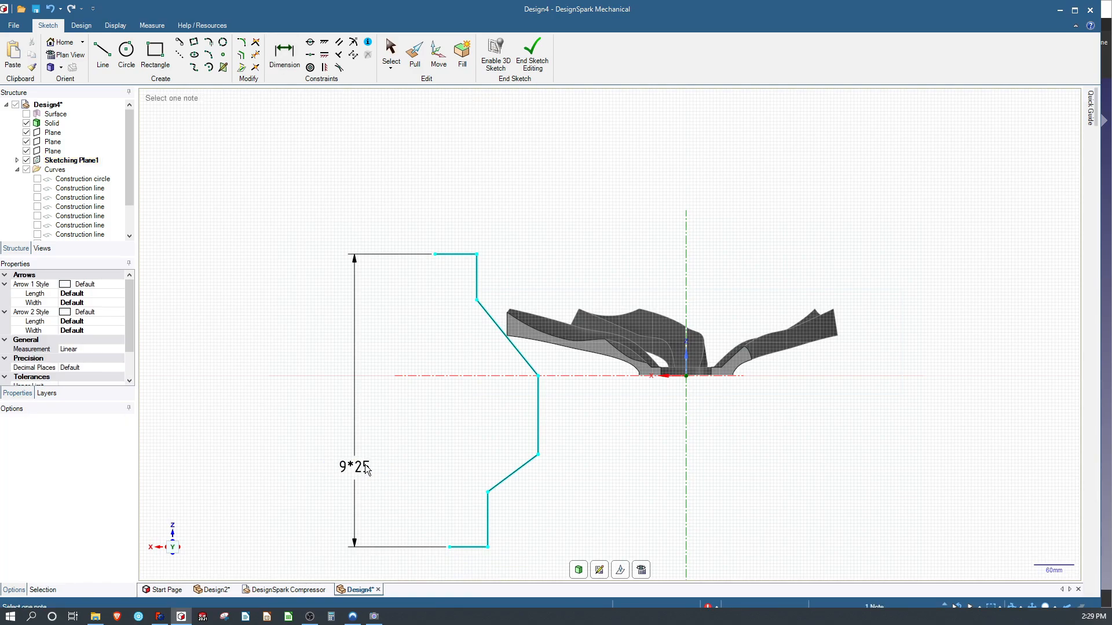
text(.4)
key(Return)
scroll(458, 377, up, 2)
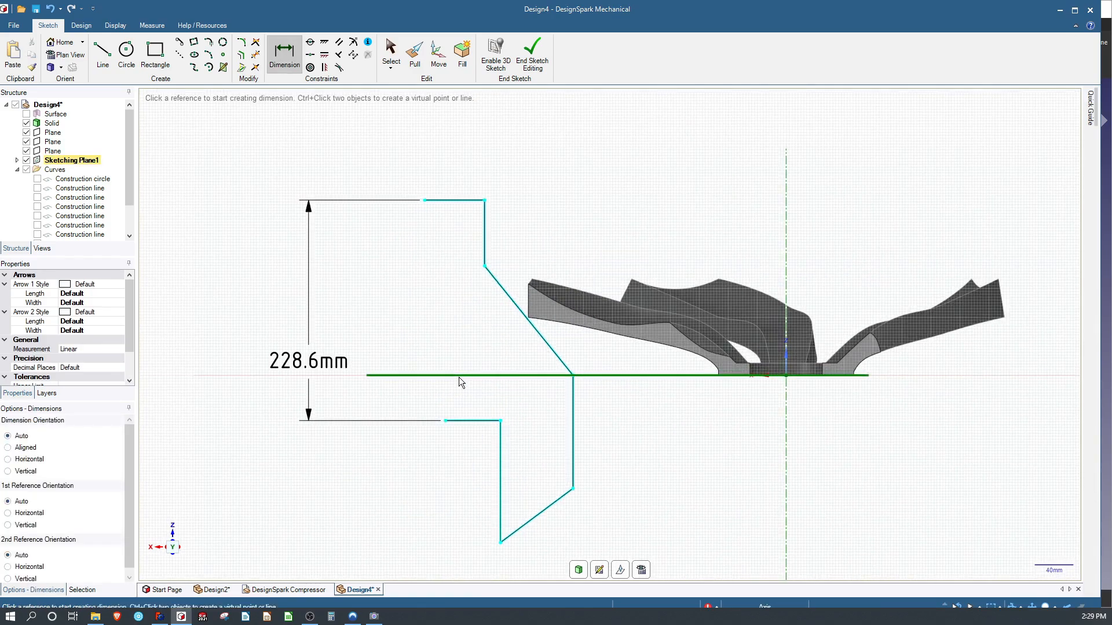
Move the profile's lower corner points up so the inner vertical becomes a short segment near the horizontal axis, above the bottom line.
key(Escape)
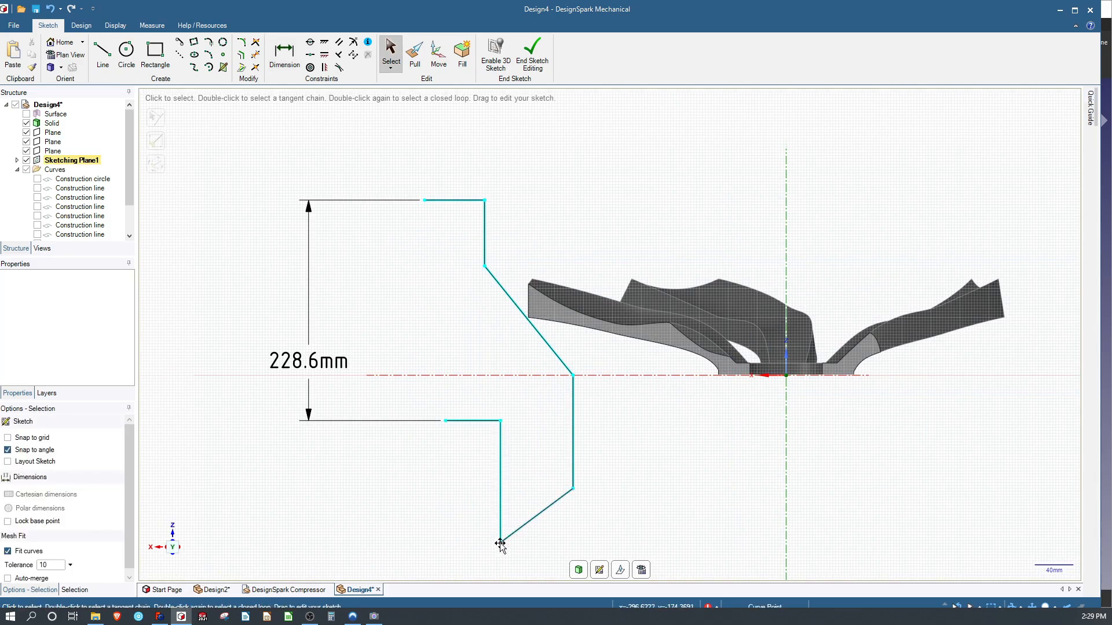
drag(500, 543, 501, 403)
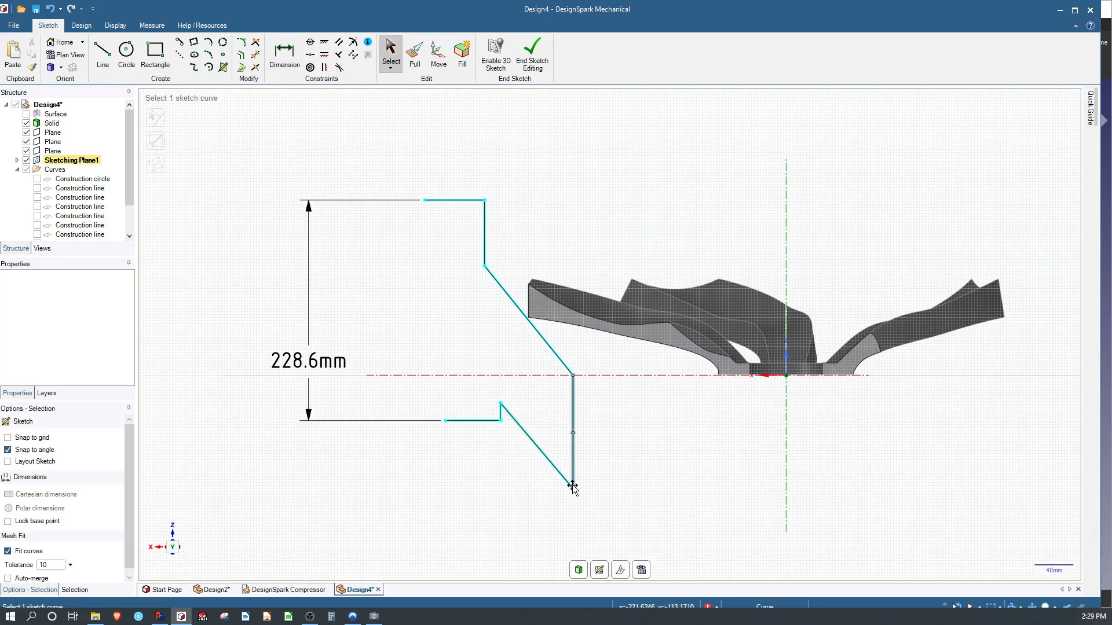
drag(573, 486, 540, 396)
drag(519, 389, 515, 387)
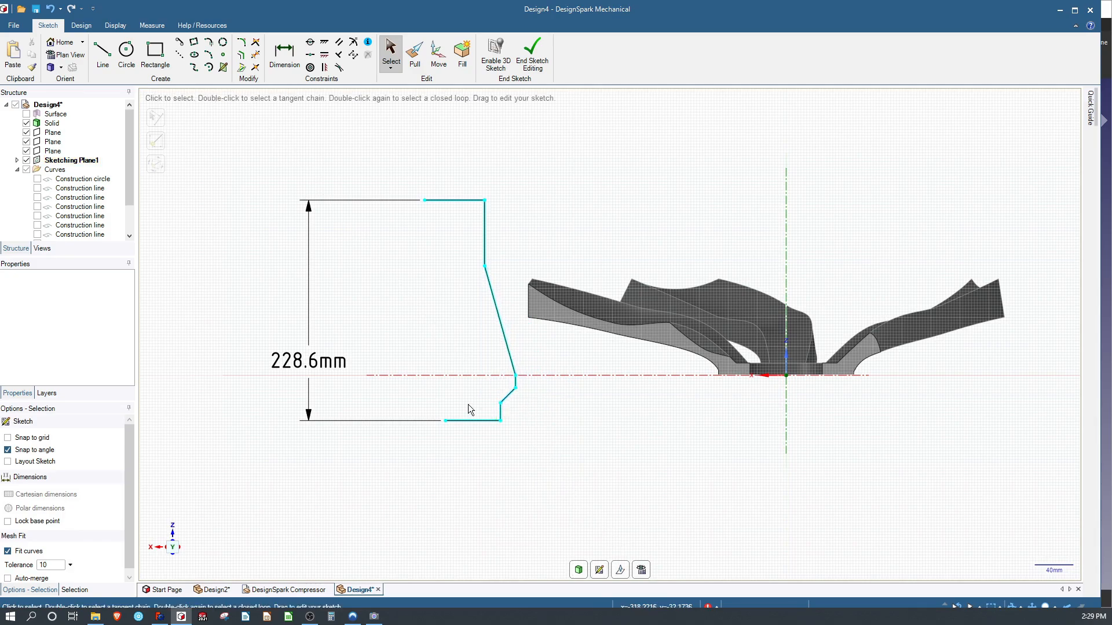
Dimension the profile's top horizontal line and set its length to 25.4 mm.
click(284, 53)
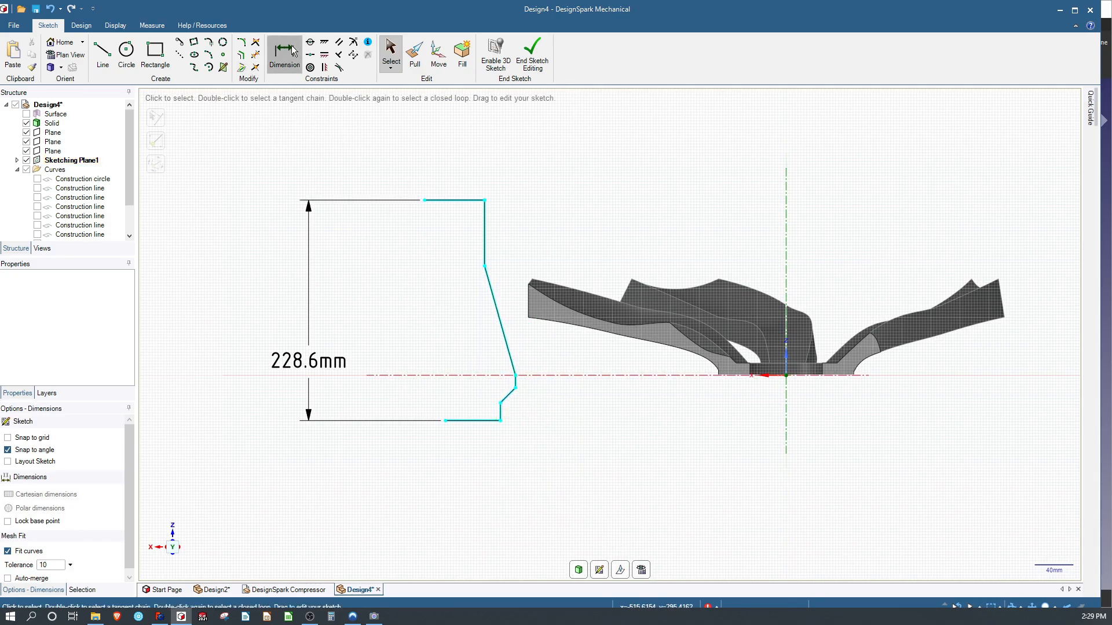
click(473, 206)
click(464, 138)
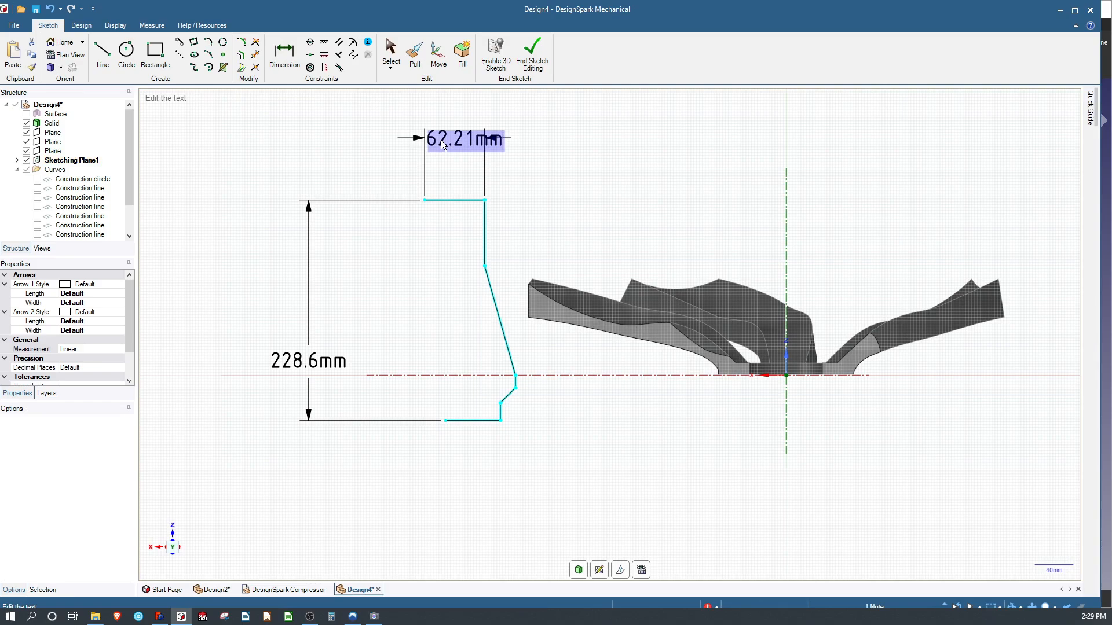
text(30)
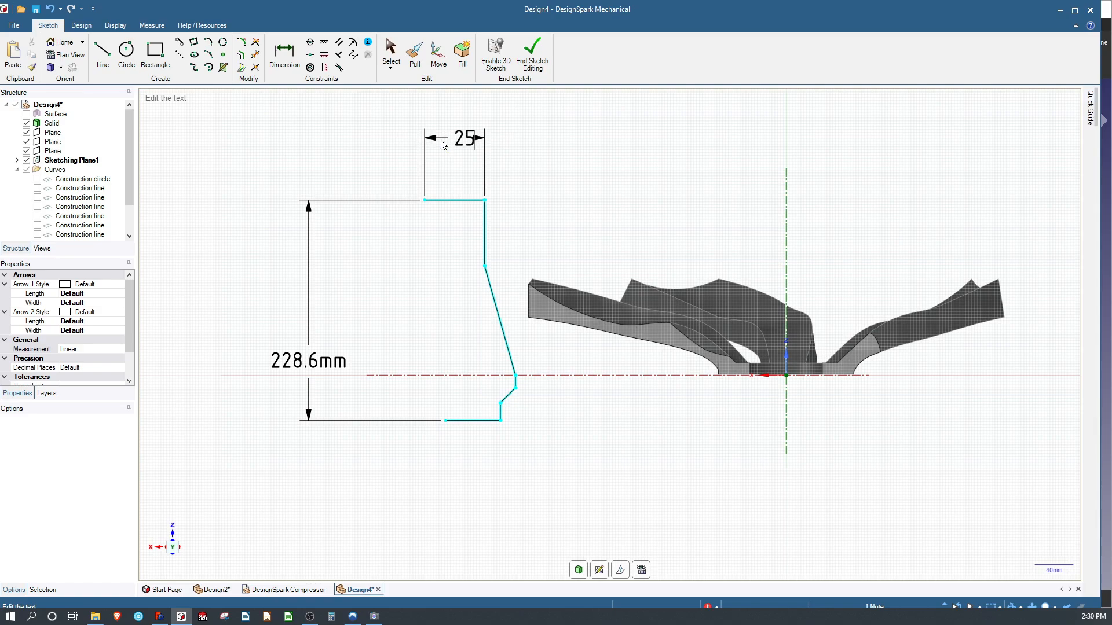
key(Return)
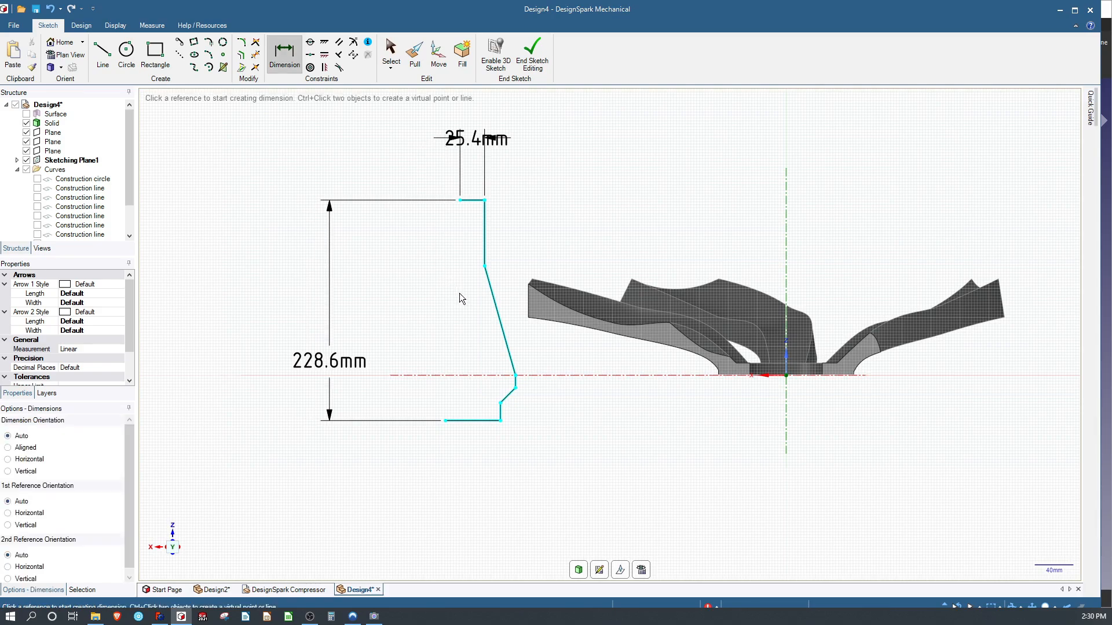
Dimension the profile's bottom horizontal line and set its length to 25.4 mm.
click(473, 422)
click(475, 450)
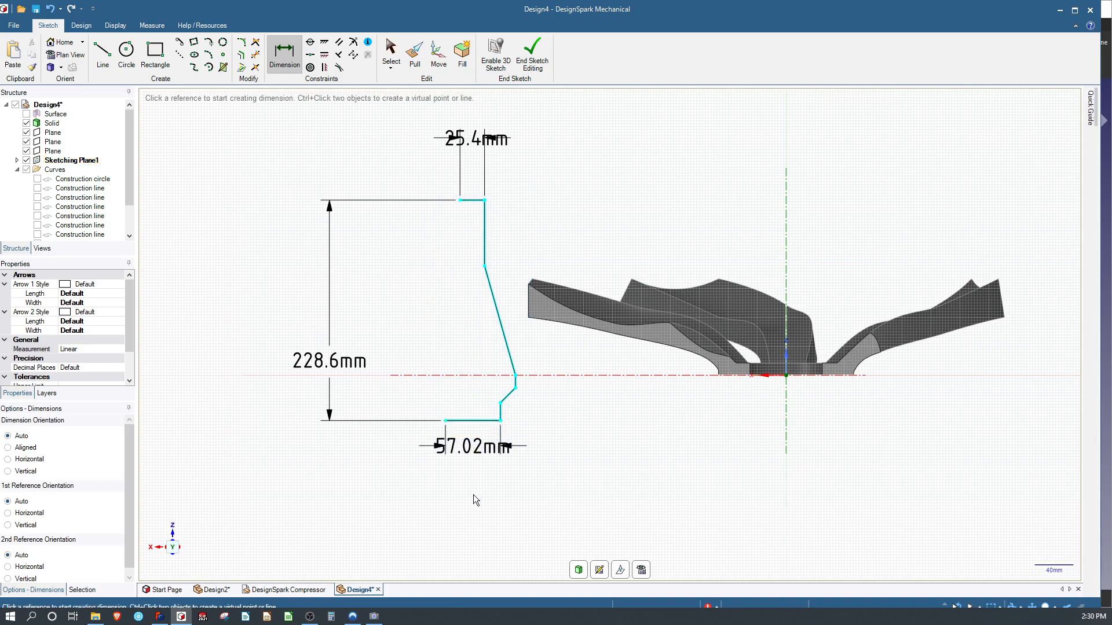
text(25.4)
key(Return)
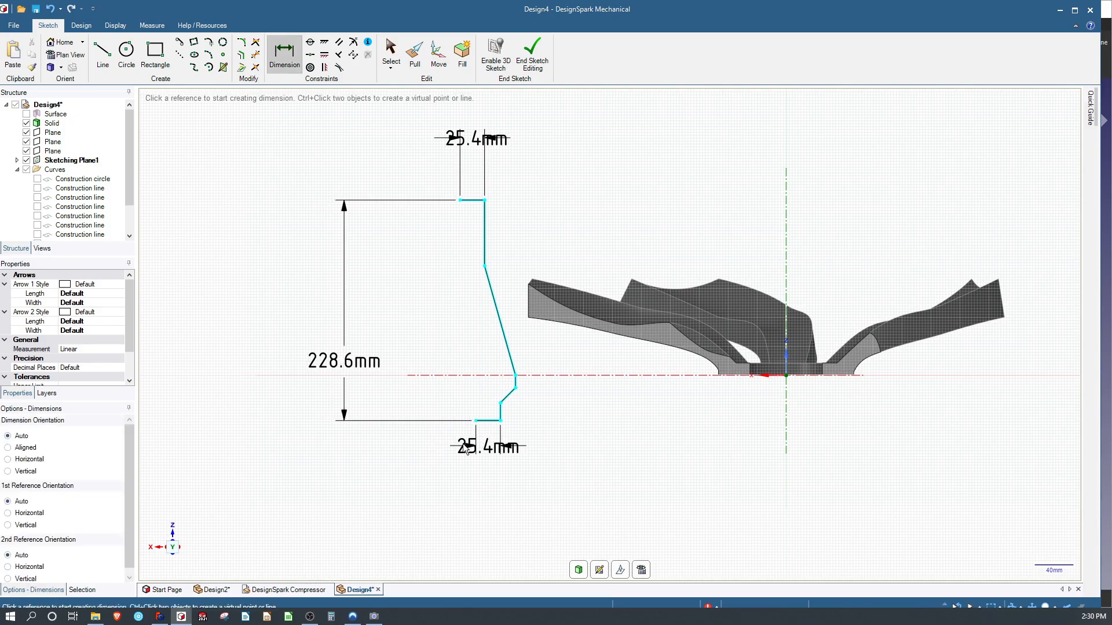
Connect the profile's two open ends with a construction line and constrain that line to be vertical.
click(179, 55)
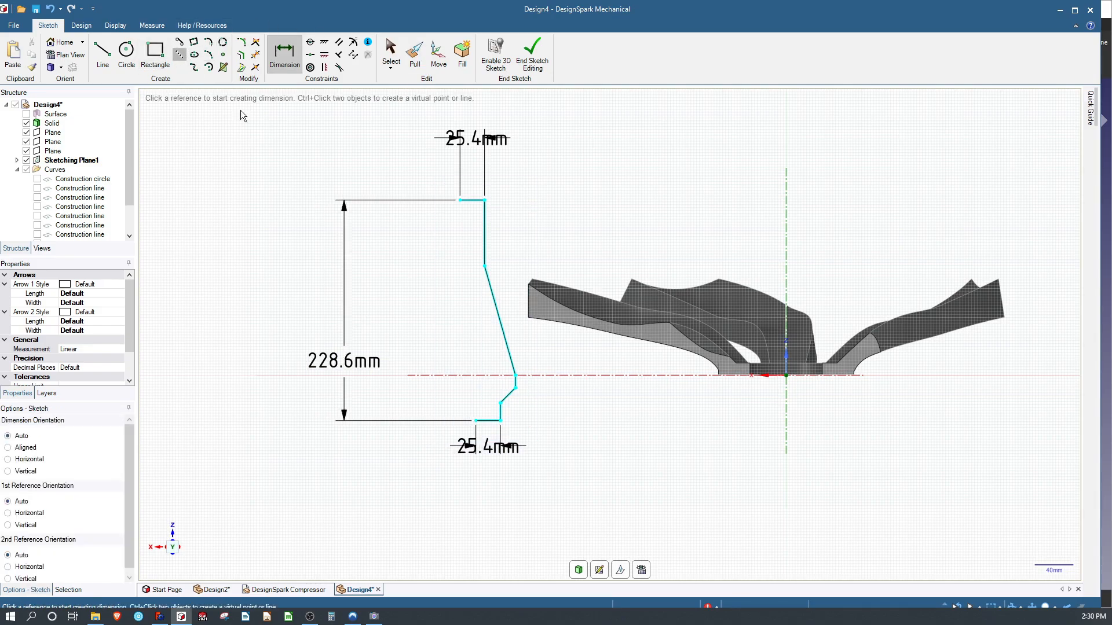
click(461, 201)
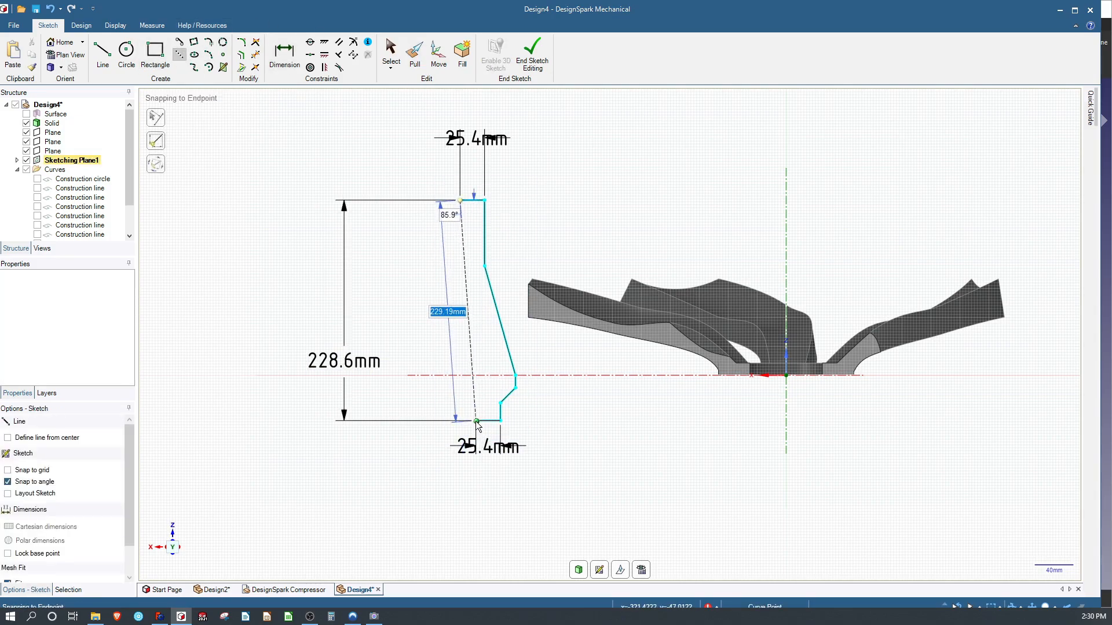
click(475, 421)
key(Escape)
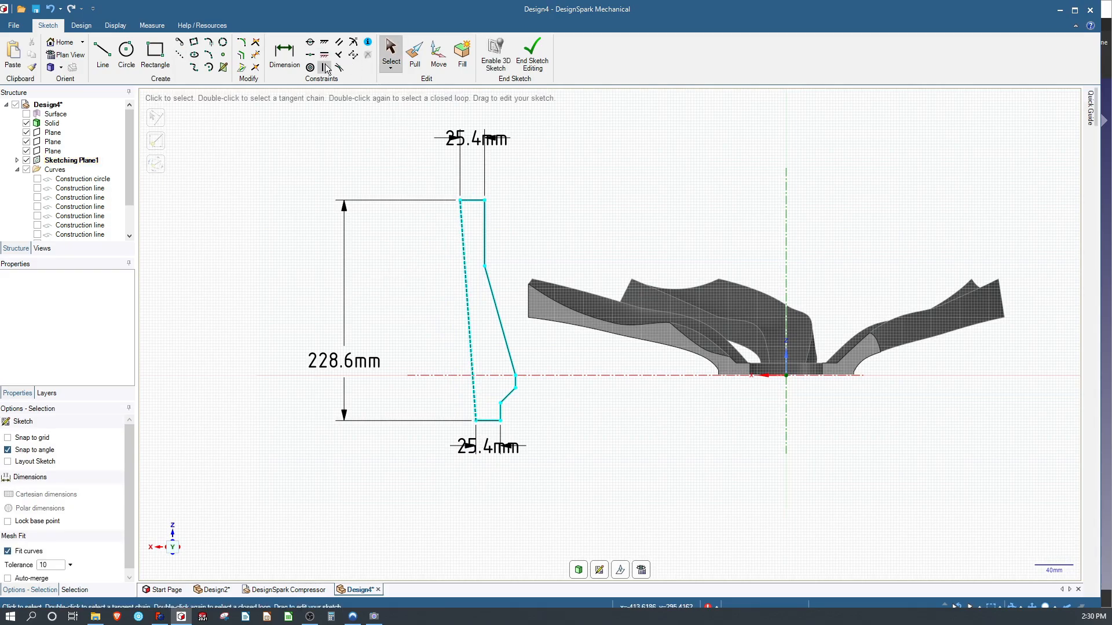
click(325, 68)
click(469, 296)
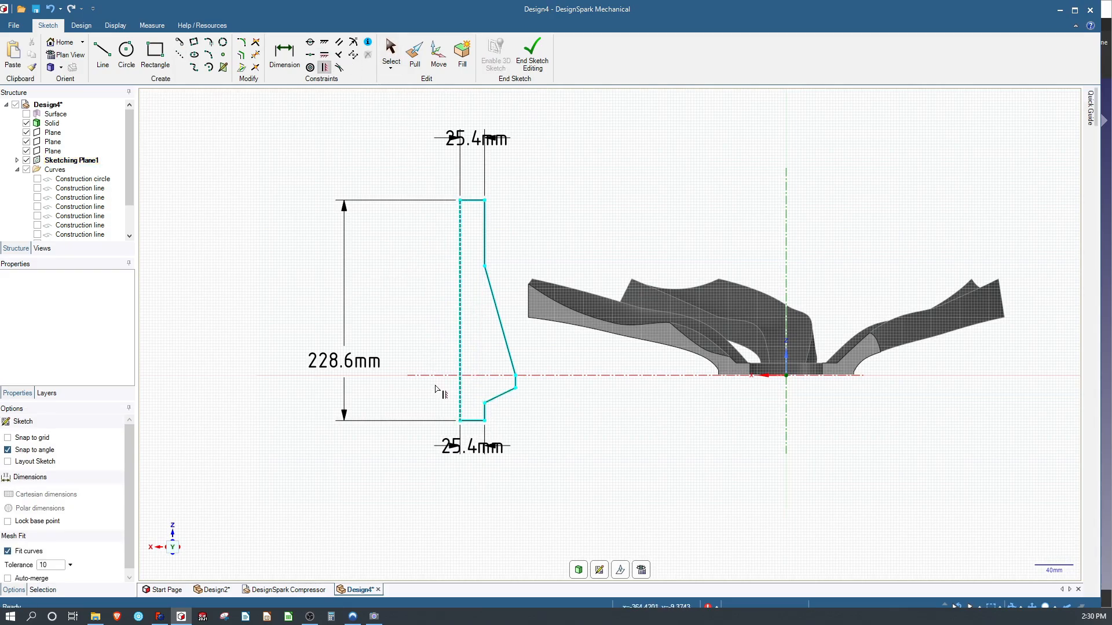
Raise the upper end of the profile's long slanted line and move its lower corner points outward toward the blade tip.
scroll(514, 351, down, 2)
scroll(494, 333, up, 4)
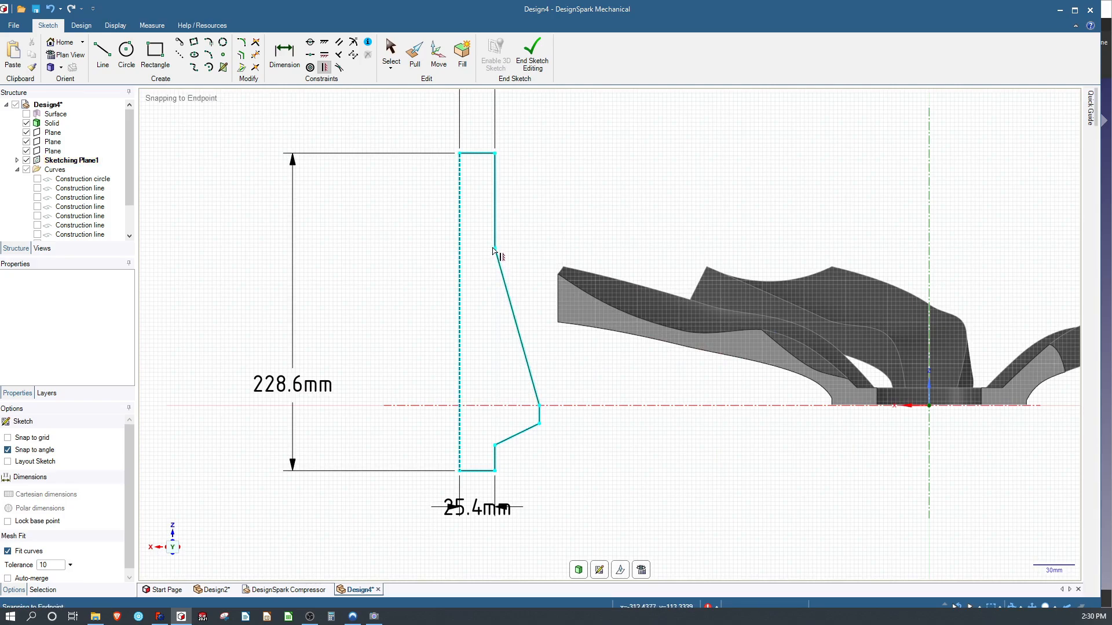
click(493, 250)
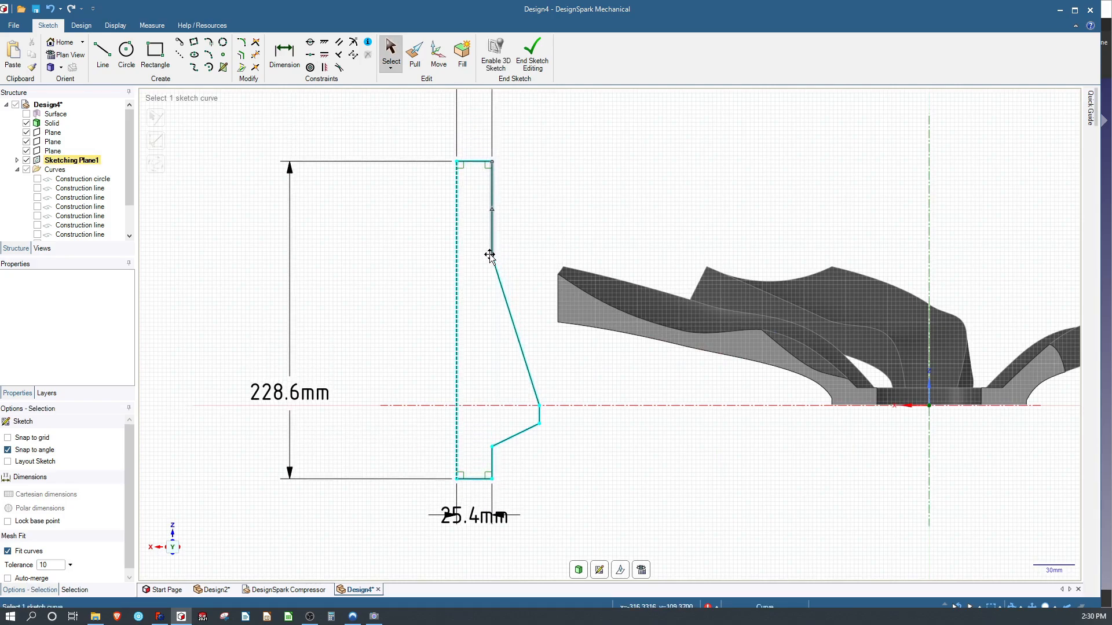
key(Escape)
drag(495, 253, 492, 194)
mouse_move(540, 407)
mouse_down()
mouse_move(513, 398)
mouse_move(547, 404)
mouse_up()
click(547, 407)
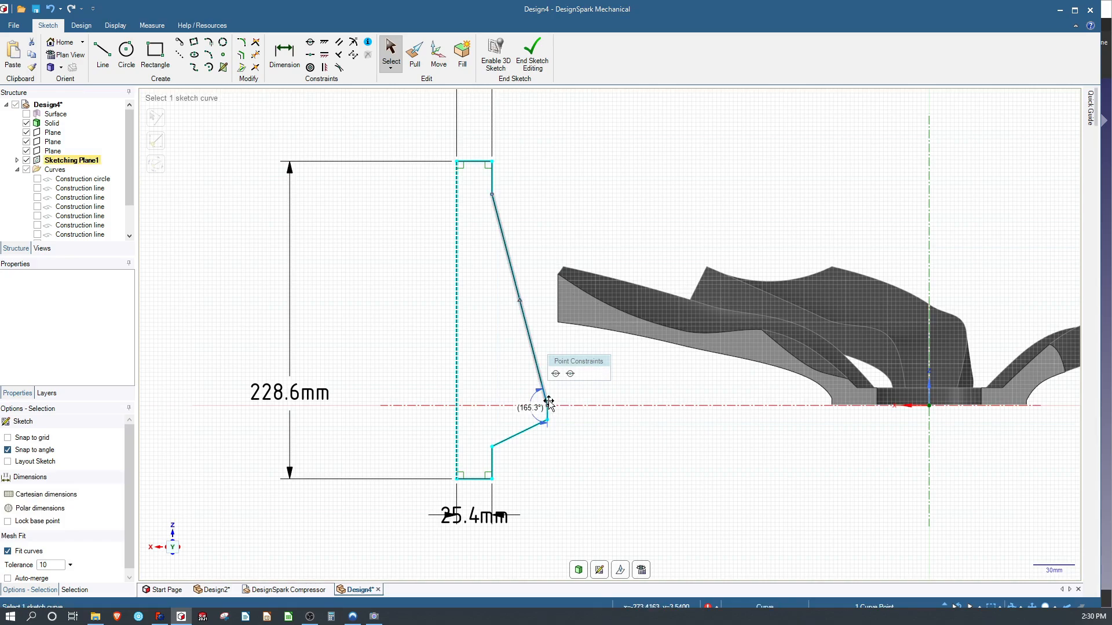
drag(535, 399, 566, 382)
mouse_move(497, 383)
middle_down()
mouse_move(434, 460)
mouse_move(458, 448)
mouse_move(454, 431)
middle_up()
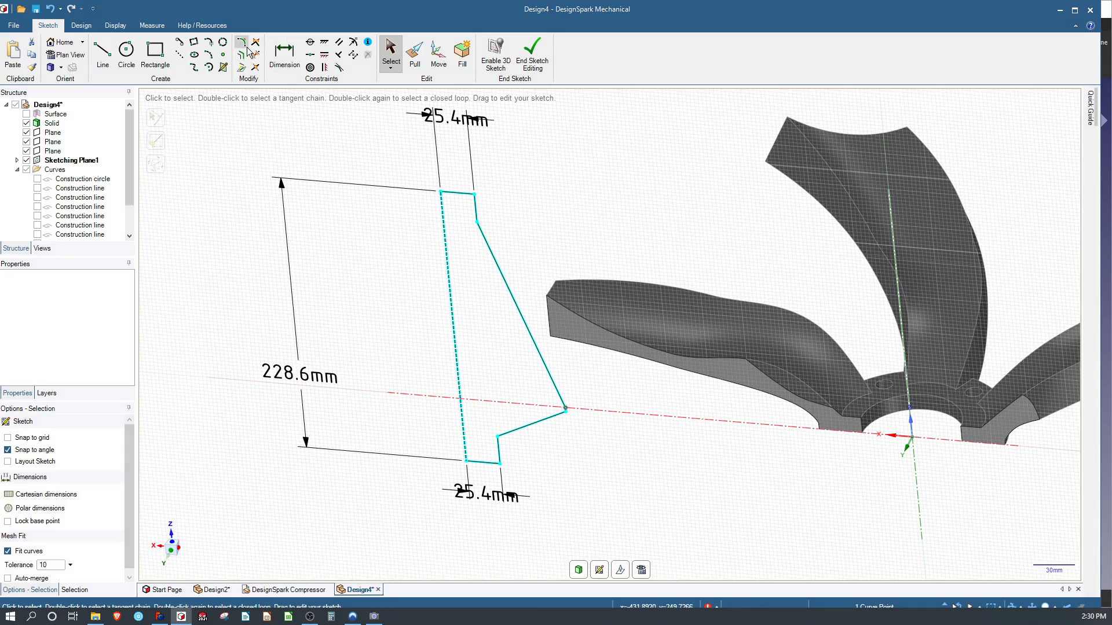
Offset the whole profile inward with corner closures and delete the offset line that runs beside the construction line.
mouse_move(350, 120)
mouse_down()
mouse_move(571, 544)
mouse_move(602, 562)
mouse_up()
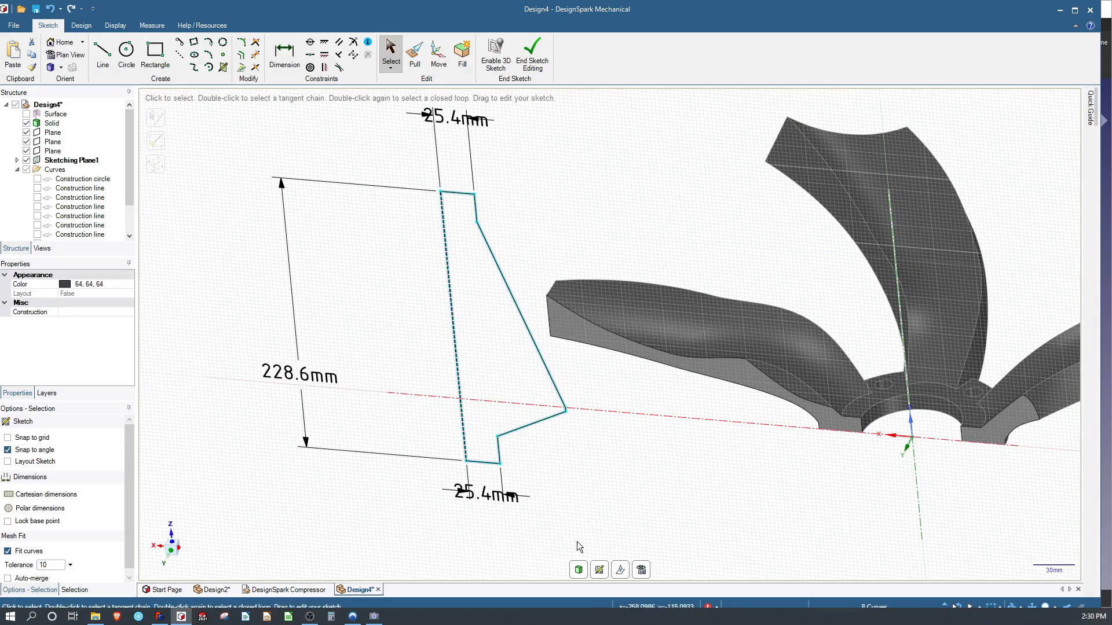
click(241, 56)
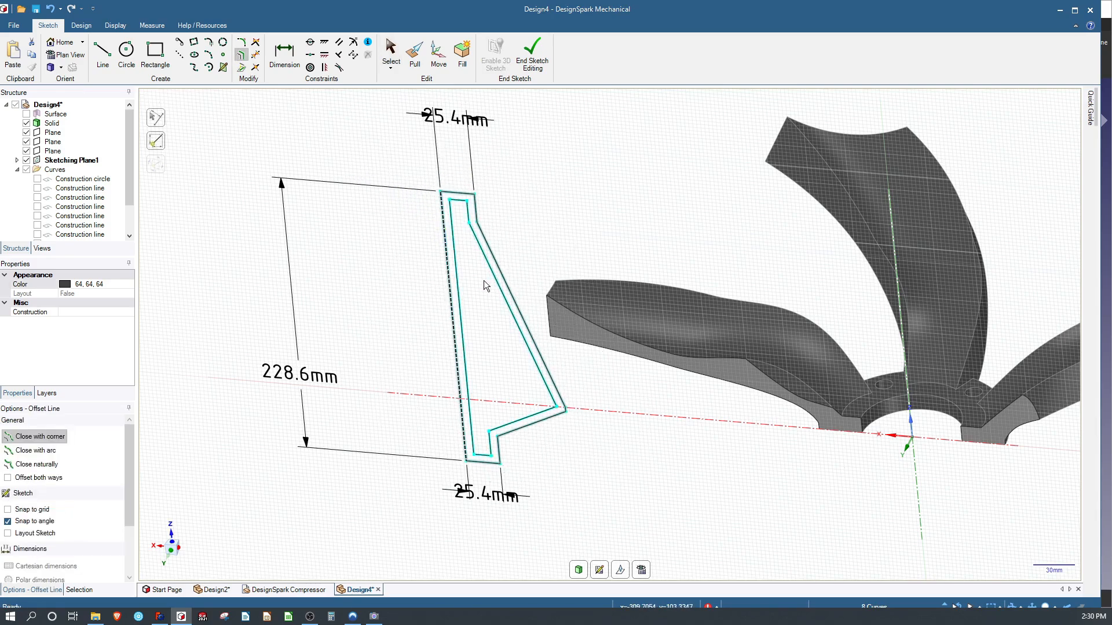
click(456, 280)
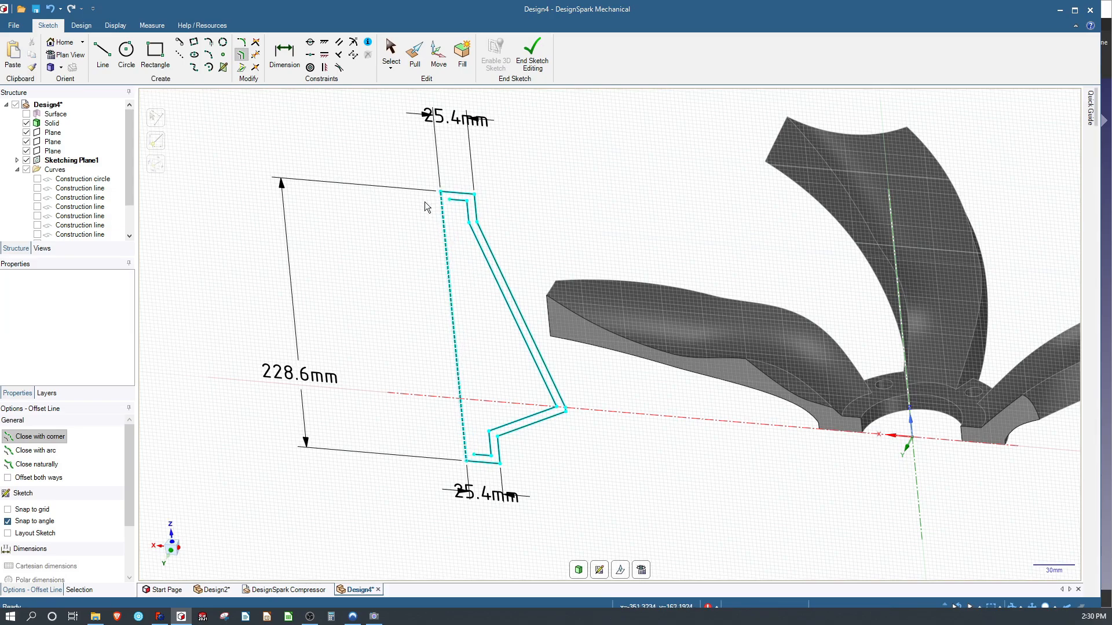
Constrain both open ends of the inner offset to be coincident with the vertical construction line.
scroll(425, 200, up, 3)
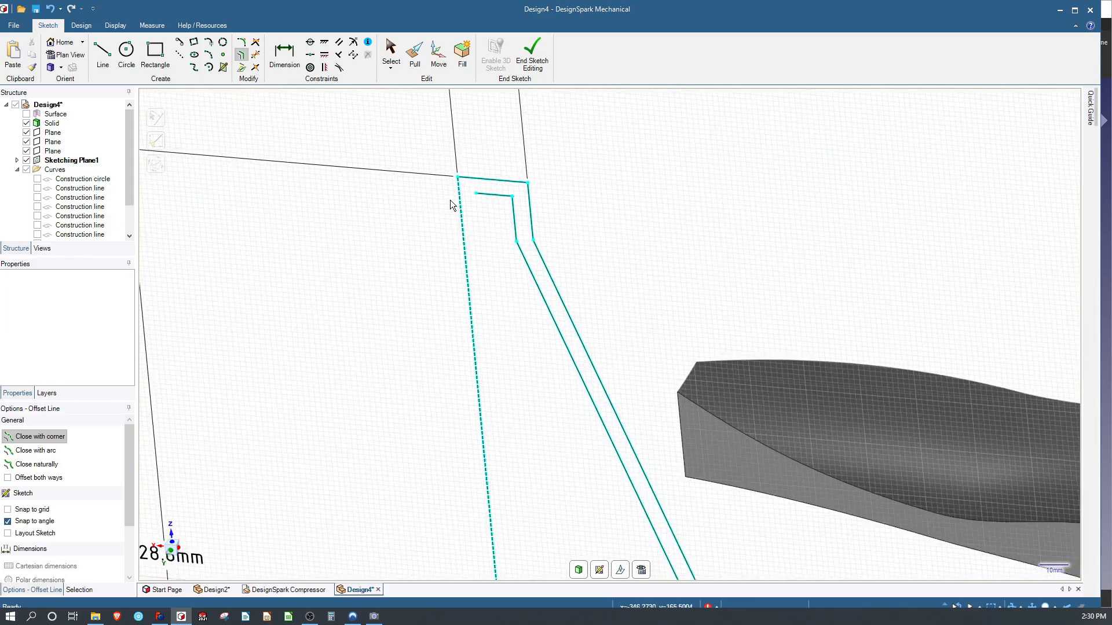
click(311, 43)
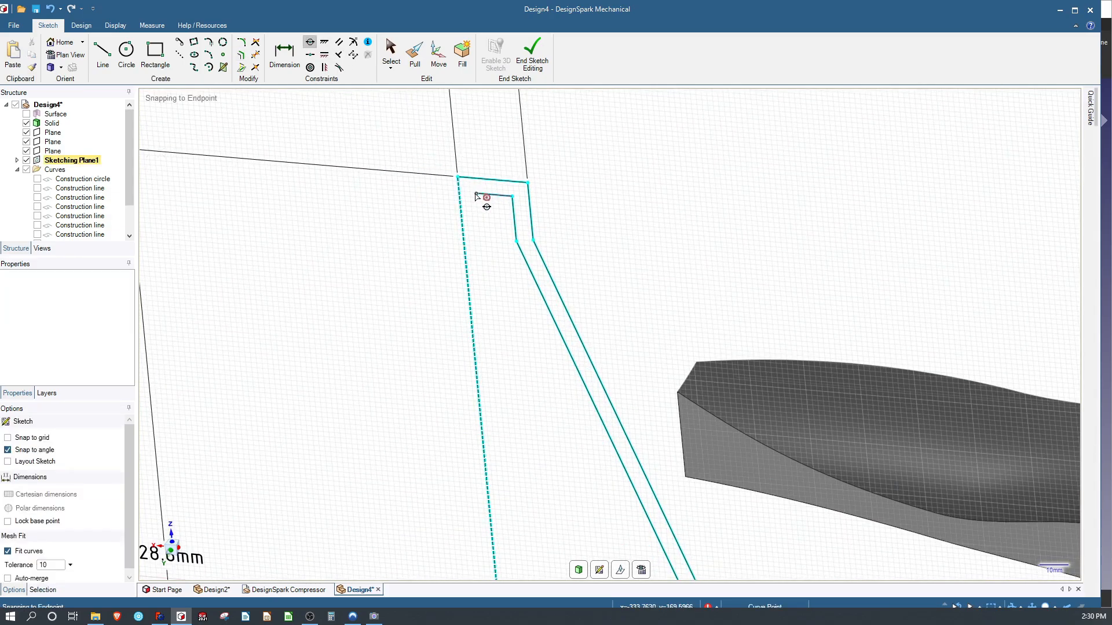
scroll(454, 207, up, 2)
scroll(455, 210, down, 5)
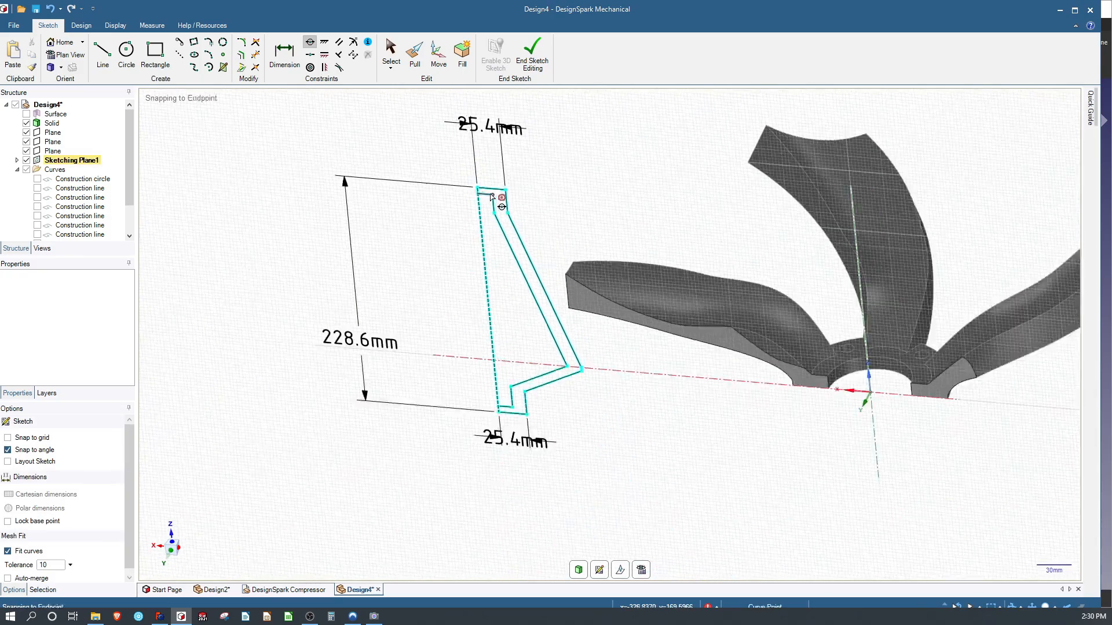
scroll(498, 359, up, 4)
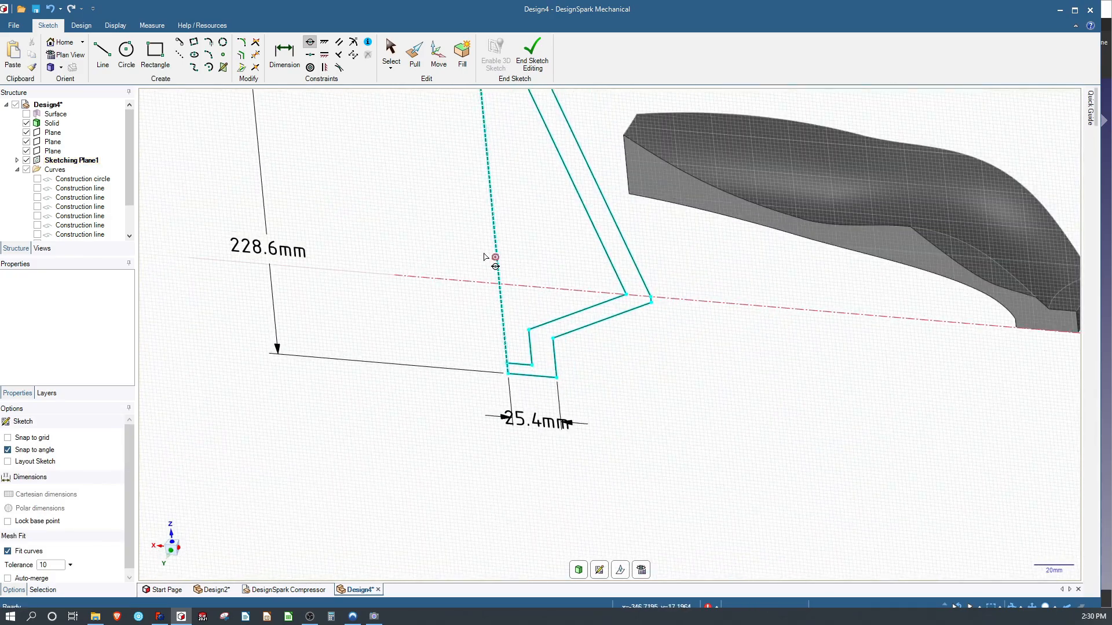
Finish the sketch and try to use the profile's curves with the Pull tool.
scroll(479, 328, down, 4)
scroll(484, 355, down, 2)
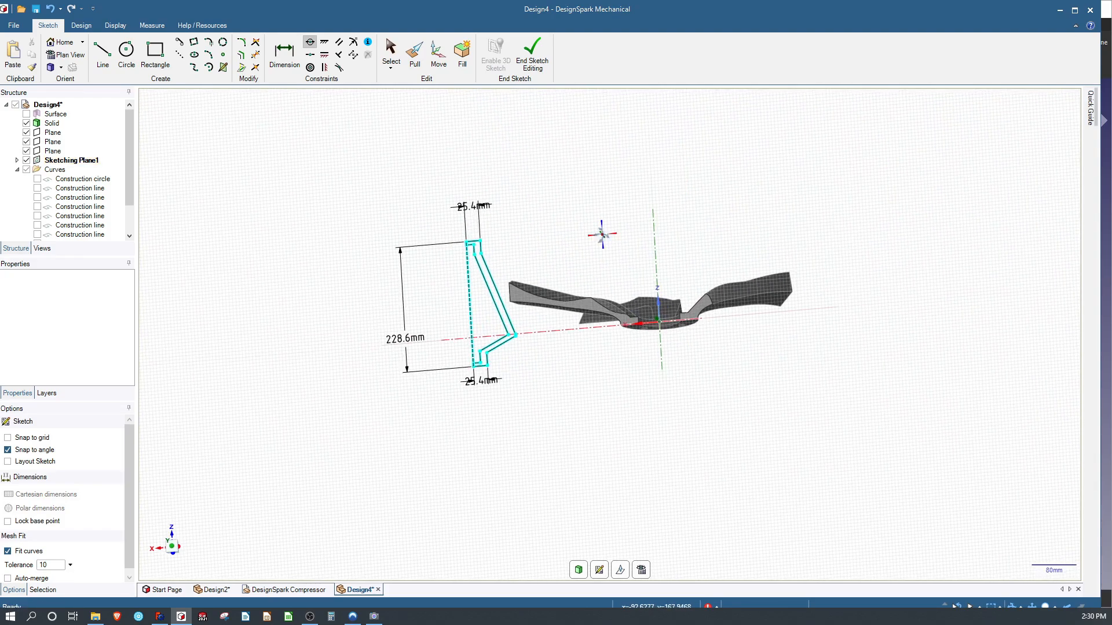
middle_drag(603, 235, 541, 249)
click(532, 56)
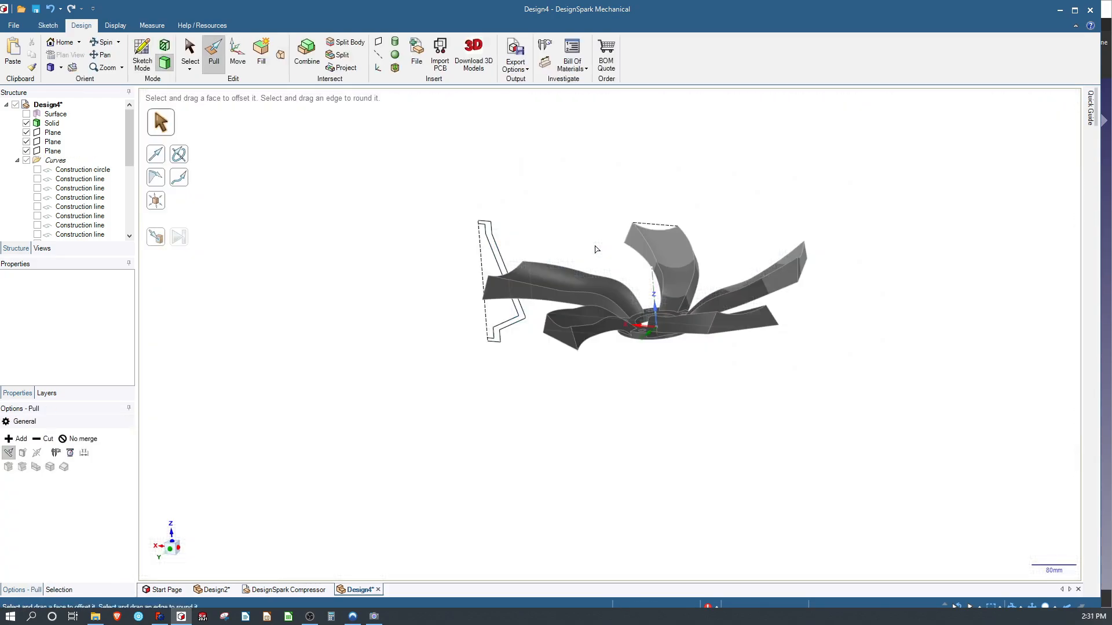
middle_drag(516, 302, 548, 319)
scroll(626, 281, up, 1)
middle_drag(624, 290, 575, 293)
click(573, 279)
scroll(572, 280, up, 2)
click(431, 209)
click(416, 196)
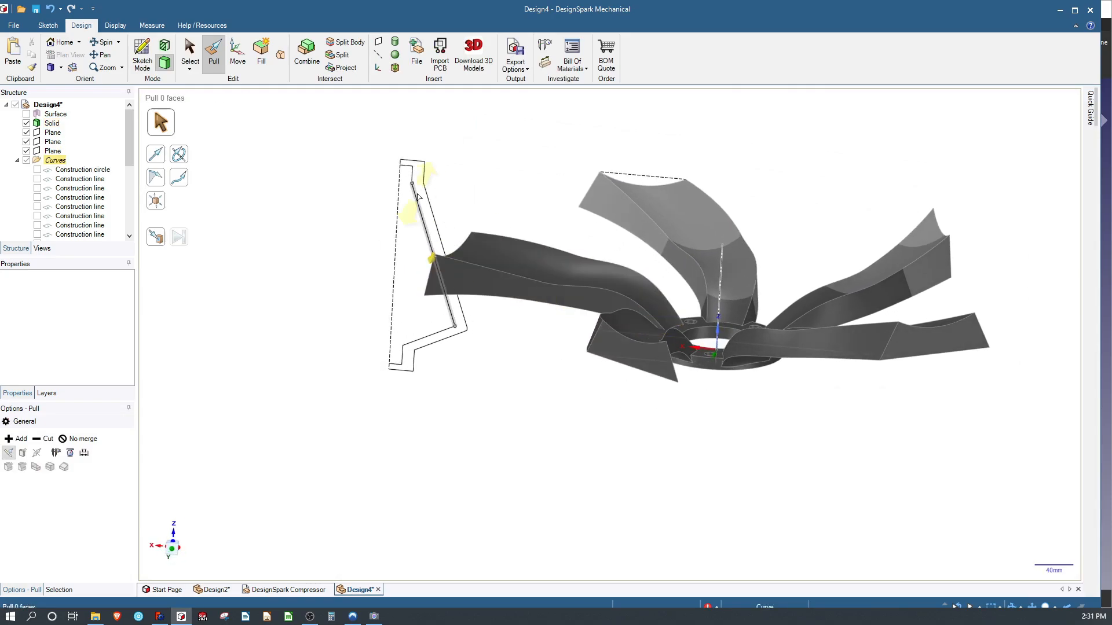
Return to the sketch by undoing the changes until the inner offset of the profile is removed.
key(k)
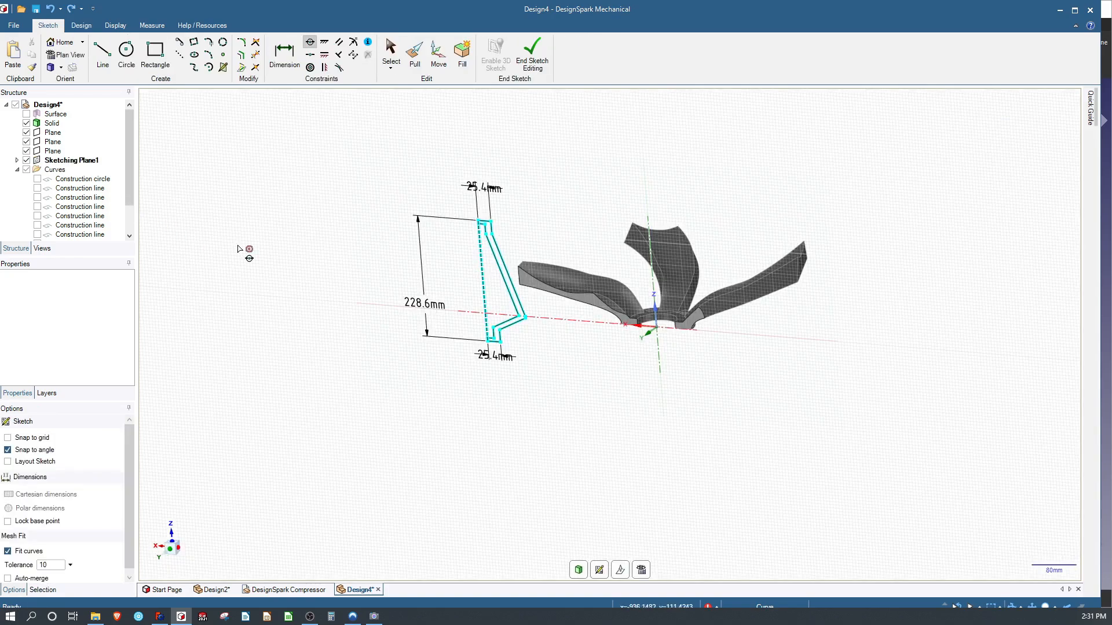
scroll(464, 270, up, 4)
key(o)
click(464, 269)
scroll(463, 269, down, 2)
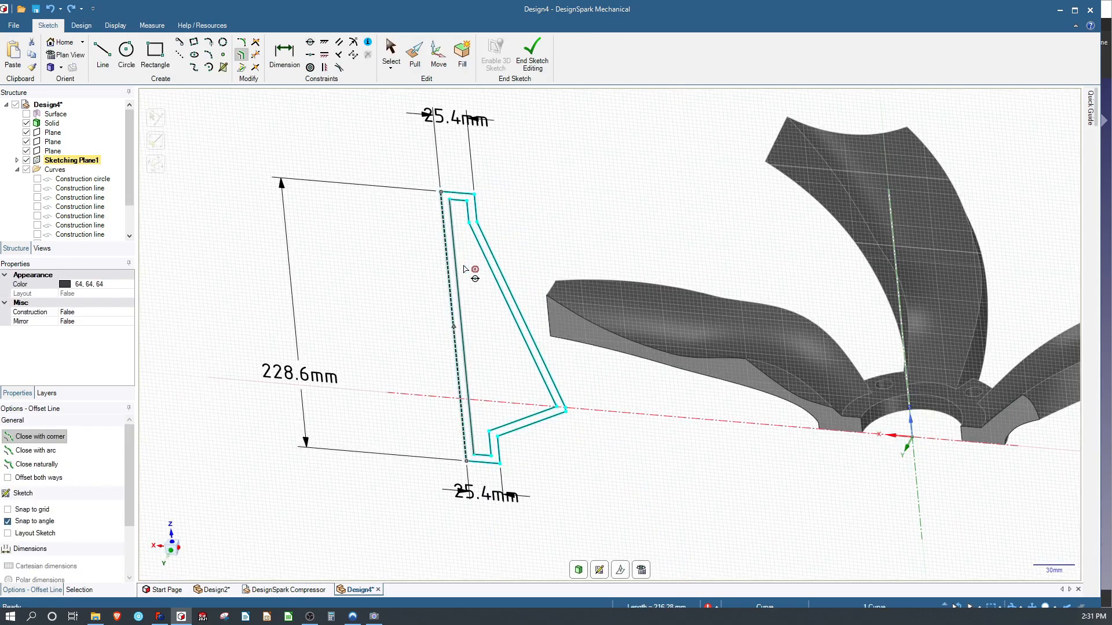
key(ctrl+z)
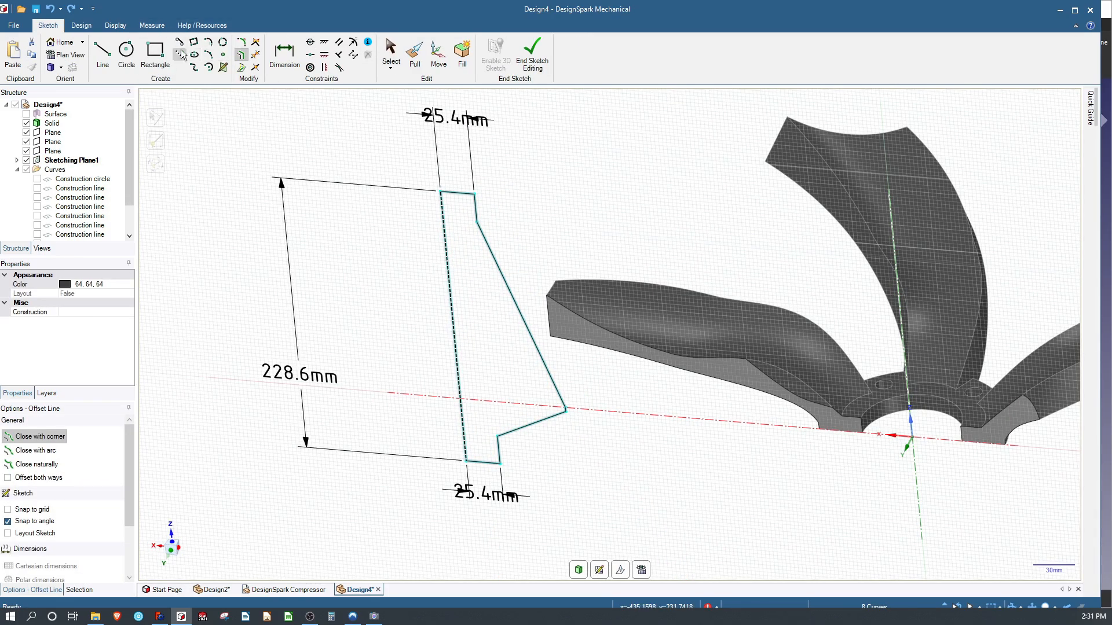
Dimension the horizontal distance from the upper flange's inner corner to the fan's vertical axis and set it to 254 mm.
click(284, 55)
click(475, 195)
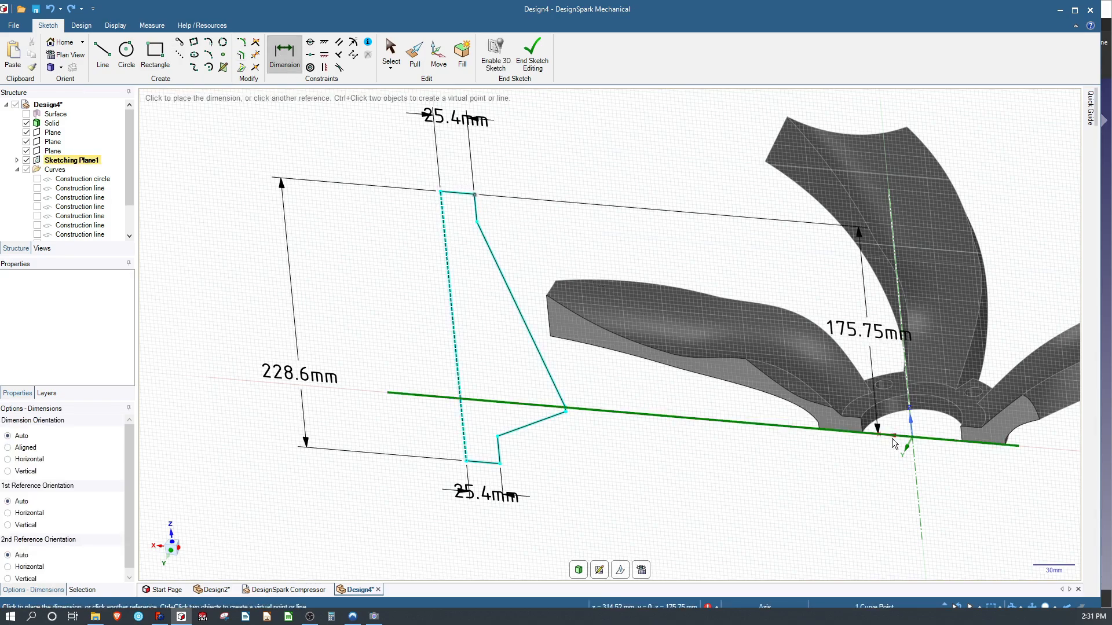
click(910, 447)
click(701, 179)
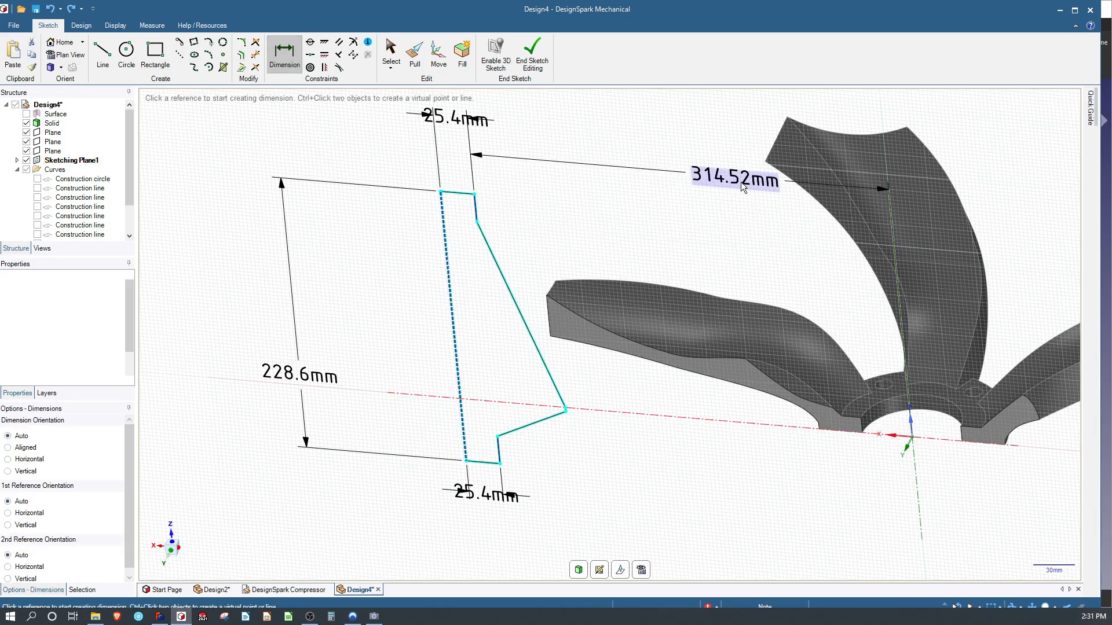
text(254)
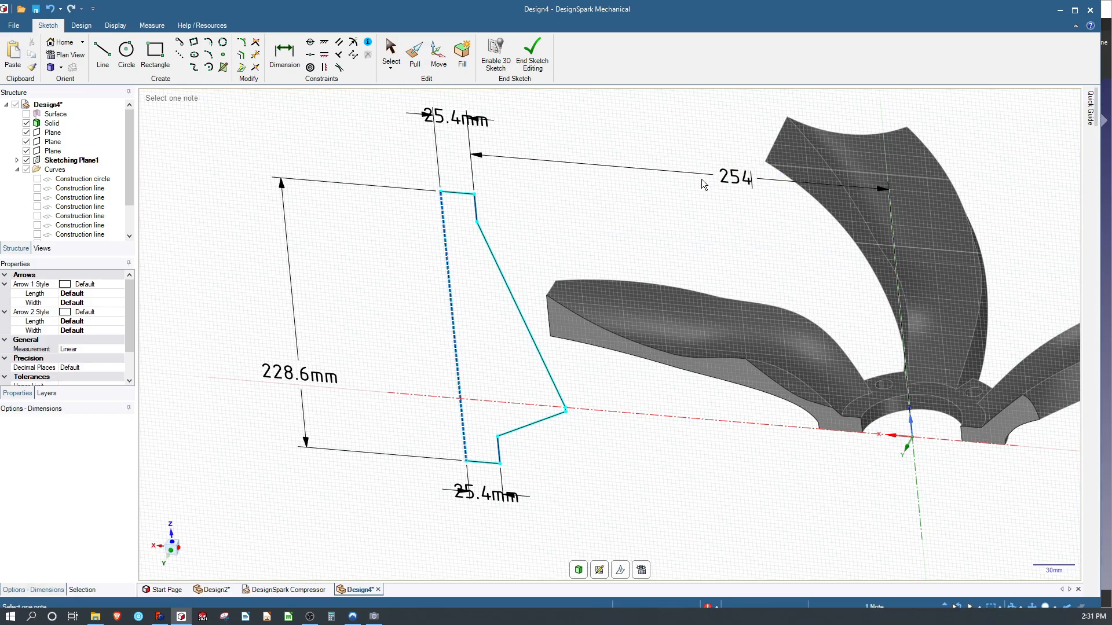
key(Return)
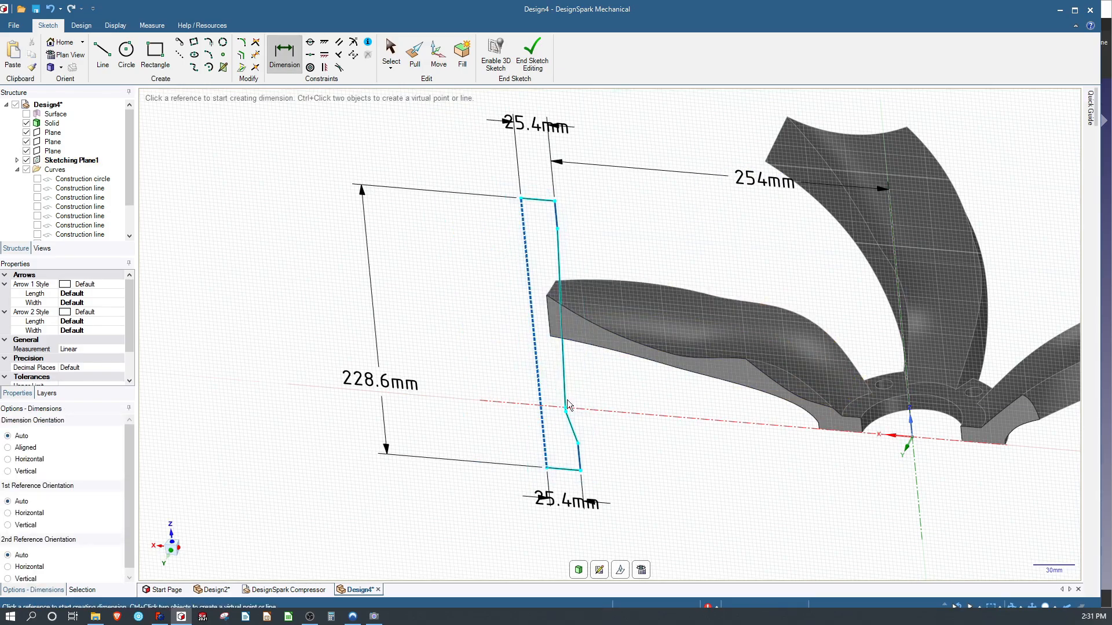
Delete the profile's long slanted line and the leftover stray line, and swing the lower slanted line's free end up toward the blade.
key(Escape)
mouse_move(565, 410)
mouse_down()
mouse_move(572, 399)
mouse_move(590, 406)
mouse_move(598, 382)
mouse_up()
key(Delete)
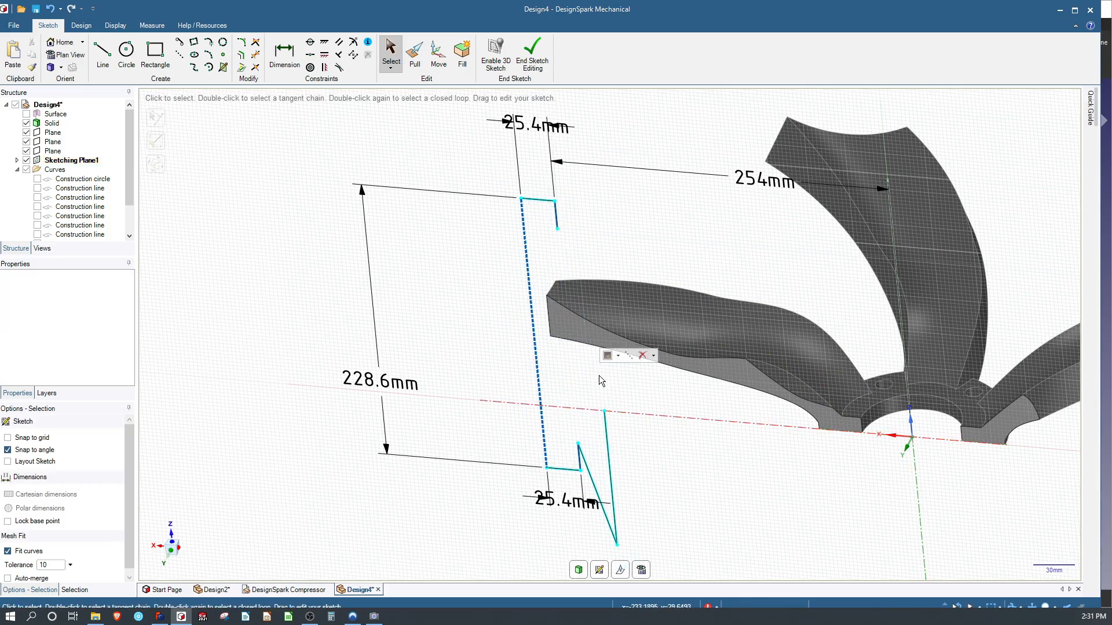
mouse_move(617, 545)
mouse_down()
mouse_move(618, 390)
mouse_move(602, 303)
mouse_up()
click(612, 388)
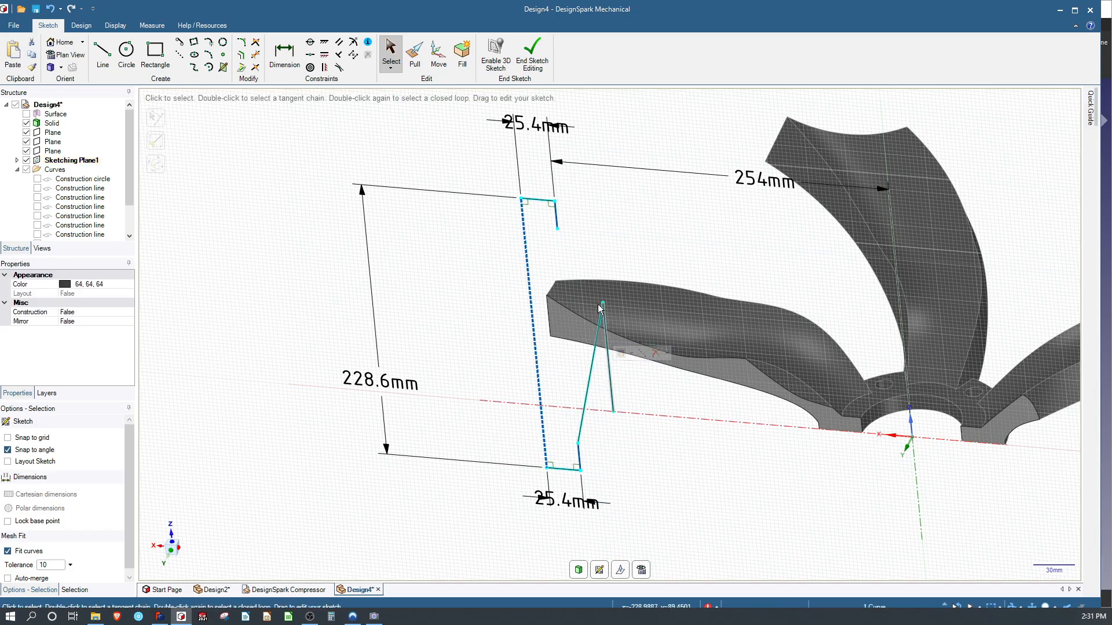
key(Delete)
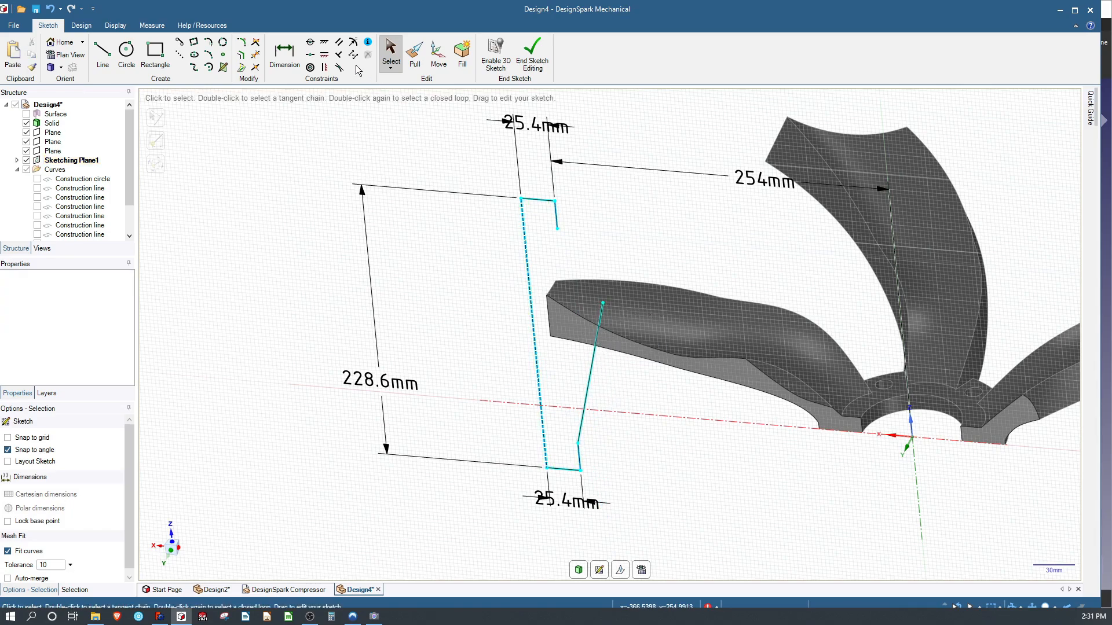
Draw two connected lines from the upper flange leg to the lower slanted line's free end, the second about 12 mm long.
click(102, 52)
click(557, 229)
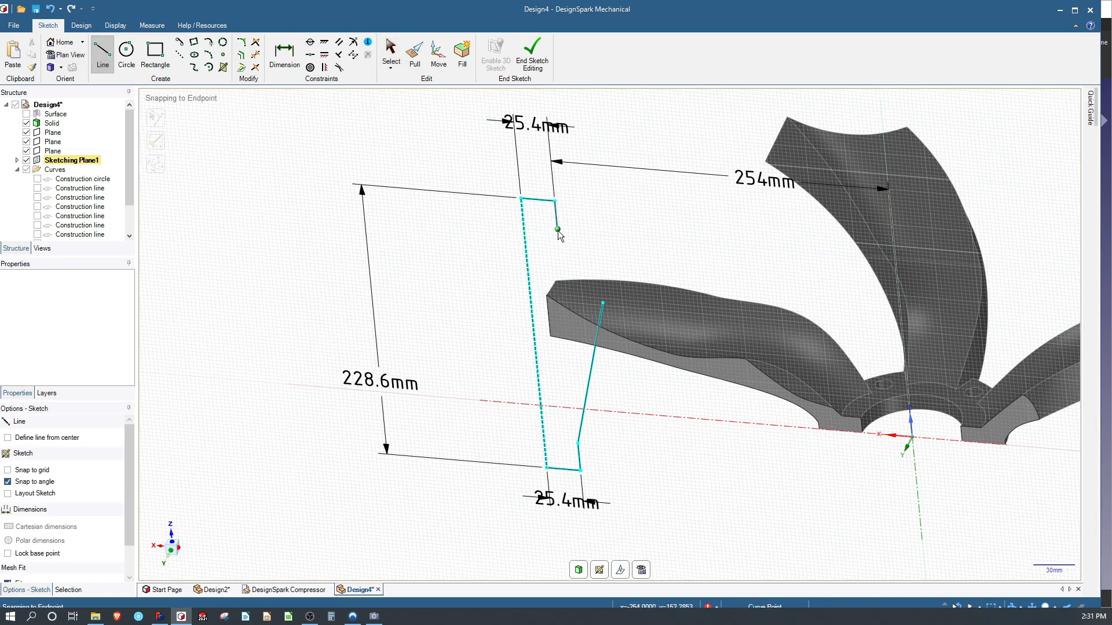
click(598, 285)
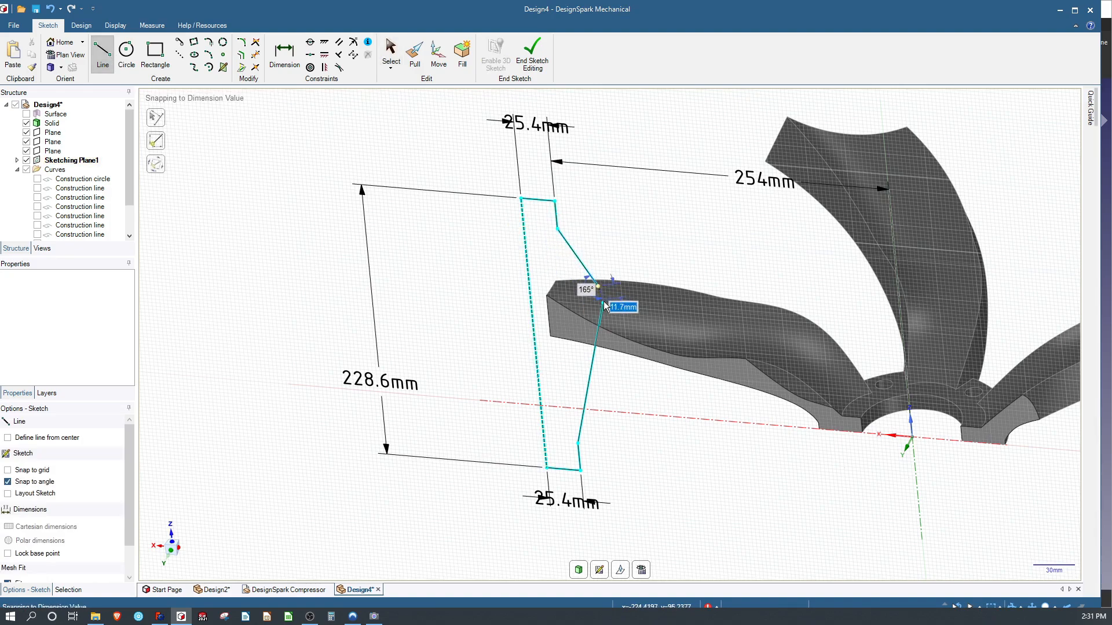
click(602, 302)
key(Escape)
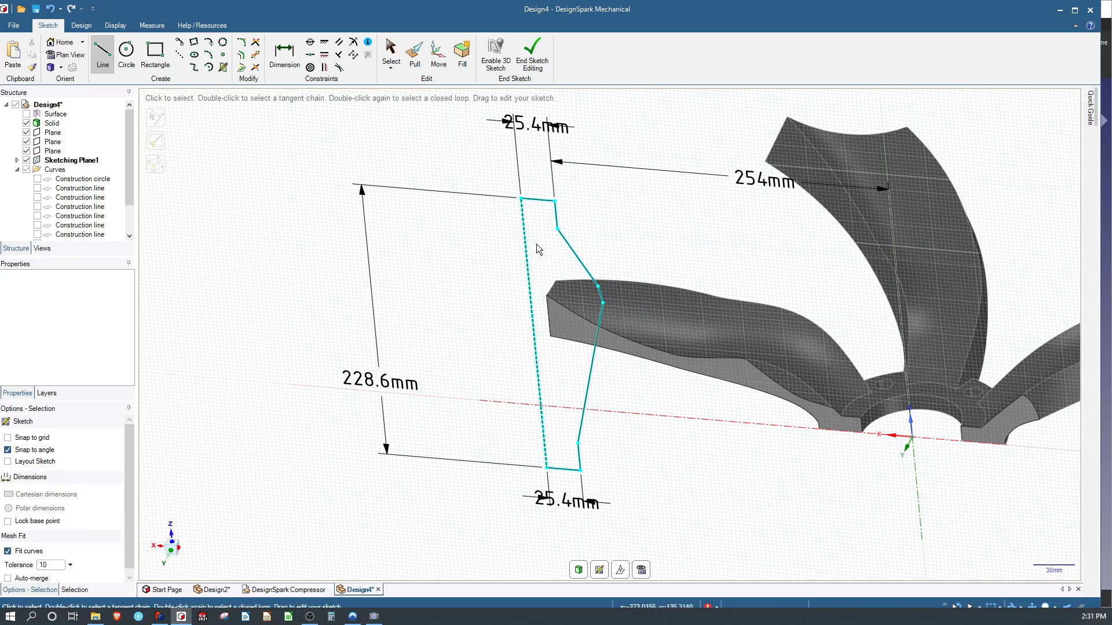
Extend the upper vertical leg downward with the inner corner points lowered, and dimension the lower vertical leg at 10 mm.
mouse_move(555, 225)
mouse_down()
mouse_move(550, 276)
mouse_move(591, 297)
mouse_move(600, 387)
mouse_up()
drag(588, 300, 575, 330)
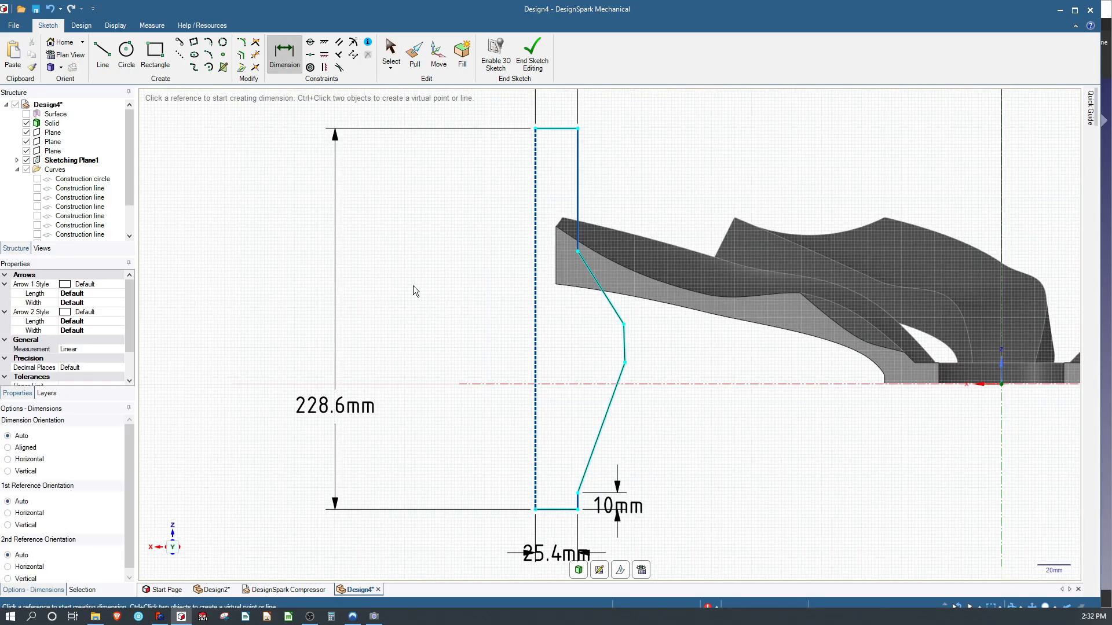
scroll(412, 286, up, 5)
scroll(411, 288, down, 6)
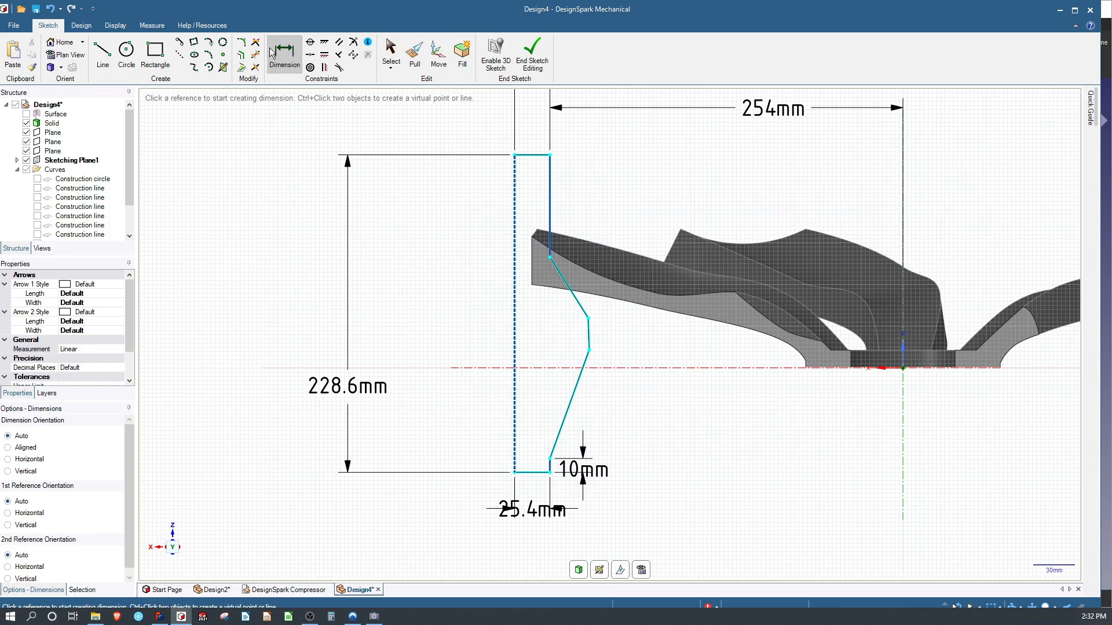
key(Escape)
drag(454, 131, 637, 527)
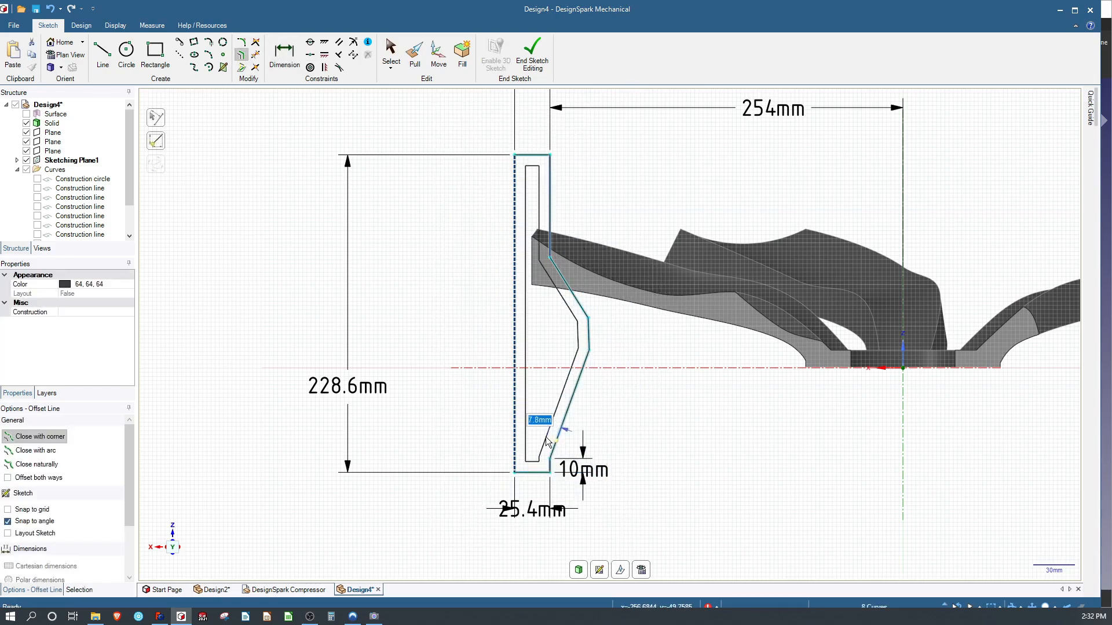
key(Escape)
click(527, 156)
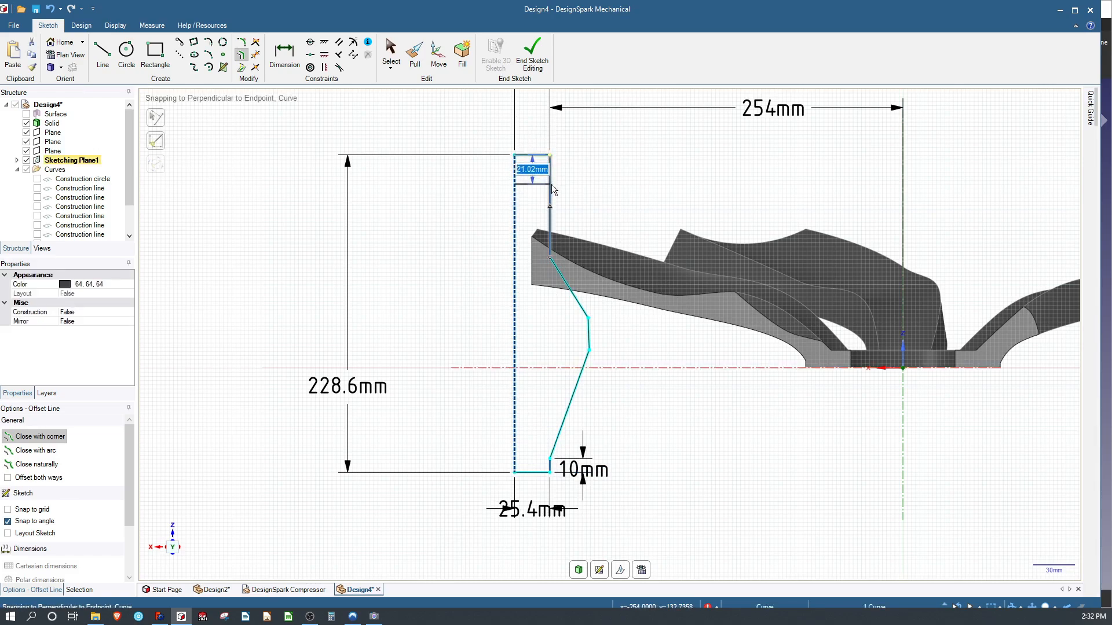
key(Escape)
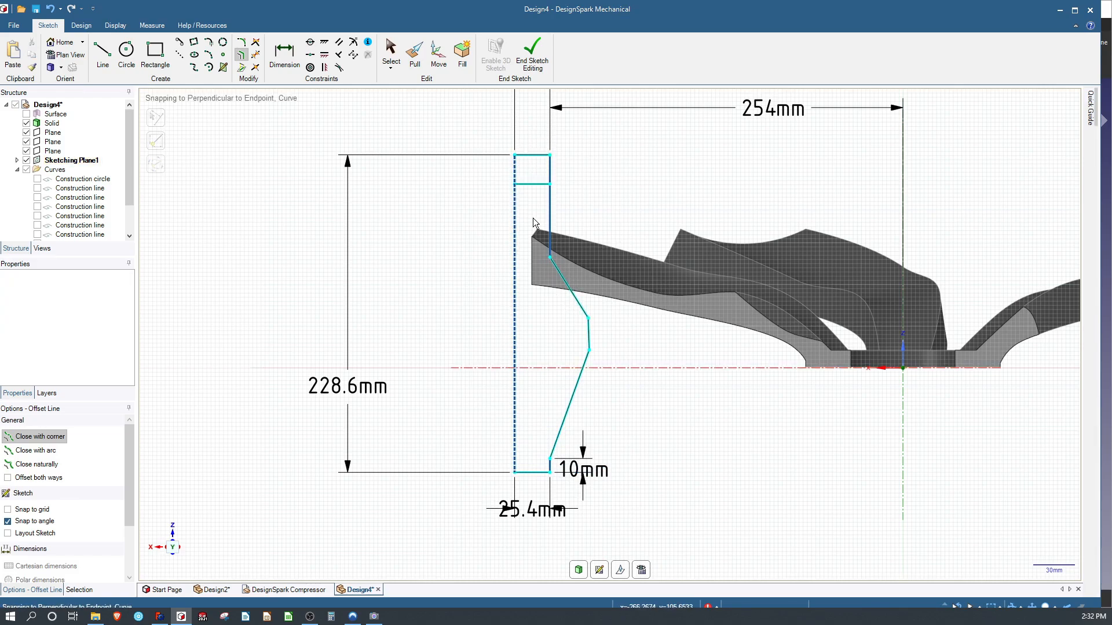
click(533, 218)
click(533, 154)
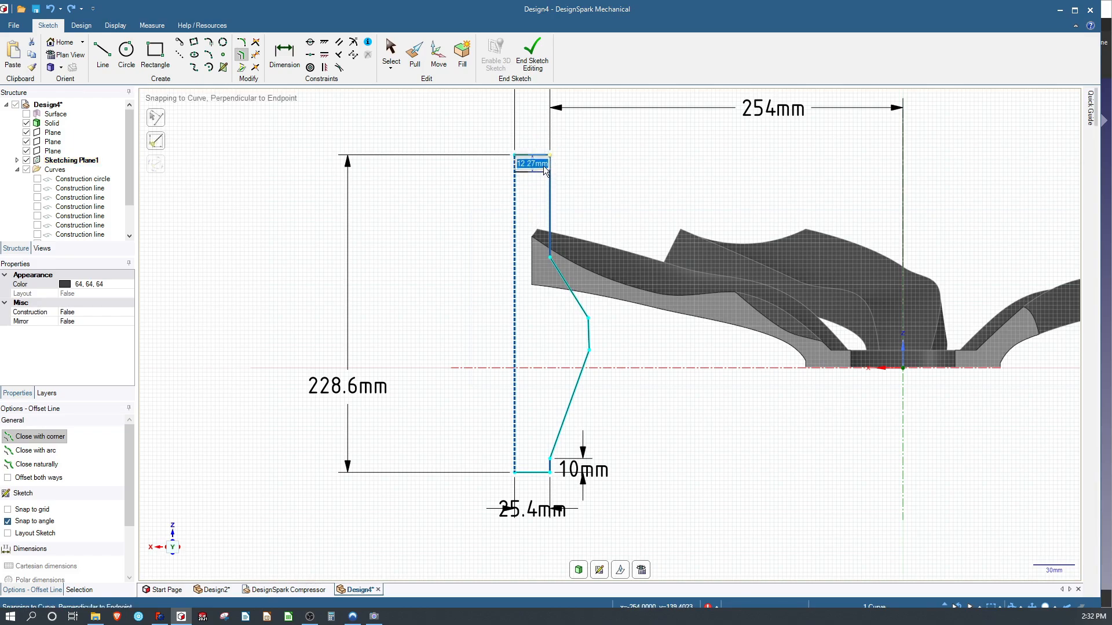
key(Escape)
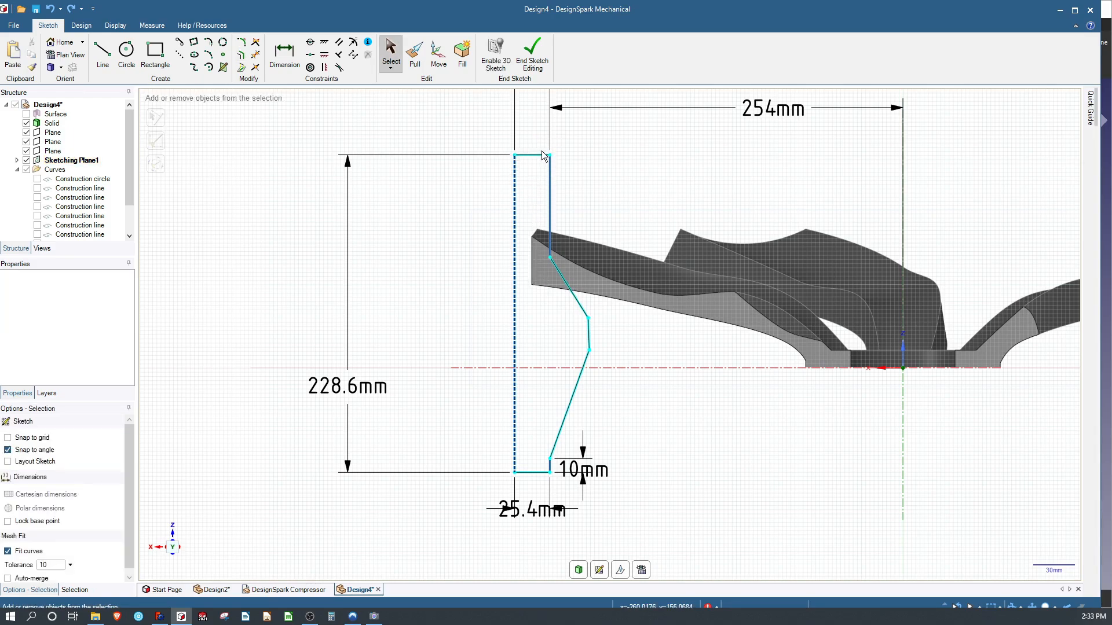
Offset the top, upper vertical, middle, slanted and bottom profile lines inward by 0.125 in, leaving out the construction line.
ctrl+click(543, 155)
ctrl+click(550, 178)
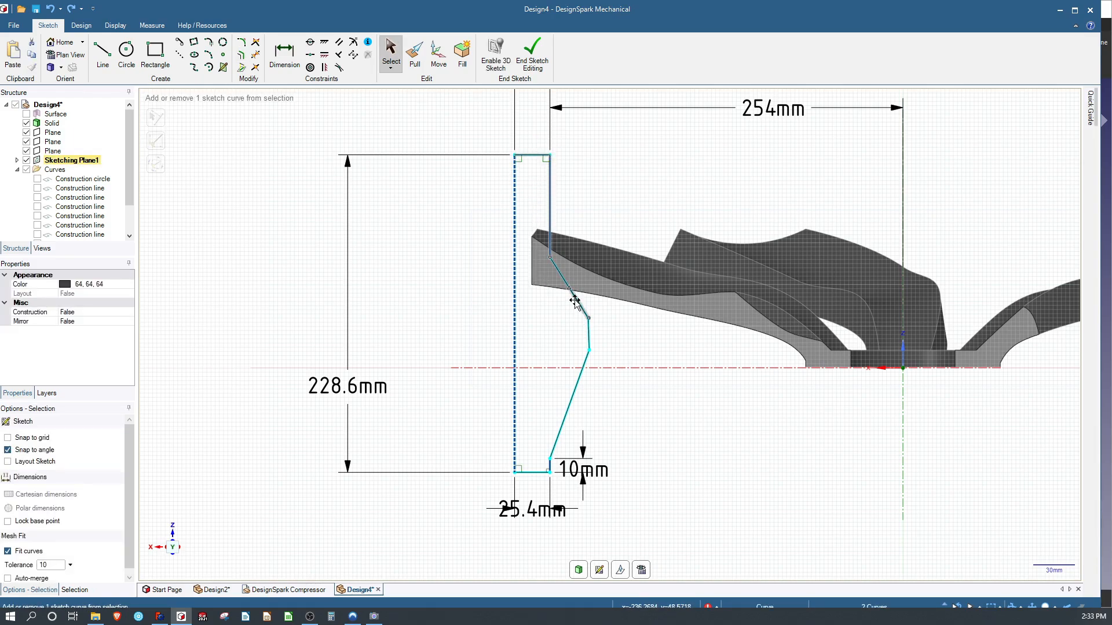
ctrl+click(592, 336)
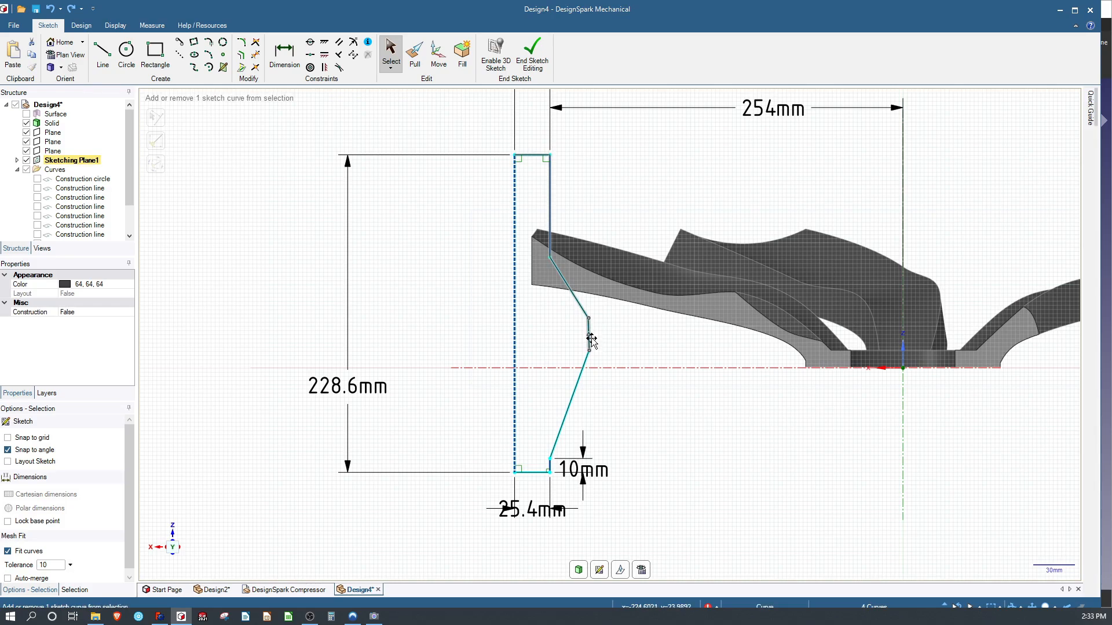
ctrl+click(578, 372)
ctrl+click(533, 471)
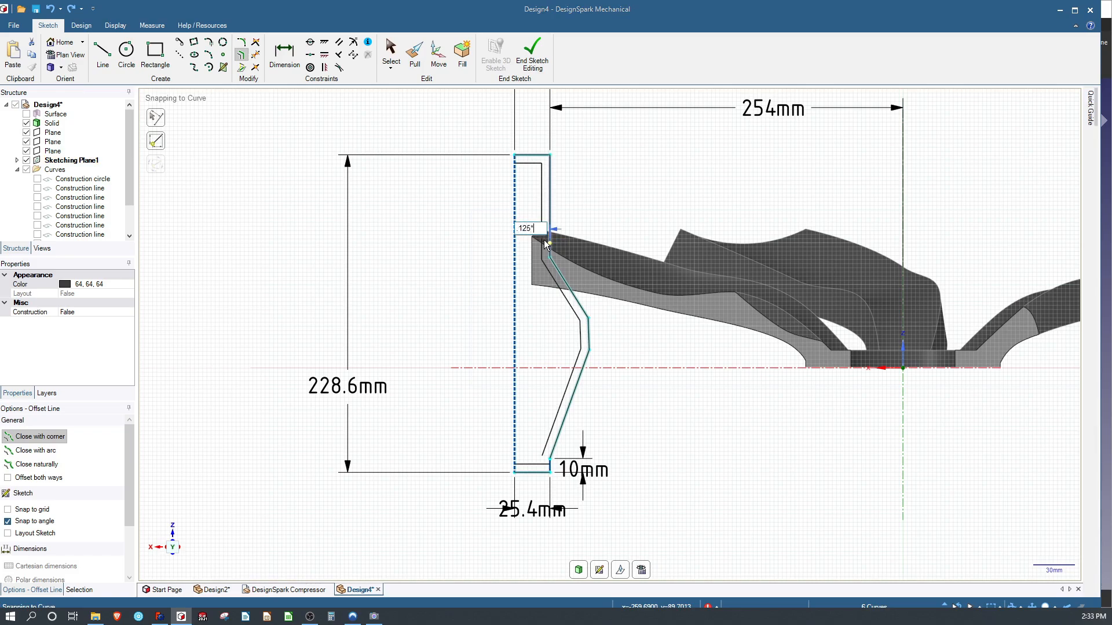
key(Return)
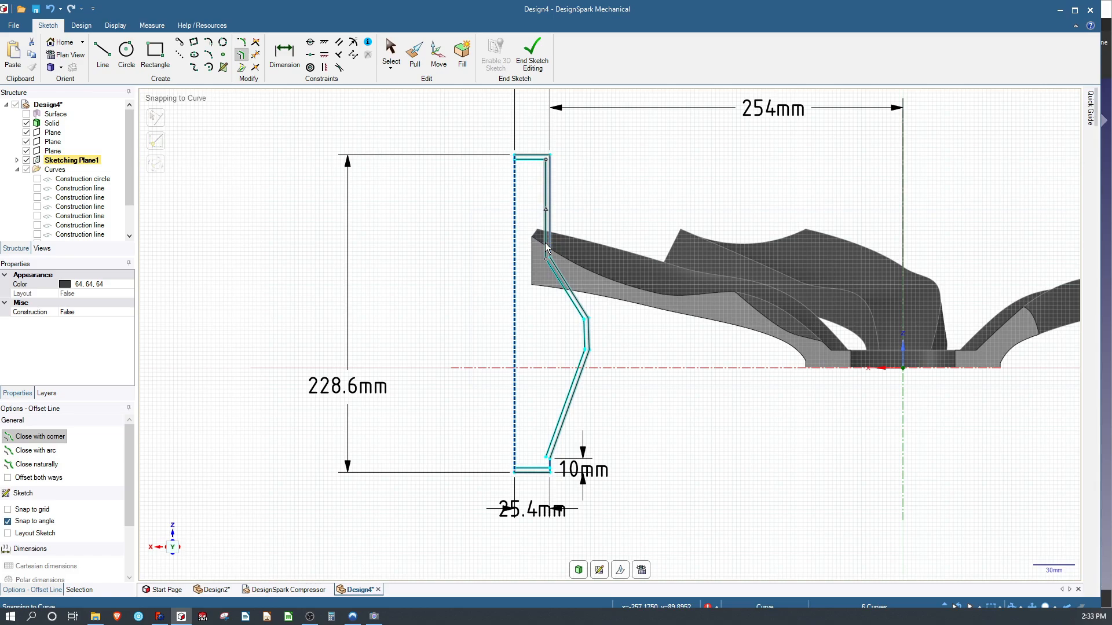
scroll(506, 166, down, 1)
scroll(487, 165, up, 4)
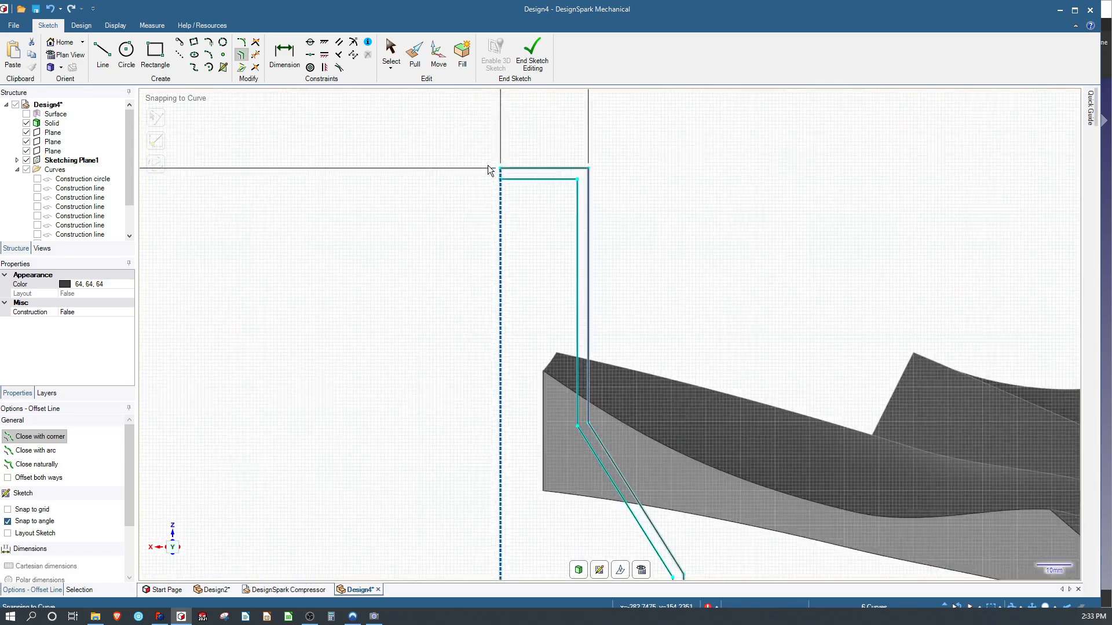
scroll(488, 165, up, 1)
click(103, 52)
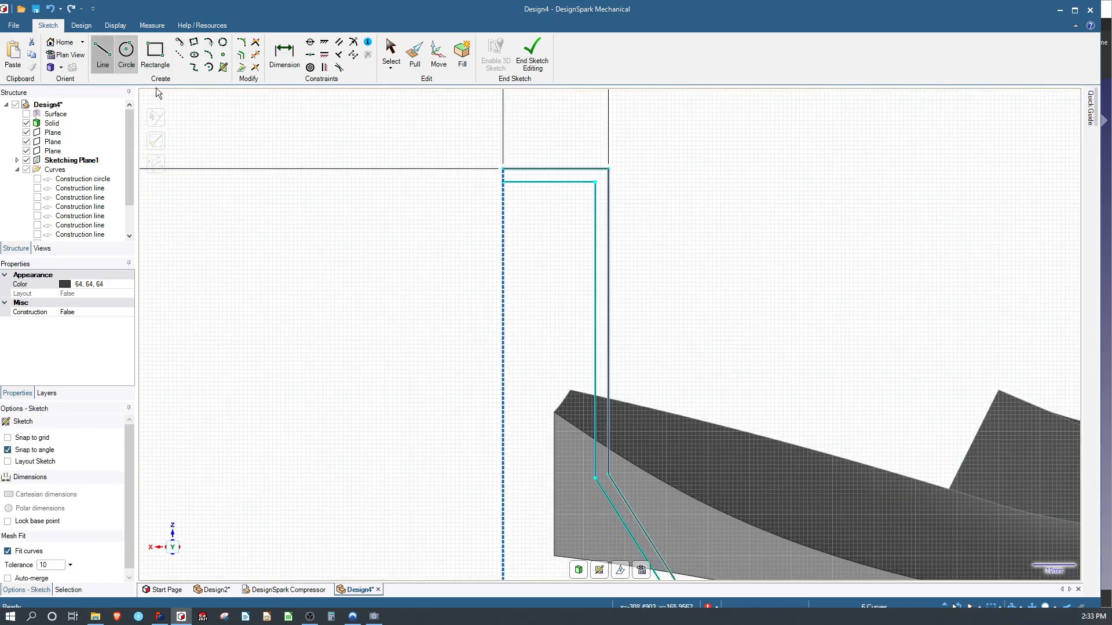
click(502, 169)
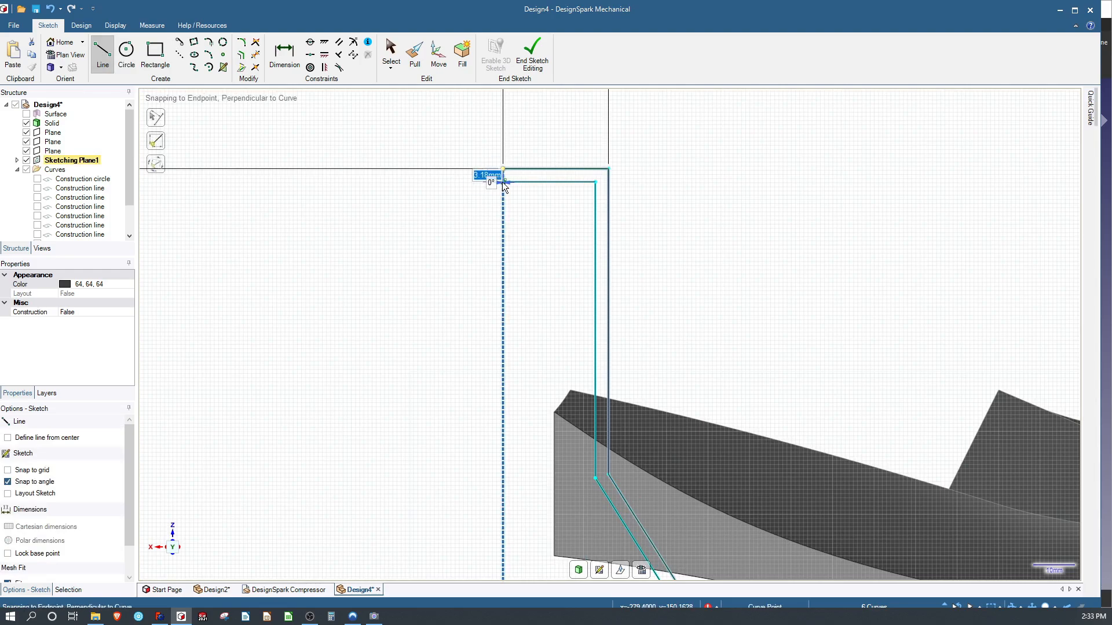
scroll(443, 246, down, 2)
key(Escape)
scroll(442, 251, down, 3)
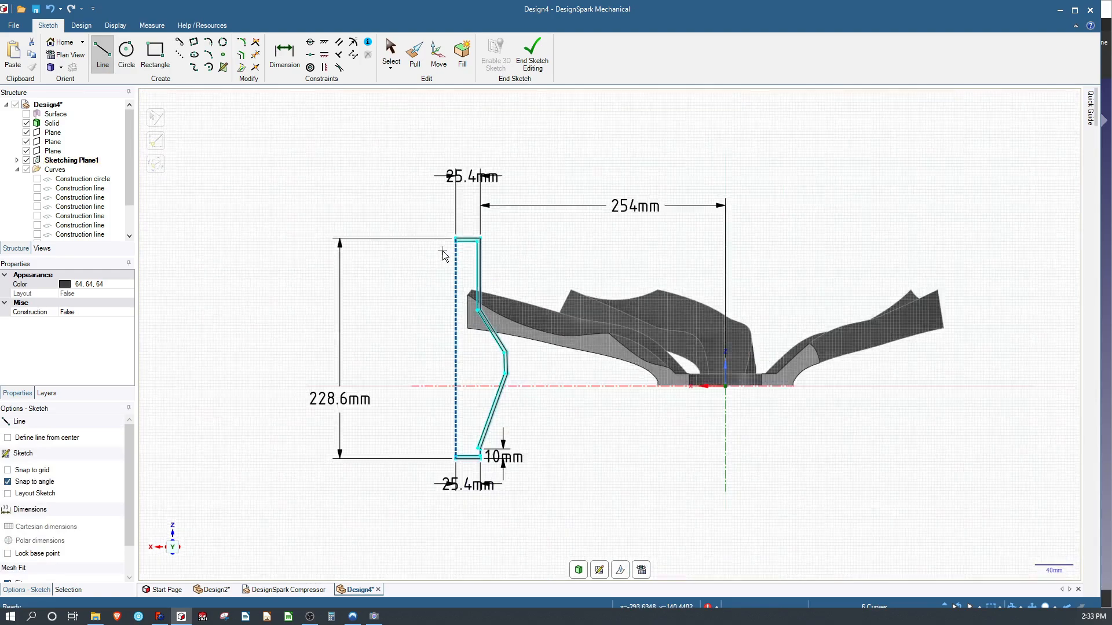
scroll(467, 486, up, 7)
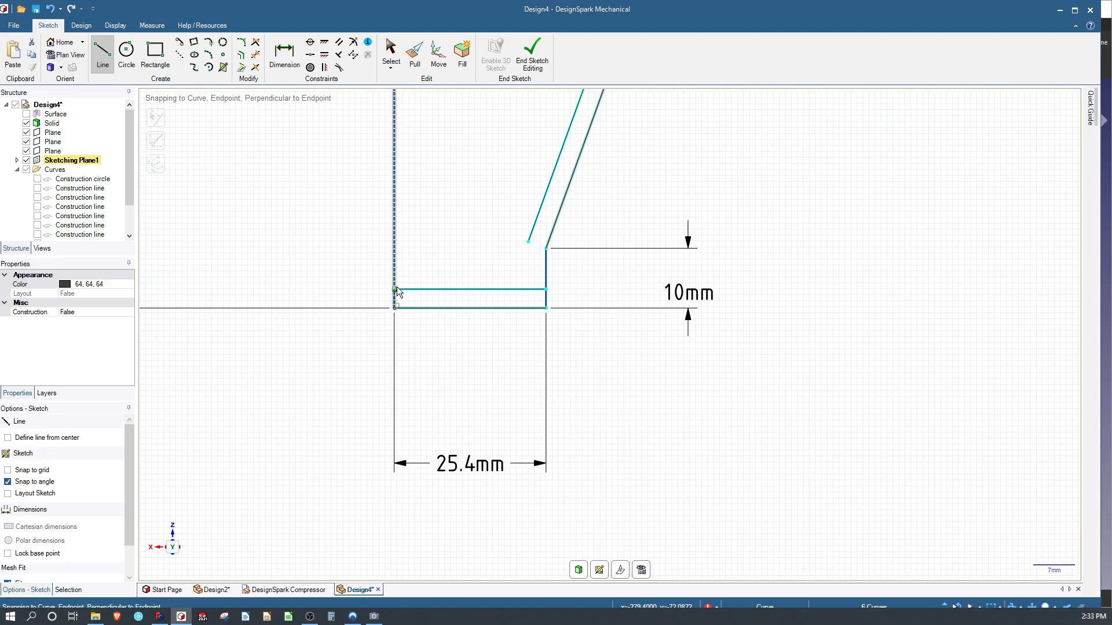
click(394, 308)
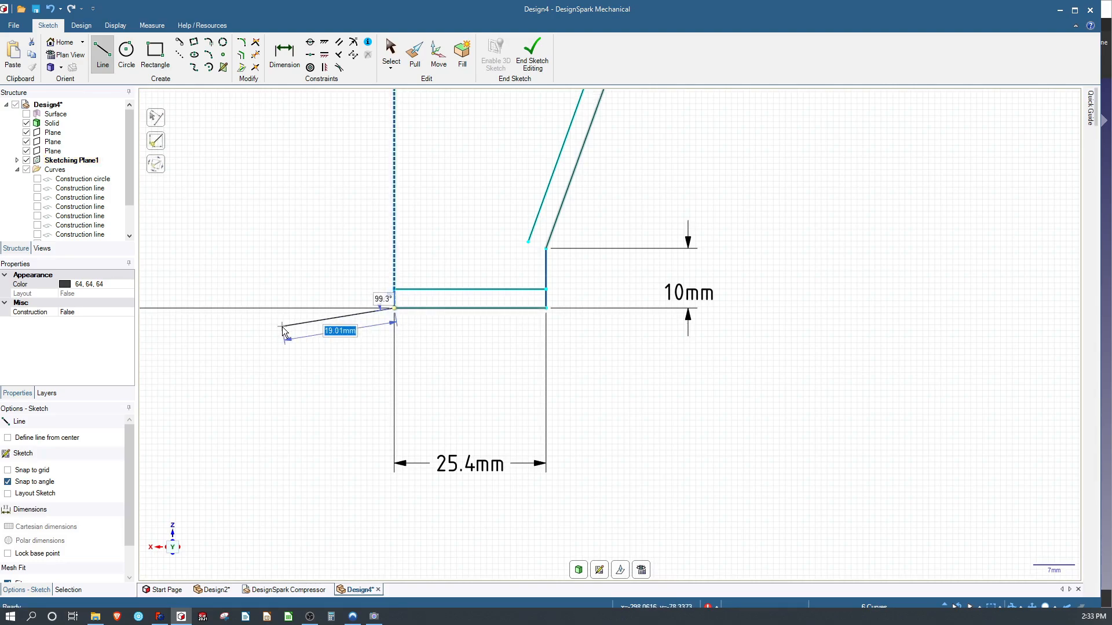
key(Escape)
key(Escape)
scroll(297, 405, down, 3)
scroll(367, 353, up, 4)
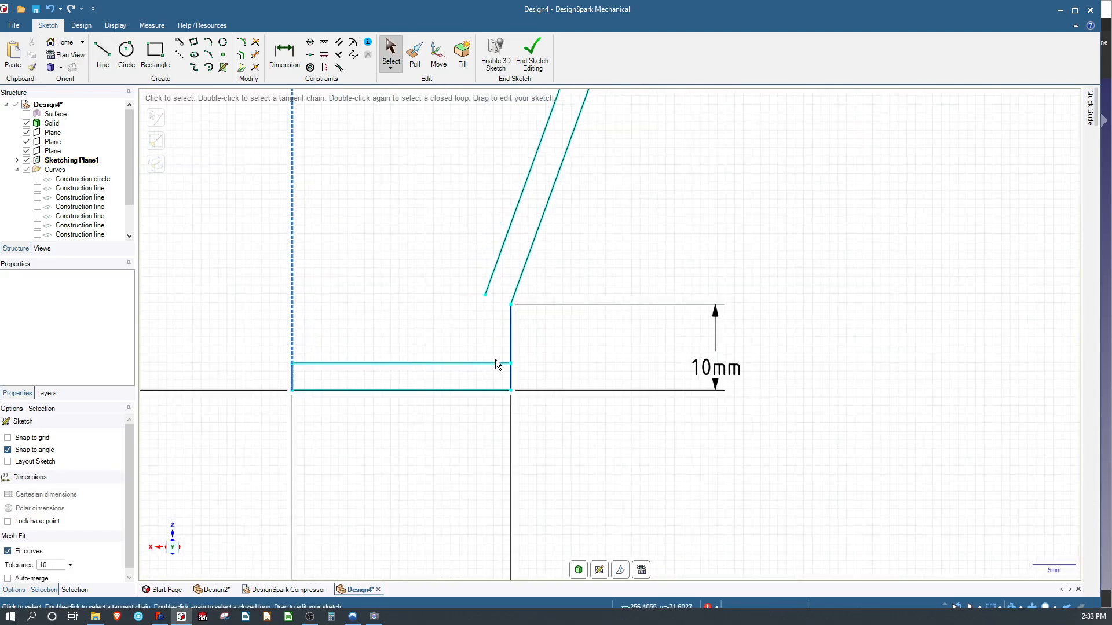
click(504, 363)
key(l)
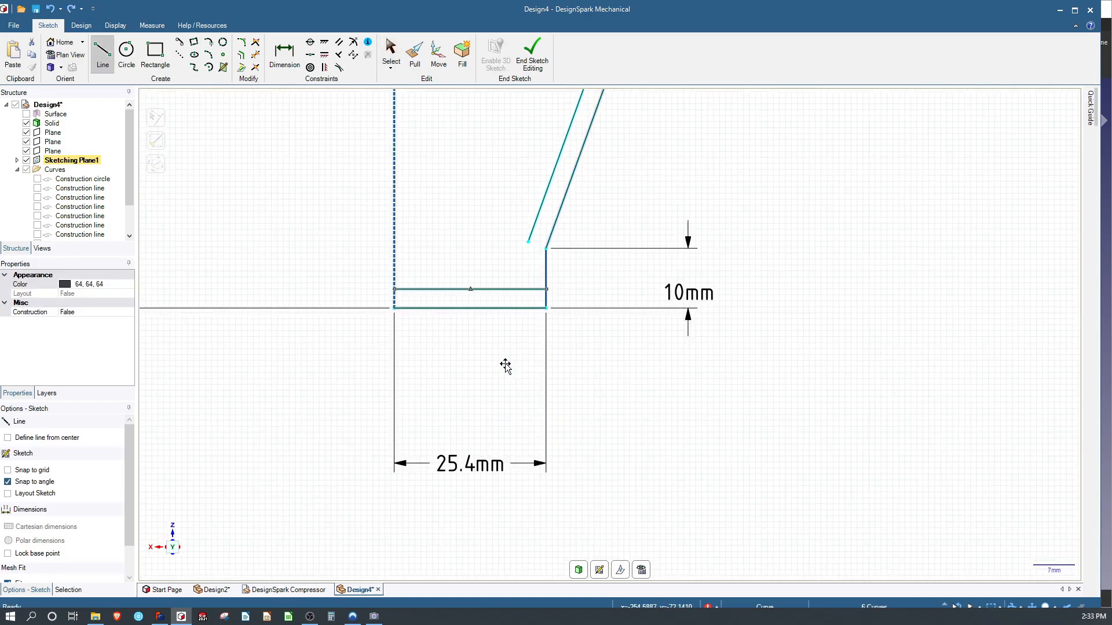
Draw a vertical line from the inner slanted line's lower end to the inner bottom line and trim the bottom line's overhang beyond it.
scroll(504, 220, up, 4)
scroll(502, 220, down, 9)
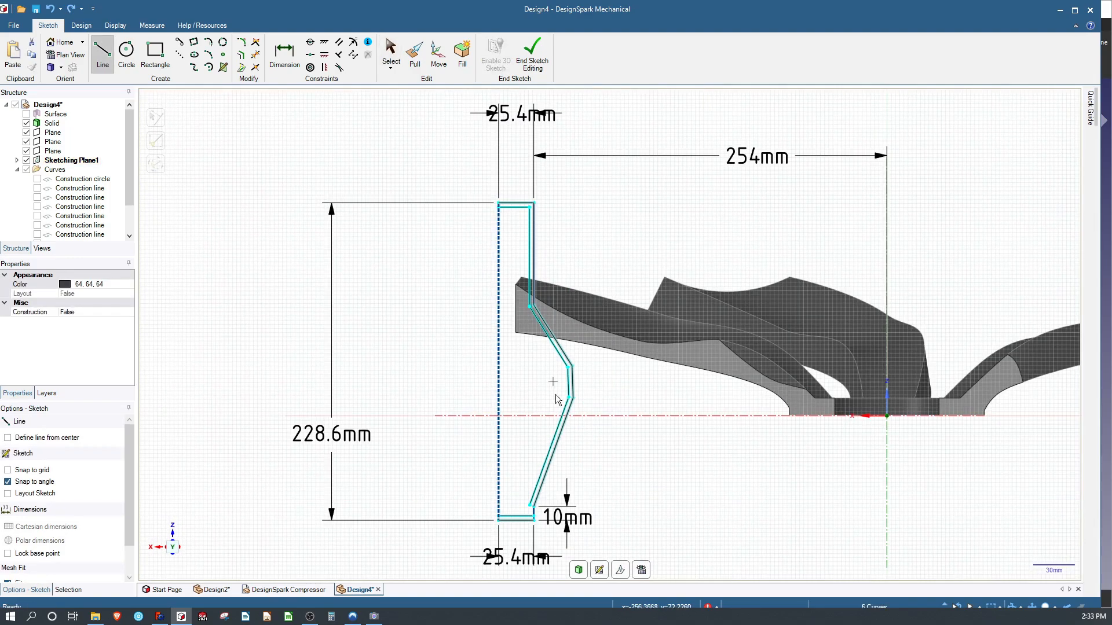
scroll(544, 472, up, 5)
scroll(493, 355, down, 3)
scroll(478, 529, up, 6)
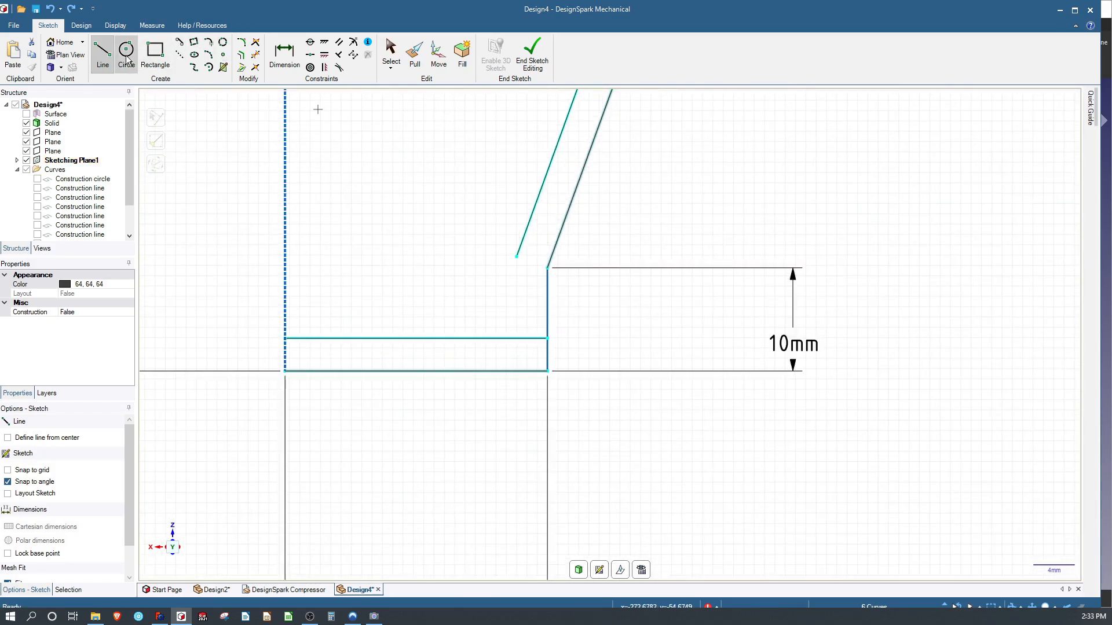
click(517, 257)
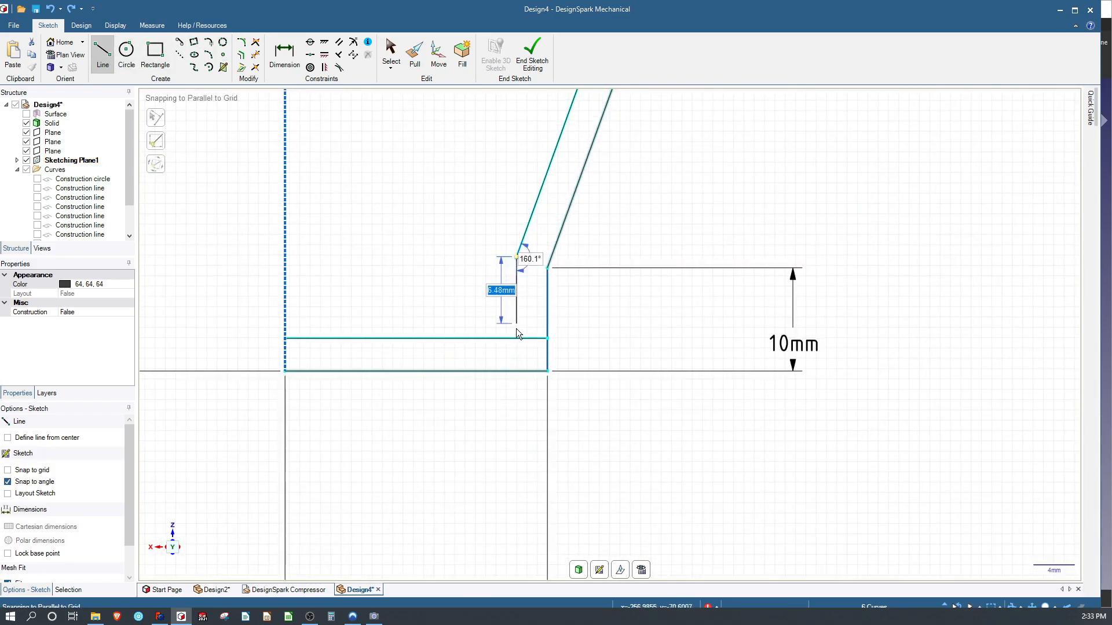
click(516, 338)
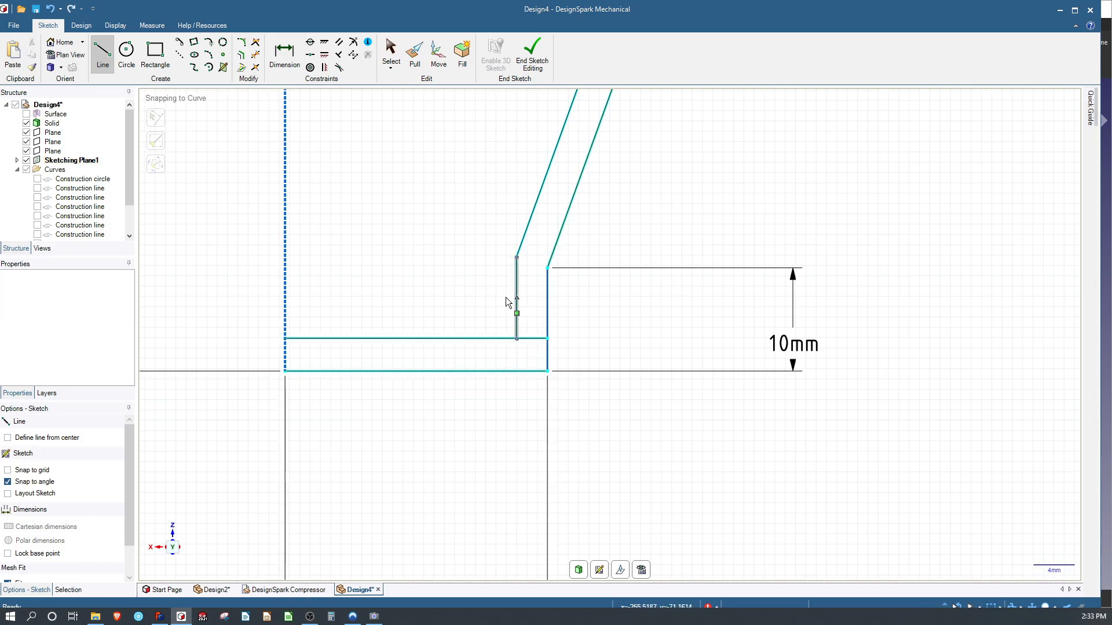
click(254, 57)
click(537, 339)
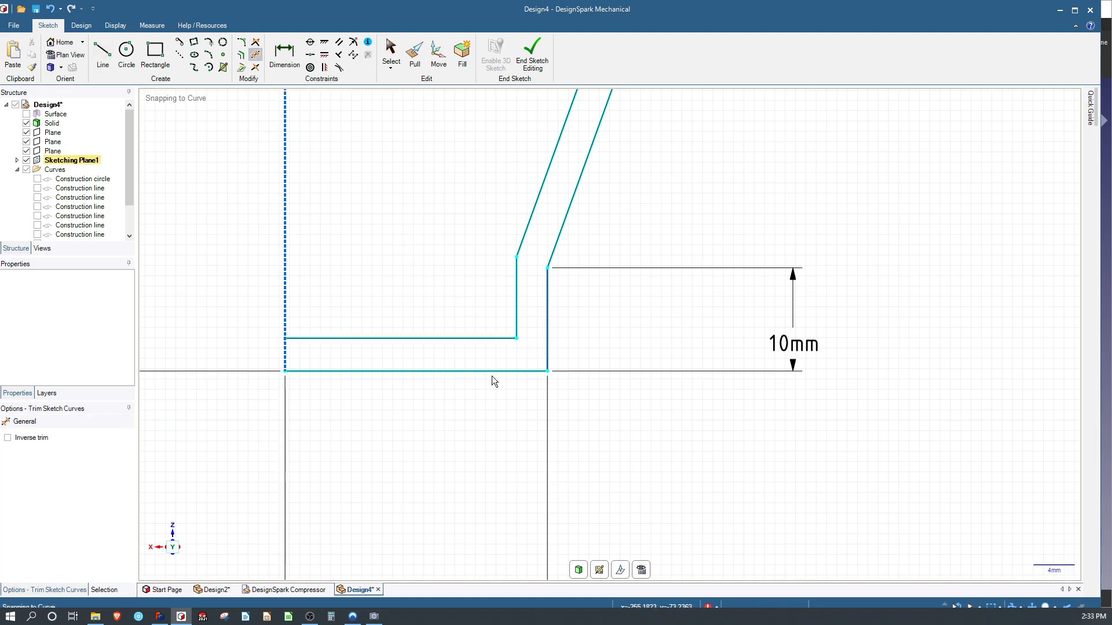
Close the wall profile at its bottom and top flanges with short vertical lines joining the inner and outer line ends.
click(103, 53)
click(284, 338)
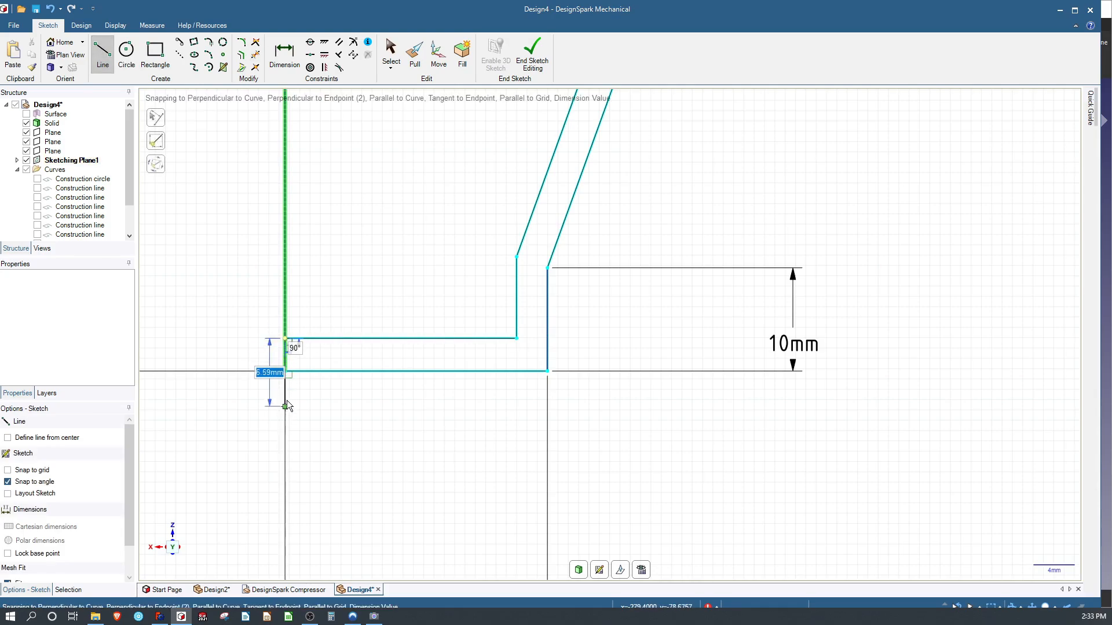
click(285, 370)
scroll(409, 482, down, 9)
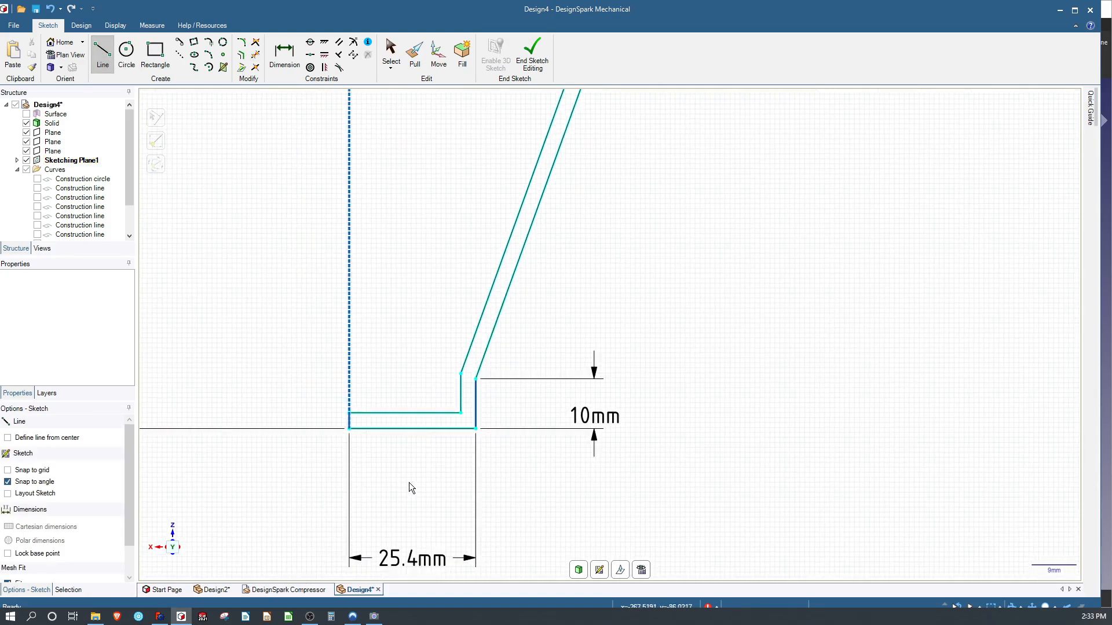
scroll(405, 113, up, 8)
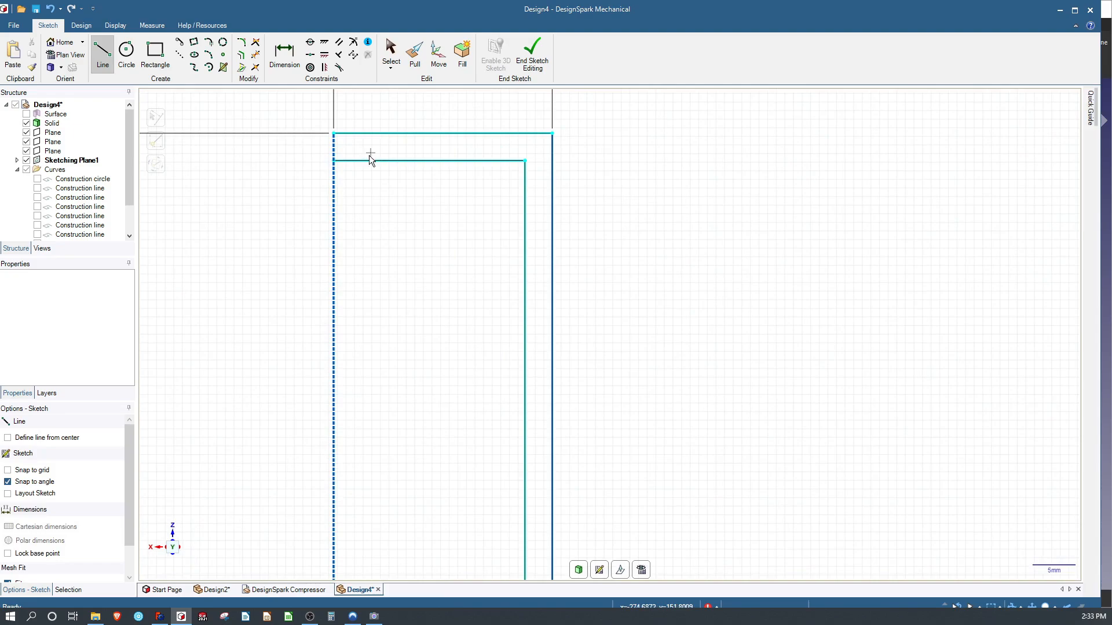
click(333, 160)
click(334, 134)
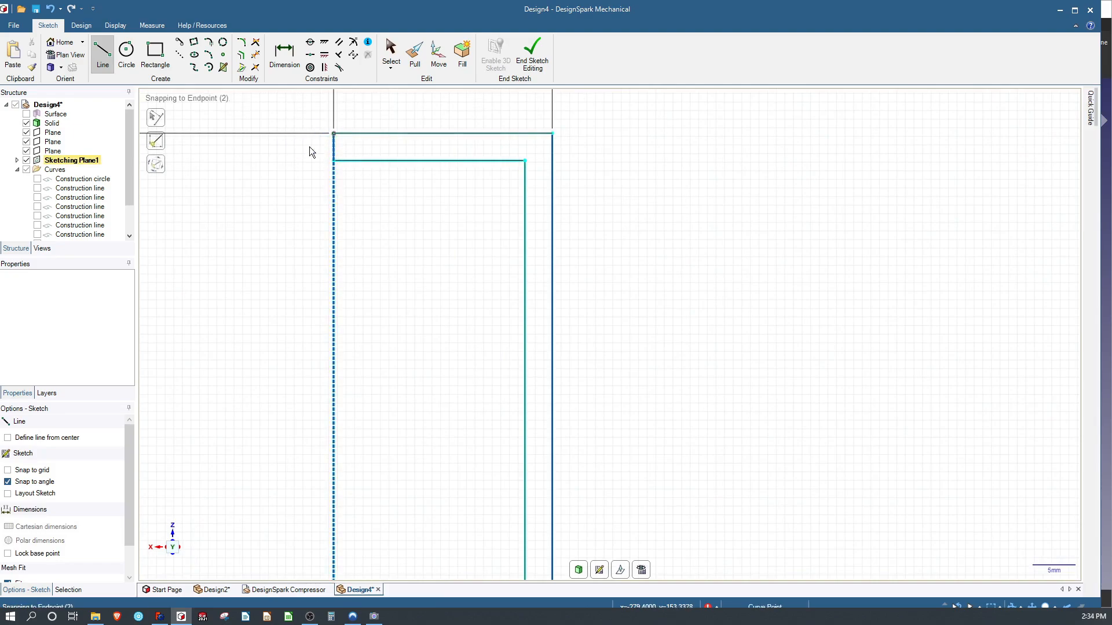
key(Escape)
Finish the sketch and revolve the duct wall profile face 360° about the fan's central axis.
scroll(437, 268, down, 9)
middle_drag(687, 307, 591, 305)
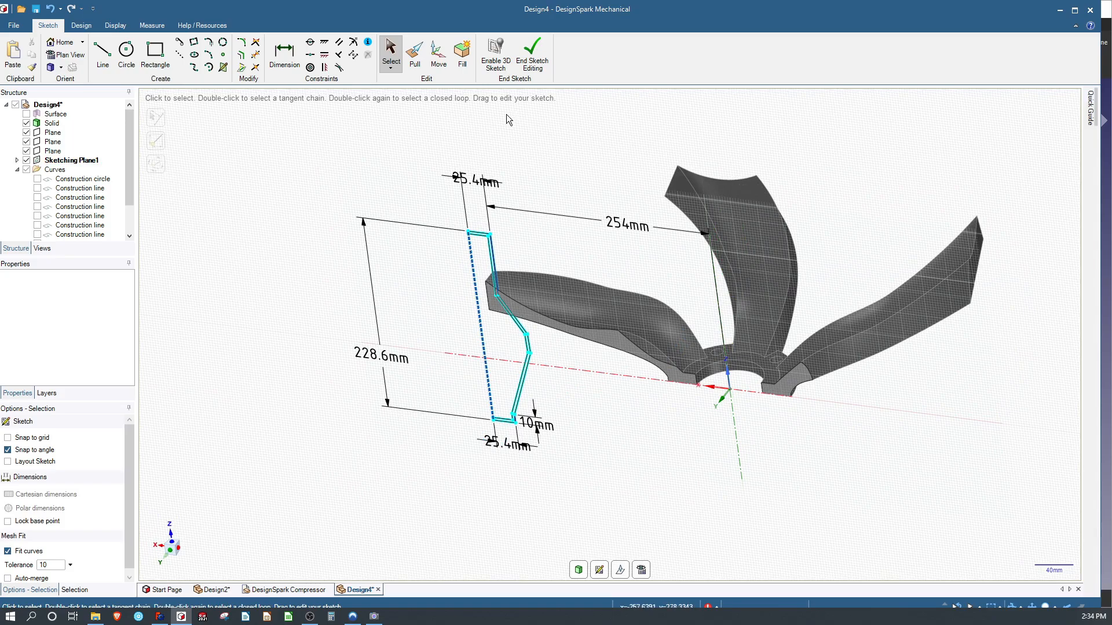
click(531, 65)
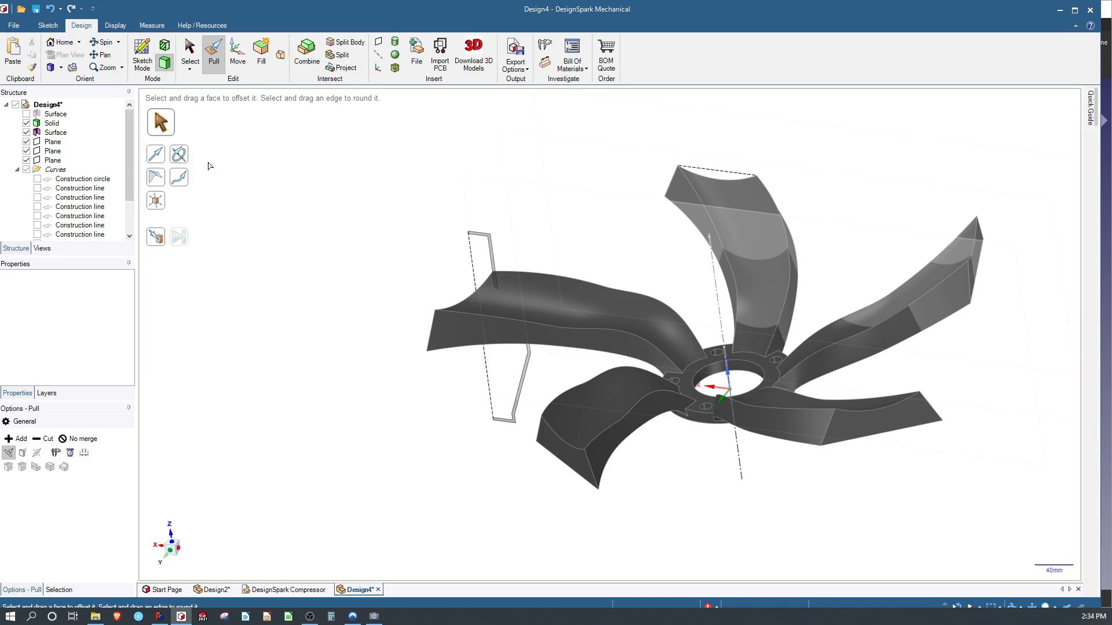
click(184, 159)
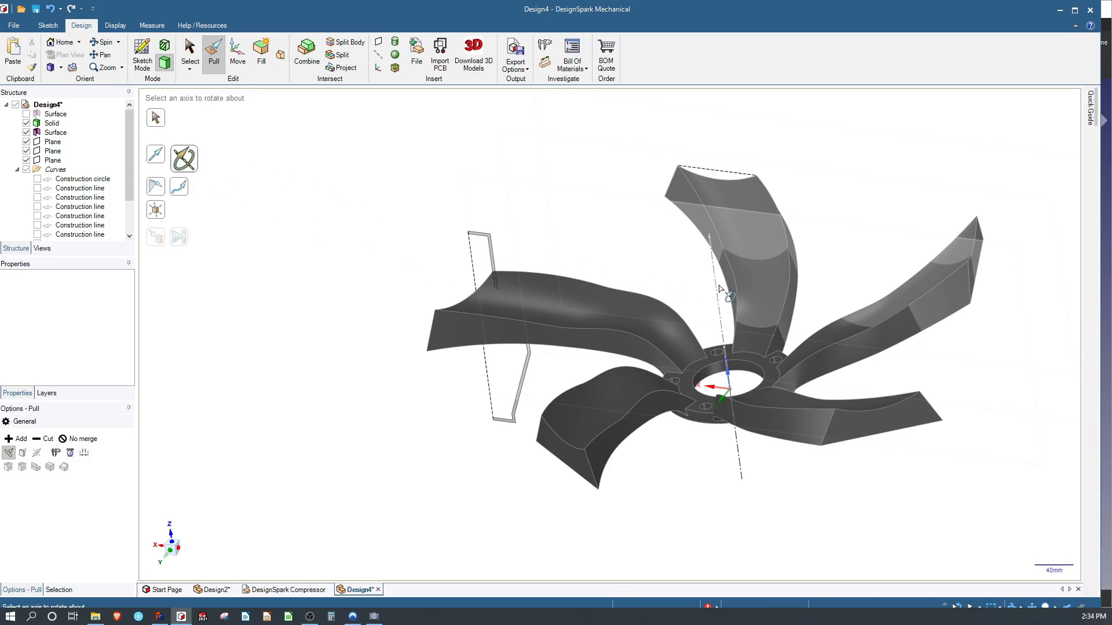
click(718, 290)
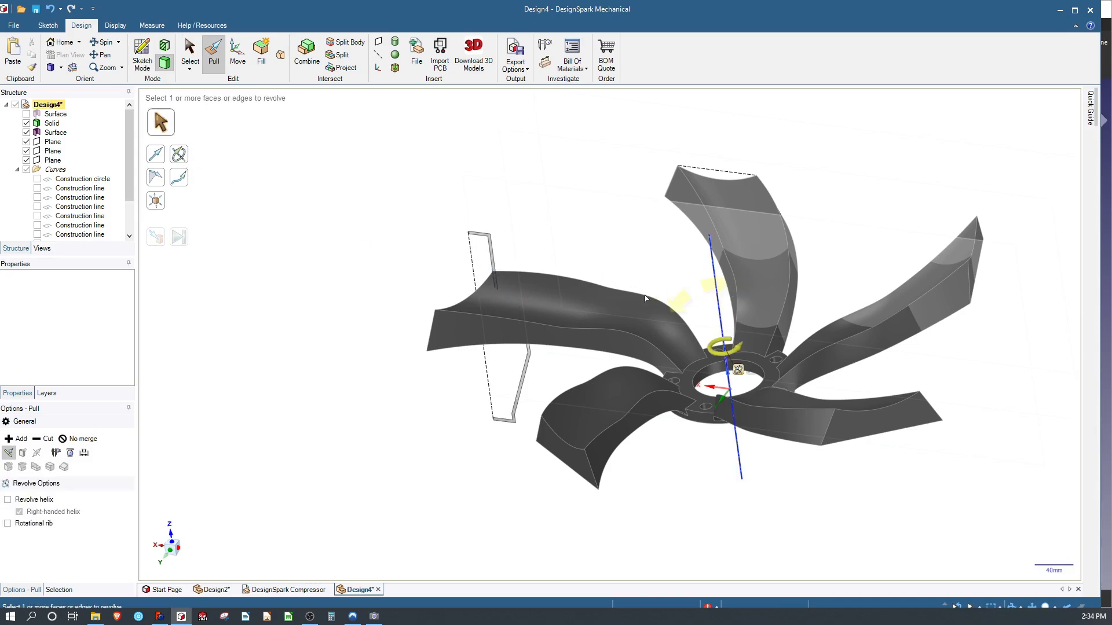
click(494, 248)
scroll(494, 248, down, 3)
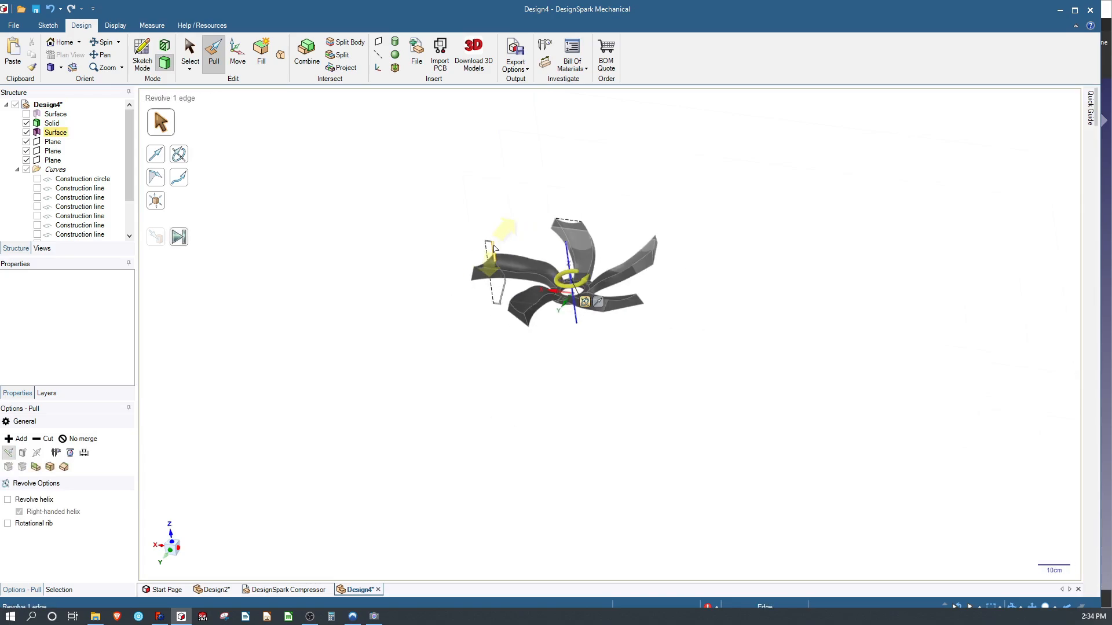
scroll(489, 253, up, 8)
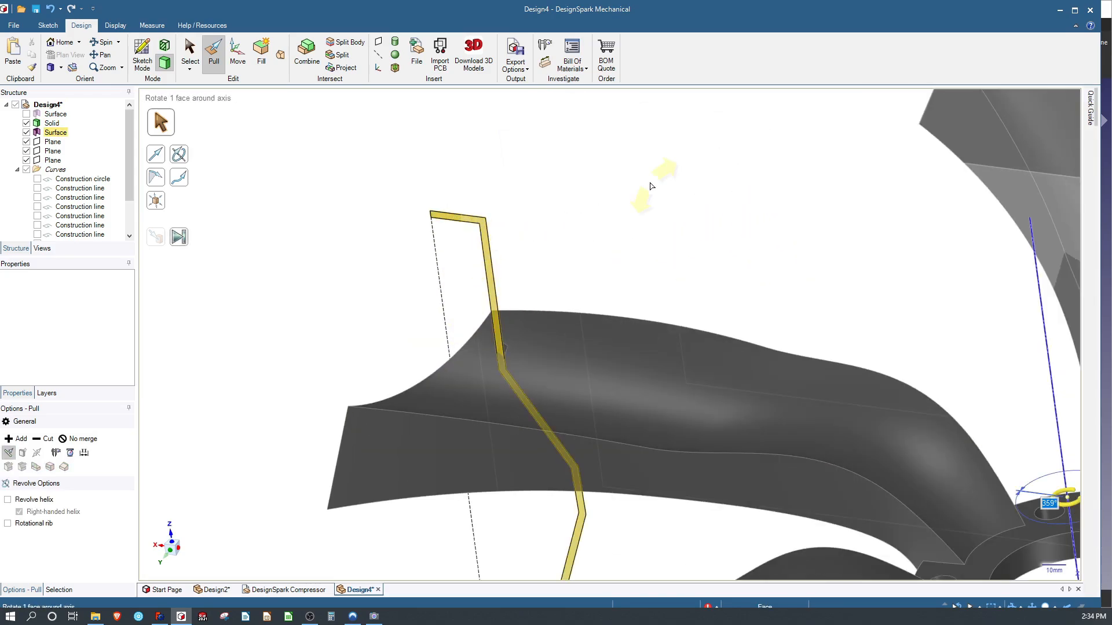
text(360)
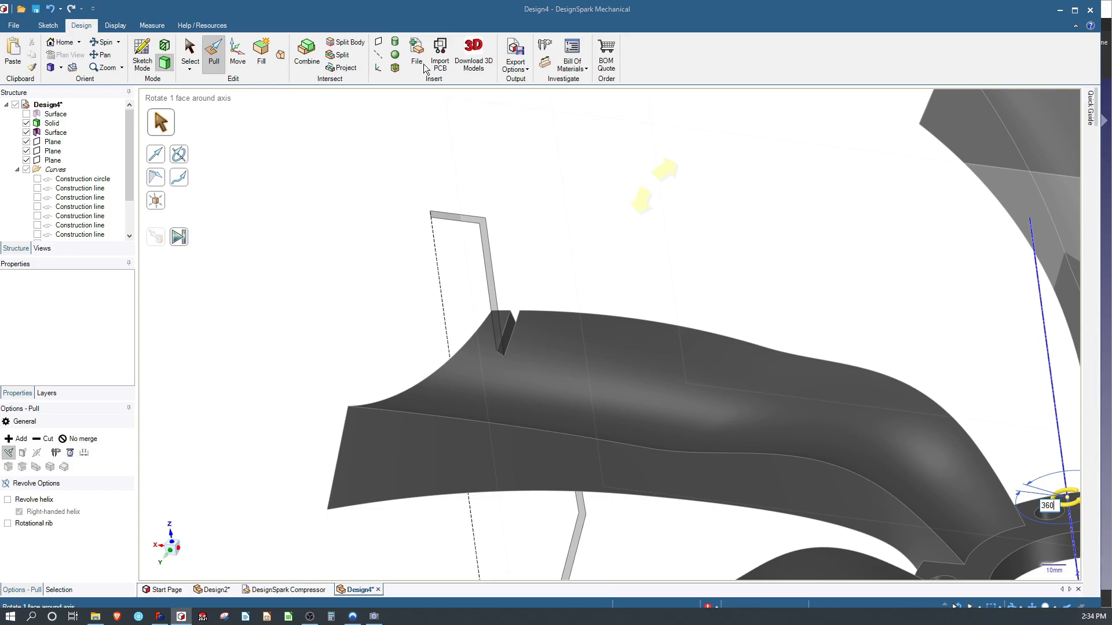
key(Return)
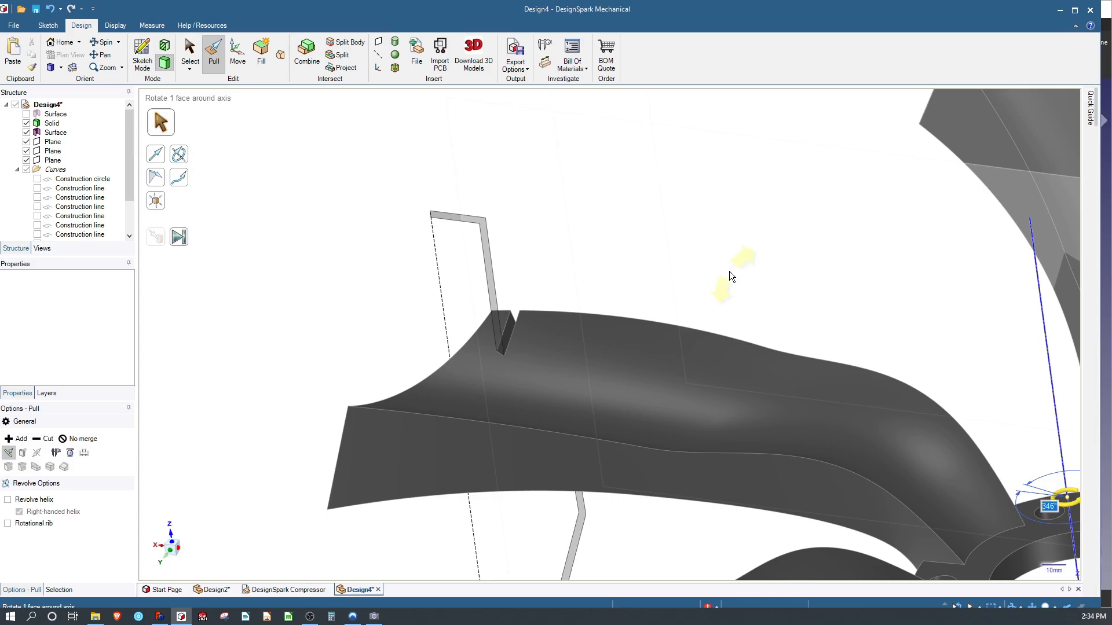
Examine from several sides how the revolved duct meets the fan blades and where the blade tips pass through its wall.
scroll(513, 280, down, 4)
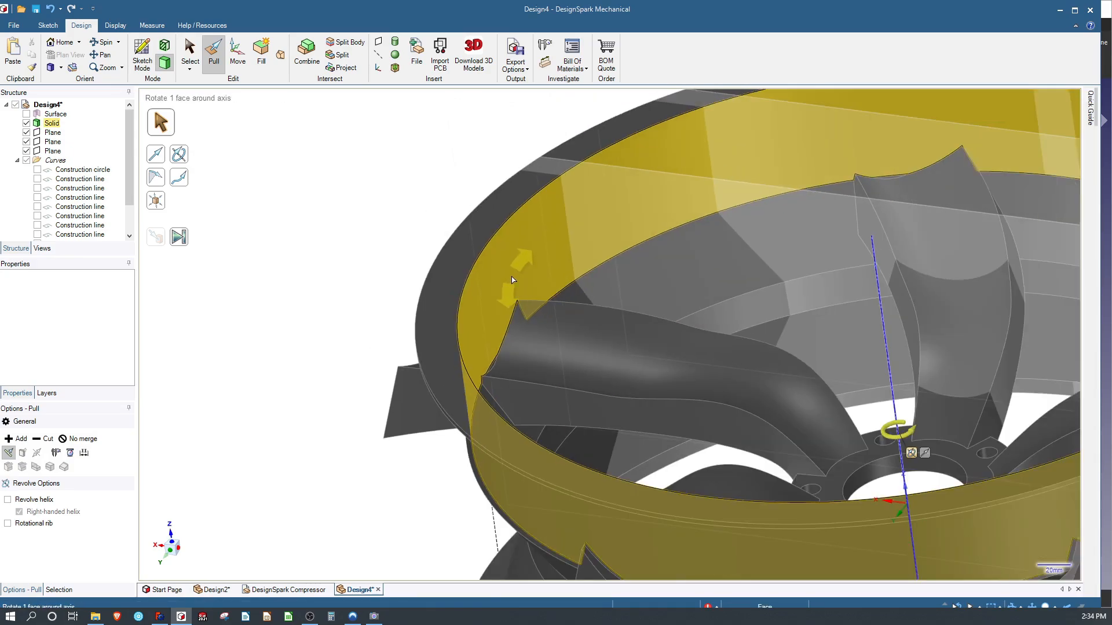
scroll(650, 300, down, 2)
scroll(859, 311, up, 2)
scroll(859, 310, up, 2)
middle_drag(859, 310, 830, 301)
click(211, 177)
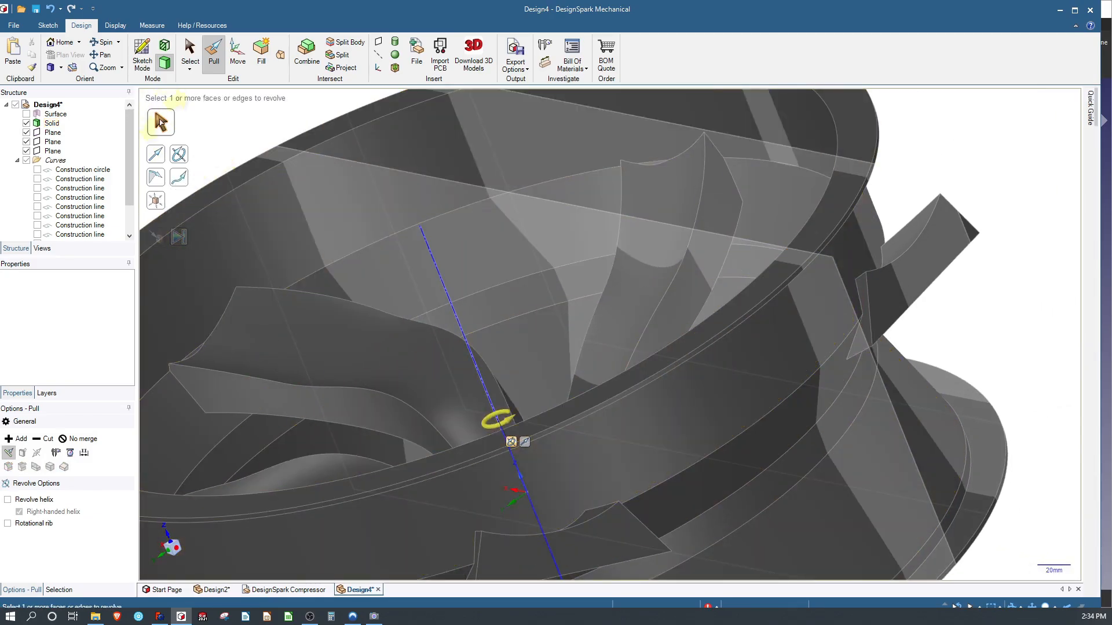
click(243, 128)
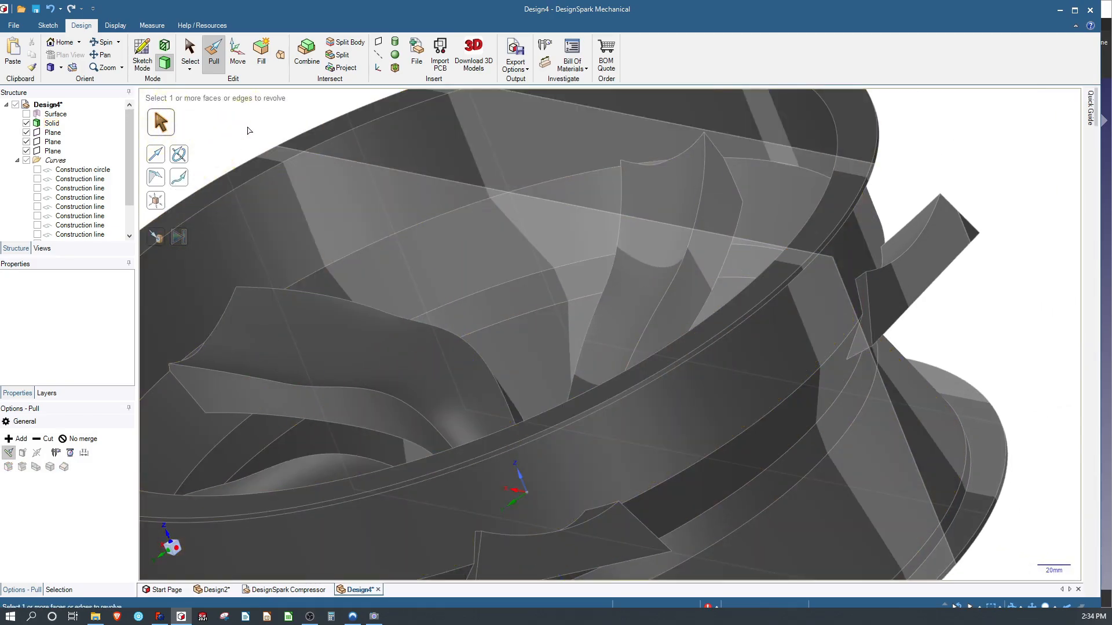
scroll(550, 260, down, 4)
click(580, 259)
middle_drag(822, 255, 691, 311)
double_click(502, 410)
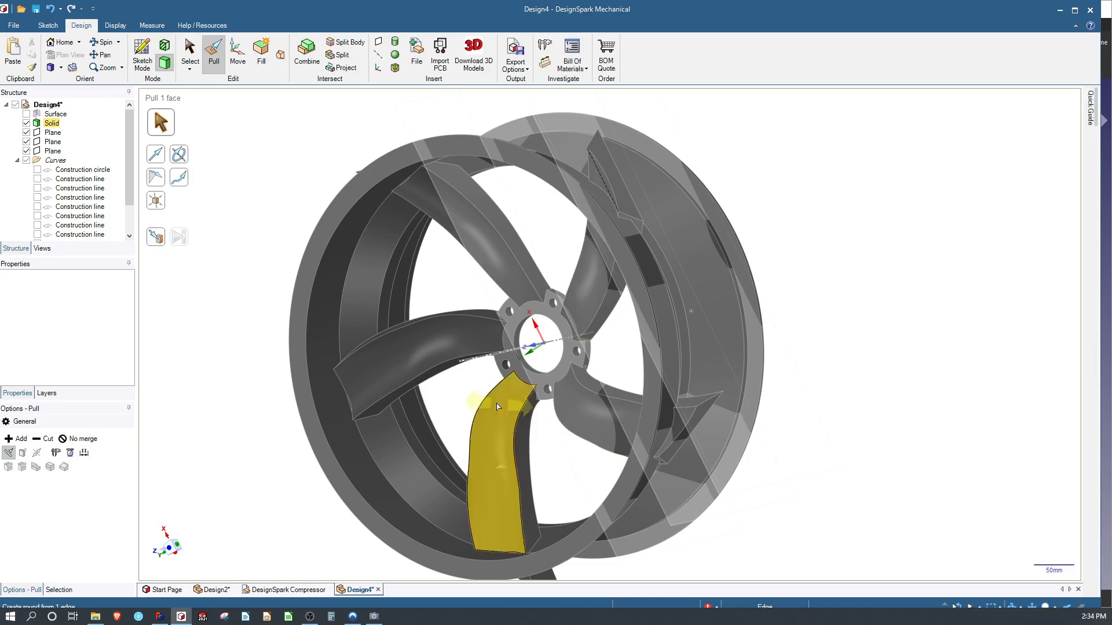
click(285, 226)
middle_drag(574, 241, 510, 220)
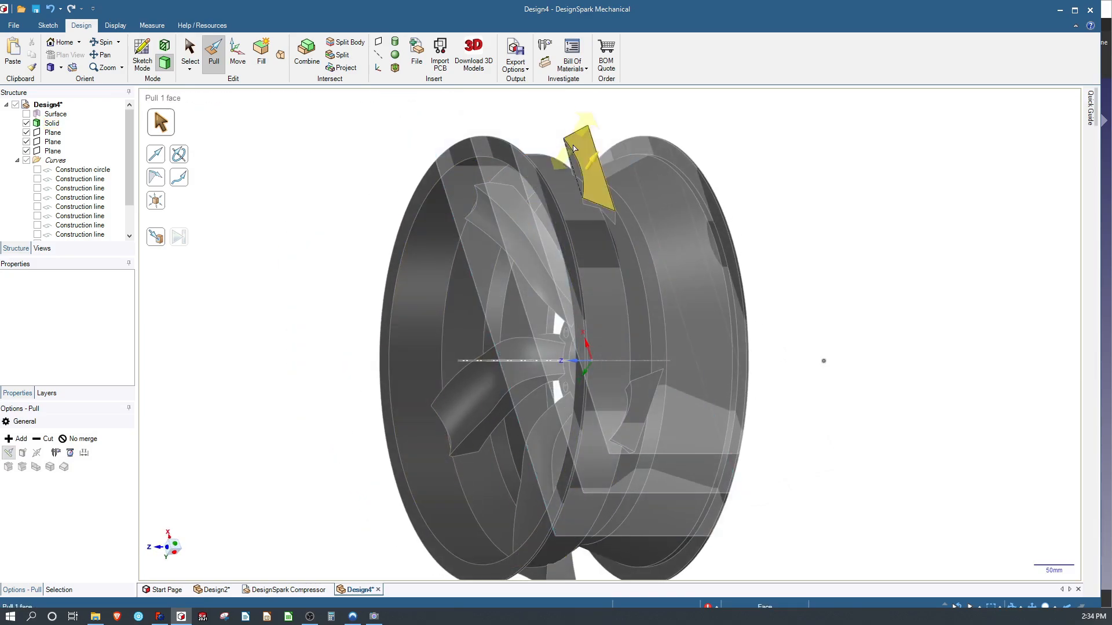
Pull the protruding blade tip's end face outward by about 17 mm, and try pulling it up to the duct's outer cylindrical face.
scroll(576, 155, up, 8)
click(627, 184)
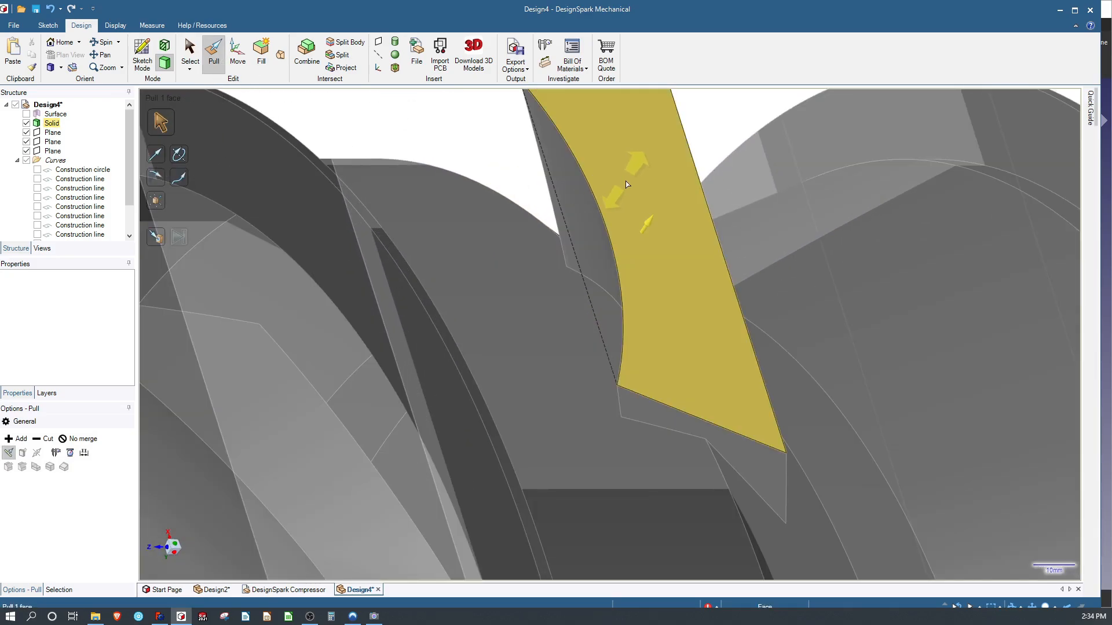
middle_drag(486, 261, 380, 255)
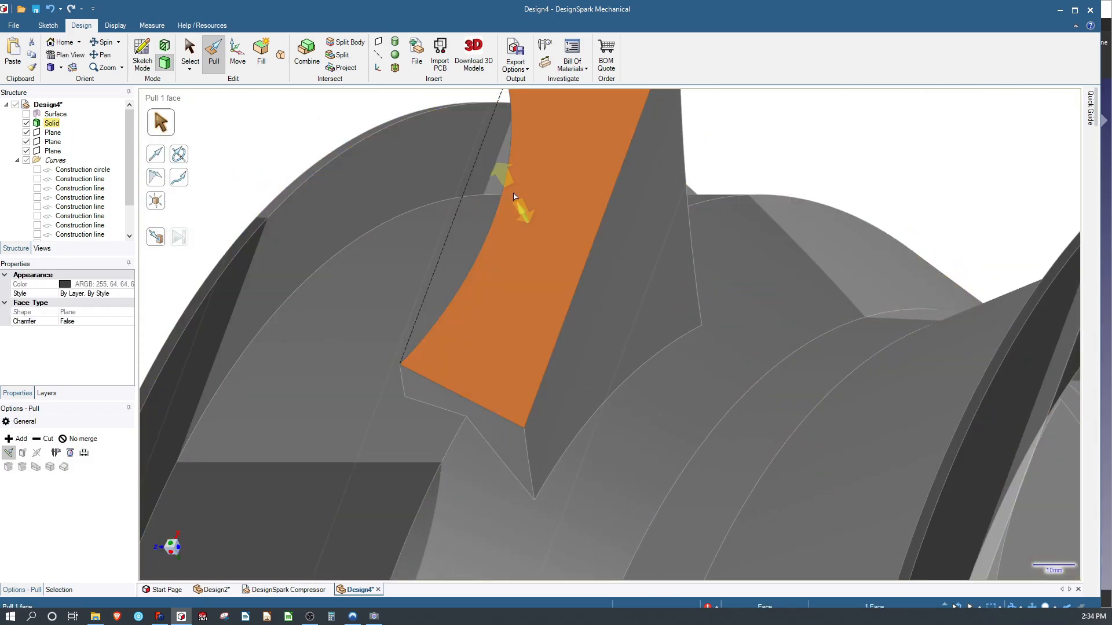
drag(517, 205, 533, 252)
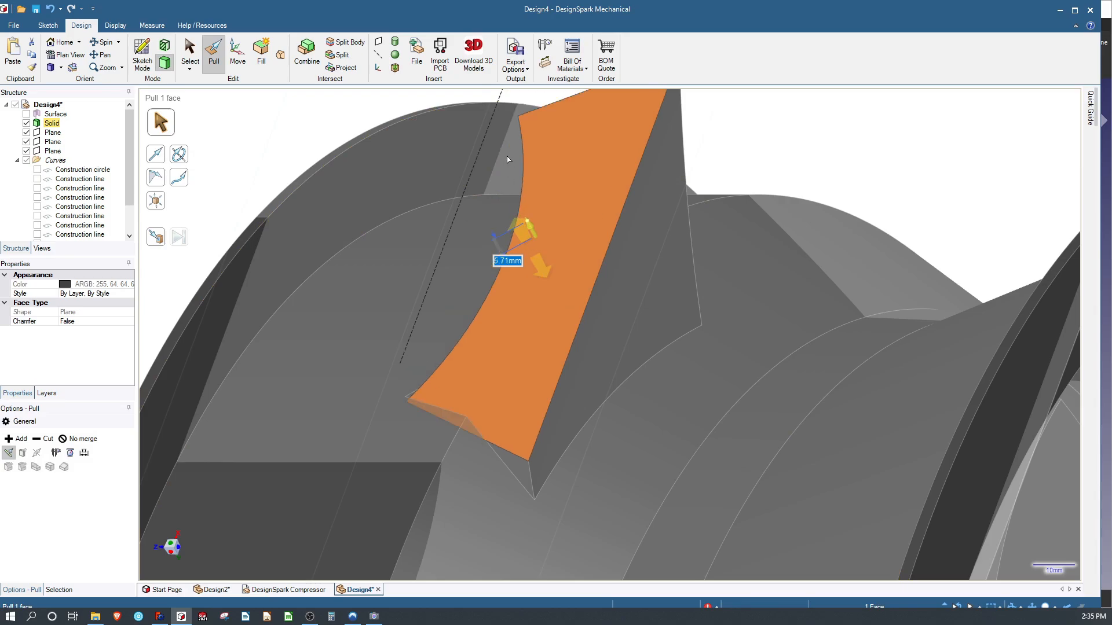
drag(508, 160, 507, 150)
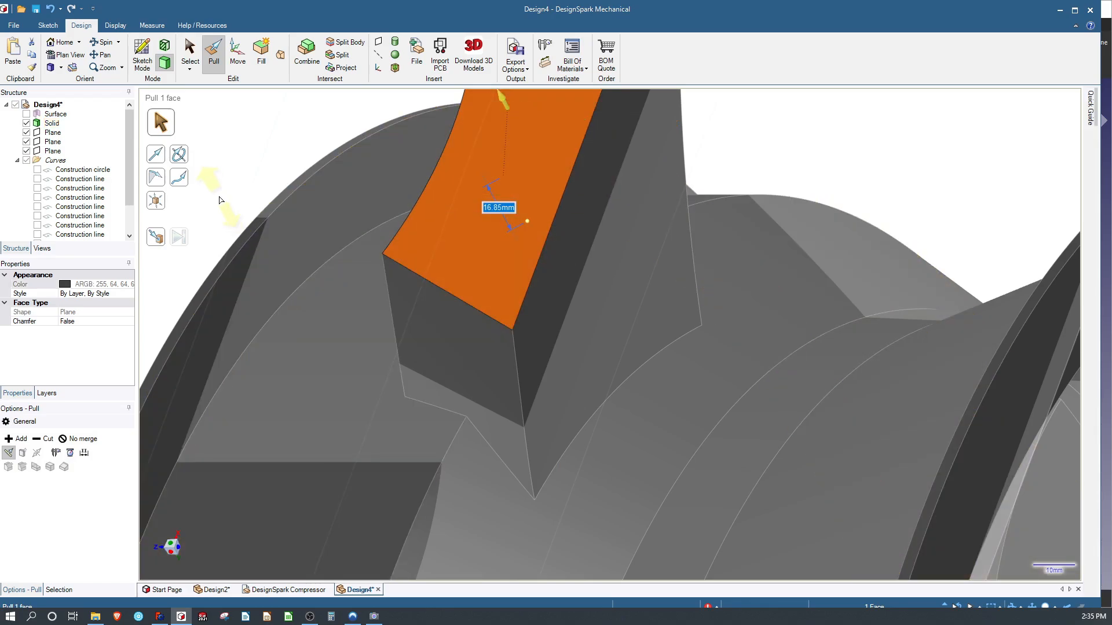
click(152, 236)
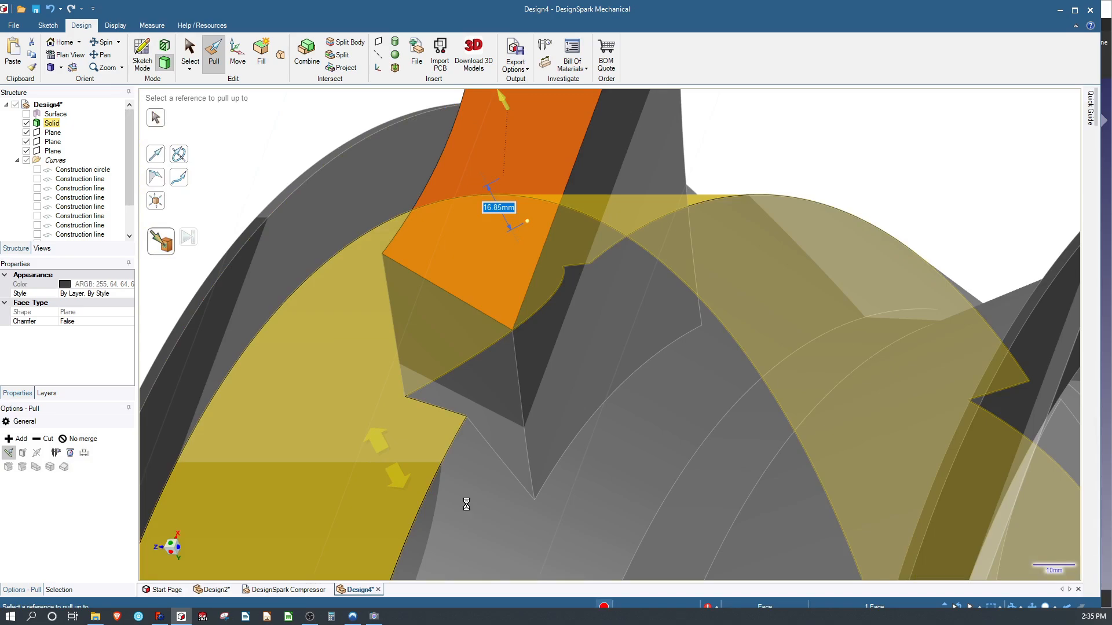
click(374, 455)
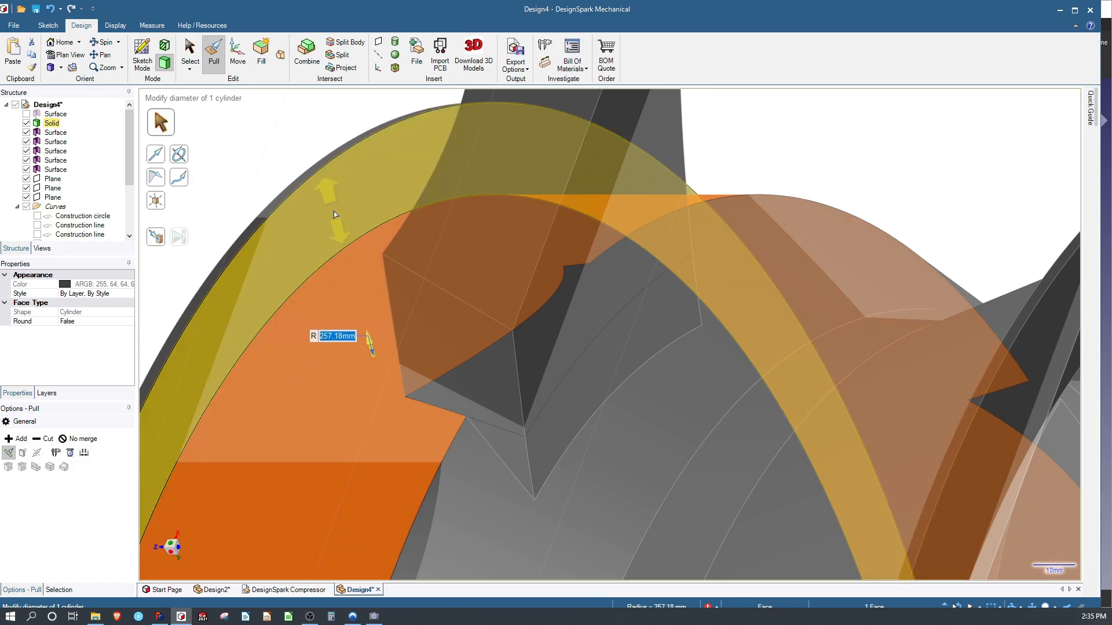
Try pulling the protruding blade tip's end face up to the duct's outer cylindrical face, and undo the pull and copied surfaces.
click(232, 164)
click(446, 177)
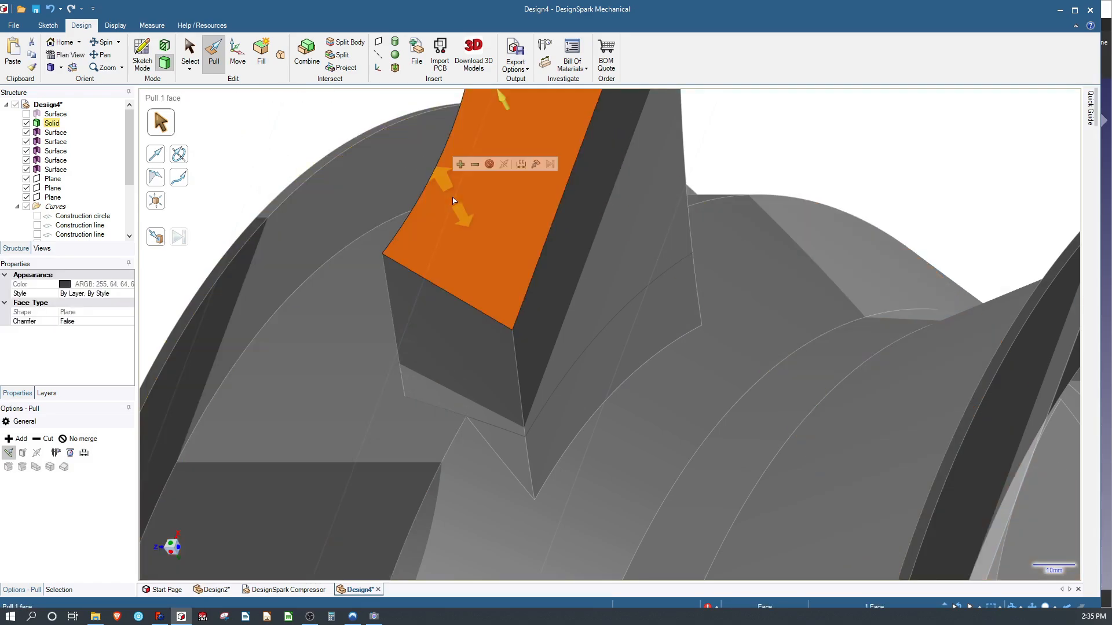
ctrl+drag(352, 192, 370, 404)
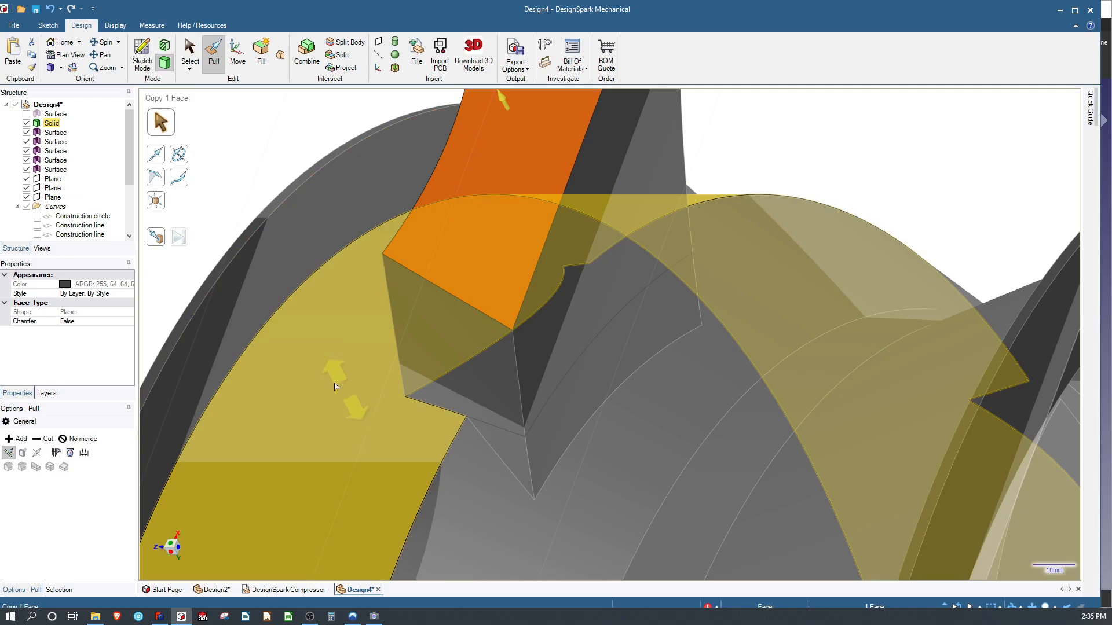
click(155, 236)
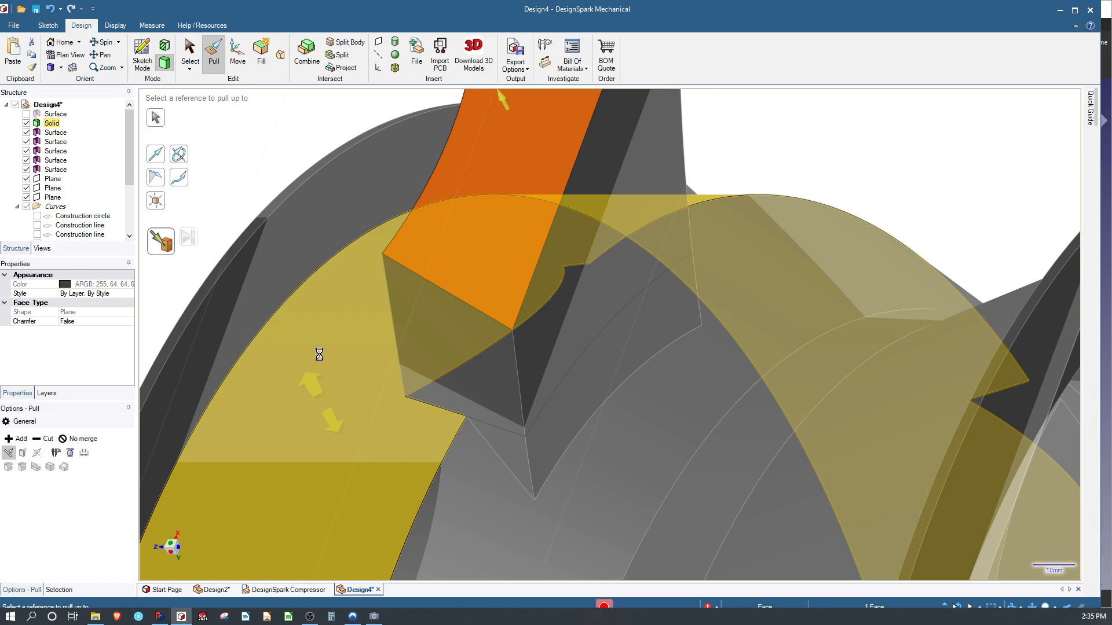
scroll(319, 358, up, 1)
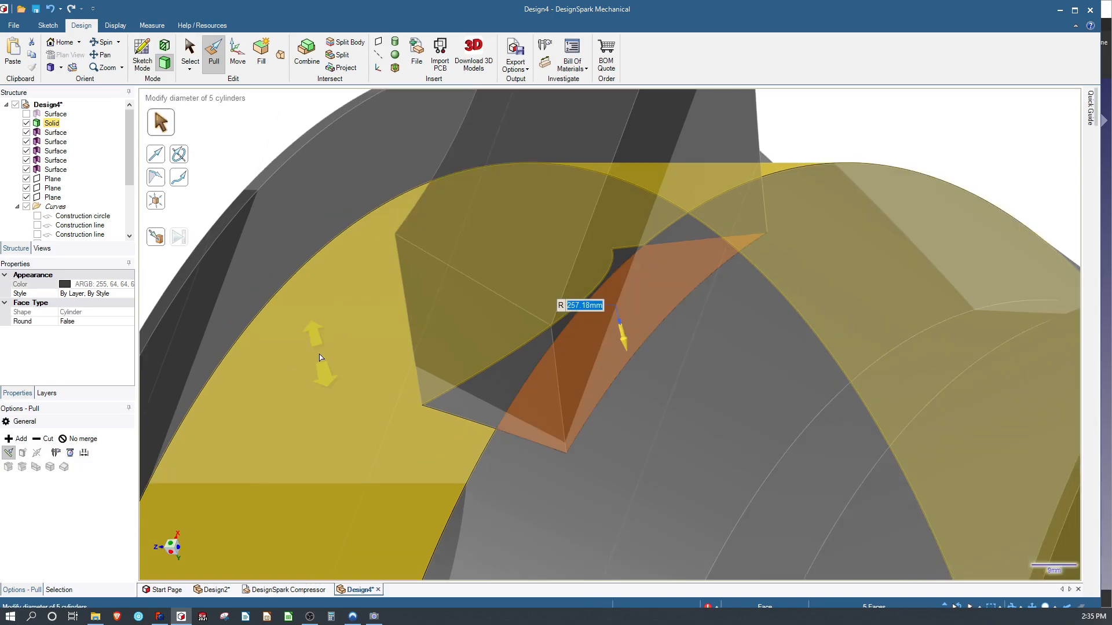
scroll(319, 358, down, 5)
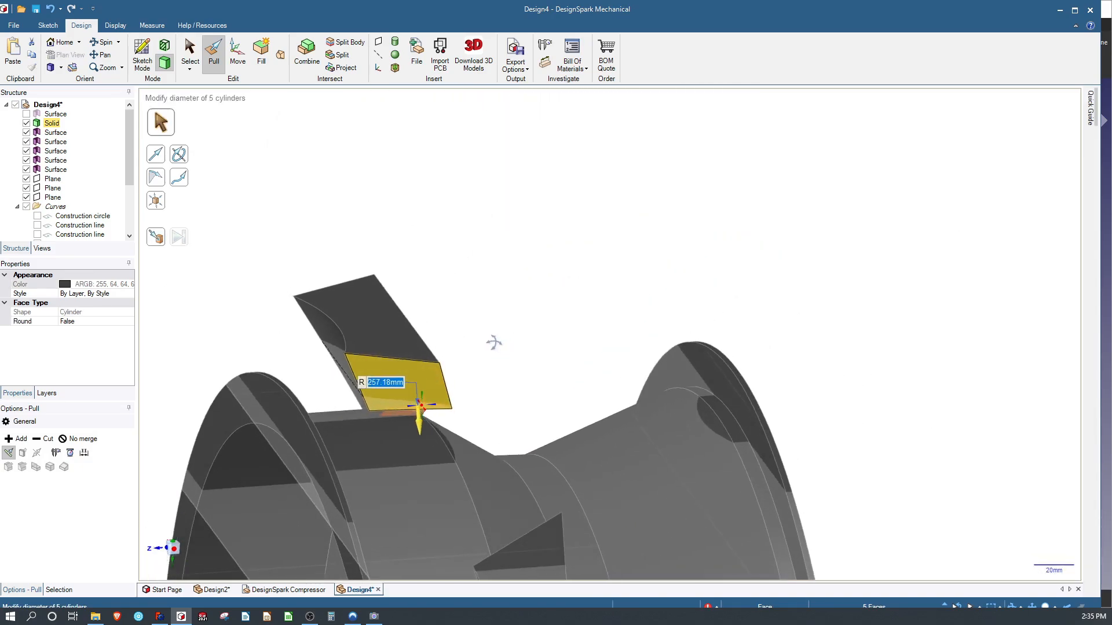
middle_drag(421, 320, 437, 458)
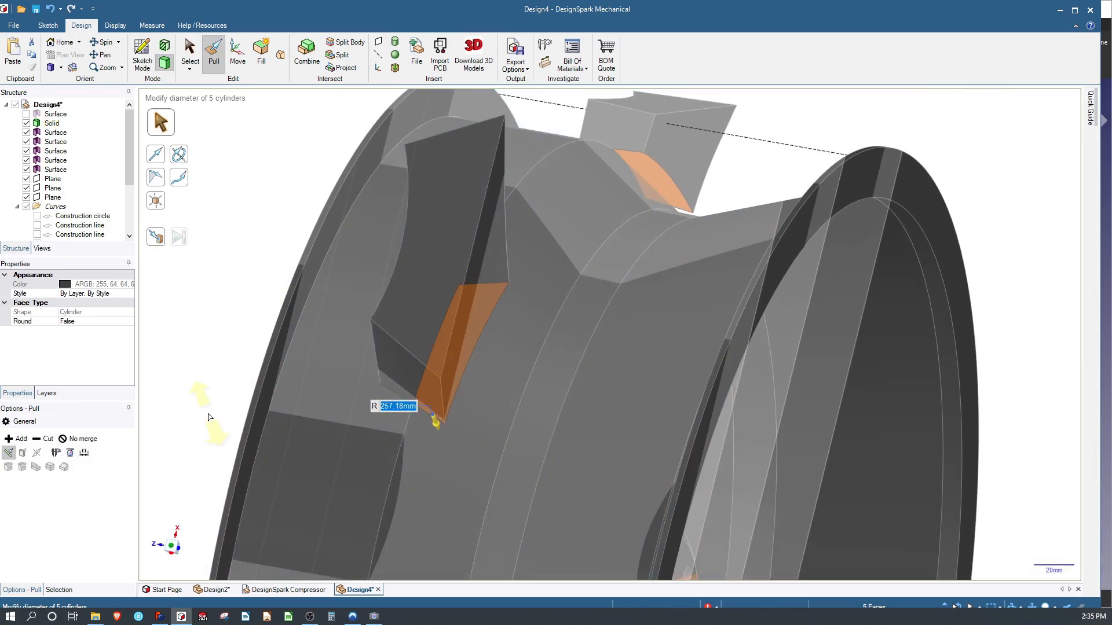
key(Escape)
key(v)
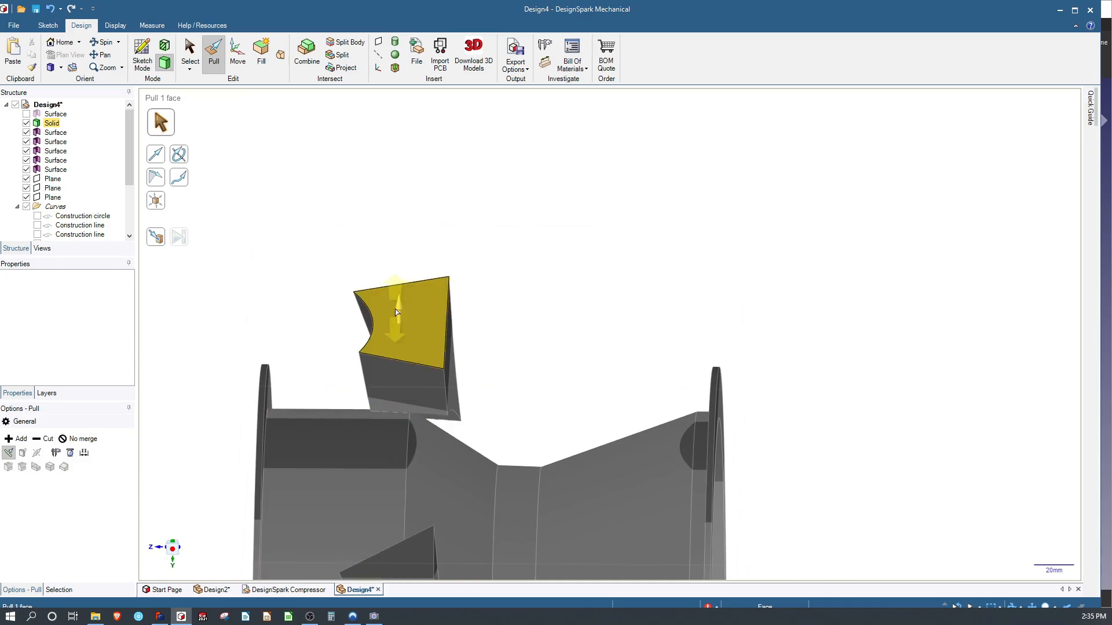
key(ctrl+z)
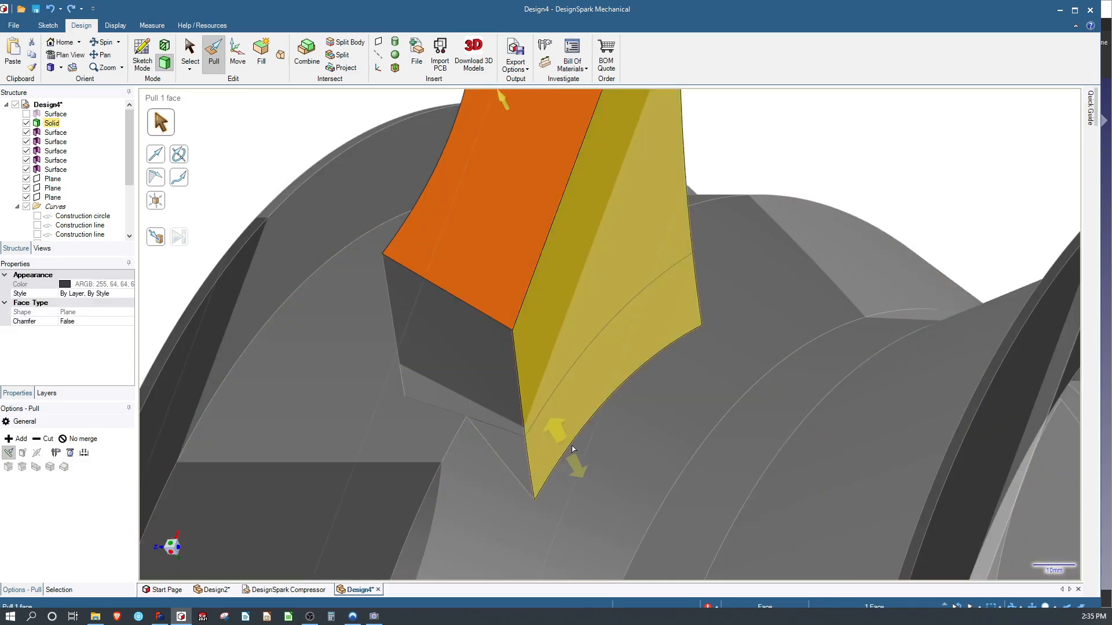
key(ctrl+z)
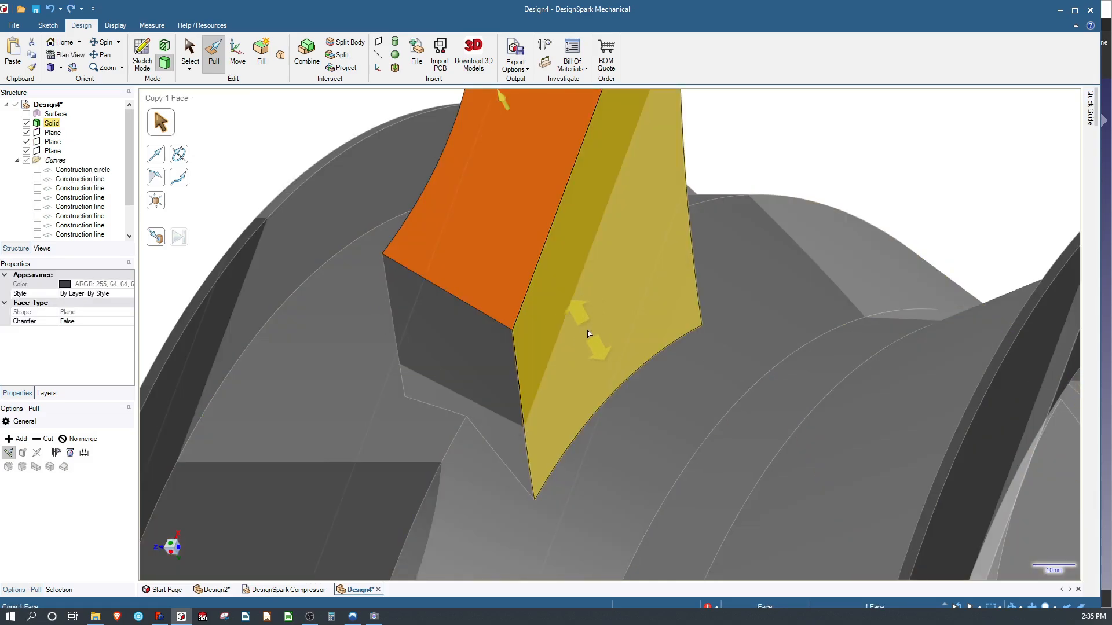
Select all outer faces of the first blade tip protruding through the duct wall and delete them.
key(s)
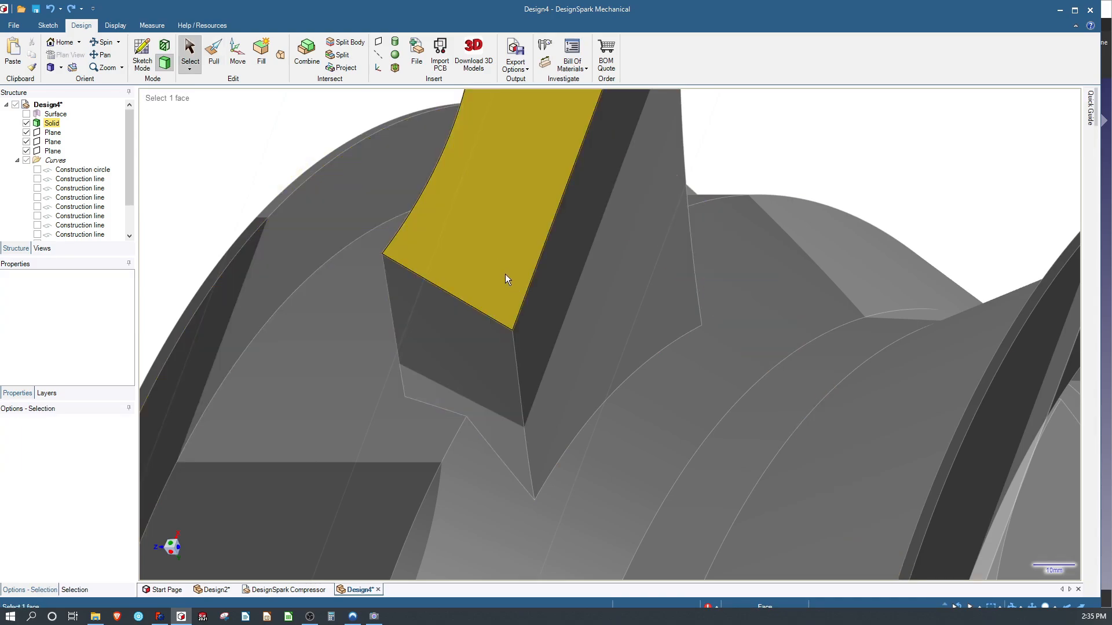
click(505, 275)
ctrl+click(562, 329)
ctrl+click(482, 360)
middle_drag(482, 360, 614, 356)
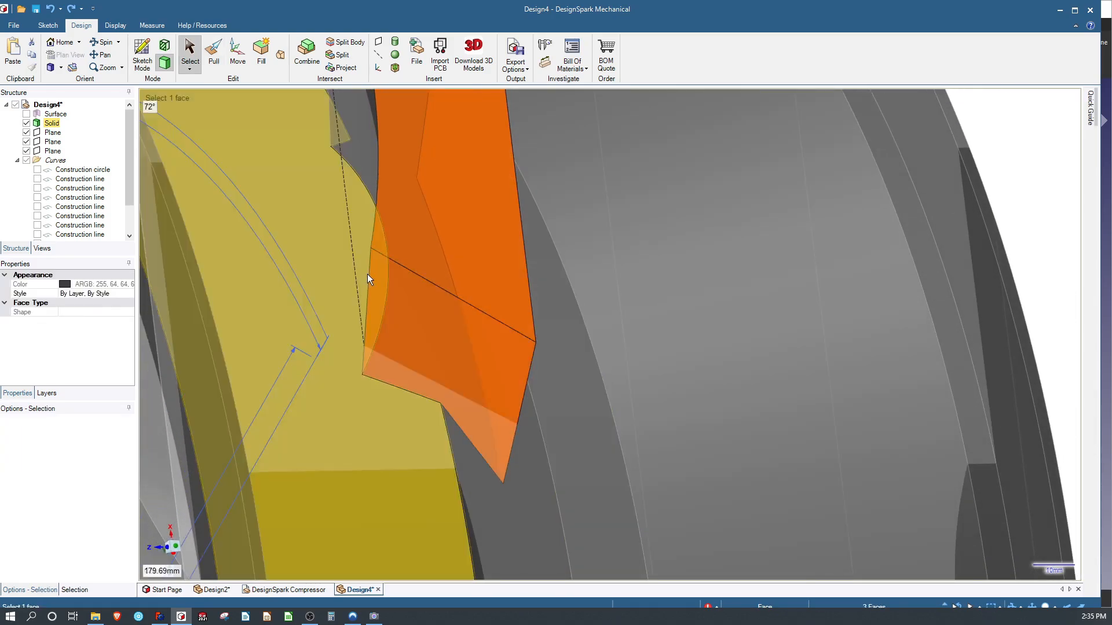
middle_drag(373, 222, 406, 228)
ctrl+click(341, 192)
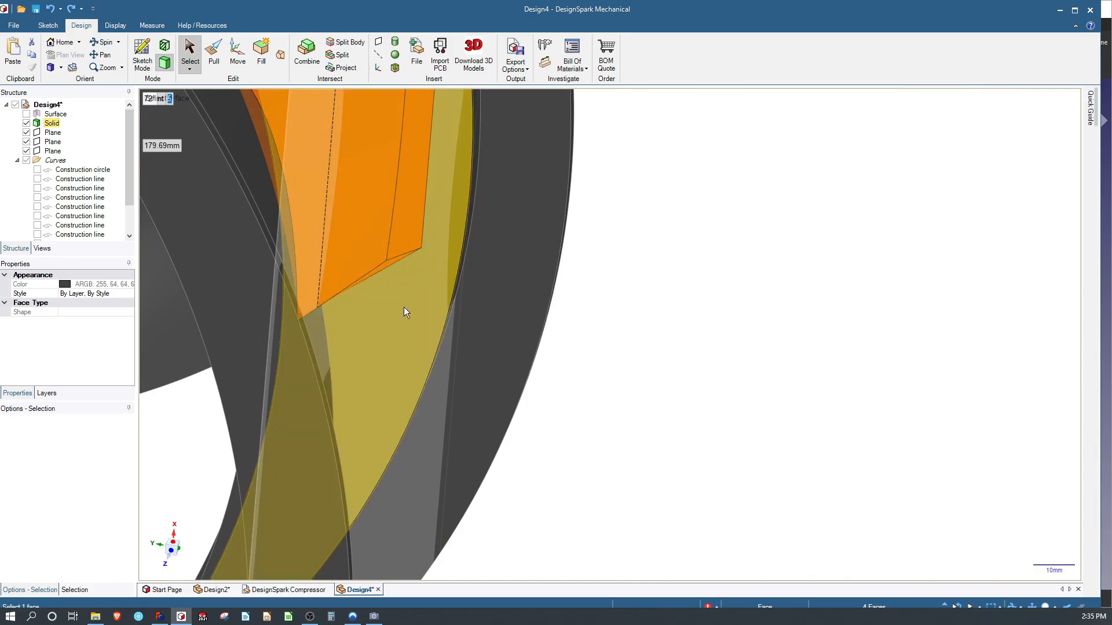
mouse_move(404, 313)
middle_down()
mouse_move(364, 149)
mouse_move(380, 181)
mouse_move(363, 193)
mouse_move(155, 98)
middle_up()
ctrl+click(381, 198)
key(Delete)
scroll(384, 235, down, 7)
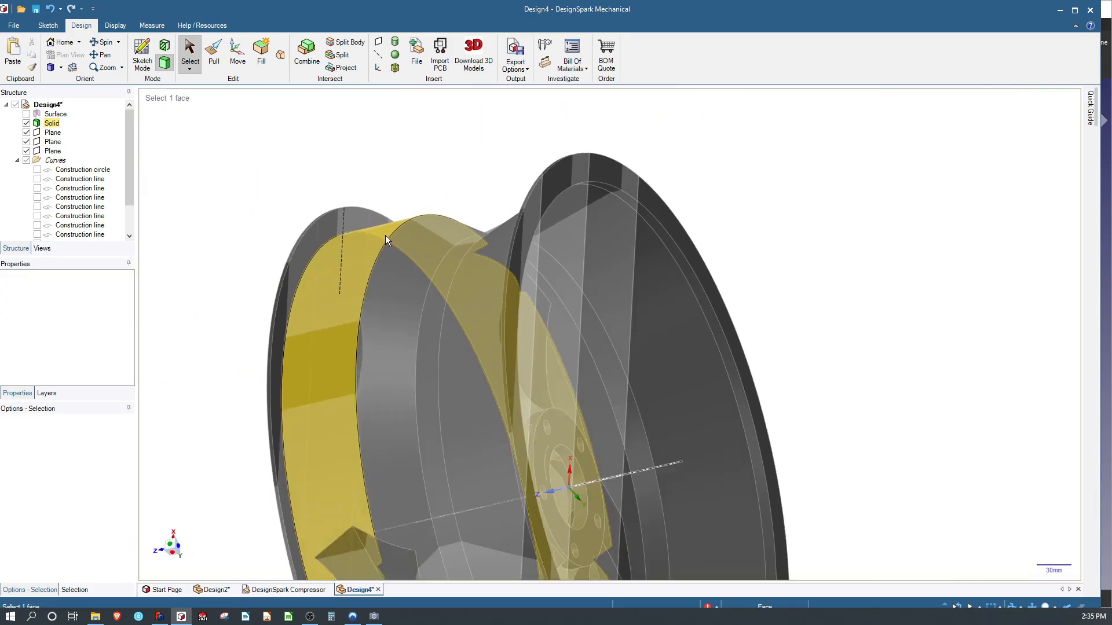
Remove the second protruding blade tip by deleting its outer faces, along with one reference plane crossing it.
scroll(401, 340, up, 6)
click(429, 291)
ctrl+click(488, 347)
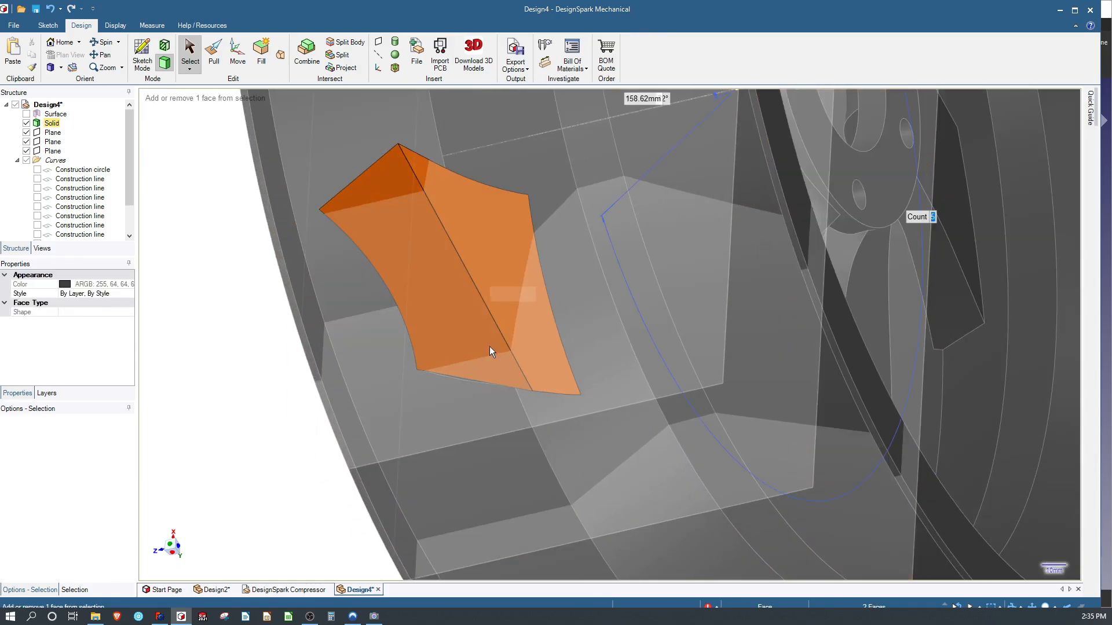
middle_drag(488, 347, 523, 277)
ctrl+click(479, 416)
middle_drag(478, 415, 302, 262)
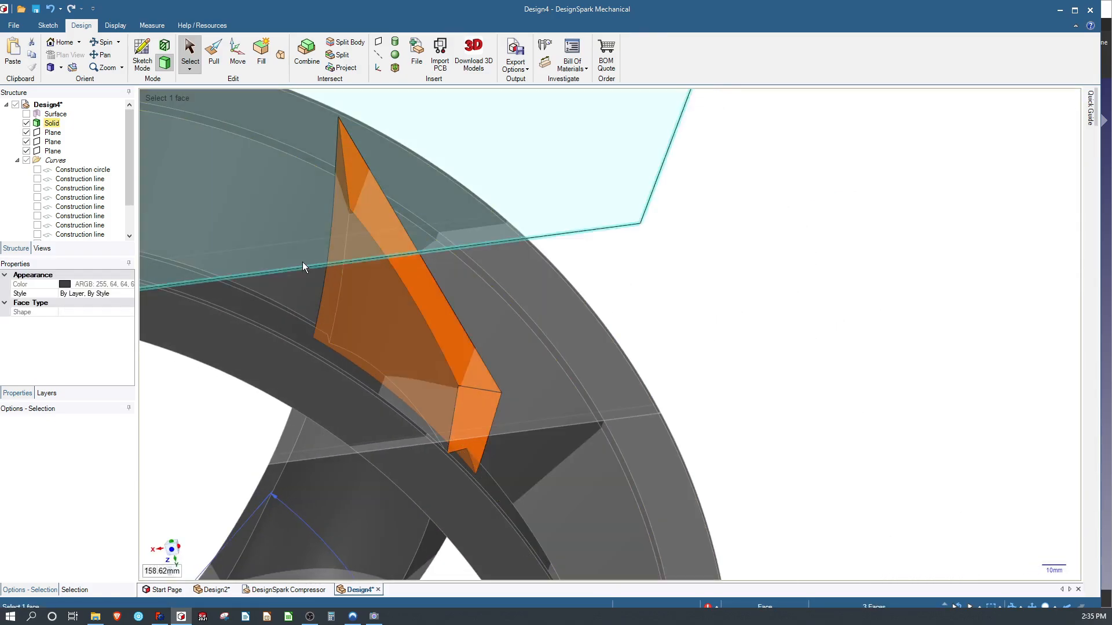
ctrl+click(332, 265)
ctrl+click(347, 305)
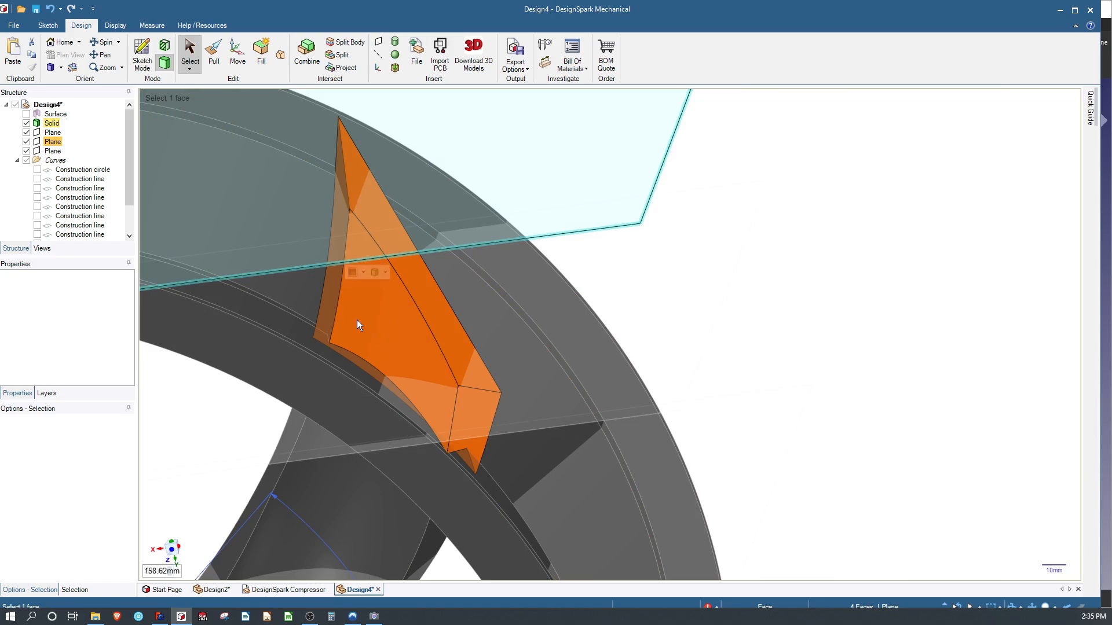
key(Delete)
middle_drag(365, 350, 231, 270)
key(Escape)
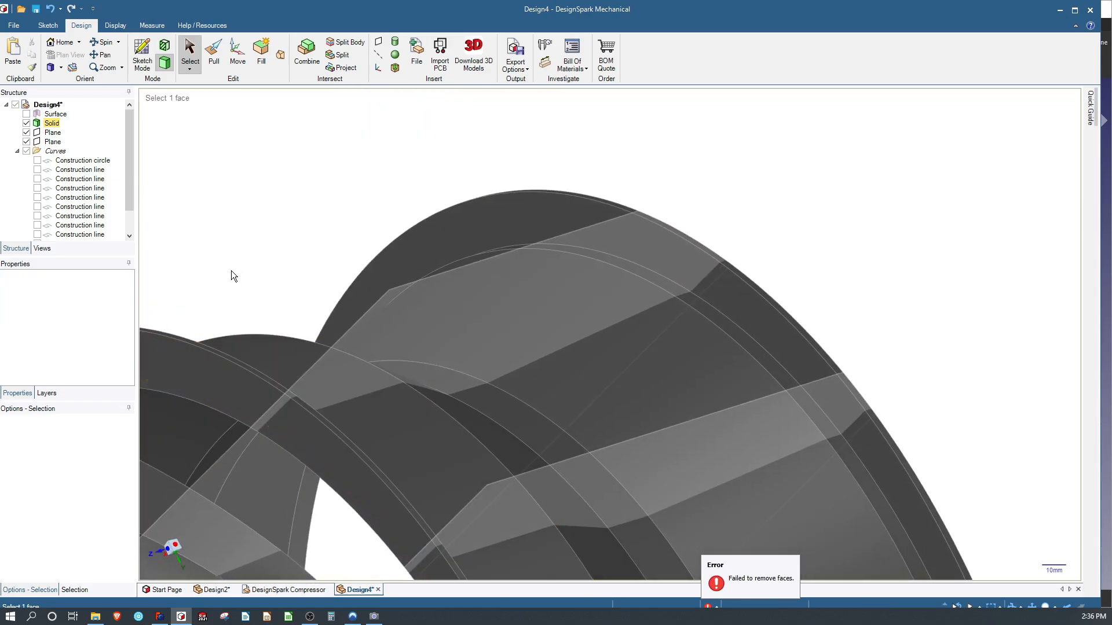
Select the five outer faces of the third blade tip sticking out of the duct and delete them.
scroll(234, 261, down, 7)
scroll(310, 342, up, 8)
click(342, 313)
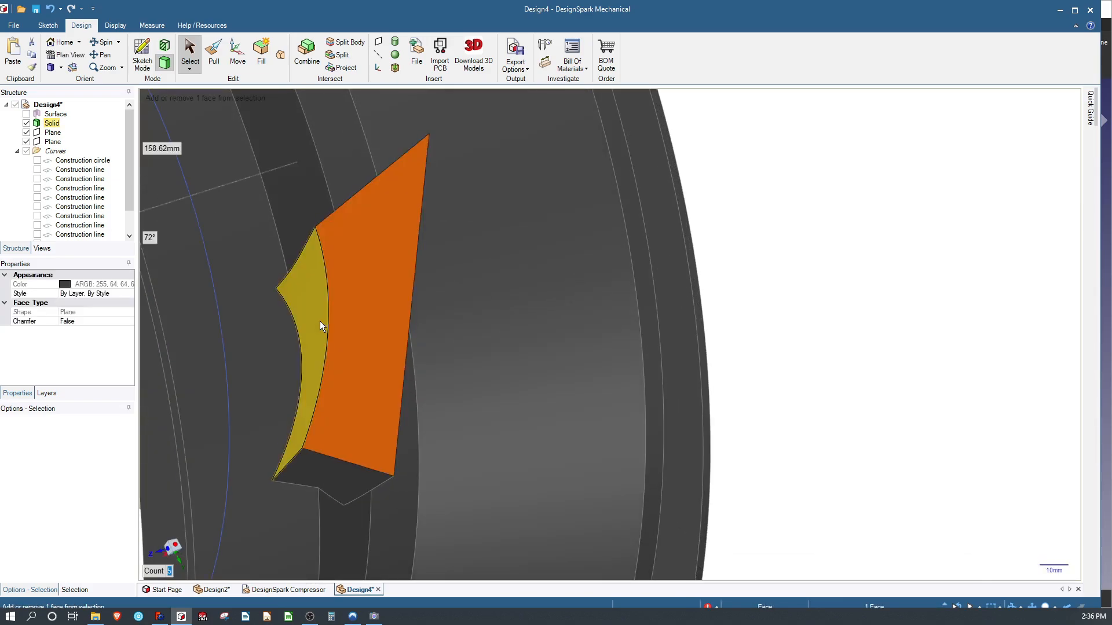
ctrl+click(319, 321)
ctrl+click(339, 460)
middle_drag(339, 460, 360, 414)
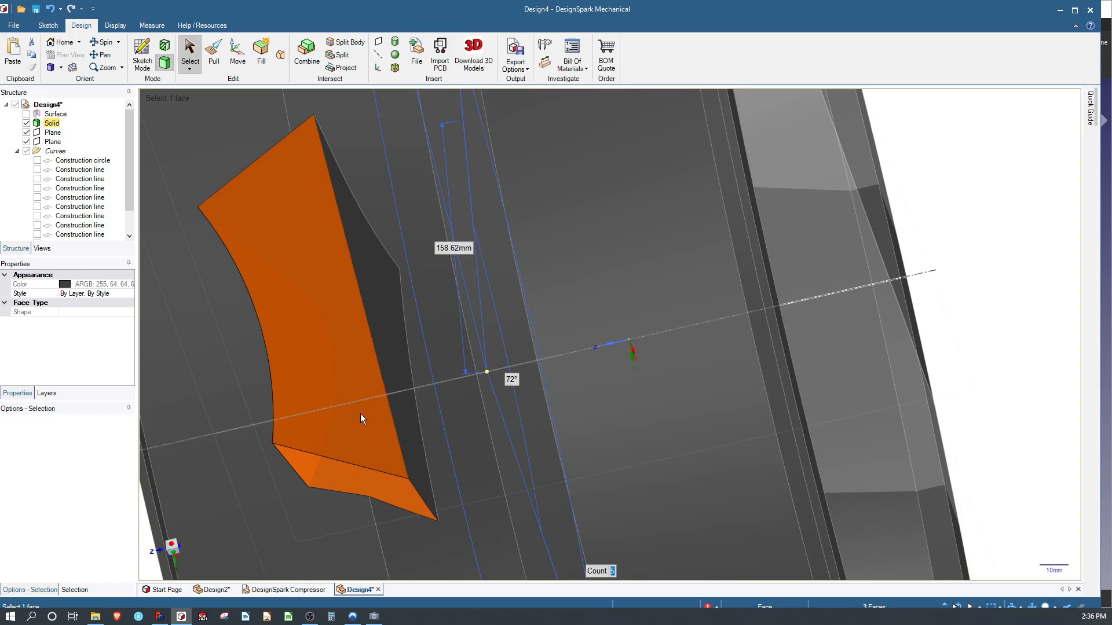
ctrl+click(387, 350)
middle_drag(388, 350, 286, 236)
ctrl+click(353, 332)
key(Delete)
scroll(286, 236, down, 8)
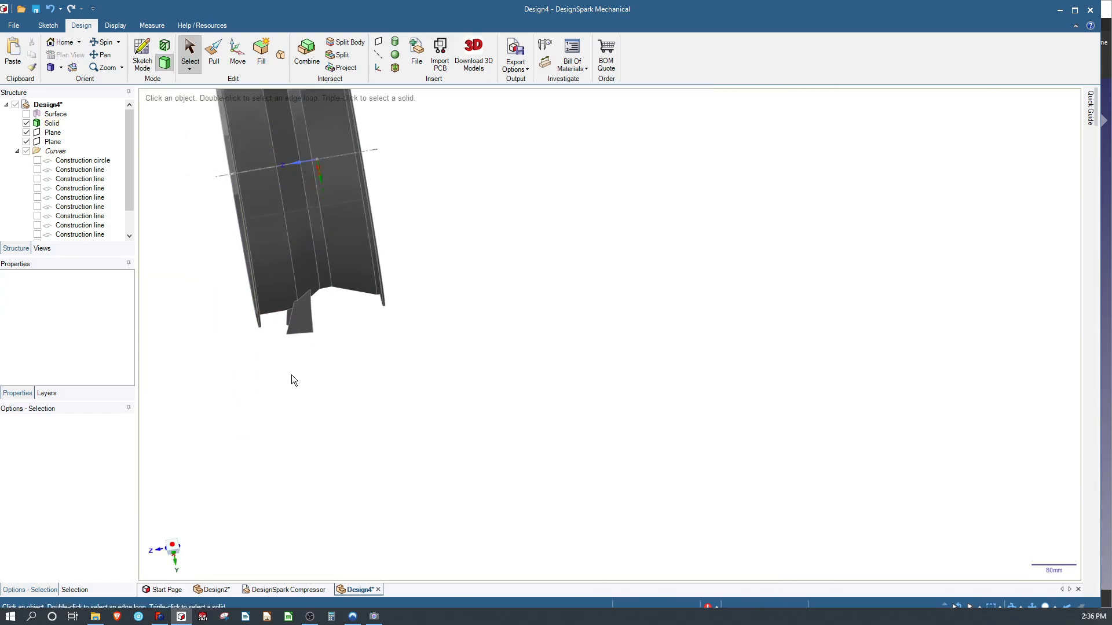
Remove the fourth protruding blade tip by selecting its end face and surrounding side faces and deleting all five.
scroll(310, 324, up, 6)
middle_drag(295, 283, 259, 307)
click(258, 308)
ctrl+click(372, 307)
middle_drag(363, 387, 457, 247)
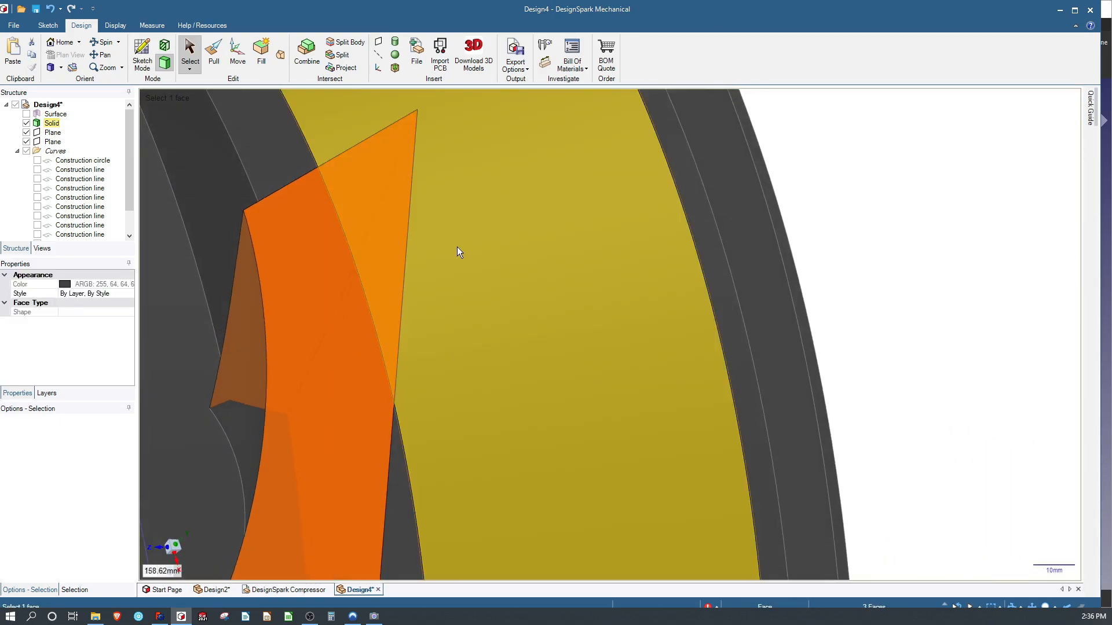
ctrl+click(252, 349)
scroll(255, 329, down, 5)
scroll(284, 474, up, 3)
ctrl+click(280, 474)
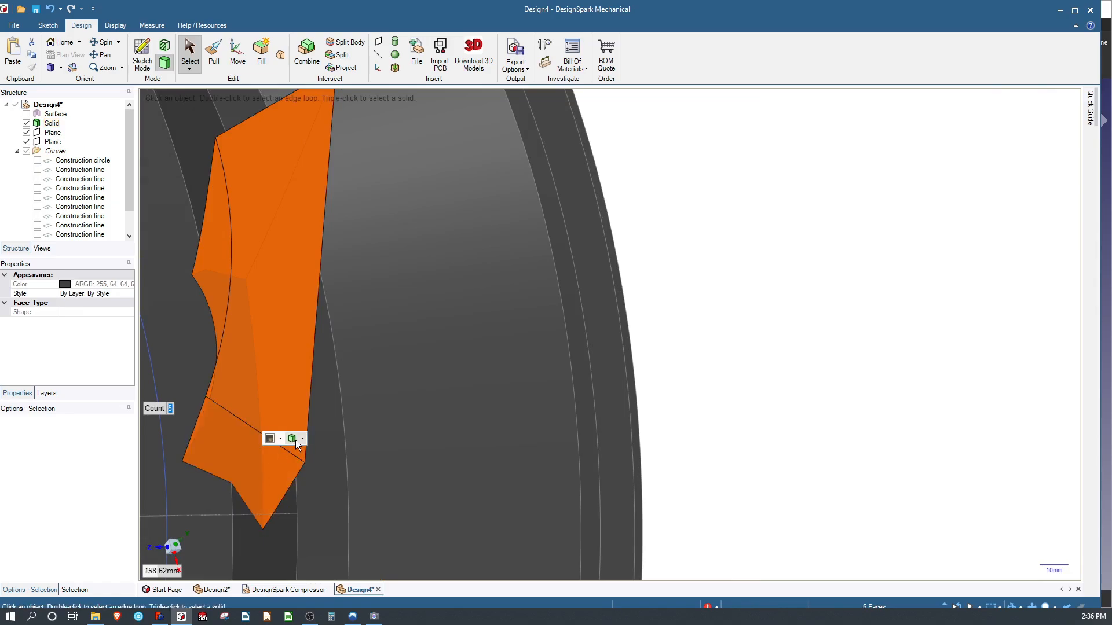
middle_drag(389, 541, 255, 368)
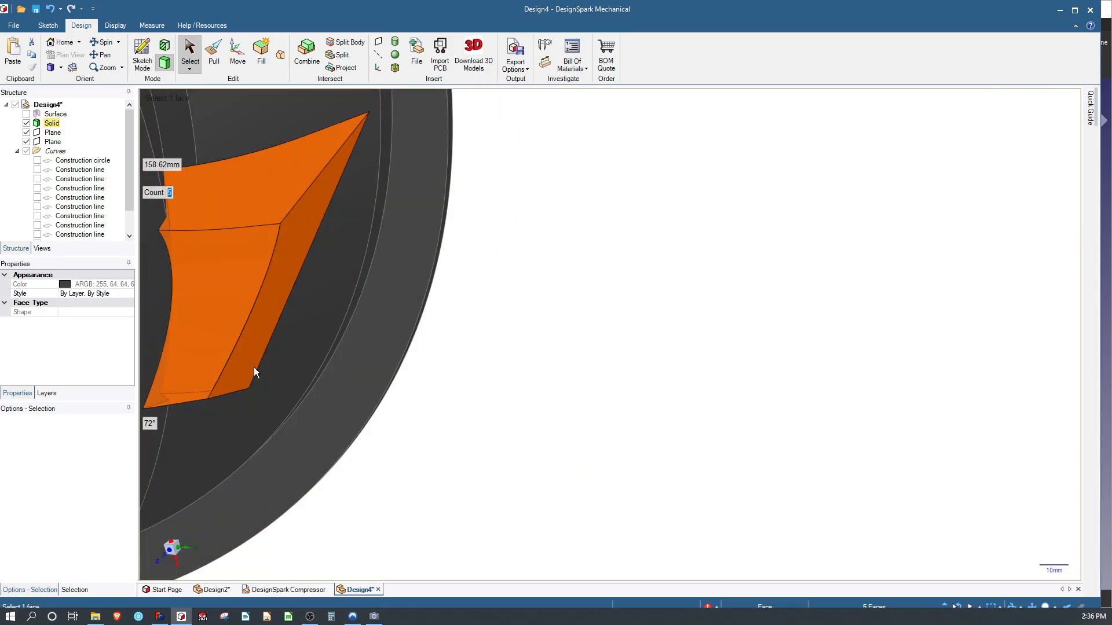
key(Delete)
scroll(254, 367, down, 7)
middle_drag(294, 411, 219, 246)
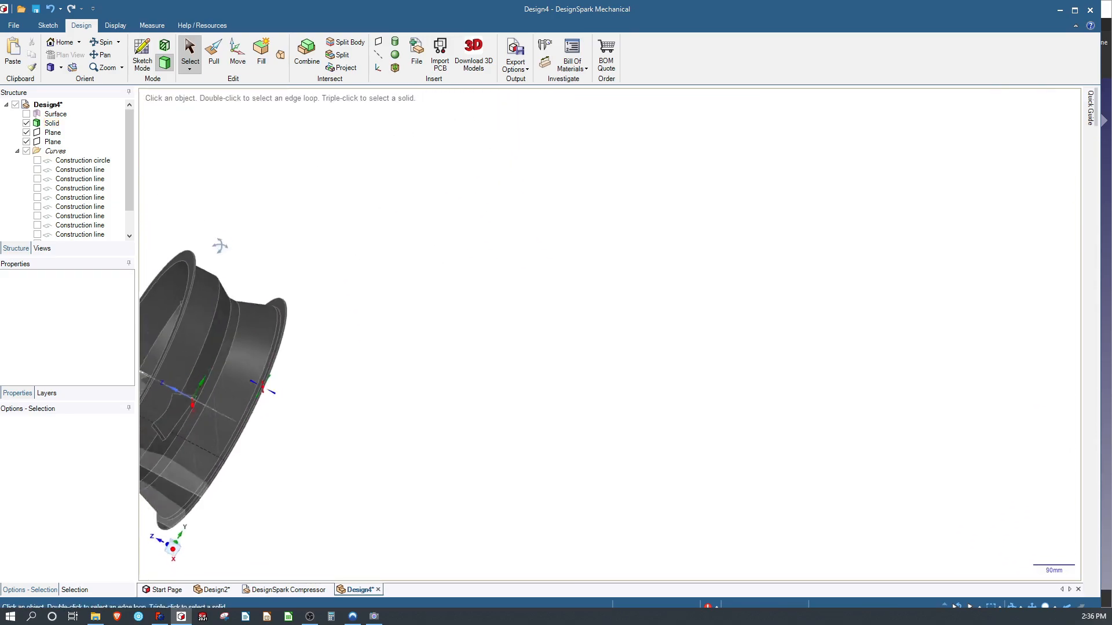
scroll(280, 466, down, 2)
scroll(158, 442, up, 10)
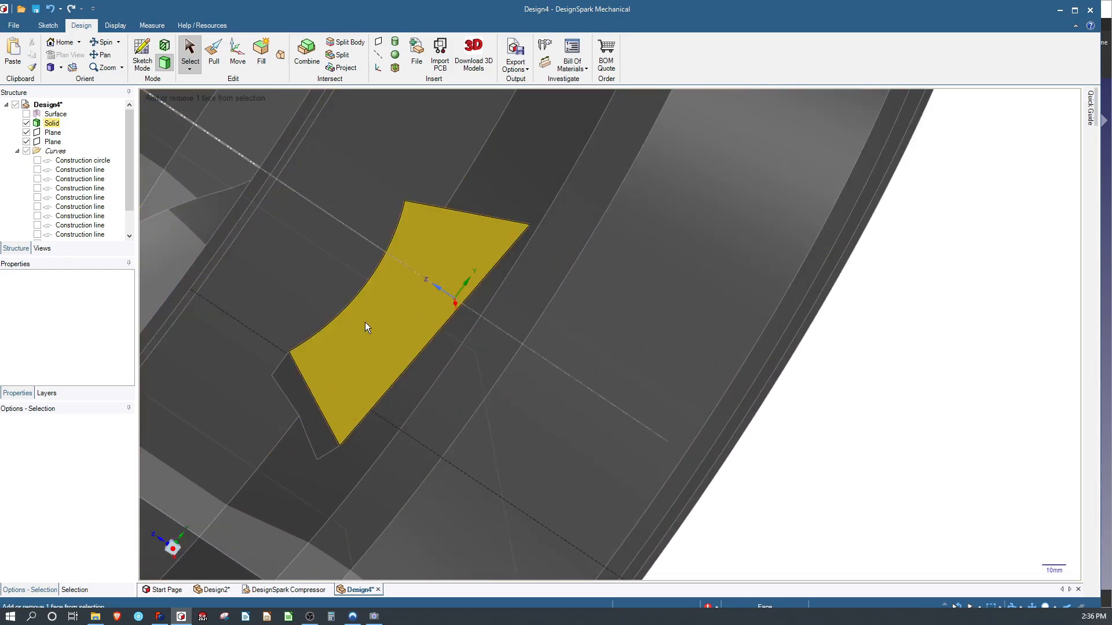
click(365, 322)
middle_drag(364, 321, 318, 400)
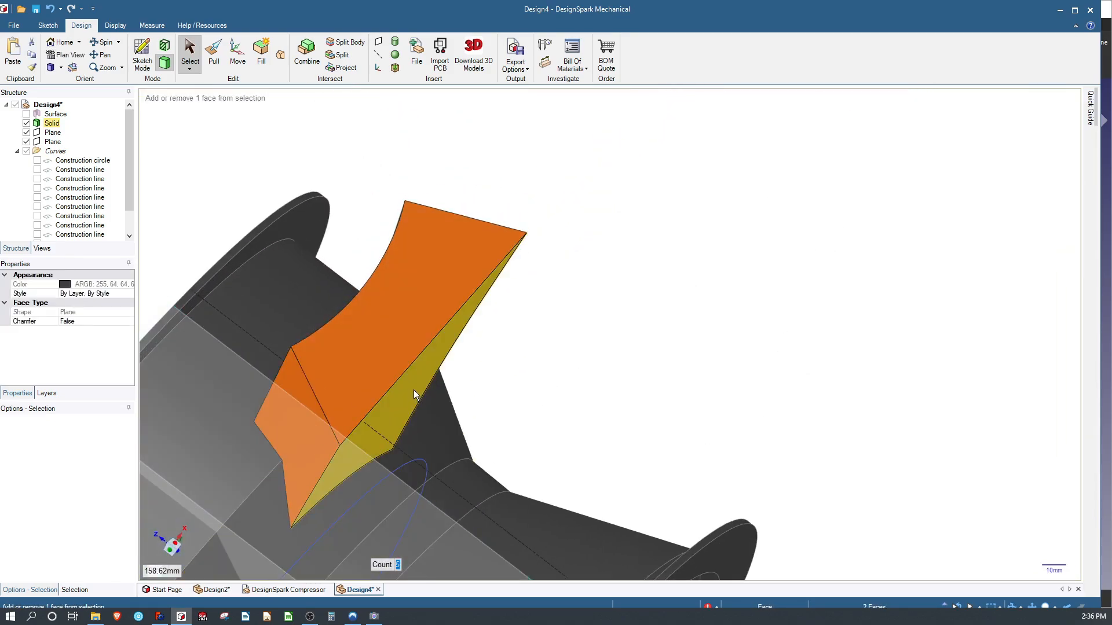
ctrl+click(413, 390)
middle_drag(412, 389, 348, 553)
ctrl+click(403, 360)
middle_drag(403, 360, 307, 376)
Select the end face and all side faces of the last protruding blade tip and delete them from the duct's outside.
click(301, 380)
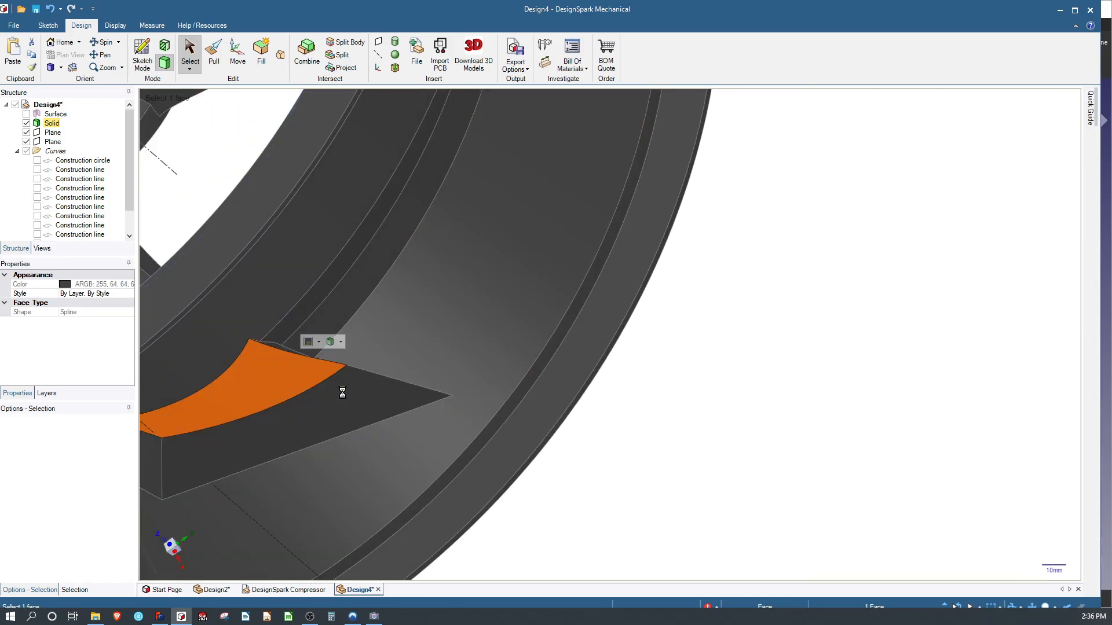
ctrl+click(312, 407)
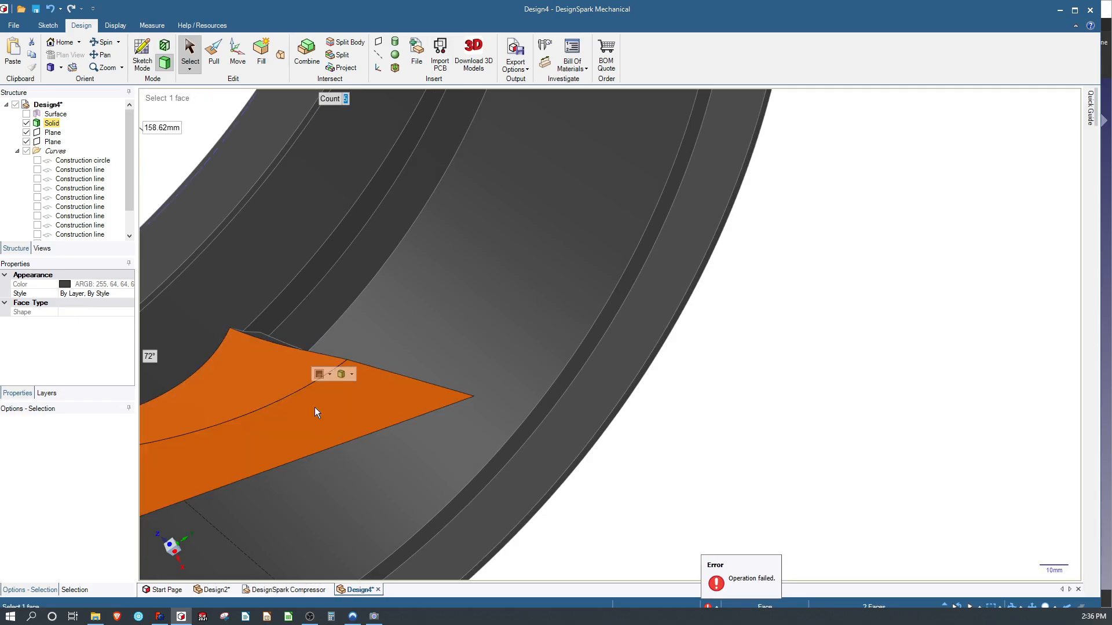
middle_drag(315, 408, 283, 401)
ctrl+click(359, 356)
middle_drag(359, 356, 360, 389)
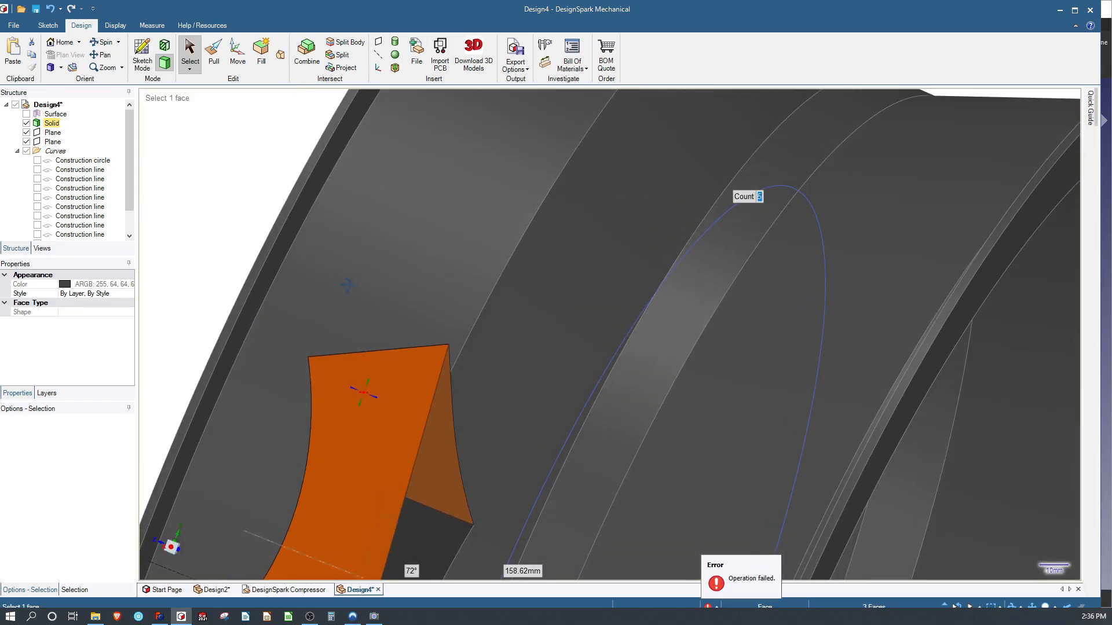
ctrl+click(457, 481)
scroll(494, 320, up, 3)
scroll(476, 320, down, 6)
middle_drag(463, 320, 376, 445)
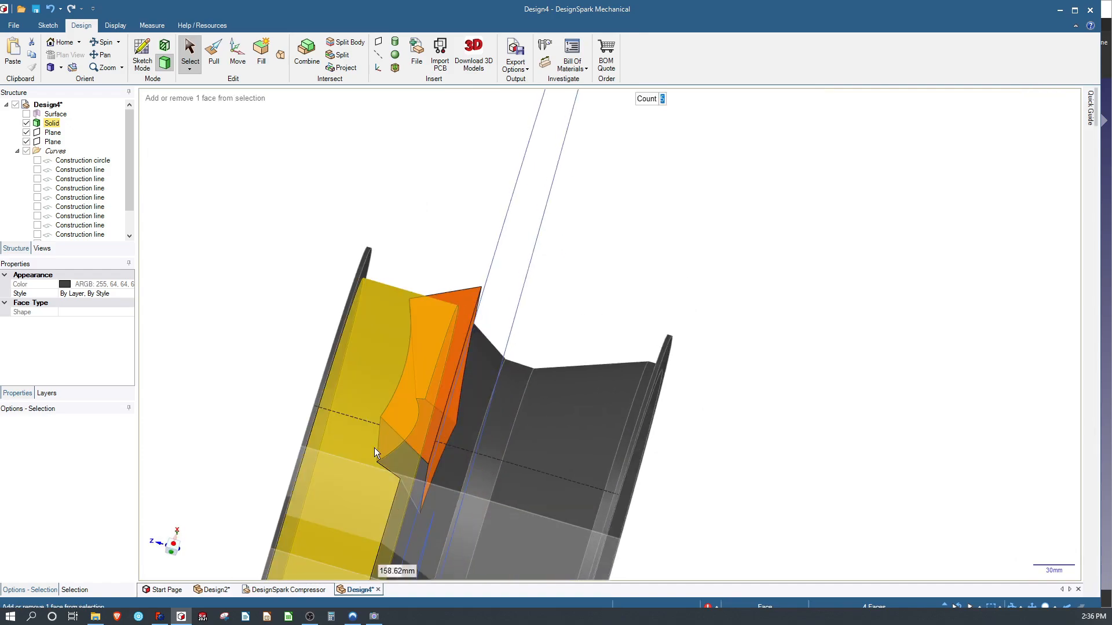
ctrl+click(395, 448)
key(Delete)
scroll(448, 342, down, 3)
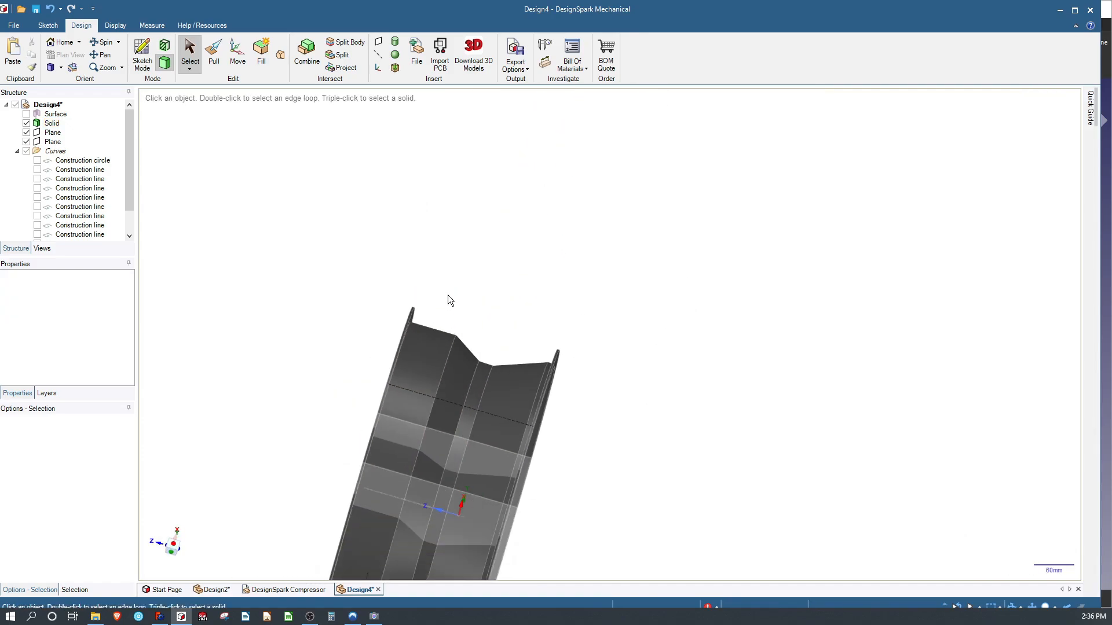
Hide the two remaining reference planes that cut through the finished fan and duct.
scroll(447, 296, down, 3)
scroll(426, 495, up, 3)
middle_drag(371, 427, 452, 284)
click(461, 194)
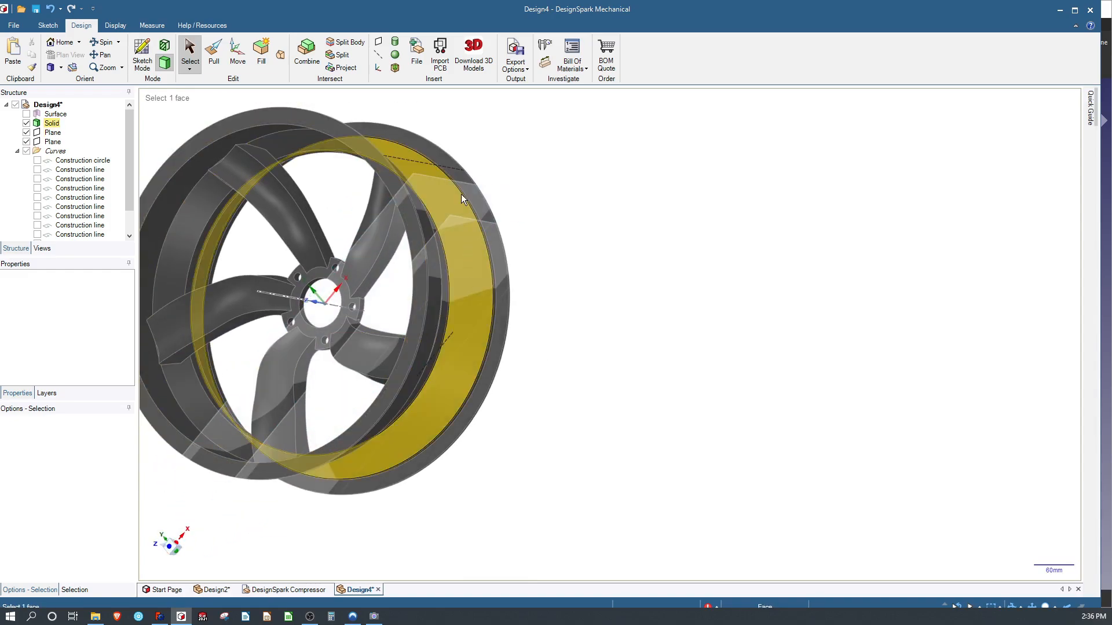
click(26, 133)
click(26, 142)
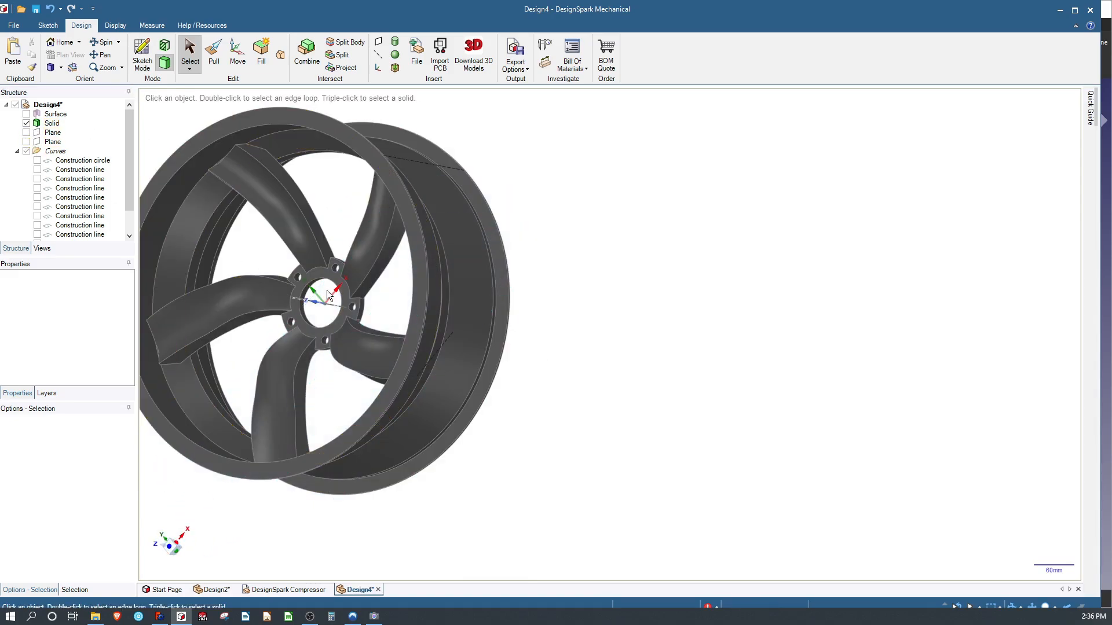
scroll(287, 280, up, 7)
middle_drag(286, 280, 367, 251)
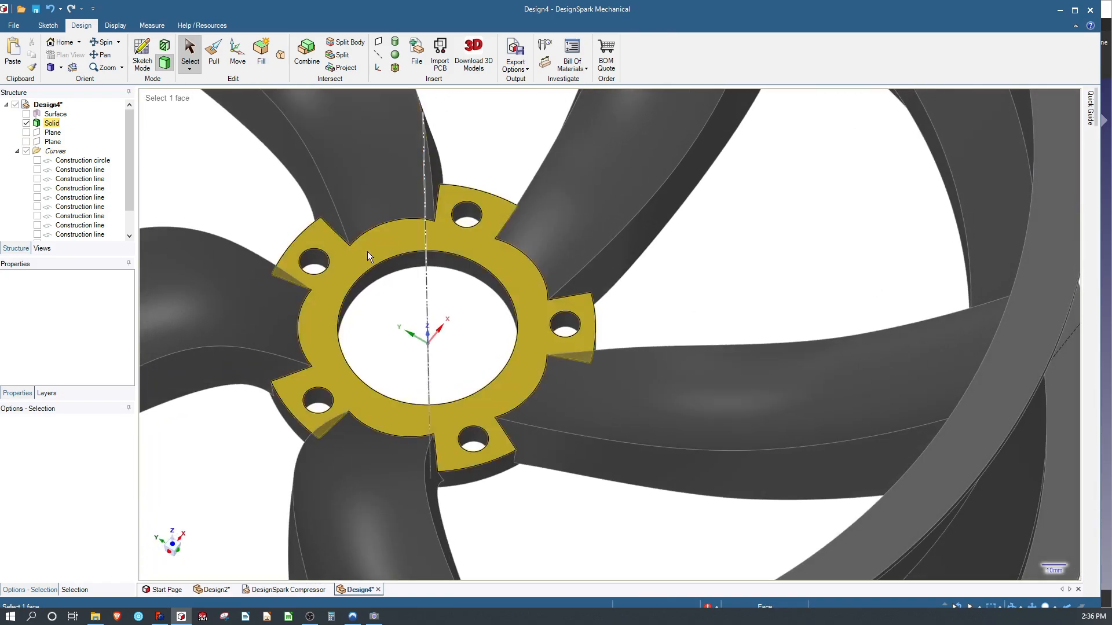
scroll(456, 339, down, 7)
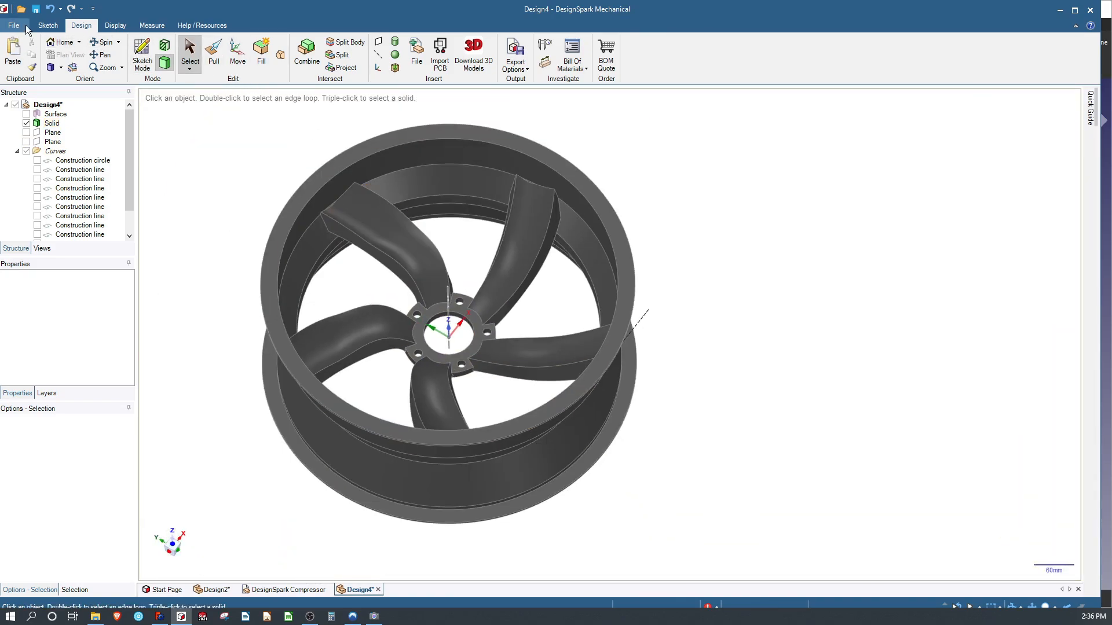
Save the design as a DS Mechanical file named Wheel 2.
click(20, 26)
click(43, 122)
text(Wheel 2)
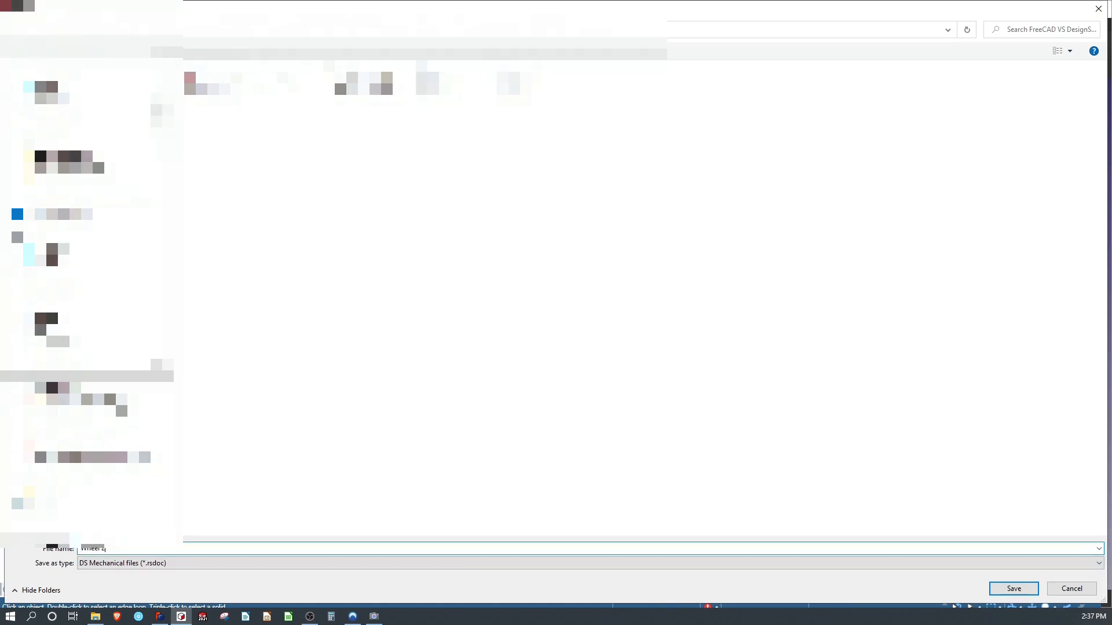
key(Return)
Examine the blade roots where they meet the hub flange and its bolt lobes, close up and from several angles.
click(405, 298)
scroll(405, 297, up, 6)
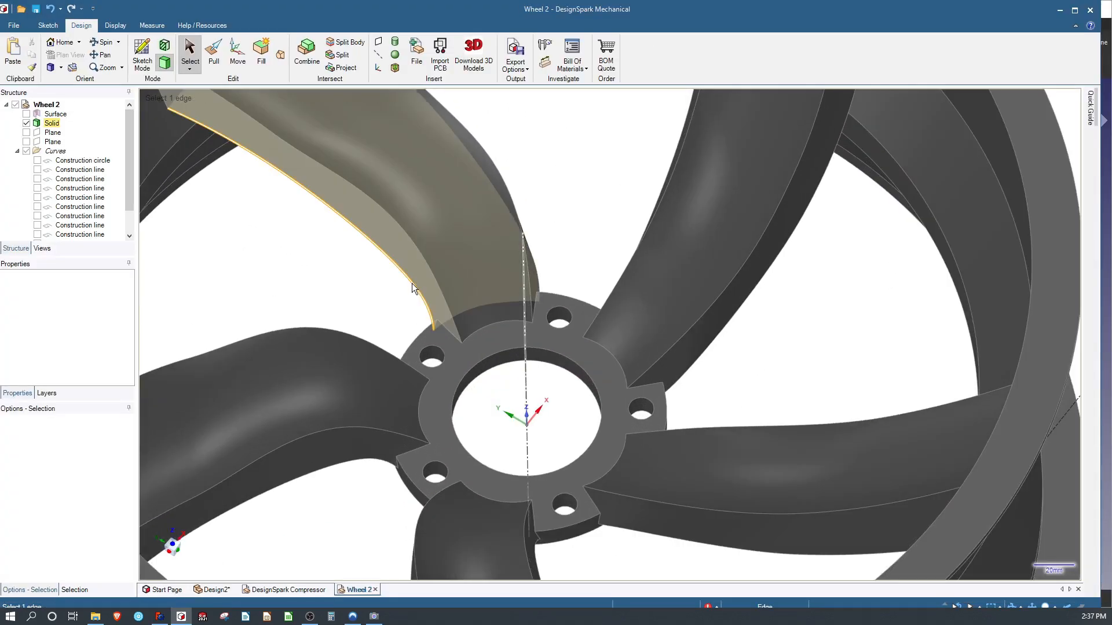
middle_drag(390, 242, 418, 277)
click(574, 392)
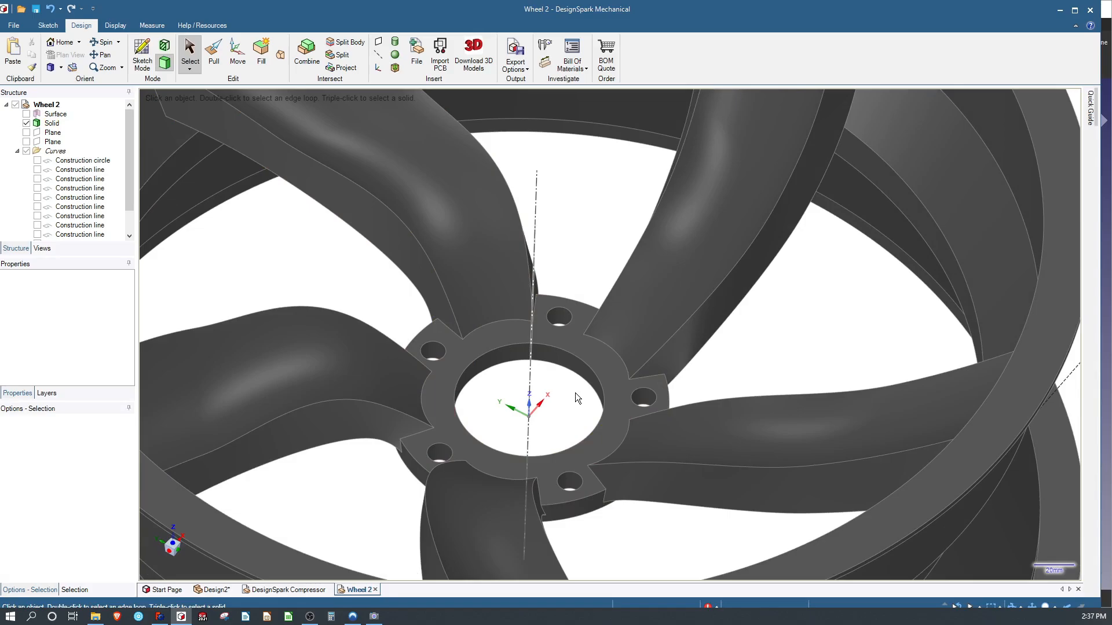
click(481, 314)
scroll(480, 314, down, 5)
scroll(481, 314, up, 6)
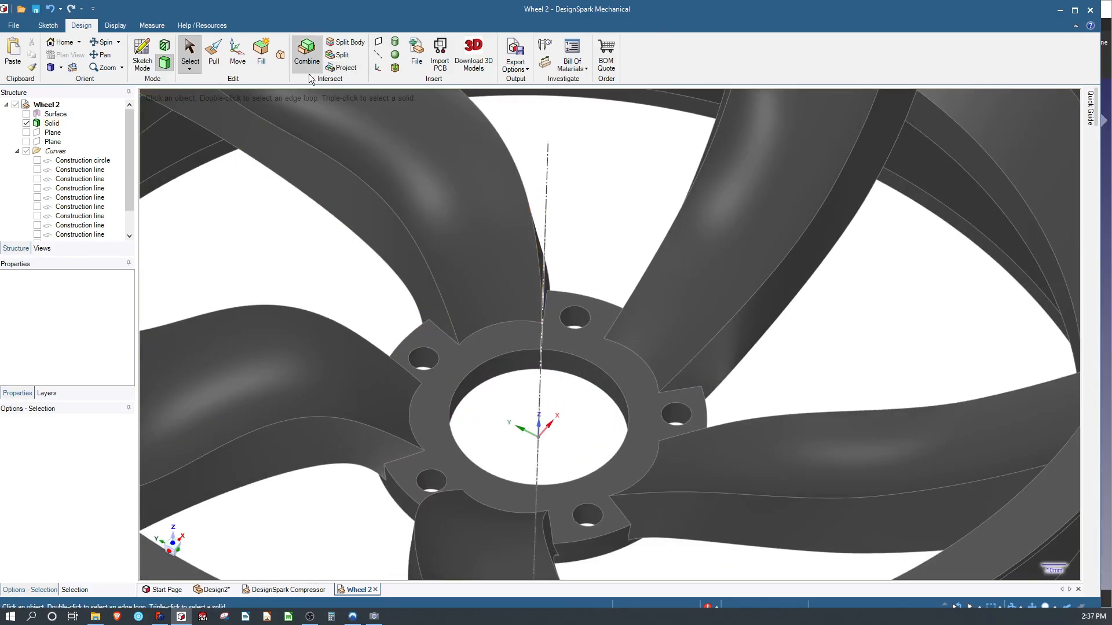
scroll(401, 246, up, 1)
scroll(405, 245, down, 3)
middle_drag(404, 244, 491, 408)
scroll(491, 409, down, 1)
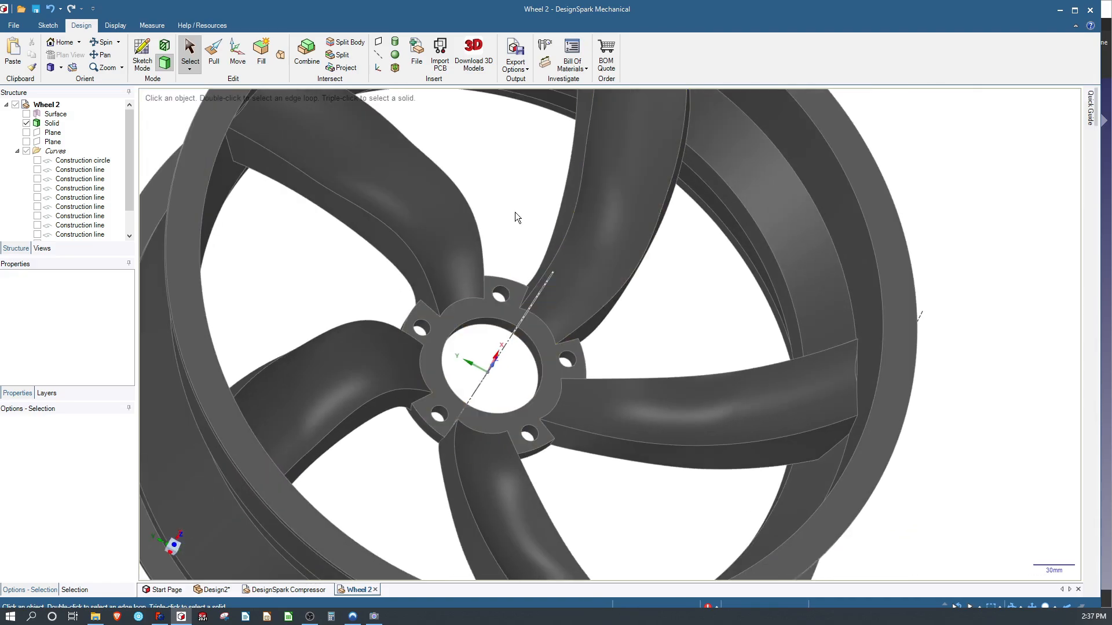
scroll(514, 214, up, 3)
scroll(427, 347, up, 2)
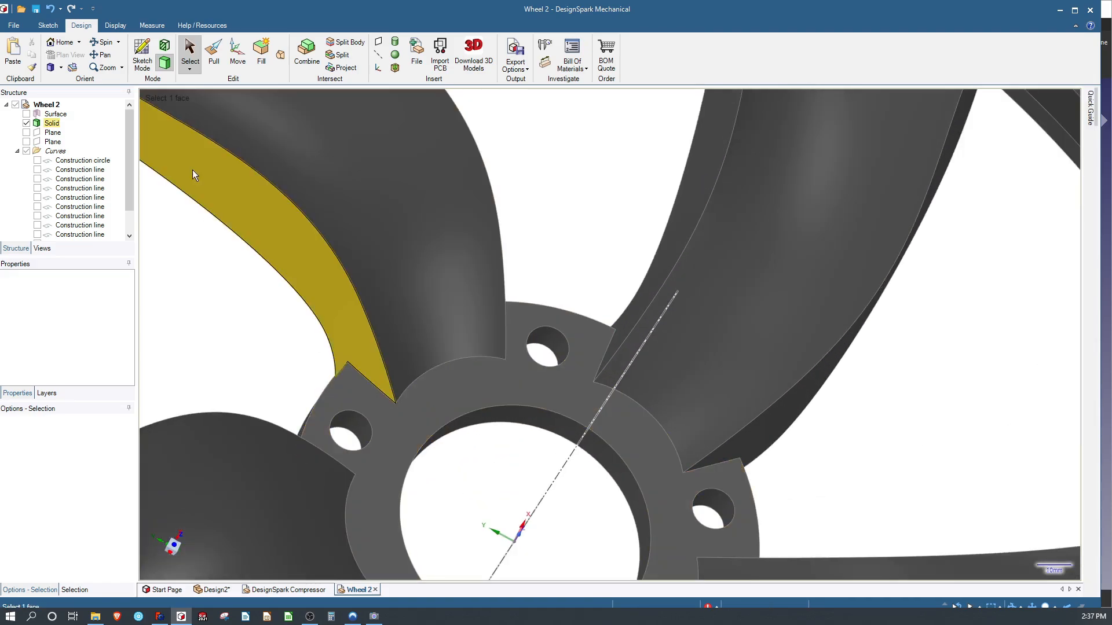
Round the edges where the five blades' top faces meet the hub, giving all five rounds a 15 mm radius.
click(218, 57)
click(414, 355)
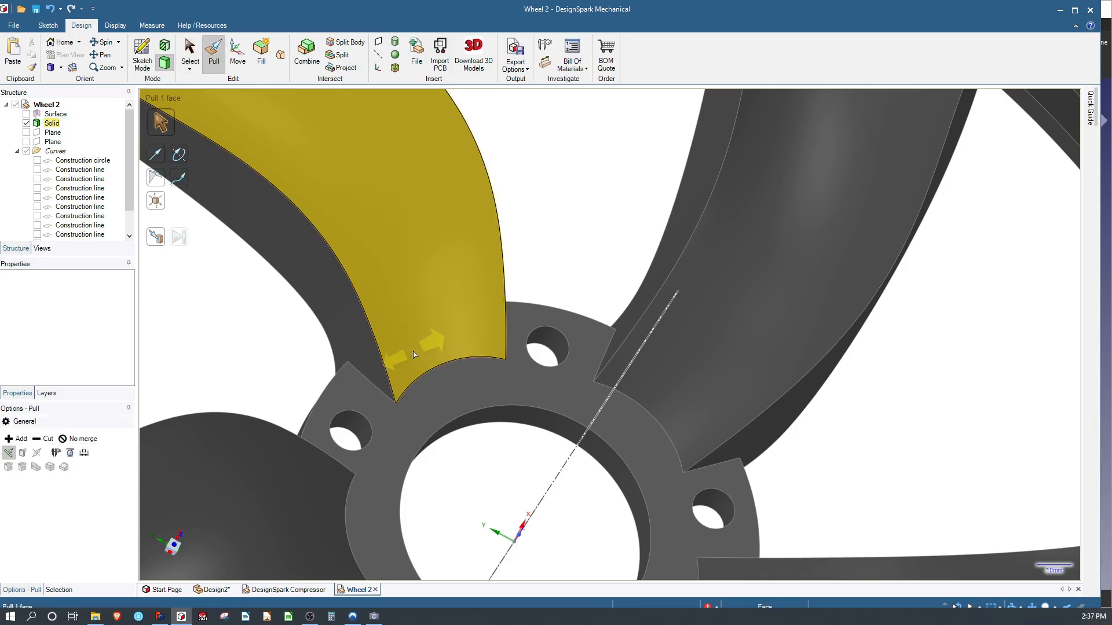
click(428, 377)
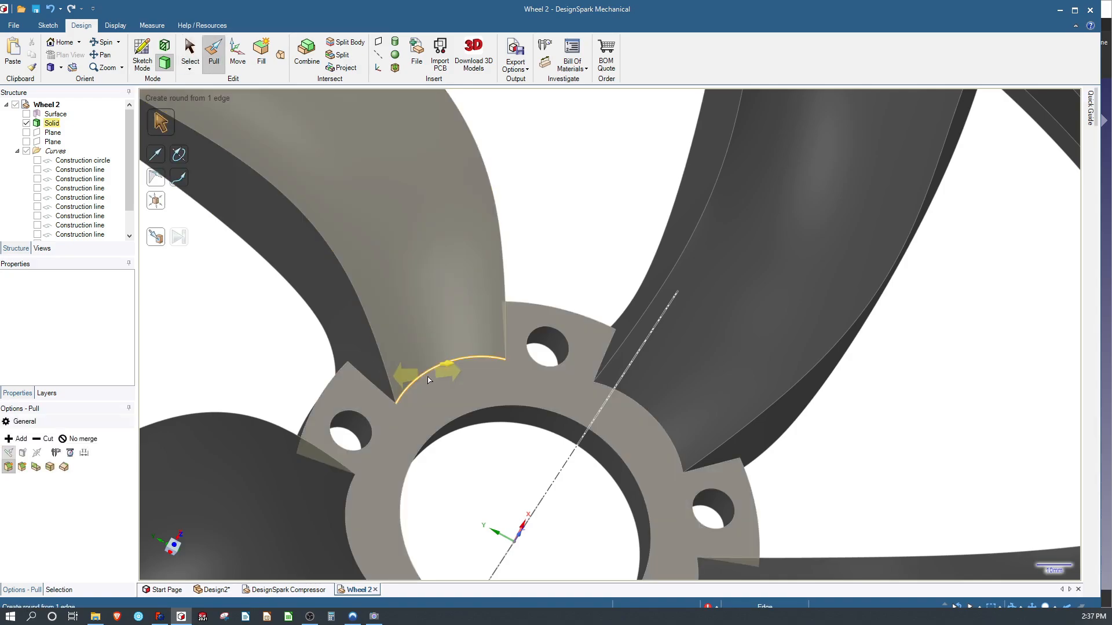
drag(461, 385, 465, 384)
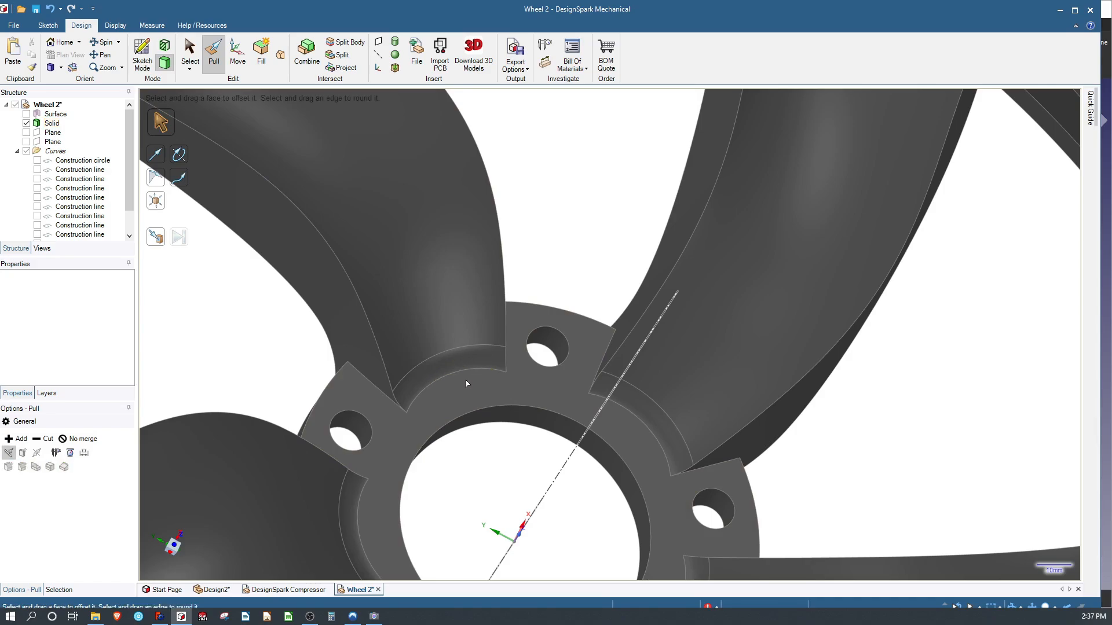
click(436, 372)
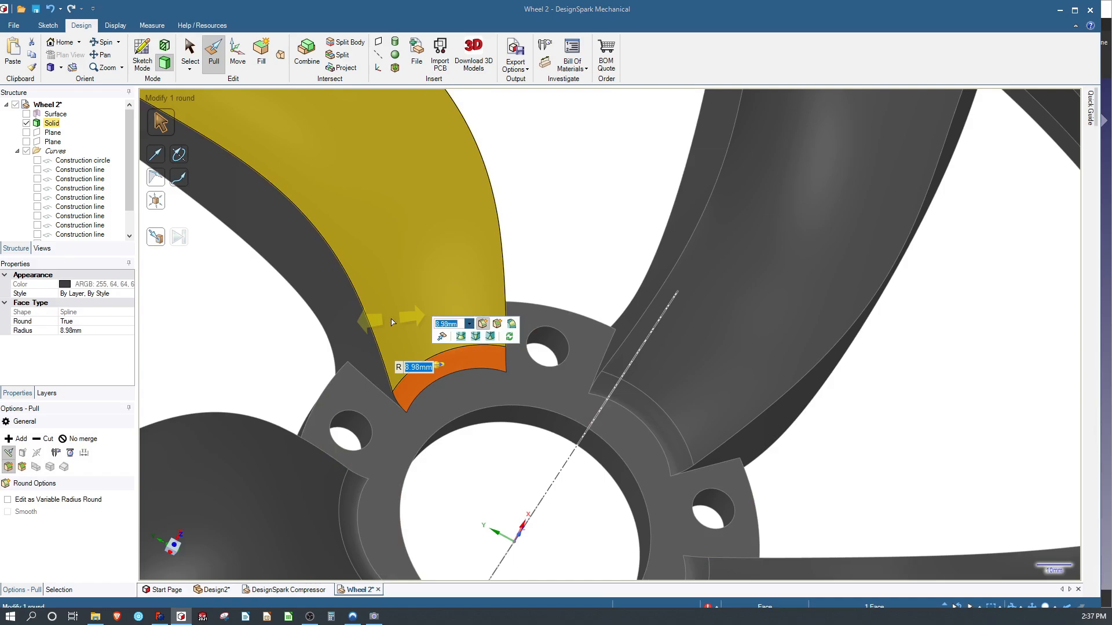
click(568, 246)
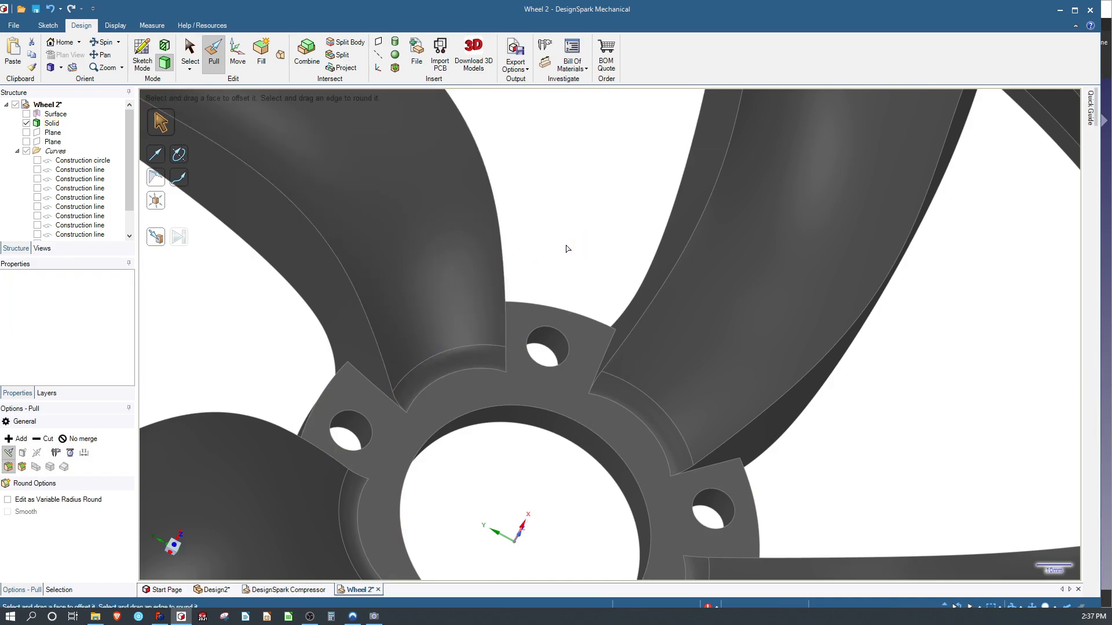
click(476, 362)
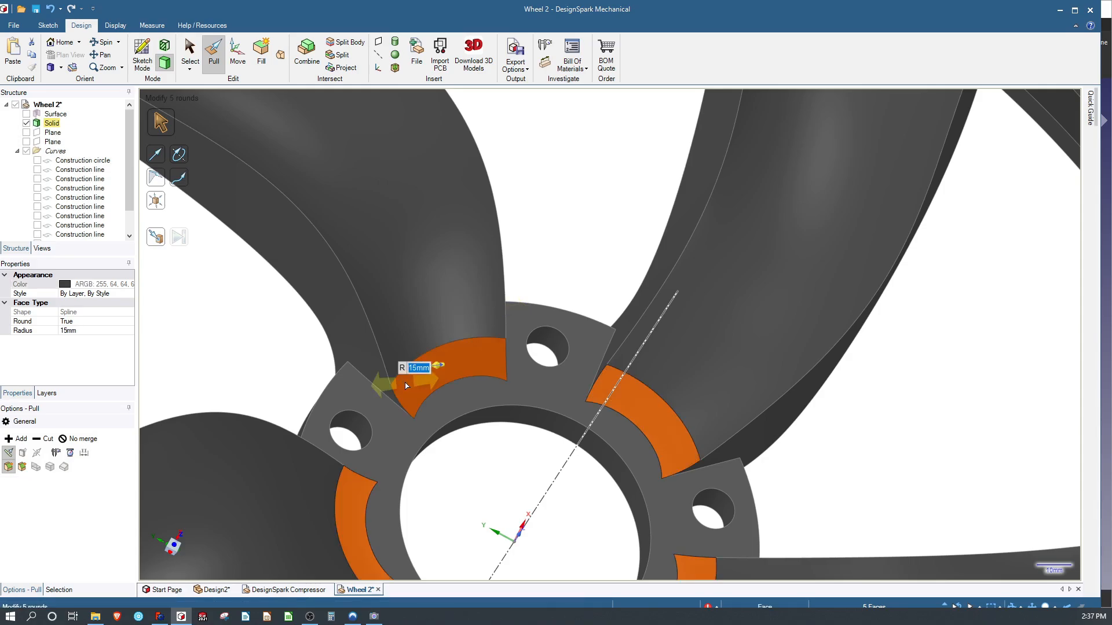
Try to round the straight edge between the hub's bolt lobe and the blade's side face at about 15.17 mm.
click(373, 387)
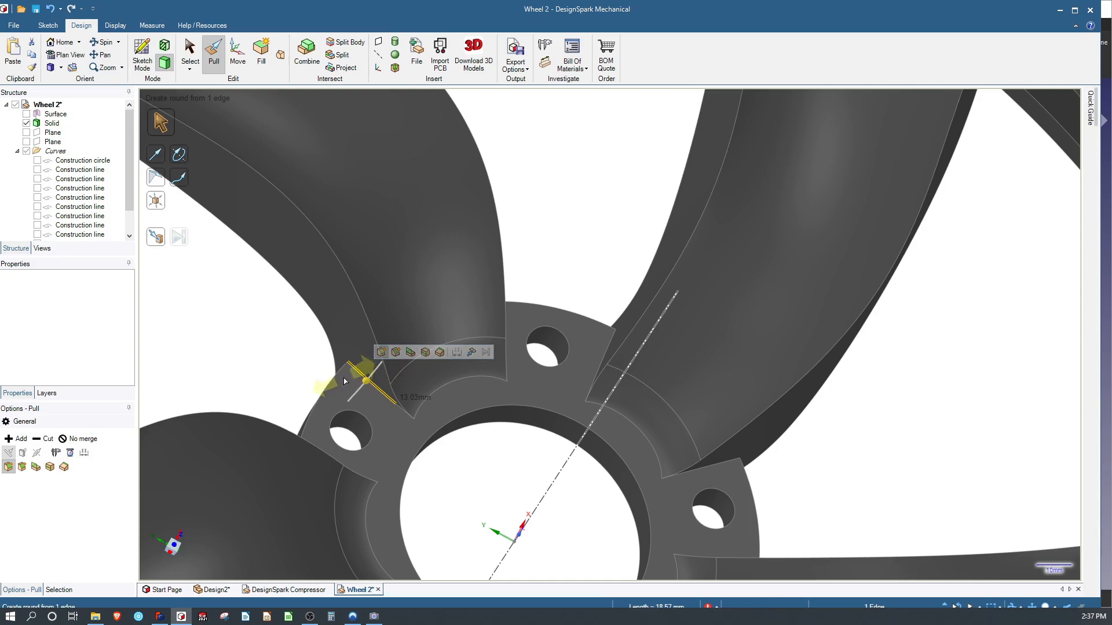
drag(345, 381, 340, 381)
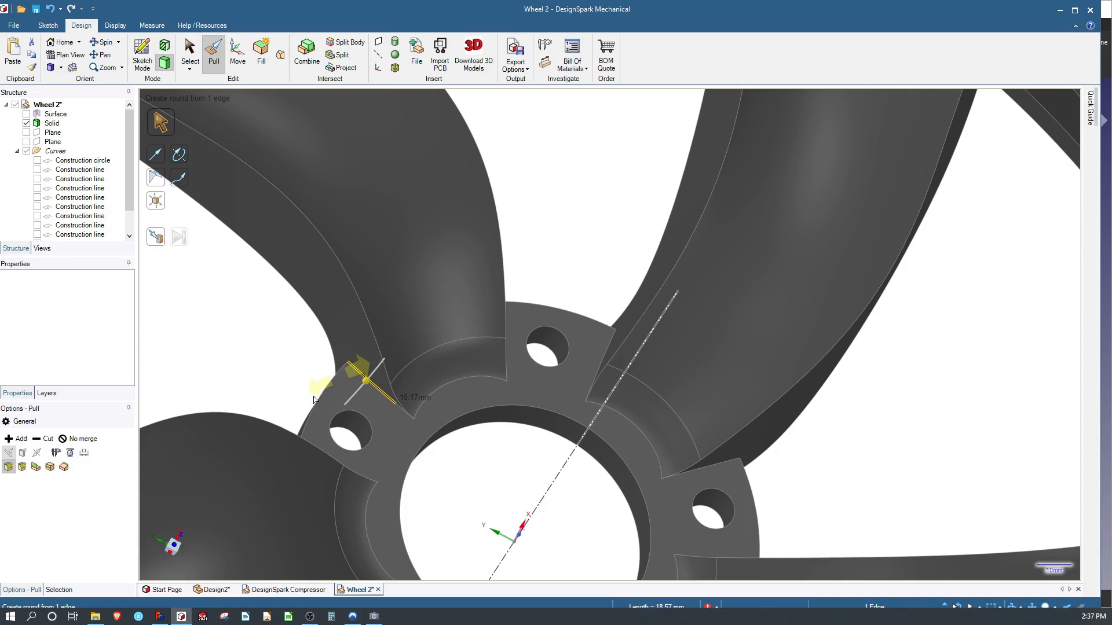
scroll(324, 406, up, 8)
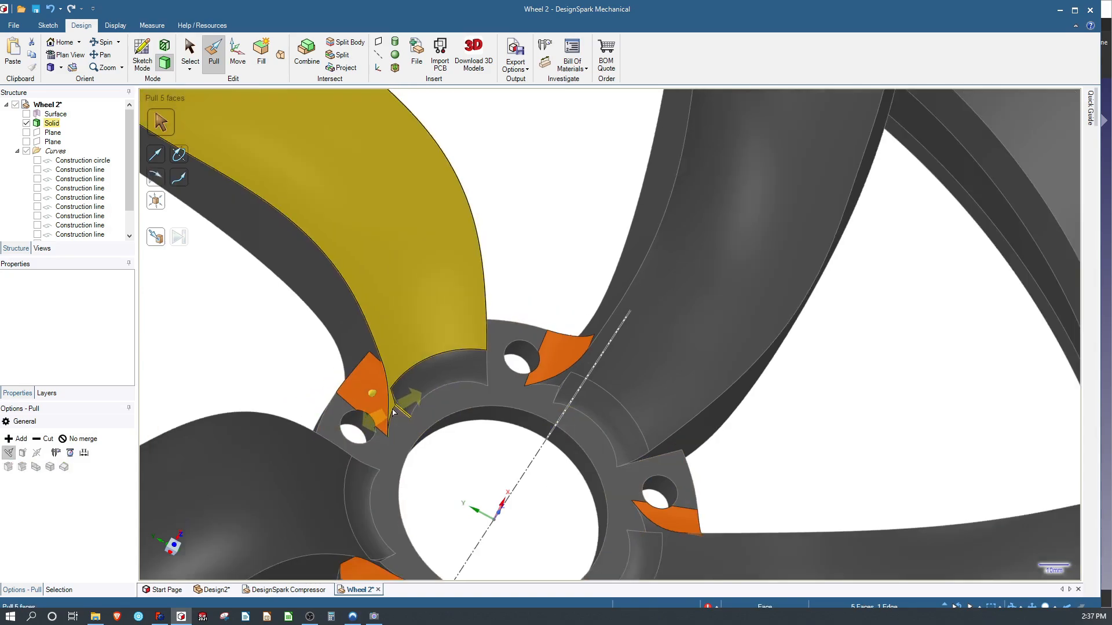
scroll(435, 394, down, 8)
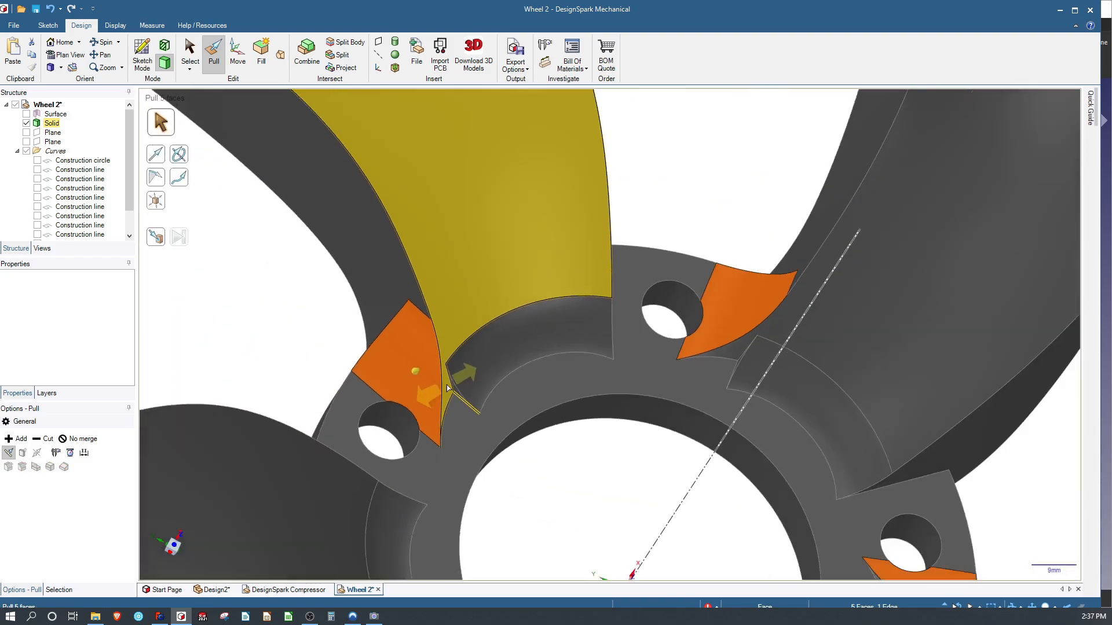
click(416, 368)
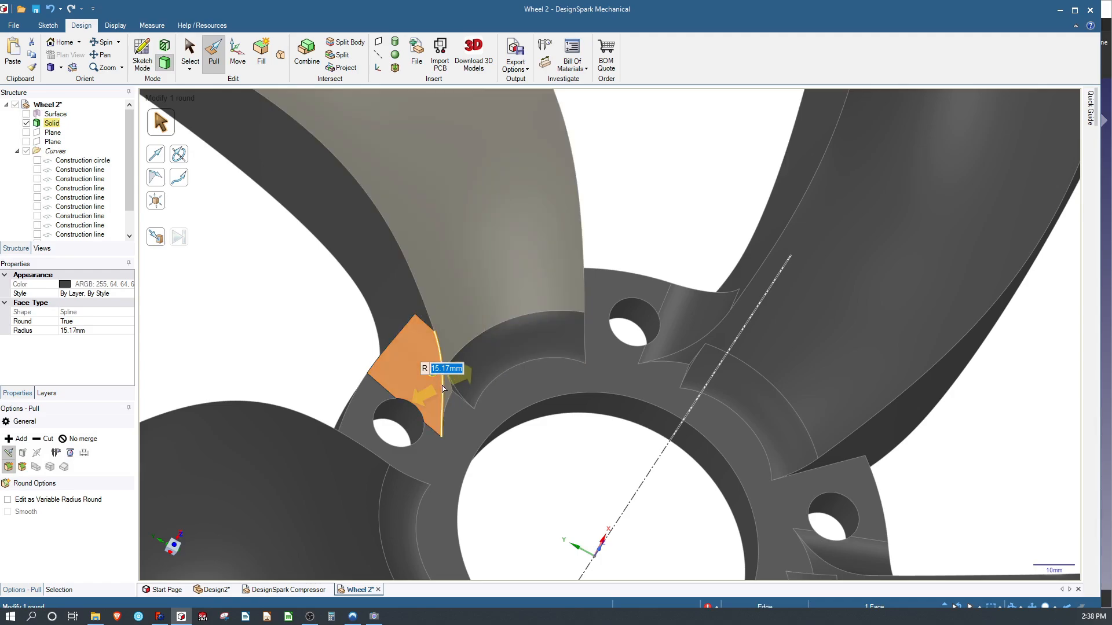
Select the thin sliver face beside the blade's root round, and undo the rounding of the bolt lobe's straight edge.
scroll(443, 388, up, 5)
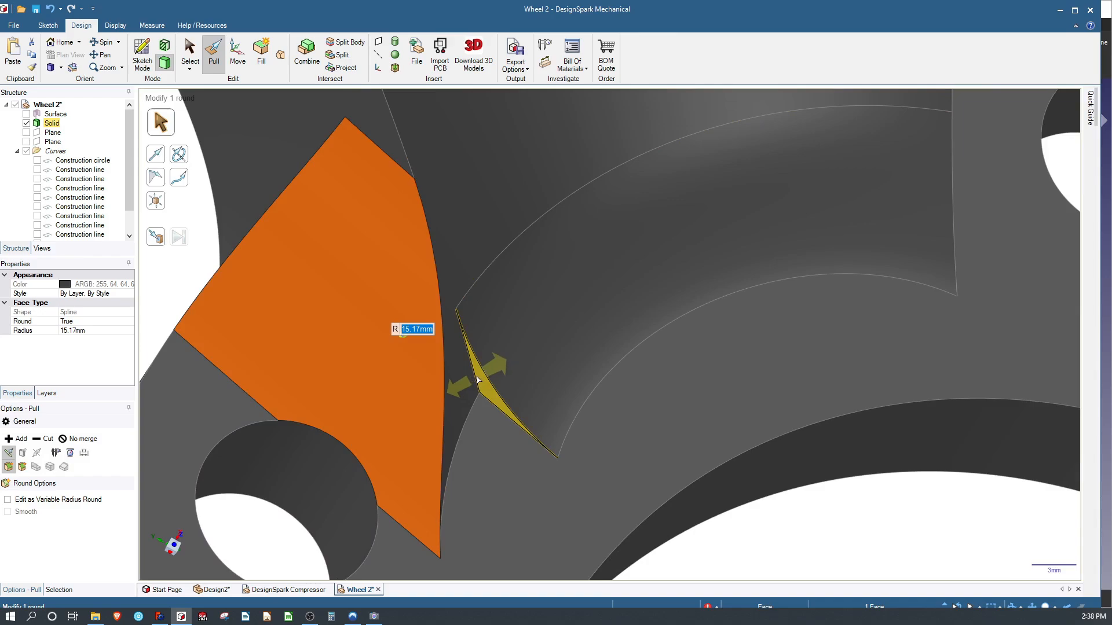
click(475, 381)
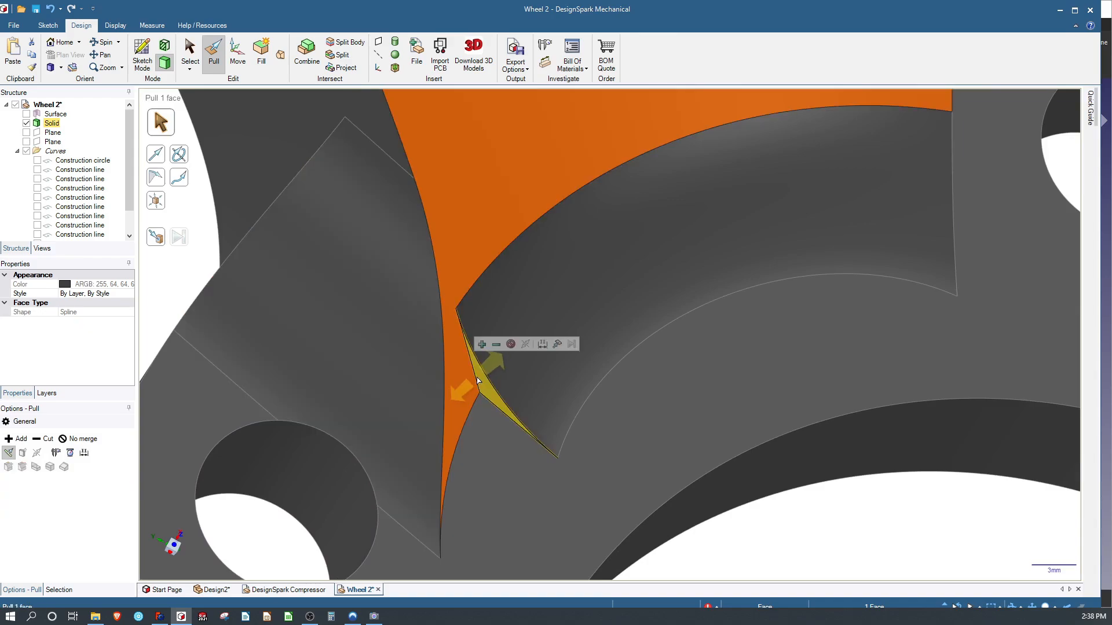
click(478, 380)
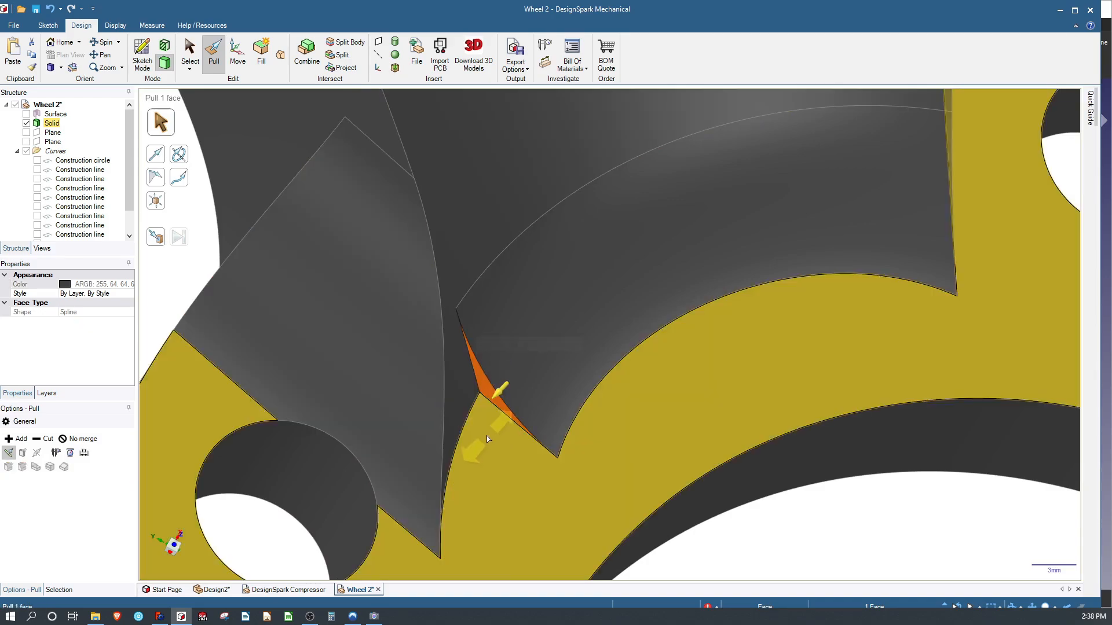
scroll(487, 431, up, 1)
scroll(470, 433, down, 1)
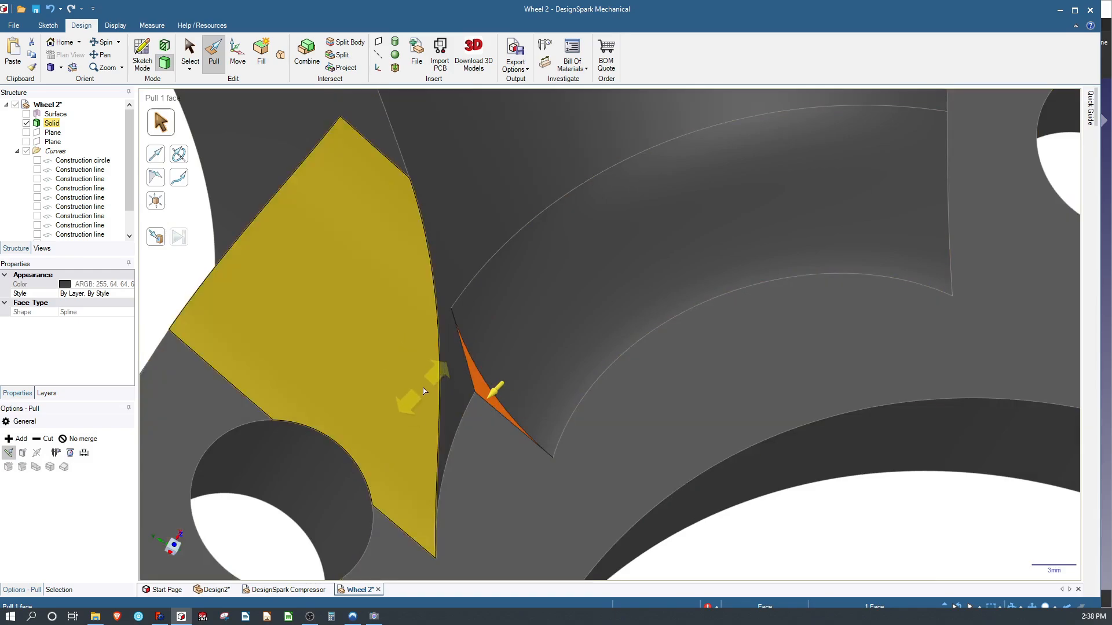
drag(425, 391, 437, 388)
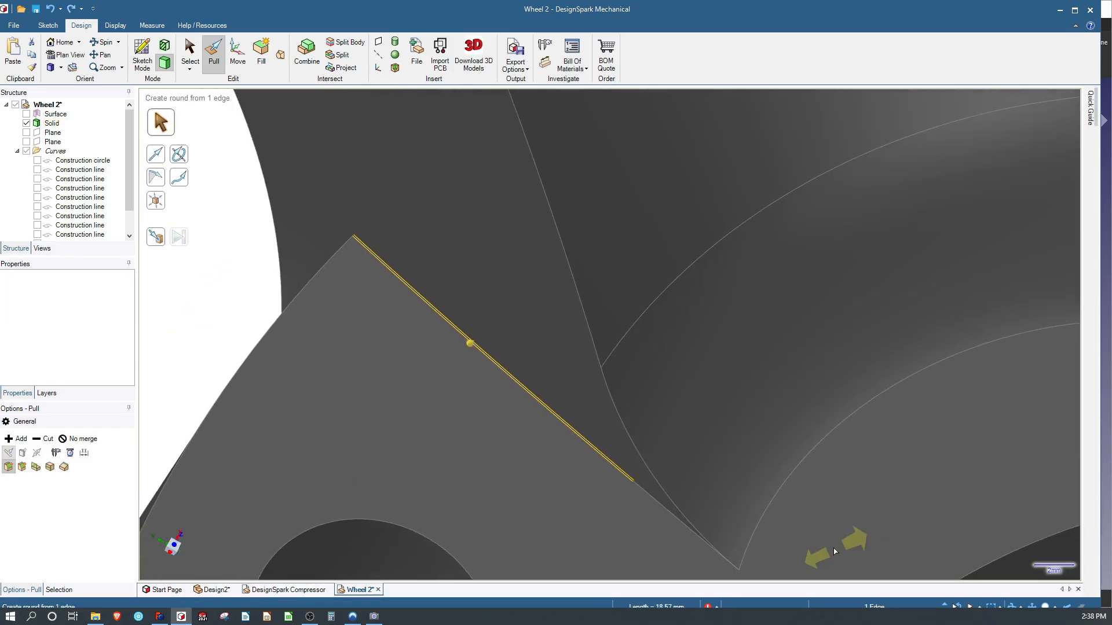
Round the long edge between the top and side faces on all five blades, down to the hub, with a 7 mm radius.
scroll(544, 347, up, 2)
scroll(544, 307, down, 3)
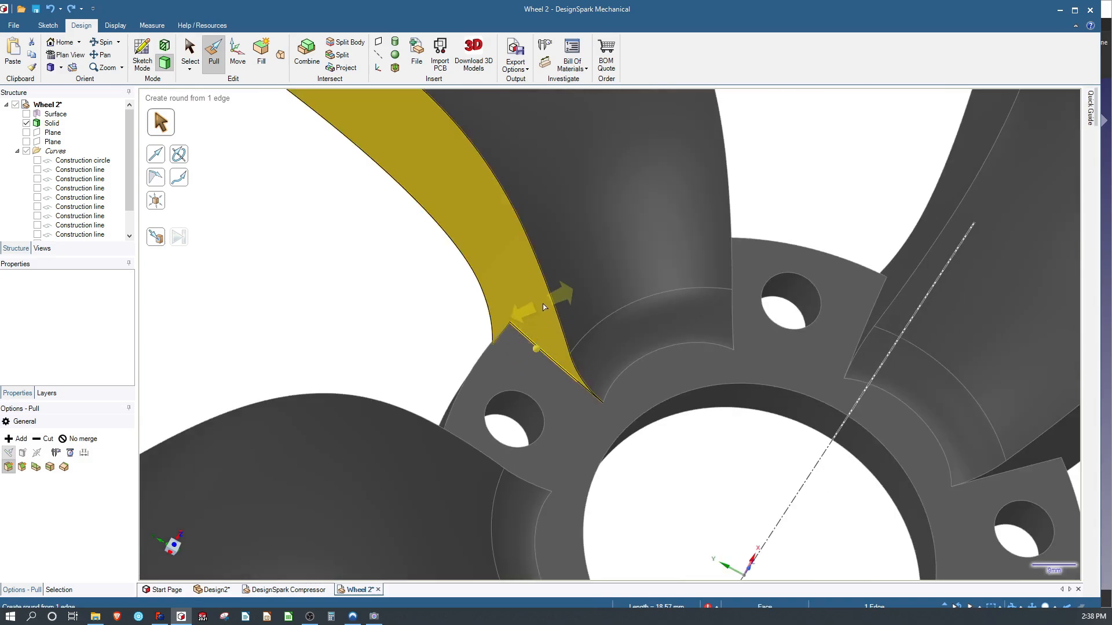
click(550, 297)
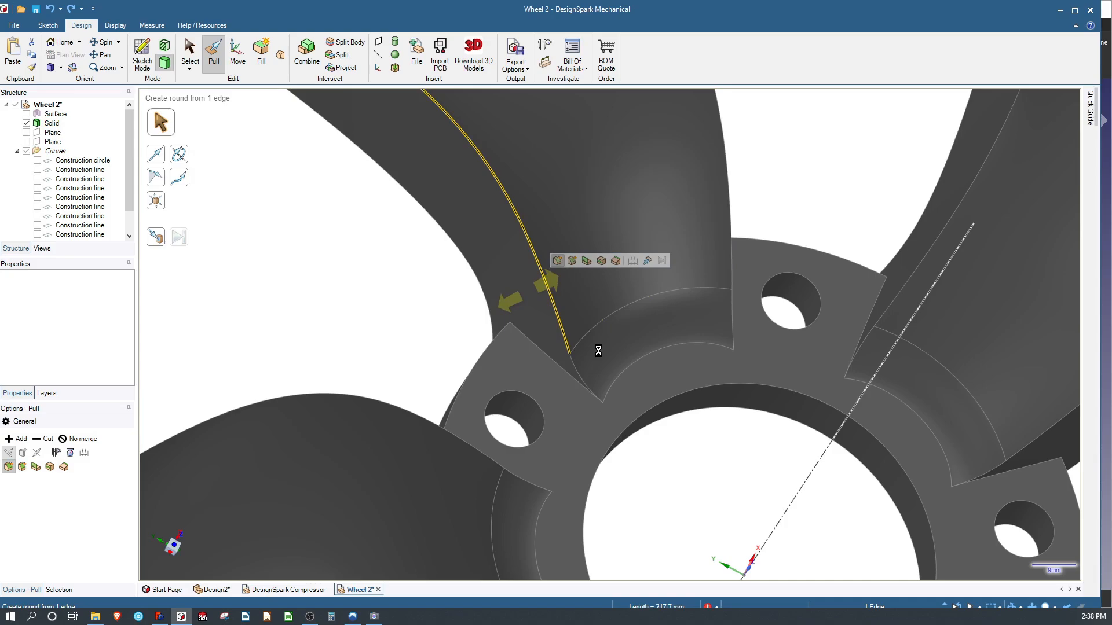
click(599, 354)
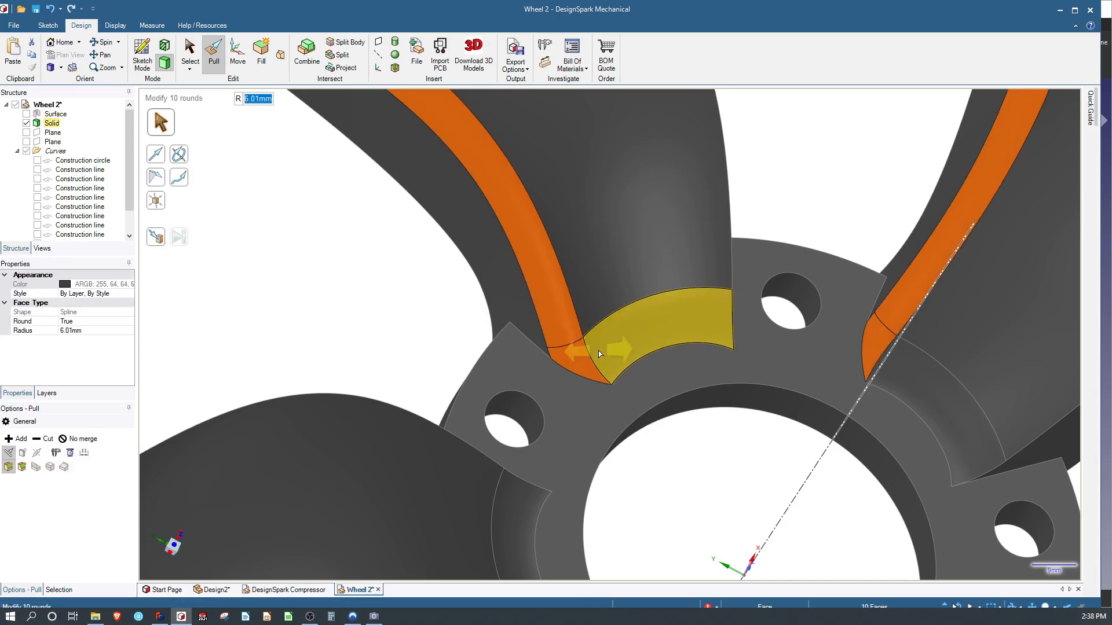
scroll(597, 353, down, 5)
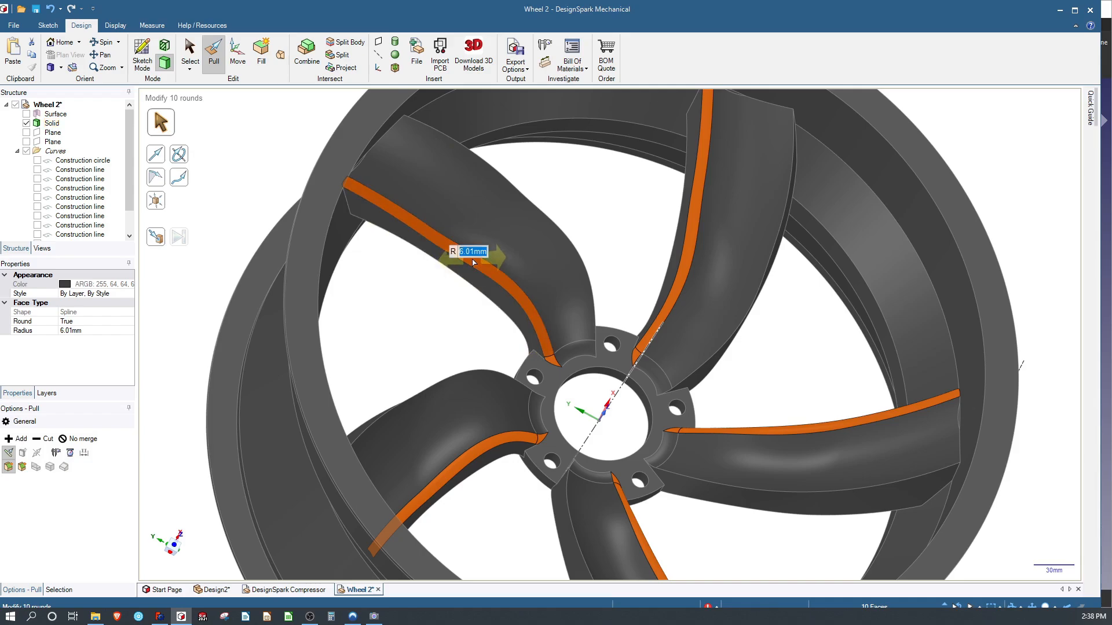
middle_drag(571, 233, 563, 248)
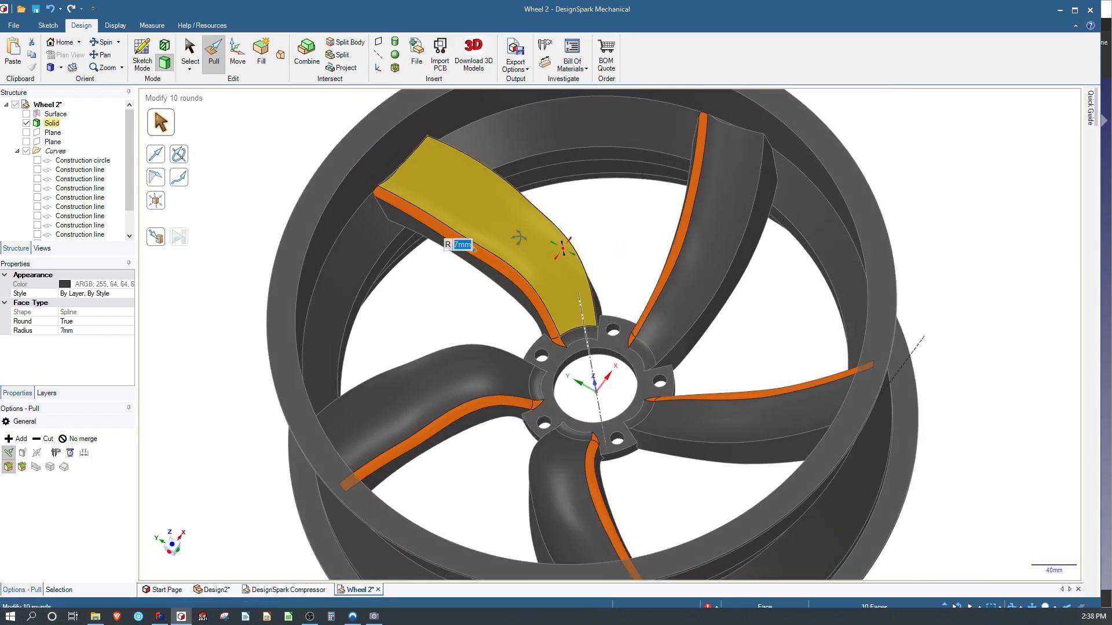
click(578, 241)
Round the opposite long top edge of all five blades, including its run into the hub, with a 5 mm radius.
scroll(578, 241, up, 4)
scroll(579, 240, up, 1)
click(486, 170)
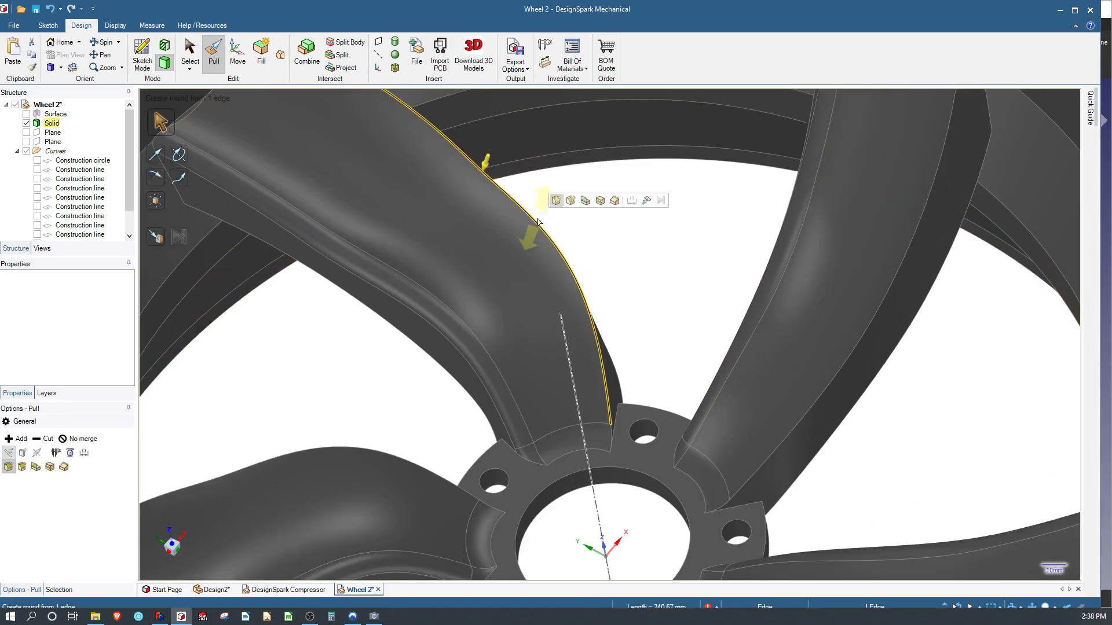
mouse_move(538, 215)
mouse_down()
mouse_move(513, 220)
mouse_move(524, 219)
mouse_up()
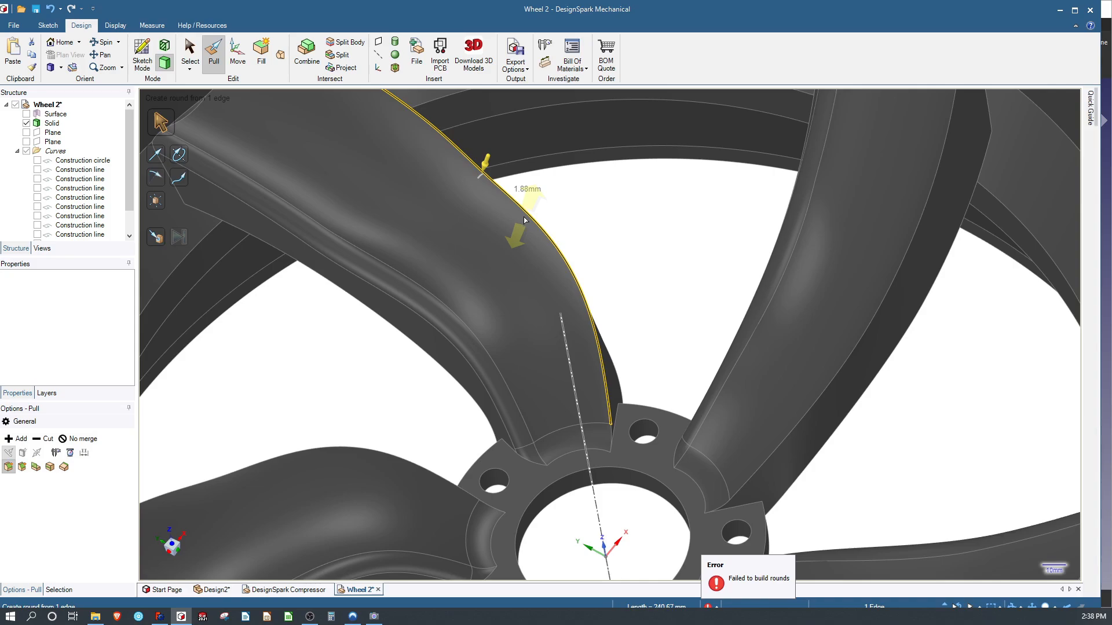
drag(525, 220, 523, 217)
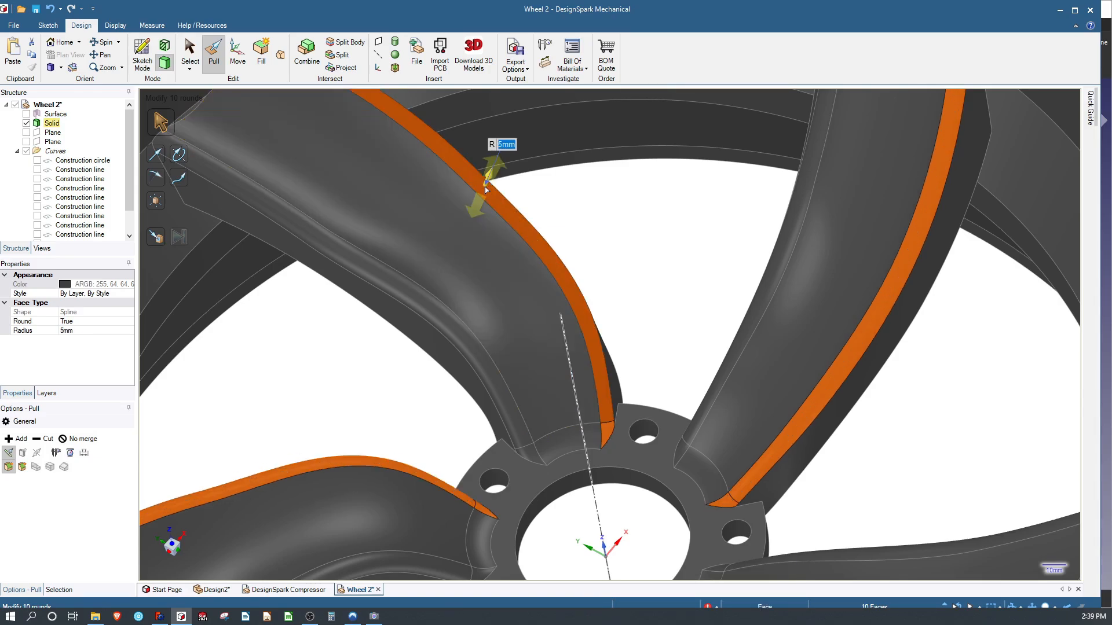
scroll(625, 261, up, 2)
click(627, 261)
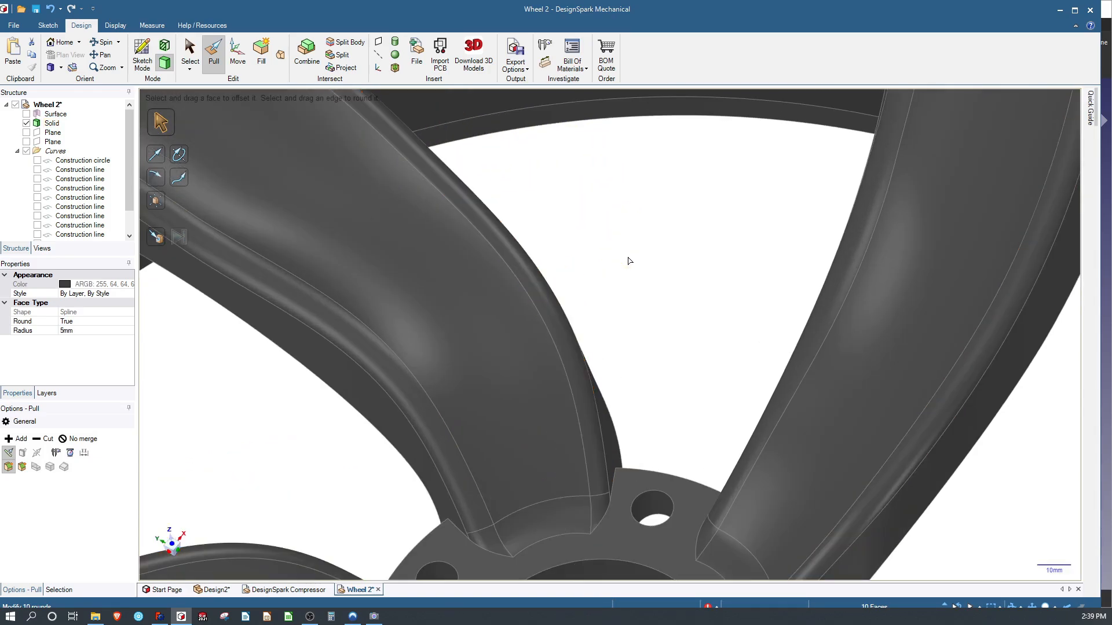
Round the outer arc edge of one of the hub's bolt lobes.
scroll(627, 261, down, 6)
click(622, 353)
scroll(621, 353, up, 6)
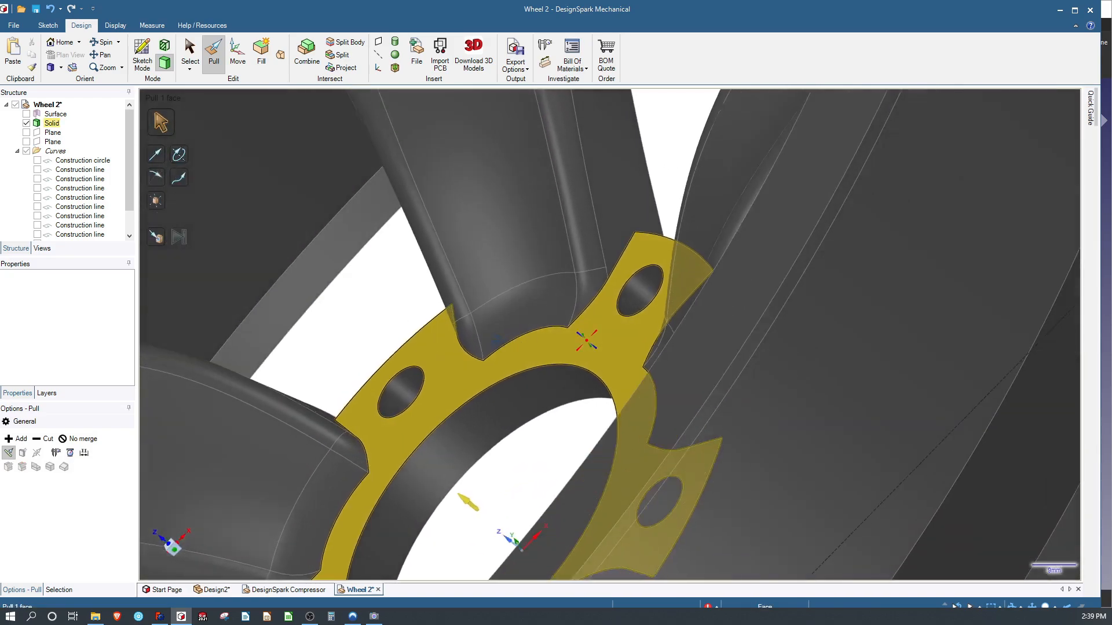
middle_drag(497, 341, 593, 335)
click(468, 317)
scroll(459, 302, up, 1)
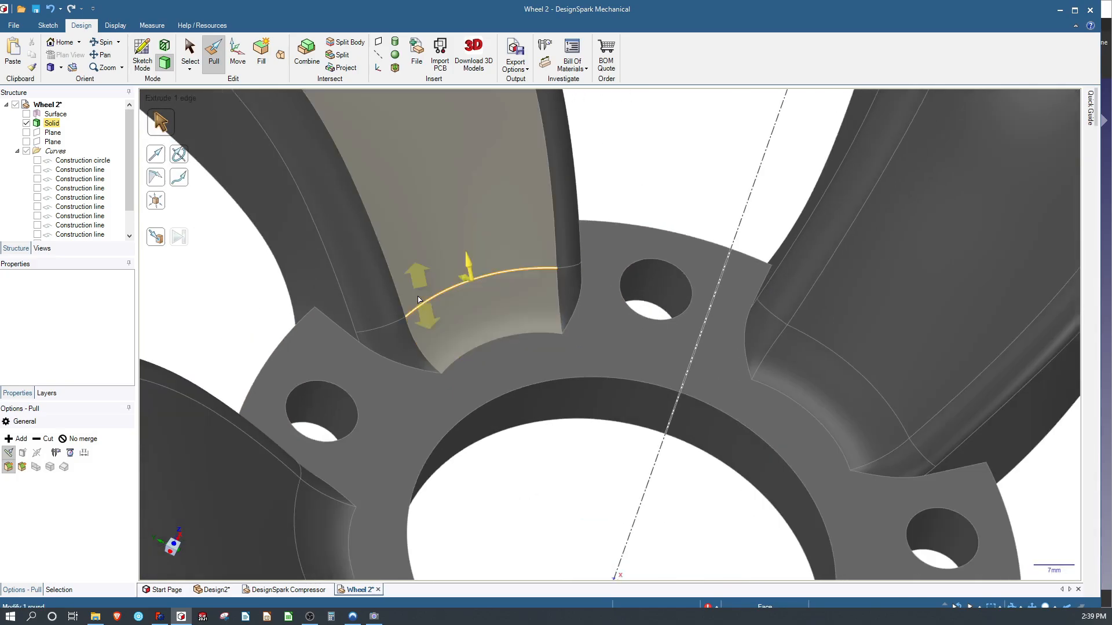
middle_drag(355, 306, 377, 285)
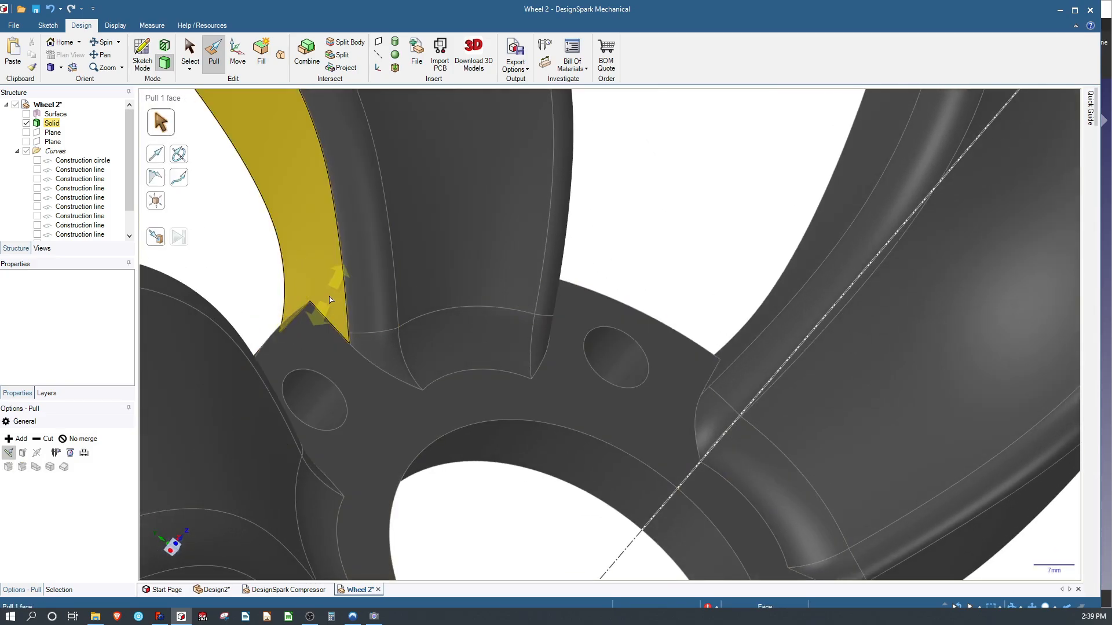
click(285, 328)
click(282, 327)
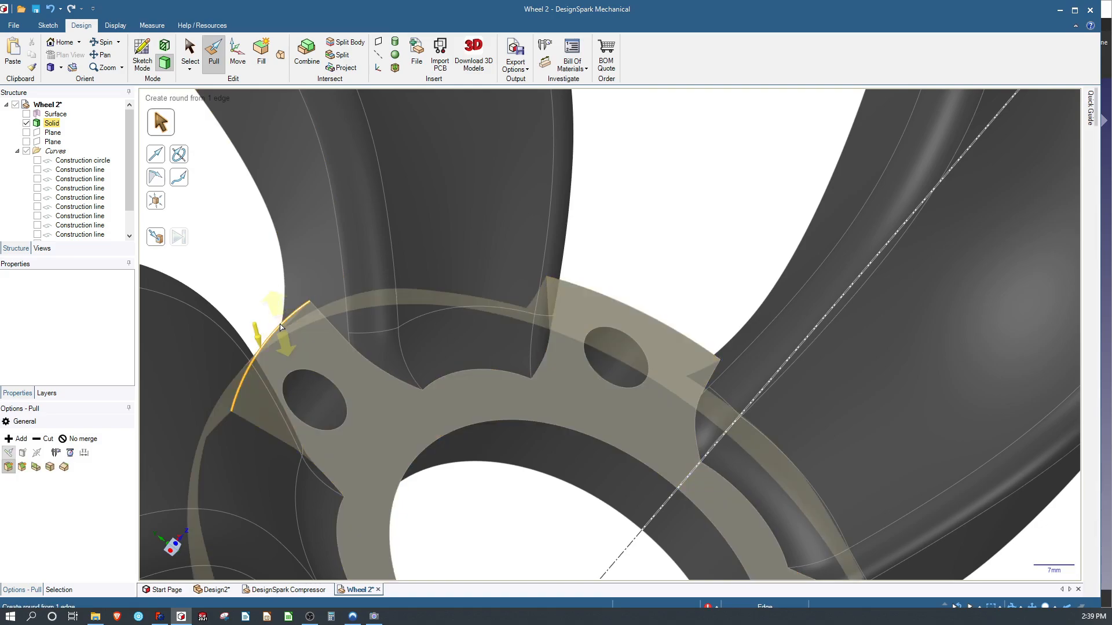
drag(280, 327, 290, 338)
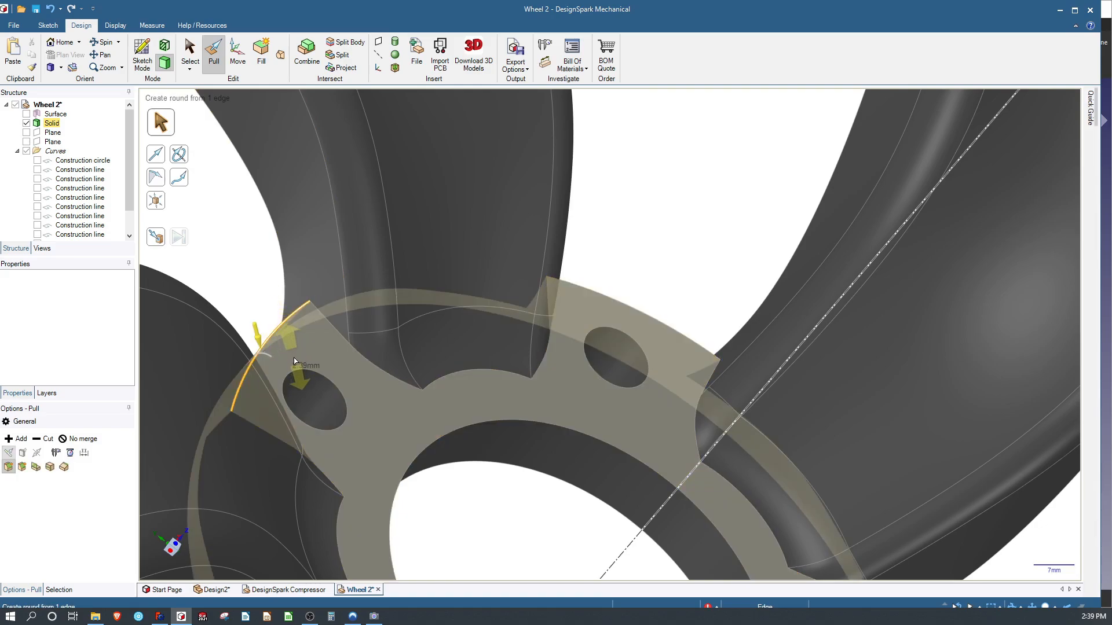
drag(295, 361, 297, 361)
Set the radius of the bolt lobe's outer edge round to 2.5 mm.
click(320, 351)
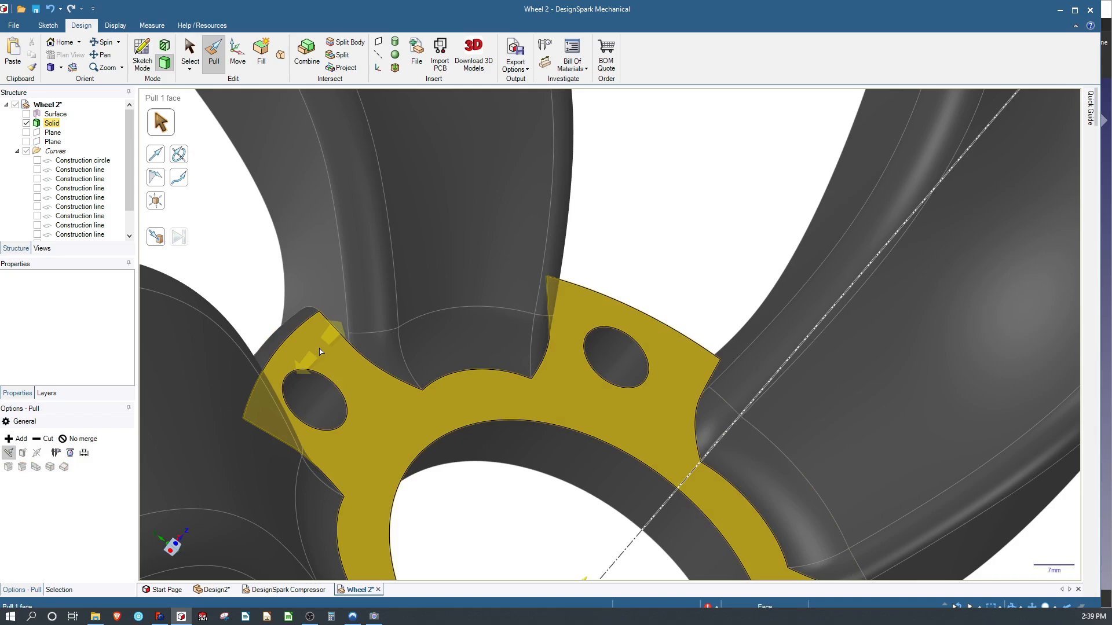
key(Escape)
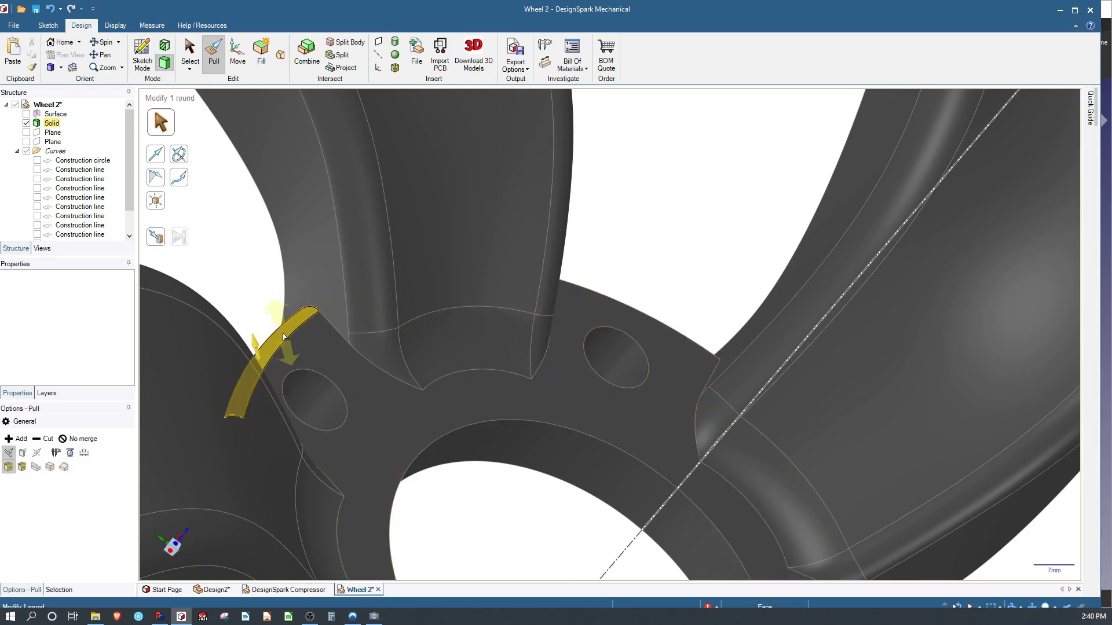
click(284, 336)
text(2.5)
key(Return)
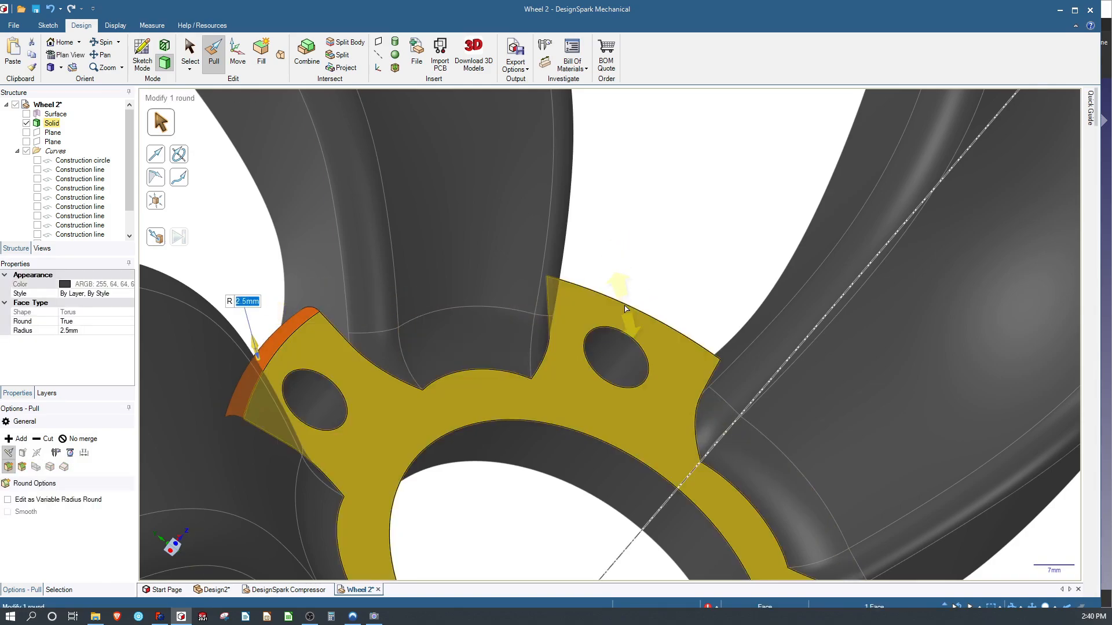
Round the outer arc edge of the adjacent bolt lobe, across the blade, with a 2.5 mm radius.
click(647, 312)
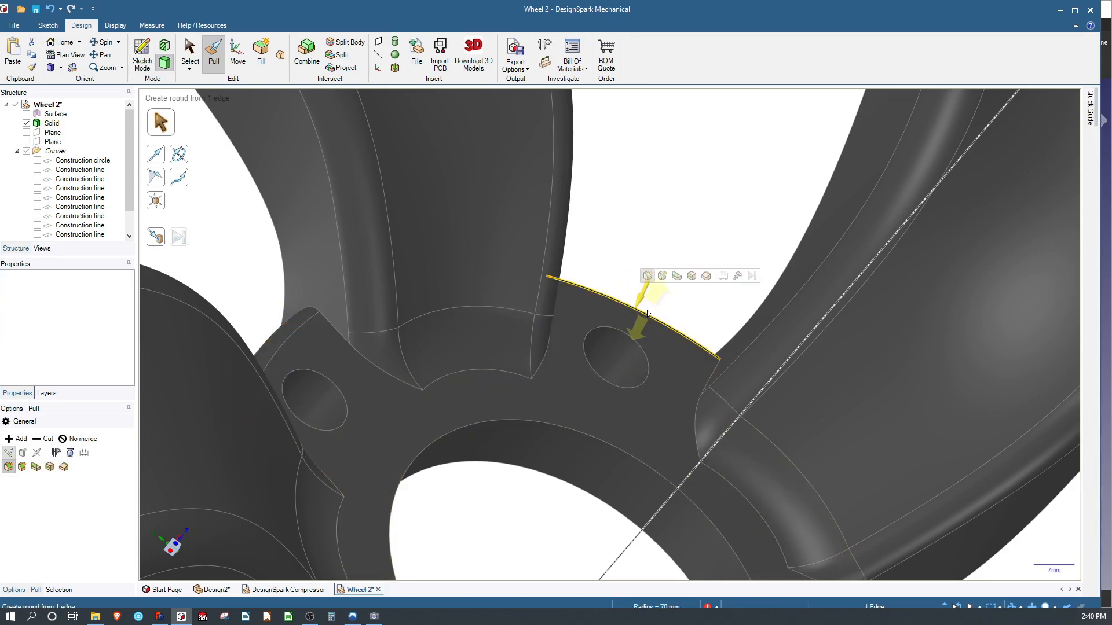
mouse_move(647, 313)
mouse_down()
mouse_move(640, 342)
mouse_move(643, 333)
mouse_up()
text(2.5)
key(Return)
scroll(599, 209, up, 4)
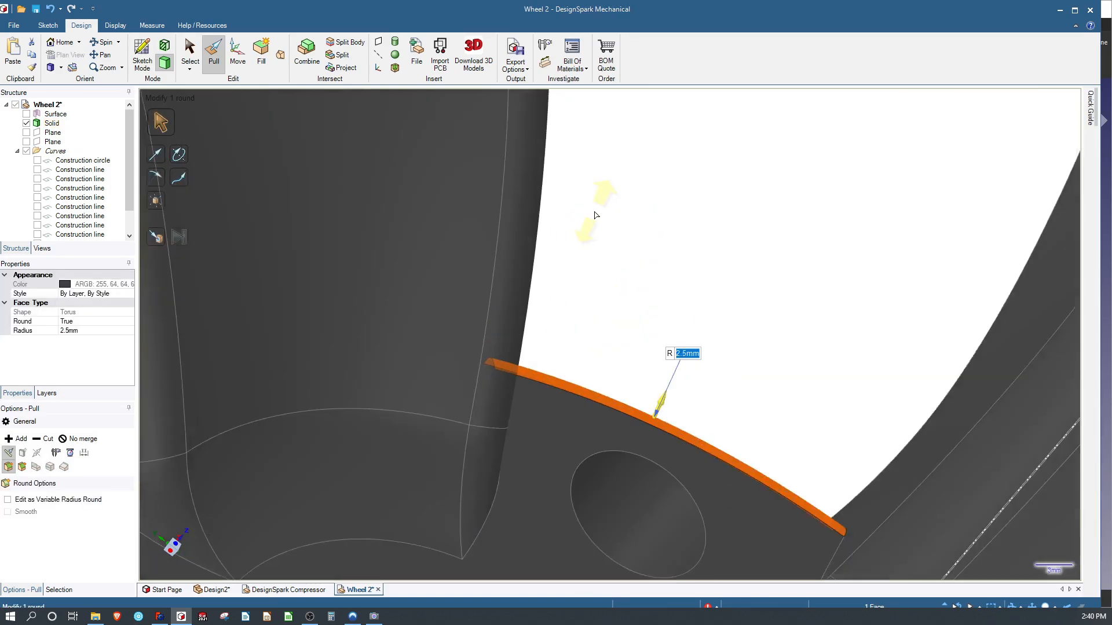
scroll(595, 216, down, 4)
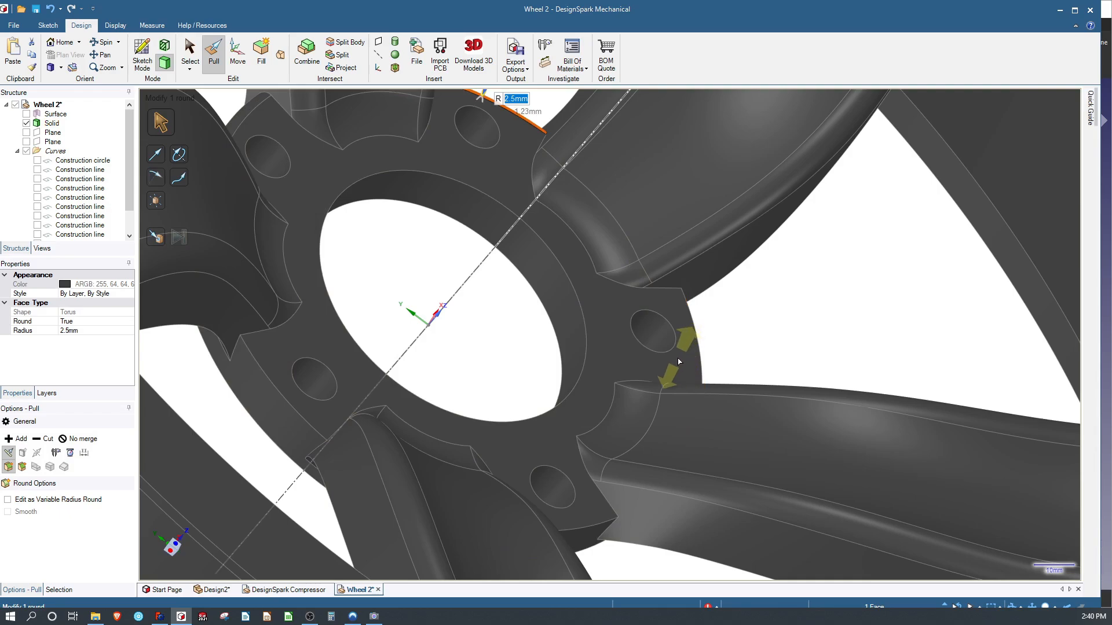
Round the outer arc edges of the remaining three bolt lobes, two at 2.5 mm and one at about 2.7 mm.
click(701, 355)
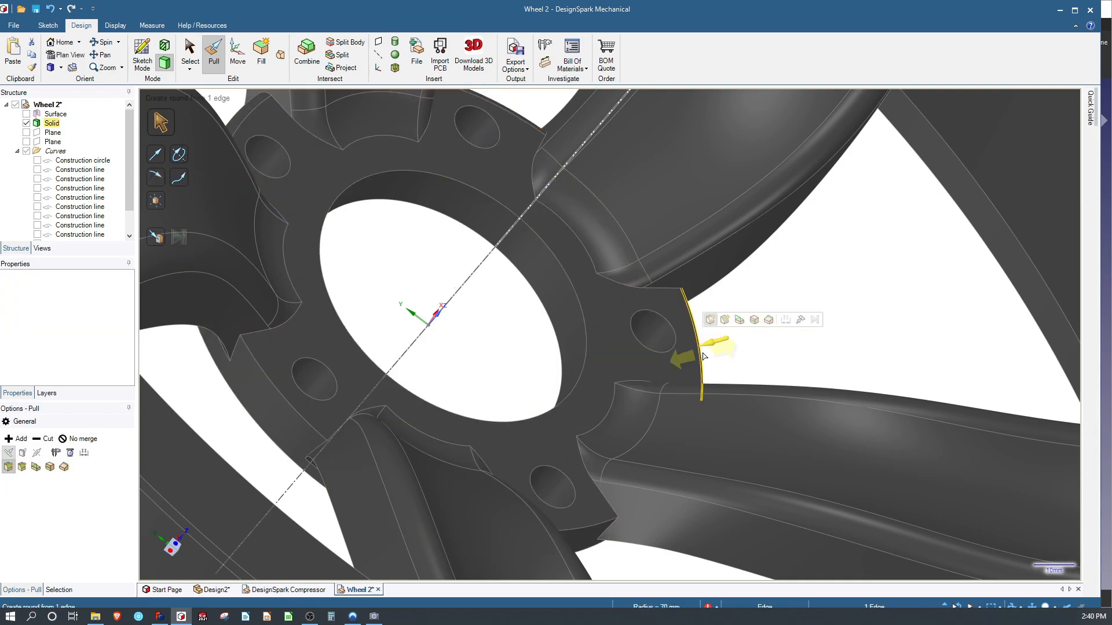
click(699, 354)
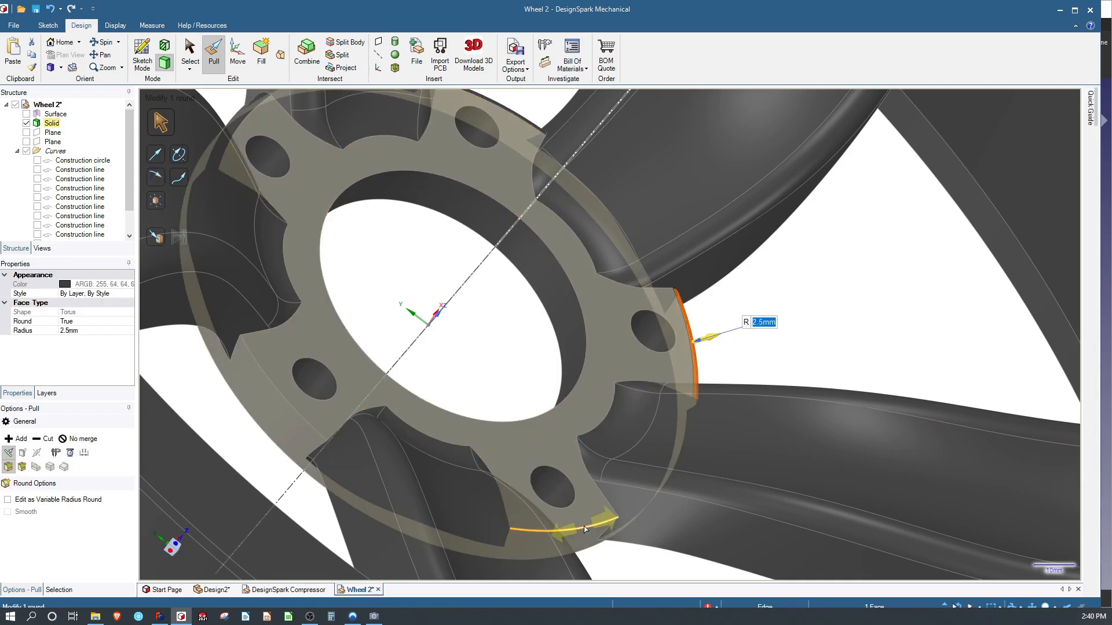
click(585, 528)
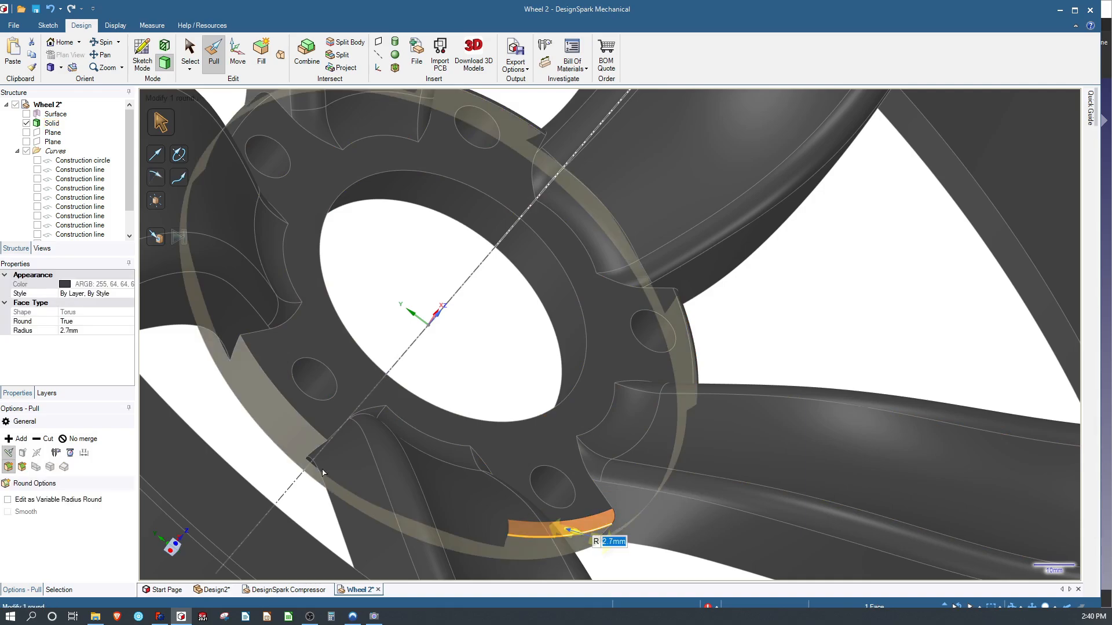
click(303, 409)
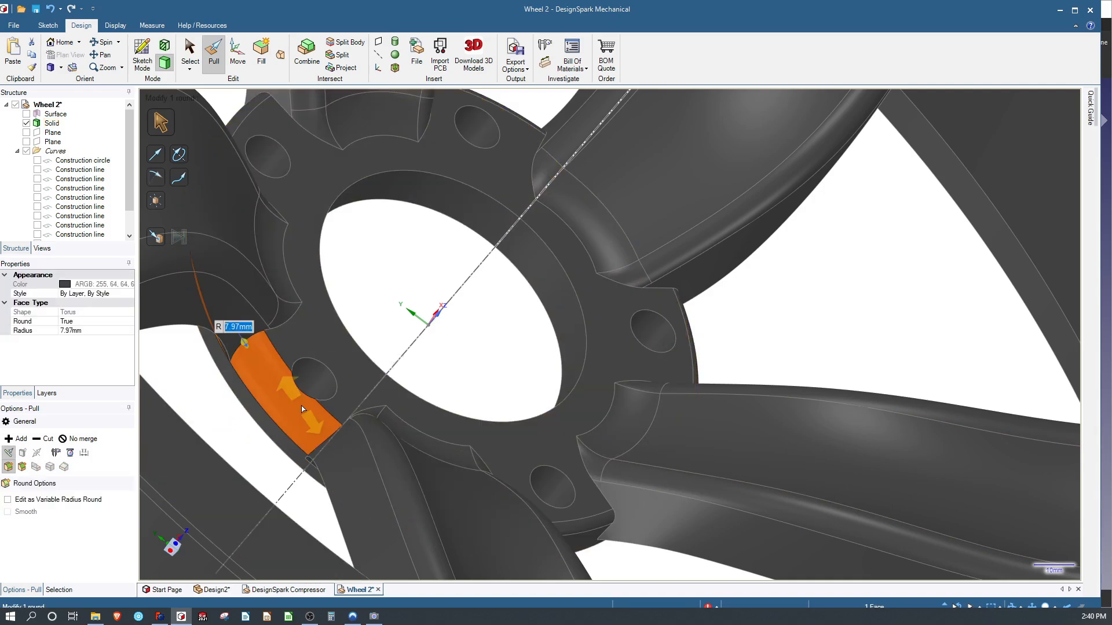
text(2.5)
key(Return)
scroll(362, 403, down, 5)
scroll(370, 341, up, 4)
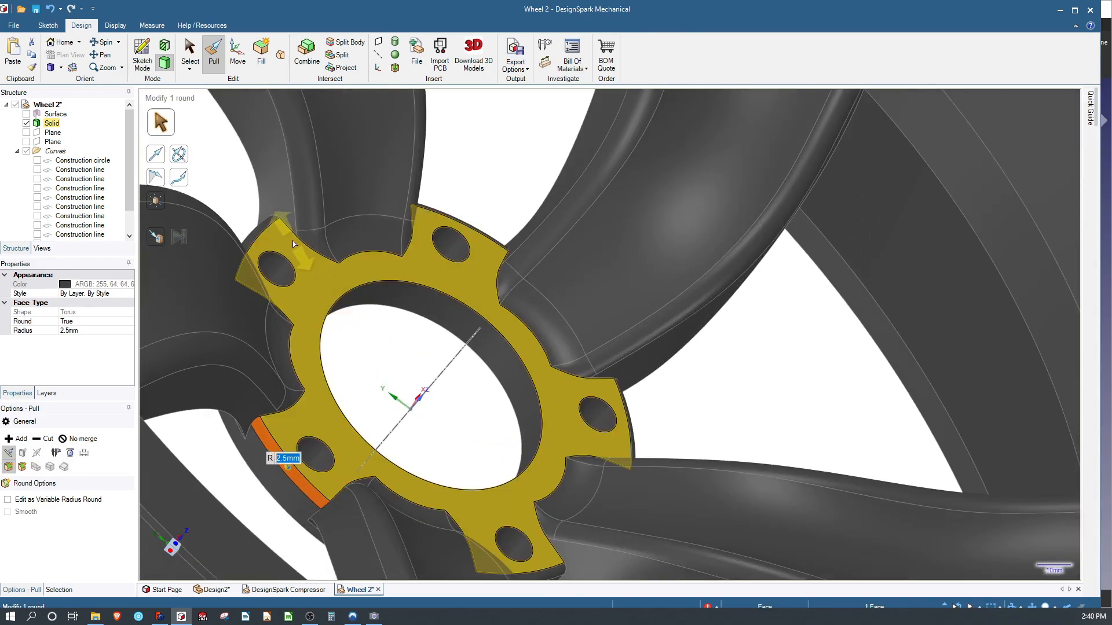
Round the edges between the bolt lobes and all five blades, about 5.26 mm on one side and 5 mm on the other.
click(270, 214)
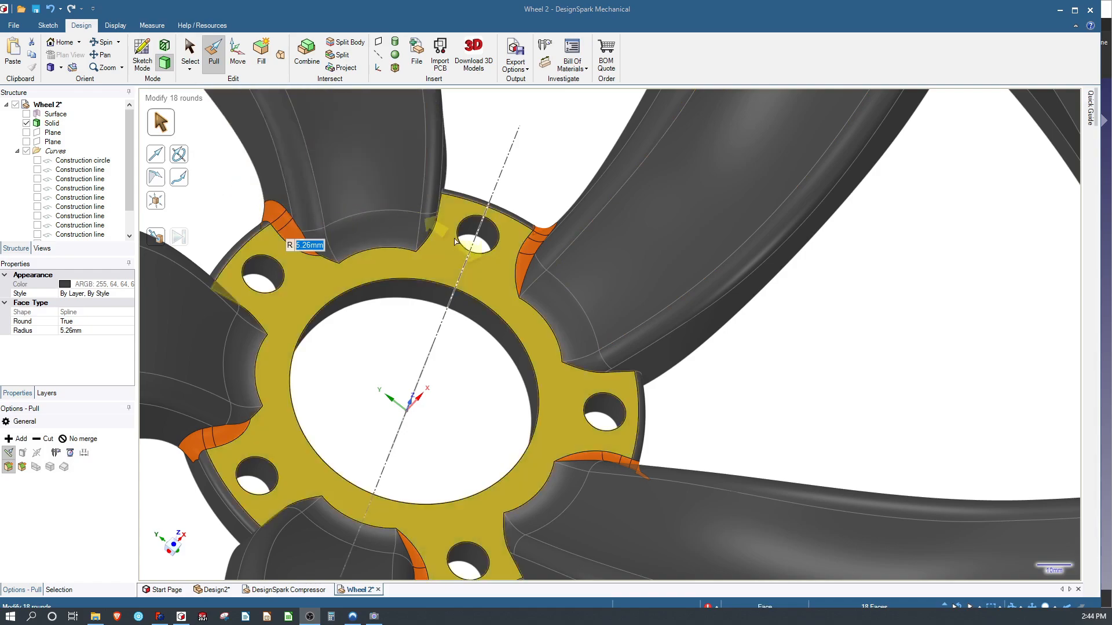
click(523, 177)
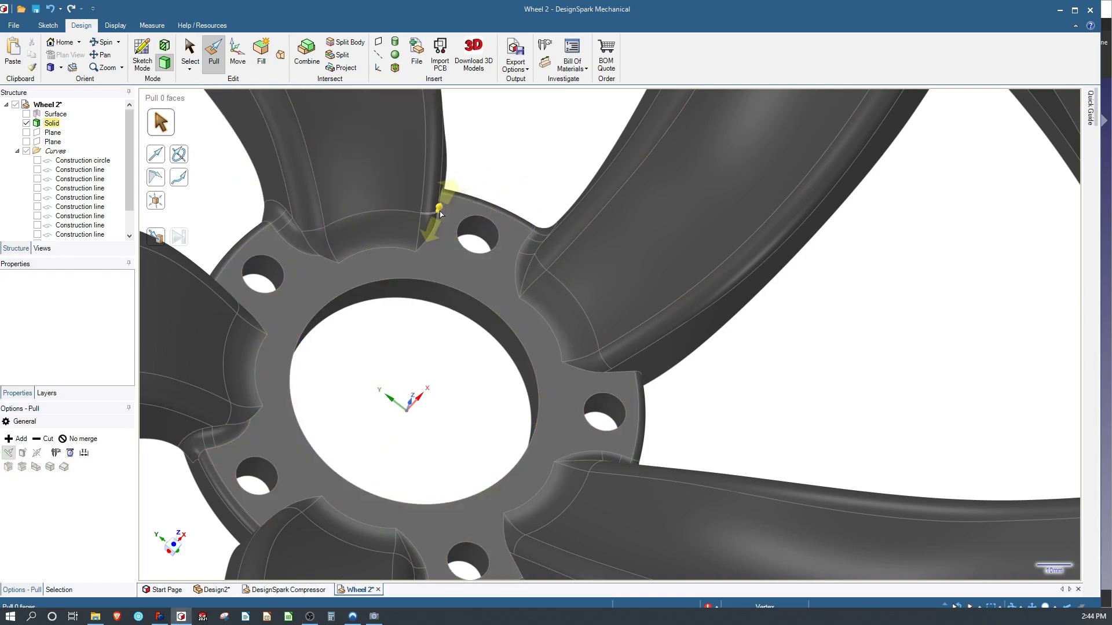
middle_drag(444, 211, 429, 205)
scroll(455, 218, up, 2)
scroll(456, 218, up, 2)
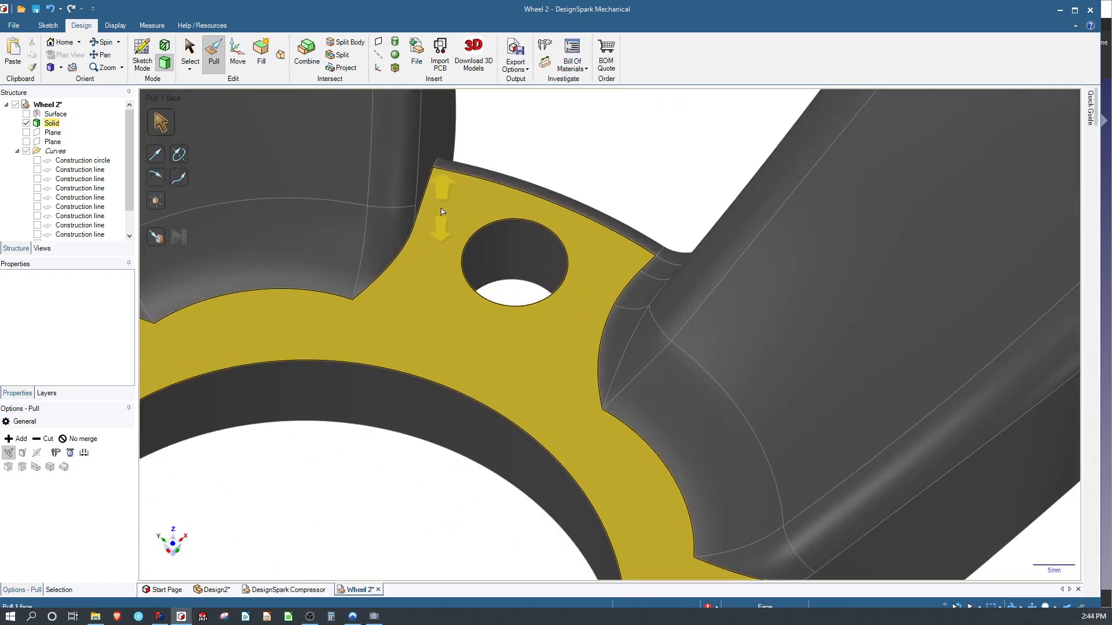
click(428, 198)
drag(429, 199, 517, 176)
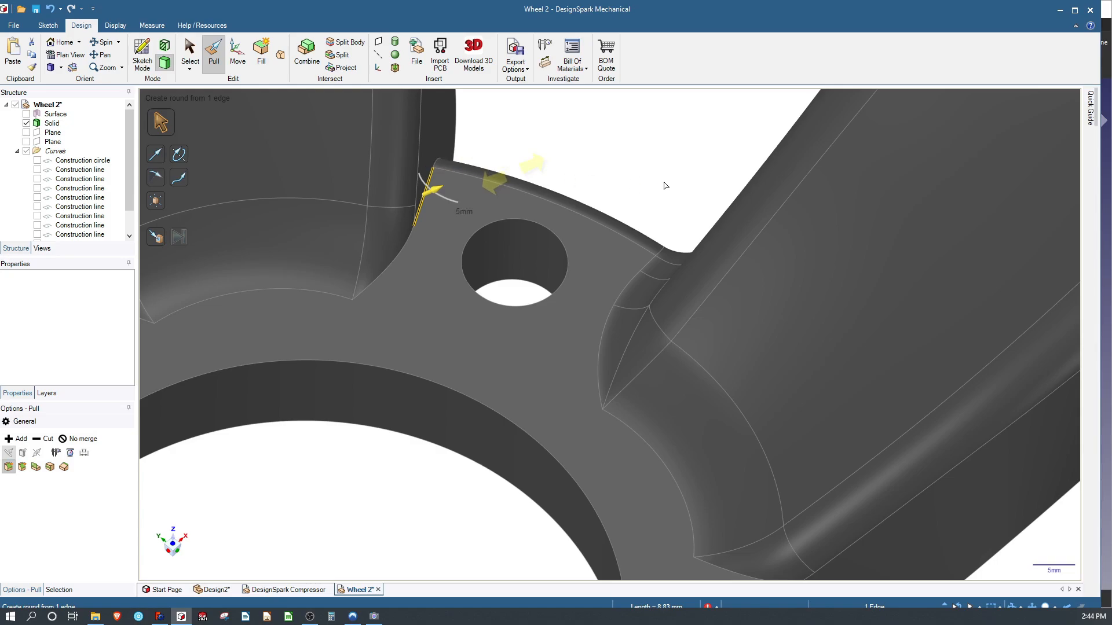
scroll(664, 186, down, 6)
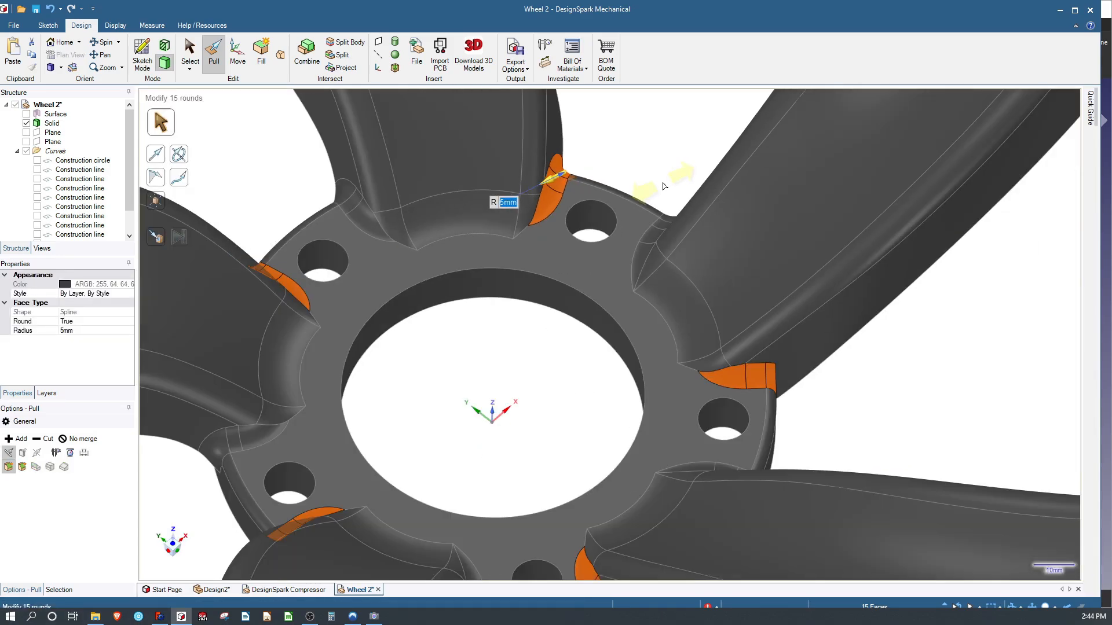
Select the connected edges where one blade's outer end meets the rim, along its top, corner round and side face.
middle_drag(547, 315, 543, 305)
scroll(544, 305, down, 5)
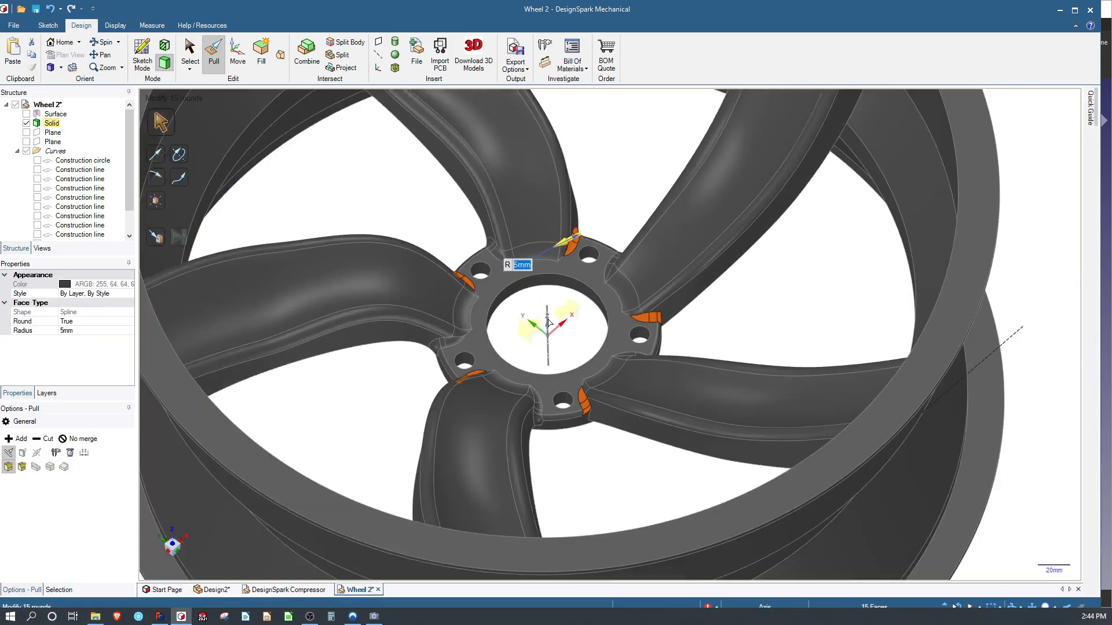
scroll(399, 166, up, 8)
scroll(377, 191, down, 4)
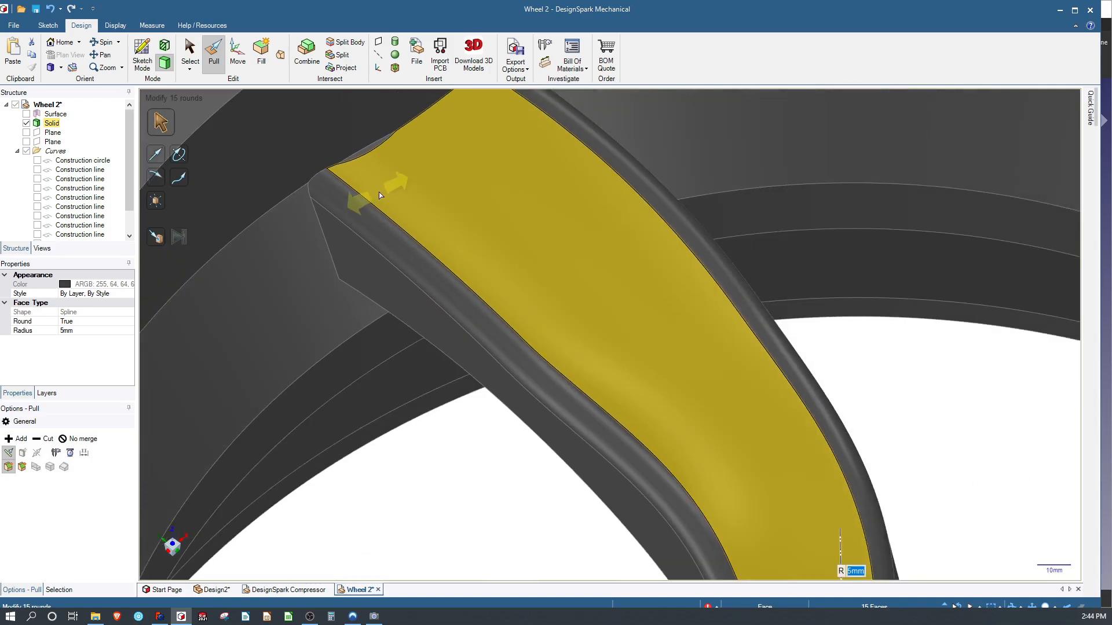
scroll(377, 170, up, 4)
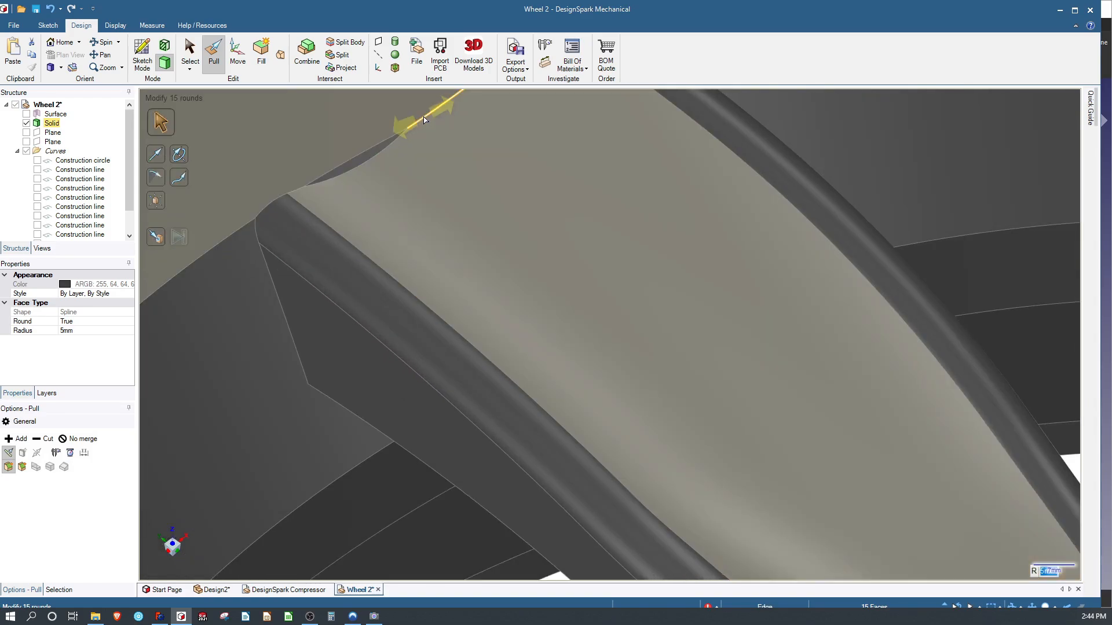
click(401, 138)
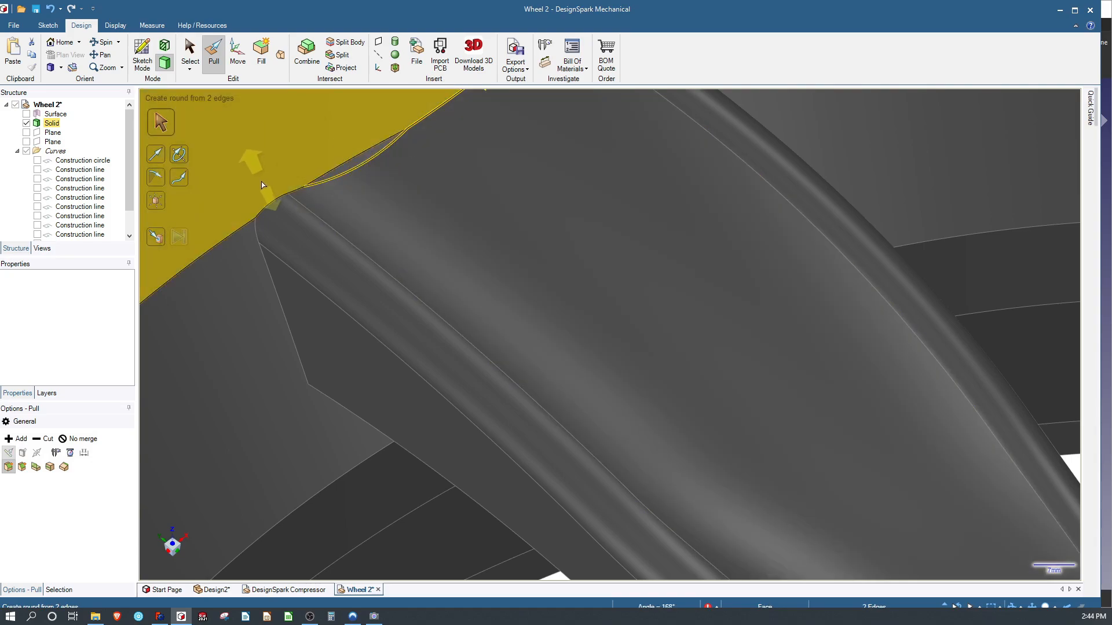
ctrl+click(296, 191)
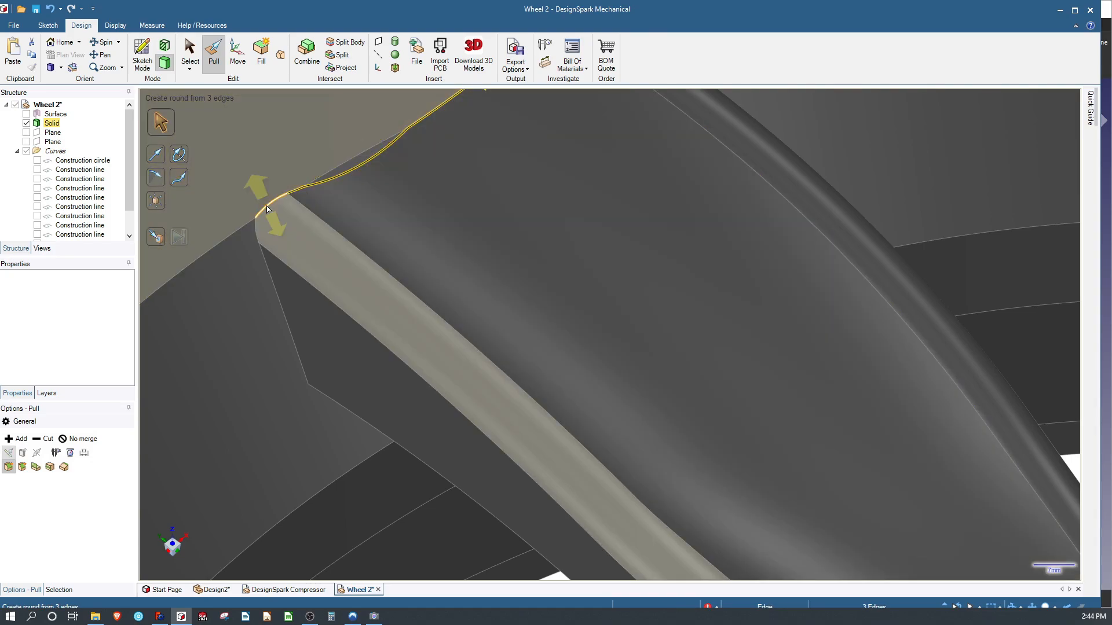
ctrl+click(257, 242)
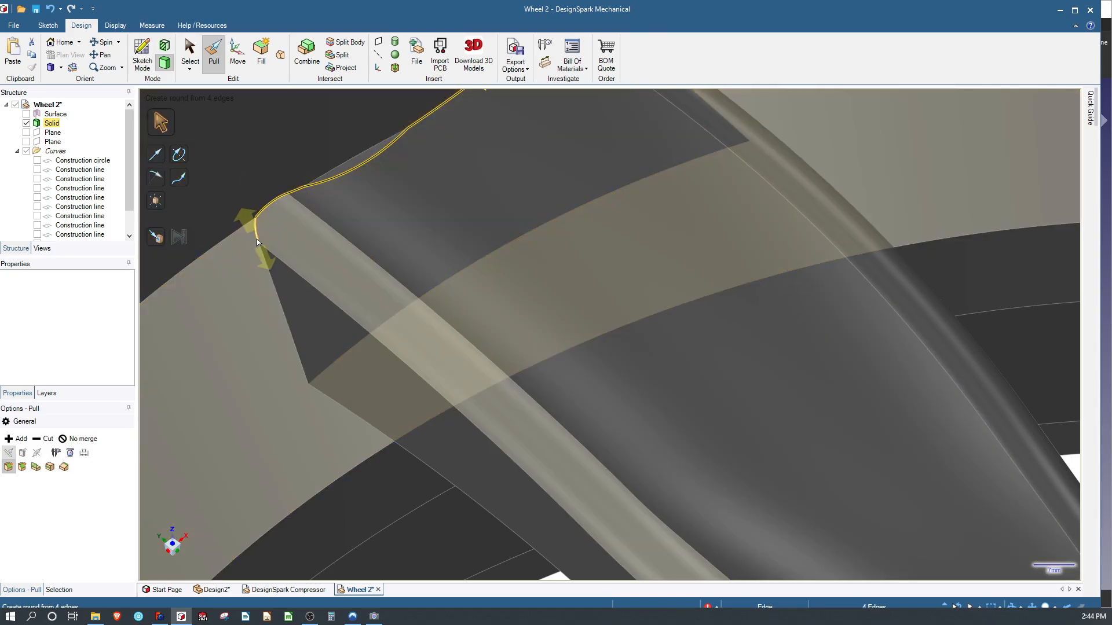
ctrl+click(284, 317)
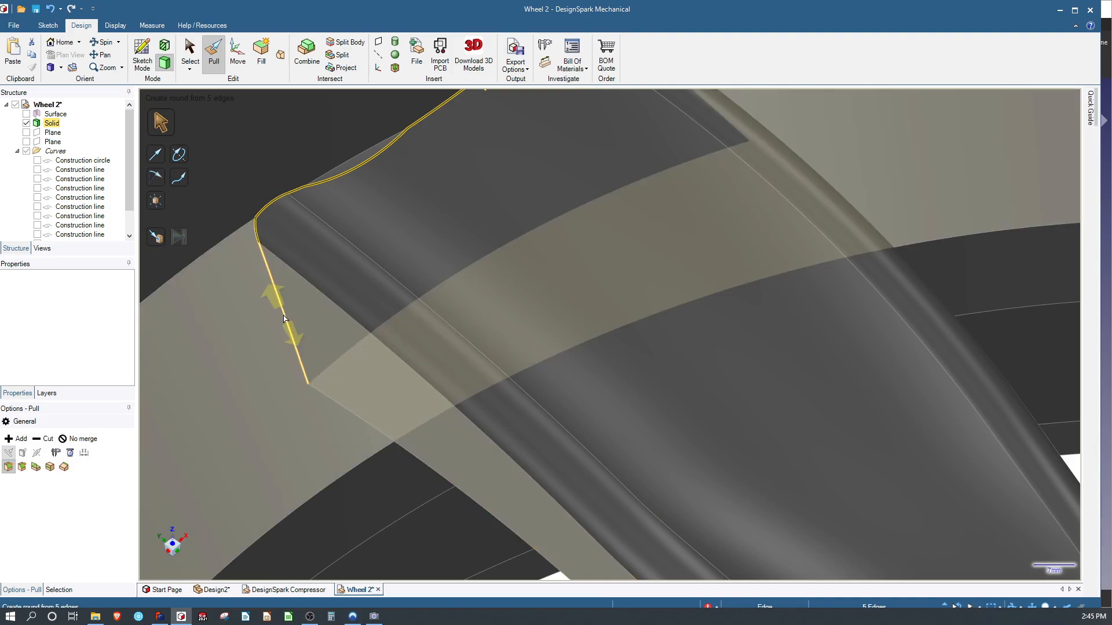
Add the junction edges on the blade's opposite side to the selection and try to round the whole blade-to-rim joint.
scroll(271, 319, down, 5)
scroll(427, 261, up, 5)
ctrl+click(368, 240)
middle_drag(371, 243, 286, 266)
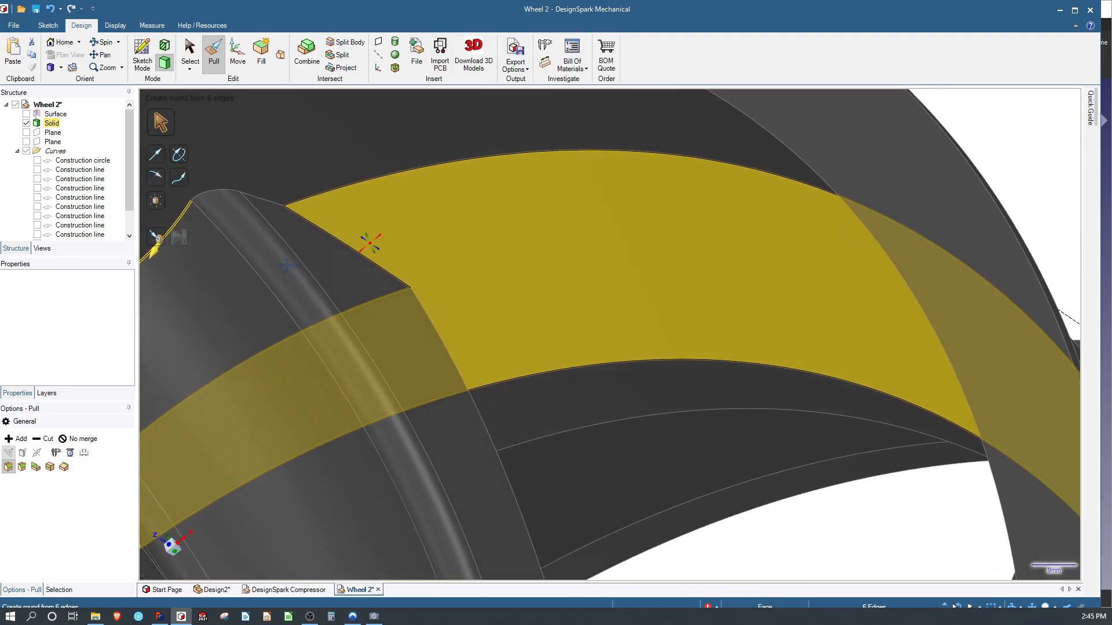
ctrl+click(262, 200)
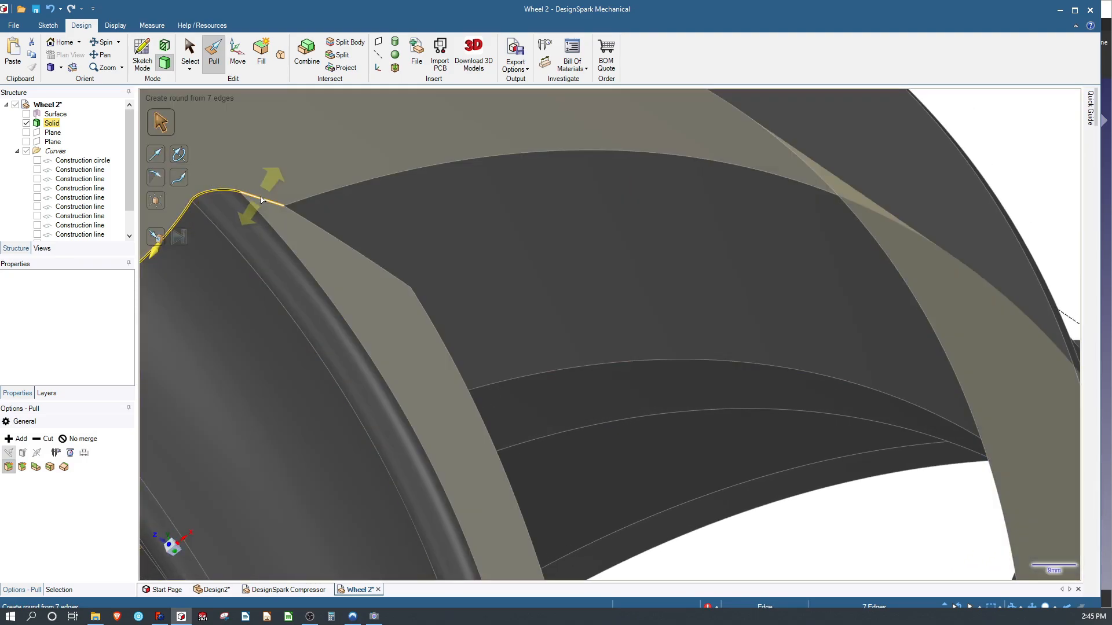
ctrl+click(303, 217)
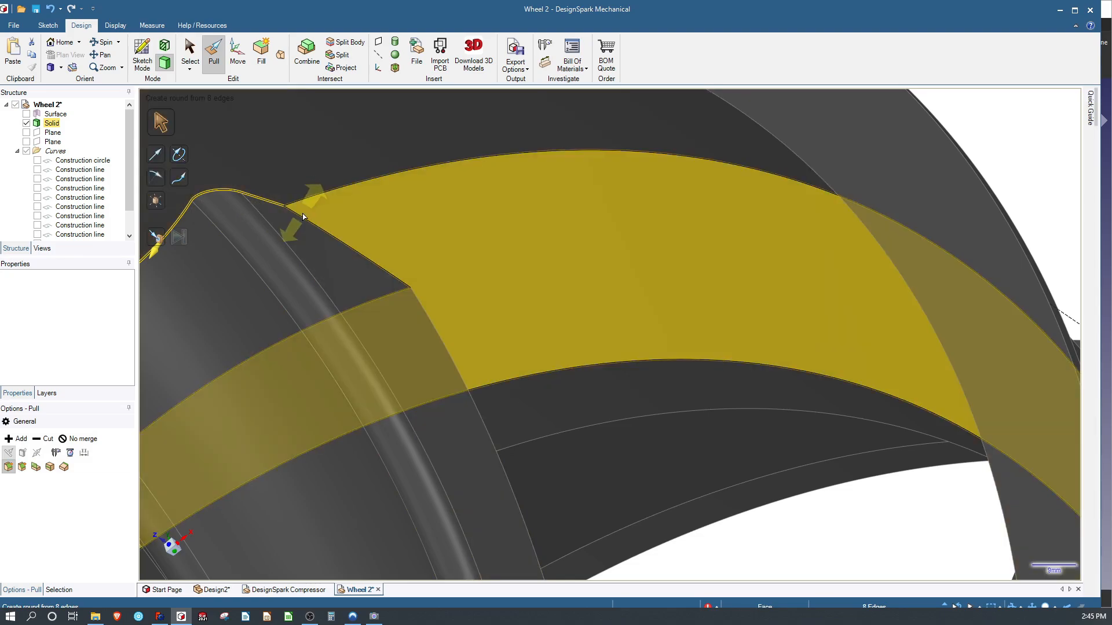
ctrl+click(302, 218)
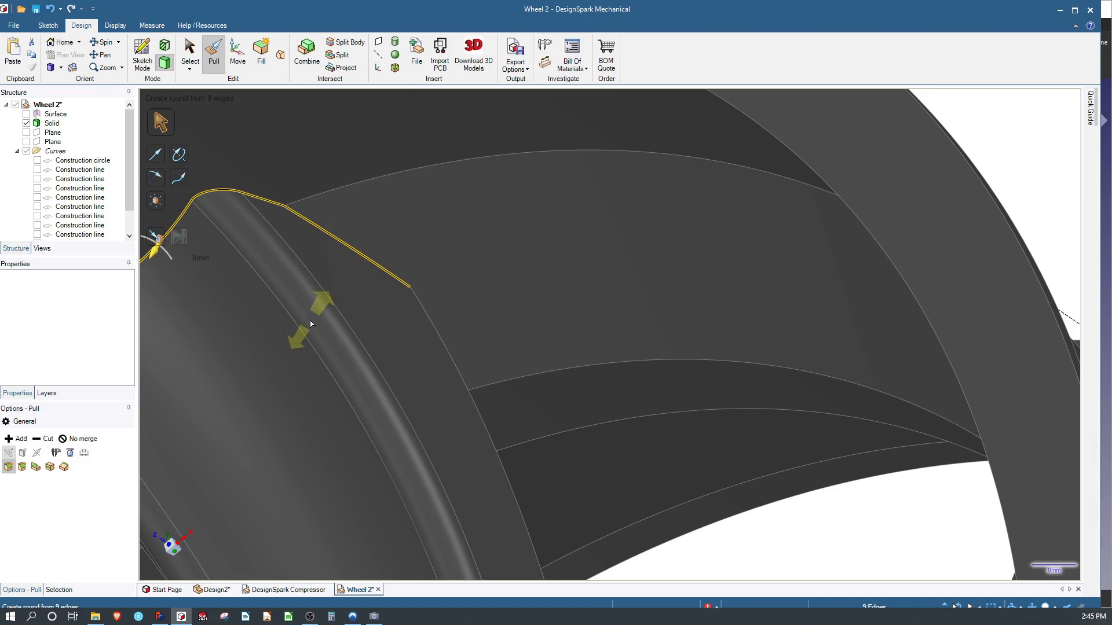
ctrl+double_click(512, 284)
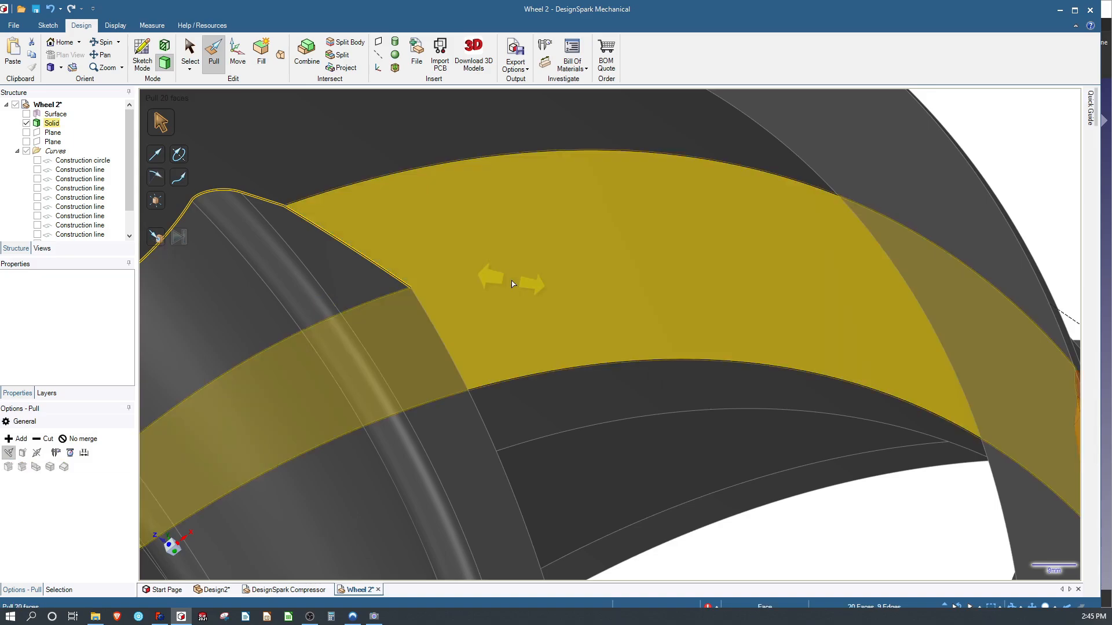
scroll(424, 354, down, 3)
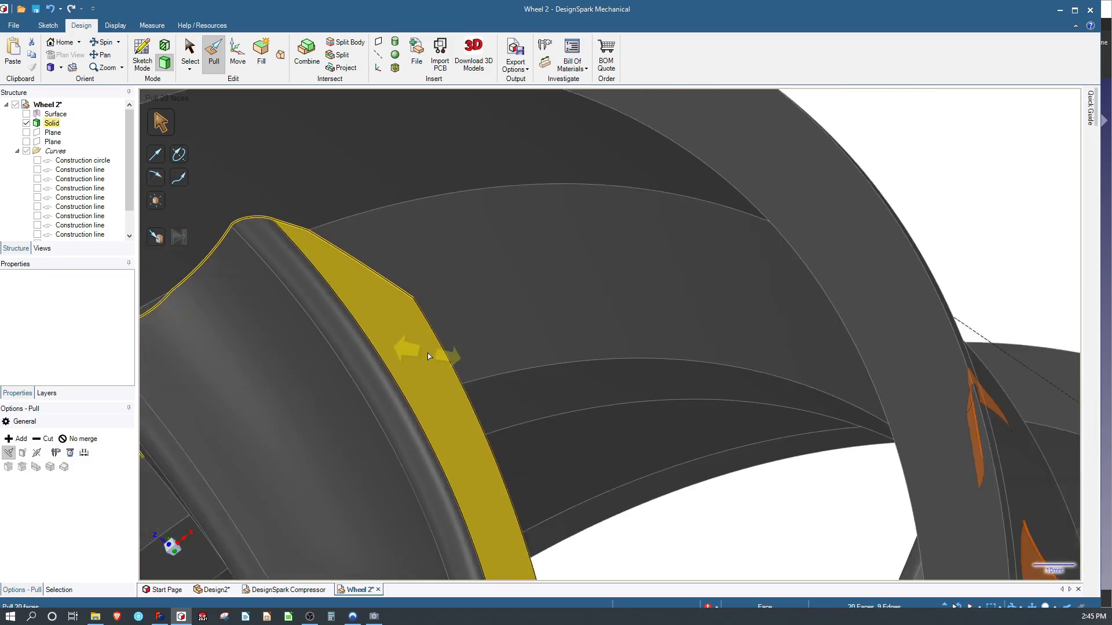
scroll(225, 347, up, 3)
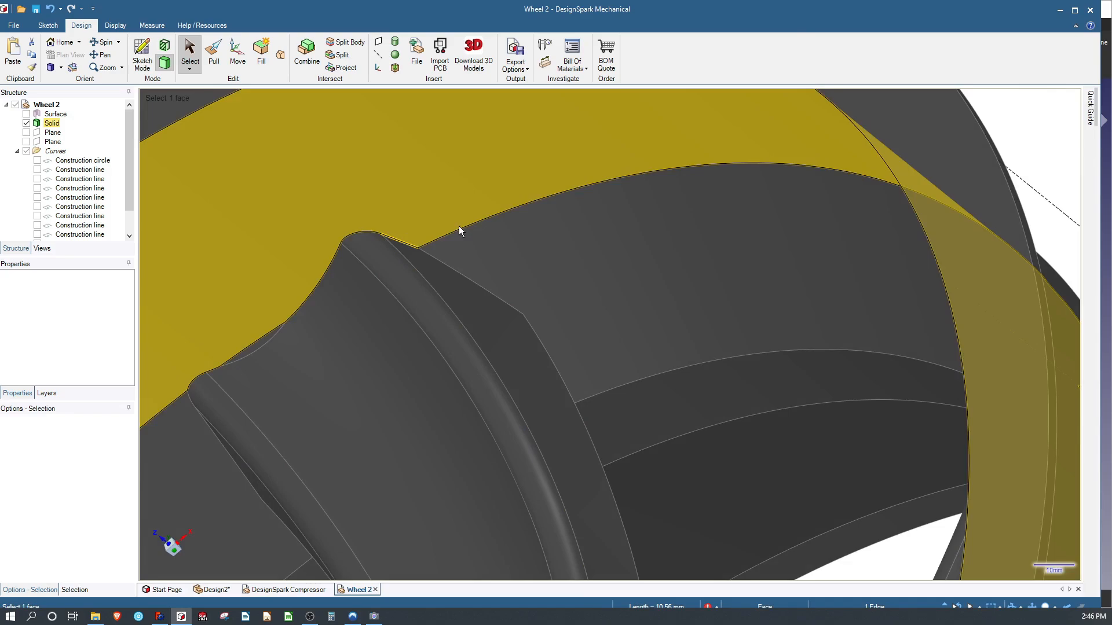
Round the five arc edges on the rim's inner step between the blades together, with a radius of about 10 mm.
click(462, 228)
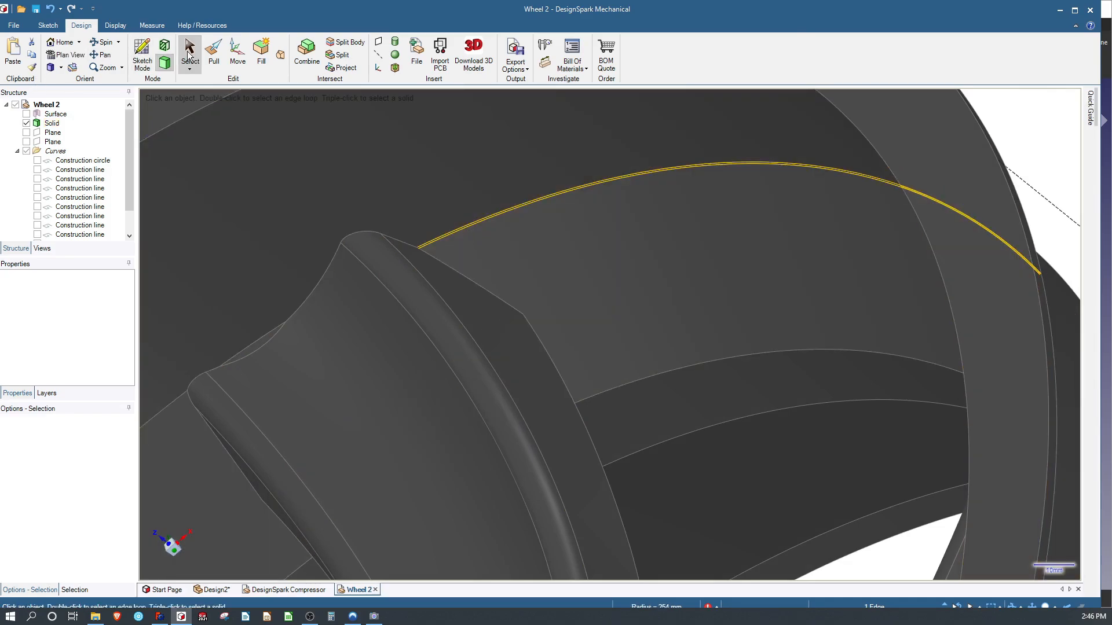
click(214, 53)
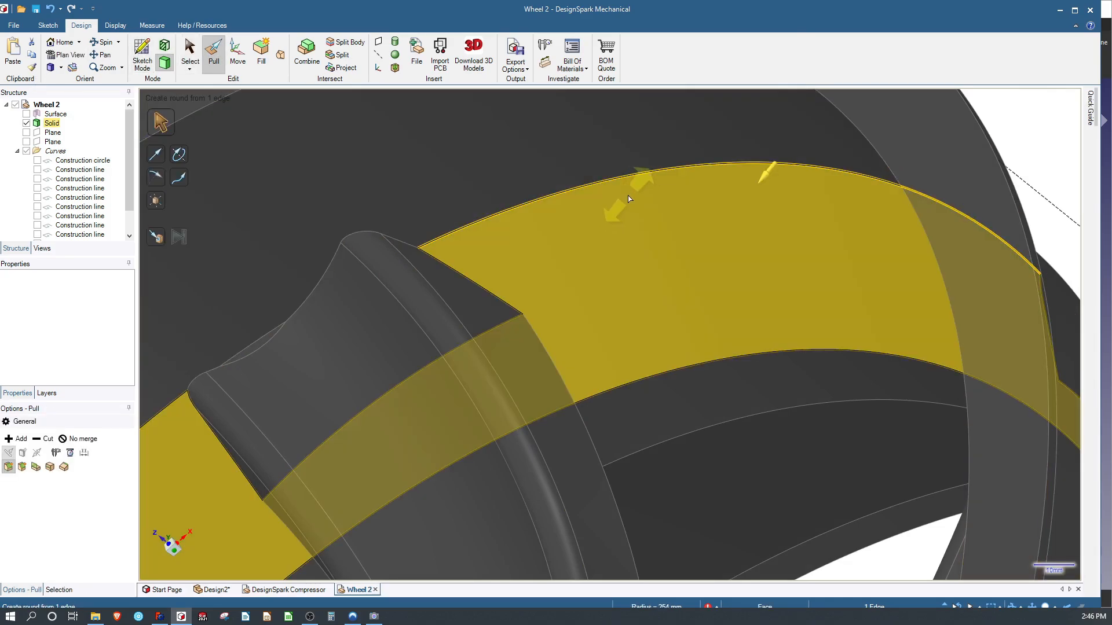
scroll(715, 260, down, 3)
scroll(602, 408, up, 2)
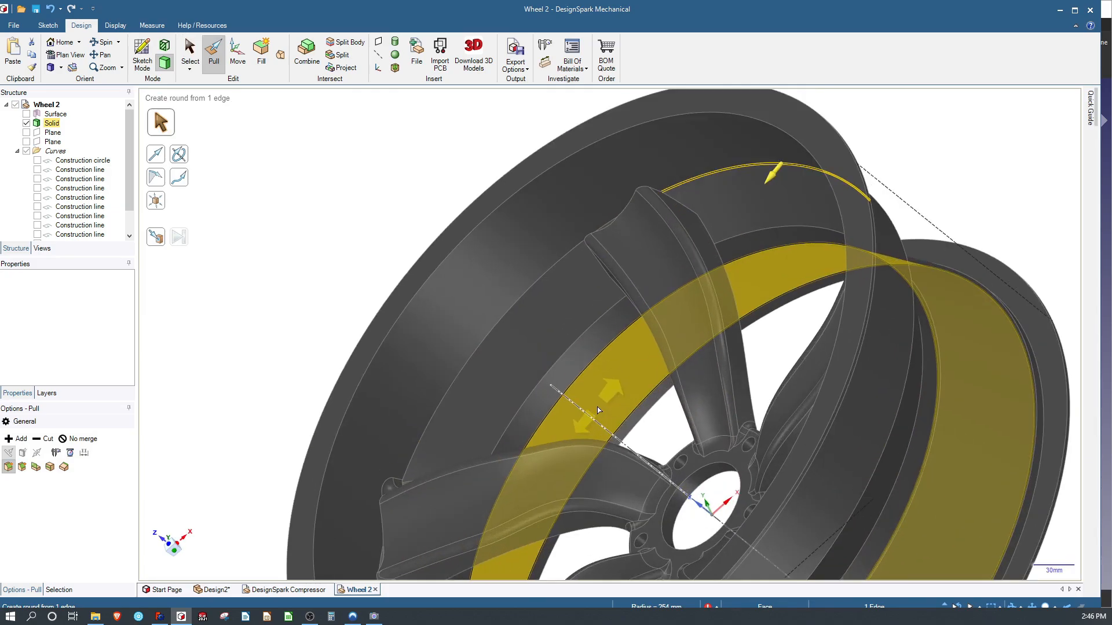
ctrl+click(497, 327)
scroll(496, 325, down, 3)
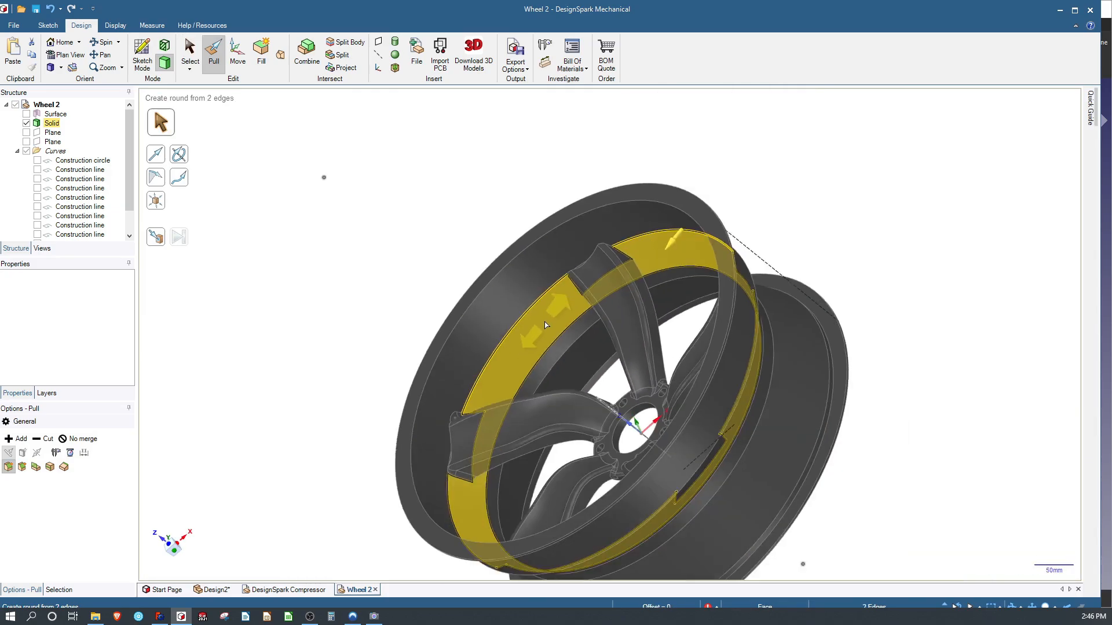
middle_drag(322, 176, 339, 453)
ctrl+click(485, 463)
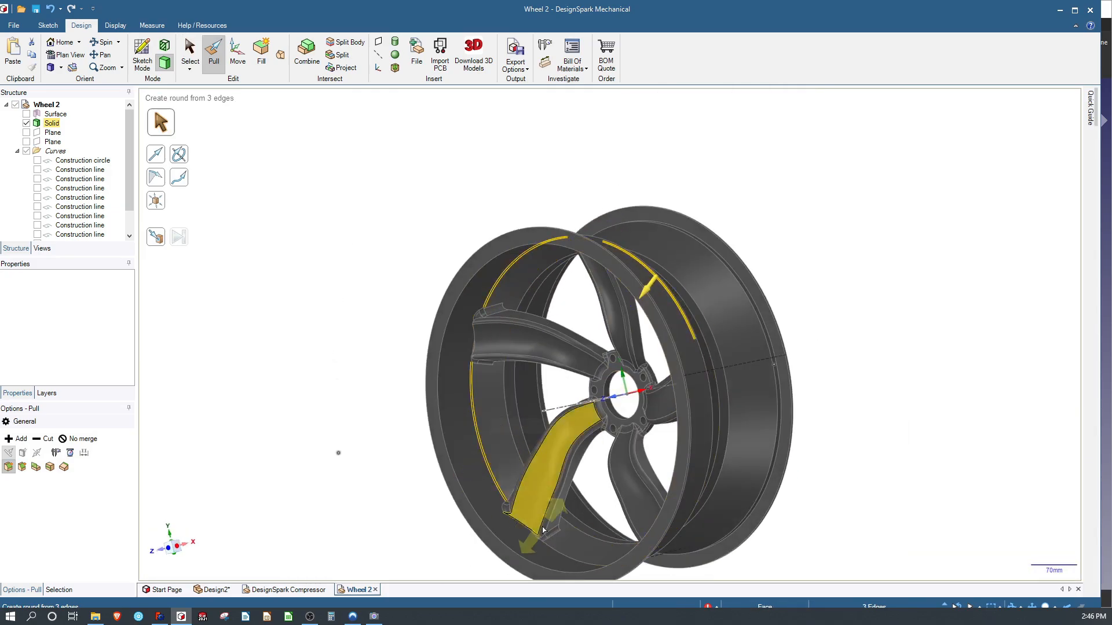
middle_drag(581, 555, 827, 319)
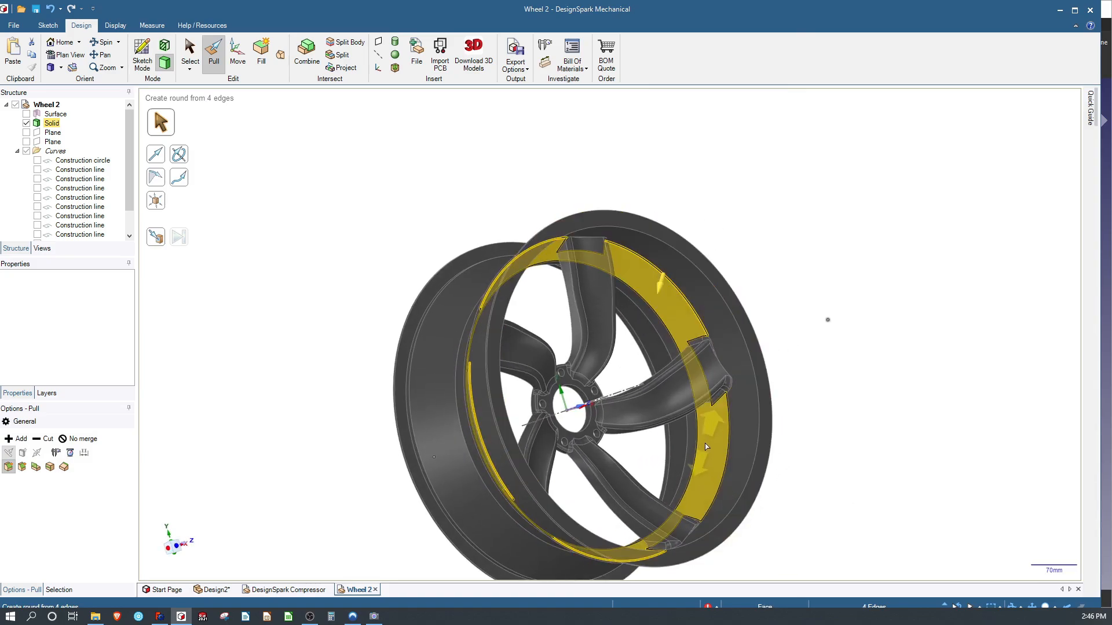
ctrl+click(729, 448)
scroll(727, 446, down, 4)
scroll(700, 348, up, 9)
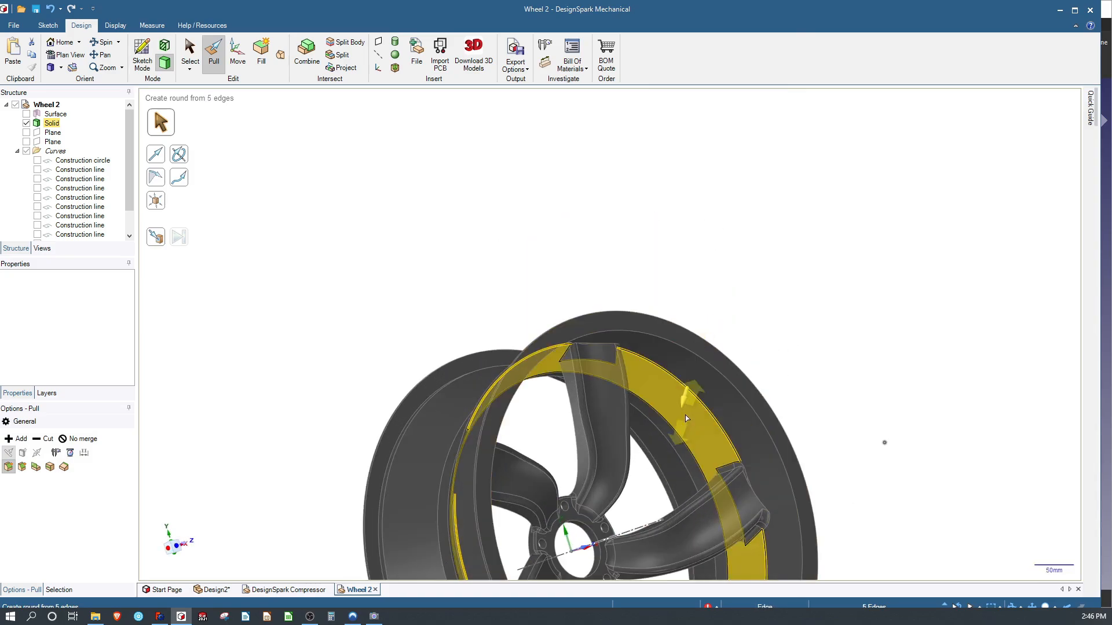
drag(673, 380, 674, 391)
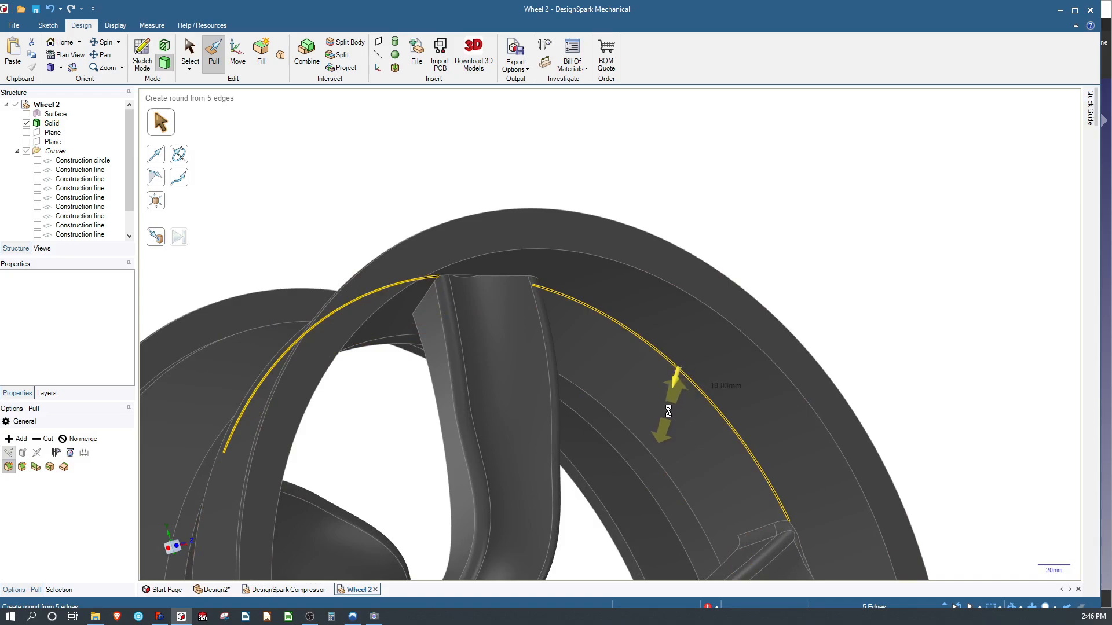
drag(739, 418, 738, 416)
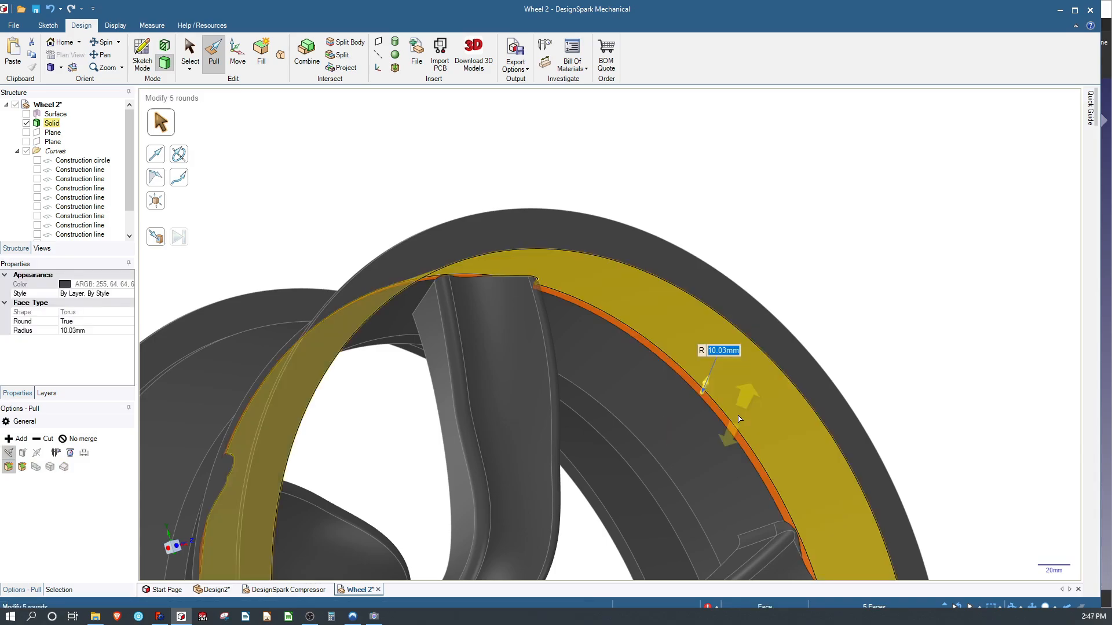
Try to set the radius of the five rim rounds to 15 mm.
middle_drag(738, 419, 568, 394)
scroll(568, 393, down, 4)
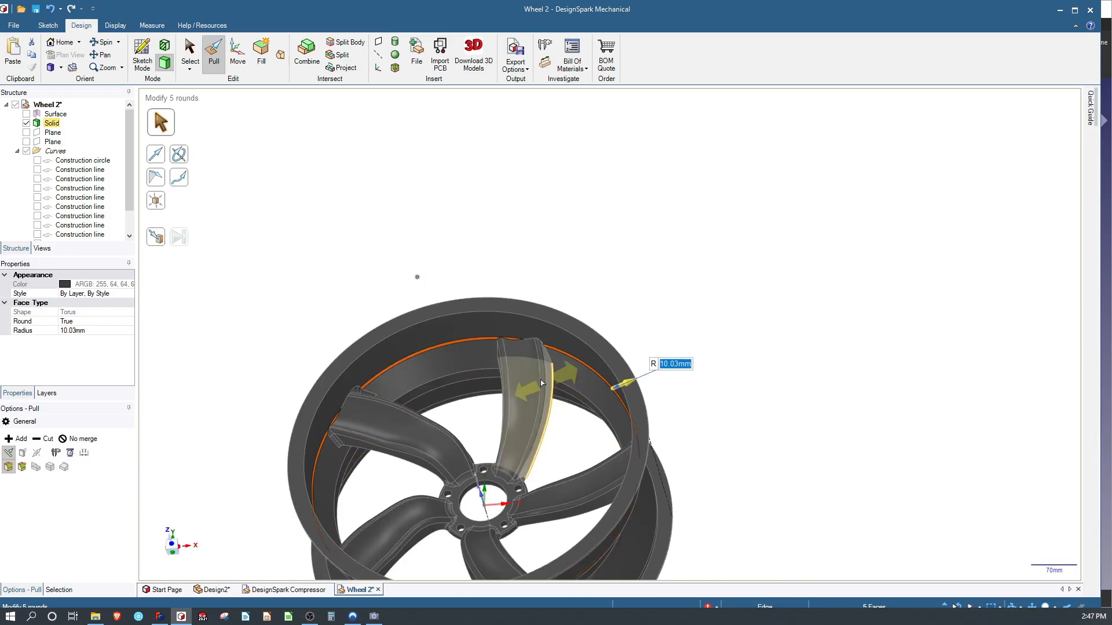
scroll(541, 382, up, 8)
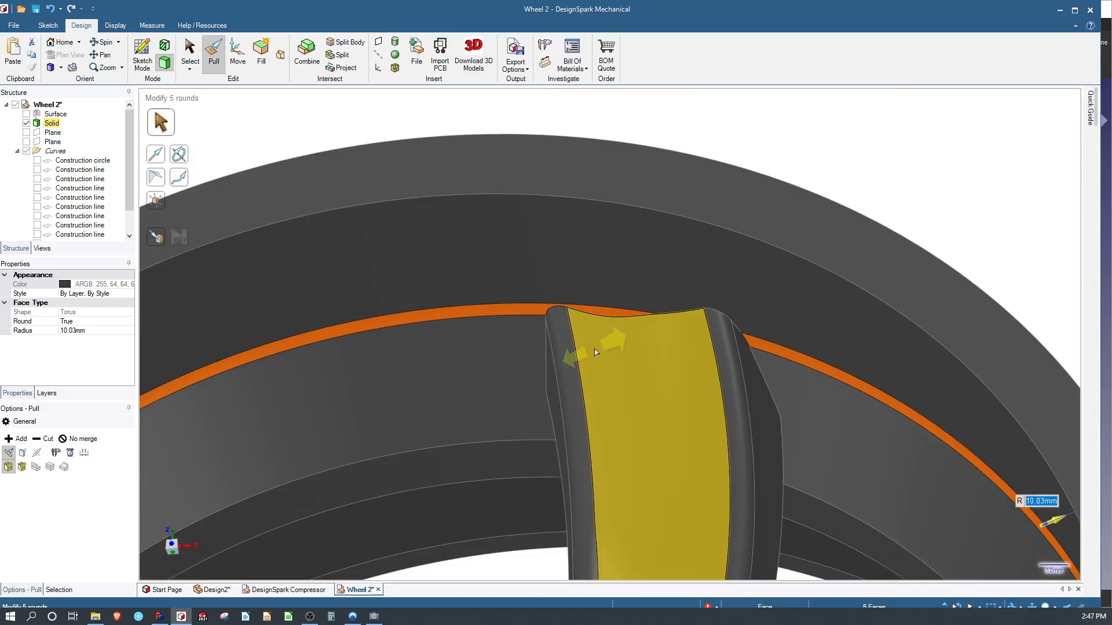
scroll(596, 352, down, 2)
text(15)
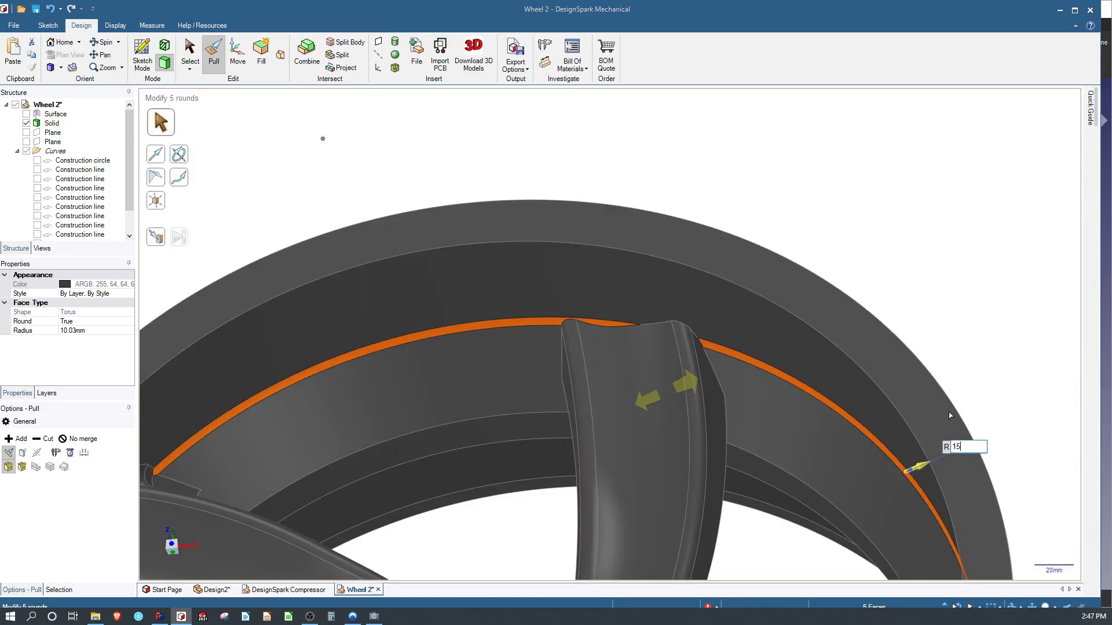
key(Return)
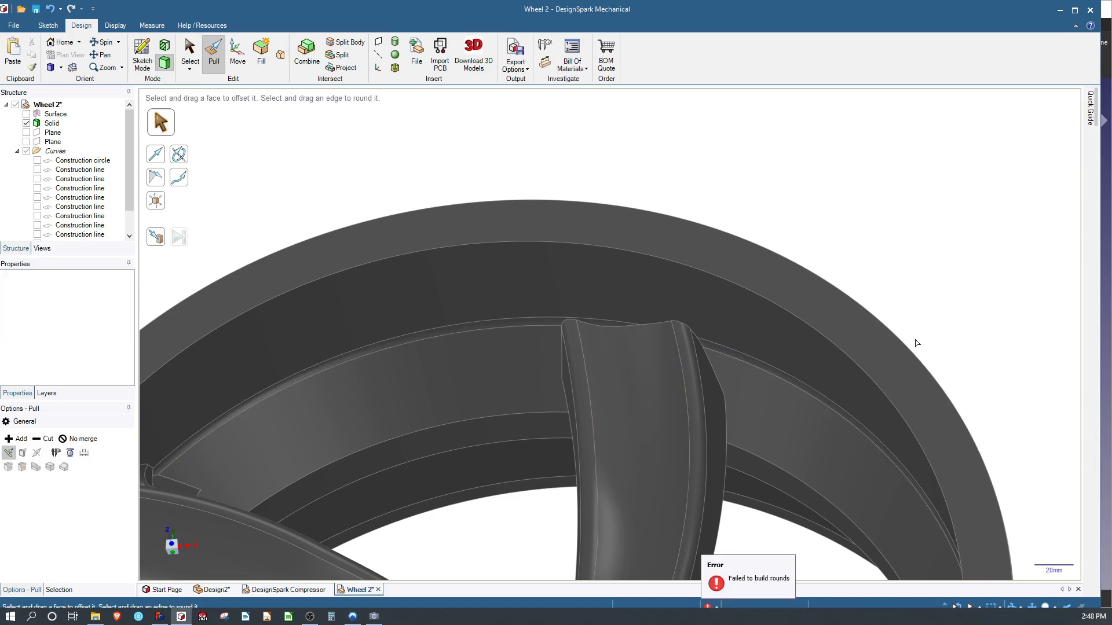
click(873, 343)
Round the curved edge where the upper blade's front face meets the rim, about 7.1 mm in radius.
scroll(873, 343, up, 3)
scroll(871, 343, down, 4)
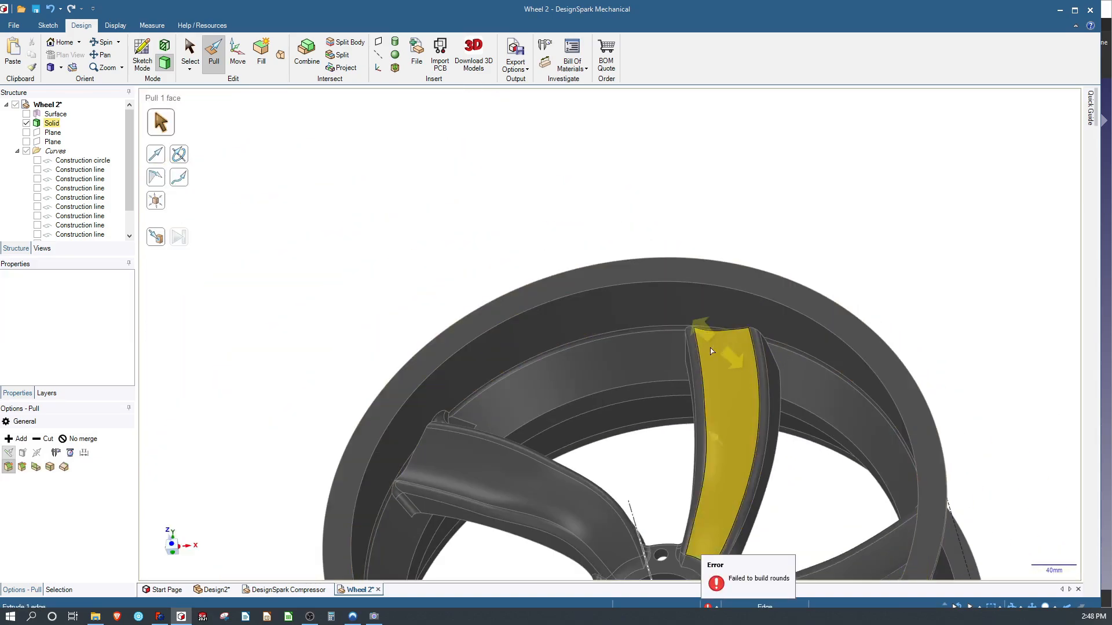
scroll(498, 413, down, 1)
scroll(656, 481, up, 3)
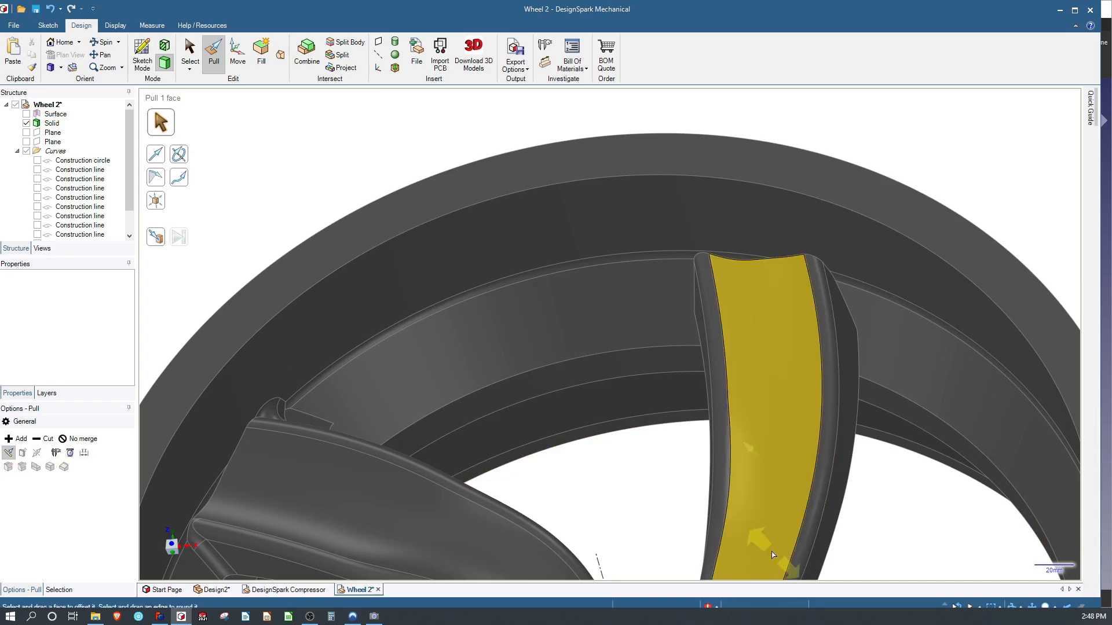
click(676, 254)
scroll(676, 255, down, 2)
scroll(695, 262, up, 5)
scroll(766, 227, up, 3)
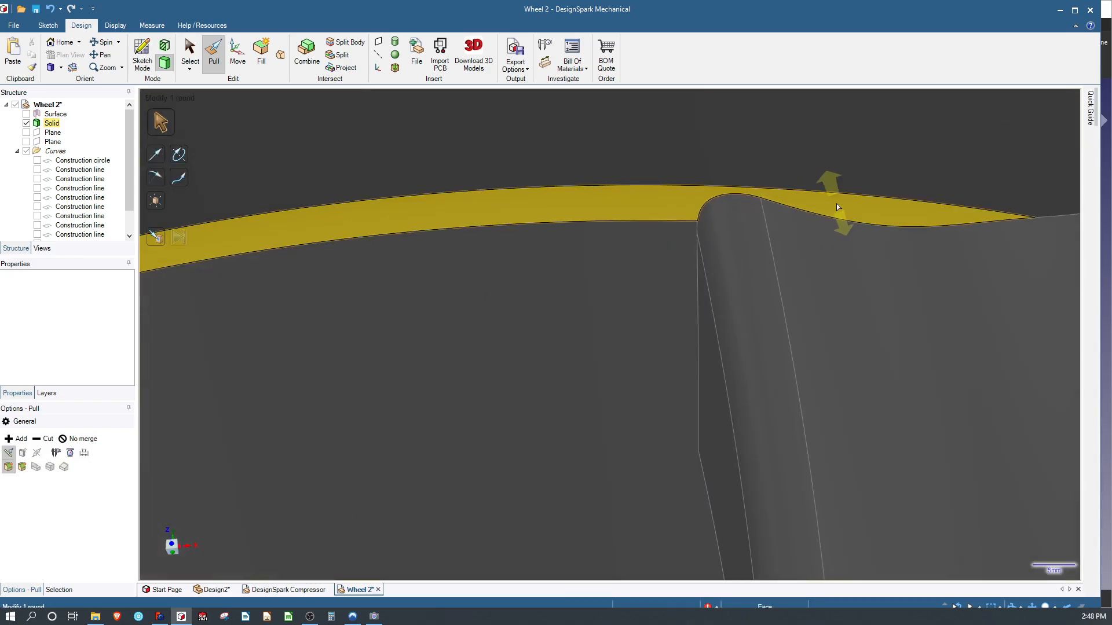
click(882, 225)
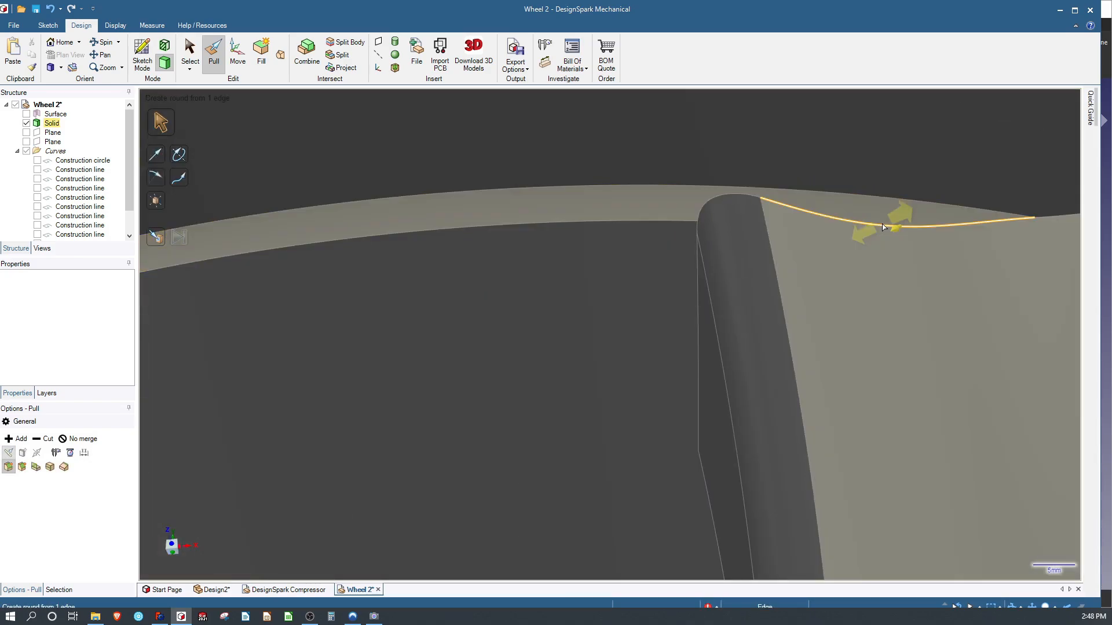
drag(856, 237, 838, 268)
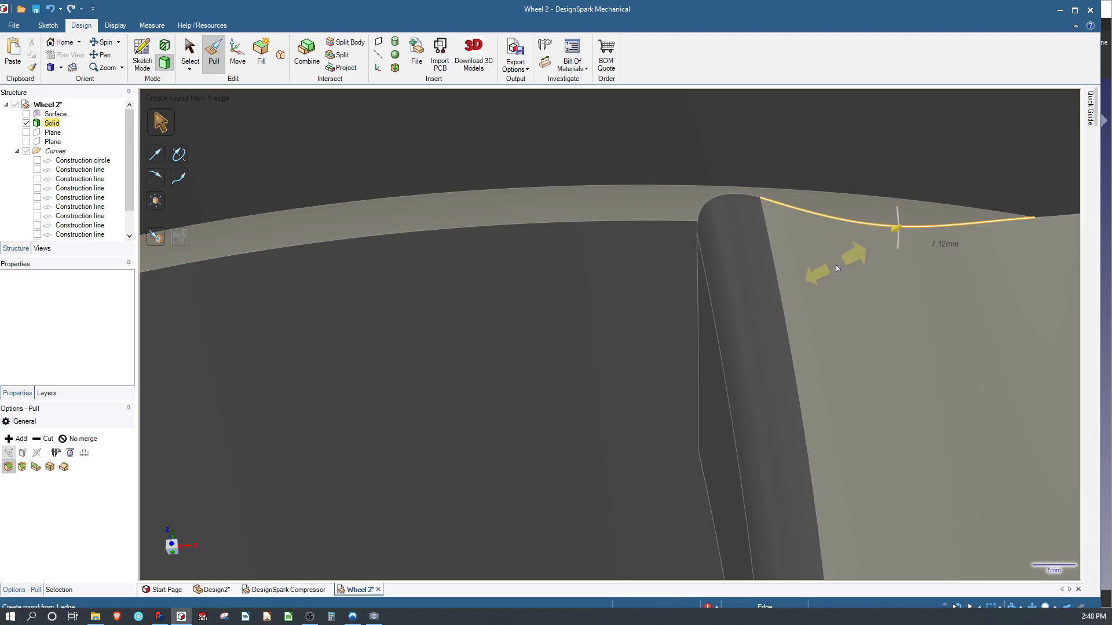
drag(836, 268, 841, 266)
scroll(627, 381, down, 2)
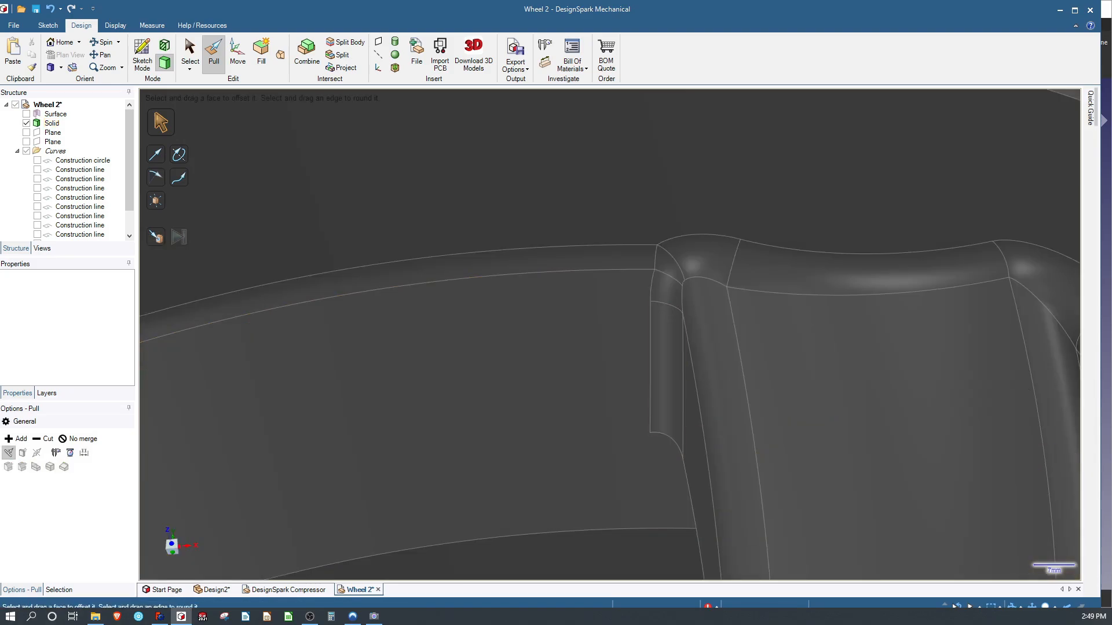
Round one long side edge of a blade's rear face, running from hub to rim, to about 3 mm.
scroll(758, 398, down, 7)
scroll(706, 358, down, 3)
scroll(614, 412, up, 5)
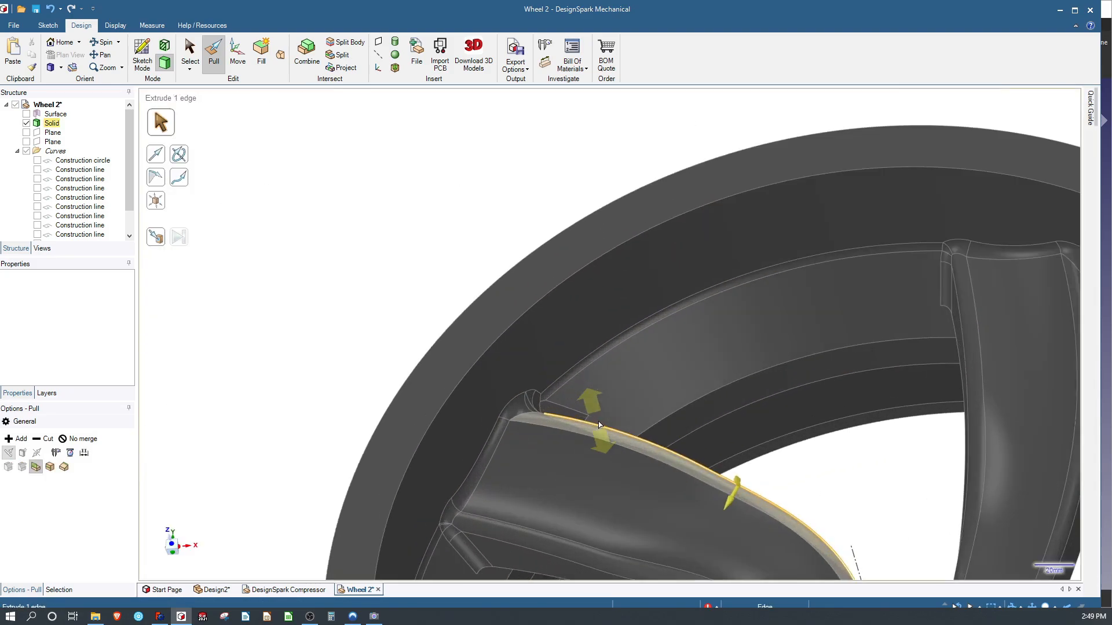
middle_drag(601, 419, 546, 396)
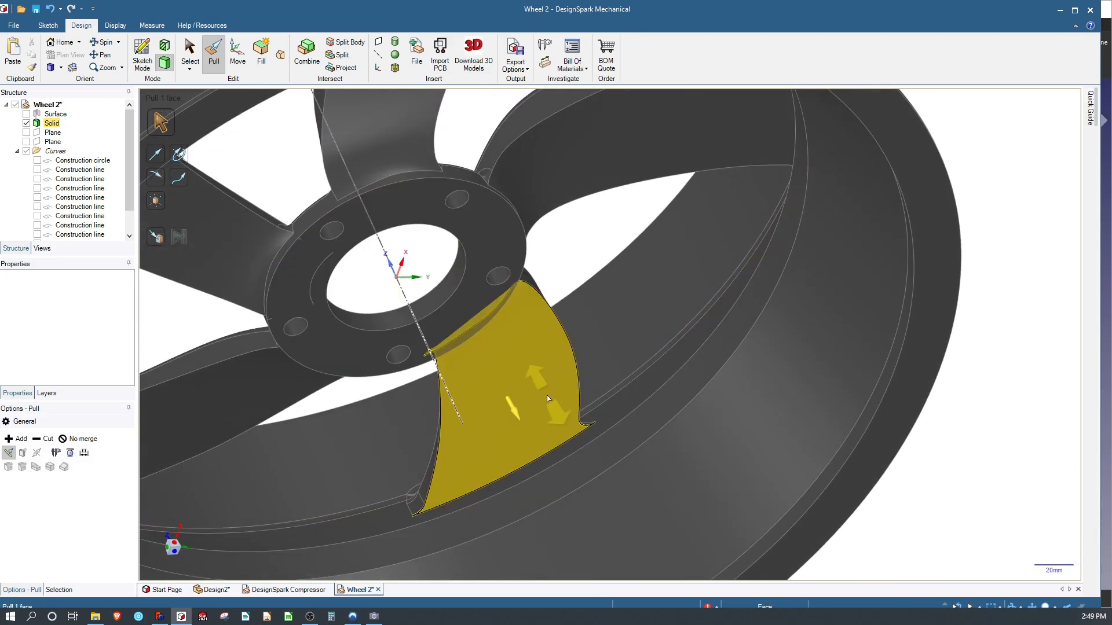
scroll(565, 397, up, 3)
click(589, 333)
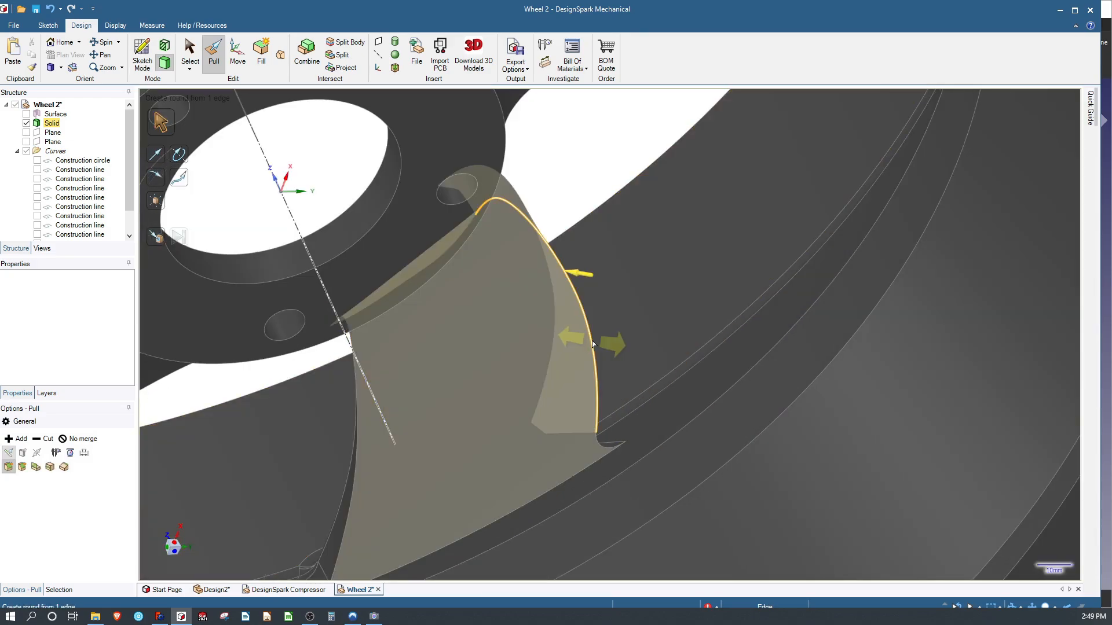
drag(576, 343, 566, 343)
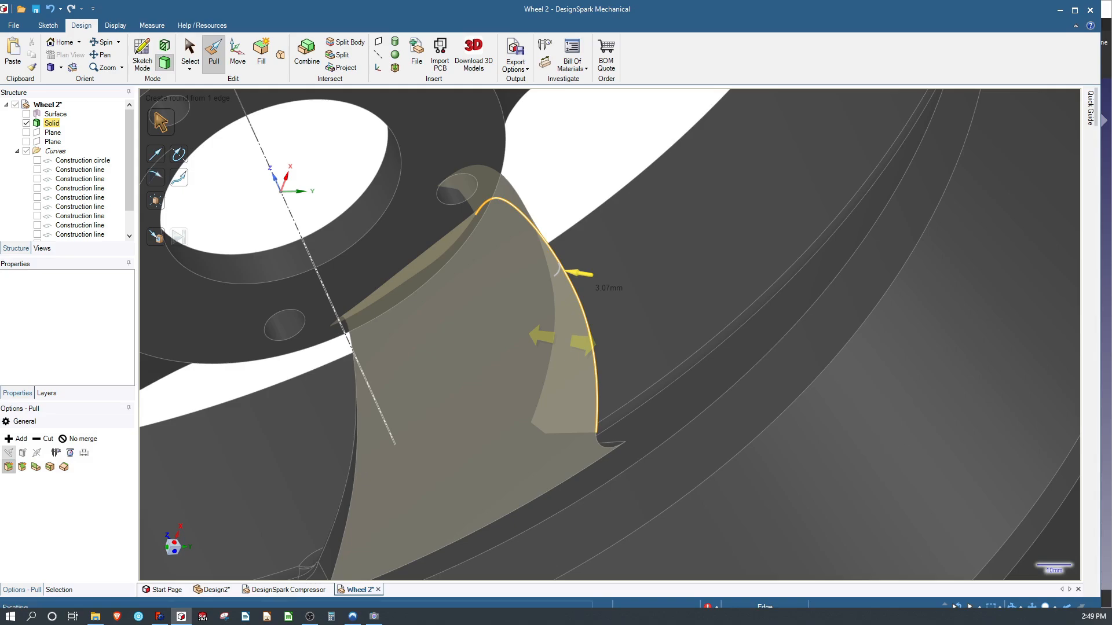
click(866, 422)
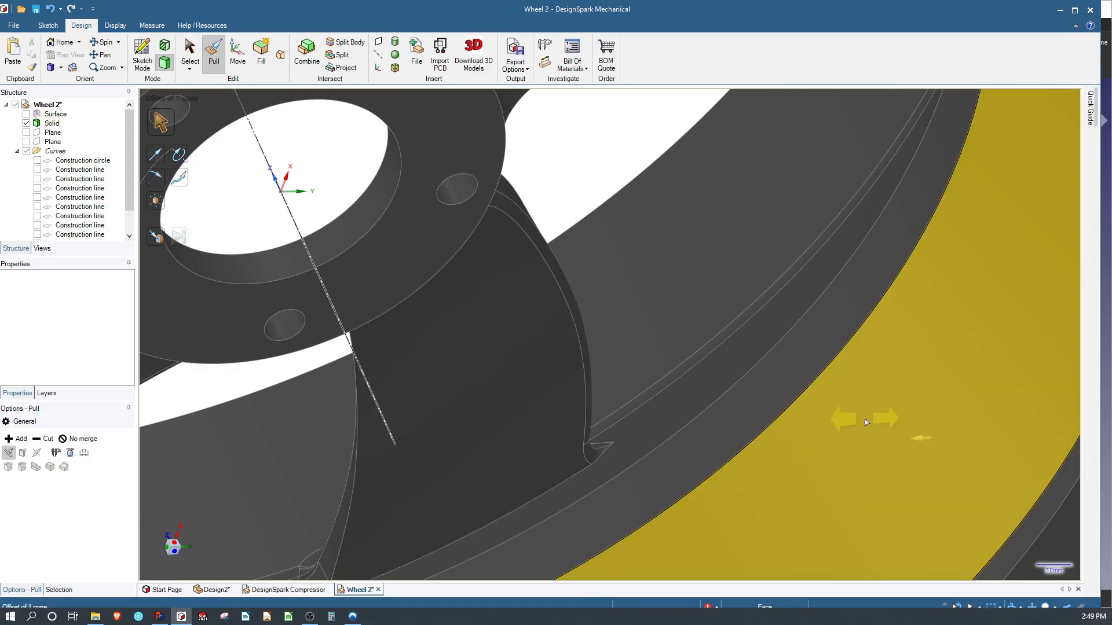
Round the opposite long side edge of the same blade's rear face to about 2.3 mm.
click(352, 440)
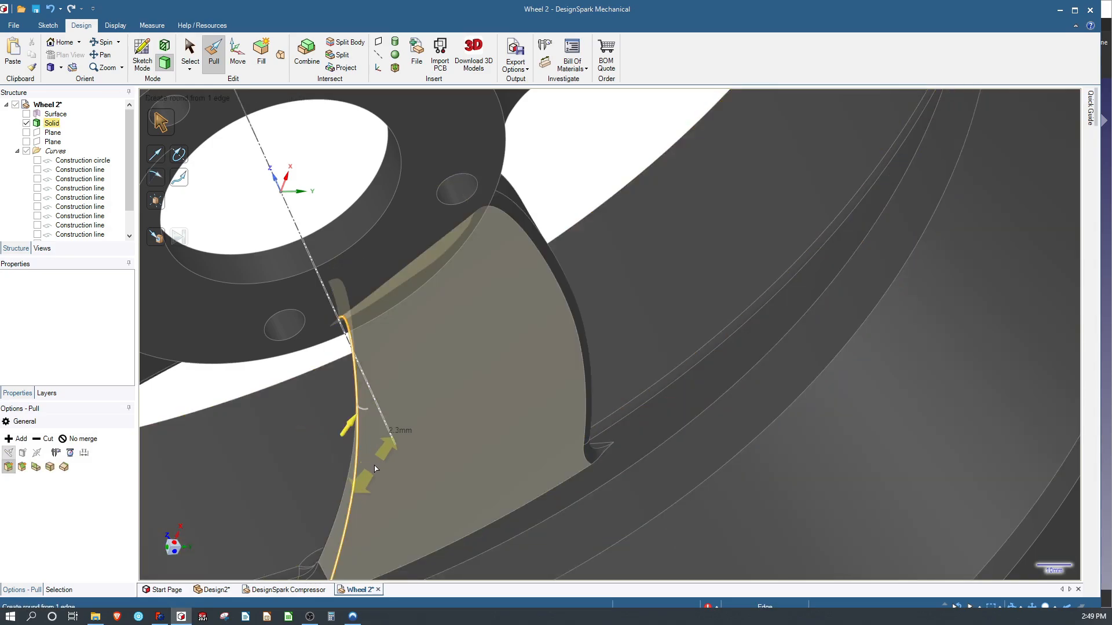
drag(377, 468, 380, 467)
click(559, 392)
Round the edge where the blade's rear face meets the rim to 4 mm.
scroll(558, 392, down, 6)
middle_drag(528, 364, 573, 377)
scroll(550, 400, down, 2)
scroll(538, 422, up, 8)
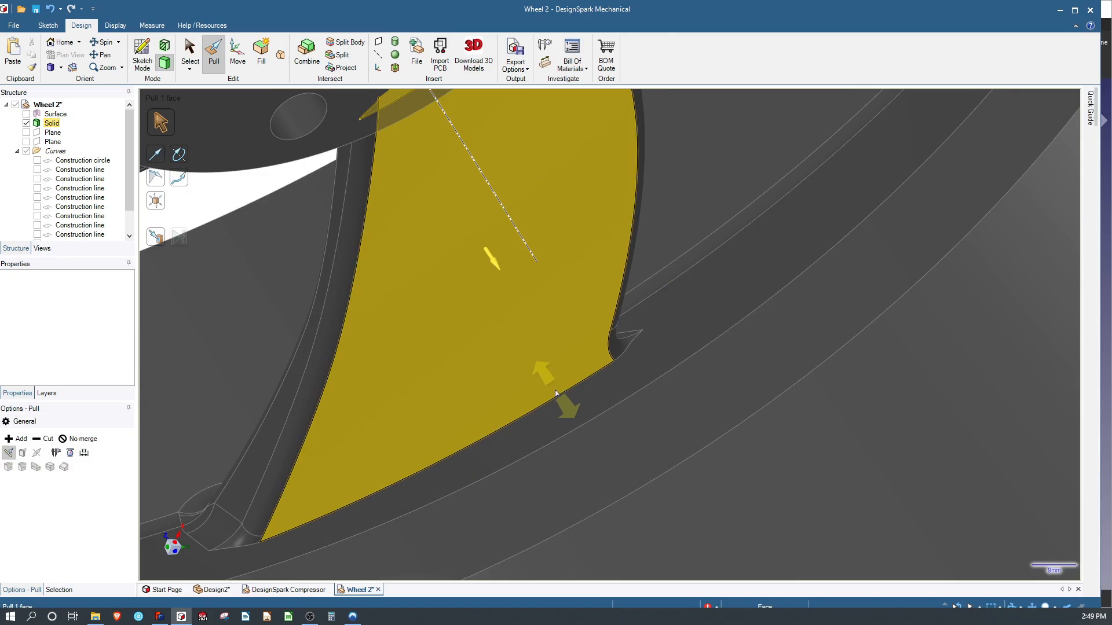
click(553, 394)
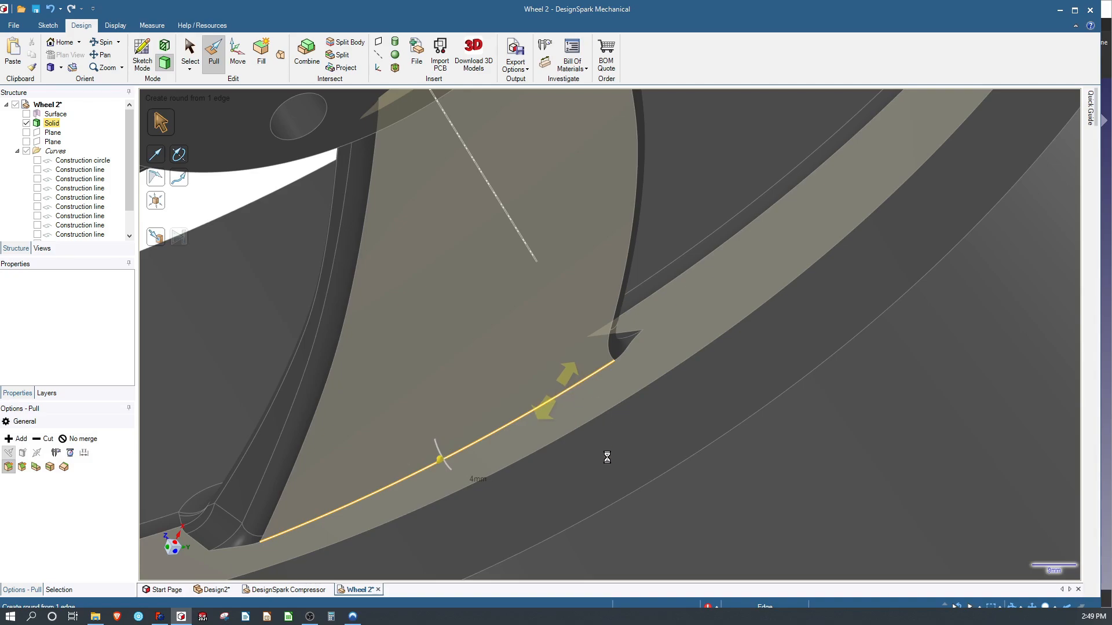
key(Return)
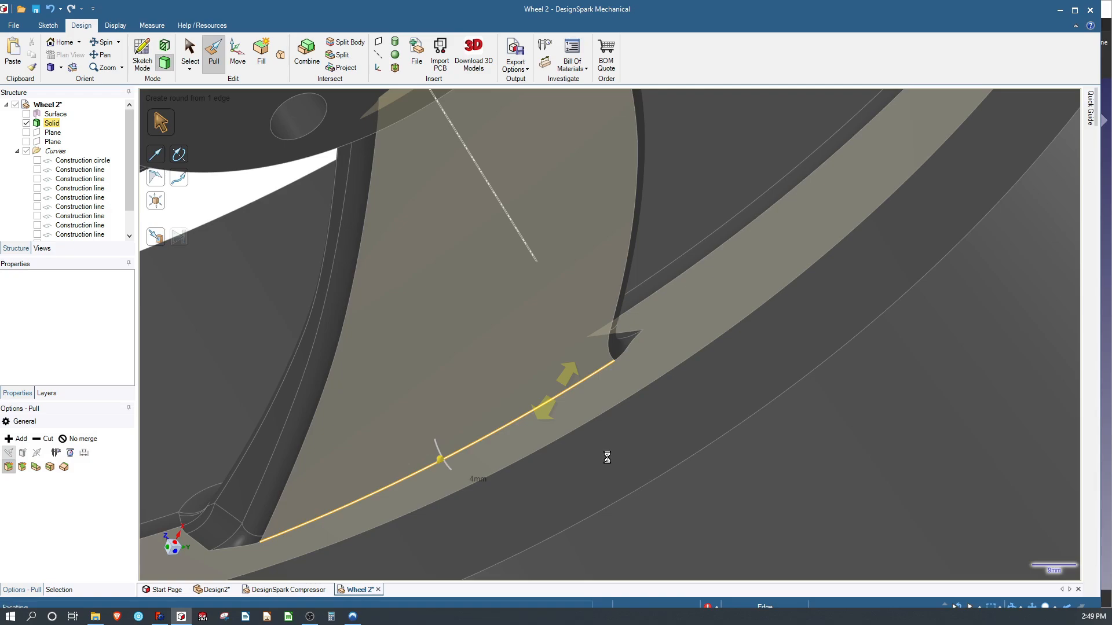
Round the edge where the blade's rear face meets the hub to about 1.9 mm.
scroll(608, 461, down, 8)
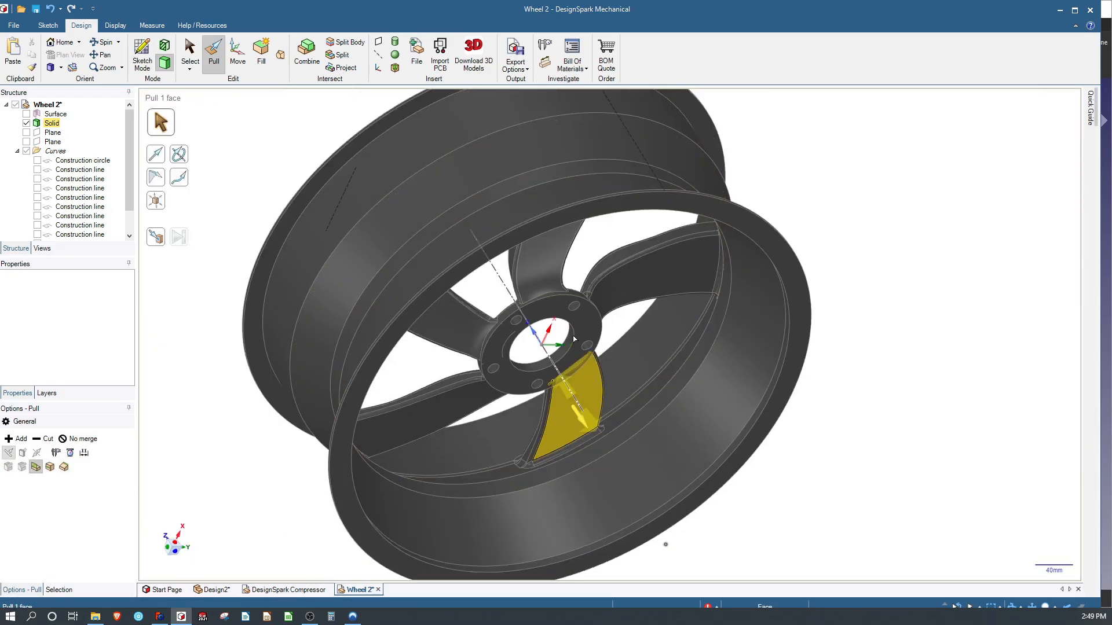
middle_drag(591, 440, 602, 180)
scroll(516, 294, up, 8)
scroll(572, 209, up, 4)
click(561, 239)
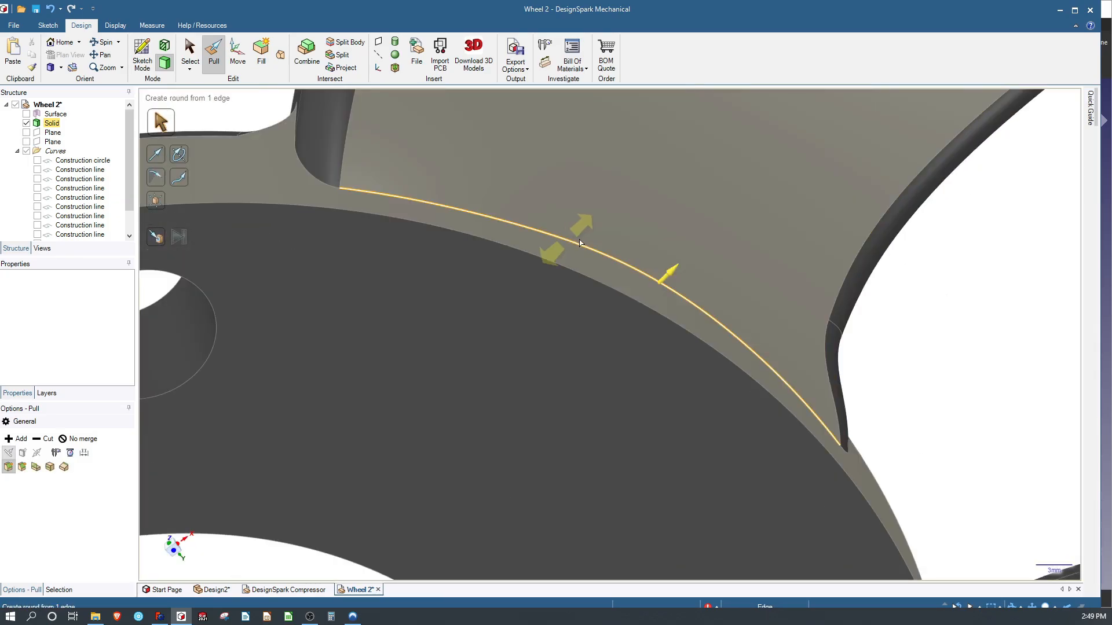
drag(568, 241, 631, 216)
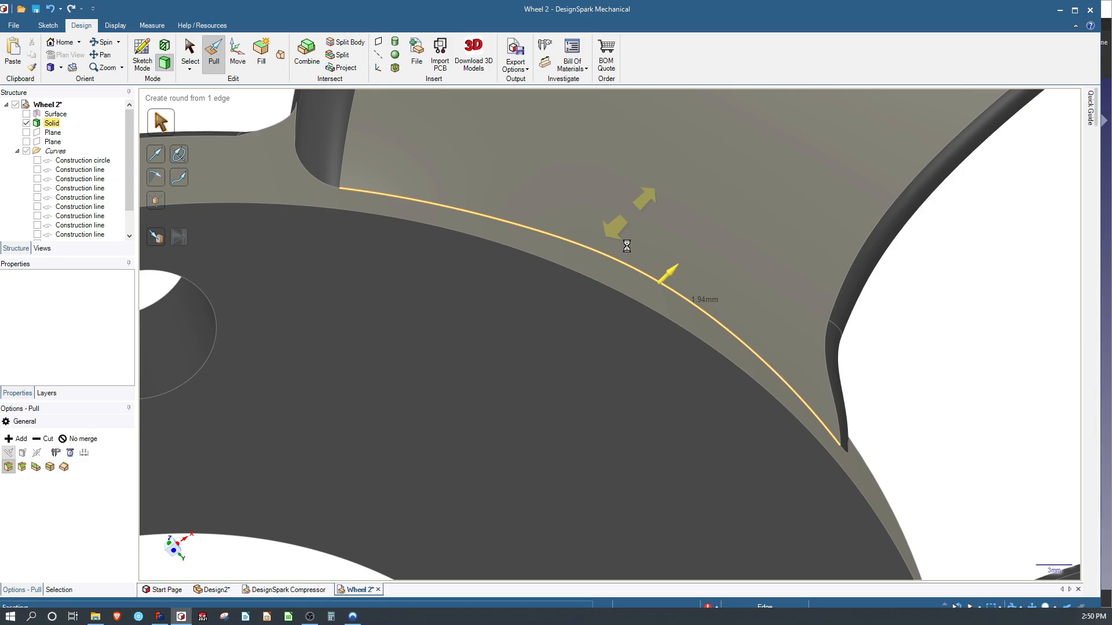
Round the short curved edge at the blade's root, between its side face and the hub, to about 1 mm.
scroll(530, 324, down, 4)
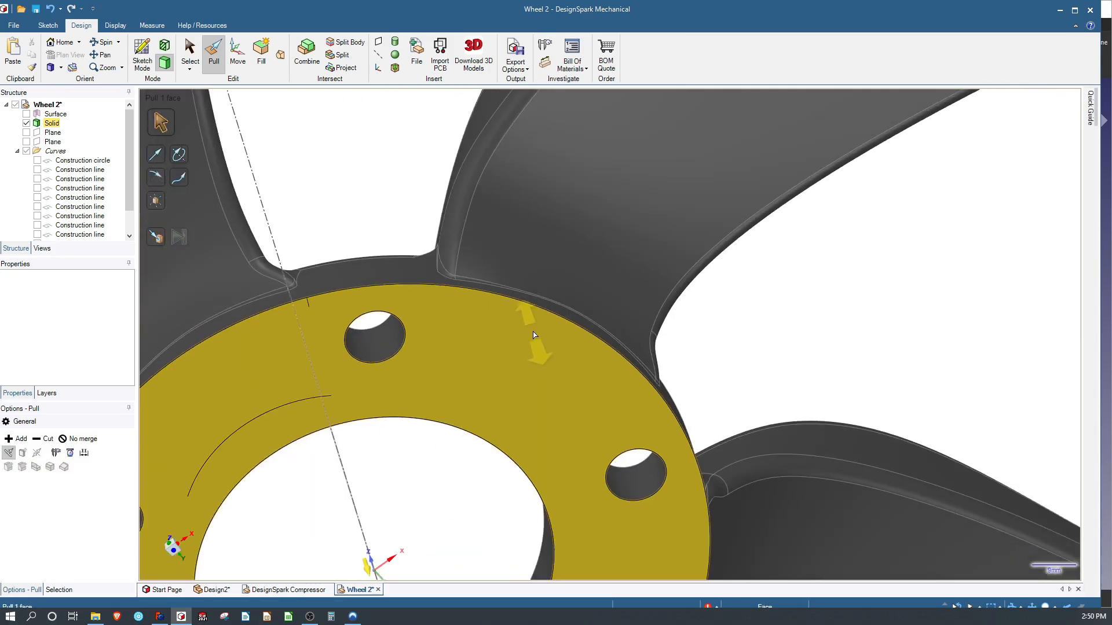
mouse_move(528, 320)
middle_down()
mouse_move(578, 367)
mouse_move(469, 363)
mouse_move(519, 362)
mouse_move(685, 413)
mouse_move(627, 456)
middle_up()
scroll(627, 455, up, 6)
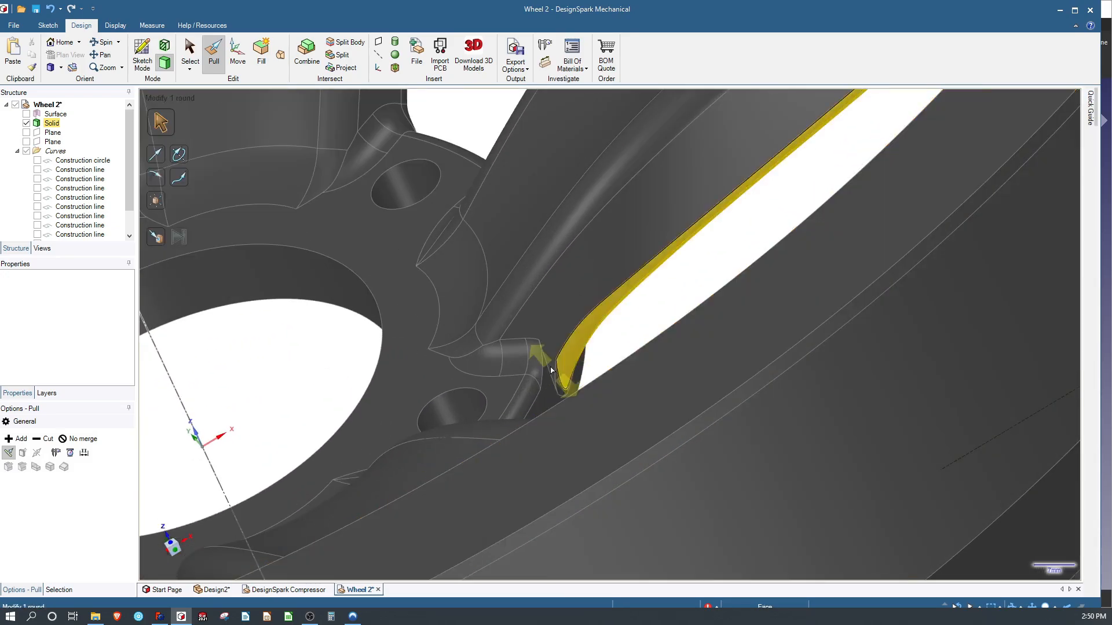
click(566, 379)
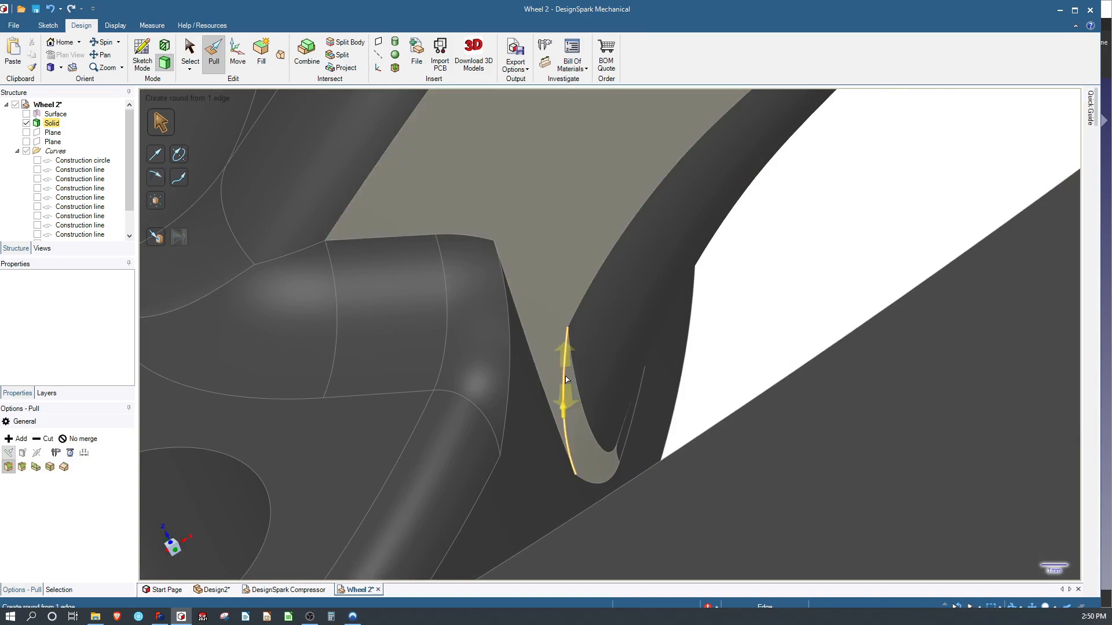
drag(565, 379, 544, 337)
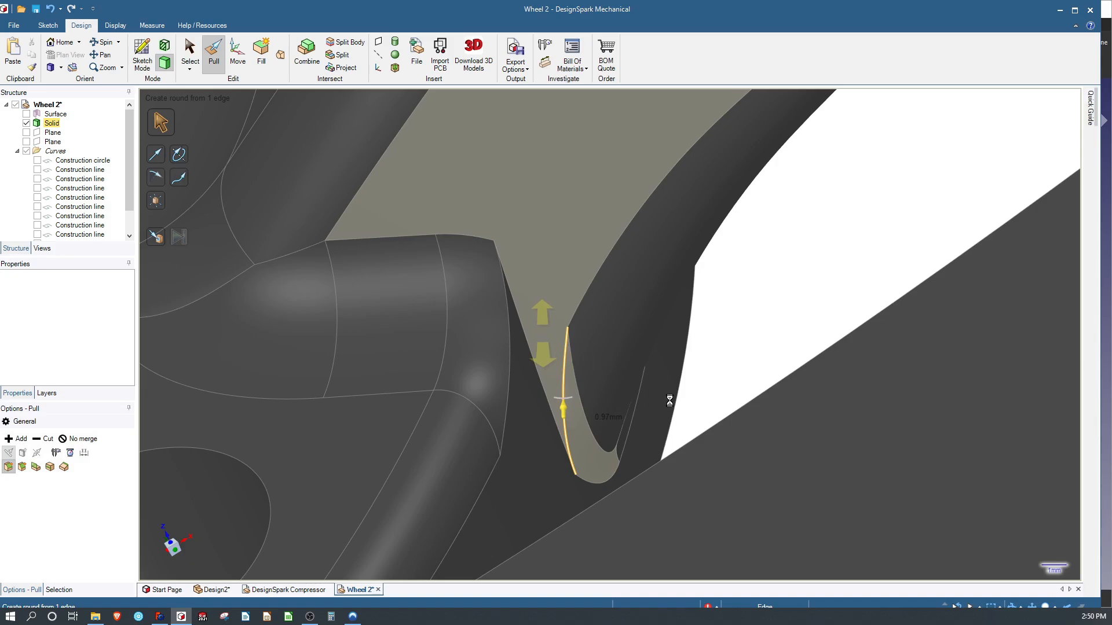
Round the short straight edge where the blade's rear face meets the hub's outer side, beside the curved root round.
click(752, 375)
scroll(704, 379, down, 2)
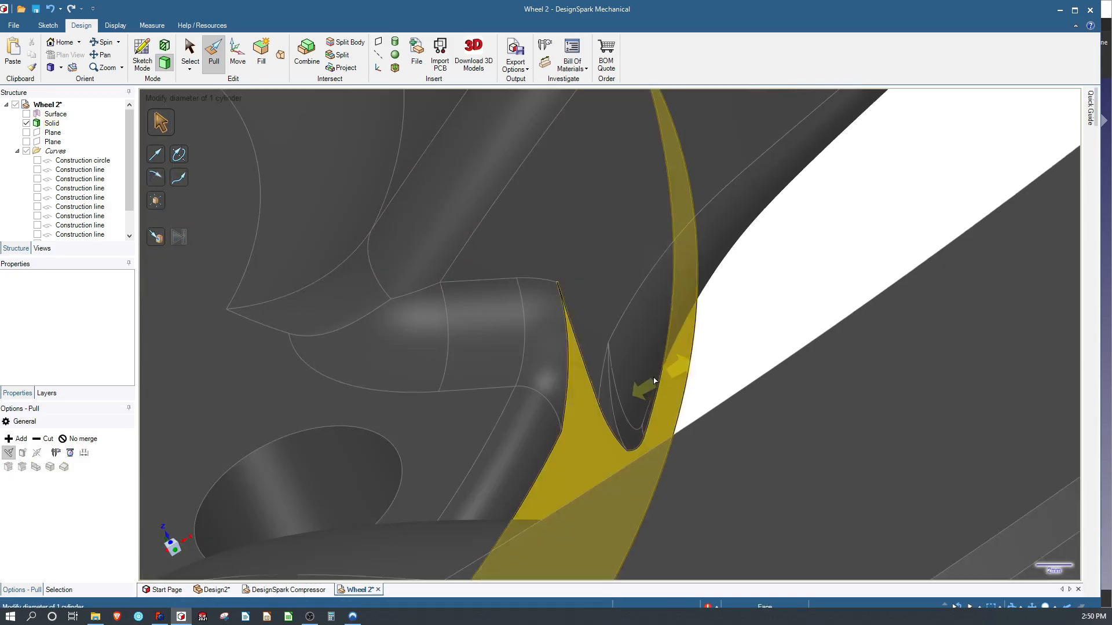
middle_drag(653, 382, 642, 402)
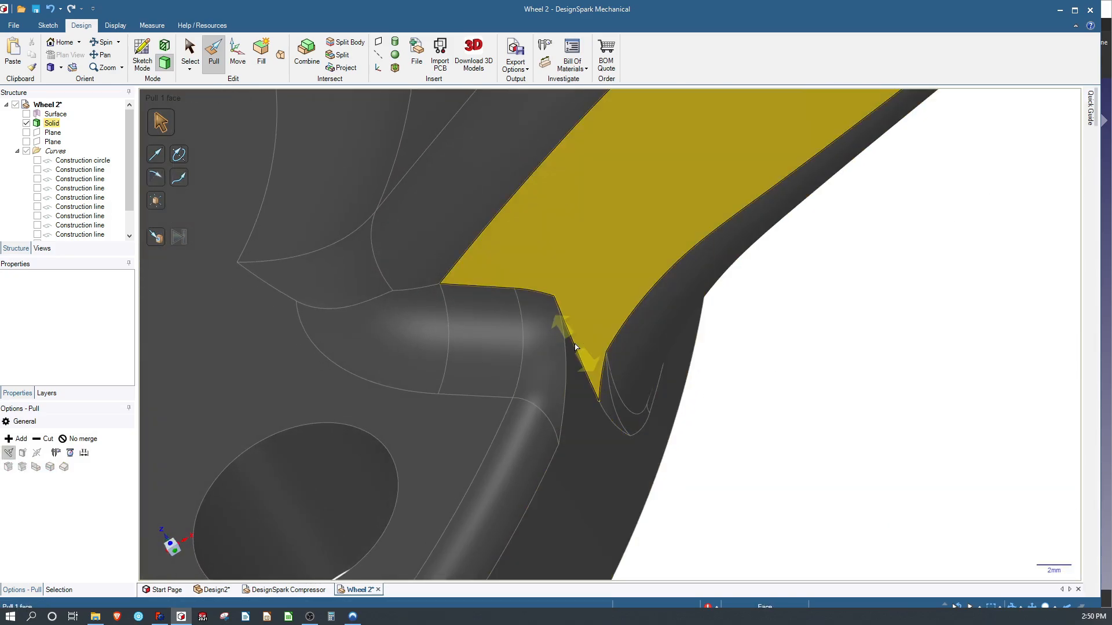
click(579, 349)
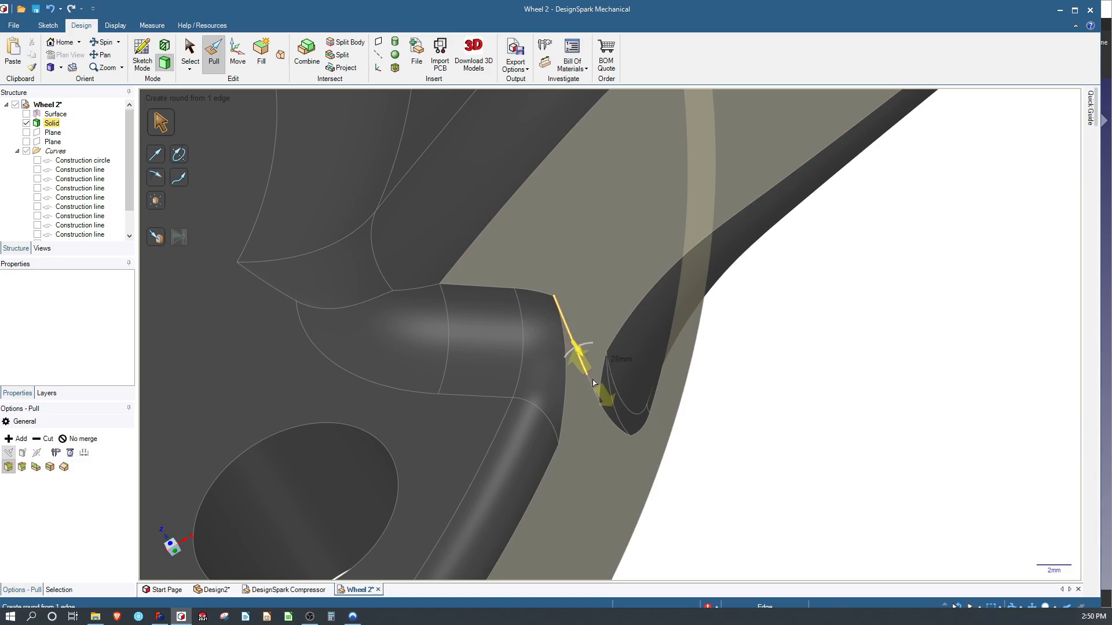
drag(594, 393, 592, 407)
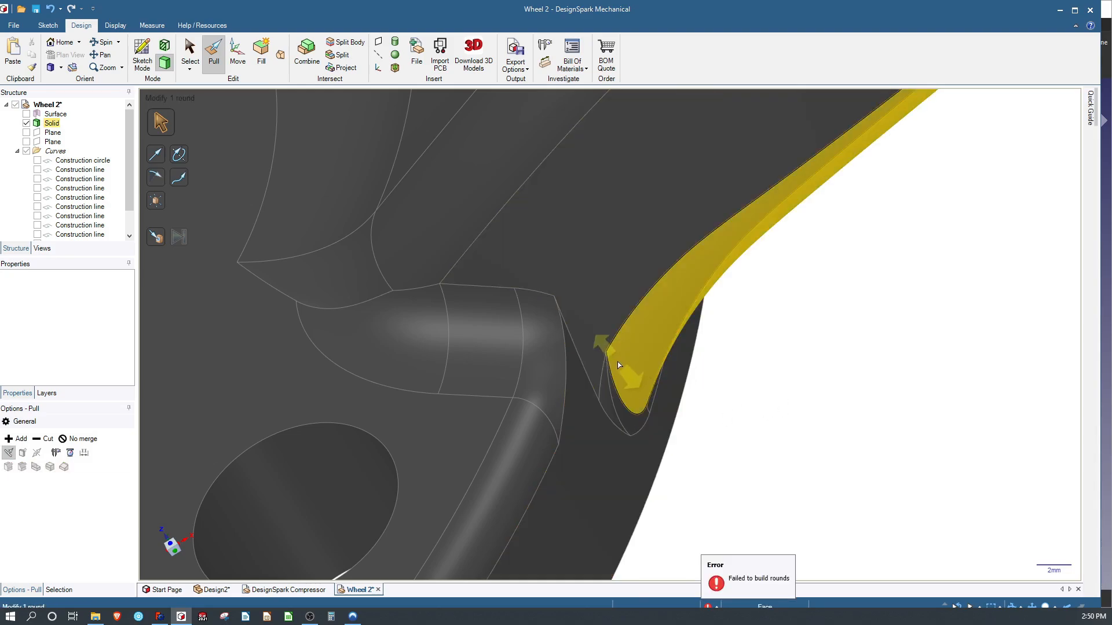
click(595, 380)
drag(602, 396, 594, 378)
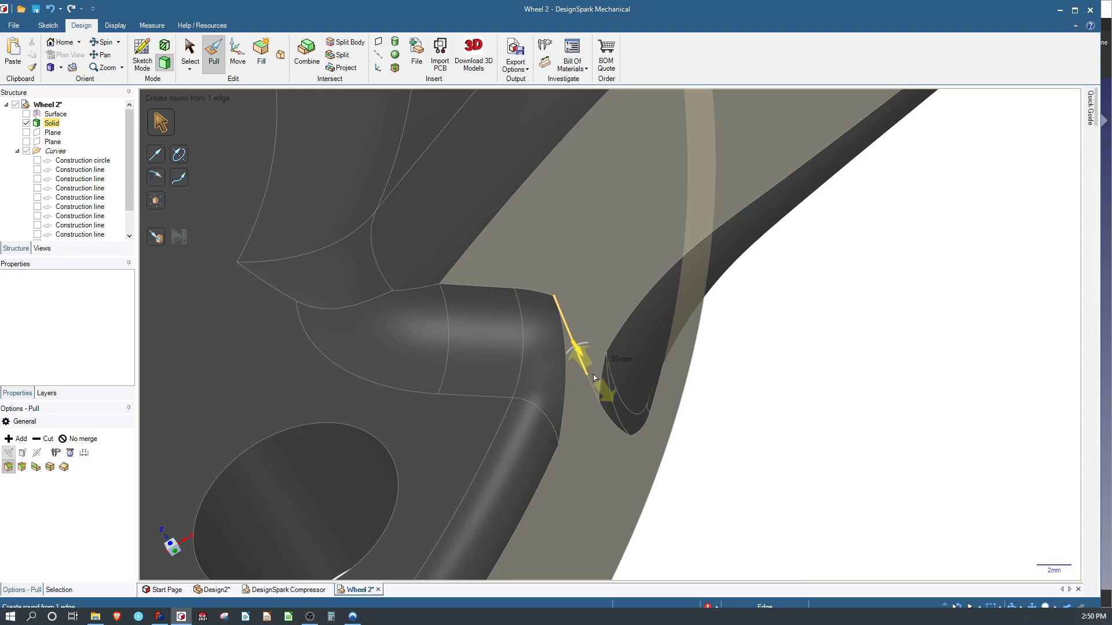
click(812, 400)
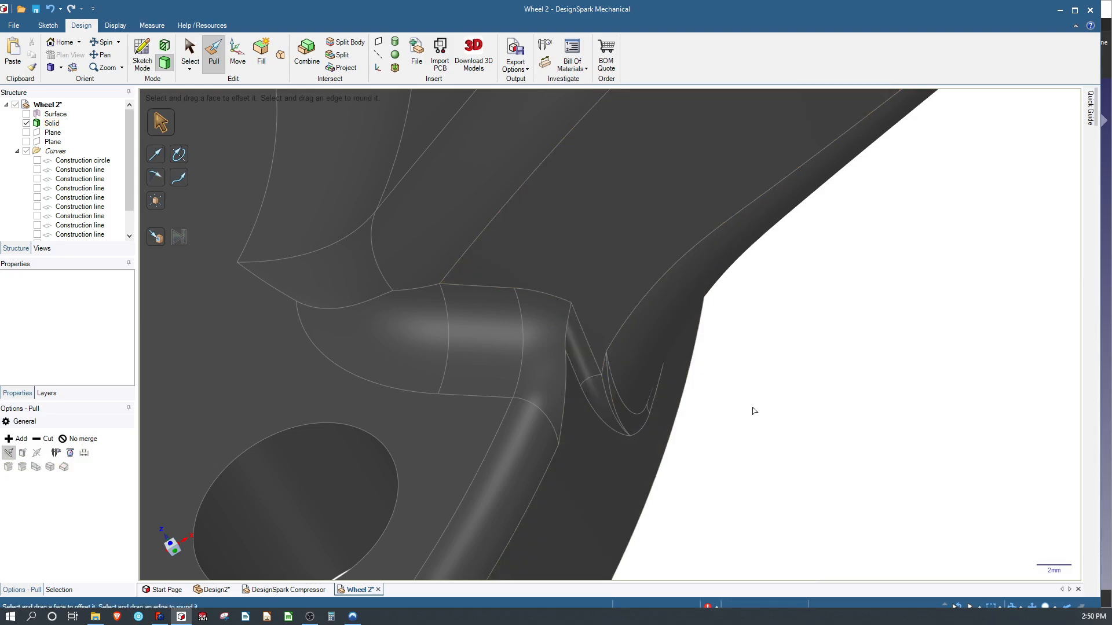
Slightly reduce the radius of the small round between the blade and the hub's outer side.
click(560, 347)
middle_drag(563, 347, 586, 341)
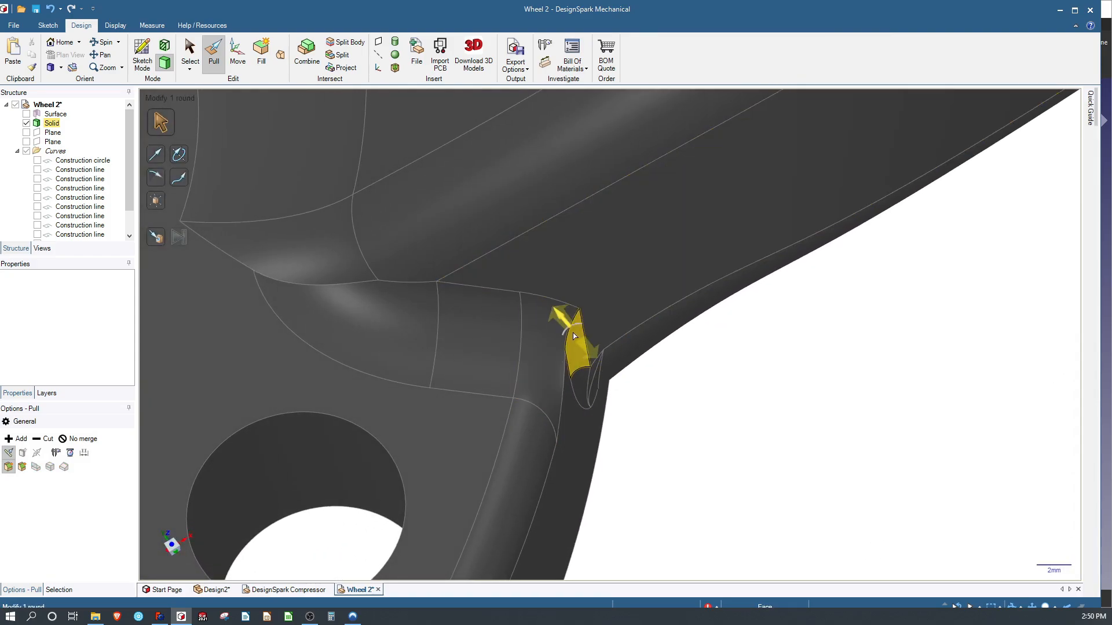
drag(575, 335, 568, 332)
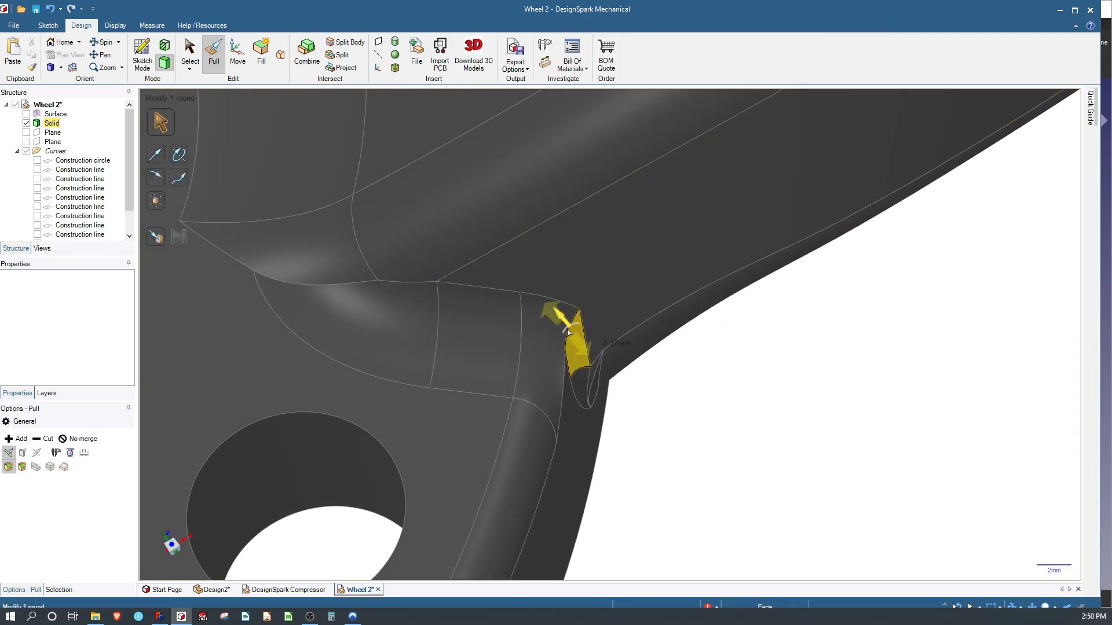
click(741, 447)
Round the short curved edge between that small round and the neighbouring fillet at the blade's root.
click(577, 358)
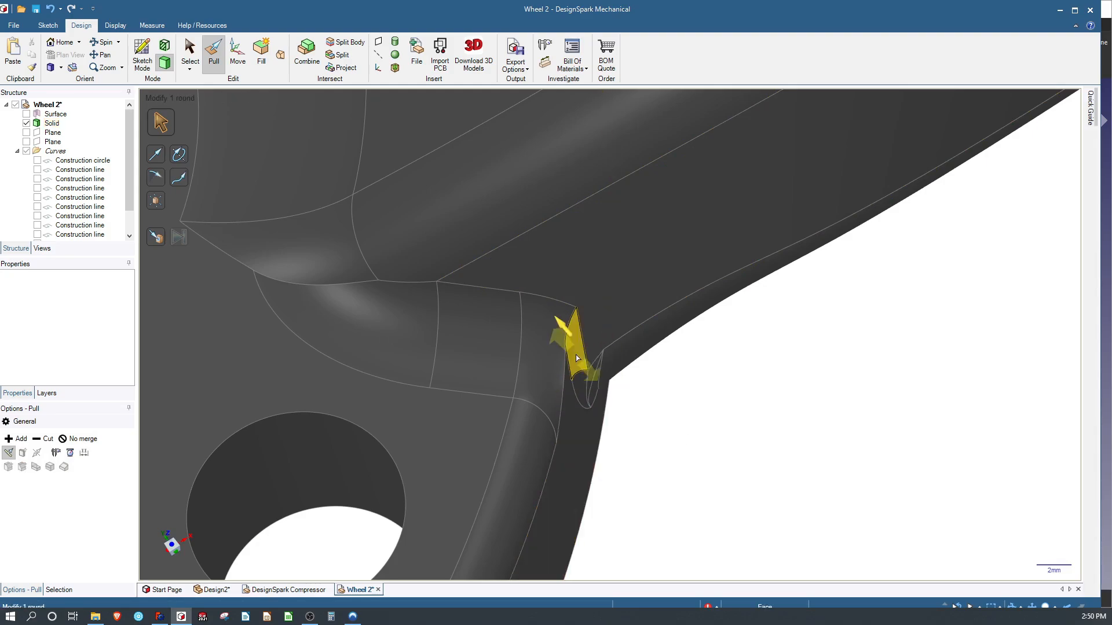
click(564, 333)
click(570, 332)
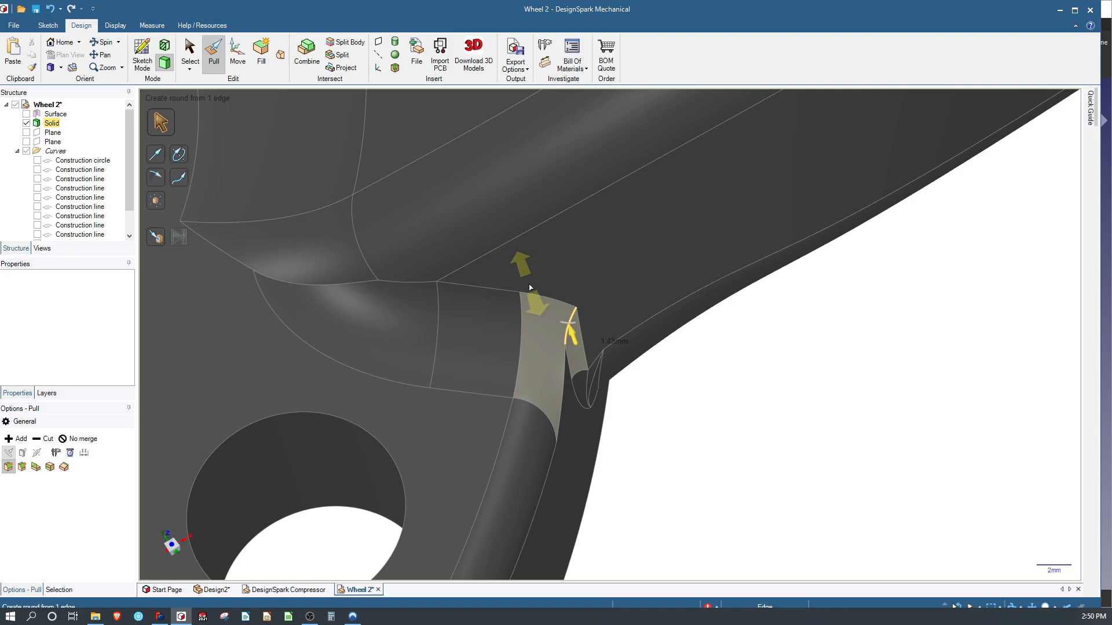
key(ctrl+z)
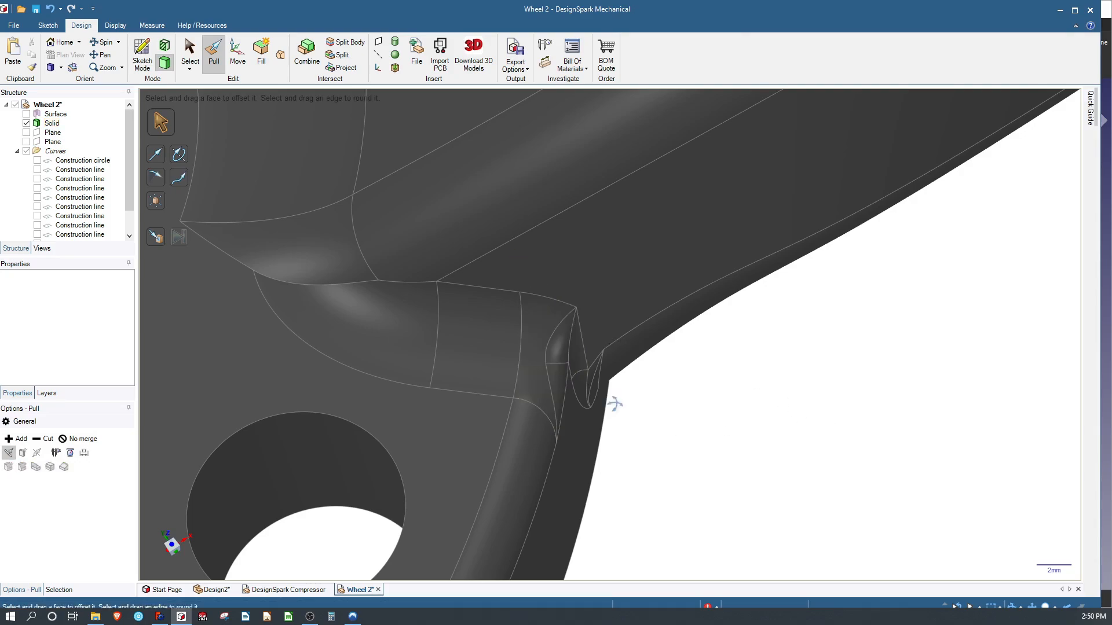
Examine the rounded junctions between the blades and the hub from several angles.
middle_drag(614, 404, 628, 358)
scroll(626, 359, down, 5)
middle_drag(529, 317, 530, 384)
scroll(530, 385, down, 4)
scroll(467, 327, up, 5)
middle_drag(466, 327, 507, 515)
scroll(507, 515, down, 3)
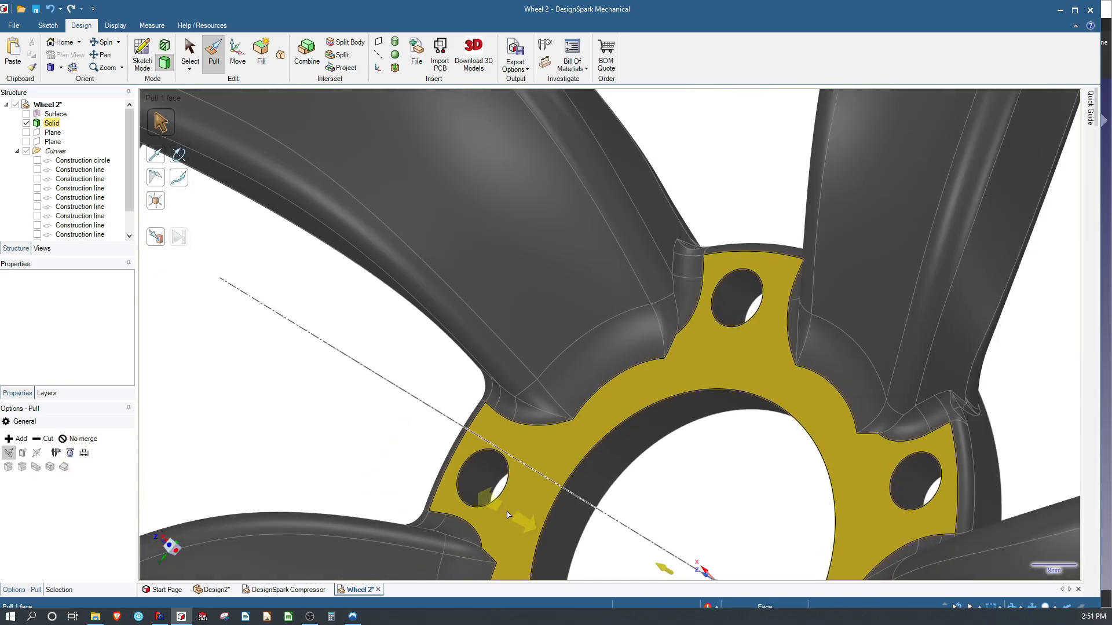
scroll(507, 515, down, 4)
scroll(258, 188, up, 2)
Round the short cross edge between the two adjoining fillets at the blade's end to about 4.9 mm.
middle_drag(258, 190, 232, 207)
scroll(262, 250, up, 3)
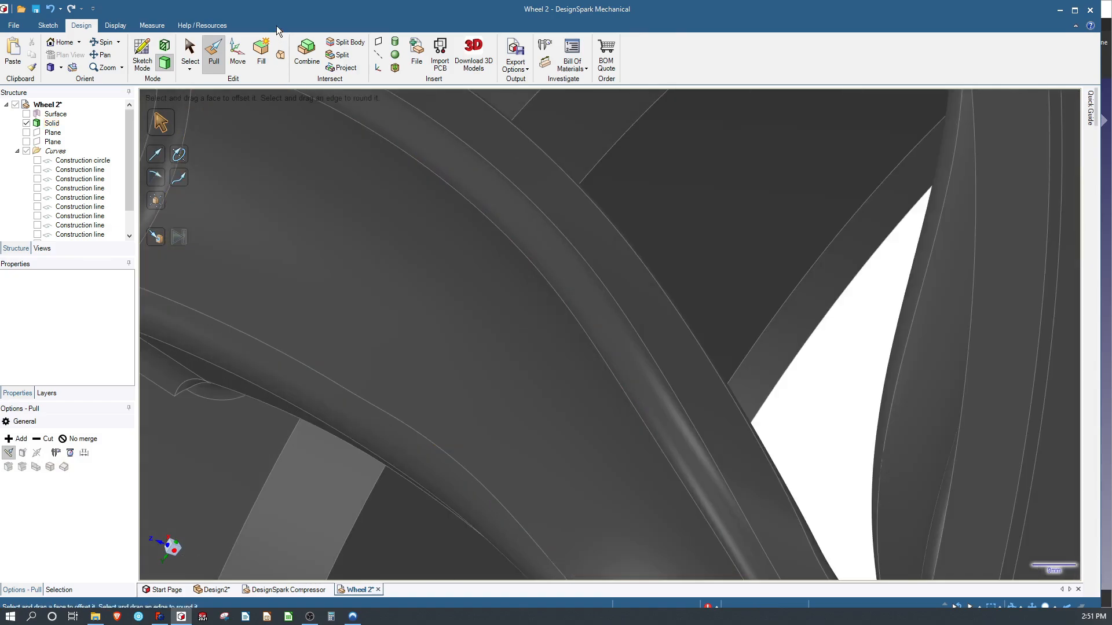
scroll(330, 264, down, 4)
scroll(322, 228, up, 6)
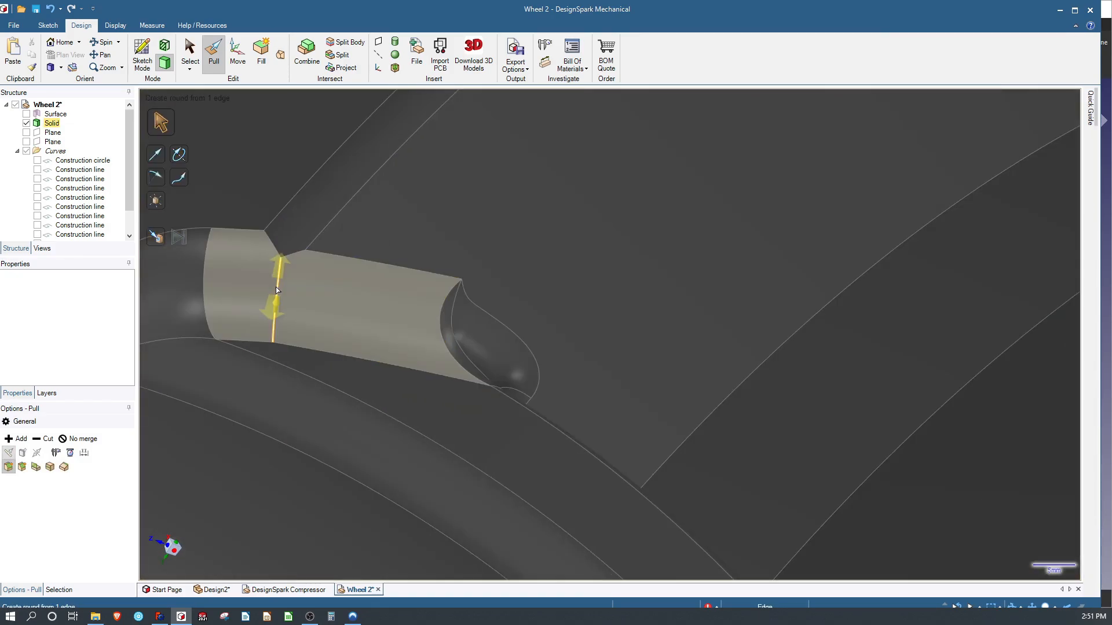
click(277, 290)
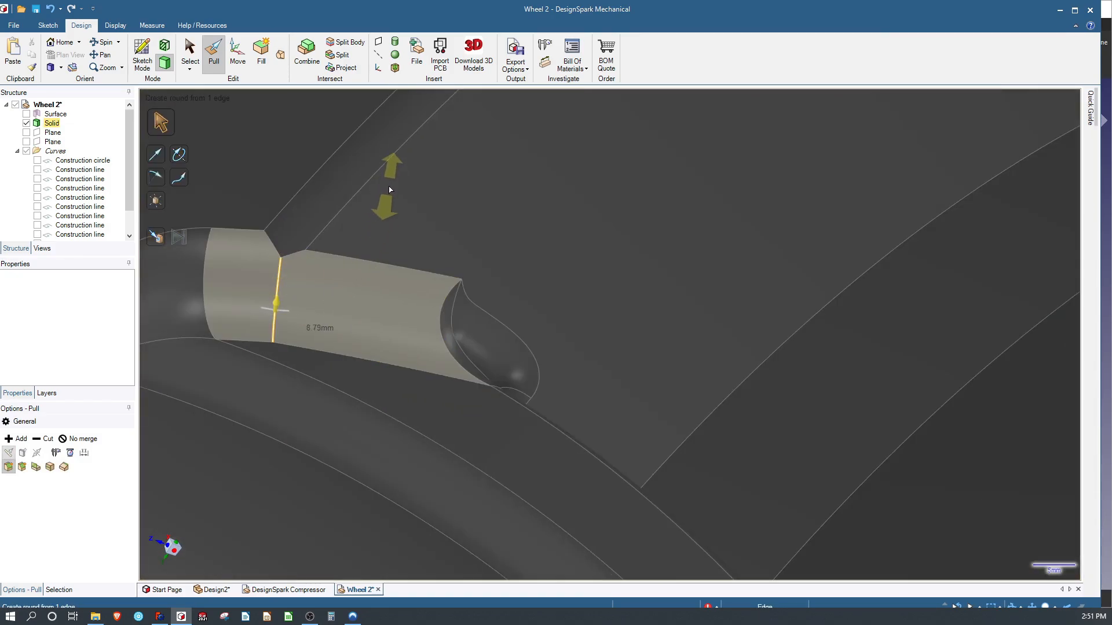
mouse_move(389, 190)
mouse_down()
mouse_move(398, 169)
mouse_move(397, 180)
mouse_up()
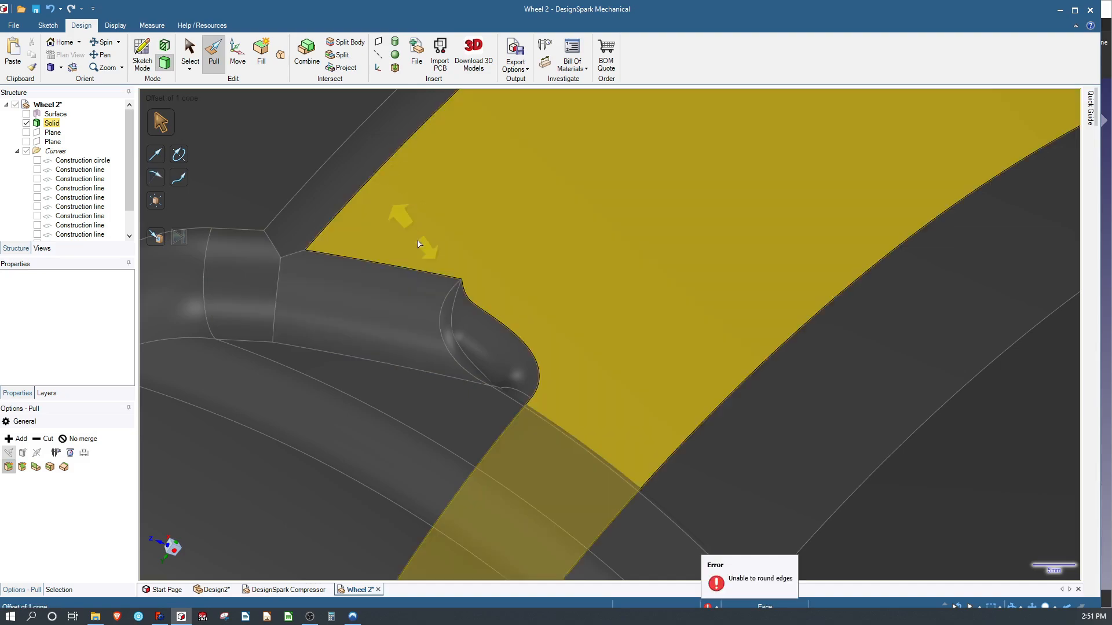
click(277, 263)
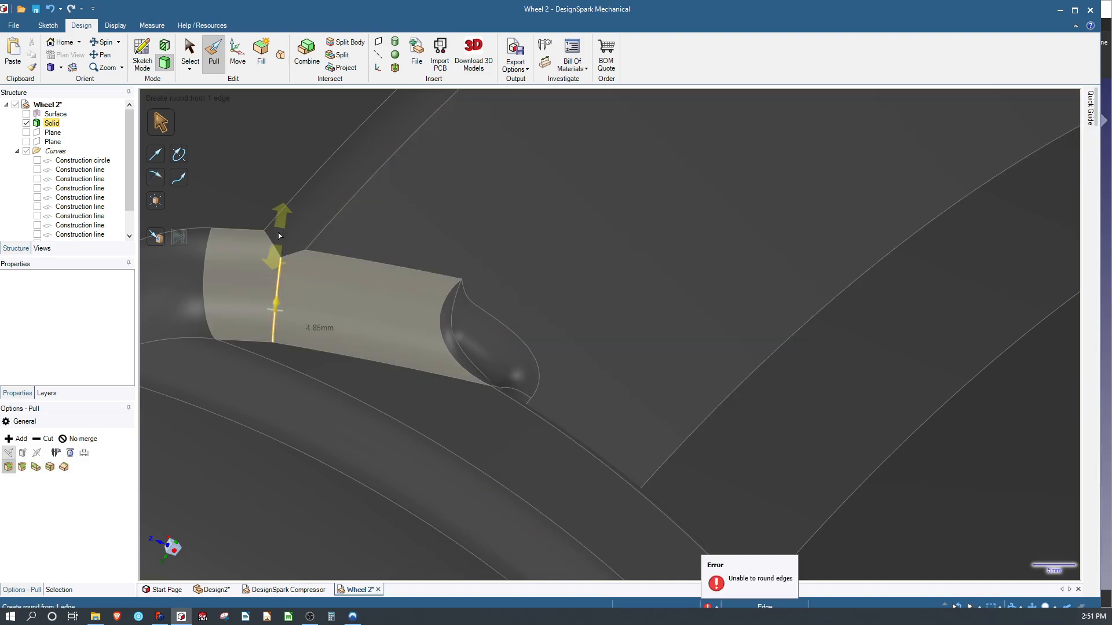
click(291, 248)
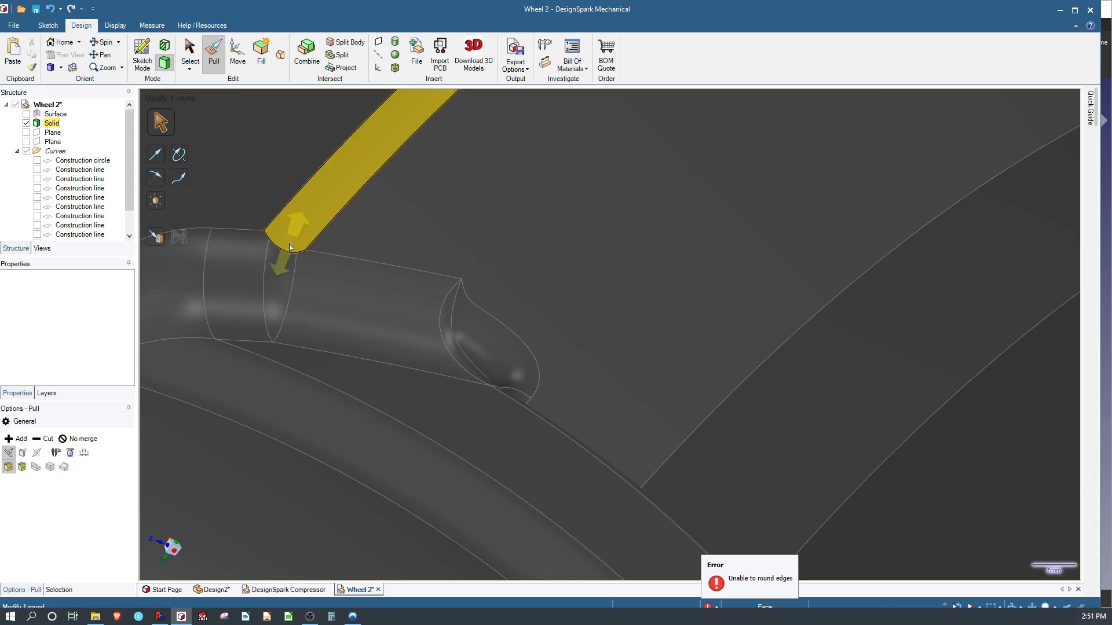
click(291, 248)
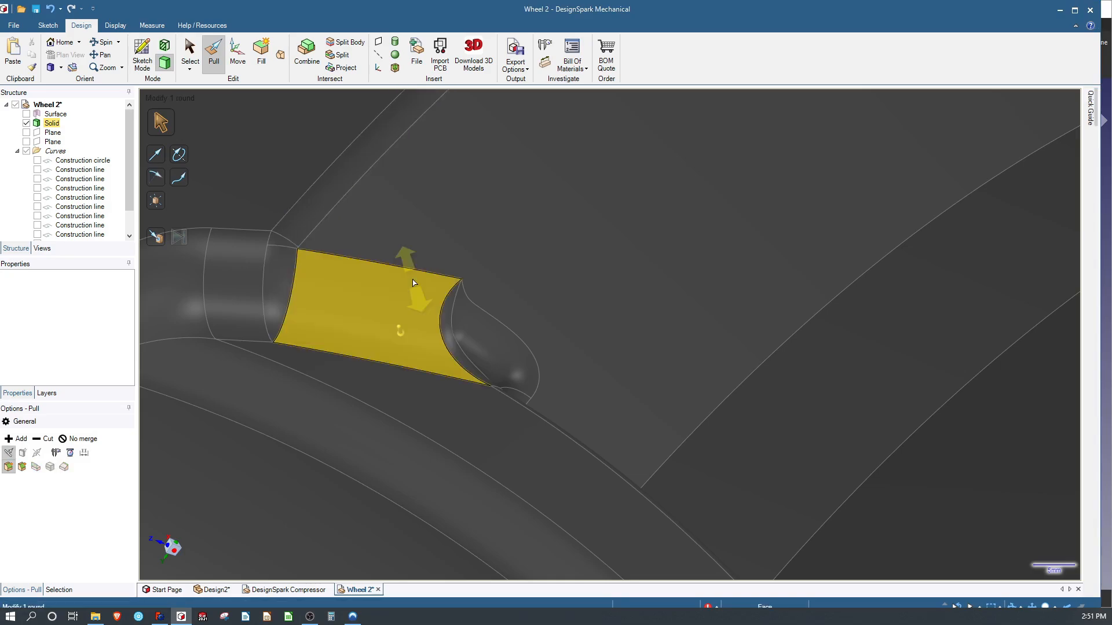
Round the edge where the hub's bolt face meets the centre bore to about 0.2 mm.
scroll(343, 399, down, 10)
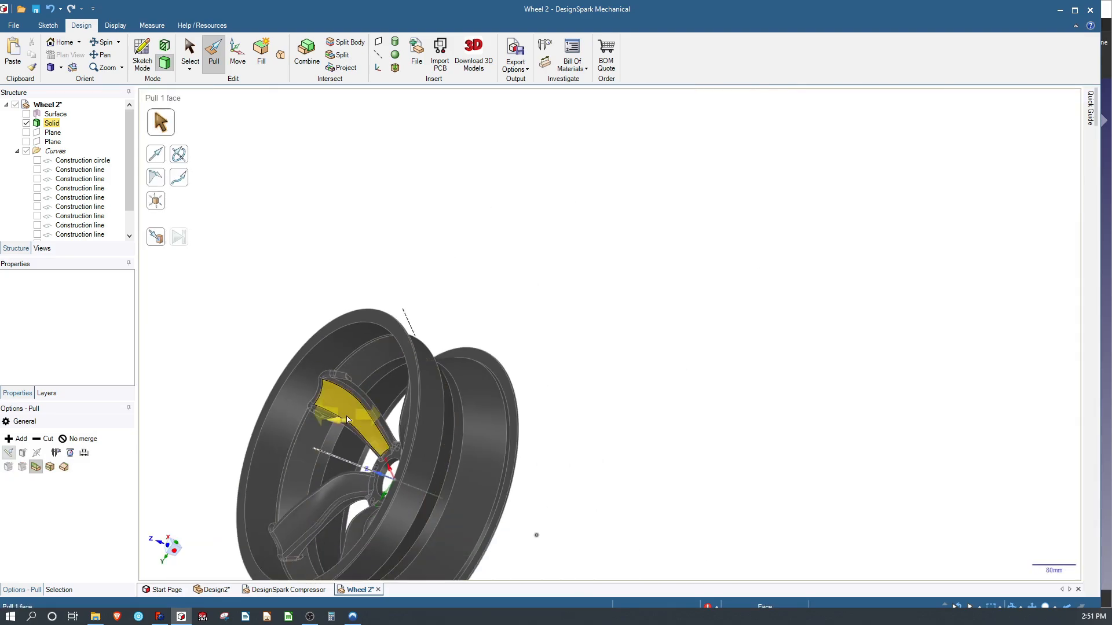
scroll(346, 420, down, 3)
middle_drag(346, 419, 446, 422)
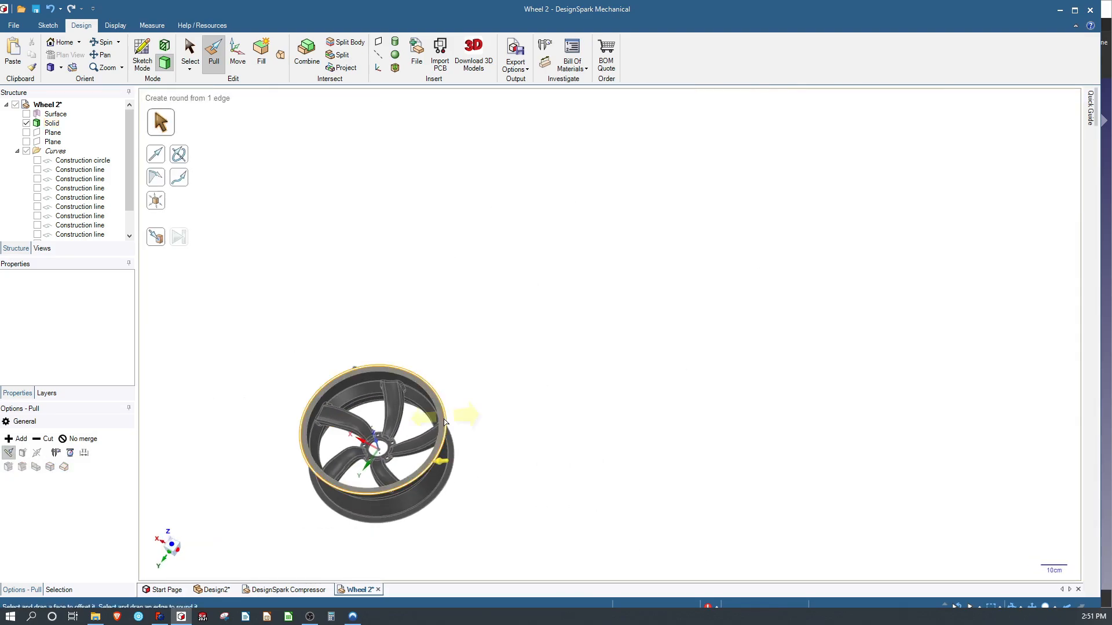
scroll(359, 432, up, 12)
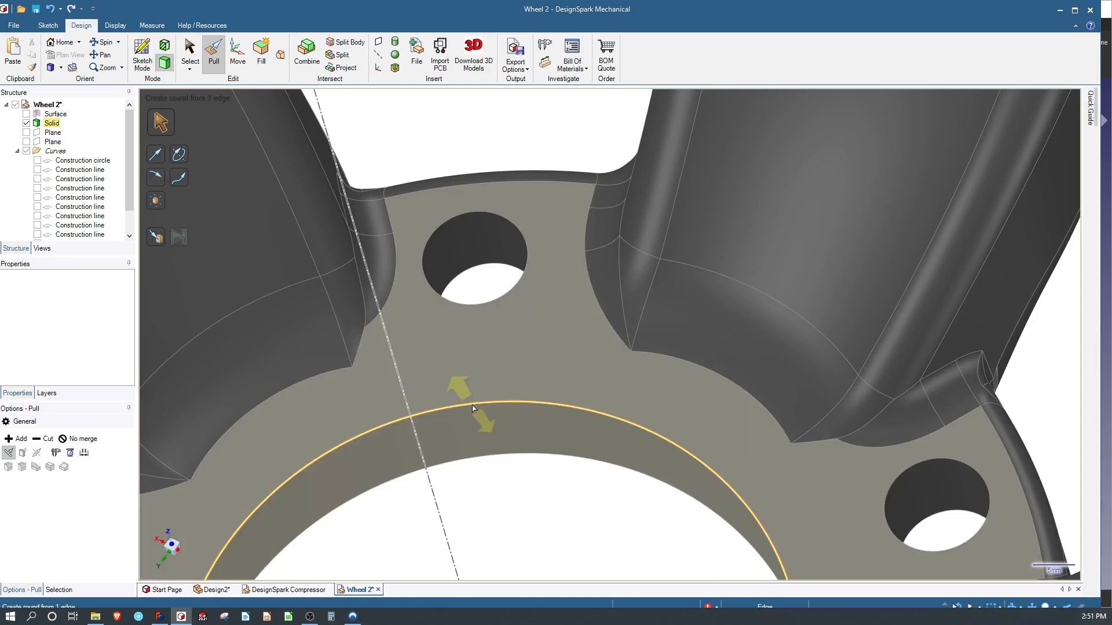
click(469, 399)
click(472, 405)
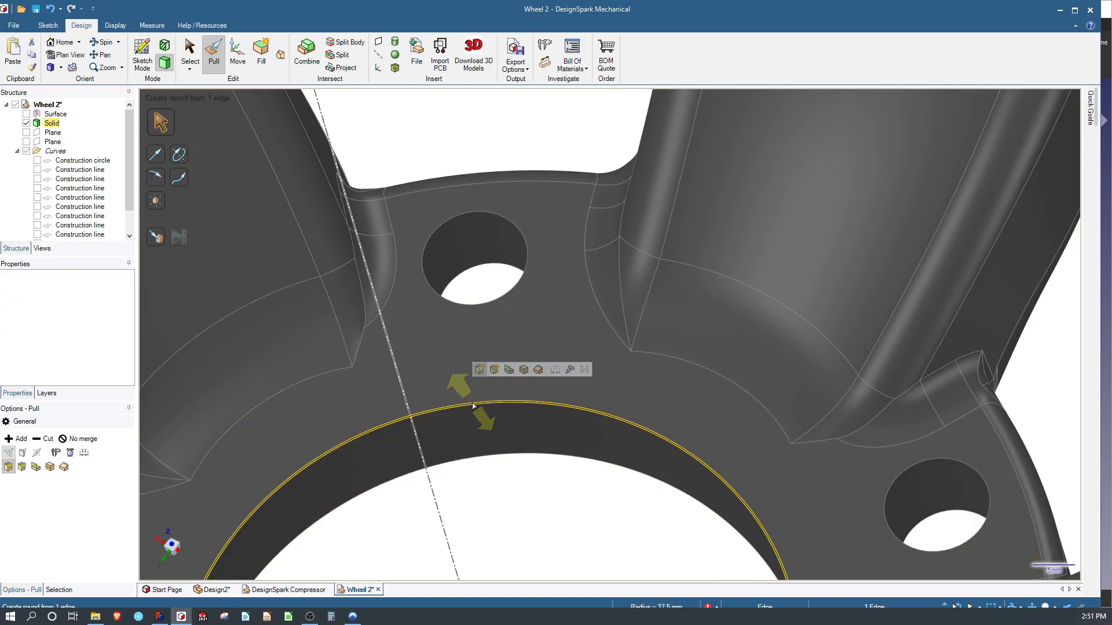
drag(417, 355, 426, 411)
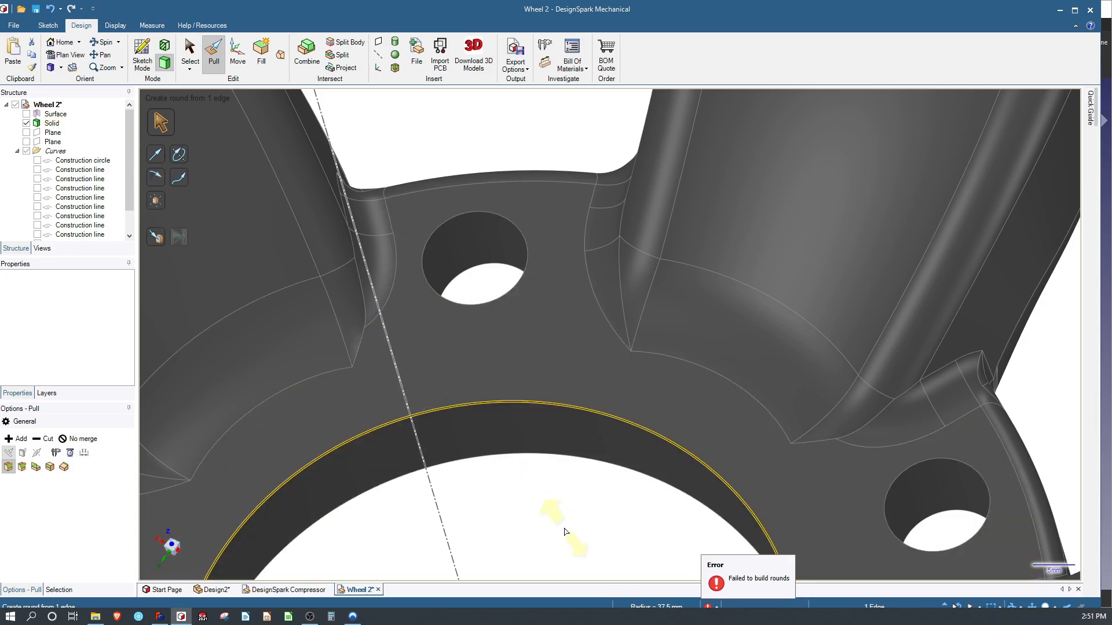
click(421, 419)
Set the radius of the centre bore's edge round to 6 mm.
middle_drag(421, 421, 310, 449)
click(212, 517)
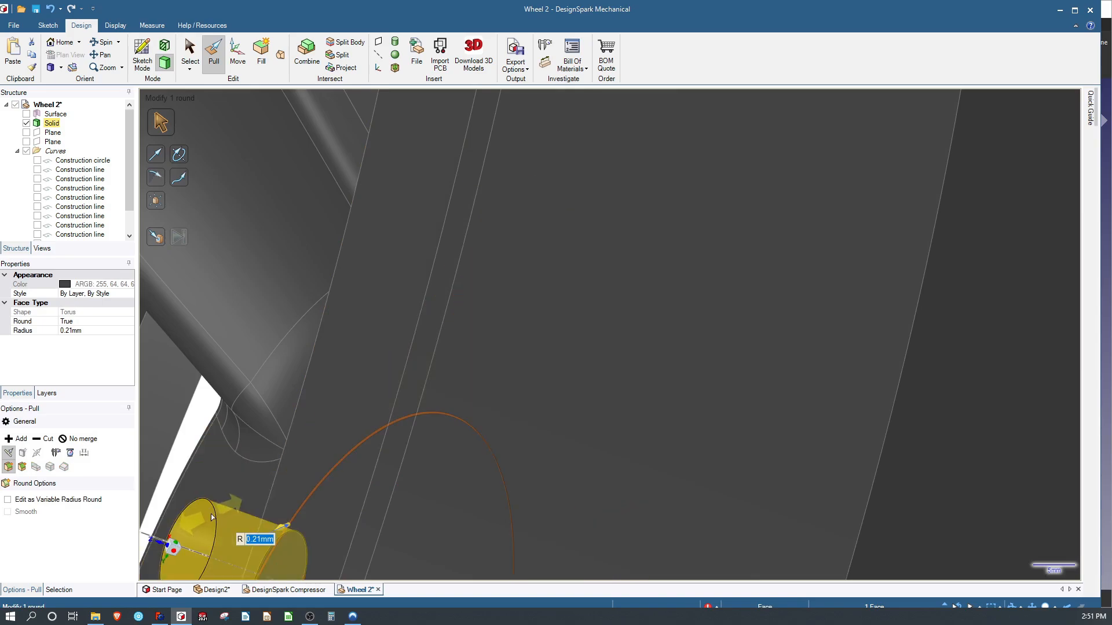
text(6)
key(Return)
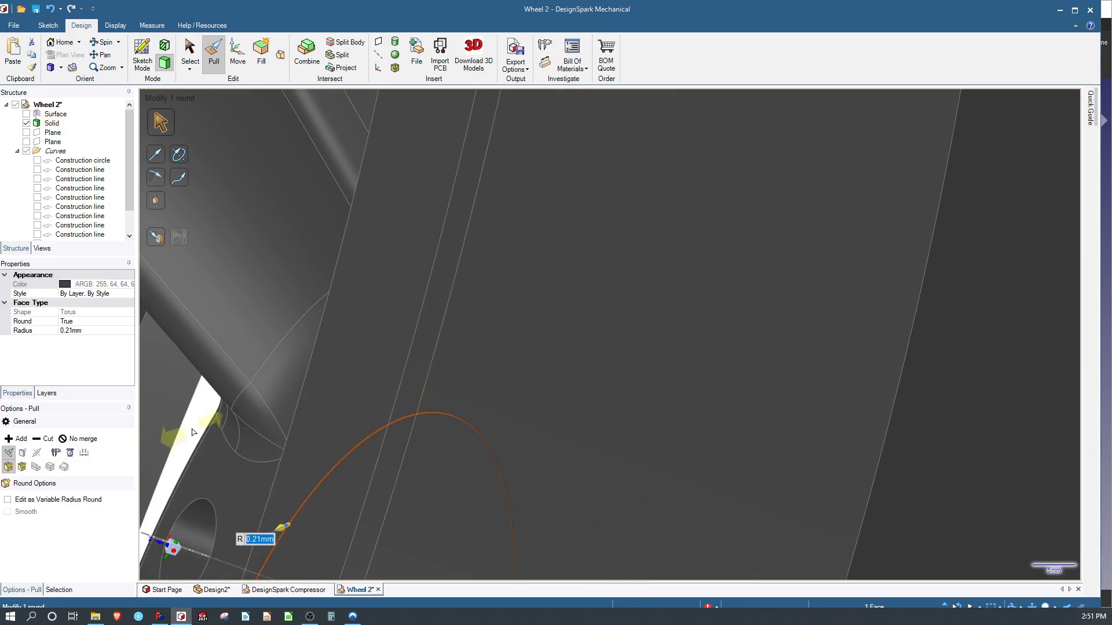
Convert the 6 mm round on the centre bore's edge into a chamfer.
scroll(336, 471, up, 1)
scroll(319, 487, down, 2)
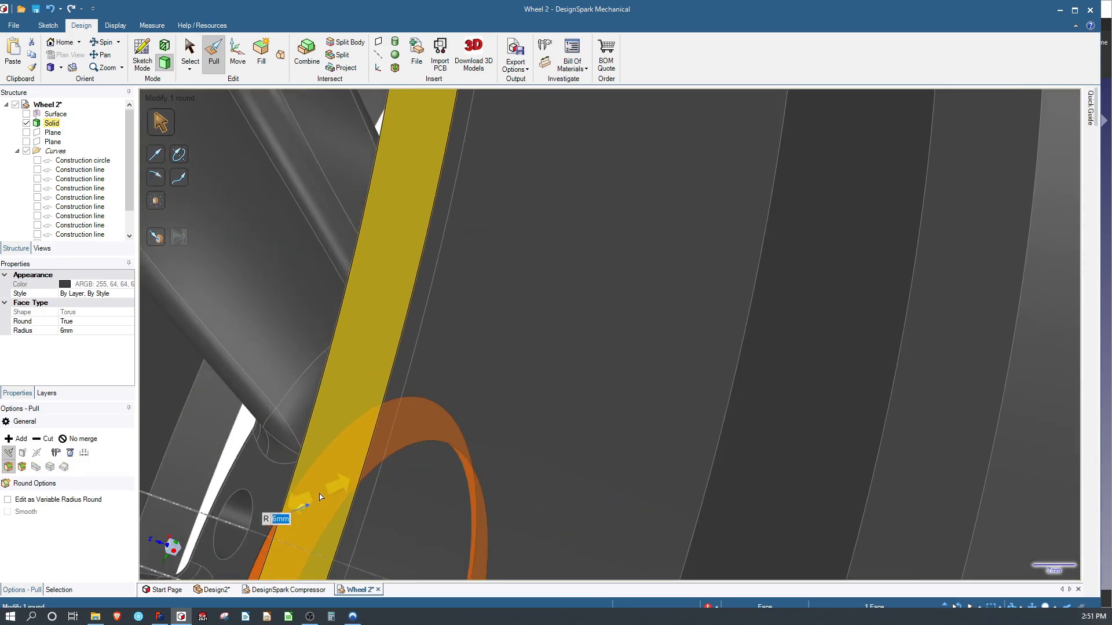
scroll(296, 503, down, 5)
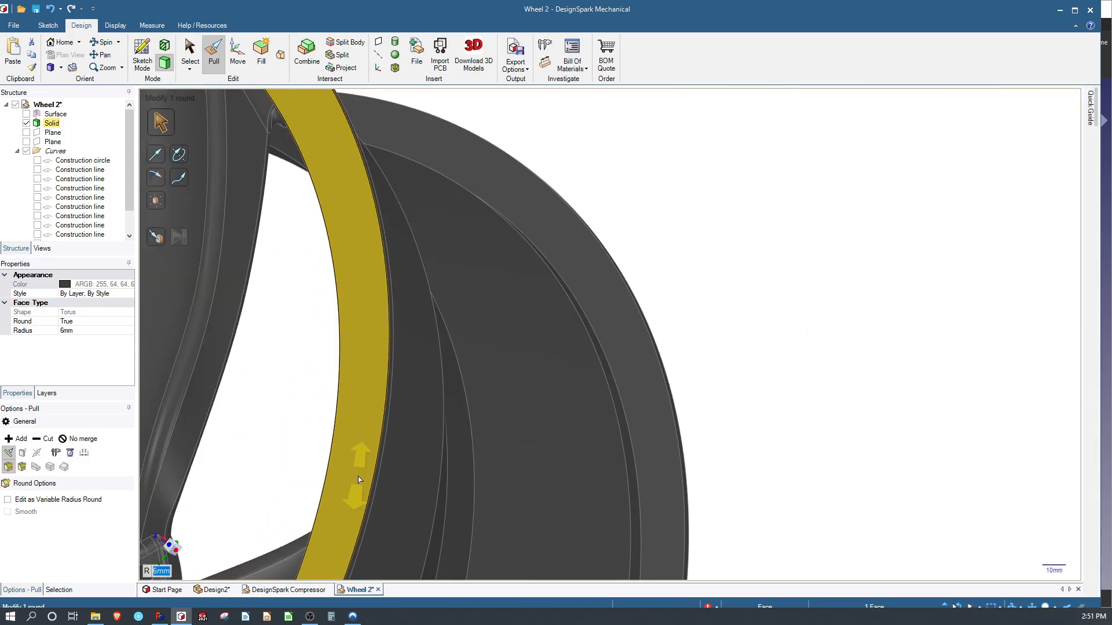
scroll(173, 490, up, 6)
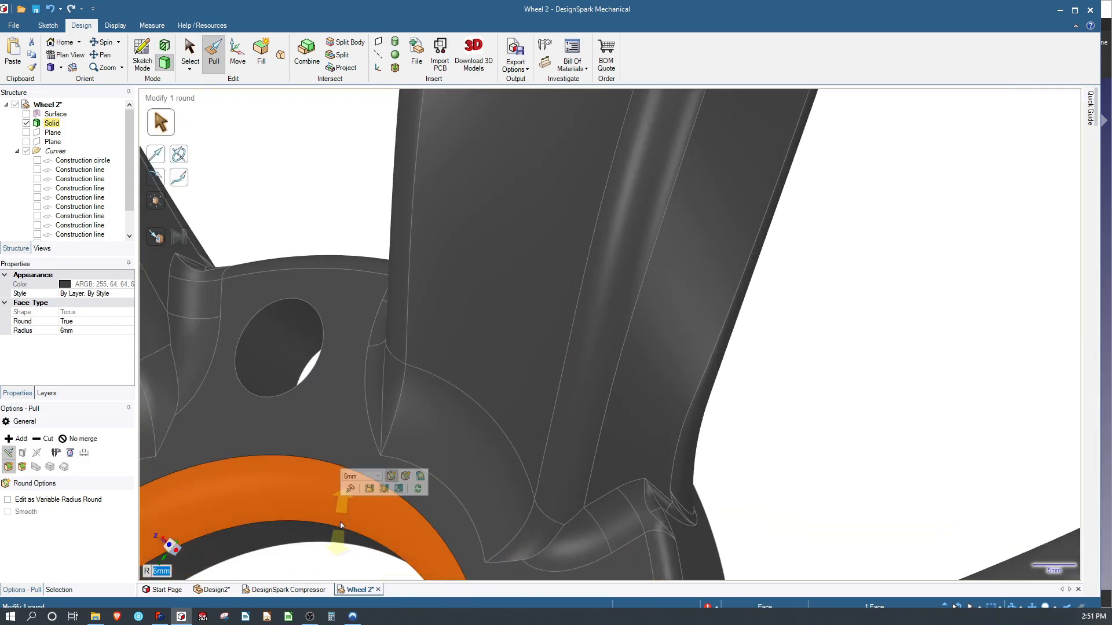
click(407, 478)
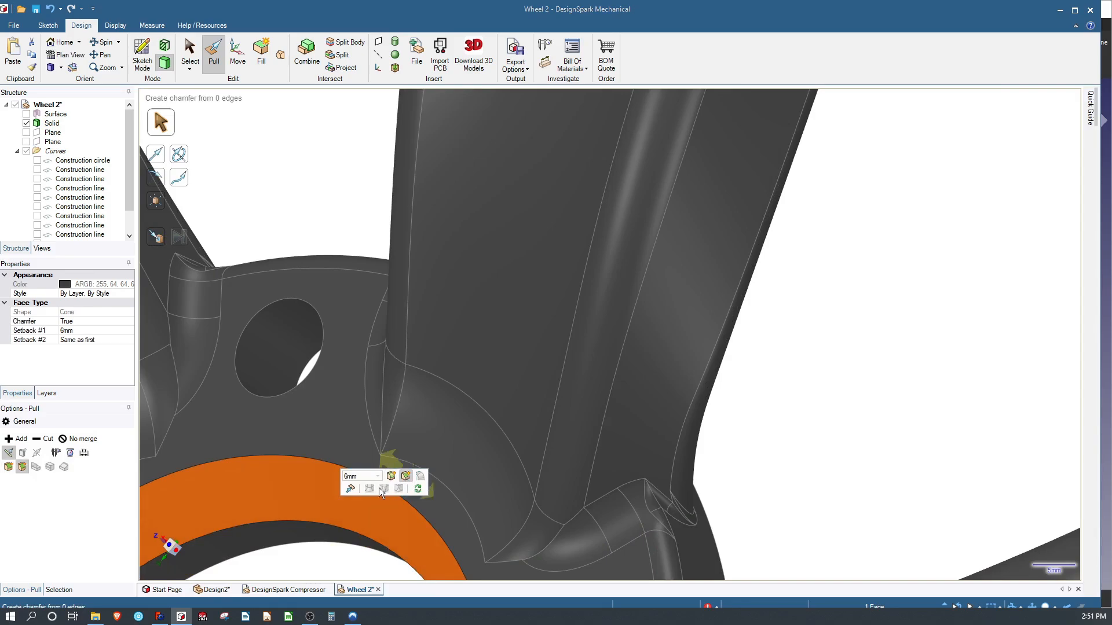
click(322, 207)
Round the five bolt holes' edges on the hub's front face to about 3.15 mm and convert one hole's round into a chamfer.
scroll(323, 207, down, 3)
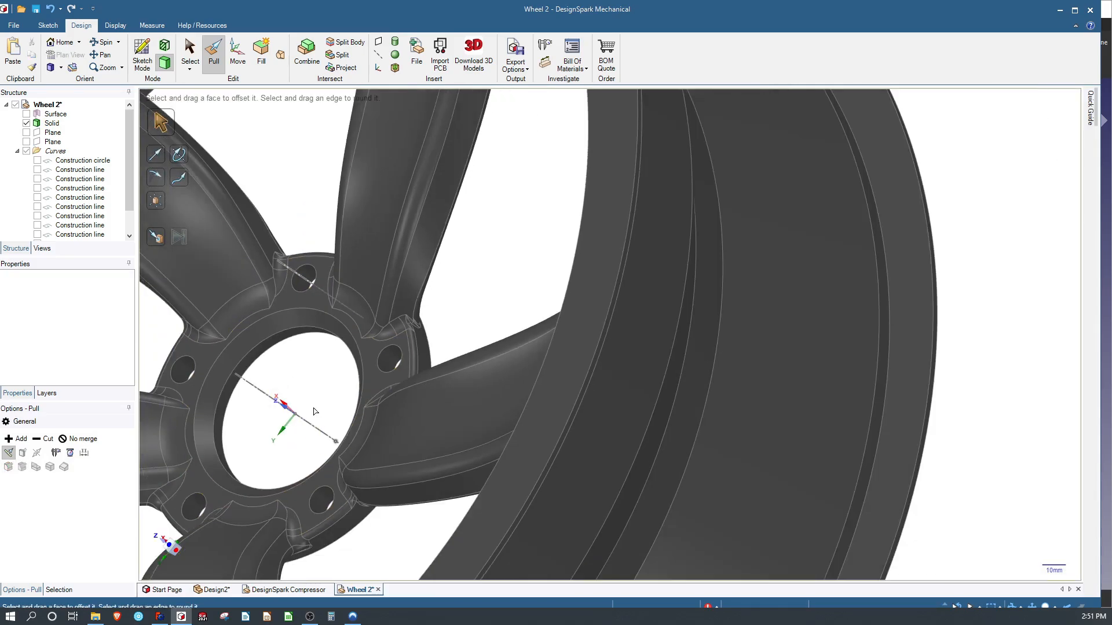
click(291, 437)
scroll(210, 224, up, 3)
click(210, 230)
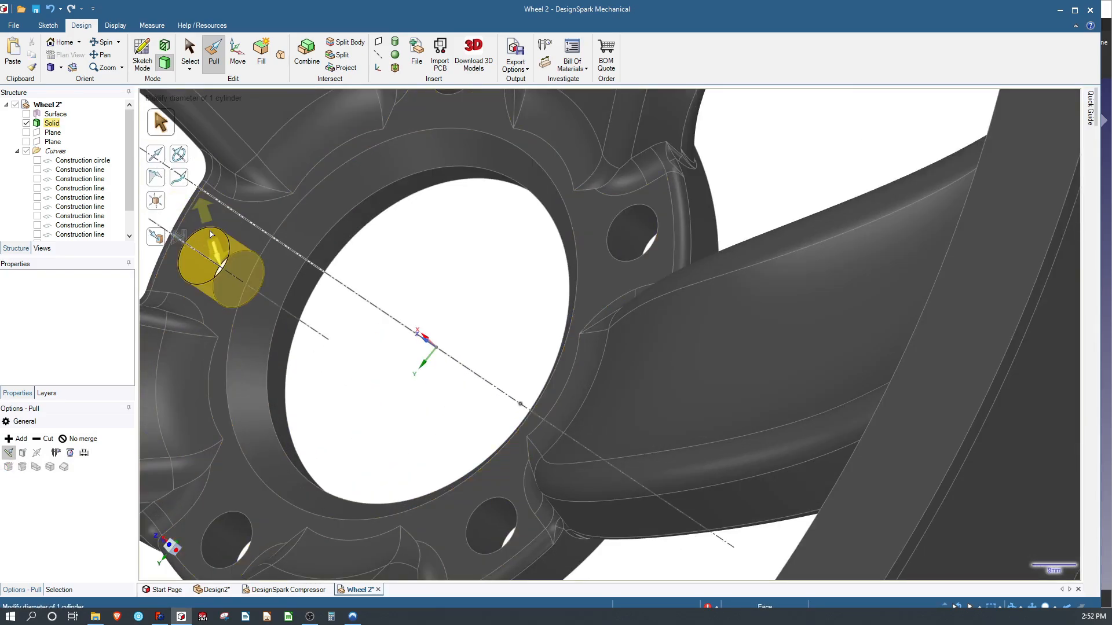
scroll(293, 288, down, 2)
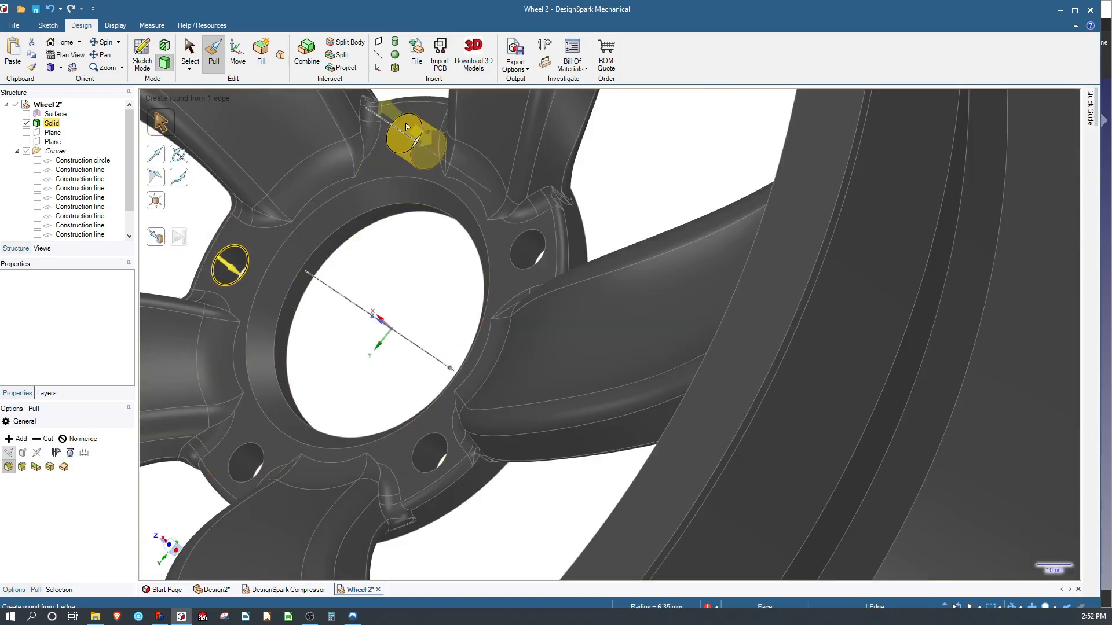
ctrl+click(401, 115)
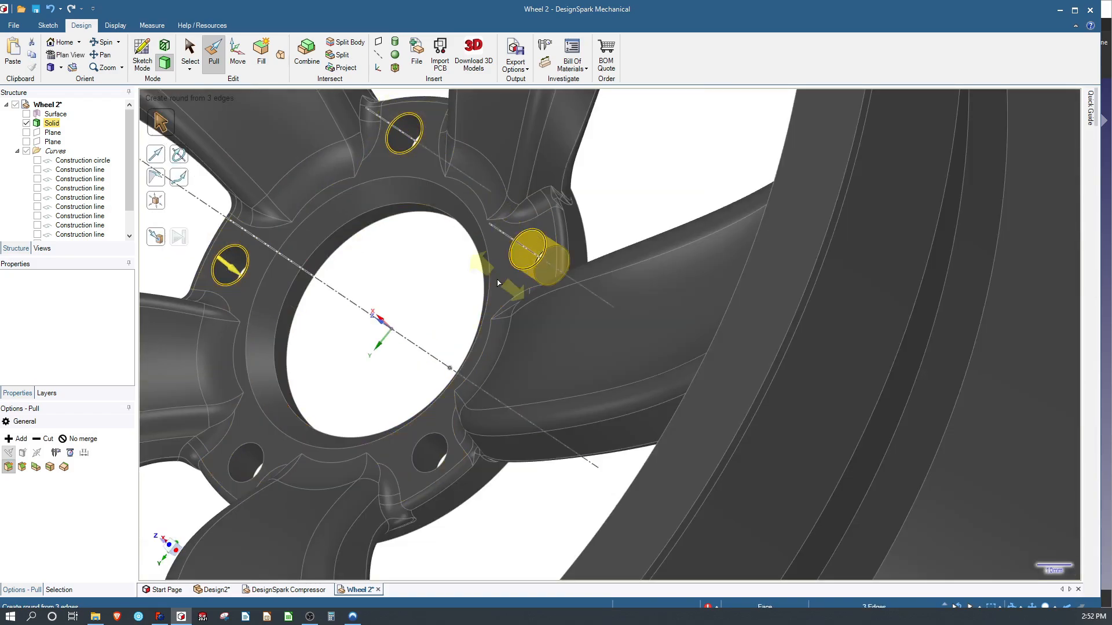
ctrl+click(524, 236)
ctrl+click(436, 441)
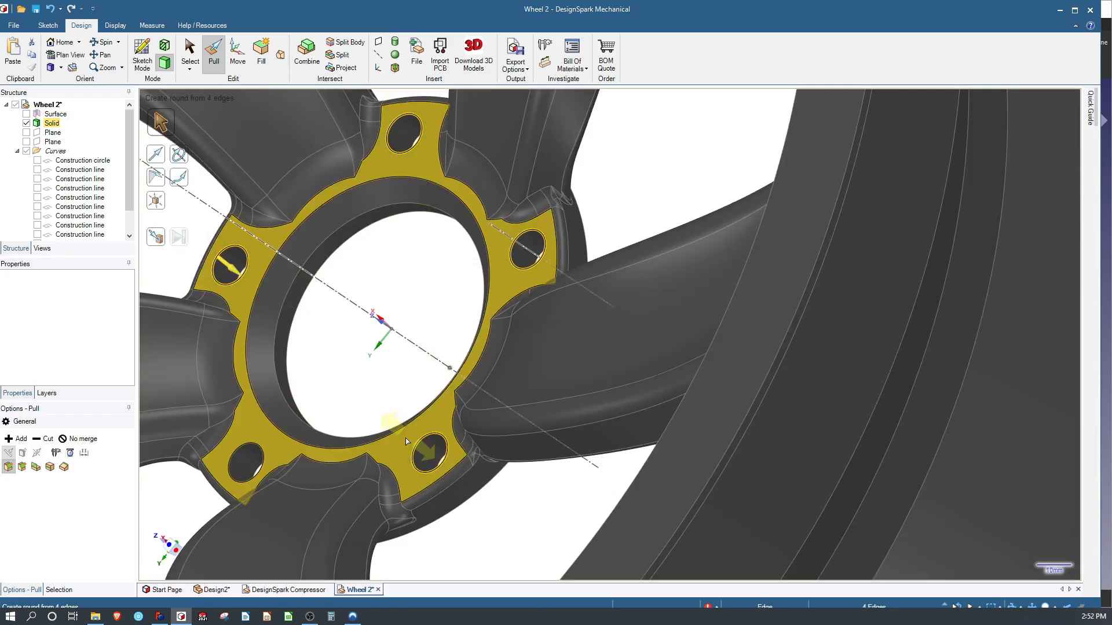
ctrl+click(258, 446)
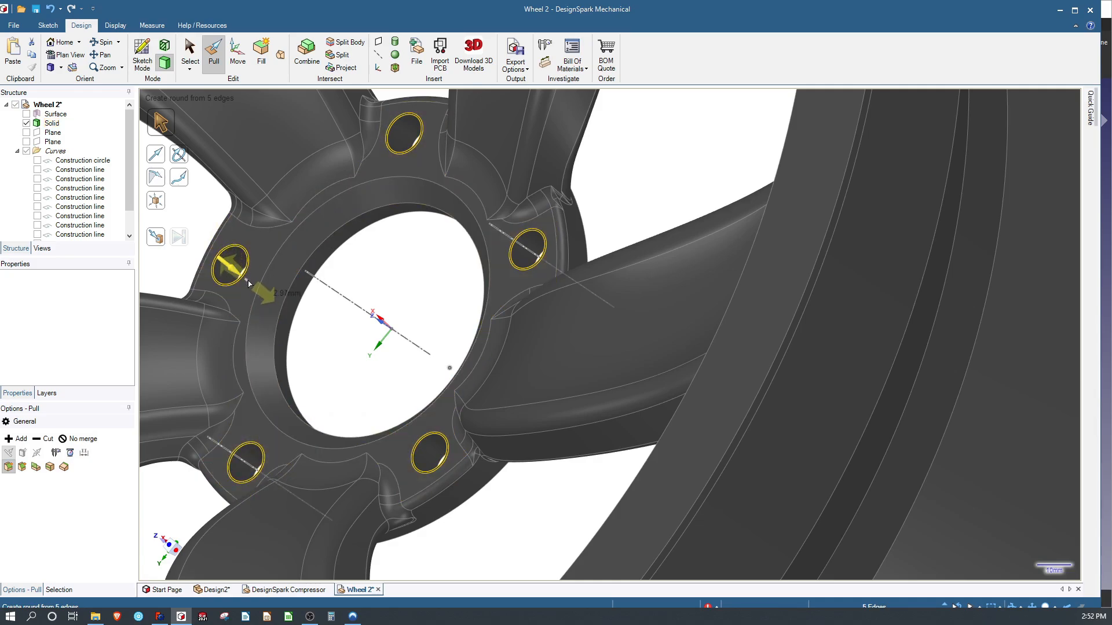
drag(262, 293, 264, 294)
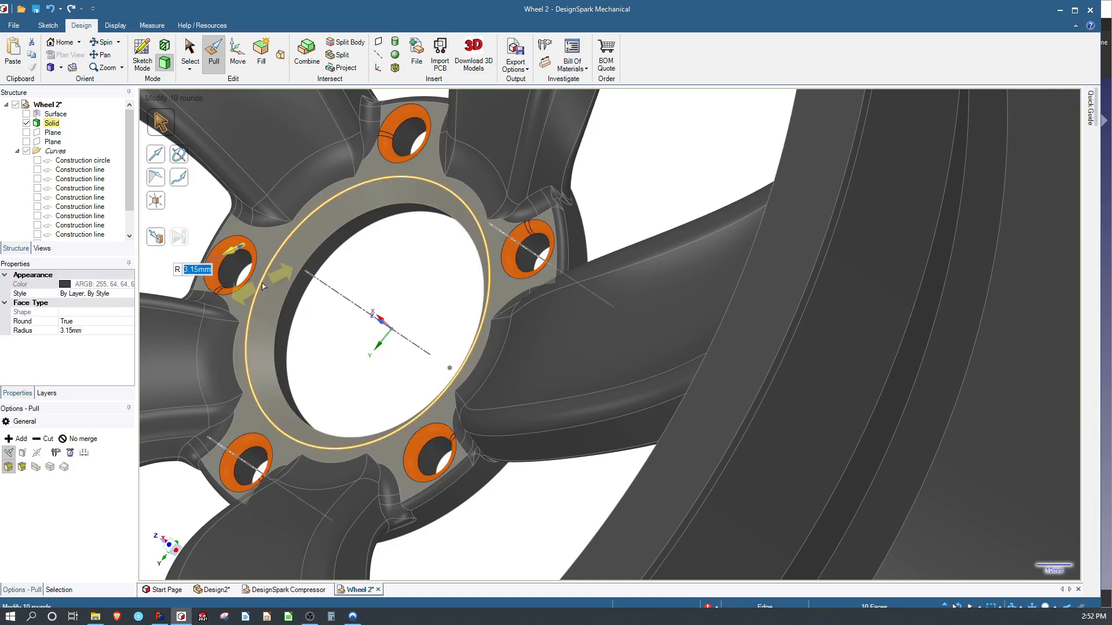
click(224, 255)
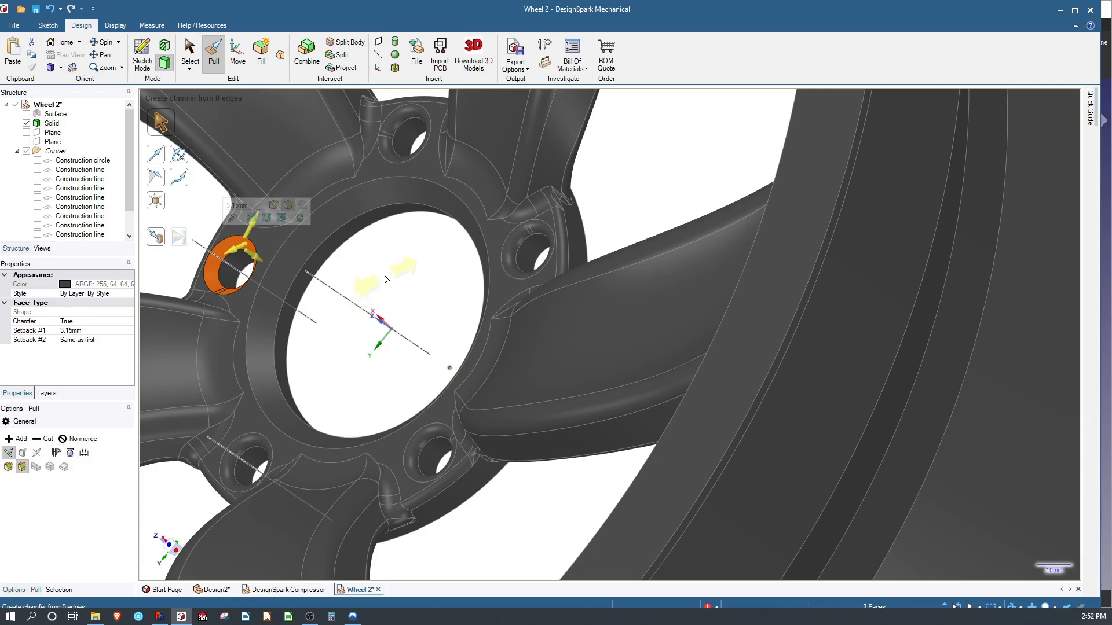
key(Escape)
Try a chamfer of about 1.28 mm on a single bolt hole's edge on the hub's back face.
scroll(376, 302, down, 3)
middle_drag(416, 299, 355, 211)
scroll(464, 297, up, 4)
click(515, 304)
scroll(516, 304, up, 2)
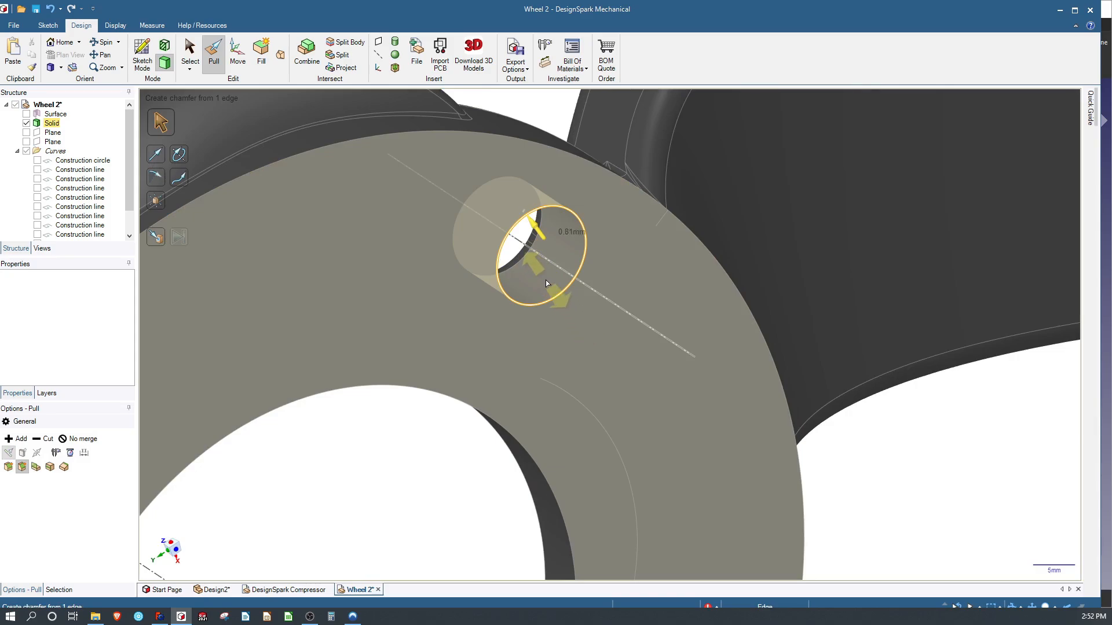
key(Return)
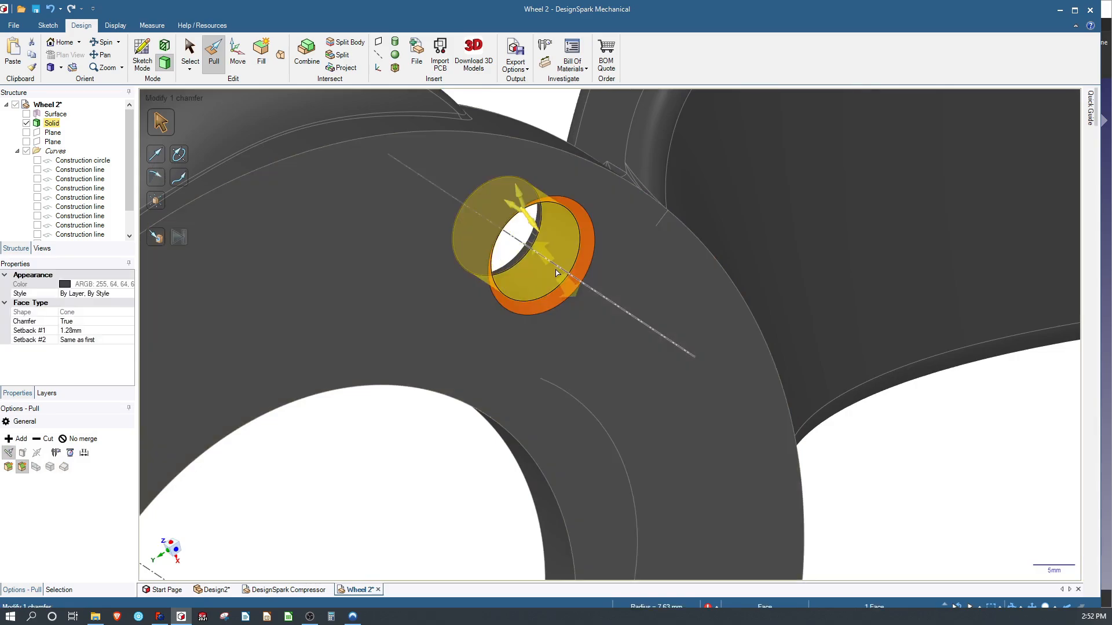
scroll(545, 265, up, 3)
scroll(545, 265, down, 6)
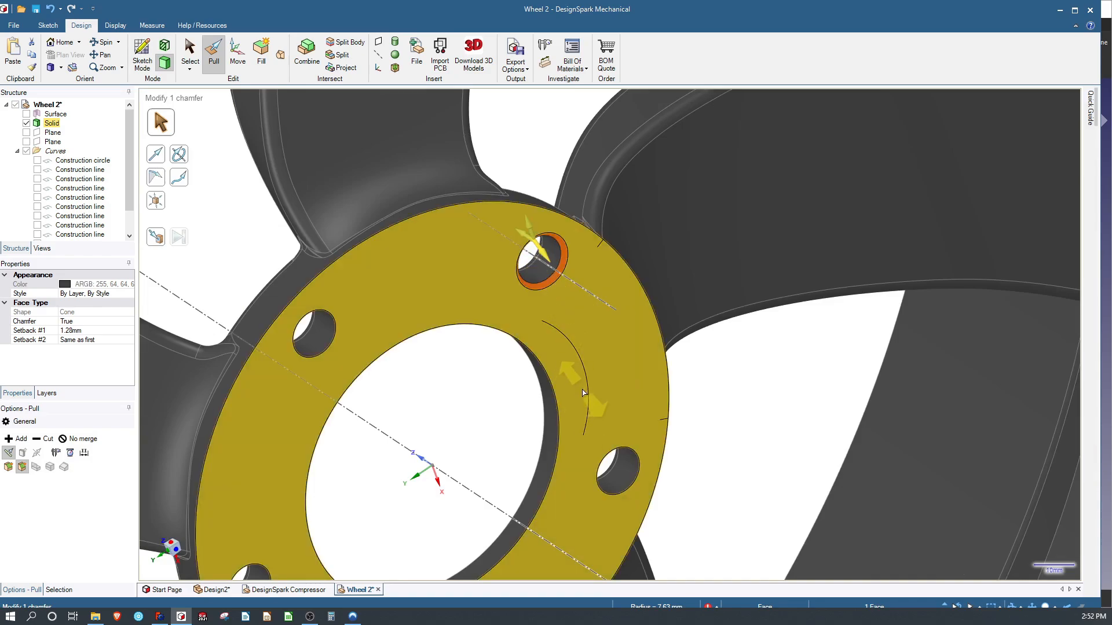
key(ctrl+z)
Chamfer the edges of all five bolt holes and the centre bore on the hub's back face by about 1.13 mm.
click(582, 282)
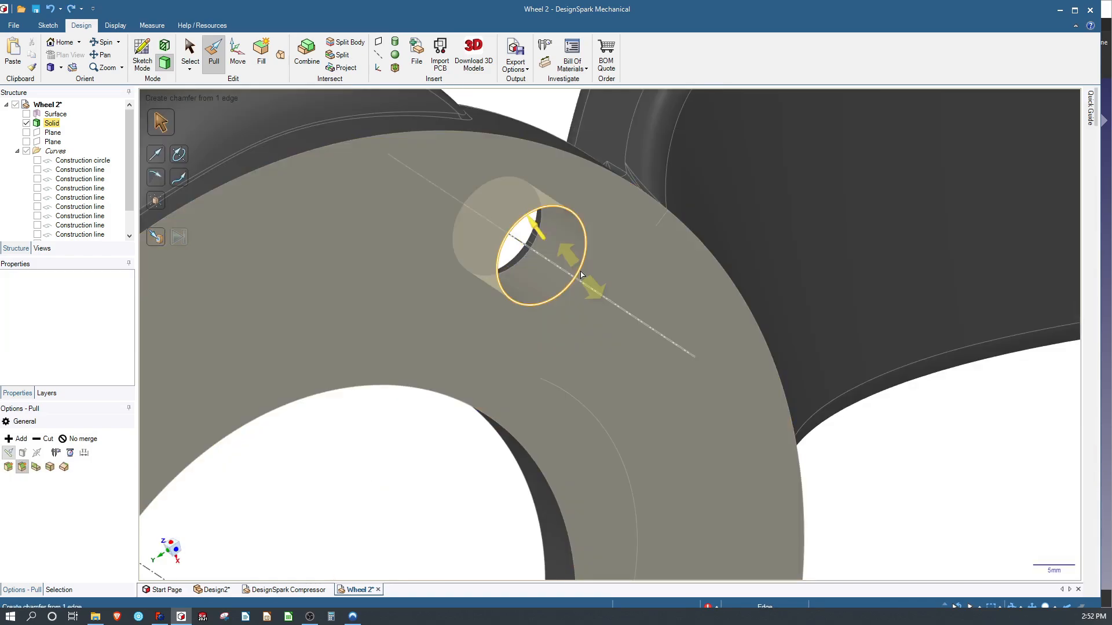
scroll(583, 283, up, 3)
scroll(583, 284, down, 3)
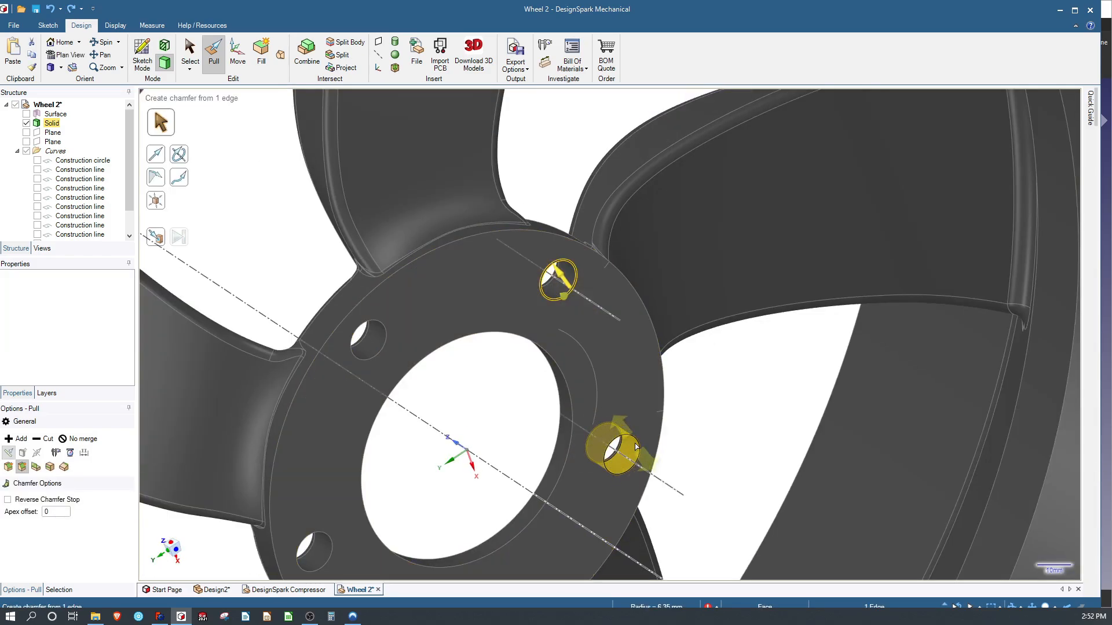
ctrl+click(636, 446)
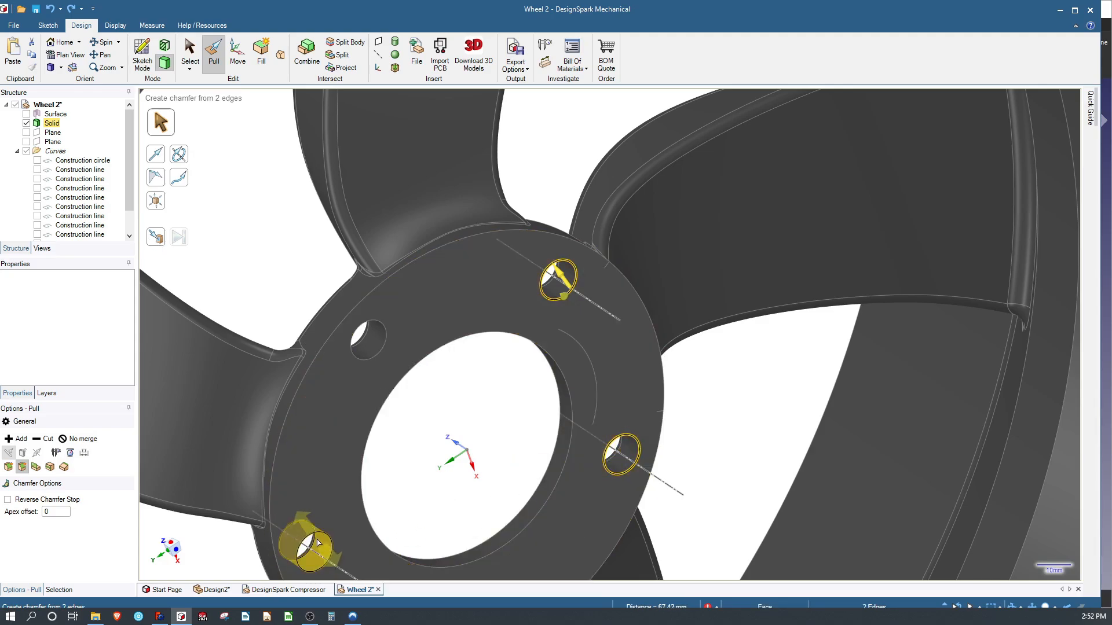
ctrl+click(322, 538)
ctrl+click(381, 354)
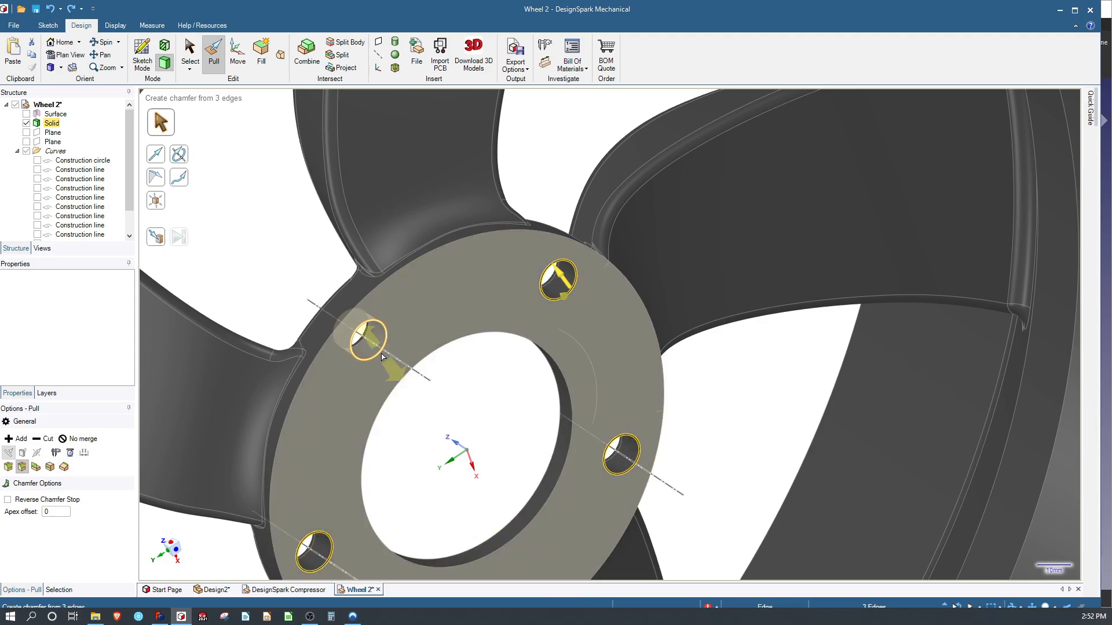
scroll(382, 356, down, 4)
scroll(457, 457, up, 3)
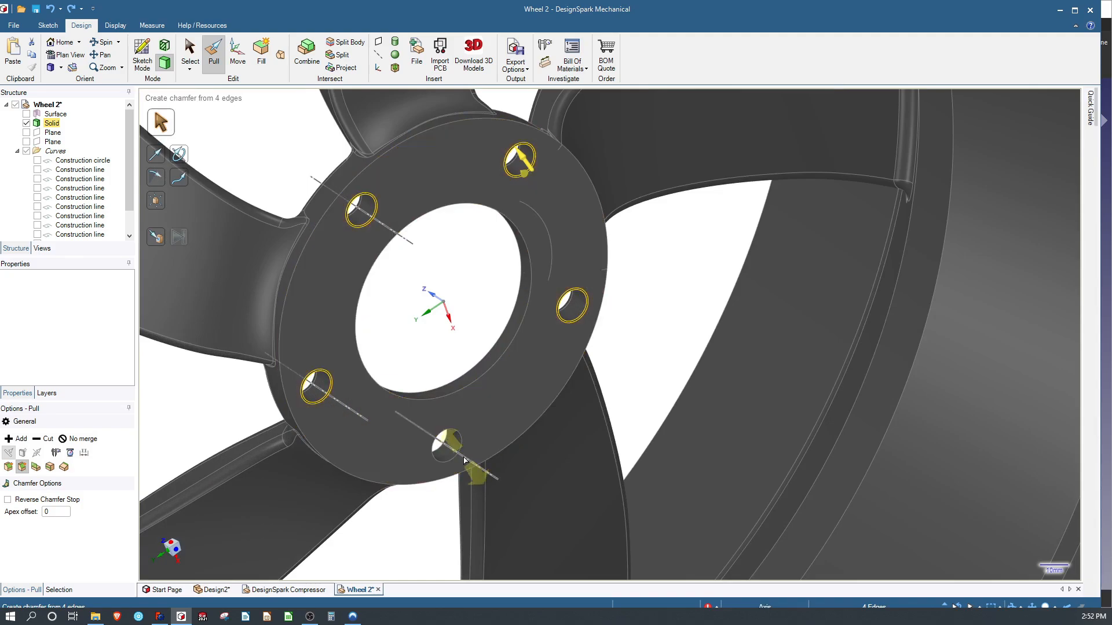
ctrl+click(457, 457)
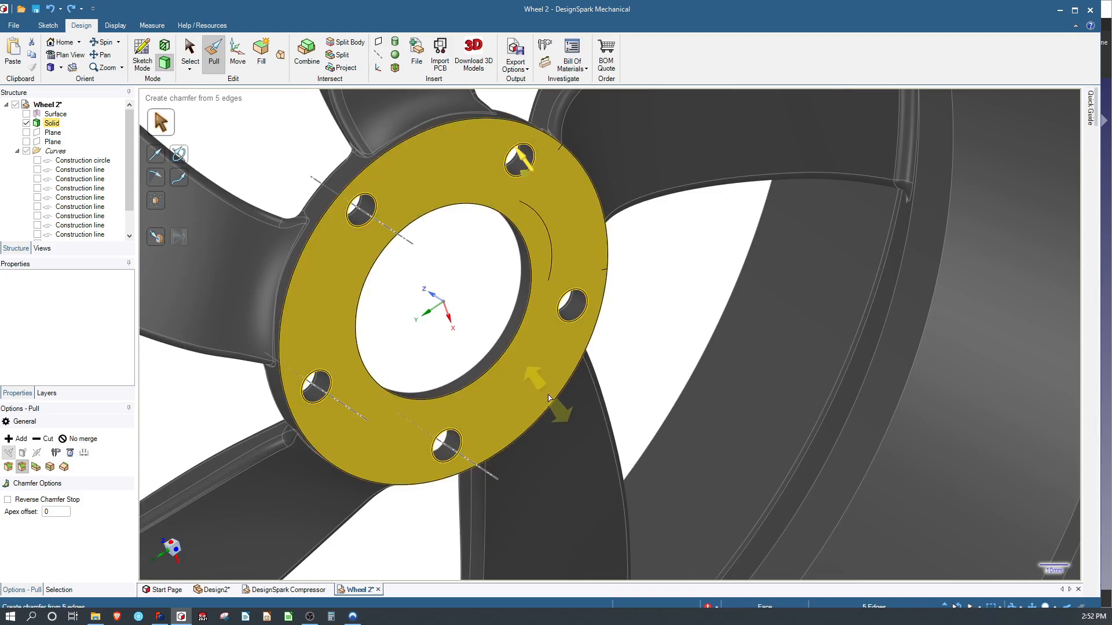
ctrl+click(512, 343)
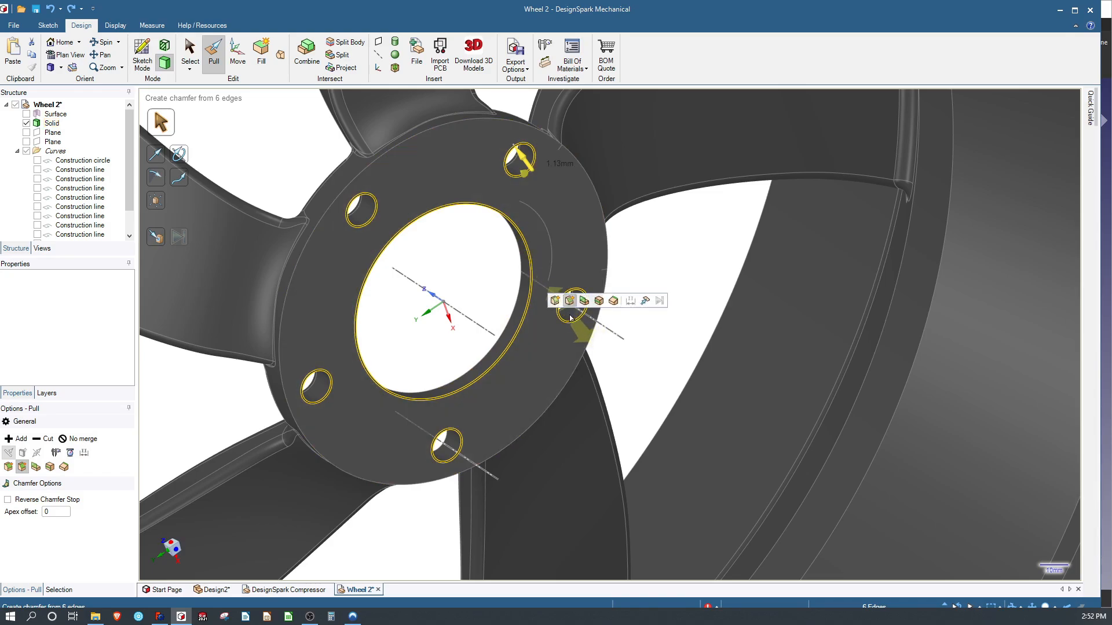
click(570, 317)
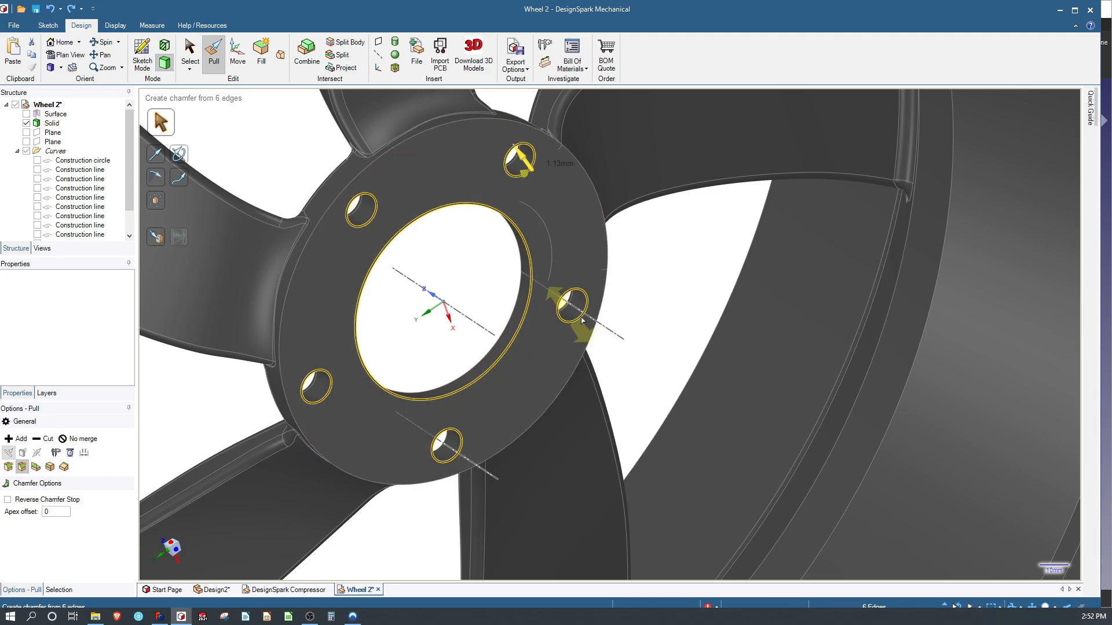
click(428, 297)
Chamfer the outer circular edge of the hub's back face by about 1.79 mm.
middle_drag(324, 330, 325, 238)
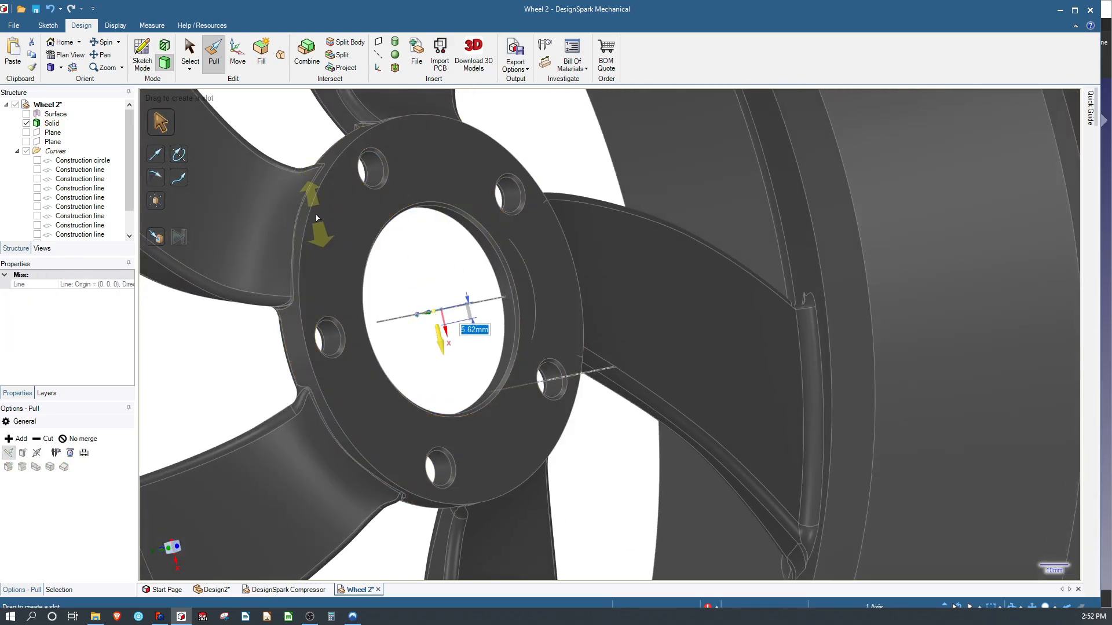
drag(316, 211, 386, 232)
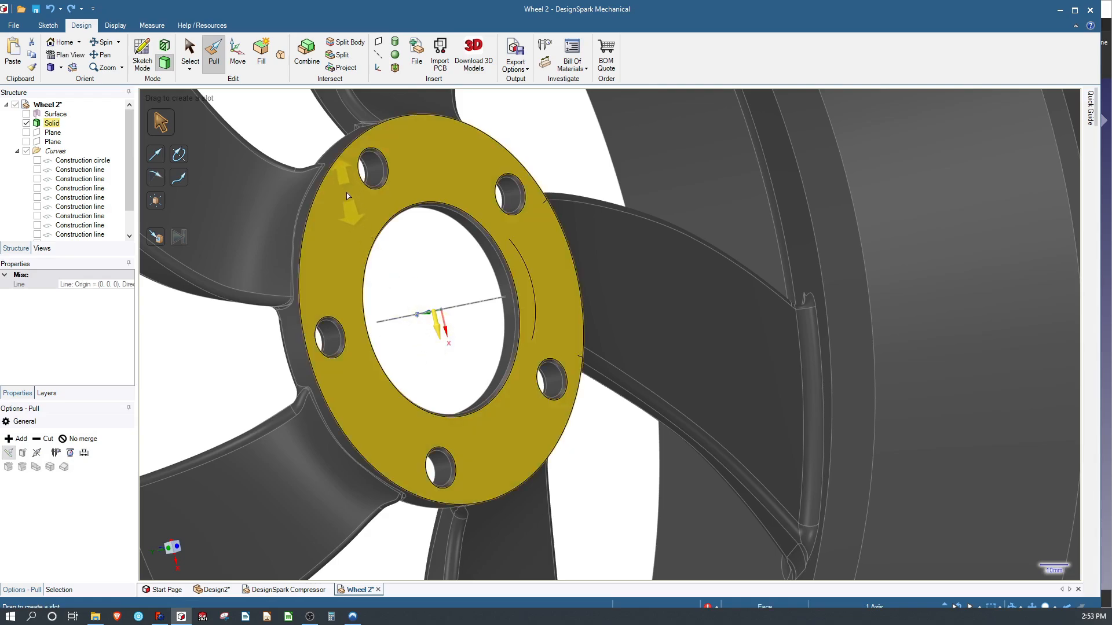
click(335, 174)
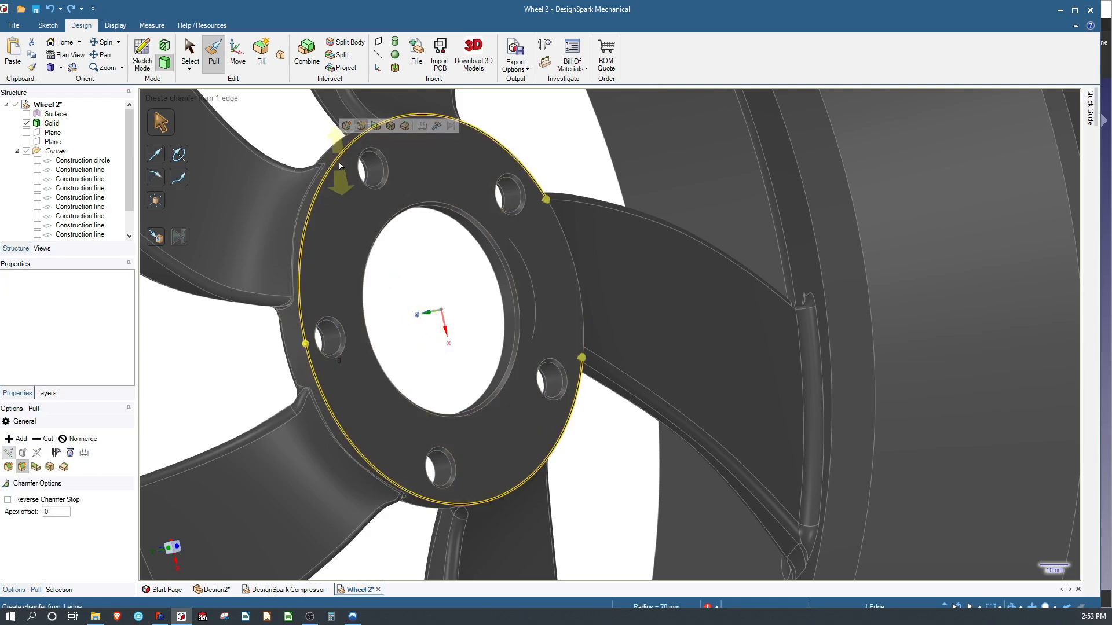
drag(343, 191, 342, 158)
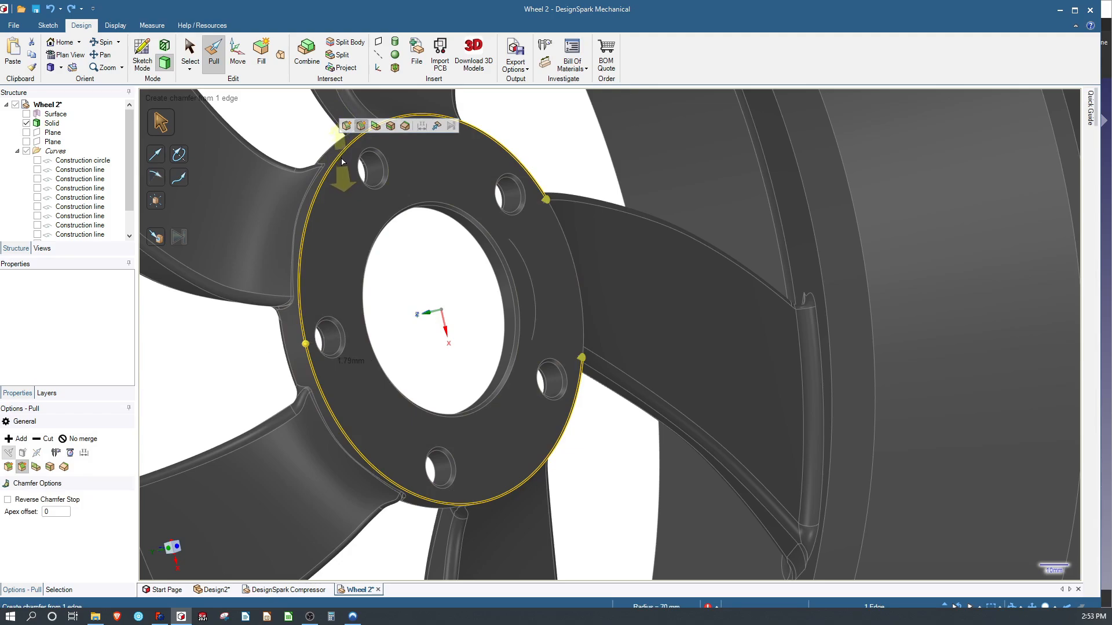
drag(342, 161, 343, 163)
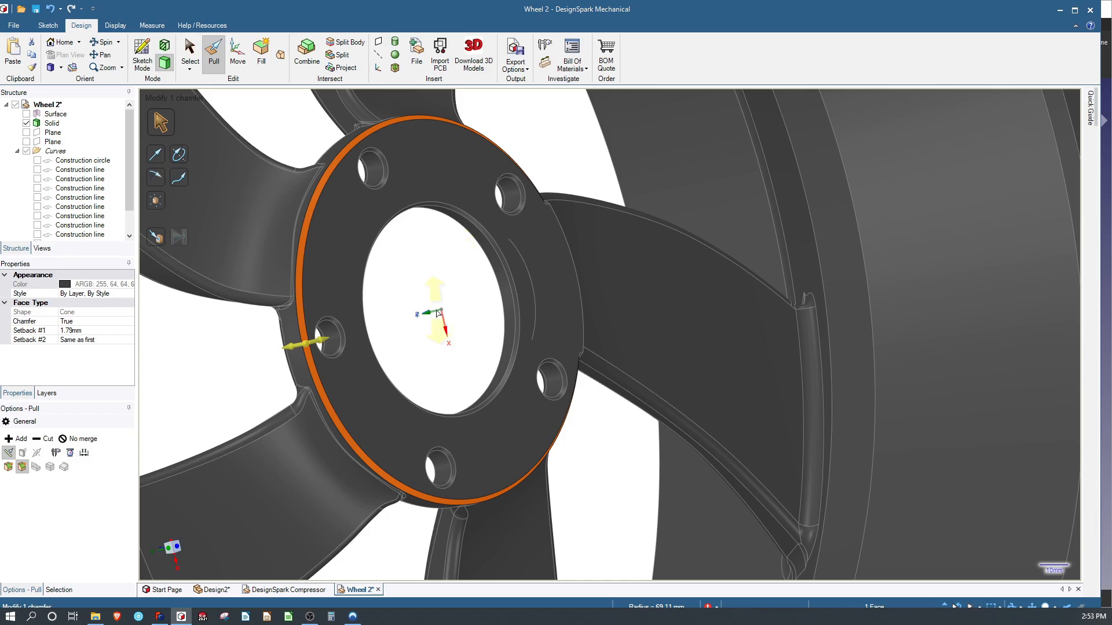
click(483, 335)
Convert the chamfers on the first two bolt holes of the hub's back face into rounds.
middle_drag(484, 336, 336, 320)
scroll(490, 211, up, 2)
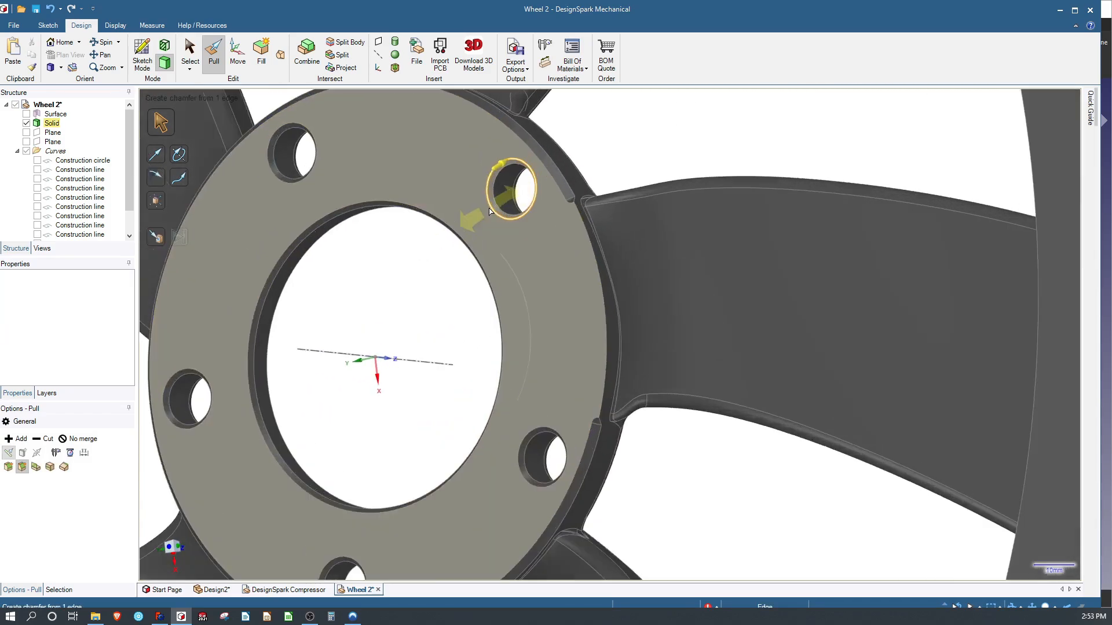
scroll(490, 211, up, 2)
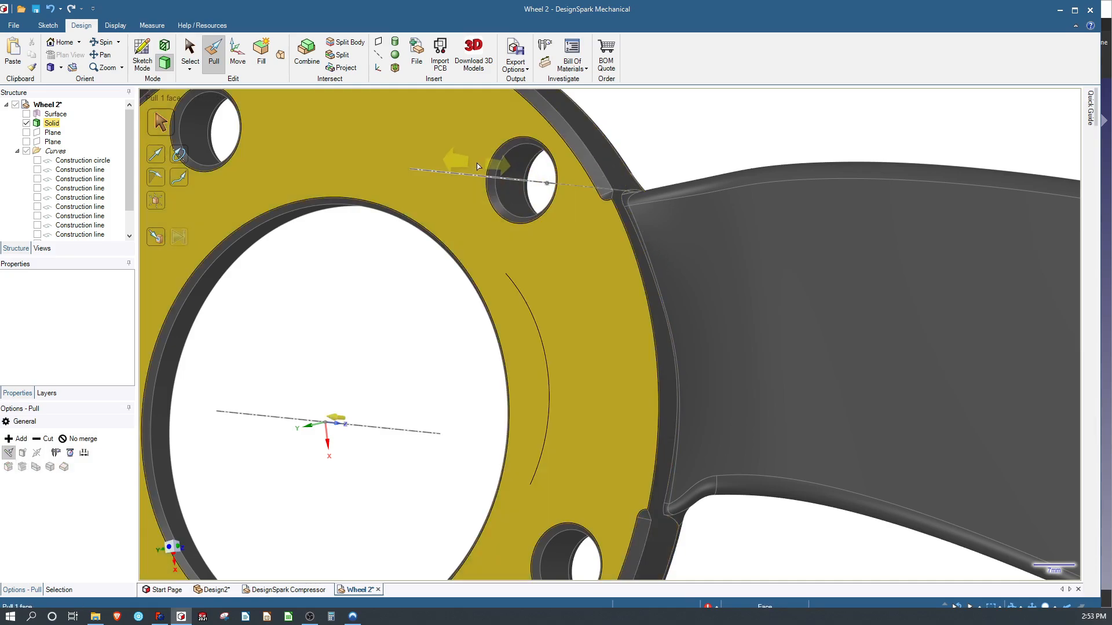
click(490, 166)
click(493, 163)
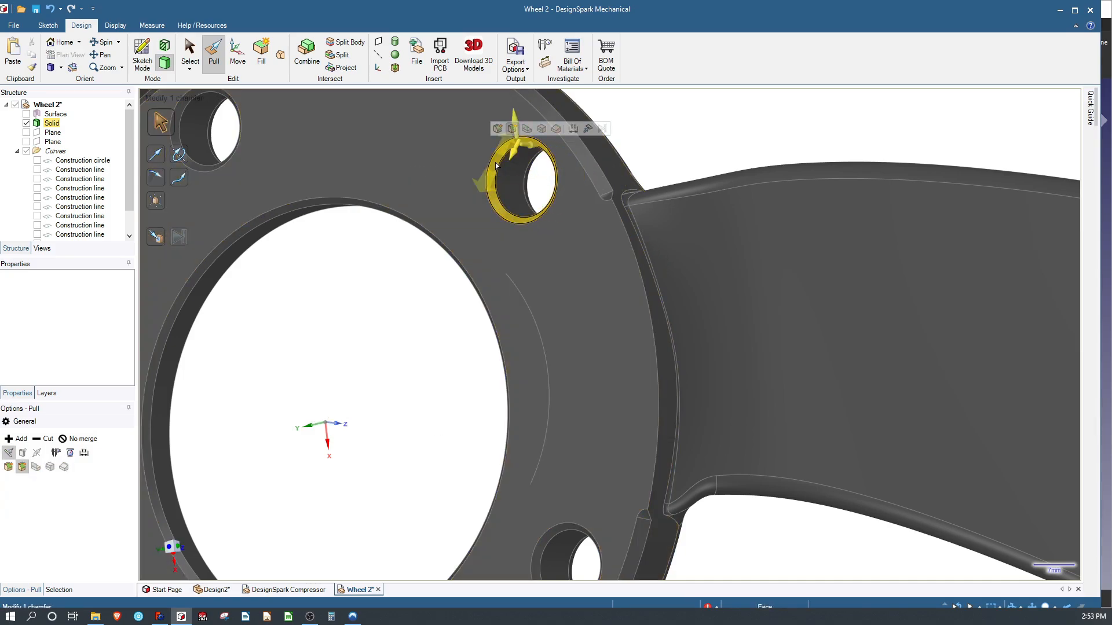
key(s)
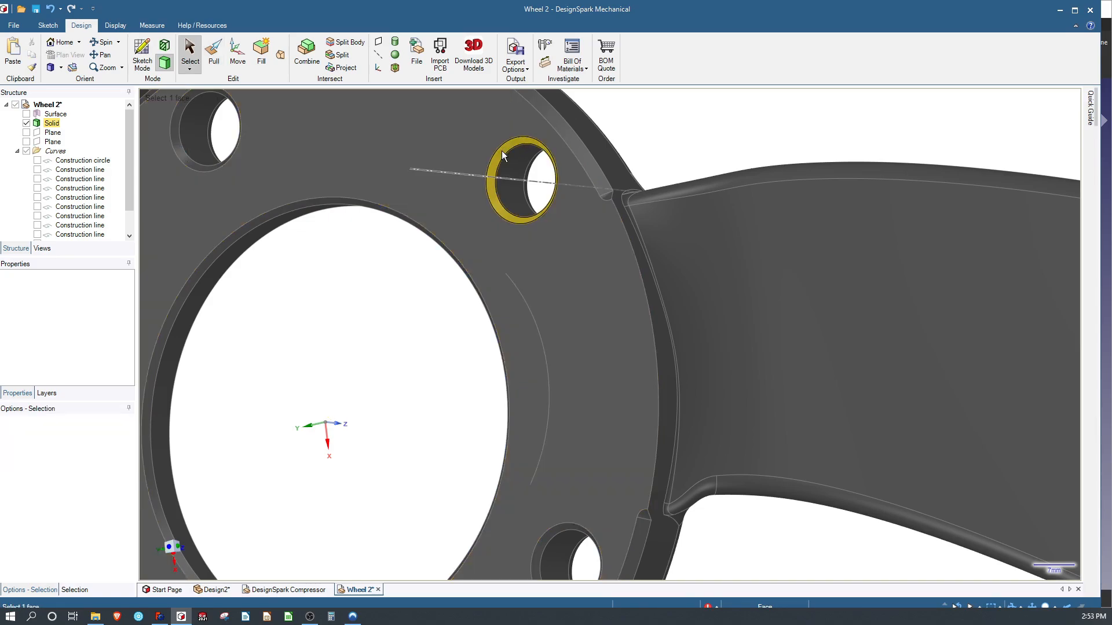
scroll(479, 137, down, 5)
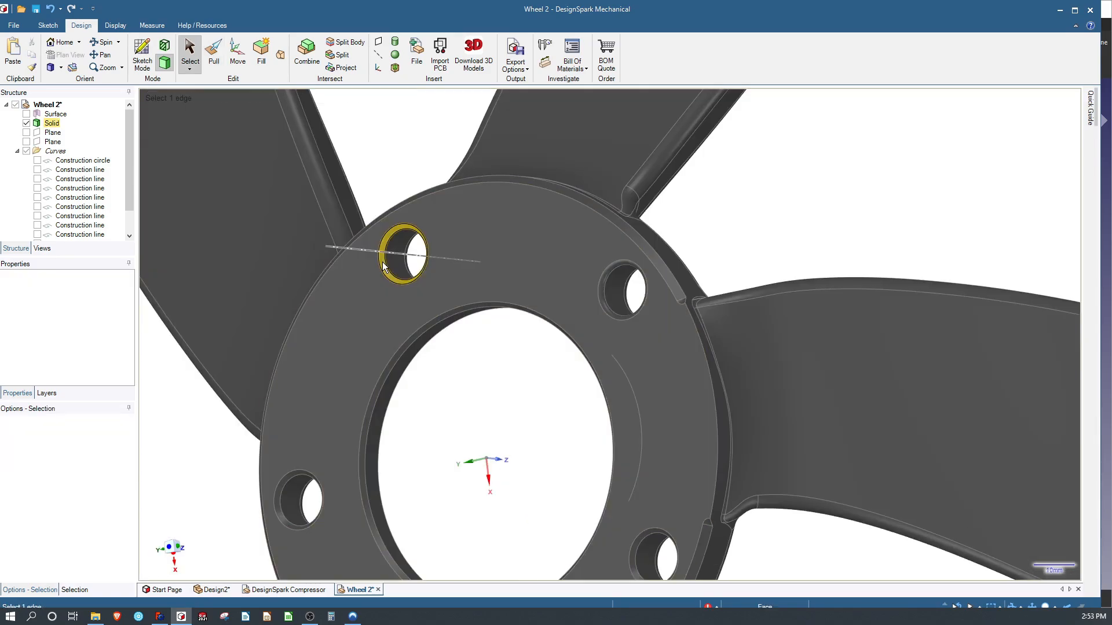
click(279, 490)
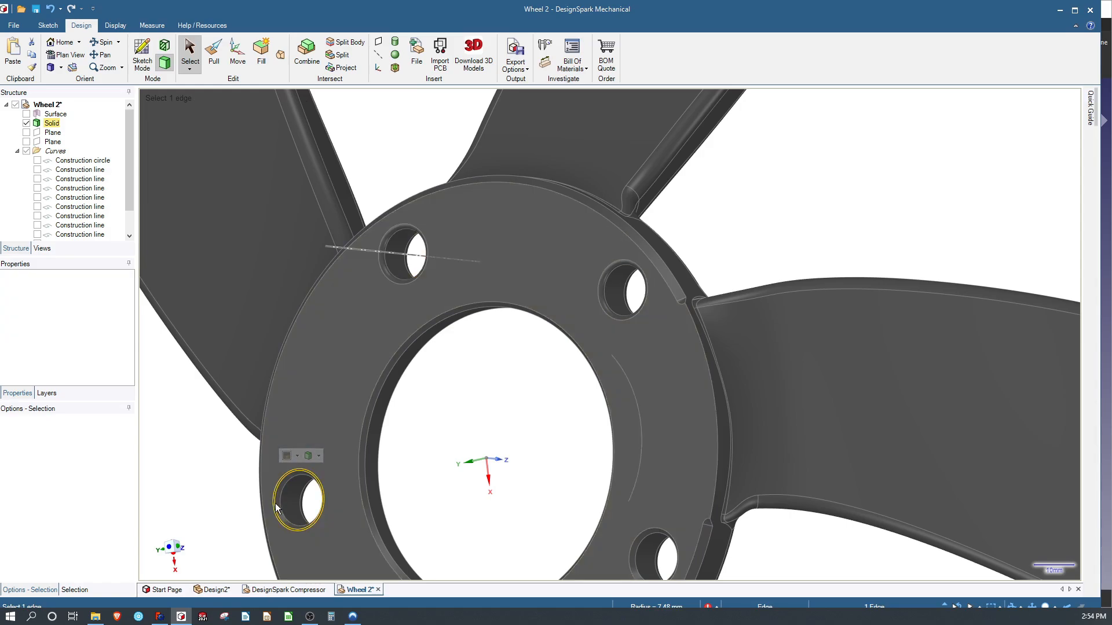
Convert the 1.13 mm chamfers on the remaining three bolt holes of the hub's back face into rounds.
scroll(275, 506, down, 3)
scroll(280, 484, up, 8)
click(293, 440)
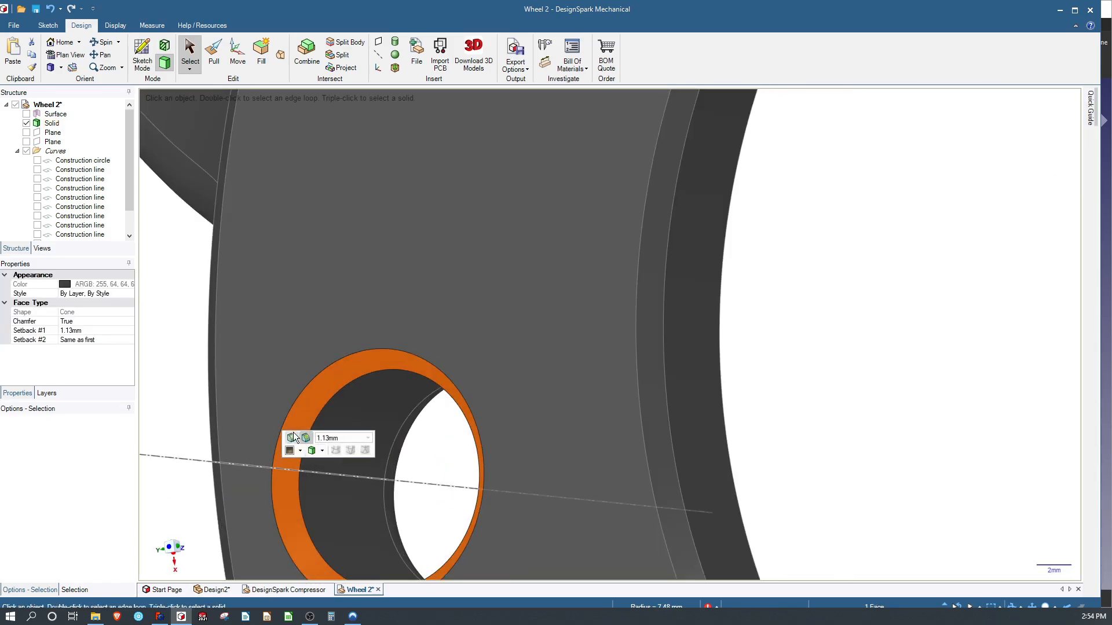
scroll(503, 220, down, 6)
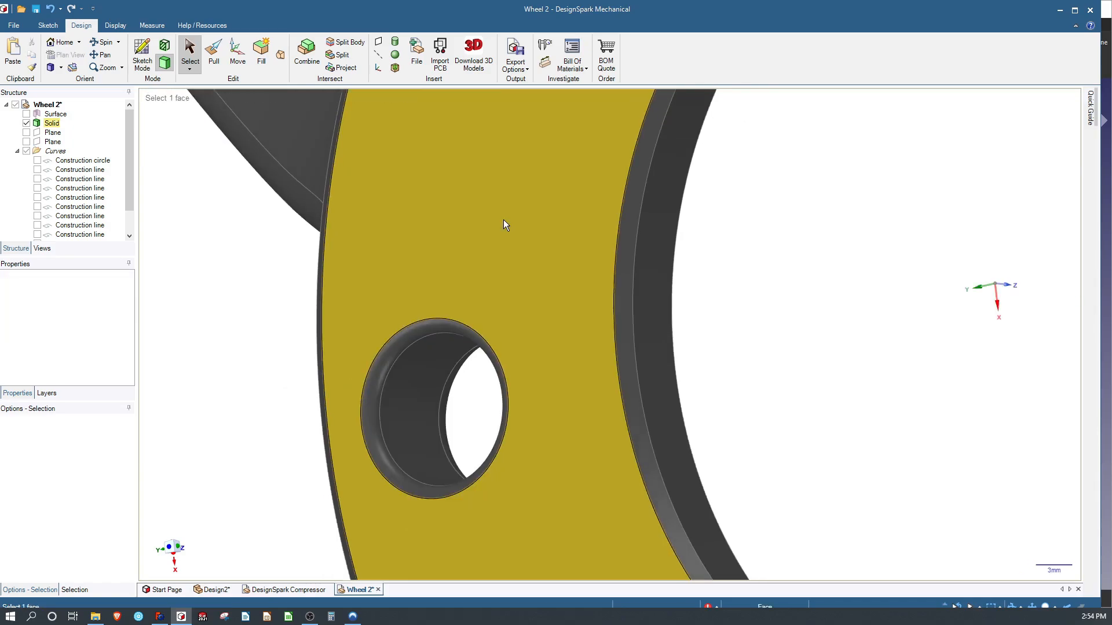
scroll(672, 499, up, 4)
click(632, 446)
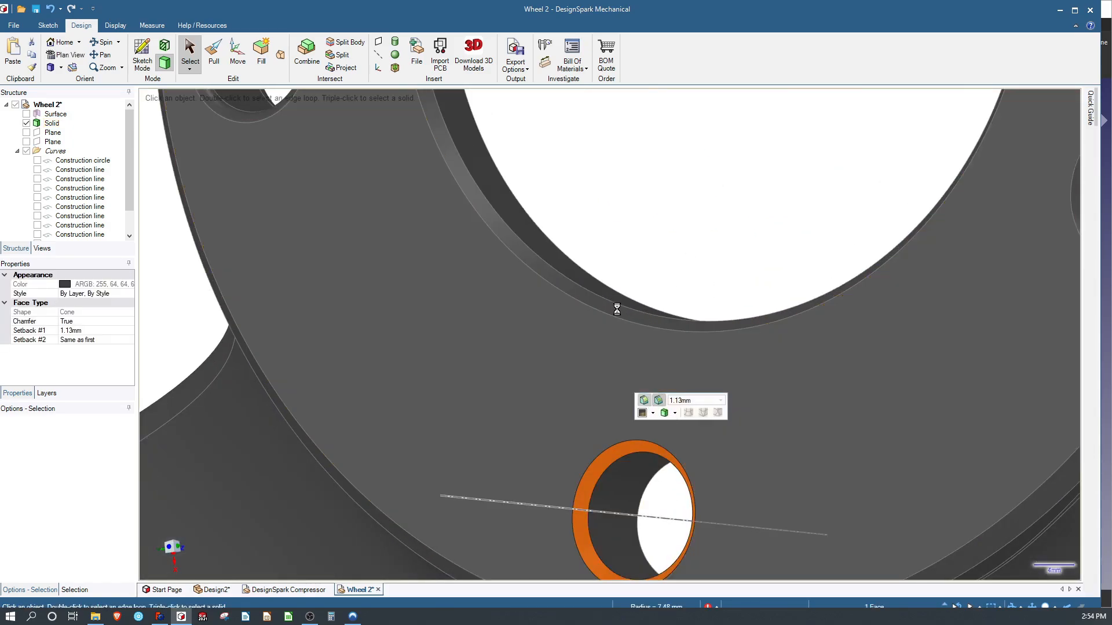
scroll(285, 485, down, 5)
scroll(714, 402, up, 7)
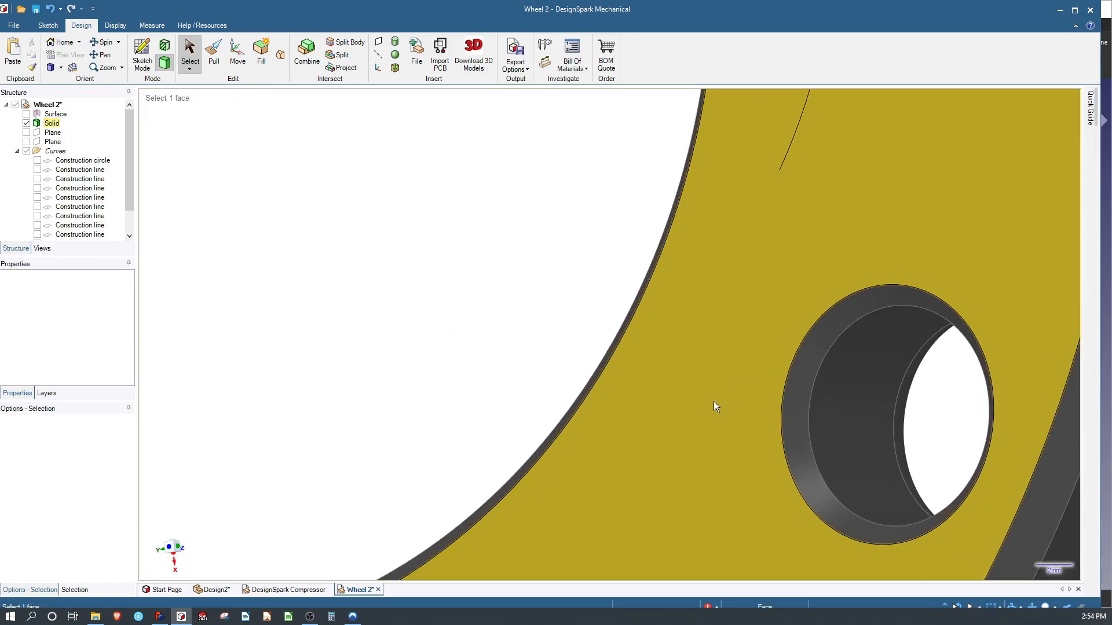
click(794, 427)
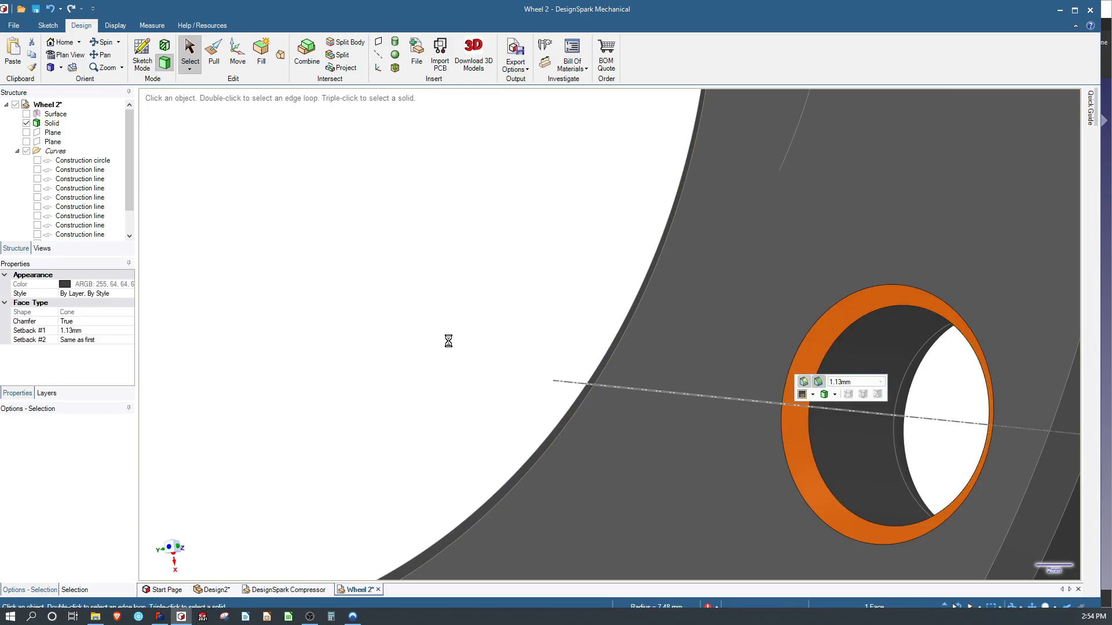
Try to set the chamfer on the outer circular edge of the hub's back face to 2 mm.
scroll(436, 357, down, 6)
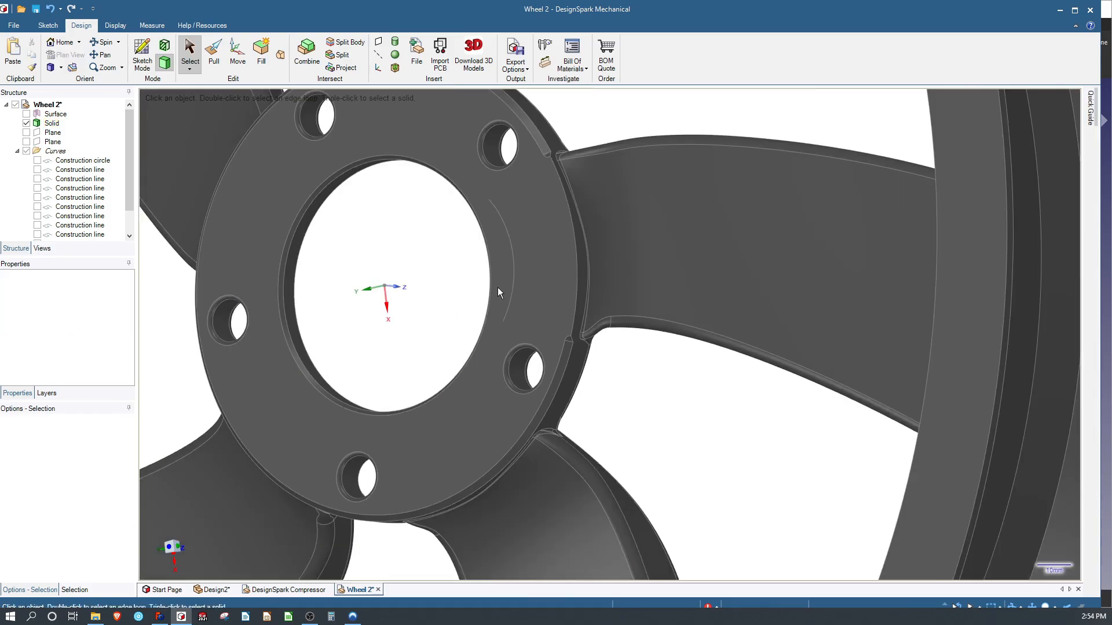
scroll(498, 288, up, 4)
click(588, 388)
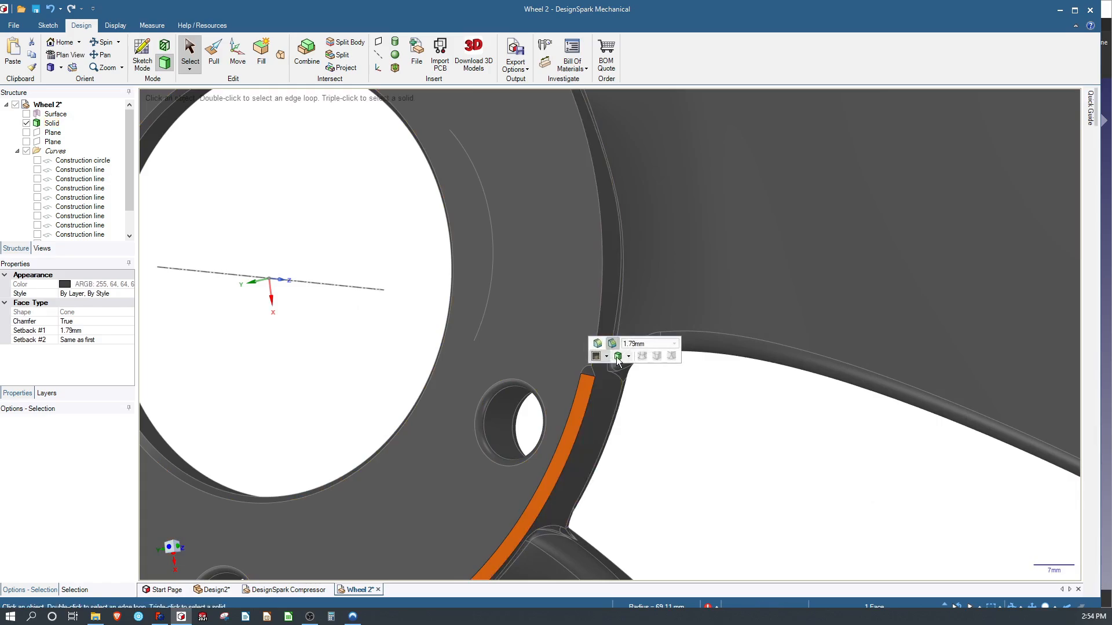
text(2)
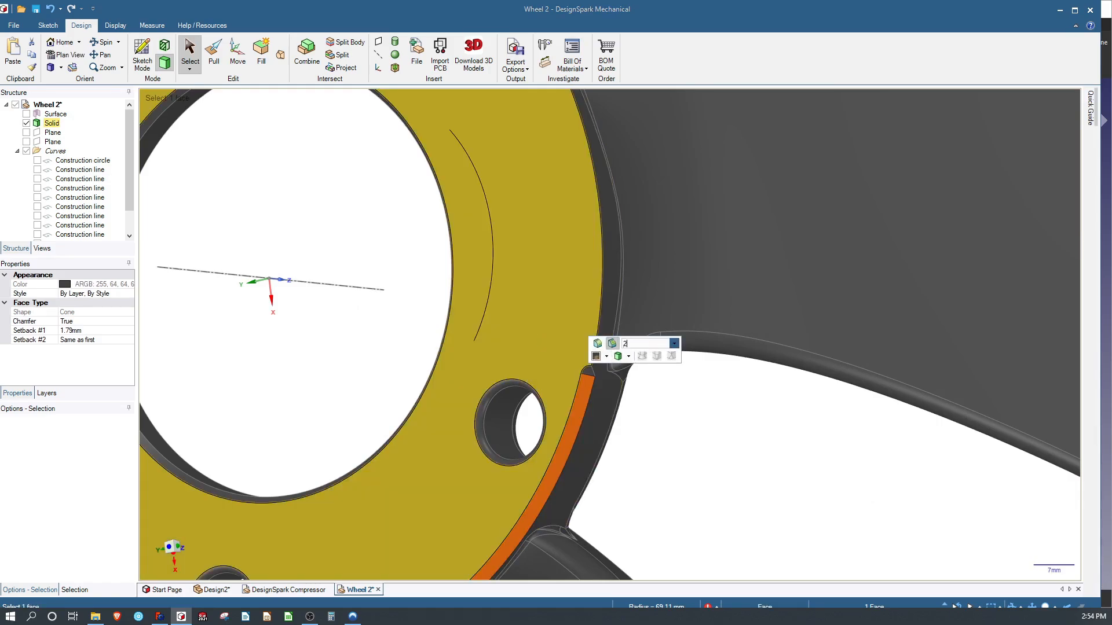
key(Return)
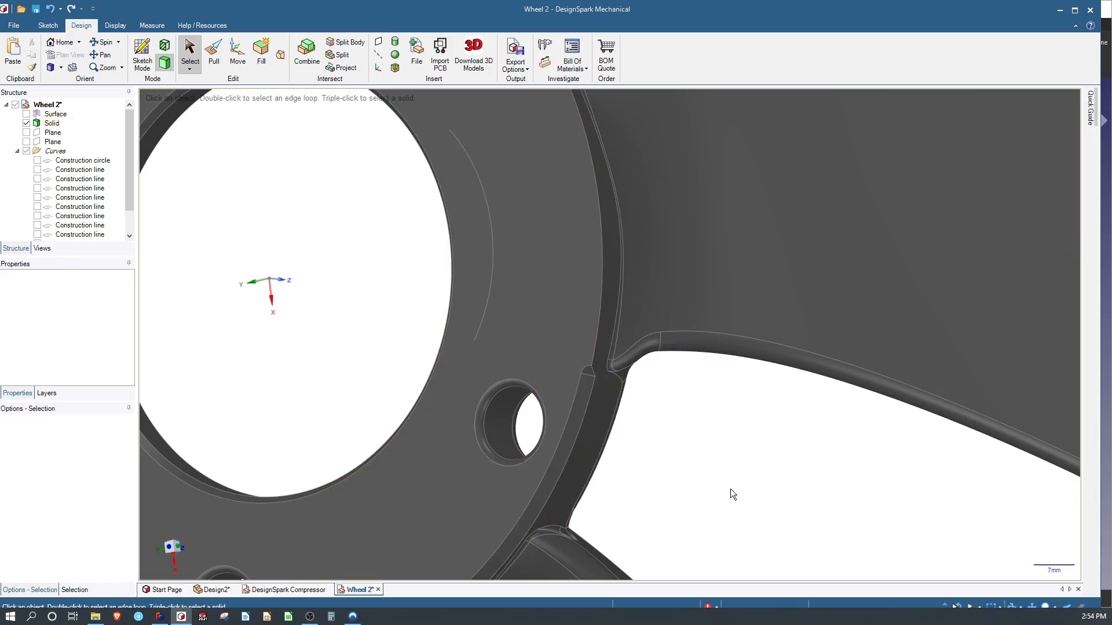
click(594, 413)
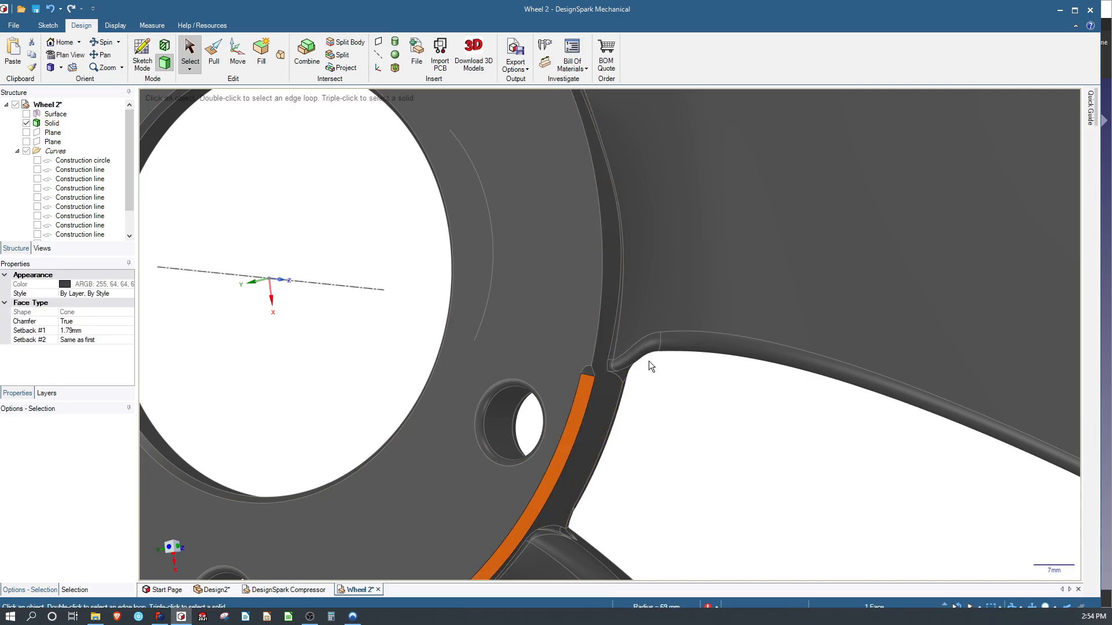
key(ctrl+z)
Pull the outer cylindrical face of the rim lip at the barrel's +Z end inward to a radius of about 265.11 mm.
scroll(643, 446, down, 7)
scroll(639, 326, up, 1)
click(707, 304)
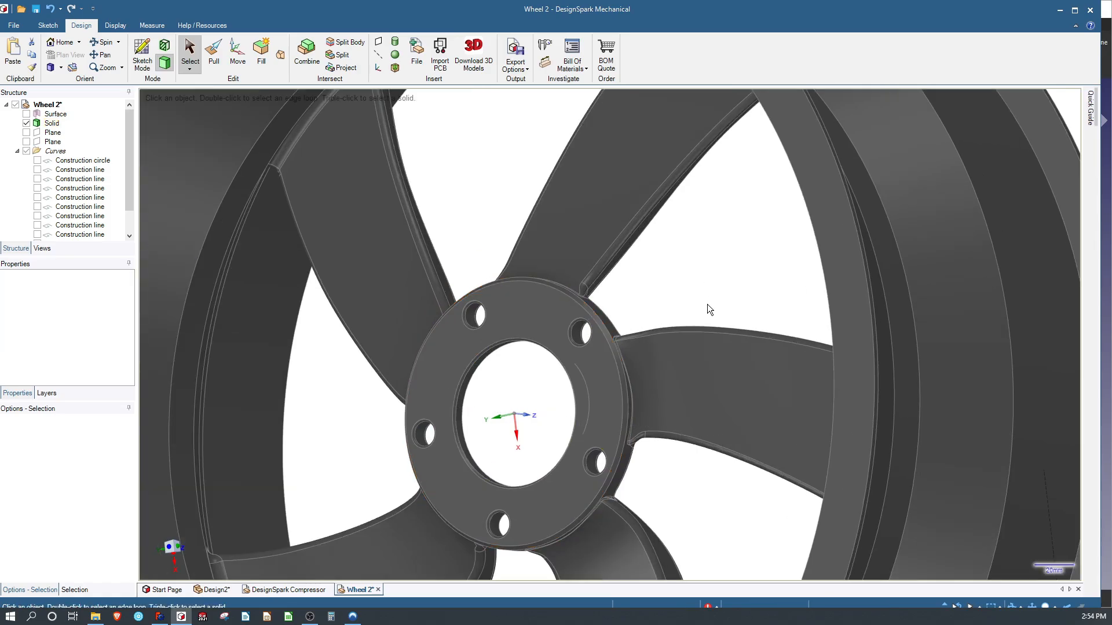
middle_drag(706, 320, 686, 262)
scroll(579, 418, down, 3)
middle_drag(578, 419, 448, 297)
scroll(448, 297, down, 1)
scroll(534, 232, up, 3)
scroll(544, 295, down, 5)
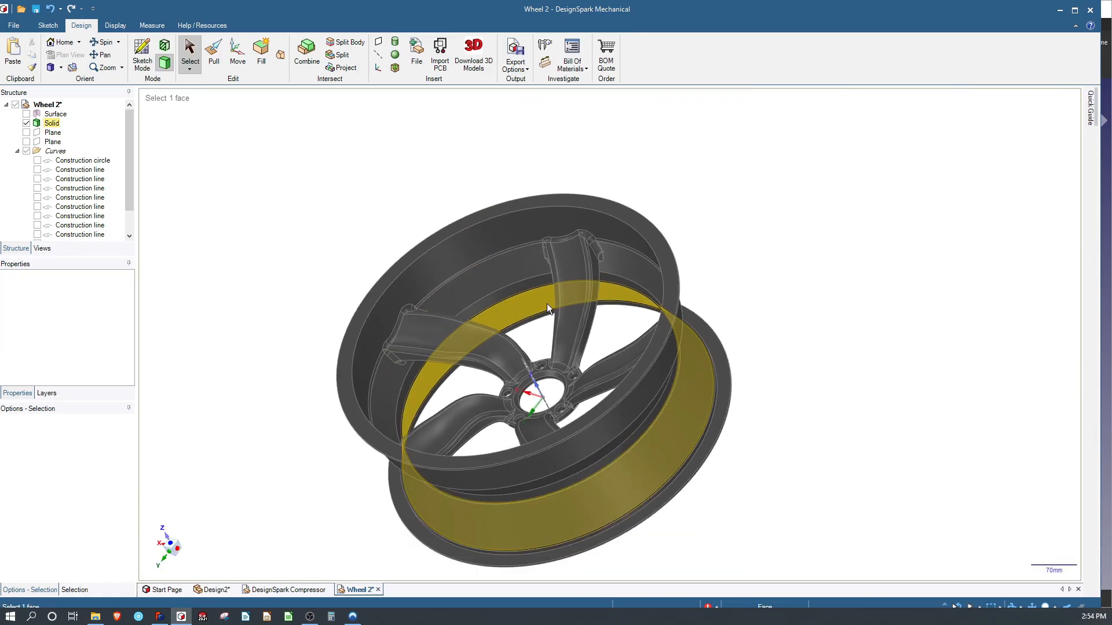
middle_drag(558, 294, 528, 345)
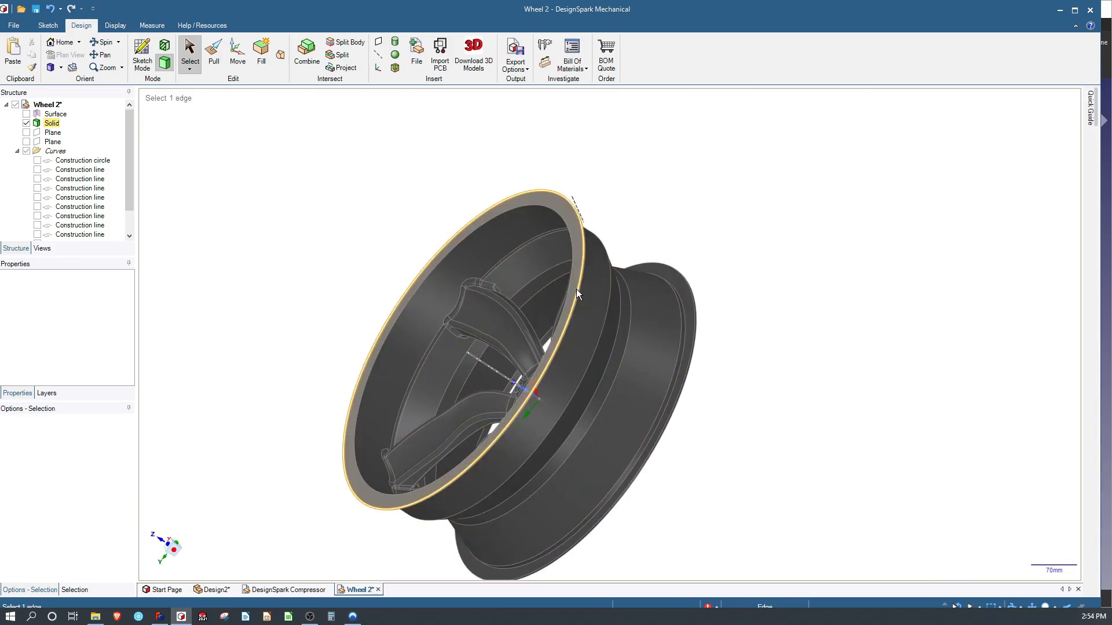
middle_drag(577, 294, 527, 308)
scroll(551, 297, up, 8)
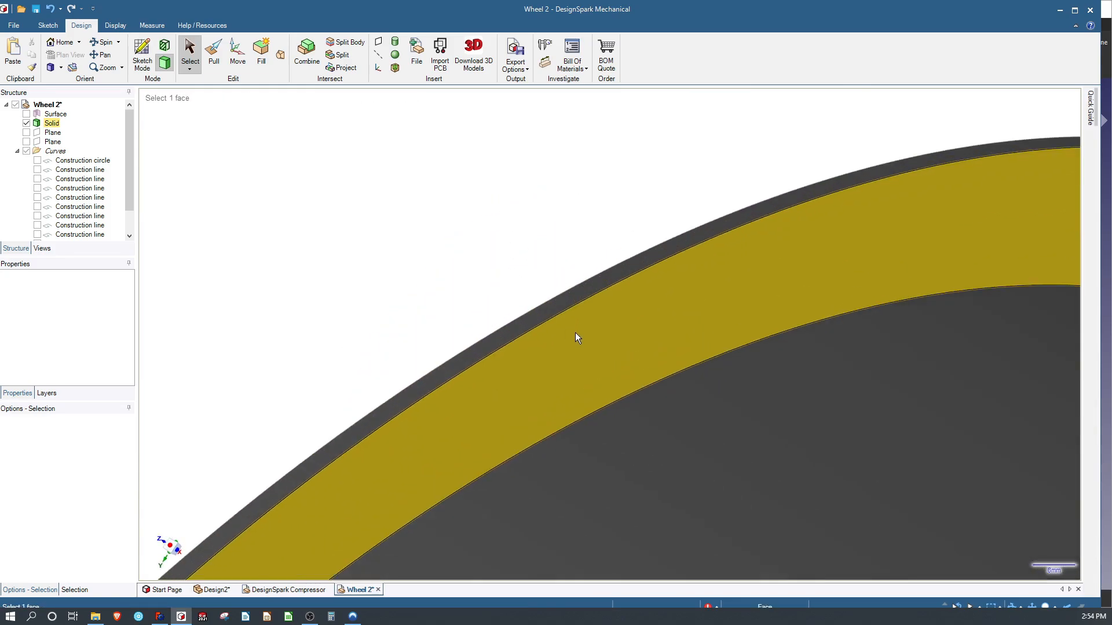
click(553, 308)
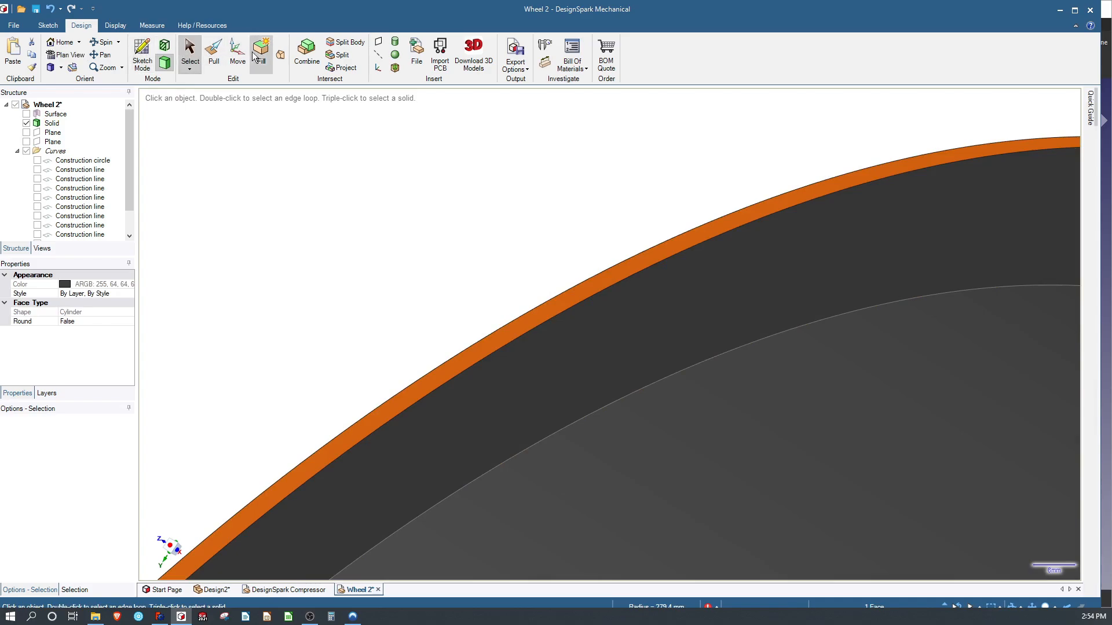
click(576, 296)
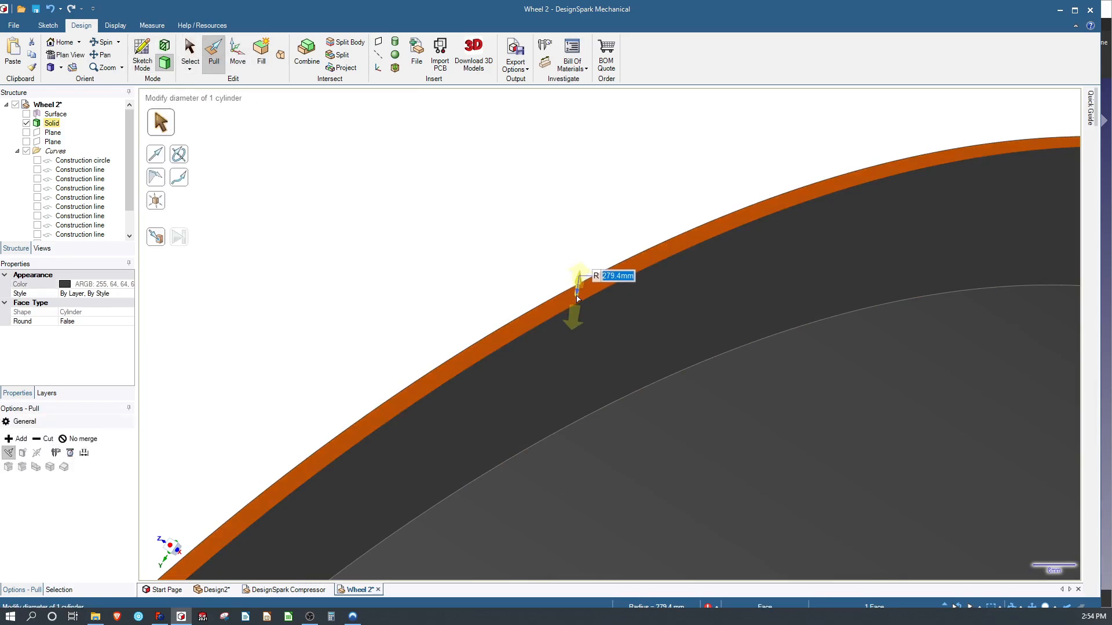
drag(577, 294, 456, 437)
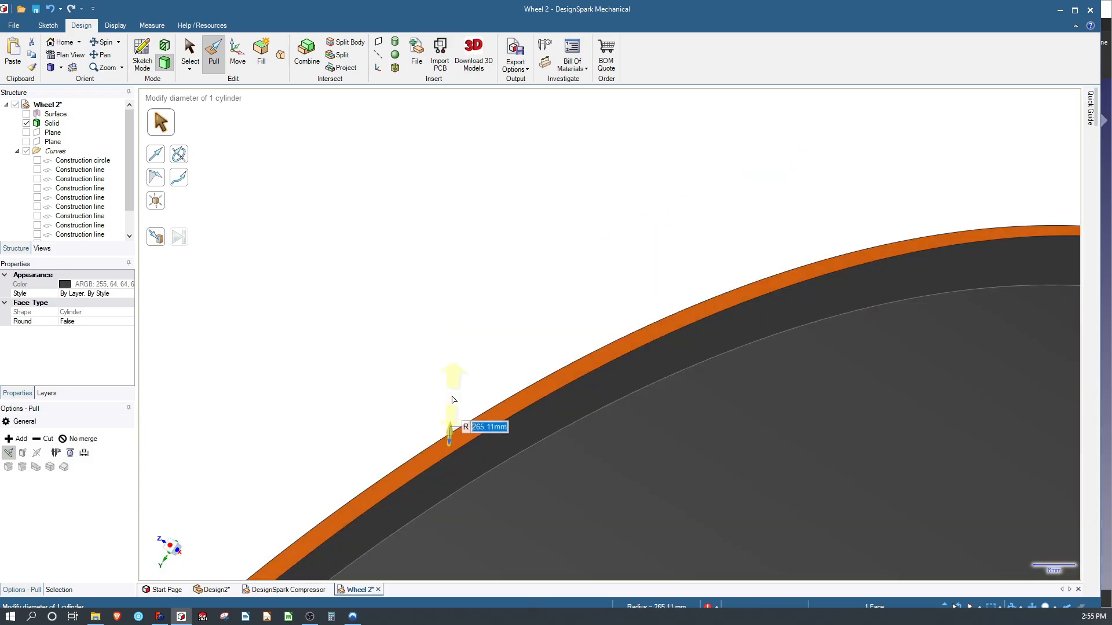
Pull the opposite rim lip's outer cylindrical face up to the already reduced lip's face so both radii match.
scroll(454, 400, down, 8)
middle_drag(478, 408, 608, 364)
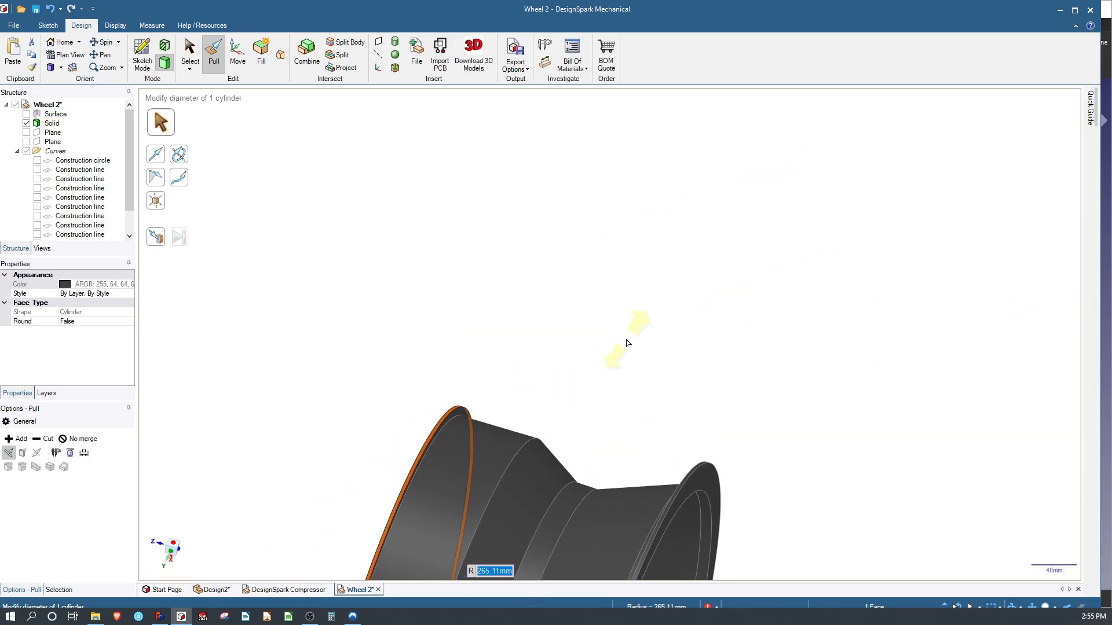
click(628, 344)
scroll(607, 502, up, 5)
scroll(834, 454, up, 4)
scroll(863, 435, down, 3)
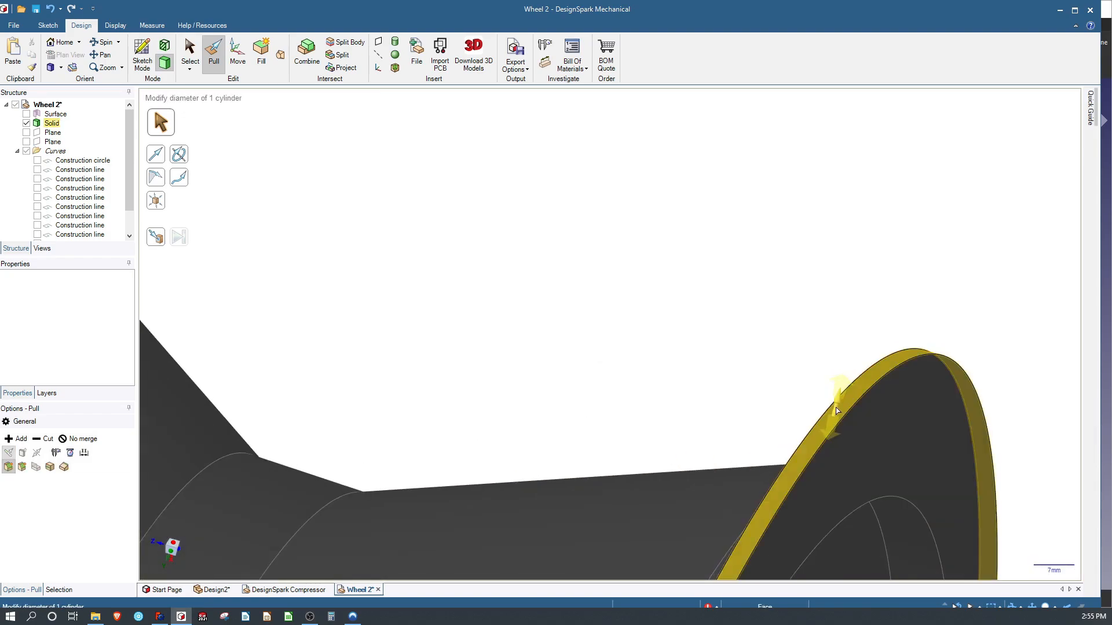
click(836, 372)
scroll(712, 422, down, 2)
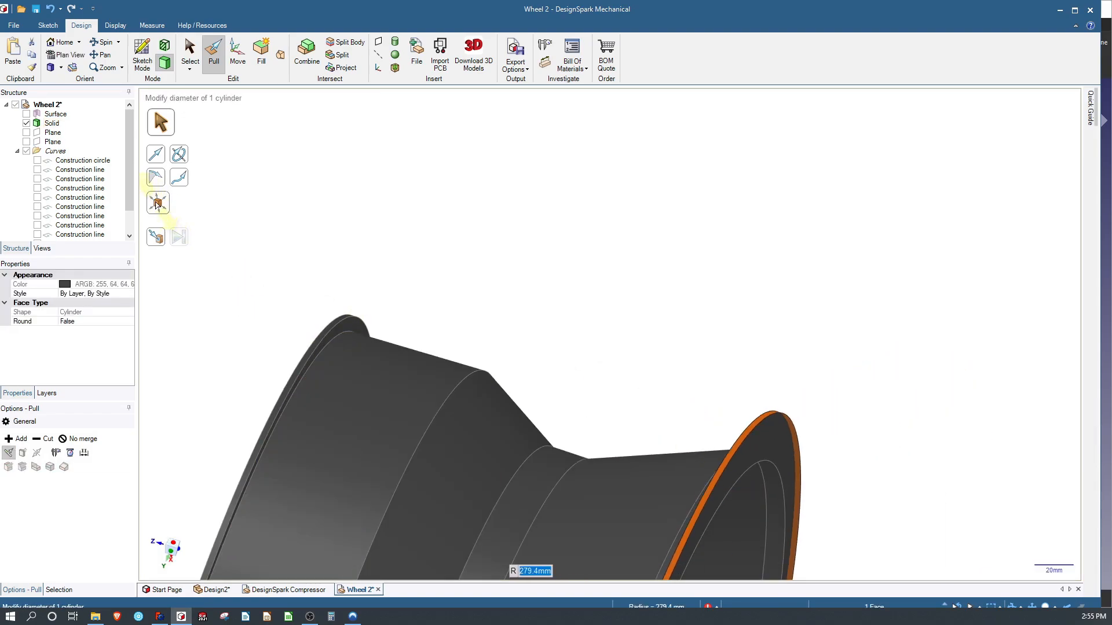
click(156, 237)
scroll(422, 377, up, 2)
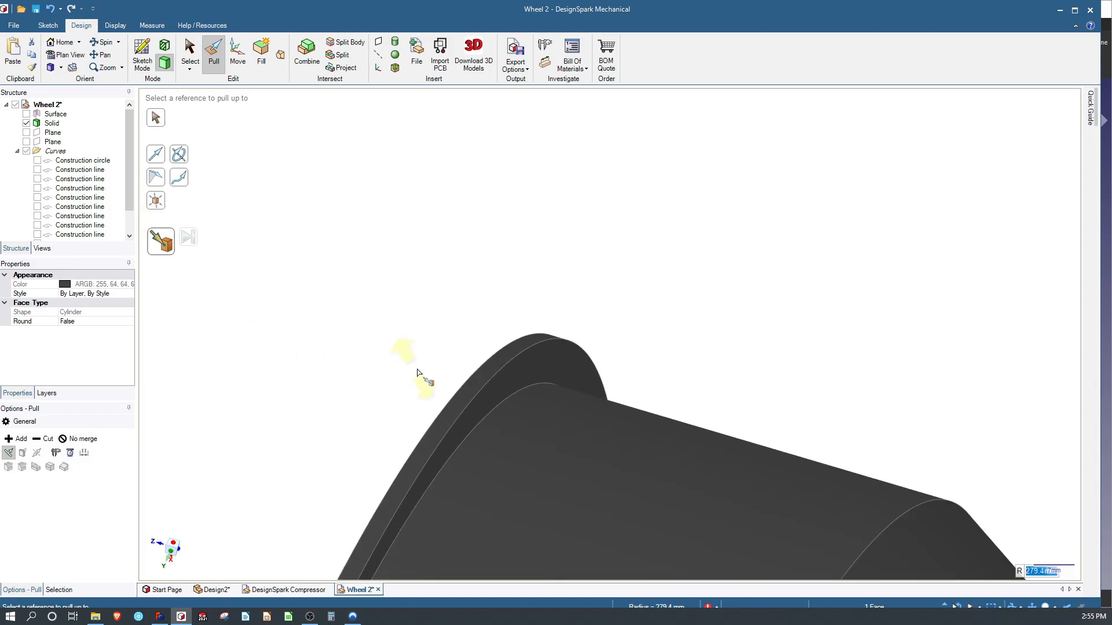
click(489, 384)
Examine the rim's side profile and both lips from several directions.
scroll(500, 268, down, 3)
scroll(683, 328, up, 3)
middle_drag(624, 313, 671, 241)
click(322, 166)
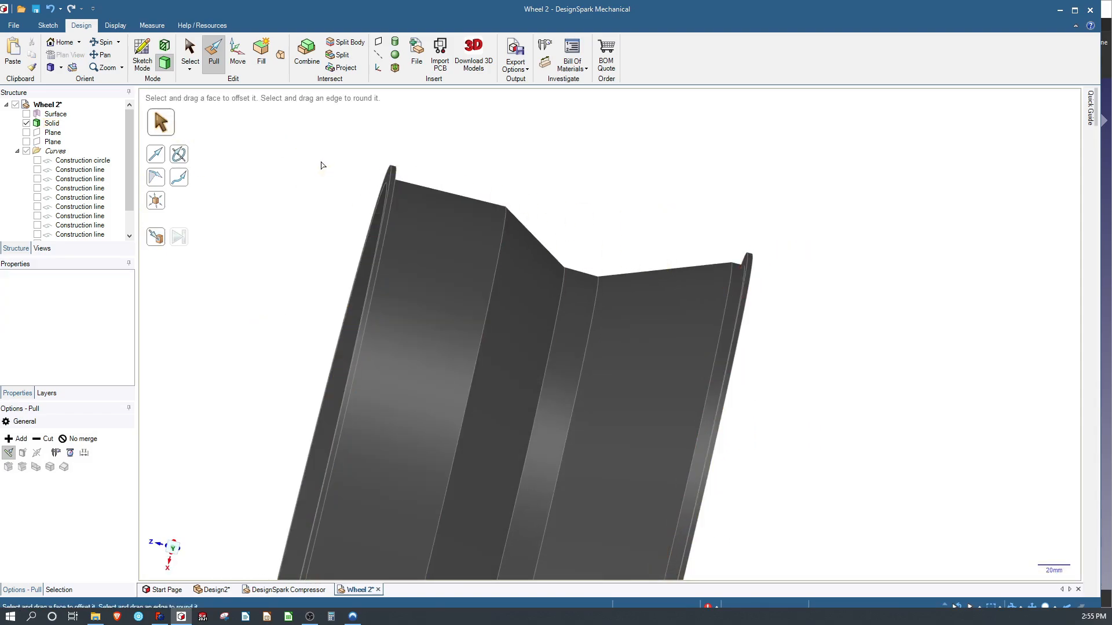
middle_drag(661, 259, 763, 260)
scroll(764, 277, down, 5)
scroll(769, 376, up, 3)
middle_drag(753, 377, 798, 364)
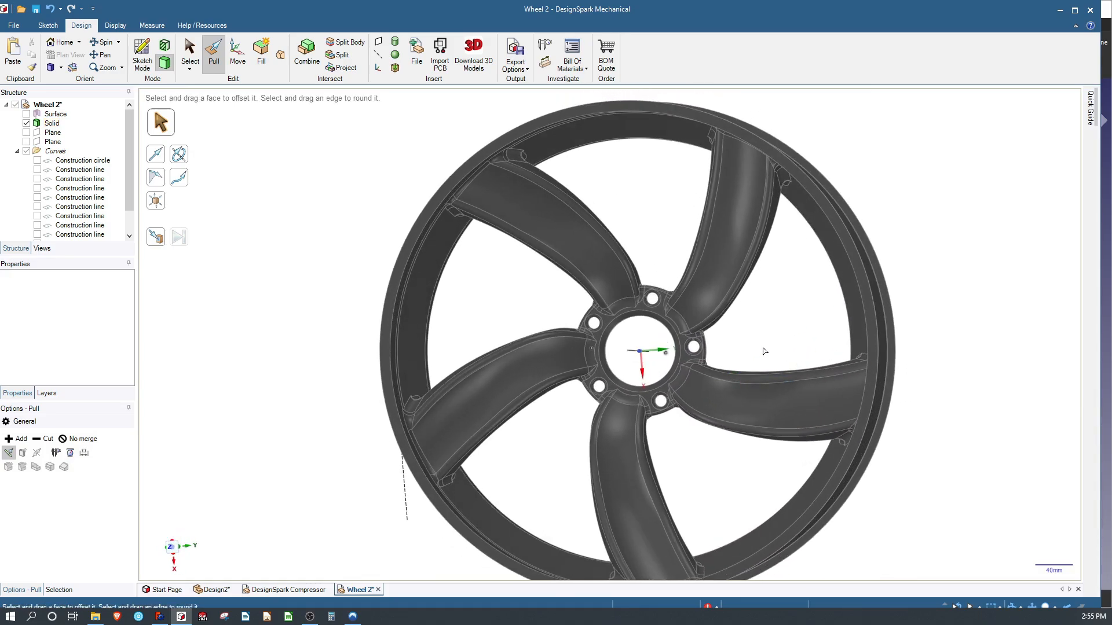
Examine the spokes, bolt holes and centre bore of the completed wheel up close and from several angles.
scroll(665, 329, up, 3)
scroll(664, 329, down, 3)
mouse_move(665, 329)
middle_down()
mouse_move(646, 255)
mouse_move(591, 262)
mouse_move(639, 307)
mouse_move(725, 328)
mouse_move(667, 322)
middle_up()
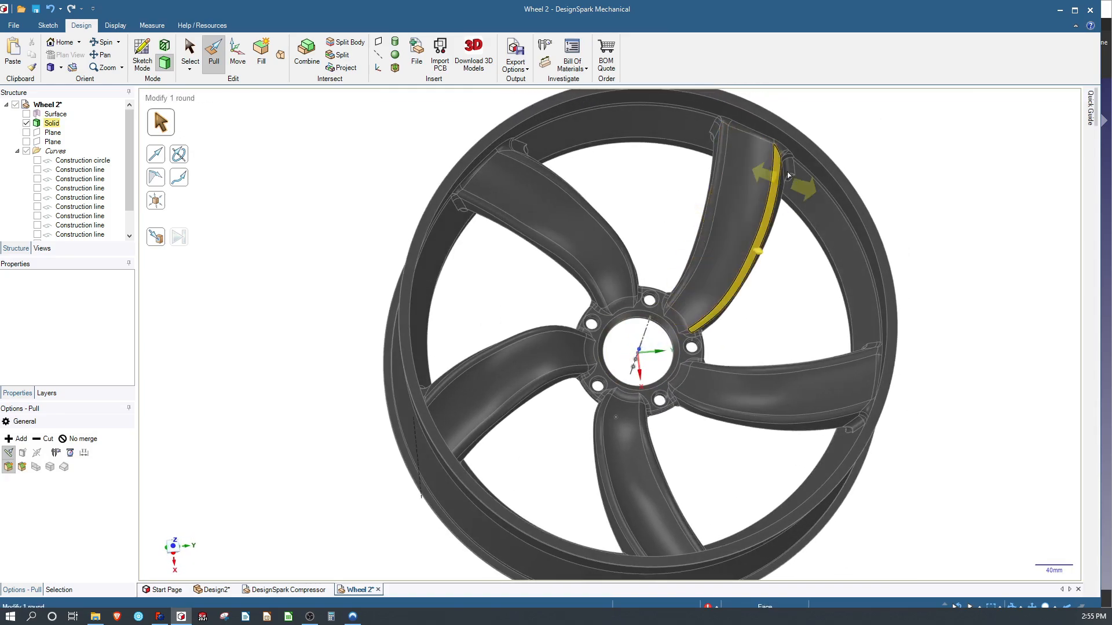
middle_drag(721, 244, 671, 298)
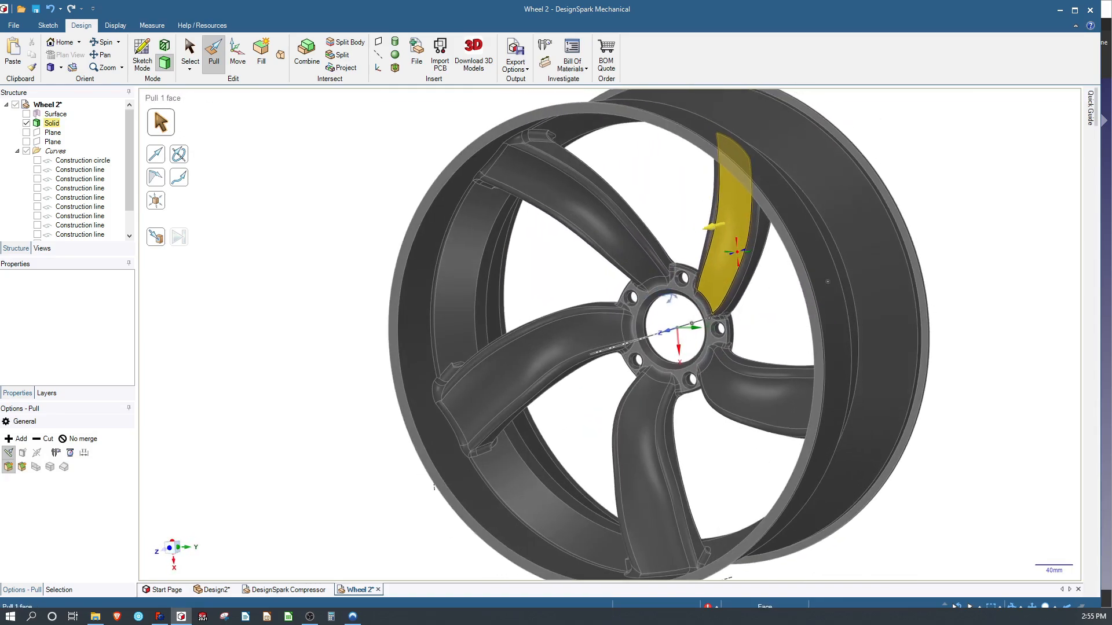
click(664, 298)
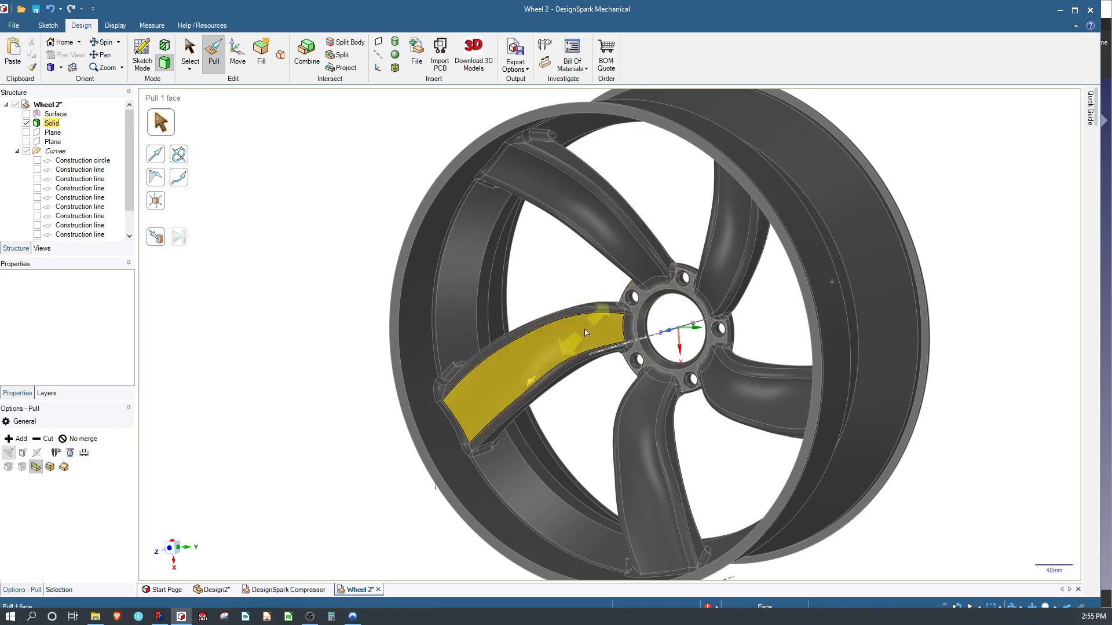
scroll(584, 387, up, 1)
scroll(571, 426, down, 2)
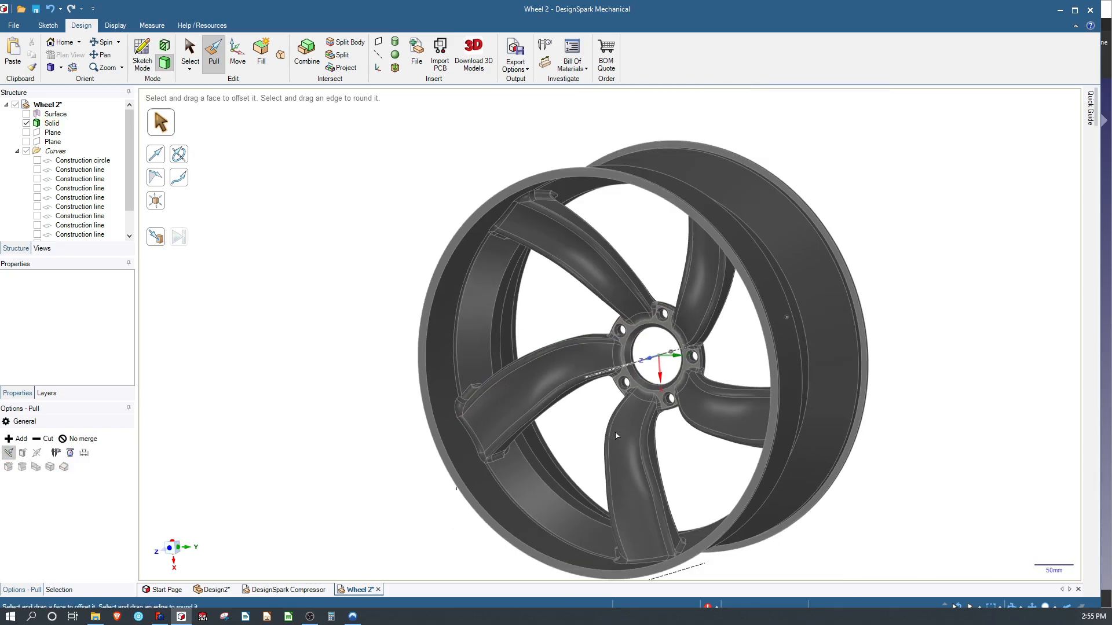
click(682, 365)
scroll(681, 365, down, 4)
scroll(681, 365, up, 10)
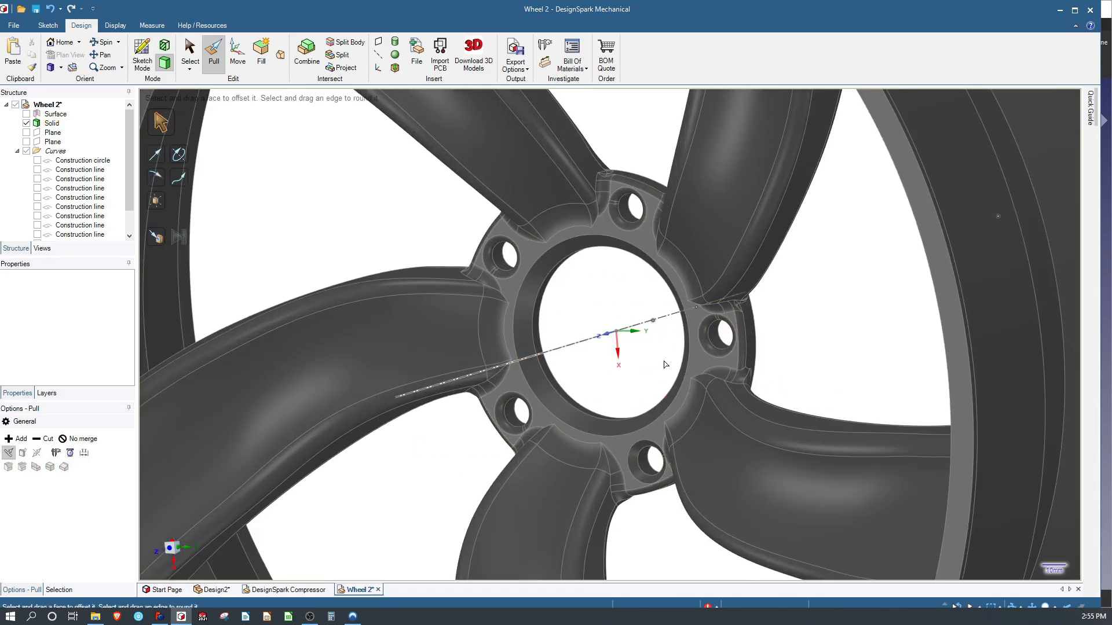
middle_drag(665, 365, 704, 304)
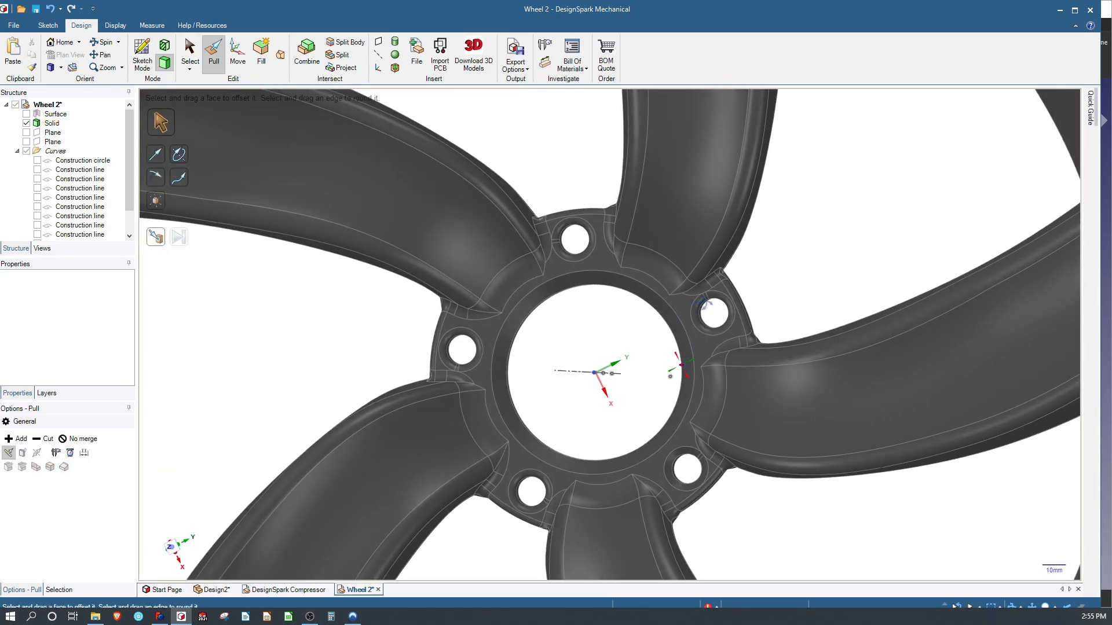
scroll(665, 333, down, 8)
middle_drag(651, 351, 680, 256)
middle_drag(652, 295, 633, 344)
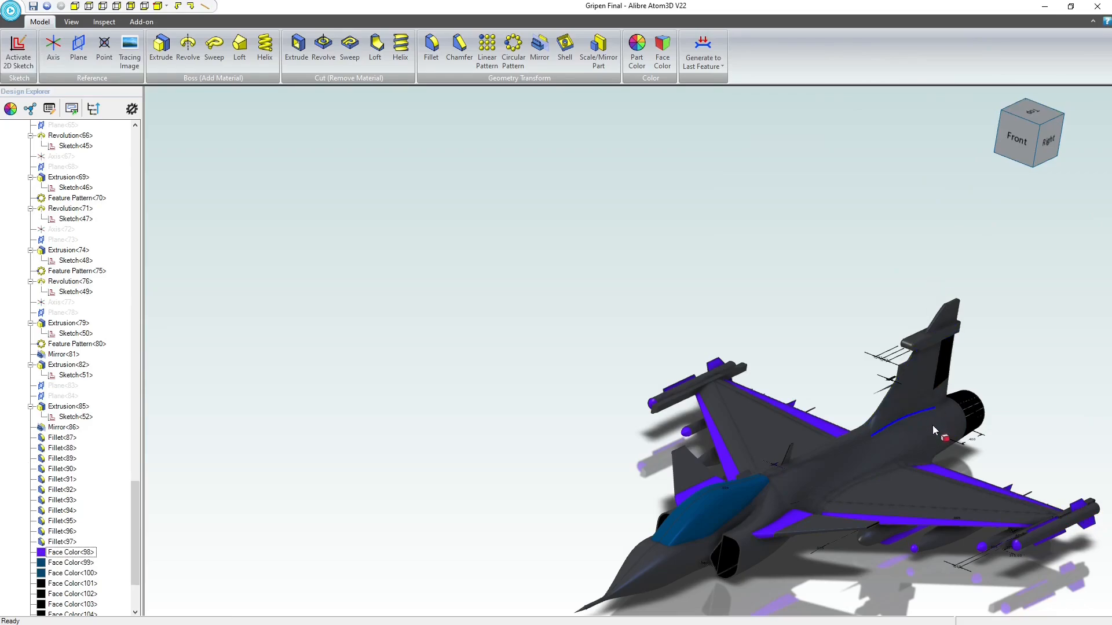
middle_drag(933, 430, 792, 352)
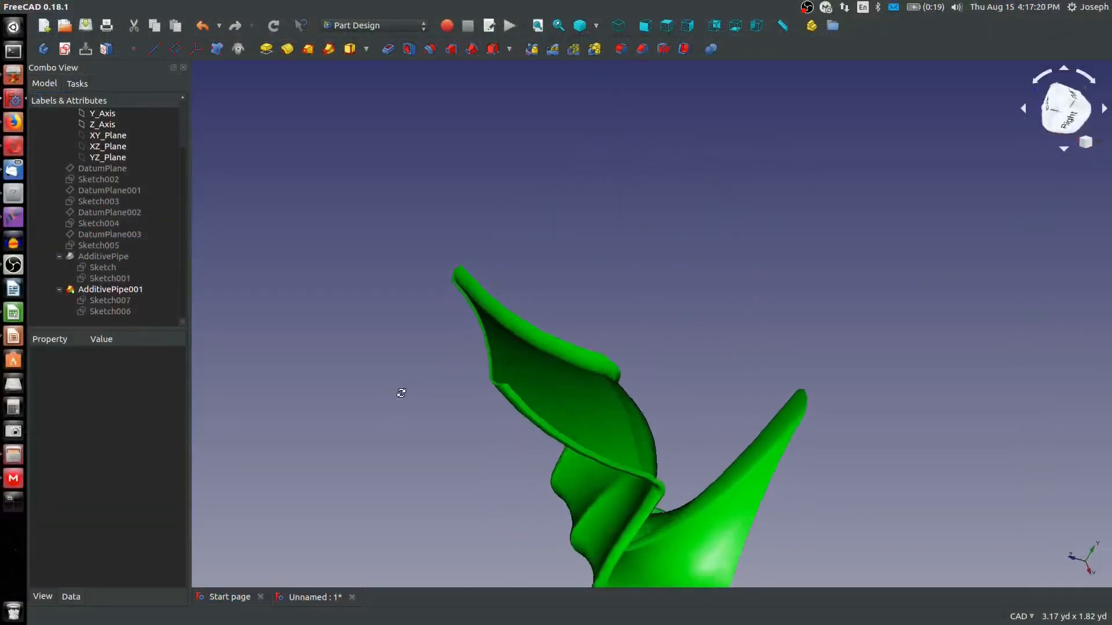
middle_drag(533, 330, 697, 280)
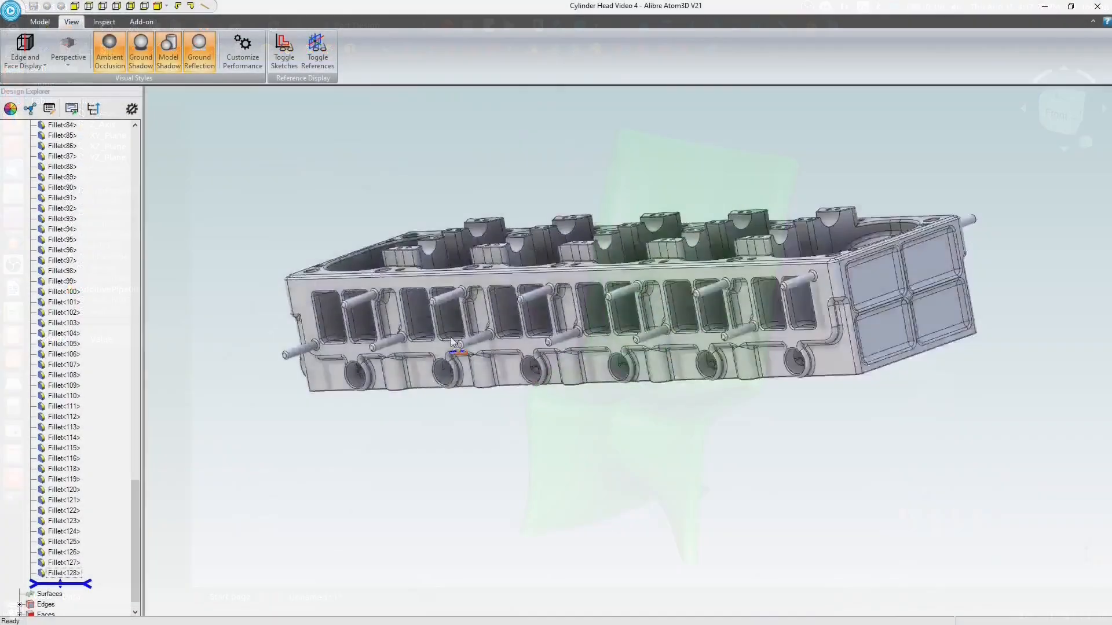
scroll(568, 568, up, 2)
scroll(593, 391, down, 3)
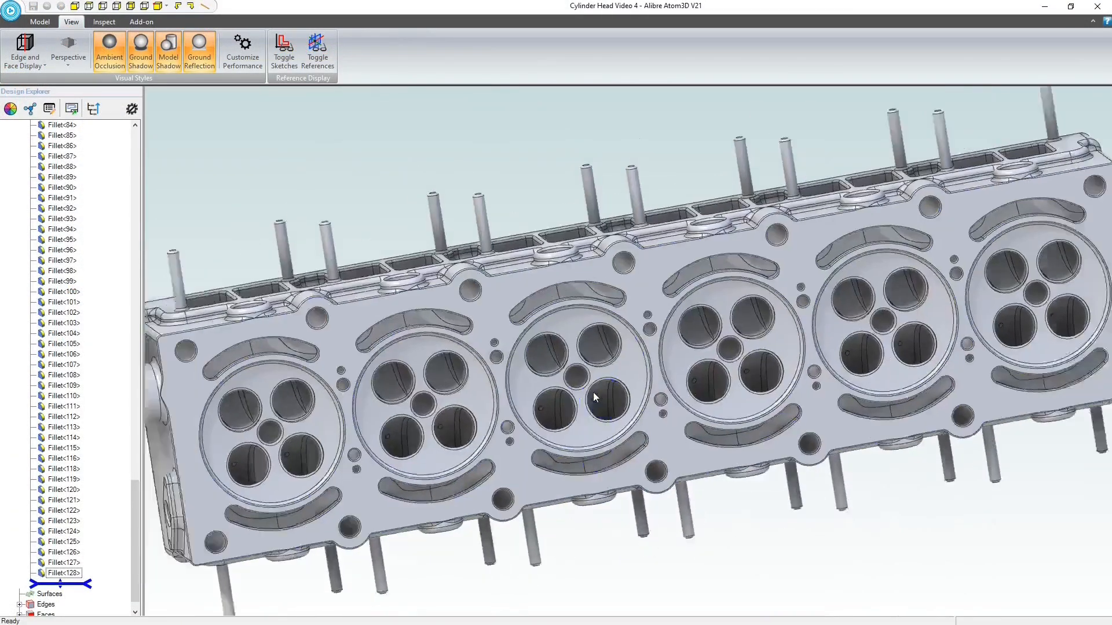
click(594, 370)
middle_drag(594, 370, 705, 350)
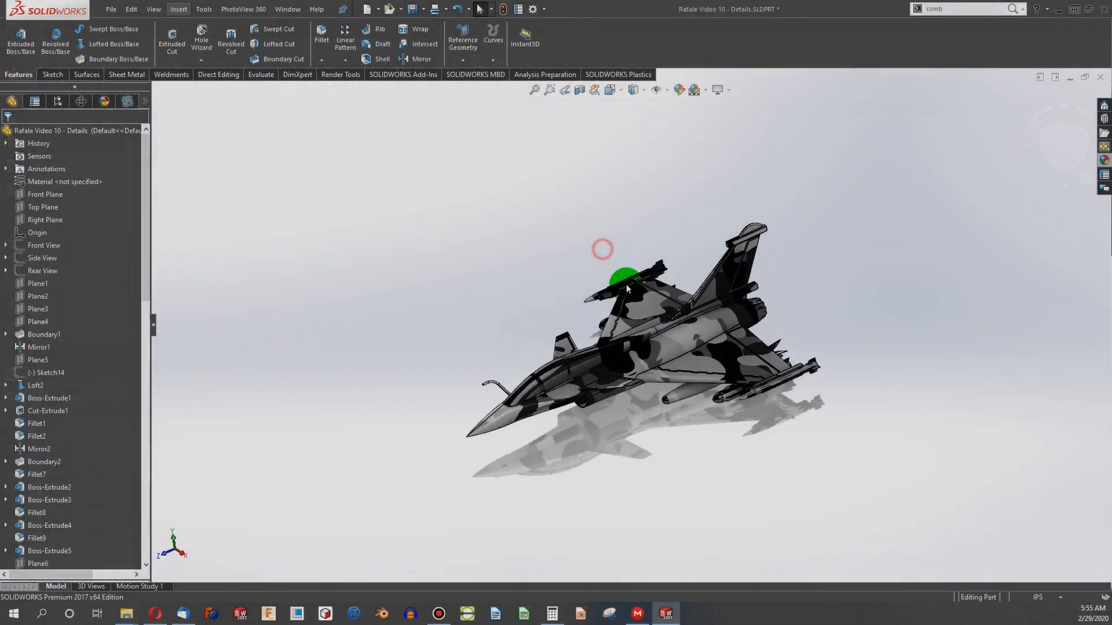
scroll(678, 359, down, 5)
scroll(658, 304, up, 2)
scroll(643, 251, down, 3)
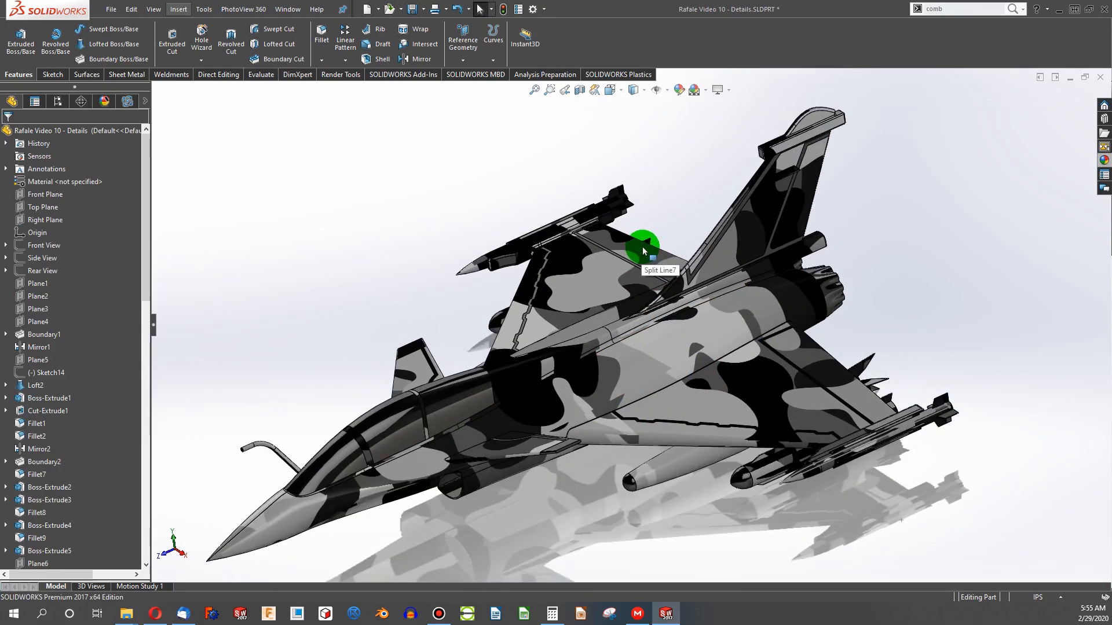
middle_drag(632, 276, 637, 252)
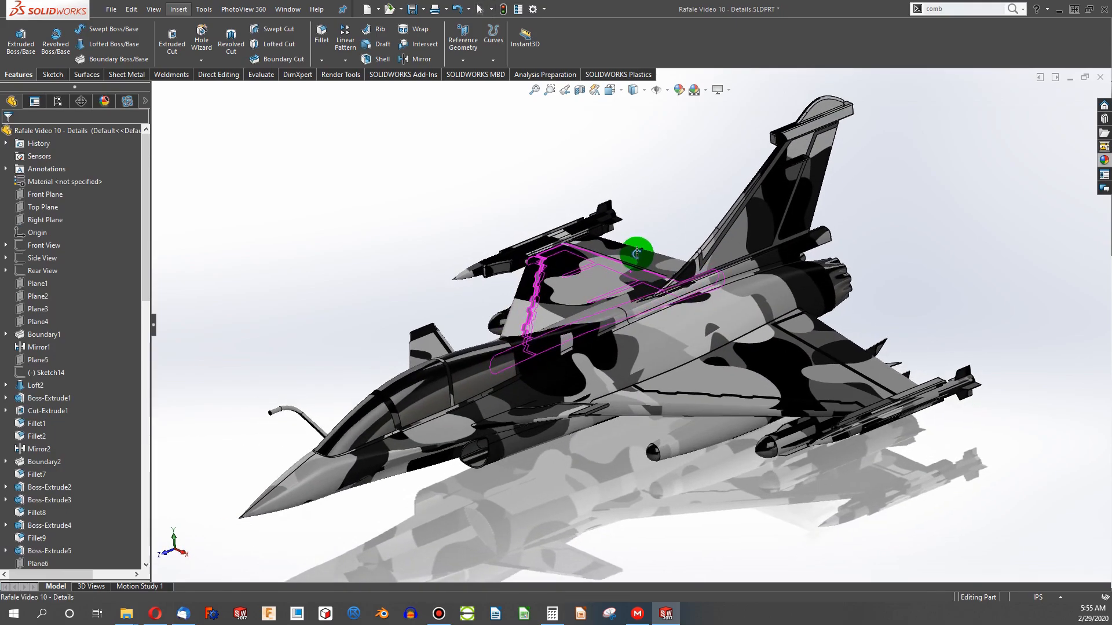